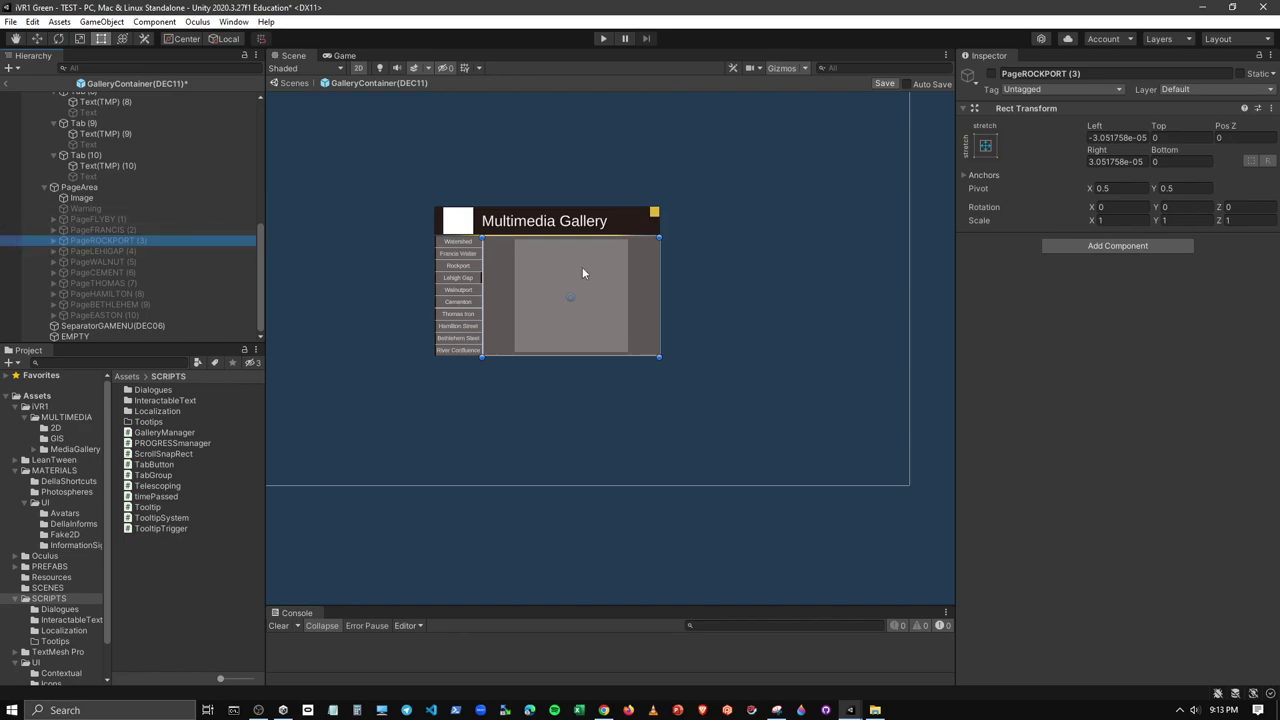
Select the PageLEHIGAP (4) page and activate it
{"action": "scroll", "coordinate": [583, 272], "scroll_direction": "up", "scroll_amount": 2}
{"action": "left_click", "coordinate": [88, 251]}
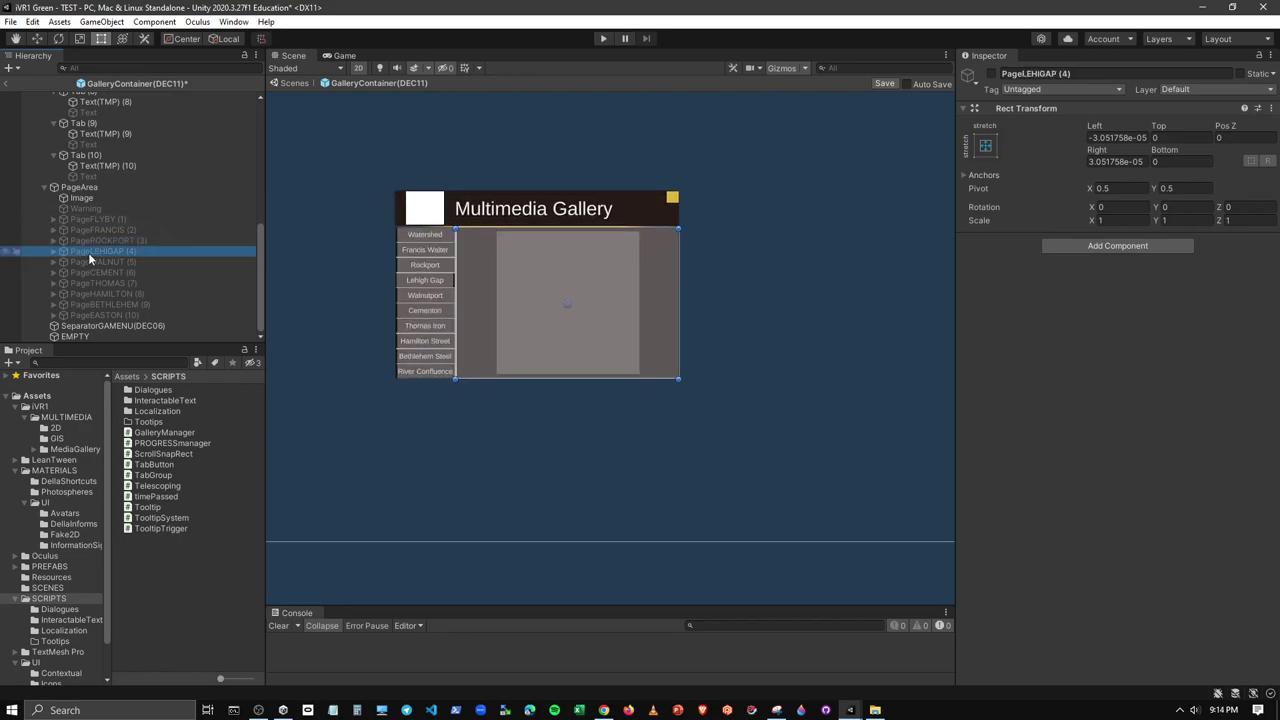
{"action": "left_click", "coordinate": [991, 75]}
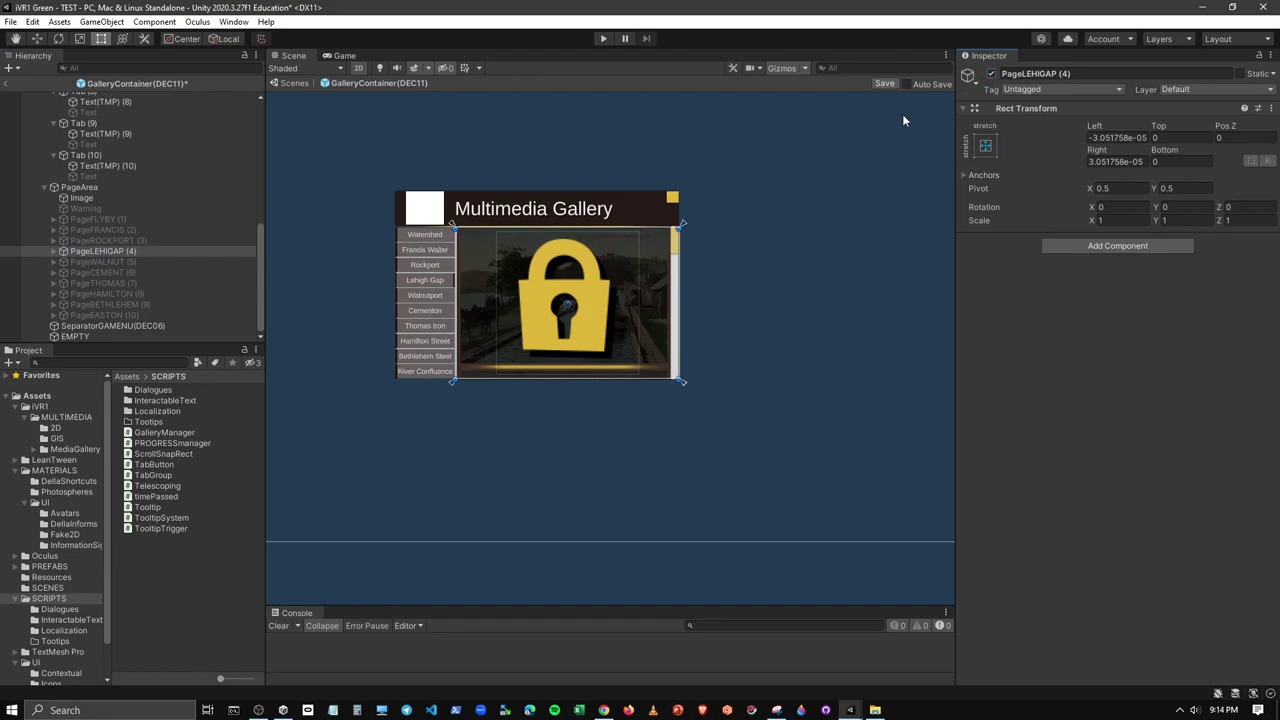
Disable the Mask on GALLERYViewport and pan the Scene to inspect the overflowing padlock entries
{"action": "left_click", "coordinate": [54, 251]}
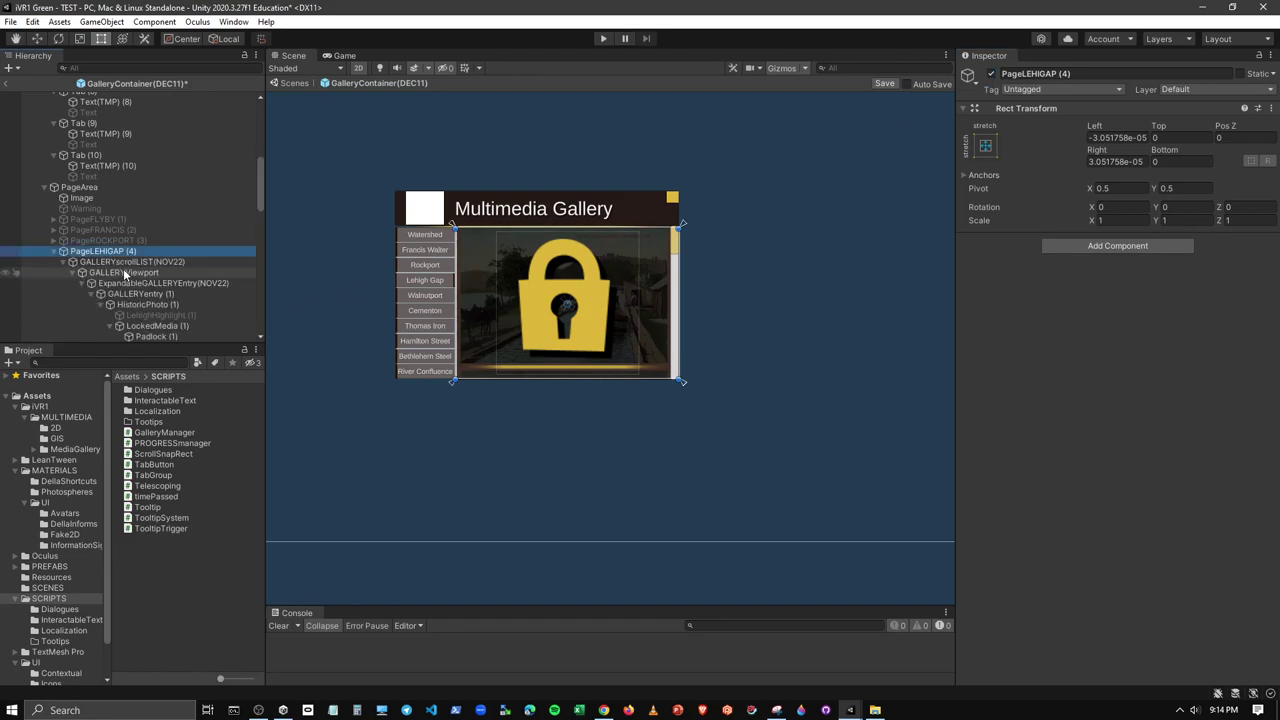
{"action": "key", "text": "Down"}
{"action": "left_click", "coordinate": [128, 273]}
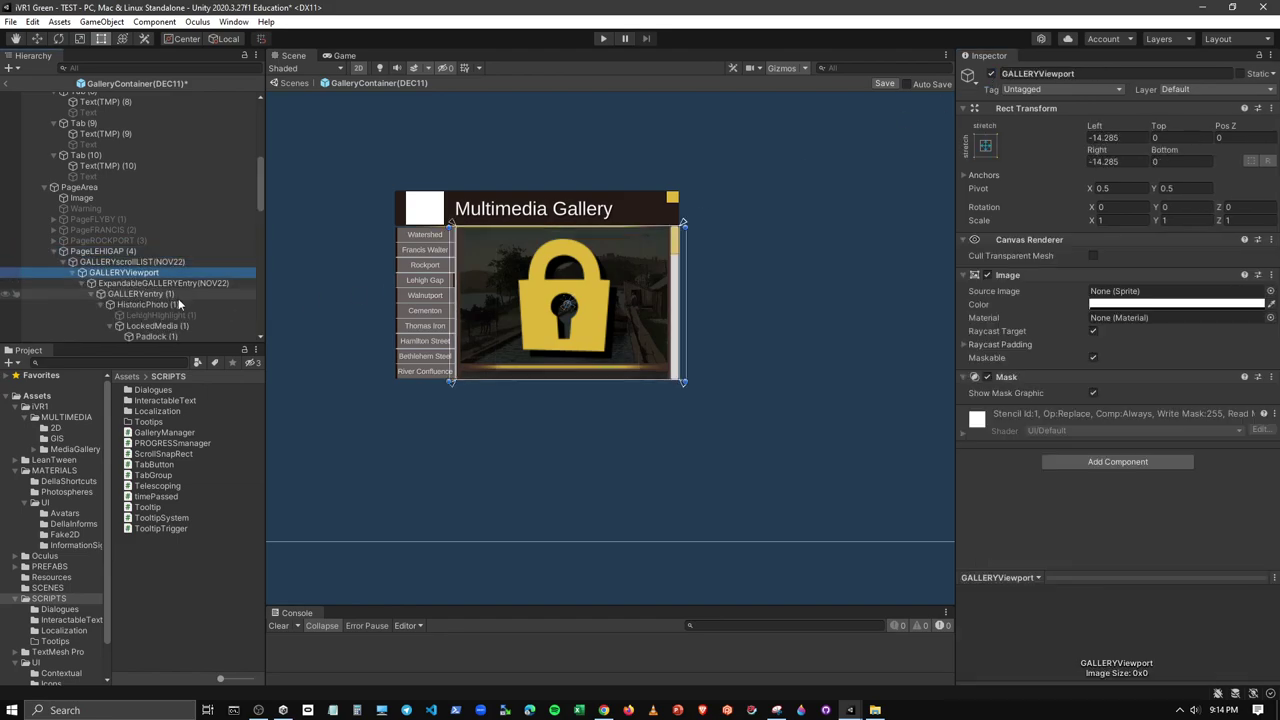
{"action": "left_click", "coordinate": [987, 377]}
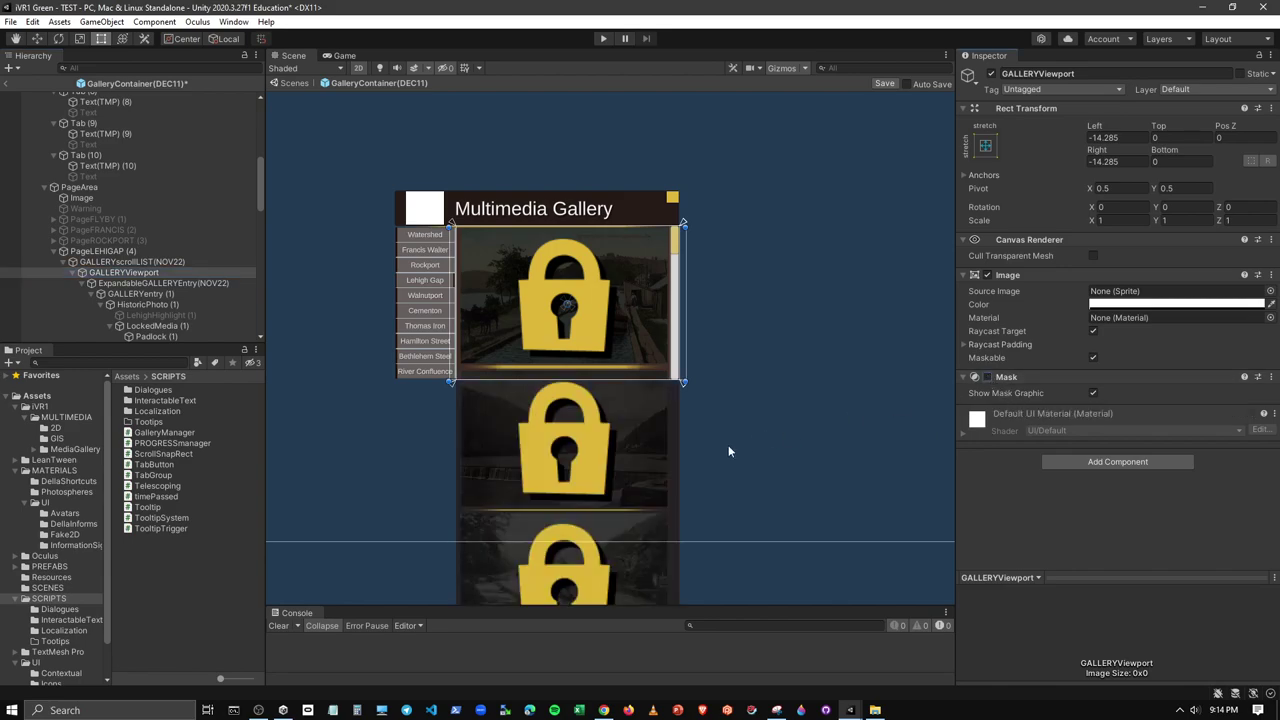
{"action": "middle_click_drag", "start_coordinate": [728, 449], "coordinate": [689, 271]}
{"action": "middle_click_drag", "start_coordinate": [636, 487], "coordinate": [594, 217]}
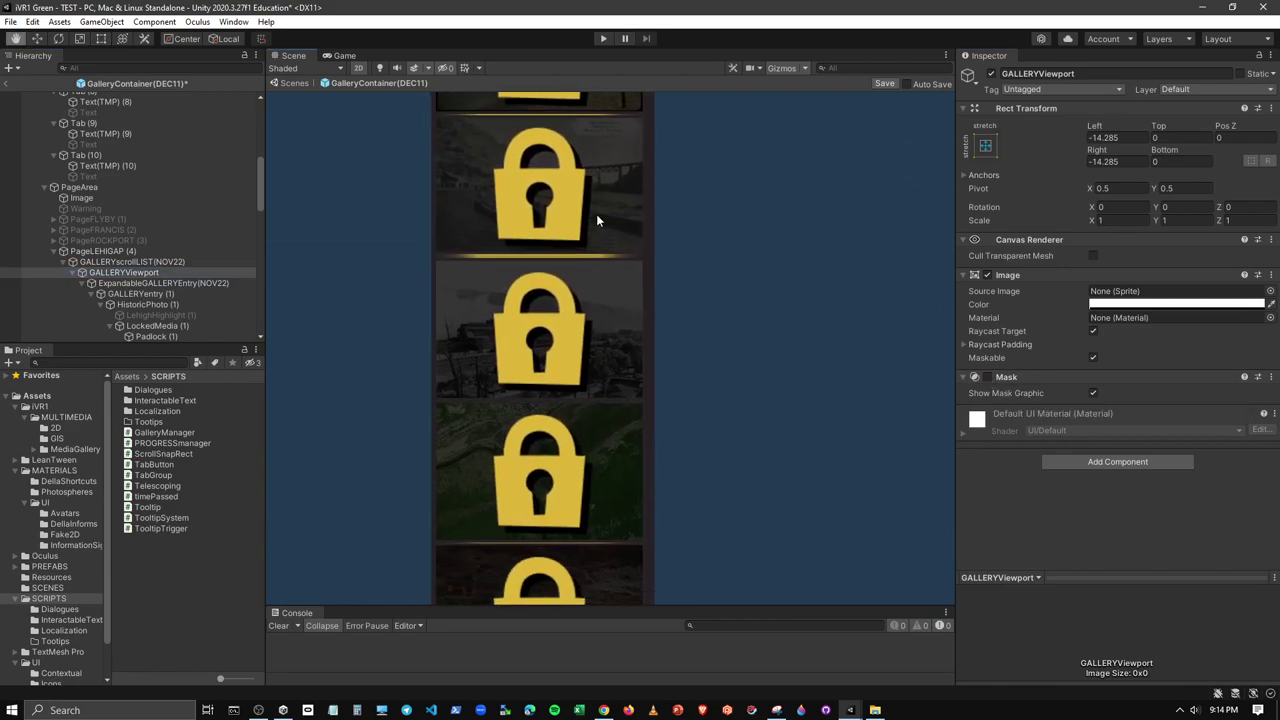
{"action": "middle_click_drag", "start_coordinate": [585, 318], "coordinate": [558, 453]}
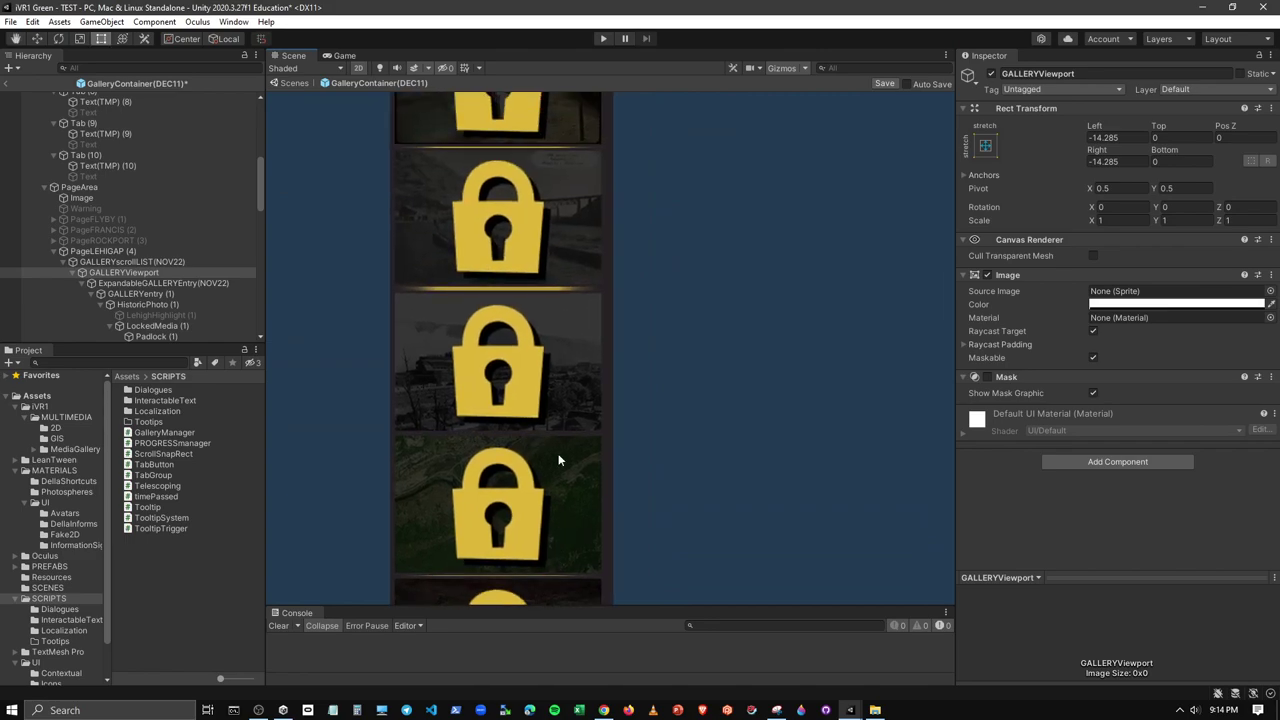
{"action": "mouse_move", "coordinate": [614, 210]}
{"action": "middle_mouse_down"}
{"action": "mouse_move", "coordinate": [634, 343]}
{"action": "mouse_move", "coordinate": [714, 300]}
{"action": "middle_mouse_up"}
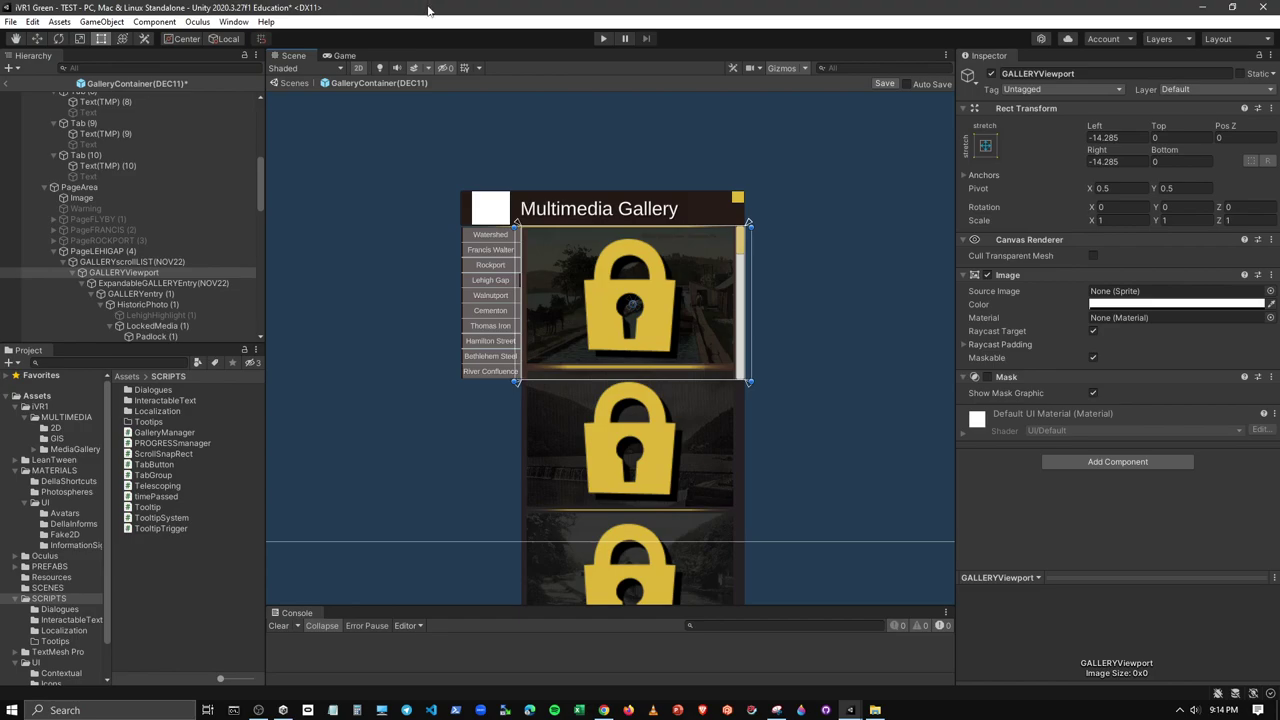
Tile the iVR1 Green and WatershedExplorers editors side by side
{"action": "key", "text": "super+Right"}
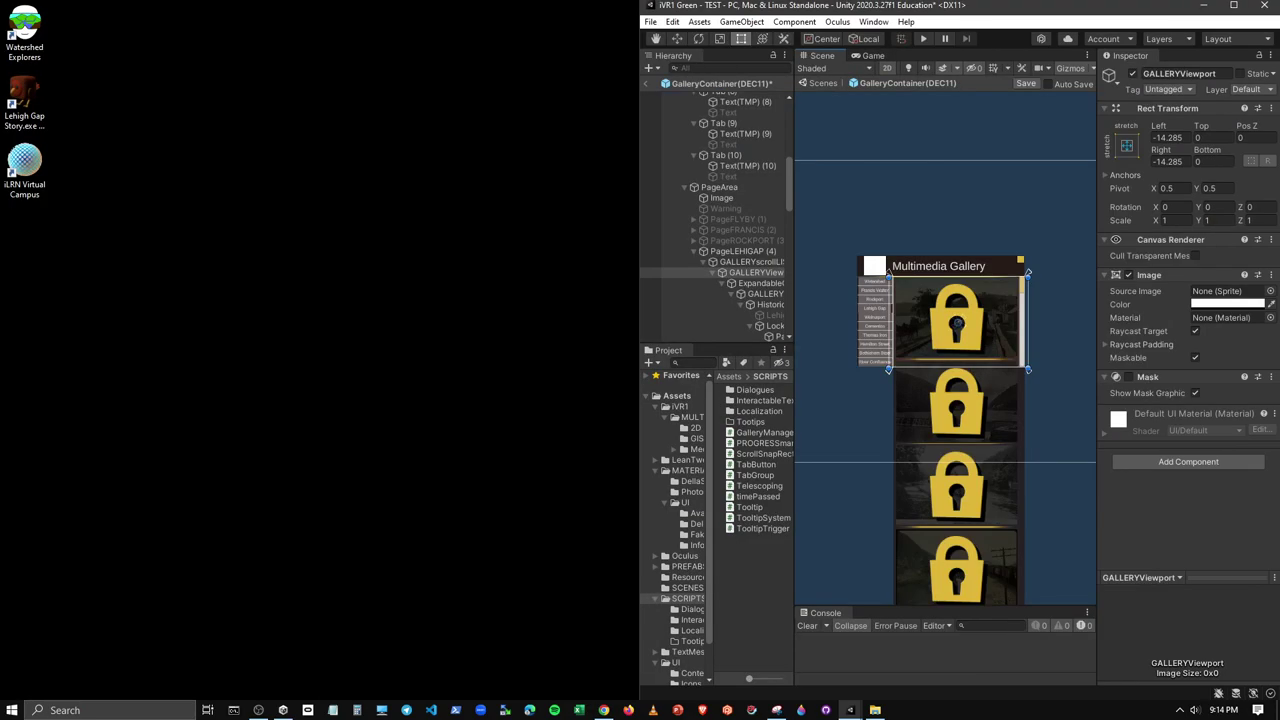
{"action": "key", "text": "alt+Tab"}
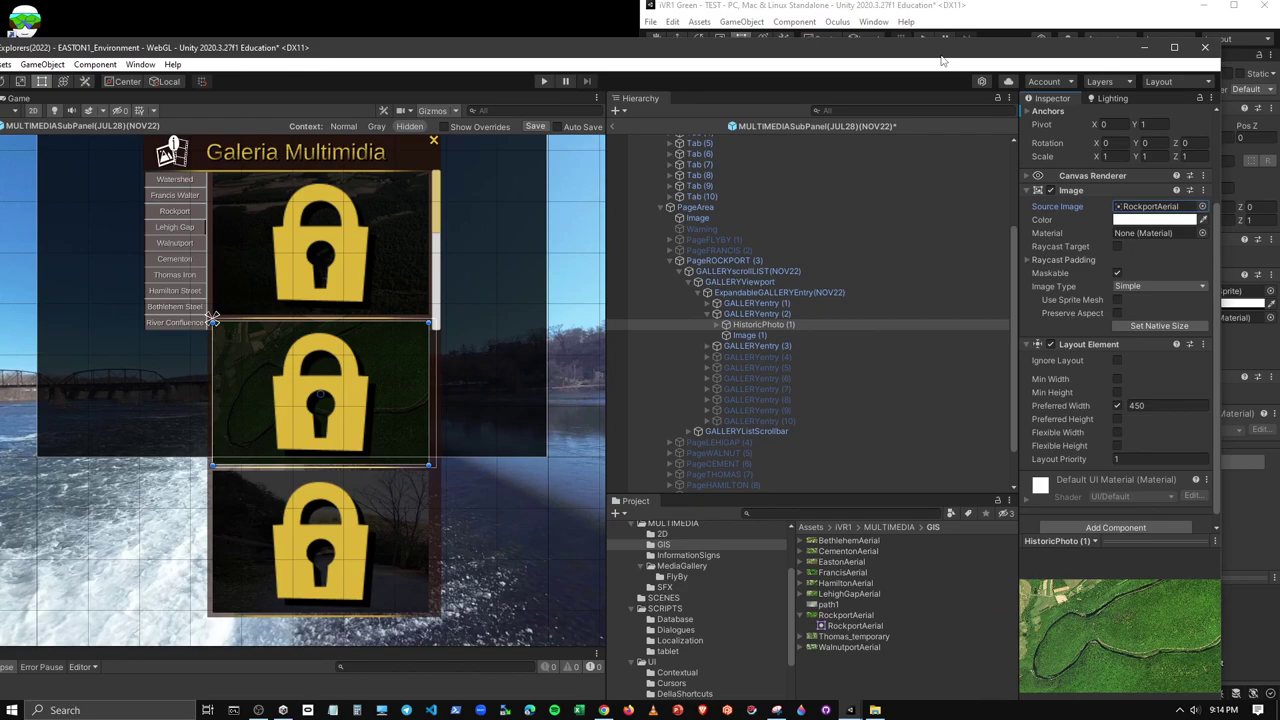
{"action": "key", "text": "super+Left"}
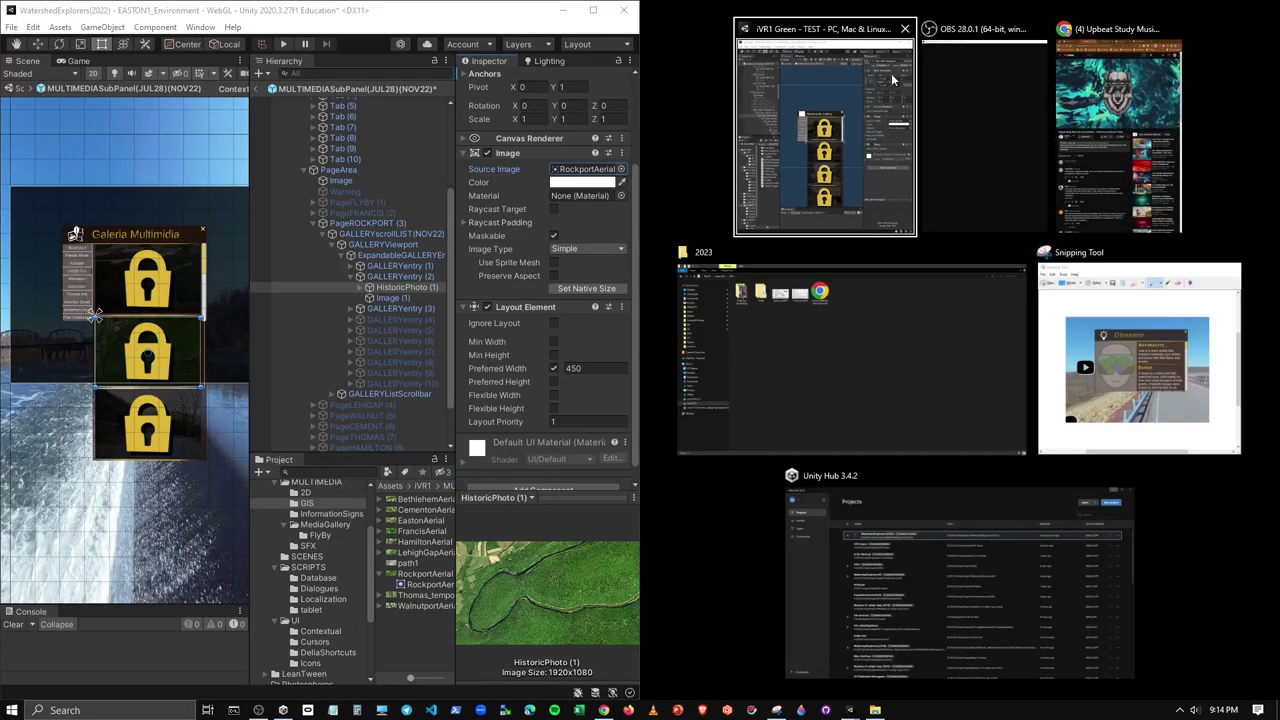
{"action": "left_click", "coordinate": [854, 68]}
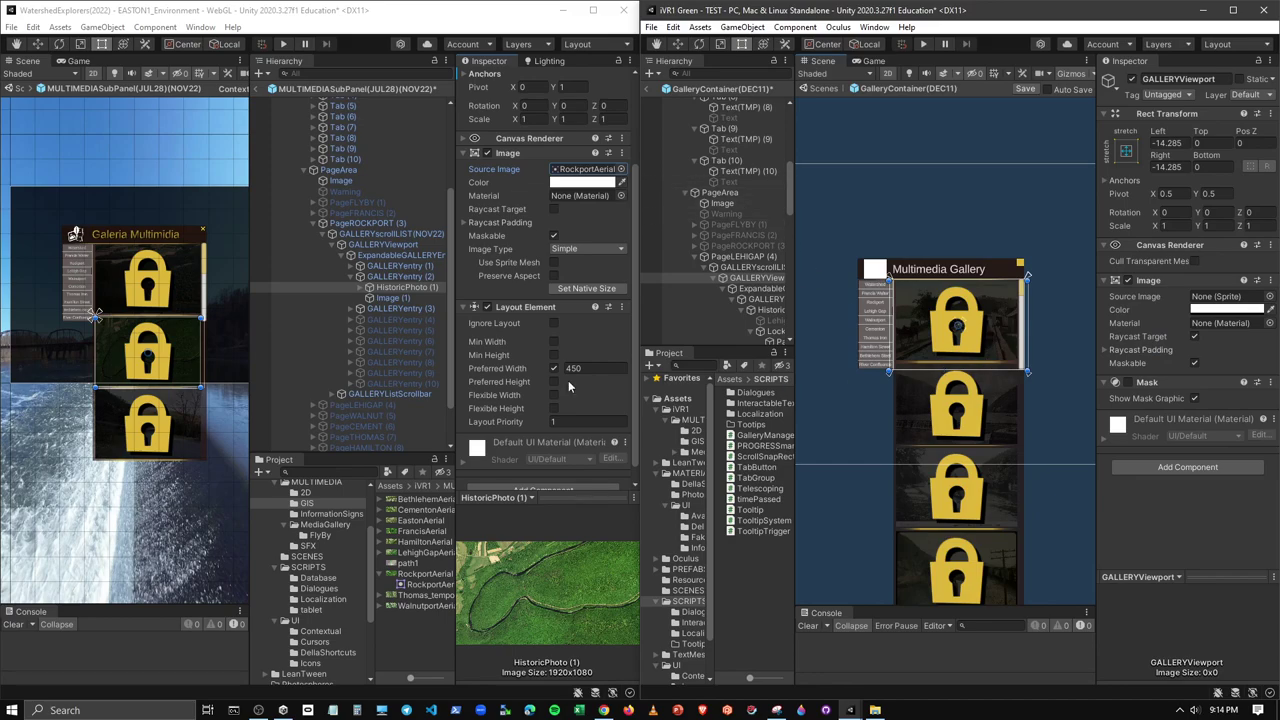
In the reference Hierarchy, deactivate PageROCKPORT (3) and activate PageLEHIGAP (4)
{"action": "left_click", "coordinate": [323, 223]}
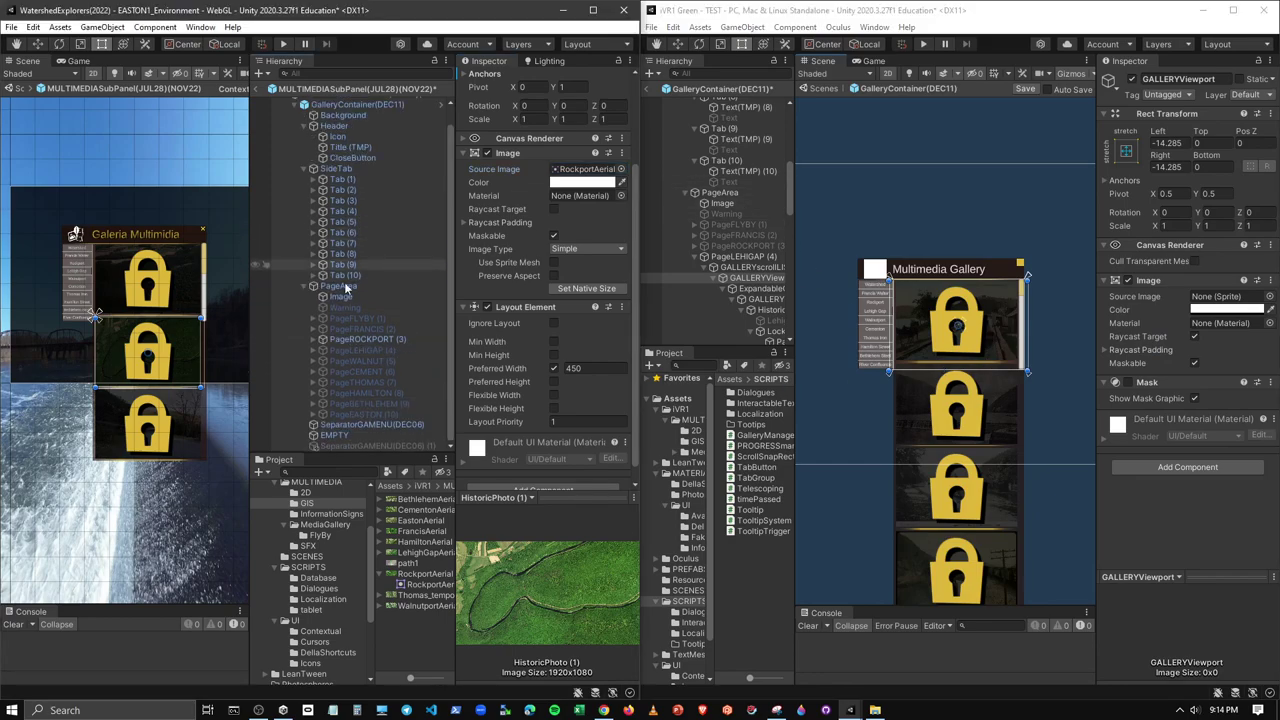
{"action": "left_click", "coordinate": [369, 338]}
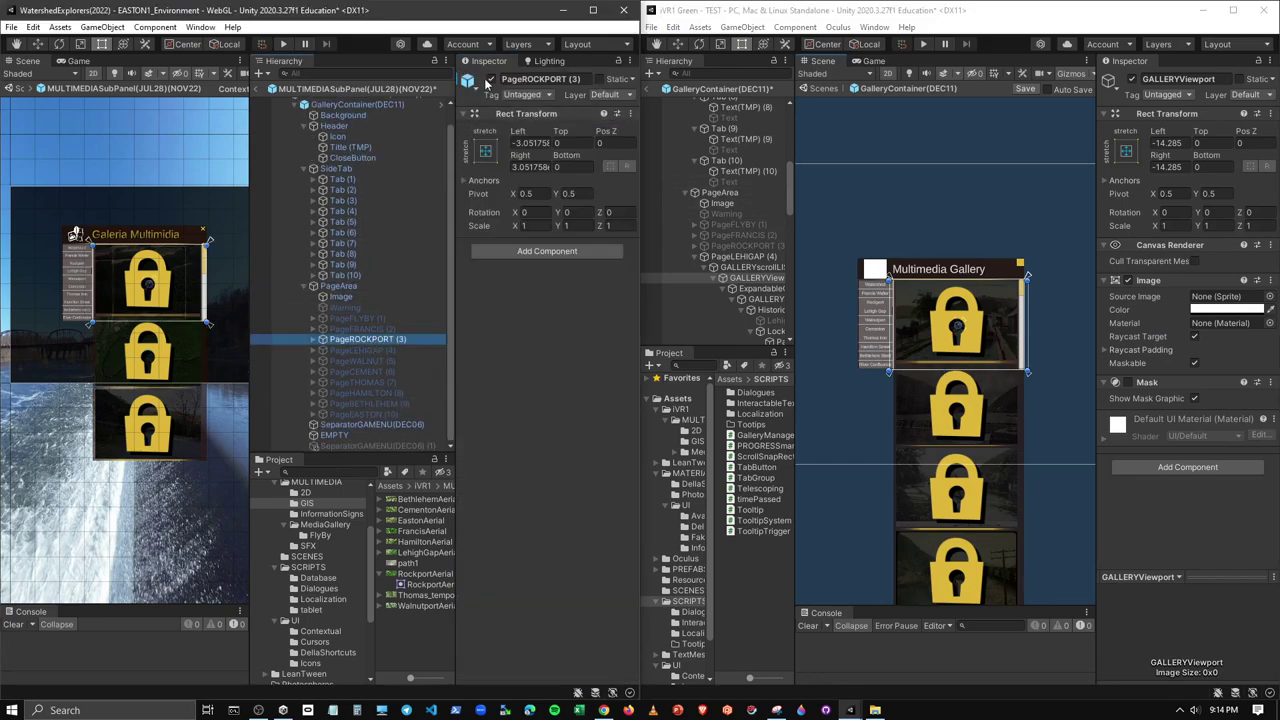
{"action": "left_click", "coordinate": [490, 80]}
{"action": "left_click", "coordinate": [490, 80]}
{"action": "left_click", "coordinate": [335, 348]}
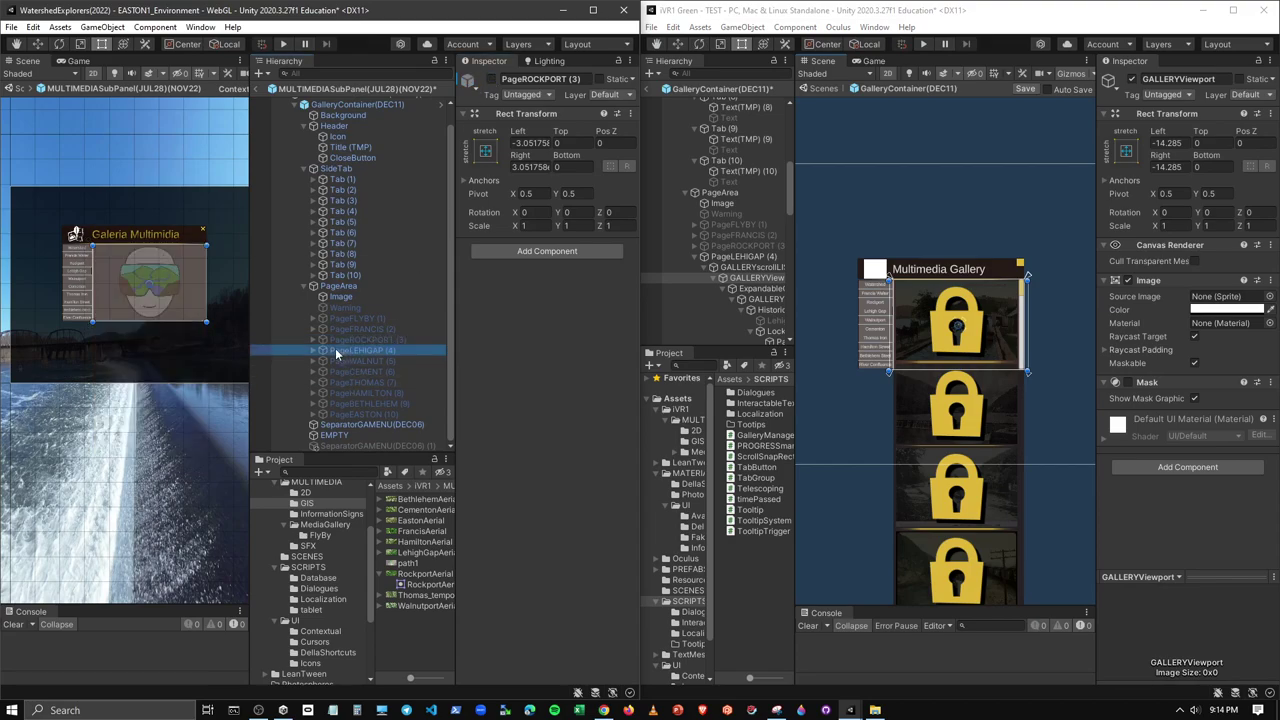
{"action": "left_click", "coordinate": [490, 80]}
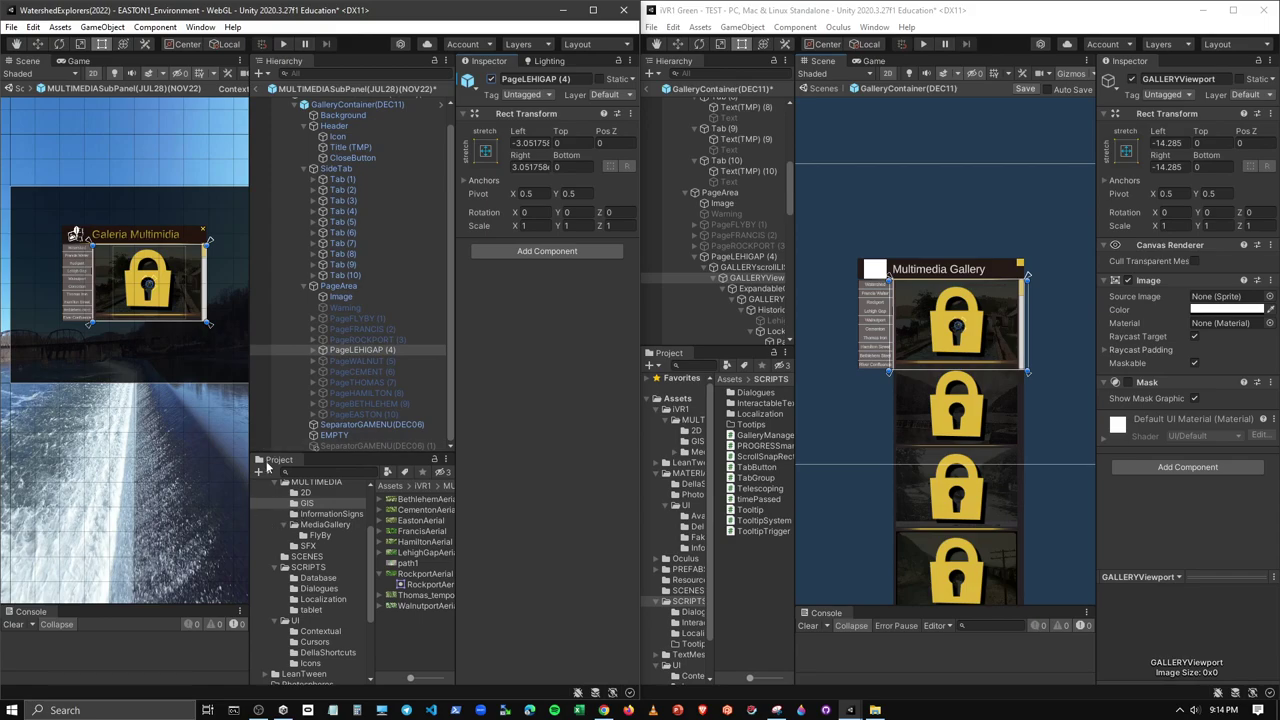
Dock the Project and Hierarchy tabs under the Inspector and resize the panes
{"action": "left_click_drag", "start_coordinate": [270, 461], "coordinate": [528, 596]}
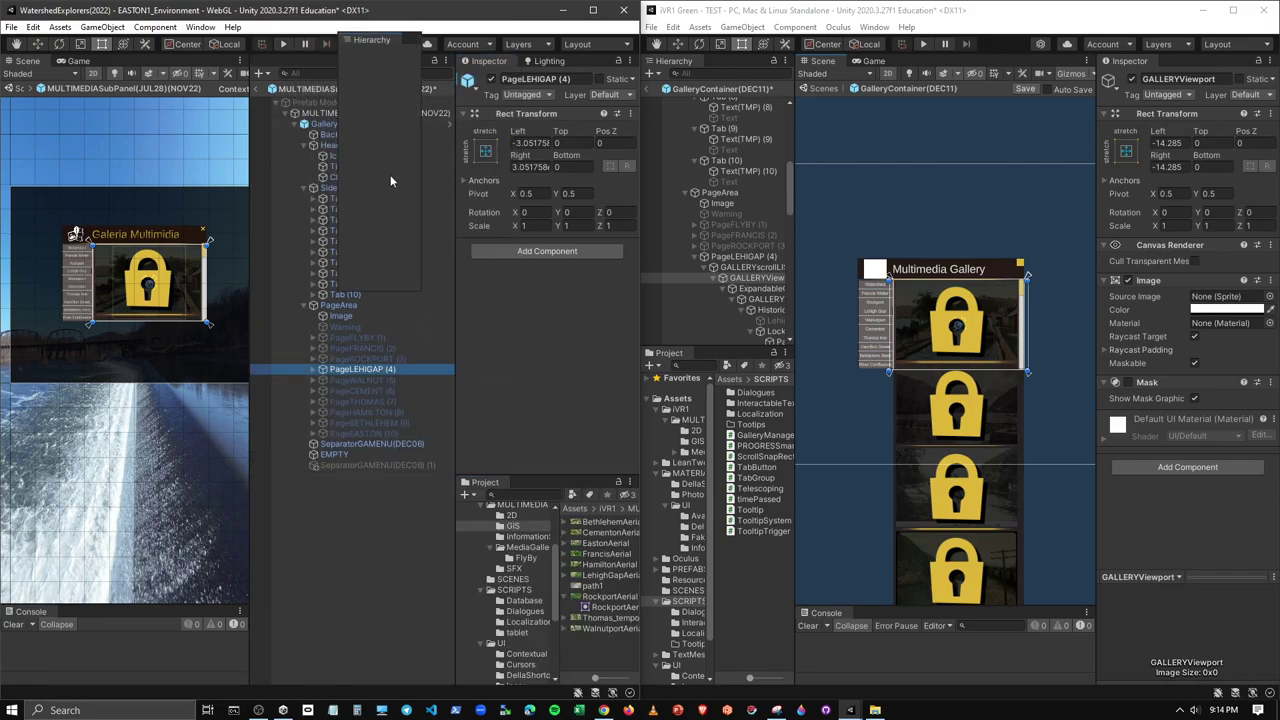
{"action": "left_click_drag", "start_coordinate": [278, 61], "coordinate": [547, 376]}
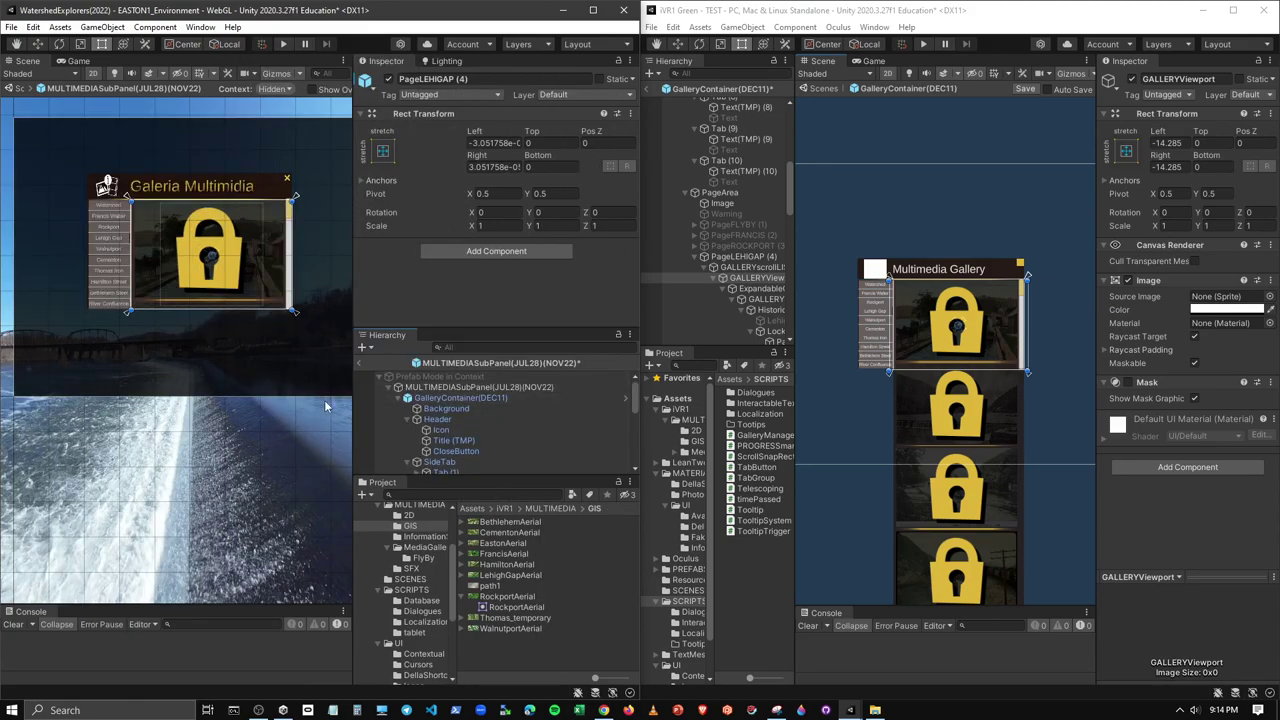
{"action": "right_click_drag", "start_coordinate": [347, 285], "coordinate": [343, 291]}
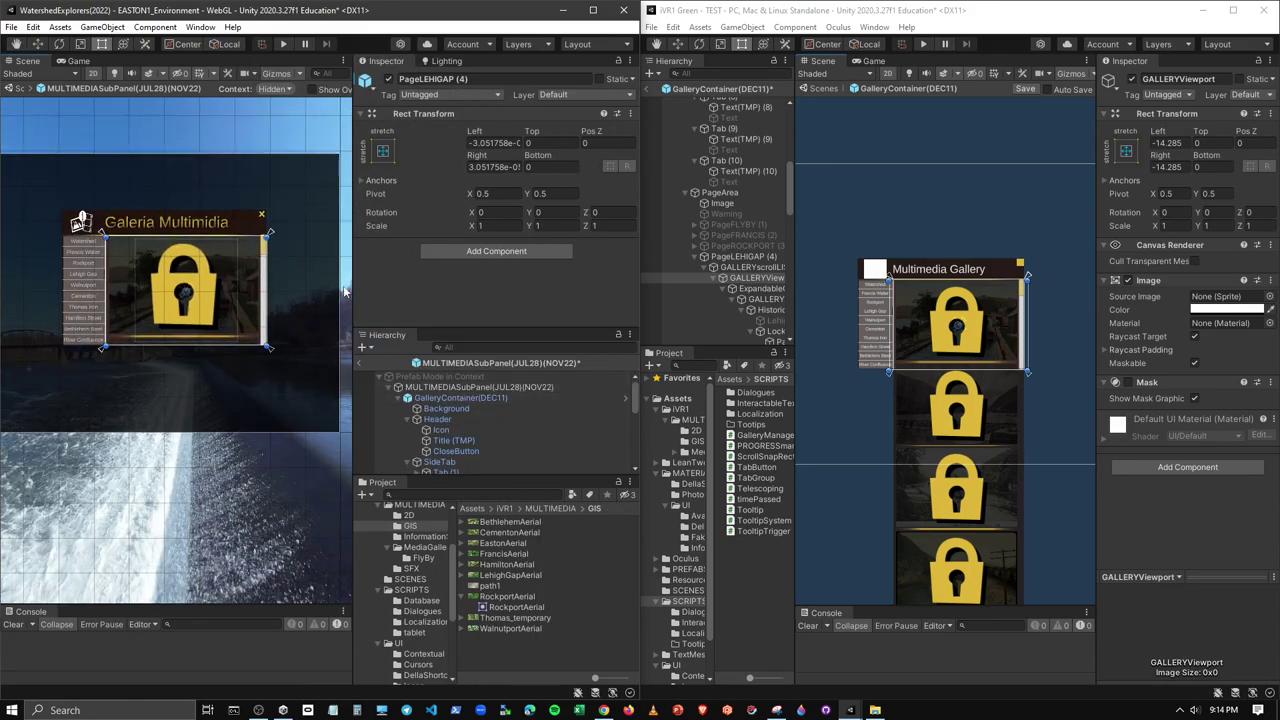
{"action": "left_click_drag", "start_coordinate": [352, 281], "coordinate": [456, 285]}
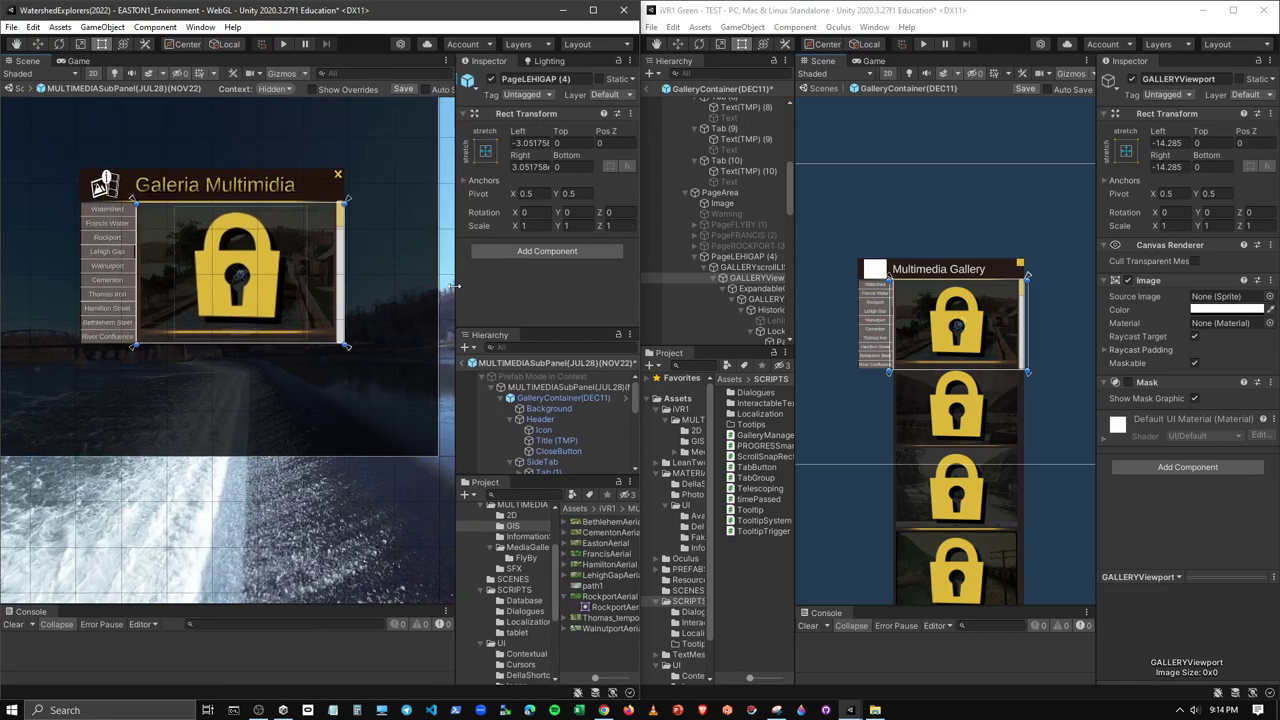
{"action": "left_click_drag", "start_coordinate": [515, 478], "coordinate": [515, 508]}
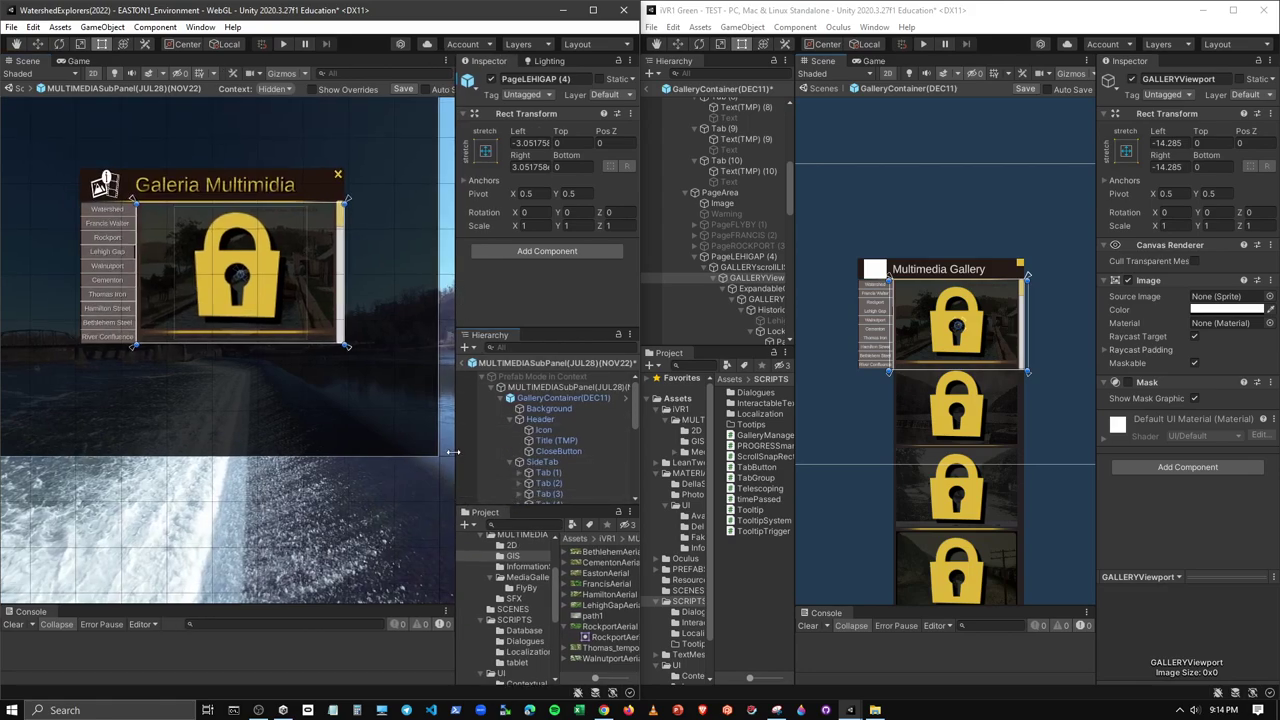
{"action": "left_click_drag", "start_coordinate": [453, 455], "coordinate": [442, 455]}
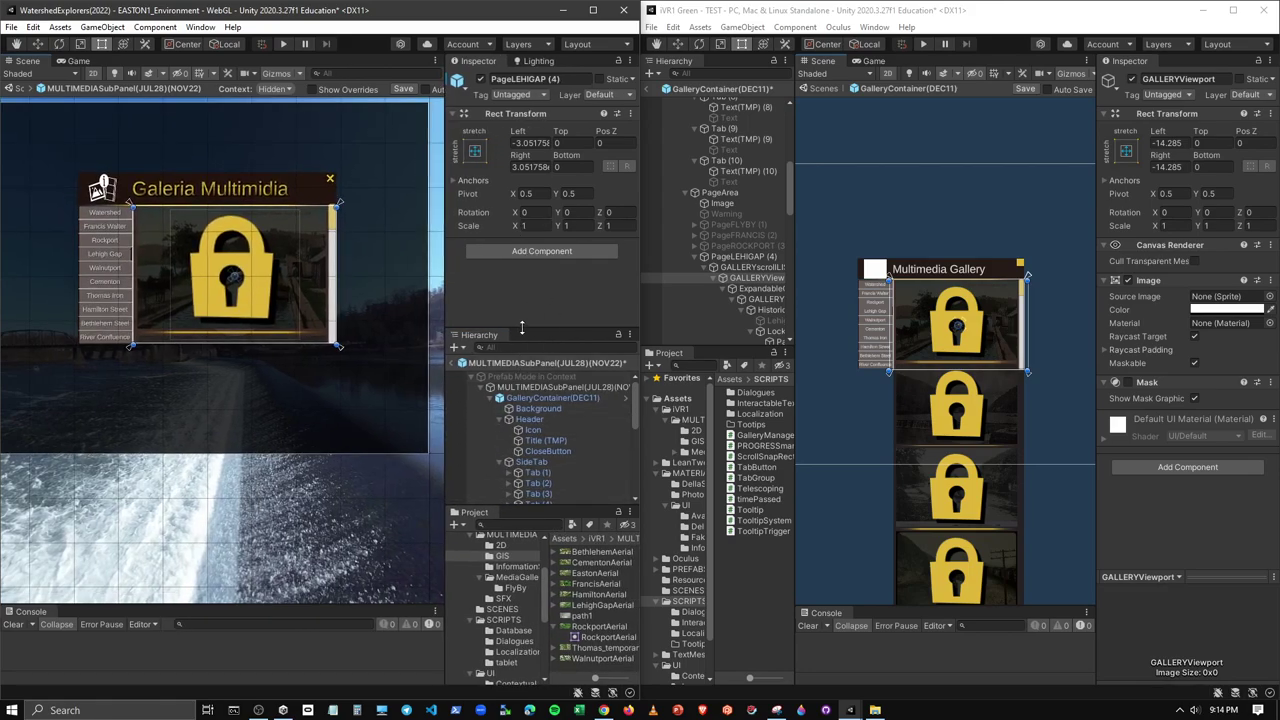
{"action": "left_click_drag", "start_coordinate": [521, 328], "coordinate": [521, 272]}
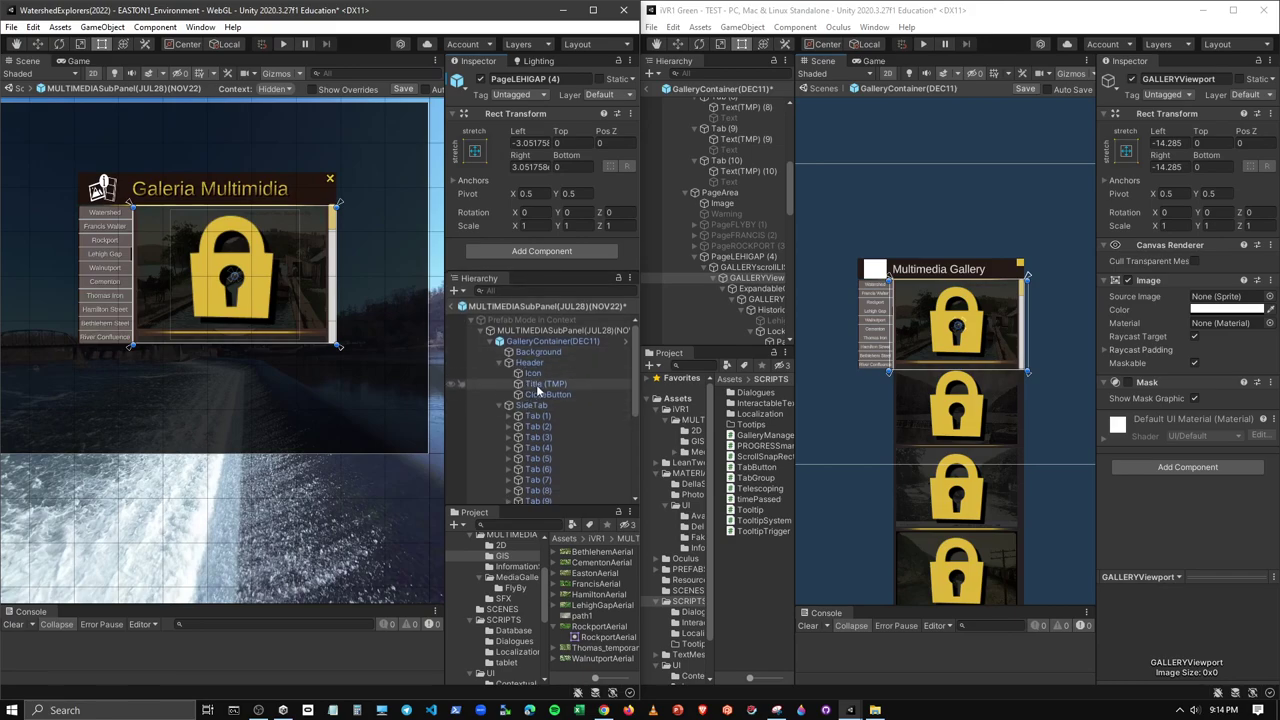
{"action": "scroll", "coordinate": [538, 390], "scroll_direction": "down", "scroll_amount": 5}
Expand PageLEHIGAP (4) and select GALLERYscrollLIST(NOV22) to view its Scroll Rect
{"action": "left_click", "coordinate": [512, 427]}
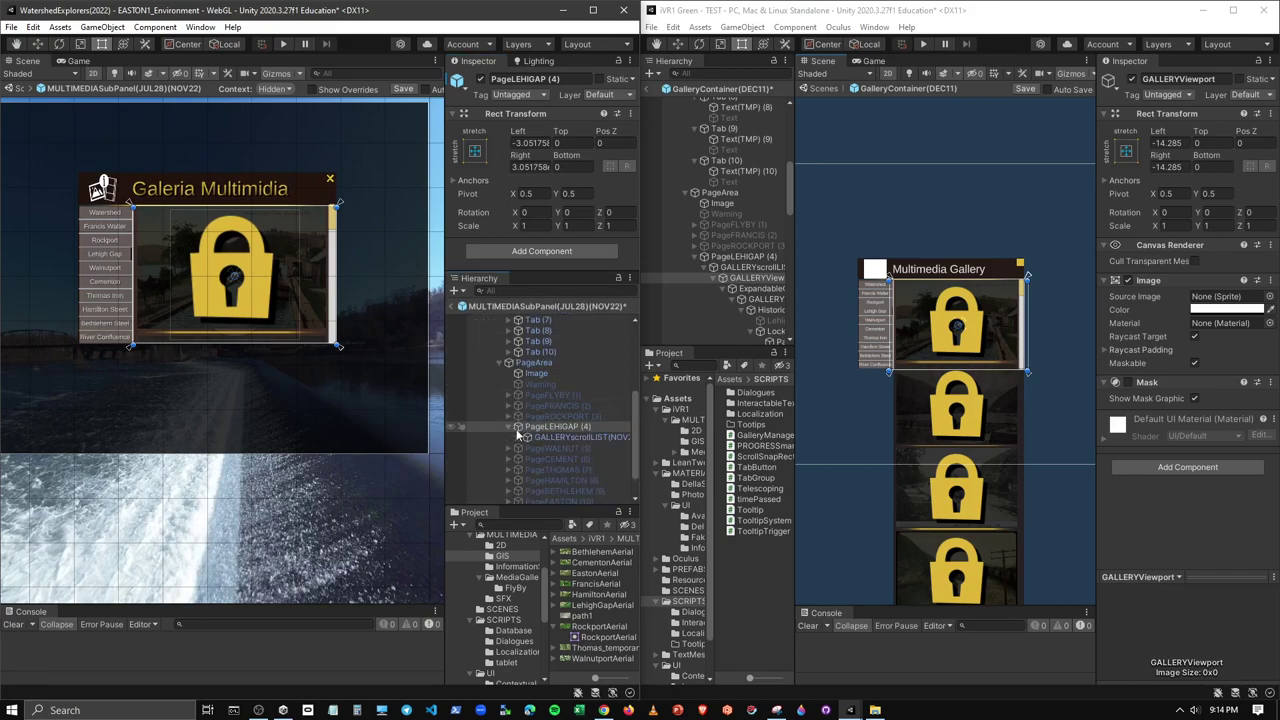
{"action": "left_click", "coordinate": [575, 437]}
{"action": "key", "text": "Right"}
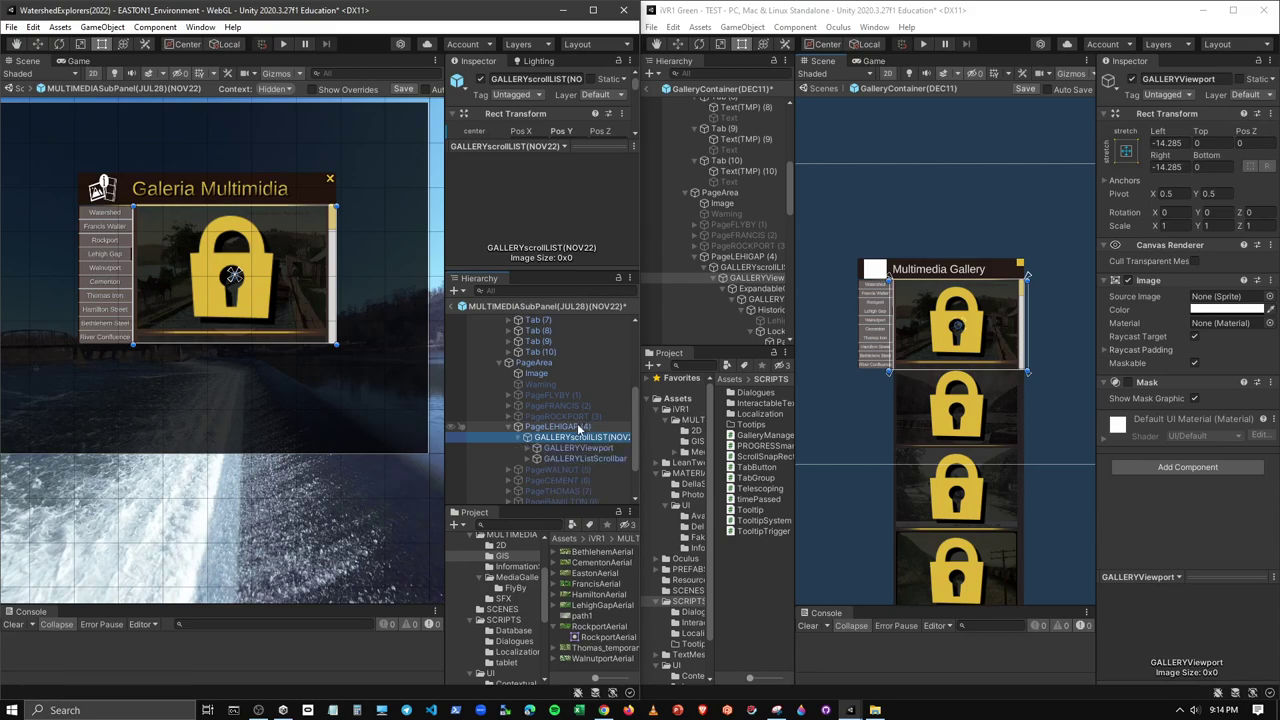
{"action": "left_click", "coordinate": [559, 181]}
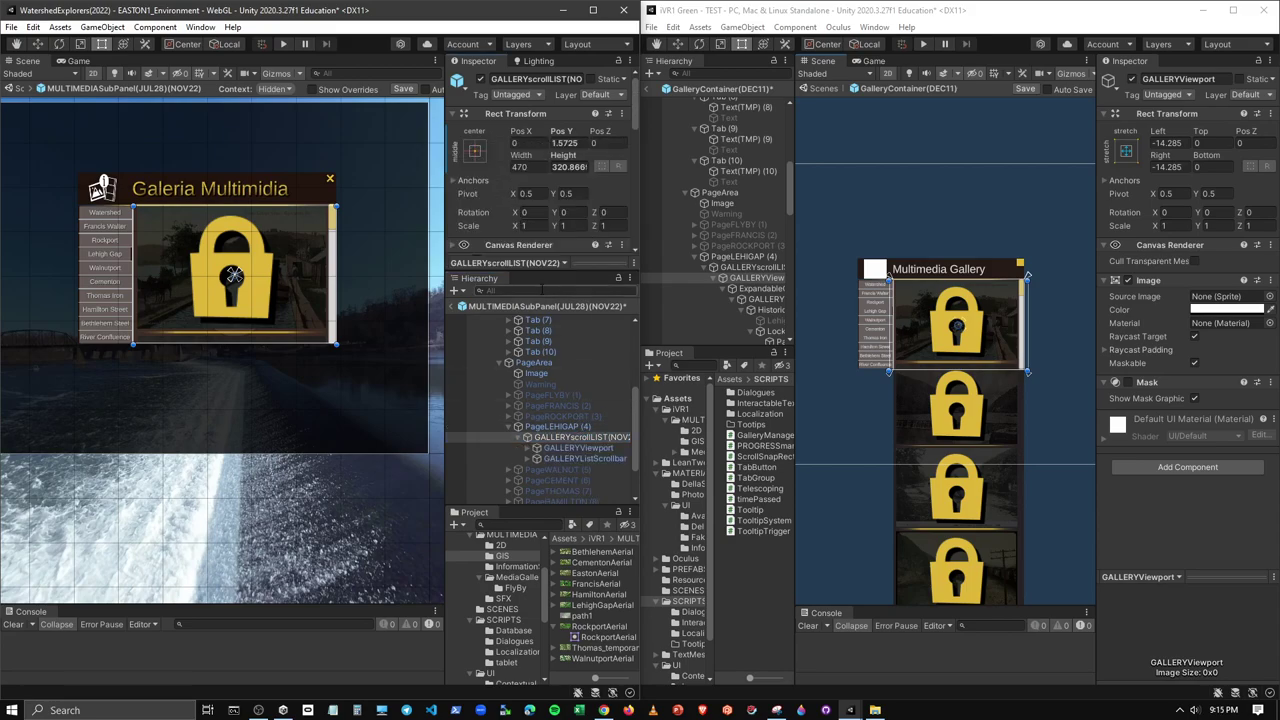
{"action": "scroll", "coordinate": [553, 173], "scroll_direction": "down", "scroll_amount": 3}
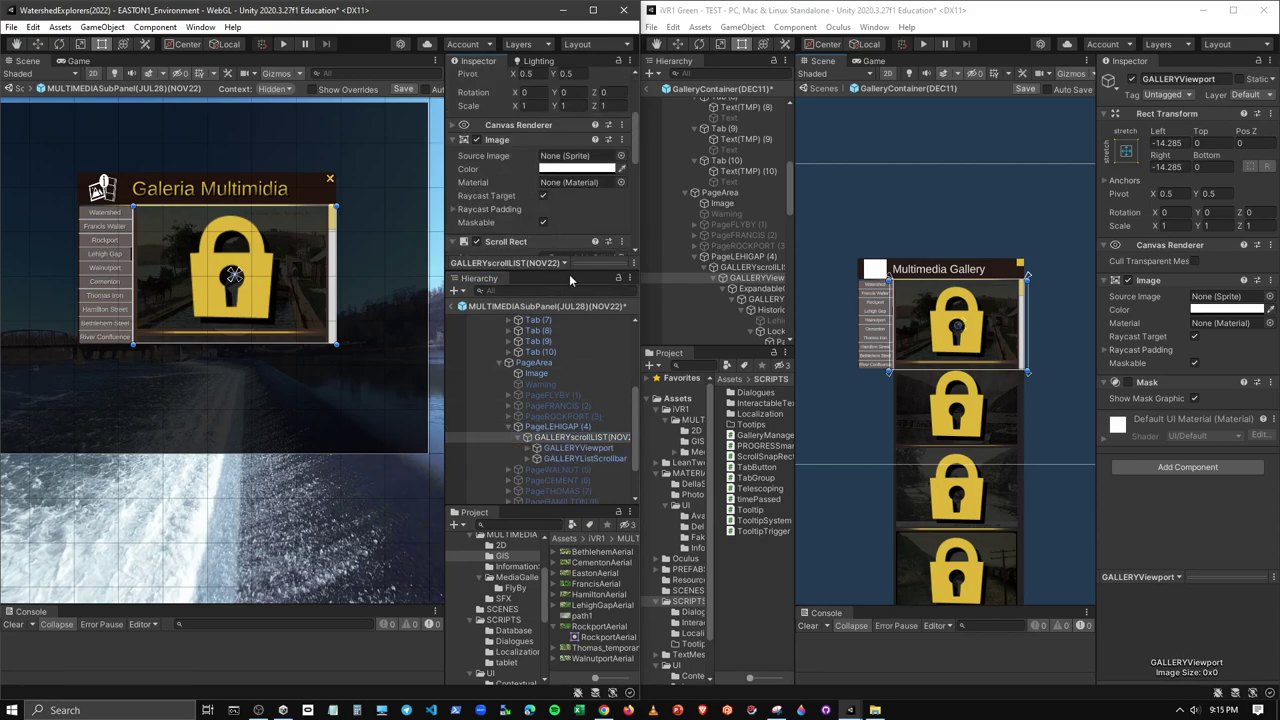
Dock the Hierarchy into the bottom console pane and show it
{"action": "left_click_drag", "start_coordinate": [471, 280], "coordinate": [39, 646]}
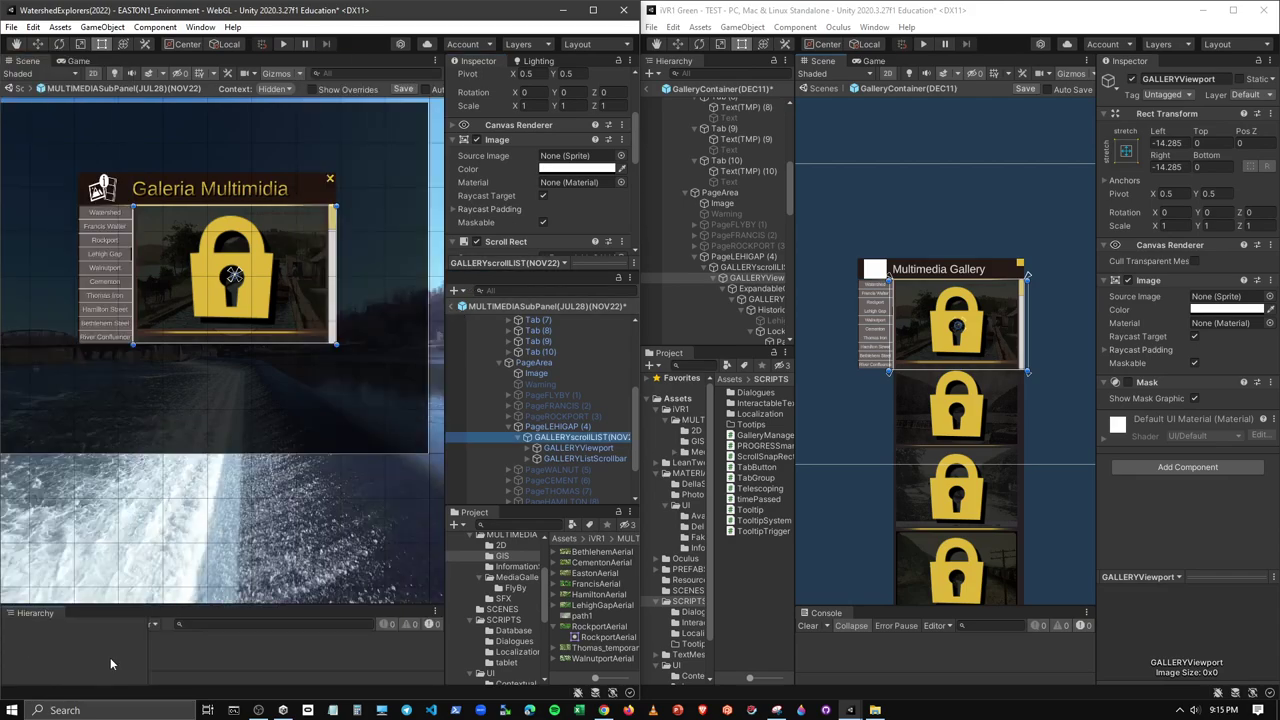
{"action": "left_click_drag", "start_coordinate": [39, 646], "coordinate": [400, 648]}
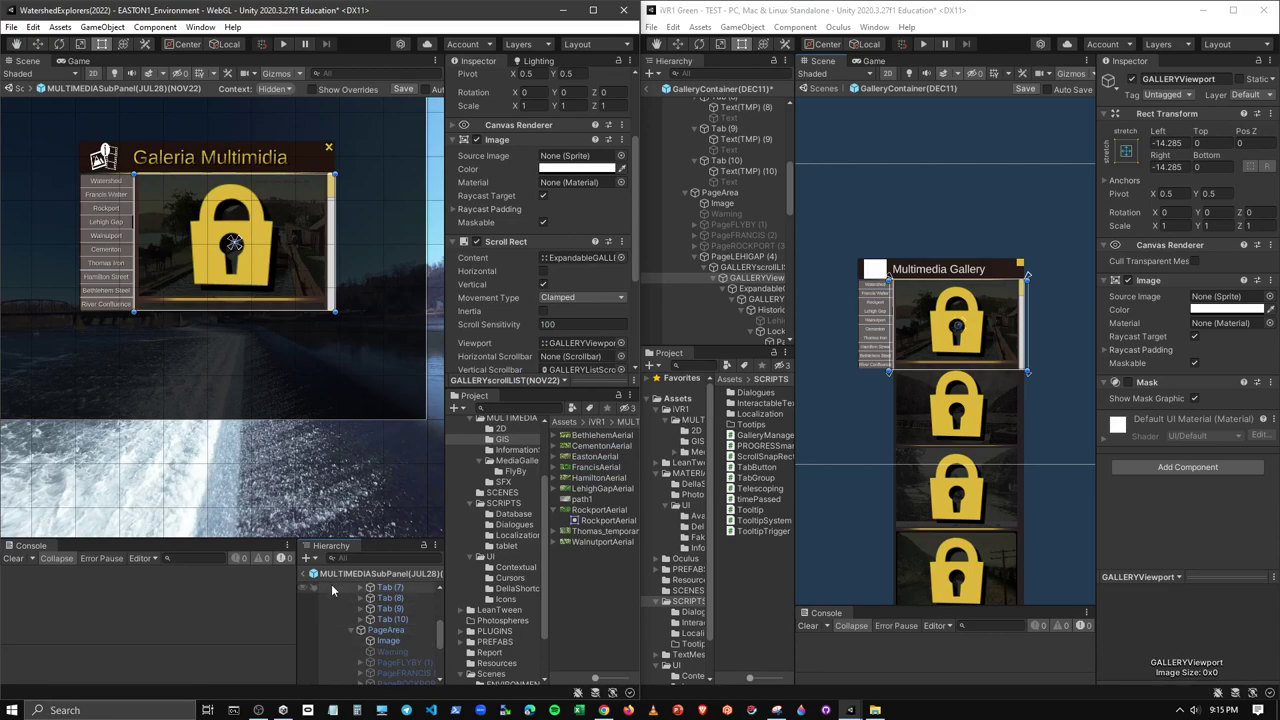
{"action": "left_click_drag", "start_coordinate": [268, 549], "coordinate": [135, 567]}
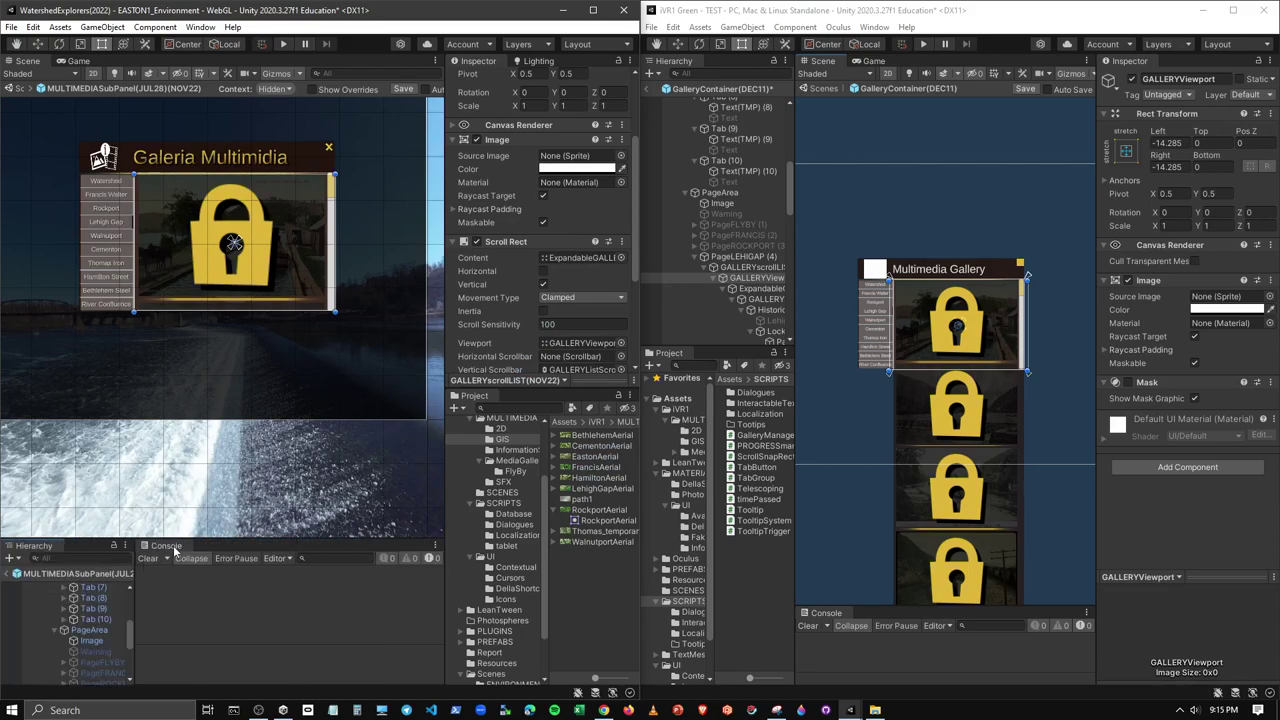
{"action": "left_click_drag", "start_coordinate": [173, 545], "coordinate": [100, 546]}
{"action": "left_click", "coordinate": [30, 546]}
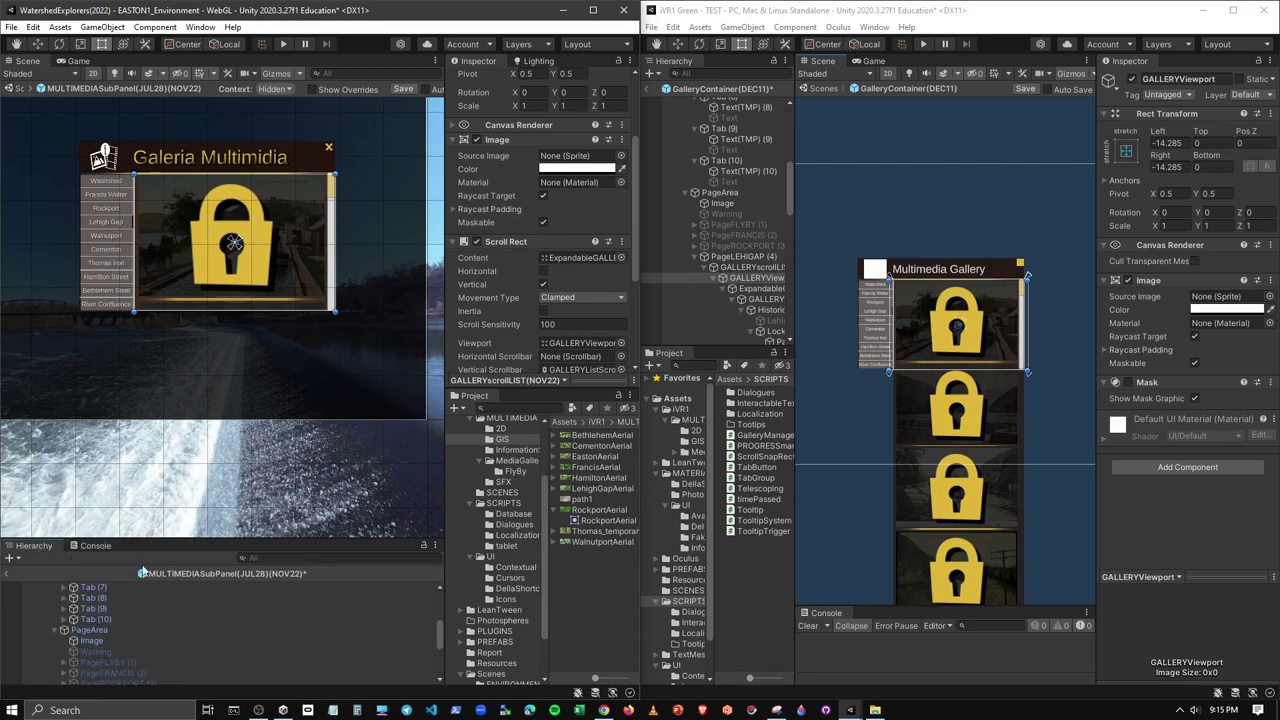
Dock the Project files left of the Hierarchy, widen it, and recentre the Scene
{"action": "left_click_drag", "start_coordinate": [476, 397], "coordinate": [361, 604]}
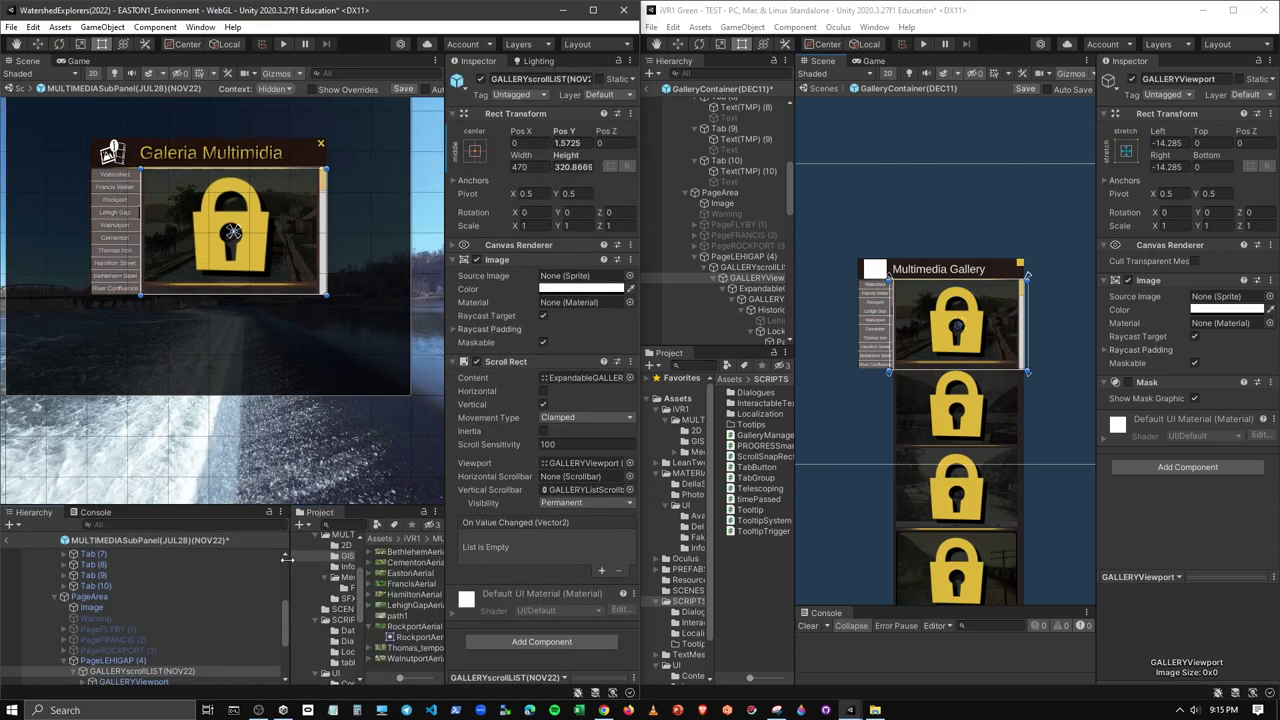
{"action": "left_click_drag", "start_coordinate": [287, 559], "coordinate": [228, 570]}
{"action": "left_click_drag", "start_coordinate": [263, 516], "coordinate": [42, 565]}
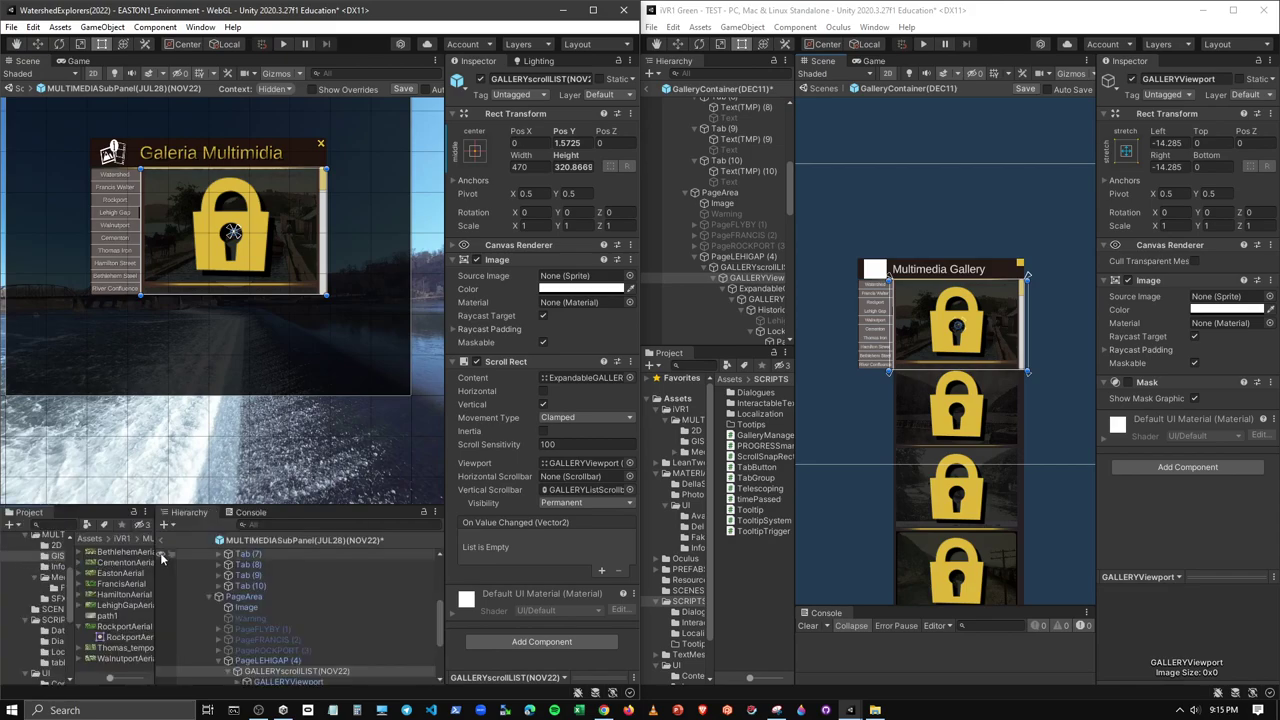
{"action": "left_click_drag", "start_coordinate": [157, 553], "coordinate": [218, 573]}
{"action": "left_click_drag", "start_coordinate": [78, 572], "coordinate": [113, 572]}
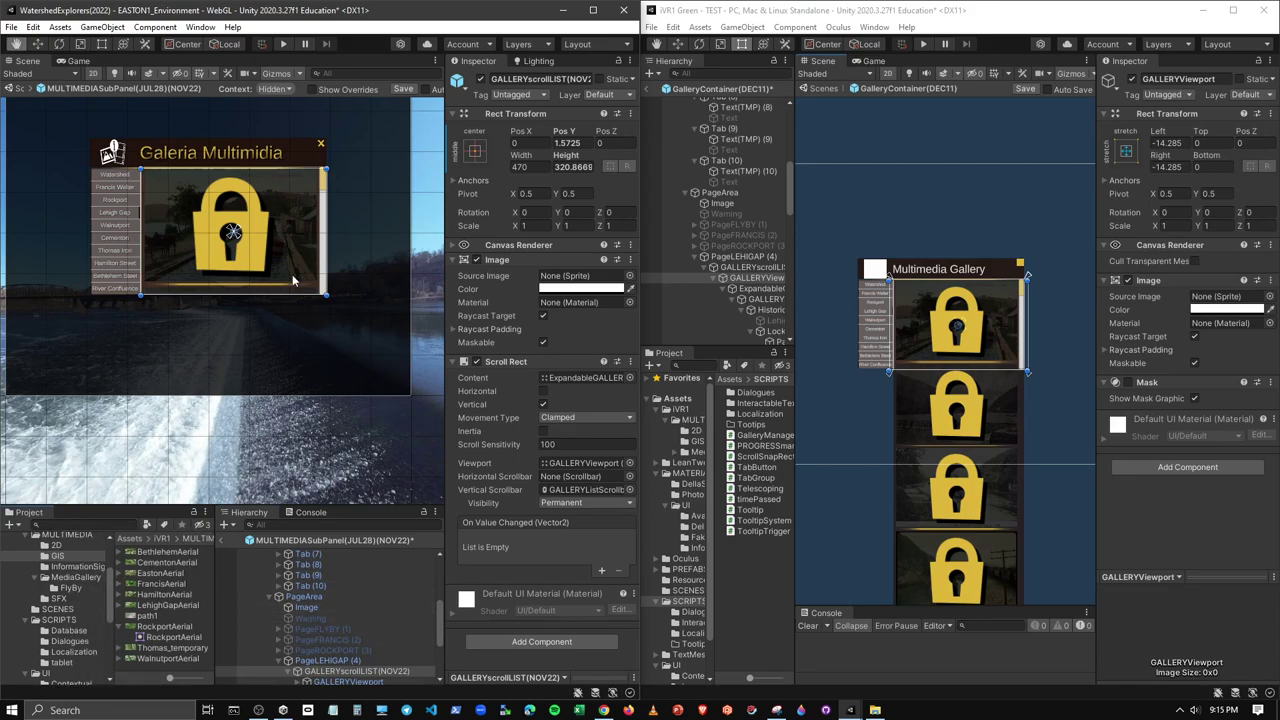
{"action": "middle_click_drag", "start_coordinate": [291, 273], "coordinate": [293, 323]}
{"action": "scroll", "coordinate": [372, 612], "scroll_direction": "down", "scroll_amount": 3}
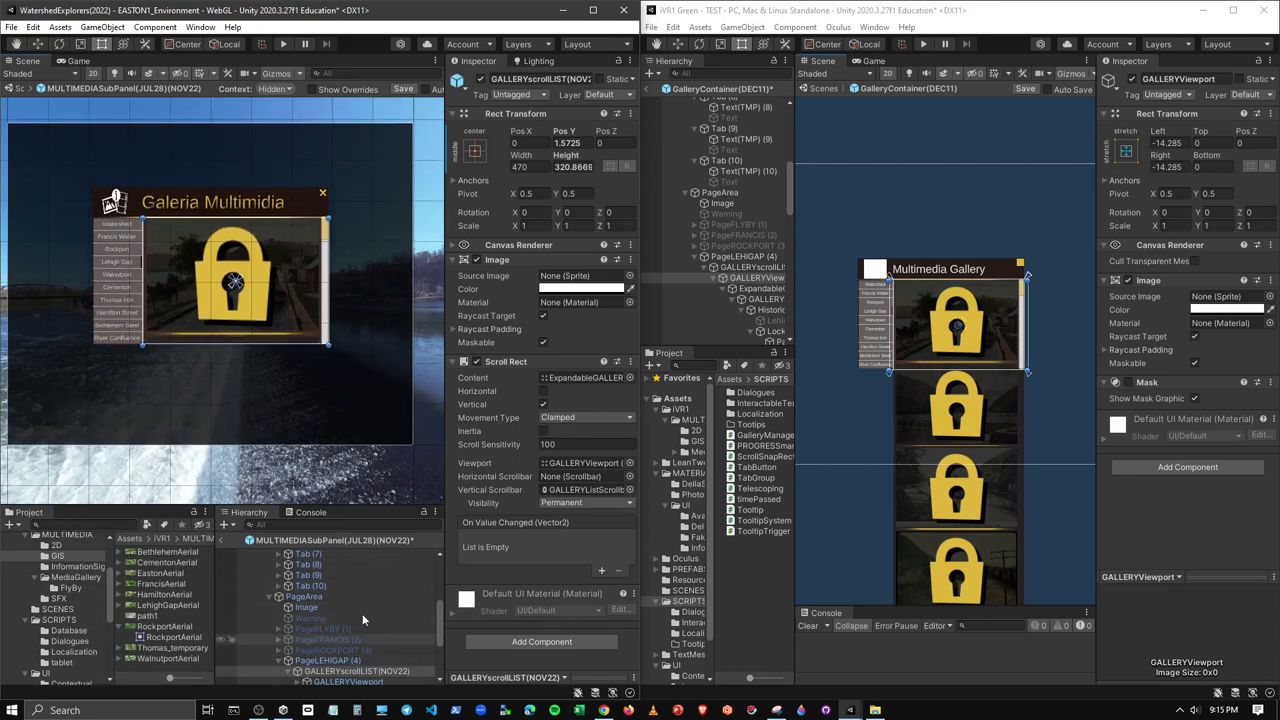
Untick the reference GALLERYViewport's Mask and pan along the unmasked padlock column
{"action": "left_click", "coordinate": [352, 629]}
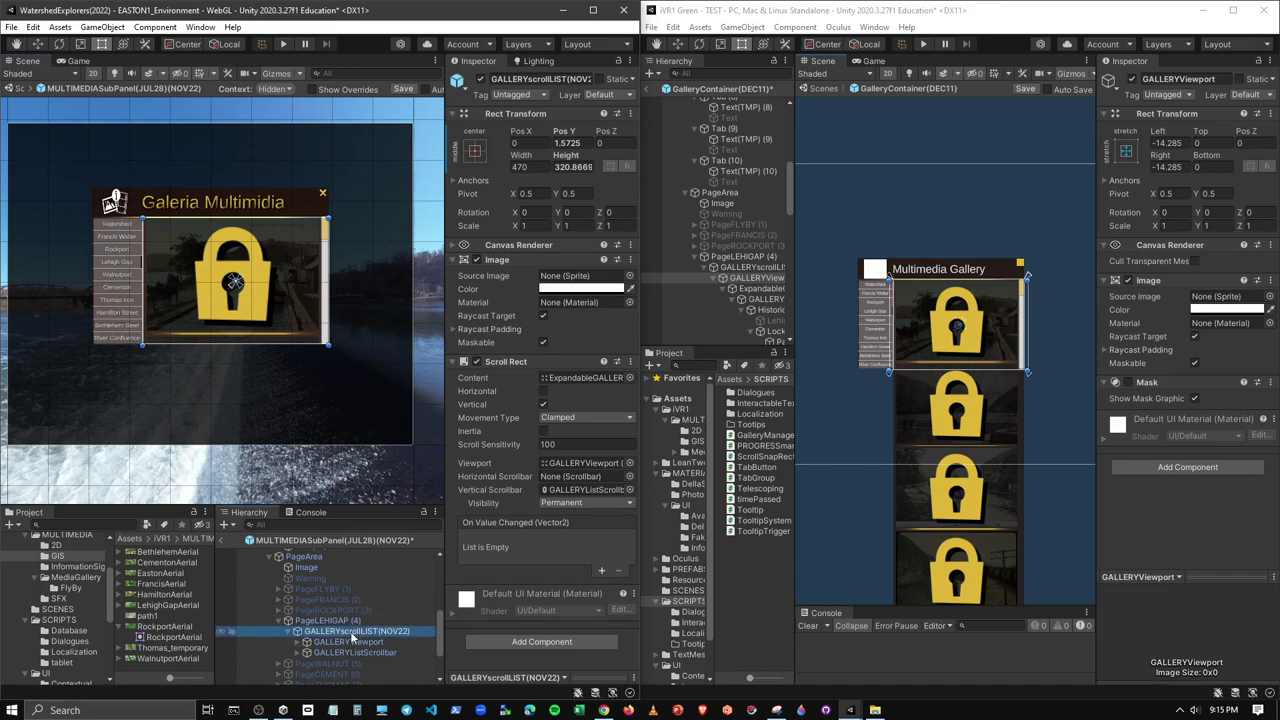
{"action": "key", "text": "Down"}
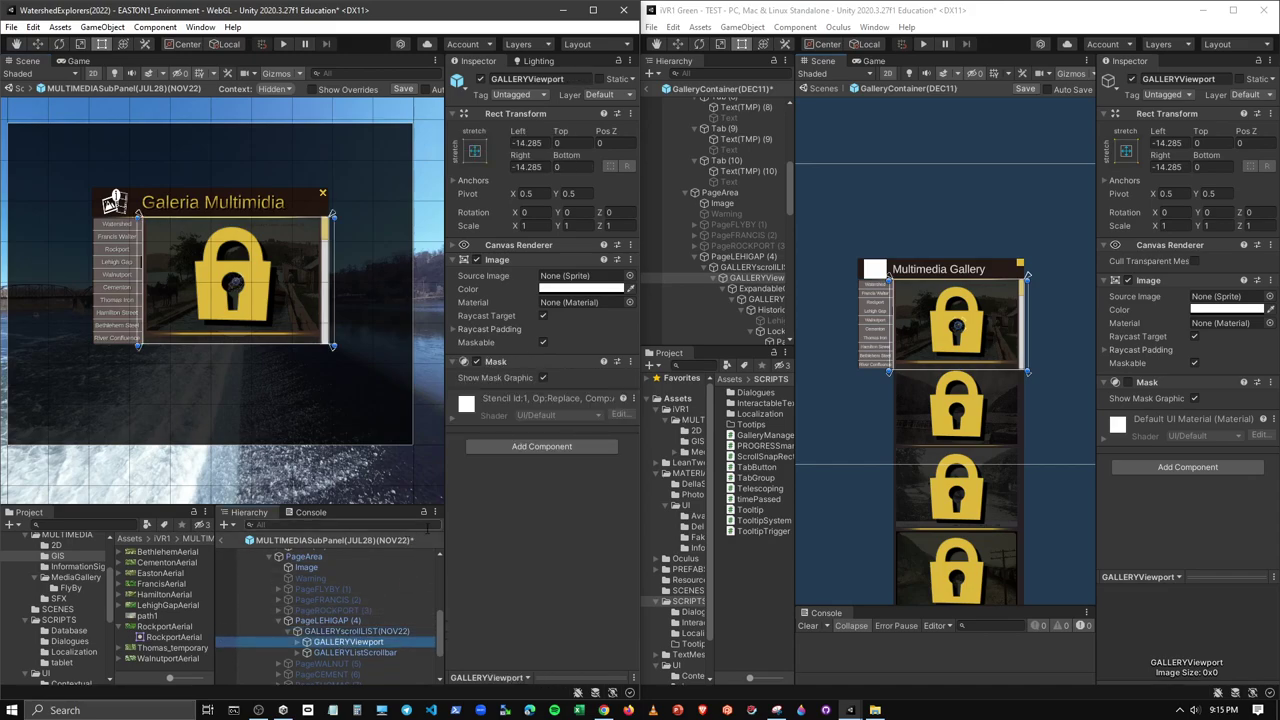
{"action": "left_click", "coordinate": [478, 363]}
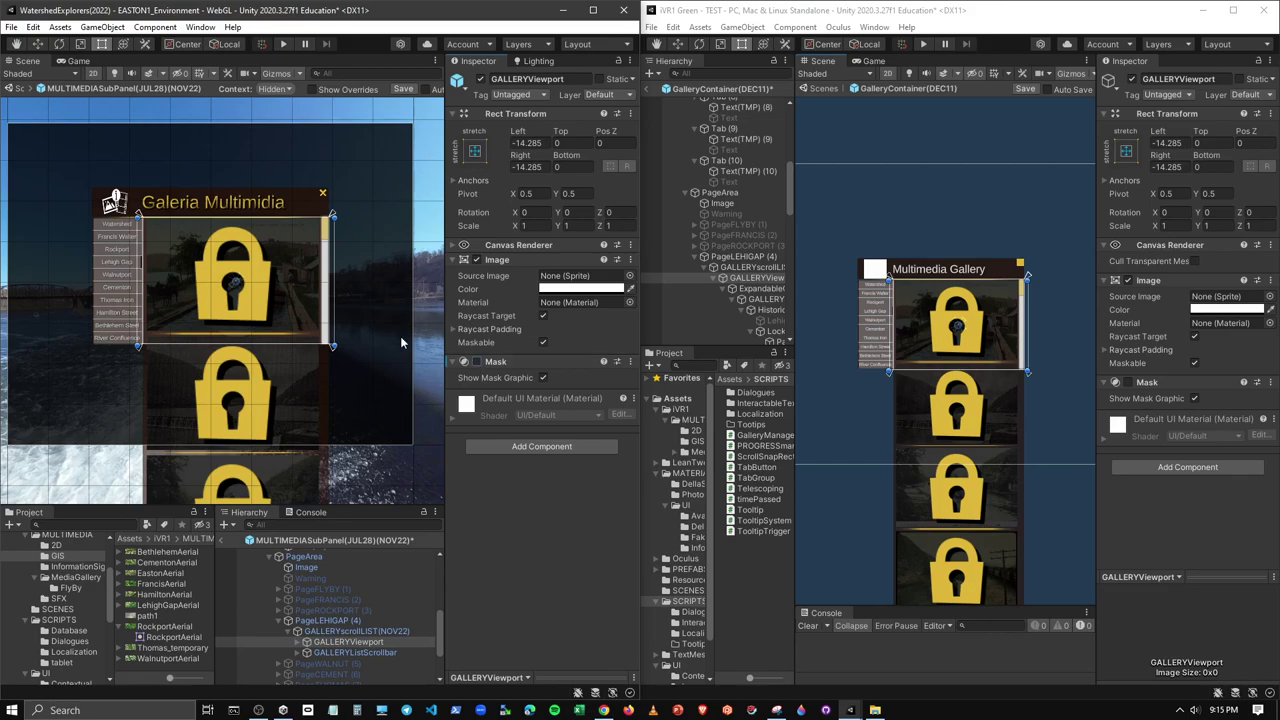
{"action": "middle_click_drag", "start_coordinate": [280, 420], "coordinate": [264, 308]}
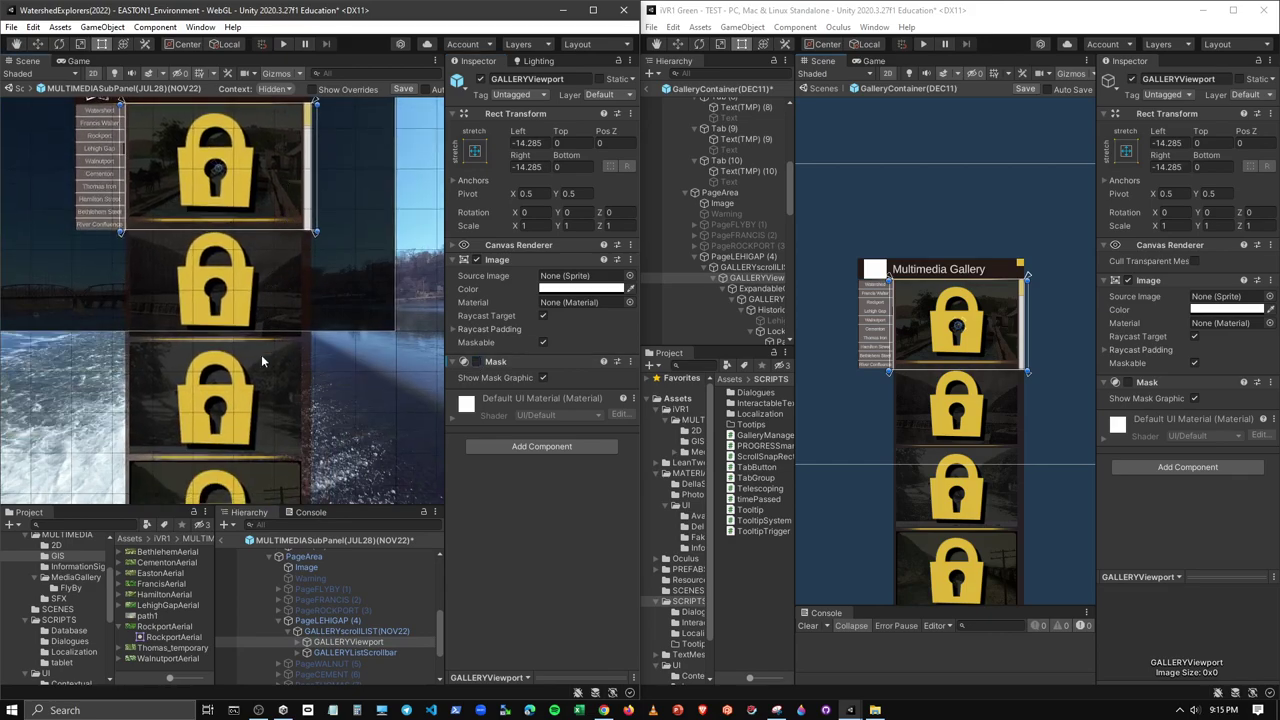
{"action": "mouse_move", "coordinate": [252, 425]}
{"action": "right_mouse_down"}
{"action": "mouse_move", "coordinate": [270, 200]}
{"action": "mouse_move", "coordinate": [308, 414]}
{"action": "right_mouse_up"}
{"action": "scroll", "coordinate": [333, 638], "scroll_direction": "down", "scroll_amount": 3}
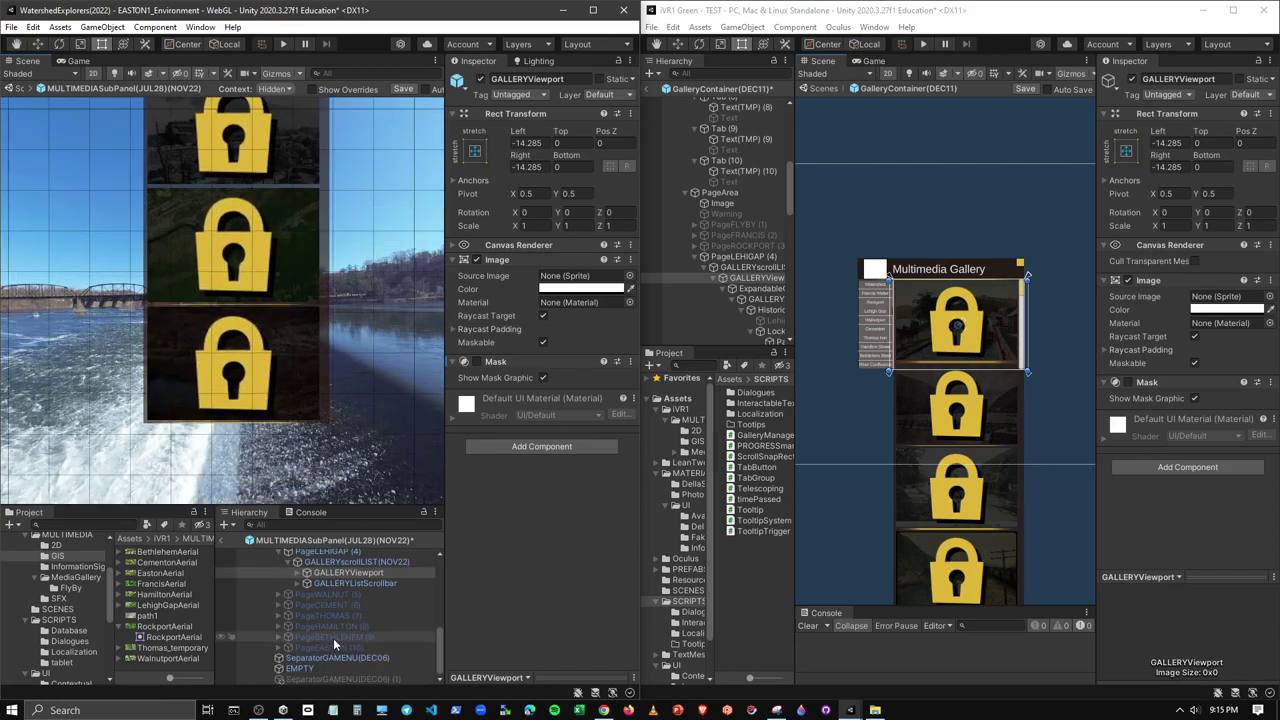
Expand GALLERYViewport and enlarge the iVR1 Green Hierarchy pane
{"action": "left_click", "coordinate": [298, 573]}
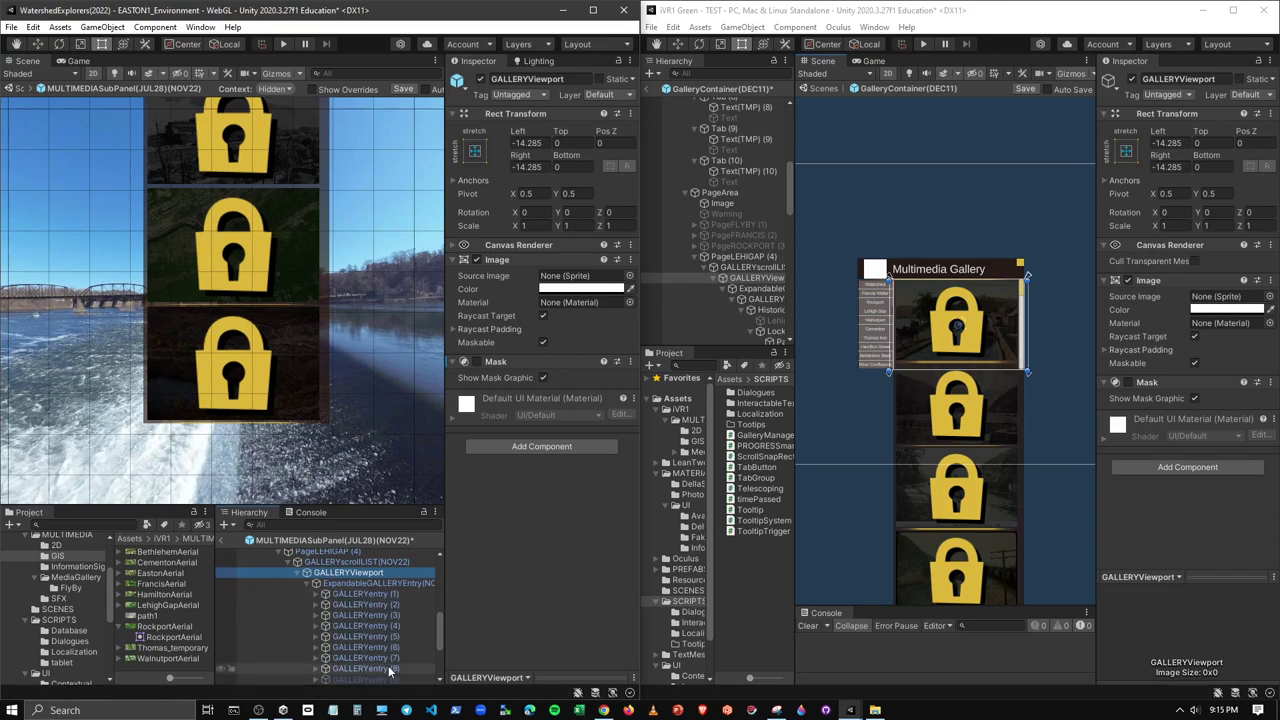
{"action": "scroll", "coordinate": [387, 660], "scroll_direction": "down", "scroll_amount": 2}
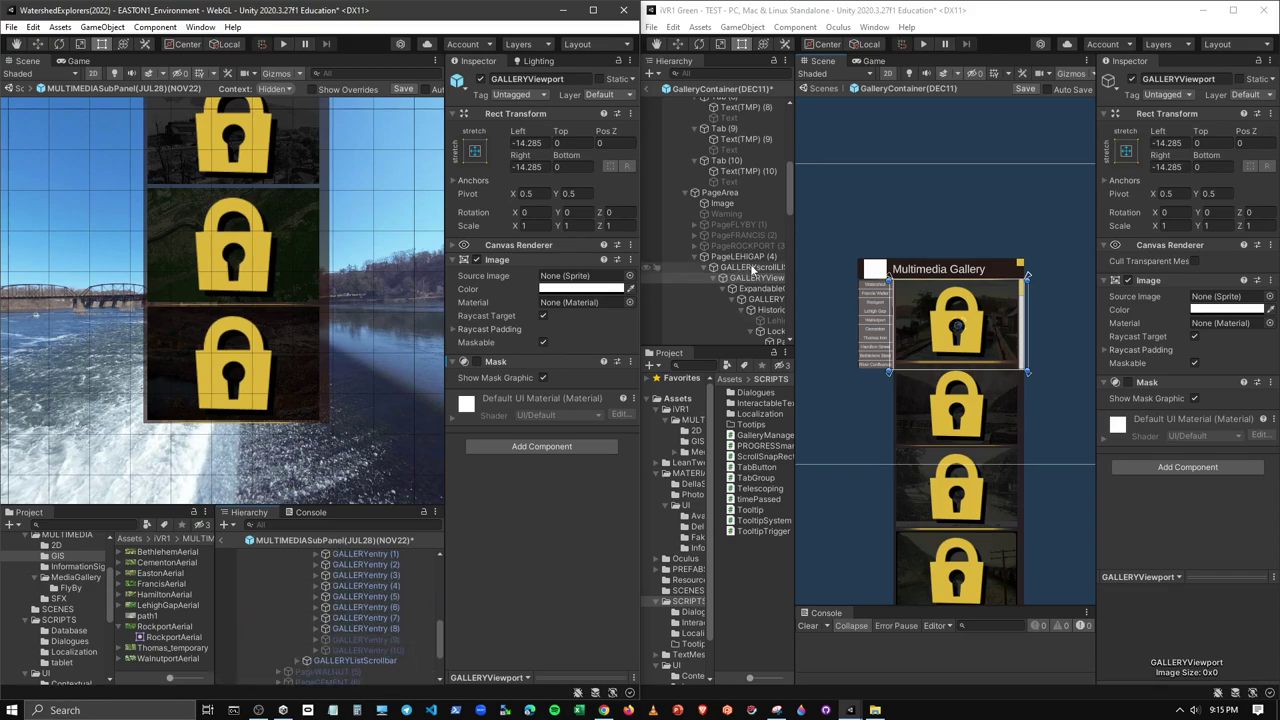
{"action": "left_click_drag", "start_coordinate": [769, 346], "coordinate": [769, 503]}
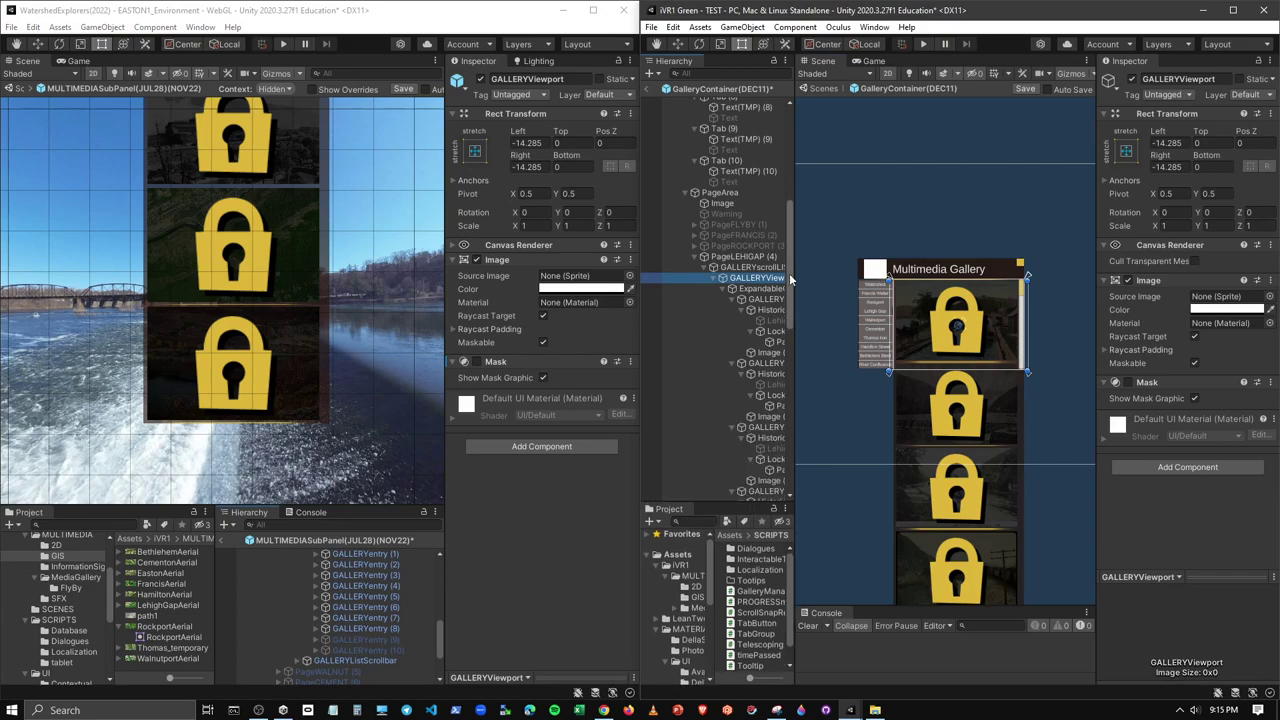
{"action": "left_click_drag", "start_coordinate": [795, 270], "coordinate": [853, 270]}
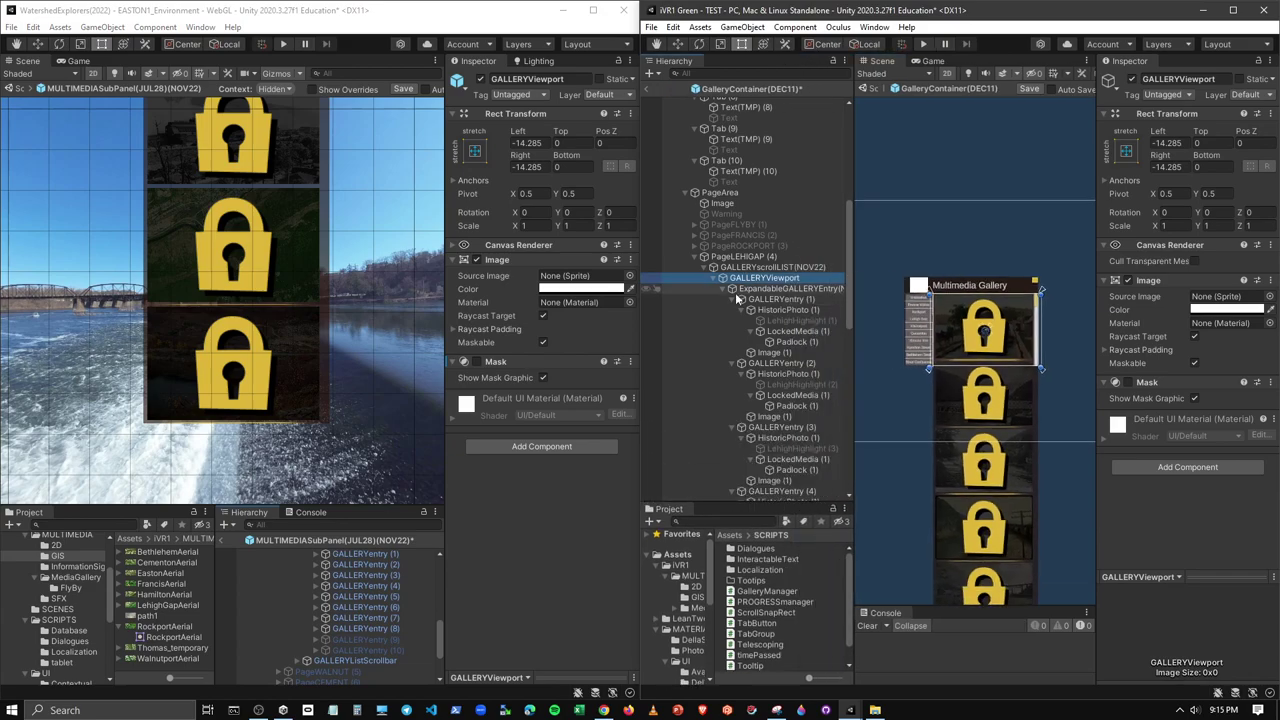
Step down through the GALLERYentry objects and delete entries (9) and (10)
{"action": "left_click", "coordinate": [768, 289]}
{"action": "left_click", "coordinate": [797, 318]}
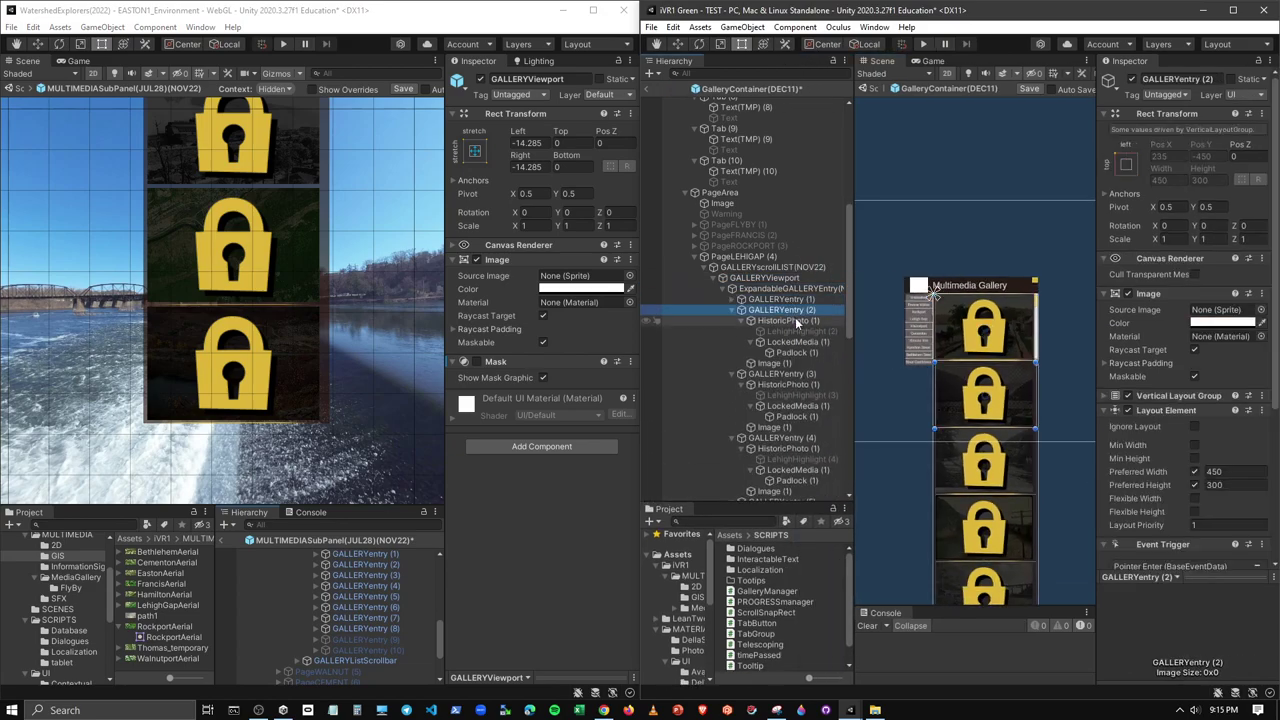
{"action": "key", "text": "Left"}
{"action": "key", "text": "Down"}
{"action": "key", "text": "Left"}
{"action": "key", "text": "Down"}
{"action": "key", "text": "Left"}
{"action": "key", "text": "Down"}
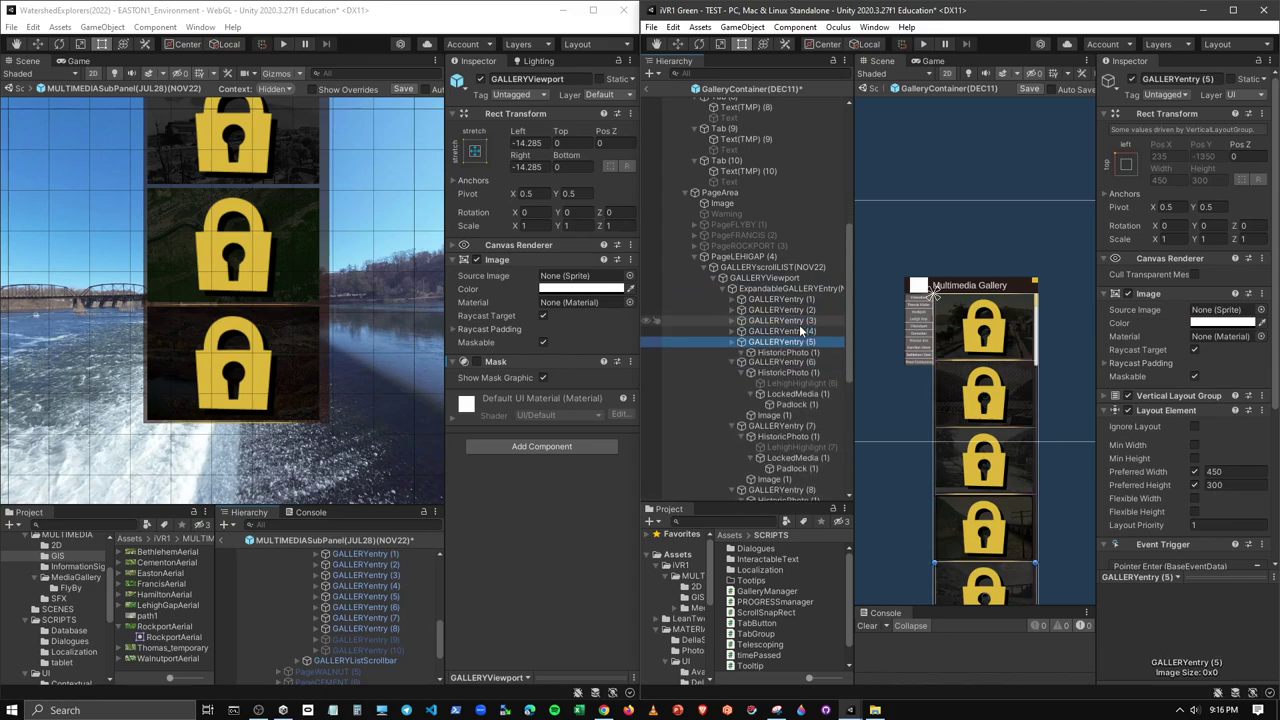
{"action": "key", "text": "Left"}
{"action": "key", "text": "Down"}
{"action": "key", "text": "Left"}
{"action": "key", "text": "Down"}
{"action": "key", "text": "Left"}
{"action": "key", "text": "Down"}
{"action": "key", "text": "Left"}
{"action": "key", "text": "Down"}
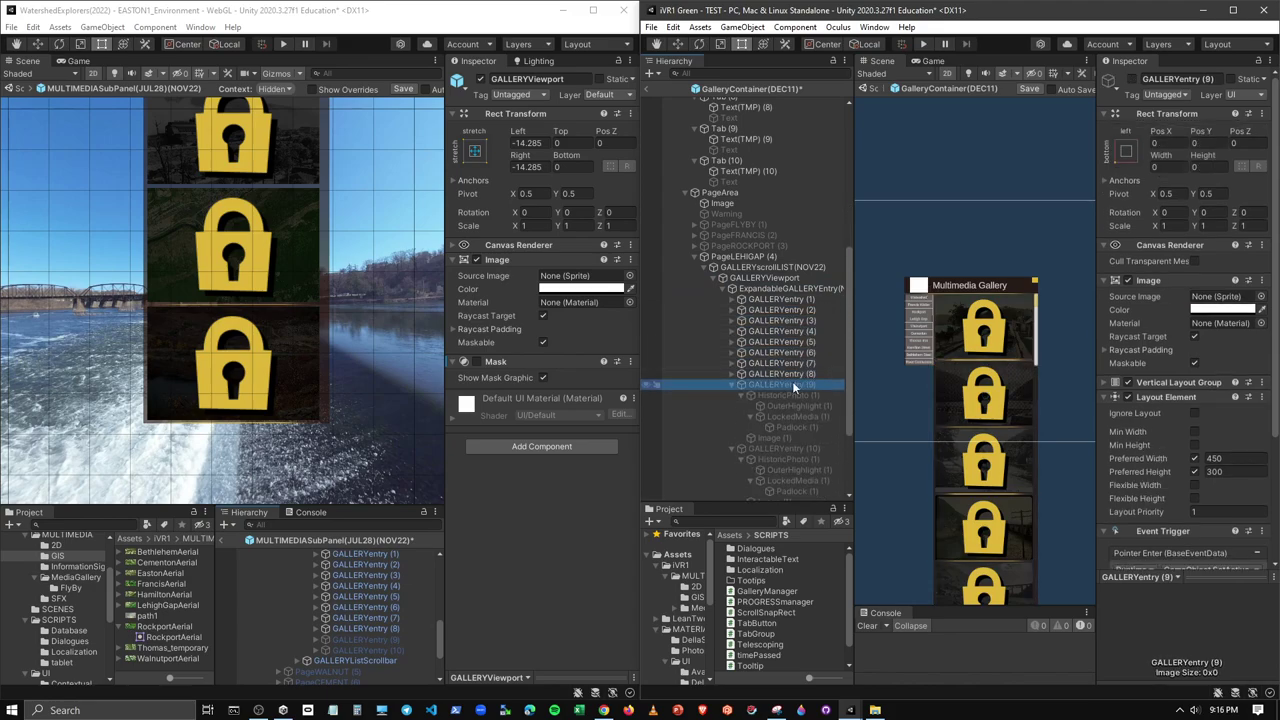
{"action": "key", "text": "Delete"}
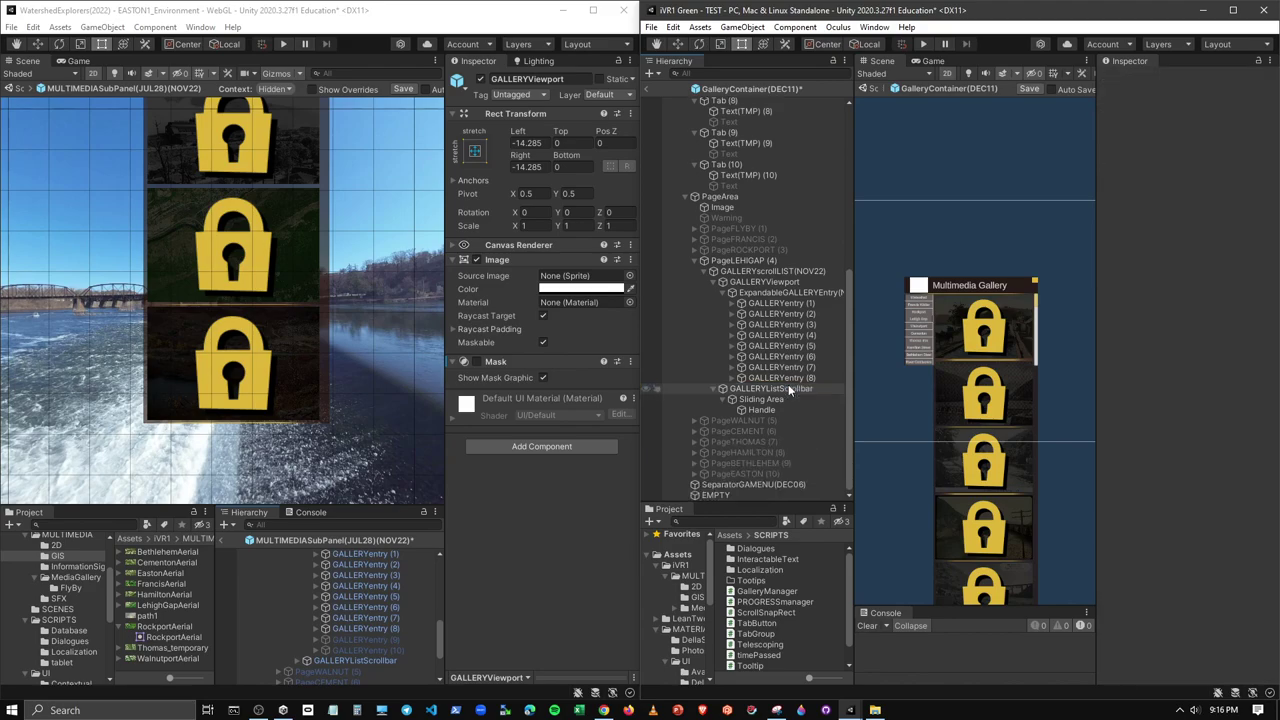
Inspect the first gallery entry's HistoricPhoto, highlight frame, LockedMedia overlay and padlock
{"action": "left_click", "coordinate": [774, 304]}
{"action": "key", "text": "Right"}
{"action": "key", "text": "Down"}
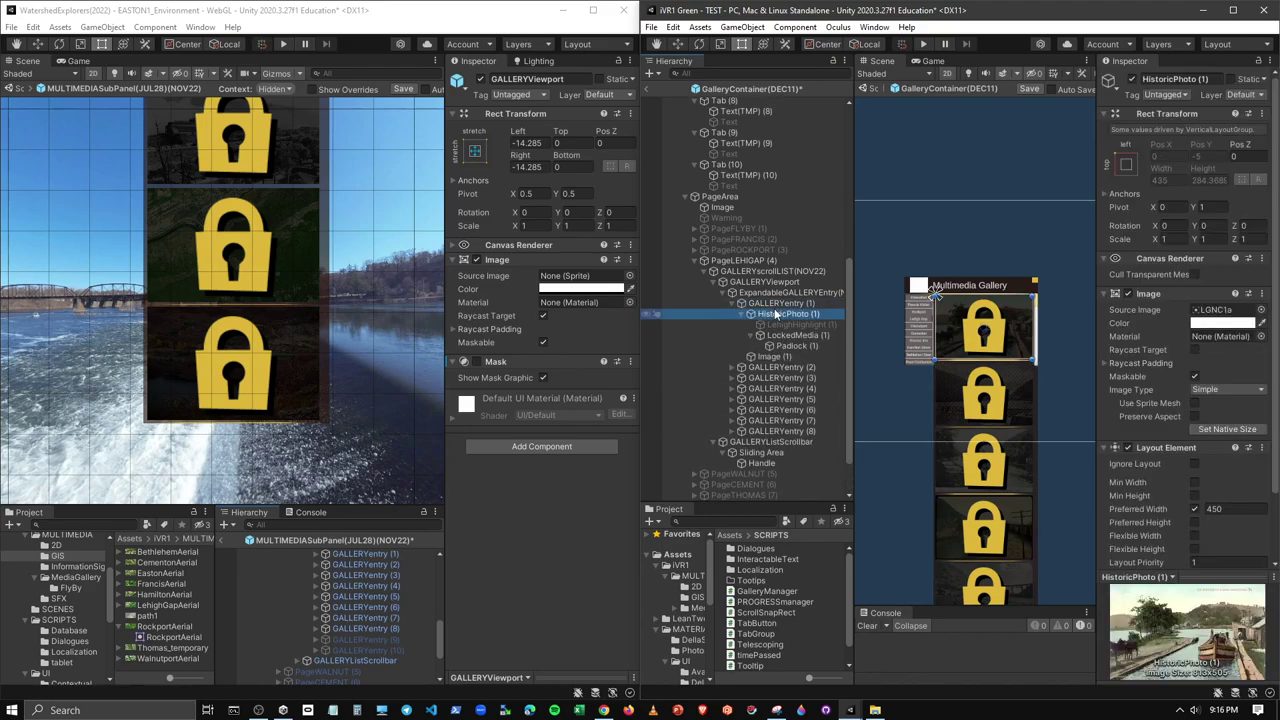
{"action": "middle_click_drag", "start_coordinate": [1028, 344], "coordinate": [1015, 208]}
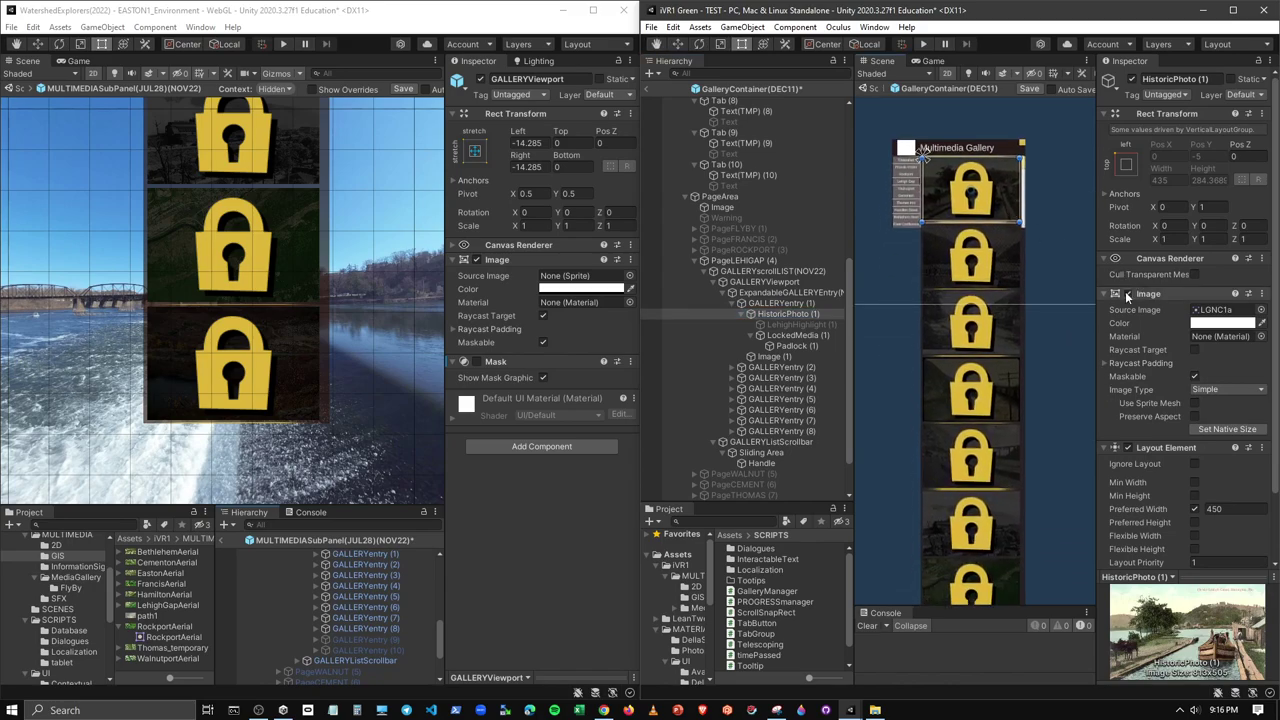
{"action": "left_click_drag", "start_coordinate": [1099, 283], "coordinate": [1056, 290]}
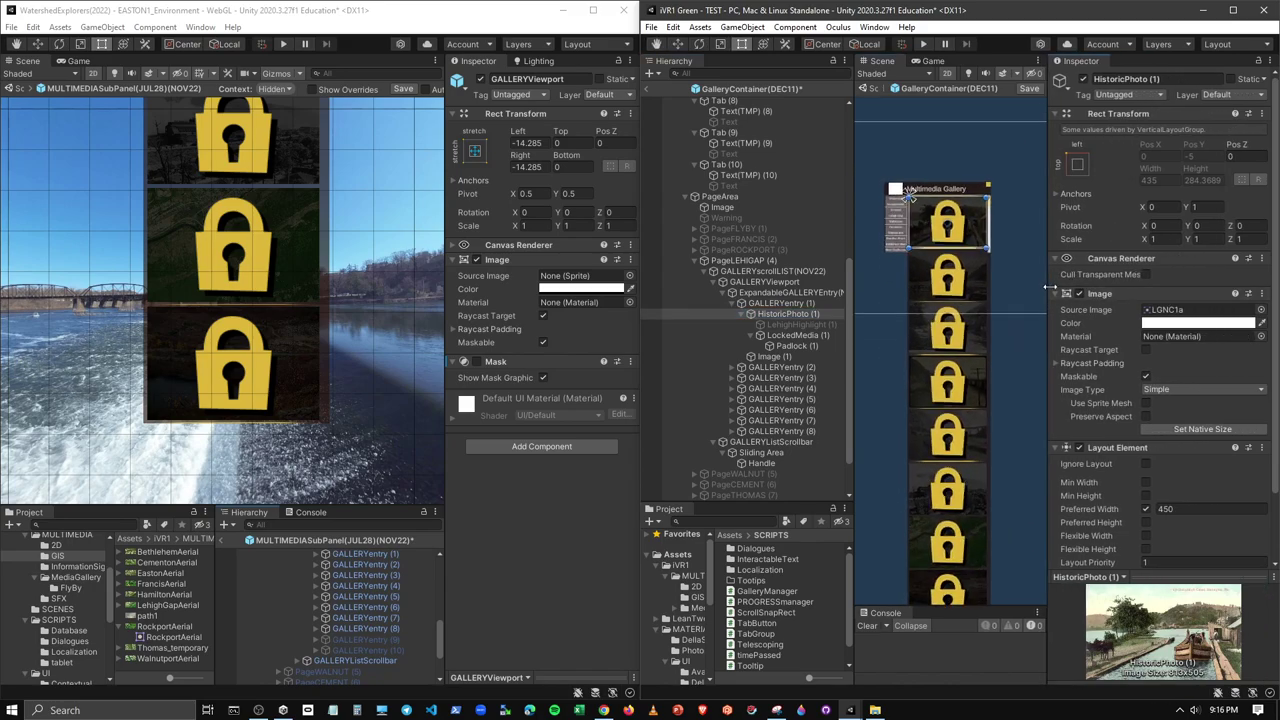
{"action": "left_click", "coordinate": [797, 325]}
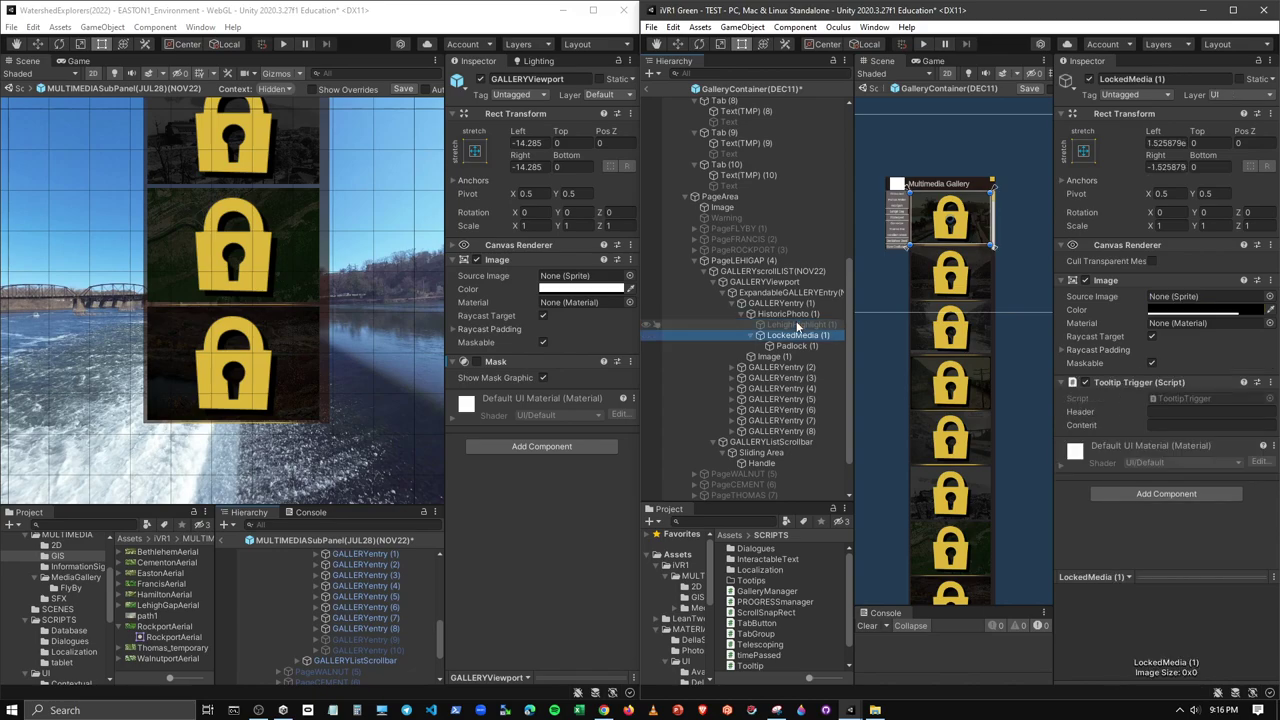
{"action": "left_click", "coordinate": [800, 367]}
{"action": "left_click", "coordinate": [783, 347]}
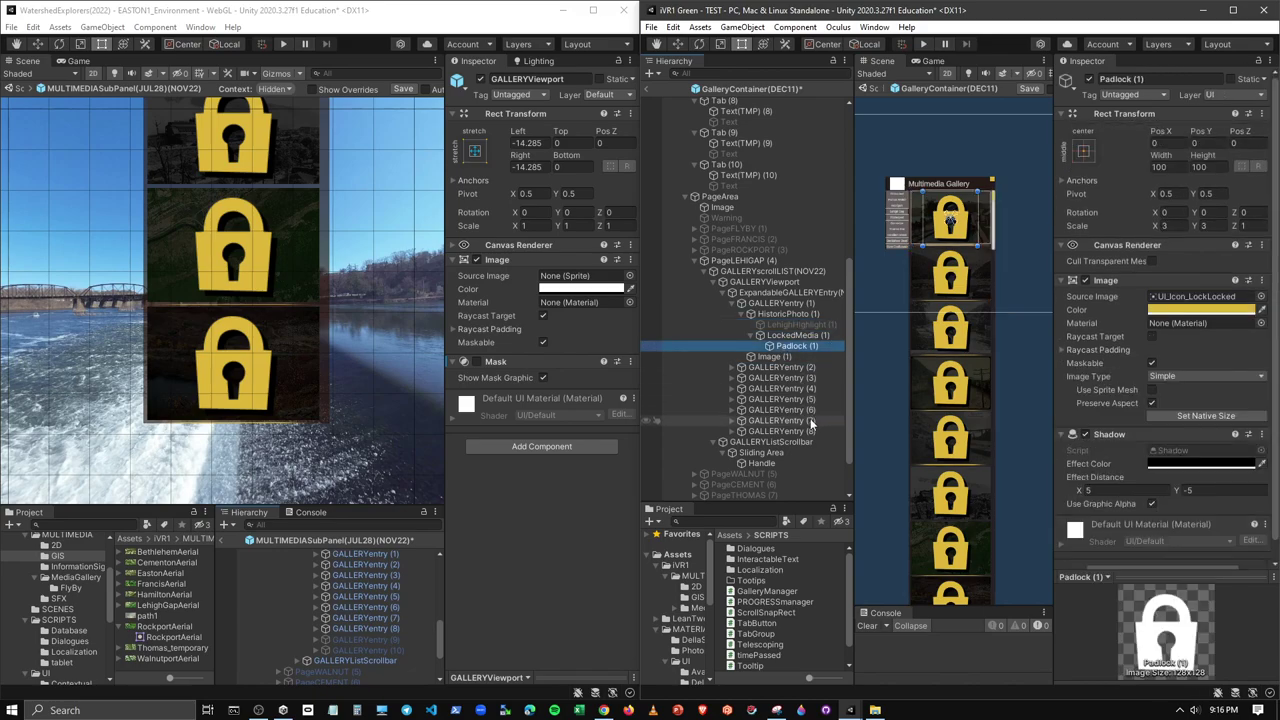
{"action": "key", "text": "Left"}
{"action": "key", "text": "Left"}
{"action": "key", "text": "Left"}
{"action": "key", "text": "Left"}
{"action": "key", "text": "Left"}
{"action": "key", "text": "Left"}
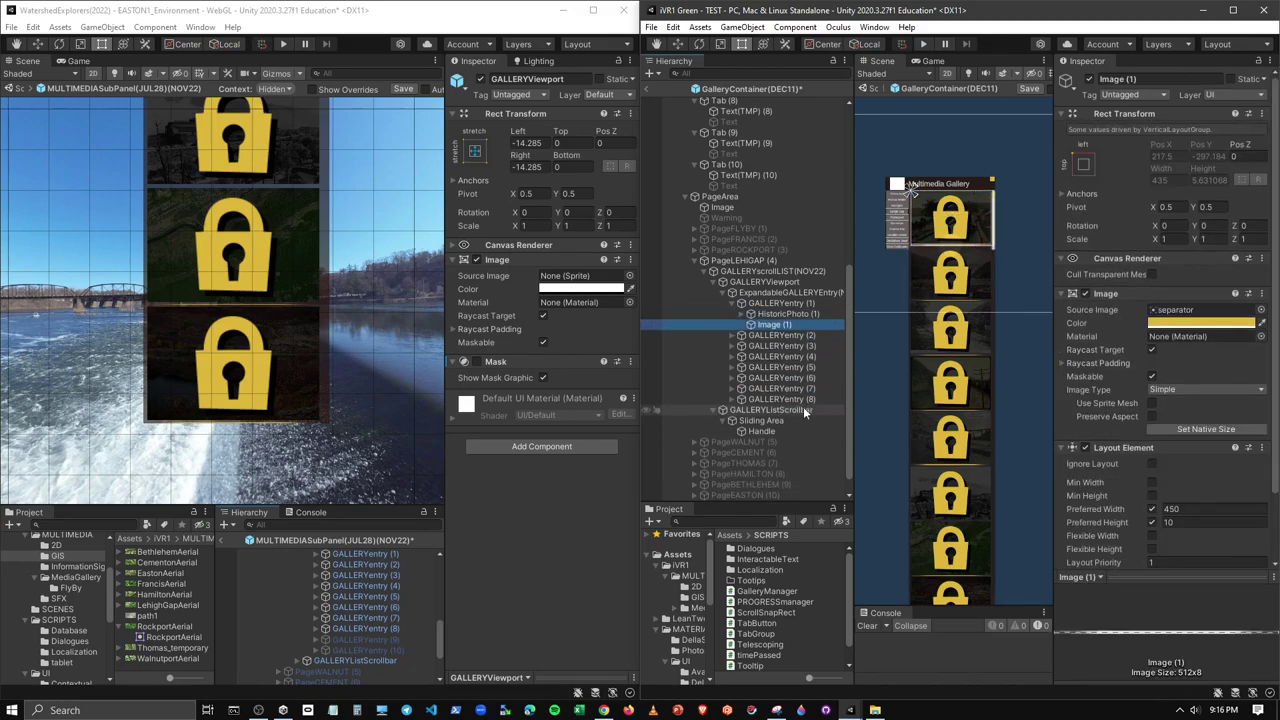
{"action": "key", "text": "Down"}
Check entries 2 through 8, collapse the list, and select GALLERYViewport
{"action": "key", "text": "Right"}
{"action": "key", "text": "Down"}
{"action": "key", "text": "Down"}
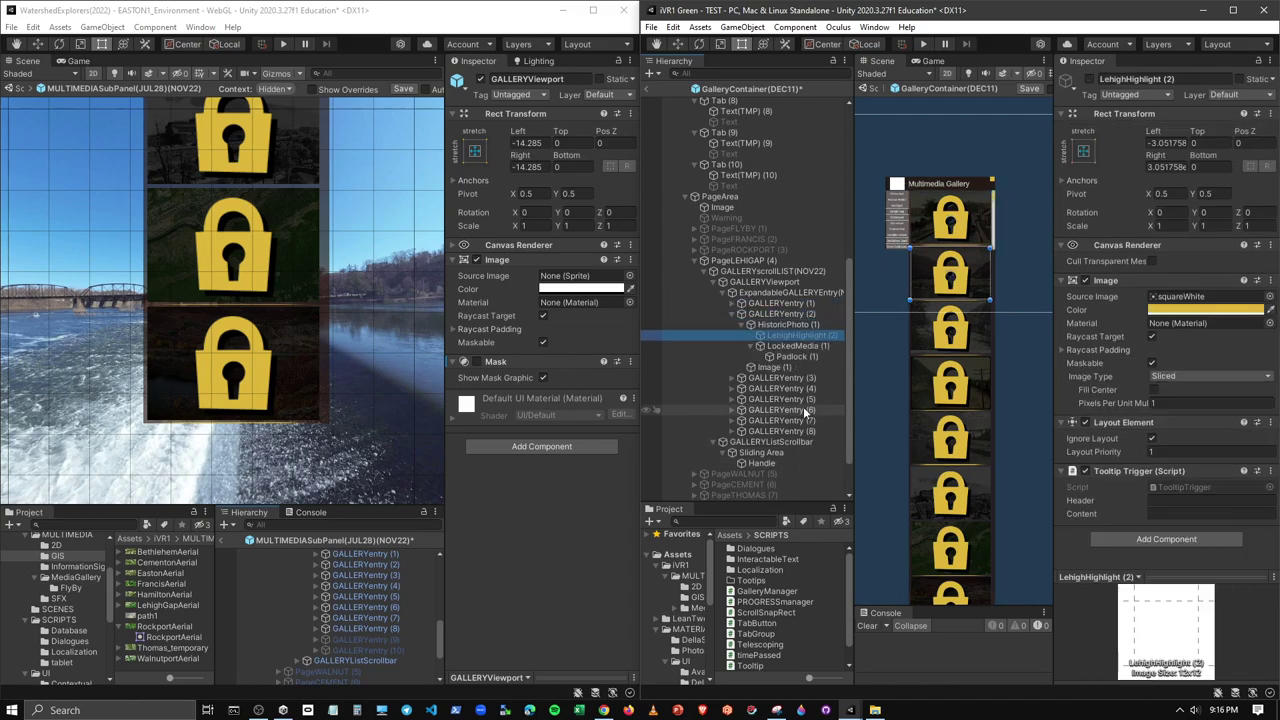
{"action": "key", "text": "Down"}
{"action": "key", "text": "Down"}
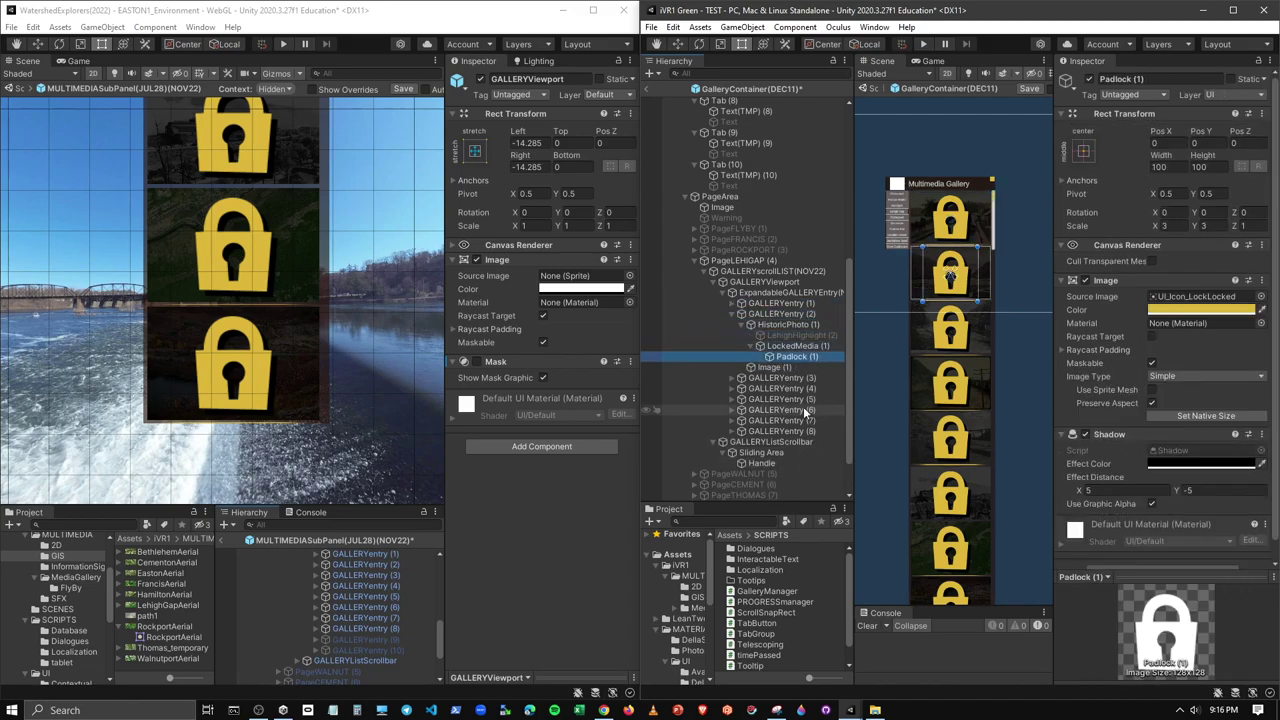
{"action": "key", "text": "Left"}
{"action": "key", "text": "Left"}
{"action": "key", "text": "Left"}
{"action": "key", "text": "Left"}
{"action": "key", "text": "Down"}
{"action": "key", "text": "Right"}
{"action": "key", "text": "Down"}
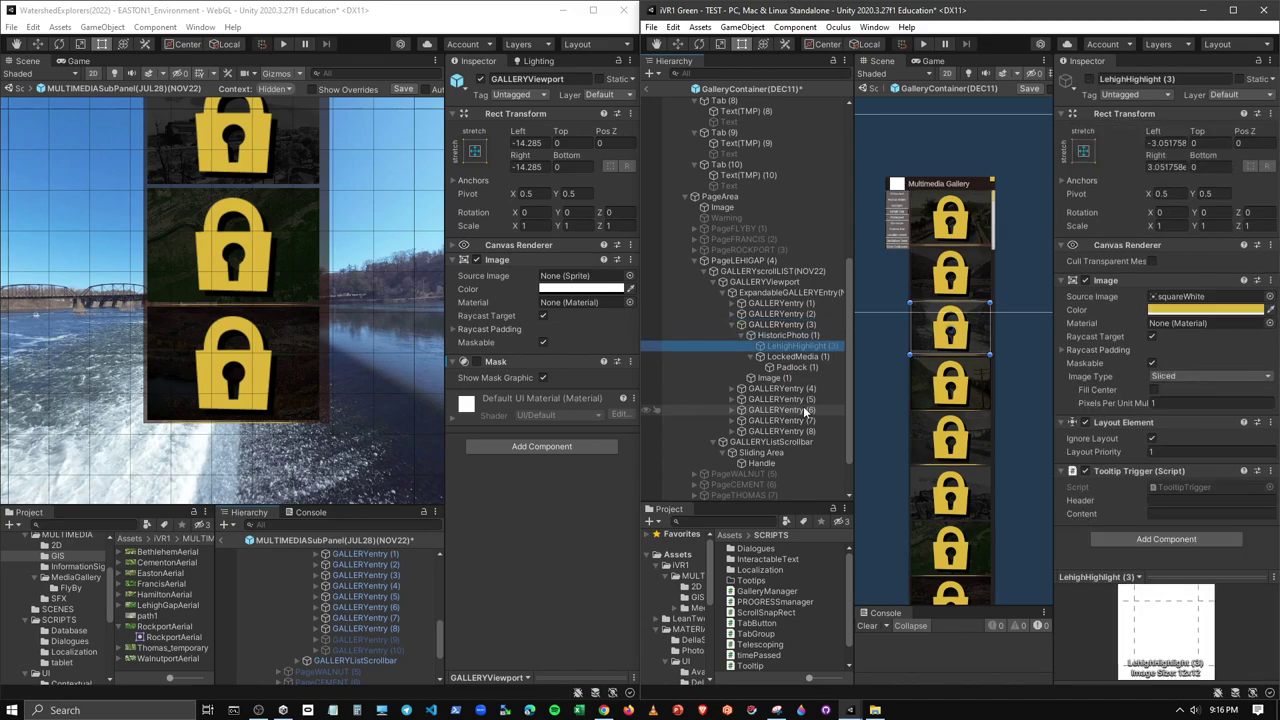
{"action": "key", "text": "Down"}
{"action": "key", "text": "Up"}
{"action": "key", "text": "Up"}
{"action": "key", "text": "Up"}
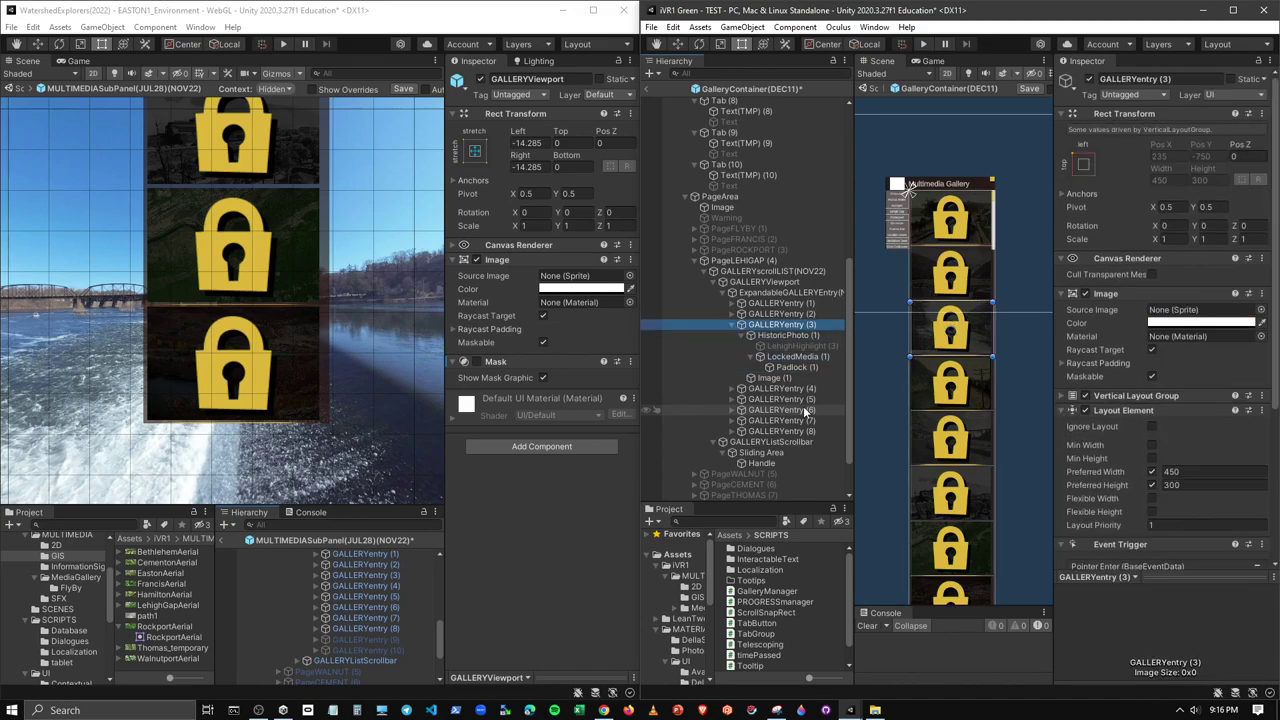
{"action": "key", "text": "Left"}
{"action": "key", "text": "Down"}
{"action": "key", "text": "Right"}
{"action": "key", "text": "Down"}
{"action": "key", "text": "Down"}
{"action": "key", "text": "Down"}
{"action": "key", "text": "Down"}
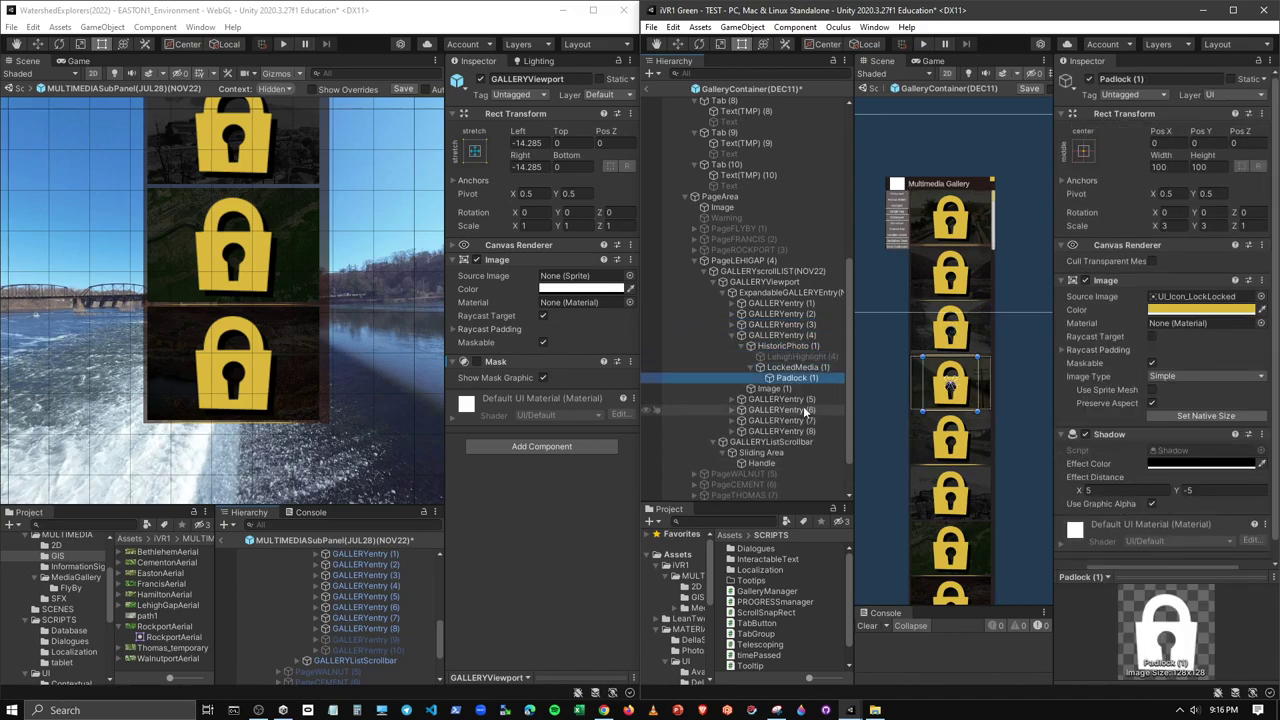
{"action": "key", "text": "Left"}
{"action": "key", "text": "Left"}
{"action": "key", "text": "Left"}
{"action": "key", "text": "Down"}
{"action": "key", "text": "Down"}
{"action": "key", "text": "Right"}
{"action": "key", "text": "Down"}
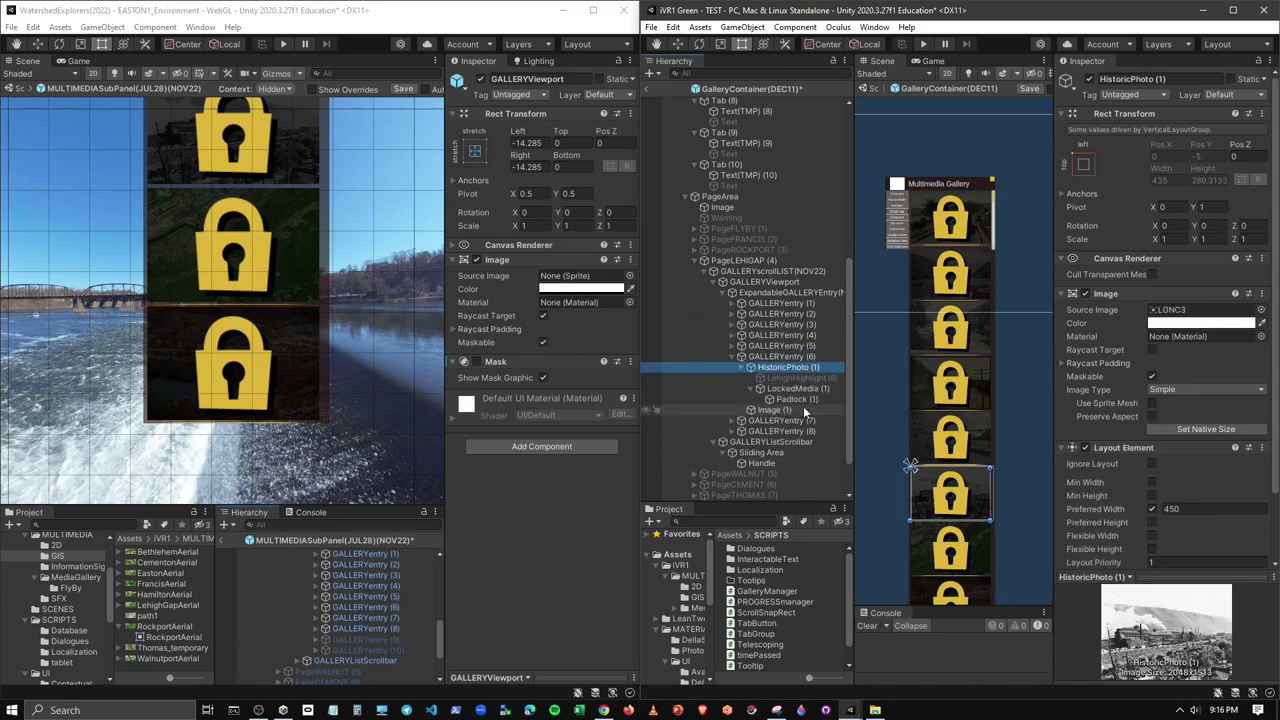
{"action": "key", "text": "Down"}
{"action": "key", "text": "Down"}
{"action": "key", "text": "Down"}
{"action": "key", "text": "Down"}
{"action": "key", "text": "Down"}
{"action": "key", "text": "Up"}
{"action": "key", "text": "Left"}
{"action": "key", "text": "Down"}
{"action": "key", "text": "Down"}
{"action": "key", "text": "Right"}
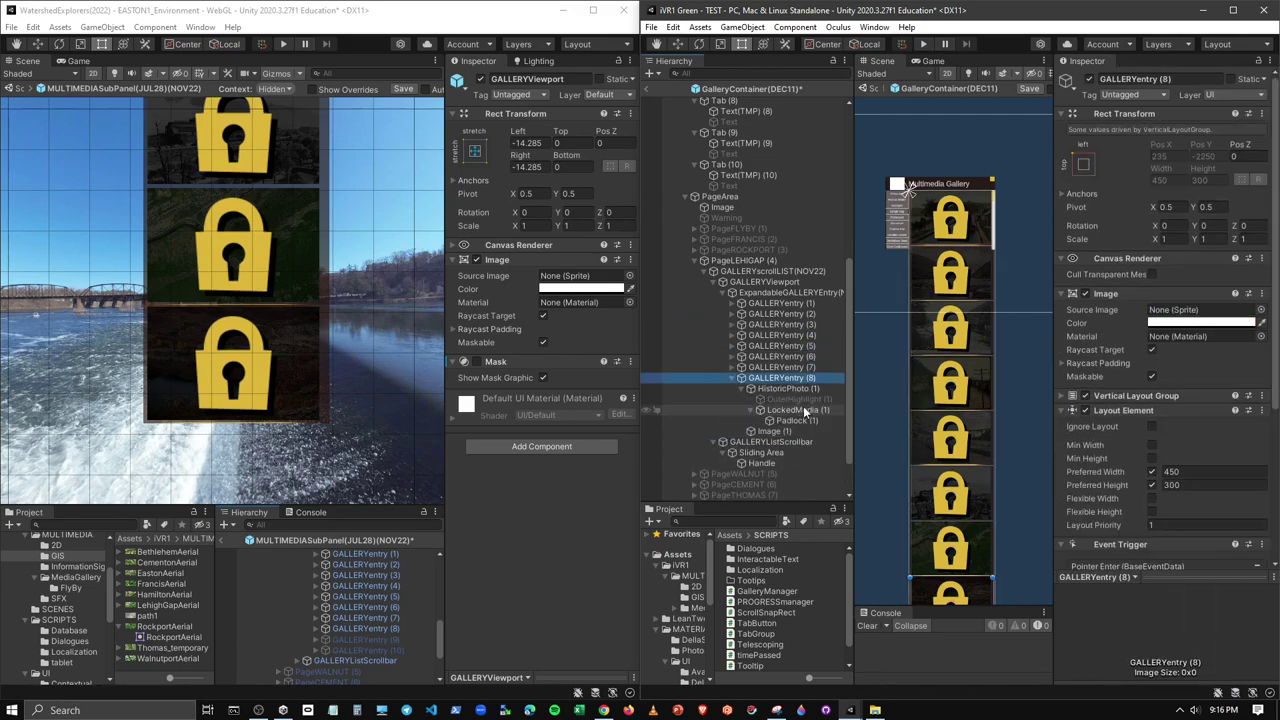
{"action": "key", "text": "Down"}
{"action": "key", "text": "Down"}
{"action": "key", "text": "Down"}
{"action": "key", "text": "Down"}
{"action": "key", "text": "Up"}
{"action": "key", "text": "Up"}
{"action": "key", "text": "Up"}
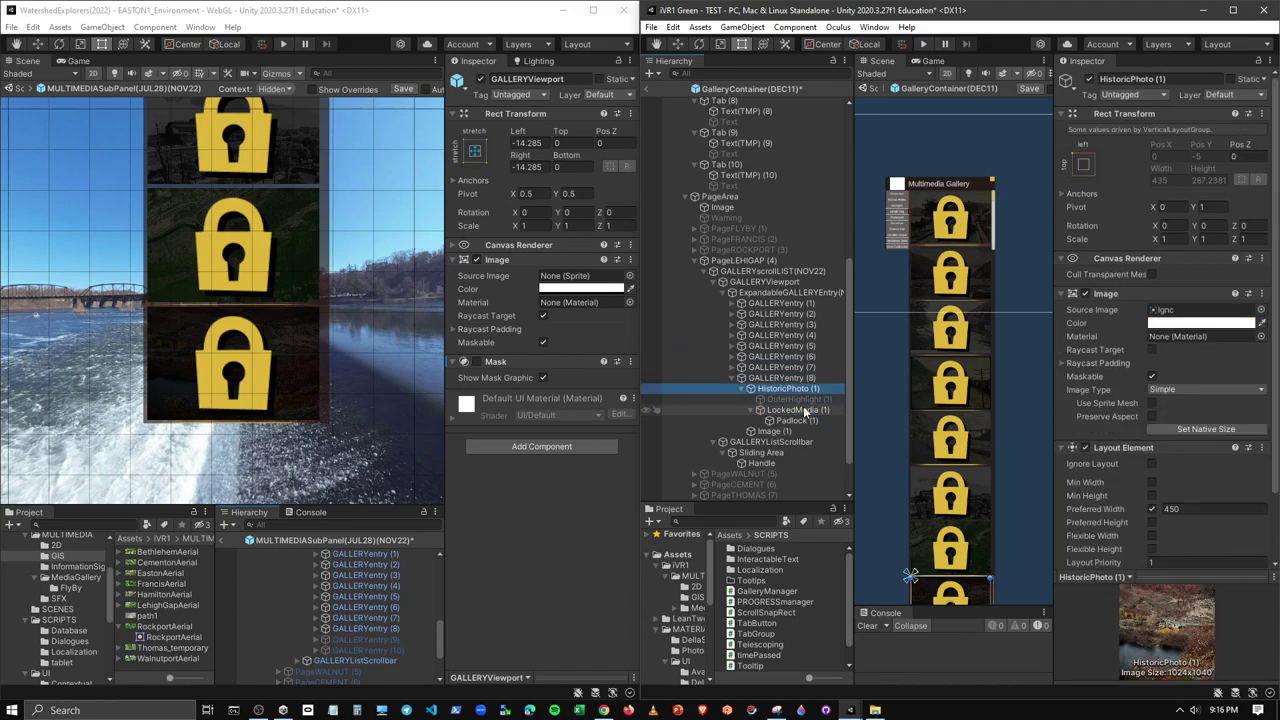
{"action": "key", "text": "Left"}
{"action": "key", "text": "Left"}
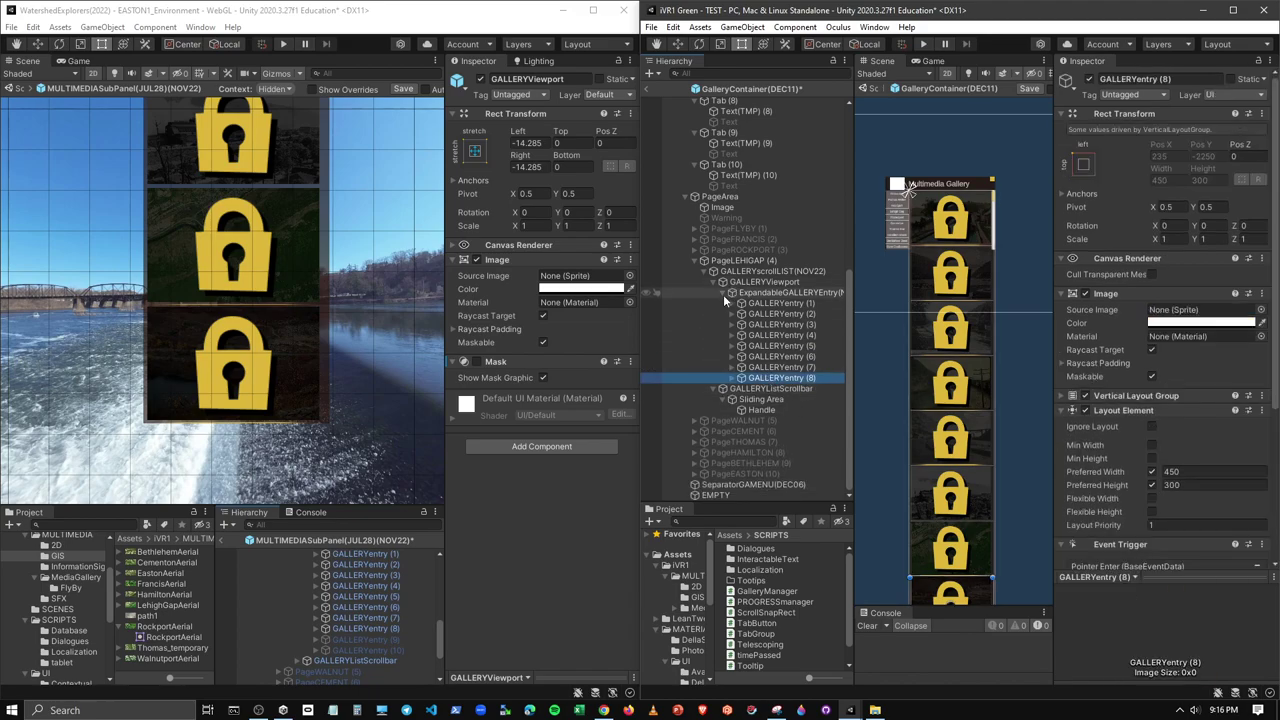
{"action": "left_click", "coordinate": [723, 294]}
{"action": "left_click", "coordinate": [765, 367]}
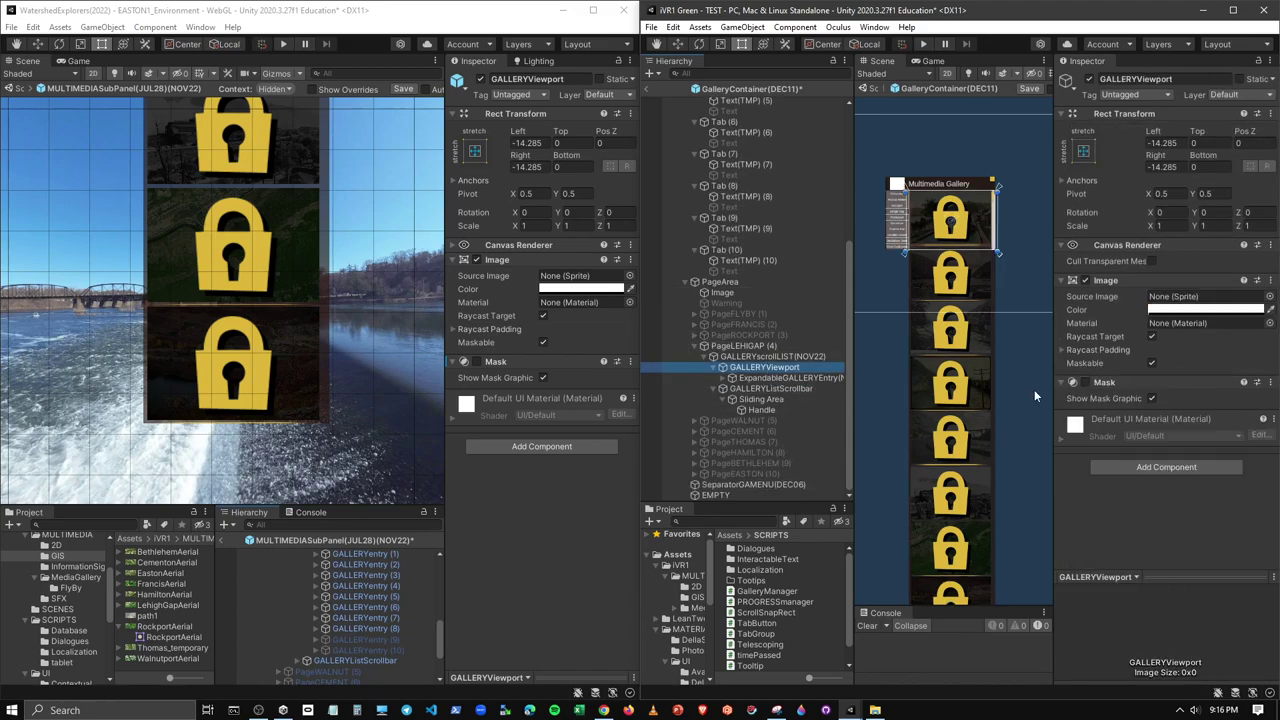
Re-enable the GALLERYViewport Mask and frame it in the Scene
{"action": "left_click", "coordinate": [1085, 383]}
{"action": "left_click", "coordinate": [1085, 383]}
{"action": "key", "text": "f"}
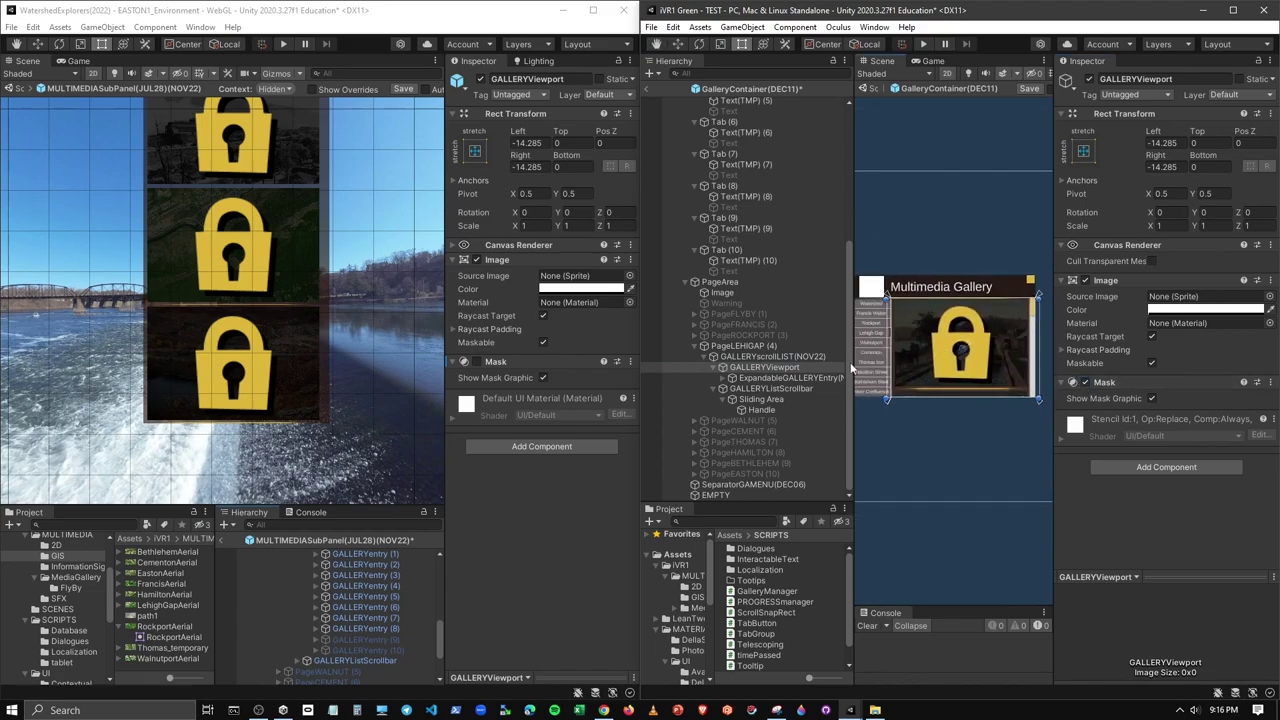
Deactivate PageLEHIGAP (4) and widen the Scene view
{"action": "left_click", "coordinate": [703, 345]}
{"action": "left_click", "coordinate": [745, 410]}
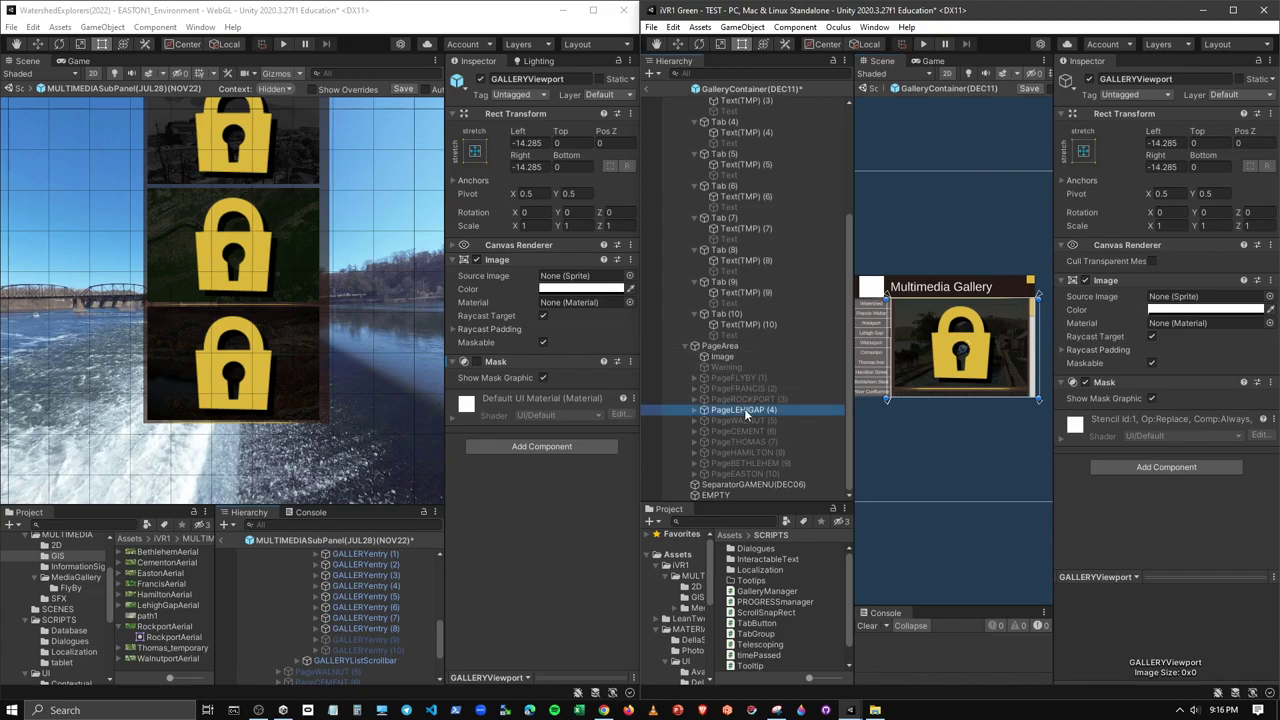
{"action": "left_click", "coordinate": [1090, 80]}
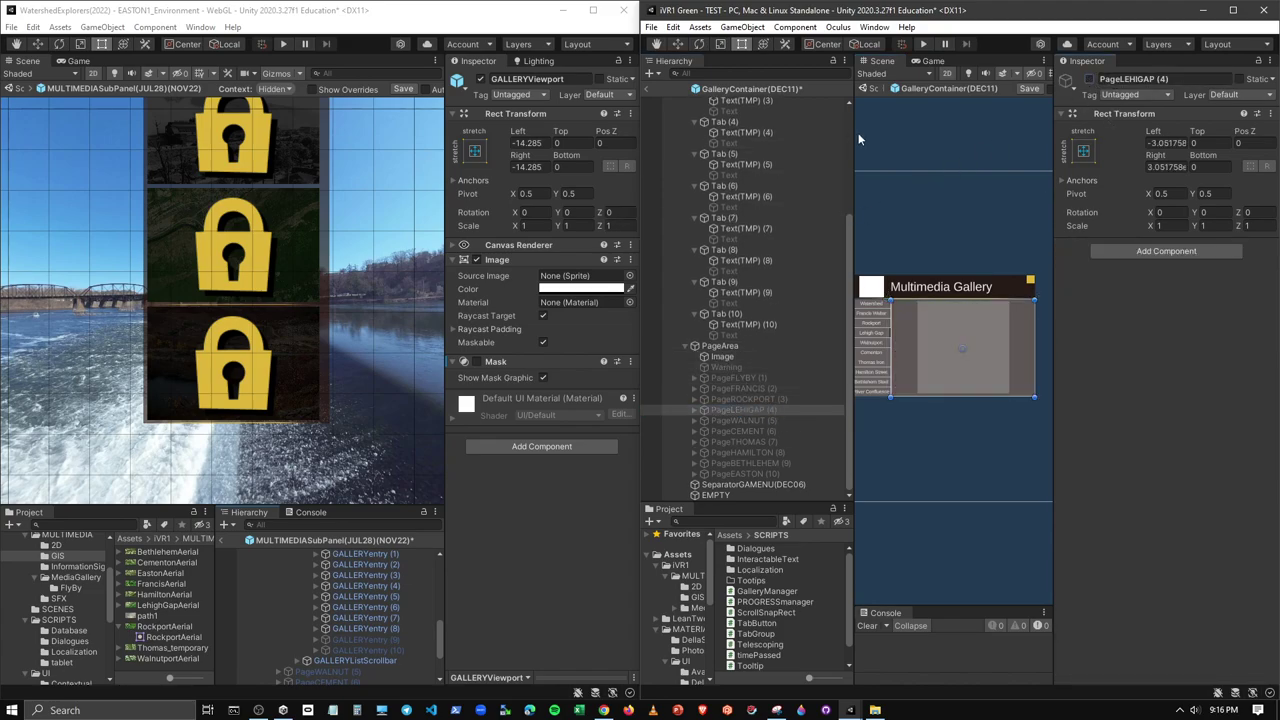
{"action": "left_click_drag", "start_coordinate": [858, 139], "coordinate": [824, 205]}
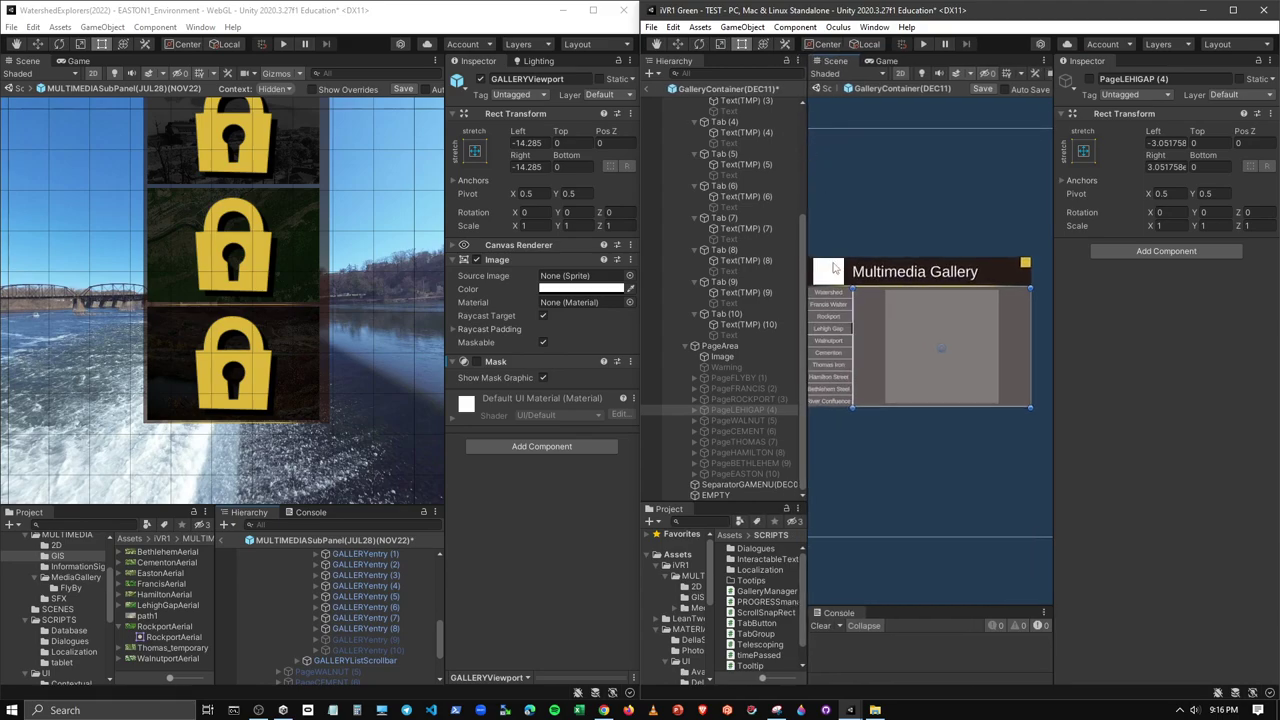
{"action": "left_click", "coordinate": [830, 270]}
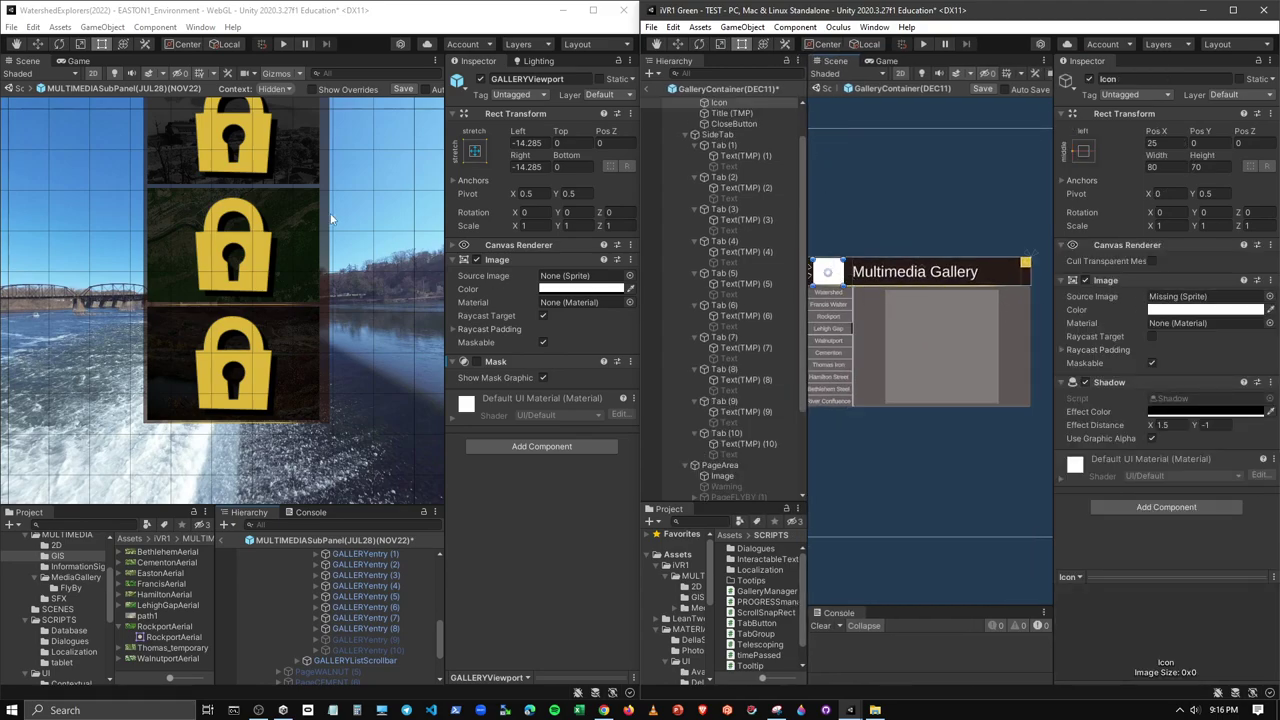
Assign the multimedia sprite as the header Icon's Source Image via the object picker
{"action": "left_click", "coordinate": [1269, 297]}
{"action": "type", "text": "mu"}
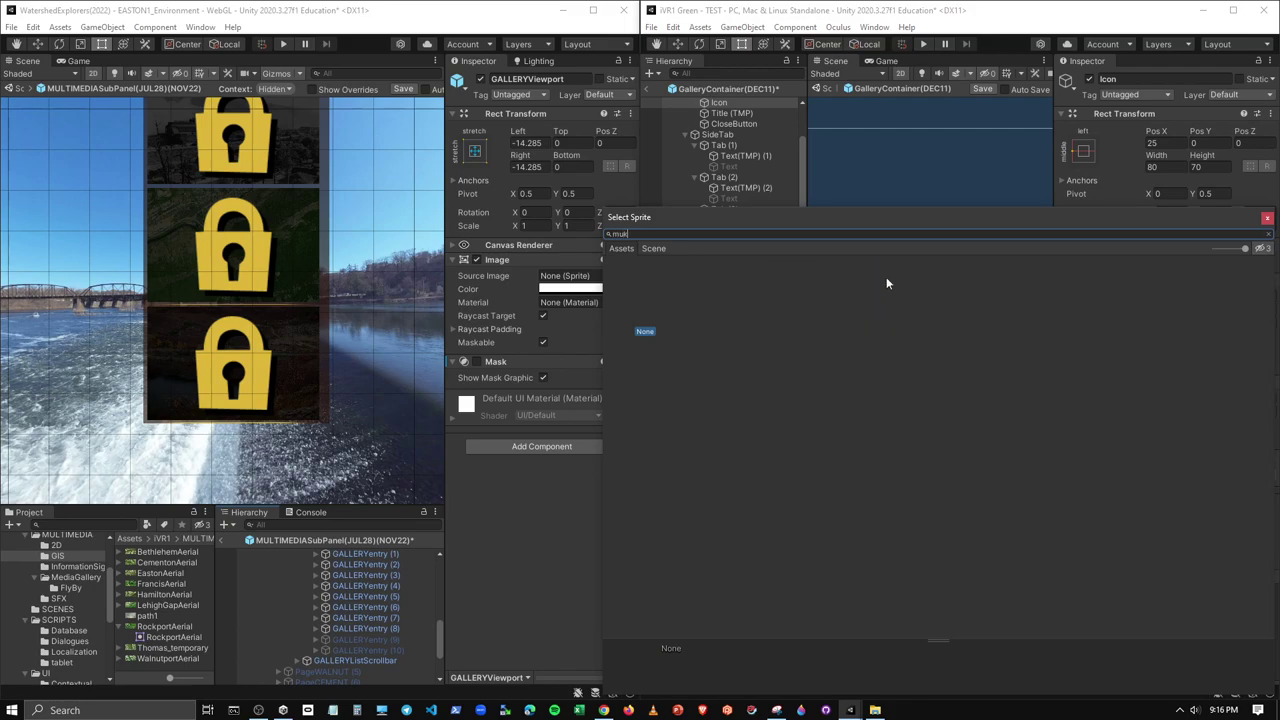
{"action": "type", "text": "l"}
{"action": "left_click", "coordinate": [792, 318]}
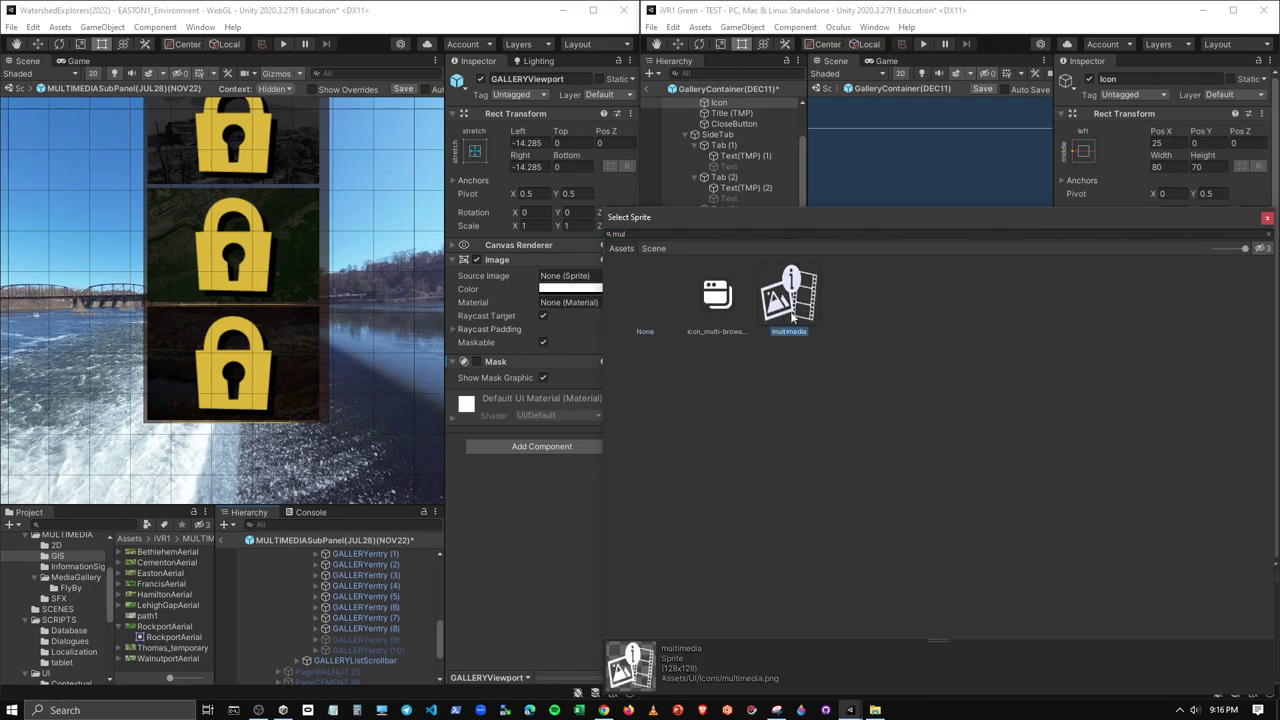
{"action": "left_click", "coordinate": [1266, 219]}
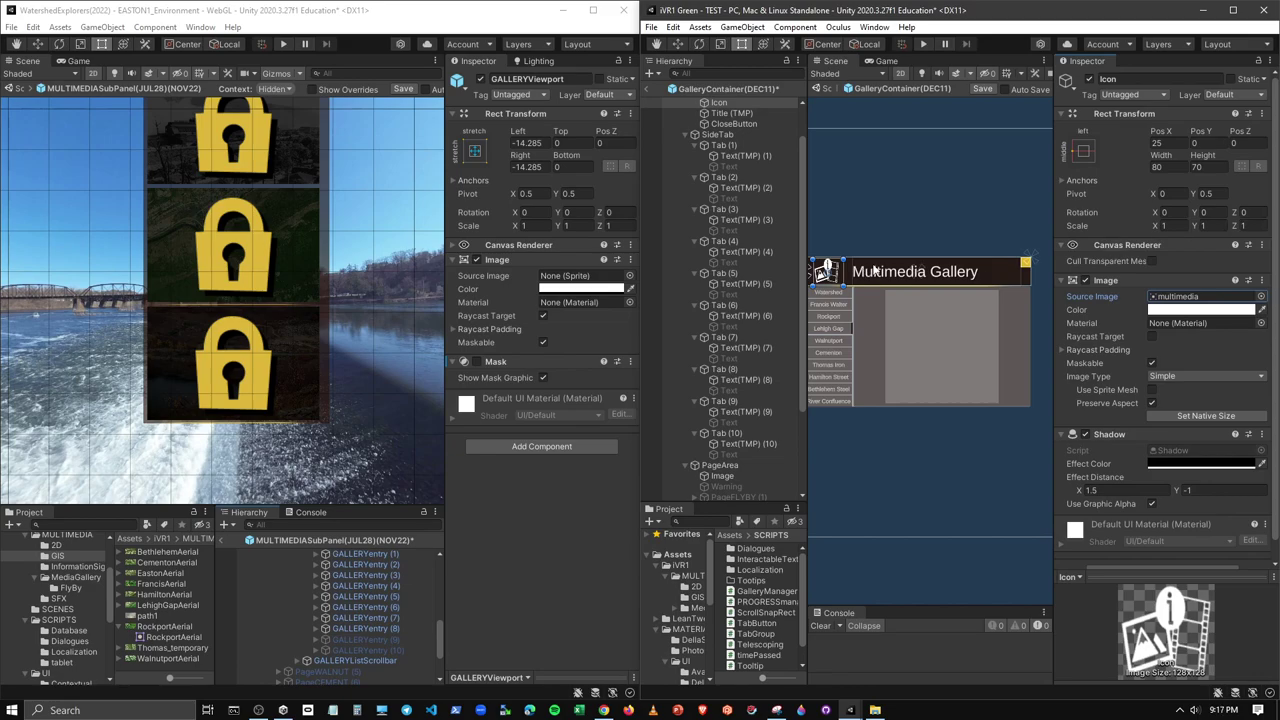
{"action": "left_click_drag", "start_coordinate": [637, 225], "coordinate": [622, 225]}
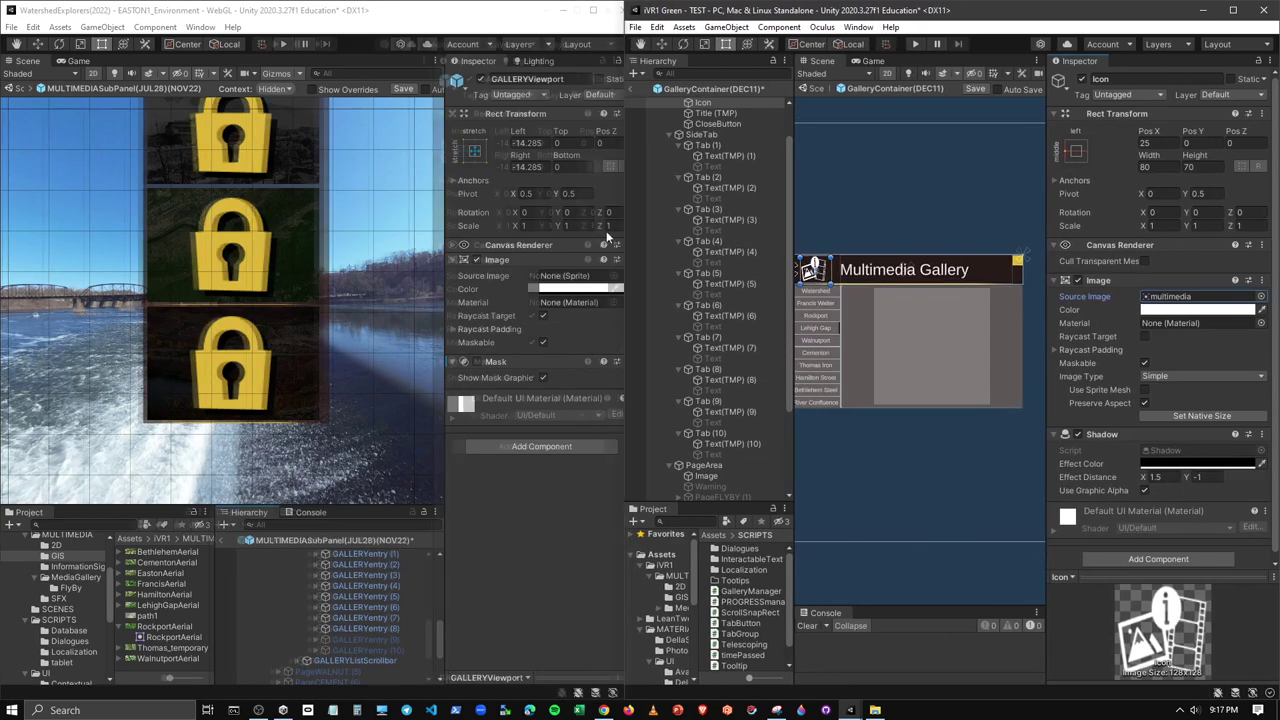
{"action": "mouse_move", "coordinate": [622, 300]}
{"action": "left_mouse_down"}
{"action": "mouse_move", "coordinate": [535, 296]}
{"action": "mouse_move", "coordinate": [592, 296]}
{"action": "left_mouse_up"}
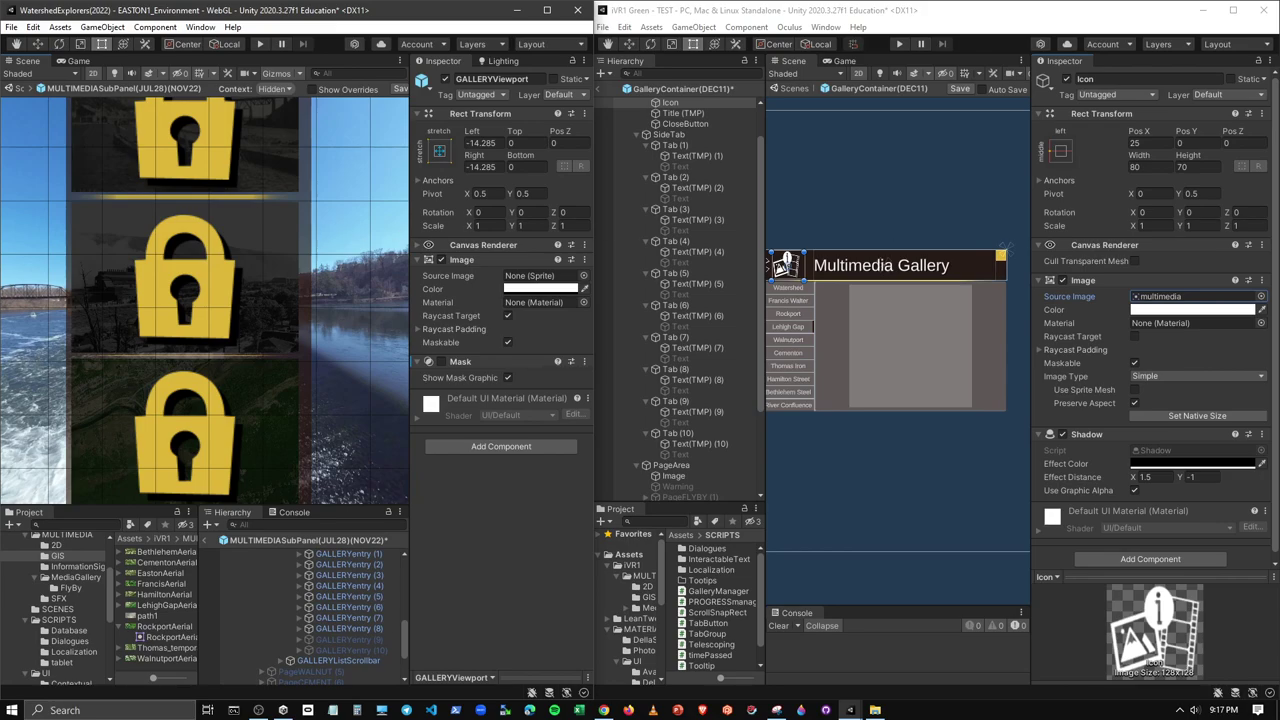
{"action": "left_click", "coordinate": [258, 710]}
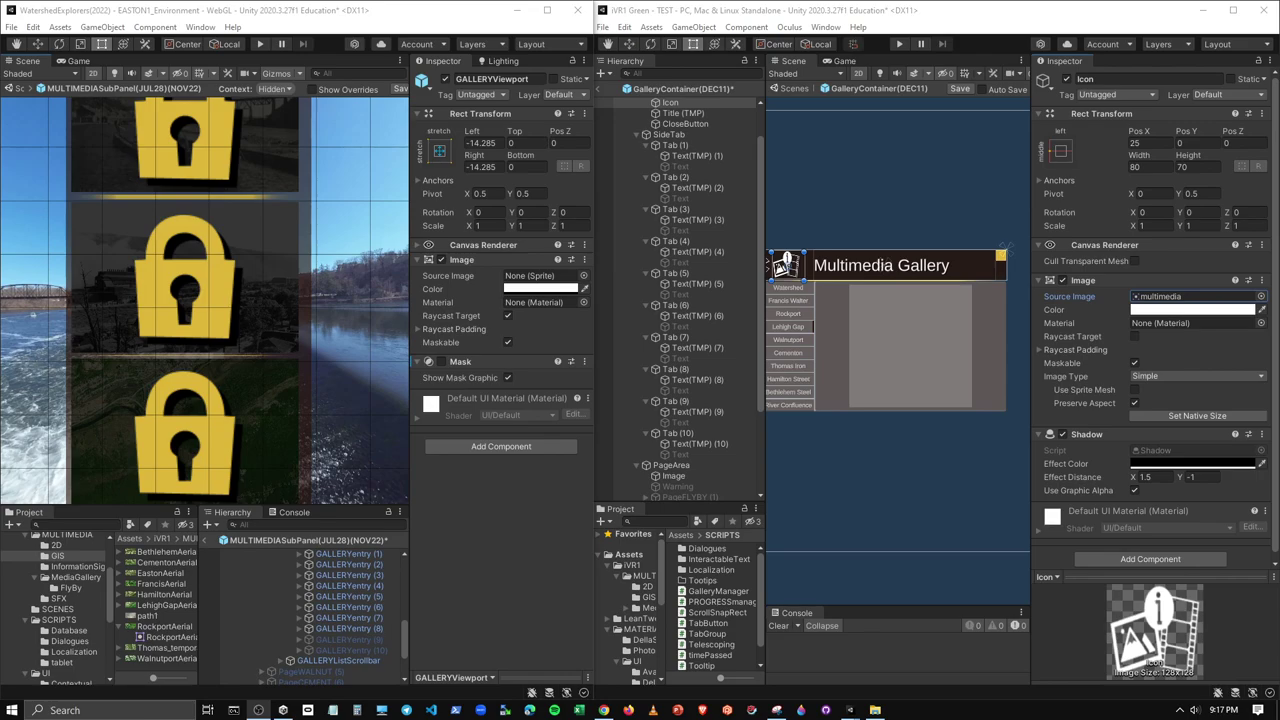
{"action": "key", "text": "alt+Tab"}
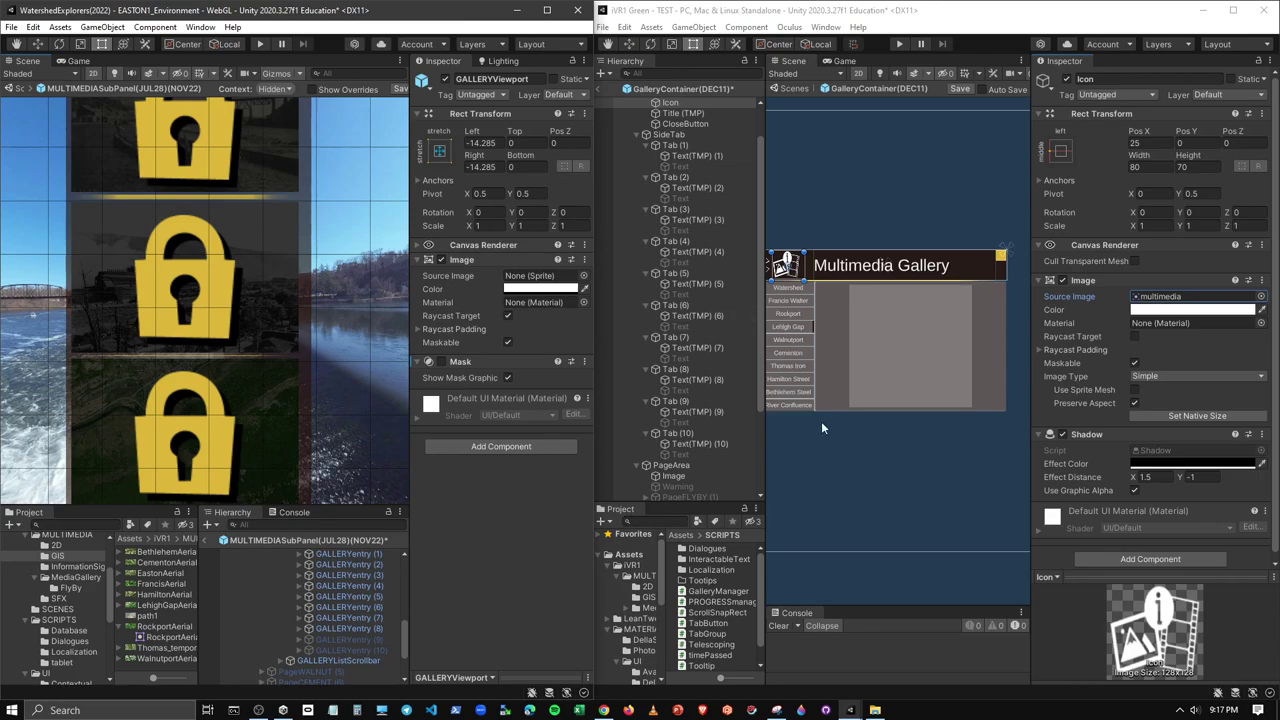
{"action": "left_click", "coordinate": [841, 272]}
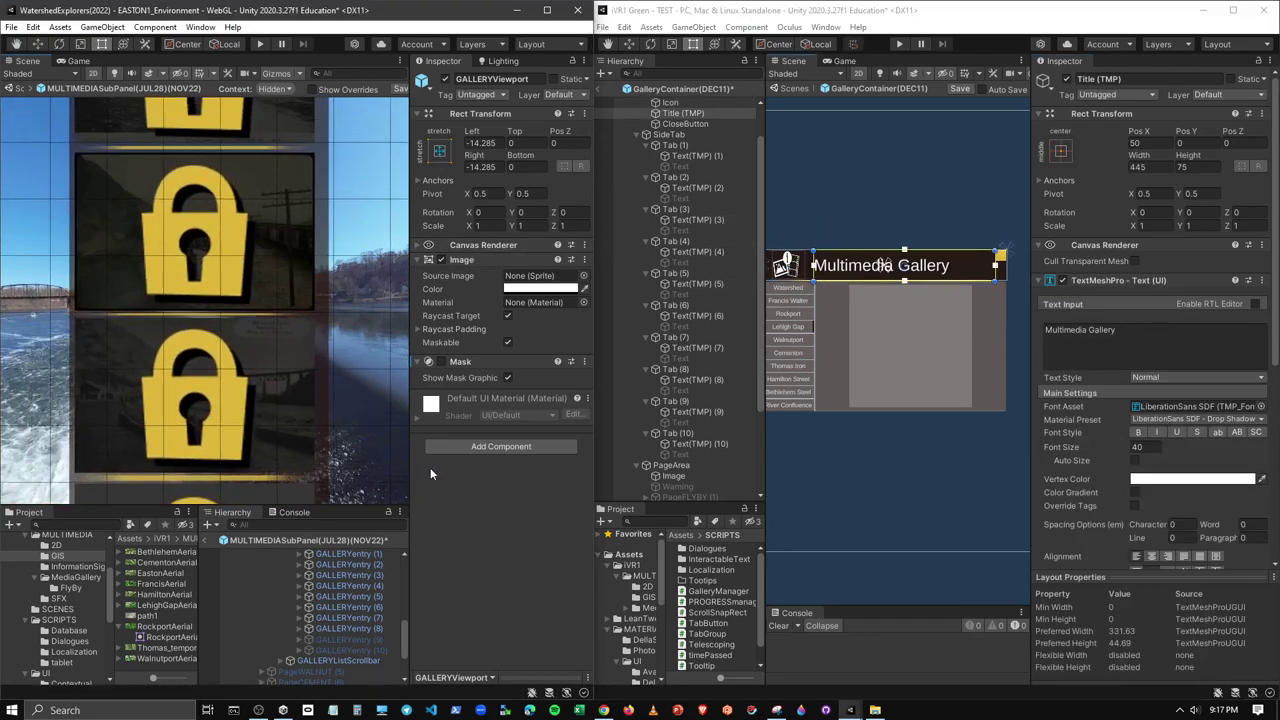
Revert the reference viewport's Mask change and frame the Galeria Multimedia panel
{"action": "right_click", "coordinate": [456, 364]}
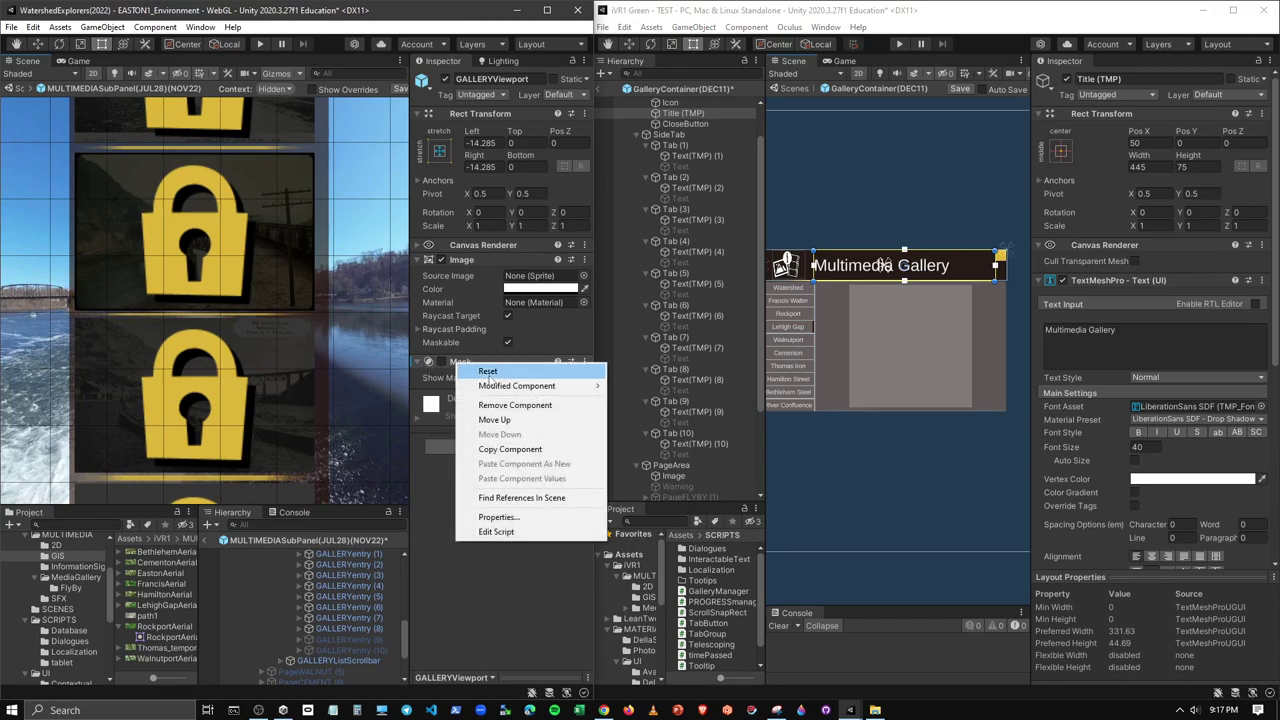
{"action": "mouse_move", "coordinate": [503, 388]}
{"action": "left_click", "coordinate": [630, 401]}
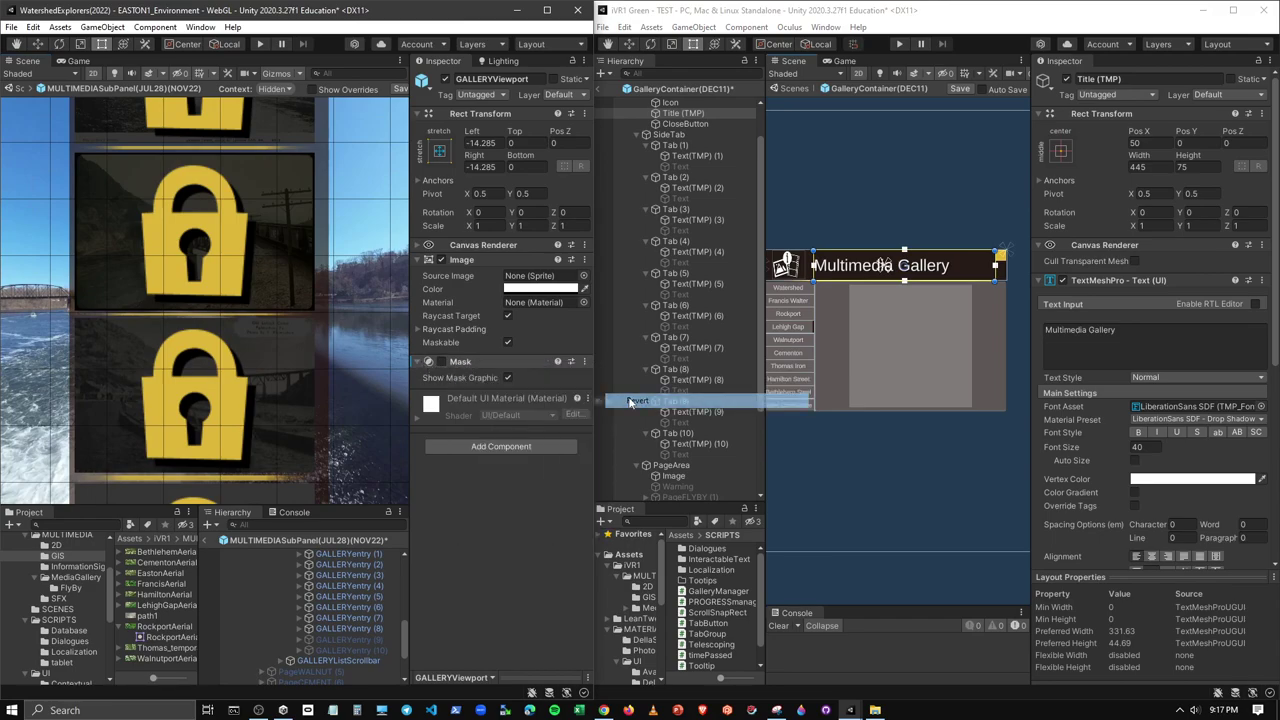
{"action": "left_click", "coordinate": [309, 240]}
{"action": "key", "text": "f"}
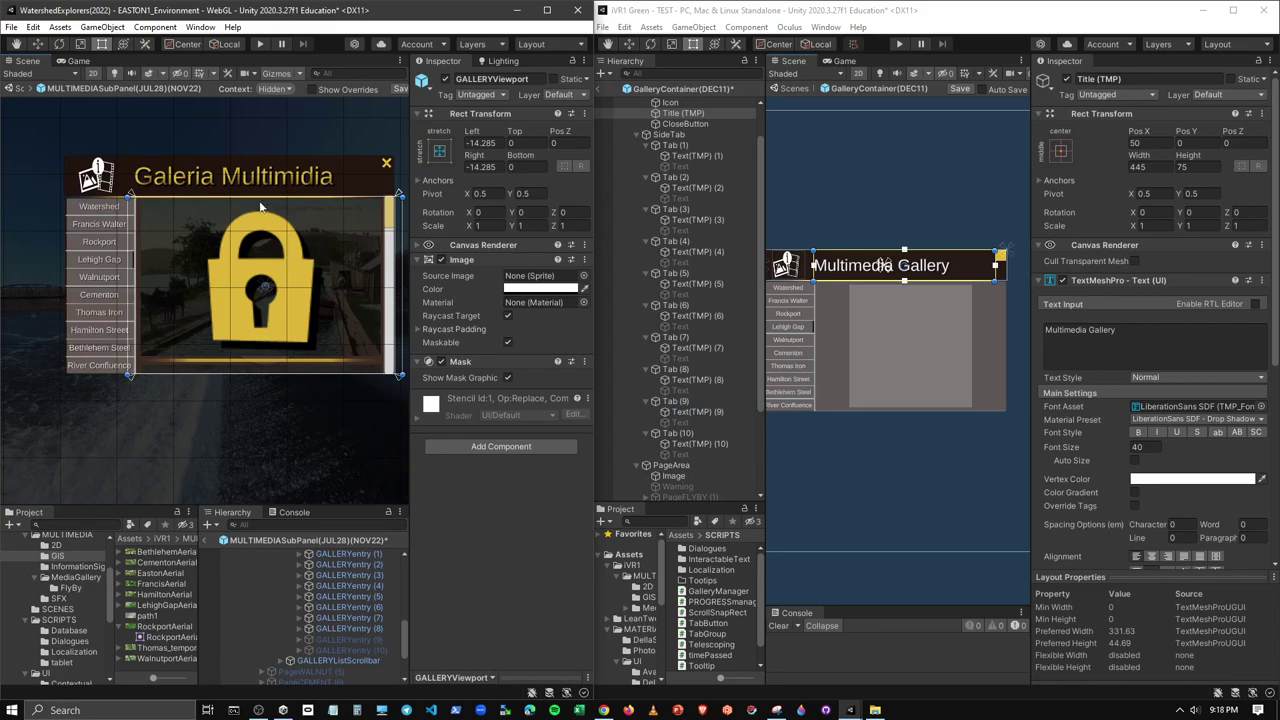
Paste the reference Title's TextMeshPro values onto iVR1 Green's Title and type 'Galeria Multimidia'
{"action": "left_click", "coordinate": [264, 180]}
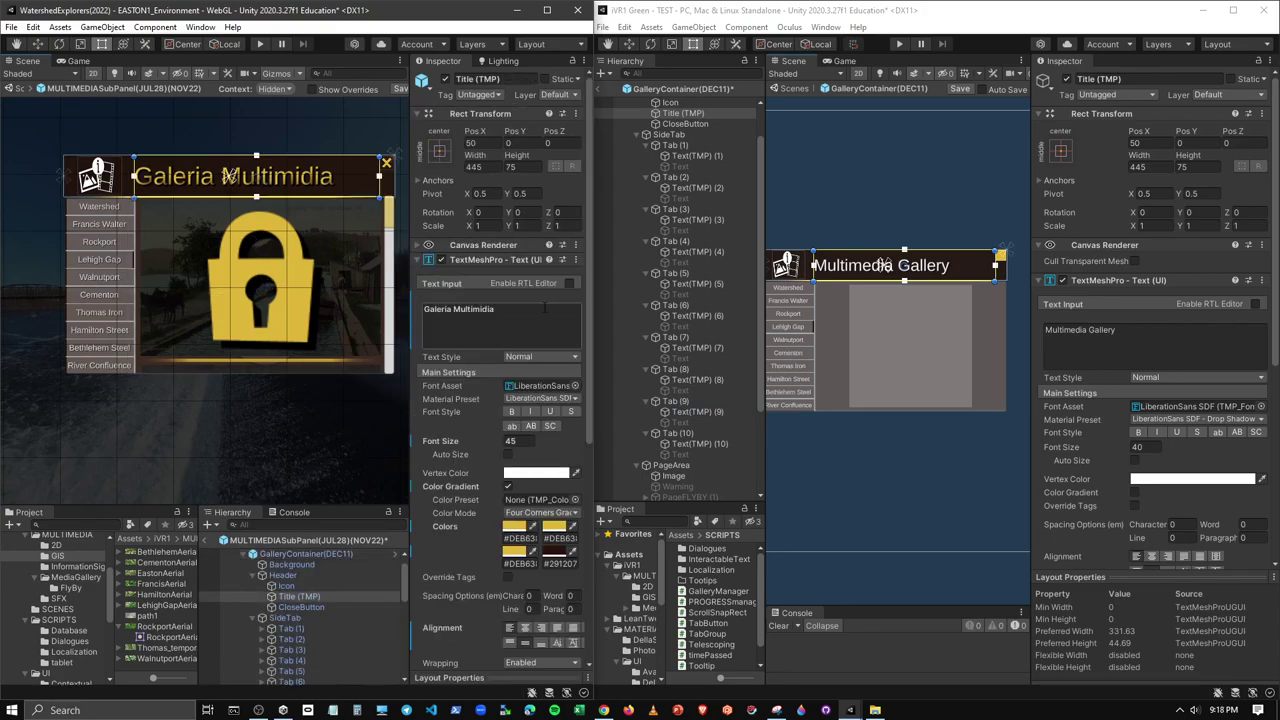
{"action": "left_click", "coordinate": [575, 259]}
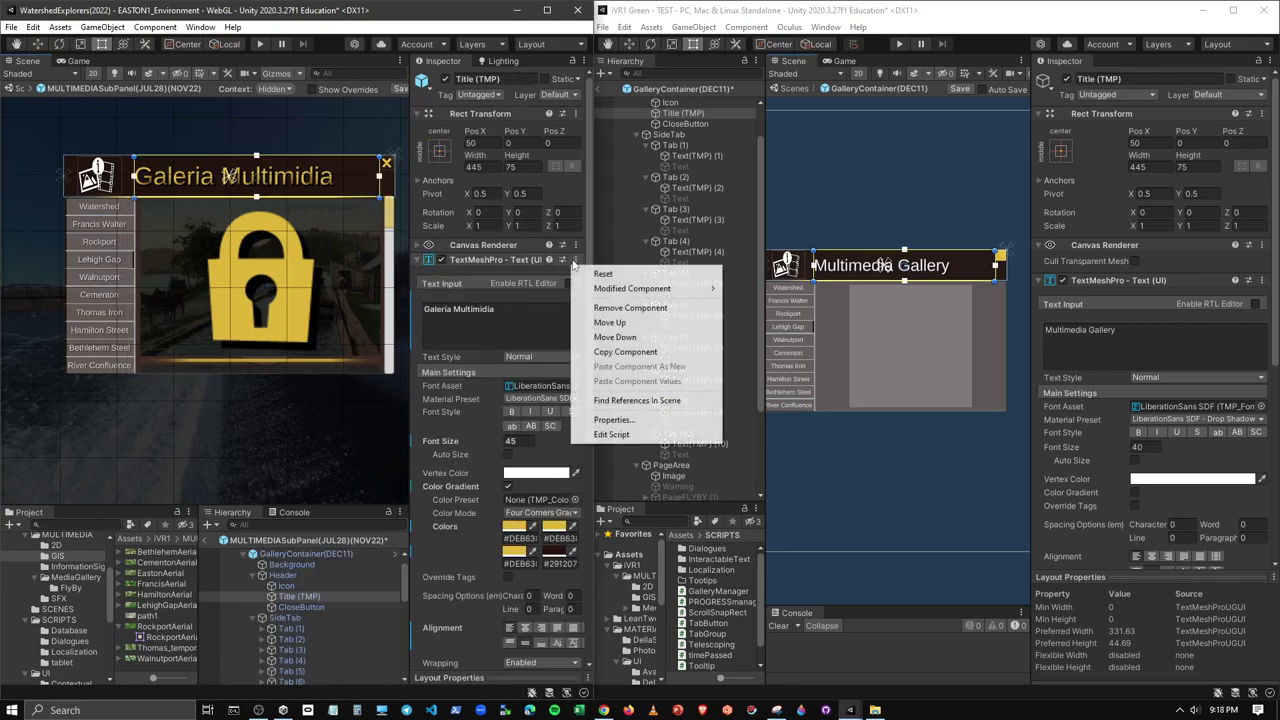
{"action": "left_click", "coordinate": [627, 351]}
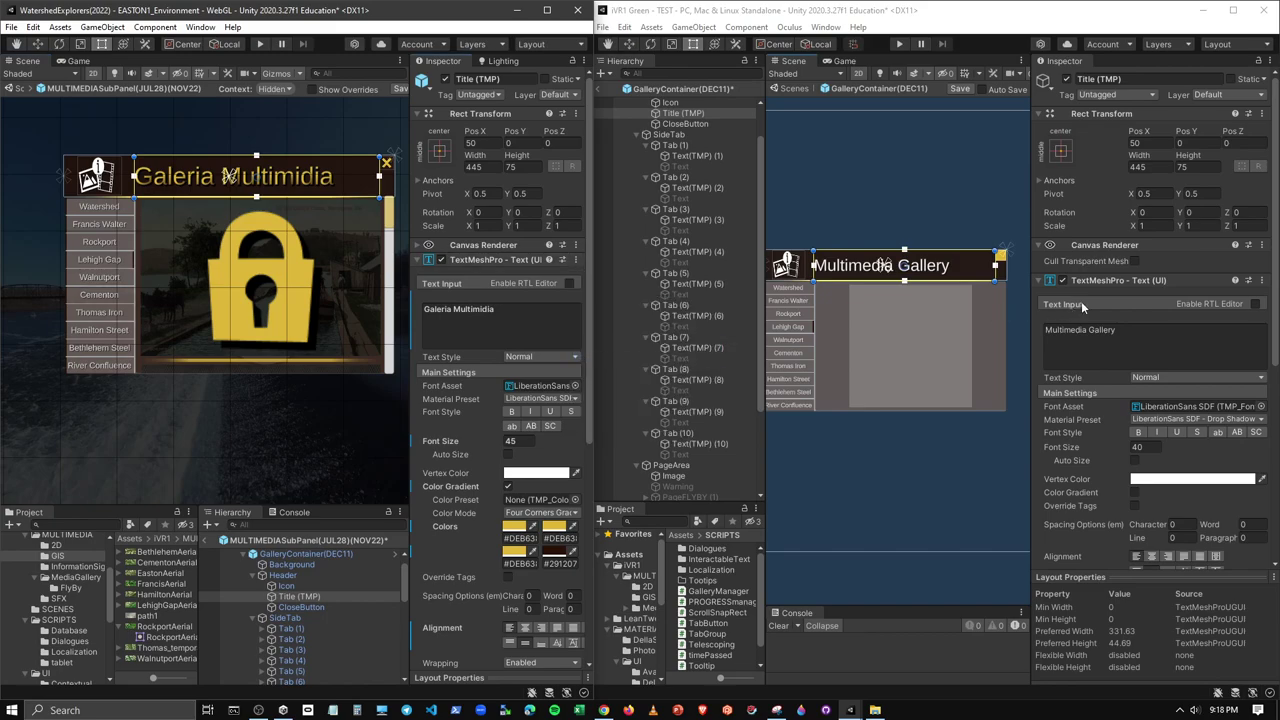
{"action": "left_click", "coordinate": [1257, 282]}
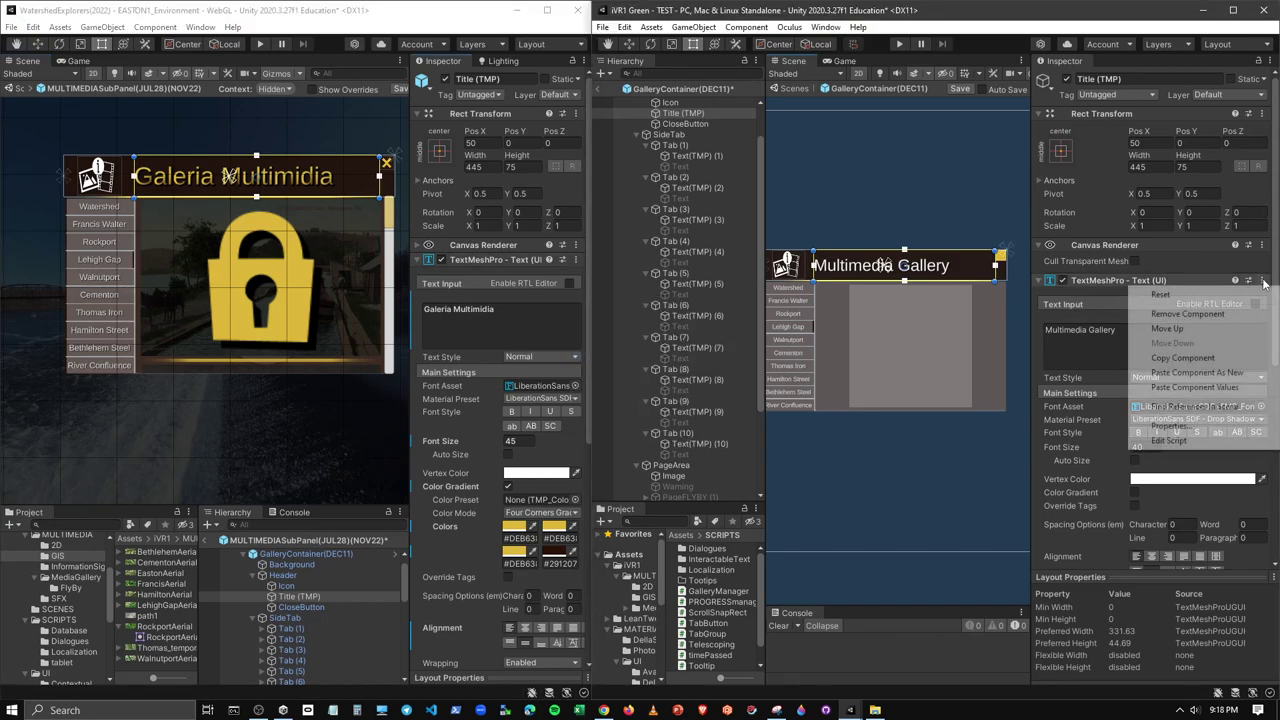
{"action": "left_click", "coordinate": [1221, 386]}
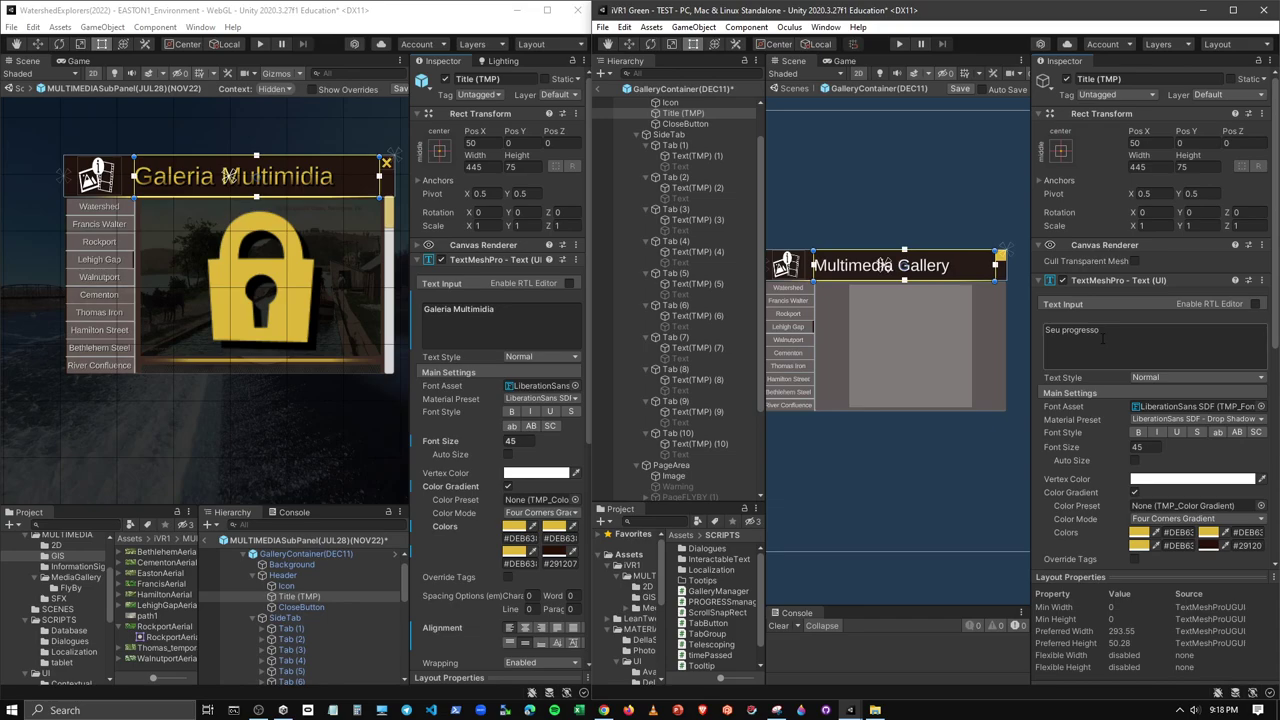
{"action": "key", "text": "ctrl+z"}
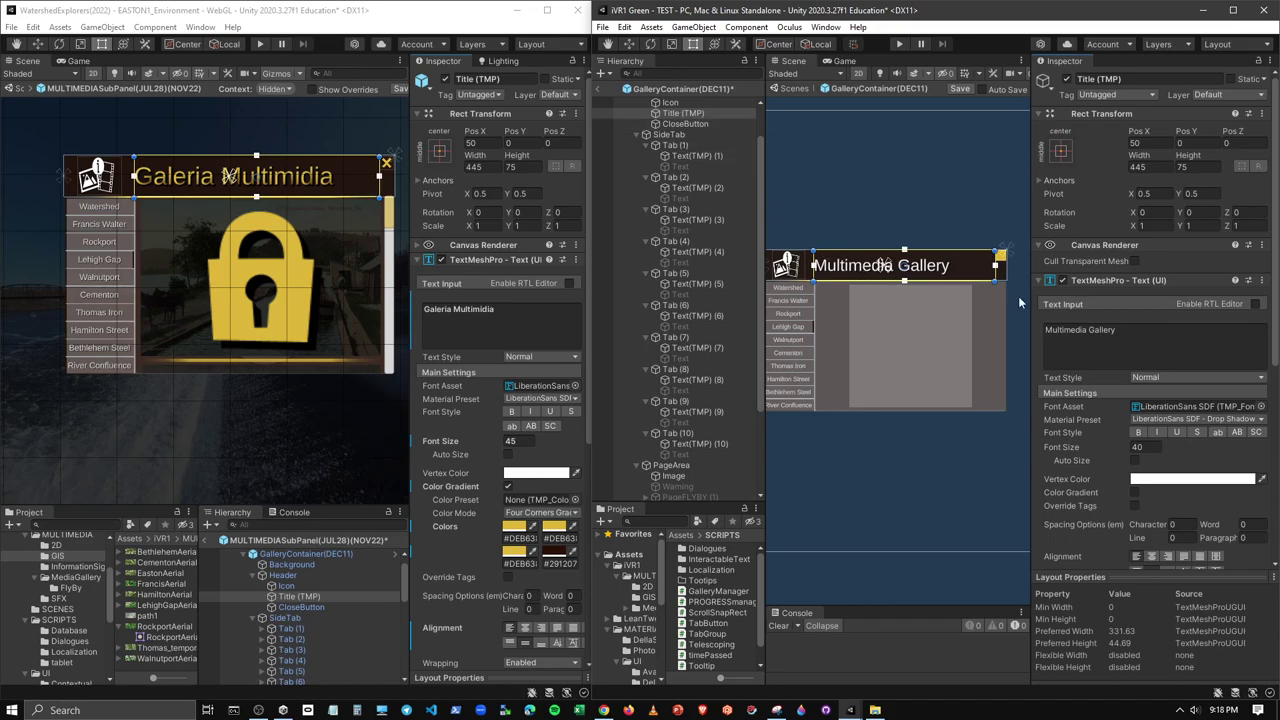
{"action": "left_click", "coordinate": [1262, 280]}
{"action": "left_click", "coordinate": [1220, 387]}
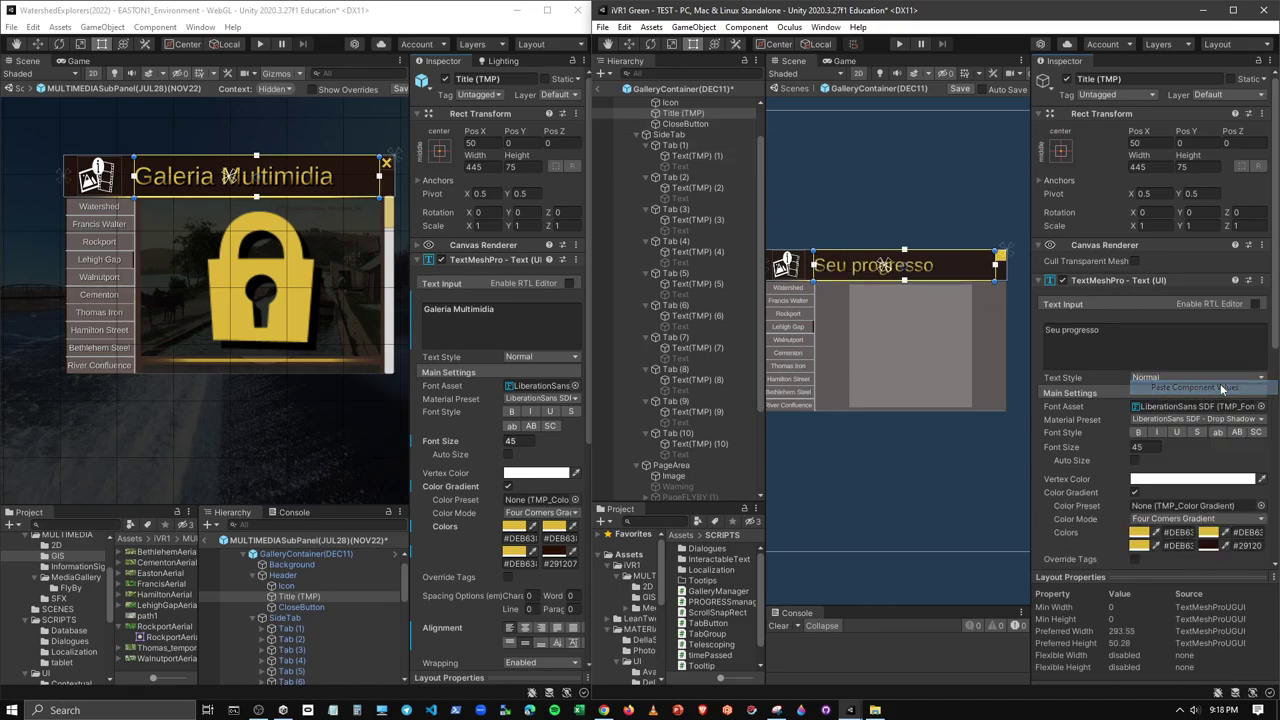
{"action": "left_click", "coordinate": [1143, 342]}
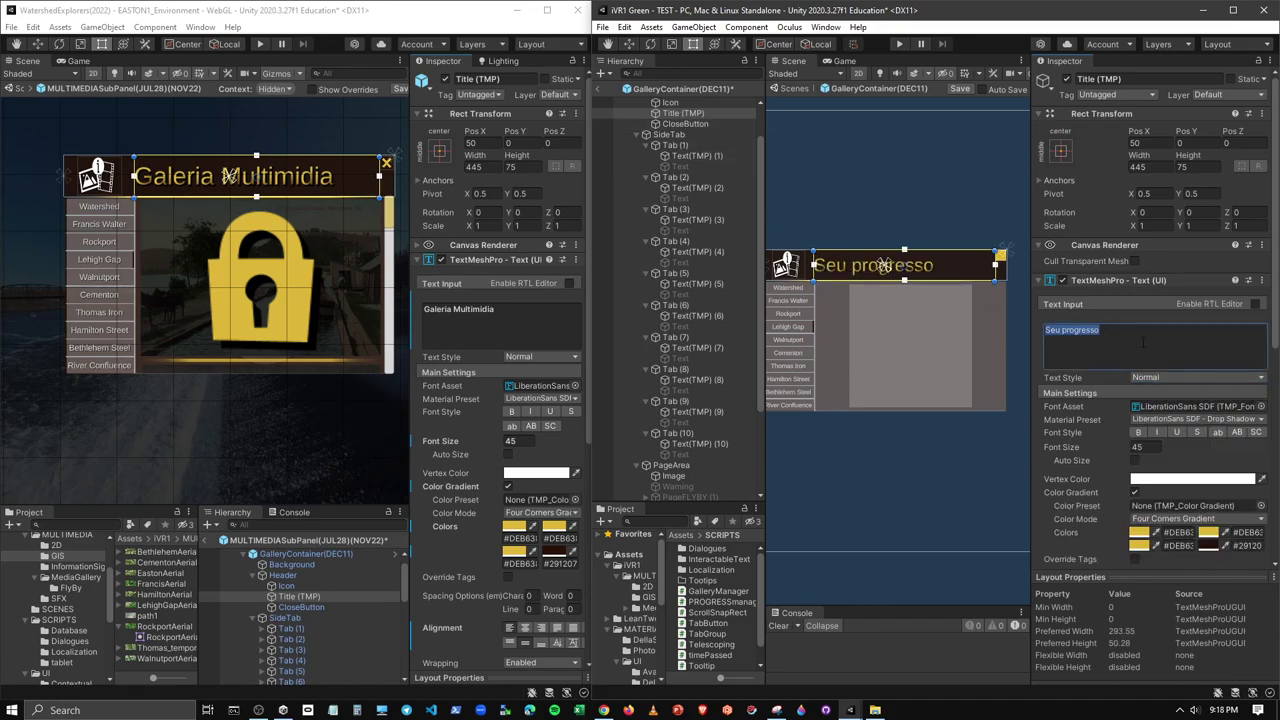
{"action": "type", "text": "Galeria M"}
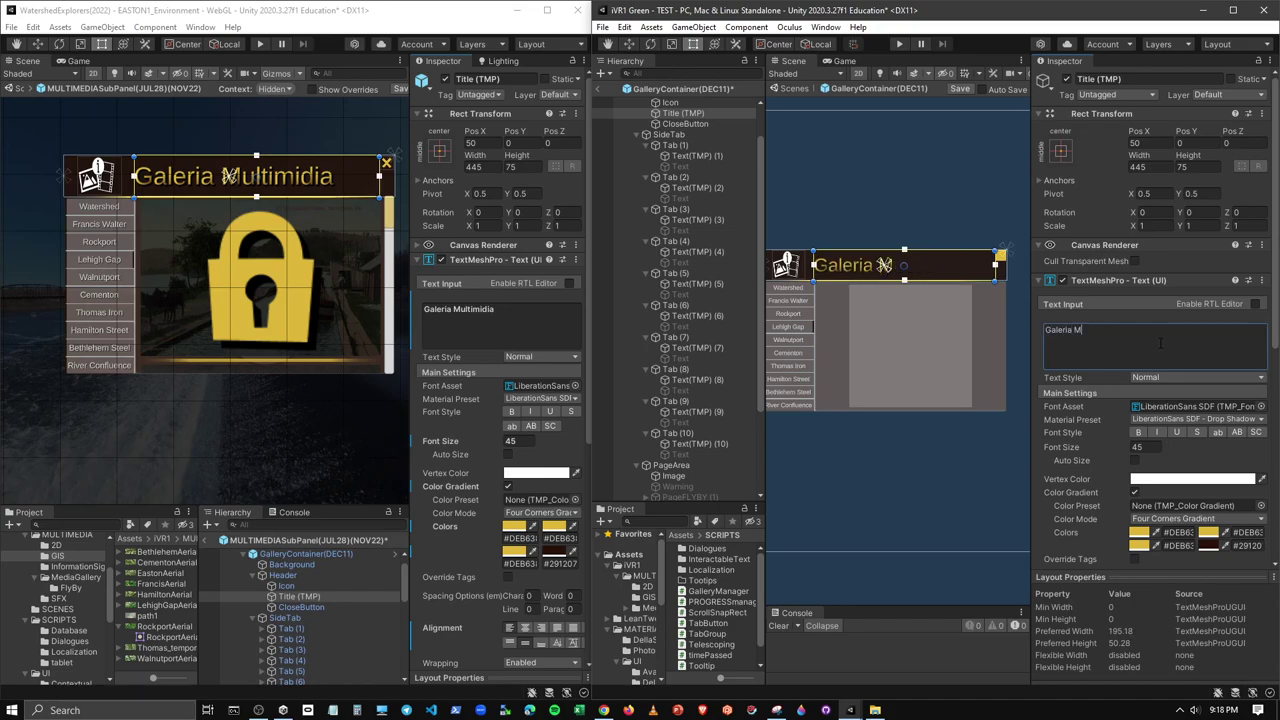
{"action": "type", "text": "ultimidia"}
{"action": "left_click", "coordinate": [1002, 259]}
{"action": "left_click", "coordinate": [1261, 296]}
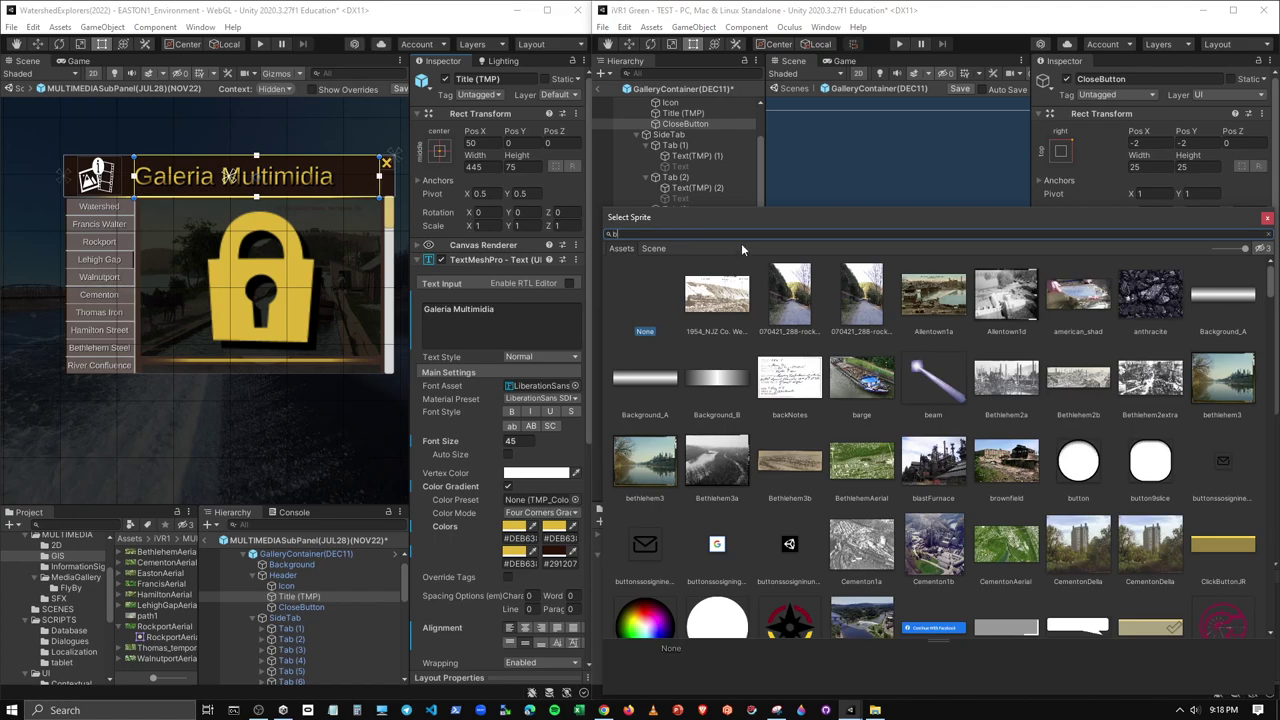
{"action": "type", "text": "btn"}
{"action": "left_click", "coordinate": [718, 294]}
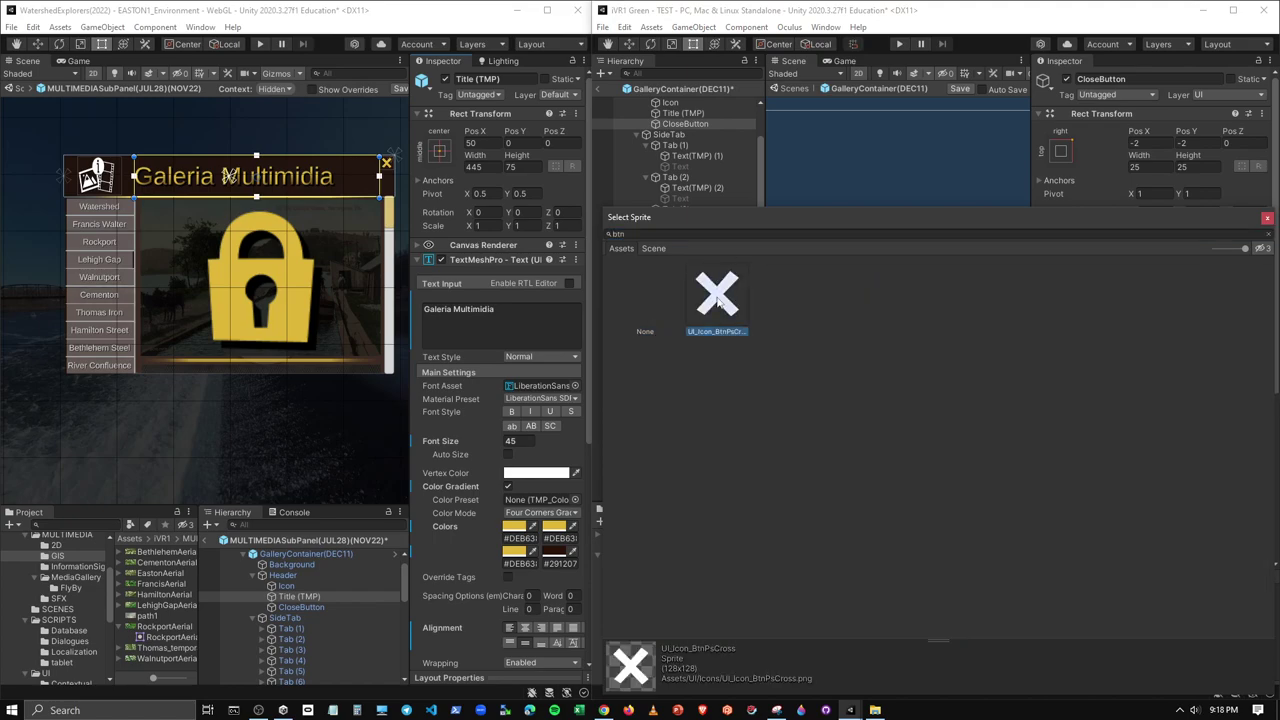
{"action": "left_click", "coordinate": [1267, 217]}
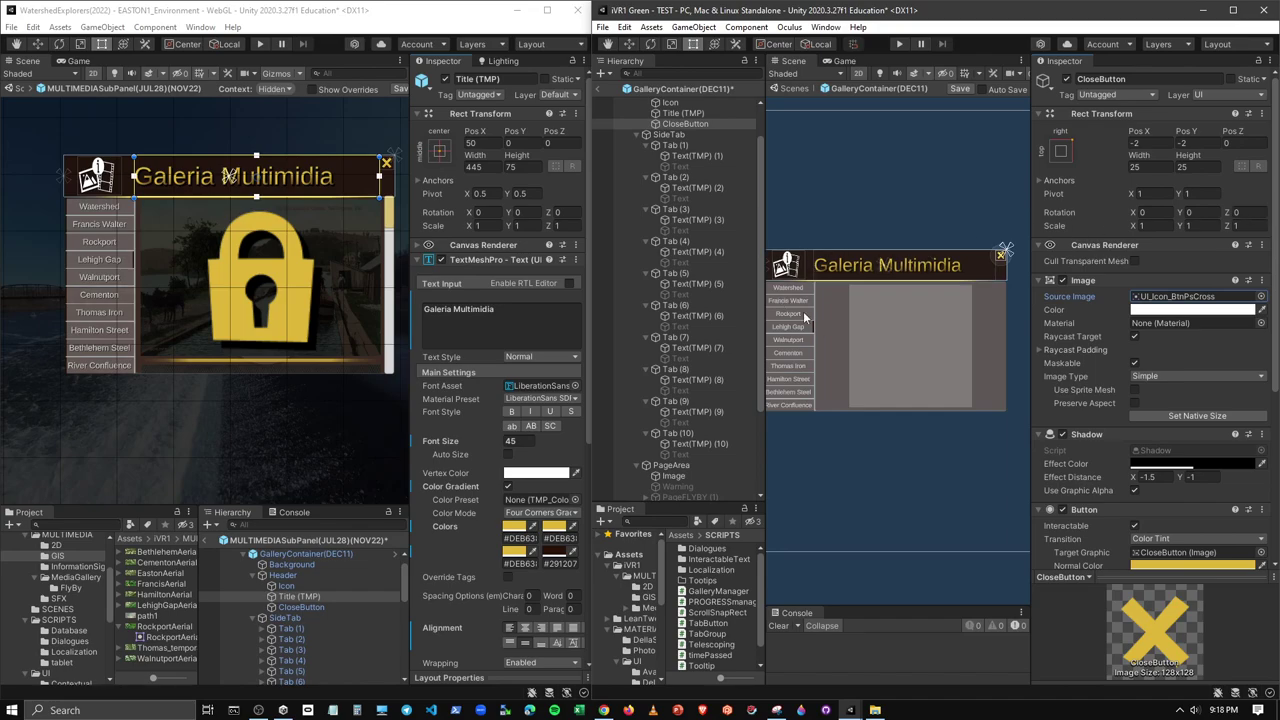
{"action": "middle_click_drag", "start_coordinate": [342, 244], "coordinate": [300, 274]}
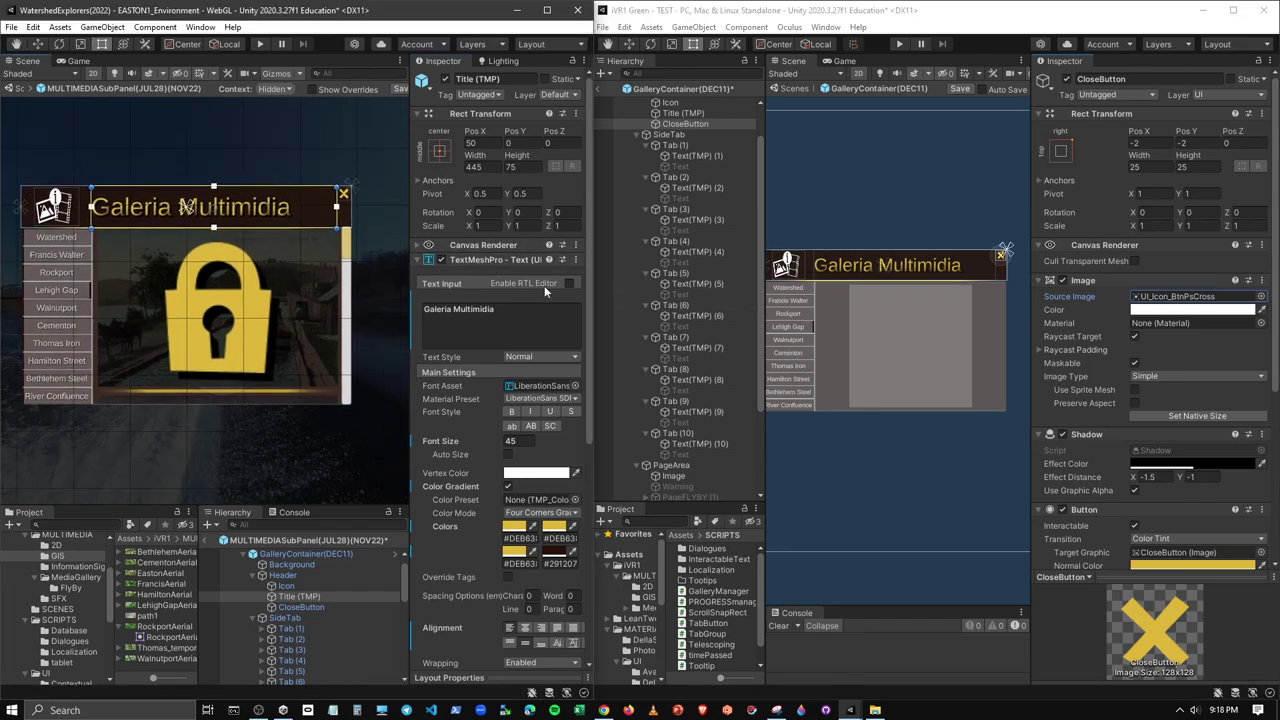
Activate the PageWALNUT (5) gallery page in the iVR1 Green project
{"action": "scroll", "coordinate": [688, 278], "scroll_direction": "up", "scroll_amount": 2}
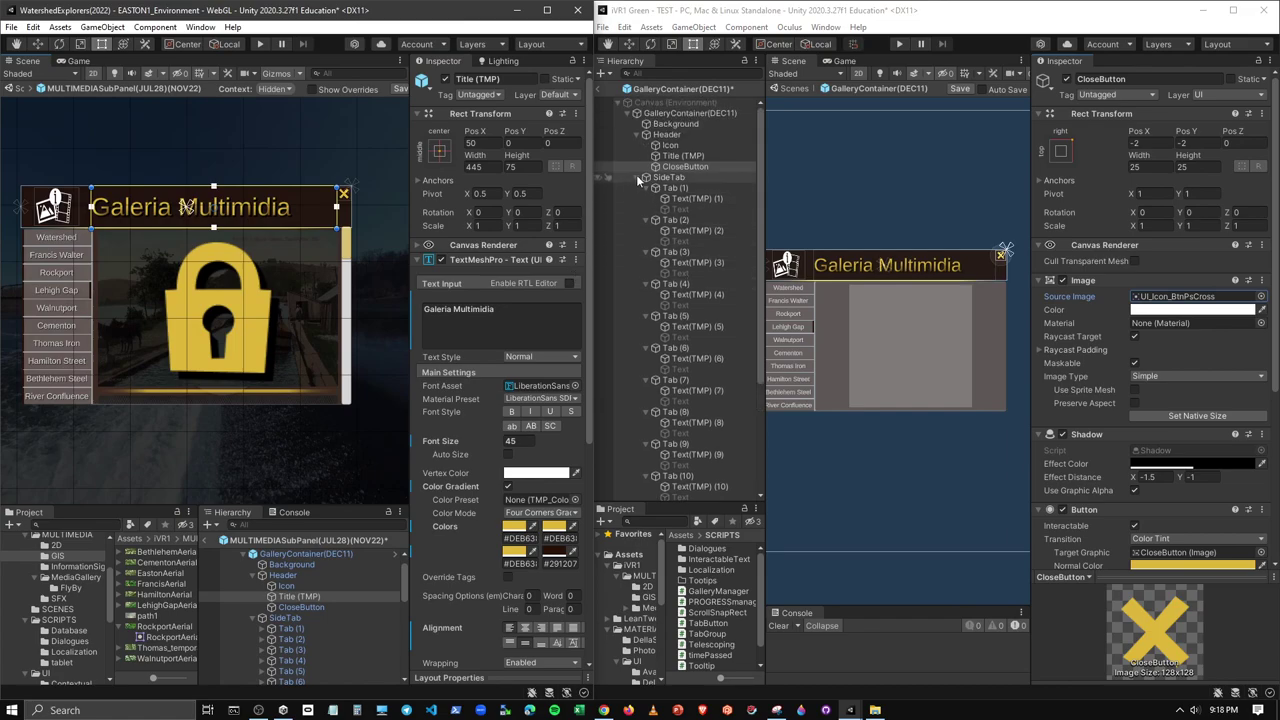
{"action": "left_click", "coordinate": [636, 177]}
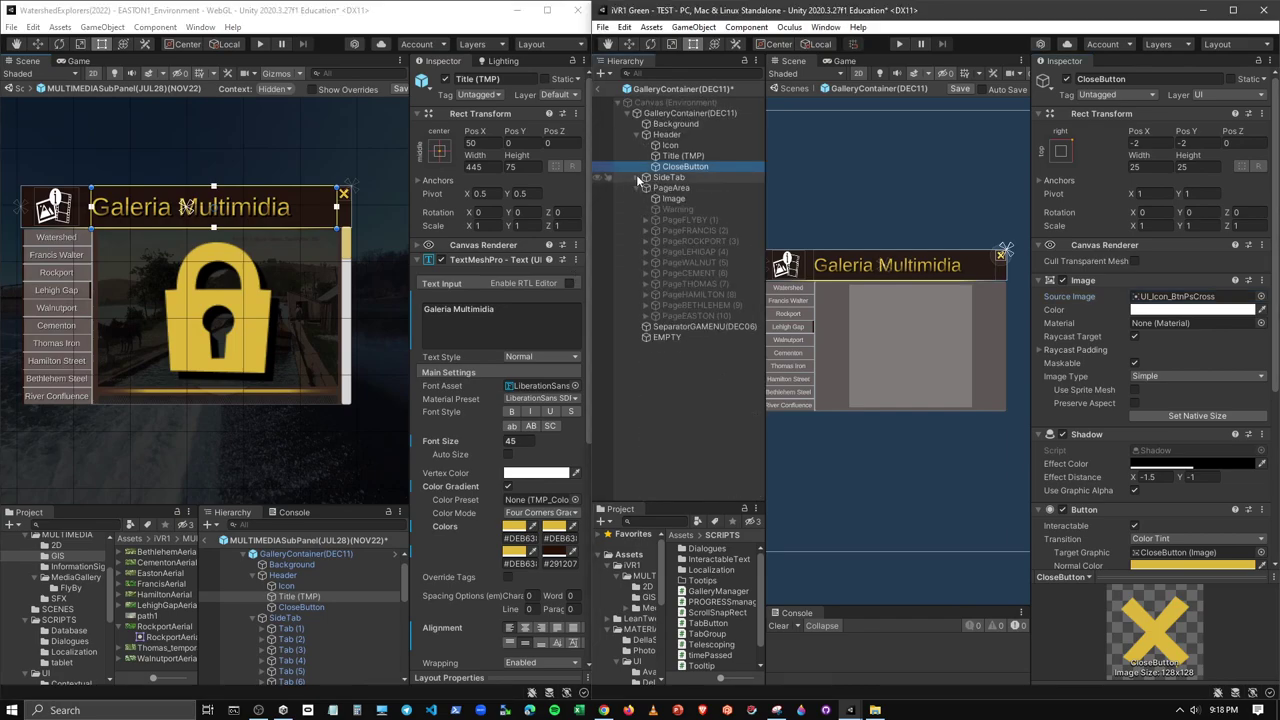
{"action": "left_click", "coordinate": [697, 251]}
{"action": "left_click", "coordinate": [696, 262]}
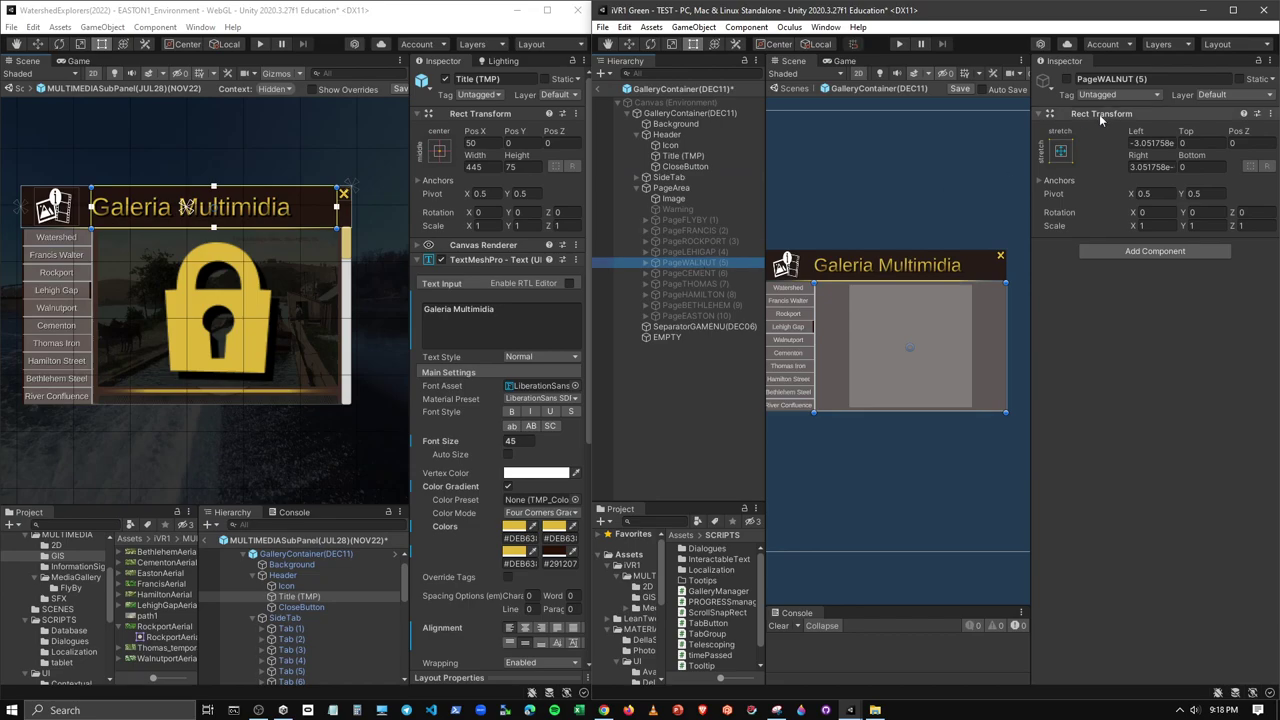
{"action": "left_click", "coordinate": [1066, 79]}
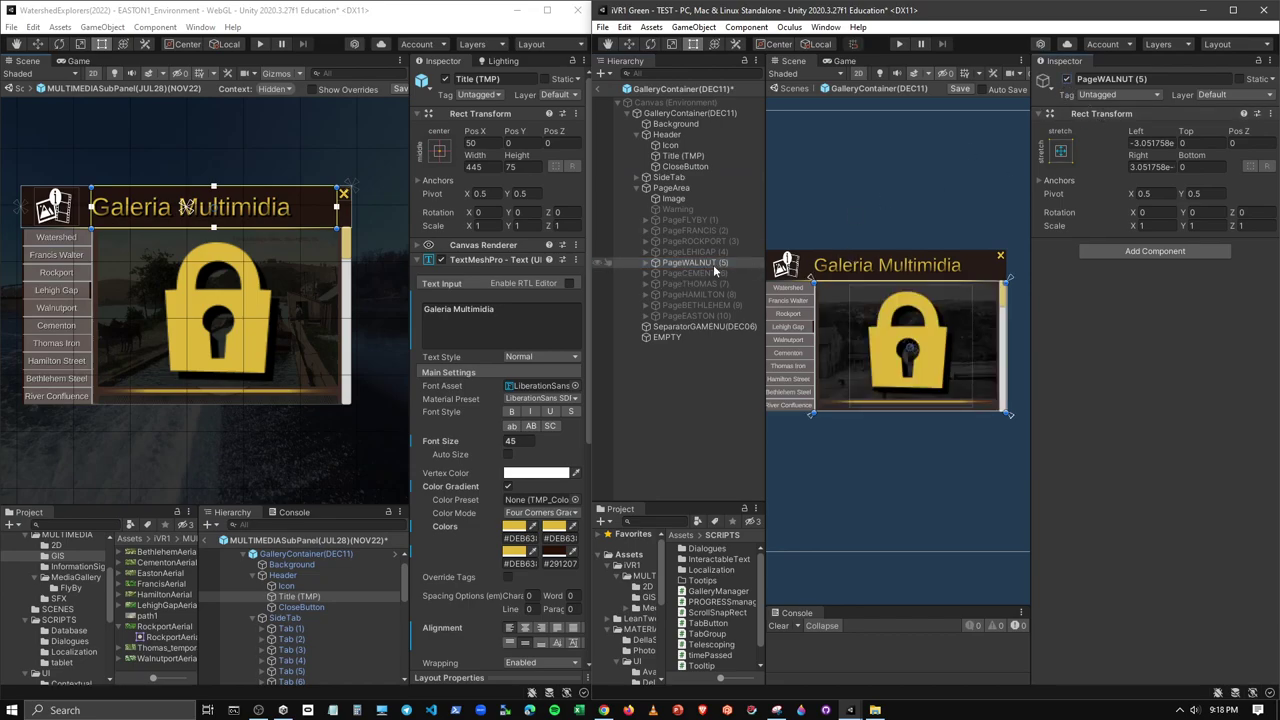
Turn off the GALLERYViewport Mask so all padlock entries overflow into view
{"action": "left_click", "coordinate": [1003, 365]}
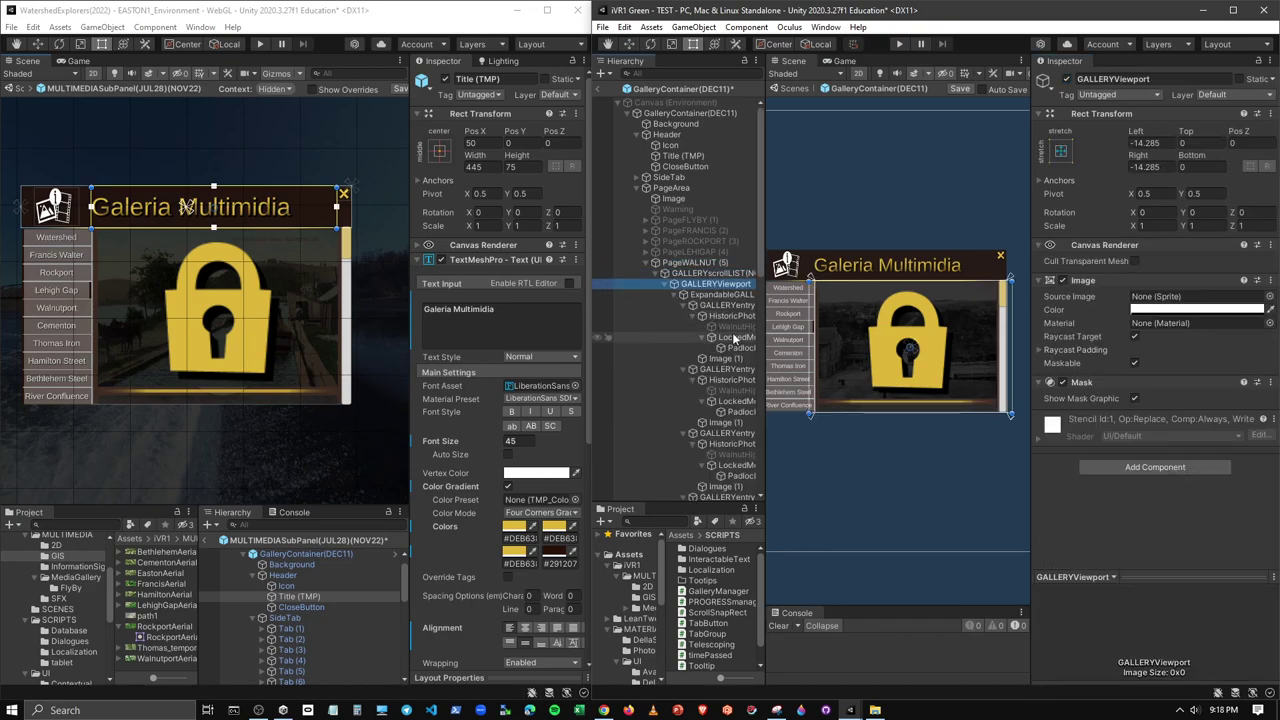
{"action": "left_click", "coordinate": [1062, 382]}
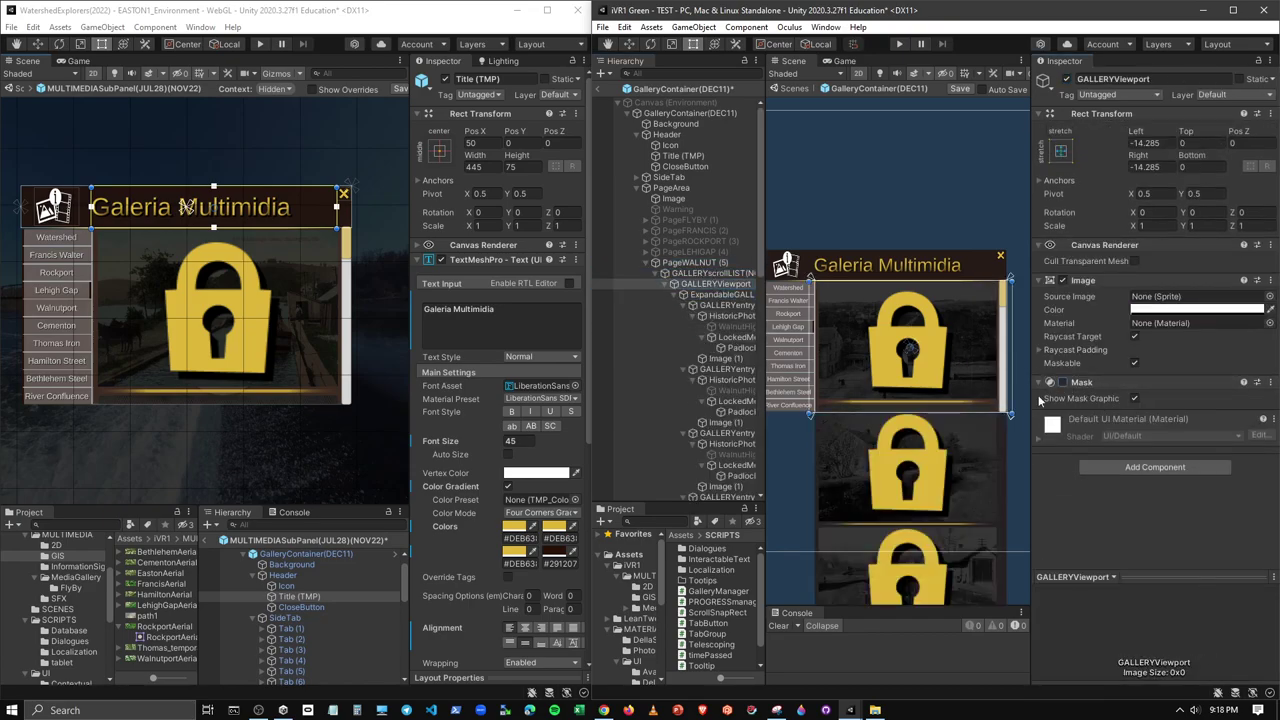
{"action": "scroll", "coordinate": [968, 383], "scroll_direction": "up", "scroll_amount": 2}
{"action": "scroll", "coordinate": [968, 383], "scroll_direction": "up", "scroll_amount": 2}
{"action": "left_click_drag", "start_coordinate": [968, 383], "coordinate": [930, 368]}
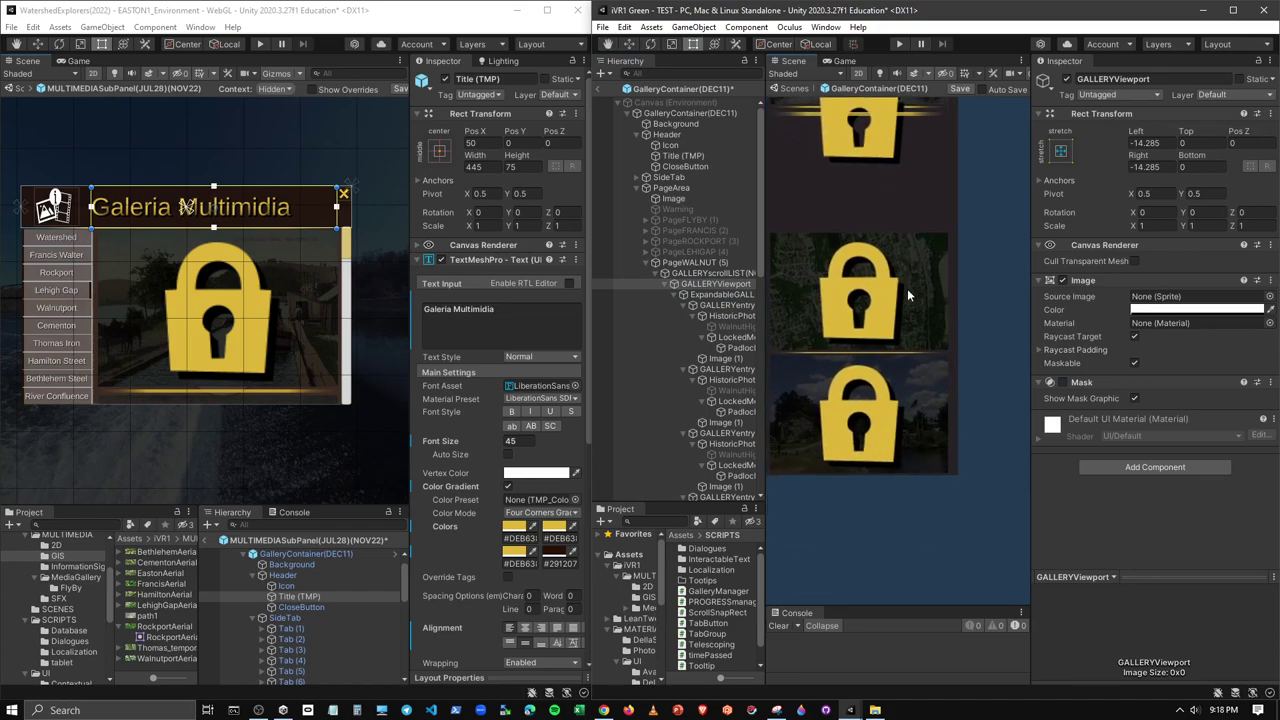
{"action": "middle_click_drag", "start_coordinate": [930, 368], "coordinate": [930, 440]}
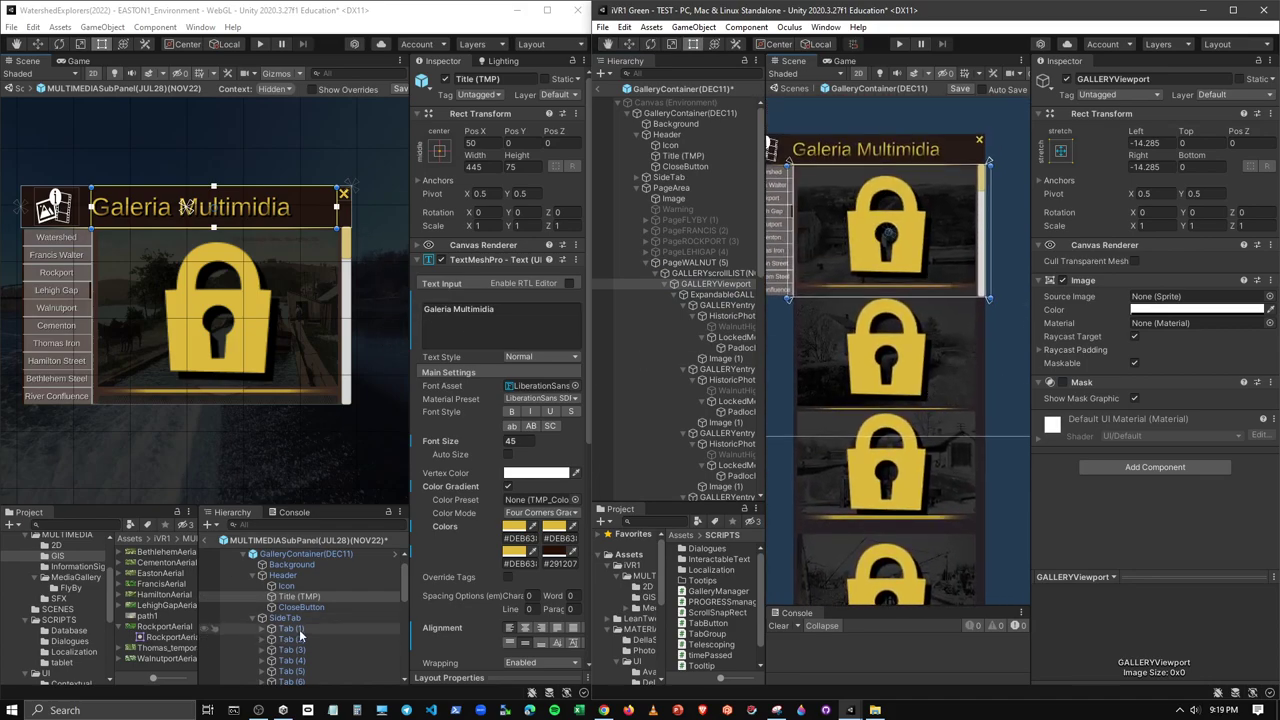
In the reference project, deactivate PageLEHIGAP (4) and activate PageWALNUT (5)
{"action": "left_click", "coordinate": [253, 580]}
{"action": "left_click", "coordinate": [252, 575]}
{"action": "left_click", "coordinate": [252, 586]}
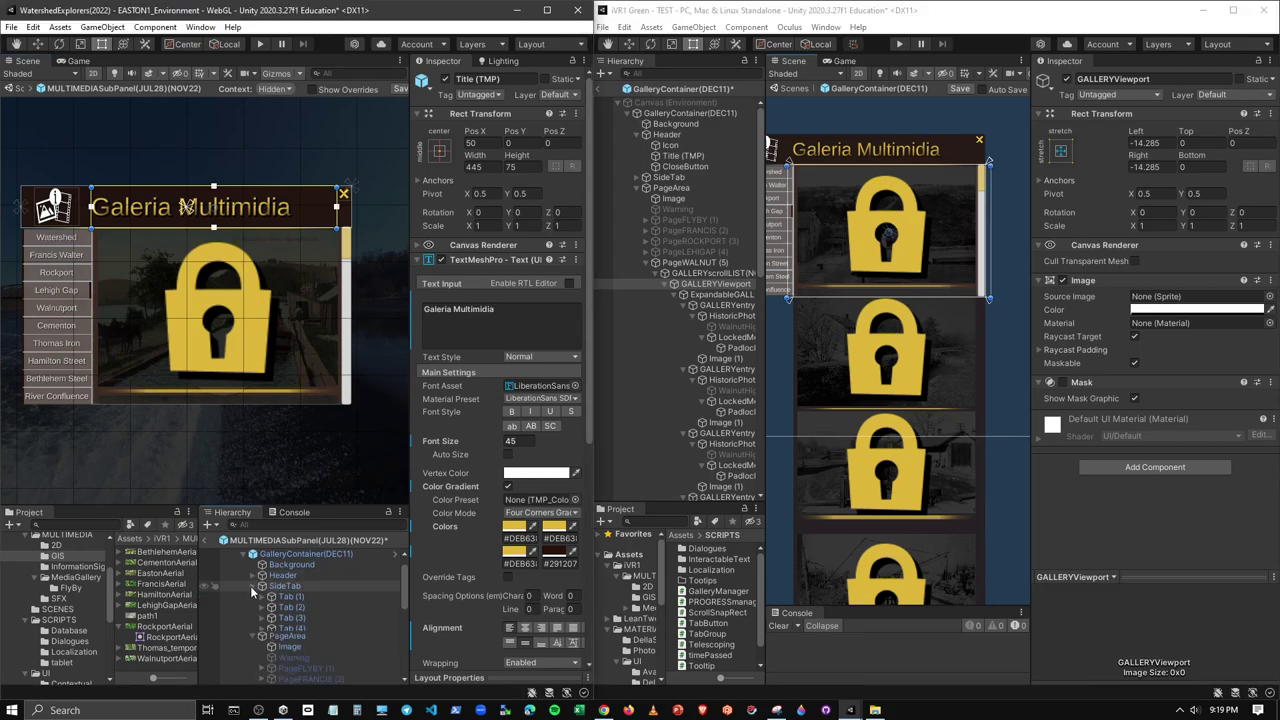
{"action": "left_click", "coordinate": [252, 597]}
{"action": "scroll", "coordinate": [312, 641], "scroll_direction": "down", "scroll_amount": 2}
{"action": "left_click", "coordinate": [312, 620]}
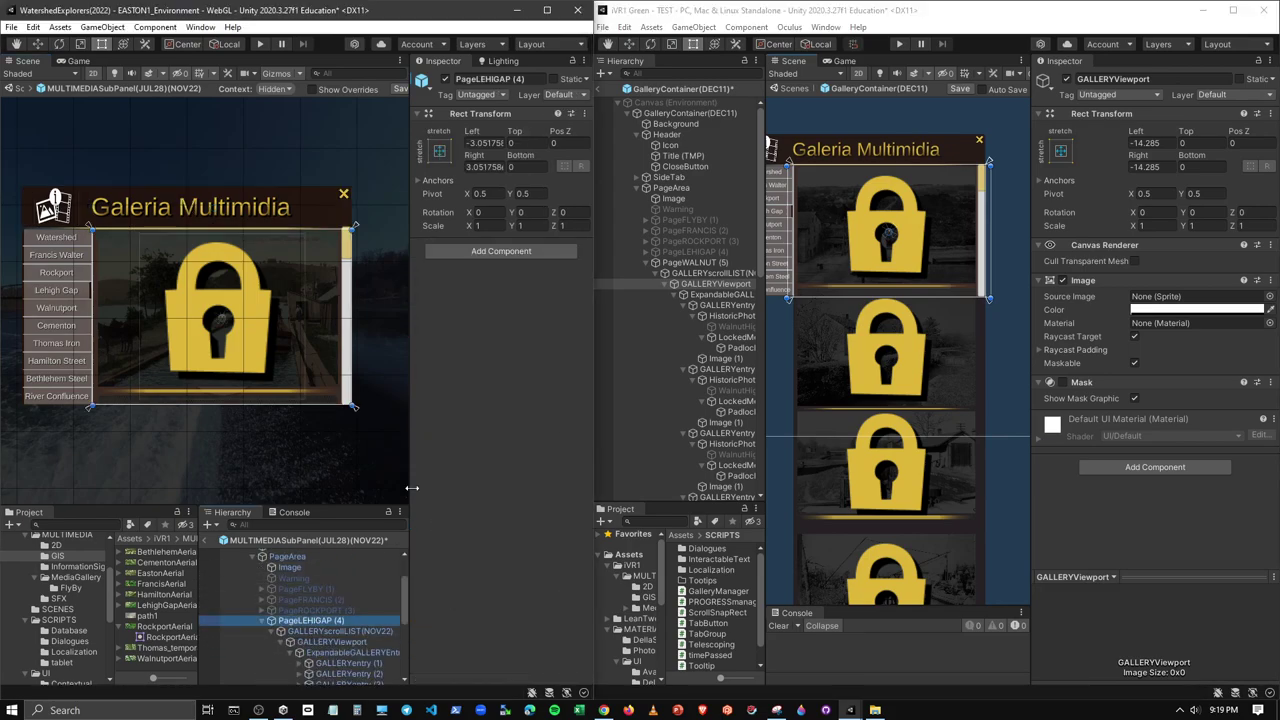
{"action": "left_click", "coordinate": [446, 79]}
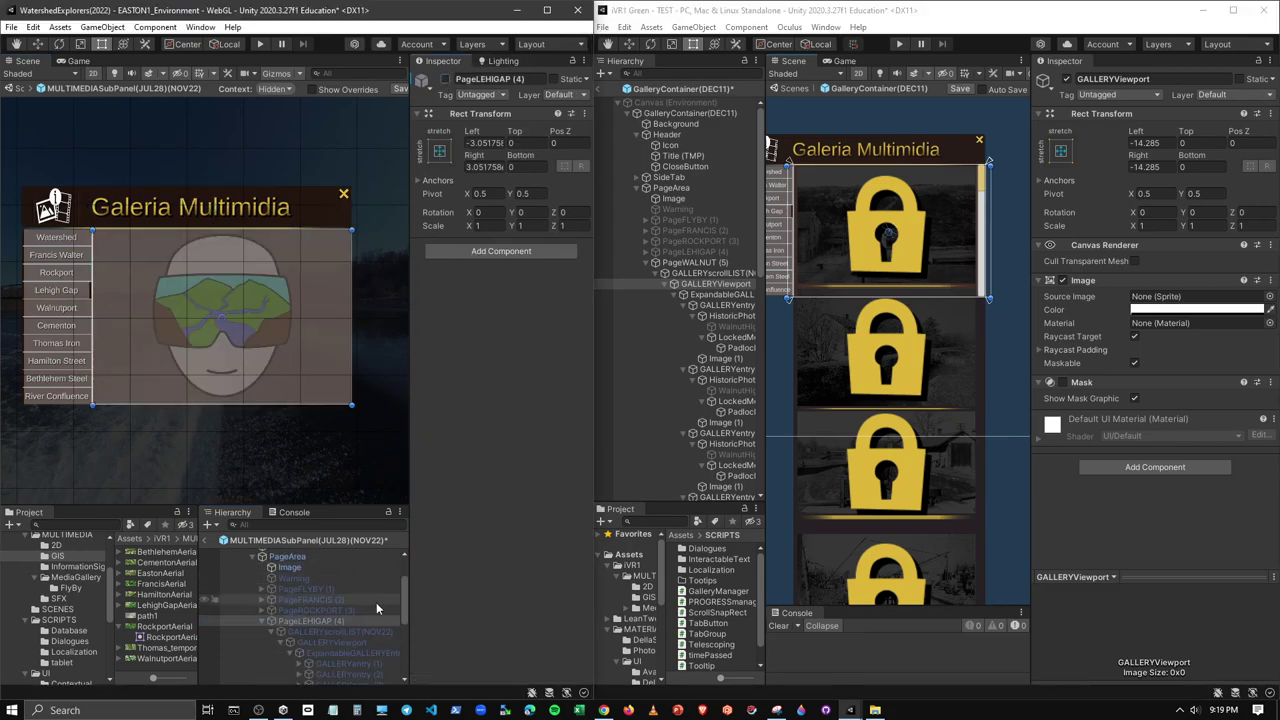
{"action": "left_click", "coordinate": [262, 623]}
{"action": "left_click", "coordinate": [290, 631]}
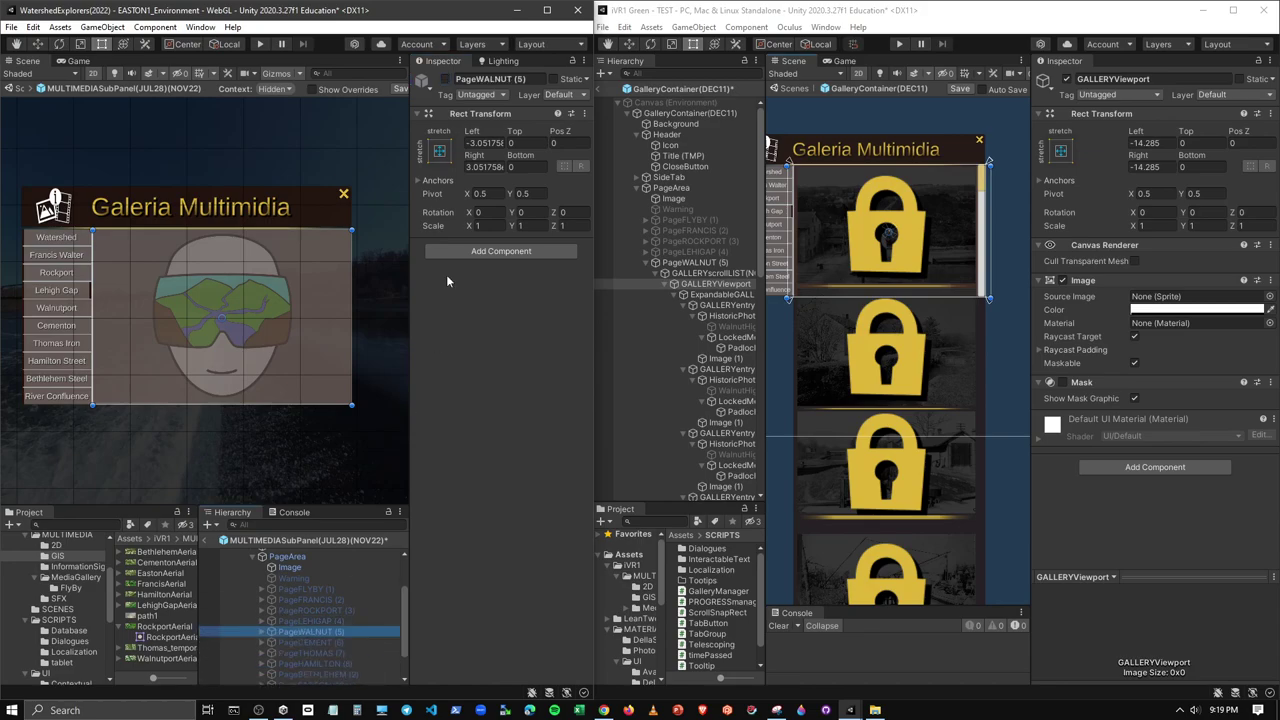
{"action": "left_click", "coordinate": [448, 81]}
{"action": "left_click", "coordinate": [446, 79]}
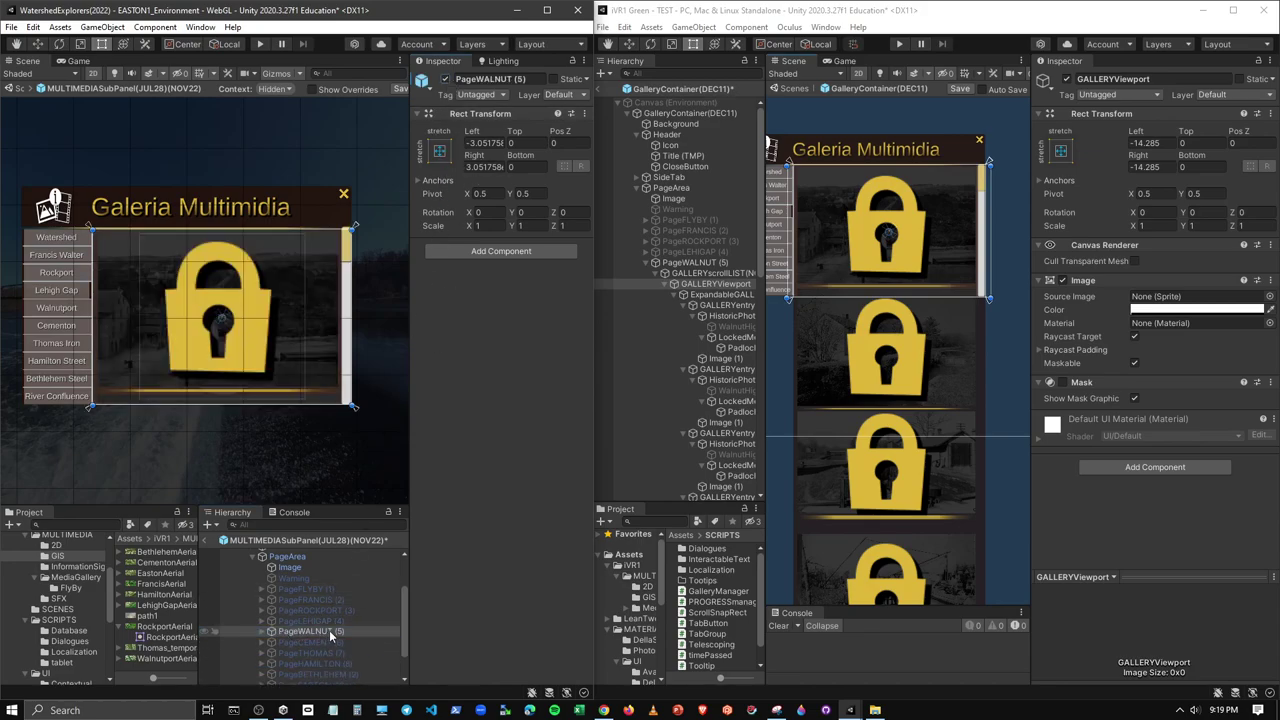
Untick the Walnutport GALLERYViewport Mask, then select ExpandableGALLERYEntry to inspect it
{"action": "left_click", "coordinate": [271, 631]}
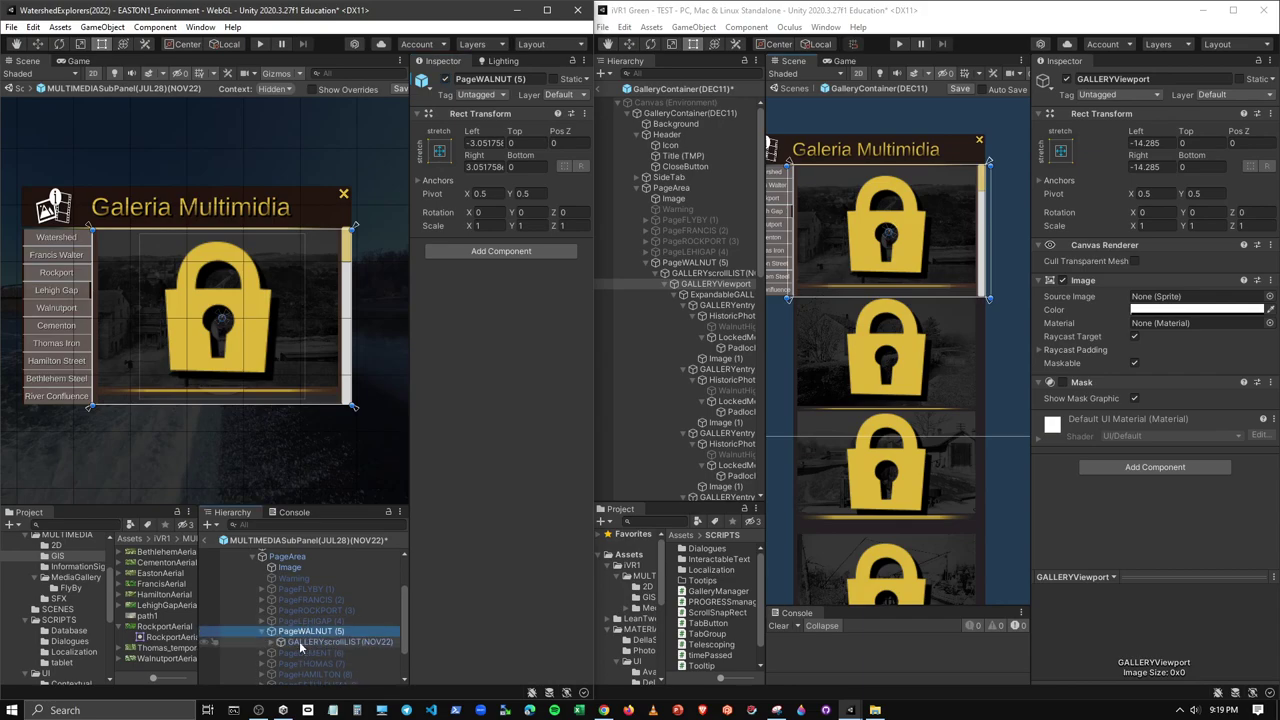
{"action": "left_click", "coordinate": [322, 642]}
{"action": "scroll", "coordinate": [322, 645], "scroll_direction": "down", "scroll_amount": 1}
{"action": "left_click", "coordinate": [322, 614]}
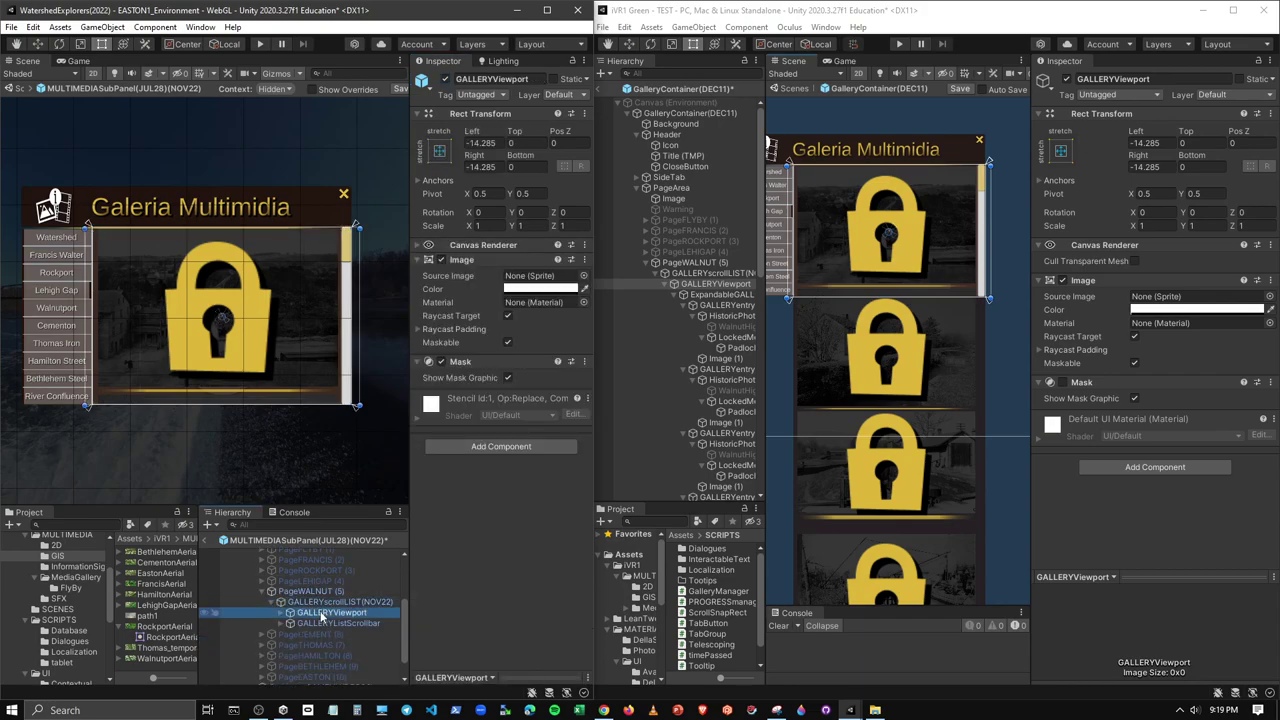
{"action": "left_click", "coordinate": [441, 361]}
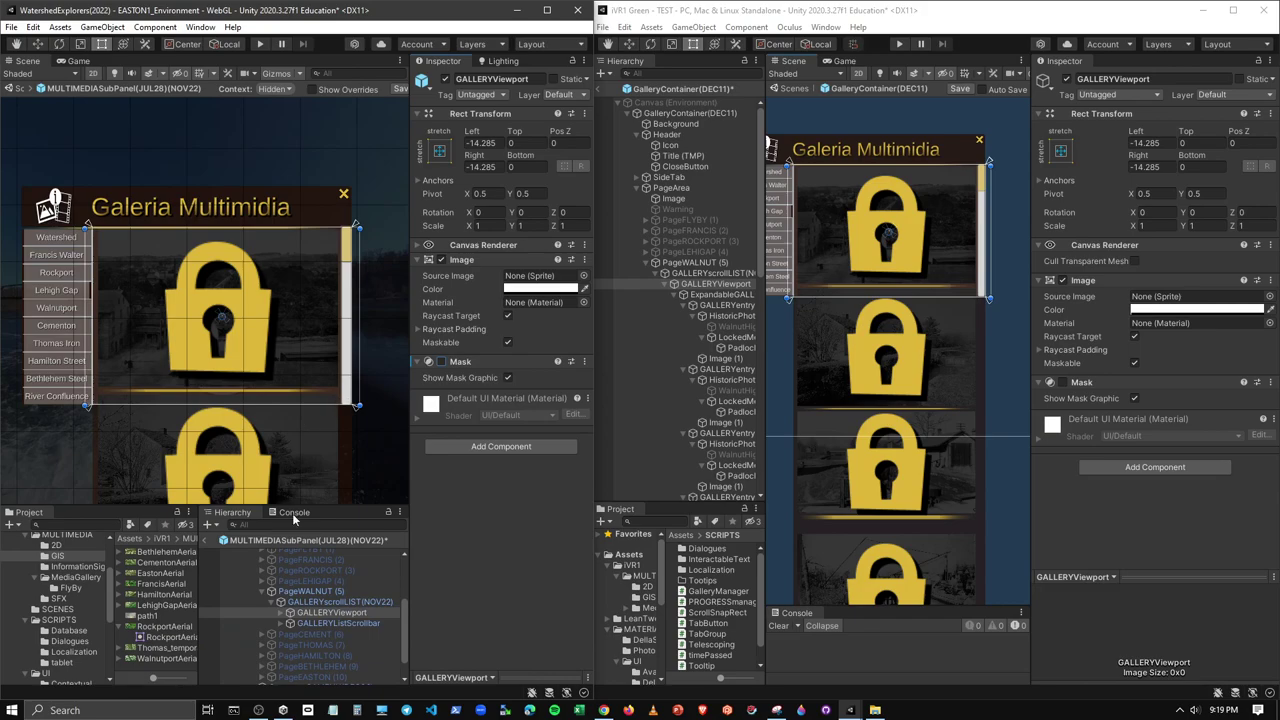
{"action": "left_click", "coordinate": [330, 612]}
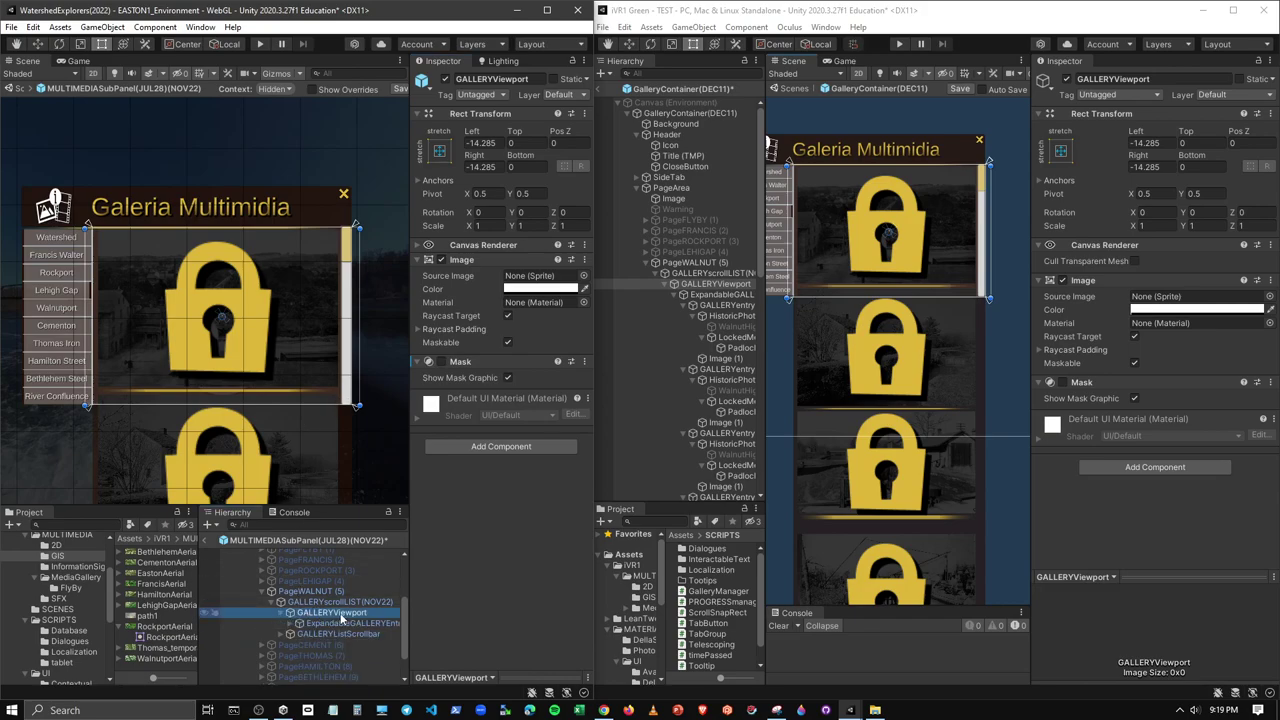
{"action": "key", "text": "ctrl+v"}
{"action": "left_click", "coordinate": [299, 623]}
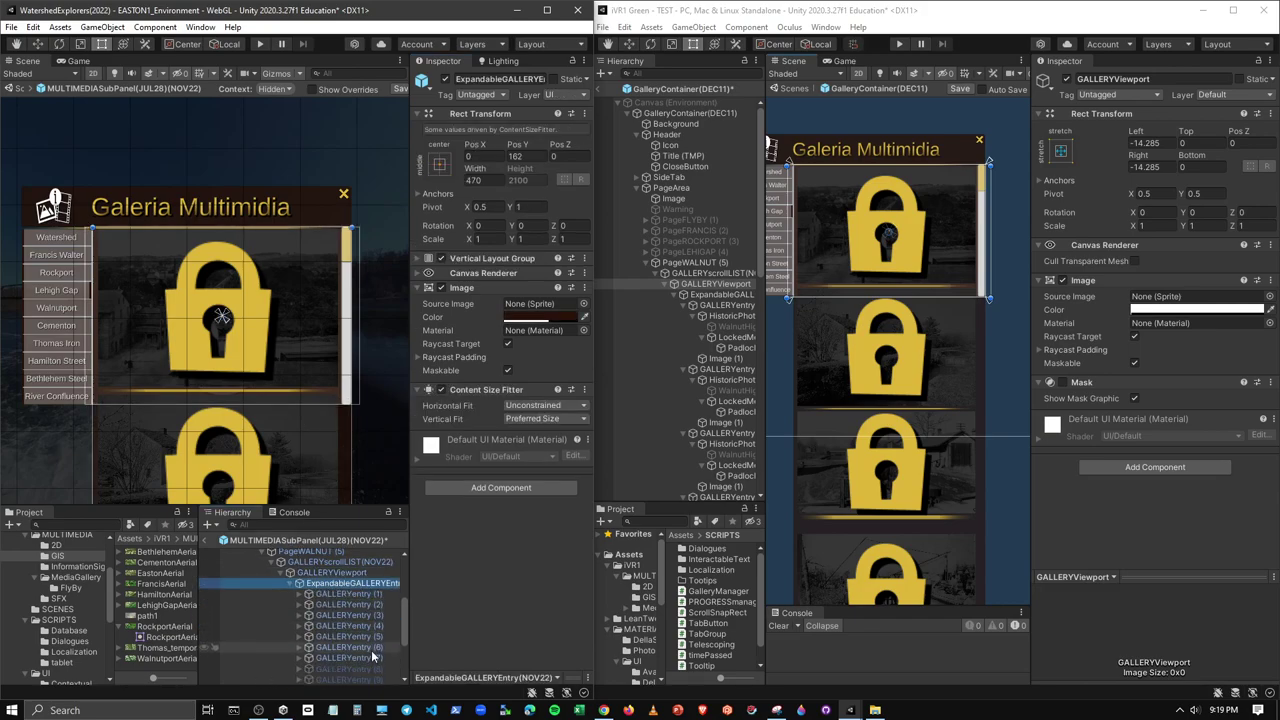
{"action": "scroll", "coordinate": [309, 331], "scroll_direction": "down", "scroll_amount": 2}
Widen the iVR1 Green Hierarchy and collapse each GALLERYentry row
{"action": "scroll", "coordinate": [294, 409], "scroll_direction": "down", "scroll_amount": 3}
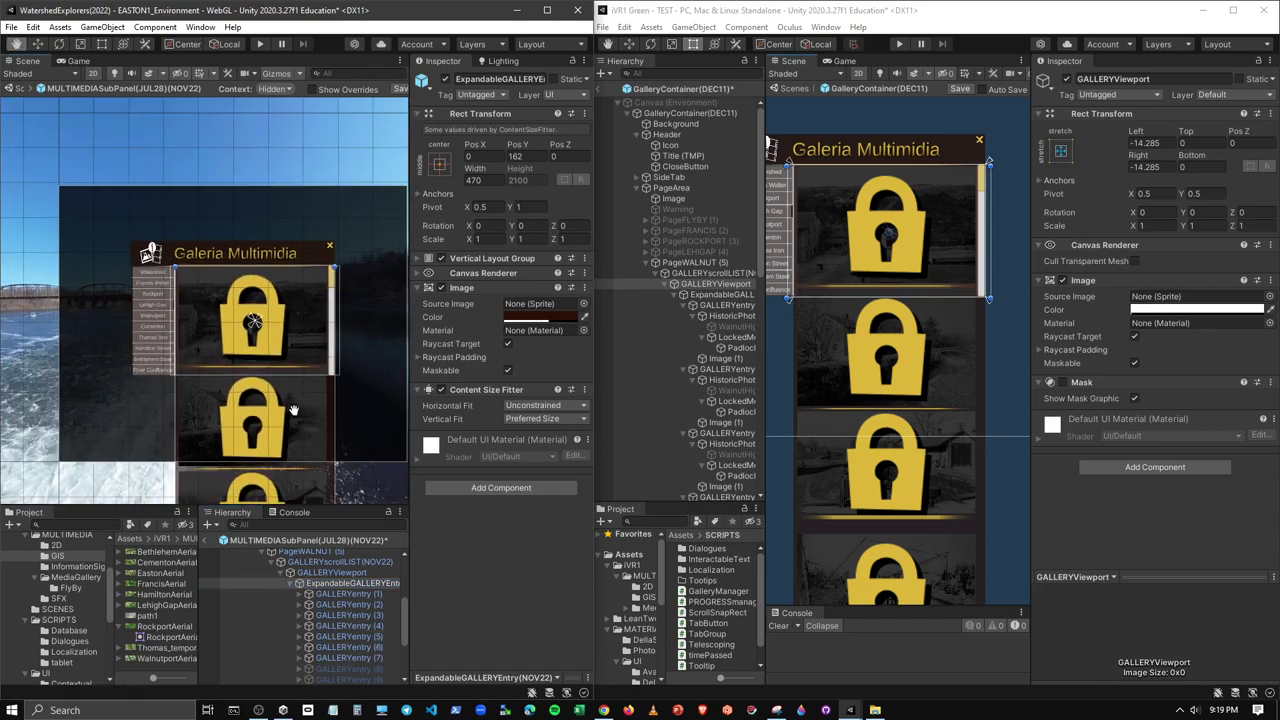
{"action": "mouse_move", "coordinate": [294, 409]}
{"action": "middle_mouse_down"}
{"action": "mouse_move", "coordinate": [249, 230]}
{"action": "mouse_move", "coordinate": [294, 360]}
{"action": "mouse_move", "coordinate": [300, 450]}
{"action": "middle_mouse_up"}
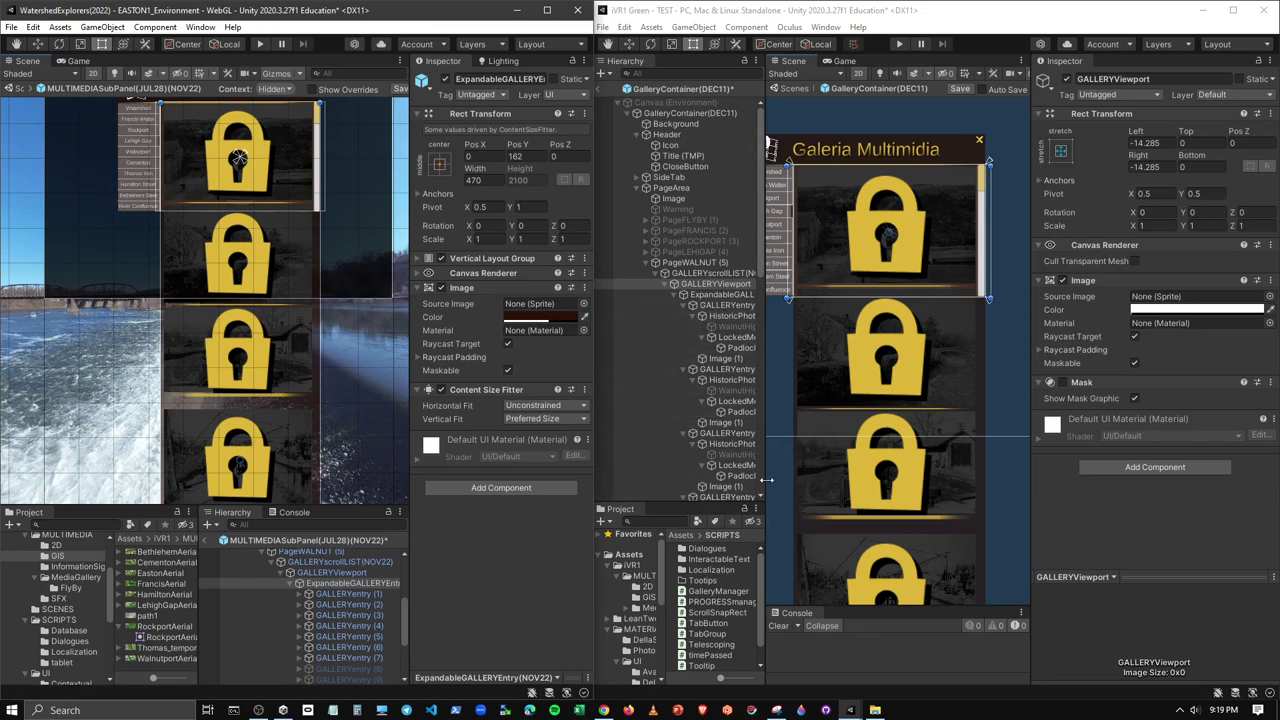
{"action": "left_click_drag", "start_coordinate": [767, 480], "coordinate": [803, 476]}
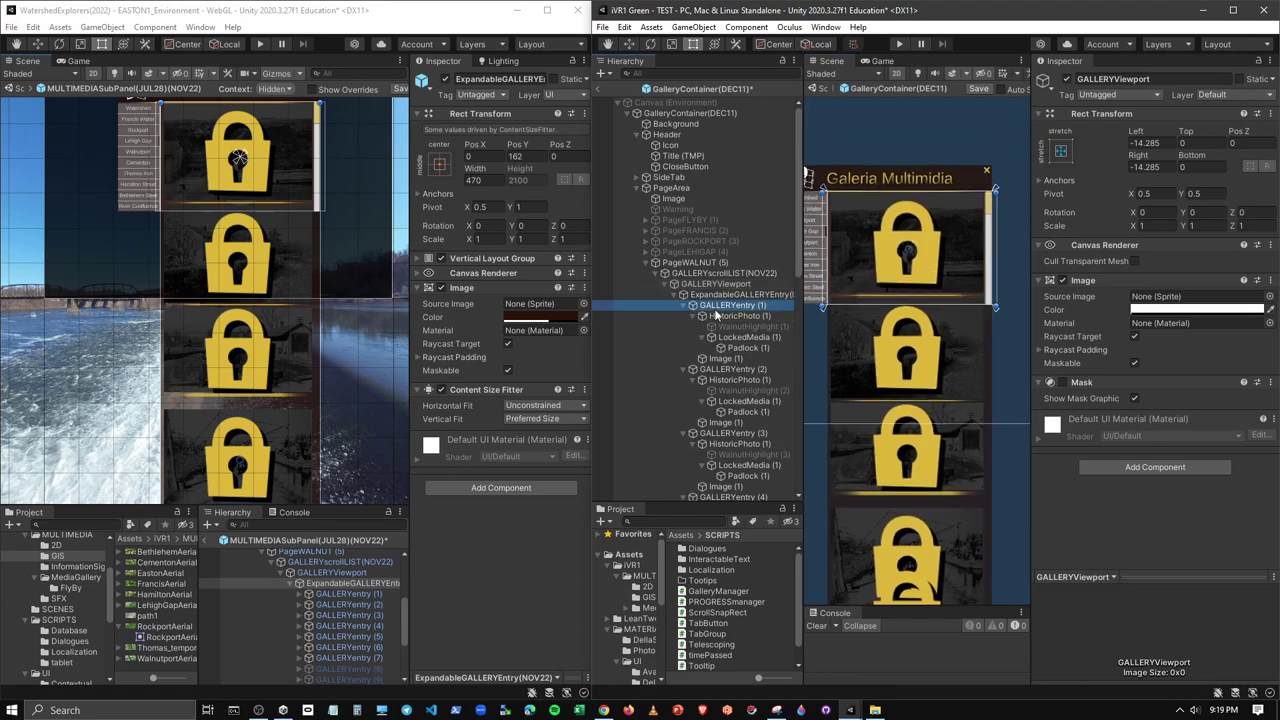
{"action": "left_click", "coordinate": [733, 368]}
{"action": "left_click", "coordinate": [693, 305]}
{"action": "key", "text": "Left"}
{"action": "key", "text": "Down"}
{"action": "key", "text": "Left"}
{"action": "key", "text": "Down"}
{"action": "key", "text": "Left"}
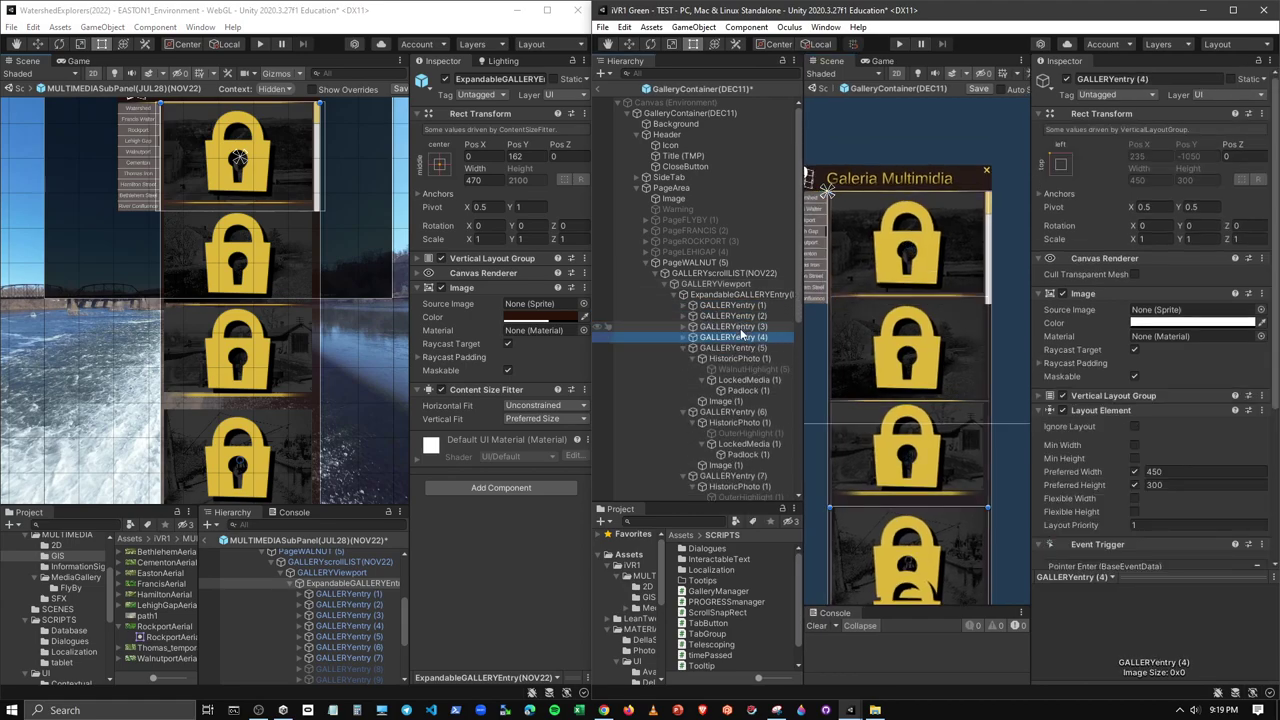
{"action": "key", "text": "Down"}
{"action": "key", "text": "Left"}
{"action": "key", "text": "Down"}
{"action": "key", "text": "Left"}
{"action": "key", "text": "Down"}
{"action": "key", "text": "Left"}
{"action": "key", "text": "Down"}
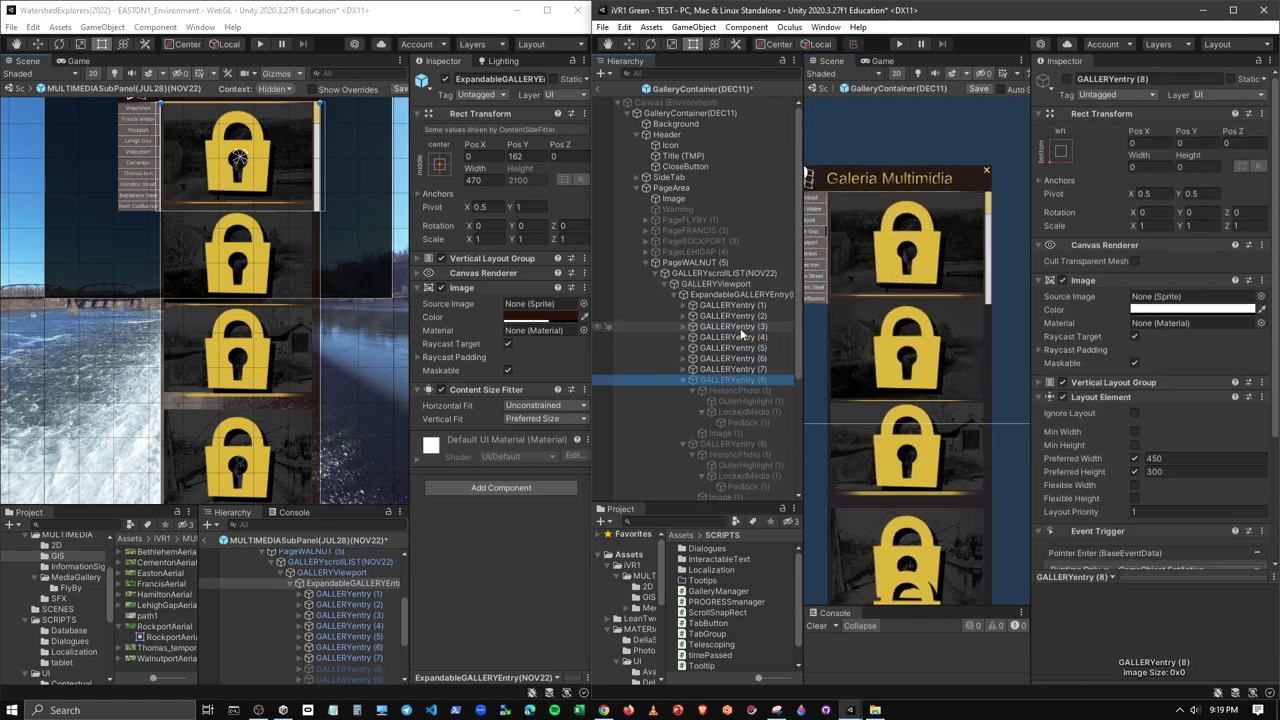
Delete GALLERYentry (8) through (10), keeping entries 1 to 7
{"action": "middle_click_drag", "start_coordinate": [929, 488], "coordinate": [939, 398]}
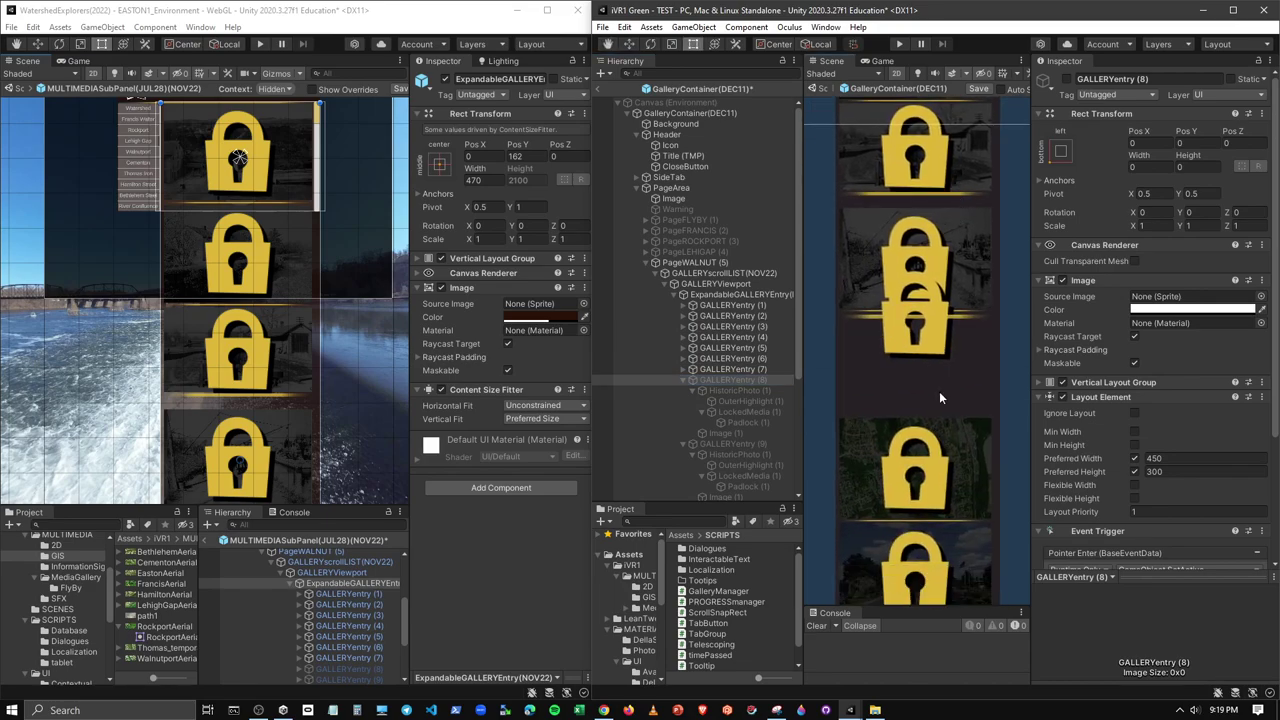
{"action": "left_click", "coordinate": [728, 381]}
{"action": "key", "text": "Delete"}
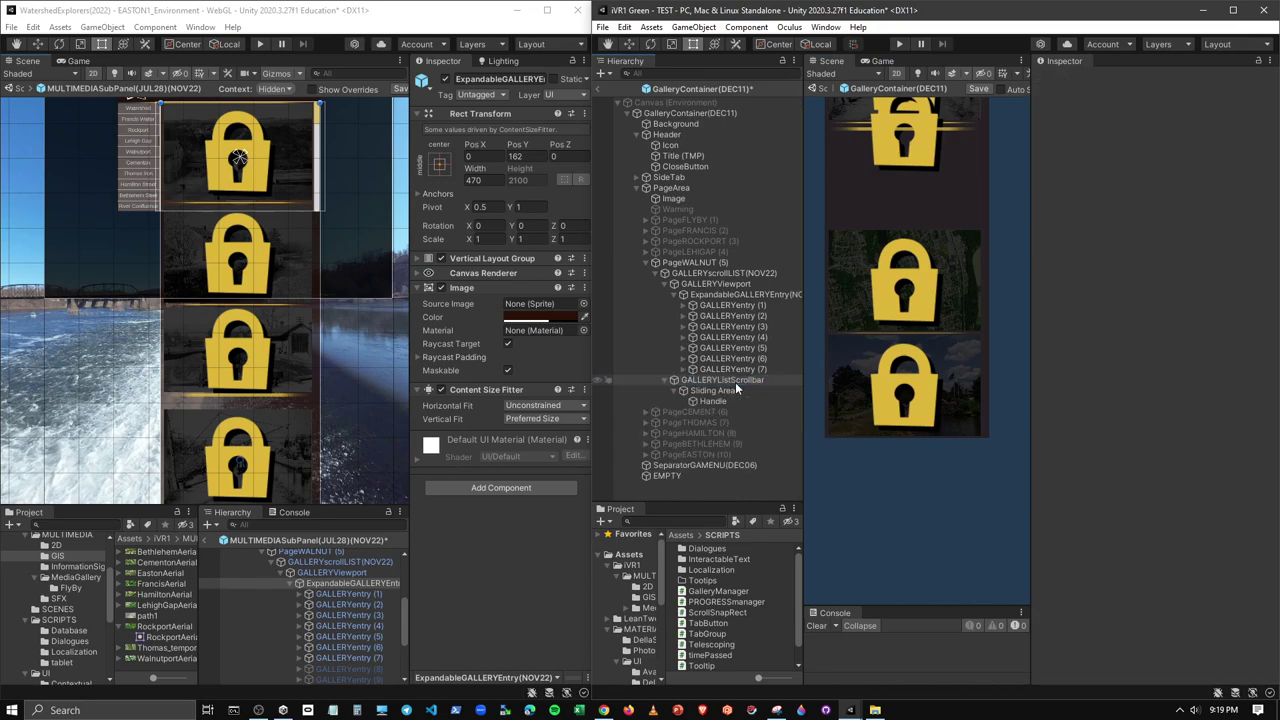
Select GALLERYentry (5) > HistoricPhoto (1) in both projects and ping the reference's walnutport_hp2 sprite
{"action": "left_click", "coordinate": [739, 373]}
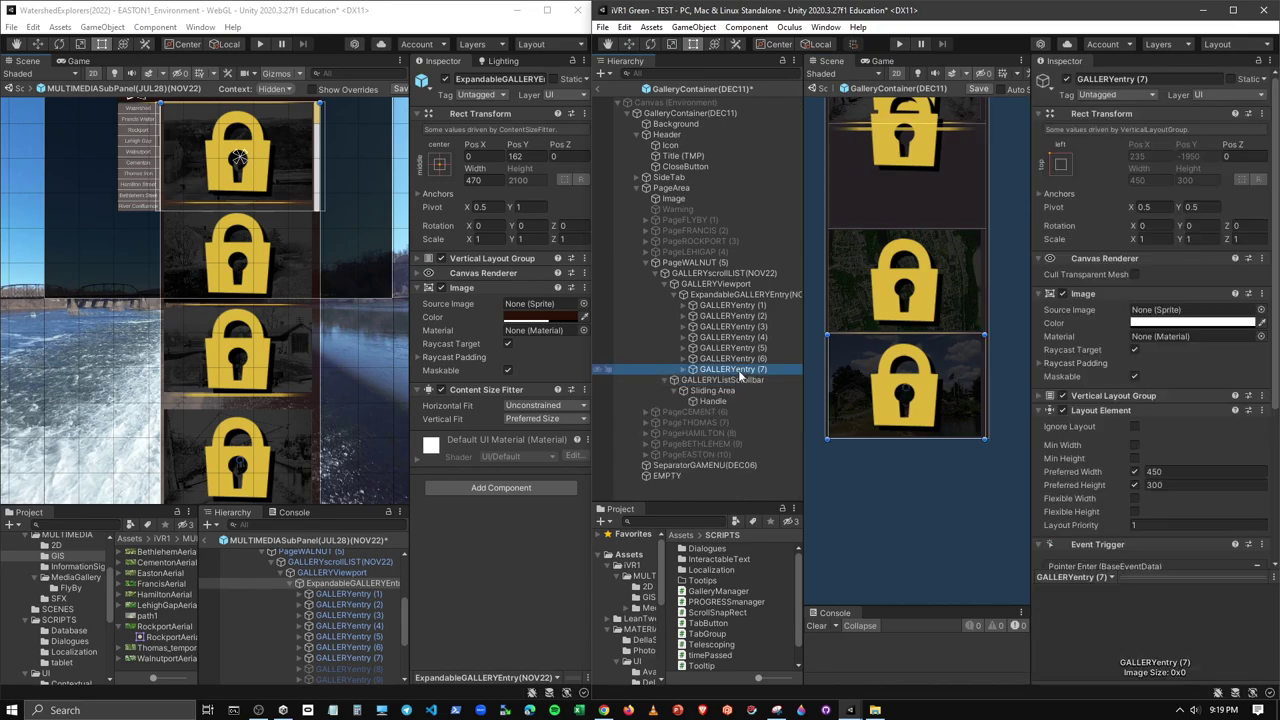
{"action": "key", "text": "Up"}
{"action": "key", "text": "Up"}
{"action": "key", "text": "Right"}
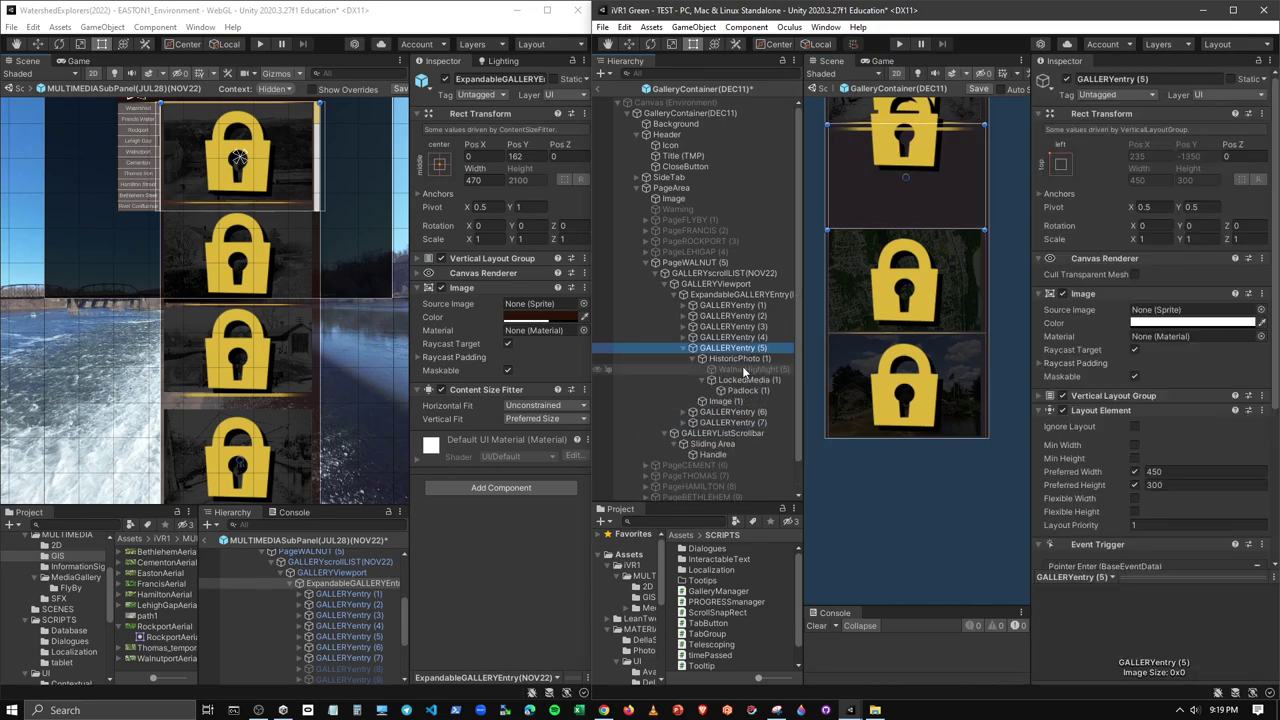
{"action": "key", "text": "Down"}
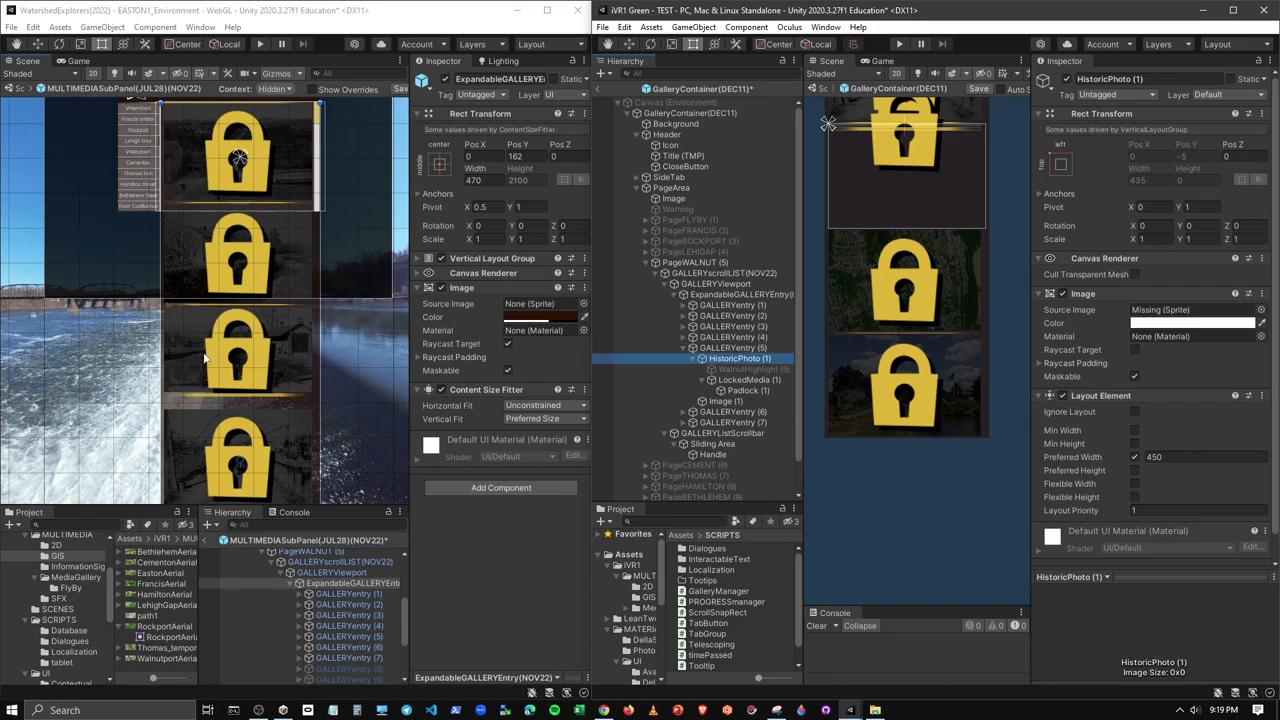
{"action": "left_click", "coordinate": [299, 635]}
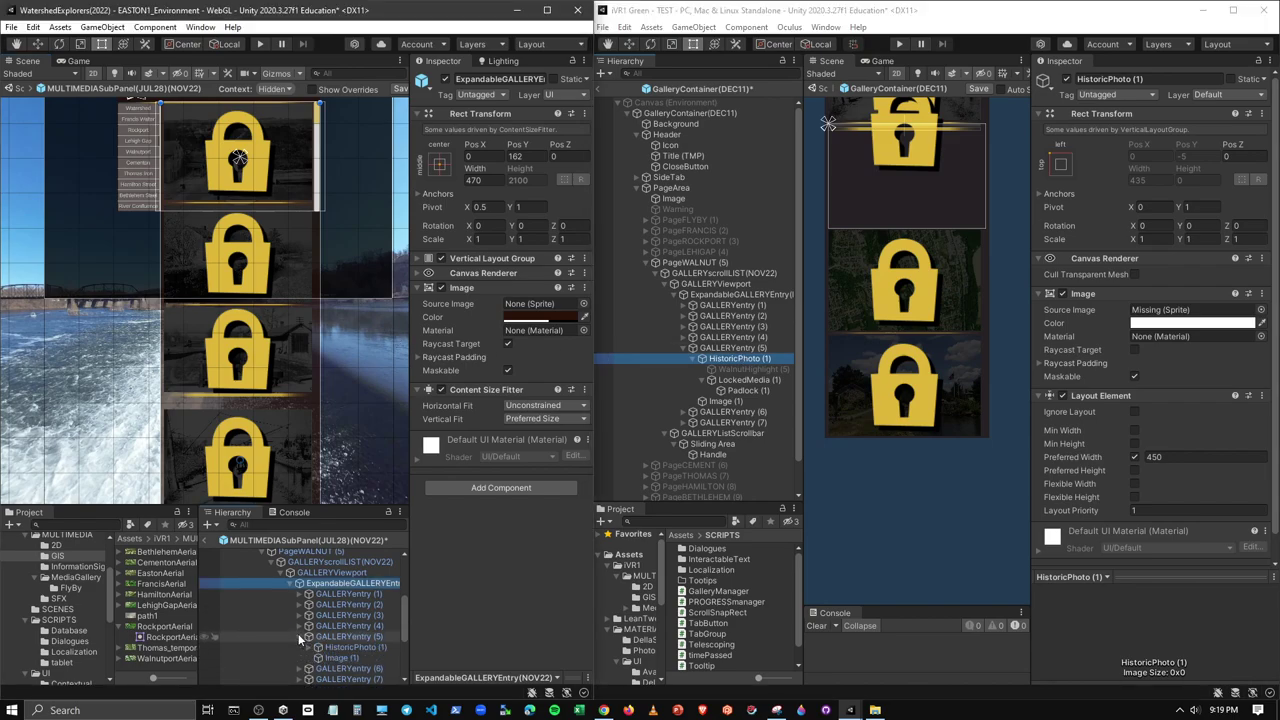
{"action": "left_click", "coordinate": [352, 647]}
{"action": "left_click", "coordinate": [535, 294]}
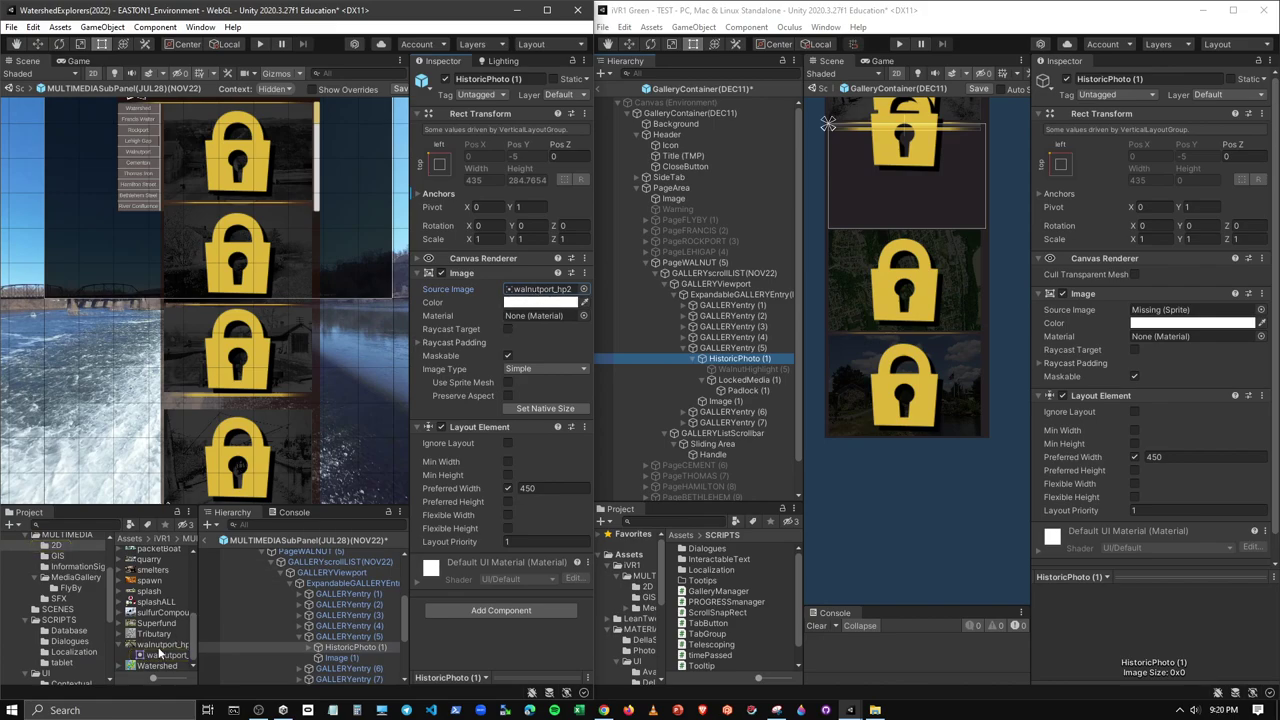
Search HistoricPhoto (1)'s sprite picker for walnutport_hp2, find nothing, and close it unassigned
{"action": "left_click", "coordinate": [1260, 309]}
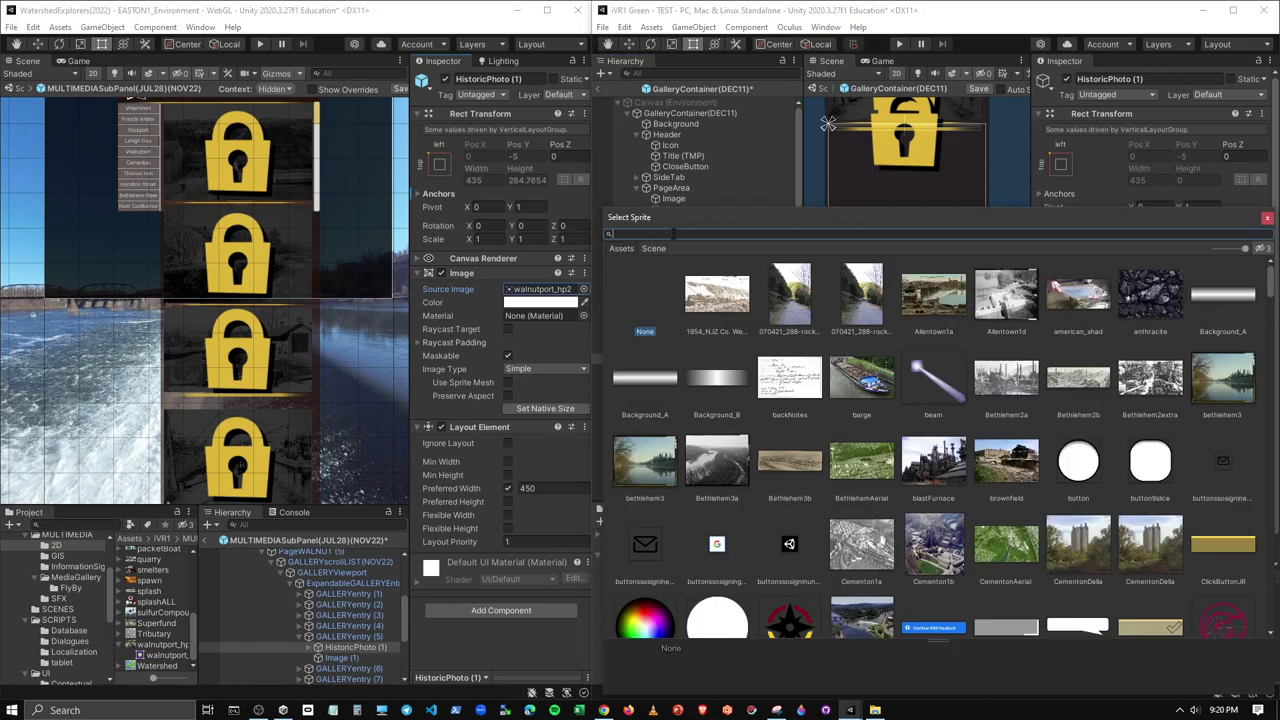
{"action": "type", "text": "h"}
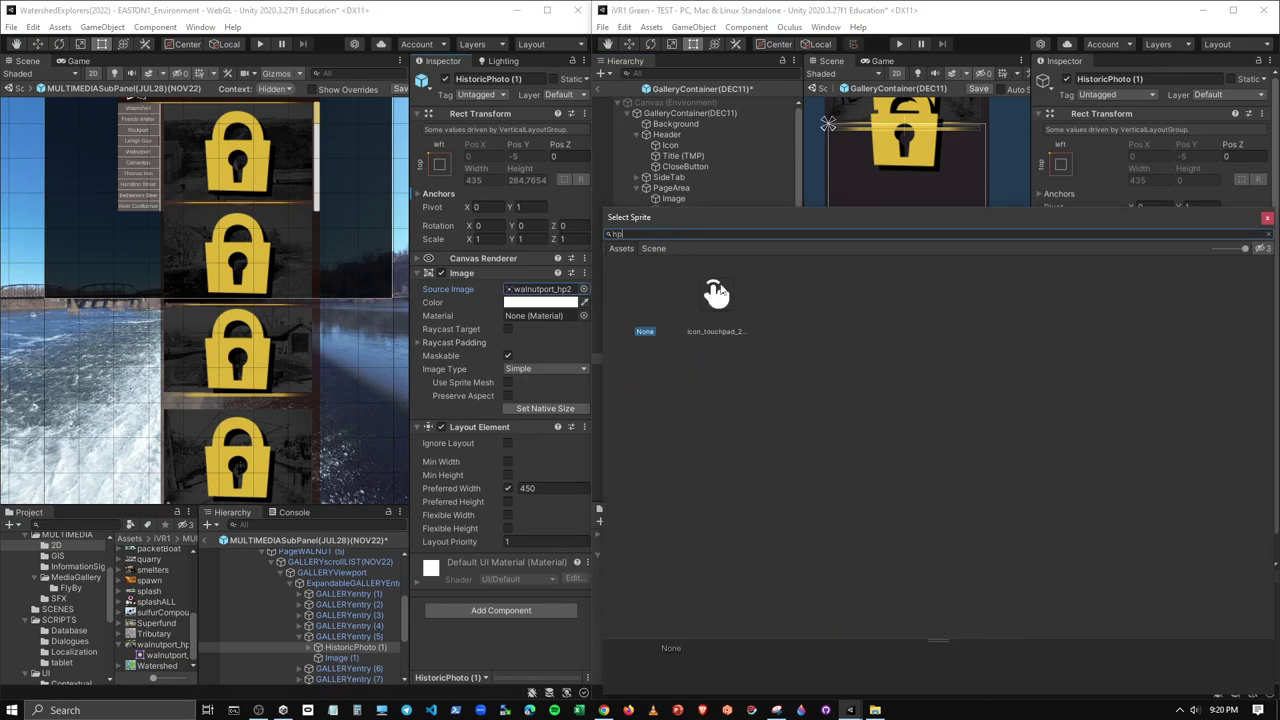
{"action": "key", "text": "BackSpace"}
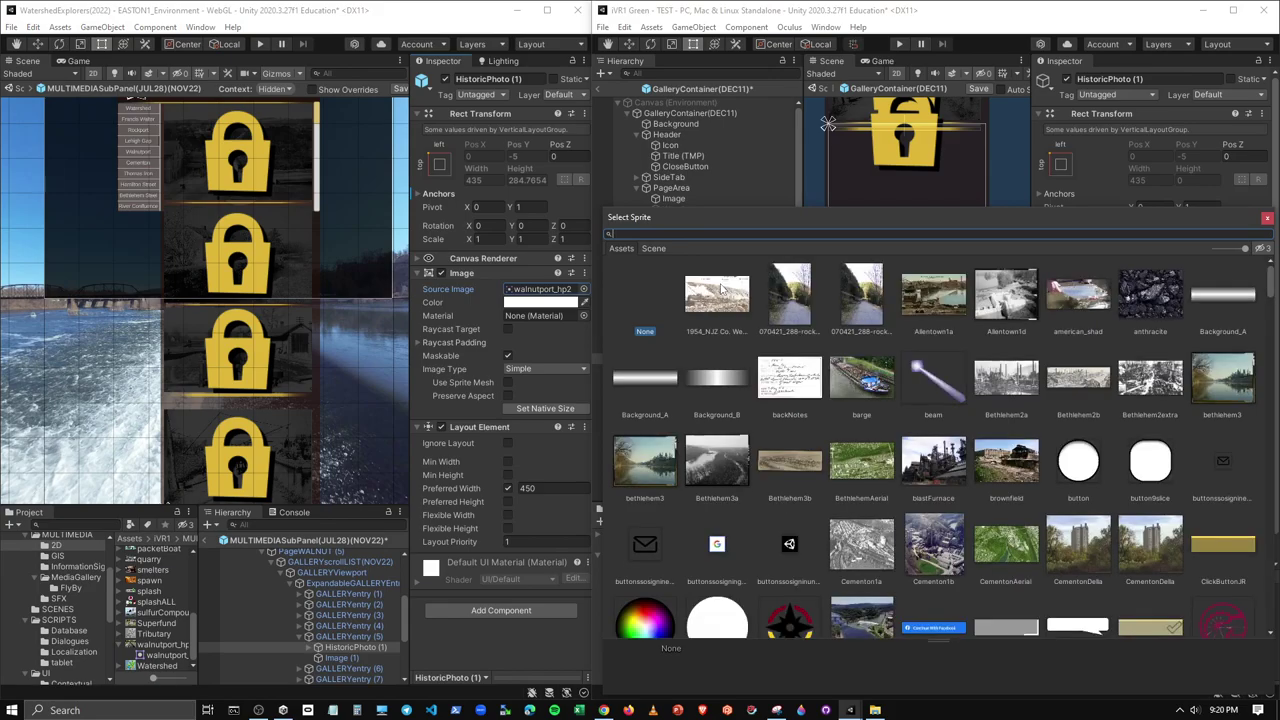
{"action": "type", "text": "wa"}
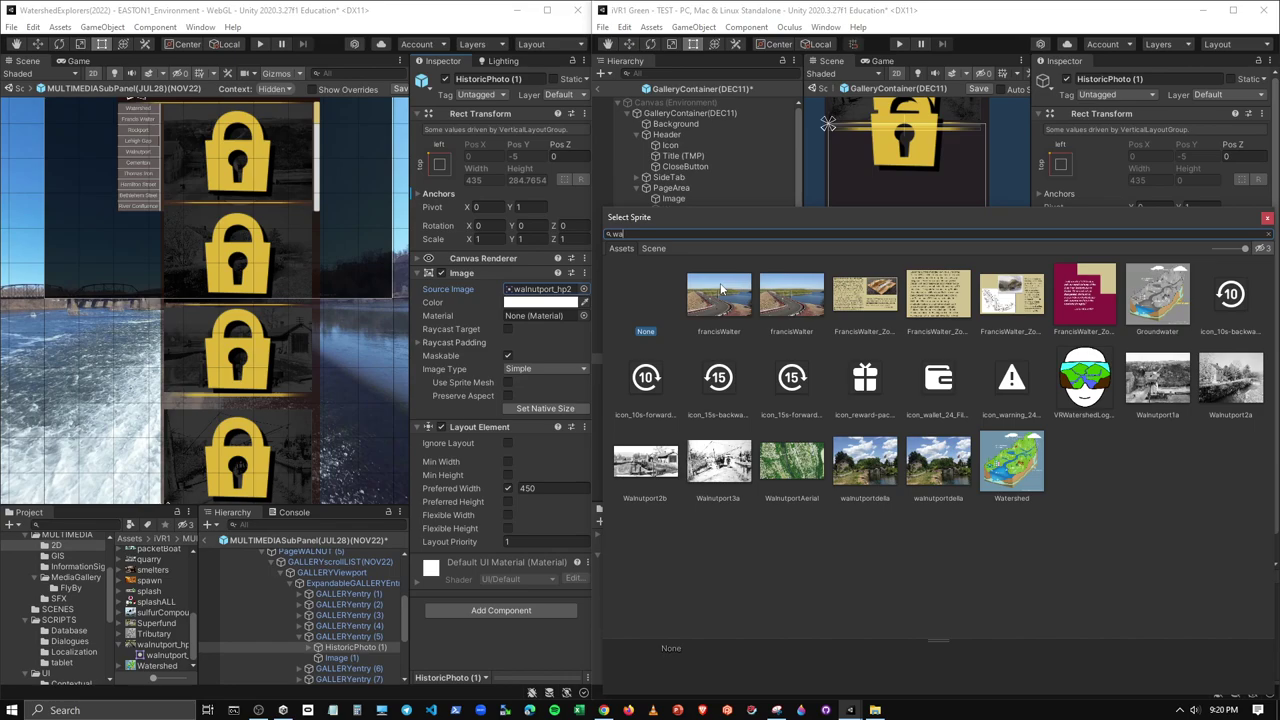
{"action": "left_click", "coordinate": [1267, 218]}
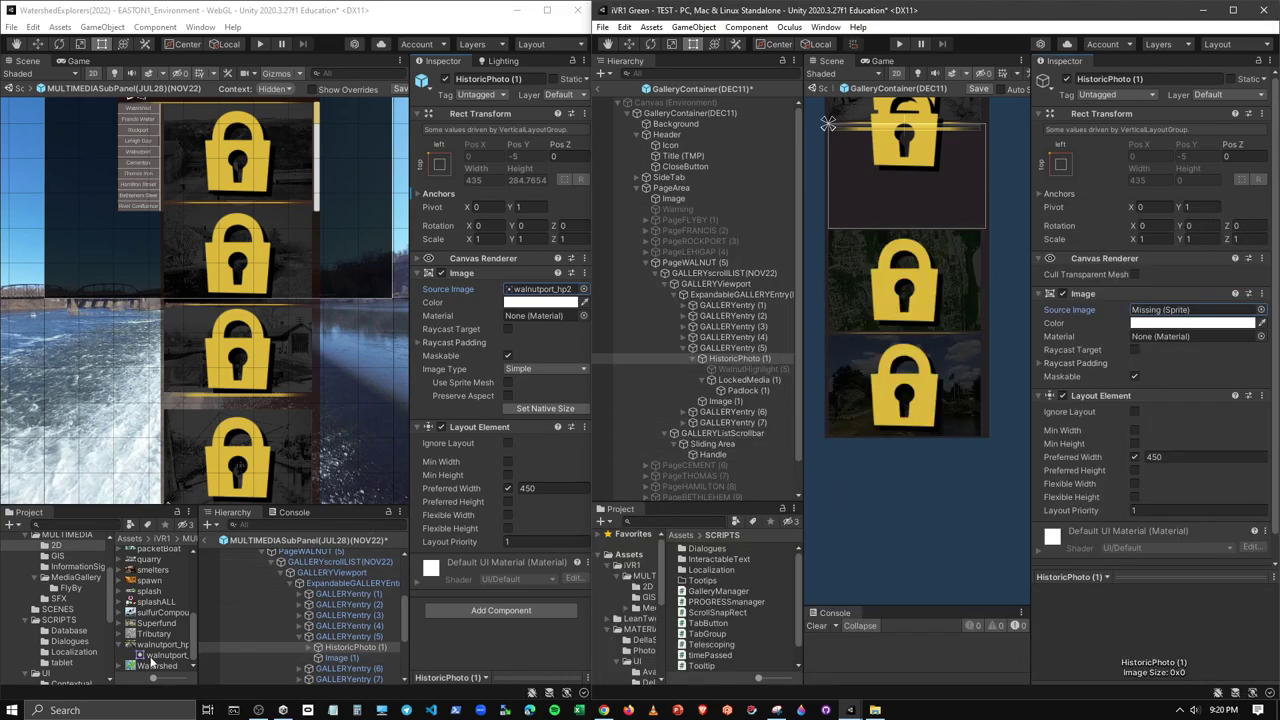
Drag walnutport_hp2 from the reference Project panel into iVR1 Green's MULTIMEDIA/2D folder
{"action": "scroll", "coordinate": [157, 602], "scroll_direction": "up", "scroll_amount": 10}
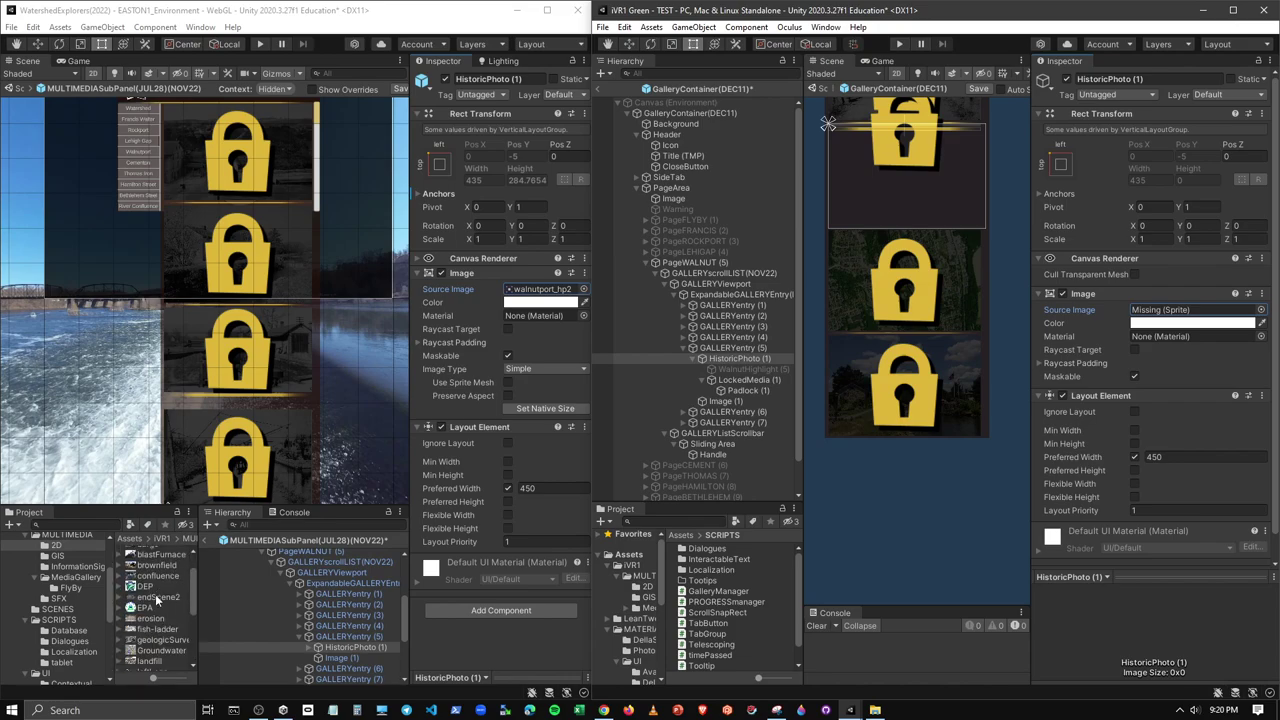
{"action": "scroll", "coordinate": [157, 600], "scroll_direction": "down", "scroll_amount": 10}
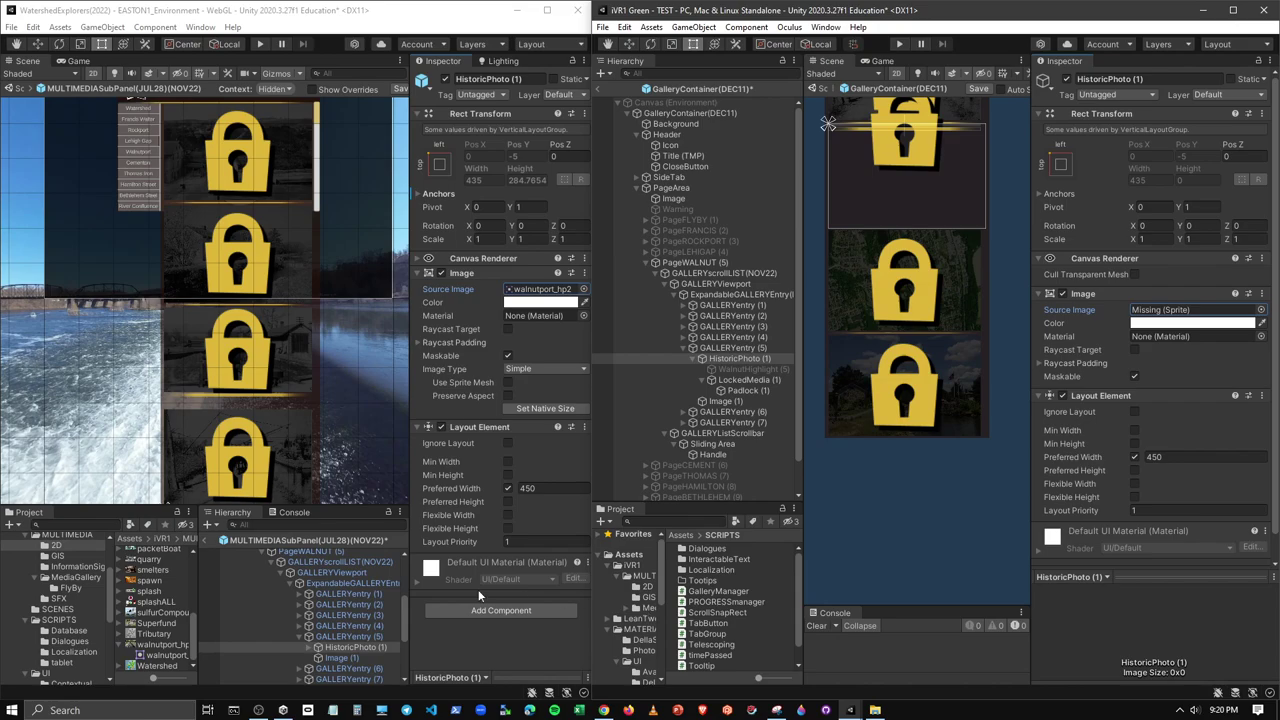
{"action": "left_click_drag", "start_coordinate": [199, 570], "coordinate": [274, 570]}
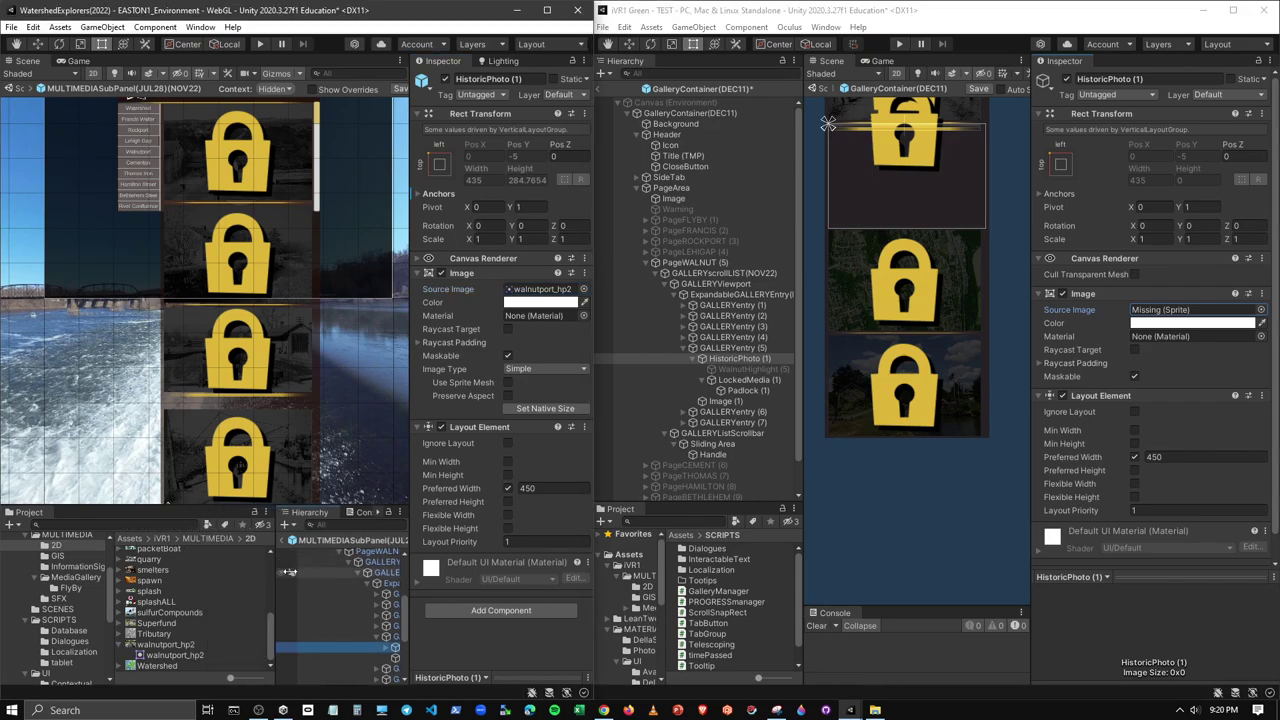
{"action": "left_click", "coordinate": [650, 587]}
{"action": "scroll", "coordinate": [735, 598], "scroll_direction": "down", "scroll_amount": 5}
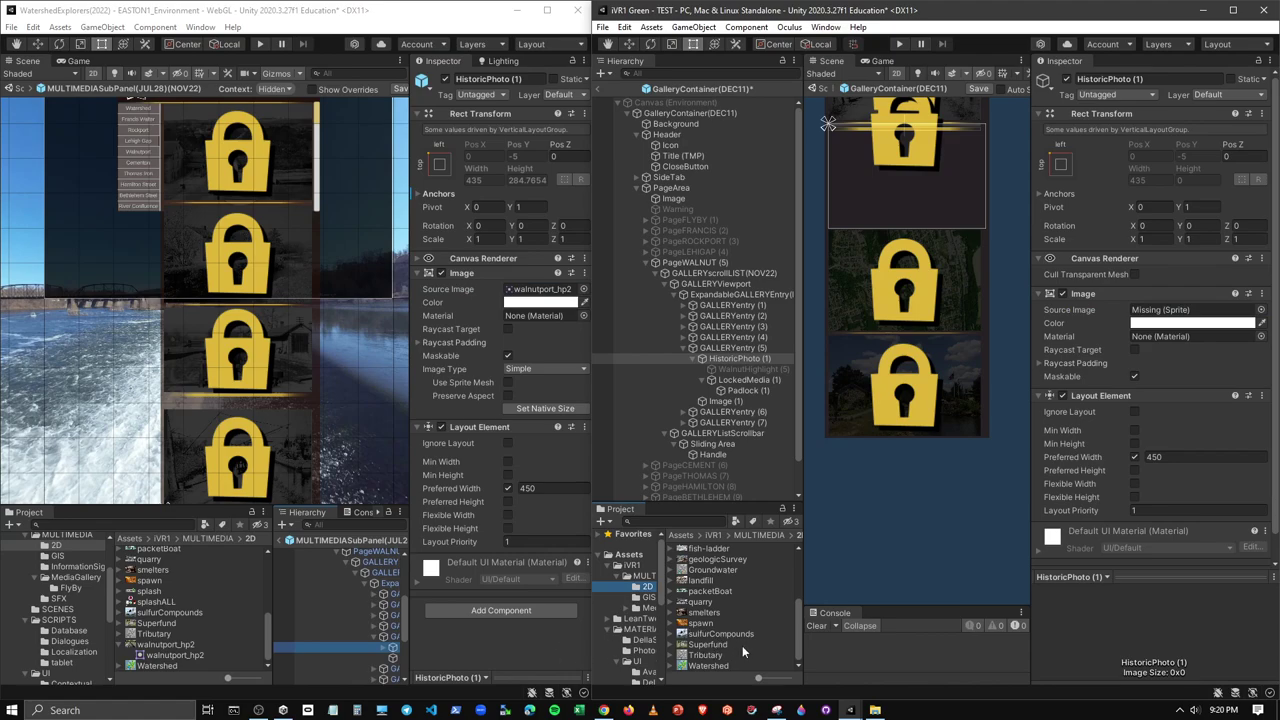
{"action": "left_click", "coordinate": [155, 645]}
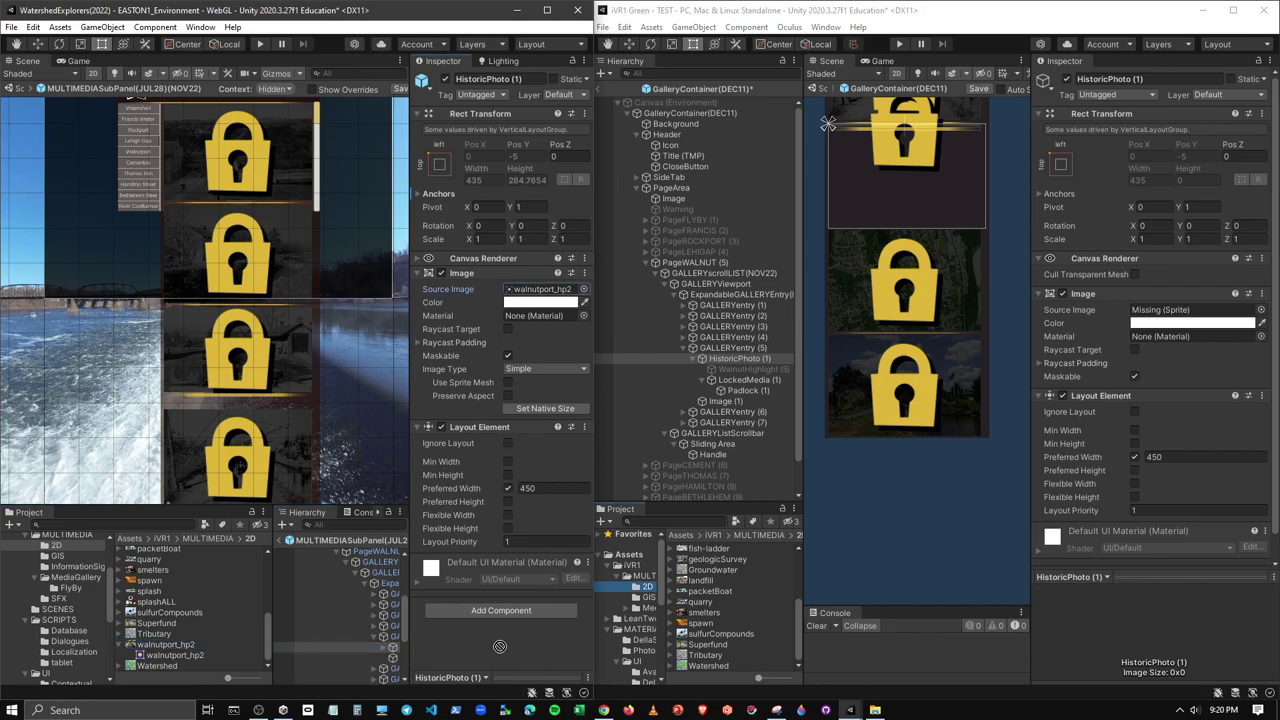
{"action": "mouse_move", "coordinate": [155, 648]}
{"action": "left_mouse_down"}
{"action": "mouse_move", "coordinate": [682, 646]}
{"action": "mouse_move", "coordinate": [646, 593]}
{"action": "left_mouse_up"}
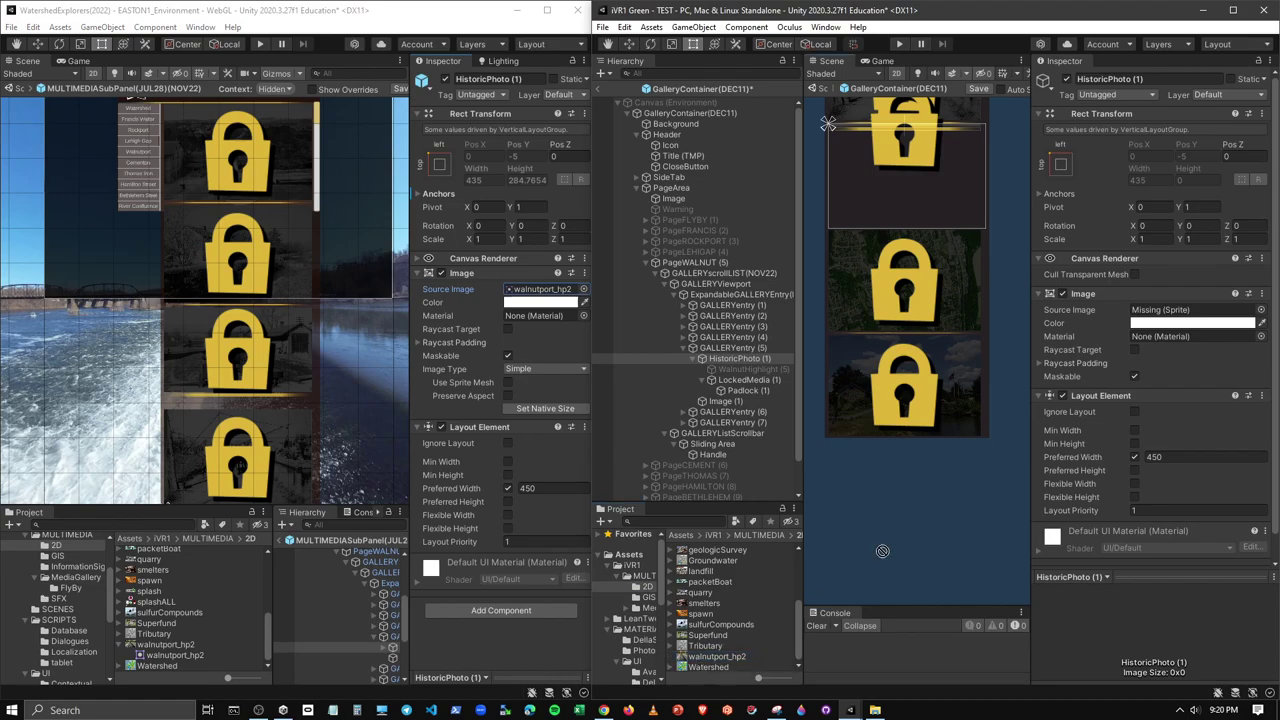
Set walnutport_hp2's Texture Type to Sprite (2D and UI) and apply the change
{"action": "left_click", "coordinate": [1183, 310]}
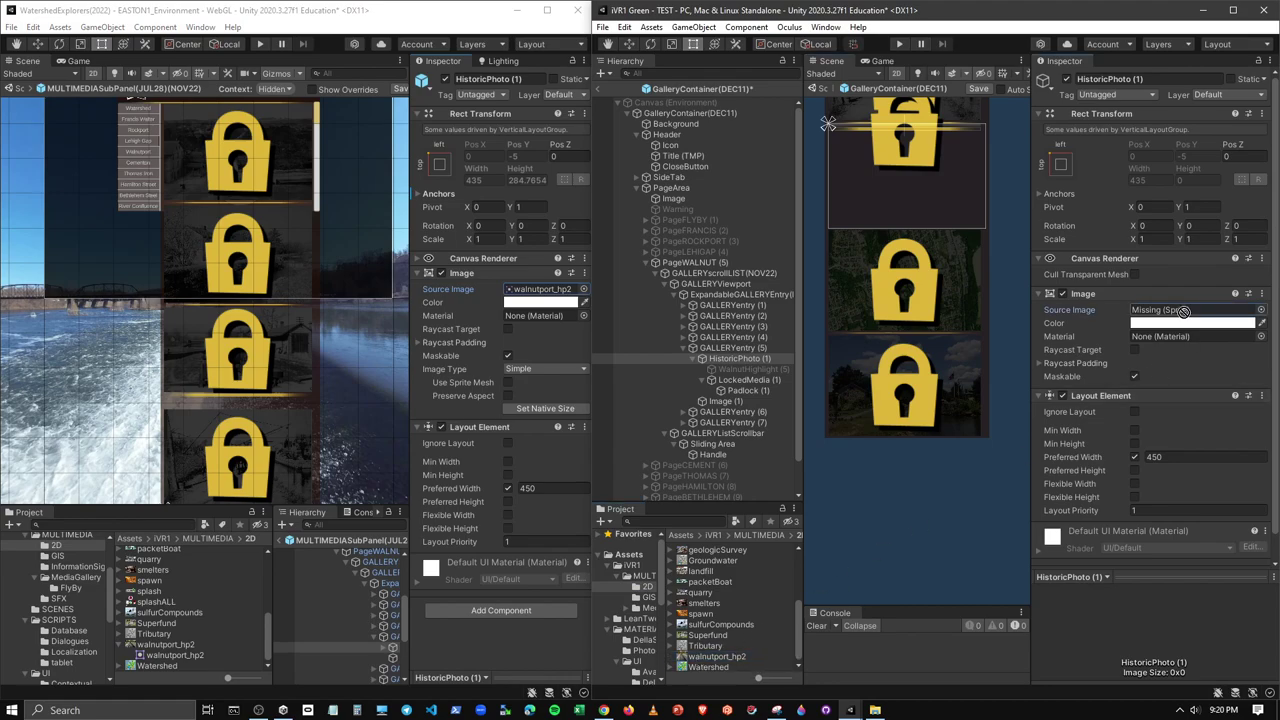
{"action": "left_click", "coordinate": [709, 656]}
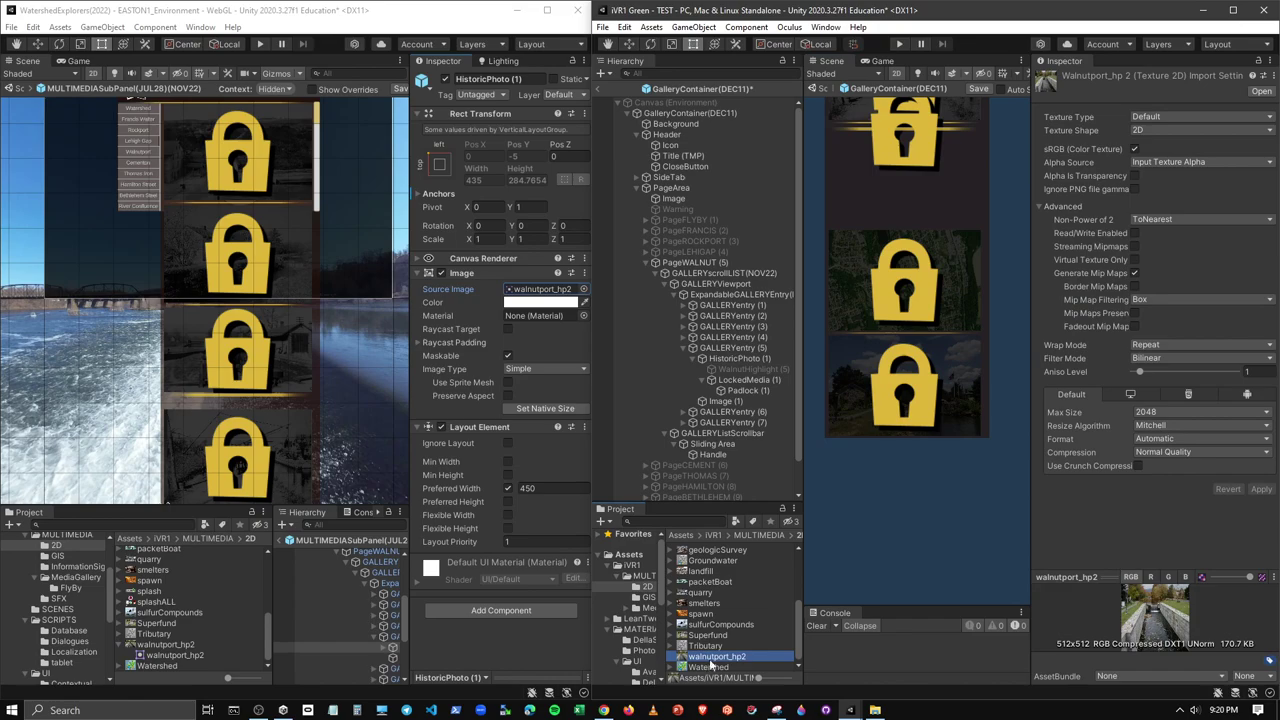
{"action": "left_click", "coordinate": [1185, 115]}
{"action": "left_click", "coordinate": [1185, 174]}
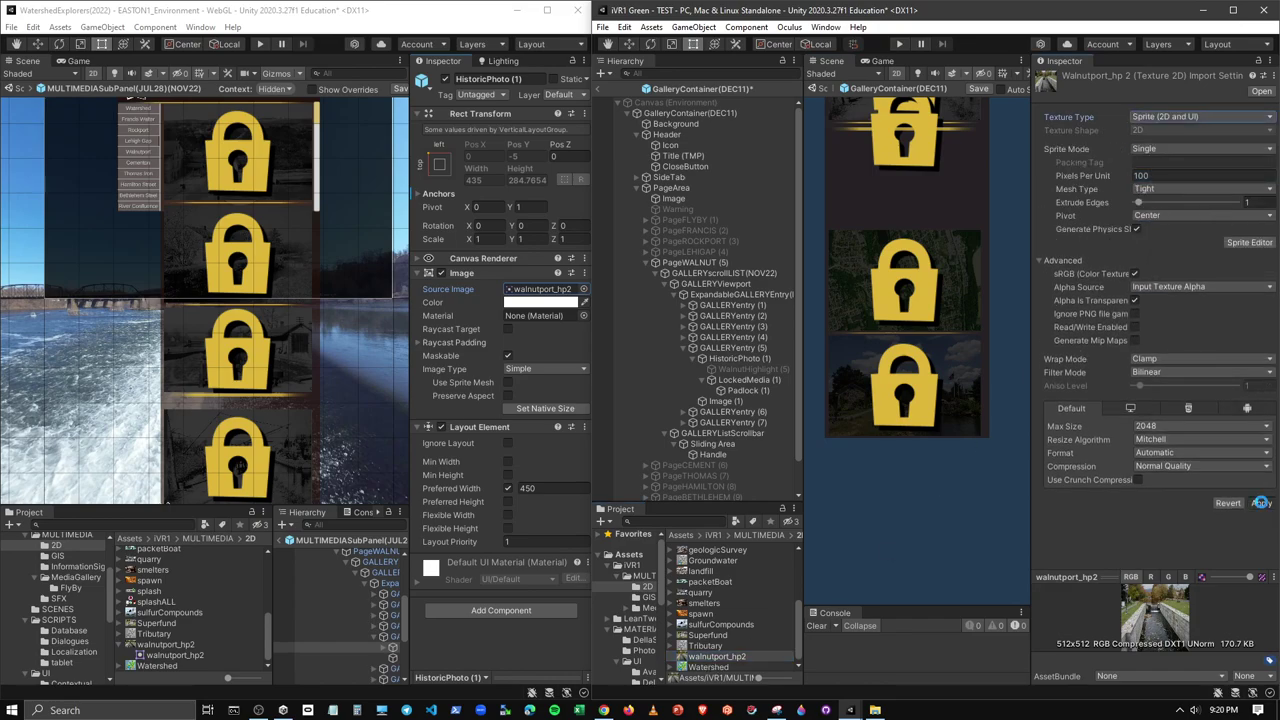
{"action": "left_click", "coordinate": [1261, 503]}
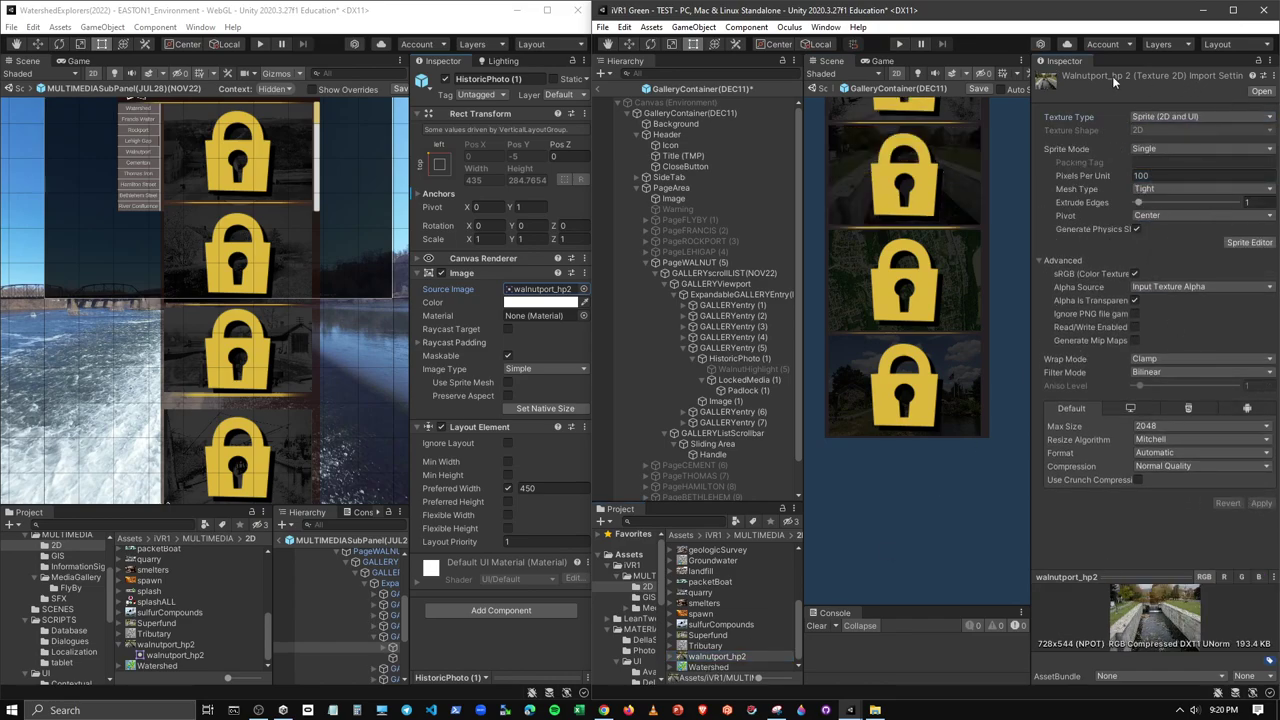
{"action": "scroll", "coordinate": [752, 590], "scroll_direction": "up", "scroll_amount": 3}
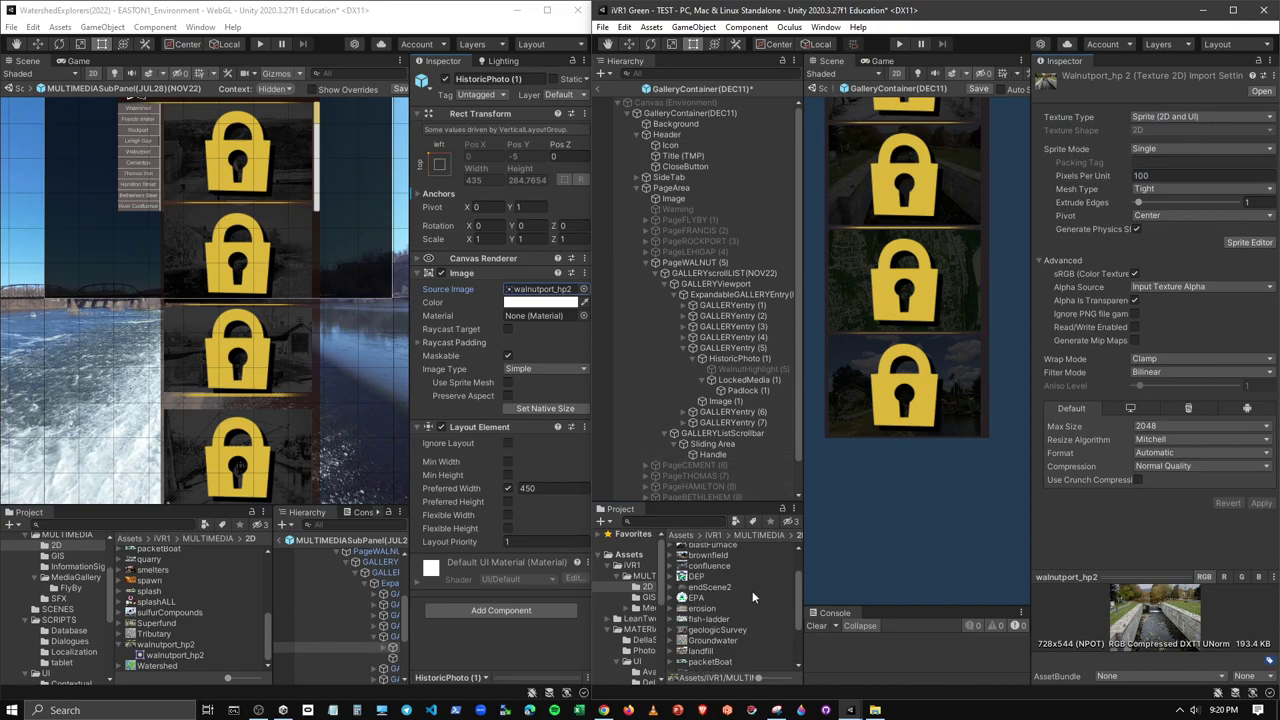
{"action": "scroll", "coordinate": [931, 369], "scroll_direction": "up", "scroll_amount": 2}
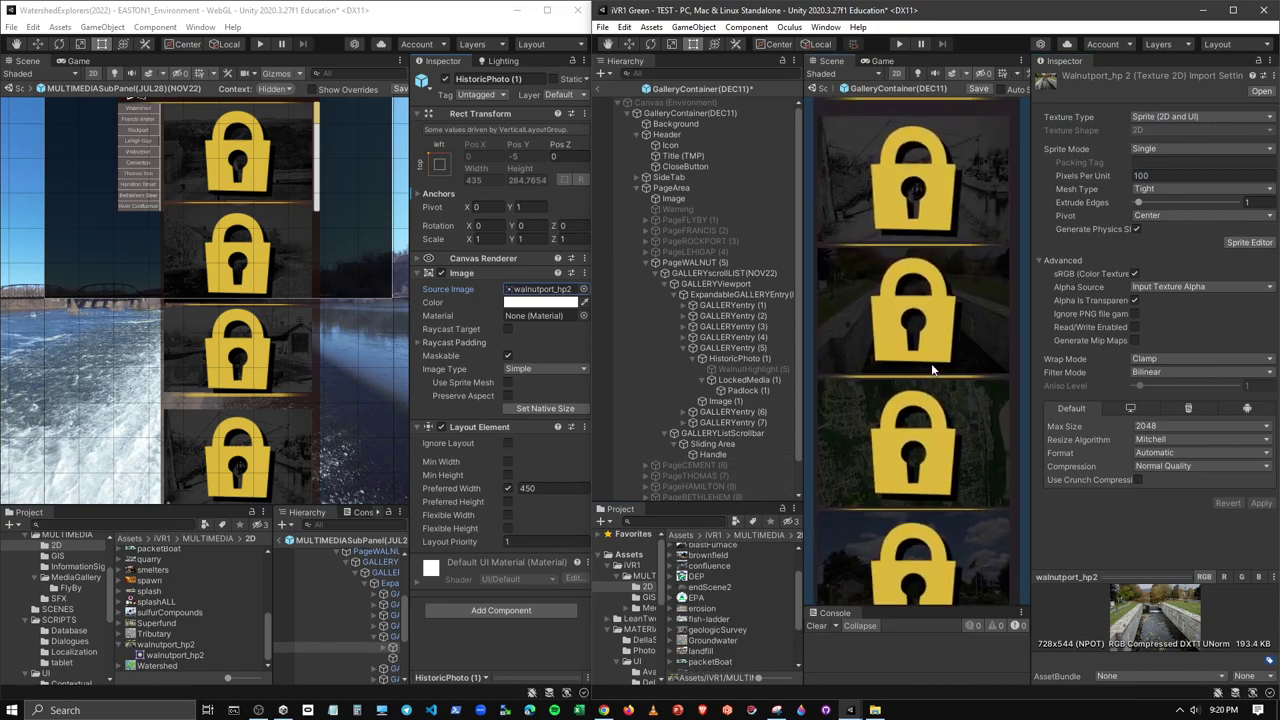
{"action": "scroll", "coordinate": [913, 222], "scroll_direction": "down", "scroll_amount": 3}
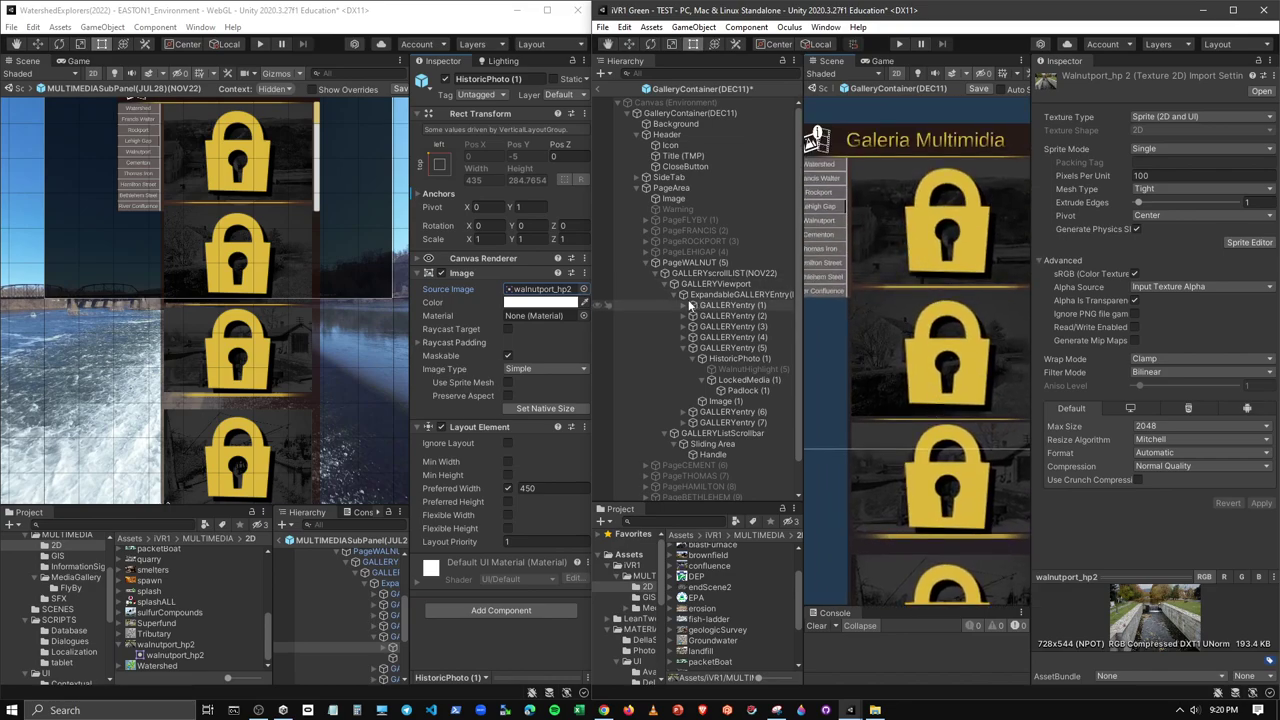
Inspect the ExpandableGALLERYEntry, GALLERYViewport and GALLERYscrollLIST settings, collapsing their branches
{"action": "left_click", "coordinate": [720, 294]}
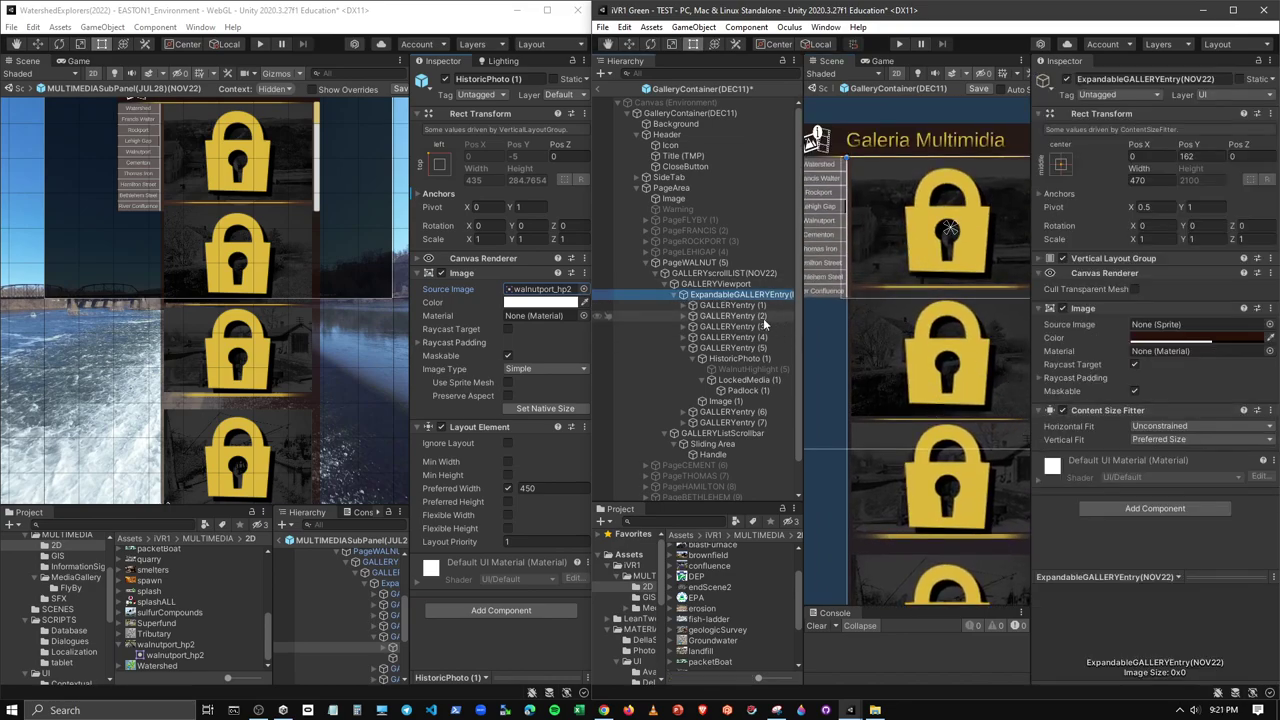
{"action": "left_click", "coordinate": [716, 284]}
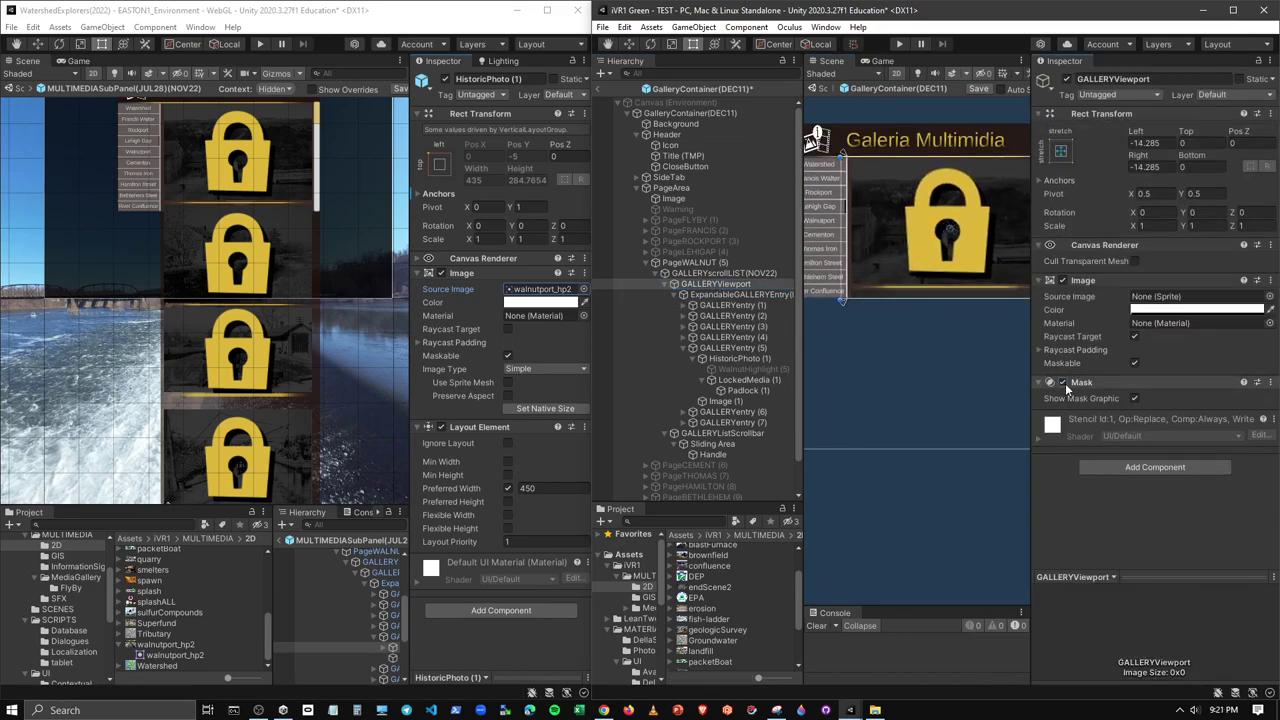
{"action": "left_click", "coordinate": [691, 348]}
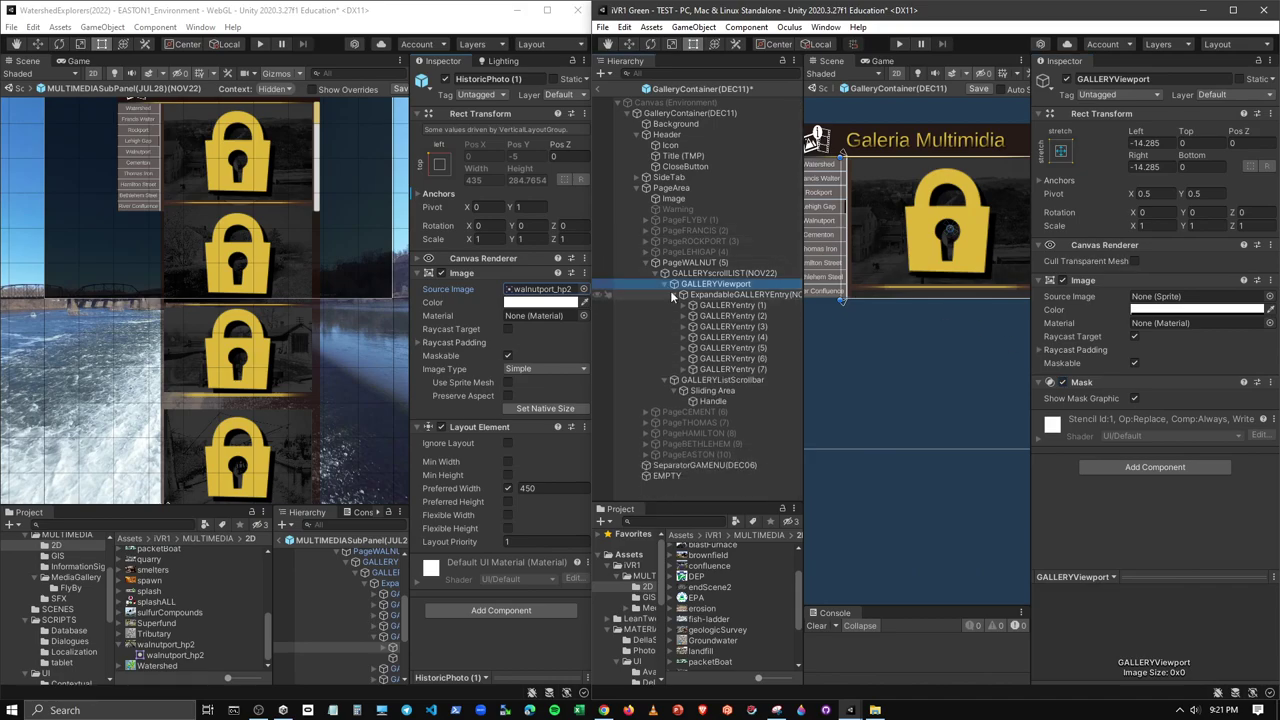
{"action": "left_click", "coordinate": [673, 296]}
{"action": "left_click", "coordinate": [674, 305]}
{"action": "left_click", "coordinate": [674, 284]}
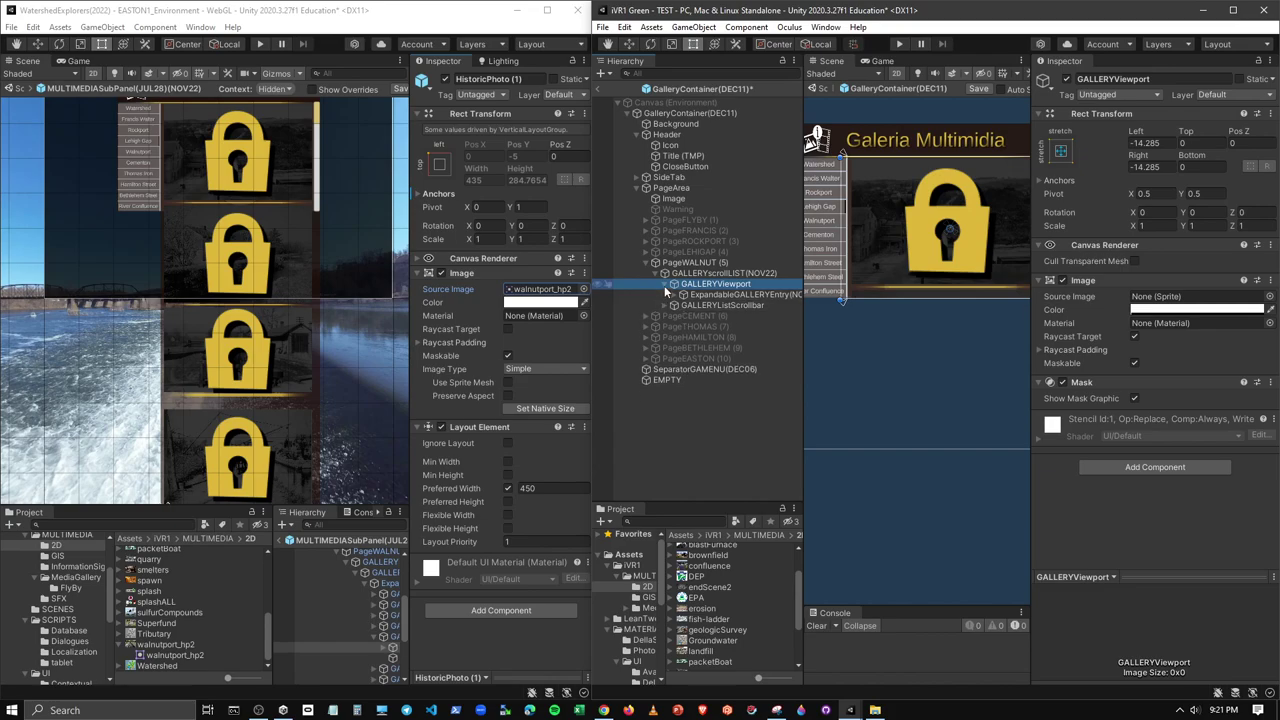
{"action": "left_click", "coordinate": [665, 273]}
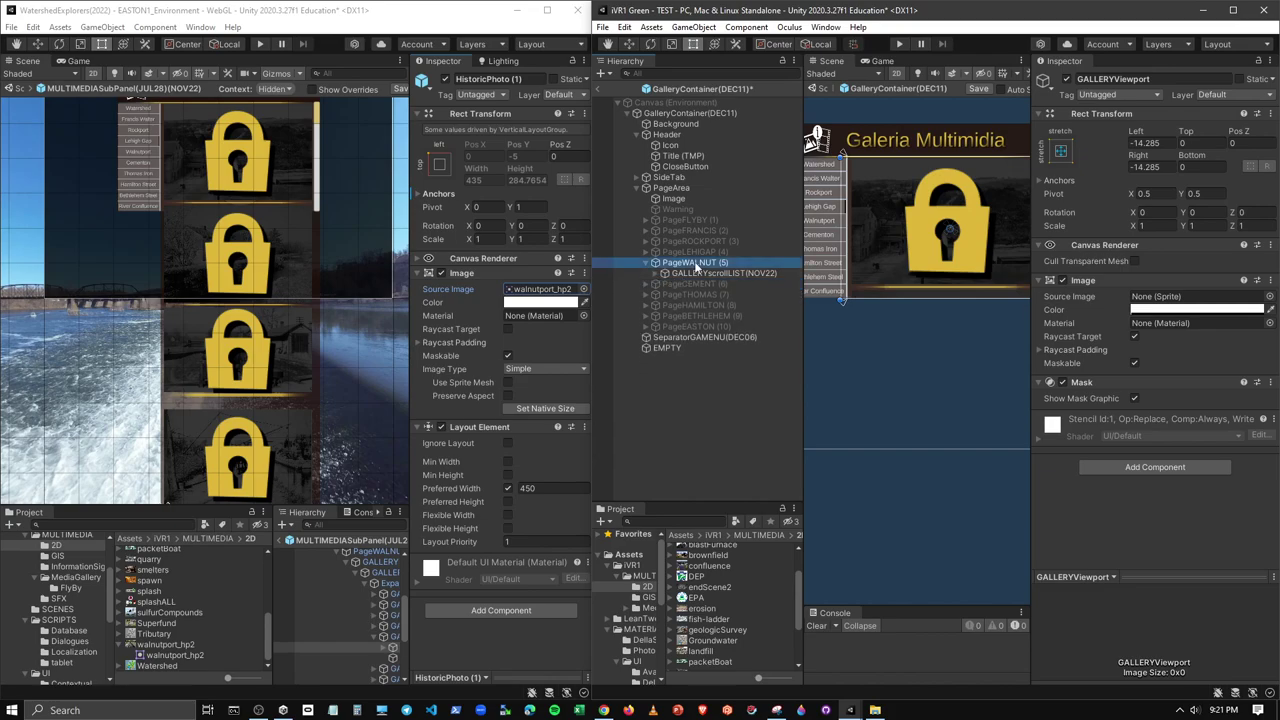
{"action": "left_click", "coordinate": [692, 262]}
{"action": "left_click", "coordinate": [697, 275]}
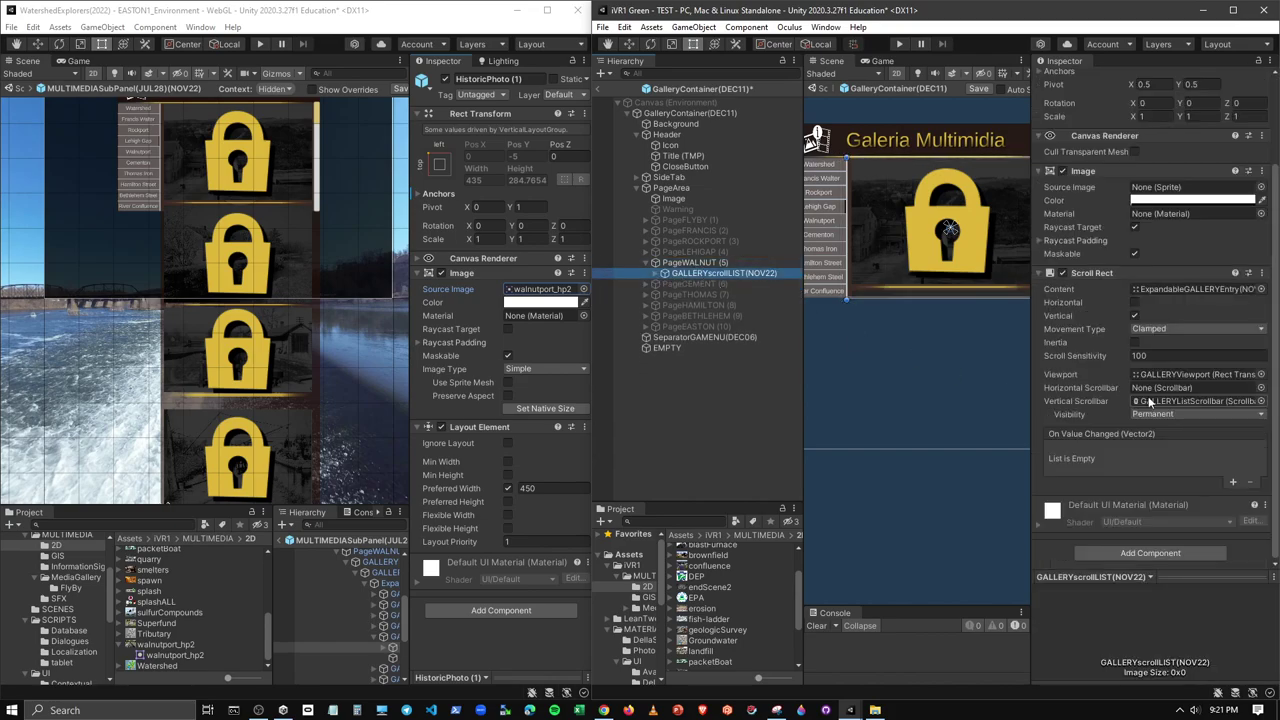
Deactivate the PageWALNUT (5) page in the iVR1 Green Hierarchy
{"action": "left_click", "coordinate": [928, 247]}
{"action": "left_click", "coordinate": [1067, 80]}
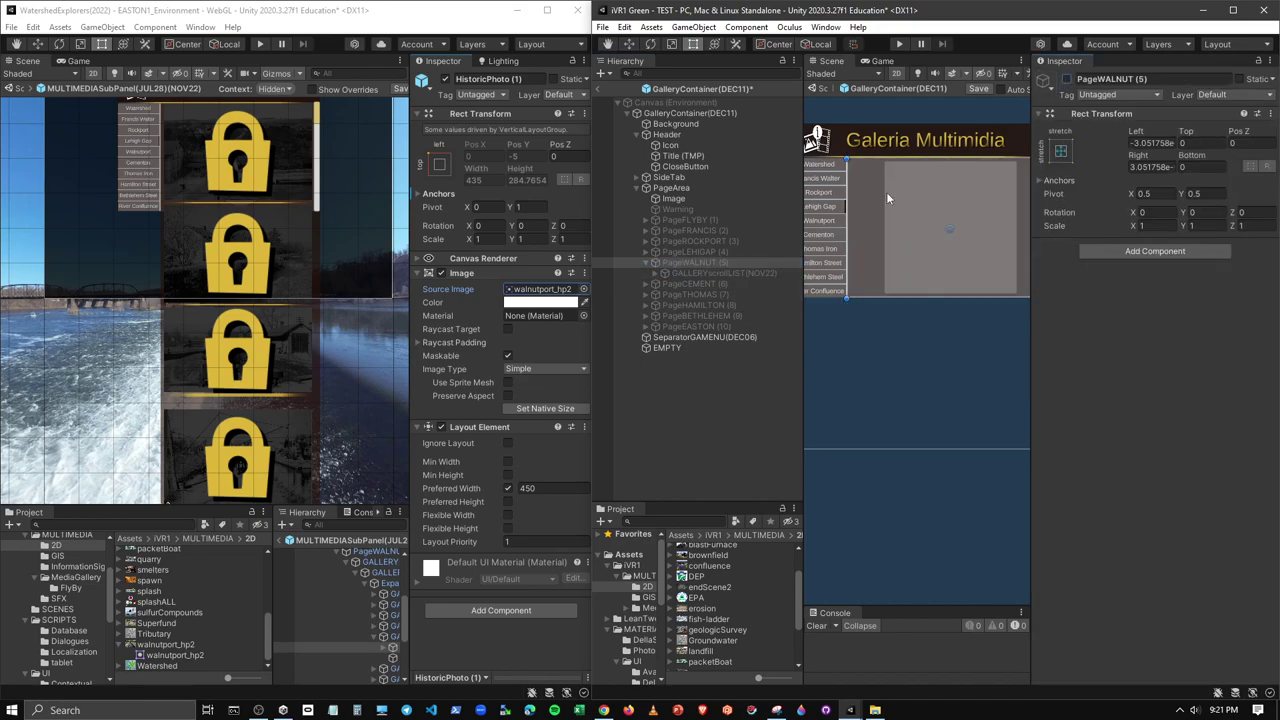
{"action": "left_click", "coordinate": [645, 262]}
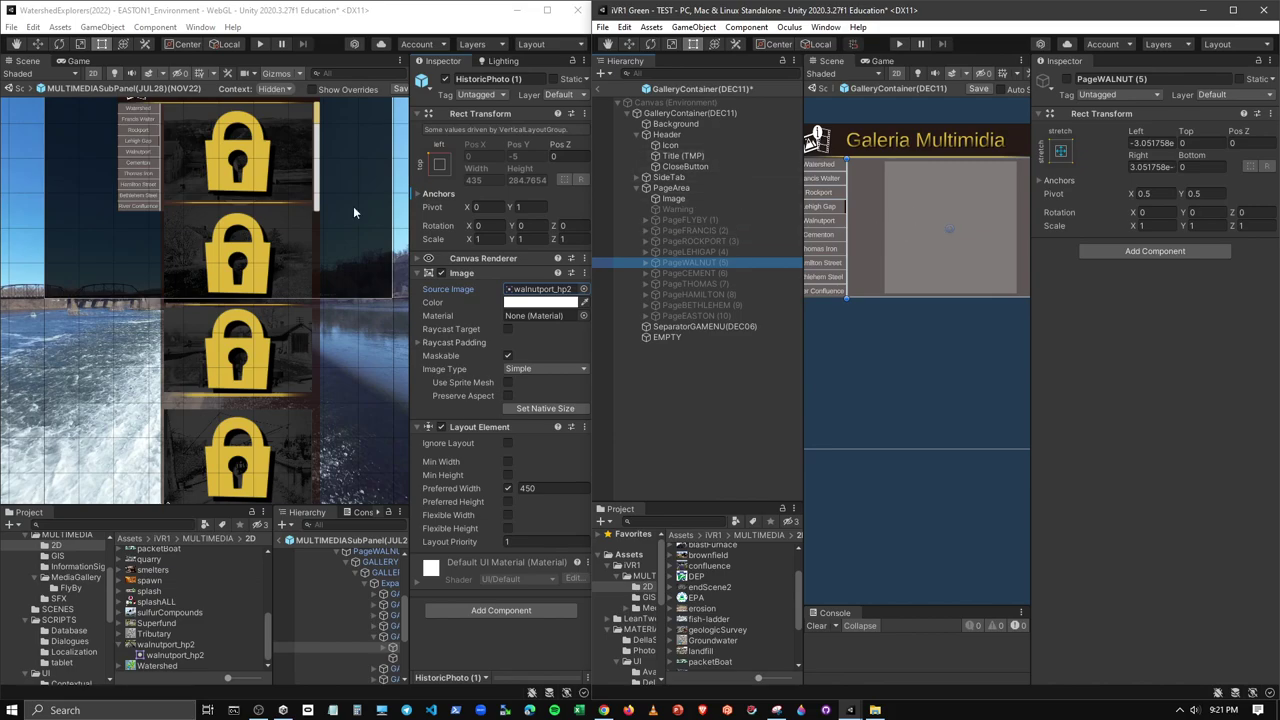
Pan the reference scene to the gallery header and collapse its gallery entry list
{"action": "left_click", "coordinate": [310, 202]}
{"action": "middle_click_drag", "start_coordinate": [310, 202], "coordinate": [324, 314]}
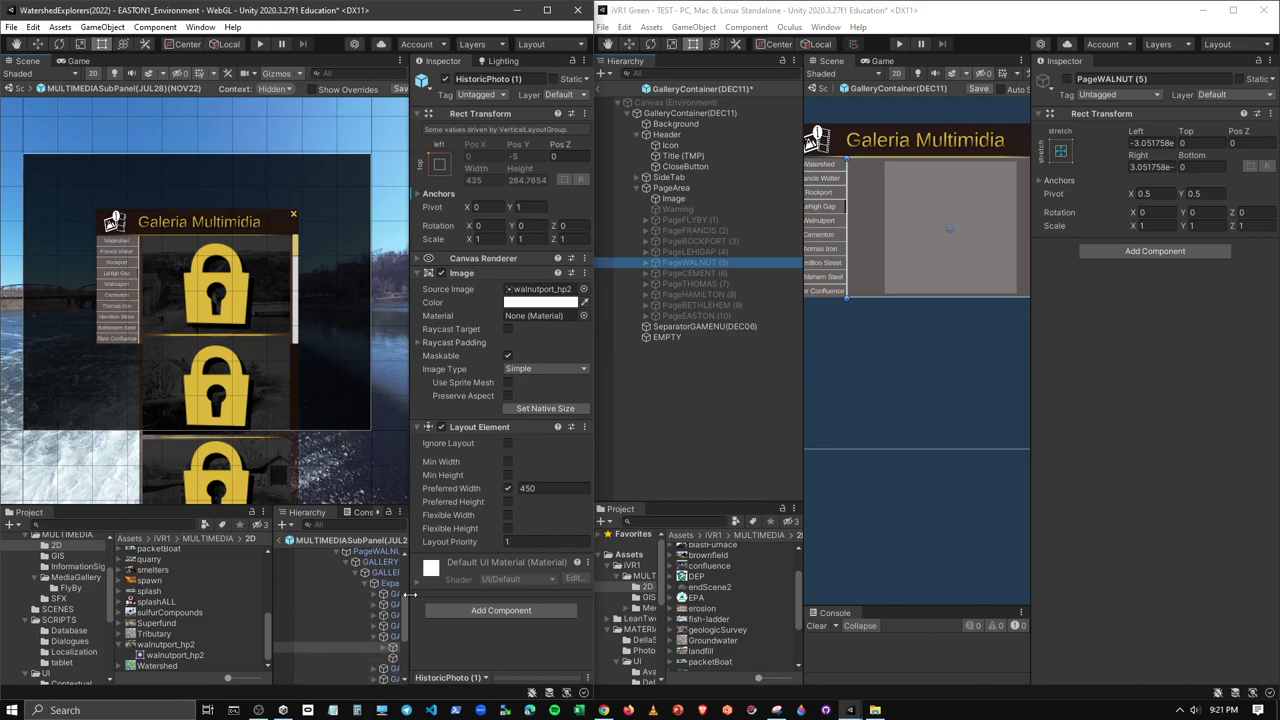
{"action": "left_click", "coordinate": [364, 585]}
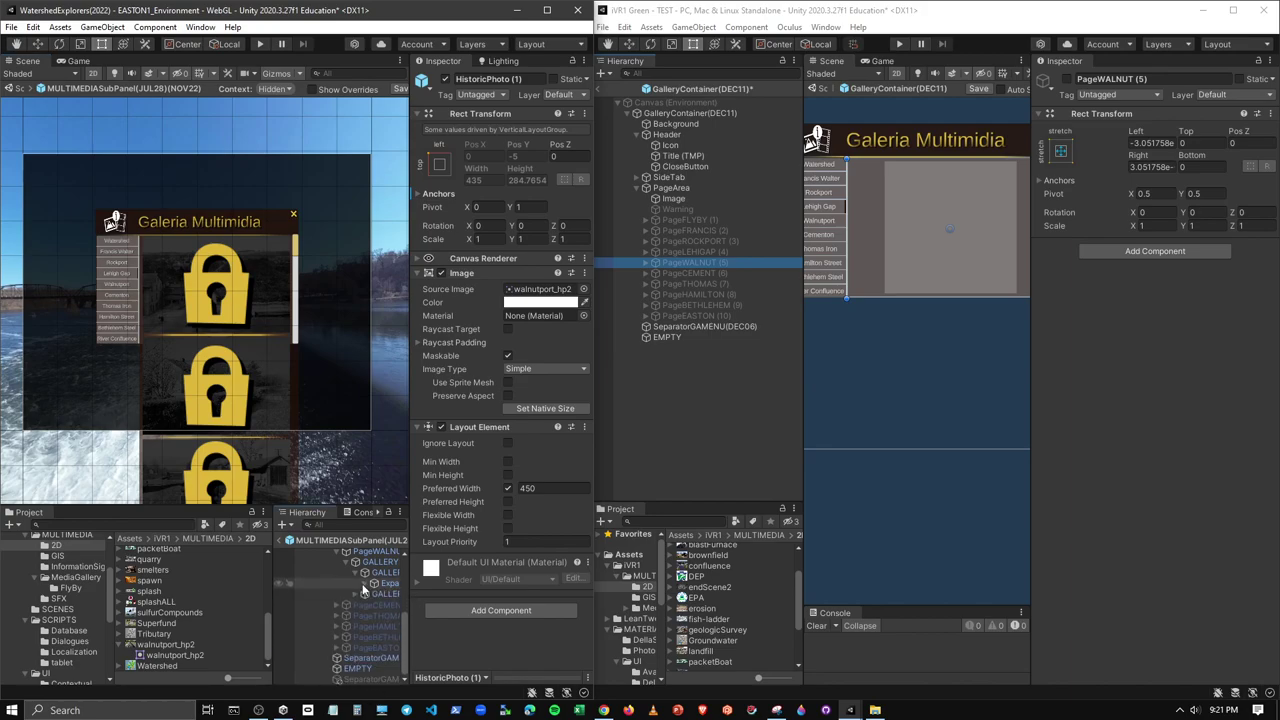
{"action": "left_click", "coordinate": [368, 584]}
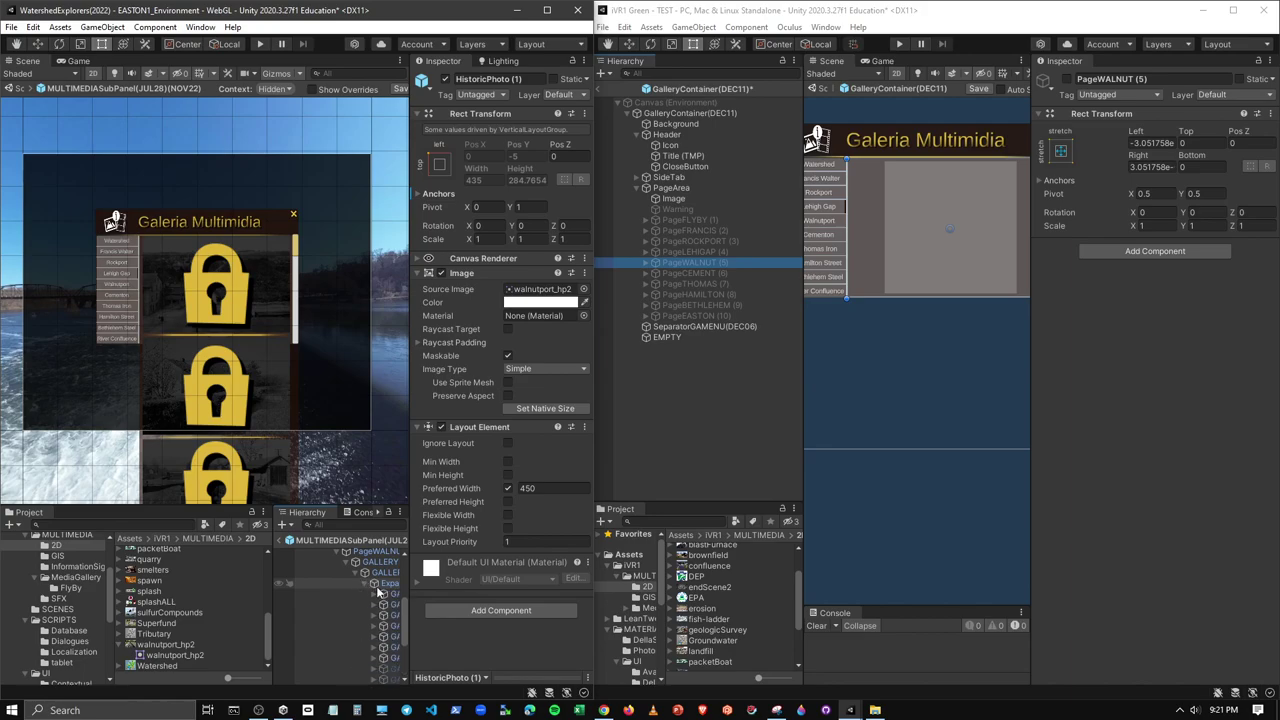
{"action": "left_click", "coordinate": [364, 584]}
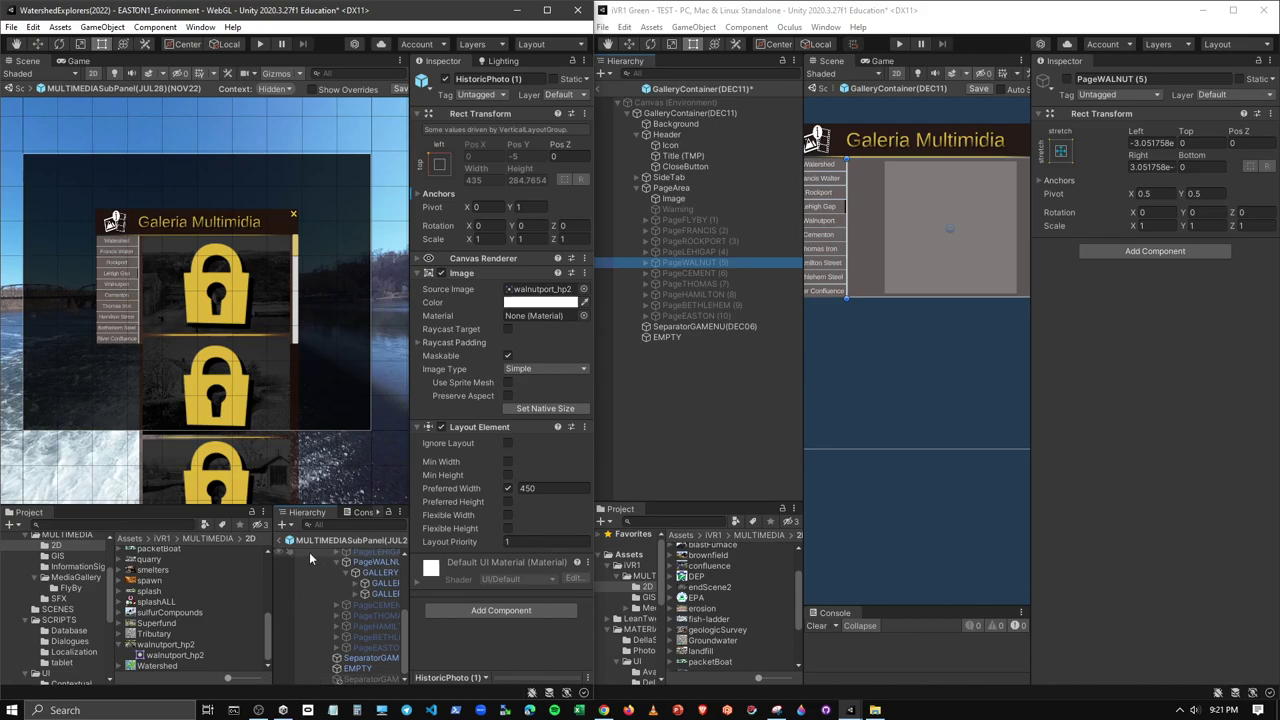
Dock the Console beside the Project panel and widen the reference Hierarchy
{"action": "left_click_drag", "start_coordinate": [358, 511], "coordinate": [342, 612]}
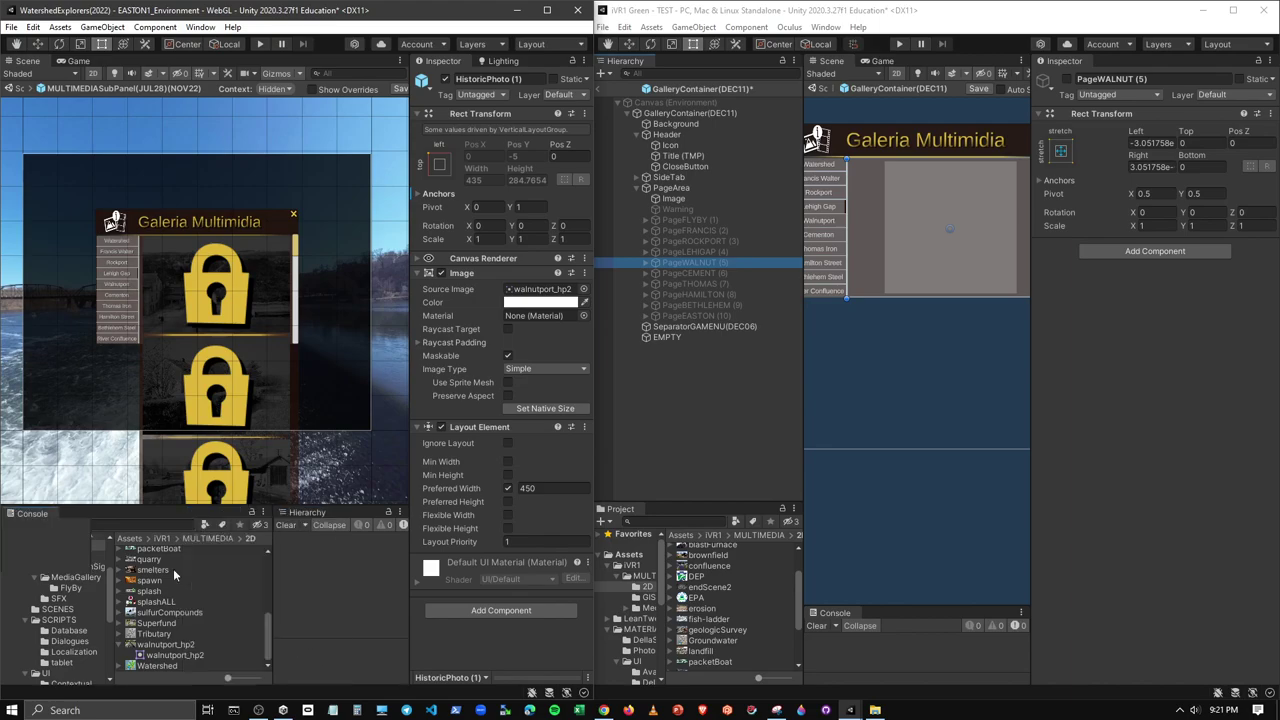
{"action": "left_click_drag", "start_coordinate": [342, 612], "coordinate": [116, 520]}
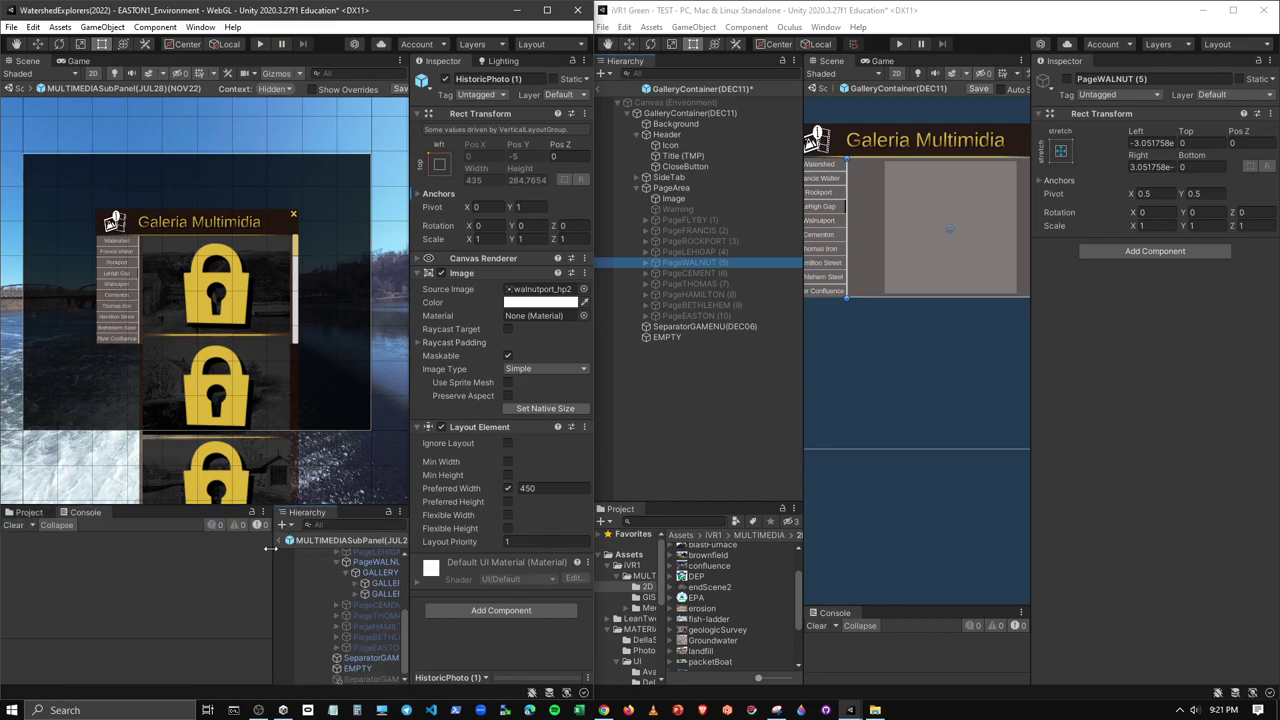
{"action": "left_click_drag", "start_coordinate": [270, 548], "coordinate": [167, 548]}
{"action": "left_click", "coordinate": [29, 512]}
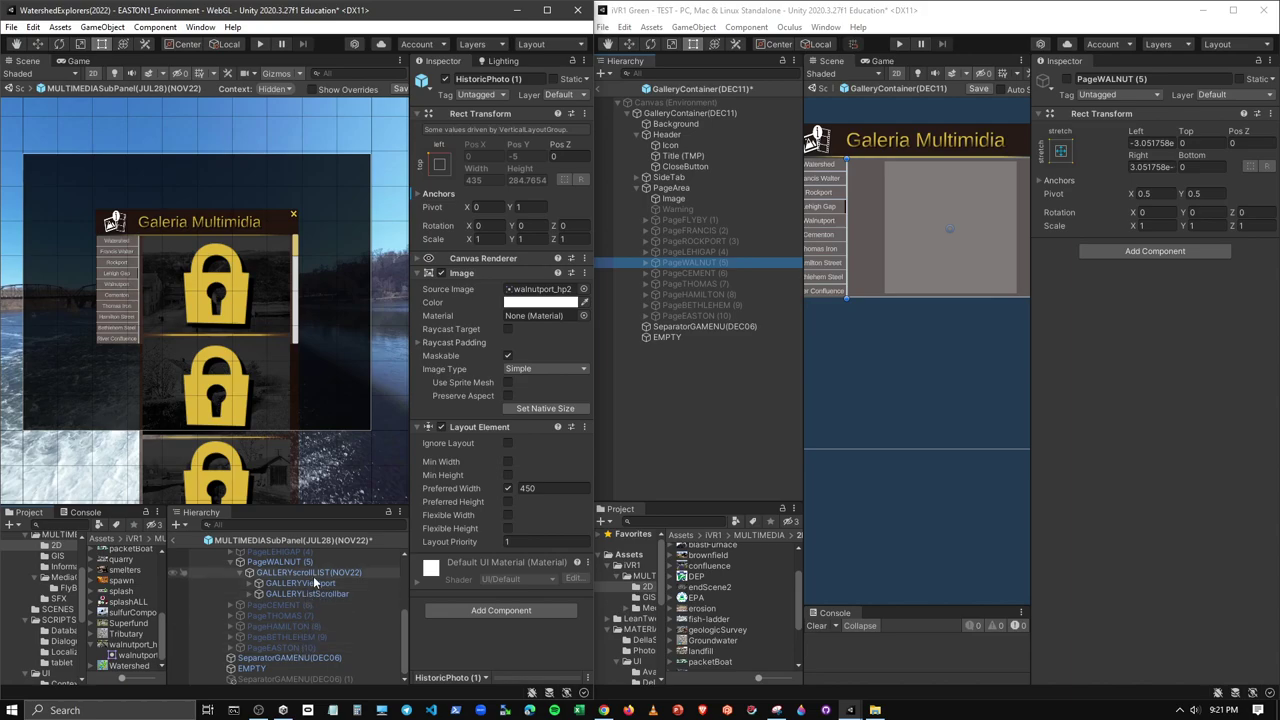
Revert the reference Walnut GALLERYViewport's Mask component to its prefab state
{"action": "left_click", "coordinate": [300, 583]}
{"action": "left_click", "coordinate": [442, 362]}
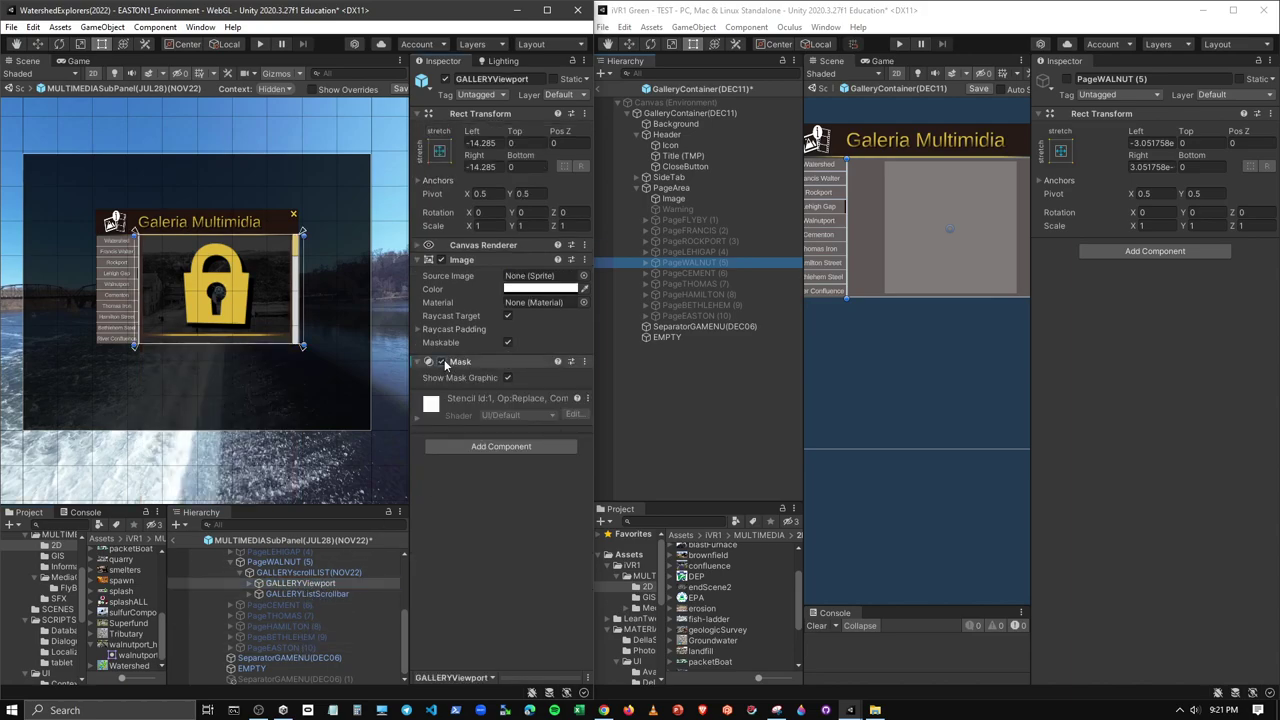
{"action": "right_click", "coordinate": [455, 362]}
{"action": "mouse_move", "coordinate": [500, 381]}
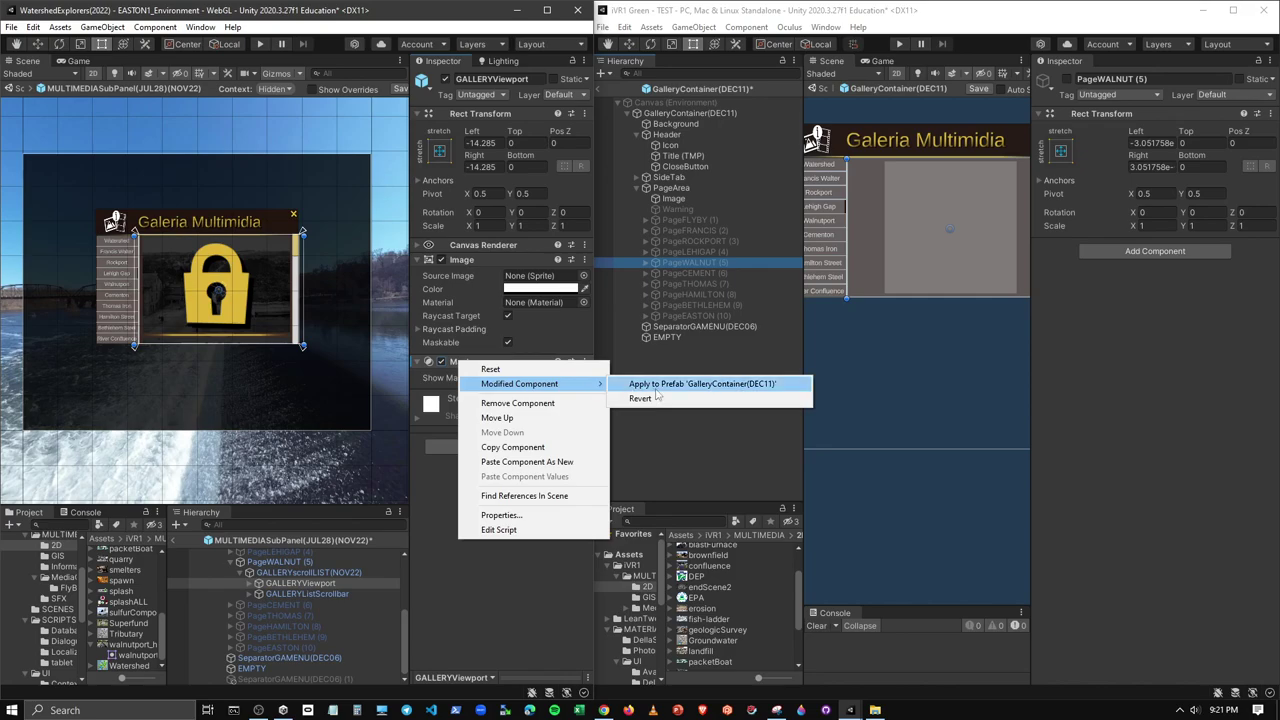
{"action": "left_click", "coordinate": [650, 399]}
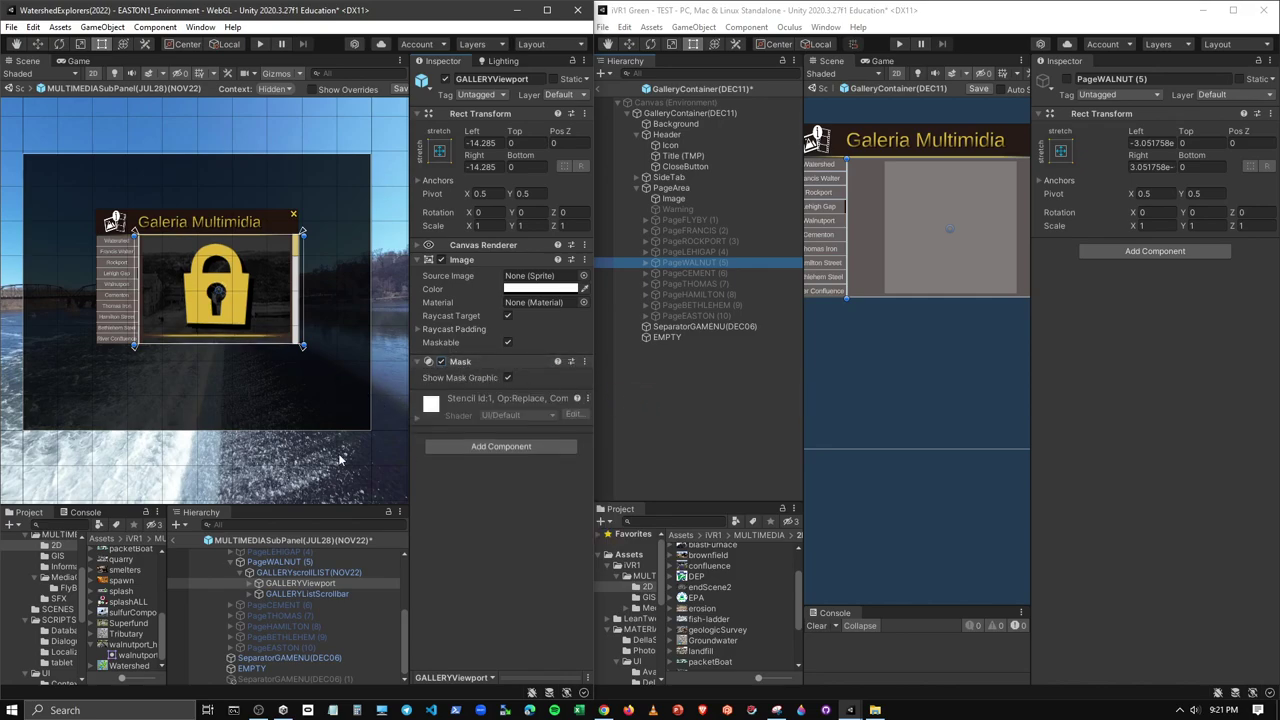
Deactivate the reference project's PageWALNUT (5) page
{"action": "left_click", "coordinate": [249, 572]}
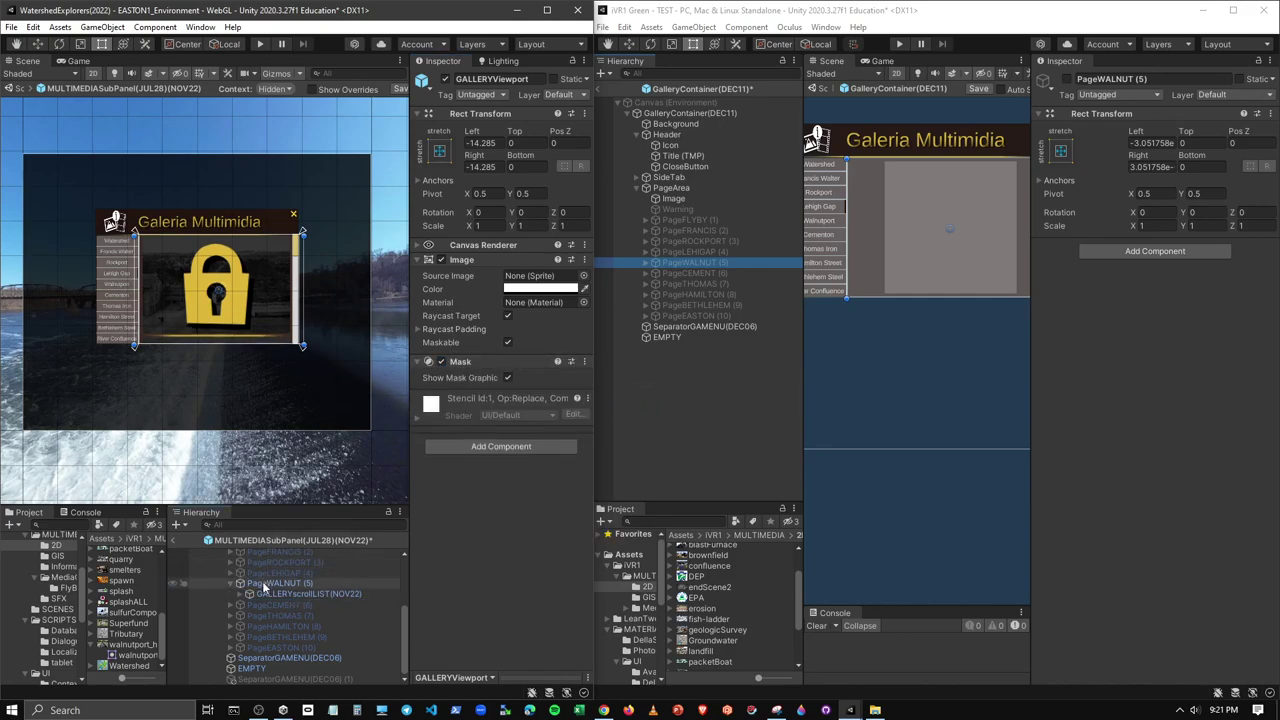
{"action": "left_click", "coordinate": [263, 584]}
{"action": "left_click", "coordinate": [445, 79]}
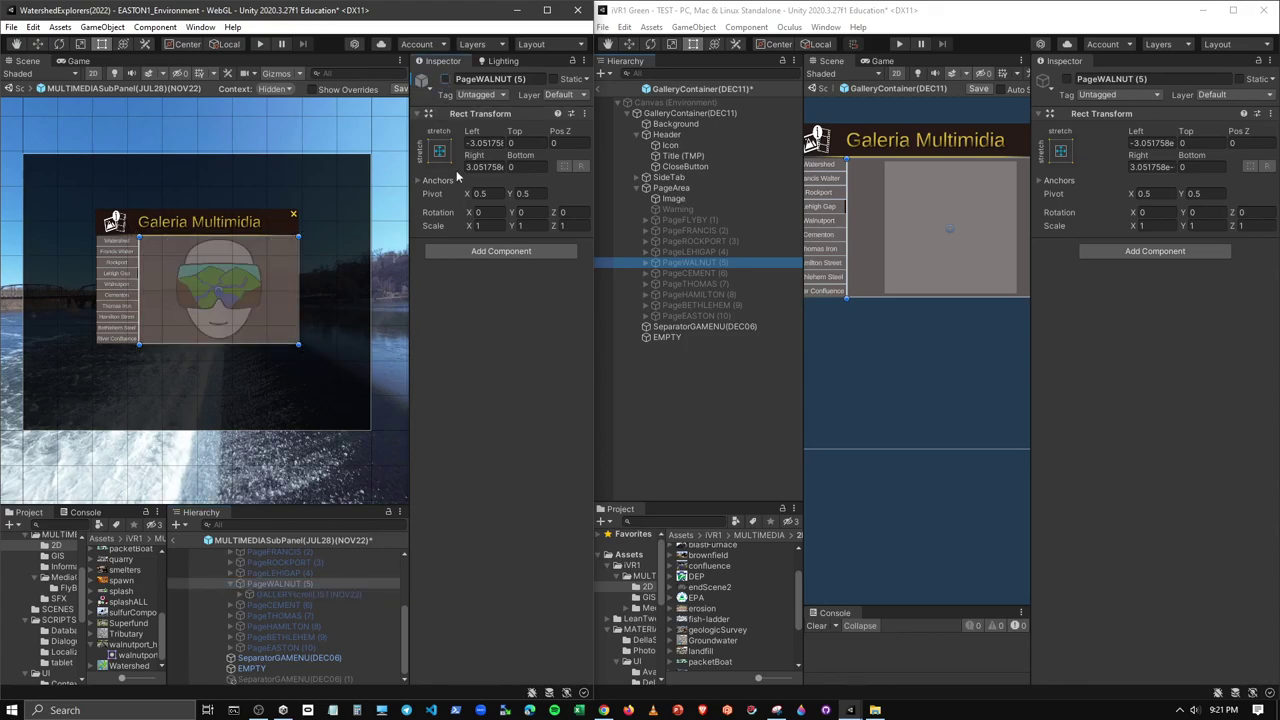
Compare the PageArea Image: VRWatershedLogo in the reference versus squareWhite in iVR1 Green
{"action": "double_click", "coordinate": [240, 590]}
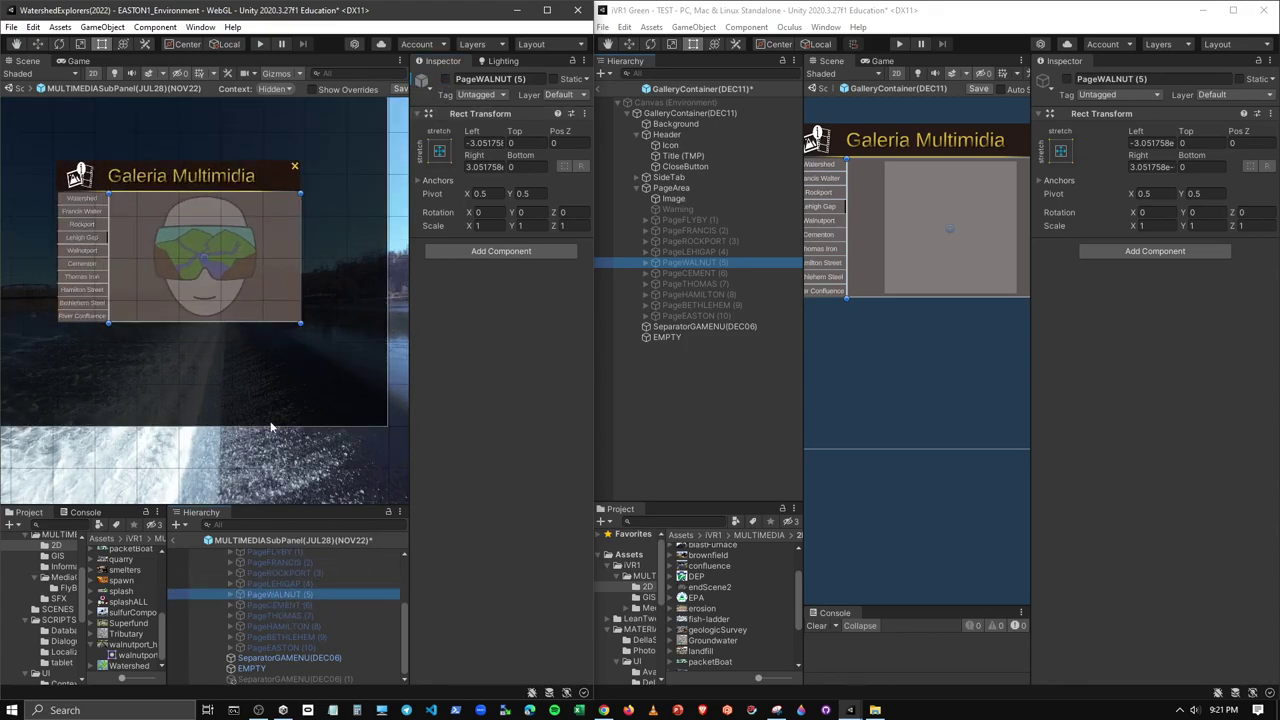
{"action": "left_click", "coordinate": [239, 242]}
{"action": "left_click", "coordinate": [239, 242]}
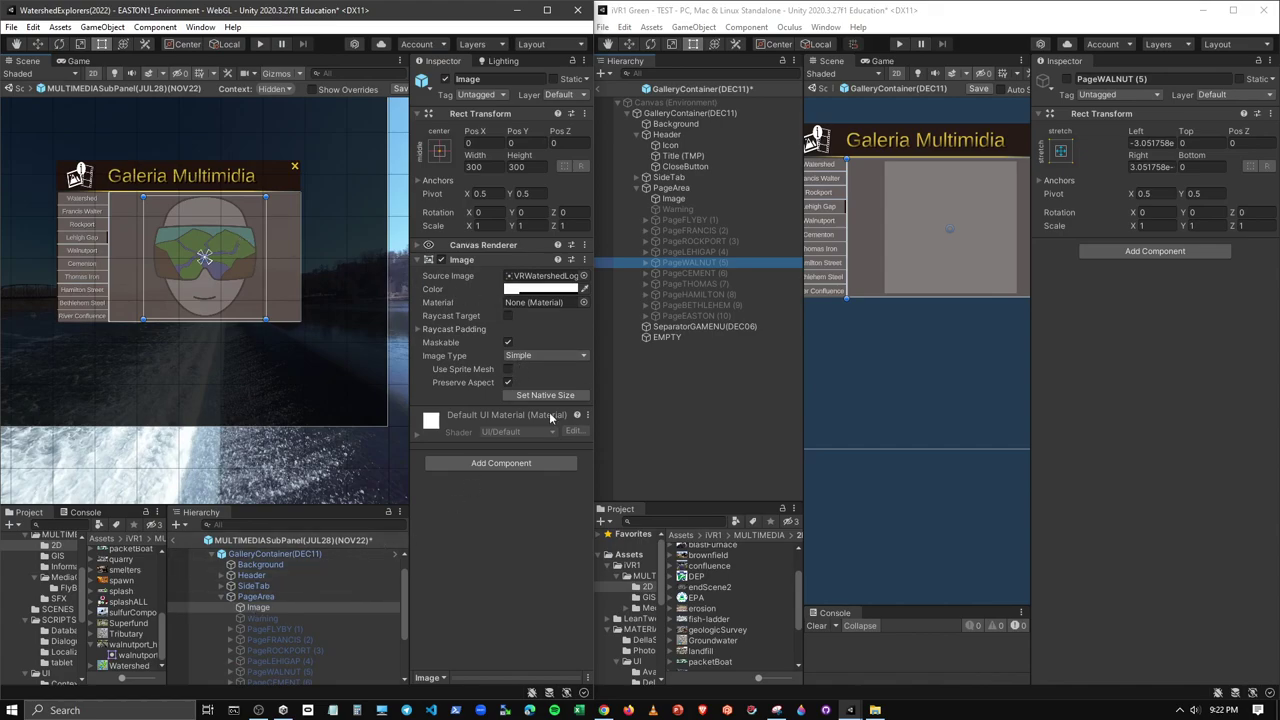
{"action": "left_click", "coordinate": [680, 199]}
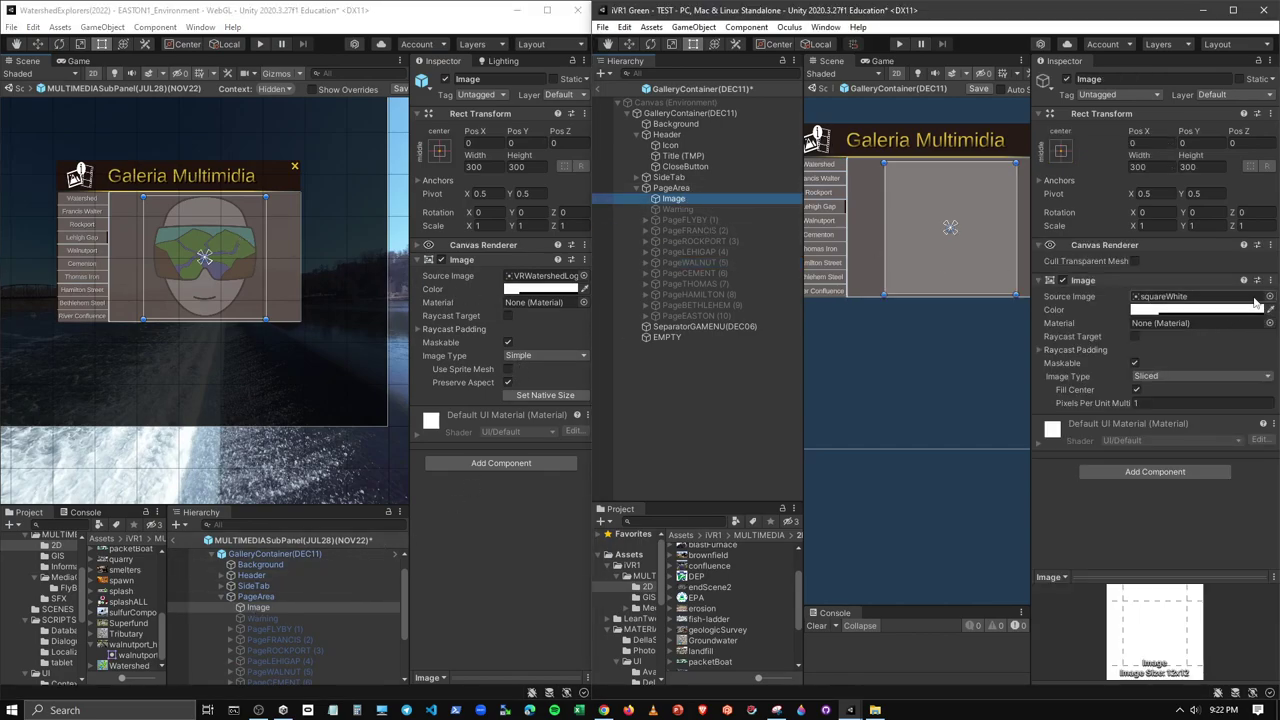
Assign the VRWatershedLogo_x4 sprite as the Source Image of iVR1 Green's PageArea image
{"action": "left_click", "coordinate": [1269, 297]}
{"action": "scroll", "coordinate": [1133, 400], "scroll_direction": "down", "scroll_amount": 3}
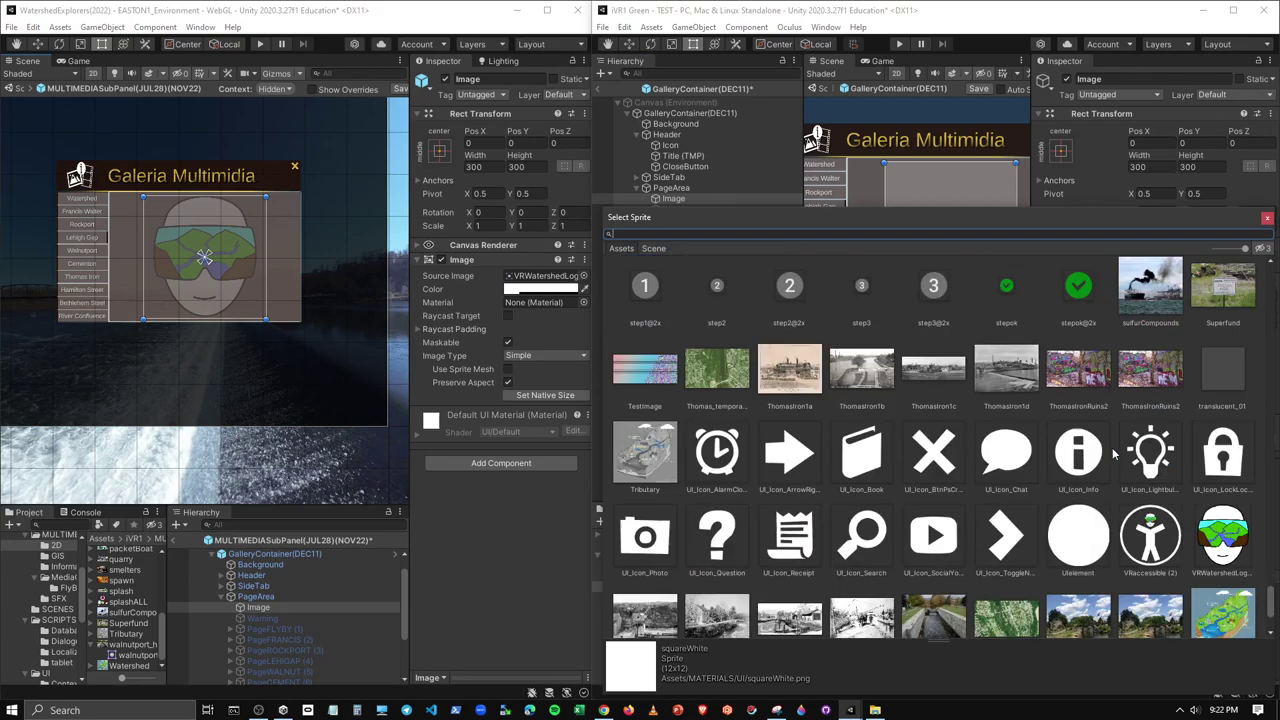
{"action": "scroll", "coordinate": [1180, 456], "scroll_direction": "down", "scroll_amount": 1}
{"action": "left_click", "coordinate": [1222, 459]}
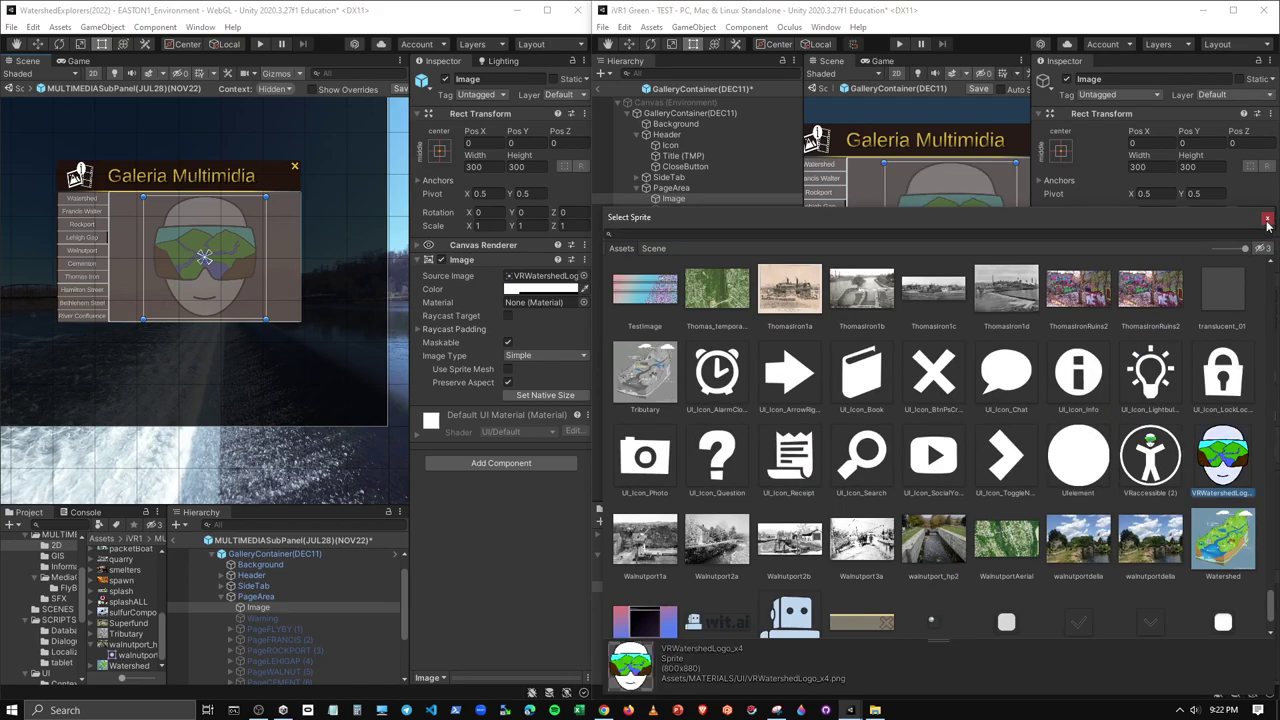
{"action": "double_click", "coordinate": [1222, 459]}
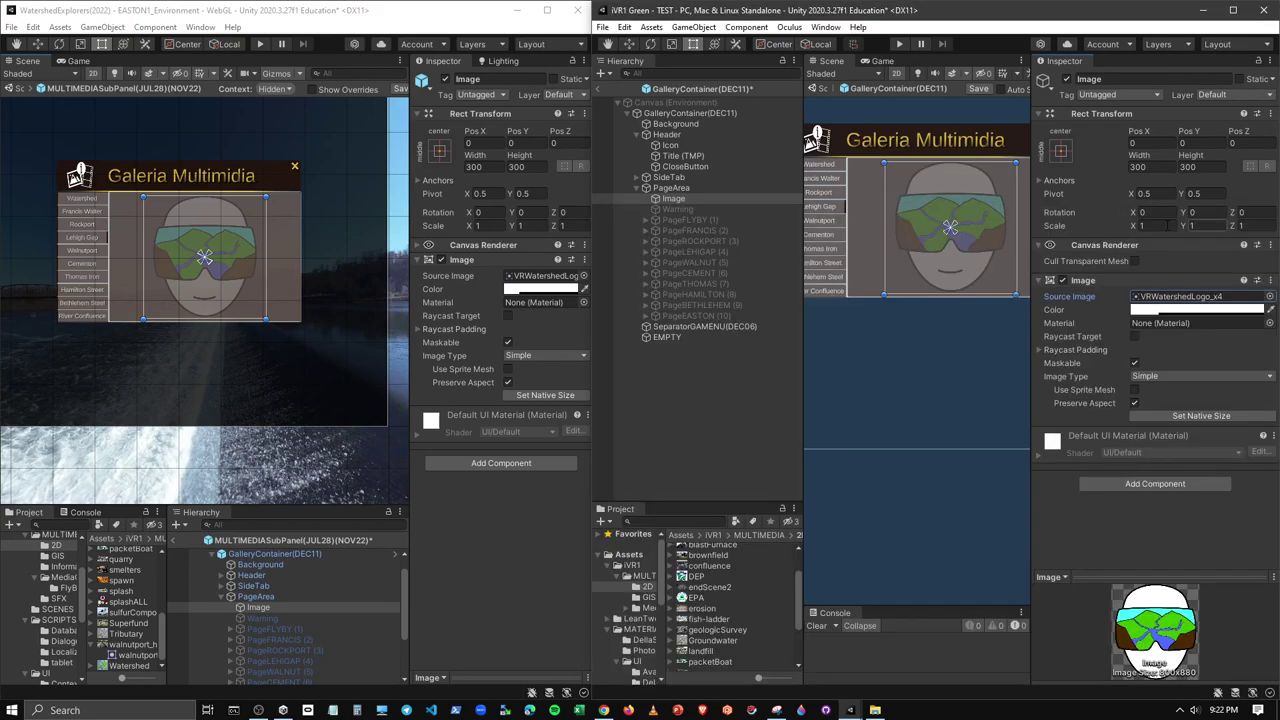
{"action": "left_click", "coordinate": [222, 598]}
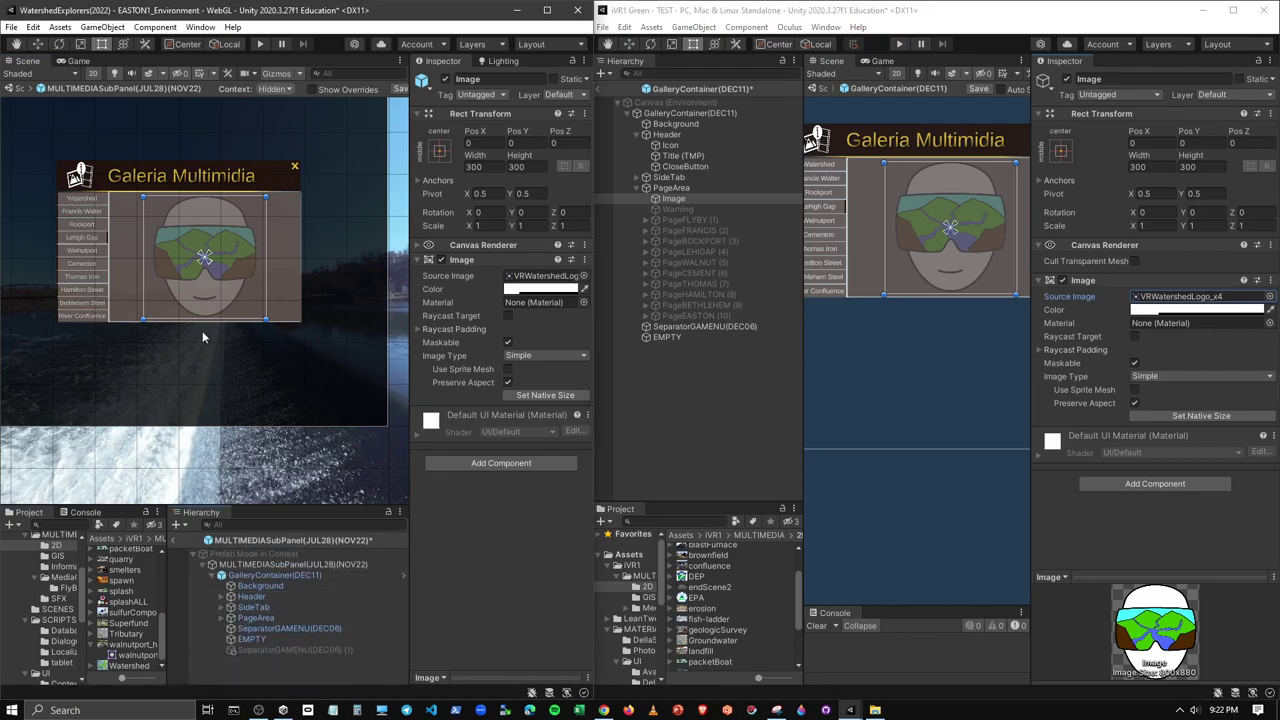
Make the PageCEMENT page active in the reference project's PageArea
{"action": "left_click", "coordinate": [222, 618]}
{"action": "scroll", "coordinate": [275, 615], "scroll_direction": "down", "scroll_amount": 3}
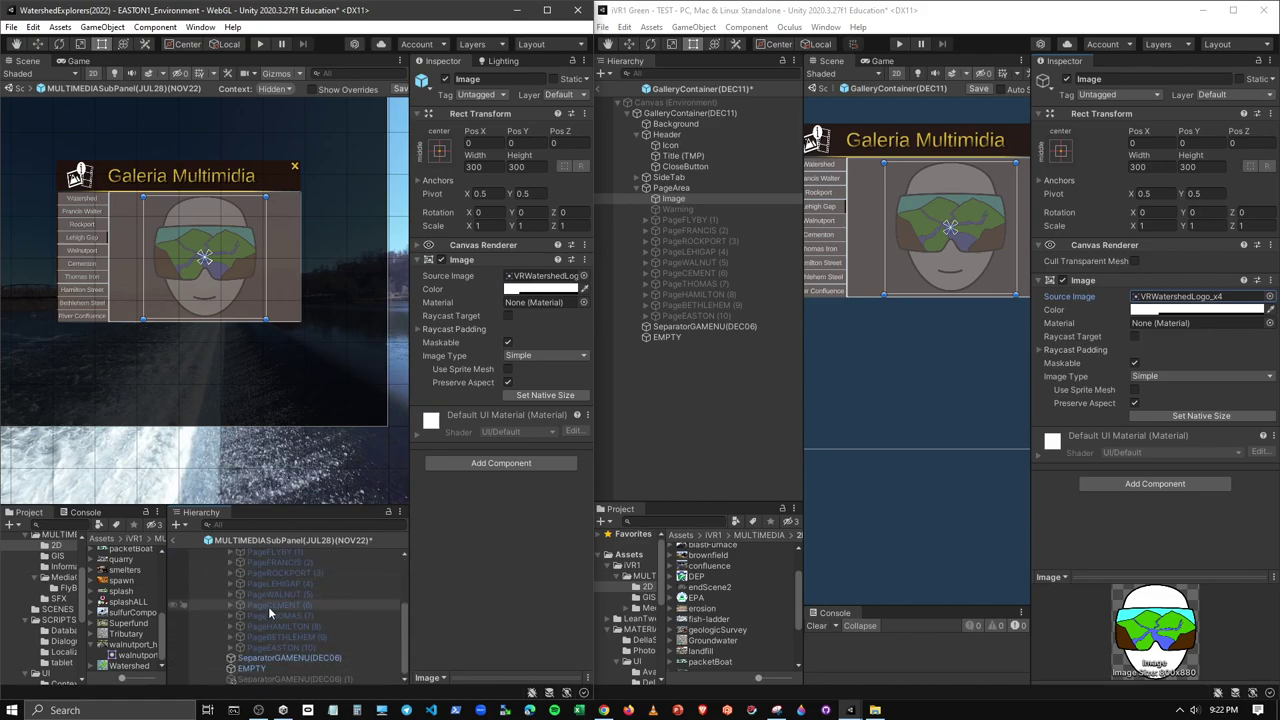
{"action": "left_click", "coordinate": [273, 606]}
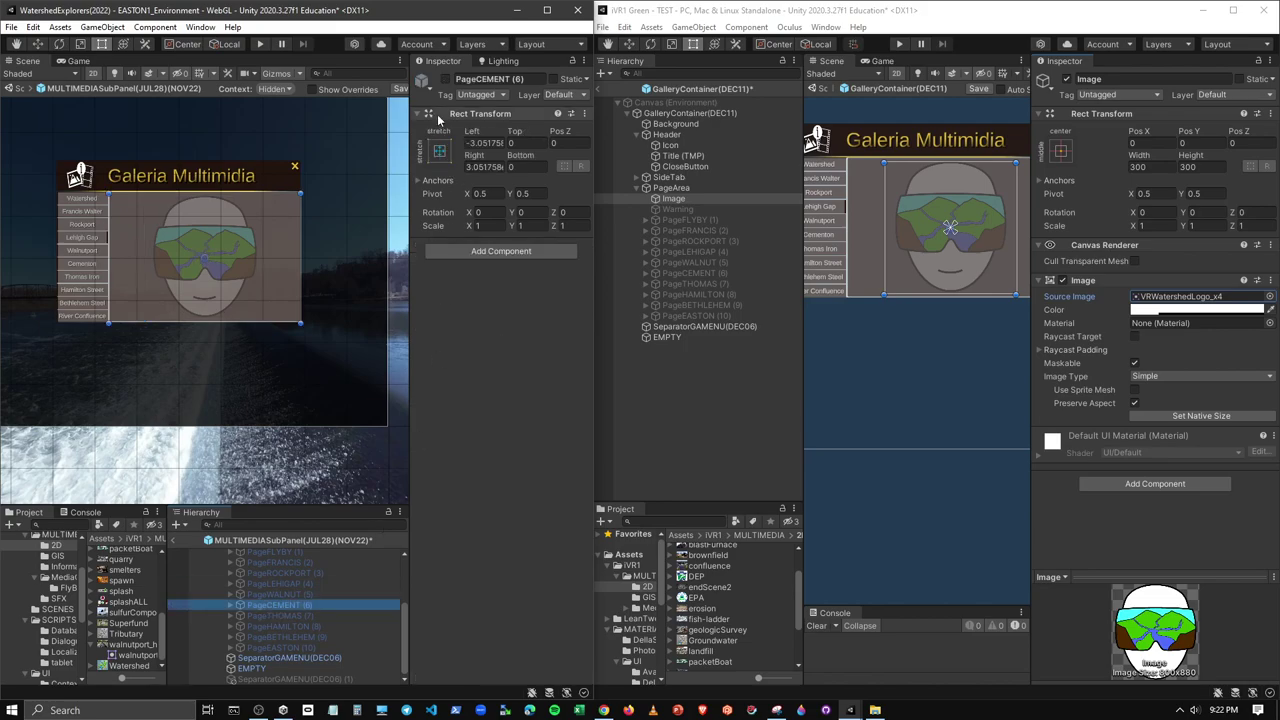
{"action": "left_click", "coordinate": [445, 80]}
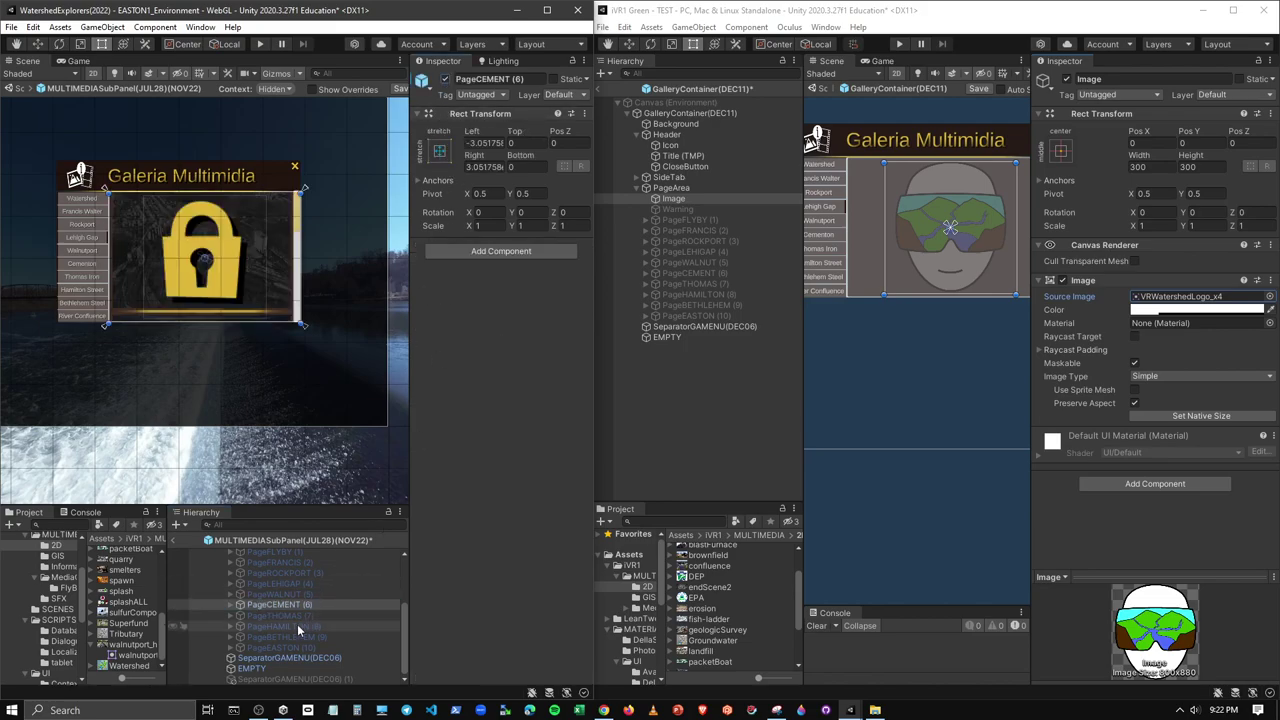
Turn off the Mask on PageCEMENT's GALLERYViewport and pan to see all lock entries
{"action": "left_click", "coordinate": [240, 605]}
{"action": "left_click", "coordinate": [300, 626]}
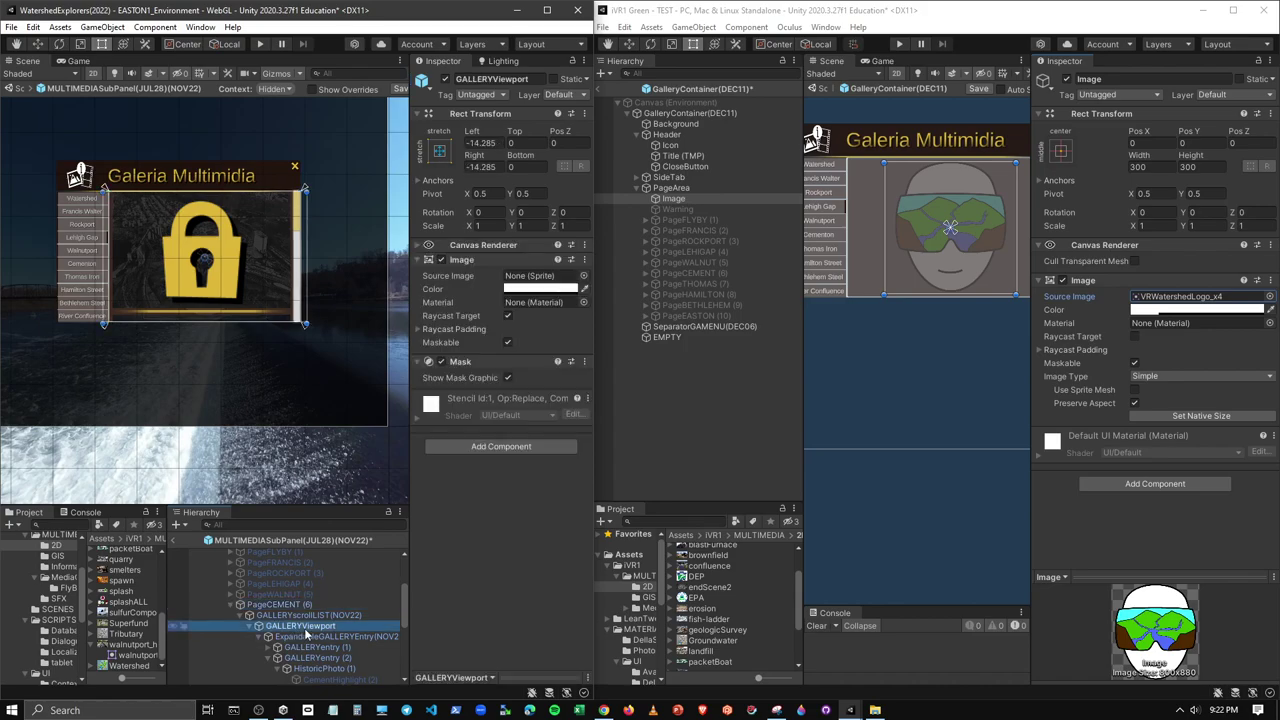
{"action": "left_click", "coordinate": [441, 361]}
{"action": "middle_click_drag", "start_coordinate": [319, 448], "coordinate": [343, 255]}
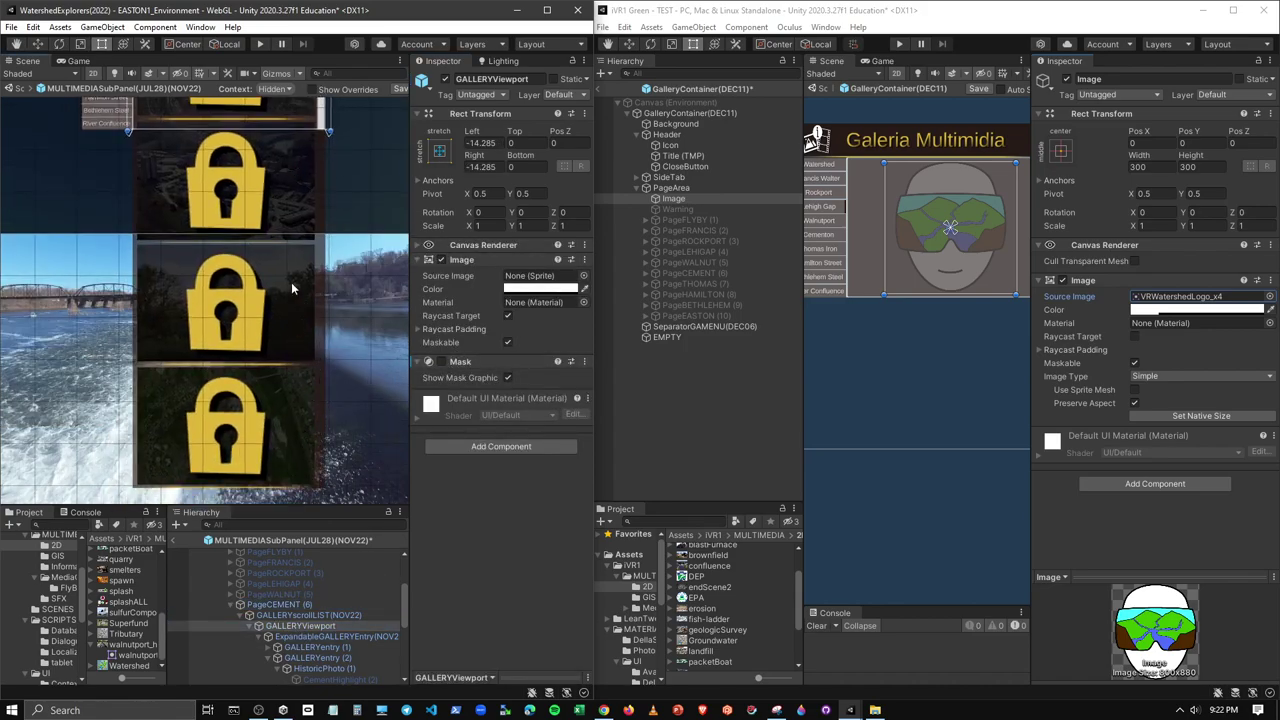
{"action": "middle_click_drag", "start_coordinate": [292, 289], "coordinate": [337, 361]}
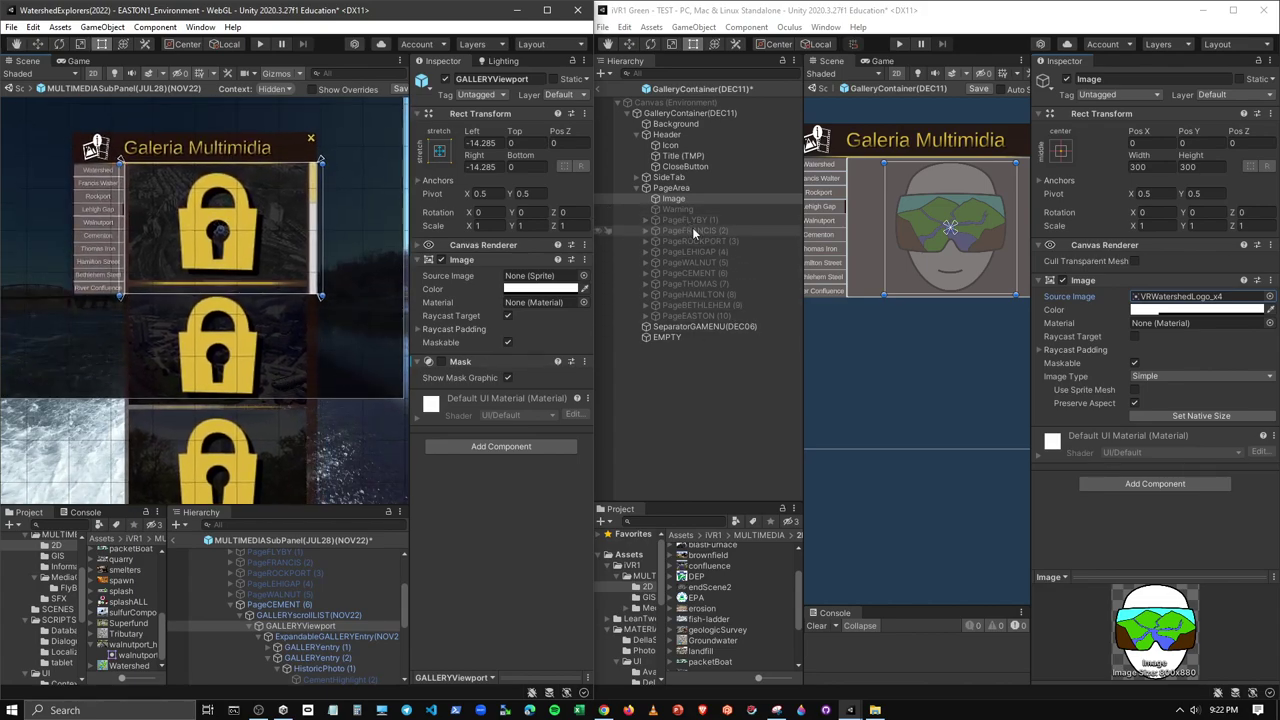
{"action": "left_click", "coordinate": [693, 260]}
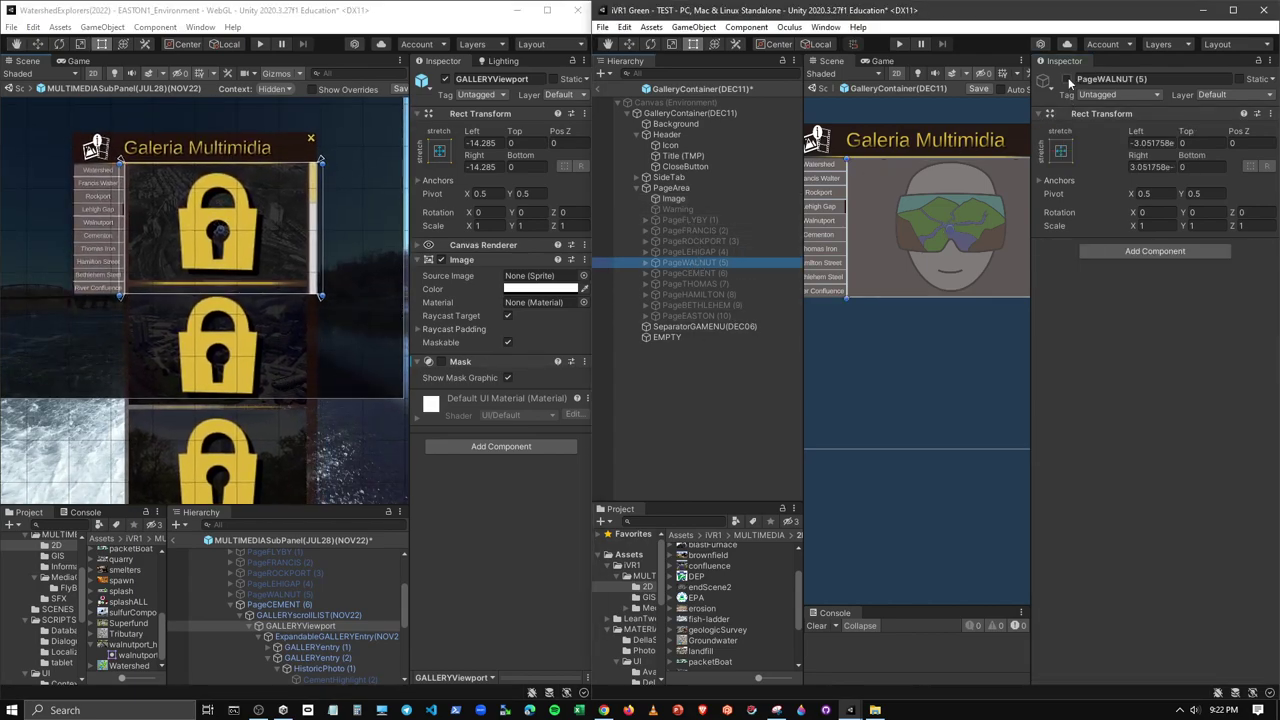
Activate PageWALNUT in iVR1 Green and select its GALLERYViewport under GALLERYscrollLIST(NOV22)
{"action": "left_click", "coordinate": [1068, 79]}
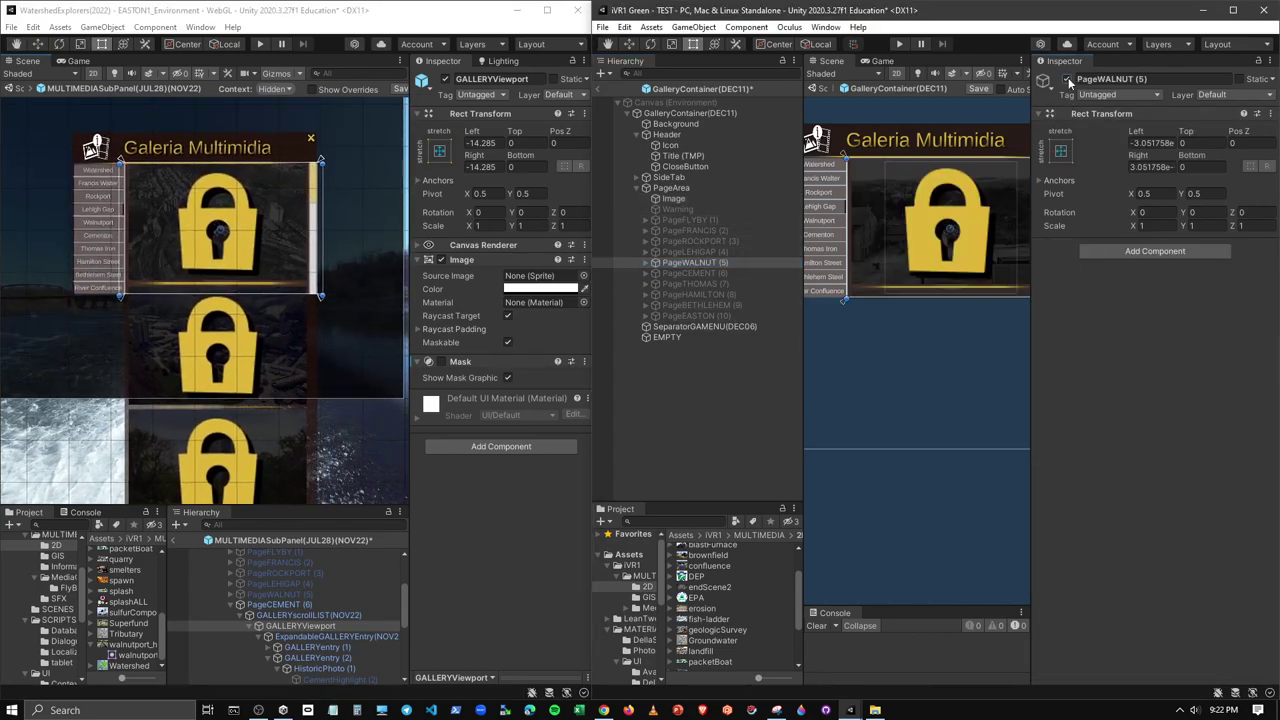
{"action": "left_click", "coordinate": [646, 262]}
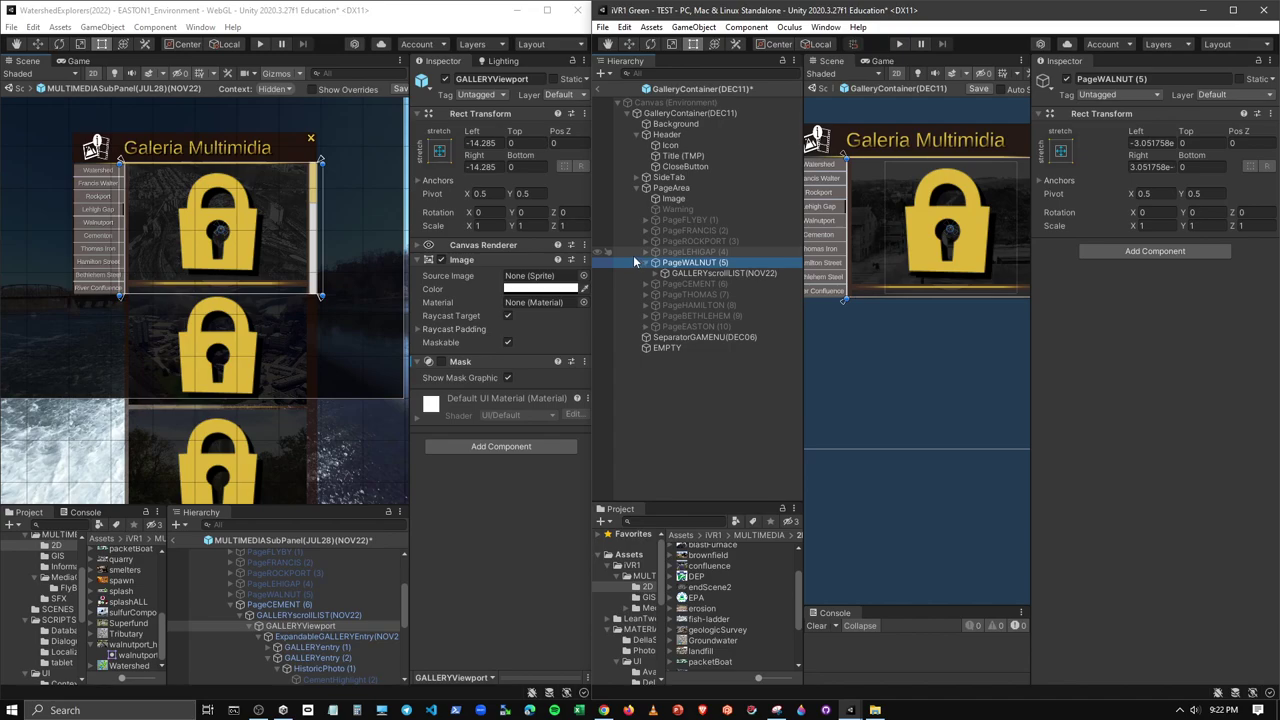
{"action": "left_click", "coordinate": [705, 274]}
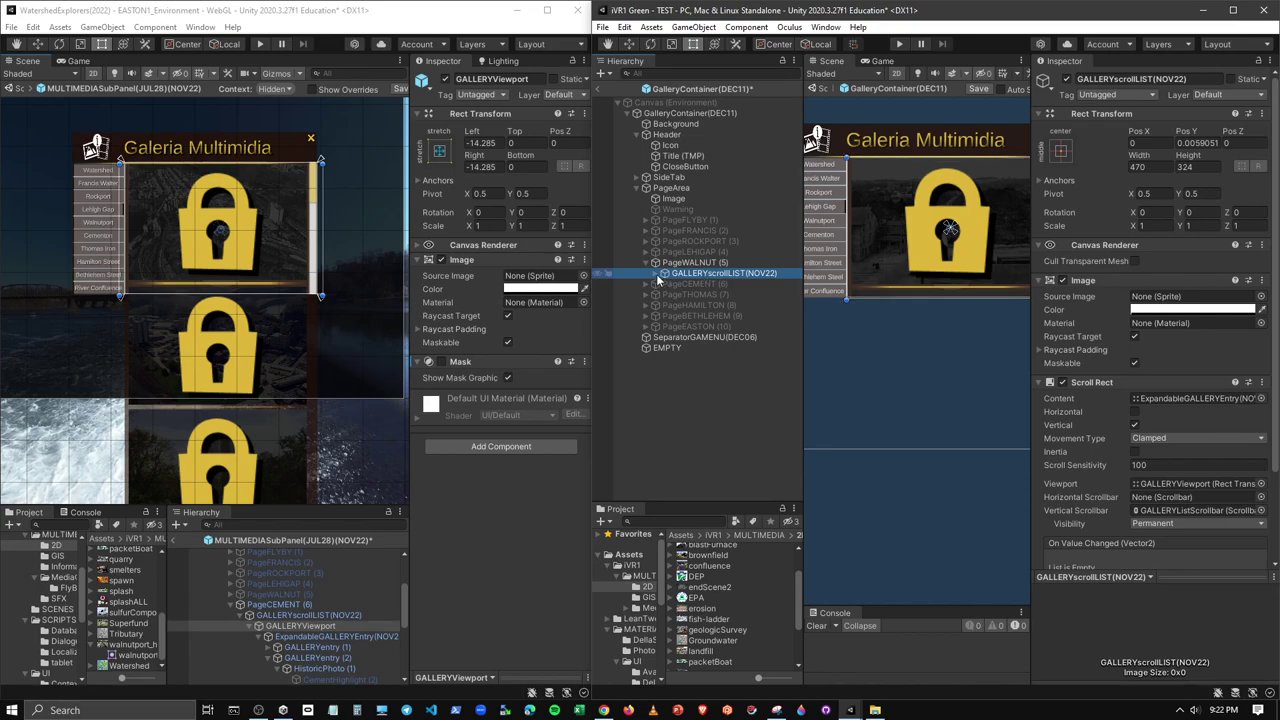
{"action": "left_click", "coordinate": [659, 274]}
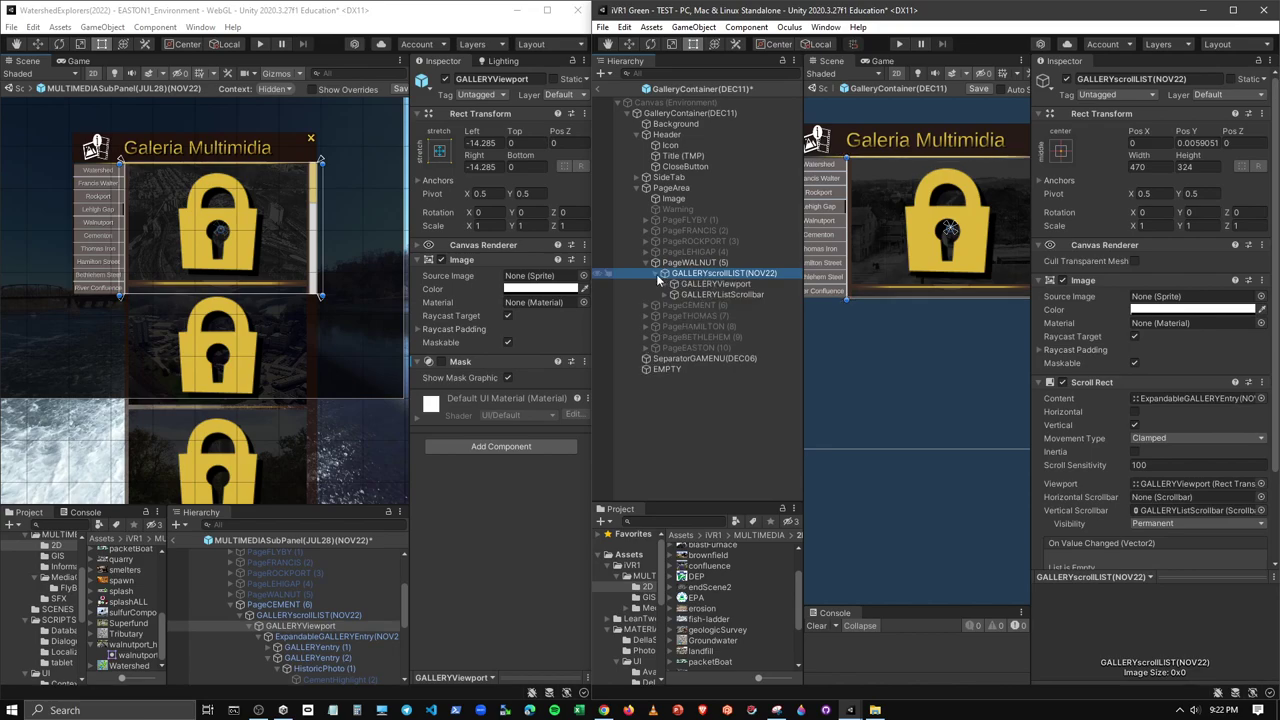
{"action": "left_click", "coordinate": [716, 285]}
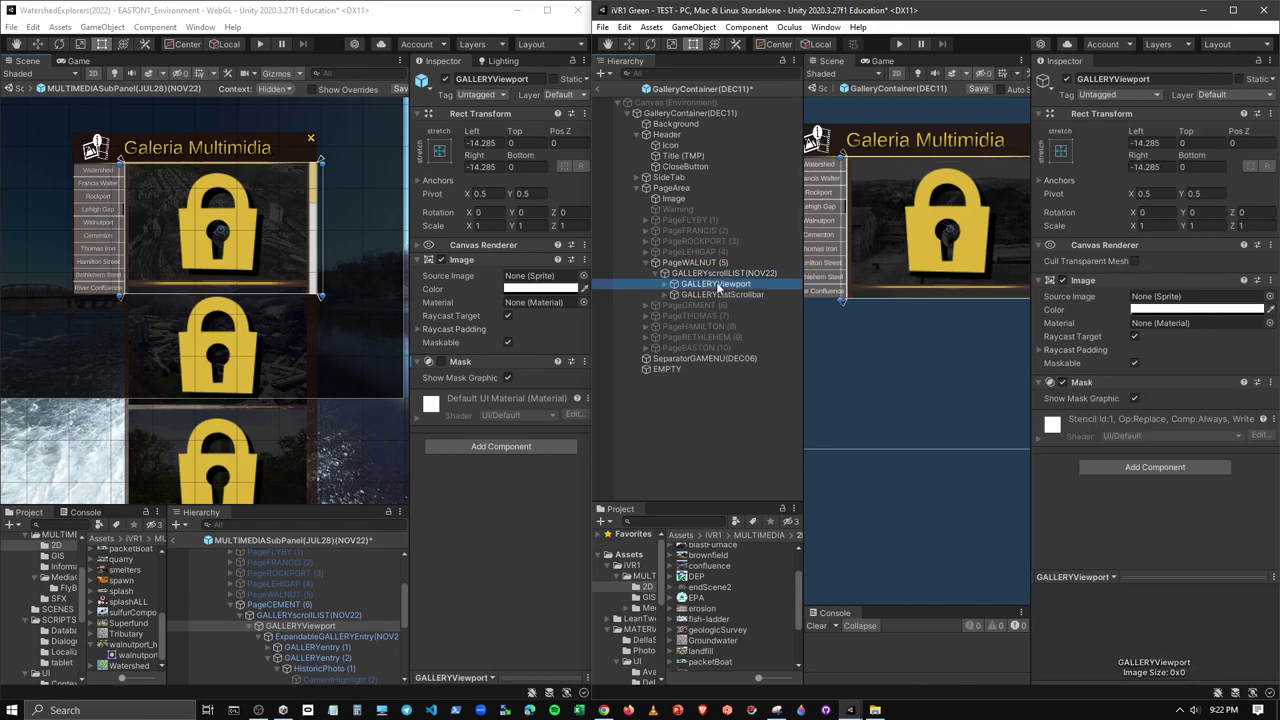
Turn off the Walnut GALLERYViewport mask and pan the scene to view the lock column
{"action": "left_click", "coordinate": [1062, 383]}
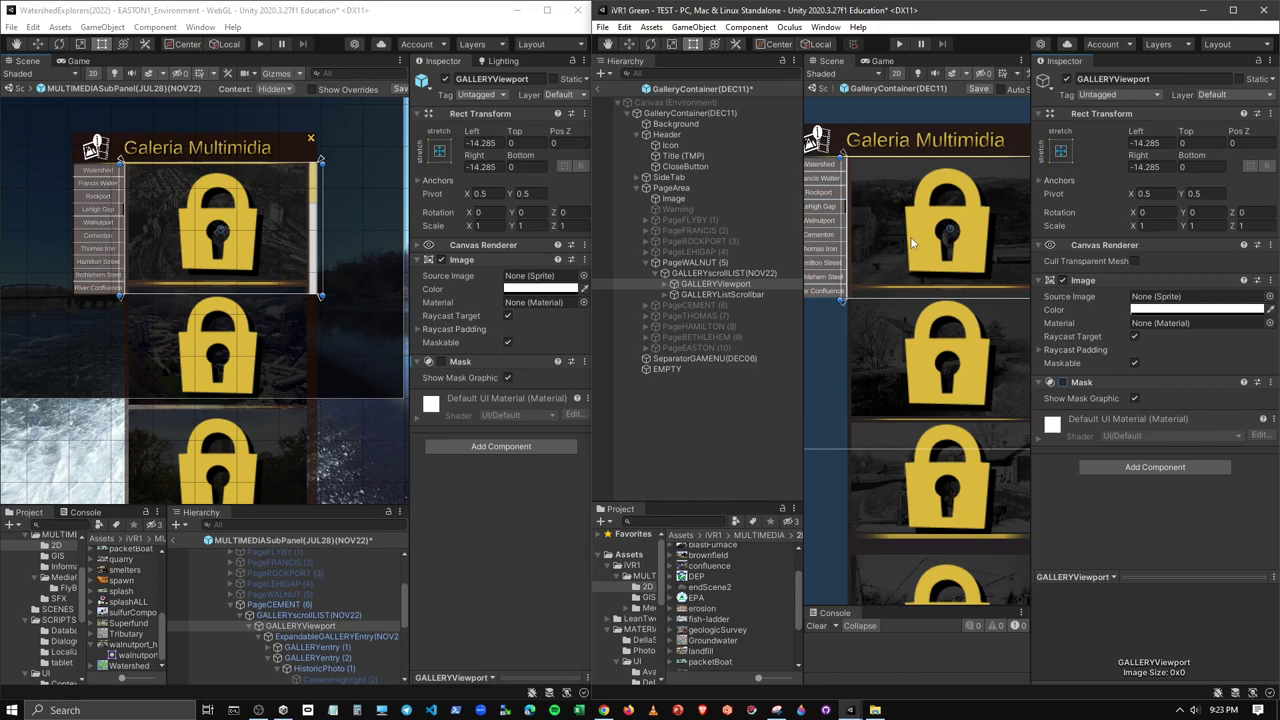
{"action": "mouse_move", "coordinate": [910, 236]}
{"action": "middle_mouse_down"}
{"action": "mouse_move", "coordinate": [905, 190]}
{"action": "mouse_move", "coordinate": [920, 468]}
{"action": "middle_mouse_up"}
{"action": "left_click", "coordinate": [696, 255]}
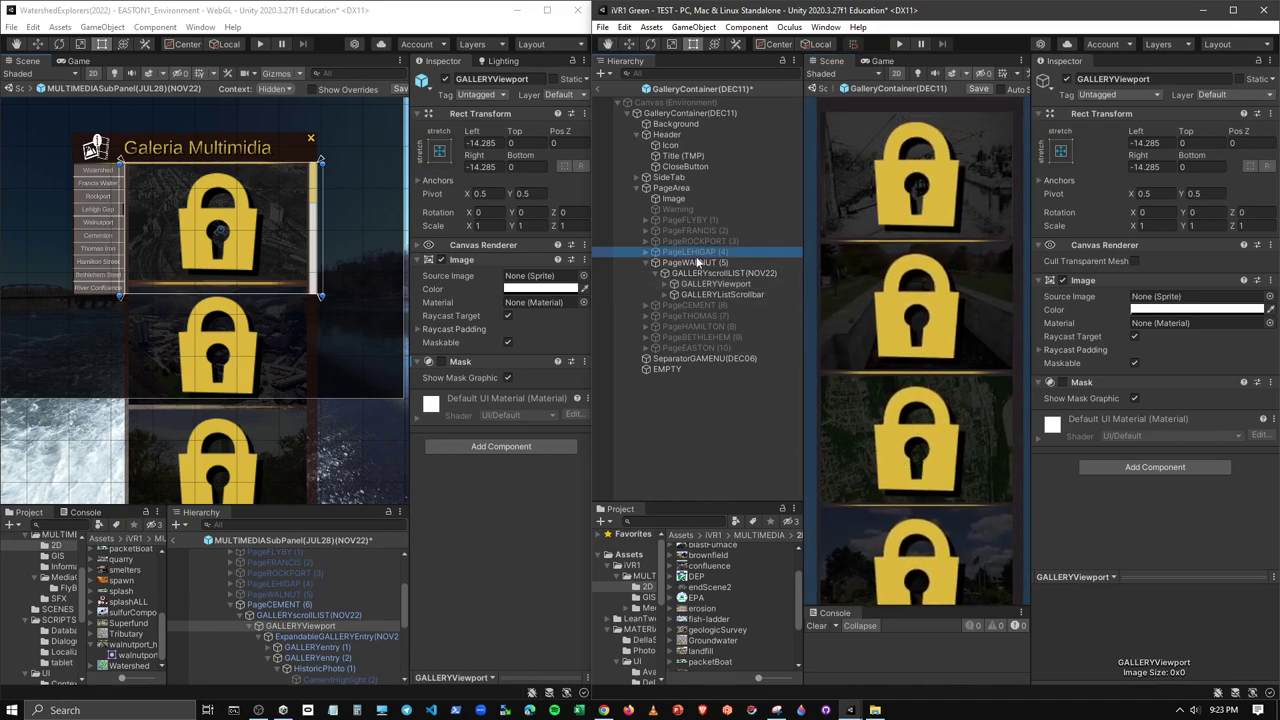
{"action": "left_click", "coordinate": [684, 273]}
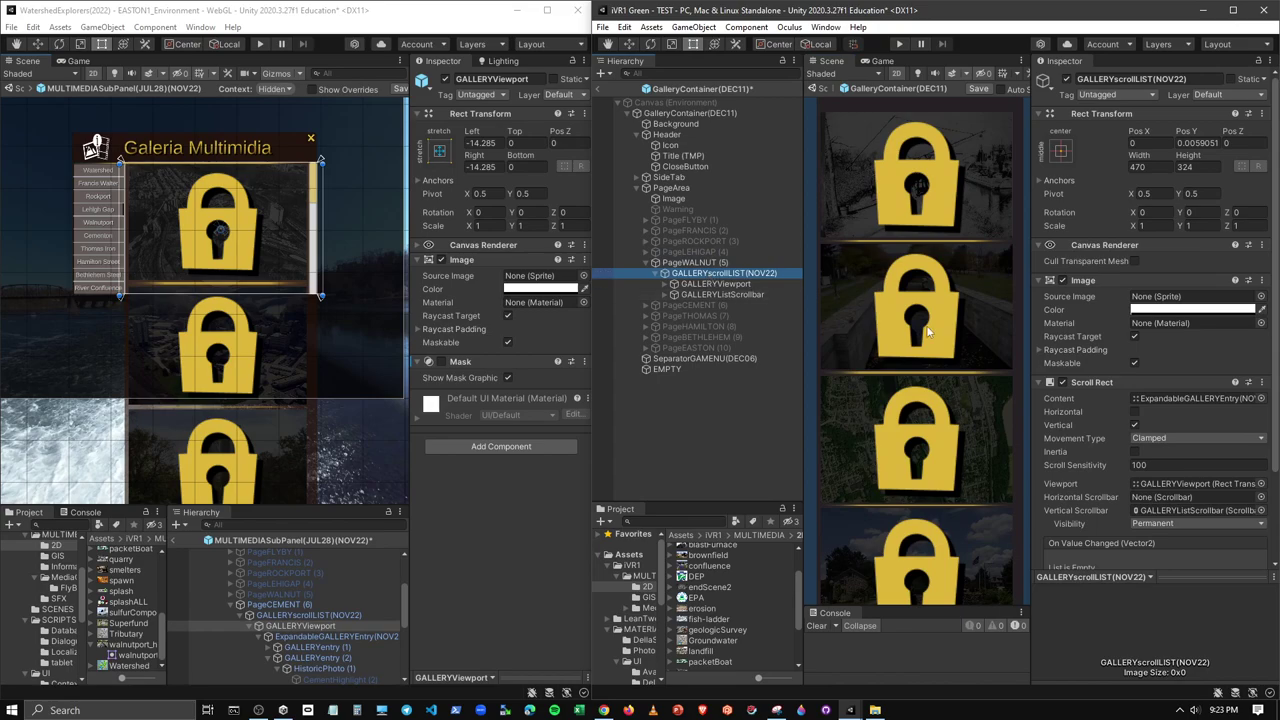
{"action": "left_click", "coordinate": [716, 285]}
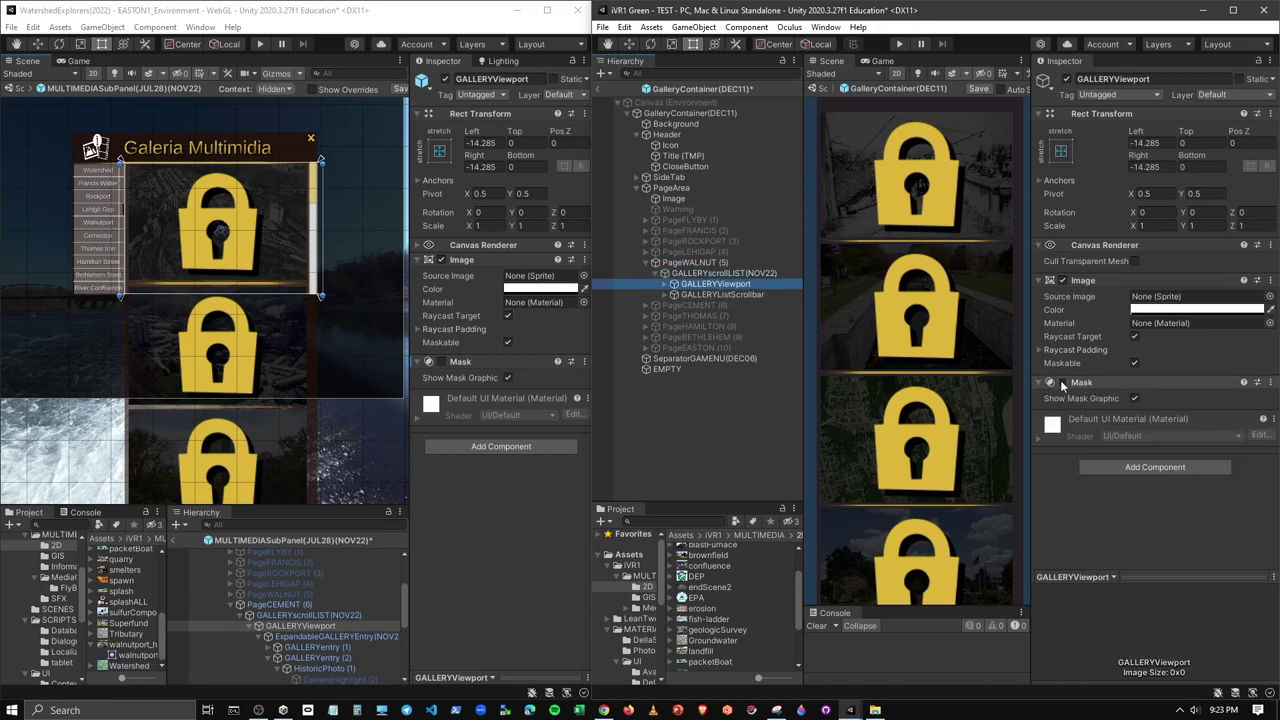
Deactivate PageWALNUT and make PageCEMENT the active page in iVR1 Green
{"action": "key", "text": "f"}
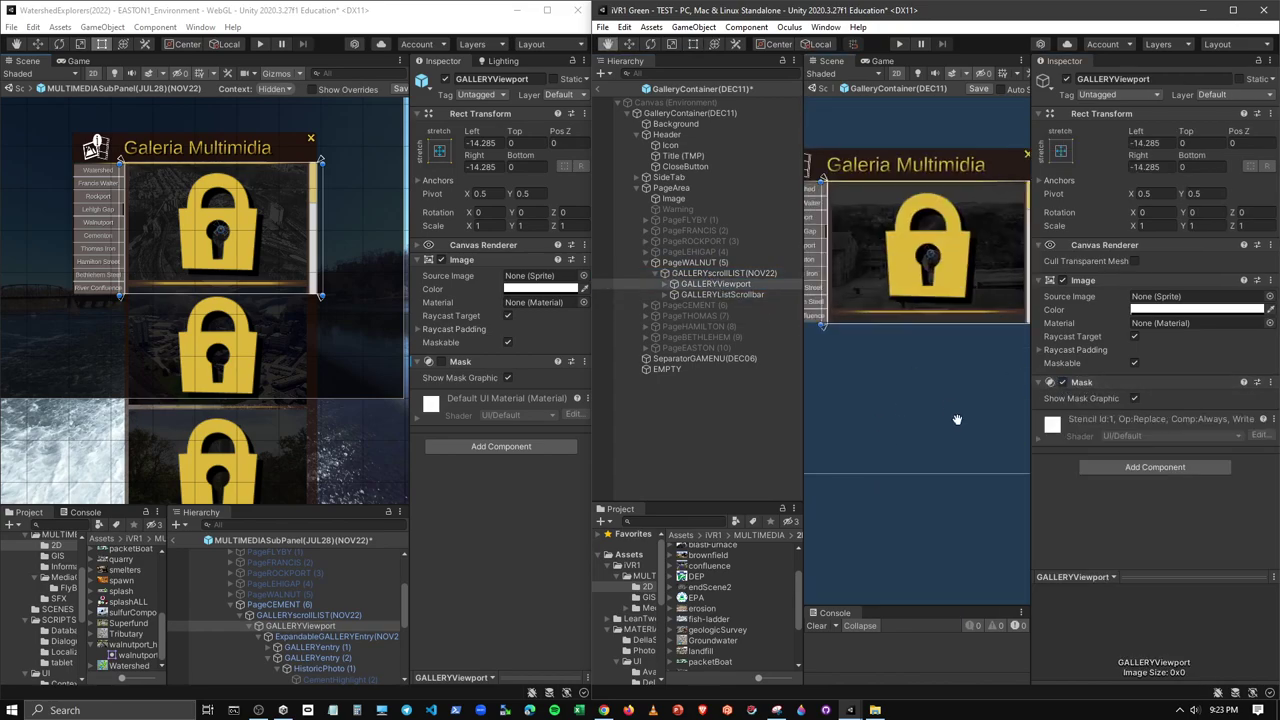
{"action": "left_click", "coordinate": [665, 273]}
{"action": "left_click", "coordinate": [694, 262]}
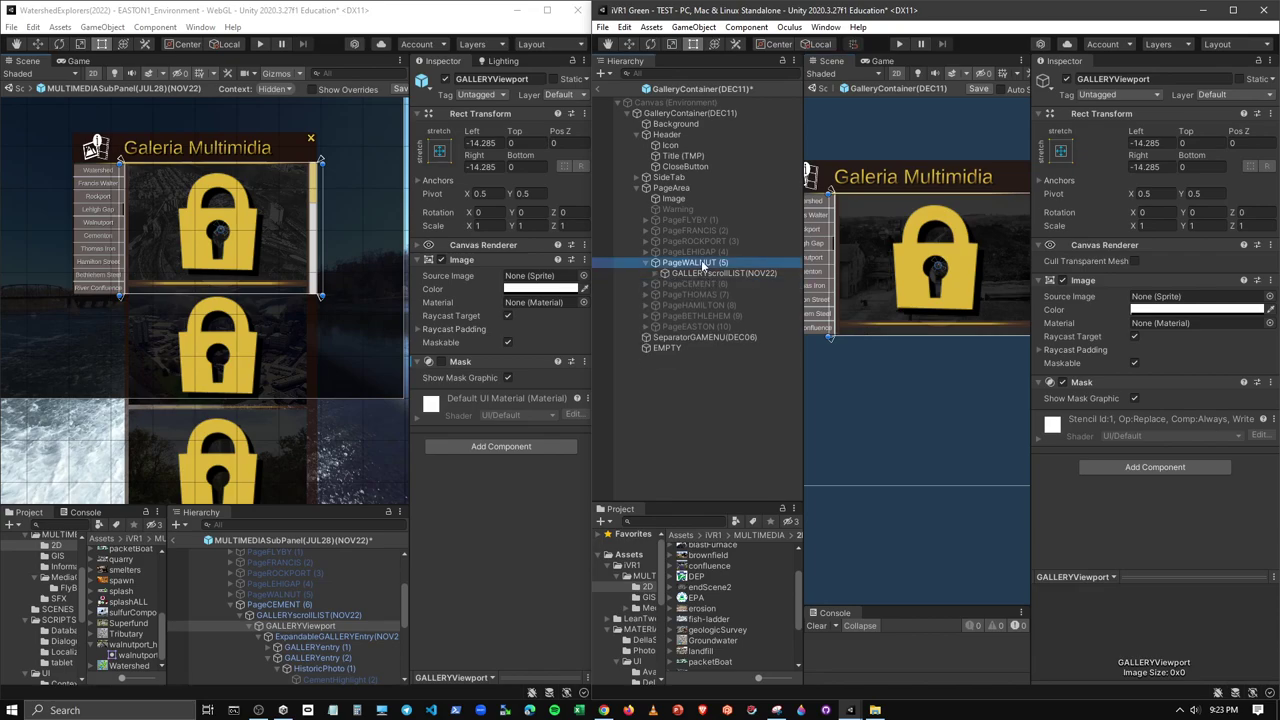
{"action": "left_click", "coordinate": [1067, 80]}
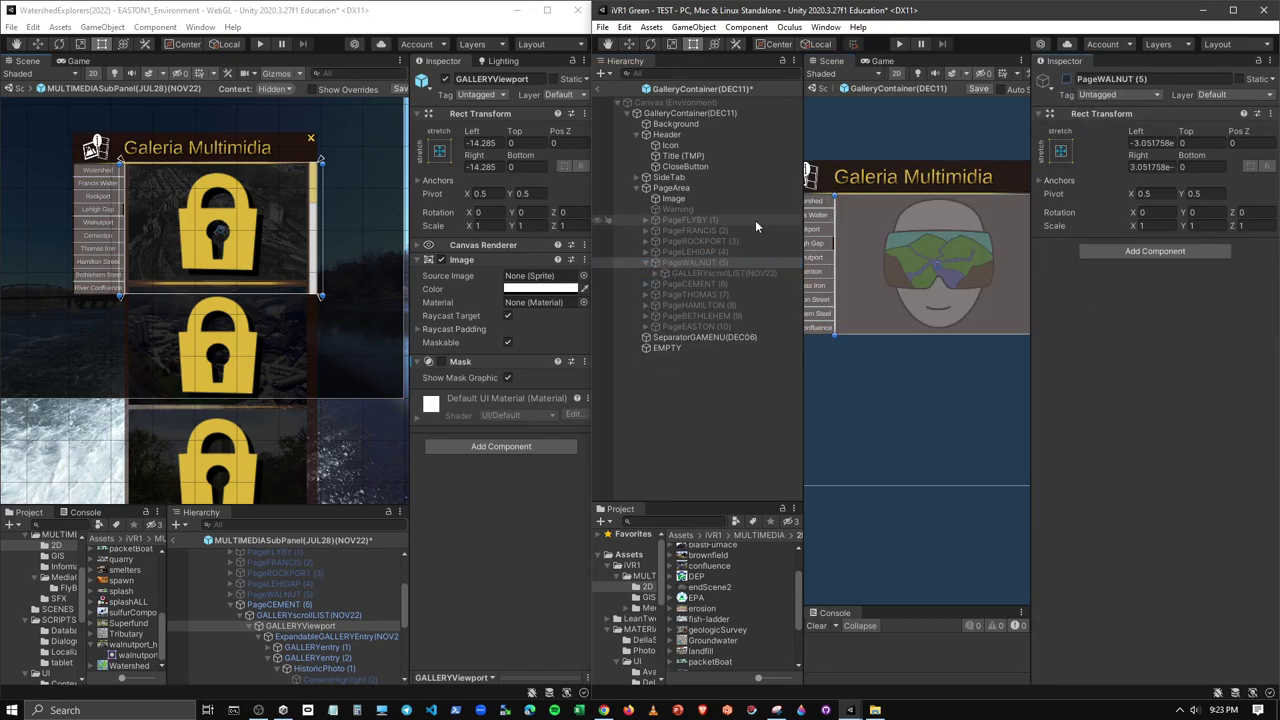
{"action": "left_click", "coordinate": [646, 262]}
{"action": "left_click", "coordinate": [700, 274]}
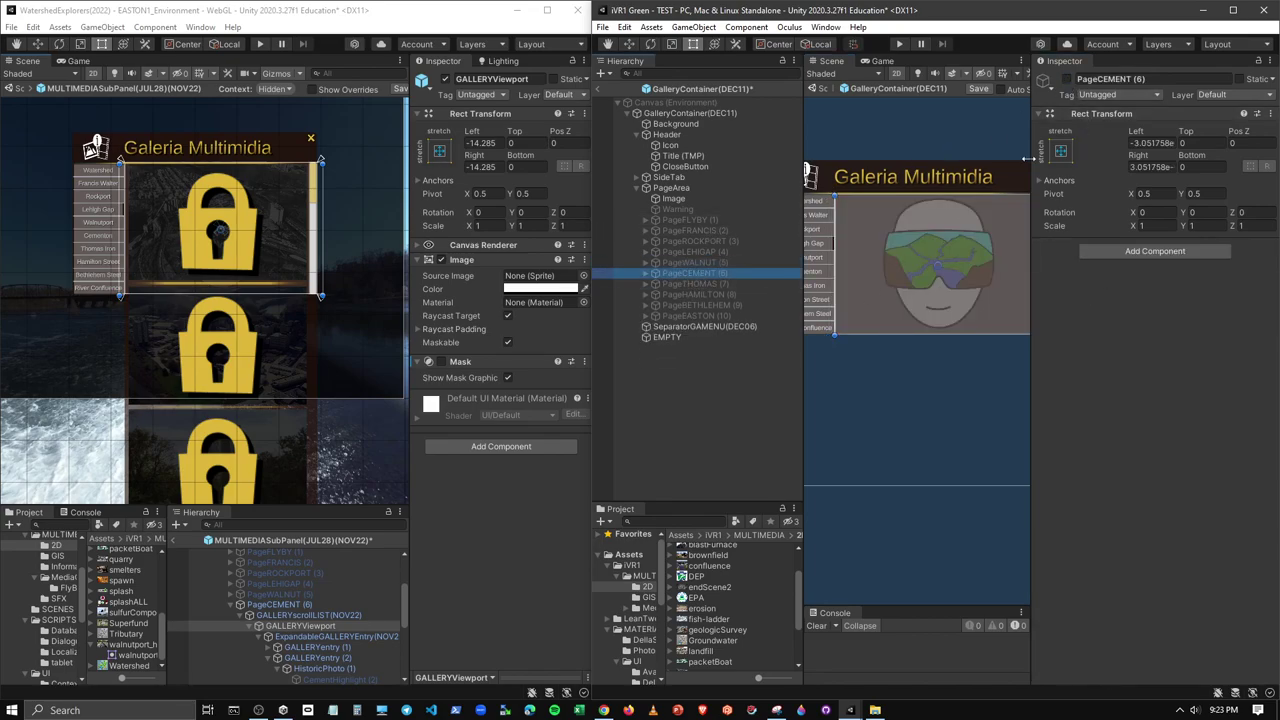
{"action": "left_click", "coordinate": [1067, 80]}
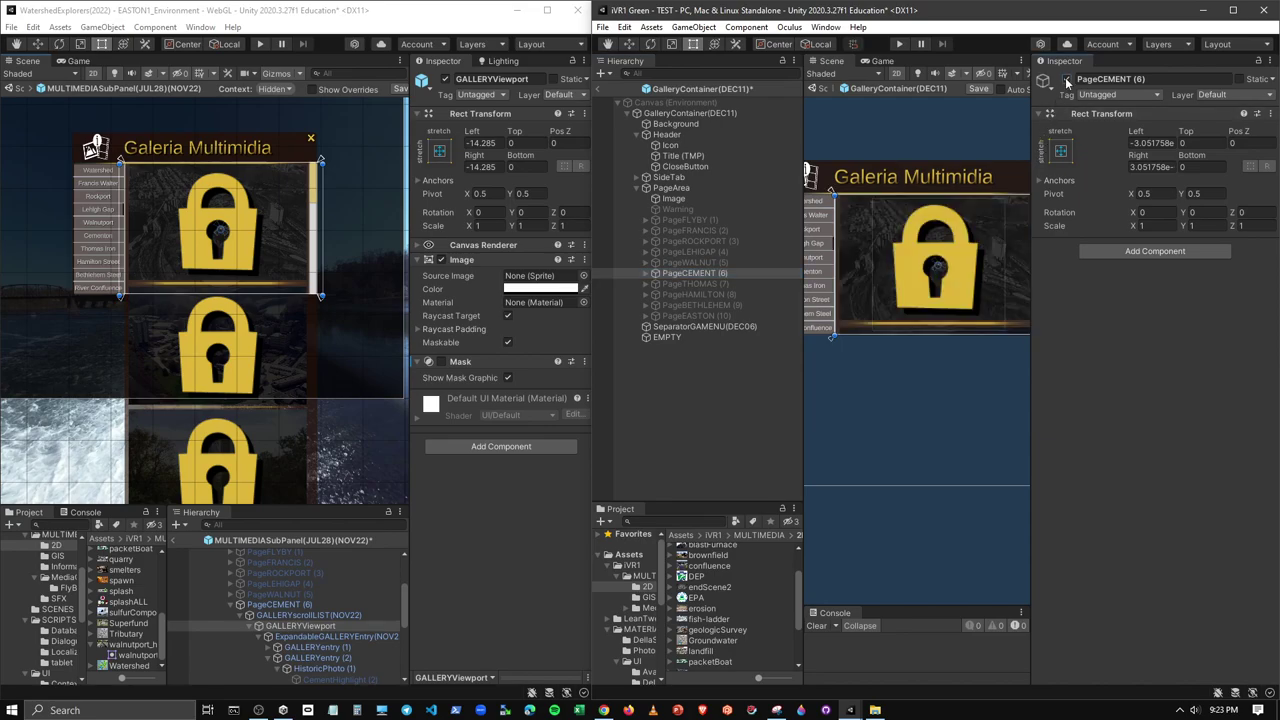
Turn off the PageCEMENT GALLERYViewport mask to reveal every padlock entry
{"action": "left_click", "coordinate": [646, 274]}
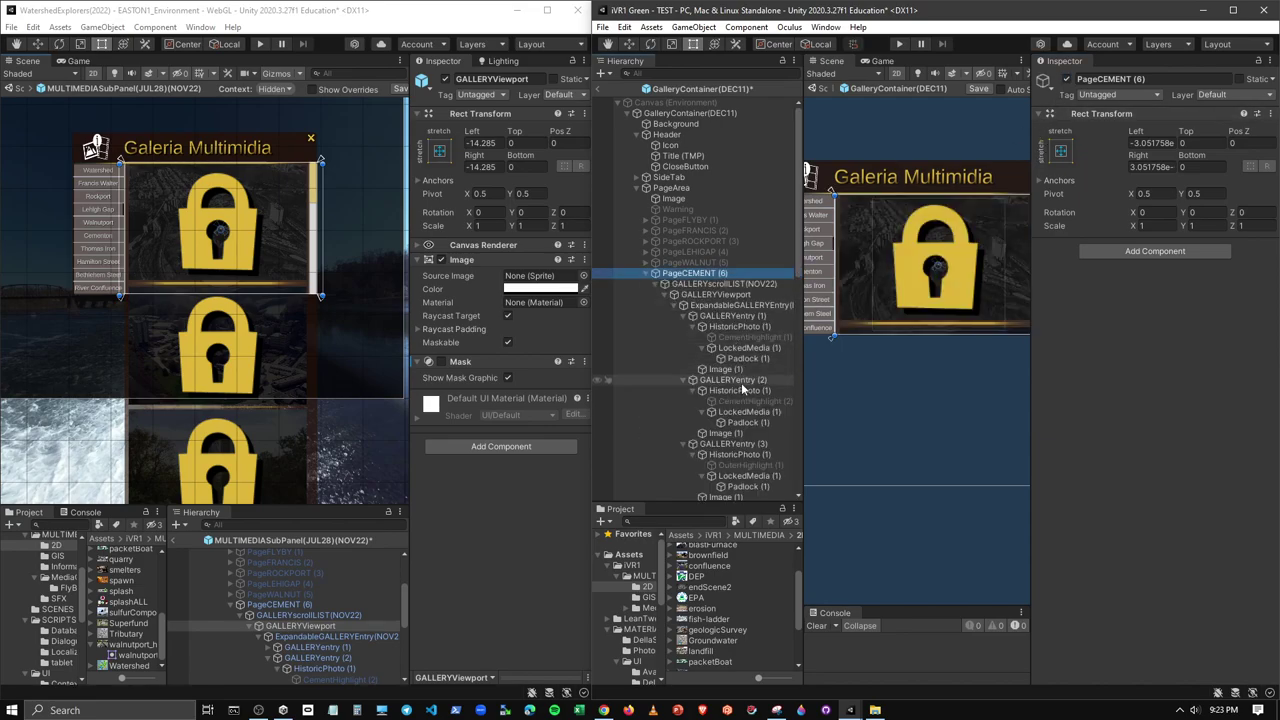
{"action": "left_click", "coordinate": [732, 285]}
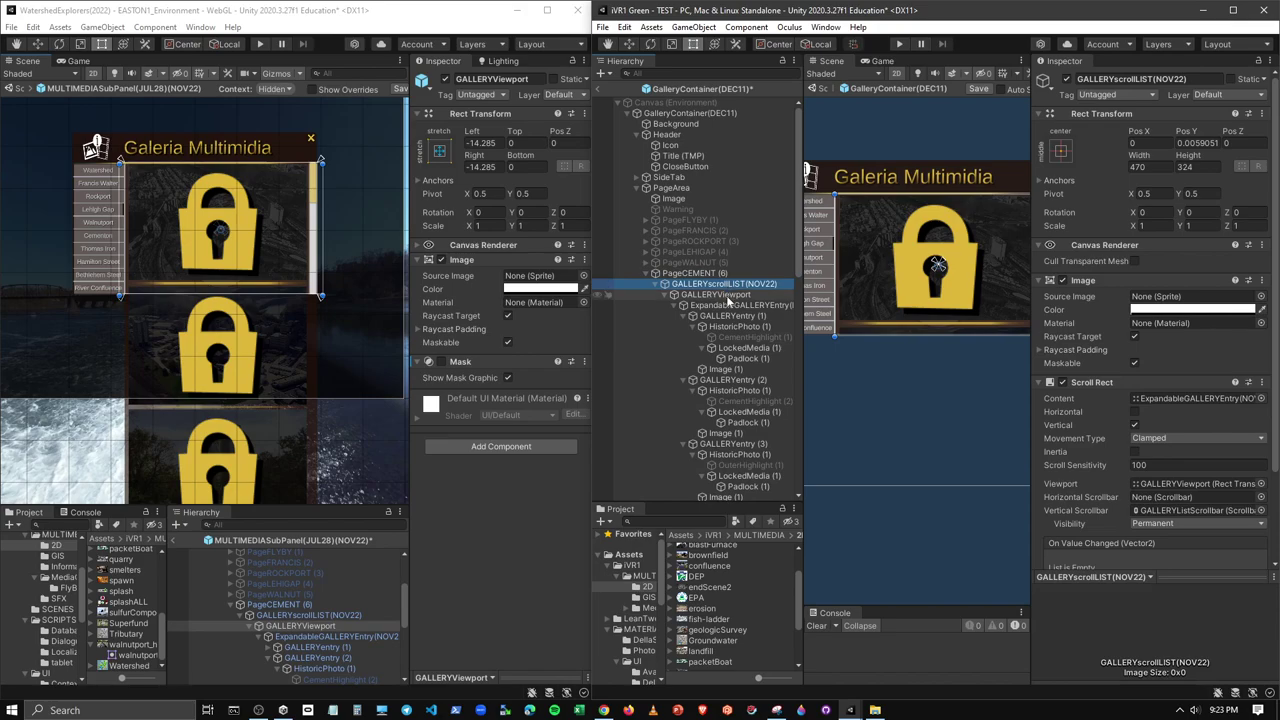
{"action": "left_click", "coordinate": [728, 296]}
{"action": "left_click", "coordinate": [1062, 383]}
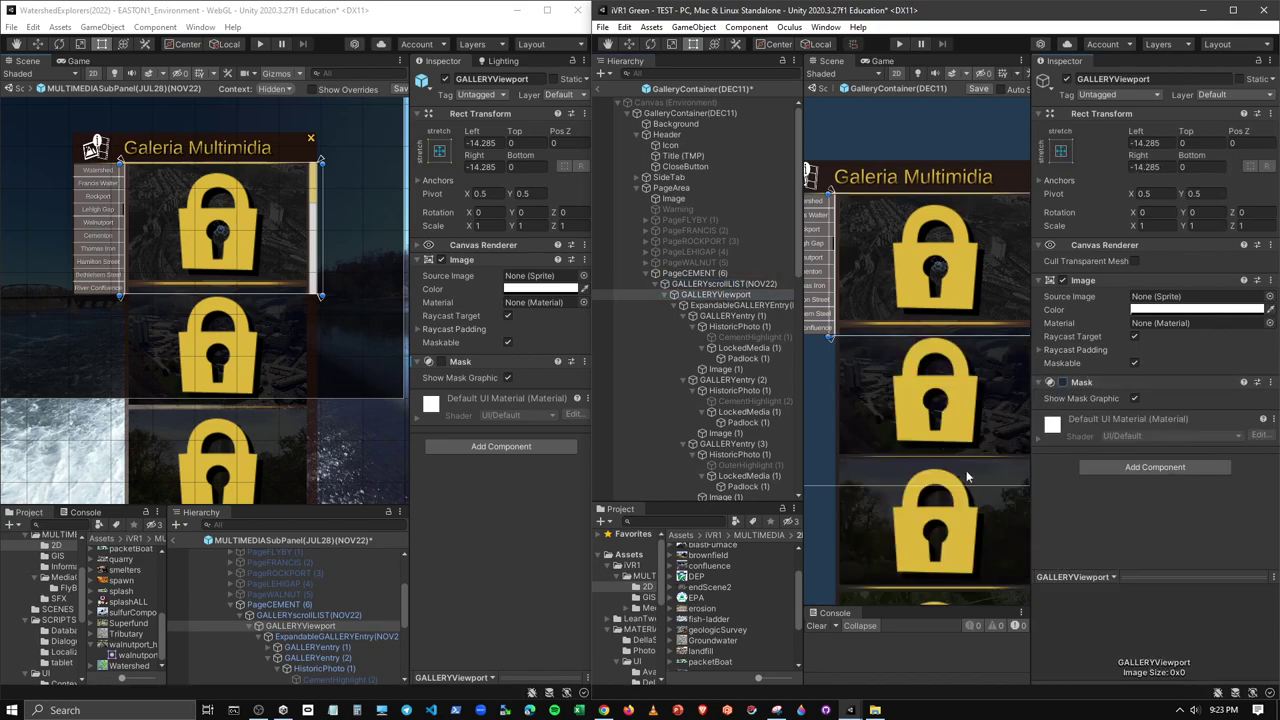
{"action": "mouse_move", "coordinate": [932, 368]}
{"action": "middle_mouse_down"}
{"action": "mouse_move", "coordinate": [930, 258]}
{"action": "mouse_move", "coordinate": [951, 323]}
{"action": "middle_mouse_up"}
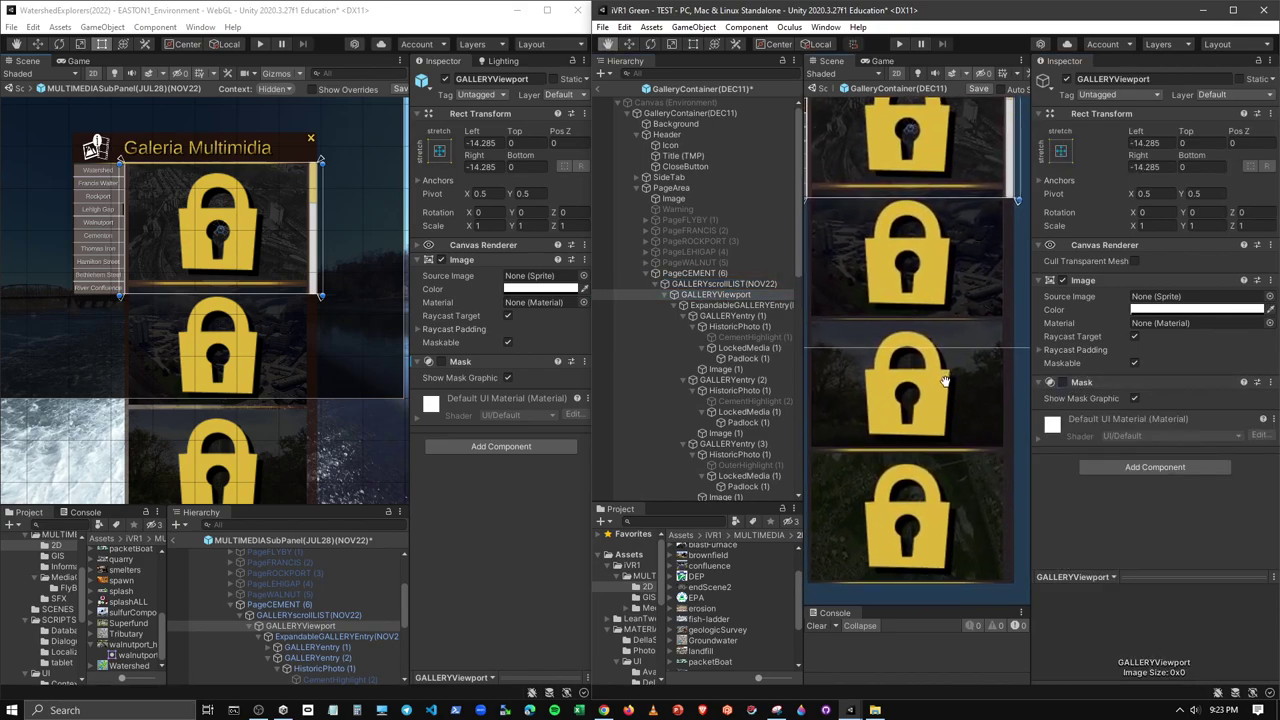
{"action": "scroll", "coordinate": [726, 366], "scroll_direction": "down", "scroll_amount": 3}
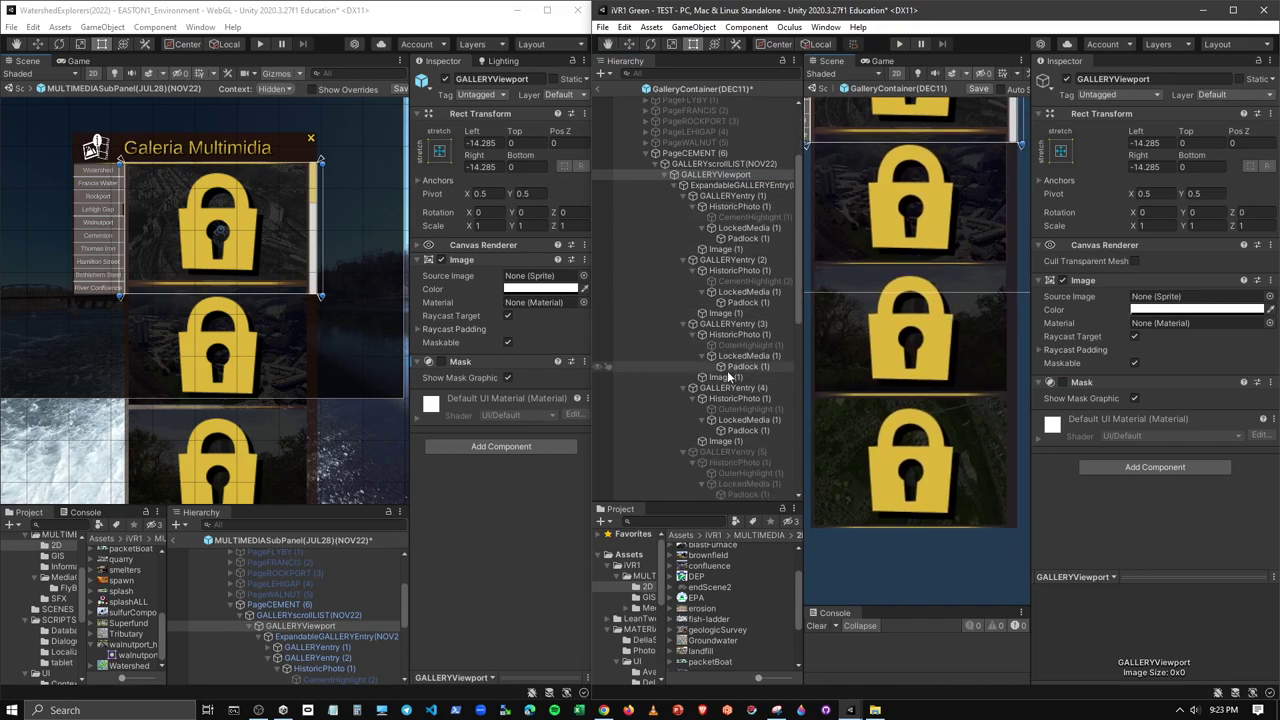
Delete the extra GALLERYentry (10) from the Cement gallery
{"action": "left_click", "coordinate": [736, 452]}
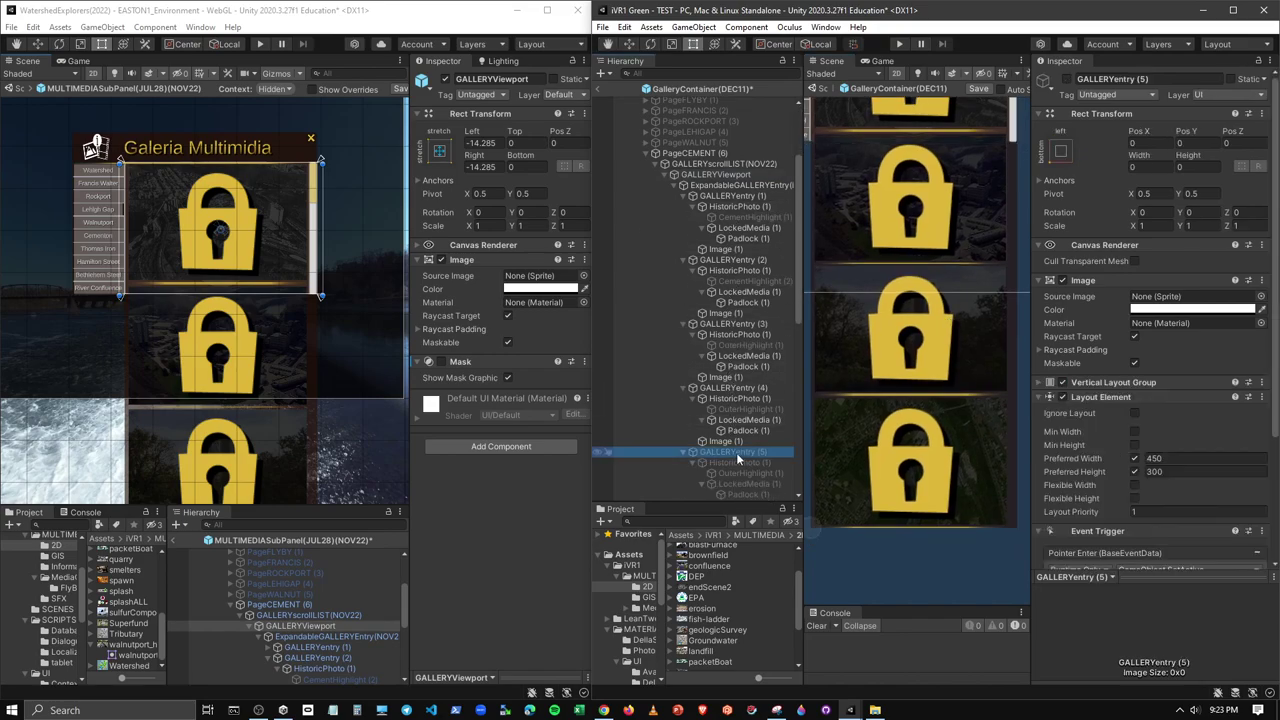
{"action": "left_click", "coordinate": [738, 455], "text": "ctrl"}
{"action": "left_click", "coordinate": [738, 455], "text": "ctrl"}
{"action": "left_click", "coordinate": [738, 455], "text": "ctrl"}
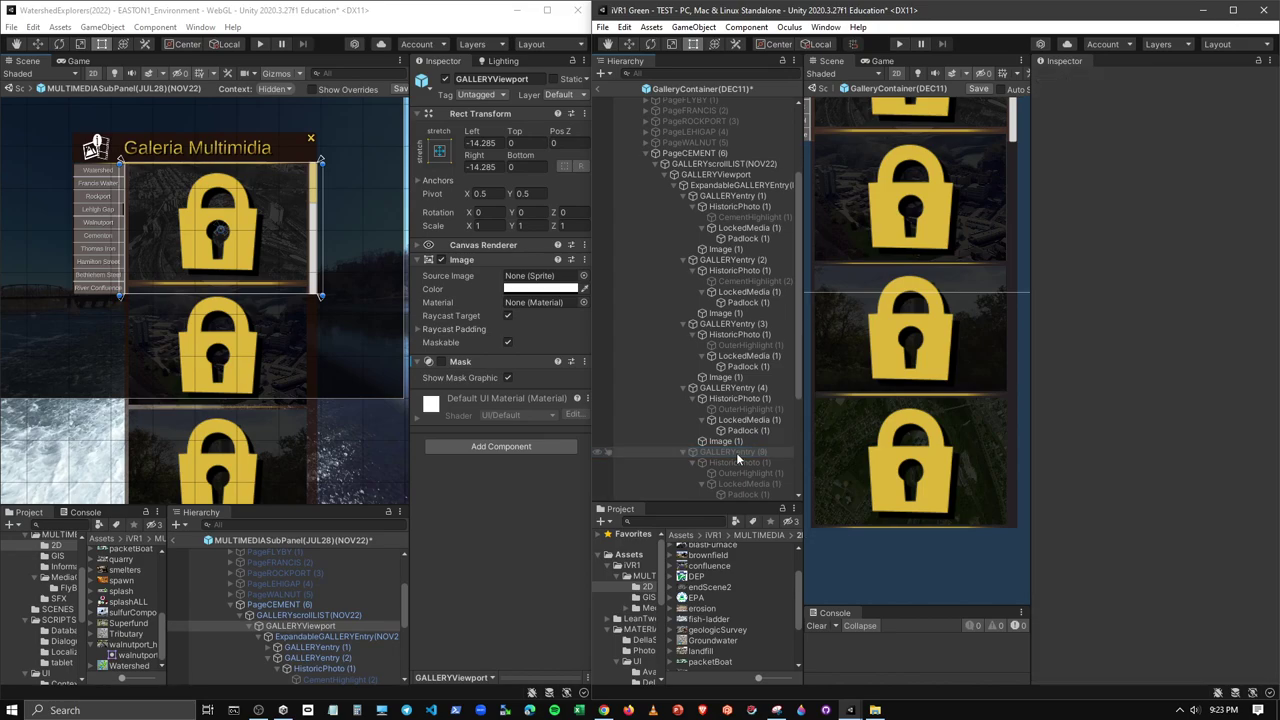
{"action": "left_click", "coordinate": [738, 455]}
{"action": "key", "text": "Delete"}
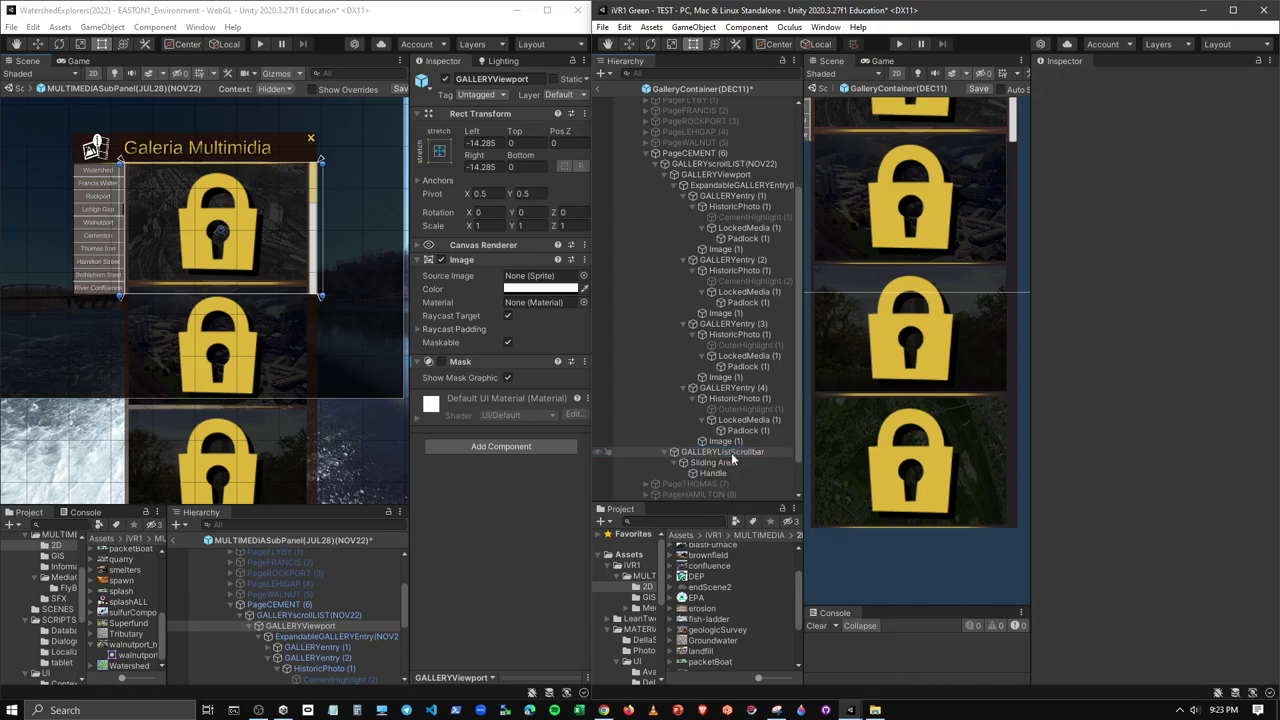
Collapse the Cement entry list and bring the whole gallery panel back into view
{"action": "left_click", "coordinate": [674, 175]}
{"action": "left_click", "coordinate": [675, 305]}
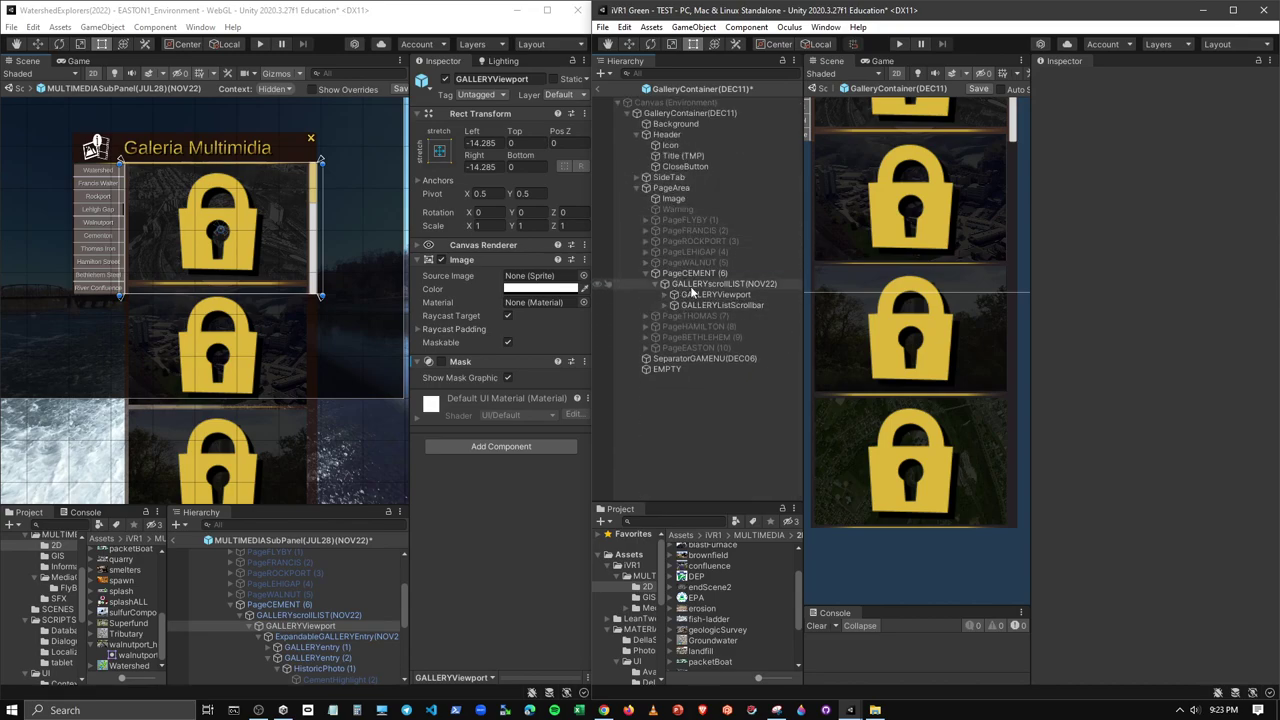
{"action": "left_click", "coordinate": [700, 285]}
{"action": "left_click", "coordinate": [695, 273]}
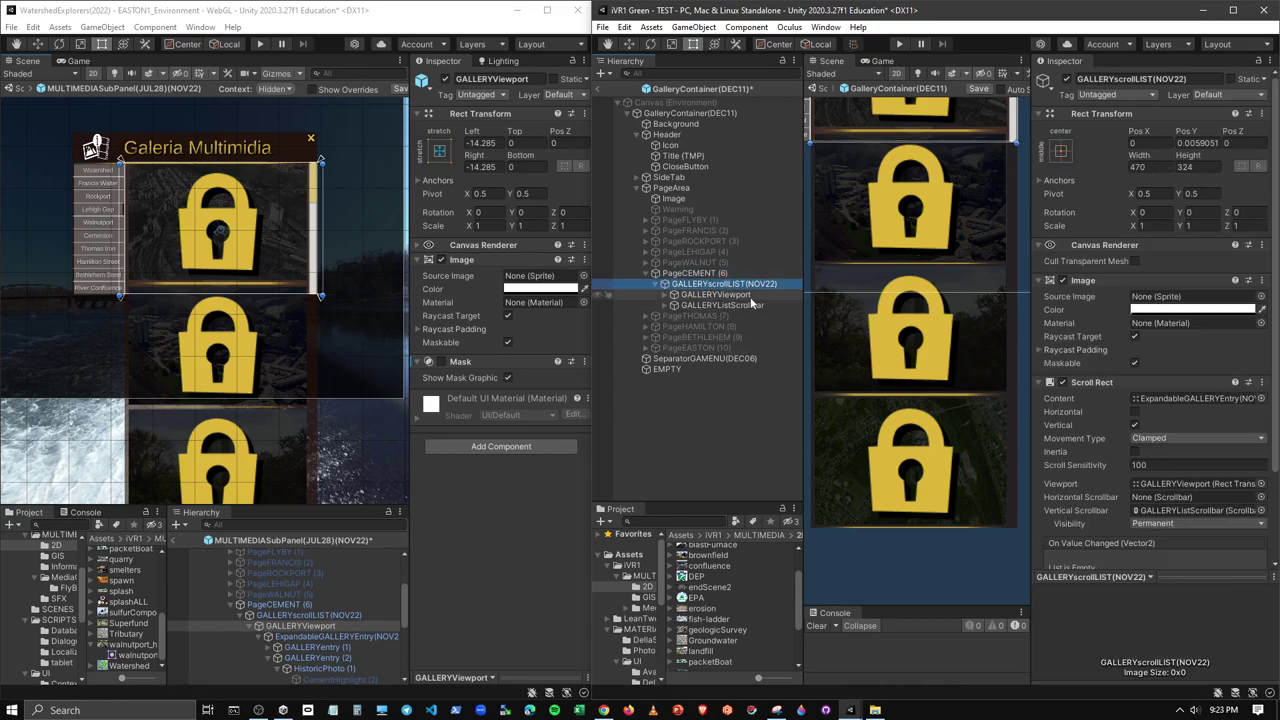
{"action": "left_click", "coordinate": [712, 294]}
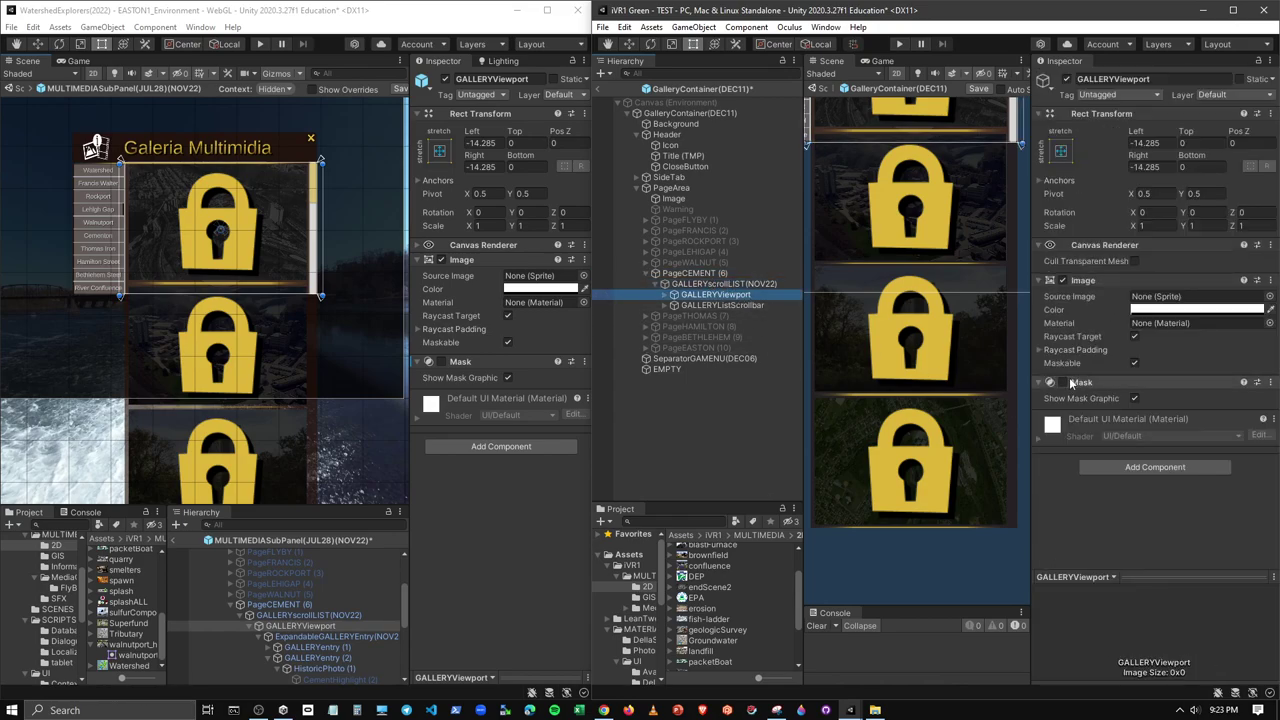
{"action": "middle_click_drag", "start_coordinate": [820, 306], "coordinate": [893, 446]}
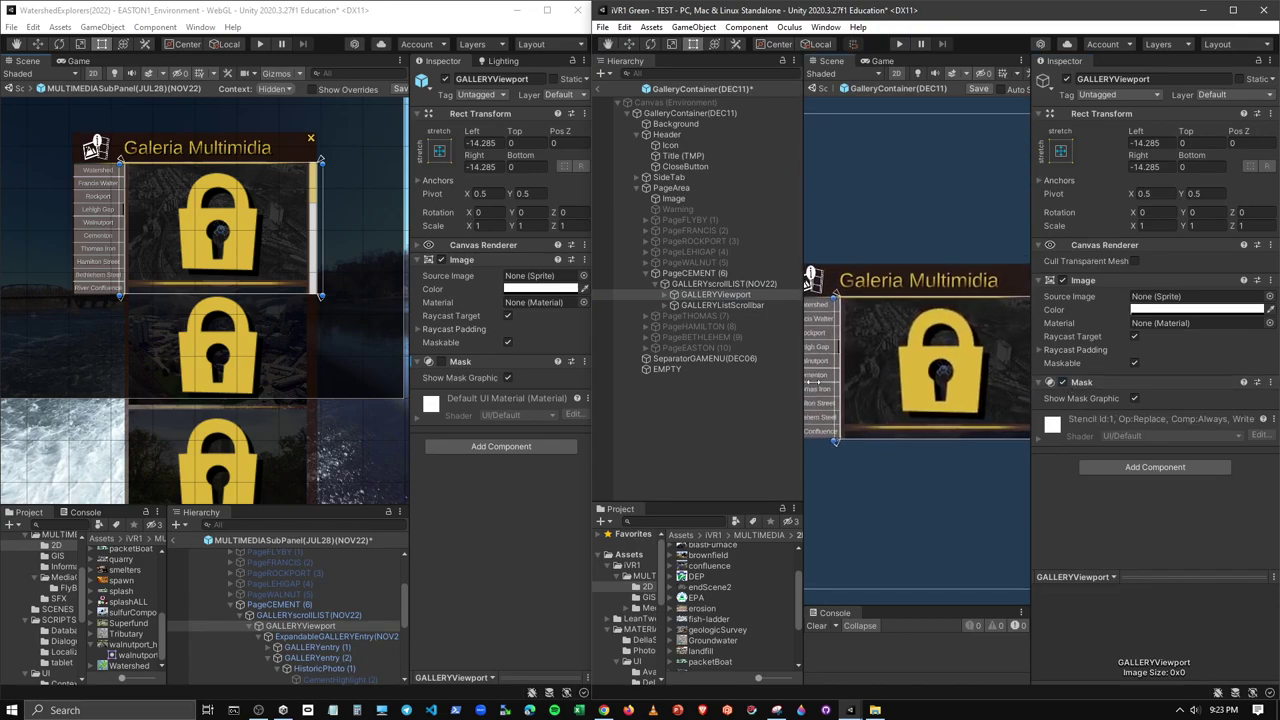
Deactivate PageCEMENT and make PageTHOMAS the active page in iVR1 Green
{"action": "left_click", "coordinate": [695, 273]}
{"action": "left_click", "coordinate": [1068, 79]}
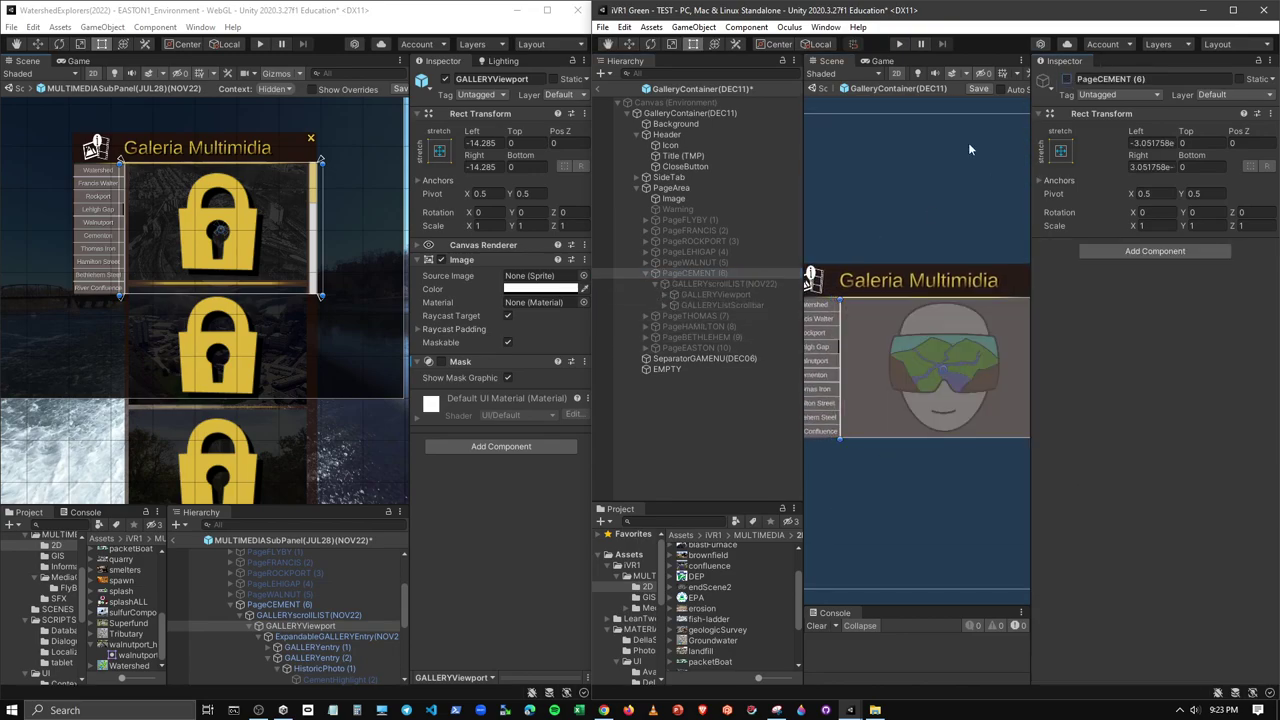
{"action": "left_click", "coordinate": [646, 273]}
{"action": "left_click", "coordinate": [676, 285]}
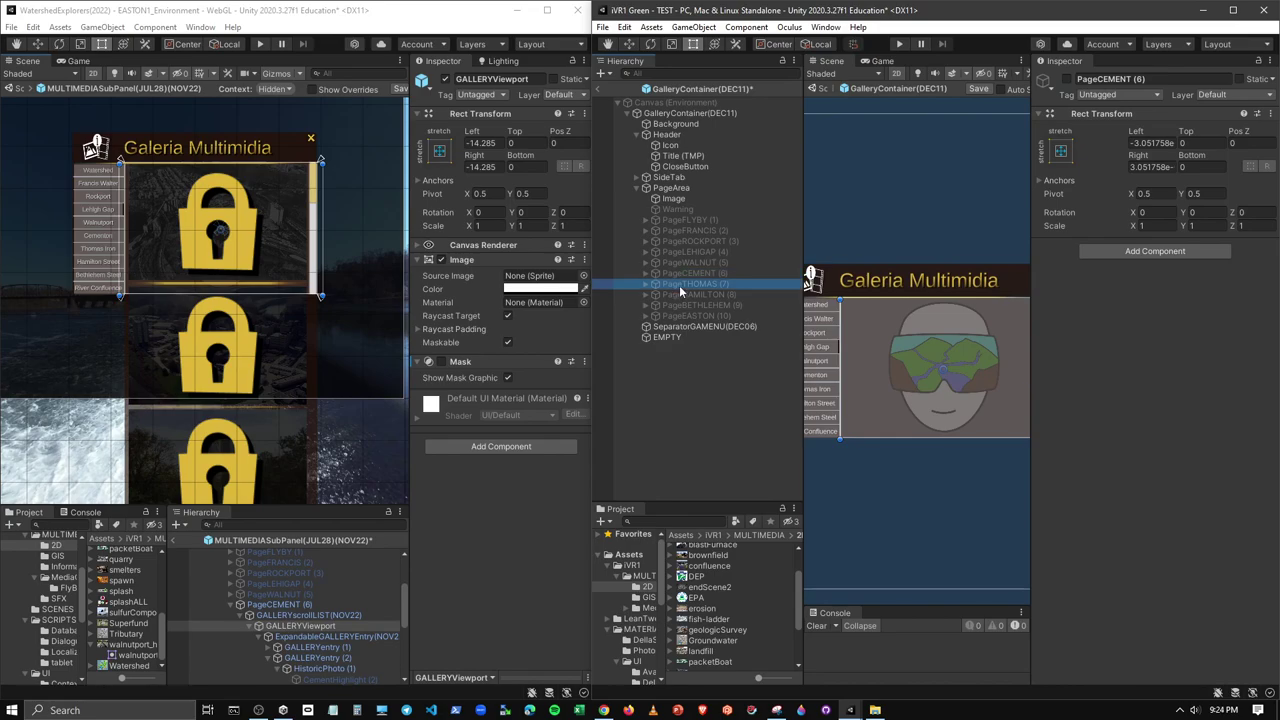
{"action": "left_click", "coordinate": [1068, 79]}
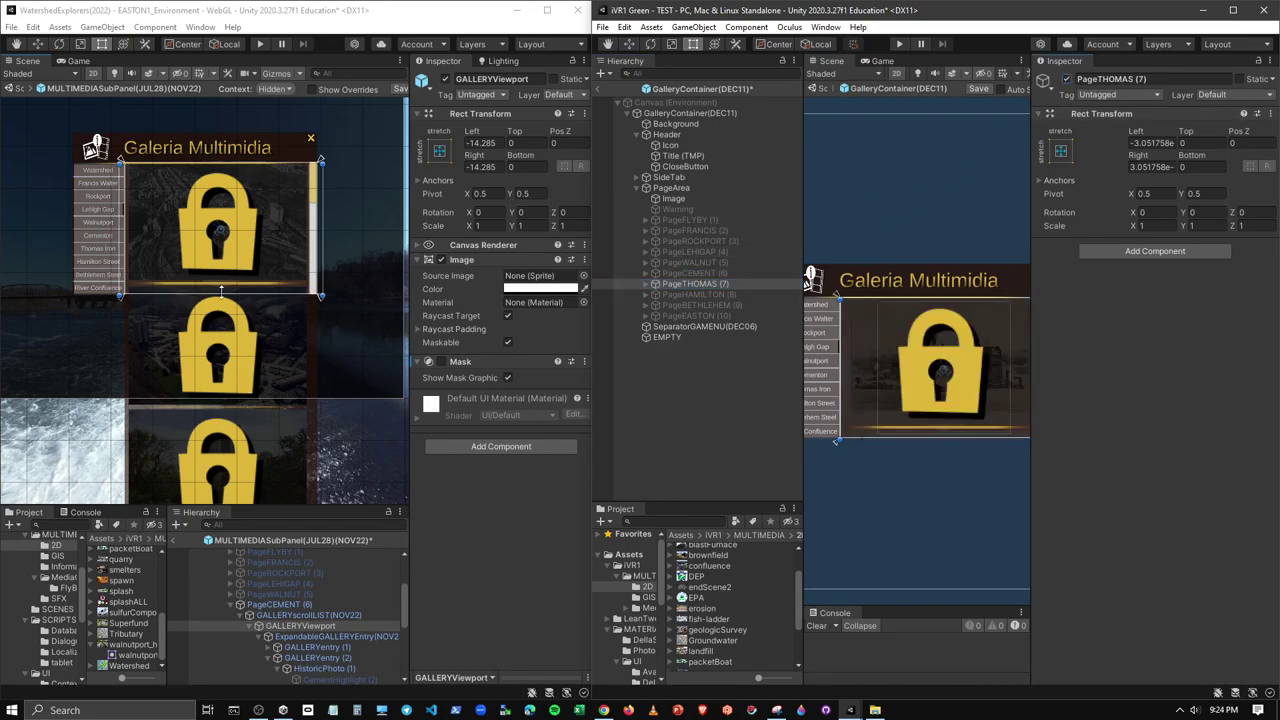
In the reference project, revert the PageCEMENT viewport Mask and deactivate PageCEMENT
{"action": "left_click", "coordinate": [278, 605]}
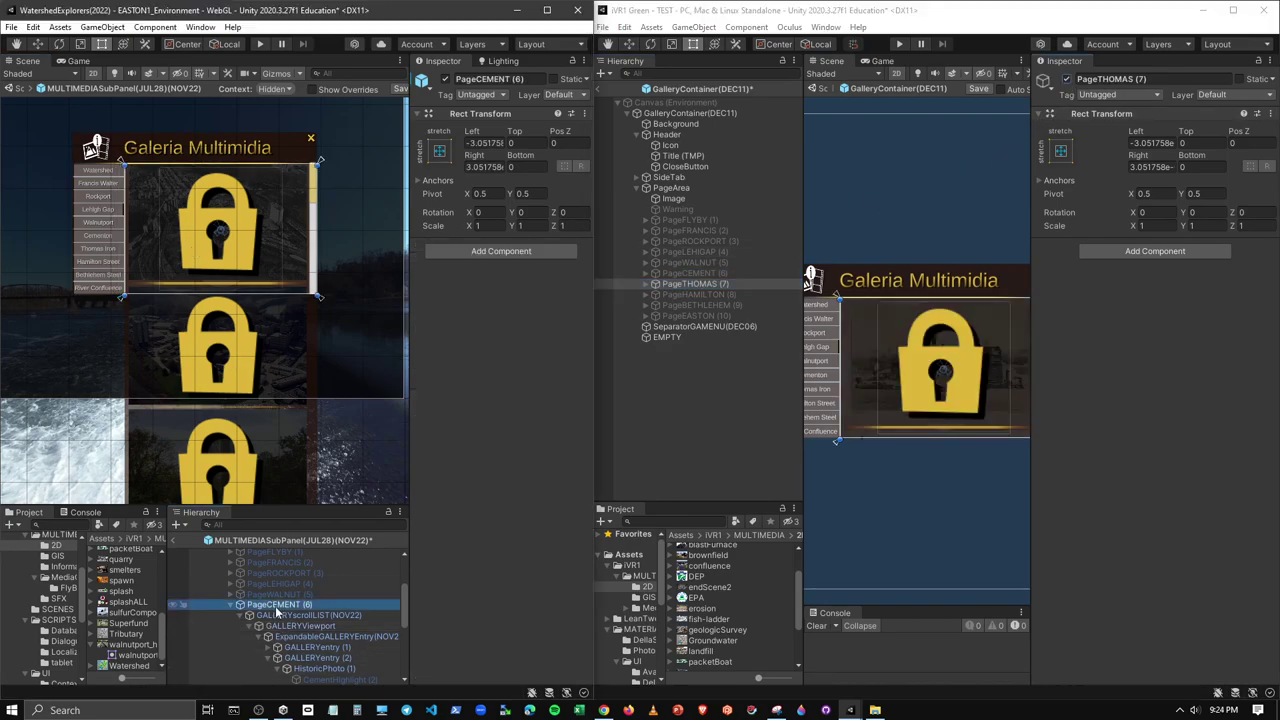
{"action": "left_click", "coordinate": [300, 626]}
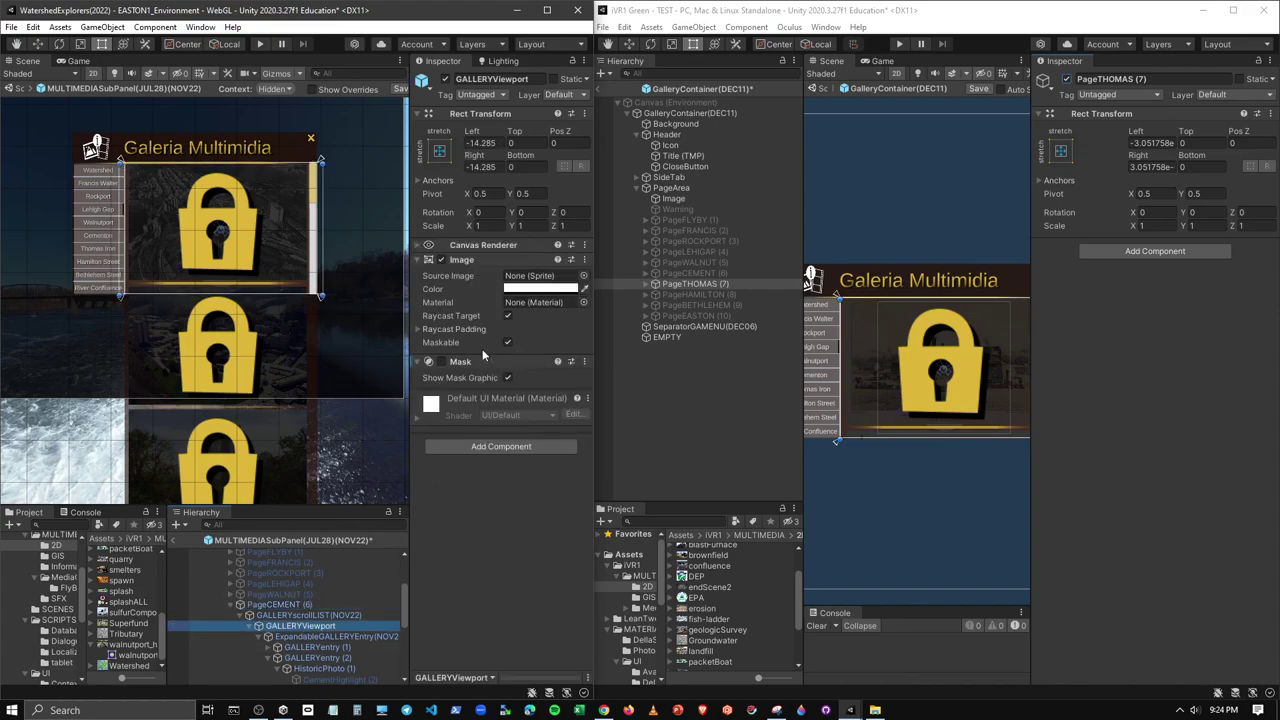
{"action": "right_click", "coordinate": [458, 364]}
{"action": "mouse_move", "coordinate": [510, 385]}
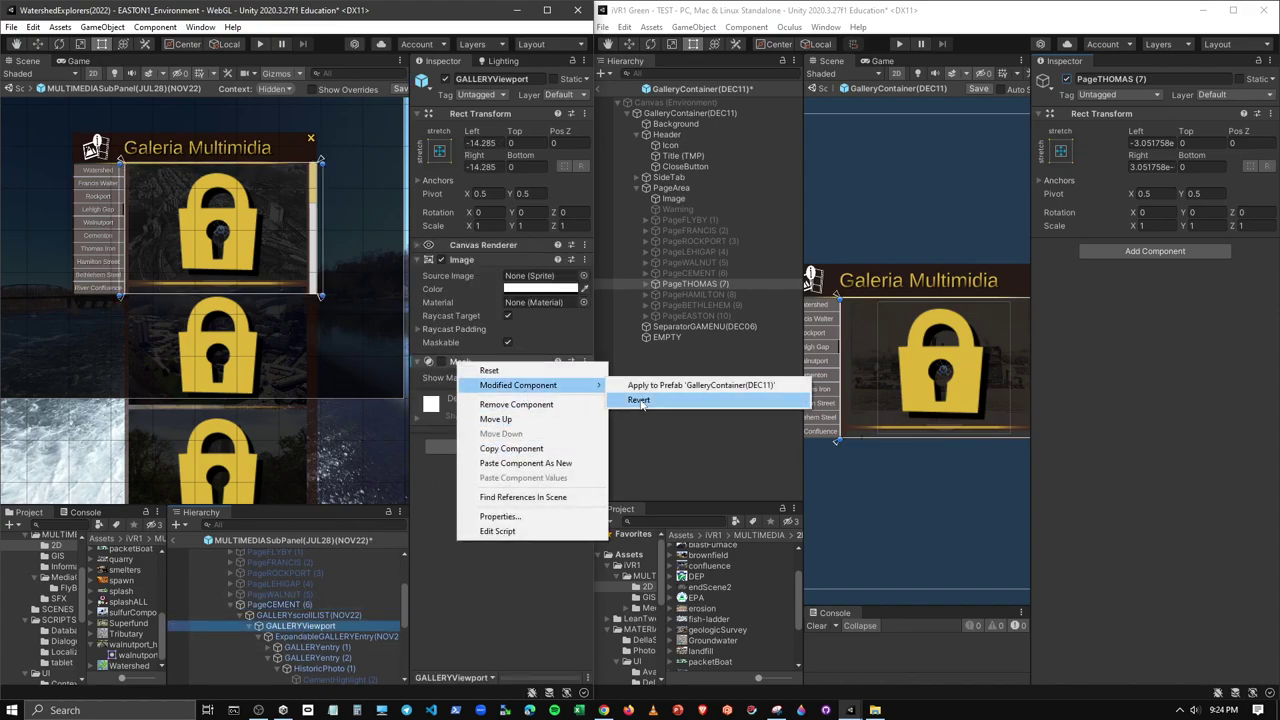
{"action": "left_click", "coordinate": [642, 401]}
{"action": "left_click", "coordinate": [240, 605]}
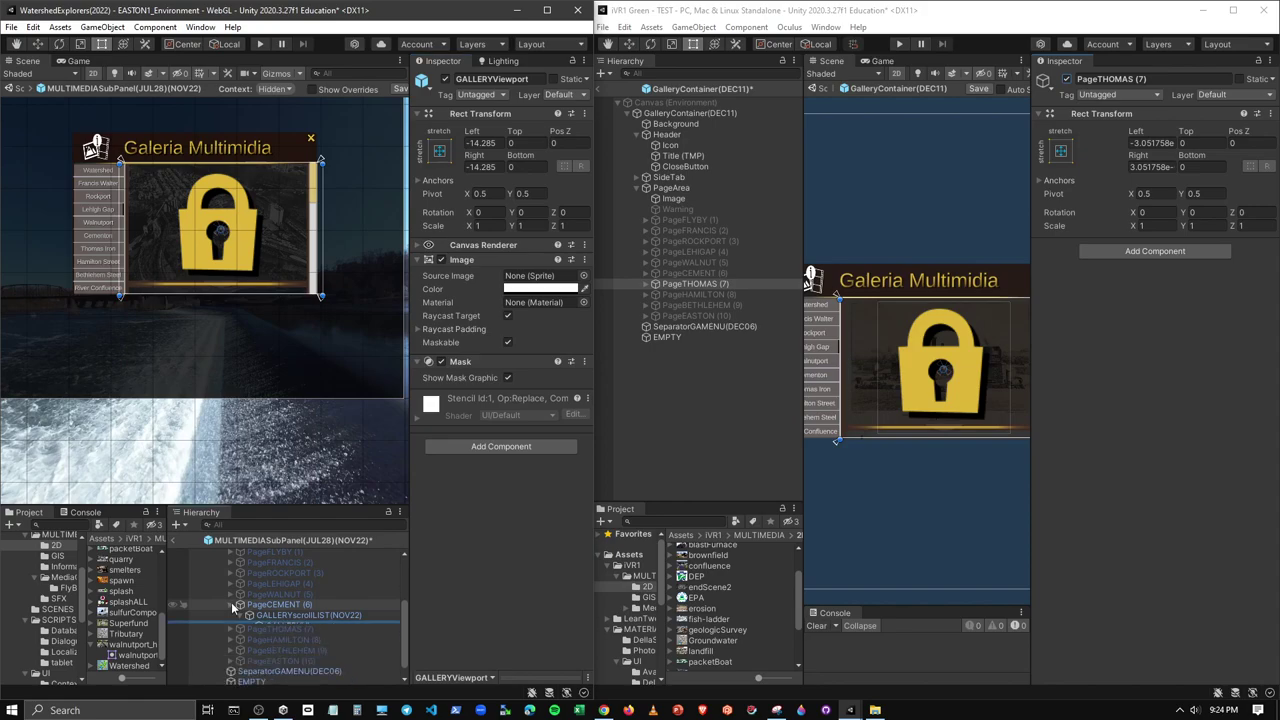
{"action": "left_click", "coordinate": [288, 604]}
{"action": "left_click", "coordinate": [445, 78]}
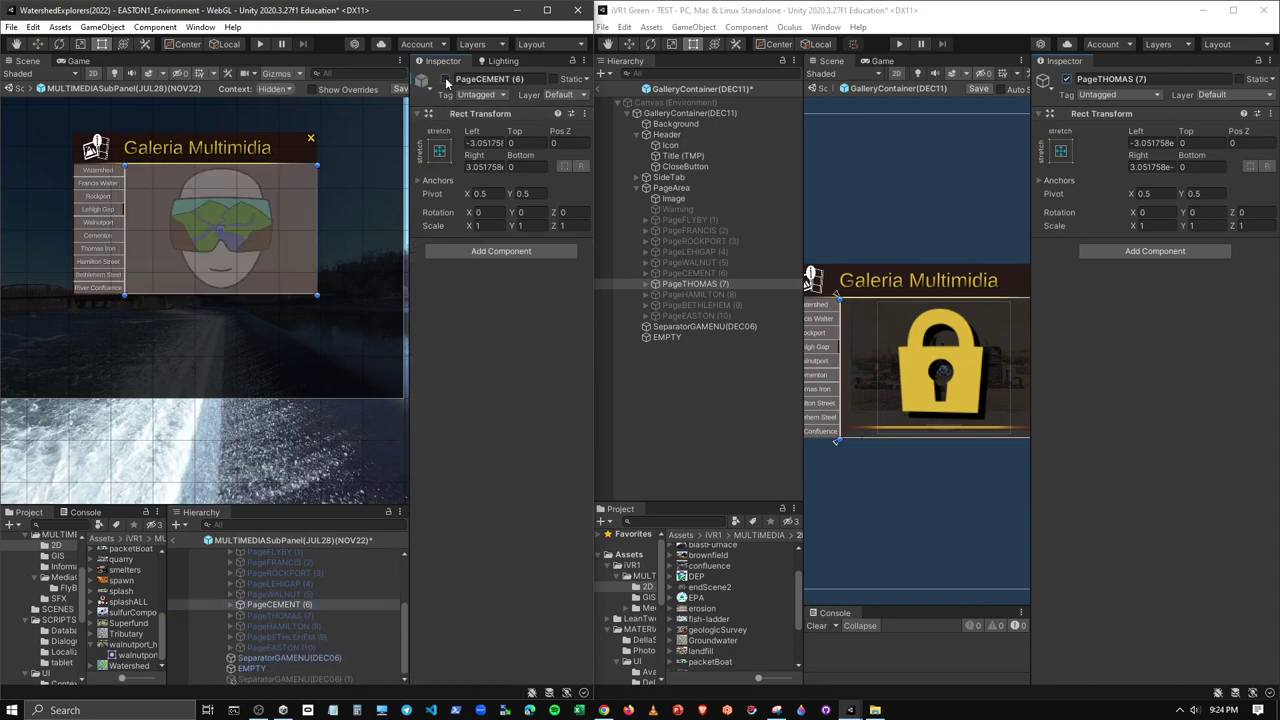
Activate the reference PageTHOMAS and turn off its GALLERYViewport mask to see the stacked padlocks
{"action": "left_click", "coordinate": [268, 615]}
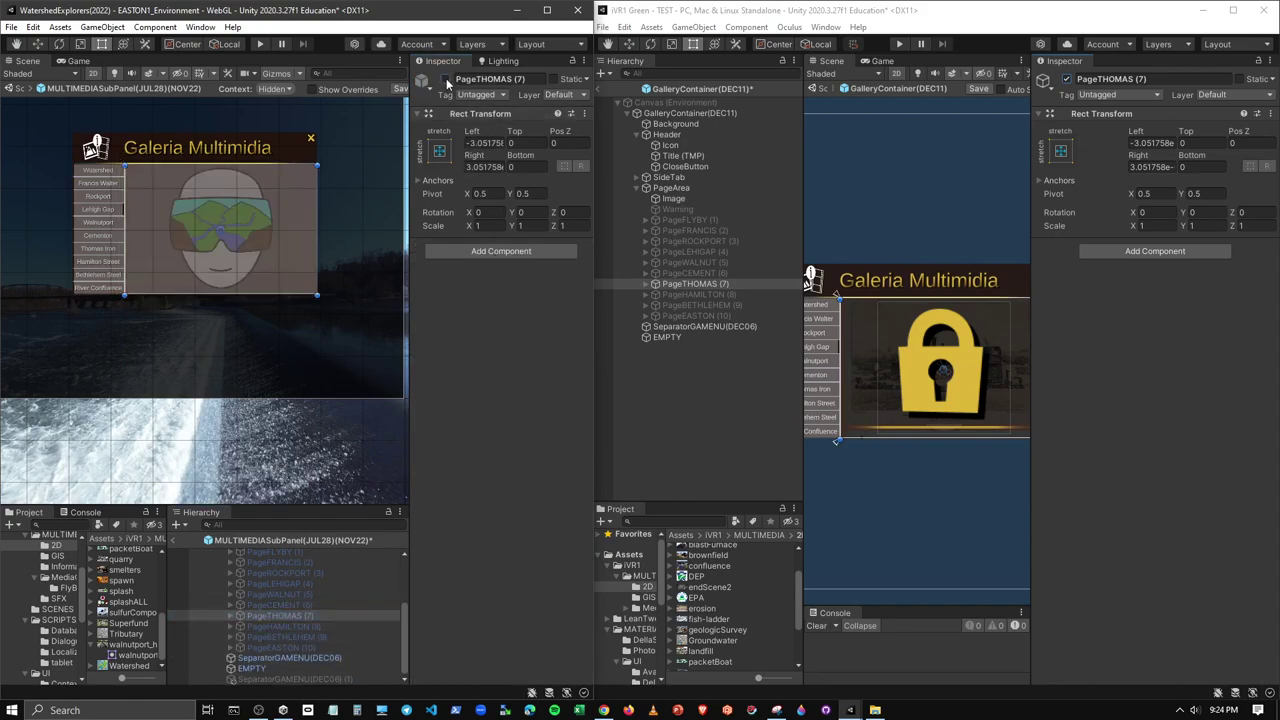
{"action": "left_click", "coordinate": [445, 78]}
{"action": "left_click", "coordinate": [240, 615]}
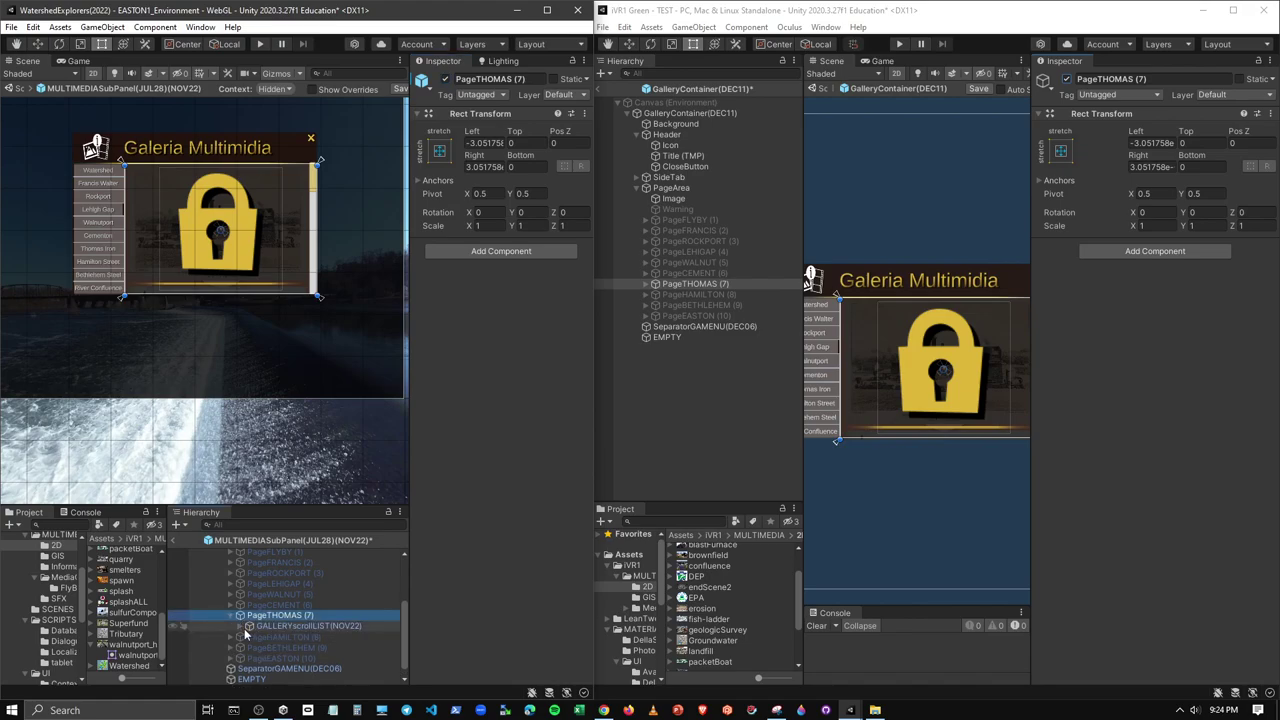
{"action": "left_click", "coordinate": [240, 627]}
{"action": "left_click", "coordinate": [298, 636]}
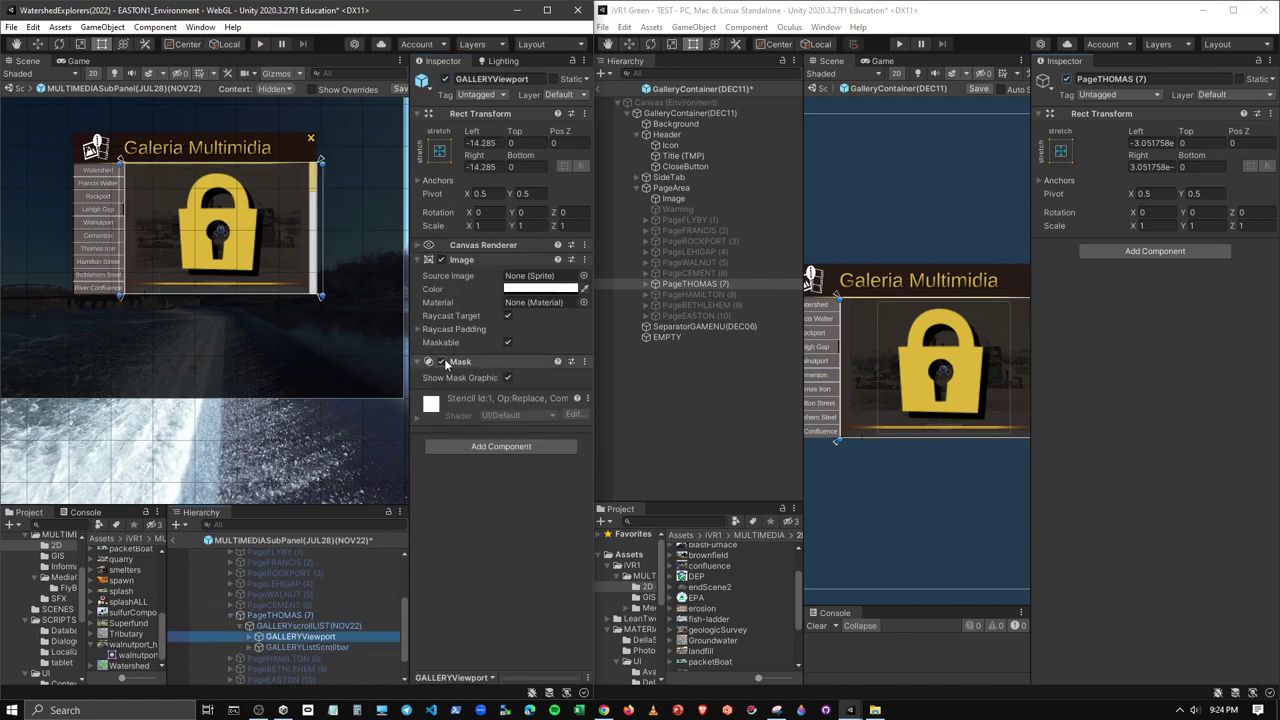
{"action": "left_click", "coordinate": [443, 361]}
{"action": "middle_click_drag", "start_coordinate": [328, 423], "coordinate": [337, 228]}
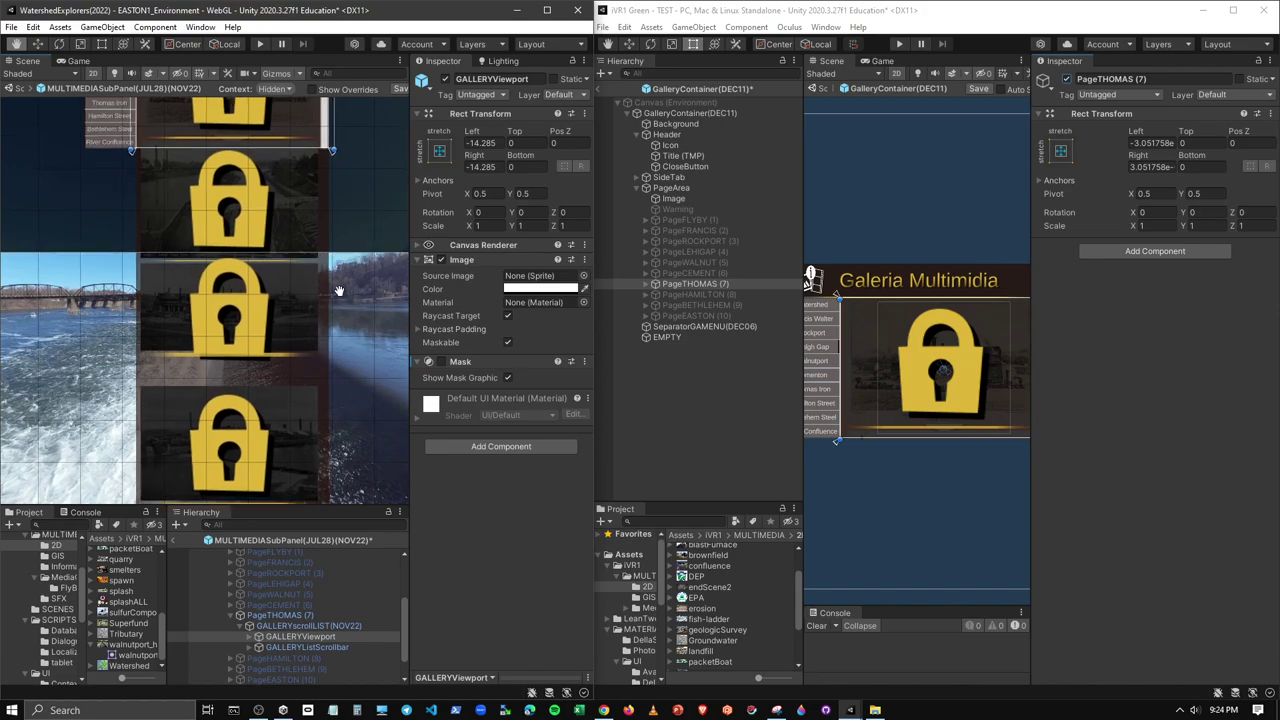
{"action": "mouse_move", "coordinate": [312, 375]}
{"action": "middle_mouse_down"}
{"action": "mouse_move", "coordinate": [320, 318]}
{"action": "mouse_move", "coordinate": [325, 405]}
{"action": "middle_mouse_up"}
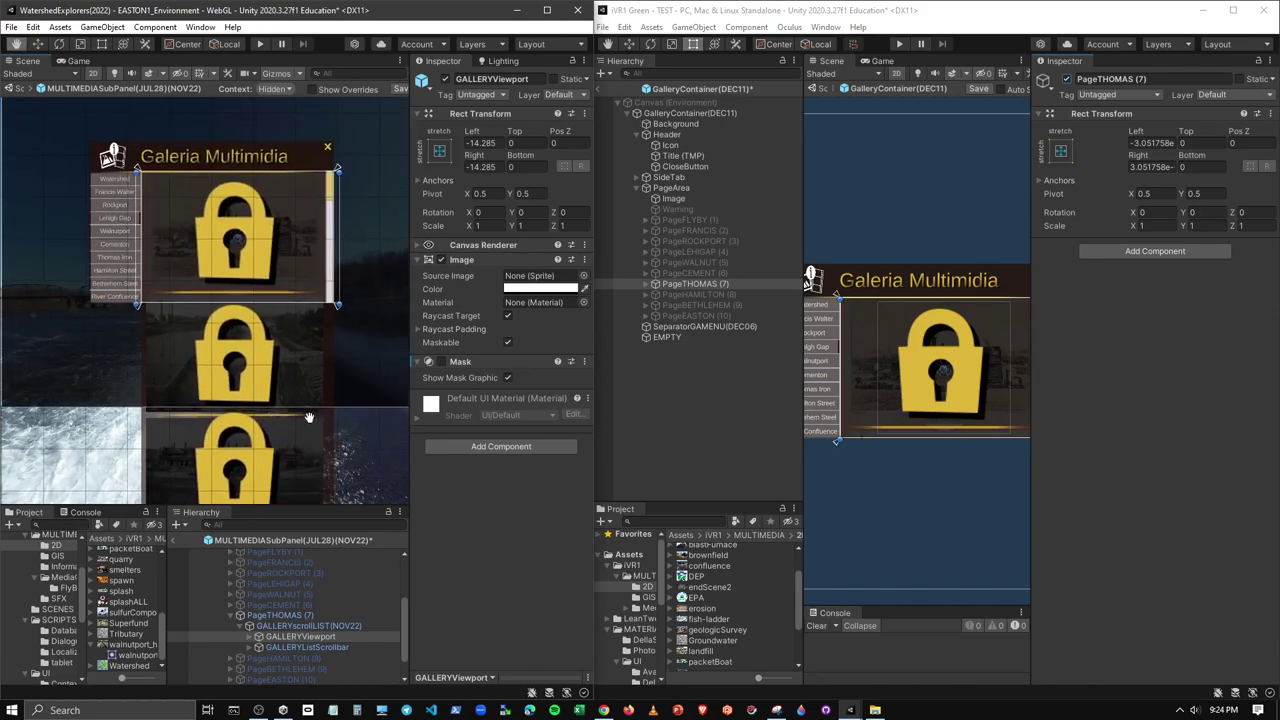
Uncheck the Mask on iVR1 Green's PageTHOMAS GALLERYViewport and compare it with the reference gallery
{"action": "left_click", "coordinate": [655, 286], "text": "alt"}
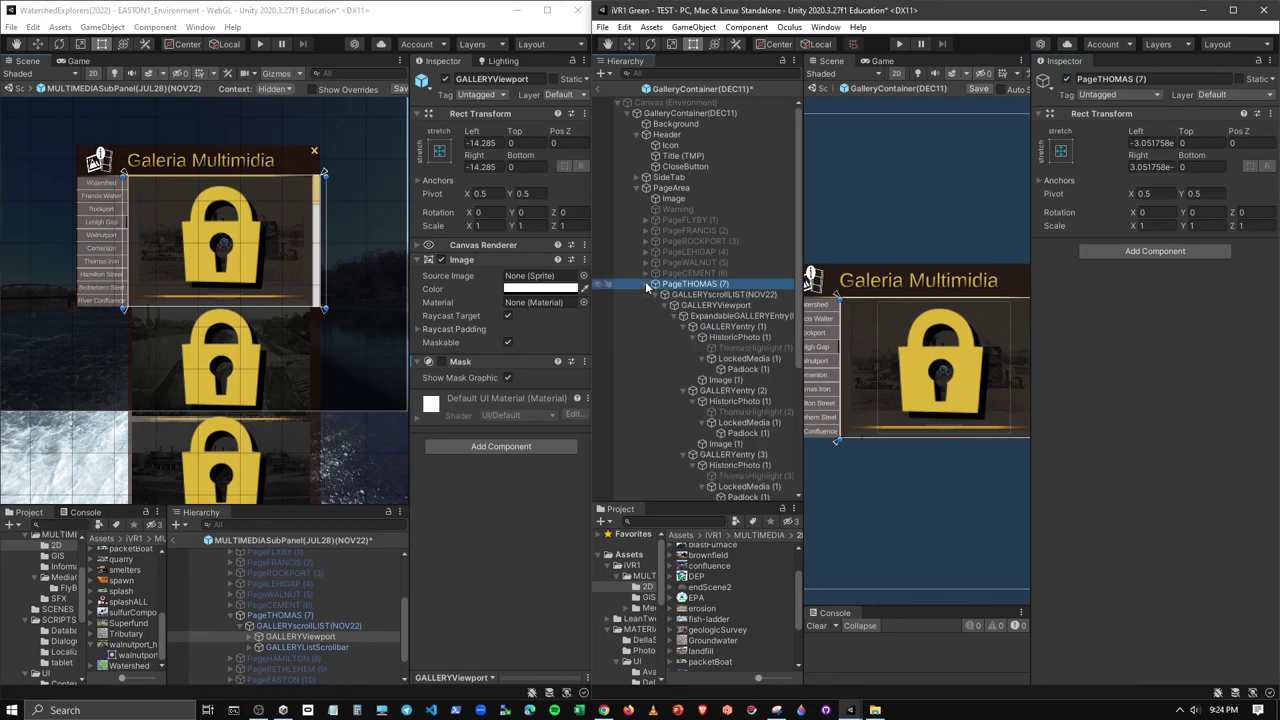
{"action": "left_click", "coordinate": [684, 327]}
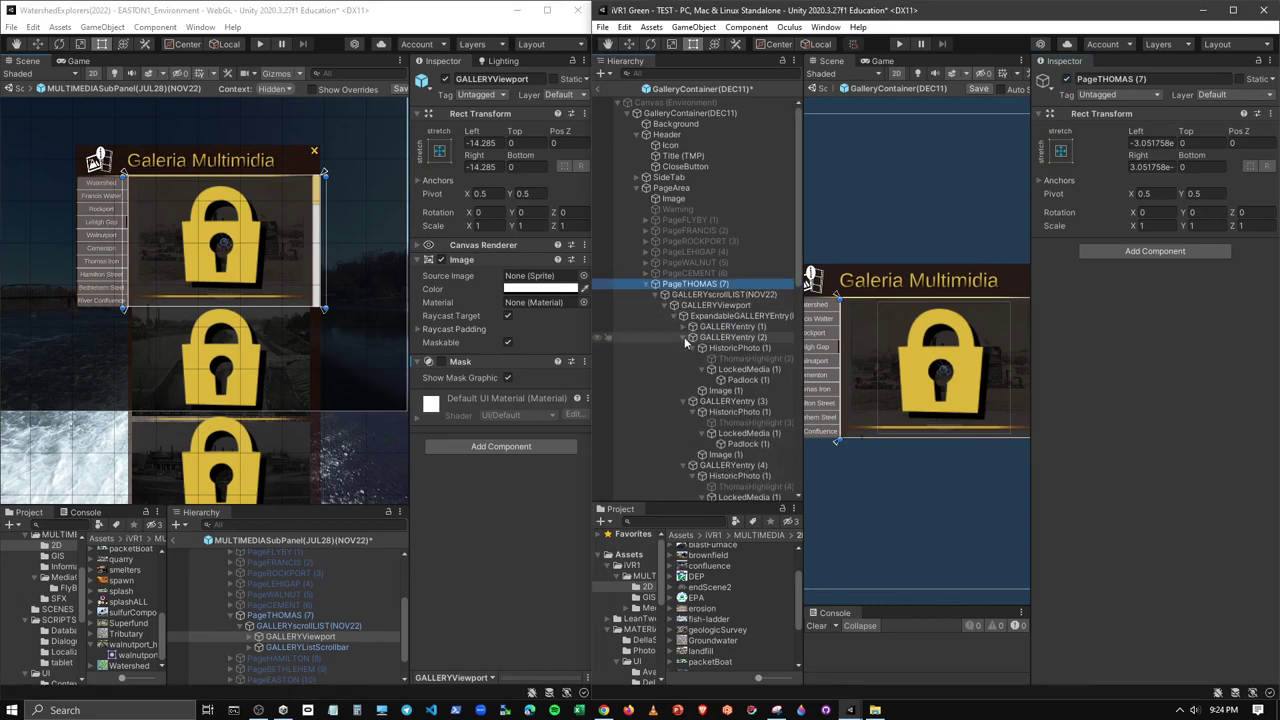
{"action": "left_click", "coordinate": [684, 338]}
{"action": "left_click", "coordinate": [684, 349]}
{"action": "left_click", "coordinate": [684, 359]}
{"action": "left_click", "coordinate": [715, 305]}
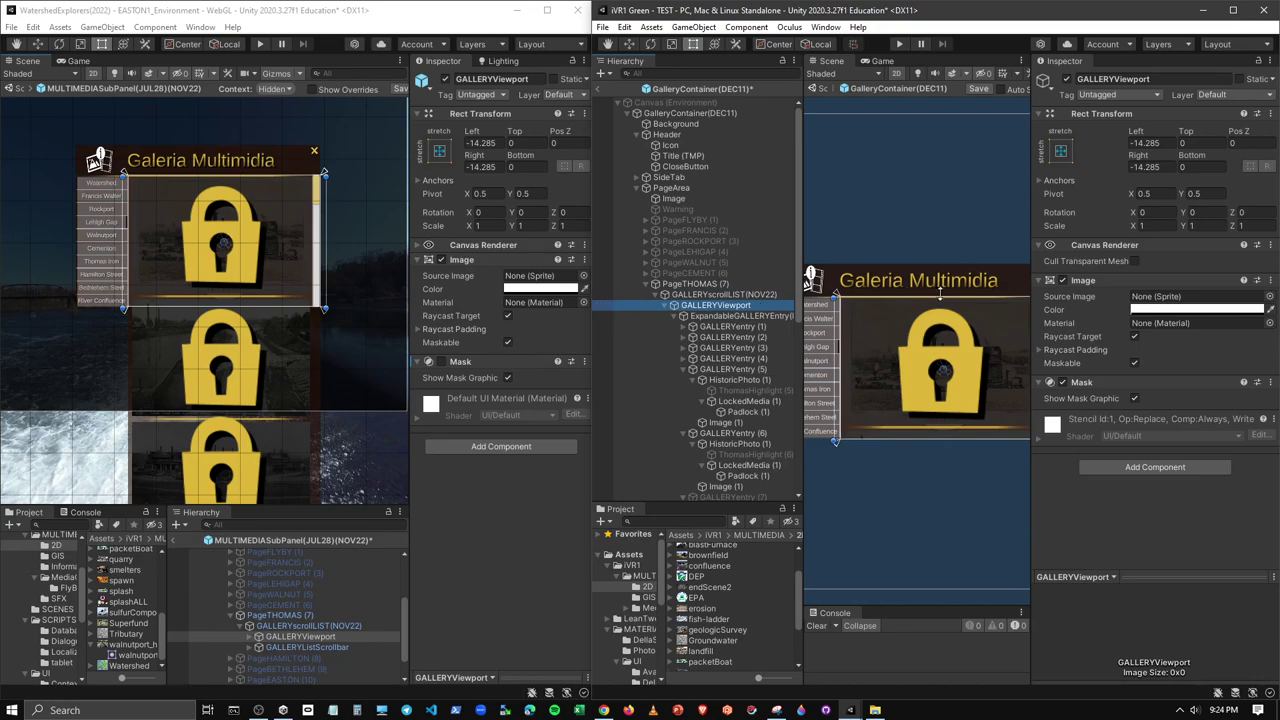
{"action": "left_click", "coordinate": [1064, 383]}
{"action": "mouse_move", "coordinate": [960, 480]}
{"action": "middle_mouse_down"}
{"action": "mouse_move", "coordinate": [960, 333]}
{"action": "mouse_move", "coordinate": [940, 322]}
{"action": "middle_mouse_up"}
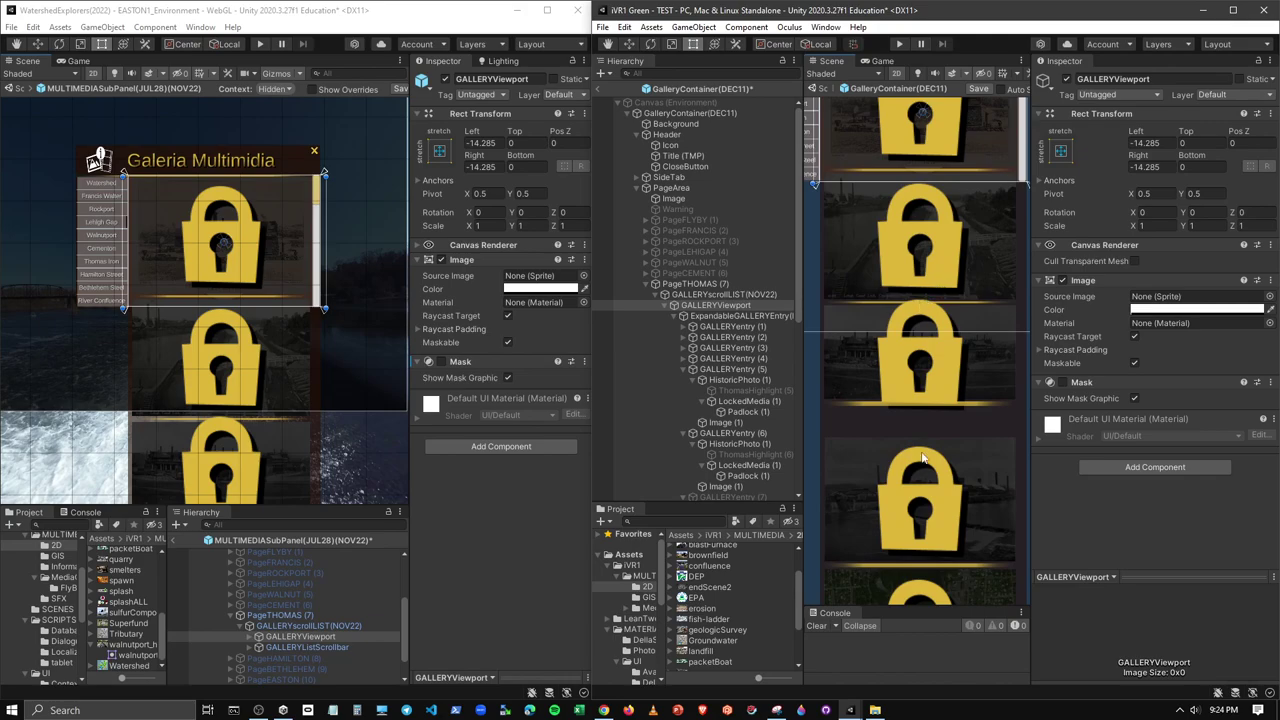
{"action": "middle_click_drag", "start_coordinate": [303, 310], "coordinate": [297, 133]}
{"action": "middle_click_drag", "start_coordinate": [305, 333], "coordinate": [298, 458]}
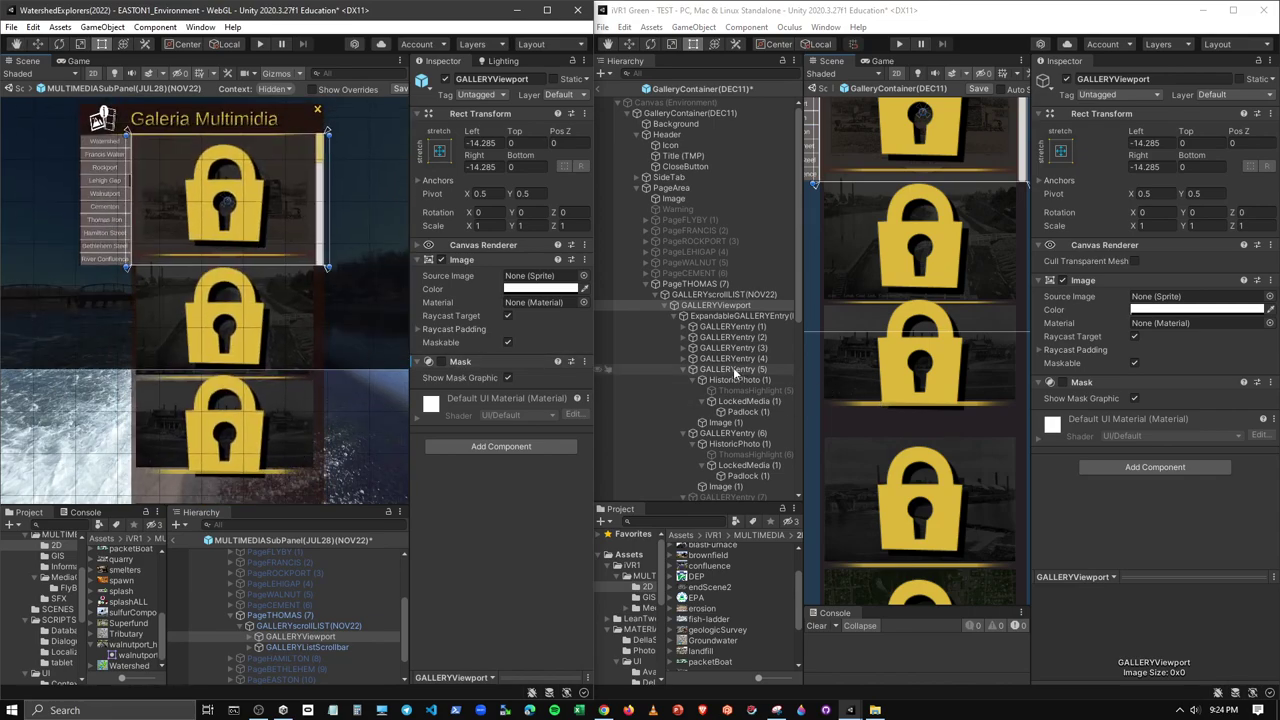
Delete GALLERYentry (7) from the THOMAS gallery
{"action": "left_click", "coordinate": [684, 370]}
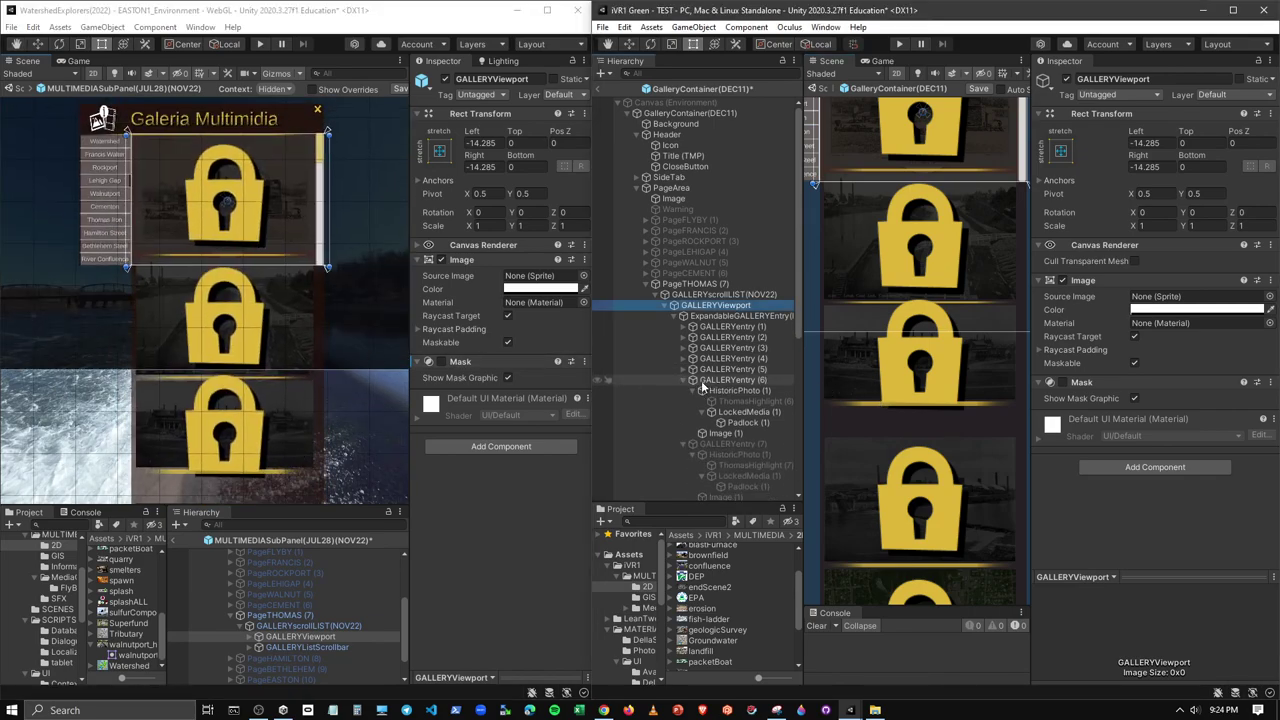
{"action": "left_click", "coordinate": [684, 380]}
{"action": "left_click", "coordinate": [716, 391]}
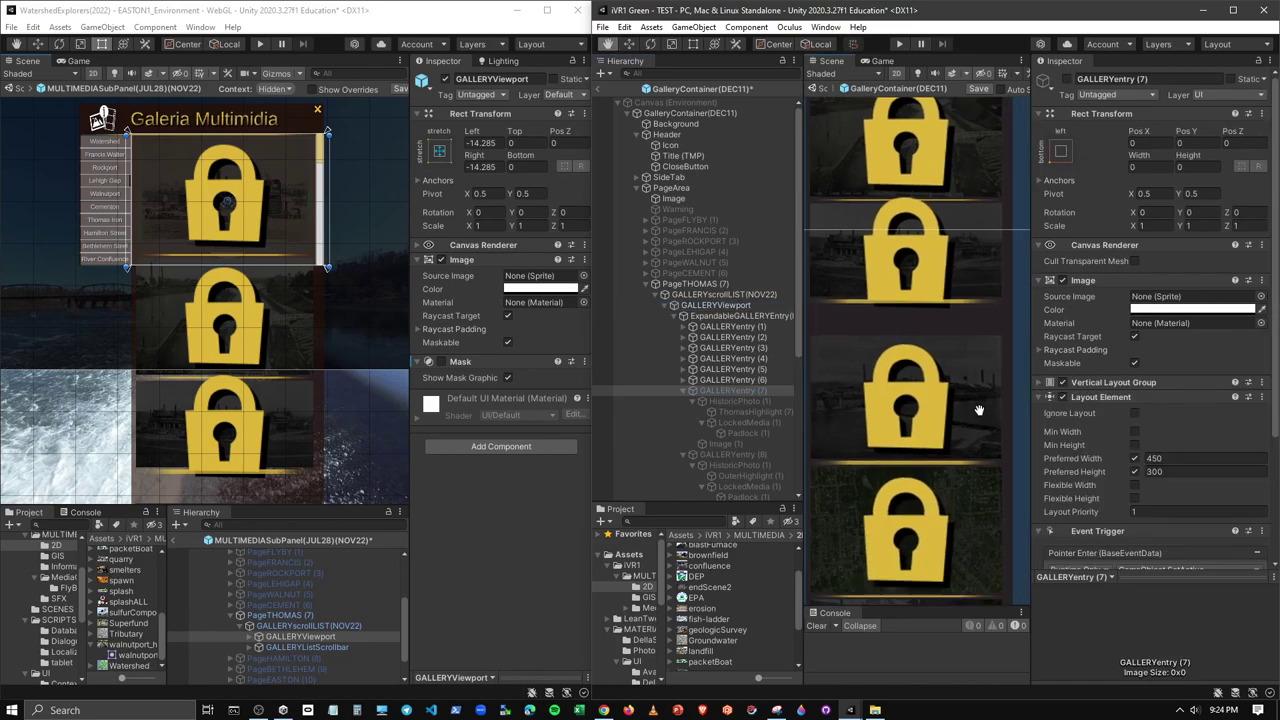
{"action": "scroll", "coordinate": [964, 206], "scroll_direction": "up", "scroll_amount": 2}
{"action": "key", "text": "Delete"}
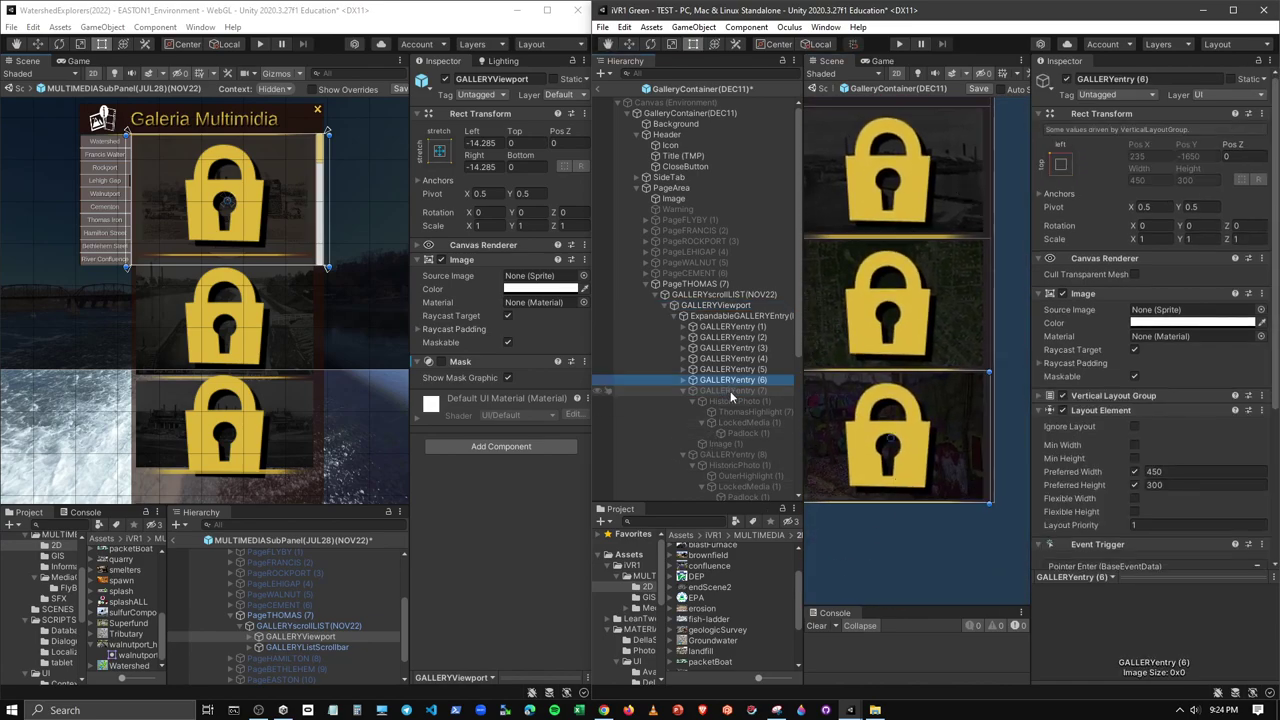
Delete the two remaining extra entries, GALLERYentry (8) and (9)
{"action": "left_click", "coordinate": [738, 391]}
{"action": "key", "text": "Delete"}
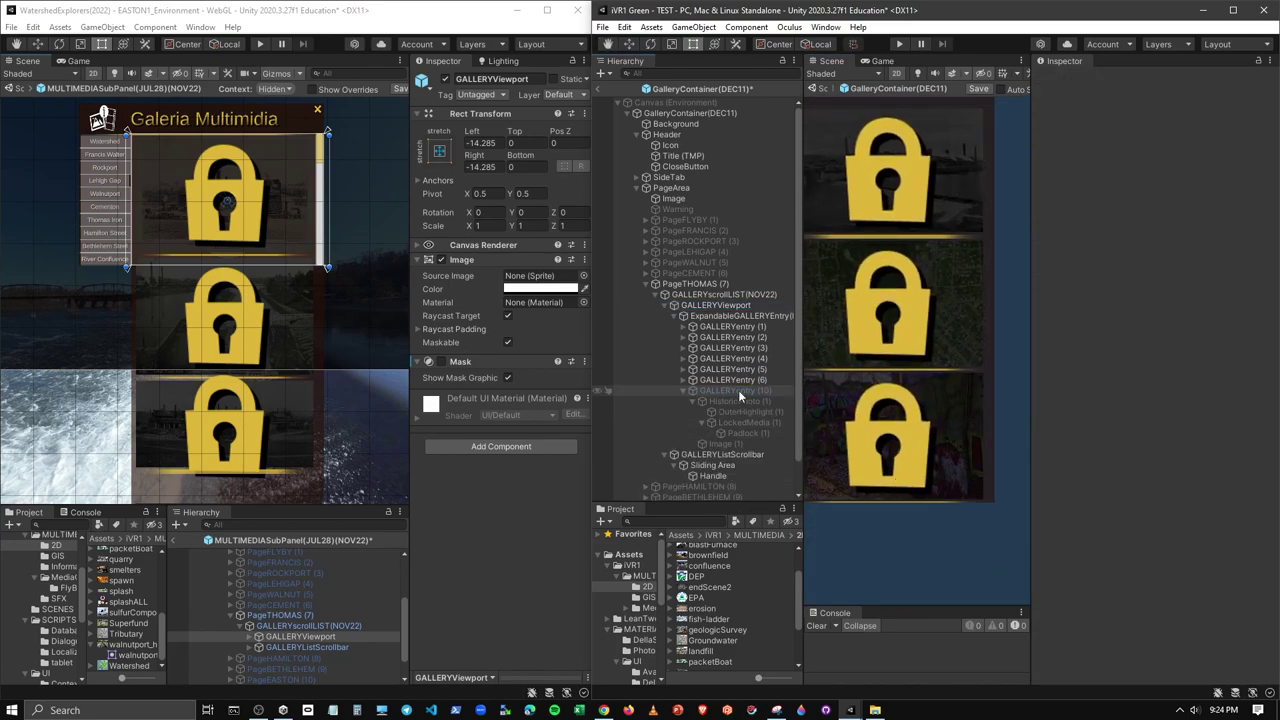
{"action": "left_click", "coordinate": [738, 391]}
{"action": "key", "text": "Delete"}
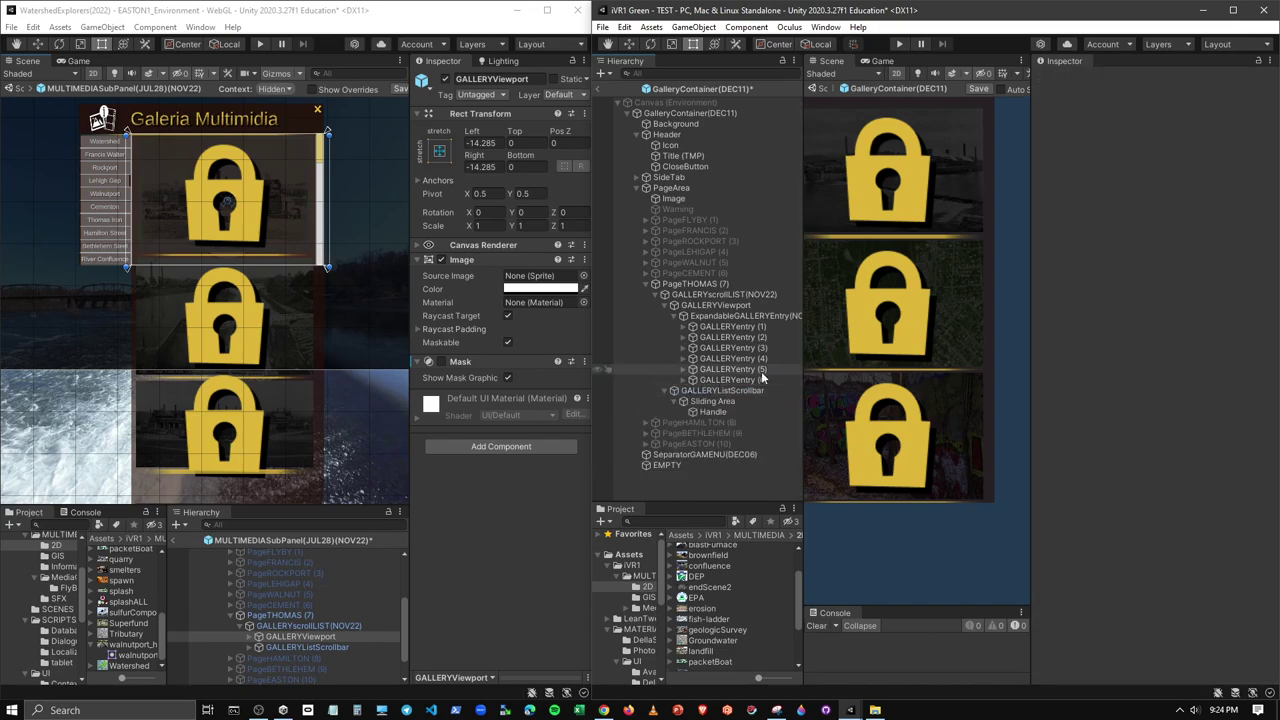
Frame GALLERYentry (1) in the scene and step through entries (2) and (3)
{"action": "left_click", "coordinate": [718, 328]}
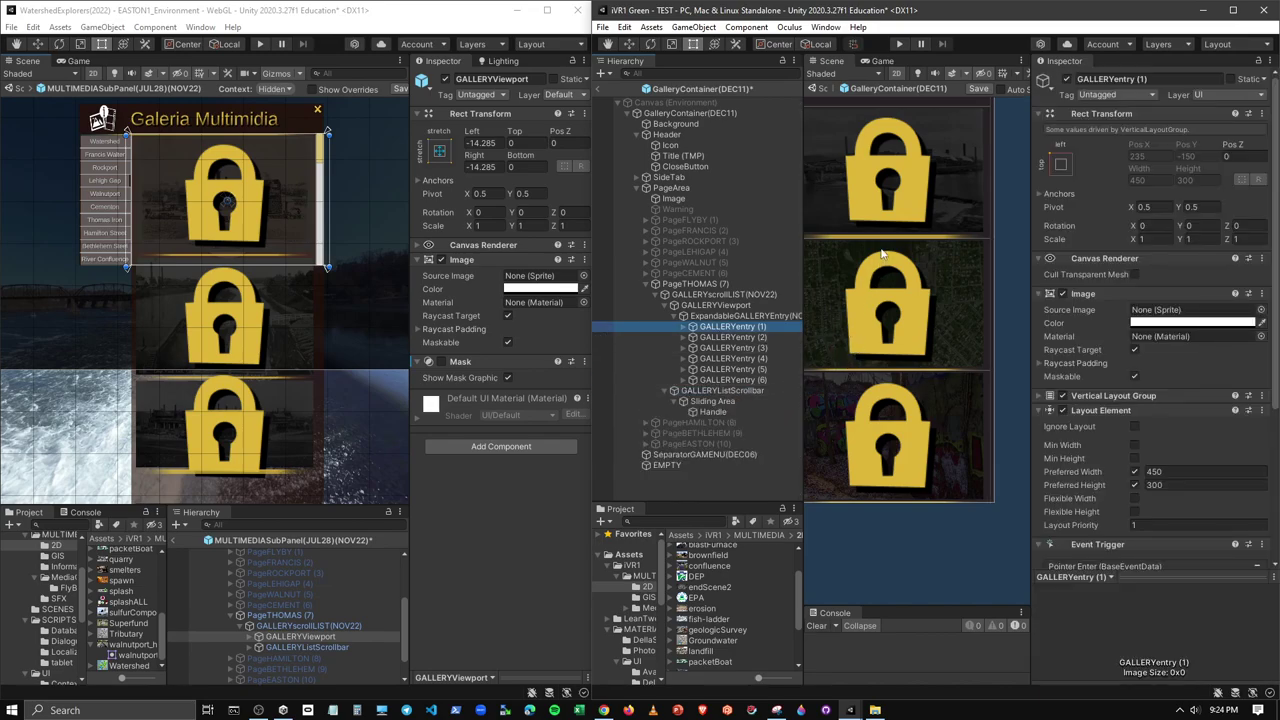
{"action": "scroll", "coordinate": [875, 300], "scroll_direction": "up", "scroll_amount": 2}
{"action": "key", "text": "f"}
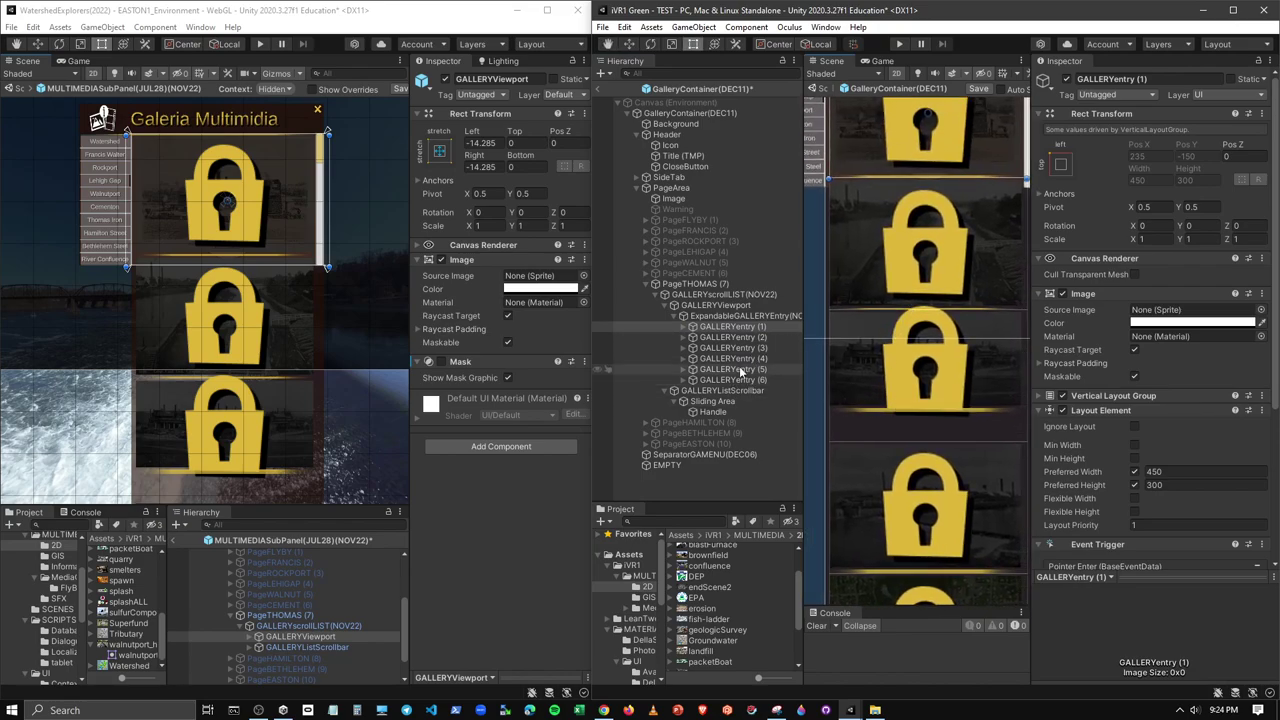
{"action": "left_click", "coordinate": [736, 338]}
{"action": "key", "text": "Down"}
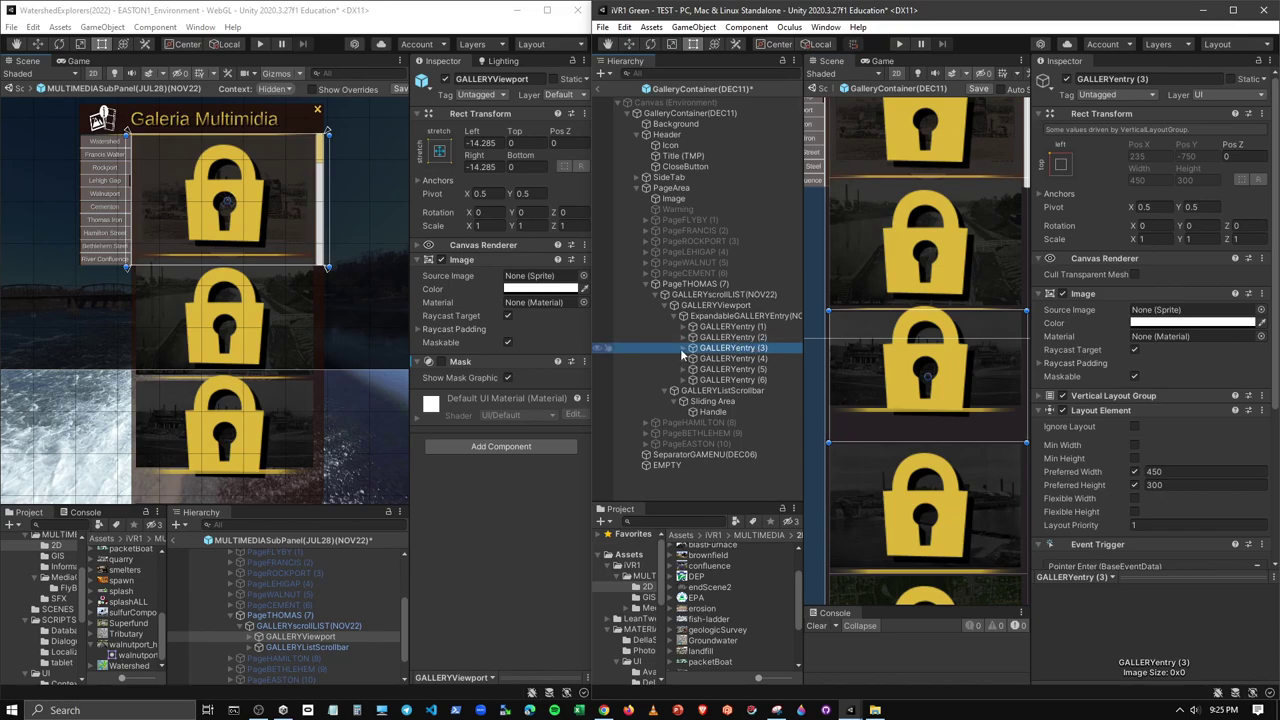
Inspect entry (3)'s HistoricPhoto (1) and ThomasHighlight (3), undoing a trial resize of the highlight frame
{"action": "left_click", "coordinate": [692, 347]}
{"action": "left_click", "coordinate": [740, 358]}
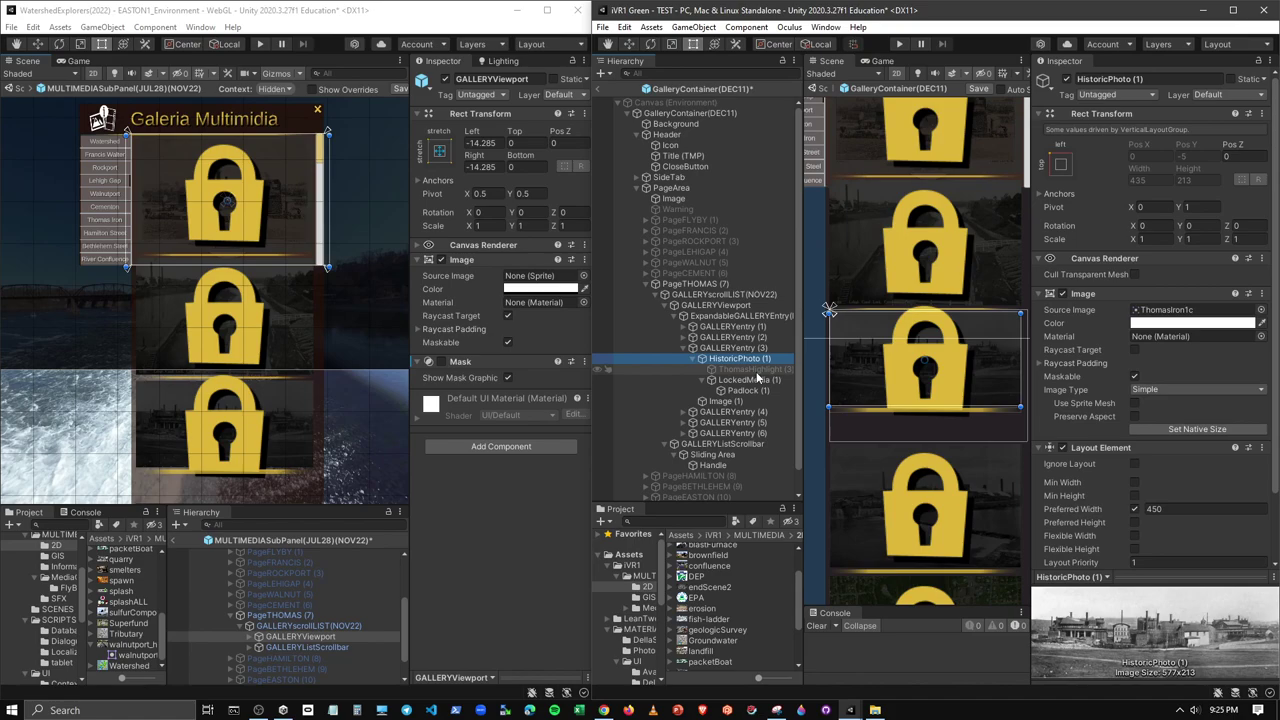
{"action": "left_click", "coordinate": [750, 369]}
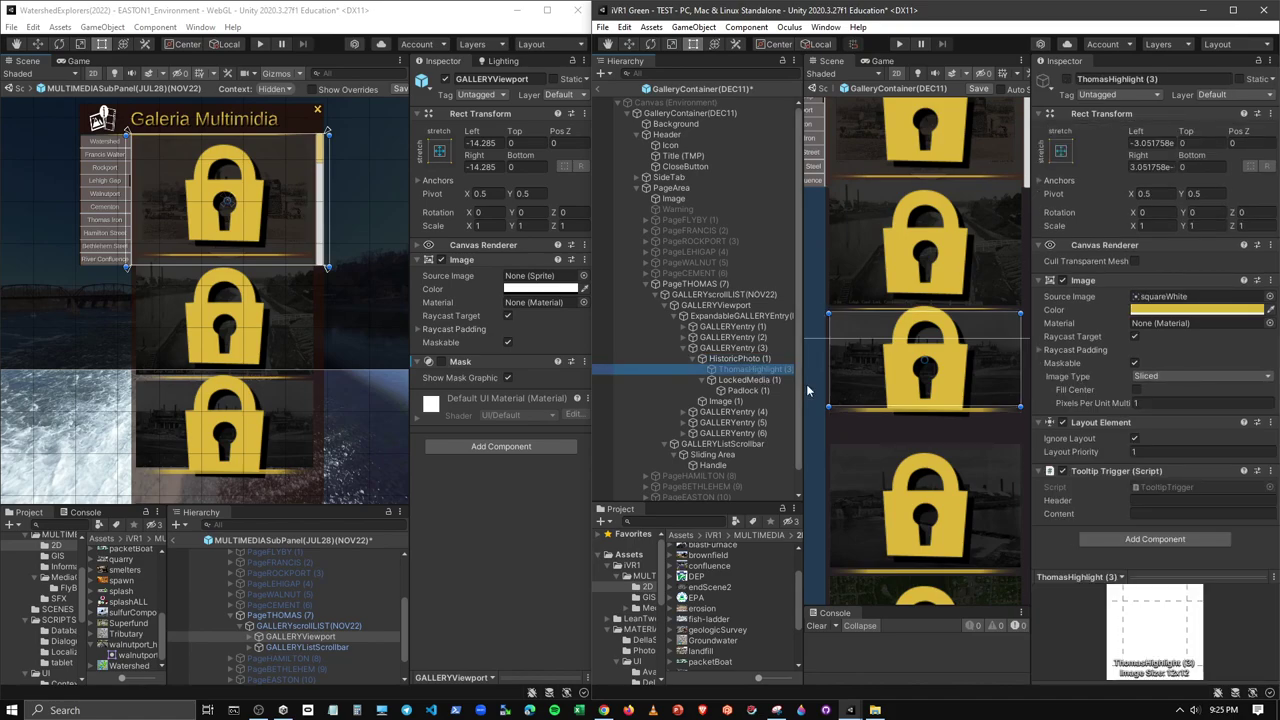
{"action": "left_click_drag", "start_coordinate": [887, 406], "coordinate": [892, 440]}
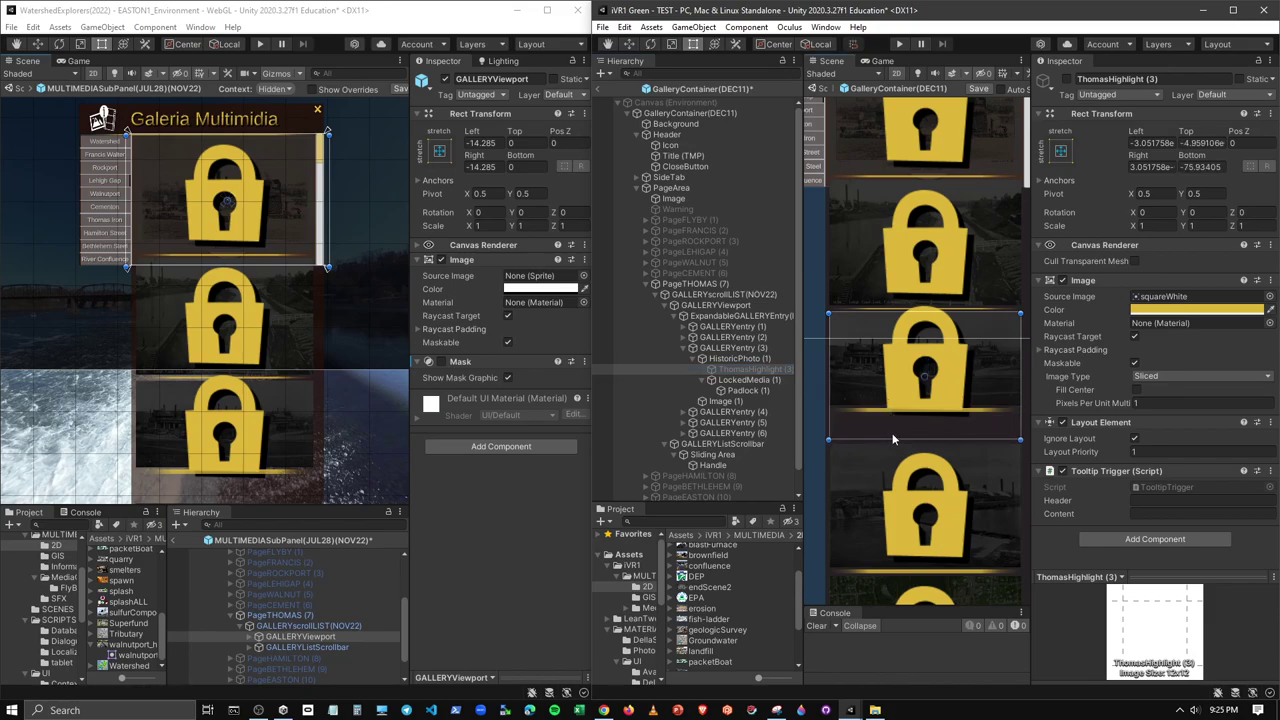
{"action": "key", "text": "ctrl+z"}
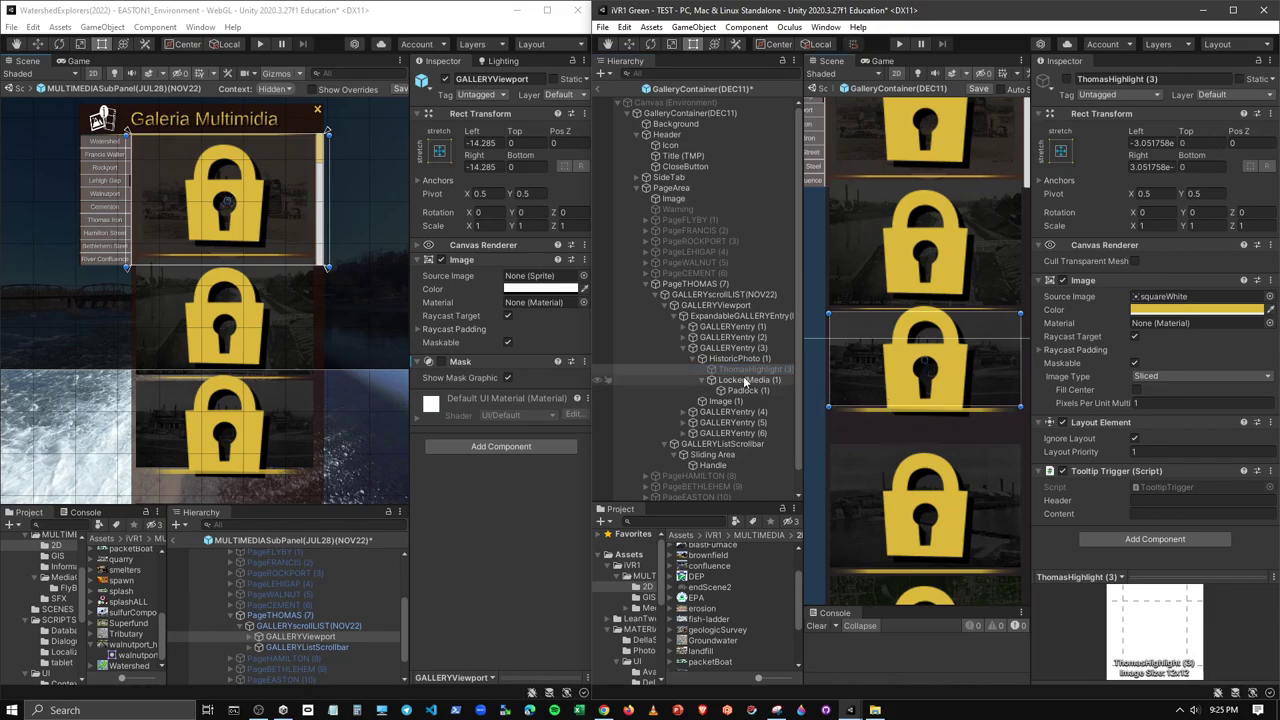
{"action": "left_click", "coordinate": [740, 350]}
{"action": "left_click", "coordinate": [741, 338]}
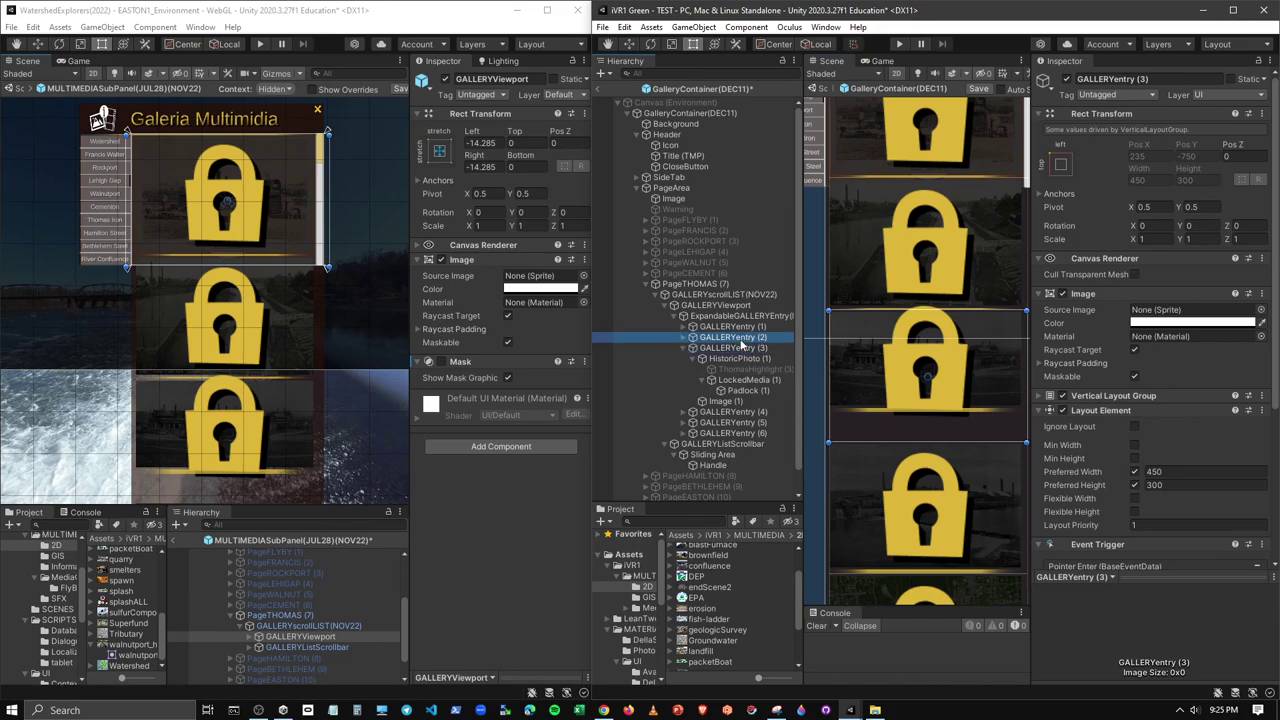
{"action": "left_click", "coordinate": [741, 328]}
{"action": "left_click", "coordinate": [741, 338]}
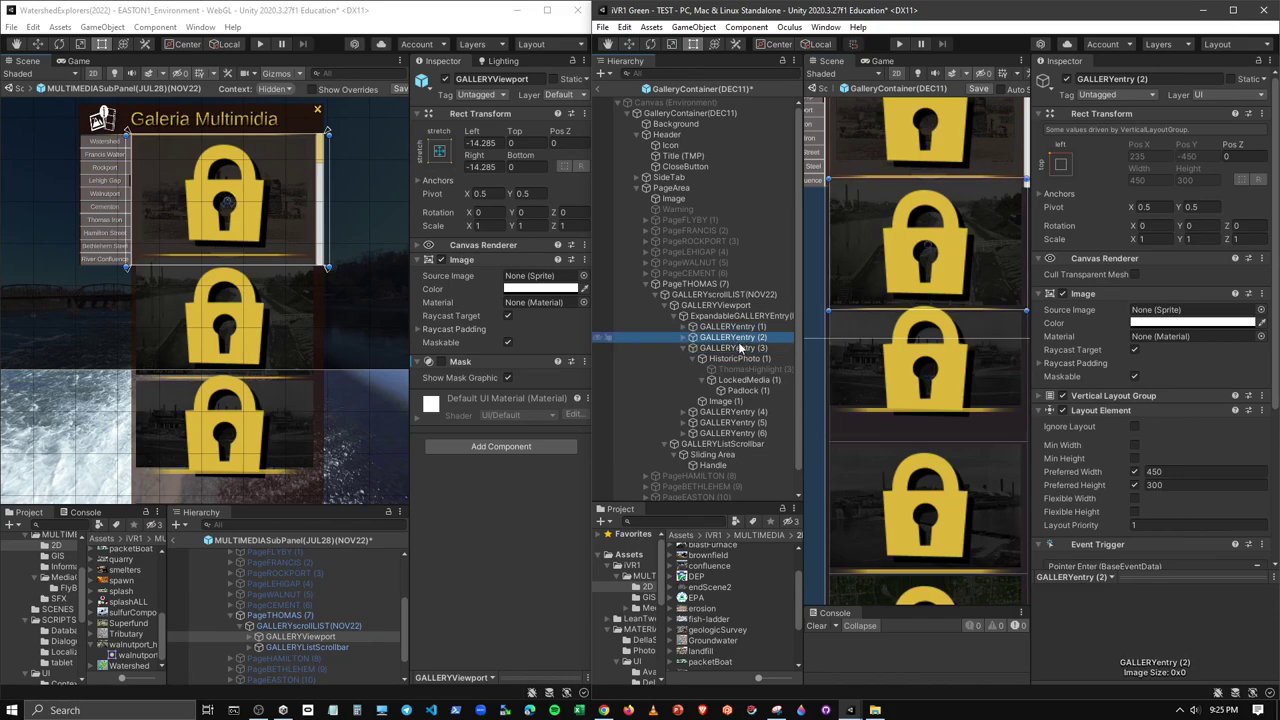
{"action": "left_click", "coordinate": [740, 348]}
{"action": "left_click", "coordinate": [716, 412]}
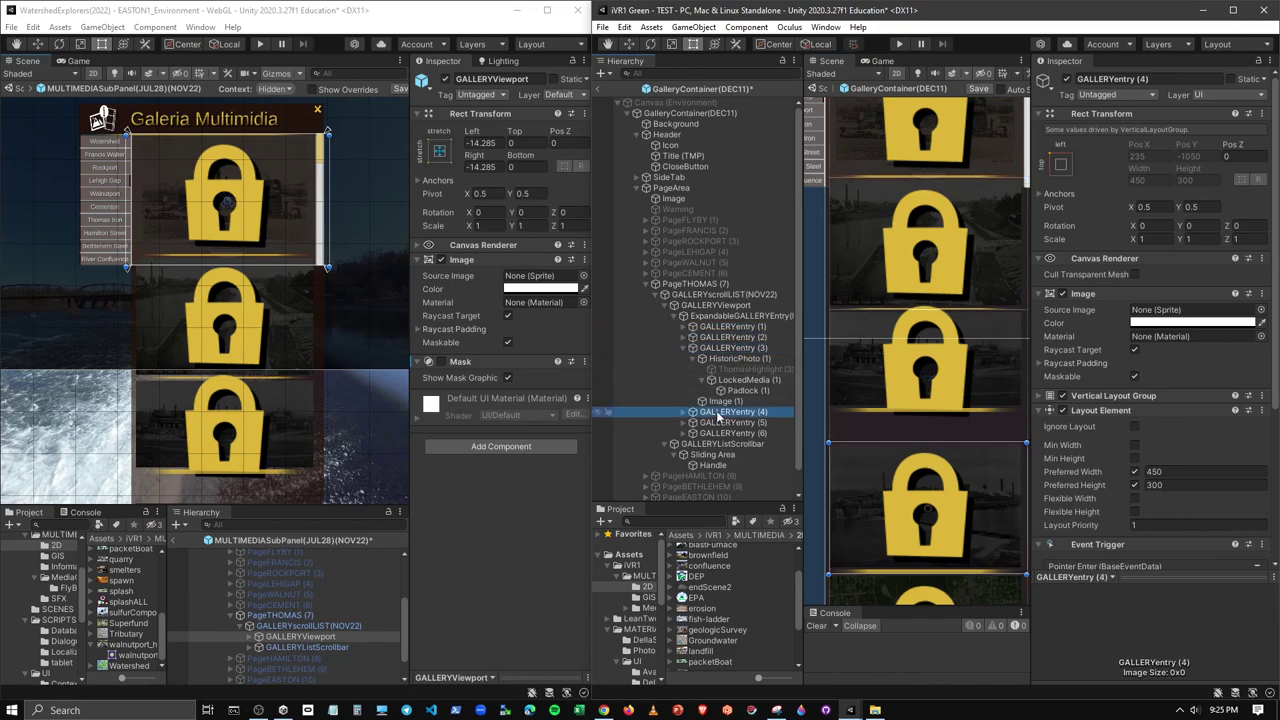
{"action": "left_click", "coordinate": [688, 328]}
{"action": "left_click", "coordinate": [736, 337]}
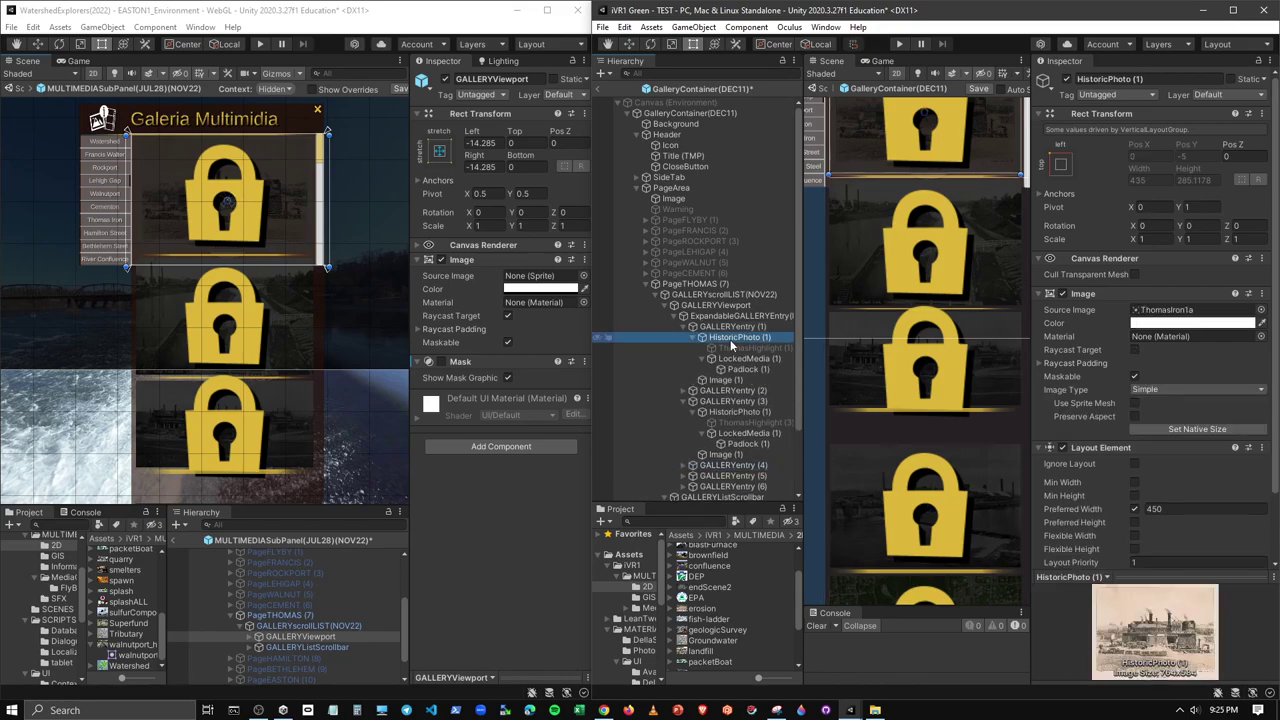
{"action": "left_click", "coordinate": [737, 412]}
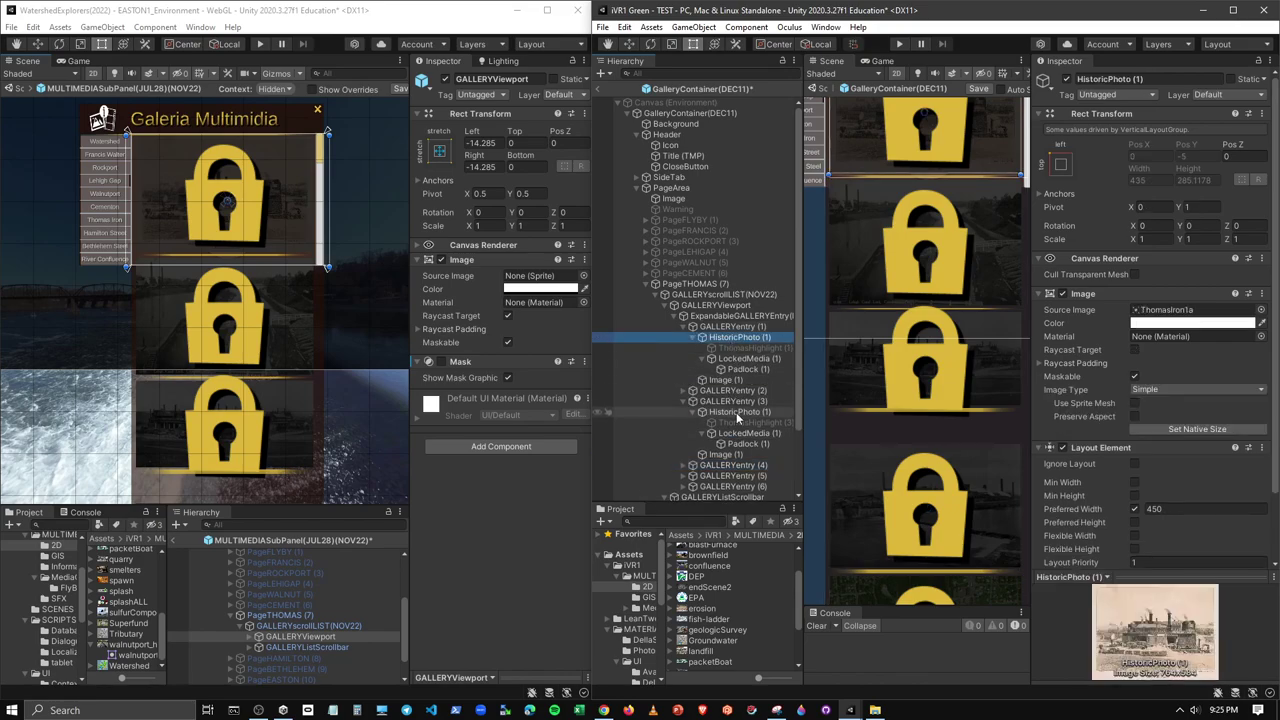
{"action": "left_click", "coordinate": [732, 347]}
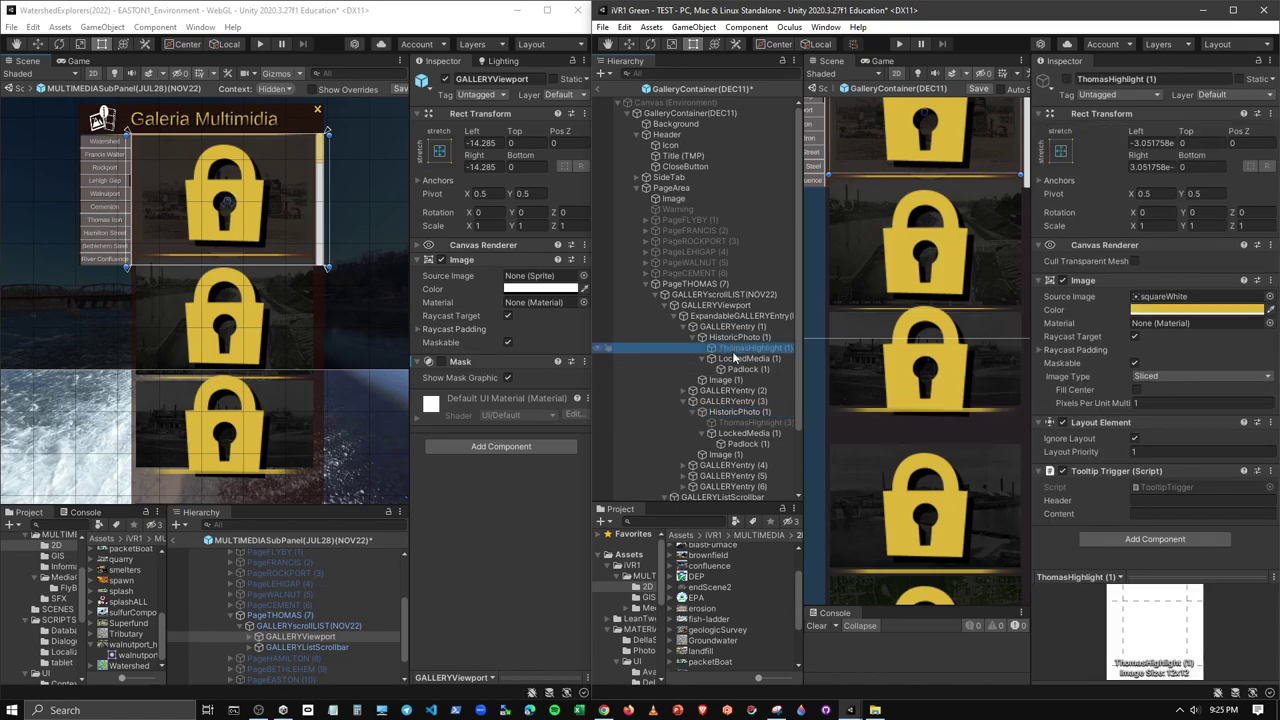
{"action": "left_click", "coordinate": [728, 424]}
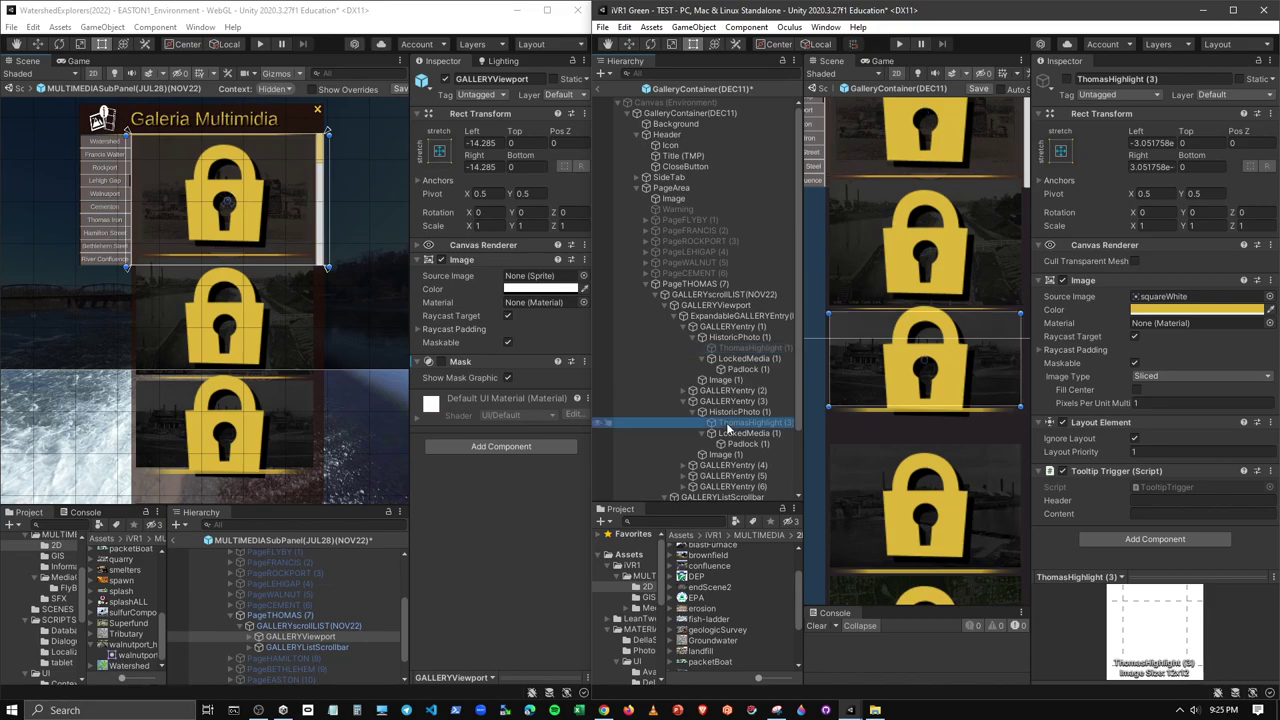
{"action": "left_click", "coordinate": [736, 345]}
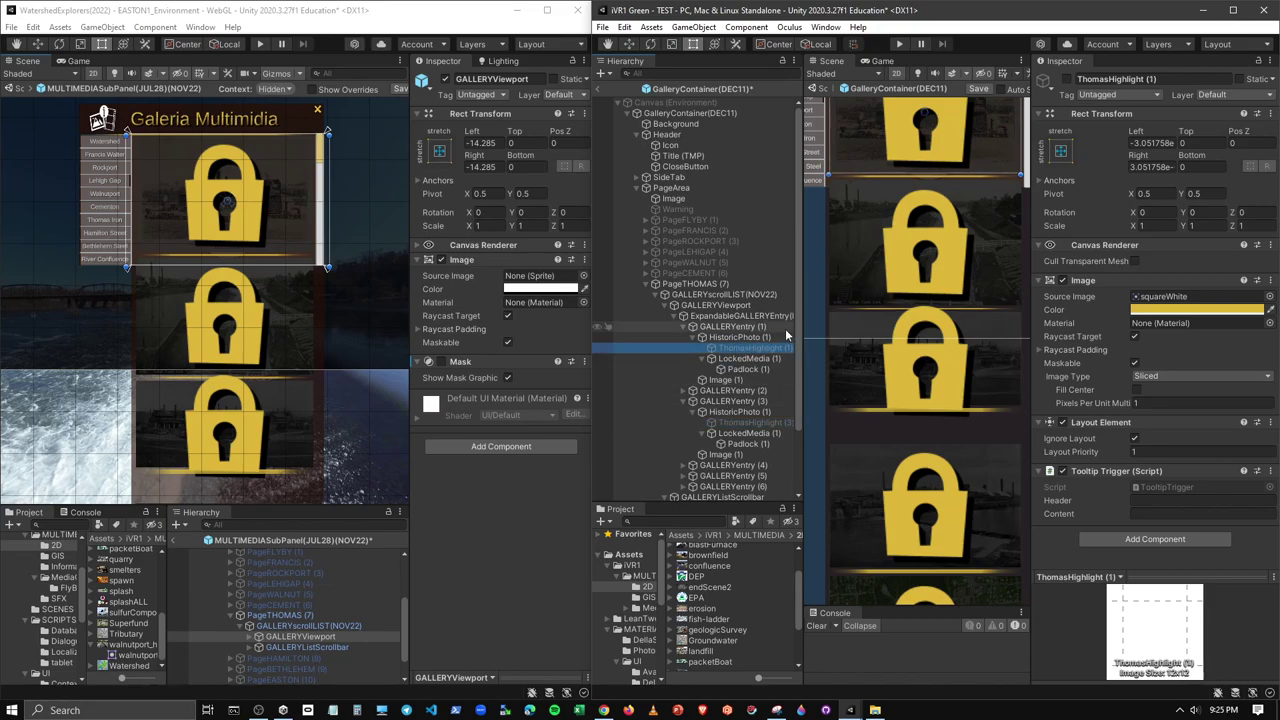
{"action": "mouse_move", "coordinate": [854, 310]}
{"action": "middle_mouse_down"}
{"action": "mouse_move", "coordinate": [874, 393]}
{"action": "mouse_move", "coordinate": [855, 368]}
{"action": "middle_mouse_up"}
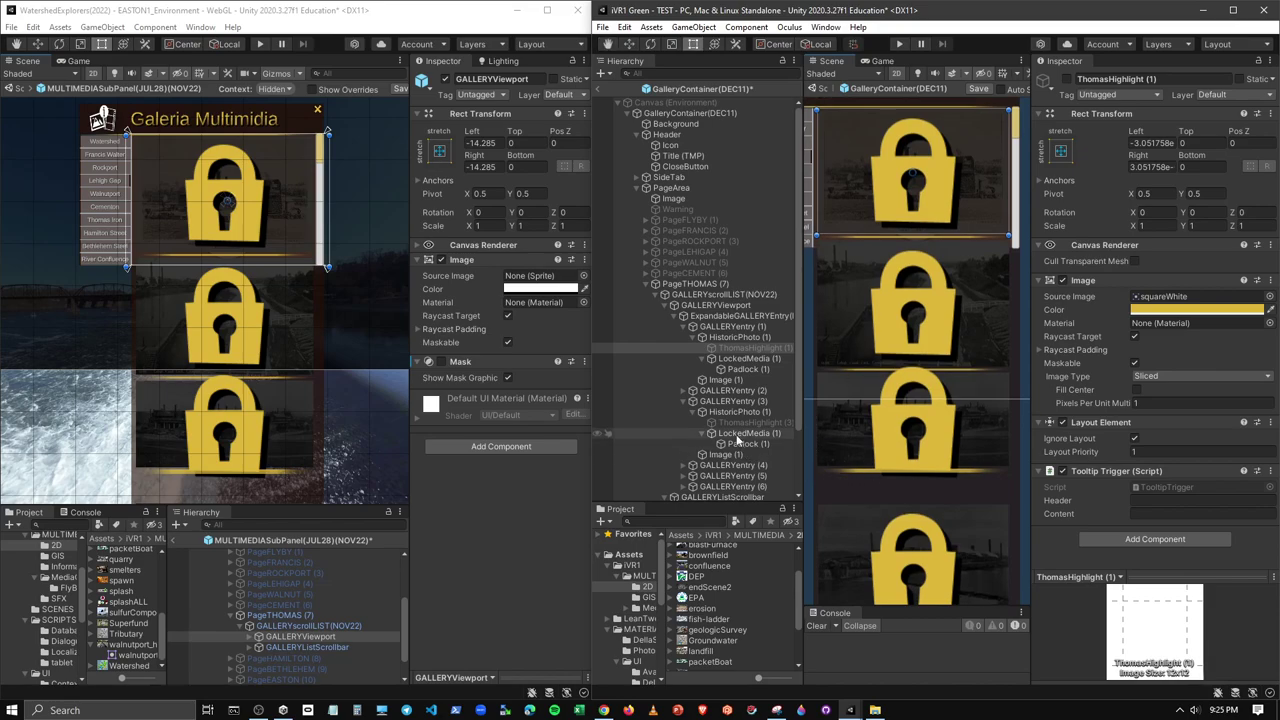
{"action": "left_click", "coordinate": [737, 360]}
{"action": "left_click", "coordinate": [738, 370]}
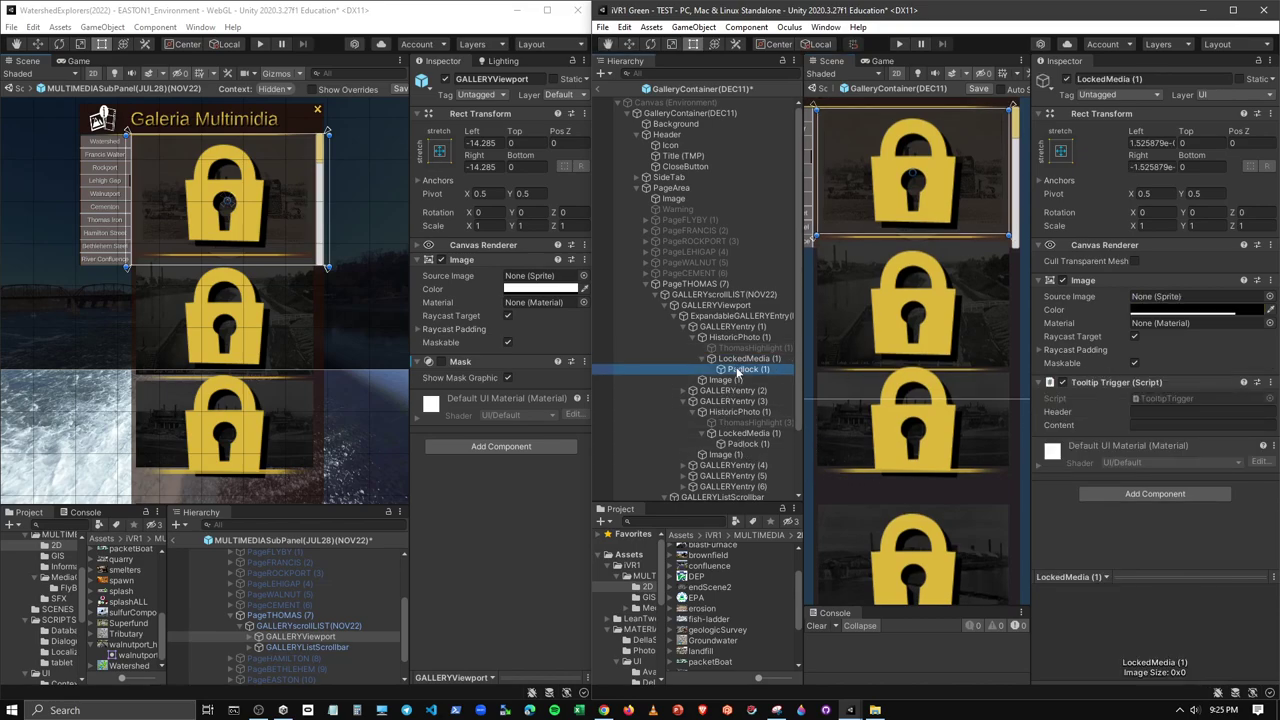
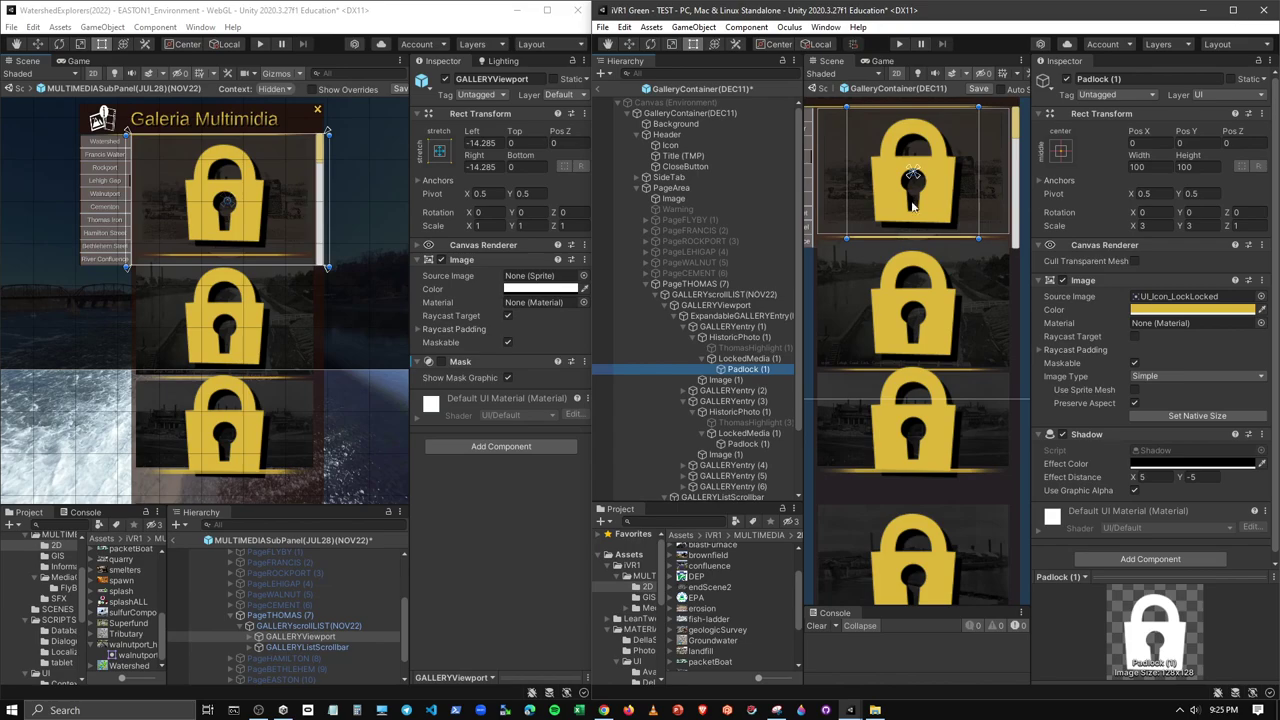
Preview the stretch-stretch anchor preset on Padlock (1), then undo it
{"action": "left_click", "coordinate": [1061, 151]}
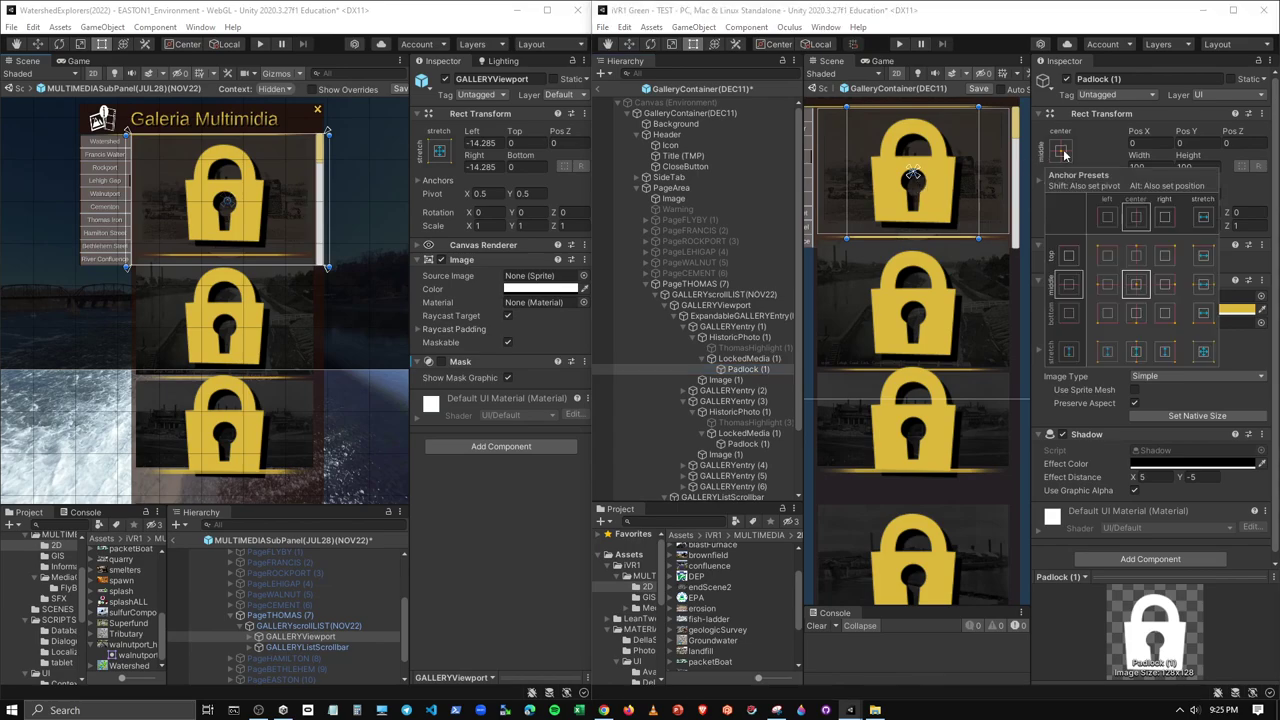
{"action": "left_click", "coordinate": [1205, 362], "text": "alt+shift"}
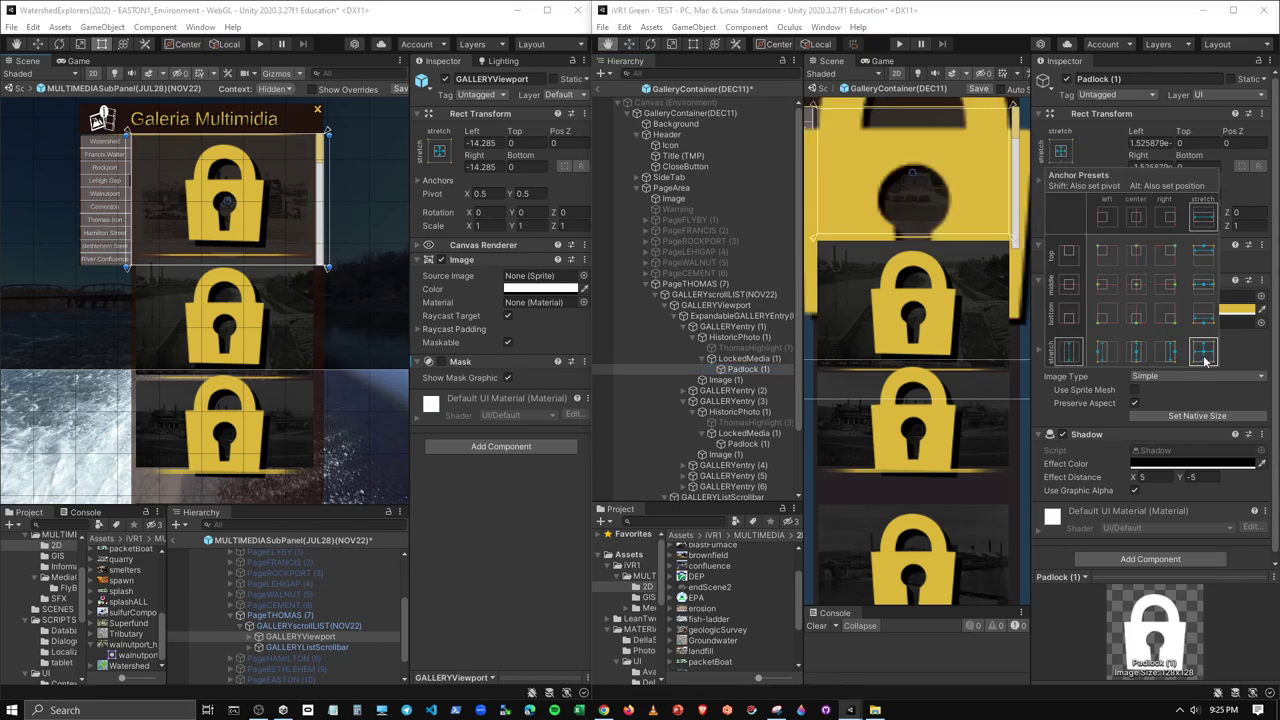
{"action": "key", "text": "ctrl+z"}
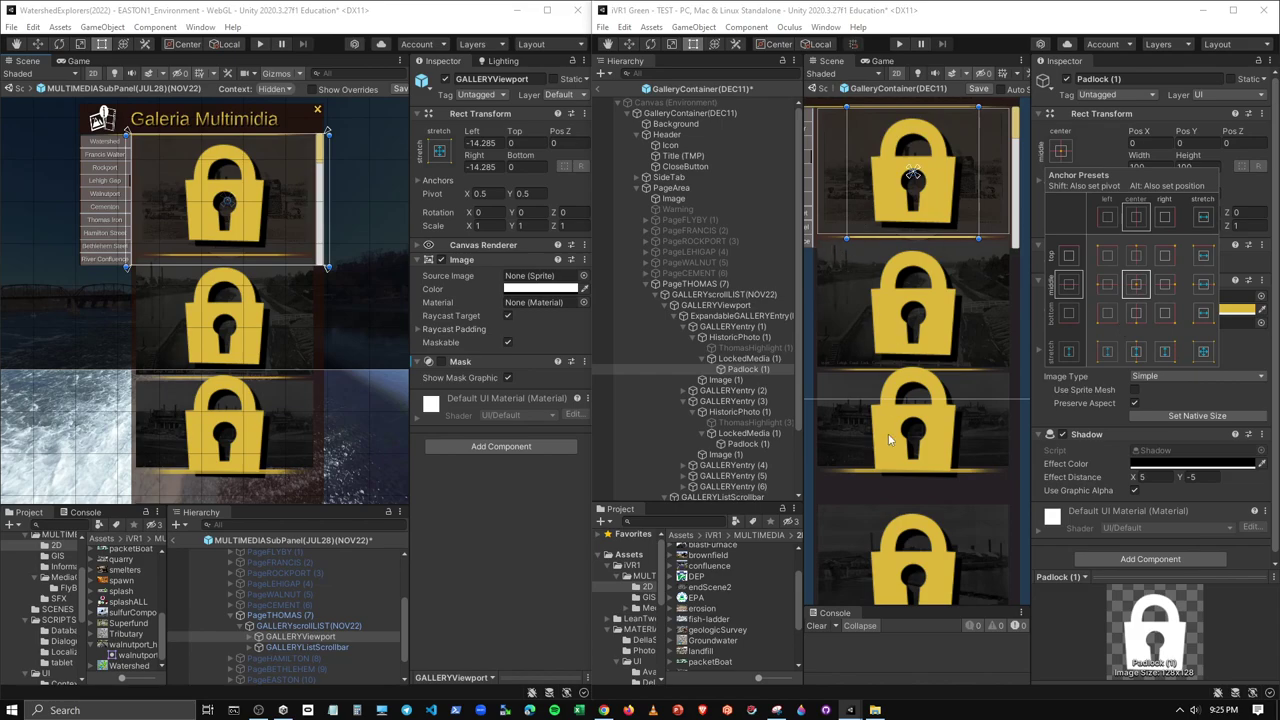
{"action": "left_click", "coordinate": [893, 433]}
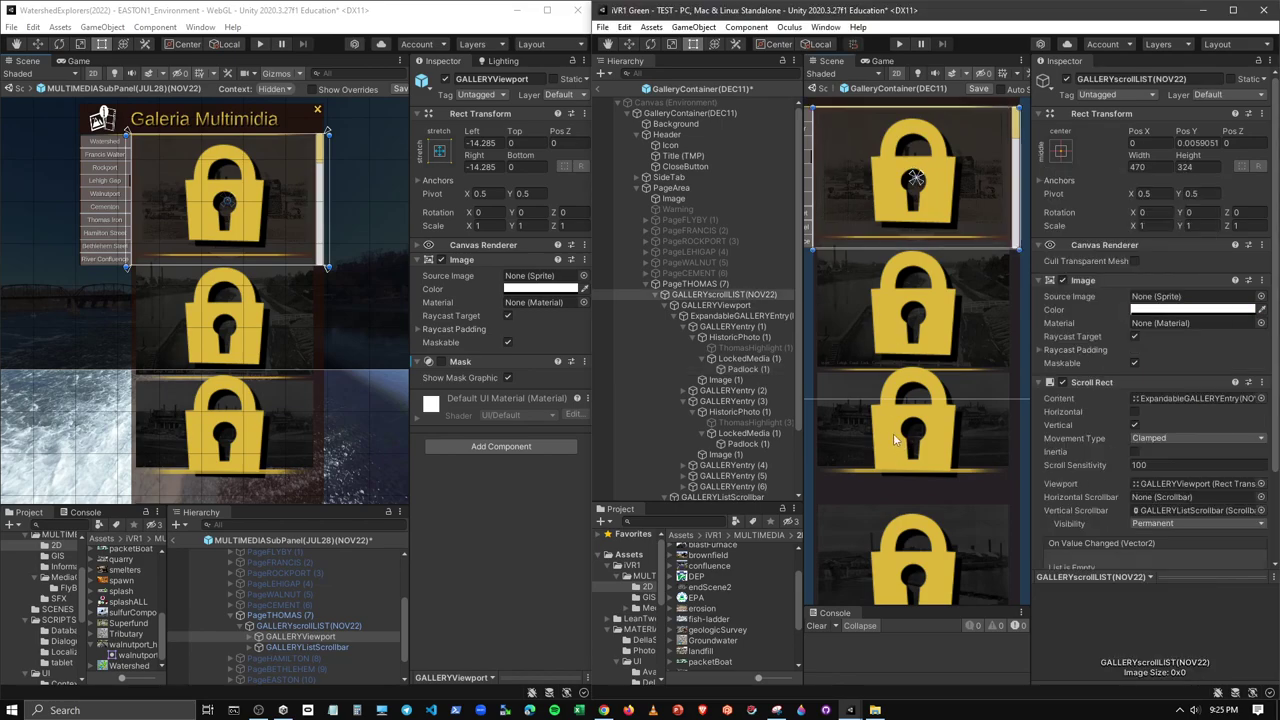
Drag the third padlock's top and bottom edges to Height 71, centred near Pos Y 0
{"action": "left_click", "coordinate": [890, 433]}
{"action": "left_click_drag", "start_coordinate": [915, 357], "coordinate": [918, 376]}
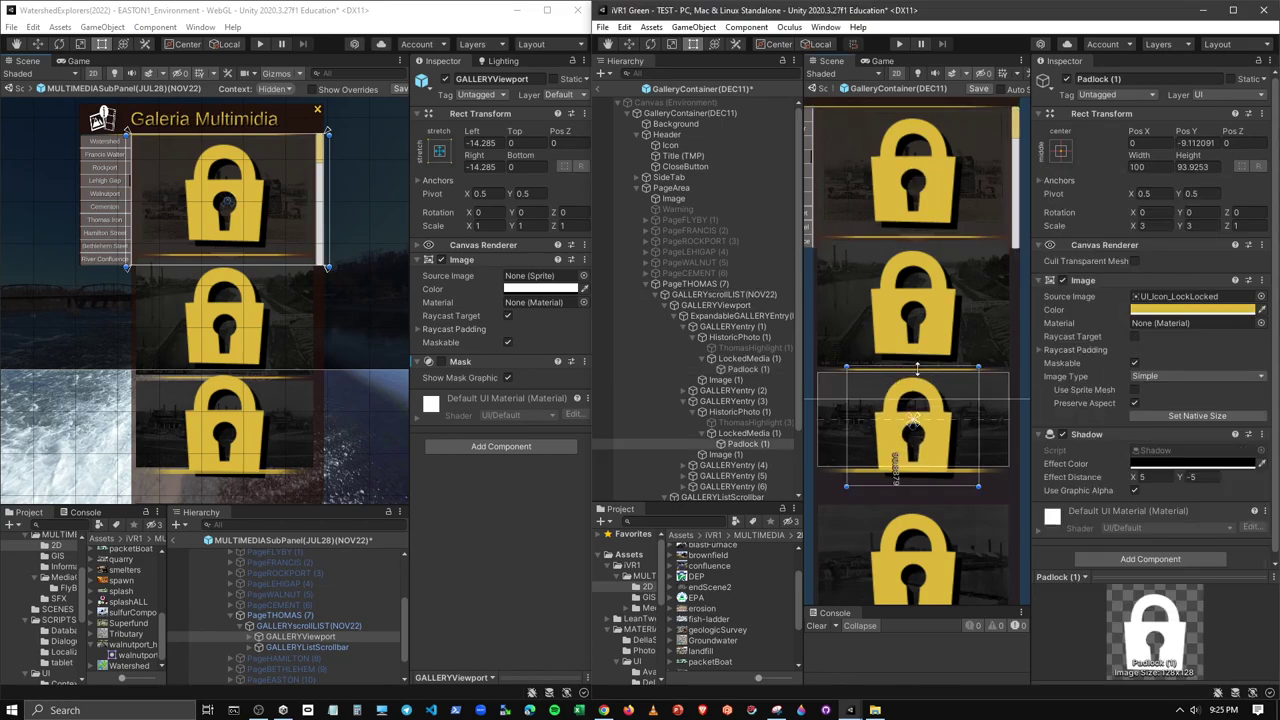
{"action": "left_click_drag", "start_coordinate": [924, 485], "coordinate": [928, 468]}
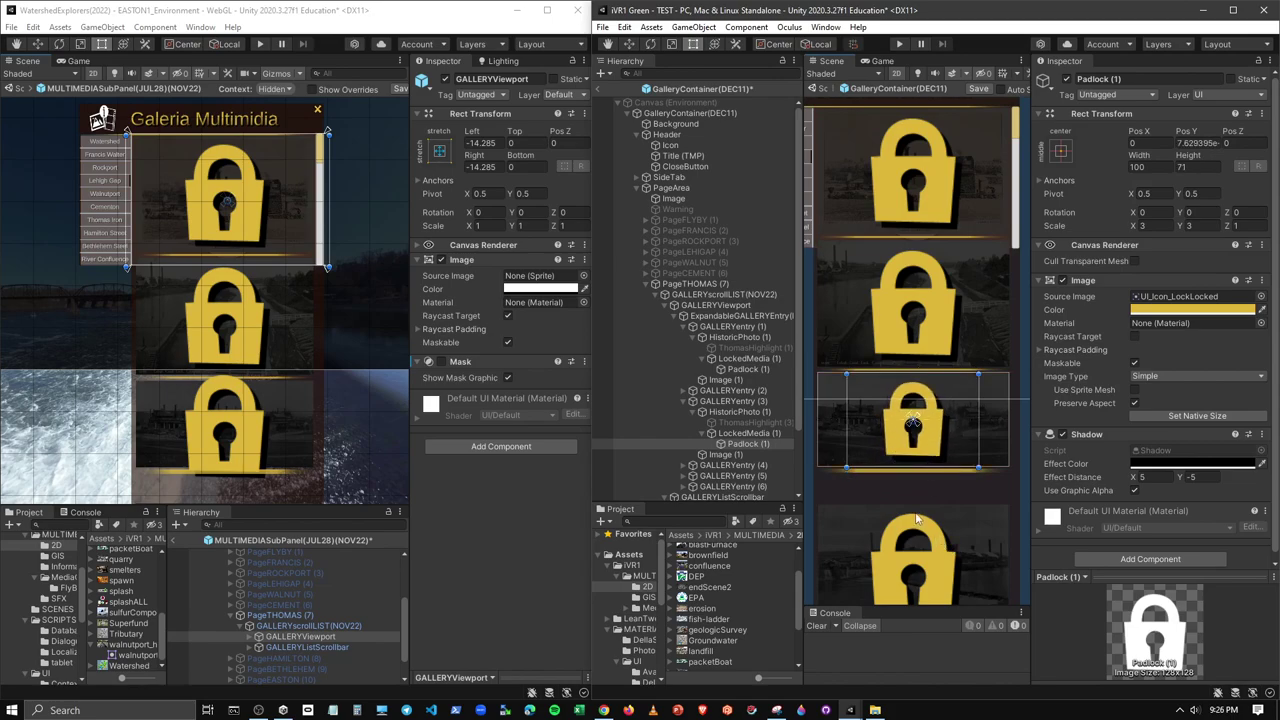
{"action": "middle_click_drag", "start_coordinate": [941, 545], "coordinate": [916, 330]}
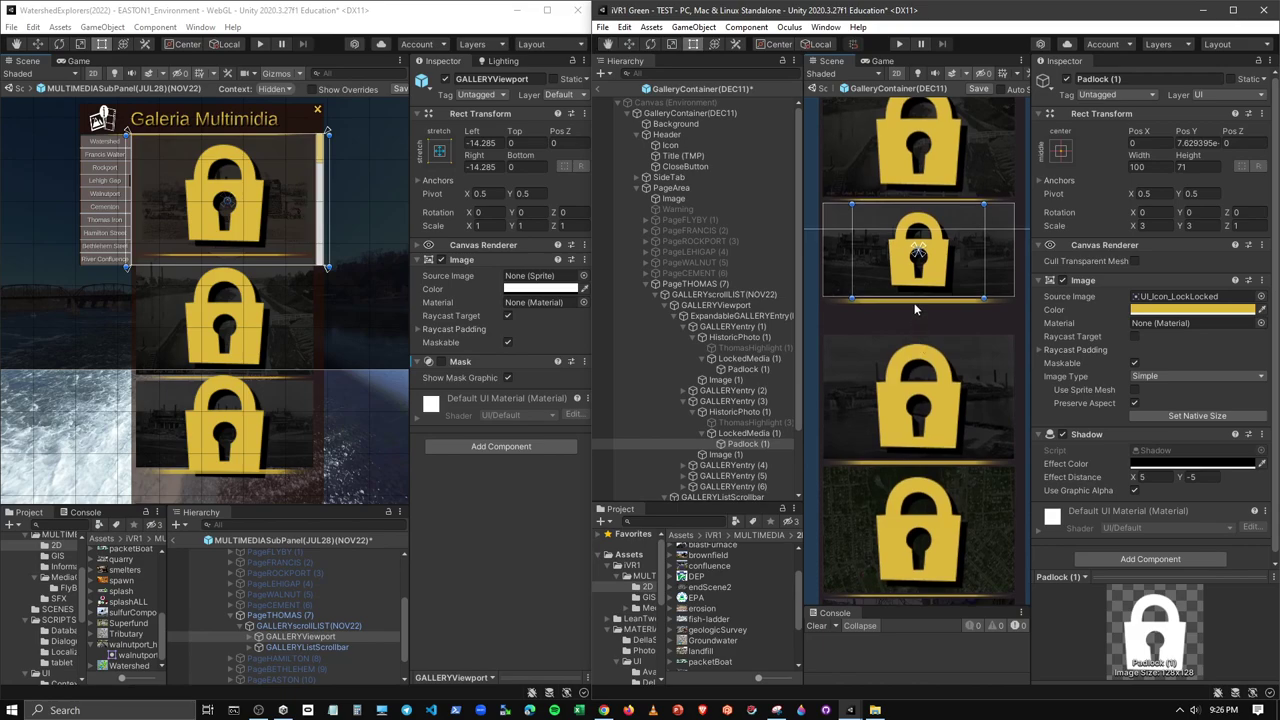
{"action": "left_click", "coordinate": [912, 300]}
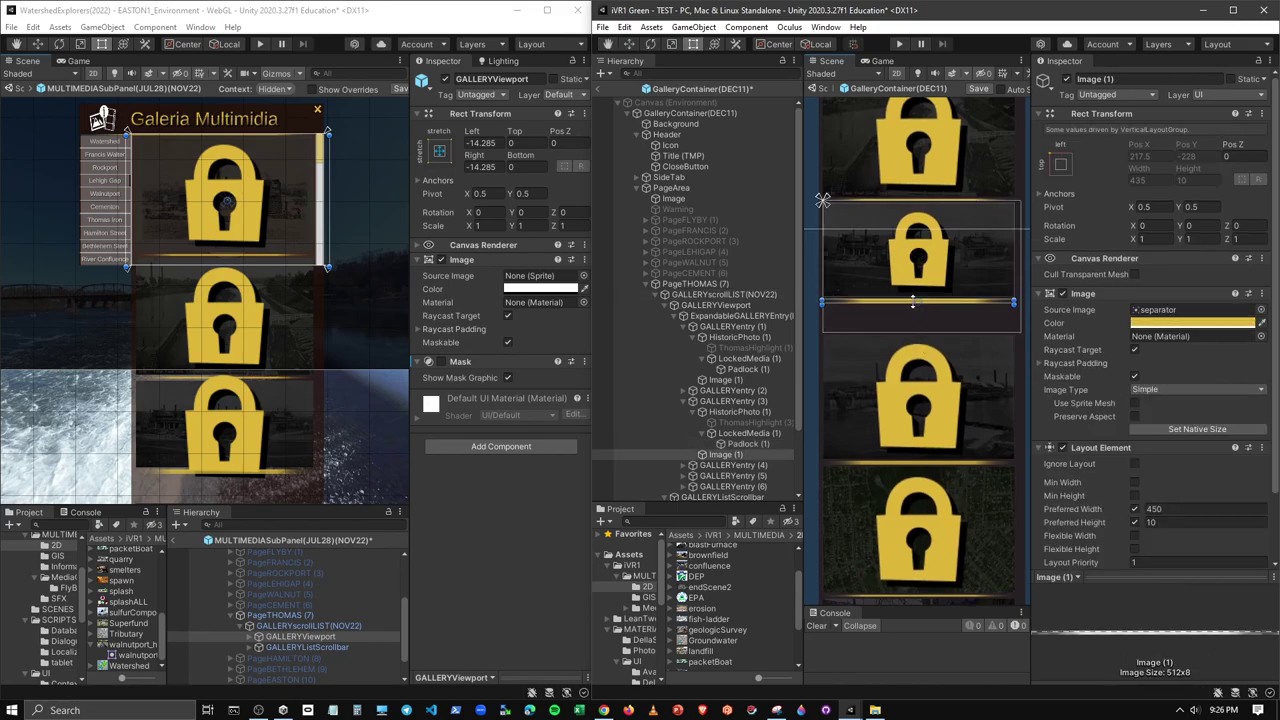
{"action": "left_click", "coordinate": [863, 200]}
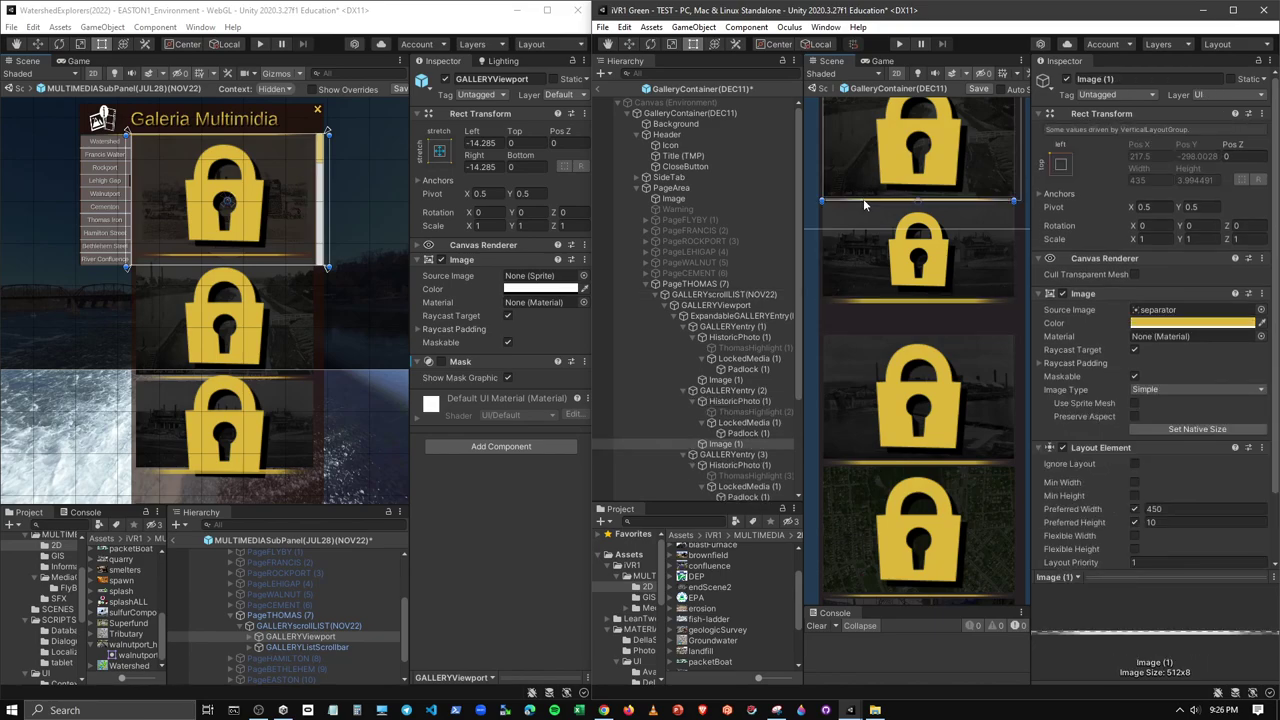
{"action": "left_click", "coordinate": [867, 300]}
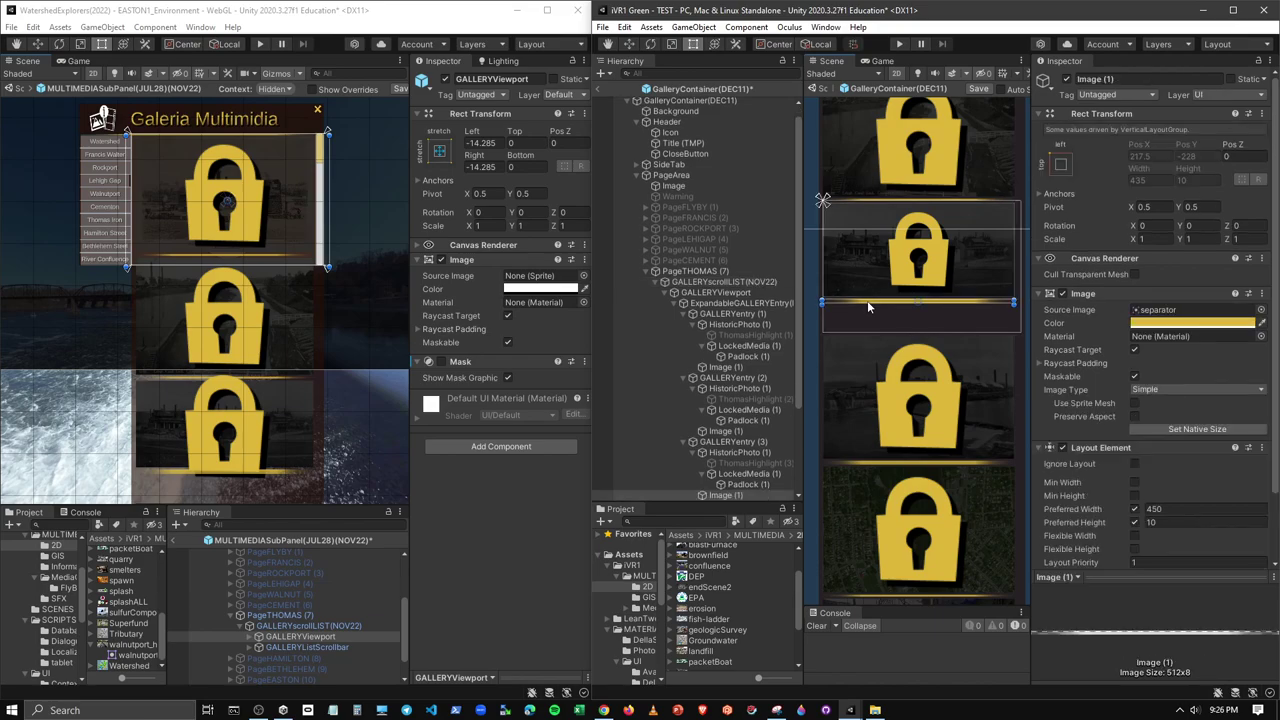
{"action": "mouse_move", "coordinate": [924, 527]}
{"action": "middle_mouse_down"}
{"action": "mouse_move", "coordinate": [922, 344]}
{"action": "mouse_move", "coordinate": [920, 444]}
{"action": "middle_mouse_up"}
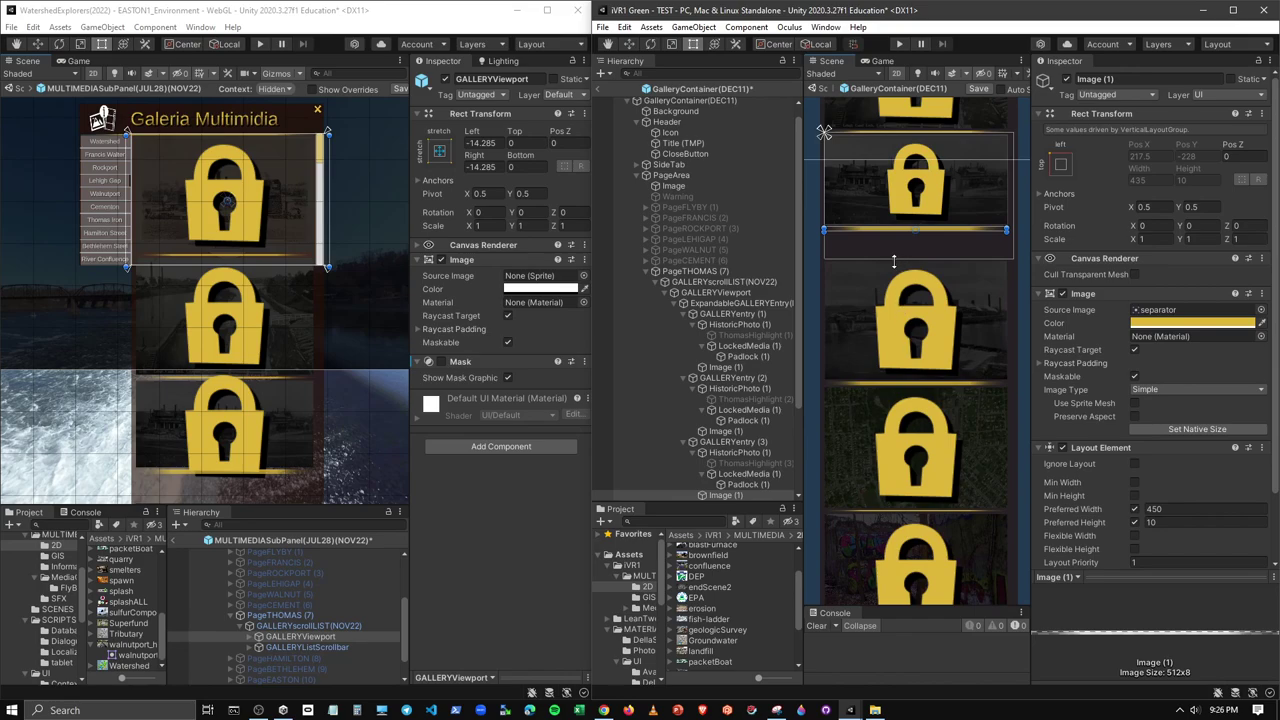
{"action": "left_click", "coordinate": [898, 231]}
{"action": "scroll", "coordinate": [900, 235], "scroll_direction": "up", "scroll_amount": 2}
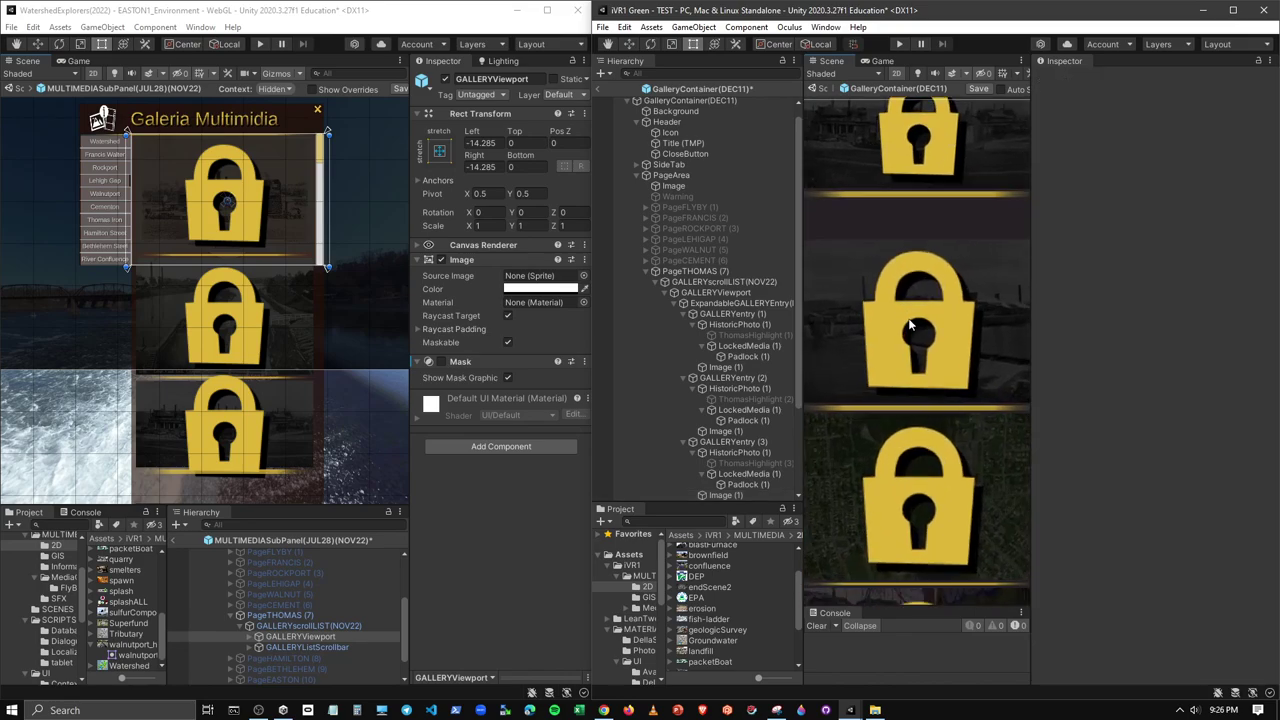
{"action": "middle_click_drag", "start_coordinate": [903, 214], "coordinate": [902, 366]}
Trim the top and bottom edges of two padlocks slightly to recentre them
{"action": "left_click", "coordinate": [869, 366]}
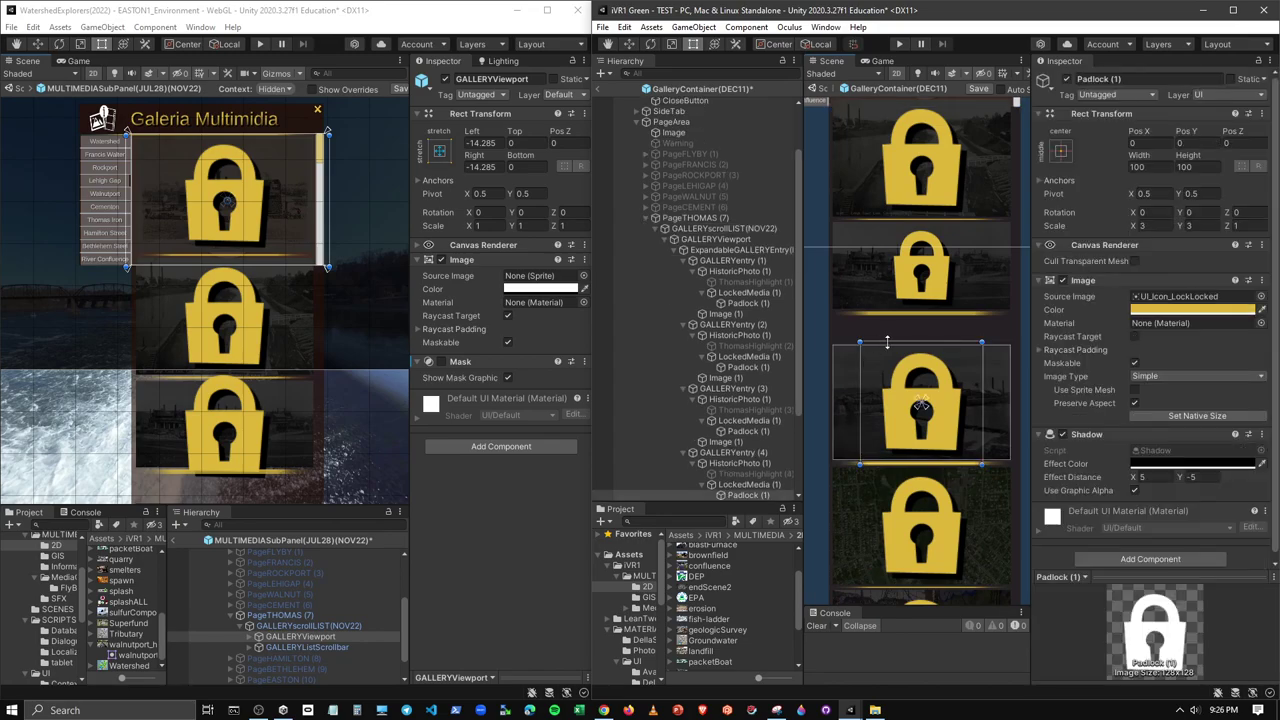
{"action": "left_click_drag", "start_coordinate": [887, 342], "coordinate": [887, 346]}
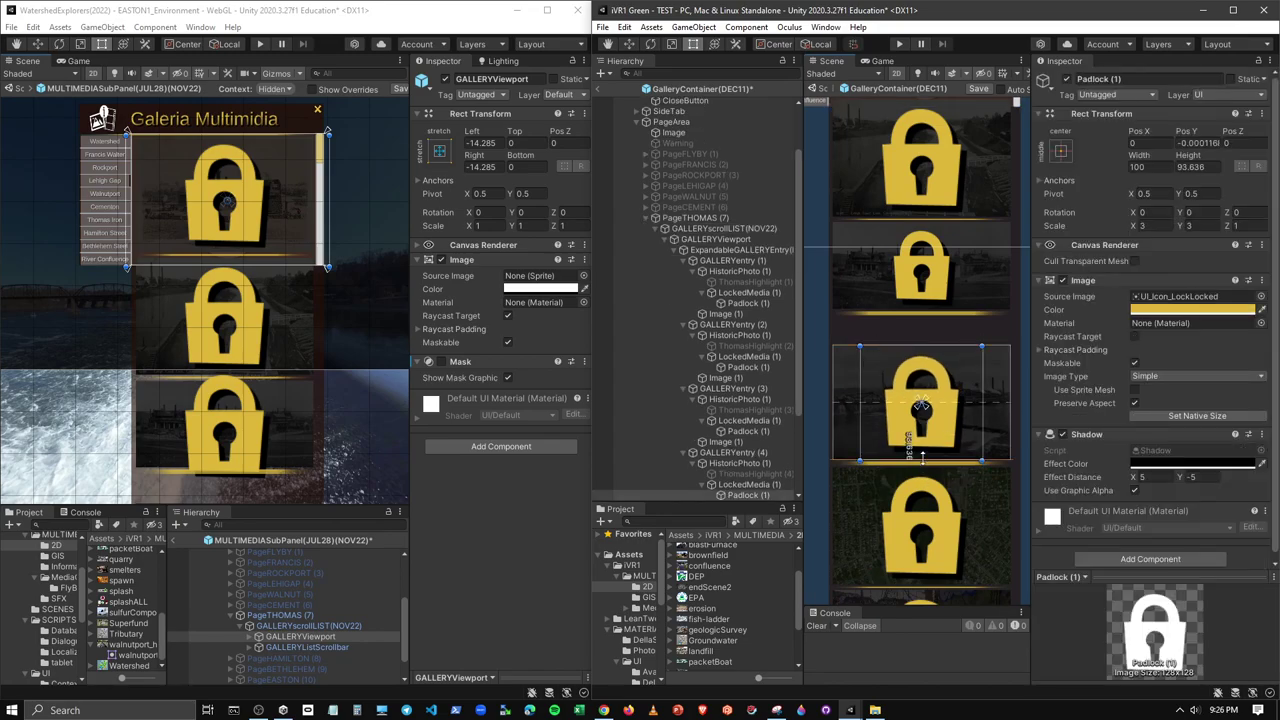
{"action": "left_click", "coordinate": [922, 515]}
{"action": "left_click", "coordinate": [922, 515]}
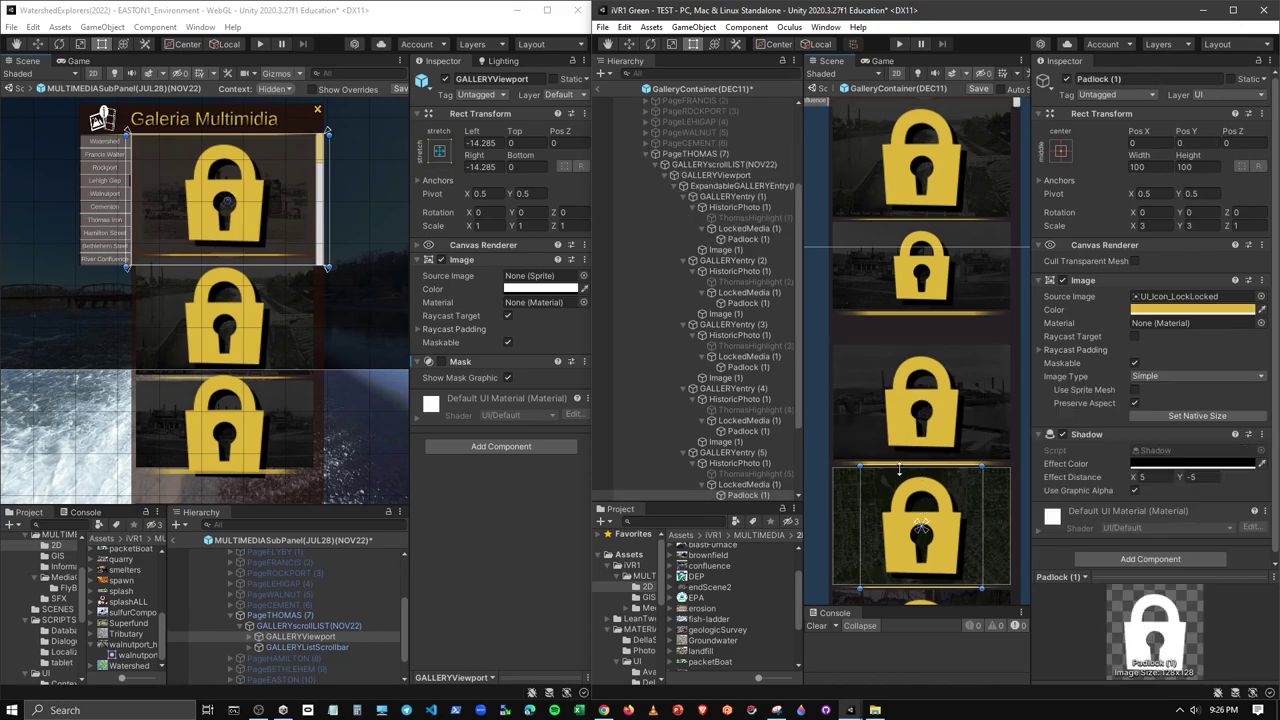
{"action": "left_click_drag", "start_coordinate": [901, 463], "coordinate": [901, 467]}
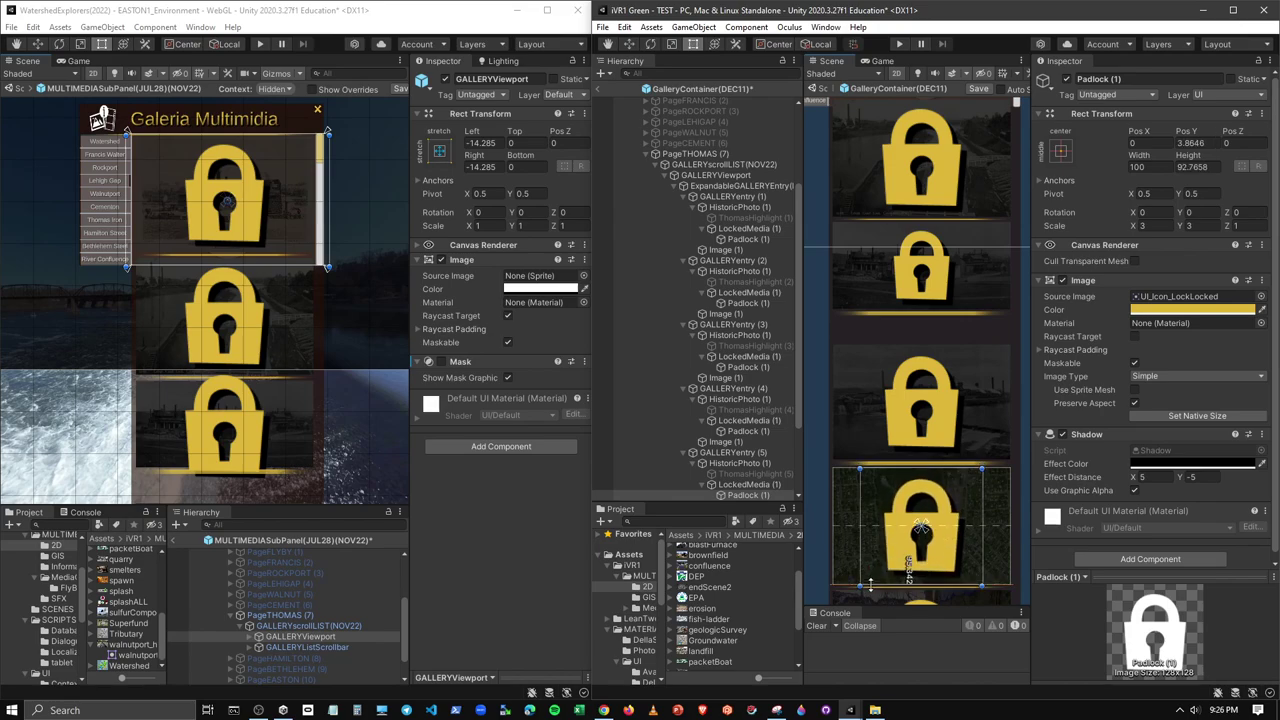
{"action": "left_click_drag", "start_coordinate": [867, 590], "coordinate": [867, 585]}
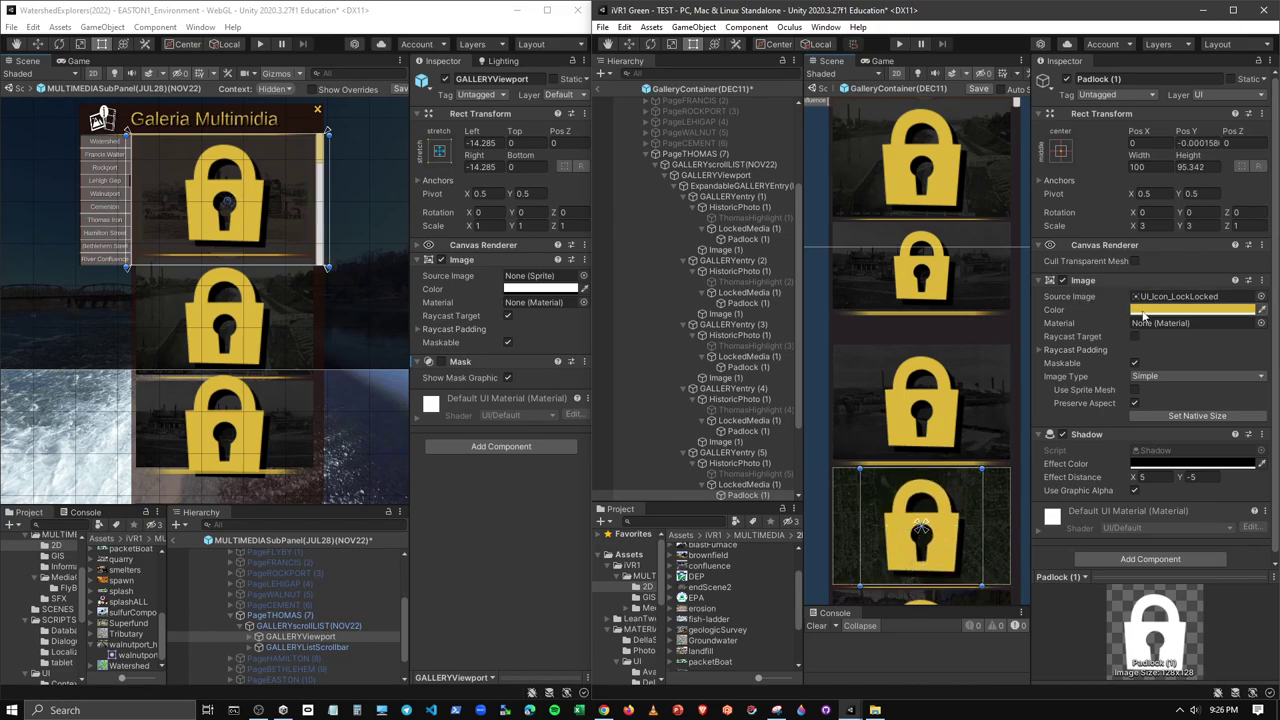
Locate the padlock's source image, reselect Padlock (1), and try then undo stretch anchoring
{"action": "left_click", "coordinate": [1157, 297]}
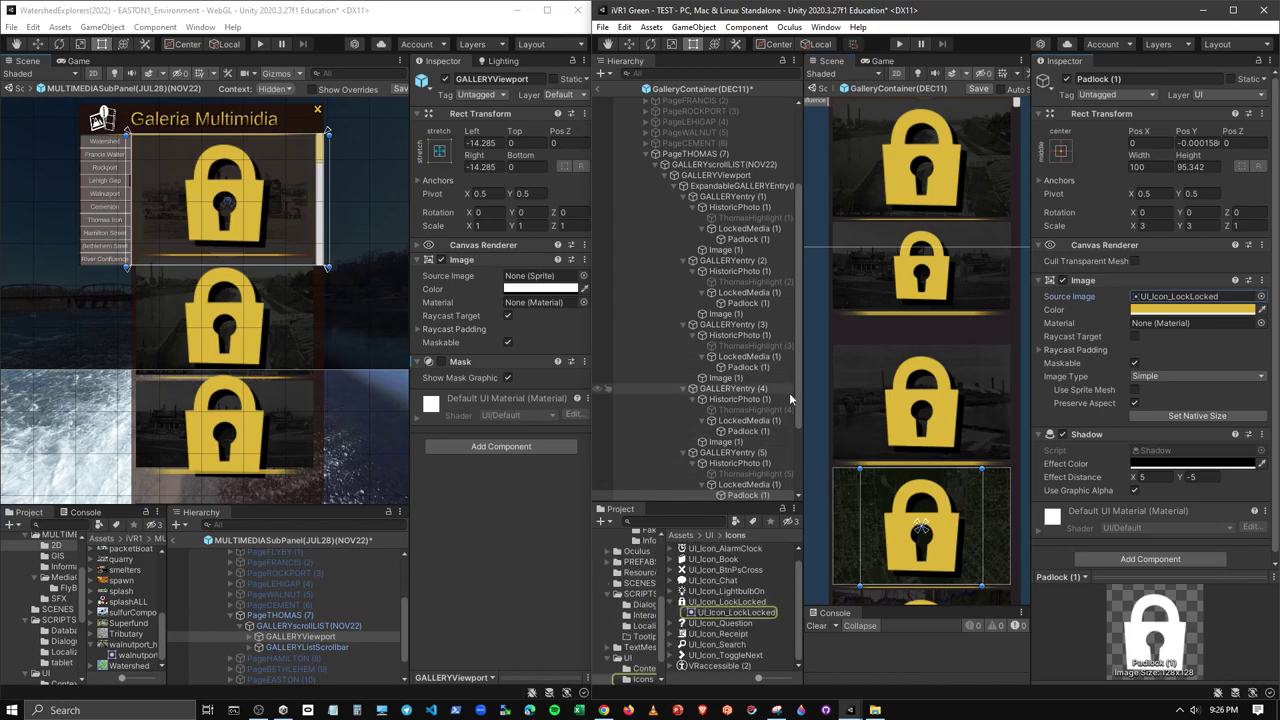
{"action": "scroll", "coordinate": [738, 455], "scroll_direction": "down", "scroll_amount": 2}
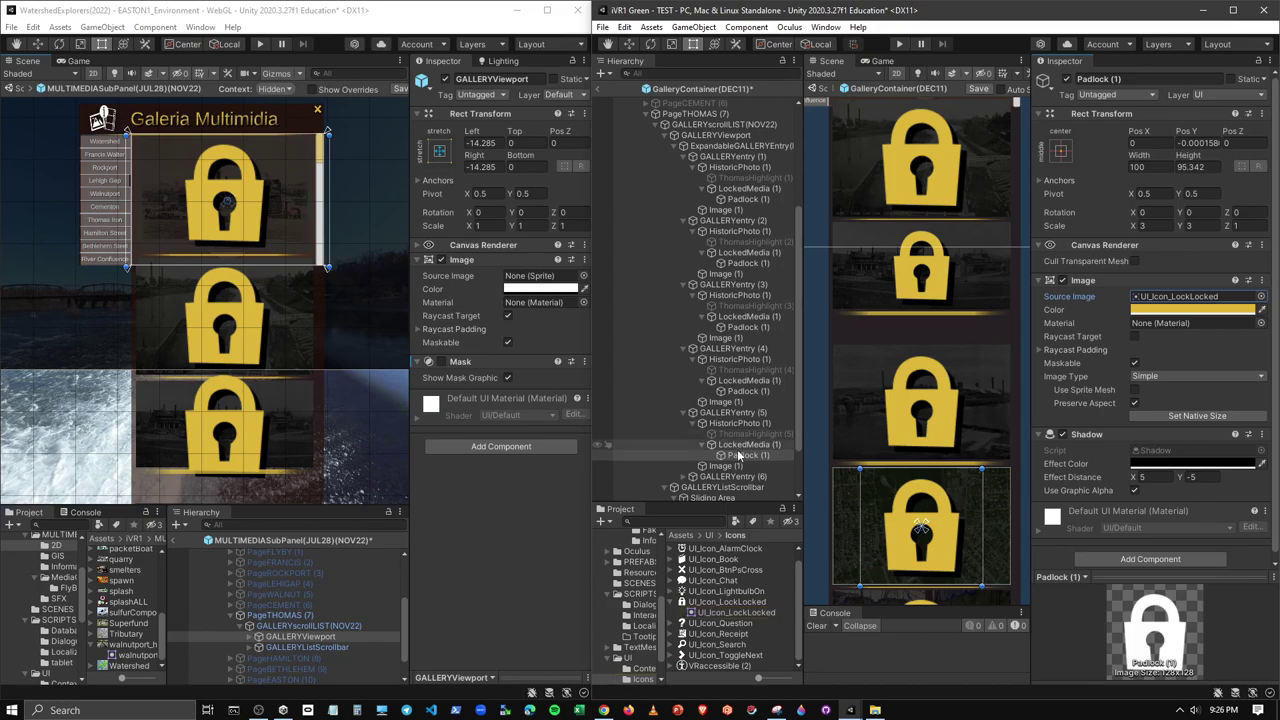
{"action": "left_click", "coordinate": [745, 447]}
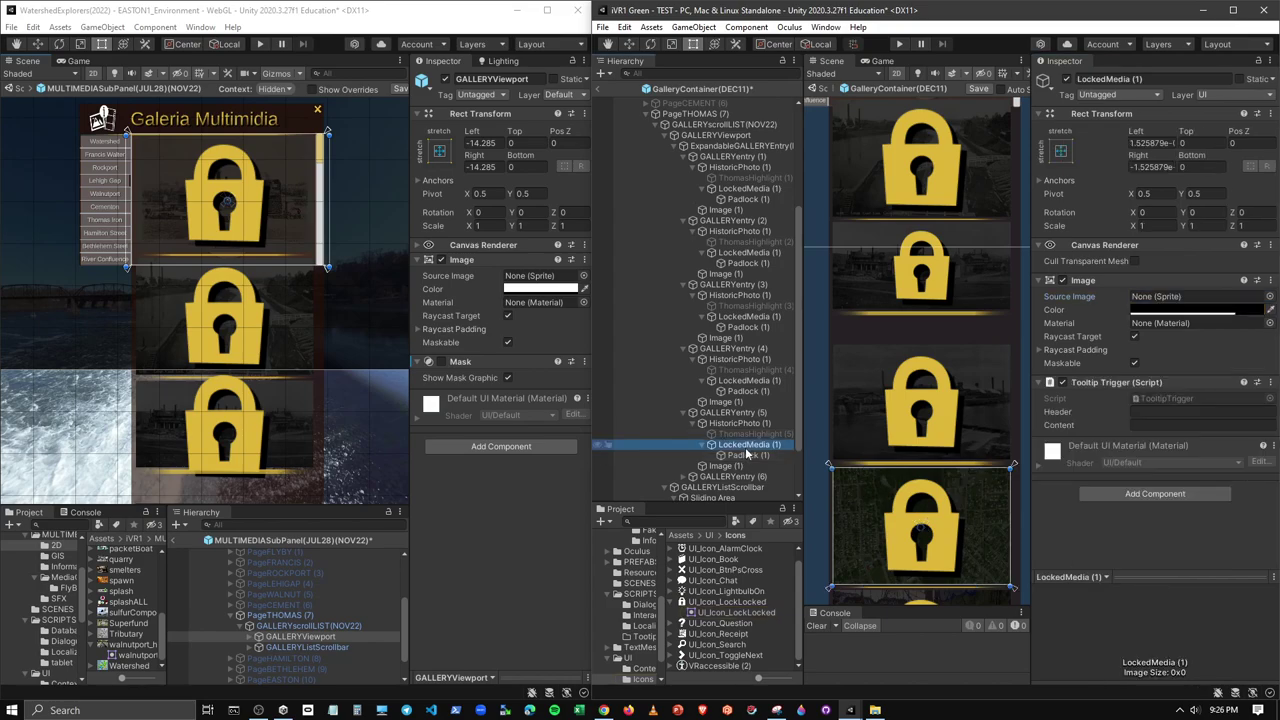
{"action": "left_click", "coordinate": [745, 455]}
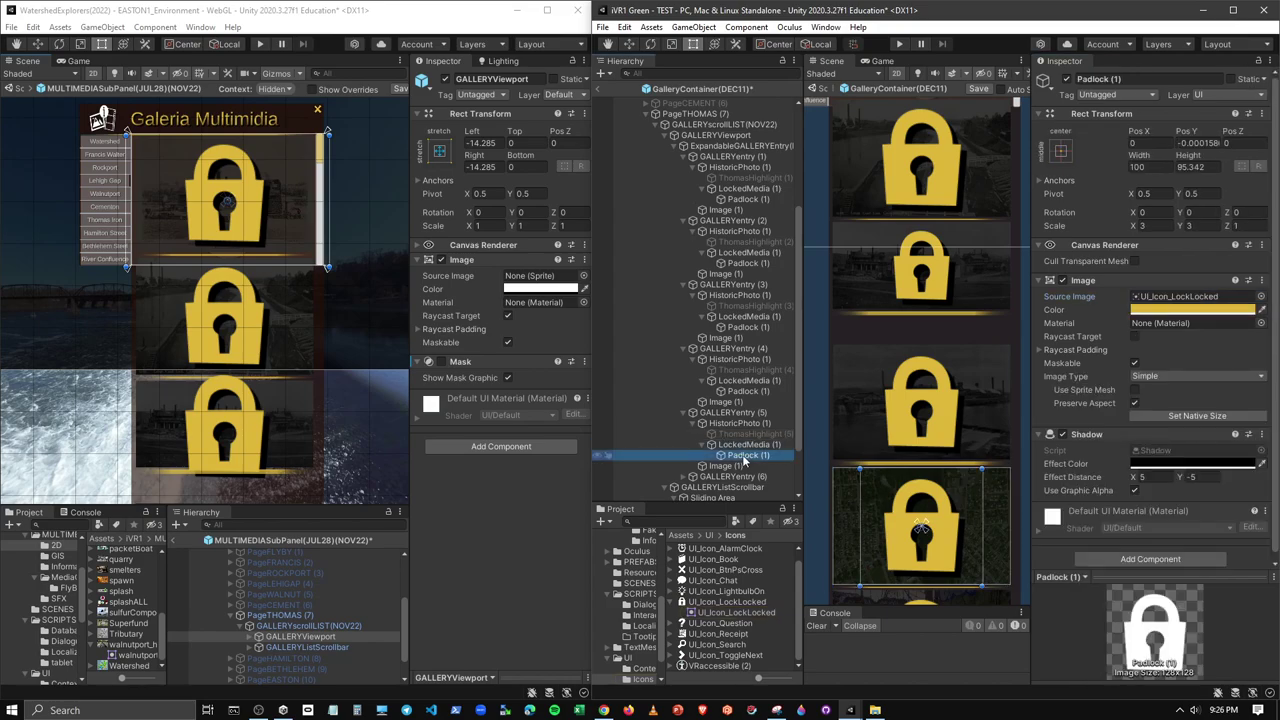
{"action": "left_click", "coordinate": [1062, 152]}
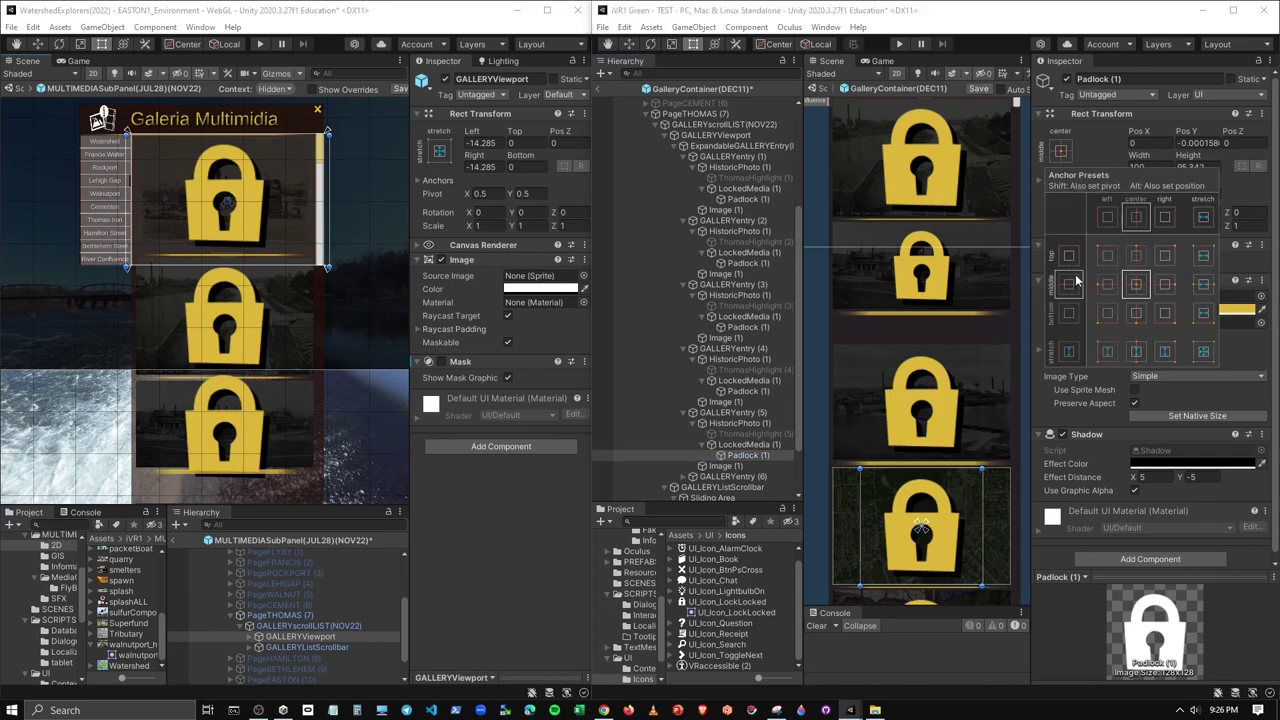
{"action": "left_click", "coordinate": [1203, 351]}
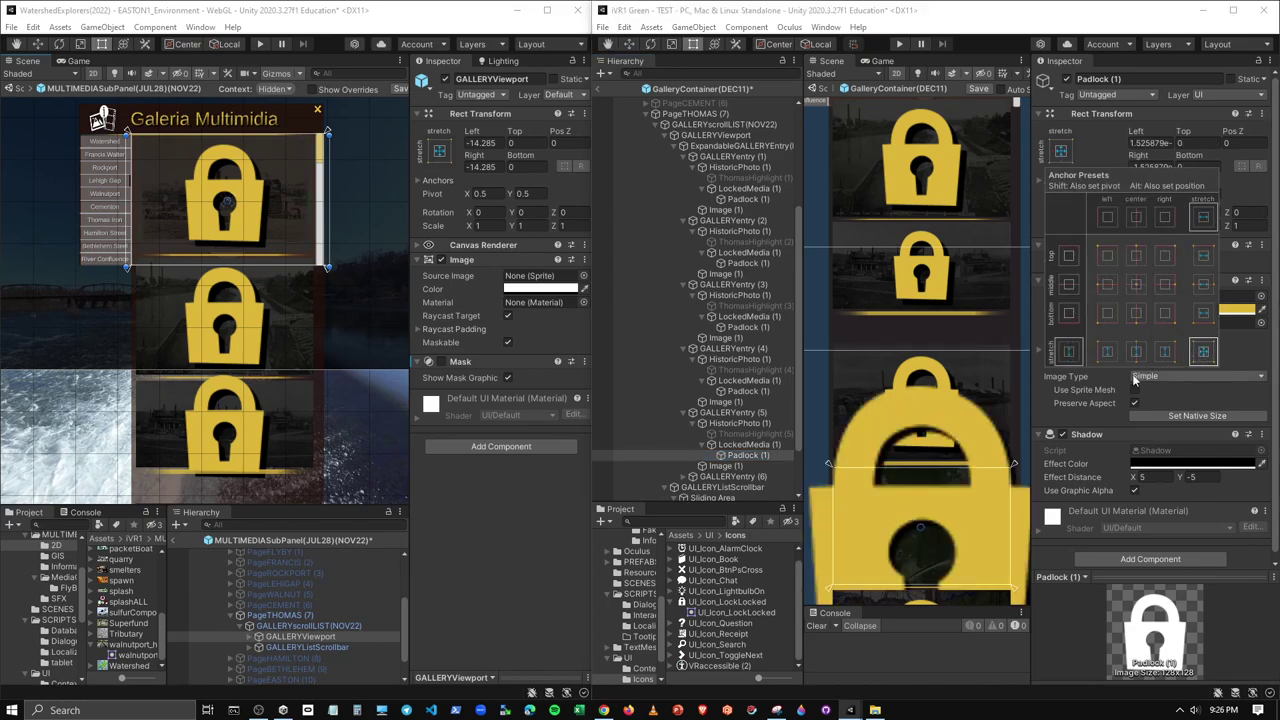
{"action": "key", "text": "ctrl+z"}
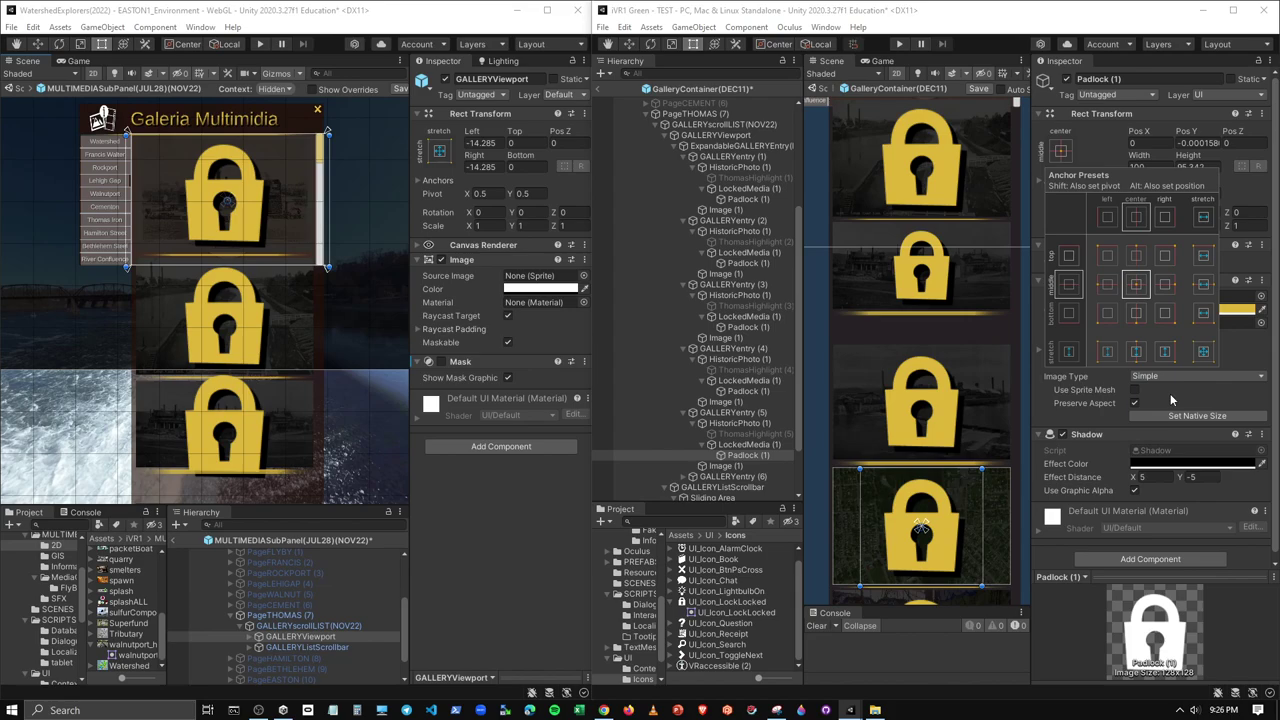
{"action": "left_click", "coordinate": [1079, 425]}
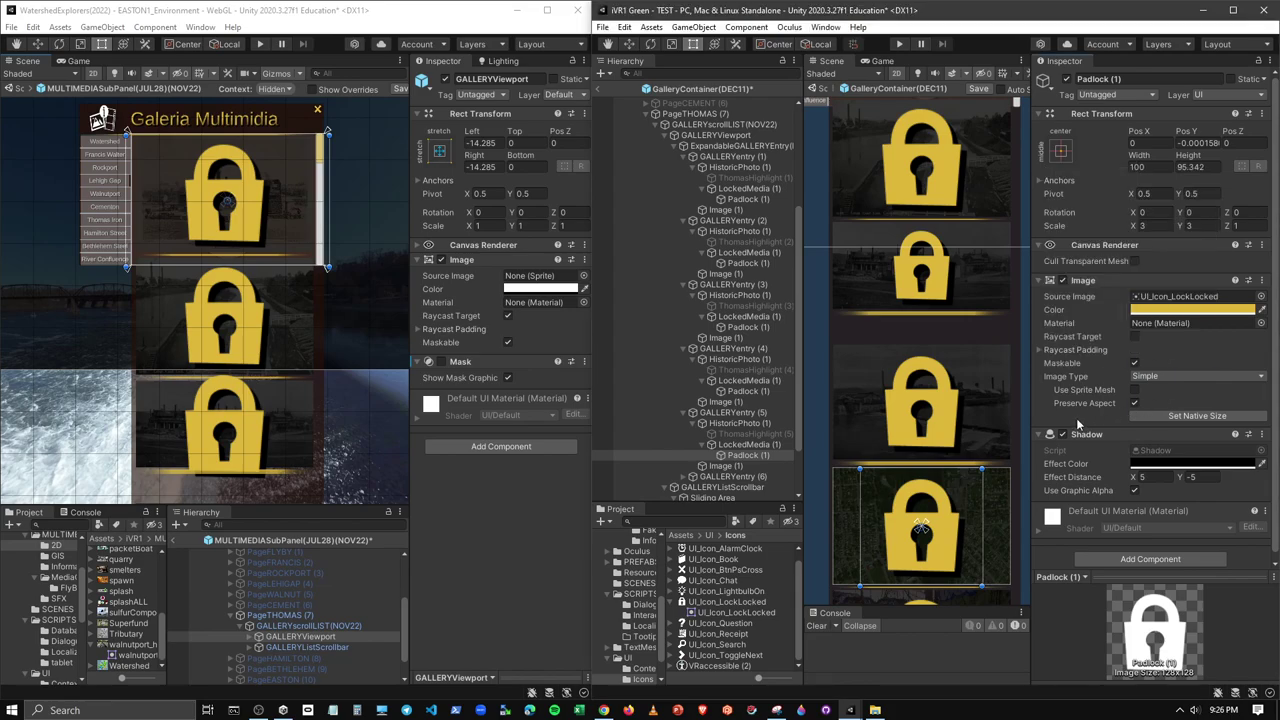
Set the fifth entry's padlock Scale to 1, 1 and apply the stretch-stretch anchor preset
{"action": "left_click", "coordinate": [1160, 226]}
{"action": "type", "text": "1"}
{"action": "left_click", "coordinate": [1185, 226]}
{"action": "type", "text": "1"}
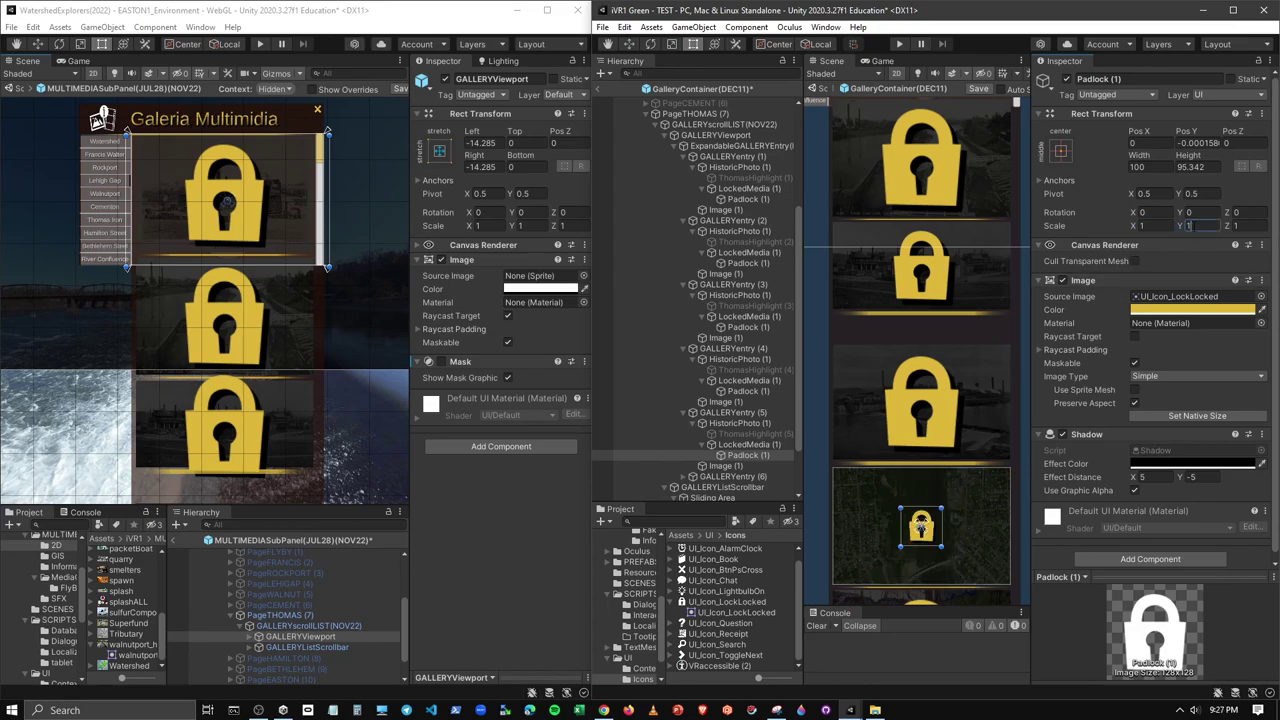
{"action": "left_click", "coordinate": [1062, 151]}
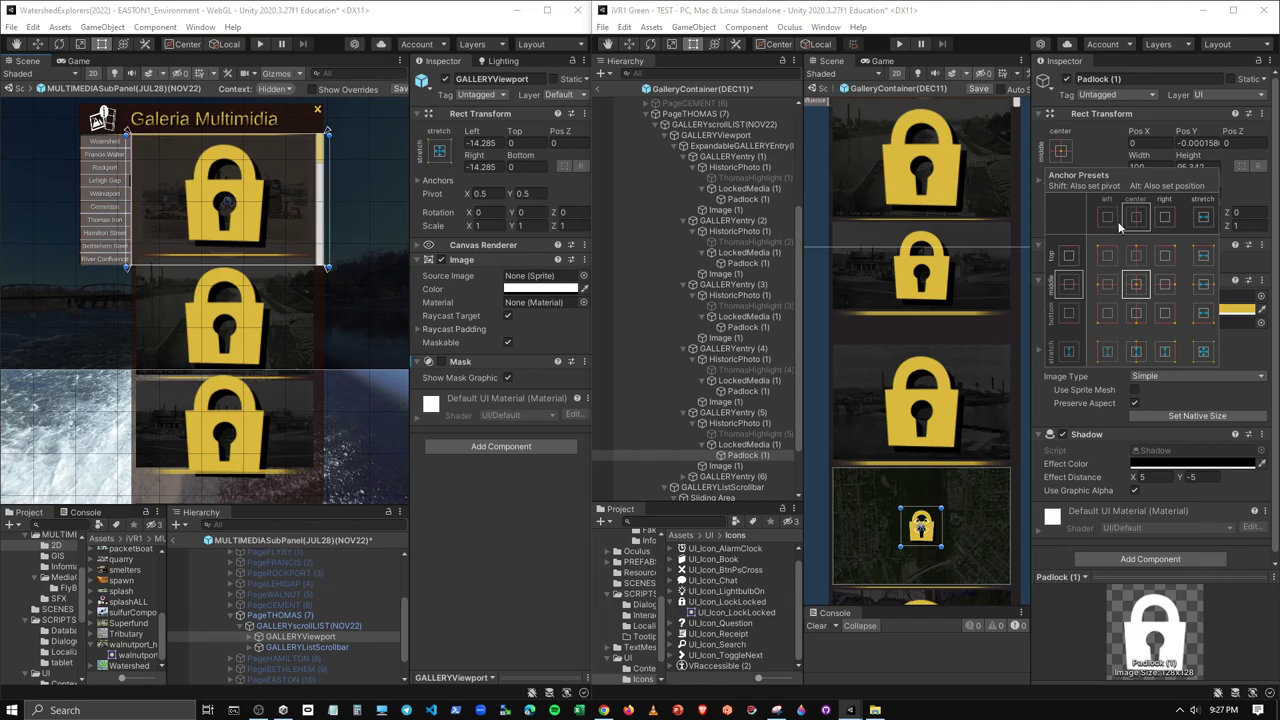
{"action": "left_click", "coordinate": [1202, 350], "text": "alt+shift"}
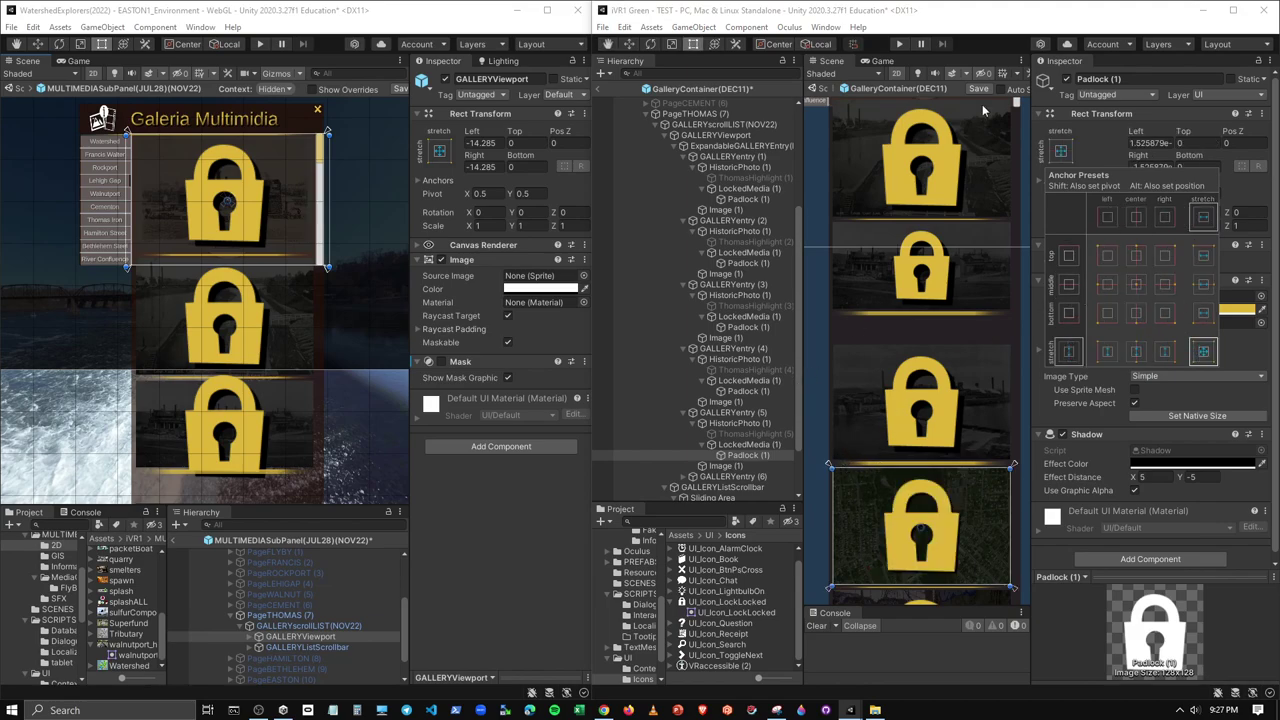
{"action": "left_click", "coordinate": [1050, 24]}
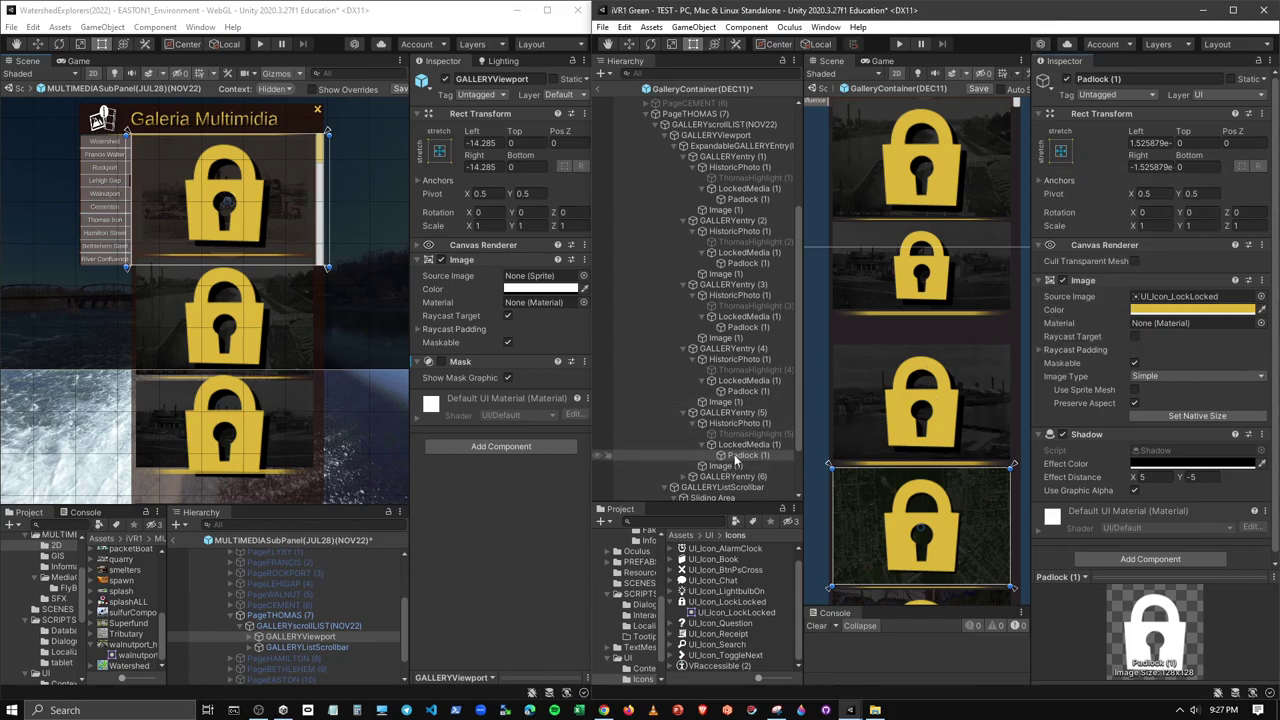
Select the first four entries' padlocks, set Scale to 0.4, 0.4, and stretch-stretch anchor them
{"action": "left_click", "coordinate": [722, 392], "text": "ctrl"}
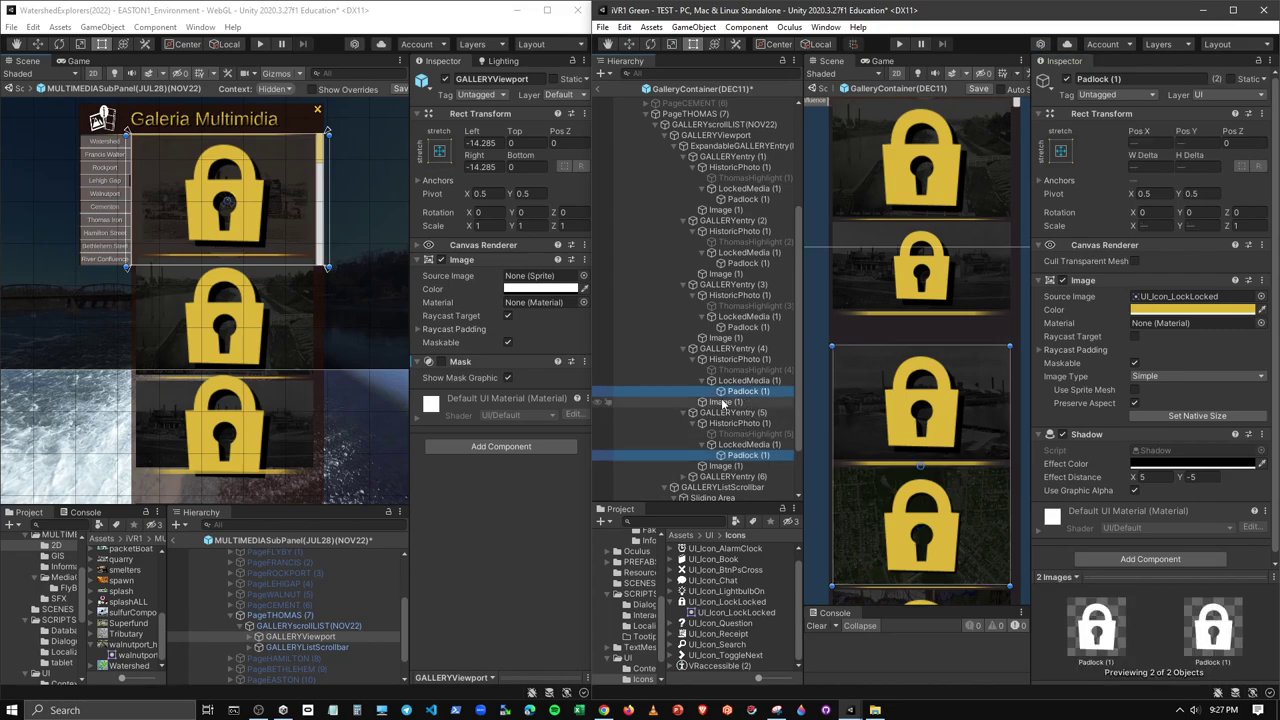
{"action": "left_click", "coordinate": [741, 327], "text": "ctrl"}
{"action": "left_click", "coordinate": [744, 263], "text": "ctrl"}
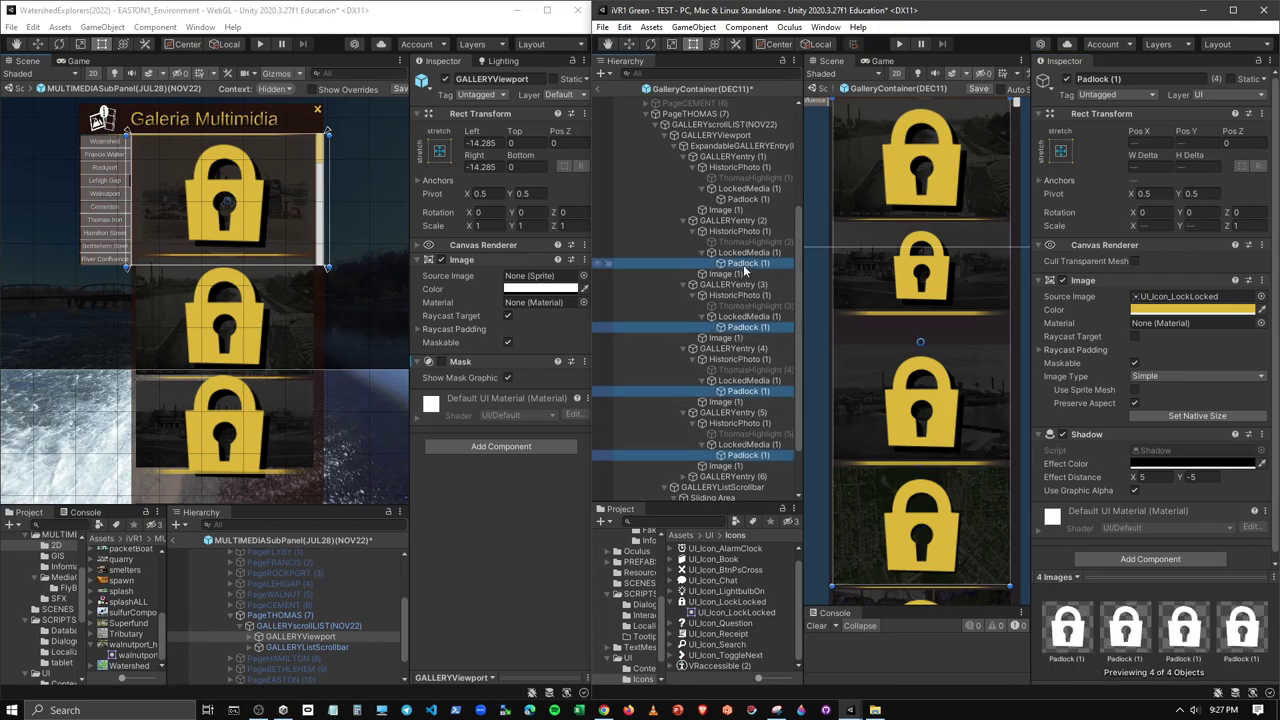
{"action": "left_click", "coordinate": [748, 199], "text": "ctrl"}
{"action": "left_click", "coordinate": [1150, 225]}
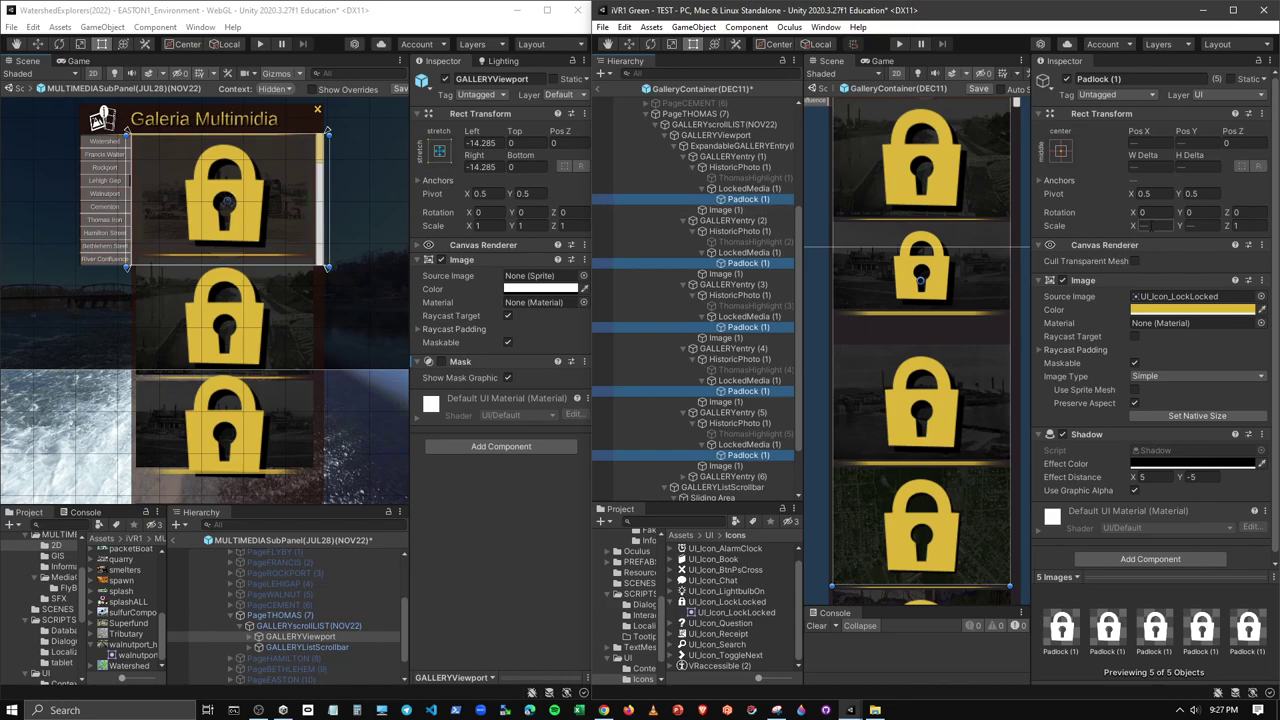
{"action": "type", "text": "0.4"}
{"action": "key", "text": "Tab"}
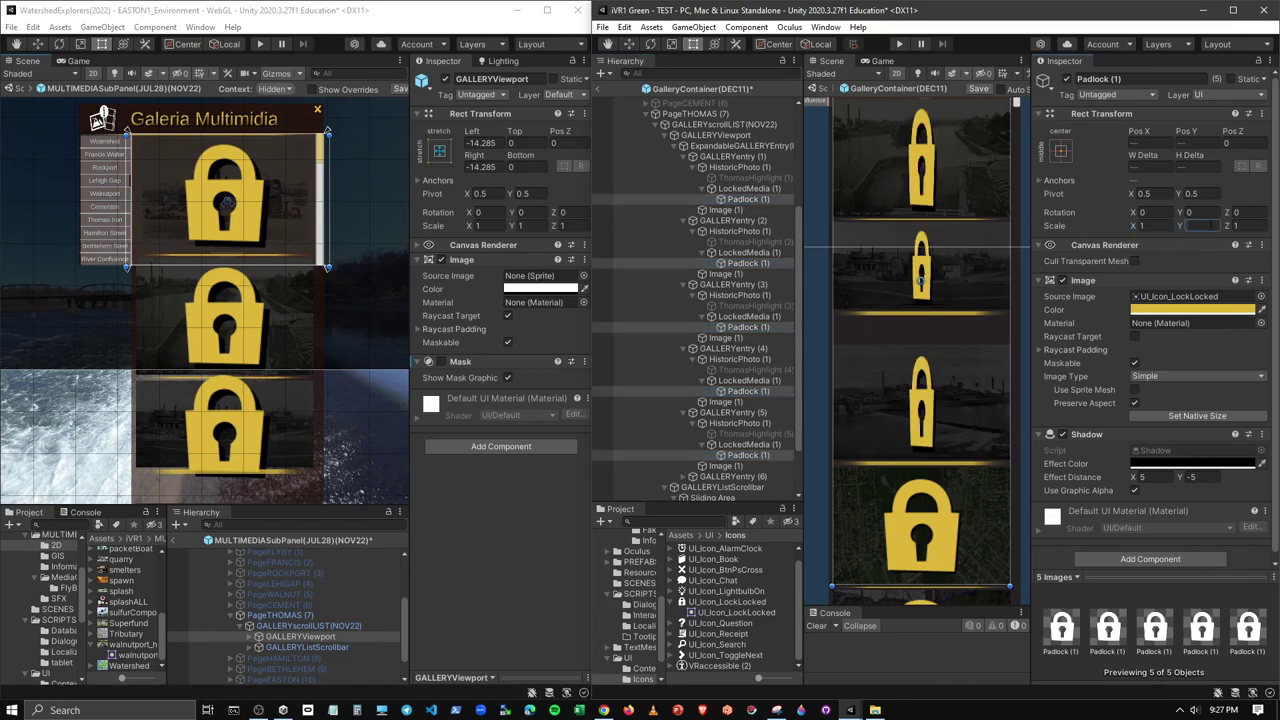
{"action": "type", "text": "0.4"}
{"action": "left_click", "coordinate": [1061, 151]}
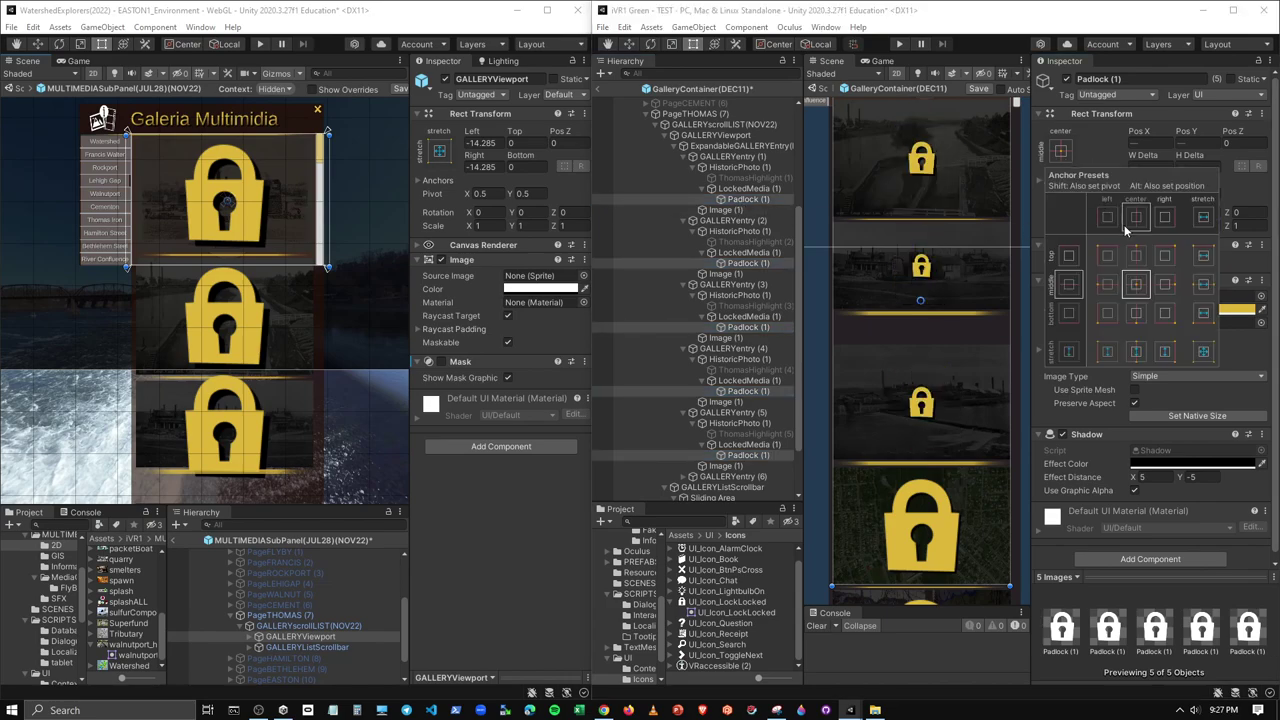
{"action": "left_click", "coordinate": [1203, 352], "text": "alt"}
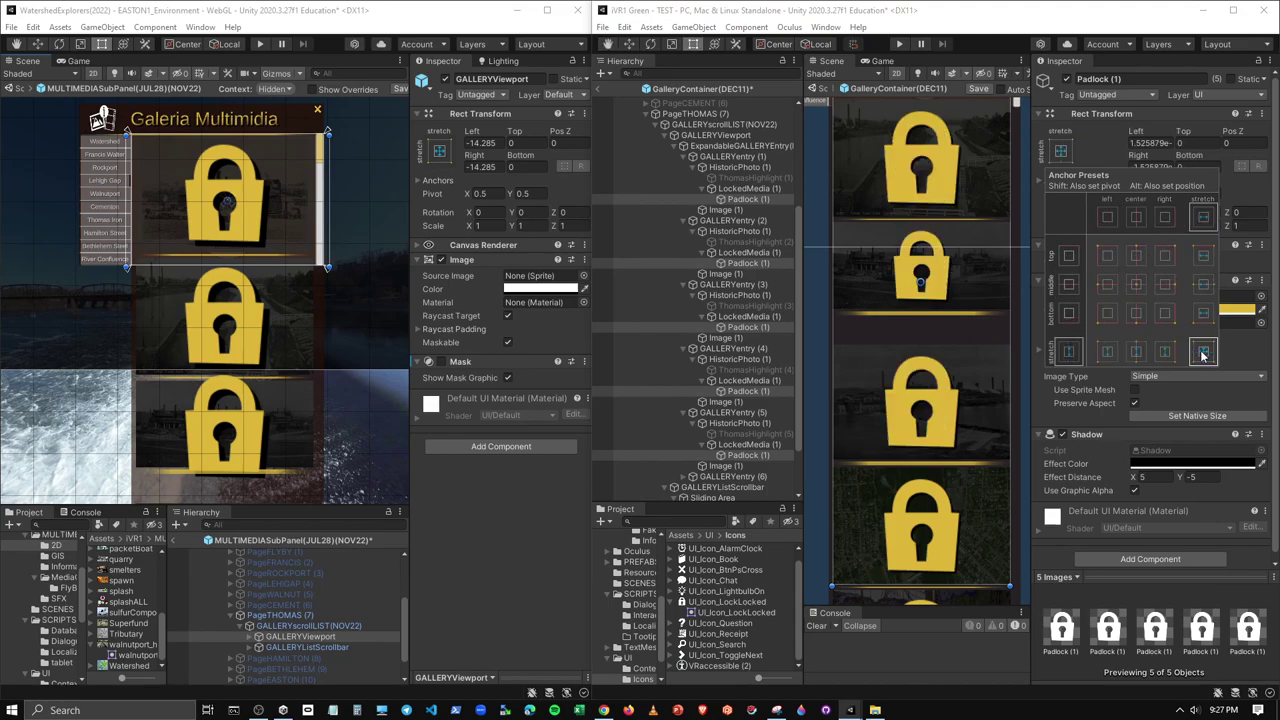
Set GALLERYentry (6)'s padlock Scale to 1, 1 and apply the stretch-stretch anchor preset
{"action": "scroll", "coordinate": [929, 424], "scroll_direction": "down", "scroll_amount": 2}
{"action": "scroll", "coordinate": [929, 424], "scroll_direction": "down", "scroll_amount": 2}
{"action": "scroll", "coordinate": [932, 410], "scroll_direction": "down", "scroll_amount": 2}
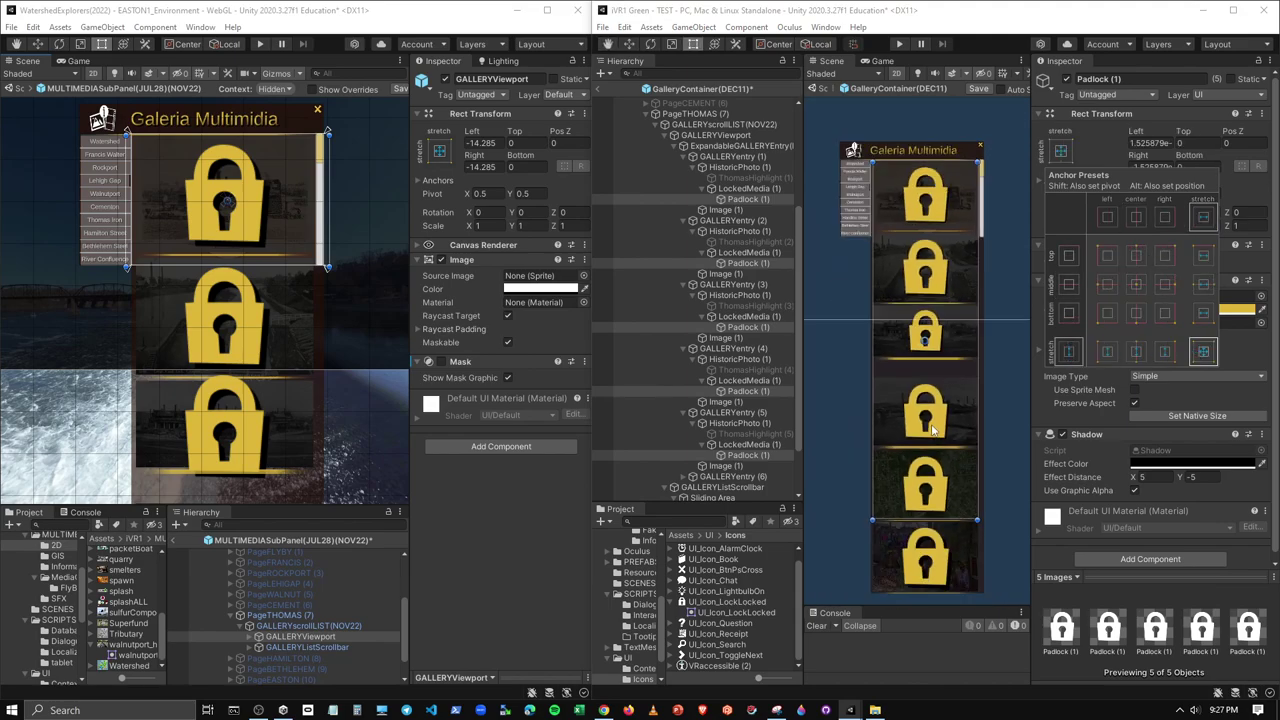
{"action": "scroll", "coordinate": [938, 385], "scroll_direction": "down", "scroll_amount": 1}
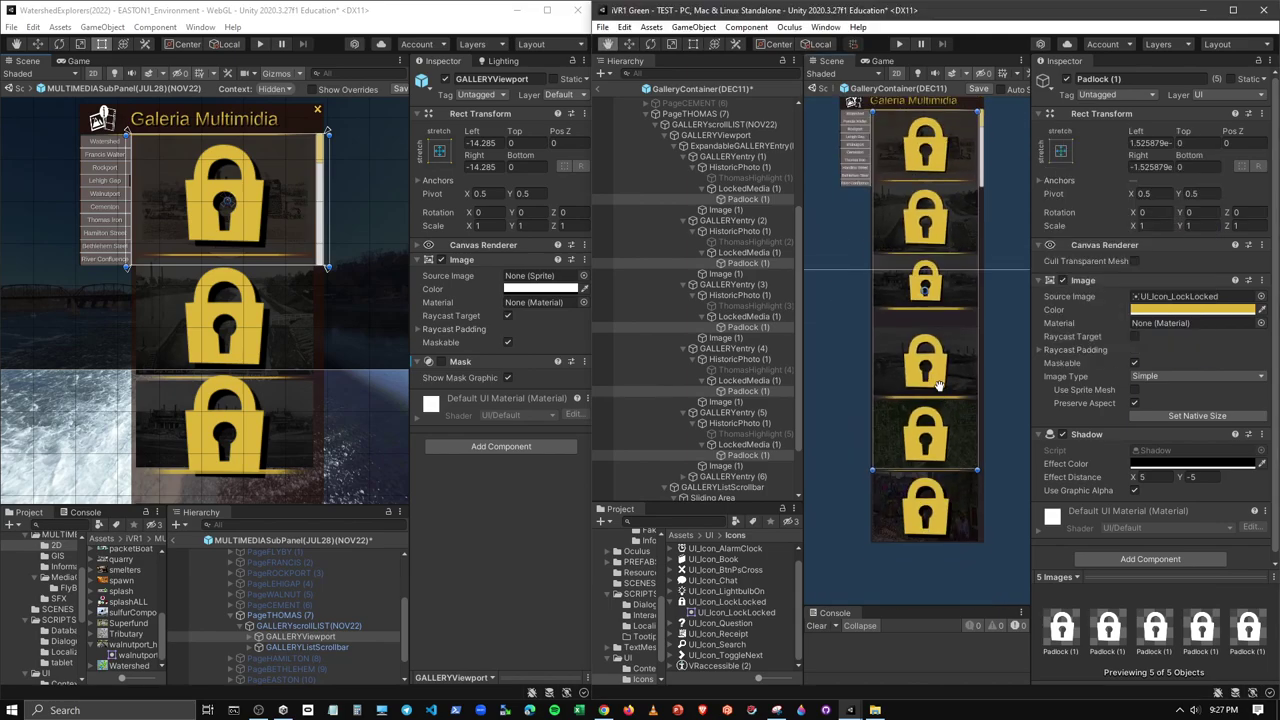
{"action": "left_click", "coordinate": [695, 478]}
{"action": "scroll", "coordinate": [739, 481], "scroll_direction": "down", "scroll_amount": 2}
{"action": "left_click", "coordinate": [739, 480]}
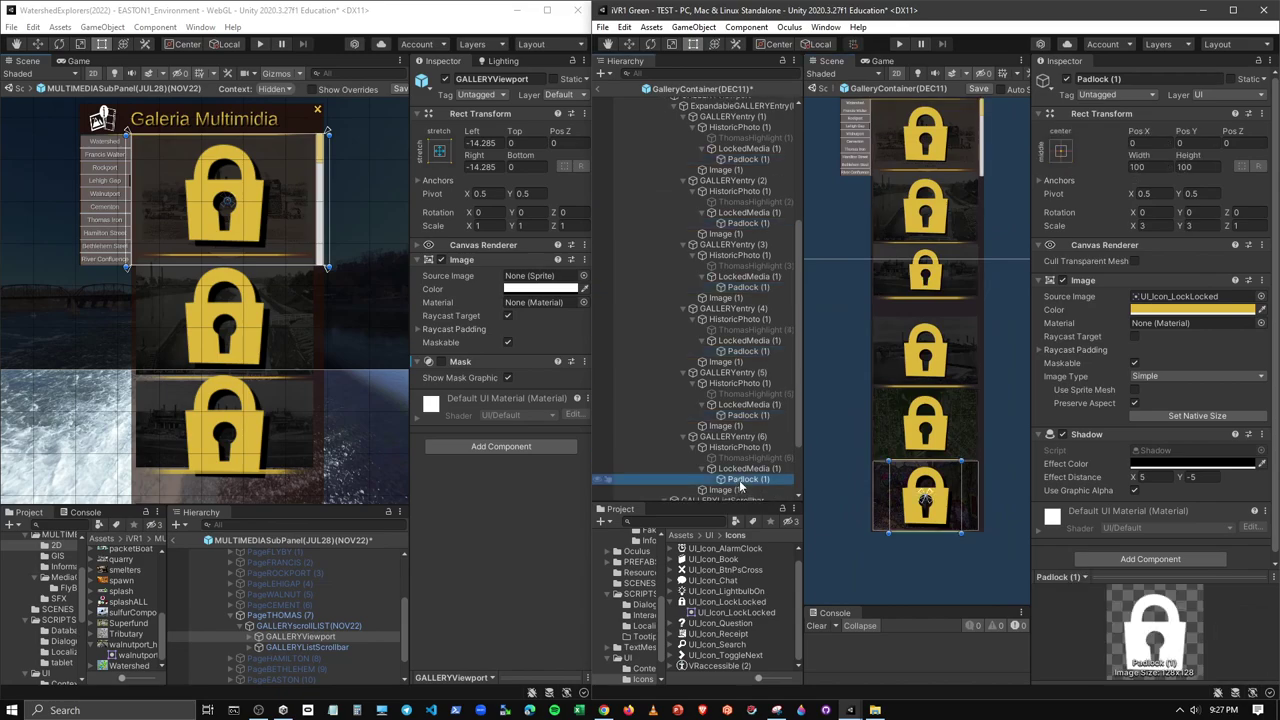
{"action": "left_click", "coordinate": [1148, 225]}
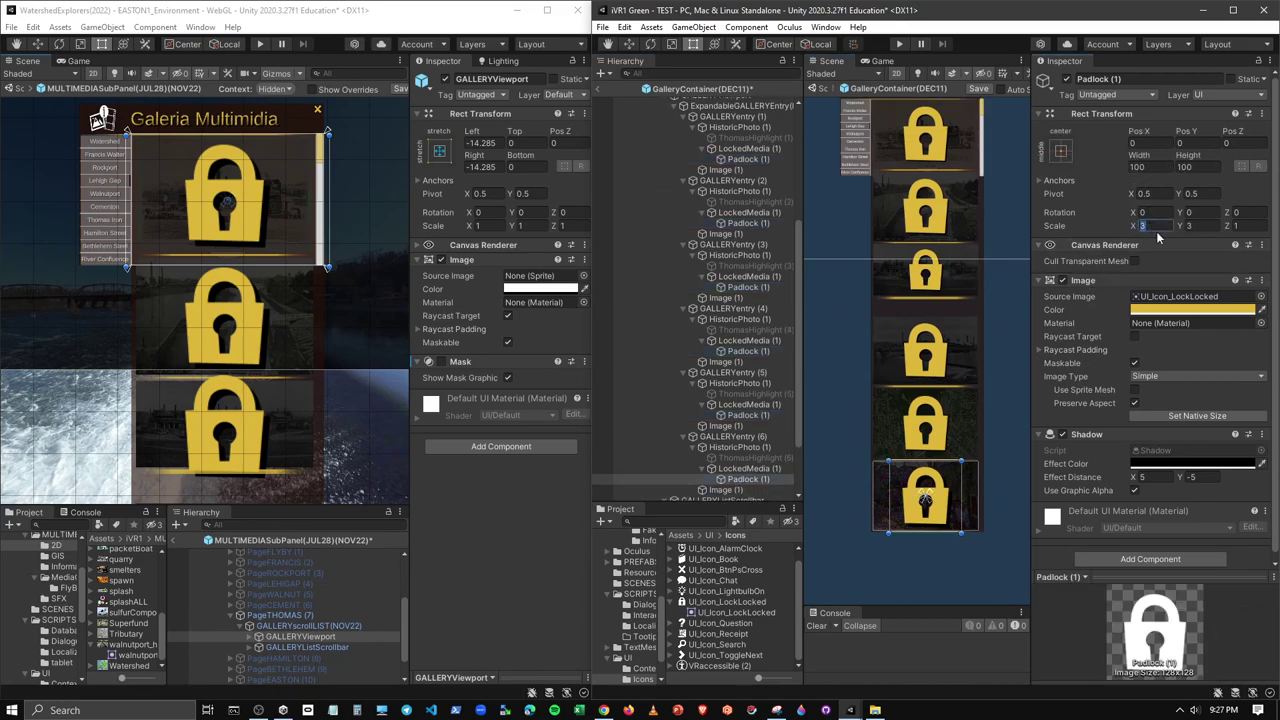
{"action": "type", "text": "1"}
{"action": "key", "text": "Tab"}
{"action": "type", "text": "1"}
{"action": "left_click", "coordinate": [1060, 151]}
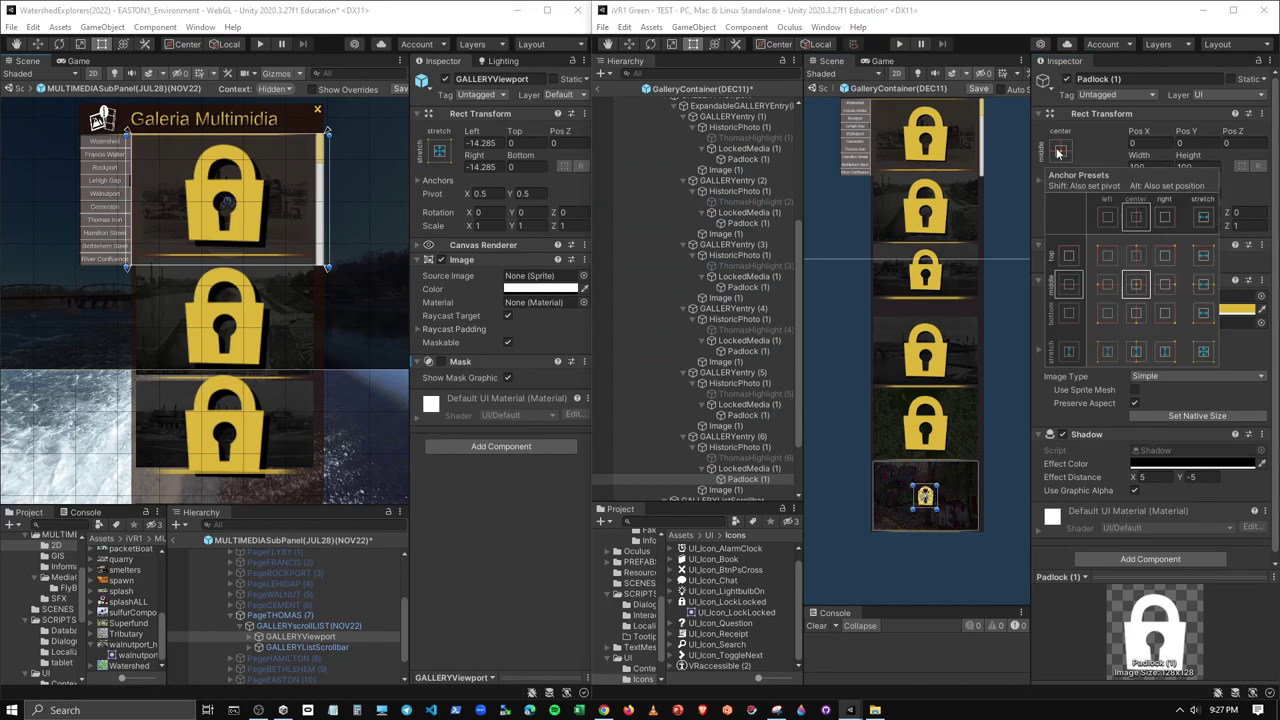
{"action": "left_click", "coordinate": [1203, 351], "text": "alt"}
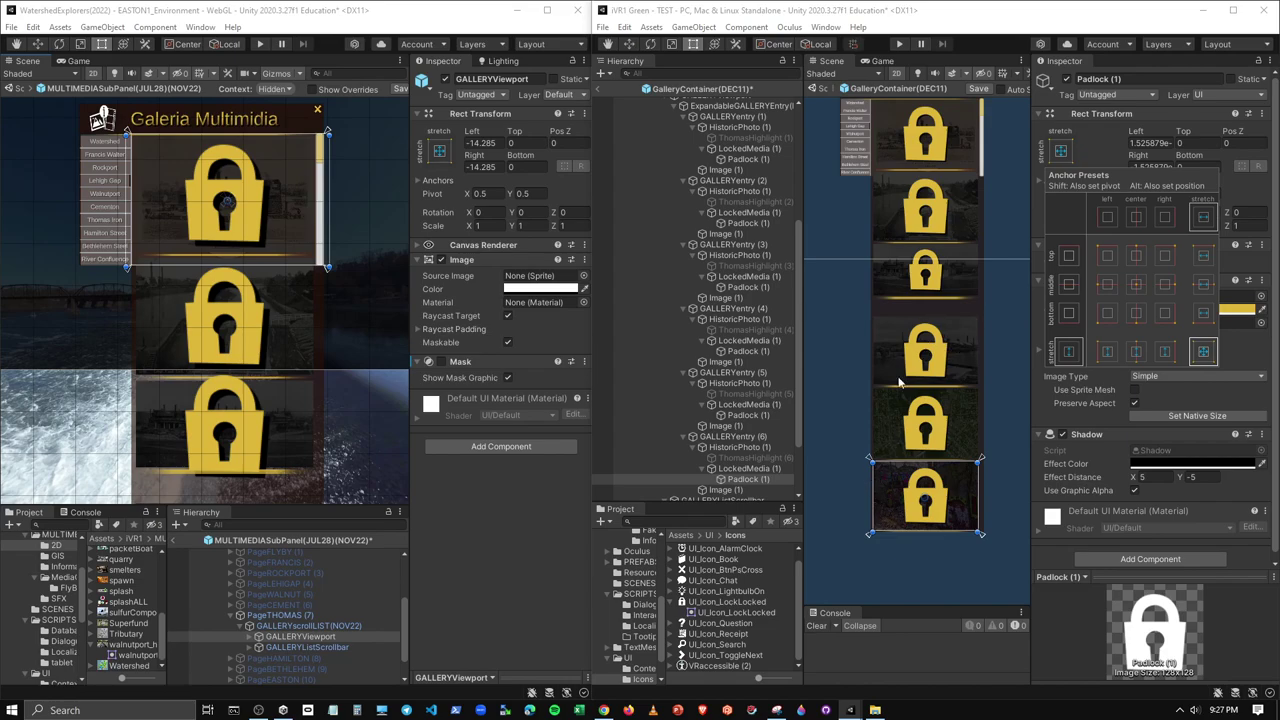
Compare the separator images across gallery entries 3 to 6
{"action": "left_click", "coordinate": [728, 490]}
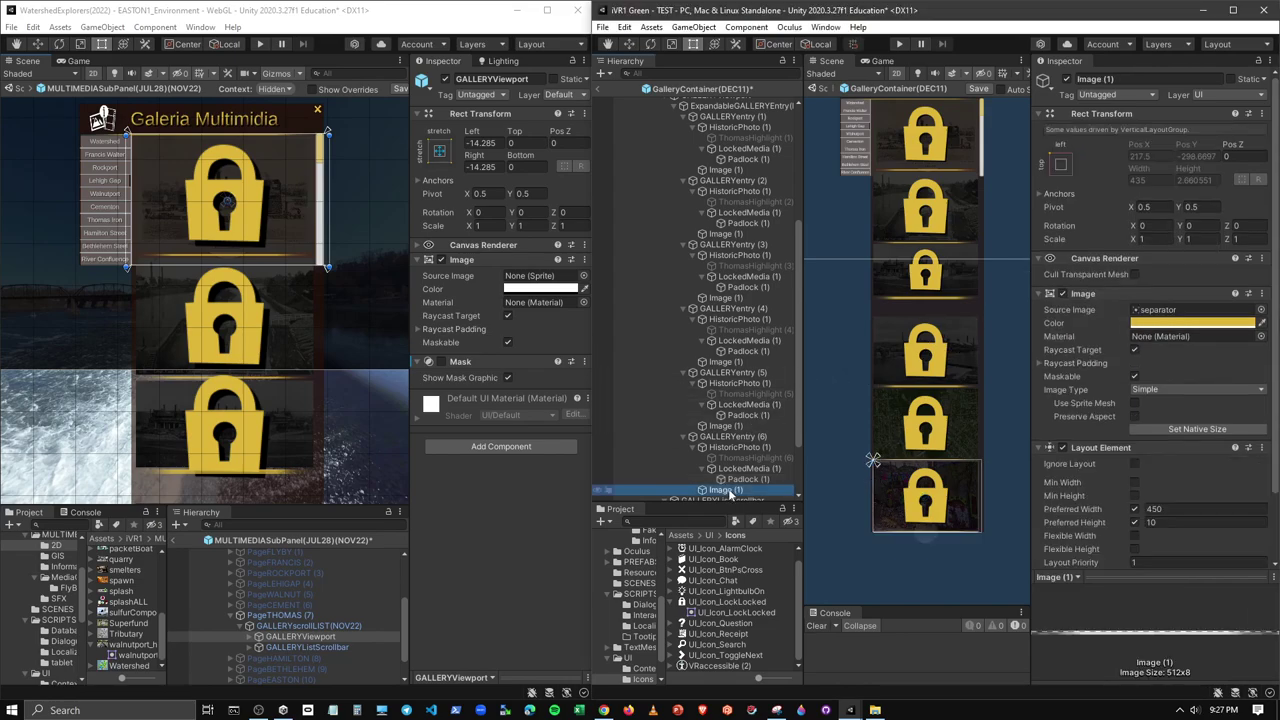
{"action": "scroll", "coordinate": [898, 510], "scroll_direction": "up", "scroll_amount": 4}
{"action": "scroll", "coordinate": [901, 537], "scroll_direction": "up", "scroll_amount": 2}
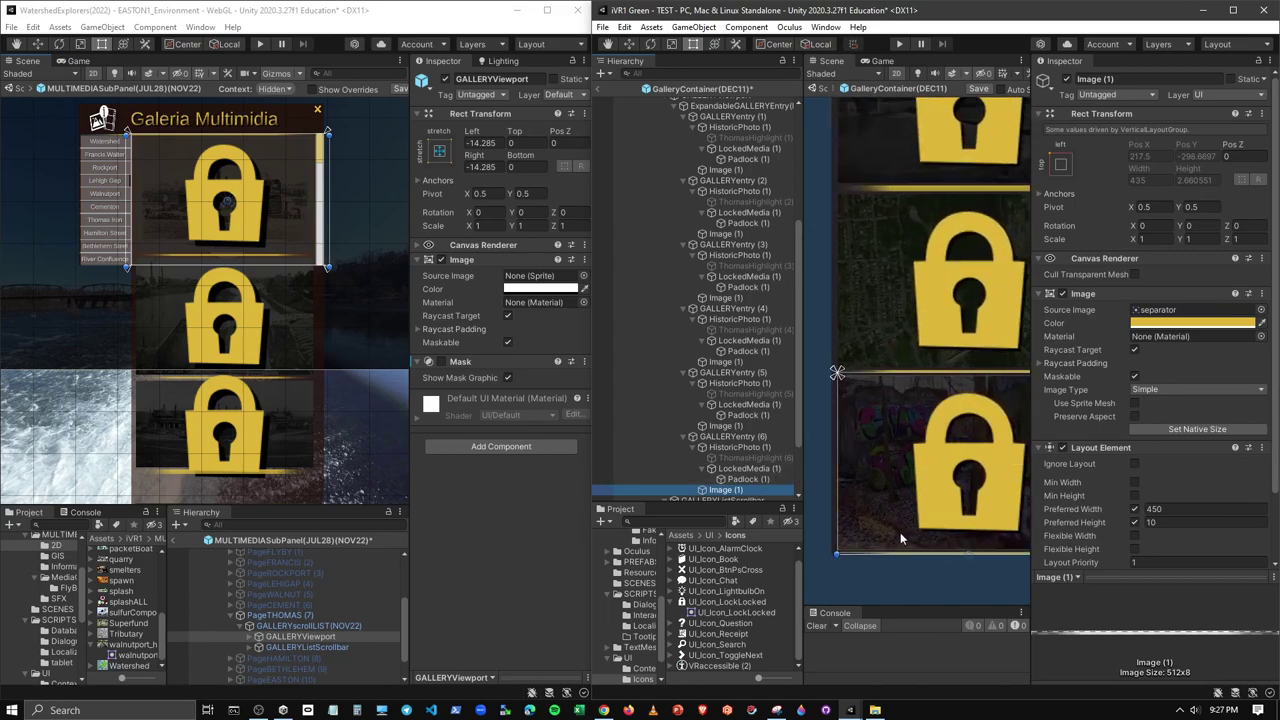
{"action": "left_click", "coordinate": [730, 427]}
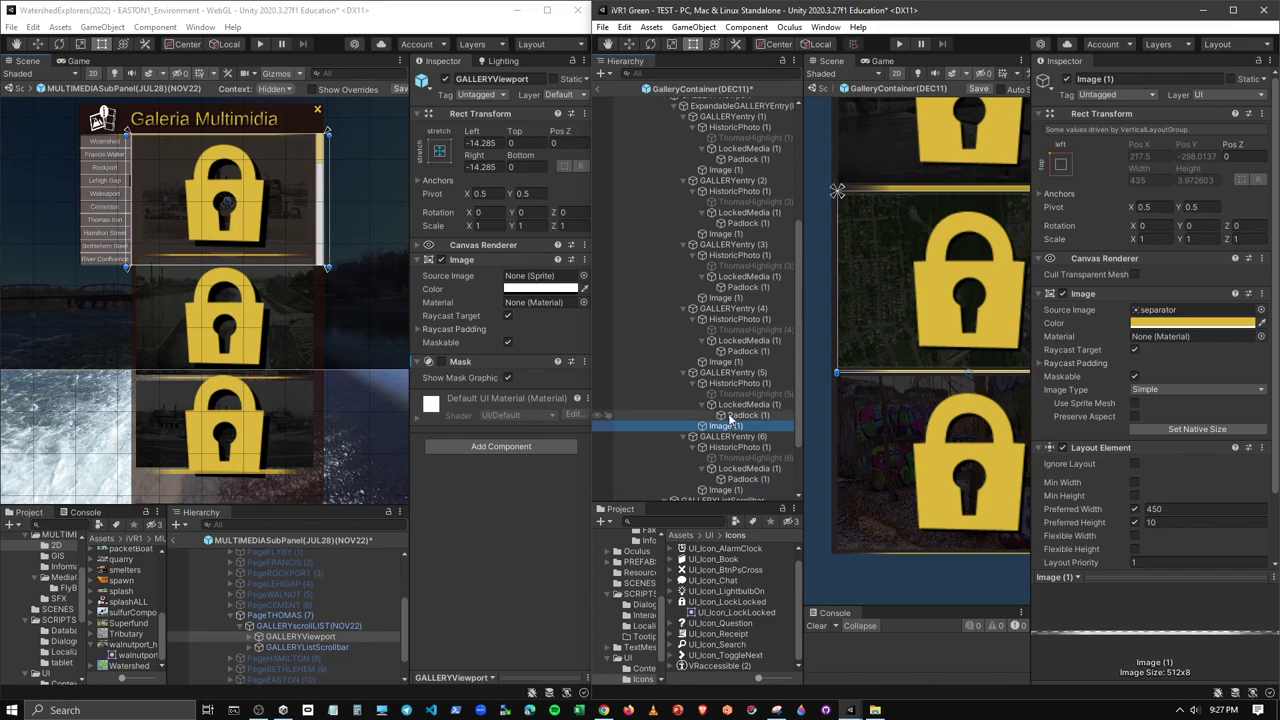
{"action": "left_click", "coordinate": [726, 362]}
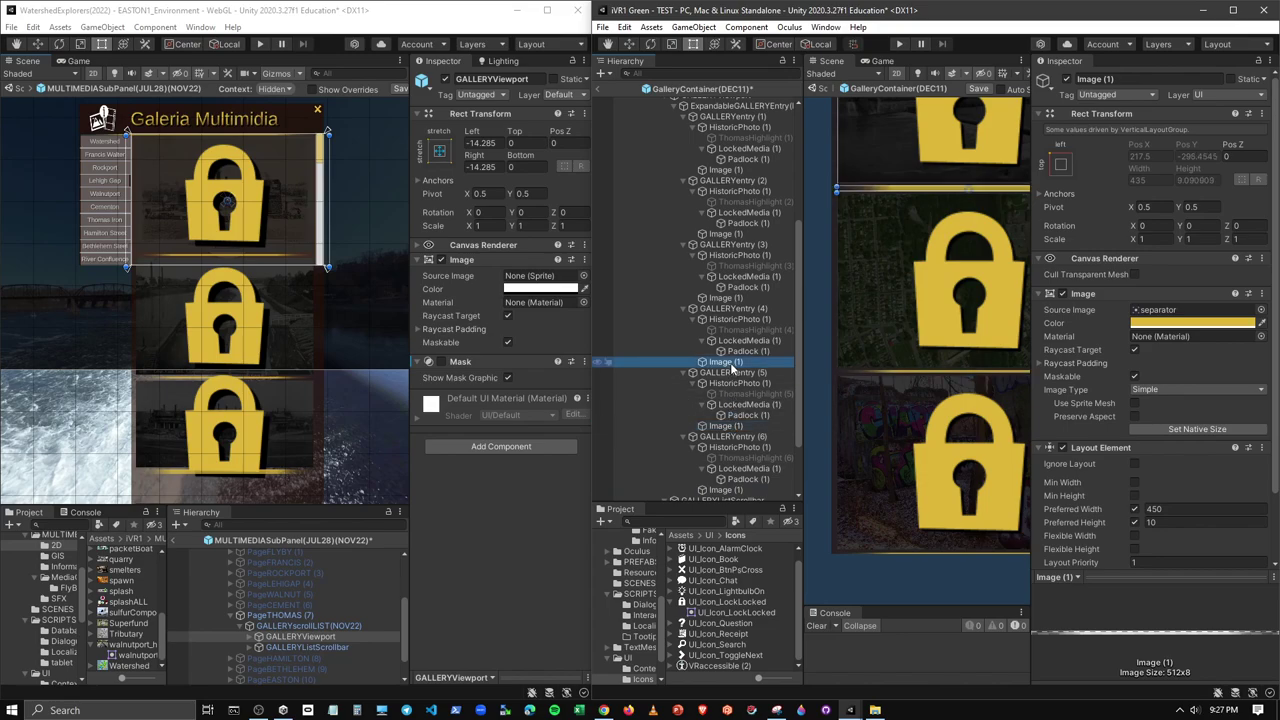
{"action": "left_click", "coordinate": [730, 427]}
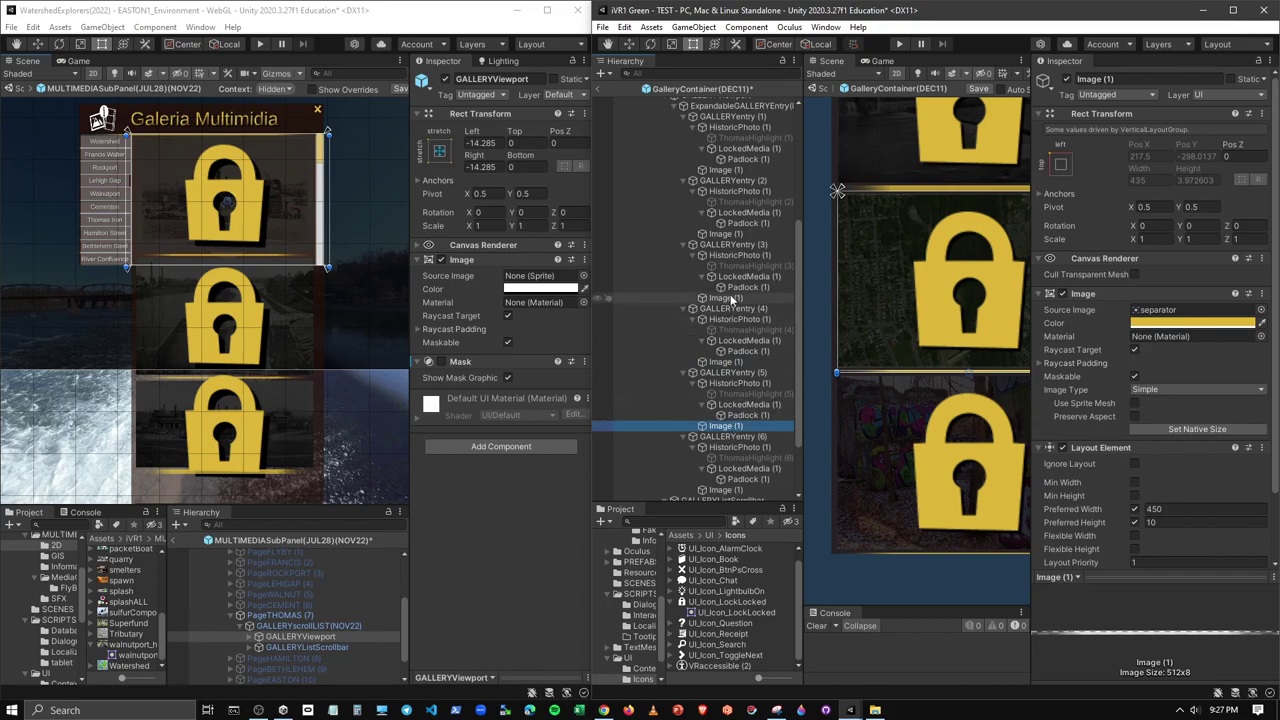
{"action": "left_click", "coordinate": [730, 298]}
{"action": "left_click", "coordinate": [726, 428]}
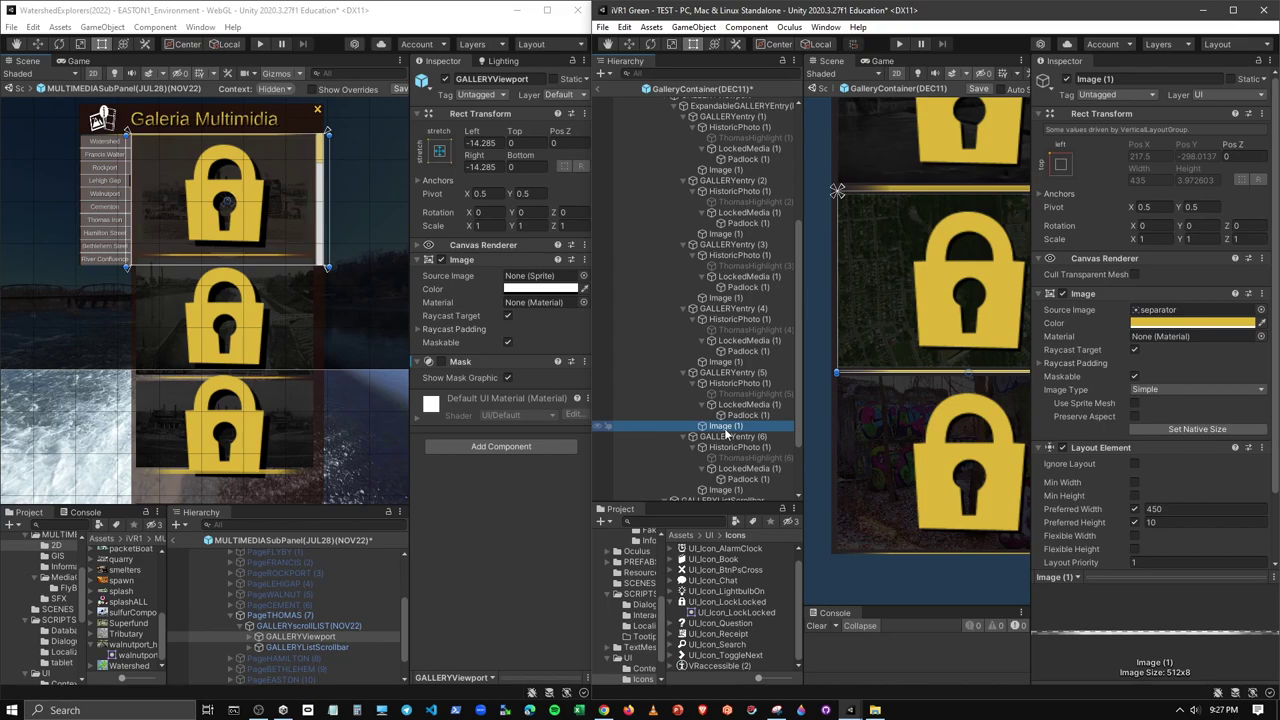
{"action": "left_click", "coordinate": [740, 287]}
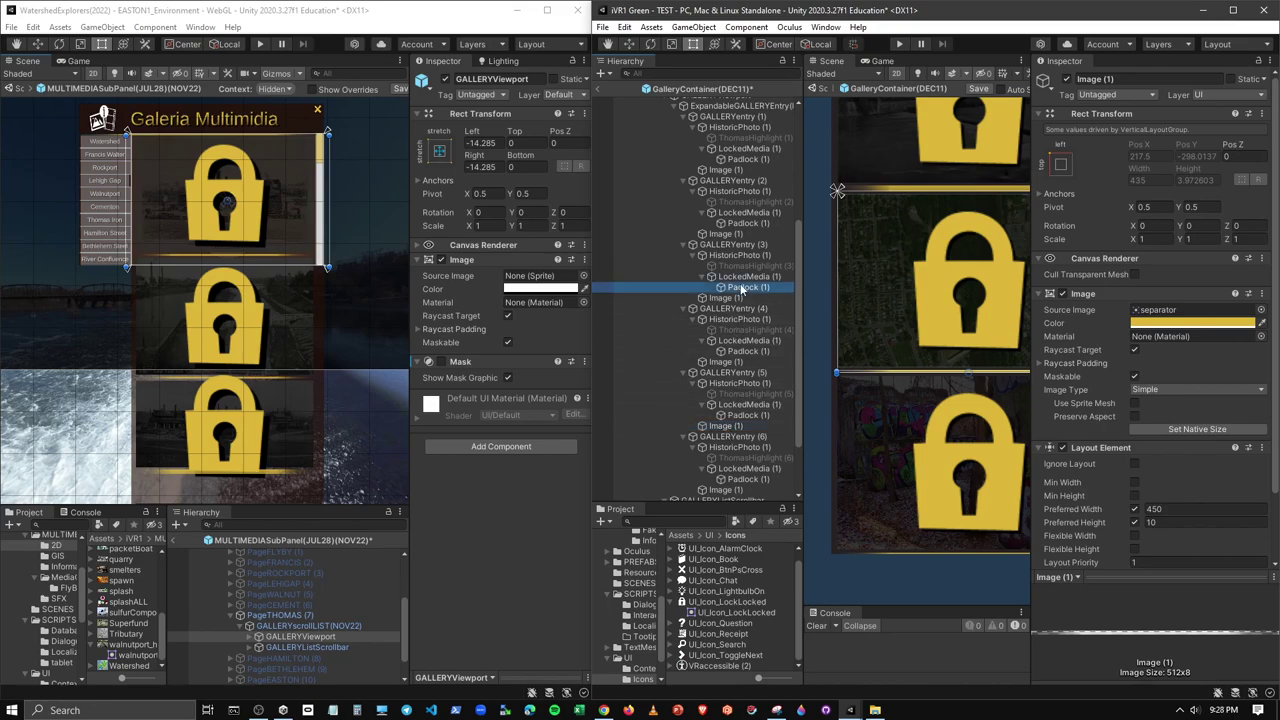
{"action": "left_click", "coordinate": [728, 298]}
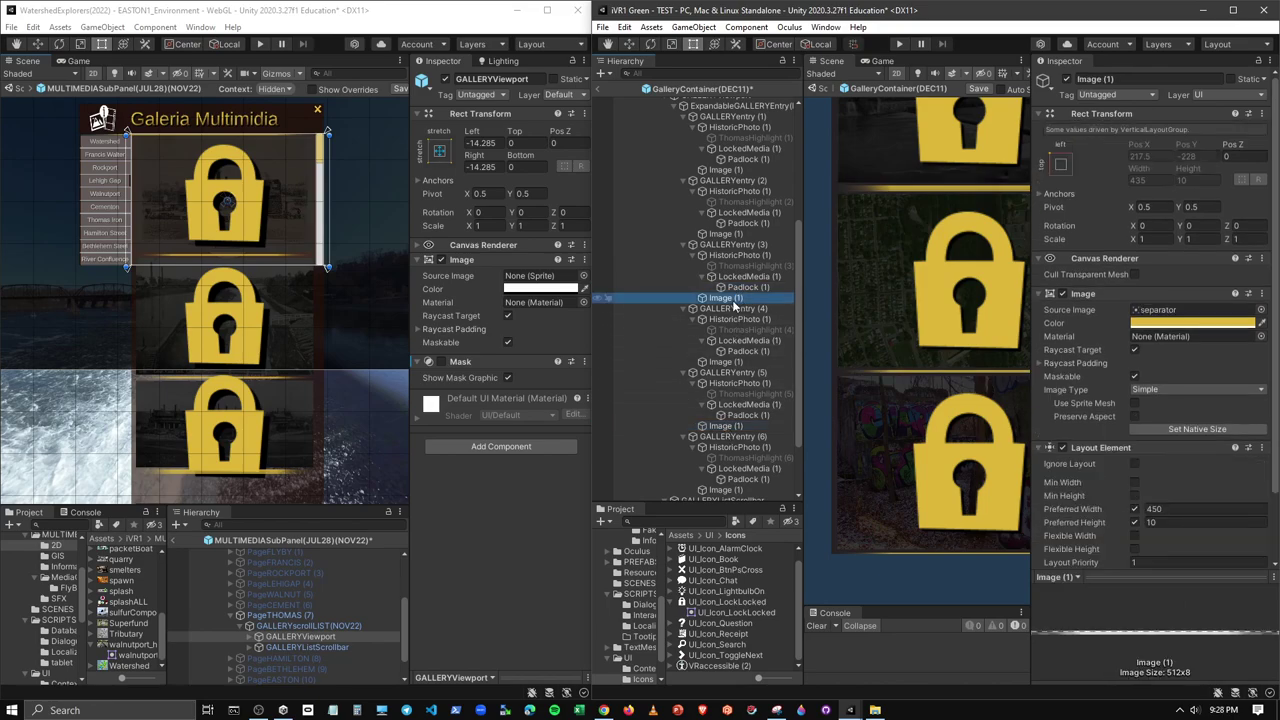
Try a separator Preferred Height of 3, then restore it to 10
{"action": "scroll", "coordinate": [731, 251], "scroll_direction": "down", "scroll_amount": 3}
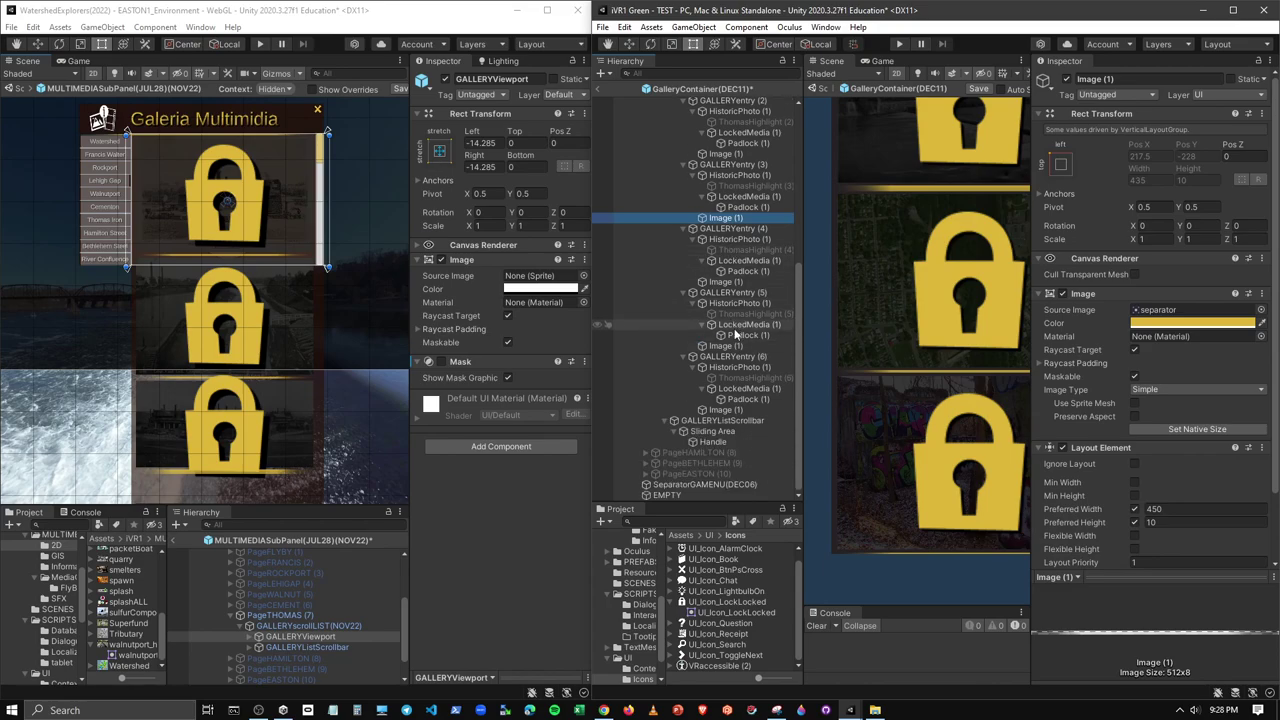
{"action": "scroll", "coordinate": [864, 322], "scroll_direction": "down", "scroll_amount": 2}
{"action": "scroll", "coordinate": [864, 322], "scroll_direction": "down", "scroll_amount": 2}
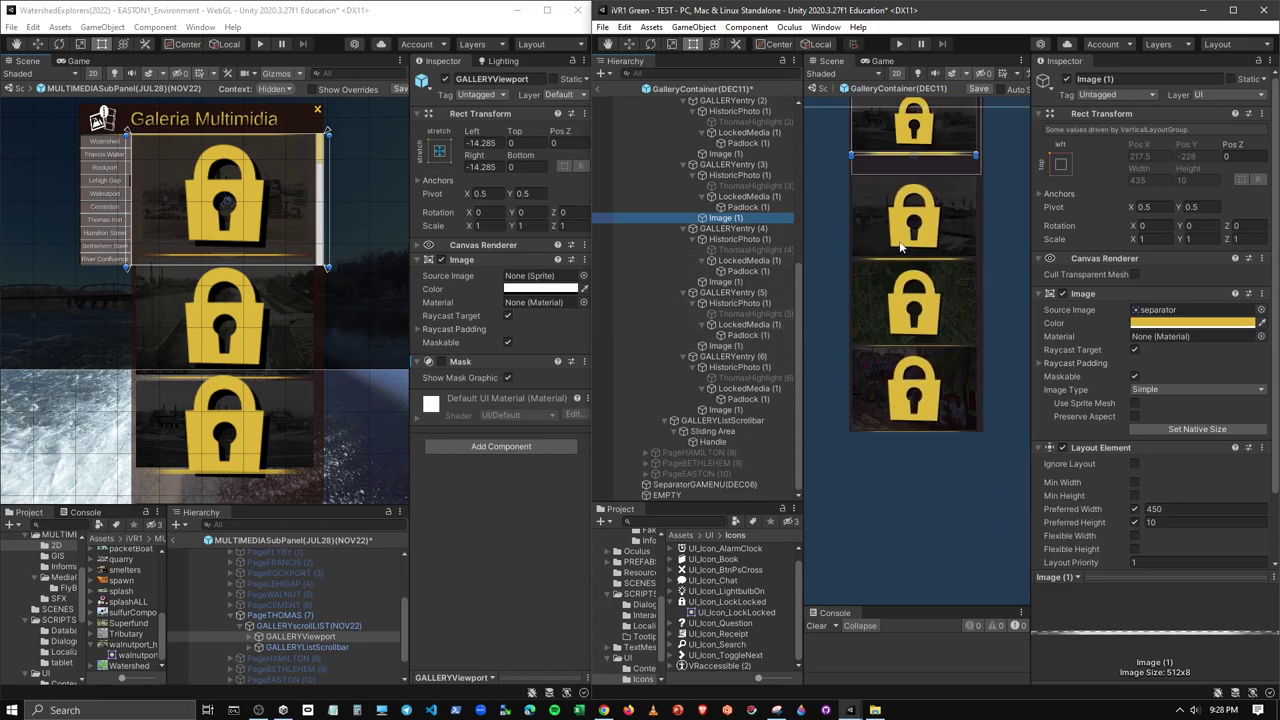
{"action": "scroll", "coordinate": [866, 335], "scroll_direction": "down", "scroll_amount": 3}
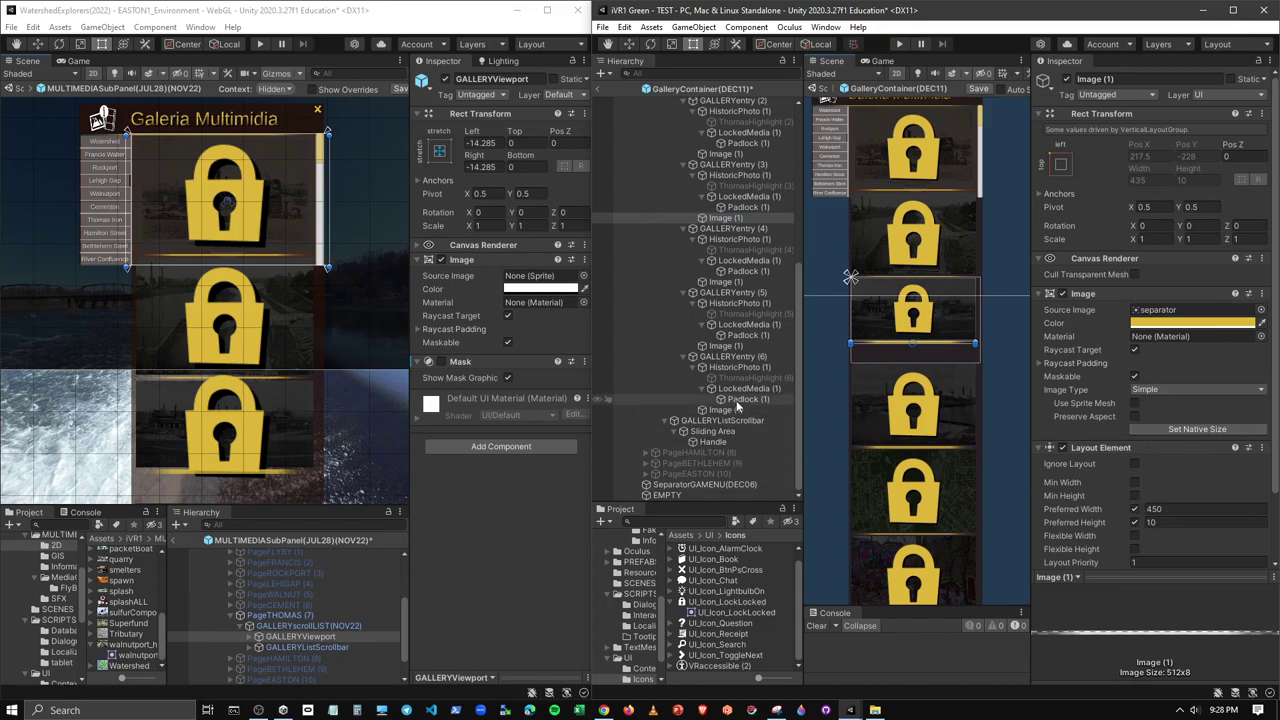
{"action": "left_click", "coordinate": [1167, 522]}
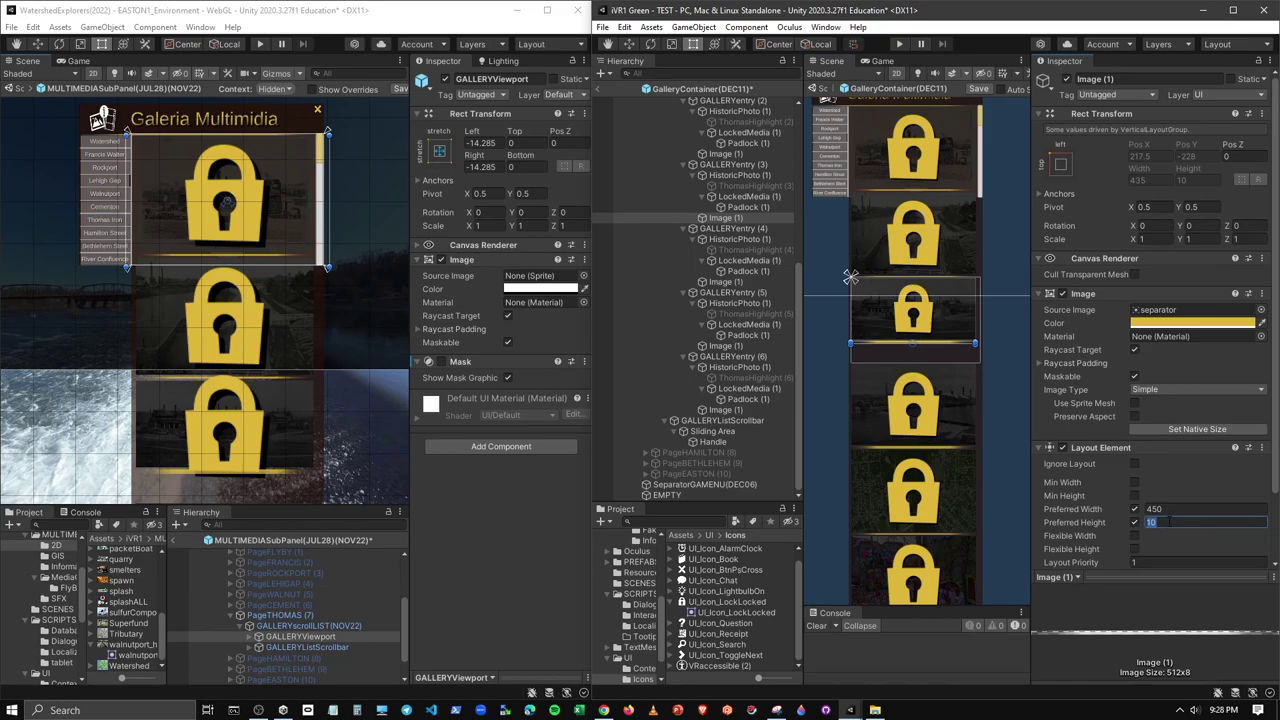
{"action": "type", "text": "3"}
{"action": "scroll", "coordinate": [977, 383], "scroll_direction": "up", "scroll_amount": 2}
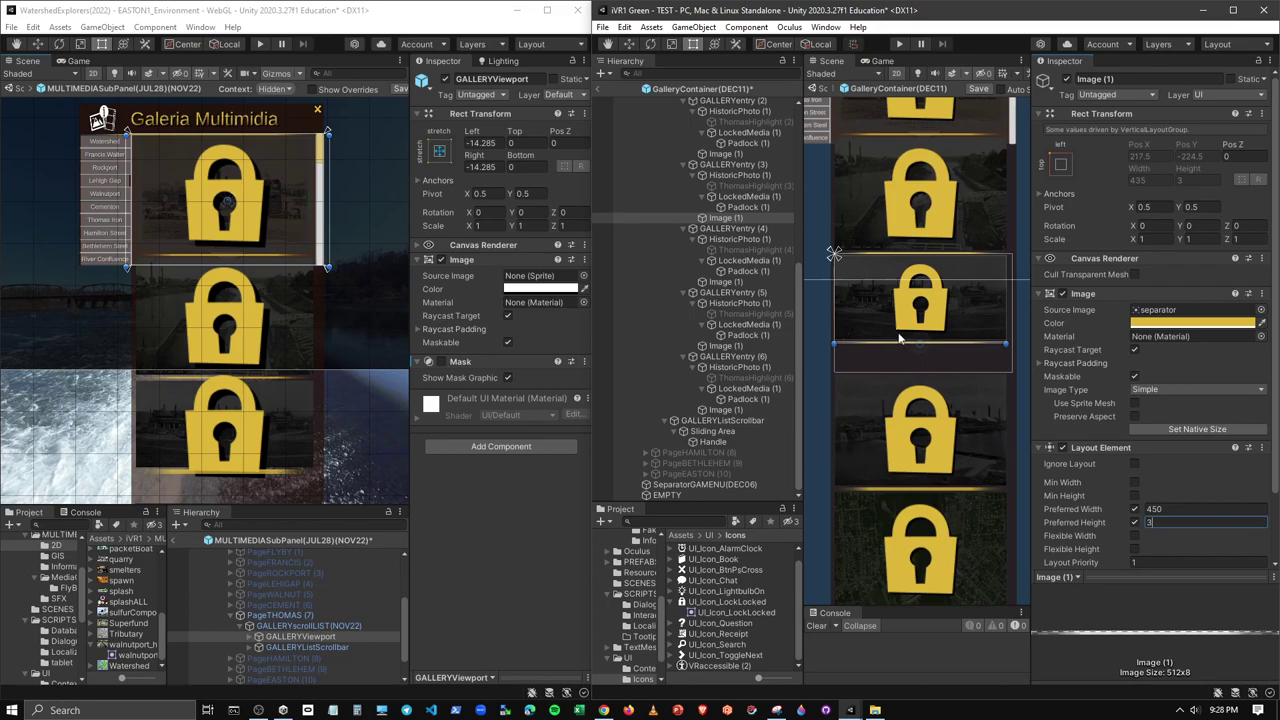
{"action": "scroll", "coordinate": [903, 340], "scroll_direction": "up", "scroll_amount": 2}
{"action": "key", "text": "BackSpace"}
{"action": "type", "text": "10"}
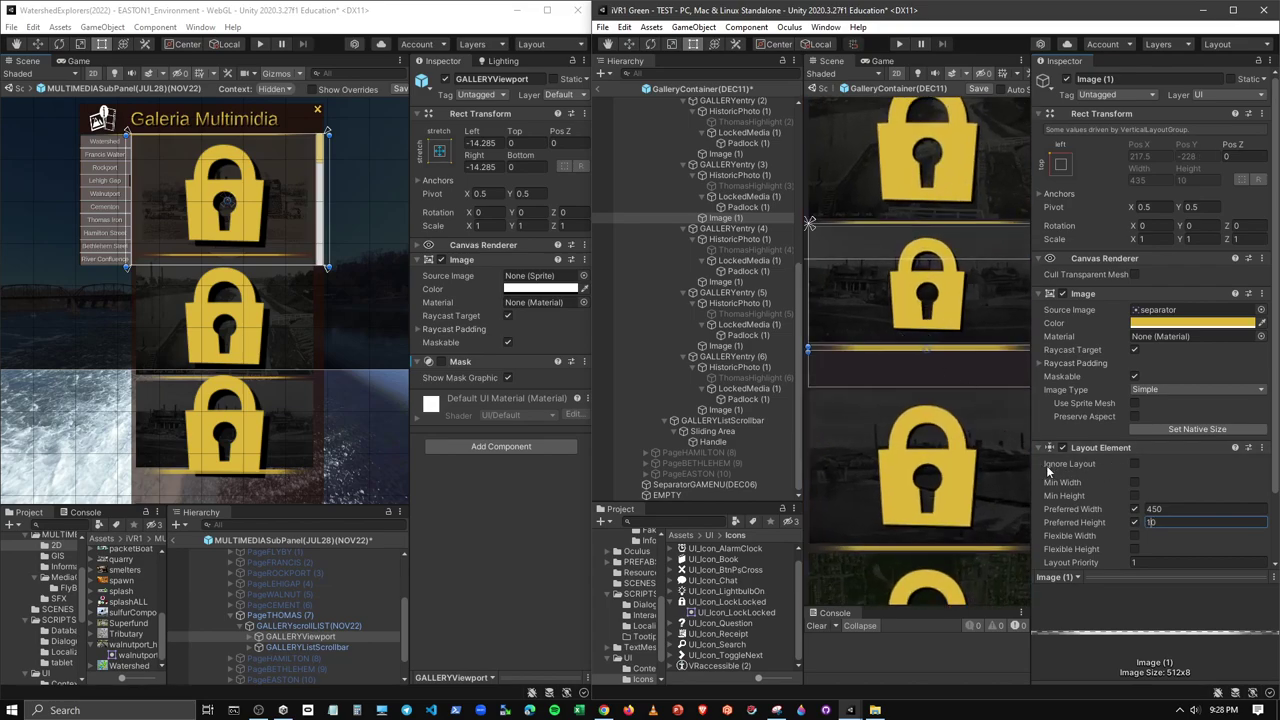
Tick Preserve Aspect on the separator images of entries 6 and 5
{"action": "left_click", "coordinate": [725, 408]}
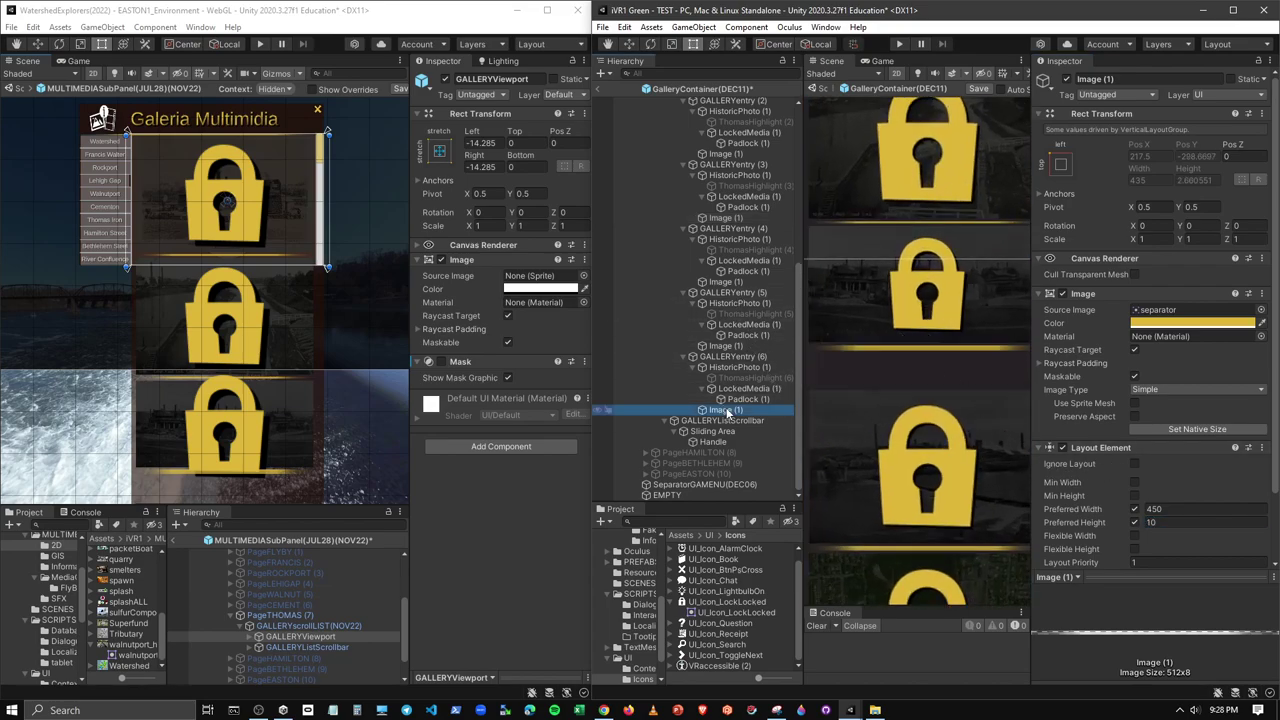
{"action": "left_click", "coordinate": [733, 346]}
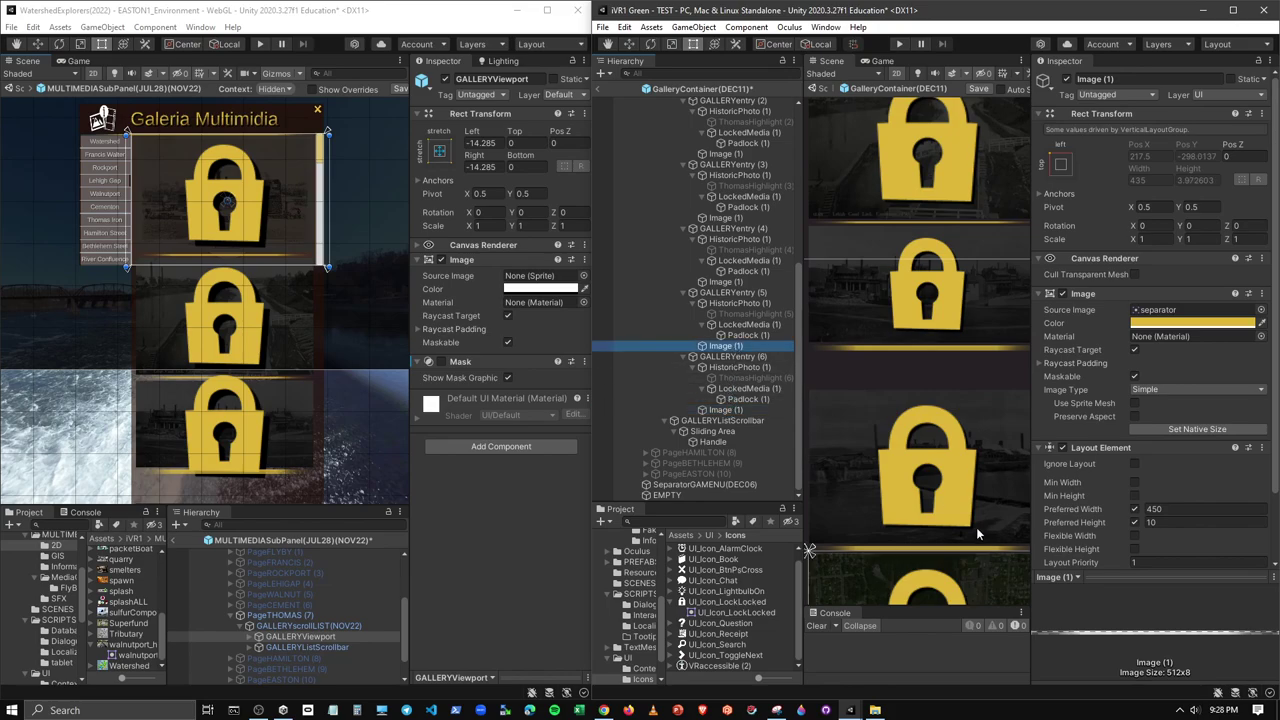
{"action": "scroll", "coordinate": [948, 317], "scroll_direction": "up", "scroll_amount": 2}
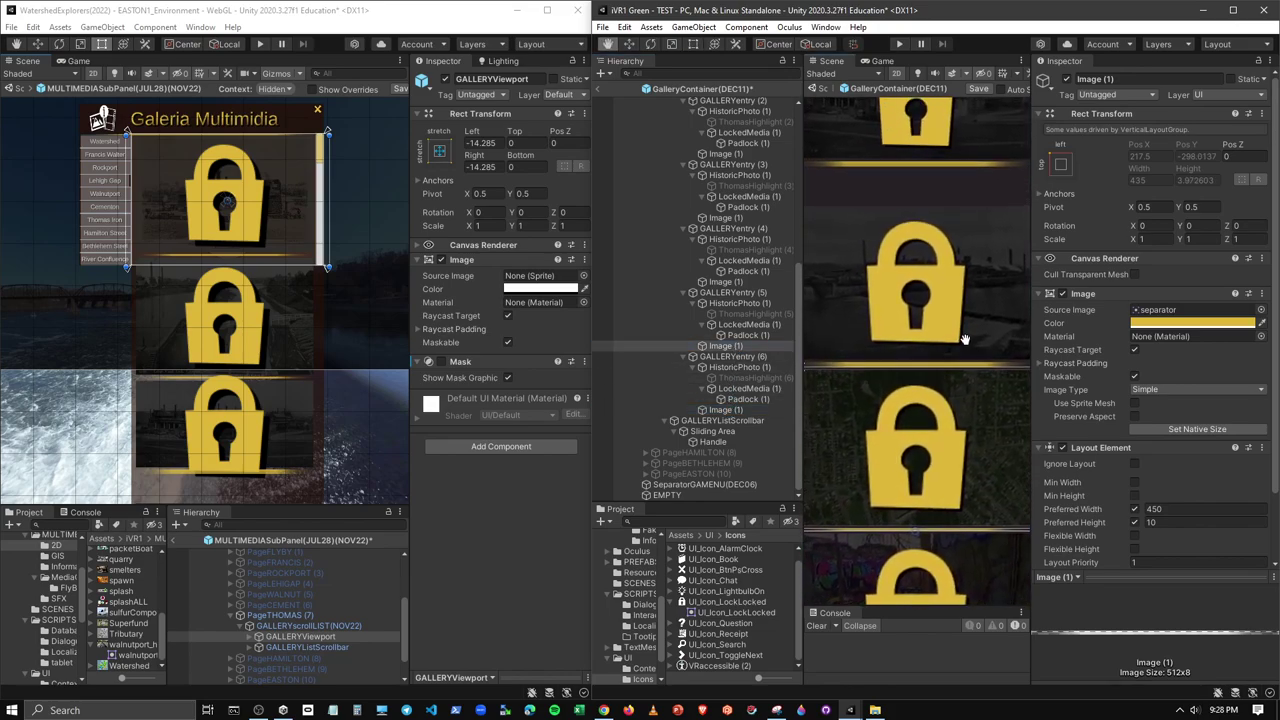
{"action": "left_click", "coordinate": [1148, 522]}
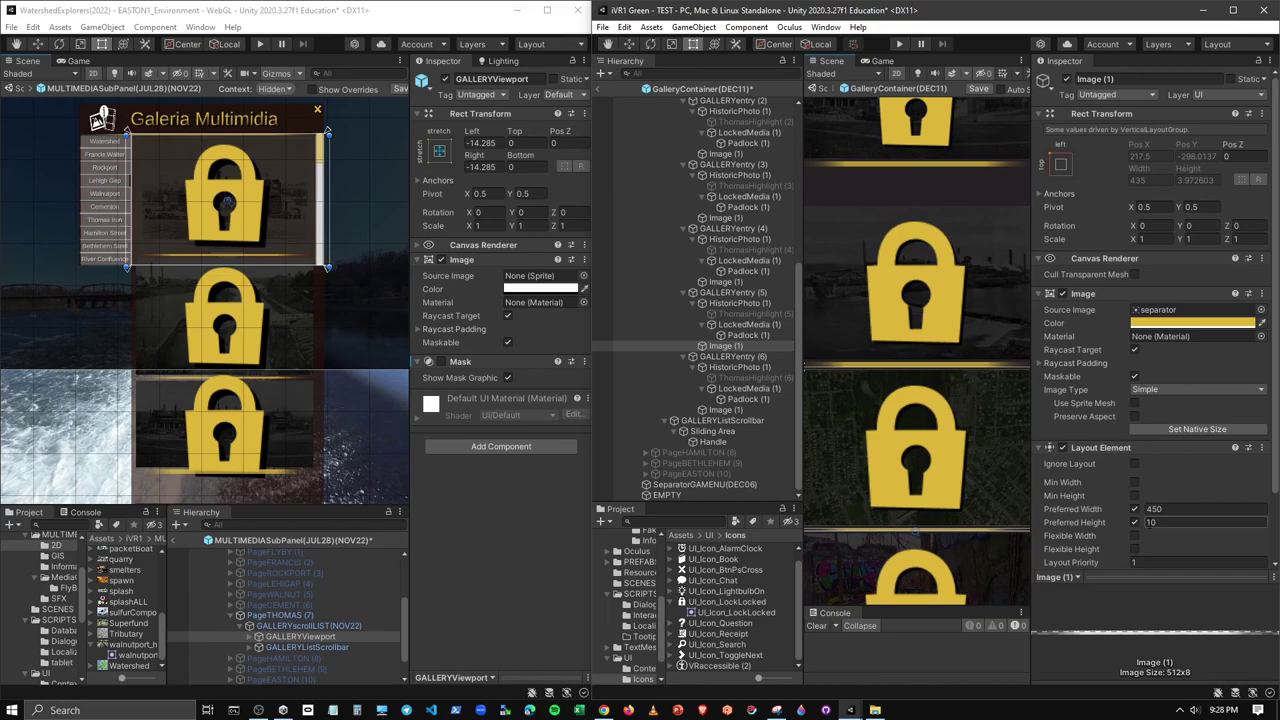
{"action": "left_click", "coordinate": [1134, 416]}
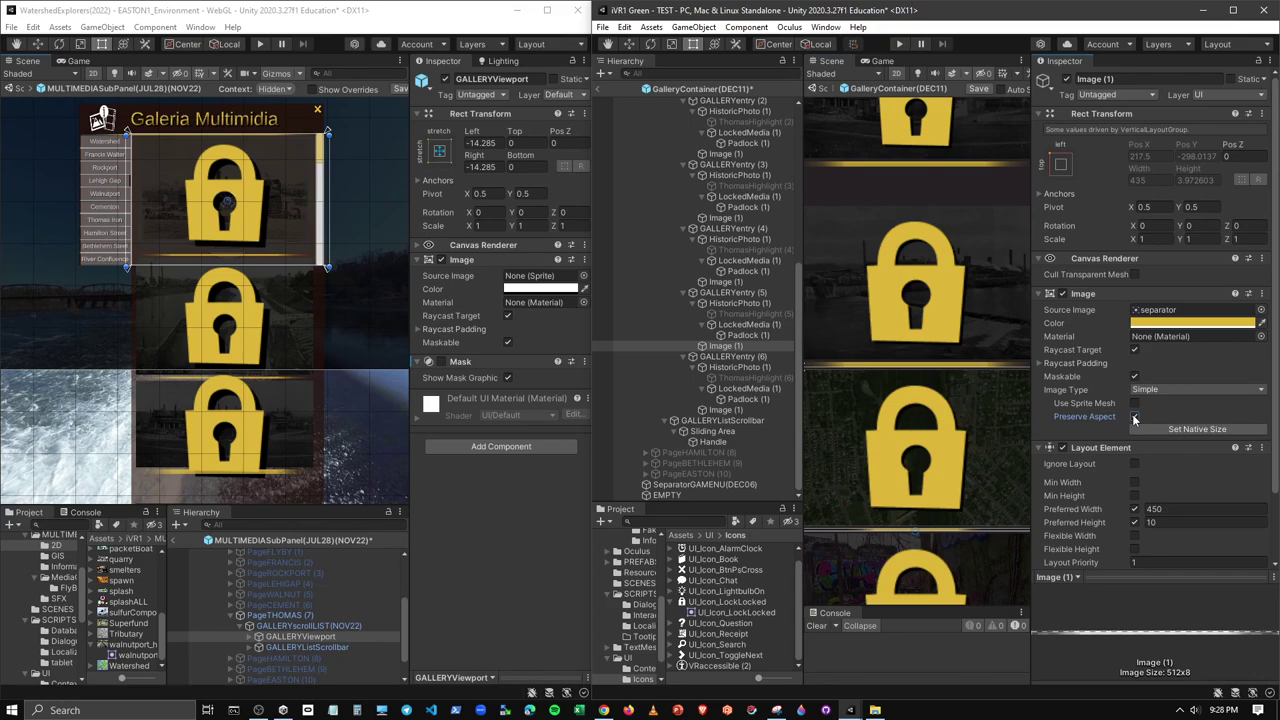
Multi-select all six Image (1) separators and tick Preserve Aspect
{"action": "left_click", "coordinate": [725, 410]}
{"action": "left_click", "coordinate": [730, 345], "text": "ctrl"}
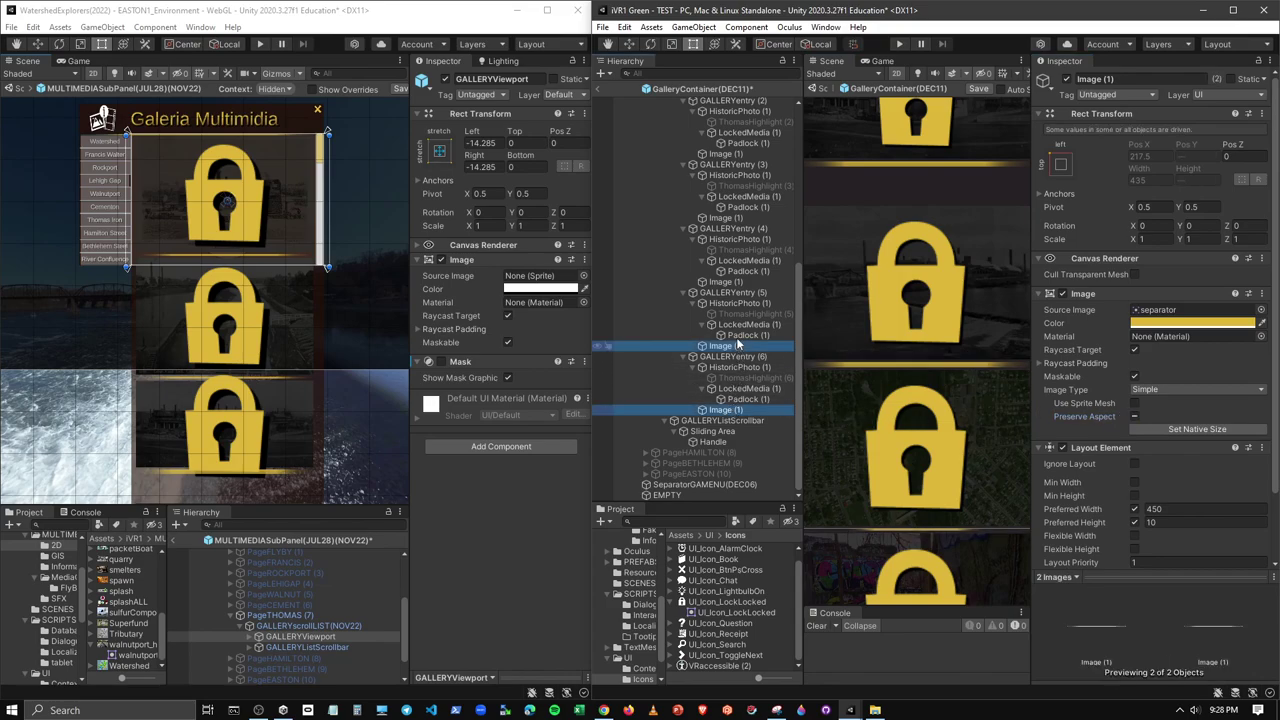
{"action": "left_click", "coordinate": [736, 281], "text": "ctrl"}
{"action": "left_click", "coordinate": [730, 217], "text": "ctrl"}
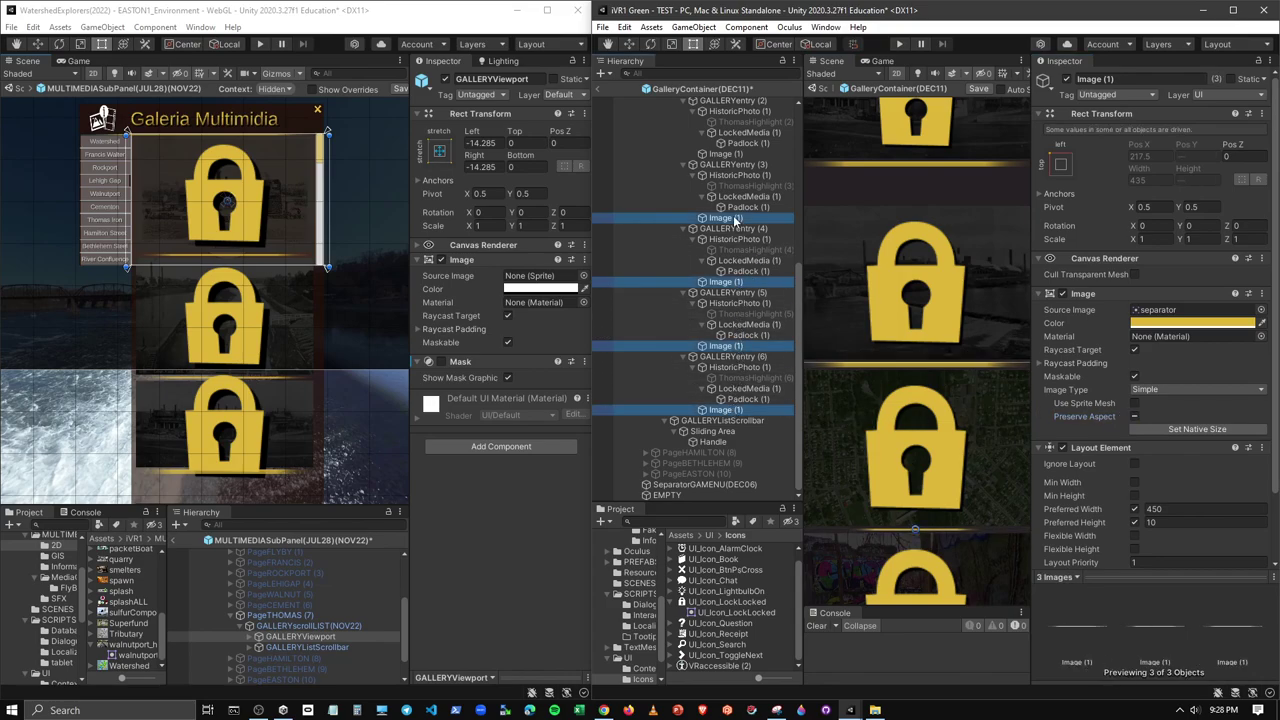
{"action": "left_click", "coordinate": [726, 154], "text": "ctrl"}
{"action": "scroll", "coordinate": [733, 240], "scroll_direction": "up", "scroll_amount": 2}
{"action": "left_click", "coordinate": [726, 130], "text": "ctrl"}
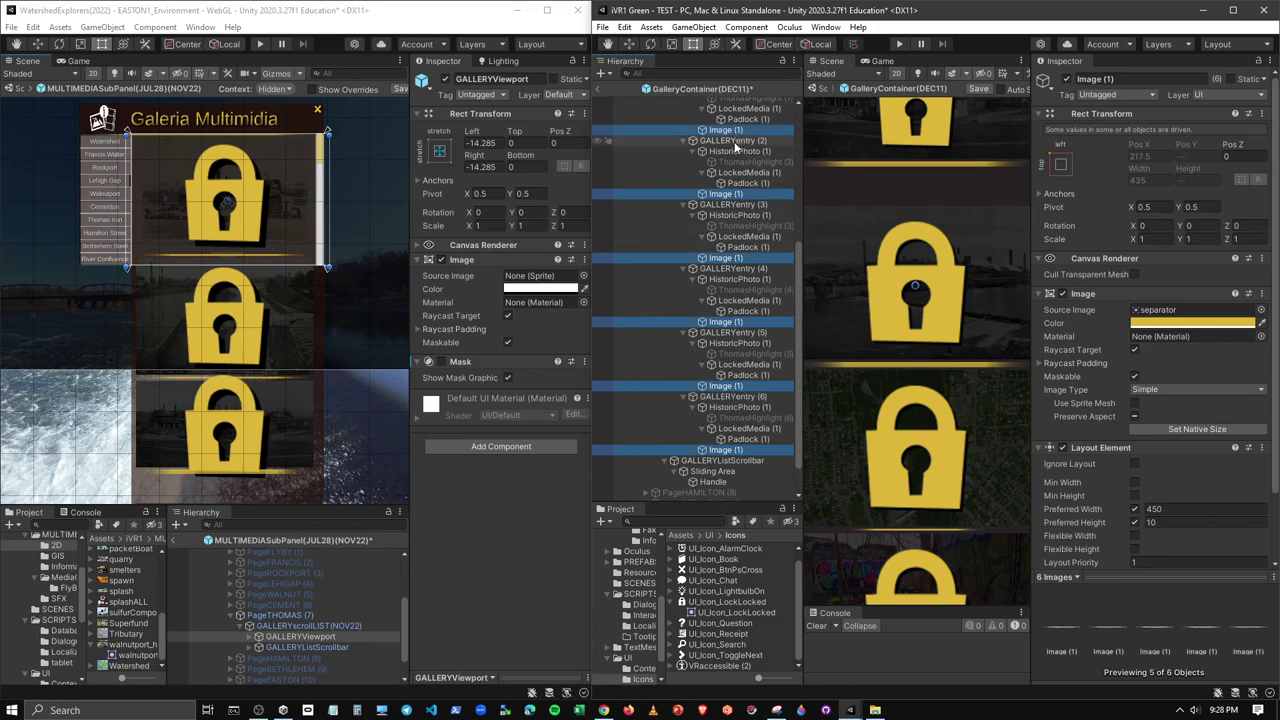
{"action": "scroll", "coordinate": [740, 220], "scroll_direction": "up", "scroll_amount": 2}
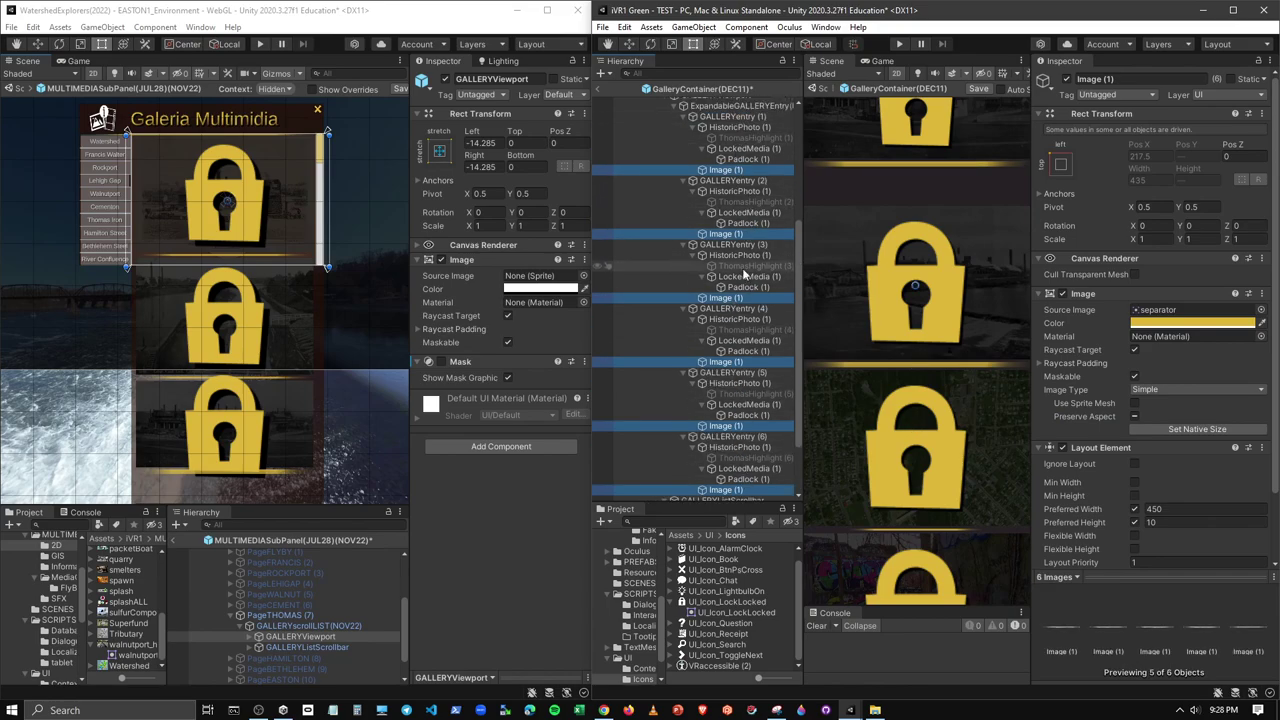
{"action": "scroll", "coordinate": [743, 275], "scroll_direction": "down", "scroll_amount": 2}
{"action": "left_click", "coordinate": [1135, 417]}
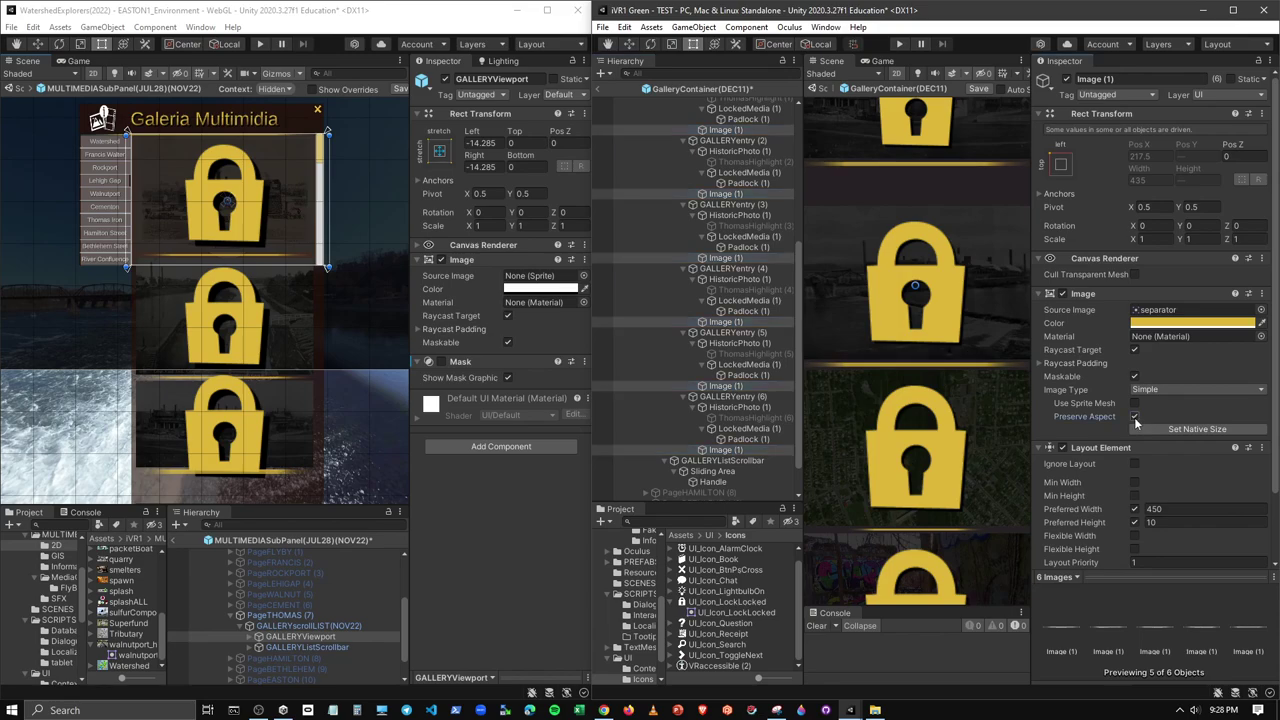
Try a Preferred Height of 5 on the separators, then set it back to 10
{"action": "left_click", "coordinate": [1155, 521]}
{"action": "left_click", "coordinate": [1160, 522]}
{"action": "type", "text": "5"}
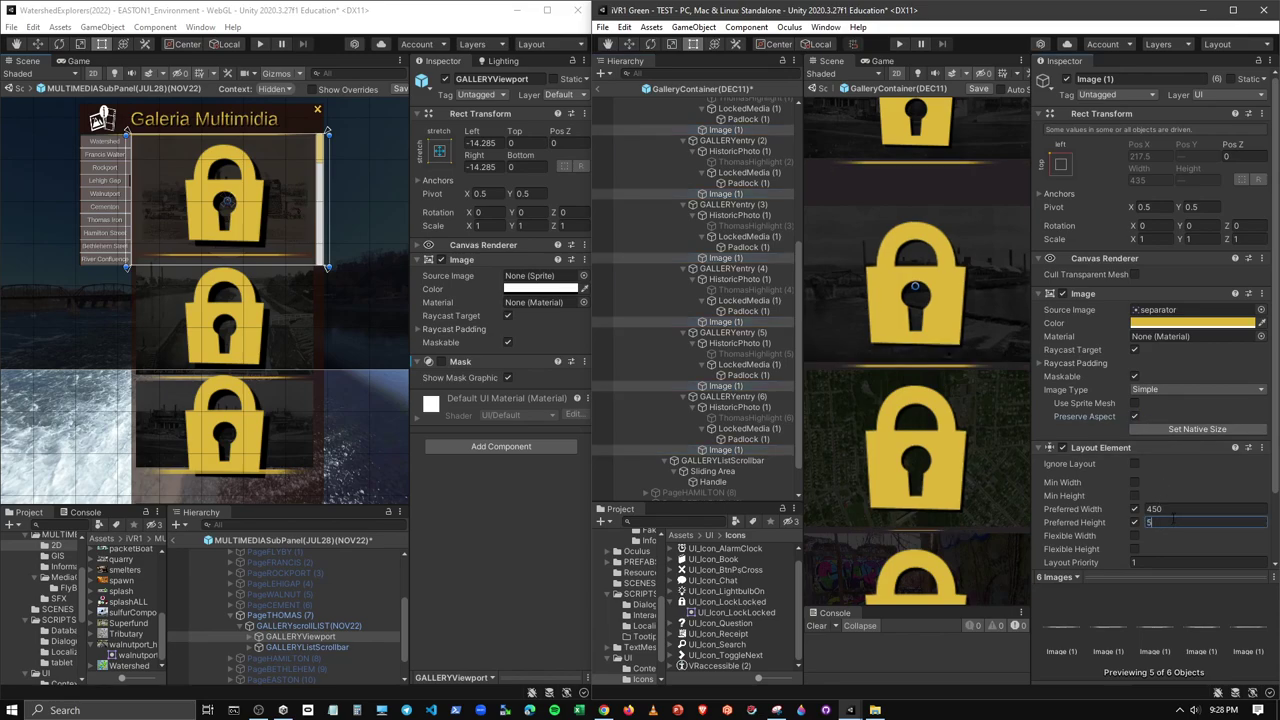
{"action": "key", "text": "BackSpace"}
{"action": "type", "text": "10"}
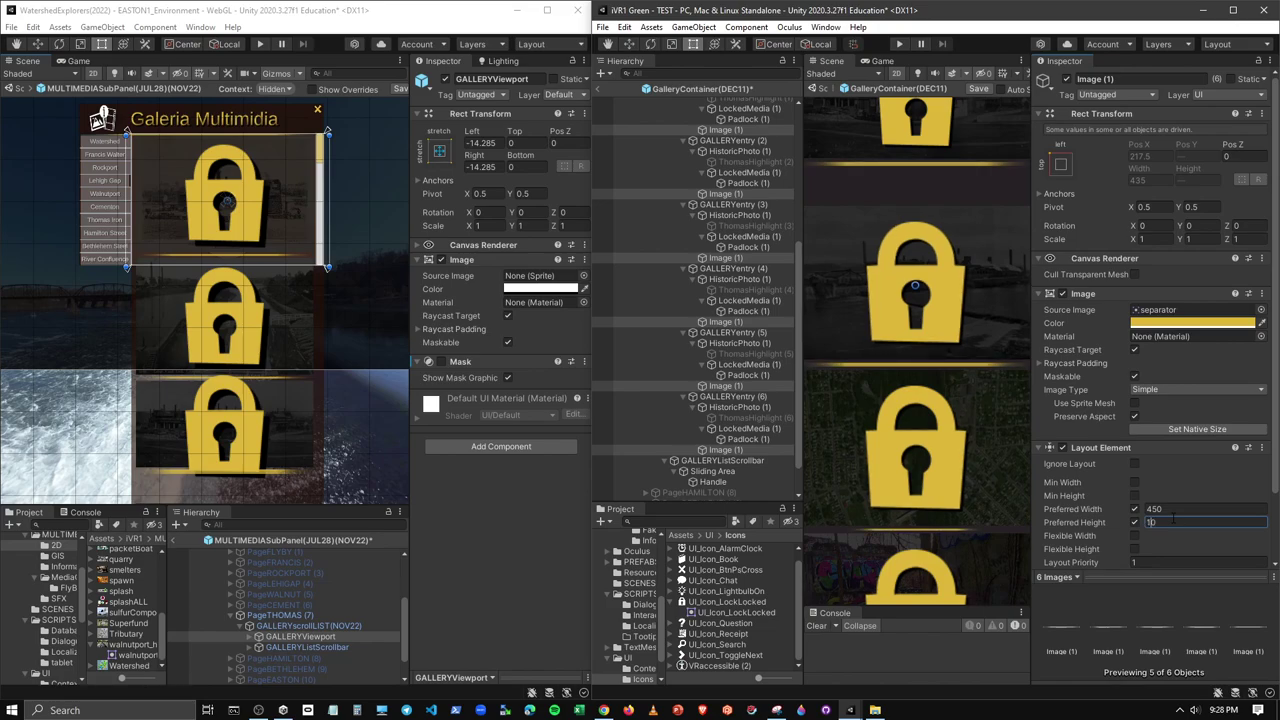
Check the padlock list in the Scene view and untick Preserve Aspect on the separators
{"action": "scroll", "coordinate": [1118, 388], "scroll_direction": "down", "scroll_amount": 2}
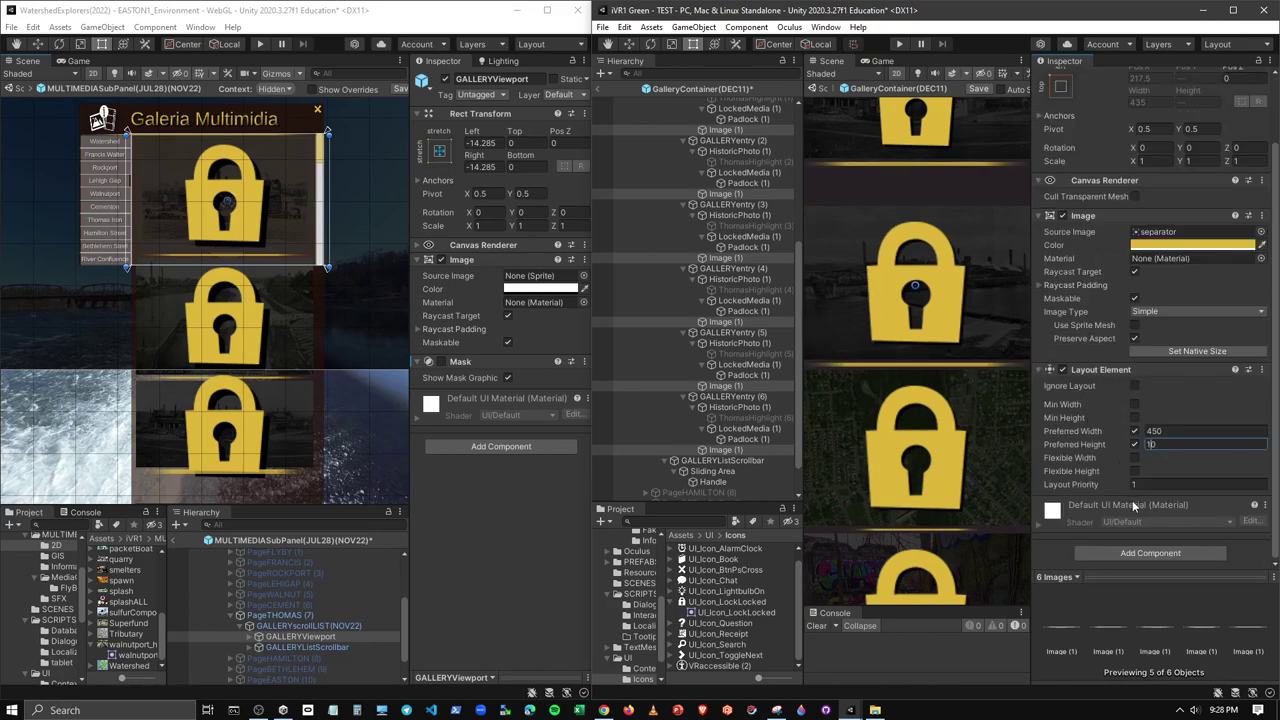
{"action": "scroll", "coordinate": [958, 526], "scroll_direction": "down", "scroll_amount": 2}
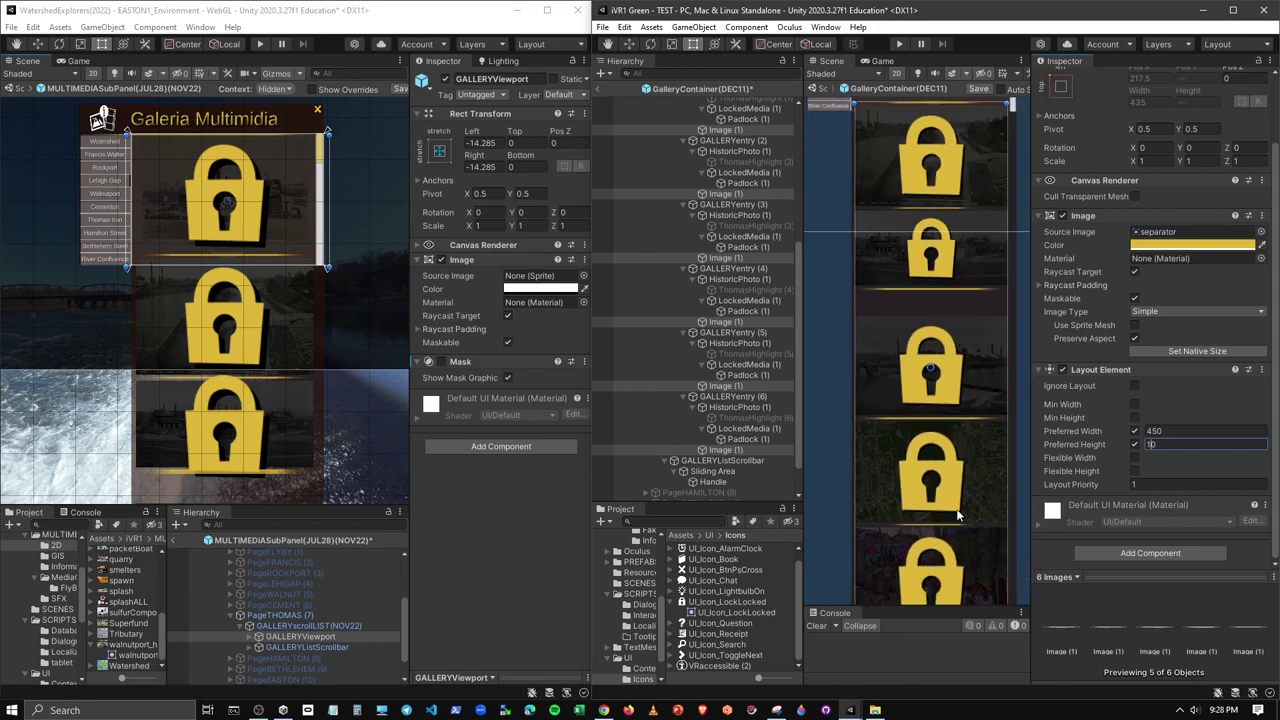
{"action": "scroll", "coordinate": [946, 490], "scroll_direction": "down", "scroll_amount": 2}
{"action": "scroll", "coordinate": [934, 456], "scroll_direction": "down", "scroll_amount": 2}
{"action": "middle_click_drag", "start_coordinate": [934, 455], "coordinate": [936, 477]}
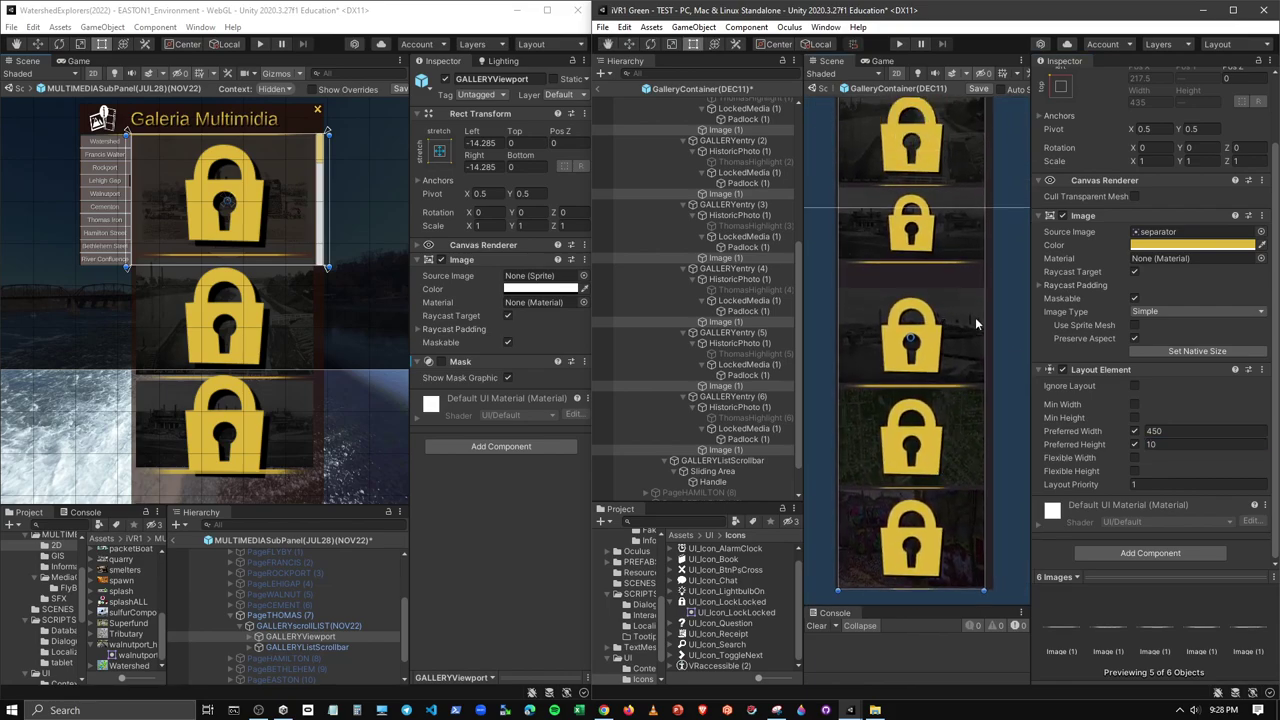
{"action": "scroll", "coordinate": [1143, 188], "scroll_direction": "up", "scroll_amount": 2}
{"action": "scroll", "coordinate": [1143, 190], "scroll_direction": "down", "scroll_amount": 2}
{"action": "left_click", "coordinate": [1136, 337]}
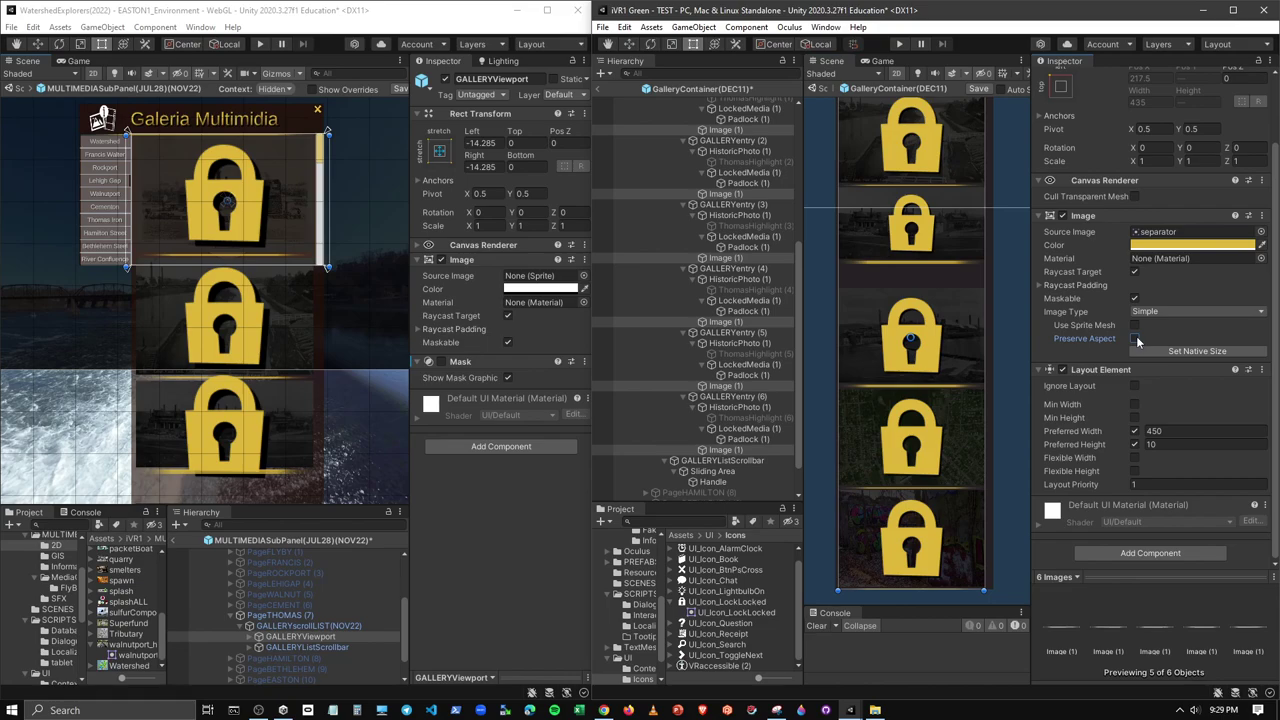
Compare Preserve Aspect settings and try Sliced image type without Fill Center, reverting to Simple
{"action": "left_click", "coordinate": [1136, 338]}
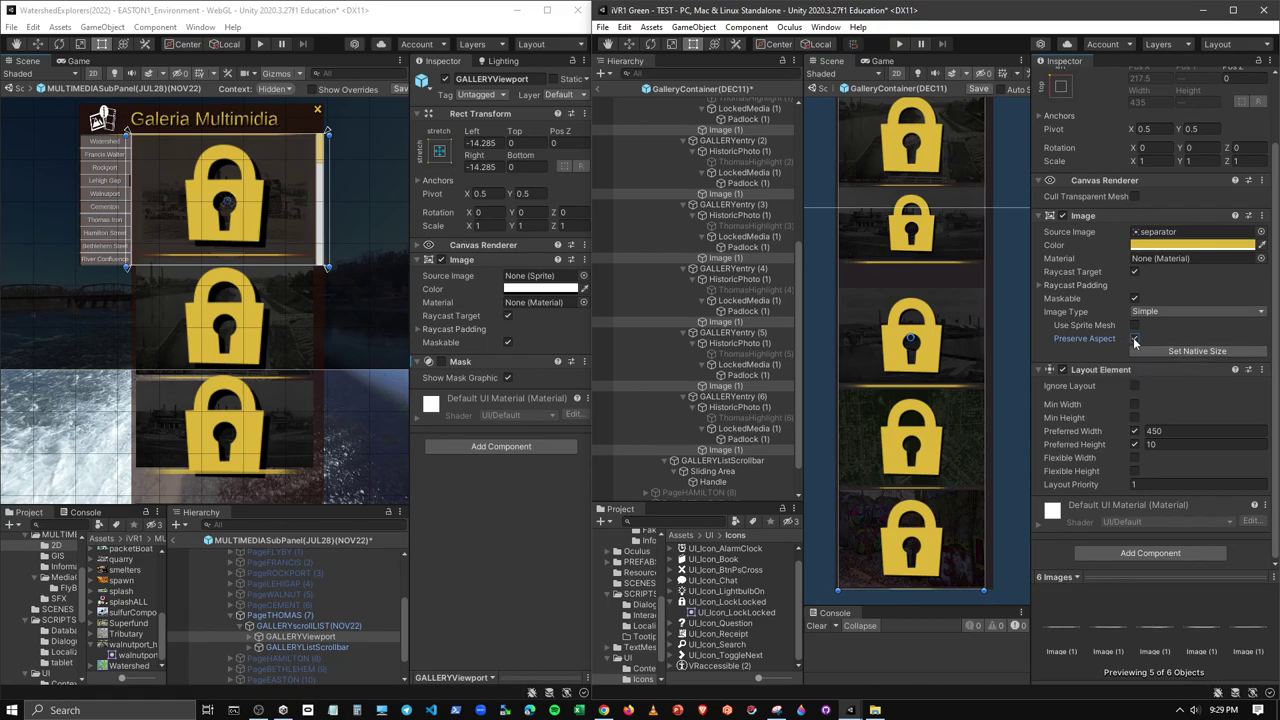
{"action": "left_click", "coordinate": [1135, 340]}
{"action": "left_click", "coordinate": [1135, 340]}
{"action": "left_click", "coordinate": [1038, 286]}
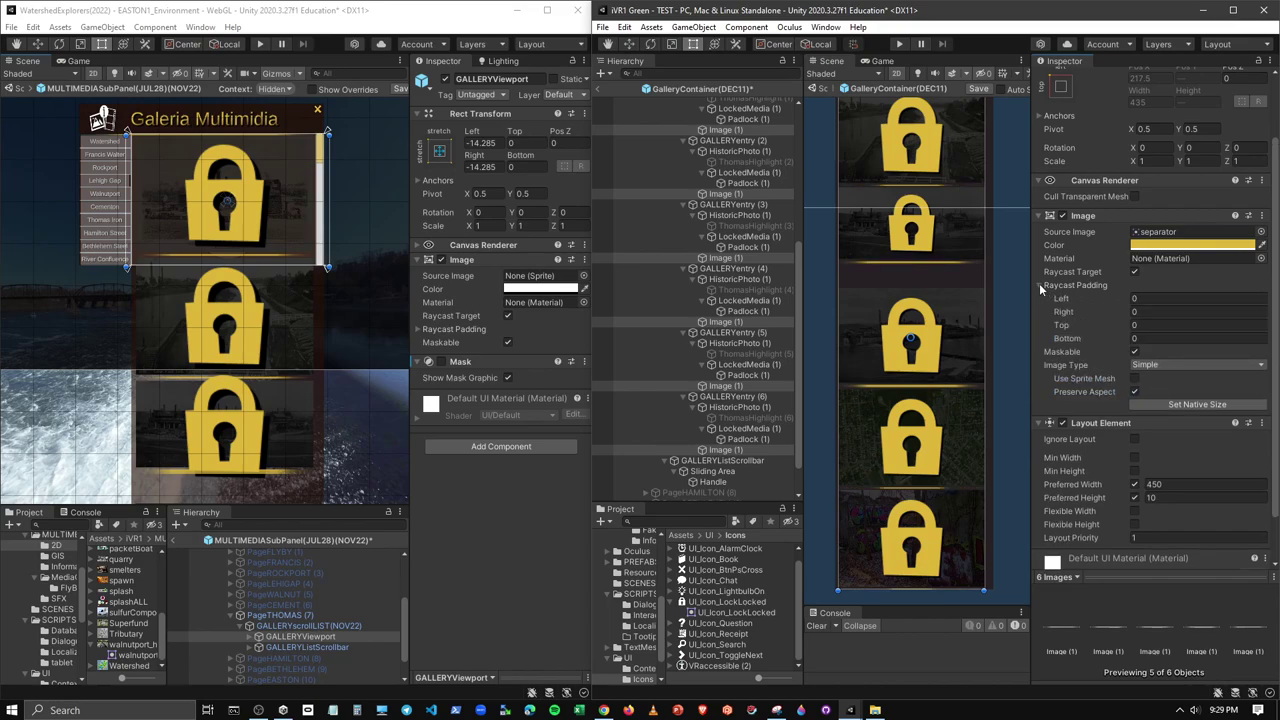
{"action": "left_click", "coordinate": [1039, 285]}
{"action": "left_click", "coordinate": [1150, 311]}
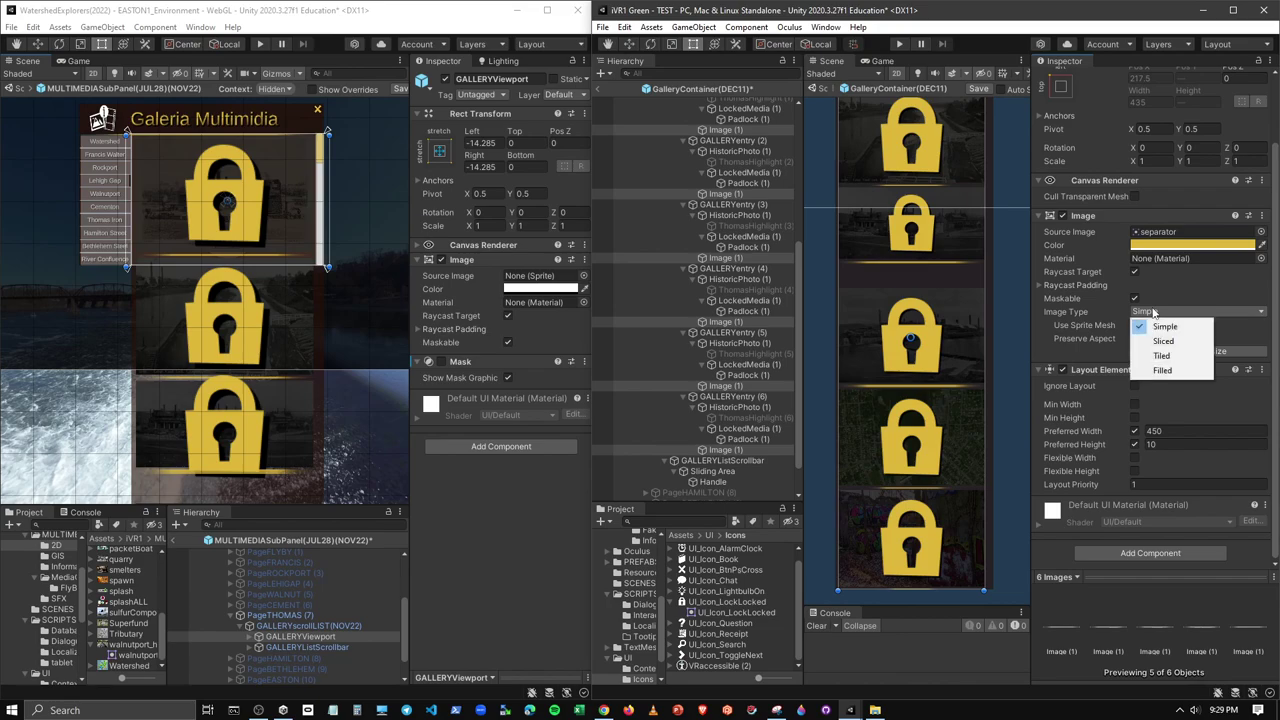
{"action": "left_click", "coordinate": [1166, 338]}
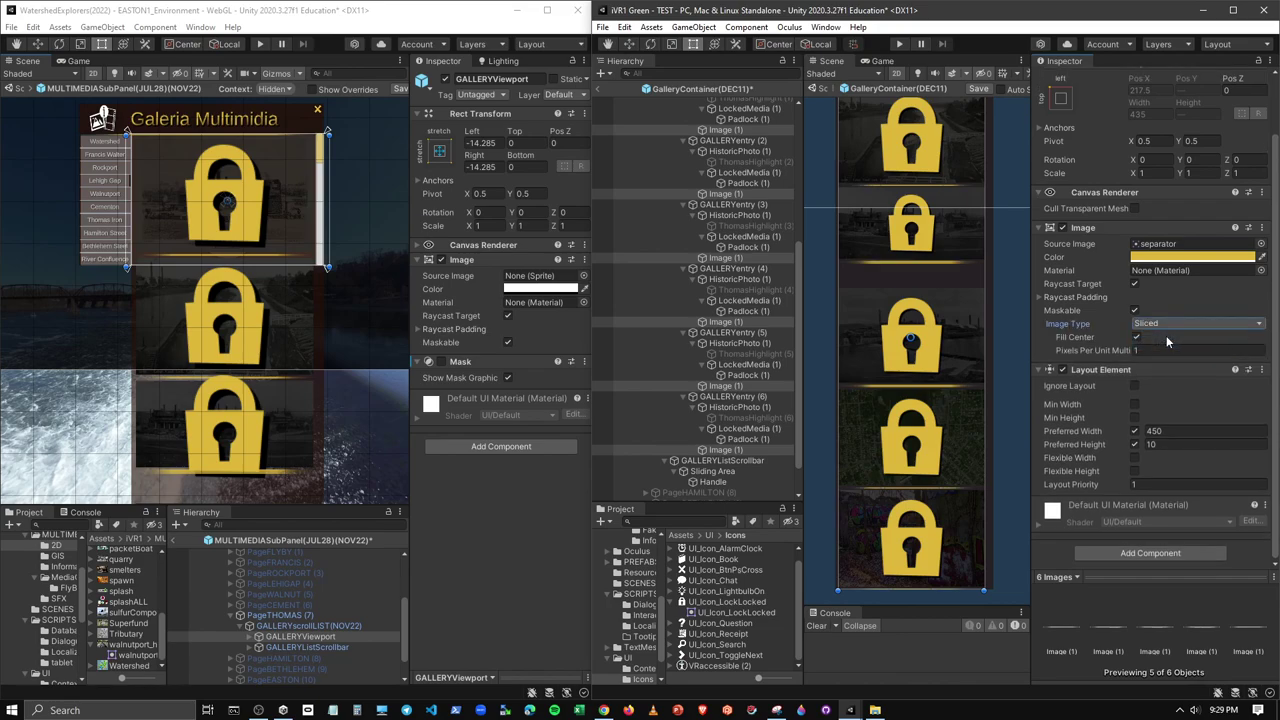
{"action": "left_click", "coordinate": [1136, 338]}
{"action": "left_click", "coordinate": [1150, 323]}
{"action": "left_click", "coordinate": [1160, 337]}
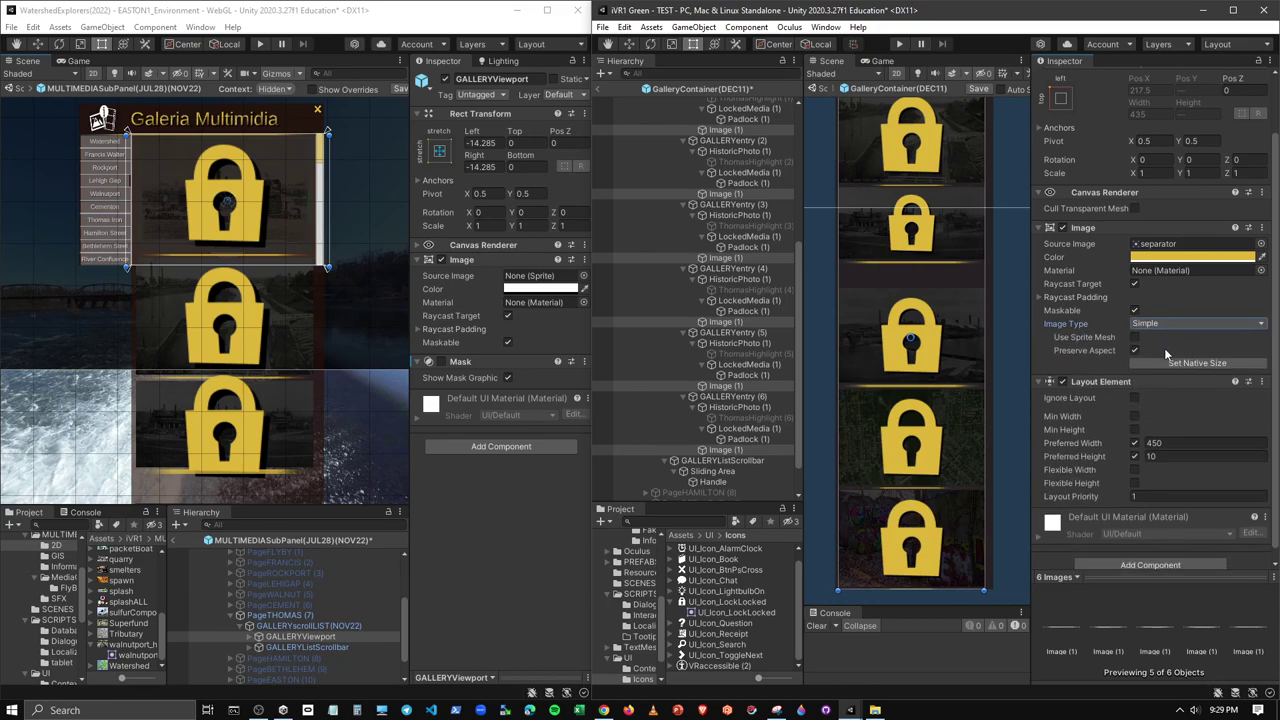
Untick Preserve Aspect and set the separators' Preferred Height to 3.5
{"action": "left_click", "coordinate": [1135, 351]}
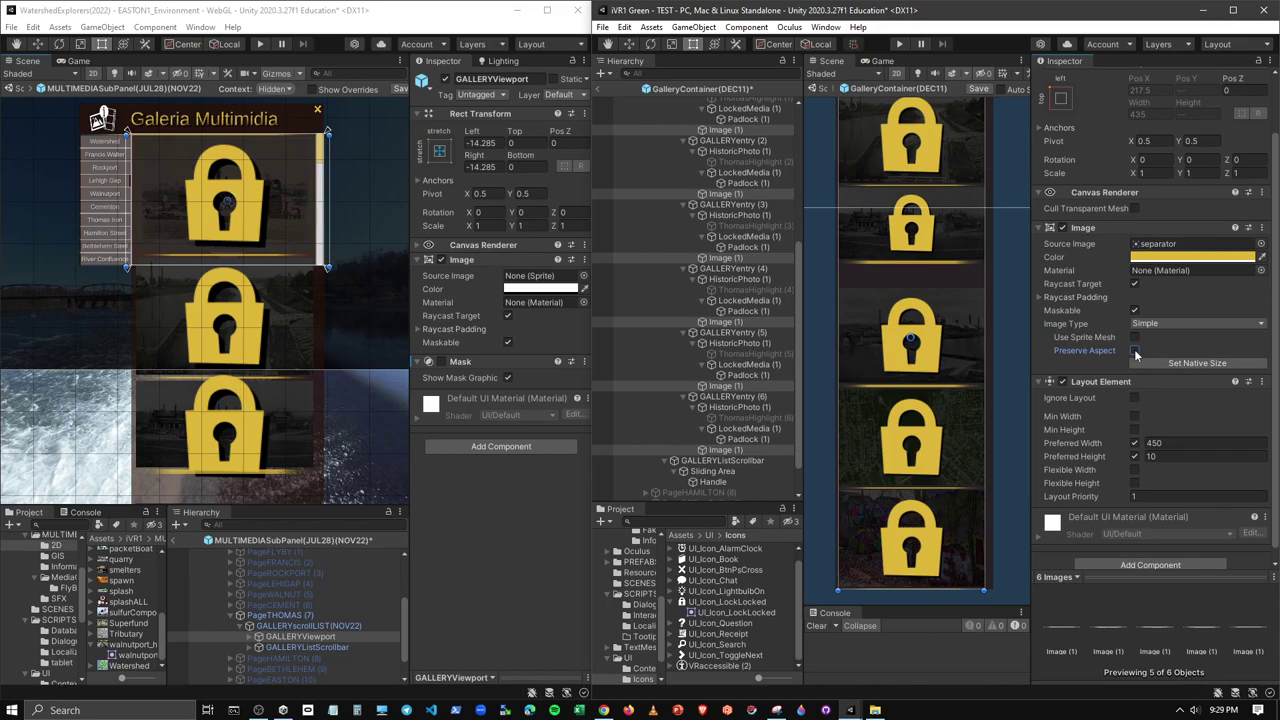
{"action": "left_click", "coordinate": [1135, 351]}
{"action": "left_click", "coordinate": [1135, 351]}
{"action": "left_click", "coordinate": [1160, 456]}
{"action": "key", "text": "BackSpace"}
{"action": "key", "text": "BackSpace"}
{"action": "type", "text": "9.5"}
{"action": "left_click_drag", "start_coordinate": [1132, 459], "coordinate": [1020, 468]}
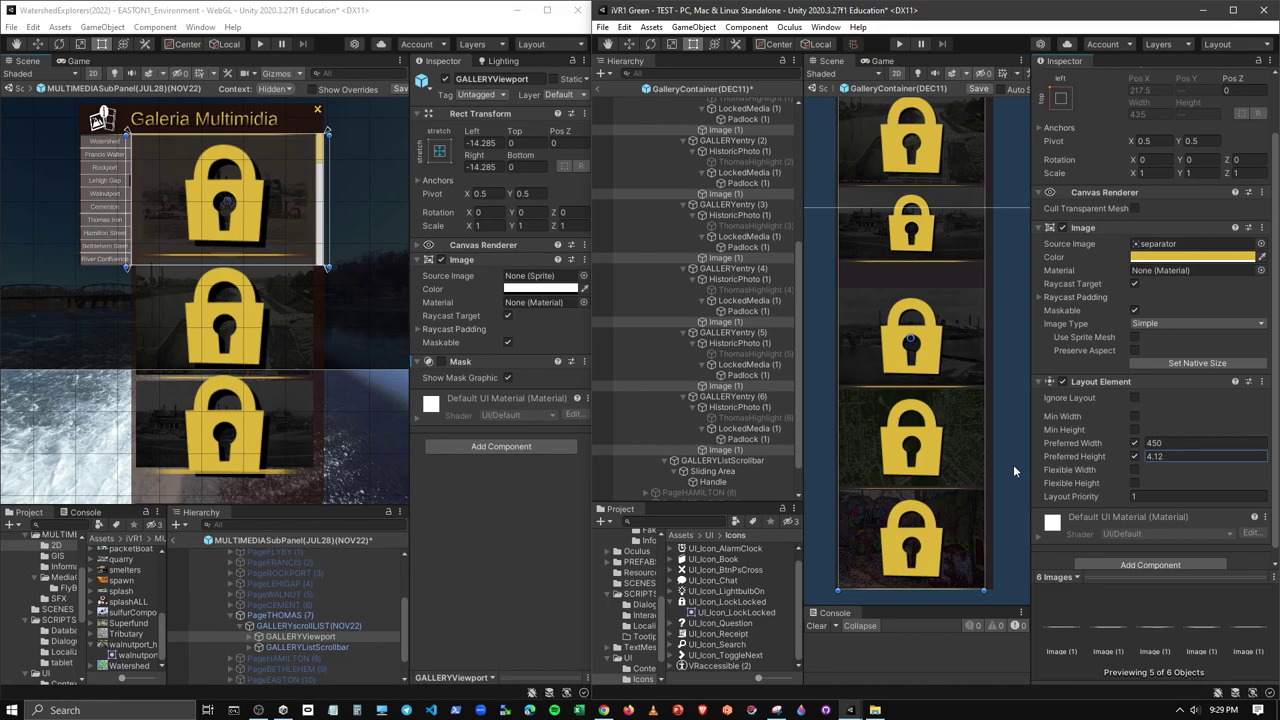
{"action": "mouse_move", "coordinate": [1013, 464]}
{"action": "left_mouse_down"}
{"action": "mouse_move", "coordinate": [936, 479]}
{"action": "mouse_move", "coordinate": [1008, 471]}
{"action": "left_mouse_up"}
{"action": "type", "text": "3"}
{"action": "type", "text": ".5"}
Zoom and pan the Scene view to inspect the thinned separators between padlocks up close
{"action": "scroll", "coordinate": [915, 408], "scroll_direction": "up", "scroll_amount": 5}
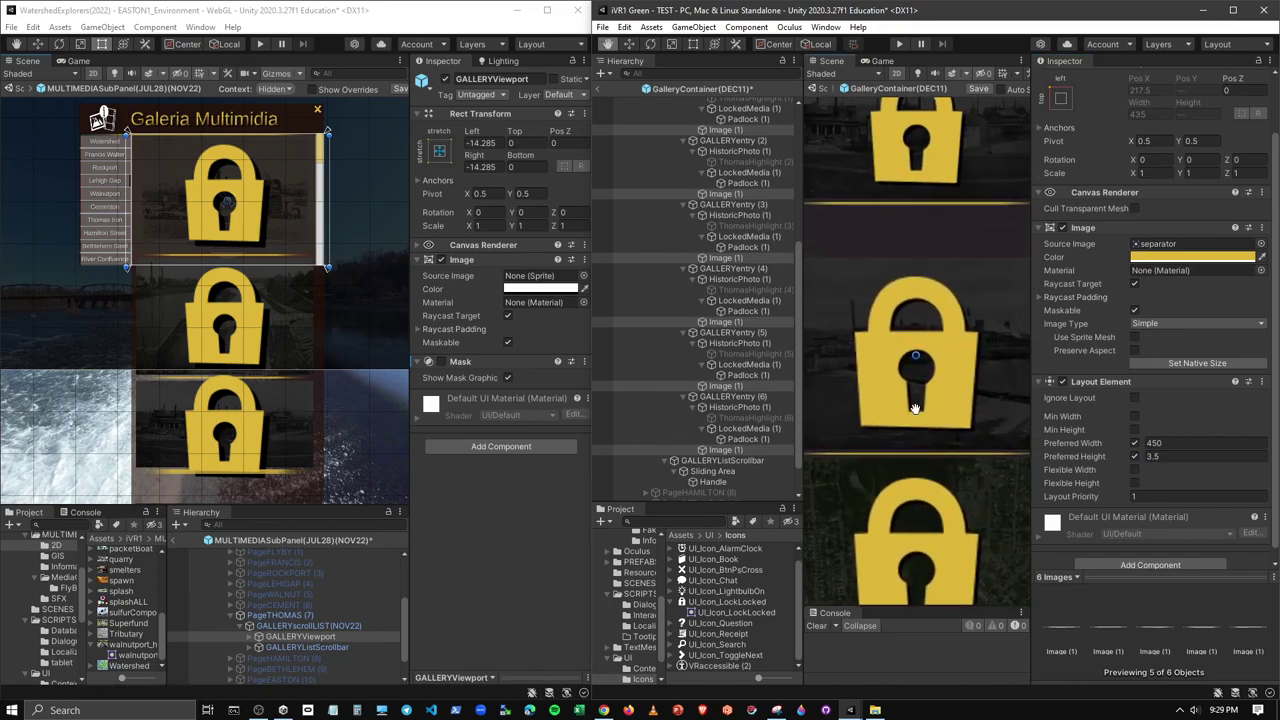
{"action": "scroll", "coordinate": [915, 408], "scroll_direction": "up", "scroll_amount": 2}
{"action": "scroll", "coordinate": [931, 380], "scroll_direction": "down", "scroll_amount": 3}
{"action": "scroll", "coordinate": [931, 378], "scroll_direction": "up", "scroll_amount": 2}
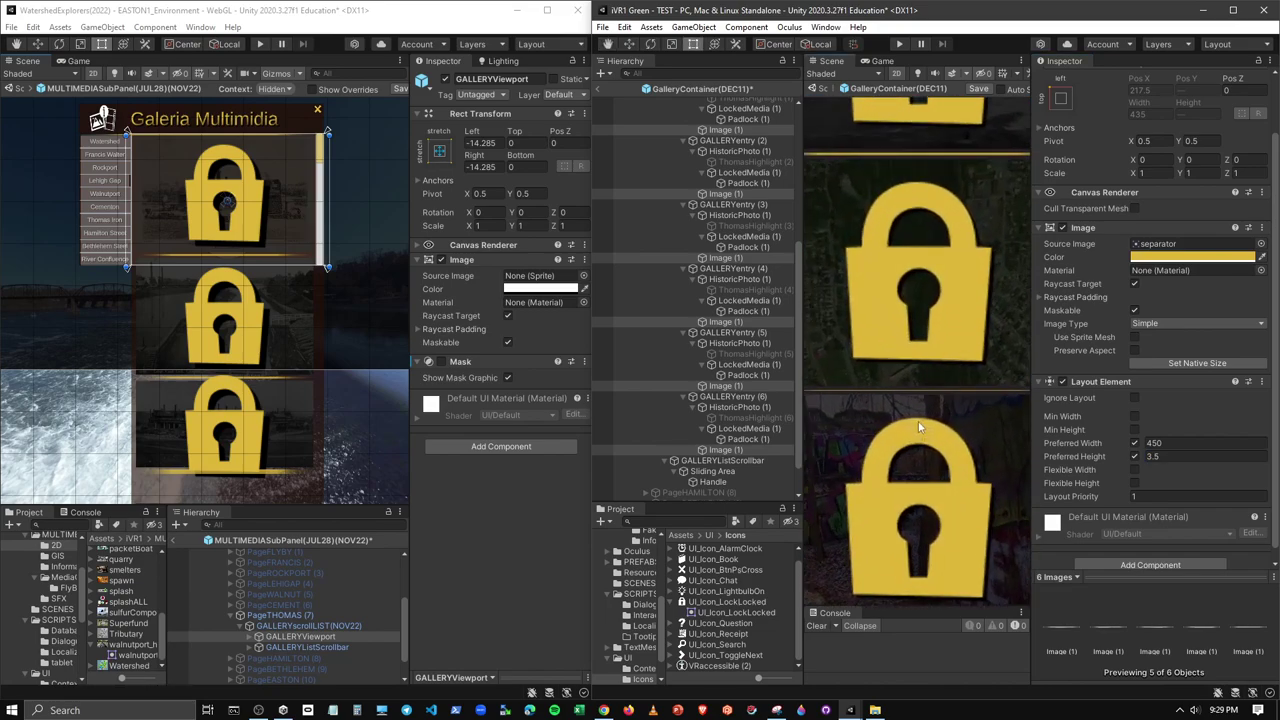
{"action": "scroll", "coordinate": [892, 392], "scroll_direction": "up", "scroll_amount": 2}
{"action": "scroll", "coordinate": [892, 392], "scroll_direction": "up", "scroll_amount": 2}
{"action": "scroll", "coordinate": [889, 392], "scroll_direction": "up", "scroll_amount": 2}
{"action": "scroll", "coordinate": [889, 392], "scroll_direction": "down", "scroll_amount": 2}
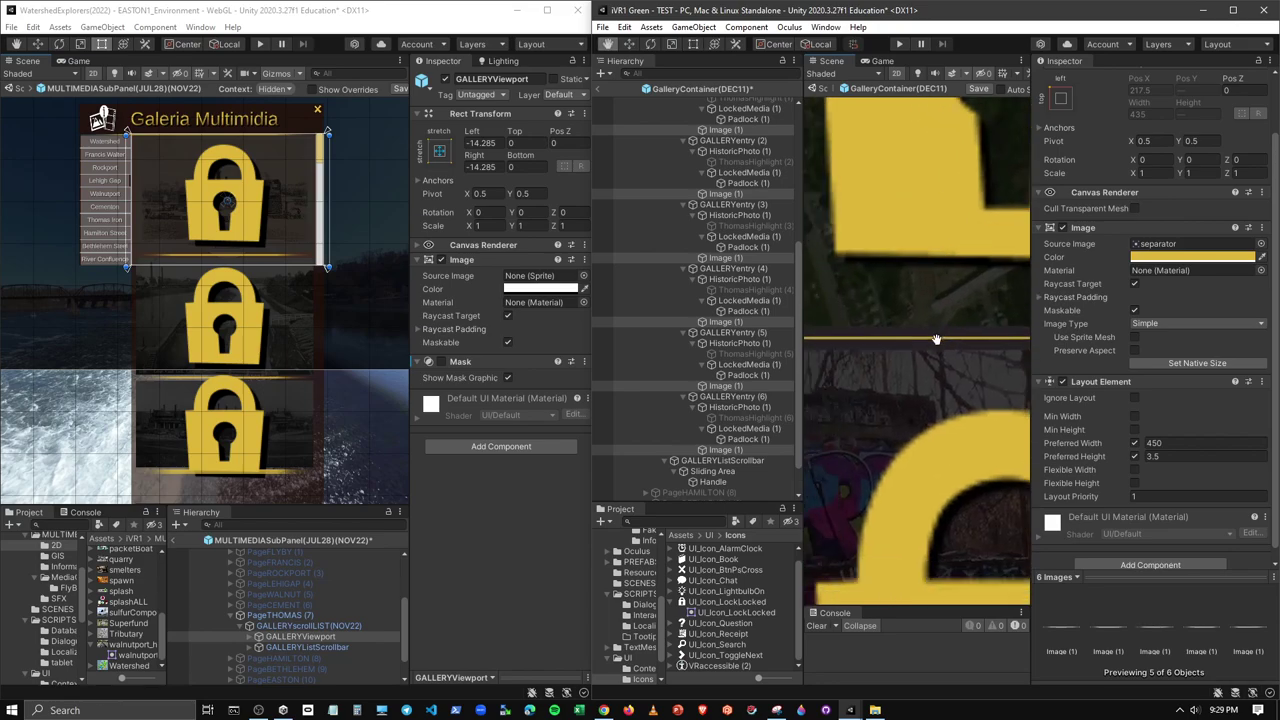
{"action": "scroll", "coordinate": [934, 374], "scroll_direction": "down", "scroll_amount": 2}
{"action": "scroll", "coordinate": [934, 374], "scroll_direction": "down", "scroll_amount": 2}
{"action": "middle_click_drag", "start_coordinate": [953, 448], "coordinate": [935, 383]}
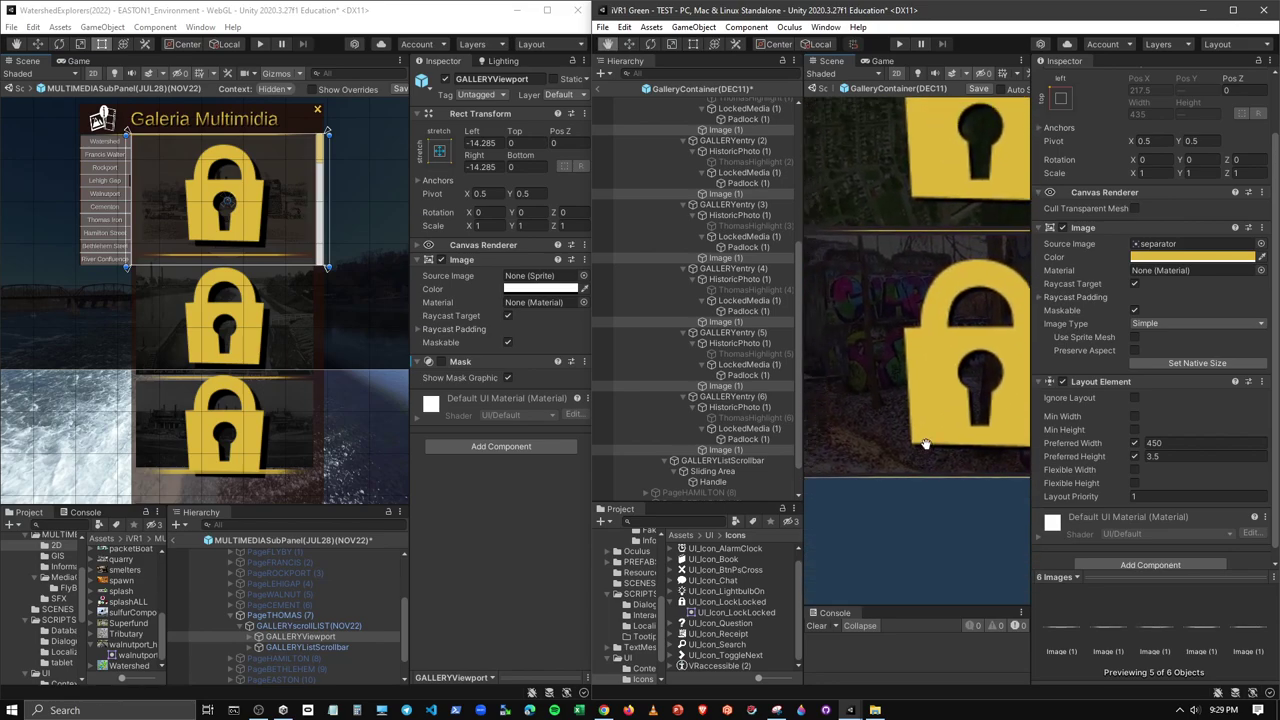
{"action": "scroll", "coordinate": [939, 446], "scroll_direction": "up", "scroll_amount": 2}
{"action": "scroll", "coordinate": [931, 418], "scroll_direction": "down", "scroll_amount": 2}
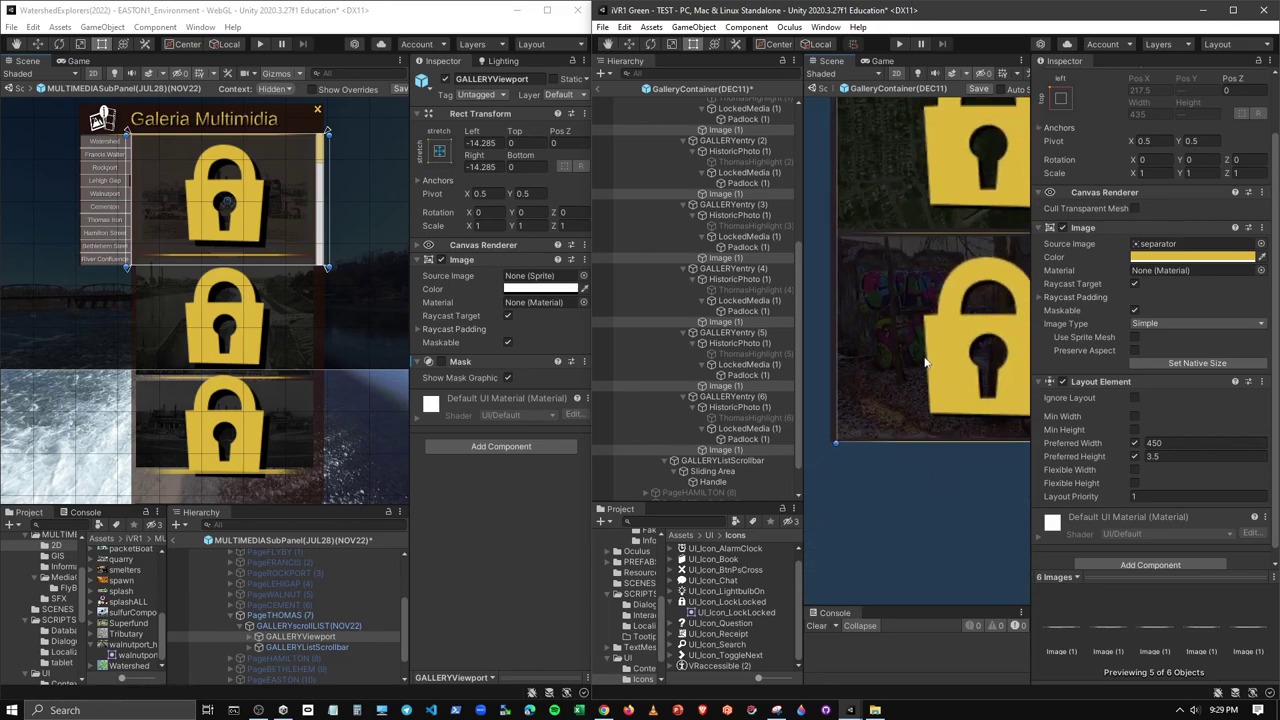
{"action": "scroll", "coordinate": [926, 271], "scroll_direction": "down", "scroll_amount": 2}
{"action": "scroll", "coordinate": [843, 469], "scroll_direction": "down", "scroll_amount": 2}
{"action": "scroll", "coordinate": [895, 350], "scroll_direction": "down", "scroll_amount": 2}
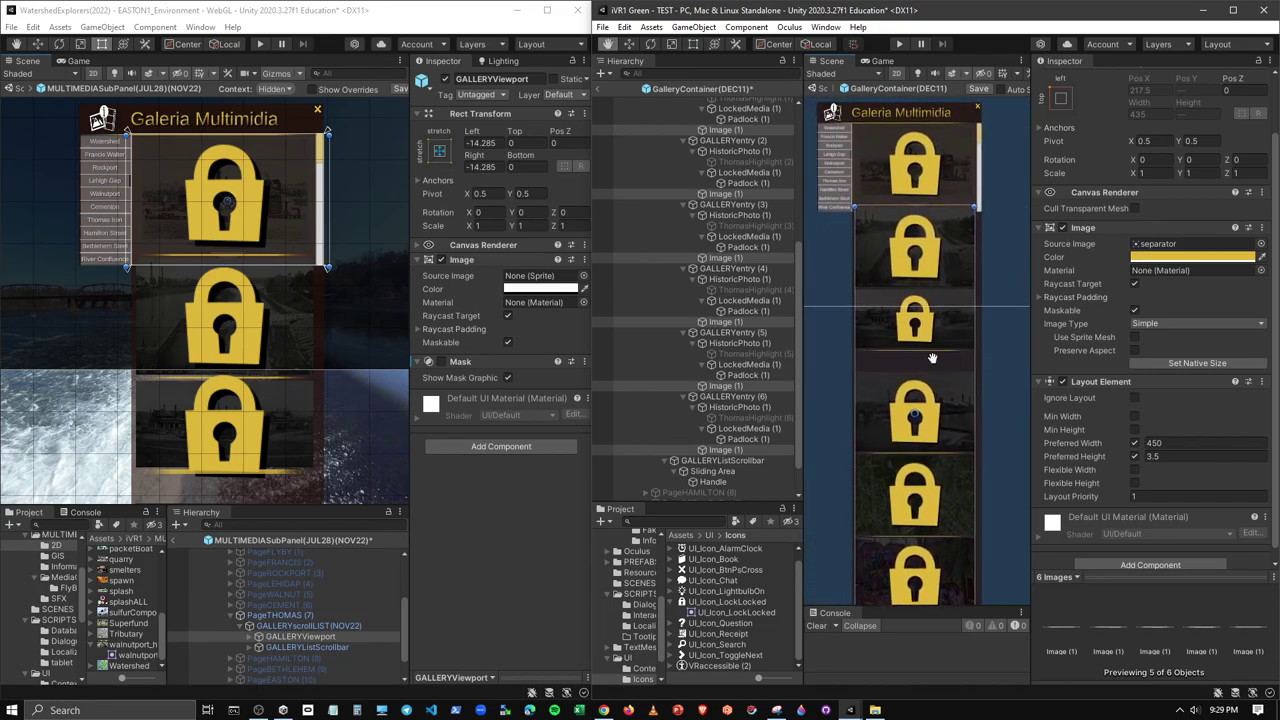
{"action": "scroll", "coordinate": [933, 357], "scroll_direction": "down", "scroll_amount": 2}
{"action": "scroll", "coordinate": [933, 357], "scroll_direction": "up", "scroll_amount": 3}
{"action": "scroll", "coordinate": [929, 276], "scroll_direction": "up", "scroll_amount": 2}
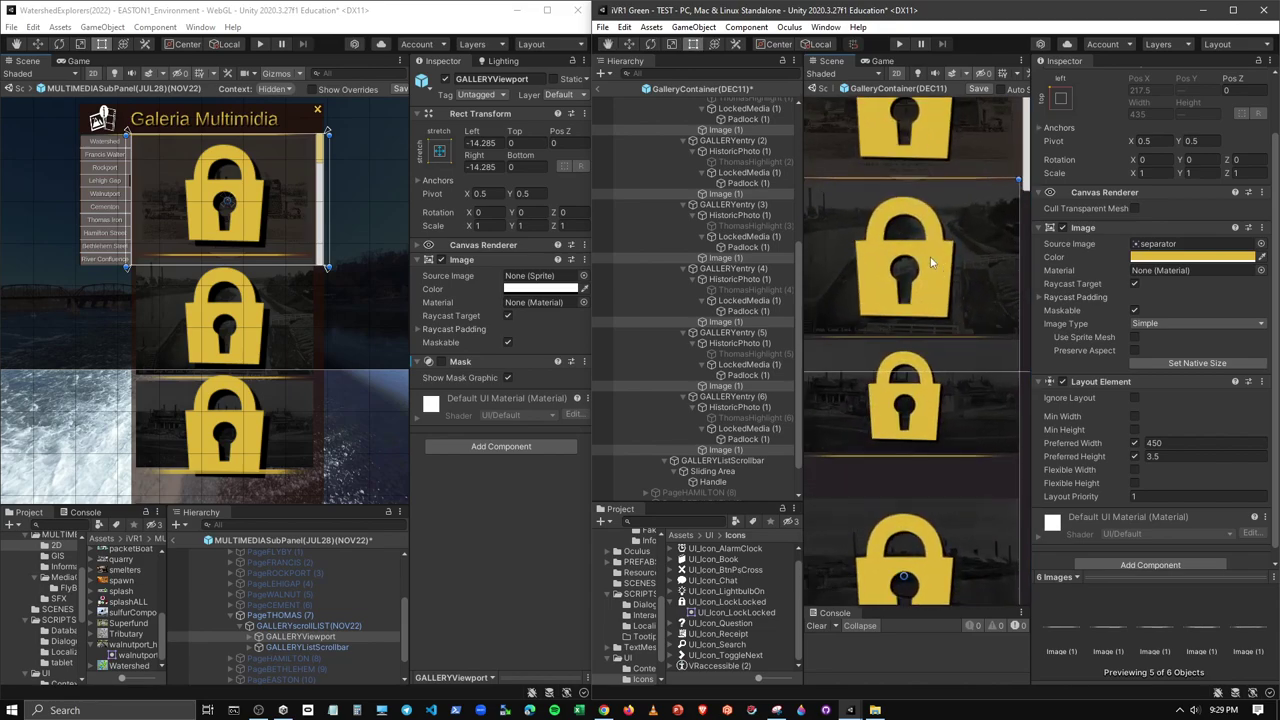
{"action": "scroll", "coordinate": [680, 210], "scroll_direction": "up", "scroll_amount": 2}
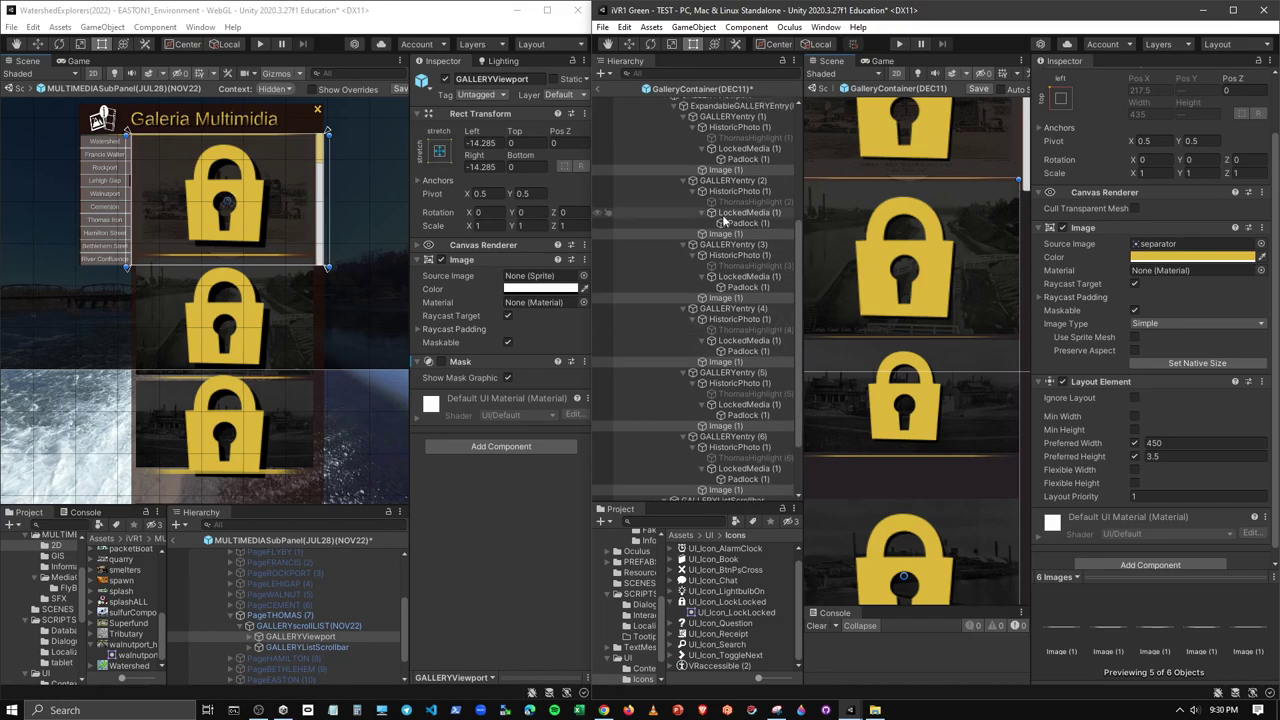
{"action": "scroll", "coordinate": [678, 206], "scroll_direction": "up", "scroll_amount": 2}
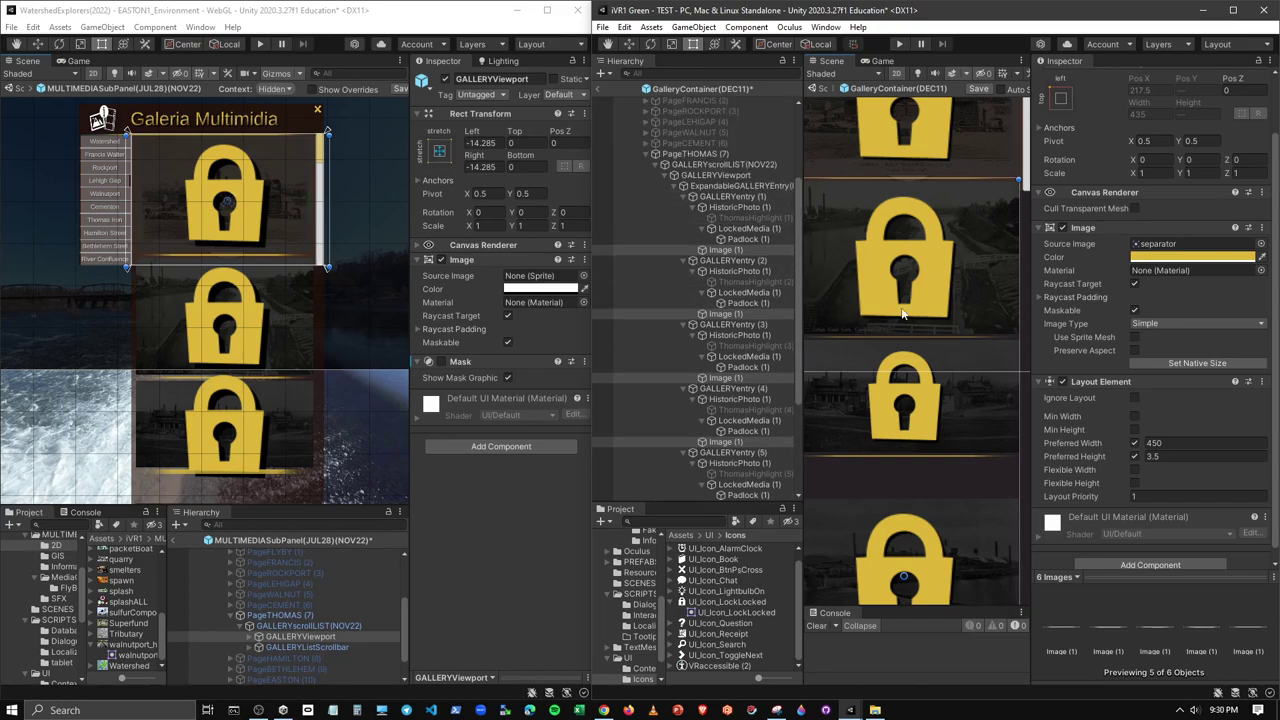
{"action": "scroll", "coordinate": [926, 333], "scroll_direction": "down", "scroll_amount": 2}
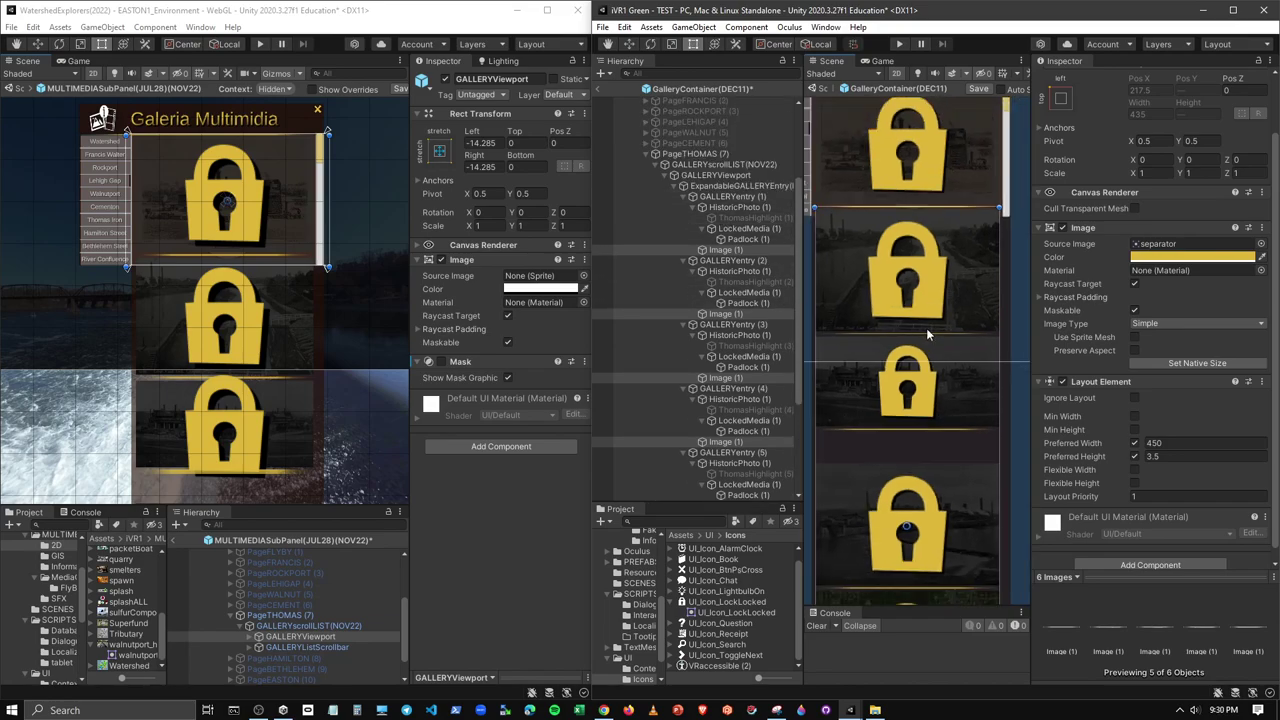
Select LockedMedia (1) under GALLERYentry (1) to show its settings
{"action": "left_click", "coordinate": [729, 228]}
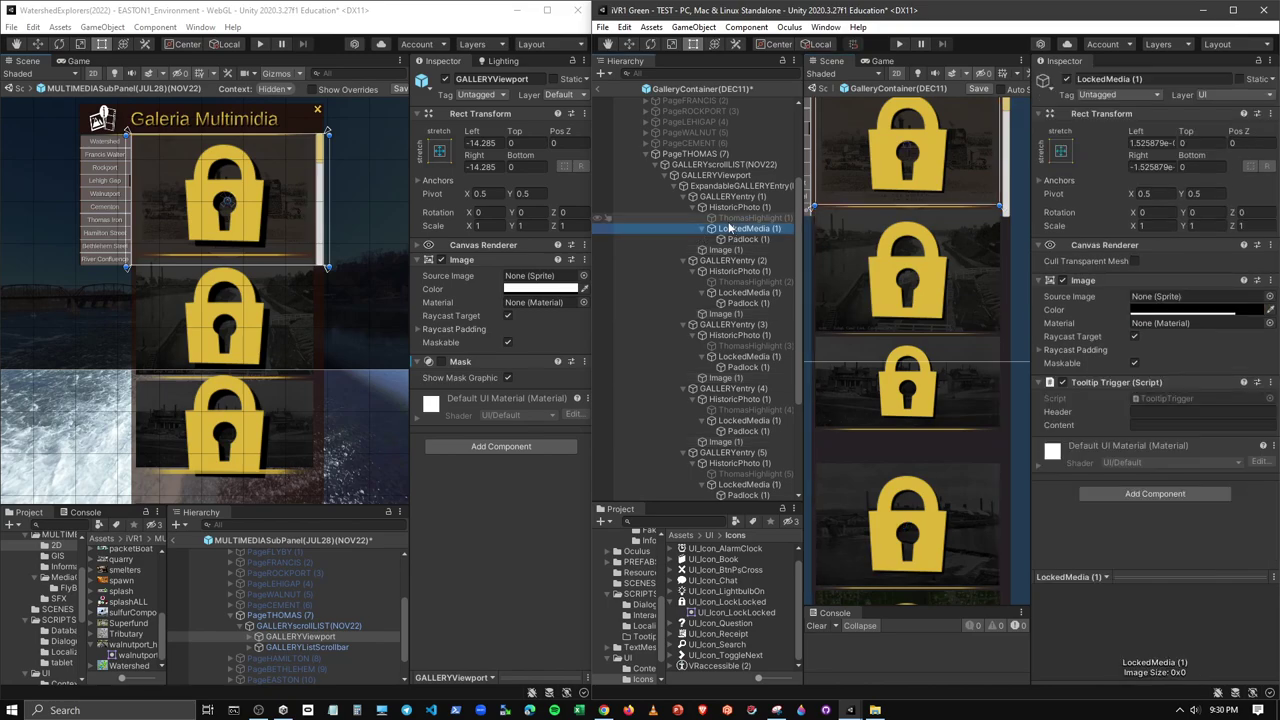
{"action": "left_click", "coordinate": [735, 217]}
{"action": "left_click", "coordinate": [732, 206]}
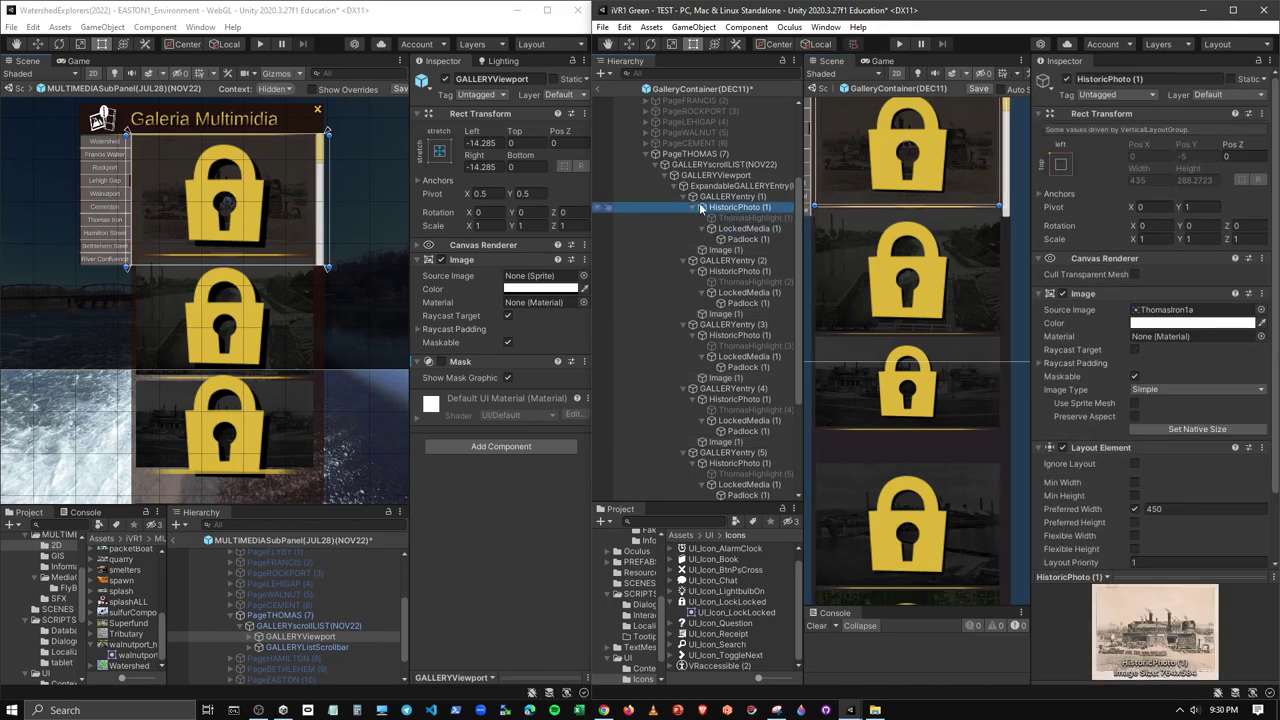
Enable the Mask component on the Thomas page's GALLERYViewport
{"action": "left_click", "coordinate": [692, 197]}
{"action": "left_click", "coordinate": [683, 207]}
{"action": "left_click", "coordinate": [684, 218]}
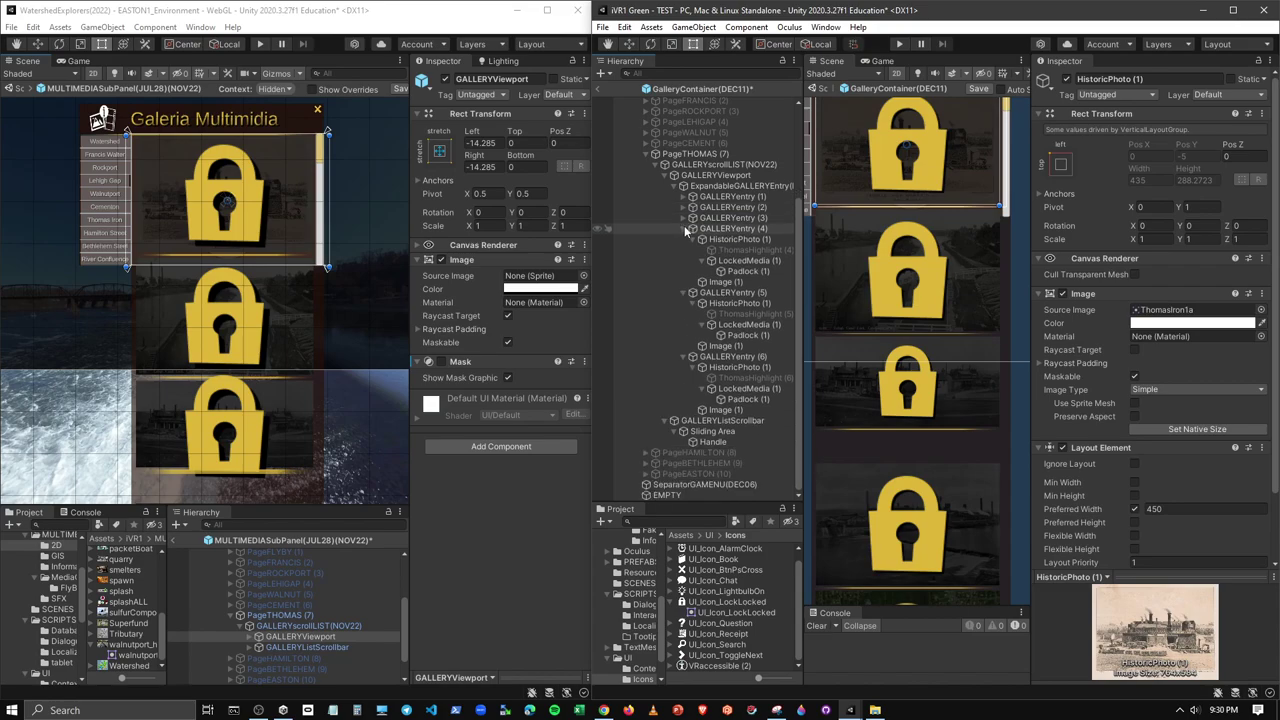
{"action": "left_click", "coordinate": [684, 226]}
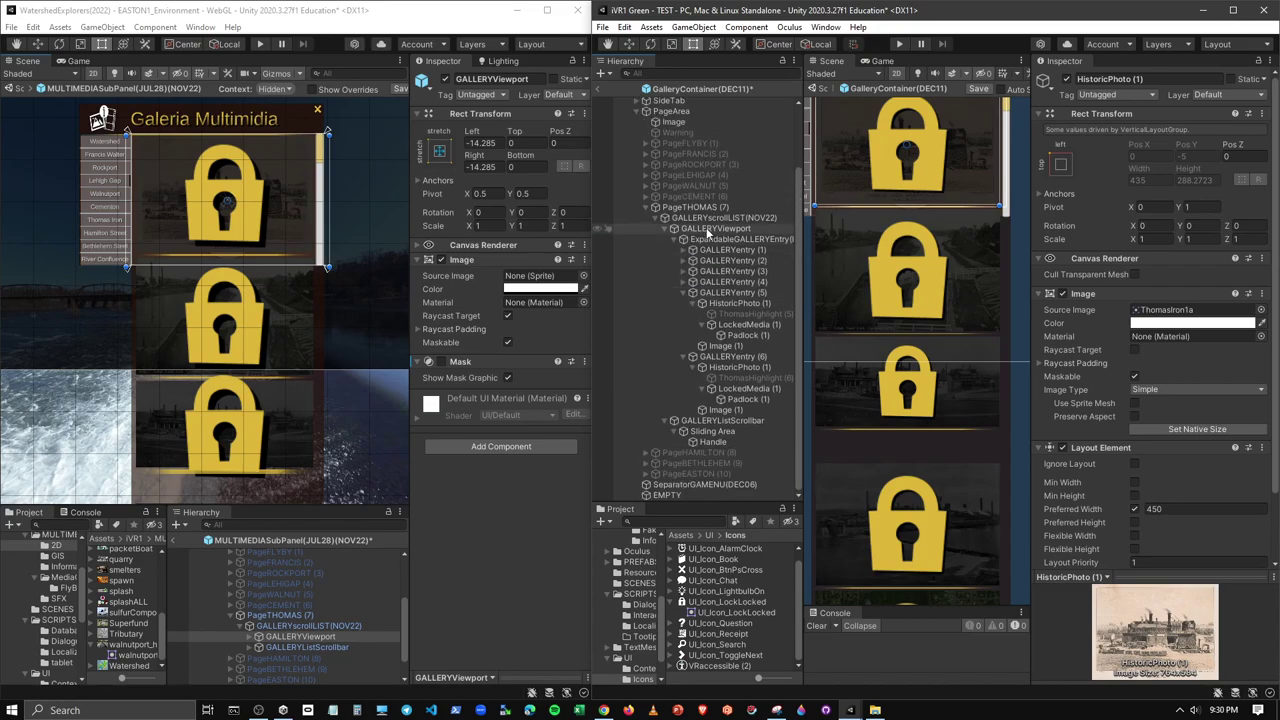
{"action": "left_click", "coordinate": [706, 228]}
{"action": "left_click", "coordinate": [1063, 382]}
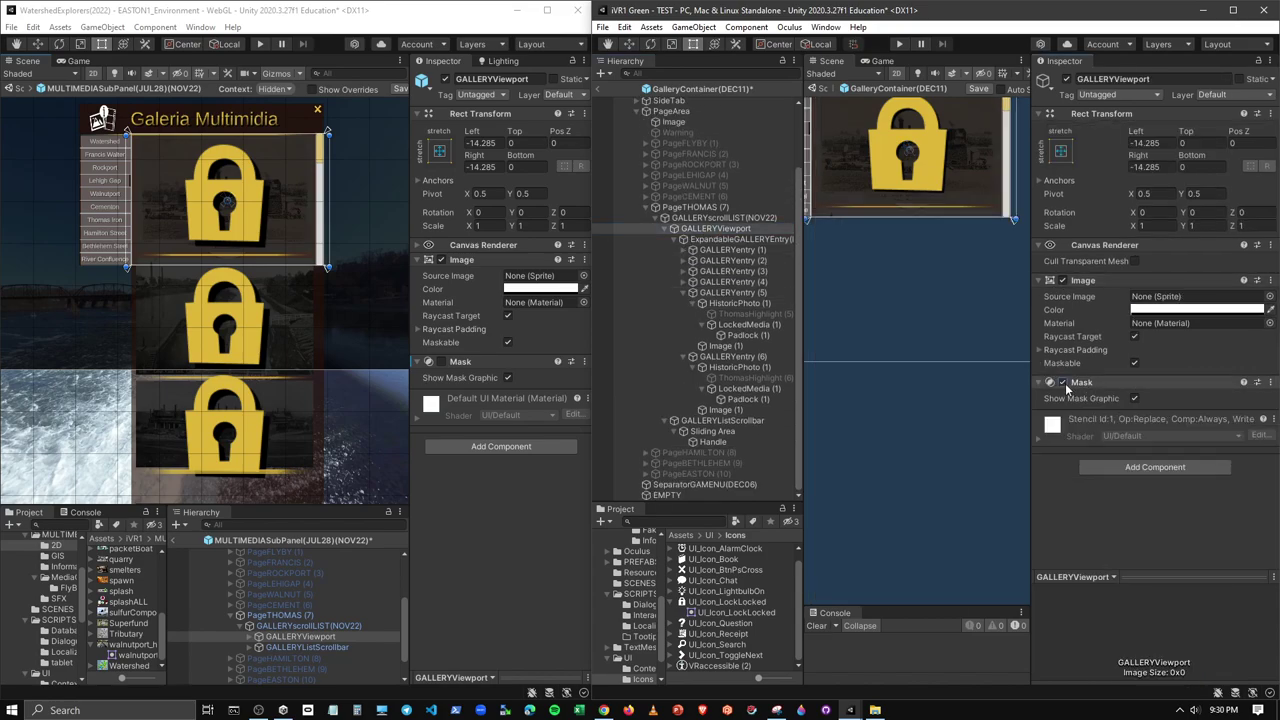
Collapse the entries, scrollbar and viewport branches up to PageTHOMAS in the Hierarchy
{"action": "left_click", "coordinate": [682, 293]}
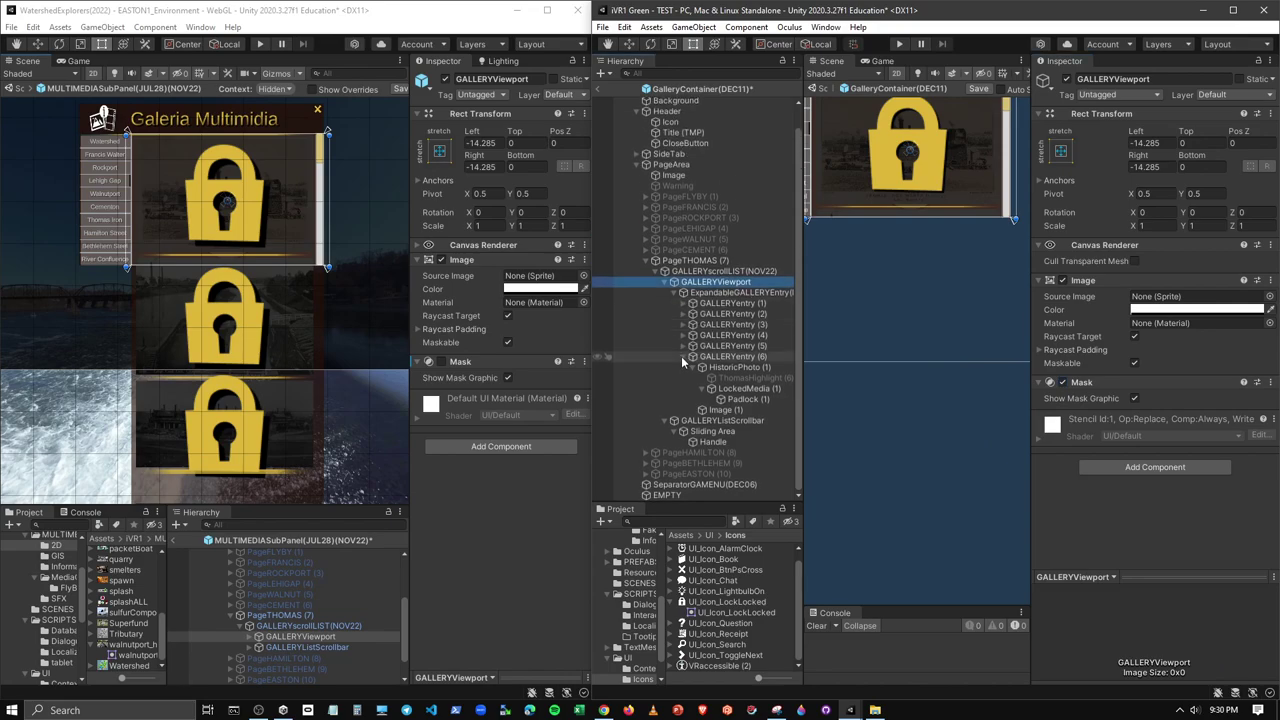
{"action": "left_click", "coordinate": [682, 356]}
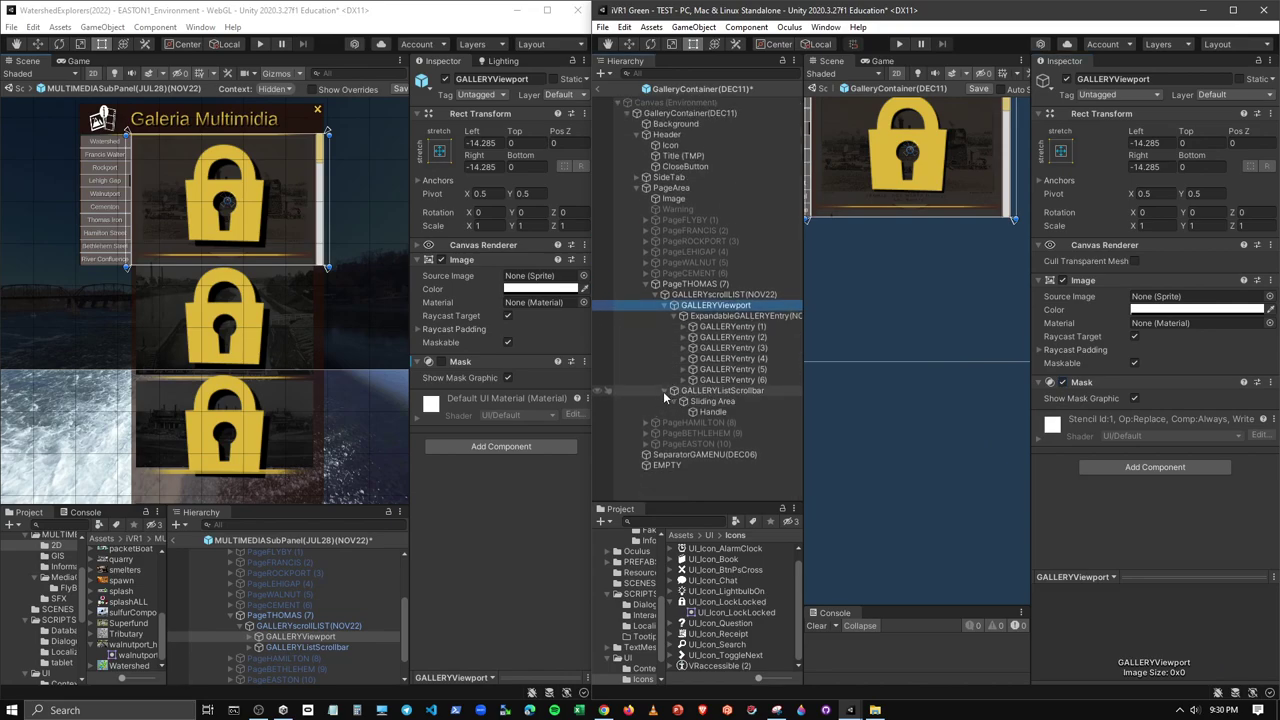
{"action": "left_click", "coordinate": [664, 391]}
{"action": "left_click", "coordinate": [663, 306]}
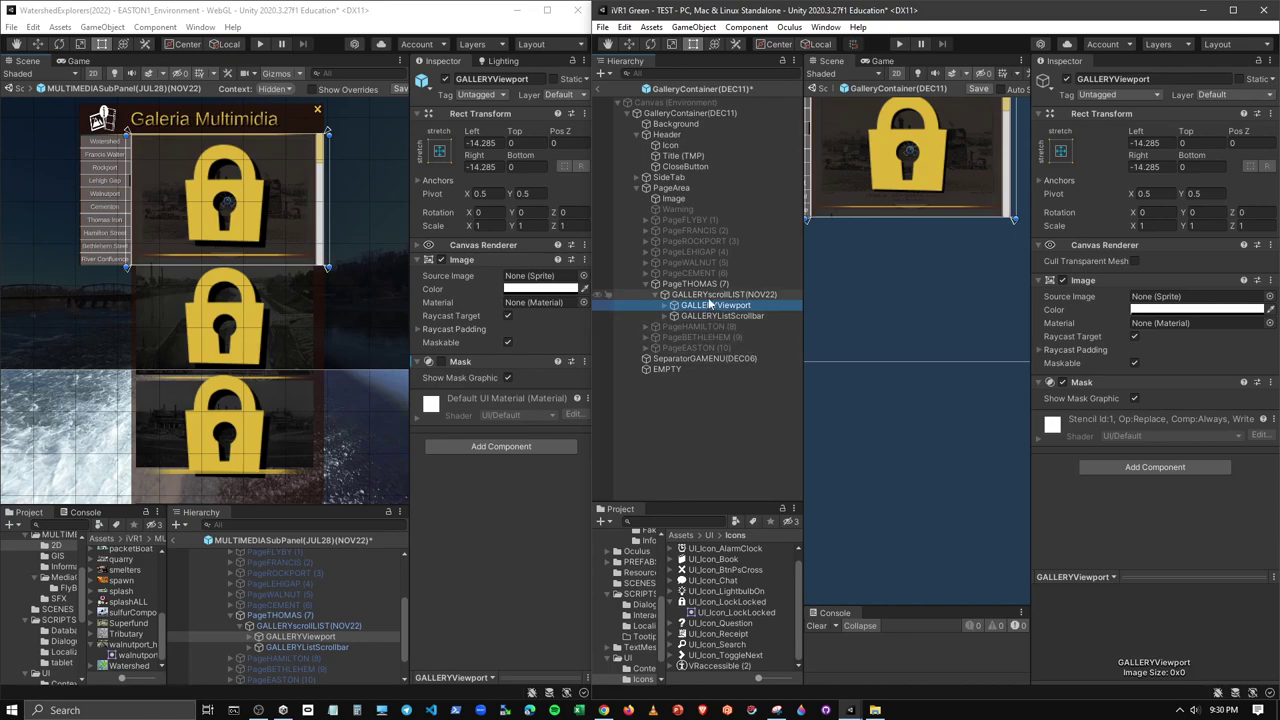
{"action": "left_click", "coordinate": [646, 285]}
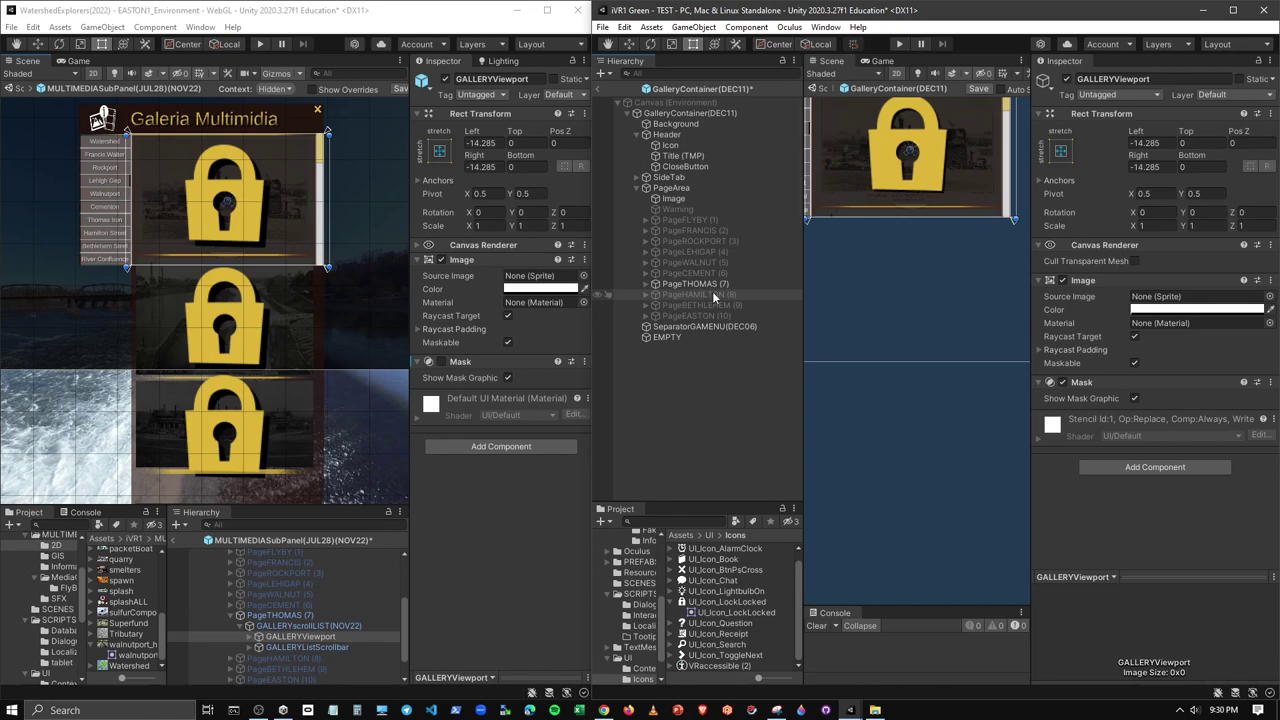
Frame the Galeria Multimedia panel in the Scene view and select PageTHOMAS (7)
{"action": "key", "text": "f"}
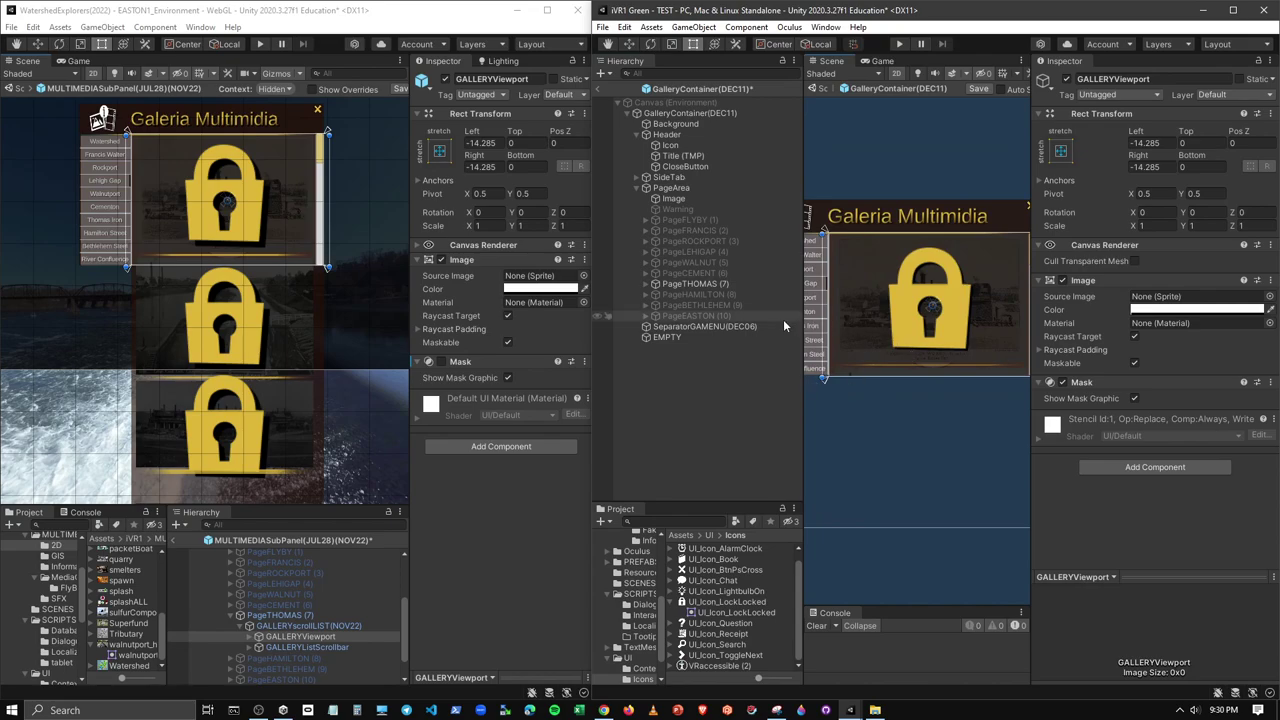
{"action": "scroll", "coordinate": [912, 343], "scroll_direction": "up", "scroll_amount": 2}
{"action": "scroll", "coordinate": [883, 370], "scroll_direction": "up", "scroll_amount": 2}
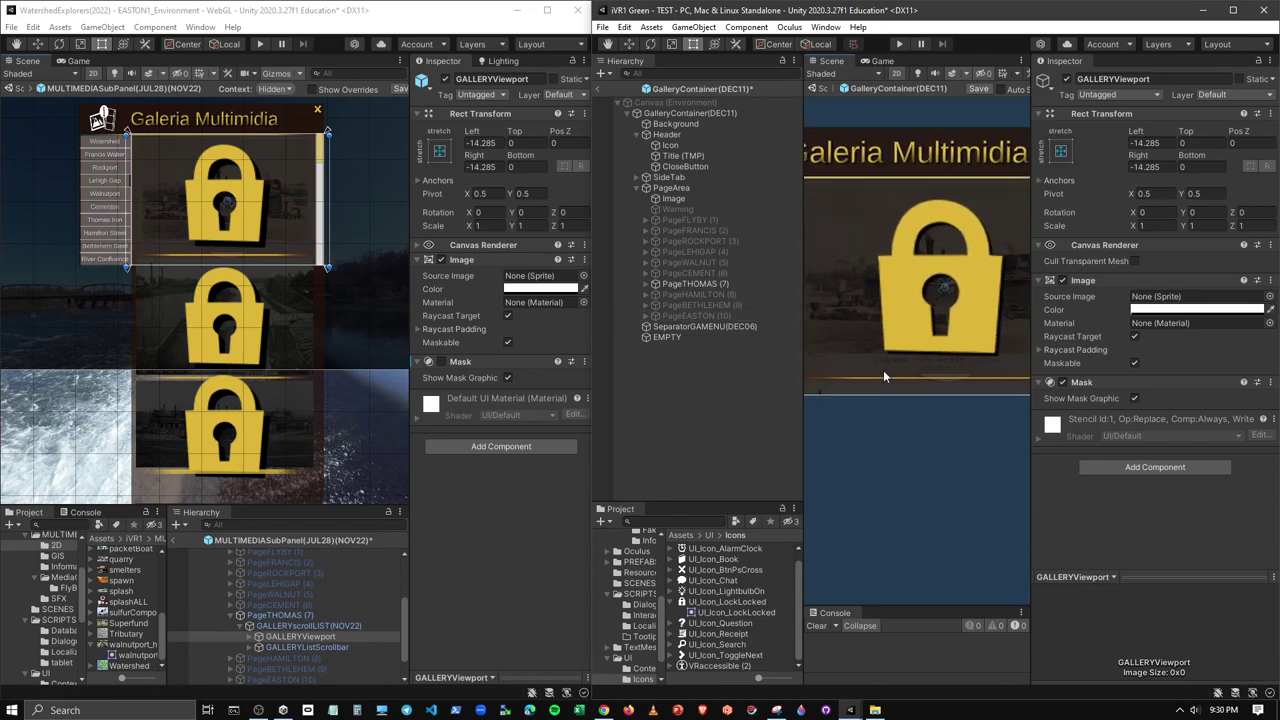
{"action": "scroll", "coordinate": [912, 358], "scroll_direction": "down", "scroll_amount": 2}
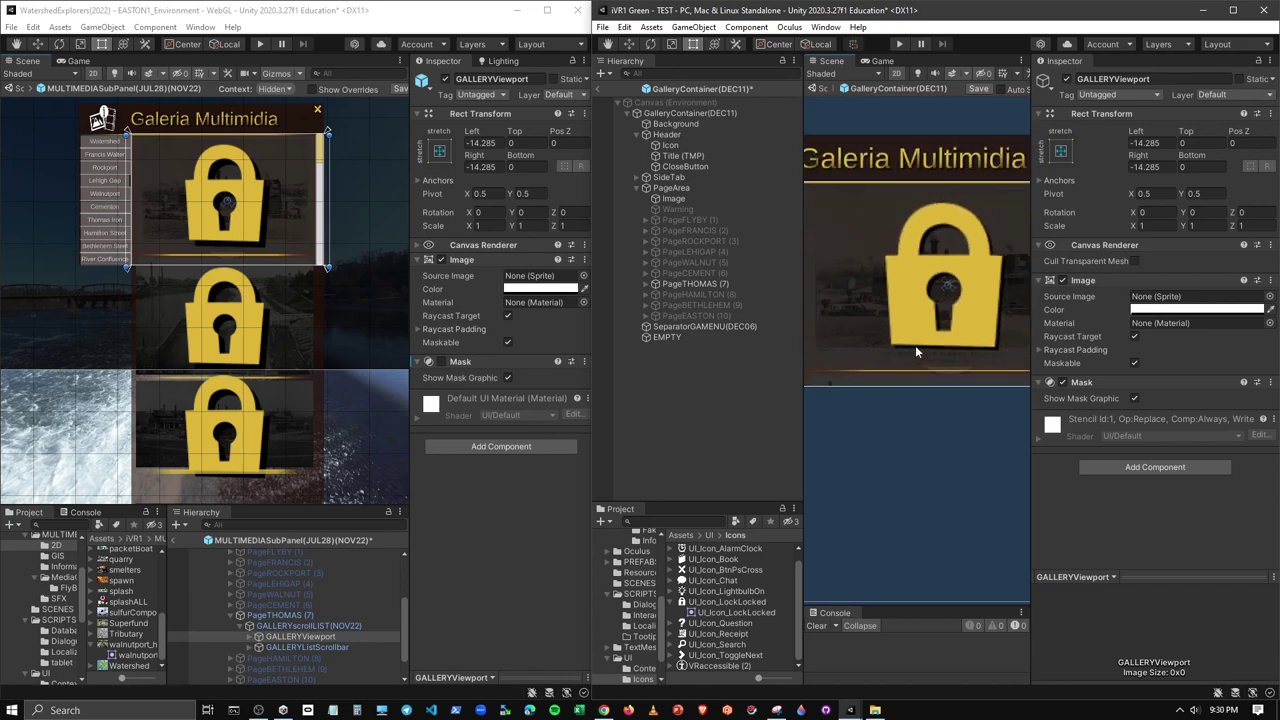
{"action": "scroll", "coordinate": [912, 351], "scroll_direction": "down", "scroll_amount": 2}
{"action": "scroll", "coordinate": [891, 349], "scroll_direction": "down", "scroll_amount": 1}
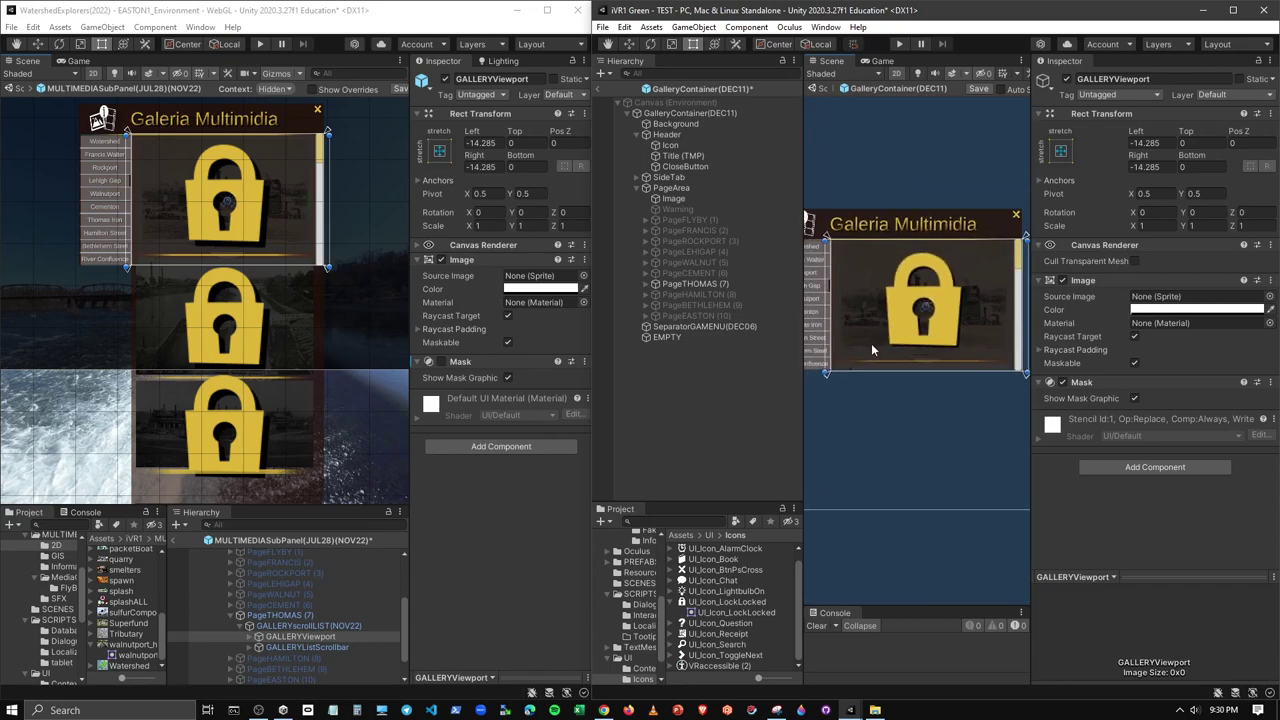
{"action": "left_click", "coordinate": [700, 284]}
Deactivate PageTHOMAS (7) and activate PageHAMILTON (8) so the Hamilton locks show
{"action": "left_click", "coordinate": [1067, 79]}
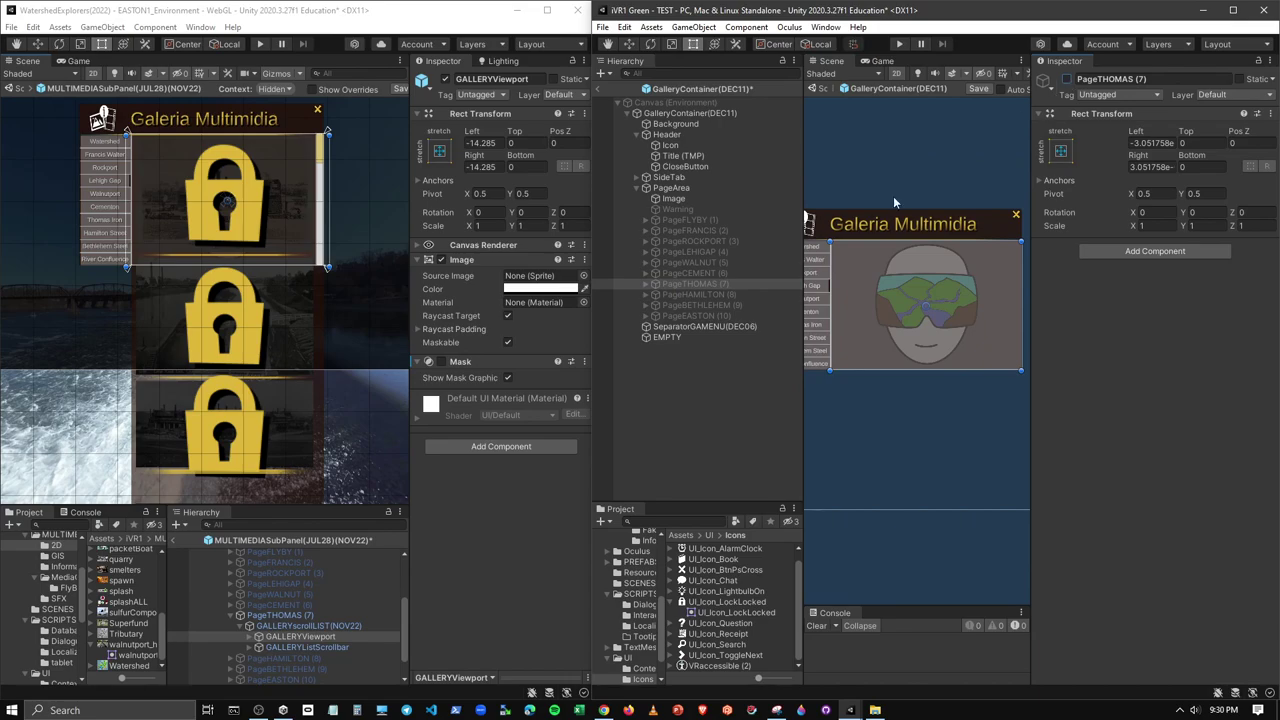
{"action": "left_click", "coordinate": [700, 295]}
{"action": "left_click", "coordinate": [1067, 79]}
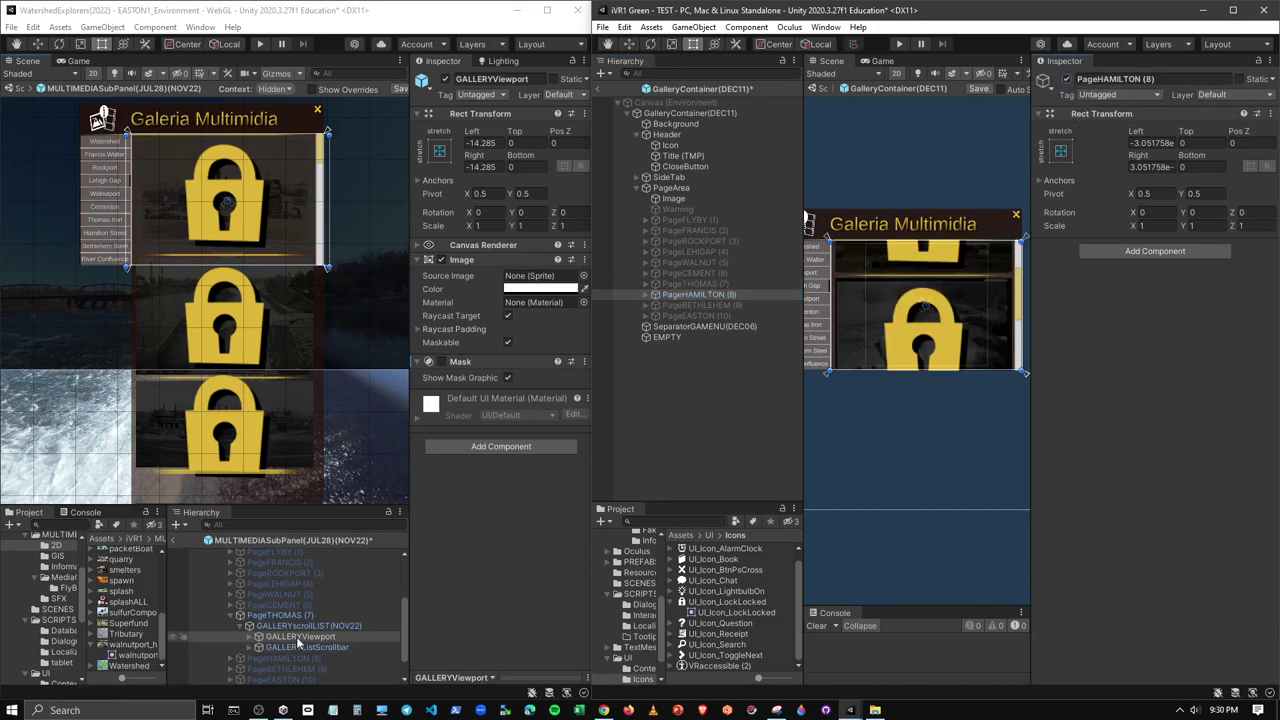
Revert the Thomas viewport's Mask component to its prefab settings in the EASTON1_Environment scene
{"action": "right_click", "coordinate": [456, 361]}
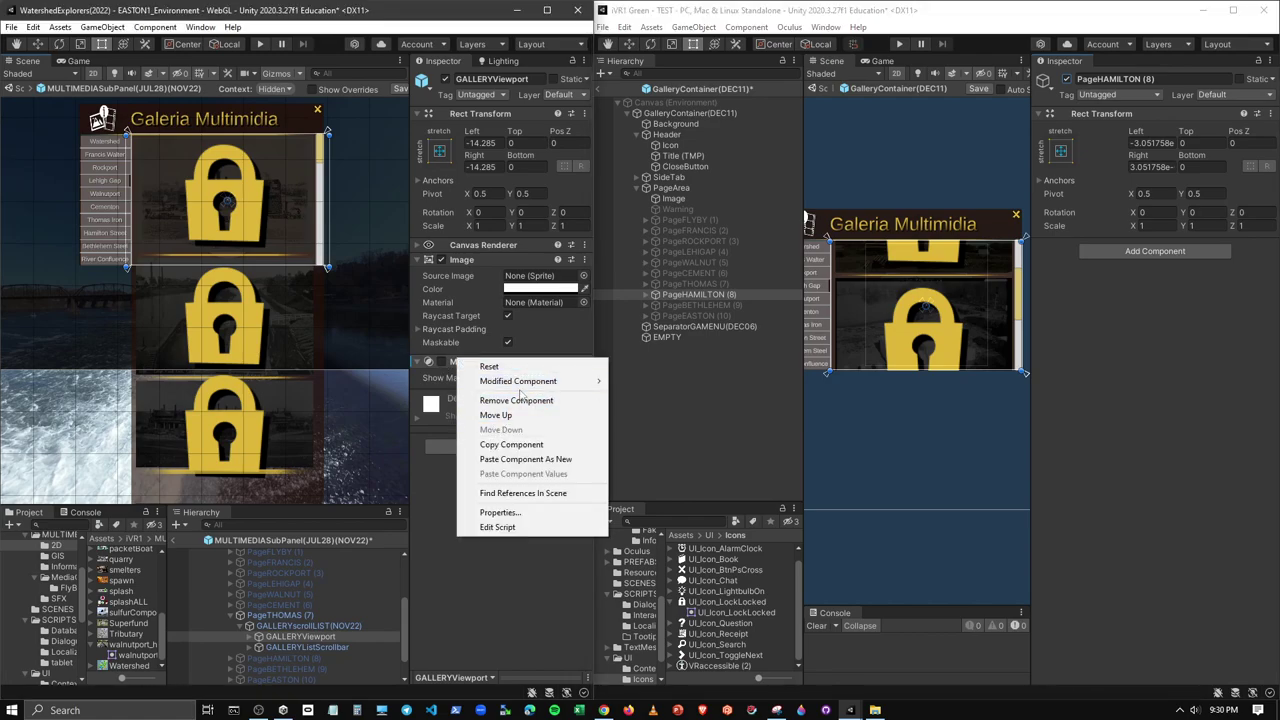
{"action": "left_click", "coordinate": [516, 400]}
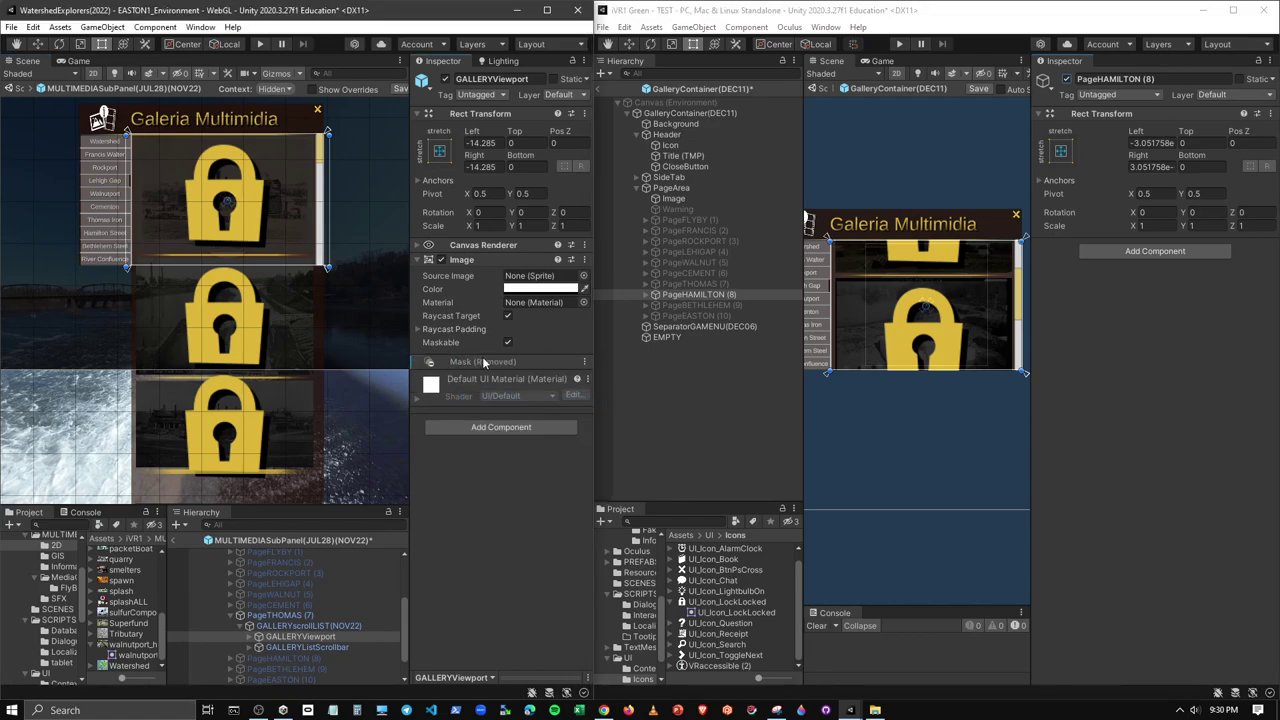
{"action": "right_click", "coordinate": [483, 362]}
{"action": "mouse_move", "coordinate": [536, 372]}
{"action": "left_click", "coordinate": [673, 382]}
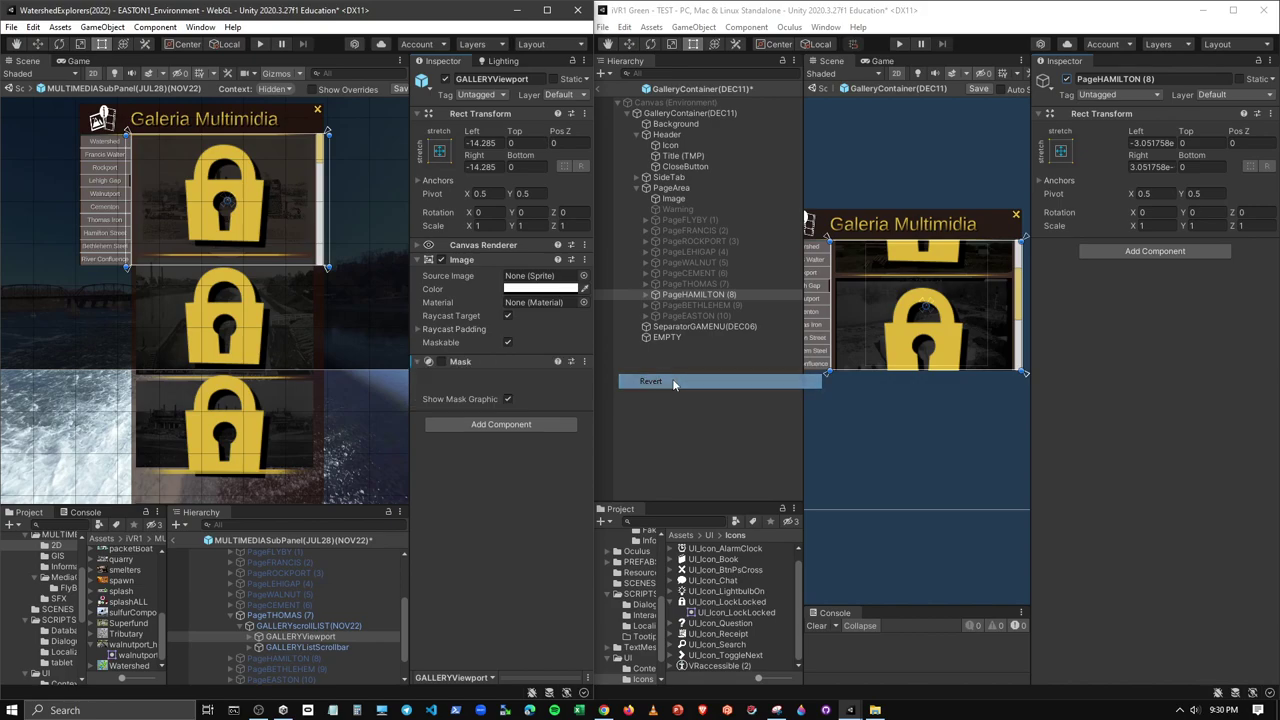
{"action": "right_click", "coordinate": [470, 362]}
{"action": "mouse_move", "coordinate": [614, 394]}
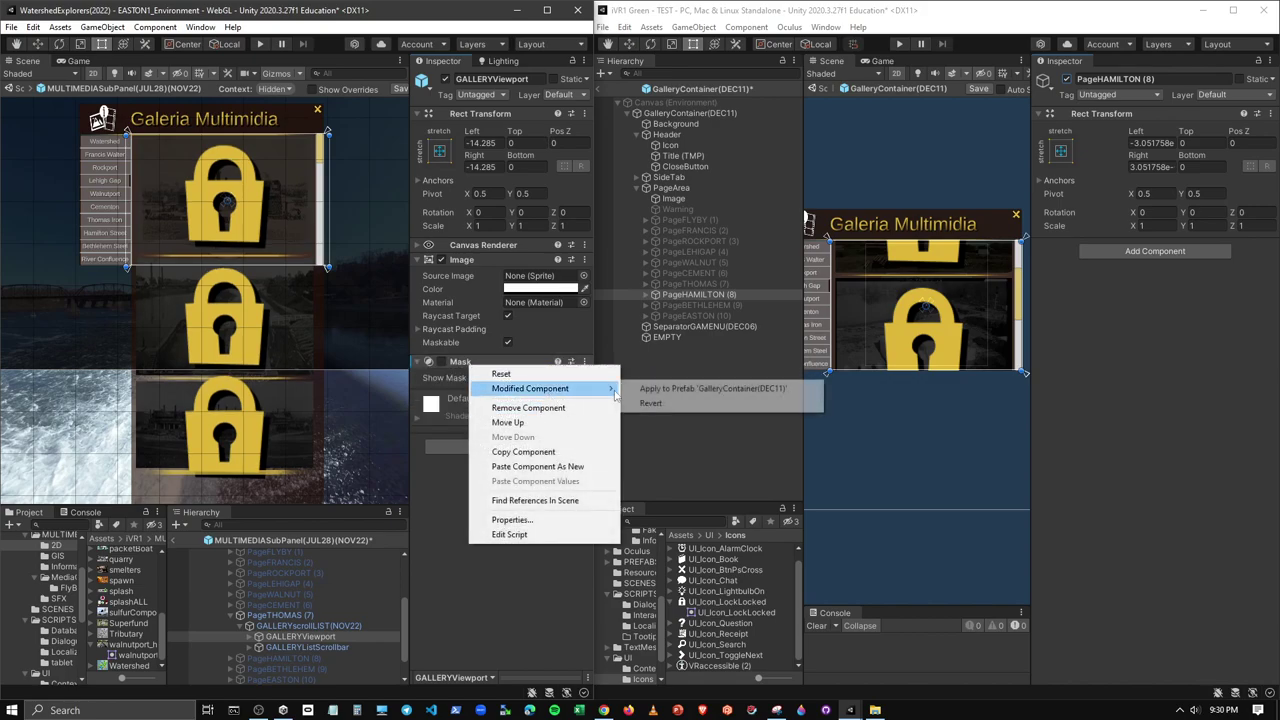
{"action": "left_click", "coordinate": [650, 403]}
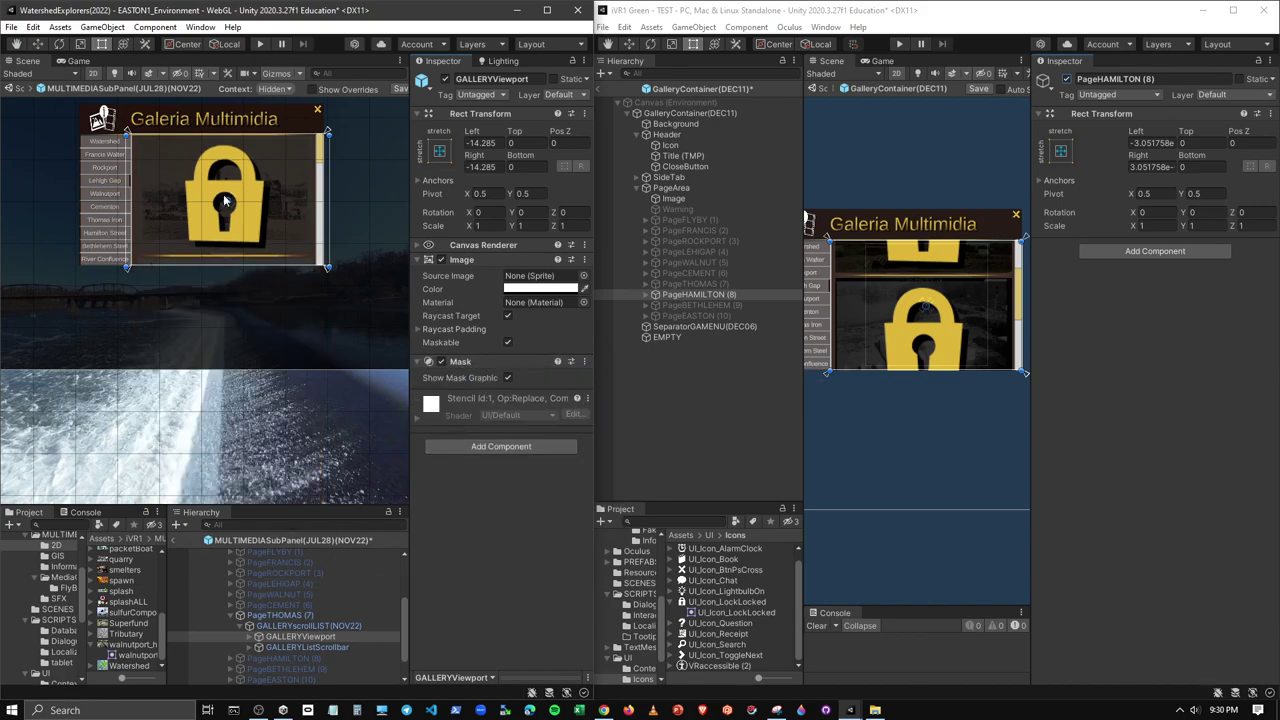
In the Easton scene, deactivate PageTHOMAS (7) and activate PageHAMILTON (8) with Alt+Shift+A
{"action": "left_click", "coordinate": [240, 615]}
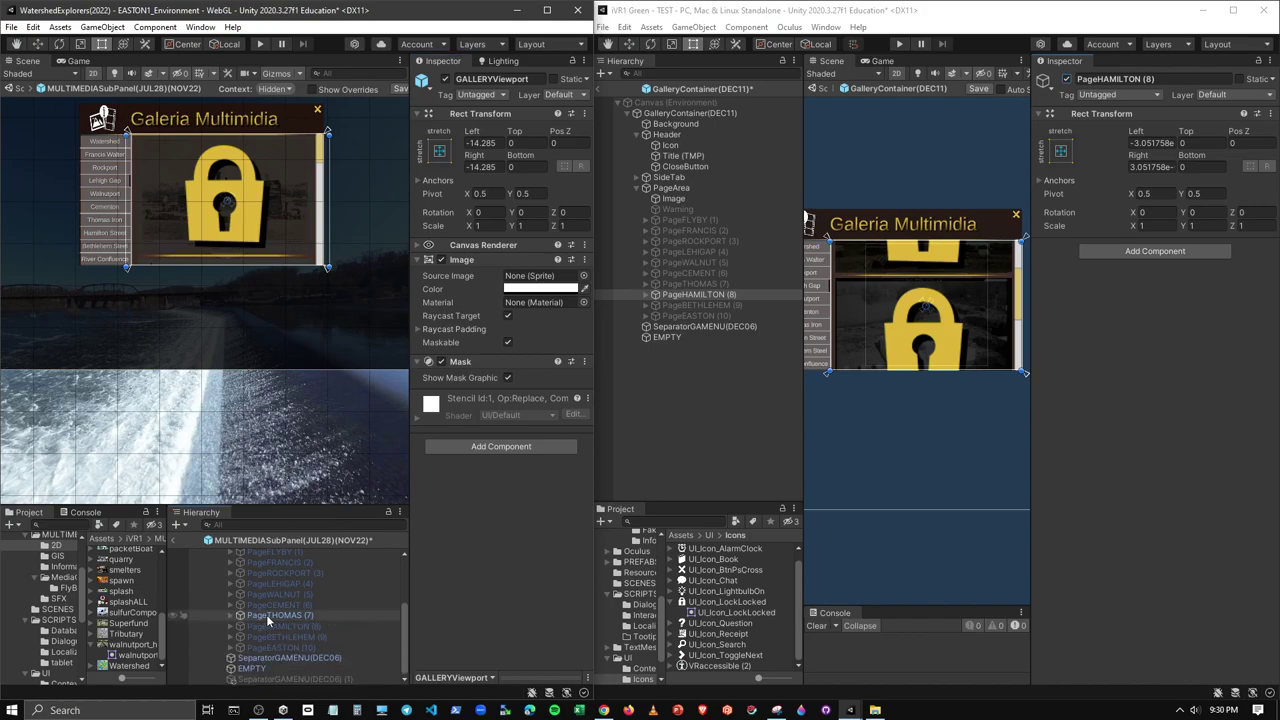
{"action": "left_click", "coordinate": [278, 615]}
{"action": "key", "text": "alt+shift+a"}
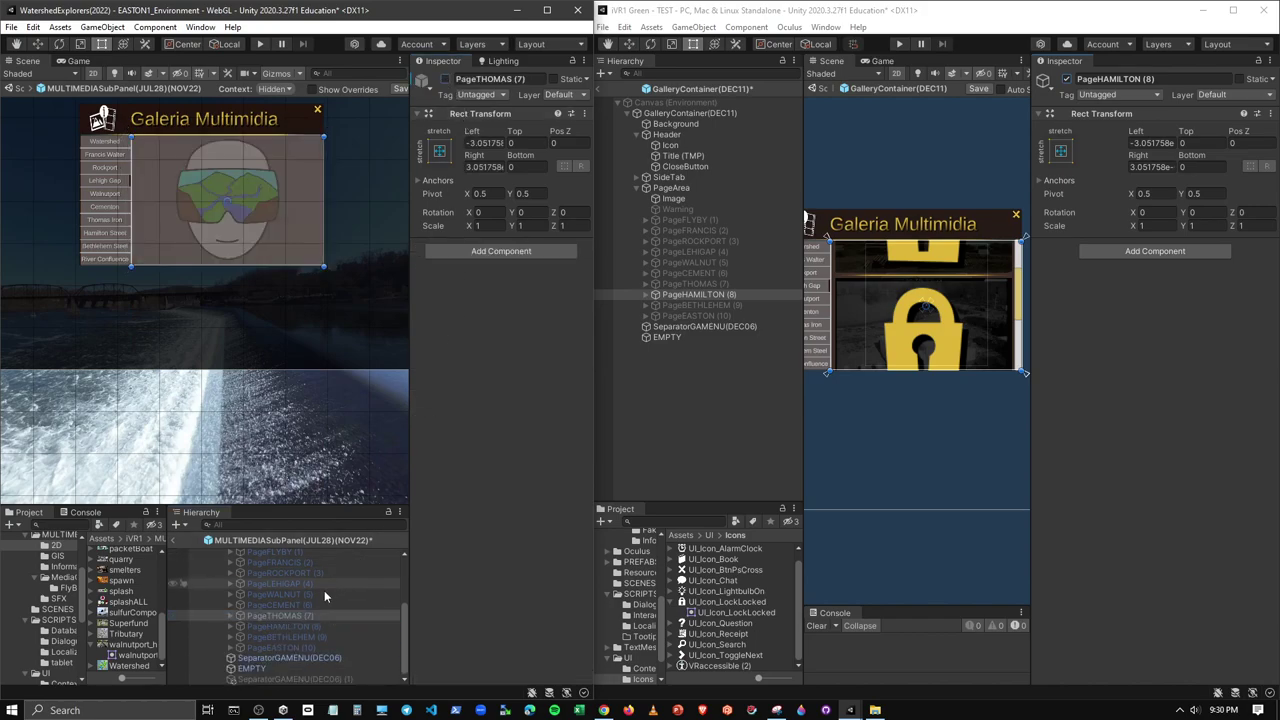
{"action": "left_click", "coordinate": [292, 627]}
{"action": "key", "text": "alt+shift+a"}
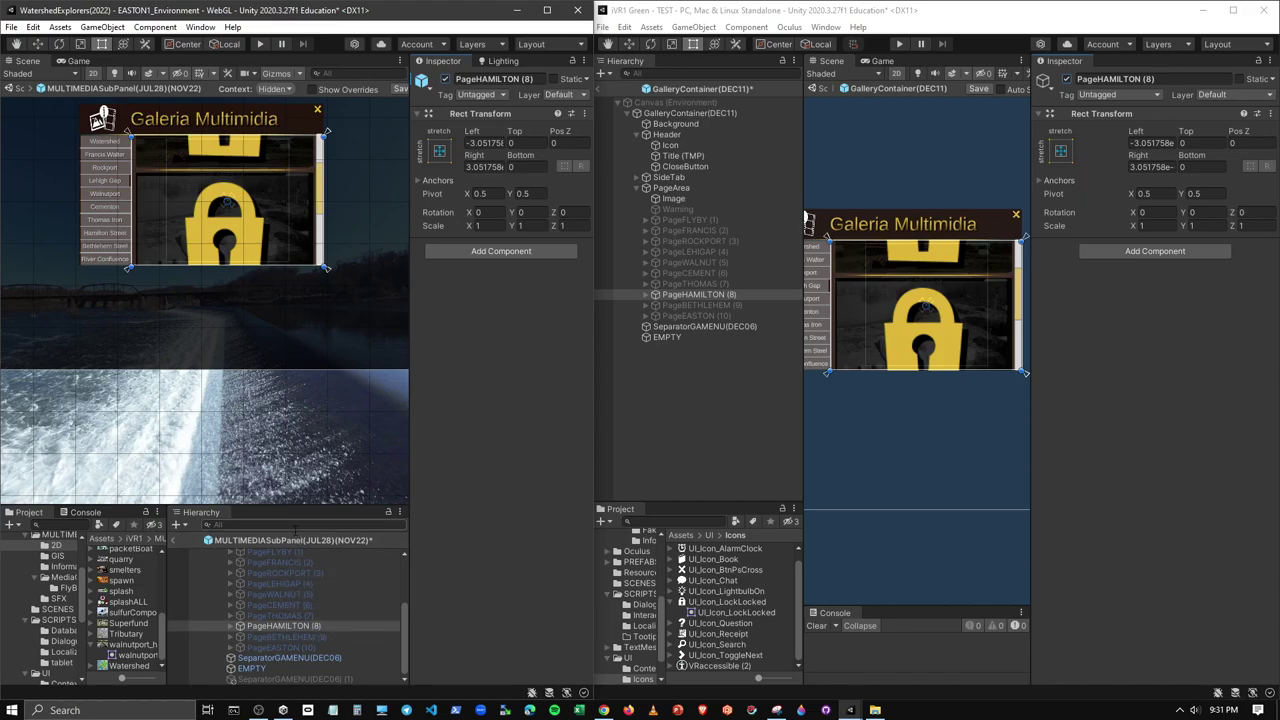
Turn off the Hamilton GALLERYViewport mask in both projects to see all padlocks
{"action": "left_click", "coordinate": [240, 626]}
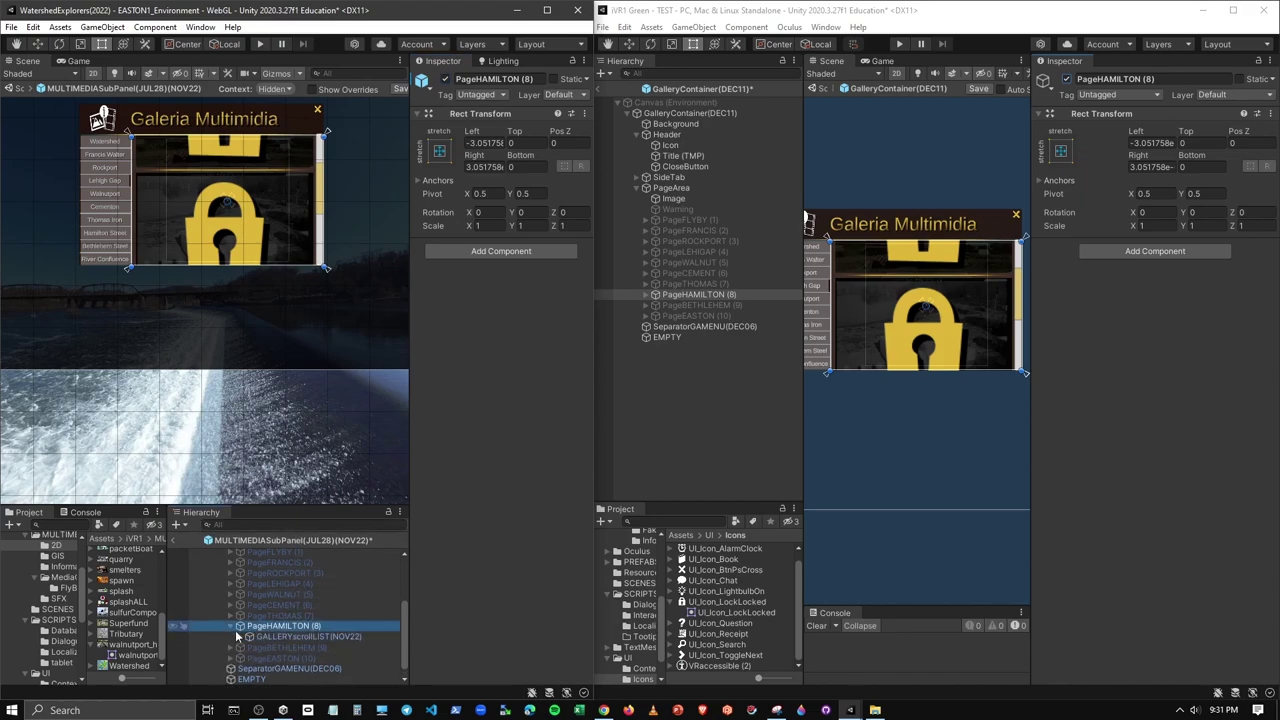
{"action": "left_click", "coordinate": [295, 647]}
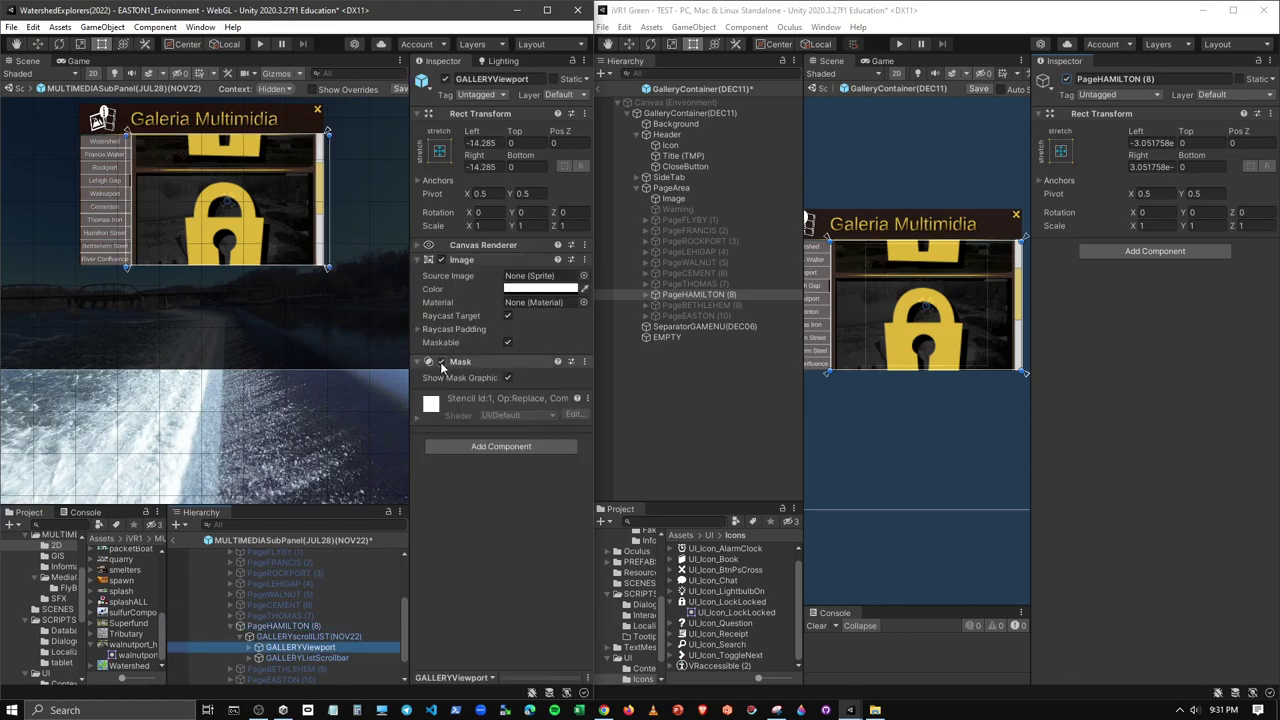
{"action": "left_click", "coordinate": [441, 362]}
{"action": "middle_click_drag", "start_coordinate": [311, 285], "coordinate": [325, 335]}
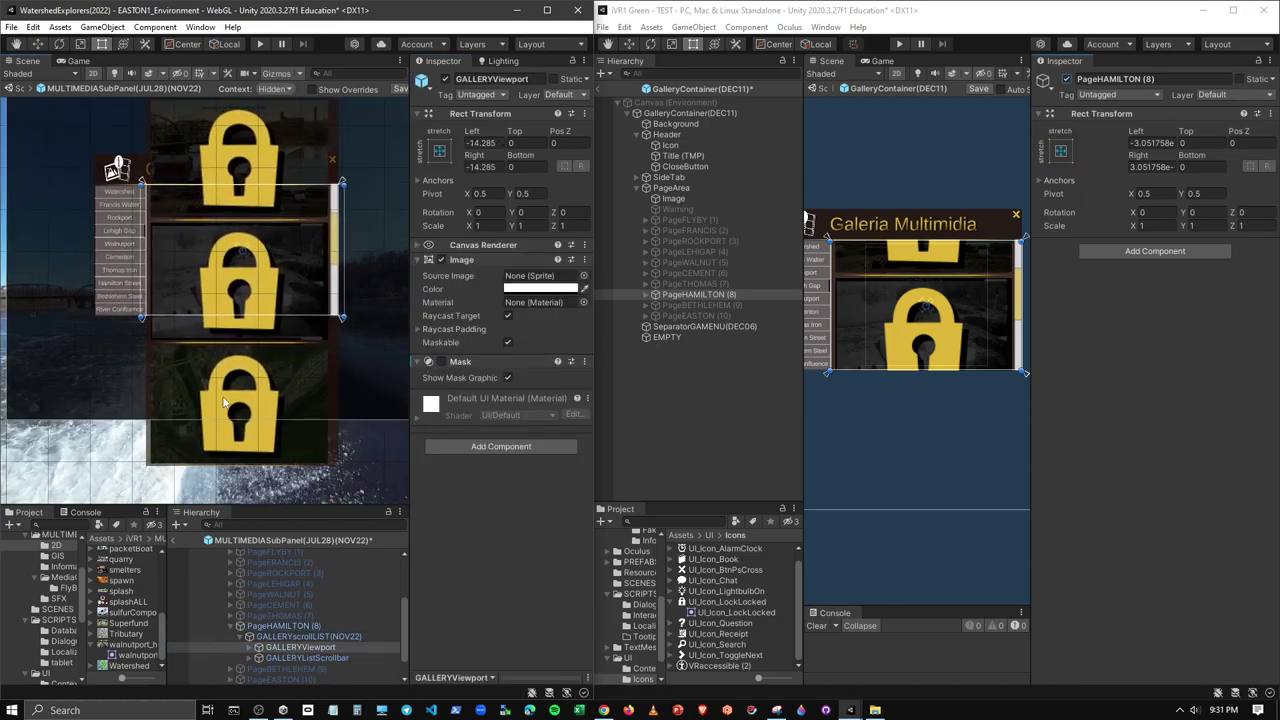
{"action": "left_click", "coordinate": [655, 295]}
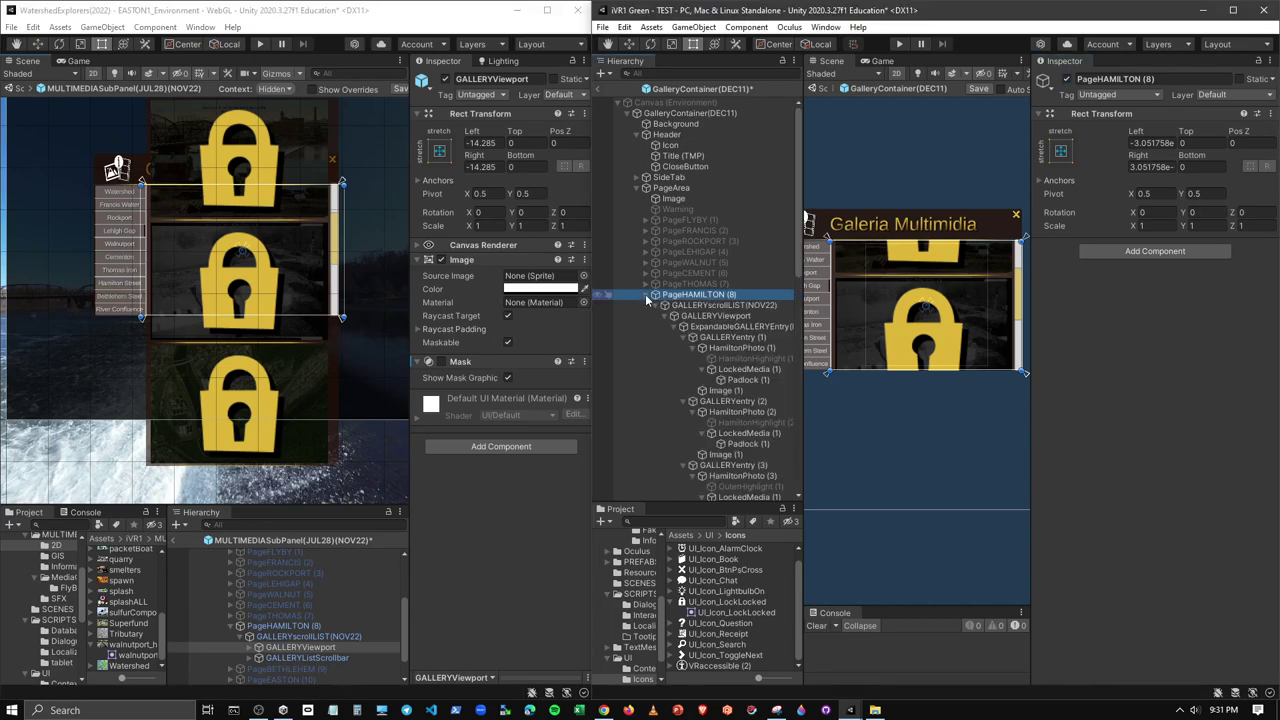
{"action": "left_click", "coordinate": [712, 316]}
{"action": "left_click", "coordinate": [1063, 383]}
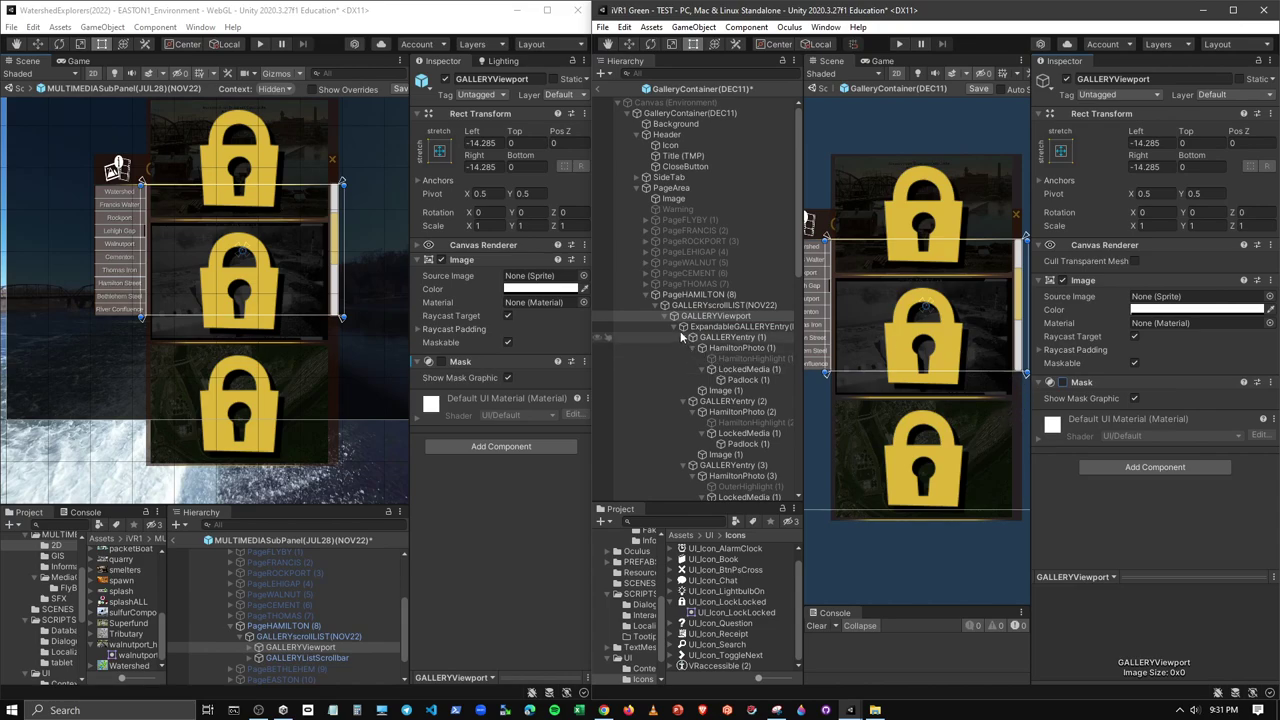
Arrow through GALLERYentry (3) and (4) children, ending on the third entry's Padlock (1)
{"action": "left_click", "coordinate": [733, 327]}
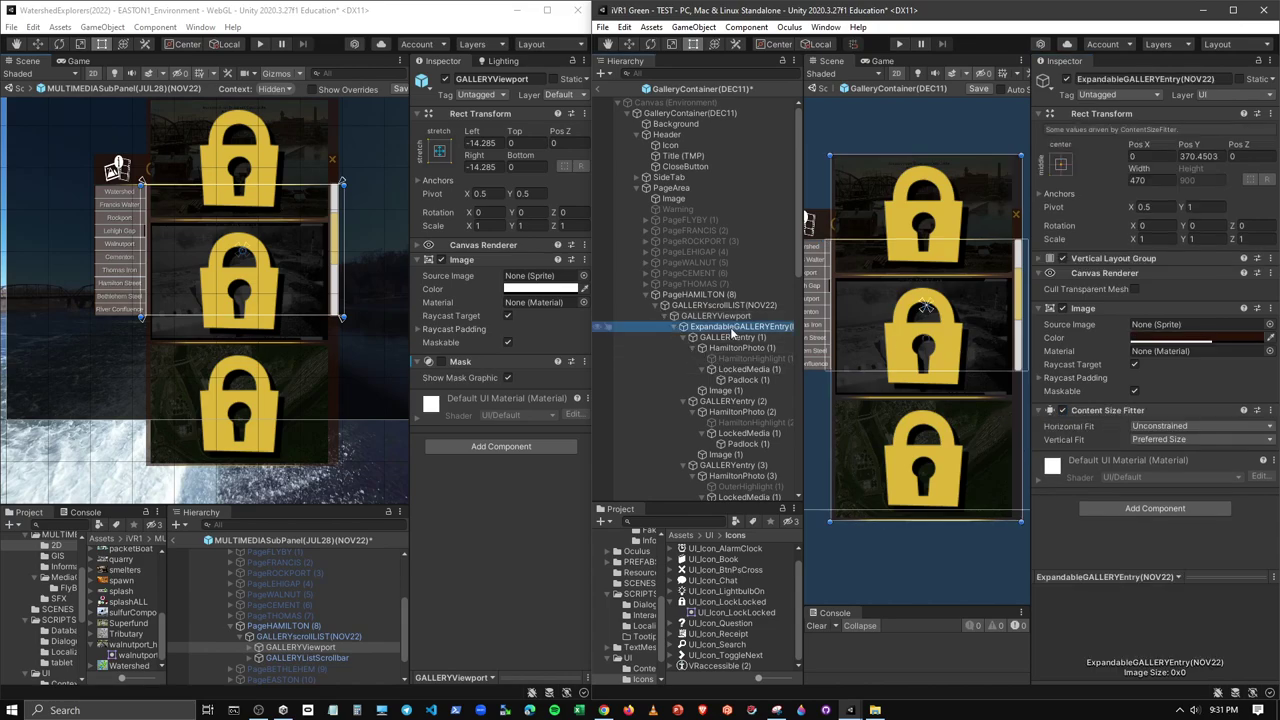
{"action": "key", "text": "Down"}
{"action": "key", "text": "Down"}
{"action": "key", "text": "Down"}
{"action": "key", "text": "Down"}
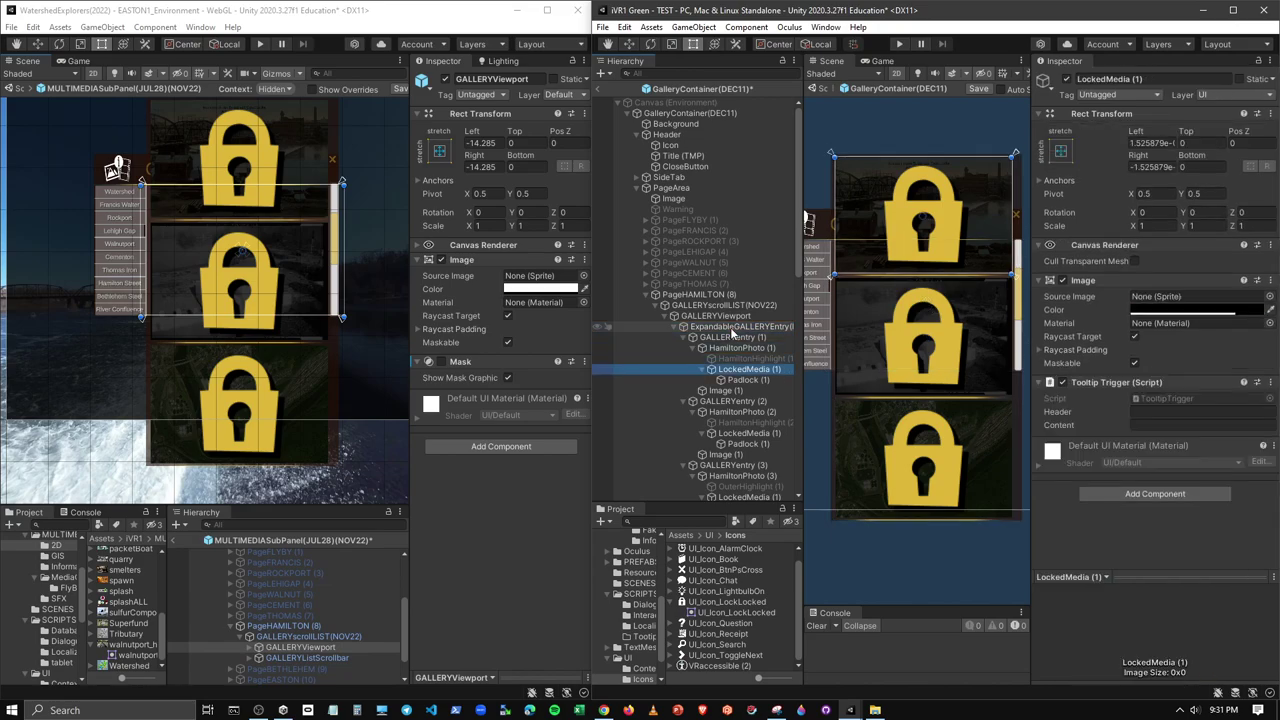
{"action": "key", "text": "Down"}
{"action": "key", "text": "Down"}
{"action": "key", "text": "Down"}
{"action": "key", "text": "Down"}
{"action": "key", "text": "Down"}
{"action": "key", "text": "Down"}
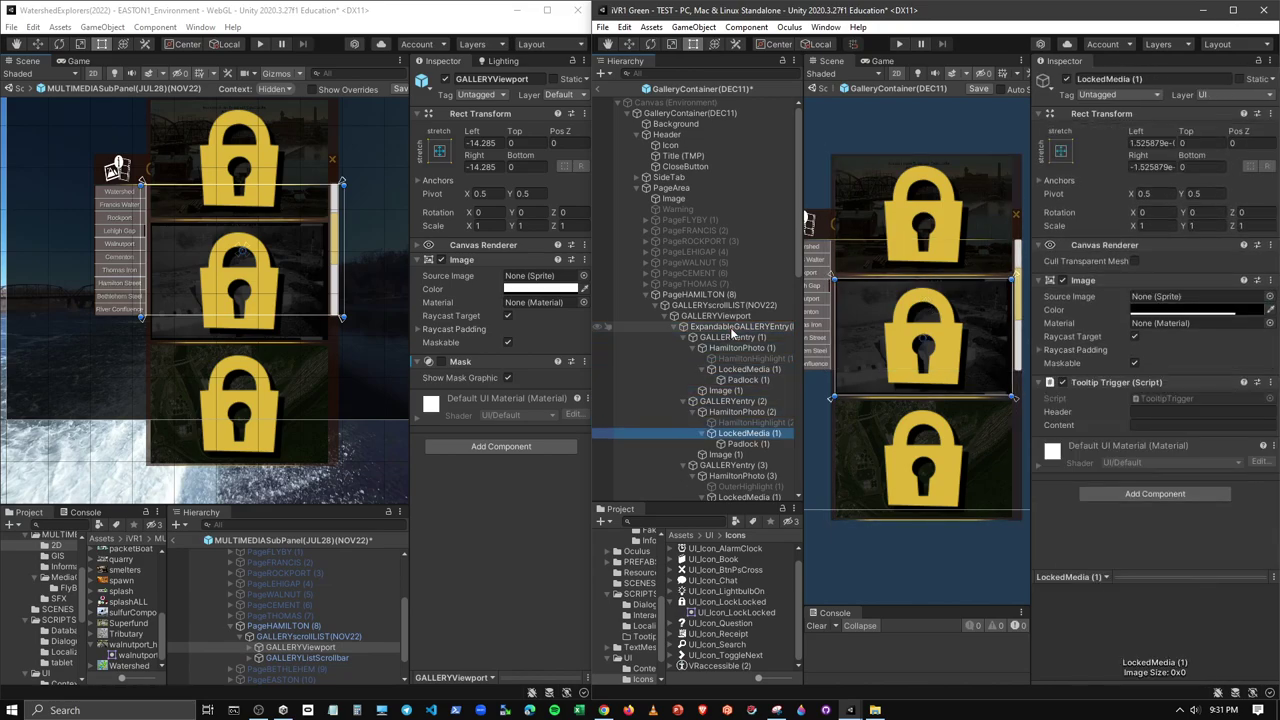
{"action": "key", "text": "Up"}
{"action": "key", "text": "Down"}
{"action": "key", "text": "Down"}
{"action": "key", "text": "Down"}
{"action": "key", "text": "Down"}
{"action": "key", "text": "Down"}
{"action": "key", "text": "Up"}
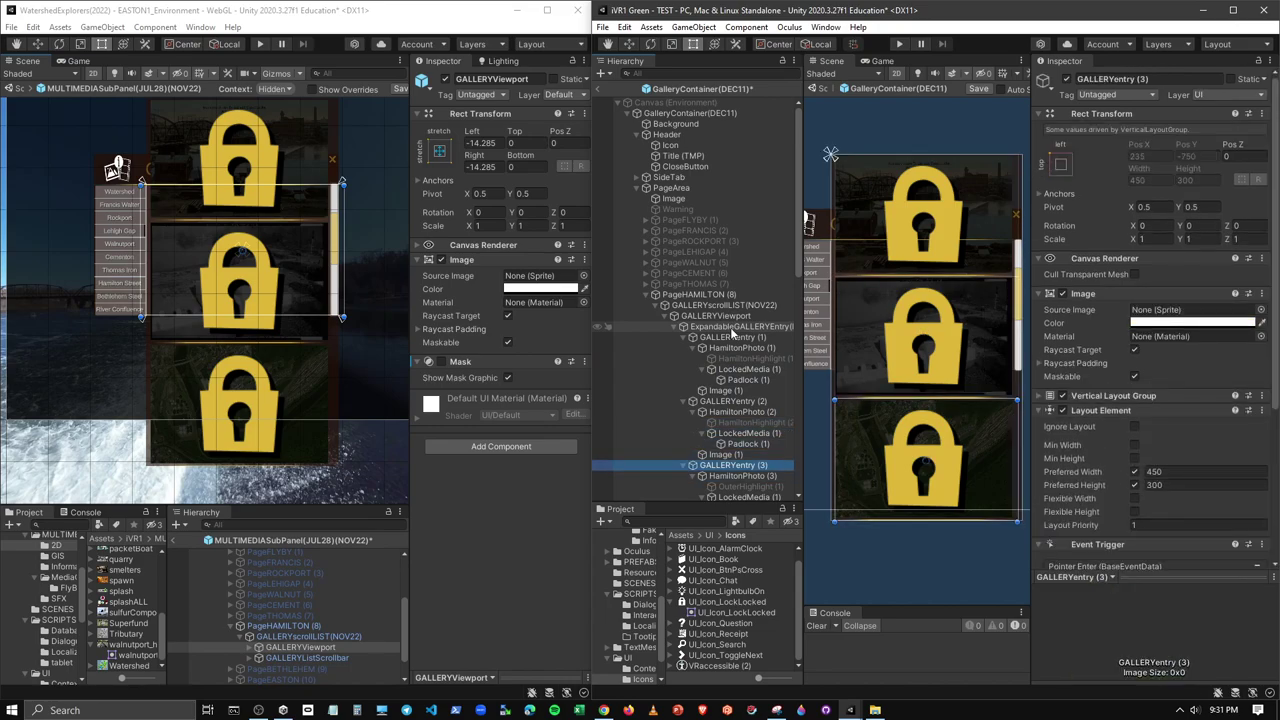
{"action": "key", "text": "Down"}
{"action": "key", "text": "Down"}
{"action": "key", "text": "Down"}
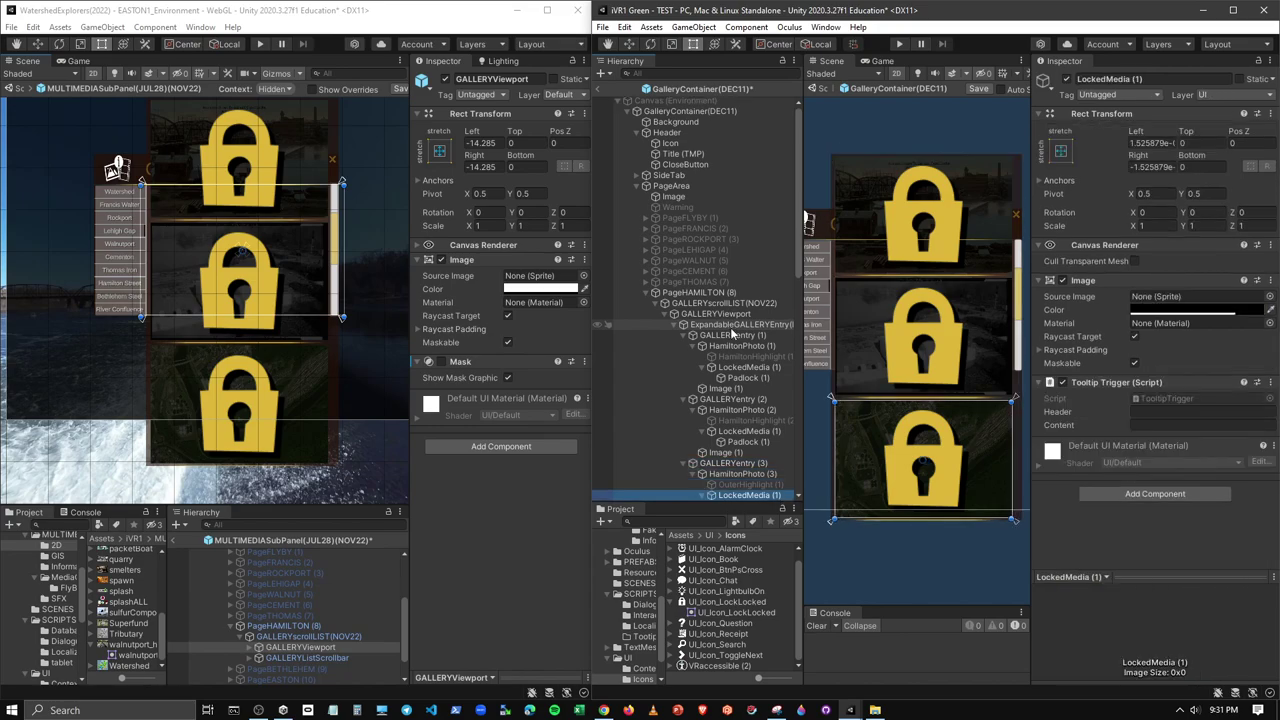
{"action": "key", "text": "Down"}
{"action": "key", "text": "Down"}
{"action": "key", "text": "Down"}
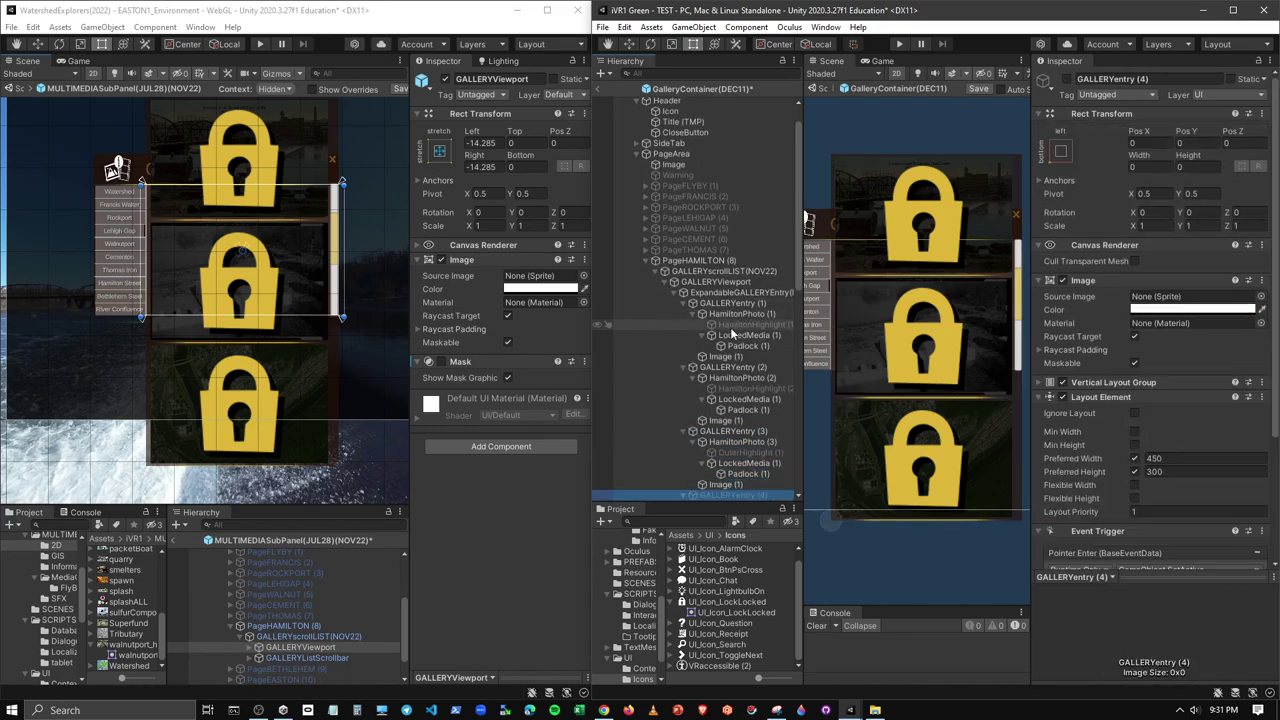
{"action": "key", "text": "Down"}
{"action": "key", "text": "Up"}
{"action": "key", "text": "Up"}
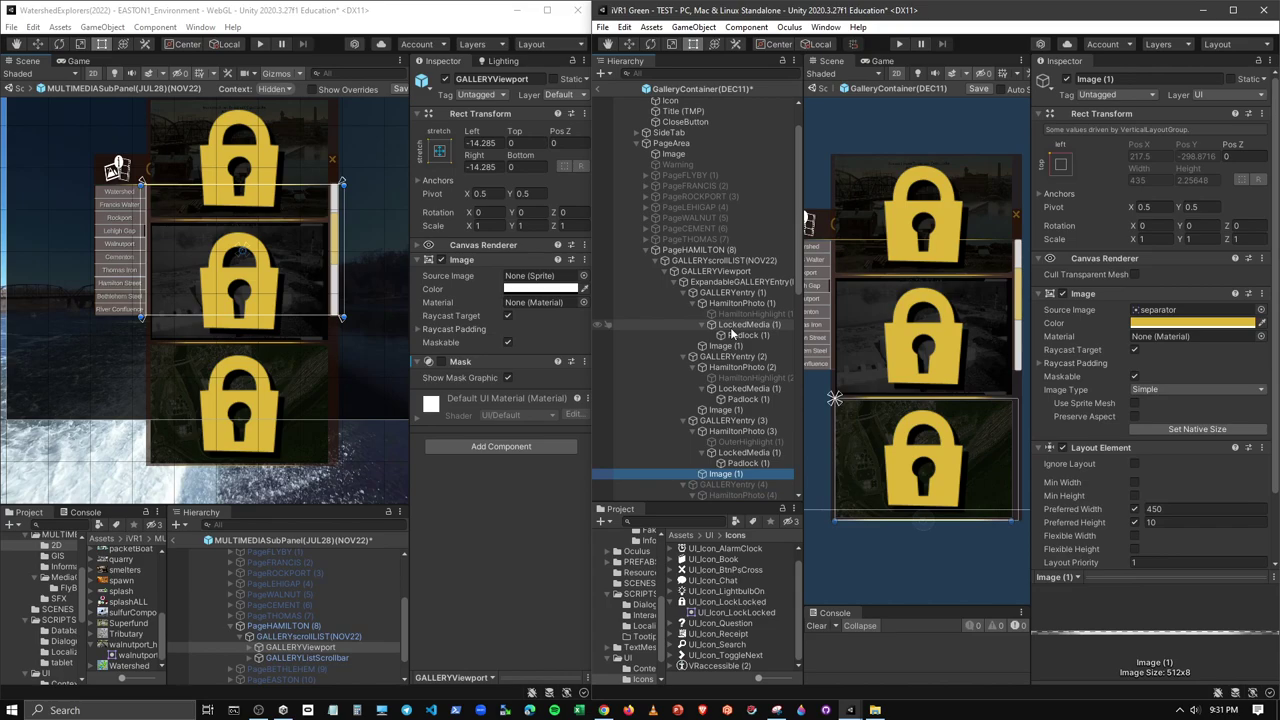
{"action": "key", "text": "Up"}
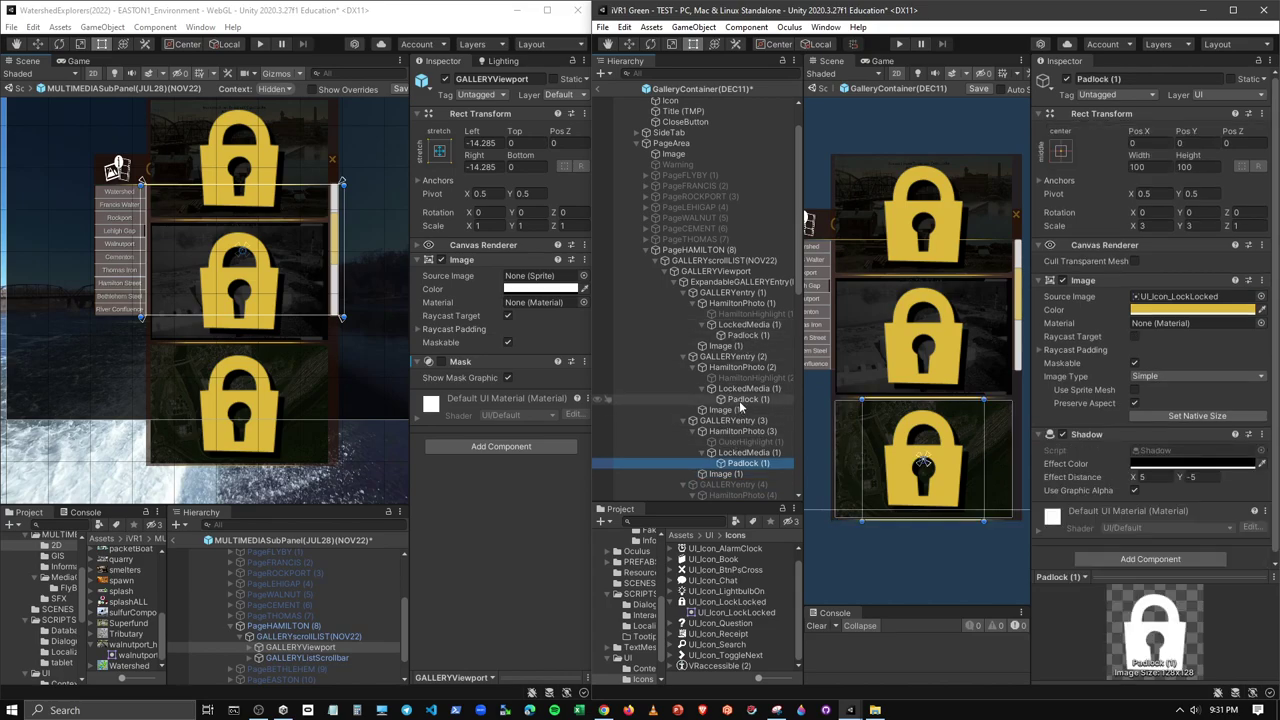
Set the three Padlock (1) objects to scale X and Y 1 and stretch-anchor them to fill their boxes
{"action": "left_click", "coordinate": [741, 400], "text": "ctrl"}
{"action": "left_click", "coordinate": [745, 336], "text": "ctrl"}
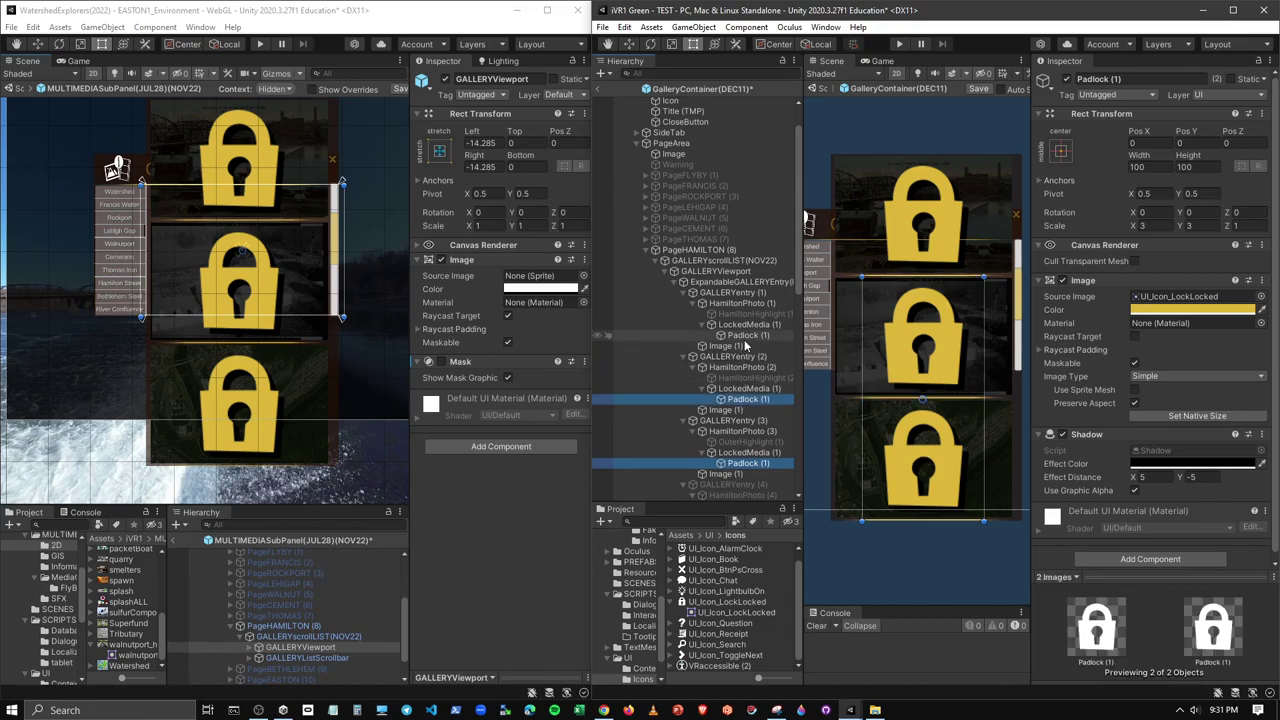
{"action": "left_click", "coordinate": [1155, 226]}
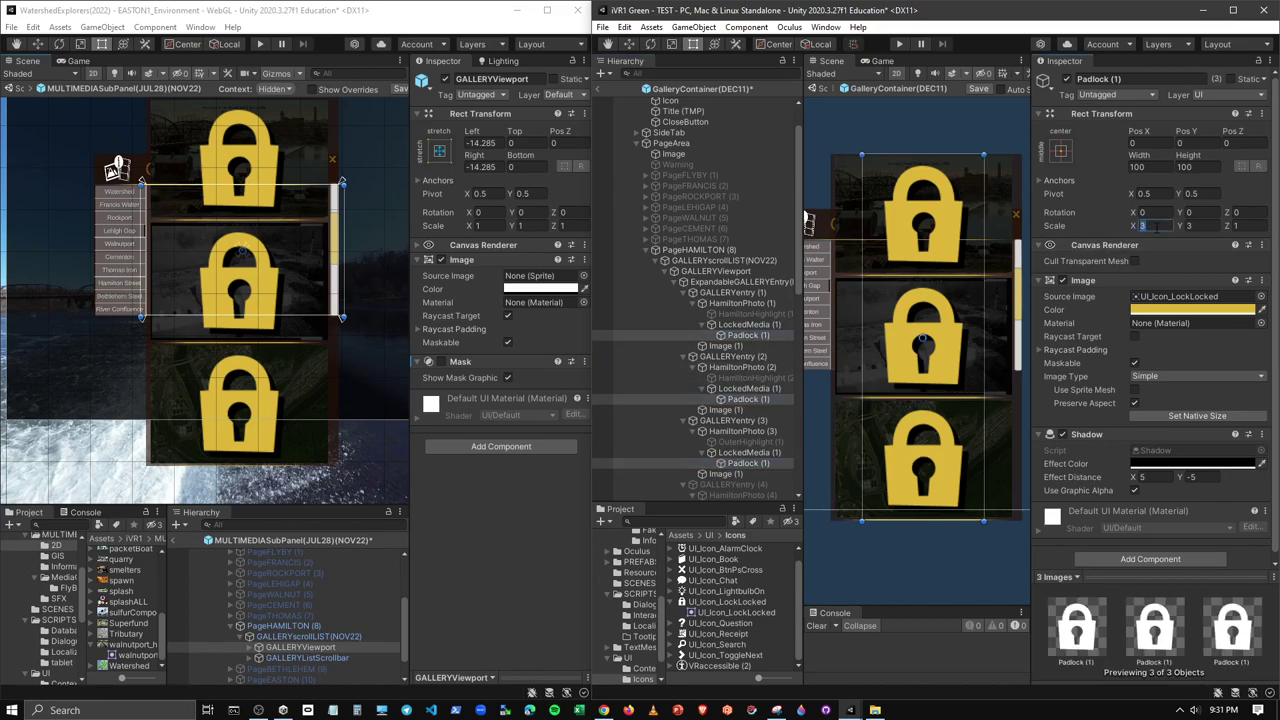
{"action": "type", "text": "1"}
{"action": "key", "text": "Tab"}
{"action": "type", "text": "1"}
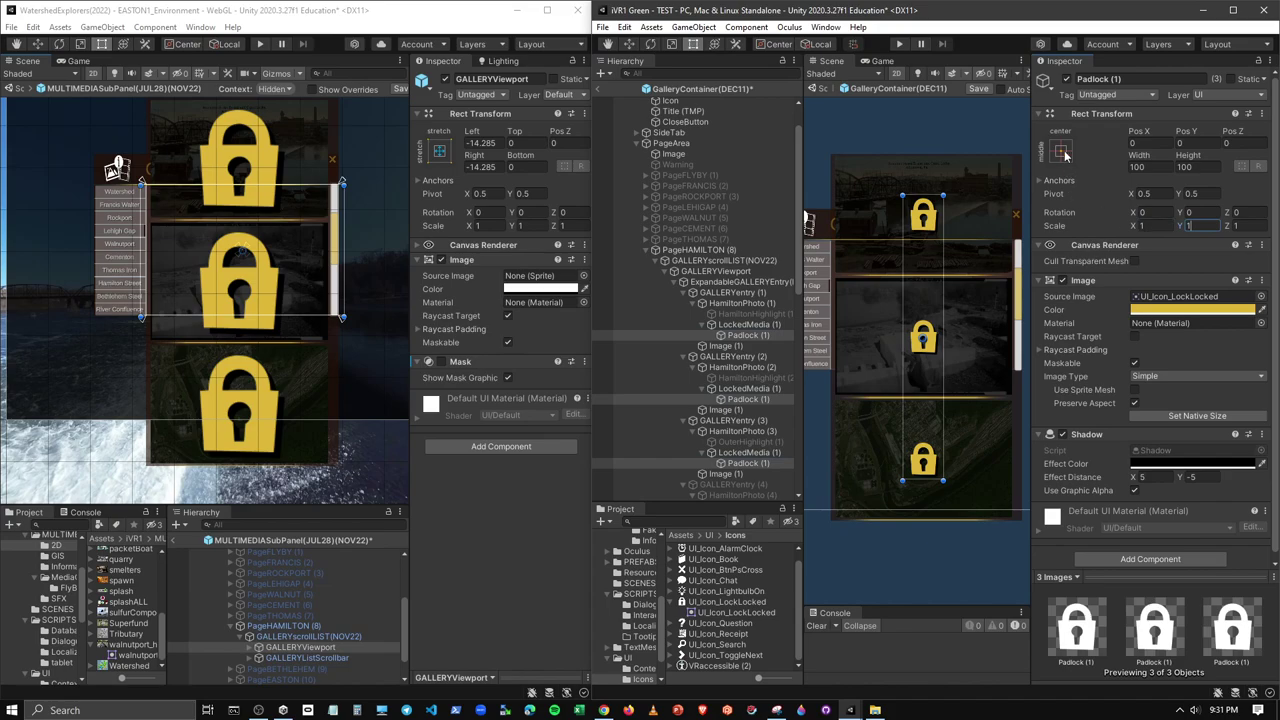
{"action": "left_click", "coordinate": [1062, 152]}
{"action": "left_click", "coordinate": [1205, 352], "text": "alt"}
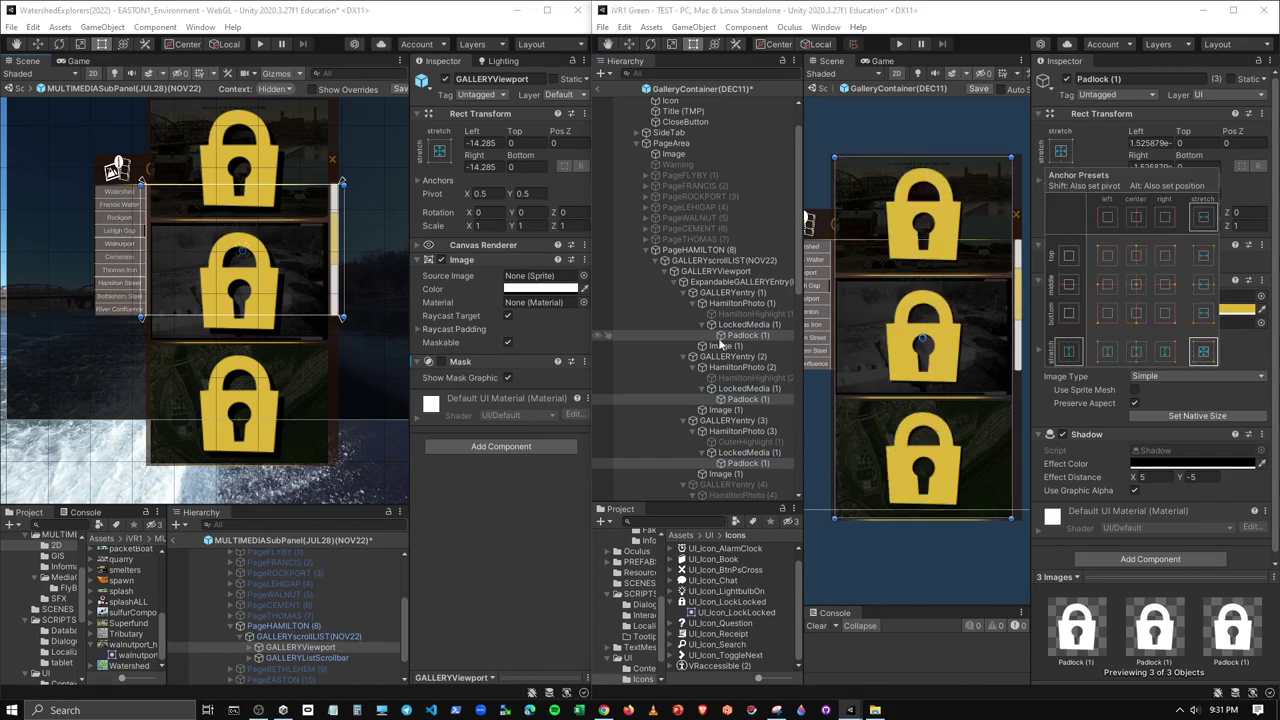
Collapse the first three gallery entries and select the fourth entry
{"action": "left_click", "coordinate": [692, 292]}
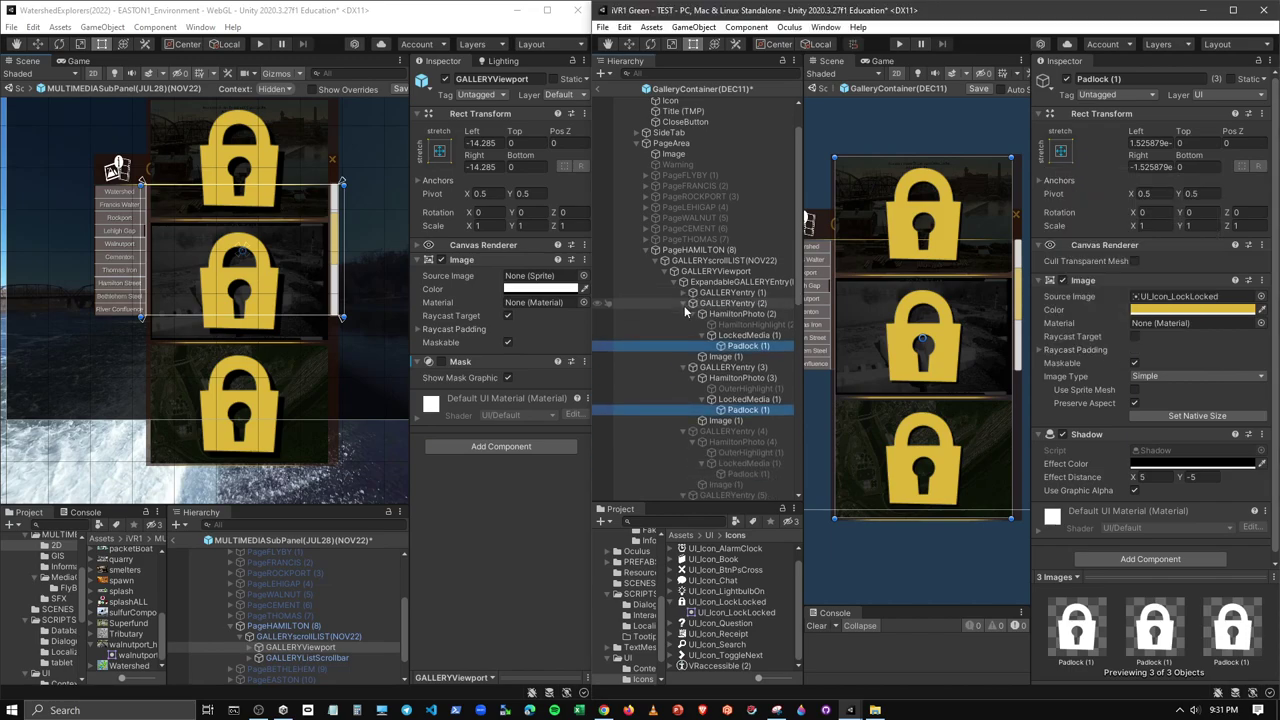
{"action": "left_click", "coordinate": [692, 303]}
{"action": "left_click", "coordinate": [690, 313]}
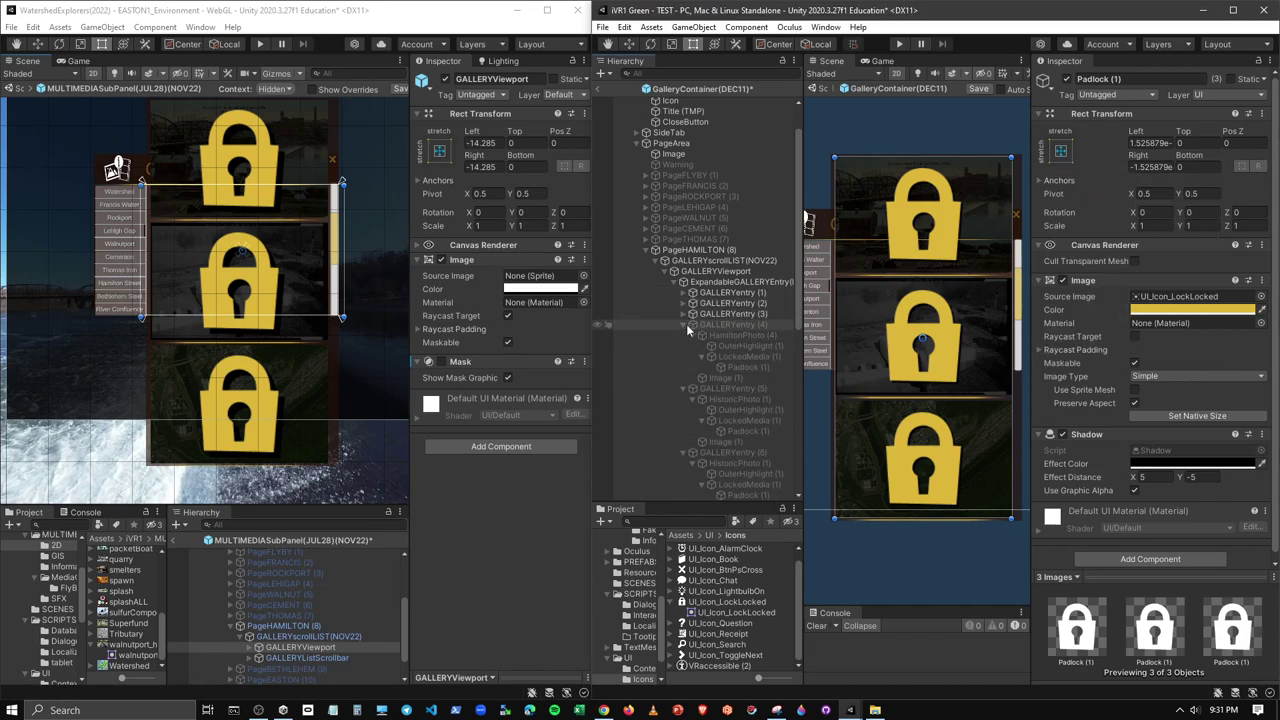
{"action": "left_click", "coordinate": [721, 326]}
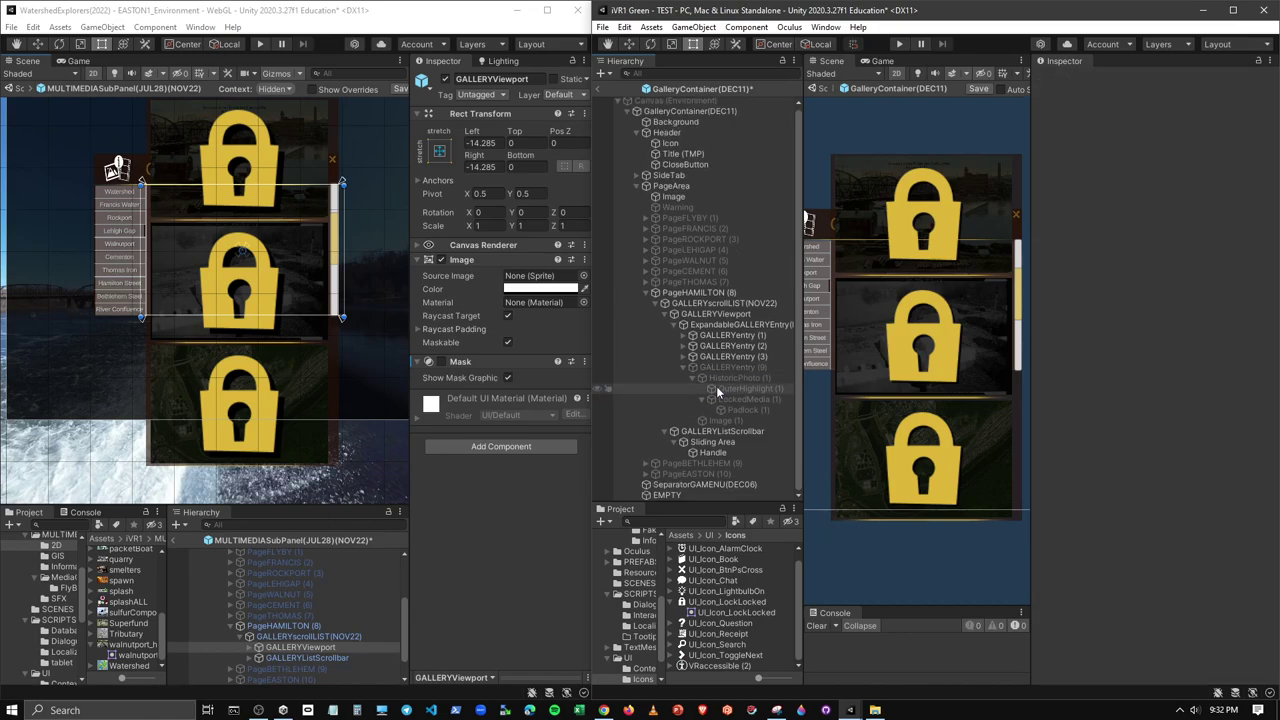
Enable the GALLERYViewport mask, then undo the change
{"action": "left_click", "coordinate": [682, 327]}
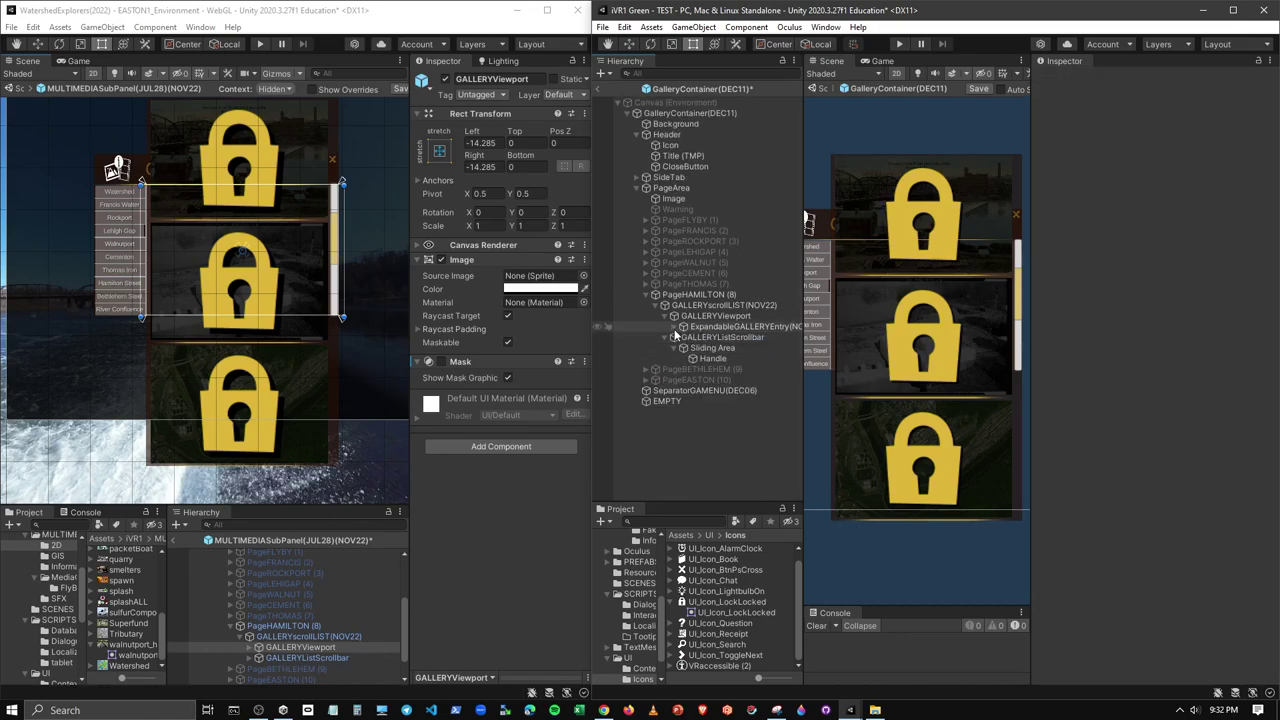
{"action": "left_click", "coordinate": [666, 317]}
{"action": "left_click", "coordinate": [789, 317]}
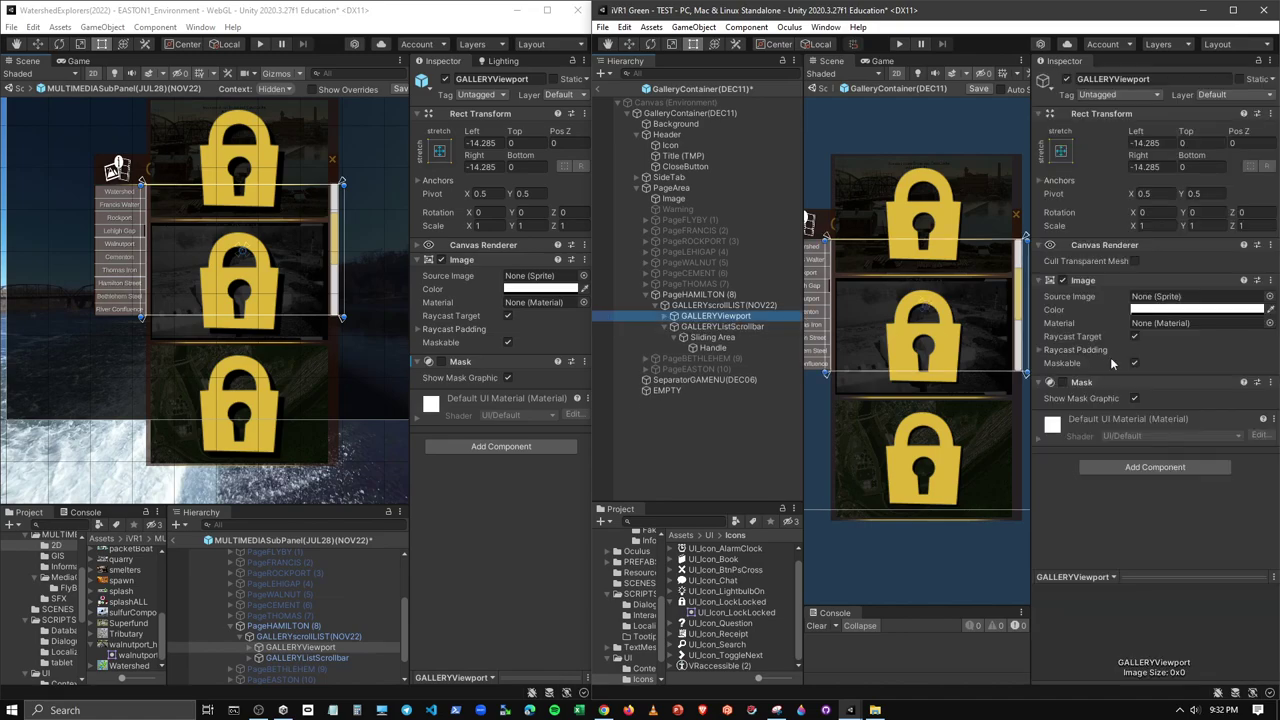
{"action": "left_click", "coordinate": [1063, 383]}
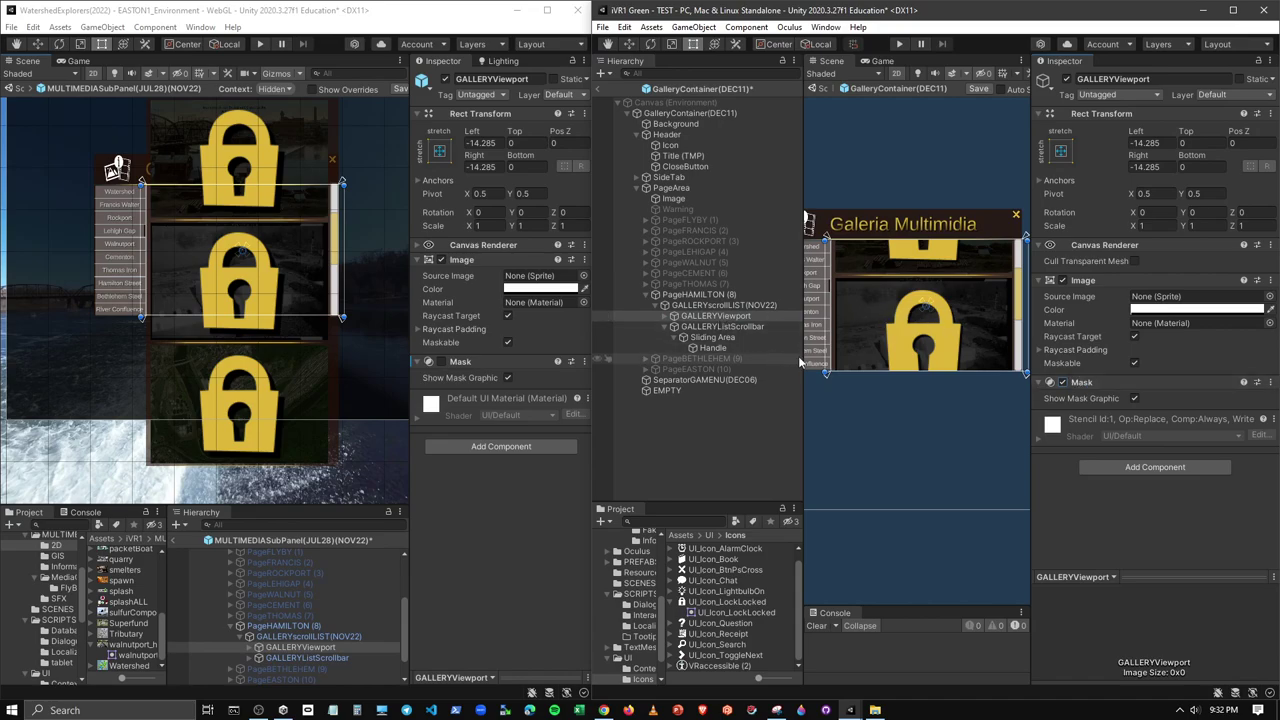
{"action": "key", "text": "ctrl+z"}
{"action": "key", "text": "ctrl+z"}
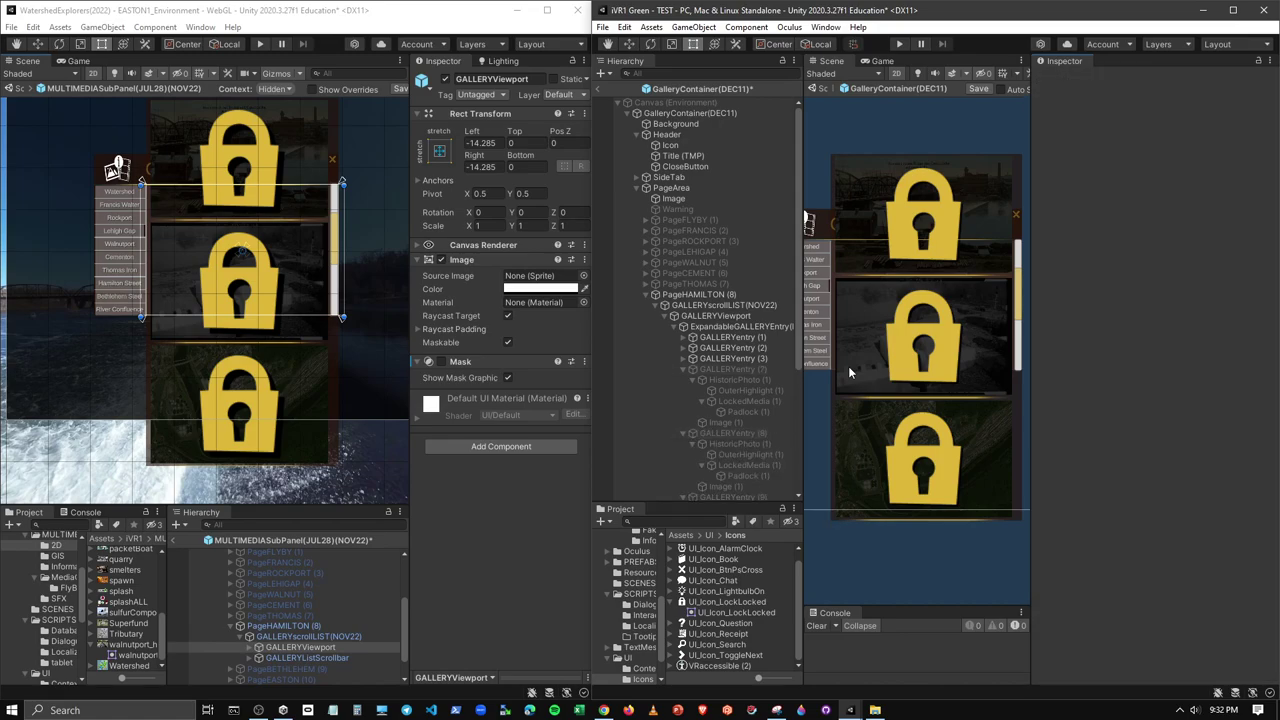
{"action": "key", "text": "ctrl+z"}
{"action": "key", "text": "ctrl+z"}
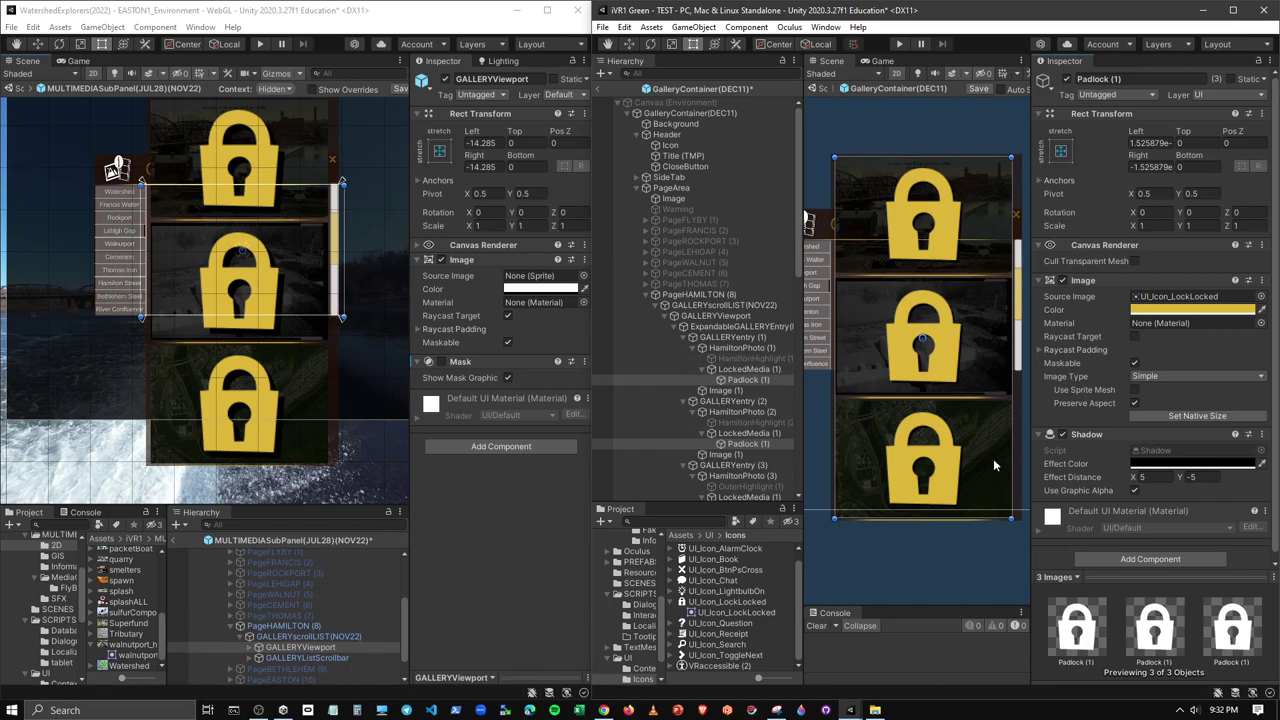
Re-enable the GALLERYViewport Mask and sync the modified component with the gallery prefab
{"action": "left_click", "coordinate": [718, 317]}
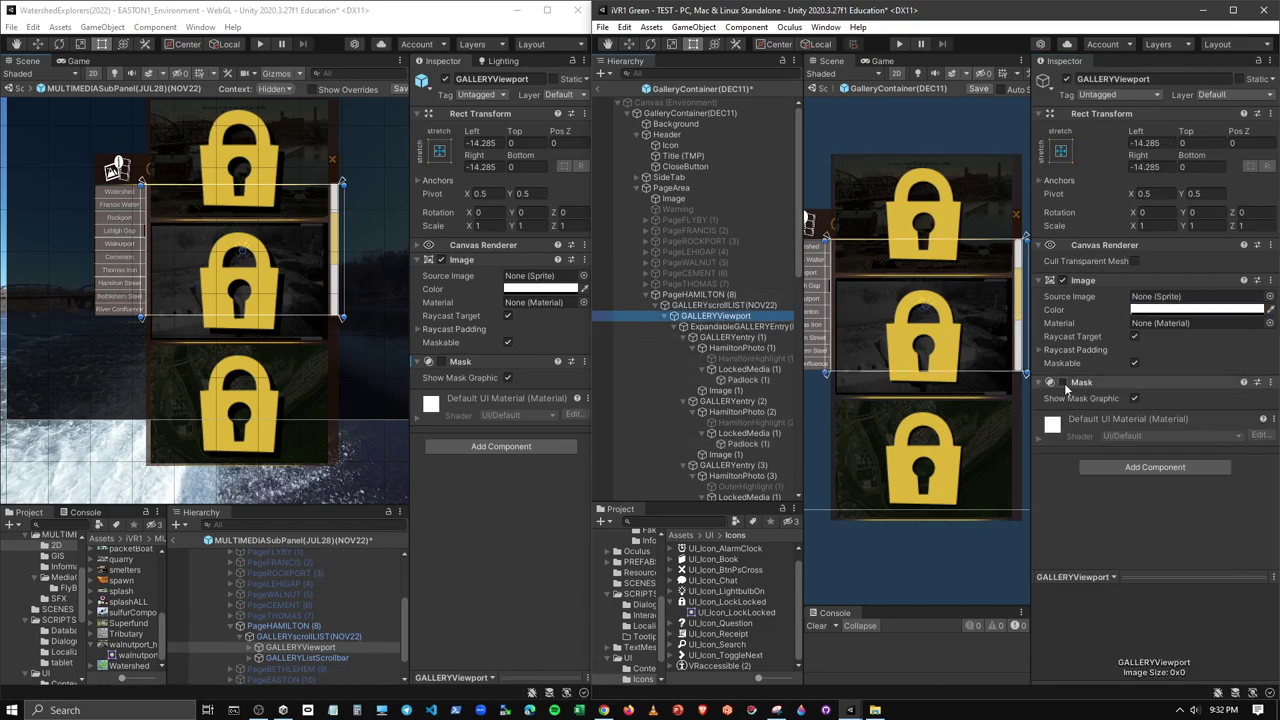
{"action": "left_click", "coordinate": [1062, 383]}
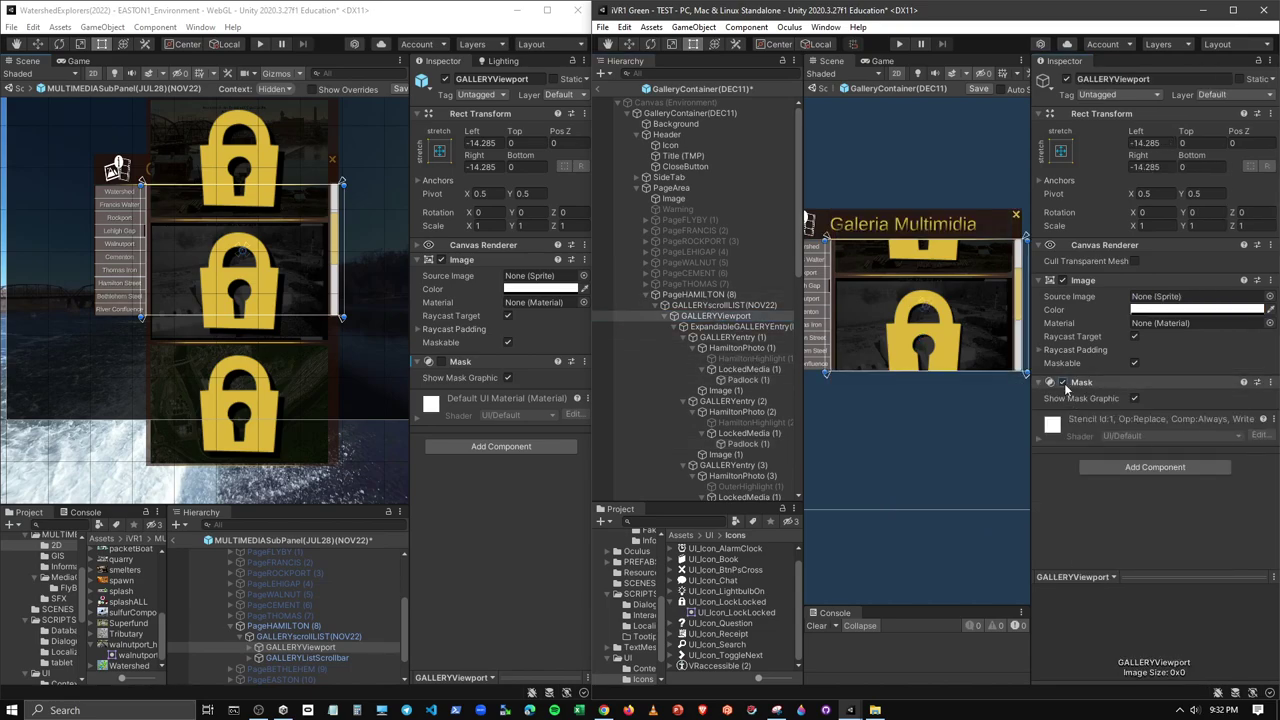
{"action": "right_click", "coordinate": [466, 361]}
{"action": "mouse_move", "coordinate": [515, 388]}
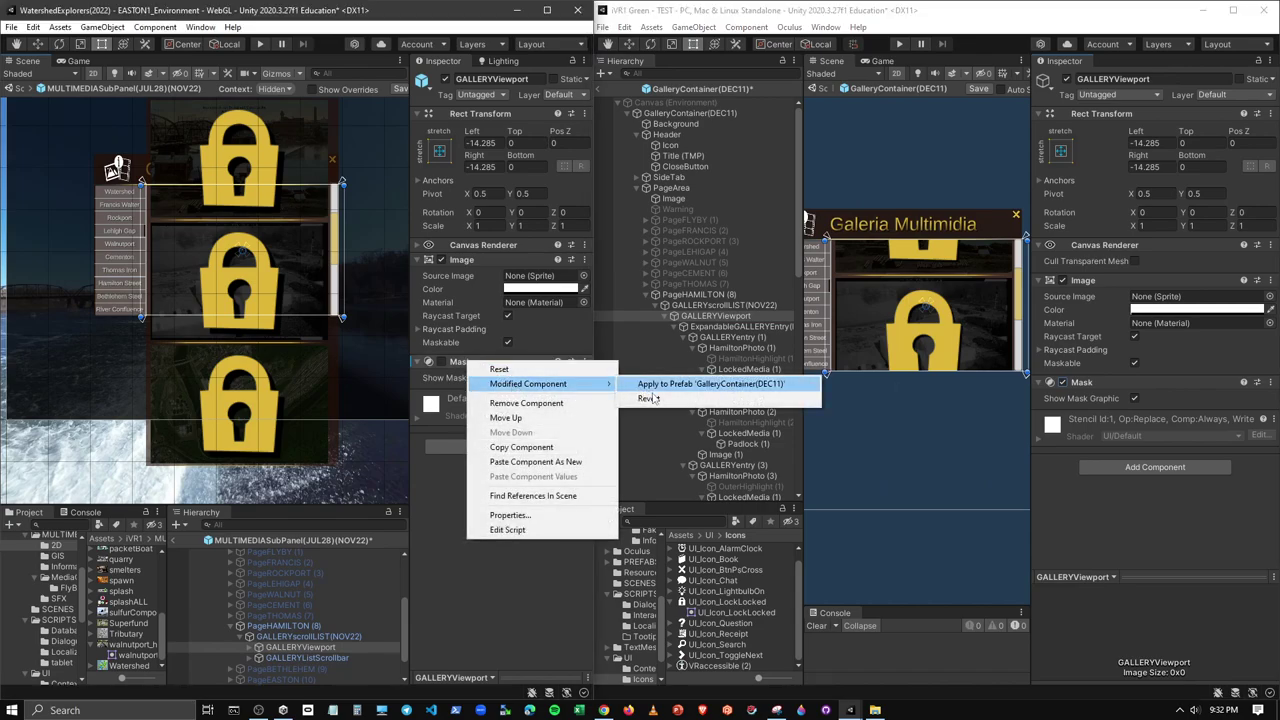
{"action": "left_click", "coordinate": [652, 398]}
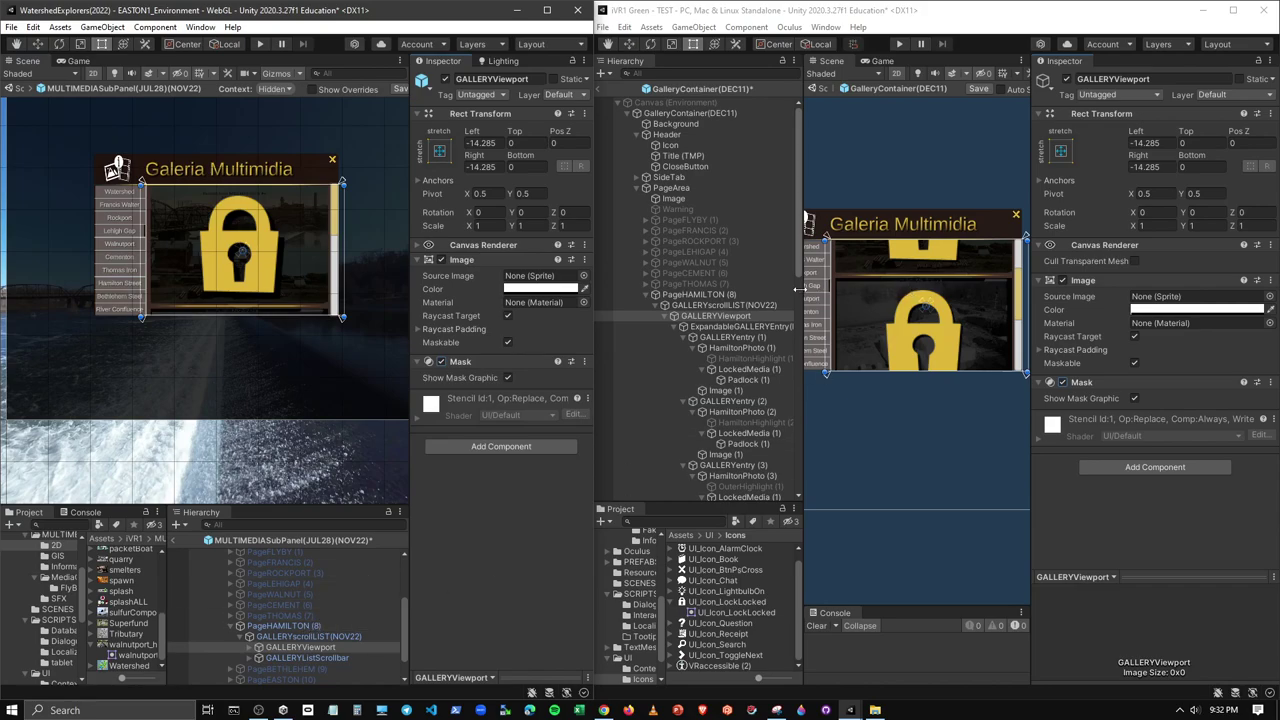
Resize the Scene and Hierarchy panels and select the first entry's Hamilton photo
{"action": "left_click_drag", "start_coordinate": [800, 290], "coordinate": [766, 336]}
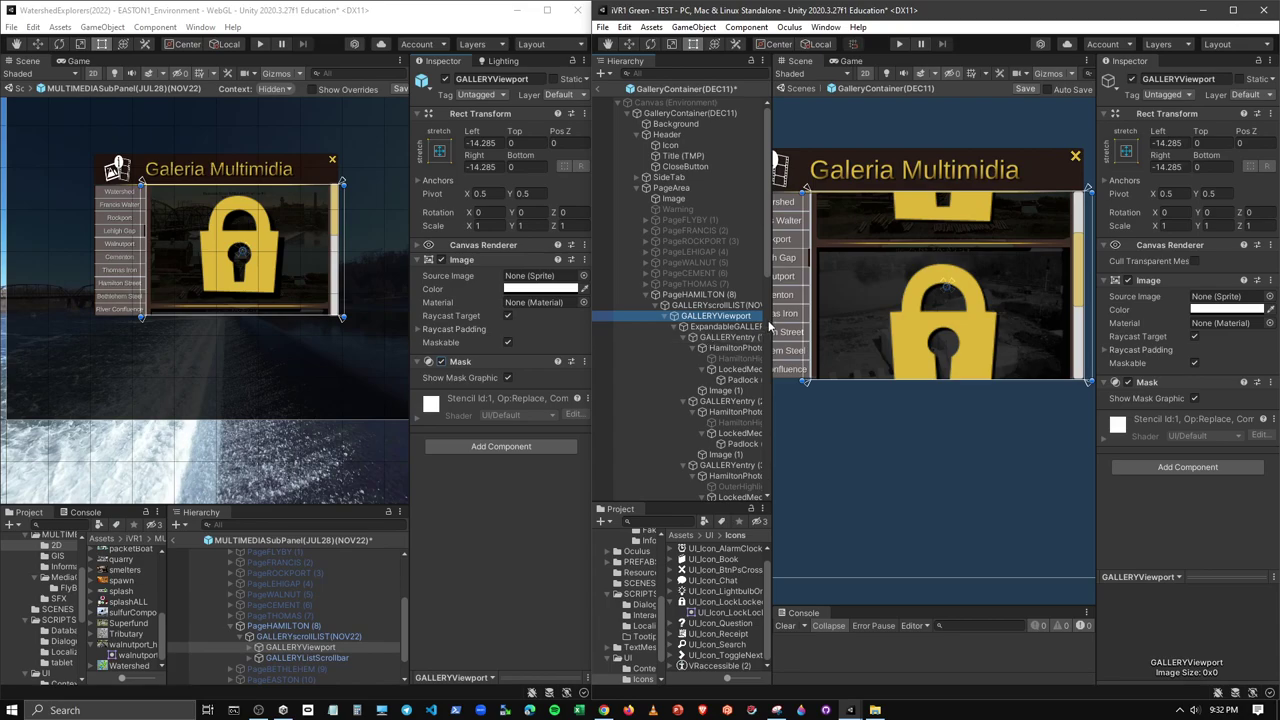
{"action": "left_click_drag", "start_coordinate": [764, 336], "coordinate": [822, 318]}
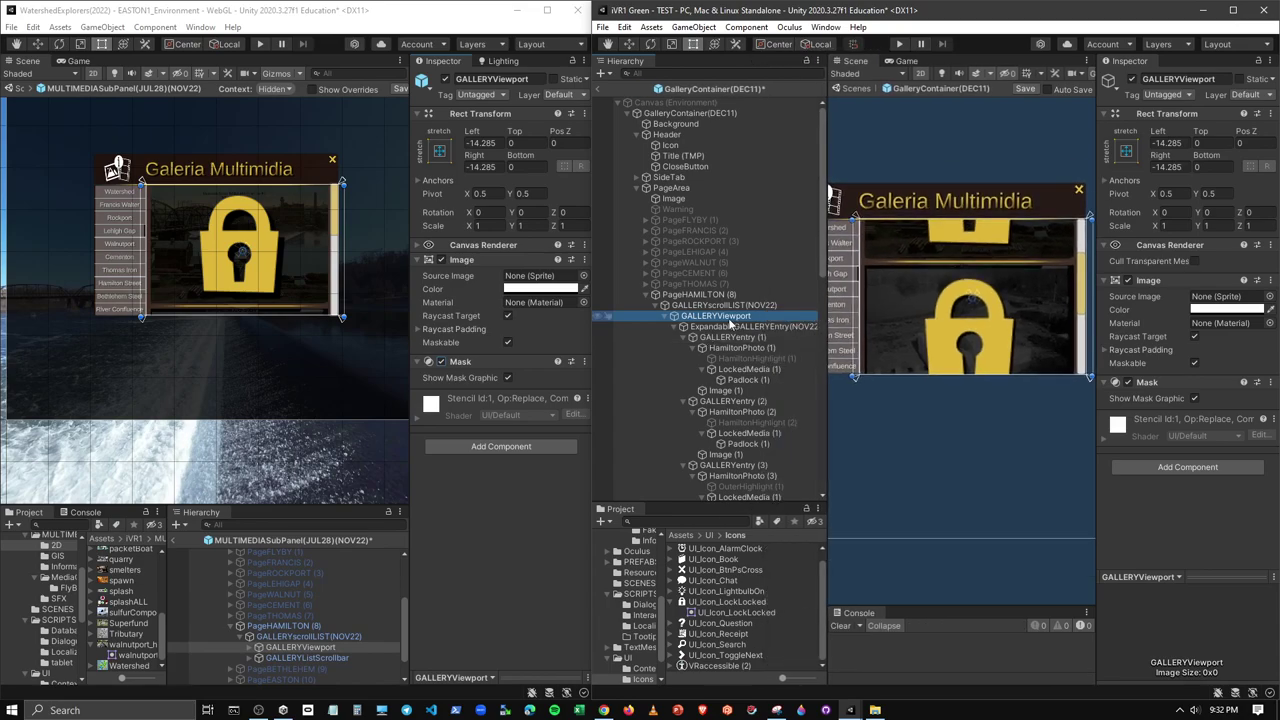
{"action": "left_click", "coordinate": [738, 318]}
{"action": "left_click", "coordinate": [723, 350]}
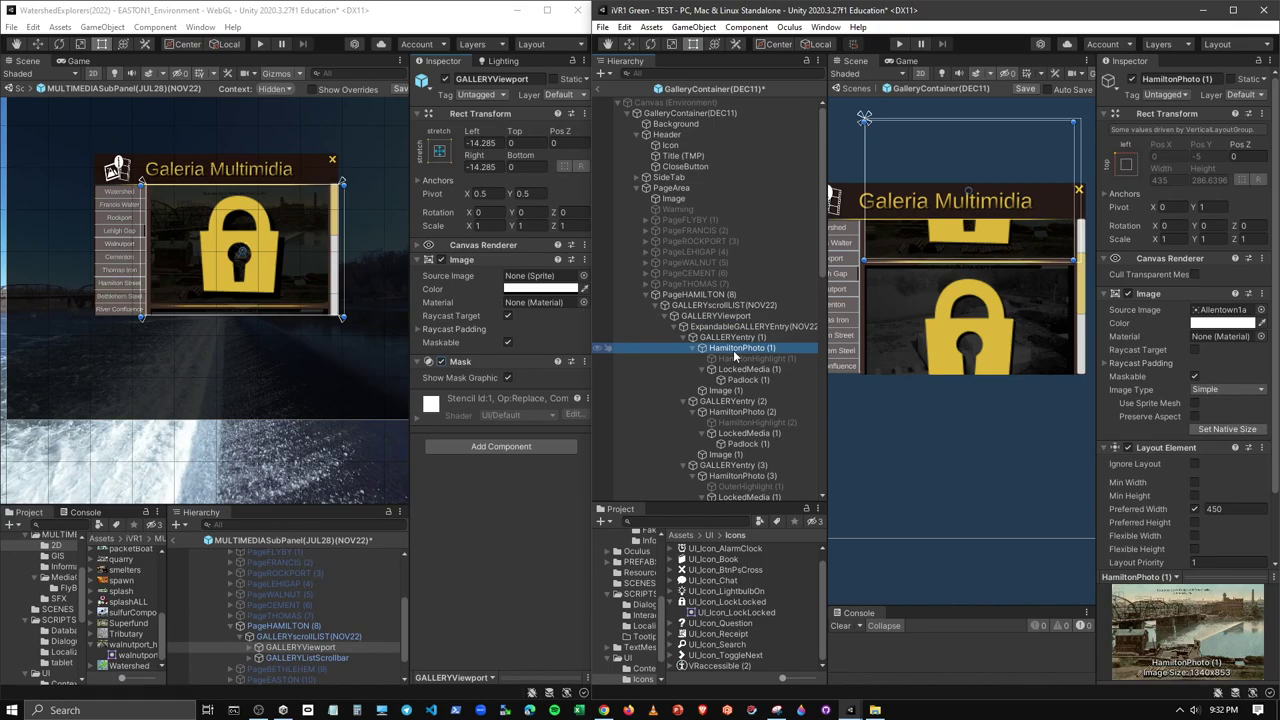
Delete GALLERYentry (4) and every later Hamilton entry, keeping entries 1–3
{"action": "scroll", "coordinate": [733, 350], "scroll_direction": "down", "scroll_amount": 5}
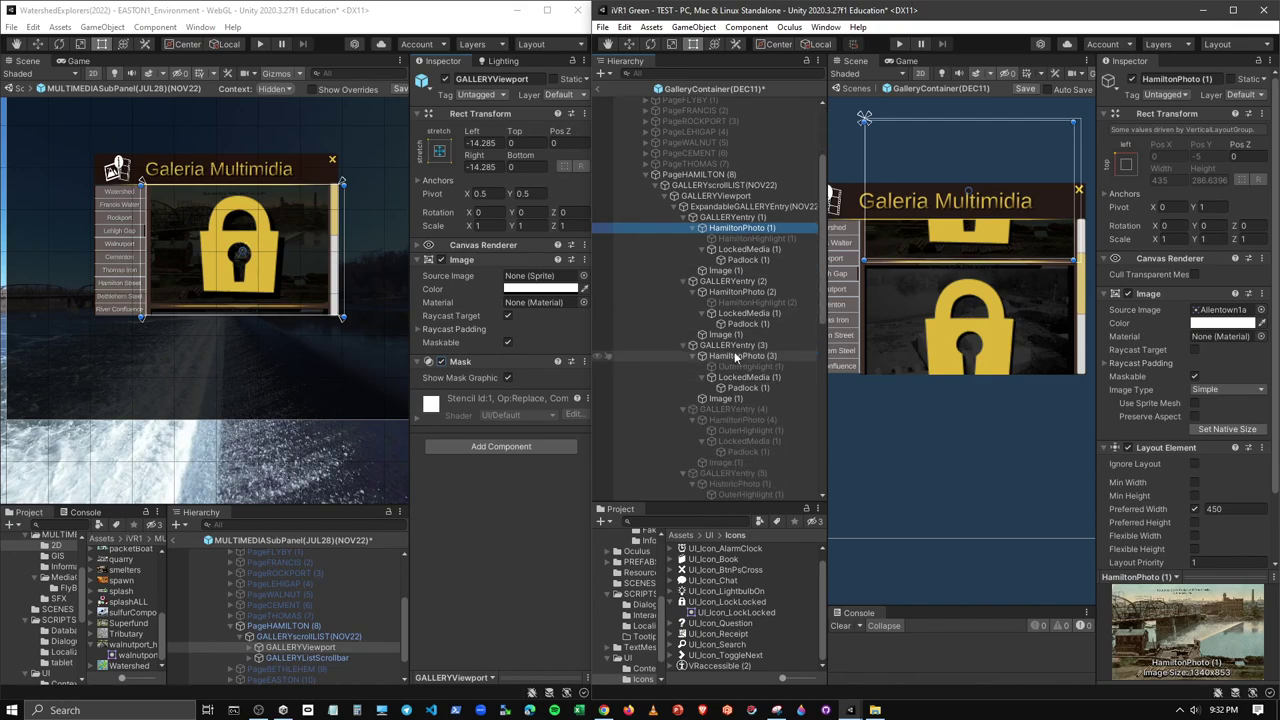
{"action": "left_click", "coordinate": [732, 369]}
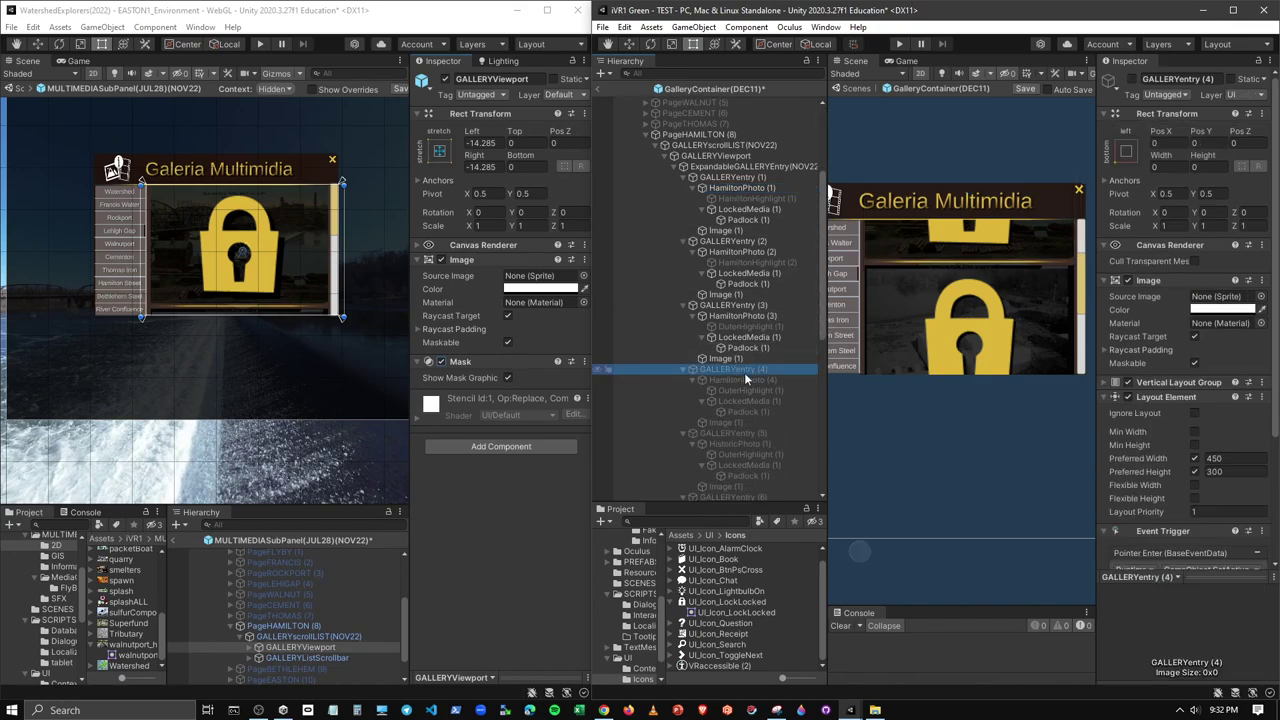
{"action": "key", "text": "Delete"}
{"action": "left_click", "coordinate": [751, 370]}
{"action": "key", "text": "Delete"}
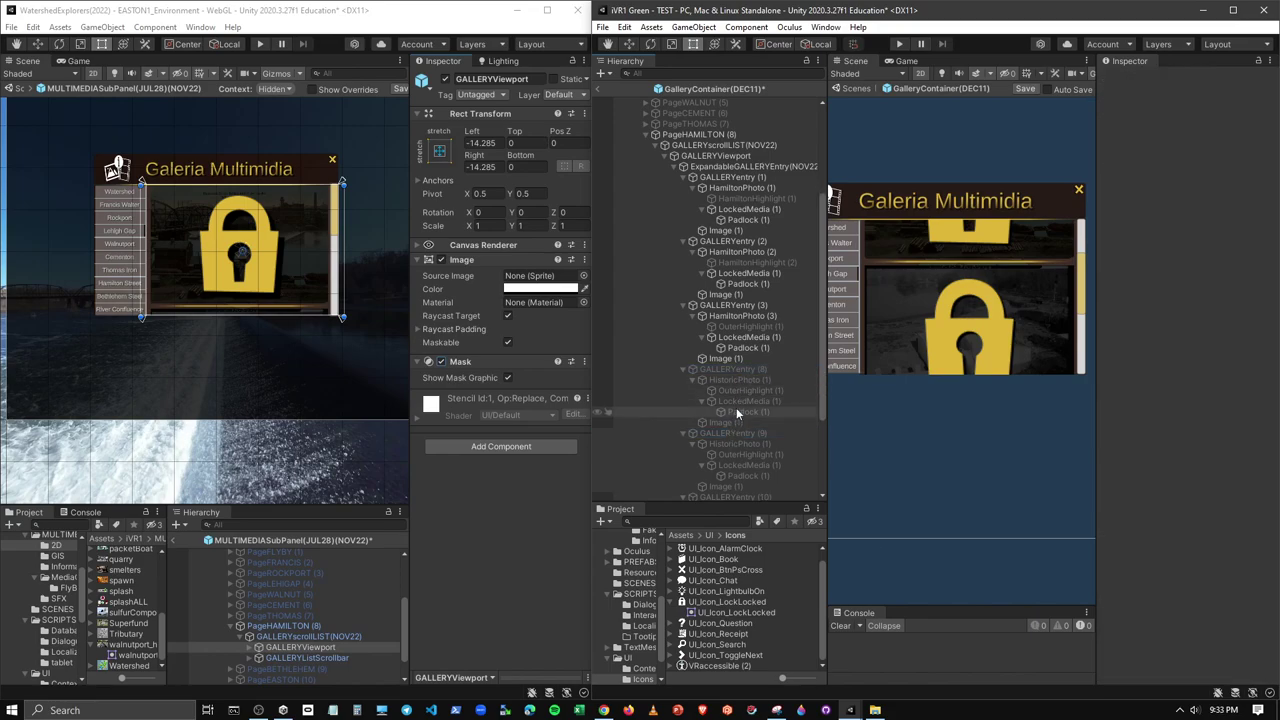
{"action": "left_click", "coordinate": [740, 370]}
{"action": "key", "text": "Delete"}
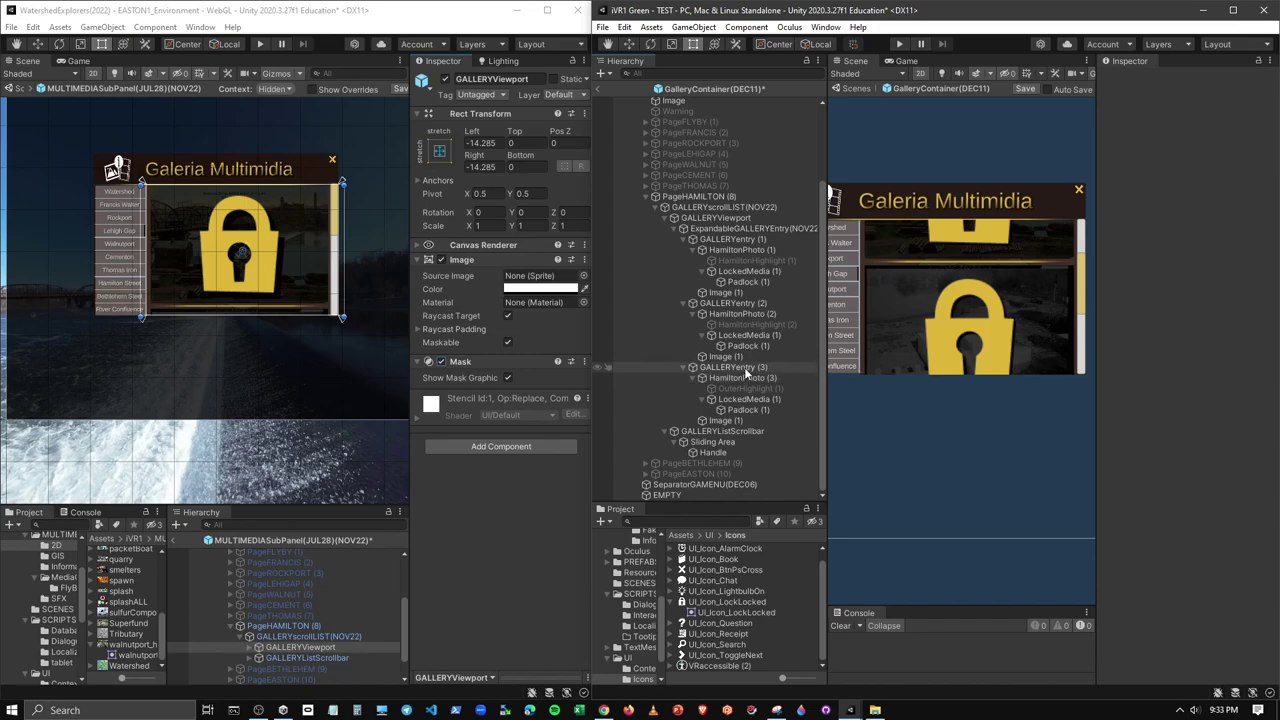
Inspect the gallery viewport, scroll list, entry container and scrollbar parts
{"action": "left_click", "coordinate": [728, 218]}
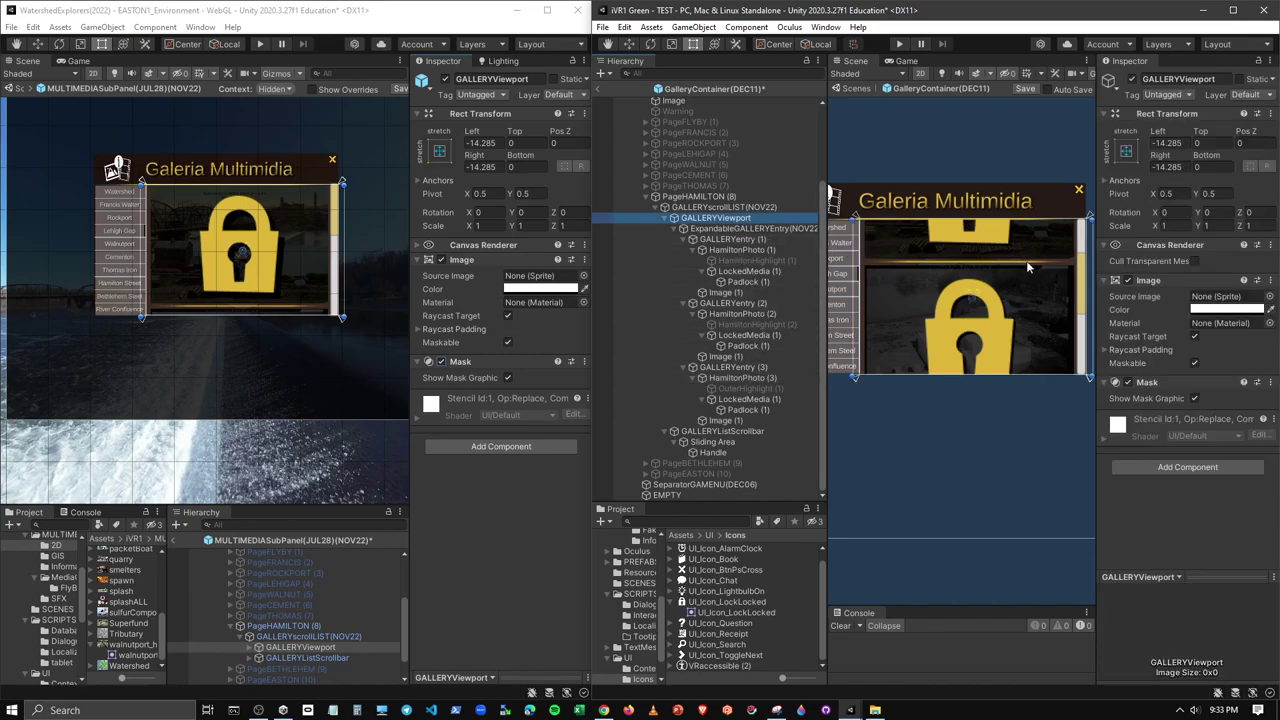
{"action": "left_click", "coordinate": [1081, 261]}
{"action": "left_click", "coordinate": [1081, 263]}
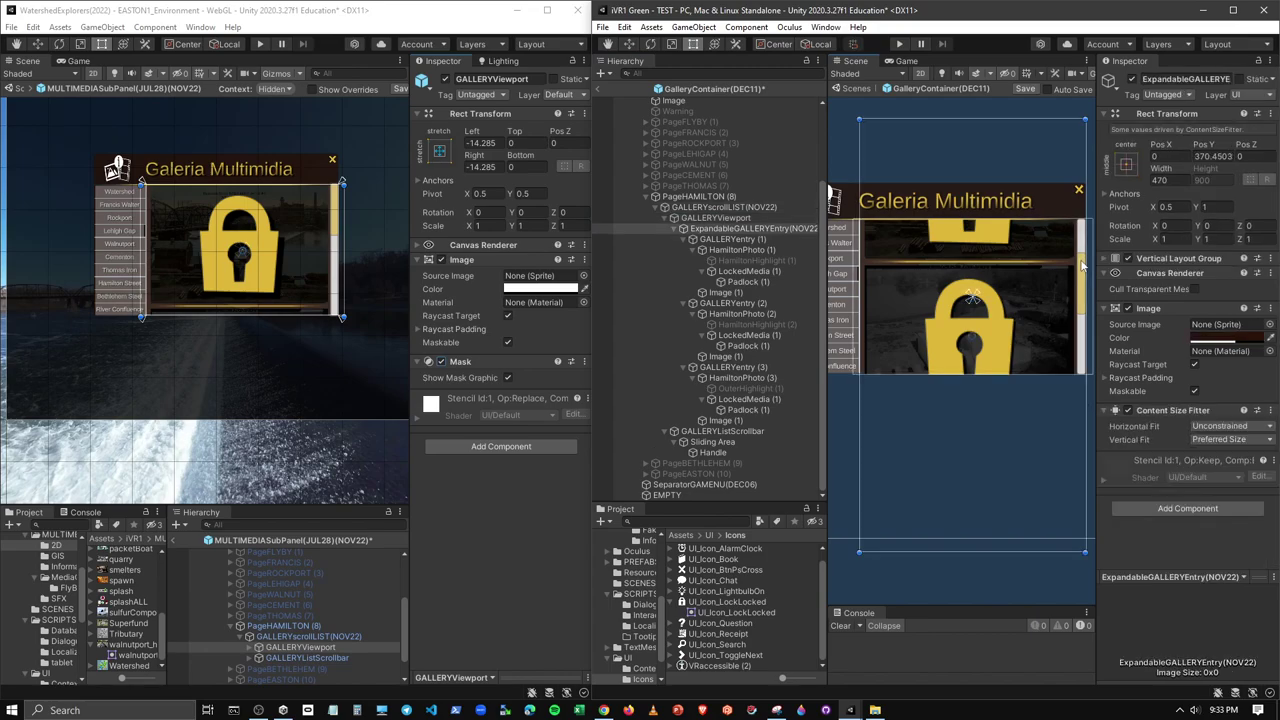
{"action": "left_click", "coordinate": [1082, 264]}
{"action": "left_click", "coordinate": [1081, 263]}
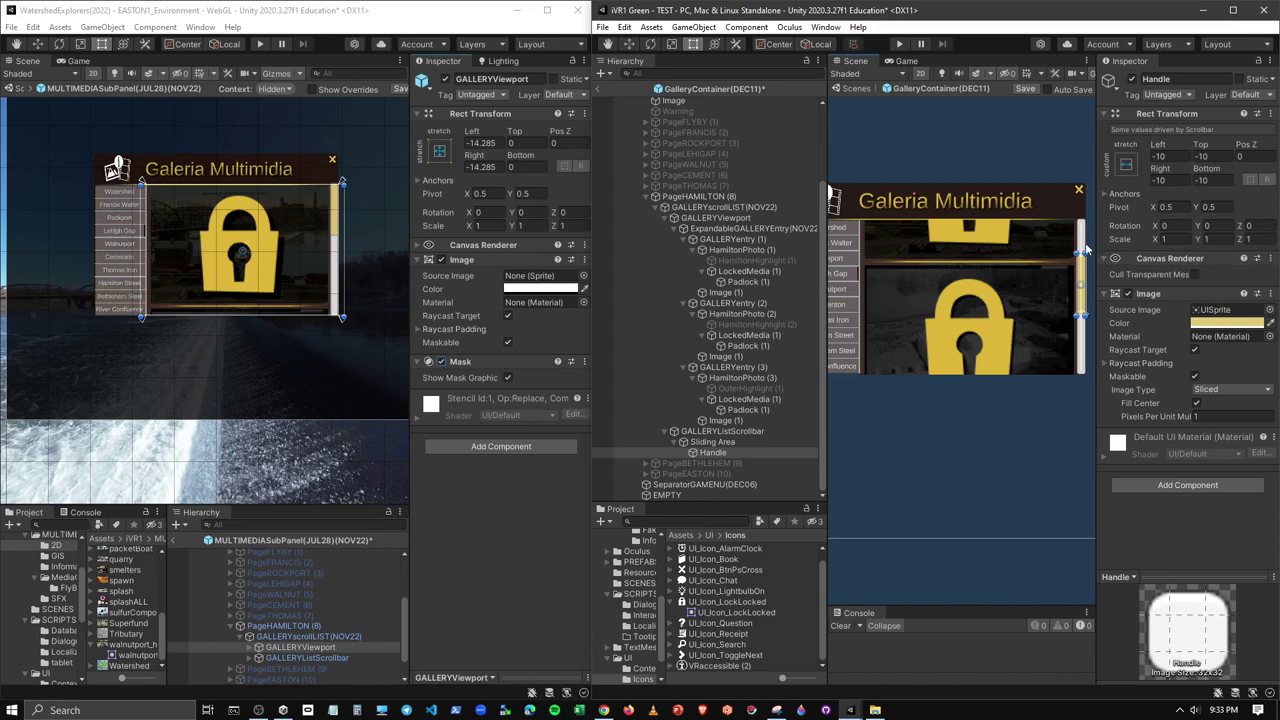
{"action": "left_click", "coordinate": [712, 442]}
Set GALLERYListScrollbar's Value to 1, undoing a Size change to keep 0.36
{"action": "left_click", "coordinate": [720, 431]}
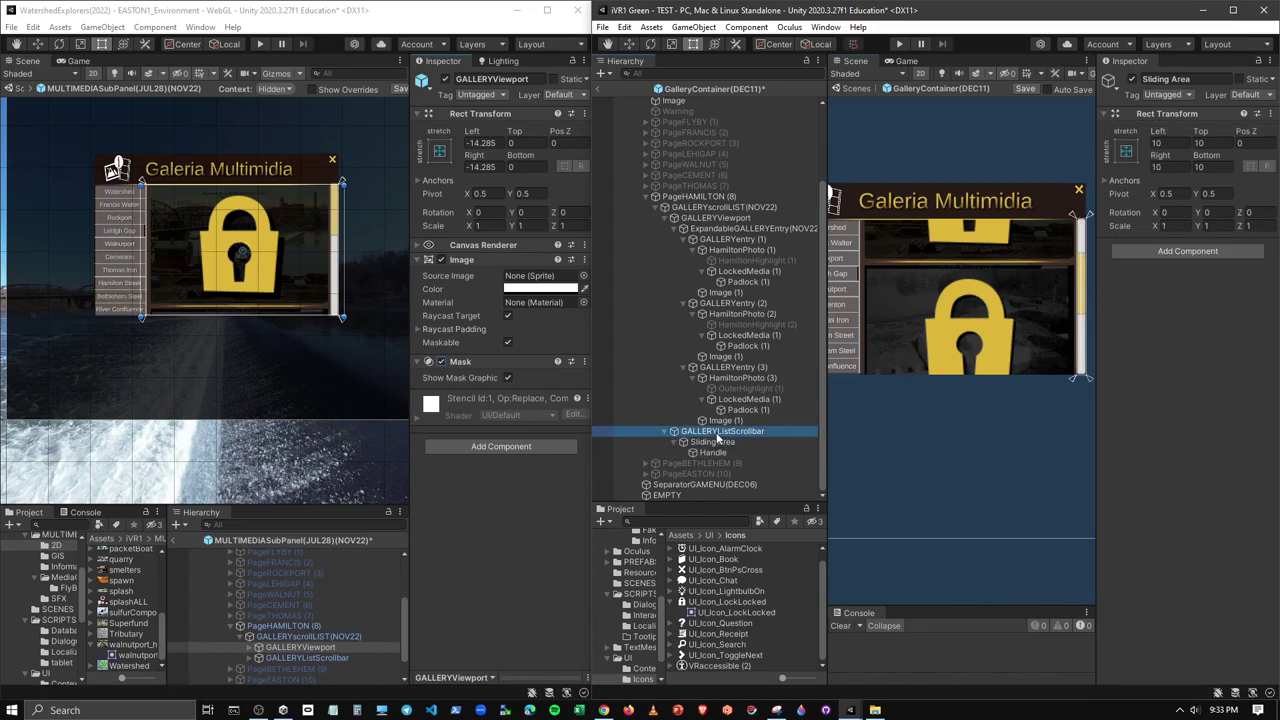
{"action": "scroll", "coordinate": [1164, 450], "scroll_direction": "down", "scroll_amount": 5}
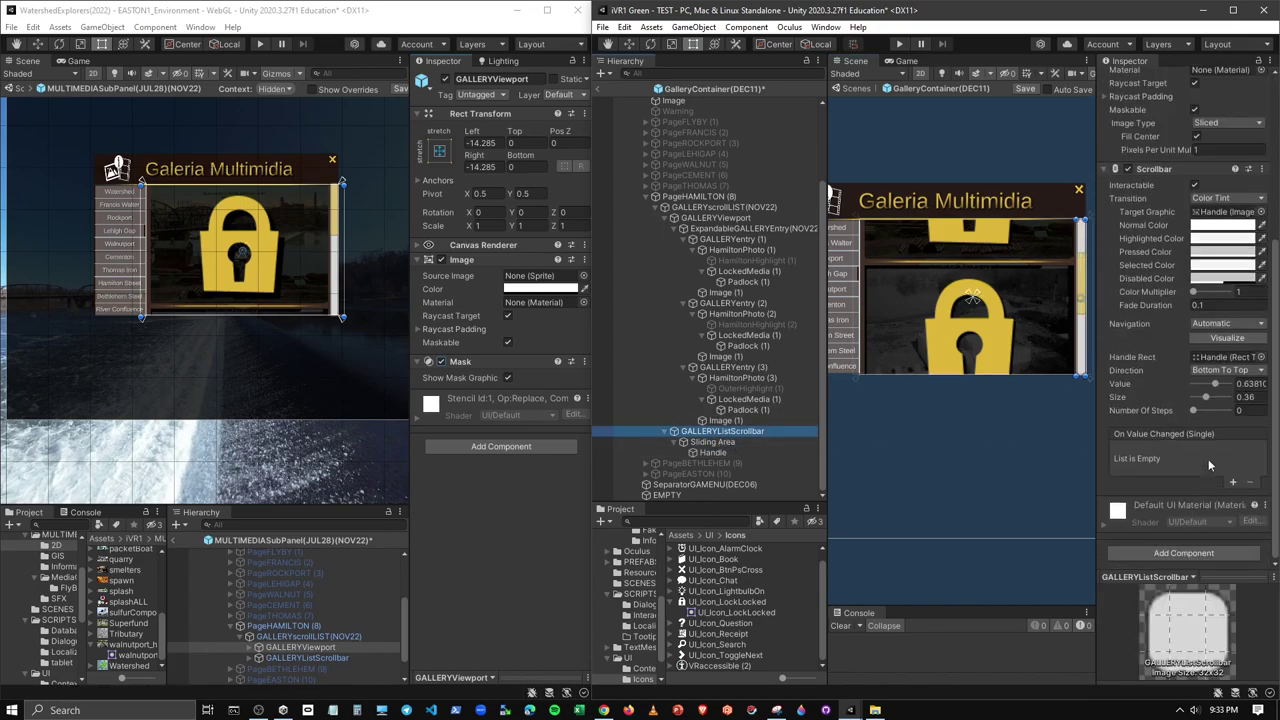
{"action": "left_click_drag", "start_coordinate": [1206, 397], "coordinate": [1198, 397]}
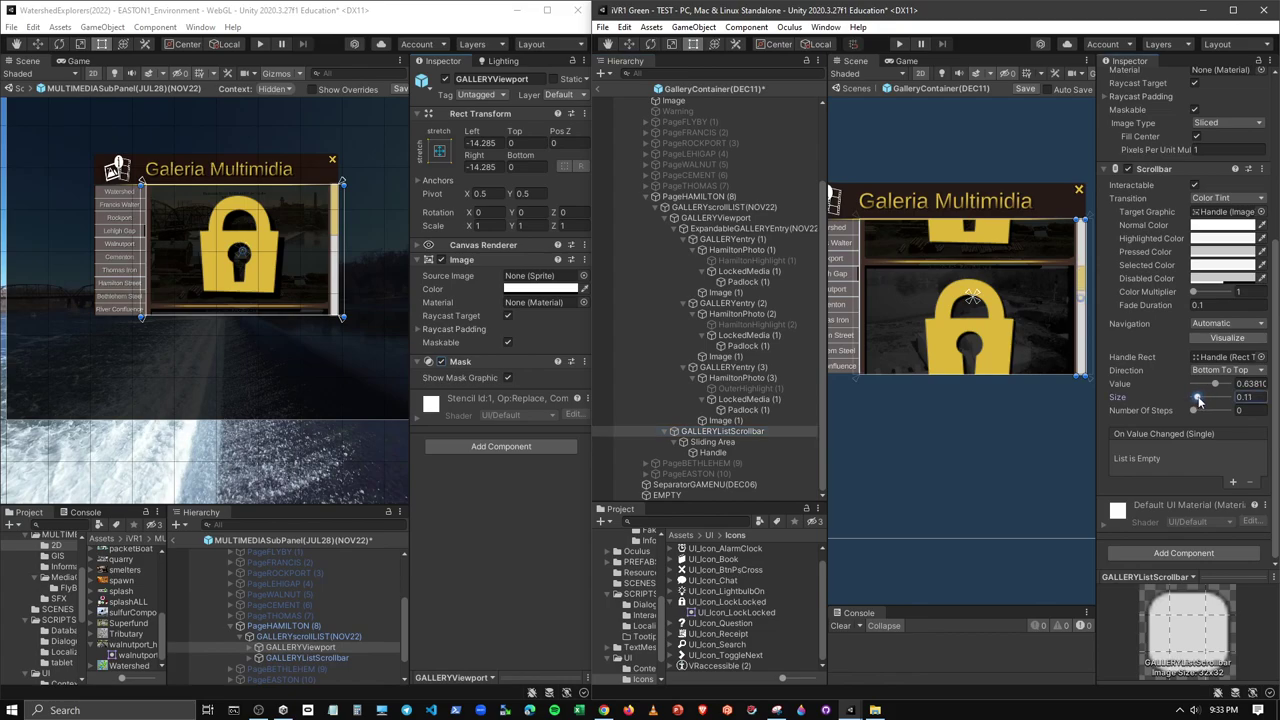
{"action": "key", "text": "ctrl+z"}
{"action": "left_click_drag", "start_coordinate": [1217, 393], "coordinate": [1234, 385]}
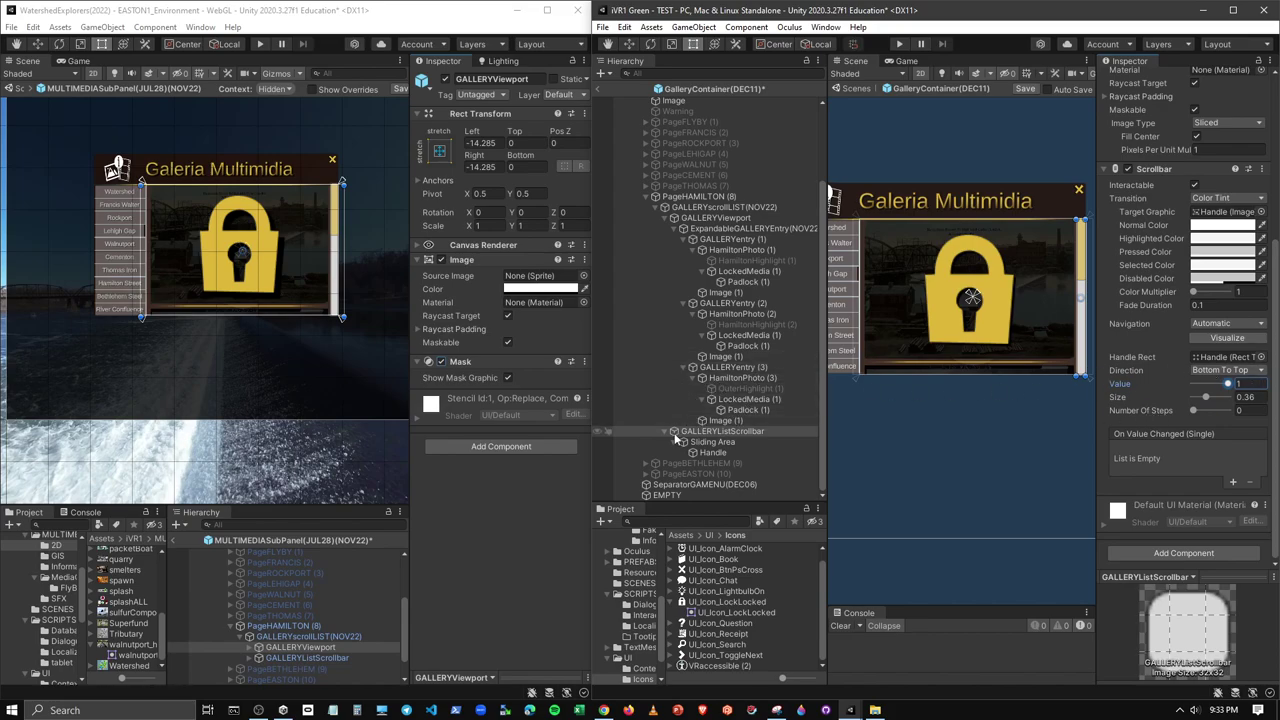
Collapse the PageHAMILTON branch and all its gallery children in the Hierarchy
{"action": "left_click", "coordinate": [663, 431]}
{"action": "left_click", "coordinate": [679, 388]}
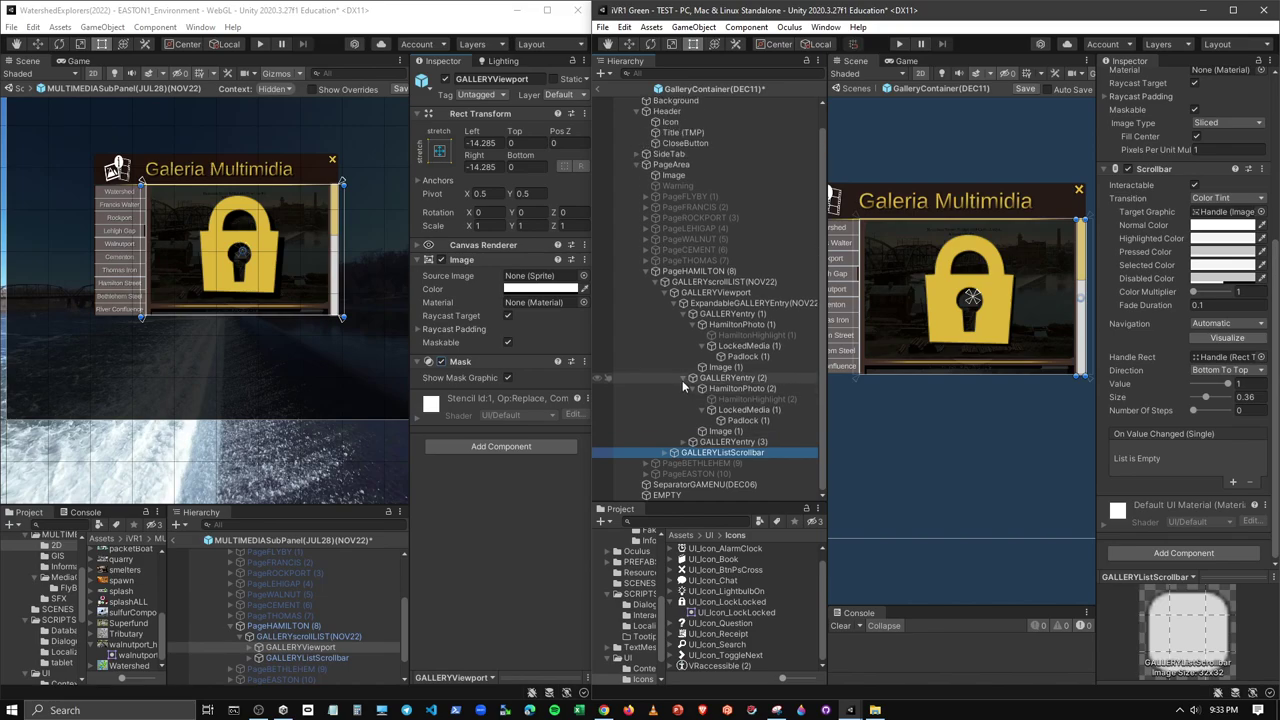
{"action": "left_click", "coordinate": [683, 379]}
{"action": "left_click", "coordinate": [683, 338]}
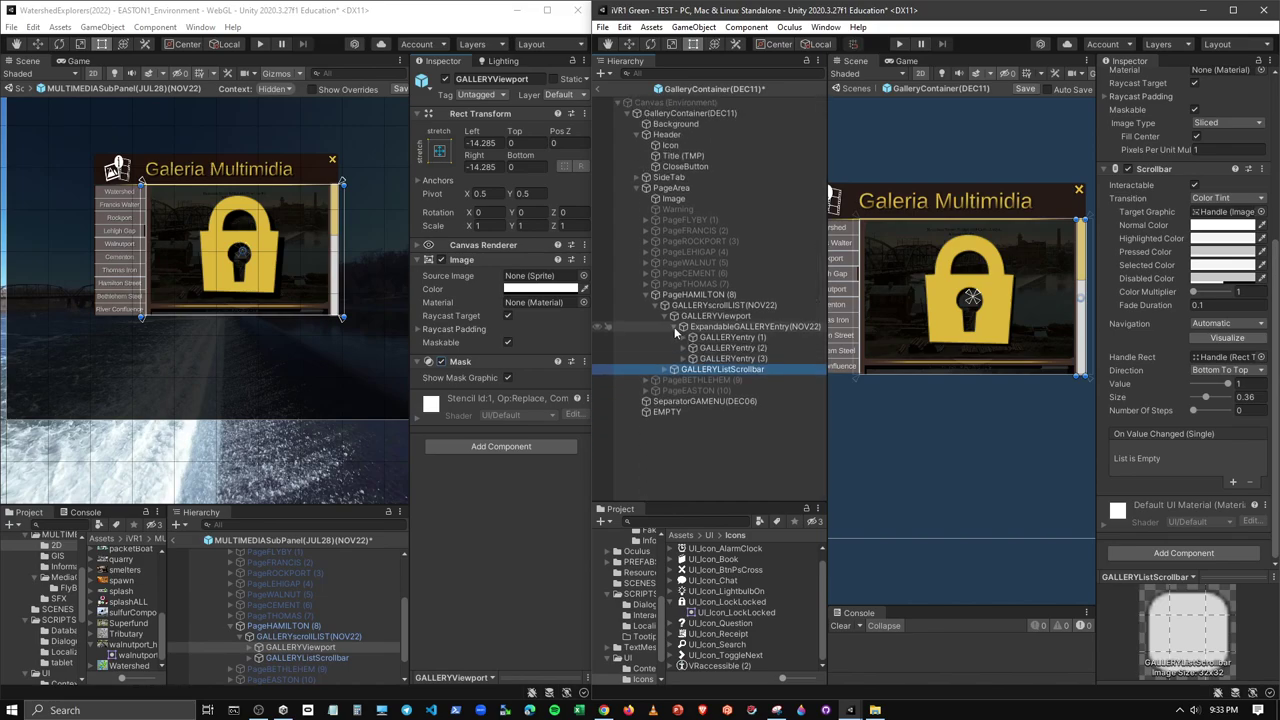
{"action": "left_click", "coordinate": [677, 327]}
{"action": "left_click", "coordinate": [666, 316]}
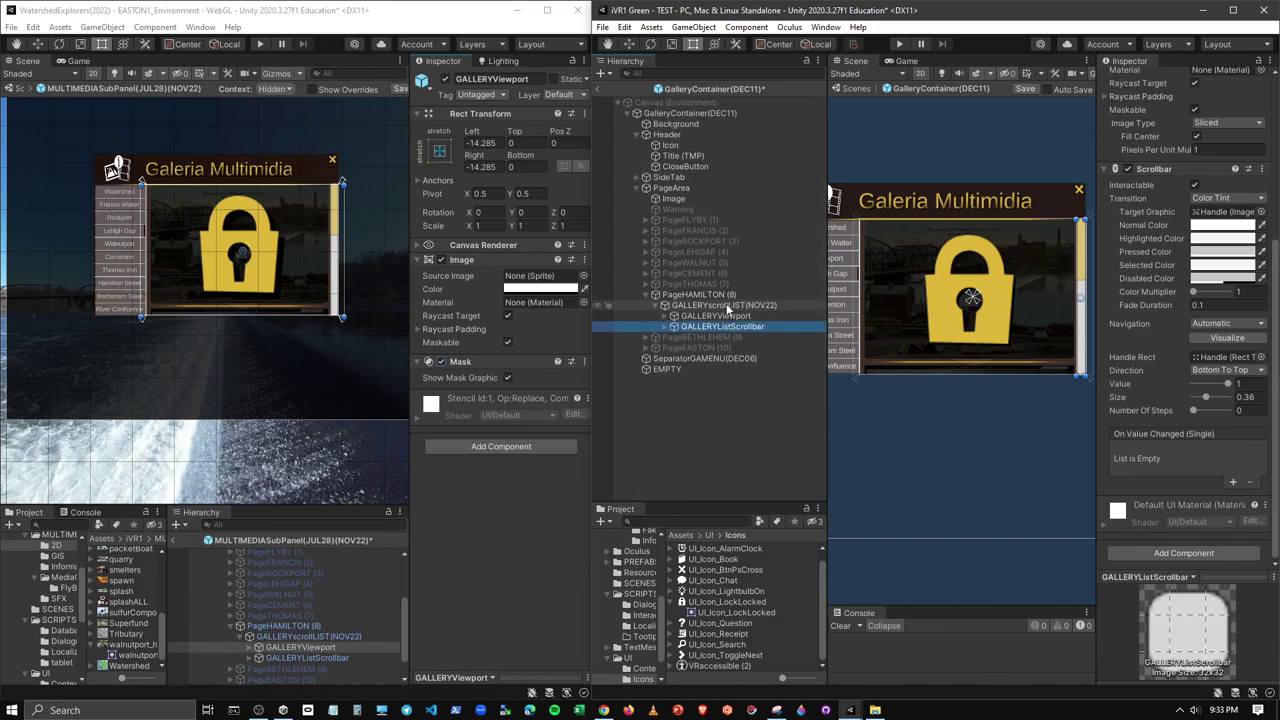
{"action": "left_click", "coordinate": [664, 305]}
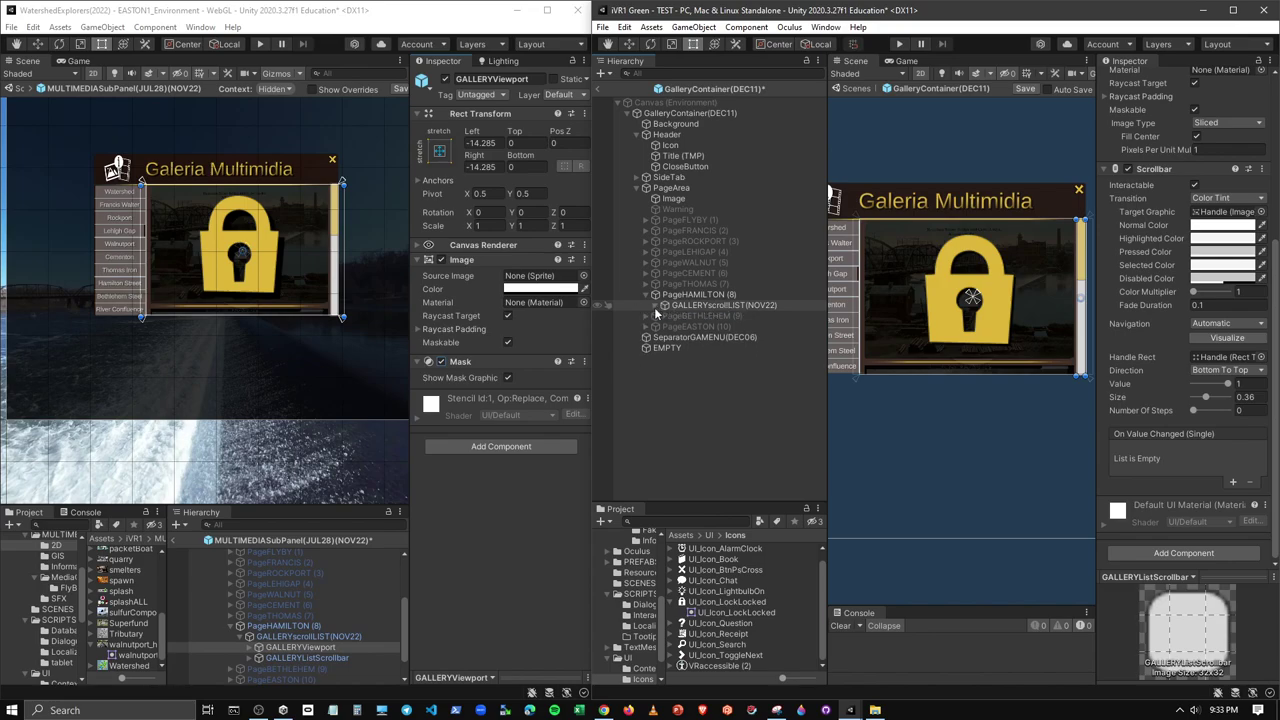
{"action": "left_click", "coordinate": [655, 295]}
Deactivate PageHAMILTON (8) and activate PageBETHLEHEM (9)
{"action": "left_click", "coordinate": [716, 296]}
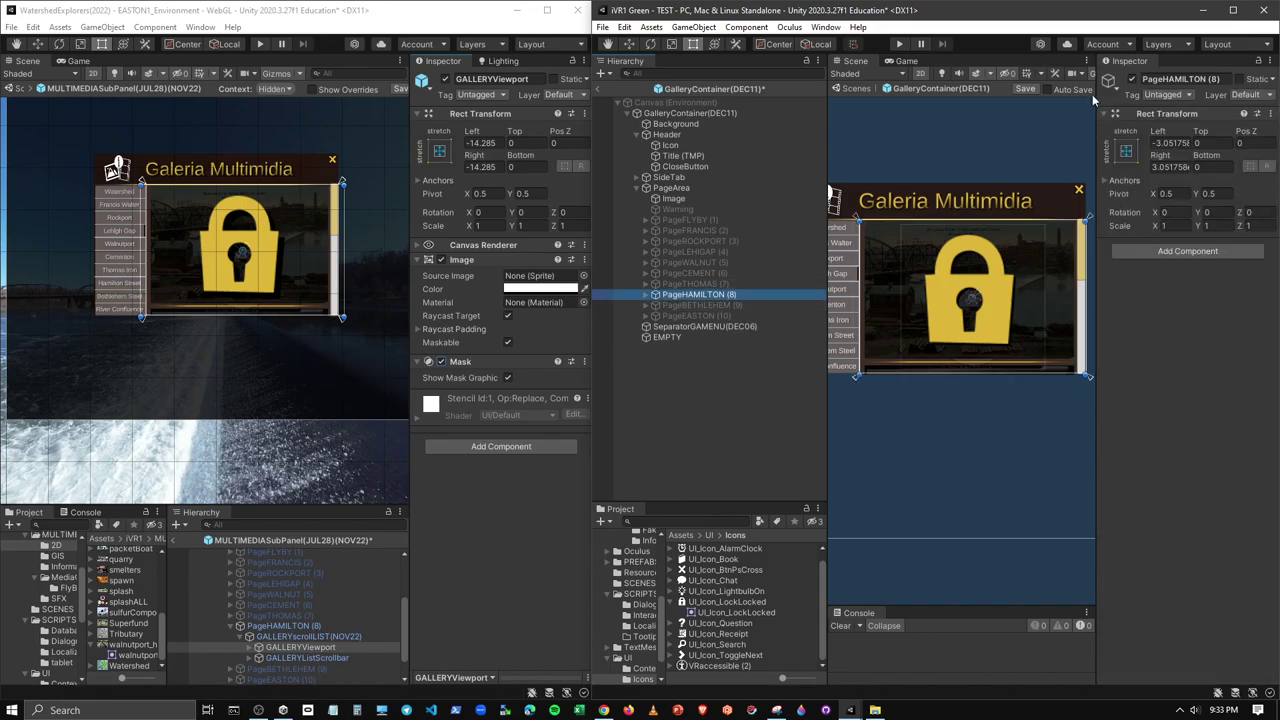
{"action": "left_click", "coordinate": [1131, 80]}
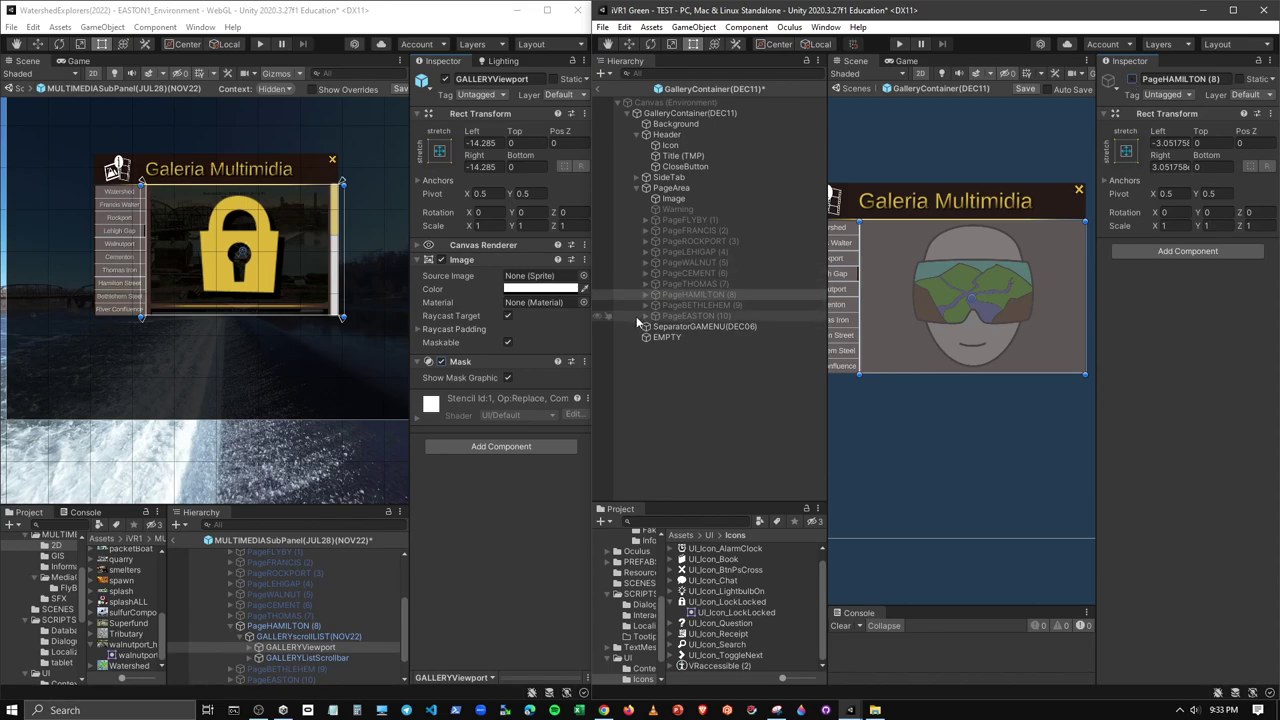
{"action": "left_click", "coordinate": [697, 306]}
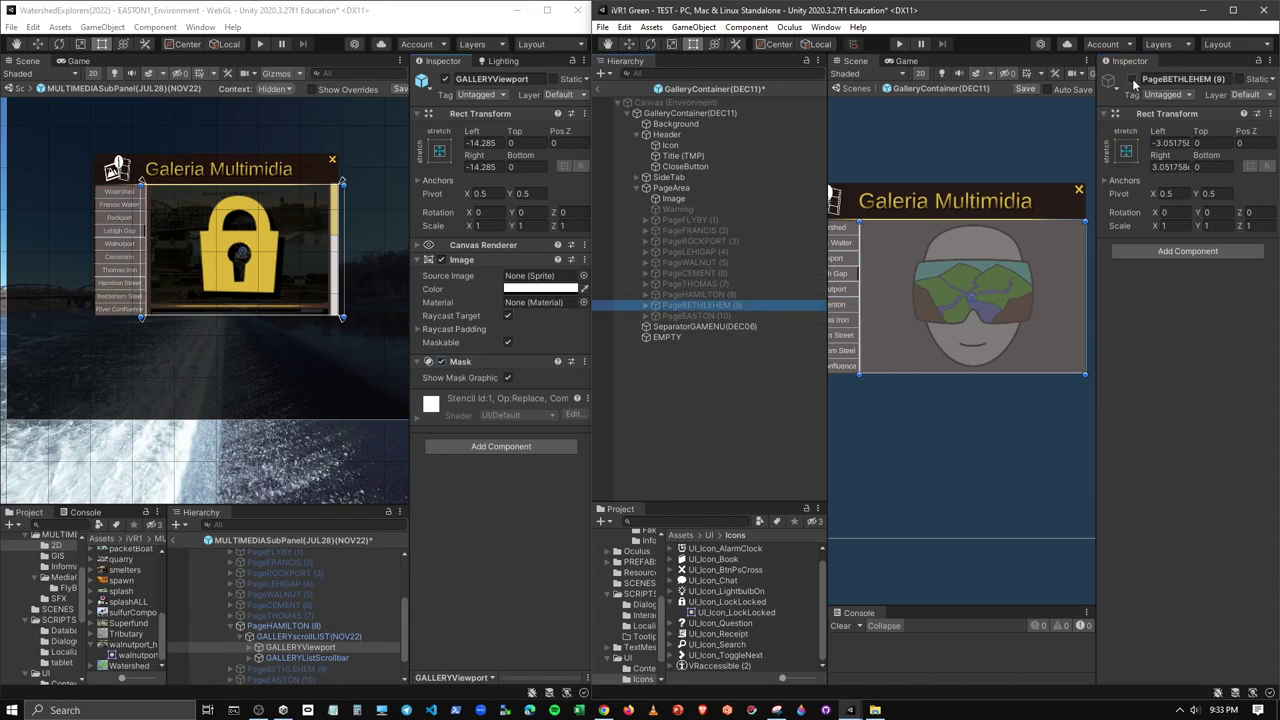
{"action": "left_click", "coordinate": [1131, 80]}
Expand PageBETHLEHEM's child tree, then collapse its GALLERYentry (1) through (3)
{"action": "left_click", "coordinate": [700, 305]}
{"action": "left_click", "coordinate": [656, 305], "text": "alt"}
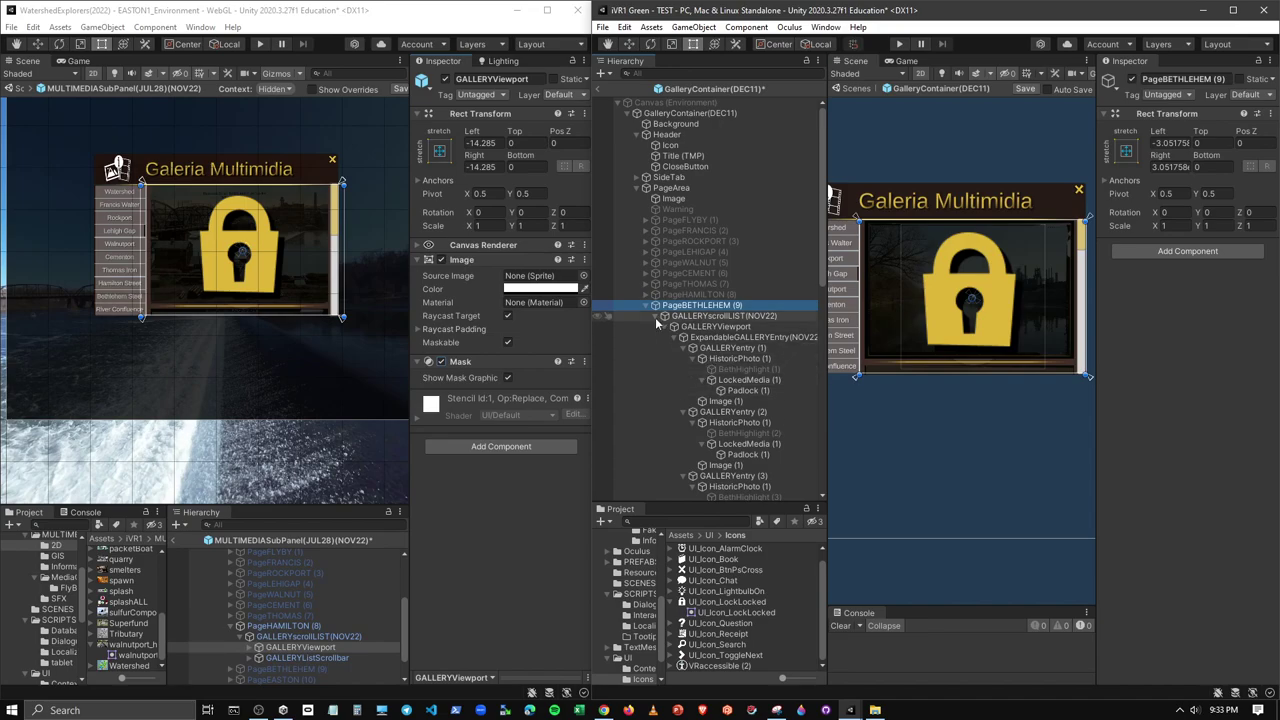
{"action": "left_click", "coordinate": [683, 411]}
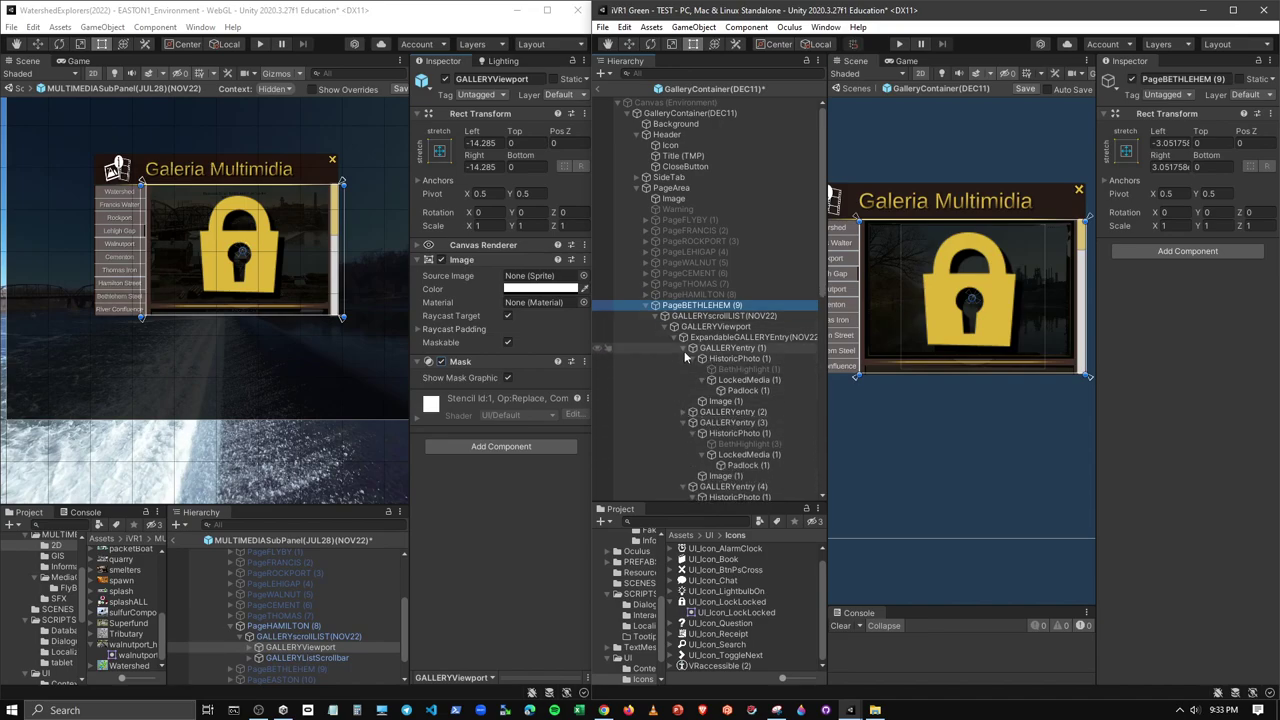
{"action": "left_click", "coordinate": [683, 348]}
{"action": "left_click", "coordinate": [683, 369]}
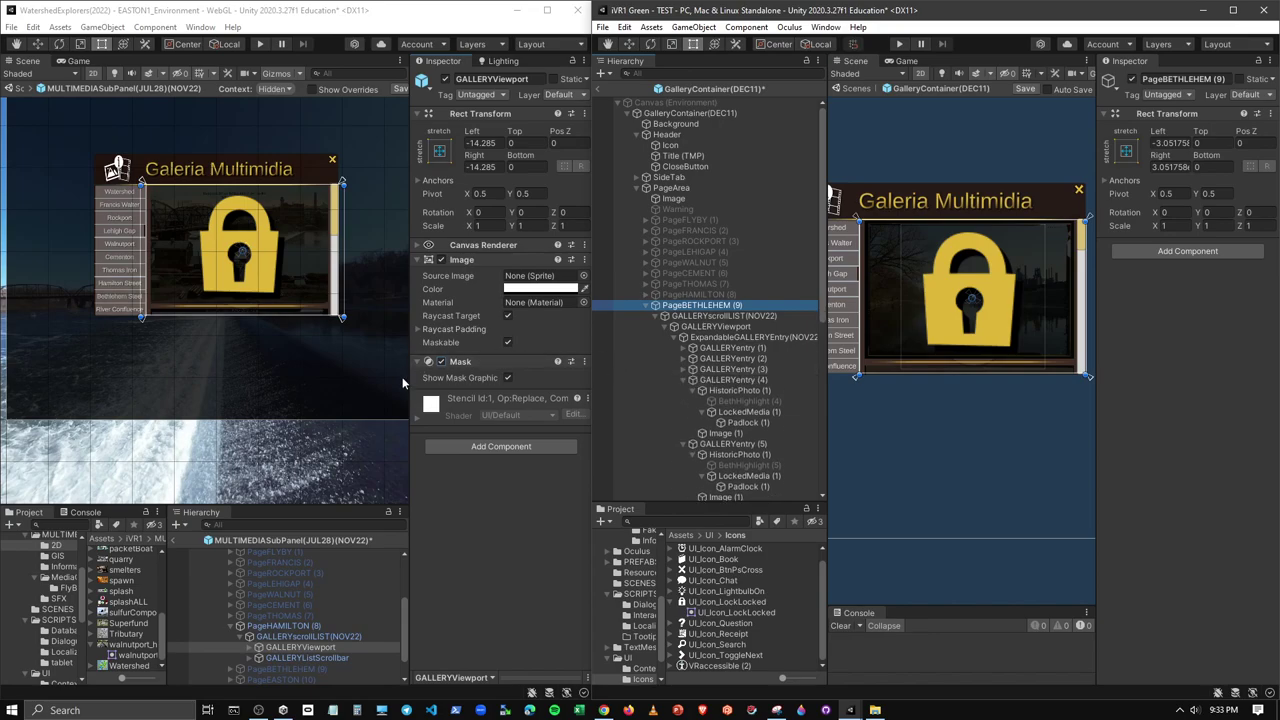
Deactivate PageHAMILTON (8) and activate PageBETHLEHEM (9) in the Easton scene
{"action": "left_click", "coordinate": [288, 625]}
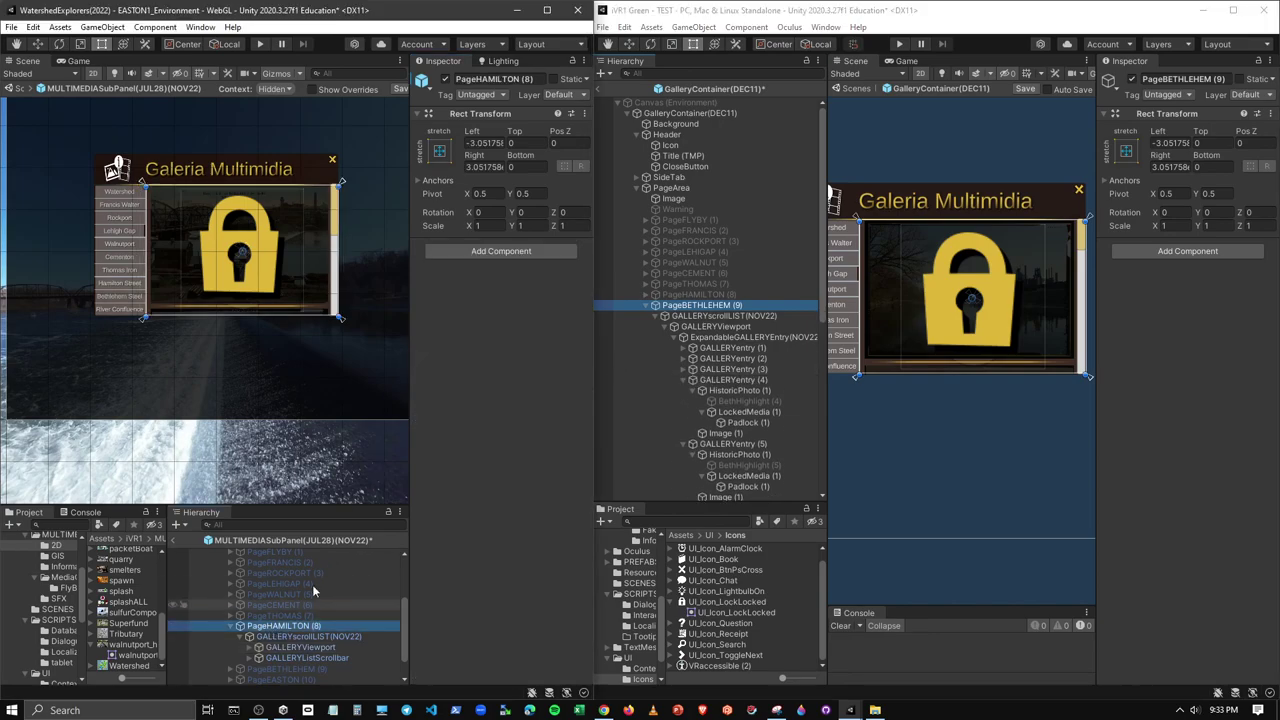
{"action": "left_click", "coordinate": [446, 79]}
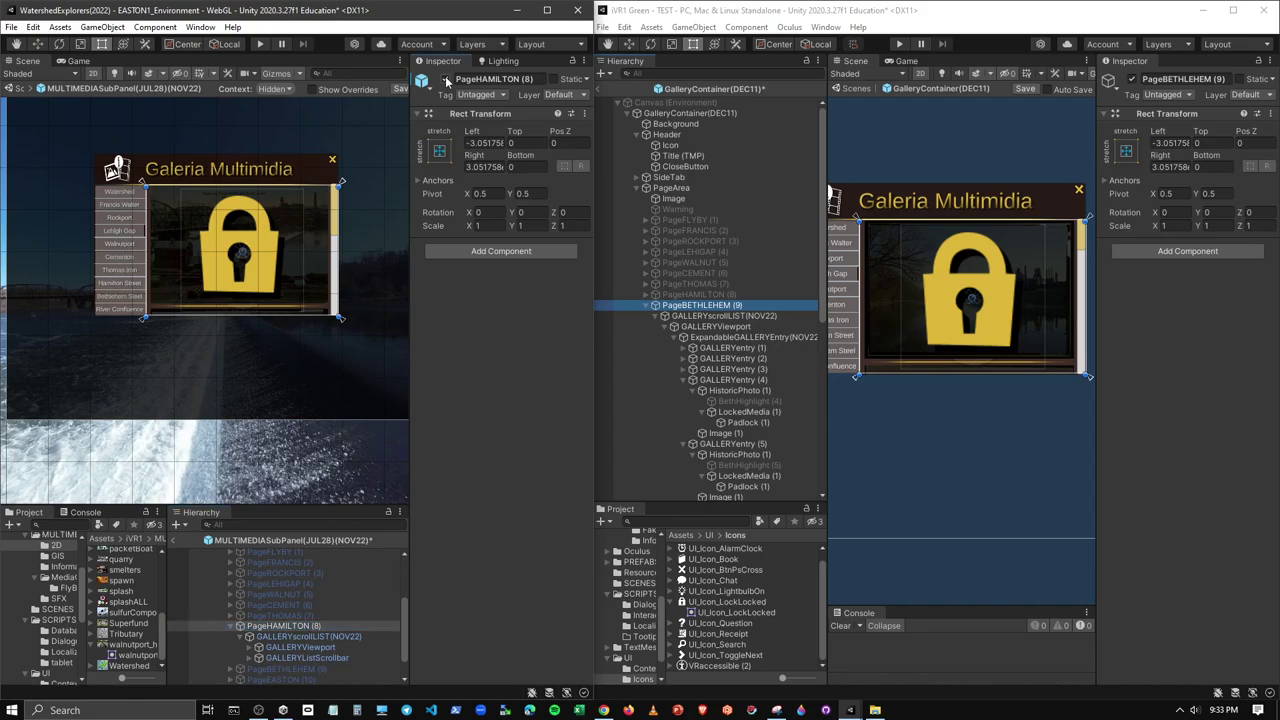
{"action": "left_click", "coordinate": [229, 625]}
{"action": "left_click", "coordinate": [258, 636]}
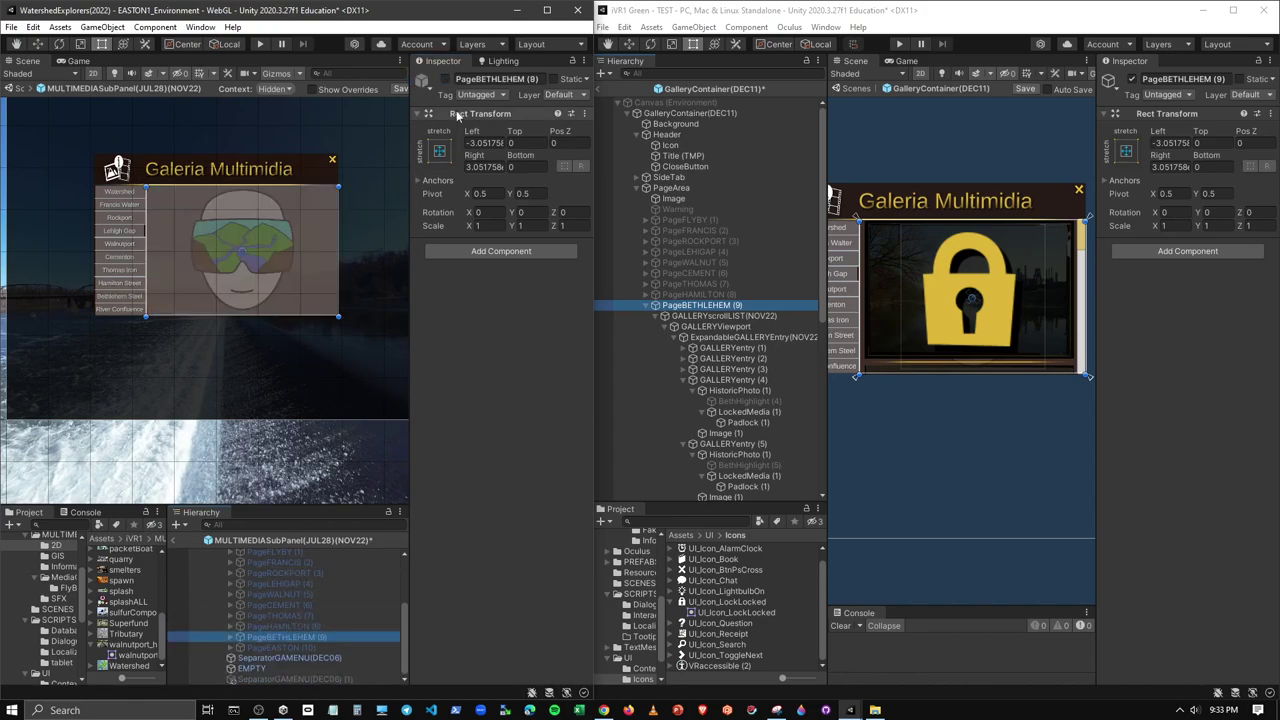
{"action": "left_click", "coordinate": [446, 79]}
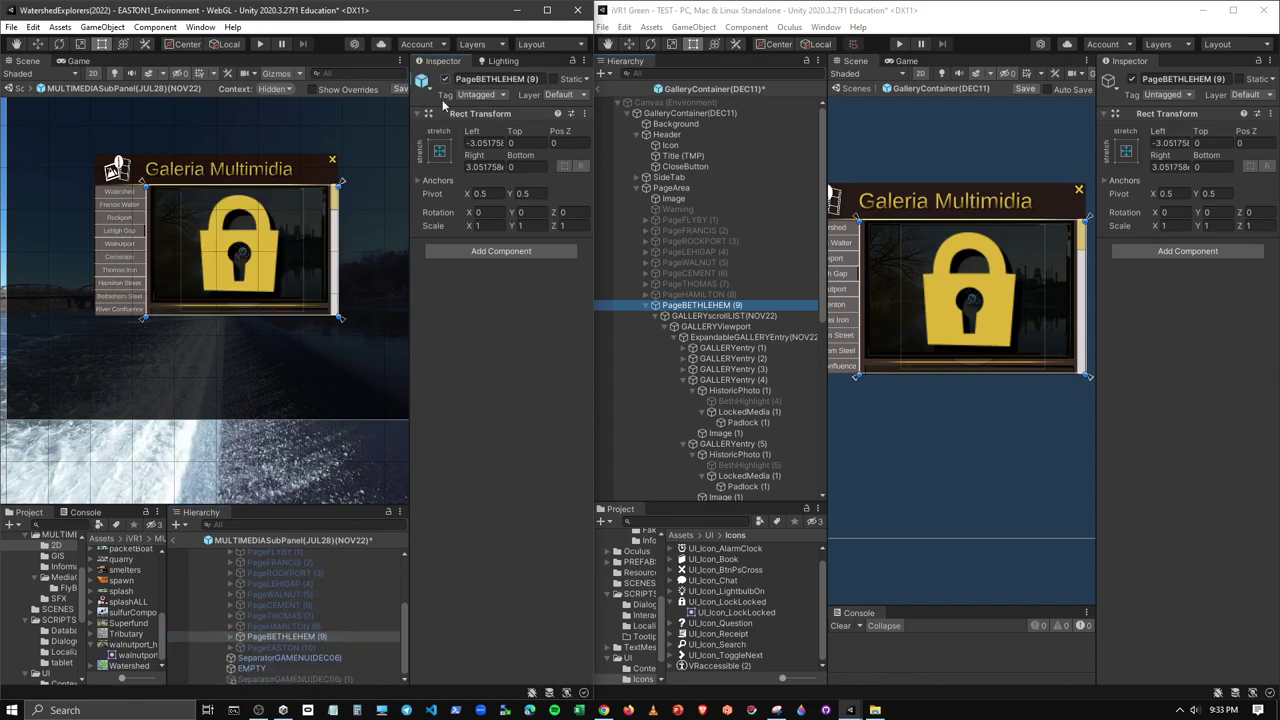
Untick the Mask on Bethlehem's GALLERYViewport and pan the Scene to see the lower entries
{"action": "left_click", "coordinate": [231, 636]}
{"action": "left_click", "coordinate": [305, 579]}
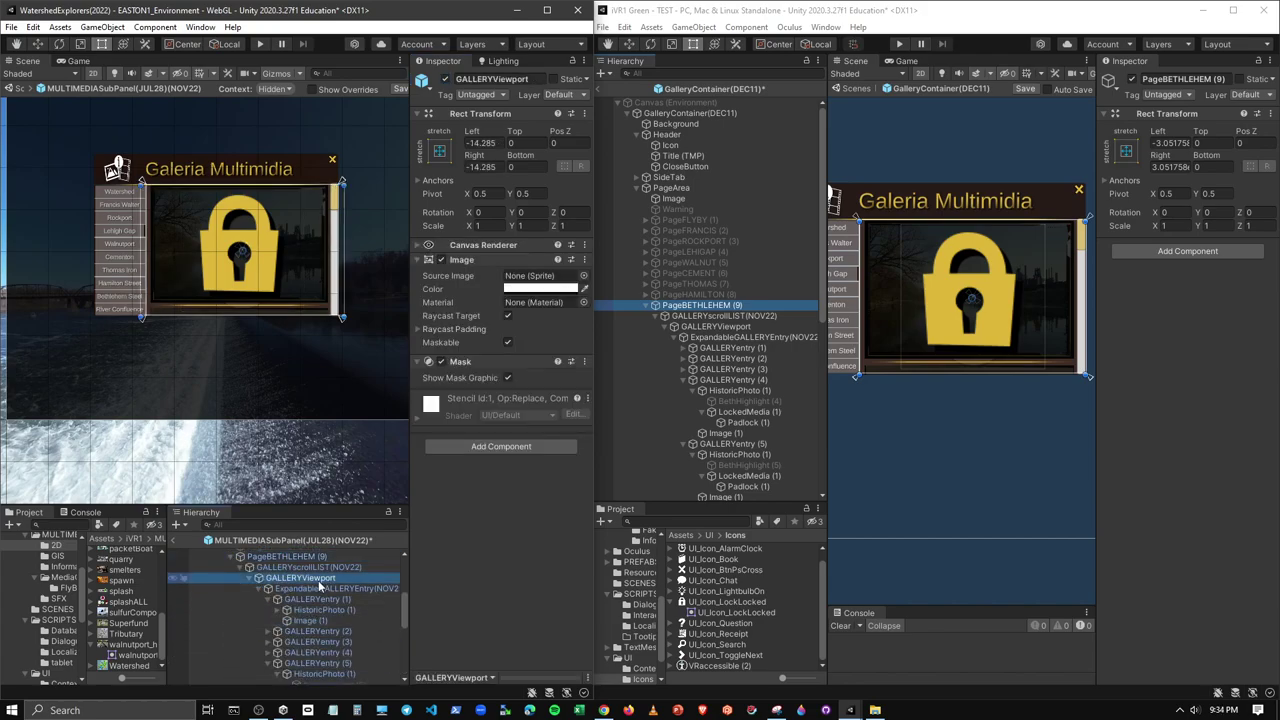
{"action": "left_click", "coordinate": [441, 362]}
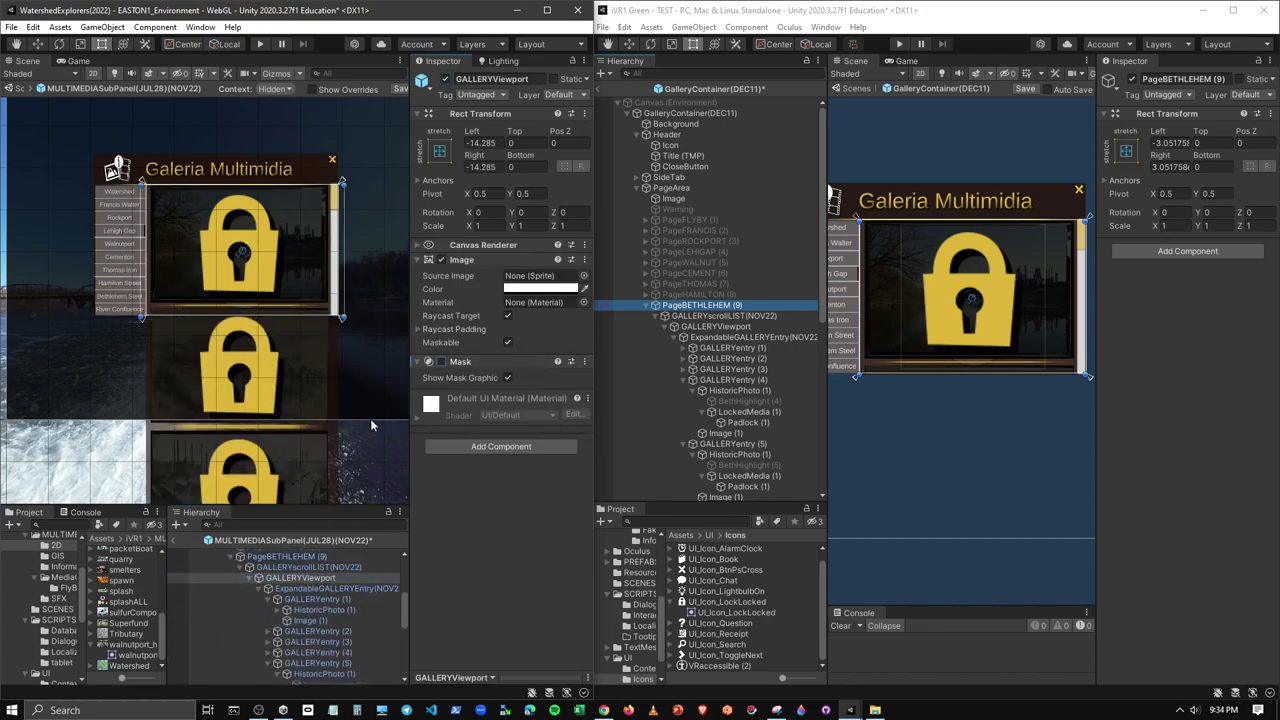
{"action": "mouse_move", "coordinate": [370, 418]}
{"action": "middle_mouse_down"}
{"action": "mouse_move", "coordinate": [306, 391]}
{"action": "mouse_move", "coordinate": [294, 229]}
{"action": "mouse_move", "coordinate": [279, 375]}
{"action": "middle_mouse_up"}
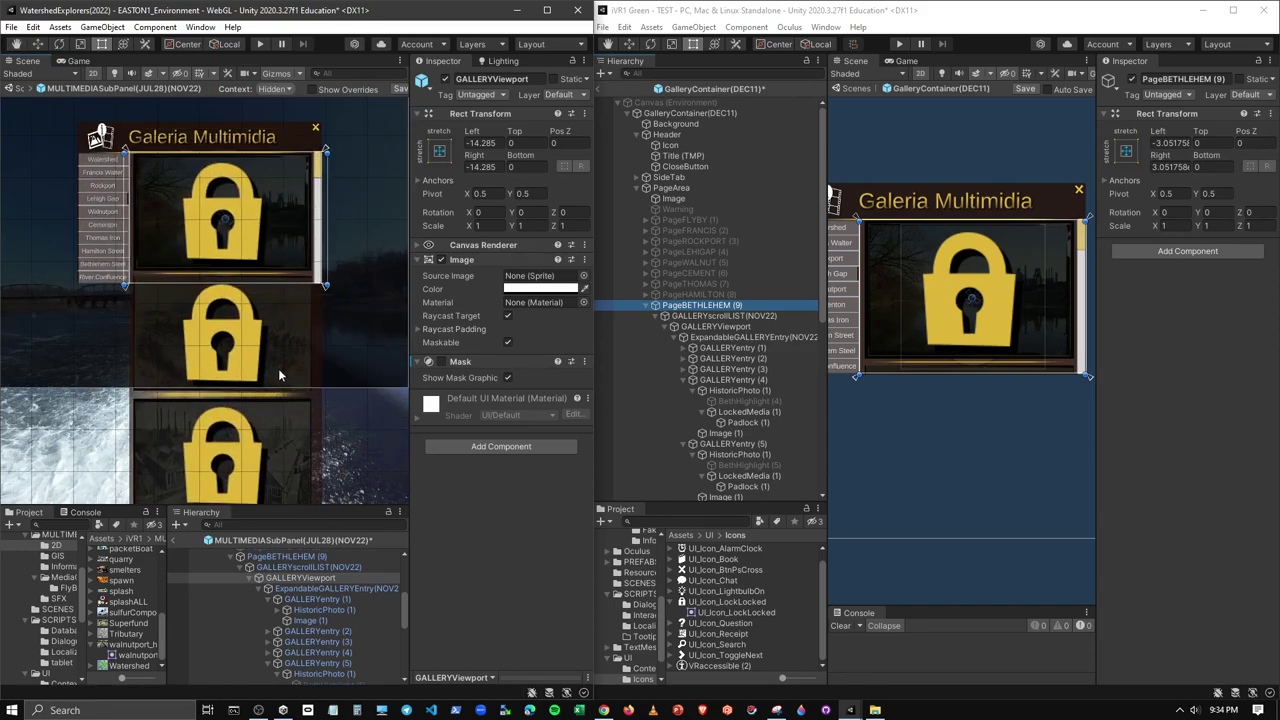
{"action": "left_click", "coordinate": [267, 600]}
{"action": "left_click", "coordinate": [267, 642]}
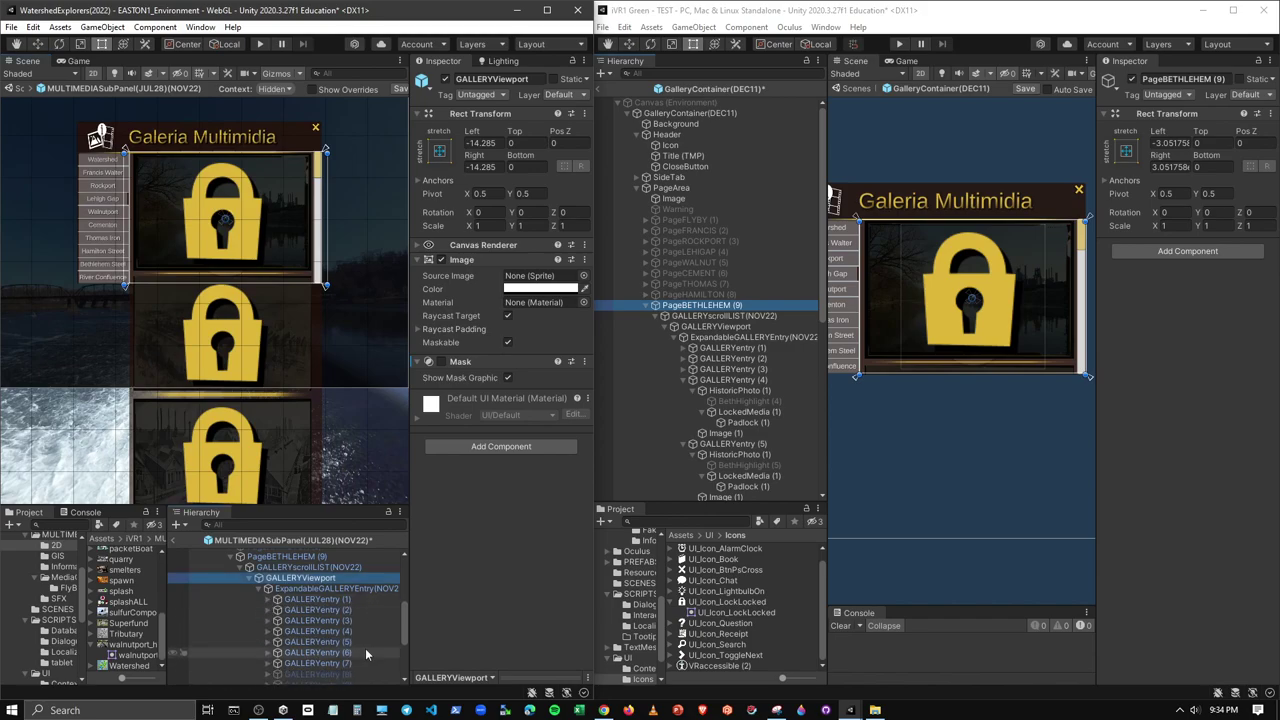
Disable the Mask component on Bethlehem's GALLERYViewport in the second project
{"action": "left_click", "coordinate": [267, 589]}
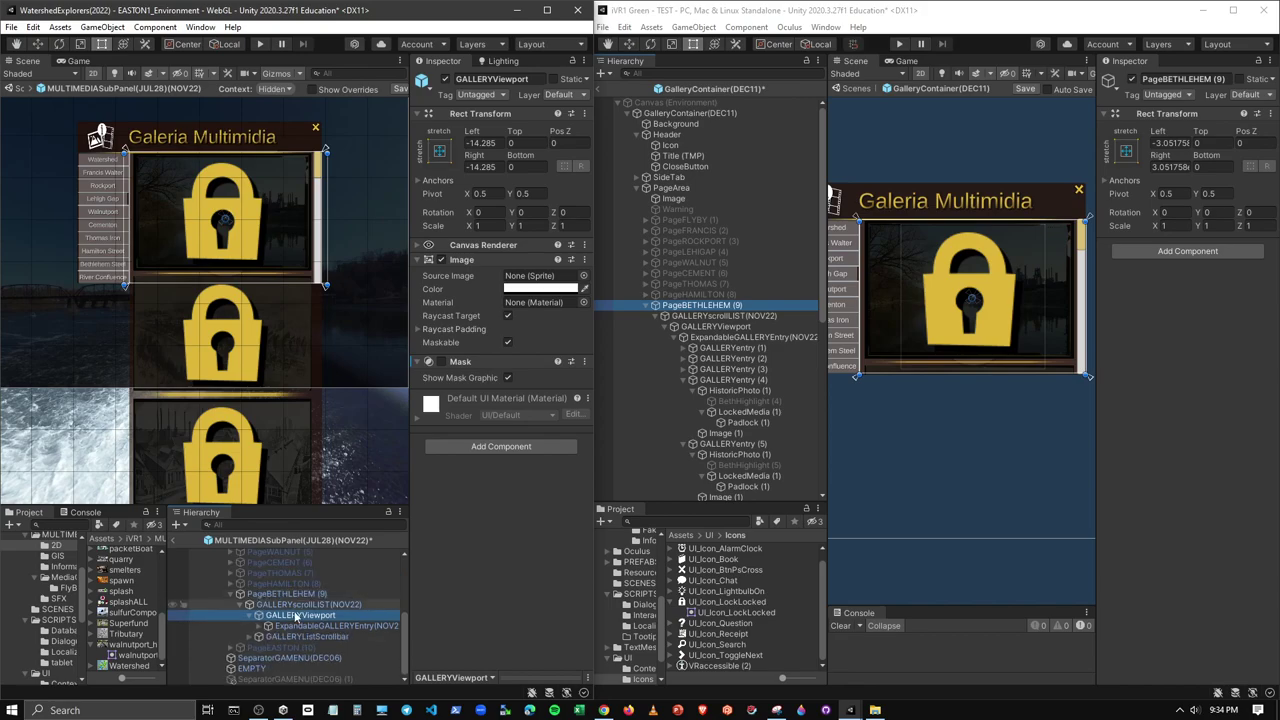
{"action": "left_click", "coordinate": [683, 380]}
{"action": "left_click", "coordinate": [683, 390]}
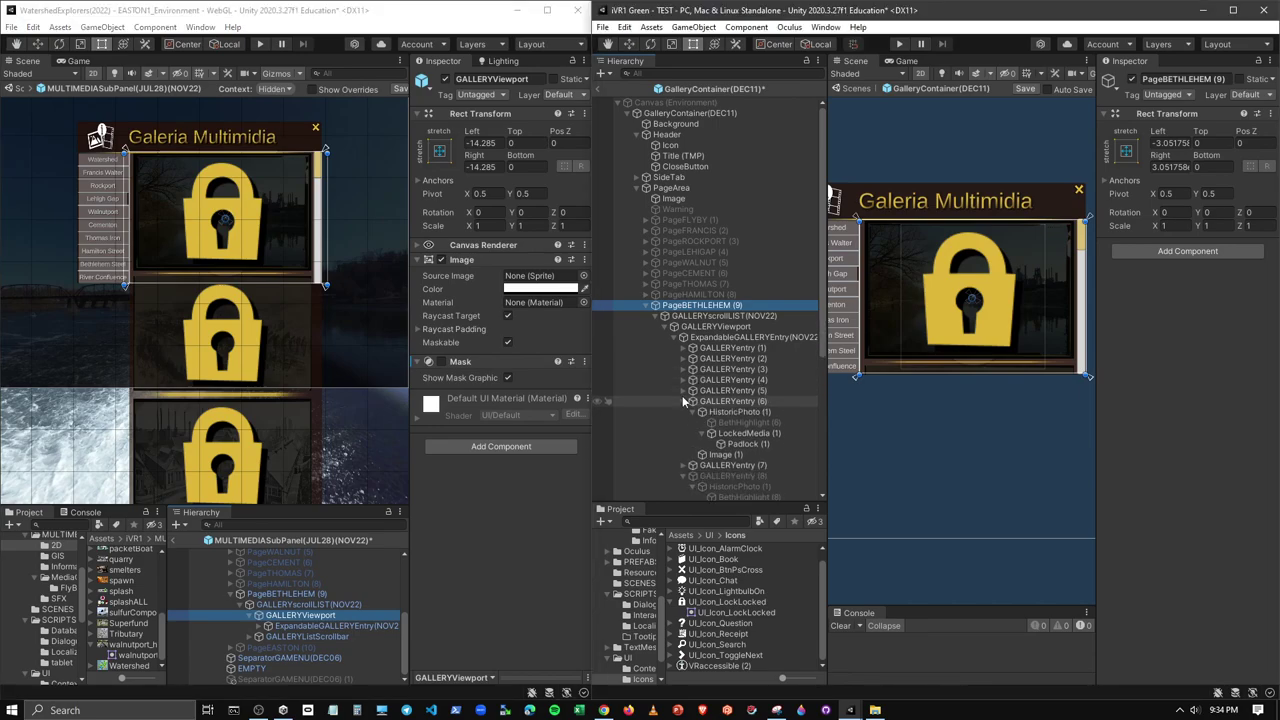
{"action": "left_click", "coordinate": [716, 326]}
{"action": "left_click", "coordinate": [1128, 382]}
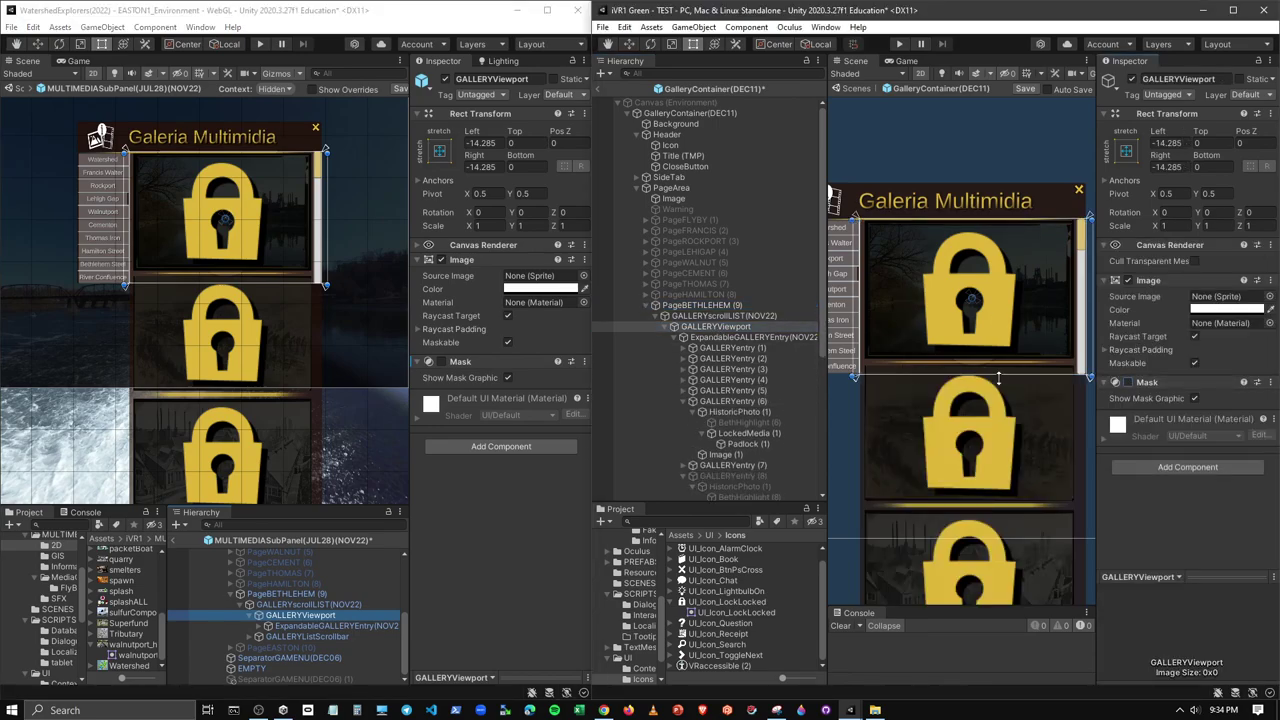
Delete GALLERYentry (8) through (10), leaving seven Bethlehem gallery entries
{"action": "left_click", "coordinate": [682, 401]}
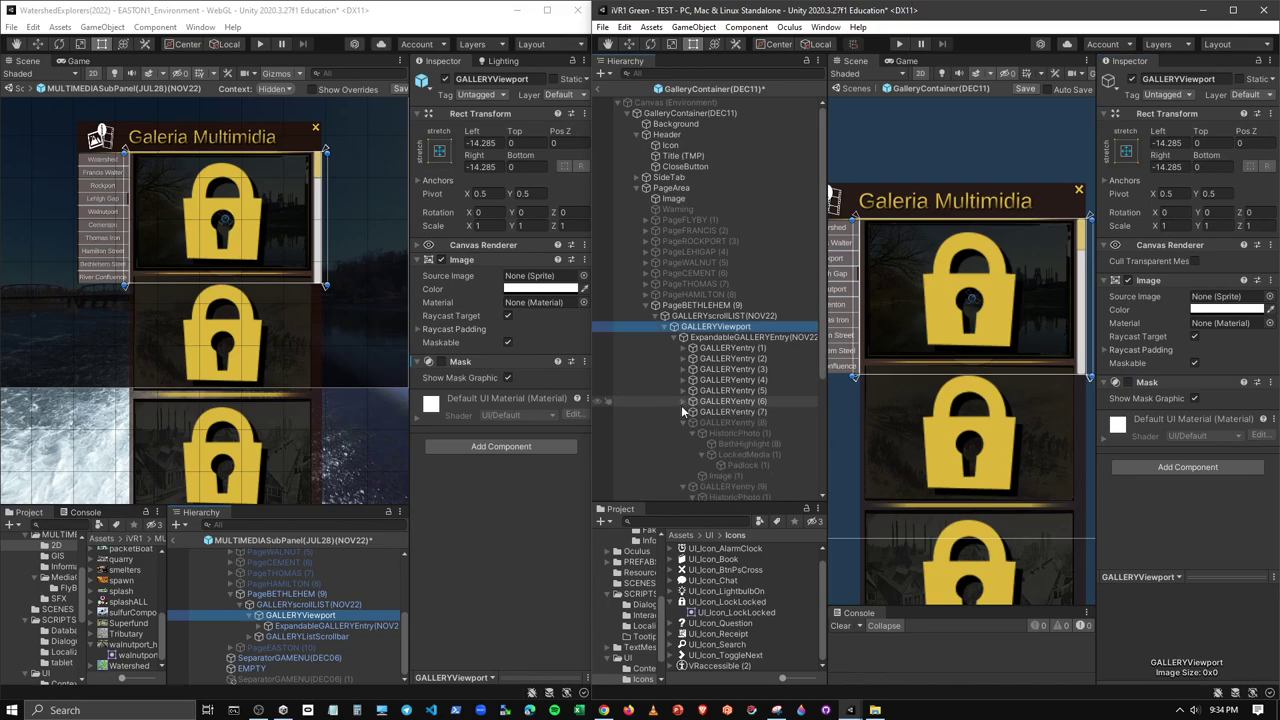
{"action": "left_click", "coordinate": [681, 422]}
{"action": "left_click", "coordinate": [681, 433]}
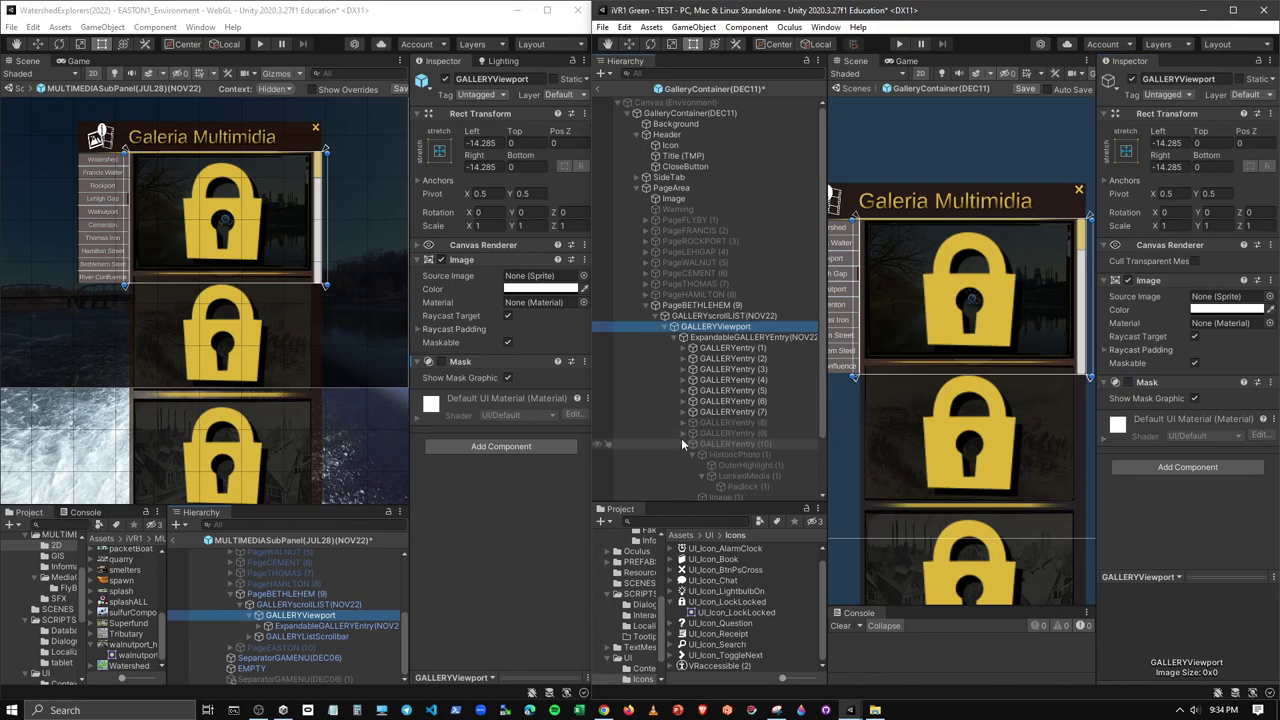
{"action": "left_click", "coordinate": [681, 443]}
{"action": "left_click", "coordinate": [734, 422]}
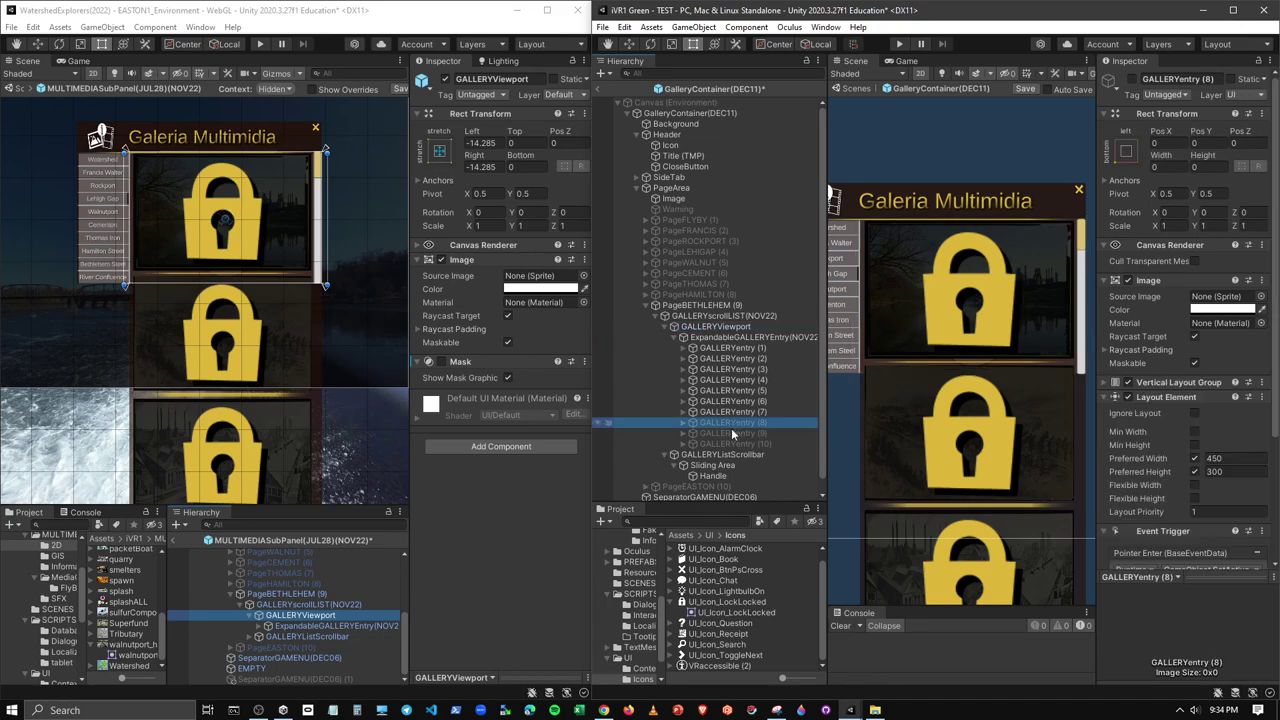
{"action": "left_click", "coordinate": [736, 444], "text": "shift"}
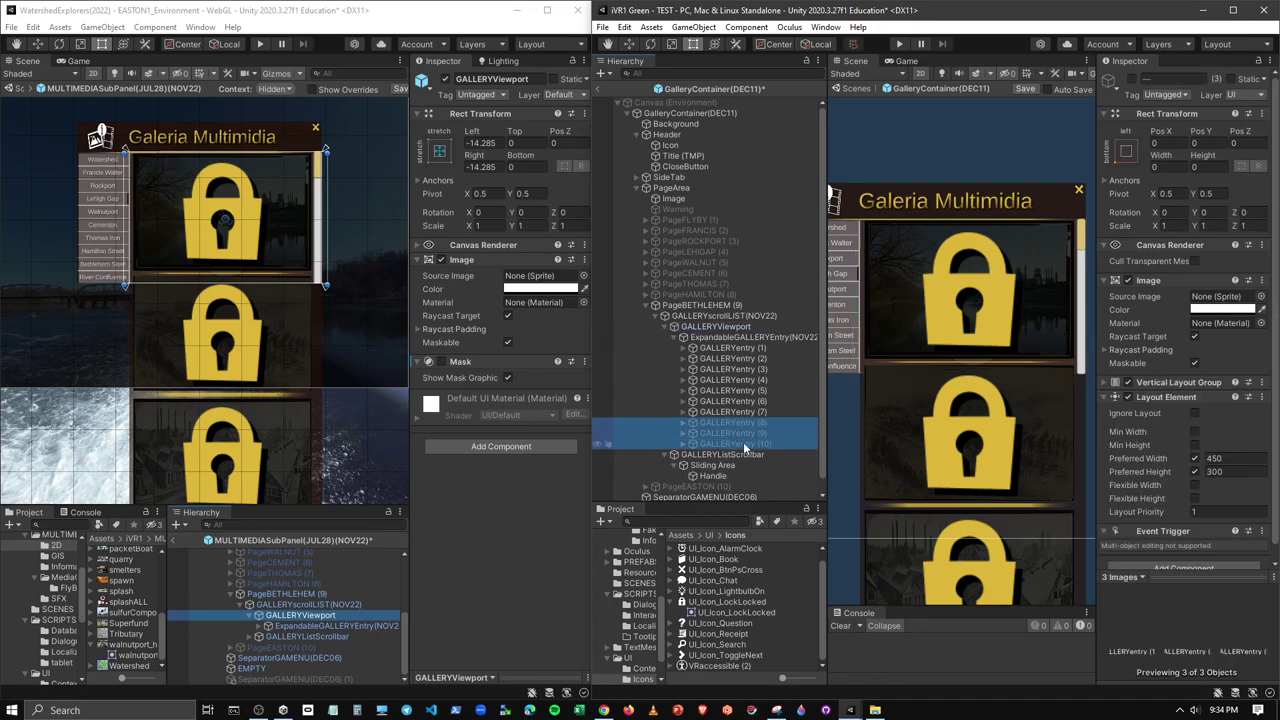
{"action": "key", "text": "Delete"}
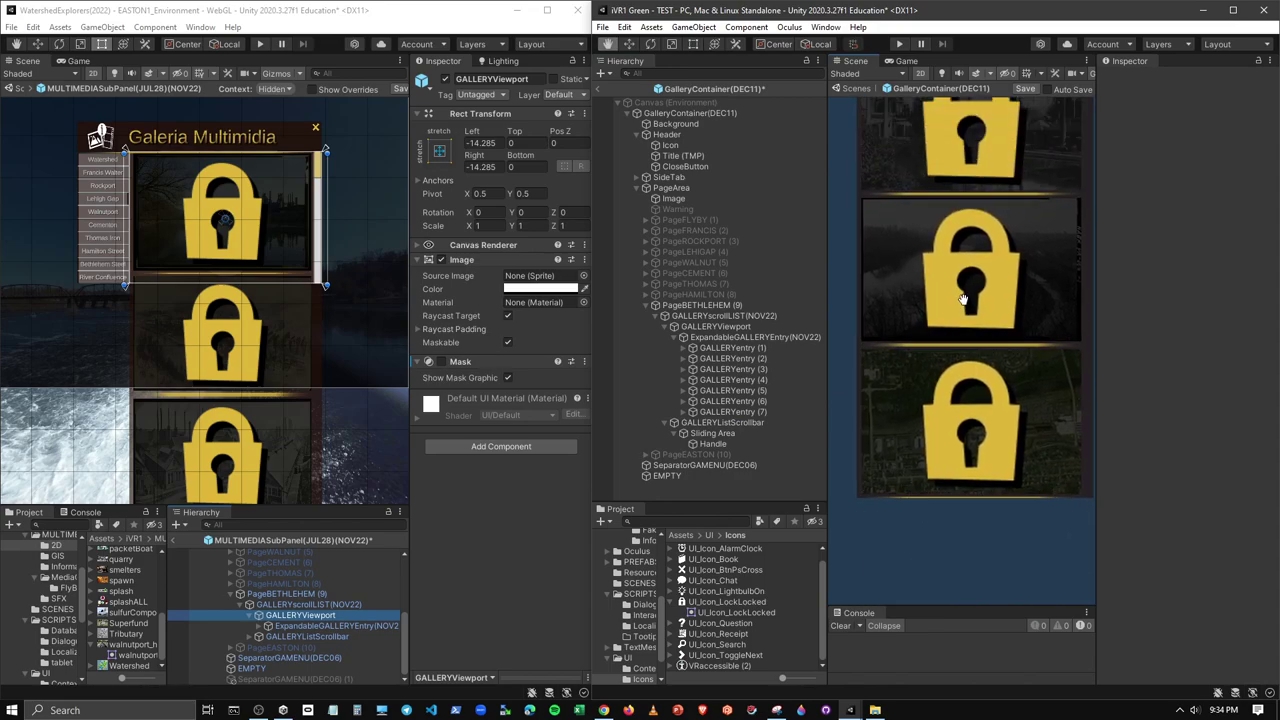
Expand the seven Bethlehem gallery entries and pick their Padlock icons one by one
{"action": "left_click", "coordinate": [738, 413]}
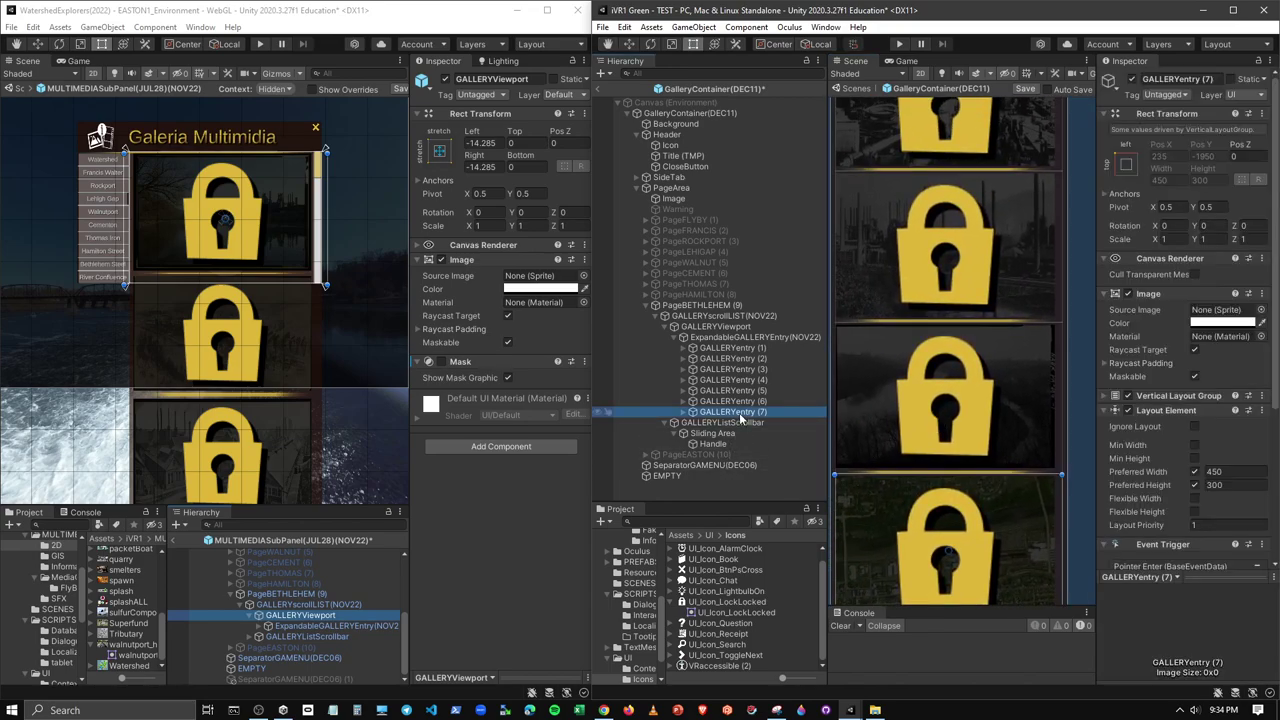
{"action": "key", "text": "shift+Up"}
{"action": "key", "text": "shift+Up"}
{"action": "key", "text": "shift+Up"}
{"action": "key", "text": "shift+Up"}
{"action": "key", "text": "shift+Up"}
{"action": "key", "text": "shift+Up"}
{"action": "key", "text": "Right"}
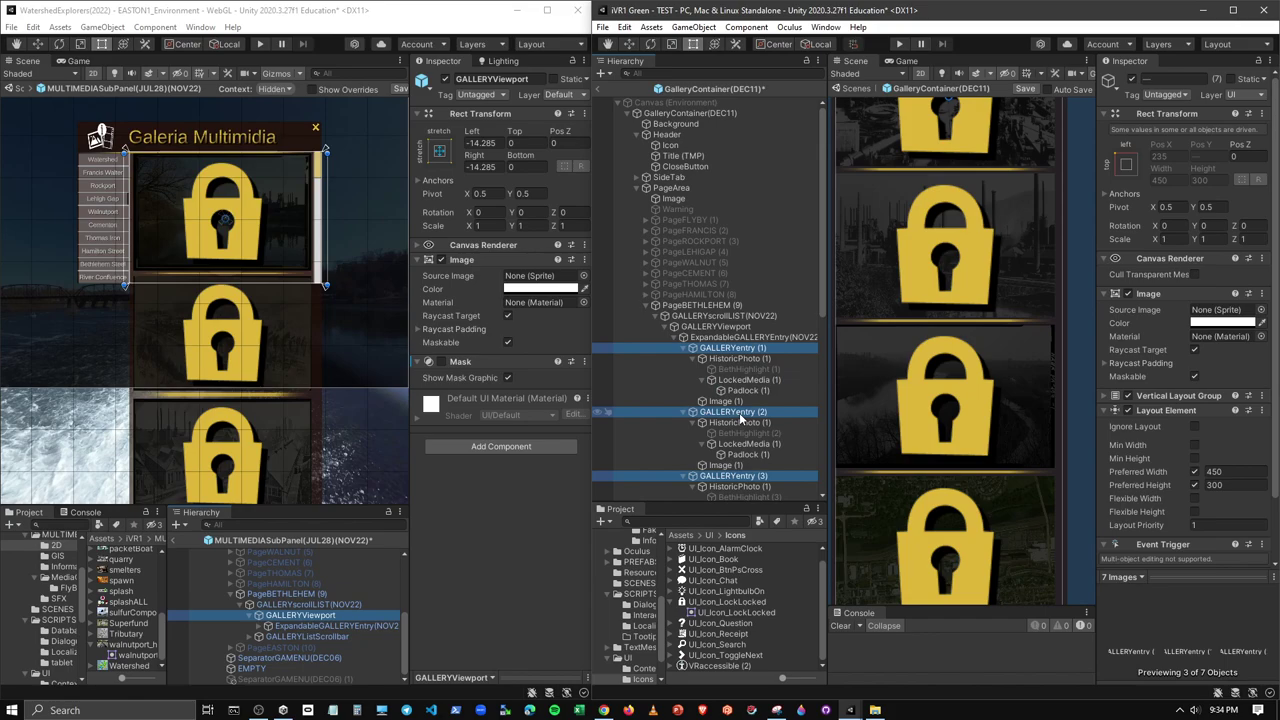
{"action": "left_click", "coordinate": [746, 390]}
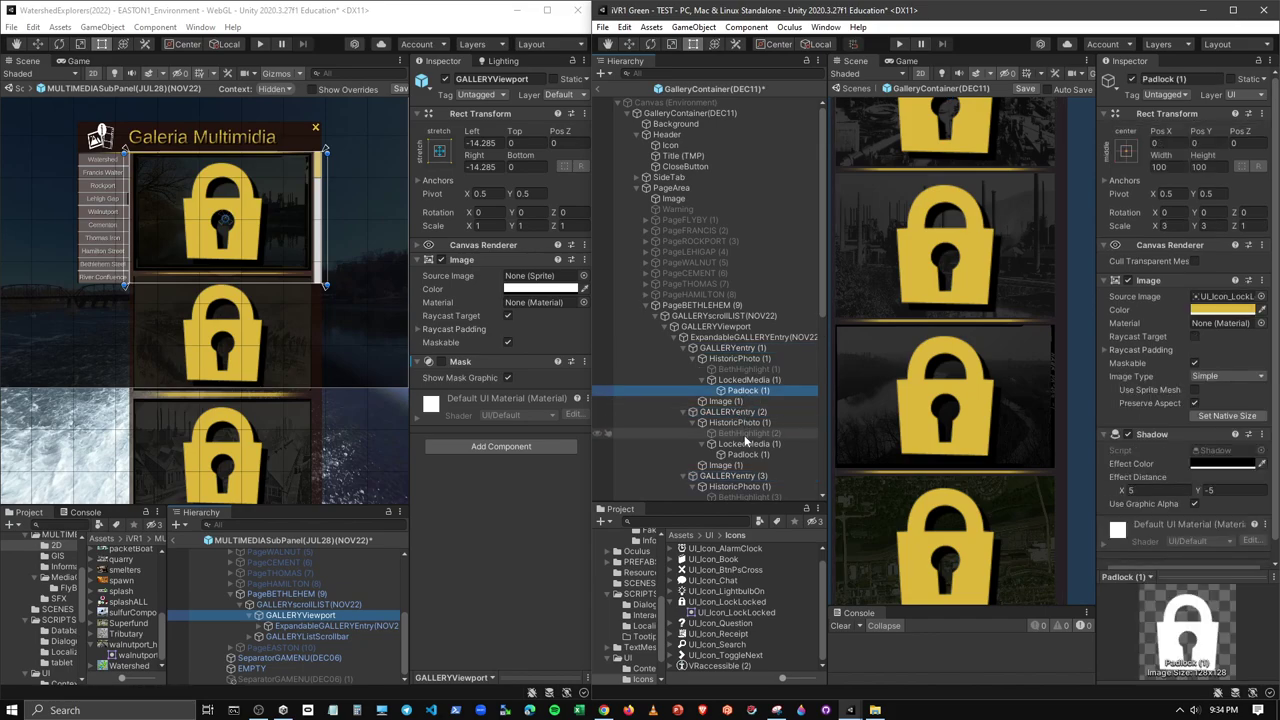
{"action": "left_click", "coordinate": [742, 454], "text": "ctrl"}
{"action": "scroll", "coordinate": [745, 448], "scroll_direction": "down", "scroll_amount": 2}
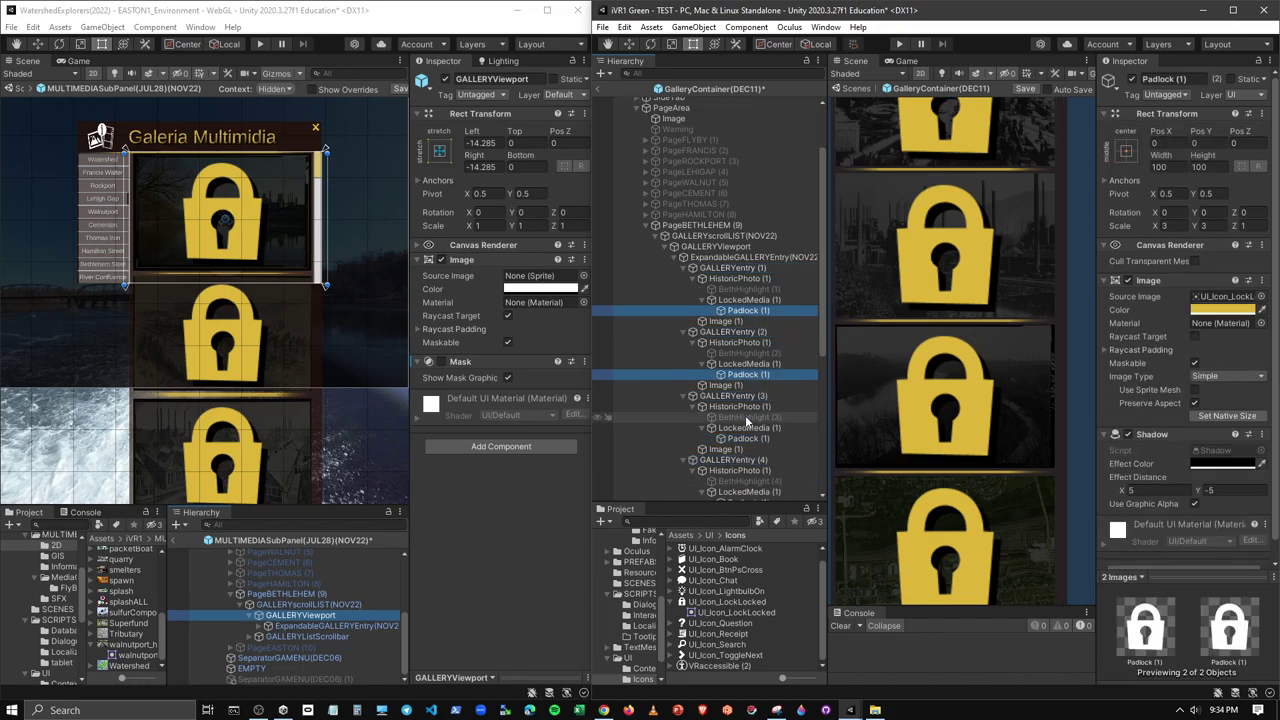
{"action": "left_click", "coordinate": [750, 438], "text": "ctrl"}
{"action": "scroll", "coordinate": [752, 441], "scroll_direction": "down", "scroll_amount": 1}
{"action": "scroll", "coordinate": [752, 441], "scroll_direction": "down", "scroll_amount": 1}
{"action": "left_click", "coordinate": [748, 424], "text": "ctrl"}
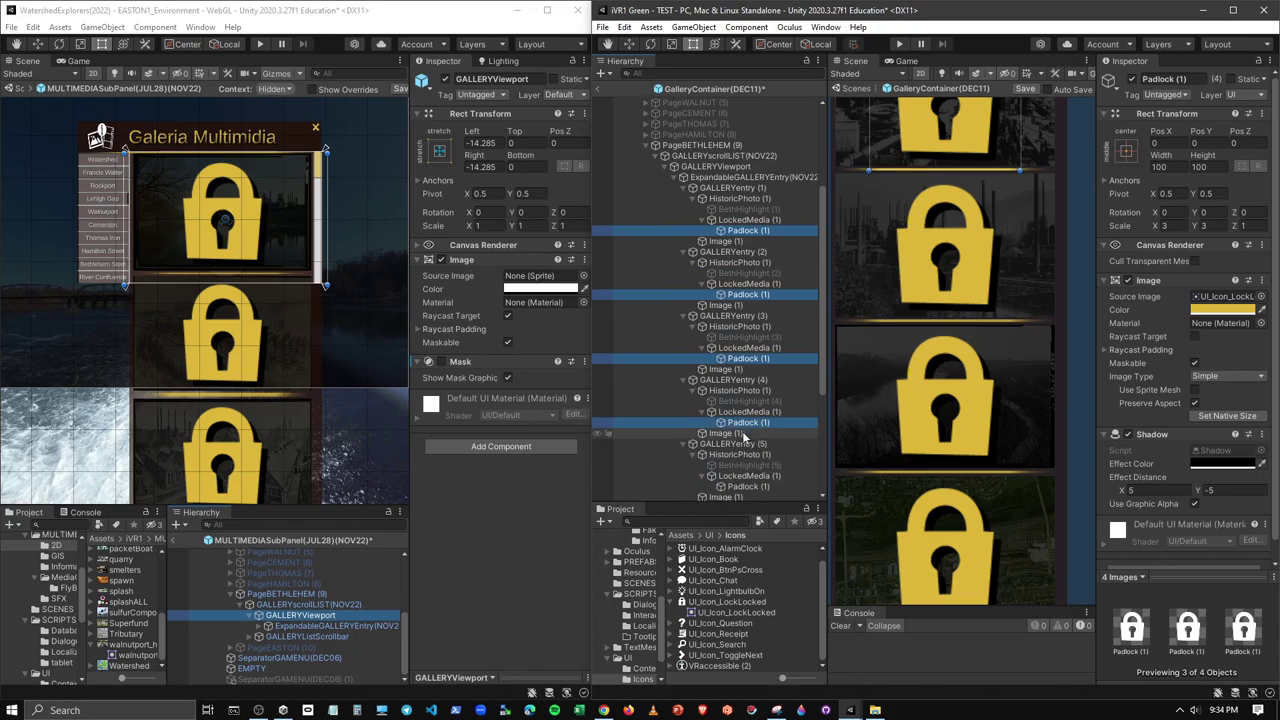
{"action": "left_click", "coordinate": [748, 487], "text": "ctrl"}
{"action": "scroll", "coordinate": [750, 463], "scroll_direction": "down", "scroll_amount": 2}
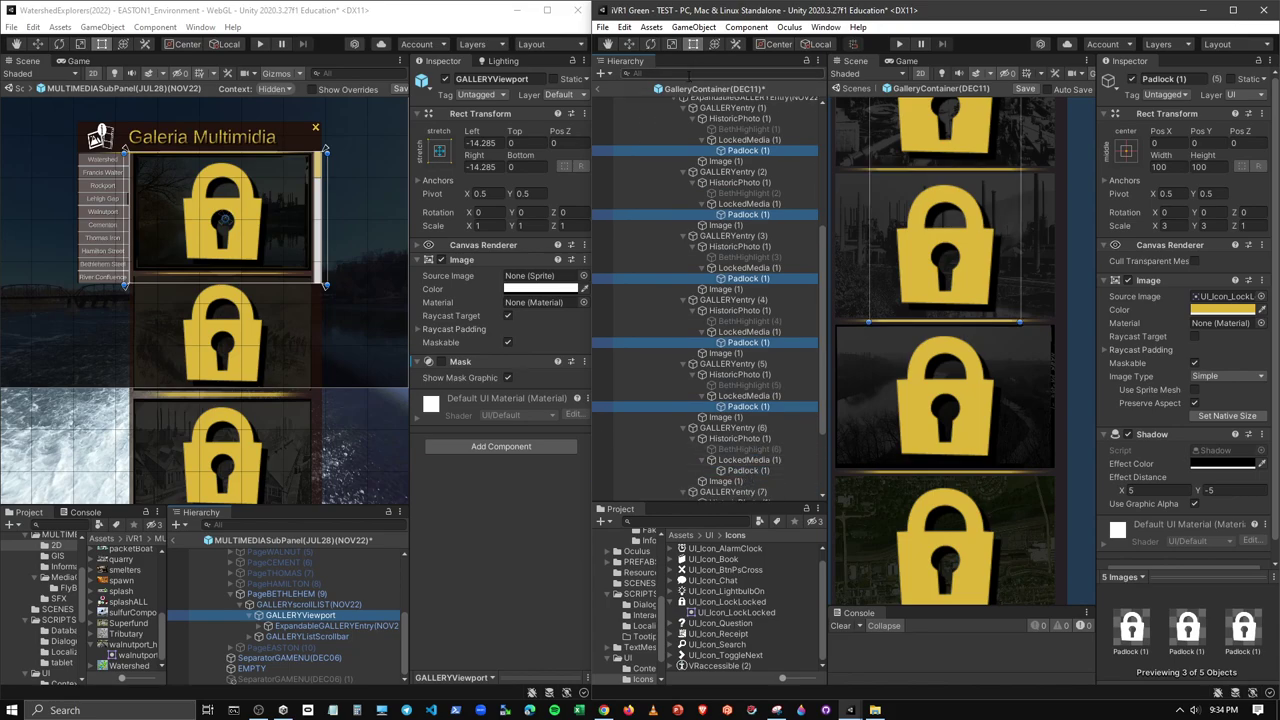
Filter the Hierarchy for 'Padl' and select all 64 Padlock objects
{"action": "left_click", "coordinate": [688, 74]}
{"action": "type", "text": "Padl"}
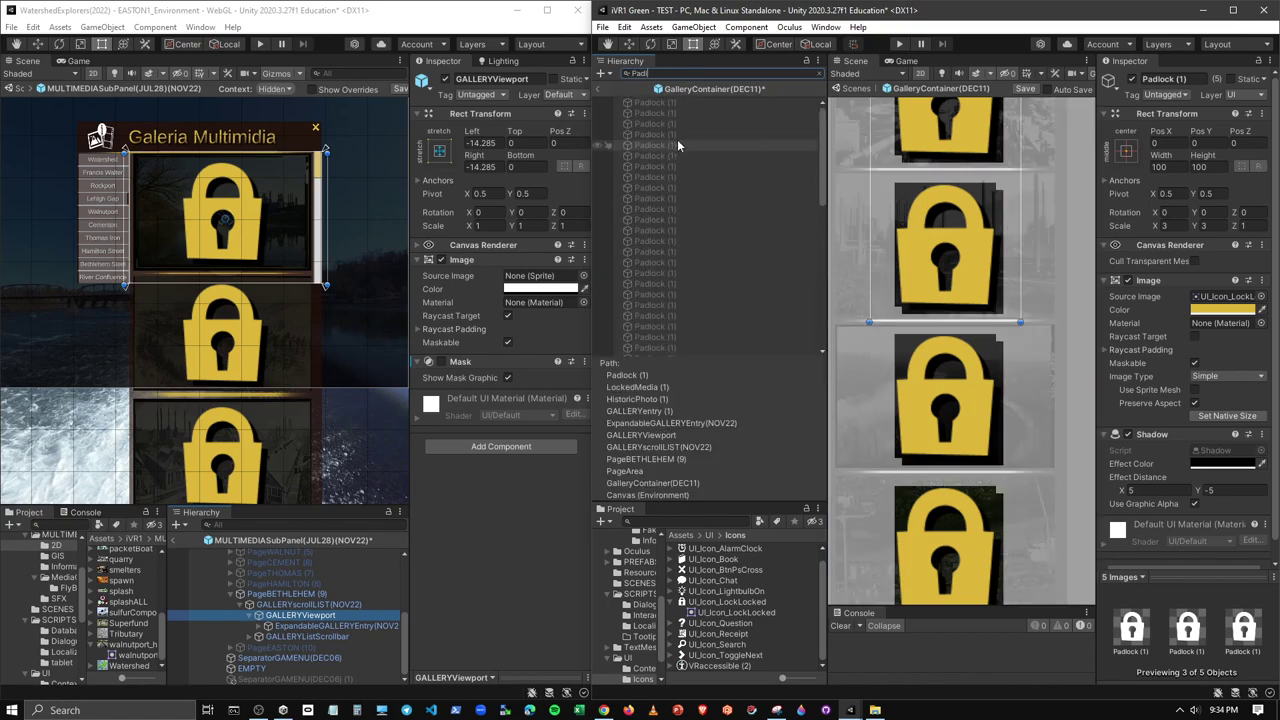
{"action": "left_click", "coordinate": [690, 104]}
{"action": "scroll", "coordinate": [708, 250], "scroll_direction": "down", "scroll_amount": 3}
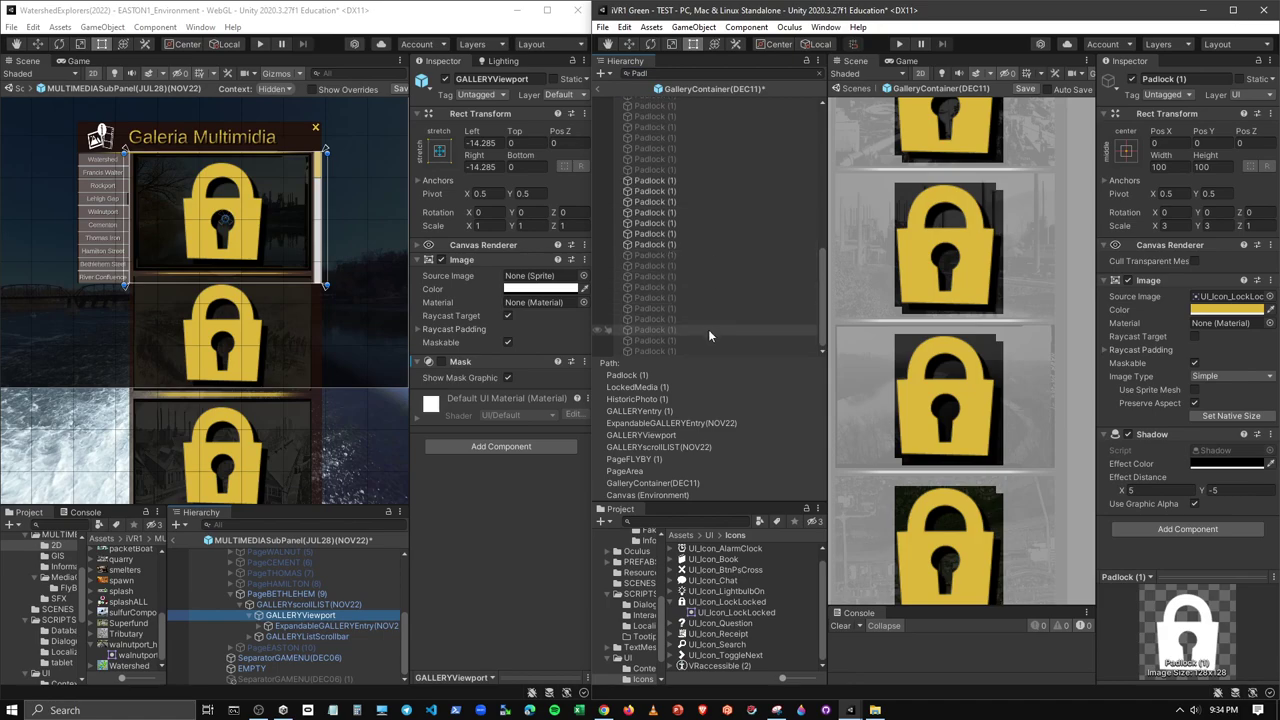
{"action": "left_click", "coordinate": [672, 348], "text": "shift"}
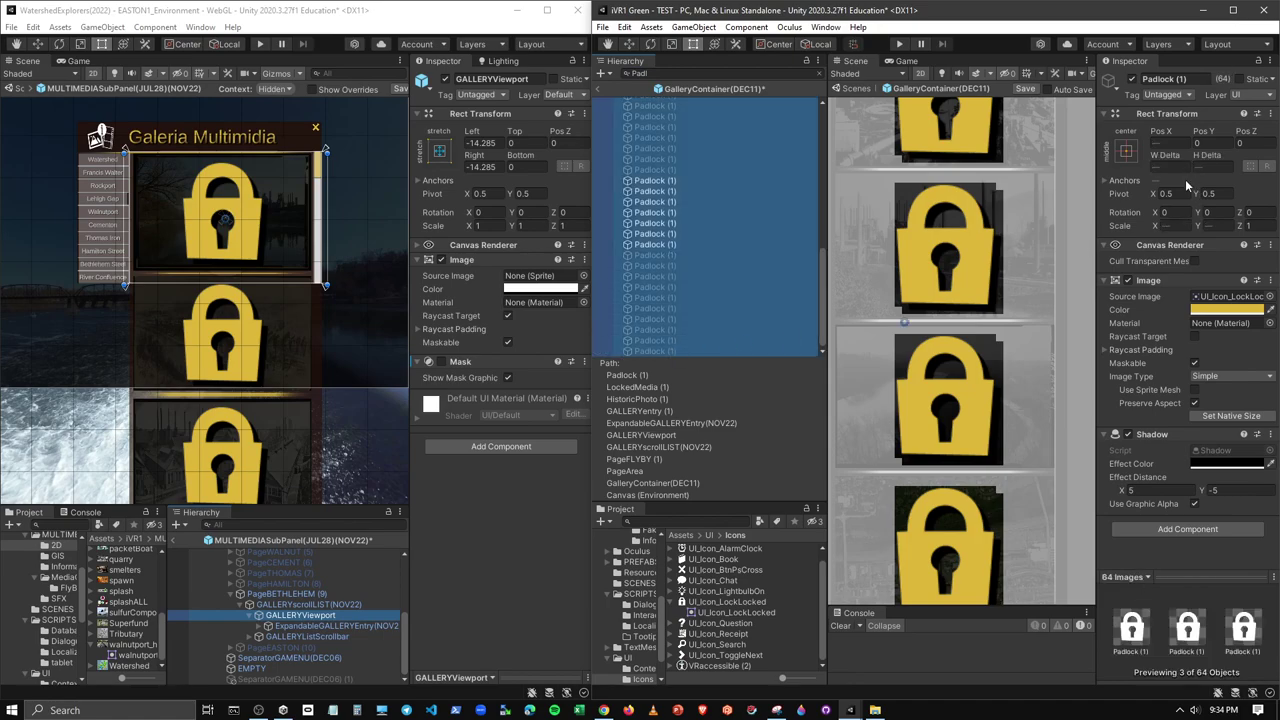
Set the padlocks' Scale X and Y to 1, apply the stretch-stretch anchor preset, clear the filter
{"action": "left_click", "coordinate": [1170, 225]}
{"action": "type", "text": "1"}
{"action": "key", "text": "Tab"}
{"action": "type", "text": "1"}
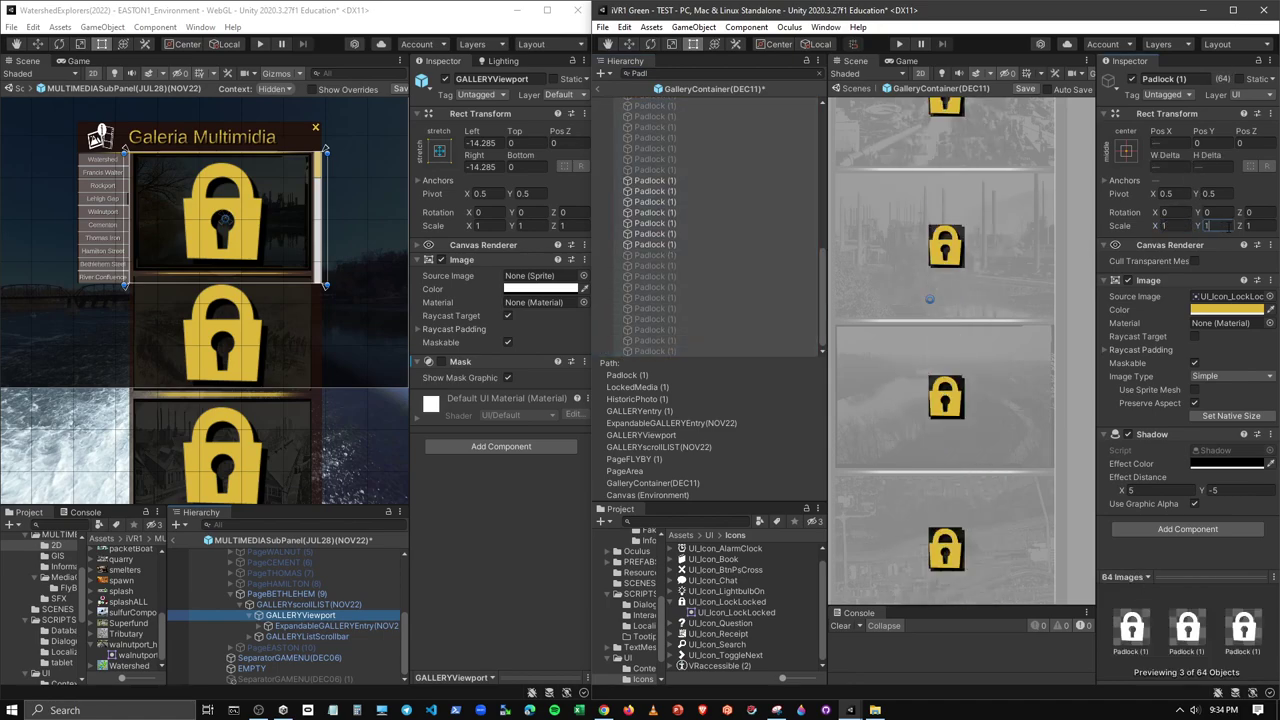
{"action": "left_click", "coordinate": [1130, 152]}
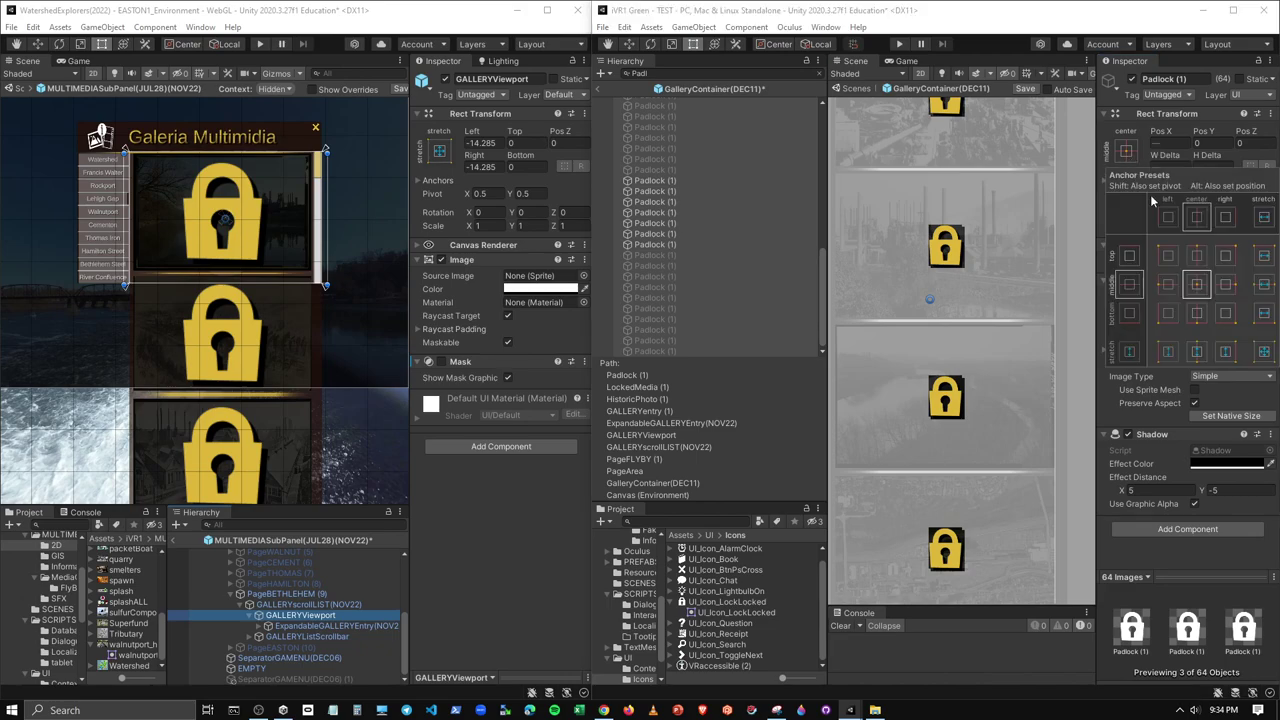
{"action": "left_click", "coordinate": [1265, 352], "text": "alt"}
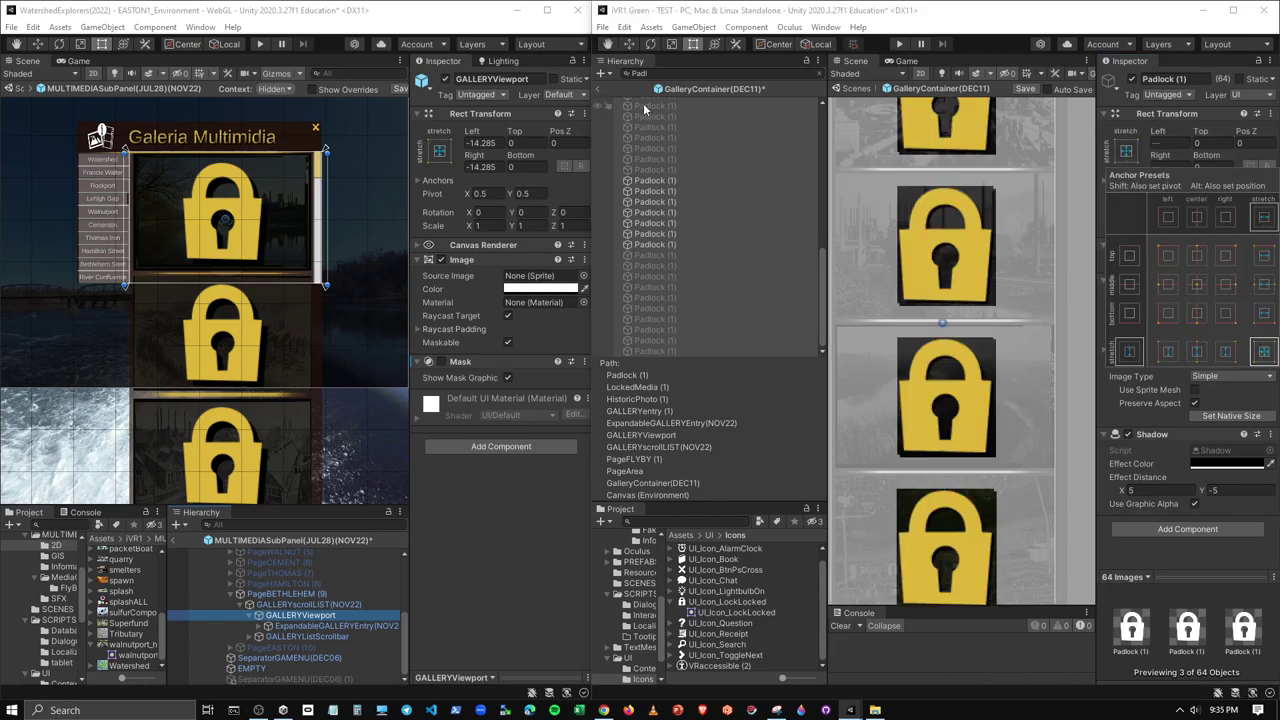
{"action": "left_click", "coordinate": [817, 78]}
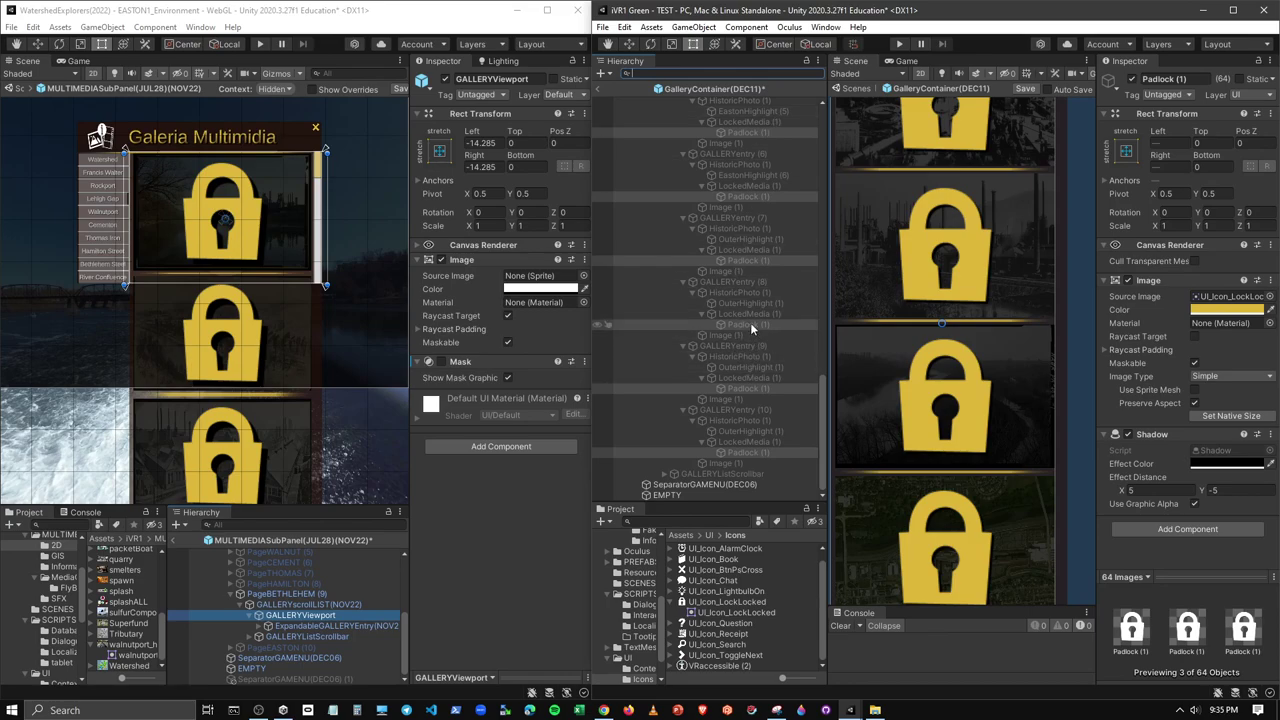
Collapse the Easton page and inspect the first entry's LockedMedia, Padlock and layout settings
{"action": "scroll", "coordinate": [886, 320], "scroll_direction": "up", "scroll_amount": 2}
{"action": "scroll", "coordinate": [890, 277], "scroll_direction": "down", "scroll_amount": 3}
{"action": "scroll", "coordinate": [943, 453], "scroll_direction": "up", "scroll_amount": 1}
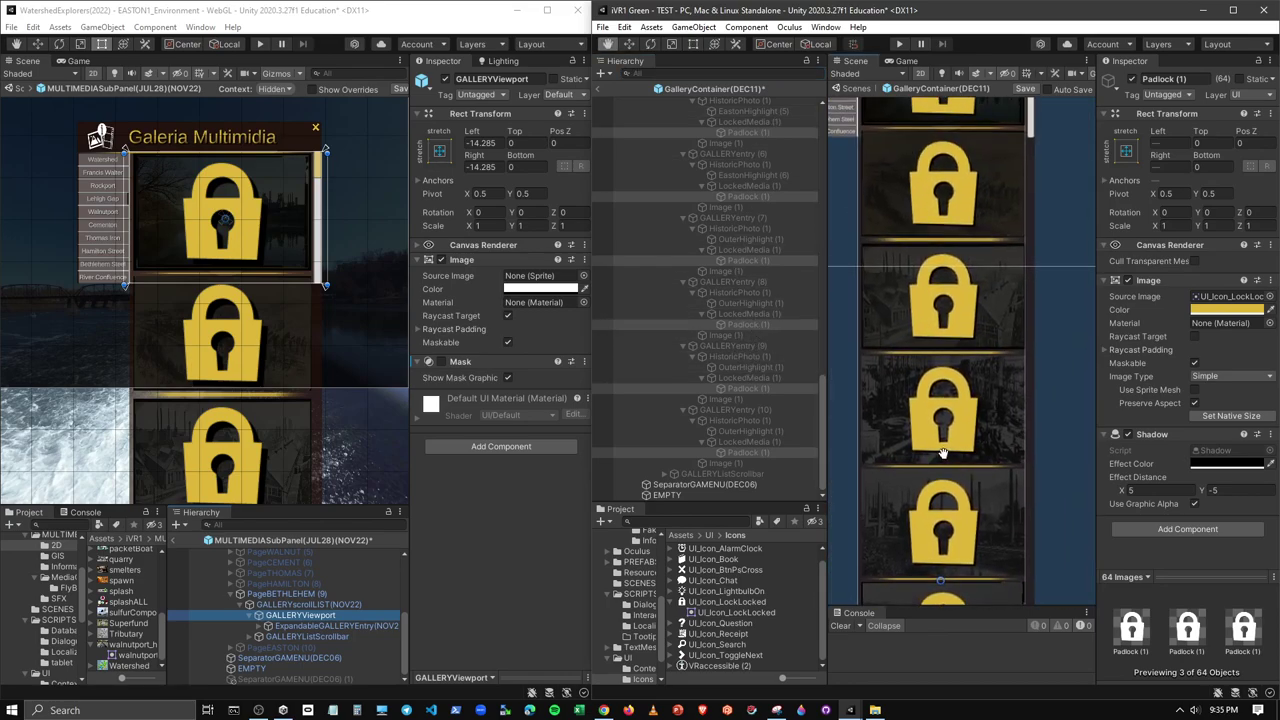
{"action": "scroll", "coordinate": [943, 453], "scroll_direction": "down", "scroll_amount": 2}
{"action": "scroll", "coordinate": [978, 368], "scroll_direction": "up", "scroll_amount": 2}
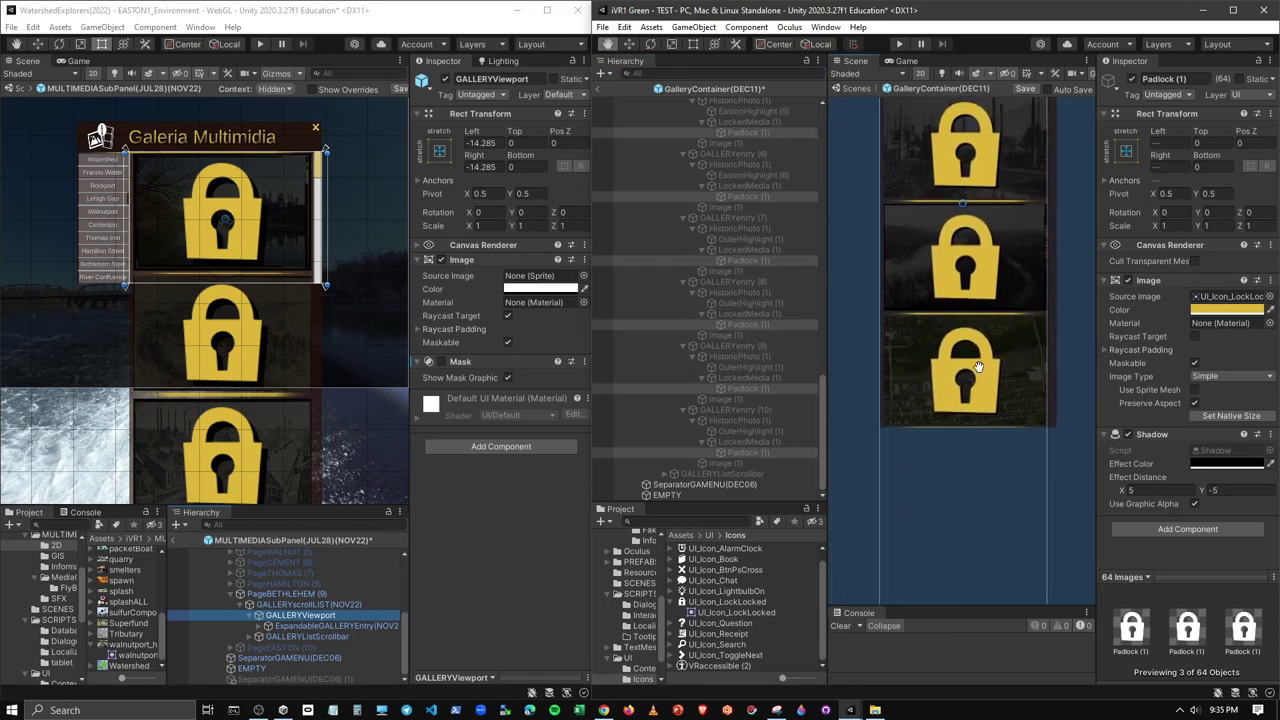
{"action": "scroll", "coordinate": [677, 194], "scroll_direction": "up", "scroll_amount": 3}
{"action": "scroll", "coordinate": [745, 208], "scroll_direction": "up", "scroll_amount": 4}
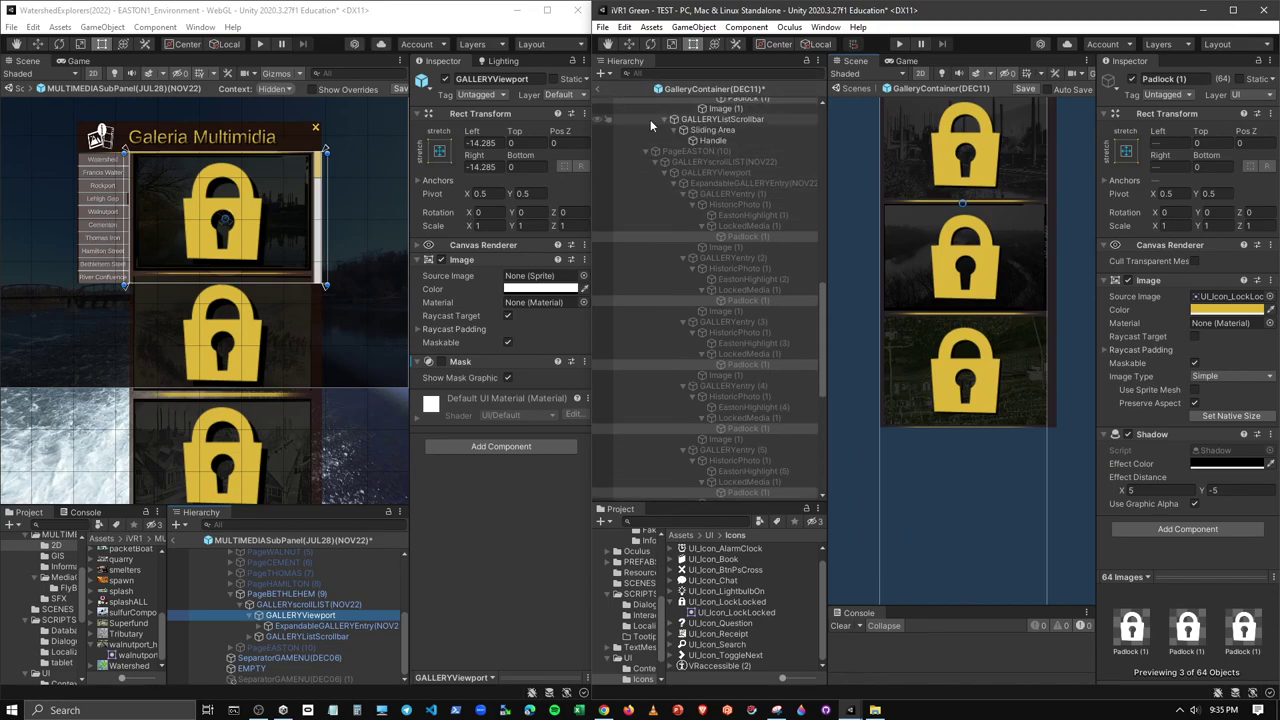
{"action": "scroll", "coordinate": [660, 140], "scroll_direction": "up", "scroll_amount": 2}
{"action": "left_click", "coordinate": [644, 231]}
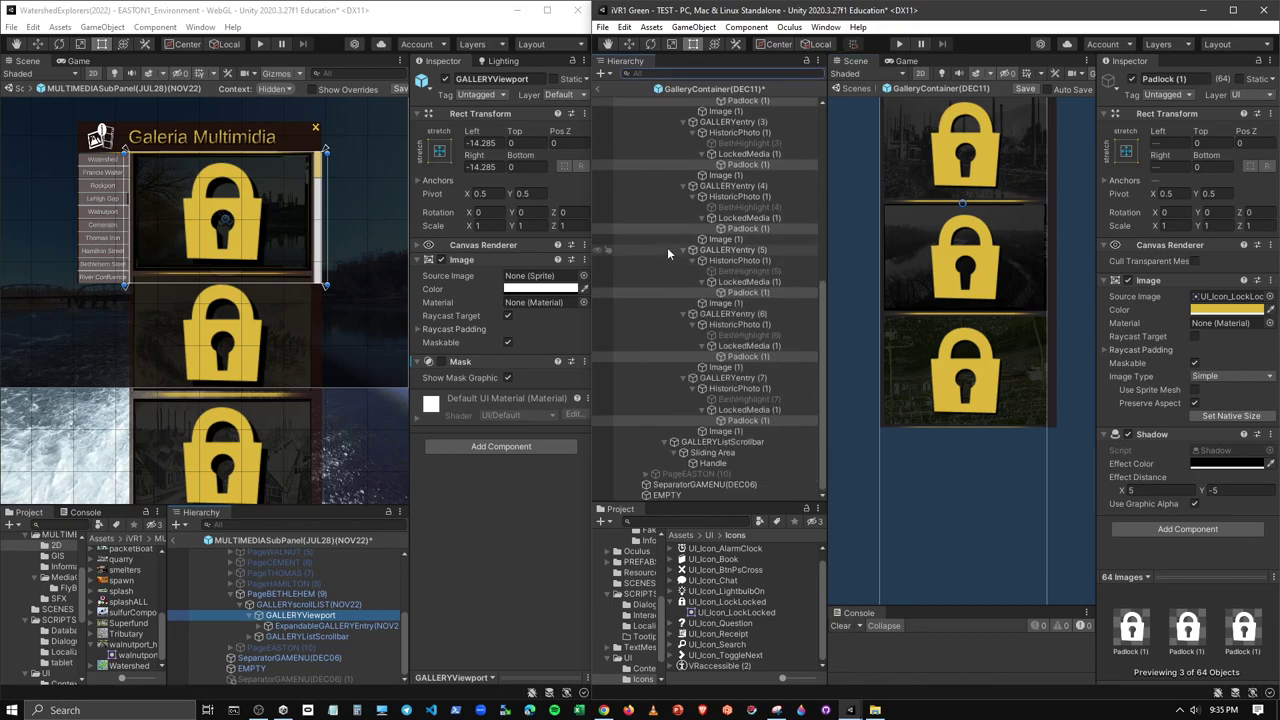
{"action": "scroll", "coordinate": [667, 247], "scroll_direction": "up", "scroll_amount": 2}
{"action": "scroll", "coordinate": [747, 269], "scroll_direction": "up", "scroll_amount": 3}
{"action": "scroll", "coordinate": [747, 269], "scroll_direction": "up", "scroll_amount": 3}
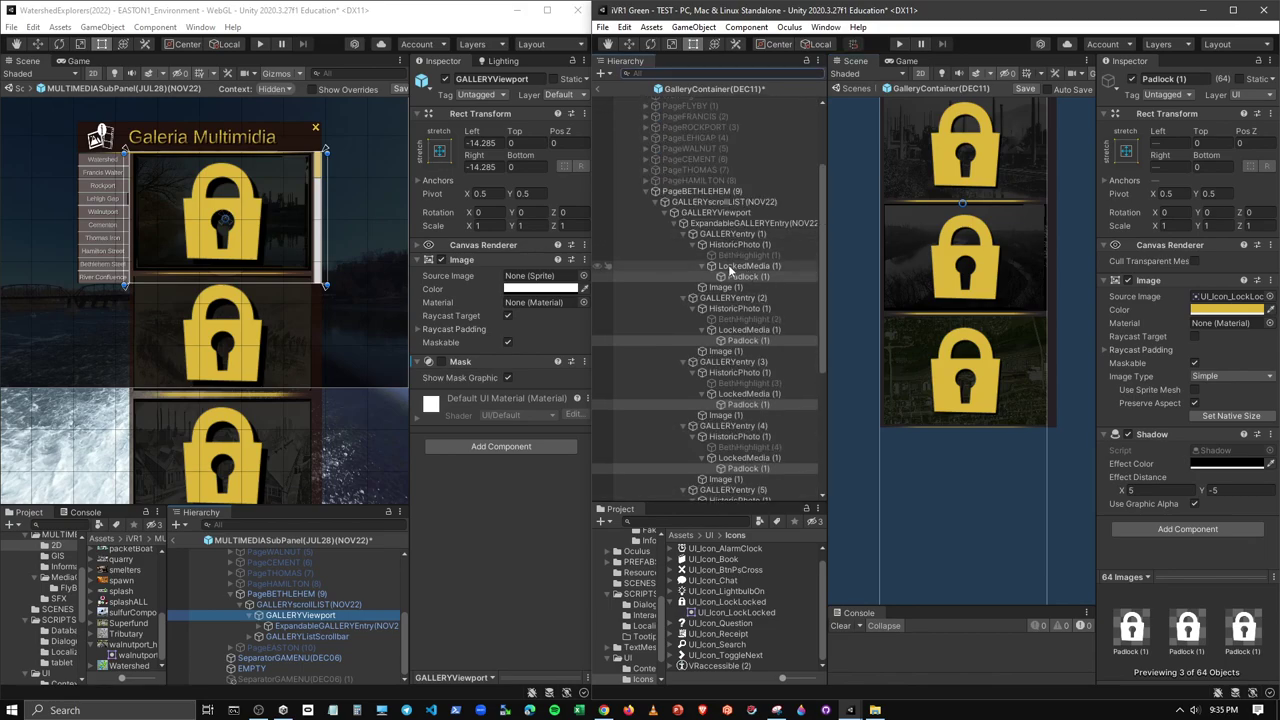
{"action": "left_click", "coordinate": [734, 268]}
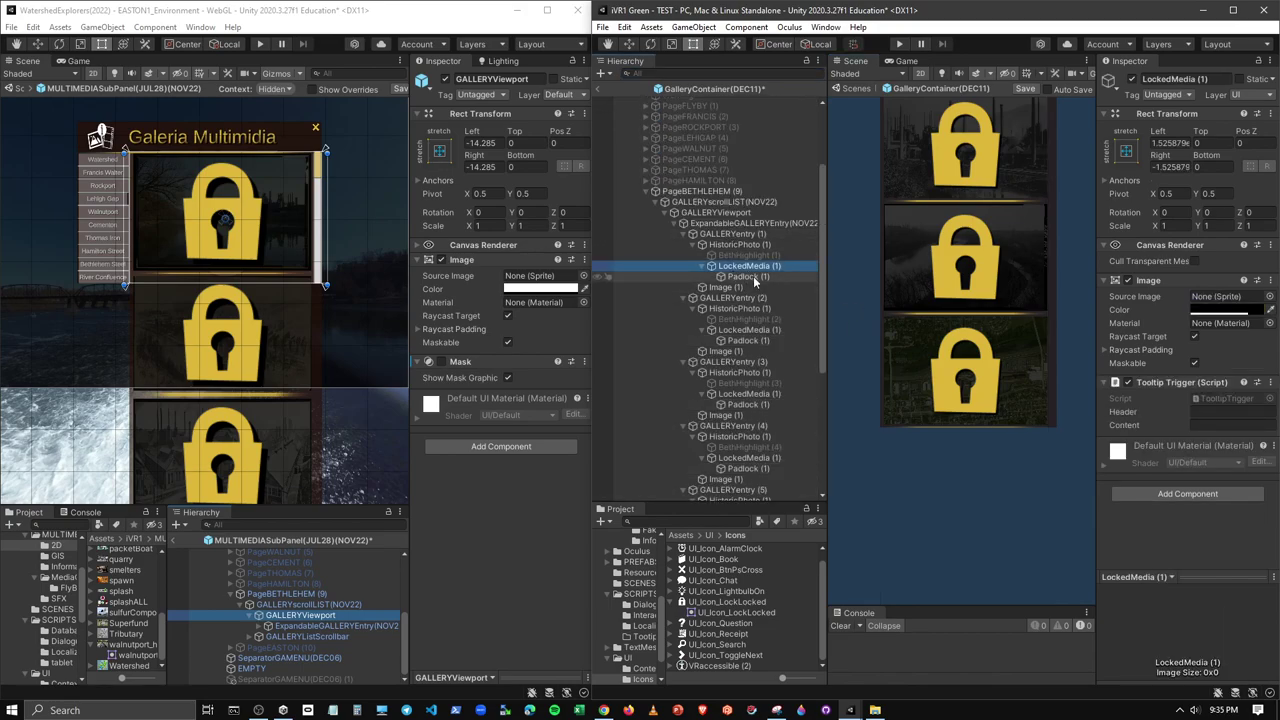
{"action": "left_click", "coordinate": [751, 276]}
{"action": "left_click", "coordinate": [728, 231]}
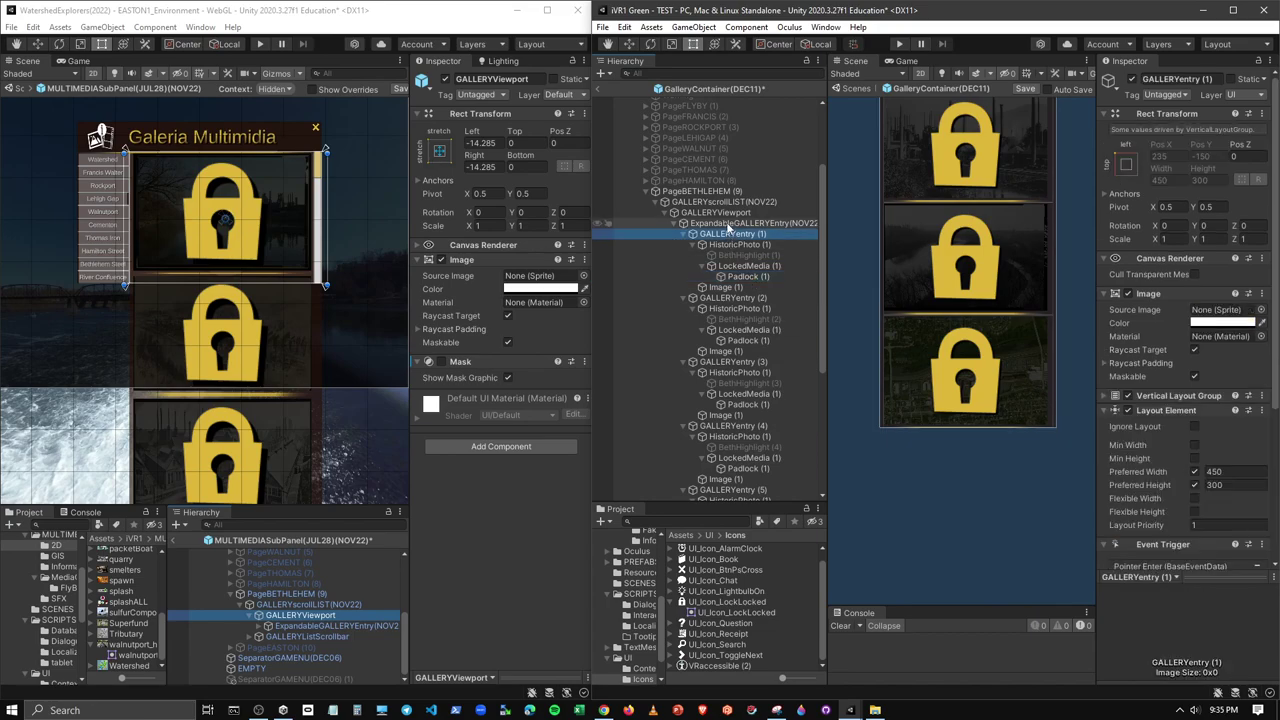
Enable the Mask on Bethlehem's GALLERYViewport, frame it in the Scene, and select PageBETHLEHEM
{"action": "left_click", "coordinate": [716, 213]}
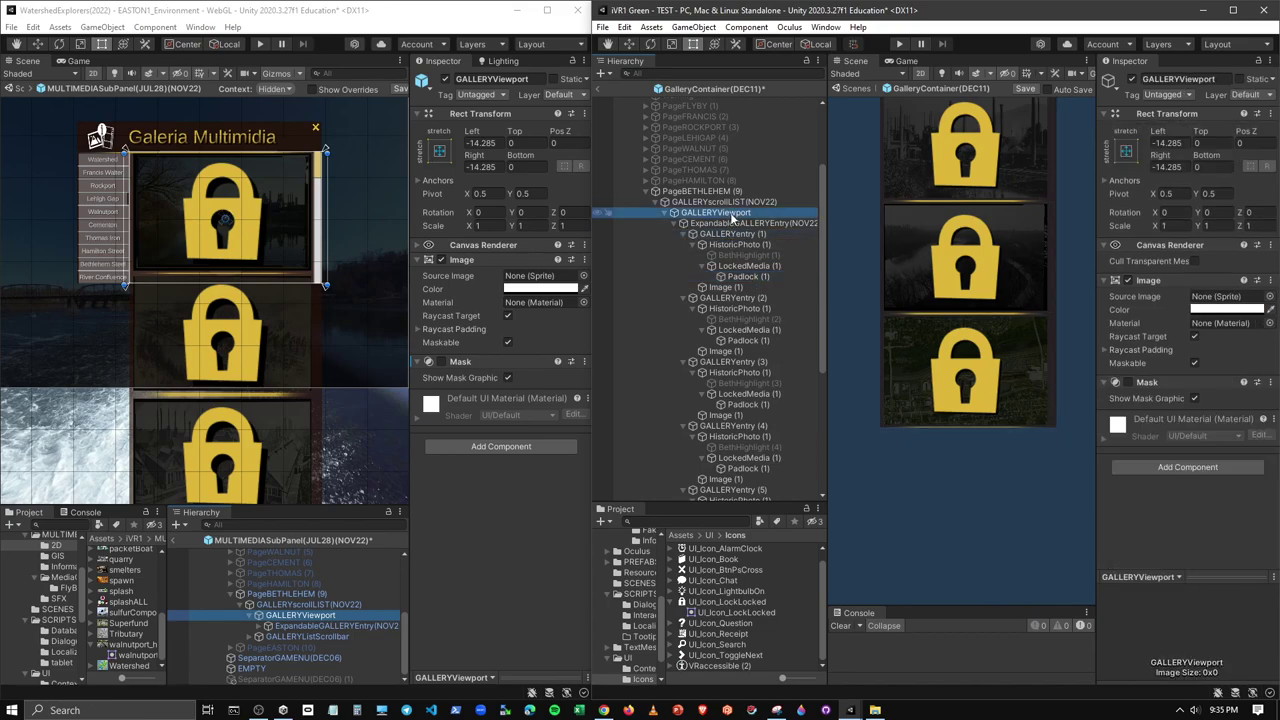
{"action": "left_click", "coordinate": [1127, 383]}
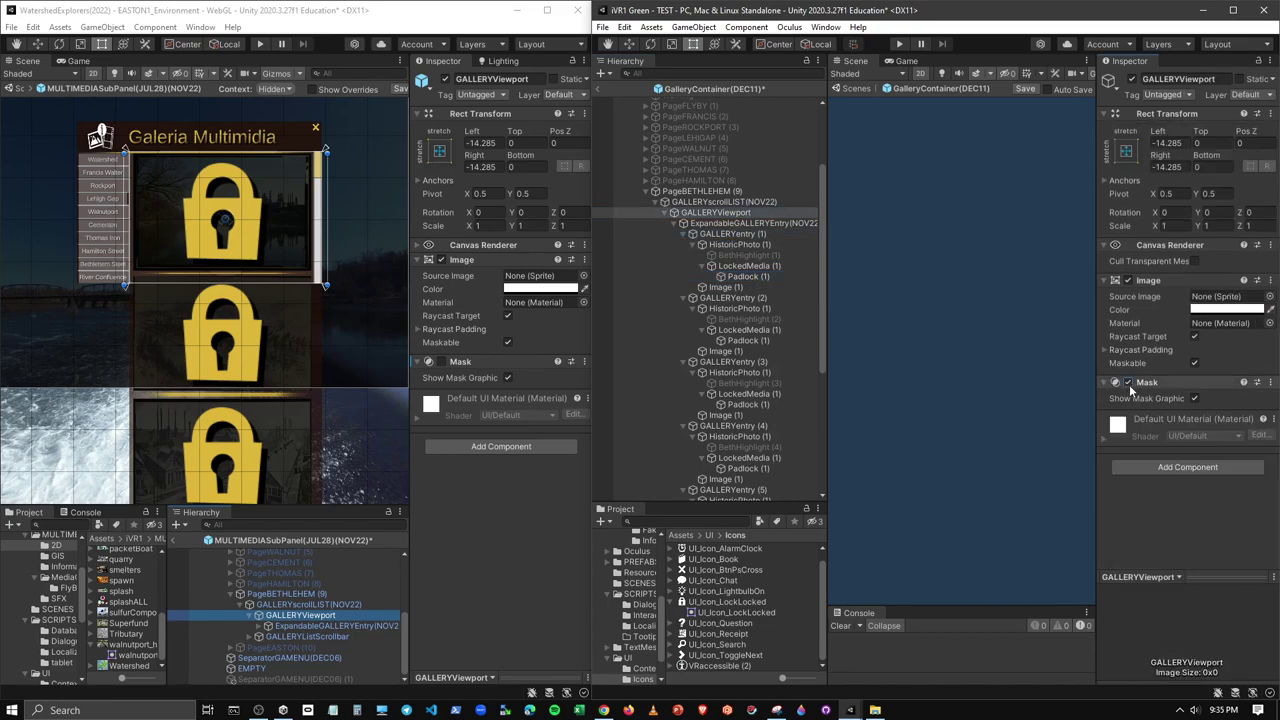
{"action": "double_click", "coordinate": [713, 213]}
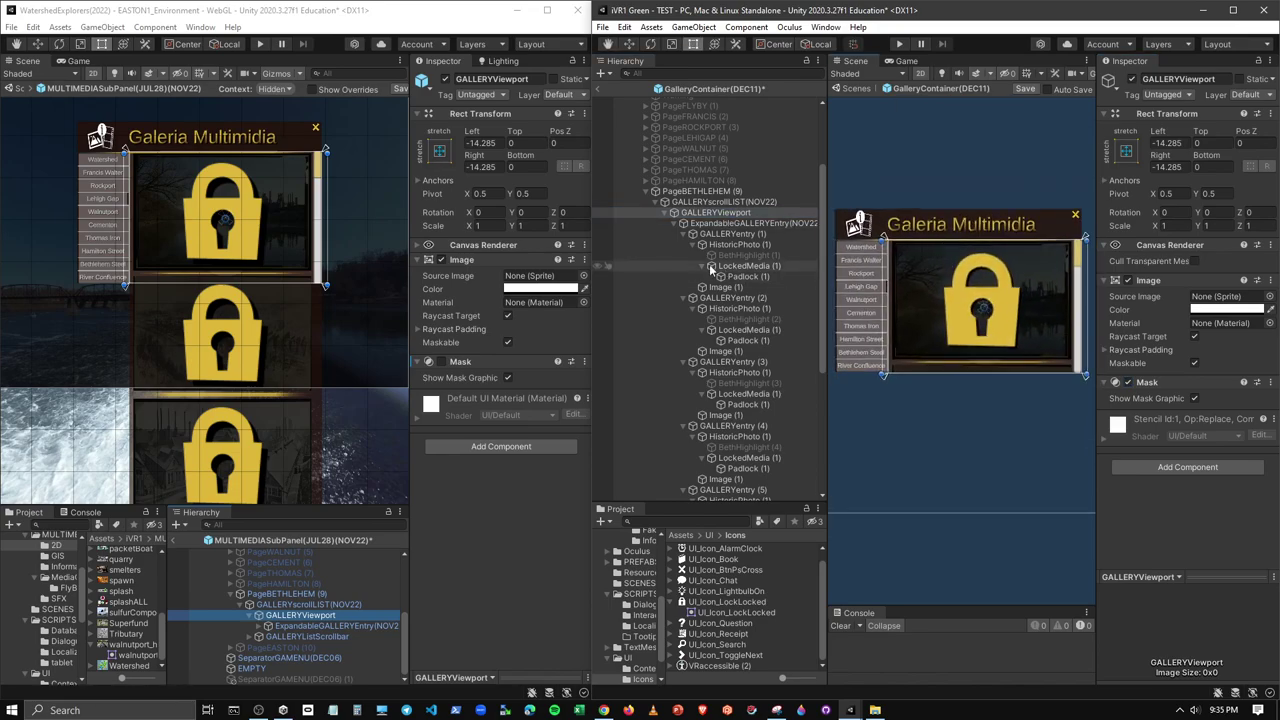
{"action": "left_click", "coordinate": [664, 213]}
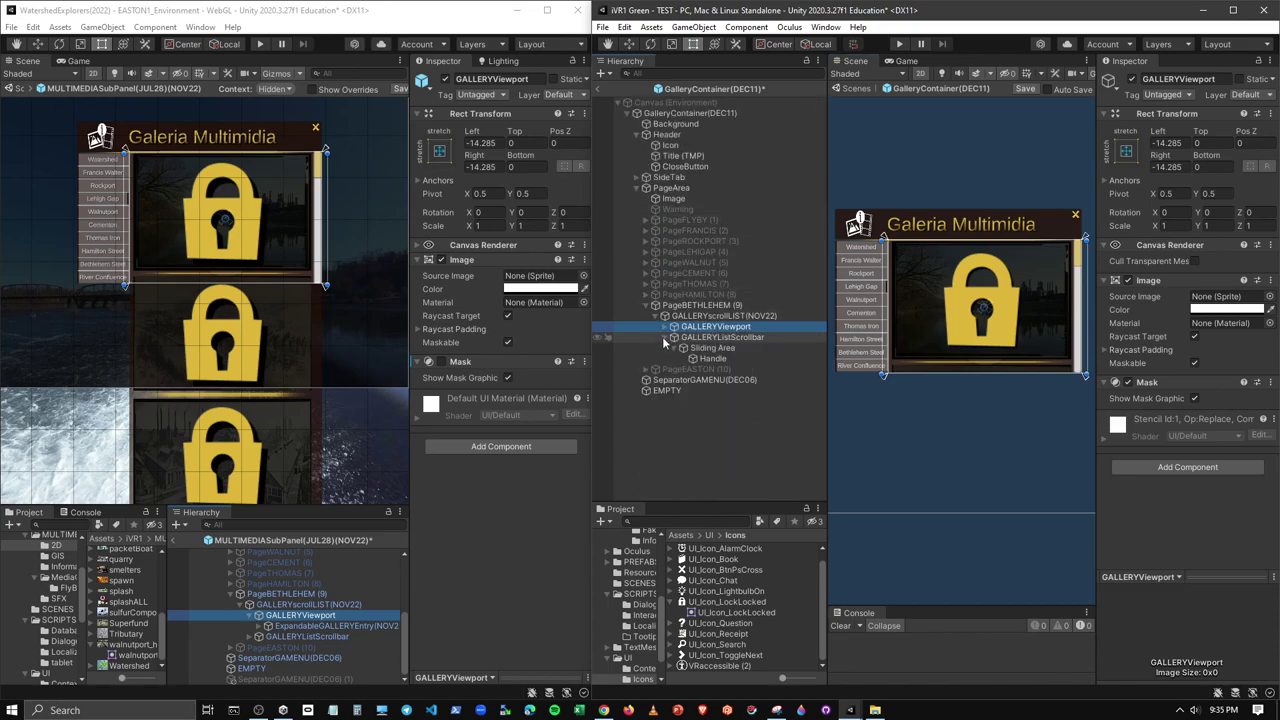
{"action": "left_click", "coordinate": [655, 315]}
{"action": "left_click", "coordinate": [705, 305]}
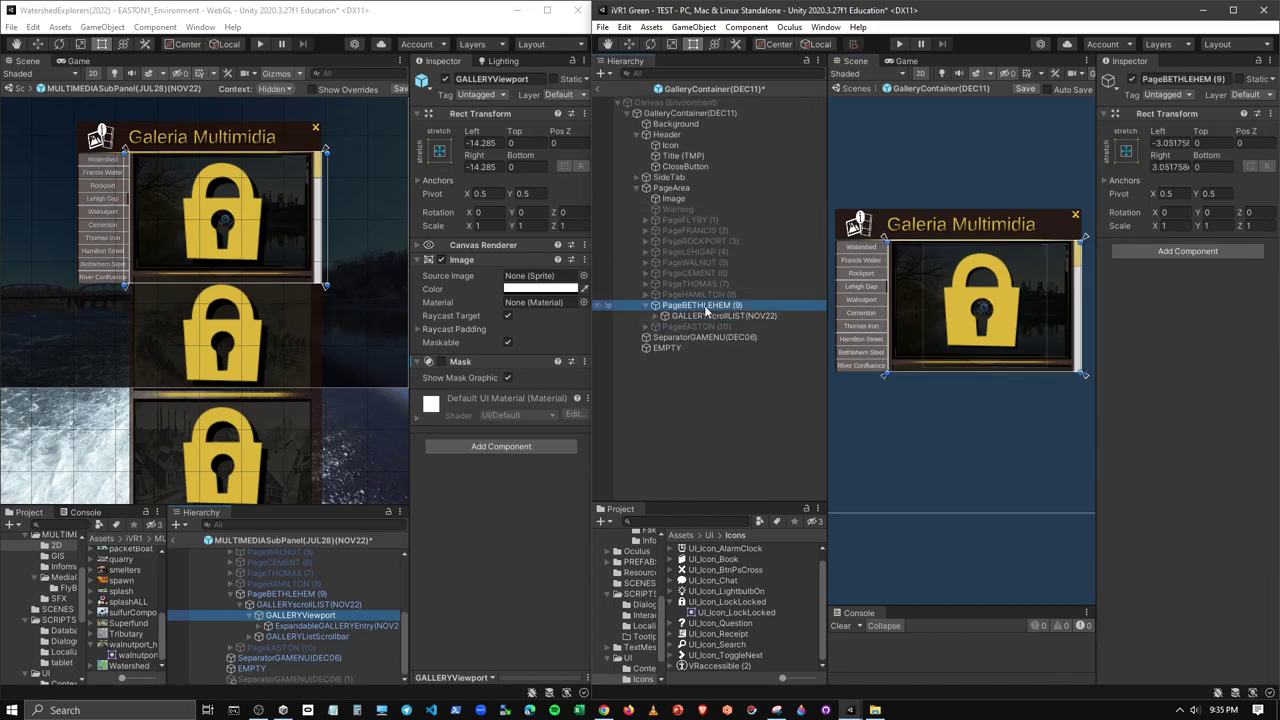
Deactivate PageBETHLEHEM (9) and activate PageEASTON (10) in the second project
{"action": "left_click", "coordinate": [1132, 80]}
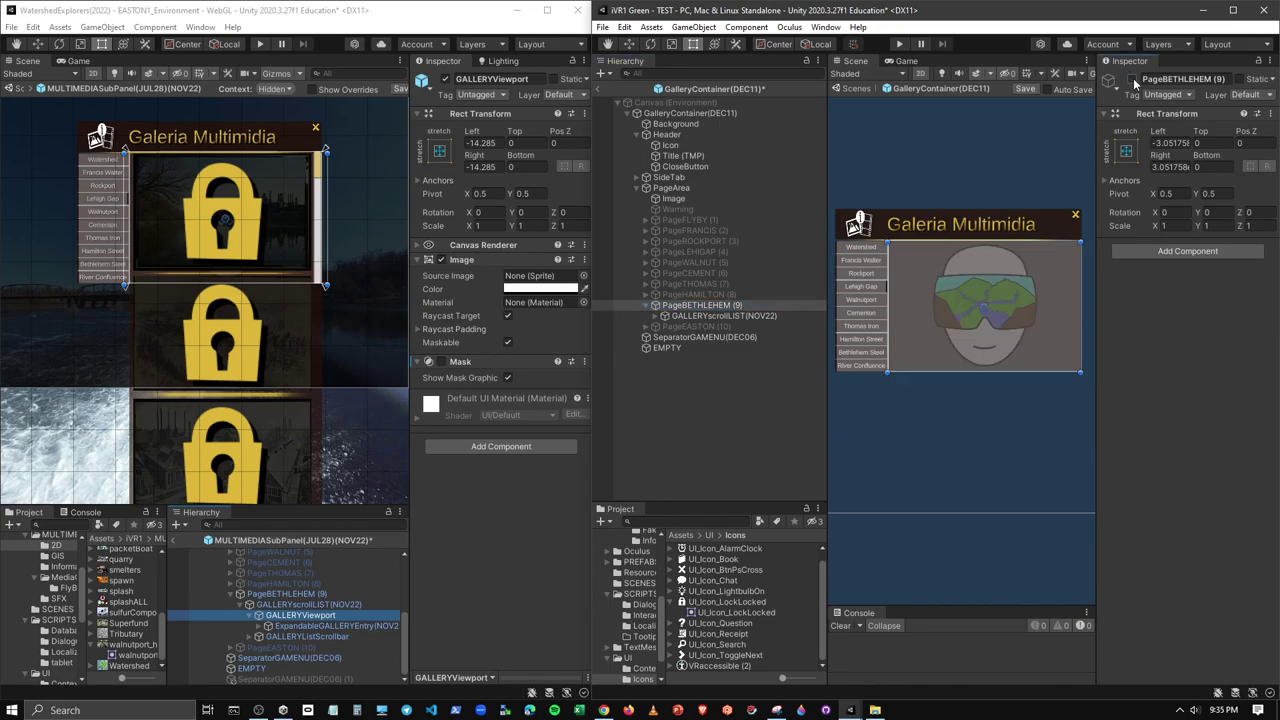
{"action": "left_click", "coordinate": [645, 304]}
{"action": "left_click", "coordinate": [645, 315]}
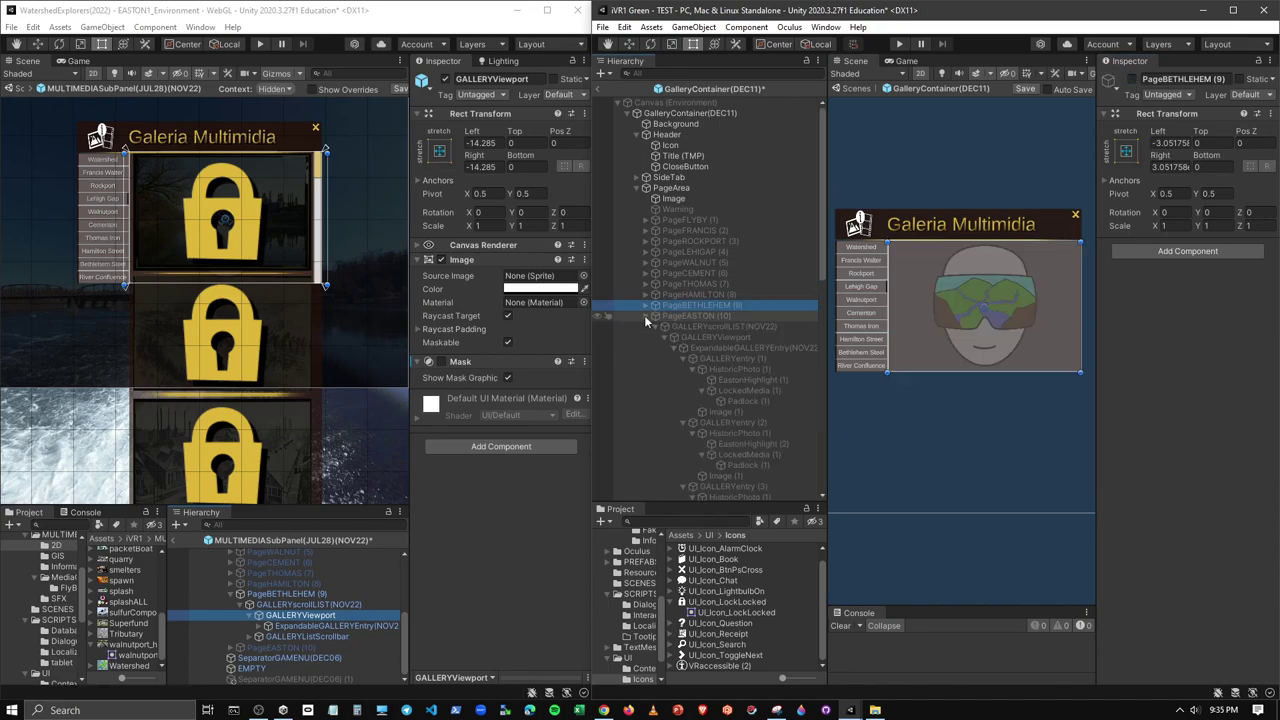
{"action": "left_click", "coordinate": [719, 316]}
{"action": "left_click", "coordinate": [1132, 80]}
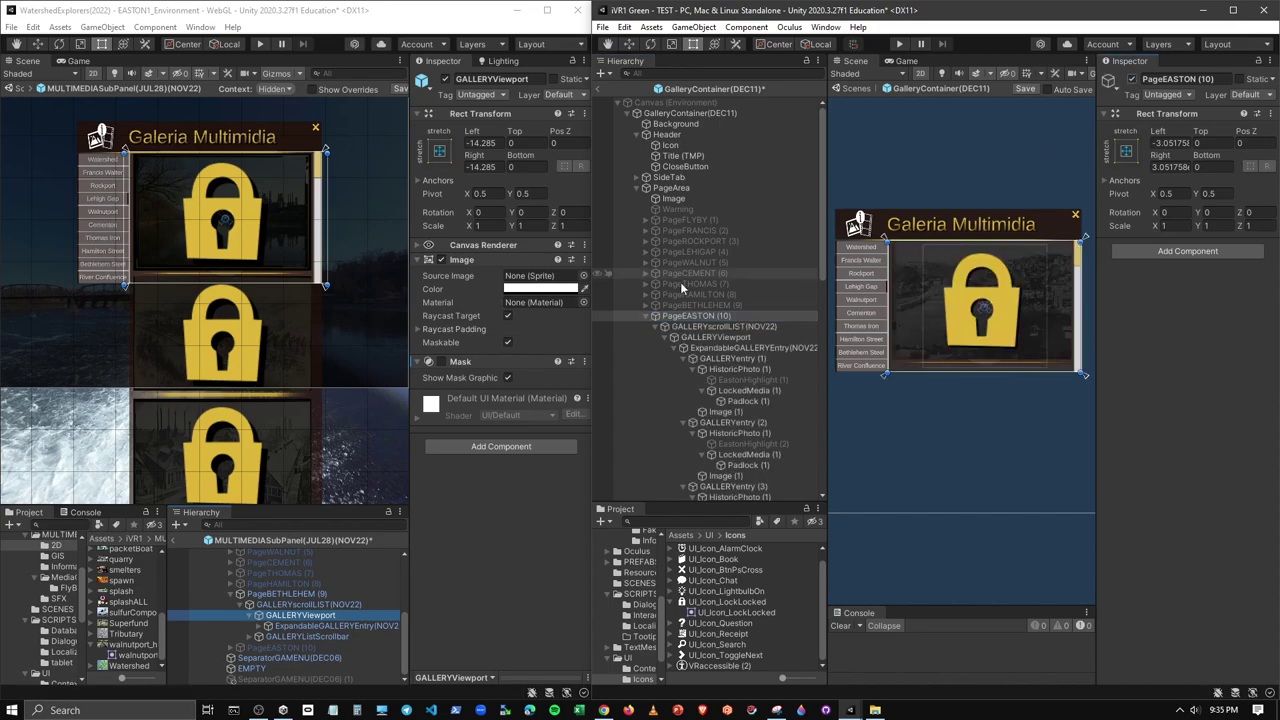
Revert the Mask component's modifications in the first project
{"action": "right_click", "coordinate": [466, 370]}
{"action": "mouse_move", "coordinate": [510, 386]}
{"action": "left_click", "coordinate": [662, 400]}
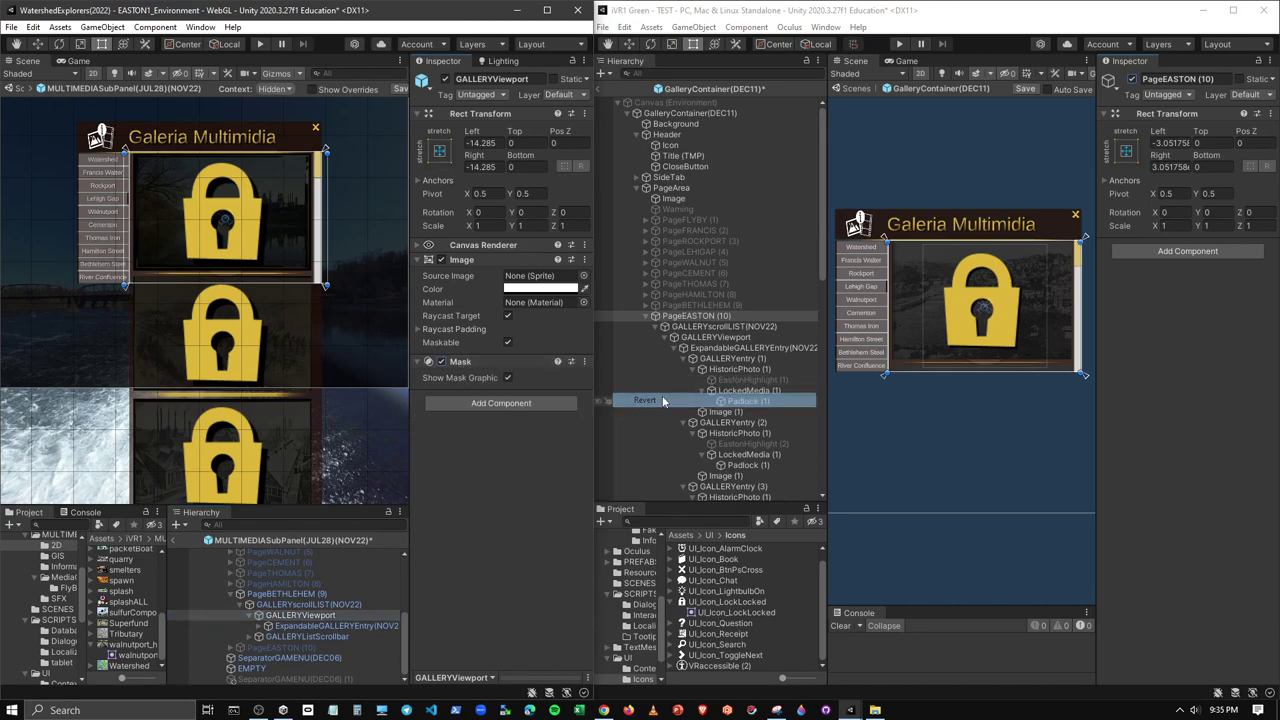
{"action": "left_click", "coordinate": [250, 605]}
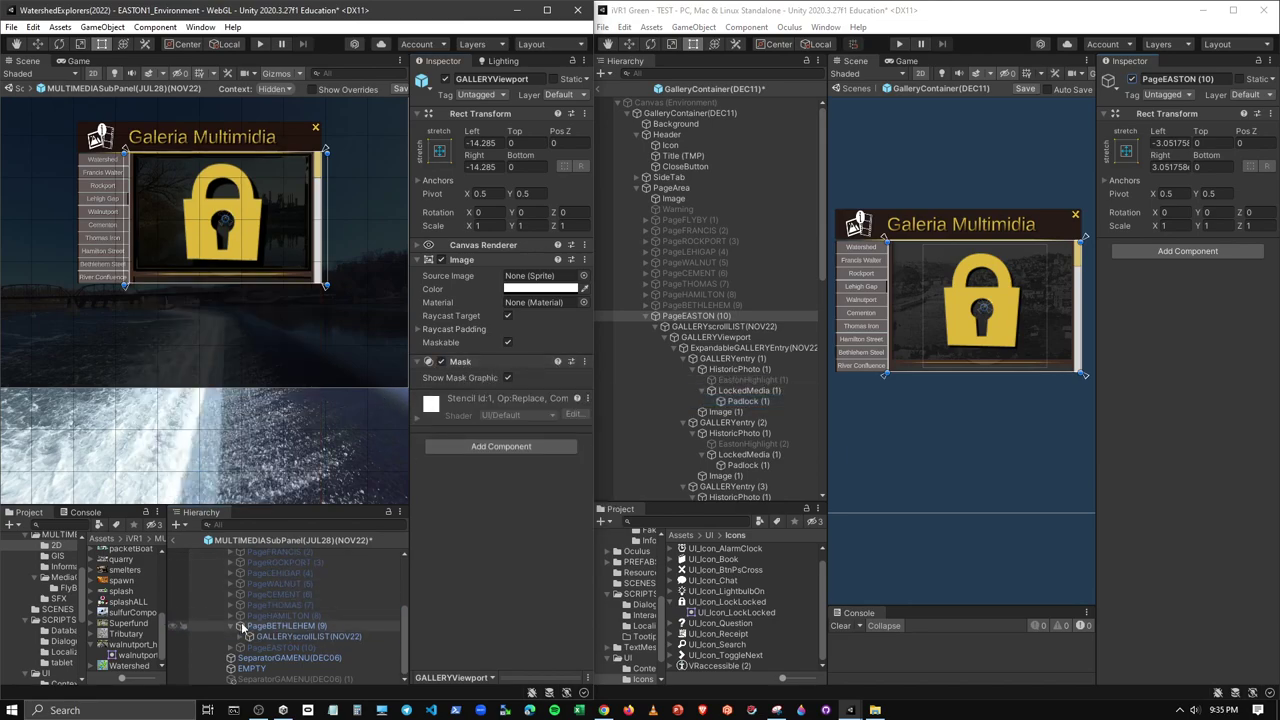
In the first project, disable PageBETHLEHEM, then enable and expand PageEASTON
{"action": "left_click", "coordinate": [232, 627]}
{"action": "left_click", "coordinate": [283, 637]}
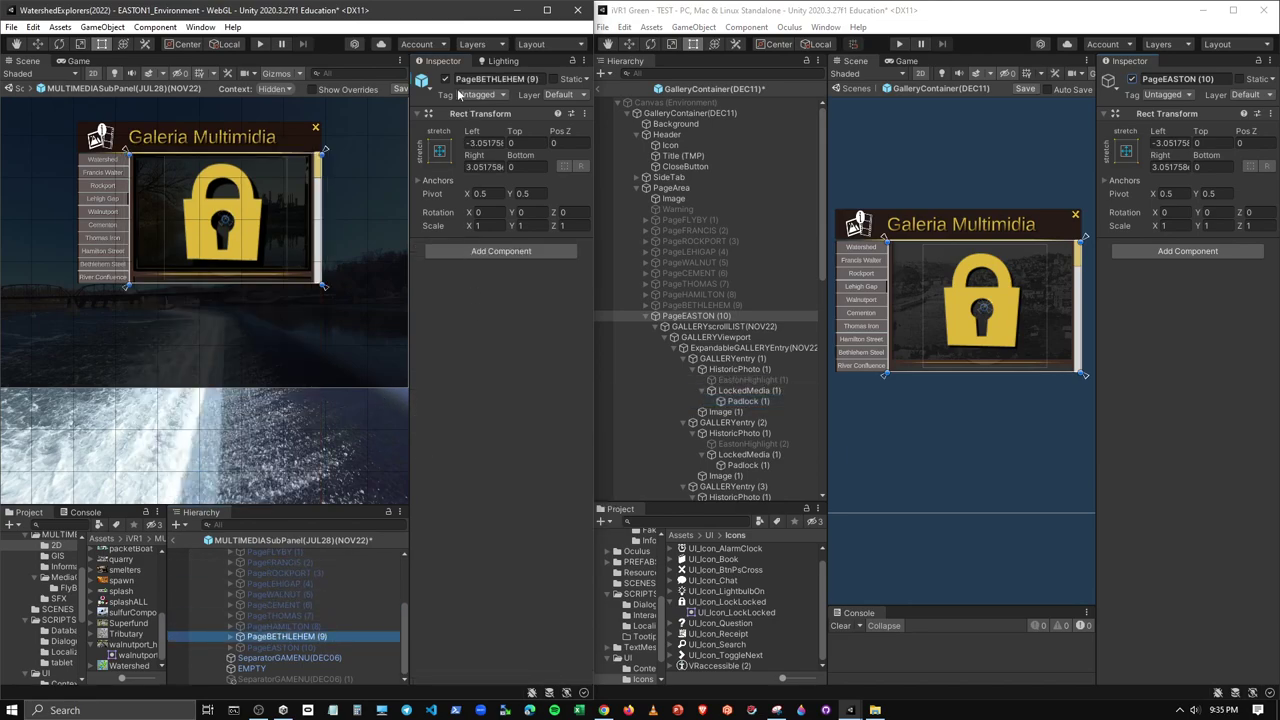
{"action": "left_click", "coordinate": [445, 79]}
{"action": "left_click", "coordinate": [268, 648]}
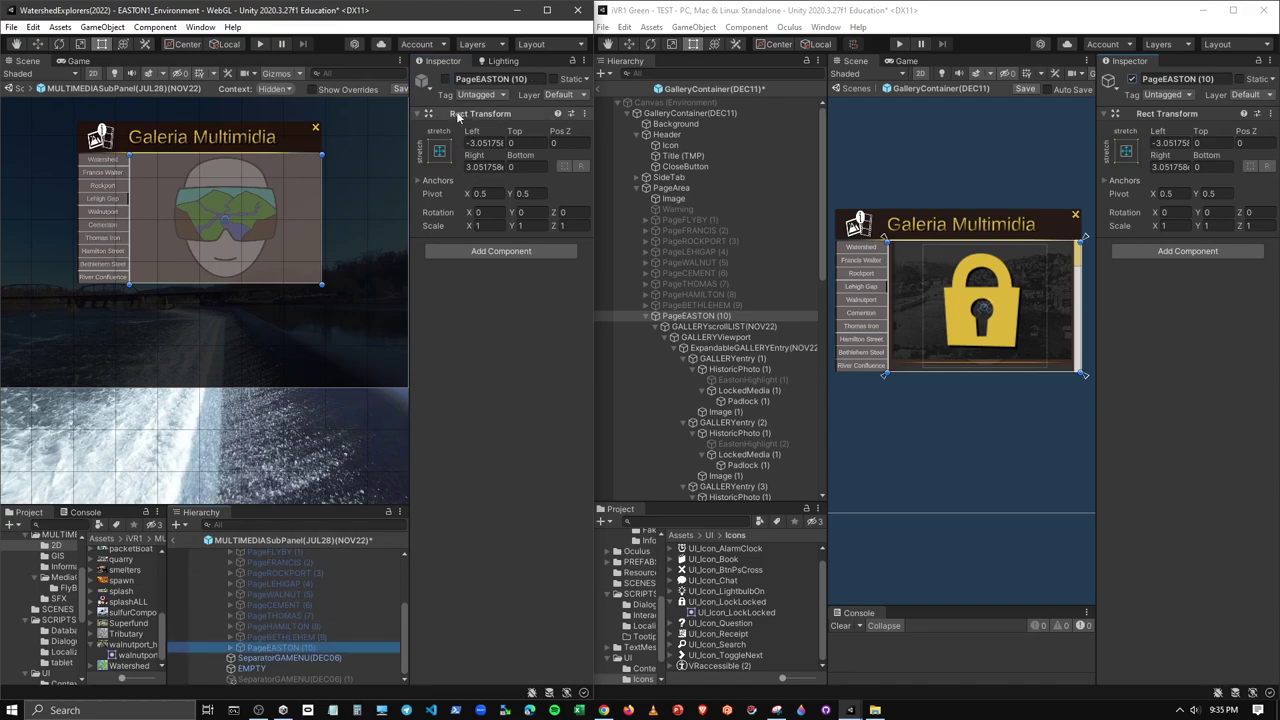
{"action": "left_click", "coordinate": [445, 80]}
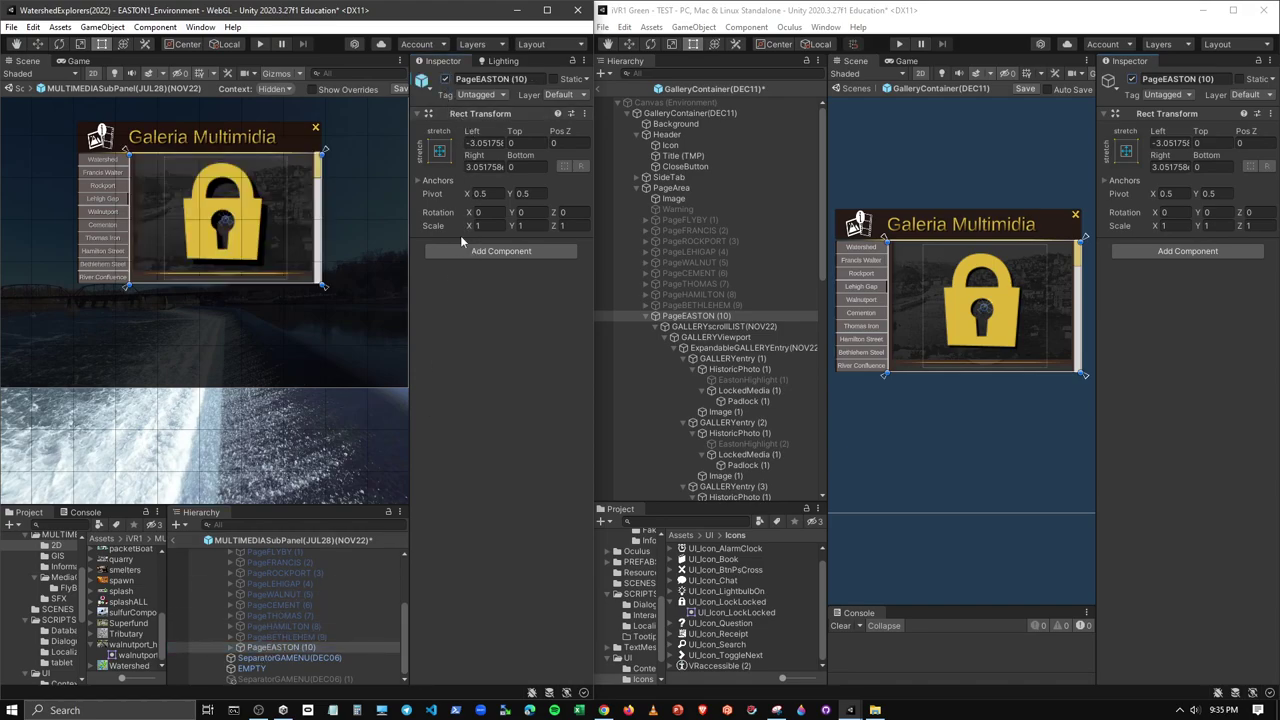
{"action": "left_click", "coordinate": [232, 647]}
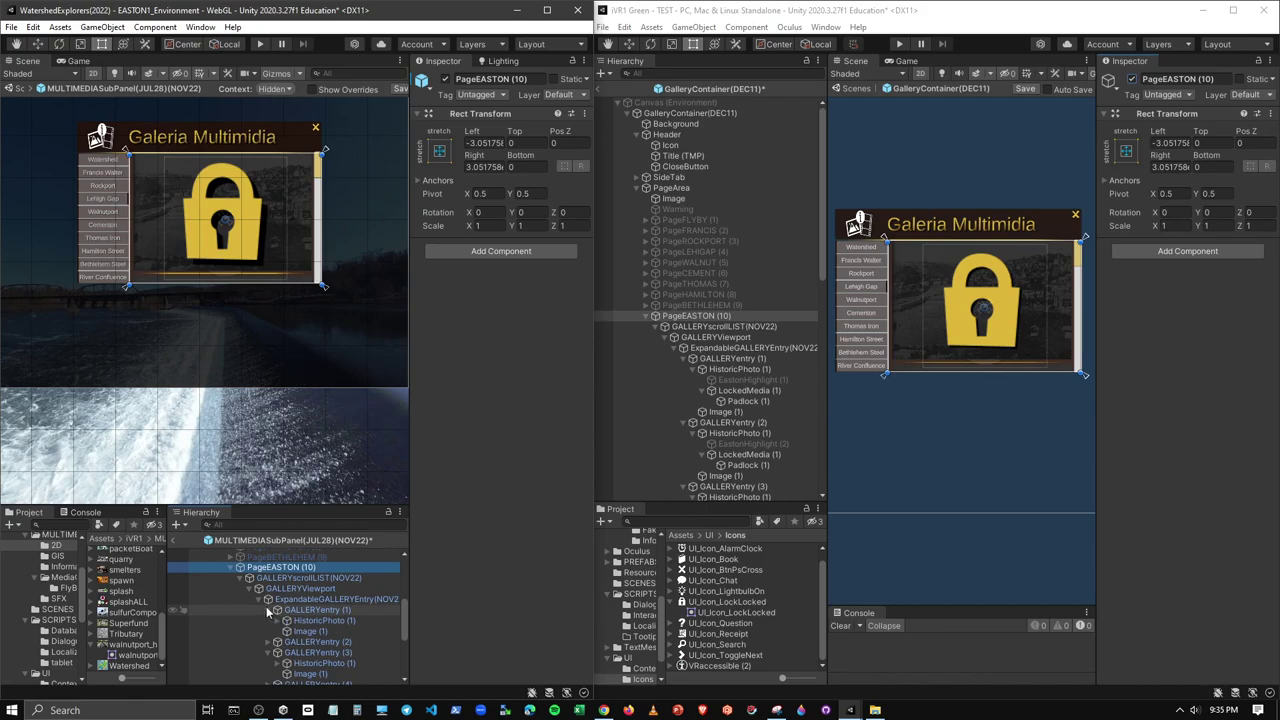
Untick the Easton GALLERYViewport's Mask in the first project and pan over the revealed padlocks
{"action": "left_click", "coordinate": [270, 612]}
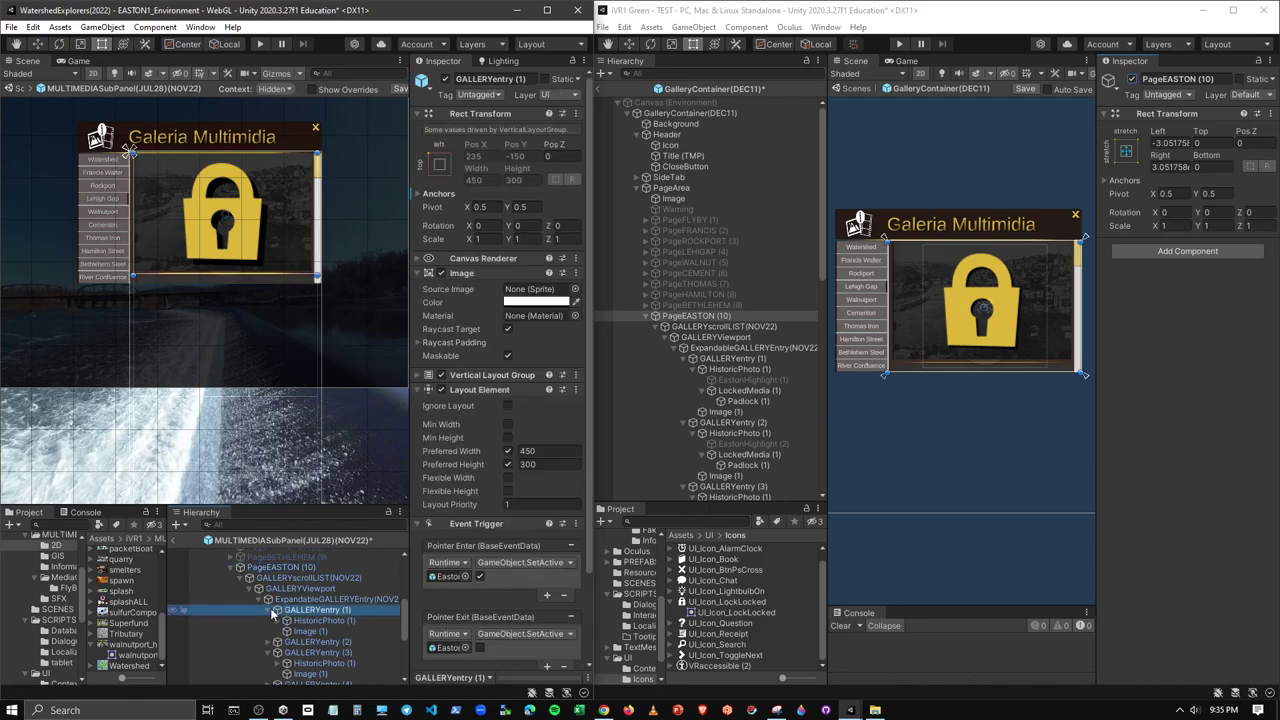
{"action": "left_click", "coordinate": [300, 588]}
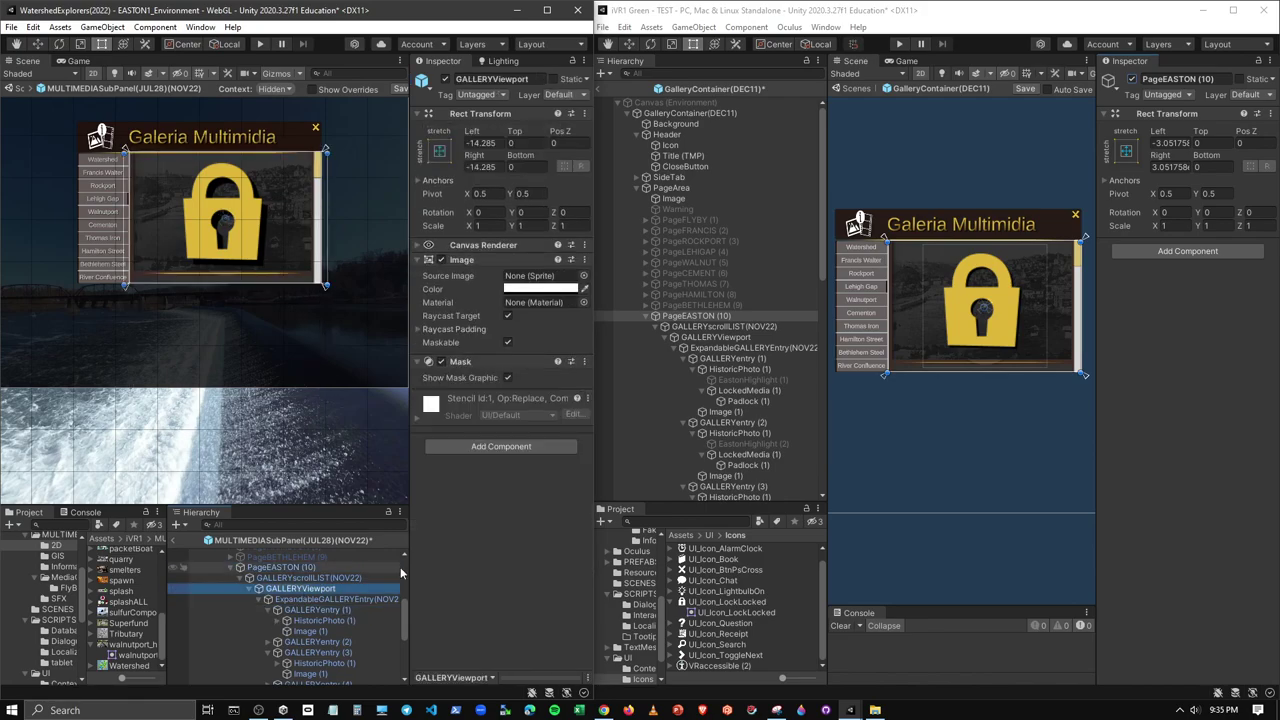
{"action": "left_click", "coordinate": [441, 361]}
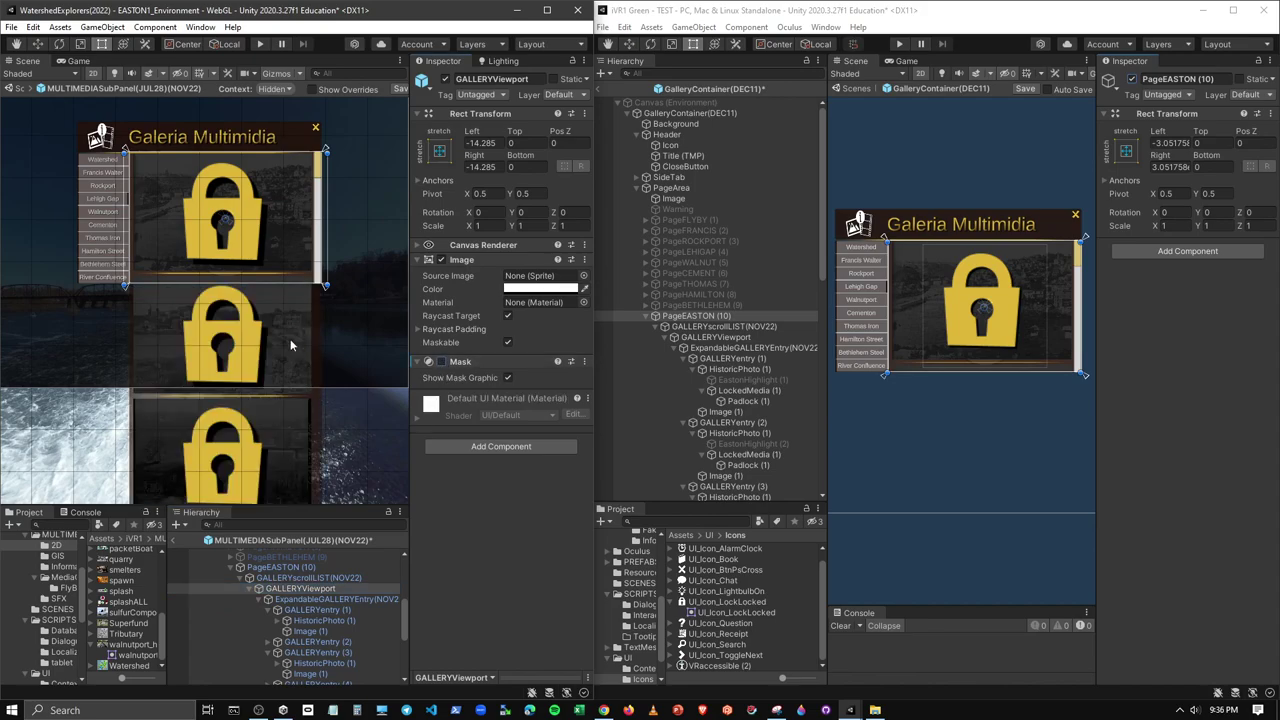
{"action": "mouse_move", "coordinate": [291, 345]}
{"action": "middle_mouse_down"}
{"action": "mouse_move", "coordinate": [248, 388]}
{"action": "mouse_move", "coordinate": [327, 426]}
{"action": "middle_mouse_up"}
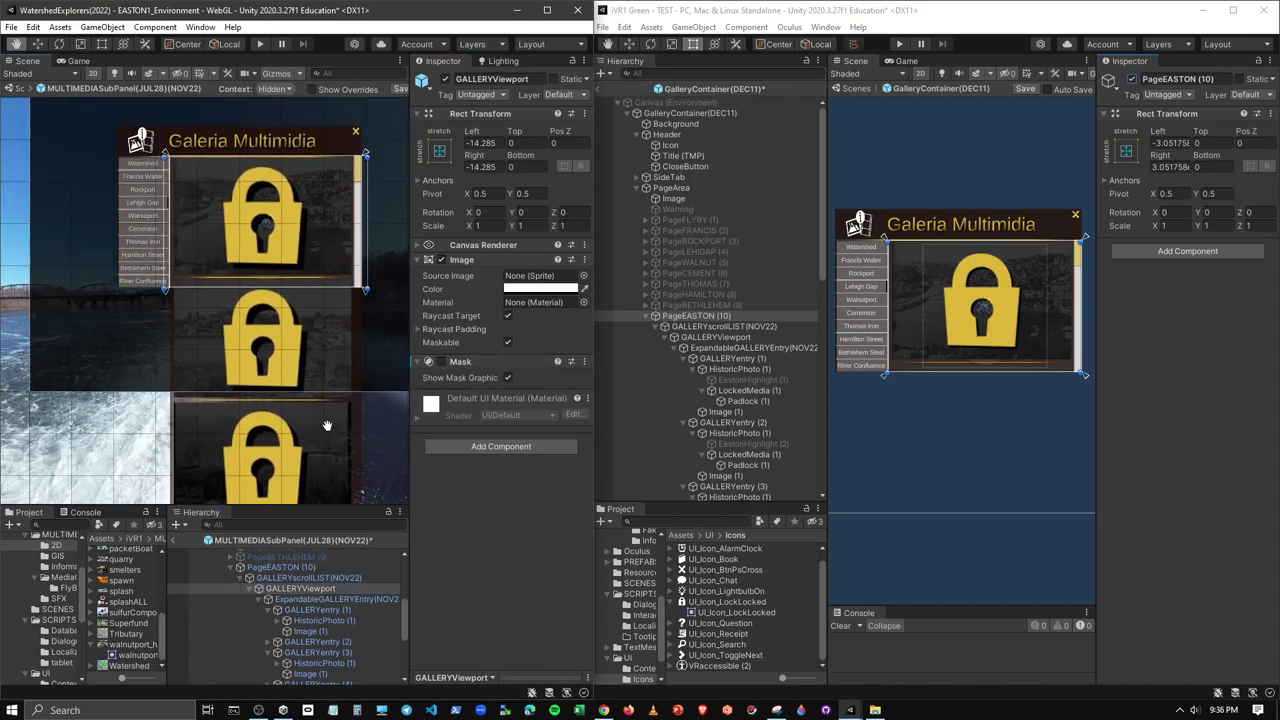
{"action": "left_click", "coordinate": [278, 610]}
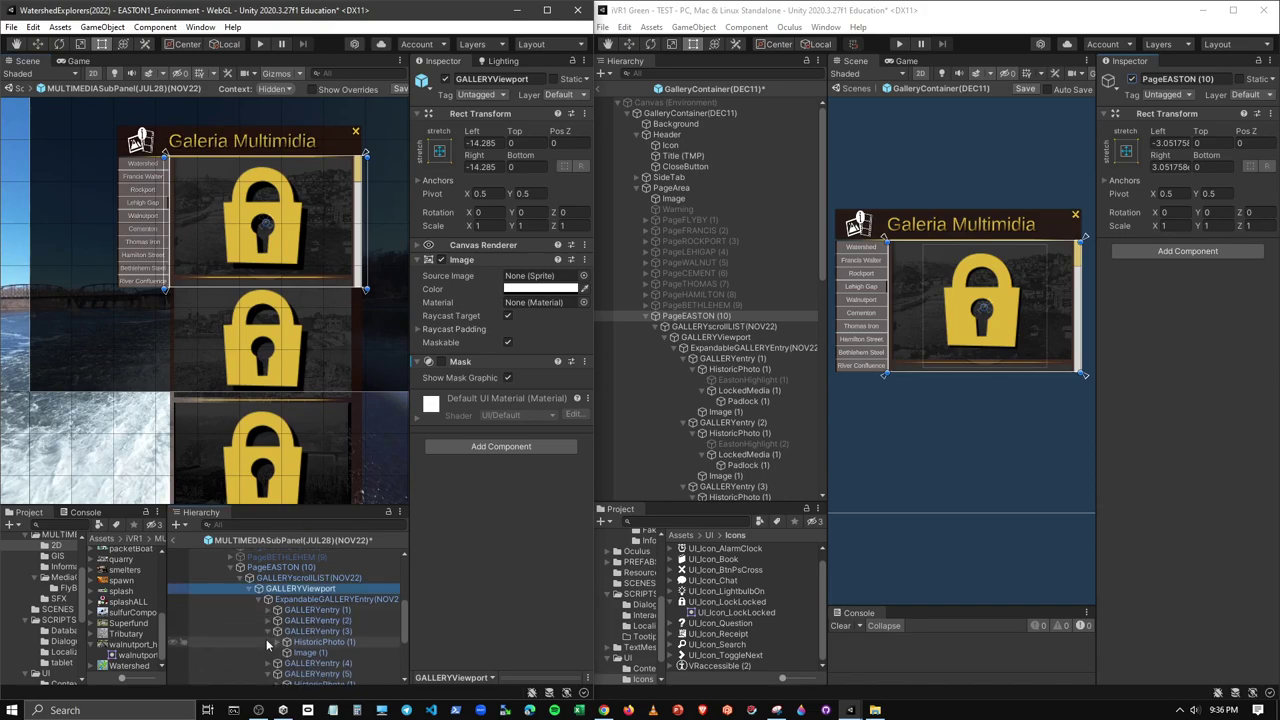
{"action": "left_click", "coordinate": [278, 631]}
{"action": "left_click", "coordinate": [278, 652]}
{"action": "left_click", "coordinate": [278, 663]}
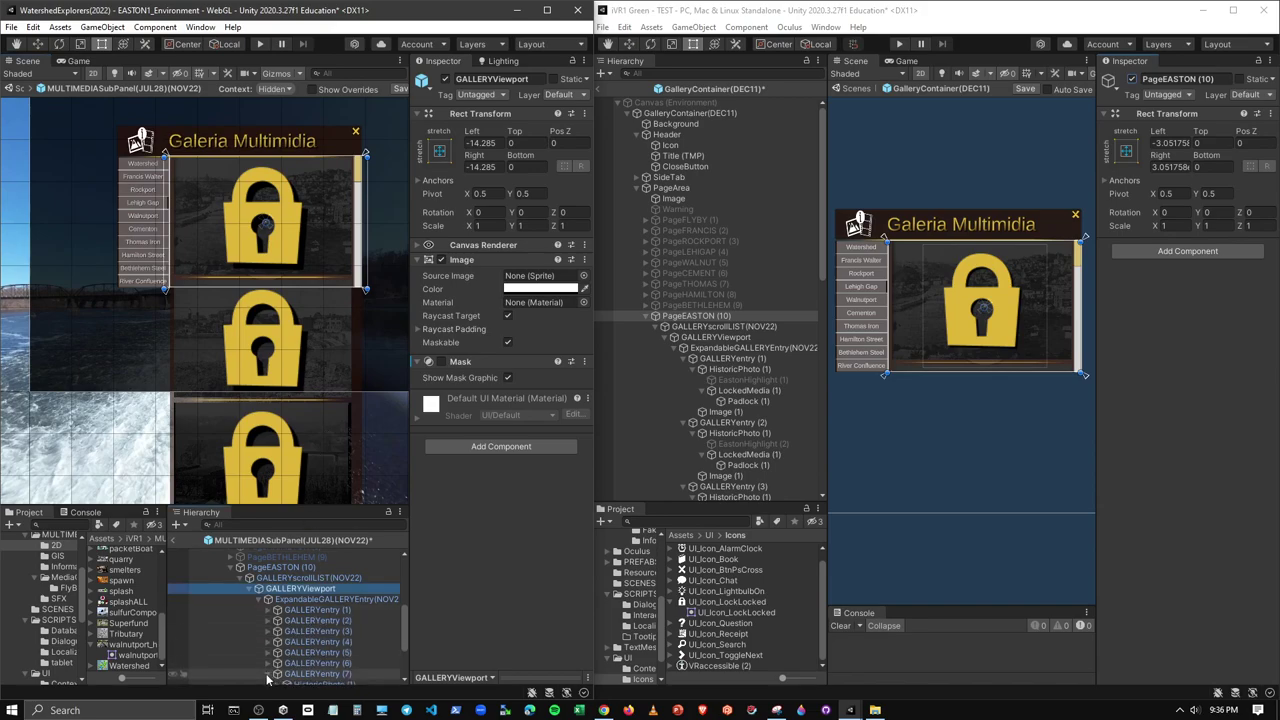
{"action": "left_click", "coordinate": [277, 674]}
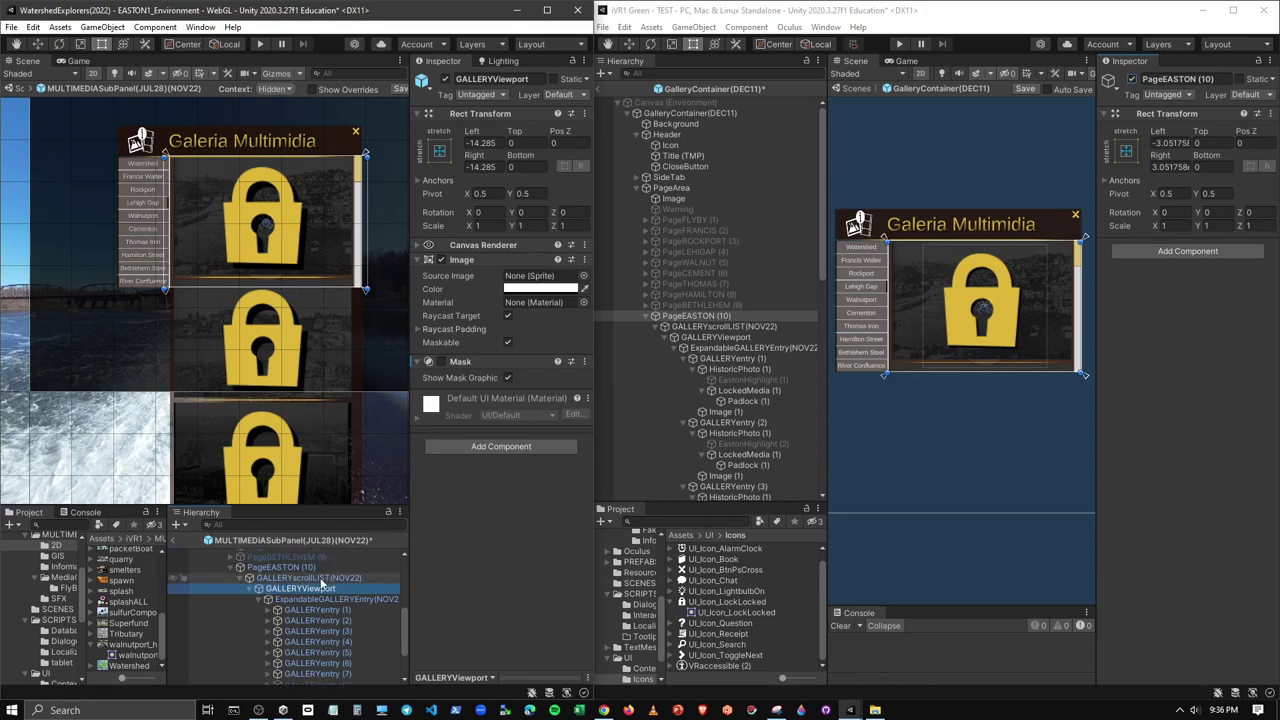
Likewise turn off the Easton viewport Mask in the second project and pan to inspect entries
{"action": "left_click", "coordinate": [689, 358]}
{"action": "left_click", "coordinate": [683, 369]}
{"action": "left_click", "coordinate": [684, 380]}
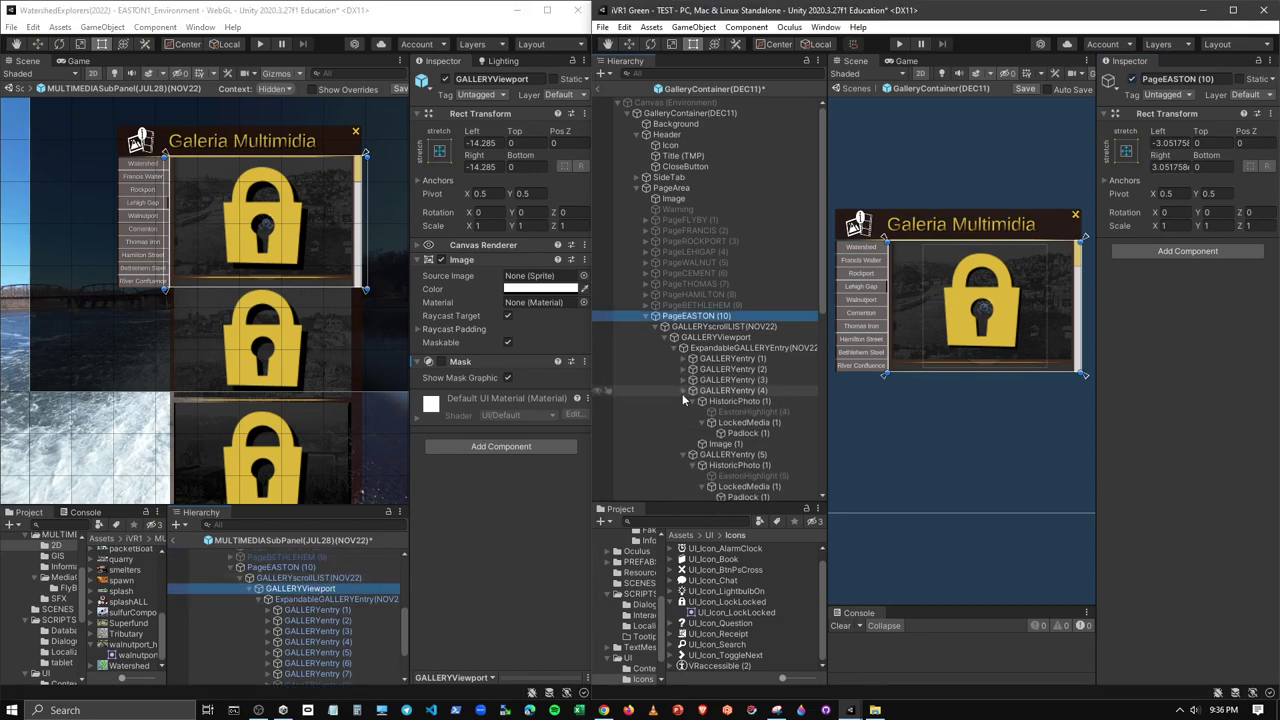
{"action": "left_click", "coordinate": [716, 337]}
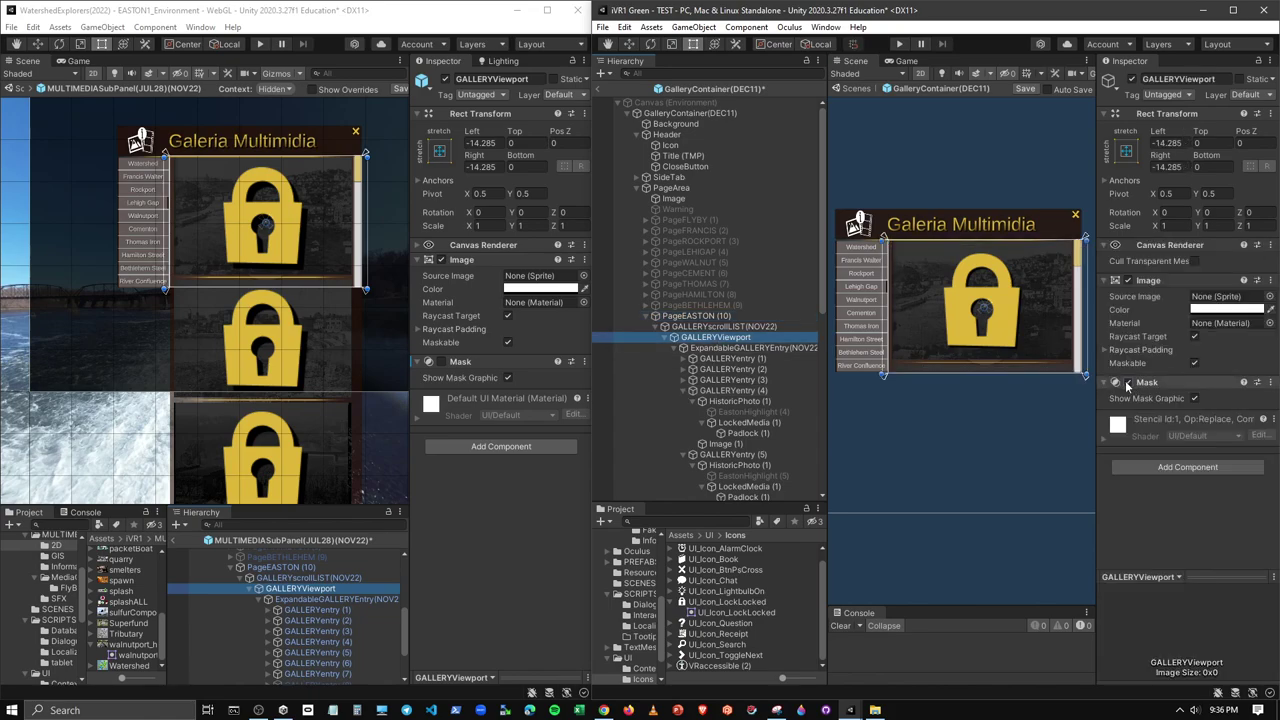
{"action": "left_click", "coordinate": [1127, 383]}
{"action": "mouse_move", "coordinate": [943, 366]}
{"action": "middle_mouse_down"}
{"action": "mouse_move", "coordinate": [970, 140]}
{"action": "mouse_move", "coordinate": [968, 190]}
{"action": "middle_mouse_up"}
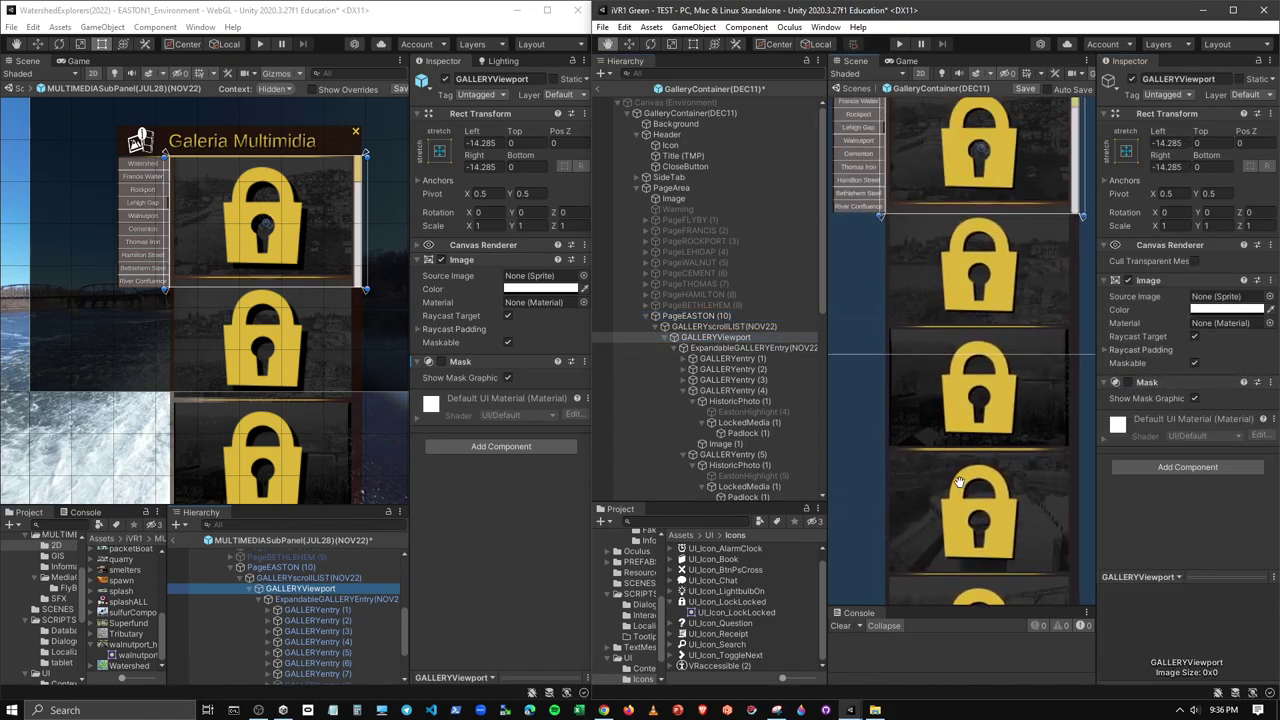
{"action": "left_click", "coordinate": [683, 390]}
{"action": "left_click", "coordinate": [683, 401]}
Delete Easton's GALLERYentry (8), (9) and (10), keeping entries (1) to (7)
{"action": "left_click", "coordinate": [684, 412]}
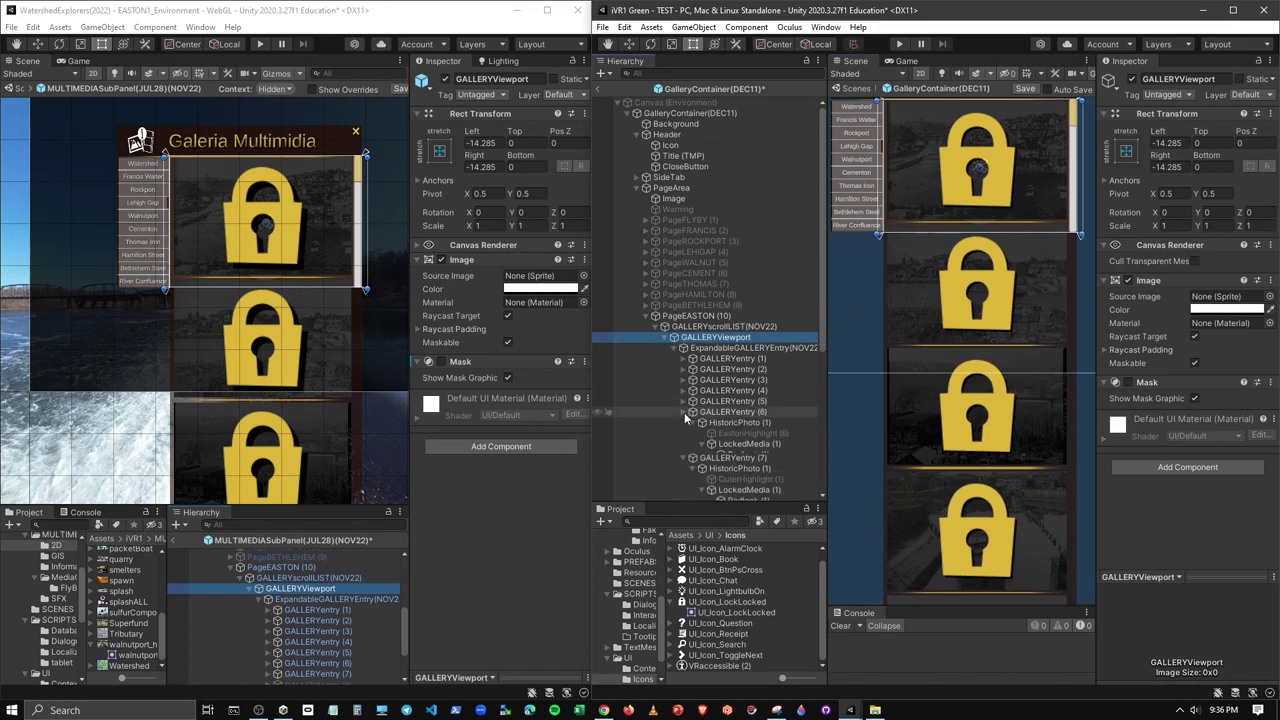
{"action": "left_click", "coordinate": [683, 422]}
{"action": "left_click", "coordinate": [683, 432]}
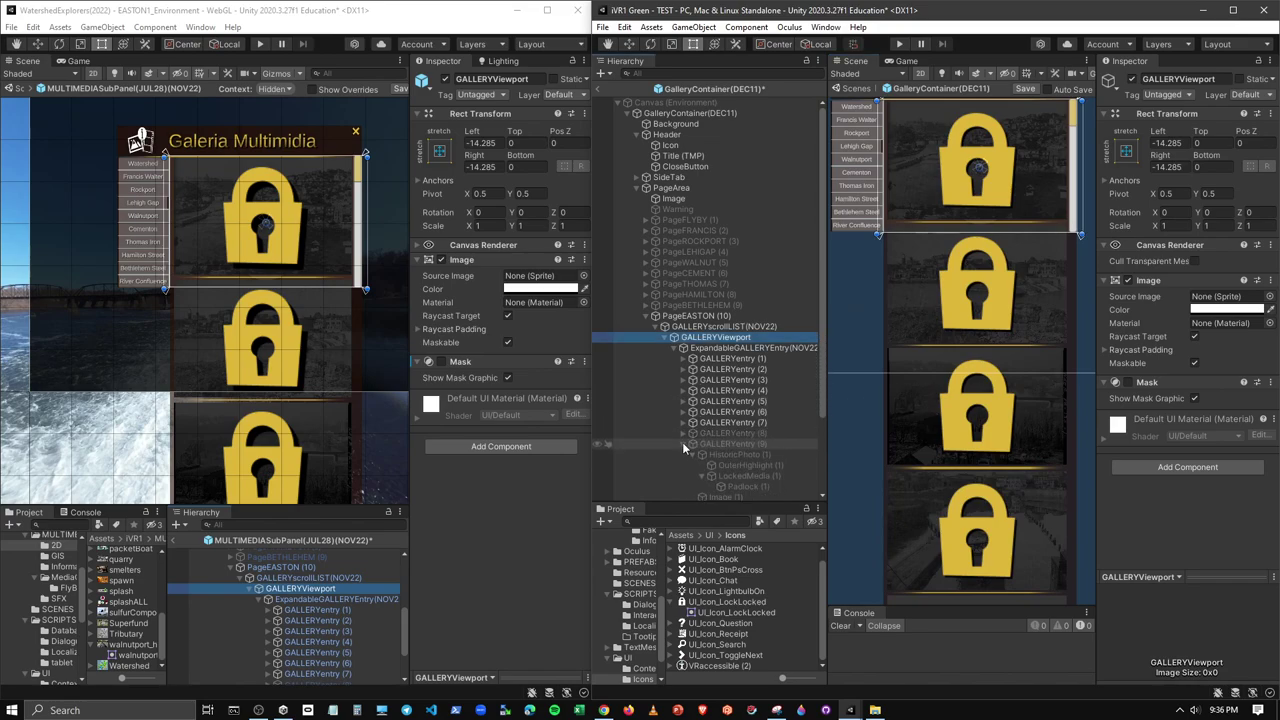
{"action": "left_click", "coordinate": [682, 444]}
{"action": "left_click", "coordinate": [683, 454]}
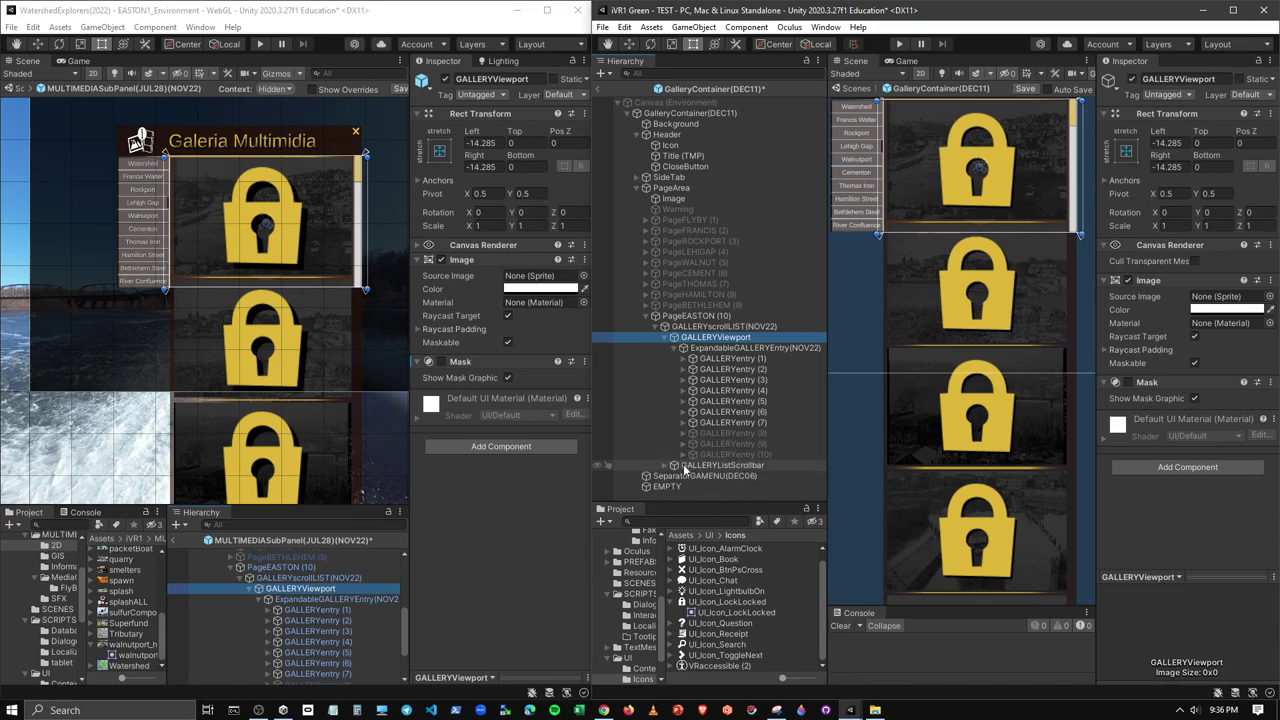
{"action": "left_click", "coordinate": [750, 437]}
{"action": "left_click", "coordinate": [748, 453], "text": "shift"}
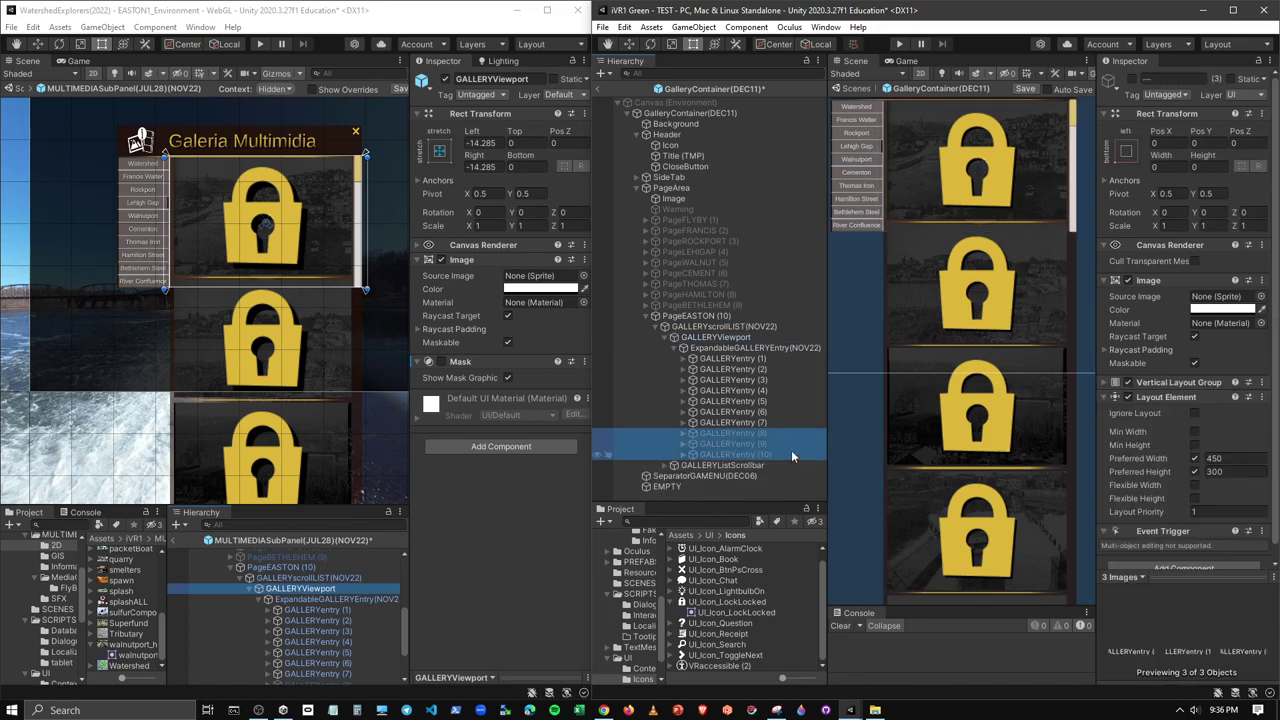
{"action": "key", "text": "Delete"}
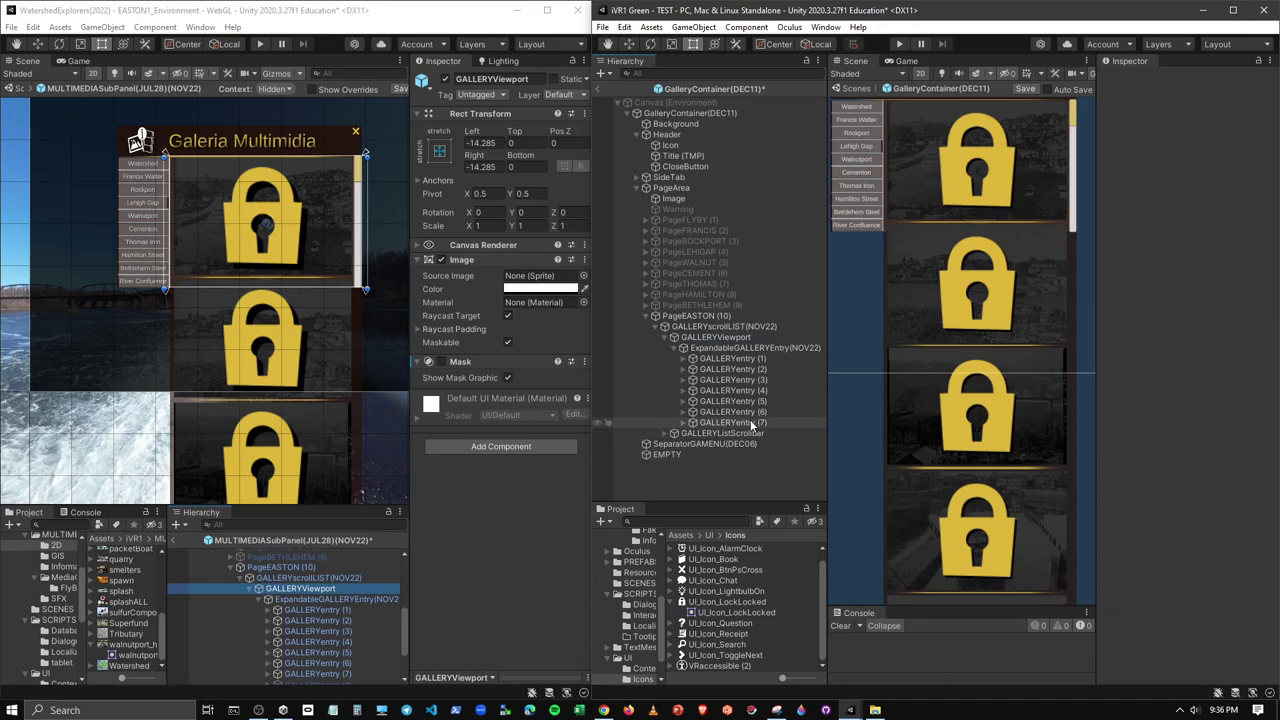
Pan around the remaining padlock entries and select the first entry's Padlock
{"action": "left_click", "coordinate": [752, 423]}
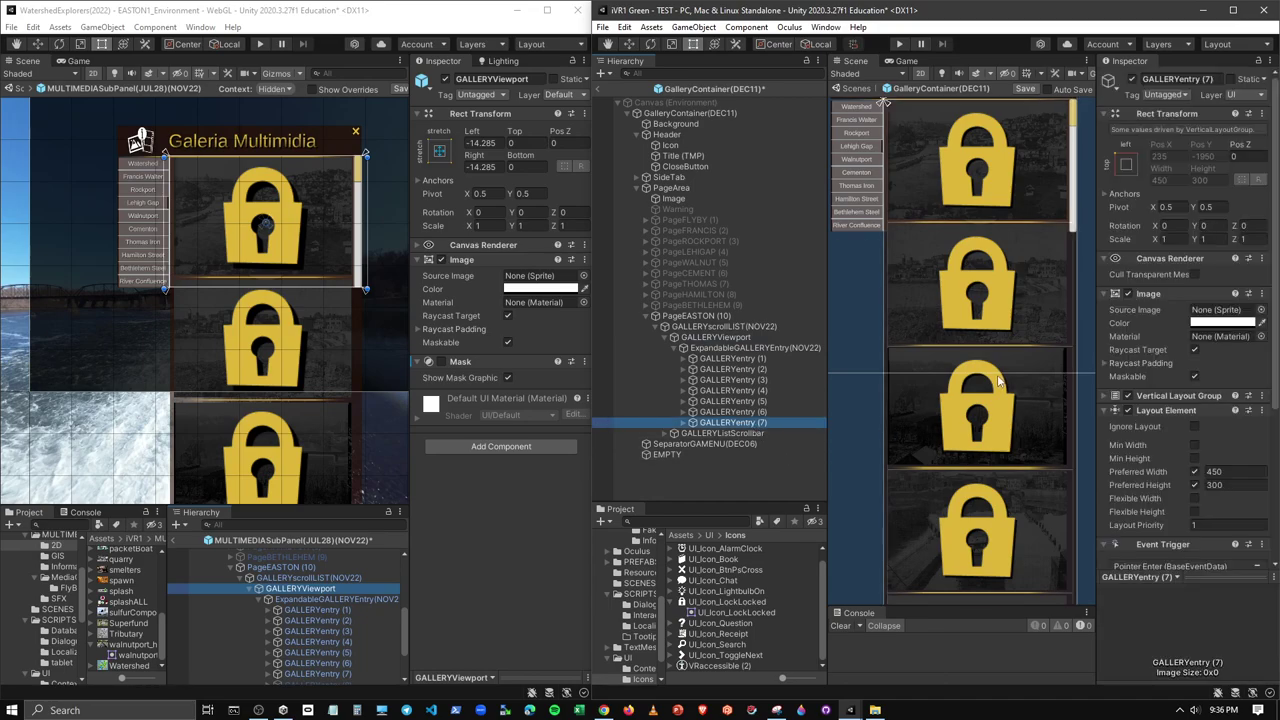
{"action": "scroll", "coordinate": [999, 400], "scroll_direction": "up", "scroll_amount": 5}
{"action": "middle_click_drag", "start_coordinate": [985, 474], "coordinate": [992, 250]}
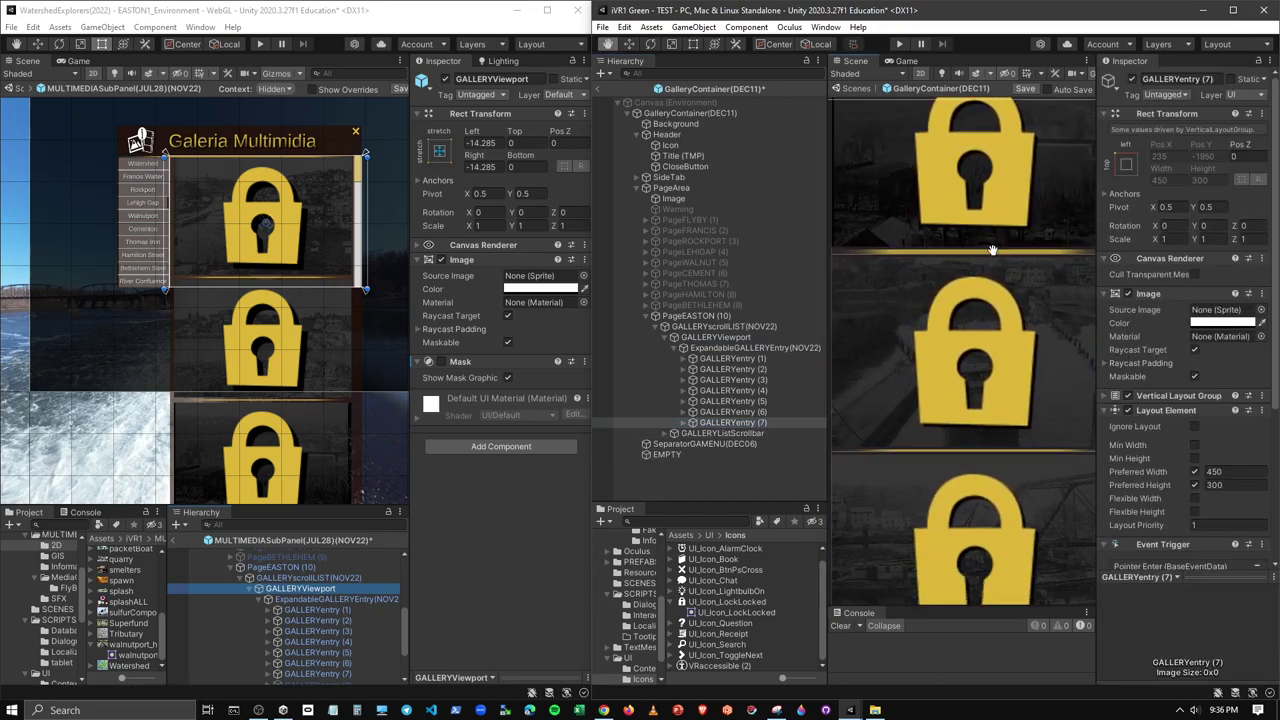
{"action": "scroll", "coordinate": [983, 467], "scroll_direction": "down", "scroll_amount": 2}
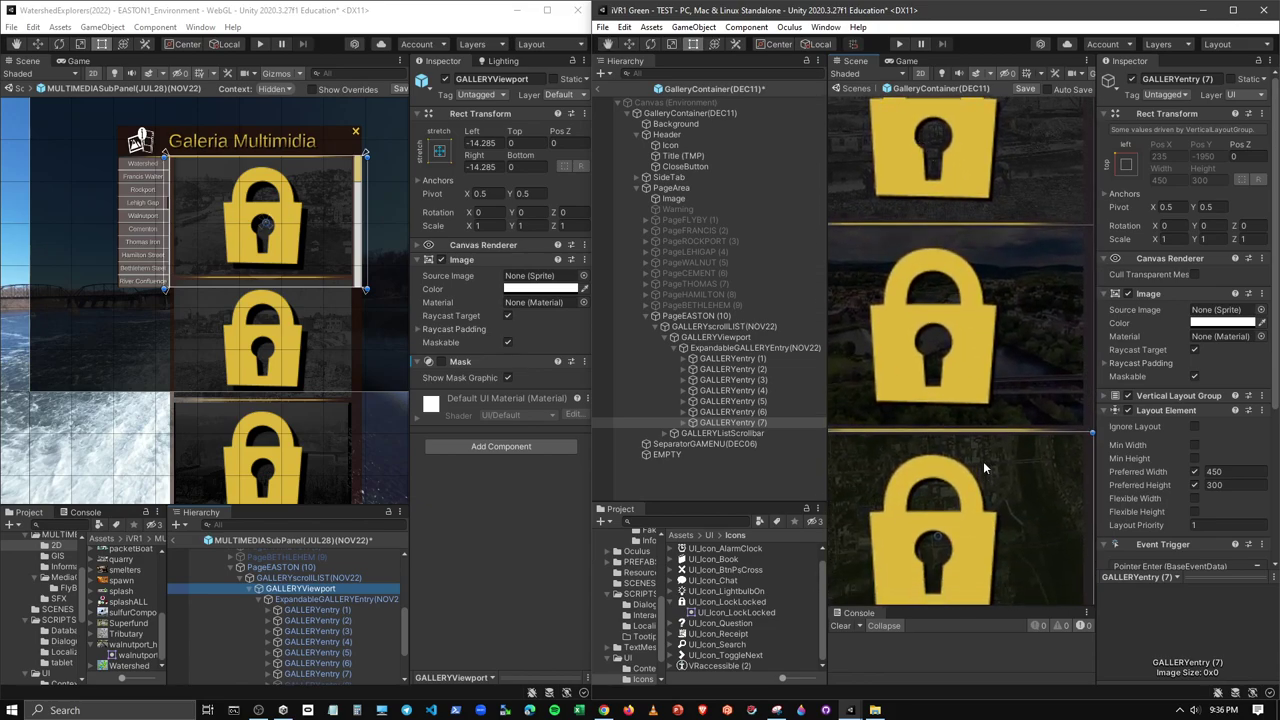
{"action": "right_click_drag", "start_coordinate": [983, 461], "coordinate": [835, 401]}
{"action": "left_click", "coordinate": [725, 390]}
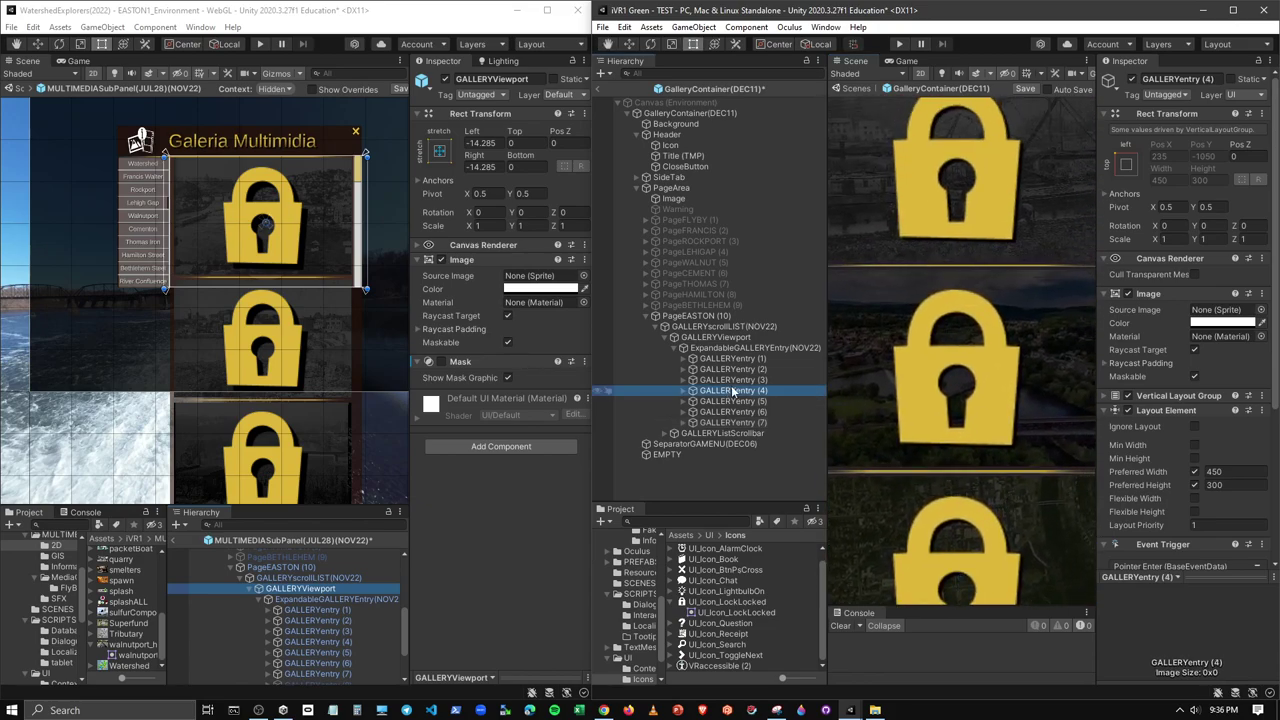
{"action": "left_click", "coordinate": [725, 358]}
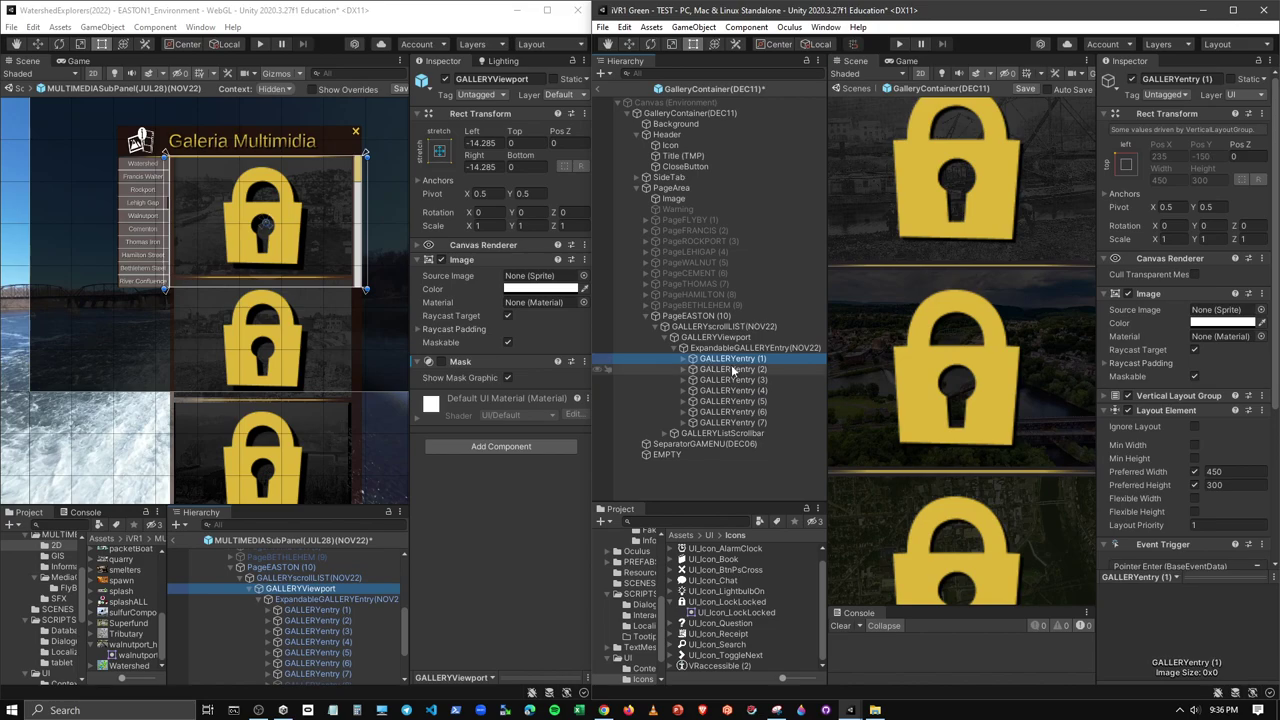
{"action": "key", "text": "alt+Right"}
{"action": "key", "text": "Down"}
{"action": "key", "text": "Down"}
{"action": "key", "text": "Down"}
{"action": "key", "text": "Down"}
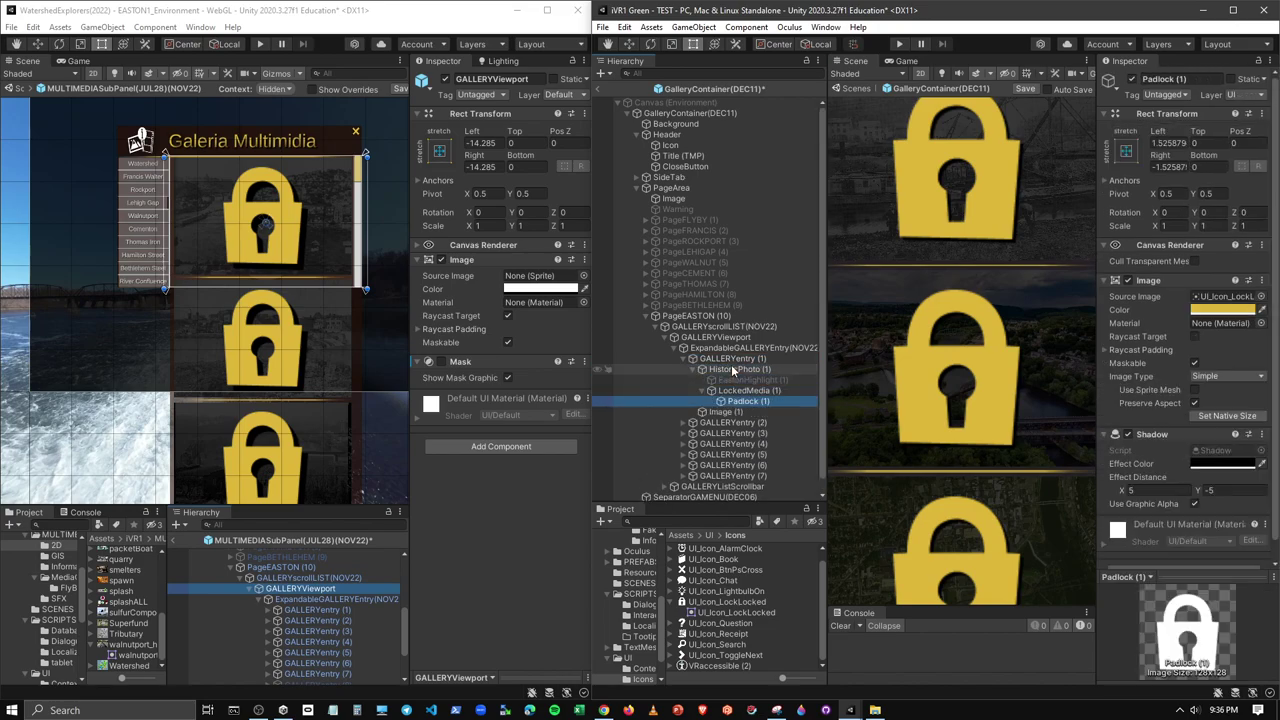
{"action": "key", "text": "Down"}
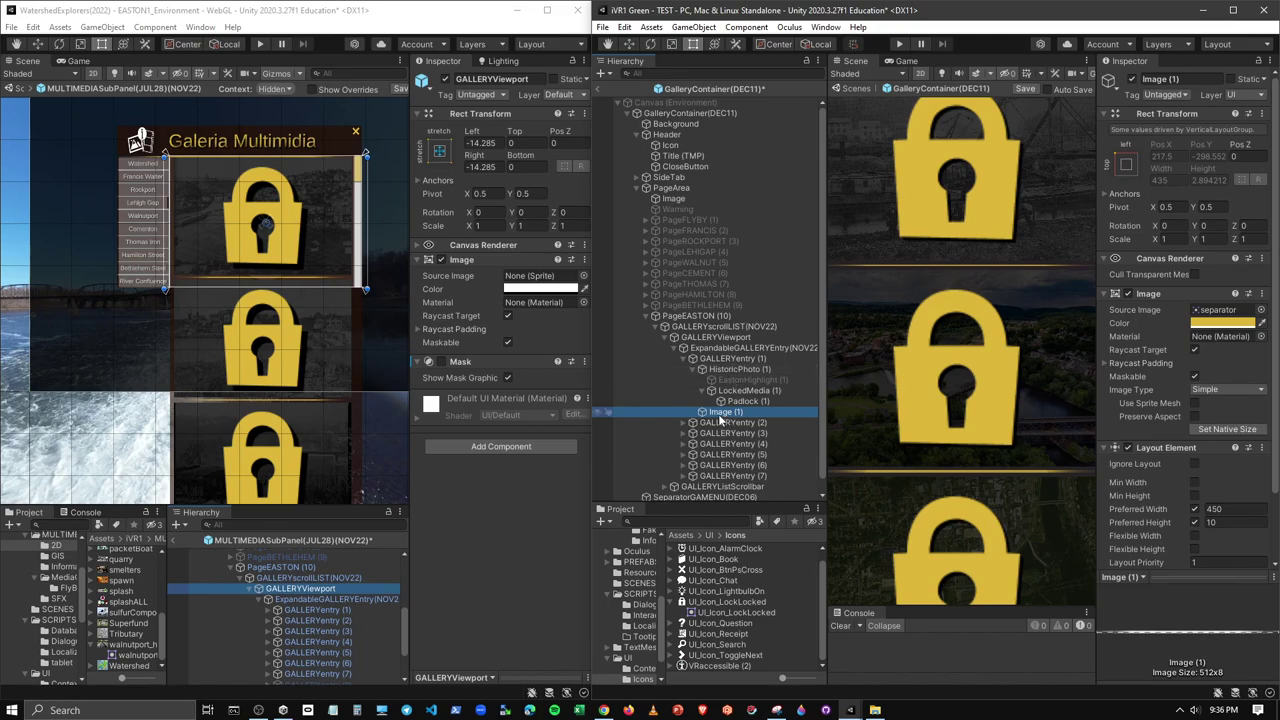
Filter the hierarchy for 'image (', select all 61 Image (1) separators and set Preferred Height 3.5
{"action": "left_click", "coordinate": [661, 73]}
{"action": "type", "text": "i"}
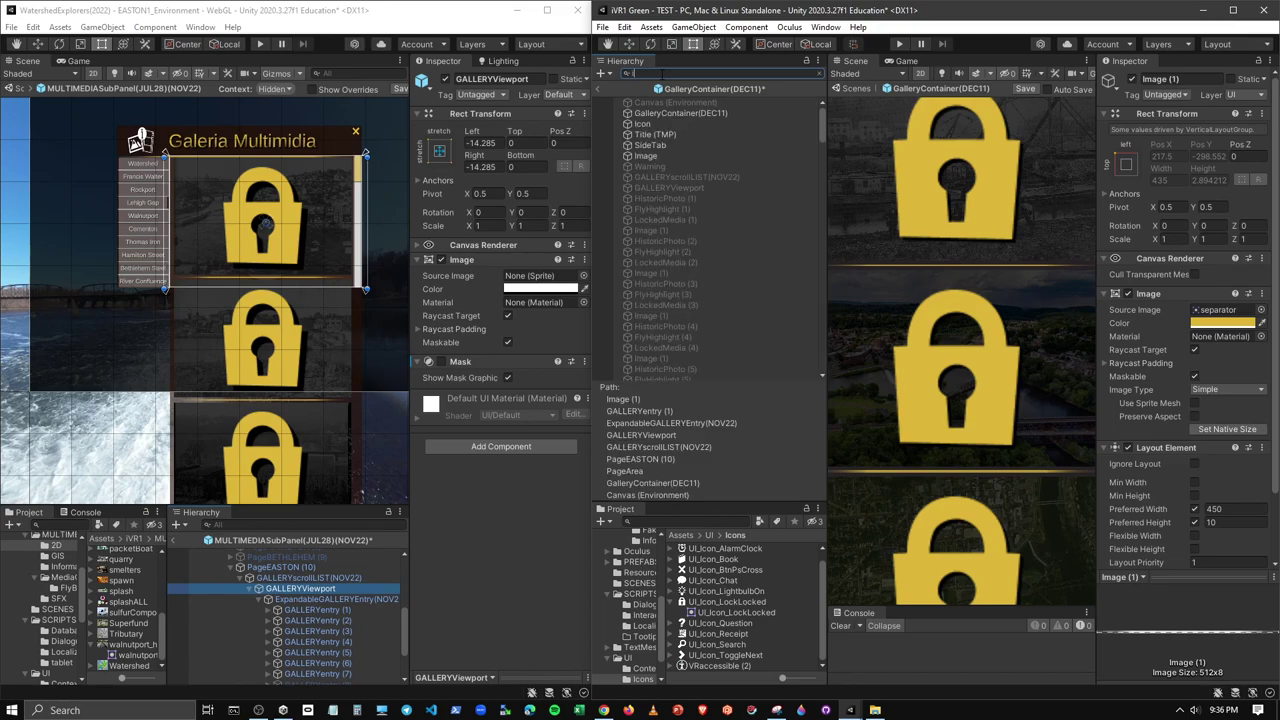
{"action": "type", "text": "mage (1"}
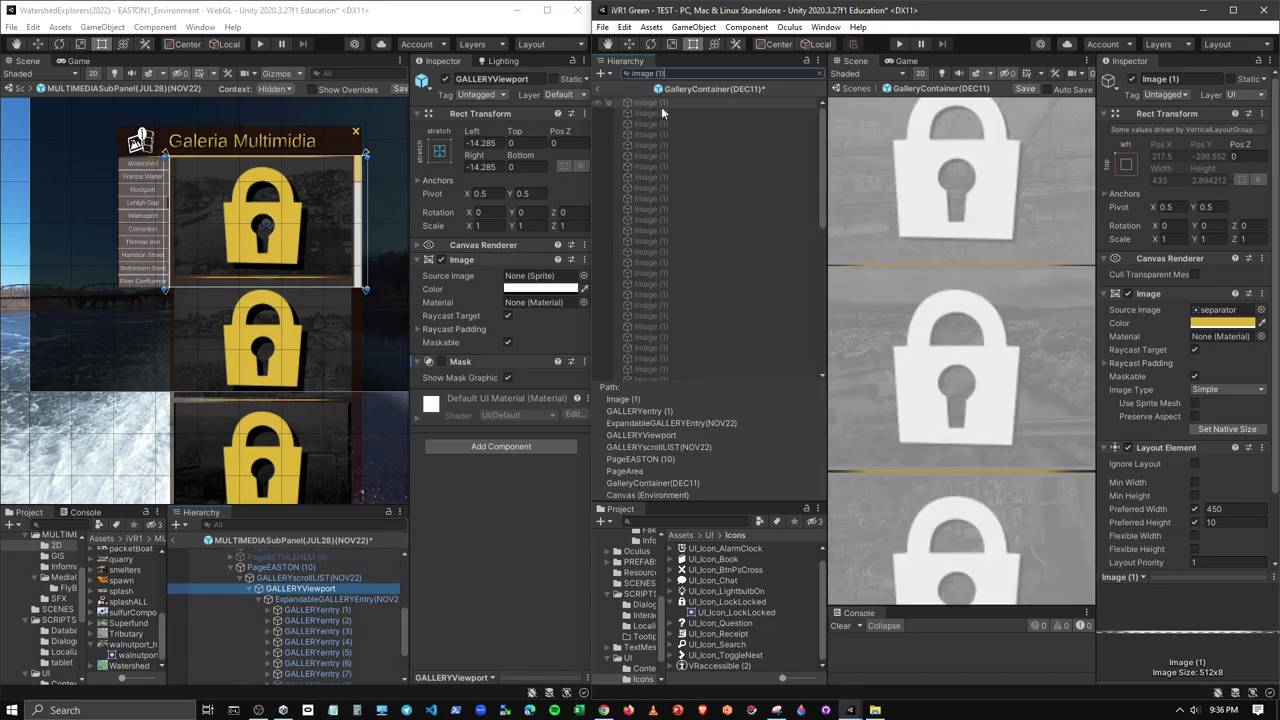
{"action": "left_click", "coordinate": [661, 106]}
{"action": "scroll", "coordinate": [670, 230], "scroll_direction": "down", "scroll_amount": 3}
{"action": "scroll", "coordinate": [676, 248], "scroll_direction": "down", "scroll_amount": 3}
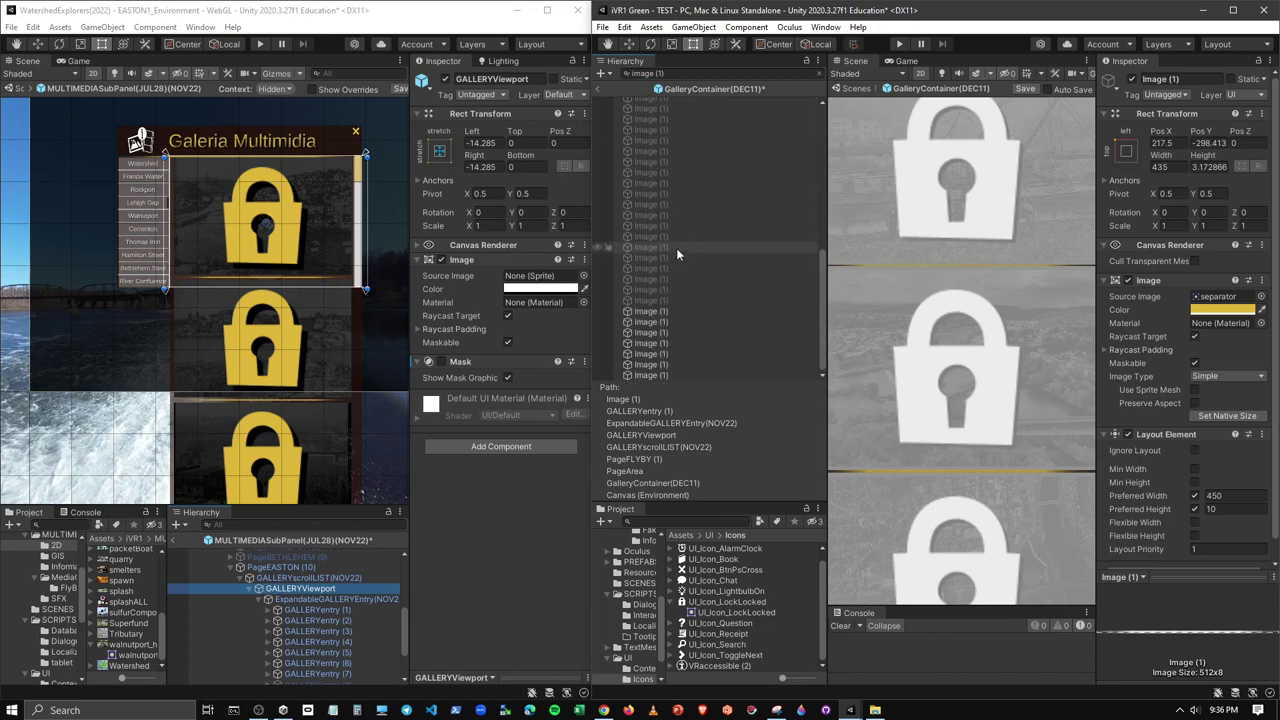
{"action": "left_click", "coordinate": [650, 375], "text": "shift"}
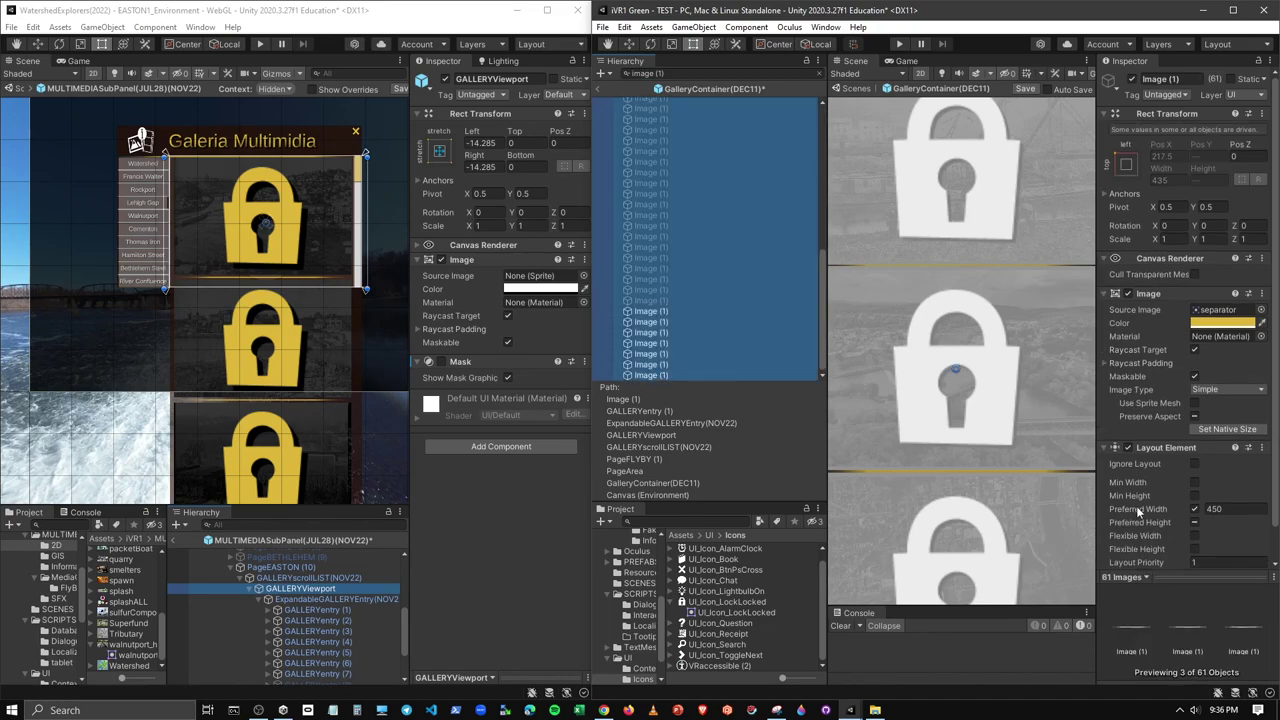
{"action": "left_click", "coordinate": [1194, 522]}
{"action": "type", "text": "3.5"}
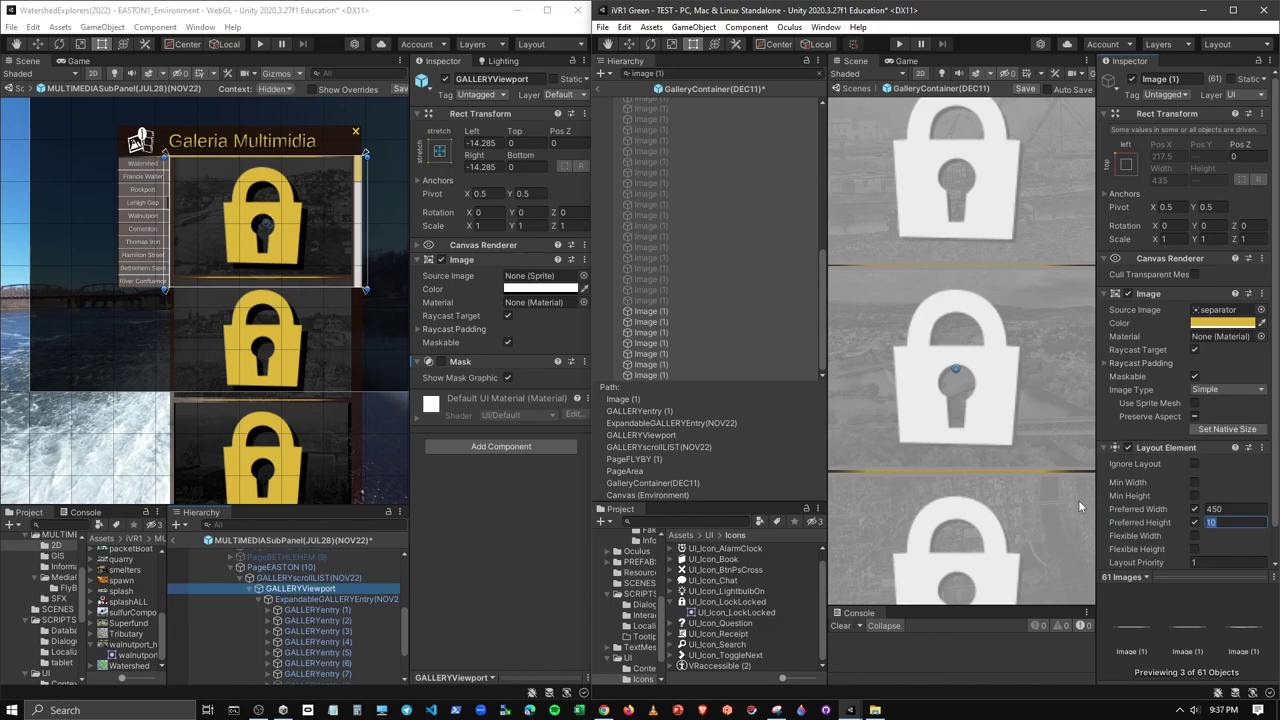
Clear the hierarchy search and pan the Scene view to inspect the padlocks
{"action": "left_click", "coordinate": [821, 76]}
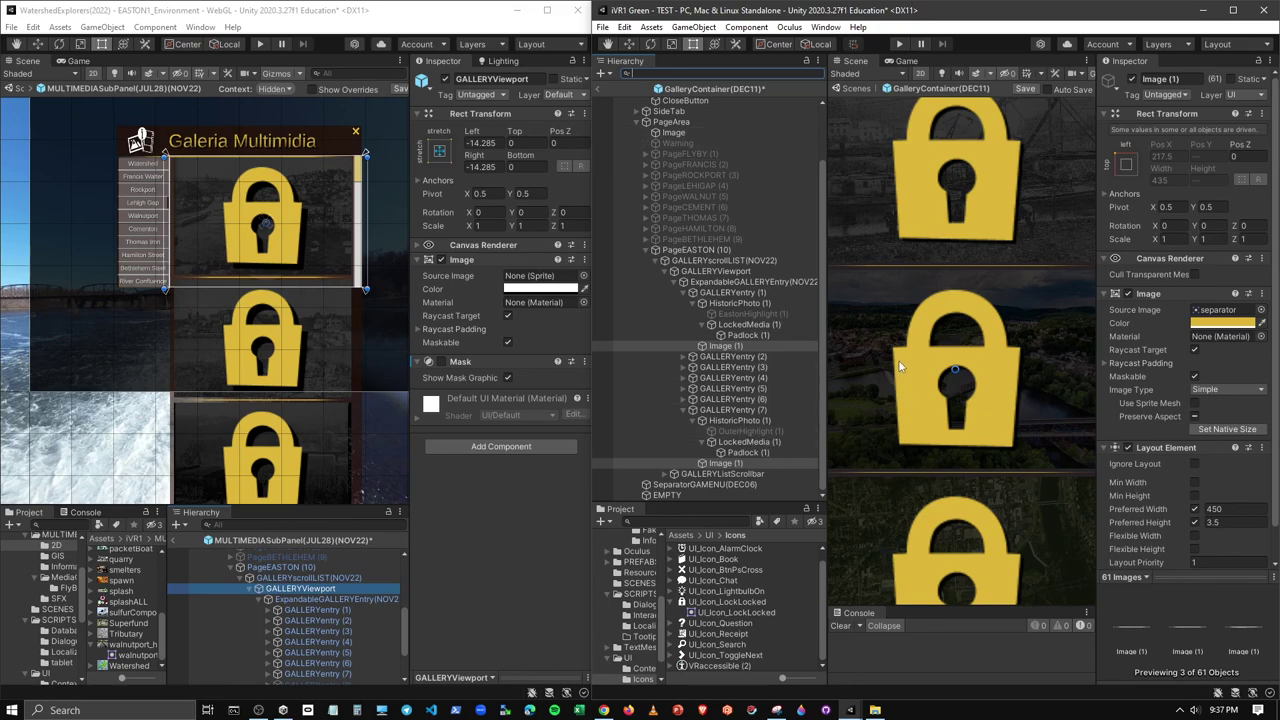
{"action": "scroll", "coordinate": [925, 381], "scroll_direction": "down", "scroll_amount": 2}
{"action": "scroll", "coordinate": [916, 393], "scroll_direction": "down", "scroll_amount": 2}
{"action": "scroll", "coordinate": [932, 391], "scroll_direction": "up", "scroll_amount": 2}
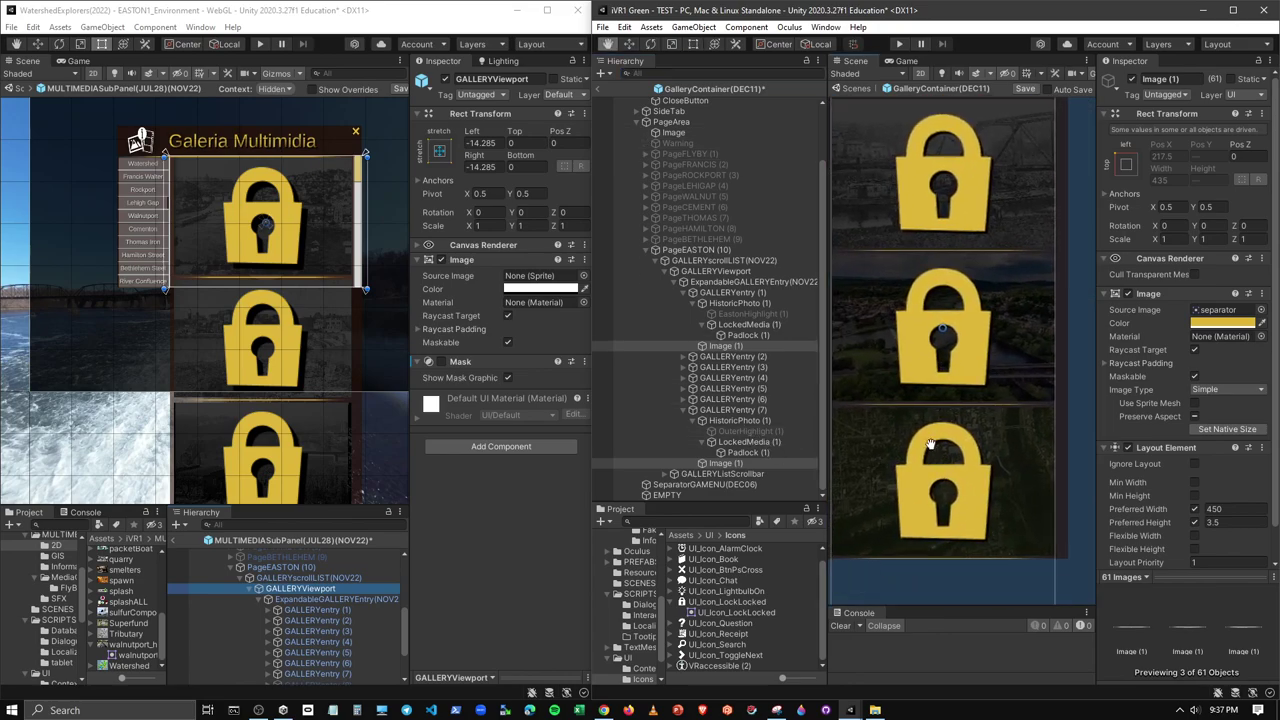
{"action": "middle_click_drag", "start_coordinate": [932, 391], "coordinate": [968, 435]}
{"action": "scroll", "coordinate": [968, 455], "scroll_direction": "up", "scroll_amount": 5}
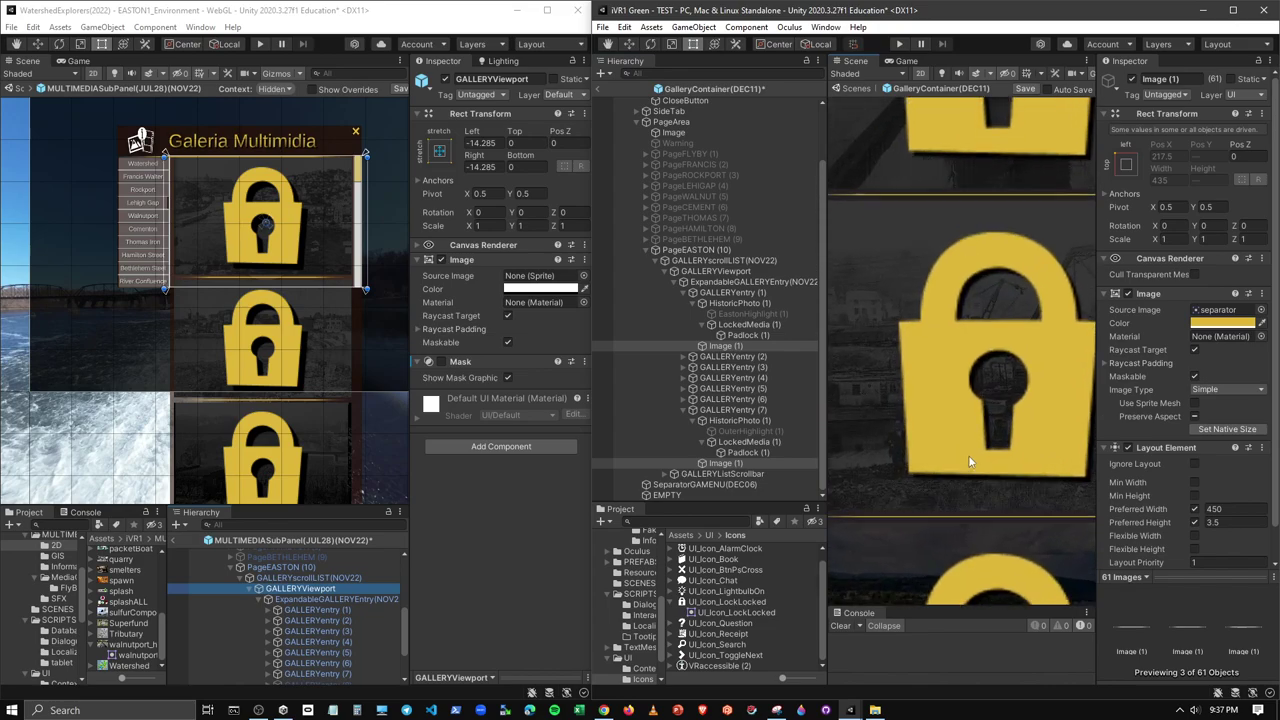
{"action": "scroll", "coordinate": [966, 357], "scroll_direction": "down", "scroll_amount": 1}
{"action": "left_click_drag", "start_coordinate": [964, 381], "coordinate": [966, 431]}
{"action": "scroll", "coordinate": [986, 429], "scroll_direction": "up", "scroll_amount": 2}
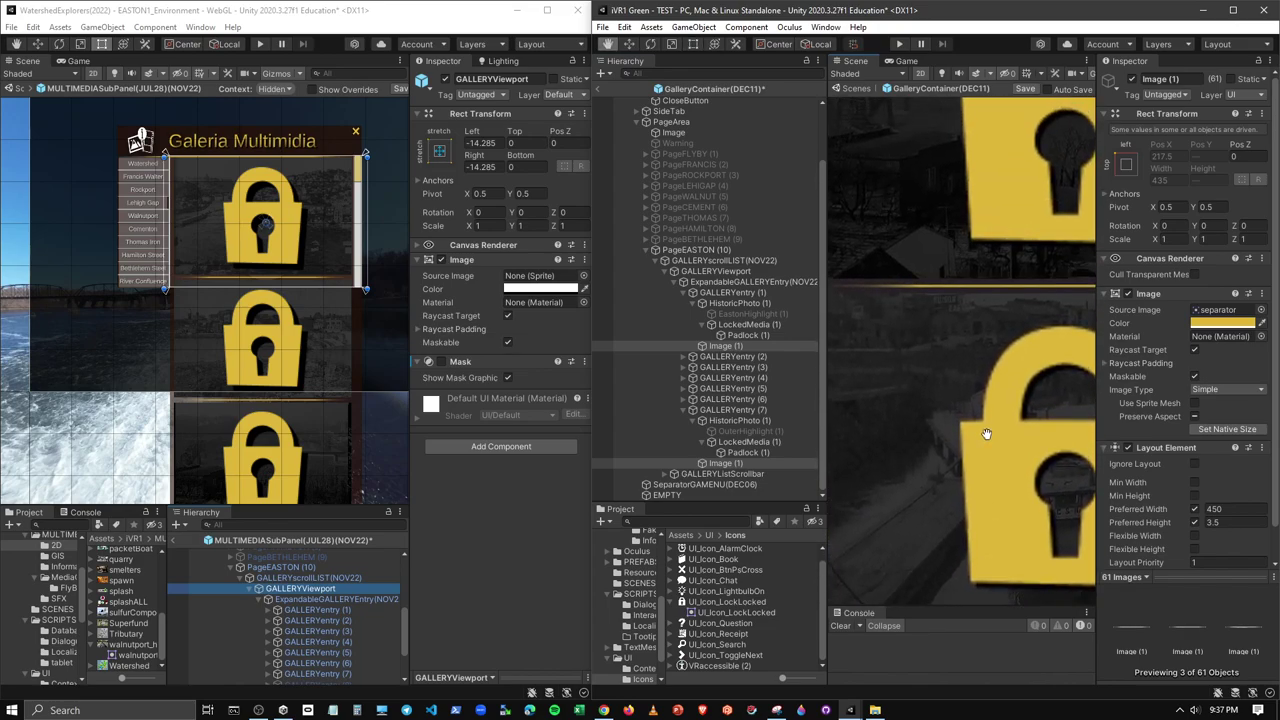
{"action": "scroll", "coordinate": [1068, 383], "scroll_direction": "down", "scroll_amount": 2}
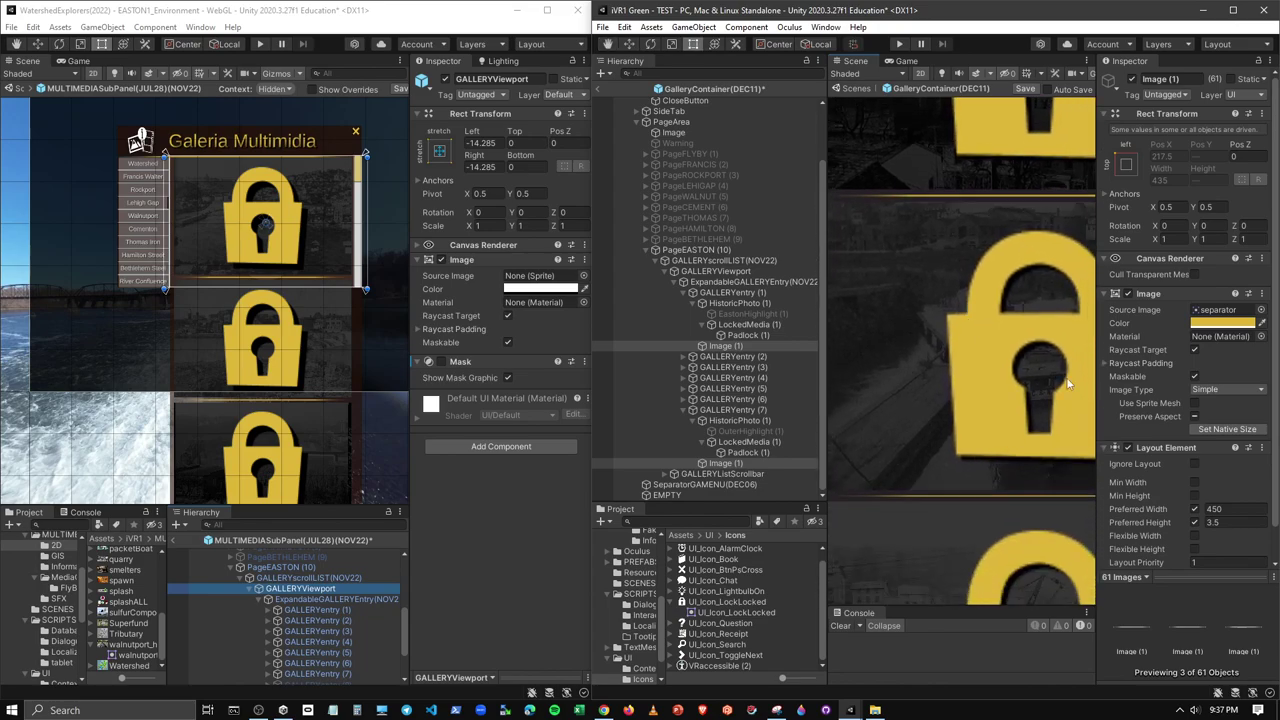
Uncheck Preserve Aspect on the separators' Image so they stretch freely, then check the padlocks
{"action": "left_click", "coordinate": [1194, 416]}
{"action": "left_click", "coordinate": [1194, 416]}
{"action": "scroll", "coordinate": [977, 489], "scroll_direction": "down", "scroll_amount": 3}
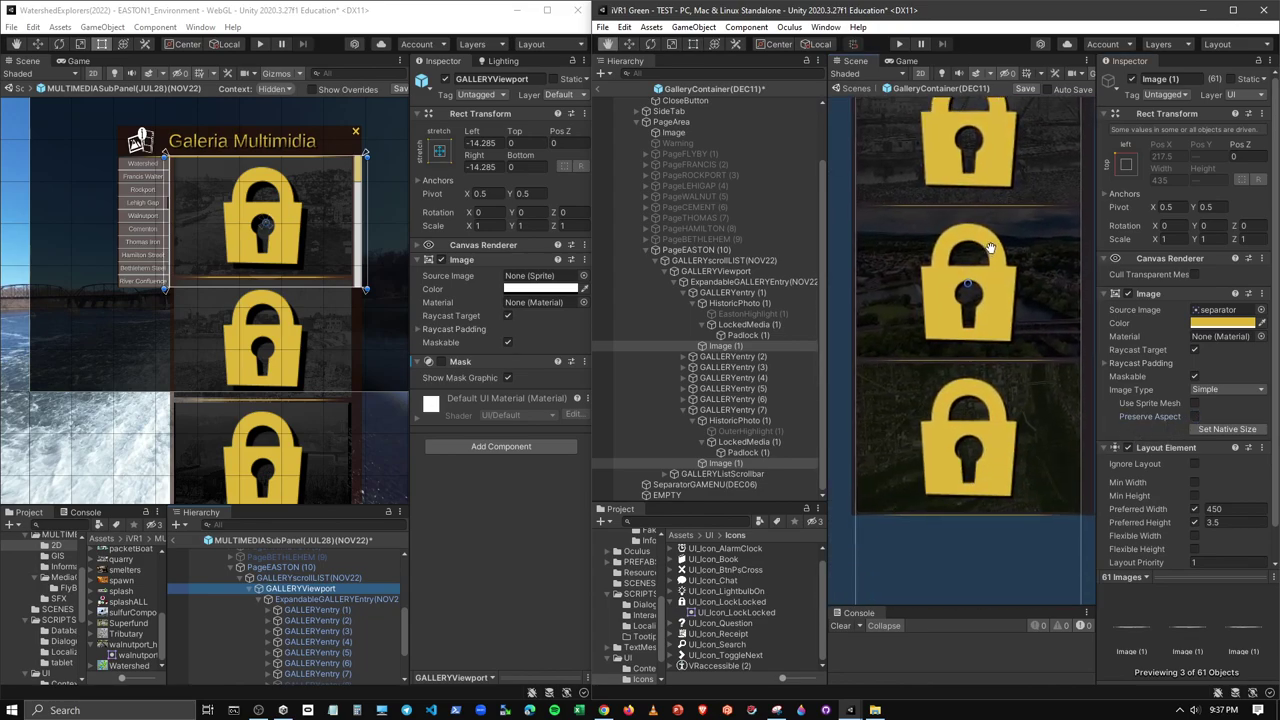
{"action": "scroll", "coordinate": [1006, 537], "scroll_direction": "up", "scroll_amount": 1}
{"action": "scroll", "coordinate": [971, 366], "scroll_direction": "up", "scroll_amount": 2}
{"action": "scroll", "coordinate": [974, 291], "scroll_direction": "up", "scroll_amount": 1}
{"action": "scroll", "coordinate": [970, 398], "scroll_direction": "down", "scroll_amount": 1}
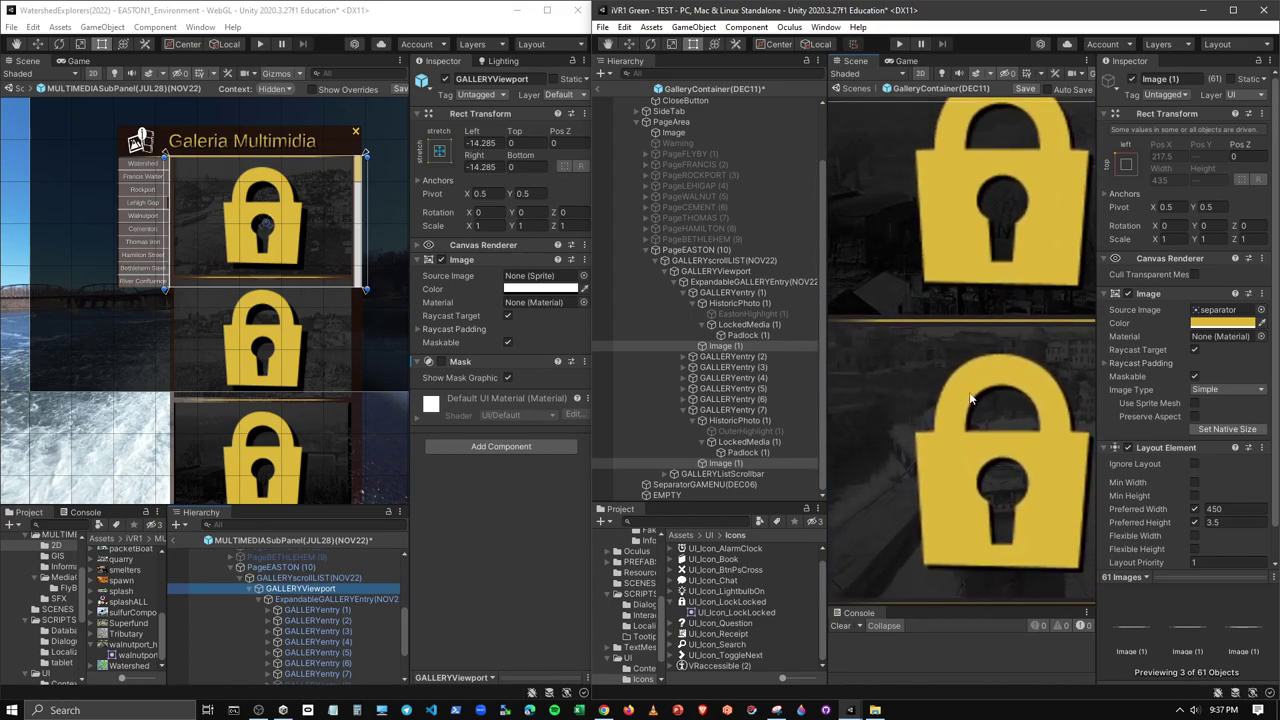
{"action": "scroll", "coordinate": [1003, 571], "scroll_direction": "up", "scroll_amount": 2}
{"action": "middle_click_drag", "start_coordinate": [980, 408], "coordinate": [1004, 572]}
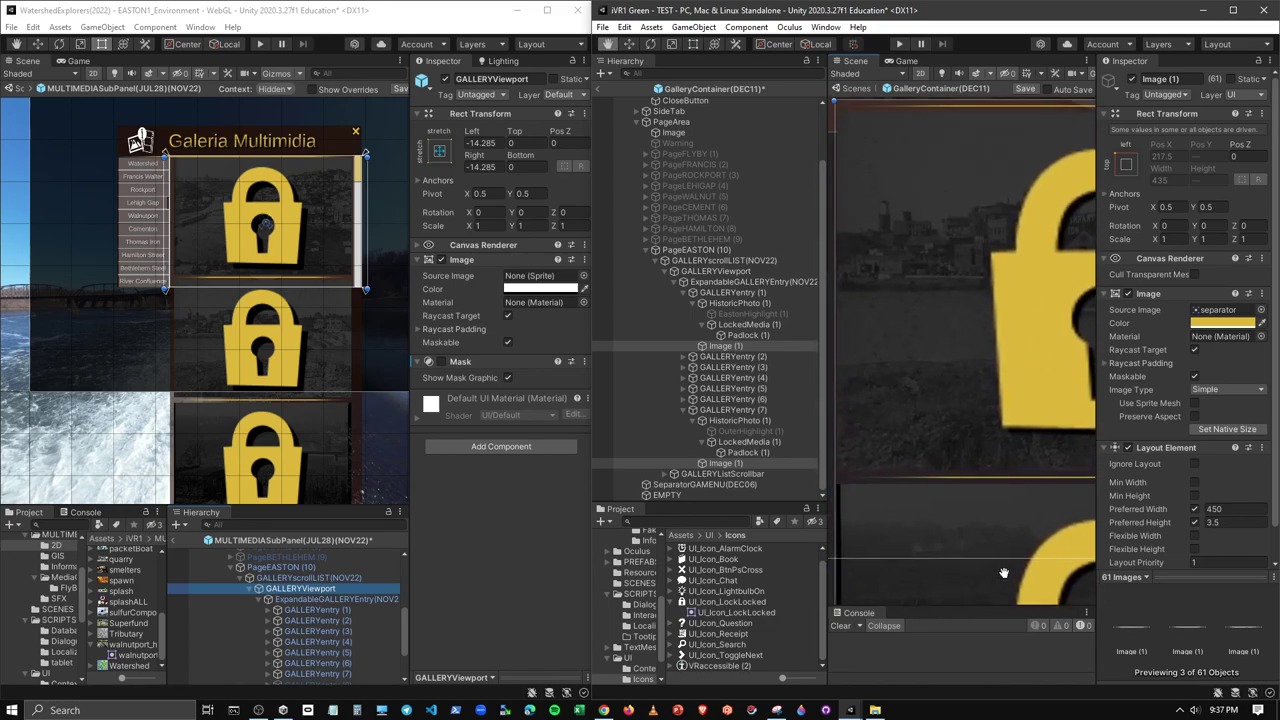
{"action": "scroll", "coordinate": [966, 337], "scroll_direction": "down", "scroll_amount": 1}
{"action": "scroll", "coordinate": [971, 320], "scroll_direction": "down", "scroll_amount": 2}
{"action": "scroll", "coordinate": [971, 320], "scroll_direction": "down", "scroll_amount": 2}
{"action": "scroll", "coordinate": [967, 318], "scroll_direction": "down", "scroll_amount": 2}
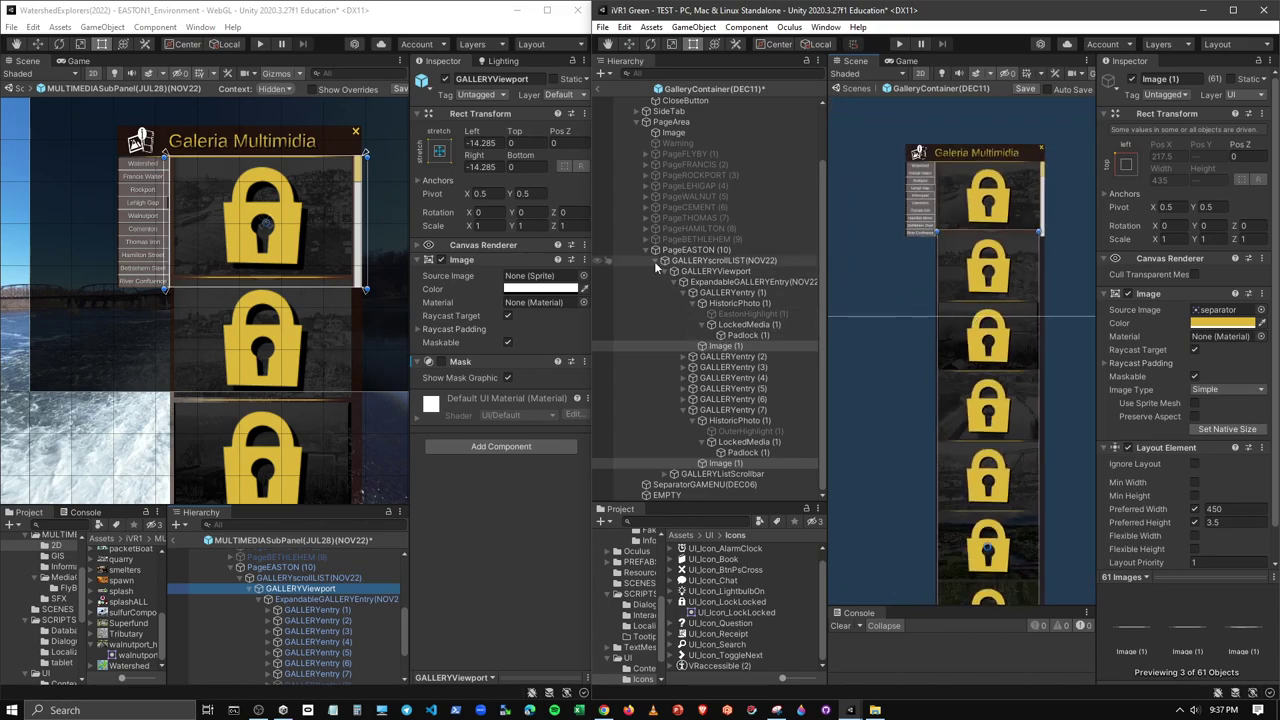
{"action": "scroll", "coordinate": [657, 268], "scroll_direction": "up", "scroll_amount": 2}
Enable the Mask on the Easton GALLERYViewport so it clips the gallery entries
{"action": "left_click", "coordinate": [668, 315]}
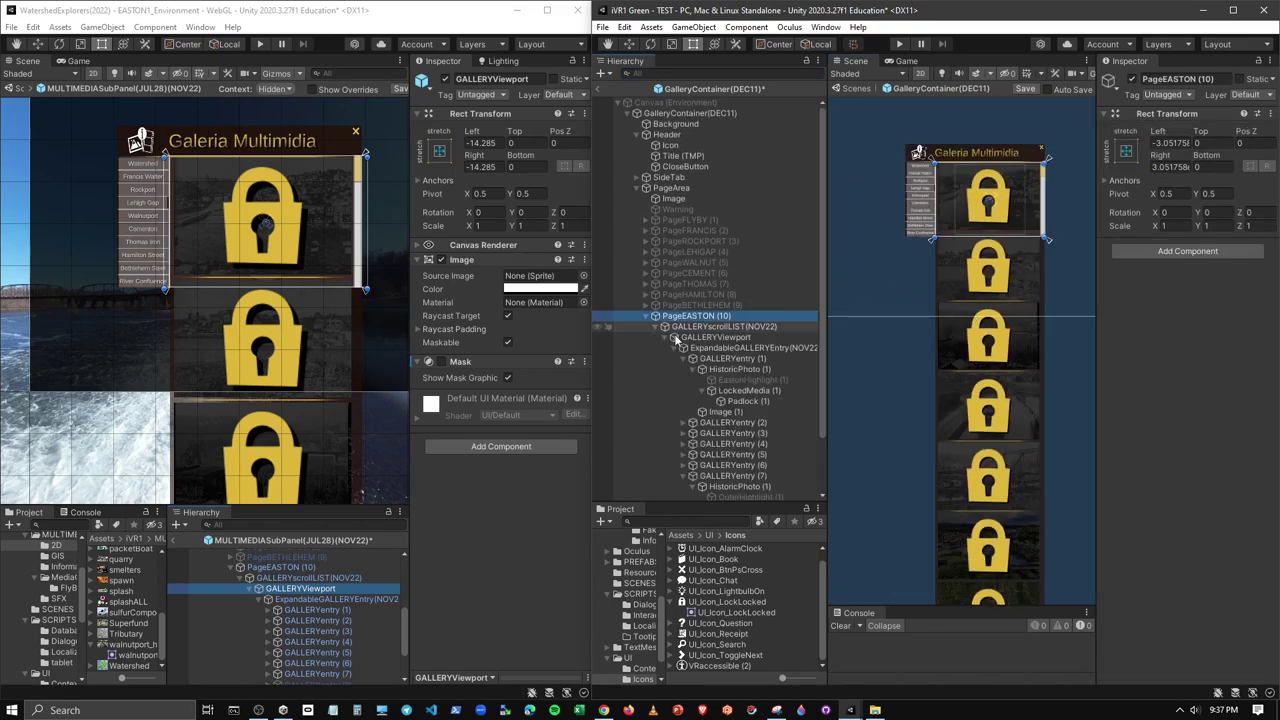
{"action": "left_click", "coordinate": [712, 337]}
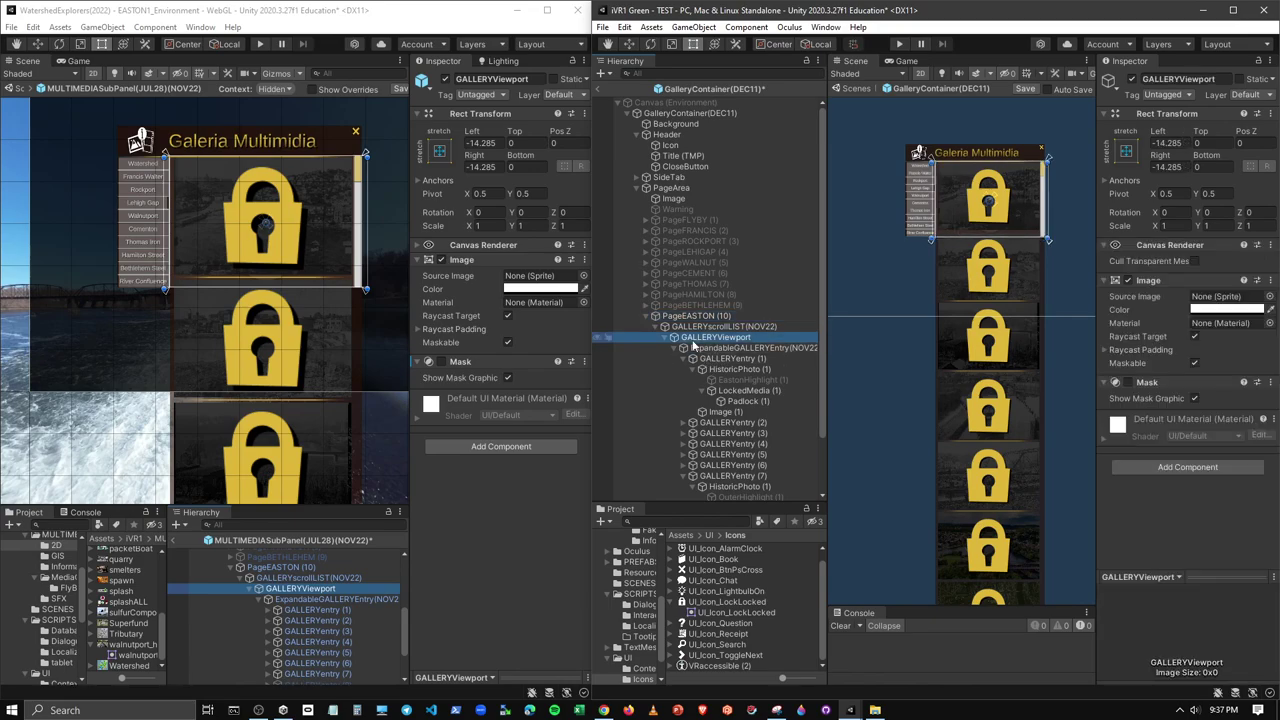
{"action": "left_click", "coordinate": [1128, 383]}
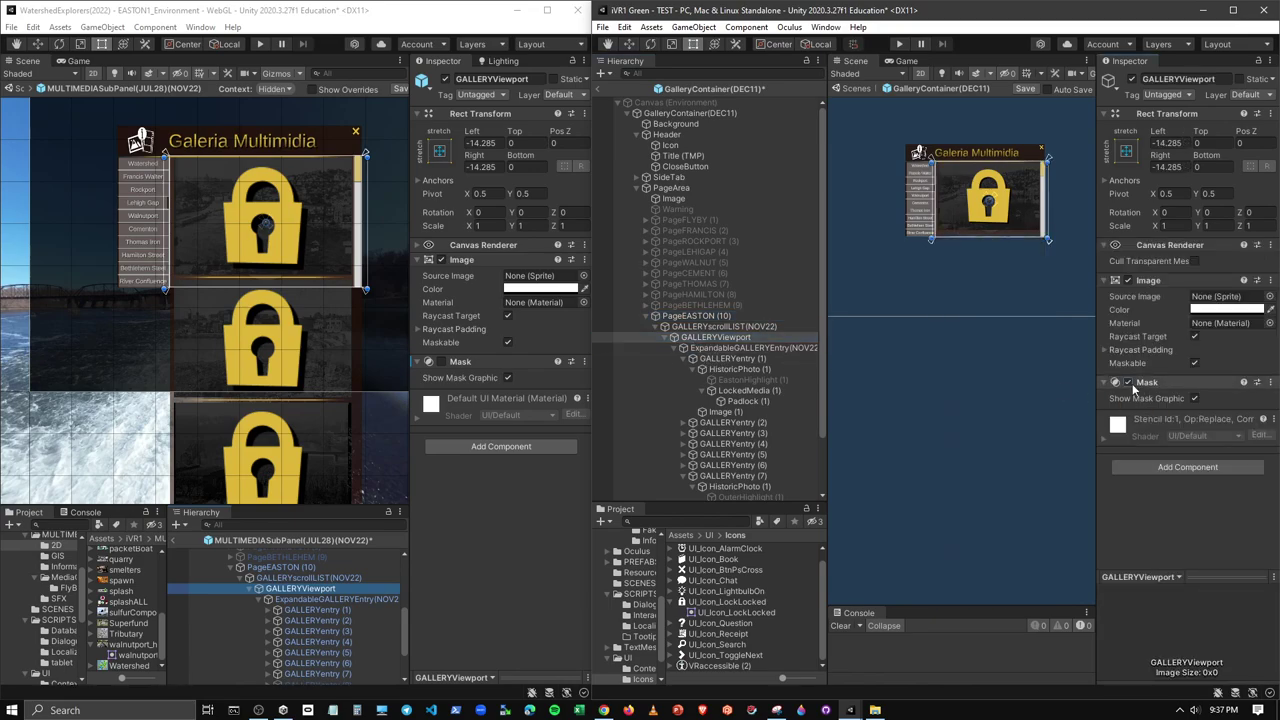
{"action": "left_click", "coordinate": [684, 347]}
{"action": "left_click", "coordinate": [674, 337]}
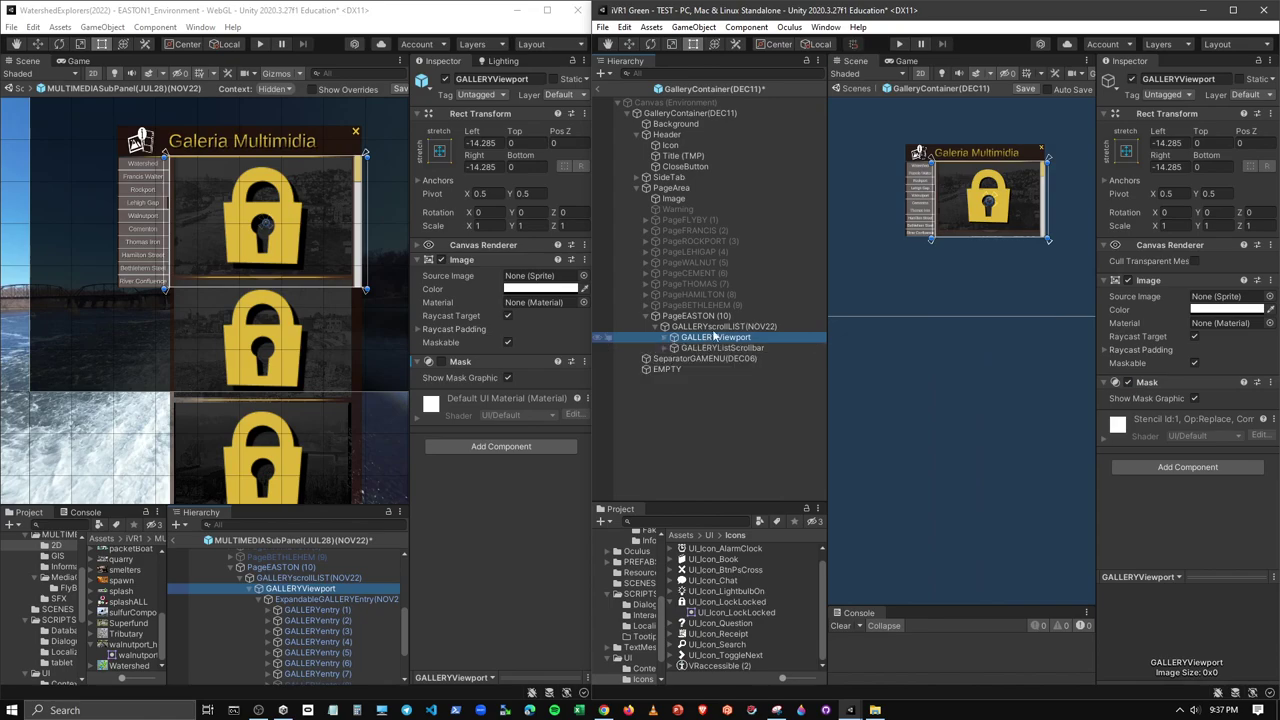
Frame the Easton scroll list, then deactivate PageEASTON (10)
{"action": "double_click", "coordinate": [745, 328]}
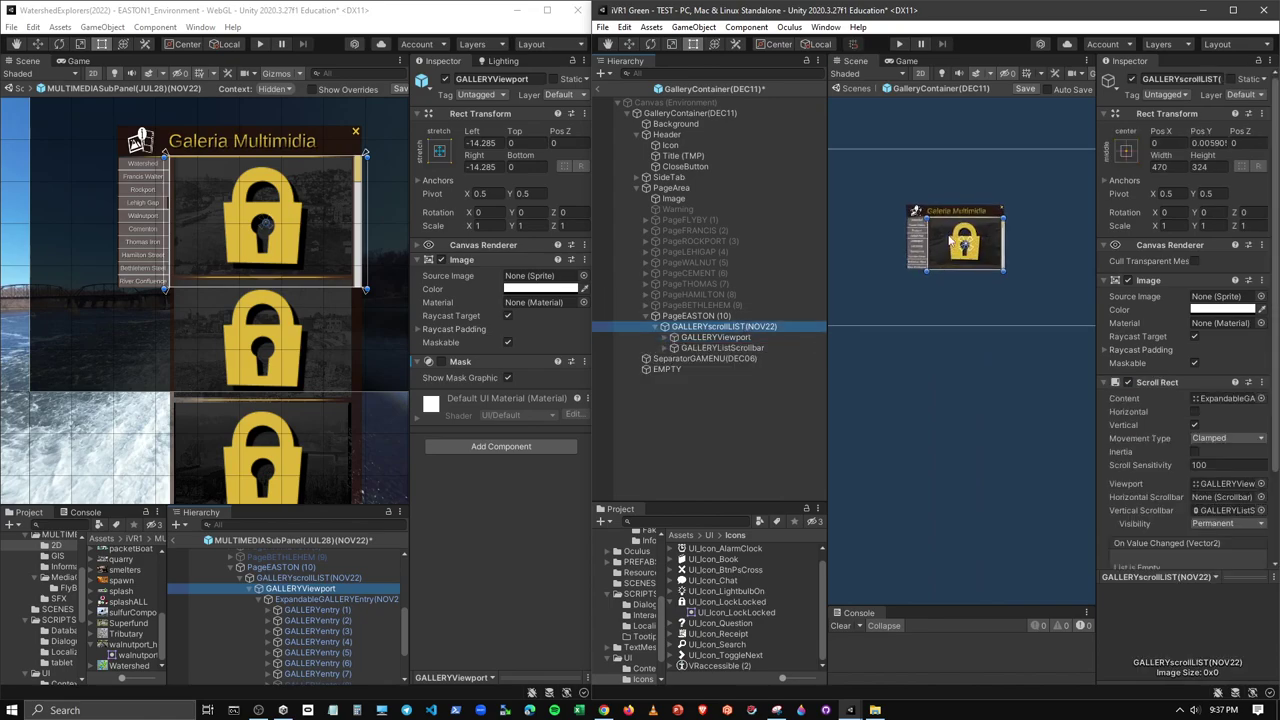
{"action": "left_click", "coordinate": [697, 315]}
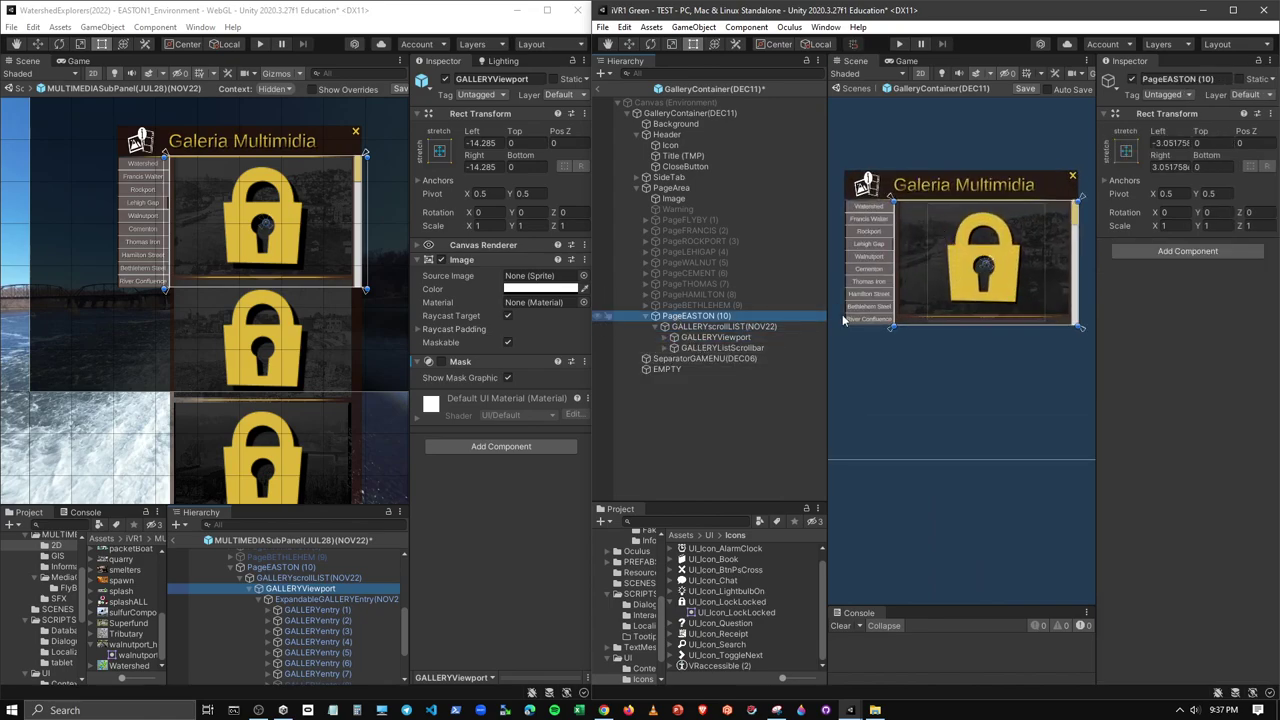
{"action": "left_click", "coordinate": [1133, 80]}
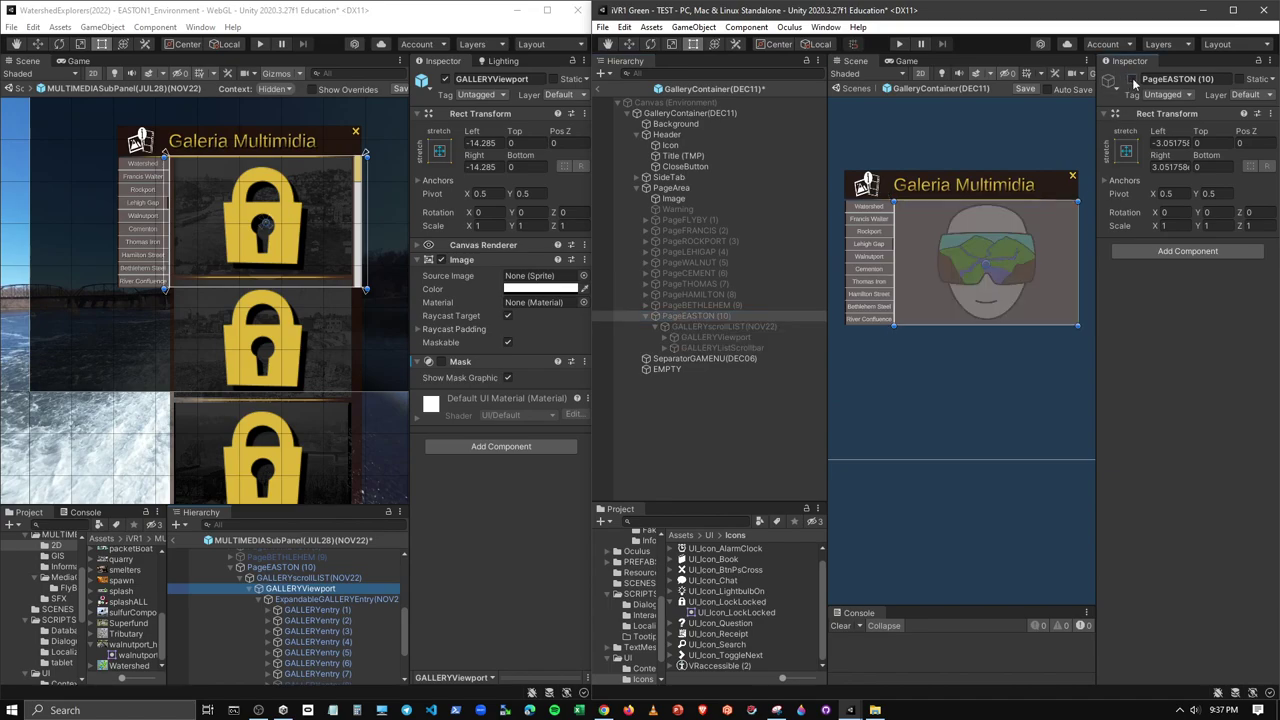
{"action": "left_click", "coordinate": [646, 316]}
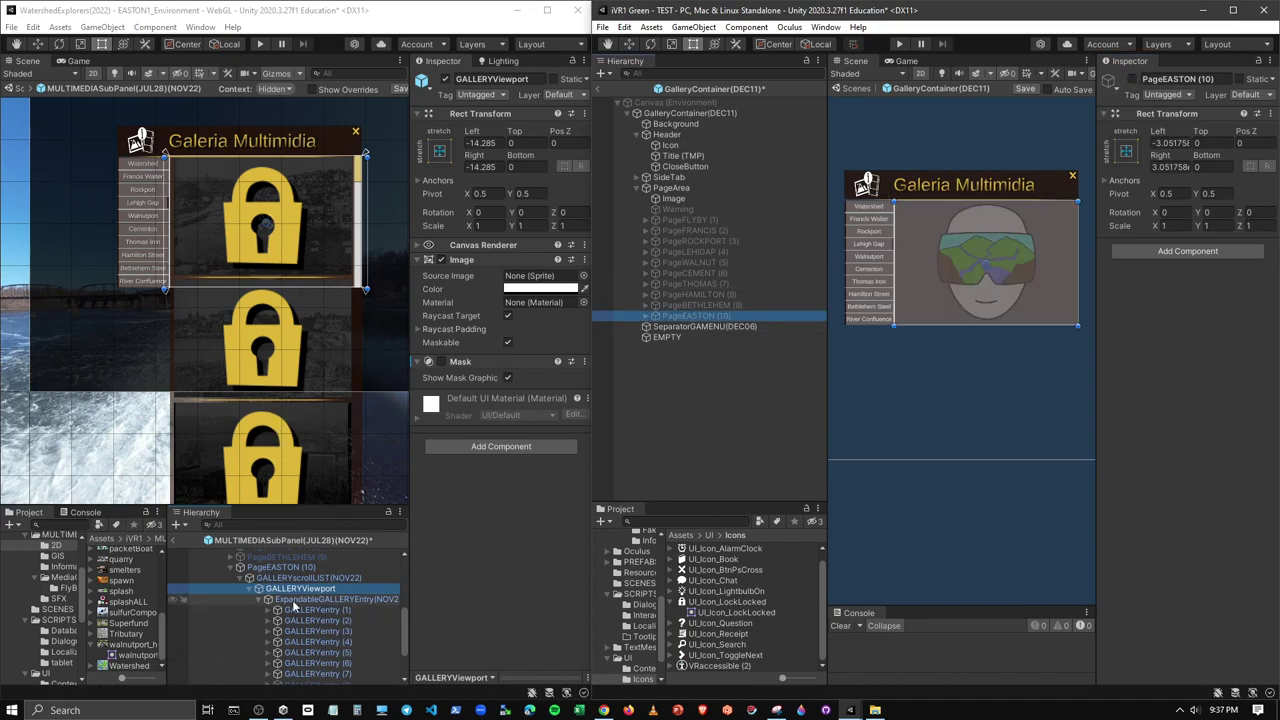
In the other project, revert the viewport's modified Mask component and collapse the Easton hierarchy
{"action": "right_click", "coordinate": [460, 362]}
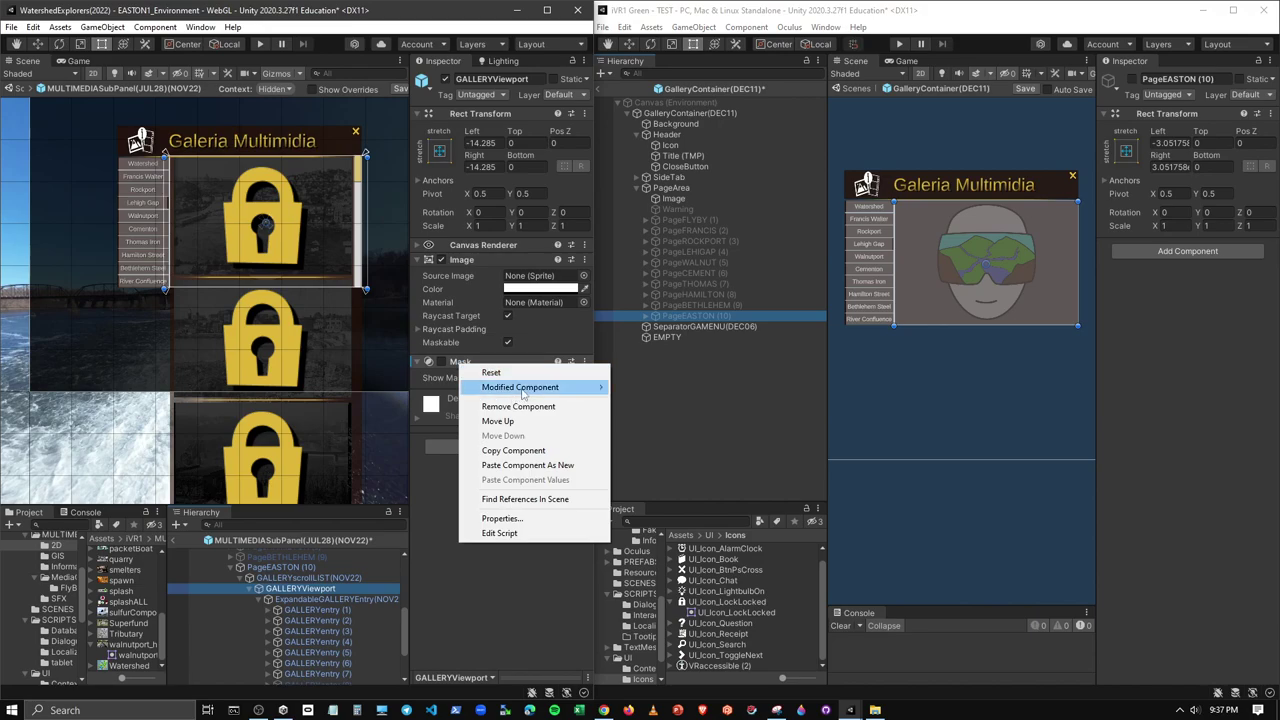
{"action": "mouse_move", "coordinate": [525, 388]}
{"action": "left_click", "coordinate": [660, 404]}
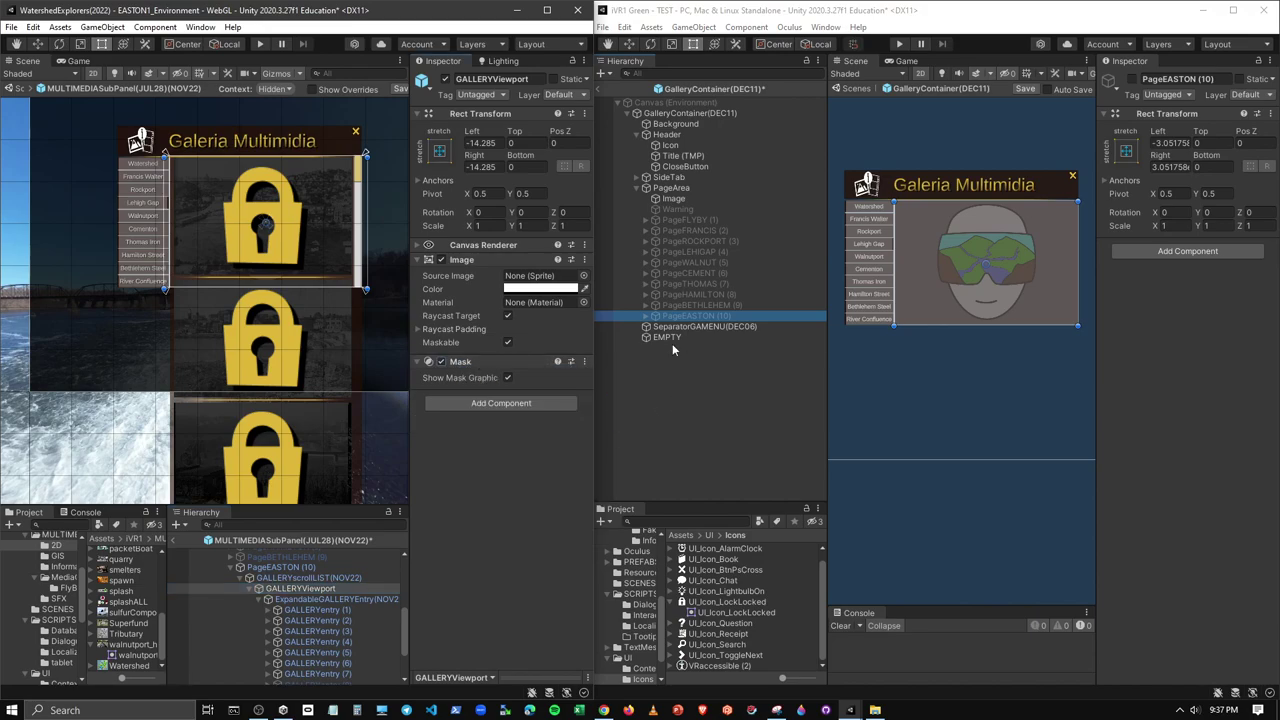
{"action": "left_click", "coordinate": [249, 578]}
{"action": "left_click", "coordinate": [238, 638]}
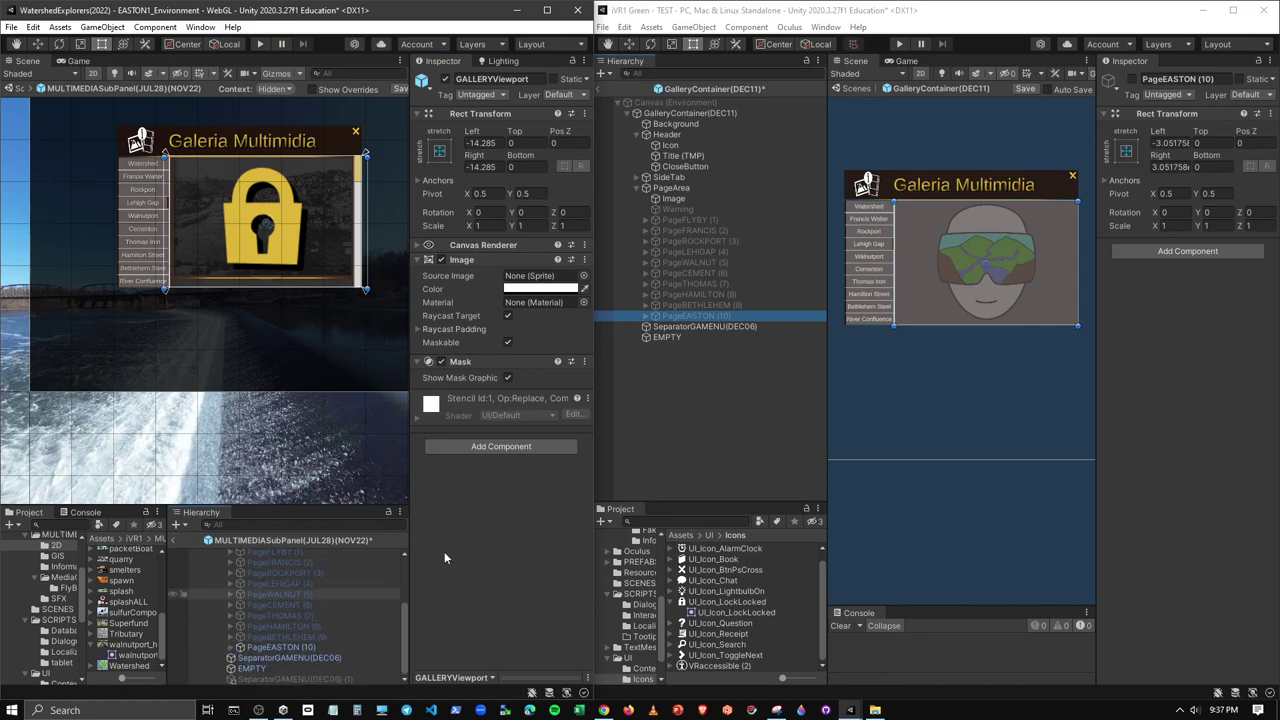
{"action": "left_click", "coordinate": [603, 27]}
Save the scene, dismiss the Saving Failed dialog, and read the missing-script error in the console
{"action": "left_click", "coordinate": [626, 90]}
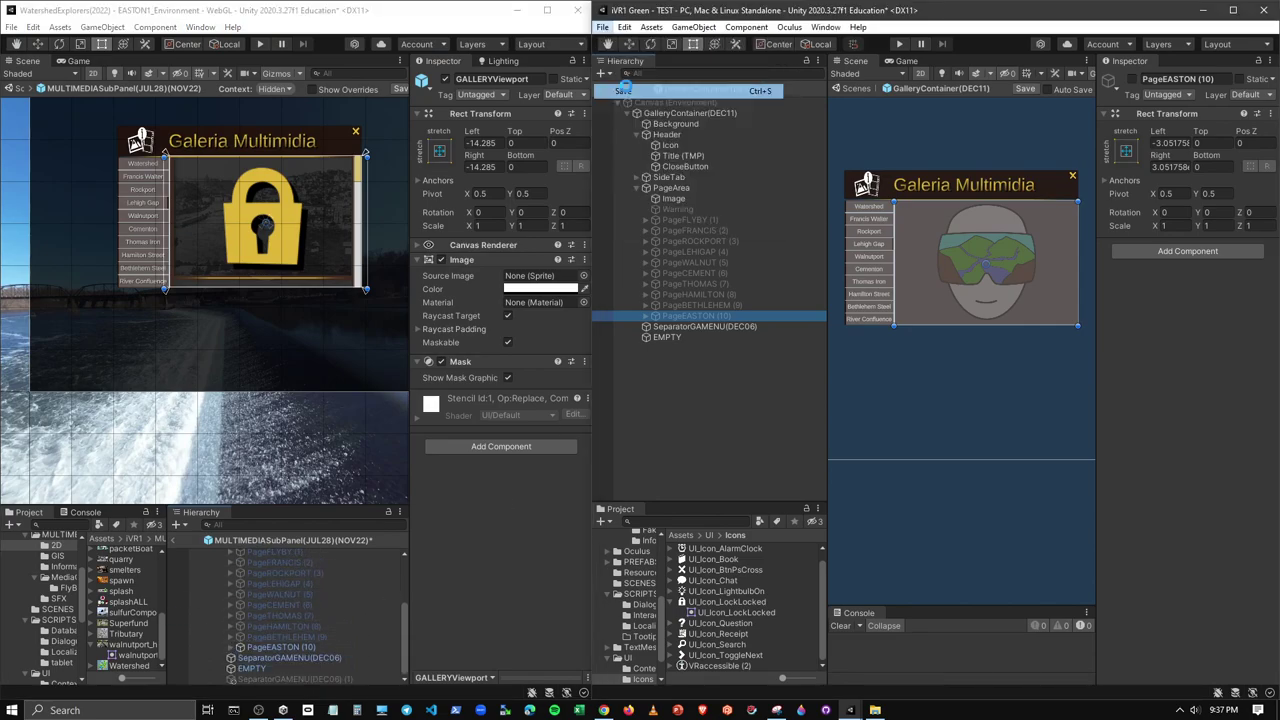
{"action": "left_click", "coordinate": [1025, 386]}
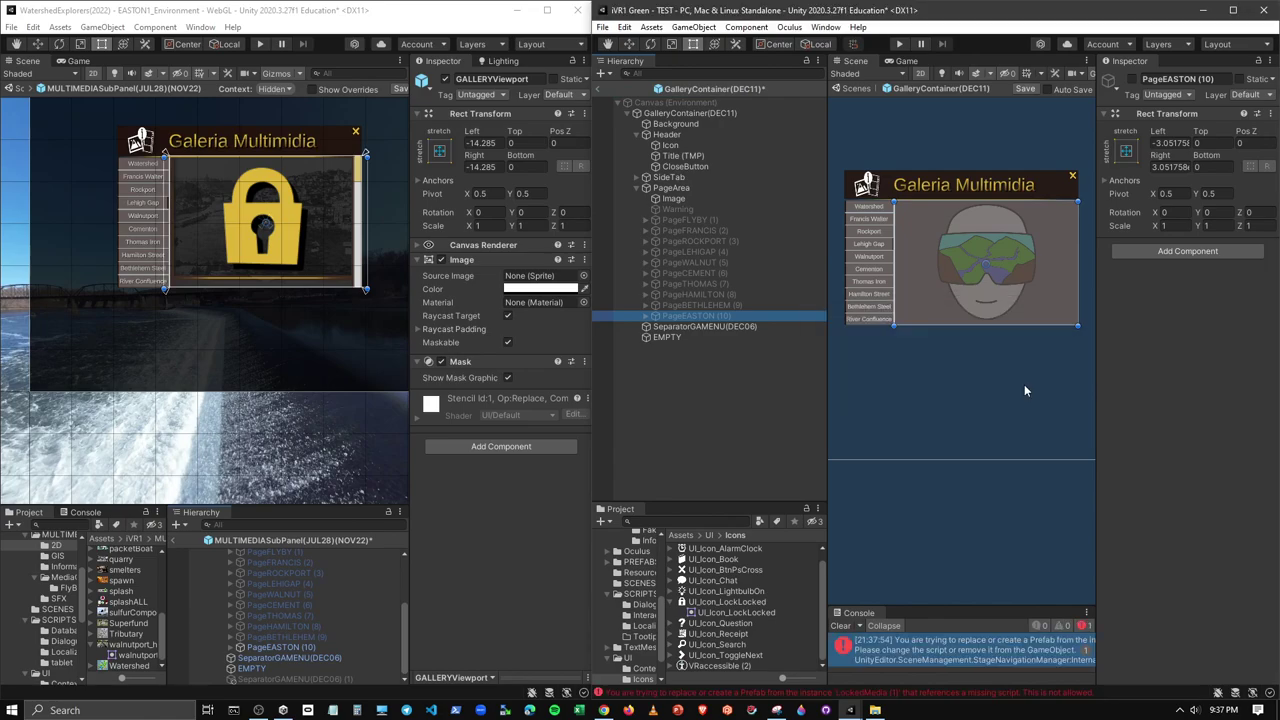
{"action": "left_click_drag", "start_coordinate": [946, 600], "coordinate": [944, 483]}
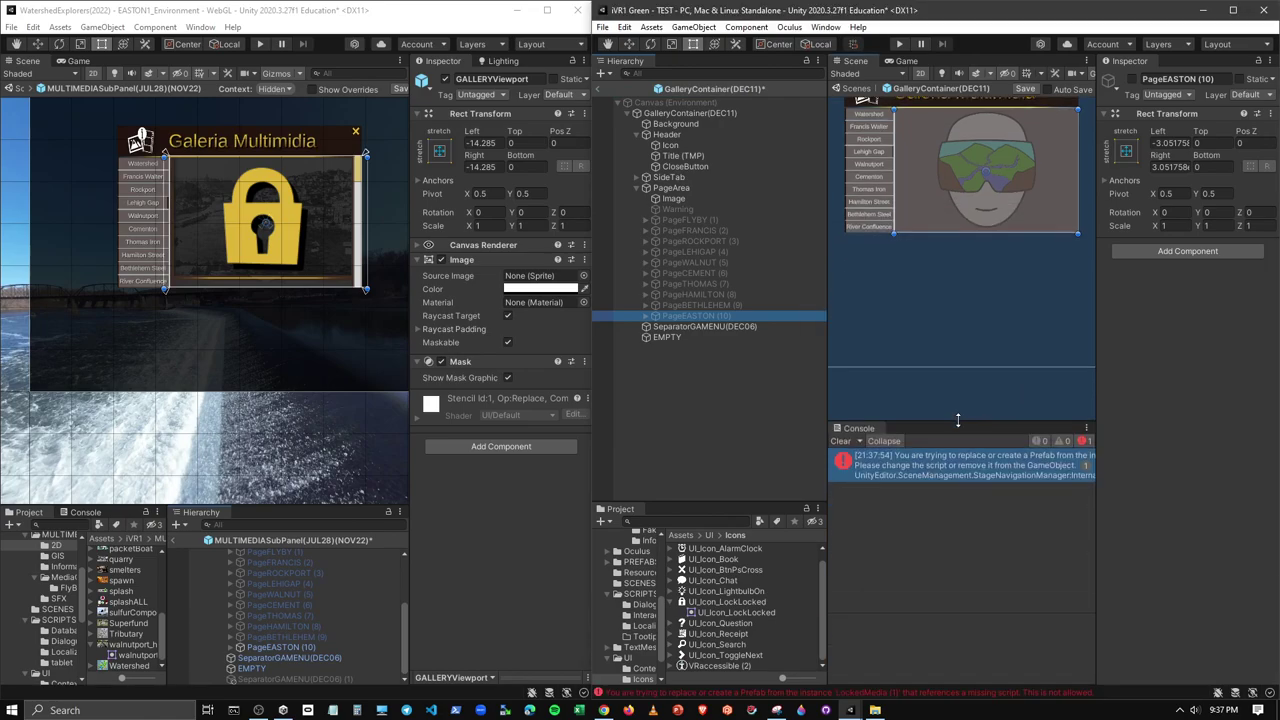
{"action": "left_click", "coordinate": [910, 531]}
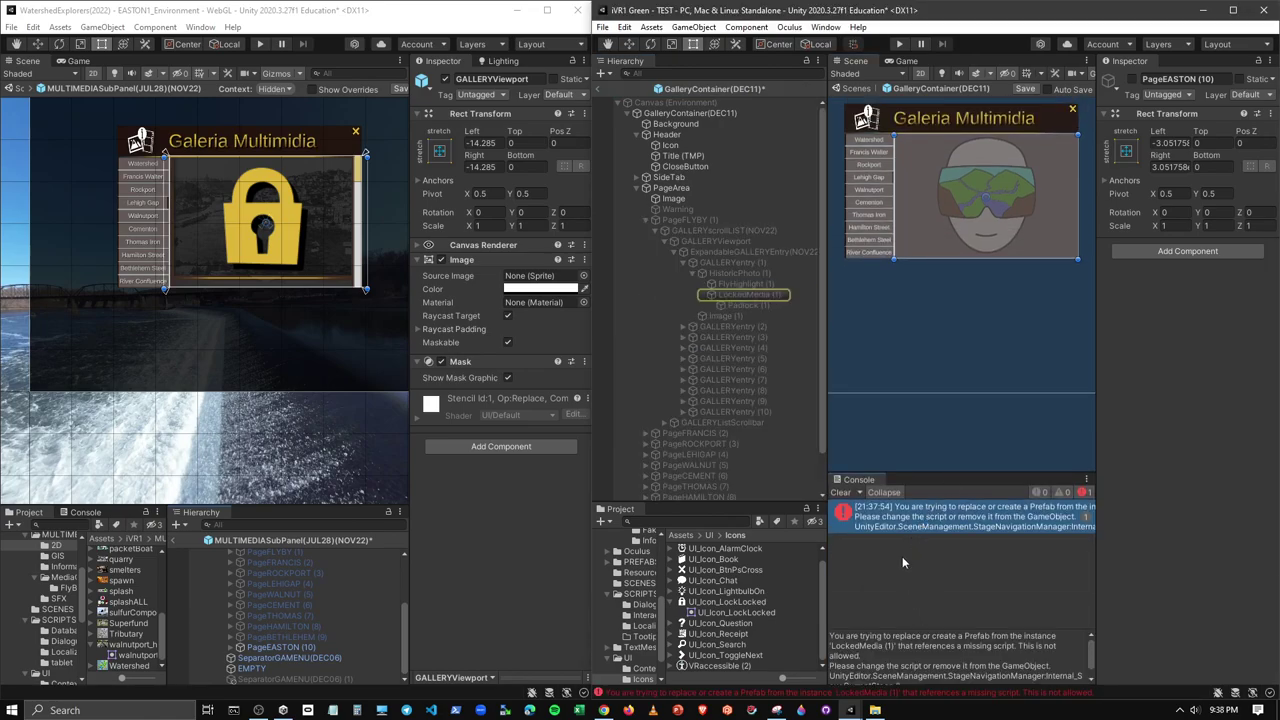
{"action": "left_click_drag", "start_coordinate": [895, 626], "coordinate": [906, 534]}
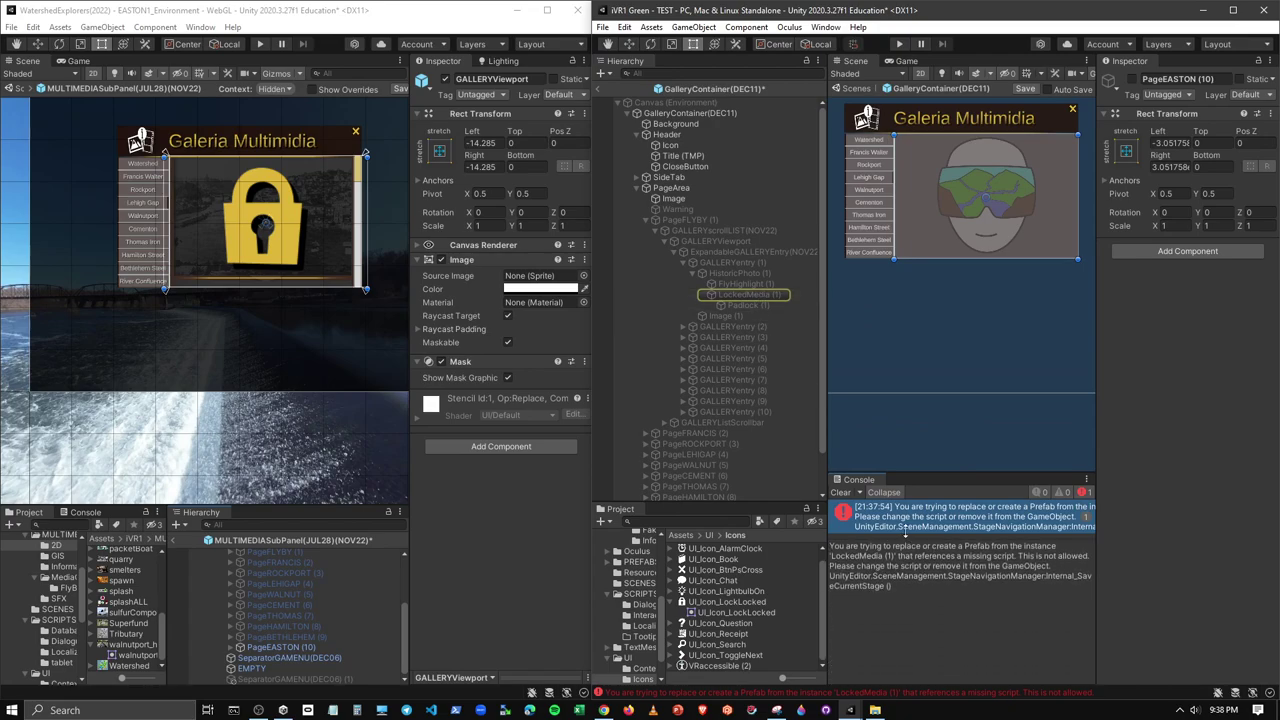
Inspect LockedMedia (1)'s components and search 'lockedMed' in the other project's hierarchy
{"action": "left_click", "coordinate": [748, 296]}
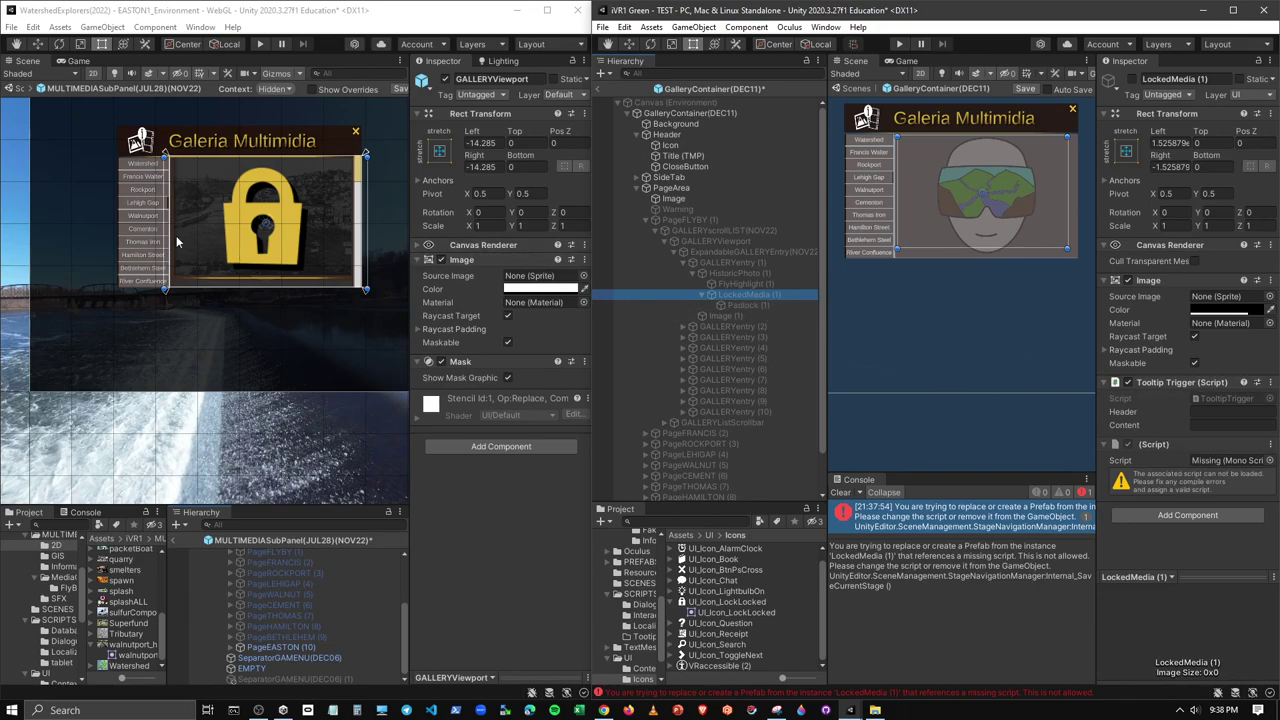
{"action": "left_click", "coordinate": [237, 525]}
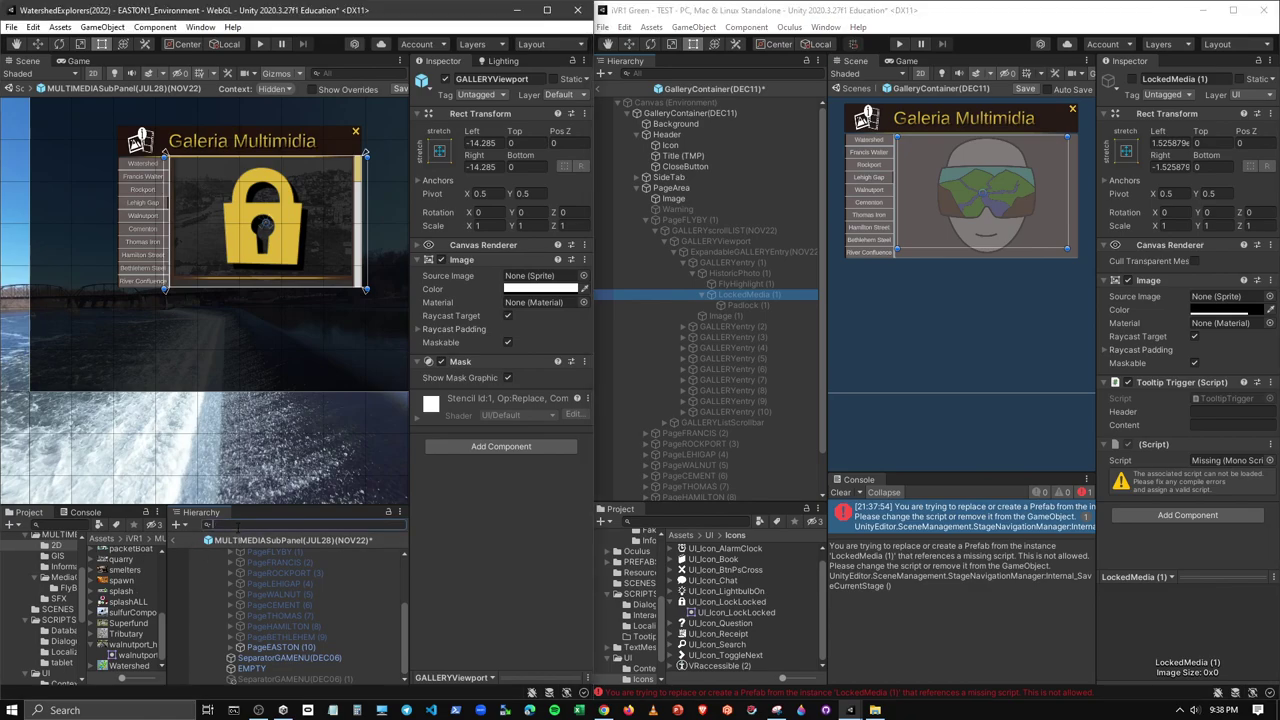
{"action": "type", "text": "lockedMed"}
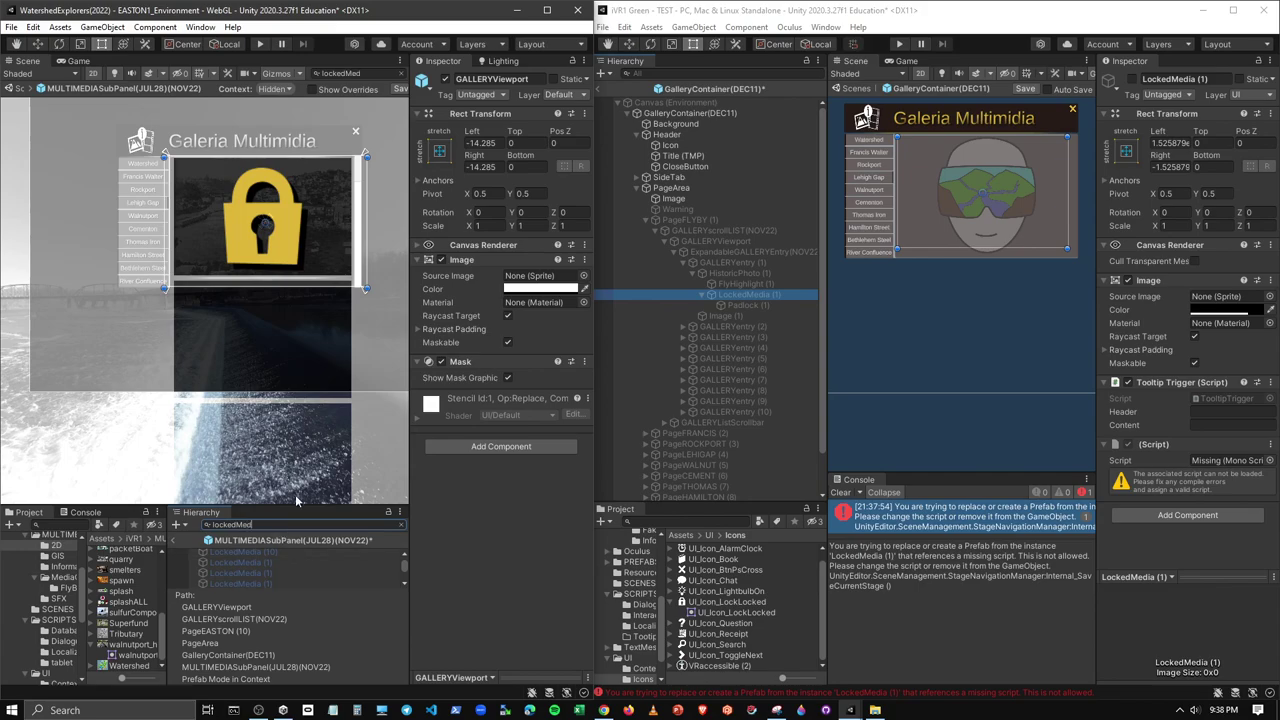
Select LockedMedia rows and drag the Scene/Hierarchy splitter up to lengthen the hierarchy list
{"action": "left_click", "coordinate": [281, 560]}
{"action": "left_click", "coordinate": [290, 573]}
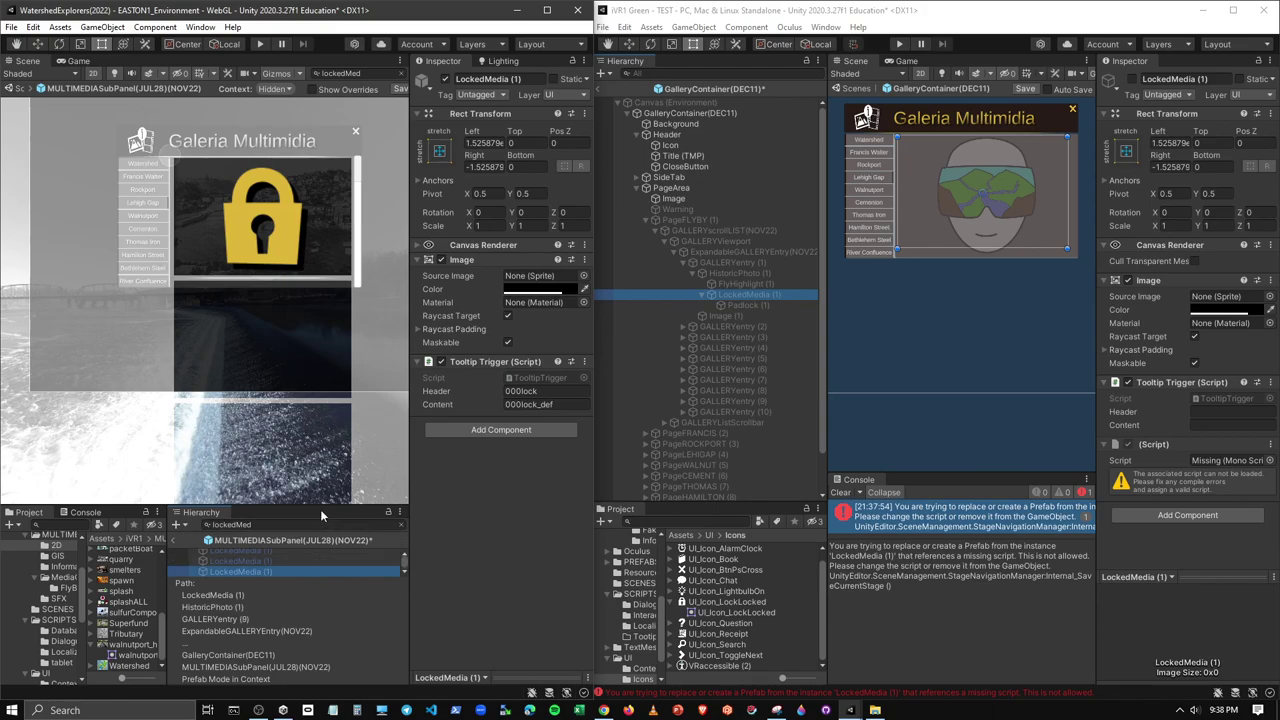
{"action": "left_click_drag", "start_coordinate": [321, 510], "coordinate": [321, 357]}
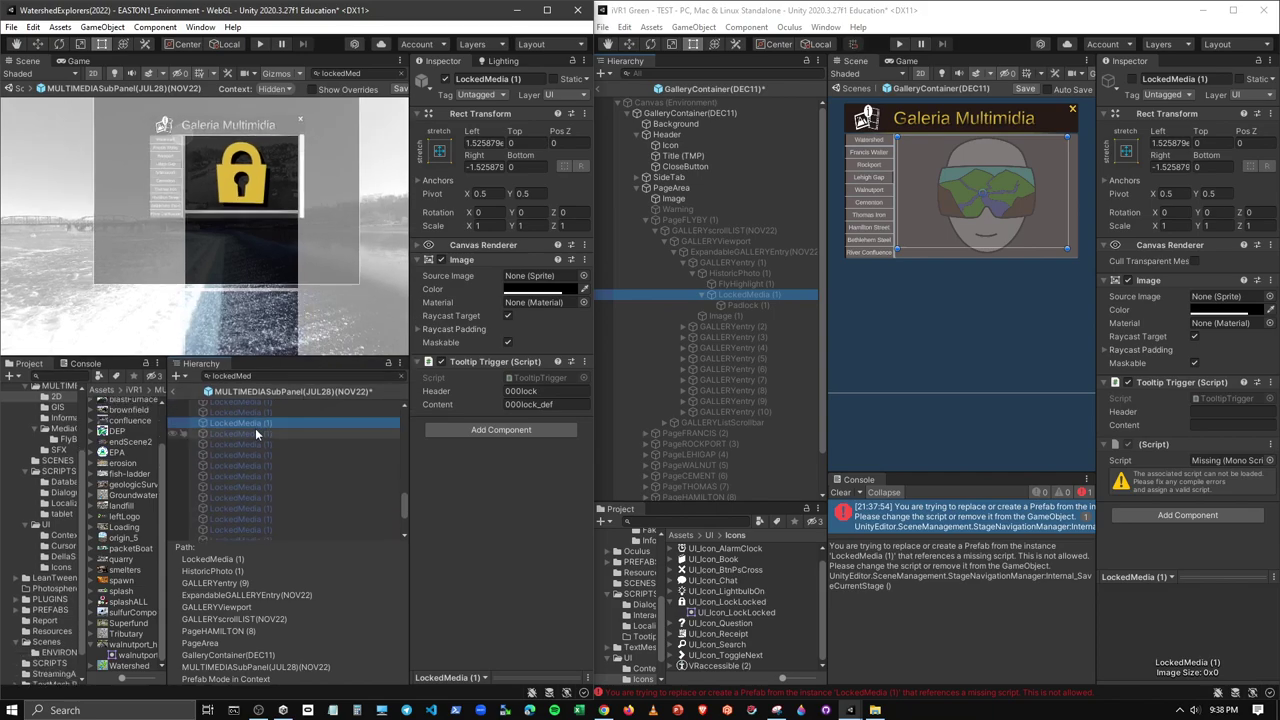
Step up and down through the LockedMedia entries, checking each one's tooltip header and content
{"action": "key", "text": "Down"}
{"action": "key", "text": "Down"}
{"action": "key", "text": "Down"}
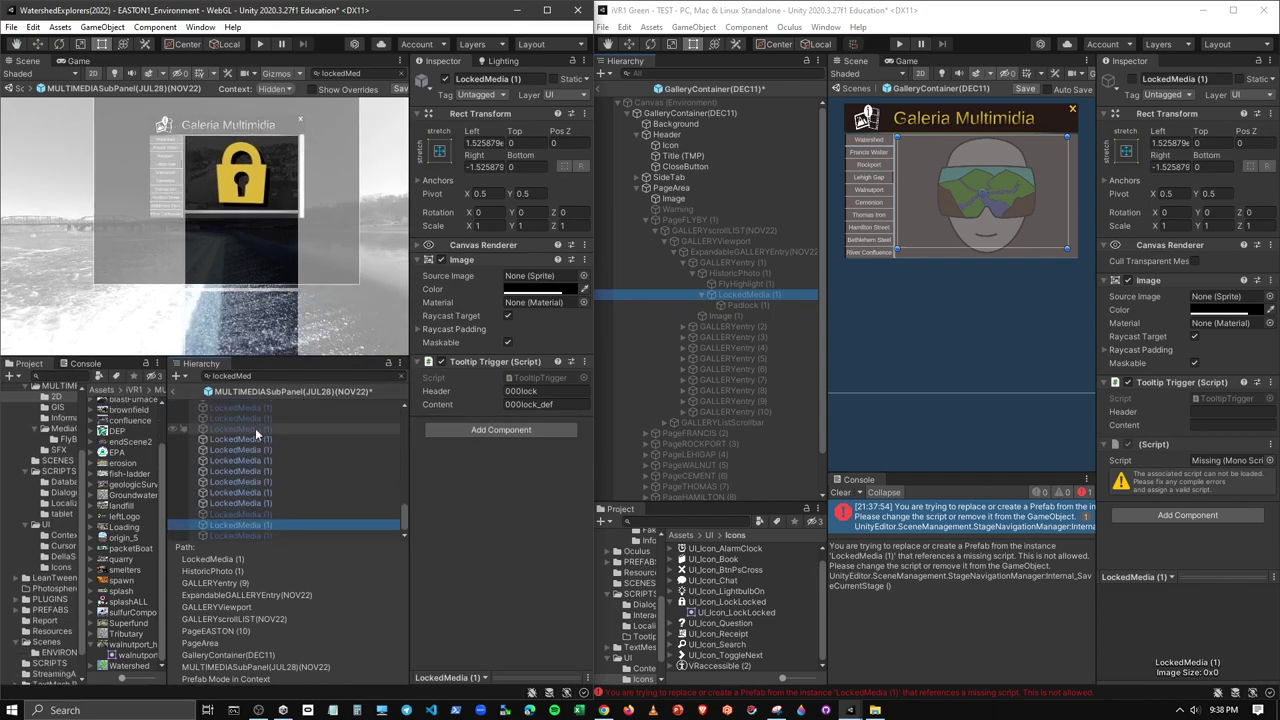
{"action": "key", "text": "Up"}
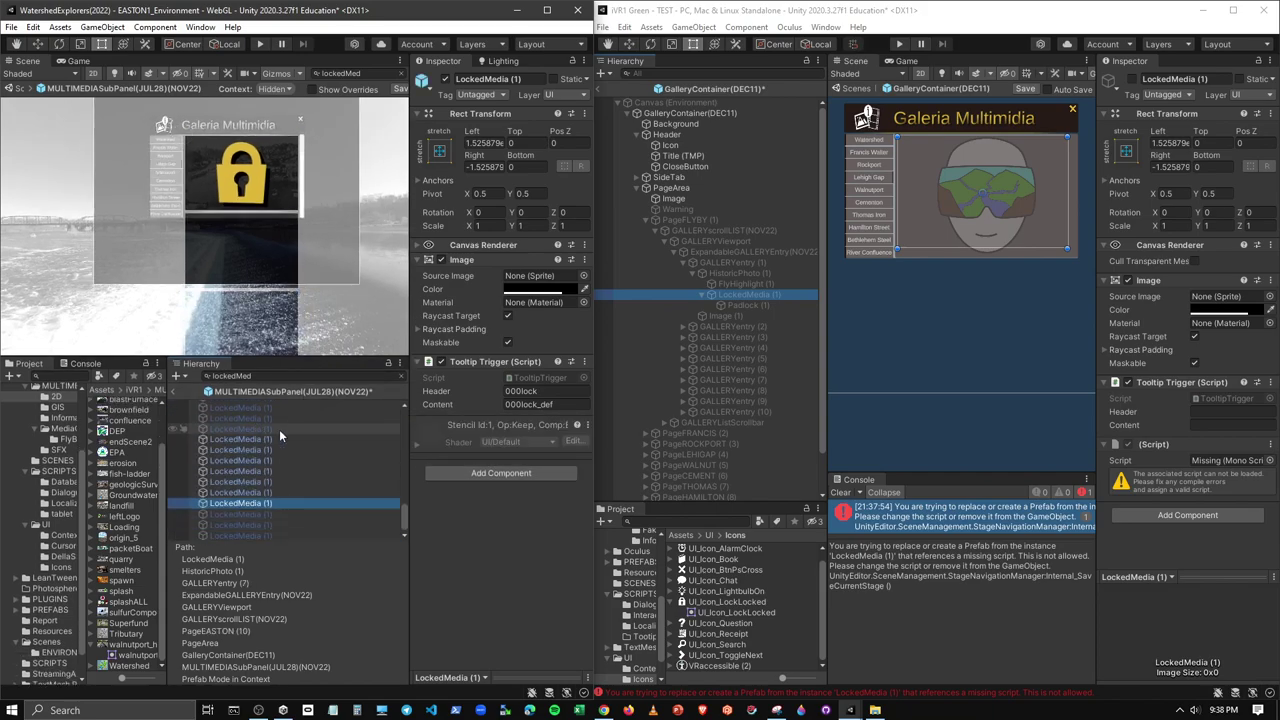
{"action": "key", "text": "Down"}
{"action": "key", "text": "Up"}
{"action": "key", "text": "Down"}
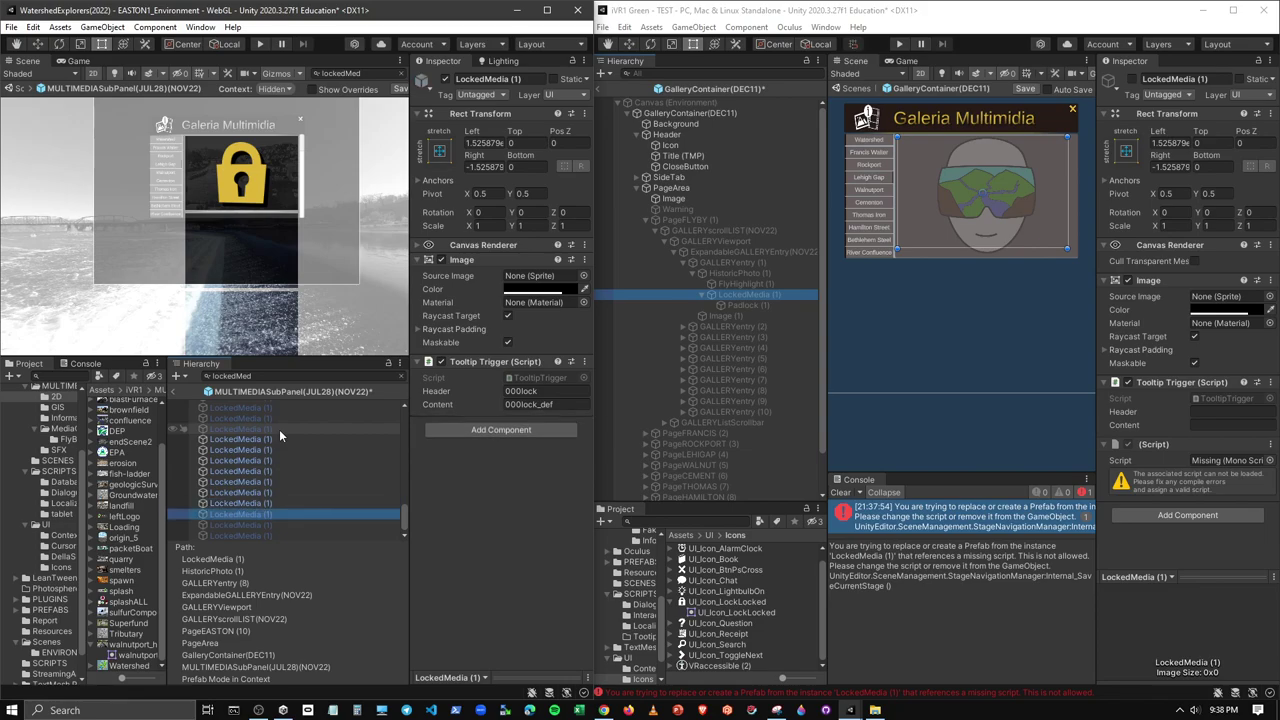
{"action": "key", "text": "Down"}
{"action": "key", "text": "Down"}
{"action": "key", "text": "Up"}
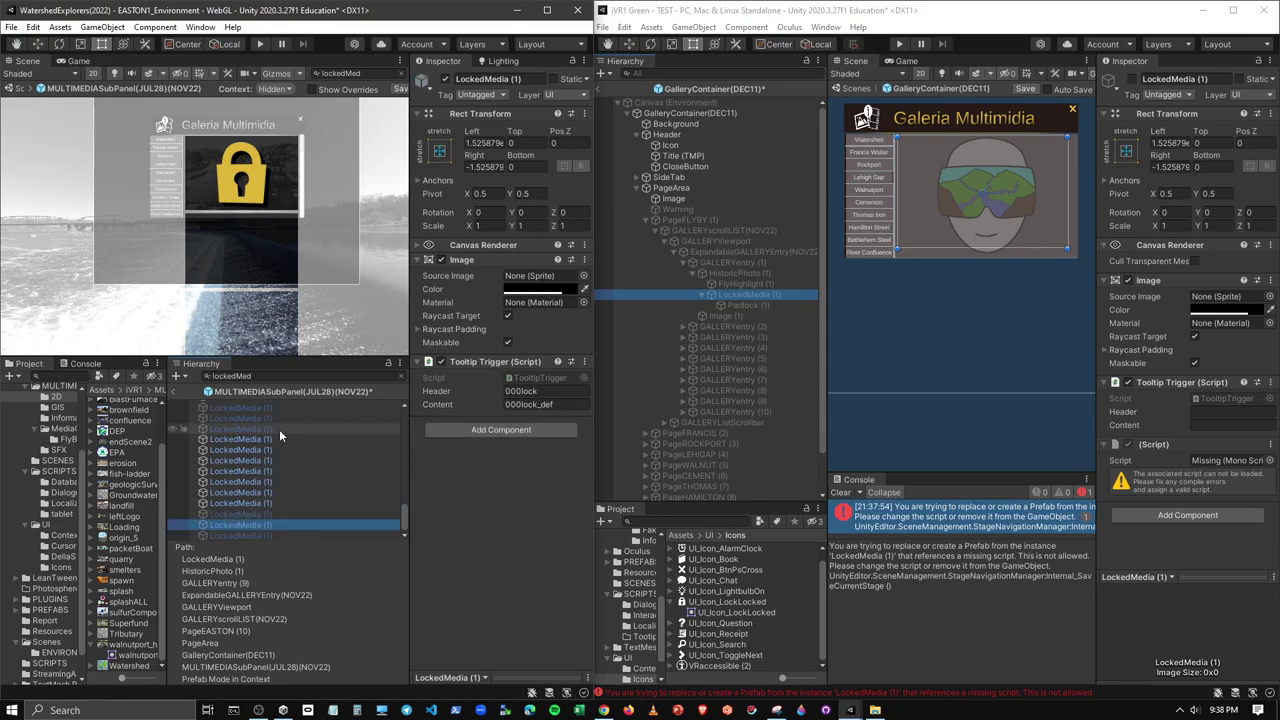
{"action": "key", "text": "Up"}
{"action": "key", "text": "Up"}
{"action": "key", "text": "Up"}
{"action": "key", "text": "Up"}
{"action": "key", "text": "Up"}
{"action": "key", "text": "Up"}
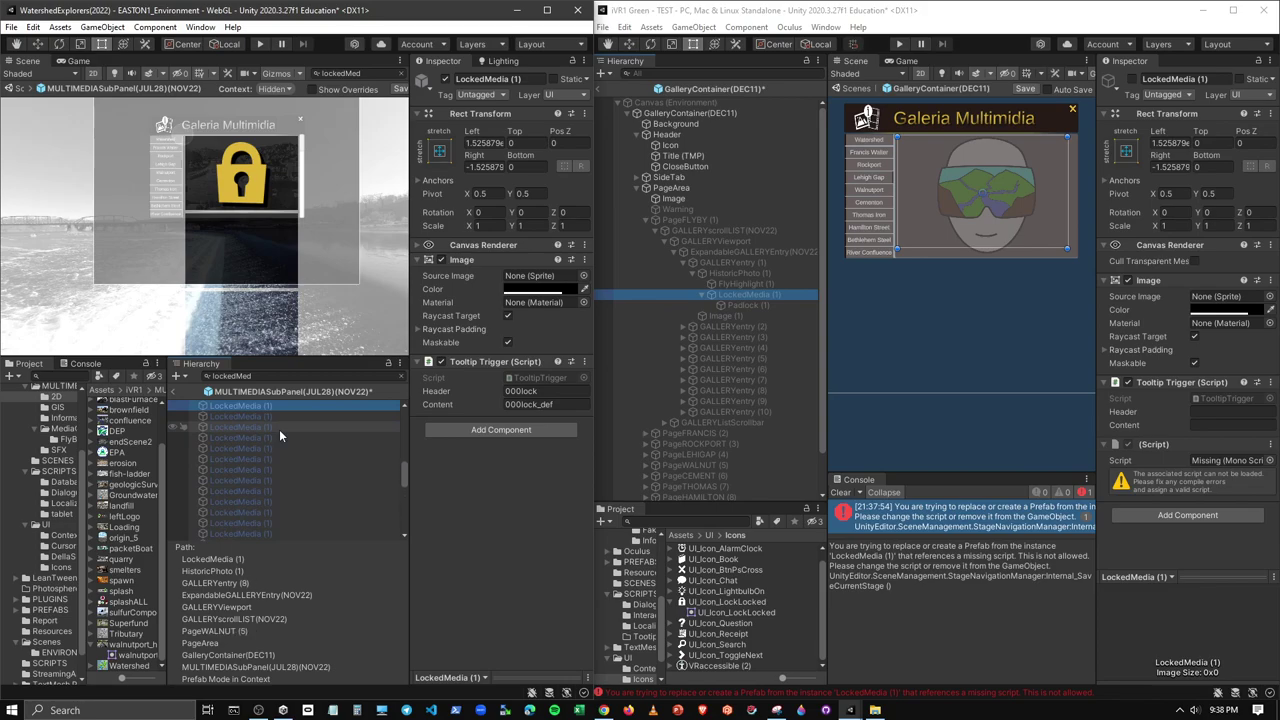
{"action": "key", "text": "Up"}
{"action": "key", "text": "Up"}
{"action": "key", "text": "Up"}
{"action": "key", "text": "Up"}
{"action": "key", "text": "Up"}
{"action": "key", "text": "Up"}
{"action": "key", "text": "Up"}
{"action": "key", "text": "Up"}
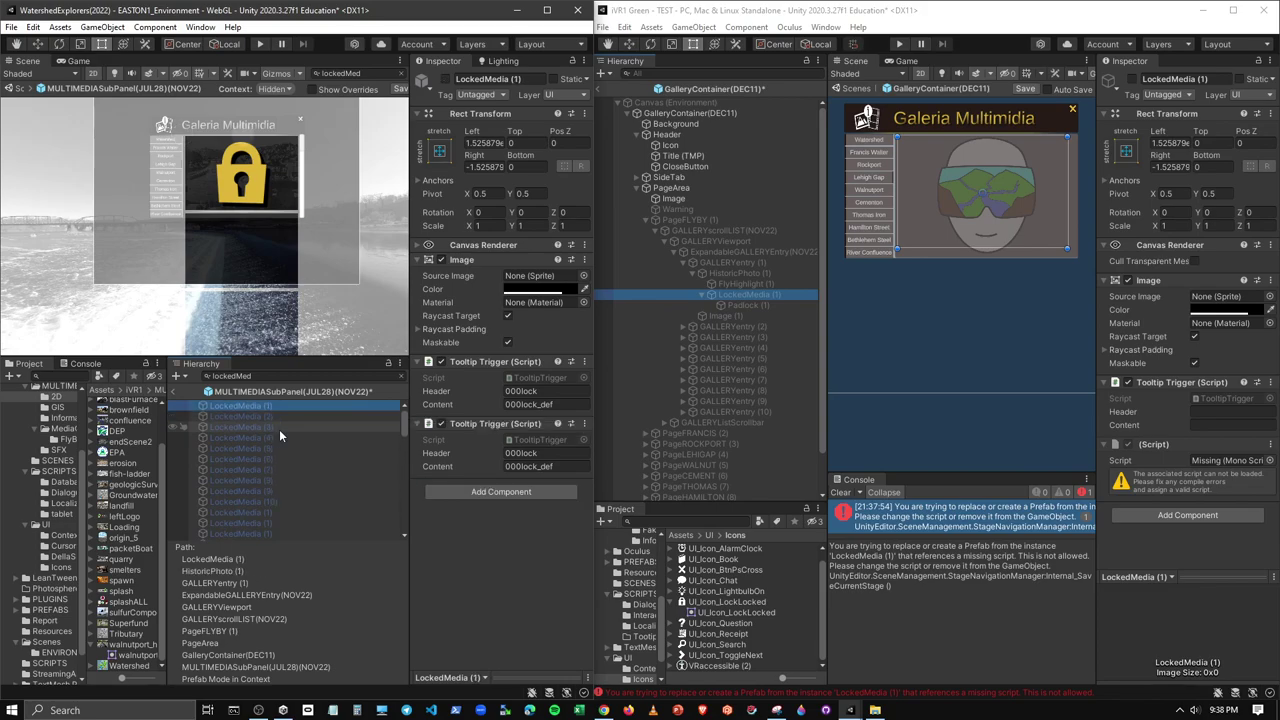
Remove the missing (Script) component from iVR1 Green's LockedMedia and clear the Console errors
{"action": "left_click", "coordinate": [1271, 444]}
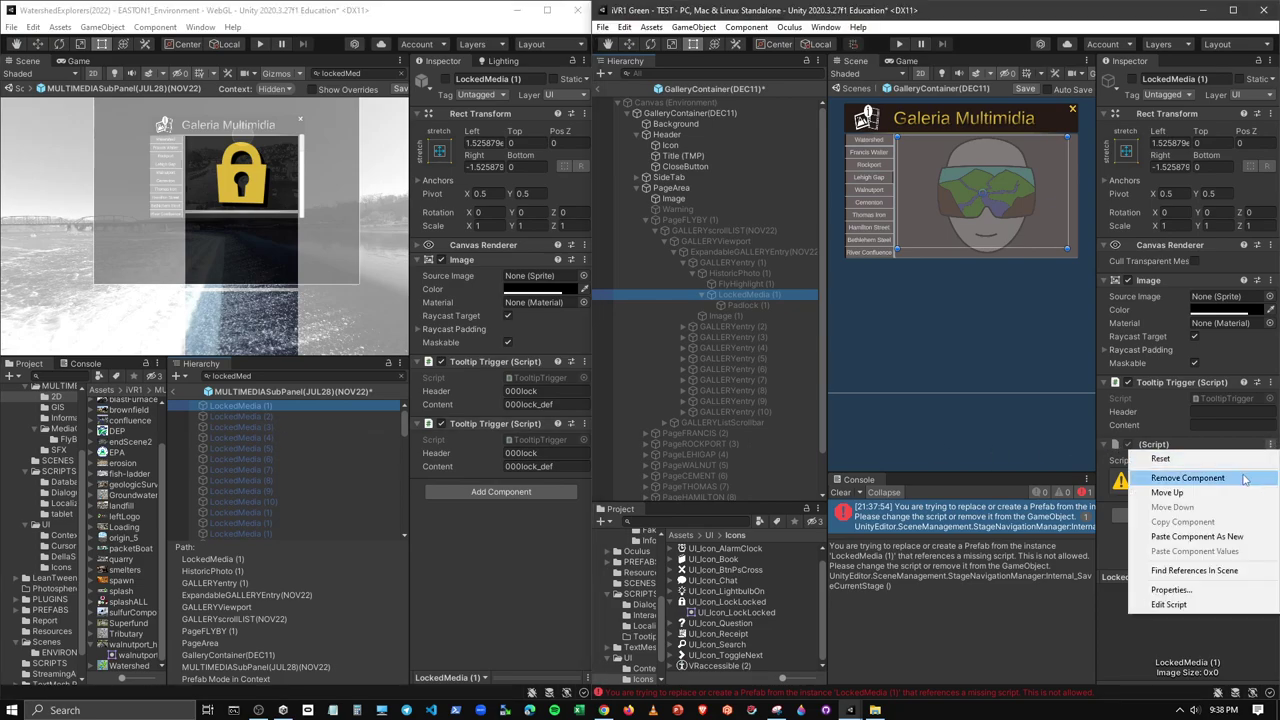
{"action": "left_click", "coordinate": [1243, 478]}
{"action": "left_click", "coordinate": [845, 493]}
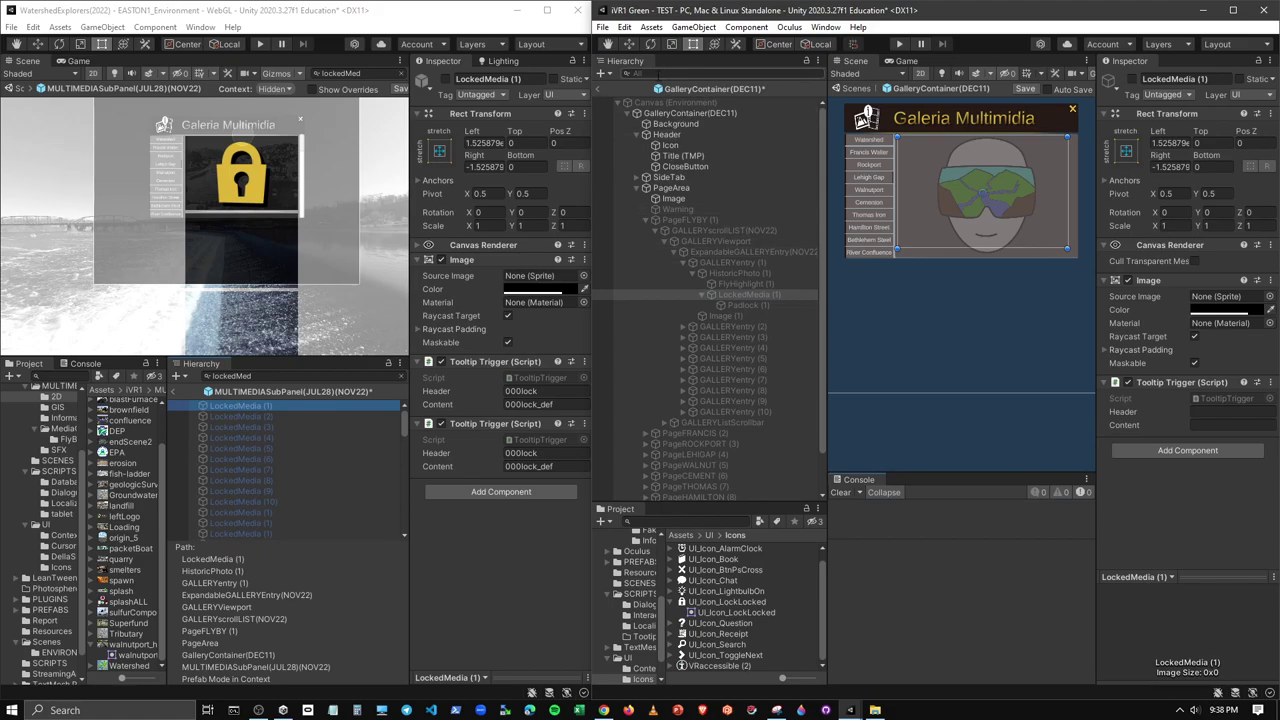
Filter by 'locked', select all 61 LockedMedia objects, paste Header 000lock and Content 000lock_def, then clear the filter
{"action": "type", "text": "locked"}
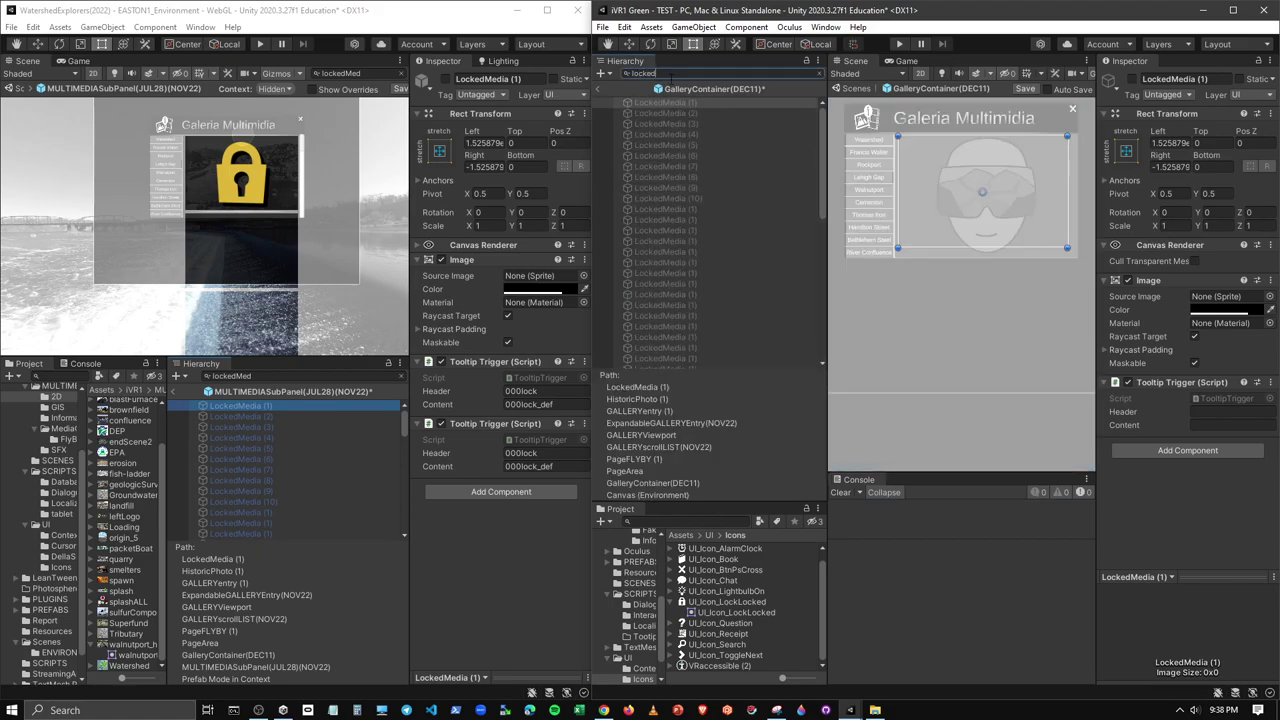
{"action": "key", "text": "Down"}
{"action": "key", "text": "shift+Down"}
{"action": "key", "text": "shift+Down"}
{"action": "key", "text": "shift+Down"}
{"action": "key", "text": "shift+Down"}
{"action": "key", "text": "shift+Down"}
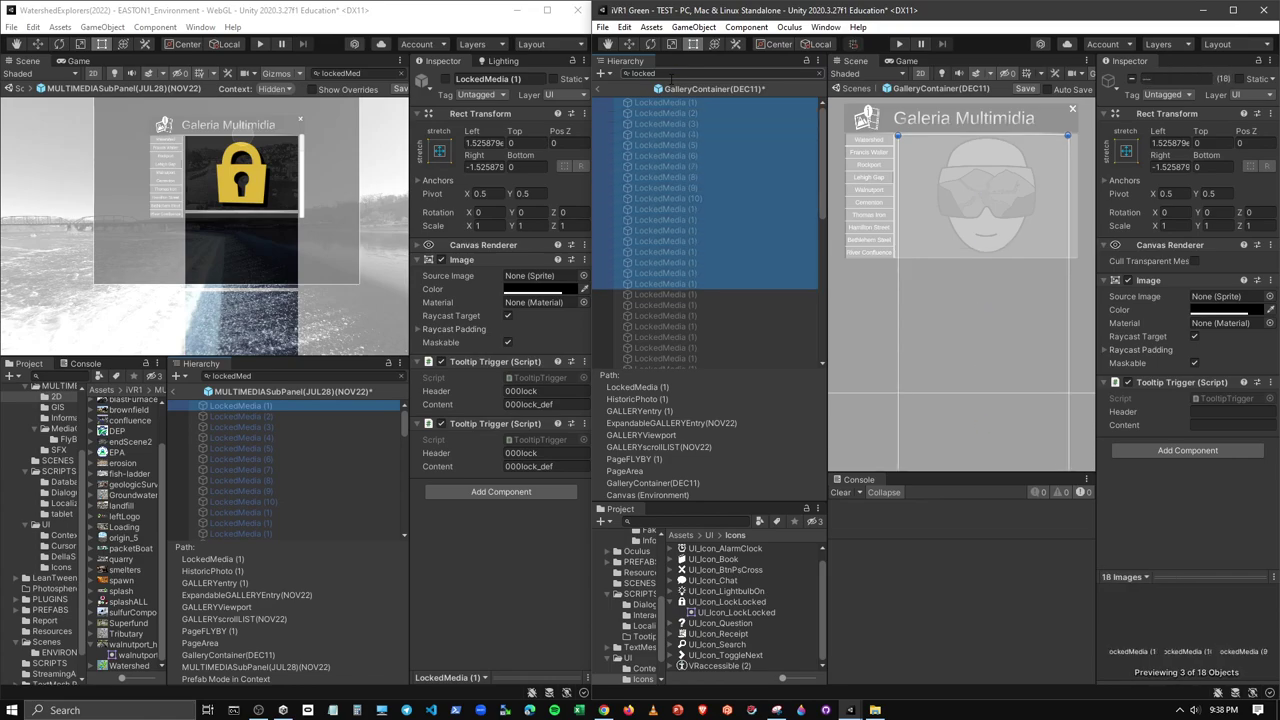
{"action": "key", "text": "shift+Down"}
{"action": "key", "text": "shift+Down"}
{"action": "key", "text": "shift+Down"}
{"action": "key", "text": "shift+Down"}
{"action": "key", "text": "shift+Down"}
{"action": "key", "text": "shift+Down"}
{"action": "key", "text": "shift+Down"}
{"action": "key", "text": "shift+Down"}
{"action": "key", "text": "shift+Down"}
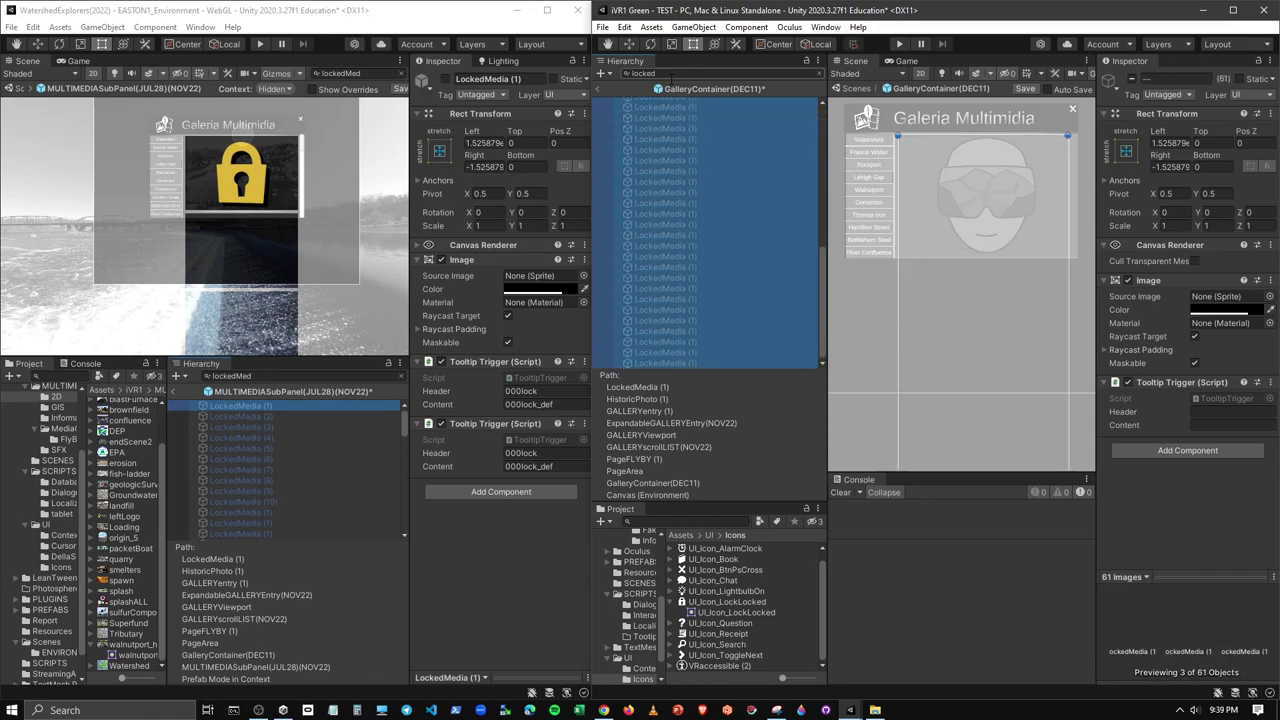
{"action": "left_click", "coordinate": [512, 391]}
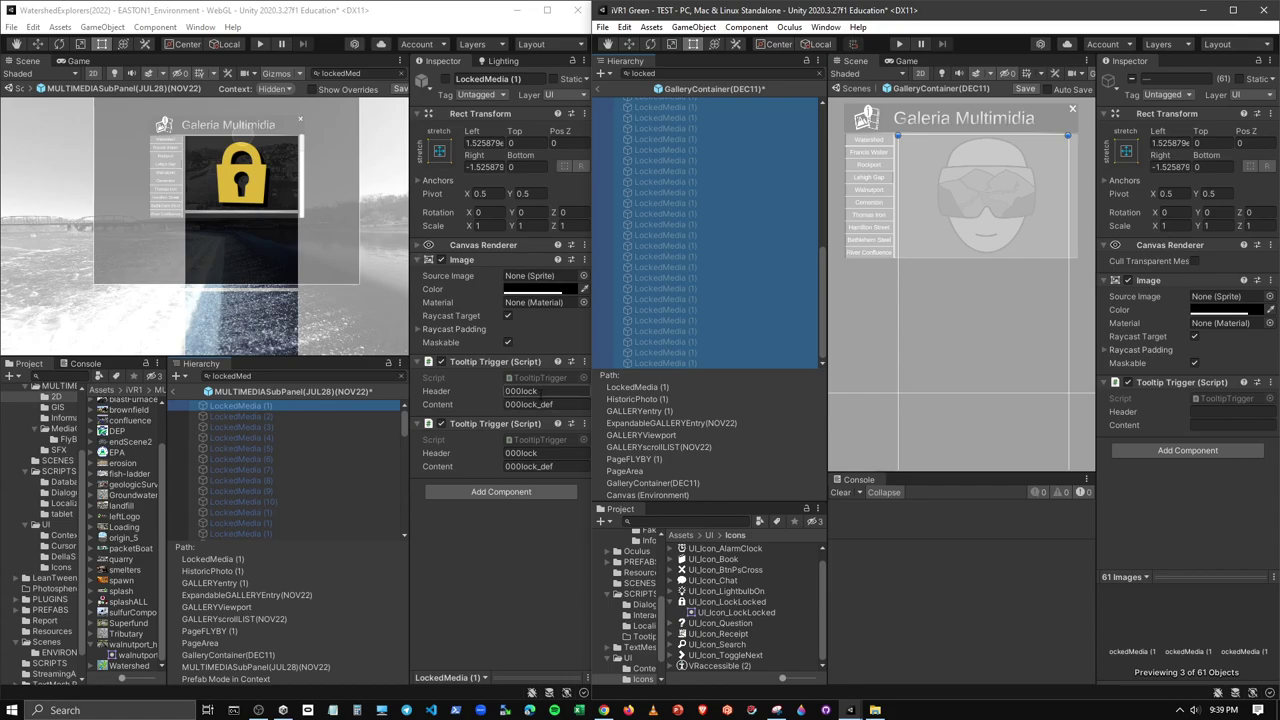
{"action": "left_click", "coordinate": [1230, 411]}
{"action": "type", "text": "000lock"}
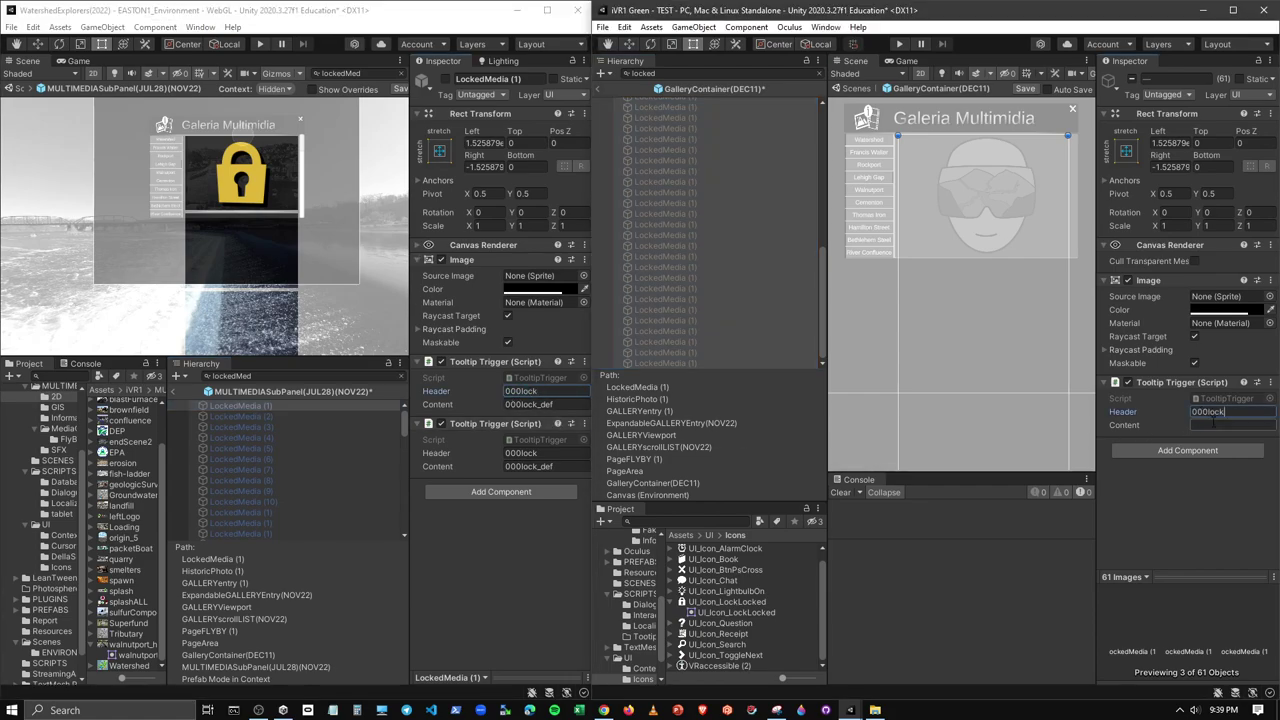
{"action": "left_click", "coordinate": [563, 404]}
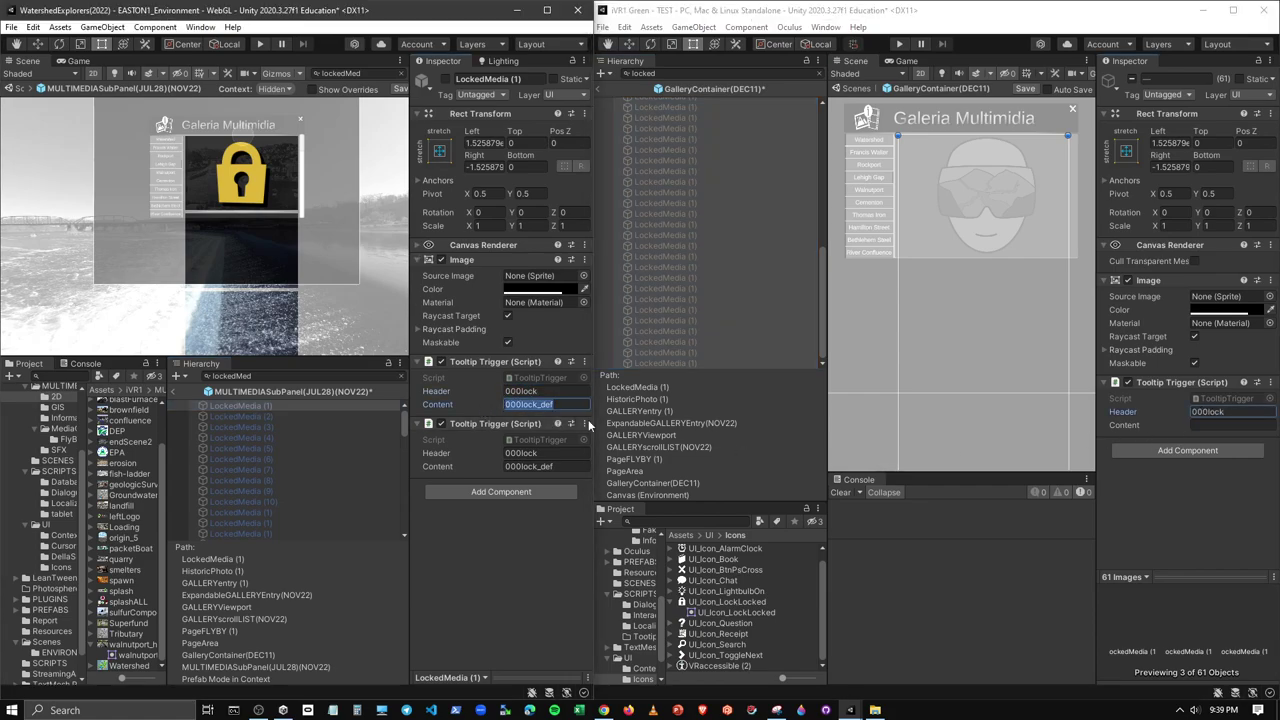
{"action": "left_click", "coordinate": [1200, 425]}
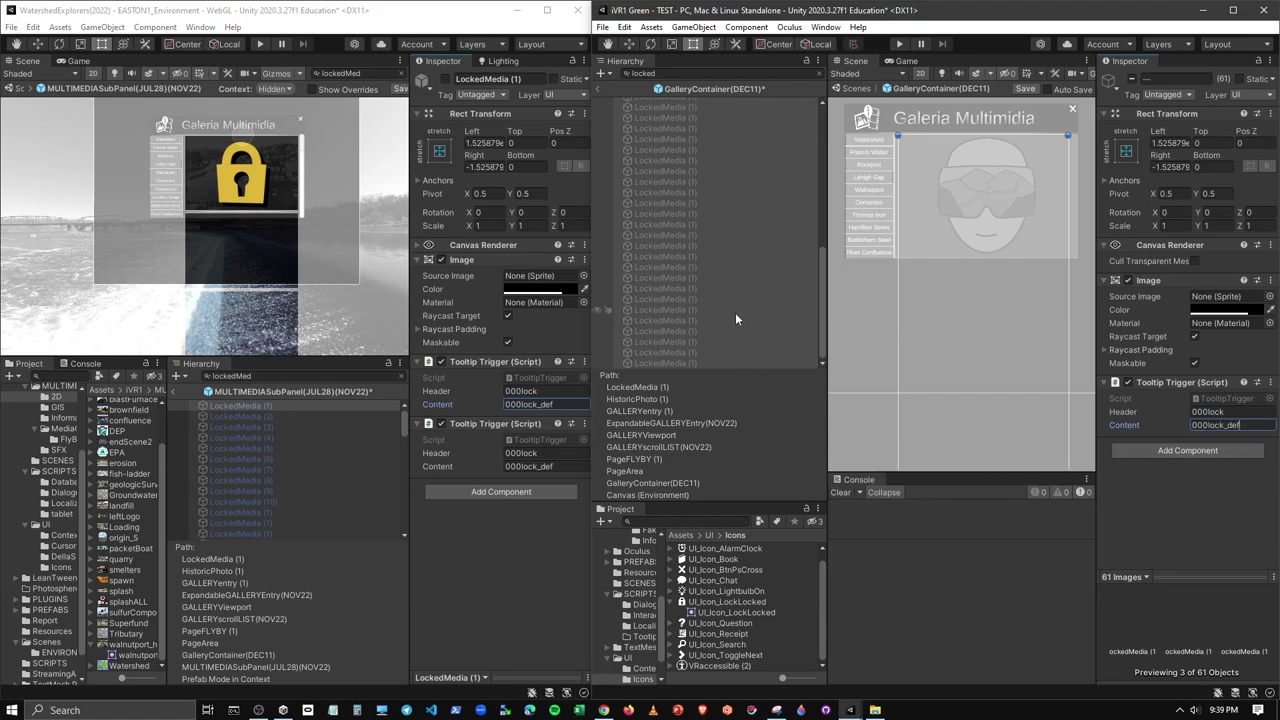
{"action": "scroll", "coordinate": [740, 290], "scroll_direction": "up", "scroll_amount": 5}
{"action": "left_click", "coordinate": [817, 73]}
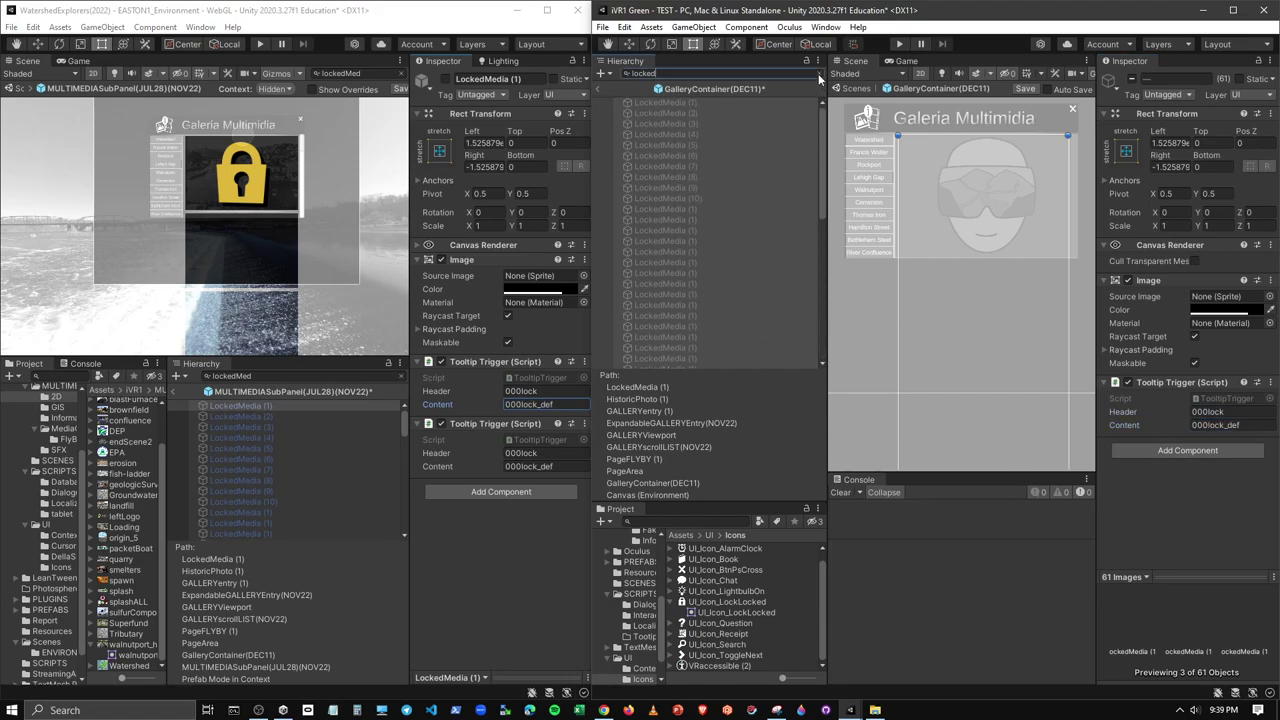
Clear the lockedMedia filter, inspect Padlock, EastonHighlight and FlyHighlight, and collapse PageFLYBY in WatershedExplorers
{"action": "left_click", "coordinate": [398, 376]}
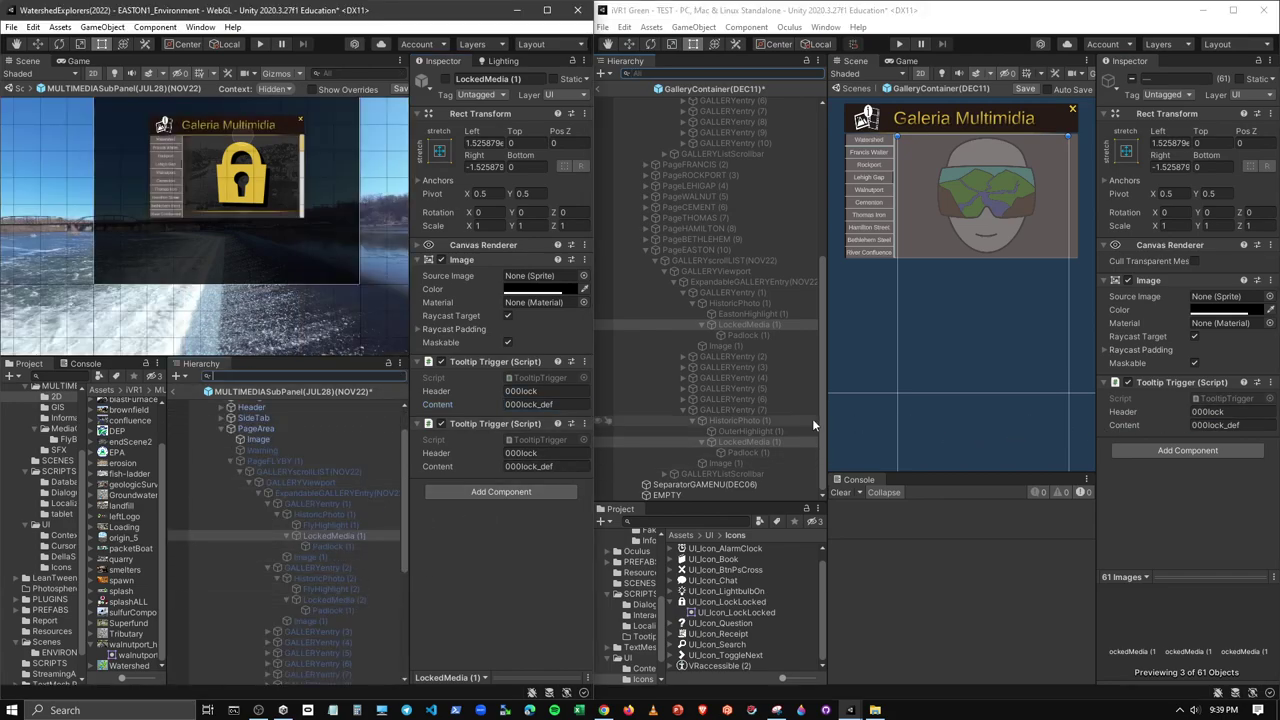
{"action": "left_click", "coordinate": [743, 335]}
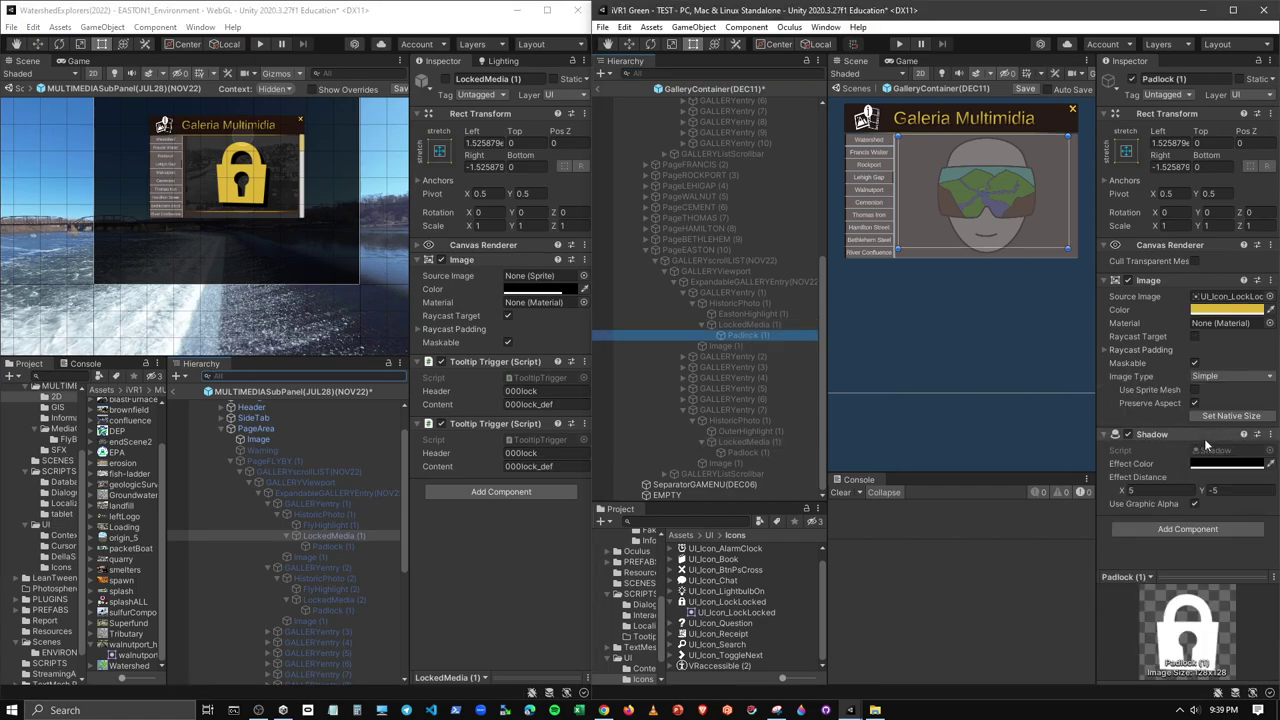
{"action": "left_click", "coordinate": [754, 314]}
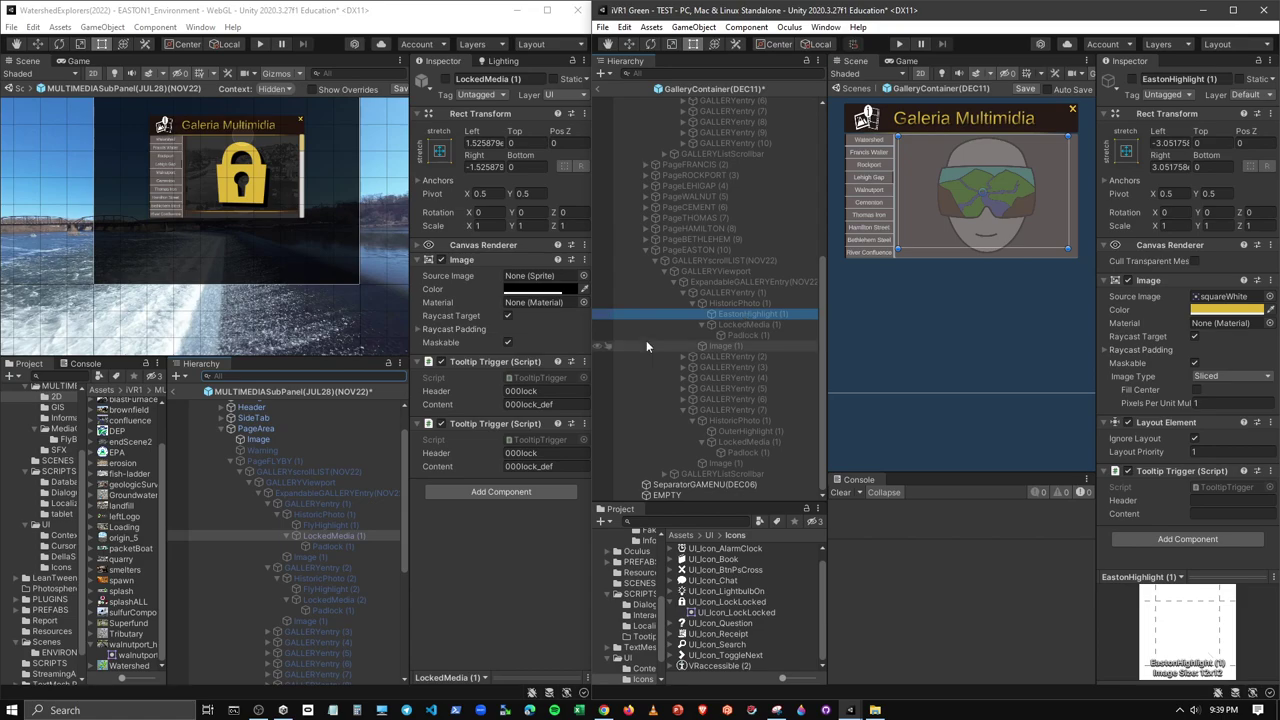
{"action": "left_click", "coordinate": [327, 525]}
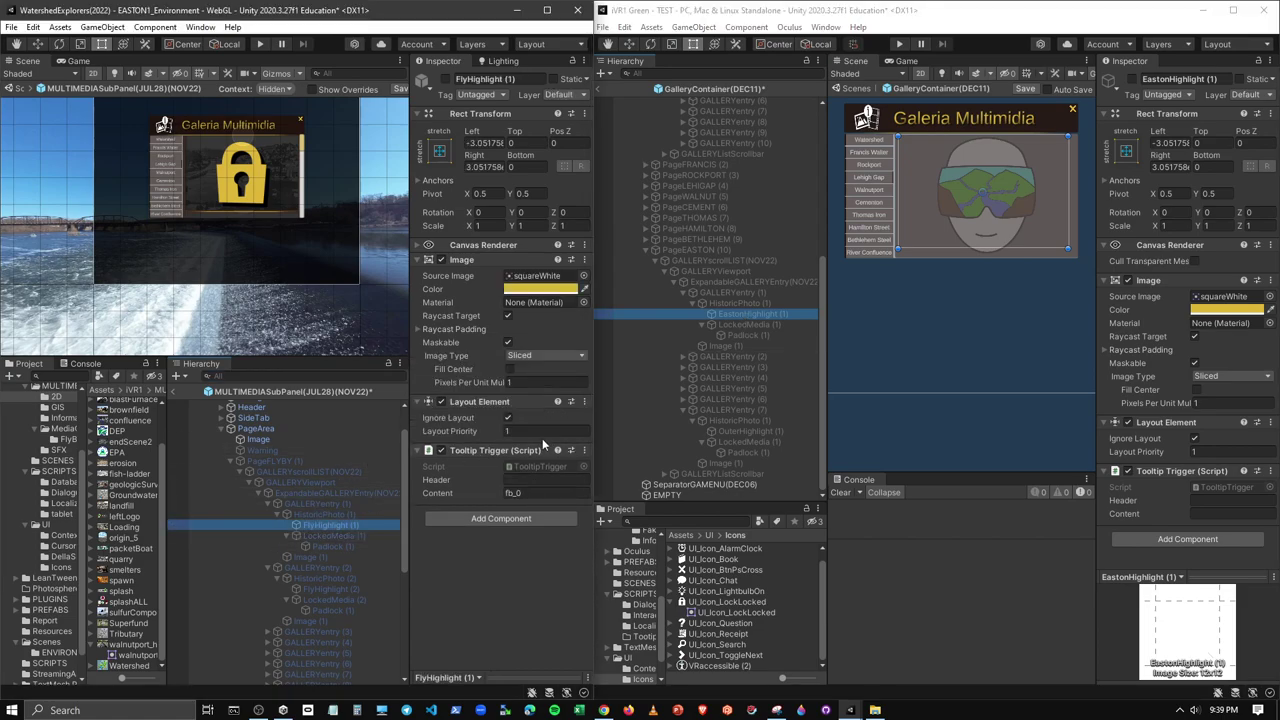
{"action": "left_click", "coordinate": [234, 463]}
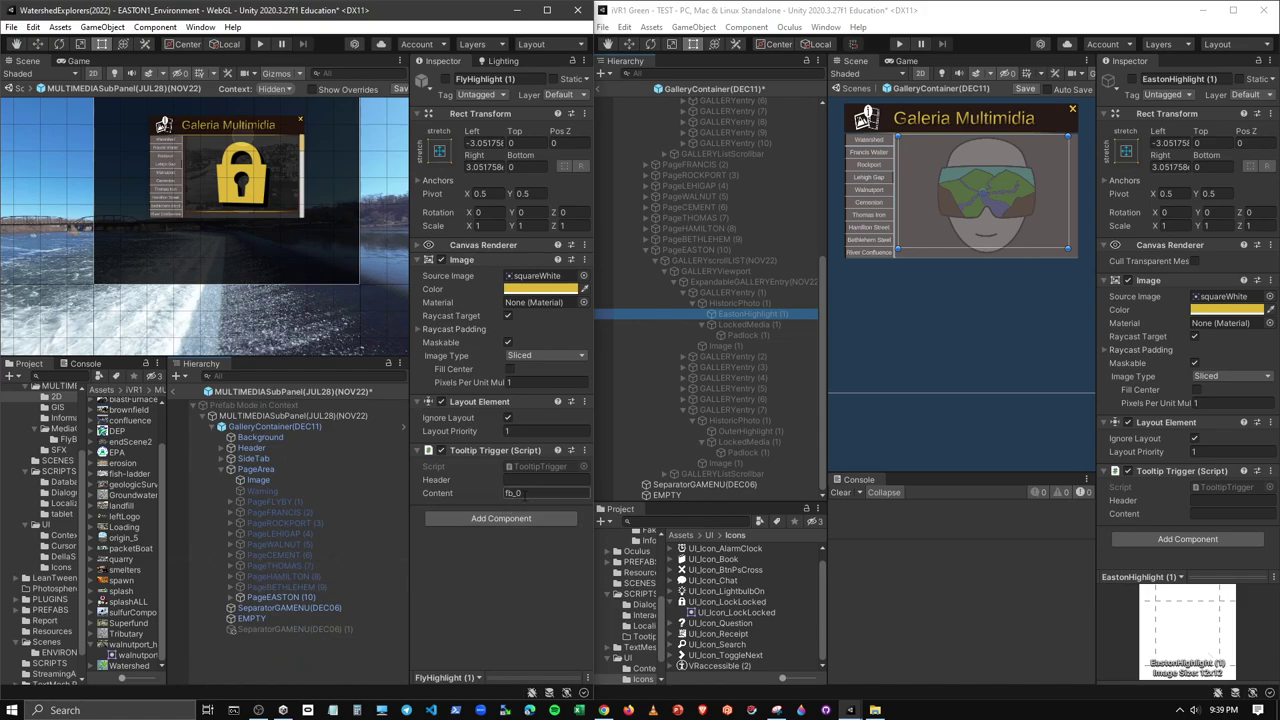
Collapse PageEASTON and PageFLYBY in iVR1 Green and save the GalleryContainer(DEC11) prefab via File > Save
{"action": "left_click", "coordinate": [646, 250]}
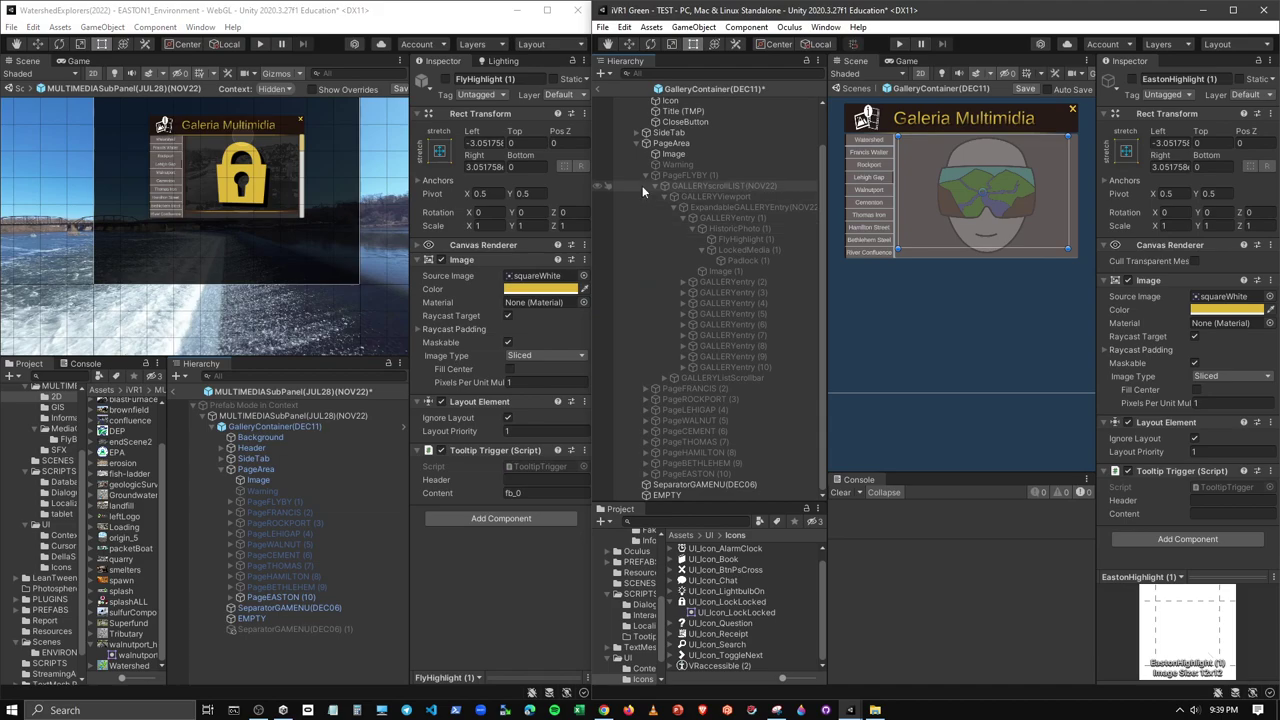
{"action": "scroll", "coordinate": [645, 180], "scroll_direction": "up", "scroll_amount": 5}
{"action": "left_click", "coordinate": [646, 219]}
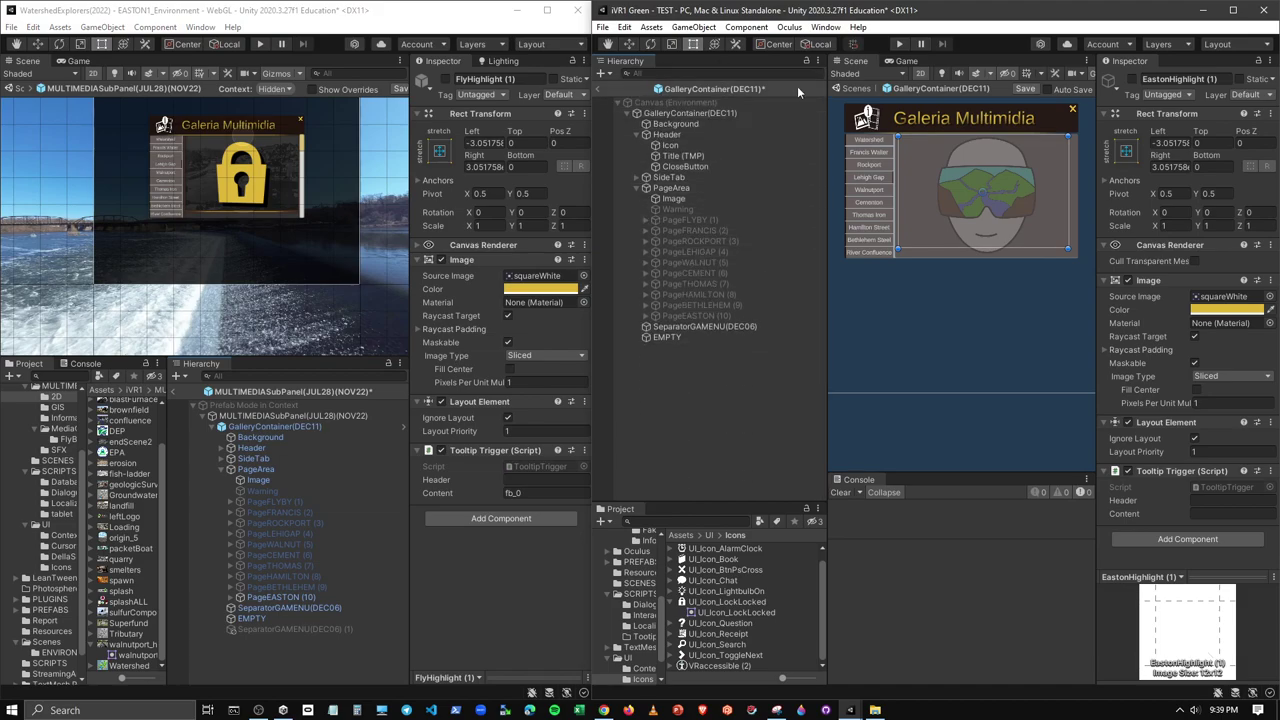
{"action": "left_click", "coordinate": [1027, 89]}
{"action": "left_click", "coordinate": [603, 27]}
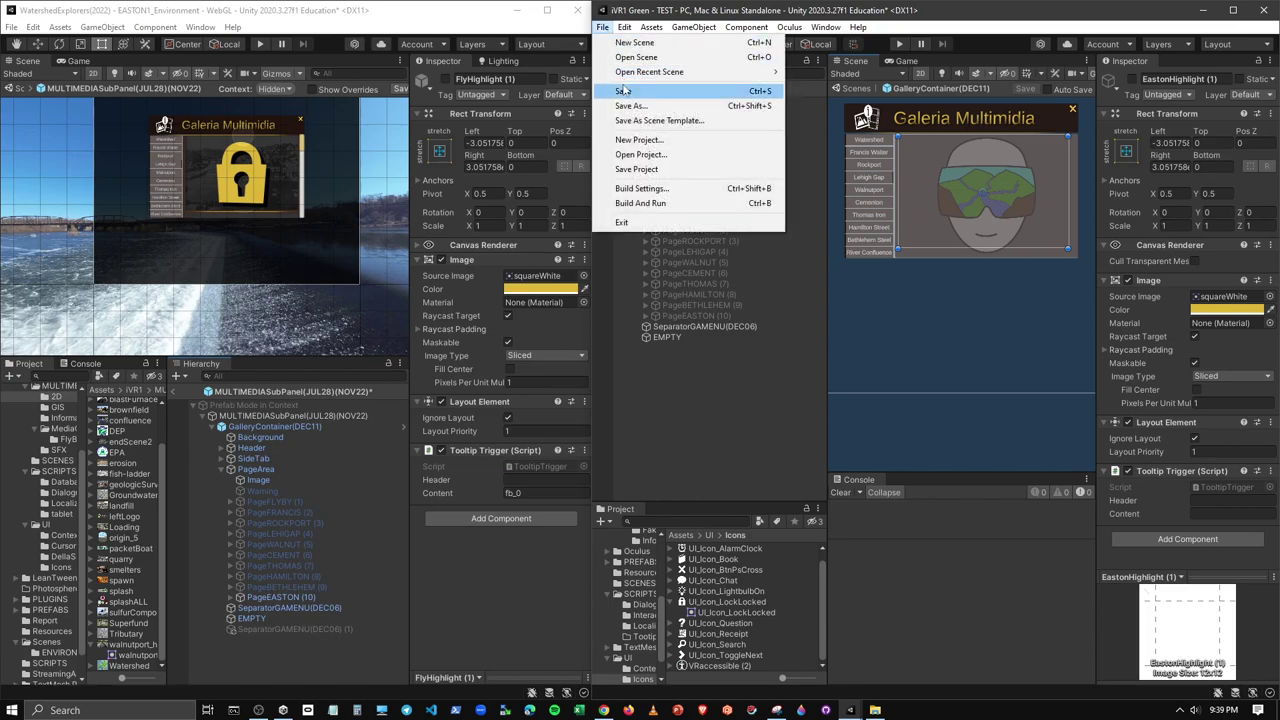
{"action": "left_click", "coordinate": [625, 92]}
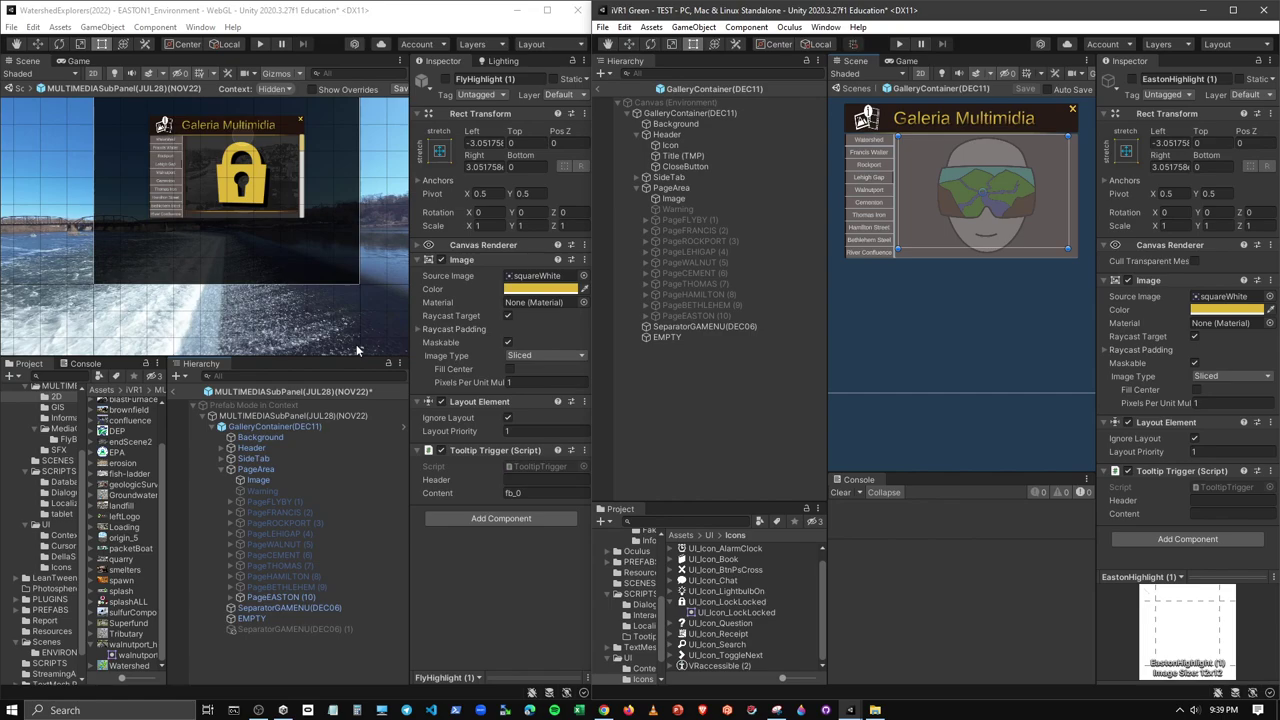
Expand PageEASTON down to the gallery viewport and revert its Mask component's prefab override
{"action": "left_click", "coordinate": [279, 598]}
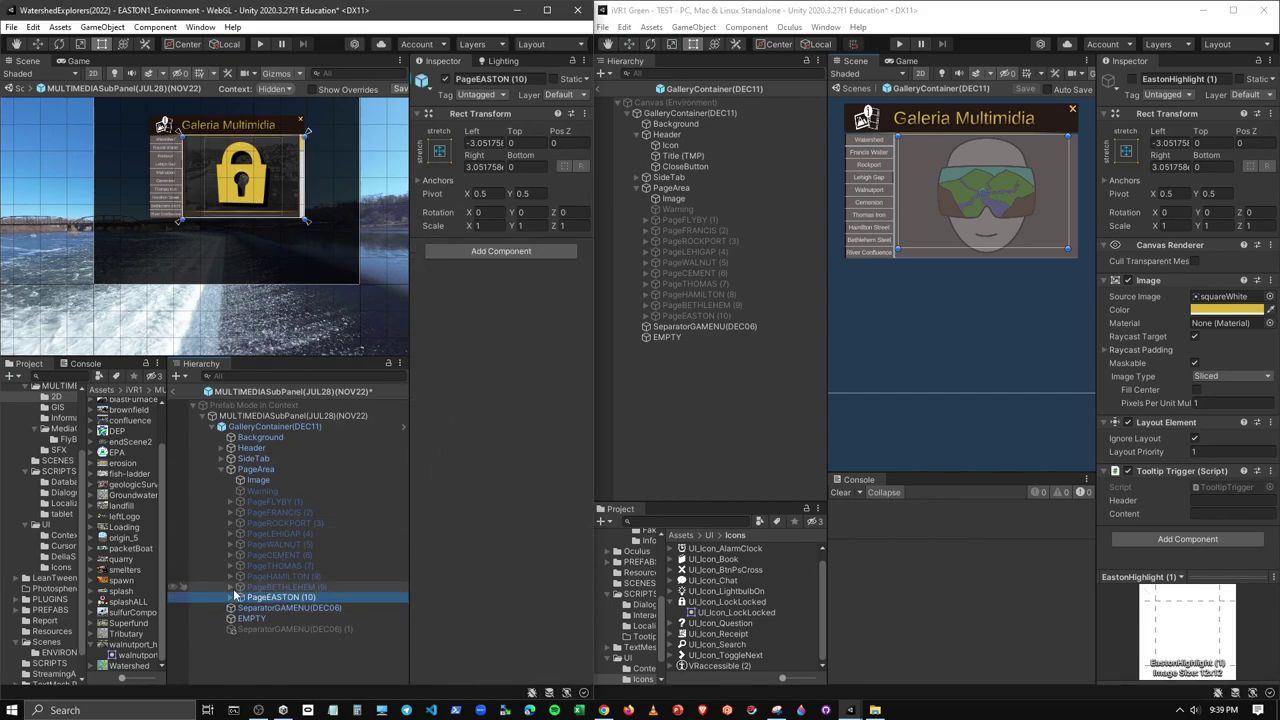
{"action": "left_click", "coordinate": [231, 597]}
{"action": "left_click", "coordinate": [241, 608]}
{"action": "left_click", "coordinate": [250, 618]}
{"action": "left_click", "coordinate": [268, 629]}
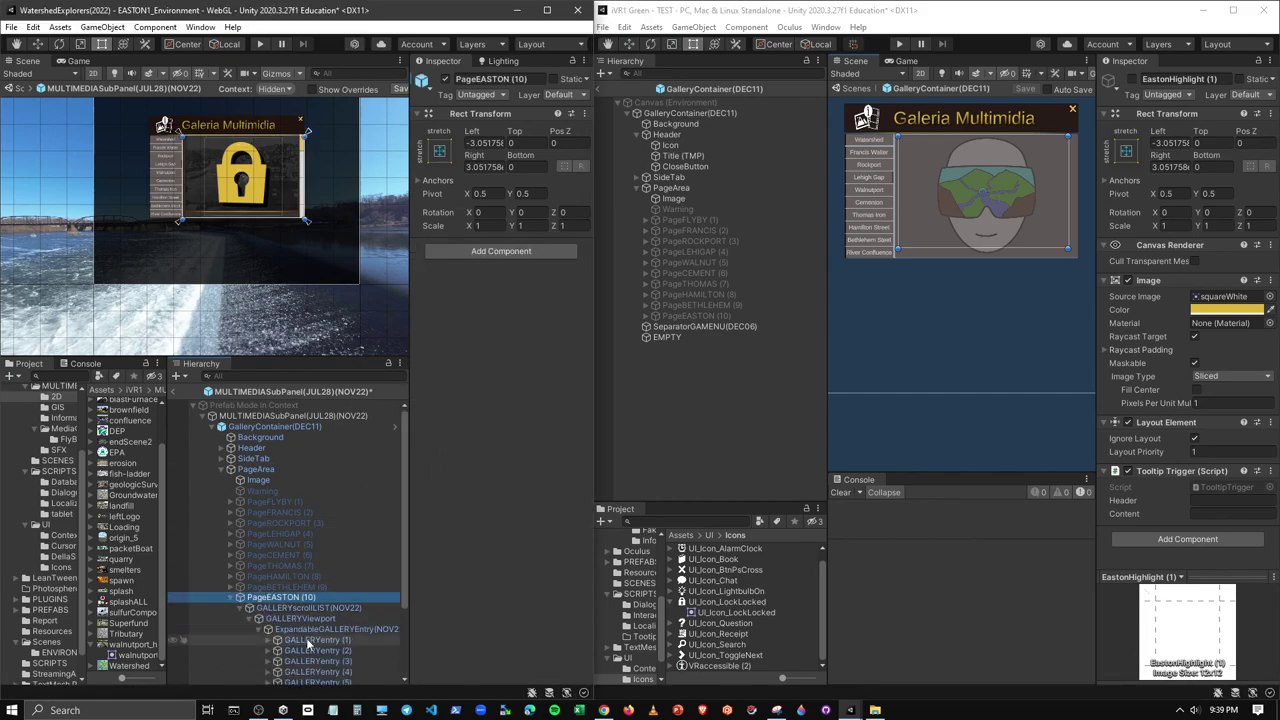
{"action": "left_click", "coordinate": [300, 618]}
{"action": "right_click", "coordinate": [458, 362]}
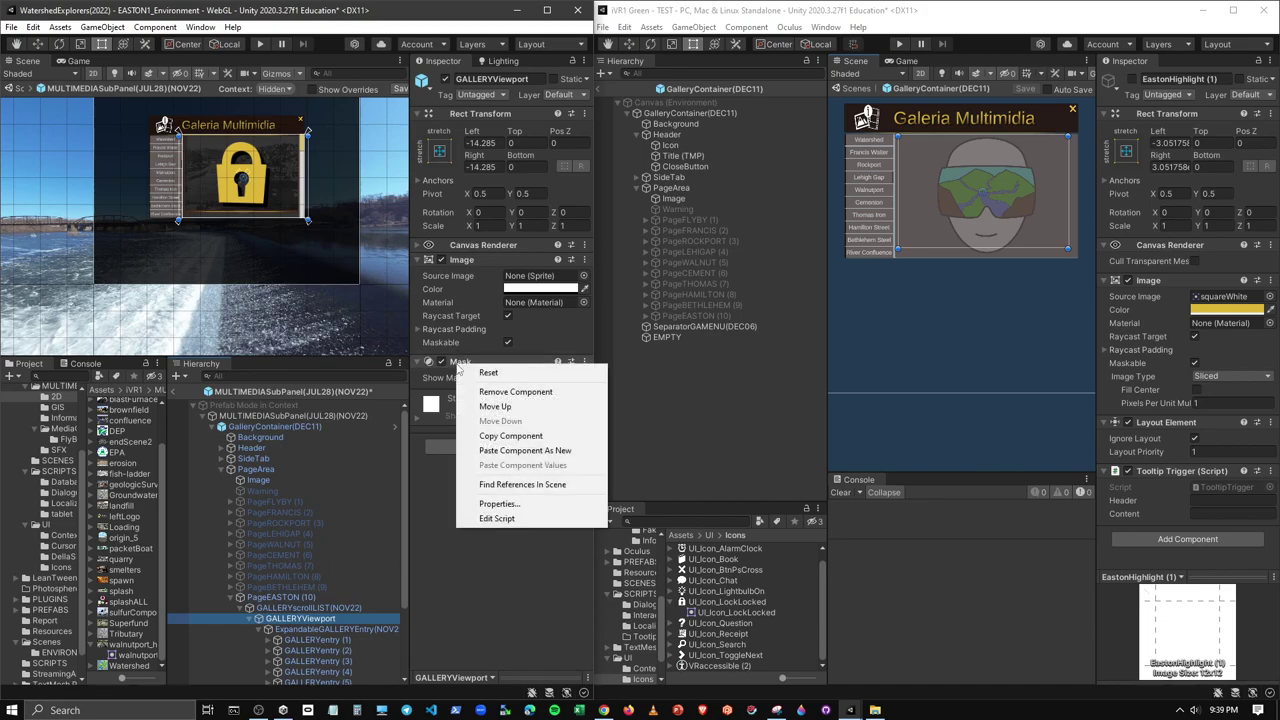
{"action": "left_click", "coordinate": [443, 364]}
{"action": "left_click", "coordinate": [443, 364]}
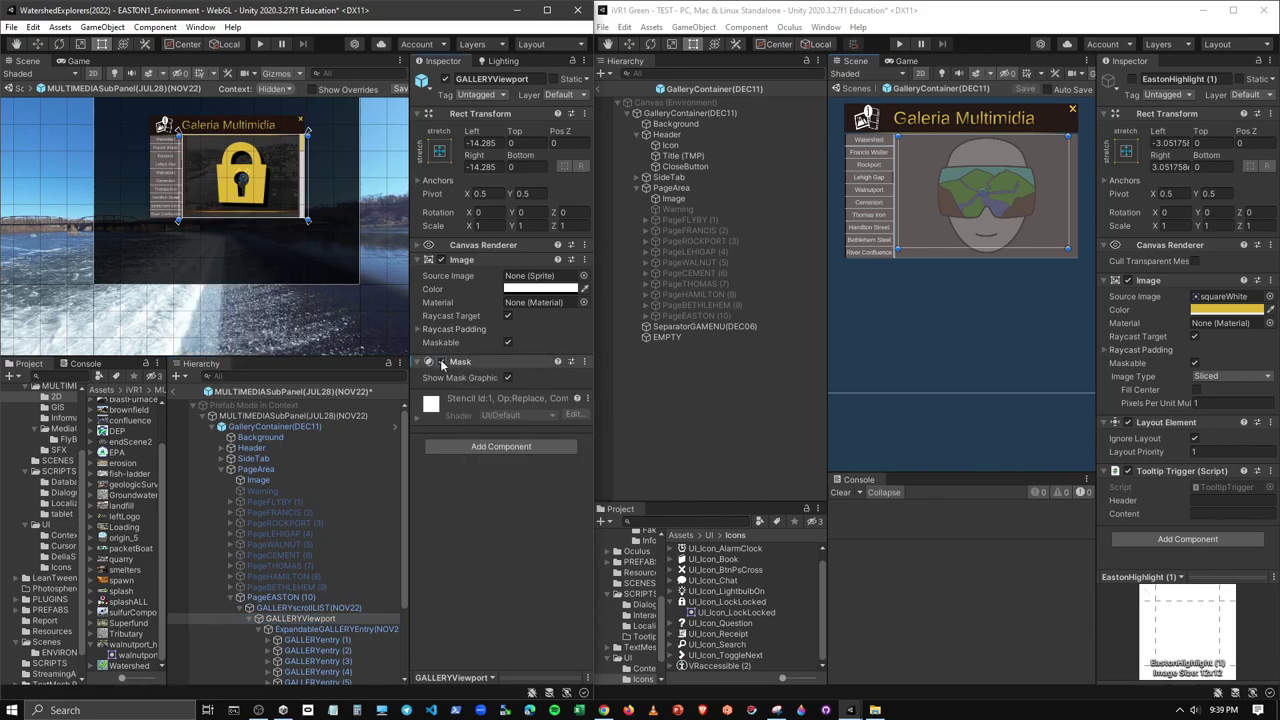
{"action": "right_click", "coordinate": [450, 362]}
{"action": "left_click", "coordinate": [640, 397]}
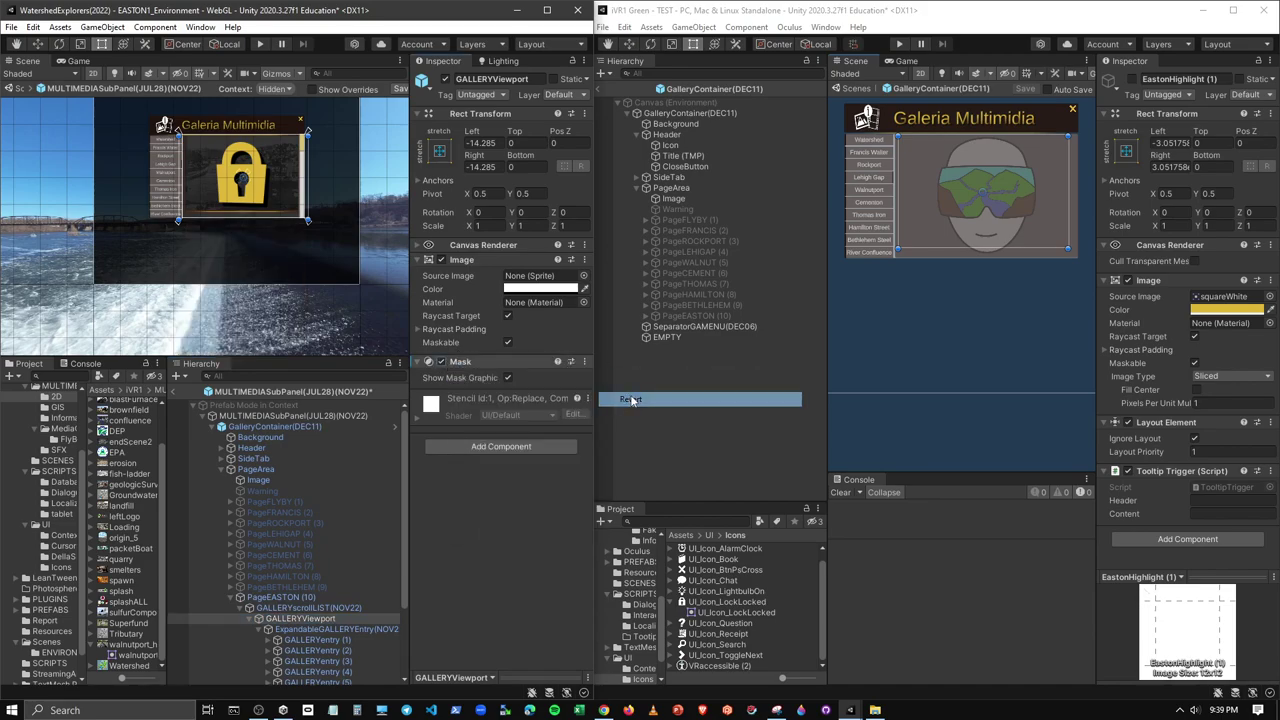
Deactivate PageEASTON (10), collapse PageArea, and exit Prefab Mode back to the TEST scene
{"action": "left_click", "coordinate": [240, 597]}
{"action": "left_click", "coordinate": [279, 598]}
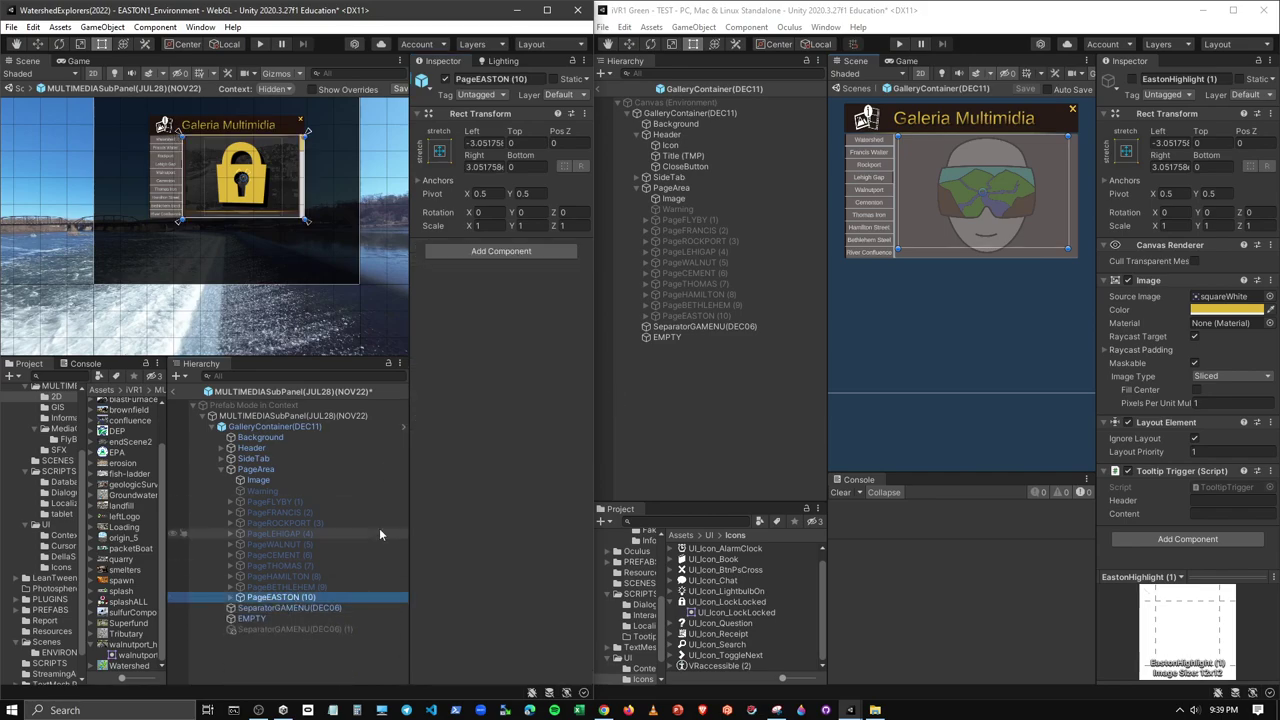
{"action": "left_click", "coordinate": [445, 80]}
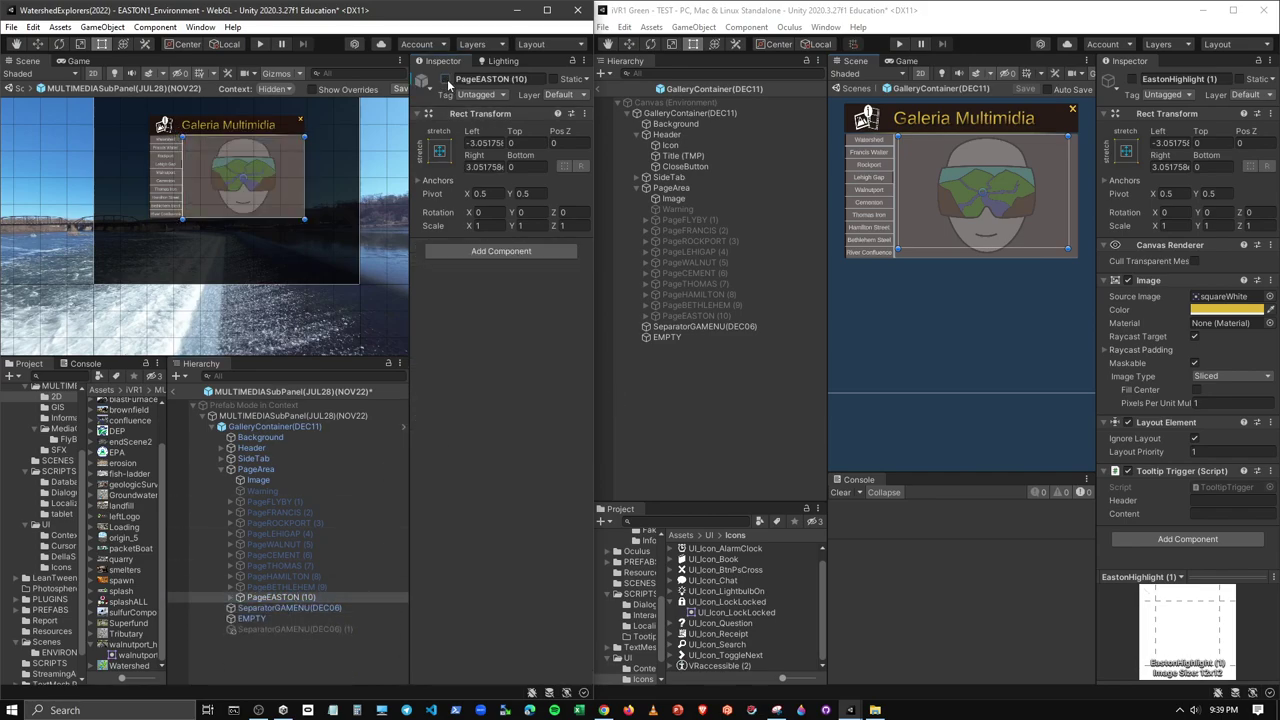
{"action": "left_click", "coordinate": [222, 470]}
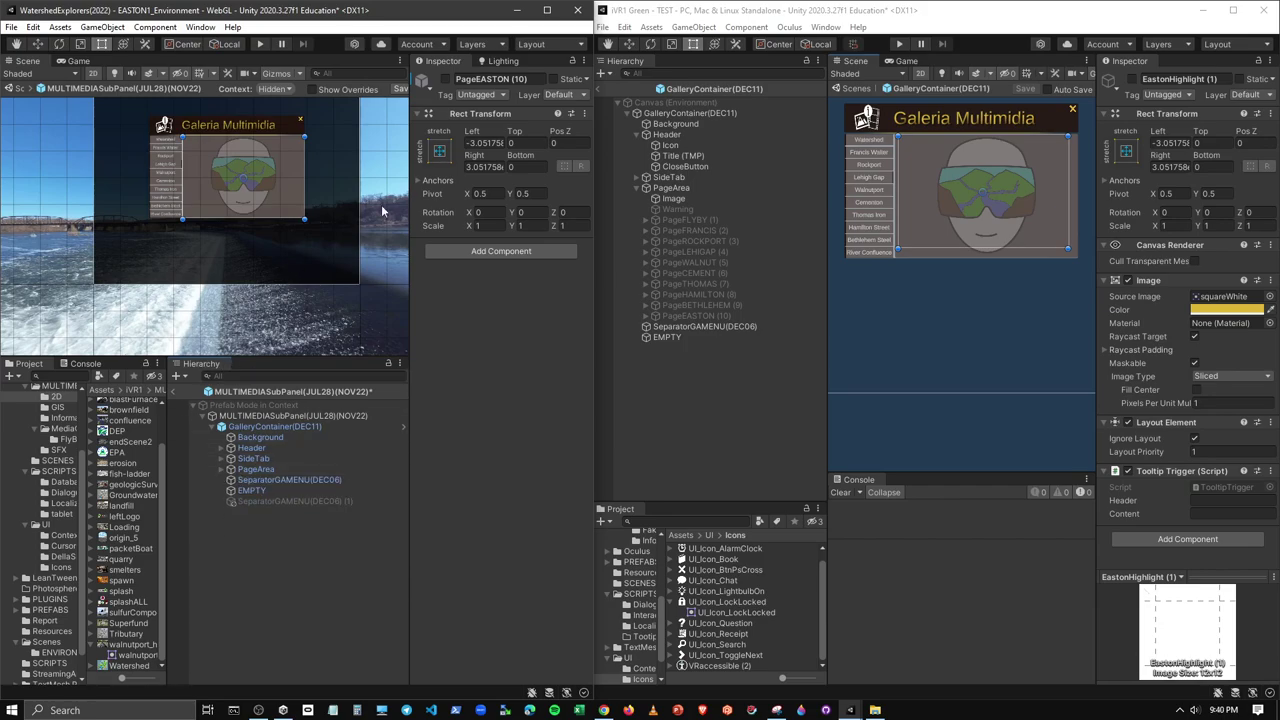
{"action": "left_click", "coordinate": [598, 90]}
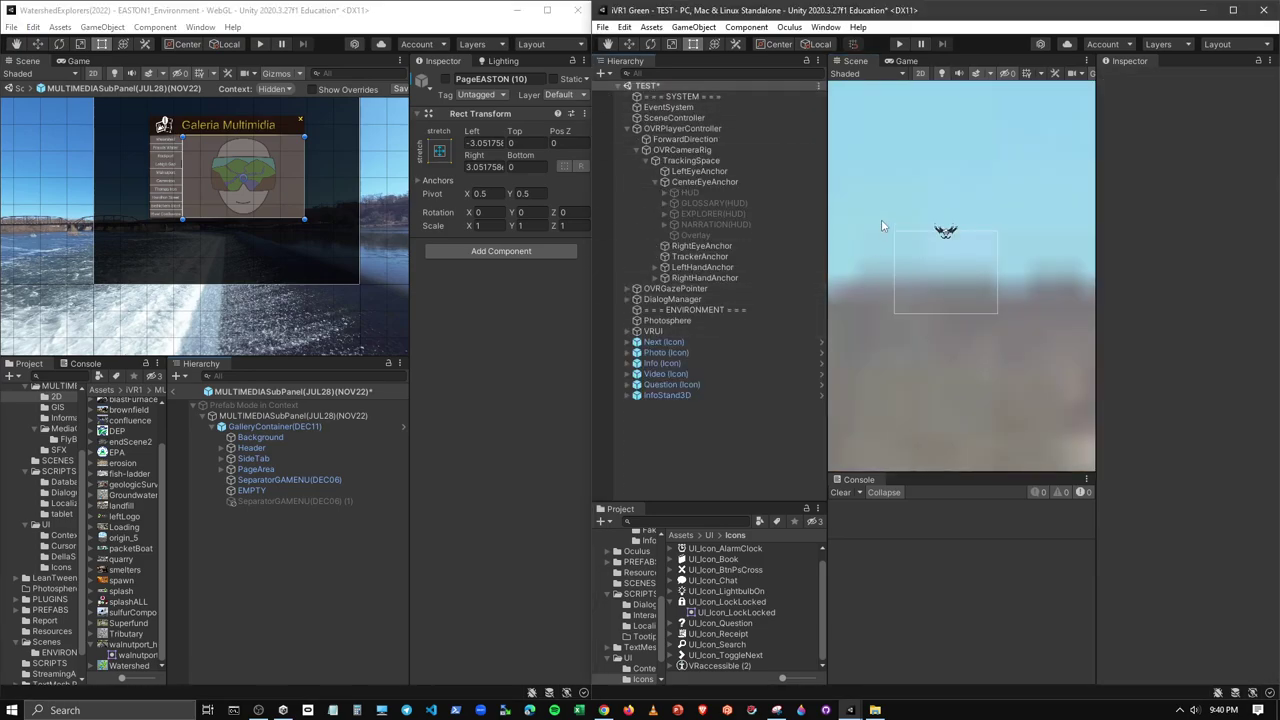
Minimize the WebGL editor, maximize the VR editor, and resize panels to enlarge the scene view
{"action": "left_click", "coordinate": [516, 10]}
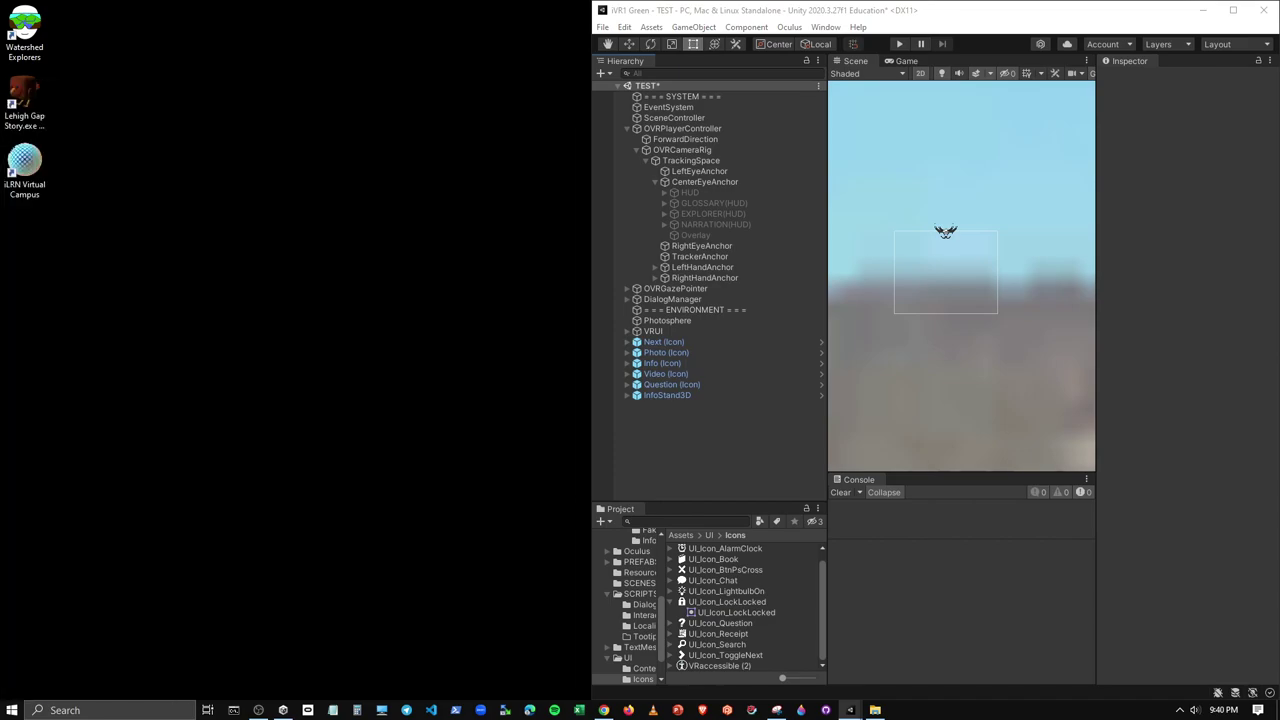
{"action": "double_click", "coordinate": [760, 12]}
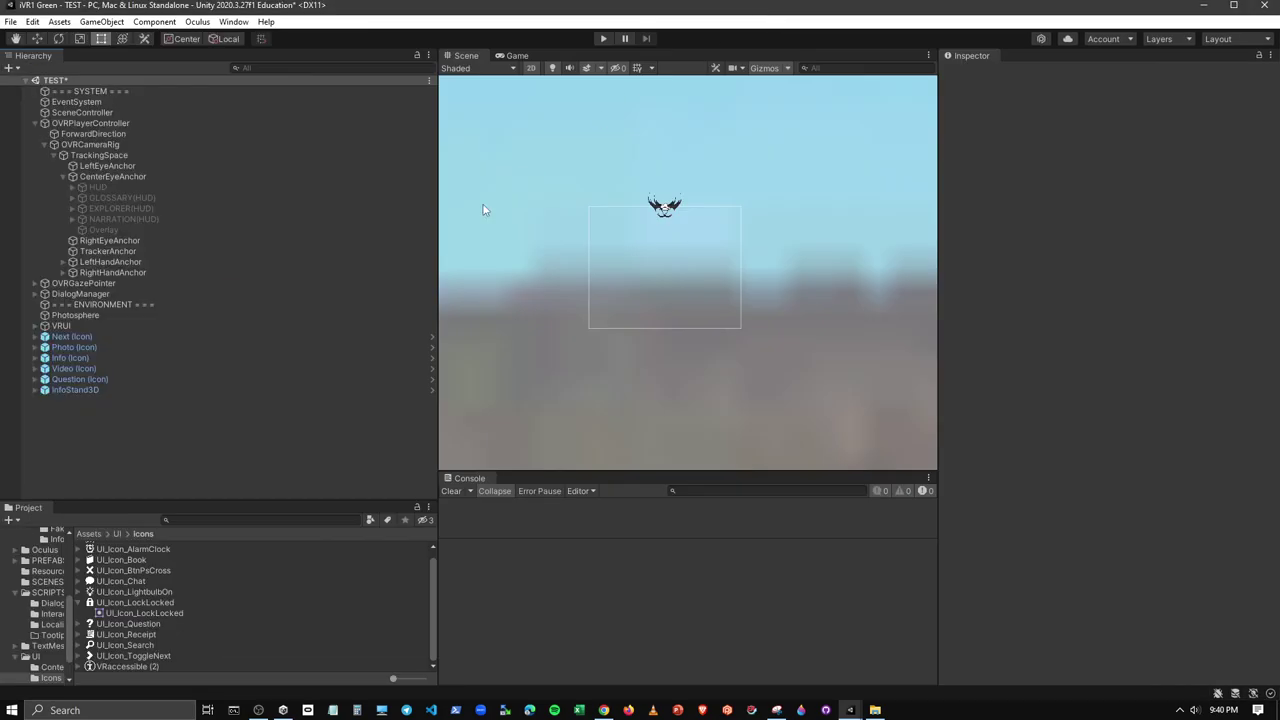
{"action": "left_click_drag", "start_coordinate": [438, 252], "coordinate": [245, 255]}
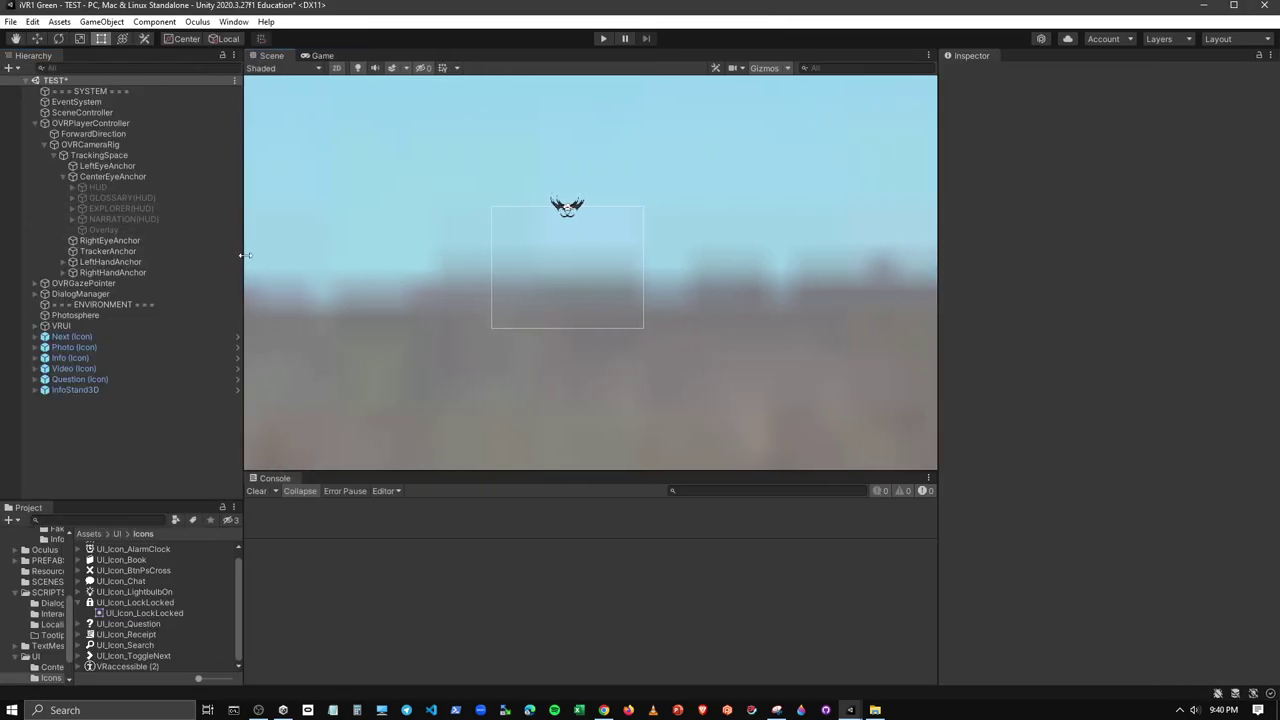
{"action": "left_click_drag", "start_coordinate": [511, 474], "coordinate": [521, 640]}
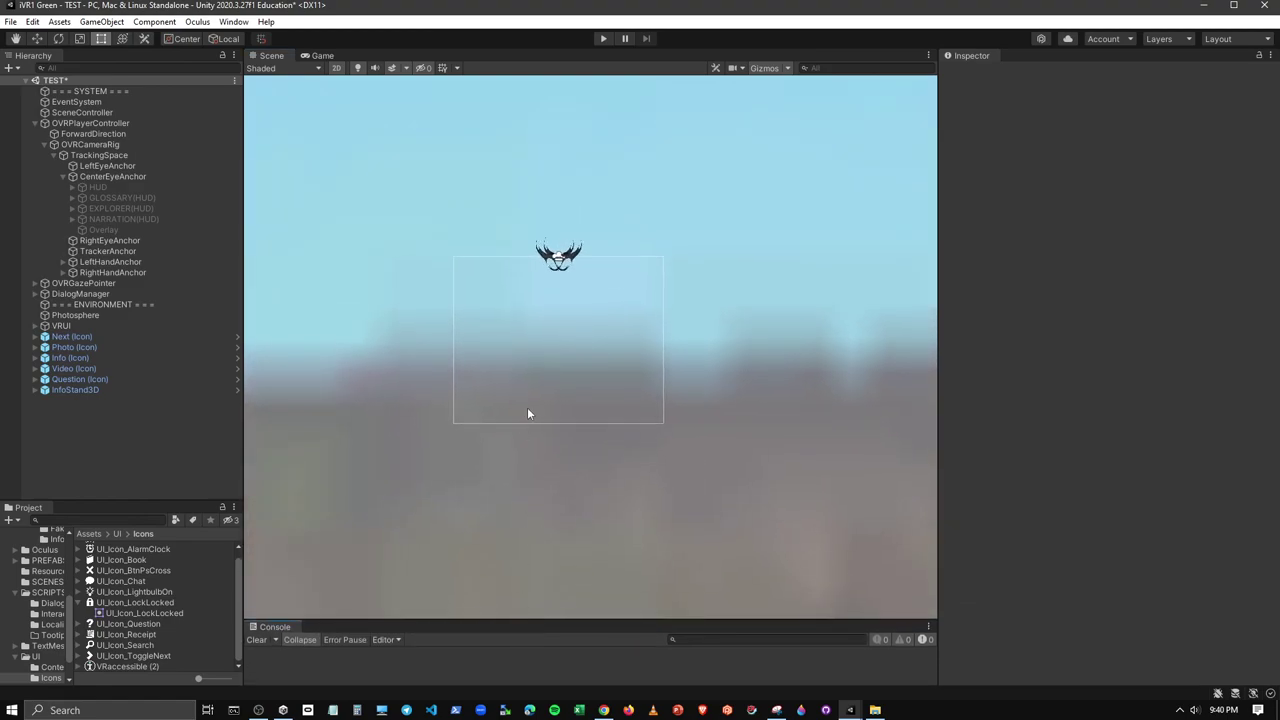
{"action": "scroll", "coordinate": [528, 410], "scroll_direction": "down", "scroll_amount": 5}
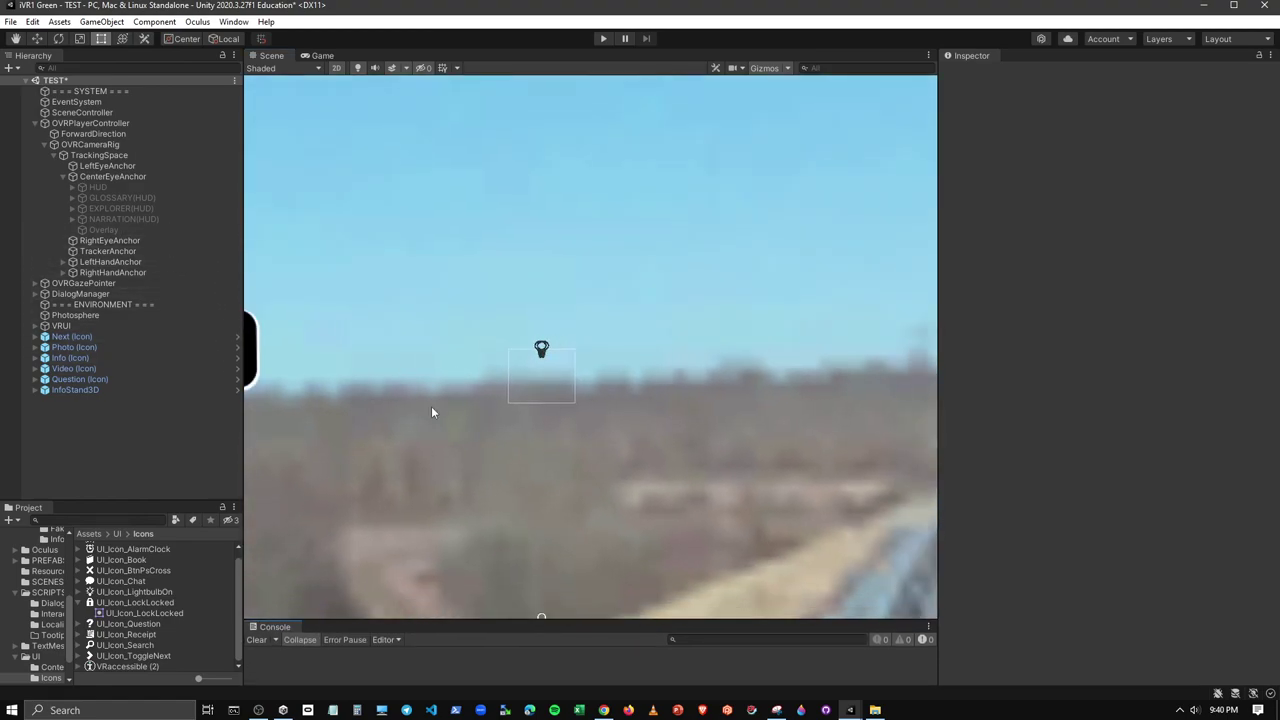
{"action": "scroll", "coordinate": [432, 412], "scroll_direction": "down", "scroll_amount": 5}
{"action": "mouse_move", "coordinate": [432, 413]}
{"action": "middle_mouse_down"}
{"action": "mouse_move", "coordinate": [533, 305]}
{"action": "mouse_move", "coordinate": [534, 326]}
{"action": "middle_mouse_up"}
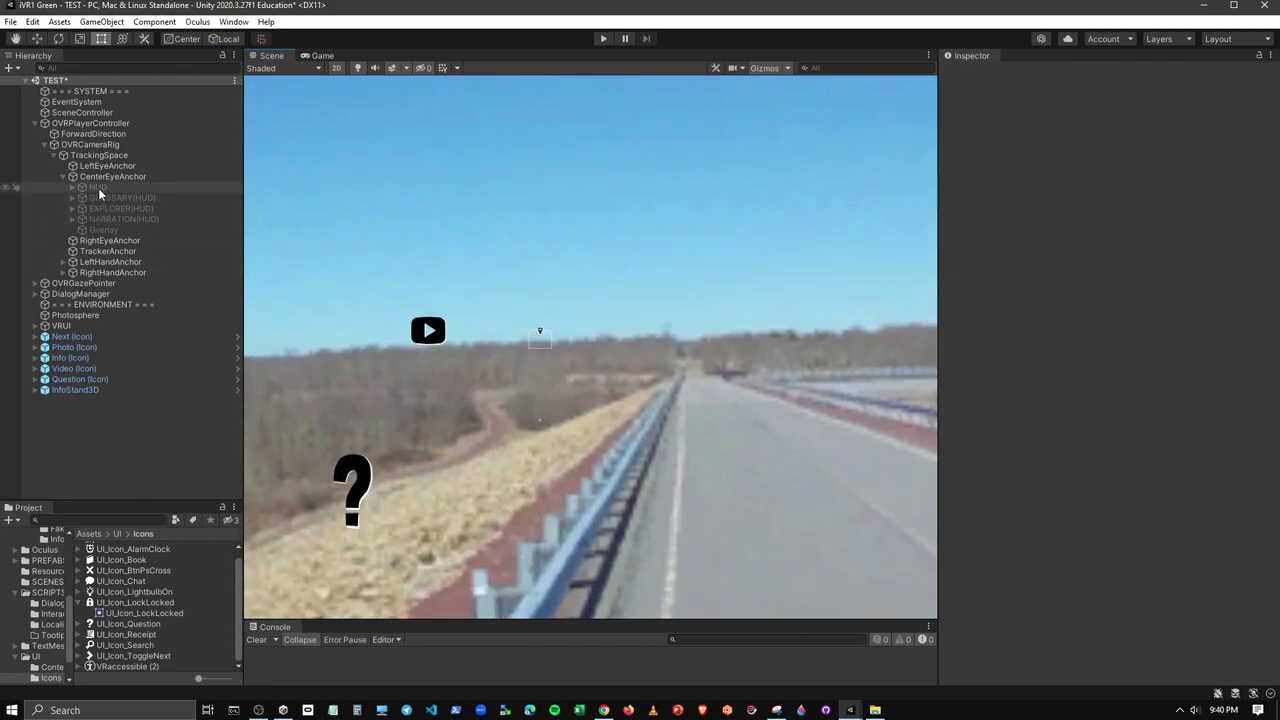
Duplicate the HUD as an active GALLERY(HUD) placed directly below the original
{"action": "left_click", "coordinate": [98, 188]}
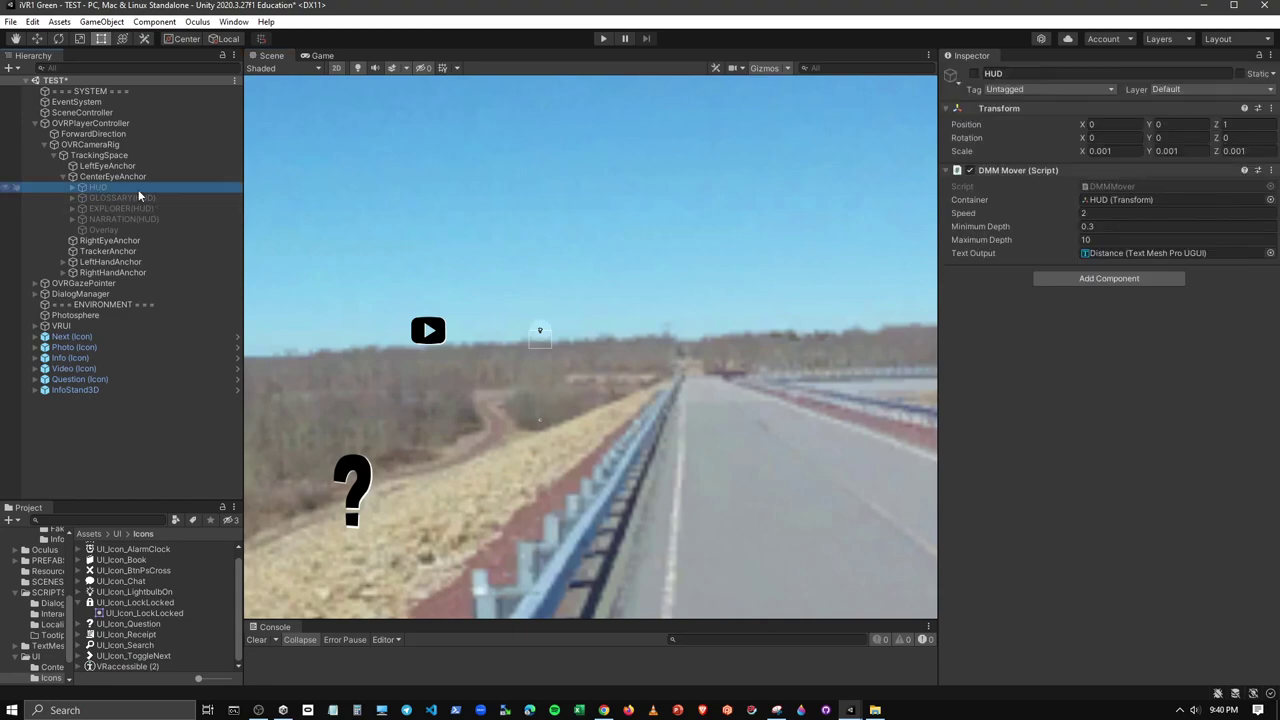
{"action": "key", "text": "ctrl+d"}
{"action": "left_click_drag", "start_coordinate": [101, 245], "coordinate": [110, 203]}
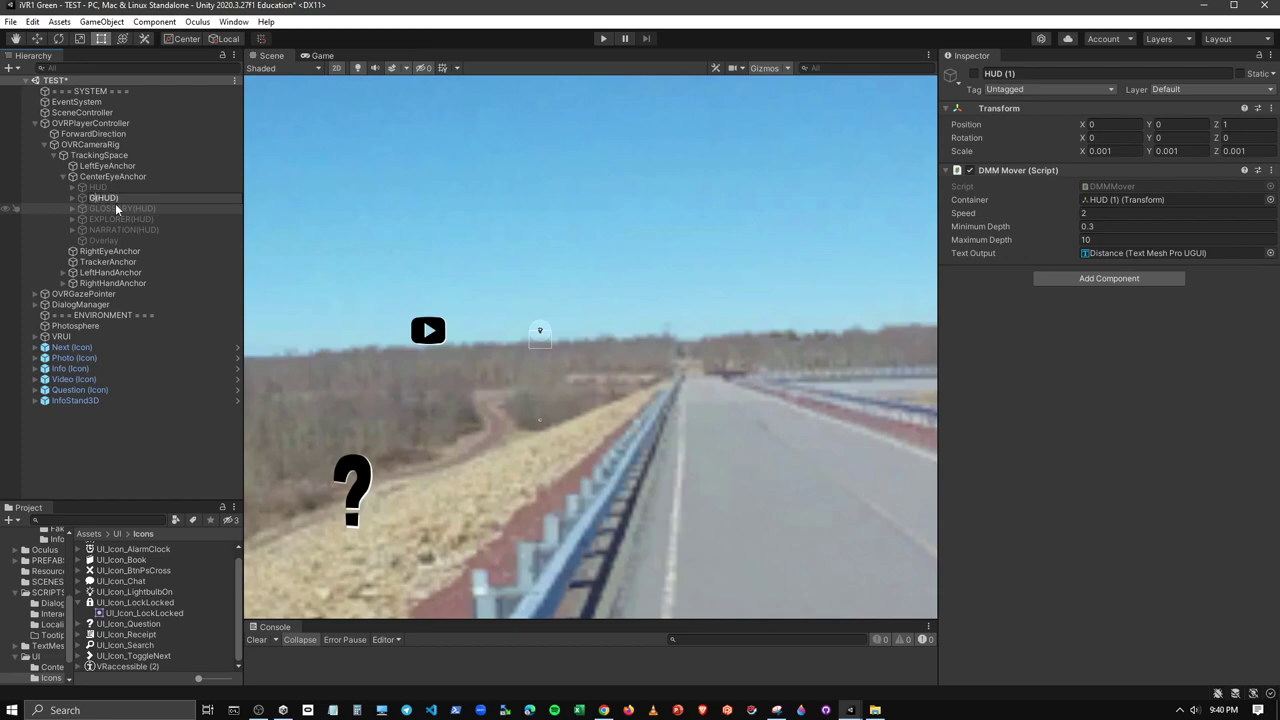
{"action": "type", "text": "ALLERY"}
{"action": "left_click", "coordinate": [115, 203]}
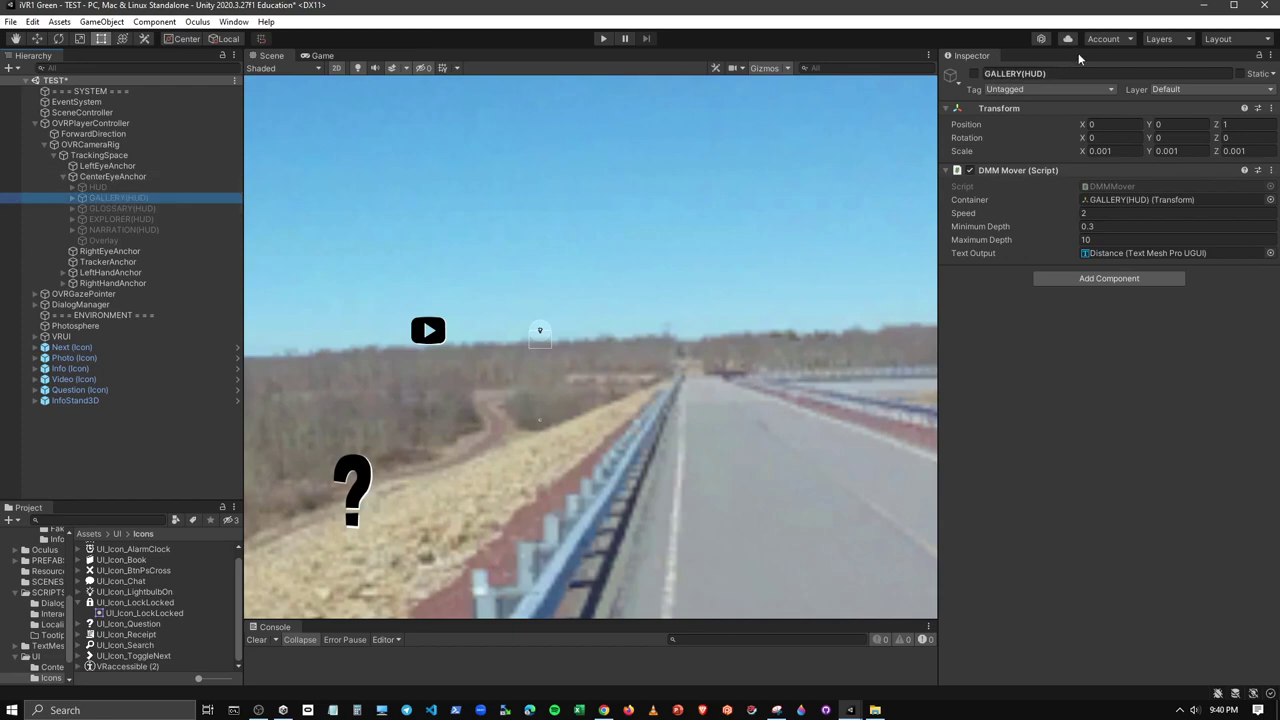
{"action": "left_click", "coordinate": [979, 80]}
{"action": "left_click", "coordinate": [975, 75]}
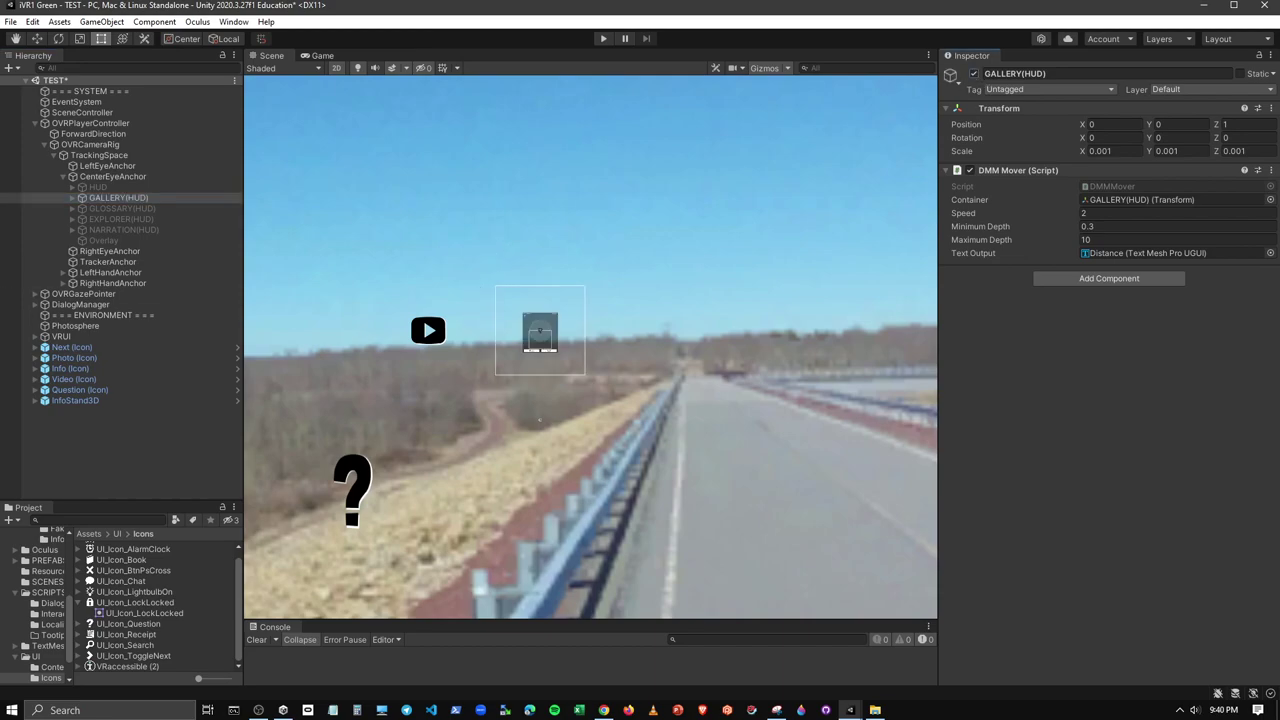
{"action": "left_click", "coordinate": [96, 193]}
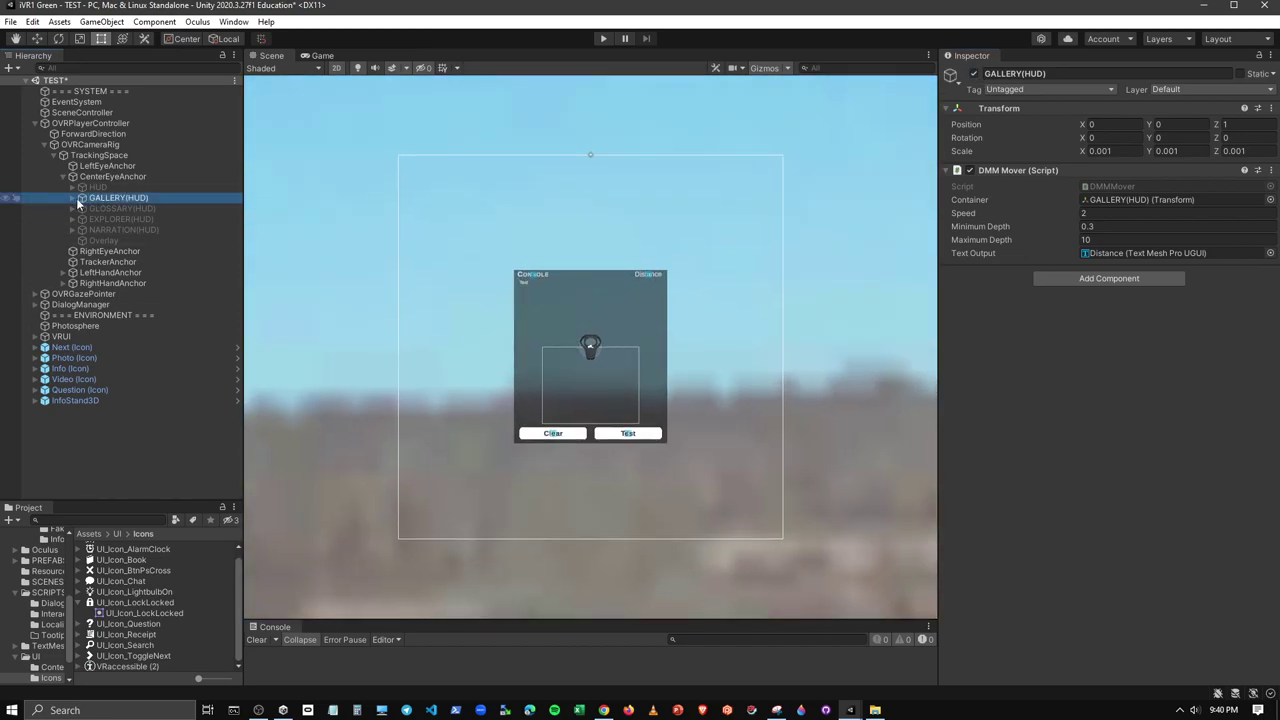
Expand GALLERY(HUD), compare it with GLOSSARY(HUD), and deactivate the gallery's Console child
{"action": "left_click", "coordinate": [71, 198]}
{"action": "left_click", "coordinate": [78, 208]}
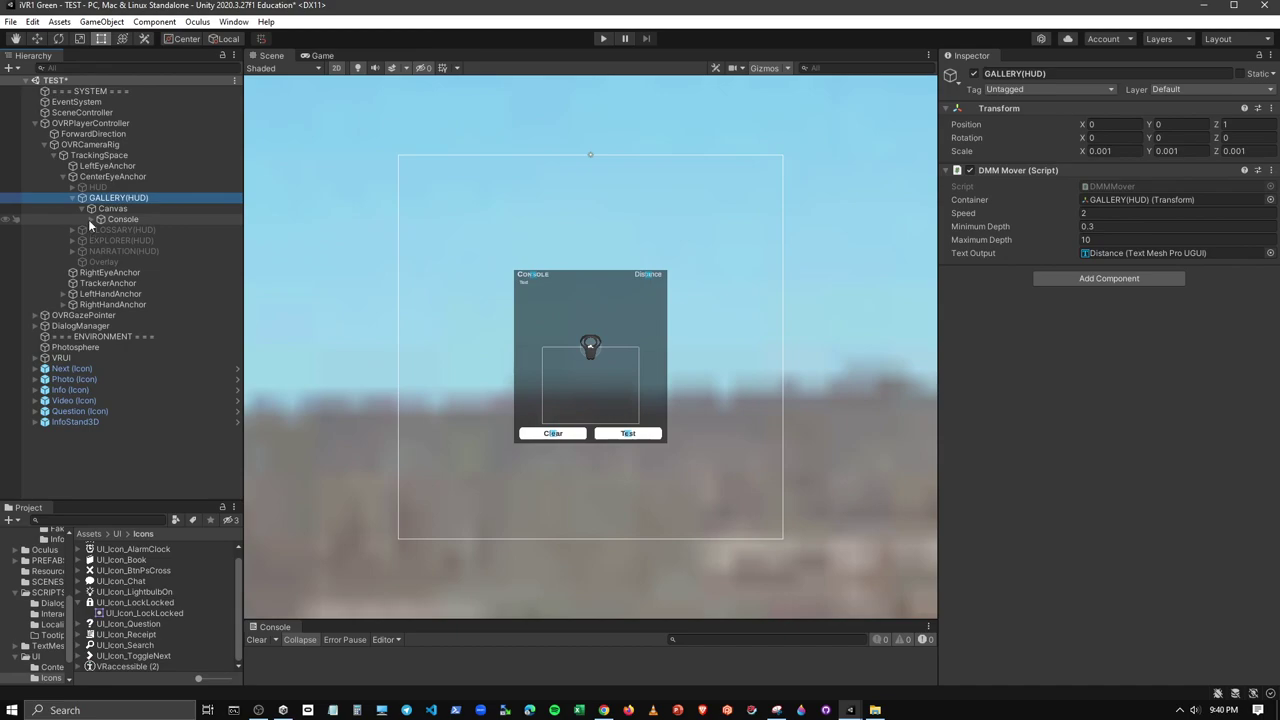
{"action": "left_click", "coordinate": [88, 219]}
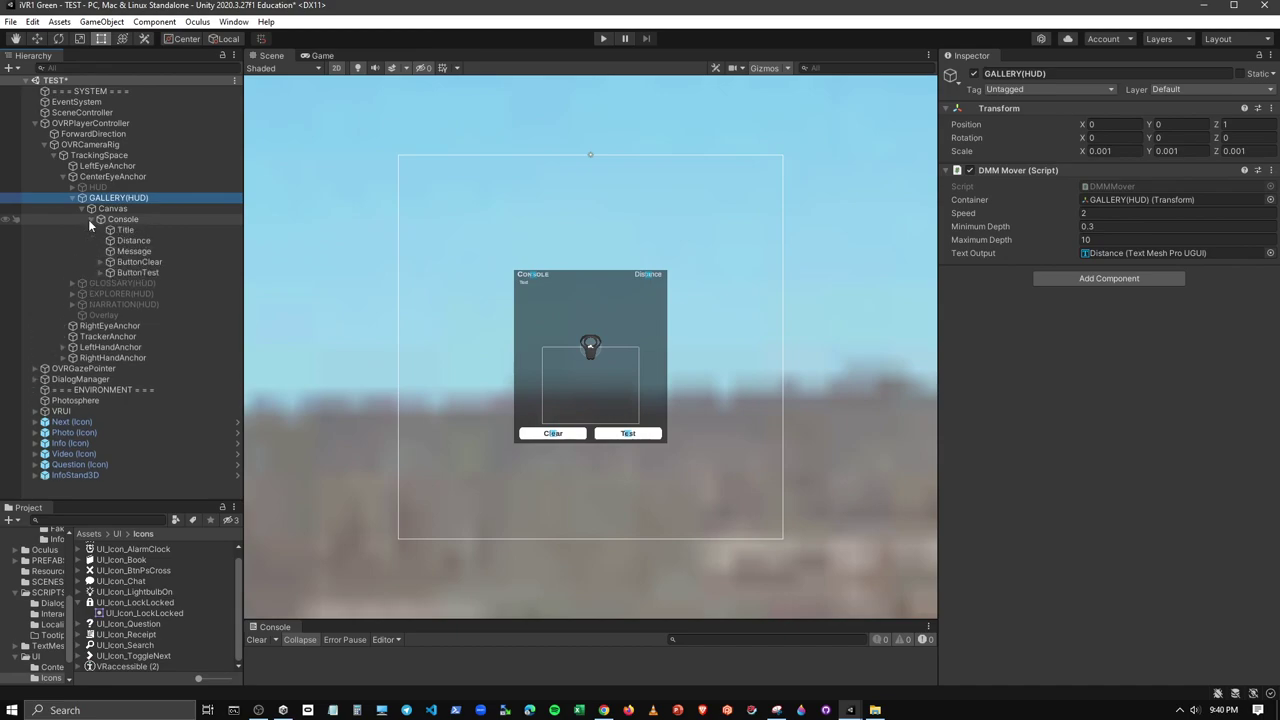
{"action": "left_click", "coordinate": [72, 283]}
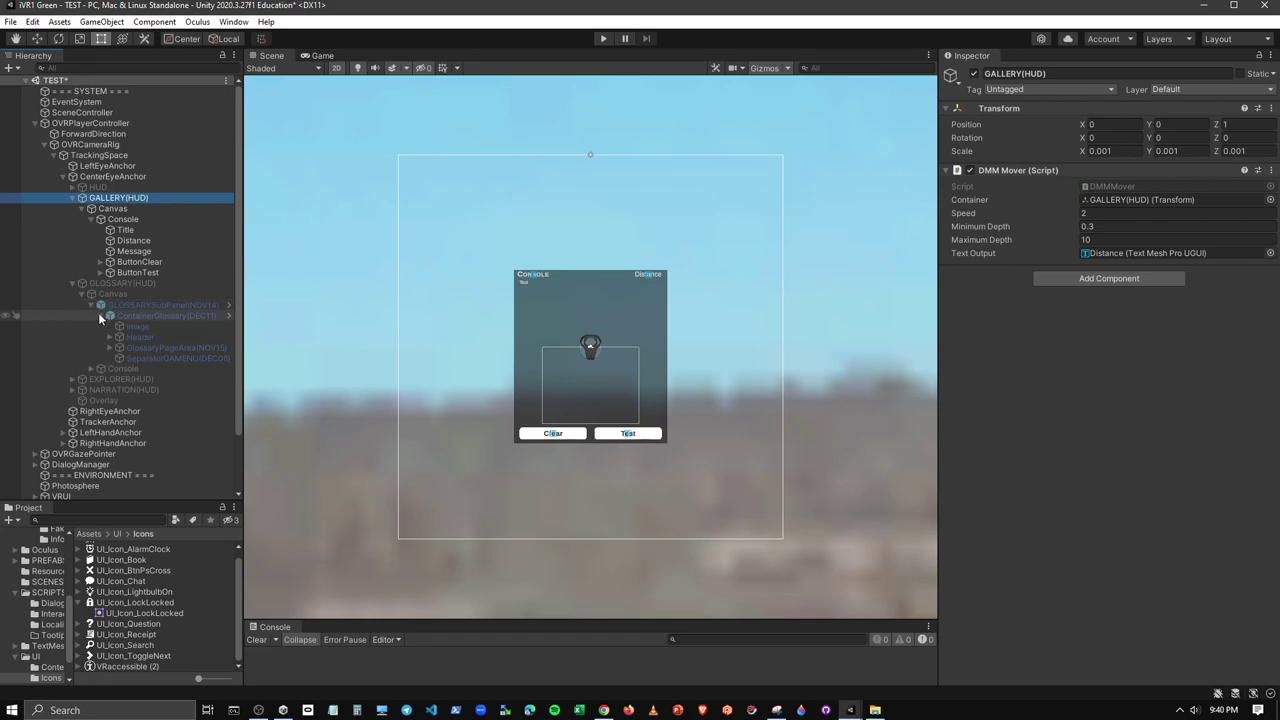
{"action": "left_click", "coordinate": [96, 314]}
{"action": "left_click", "coordinate": [88, 303]}
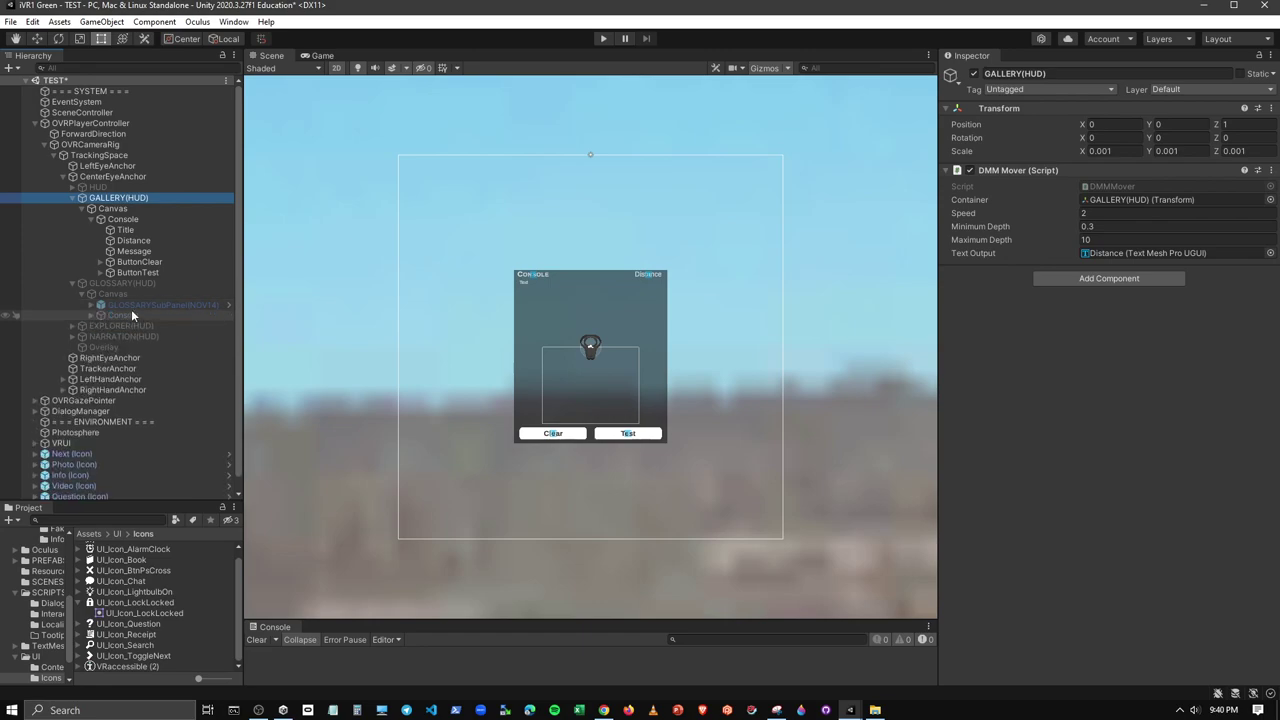
{"action": "left_click", "coordinate": [91, 219]}
{"action": "left_click", "coordinate": [122, 219]}
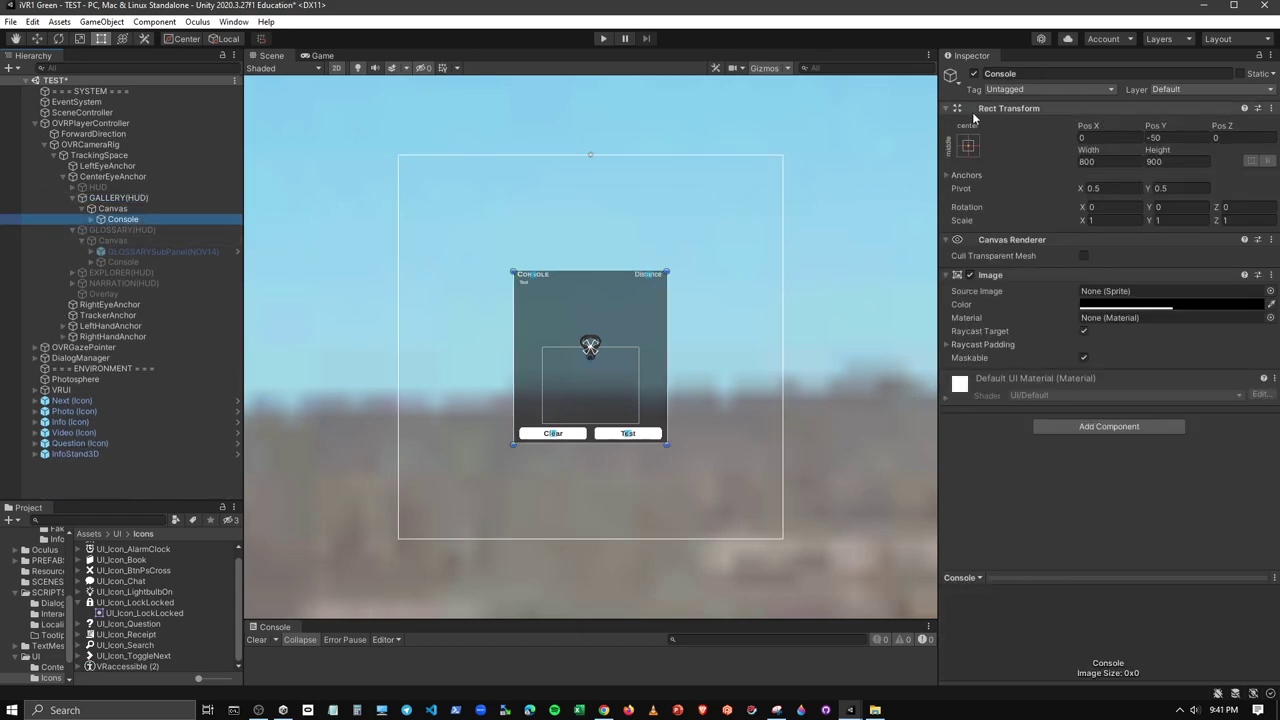
{"action": "left_click", "coordinate": [974, 73]}
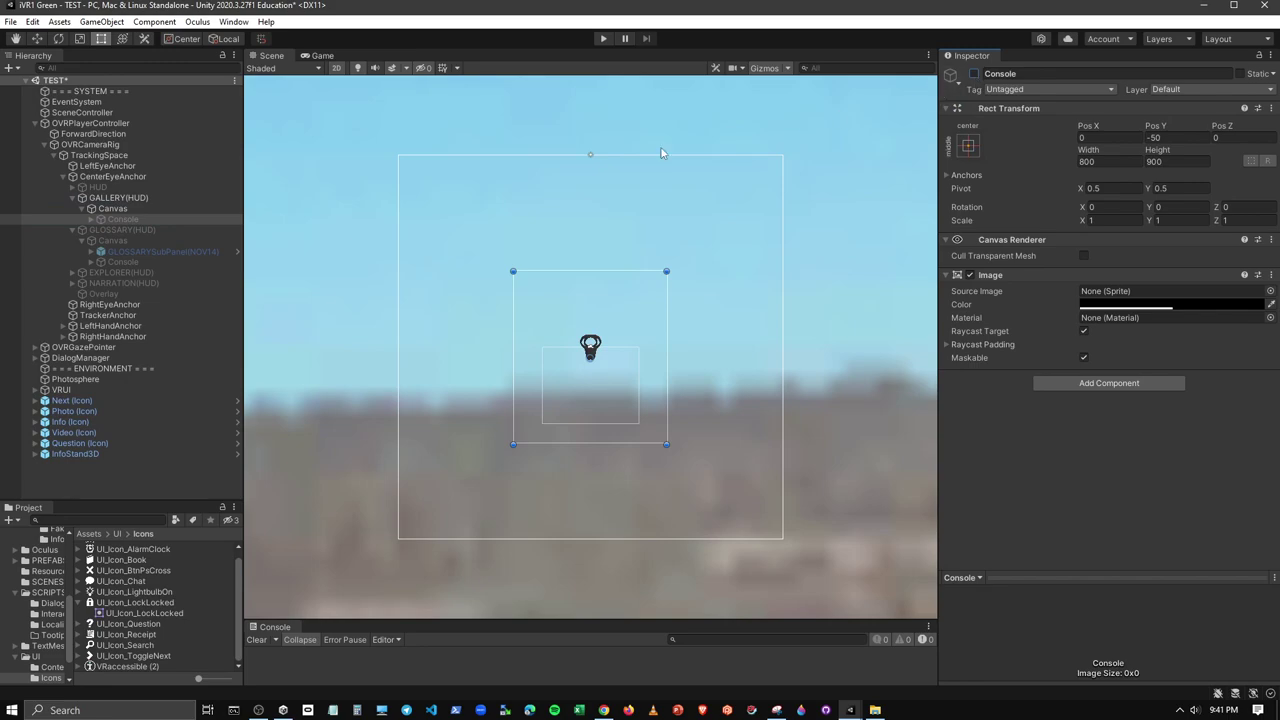
Compare the glossary's Console and both Canvases, then show the PREFABS folder contents
{"action": "left_click", "coordinate": [130, 261]}
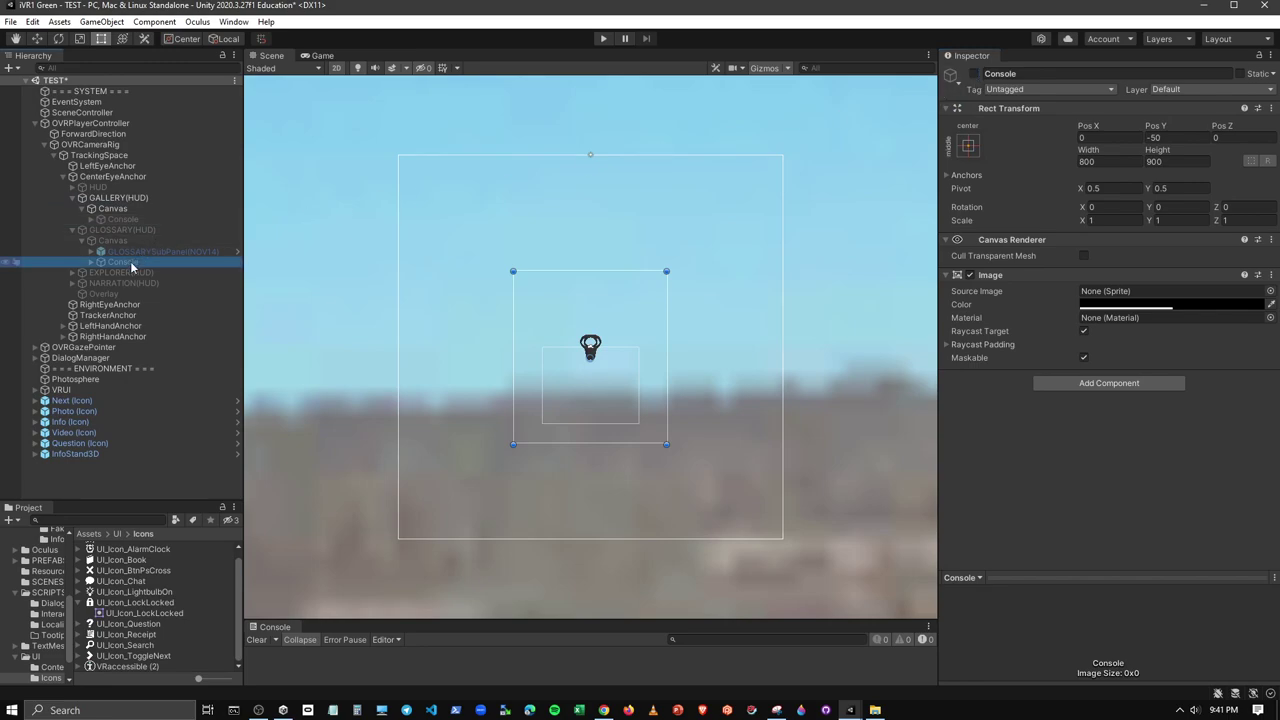
{"action": "left_click", "coordinate": [125, 210]}
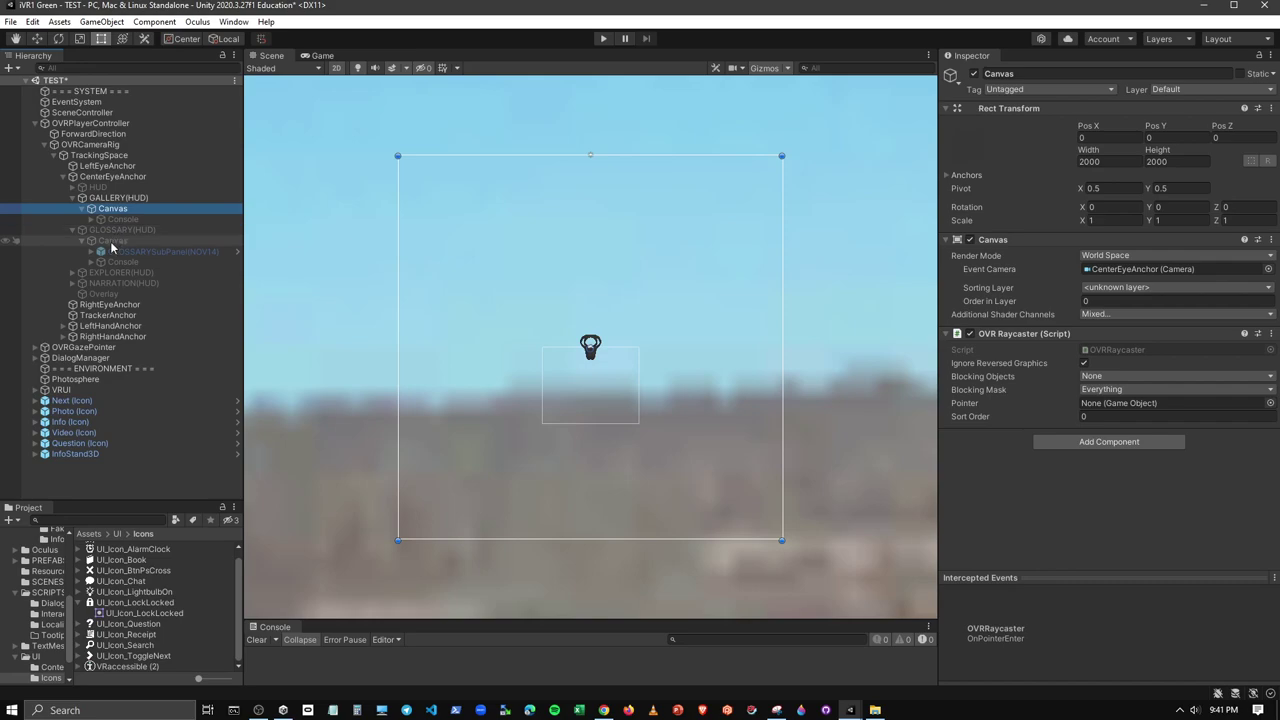
{"action": "left_click", "coordinate": [112, 242]}
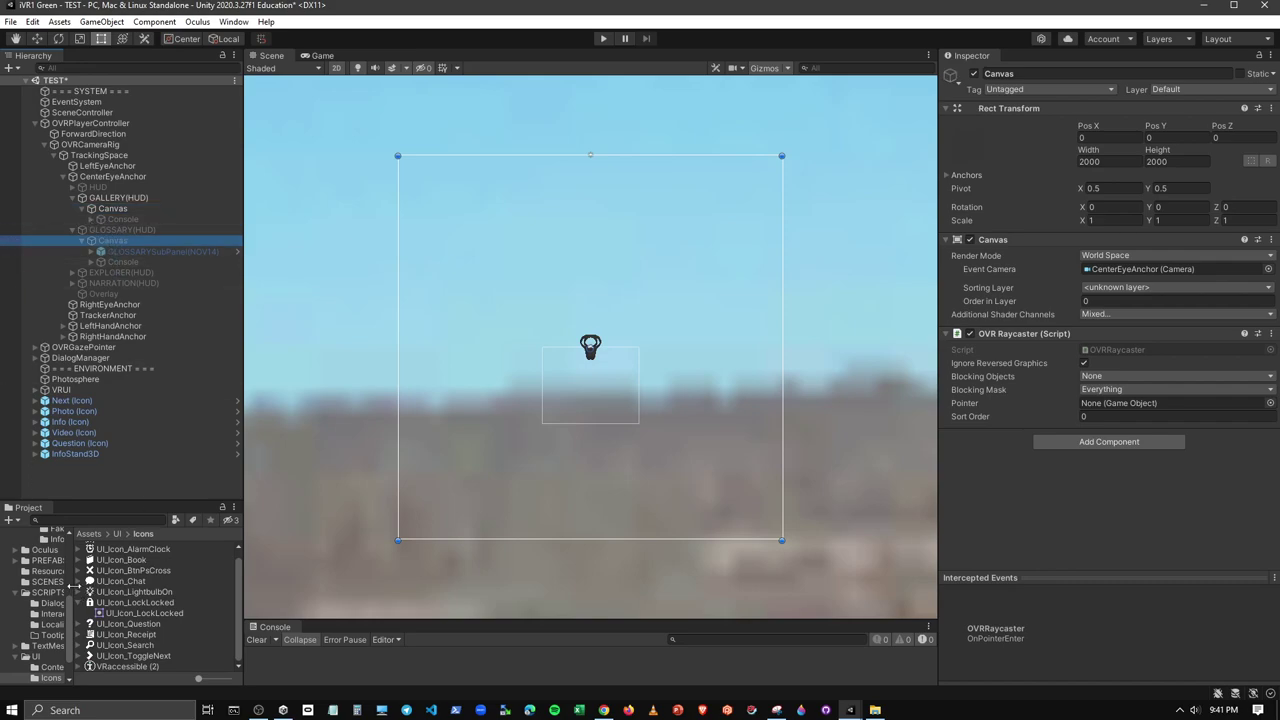
{"action": "left_click", "coordinate": [45, 561]}
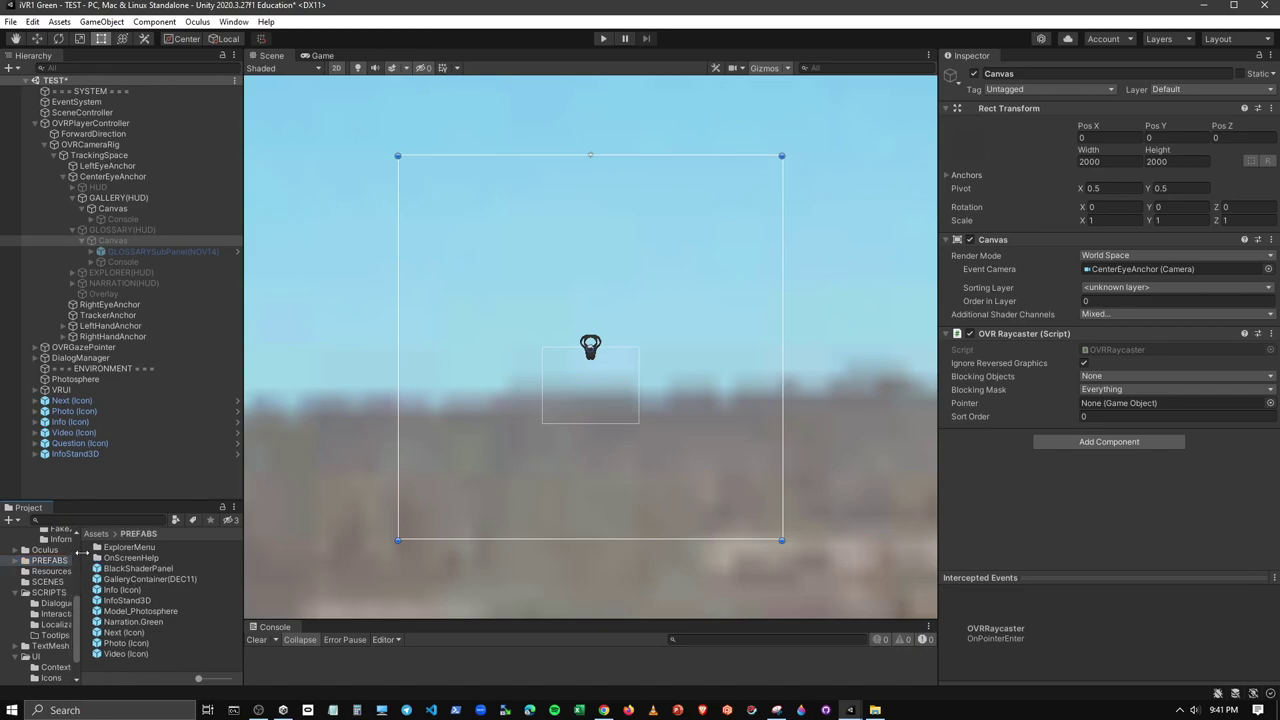
Drag the Project window splitter right so the folder tree shows full folder names
{"action": "left_click_drag", "start_coordinate": [73, 553], "coordinate": [97, 540]}
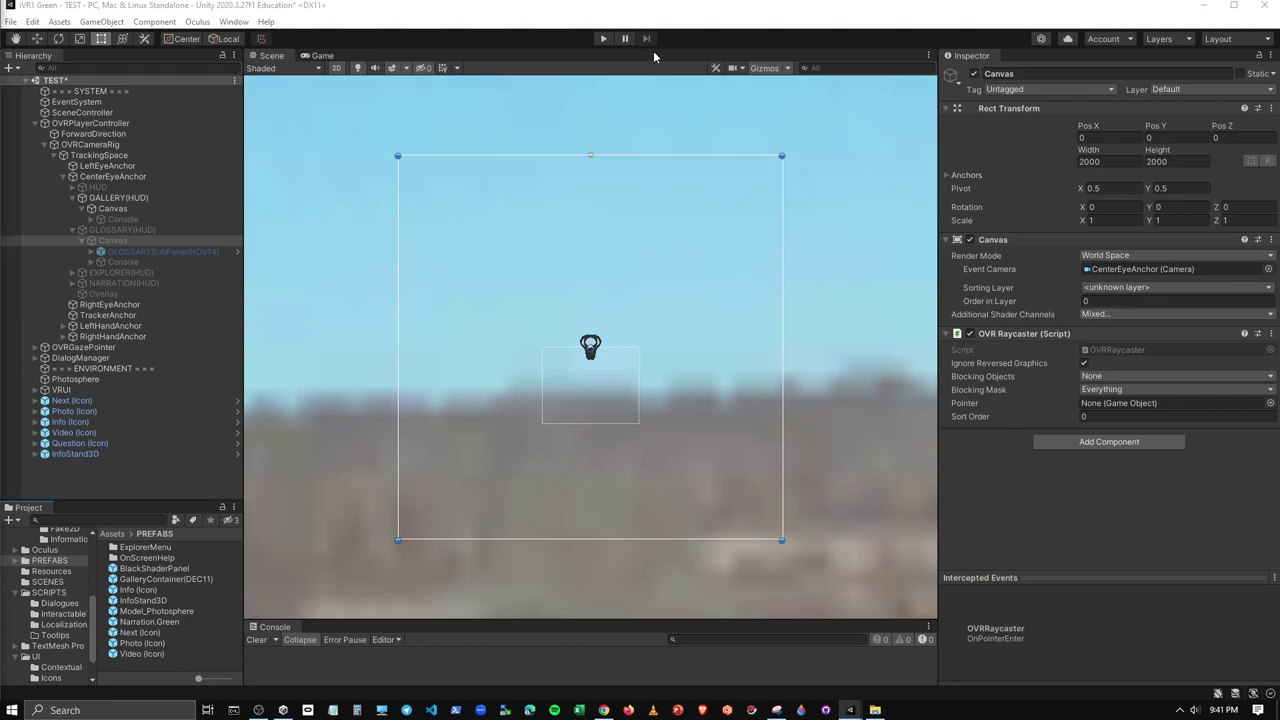
Tile the two Unity editors side by side and show PREFABS with a wider asset list
{"action": "key", "text": "super+Right"}
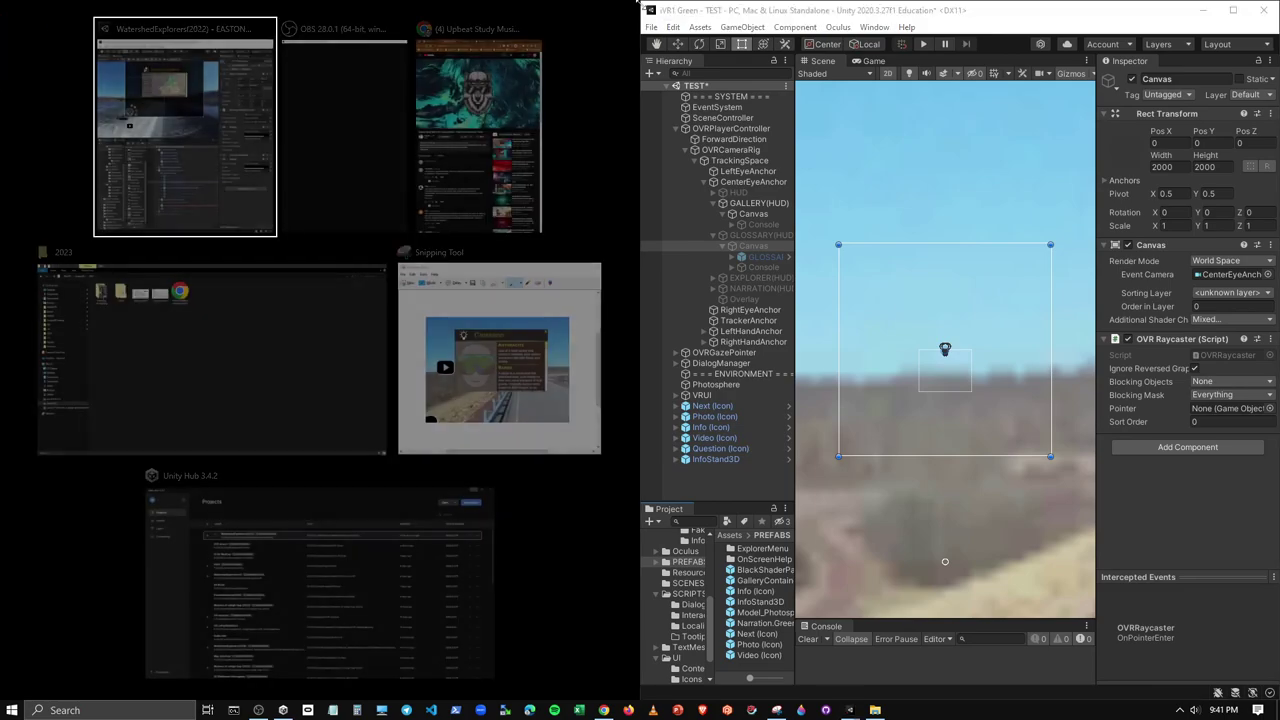
{"action": "key", "text": "Return"}
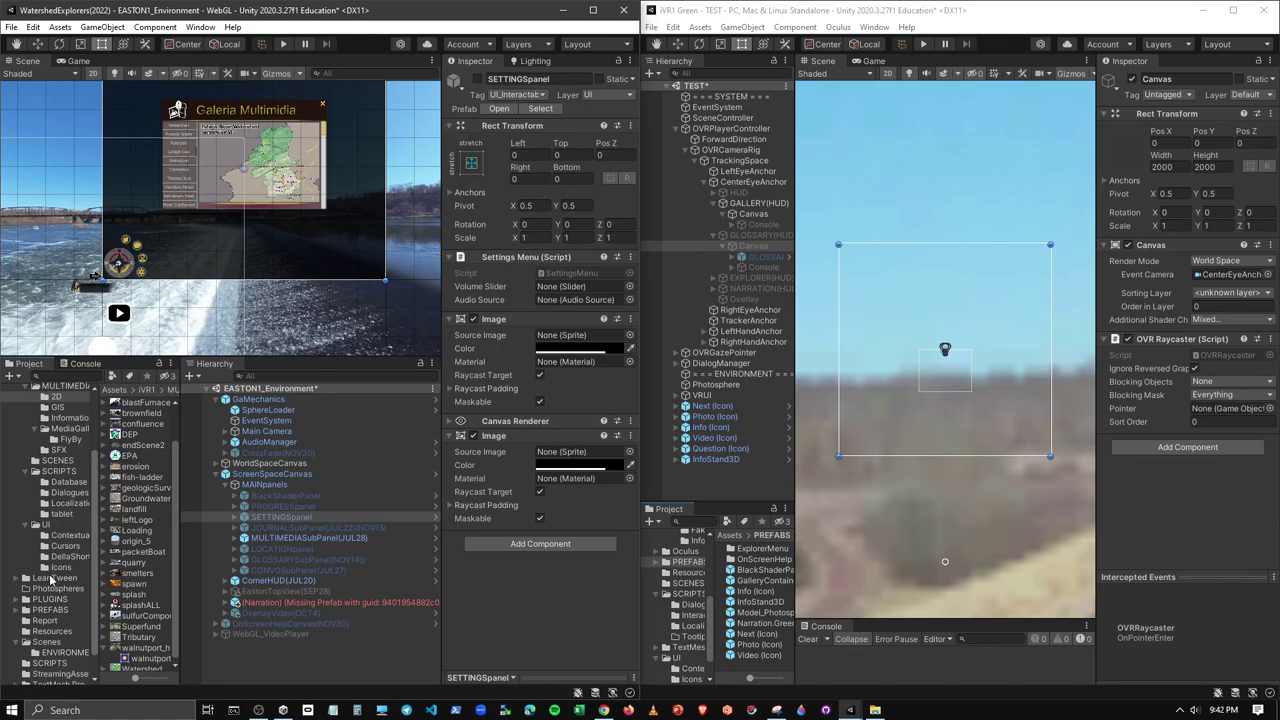
{"action": "left_click", "coordinate": [50, 609]}
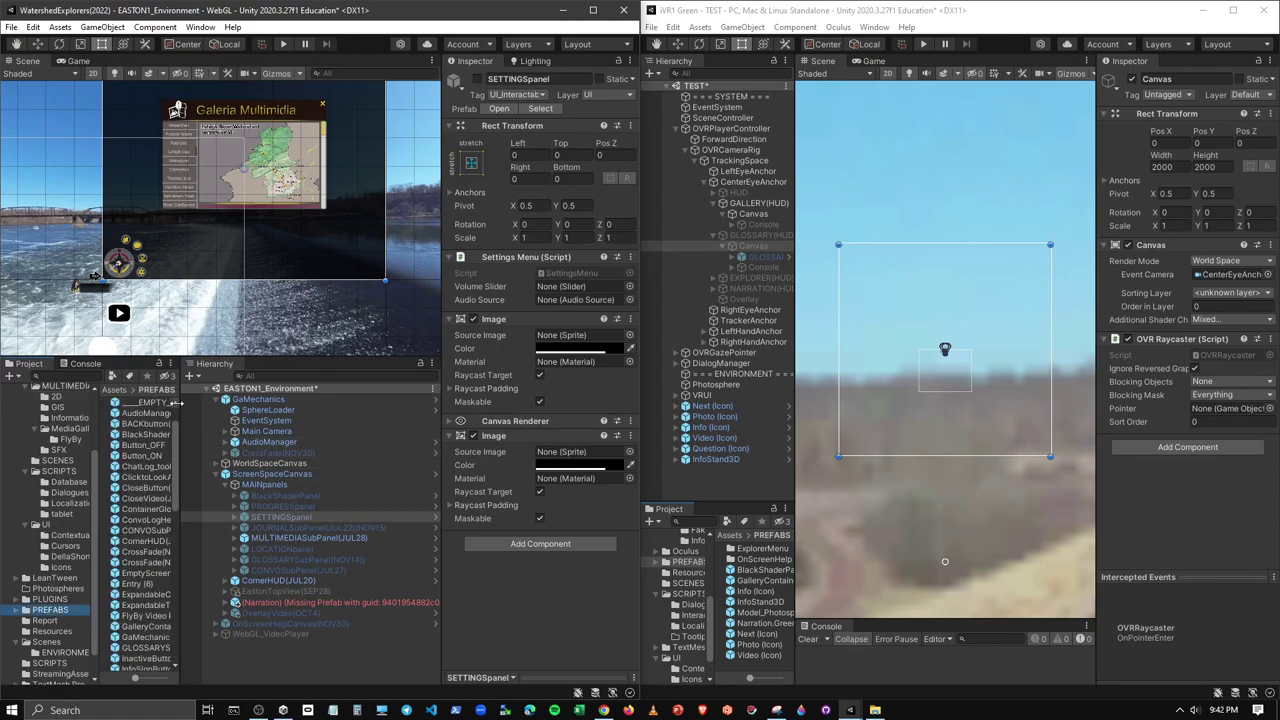
{"action": "left_click_drag", "start_coordinate": [176, 403], "coordinate": [306, 405]}
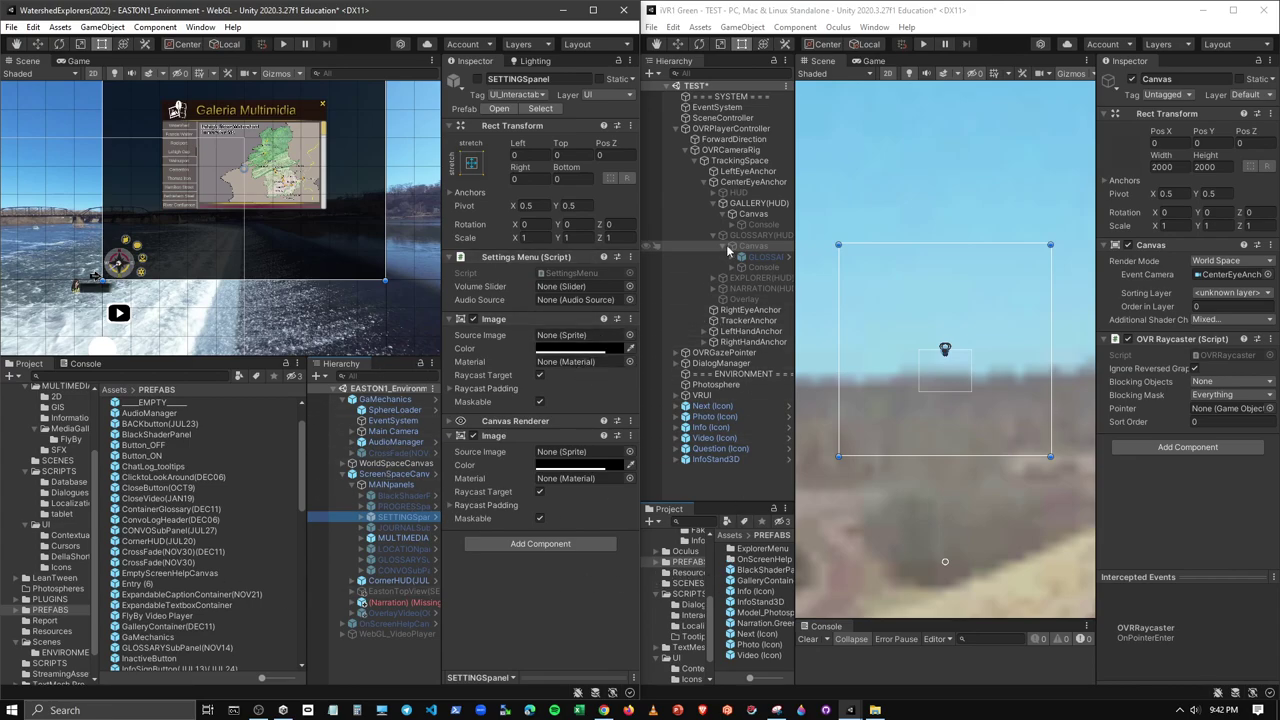
Drag MULTIMEDIASubPanel(JUL28)(NOV22) into iVR1 Green, then minimize the Watershed Explorers editor
{"action": "scroll", "coordinate": [157, 627], "scroll_direction": "down", "scroll_amount": 3}
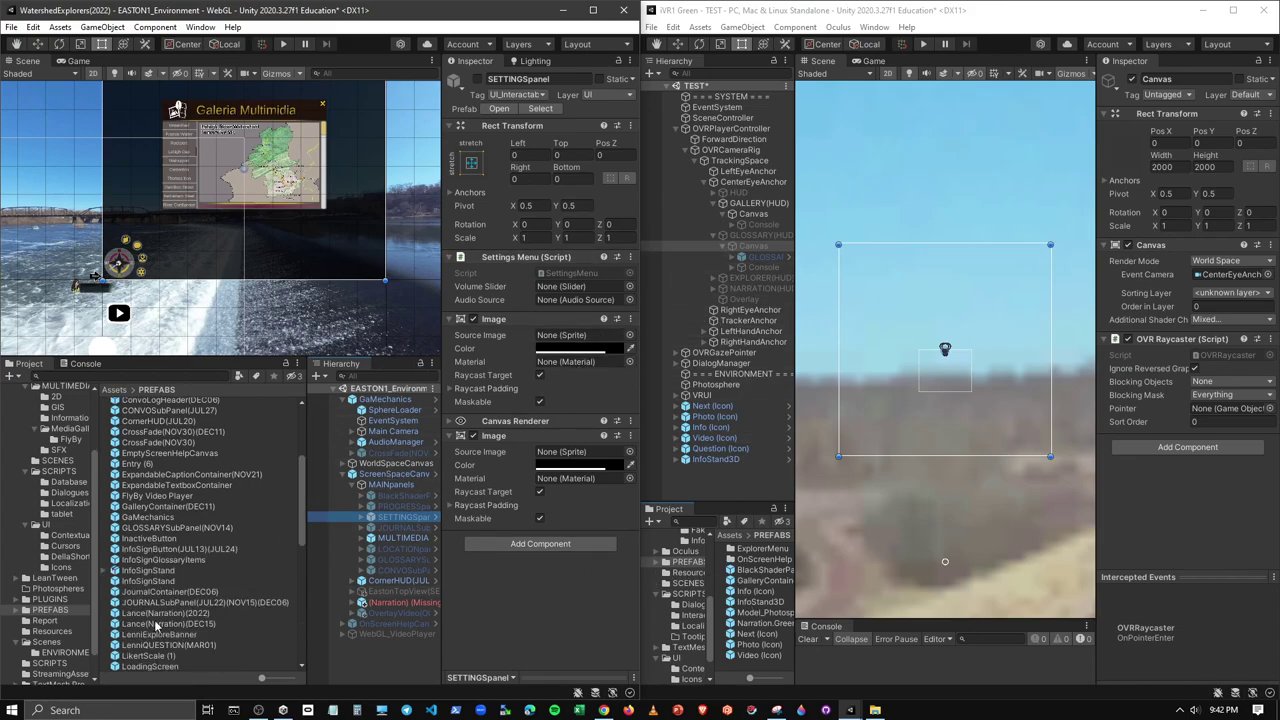
{"action": "scroll", "coordinate": [157, 627], "scroll_direction": "down", "scroll_amount": 3}
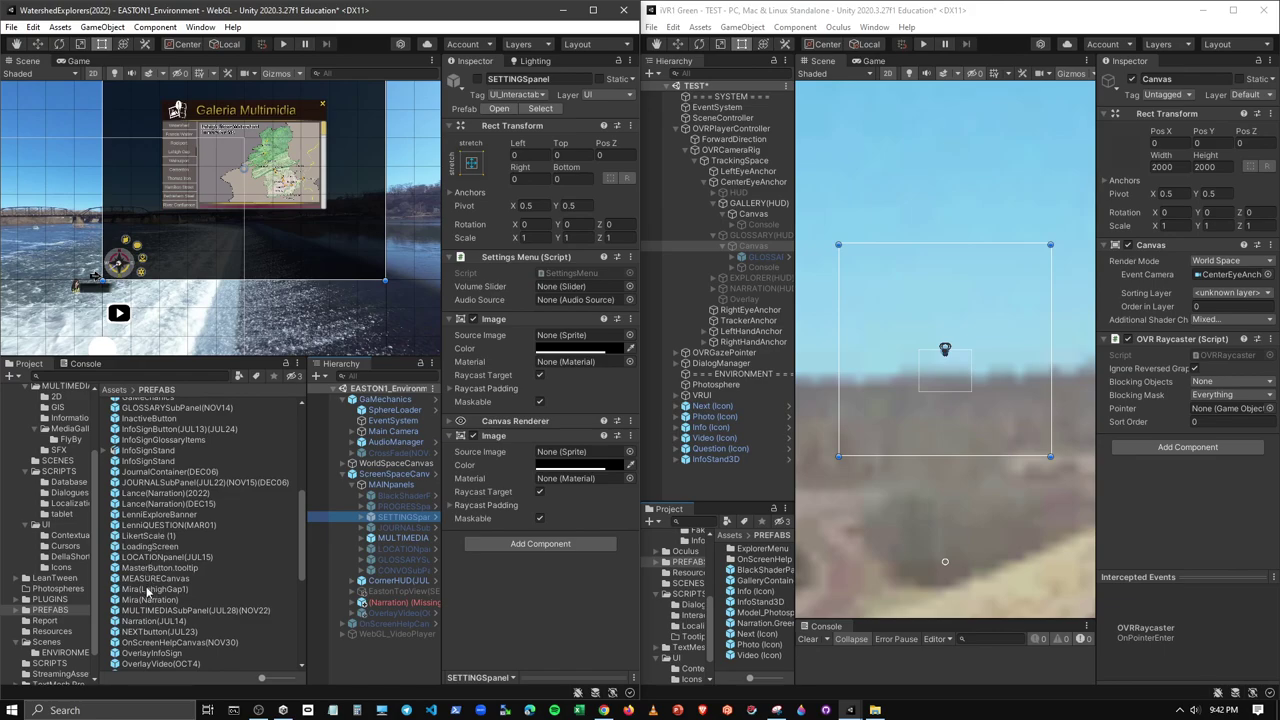
{"action": "mouse_move", "coordinate": [145, 610]}
{"action": "left_mouse_down"}
{"action": "mouse_move", "coordinate": [663, 597]}
{"action": "mouse_move", "coordinate": [689, 567]}
{"action": "left_mouse_up"}
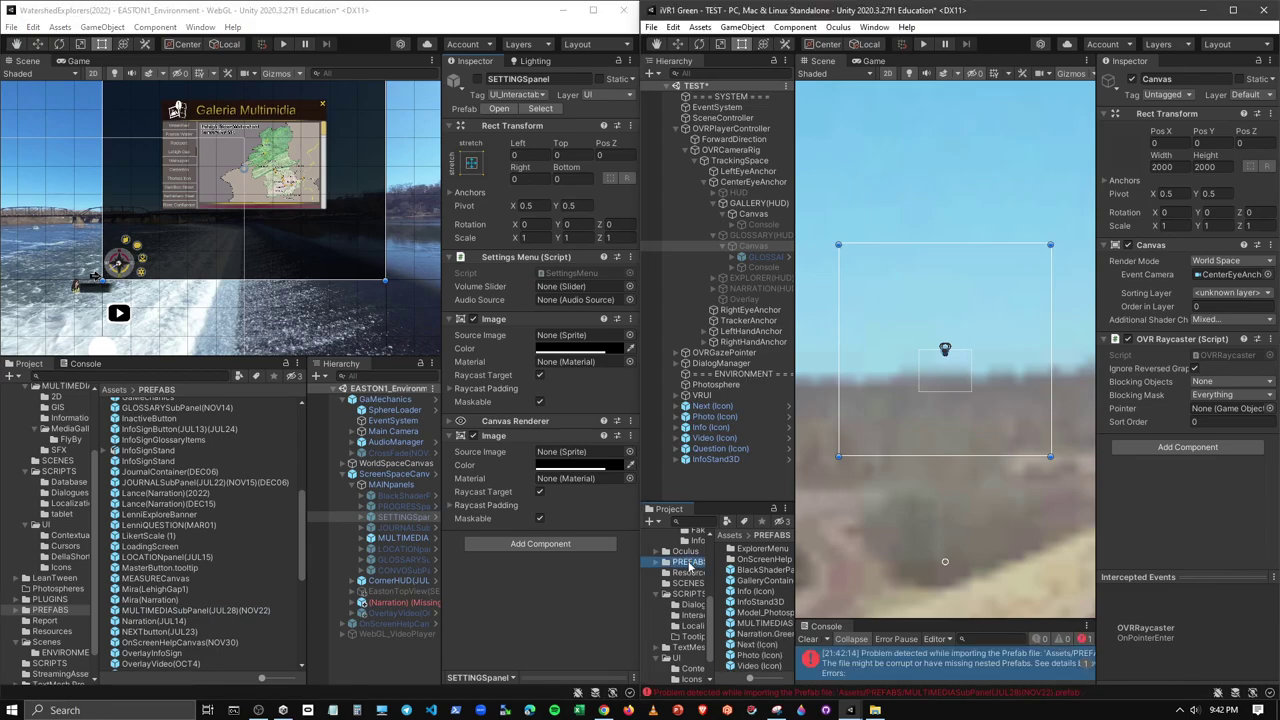
{"action": "left_click", "coordinate": [560, 10]}
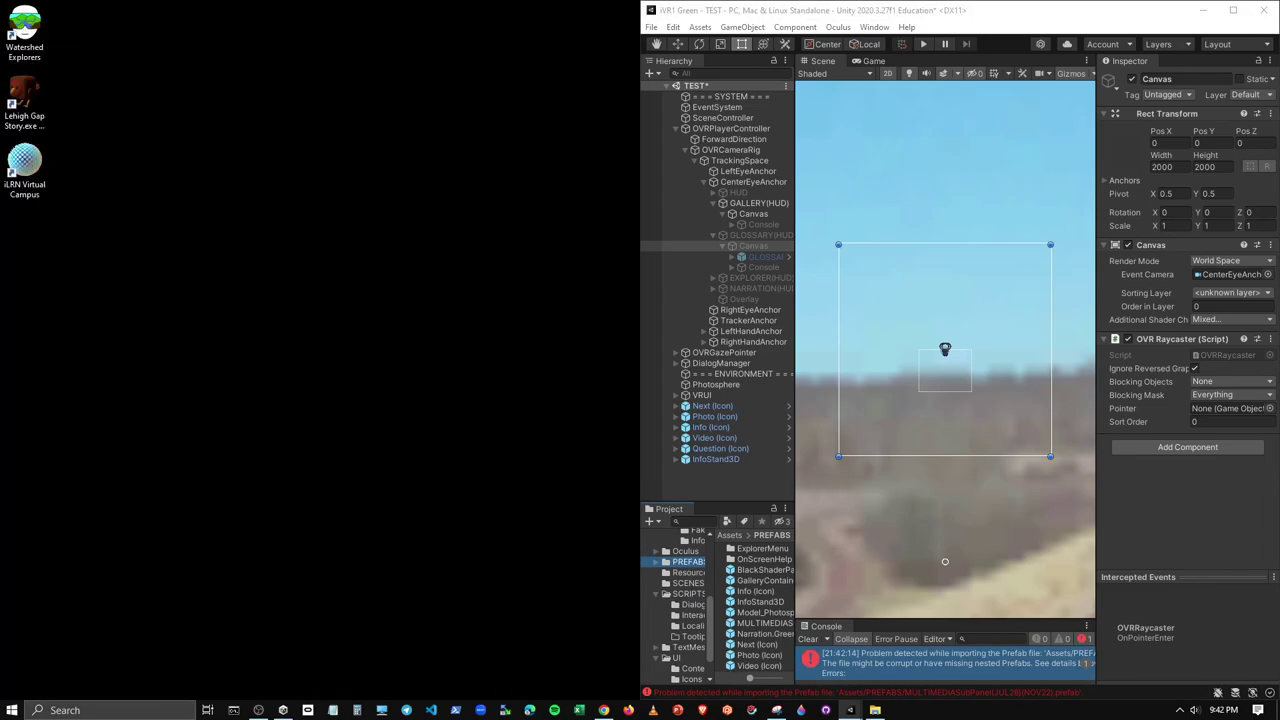
Open the MULTIMEDIASubPanel prefab, add GalleryContainer(DEC11), and delete the broken missing-prefab GalleryContainer
{"action": "double_click", "coordinate": [1049, 19]}
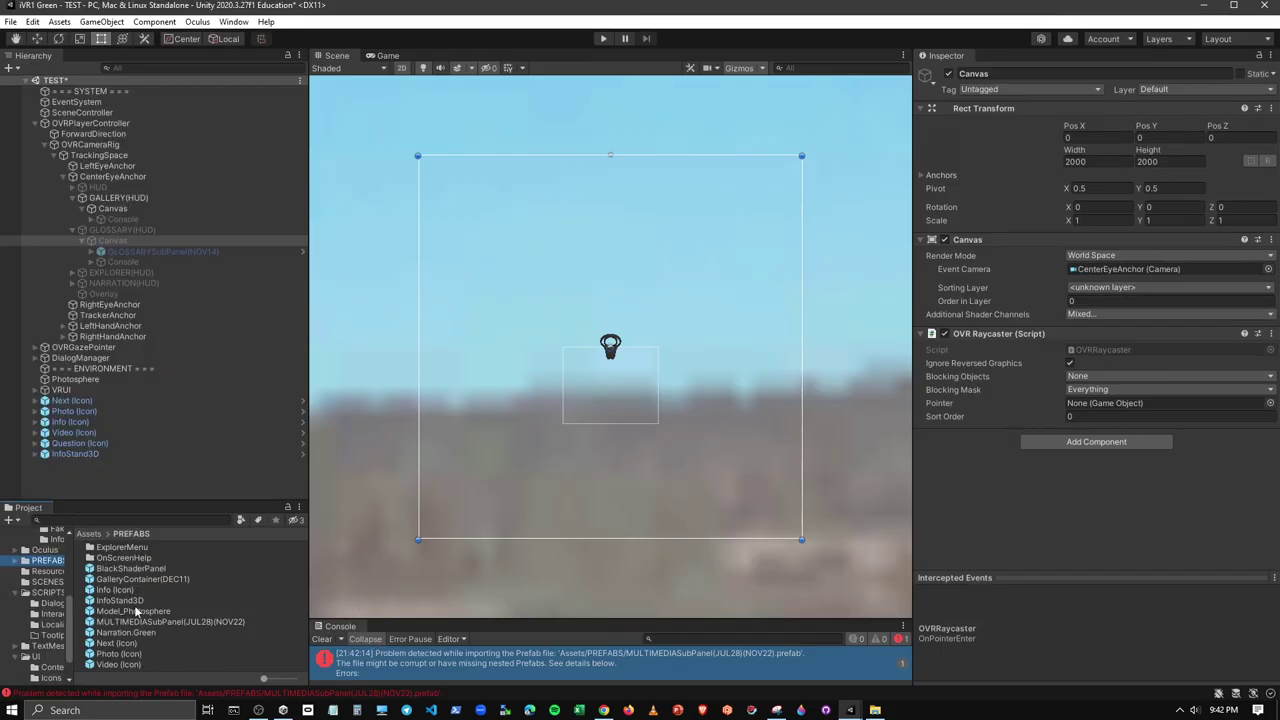
{"action": "left_click", "coordinate": [133, 623]}
{"action": "left_click", "coordinate": [1055, 108]}
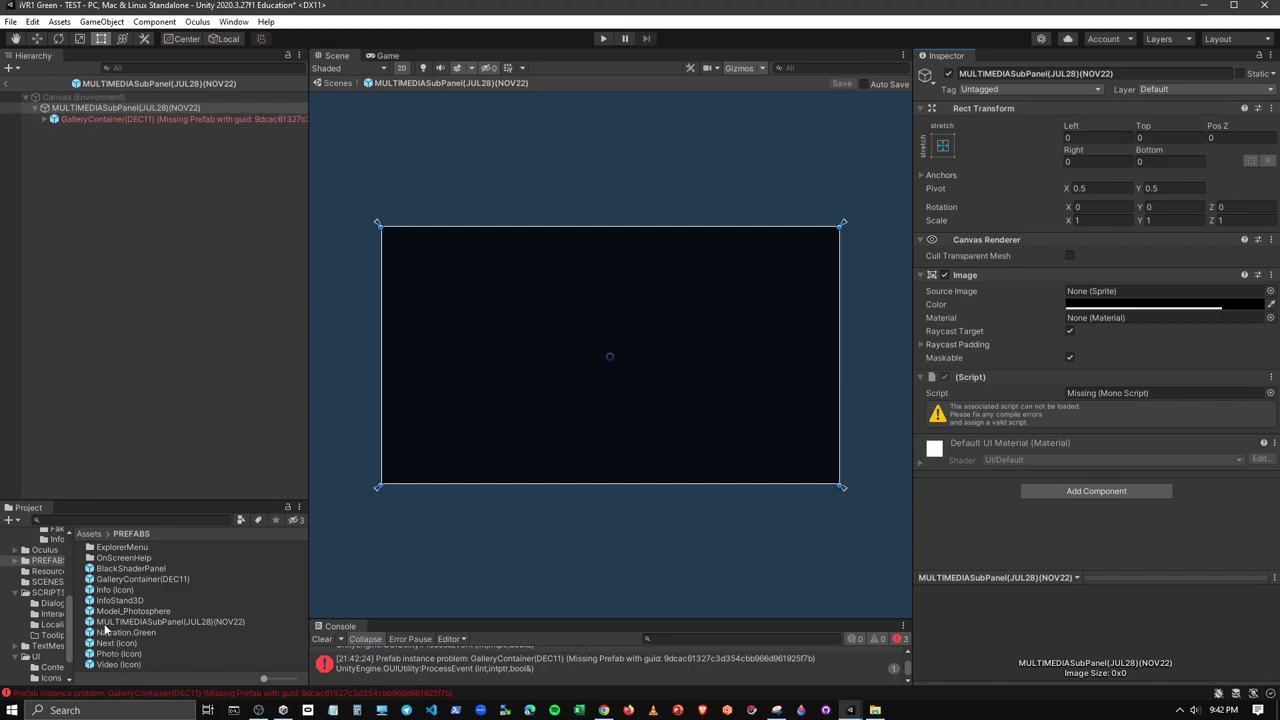
{"action": "mouse_move", "coordinate": [104, 580]}
{"action": "left_mouse_down"}
{"action": "mouse_move", "coordinate": [119, 551]}
{"action": "mouse_move", "coordinate": [128, 115]}
{"action": "left_mouse_up"}
{"action": "left_click", "coordinate": [86, 131]}
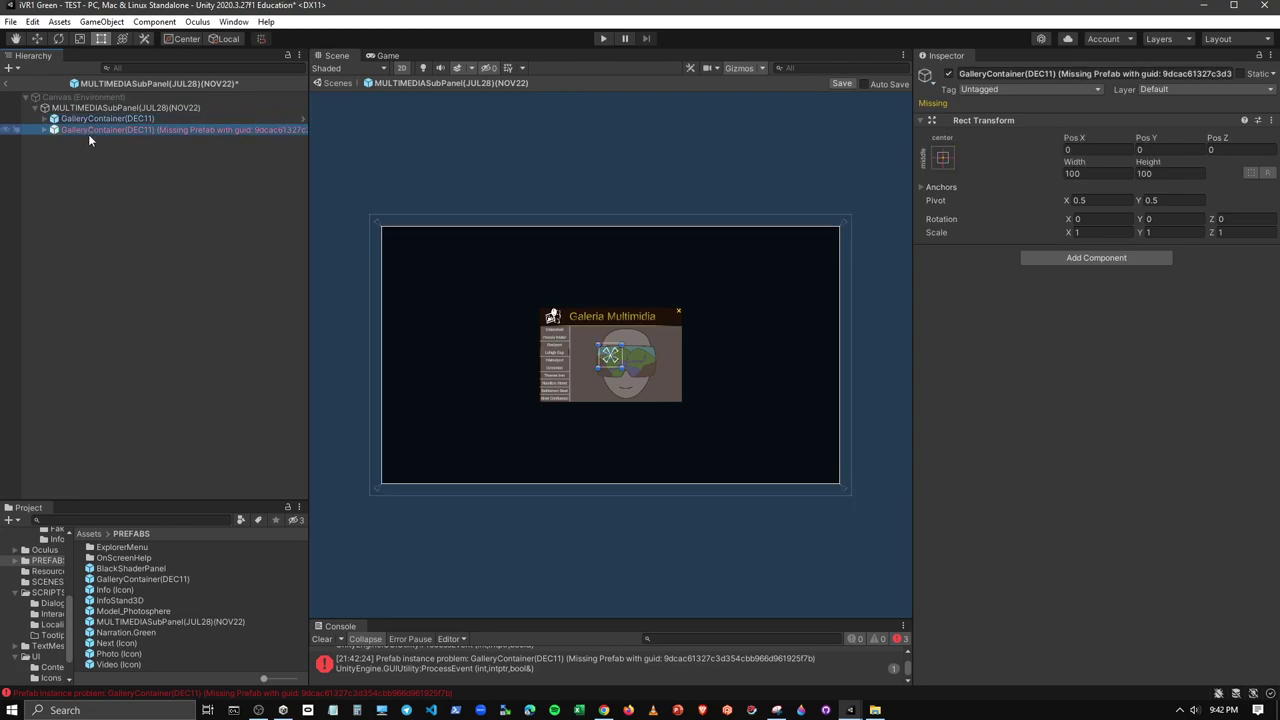
{"action": "key", "text": "Delete"}
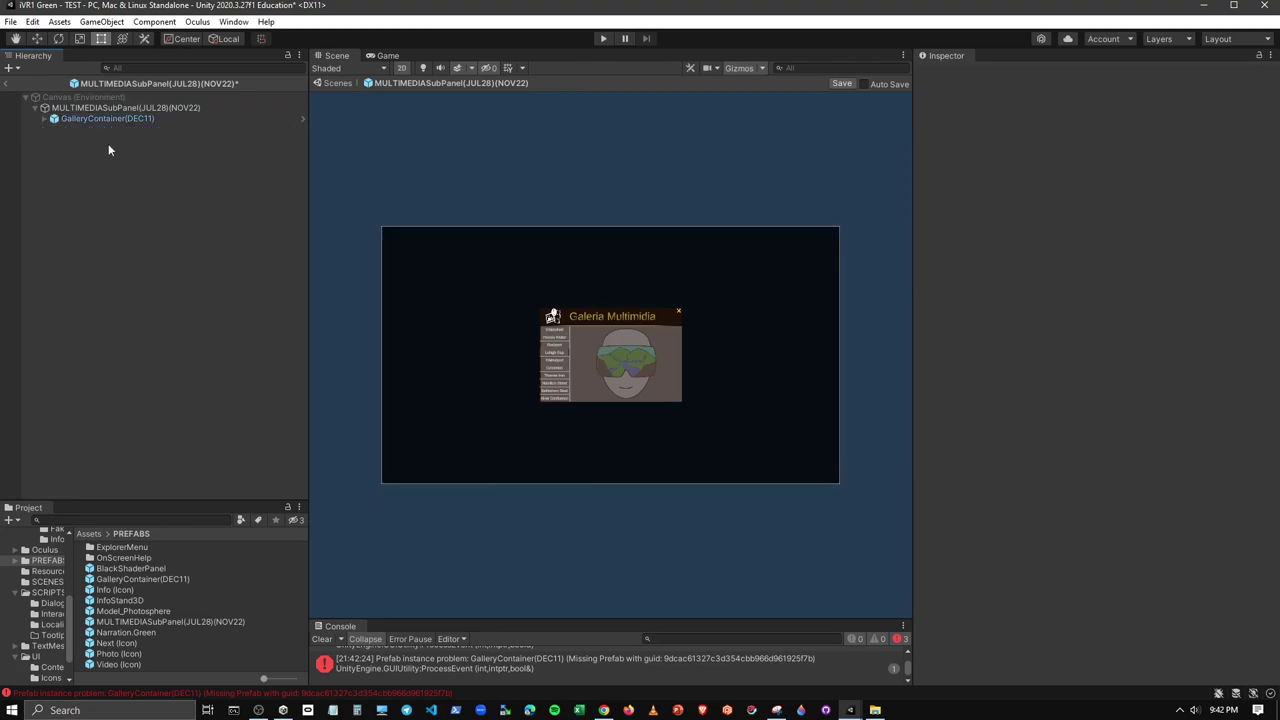
{"action": "left_click", "coordinate": [44, 118]}
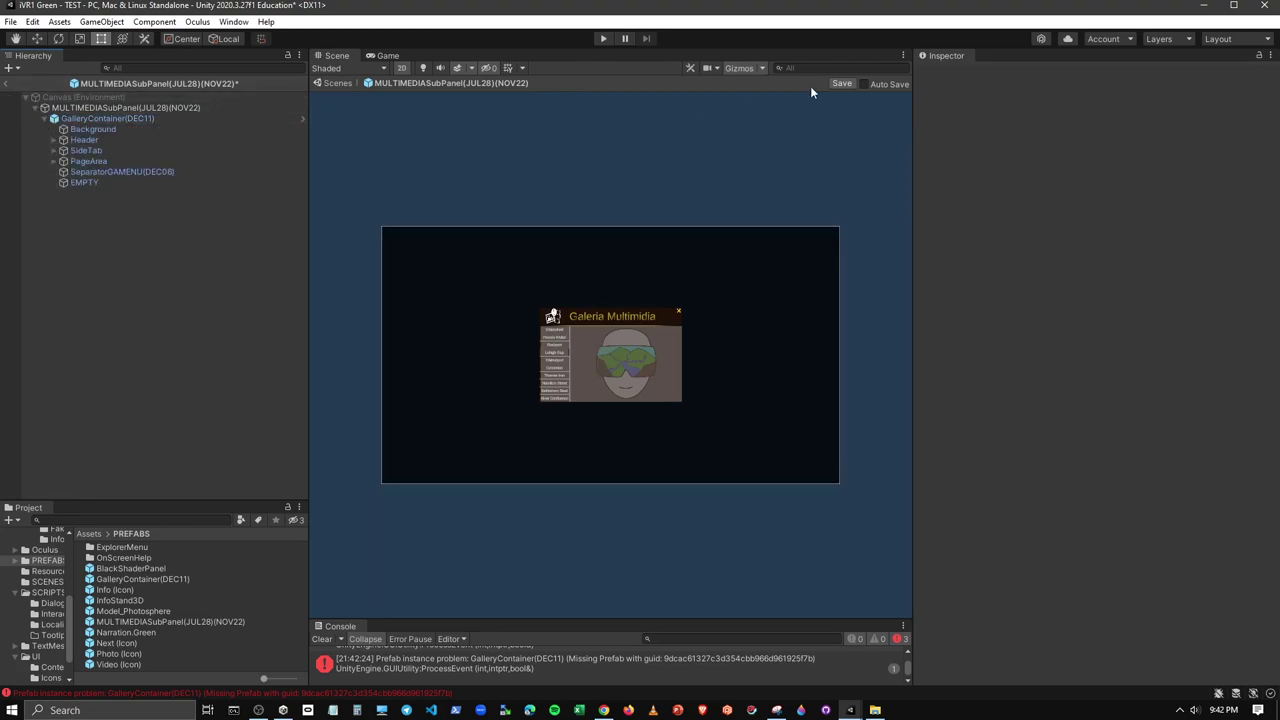
Save the prefab, read the missing-script errors in the Console, and tile both editors side by side
{"action": "left_click", "coordinate": [842, 84]}
{"action": "left_click", "coordinate": [734, 382]}
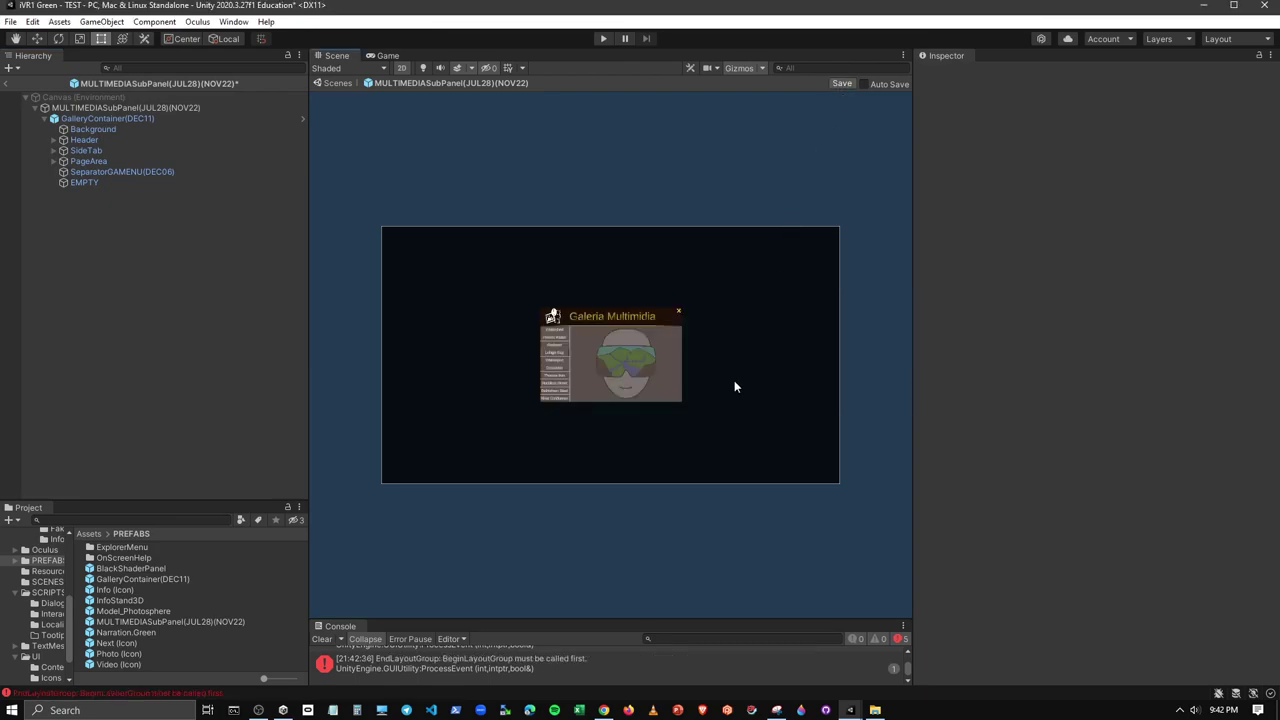
{"action": "left_click", "coordinate": [465, 668]}
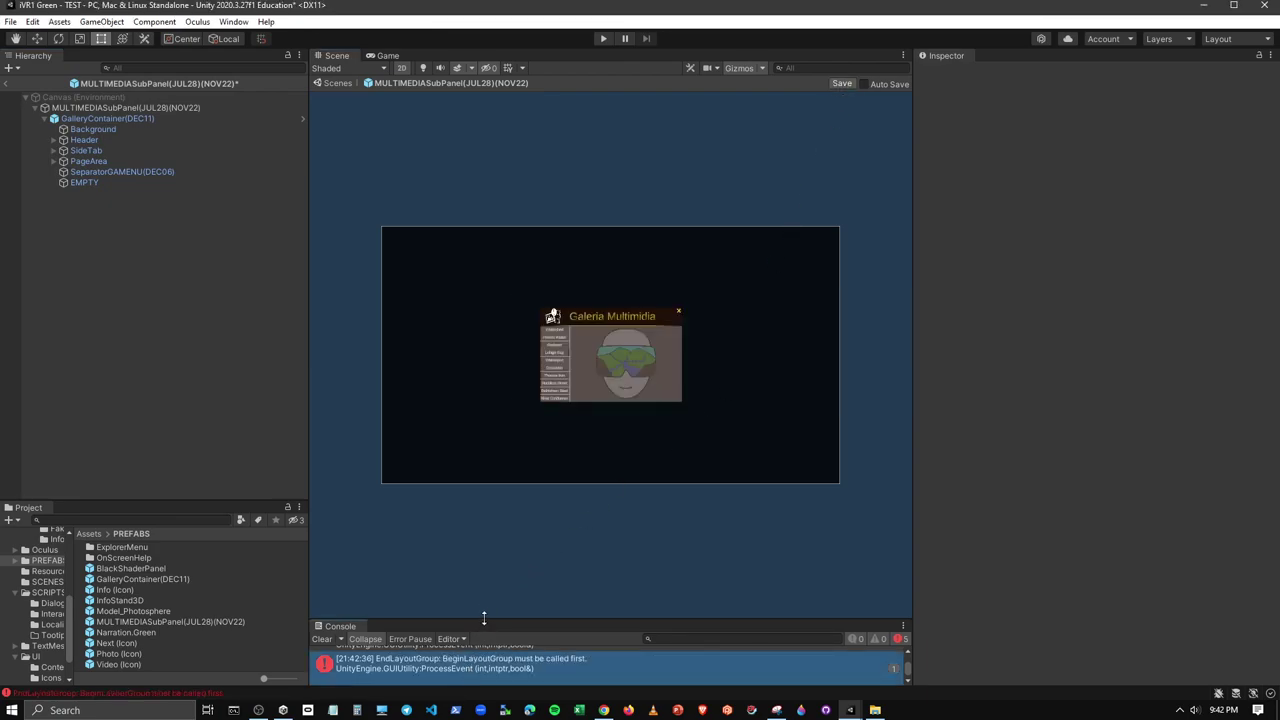
{"action": "left_click_drag", "start_coordinate": [484, 619], "coordinate": [512, 234]}
{"action": "left_click", "coordinate": [511, 289]}
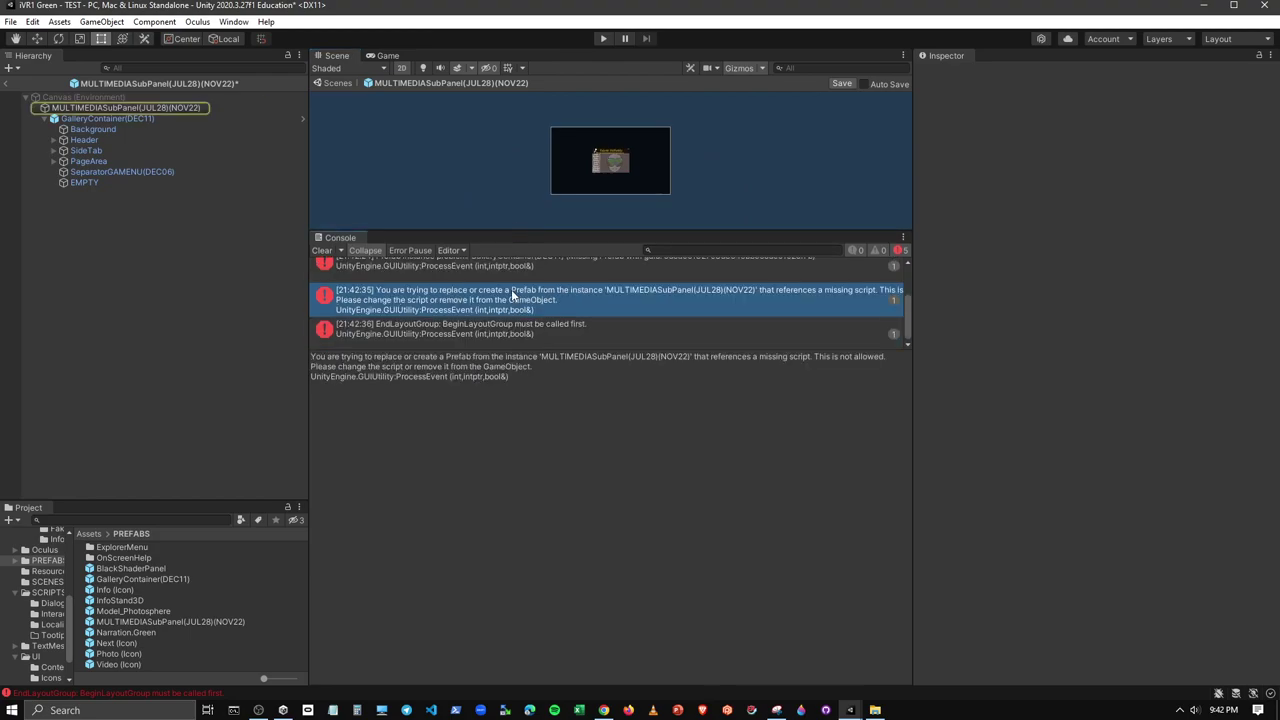
{"action": "left_click", "coordinate": [110, 108]}
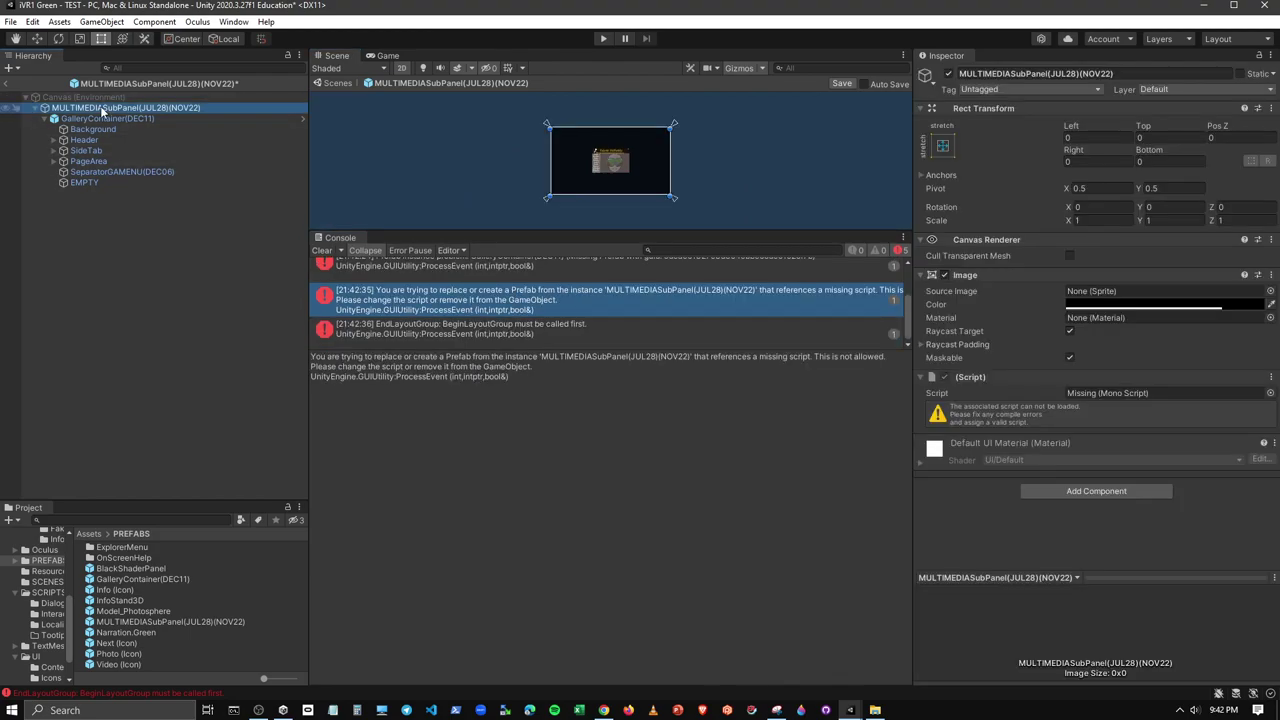
{"action": "left_click_drag", "start_coordinate": [448, 232], "coordinate": [440, 434]}
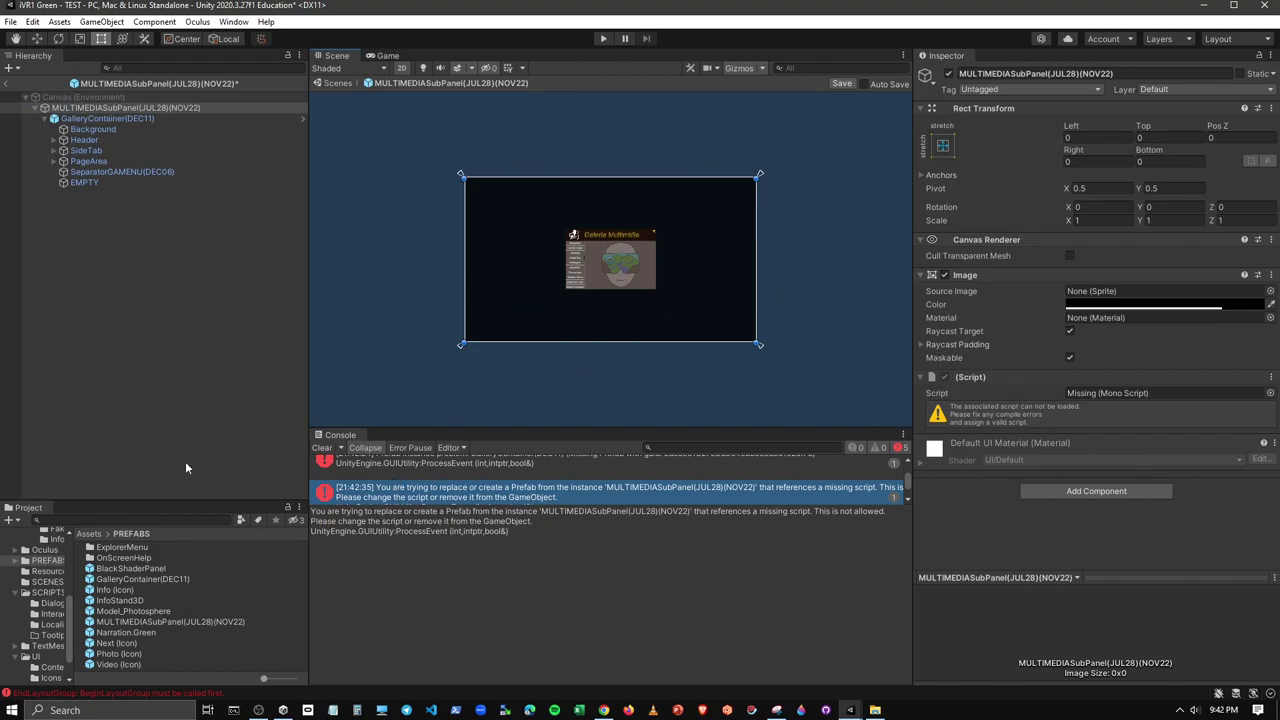
{"action": "key", "text": "super+Right"}
{"action": "left_click", "coordinate": [116, 188]}
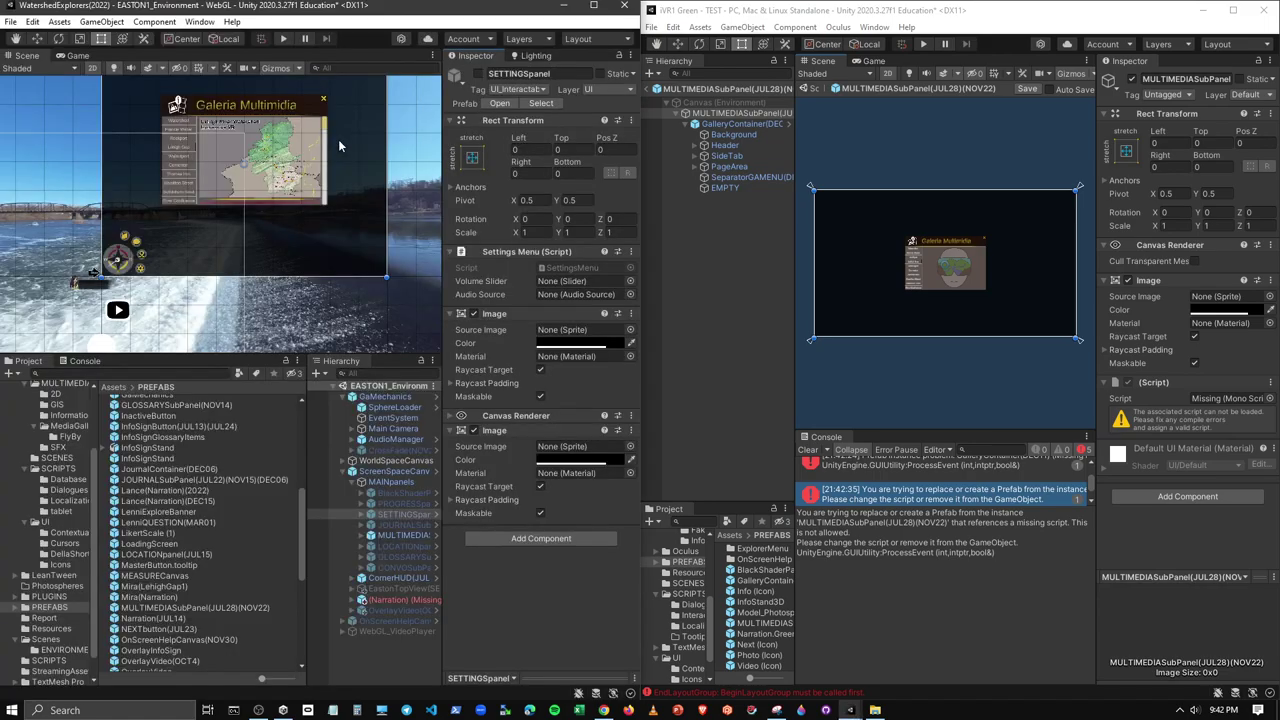
Replace the missing script on the MULTIMEDIASubPanel root with the GalleryManager script
{"action": "left_click", "coordinate": [188, 608]}
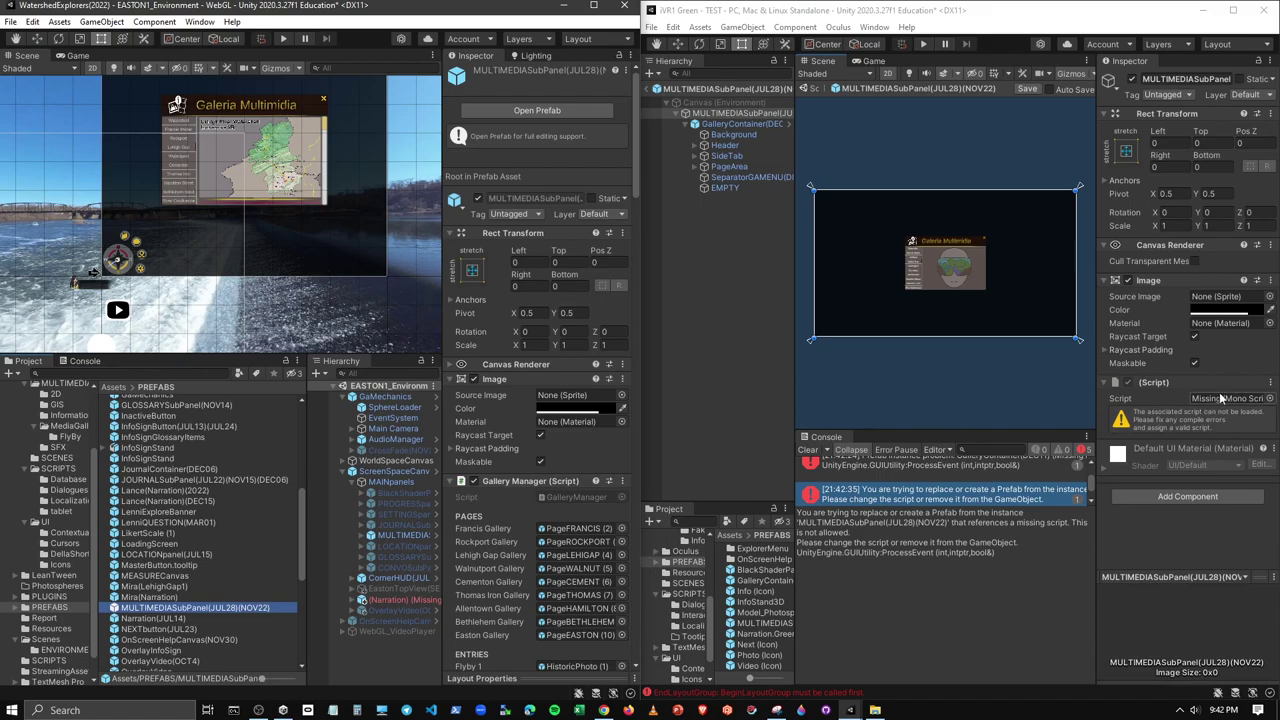
{"action": "left_click", "coordinate": [1269, 398]}
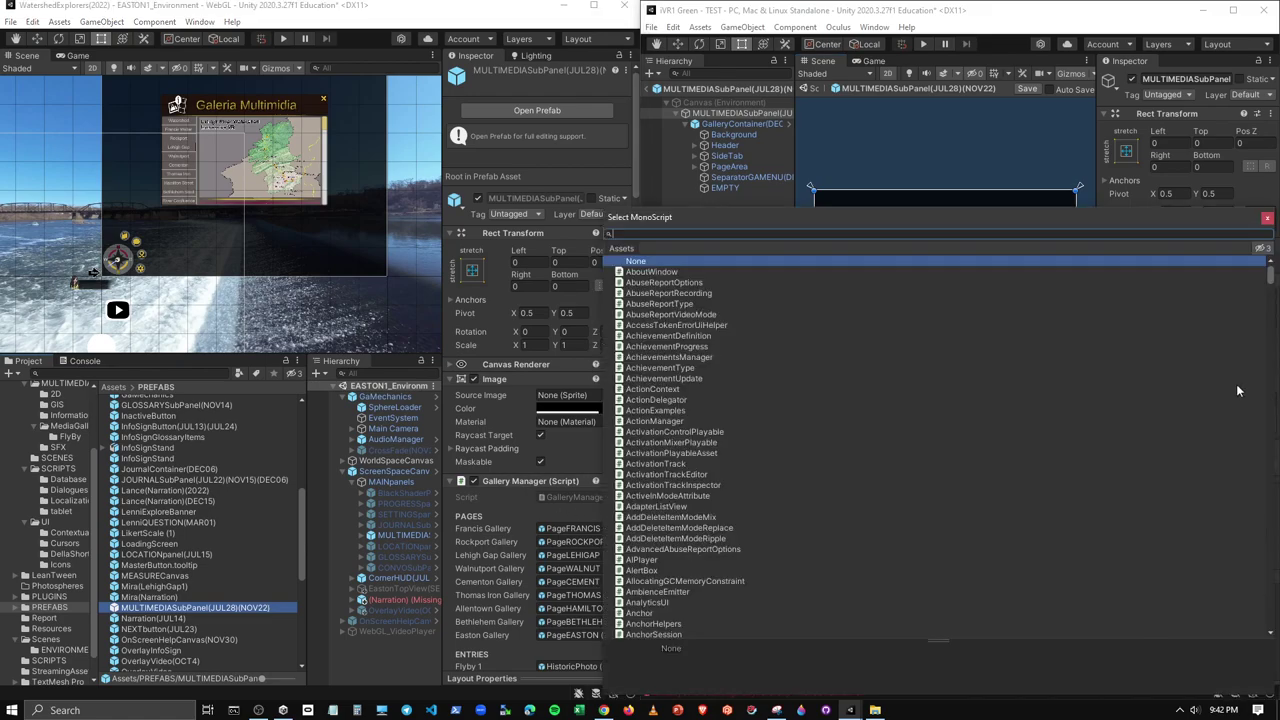
{"action": "type", "text": "GAL"}
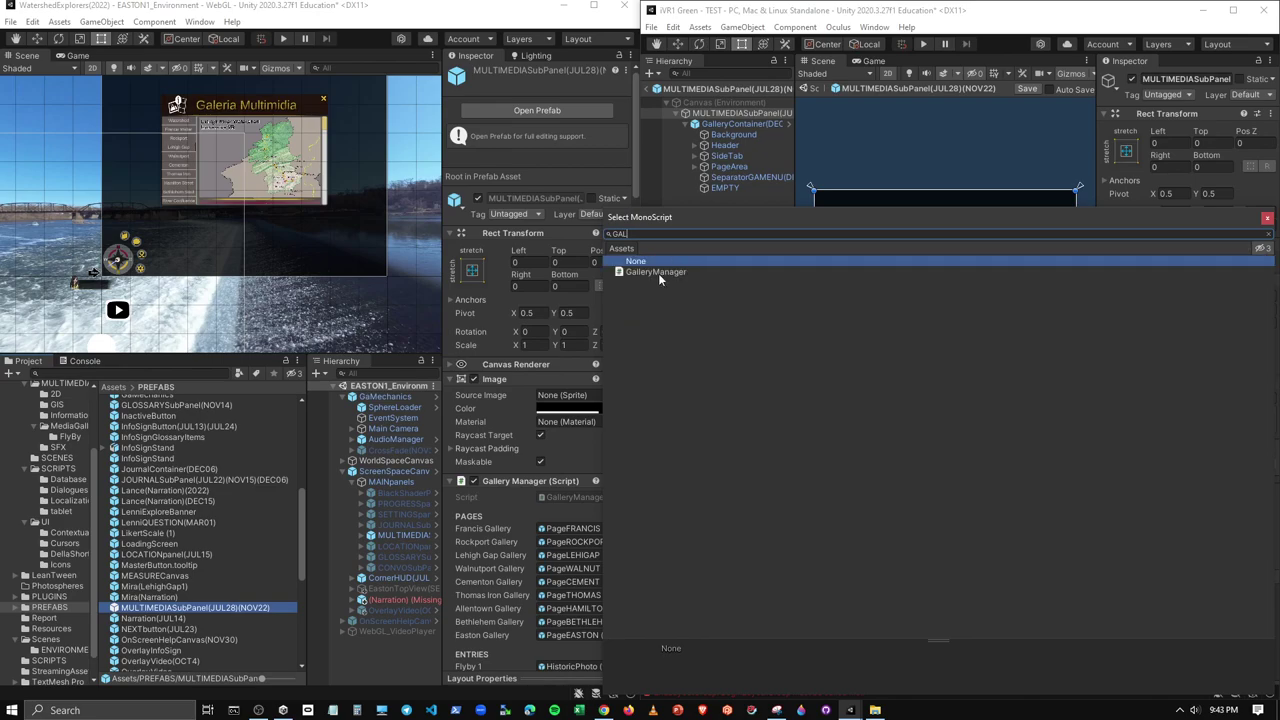
{"action": "double_click", "coordinate": [658, 273]}
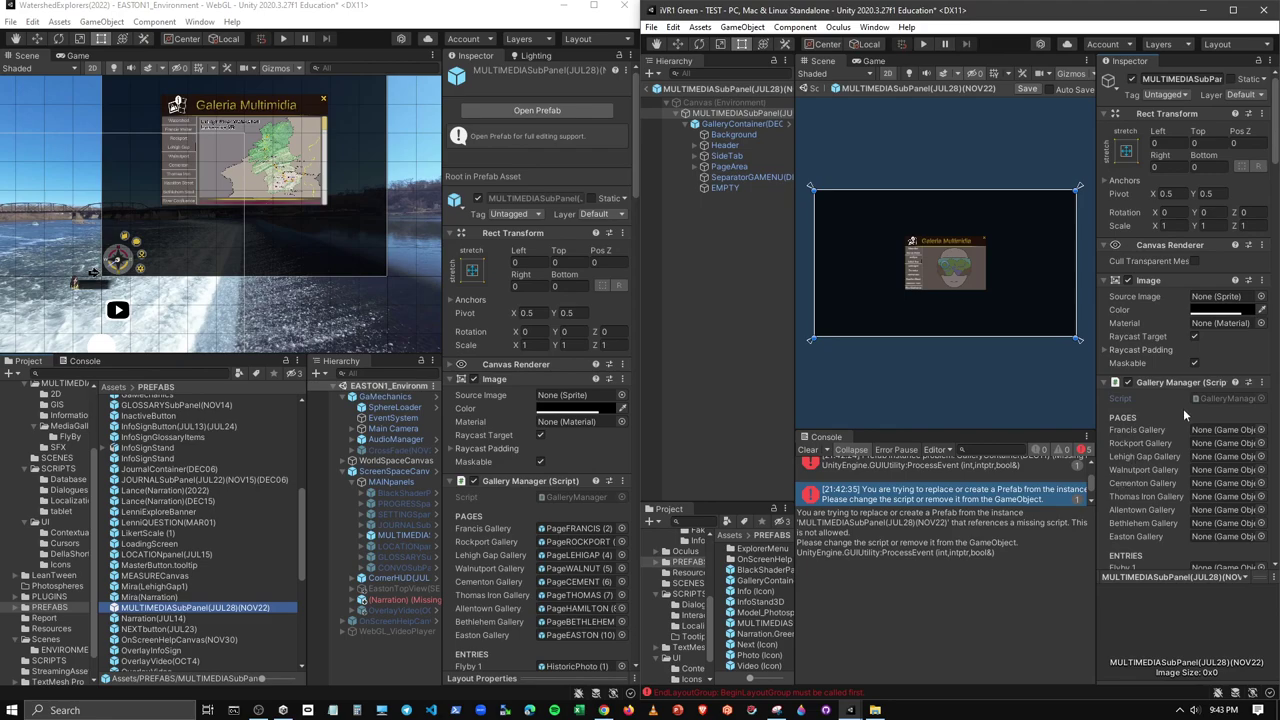
{"action": "scroll", "coordinate": [1183, 408], "scroll_direction": "down", "scroll_amount": 5}
{"action": "scroll", "coordinate": [1185, 429], "scroll_direction": "down", "scroll_amount": 5}
{"action": "scroll", "coordinate": [1182, 451], "scroll_direction": "up", "scroll_amount": 3}
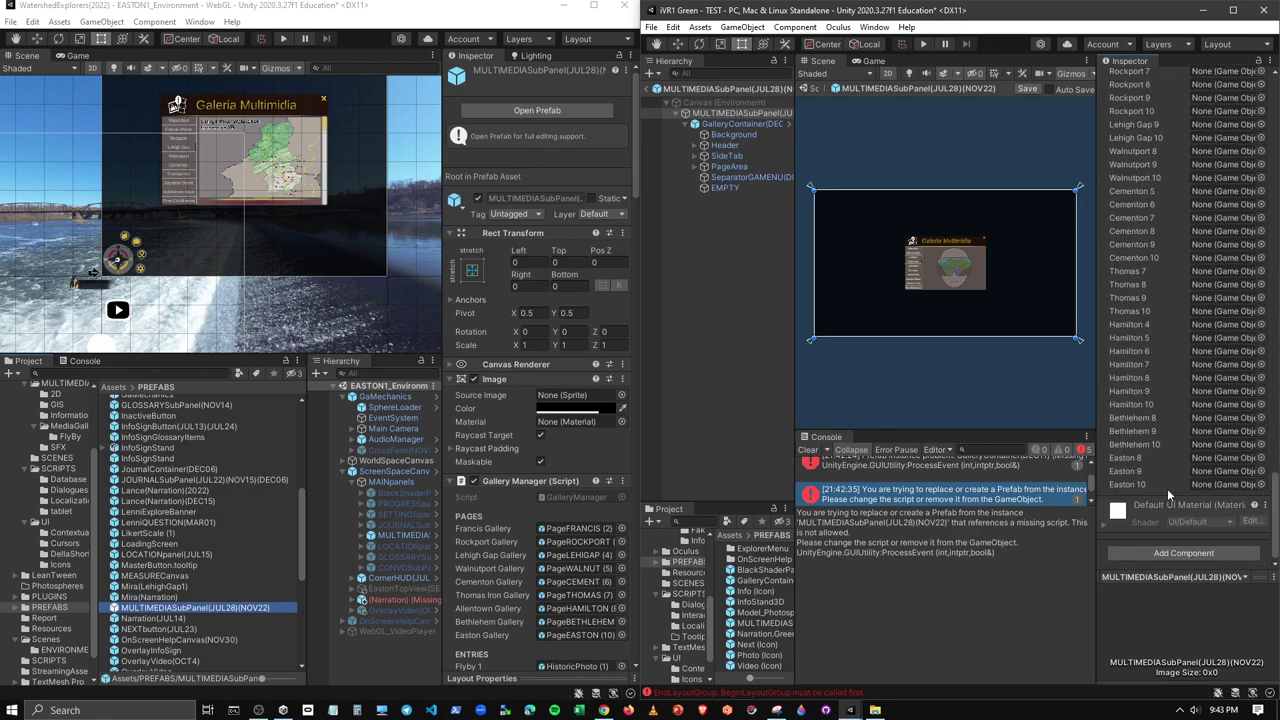
{"action": "scroll", "coordinate": [1167, 488], "scroll_direction": "up", "scroll_amount": 3}
{"action": "scroll", "coordinate": [1170, 477], "scroll_direction": "up", "scroll_amount": 3}
{"action": "scroll", "coordinate": [1170, 477], "scroll_direction": "up", "scroll_amount": 5}
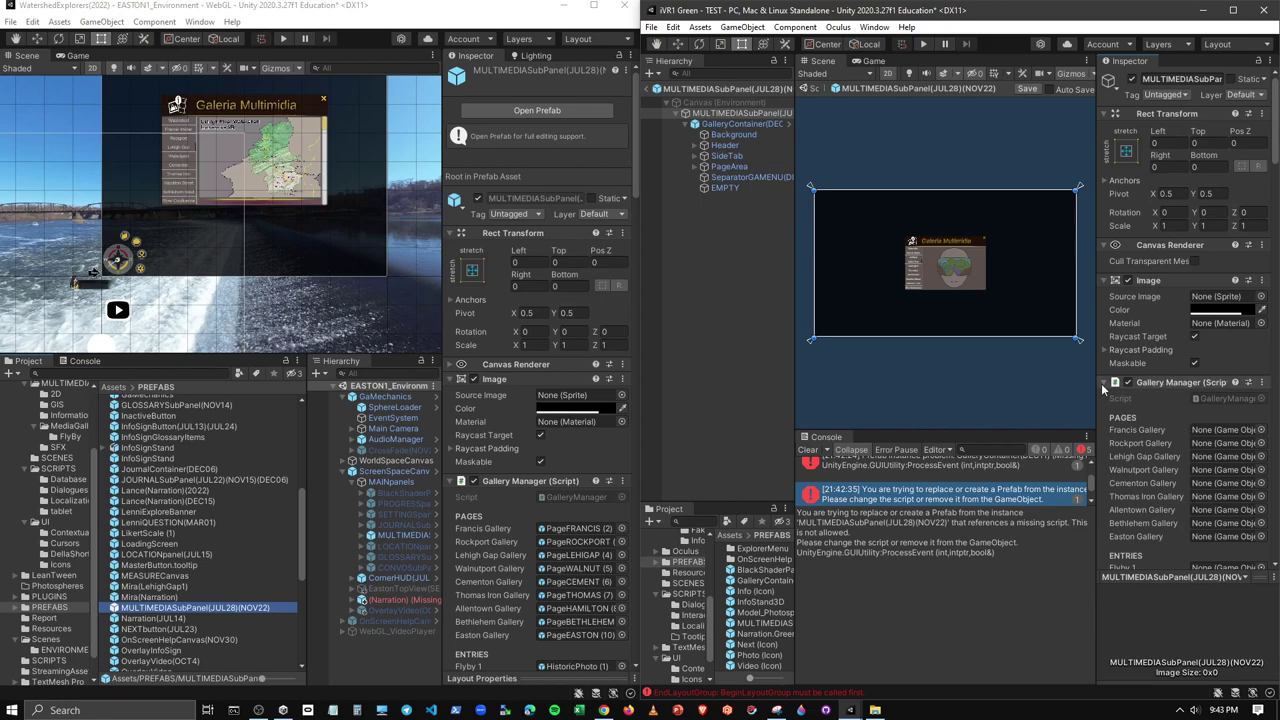
Compare the original Gallery Manager fields in Watershed Explorers, clear its Console, and minimize that editor
{"action": "left_click", "coordinate": [427, 342]}
{"action": "left_click_drag", "start_coordinate": [427, 342], "coordinate": [368, 342]}
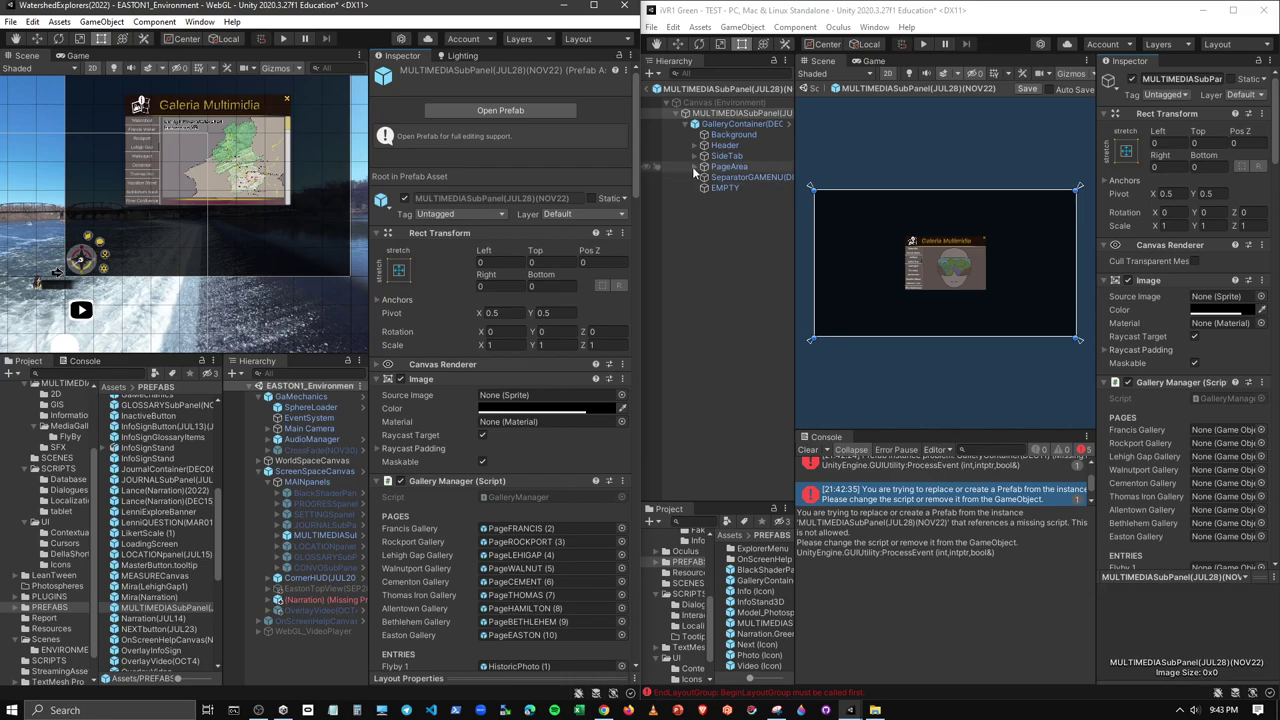
{"action": "left_click", "coordinate": [809, 449]}
{"action": "scroll", "coordinate": [1213, 467], "scroll_direction": "down", "scroll_amount": 5}
{"action": "scroll", "coordinate": [1213, 467], "scroll_direction": "down", "scroll_amount": 5}
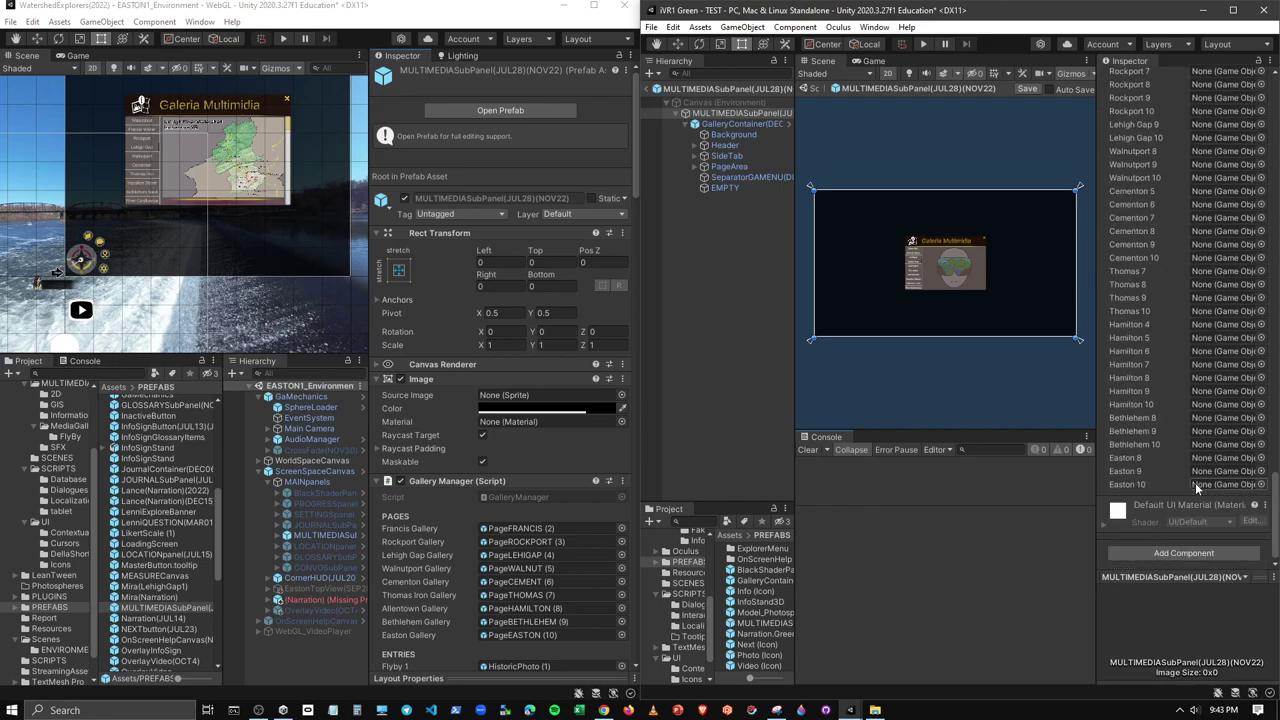
{"action": "scroll", "coordinate": [1213, 467], "scroll_direction": "down", "scroll_amount": 5}
{"action": "scroll", "coordinate": [480, 517], "scroll_direction": "down", "scroll_amount": 10}
{"action": "scroll", "coordinate": [480, 517], "scroll_direction": "down", "scroll_amount": 5}
{"action": "scroll", "coordinate": [480, 517], "scroll_direction": "down", "scroll_amount": 5}
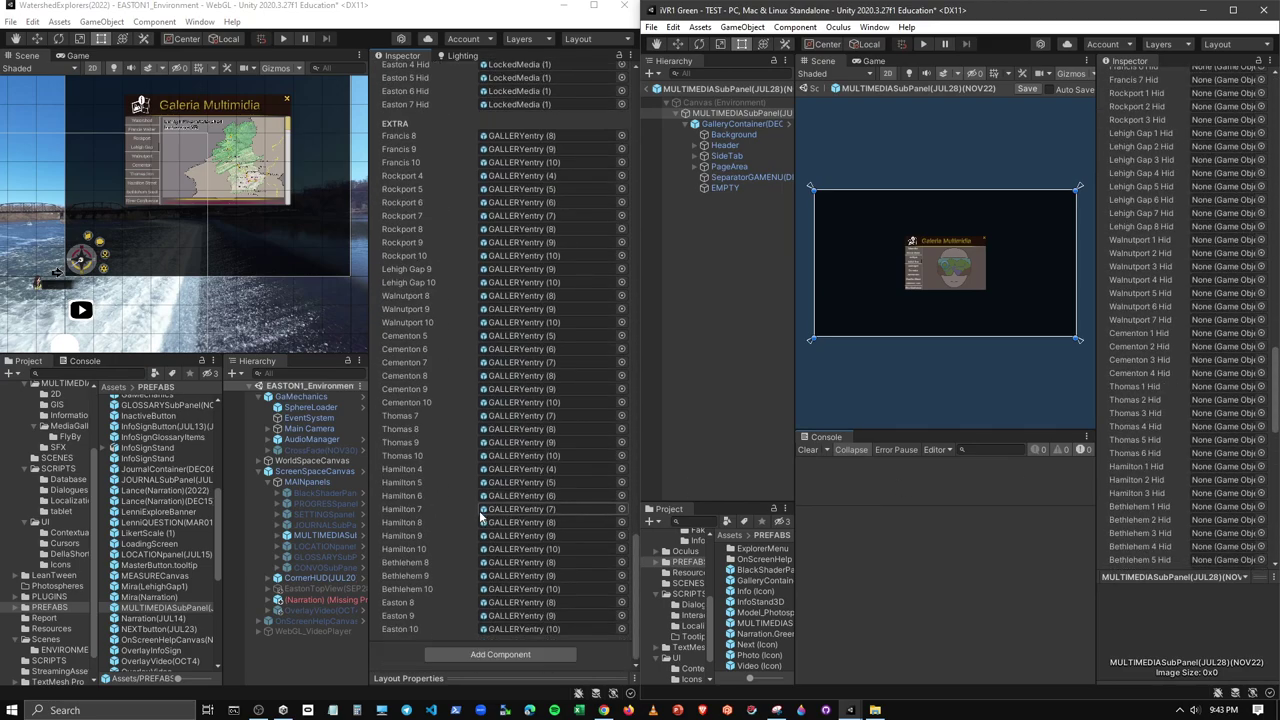
{"action": "scroll", "coordinate": [490, 514], "scroll_direction": "up", "scroll_amount": 10}
{"action": "scroll", "coordinate": [500, 510], "scroll_direction": "up", "scroll_amount": 8}
{"action": "scroll", "coordinate": [500, 510], "scroll_direction": "up", "scroll_amount": 10}
{"action": "scroll", "coordinate": [480, 480], "scroll_direction": "down", "scroll_amount": 6}
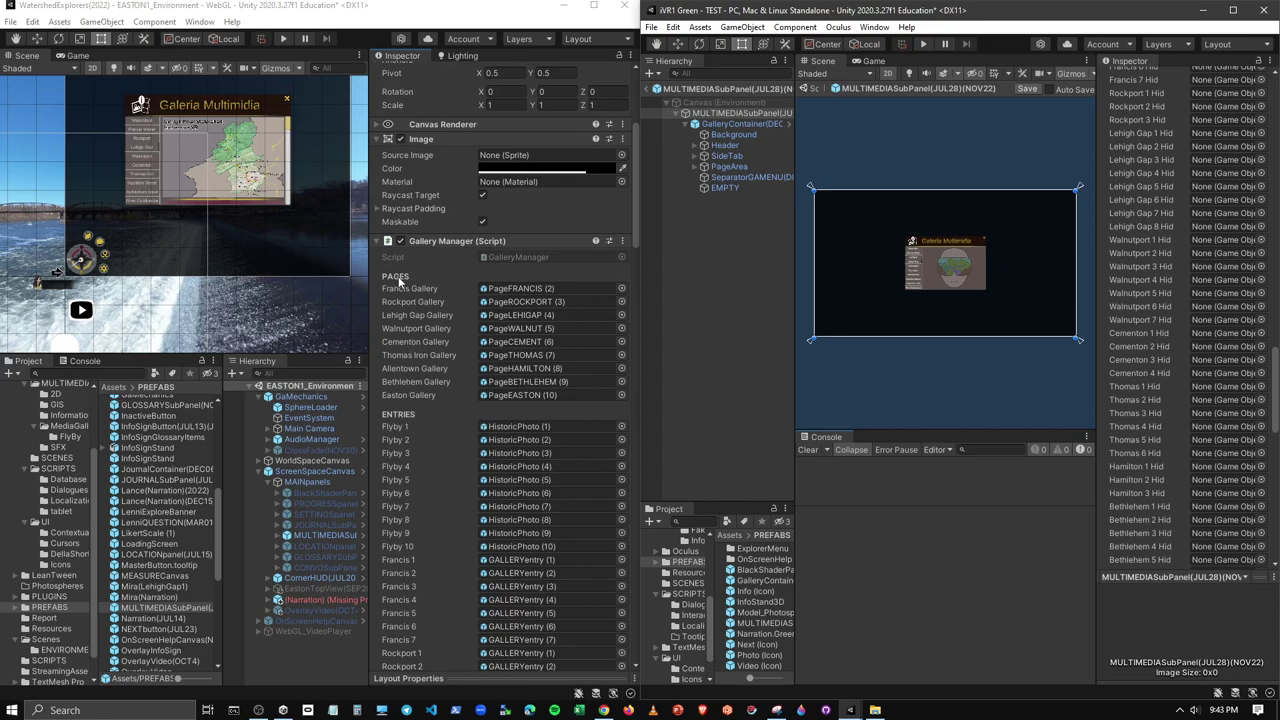
{"action": "scroll", "coordinate": [1272, 397], "scroll_direction": "up", "scroll_amount": 15}
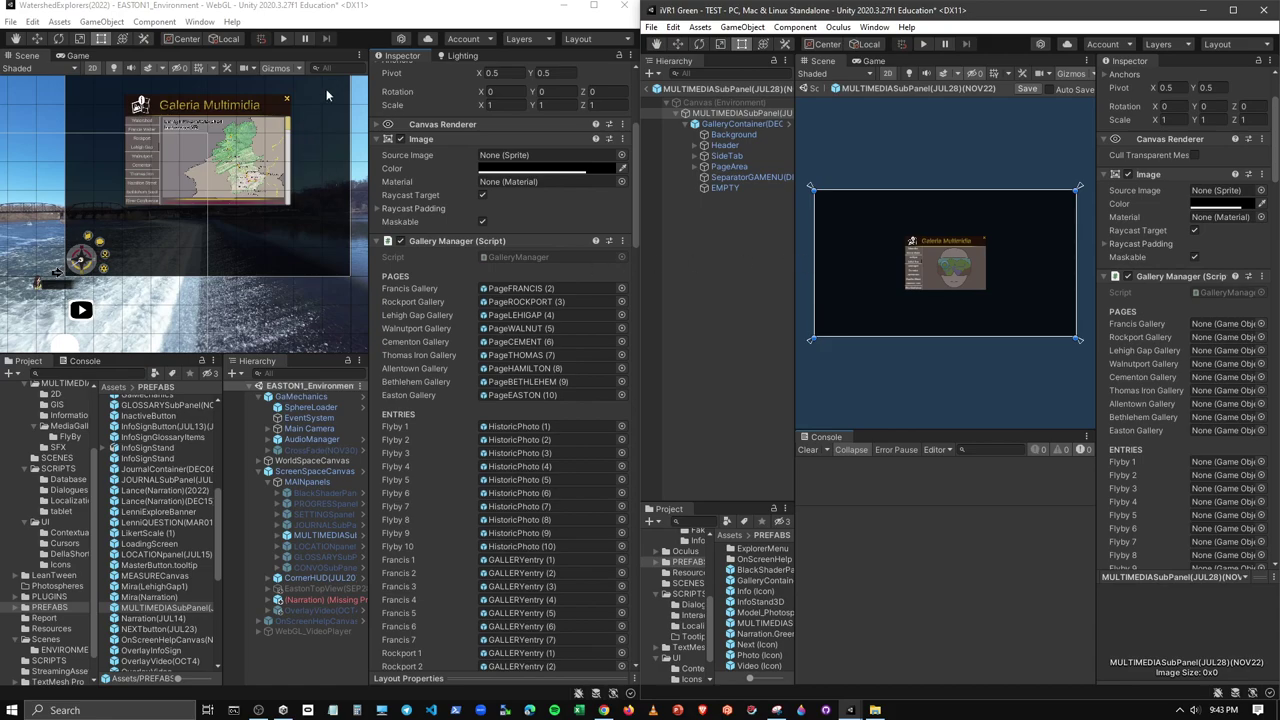
{"action": "left_click", "coordinate": [566, 5]}
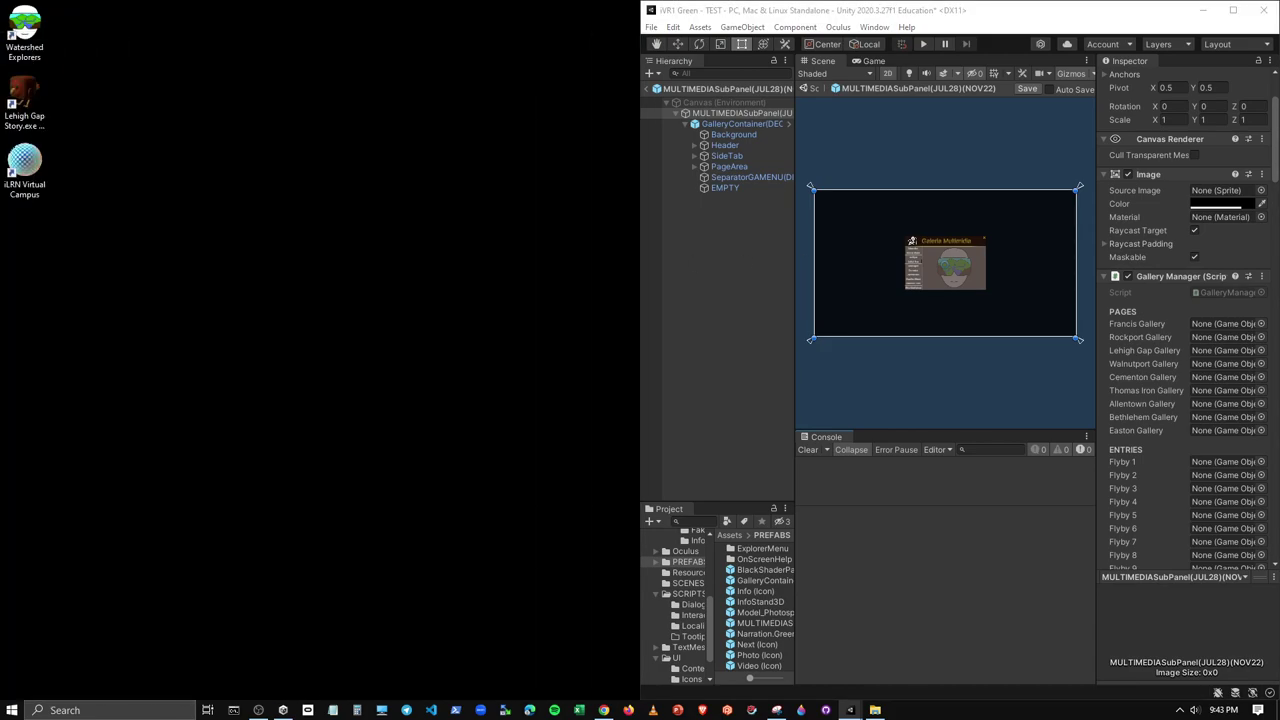
Open GalleryManager.cs from Unity in Visual Studio 2022, allow firewall access, and close the Error List
{"action": "double_click", "coordinate": [1020, 14]}
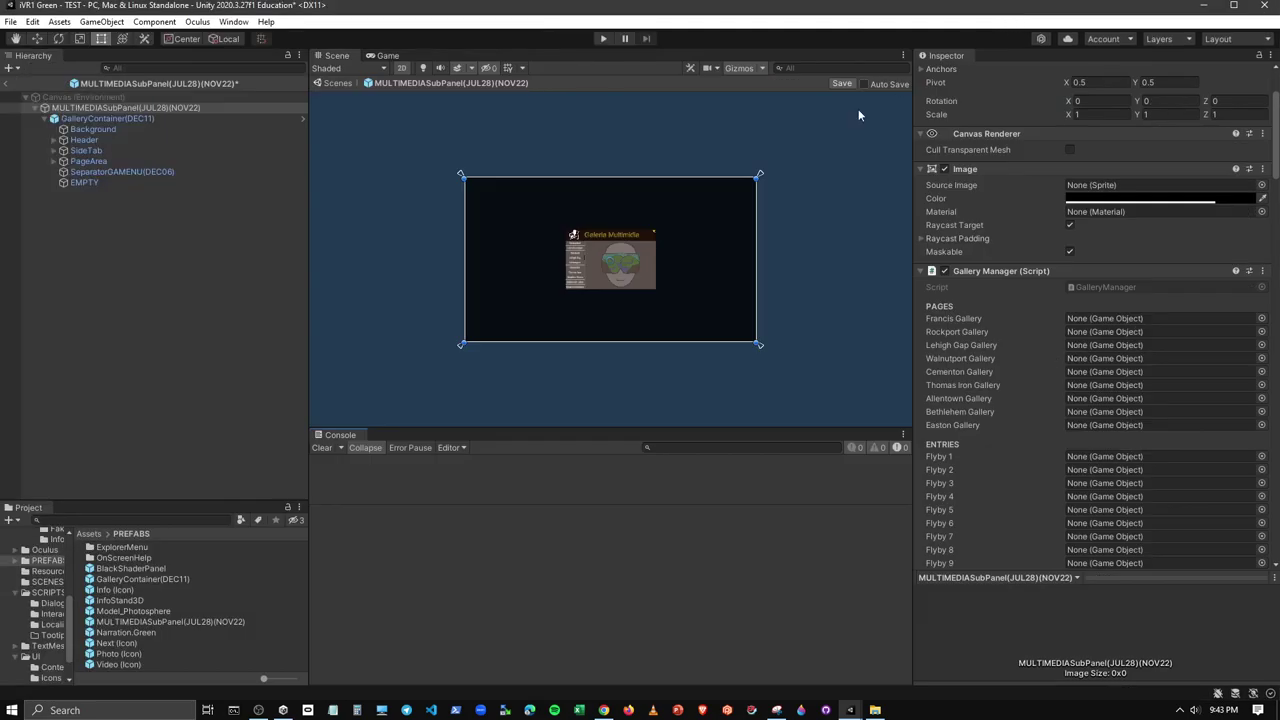
{"action": "double_click", "coordinate": [1095, 286]}
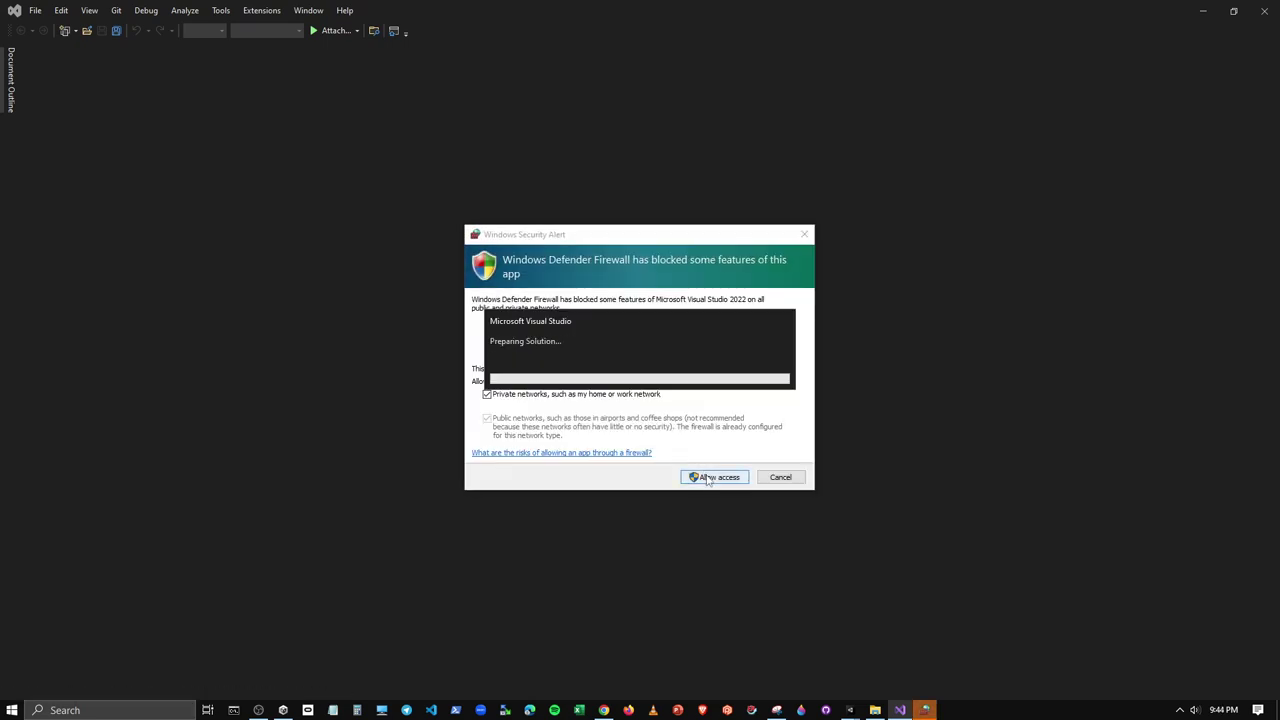
{"action": "left_click", "coordinate": [712, 477]}
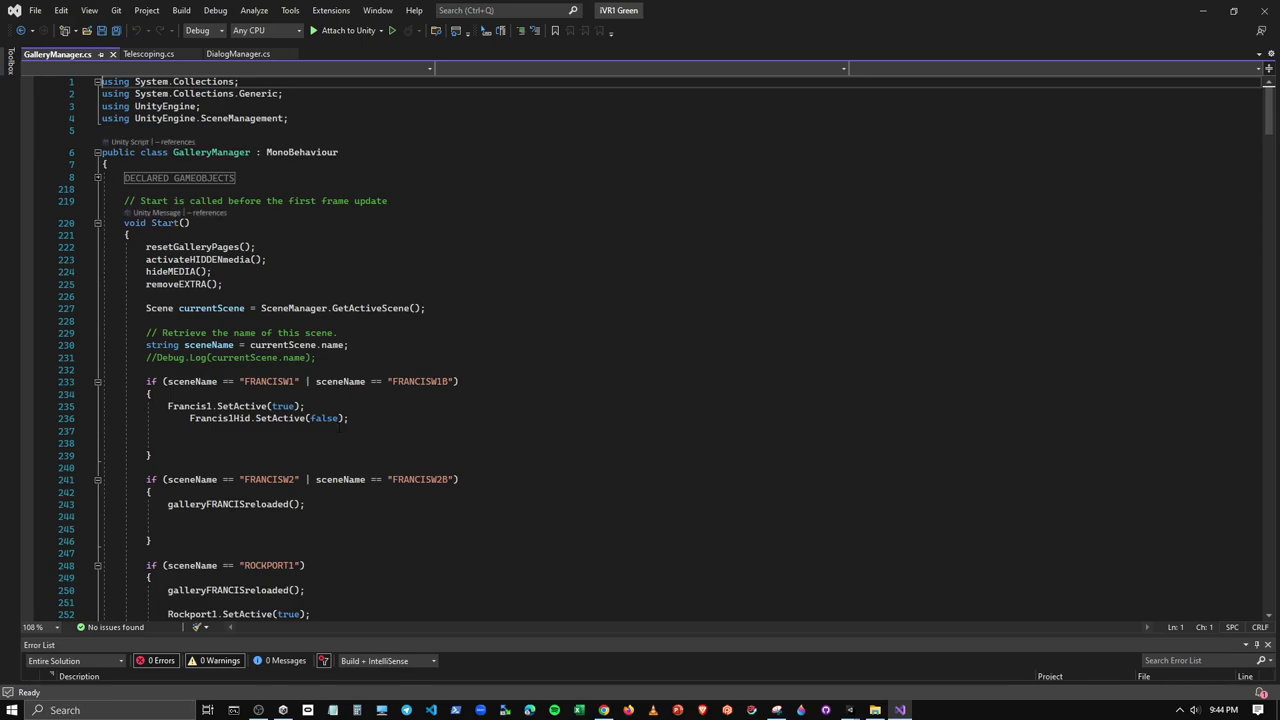
{"action": "left_click", "coordinate": [1268, 645]}
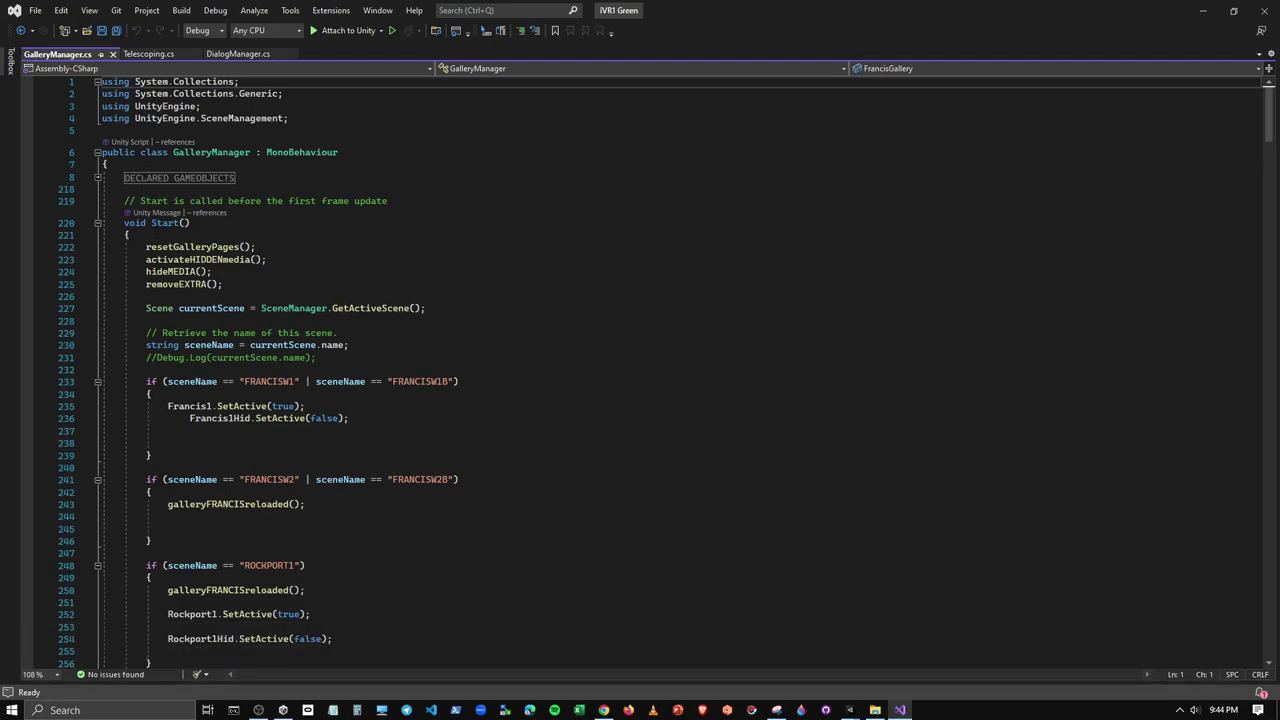
{"action": "scroll", "coordinate": [118, 214], "scroll_direction": "up", "scroll_amount": 3, "text": "ctrl"}
Declare public GameObject[] galleryPages under PAGES and comment out the nine individual gallery fields
{"action": "left_click", "coordinate": [122, 210]}
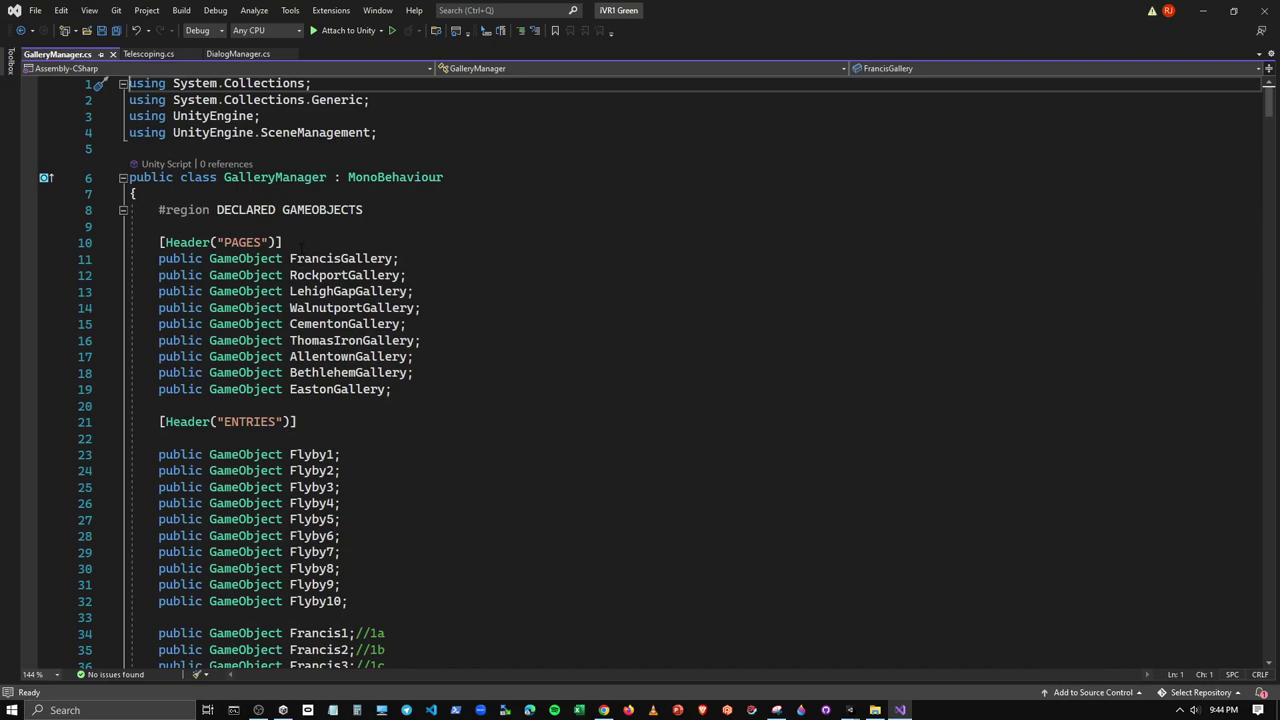
{"action": "left_click", "coordinate": [300, 244]}
{"action": "key", "text": "Return"}
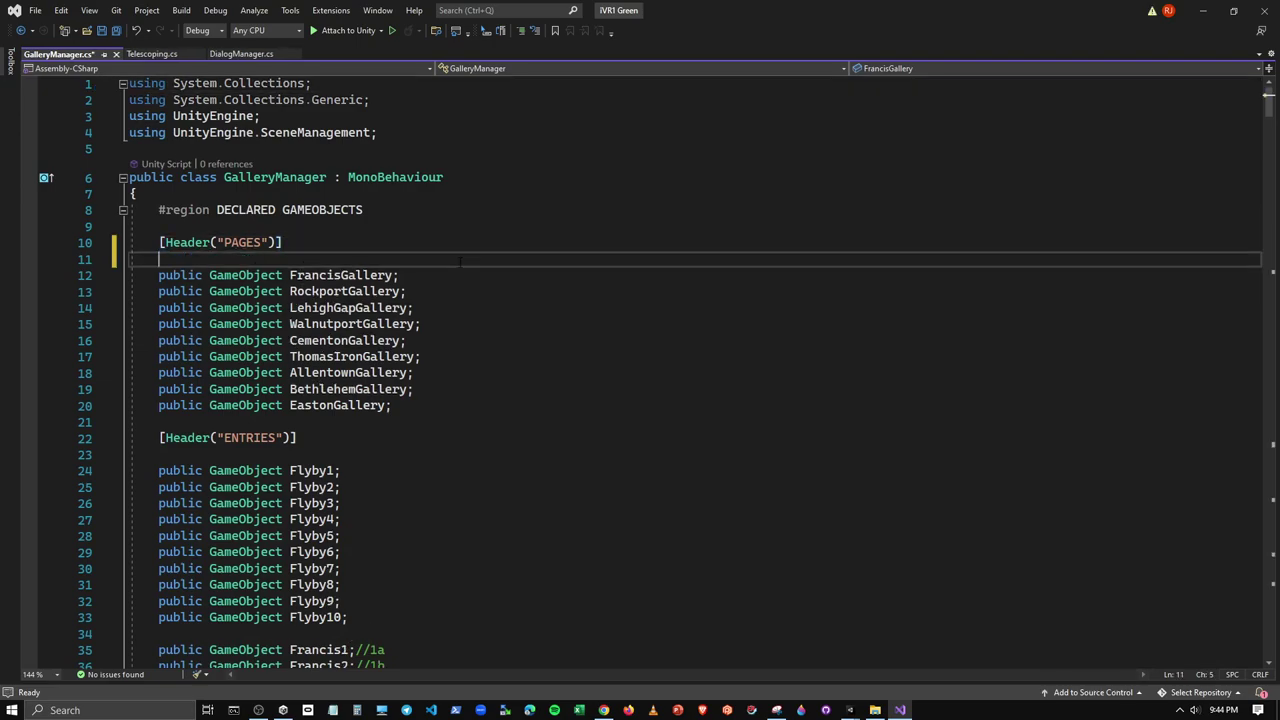
{"action": "type", "text": "PUBLIC"}
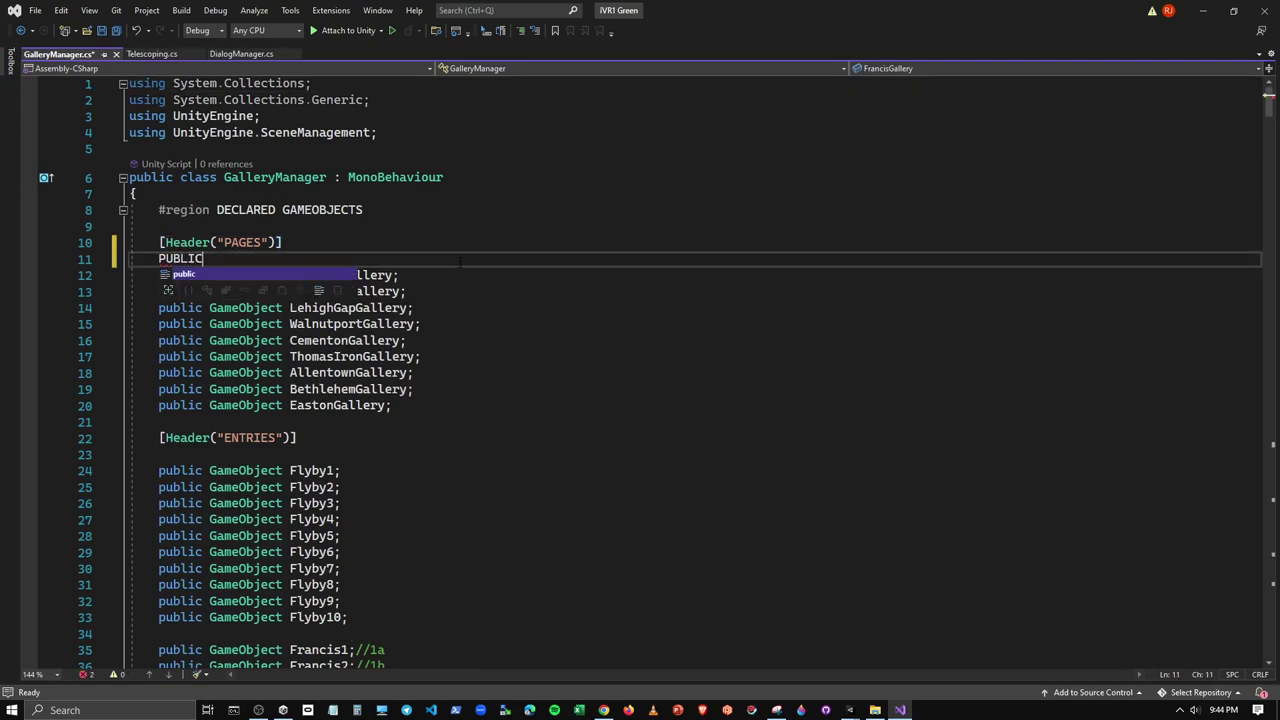
{"action": "key", "text": "BackSpace"}
{"action": "key", "text": "BackSpace"}
{"action": "key", "text": "BackSpace"}
{"action": "type", "text": "pu"}
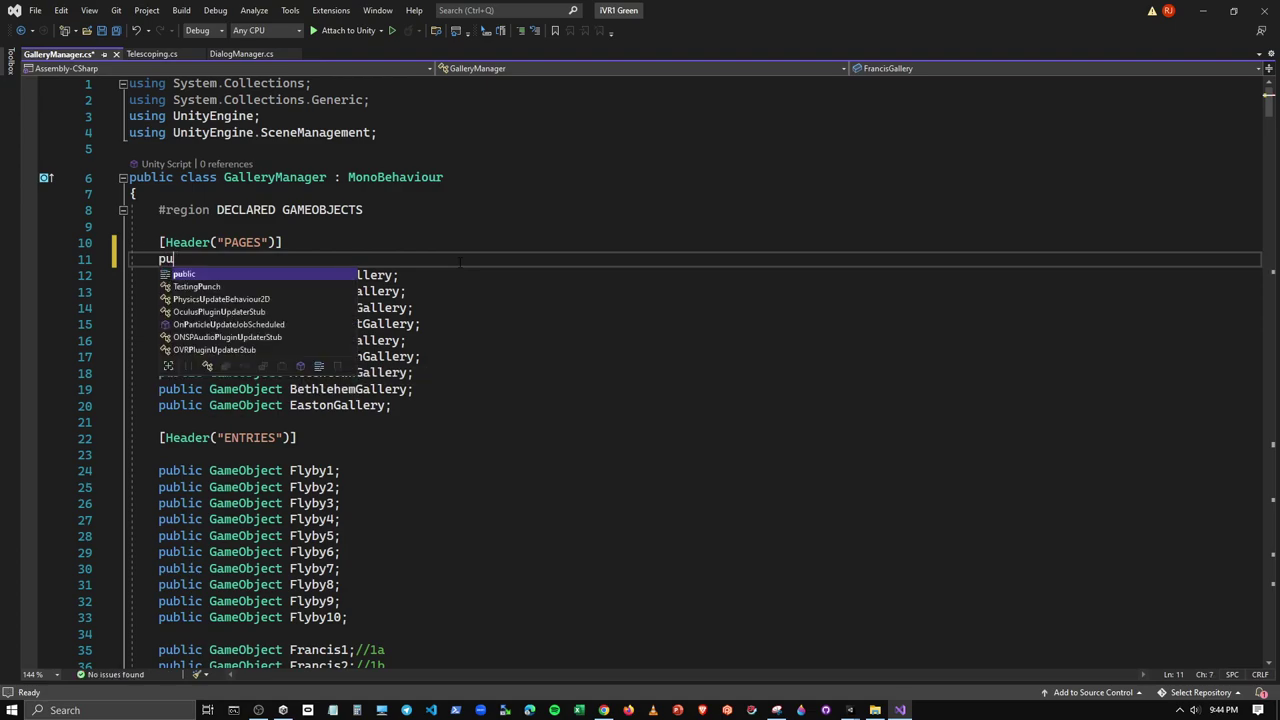
{"action": "type", "text": "blic Game"}
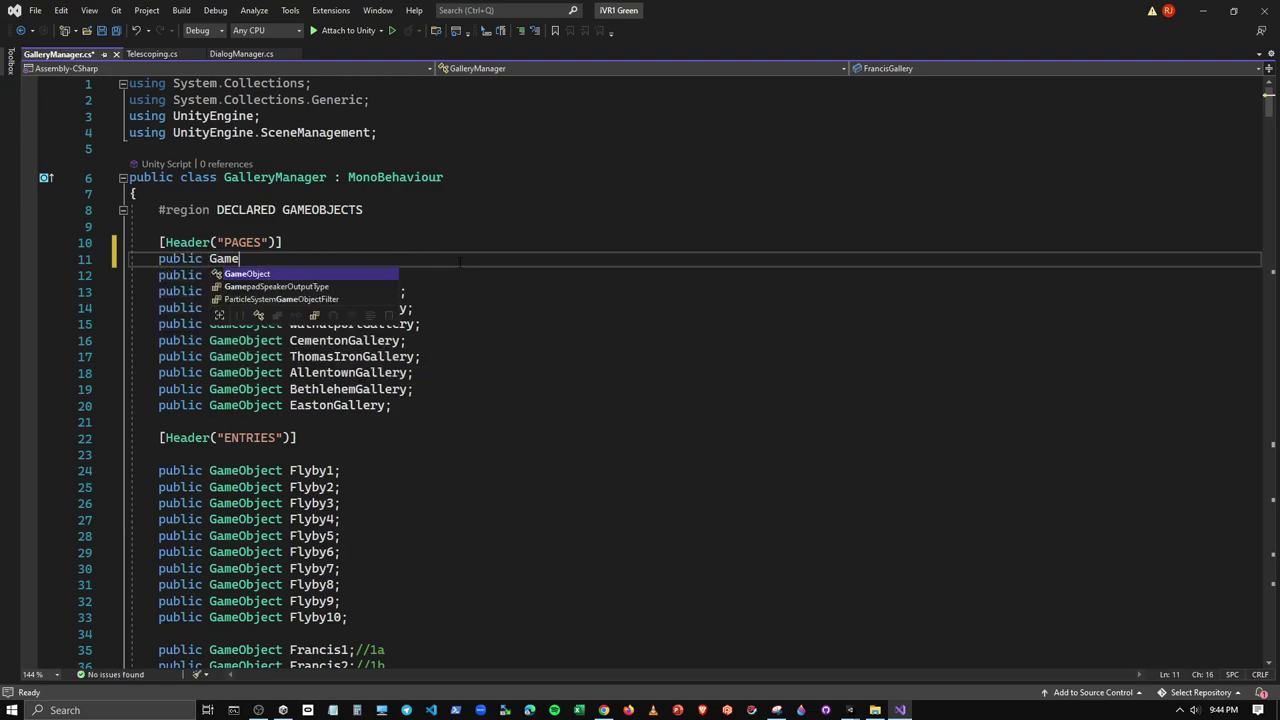
{"action": "key", "text": "Tab"}
{"action": "type", "text": "[]"}
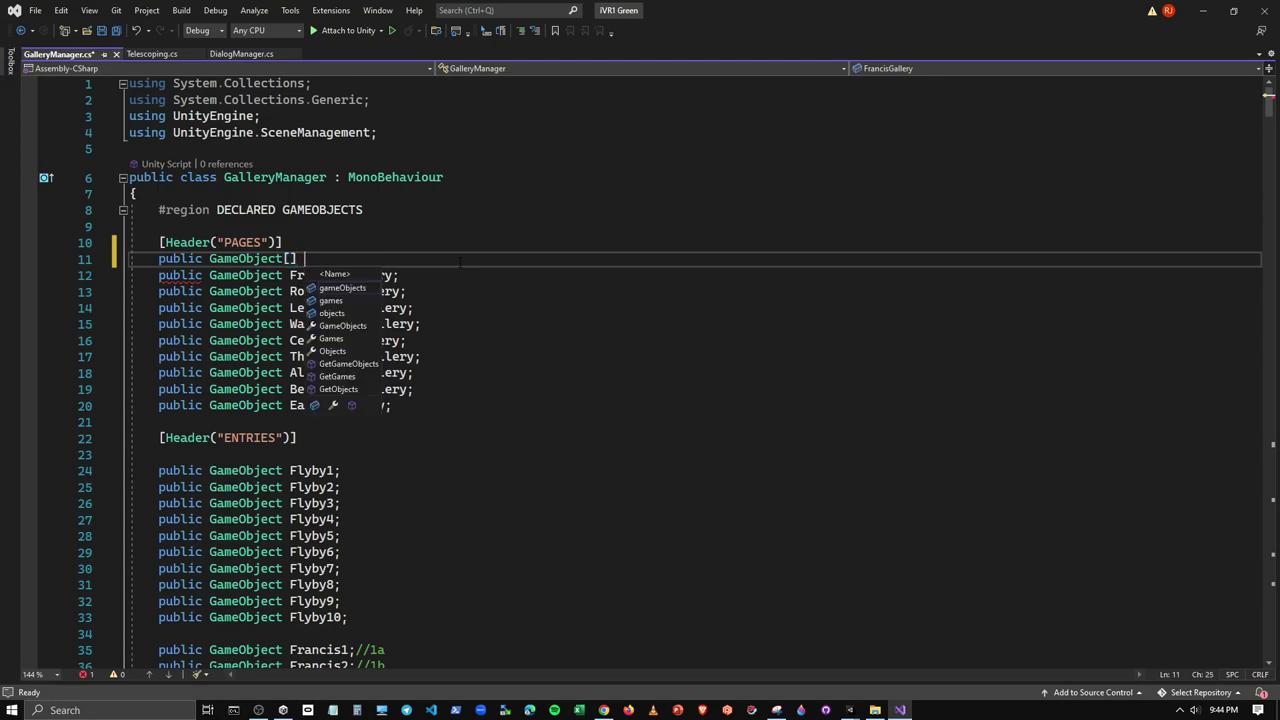
{"action": "type", "text": " gallery"}
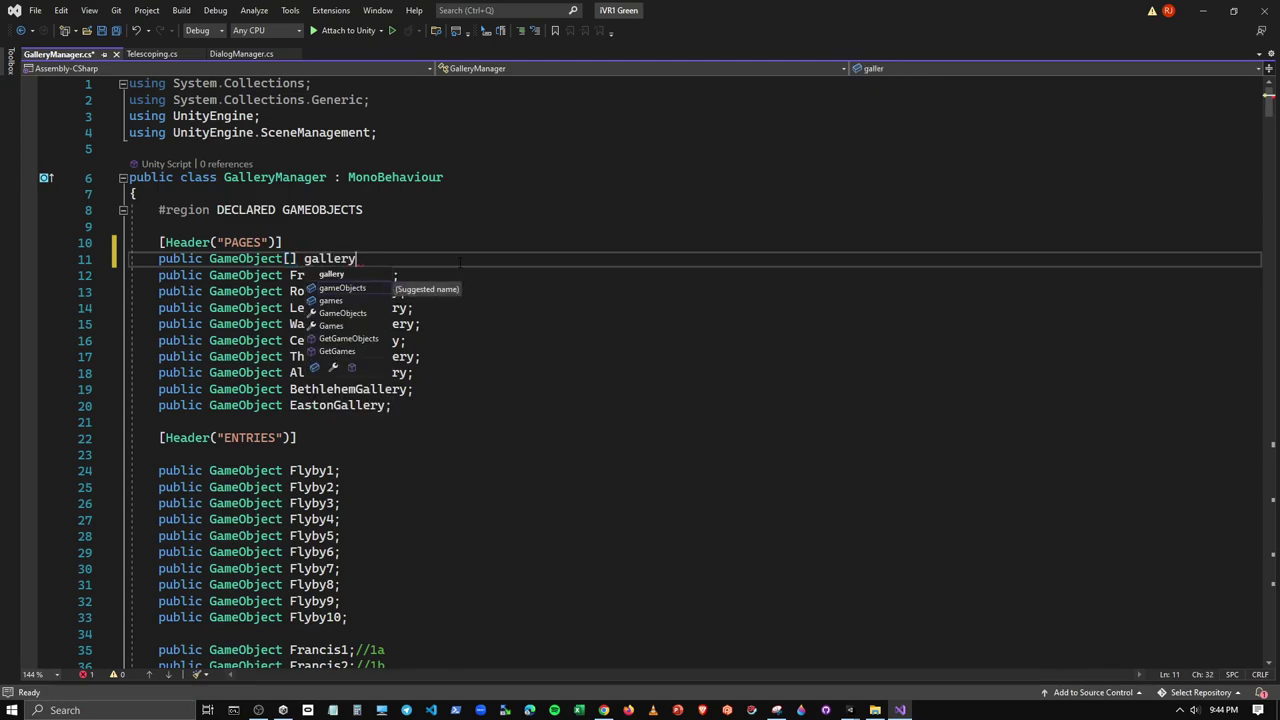
{"action": "type", "text": "Pages"}
{"action": "key", "text": "Escape"}
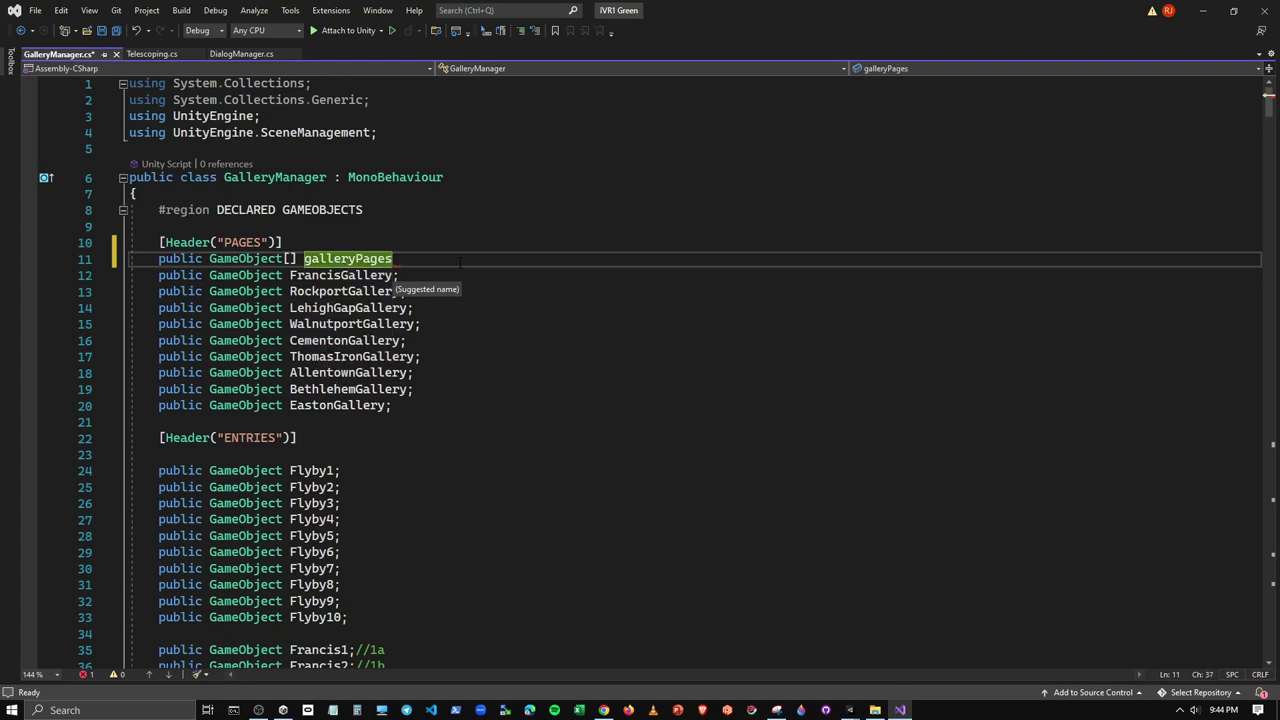
{"action": "type", "text": ";"}
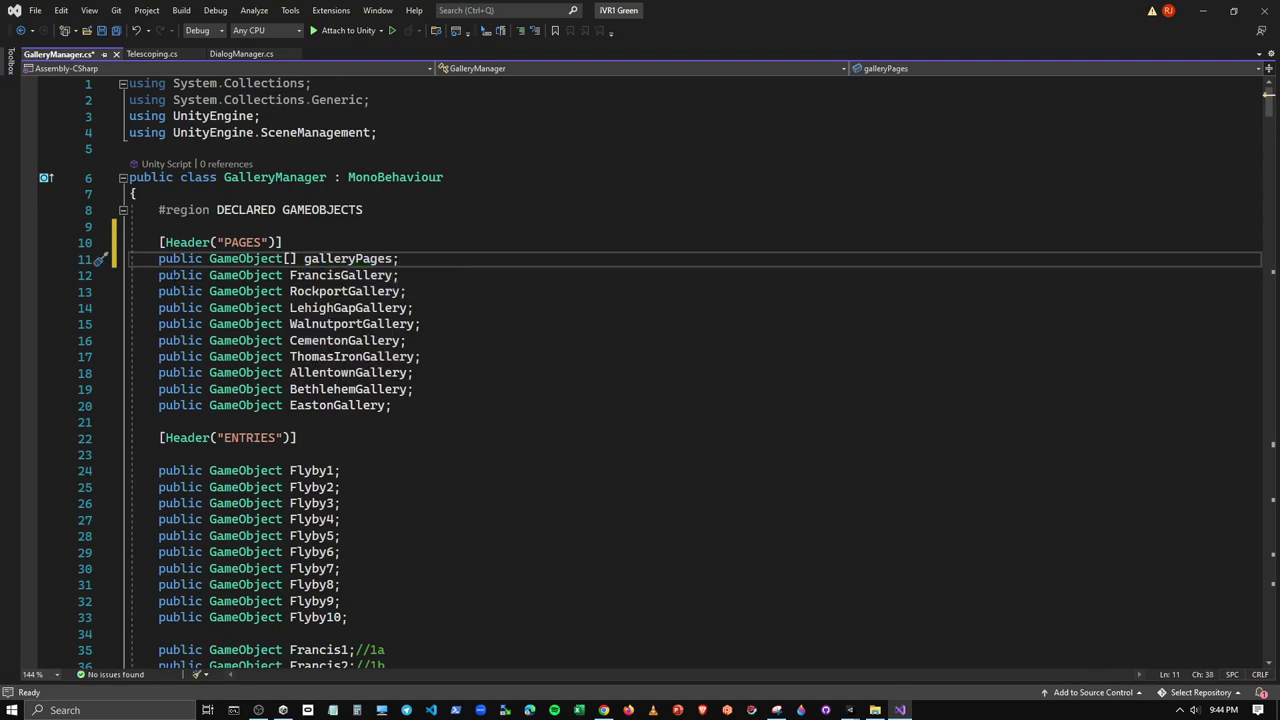
{"action": "left_click_drag", "start_coordinate": [130, 275], "coordinate": [441, 402]}
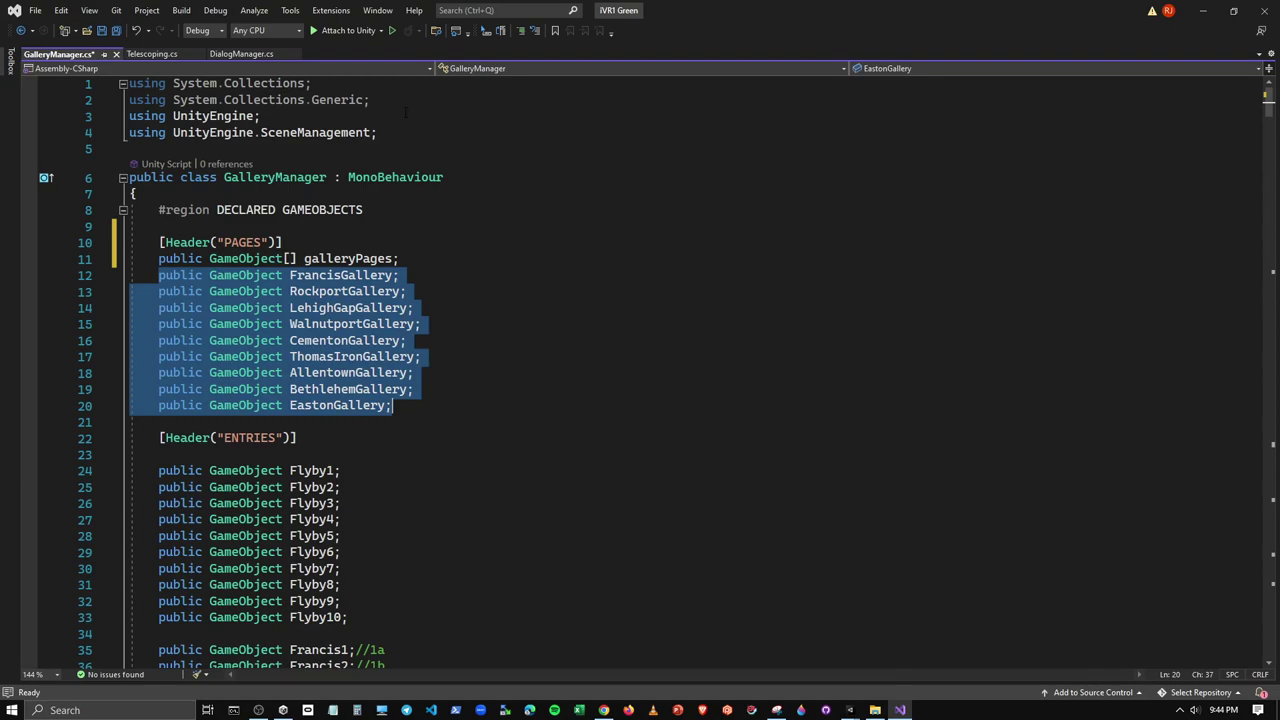
{"action": "left_click", "coordinate": [521, 31]}
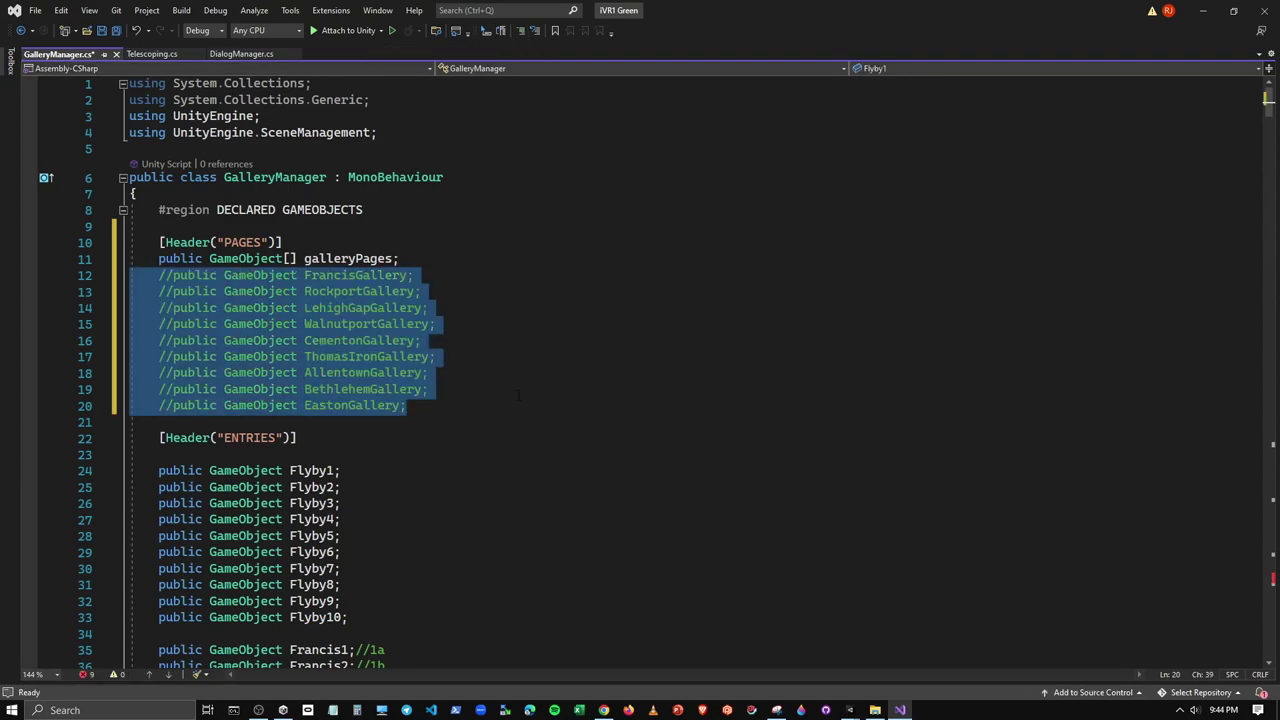
Copy the declaration under the ENTRIES header and rename it to a GameObject[] flybyPages array
{"action": "left_click", "coordinate": [192, 458]}
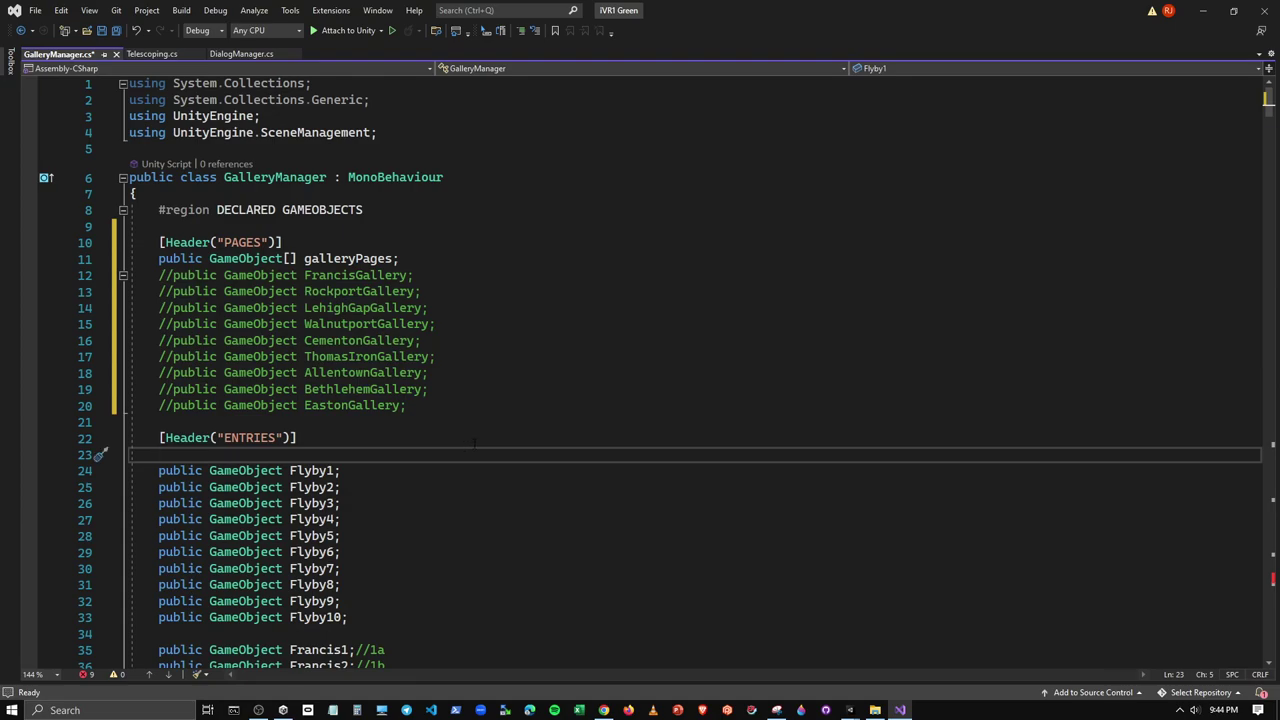
{"action": "left_click_drag", "start_coordinate": [399, 258], "coordinate": [158, 258]}
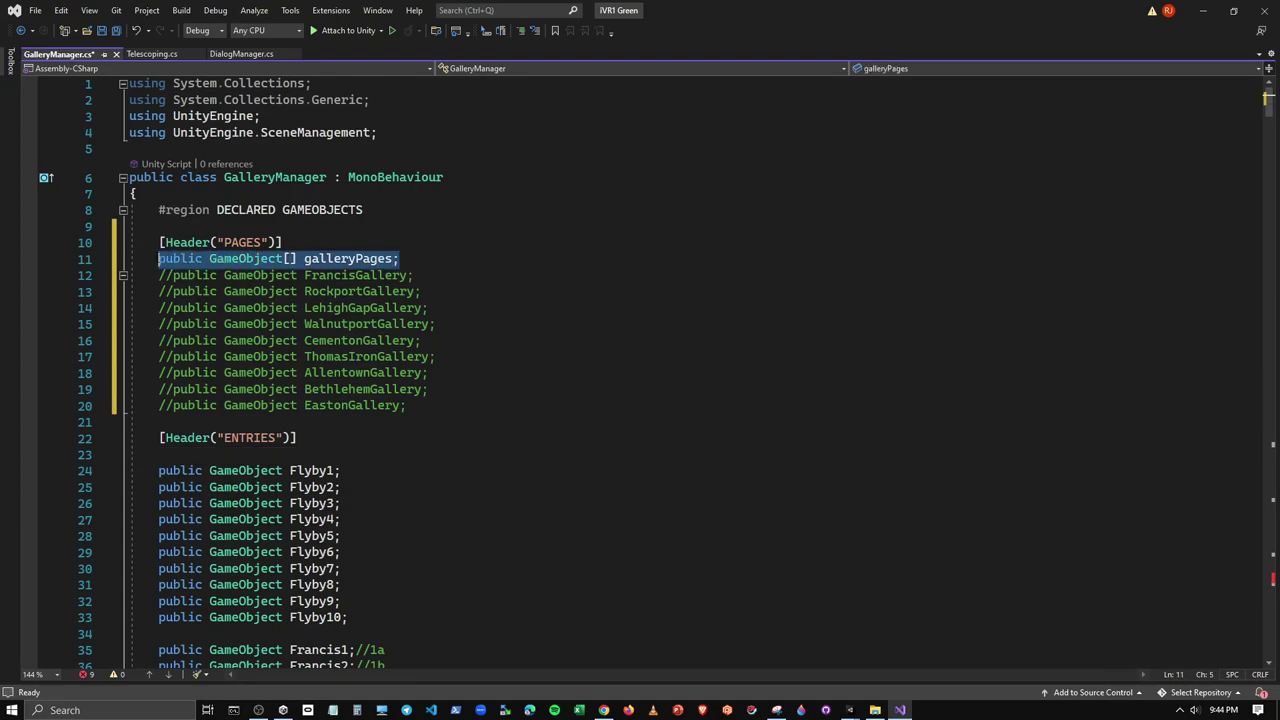
{"action": "key", "text": "ctrl+c"}
{"action": "left_click", "coordinate": [421, 454]}
{"action": "key", "text": "ctrl+v"}
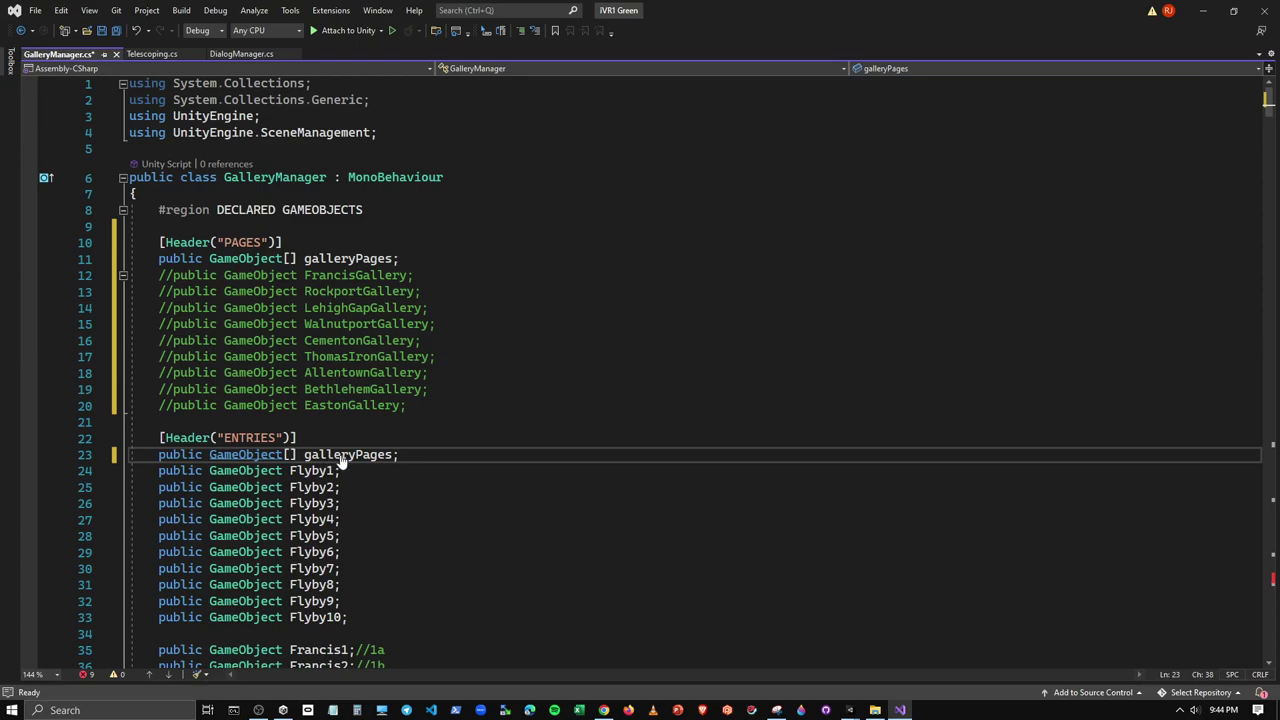
{"action": "key", "text": "Left"}
{"action": "key", "text": "BackSpace"}
{"action": "key", "text": "BackSpace"}
{"action": "key", "text": "BackSpace"}
{"action": "key", "text": "BackSpace"}
{"action": "key", "text": "BackSpace"}
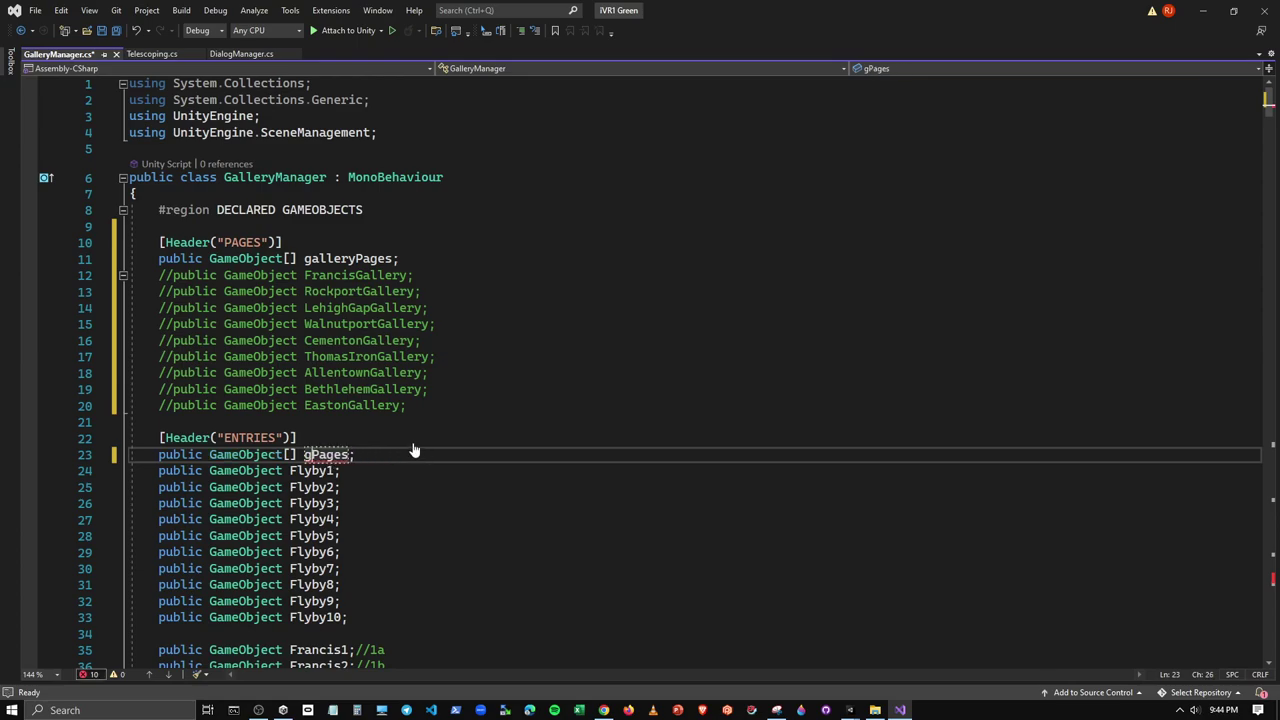
{"action": "key", "text": "BackSpace"}
{"action": "type", "text": "flyby"}
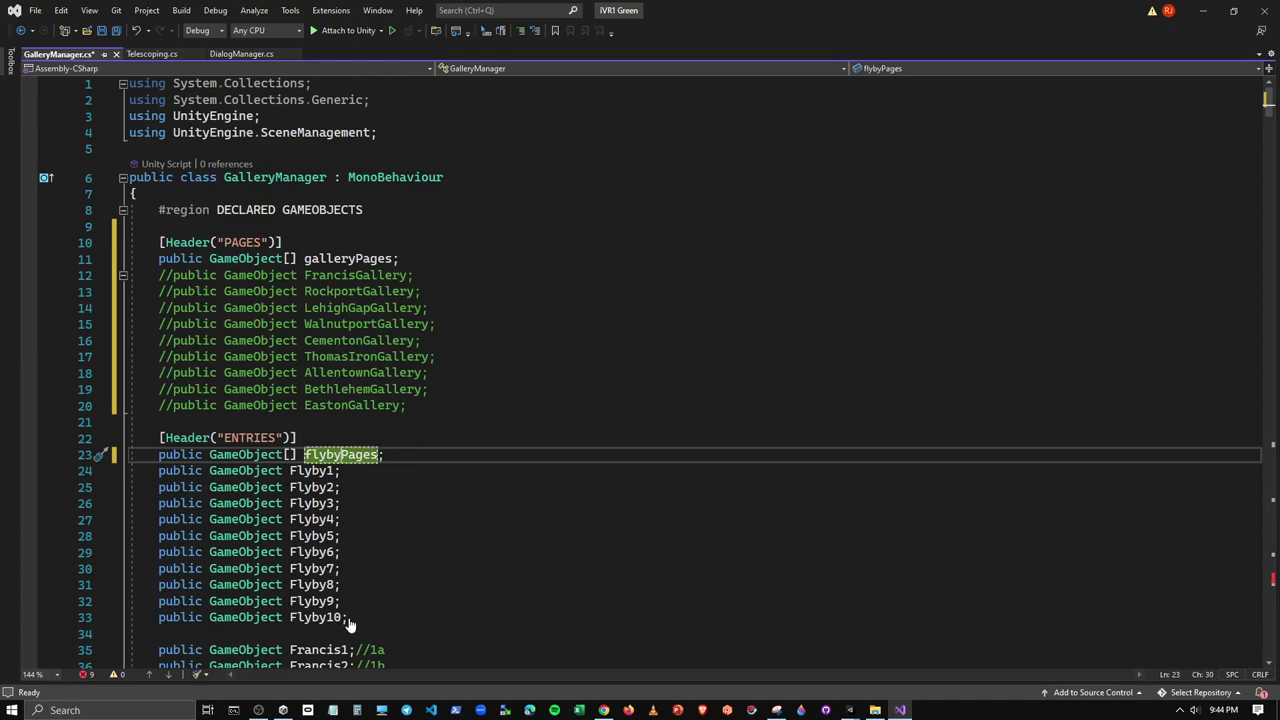
{"action": "mouse_move", "coordinate": [348, 617]}
{"action": "left_mouse_down"}
{"action": "mouse_move", "coordinate": [157, 491]}
{"action": "mouse_move", "coordinate": [152, 471]}
{"action": "left_mouse_up"}
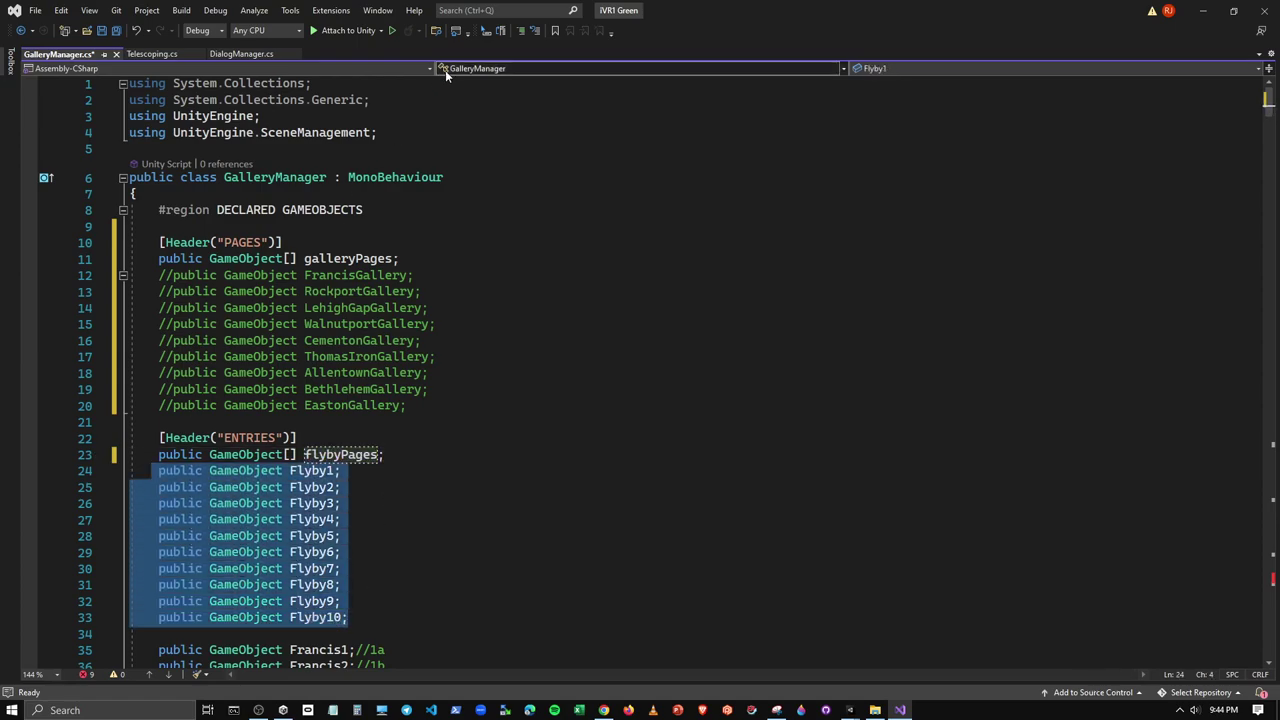
Comment out Flyby1–Flyby10 and add a Header("(Fly-by)") line copied from the ENTRIES header above flybyPages
{"action": "left_click", "coordinate": [524, 31]}
{"action": "scroll", "coordinate": [640, 370], "scroll_direction": "down", "scroll_amount": 5}
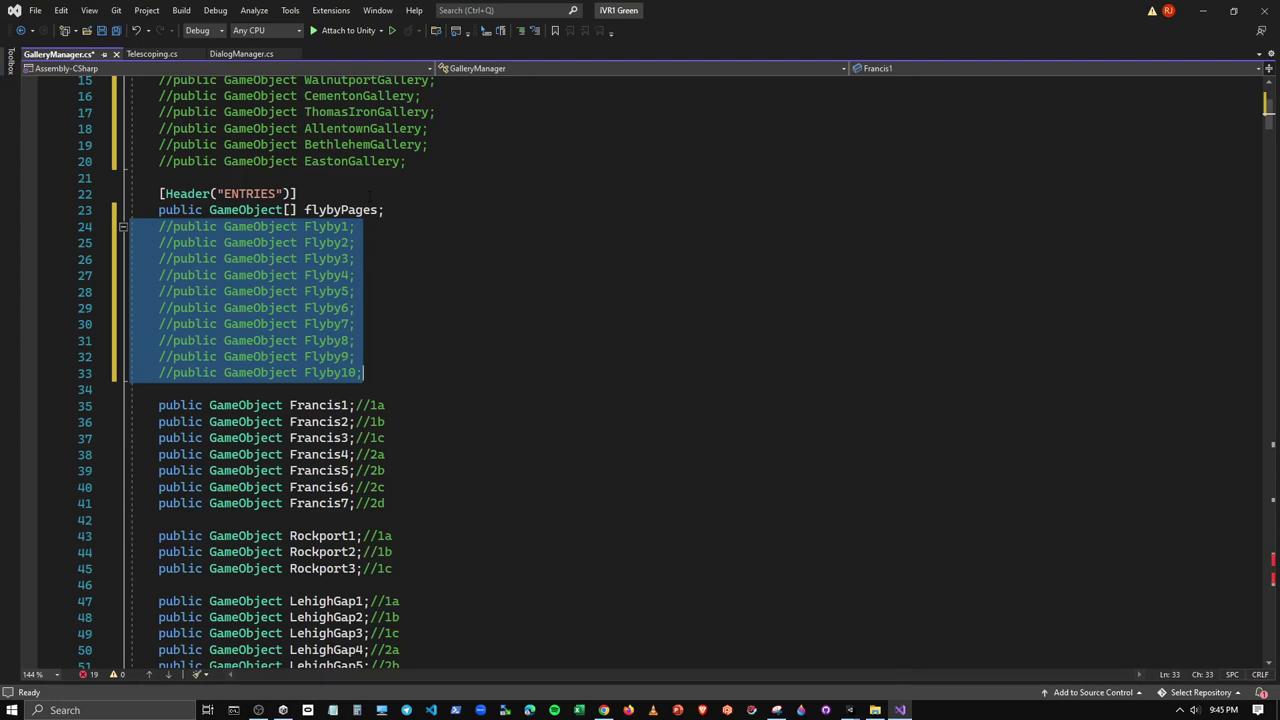
{"action": "left_click_drag", "start_coordinate": [320, 193], "coordinate": [158, 194]}
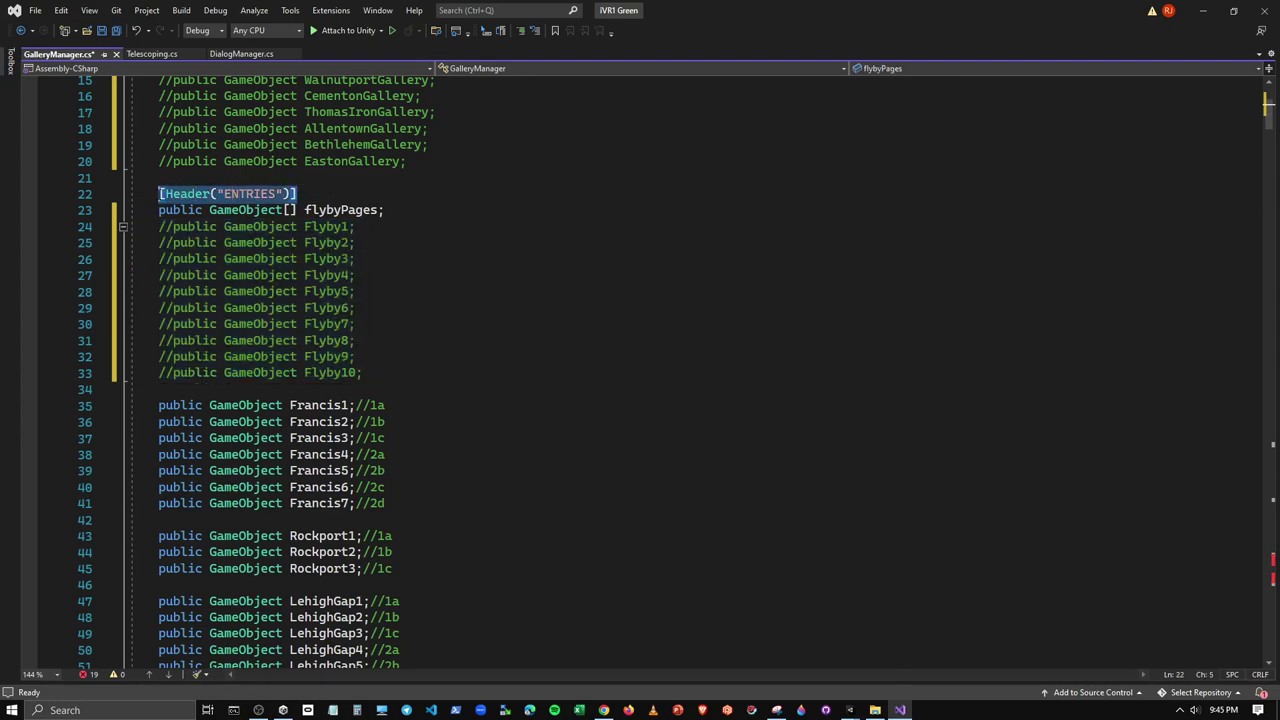
{"action": "left_click", "coordinate": [297, 193]}
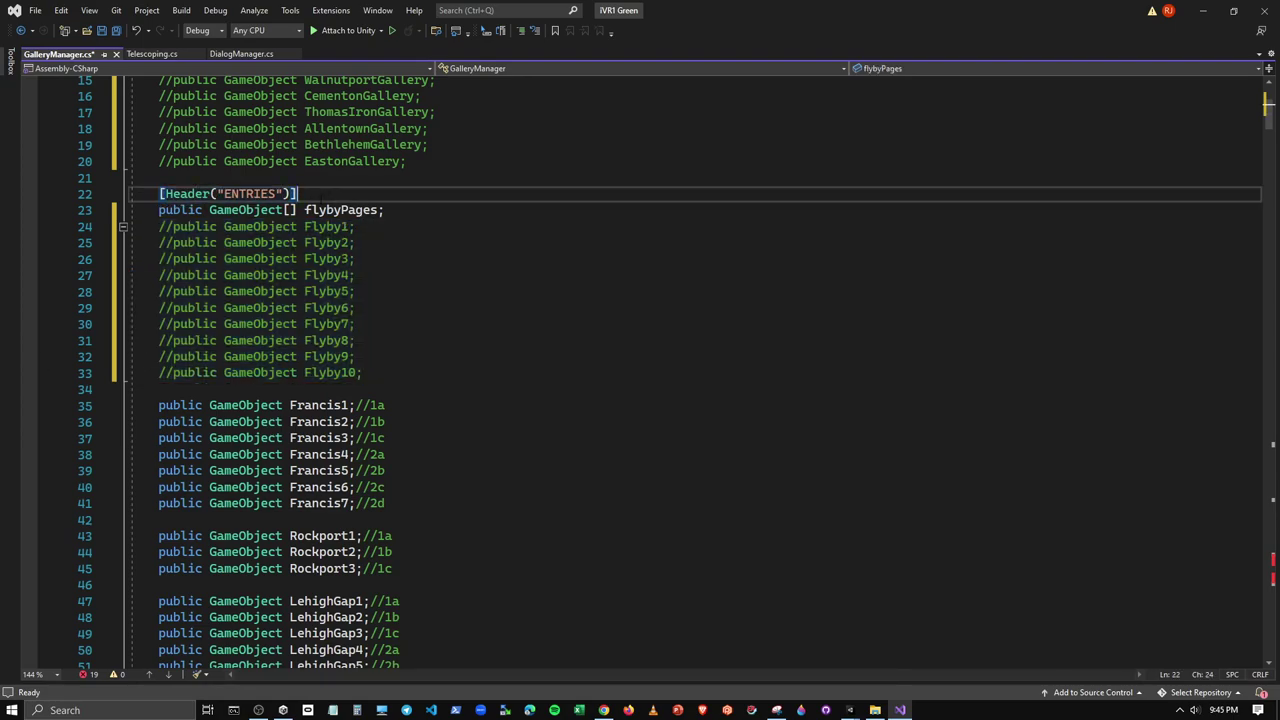
{"action": "key", "text": "Return"}
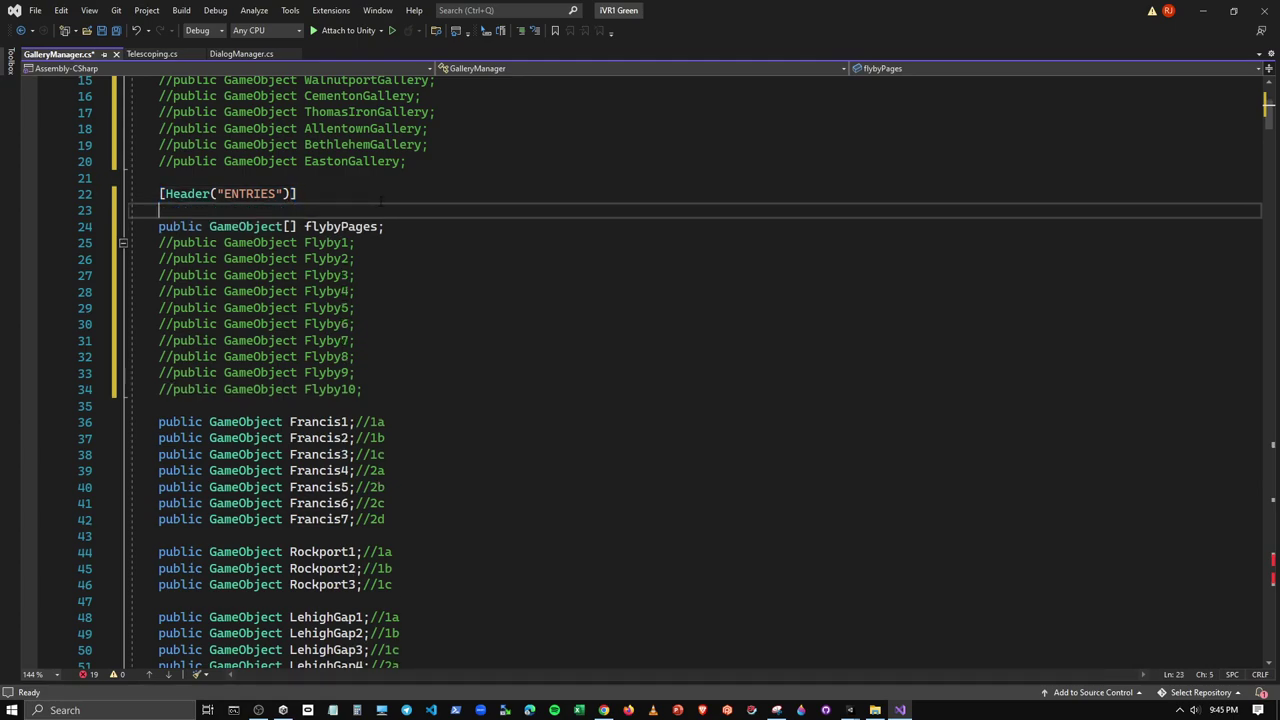
{"action": "key", "text": "ctrl+v"}
{"action": "key", "text": "Left"}
{"action": "key", "text": "Left"}
{"action": "key", "text": "Left"}
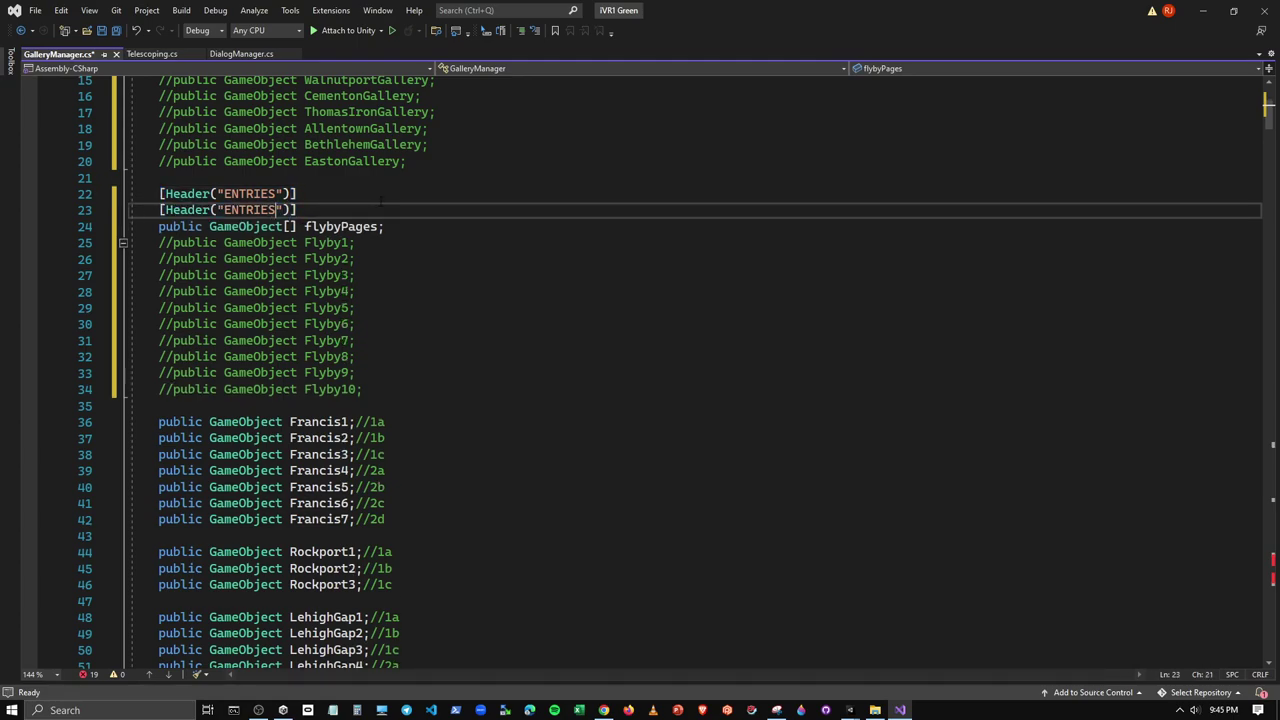
{"action": "key", "text": "BackSpace"}
{"action": "key", "text": "BackSpace"}
{"action": "key", "text": "BackSpace"}
{"action": "key", "text": "BackSpace"}
{"action": "key", "text": "BackSpace"}
{"action": "key", "text": "BackSpace"}
{"action": "type", "text": "Fly-b"}
{"action": "type", "text": "y"}
{"action": "key", "text": "shift+Home"}
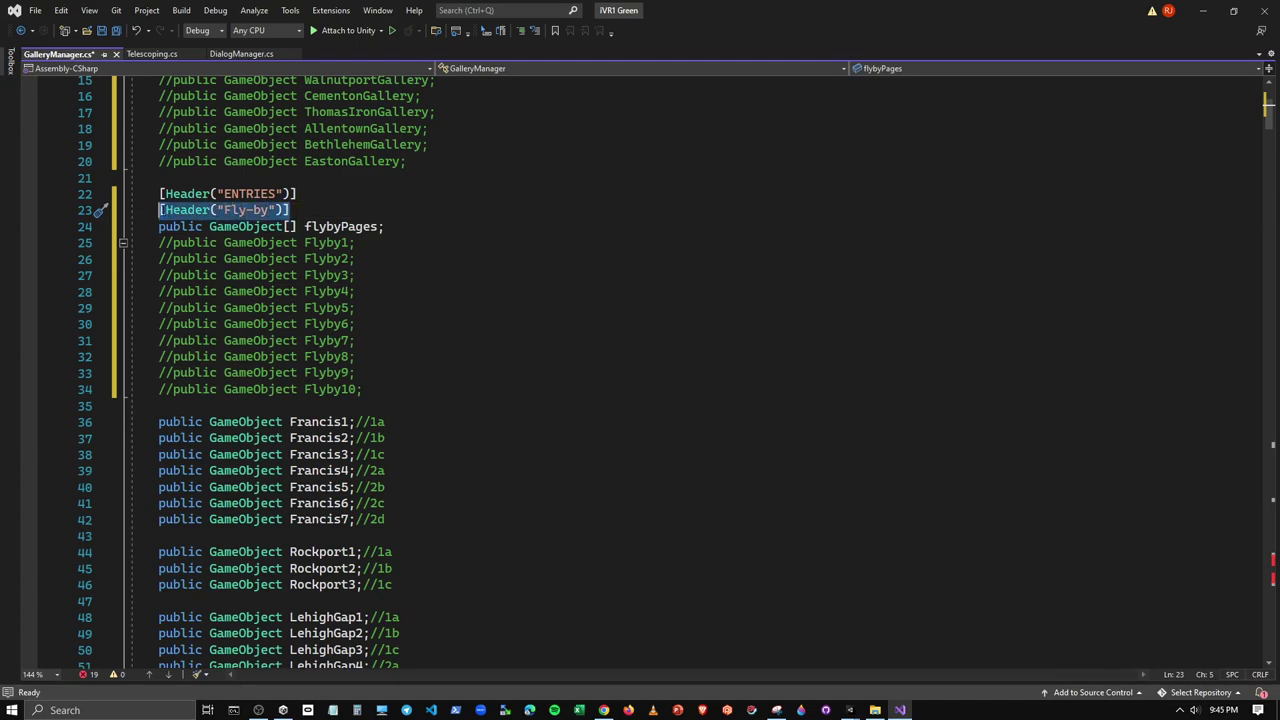
{"action": "left_click", "coordinate": [222, 210]}
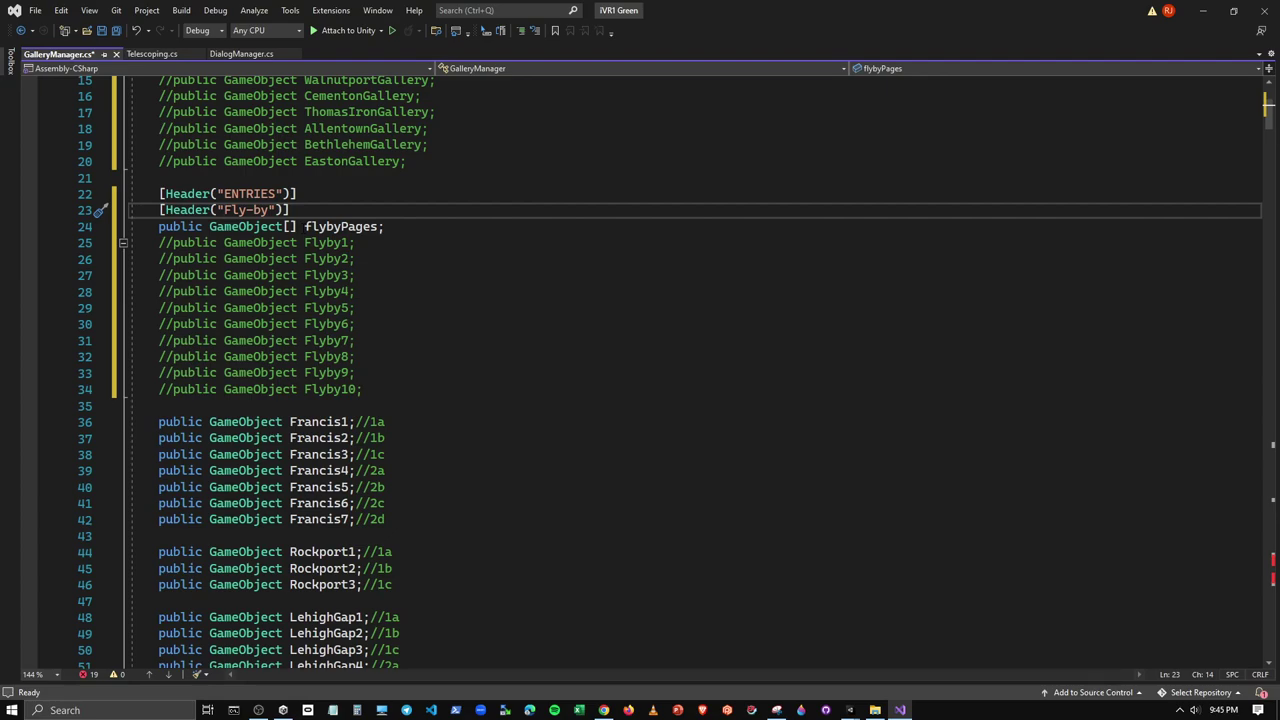
{"action": "type", "text": "("}
{"action": "type", "text": ")"}
{"action": "key", "text": "End"}
{"action": "key", "text": "ctrl+shift+Left"}
{"action": "key", "text": "ctrl+shift+Left"}
{"action": "key", "text": "ctrl+shift+Left"}
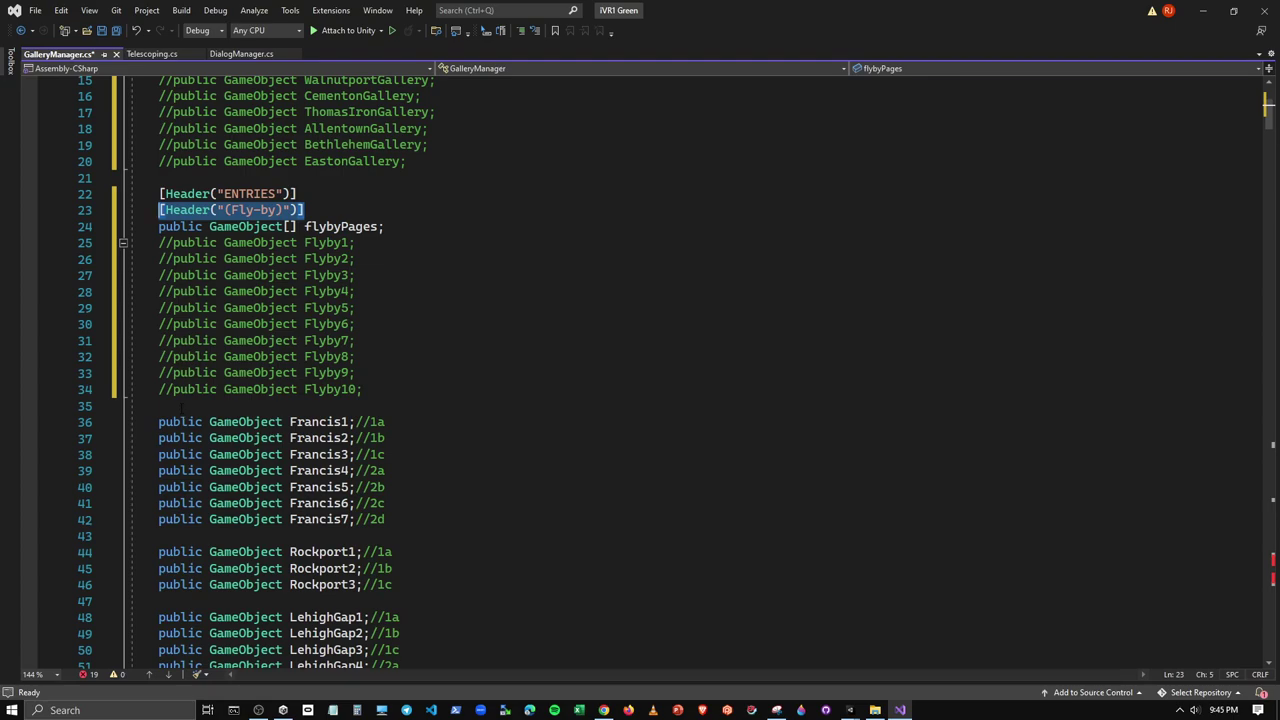
{"action": "key", "text": "ctrl+c"}
{"action": "left_click", "coordinate": [310, 405]}
{"action": "key", "text": "Return"}
{"action": "key", "text": "ctrl+v"}
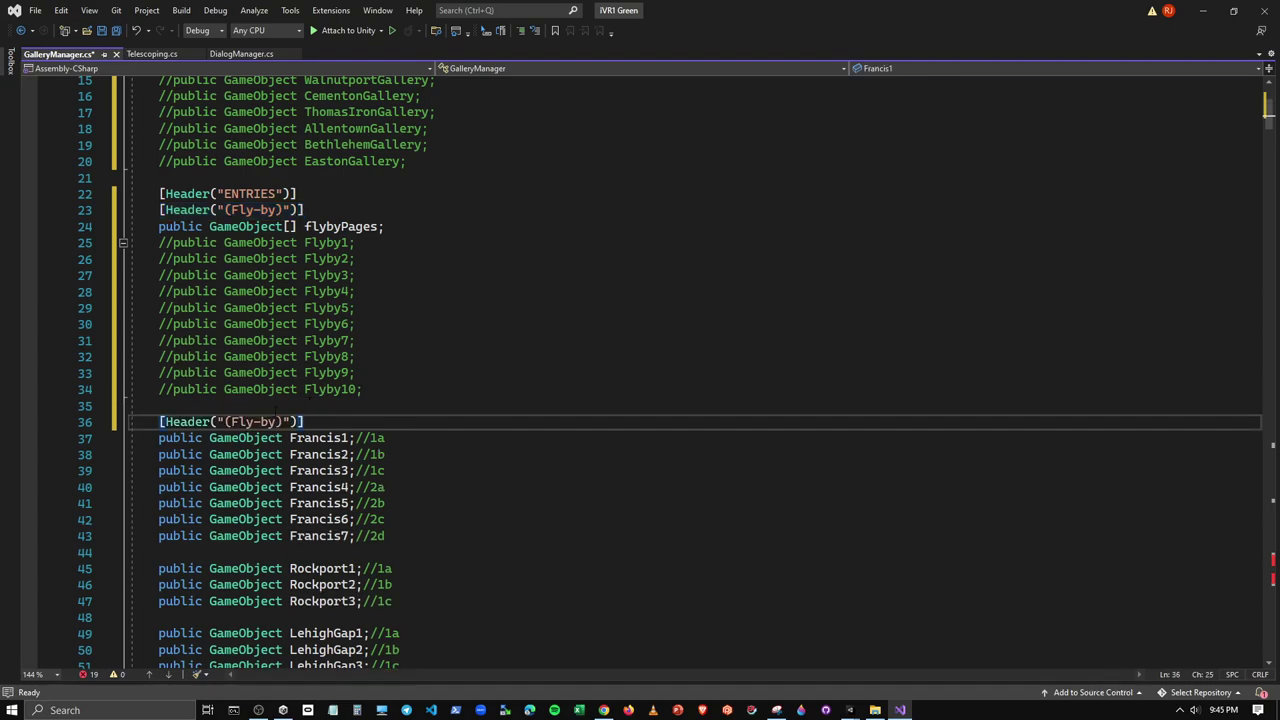
{"action": "left_click_drag", "start_coordinate": [231, 421], "coordinate": [280, 422]}
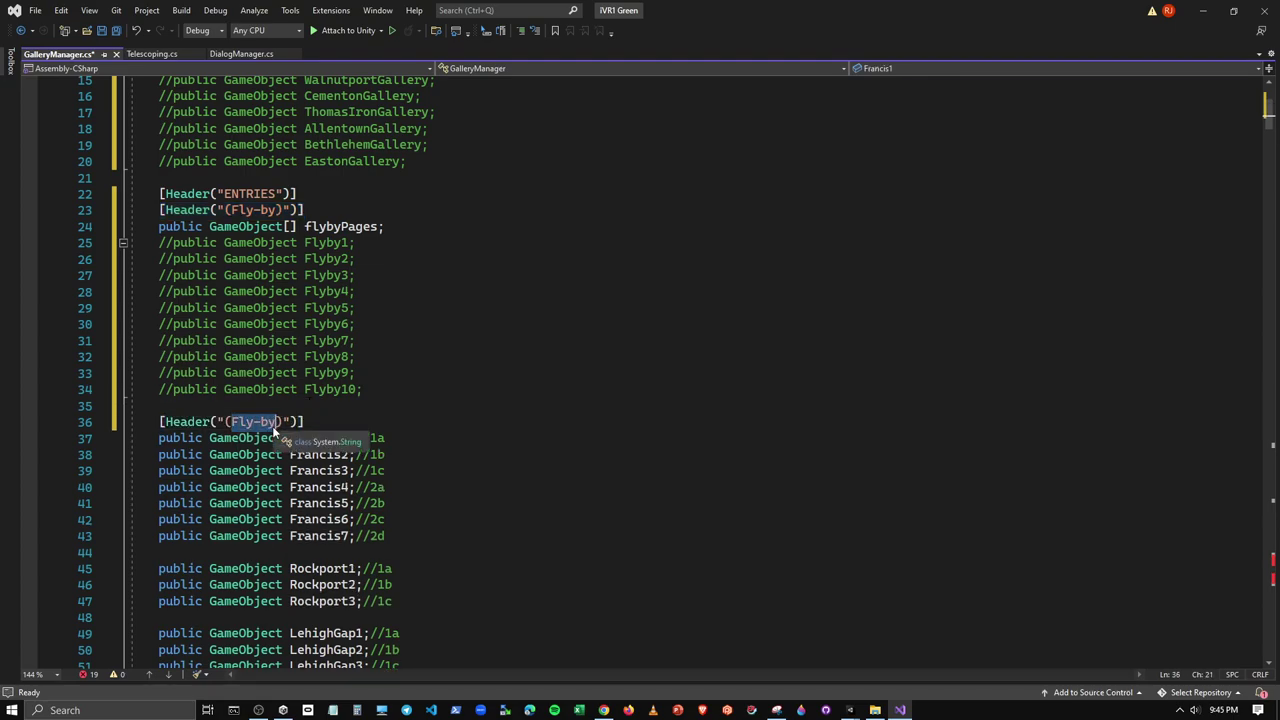
{"action": "type", "text": "Francis"}
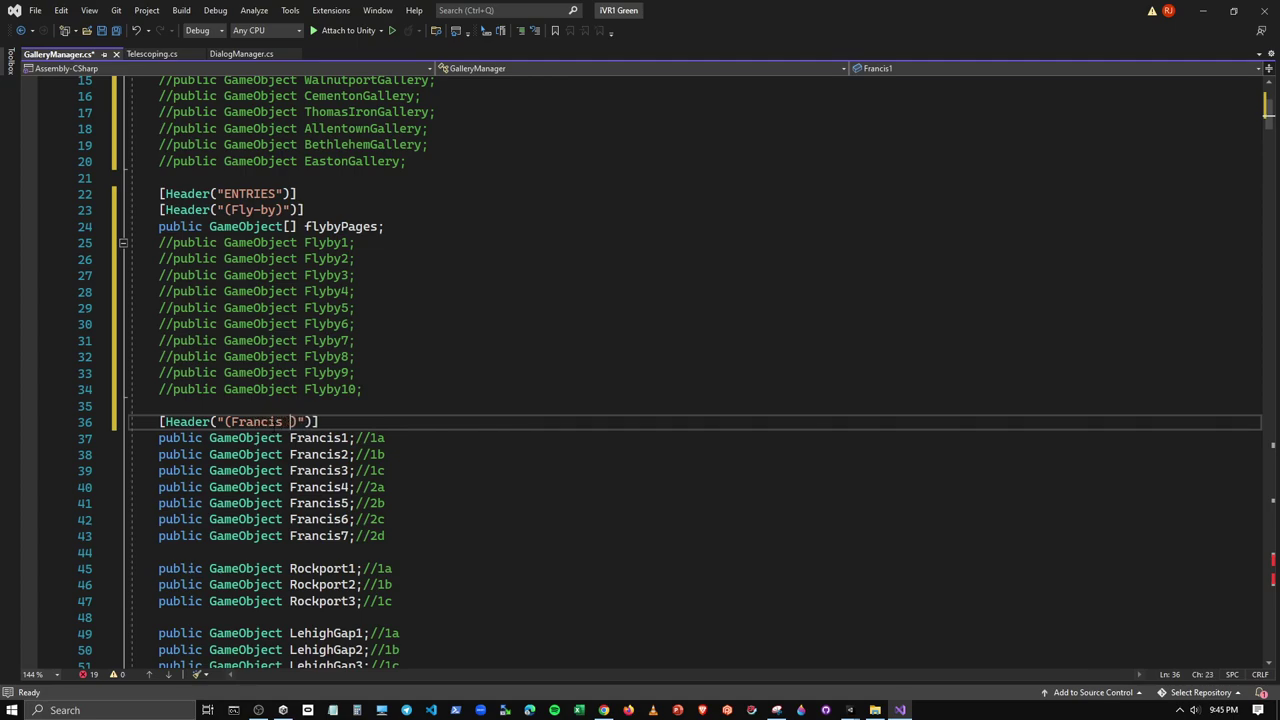
{"action": "type", "text": " Walter"}
{"action": "left_click_drag", "start_coordinate": [374, 421], "coordinate": [160, 422]}
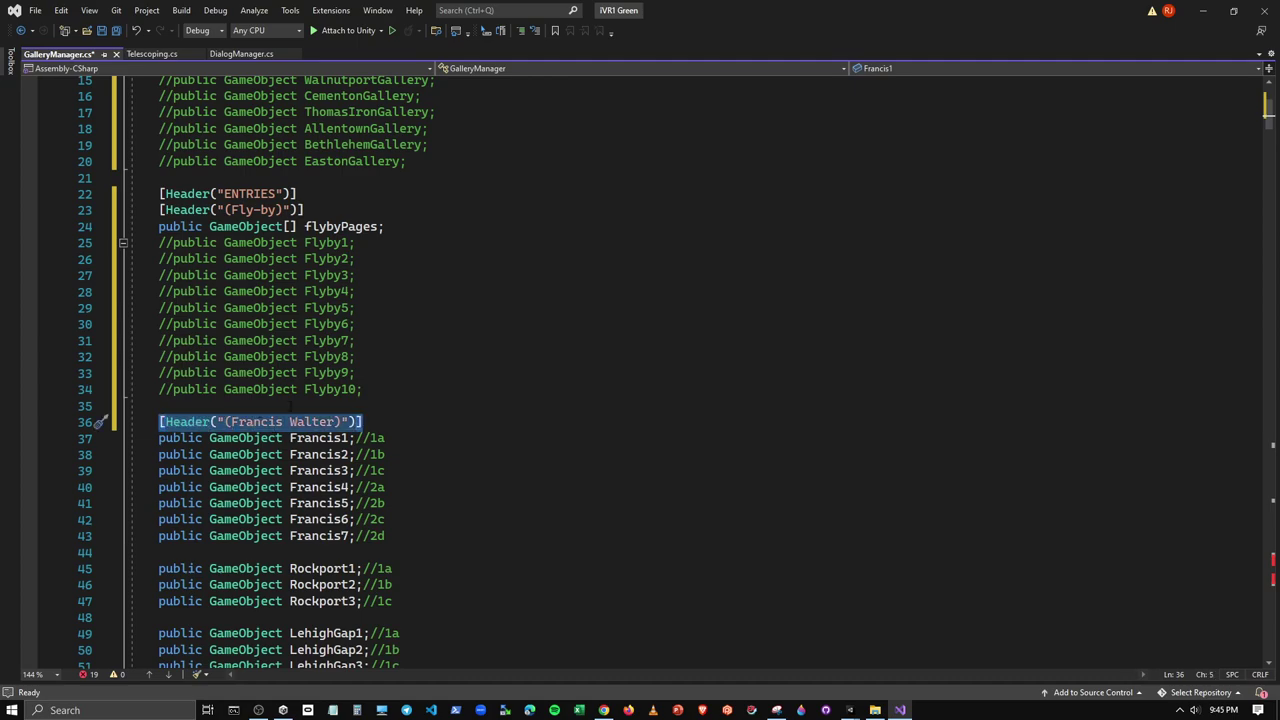
{"action": "key", "text": "ctrl+c"}
Paste the Francis Walter header above the Rockport, LehighGap, Walnutport and Cementon field groups
{"action": "scroll", "coordinate": [290, 408], "scroll_direction": "down", "scroll_amount": 4}
{"action": "left_click", "coordinate": [362, 356]}
{"action": "key", "text": "Return"}
{"action": "key", "text": "ctrl+v"}
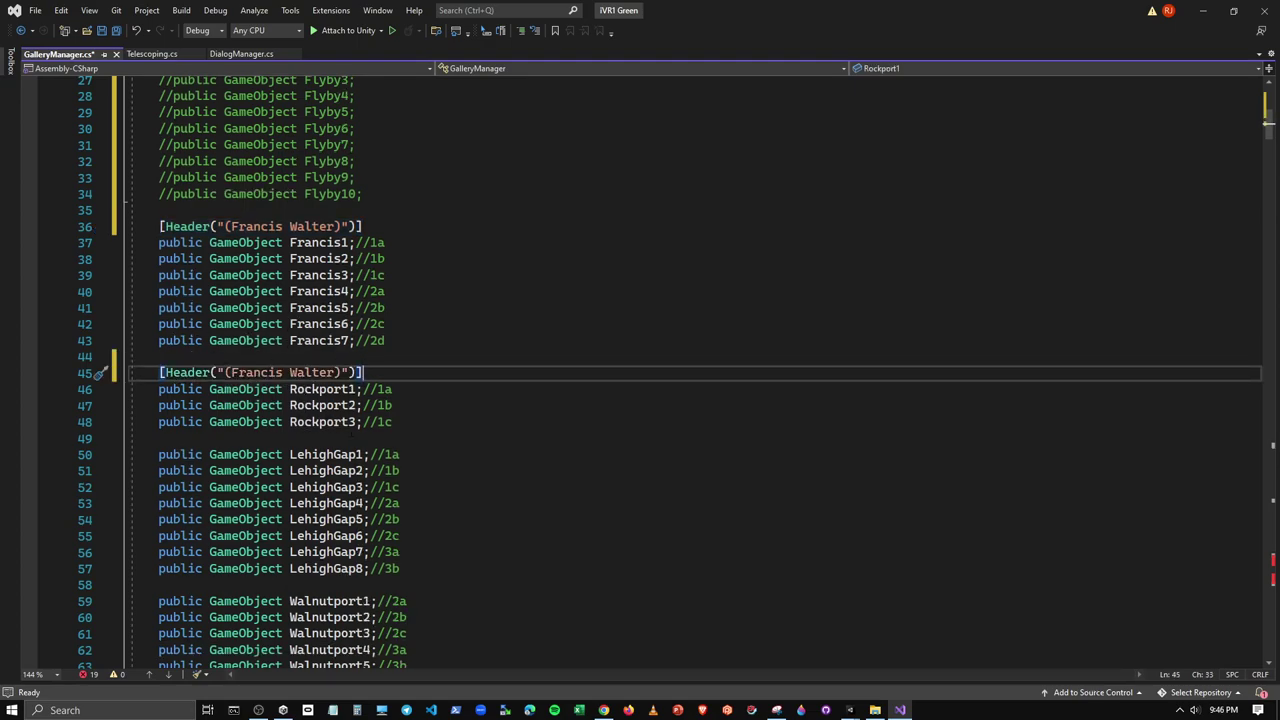
{"action": "left_click", "coordinate": [350, 438]}
{"action": "key", "text": "Return"}
{"action": "key", "text": "ctrl+v"}
{"action": "scroll", "coordinate": [350, 438], "scroll_direction": "down", "scroll_amount": 3}
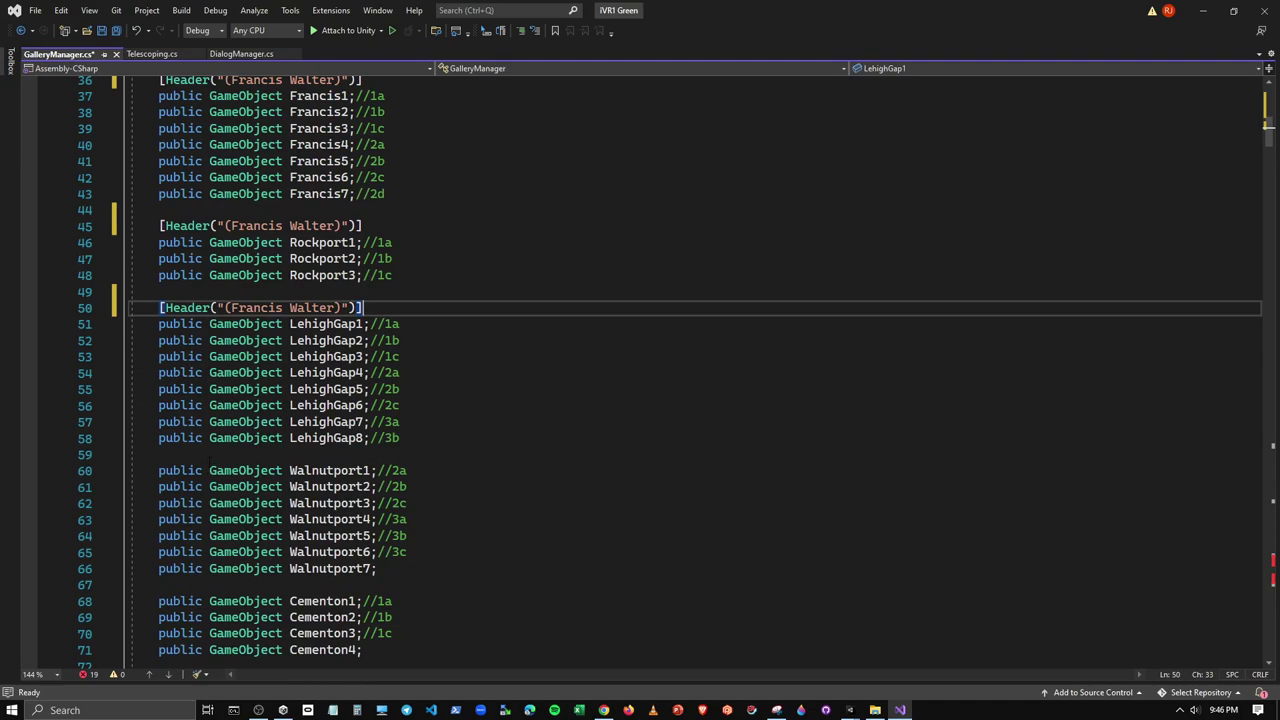
{"action": "left_click", "coordinate": [209, 454]}
{"action": "key", "text": "Return"}
{"action": "key", "text": "ctrl+v"}
{"action": "scroll", "coordinate": [209, 460], "scroll_direction": "down", "scroll_amount": 2}
{"action": "left_click", "coordinate": [209, 503]}
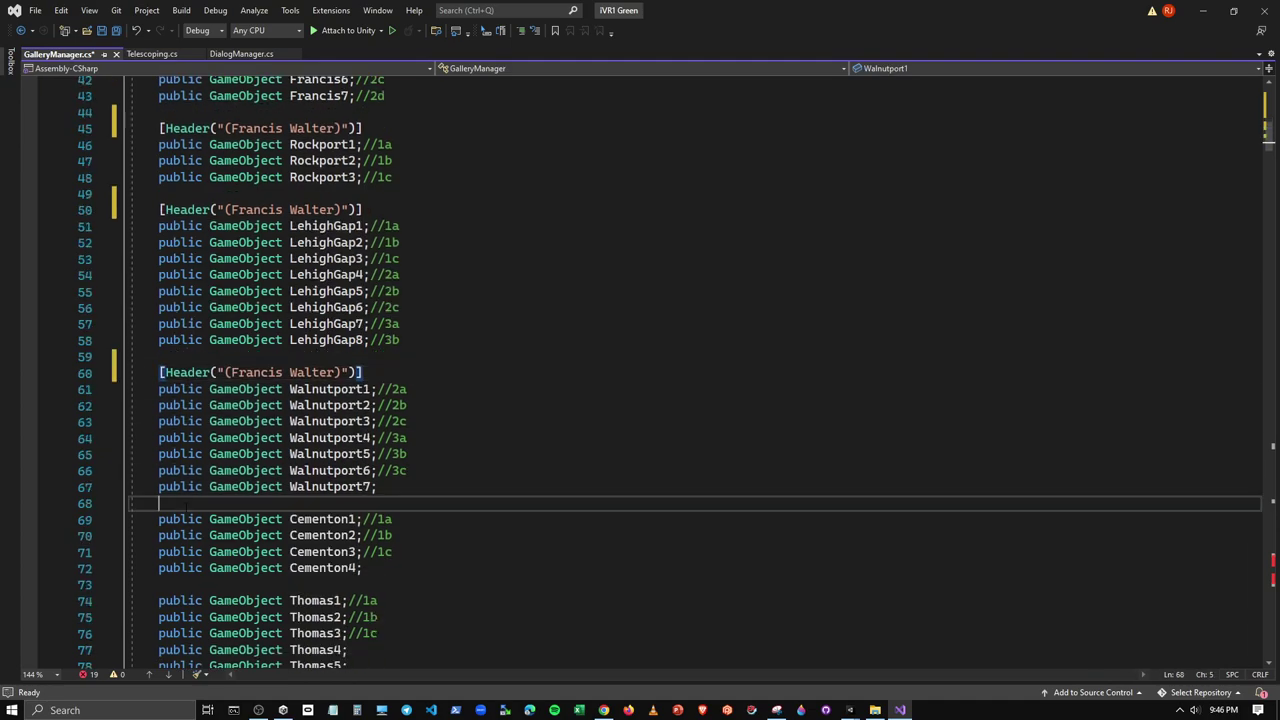
{"action": "key", "text": "Return"}
{"action": "key", "text": "ctrl+v"}
Paste the same header above the Thomas, Hamilton, Bethlehem and Easton field groups
{"action": "scroll", "coordinate": [209, 503], "scroll_direction": "down", "scroll_amount": 4}
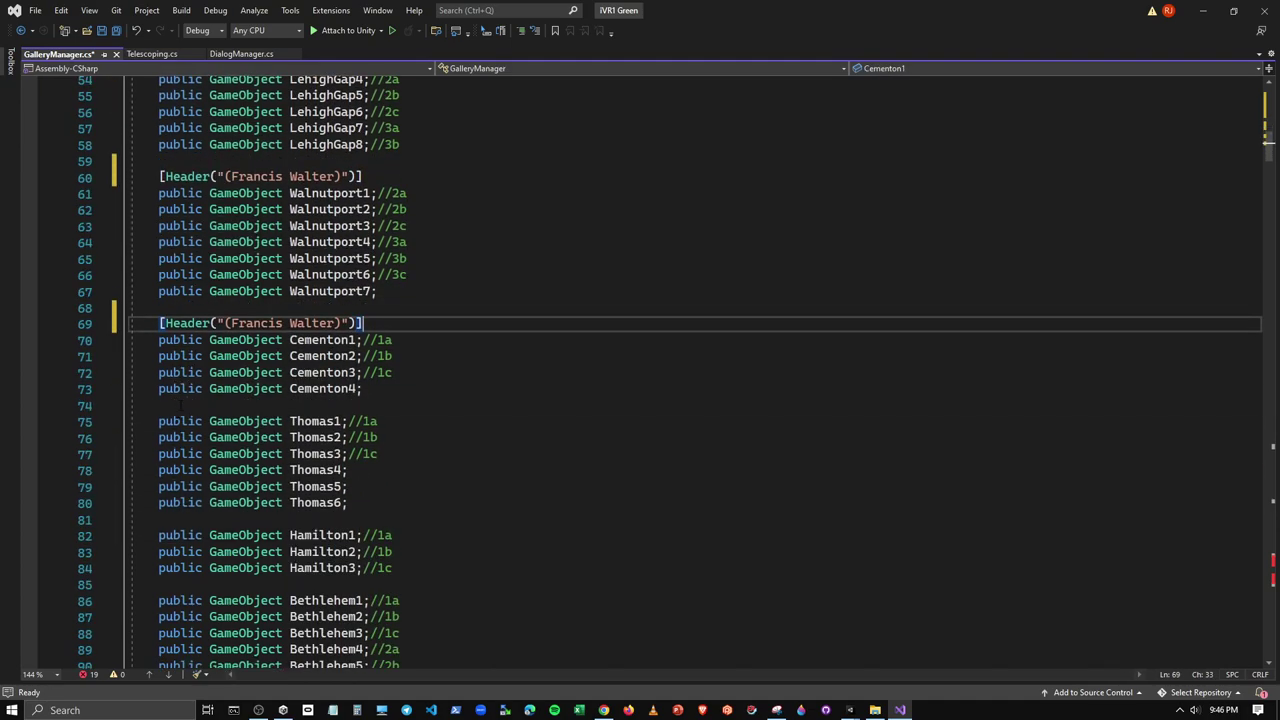
{"action": "left_click", "coordinate": [182, 404]}
{"action": "key", "text": "Return"}
{"action": "key", "text": "ctrl+v"}
{"action": "scroll", "coordinate": [184, 405], "scroll_direction": "down", "scroll_amount": 4}
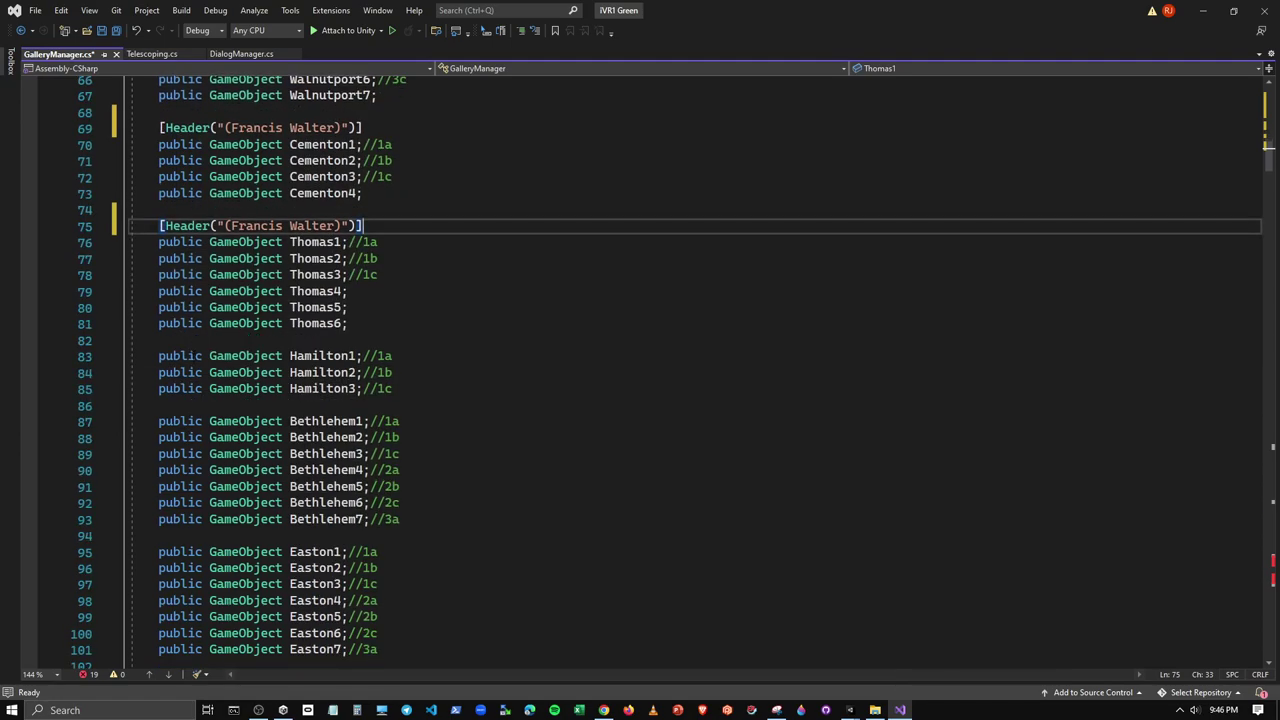
{"action": "left_click", "coordinate": [182, 340]}
{"action": "key", "text": "Return"}
{"action": "key", "text": "ctrl+v"}
{"action": "left_click", "coordinate": [183, 421]}
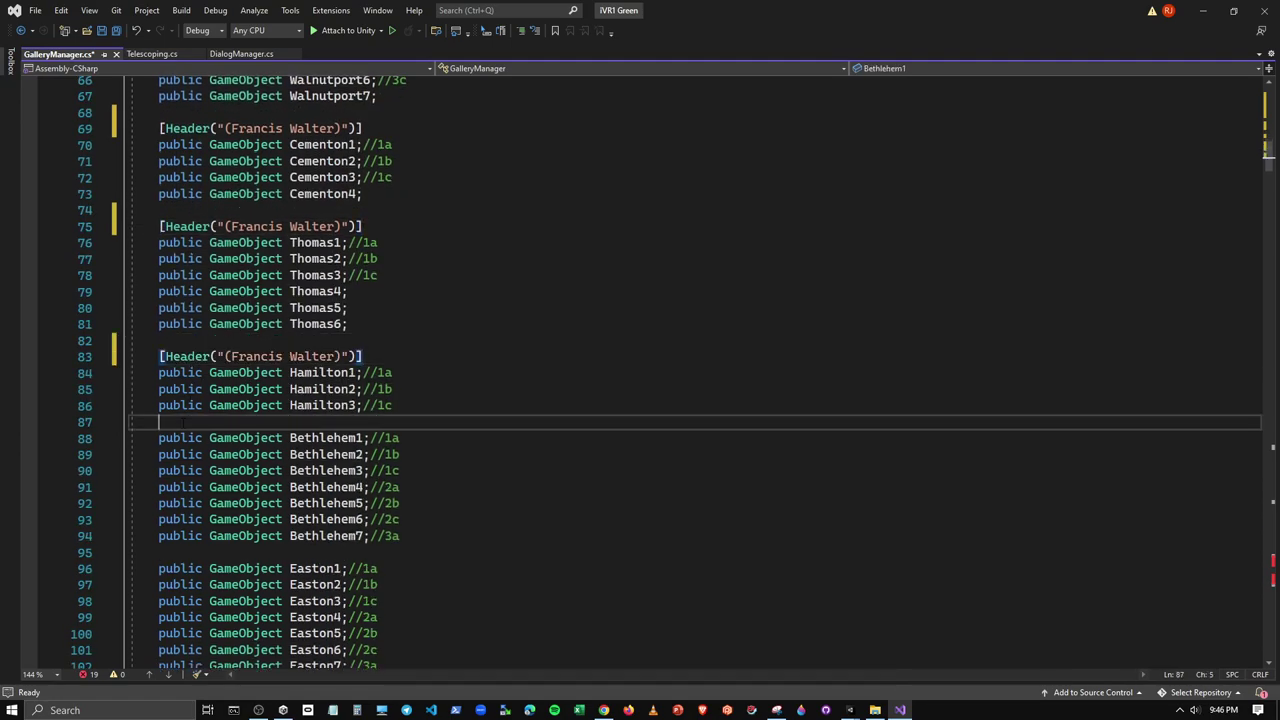
{"action": "key", "text": "Return"}
{"action": "key", "text": "ctrl+v"}
{"action": "scroll", "coordinate": [183, 422], "scroll_direction": "down", "scroll_amount": 3}
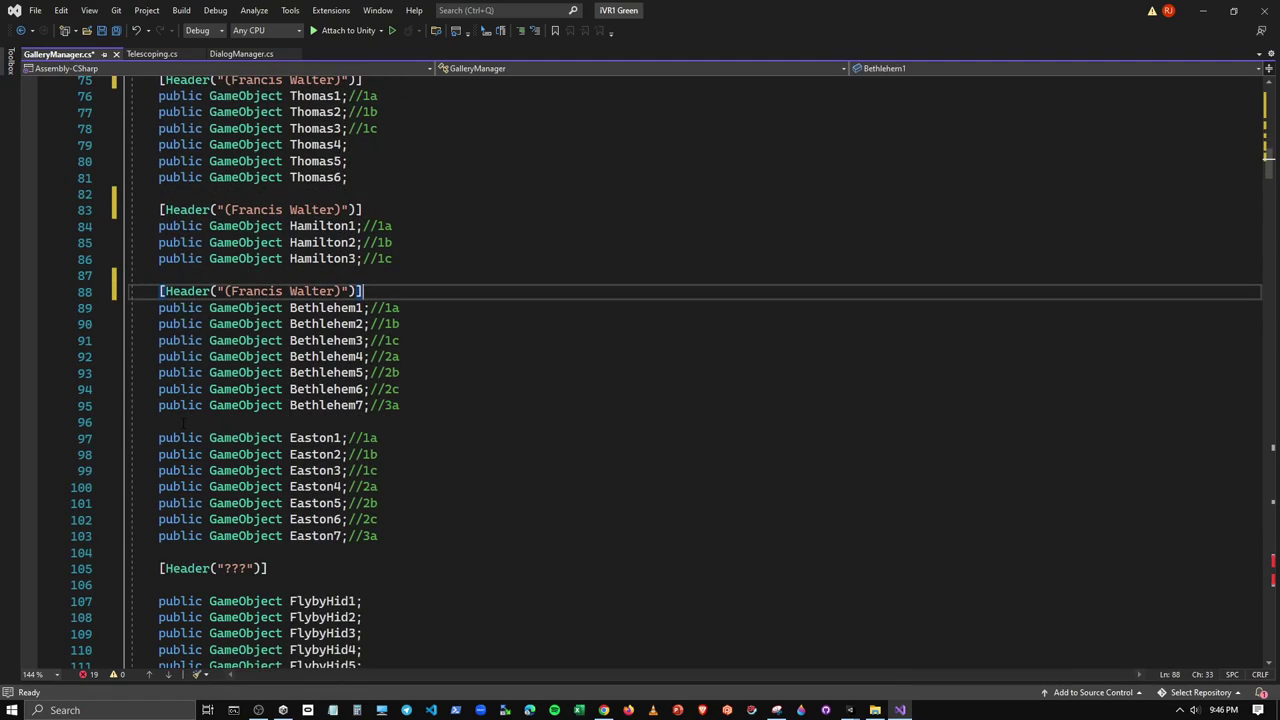
{"action": "left_click", "coordinate": [183, 421]}
{"action": "key", "text": "Return"}
{"action": "key", "text": "ctrl+v"}
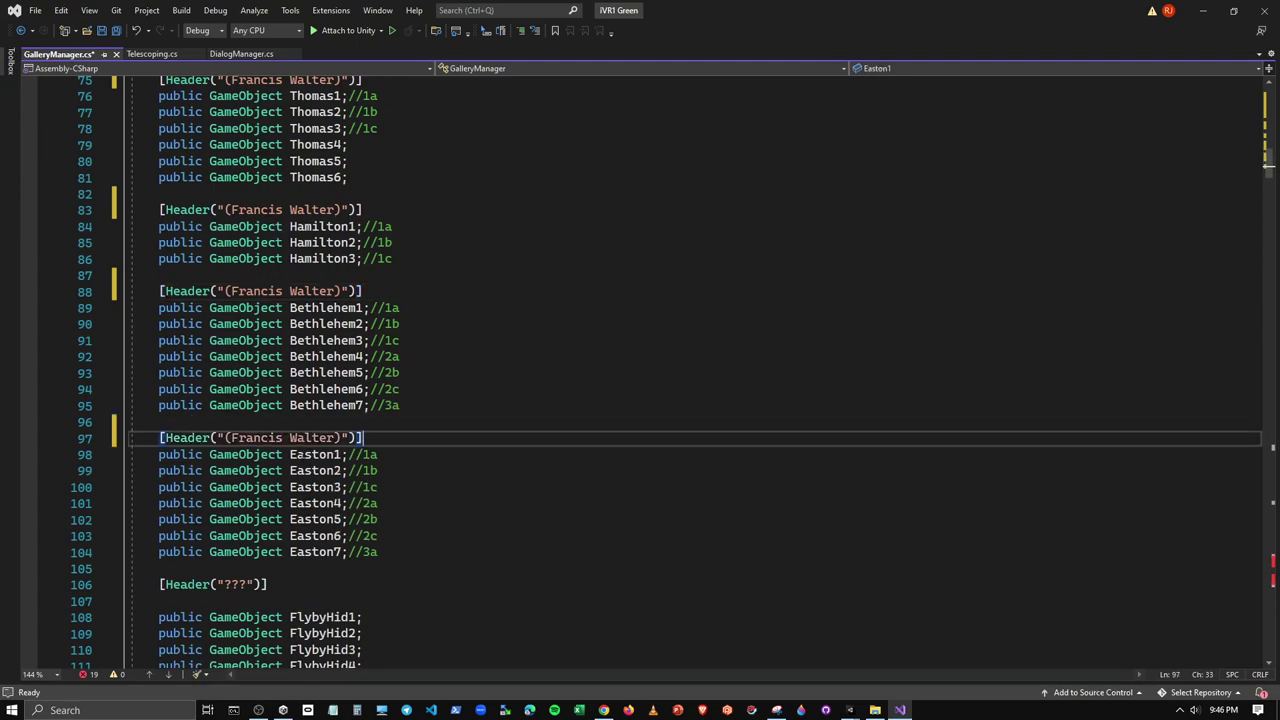
{"action": "left_click", "coordinate": [334, 455]}
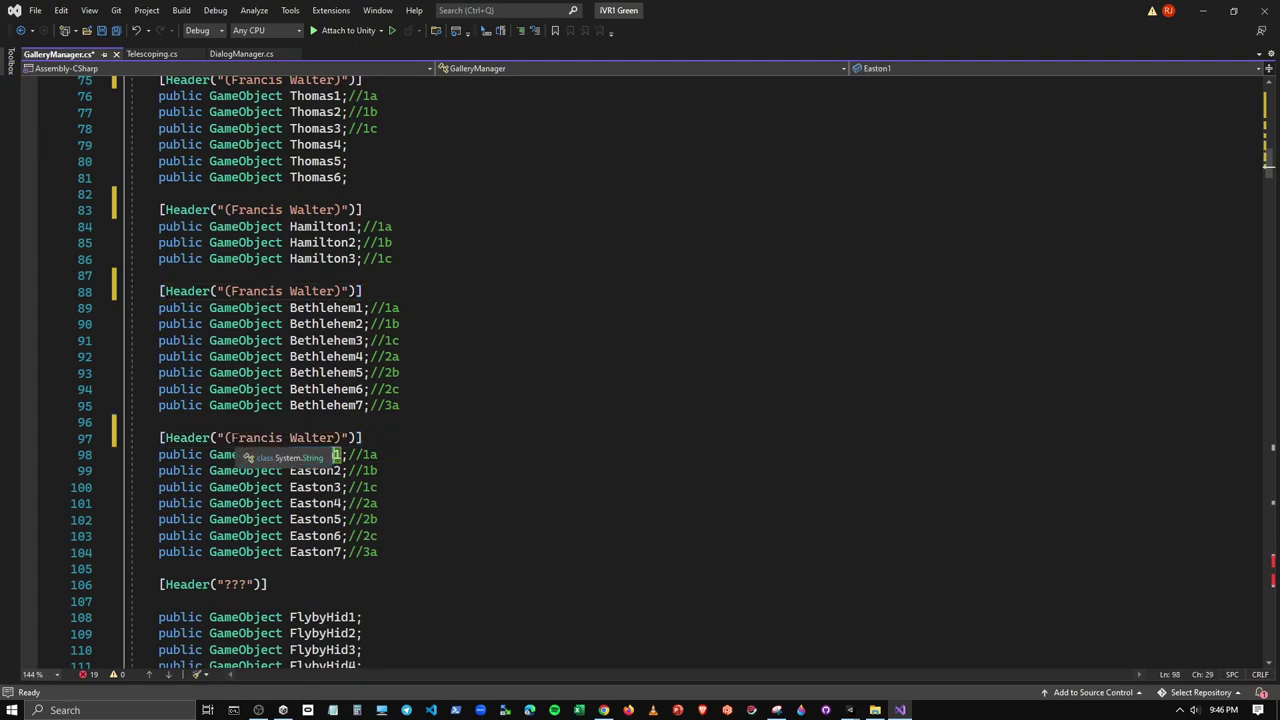
Retitle the copied headers above the Easton, Bethlehem and Hamilton fields with their location names
{"action": "left_click_drag", "start_coordinate": [233, 438], "coordinate": [341, 438]}
{"action": "type", "text": "Easton"}
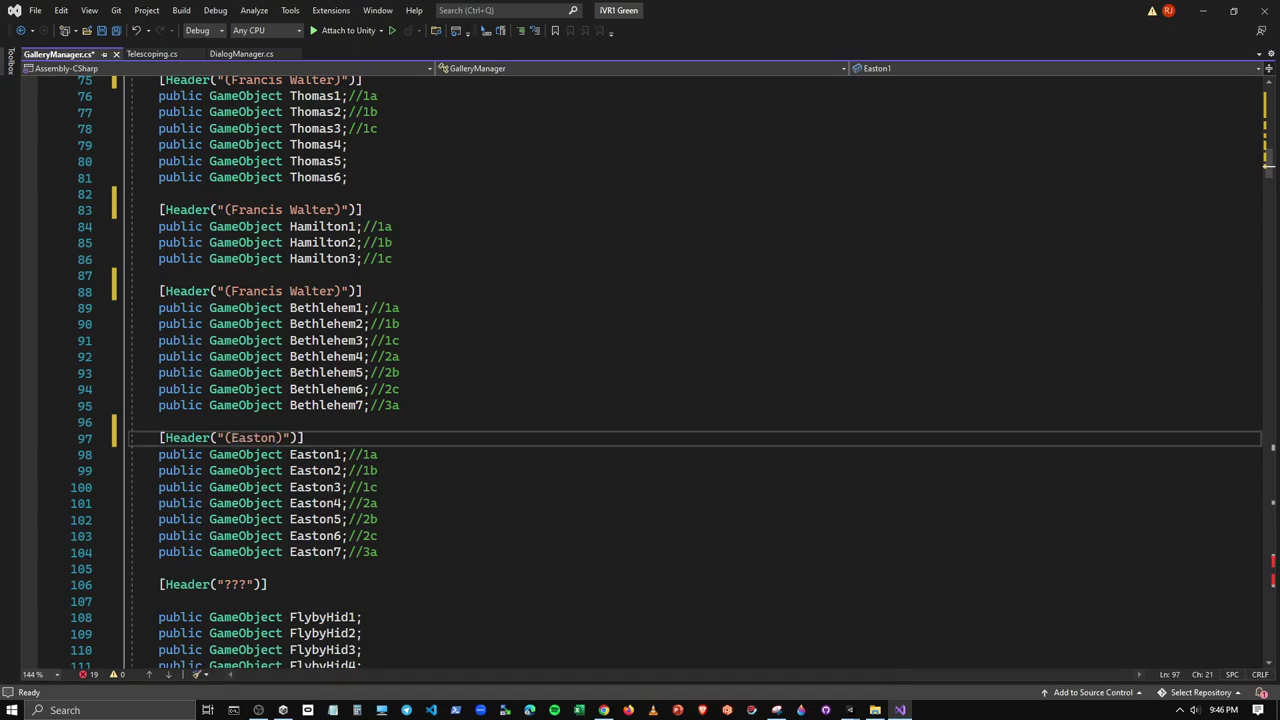
{"action": "double_click", "coordinate": [352, 308]}
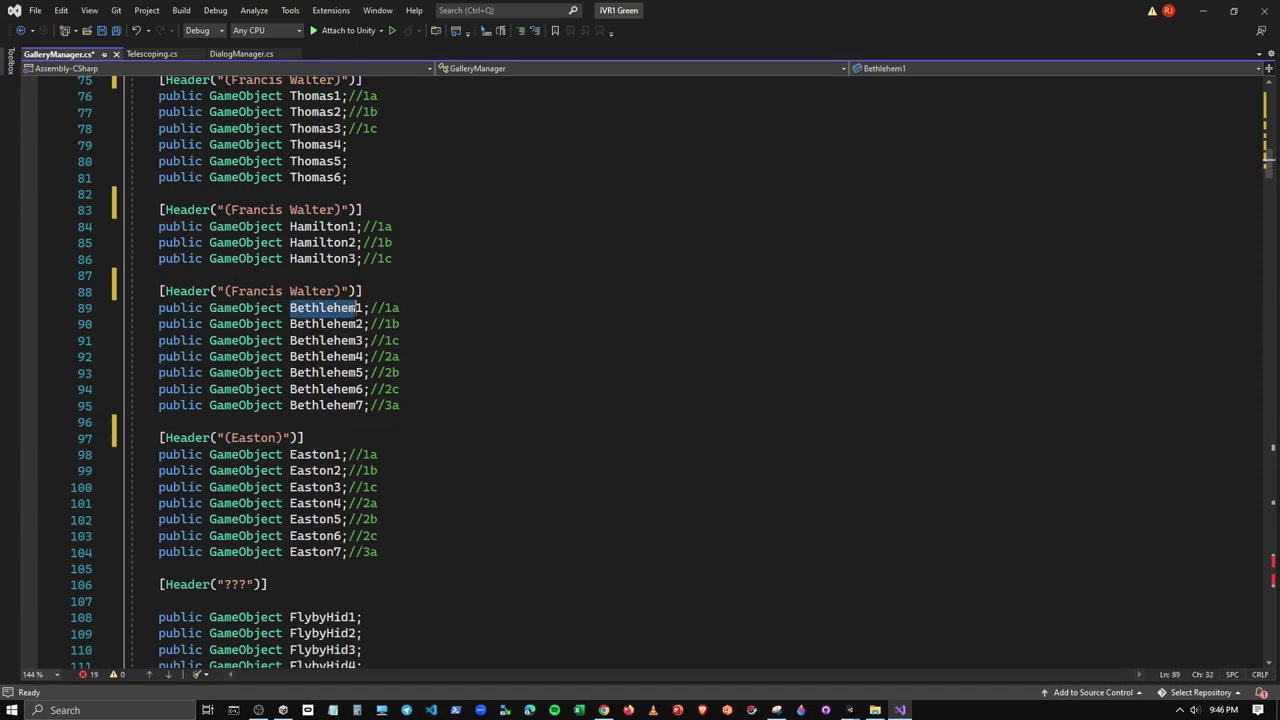
{"action": "key", "text": "ctrl+c"}
{"action": "left_click_drag", "start_coordinate": [231, 291], "coordinate": [339, 291]}
{"action": "key", "text": "ctrl+v"}
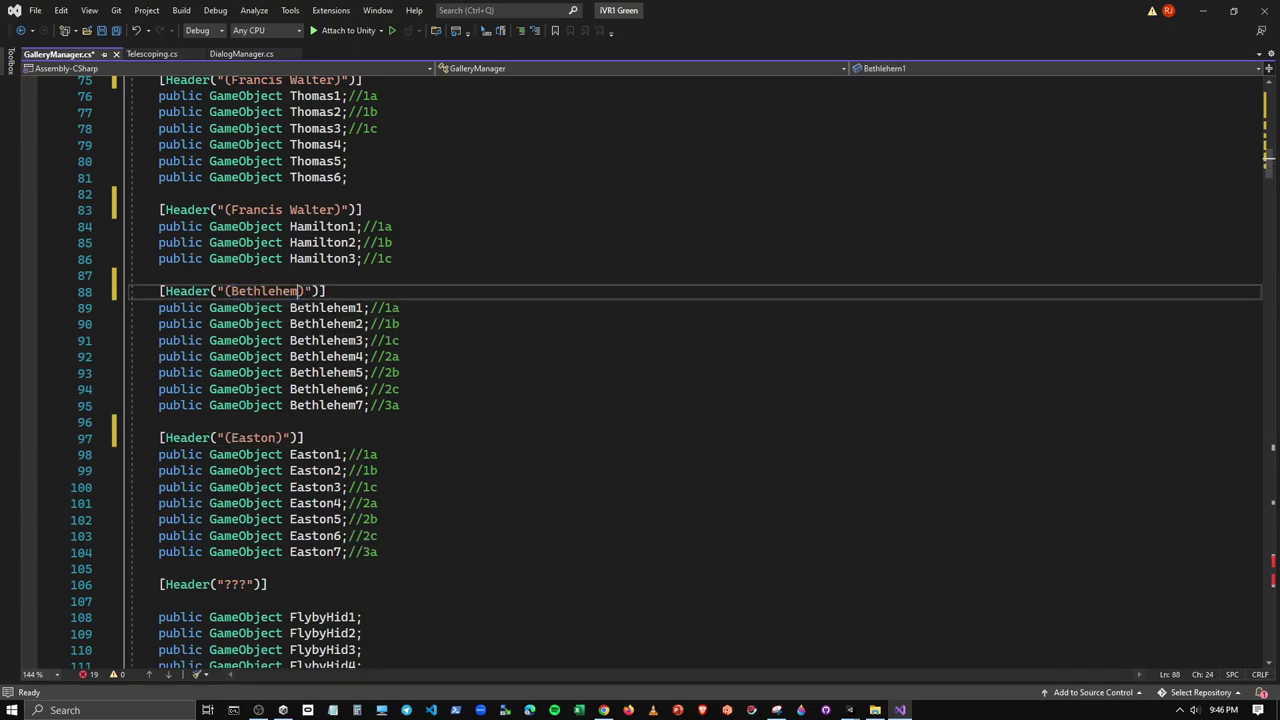
{"action": "double_click", "coordinate": [322, 226]}
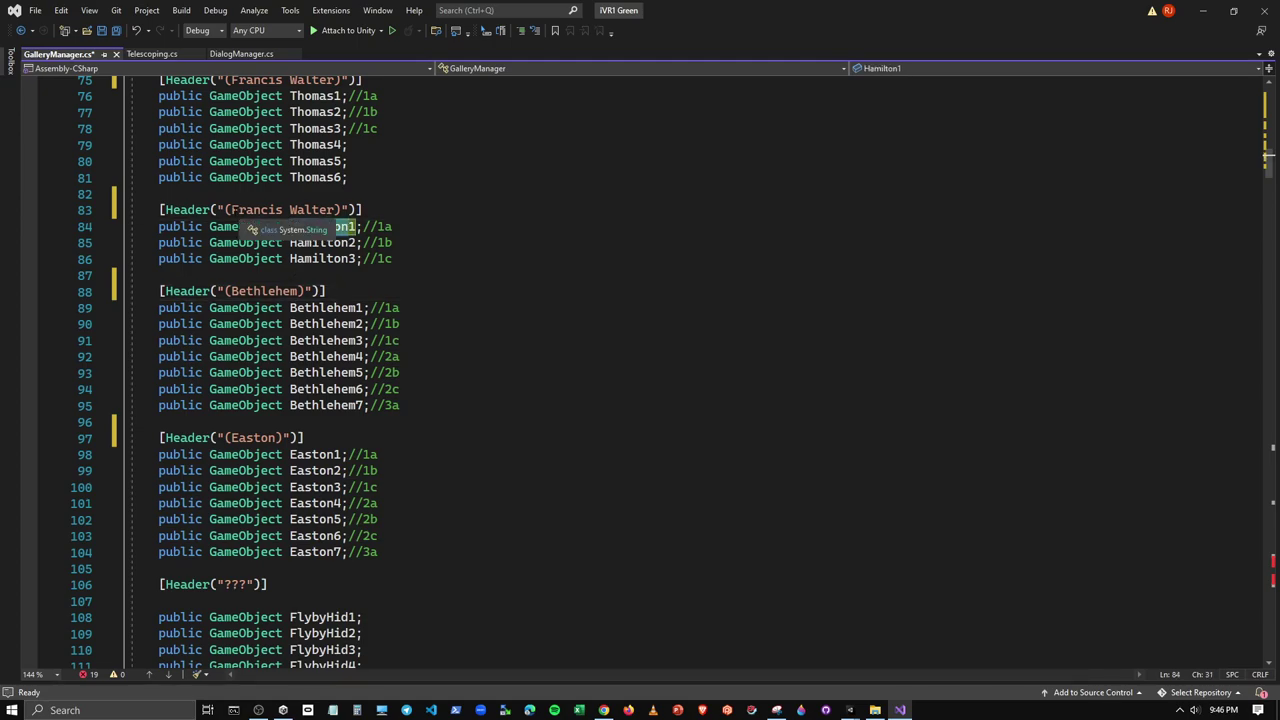
{"action": "key", "text": "ctrl+c"}
{"action": "left_click_drag", "start_coordinate": [231, 210], "coordinate": [339, 210]}
{"action": "key", "text": "ctrl+v"}
Retitle the headers above the Thomas and Cementon fields with their location names
{"action": "scroll", "coordinate": [640, 360], "scroll_direction": "up", "scroll_amount": 4}
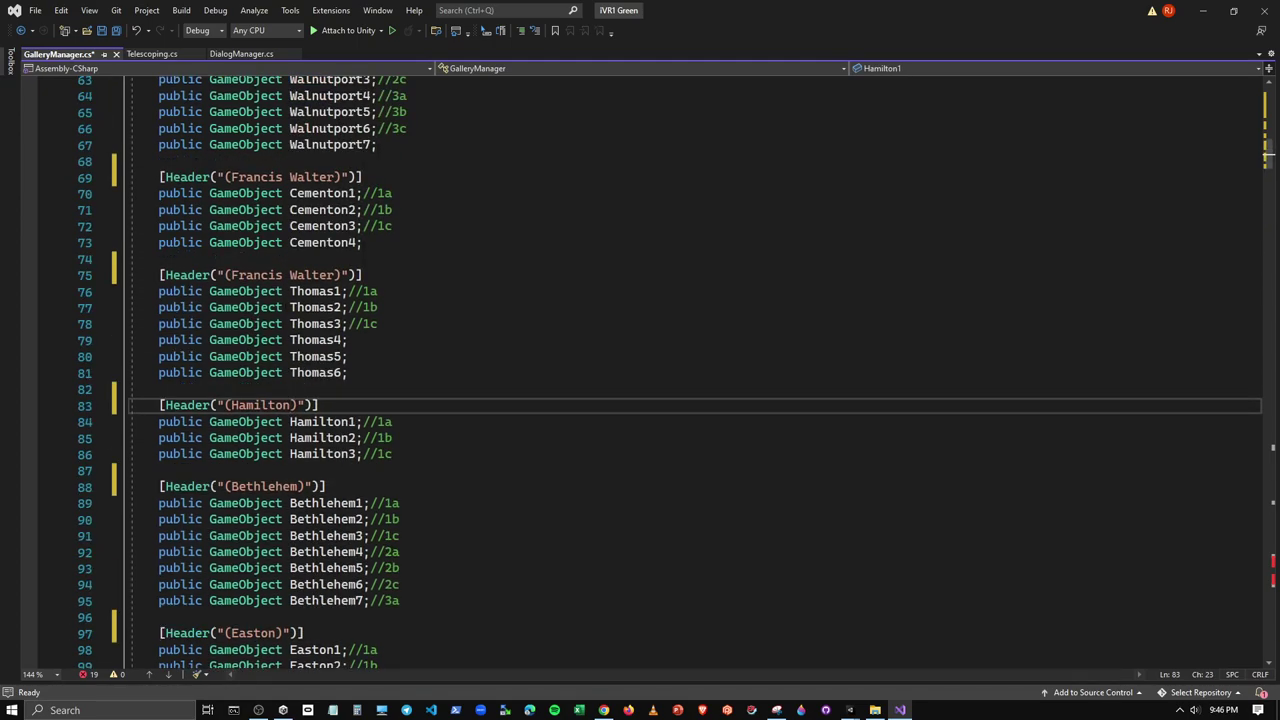
{"action": "left_click_drag", "start_coordinate": [290, 324], "coordinate": [331, 324]}
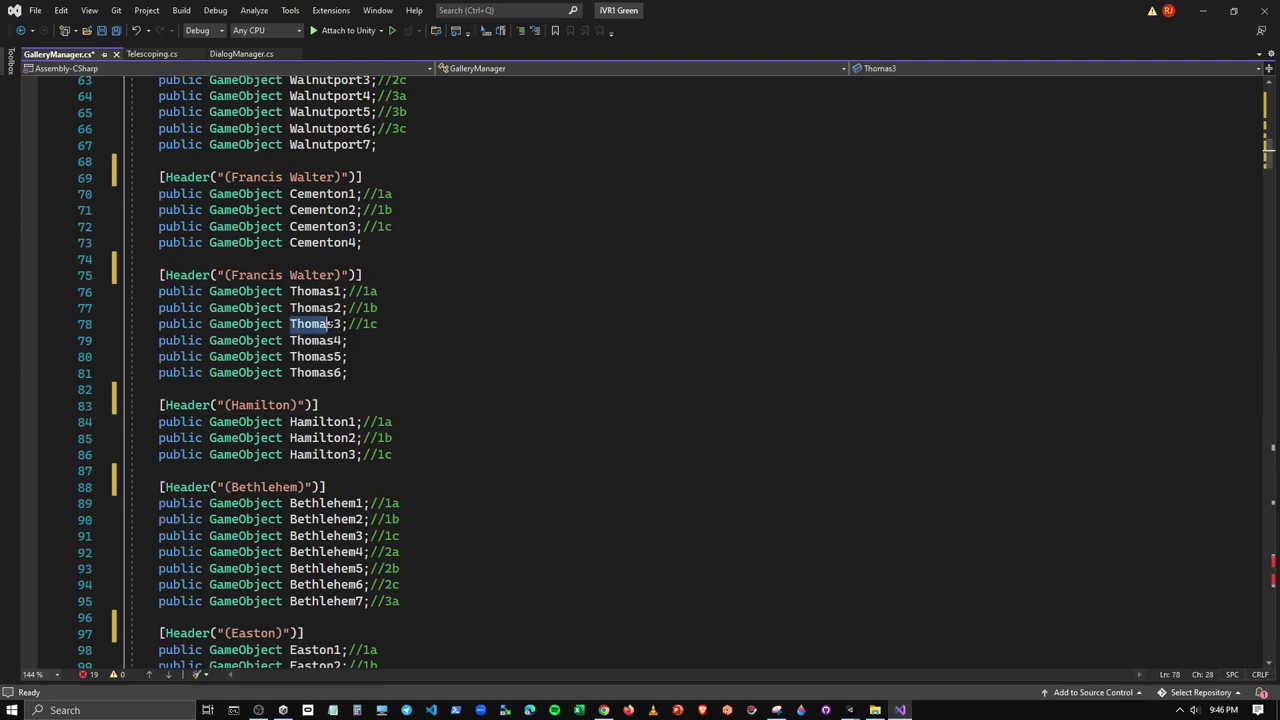
{"action": "key", "text": "ctrl+c"}
{"action": "left_click_drag", "start_coordinate": [231, 275], "coordinate": [339, 275]}
{"action": "key", "text": "ctrl+v"}
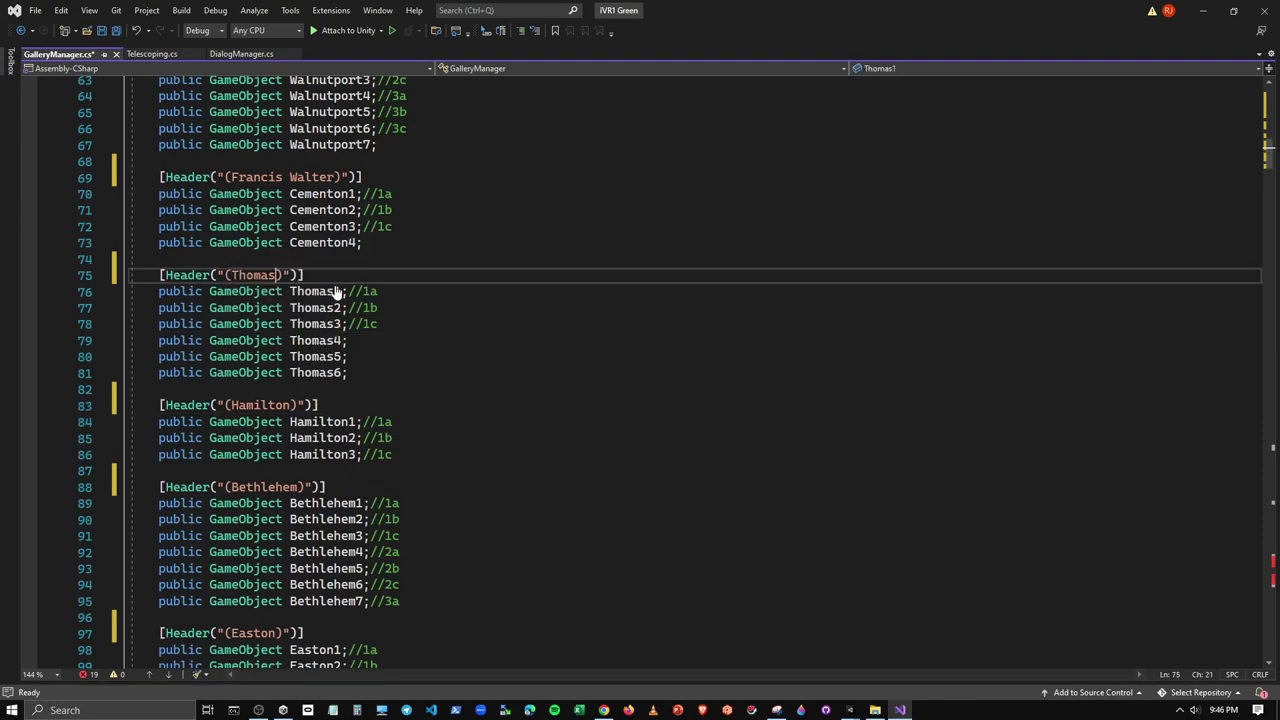
{"action": "left_click_drag", "start_coordinate": [290, 226], "coordinate": [354, 226]}
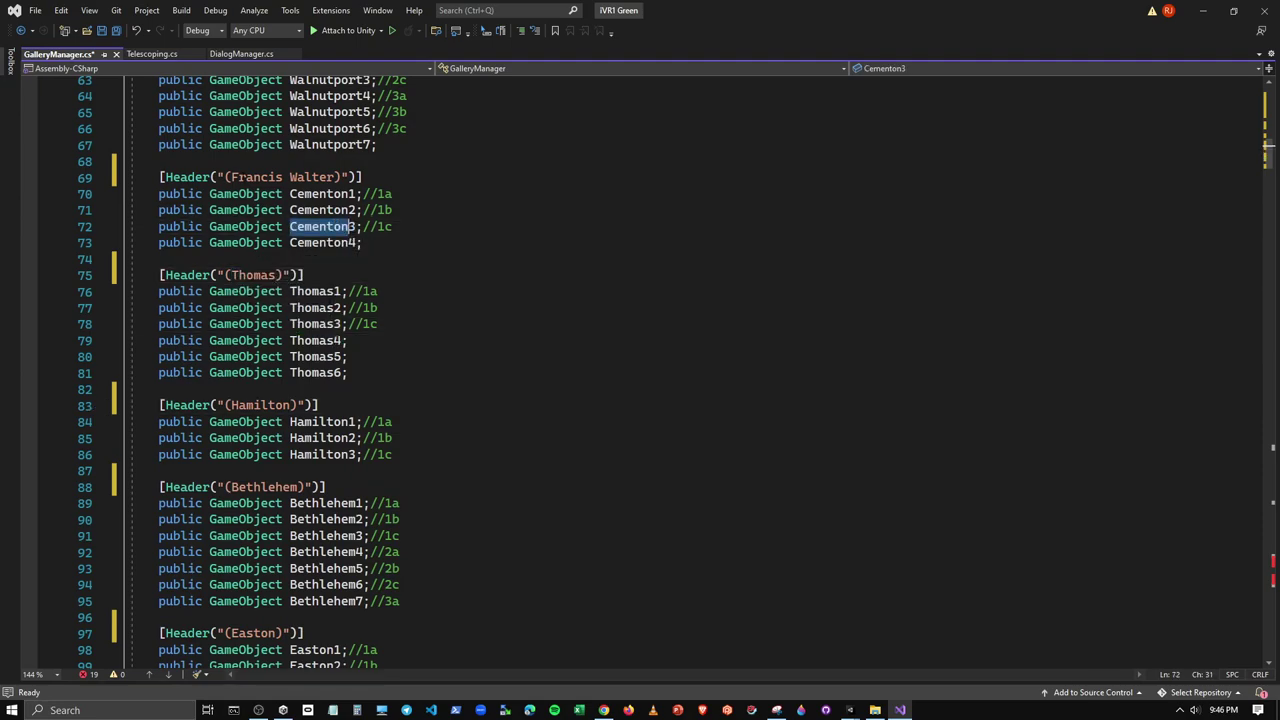
{"action": "key", "text": "ctrl+c"}
{"action": "left_click_drag", "start_coordinate": [231, 177], "coordinate": [344, 177]}
{"action": "key", "text": "ctrl+v"}
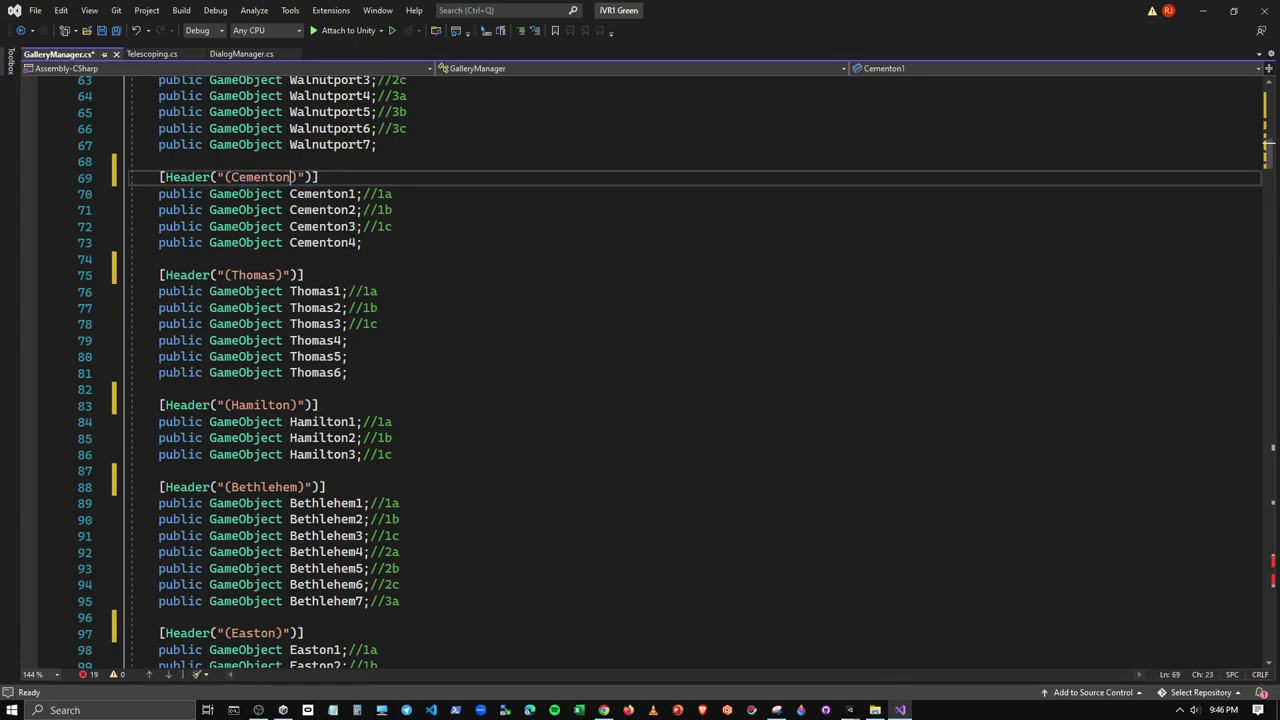
Extend the headers to "Thomas Iron Works" and "Hamilton Dam Bridge"
{"action": "left_click", "coordinate": [277, 275]}
{"action": "type", "text": "Iron "}
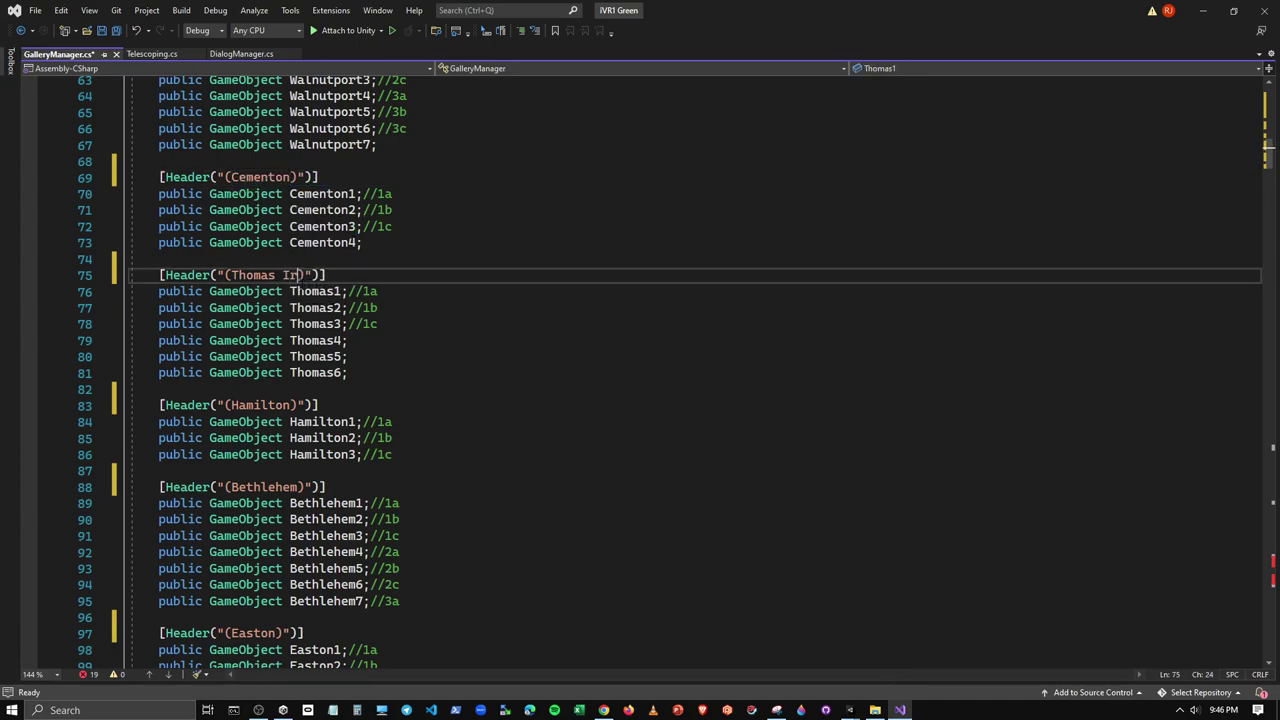
{"action": "type", "text": "Works"}
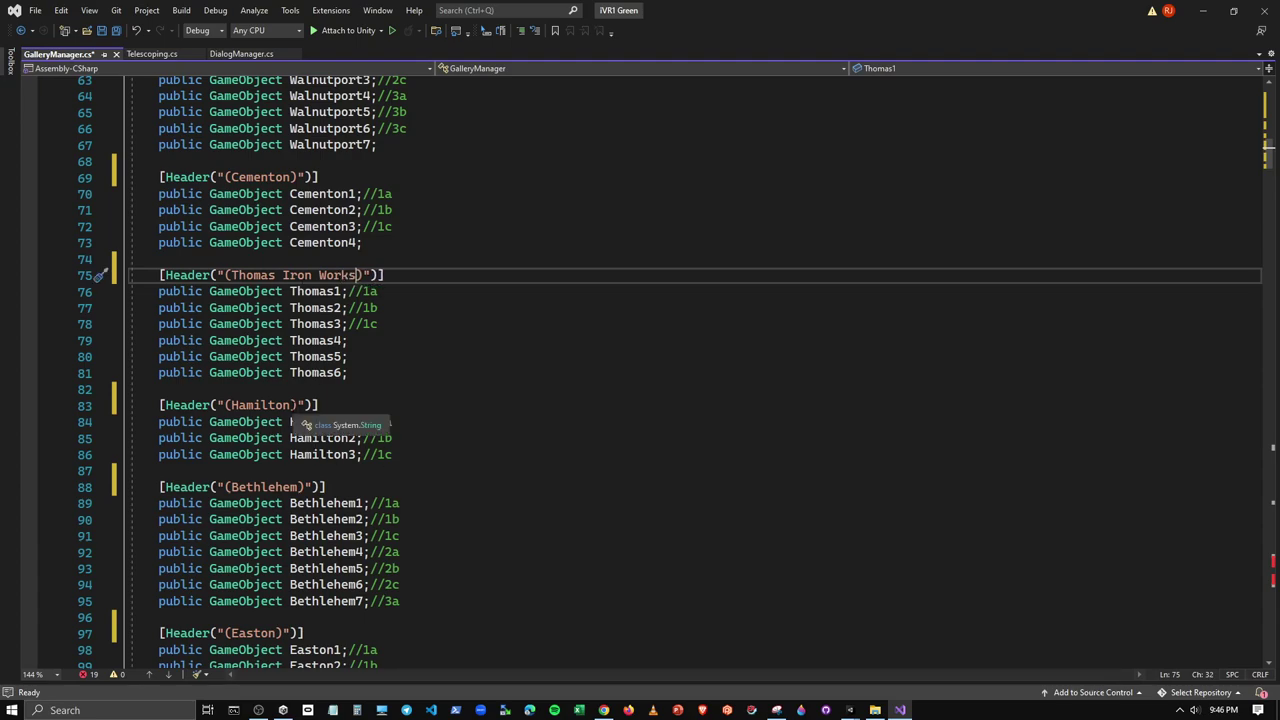
{"action": "left_click", "coordinate": [290, 405]}
{"action": "type", "text": "Dam "}
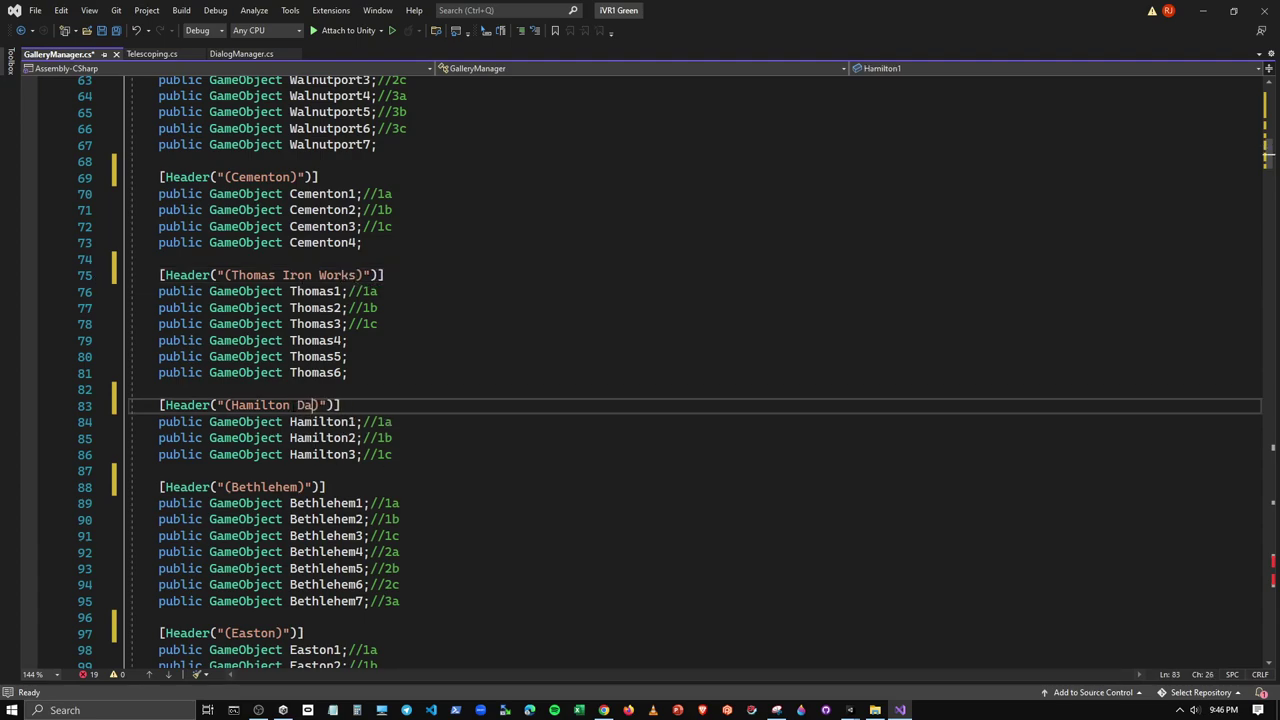
{"action": "type", "text": "Bridge"}
Retitle the headers above the Walnutport and Lehigh Gap field groups
{"action": "scroll", "coordinate": [396, 476], "scroll_direction": "up", "scroll_amount": 2}
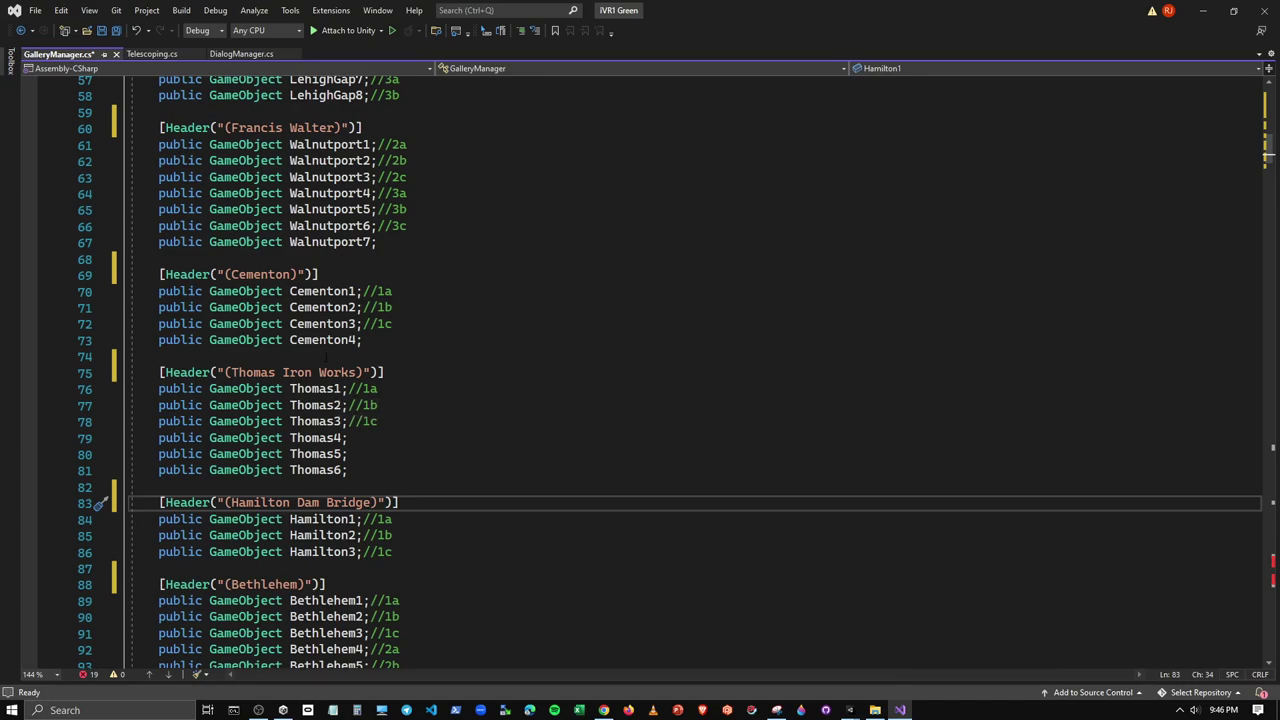
{"action": "scroll", "coordinate": [398, 373], "scroll_direction": "up", "scroll_amount": 3}
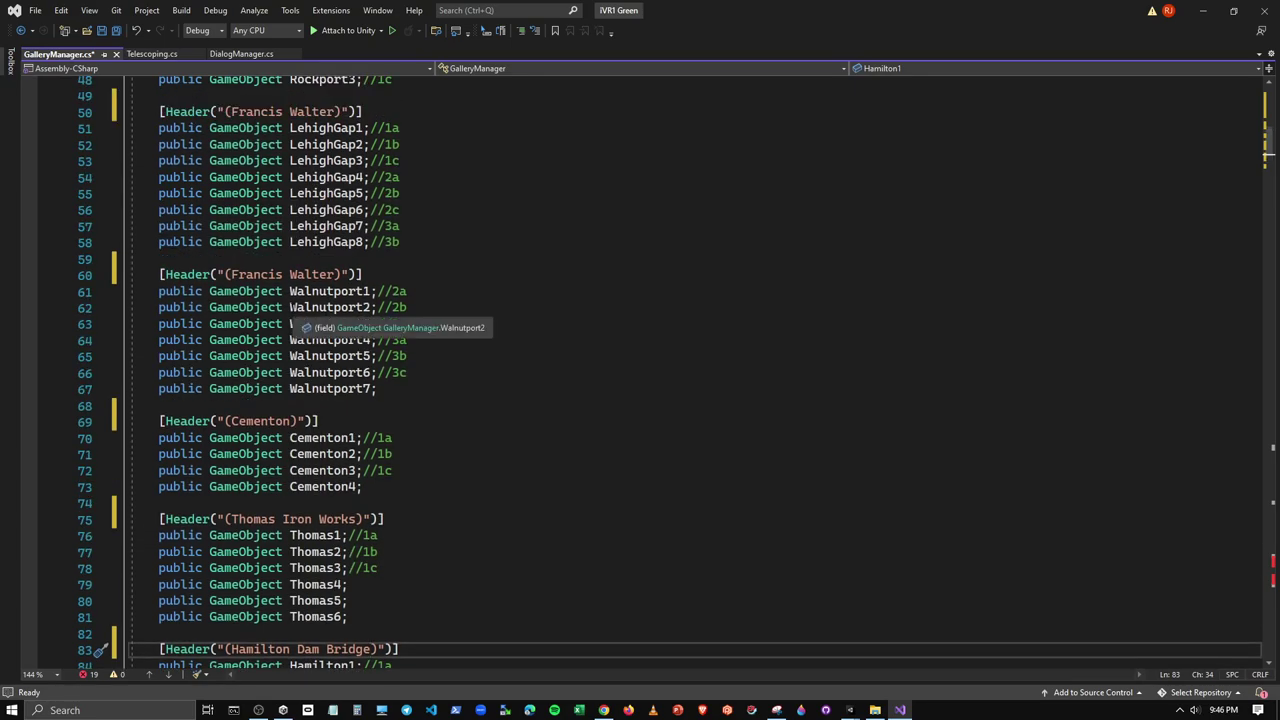
{"action": "left_click_drag", "start_coordinate": [290, 307], "coordinate": [350, 307]}
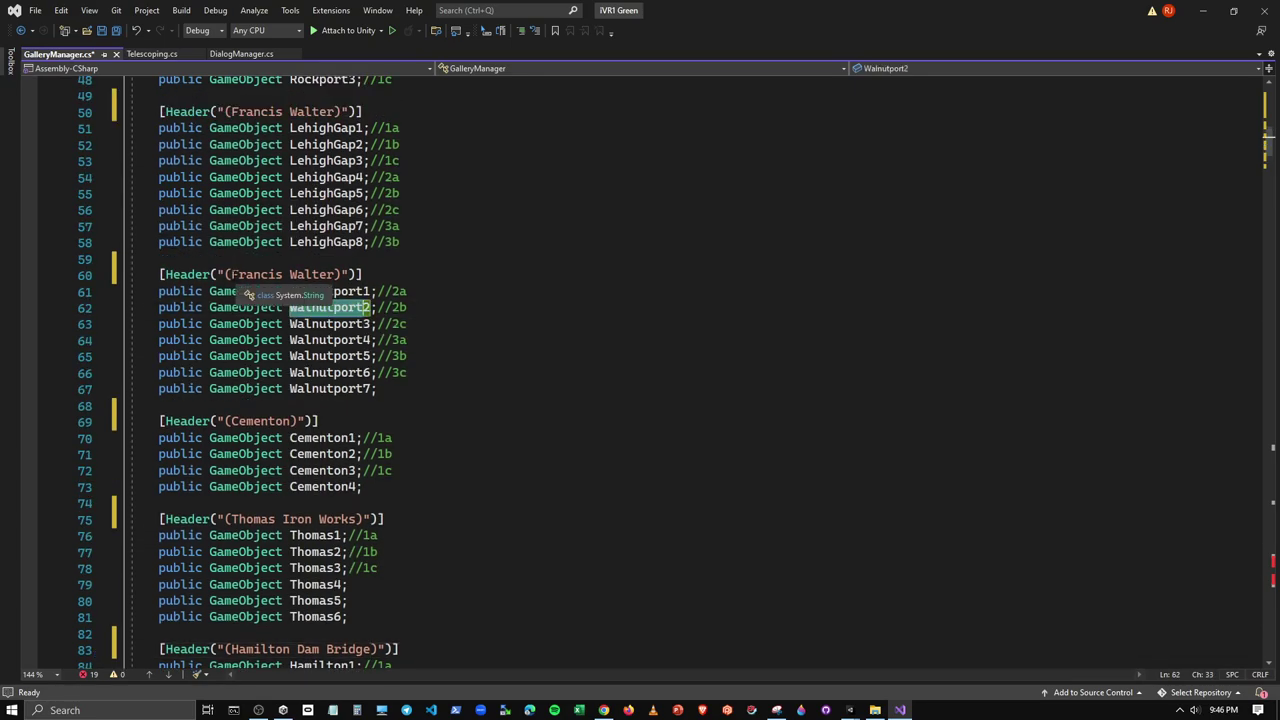
{"action": "left_click_drag", "start_coordinate": [232, 274], "coordinate": [337, 274]}
{"action": "key", "text": "ctrl+v"}
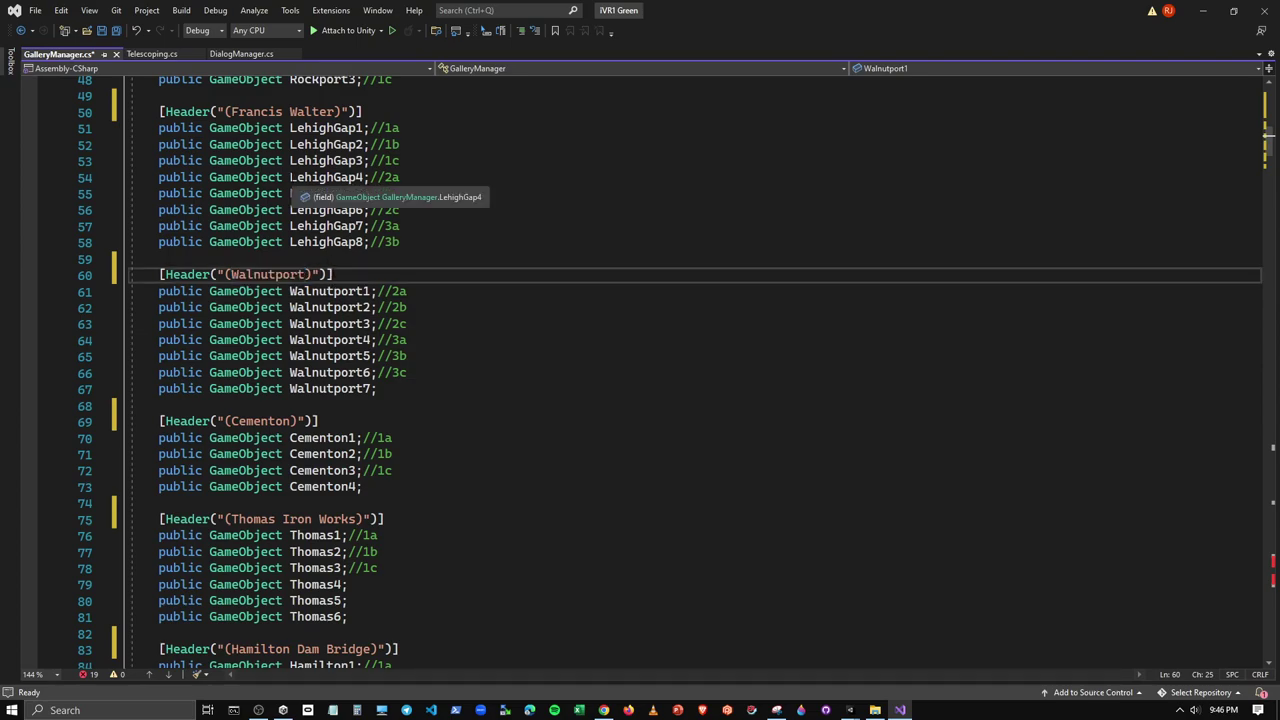
{"action": "left_click_drag", "start_coordinate": [290, 177], "coordinate": [361, 177]}
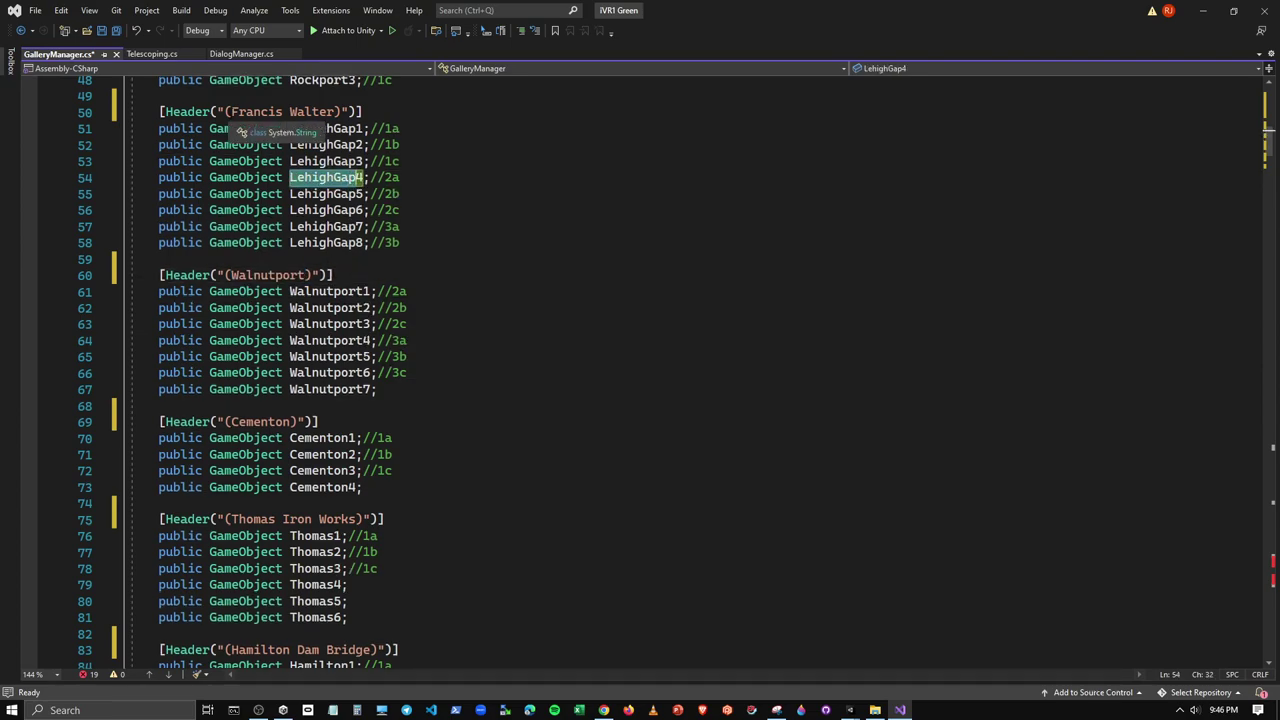
{"action": "left_click_drag", "start_coordinate": [231, 112], "coordinate": [336, 112]}
{"action": "key", "text": "ctrl+v"}
{"action": "left_click", "coordinate": [276, 112]}
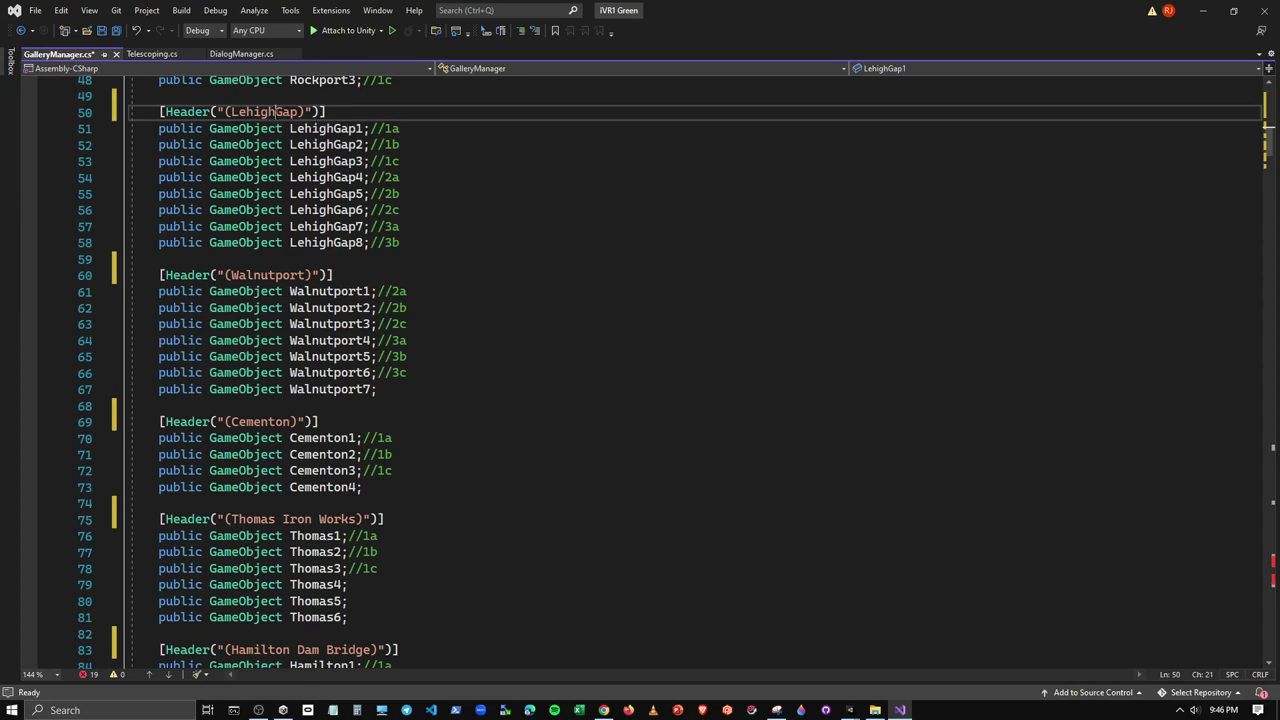
Retitle the header above Rockport as Rockport and collapse the commented-out Flyby fields
{"action": "scroll", "coordinate": [276, 112], "scroll_direction": "up", "scroll_amount": 3}
{"action": "scroll", "coordinate": [297, 356], "scroll_direction": "up", "scroll_amount": 3}
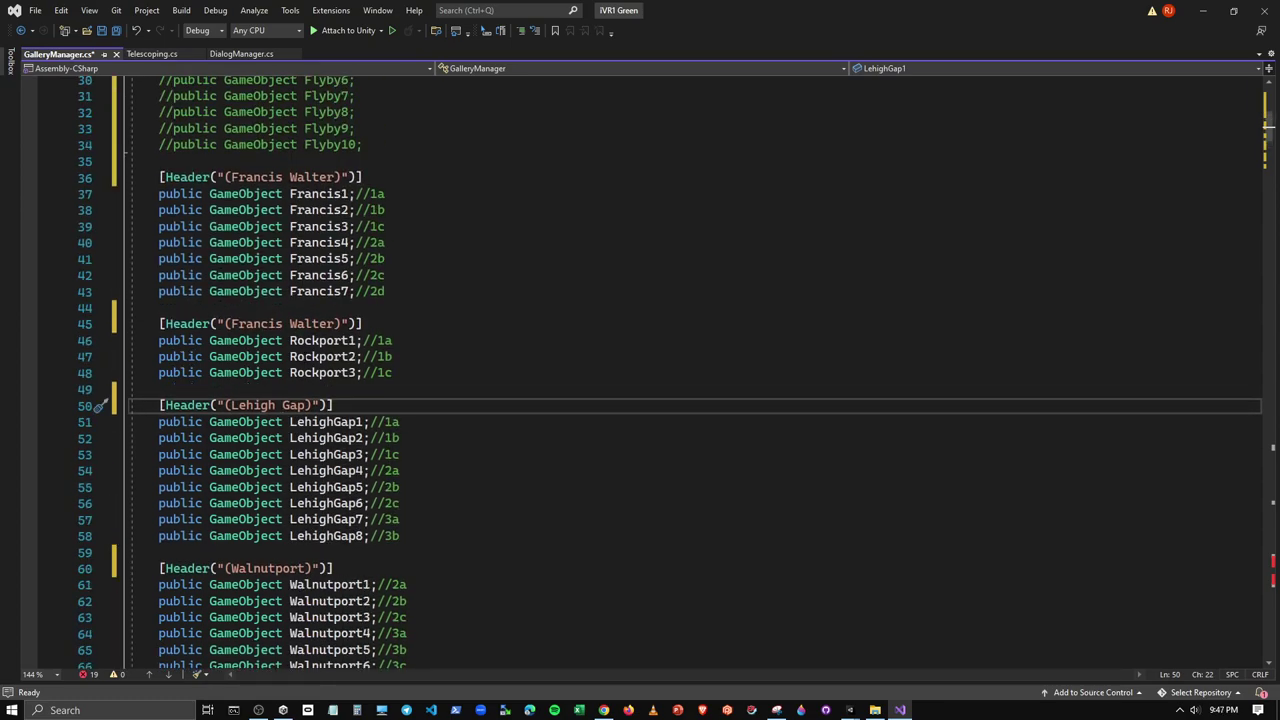
{"action": "left_click_drag", "start_coordinate": [290, 341], "coordinate": [355, 341]}
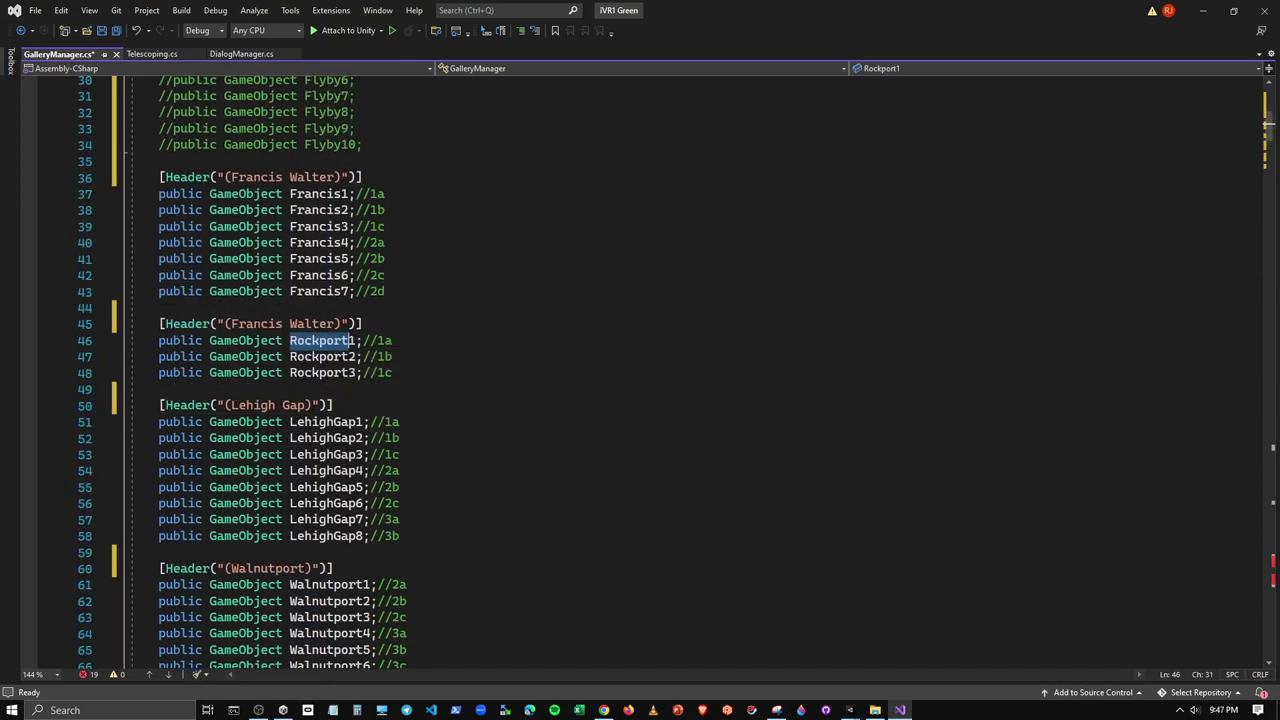
{"action": "key", "text": "ctrl+c"}
{"action": "left_click_drag", "start_coordinate": [228, 323], "coordinate": [336, 323]}
{"action": "key", "text": "ctrl+v"}
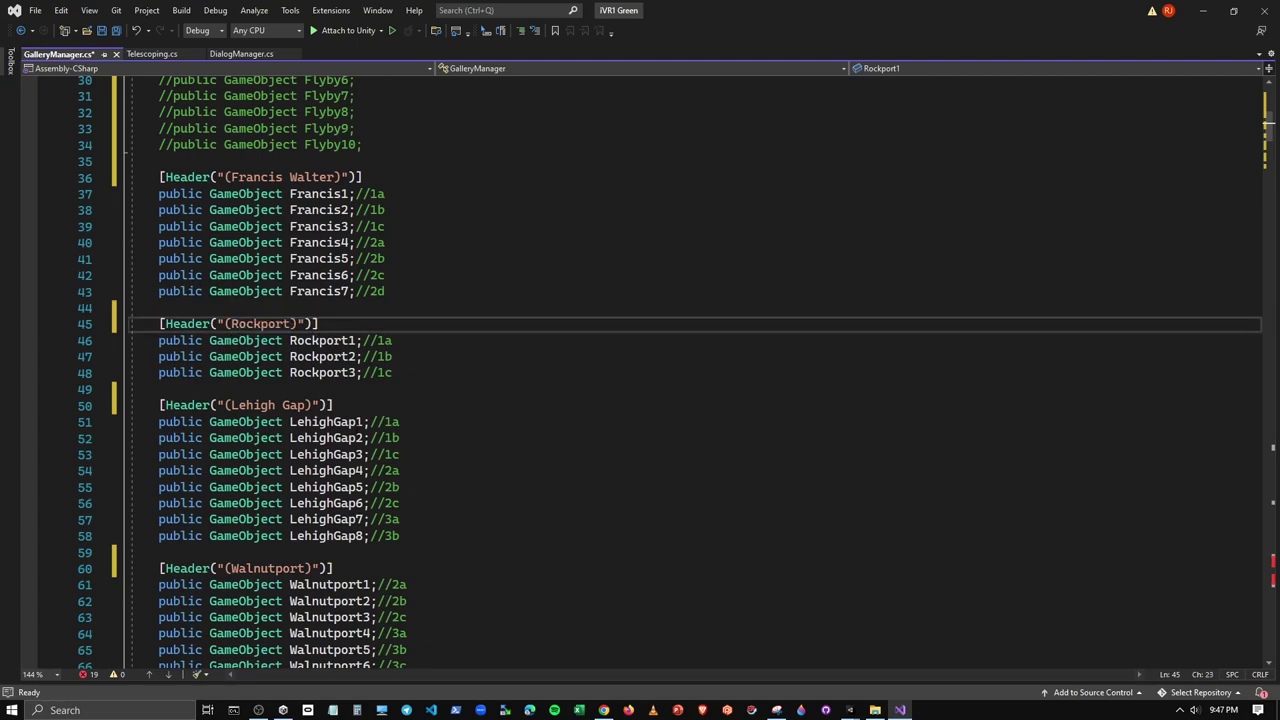
{"action": "scroll", "coordinate": [397, 421], "scroll_direction": "up", "scroll_amount": 5}
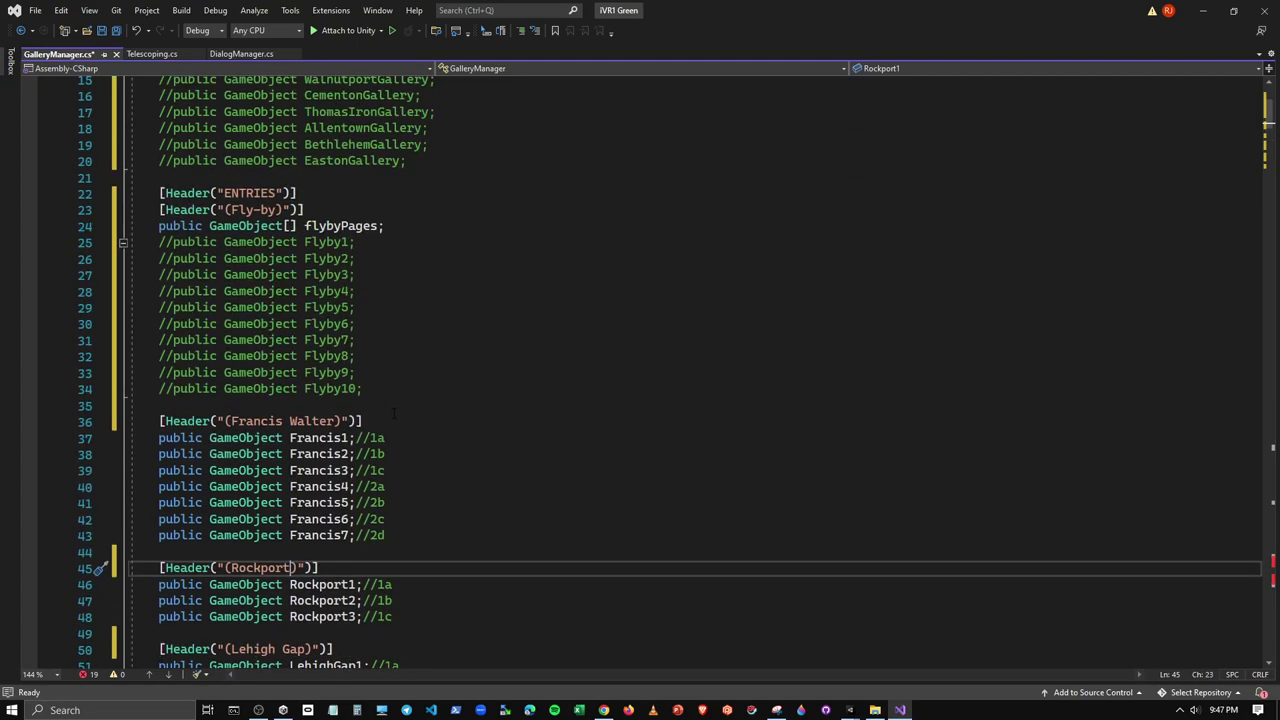
{"action": "left_click", "coordinate": [122, 243]}
{"action": "scroll", "coordinate": [118, 245], "scroll_direction": "up", "scroll_amount": 2}
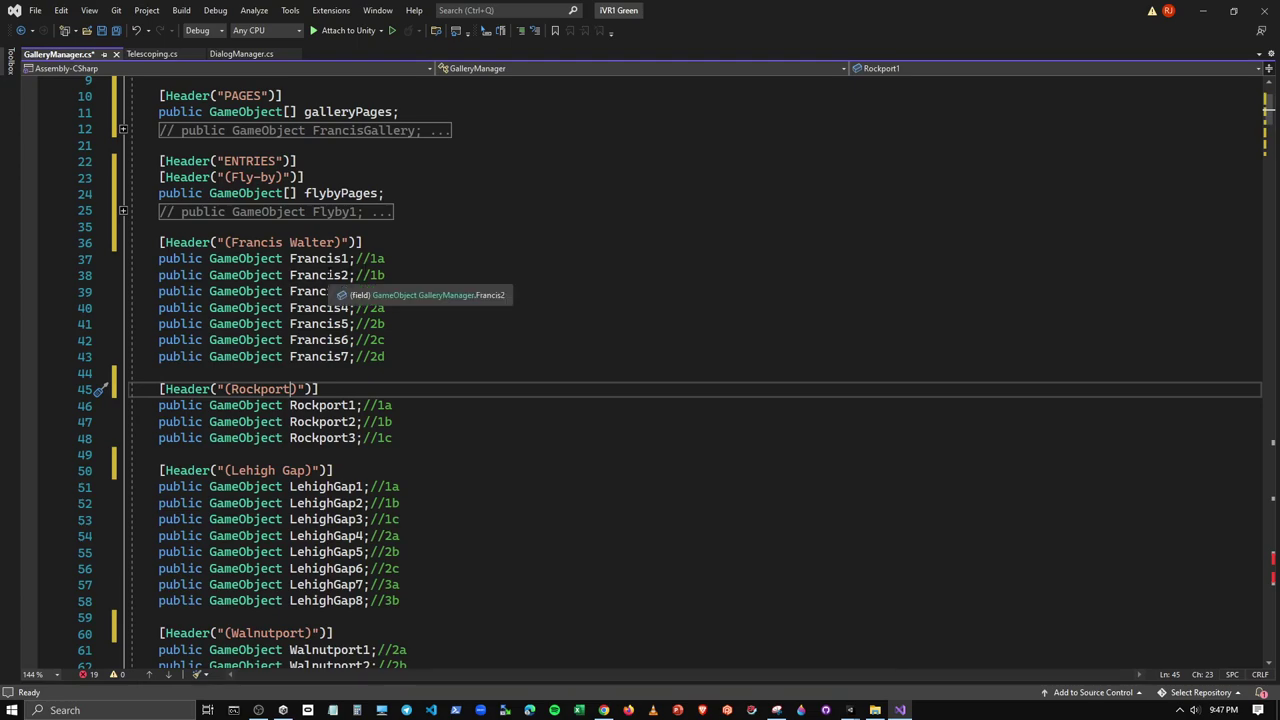
{"action": "left_click", "coordinate": [373, 242]}
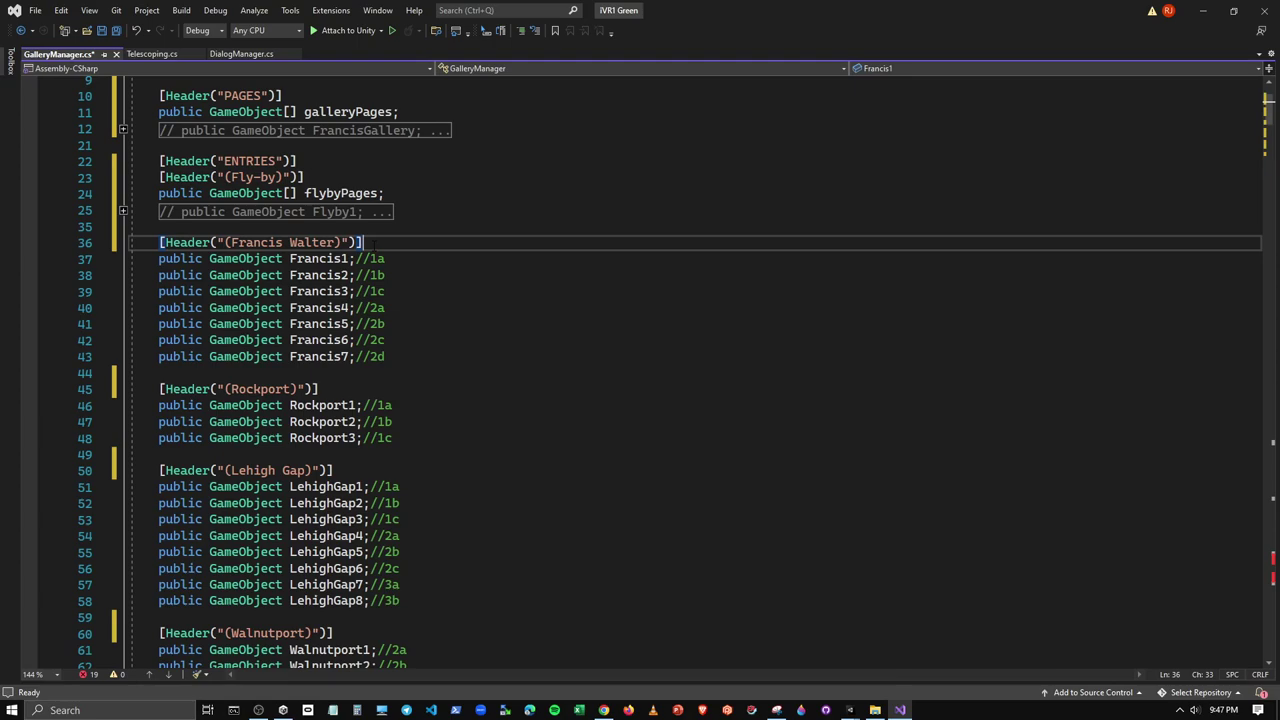
{"action": "key", "text": "Return"}
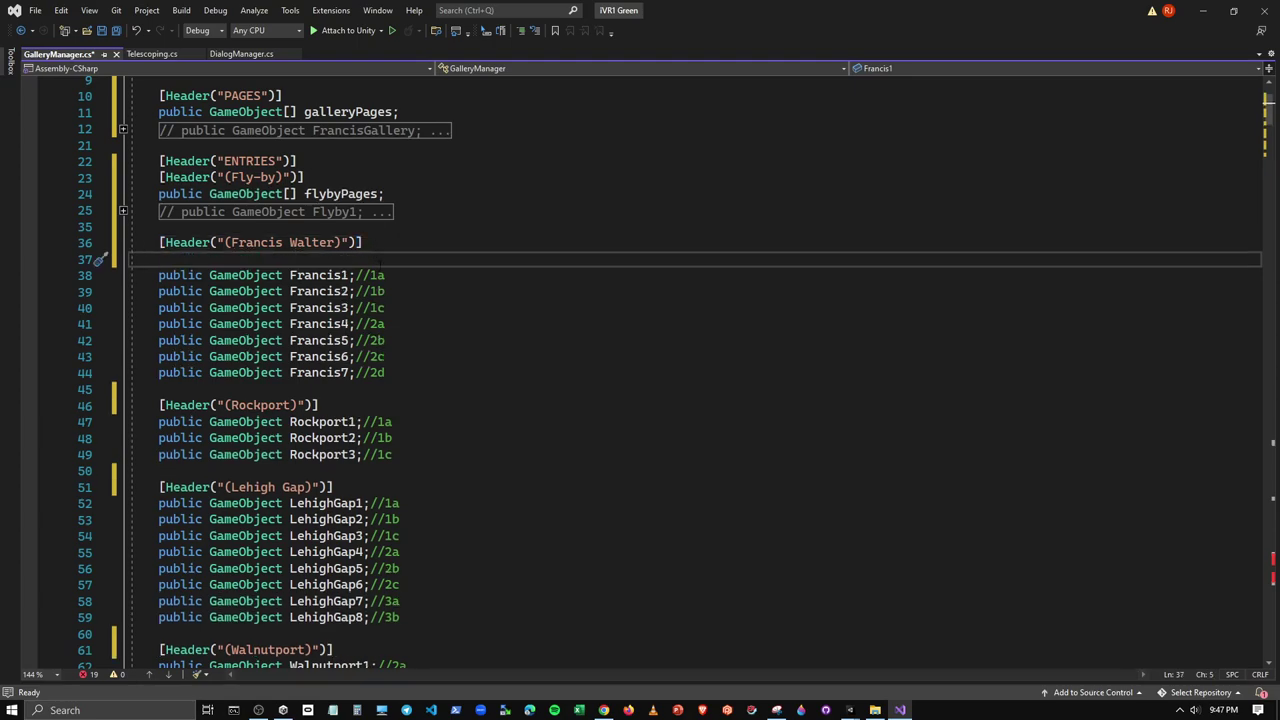
{"action": "left_click", "coordinate": [392, 275]}
{"action": "type", "text": "The"}
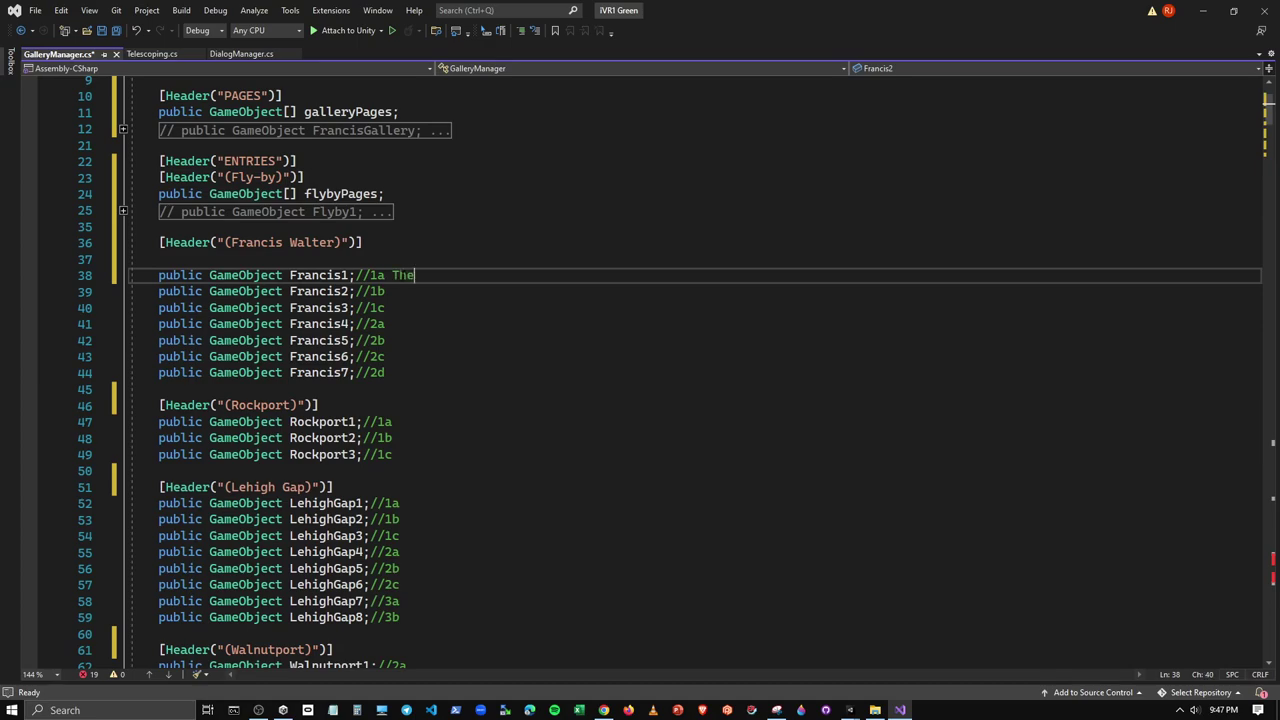
{"action": "type", "text": "se numbers"}
{"action": "type", "text": " in the commen"}
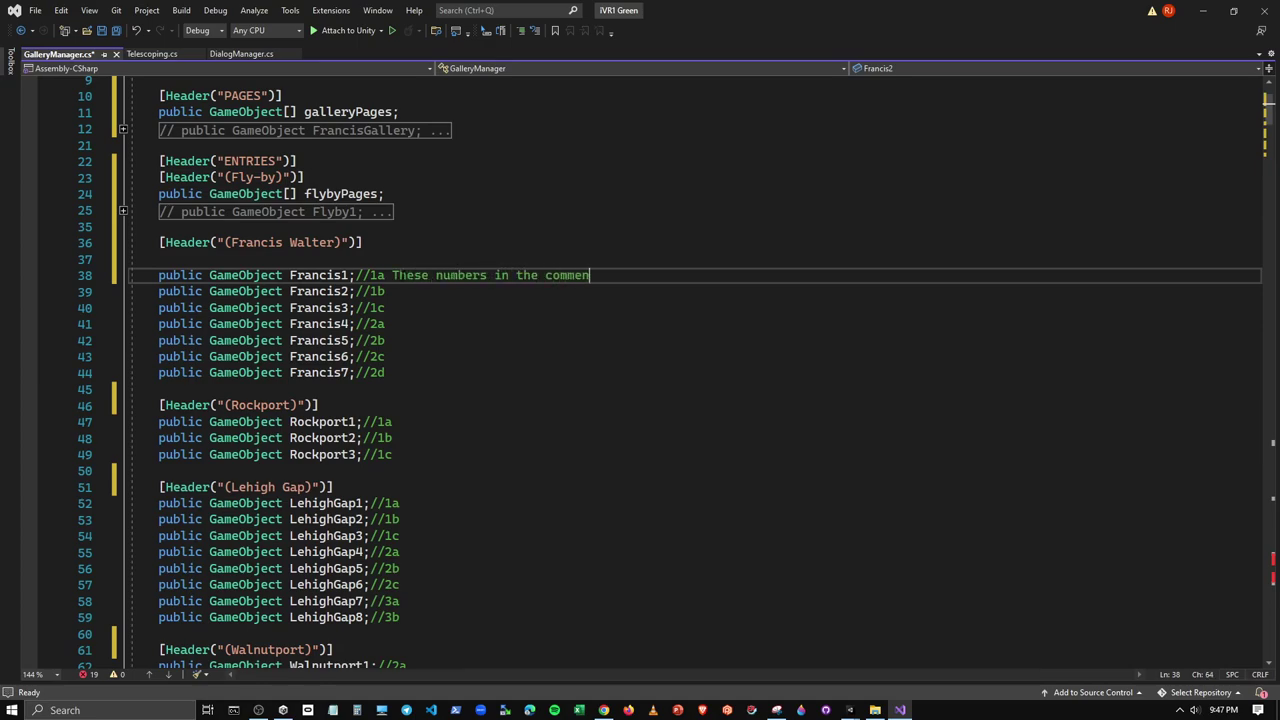
{"action": "type", "text": "ts refer t"}
{"action": "type", "text": "o the "}
{"action": "type", "text": "numbers "}
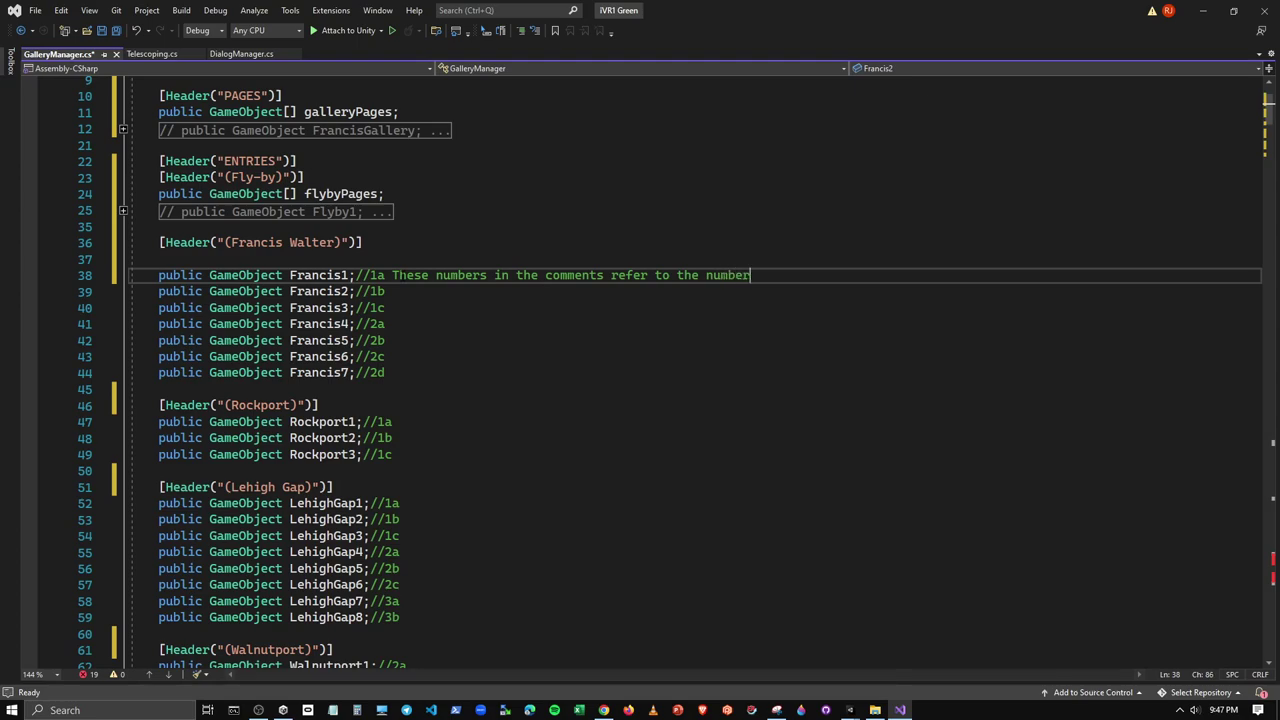
{"action": "type", "text": "of "}
{"action": "type", "text": "the 9 loca"}
{"action": "type", "text": "tions and "}
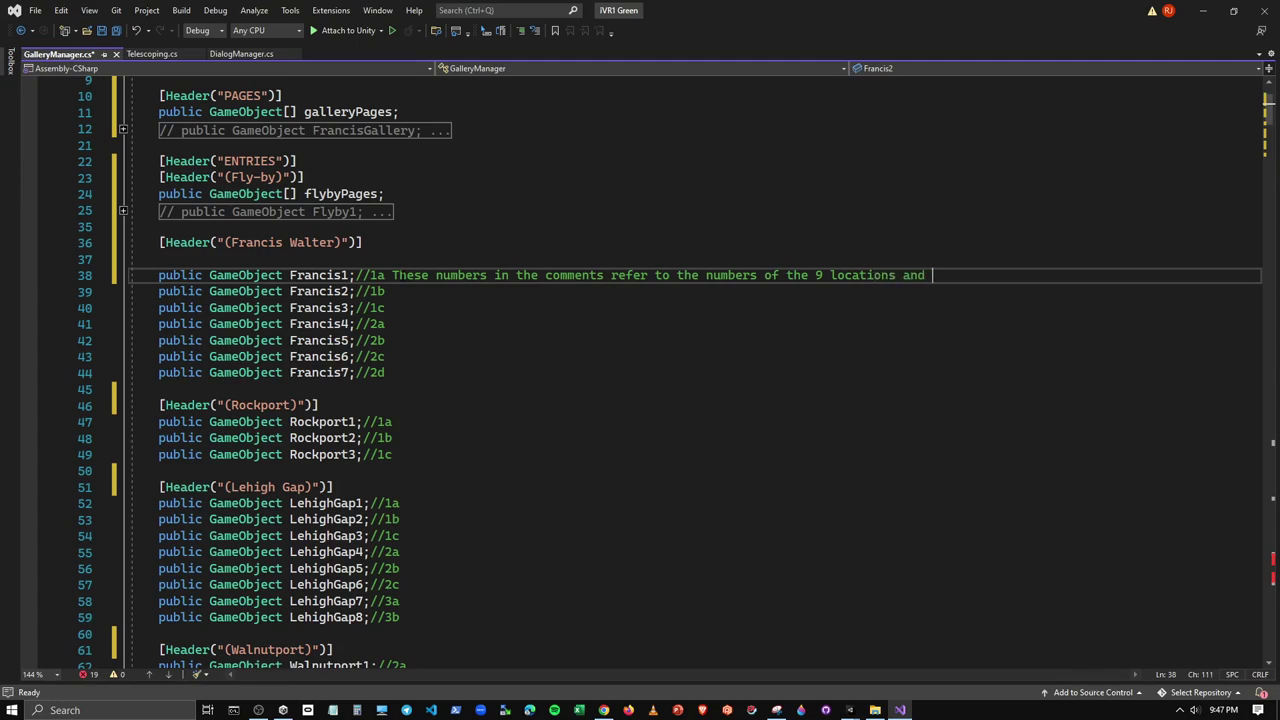
{"action": "type", "text": "their "}
{"action": "type", "text": "photos"}
{"action": "type", "text": "phere"}
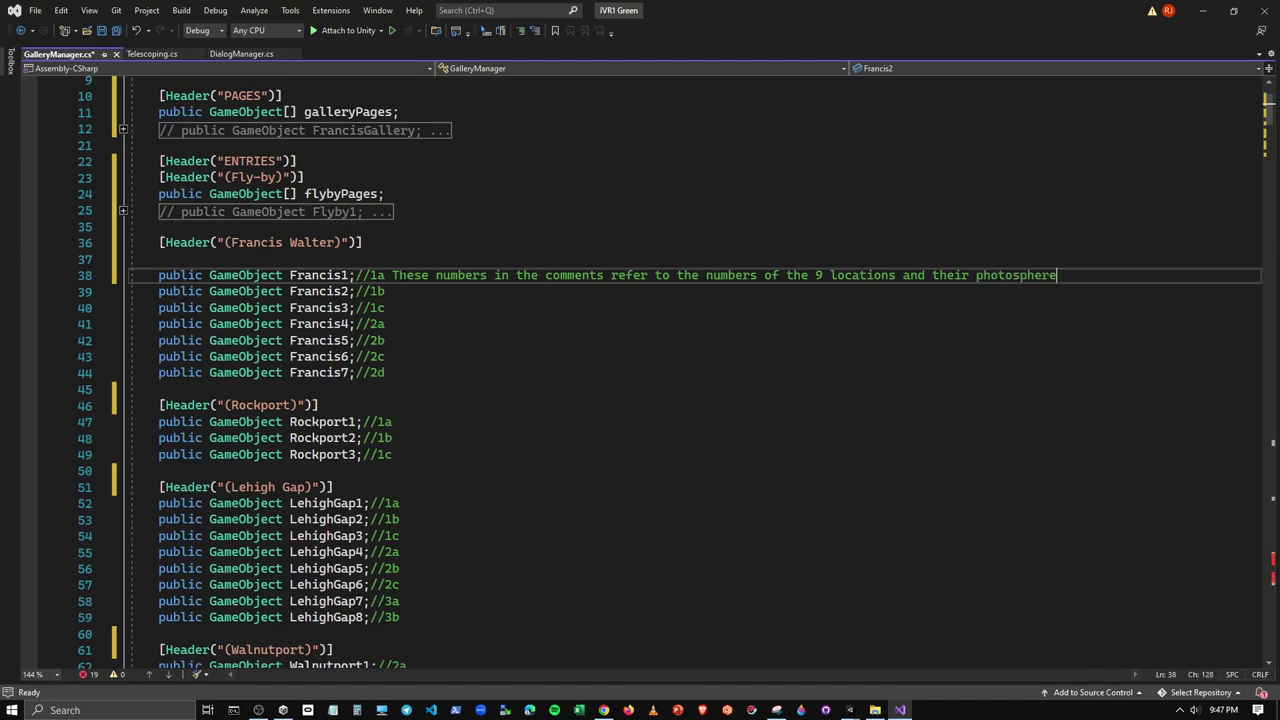
{"action": "type", "text": "s"}
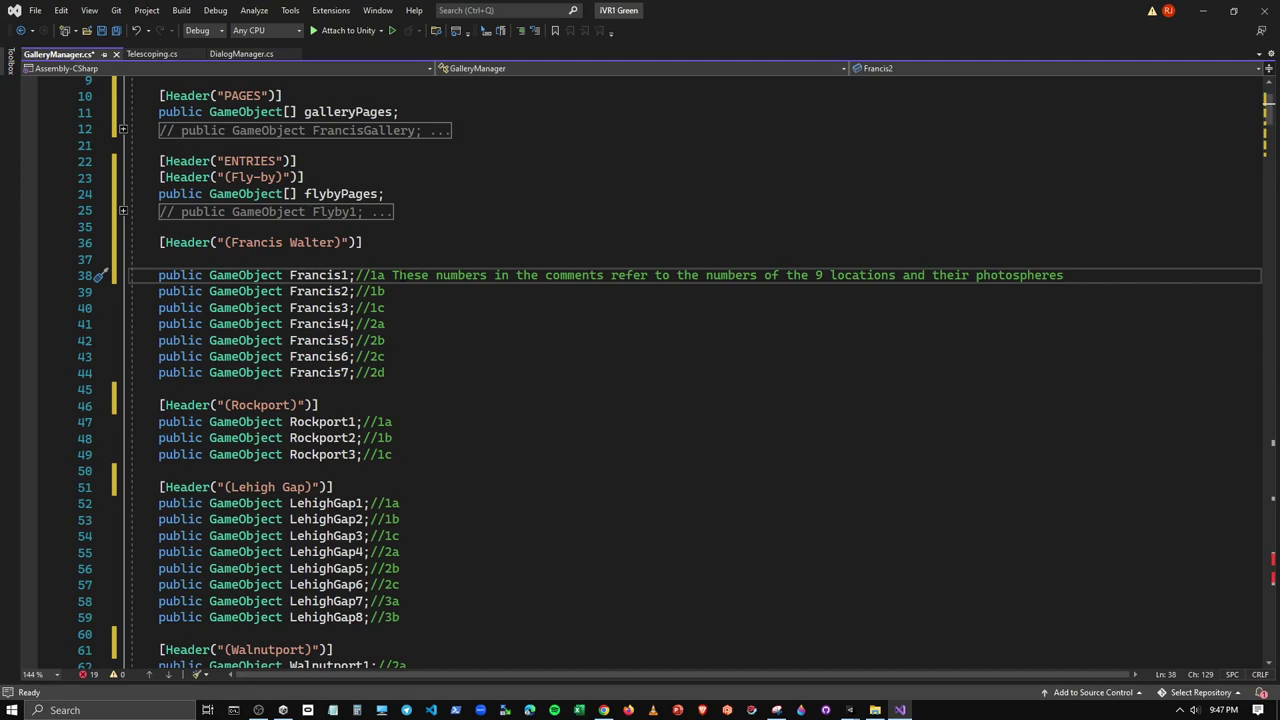
{"action": "left_click_drag", "start_coordinate": [392, 275], "coordinate": [1065, 276]}
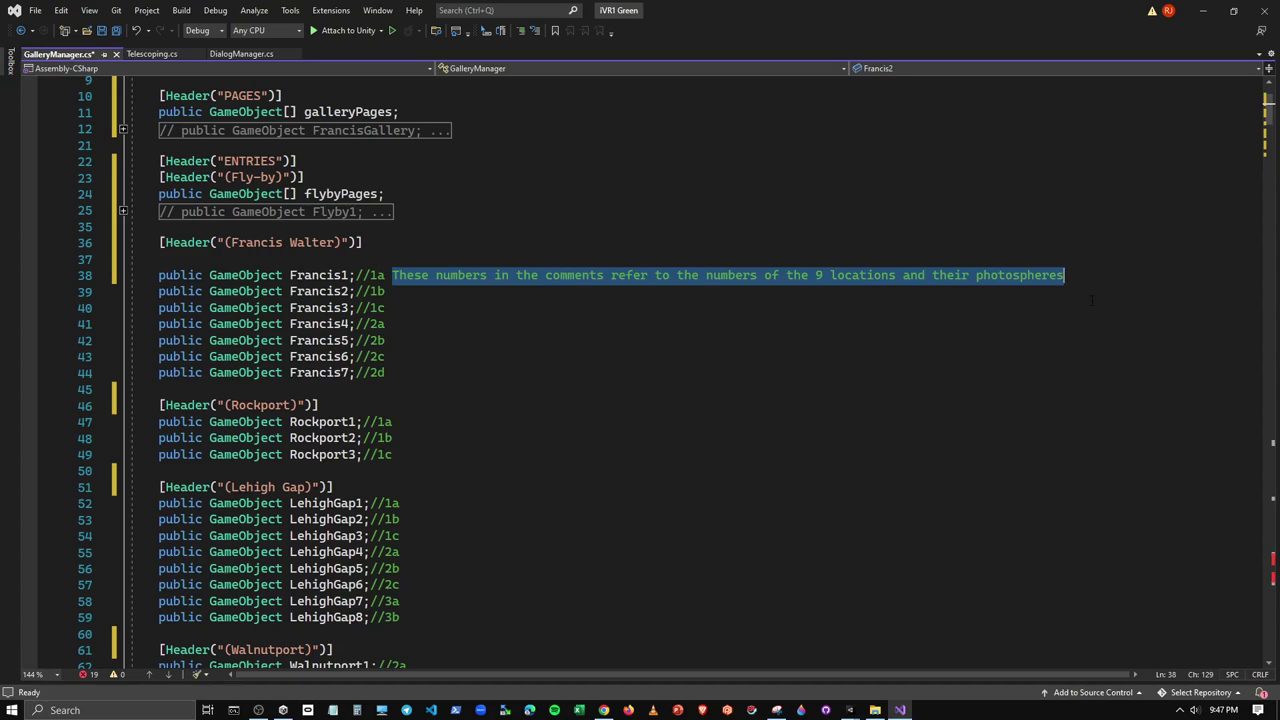
{"action": "key", "text": "BackSpace"}
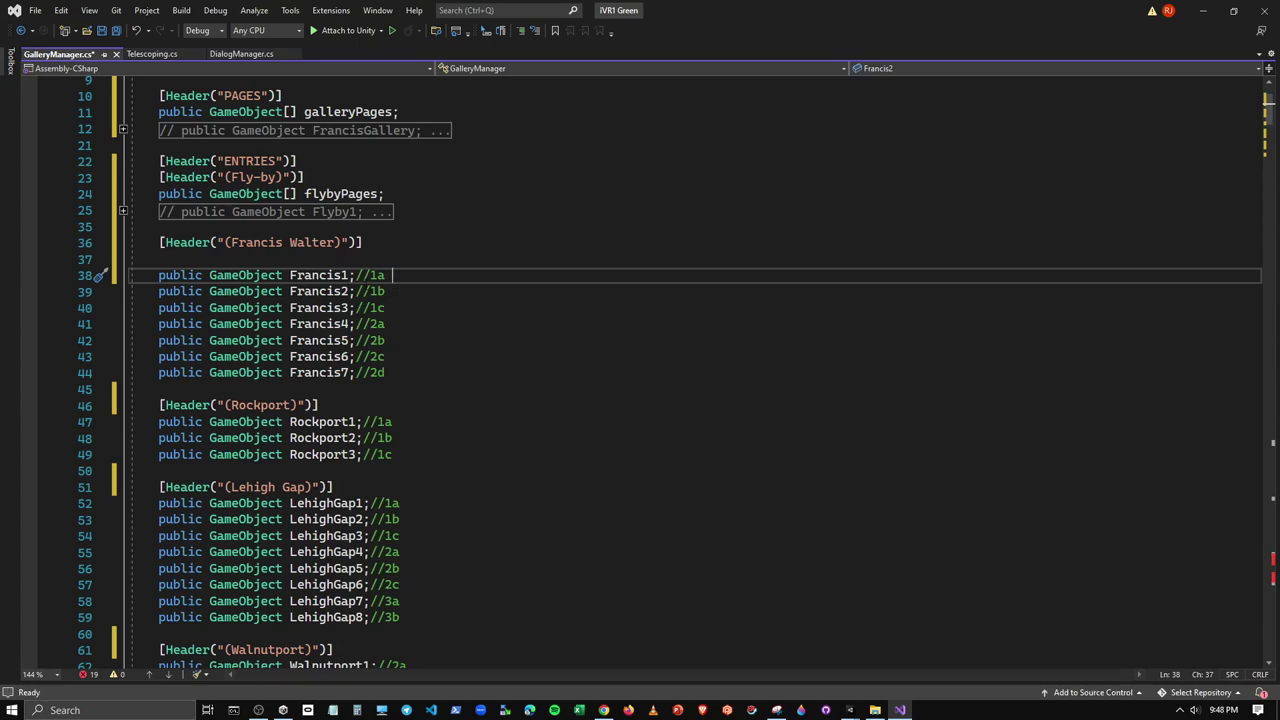
Copy the flybyPages declaration under the Francis Walter header and rename it francisPages
{"action": "left_click_drag", "start_coordinate": [158, 194], "coordinate": [386, 194]}
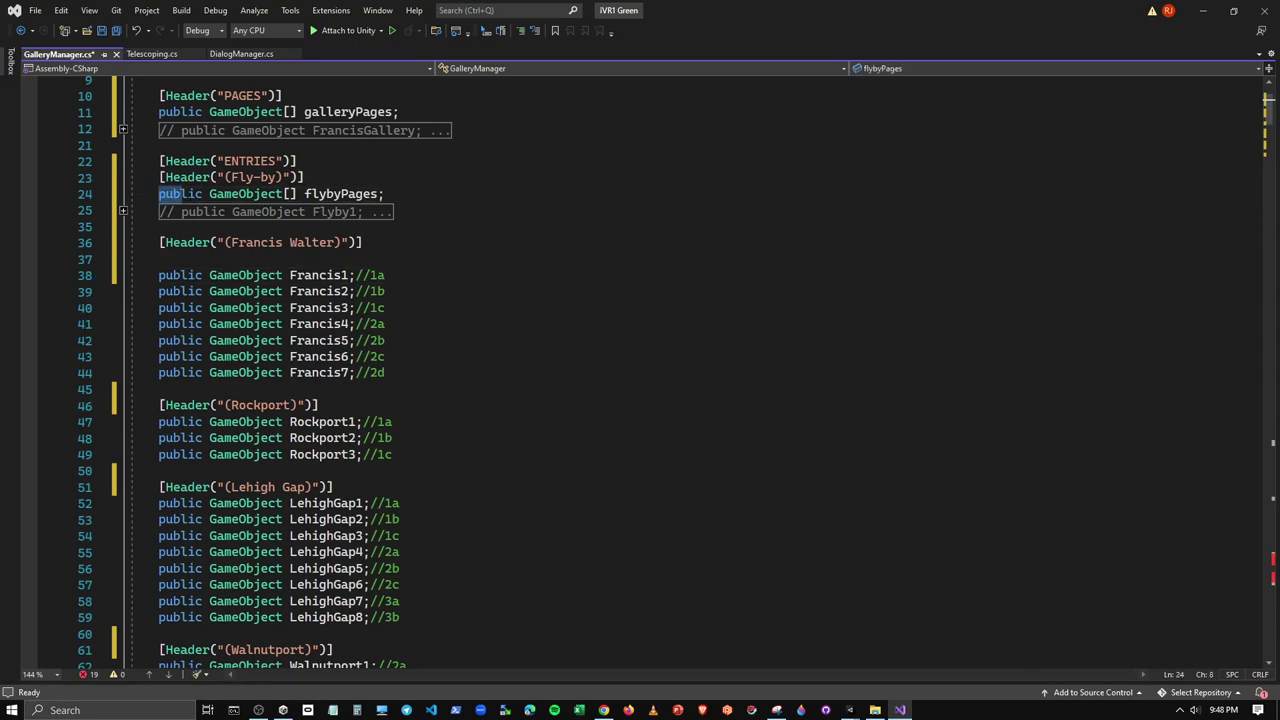
{"action": "key", "text": "ctrl+c"}
{"action": "left_click", "coordinate": [158, 258]}
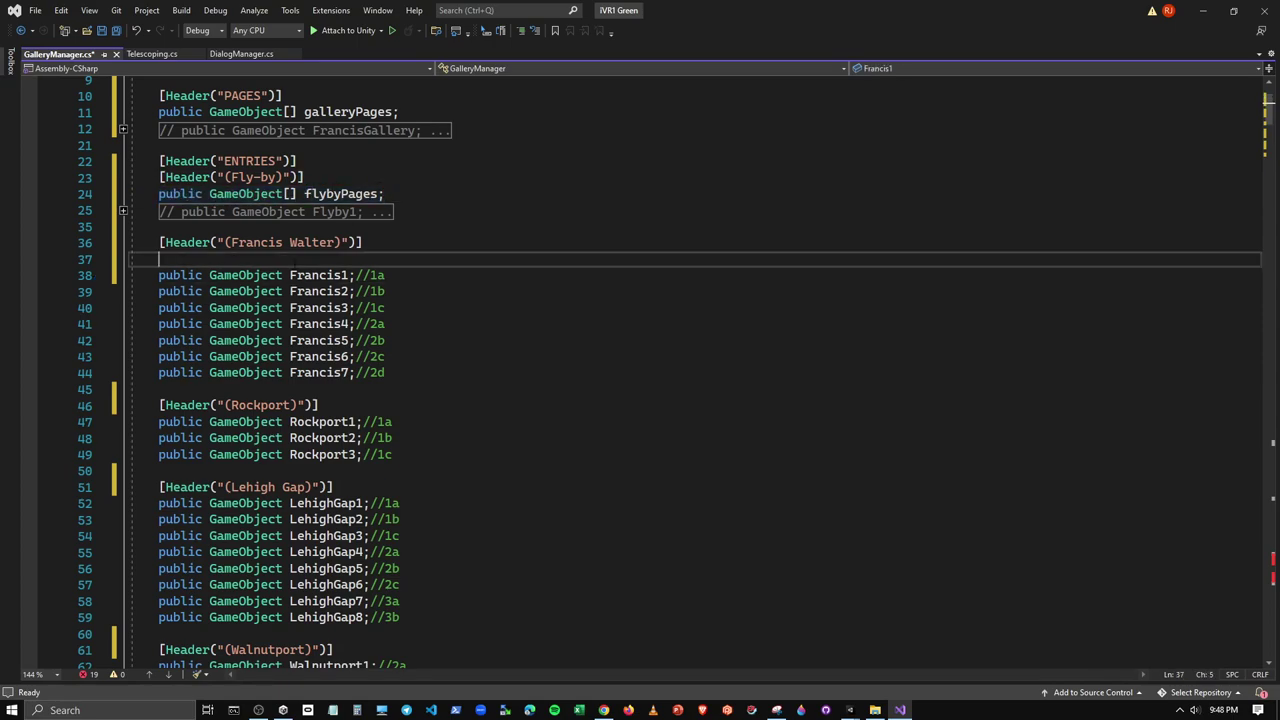
{"action": "key", "text": "ctrl+v"}
{"action": "left_click", "coordinate": [376, 258]}
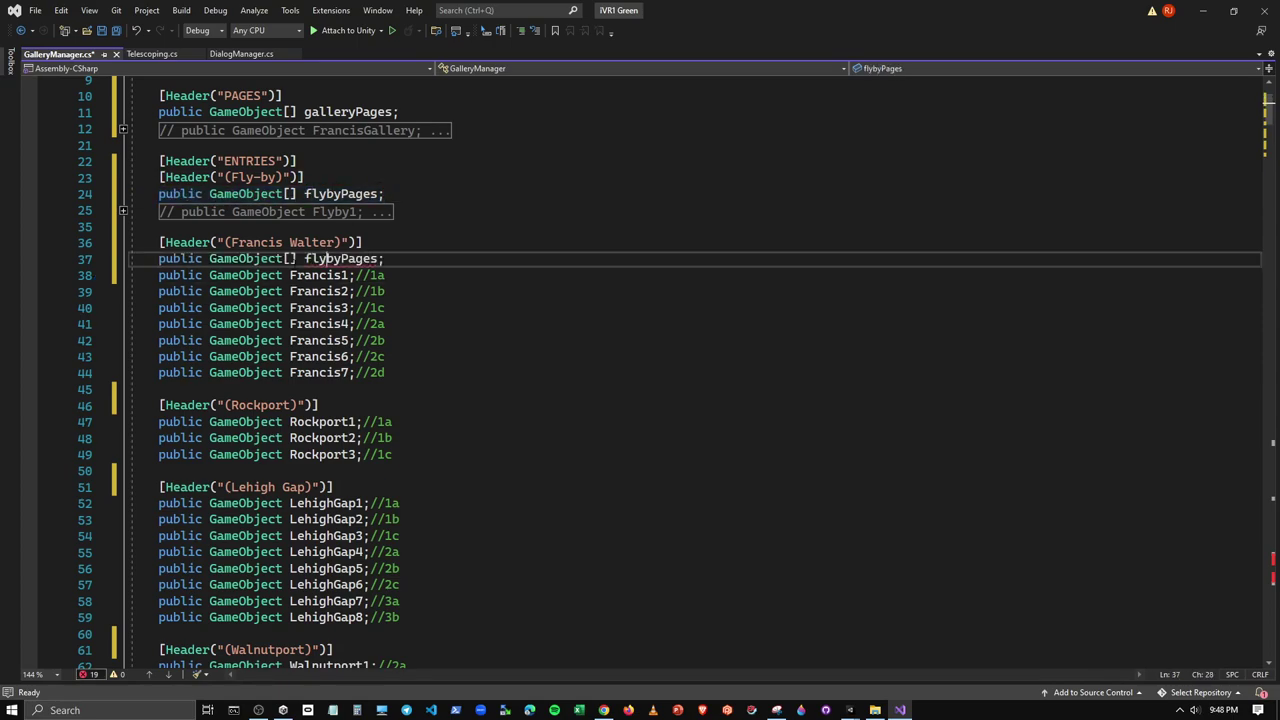
{"action": "key", "text": "Delete"}
{"action": "key", "text": "Delete"}
{"action": "key", "text": "BackSpace"}
{"action": "key", "text": "BackSpace"}
{"action": "key", "text": "BackSpace"}
{"action": "type", "text": "f"}
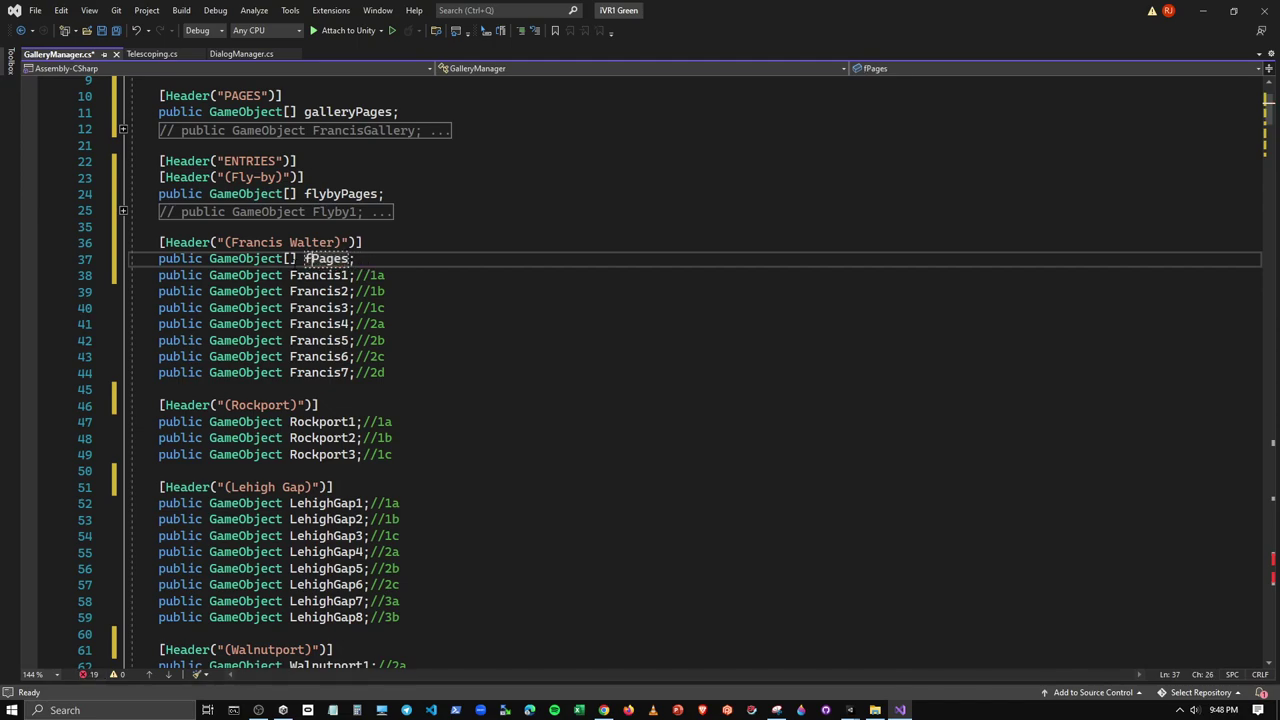
{"action": "type", "text": "rancis"}
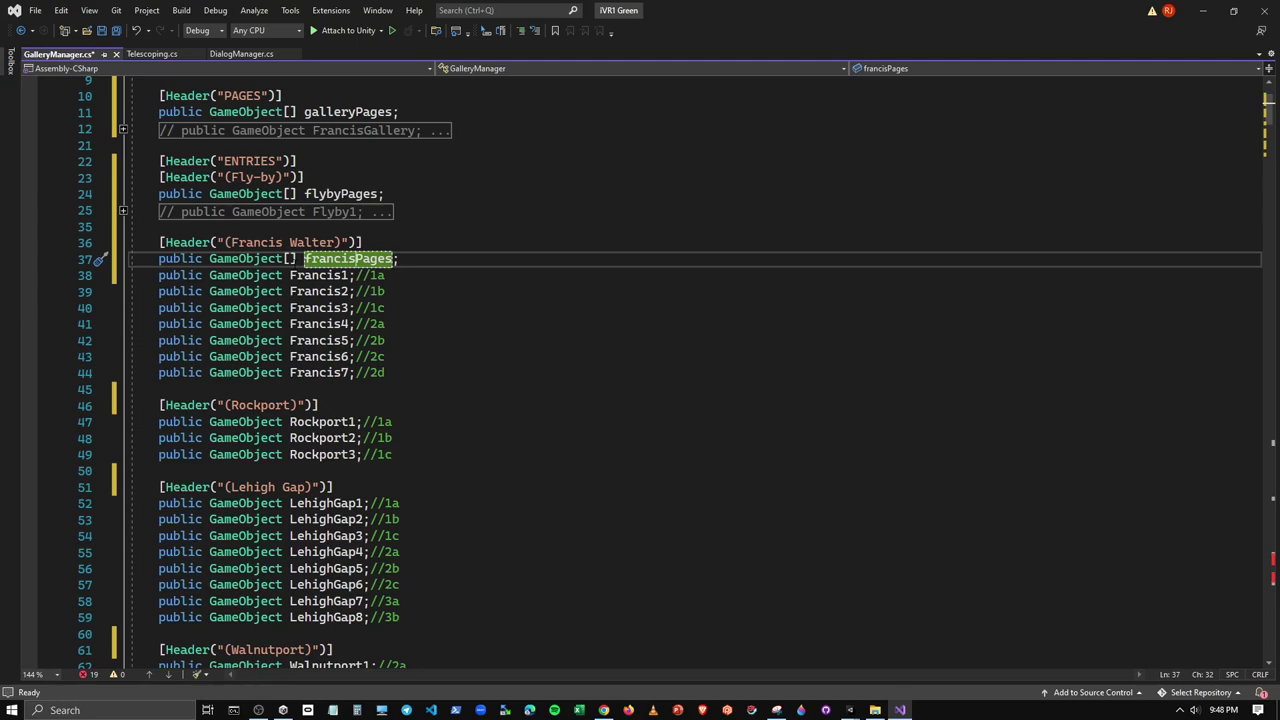
Comment out the Francis1–Francis7 fields and collapse the commented block
{"action": "left_click", "coordinate": [428, 295]}
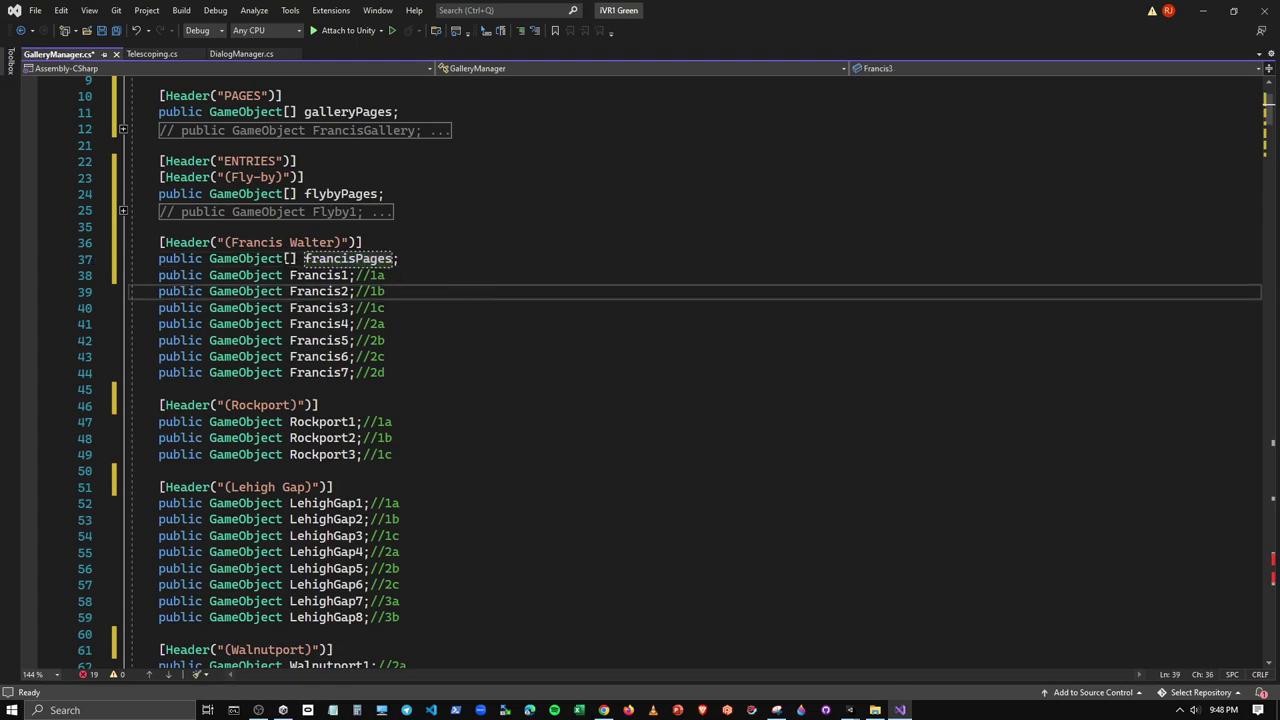
{"action": "left_click_drag", "start_coordinate": [130, 275], "coordinate": [386, 372]}
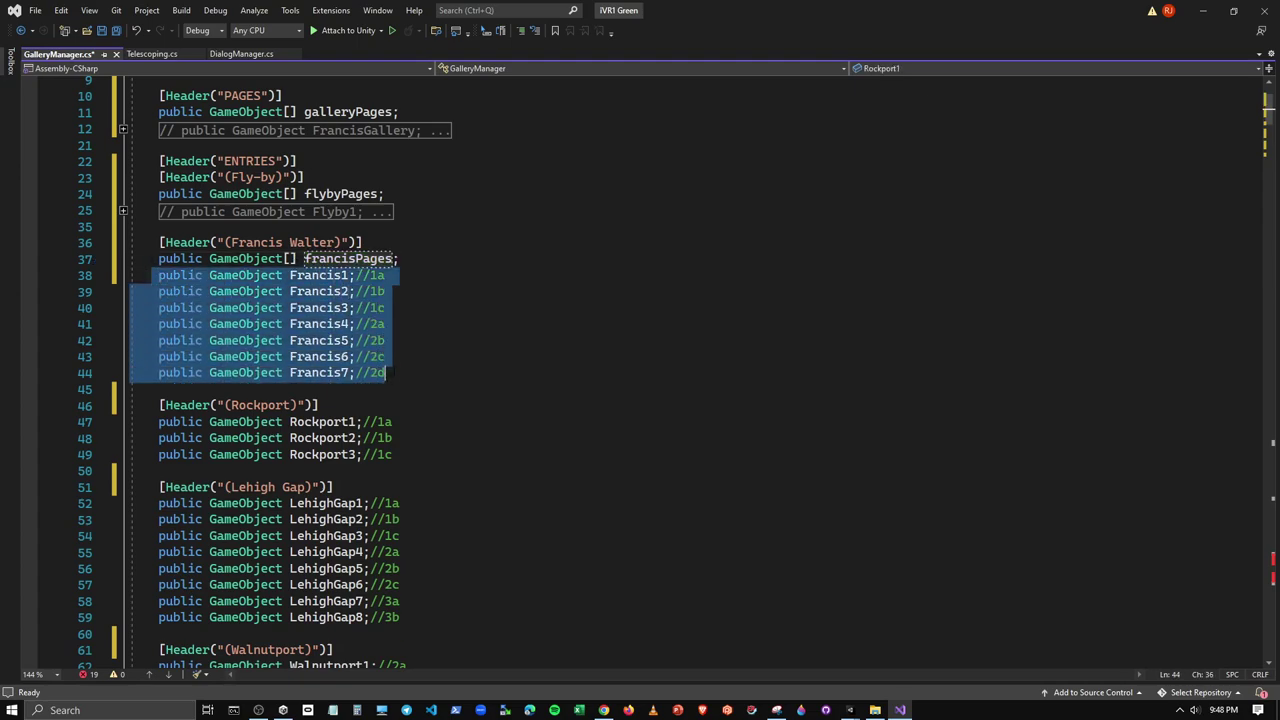
{"action": "left_click", "coordinate": [520, 34]}
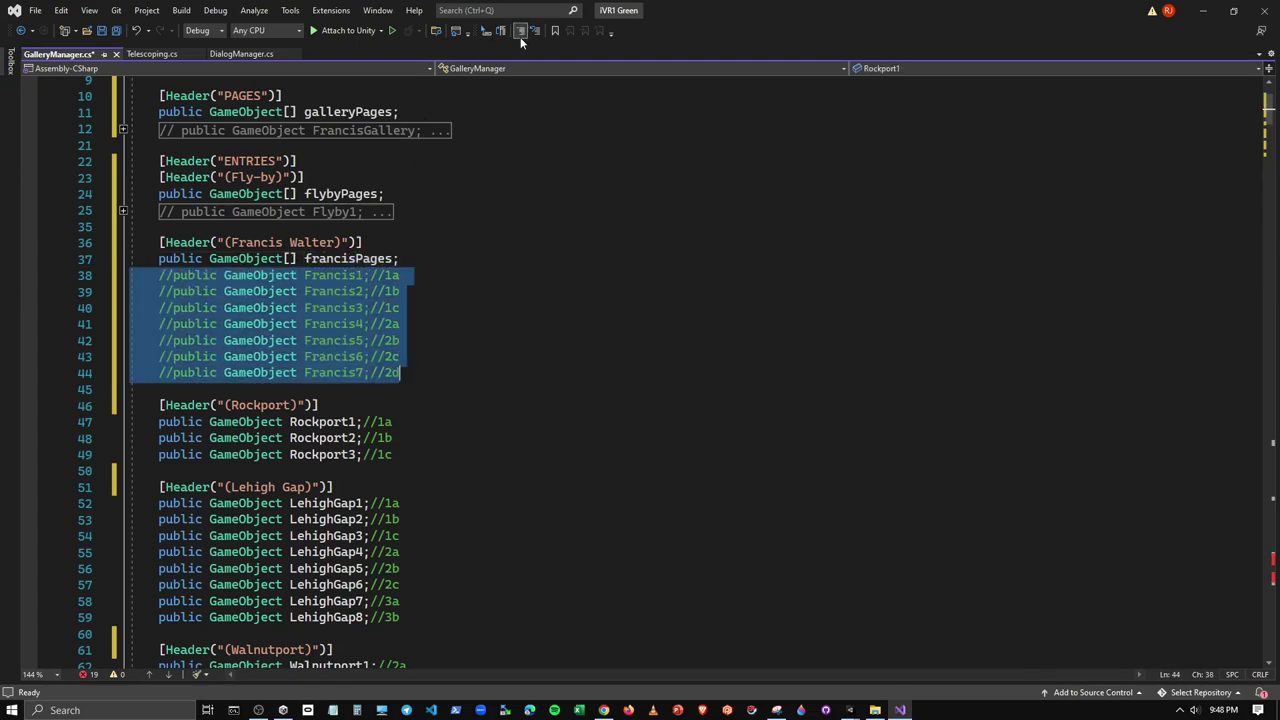
{"action": "left_click", "coordinate": [122, 277]}
Add a rockportPages array under the Rockport header and comment out Rockport1–Rockport3
{"action": "left_click", "coordinate": [333, 308]}
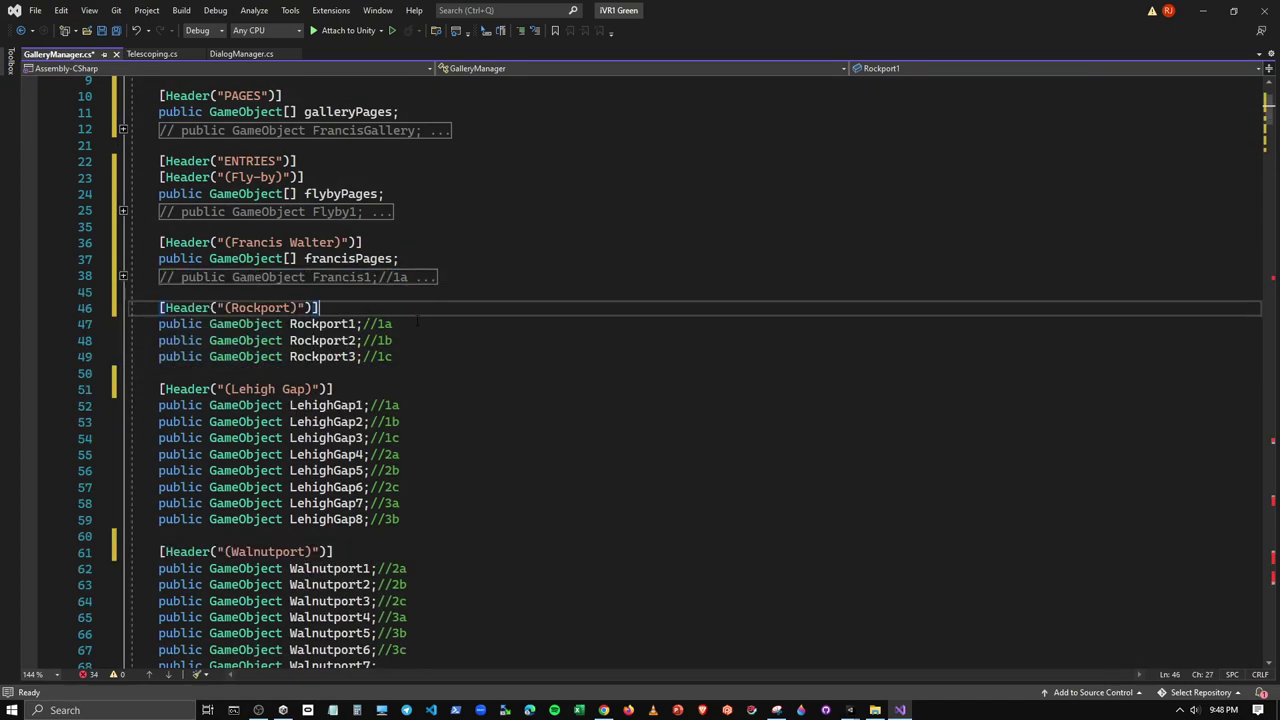
{"action": "left_click_drag", "start_coordinate": [399, 259], "coordinate": [157, 259]}
{"action": "key", "text": "ctrl+c"}
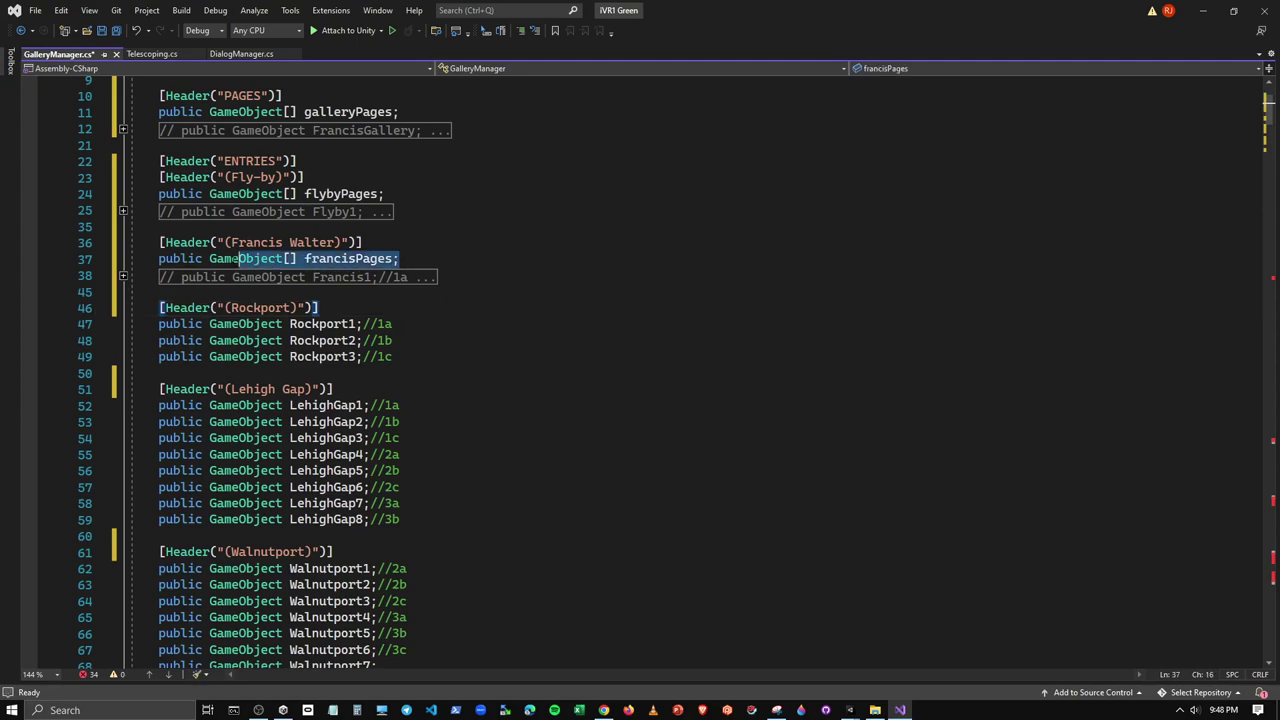
{"action": "left_click", "coordinate": [325, 308]}
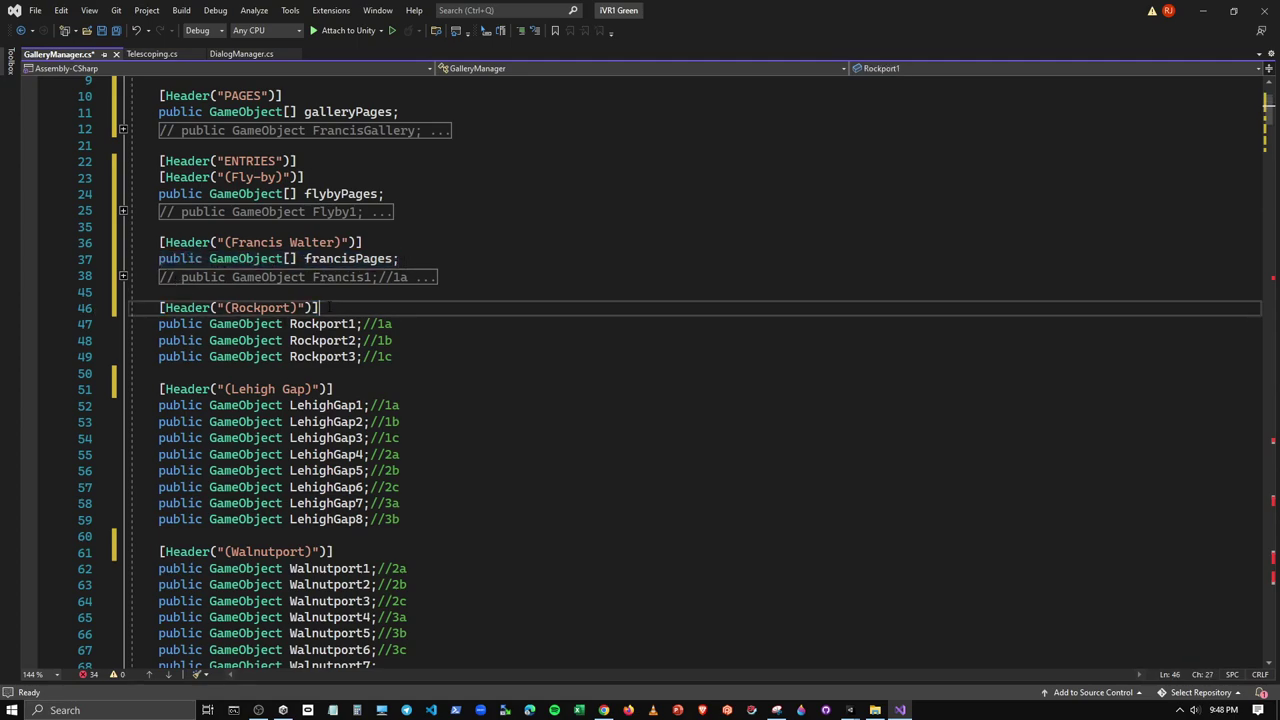
{"action": "key", "text": "Return"}
{"action": "key", "text": "ctrl+v"}
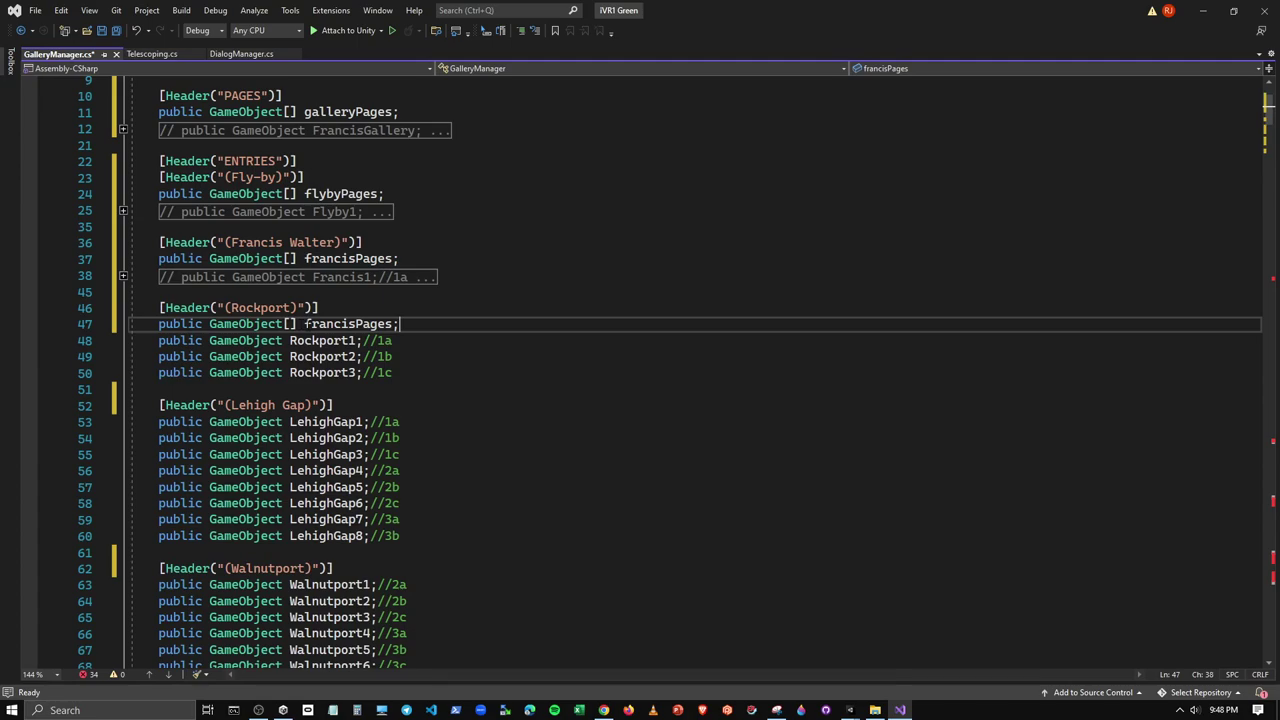
{"action": "left_click_drag", "start_coordinate": [305, 323], "coordinate": [354, 323]}
{"action": "type", "text": "rockpo"}
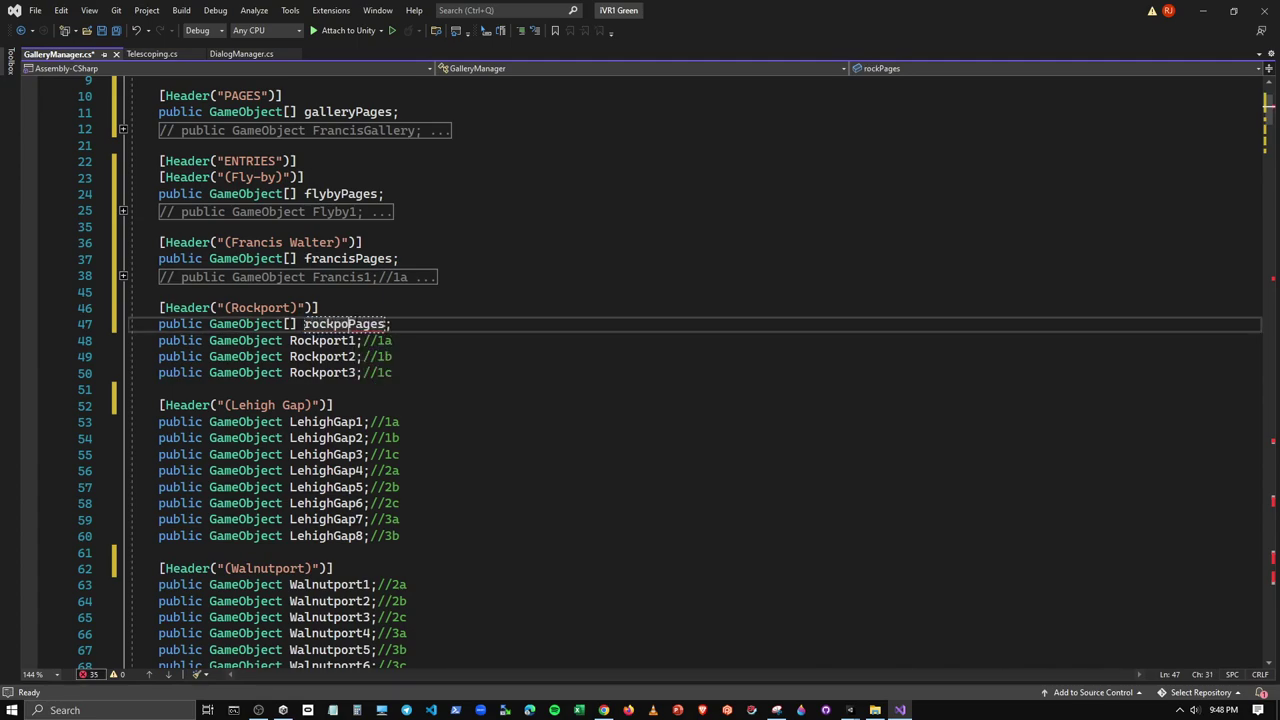
{"action": "type", "text": "rt"}
{"action": "left_click_drag", "start_coordinate": [392, 372], "coordinate": [158, 340]}
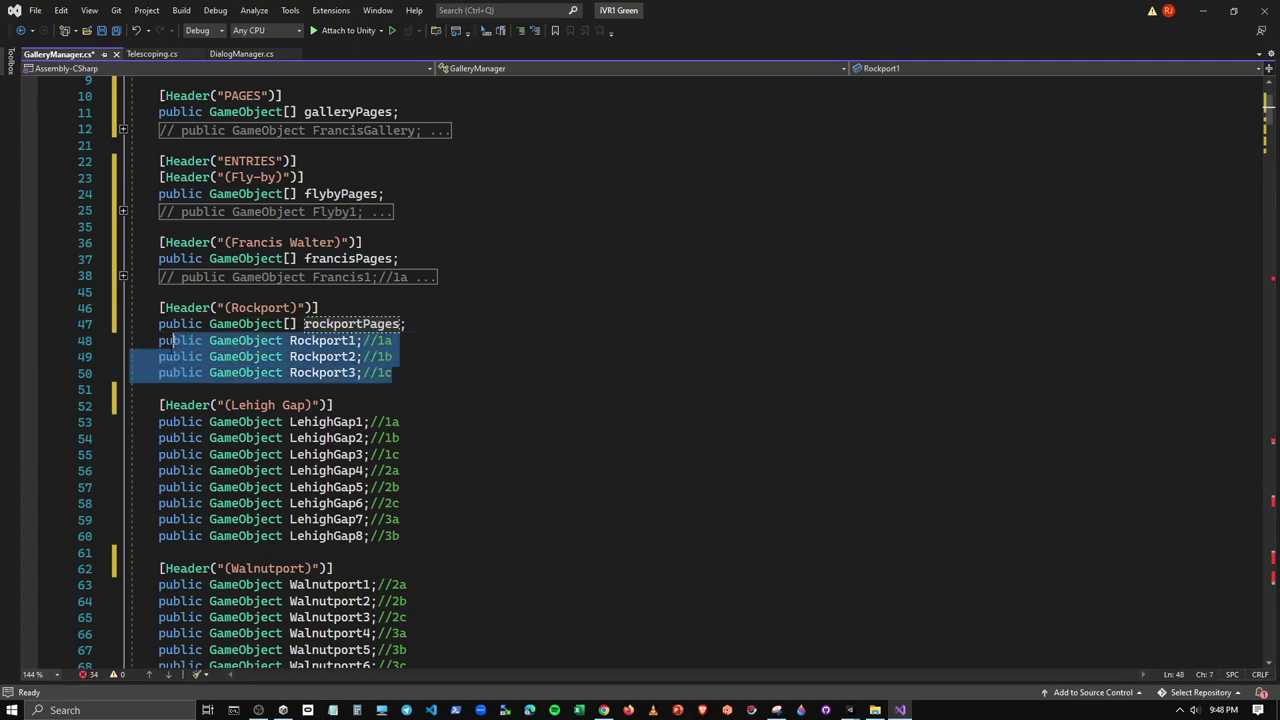
{"action": "left_click", "coordinate": [502, 33]}
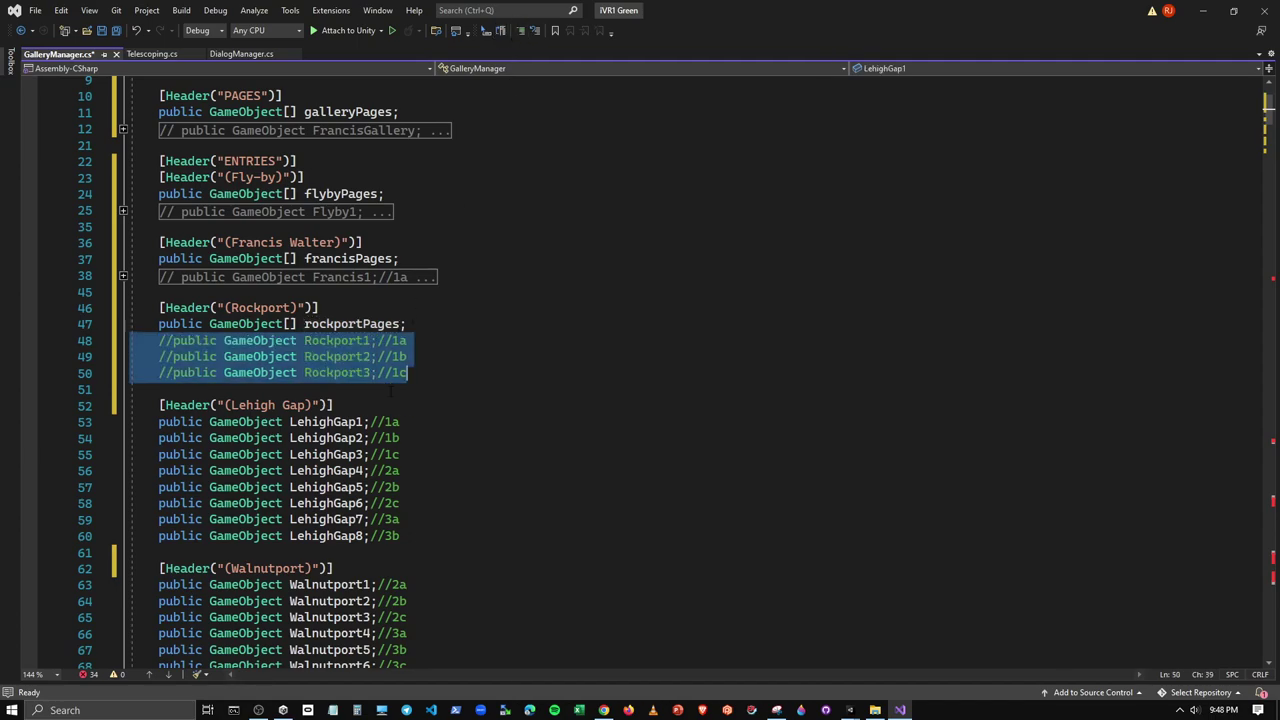
{"action": "left_click", "coordinate": [367, 406]}
Add a lehighgapPages array under the Lehigh Gap header and comment out LehighGap1–8
{"action": "key", "text": "Return"}
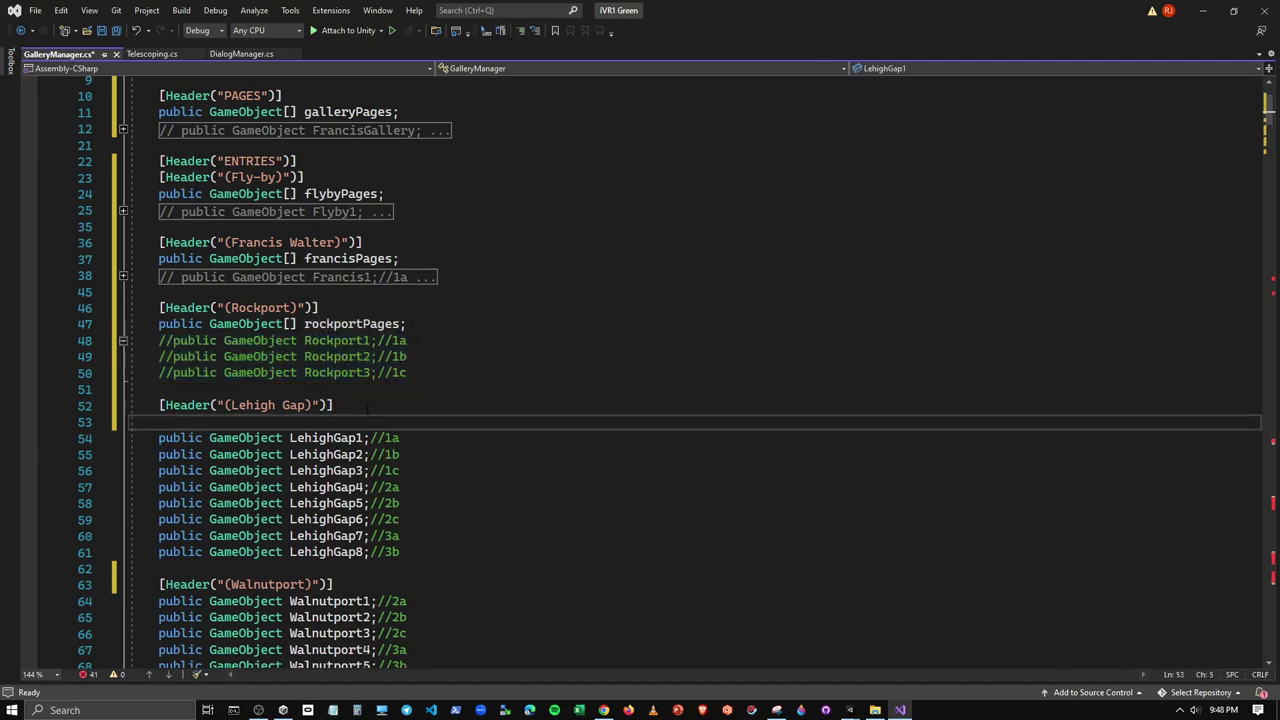
{"action": "key", "text": "ctrl+v"}
{"action": "left_click", "coordinate": [355, 422]}
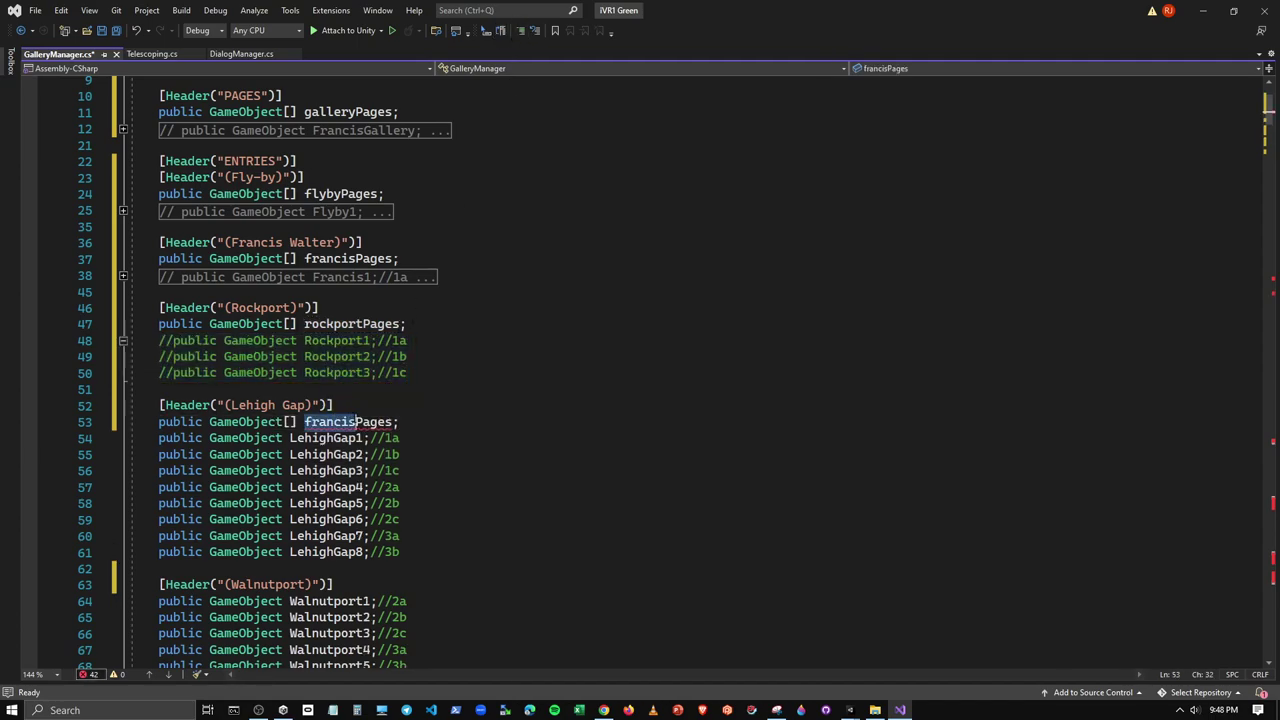
{"action": "type", "text": "lehighgap"}
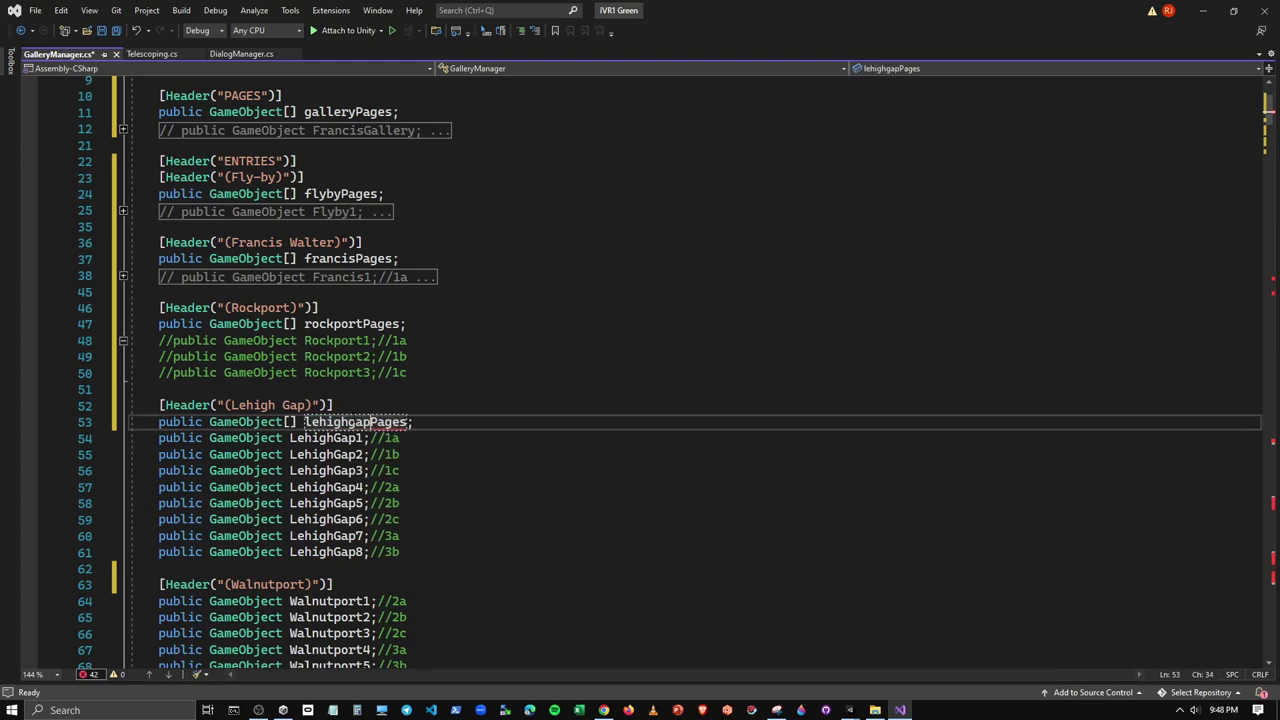
{"action": "left_click_drag", "start_coordinate": [424, 548], "coordinate": [132, 438]}
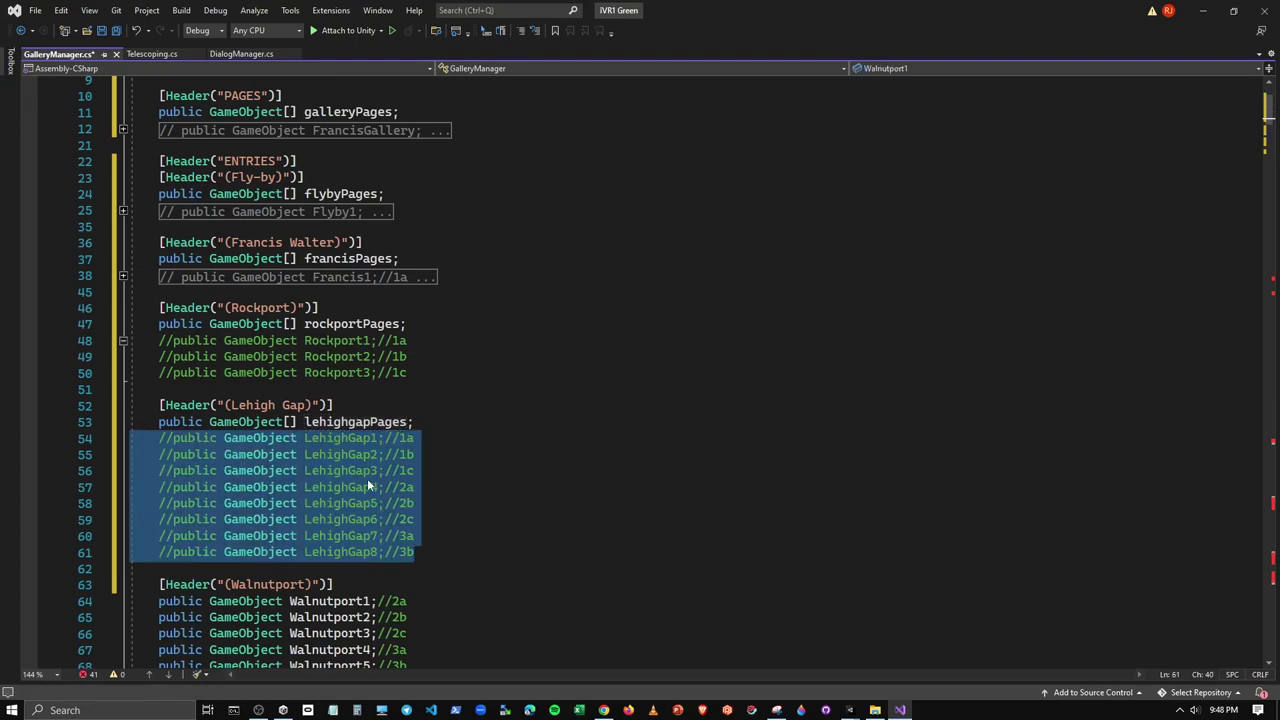
{"action": "key", "text": "ctrl+k"}
{"action": "key", "text": "ctrl+c"}
Add a walnutportPages array under the Walnutport header and comment out Walnutport1–7
{"action": "scroll", "coordinate": [367, 478], "scroll_direction": "down", "scroll_amount": 4}
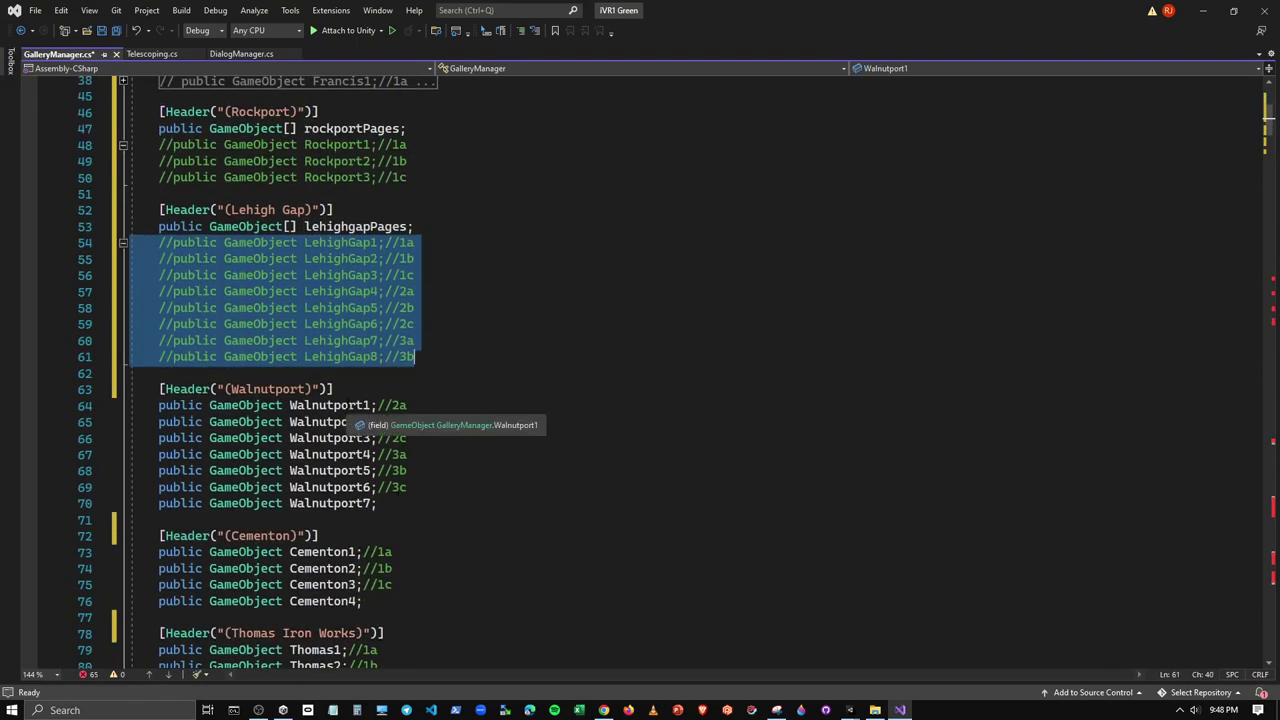
{"action": "left_click", "coordinate": [358, 390]}
{"action": "key", "text": "Return"}
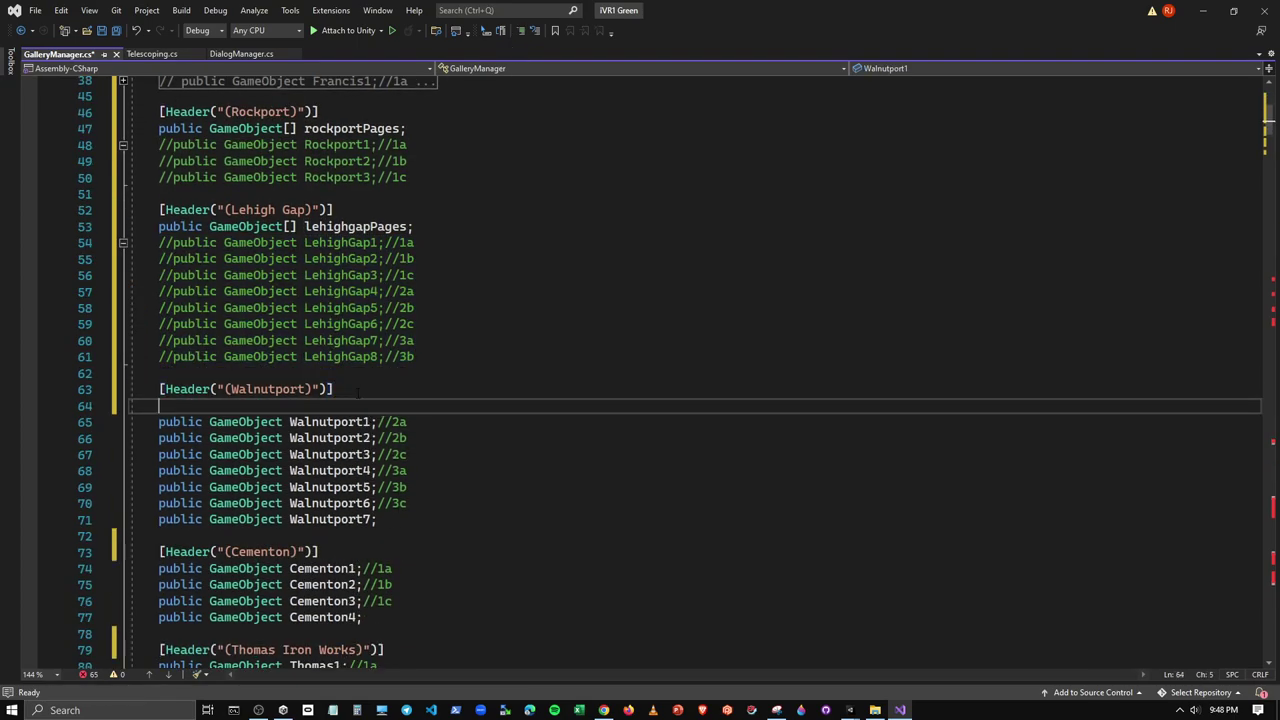
{"action": "key", "text": "ctrl+v"}
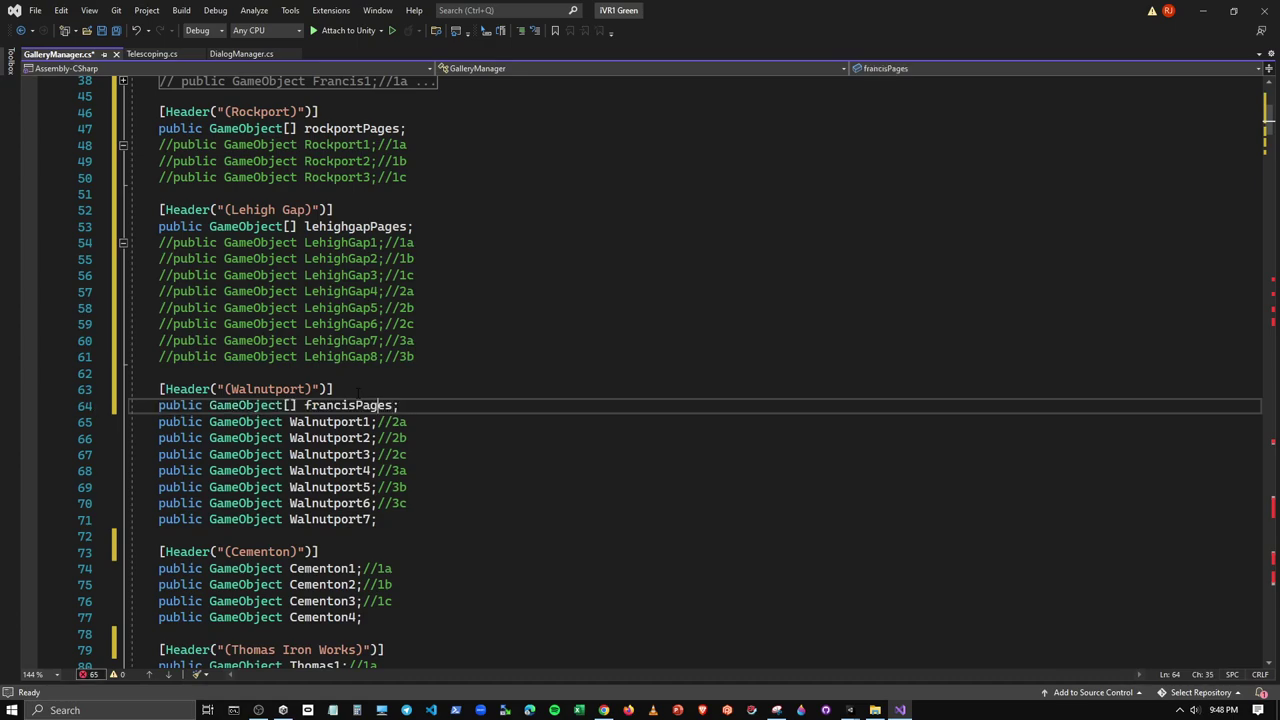
{"action": "key", "text": "BackSpace"}
{"action": "key", "text": "BackSpace"}
{"action": "key", "text": "BackSpace"}
{"action": "type", "text": "wa"}
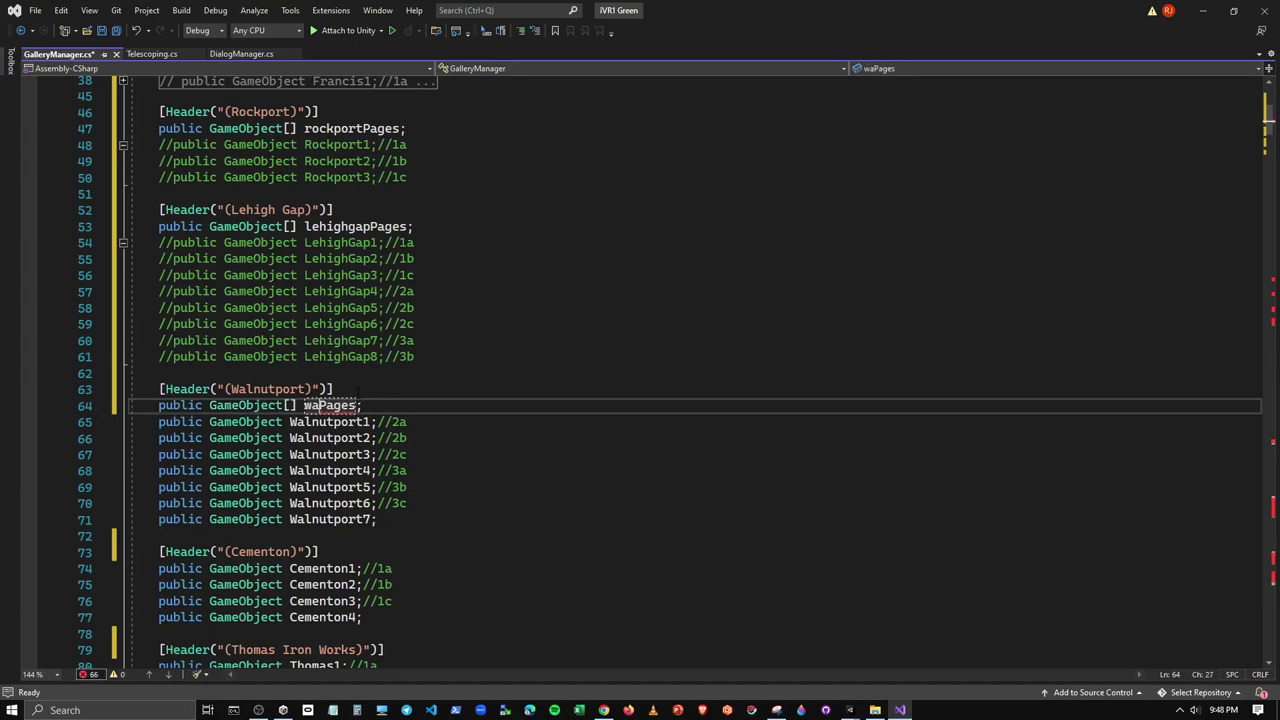
{"action": "type", "text": "lnutport"}
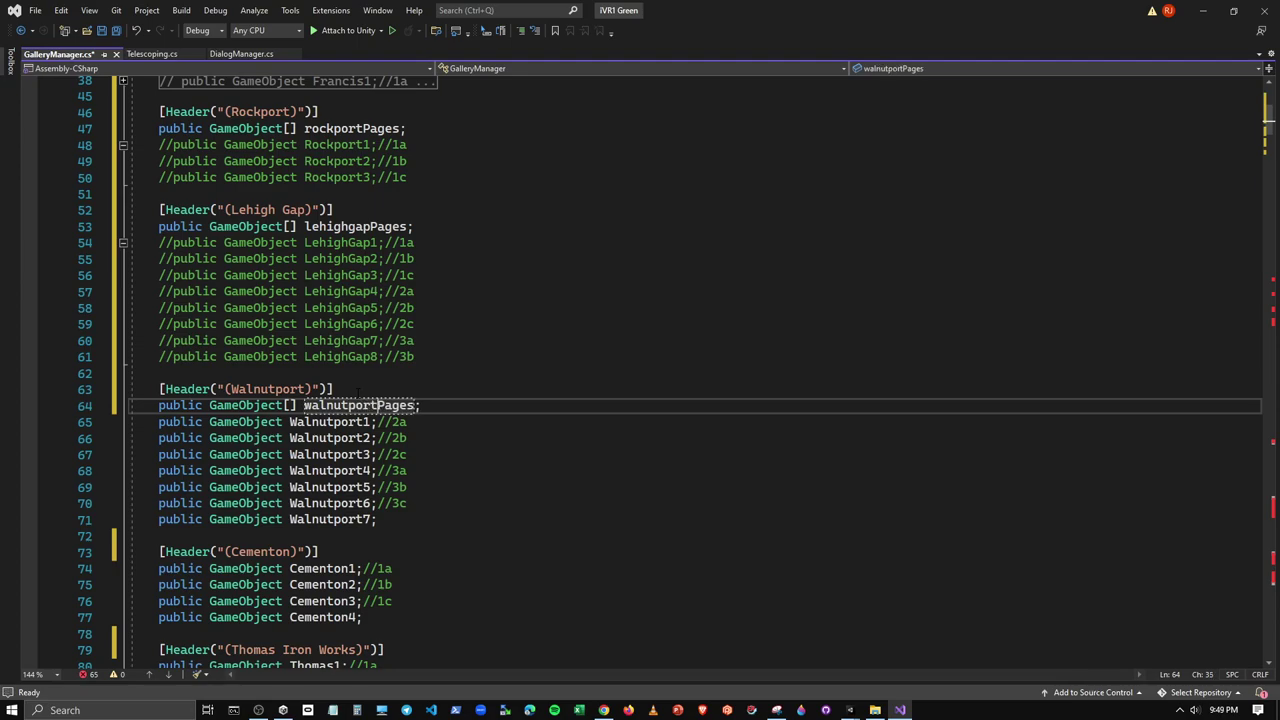
{"action": "left_click_drag", "start_coordinate": [377, 519], "coordinate": [152, 421]}
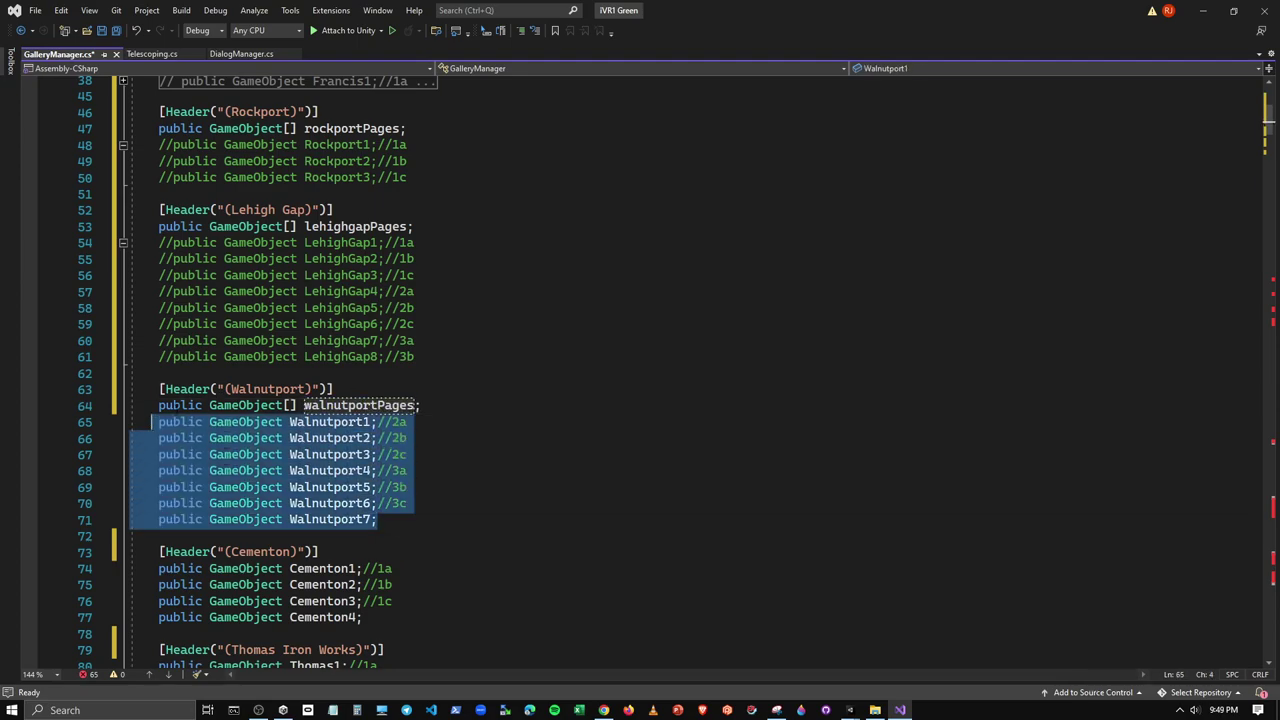
{"action": "key", "text": "ctrl+k"}
{"action": "key", "text": "ctrl+c"}
Add a cementonPages array under the Cementon header and comment out Cementon1–4
{"action": "scroll", "coordinate": [392, 490], "scroll_direction": "down", "scroll_amount": 3}
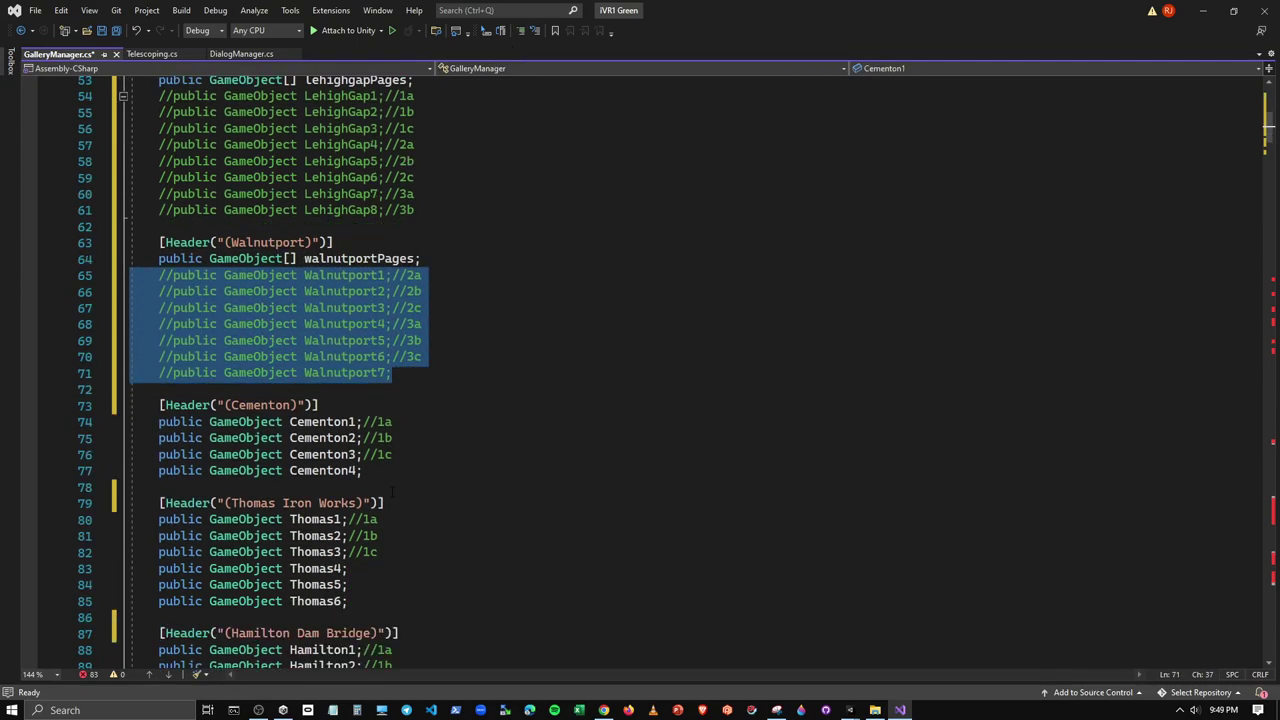
{"action": "left_click", "coordinate": [330, 405]}
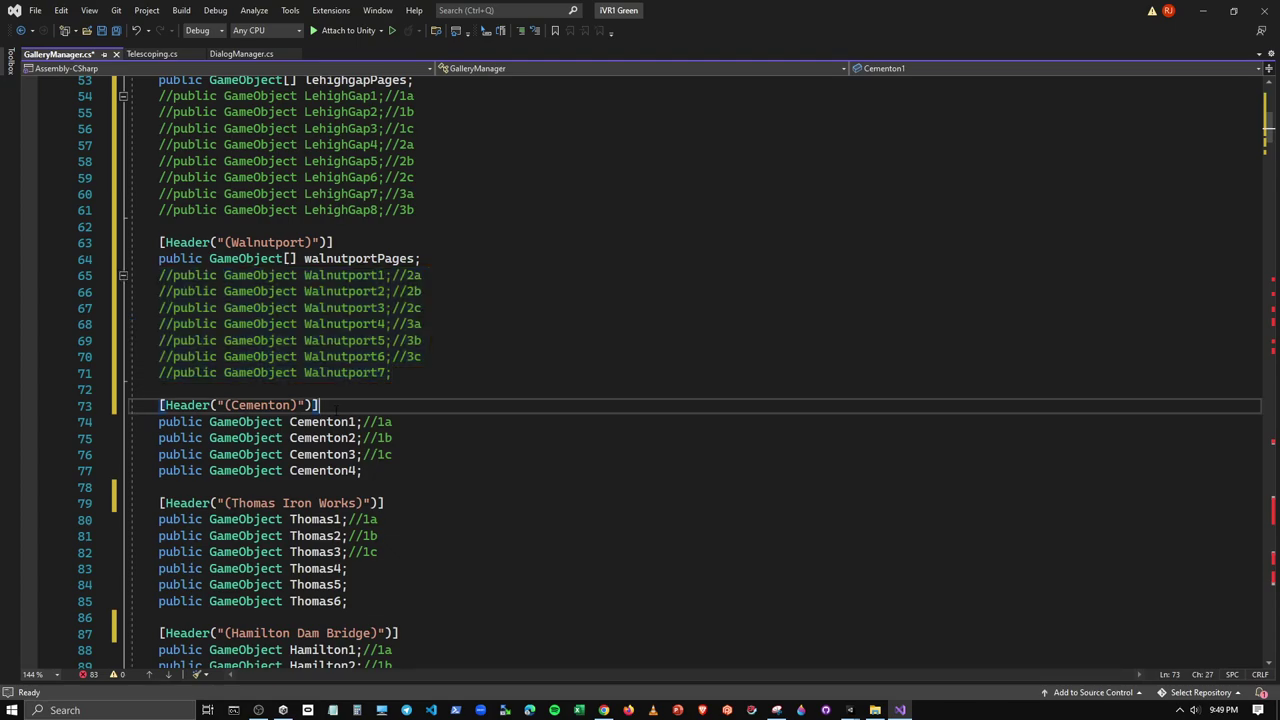
{"action": "key", "text": "Return"}
{"action": "type", "text": "public GameObject[] francisPages;"}
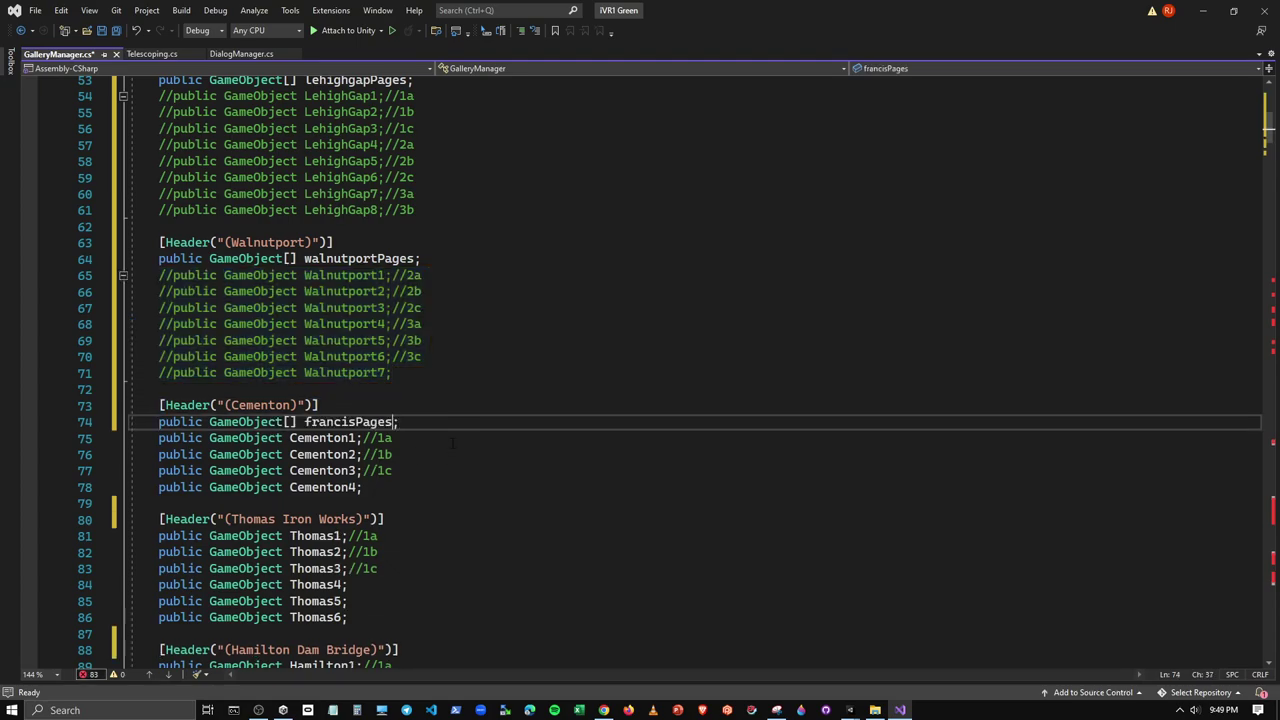
{"action": "key", "text": "Left"}
{"action": "key", "text": "Left"}
{"action": "key", "text": "Left"}
{"action": "key", "text": "BackSpace"}
{"action": "key", "text": "BackSpace"}
{"action": "key", "text": "BackSpace"}
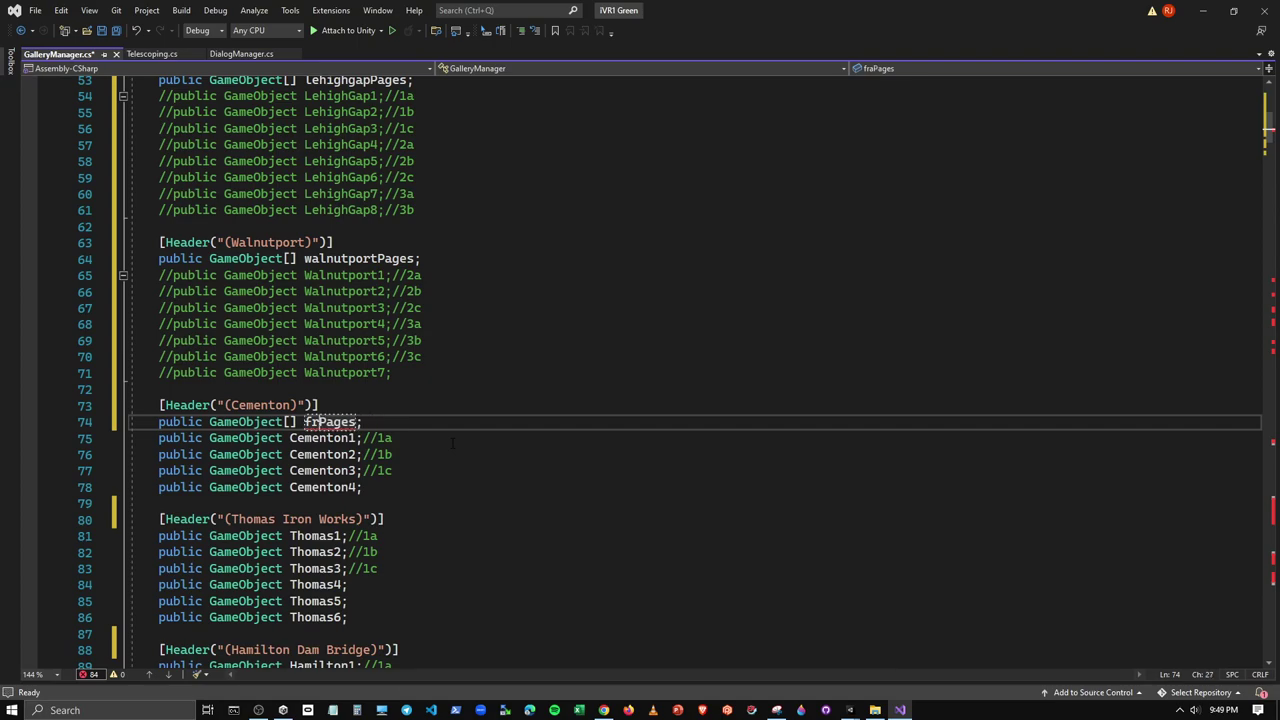
{"action": "type", "text": "cementon"}
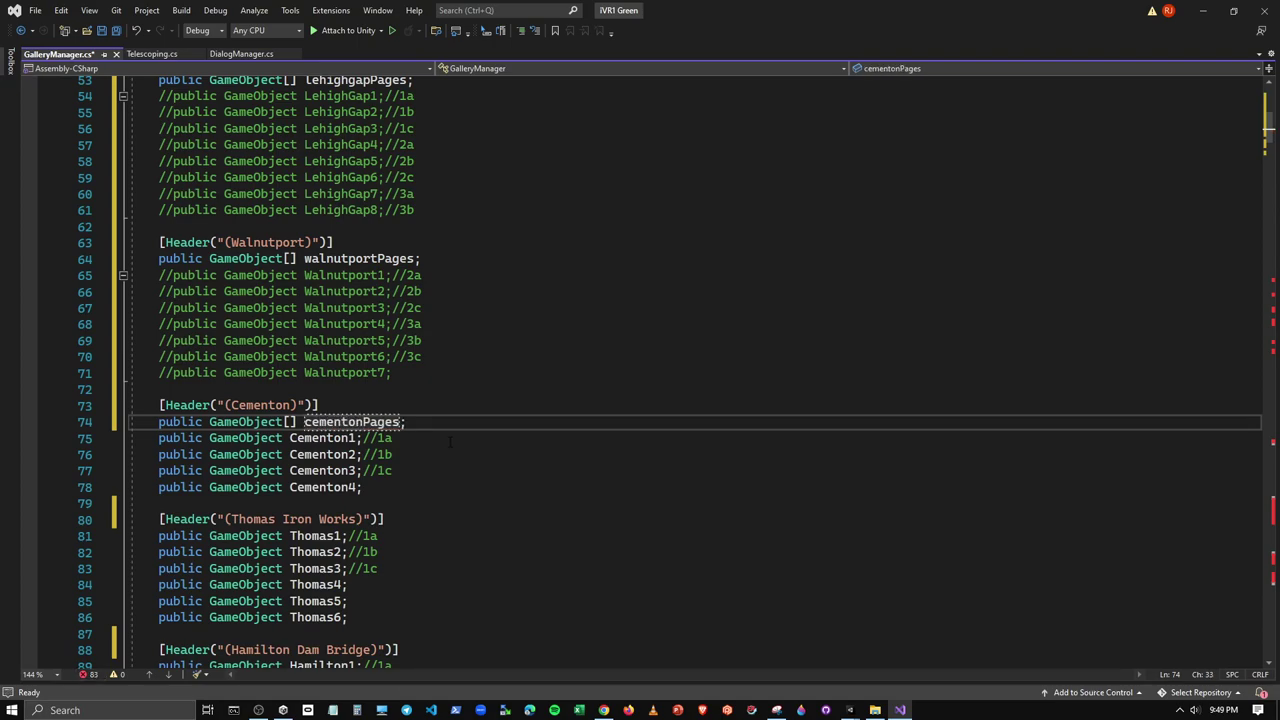
{"action": "left_click_drag", "start_coordinate": [404, 489], "coordinate": [150, 440]}
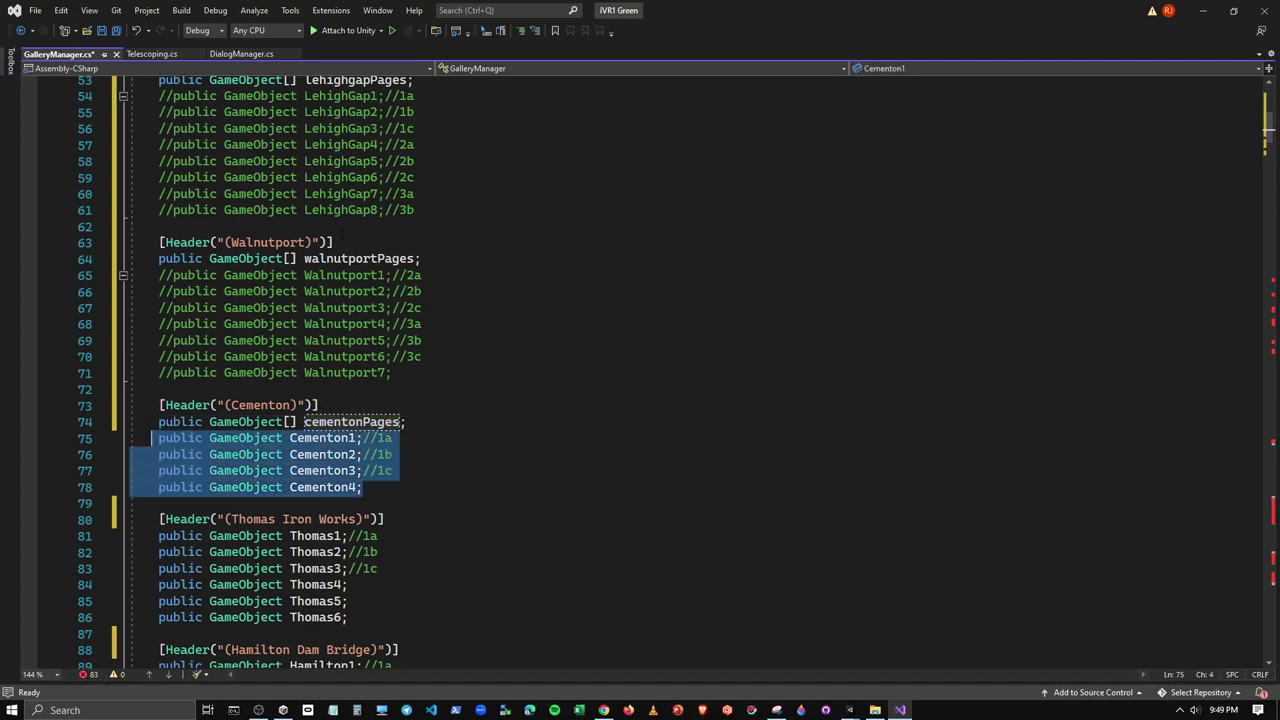
{"action": "left_click", "coordinate": [533, 31]}
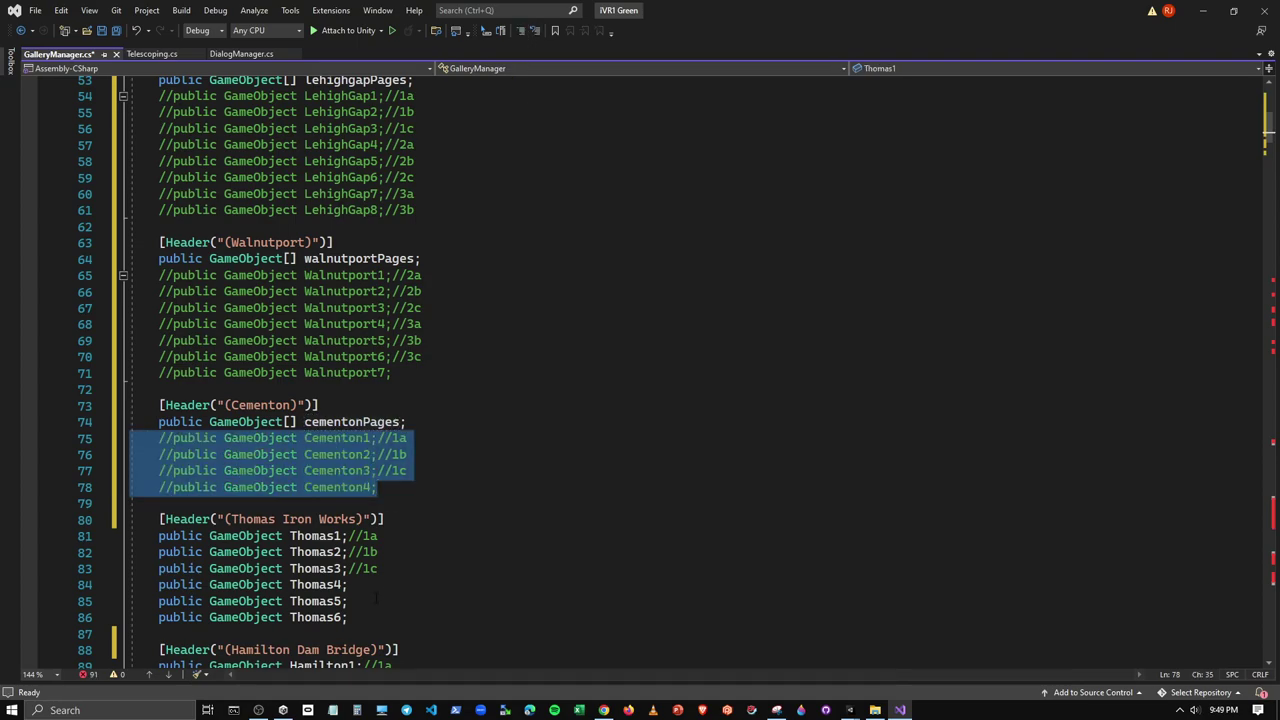
Add thomasironPages under Thomas Iron Works, comment out Thomas1–Thomas6, and collapse the Cementon and Thomas blocks
{"action": "scroll", "coordinate": [376, 616], "scroll_direction": "down", "scroll_amount": 1}
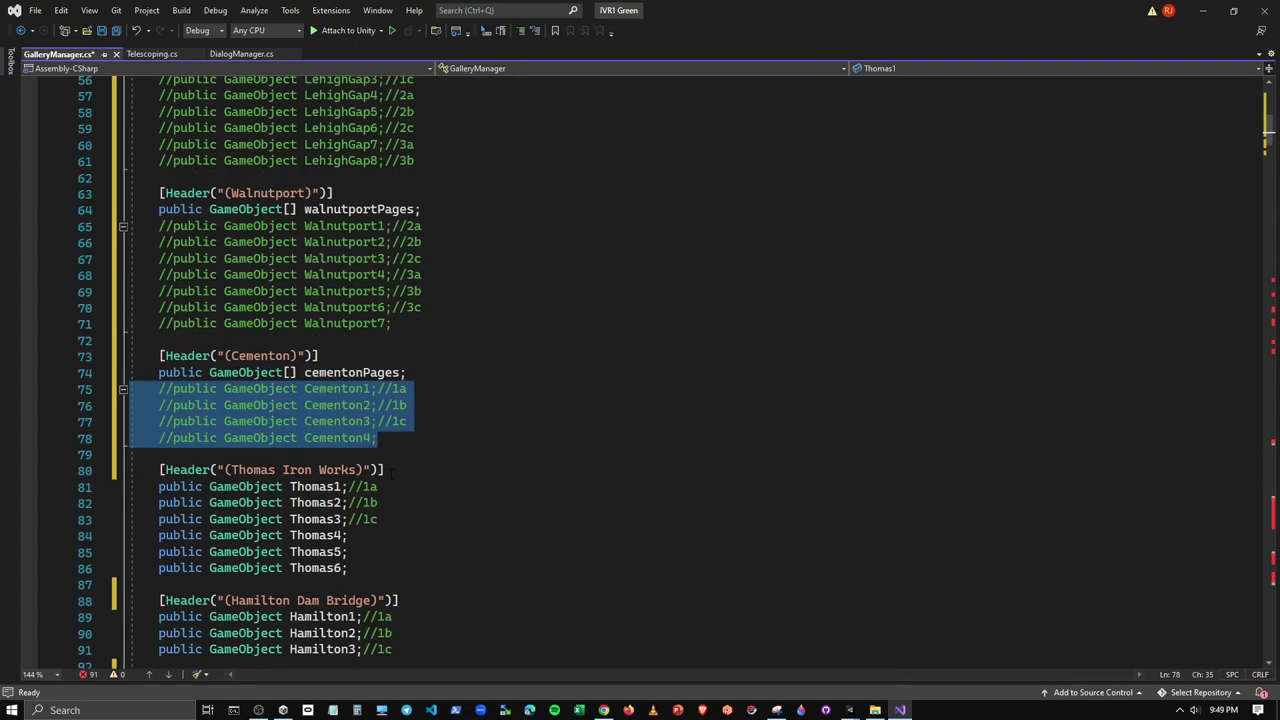
{"action": "left_click", "coordinate": [393, 471]}
{"action": "key", "text": "Return"}
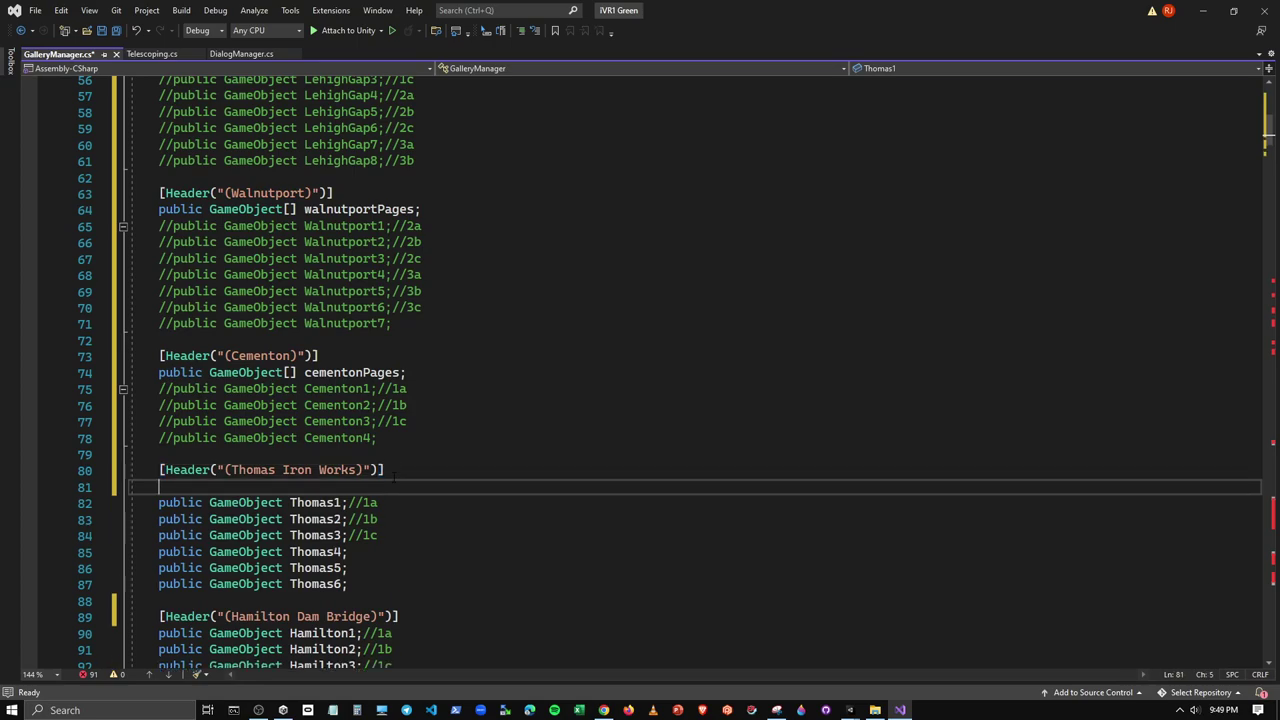
{"action": "key", "text": "ctrl+v"}
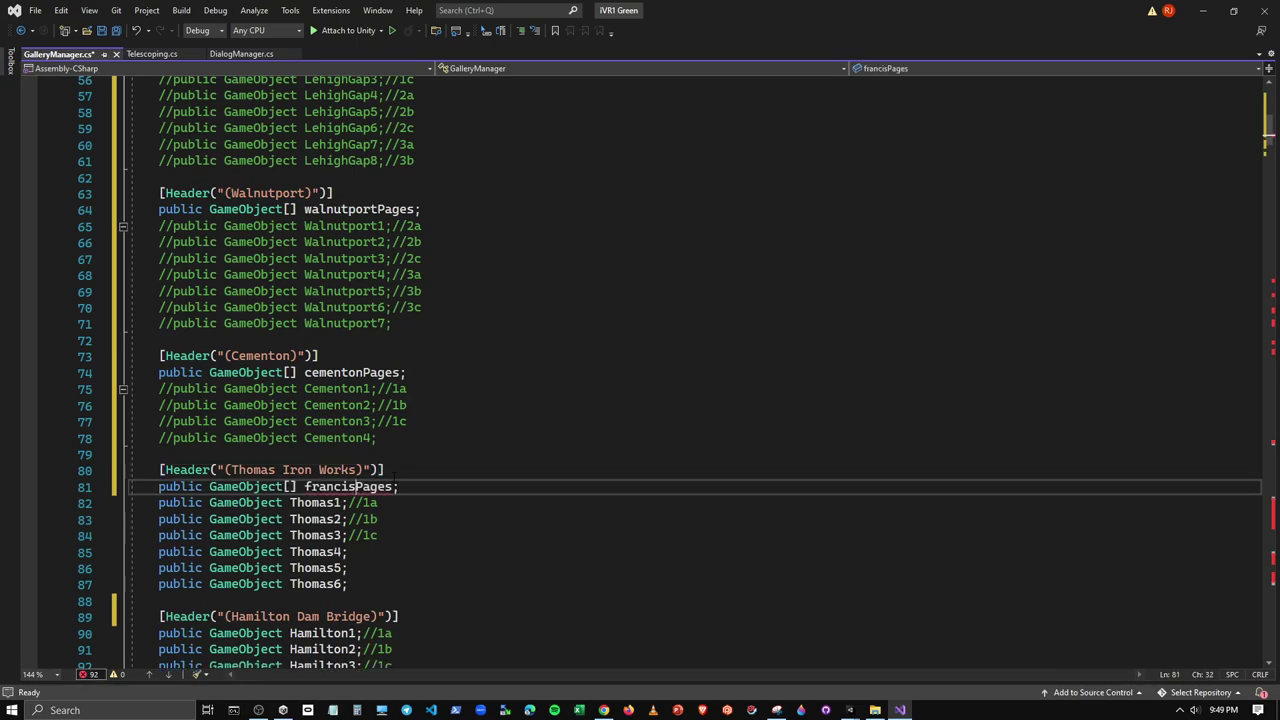
{"action": "key", "text": "BackSpace"}
{"action": "key", "text": "BackSpace"}
{"action": "key", "text": "BackSpace"}
{"action": "key", "text": "BackSpace"}
{"action": "type", "text": "thoma"}
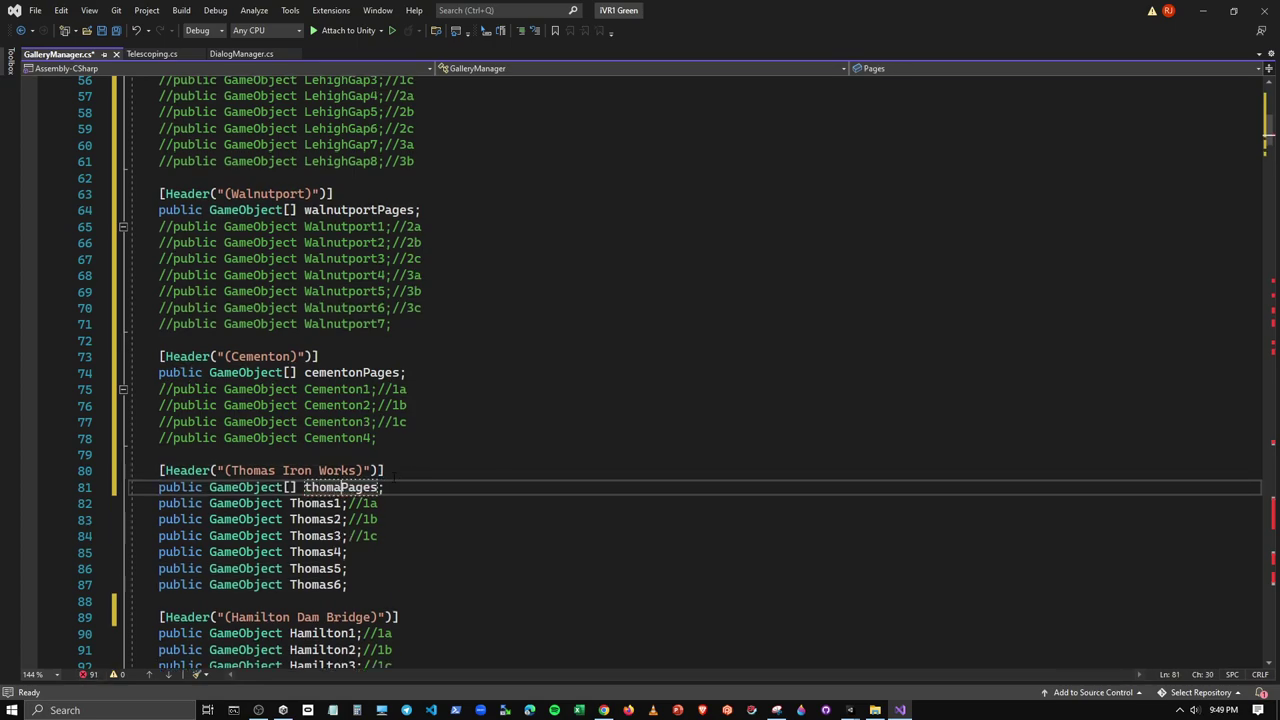
{"action": "type", "text": "siron"}
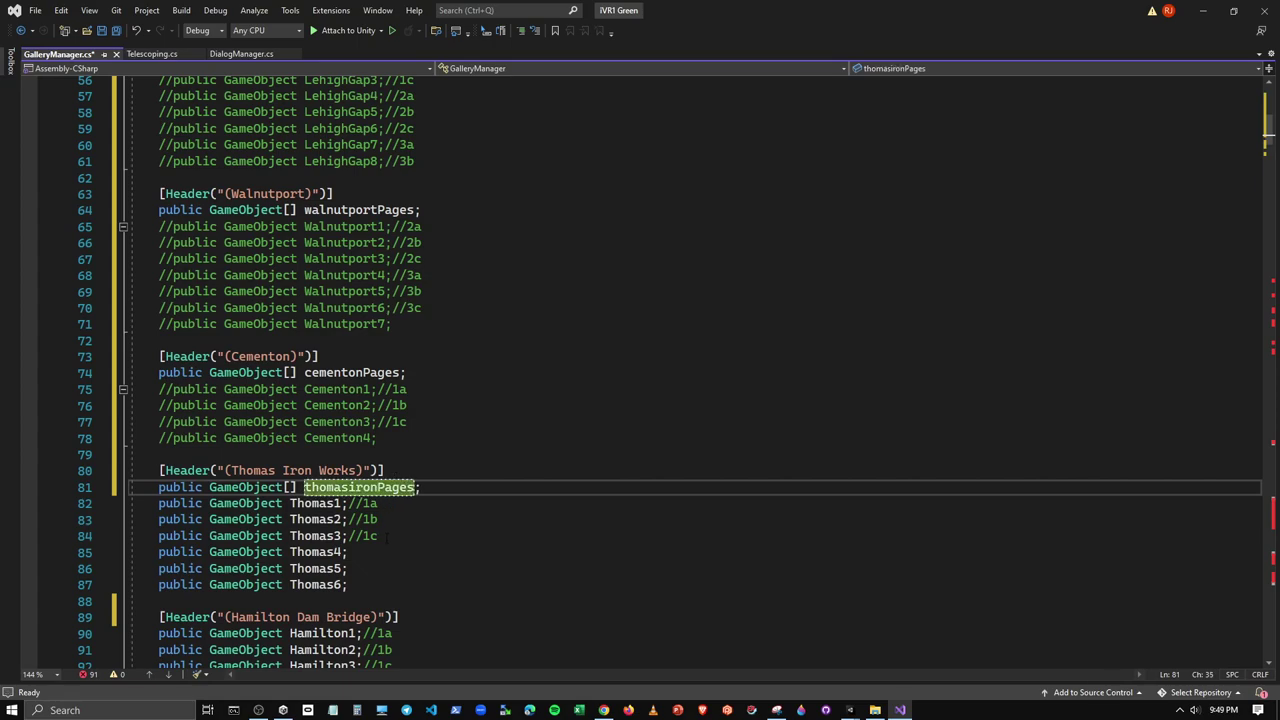
{"action": "left_click_drag", "start_coordinate": [360, 585], "coordinate": [158, 503]}
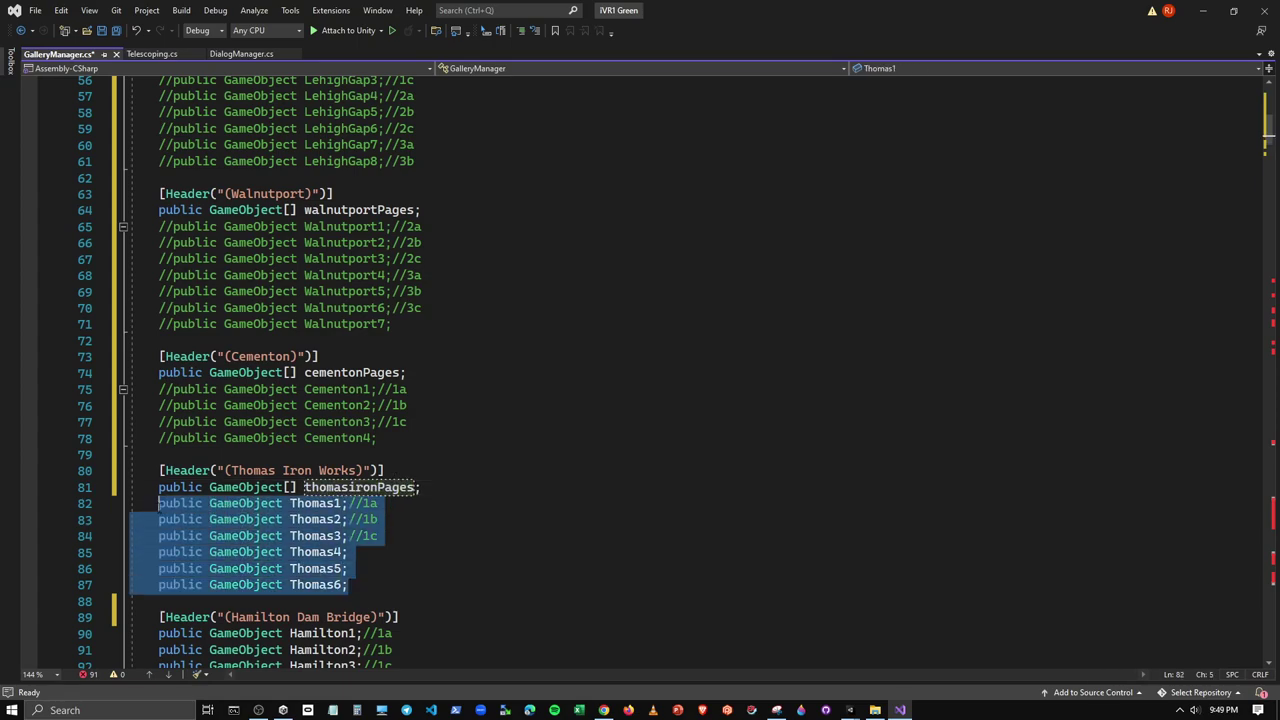
{"action": "left_click", "coordinate": [514, 31]}
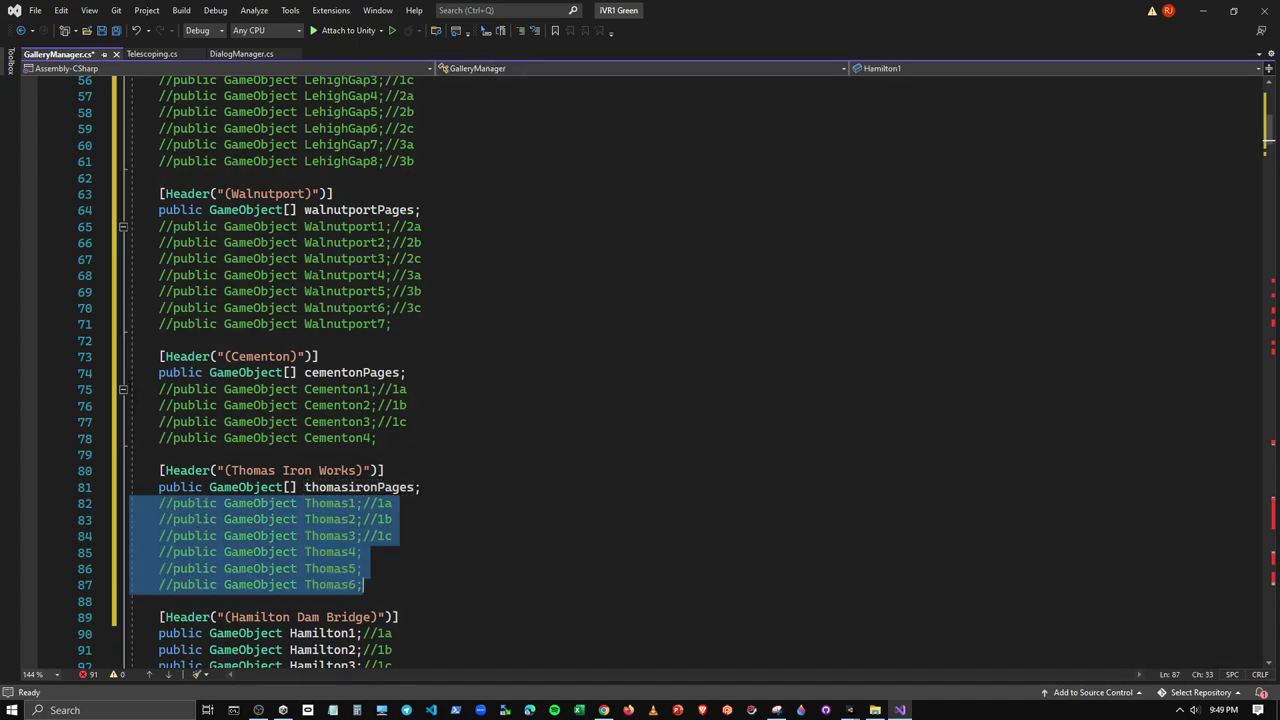
{"action": "left_click", "coordinate": [123, 389]}
{"action": "left_click", "coordinate": [123, 453]}
Collapse the commented Walnutport, Lehigh Gap and Rockport field blocks
{"action": "scroll", "coordinate": [141, 385], "scroll_direction": "up", "scroll_amount": 1}
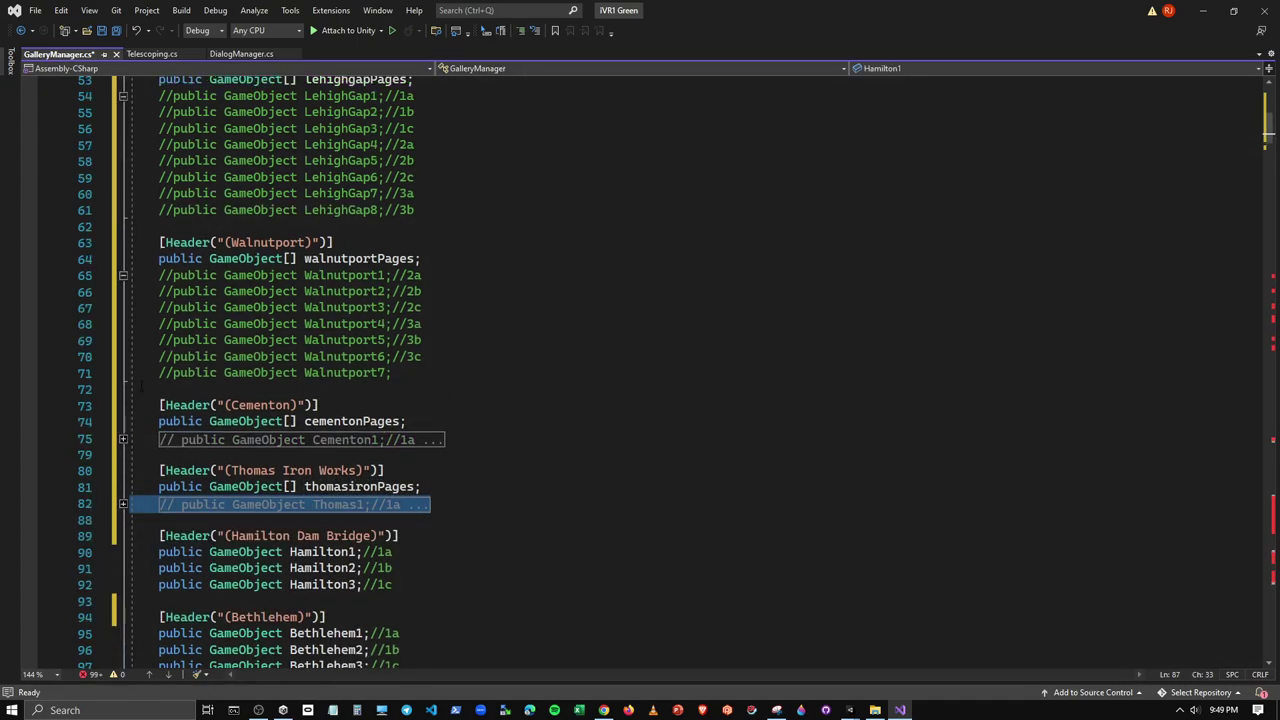
{"action": "left_click", "coordinate": [123, 275]}
{"action": "scroll", "coordinate": [122, 282], "scroll_direction": "up", "scroll_amount": 4}
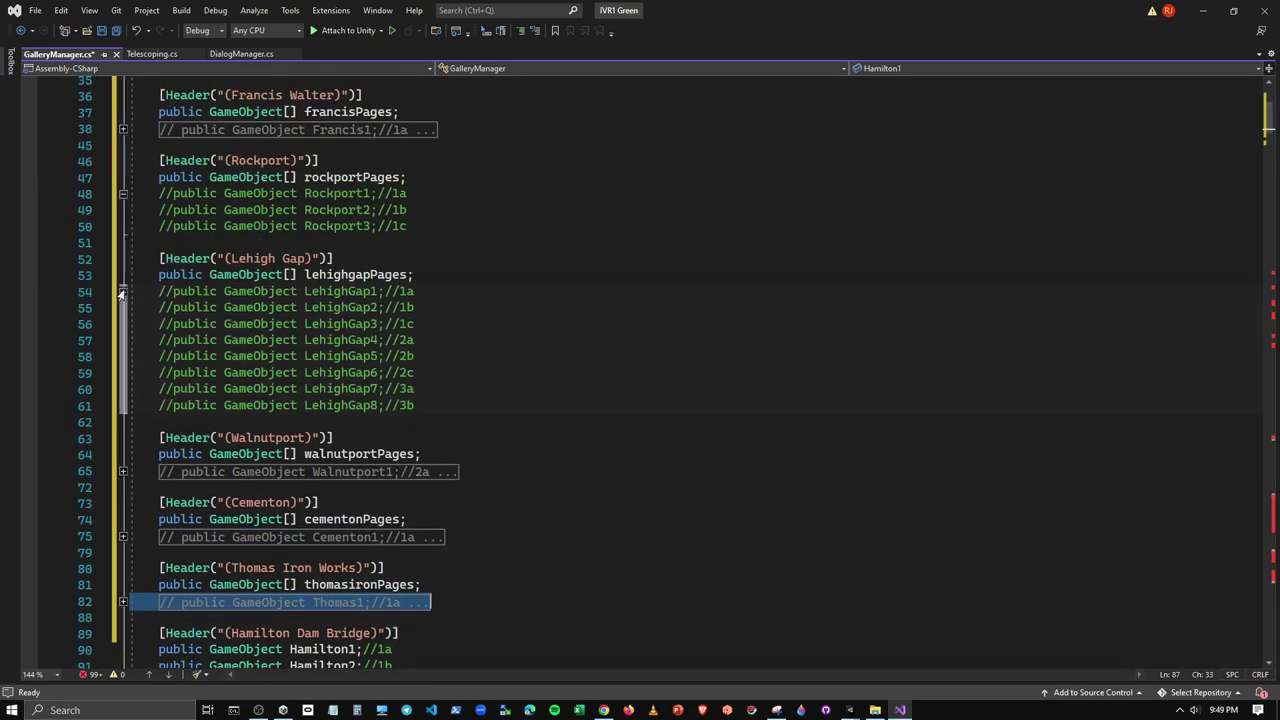
{"action": "left_click", "coordinate": [121, 291]}
{"action": "left_click", "coordinate": [123, 193]}
{"action": "scroll", "coordinate": [124, 196], "scroll_direction": "up", "scroll_amount": 2}
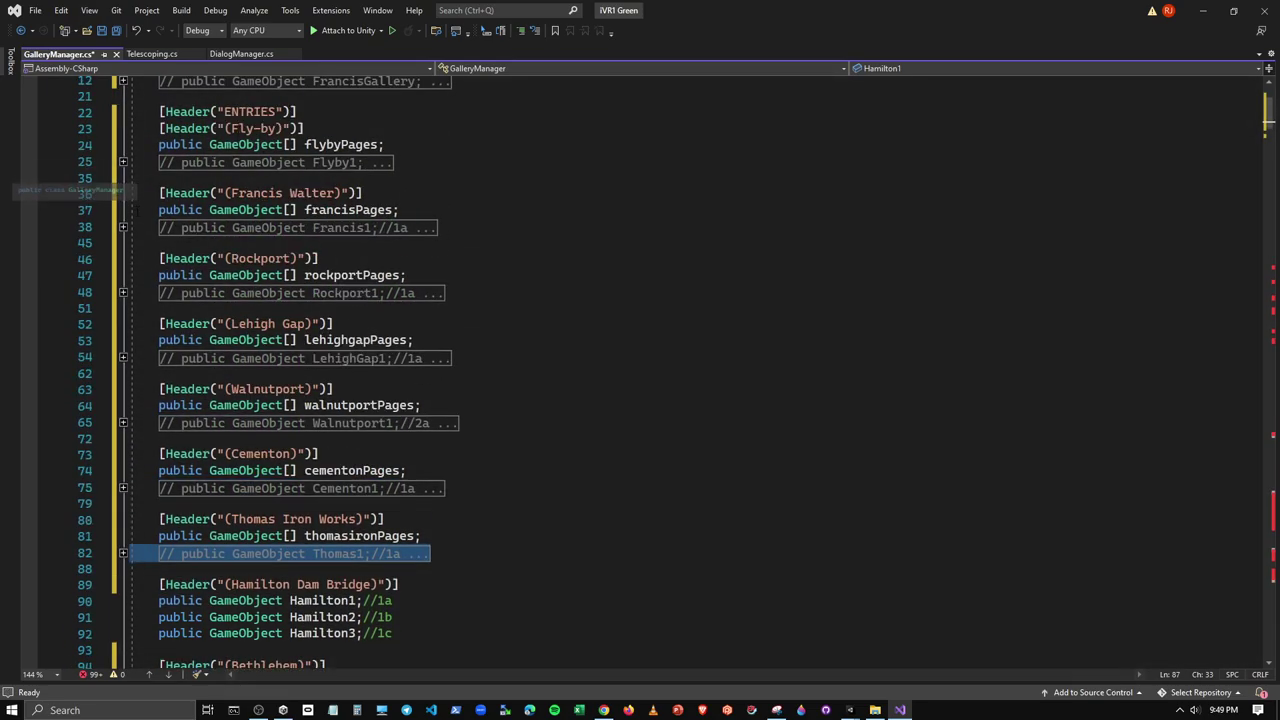
{"action": "scroll", "coordinate": [250, 362], "scroll_direction": "down", "scroll_amount": 6}
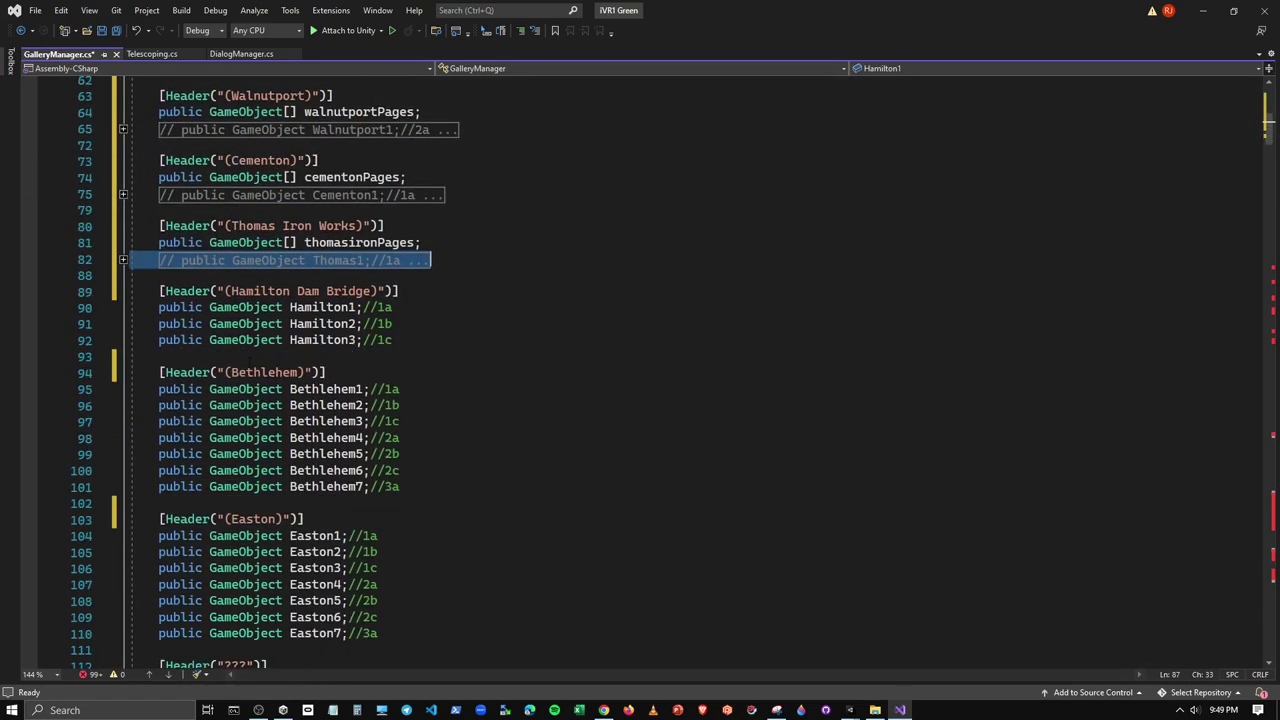
Add allentownPages under the Hamilton Dam Bridge header, then comment out and collapse Hamilton1–3
{"action": "left_click", "coordinate": [409, 293]}
{"action": "key", "text": "Return"}
{"action": "type", "text": "public GameObject[] francisPages;"}
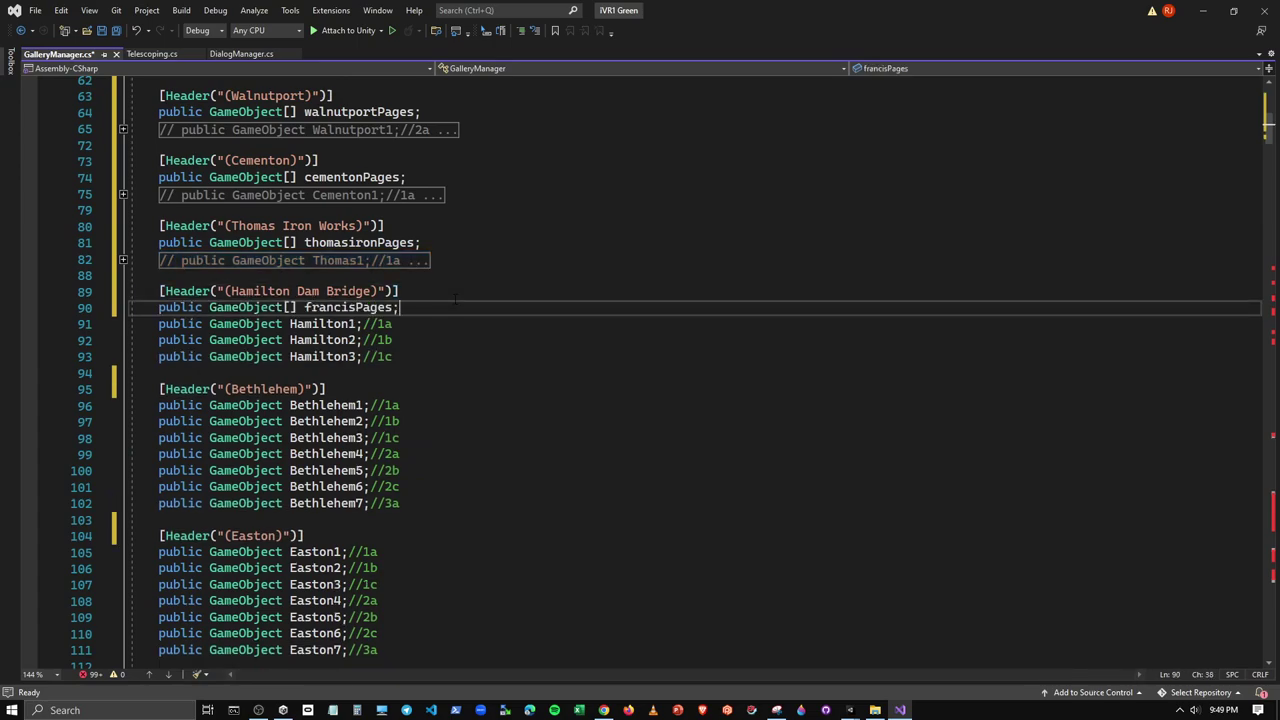
{"action": "key", "text": "Left"}
{"action": "key", "text": "Left"}
{"action": "key", "text": "Left"}
{"action": "key", "text": "Left"}
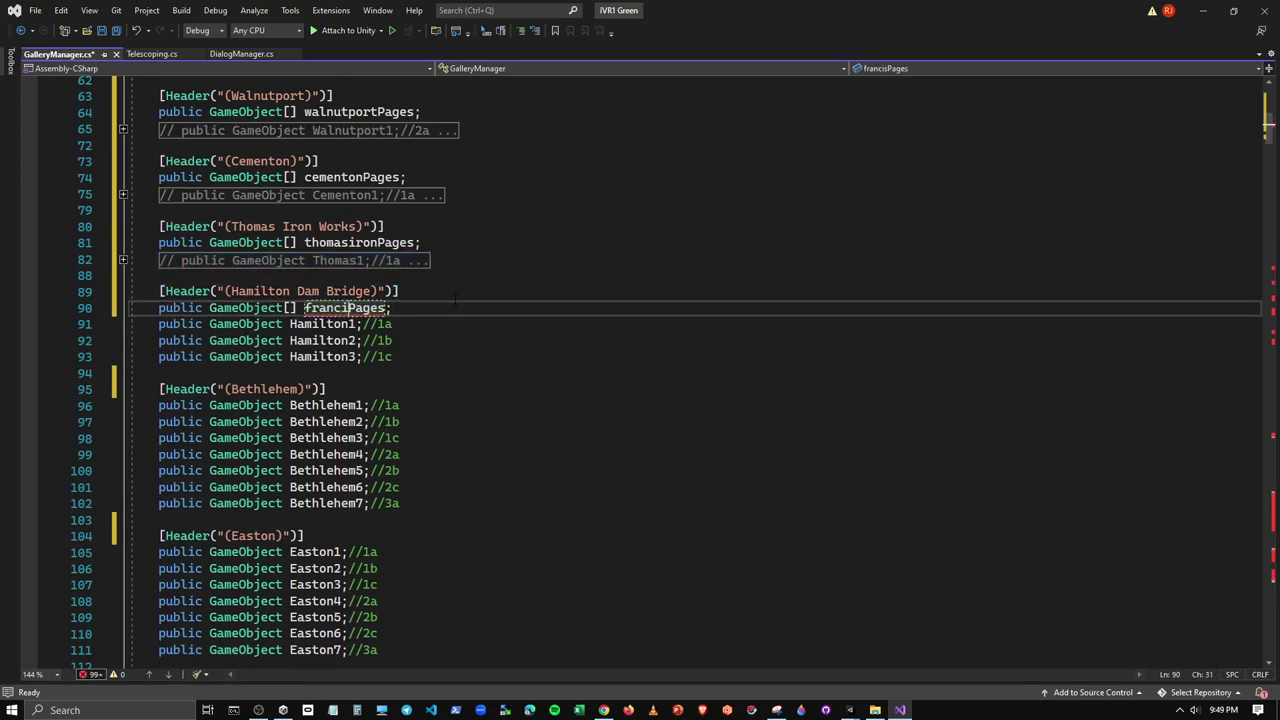
{"action": "key", "text": "BackSpace"}
{"action": "key", "text": "BackSpace"}
{"action": "key", "text": "BackSpace"}
{"action": "key", "text": "BackSpace"}
{"action": "key", "text": "BackSpace"}
{"action": "key", "text": "BackSpace"}
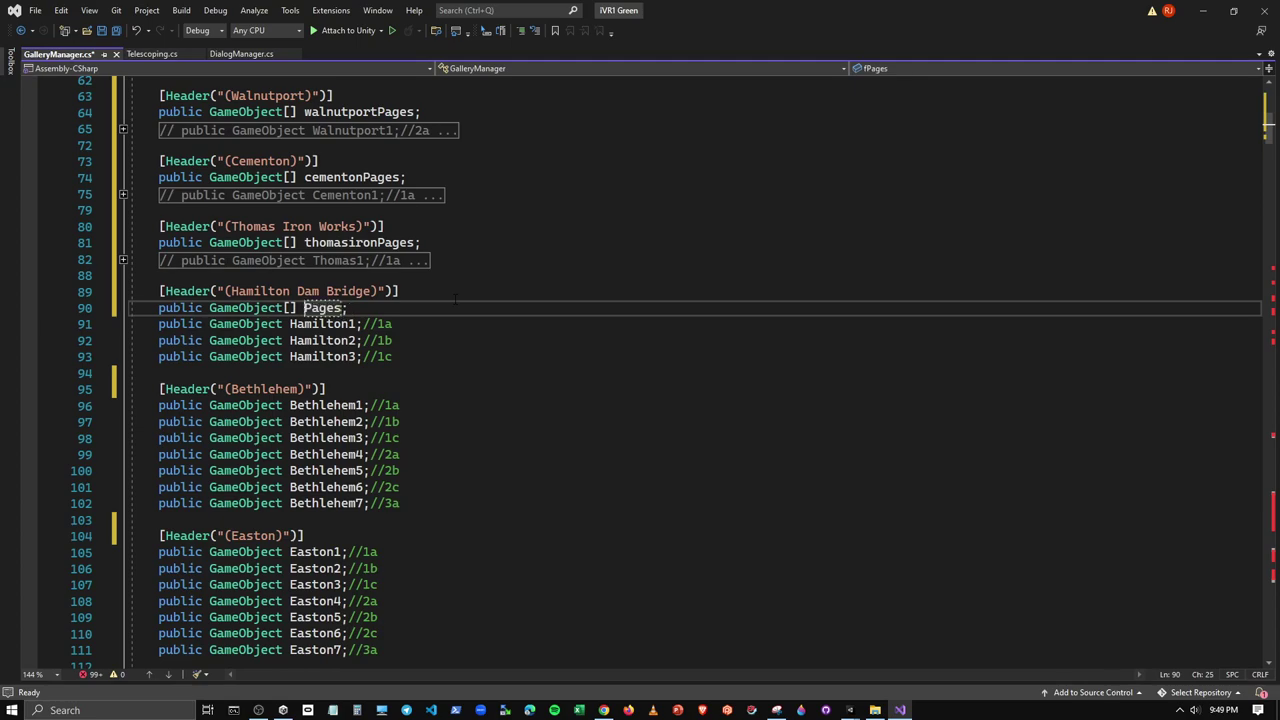
{"action": "type", "text": "allento"}
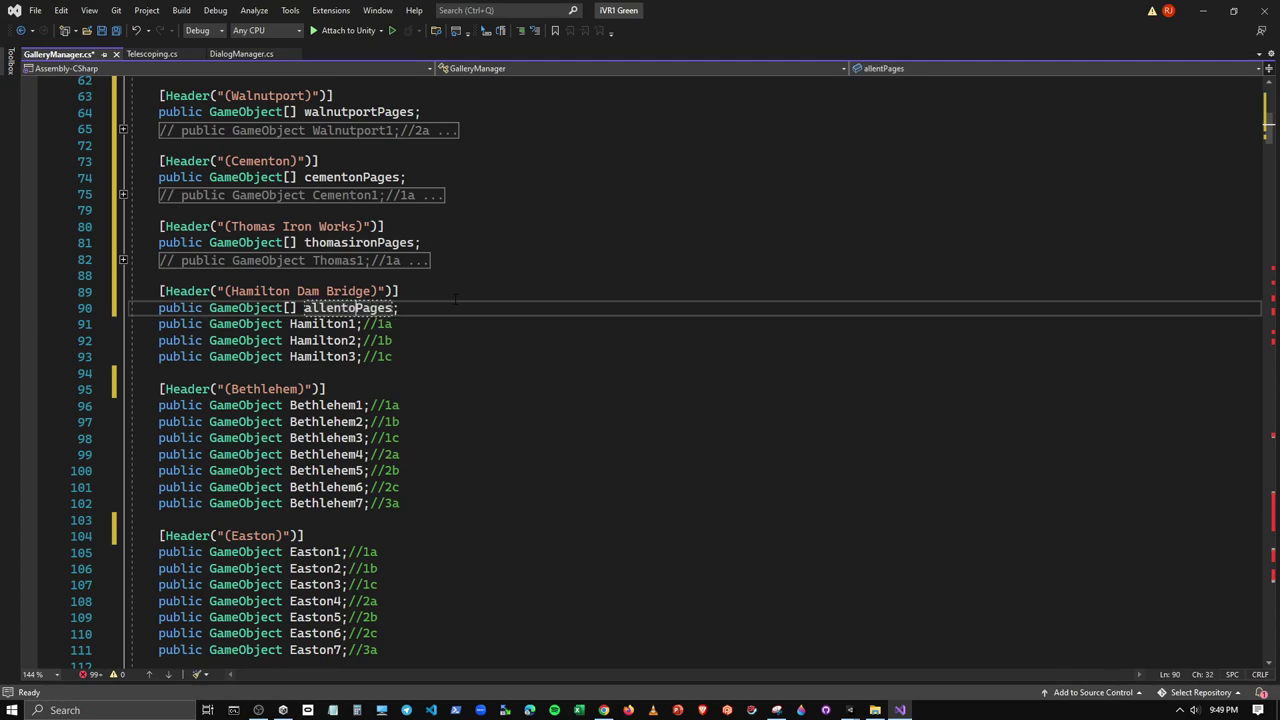
{"action": "type", "text": "wn"}
{"action": "left_click_drag", "start_coordinate": [410, 357], "coordinate": [144, 324]}
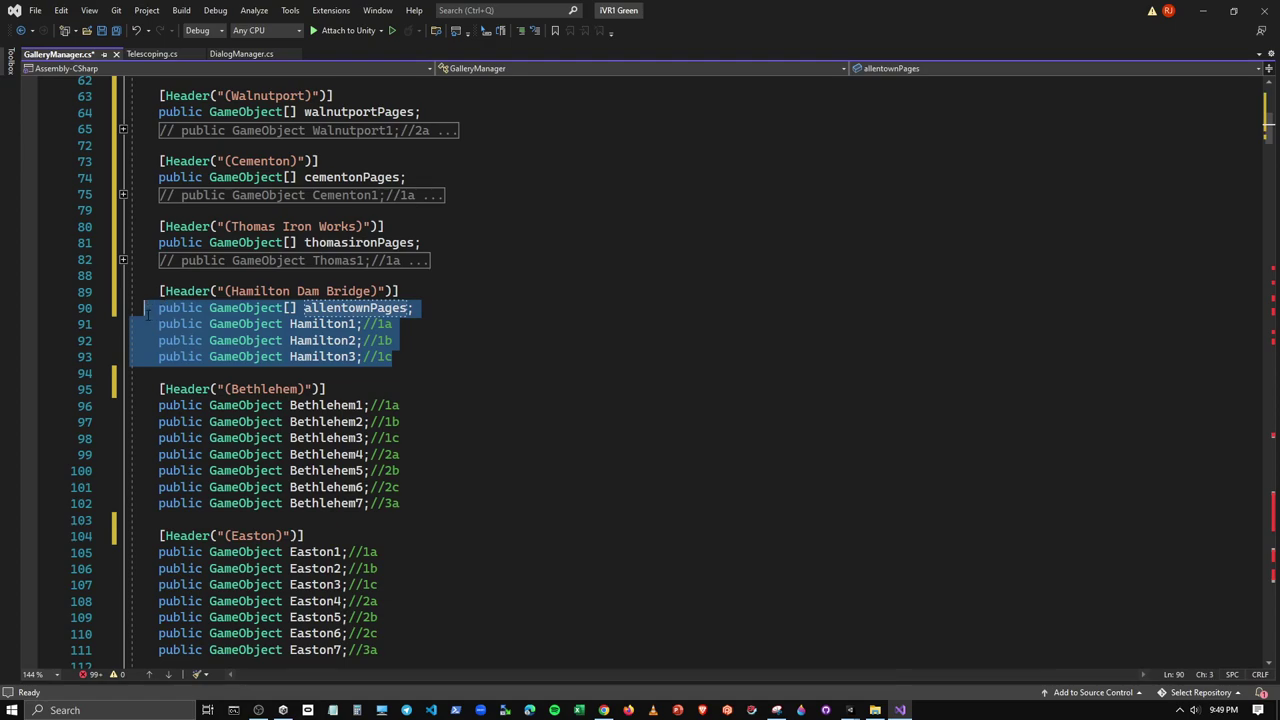
{"action": "left_click", "coordinate": [520, 30]}
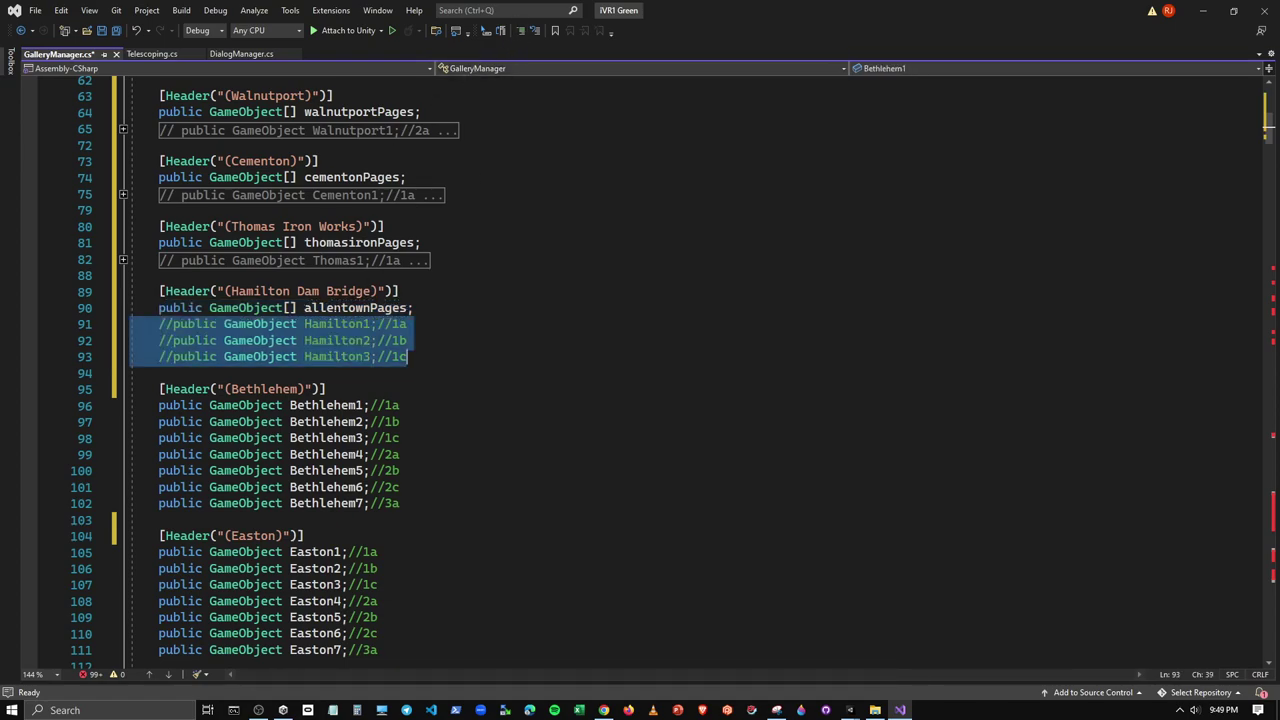
{"action": "left_click", "coordinate": [435, 419]}
{"action": "left_click", "coordinate": [122, 324]}
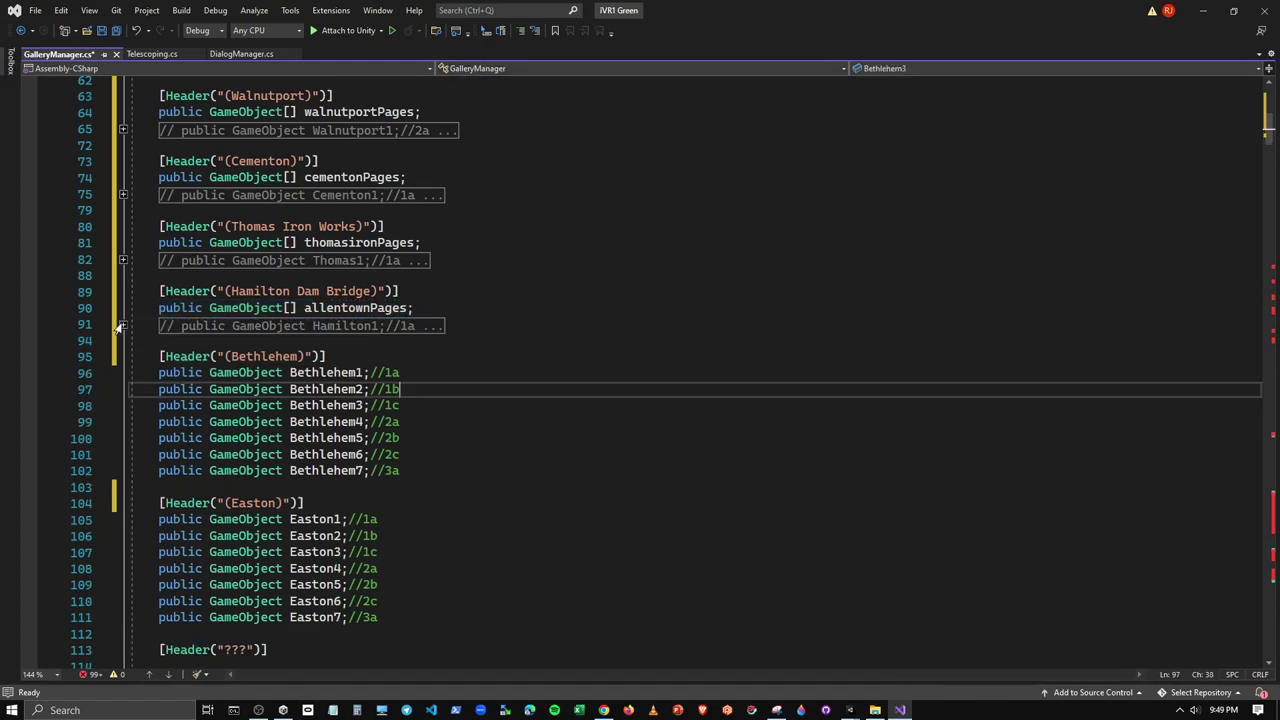
Add bethlehemPages under the Bethlehem header, then comment out and collapse Bethlehem1–7
{"action": "left_click", "coordinate": [347, 357]}
{"action": "key", "text": "Return"}
{"action": "type", "text": "public GameObject[] francisPages;"}
{"action": "key", "text": "Left"}
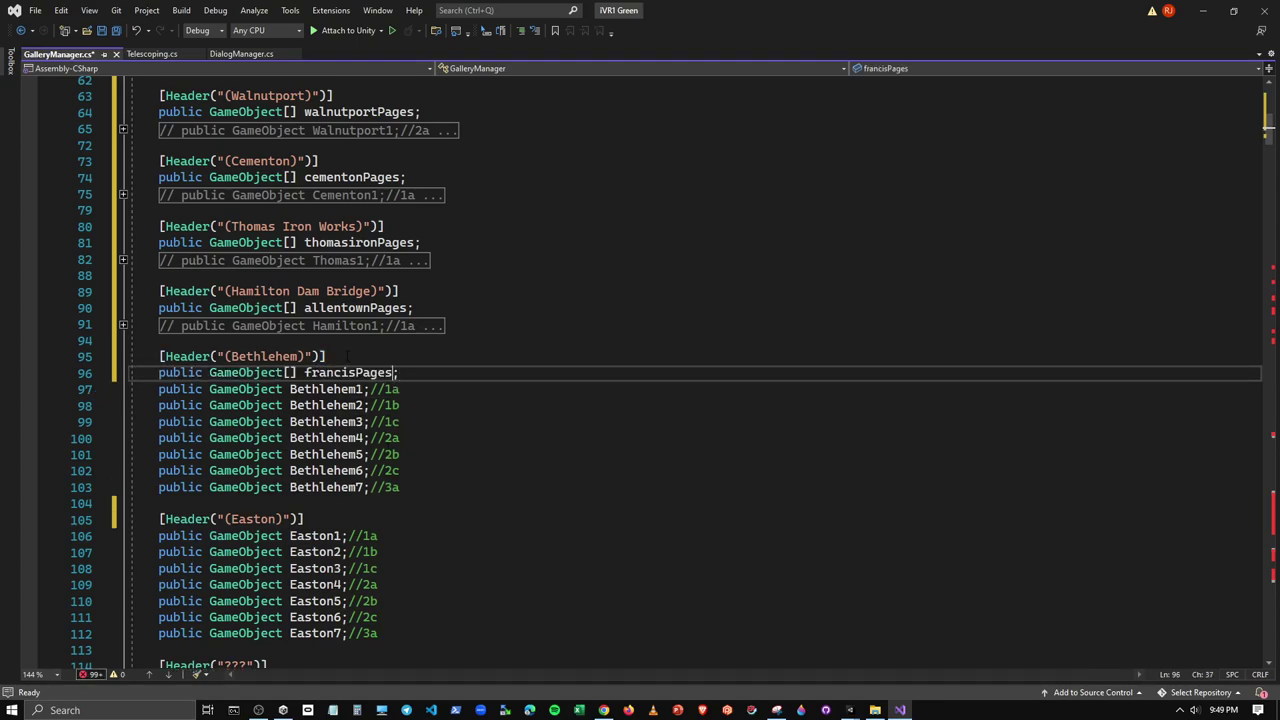
{"action": "key", "text": "Left"}
{"action": "key", "text": "Left"}
{"action": "key", "text": "Left"}
{"action": "key", "text": "BackSpace"}
{"action": "key", "text": "BackSpace"}
{"action": "key", "text": "BackSpace"}
{"action": "key", "text": "BackSpace"}
{"action": "key", "text": "BackSpace"}
{"action": "key", "text": "BackSpace"}
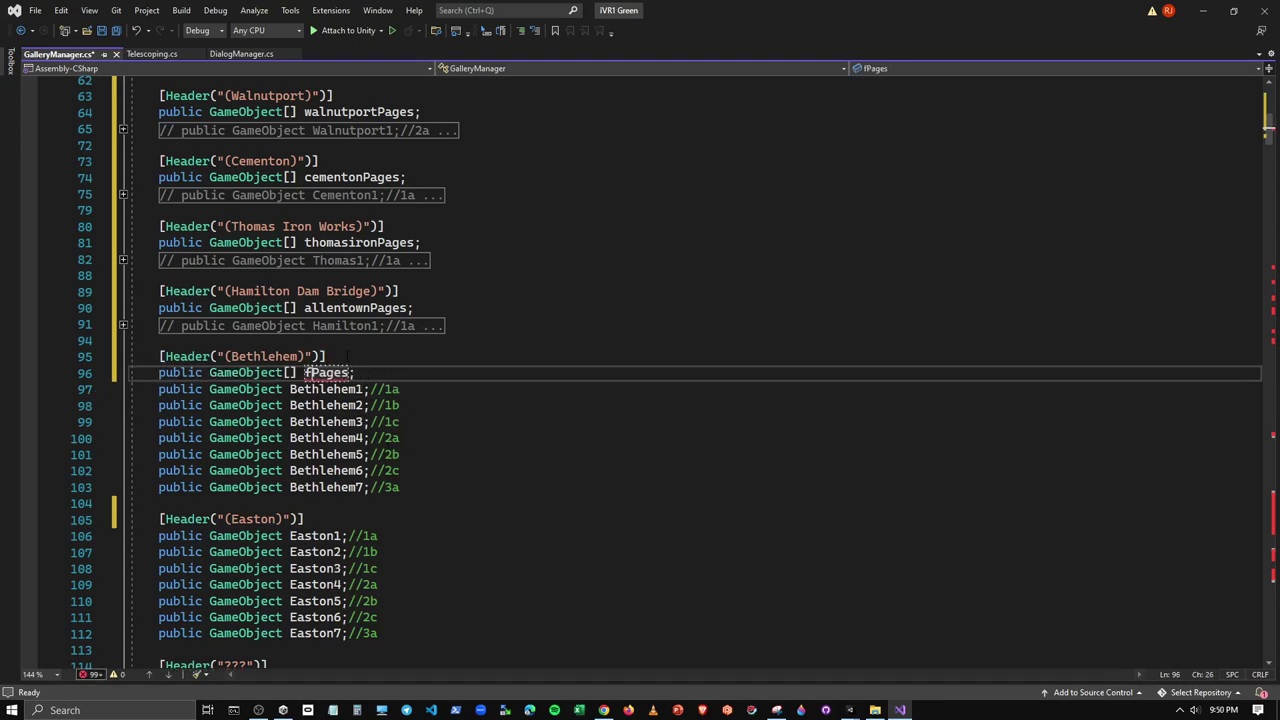
{"action": "key", "text": "BackSpace"}
{"action": "type", "text": "bethlheem"}
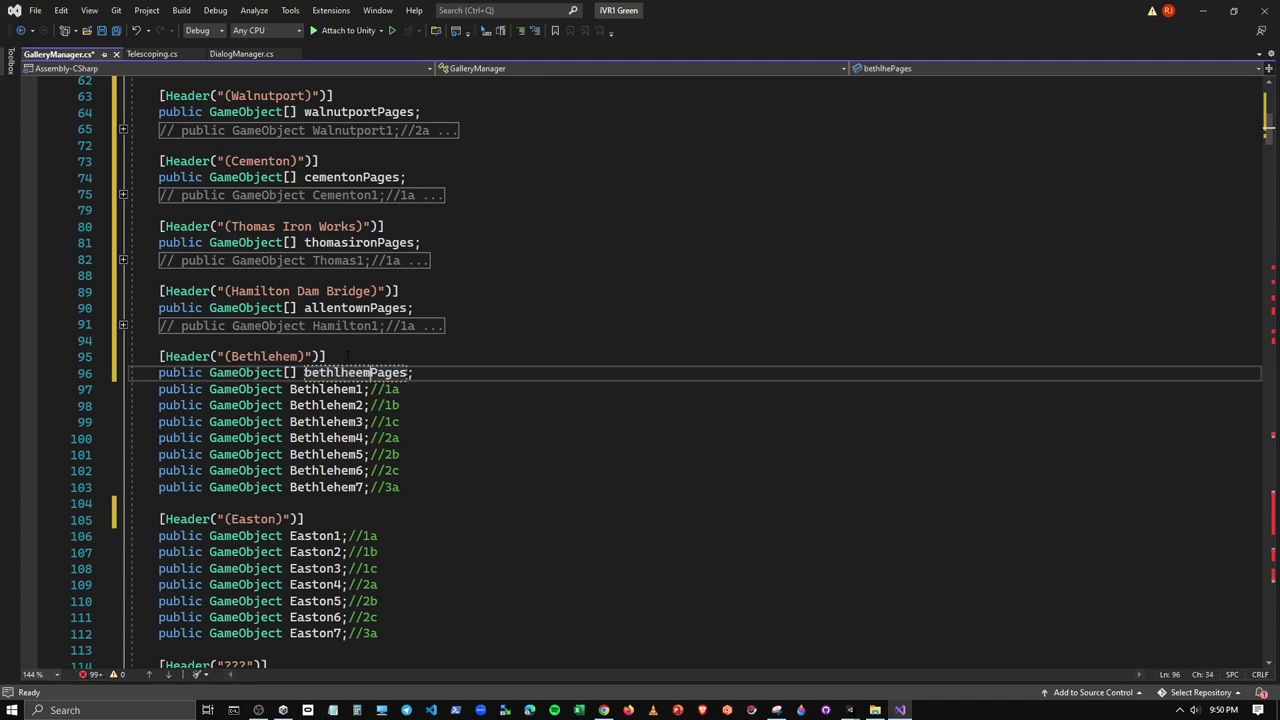
{"action": "key", "text": "BackSpace"}
{"action": "key", "text": "BackSpace"}
{"action": "type", "text": "e"}
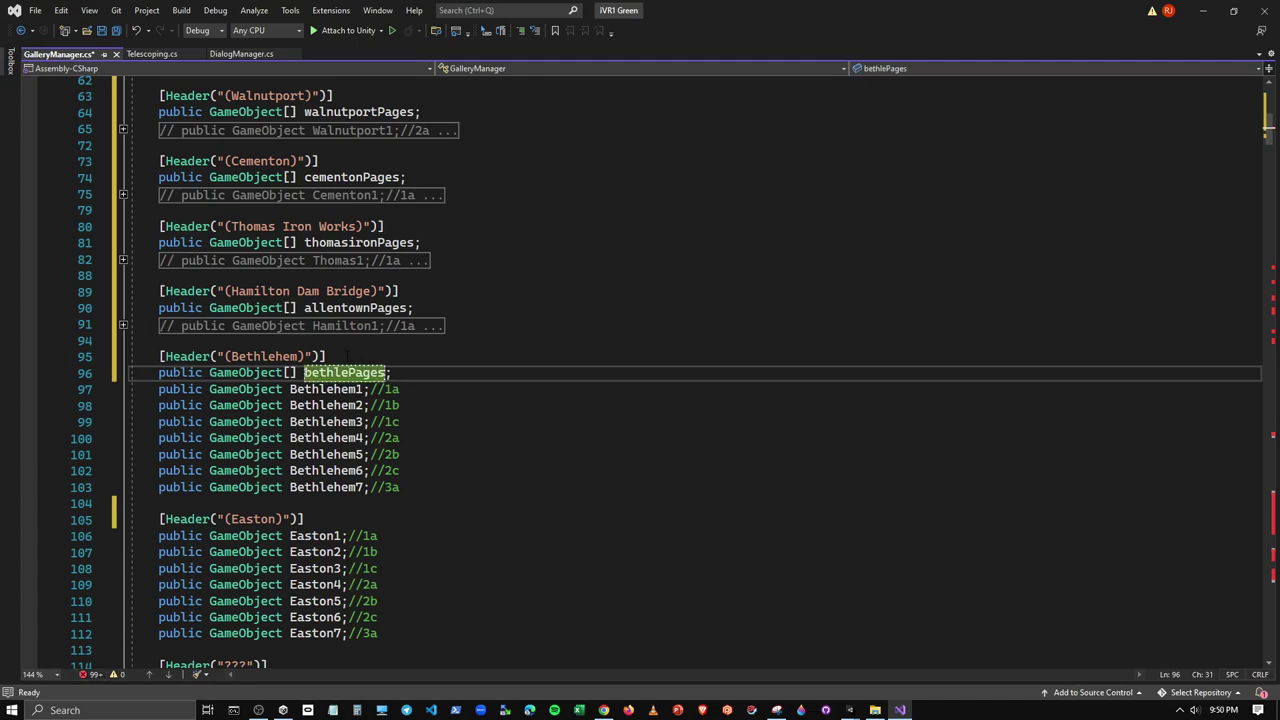
{"action": "type", "text": "hem"}
{"action": "left_click_drag", "start_coordinate": [434, 490], "coordinate": [130, 389]}
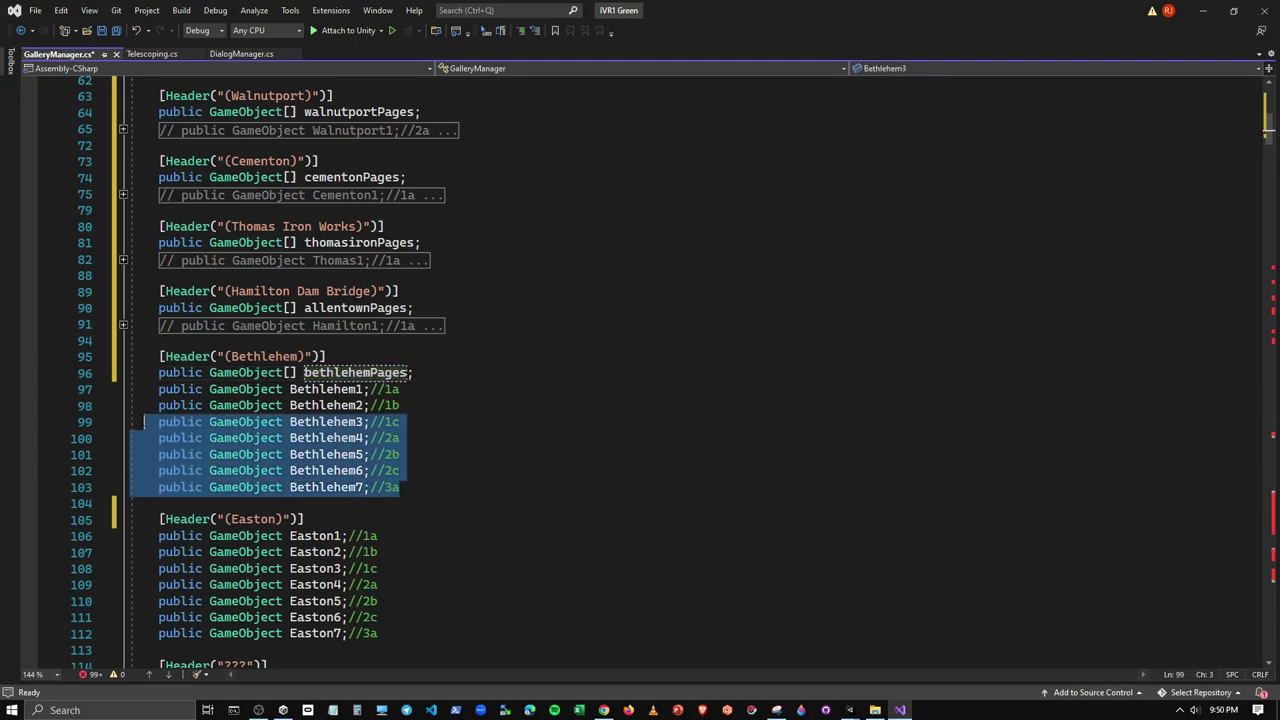
{"action": "left_click", "coordinate": [522, 28]}
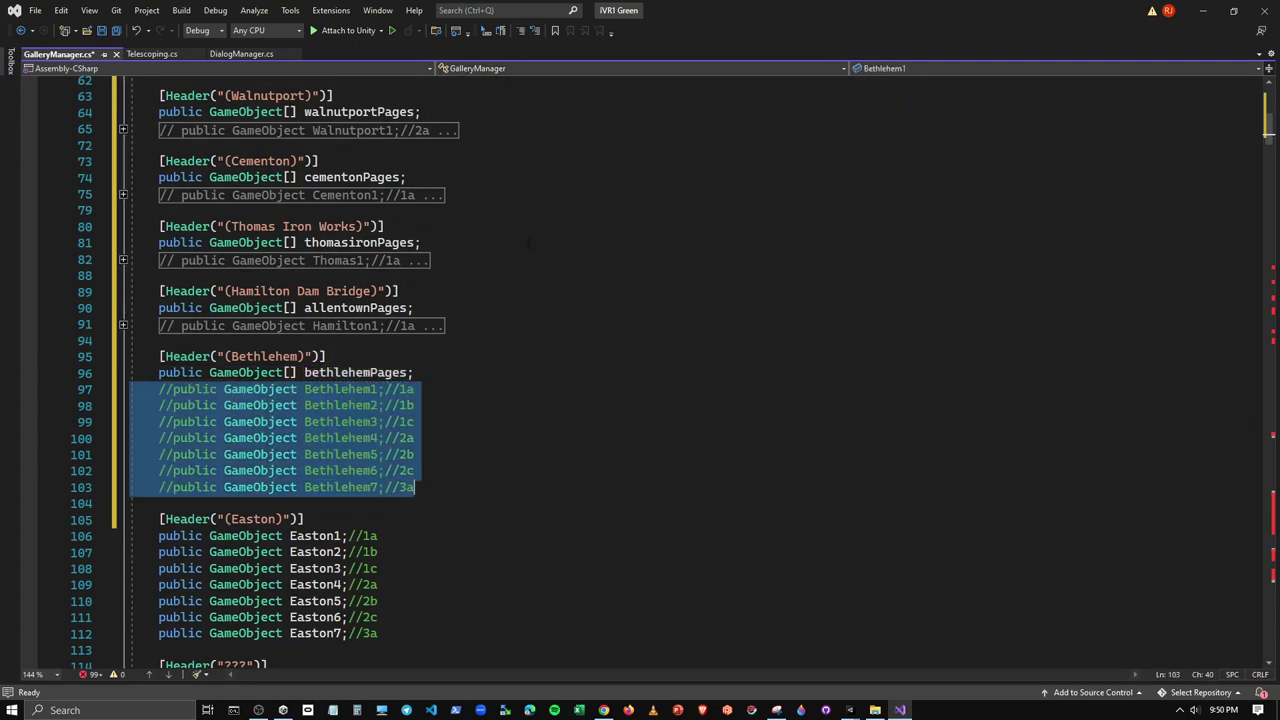
{"action": "left_click", "coordinate": [415, 487]}
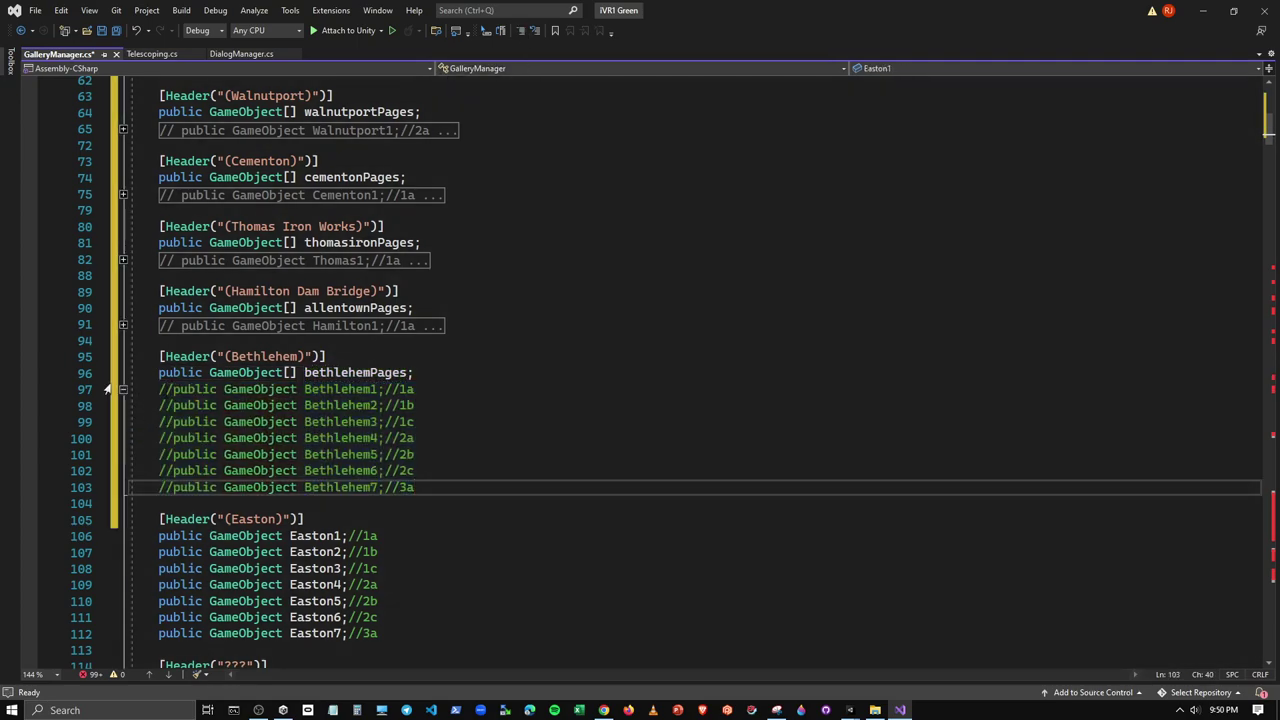
{"action": "left_click", "coordinate": [122, 390]}
Add eastonPages under the Easton header and comment out the old Easton fields
{"action": "left_click", "coordinate": [345, 421]}
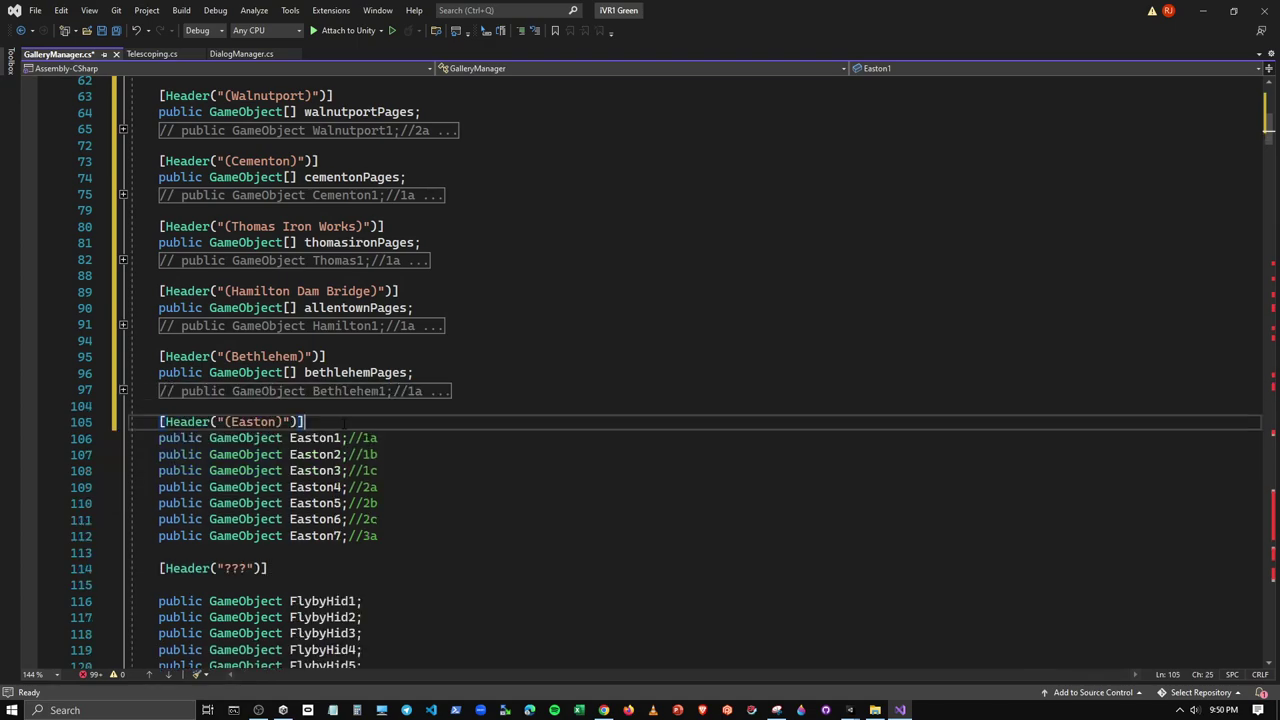
{"action": "key", "text": "Return"}
{"action": "type", "text": "public GameObject[] francisPages;"}
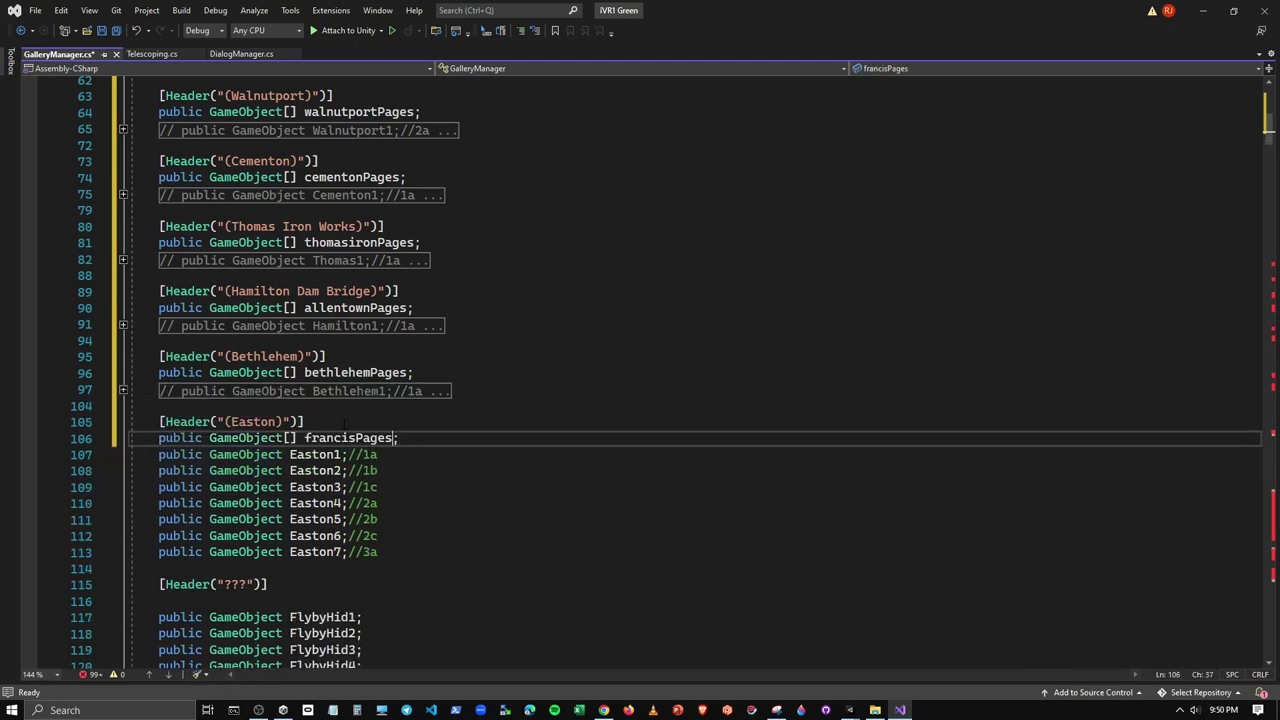
{"action": "key", "text": "Left"}
{"action": "key", "text": "Left"}
{"action": "key", "text": "Left"}
{"action": "key", "text": "BackSpace"}
{"action": "key", "text": "BackSpace"}
{"action": "key", "text": "BackSpace"}
{"action": "key", "text": "BackSpace"}
{"action": "key", "text": "BackSpace"}
{"action": "key", "text": "BackSpace"}
{"action": "key", "text": "BackSpace"}
{"action": "type", "text": "easton"}
{"action": "left_click_drag", "start_coordinate": [379, 553], "coordinate": [130, 438]}
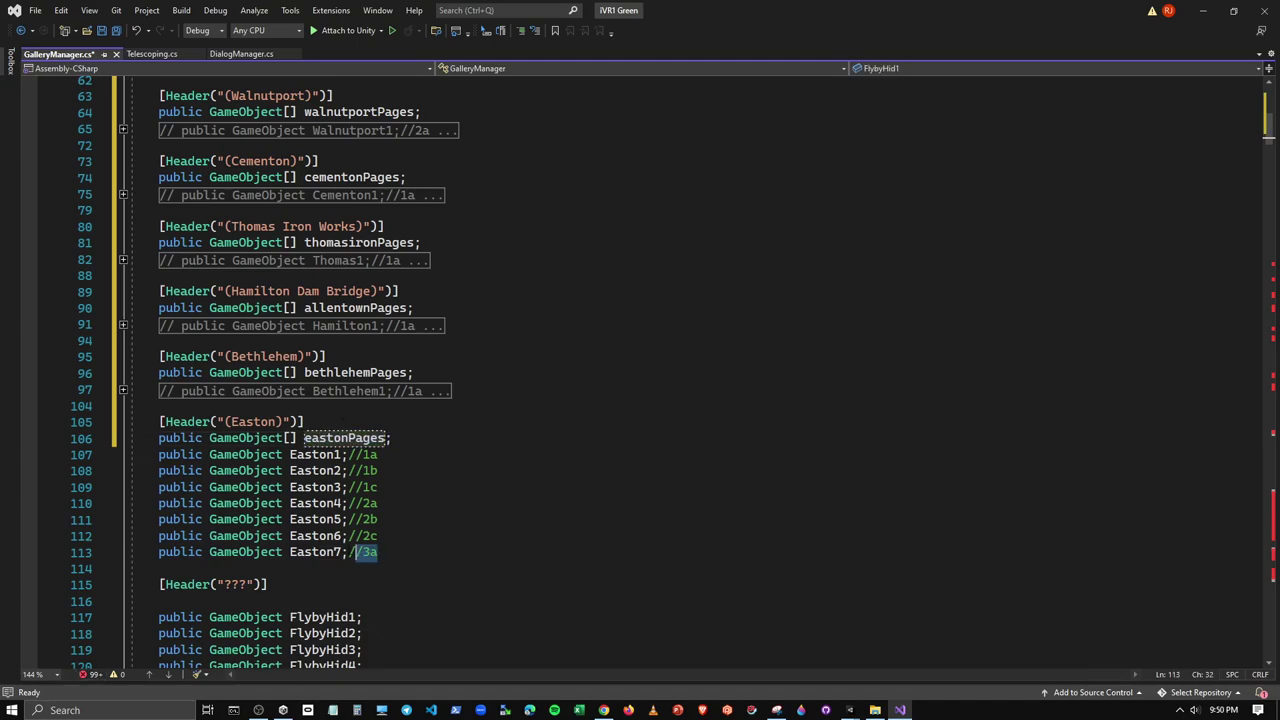
{"action": "left_click", "coordinate": [521, 30]}
{"action": "key", "text": "End"}
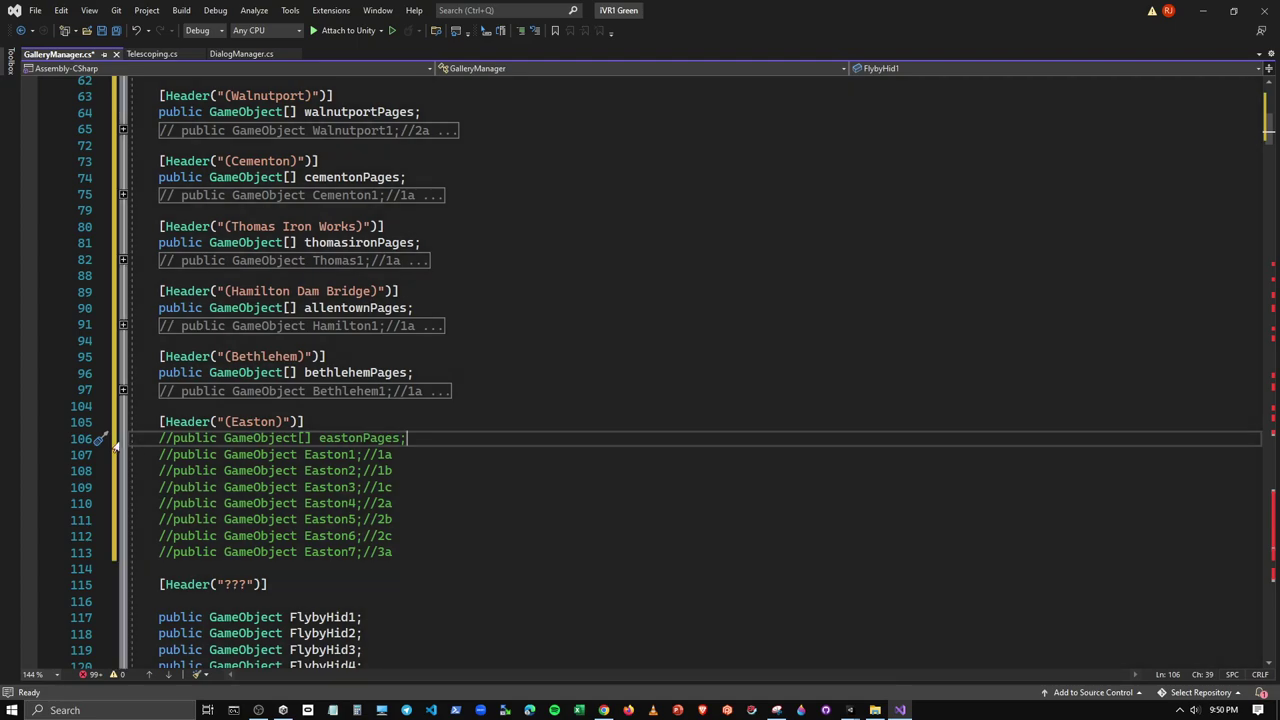
Uncomment the eastonPages declaration and collapse the commented Easton fields
{"action": "left_click", "coordinate": [174, 503]}
{"action": "left_click", "coordinate": [428, 547]}
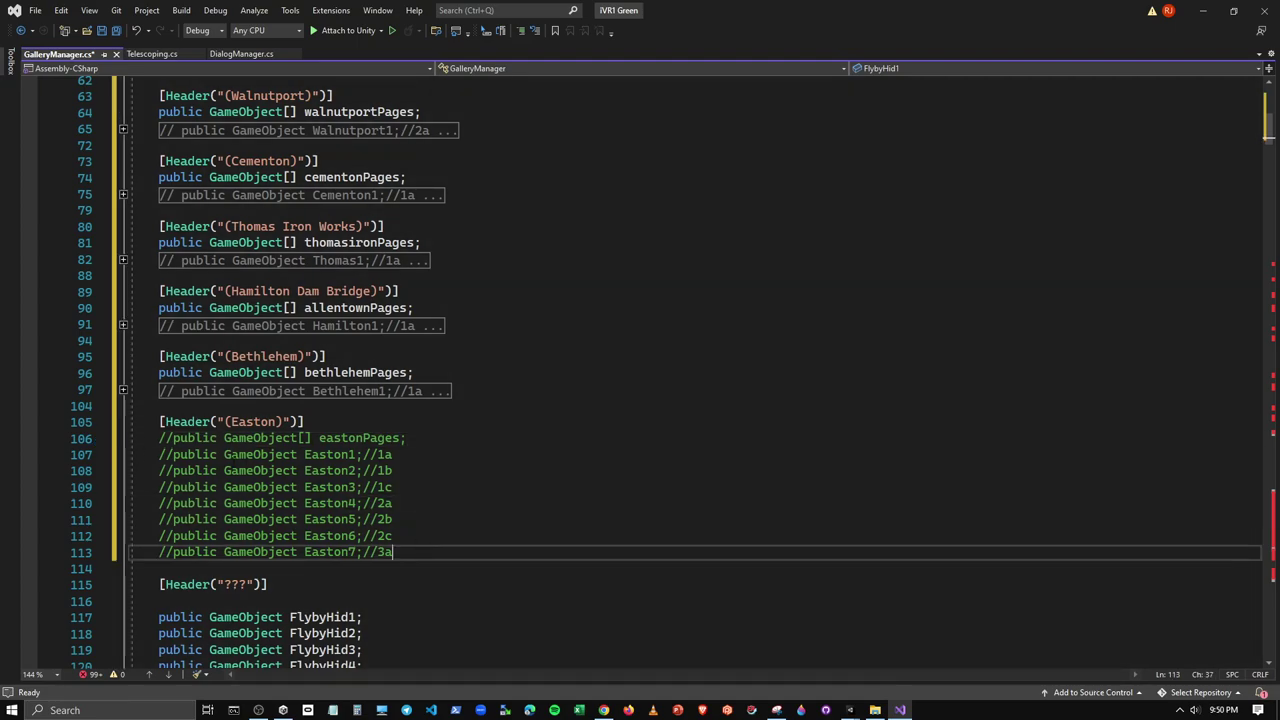
{"action": "left_click", "coordinate": [316, 423]}
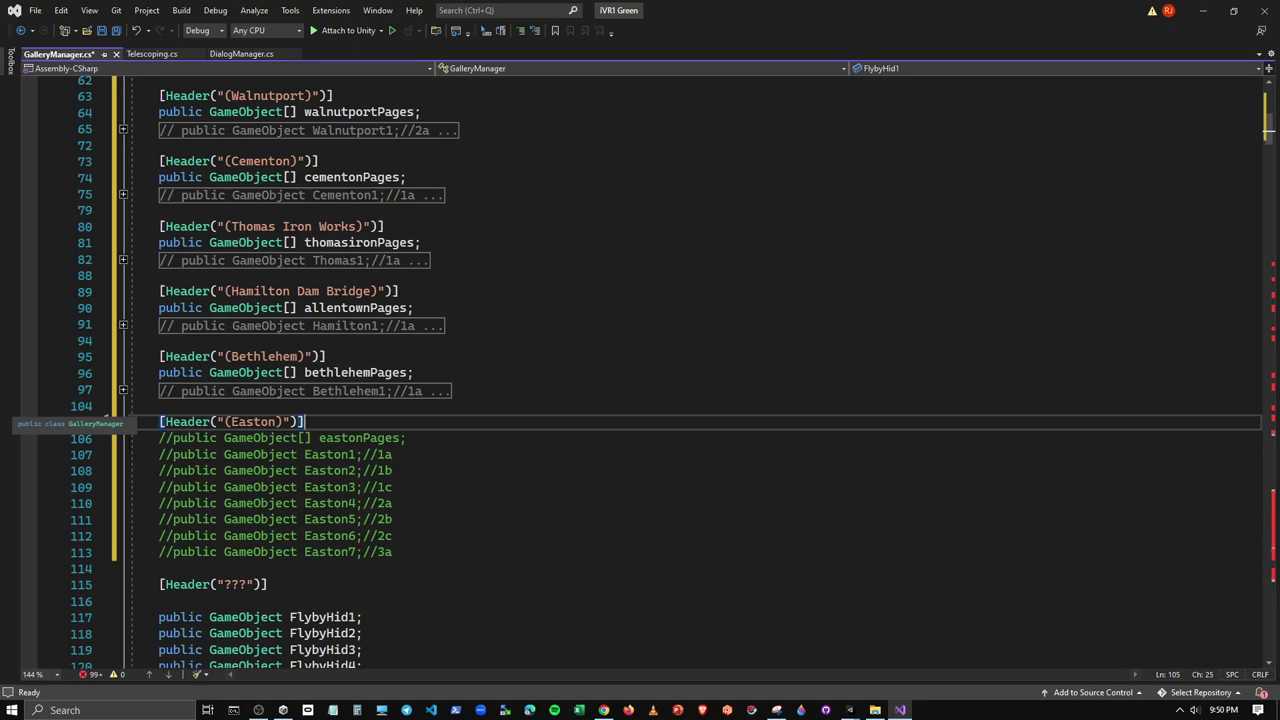
{"action": "left_click", "coordinate": [210, 438]}
{"action": "left_click", "coordinate": [438, 551]}
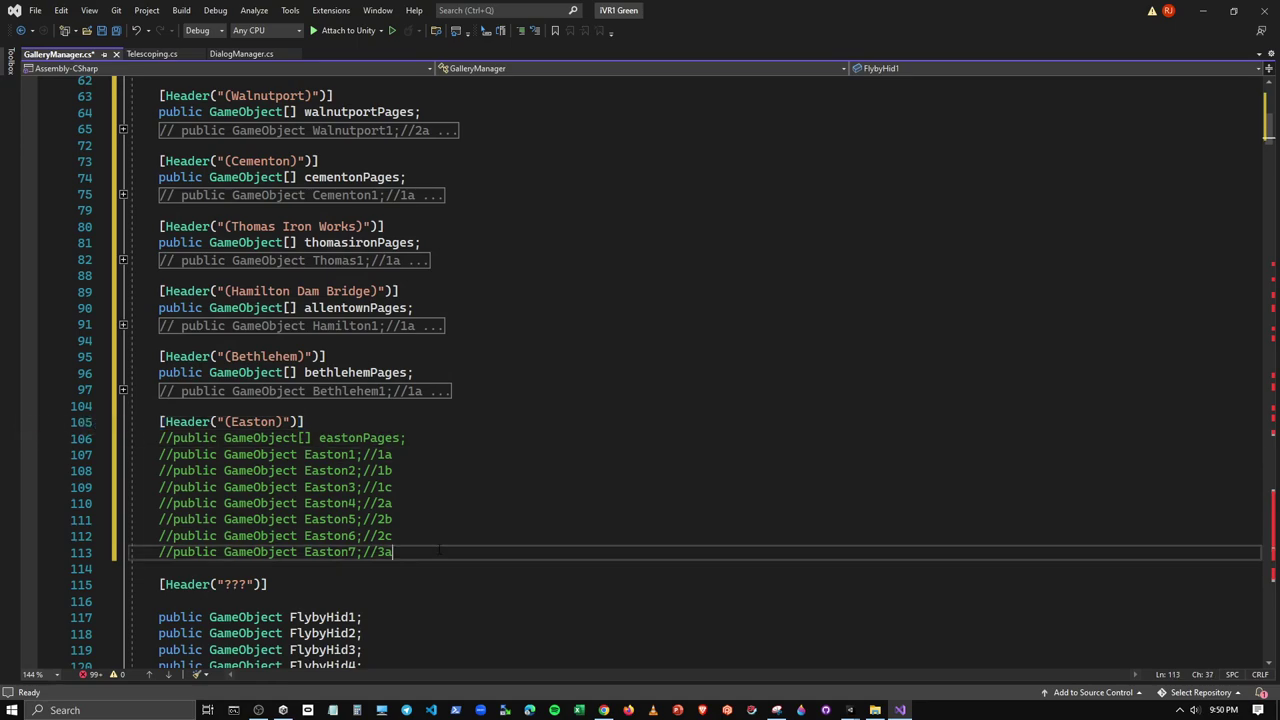
{"action": "left_click", "coordinate": [160, 438]}
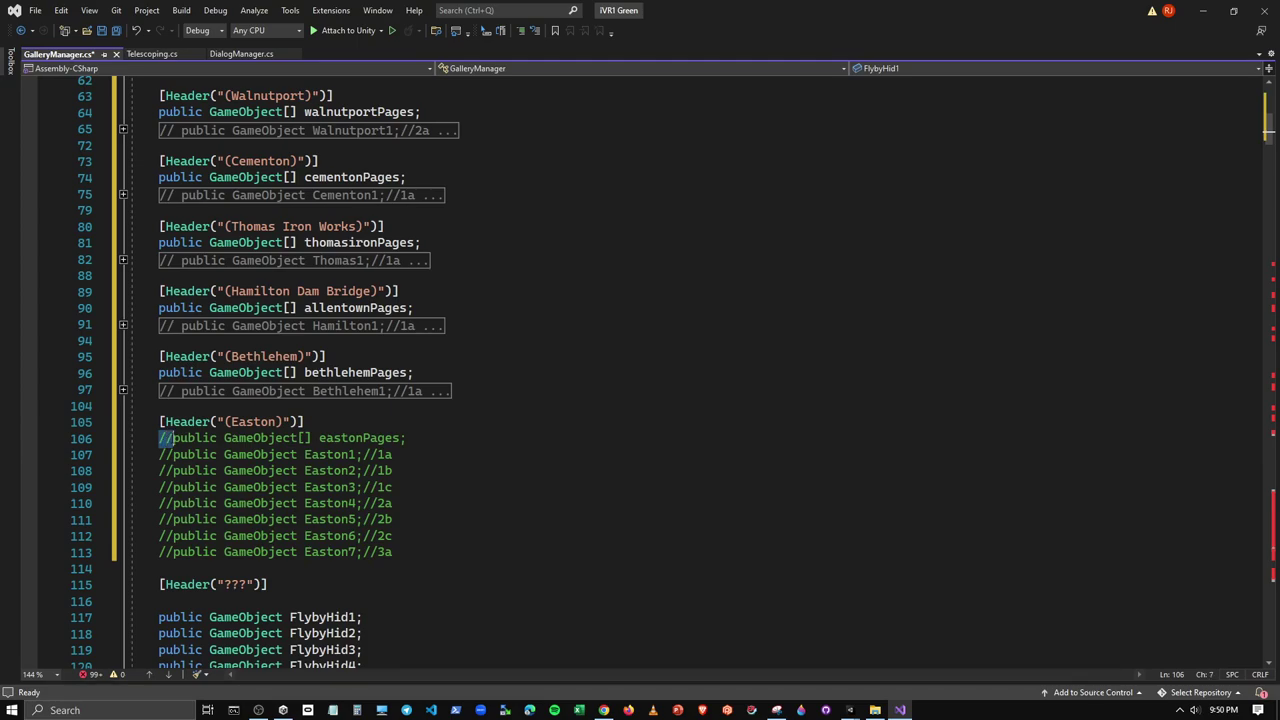
{"action": "key", "text": "Delete"}
{"action": "key", "text": "Delete"}
{"action": "left_click", "coordinate": [459, 549]}
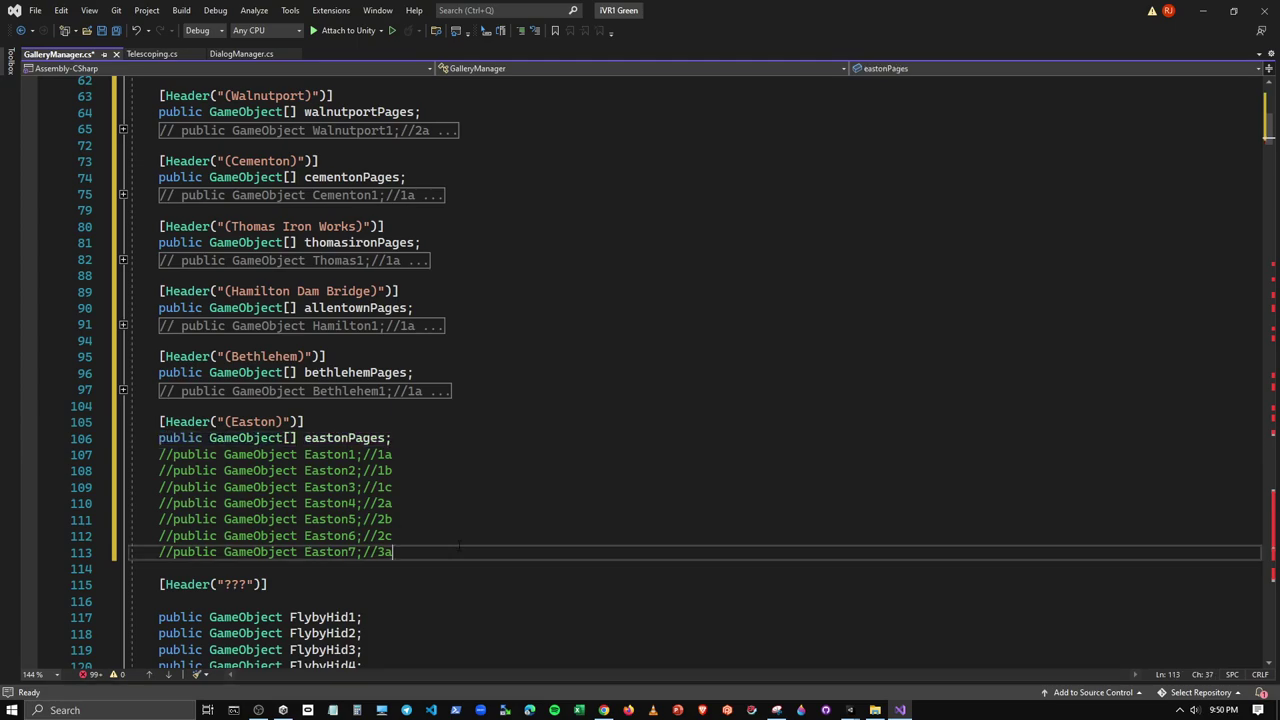
{"action": "left_click", "coordinate": [123, 454]}
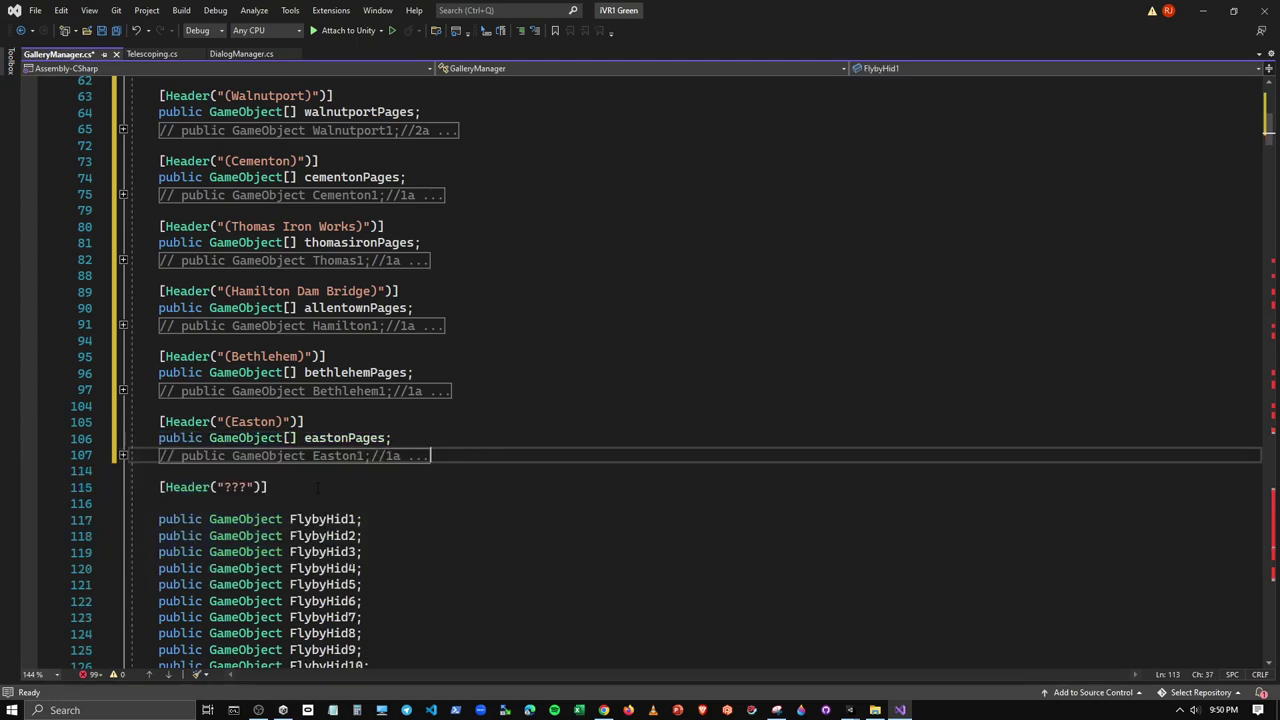
{"action": "scroll", "coordinate": [413, 446], "scroll_direction": "down", "scroll_amount": 4}
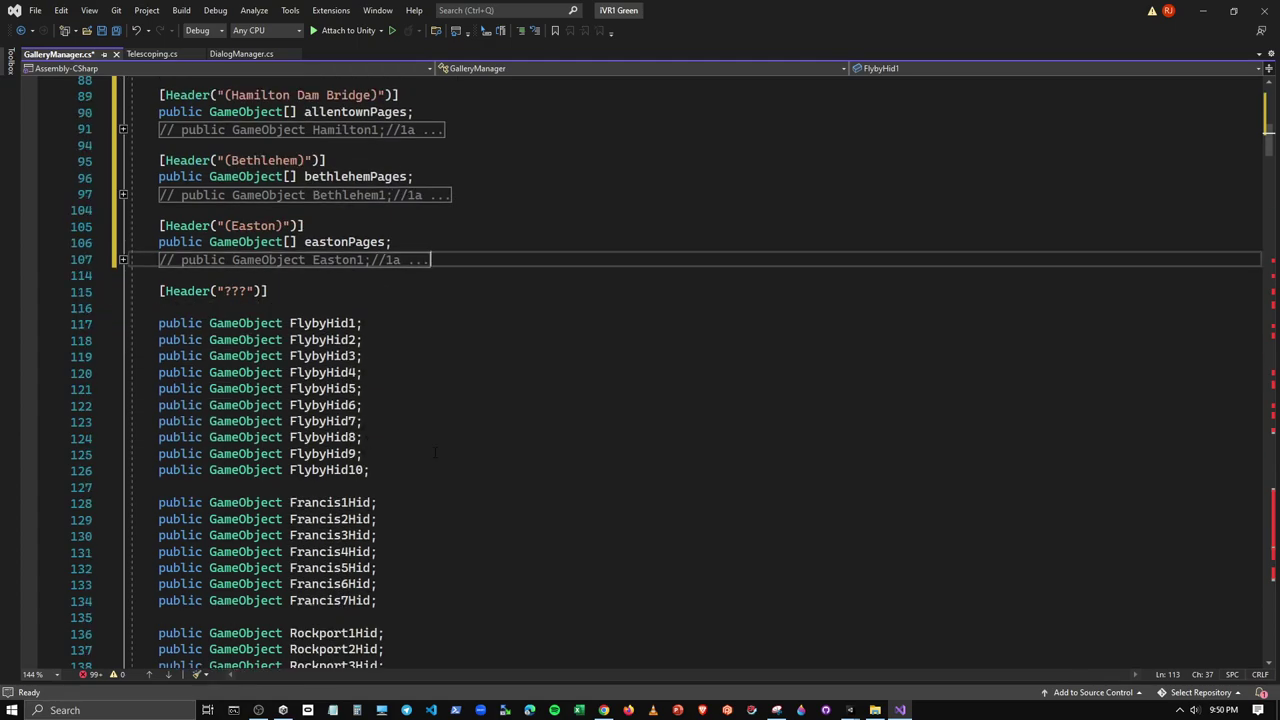
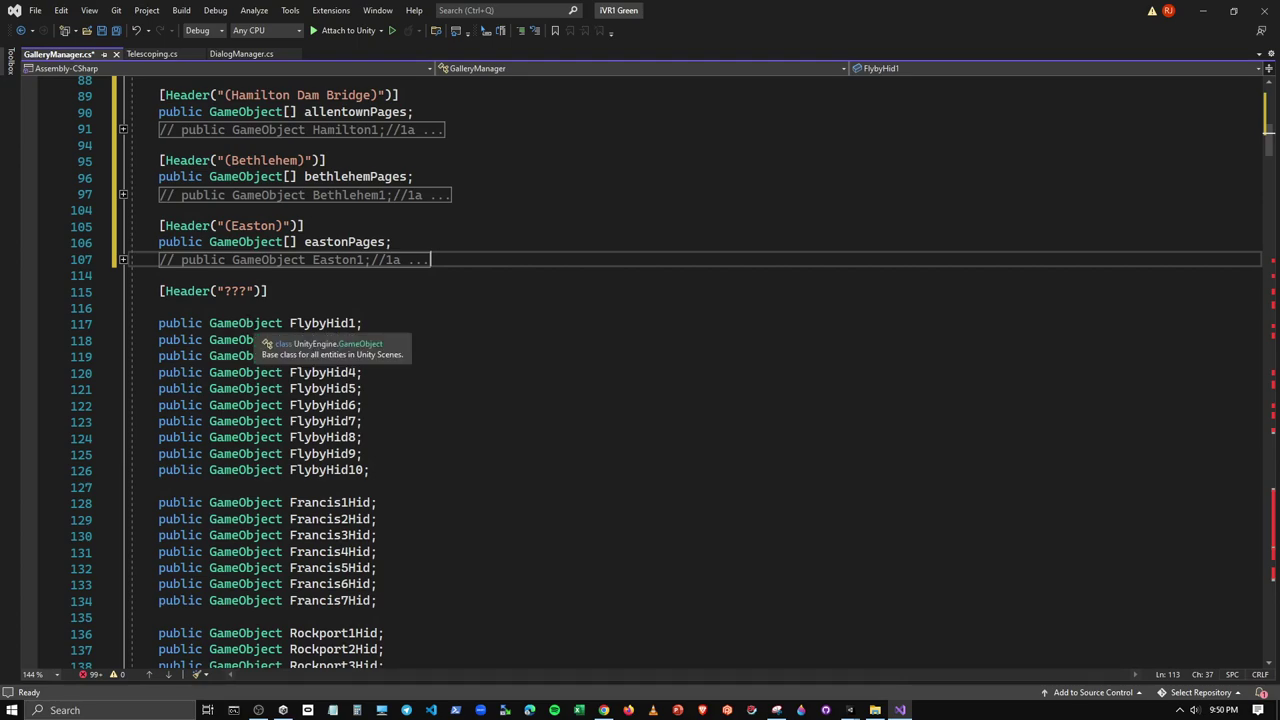
Duplicate the ENTRIES header onto a new line 115 and rename it HIDDEN ENTRIES
{"action": "scroll", "coordinate": [250, 320], "scroll_direction": "up", "scroll_amount": 2}
{"action": "scroll", "coordinate": [250, 320], "scroll_direction": "up", "scroll_amount": 4}
{"action": "scroll", "coordinate": [250, 320], "scroll_direction": "up", "scroll_amount": 7}
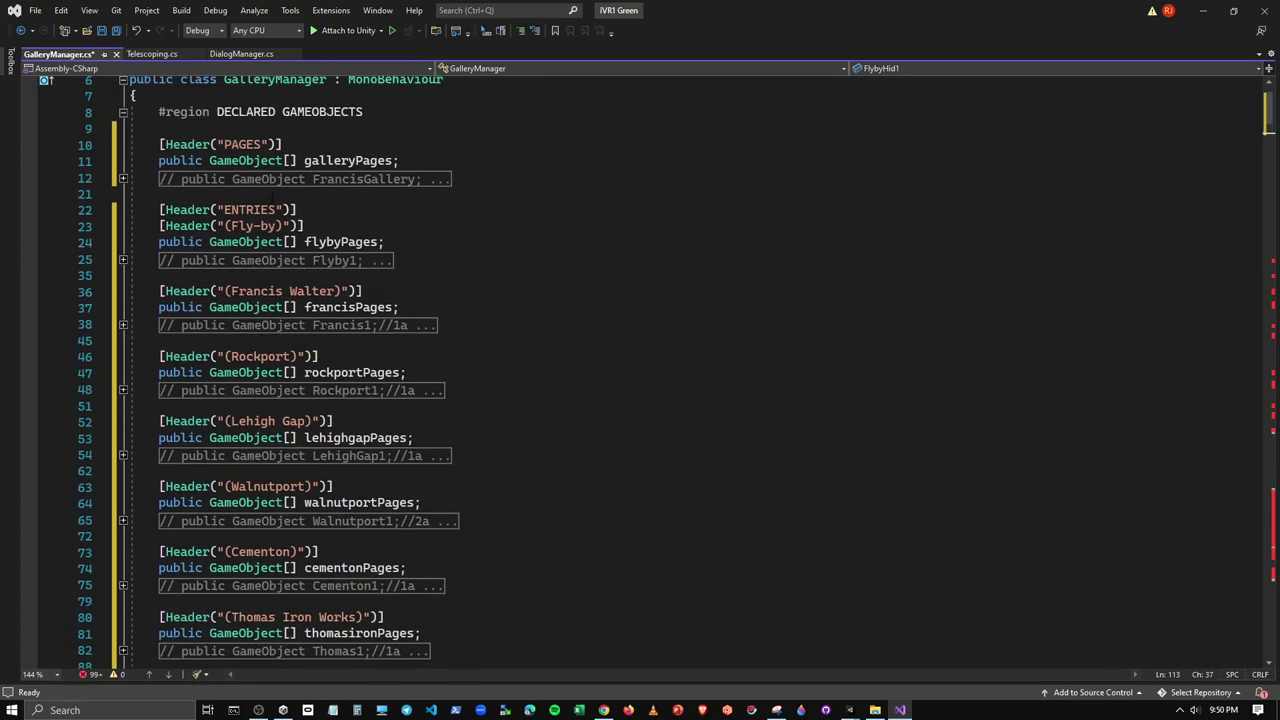
{"action": "left_click_drag", "start_coordinate": [306, 209], "coordinate": [159, 210]}
{"action": "scroll", "coordinate": [180, 238], "scroll_direction": "down", "scroll_amount": 7}
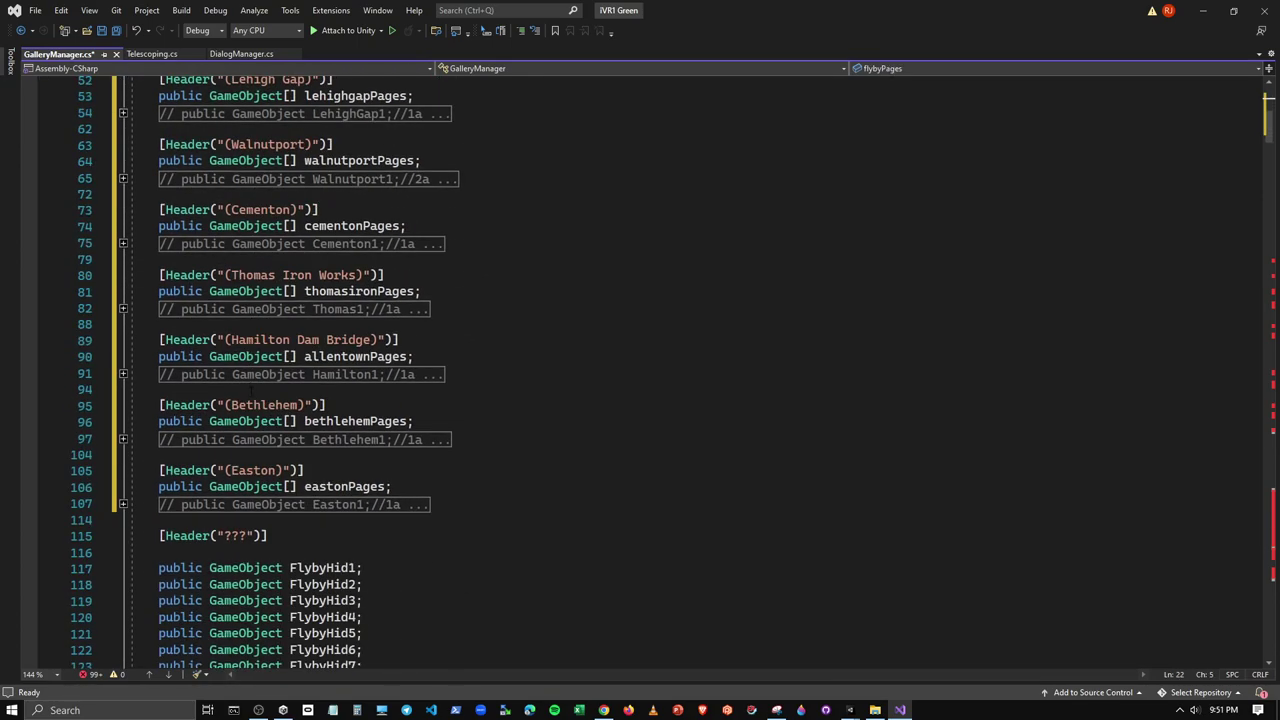
{"action": "scroll", "coordinate": [180, 238], "scroll_direction": "down", "scroll_amount": 4}
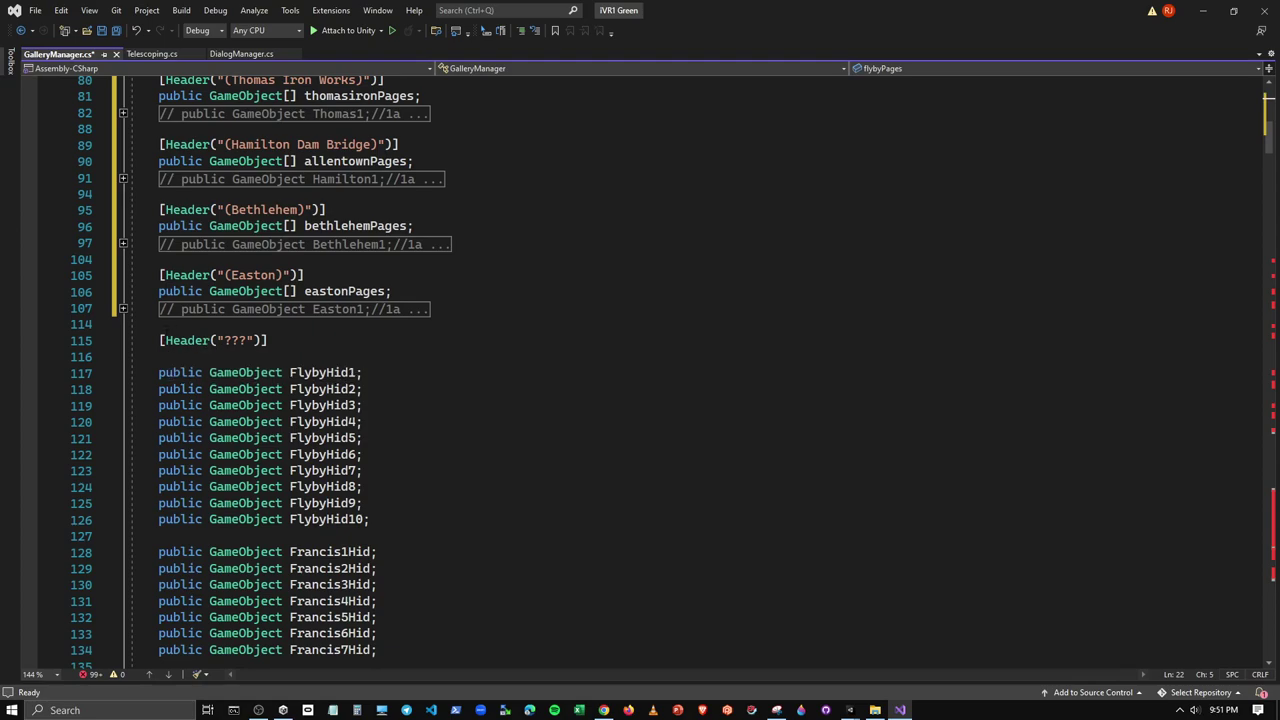
{"action": "left_click", "coordinate": [288, 324]}
{"action": "key", "text": "Return"}
{"action": "type", "text": "[Header(\"ENTRIES\")]"}
{"action": "key", "text": "Left"}
{"action": "key", "text": "Left"}
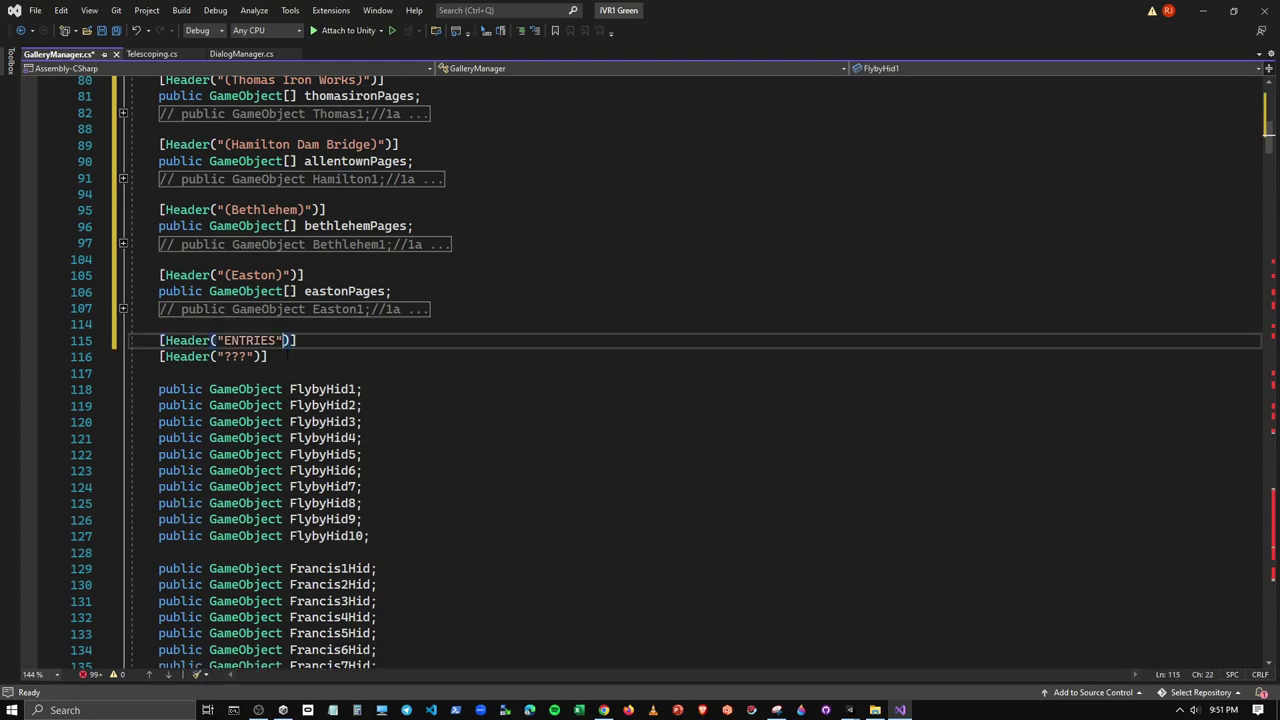
{"action": "key", "text": "BackSpace"}
{"action": "key", "text": "BackSpace"}
{"action": "key", "text": "BackSpace"}
{"action": "key", "text": "BackSpace"}
{"action": "key", "text": "BackSpace"}
{"action": "key", "text": "BackSpace"}
{"action": "key", "text": "BackSpace"}
{"action": "key", "text": "BackSpace"}
{"action": "type", "text": "HIDDEN E"}
{"action": "type", "text": "NTRIES"}
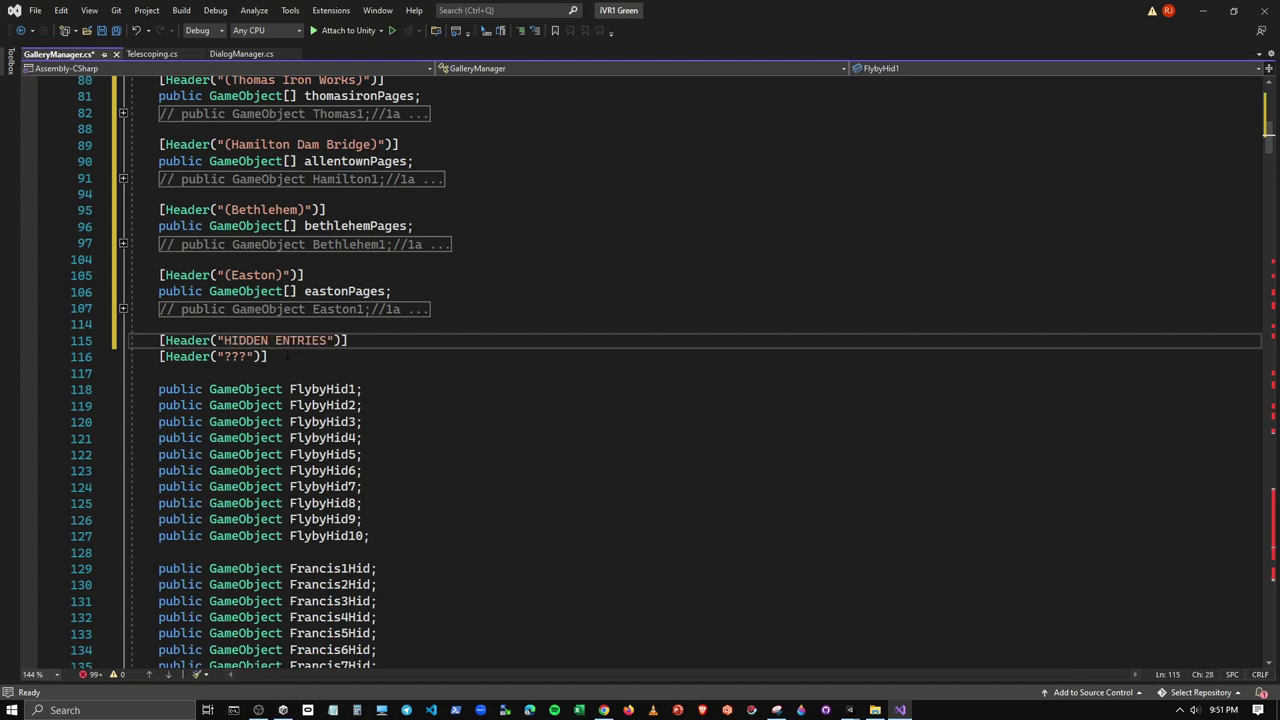
Trim two question marks from line 116's header and append ??? to HIDDEN ENTRIES
{"action": "left_click", "coordinate": [246, 356]}
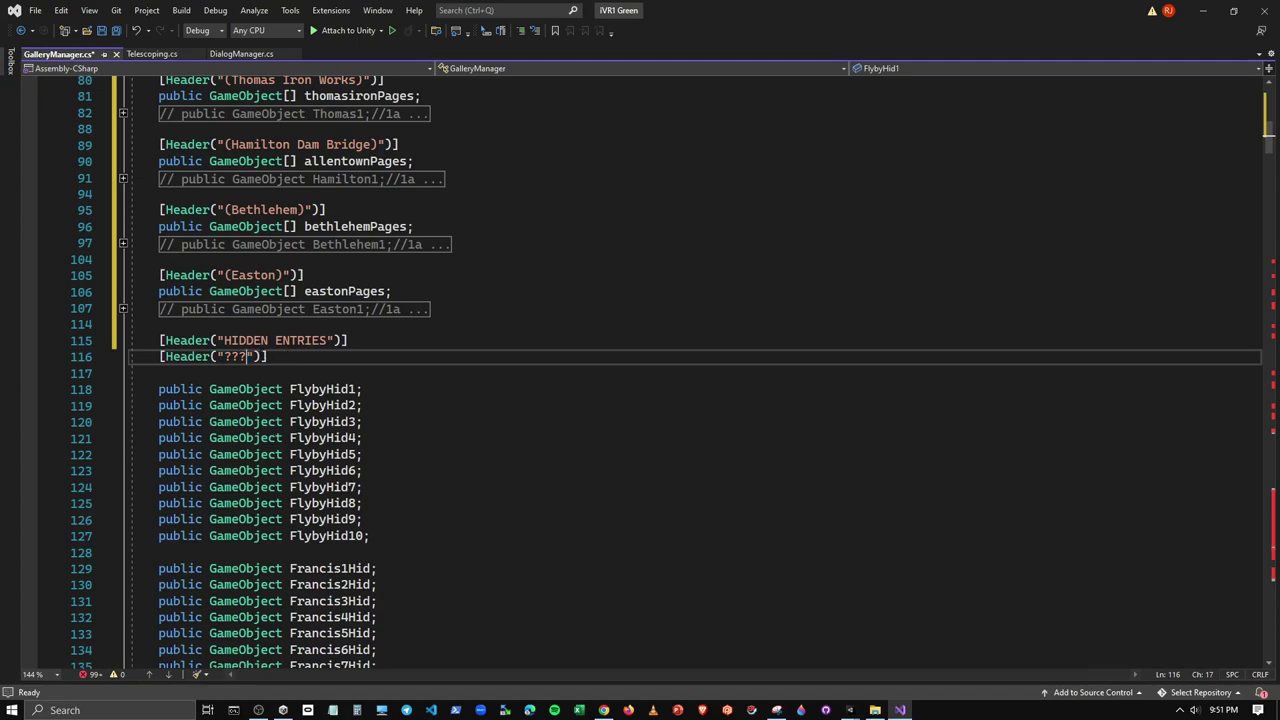
{"action": "left_click_drag", "start_coordinate": [224, 356], "coordinate": [240, 356]}
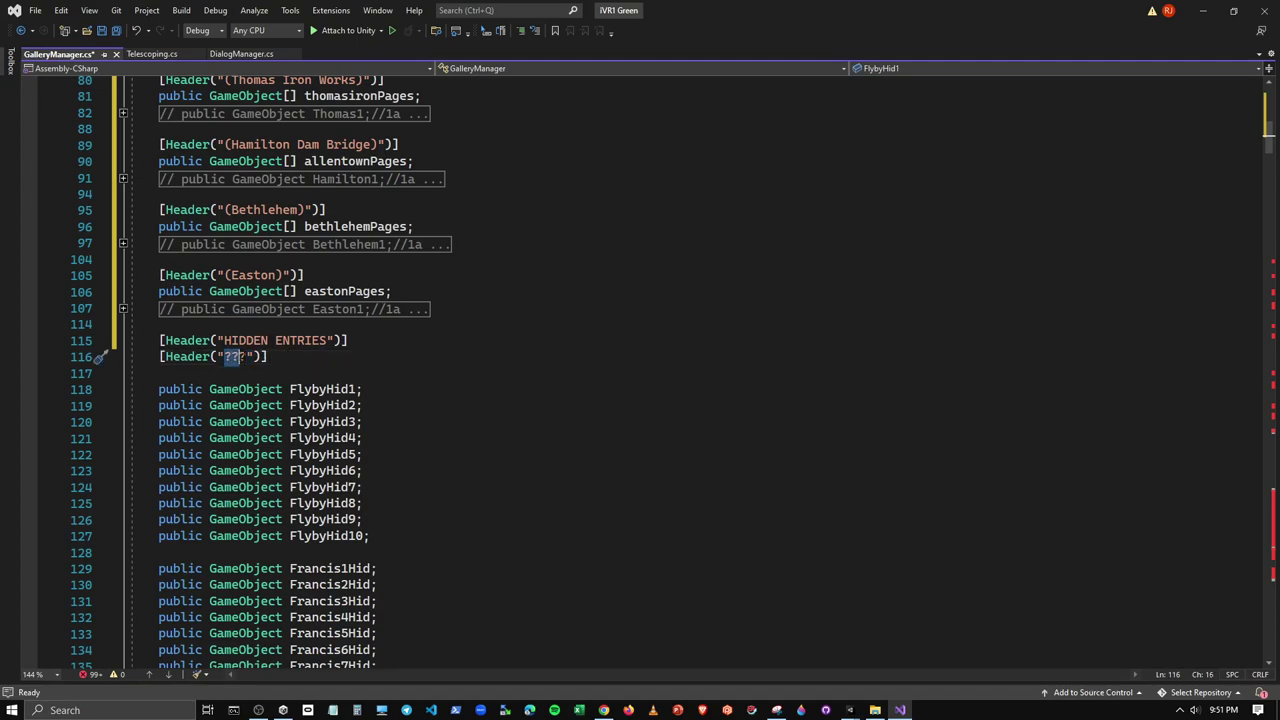
{"action": "key", "text": "BackSpace"}
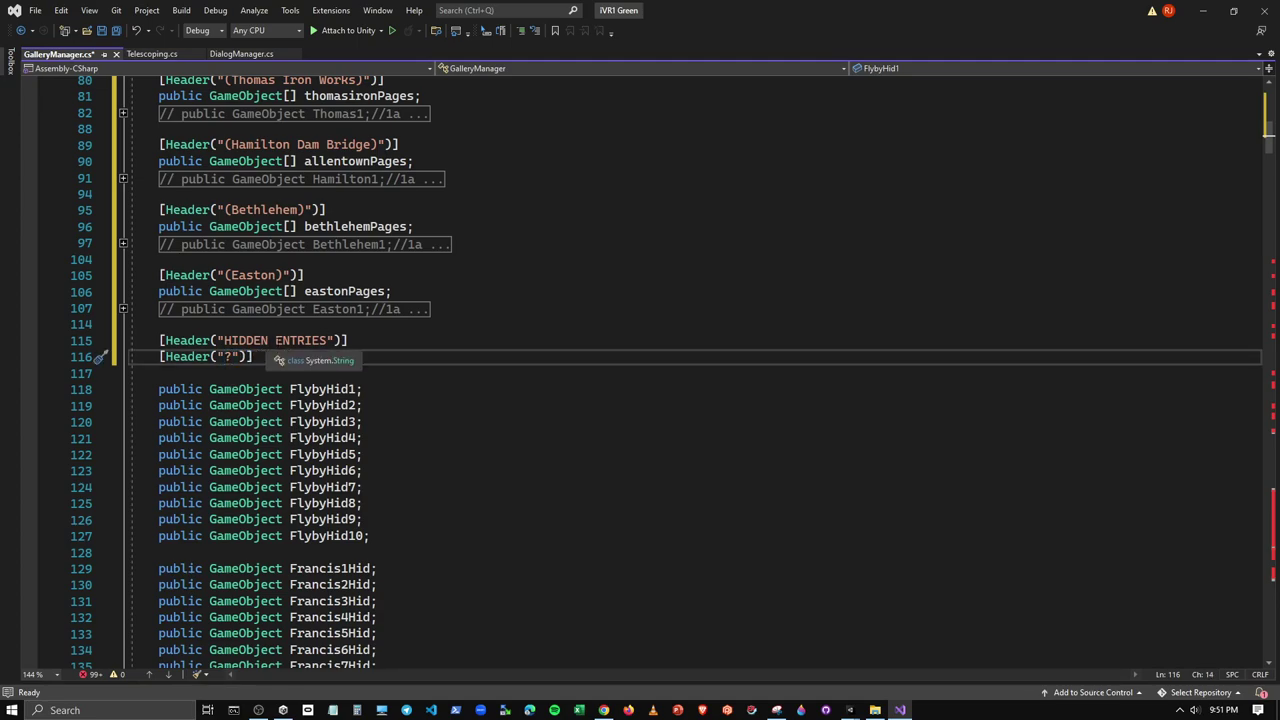
{"action": "left_click", "coordinate": [274, 340]}
{"action": "left_click", "coordinate": [326, 343]}
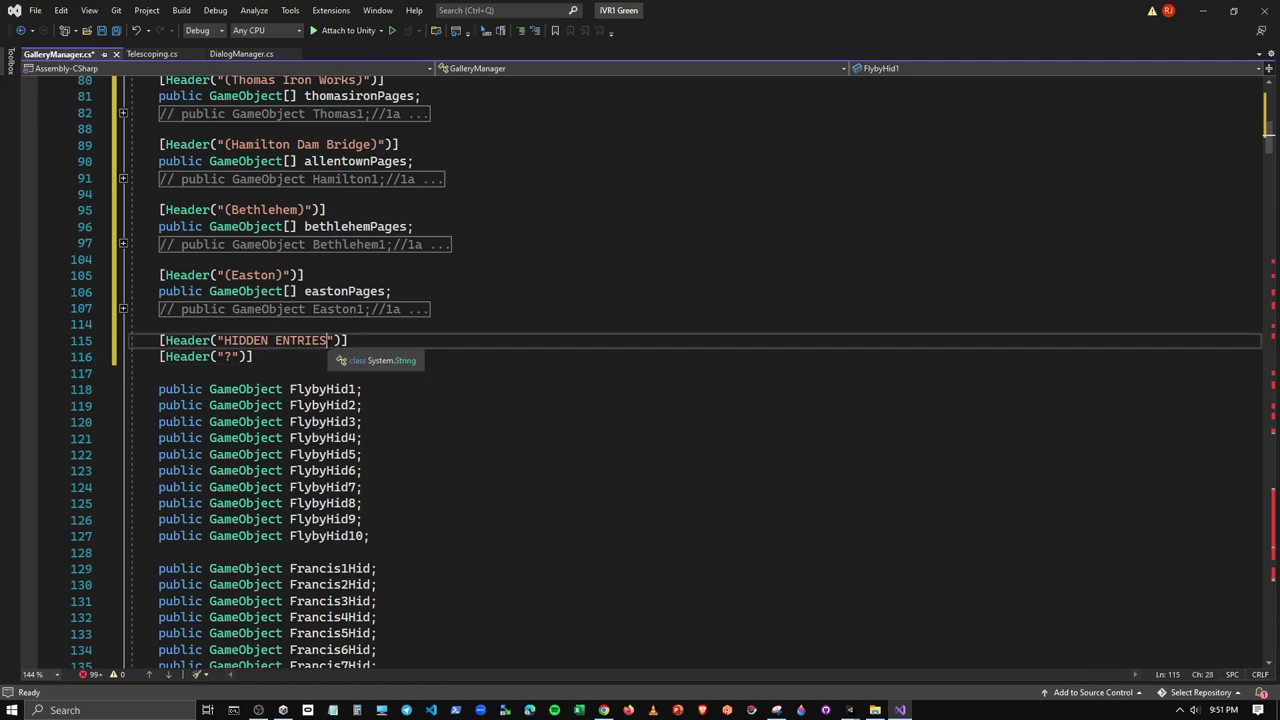
{"action": "type", "text": "??"}
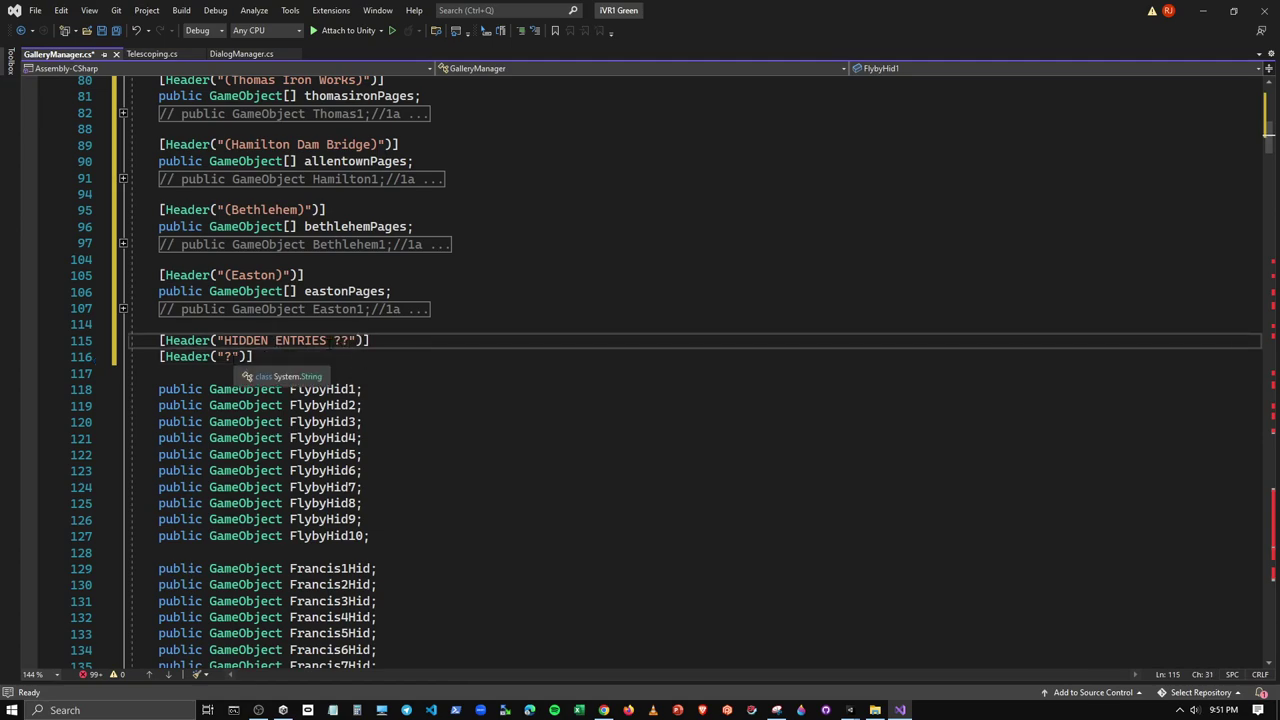
{"action": "type", "text": "?"}
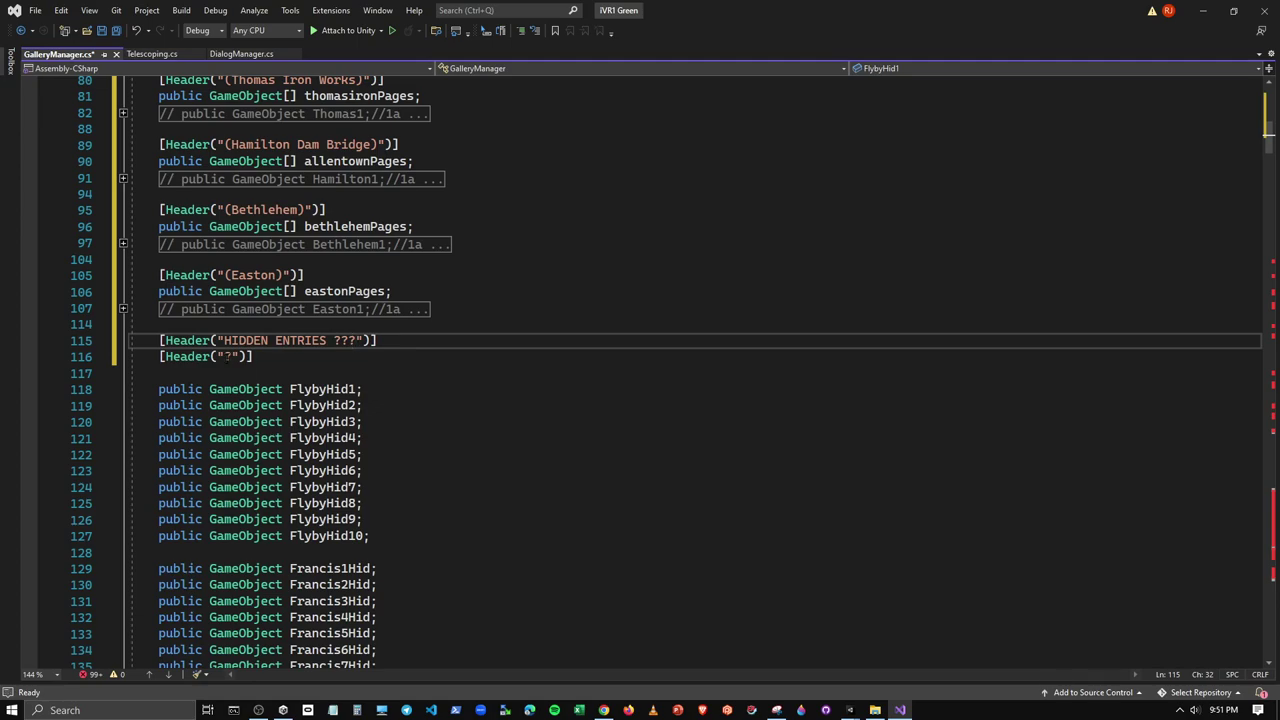
Change line 116's header text to Flyby ???
{"action": "double_click", "coordinate": [228, 357]}
{"action": "key", "text": "BackSpace"}
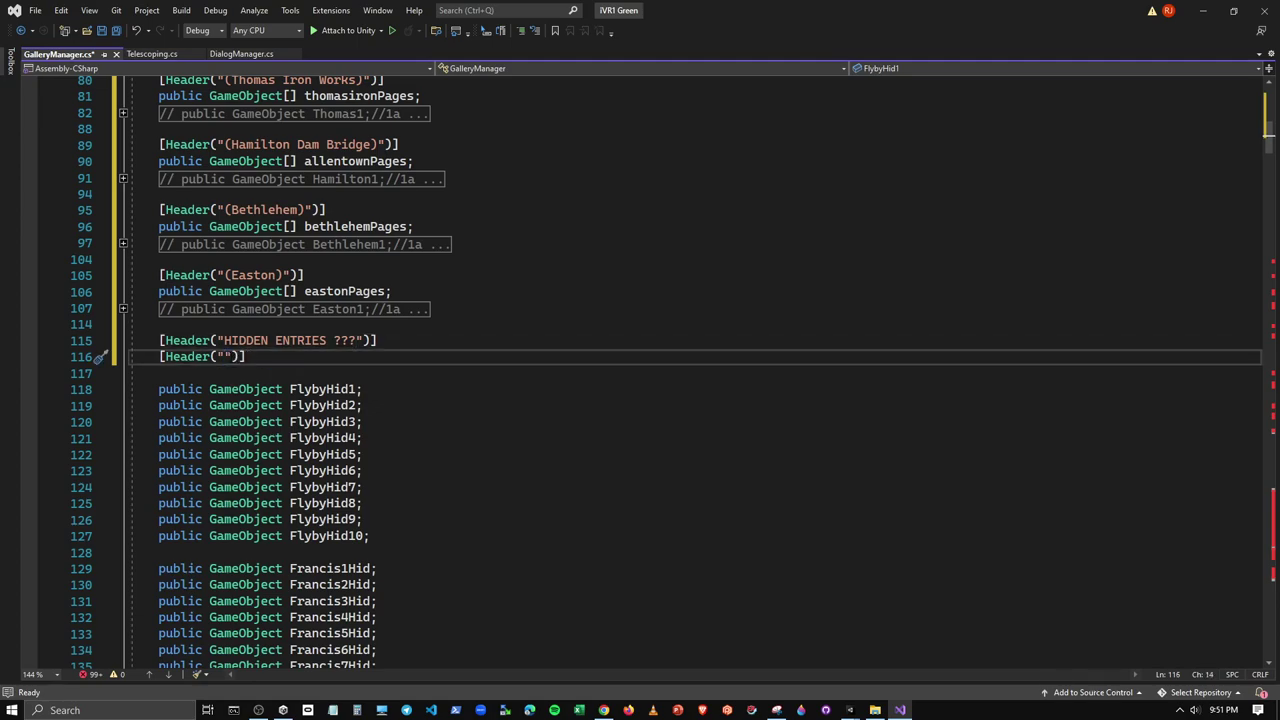
{"action": "type", "text": "F"}
{"action": "type", "text": "y"}
{"action": "key", "text": "BackSpace"}
{"action": "type", "text": "lyb"}
{"action": "type", "text": "y Hid"}
{"action": "key", "text": "Home"}
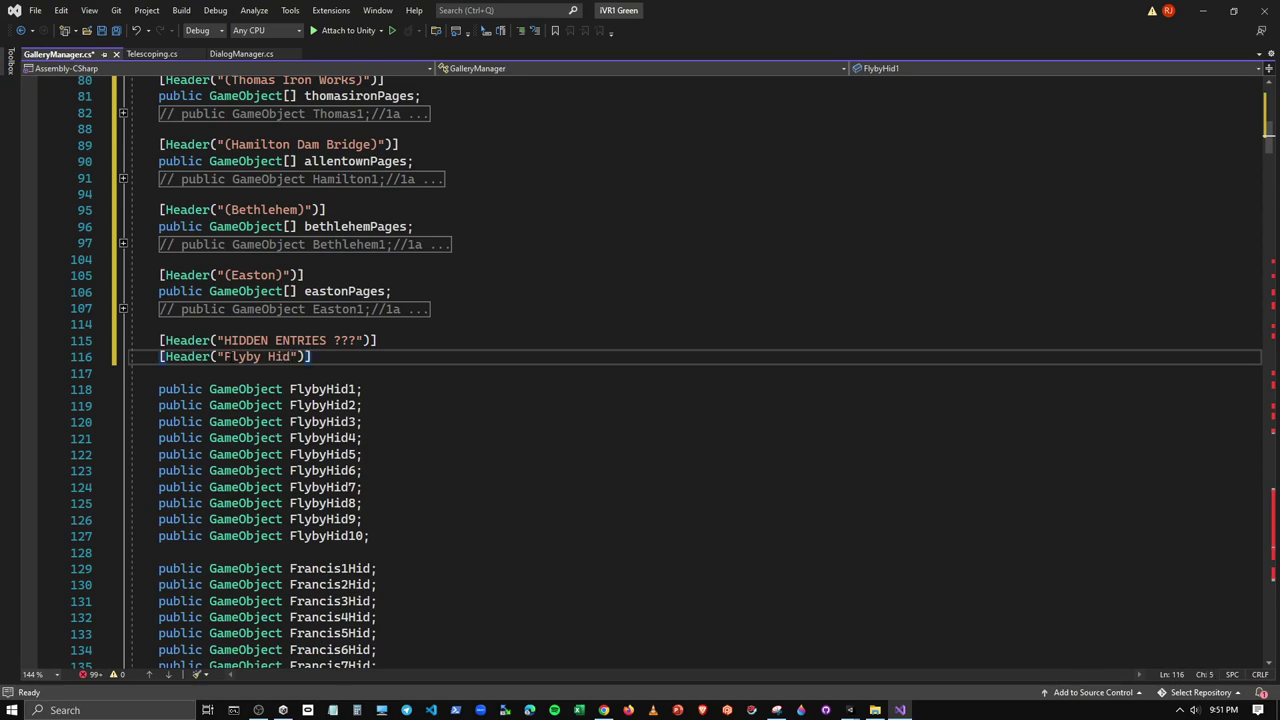
{"action": "key", "text": "Right"}
{"action": "key", "text": "Right"}
{"action": "key", "text": "Right"}
{"action": "key", "text": "Right"}
{"action": "key", "text": "Right"}
{"action": "key", "text": "Right"}
{"action": "key", "text": "Right"}
{"action": "key", "text": "Left"}
{"action": "key", "text": "Delete"}
{"action": "key", "text": "Delete"}
{"action": "key", "text": "Delete"}
{"action": "type", "text": "?"}
{"action": "type", "text": "??"}
Insert a blank line 118 below the headers for a new declaration
{"action": "key", "text": "Down"}
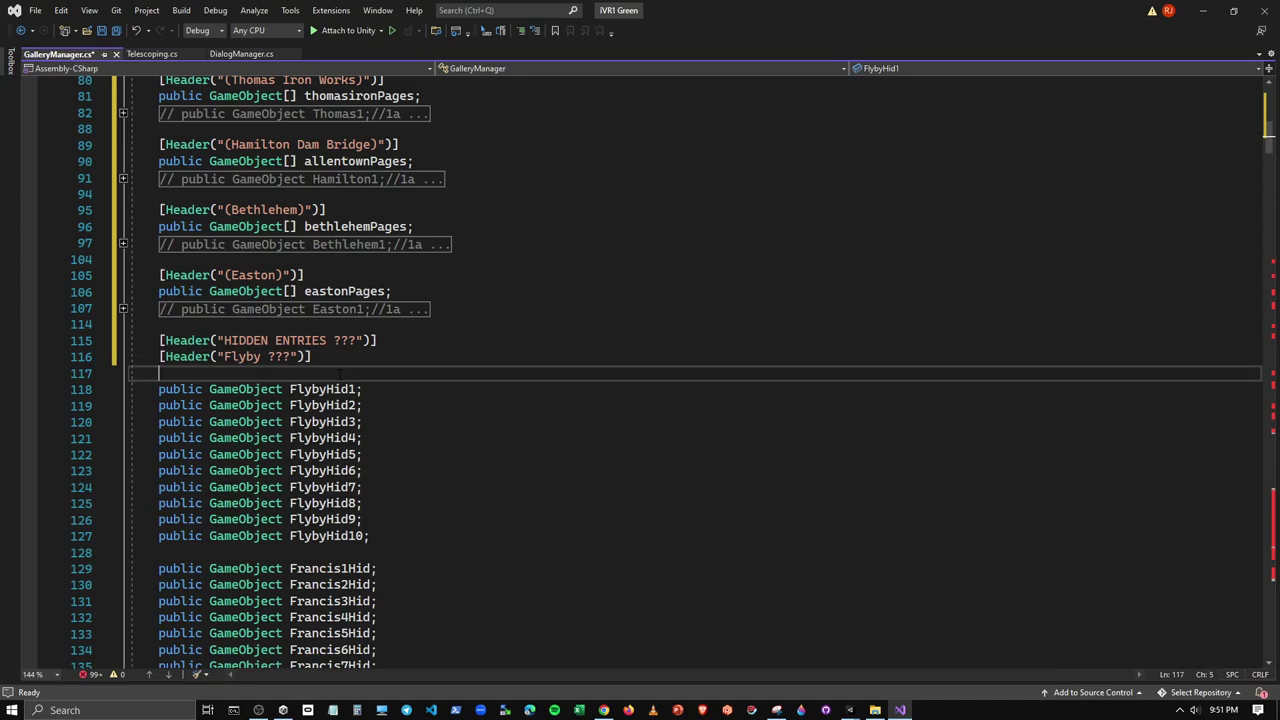
{"action": "key", "text": "Return"}
{"action": "type", "text": "??"}
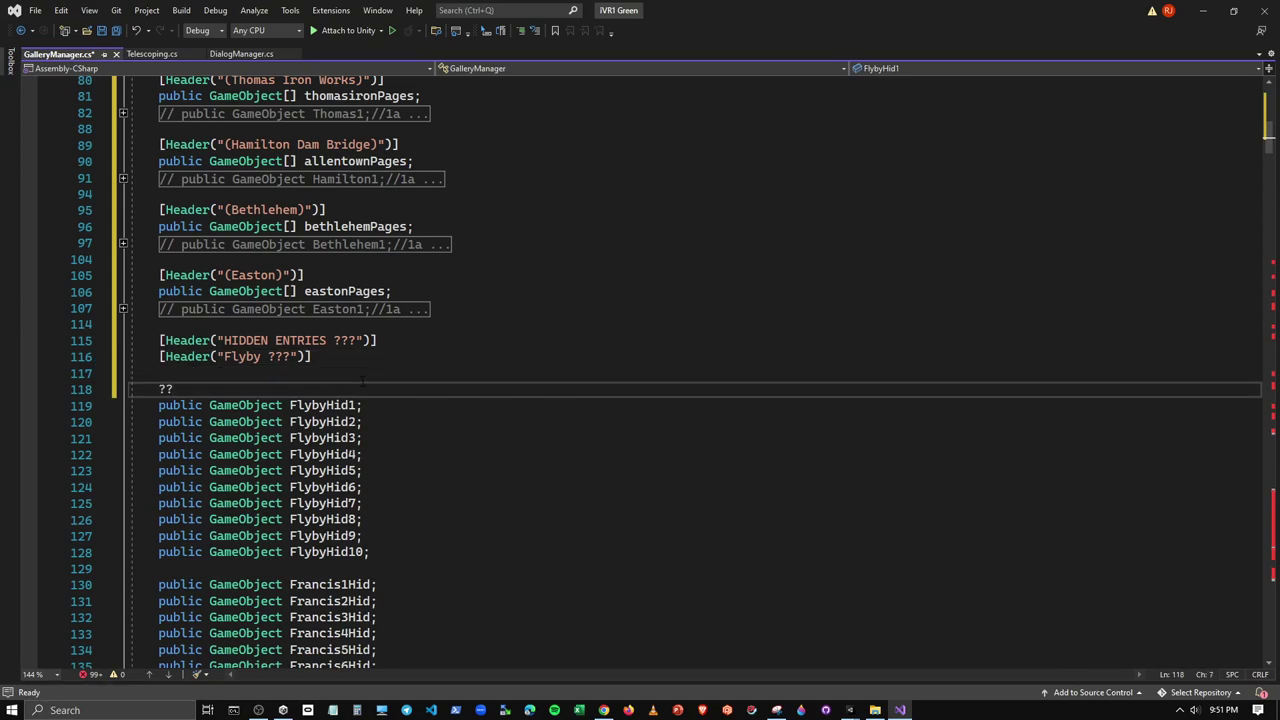
{"action": "key", "text": "BackSpace"}
{"action": "key", "text": "BackSpace"}
Copy the eastonPages array declaration to line 118 and rename it flybyHidden
{"action": "left_click_drag", "start_coordinate": [392, 291], "coordinate": [158, 291]}
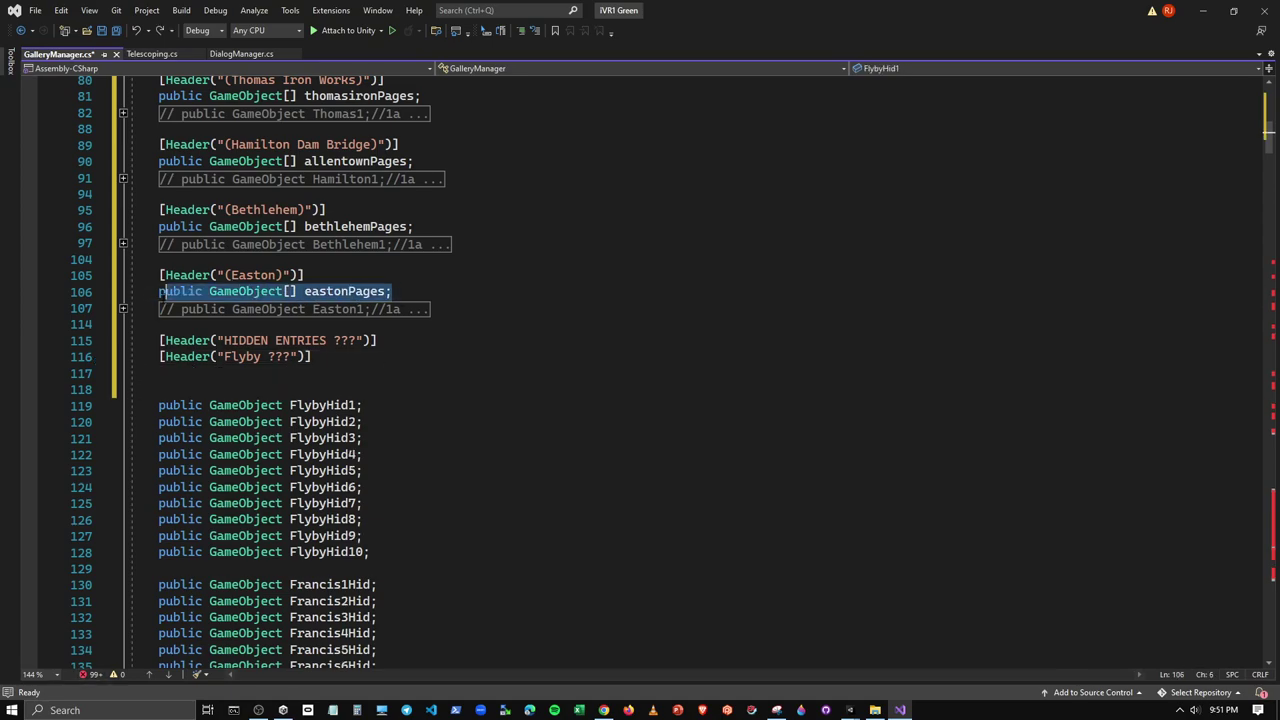
{"action": "left_click", "coordinate": [162, 390]}
{"action": "type", "text": "public GameObject[] eastonPages;"}
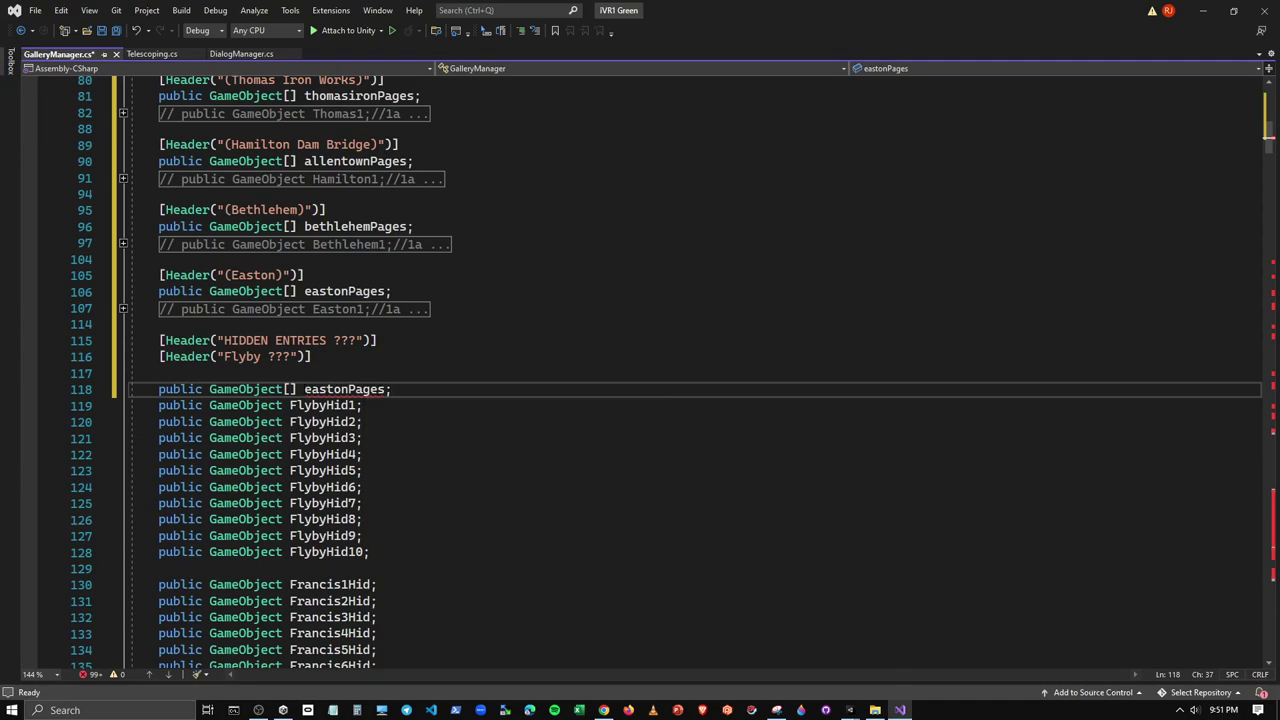
{"action": "left_click_drag", "start_coordinate": [305, 390], "coordinate": [385, 391]}
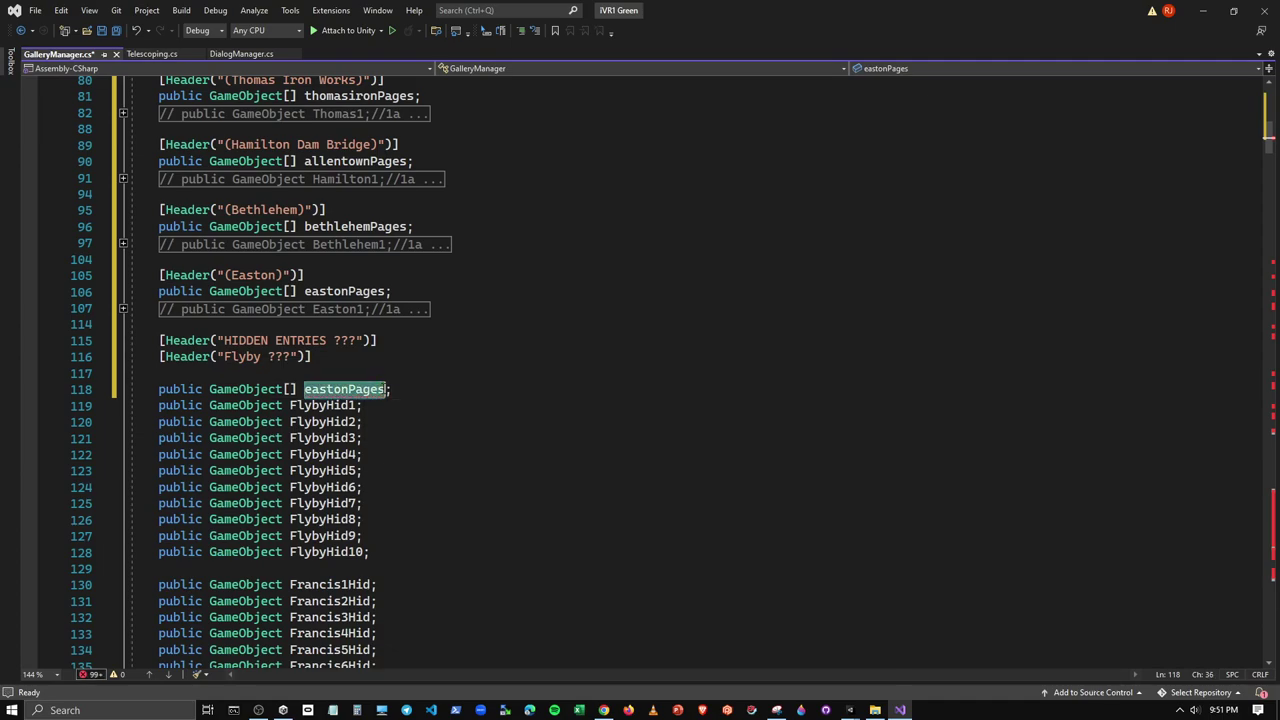
{"action": "type", "text": "flyb"}
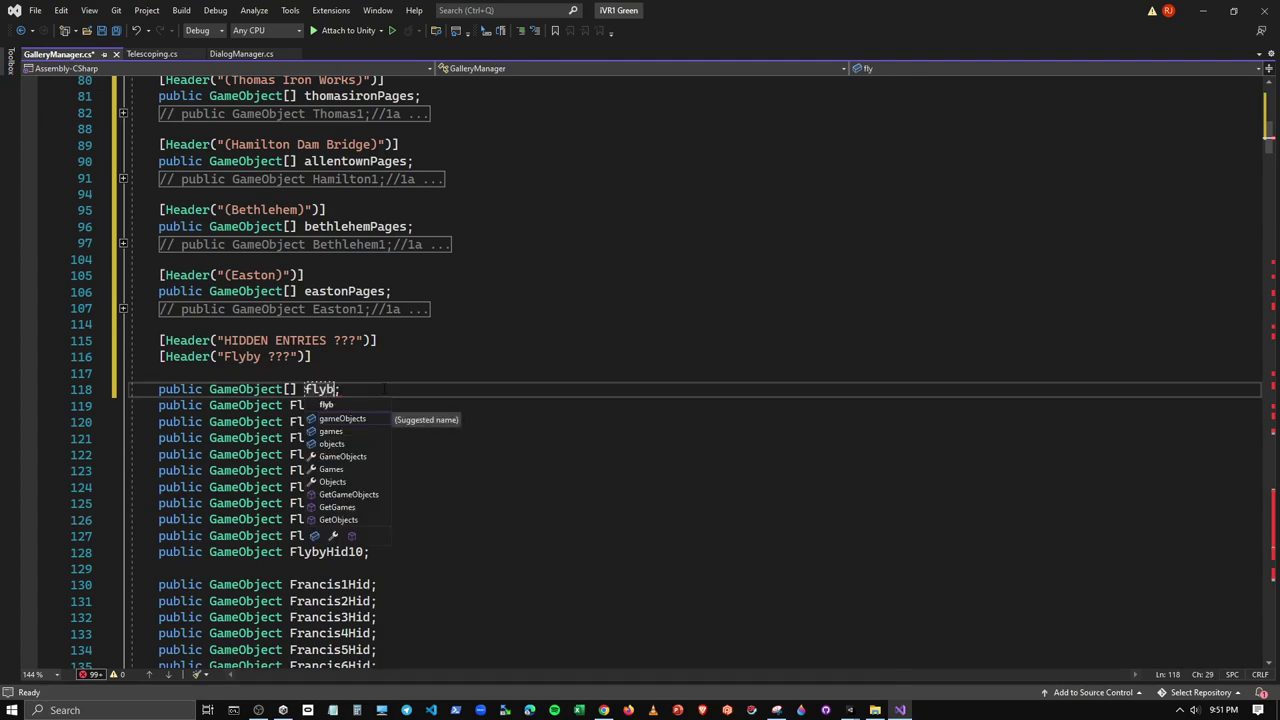
{"action": "type", "text": "y"}
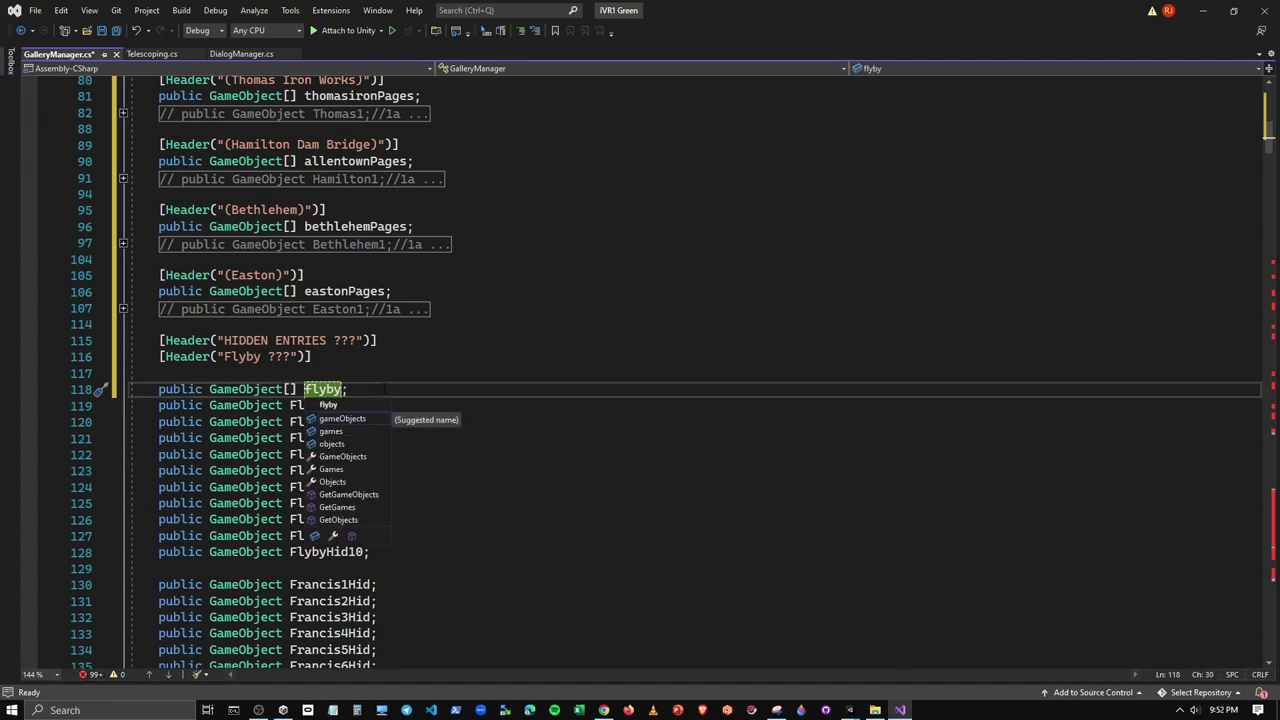
{"action": "key", "text": "Escape"}
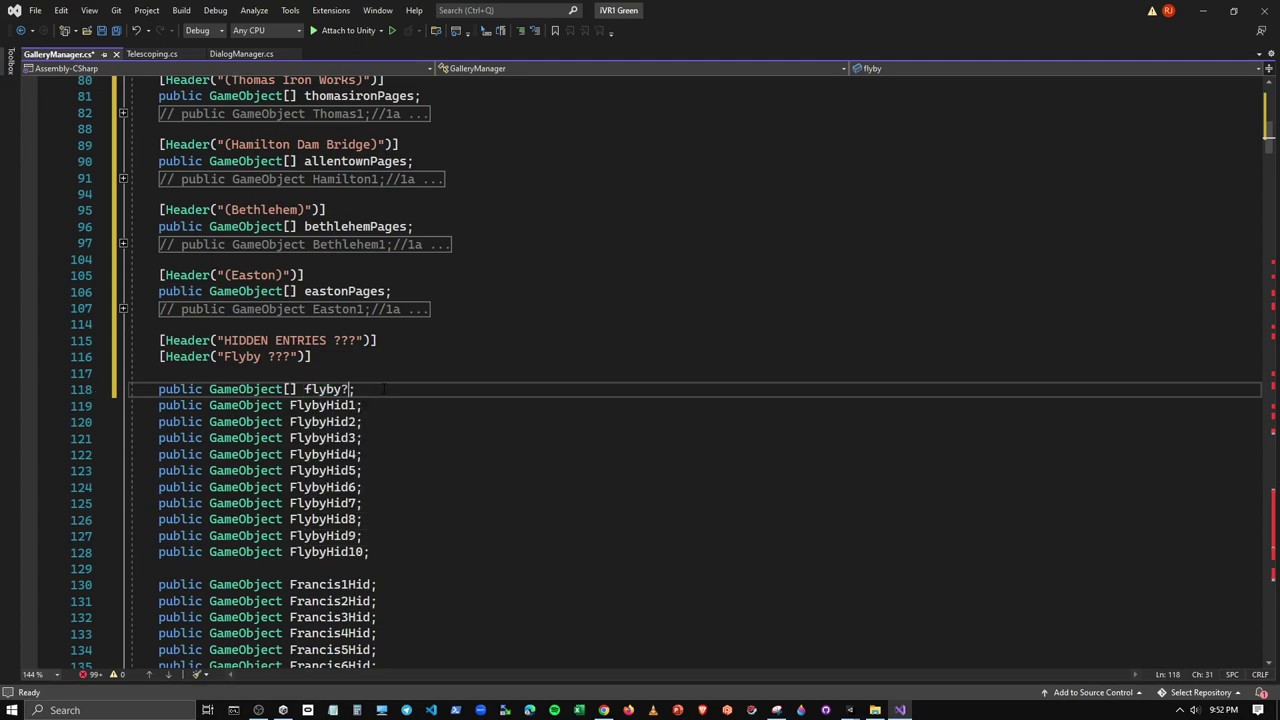
{"action": "type", "text": "??"}
{"action": "key", "text": "BackSpace"}
{"action": "key", "text": "BackSpace"}
{"action": "type", "text": "hid"}
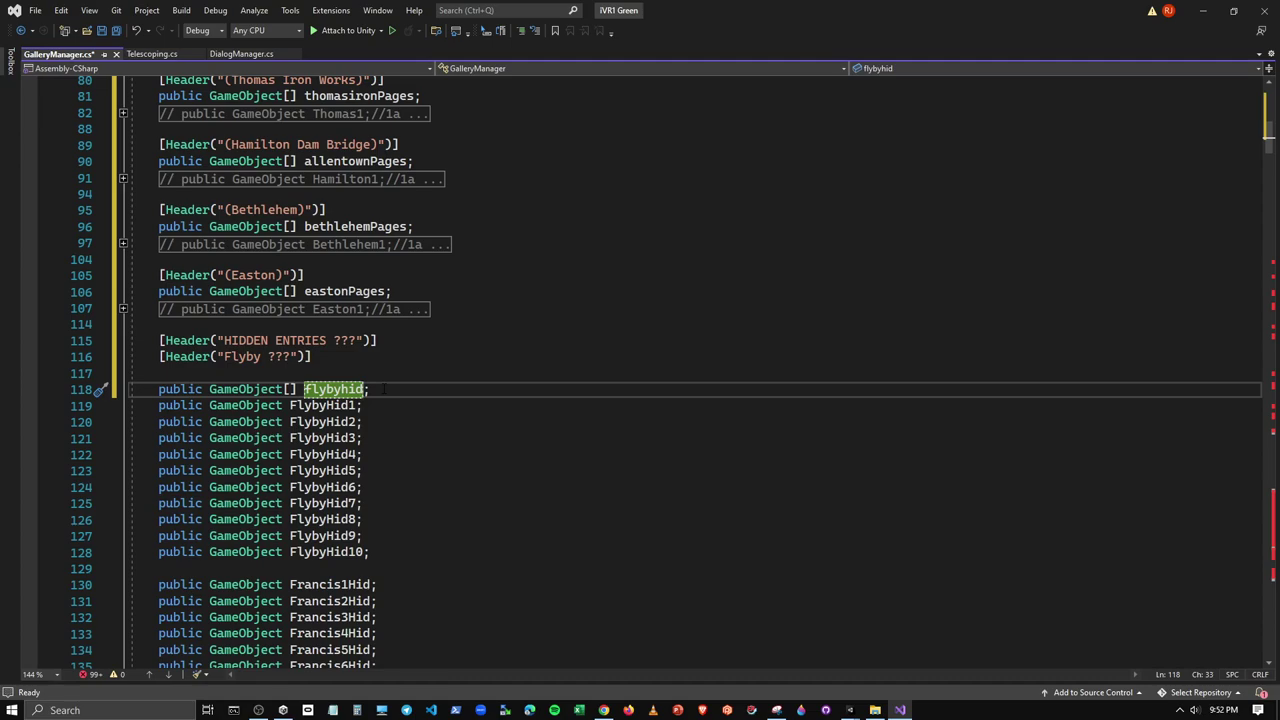
{"action": "key", "text": "BackSpace"}
{"action": "type", "text": "Hi"}
{"action": "type", "text": "dden"}
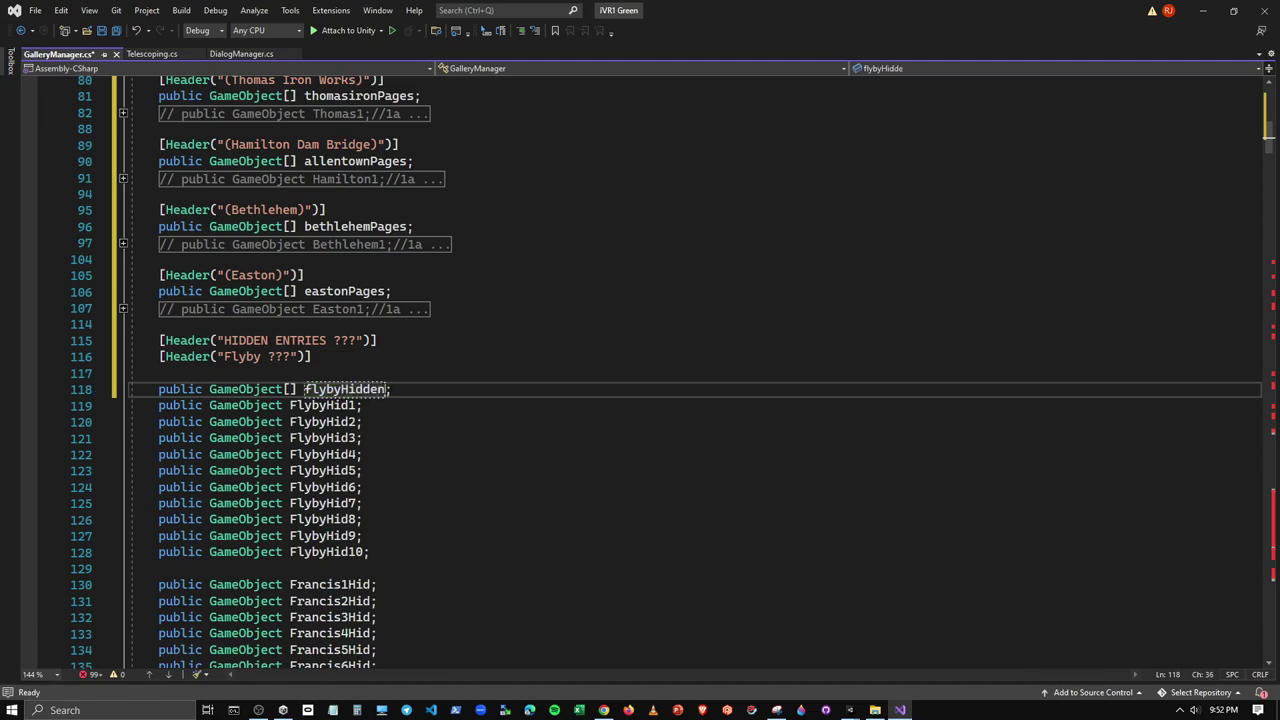
{"action": "key", "text": "ctrl+r"}
{"action": "key", "text": "ctrl+r"}
Comment out the FlybyHid1–FlybyHid10 fields and remove the blank line above the array
{"action": "left_click_drag", "start_coordinate": [372, 552], "coordinate": [132, 405]}
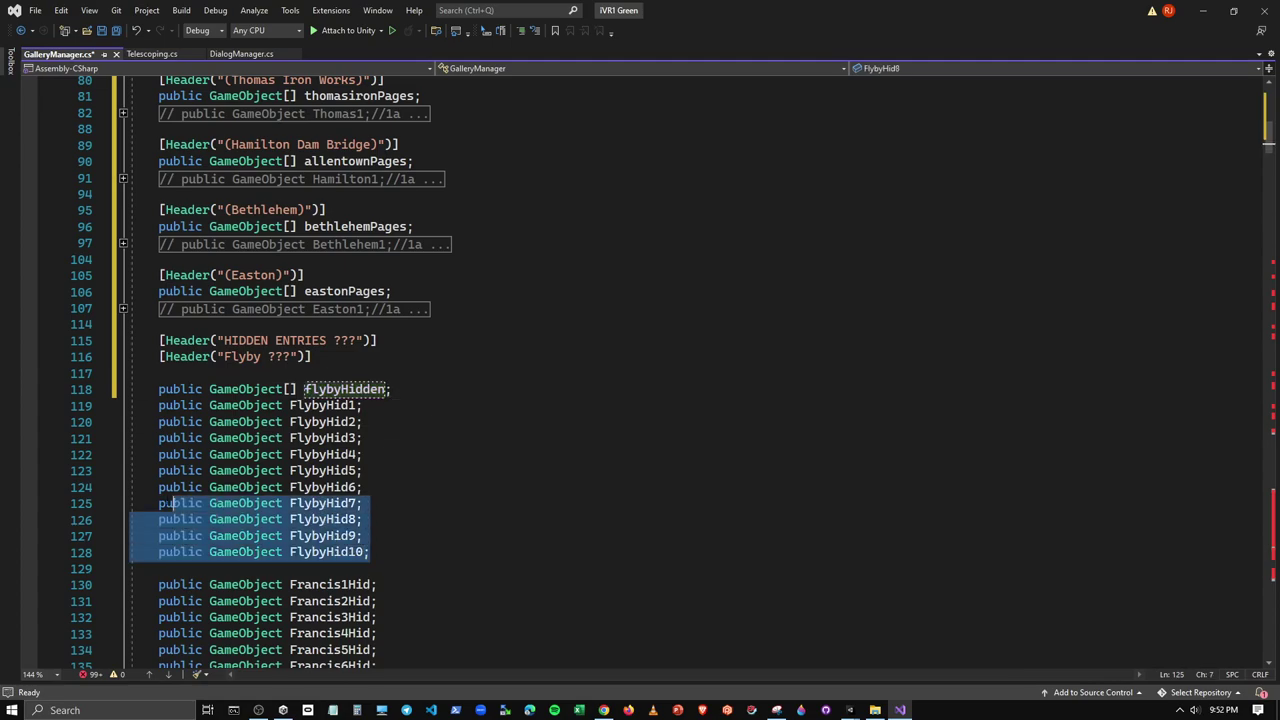
{"action": "left_click", "coordinate": [520, 30]}
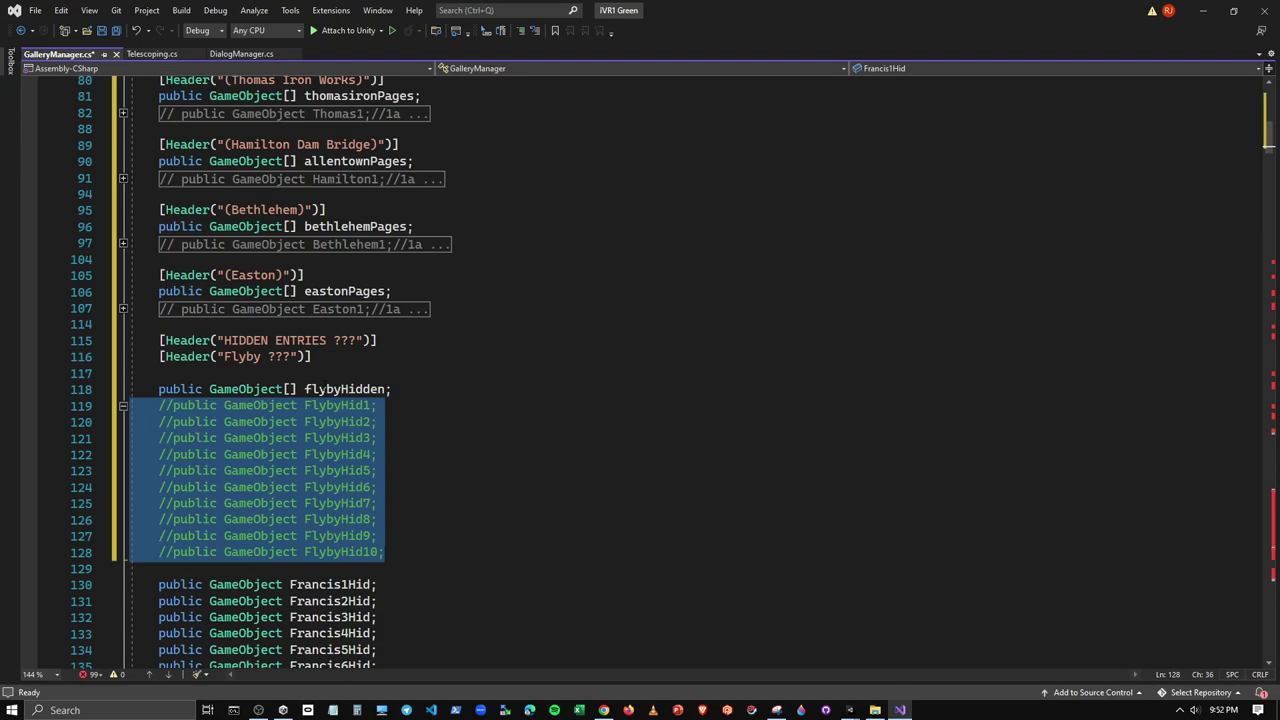
{"action": "left_click", "coordinate": [171, 372]}
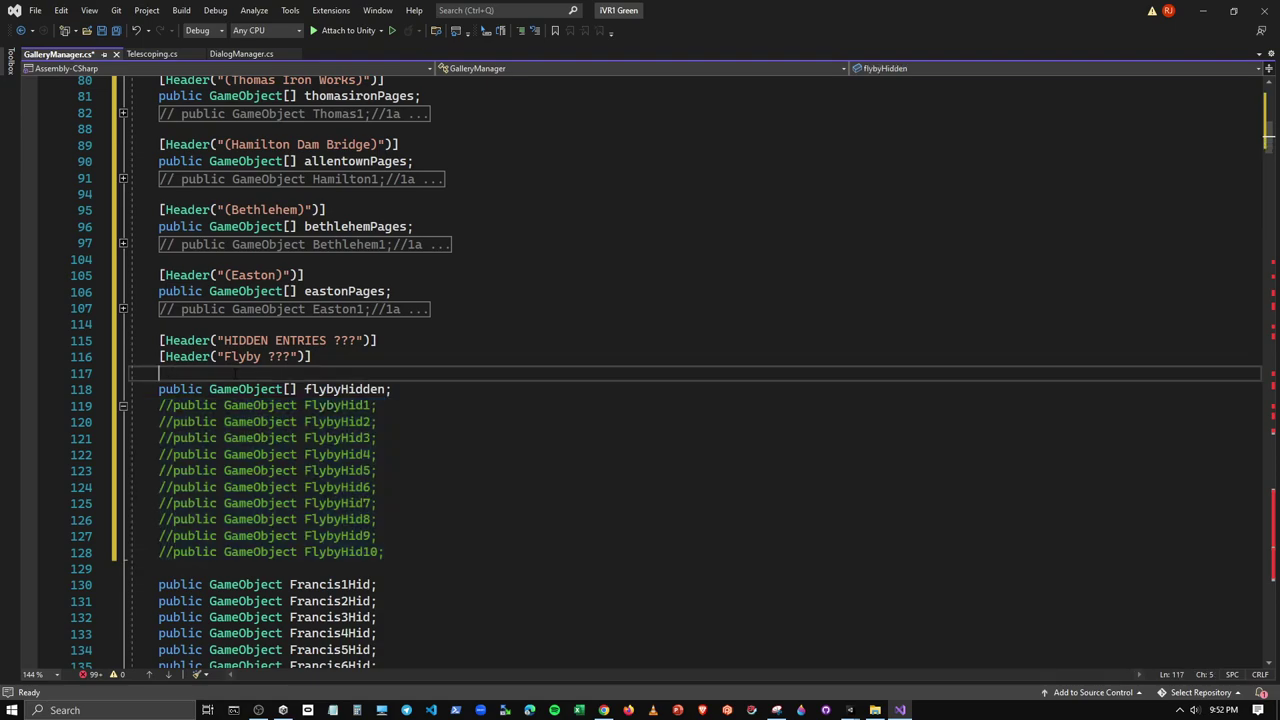
{"action": "key", "text": "Delete"}
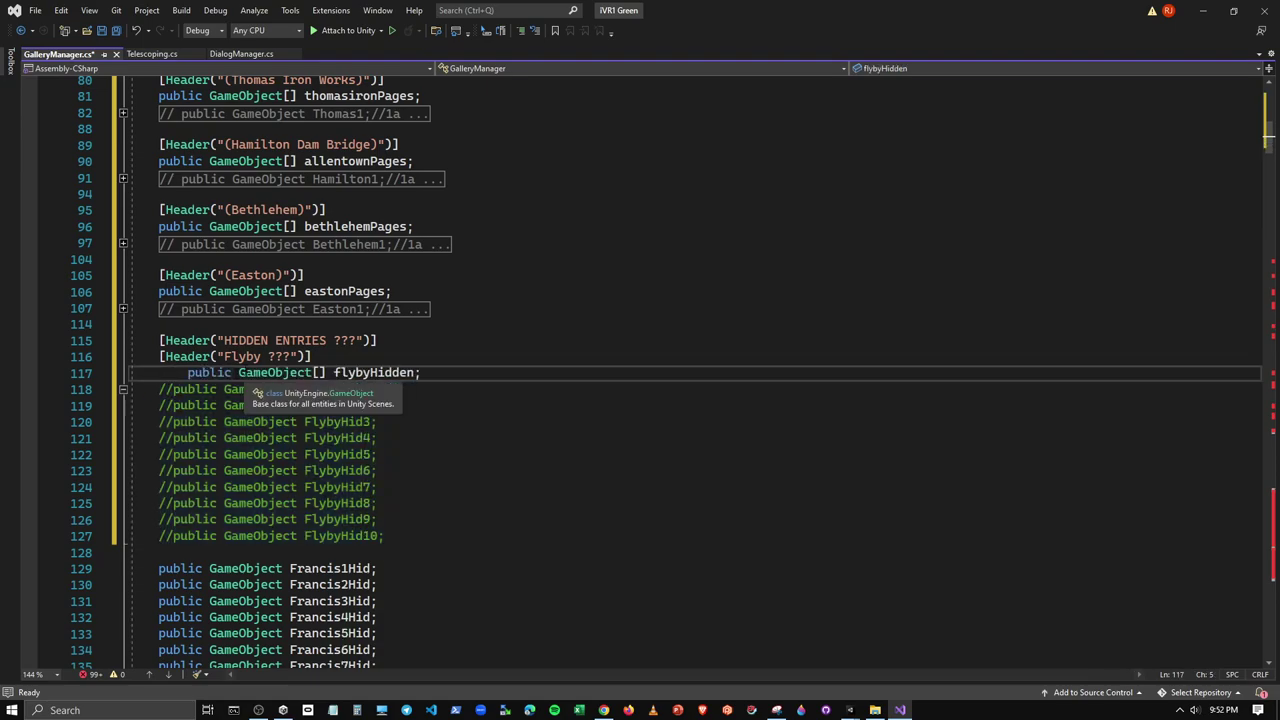
{"action": "key", "text": "Delete"}
{"action": "key", "text": "Delete"}
{"action": "key", "text": "Delete"}
{"action": "key", "text": "Delete"}
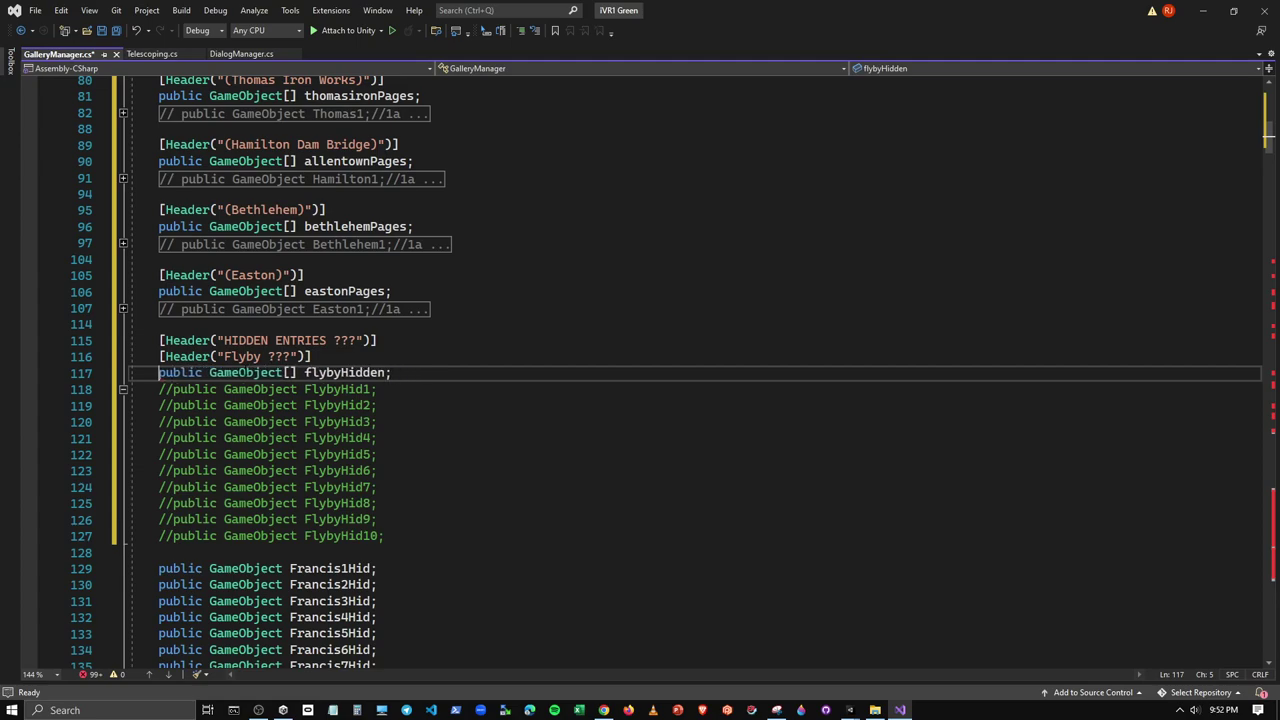
Add a Francis ??? header with a francisHidden array and comment out the old Francis fields
{"action": "left_click_drag", "start_coordinate": [422, 372], "coordinate": [148, 356]}
{"action": "key", "text": "ctrl+c"}
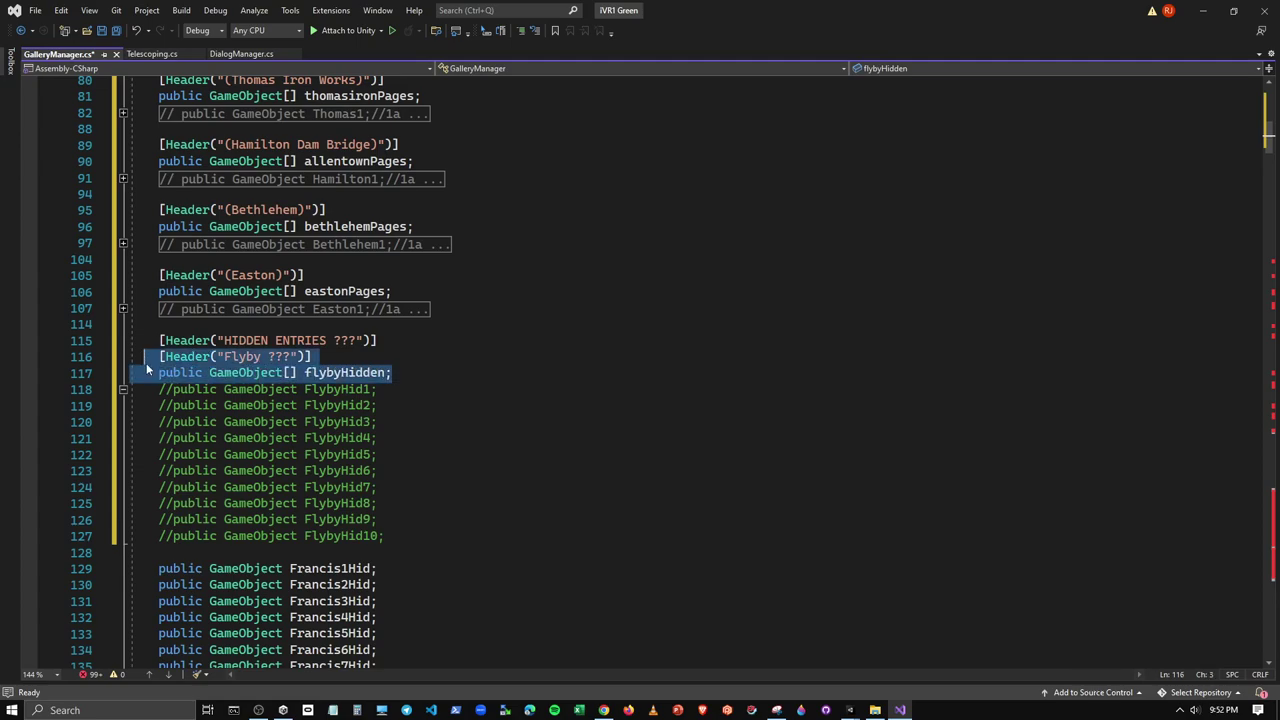
{"action": "left_click", "coordinate": [158, 552]}
{"action": "key", "text": "ctrl+v"}
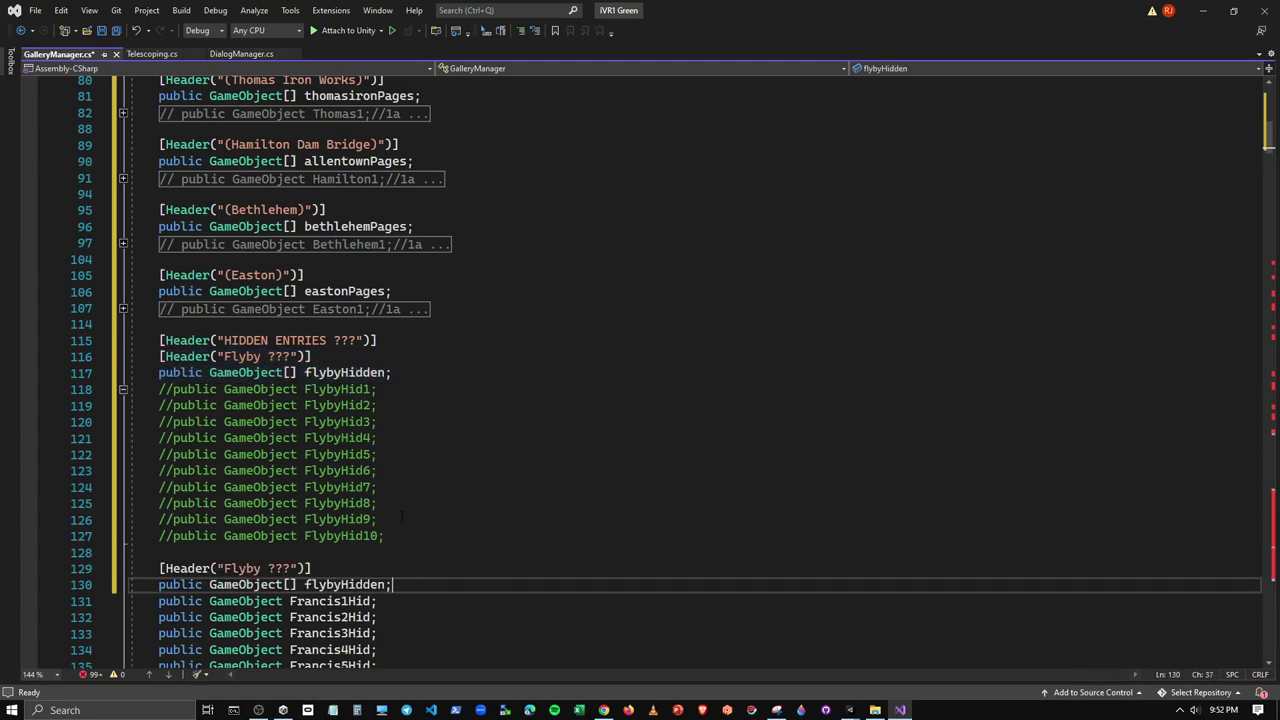
{"action": "scroll", "coordinate": [404, 560], "scroll_direction": "down", "scroll_amount": 2}
{"action": "left_click_drag", "start_coordinate": [404, 605], "coordinate": [139, 505]}
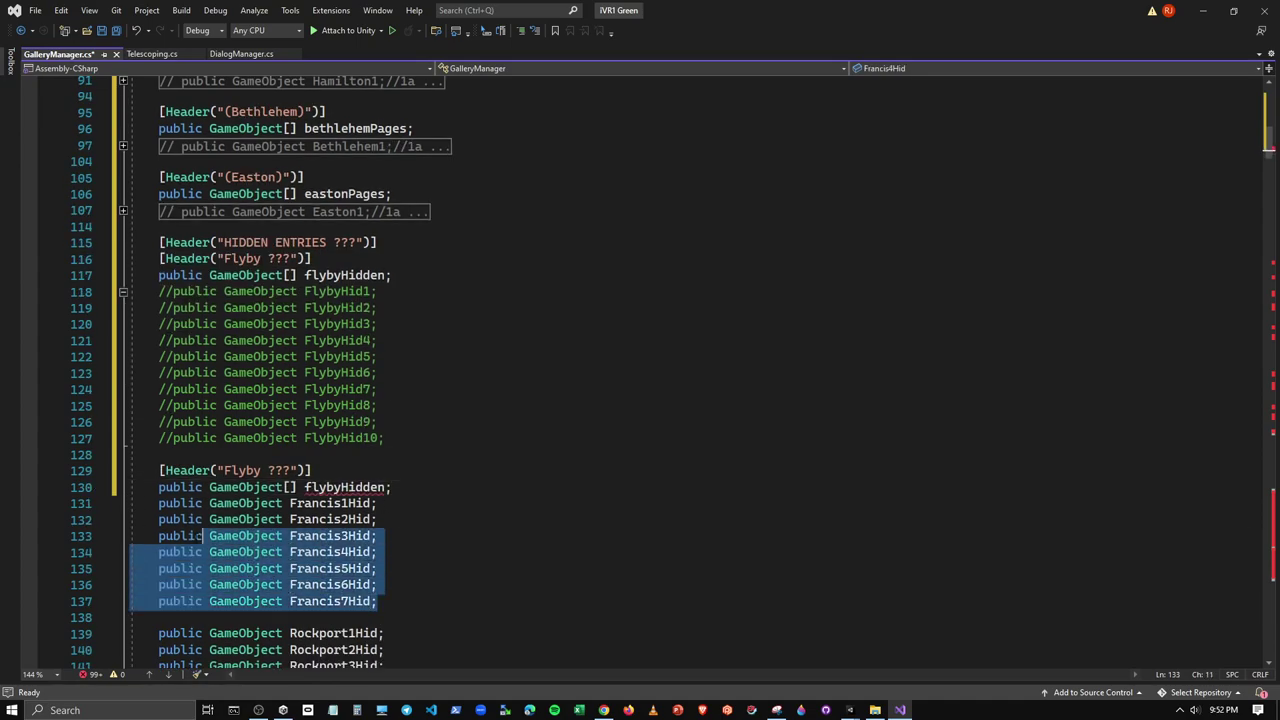
{"action": "left_click", "coordinate": [516, 33]}
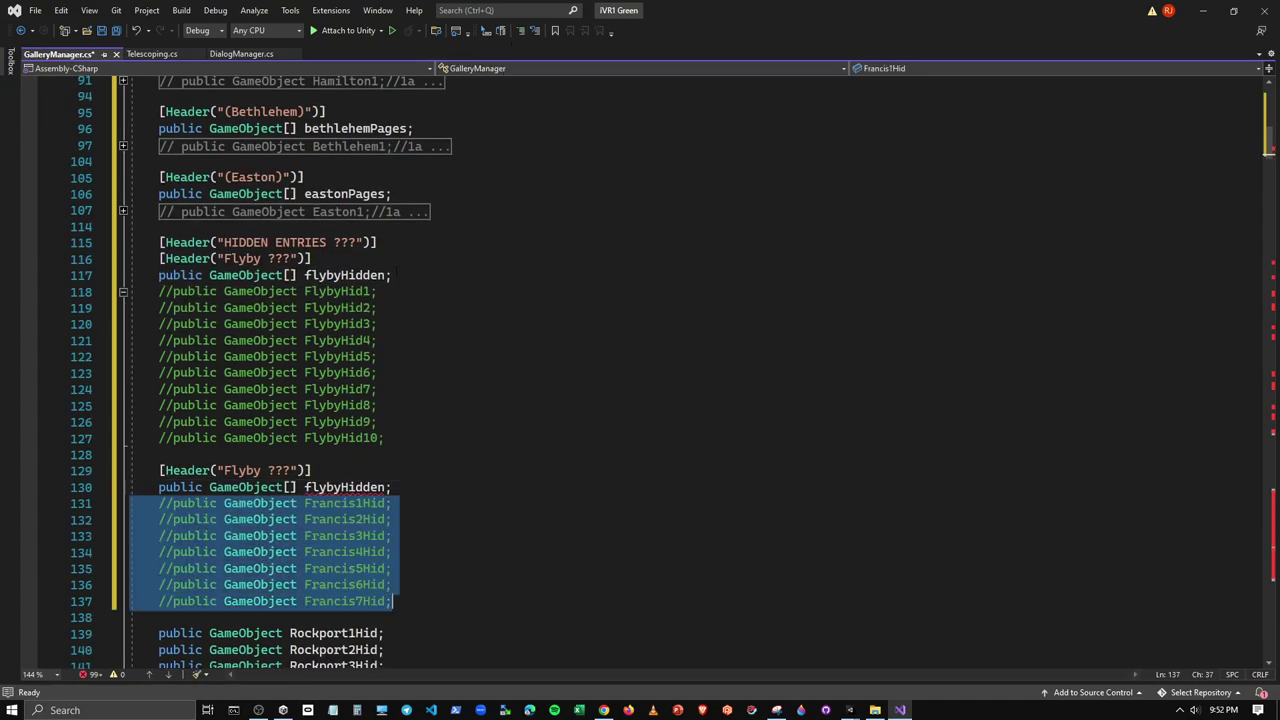
{"action": "left_click_drag", "start_coordinate": [305, 487], "coordinate": [342, 487]}
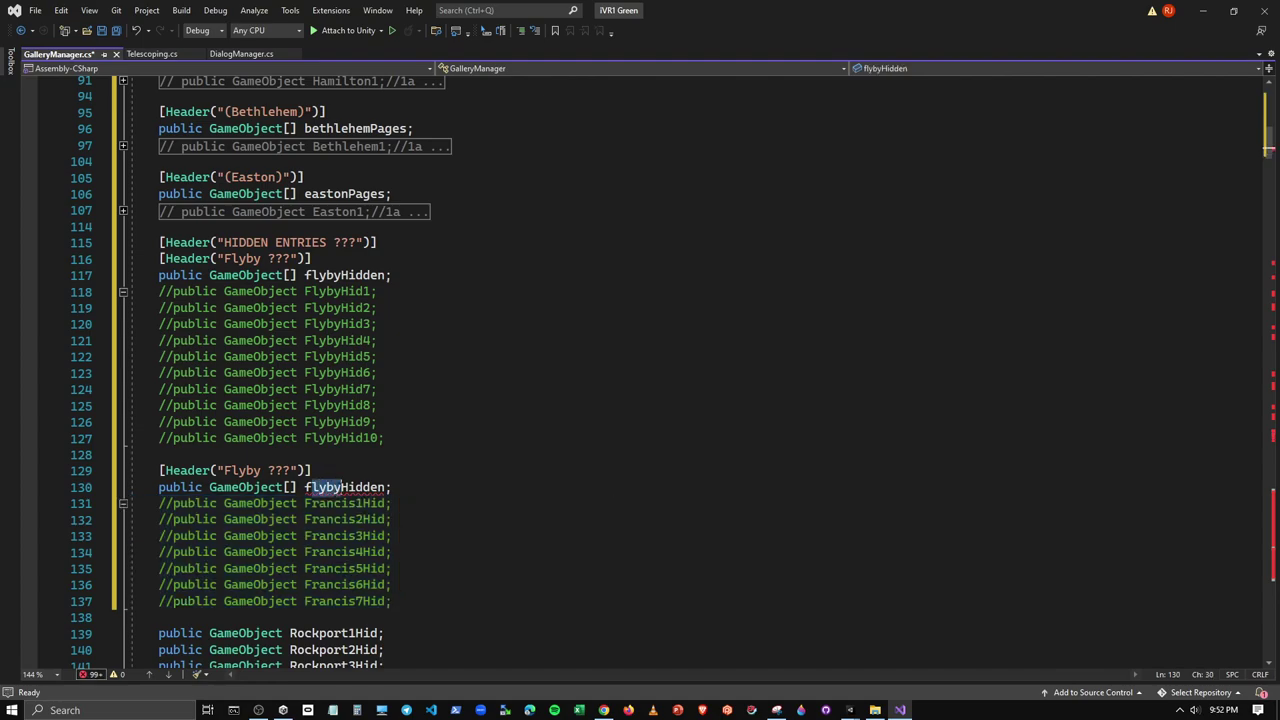
{"action": "type", "text": "Francis"}
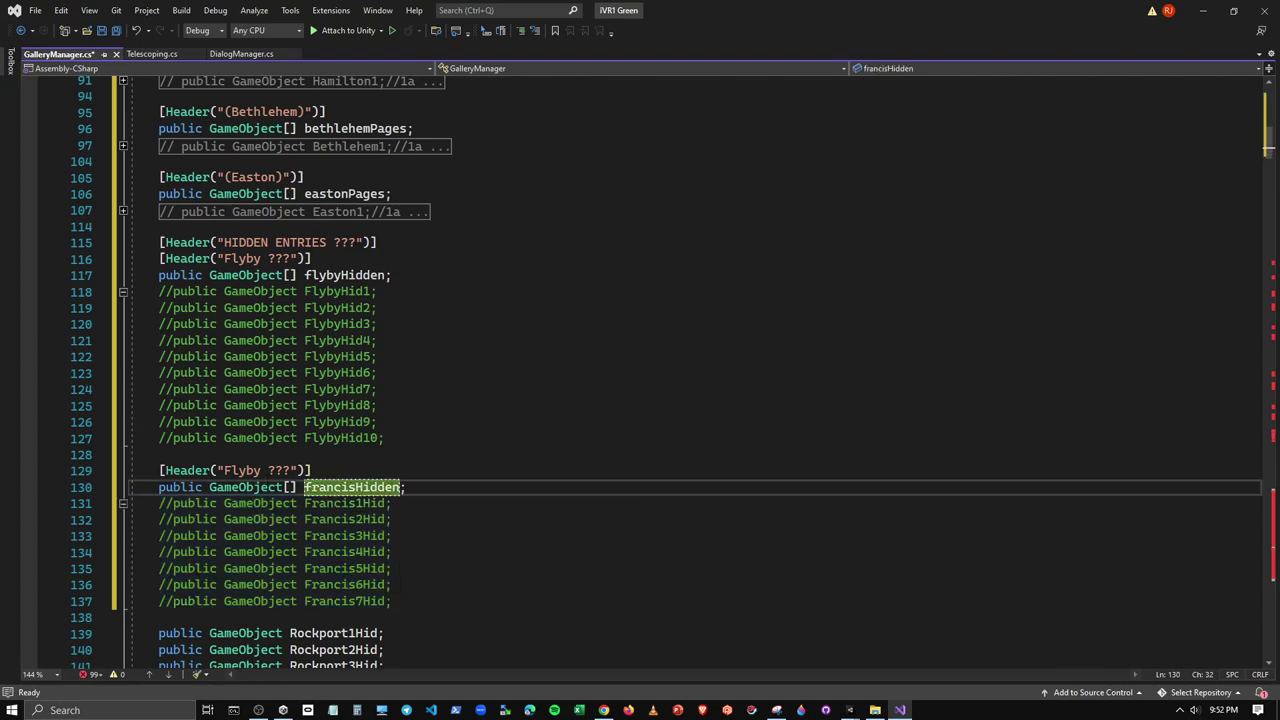
{"action": "left_click", "coordinate": [247, 470]}
{"action": "double_click", "coordinate": [242, 470]}
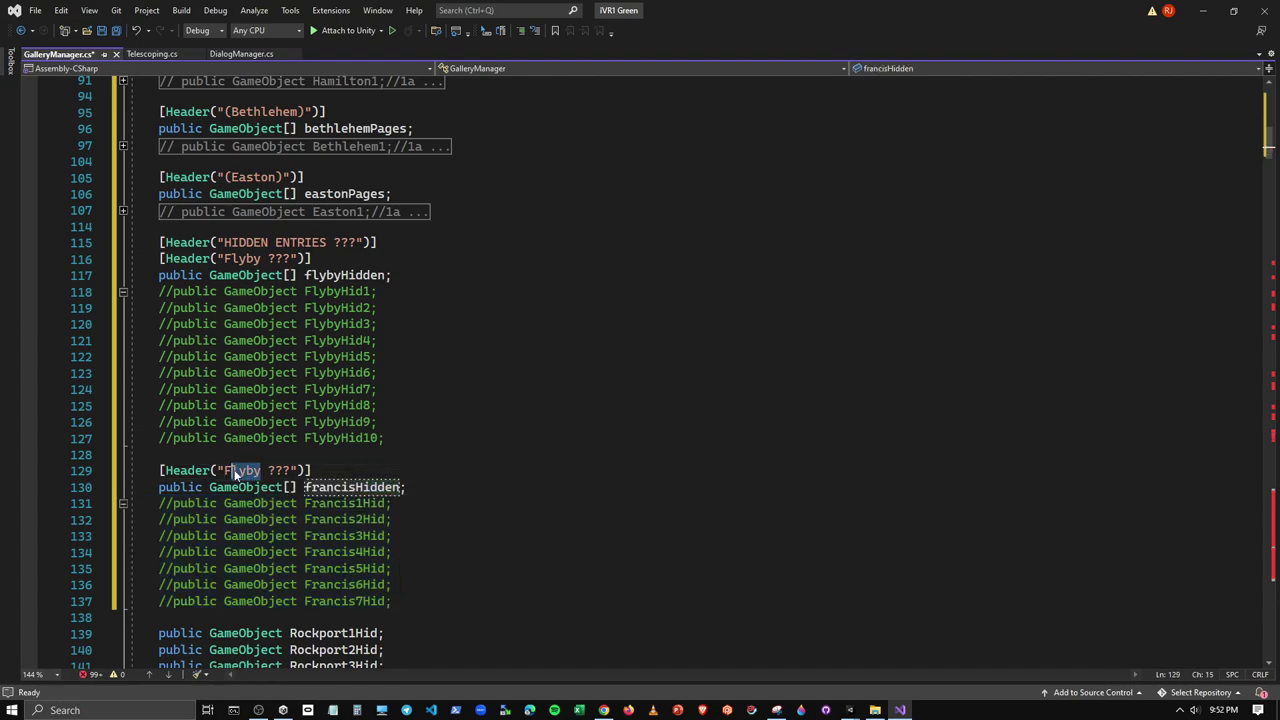
{"action": "type", "text": "Francis"}
Add a Rockport ??? header with a rockportHidden array and comment out the three Rockport fields
{"action": "scroll", "coordinate": [667, 373], "scroll_direction": "down", "scroll_amount": 3}
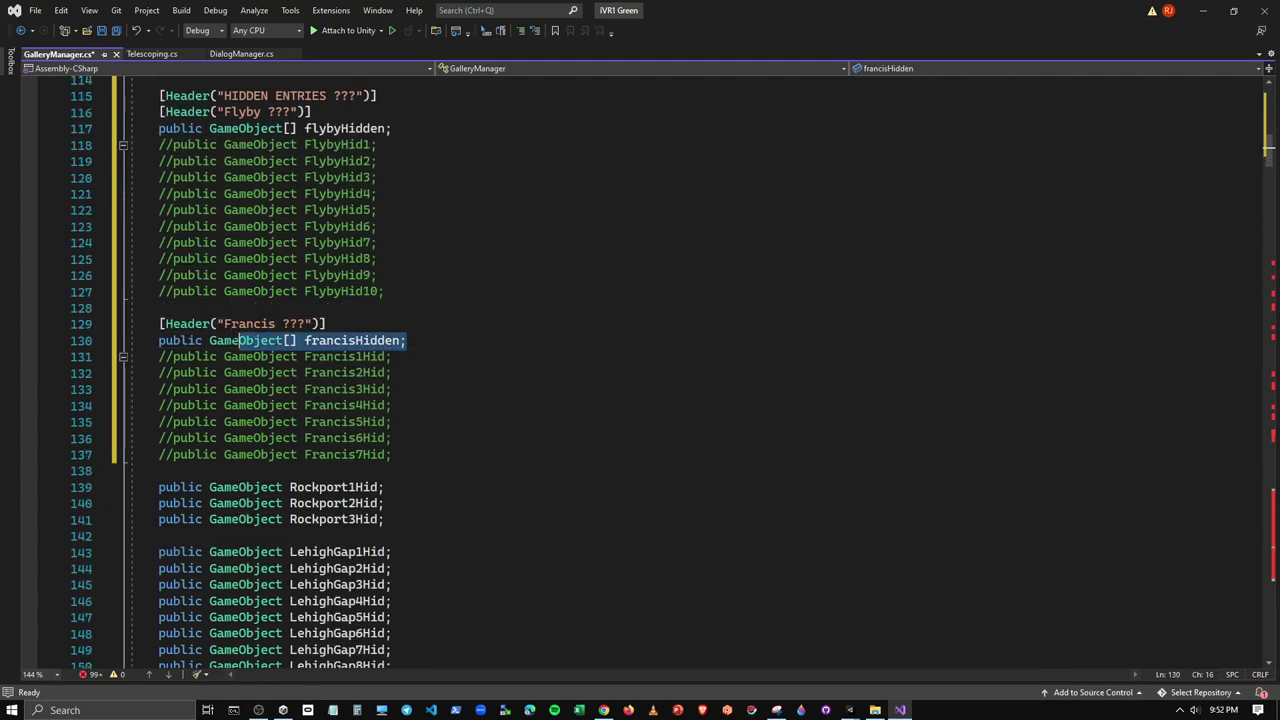
{"action": "left_click_drag", "start_coordinate": [406, 340], "coordinate": [158, 323]}
{"action": "key", "text": "ctrl+c"}
{"action": "left_click", "coordinate": [400, 470]}
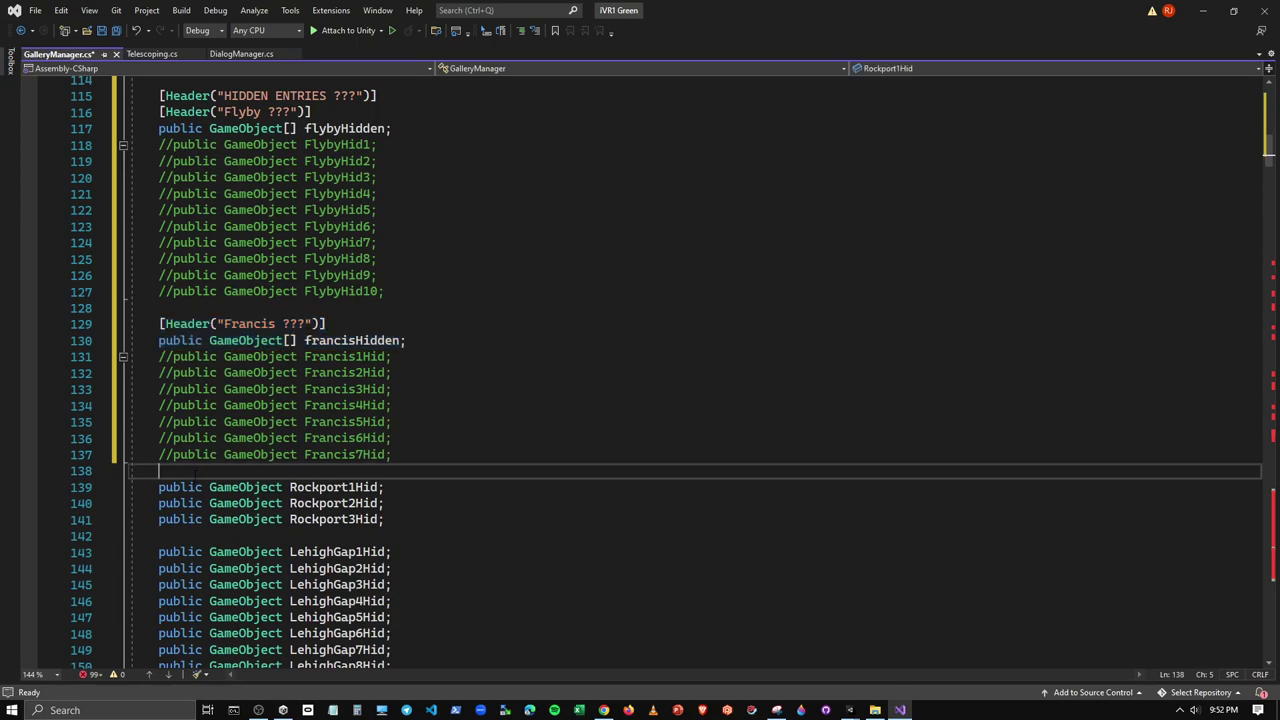
{"action": "key", "text": "Return"}
{"action": "key", "text": "ctrl+v"}
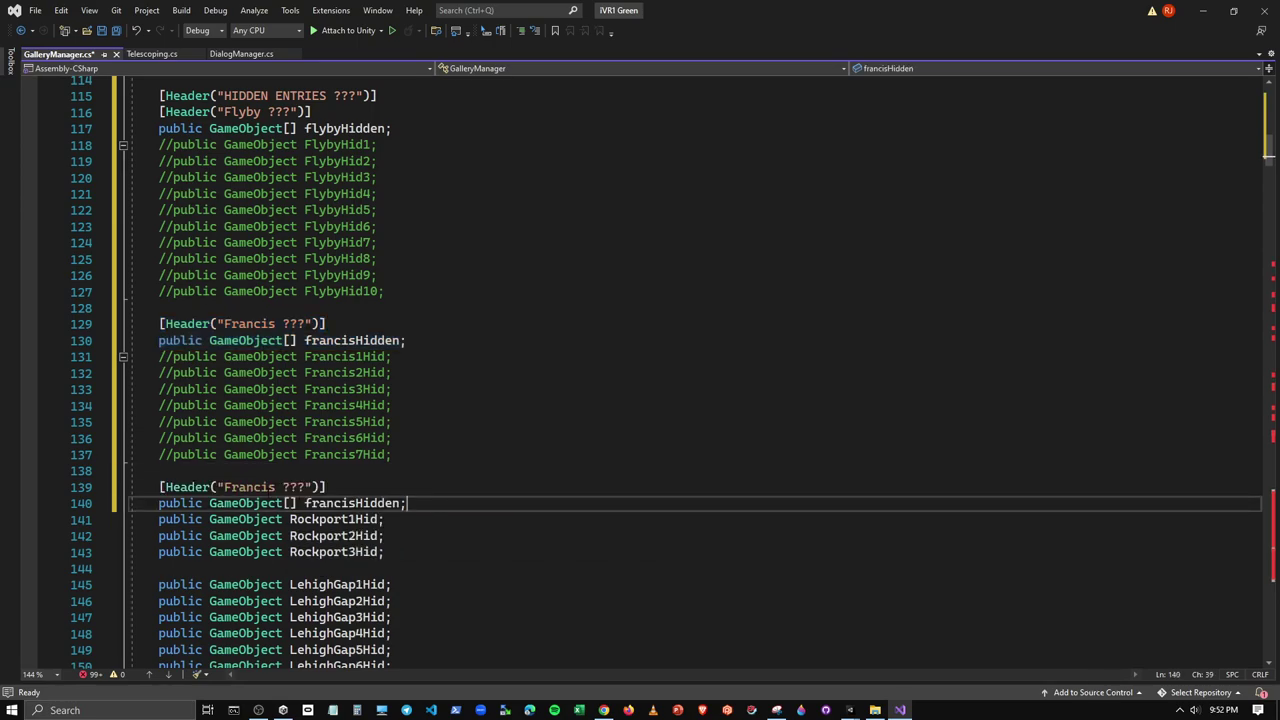
{"action": "double_click", "coordinate": [228, 487]}
{"action": "type", "text": "Rockp"}
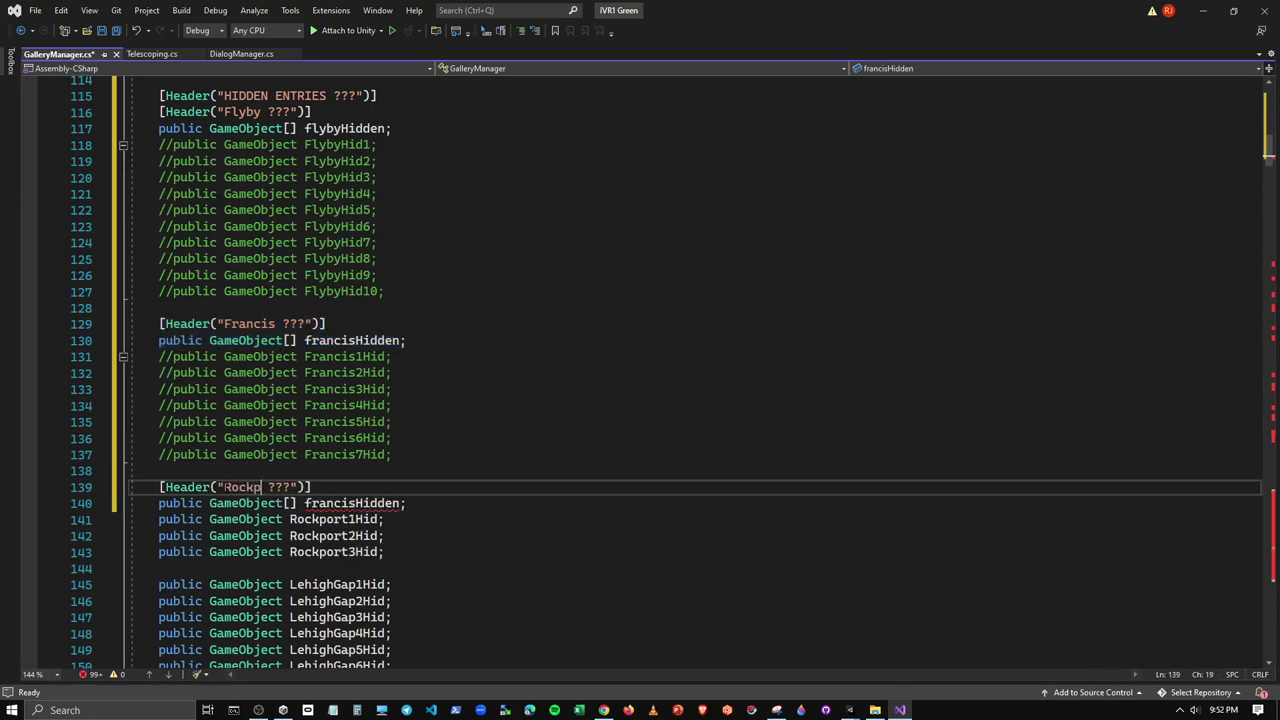
{"action": "type", "text": "ort"}
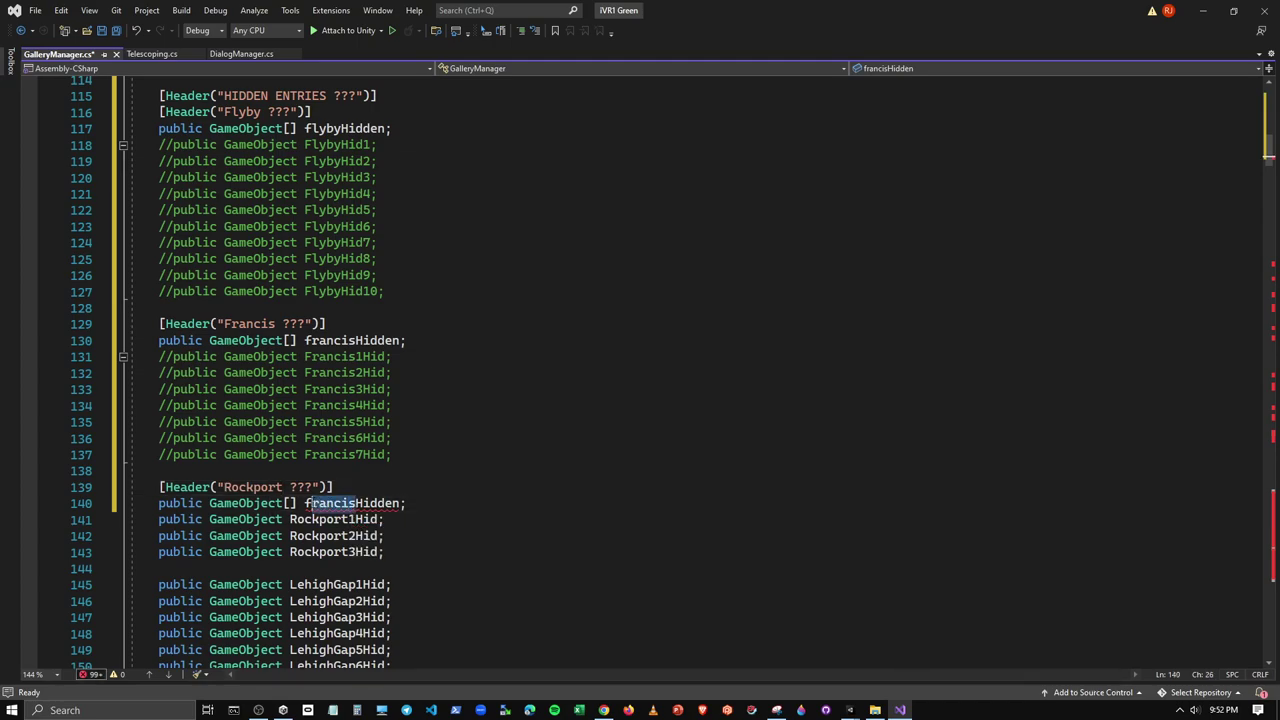
{"action": "double_click", "coordinate": [306, 505]}
{"action": "type", "text": "rockportHidden"}
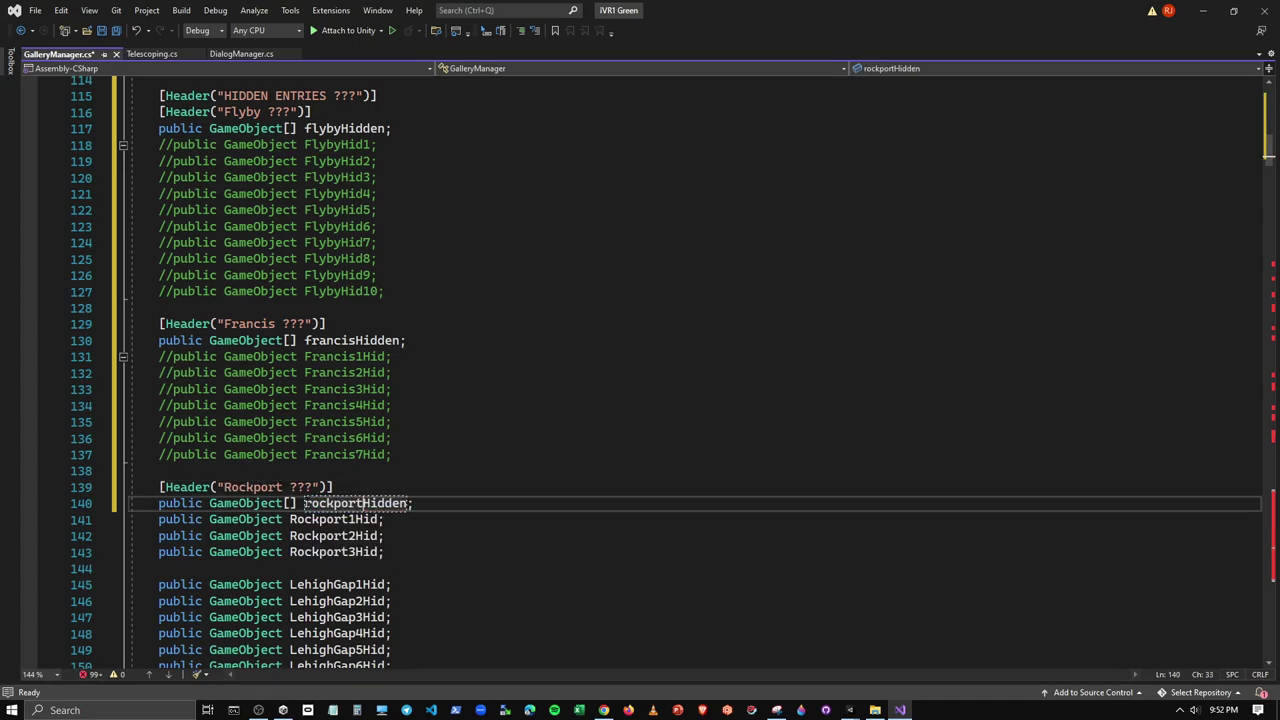
{"action": "scroll", "coordinate": [306, 507], "scroll_direction": "down", "scroll_amount": 1}
{"action": "left_click_drag", "start_coordinate": [401, 510], "coordinate": [130, 470]}
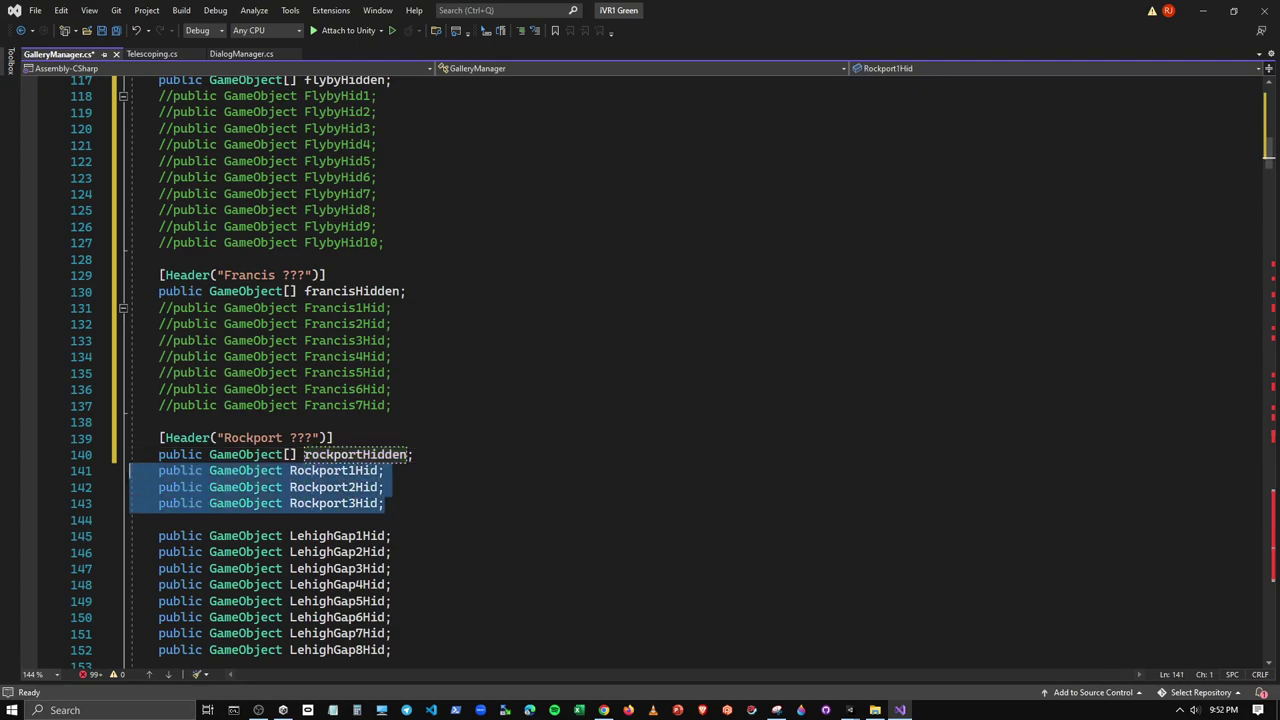
{"action": "left_click", "coordinate": [520, 31]}
Add a Lehigh Gap ??? header with a lehighgapHidden array and comment out the eight LehighGap fields
{"action": "scroll", "coordinate": [432, 310], "scroll_direction": "down", "scroll_amount": 3}
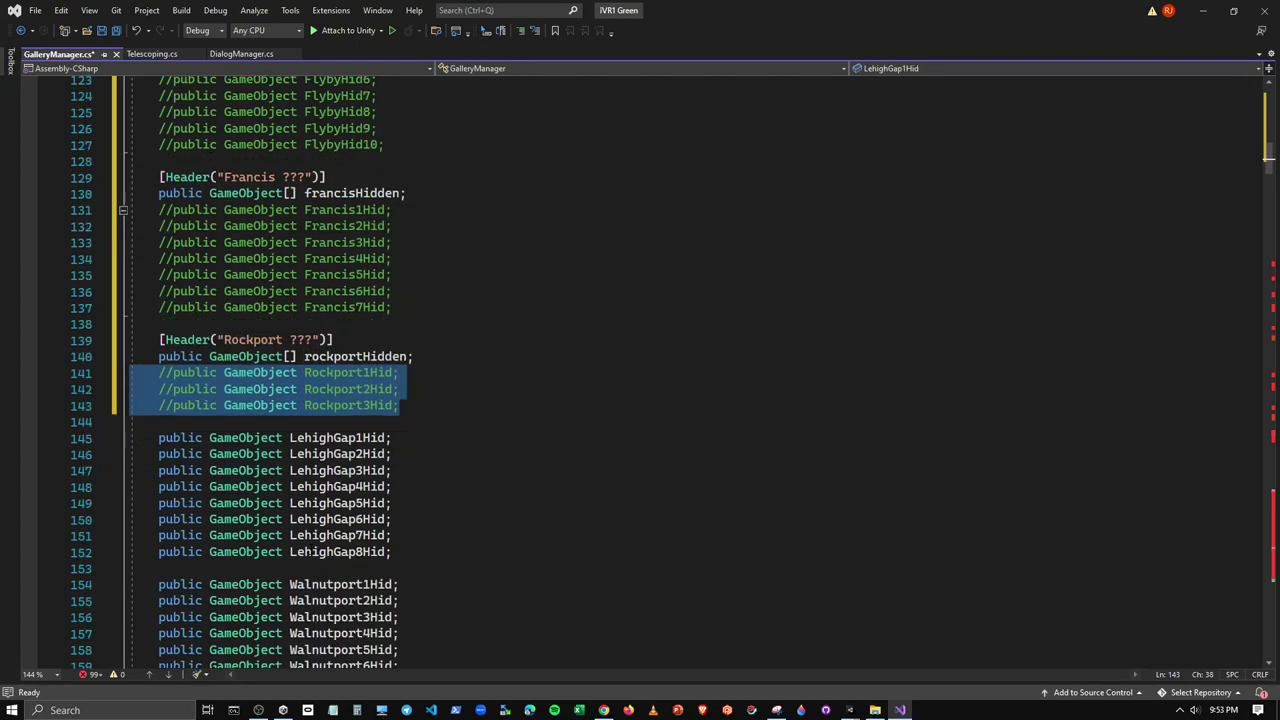
{"action": "left_click", "coordinate": [347, 373]}
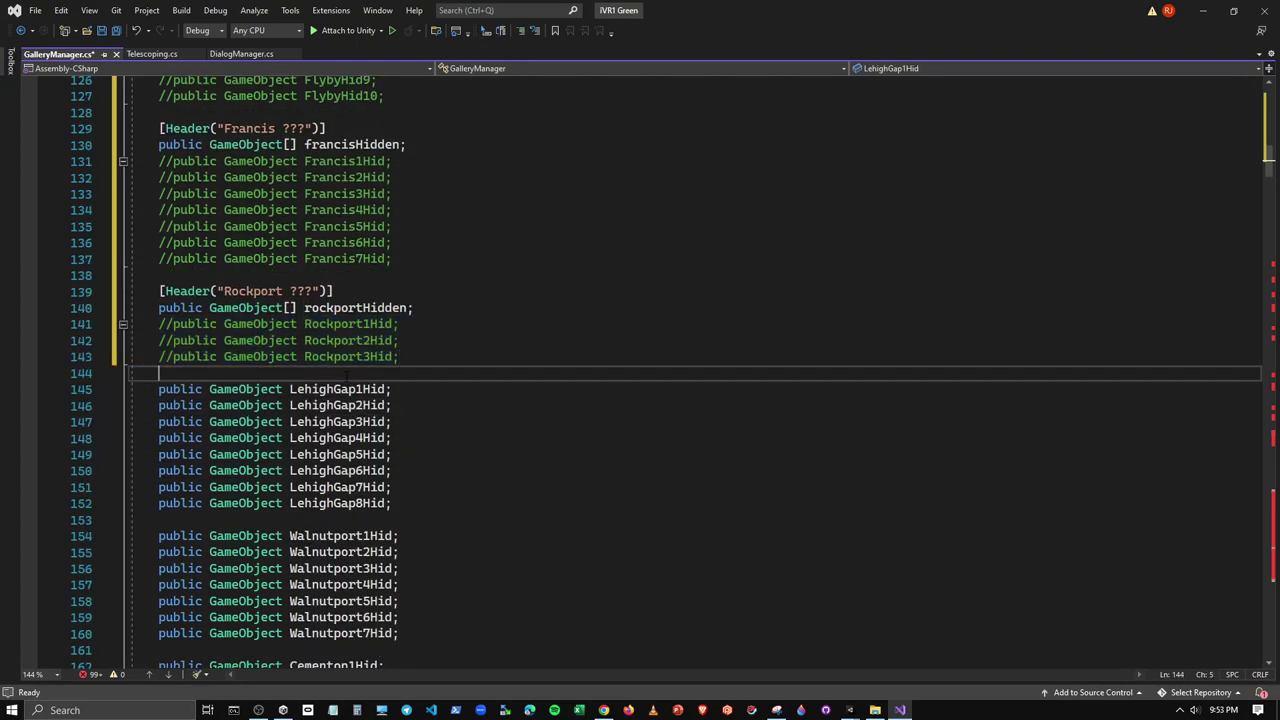
{"action": "key", "text": "Return"}
{"action": "key", "text": "ctrl+v"}
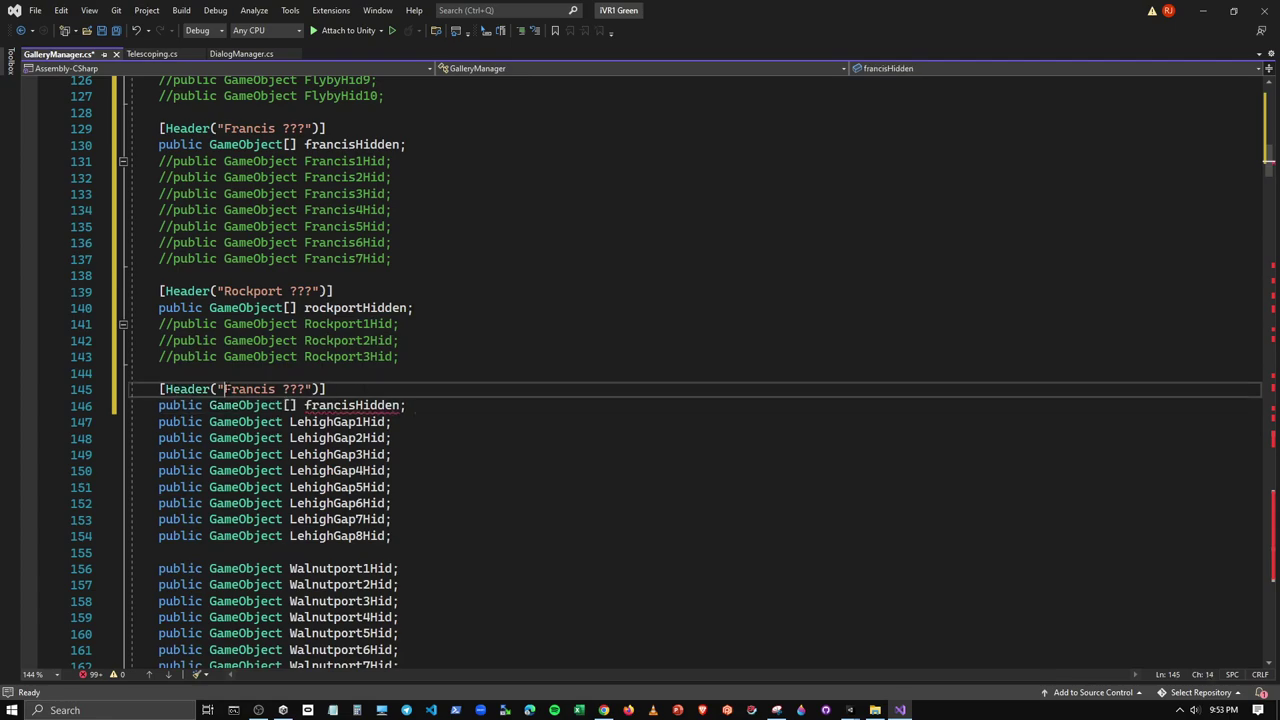
{"action": "double_click", "coordinate": [250, 389]}
{"action": "type", "text": "Lehigh G"}
{"action": "type", "text": "ap"}
{"action": "left_click", "coordinate": [304, 405]}
{"action": "key", "text": "Delete"}
{"action": "key", "text": "Delete"}
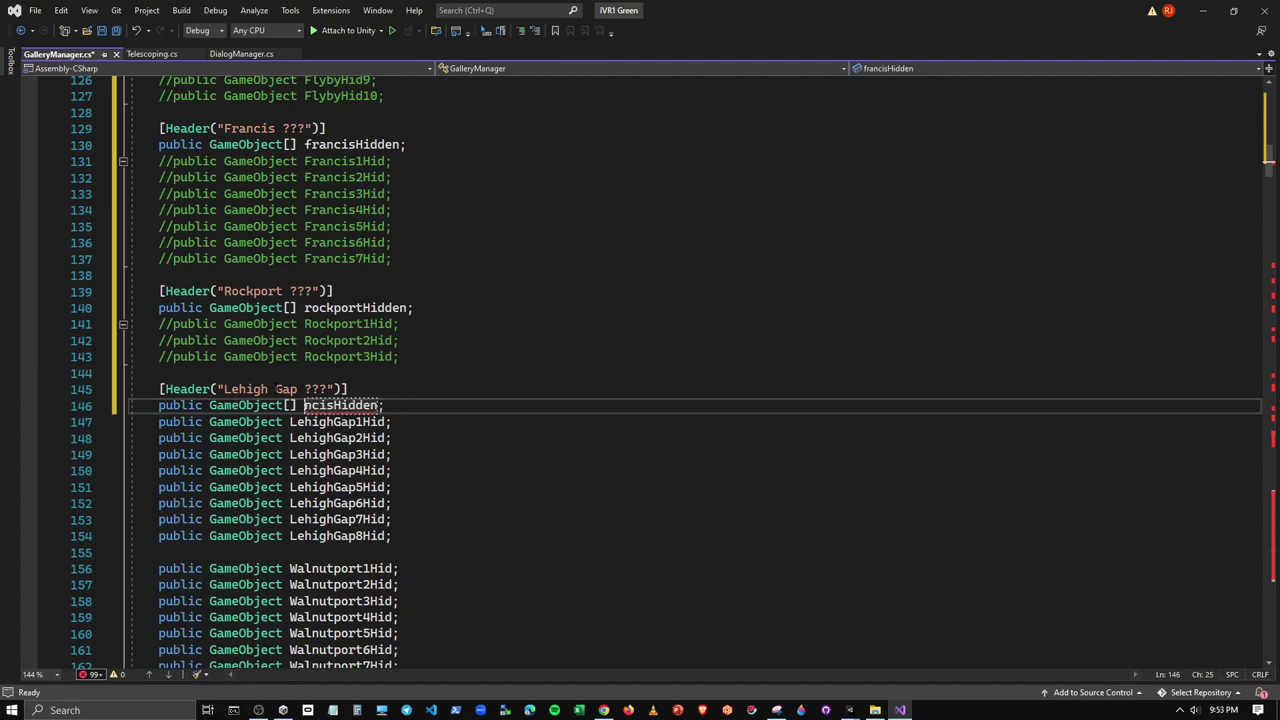
{"action": "key", "text": "Delete"}
{"action": "key", "text": "Delete"}
{"action": "key", "text": "Delete"}
{"action": "key", "text": "Delete"}
{"action": "key", "text": "Delete"}
{"action": "type", "text": "lehigh"}
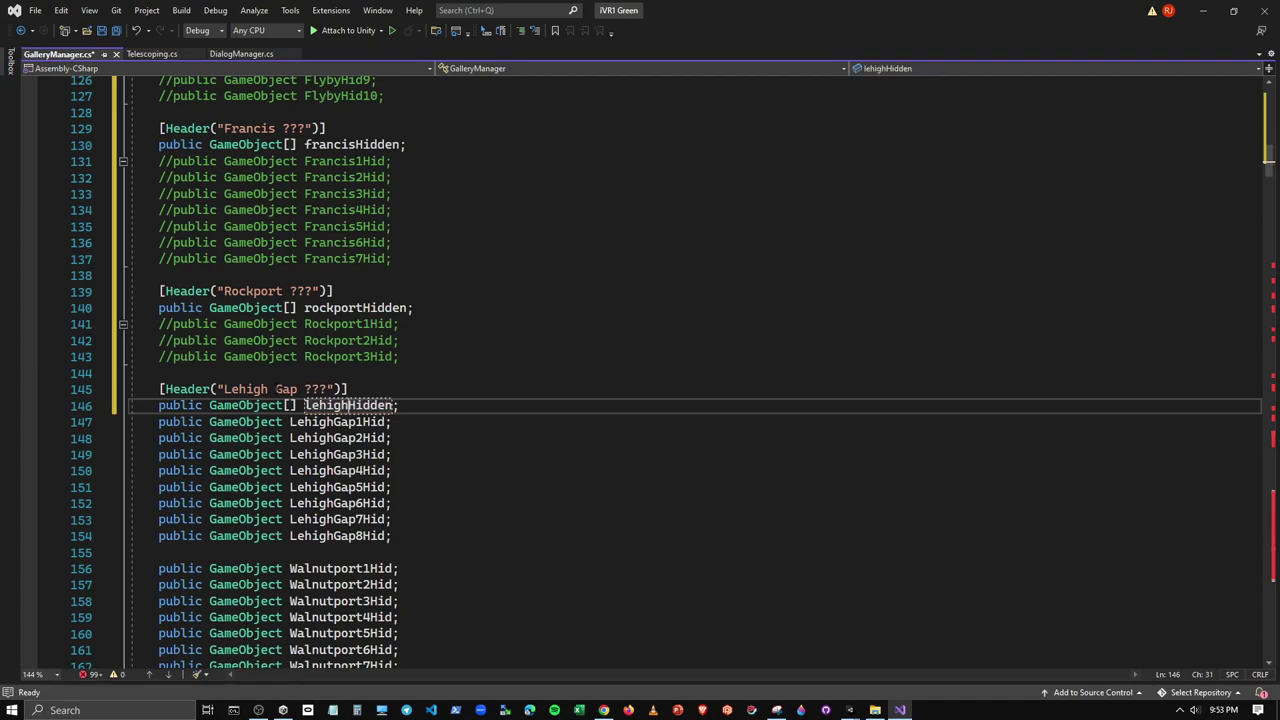
{"action": "type", "text": "gap"}
{"action": "left_click_drag", "start_coordinate": [408, 537], "coordinate": [130, 421]}
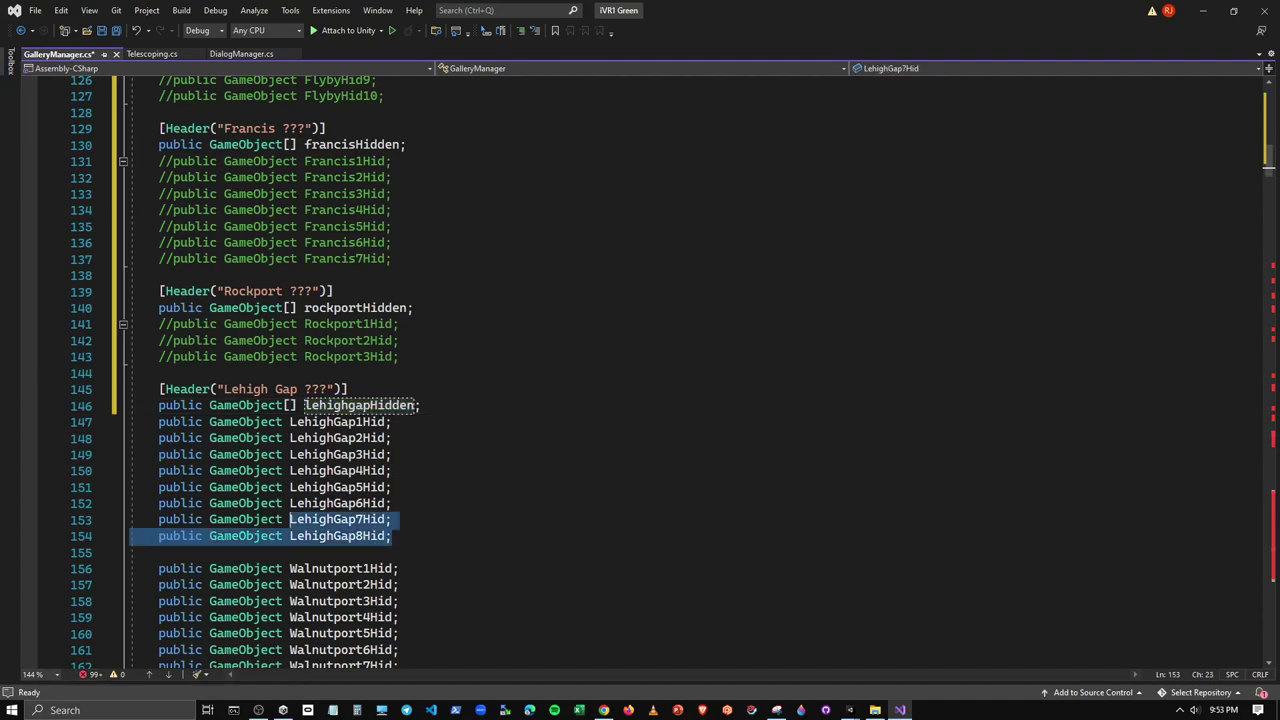
{"action": "left_click", "coordinate": [522, 30]}
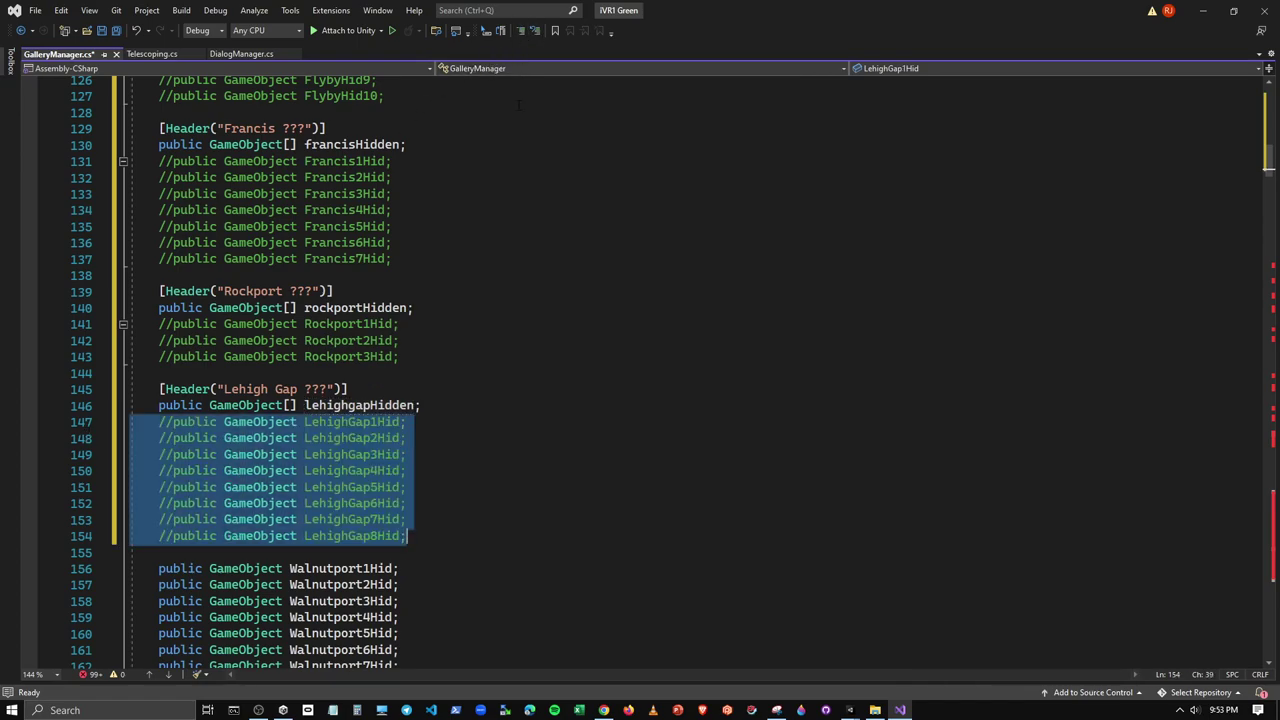
{"action": "left_click", "coordinate": [123, 325]}
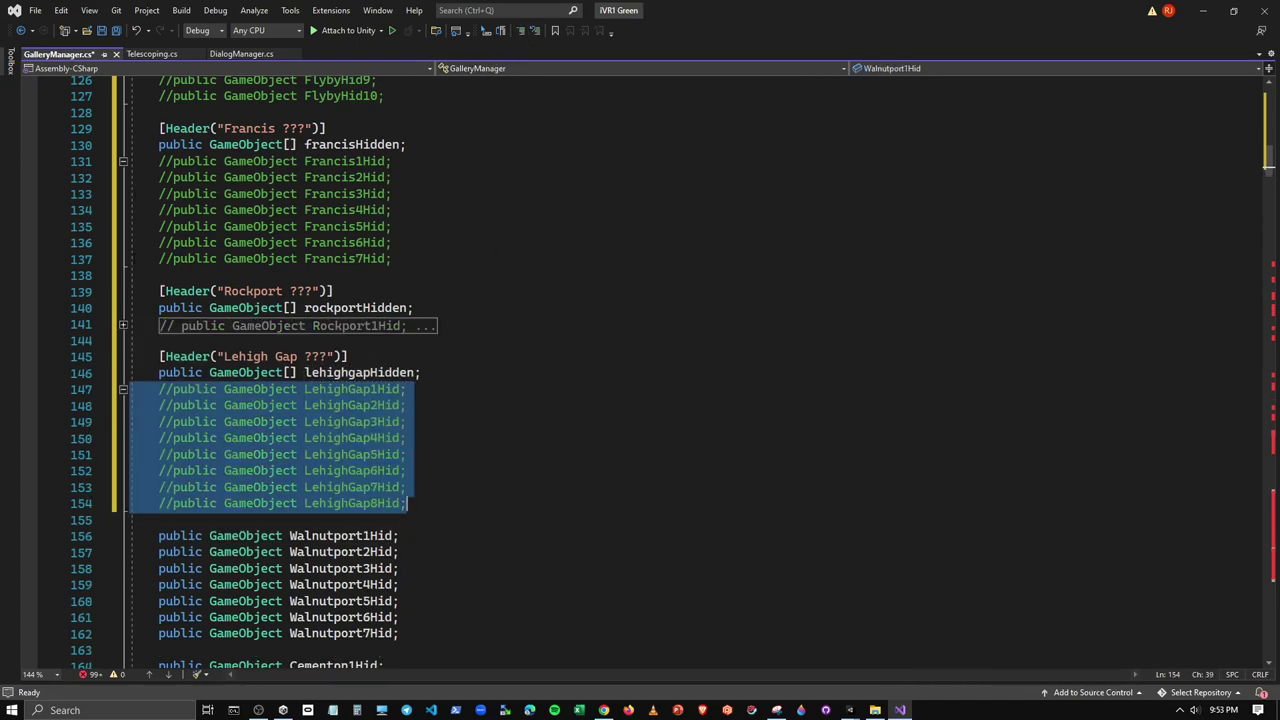
Fold the commented Francis, Lehigh Gap and Flyby declaration blocks
{"action": "left_click", "coordinate": [122, 163]}
{"action": "left_click", "coordinate": [123, 292]}
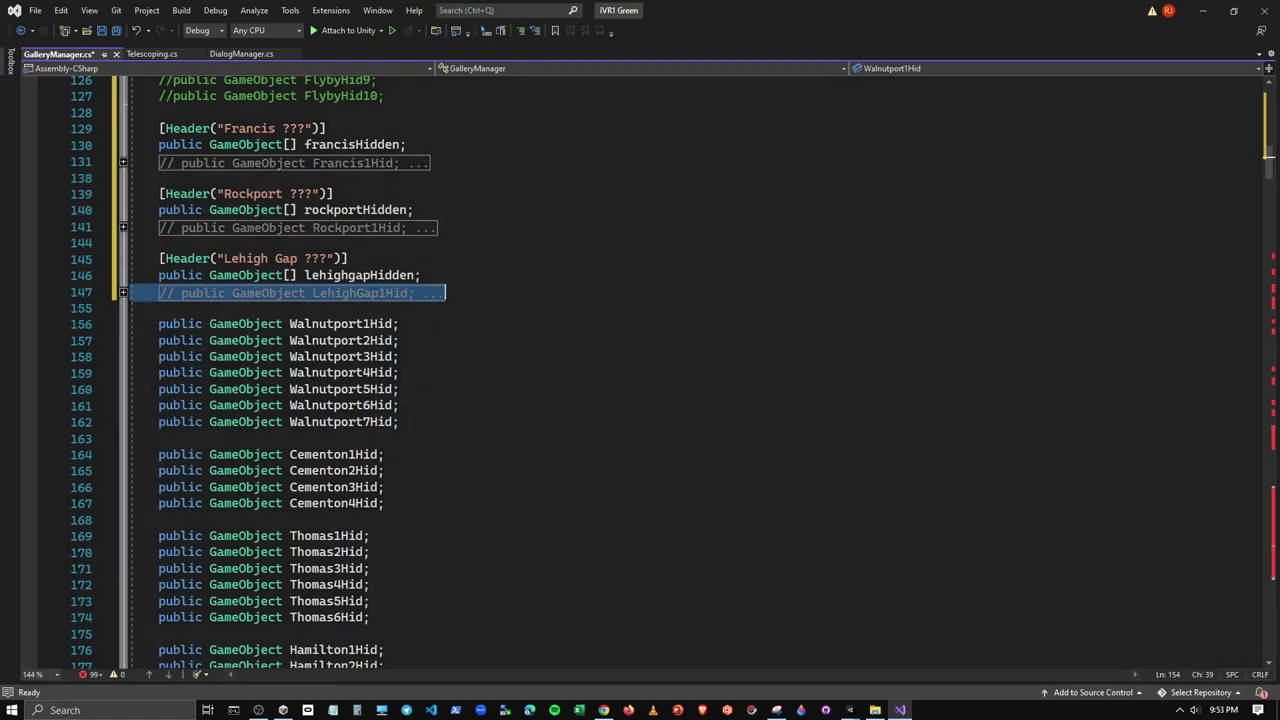
{"action": "scroll", "coordinate": [123, 292], "scroll_direction": "up", "scroll_amount": 5}
{"action": "left_click", "coordinate": [122, 198]}
{"action": "scroll", "coordinate": [122, 200], "scroll_direction": "up", "scroll_amount": 4}
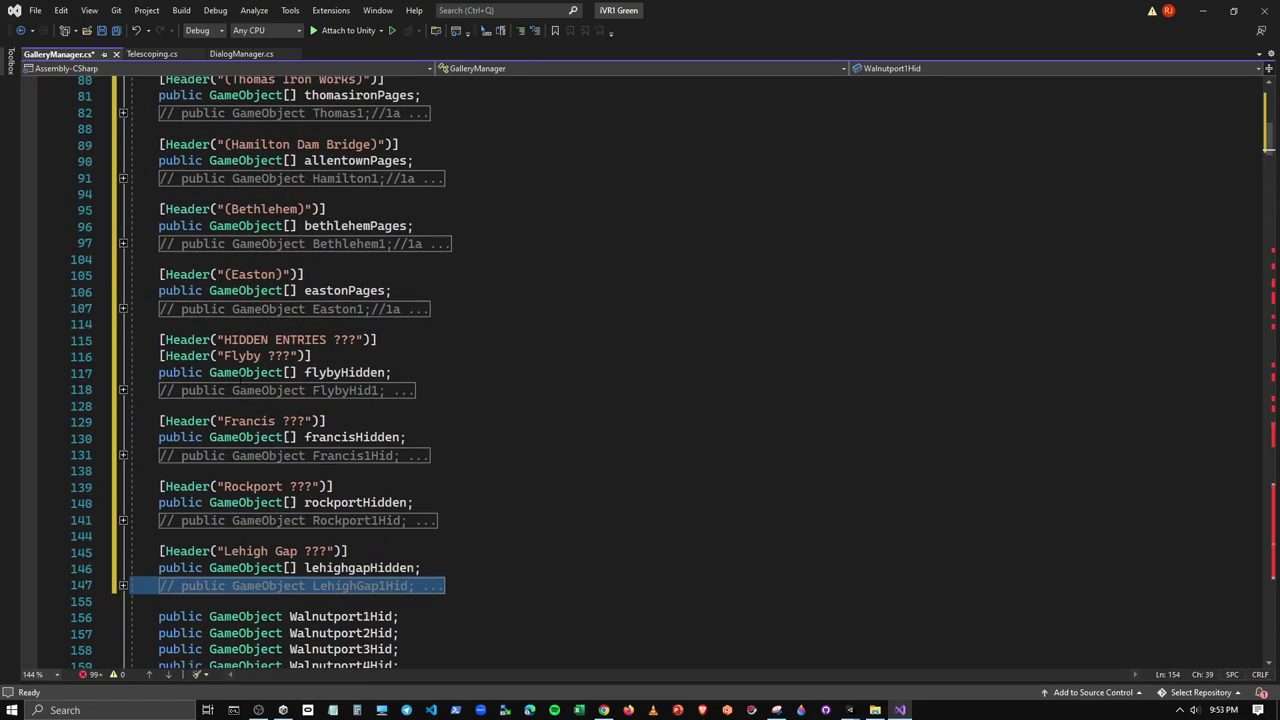
{"action": "scroll", "coordinate": [255, 395], "scroll_direction": "down", "scroll_amount": 5}
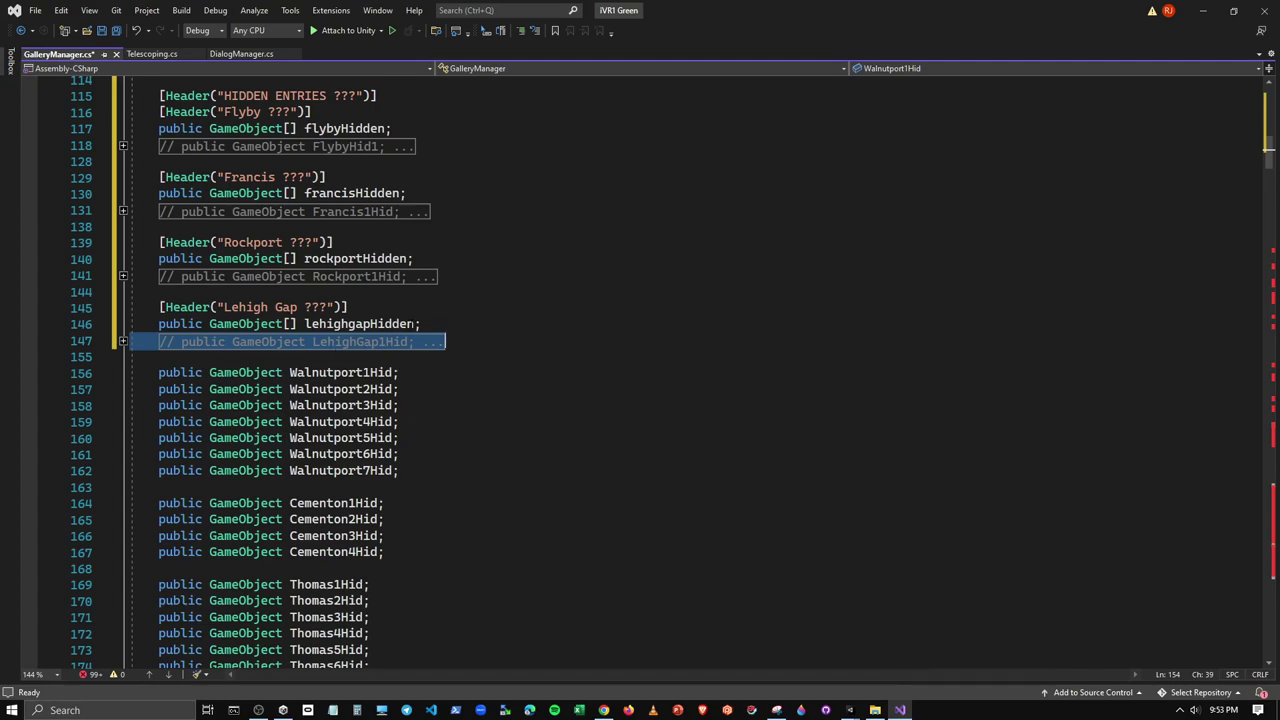
Paste a header/array pair above Walnutport, renamed to Walnutport ??? and walnutportHidden
{"action": "key", "text": "Right"}
{"action": "key", "text": "Down"}
{"action": "key", "text": "Return"}
{"action": "type", "text": "[Header(\"Francis ???\")] public GameObject[] francisHidden;"}
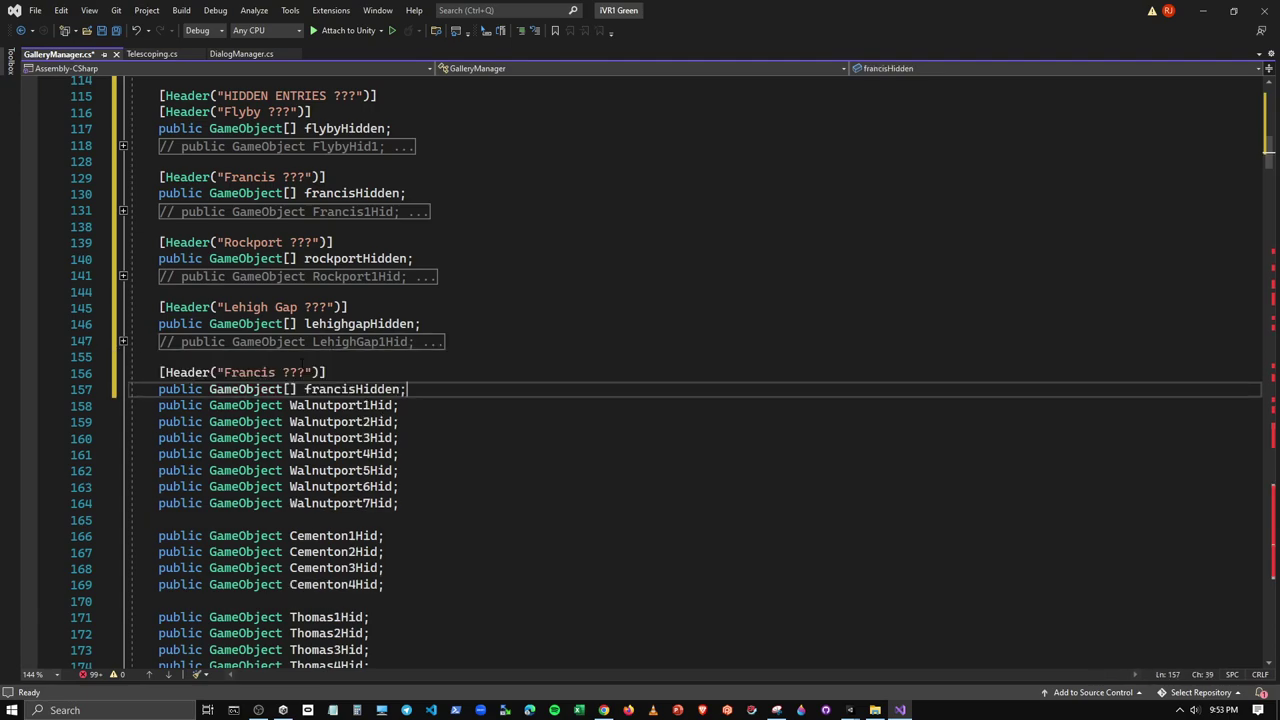
{"action": "double_click", "coordinate": [248, 372]}
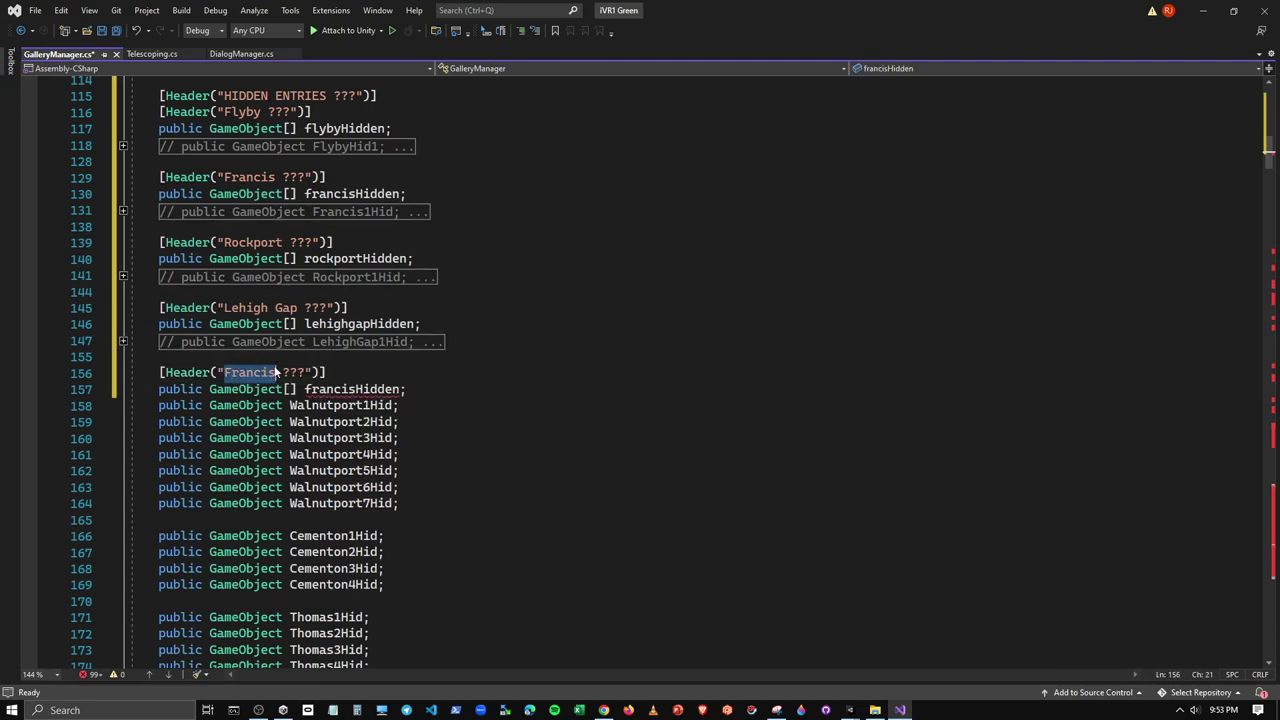
{"action": "type", "text": "waln"}
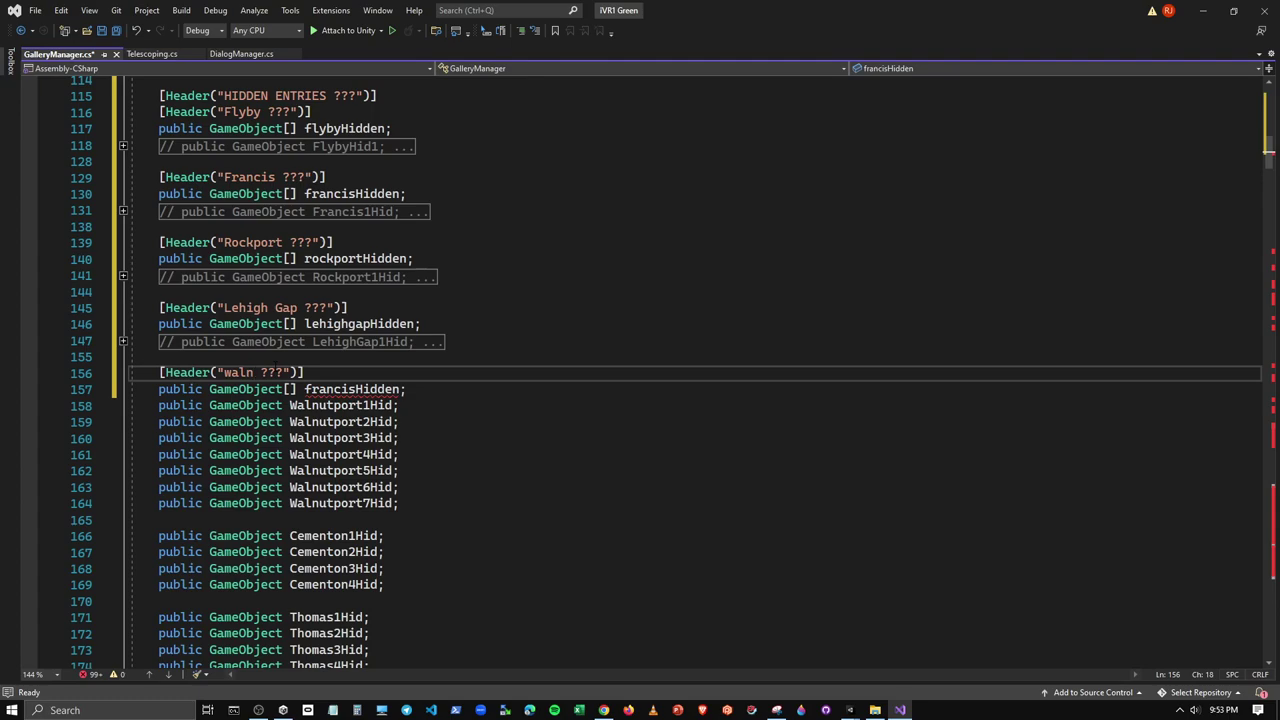
{"action": "key", "text": "BackSpace"}
{"action": "key", "text": "BackSpace"}
{"action": "key", "text": "BackSpace"}
{"action": "key", "text": "BackSpace"}
{"action": "type", "text": "Wal"}
{"action": "type", "text": "nutport"}
{"action": "key", "text": "Down"}
{"action": "key", "text": "Right"}
{"action": "key", "text": "Delete"}
{"action": "key", "text": "Delete"}
{"action": "key", "text": "Delete"}
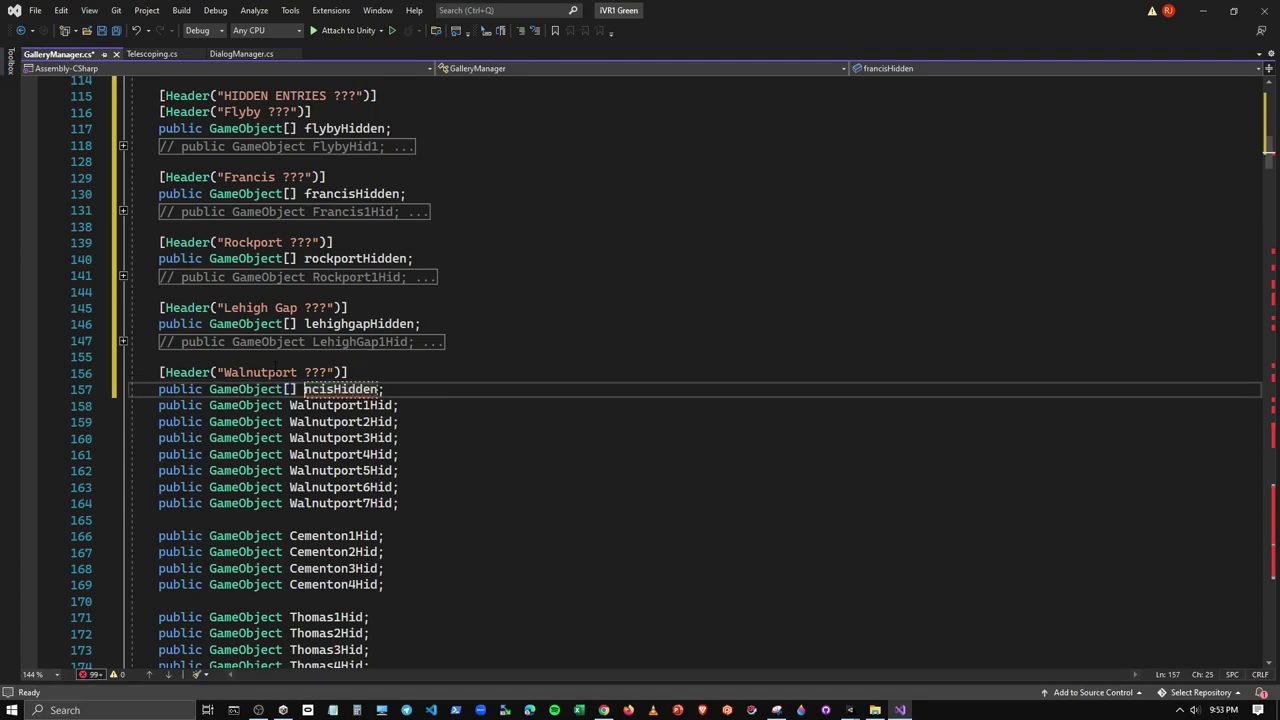
{"action": "key", "text": "Delete"}
{"action": "key", "text": "Delete"}
{"action": "key", "text": "Delete"}
{"action": "type", "text": "walnu"}
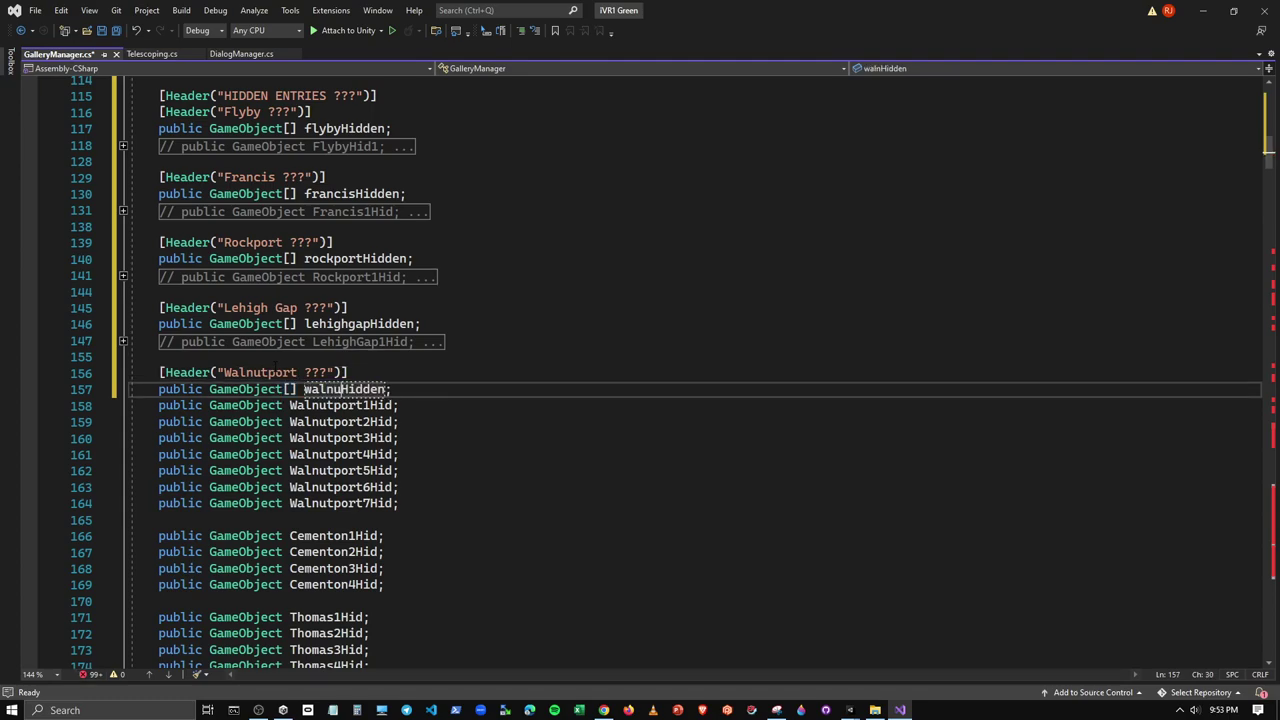
{"action": "type", "text": "tpor"}
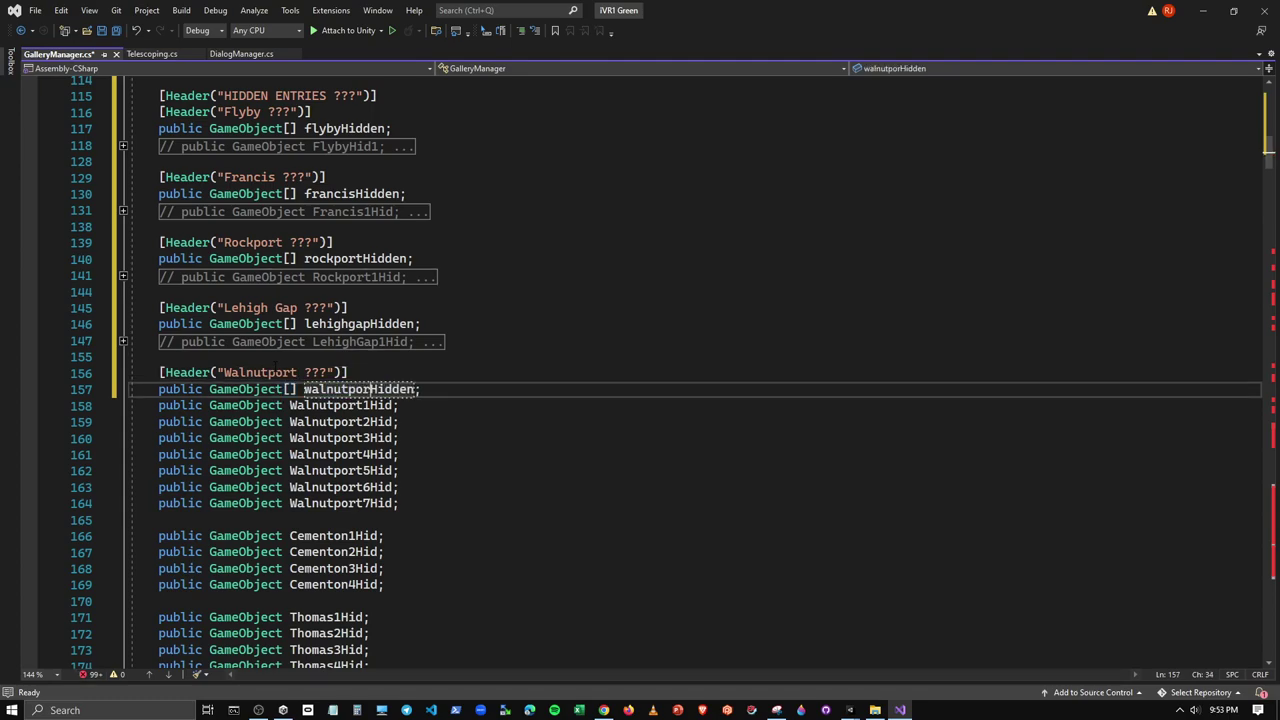
{"action": "type", "text": "t"}
Comment out and fold the seven Walnutport declarations
{"action": "left_click_drag", "start_coordinate": [400, 503], "coordinate": [135, 405]}
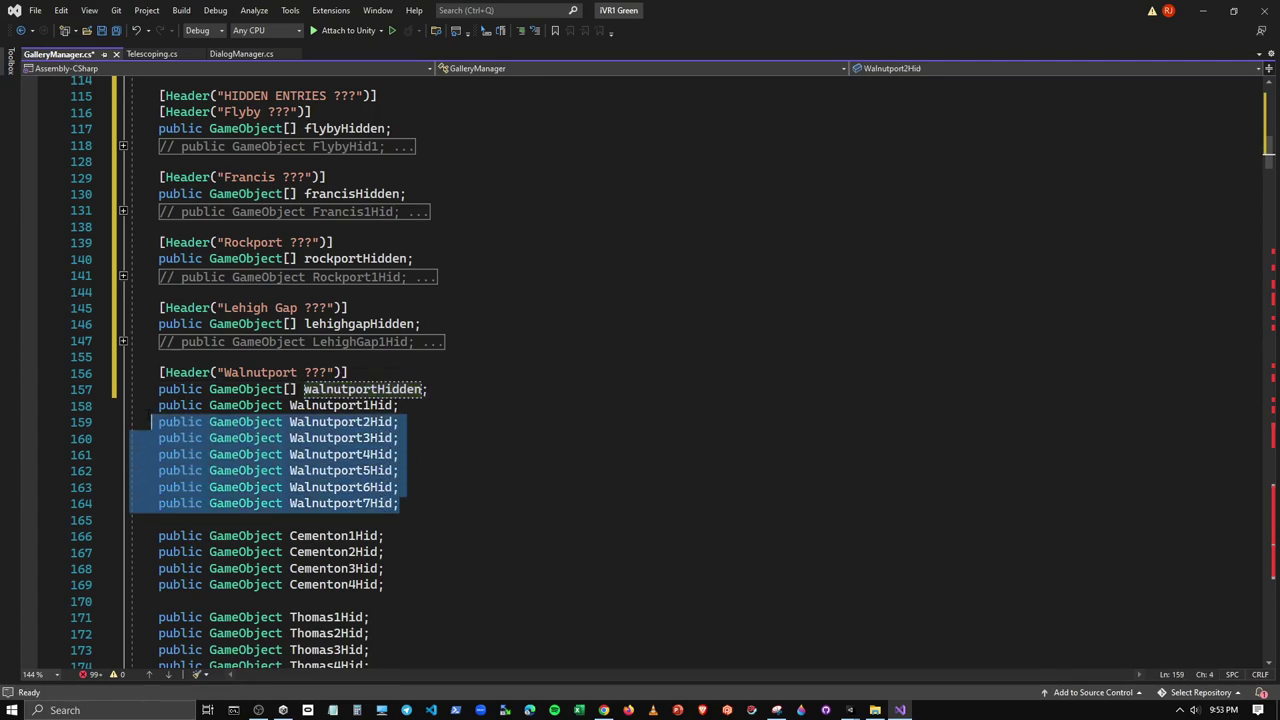
{"action": "key", "text": "Down"}
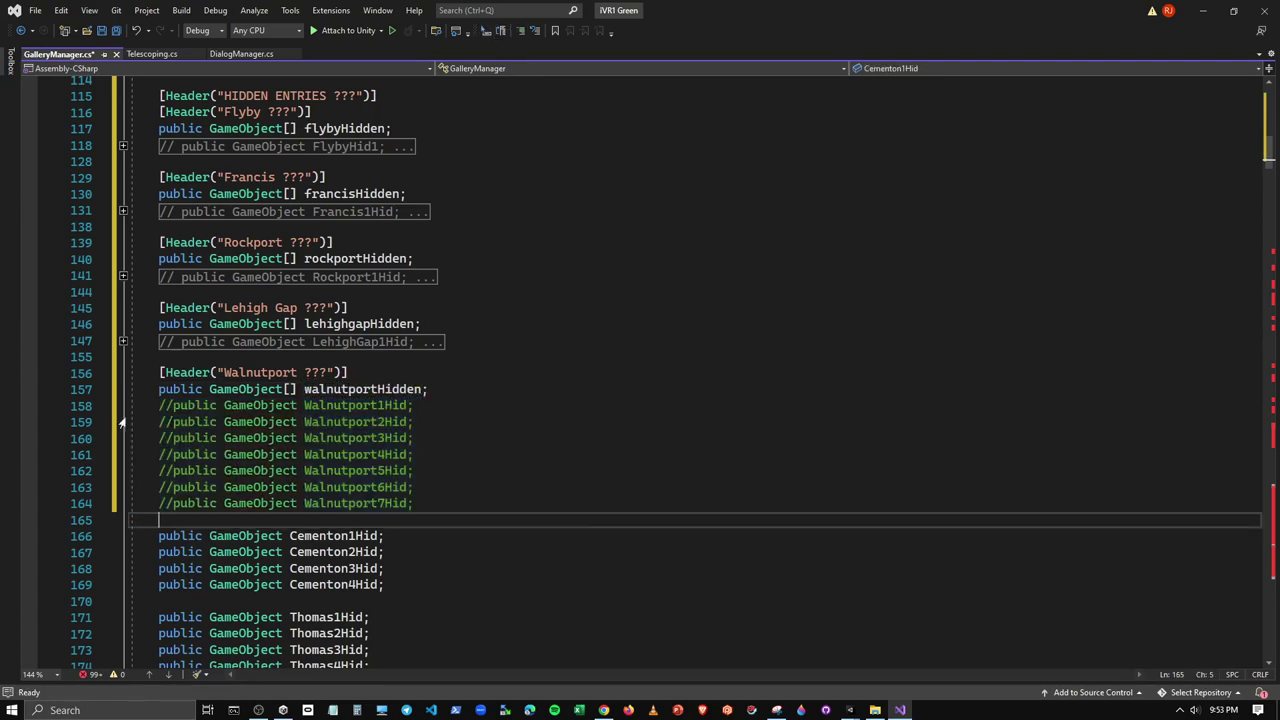
{"action": "left_click", "coordinate": [121, 408]}
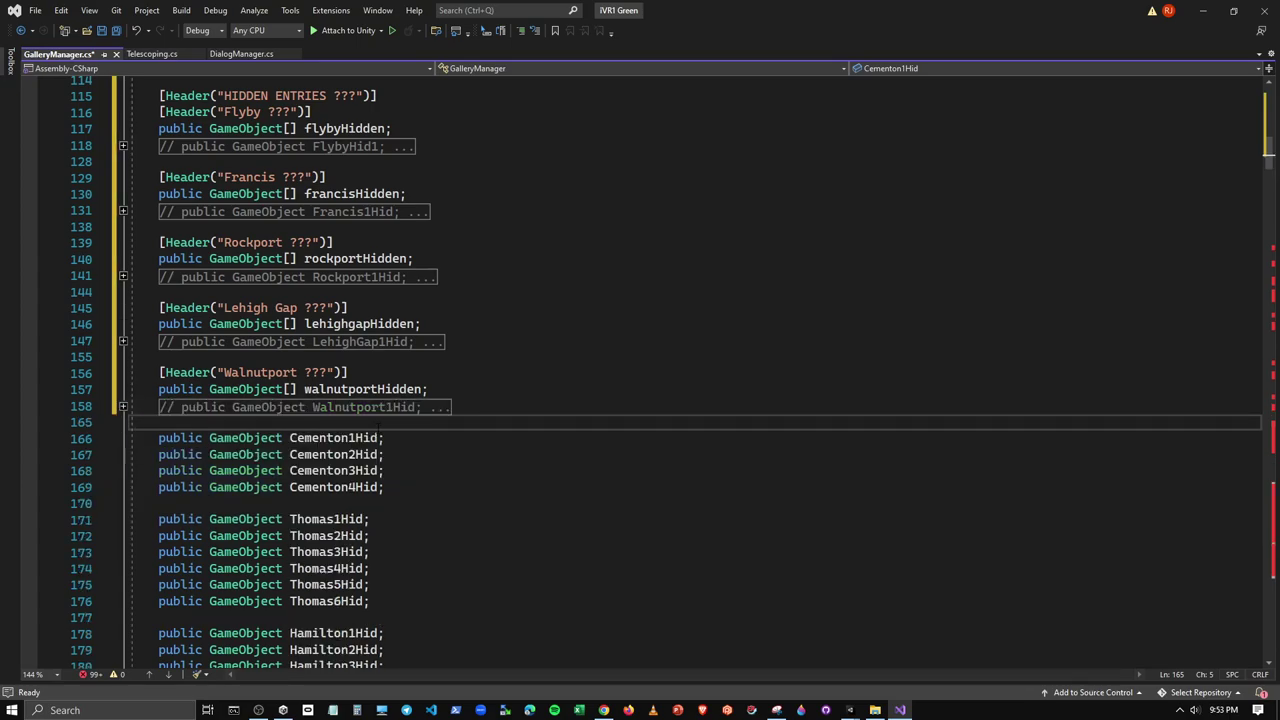
Add a Cementon header with a cementonHidden array and comment out the four Cementon fields
{"action": "key", "text": "Return"}
{"action": "type", "text": "[Header(\"Francis ???\")]     public GameObject[] francisHidden;"}
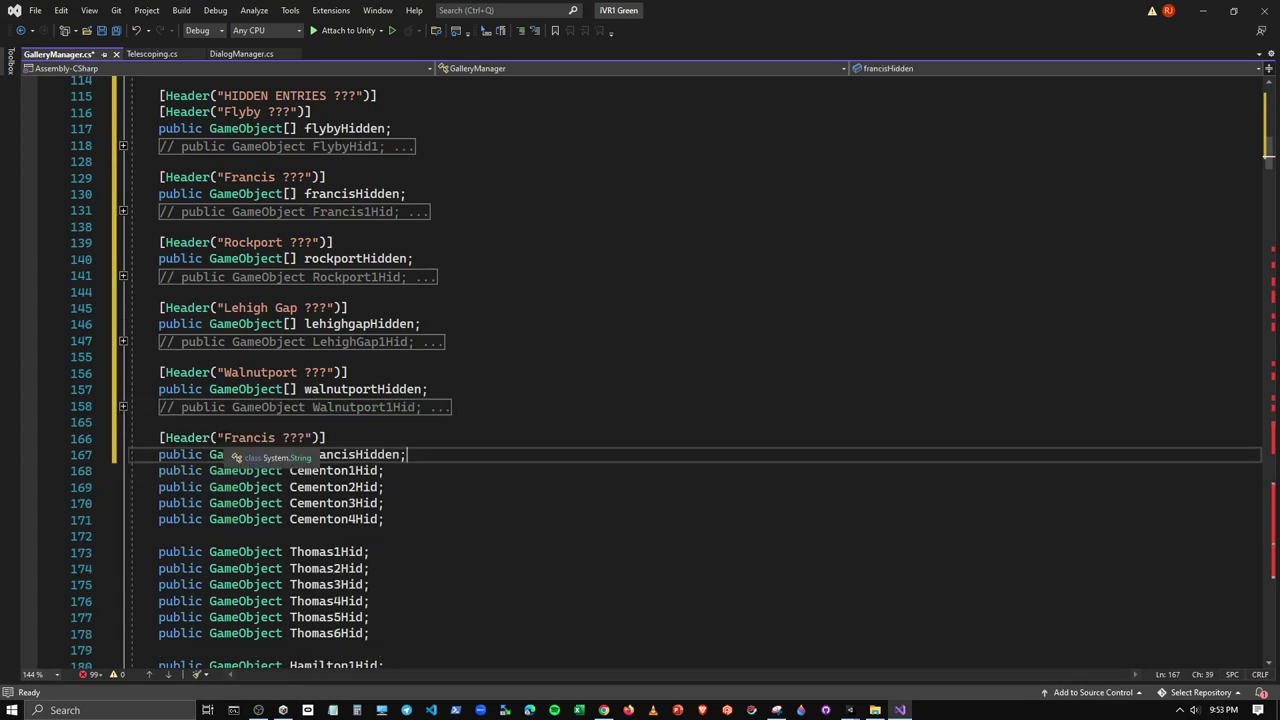
{"action": "double_click", "coordinate": [268, 438]}
{"action": "type", "text": "Ceme"}
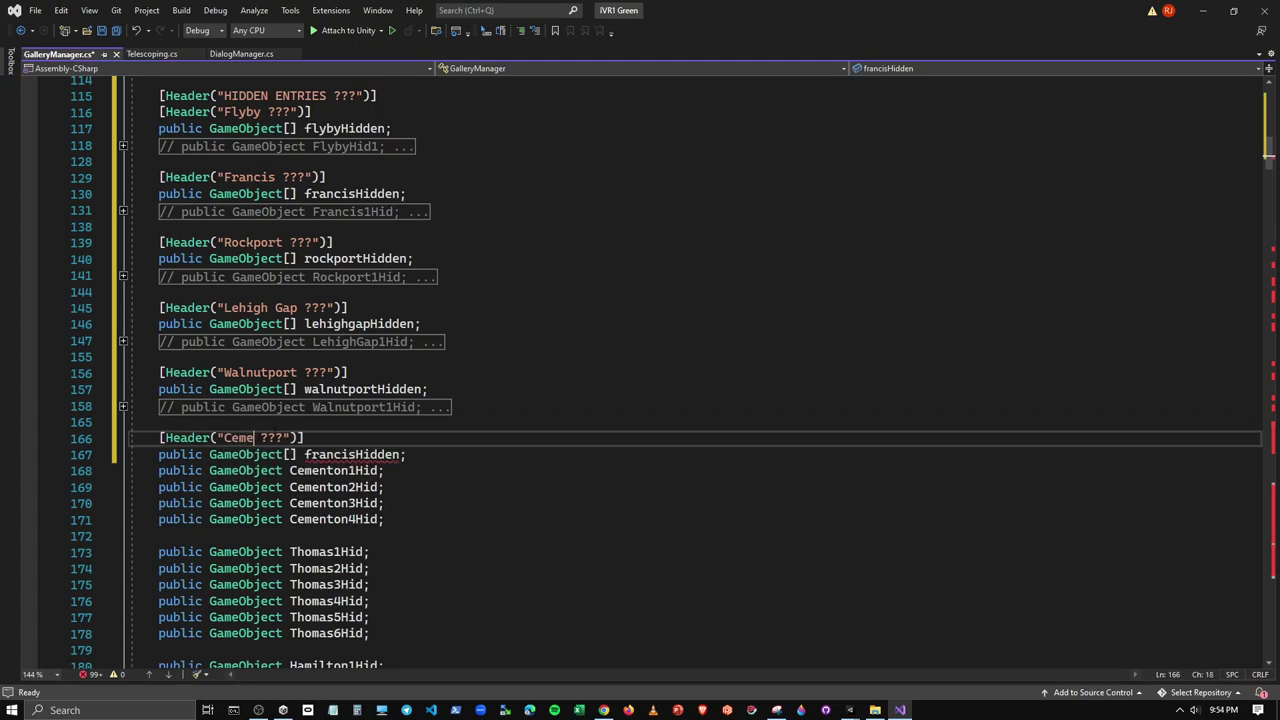
{"action": "type", "text": "nton"}
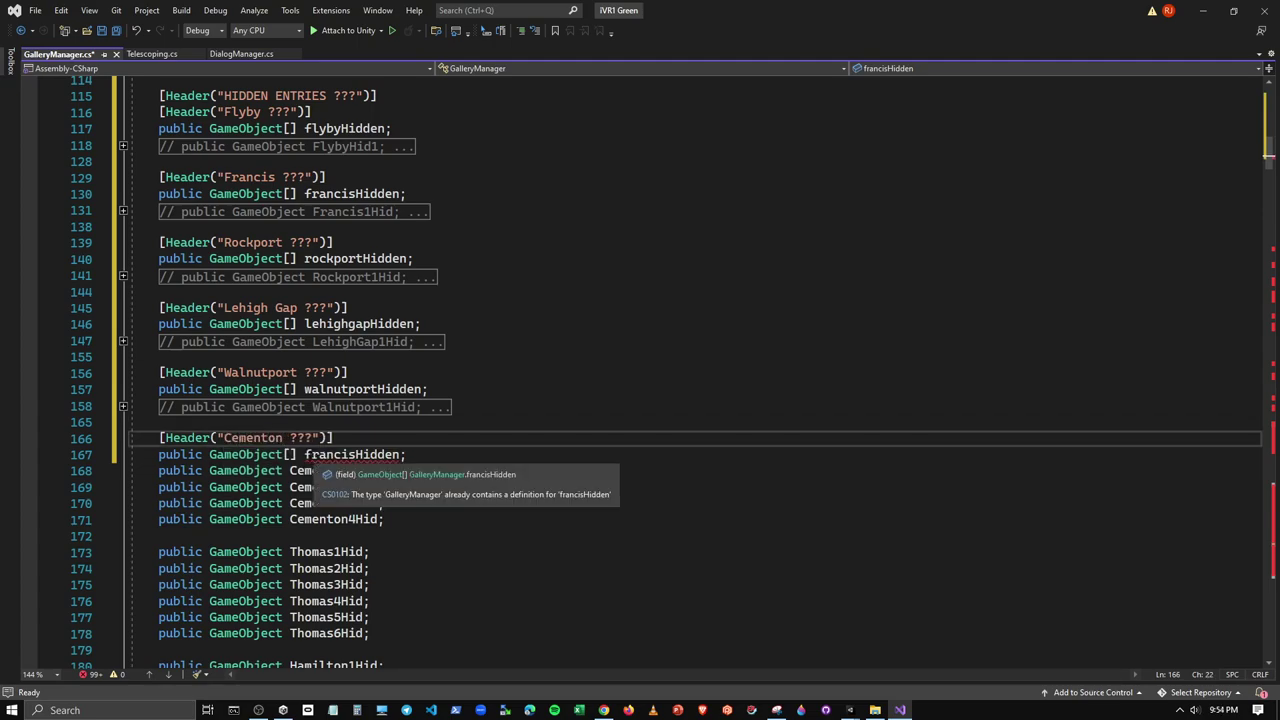
{"action": "left_click_drag", "start_coordinate": [305, 454], "coordinate": [356, 455]}
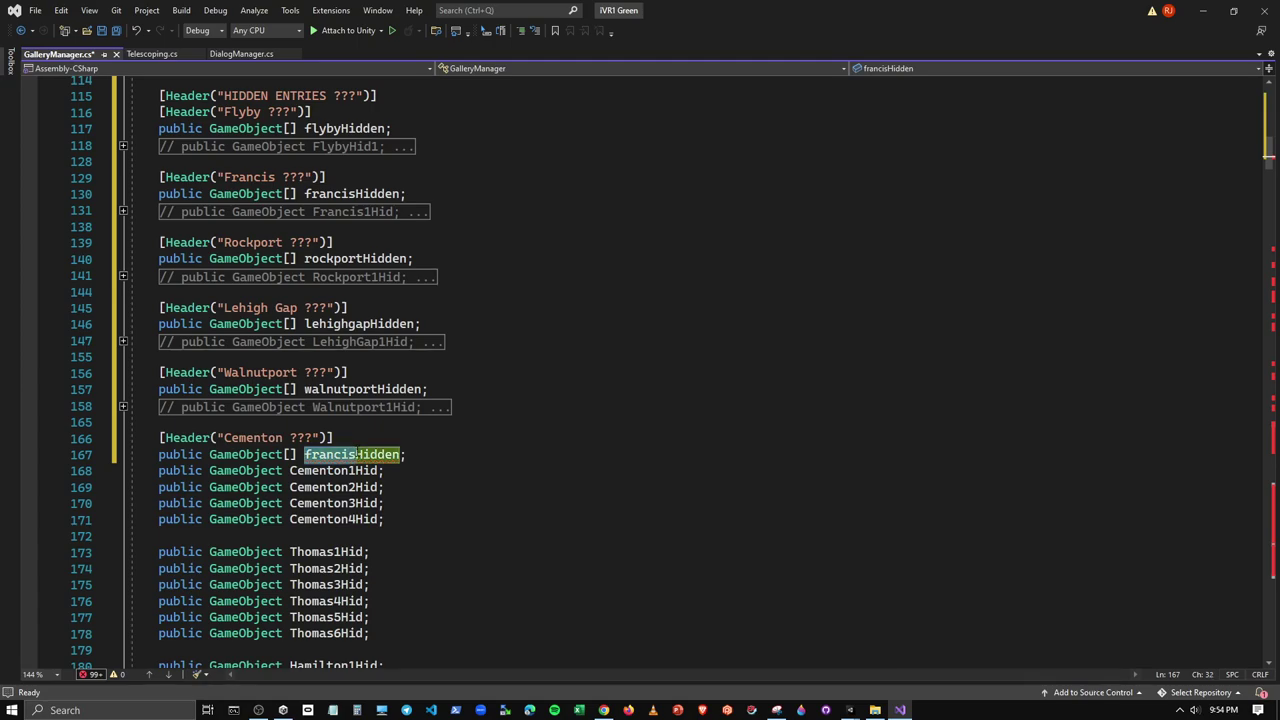
{"action": "type", "text": "cementon"}
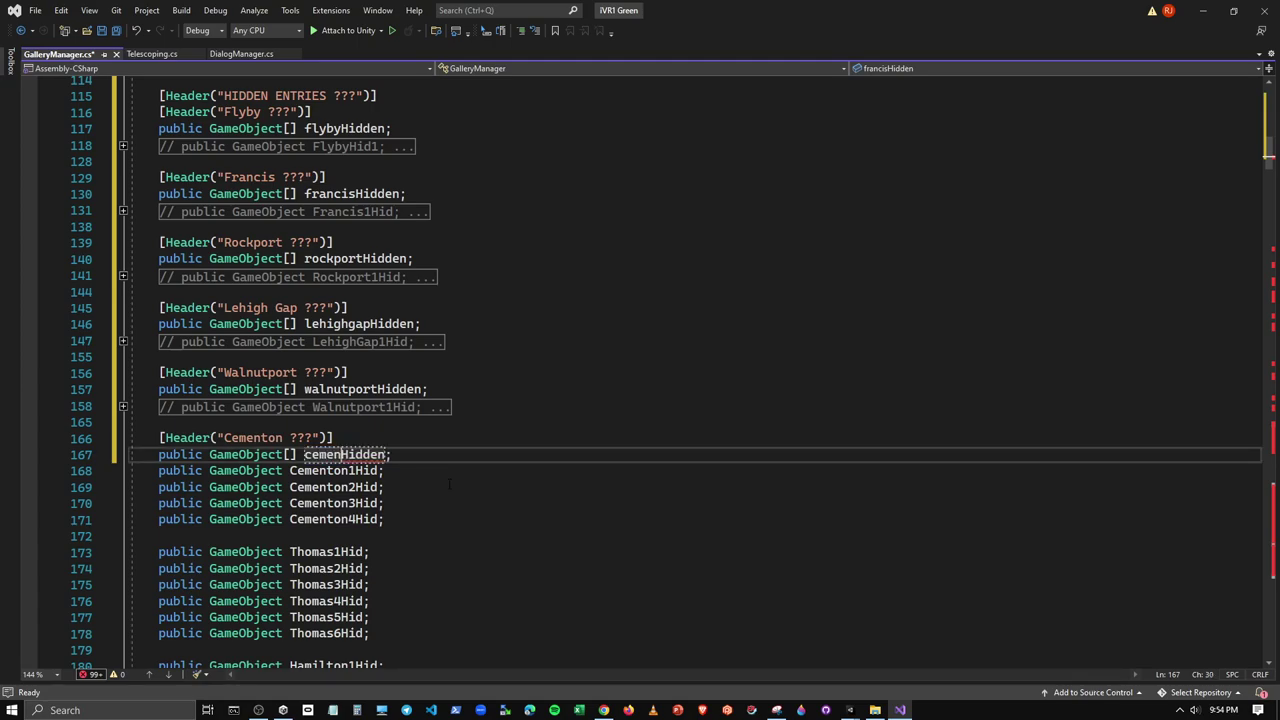
{"action": "left_click", "coordinate": [413, 521], "text": "shift"}
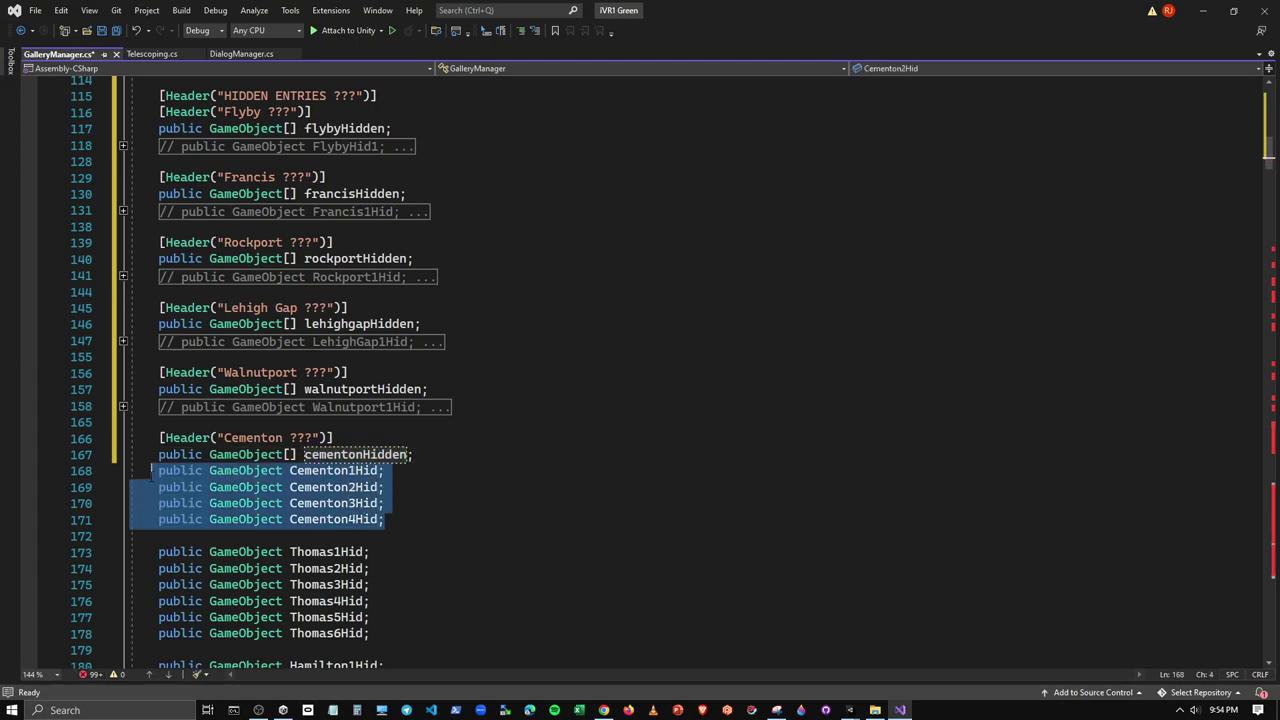
{"action": "key", "text": "ctrl+k"}
{"action": "key", "text": "ctrl+c"}
{"action": "key", "text": "Down"}
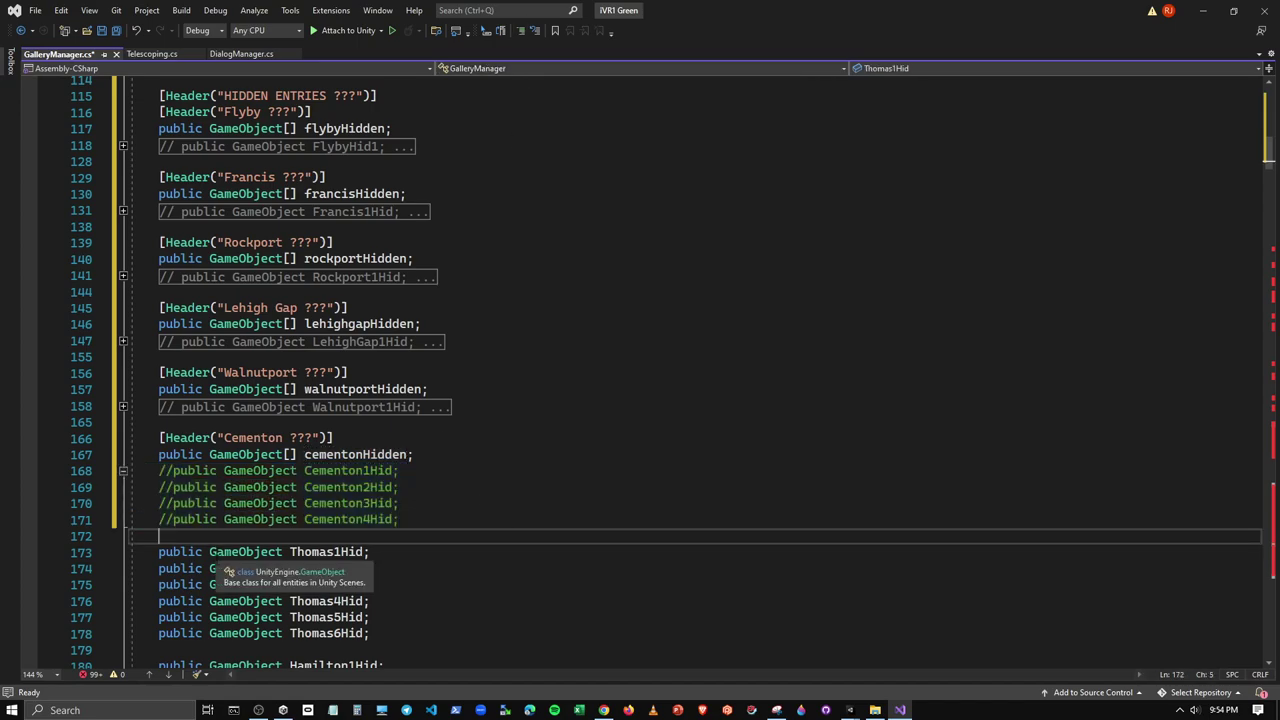
Add a Thomas Iron header with a thomasironHidden array and comment out Thomas1Hid–Thomas6Hid
{"action": "key", "text": "ctrl+v"}
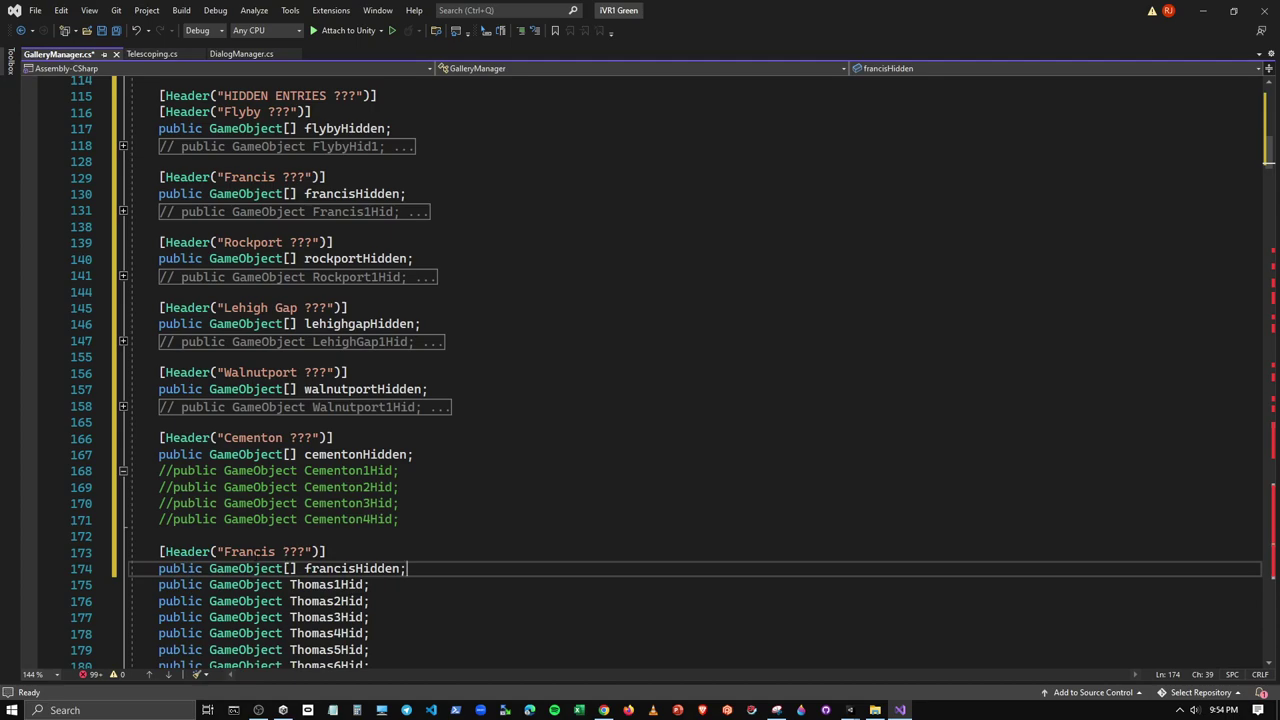
{"action": "left_click", "coordinate": [123, 470]}
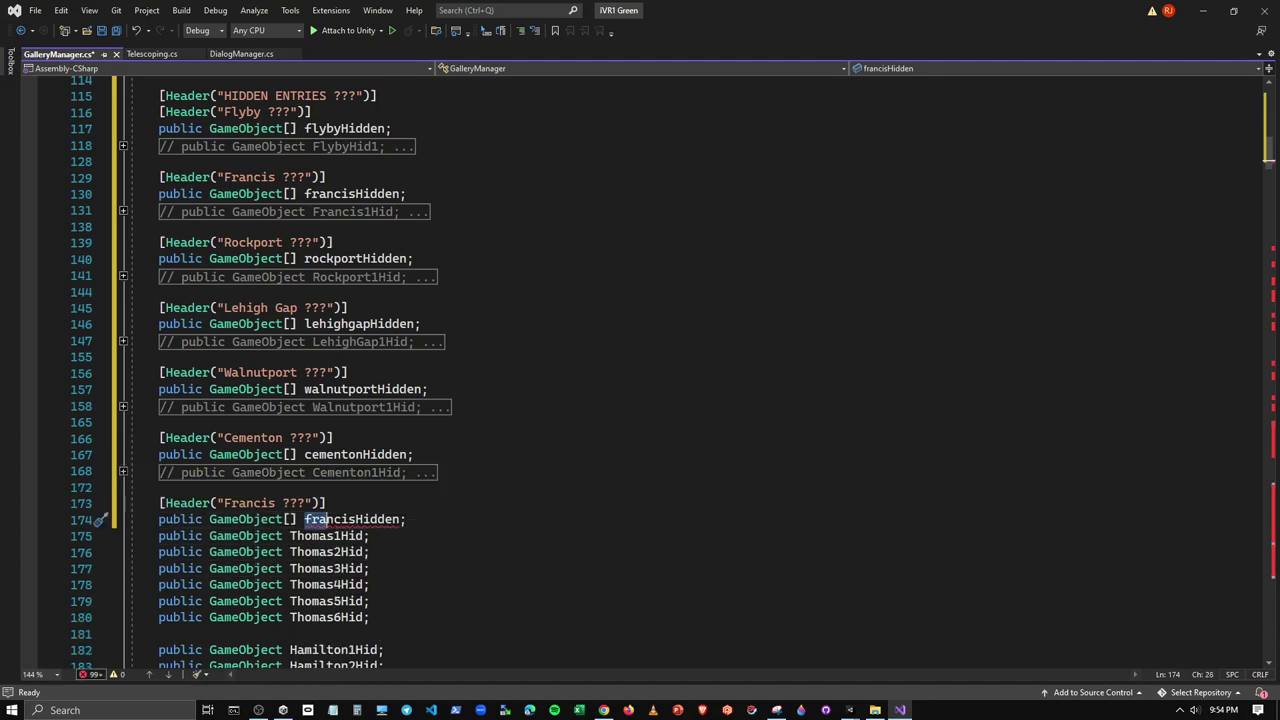
{"action": "left_click_drag", "start_coordinate": [352, 519], "coordinate": [305, 519]}
{"action": "type", "text": "tjh"}
{"action": "key", "text": "BackSpace"}
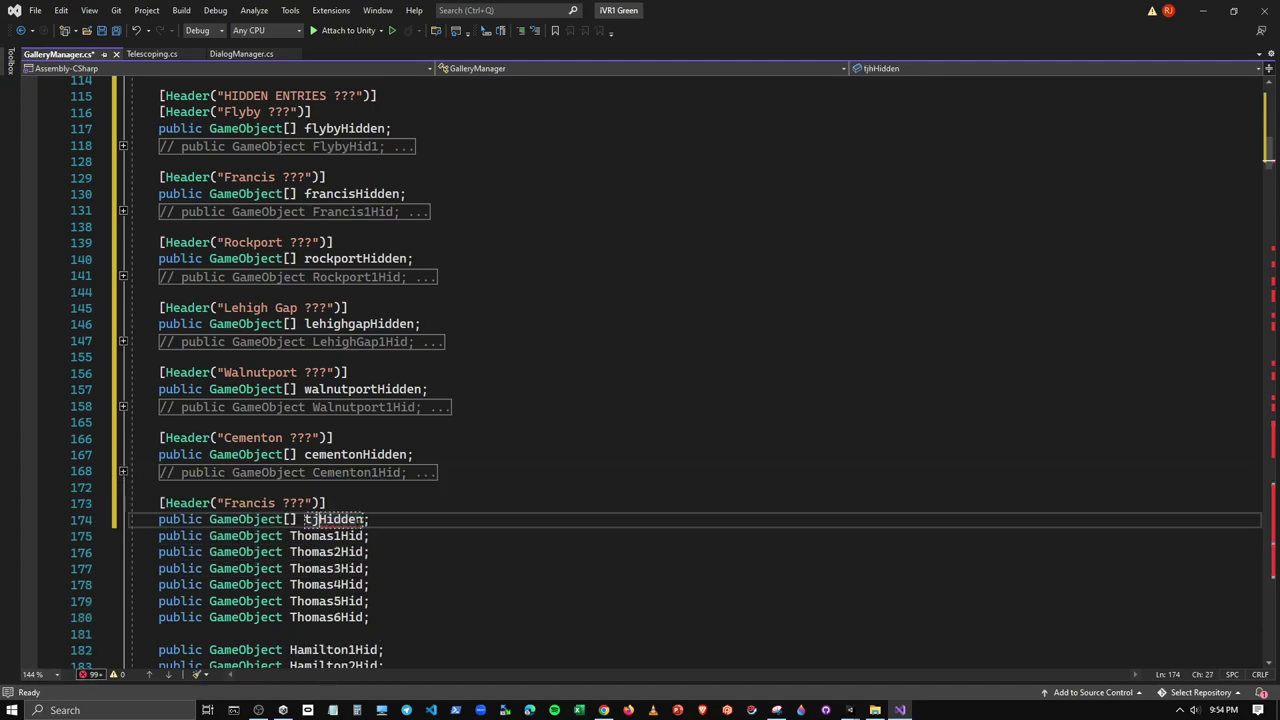
{"action": "key", "text": "BackSpace"}
{"action": "type", "text": "homas"}
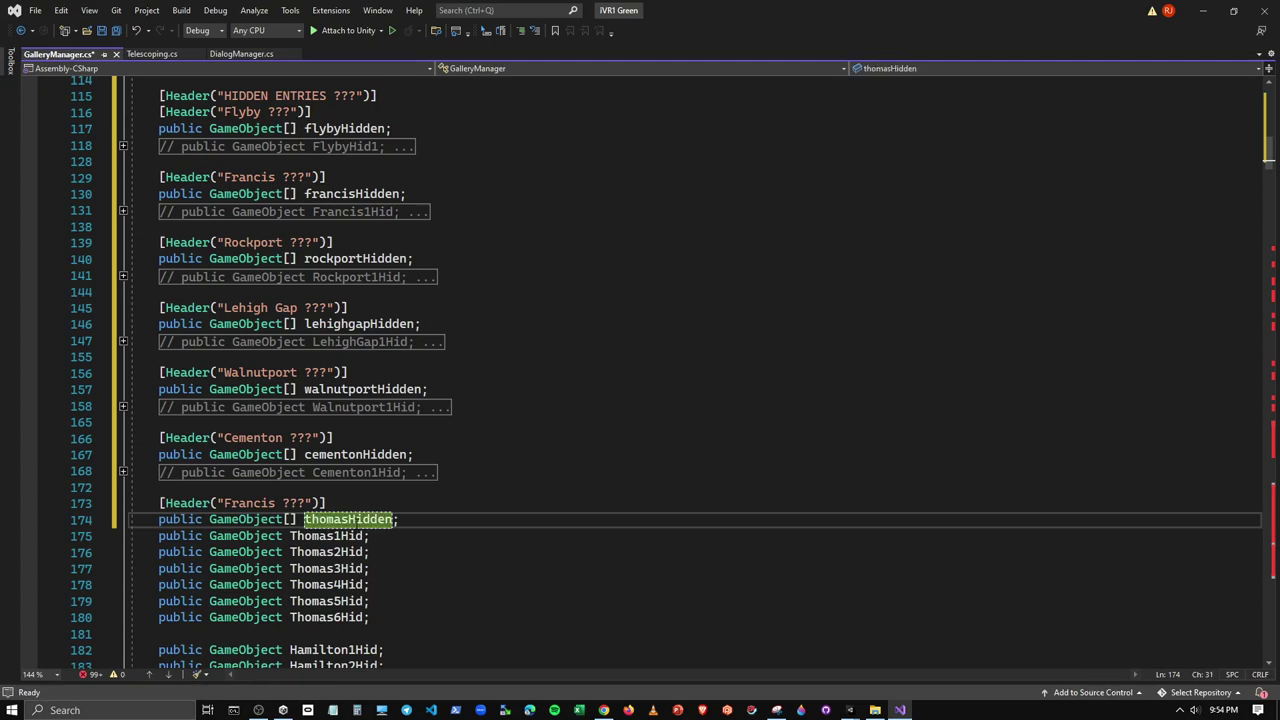
{"action": "type", "text": "iron"}
{"action": "double_click", "coordinate": [228, 503]}
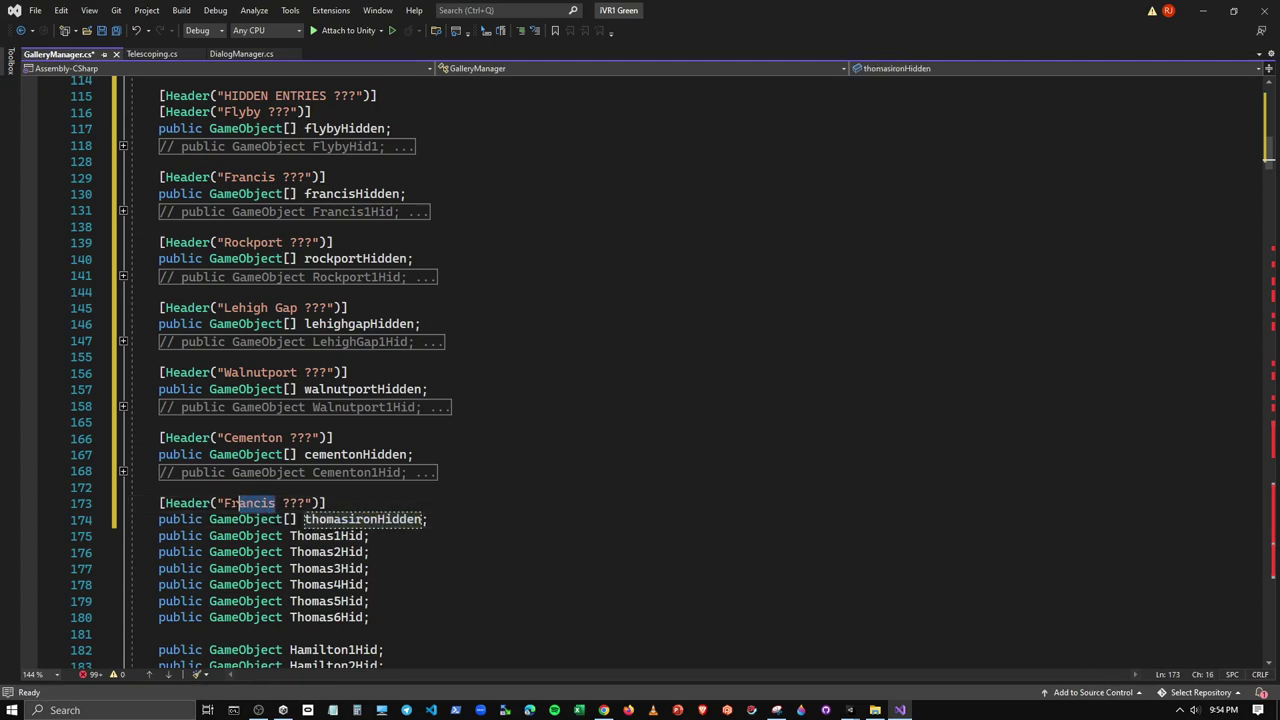
{"action": "type", "text": "Thomas"}
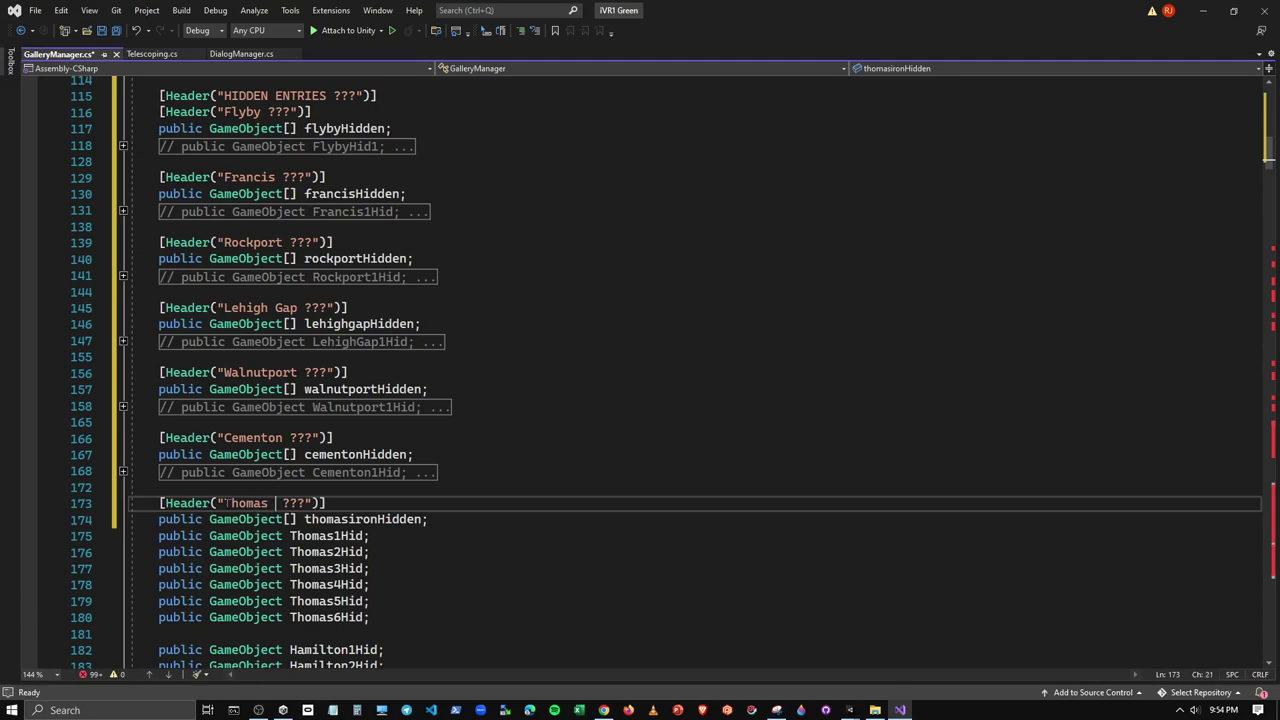
{"action": "type", "text": " Iron"}
{"action": "left_click_drag", "start_coordinate": [371, 617], "coordinate": [129, 552]}
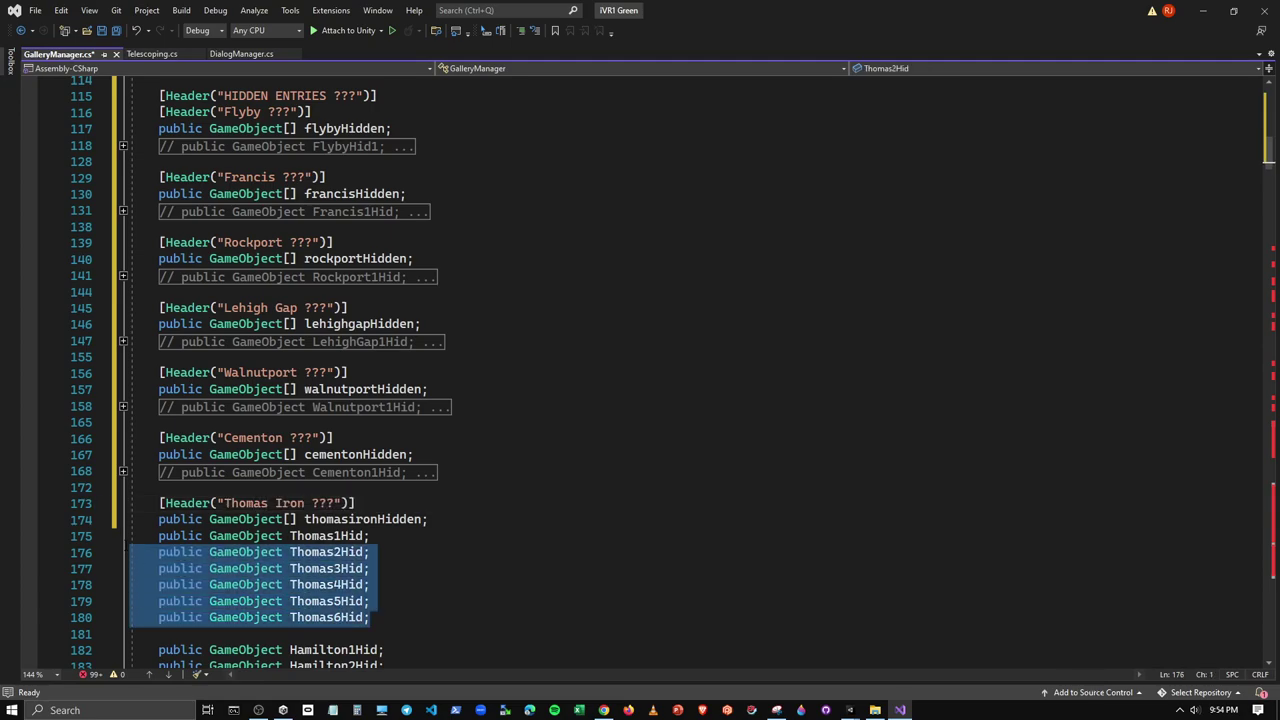
{"action": "key", "text": "shift+Up"}
{"action": "left_click", "coordinate": [520, 30]}
Add an Allentown header with an allentownHidden array above the Hamilton fields
{"action": "scroll", "coordinate": [472, 395], "scroll_direction": "down", "scroll_amount": 5}
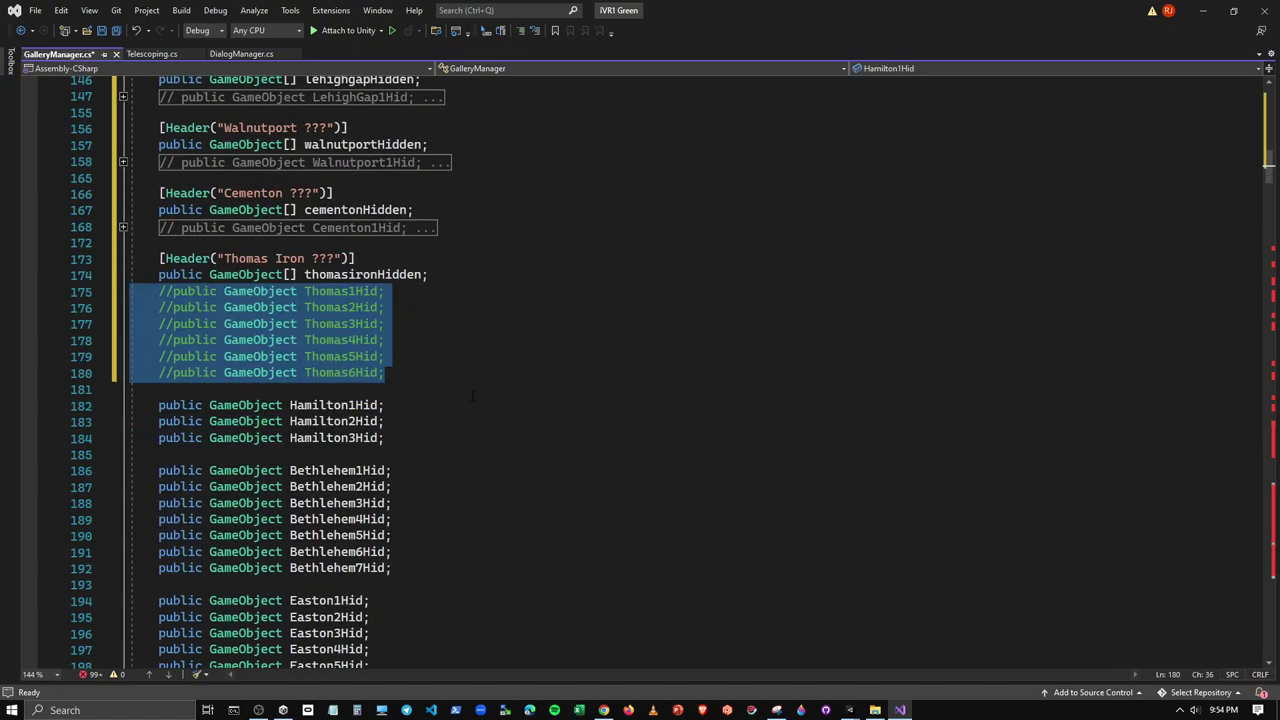
{"action": "left_click", "coordinate": [380, 389]}
{"action": "key", "text": "Return"}
{"action": "key", "text": "Tab"}
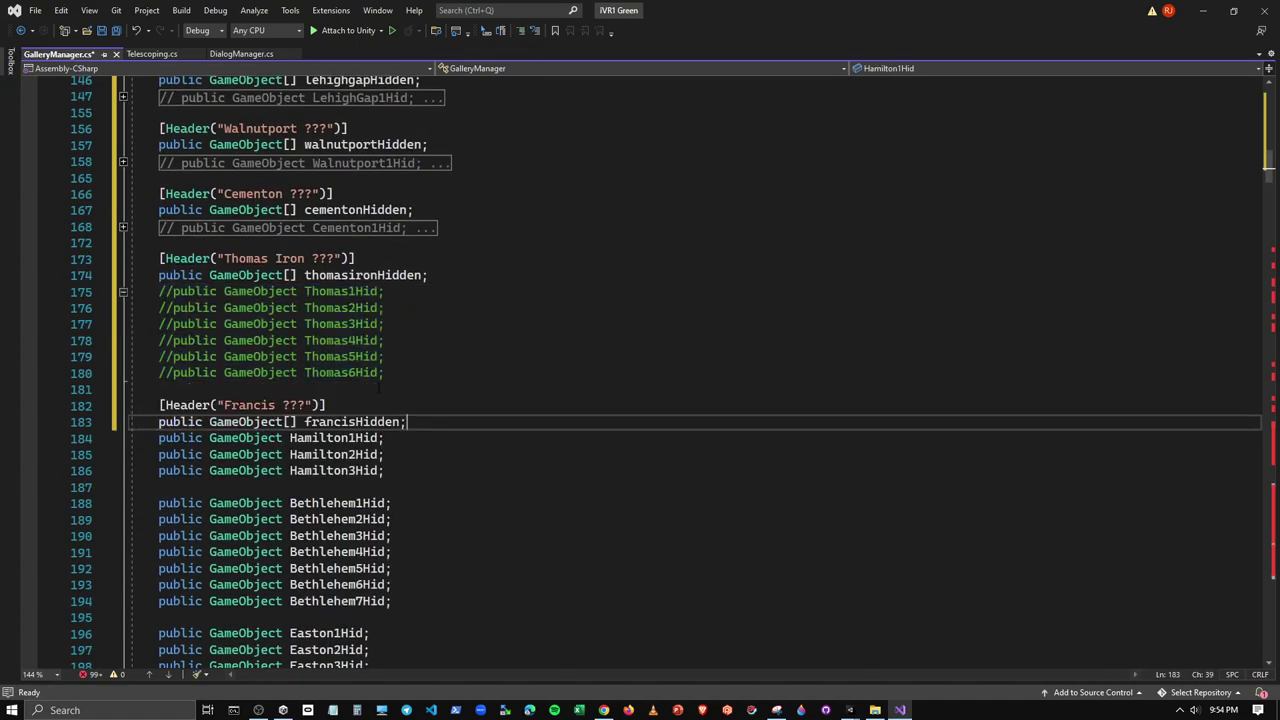
{"action": "left_click_drag", "start_coordinate": [223, 405], "coordinate": [275, 405]}
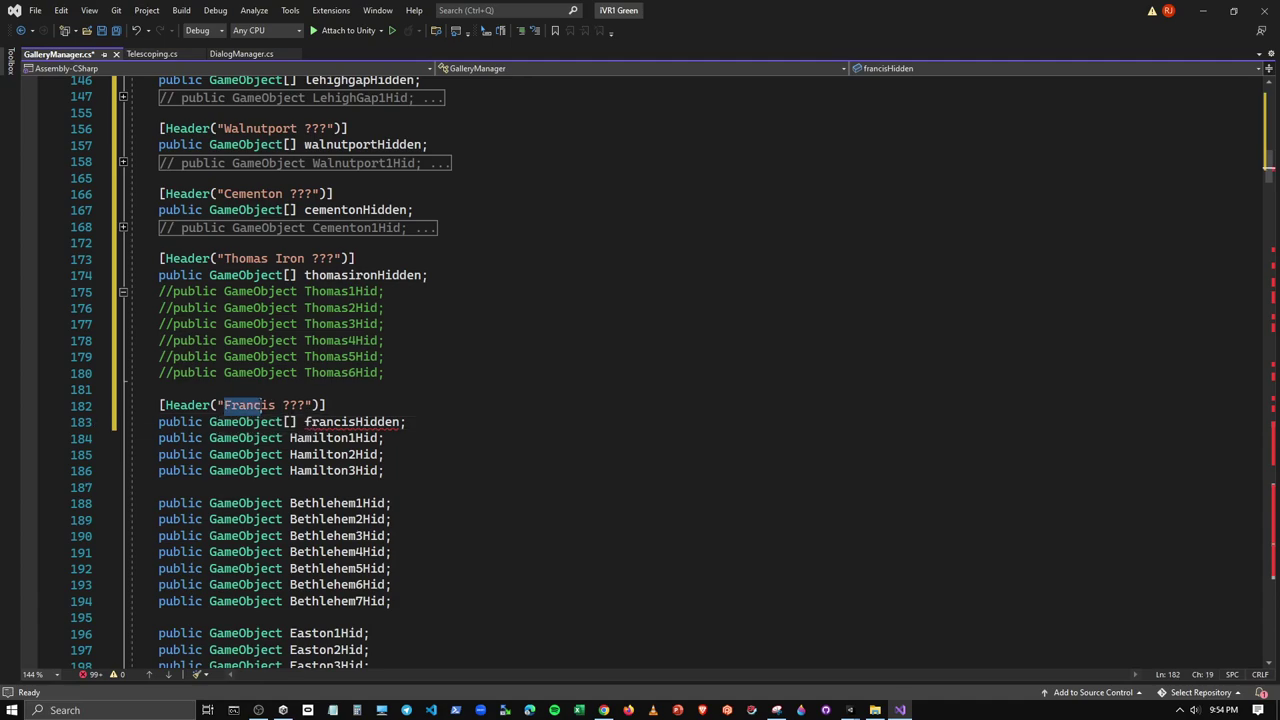
{"action": "type", "text": "Allen"}
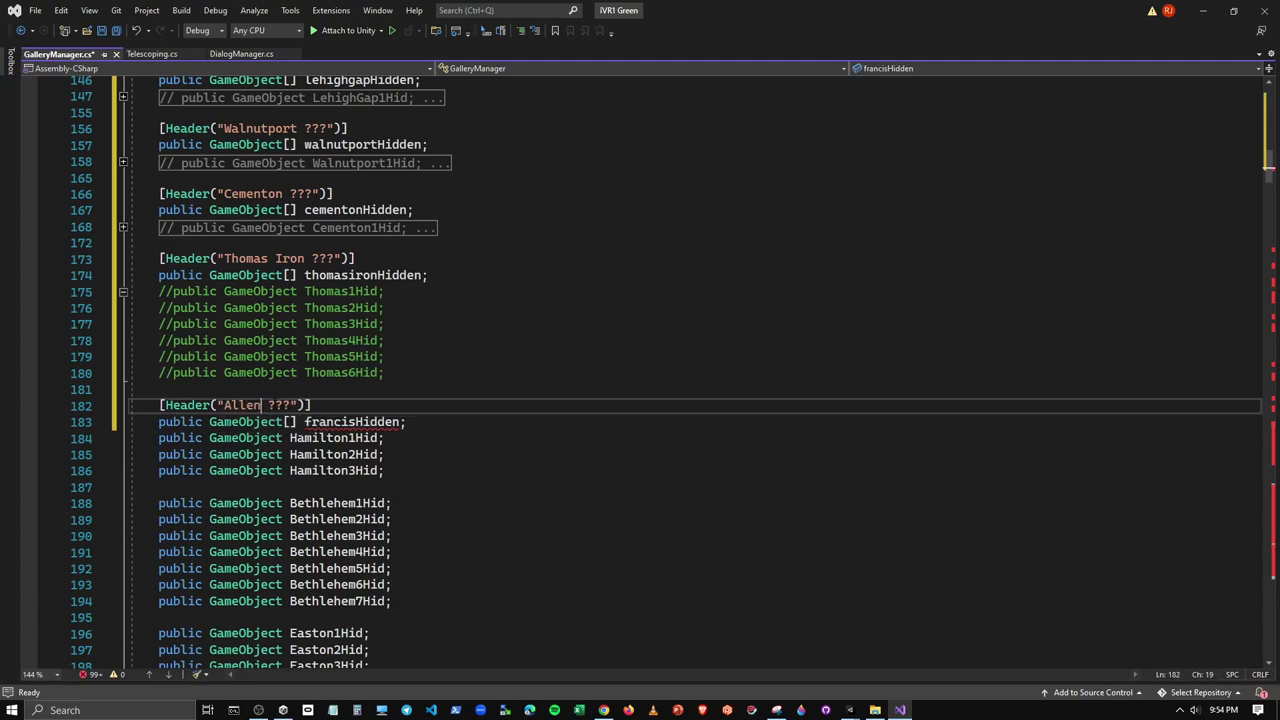
{"action": "type", "text": "won"}
{"action": "key", "text": "BackSpace"}
{"action": "key", "text": "BackSpace"}
{"action": "key", "text": "BackSpace"}
{"action": "type", "text": "town"}
{"action": "key", "text": "Down"}
{"action": "key", "text": "Right"}
{"action": "key", "text": "Right"}
{"action": "key", "text": "Delete"}
{"action": "key", "text": "Delete"}
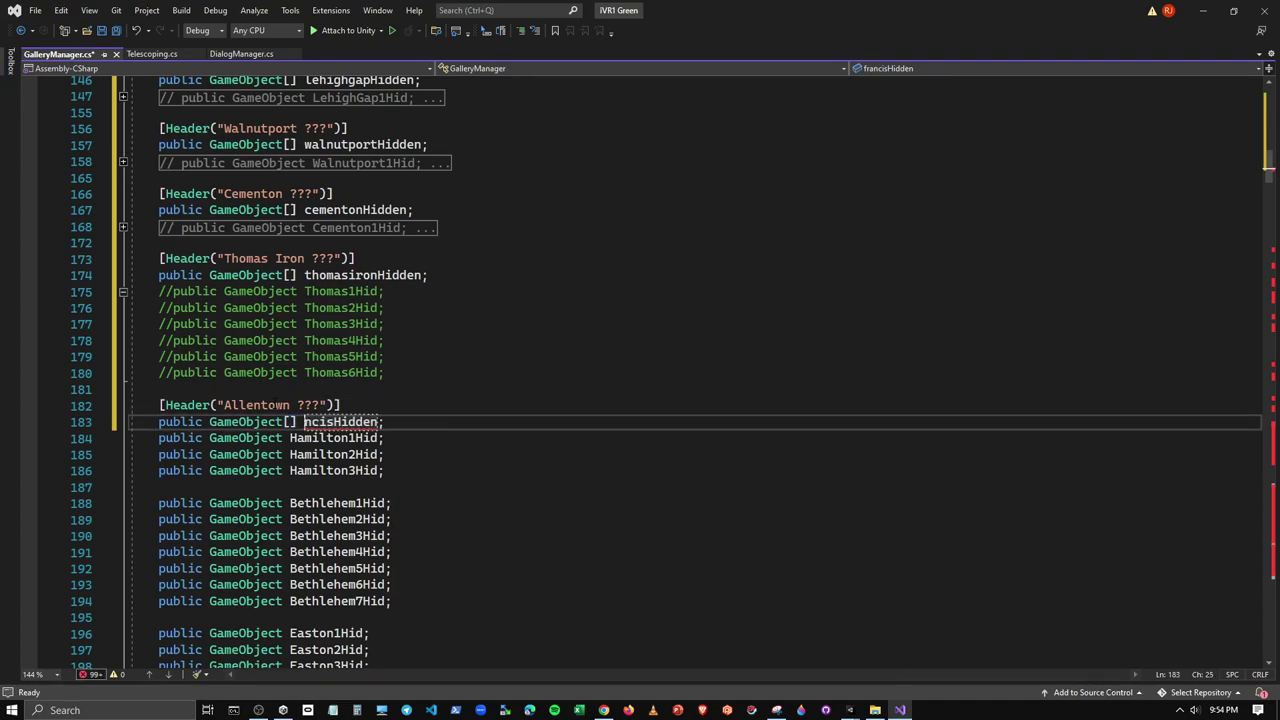
{"action": "key", "text": "Delete"}
{"action": "key", "text": "Delete"}
{"action": "key", "text": "Delete"}
{"action": "key", "text": "Delete"}
{"action": "type", "text": "all"}
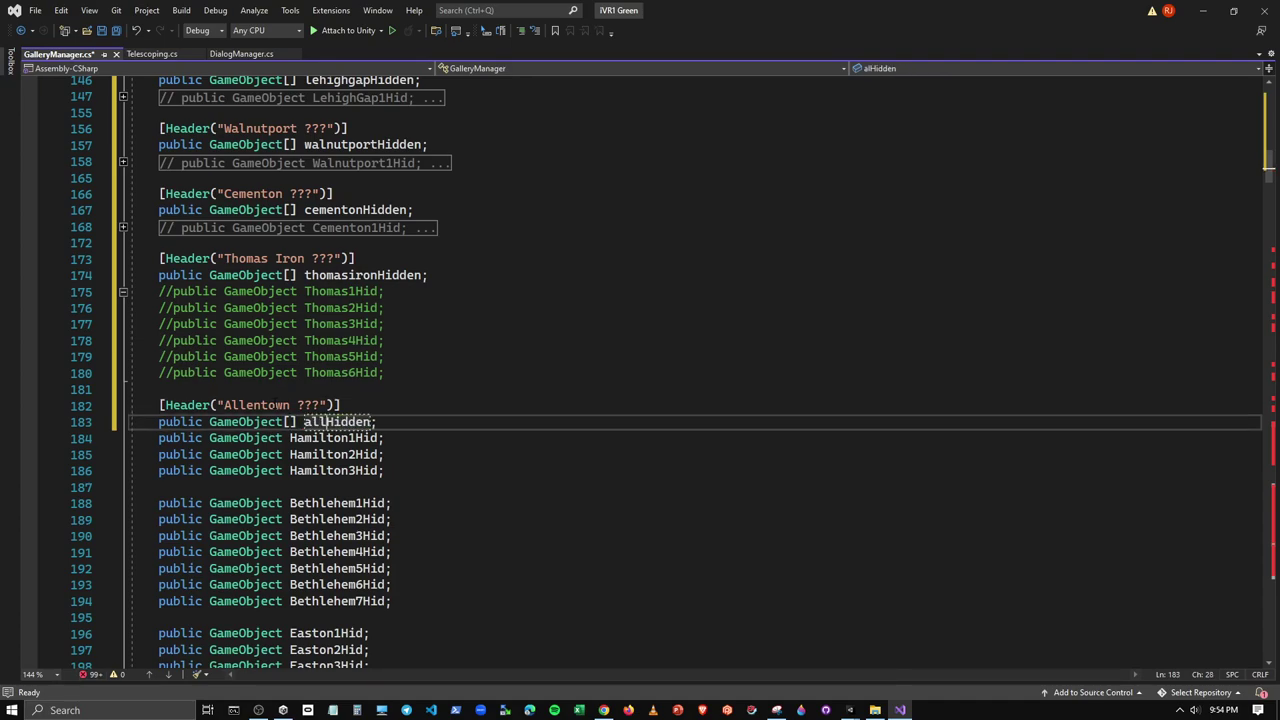
{"action": "type", "text": "entown"}
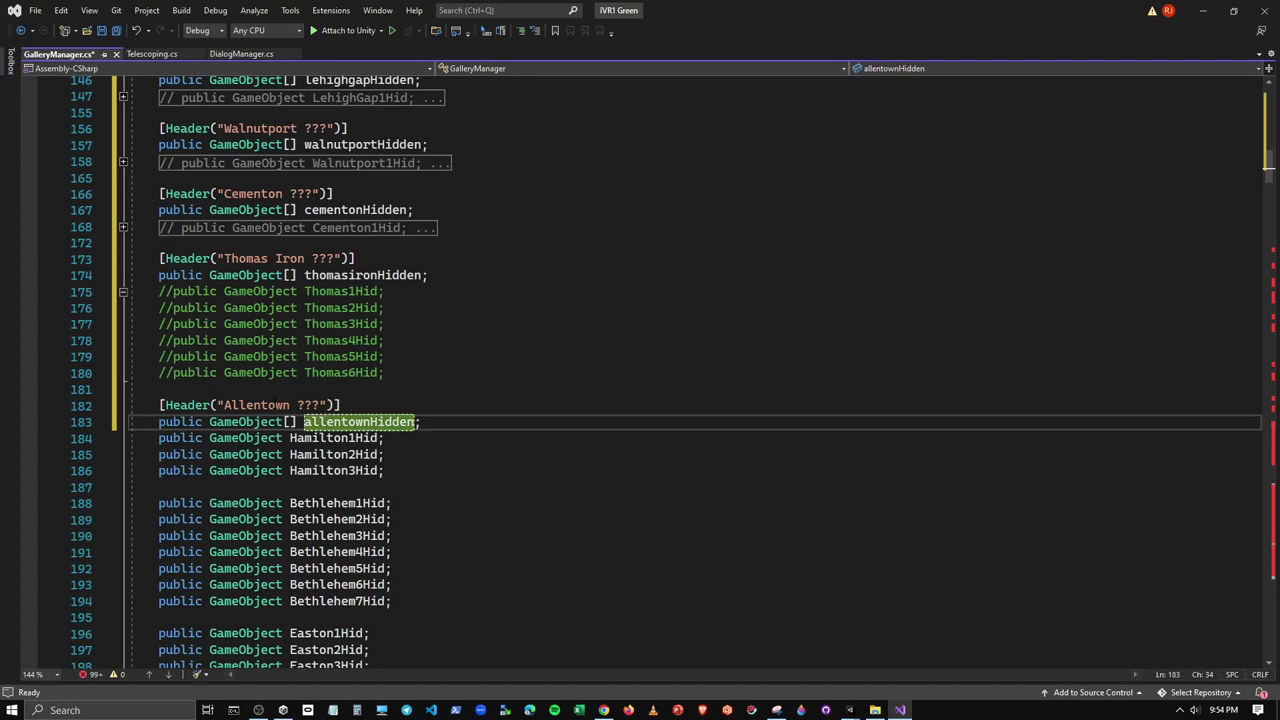
Comment out Hamilton1Hid–Hamilton3Hid and fold the commented Thomas lines
{"action": "left_click_drag", "start_coordinate": [384, 470], "coordinate": [130, 438]}
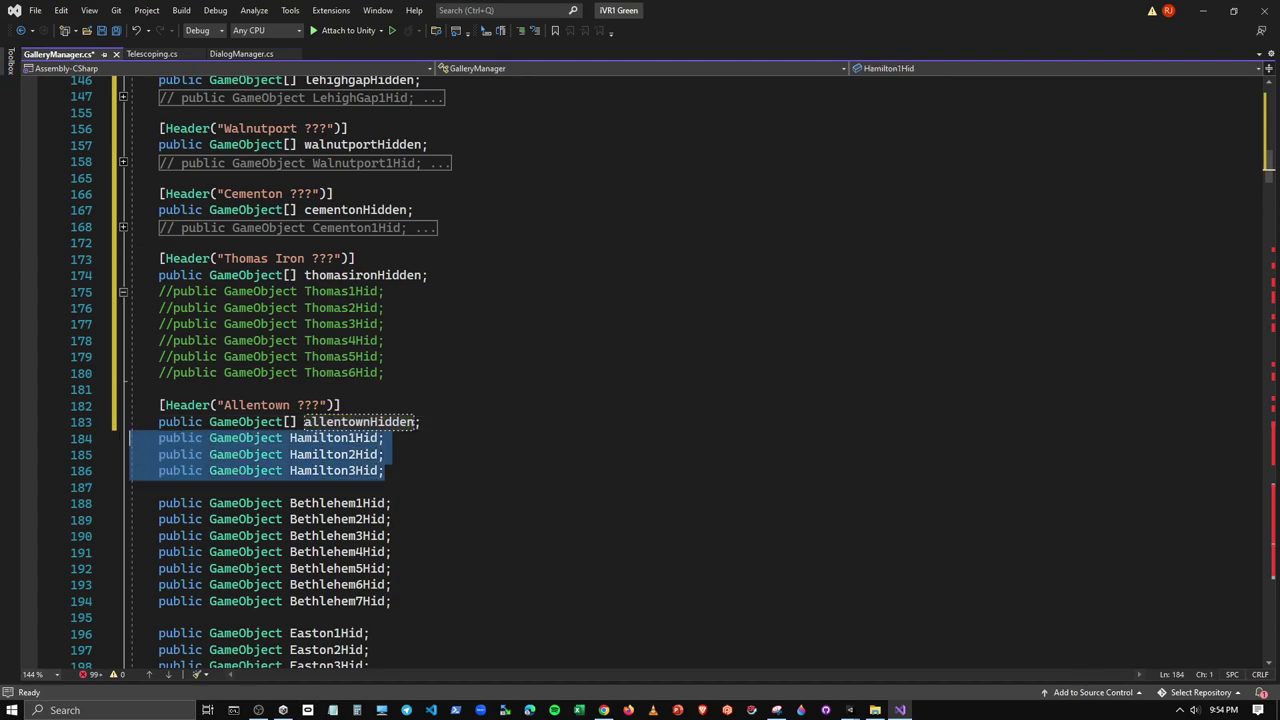
{"action": "left_click", "coordinate": [518, 32]}
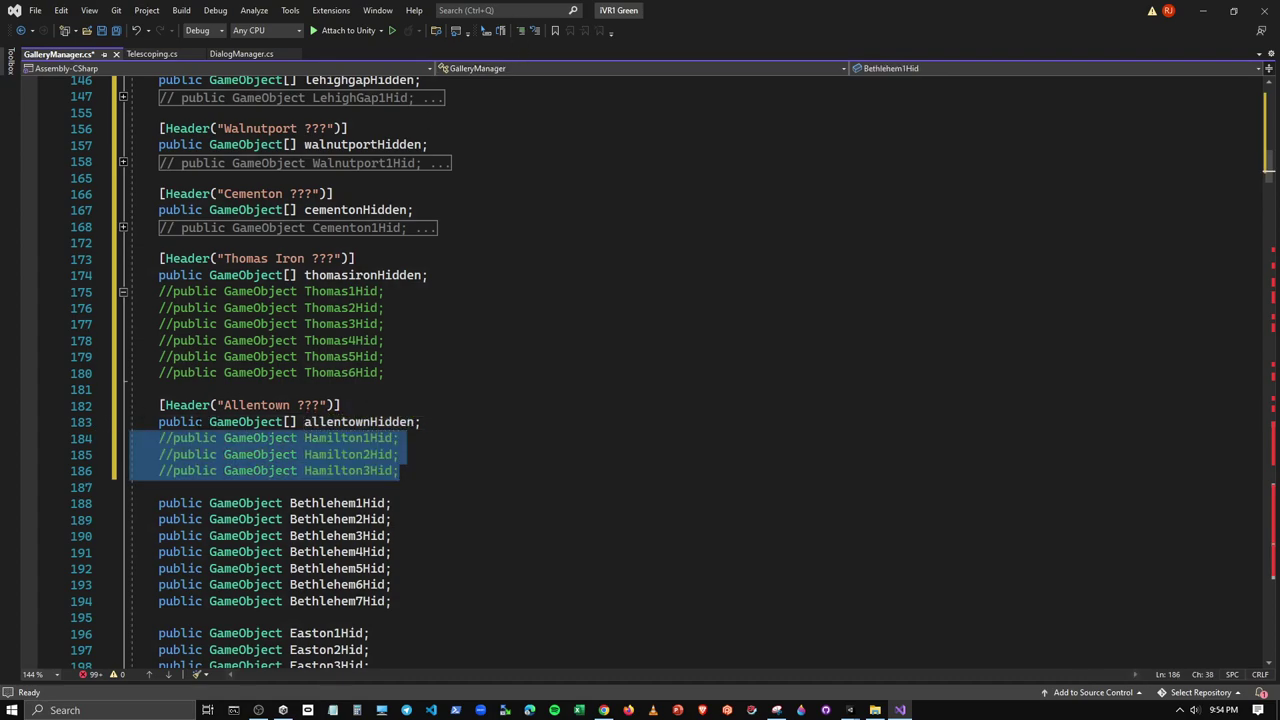
{"action": "left_click", "coordinate": [121, 293]}
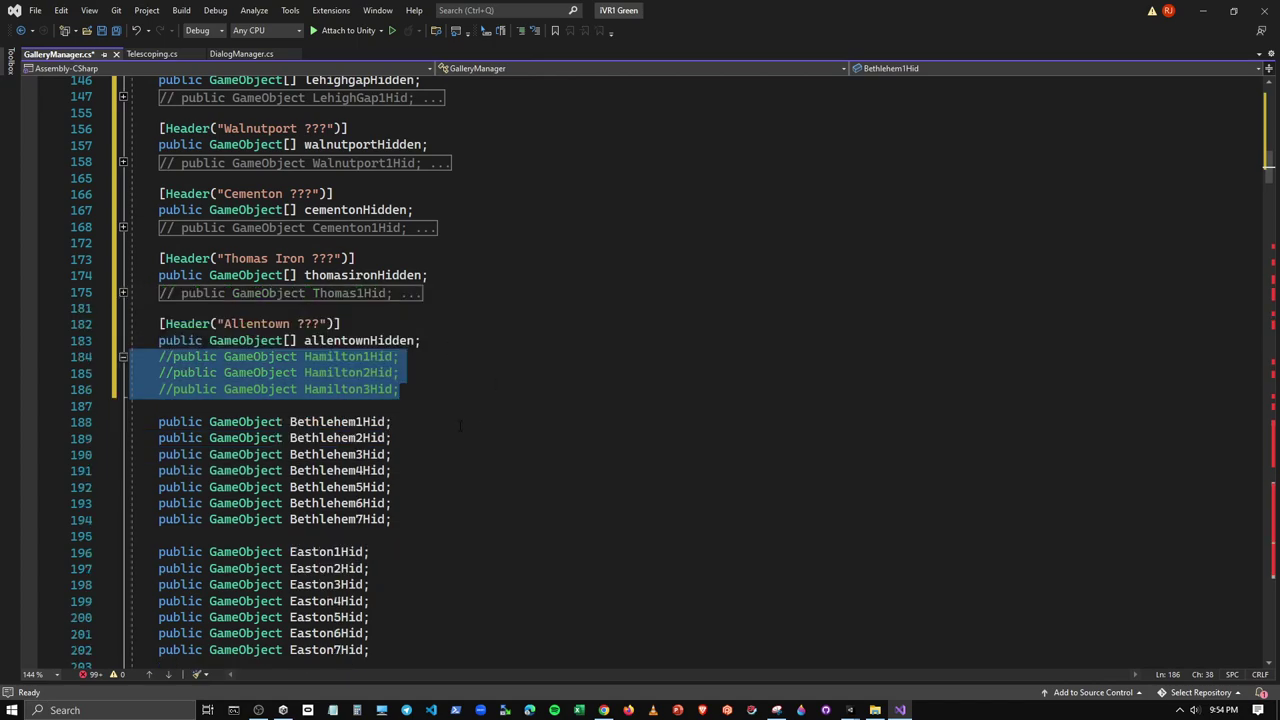
{"action": "left_click", "coordinate": [430, 407]}
Add a Bethlehem header with a bethlehemHidden array above the Bethlehem fields
{"action": "key", "text": "BackSpace"}
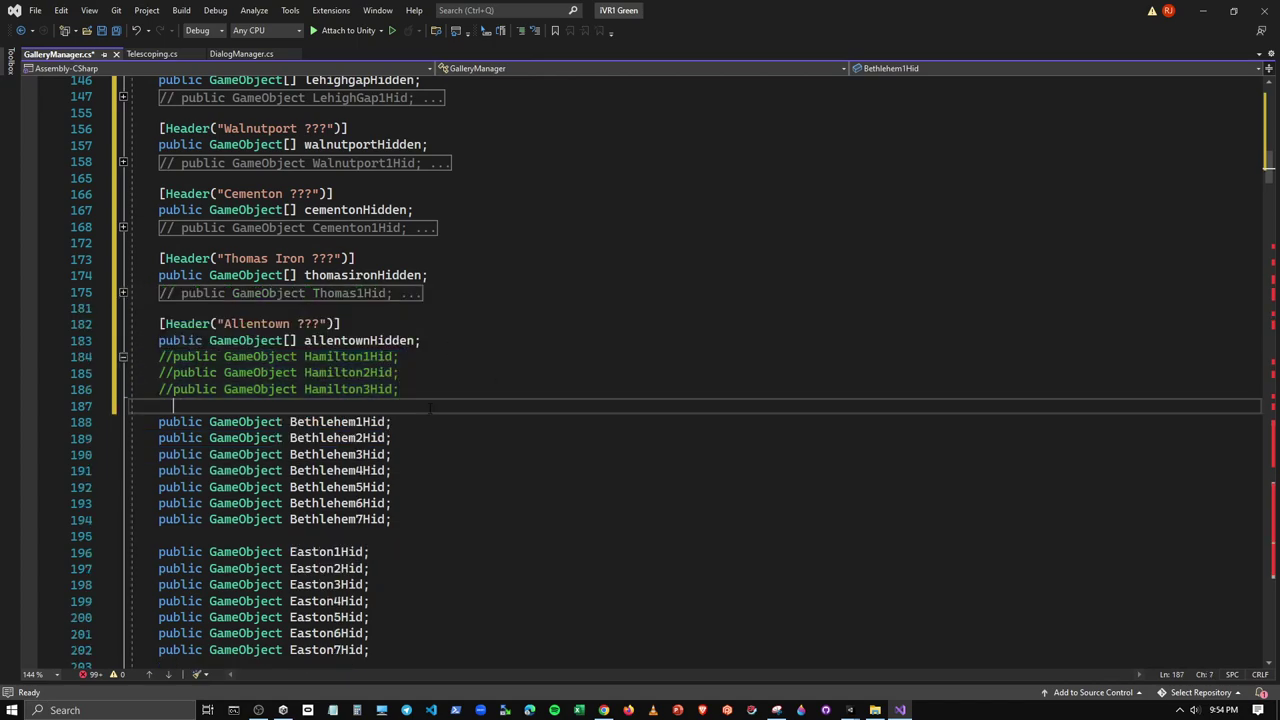
{"action": "key", "text": "Return"}
{"action": "type", "text": "[Header(\"Francis ???\")]     public GameObject[] francisHidden;"}
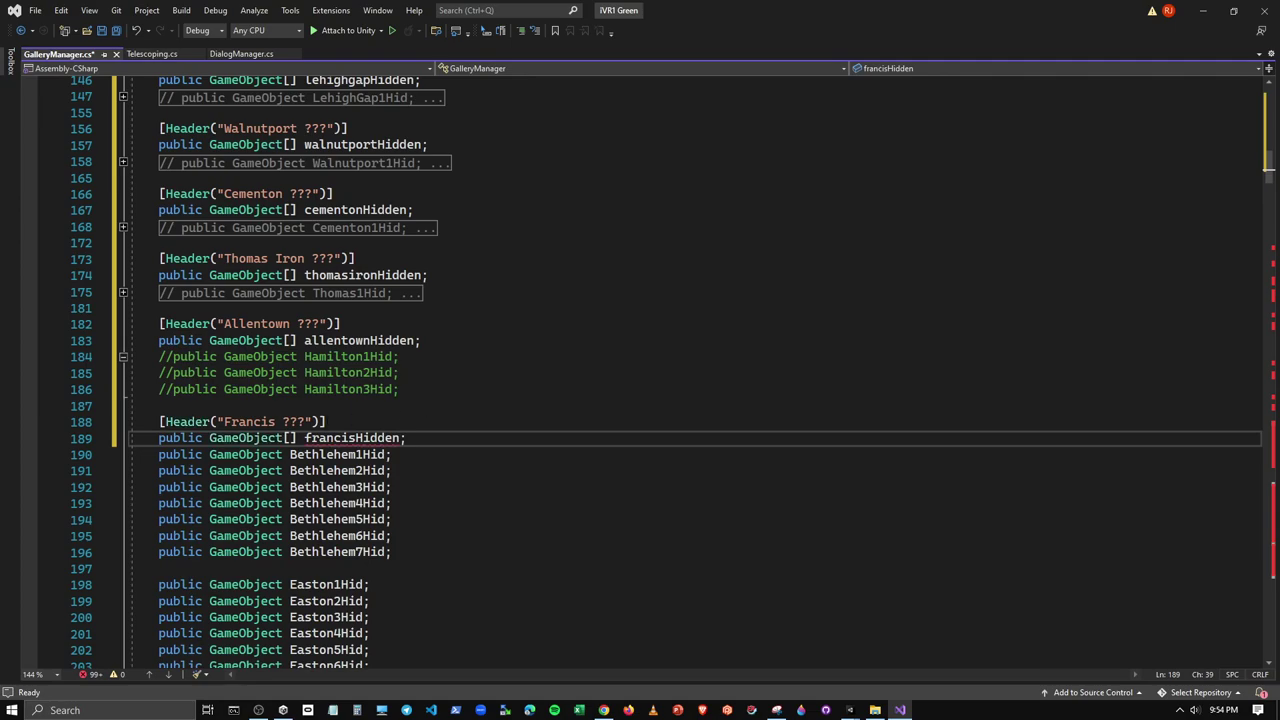
{"action": "double_click", "coordinate": [245, 421]}
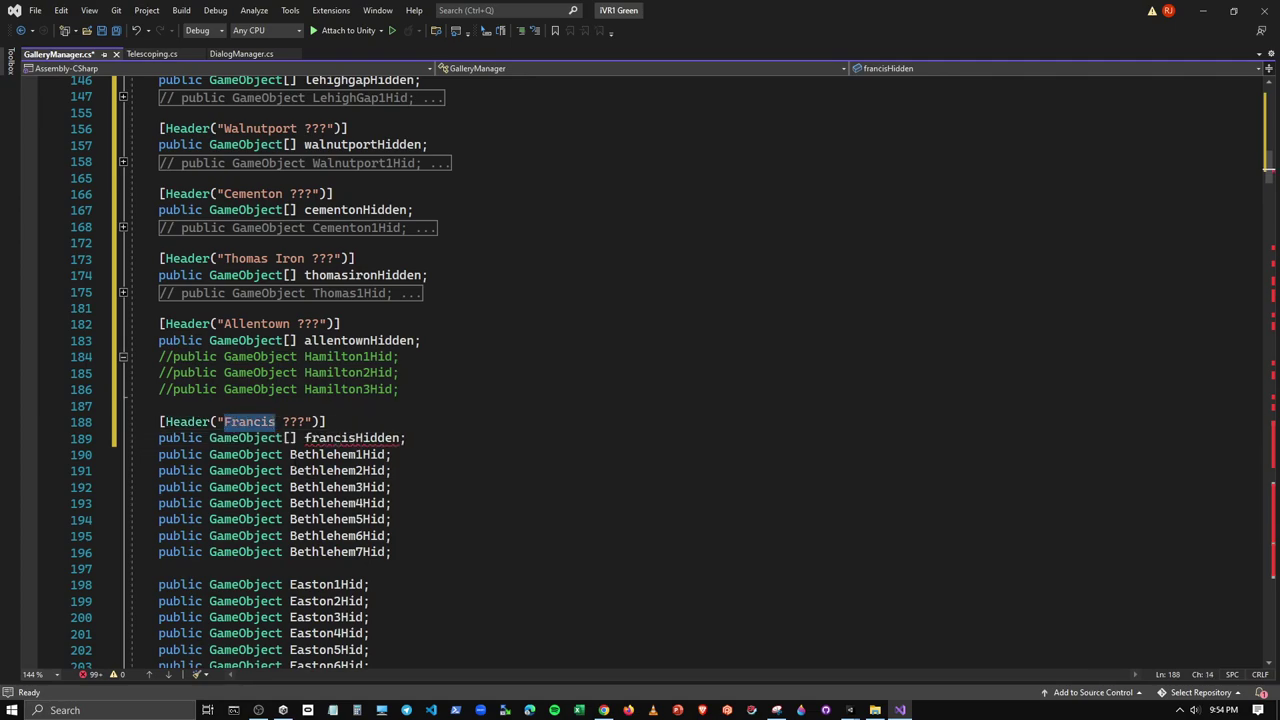
{"action": "left_click", "coordinate": [290, 454]}
{"action": "left_click_drag", "start_coordinate": [290, 454], "coordinate": [388, 455]}
{"action": "left_click_drag", "start_coordinate": [274, 421], "coordinate": [225, 422]}
{"action": "left_click", "coordinate": [229, 424]}
{"action": "double_click", "coordinate": [247, 423]}
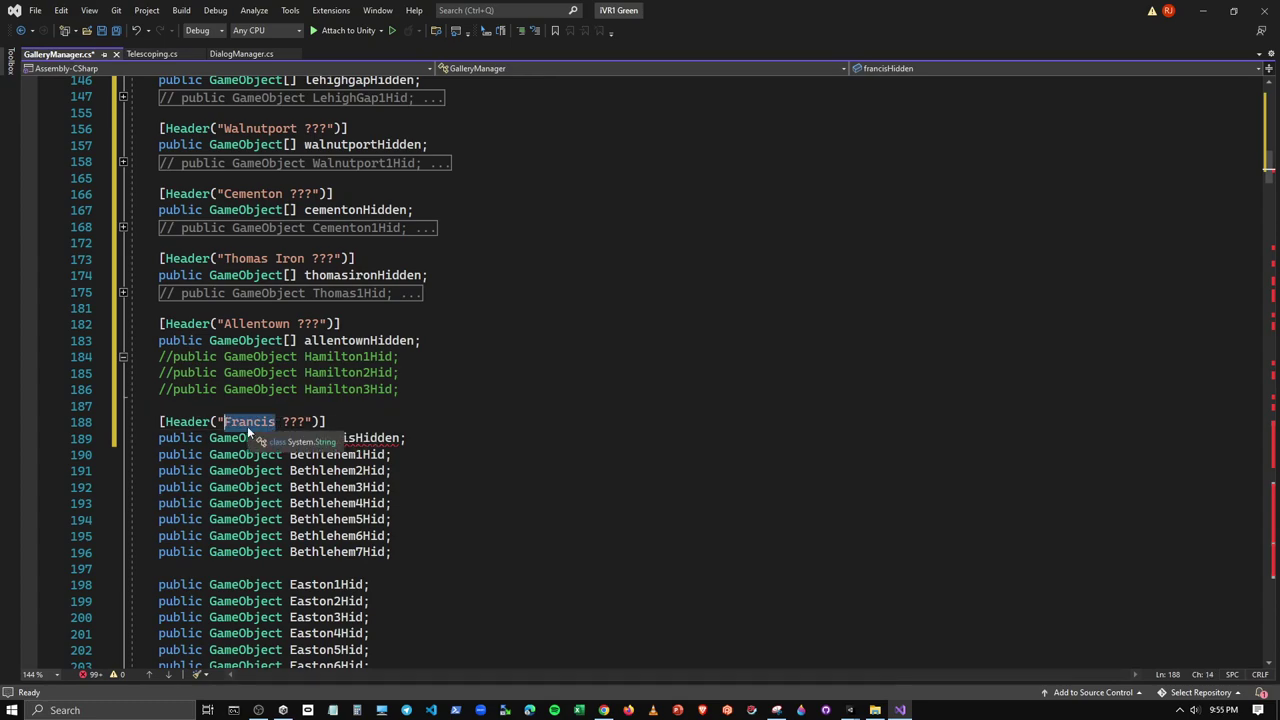
{"action": "type", "text": "Bethlehem"}
{"action": "left_click", "coordinate": [304, 437]}
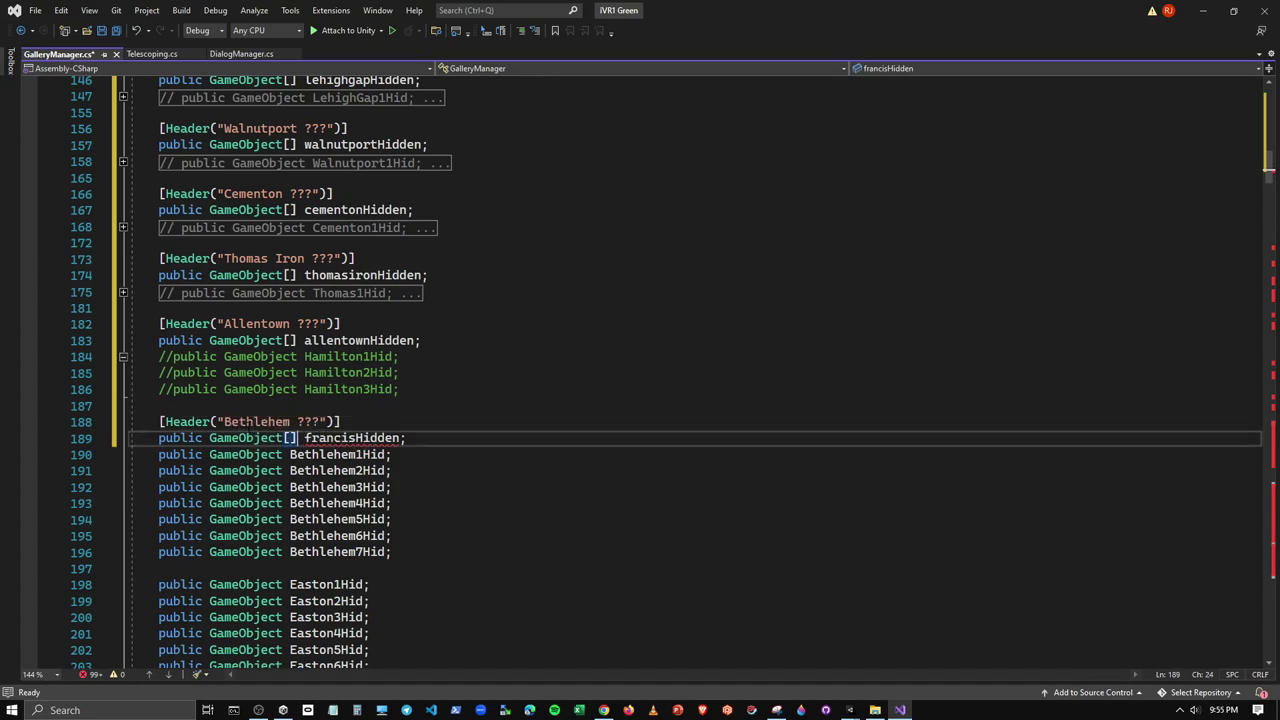
{"action": "key", "text": "Delete"}
{"action": "key", "text": "Delete"}
{"action": "key", "text": "Delete"}
{"action": "type", "text": "be"}
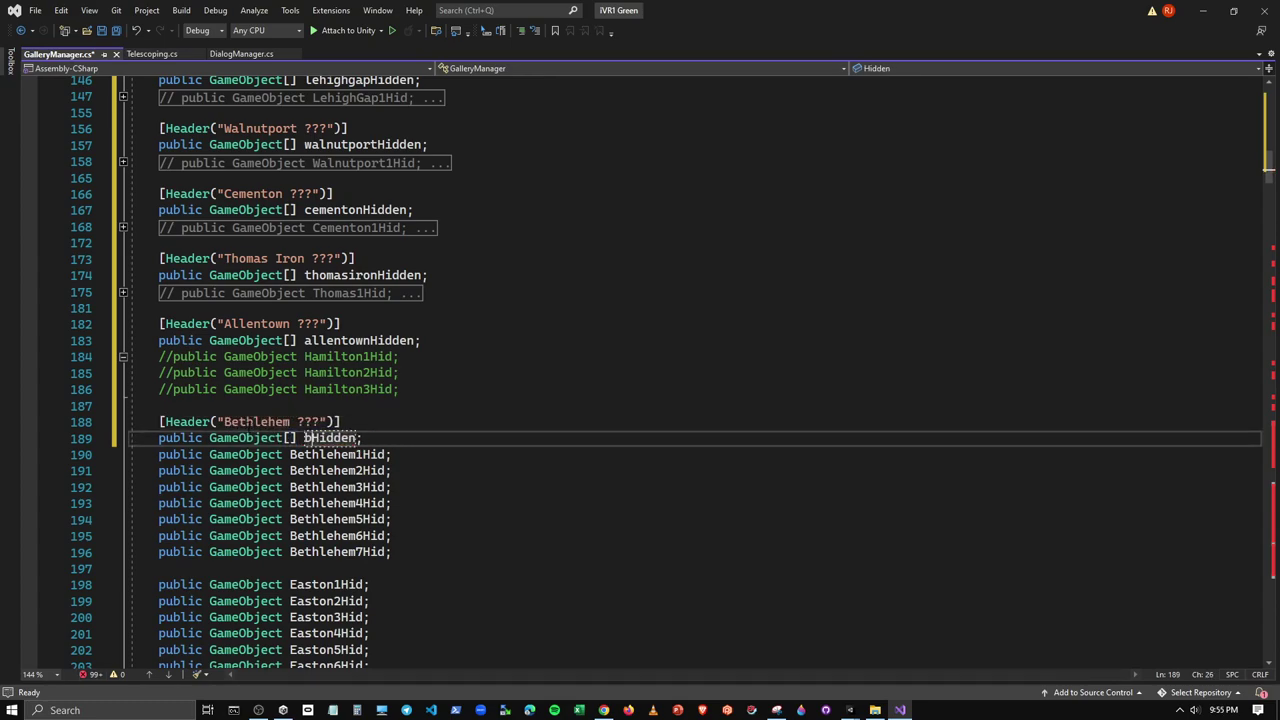
{"action": "type", "text": "thlehem"}
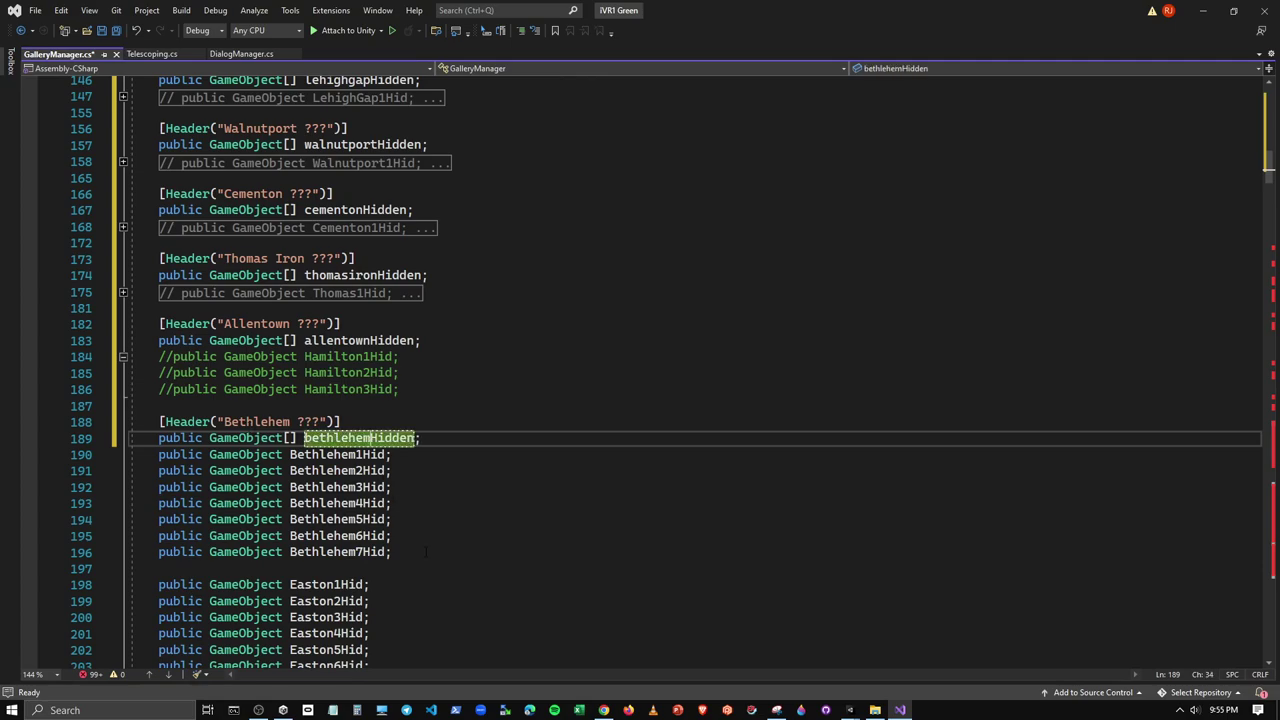
Comment out Bethlehem1–7Hid and fold the commented Hamilton and Bethlehem lines
{"action": "left_click_drag", "start_coordinate": [393, 552], "coordinate": [130, 454]}
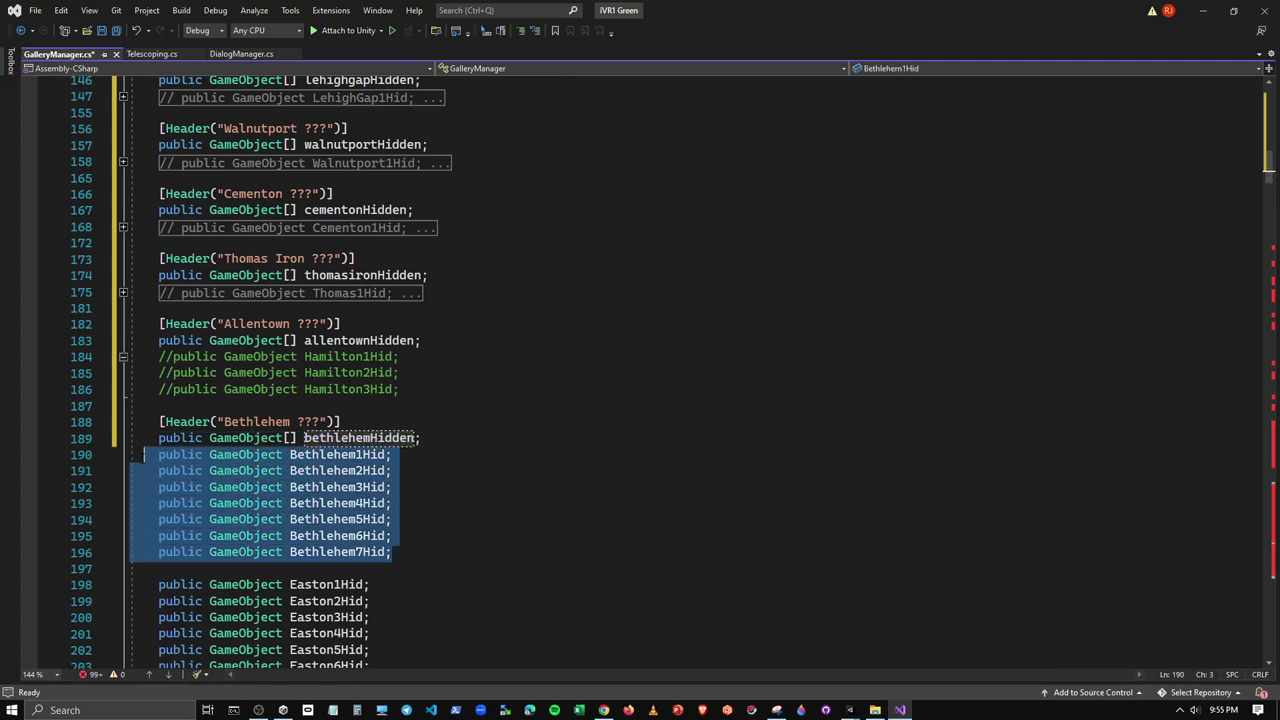
{"action": "left_click", "coordinate": [520, 30]}
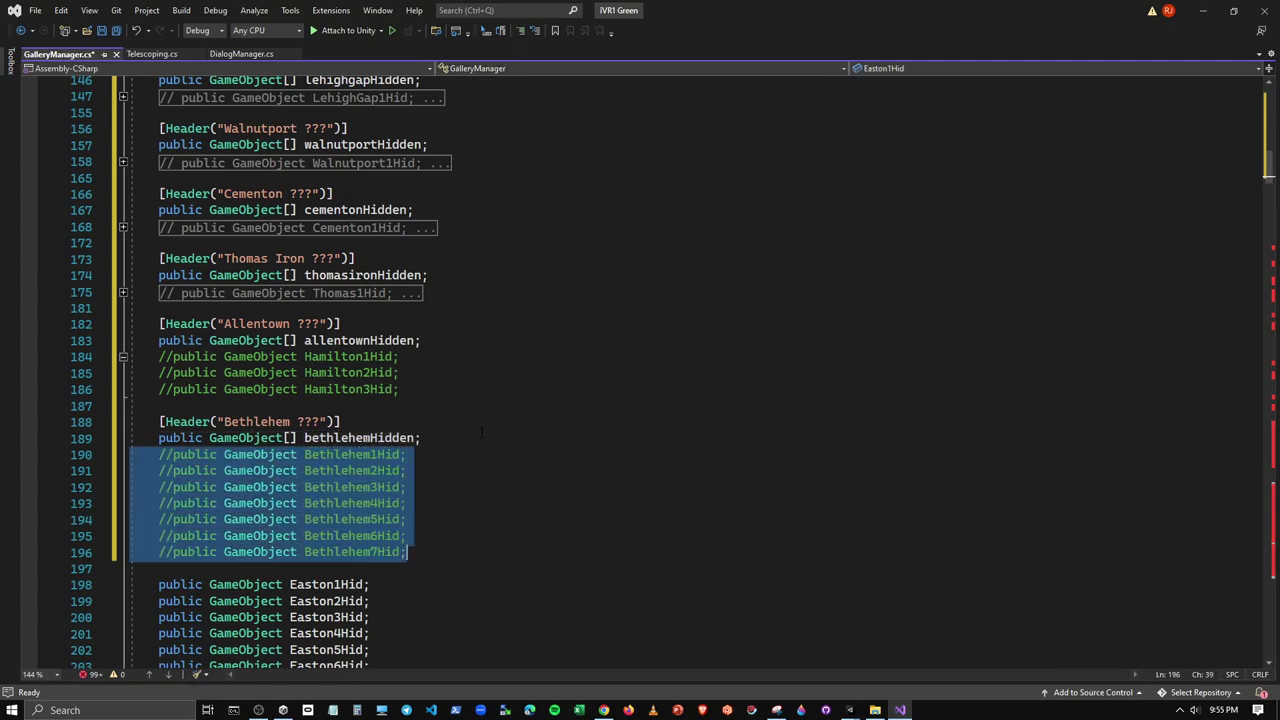
{"action": "left_click", "coordinate": [122, 356]}
{"action": "left_click", "coordinate": [122, 422]}
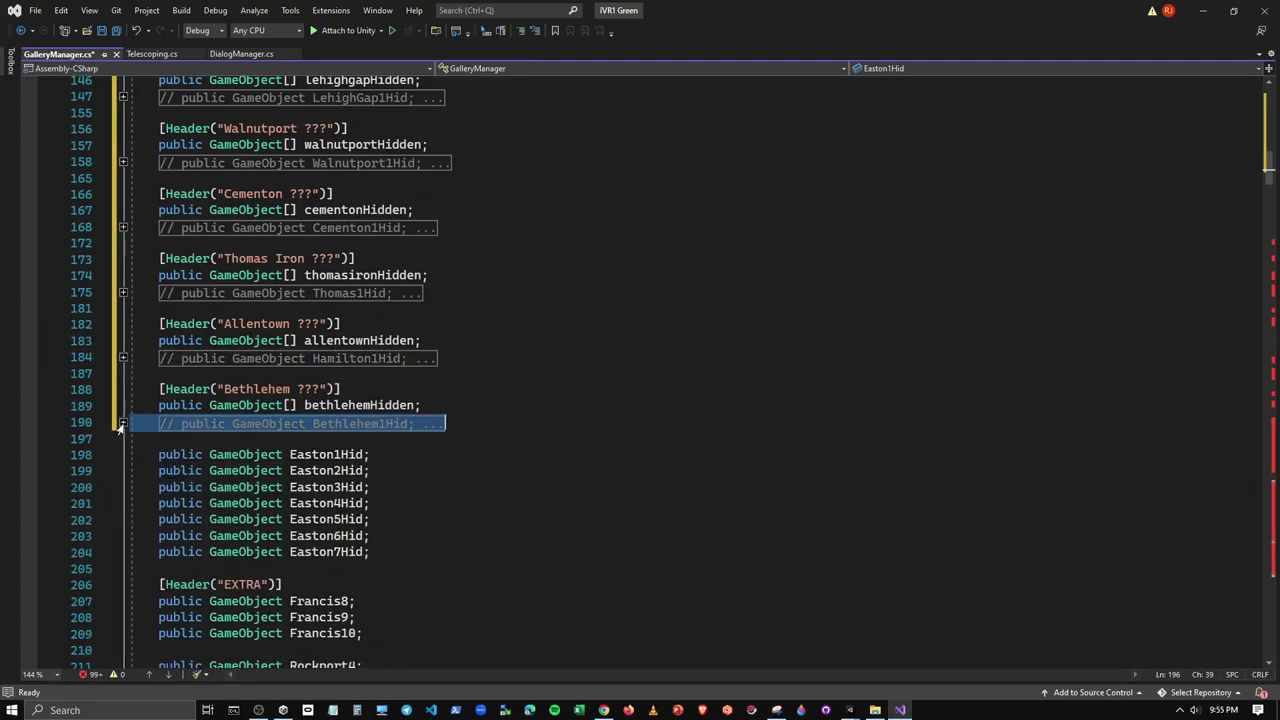
Add an Easton header with an eastonHidden array below the Bethlehem block
{"action": "scroll", "coordinate": [400, 465], "scroll_direction": "down", "scroll_amount": 2}
{"action": "left_click", "coordinate": [354, 341]}
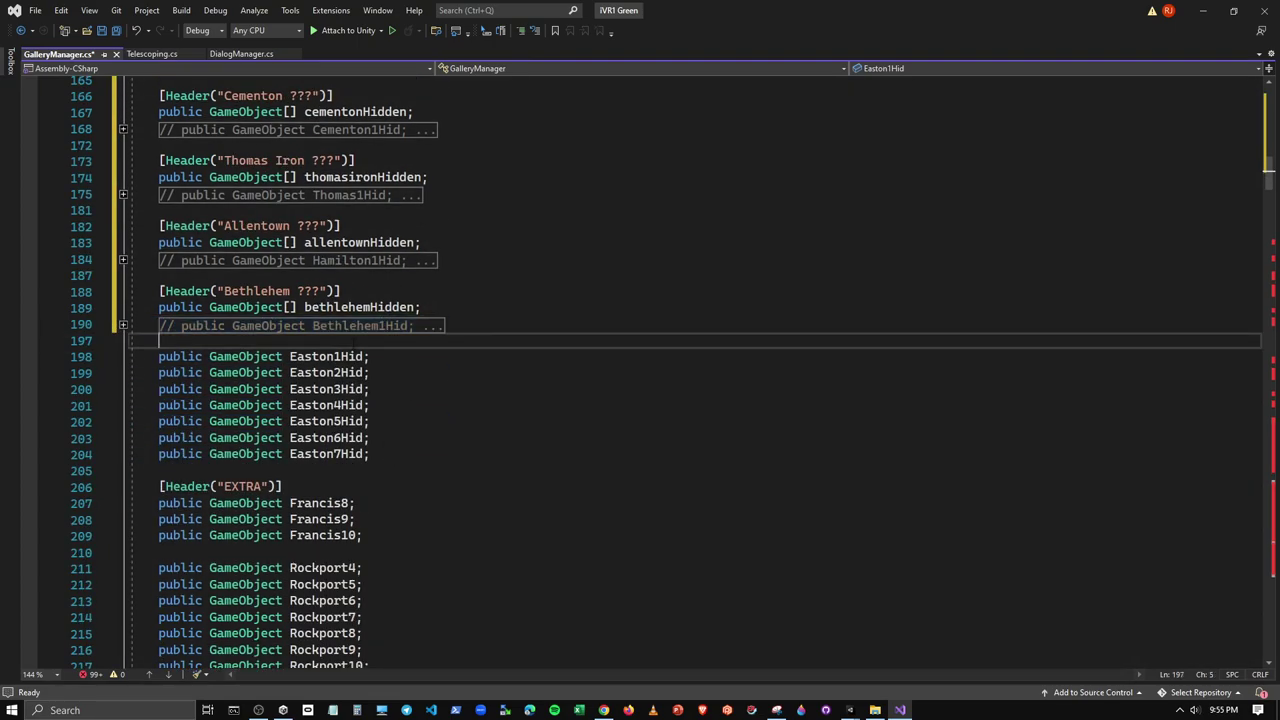
{"action": "key", "text": "Return"}
{"action": "type", "text": "[Header(\"Francis ???\")]     public GameObject[] francisHidden;"}
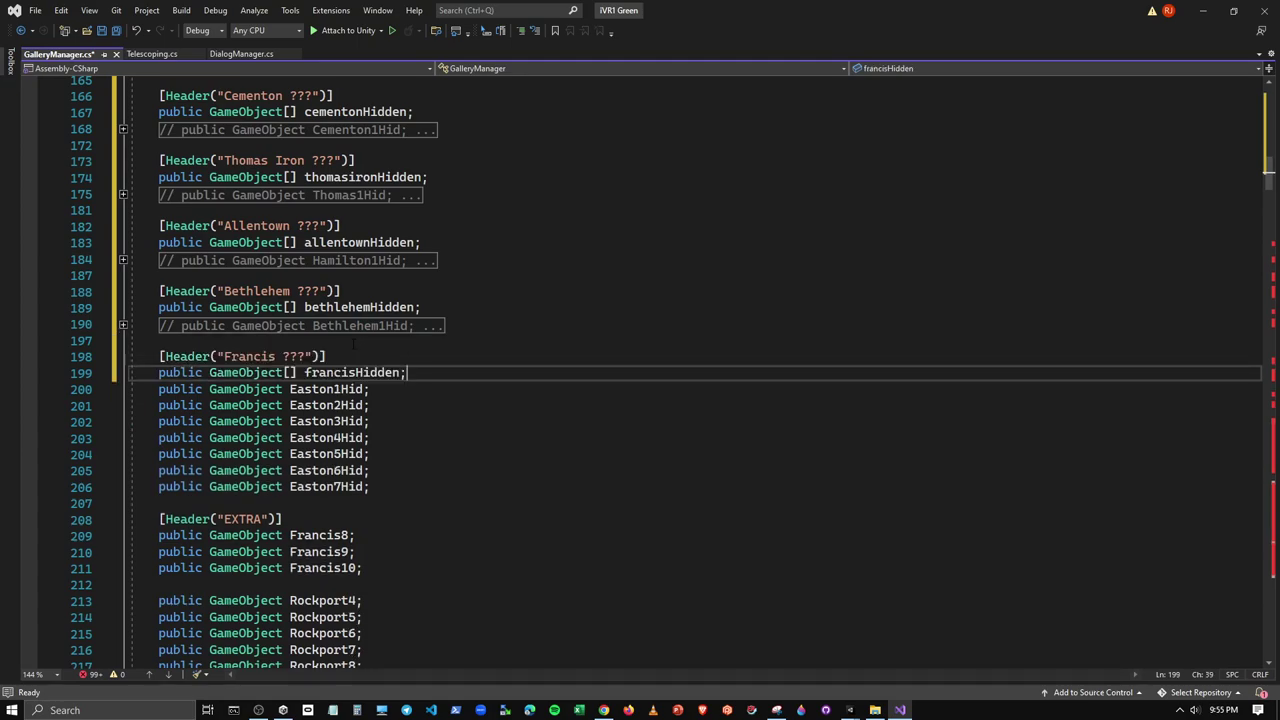
{"action": "double_click", "coordinate": [251, 356]}
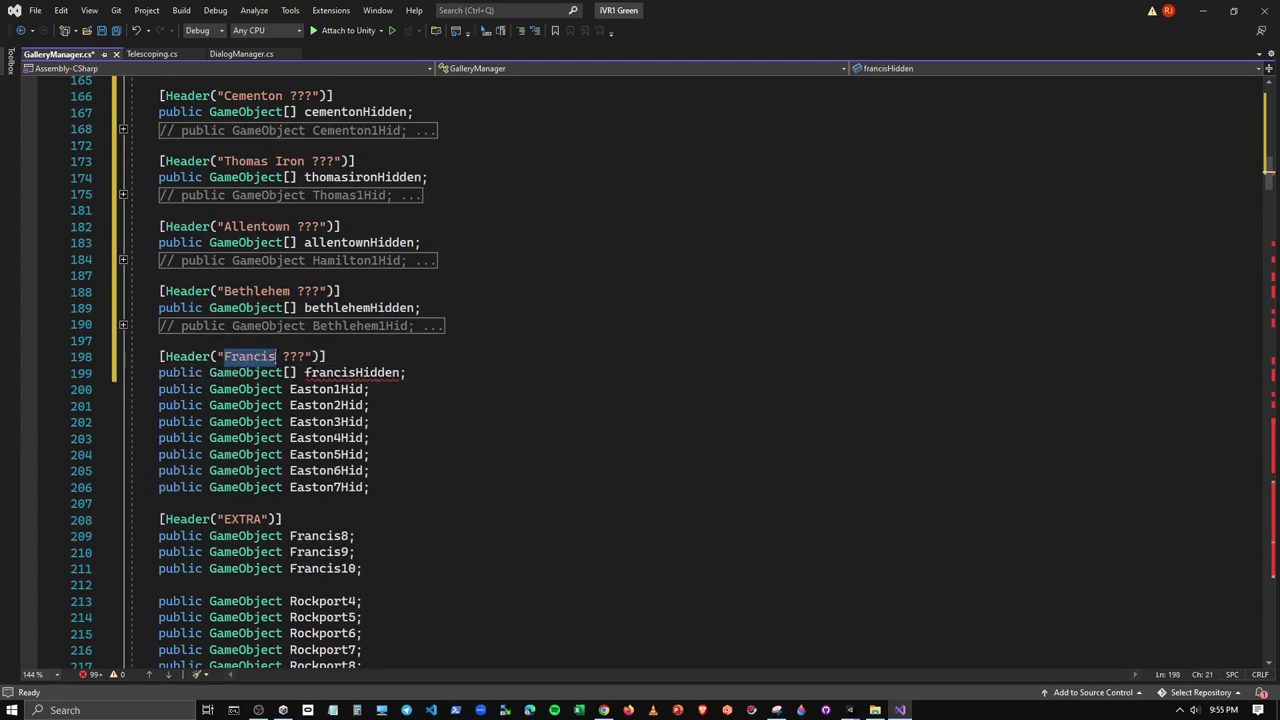
{"action": "type", "text": "Easton"}
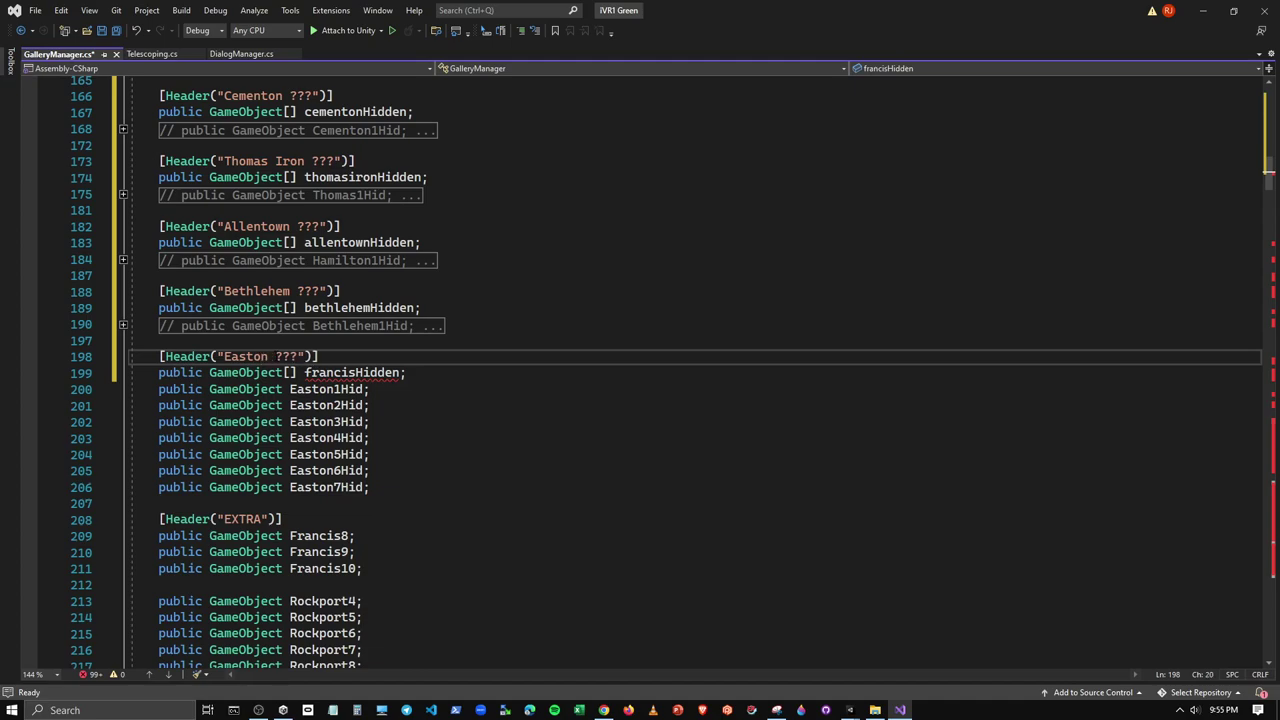
{"action": "left_click_drag", "start_coordinate": [360, 372], "coordinate": [304, 372]}
{"action": "type", "text": "easton"}
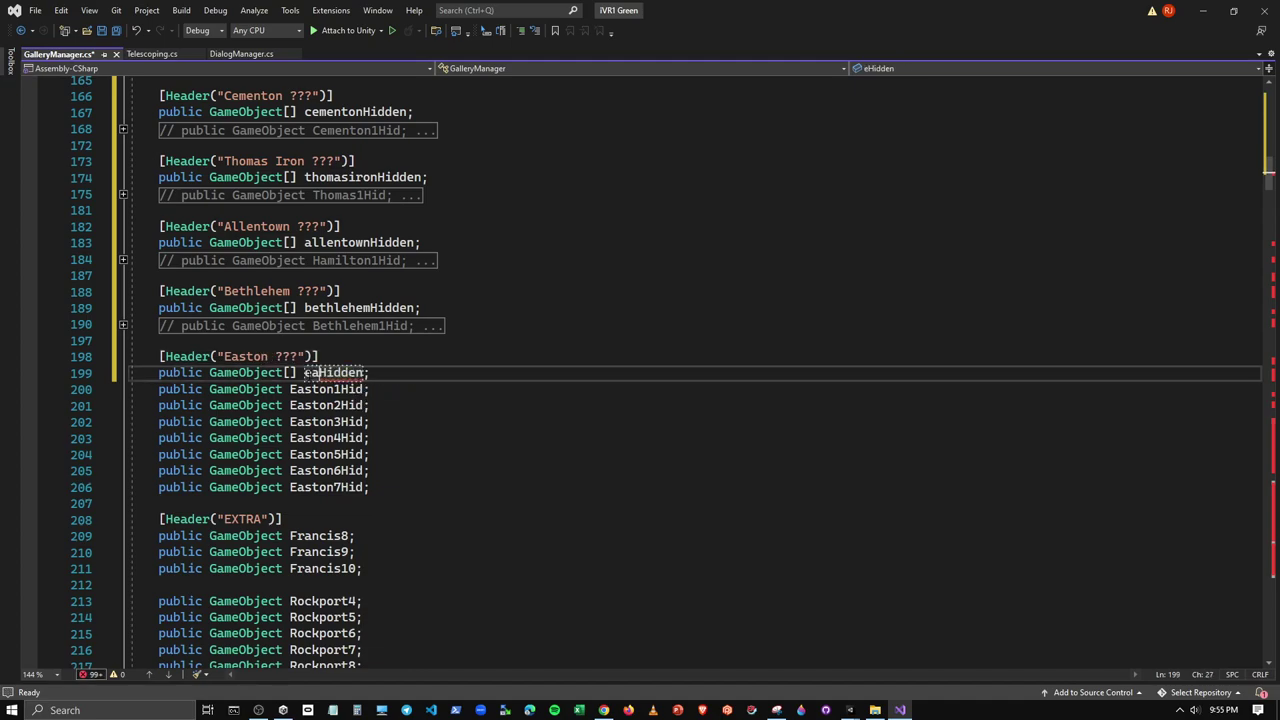
{"action": "type", "text": "ston"}
{"action": "key", "text": "BackSpace"}
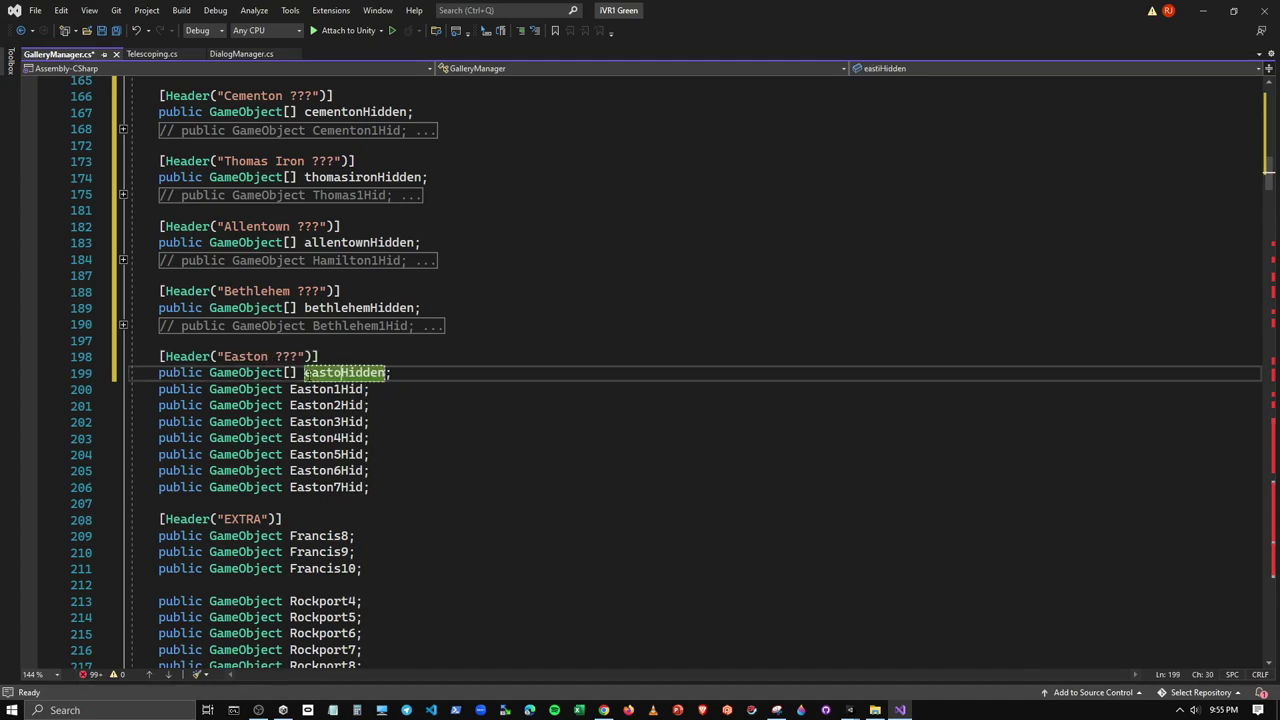
{"action": "type", "text": "n"}
Comment out Easton1–7Hid and fold the commented lines away
{"action": "left_click_drag", "start_coordinate": [370, 487], "coordinate": [104, 388]}
{"action": "left_click", "coordinate": [519, 31]}
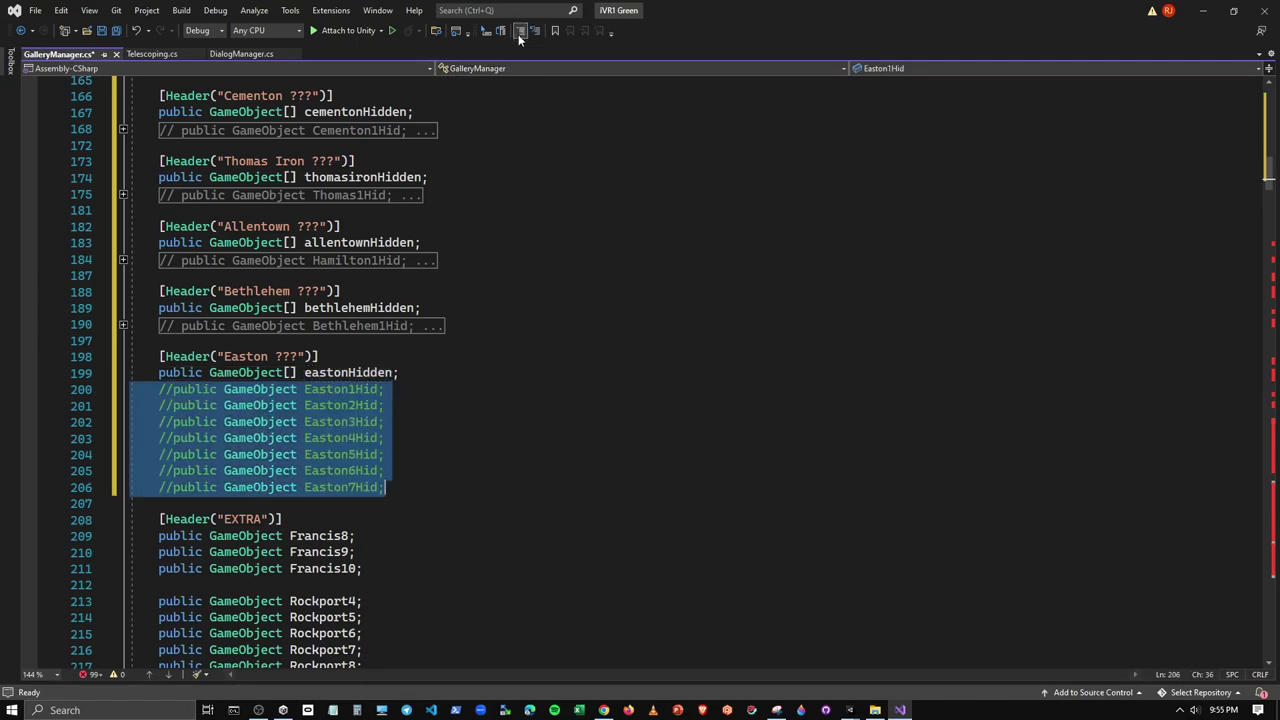
{"action": "left_click", "coordinate": [432, 436]}
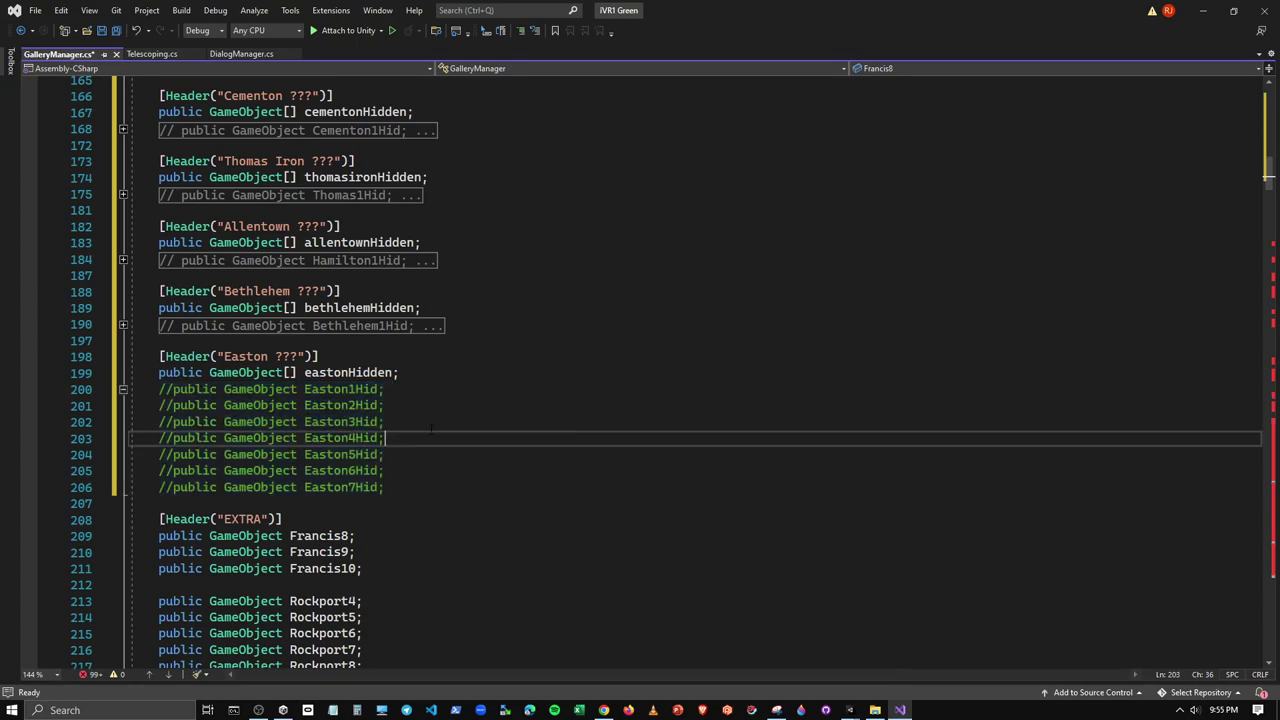
{"action": "left_click", "coordinate": [120, 391]}
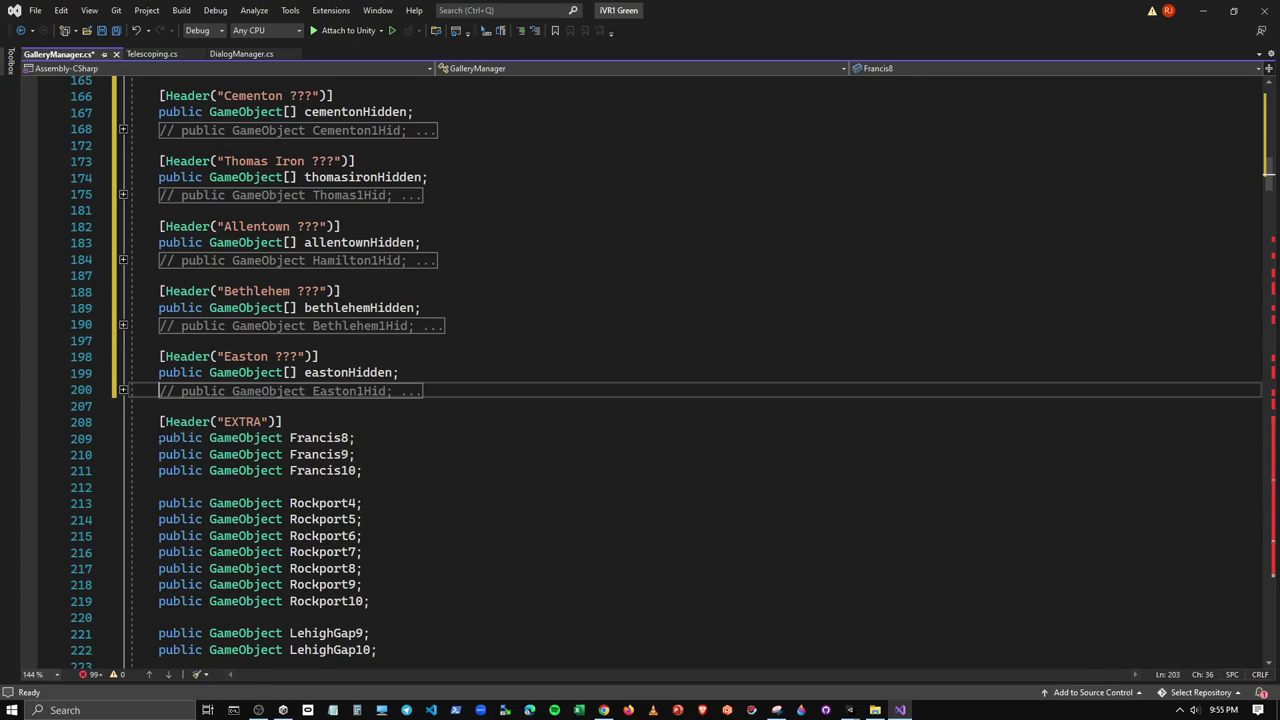
Comment out everything from the EXTRA header through the Easton10 GameObject field
{"action": "scroll", "coordinate": [185, 410], "scroll_direction": "down", "scroll_amount": 7}
{"action": "scroll", "coordinate": [250, 430], "scroll_direction": "down", "scroll_amount": 7}
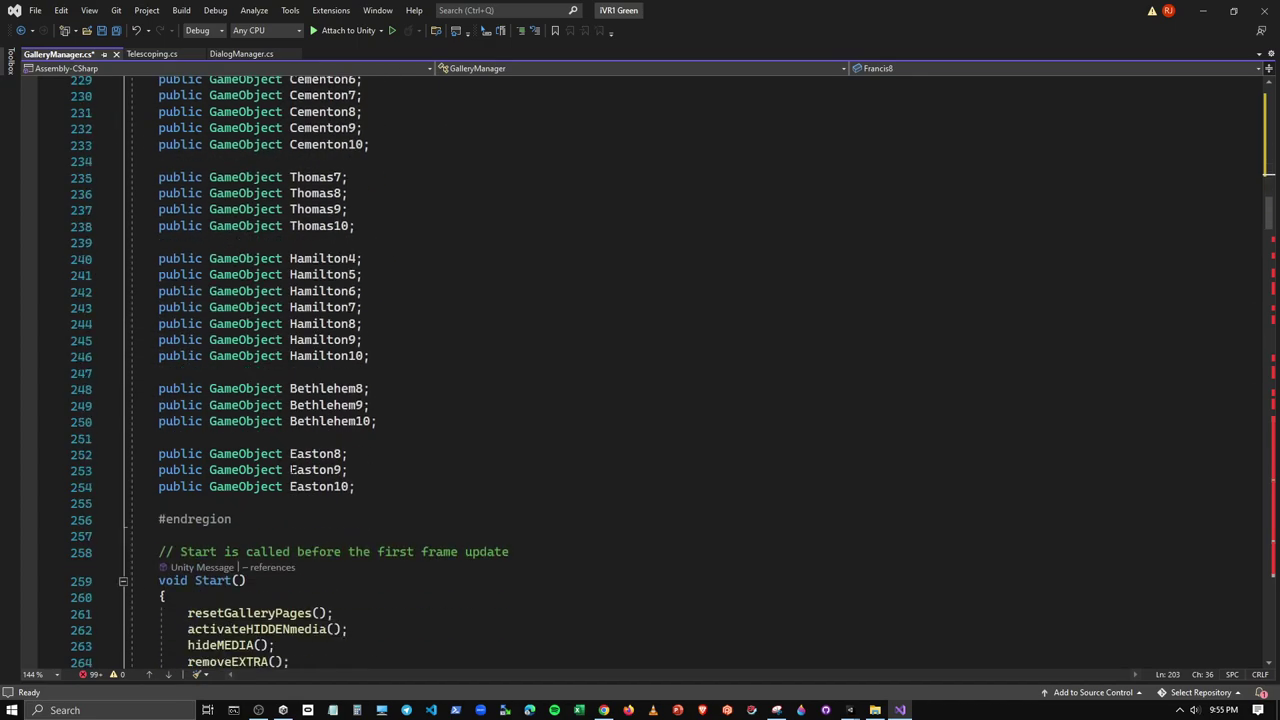
{"action": "scroll", "coordinate": [306, 453], "scroll_direction": "down", "scroll_amount": 7}
{"action": "mouse_move", "coordinate": [368, 438]}
{"action": "left_mouse_down"}
{"action": "mouse_move", "coordinate": [183, 233]}
{"action": "mouse_move", "coordinate": [160, 316]}
{"action": "left_mouse_up"}
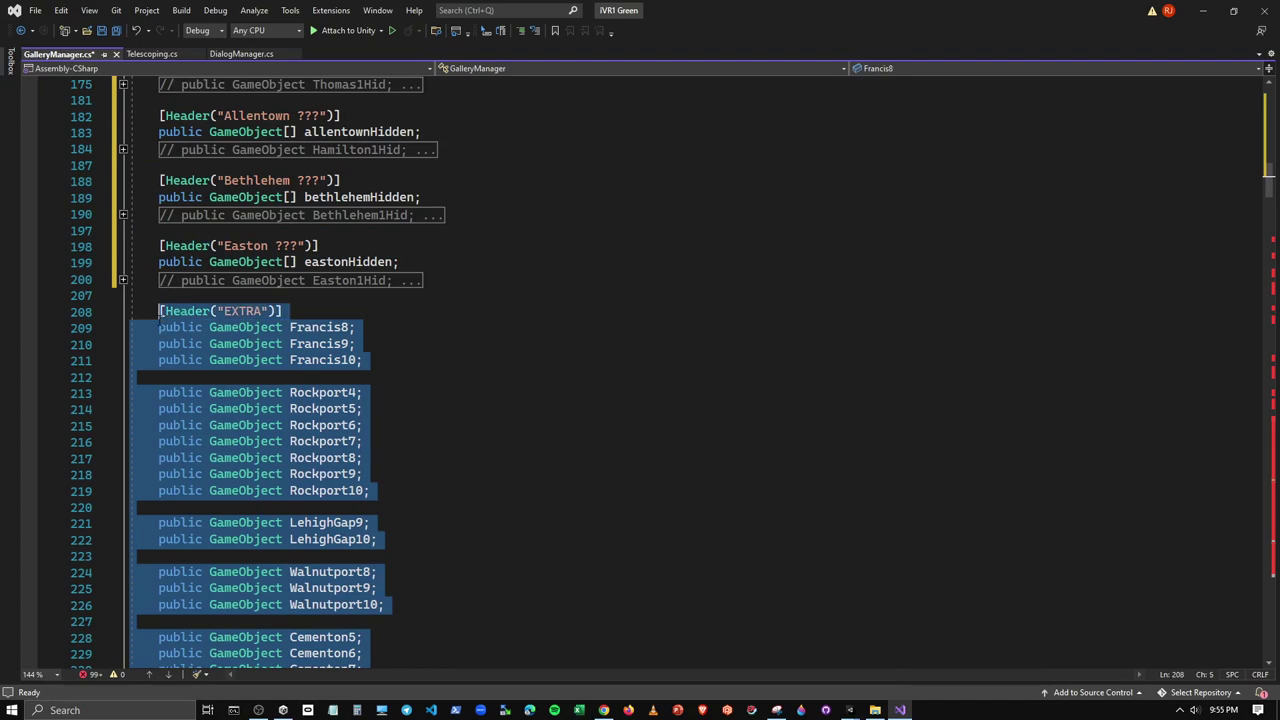
{"action": "left_click", "coordinate": [520, 30]}
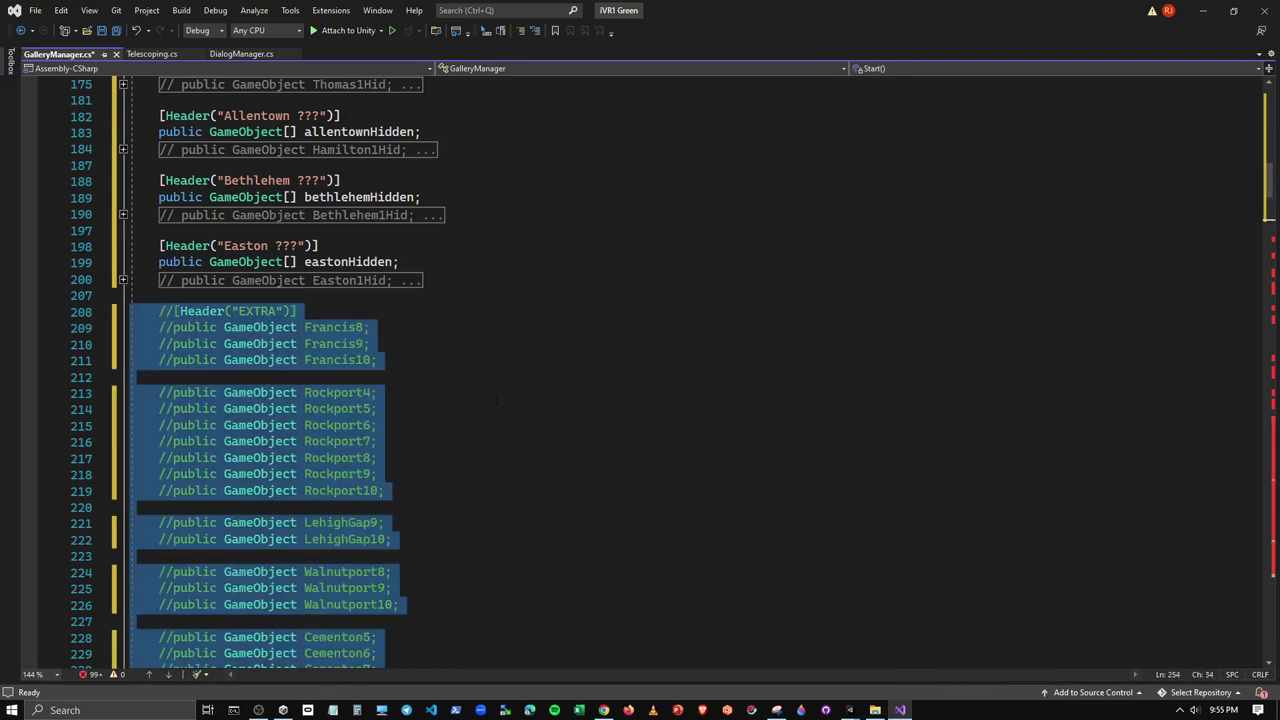
{"action": "left_click", "coordinate": [395, 392]}
{"action": "left_click", "coordinate": [123, 280]}
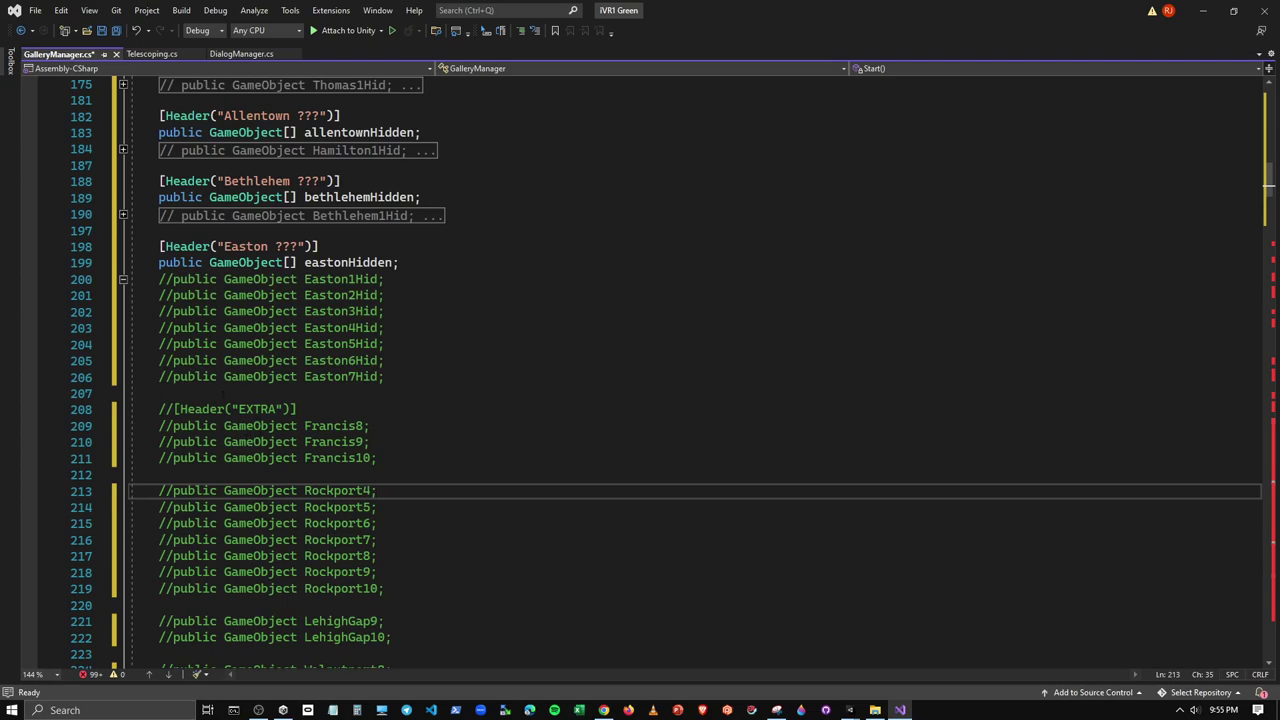
{"action": "left_click", "coordinate": [330, 409]}
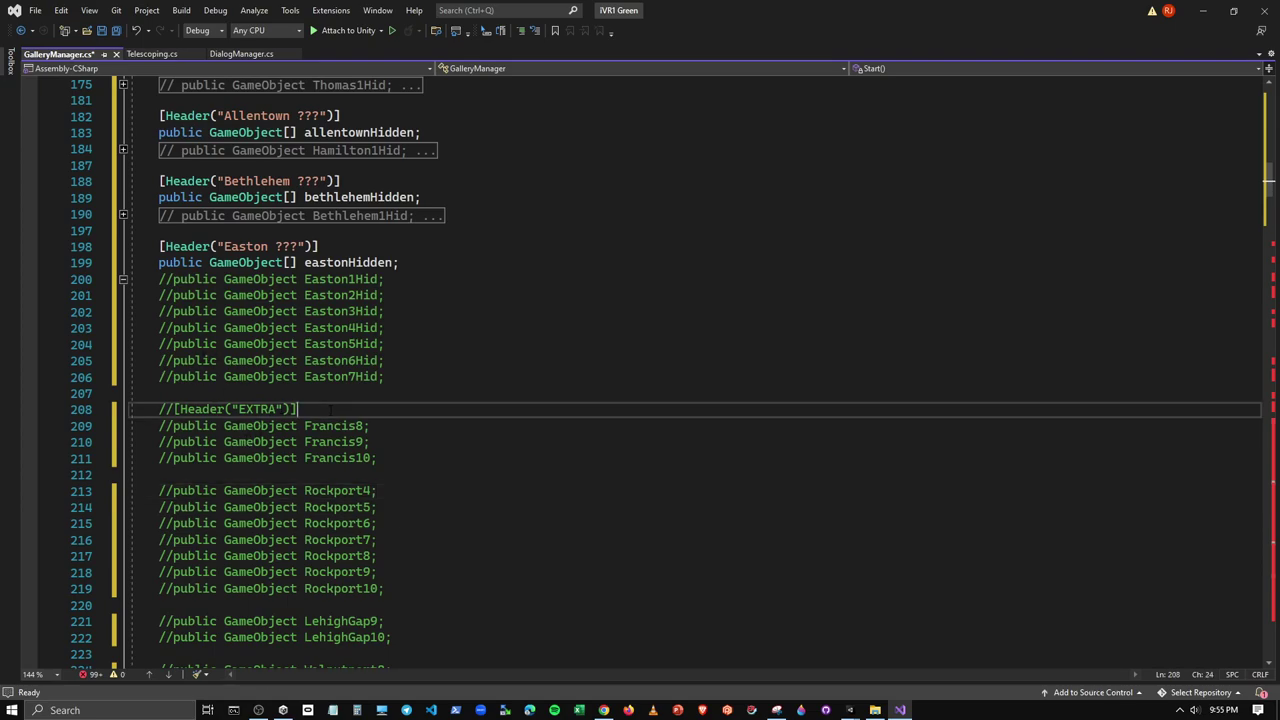
Above the EXTRA header, write a /** note saying those EXTRA GameObject references were never used
{"action": "key", "text": "Up"}
{"action": "key", "text": "Return"}
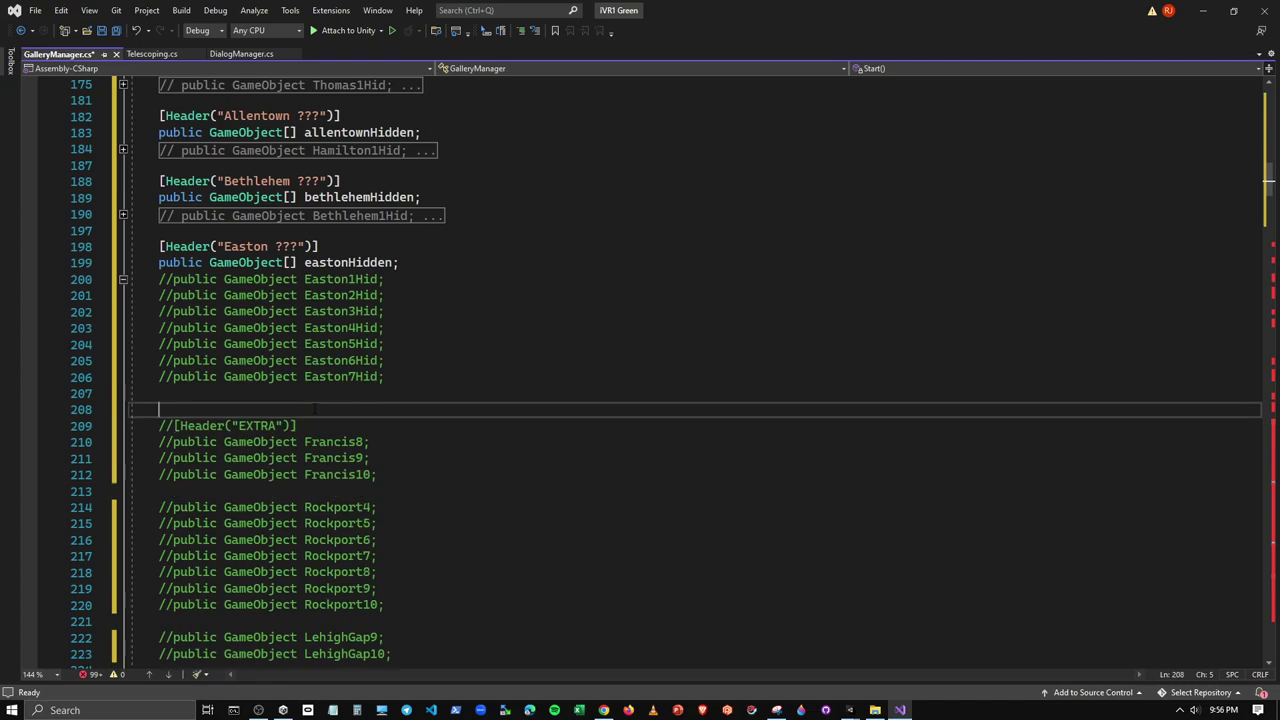
{"action": "key", "text": "Return"}
{"action": "key", "text": "Up"}
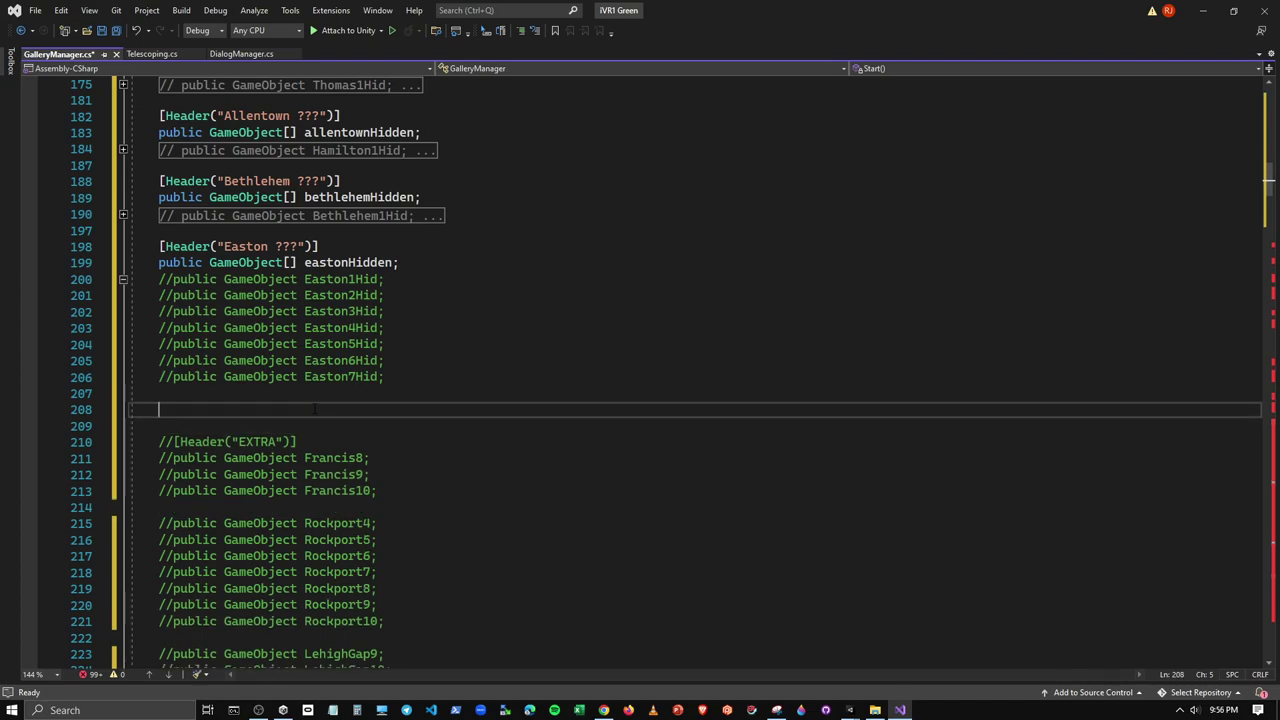
{"action": "type", "text": "I"}
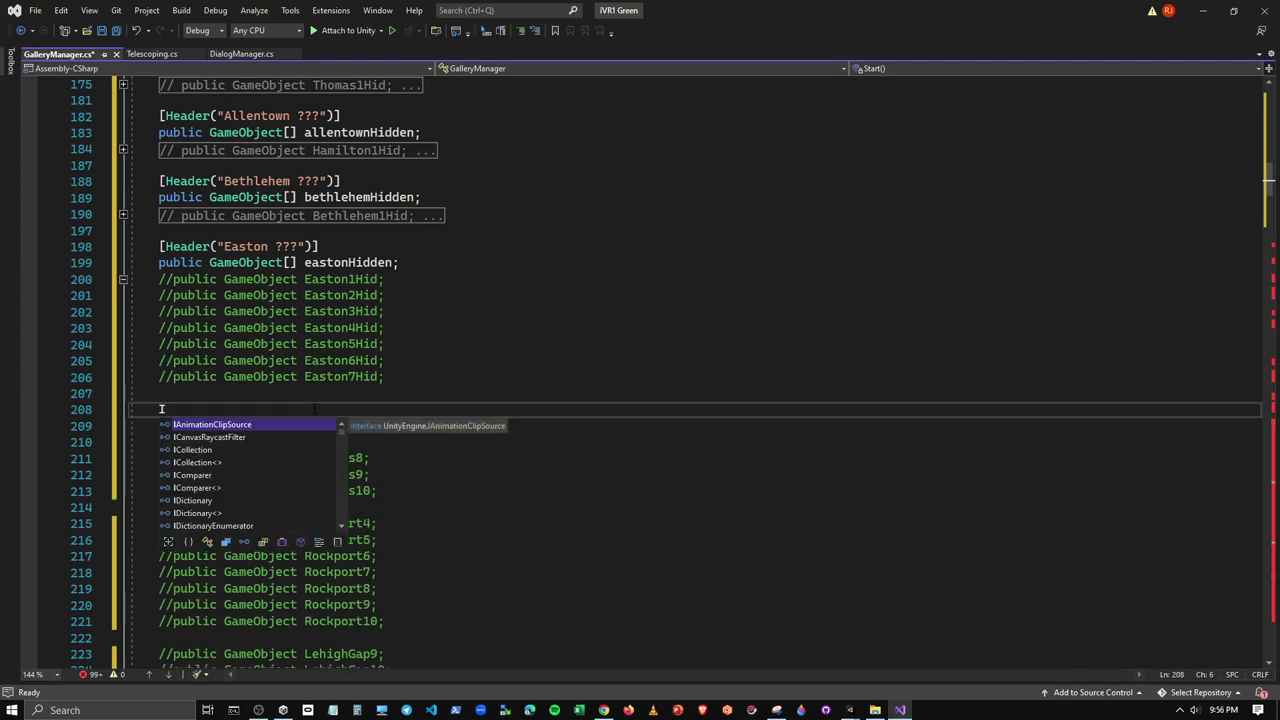
{"action": "key", "text": "BackSpace"}
{"action": "type", "text": "/"}
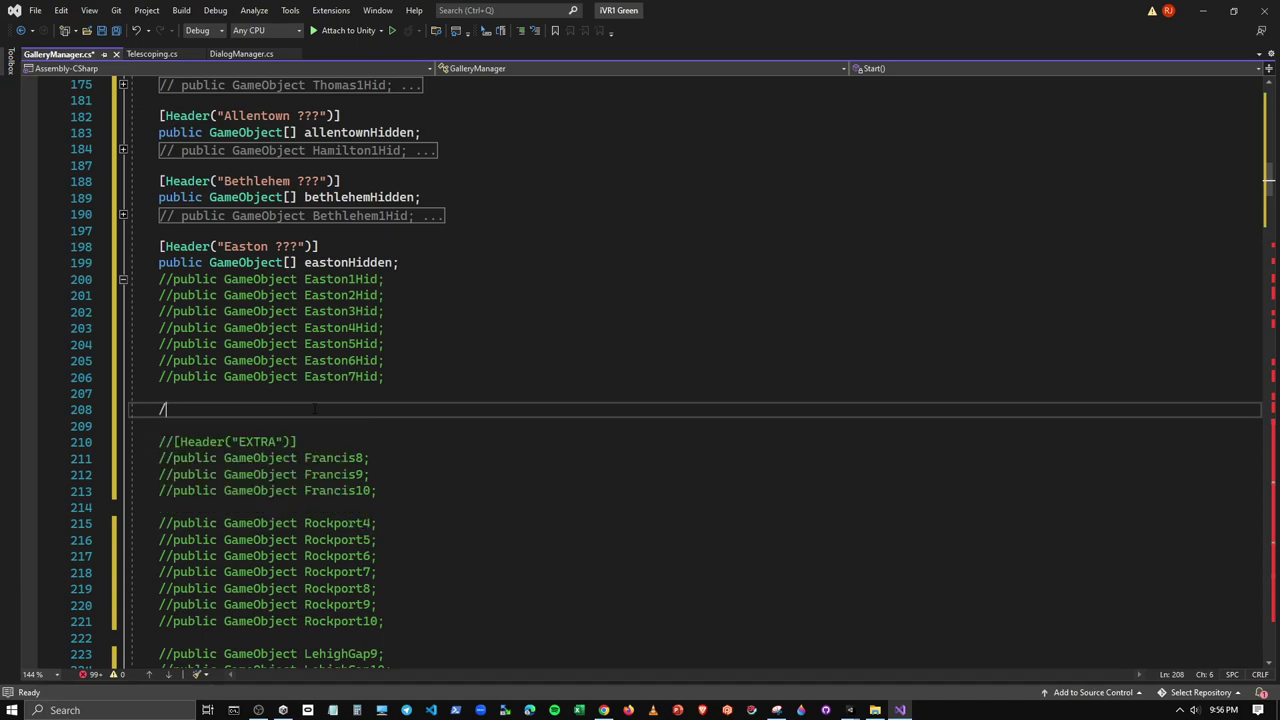
{"action": "type", "text": "** "}
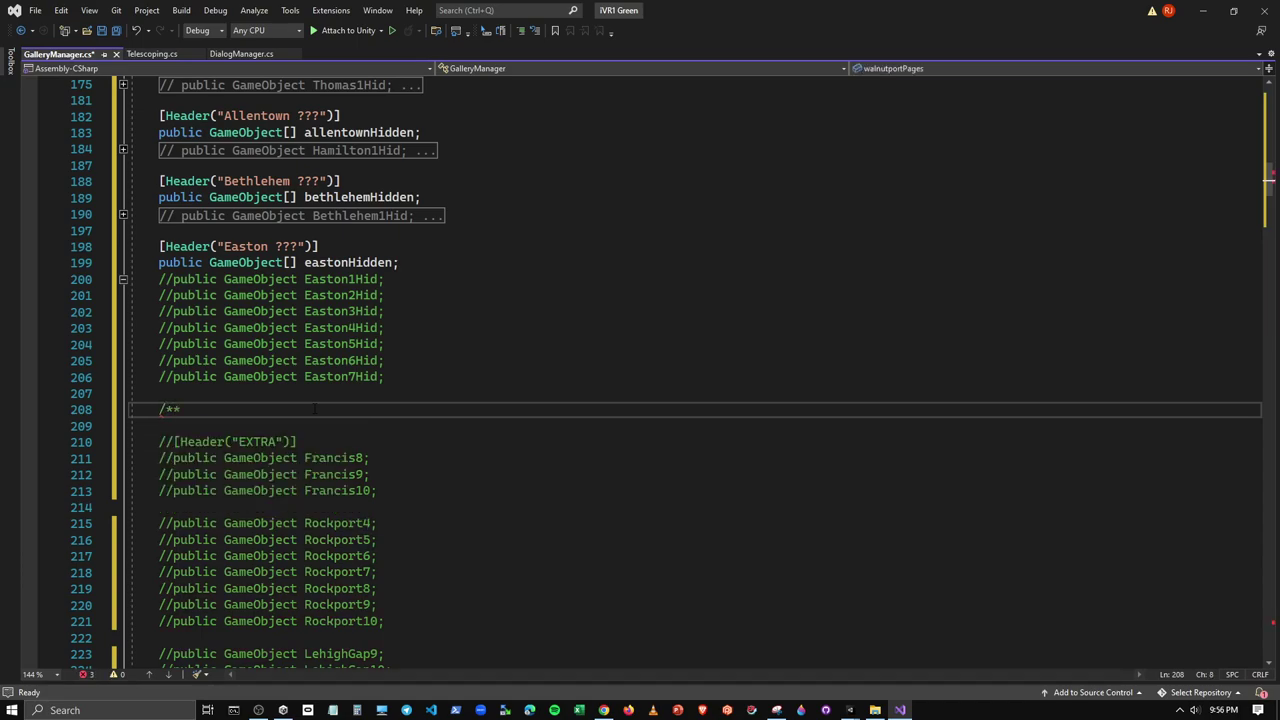
{"action": "type", "text": "I "}
{"action": "type", "text": "don't have "}
{"action": "type", "text": "a clue "}
{"action": "type", "text": "why the"}
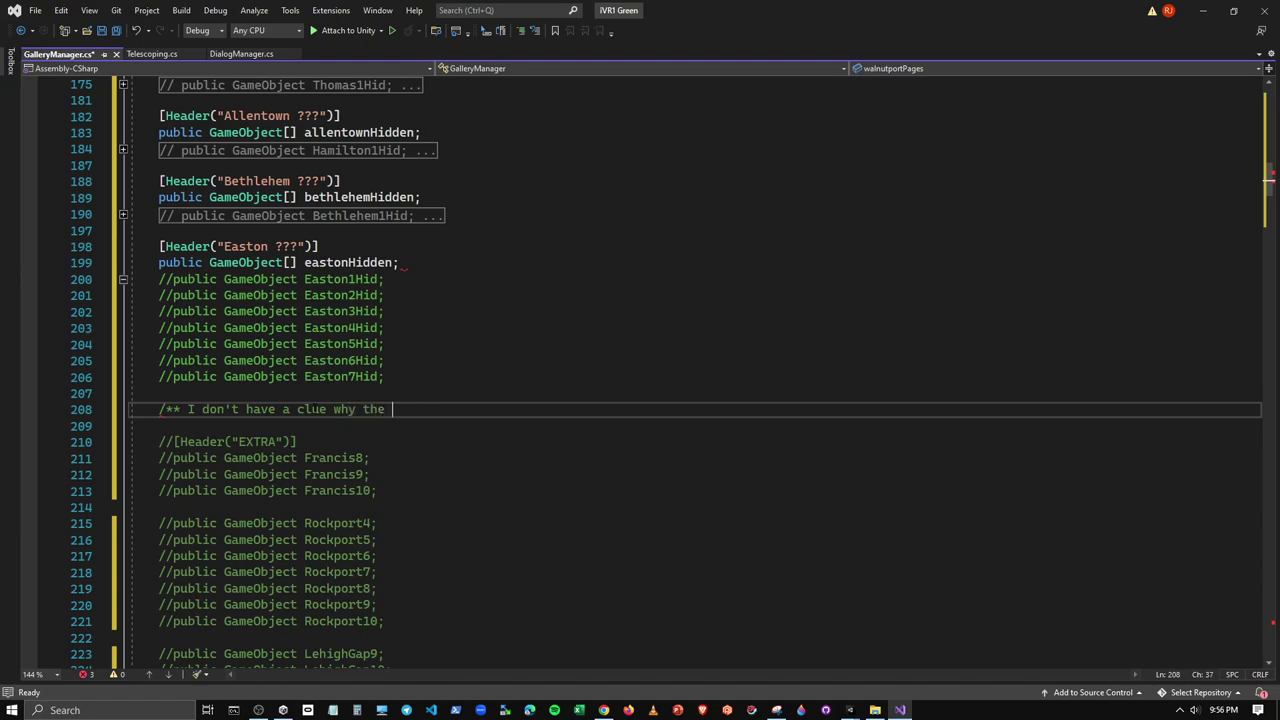
{"action": "type", "text": " Junior from the"}
{"action": "type", "text": " past created "}
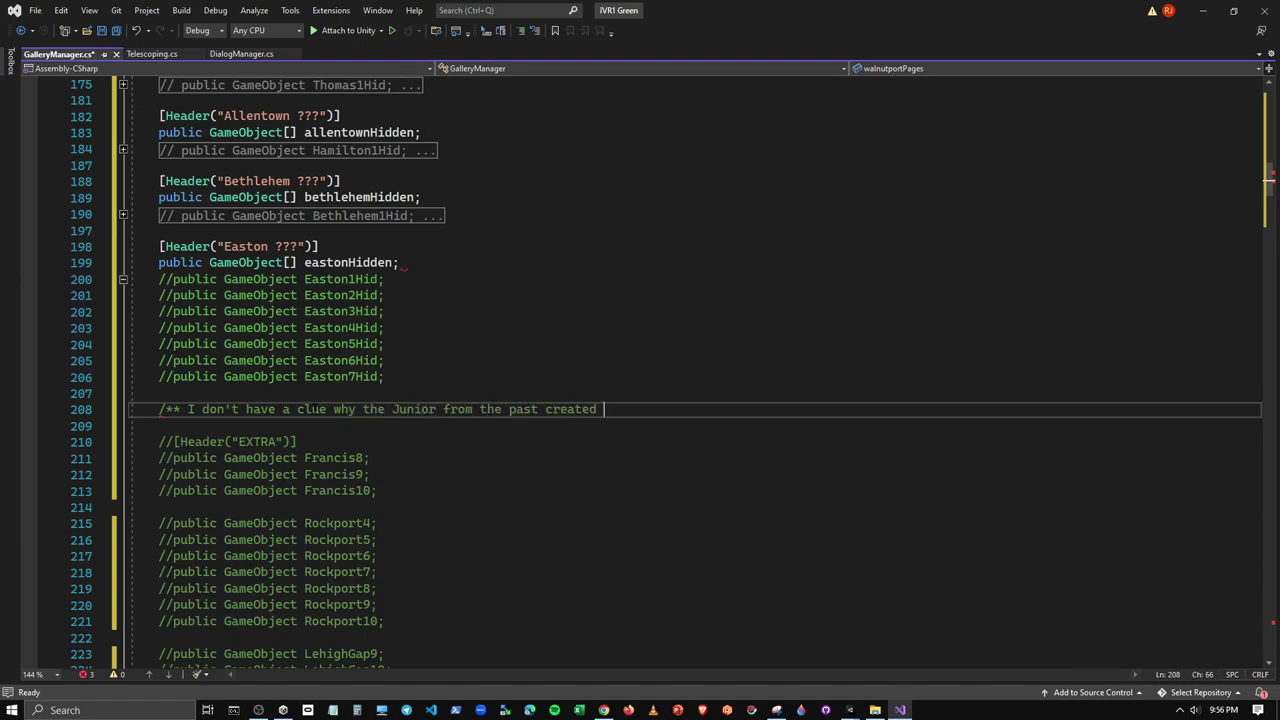
{"action": "type", "text": "ALL these "}
{"action": "type", "text": "Gameb"}
{"action": "key", "text": "BackSpace"}
{"action": "type", "text": "Object "}
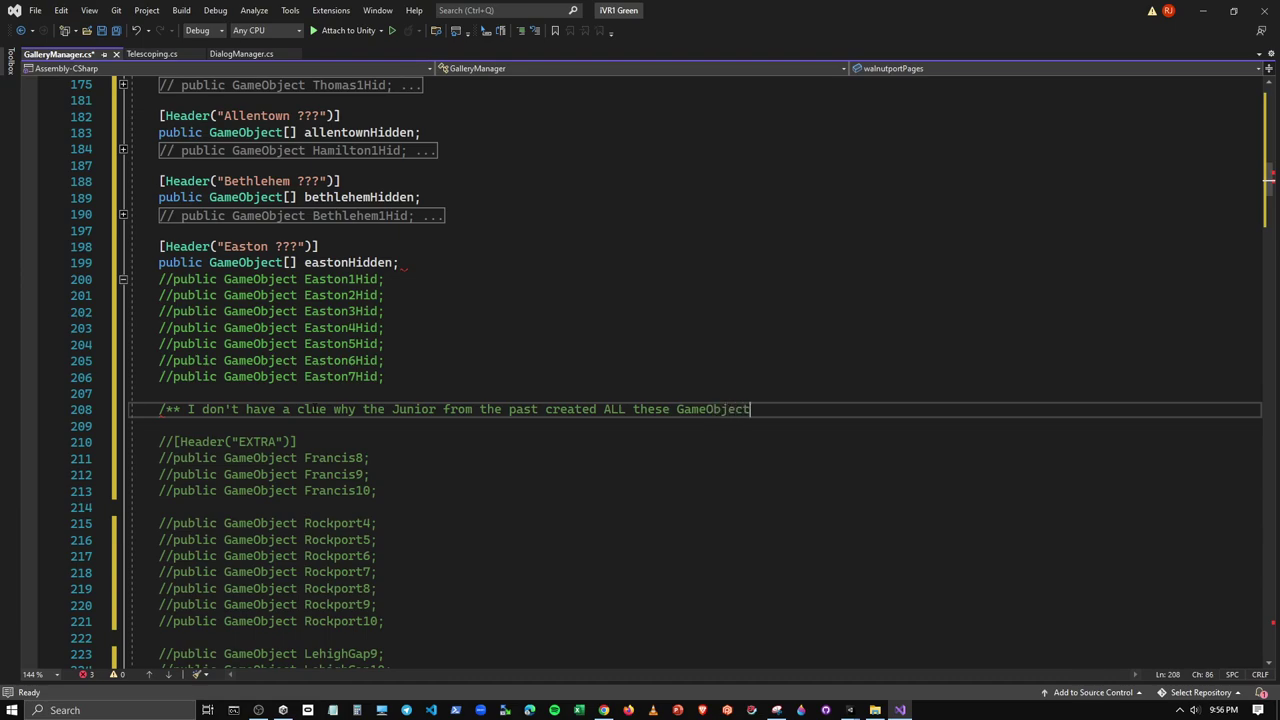
{"action": "type", "text": "references t"}
{"action": "type", "text": "o "}
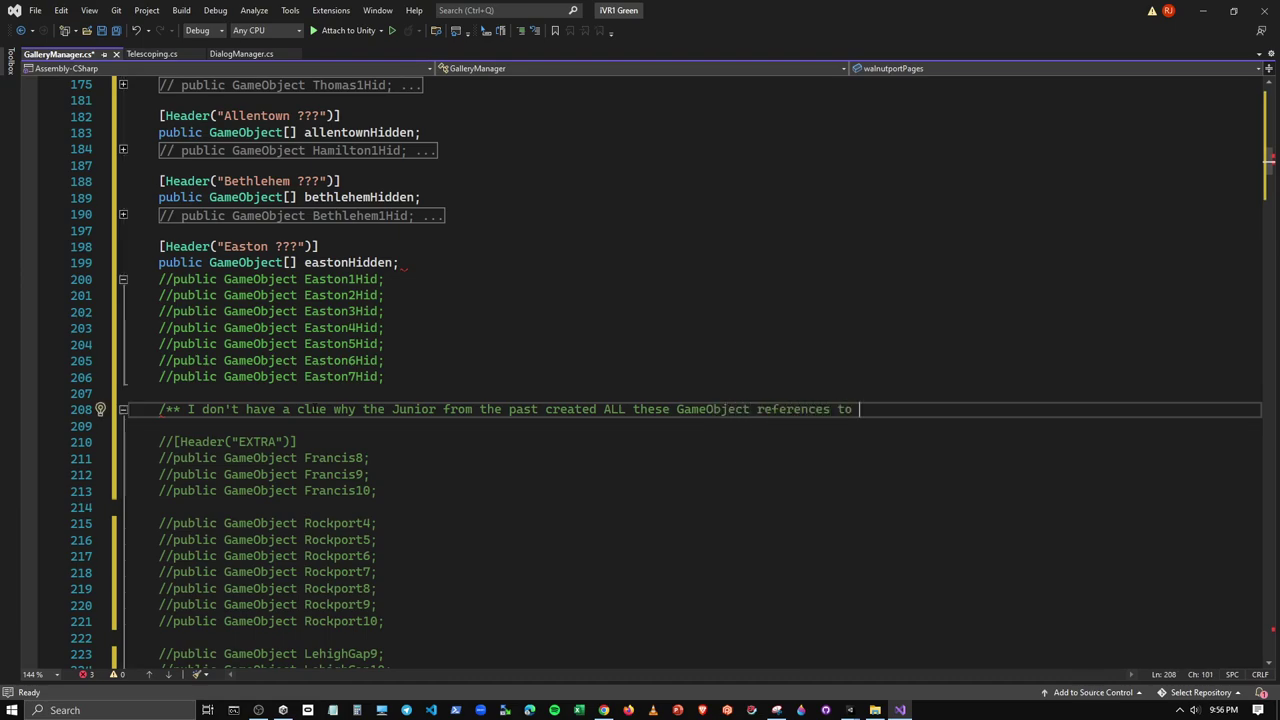
{"action": "type", "text": "emp"}
{"action": "key", "text": "BackSpace"}
{"action": "key", "text": "BackSpace"}
{"action": "key", "text": "BackSpace"}
{"action": "type", "text": "EXTRA "}
{"action": "type", "text": "things that"}
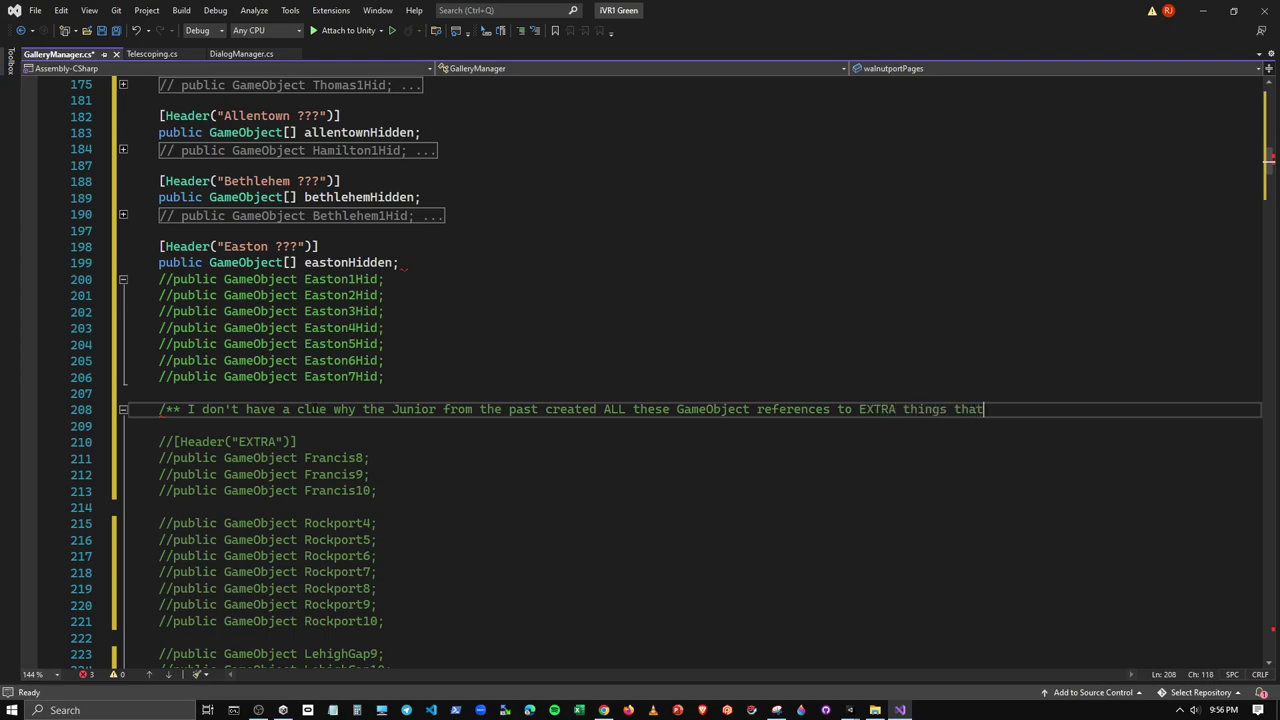
{"action": "type", "text": " were not bei"}
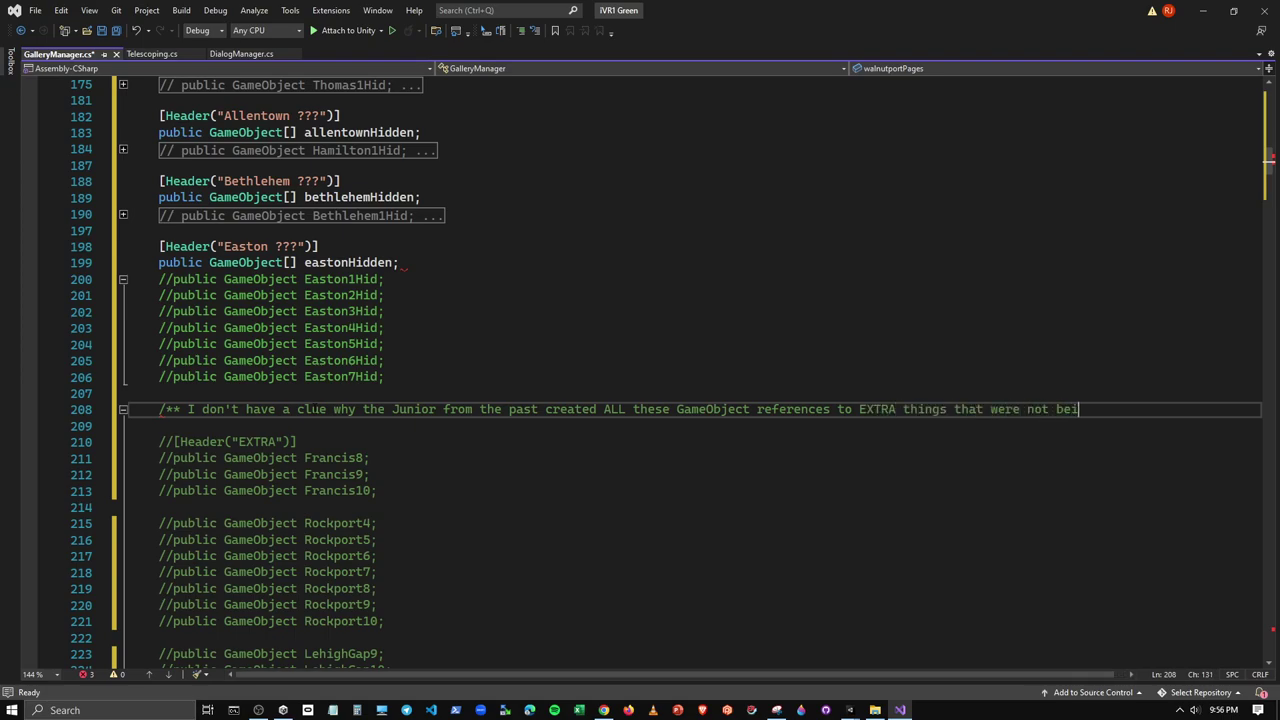
{"action": "type", "text": "ng used..."}
Close the line 208 note with */
{"action": "left_click", "coordinate": [123, 410]}
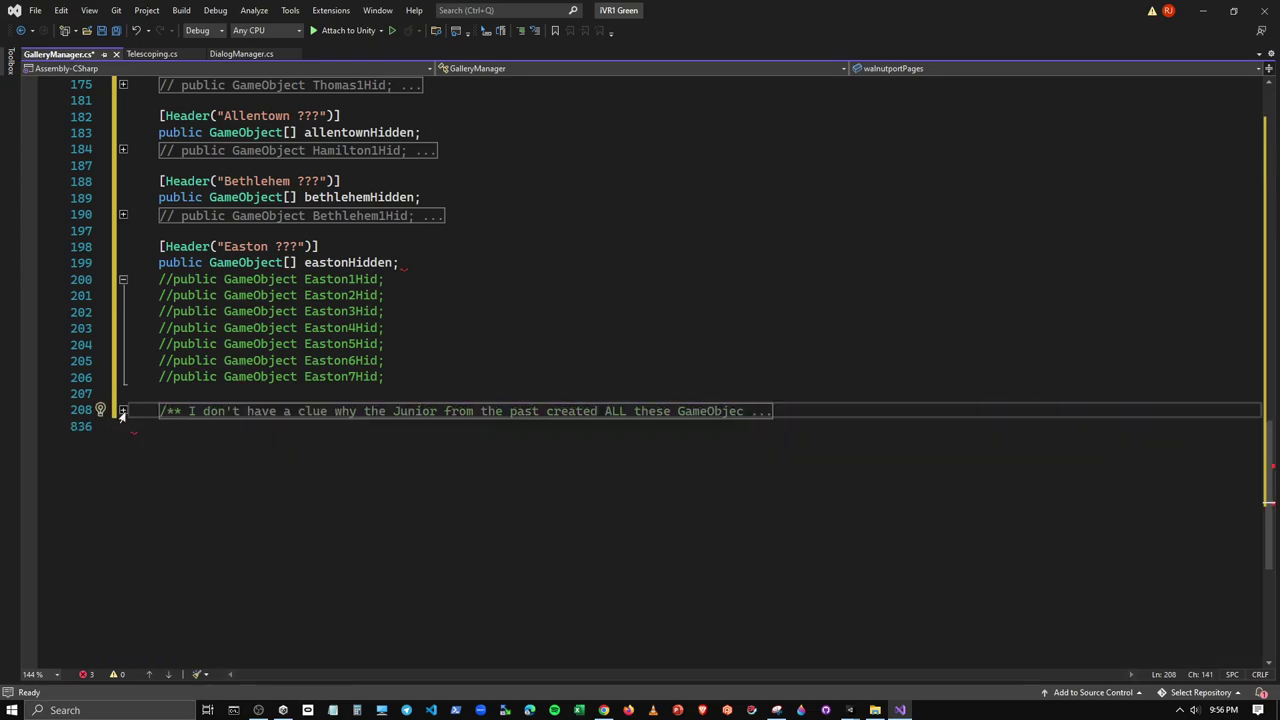
{"action": "left_click", "coordinate": [123, 411]}
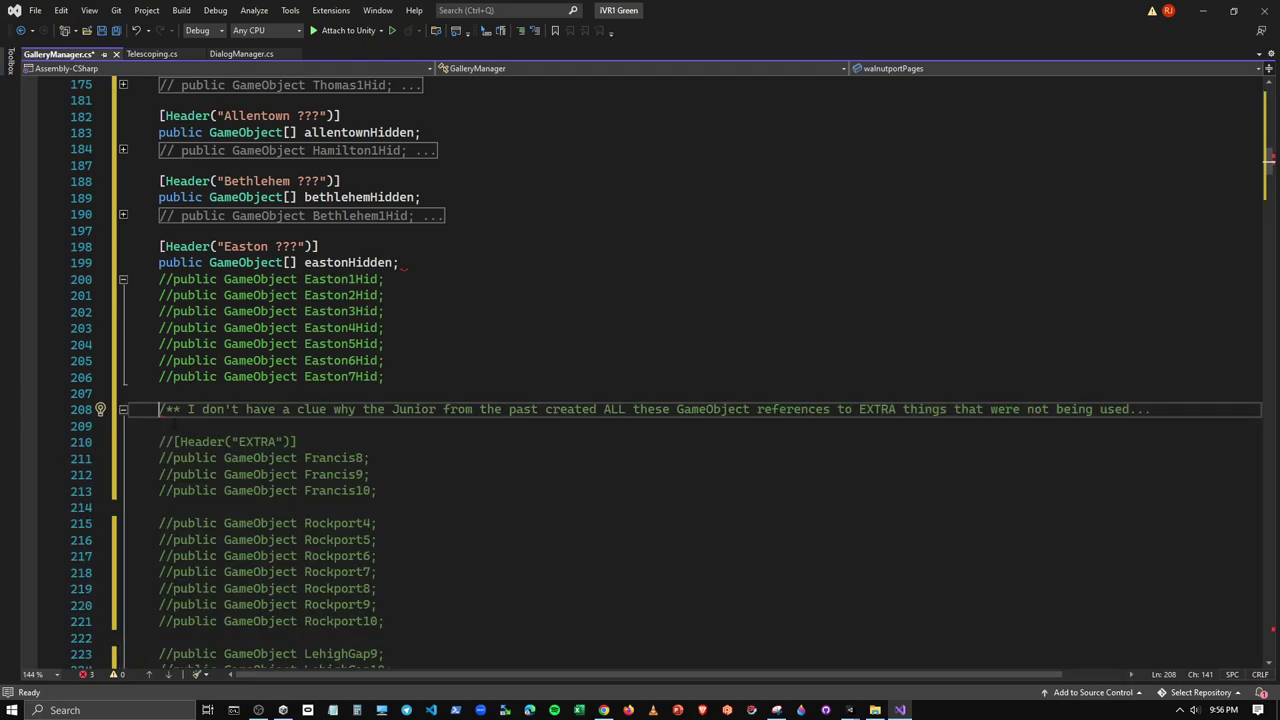
{"action": "scroll", "coordinate": [493, 540], "scroll_direction": "down", "scroll_amount": 8}
{"action": "scroll", "coordinate": [410, 552], "scroll_direction": "down", "scroll_amount": 5}
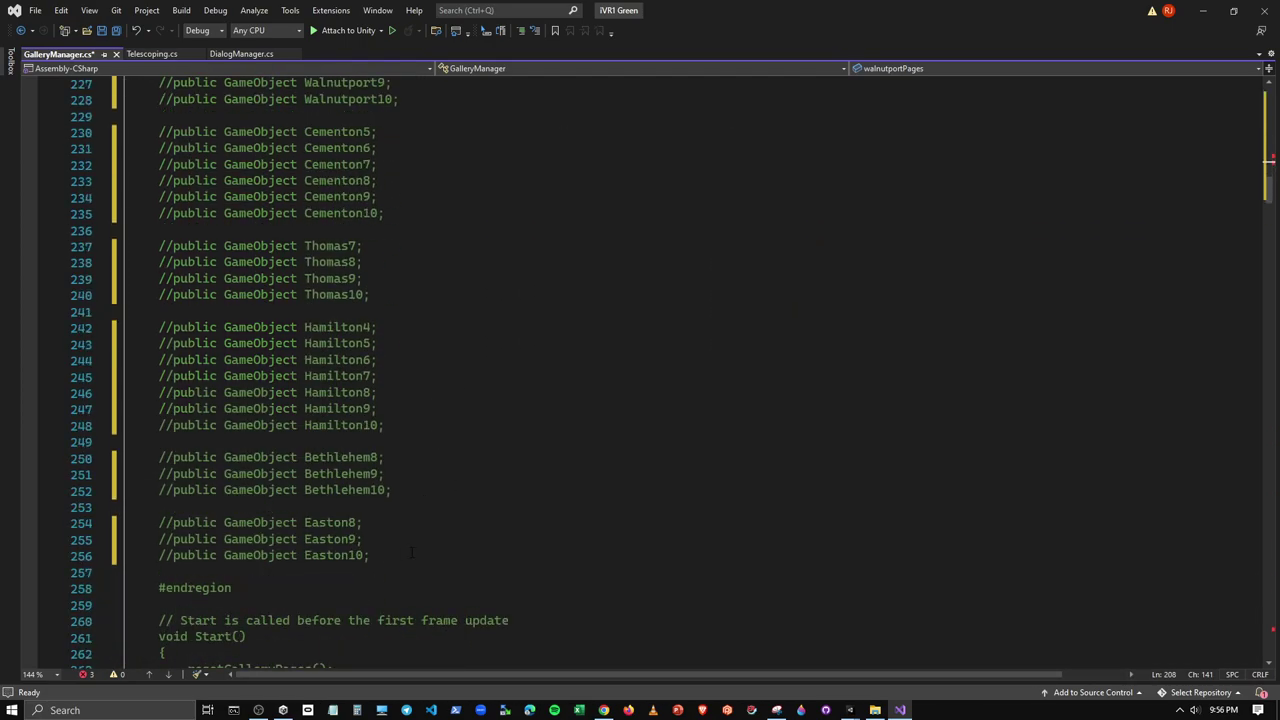
{"action": "scroll", "coordinate": [195, 572], "scroll_direction": "up", "scroll_amount": 6}
{"action": "scroll", "coordinate": [195, 572], "scroll_direction": "up", "scroll_amount": 8}
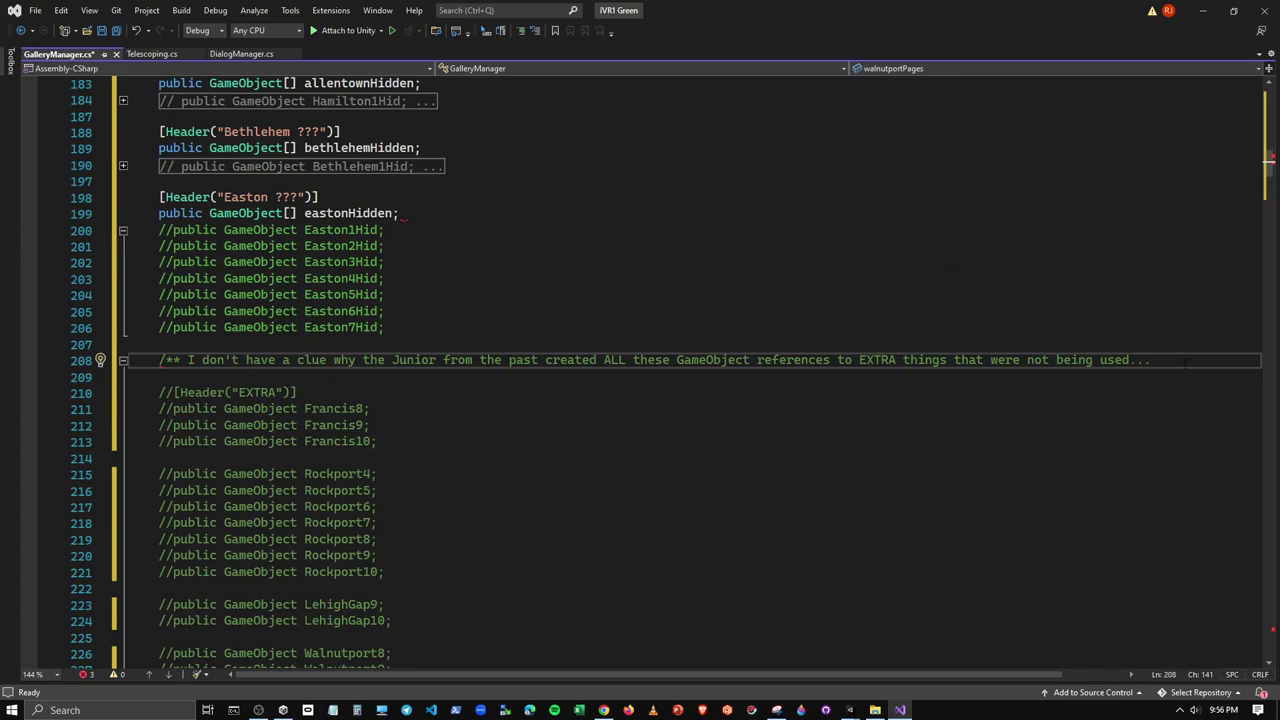
{"action": "type", "text": "*/"}
{"action": "key", "text": "Left"}
{"action": "key", "text": "Left"}
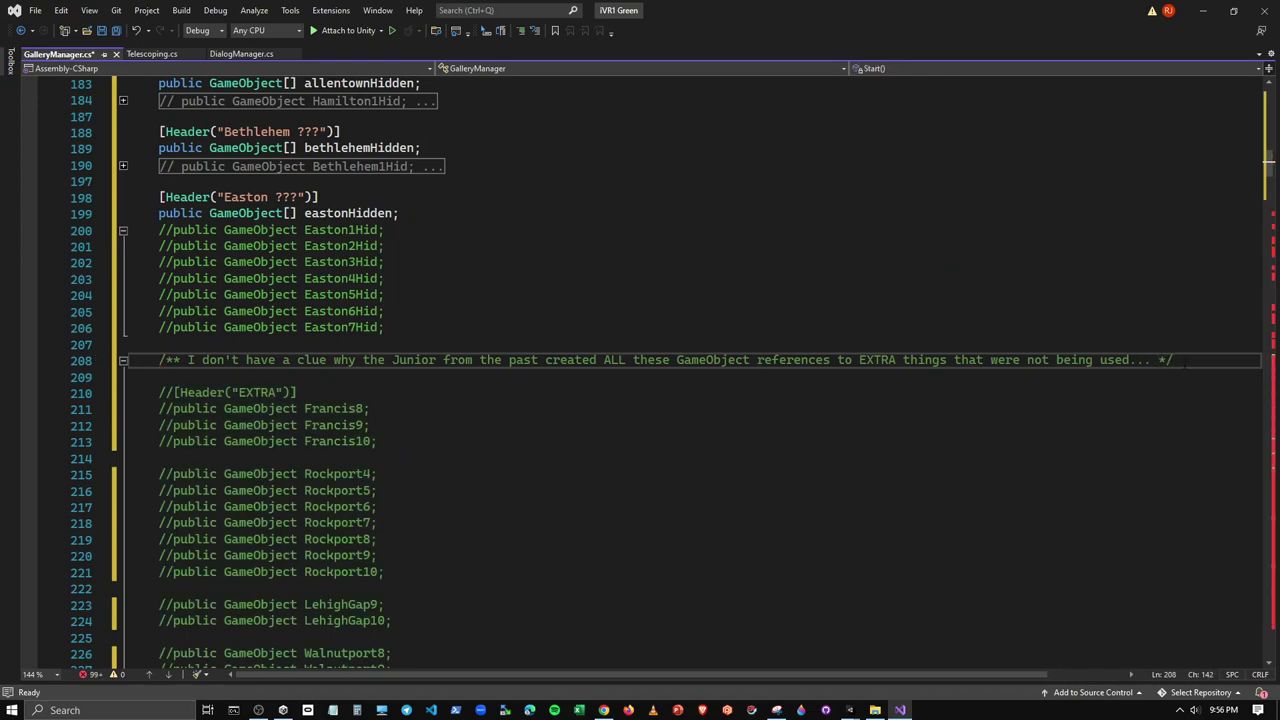
{"action": "key", "text": "Down"}
{"action": "key", "text": "Down"}
{"action": "key", "text": "Down"}
{"action": "key", "text": "Up"}
{"action": "key", "text": "Up"}
{"action": "key", "text": "Up"}
{"action": "key", "text": "Home"}
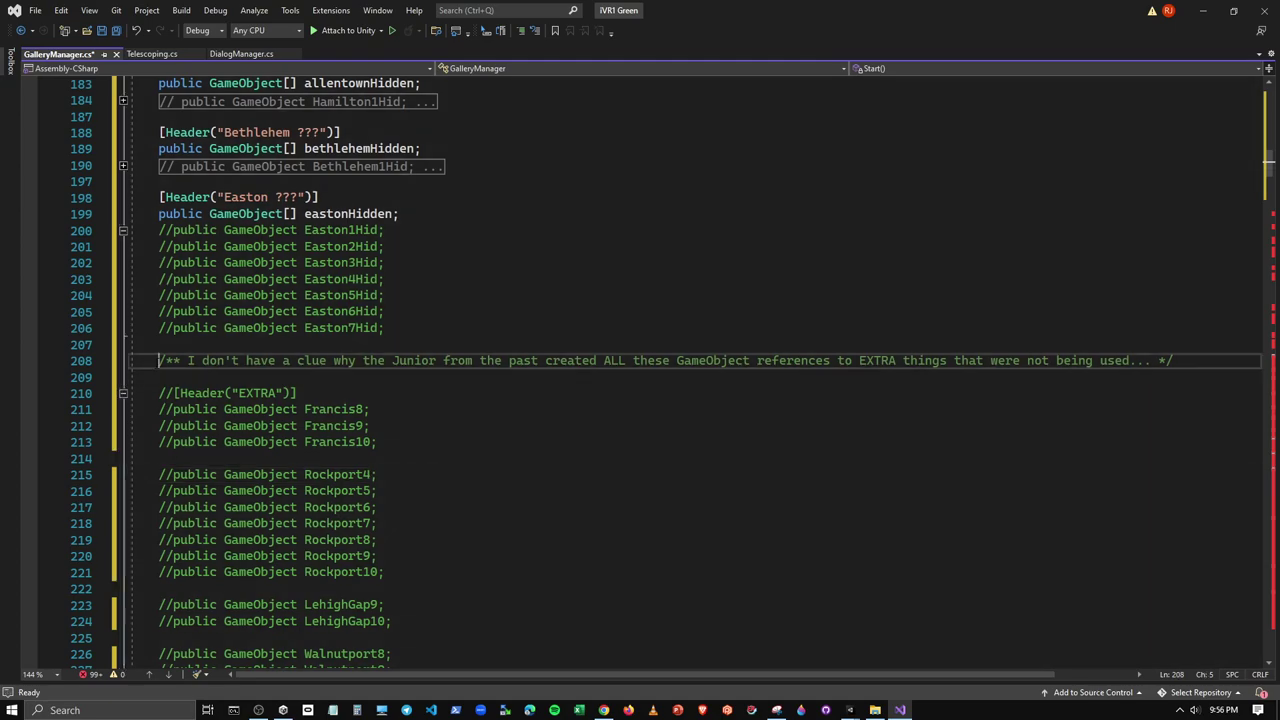
Fold away the commented EXTRA declarations and the commented Easton hidden lines
{"action": "left_click", "coordinate": [123, 393]}
{"action": "left_click", "coordinate": [372, 411]}
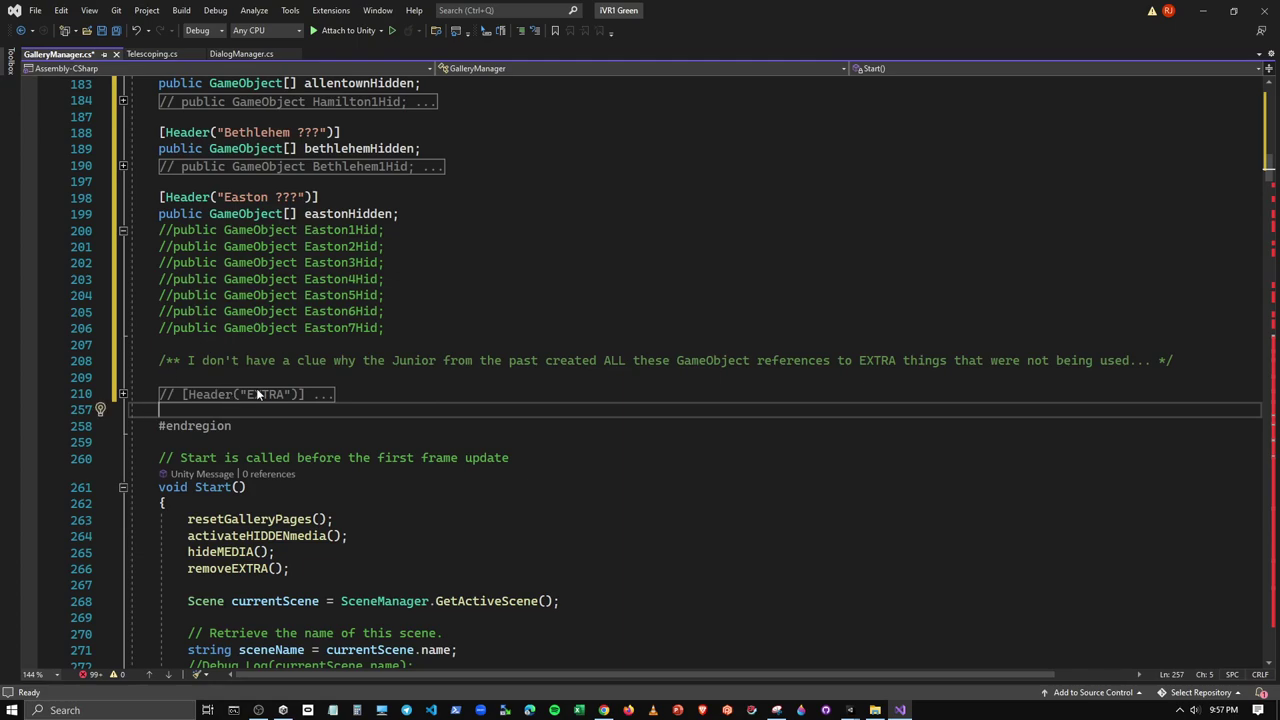
{"action": "left_click", "coordinate": [122, 232]}
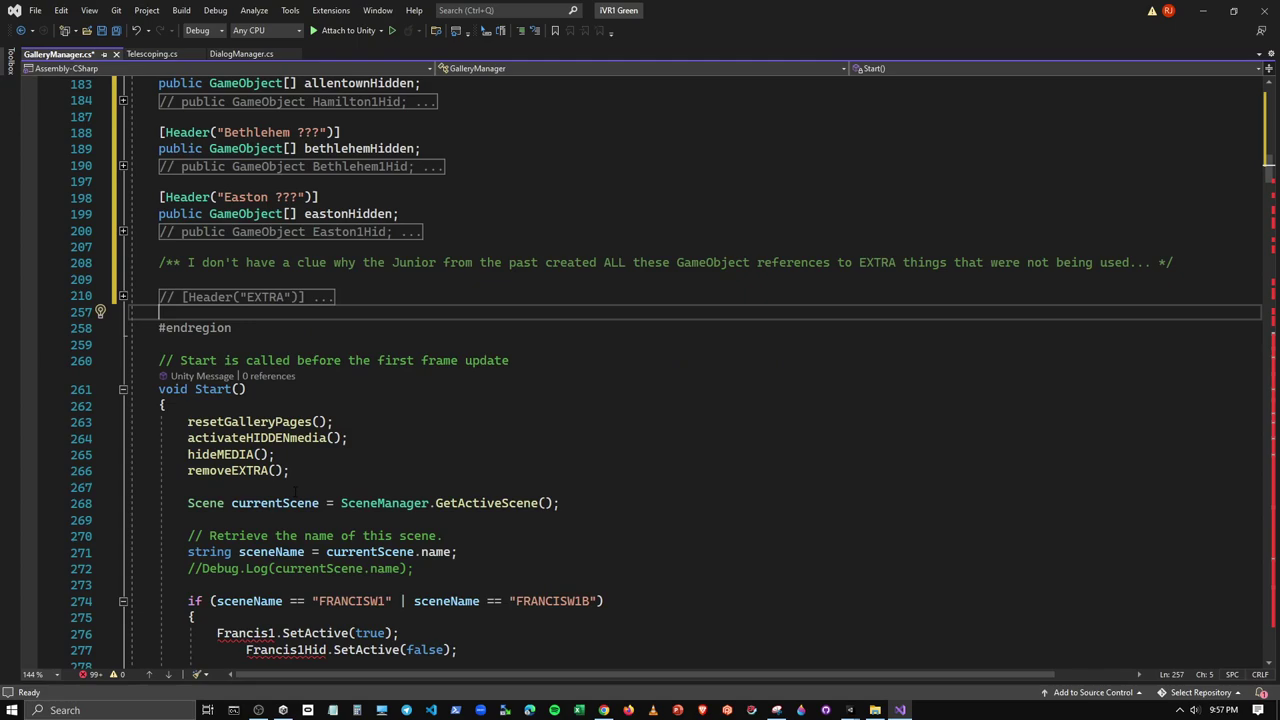
{"action": "scroll", "coordinate": [322, 481], "scroll_direction": "down", "scroll_amount": 7}
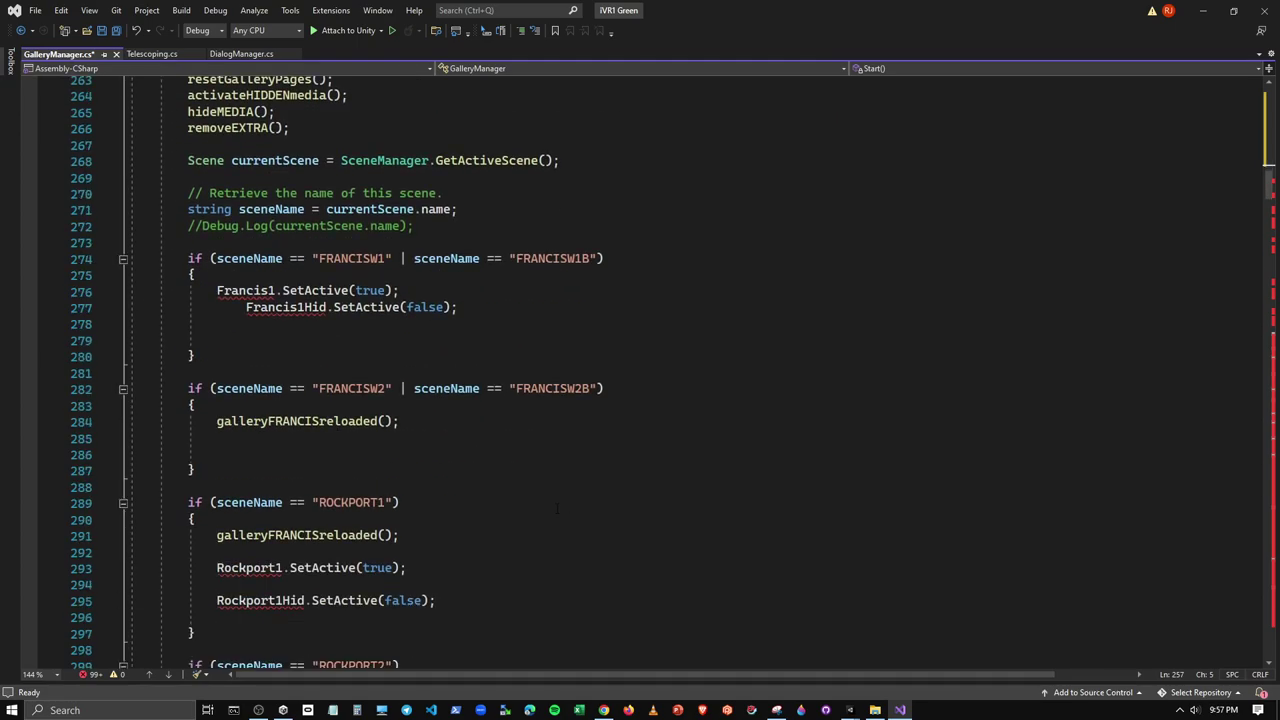
{"action": "scroll", "coordinate": [557, 508], "scroll_direction": "down", "scroll_amount": 4}
{"action": "scroll", "coordinate": [557, 507], "scroll_direction": "up", "scroll_amount": 6}
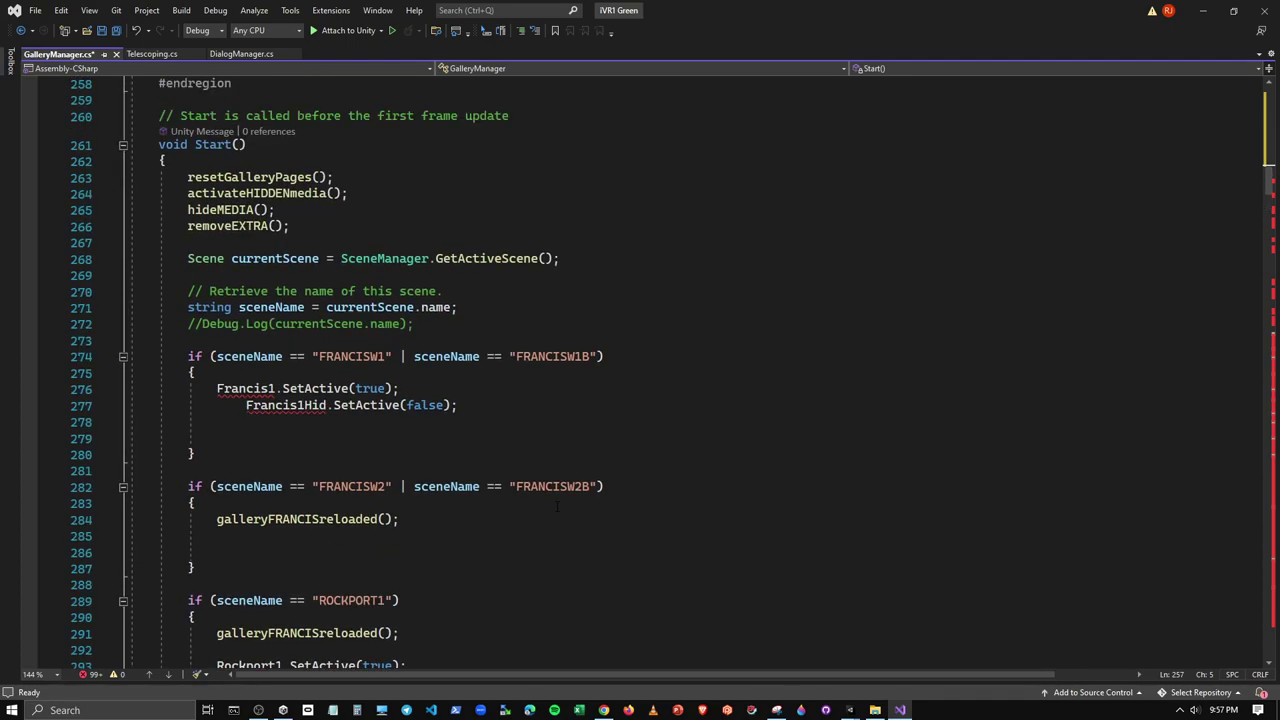
{"action": "scroll", "coordinate": [505, 513], "scroll_direction": "up", "scroll_amount": 1}
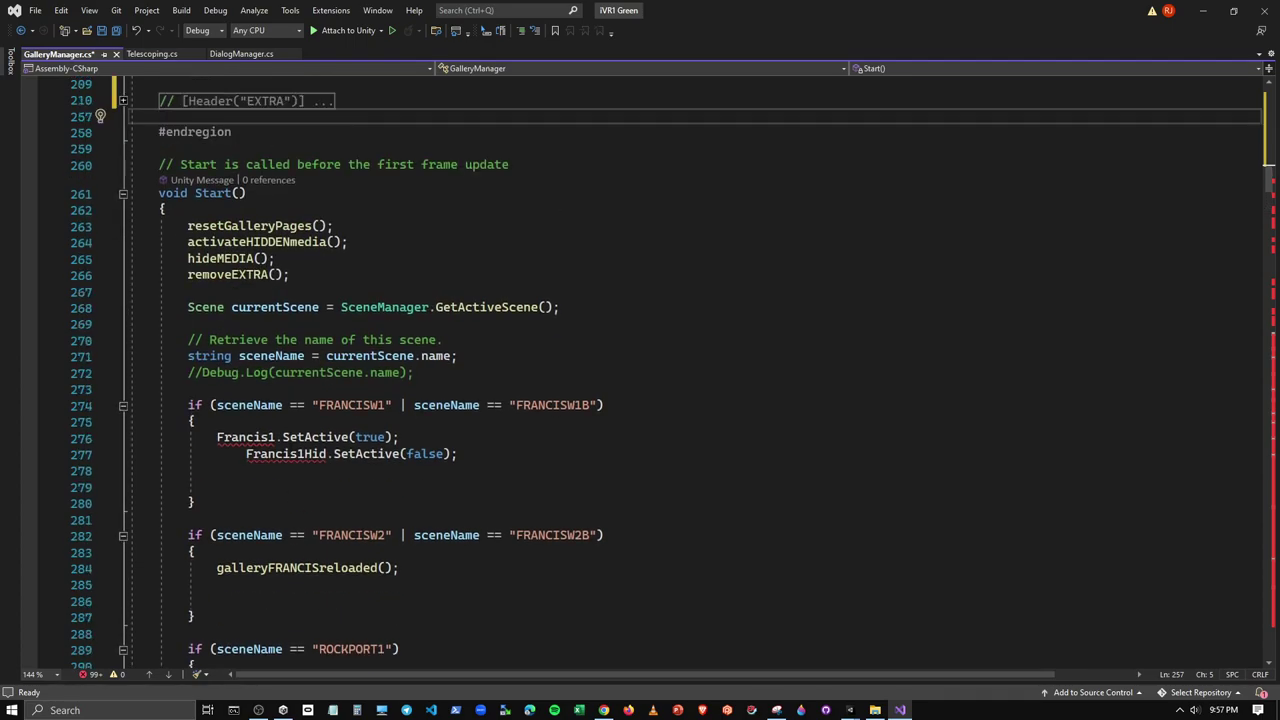
{"action": "scroll", "coordinate": [330, 487], "scroll_direction": "down", "scroll_amount": 2}
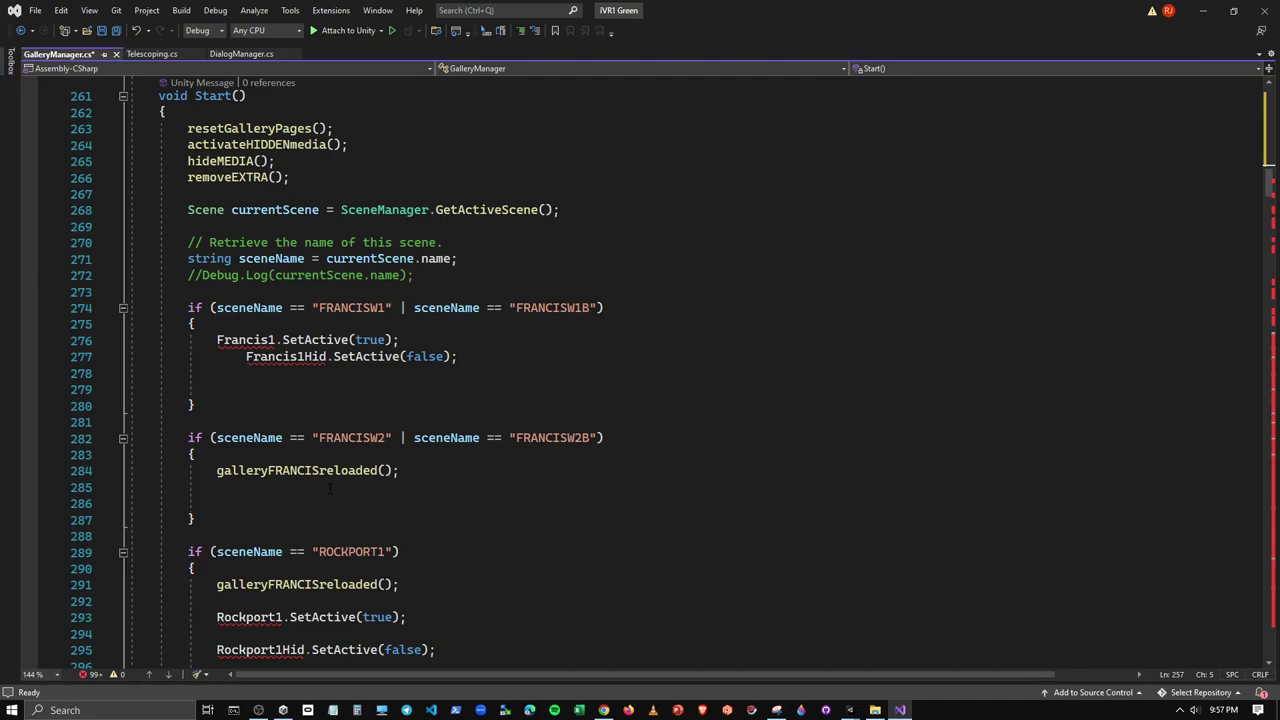
{"action": "scroll", "coordinate": [330, 487], "scroll_direction": "down", "scroll_amount": 1}
{"action": "scroll", "coordinate": [330, 487], "scroll_direction": "down", "scroll_amount": 6}
{"action": "scroll", "coordinate": [330, 487], "scroll_direction": "down", "scroll_amount": 9}
{"action": "scroll", "coordinate": [330, 487], "scroll_direction": "down", "scroll_amount": 19}
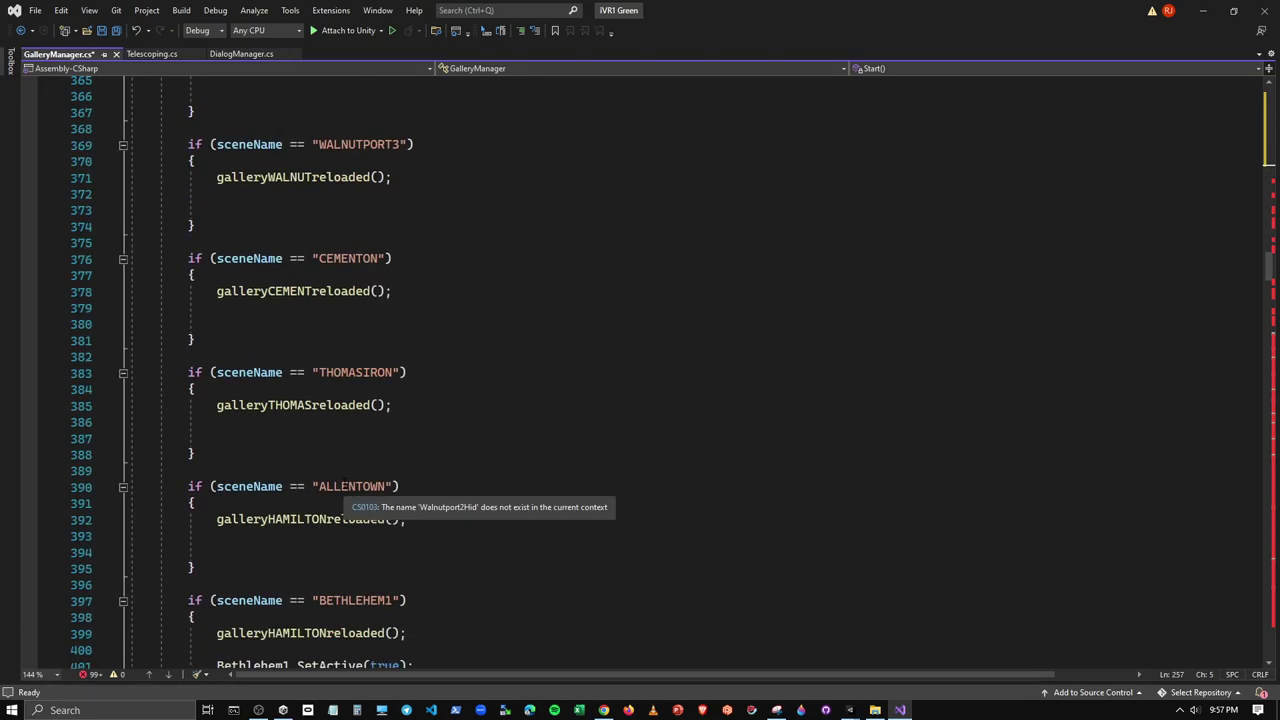
{"action": "scroll", "coordinate": [330, 495], "scroll_direction": "down", "scroll_amount": 16}
{"action": "scroll", "coordinate": [330, 495], "scroll_direction": "down", "scroll_amount": 11}
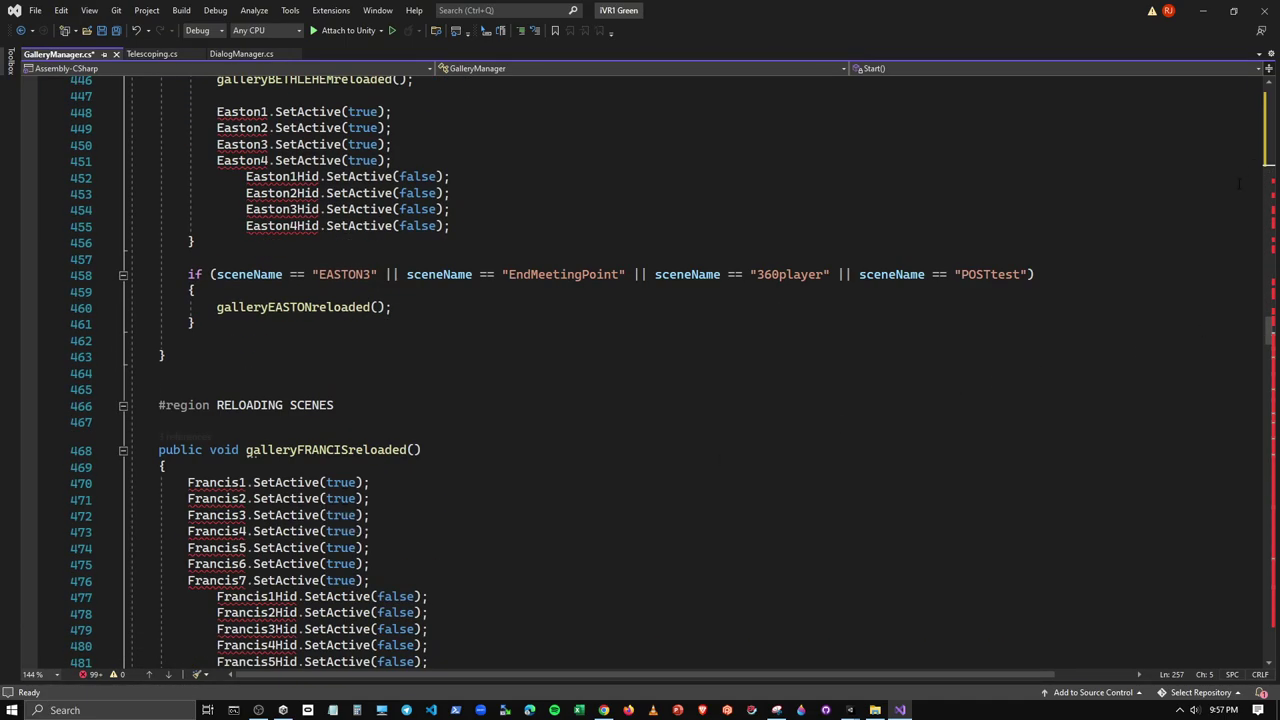
{"action": "scroll", "coordinate": [290, 470], "scroll_direction": "up", "scroll_amount": 9}
{"action": "scroll", "coordinate": [290, 470], "scroll_direction": "up", "scroll_amount": 8}
{"action": "scroll", "coordinate": [290, 470], "scroll_direction": "up", "scroll_amount": 15}
{"action": "scroll", "coordinate": [290, 470], "scroll_direction": "up", "scroll_amount": 8}
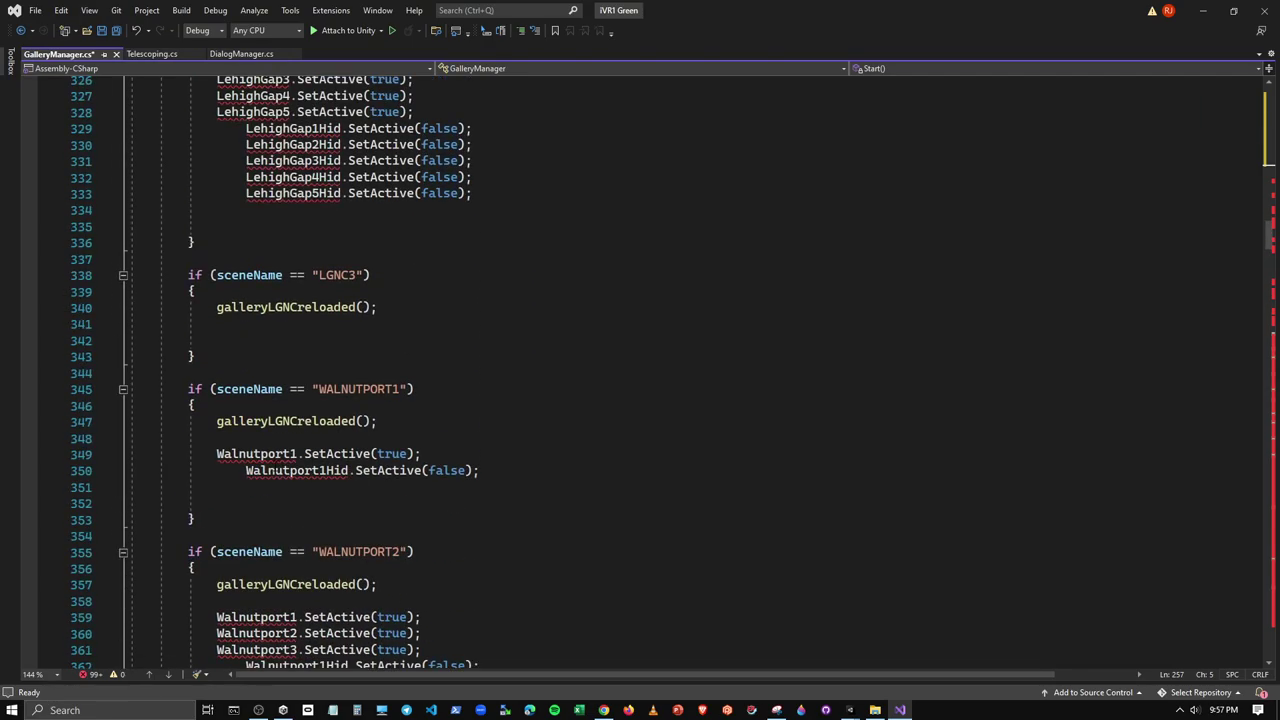
{"action": "scroll", "coordinate": [290, 470], "scroll_direction": "up", "scroll_amount": 8}
{"action": "scroll", "coordinate": [290, 470], "scroll_direction": "up", "scroll_amount": 20}
{"action": "scroll", "coordinate": [290, 470], "scroll_direction": "up", "scroll_amount": 13}
{"action": "scroll", "coordinate": [290, 470], "scroll_direction": "down", "scroll_amount": 3}
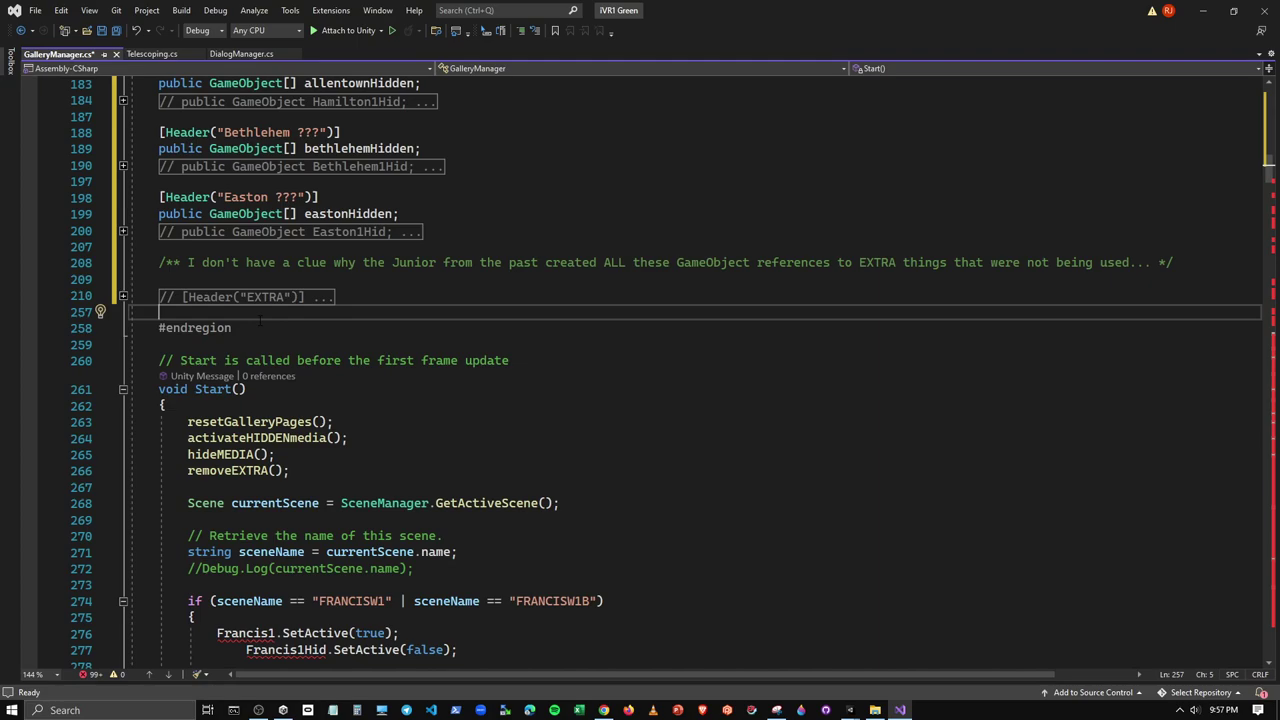
{"action": "key", "text": "Return"}
{"action": "key", "text": "Return"}
{"action": "key", "text": "Up"}
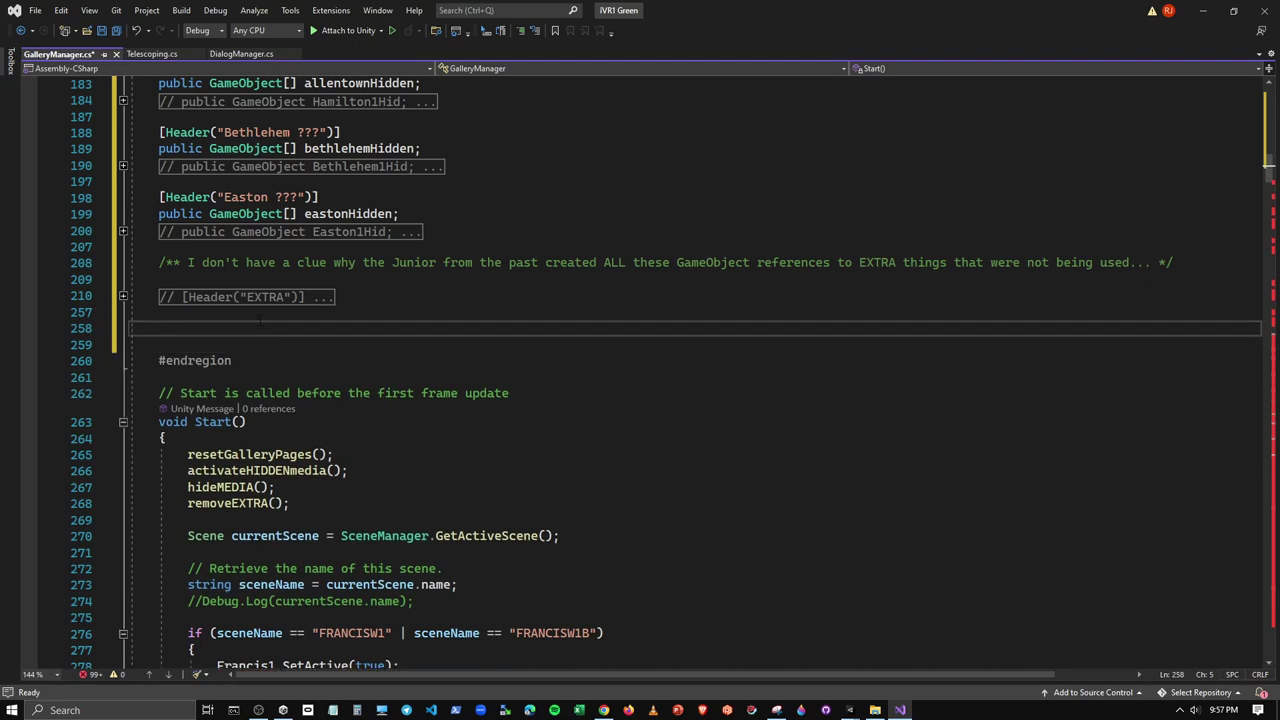
{"action": "type", "text": "Uh-OH"}
{"action": "type", "text": "!"}
{"action": "key", "text": "BackSpace"}
{"action": "key", "text": "BackSpace"}
{"action": "key", "text": "BackSpace"}
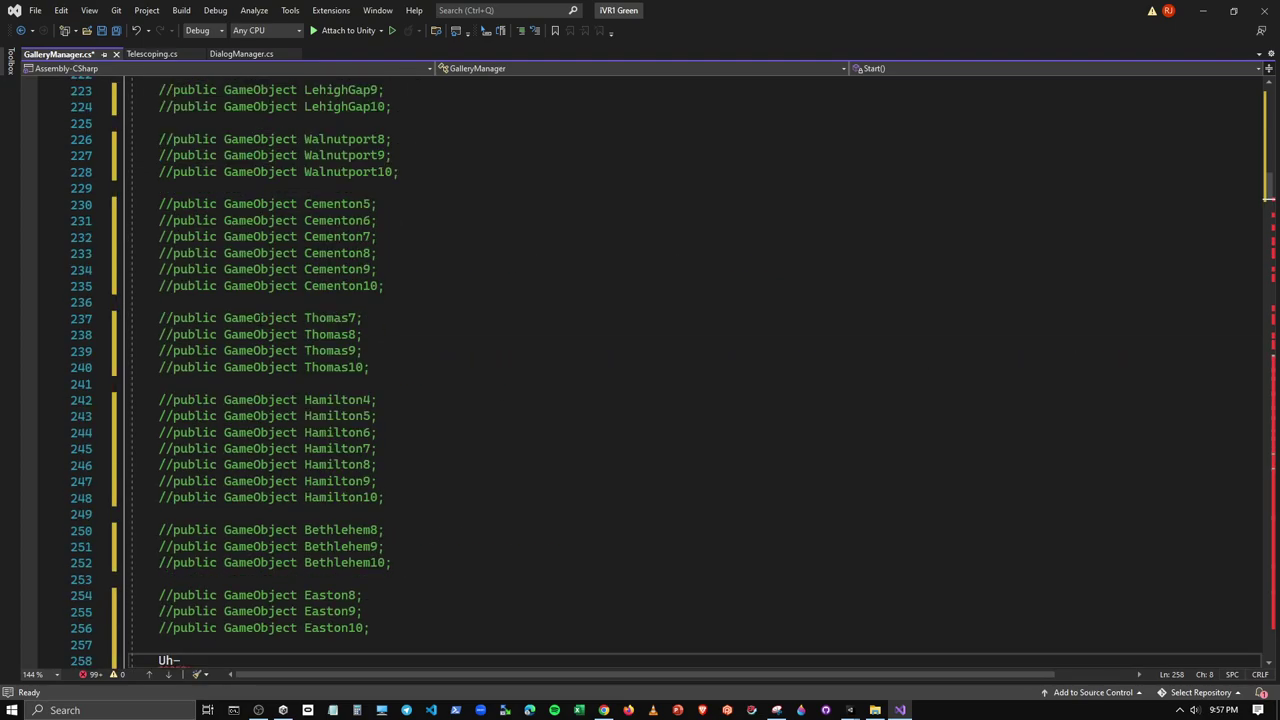
{"action": "key", "text": "BackSpace"}
{"action": "key", "text": "BackSpace"}
{"action": "key", "text": "BackSpace"}
{"action": "key", "text": "BackSpace"}
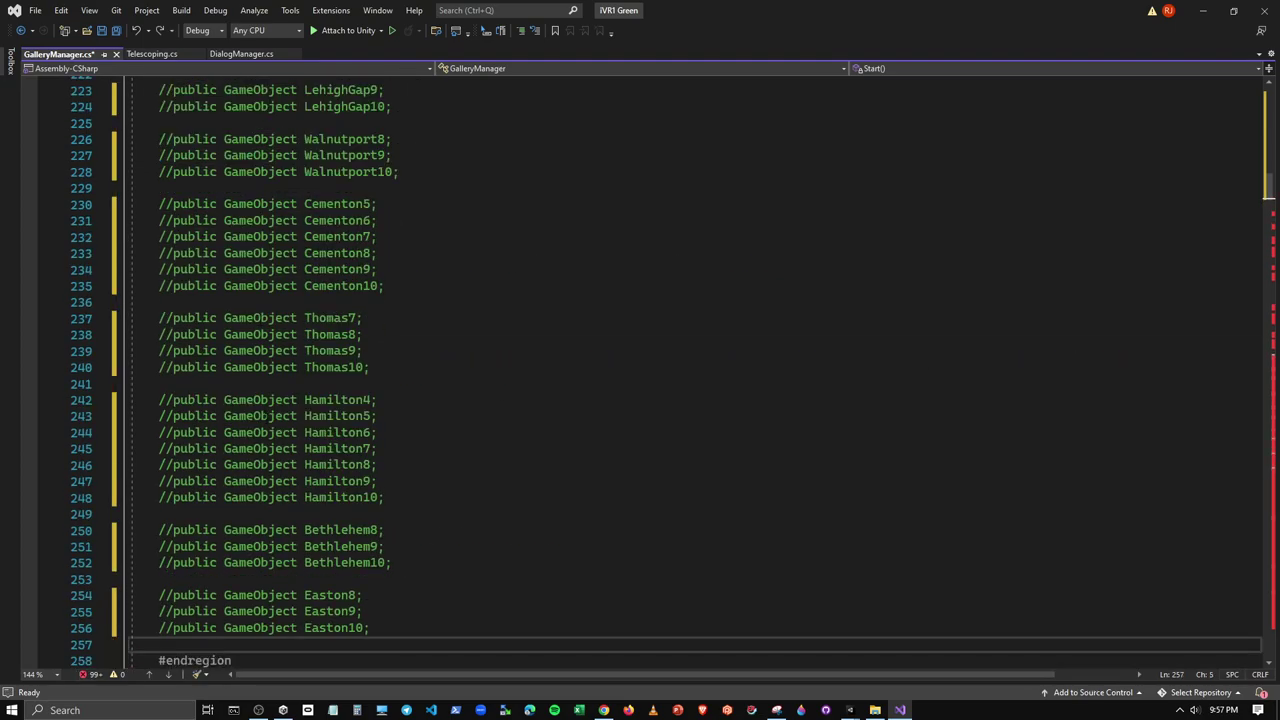
{"action": "scroll", "coordinate": [190, 470], "scroll_direction": "up", "scroll_amount": 7}
{"action": "scroll", "coordinate": [190, 470], "scroll_direction": "up", "scroll_amount": 4}
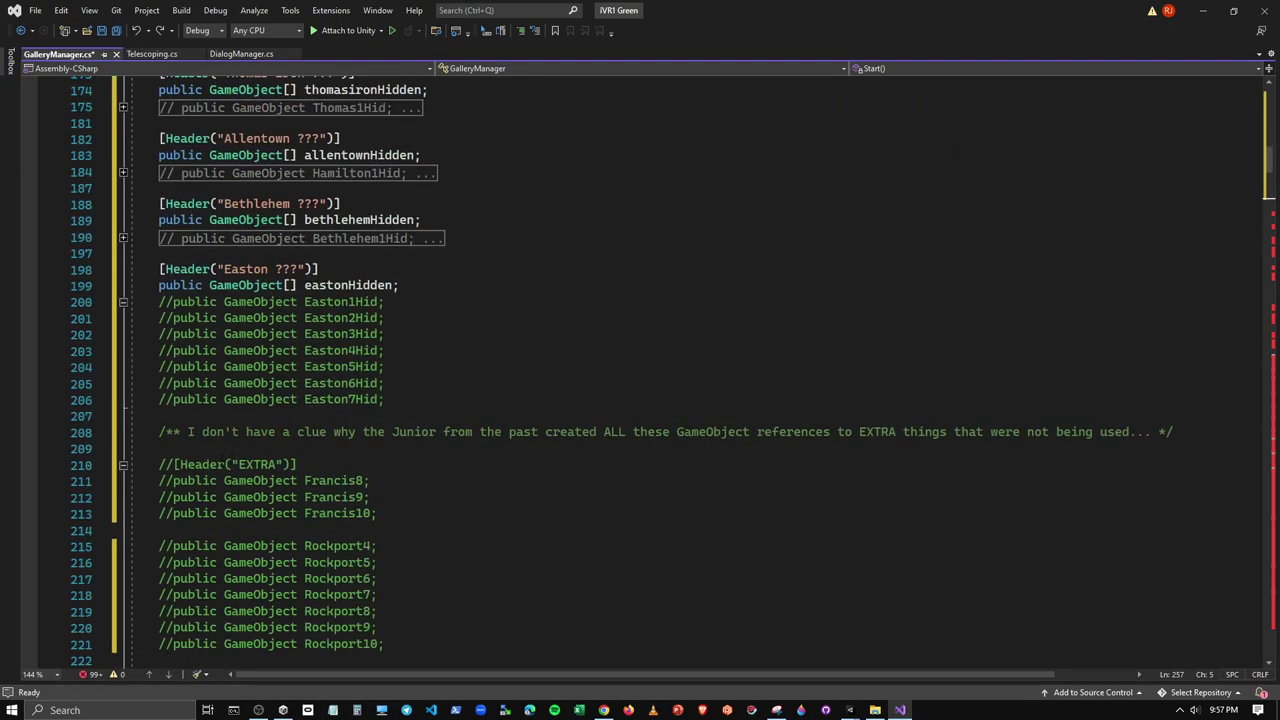
{"action": "left_click", "coordinate": [122, 466]}
{"action": "scroll", "coordinate": [187, 468], "scroll_direction": "down", "scroll_amount": 6}
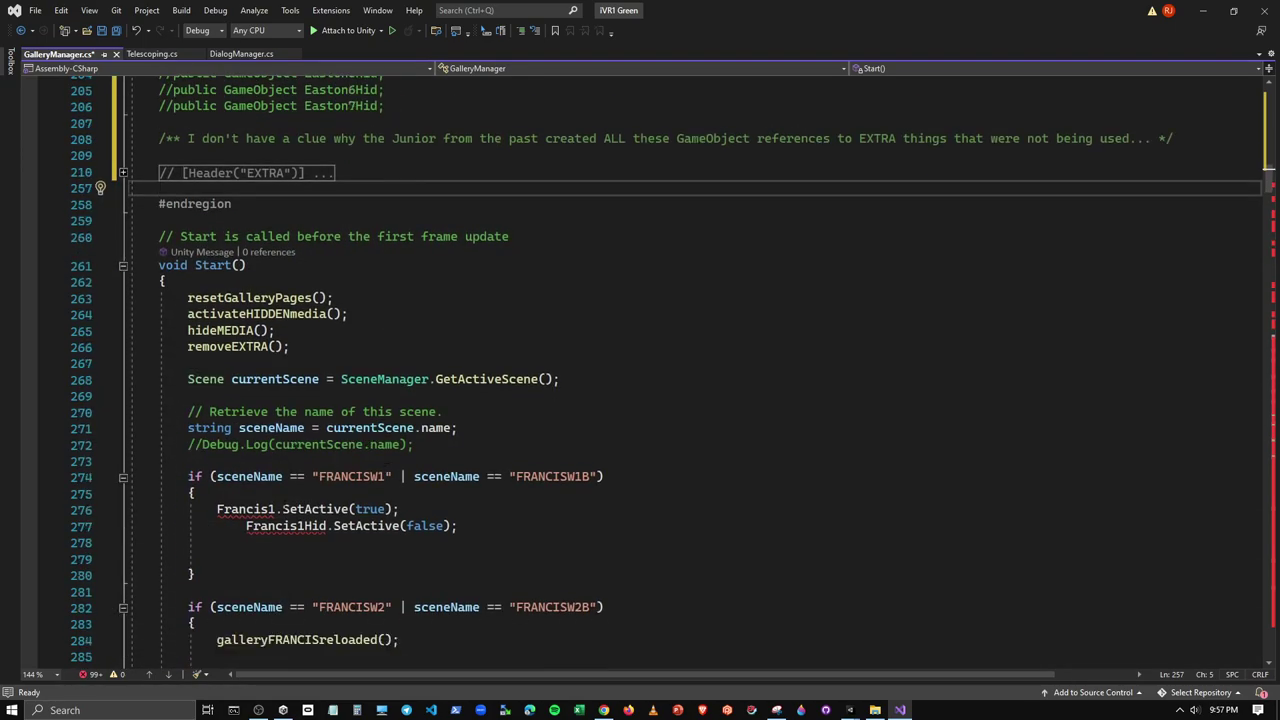
{"action": "mouse_move", "coordinate": [230, 510]}
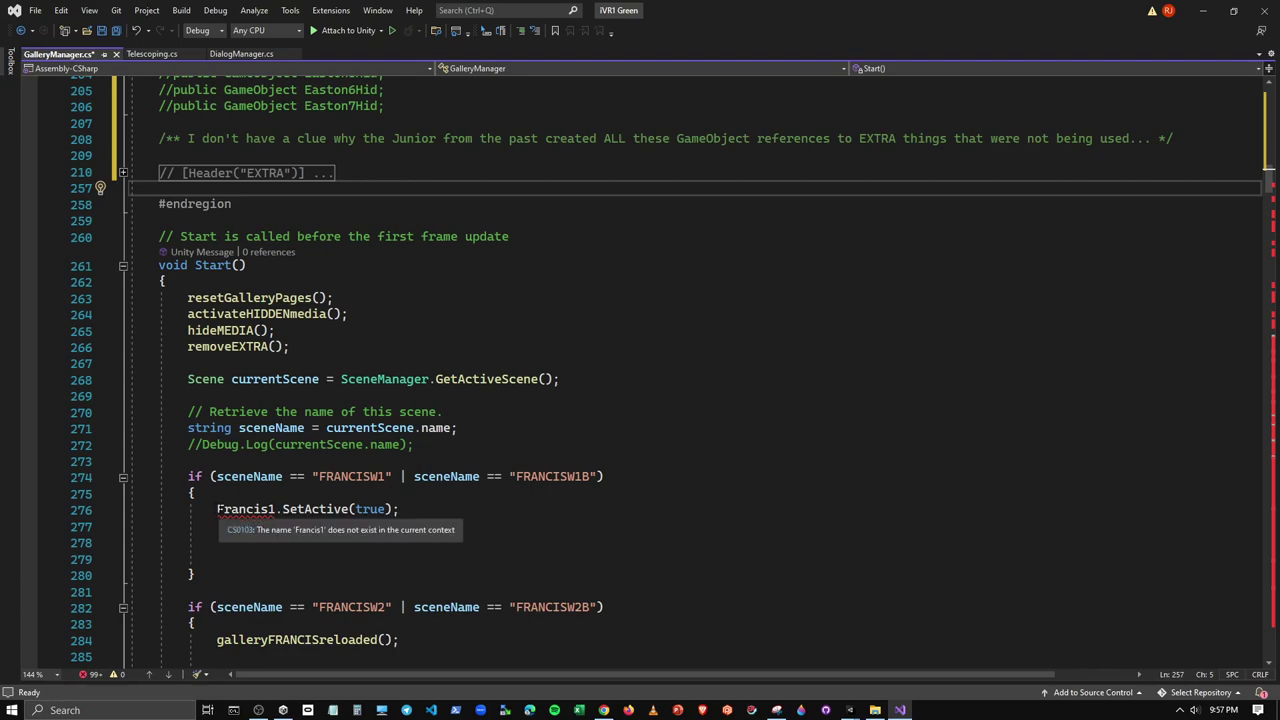
{"action": "scroll", "coordinate": [230, 512], "scroll_direction": "up", "scroll_amount": 7}
{"action": "scroll", "coordinate": [230, 512], "scroll_direction": "up", "scroll_amount": 6}
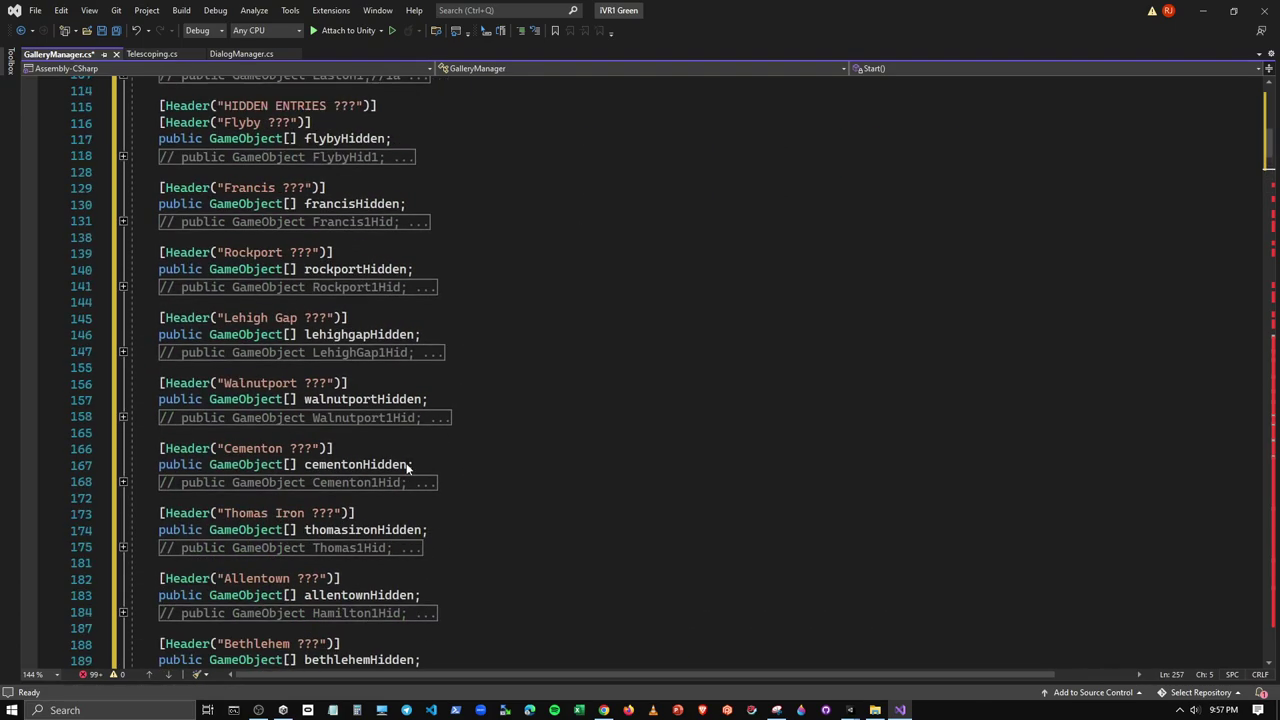
{"action": "scroll", "coordinate": [230, 512], "scroll_direction": "up", "scroll_amount": 2}
{"action": "scroll", "coordinate": [405, 462], "scroll_direction": "up", "scroll_amount": 7}
{"action": "scroll", "coordinate": [405, 462], "scroll_direction": "up", "scroll_amount": 7}
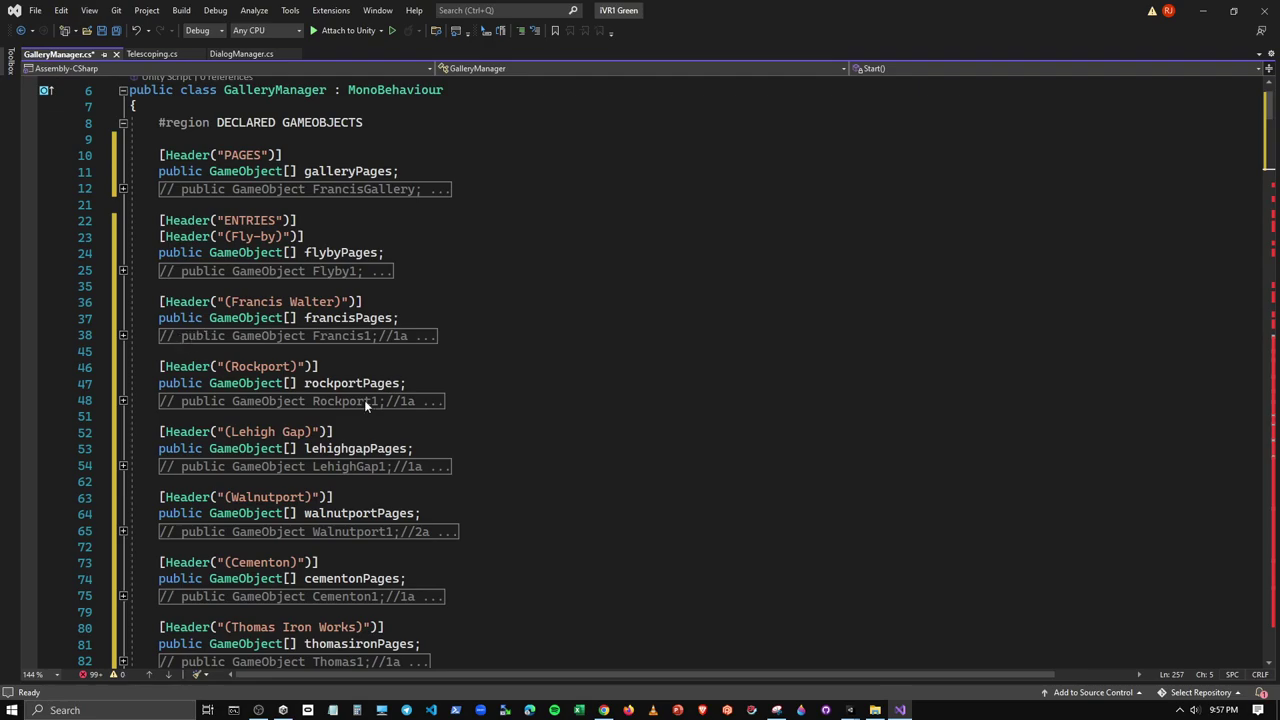
{"action": "scroll", "coordinate": [364, 400], "scroll_direction": "down", "scroll_amount": 10}
{"action": "scroll", "coordinate": [364, 400], "scroll_direction": "down", "scroll_amount": 10}
{"action": "scroll", "coordinate": [364, 400], "scroll_direction": "down", "scroll_amount": 12}
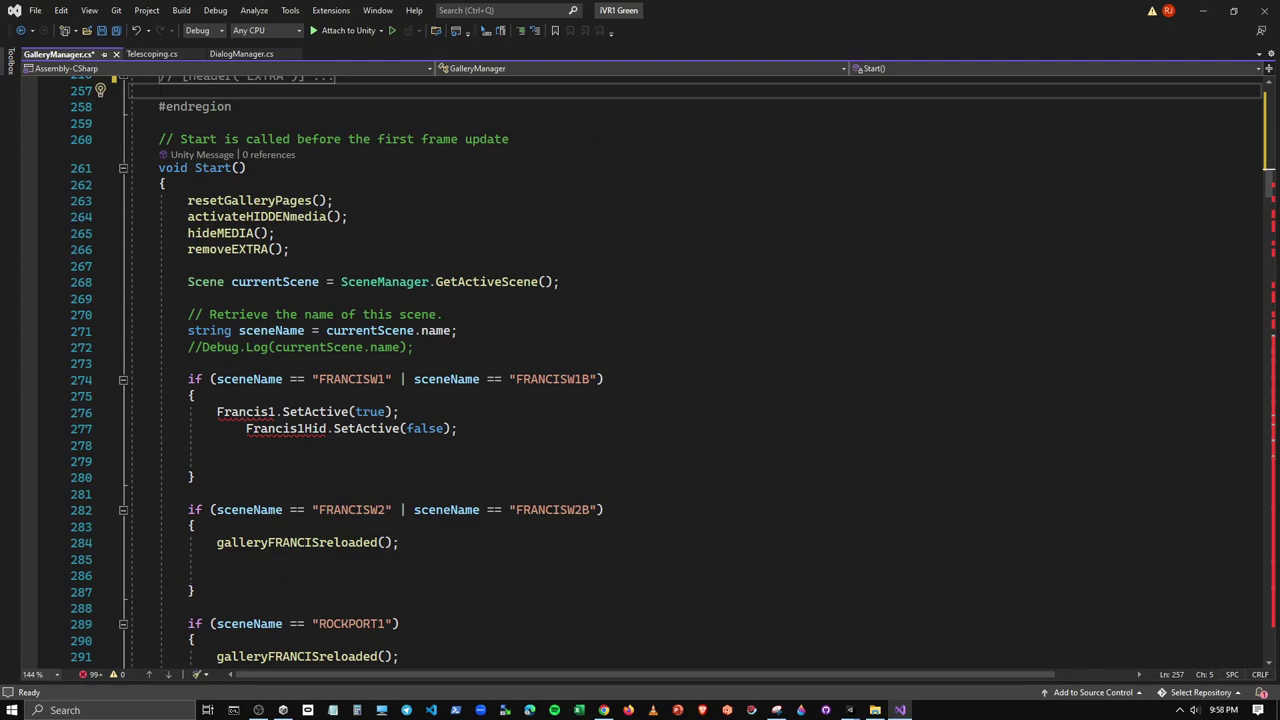
{"action": "scroll", "coordinate": [480, 481], "scroll_direction": "up", "scroll_amount": 4}
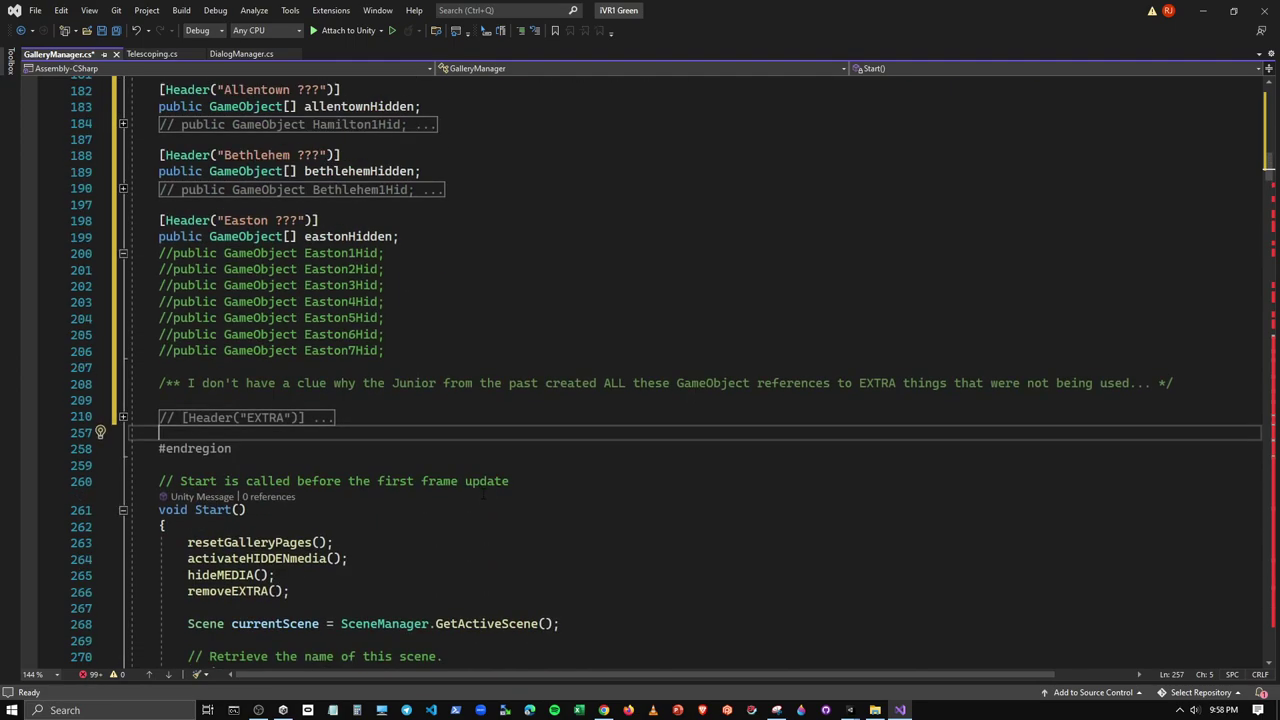
{"action": "scroll", "coordinate": [480, 481], "scroll_direction": "up", "scroll_amount": 8}
{"action": "scroll", "coordinate": [480, 481], "scroll_direction": "up", "scroll_amount": 7}
{"action": "scroll", "coordinate": [485, 460], "scroll_direction": "up", "scroll_amount": 7}
{"action": "scroll", "coordinate": [491, 437], "scroll_direction": "up", "scroll_amount": 6}
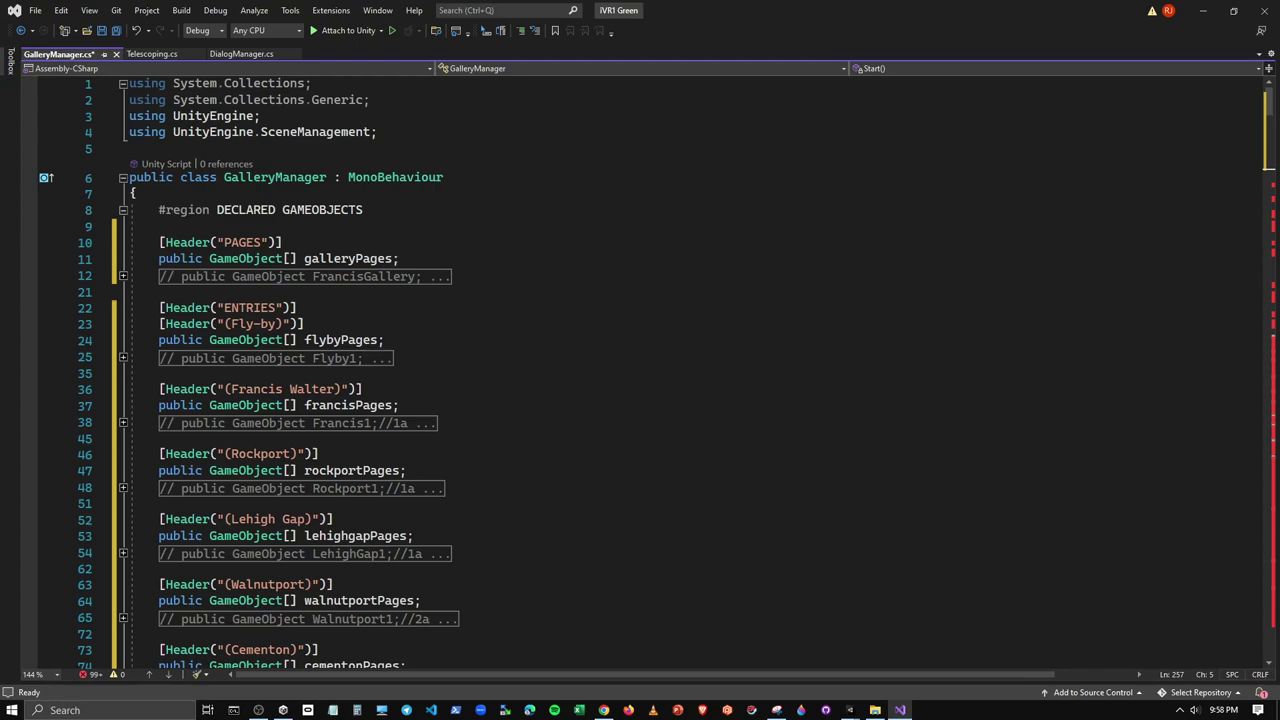
{"action": "mouse_move", "coordinate": [179, 285]}
{"action": "mouse_move", "coordinate": [316, 423]}
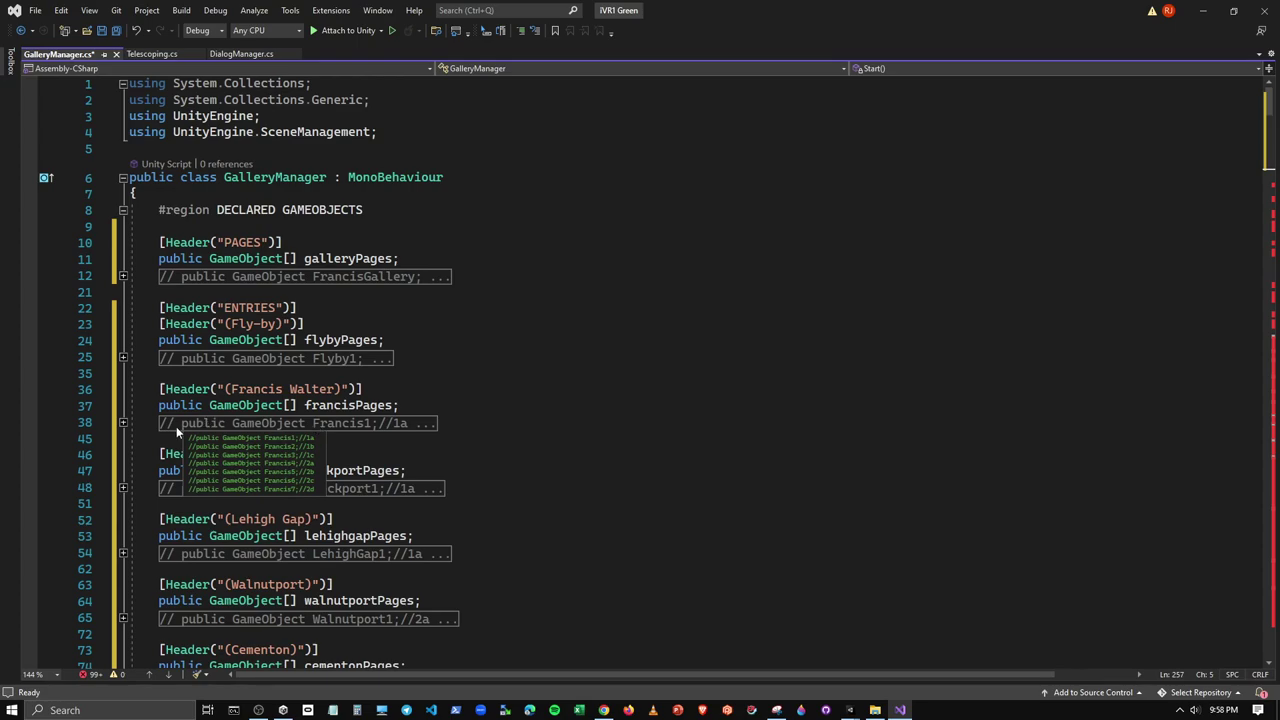
{"action": "scroll", "coordinate": [519, 513], "scroll_direction": "down", "scroll_amount": 20}
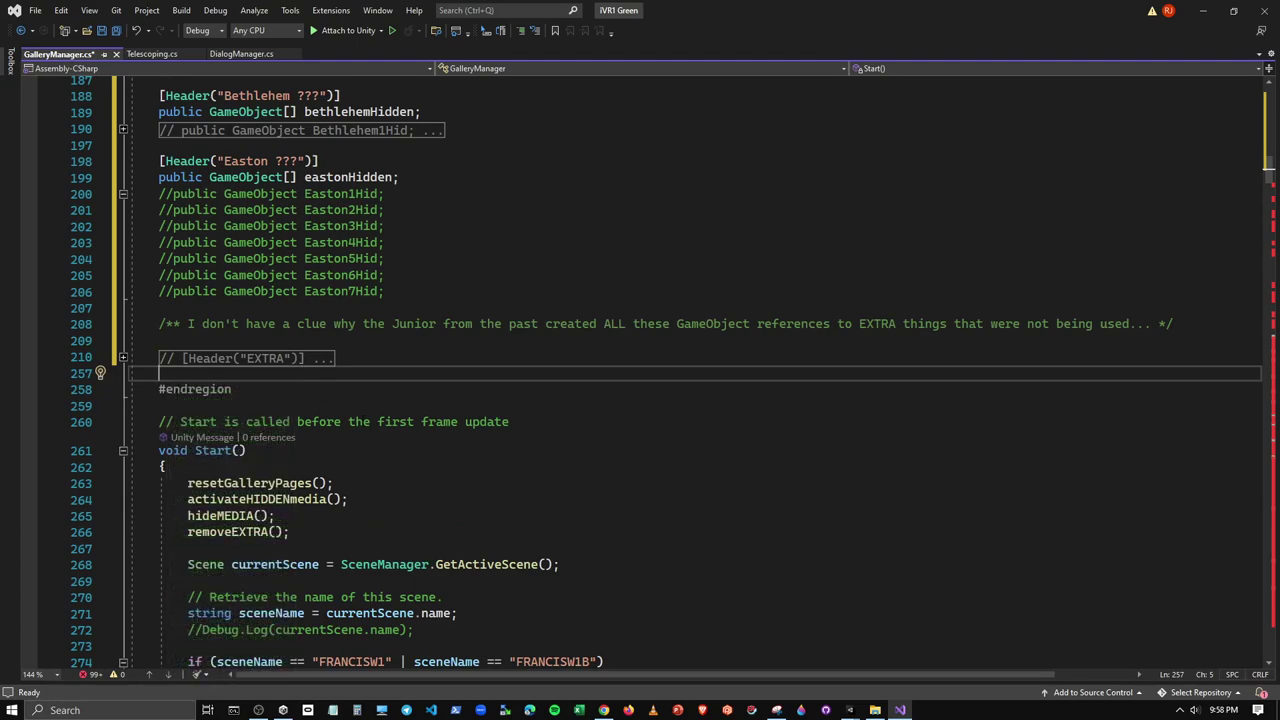
{"action": "scroll", "coordinate": [329, 524], "scroll_direction": "down", "scroll_amount": 3}
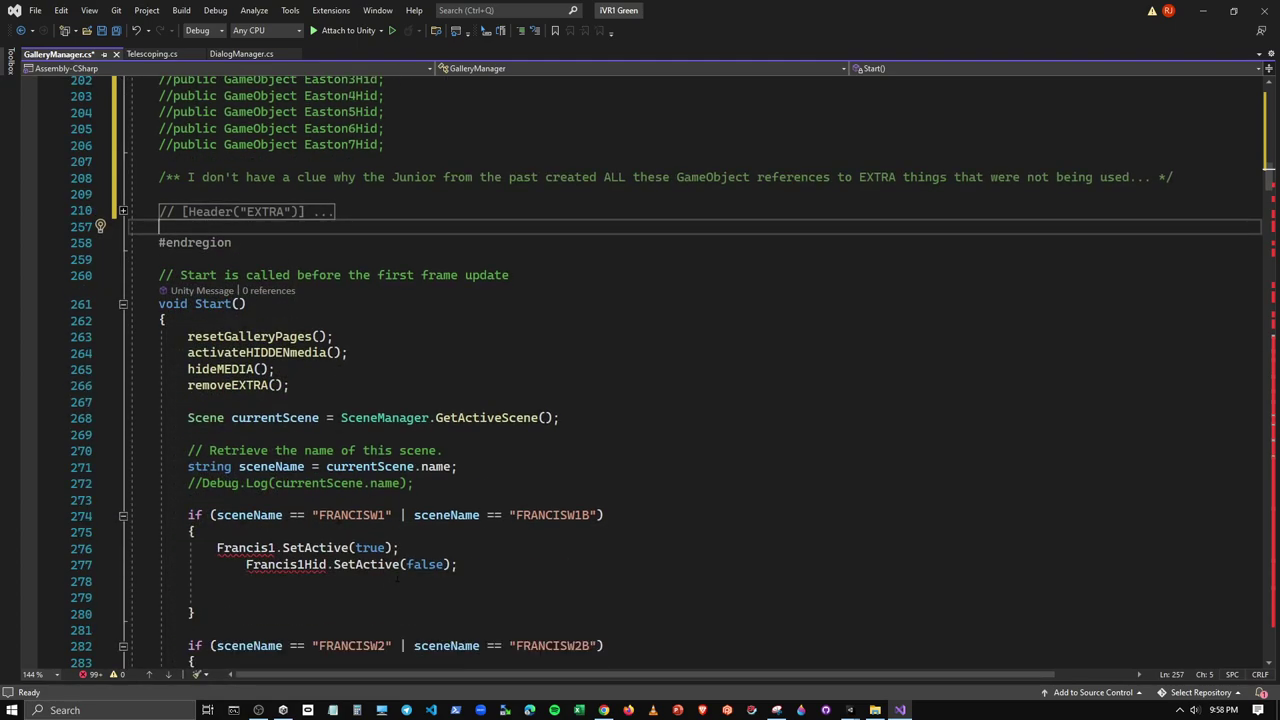
Comment out Francis1 and put francisPages[0].SetActive(true); before it, keeping the old call as a trailing comment
{"action": "left_click", "coordinate": [216, 548]}
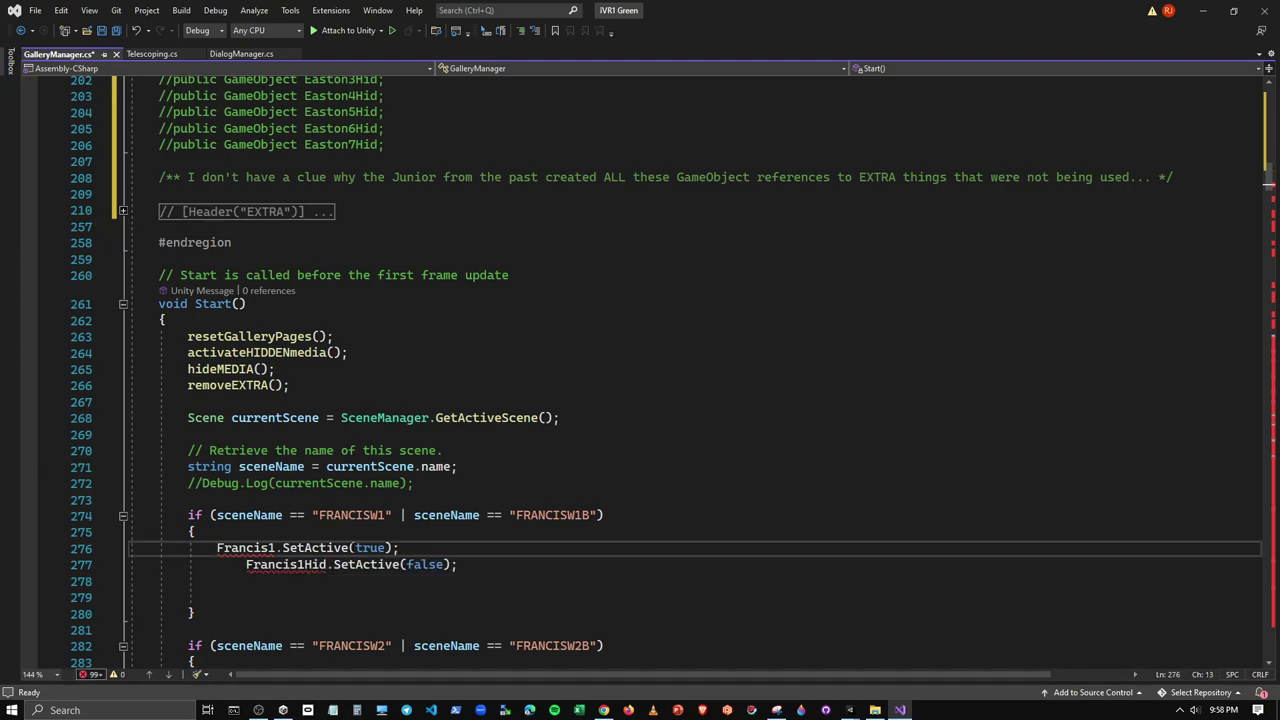
{"action": "type", "text": "//"}
{"action": "key", "text": "End"}
{"action": "key", "text": "Return"}
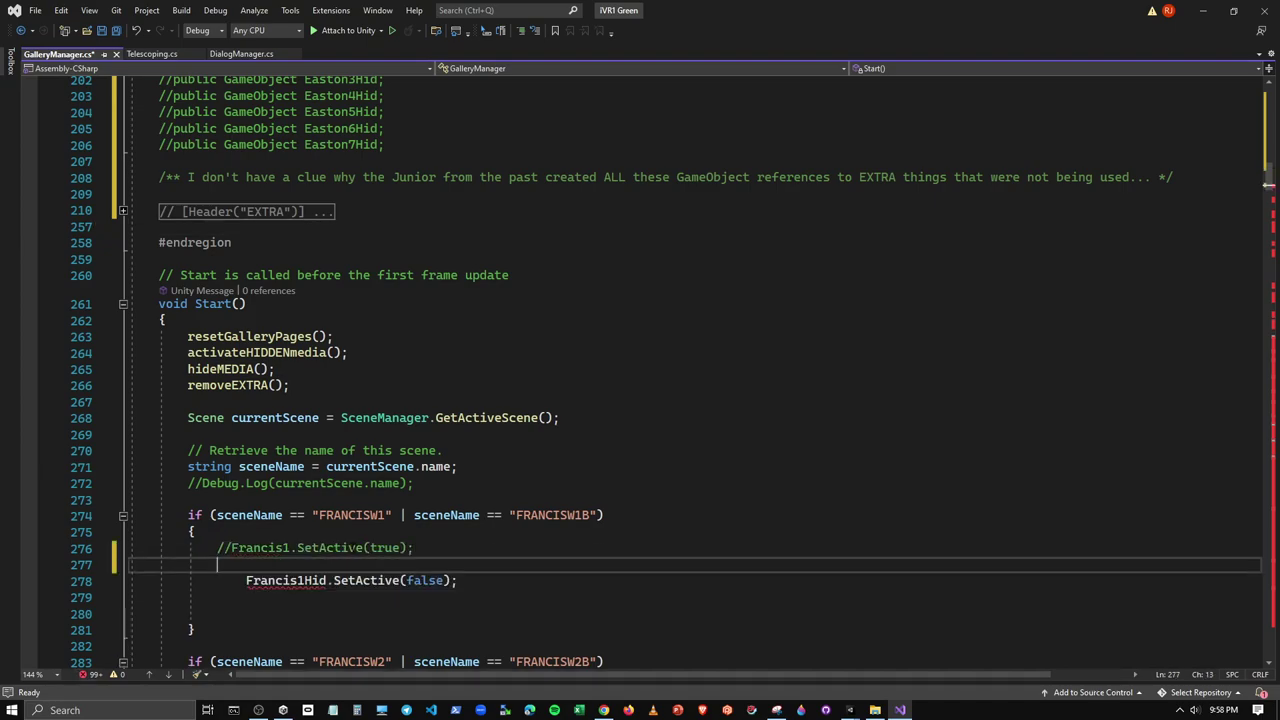
{"action": "type", "text": "franci"}
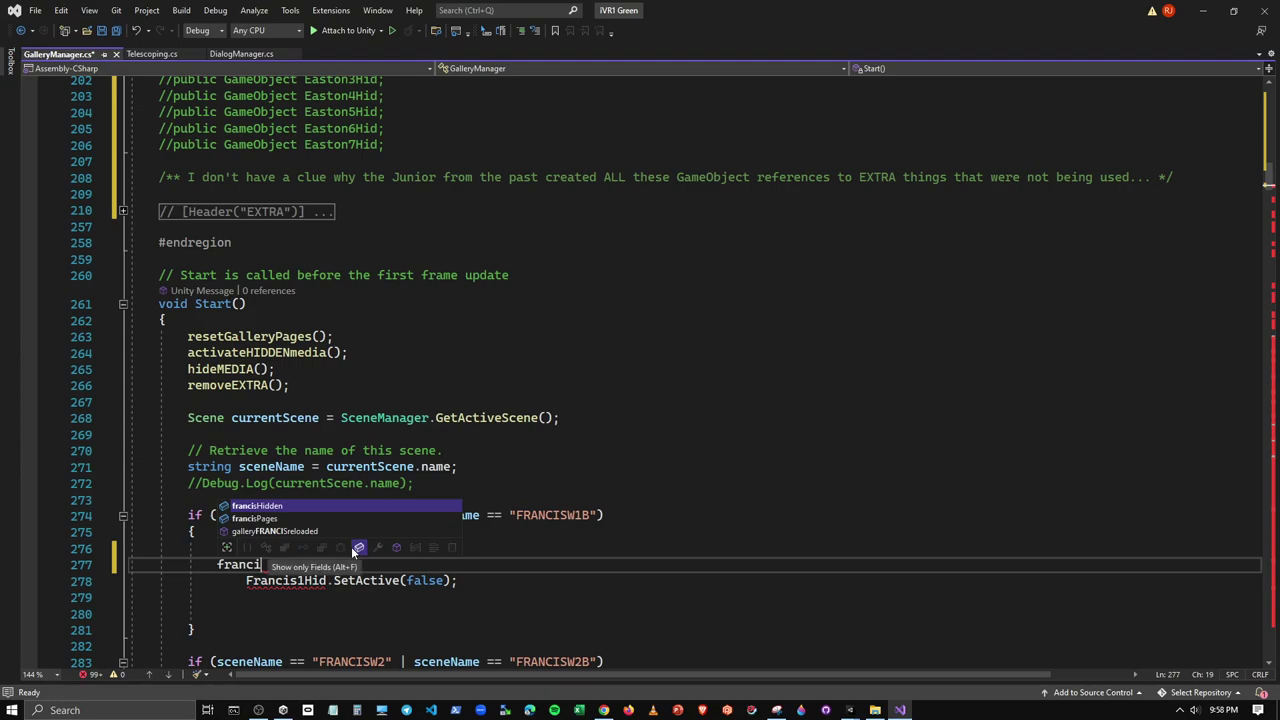
{"action": "key", "text": "Tab"}
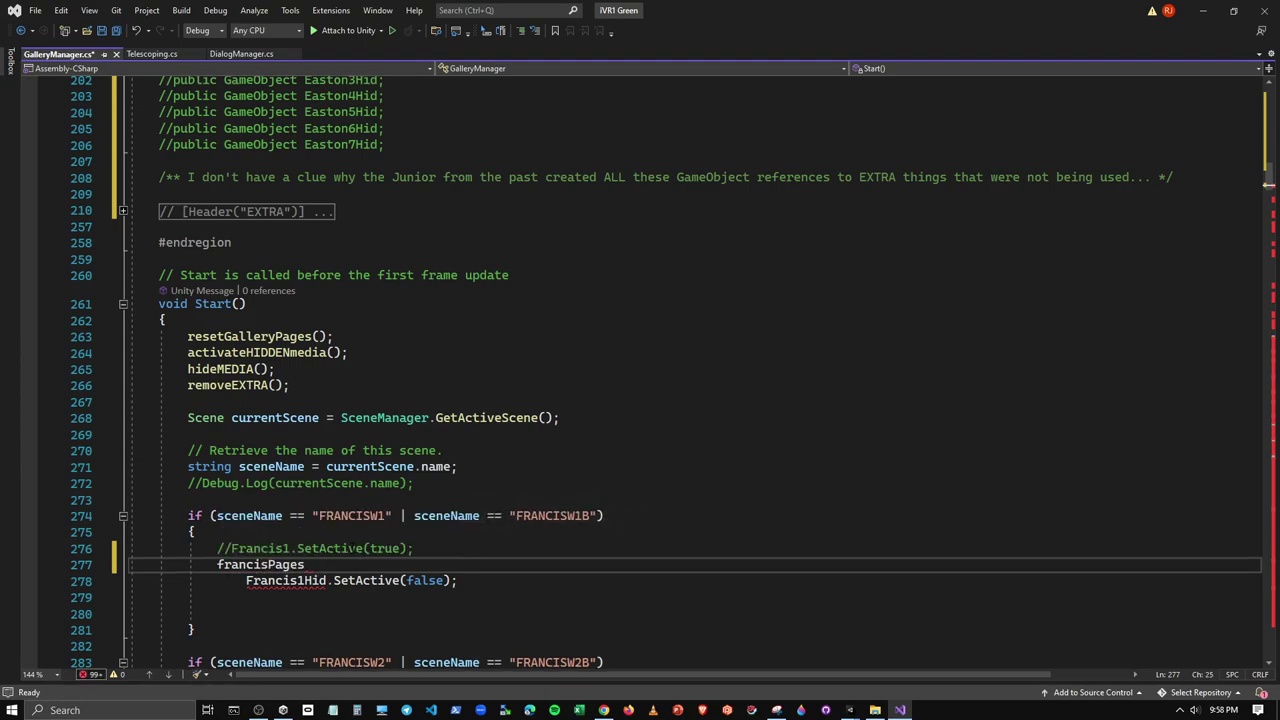
{"action": "type", "text": "["}
{"action": "type", "text": "o"}
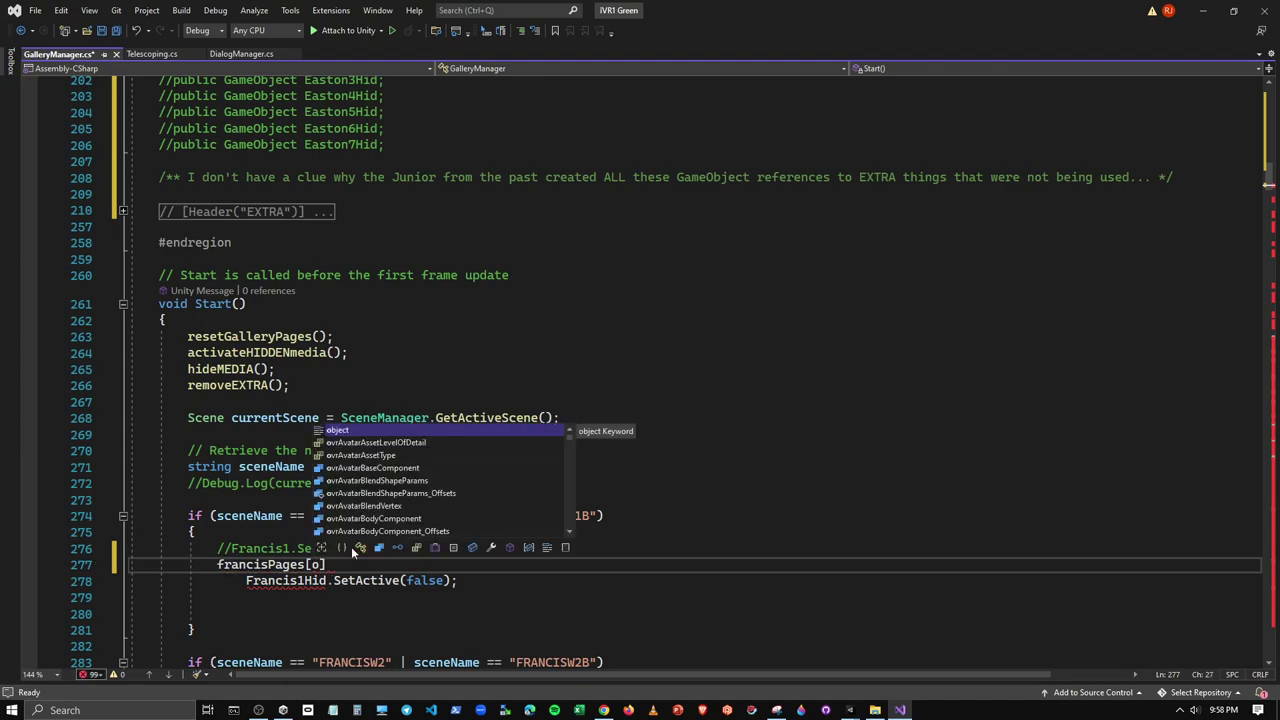
{"action": "key", "text": "BackSpace"}
{"action": "type", "text": "0]."}
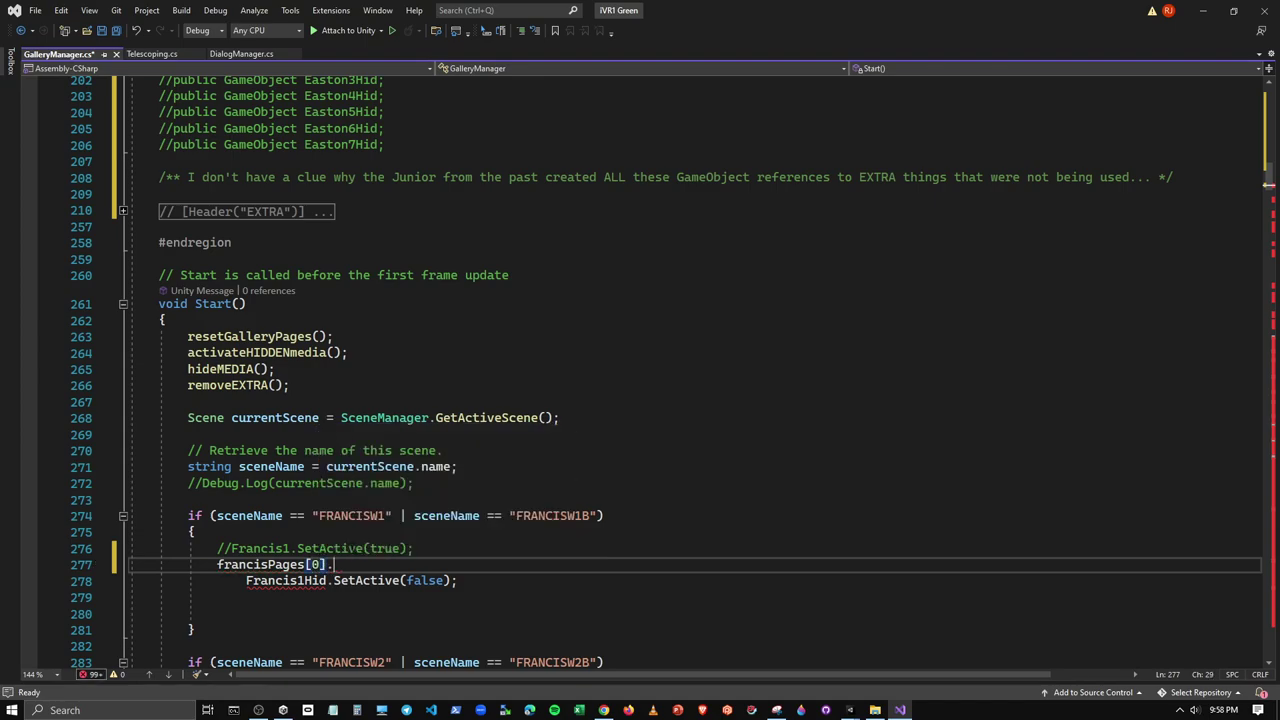
{"action": "type", "text": "set"}
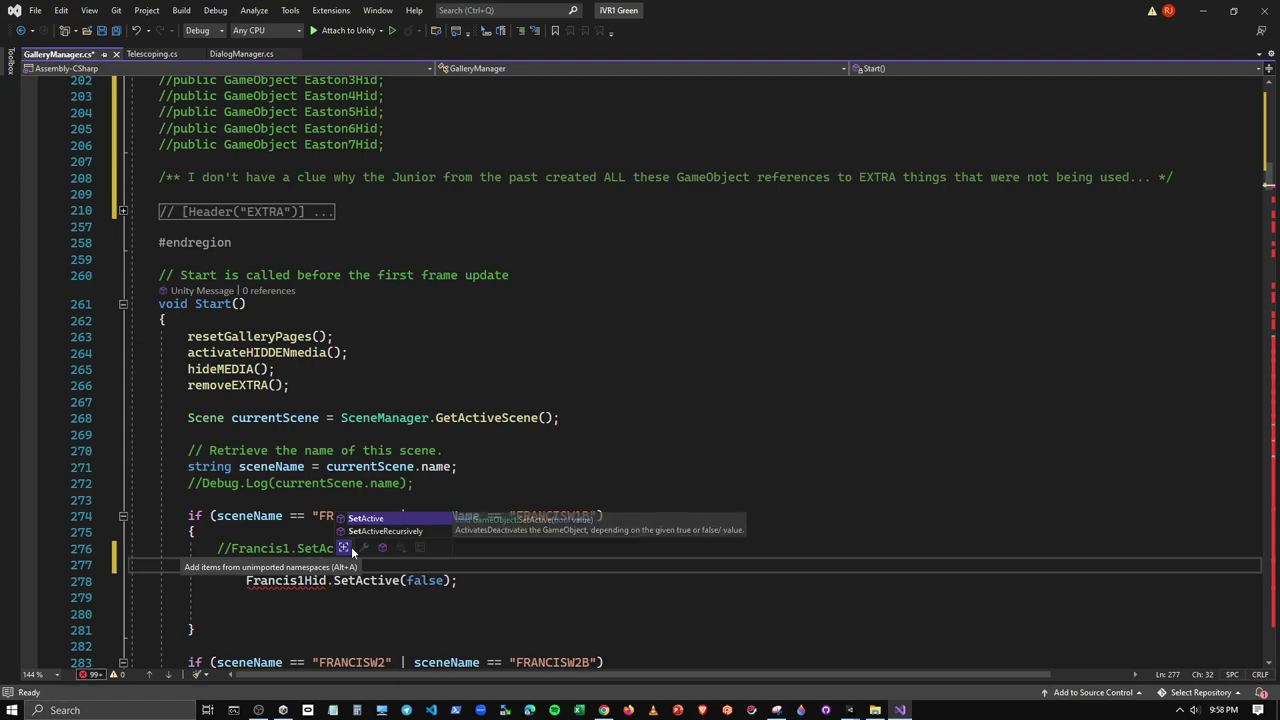
{"action": "key", "text": "Tab"}
{"action": "type", "text": "(tru"}
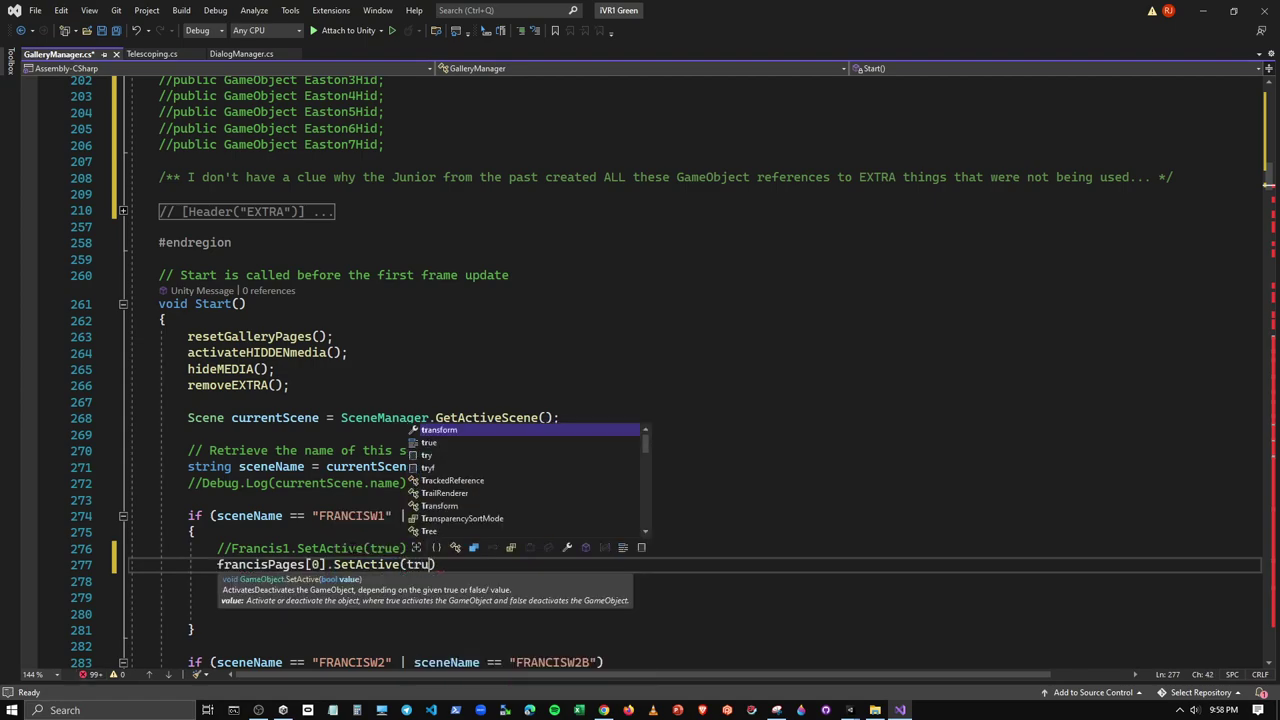
{"action": "type", "text": "e);"}
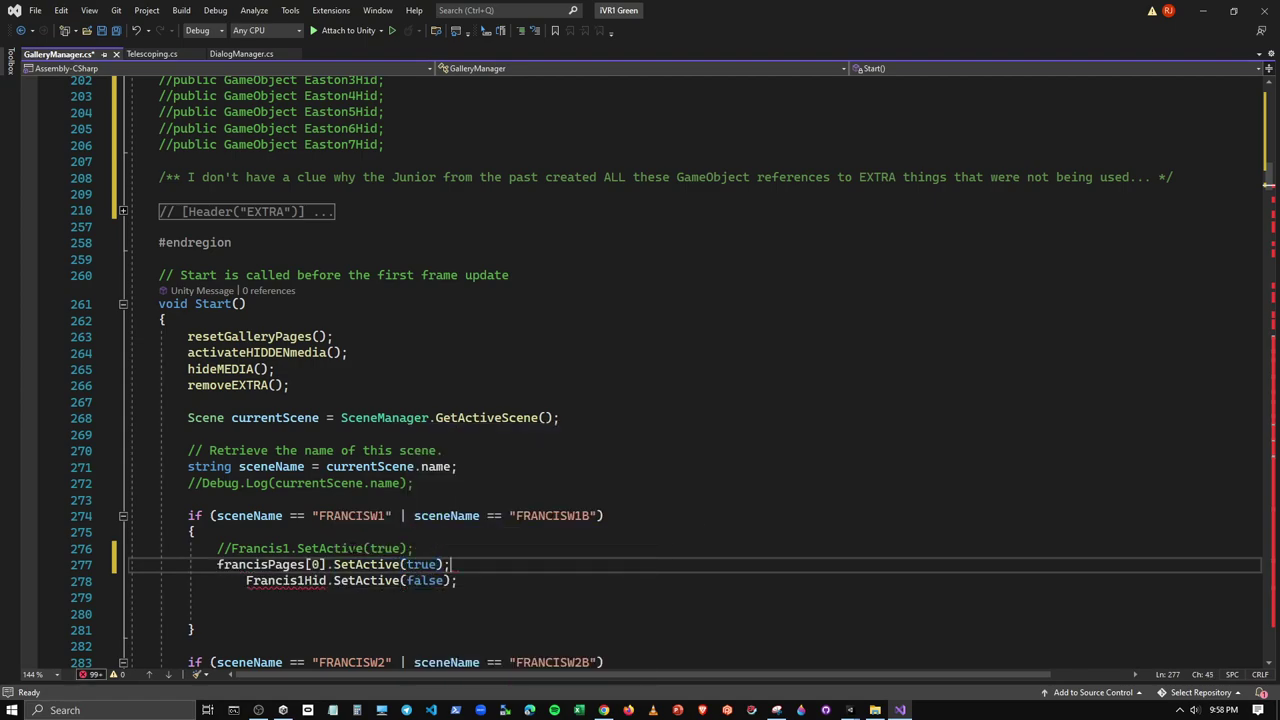
{"action": "key", "text": "Down"}
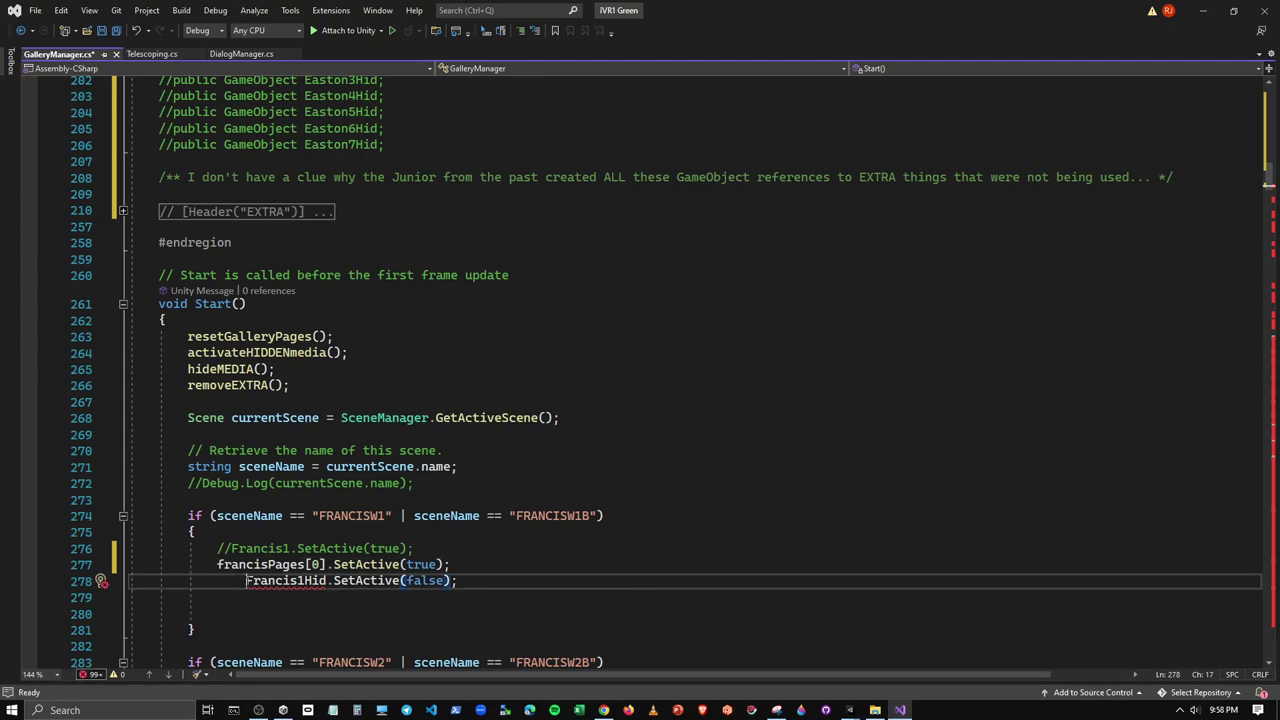
{"action": "key", "text": "Home"}
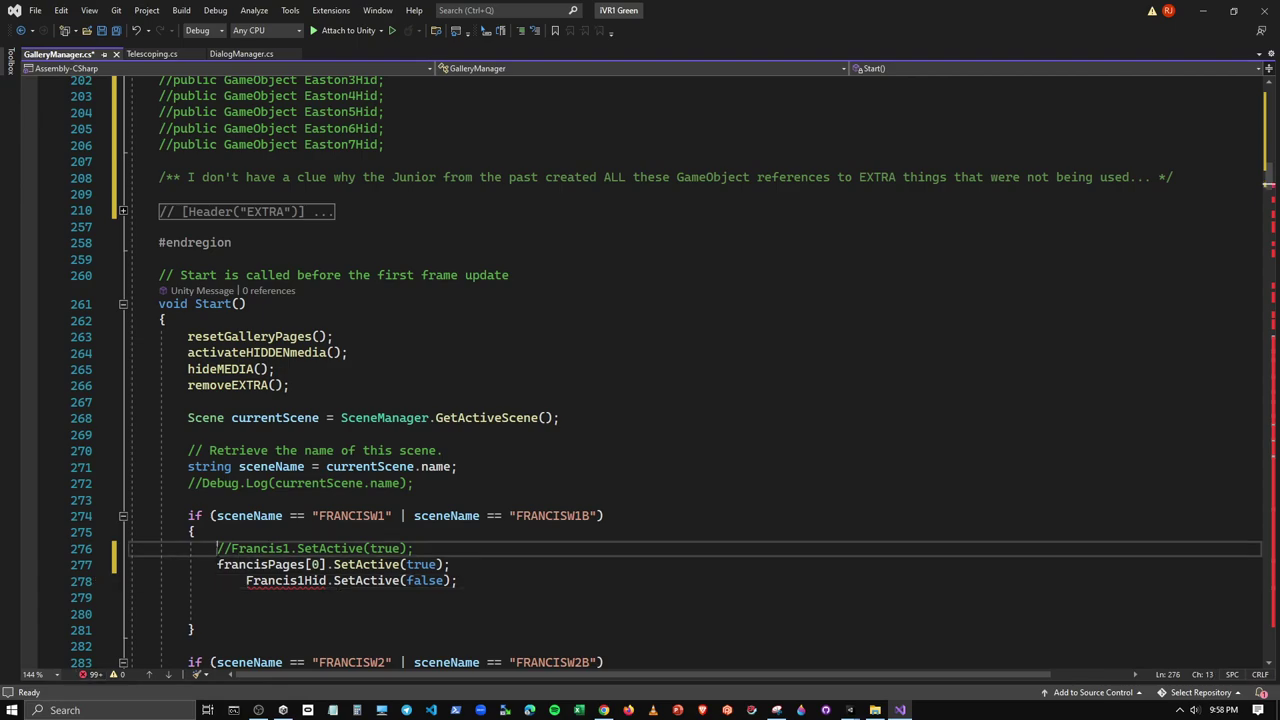
{"action": "left_click_drag", "start_coordinate": [217, 548], "coordinate": [413, 548]}
{"action": "left_click_drag", "start_coordinate": [315, 548], "coordinate": [481, 570]}
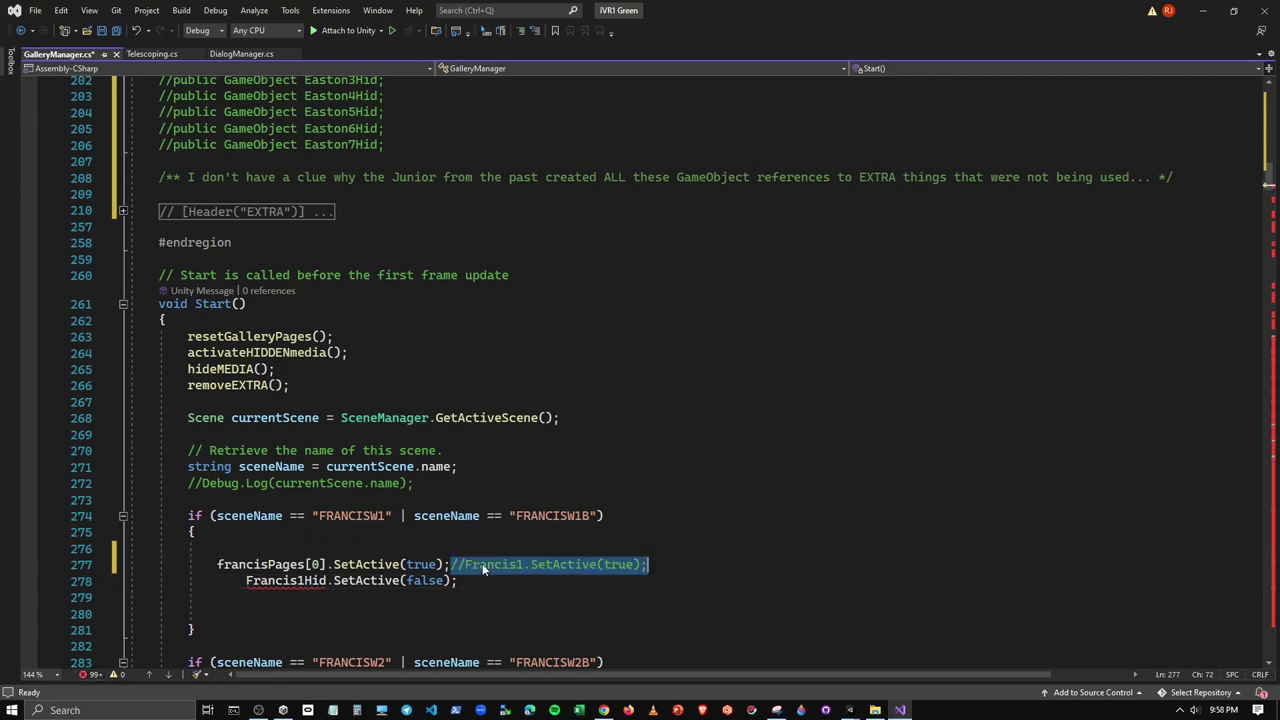
{"action": "key", "text": "Up"}
{"action": "key", "text": "BackSpace"}
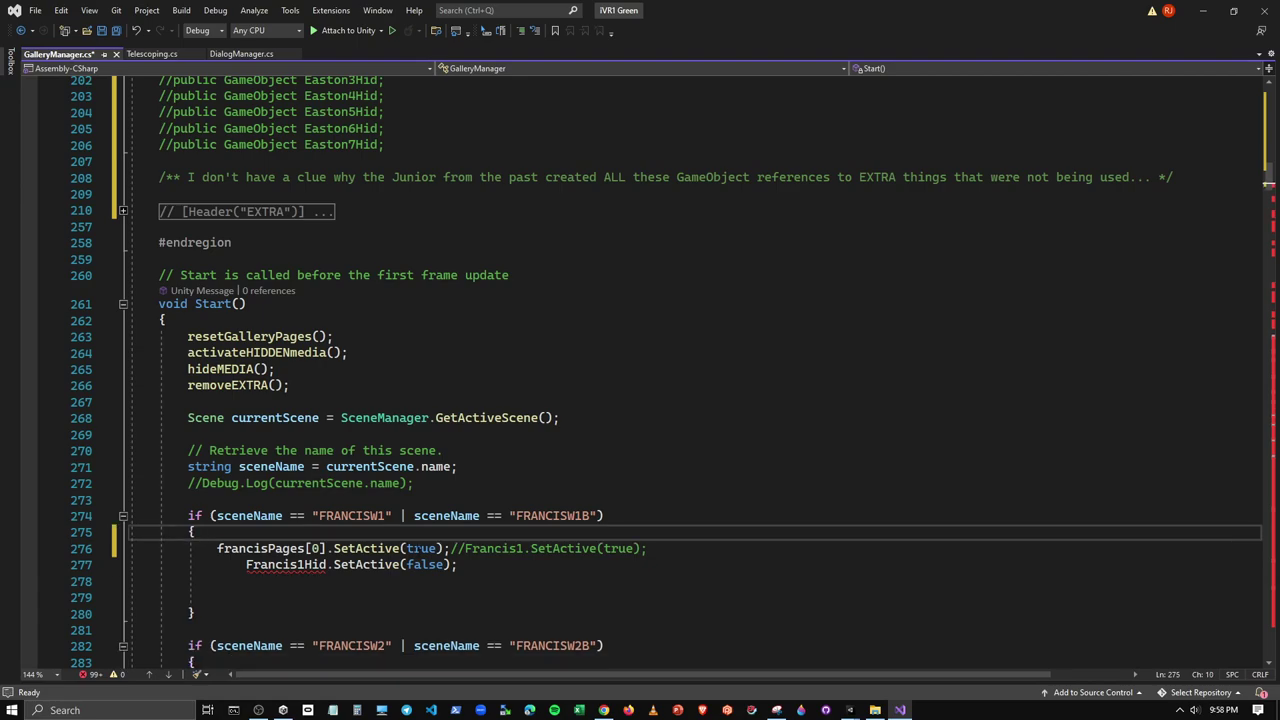
Write francisHidden[1].SetActive(false) above the old Francis1Hid call
{"action": "left_click", "coordinate": [232, 565]}
{"action": "key", "text": "Delete"}
{"action": "key", "text": "Delete"}
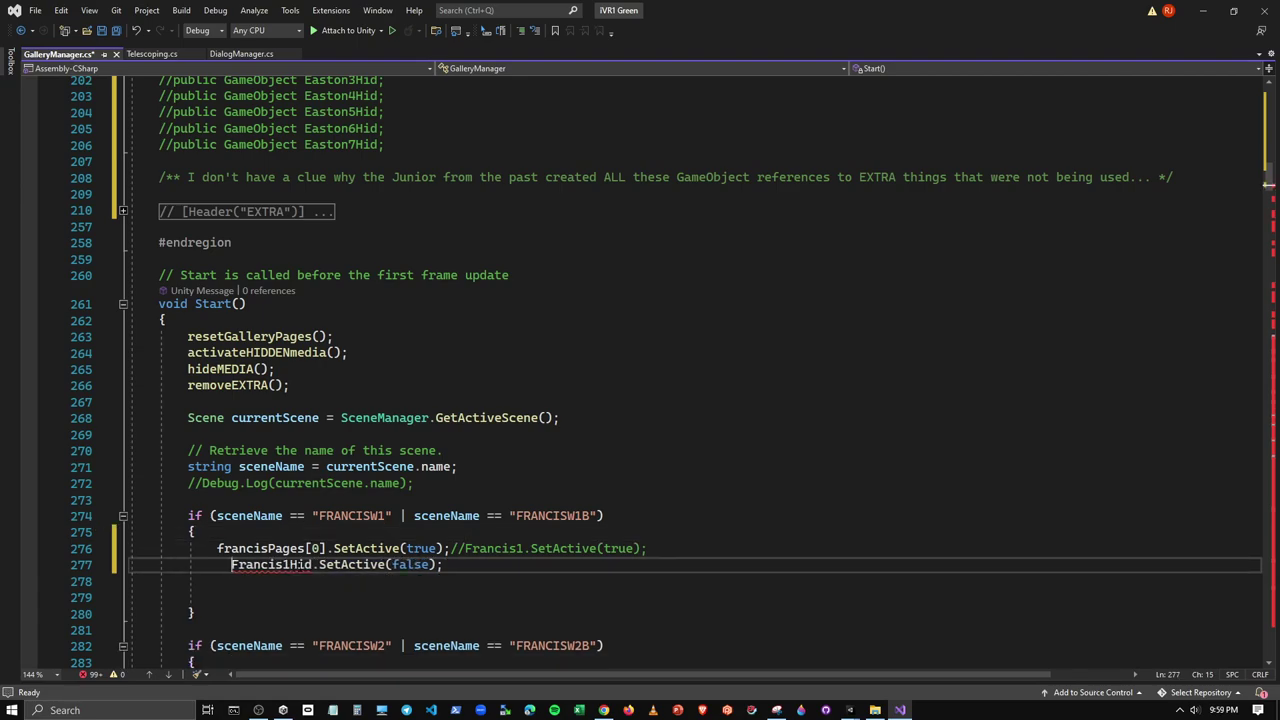
{"action": "key", "text": "BackSpace"}
{"action": "key", "text": "BackSpace"}
{"action": "type", "text": "franc"}
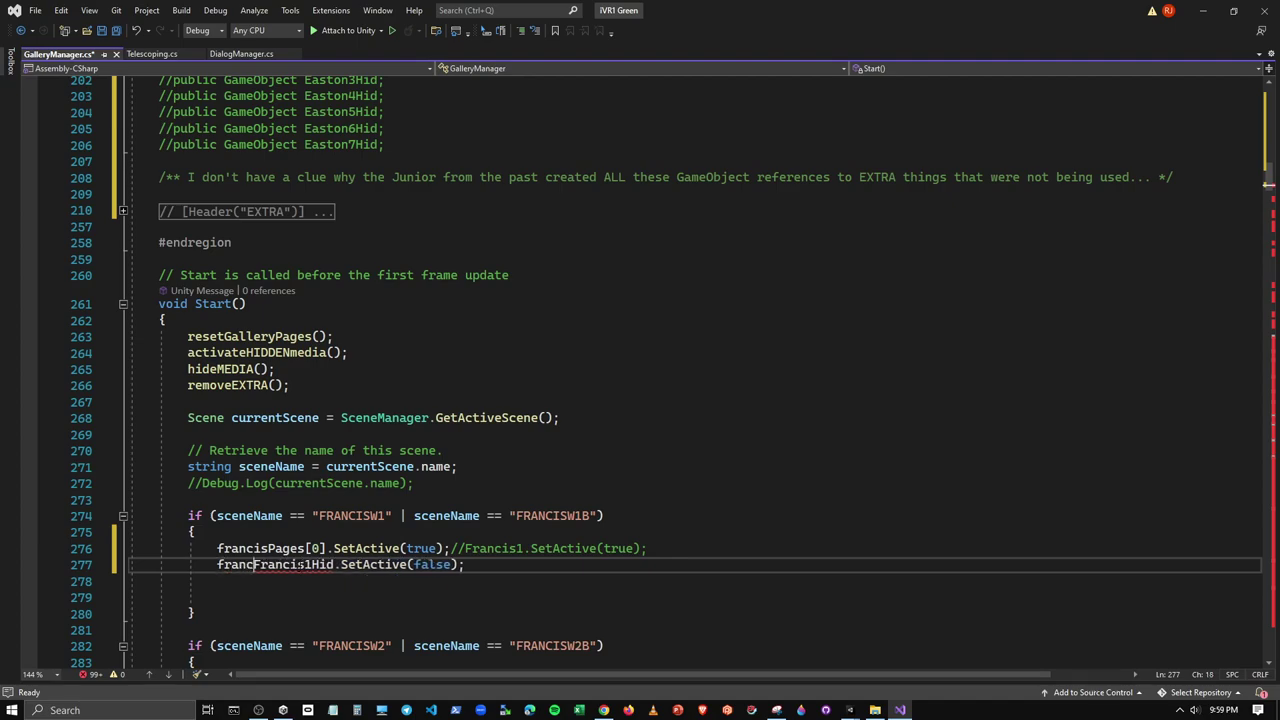
{"action": "key", "text": "Return"}
{"action": "left_click", "coordinate": [299, 565]}
{"action": "key", "text": "BackSpace"}
{"action": "key", "text": "BackSpace"}
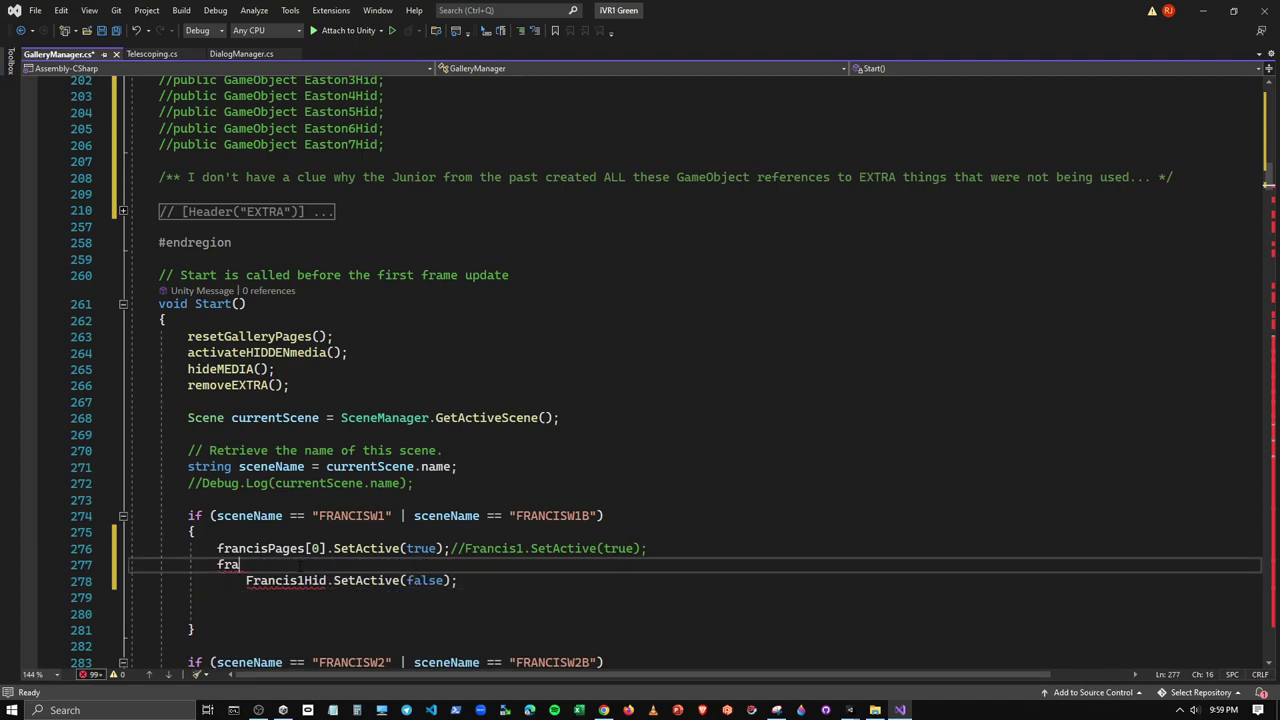
{"action": "key", "text": "BackSpace"}
{"action": "key", "text": "BackSpace"}
{"action": "key", "text": "BackSpace"}
{"action": "type", "text": "fra"}
{"action": "key", "text": "Down"}
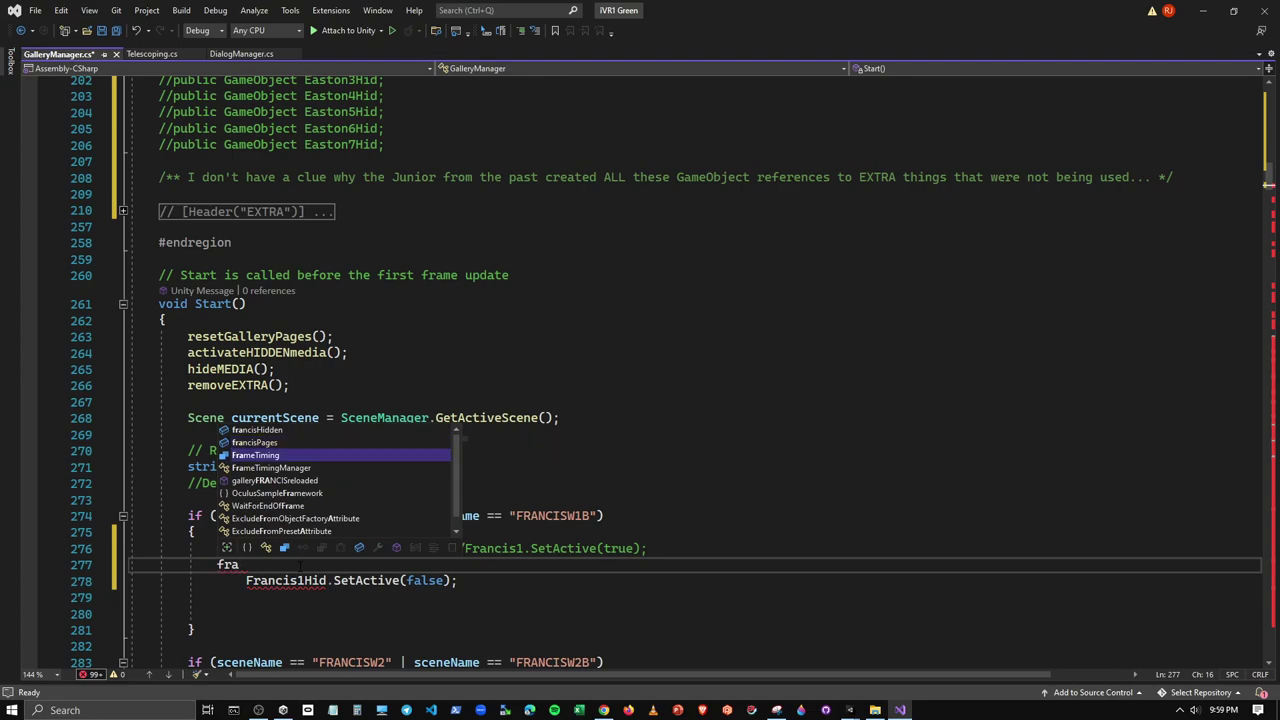
{"action": "key", "text": "Up"}
{"action": "key", "text": "Up"}
{"action": "key", "text": "Tab"}
{"action": "type", "text": "[]"}
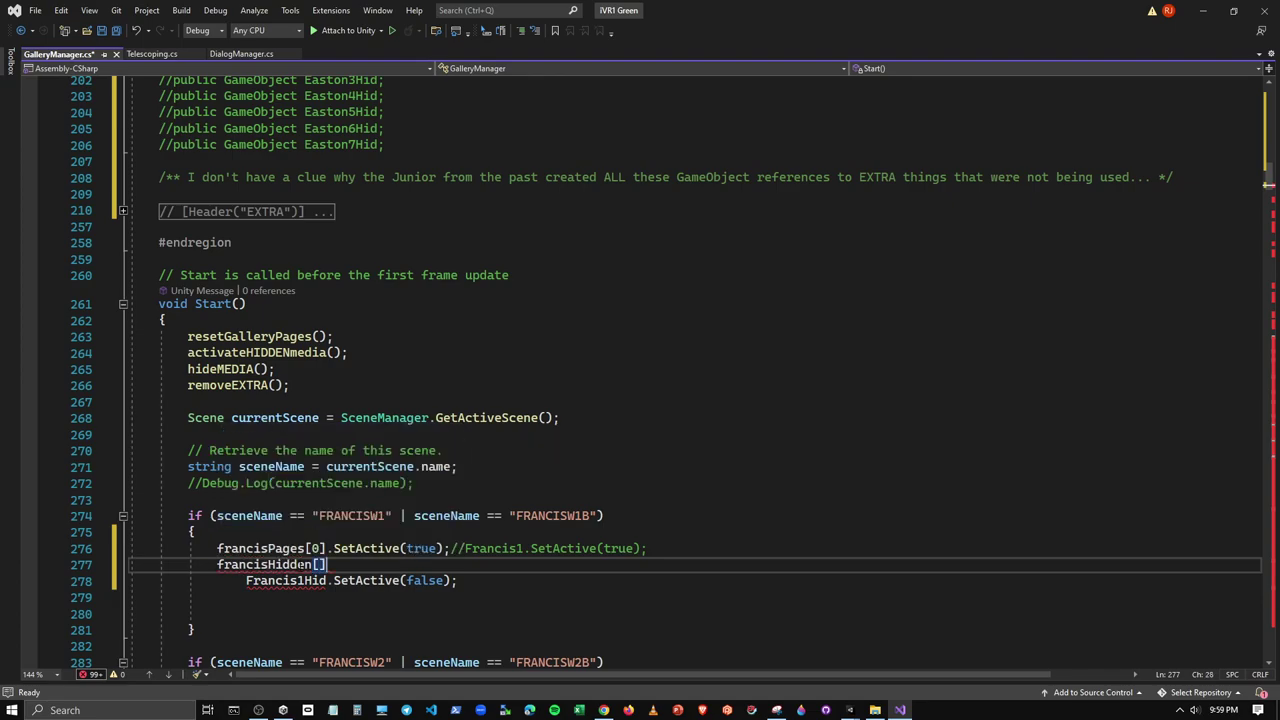
{"action": "type", "text": "1"}
{"action": "type", "text": ".SetA"}
{"action": "key", "text": "Tab"}
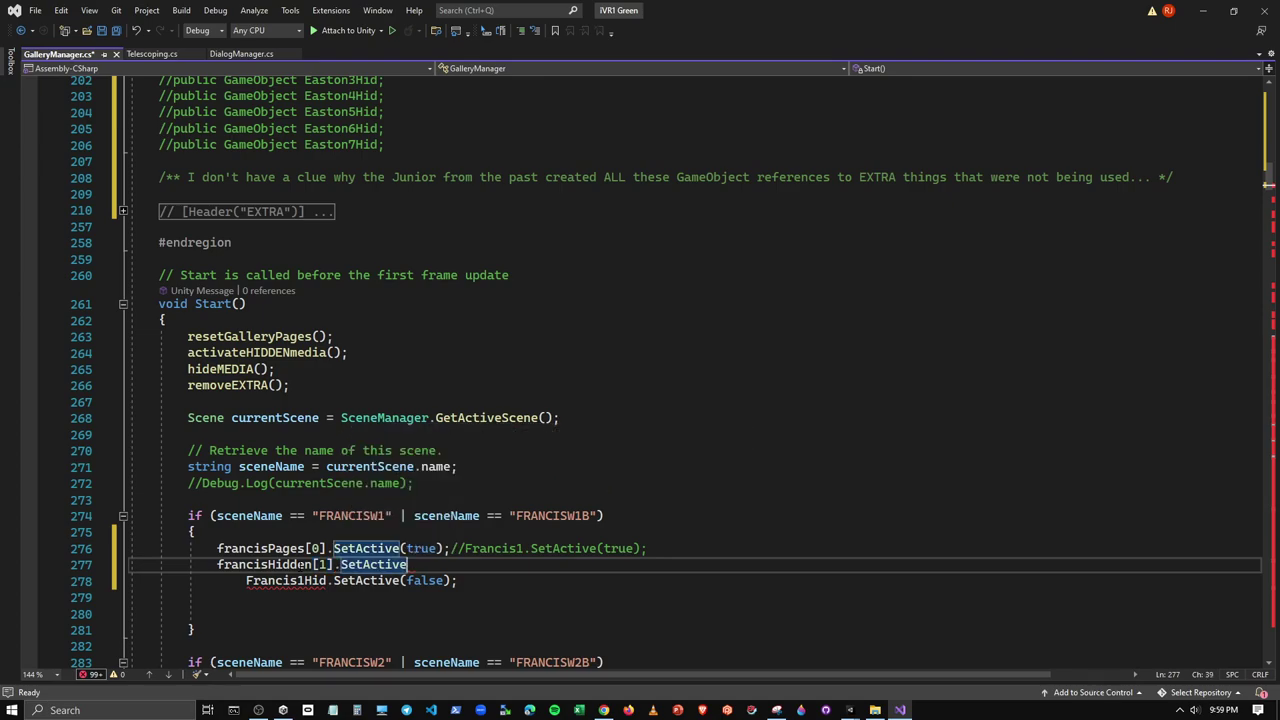
{"action": "type", "text": "(false)"}
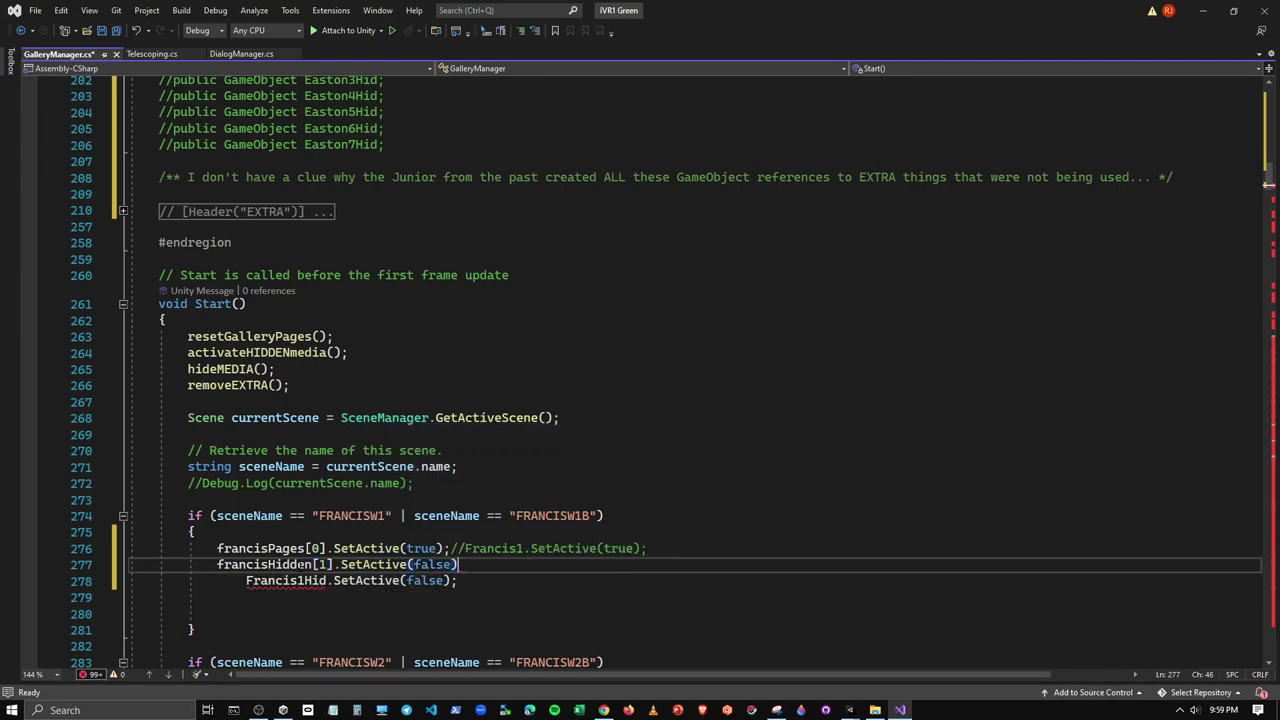
Finish the francisHidden line with a semicolon and move the commented Francis1Hid call after it, removing blank lines
{"action": "left_click", "coordinate": [246, 580]}
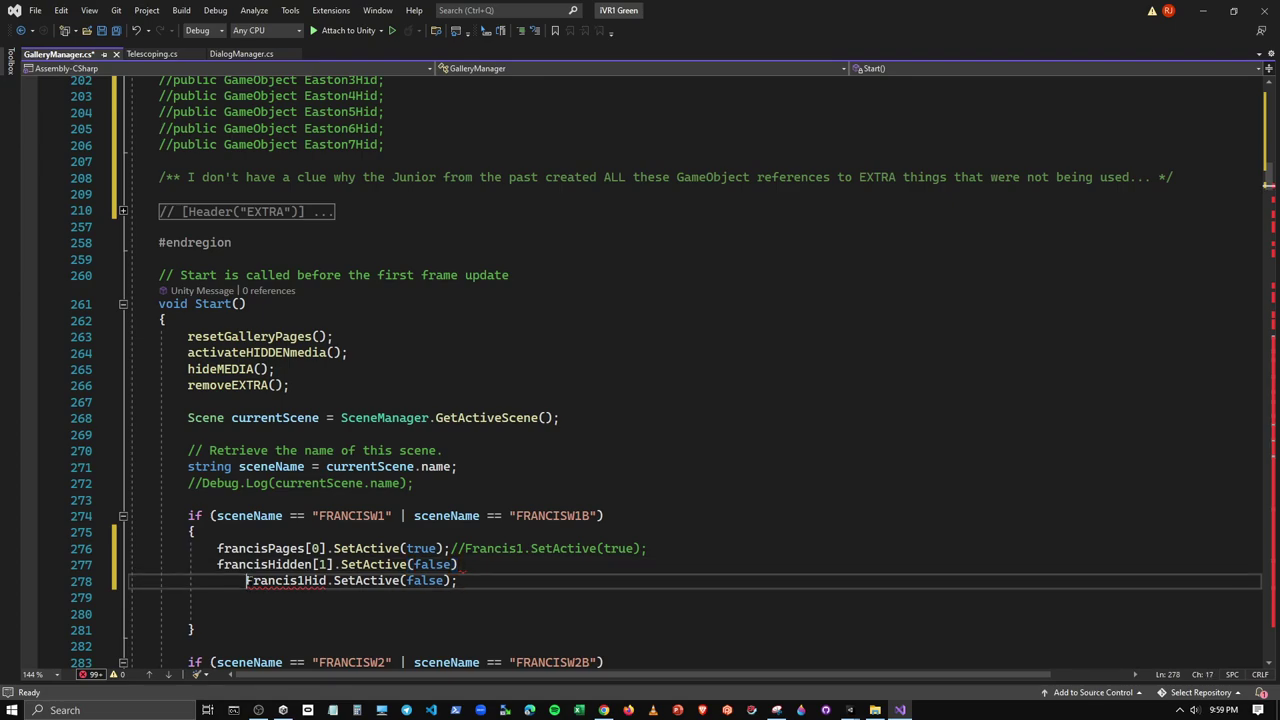
{"action": "type", "text": "//"}
{"action": "left_click", "coordinate": [458, 564]}
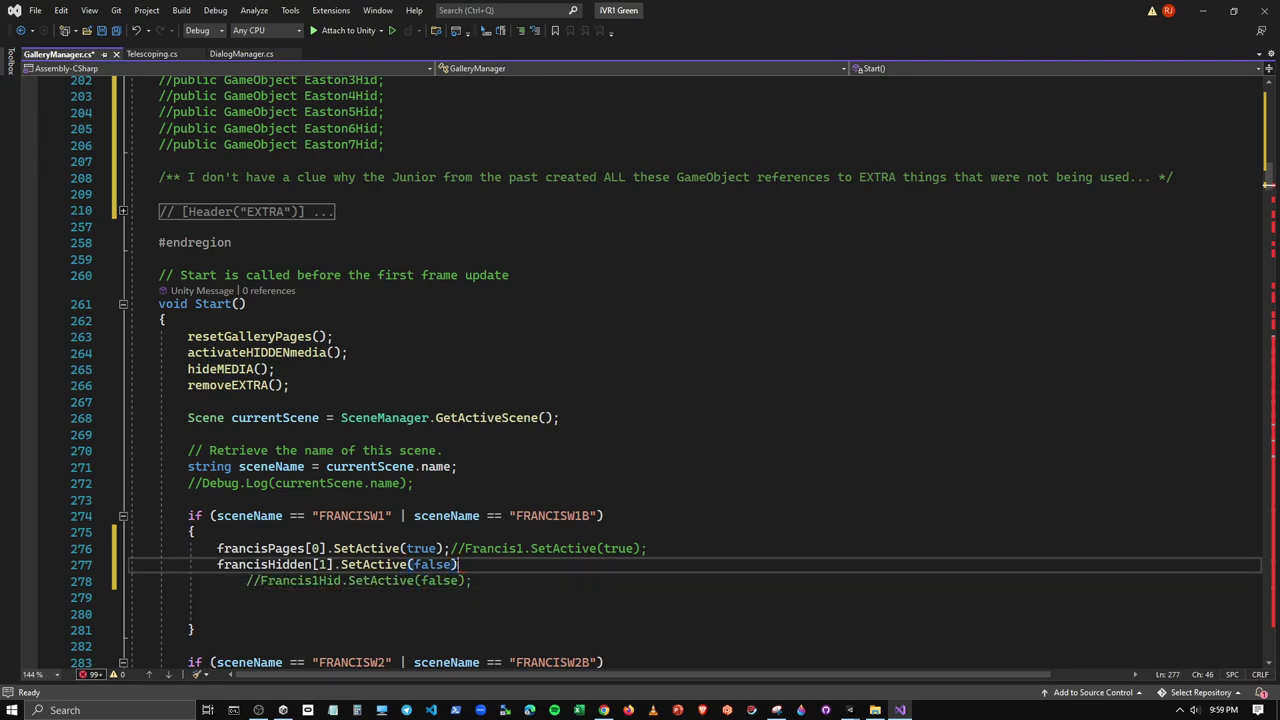
{"action": "type", "text": ";"}
{"action": "left_click_drag", "start_coordinate": [472, 580], "coordinate": [246, 580]}
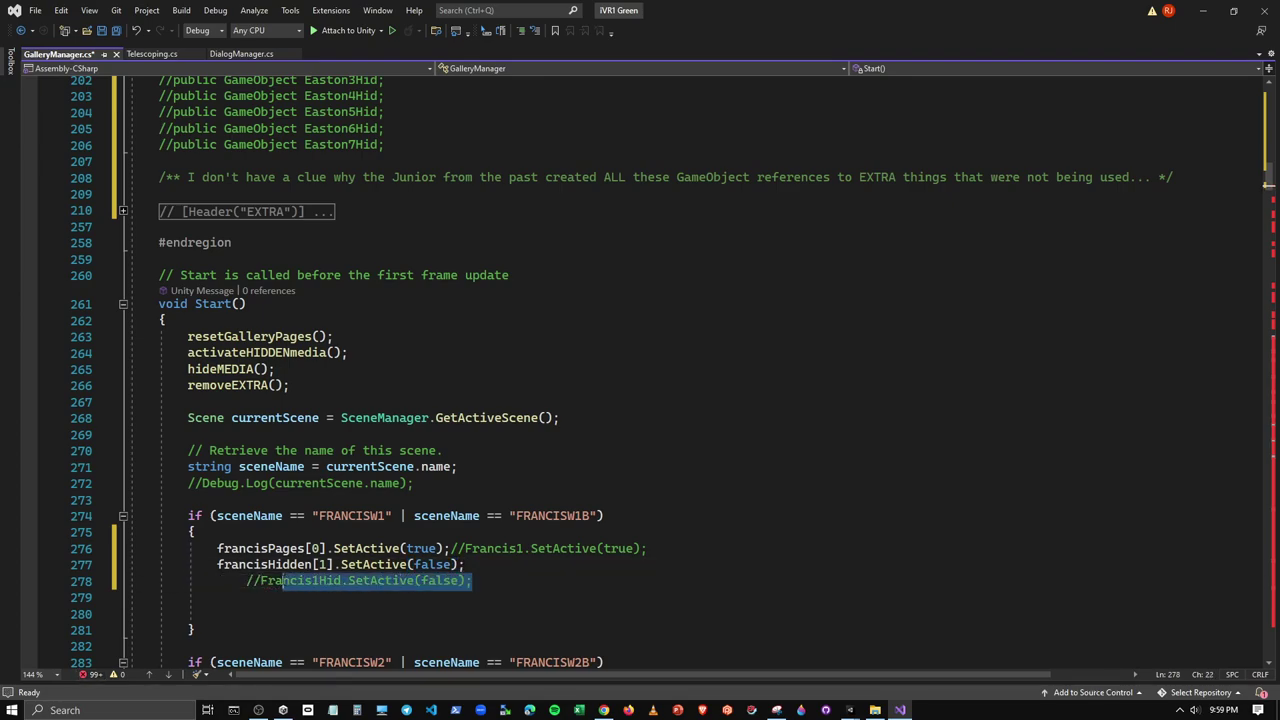
{"action": "key", "text": "ctrl+x"}
{"action": "left_click", "coordinate": [549, 568]}
{"action": "key", "text": "ctrl+v"}
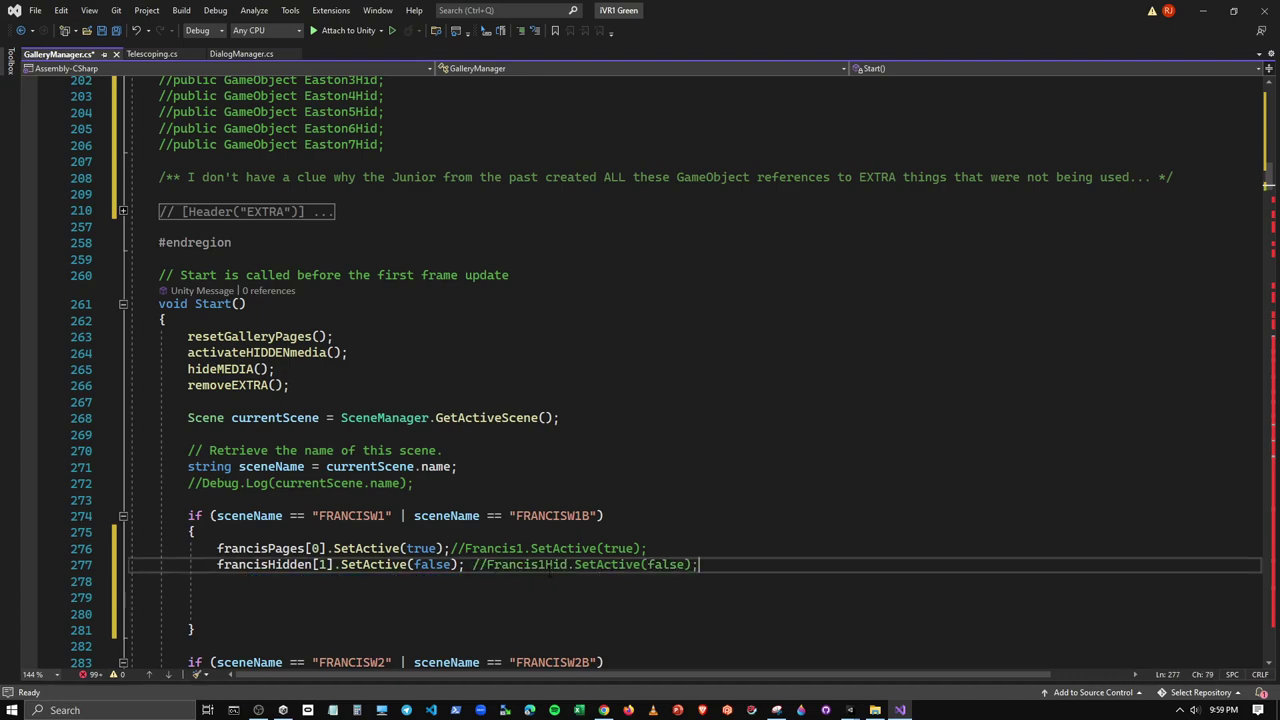
{"action": "key", "text": "Delete"}
{"action": "key", "text": "Delete"}
{"action": "key", "text": "Delete"}
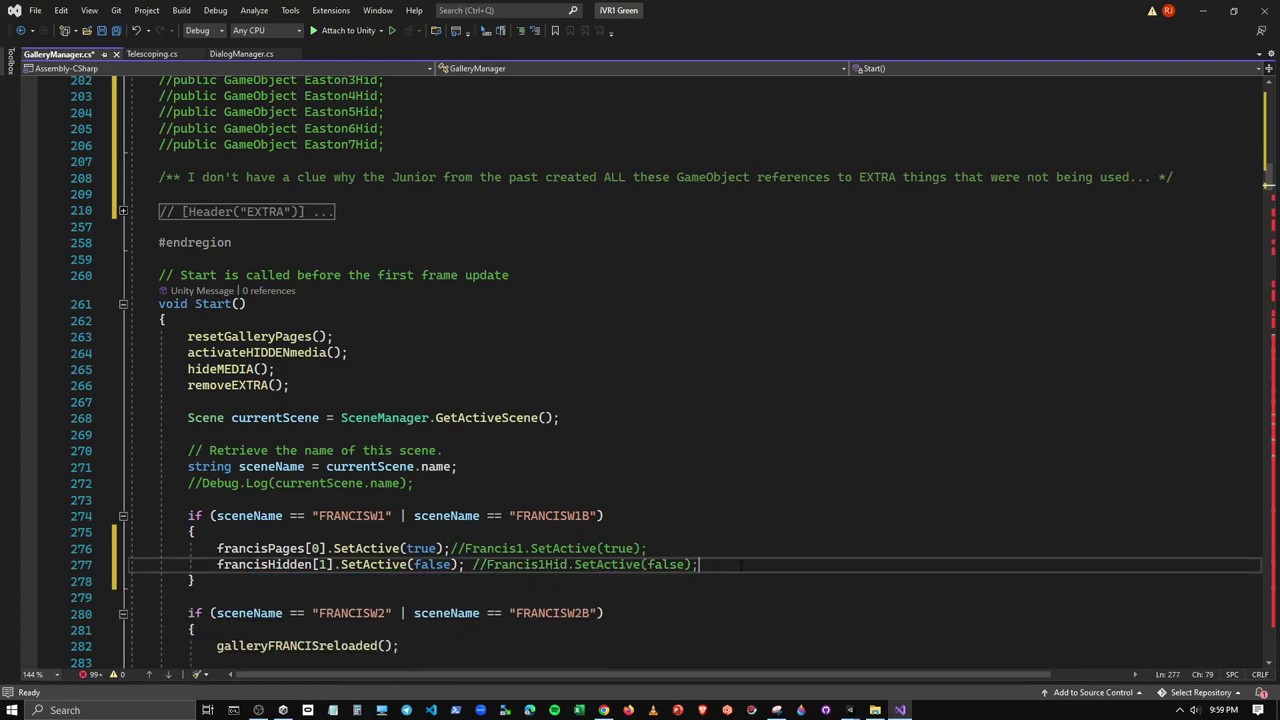
Delete the two blank lines after galleryFRANCISreloaded(); in the FRANCISW2 block
{"action": "scroll", "coordinate": [741, 565], "scroll_direction": "down", "scroll_amount": 3}
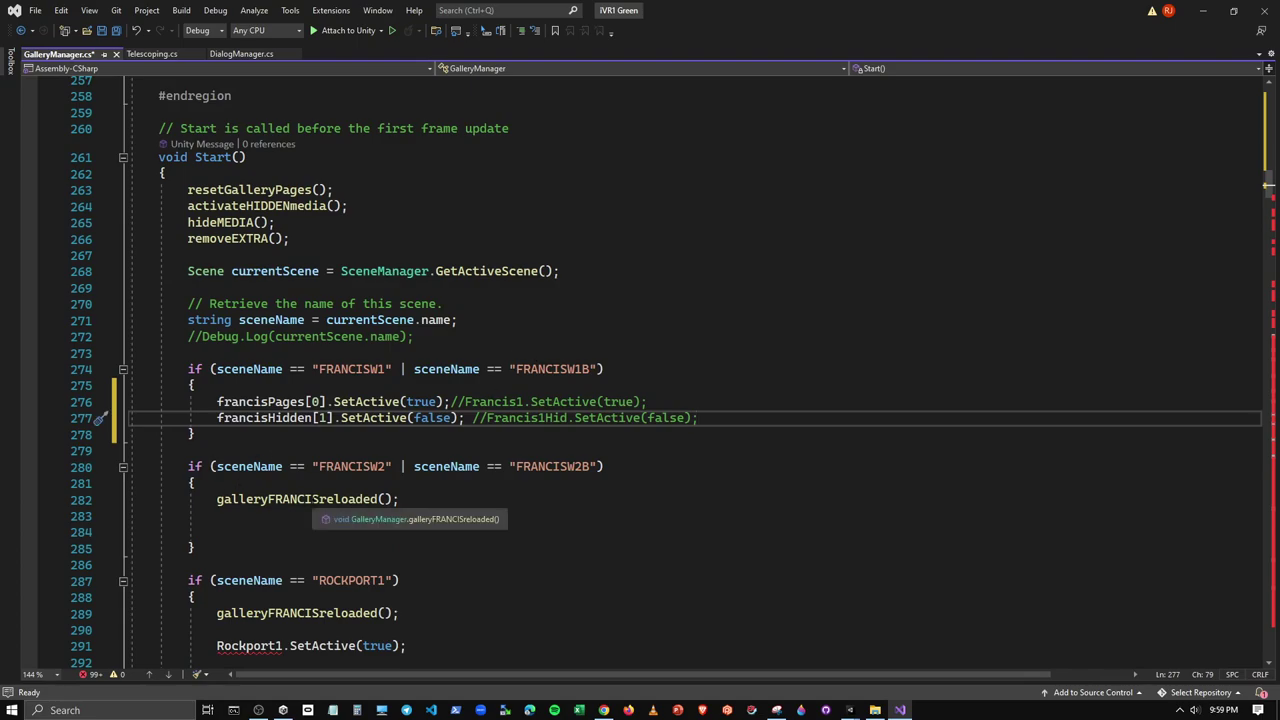
{"action": "left_click", "coordinate": [560, 499]}
{"action": "key", "text": "Delete"}
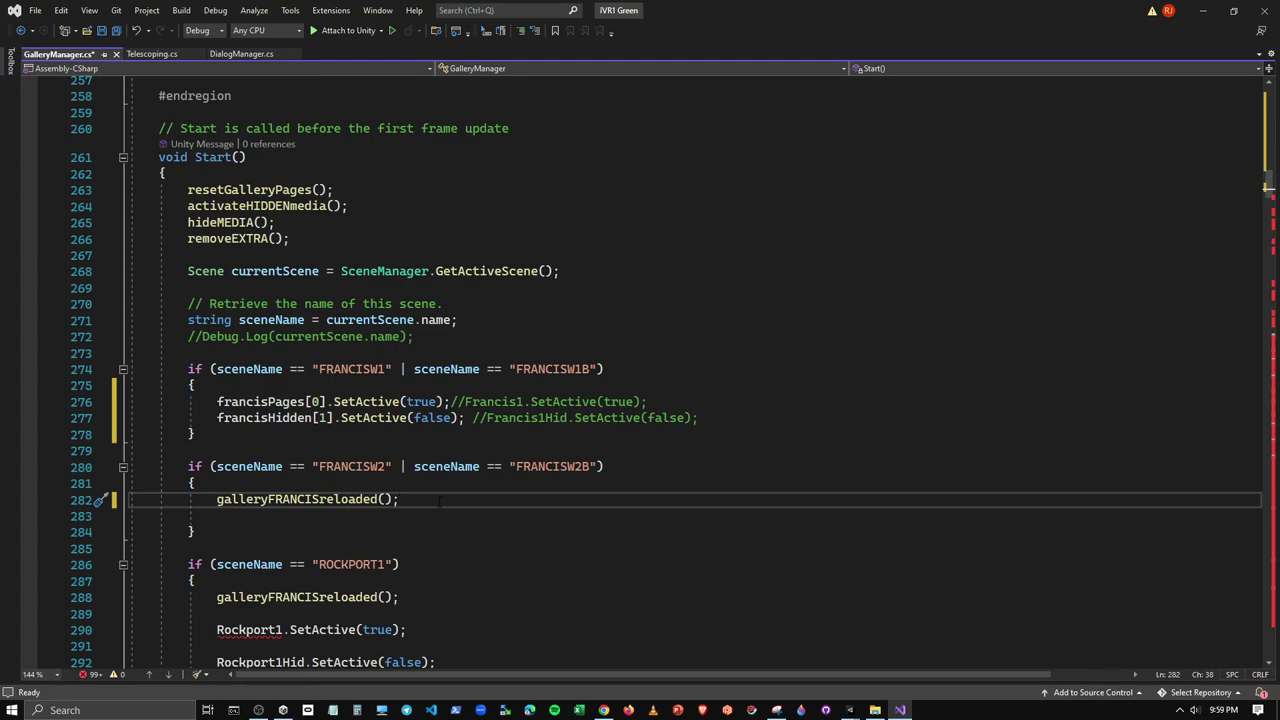
{"action": "key", "text": "Delete"}
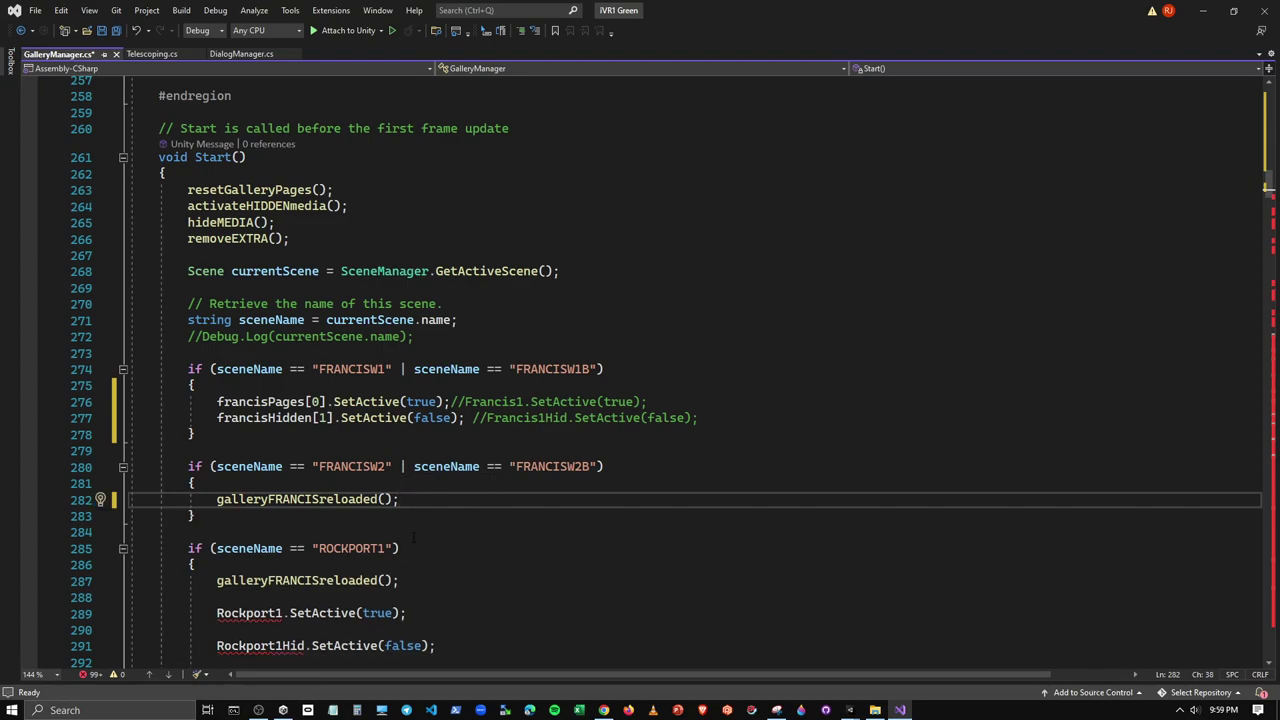
{"action": "scroll", "coordinate": [437, 502], "scroll_direction": "down", "scroll_amount": 2}
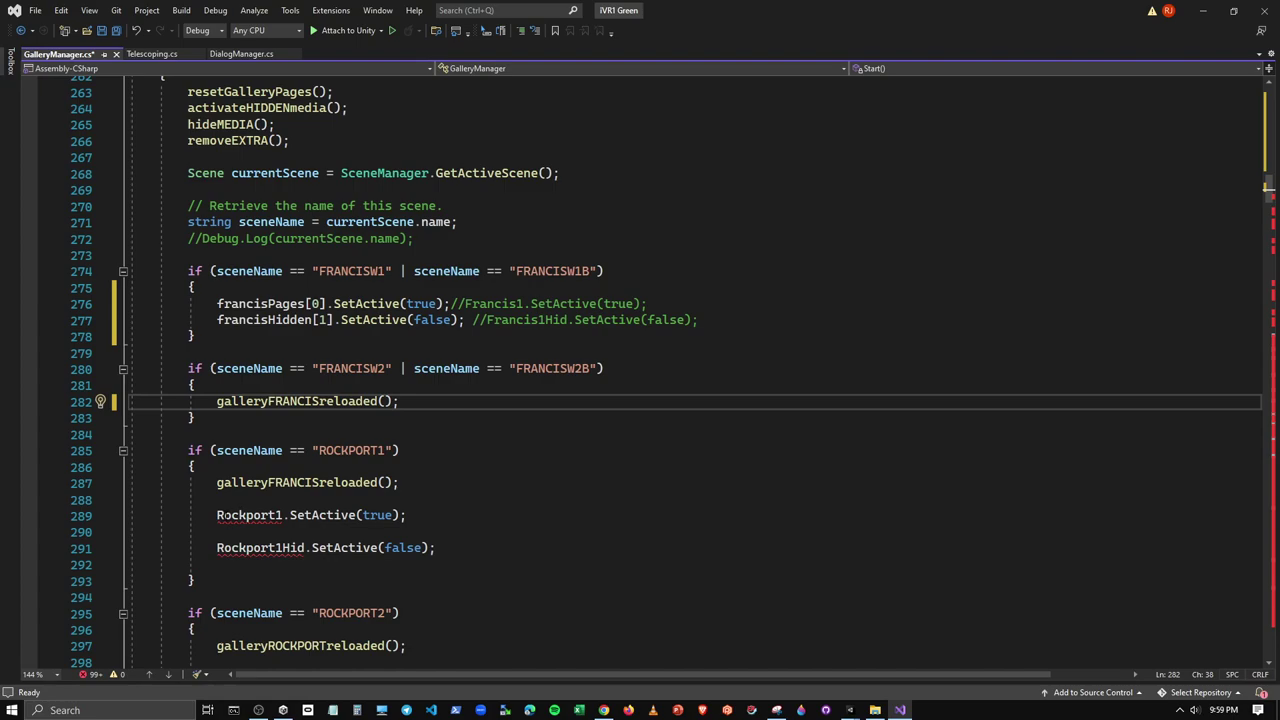
Comment out the Rockport1 and Rockport1Hid calls, and paste the francisPages[0] and francisHidden[1] statements before them
{"action": "left_click", "coordinate": [217, 515]}
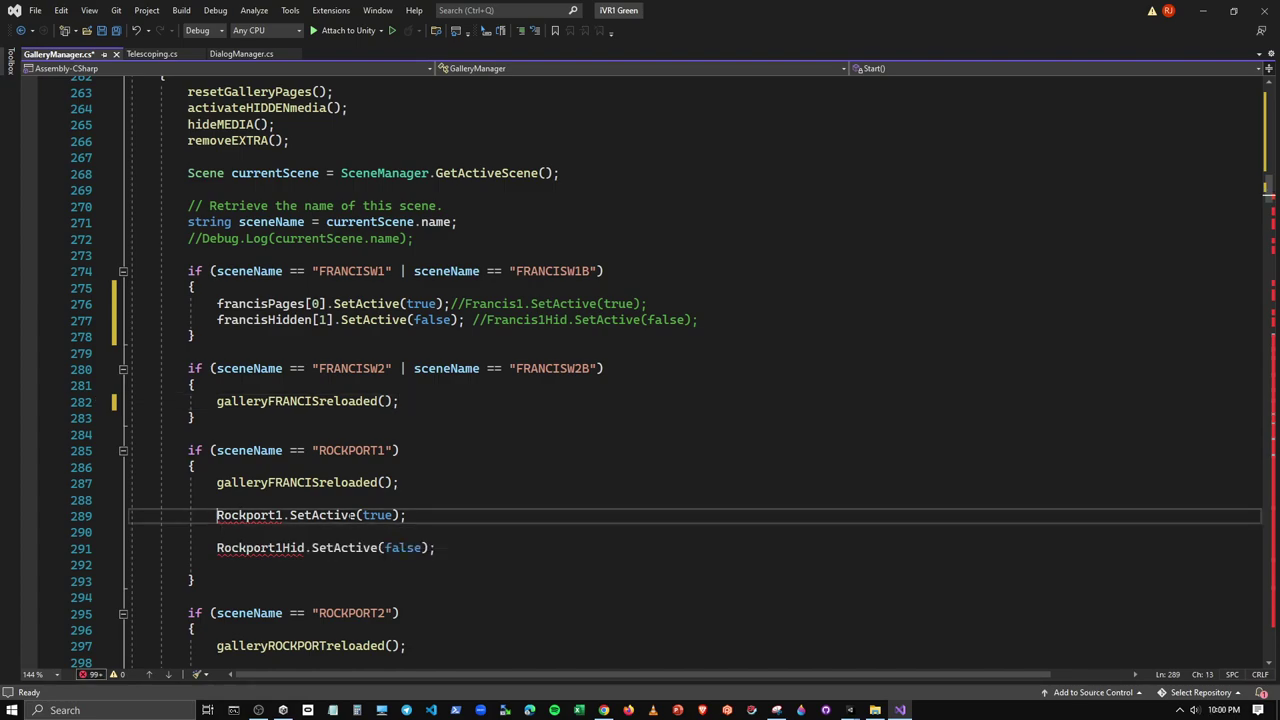
{"action": "type", "text": "//"}
{"action": "left_click", "coordinate": [217, 548]}
{"action": "type", "text": "//"}
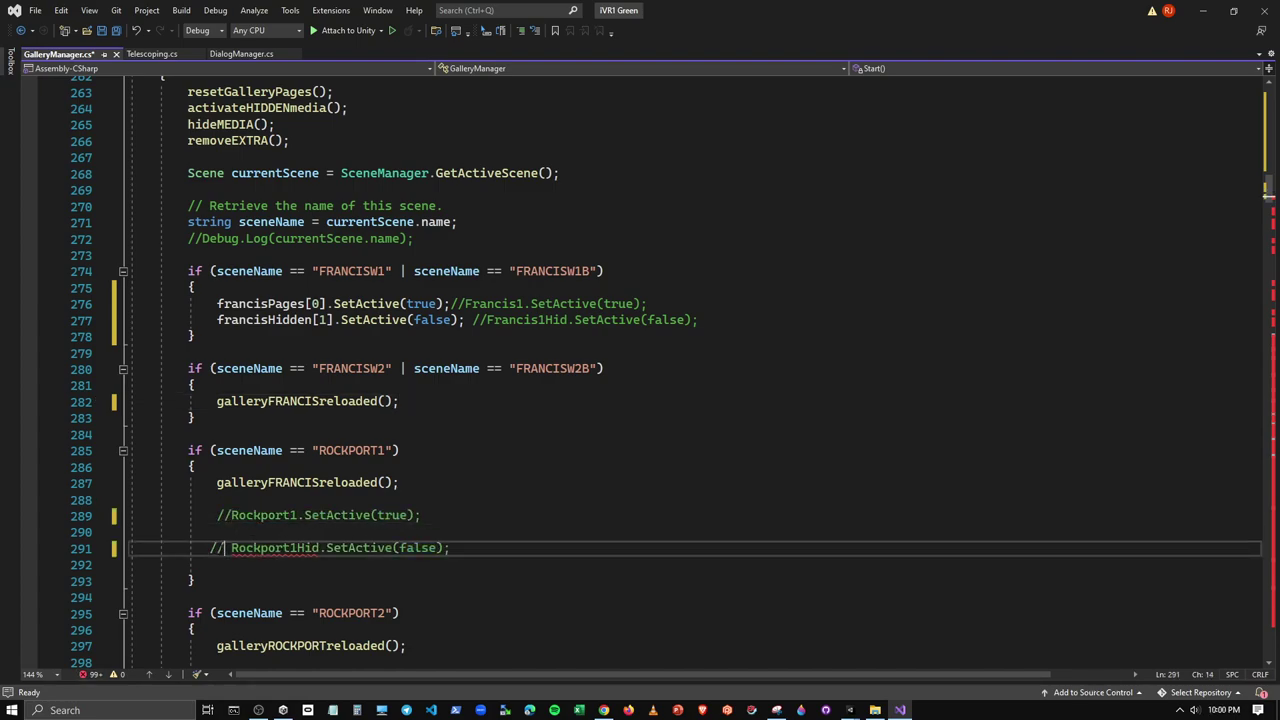
{"action": "key", "text": "Delete"}
{"action": "type", "text": "/"}
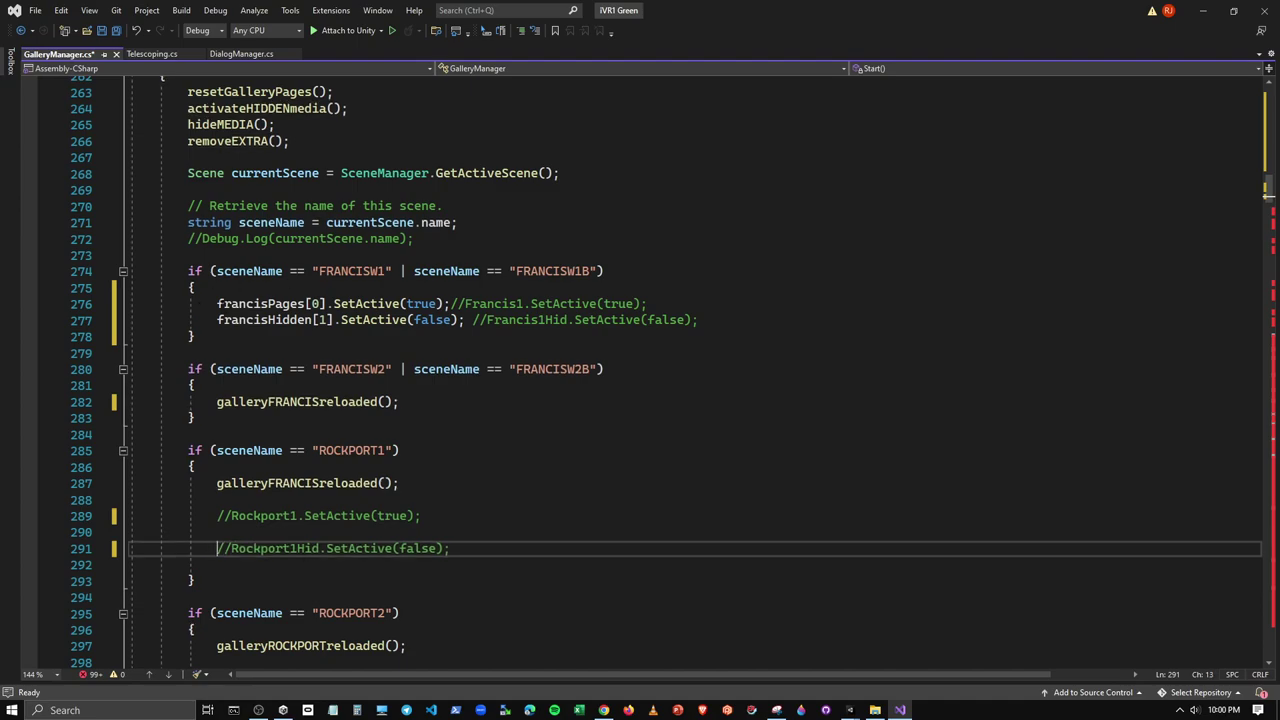
{"action": "left_click_drag", "start_coordinate": [217, 303], "coordinate": [451, 304]}
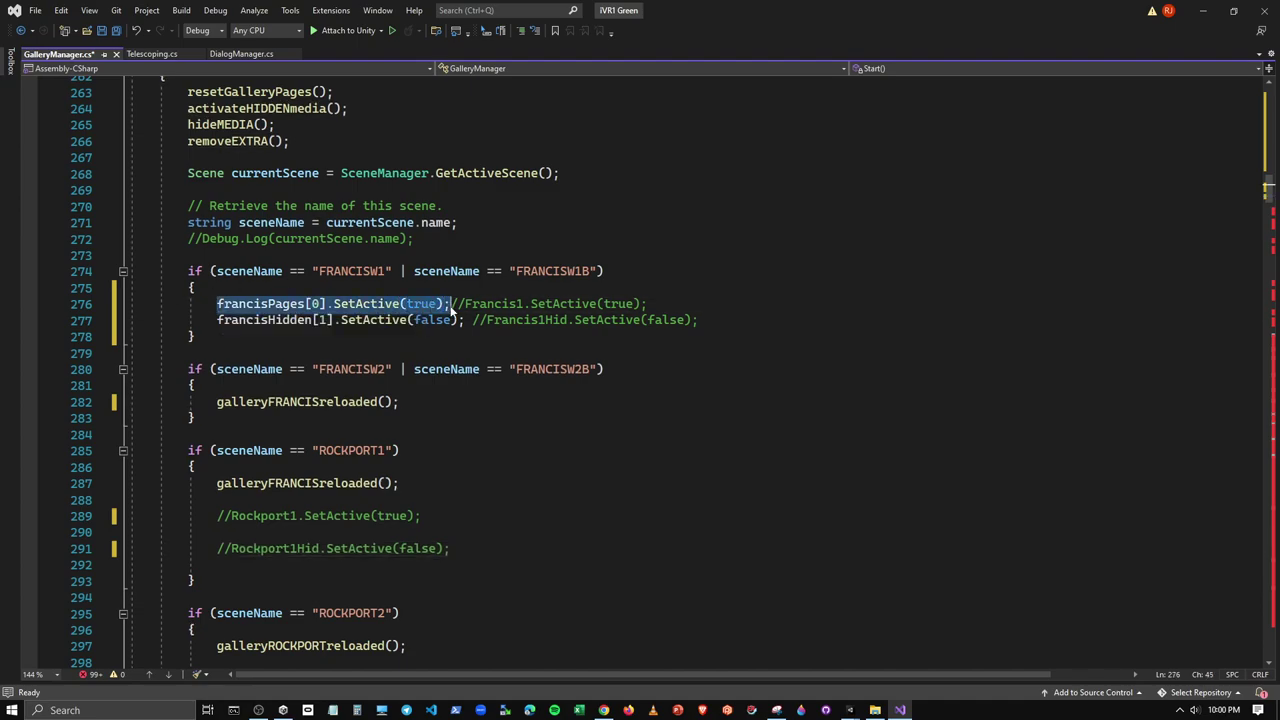
{"action": "key", "text": "ctrl+c"}
{"action": "left_click", "coordinate": [217, 515]}
{"action": "key", "text": "ctrl+v"}
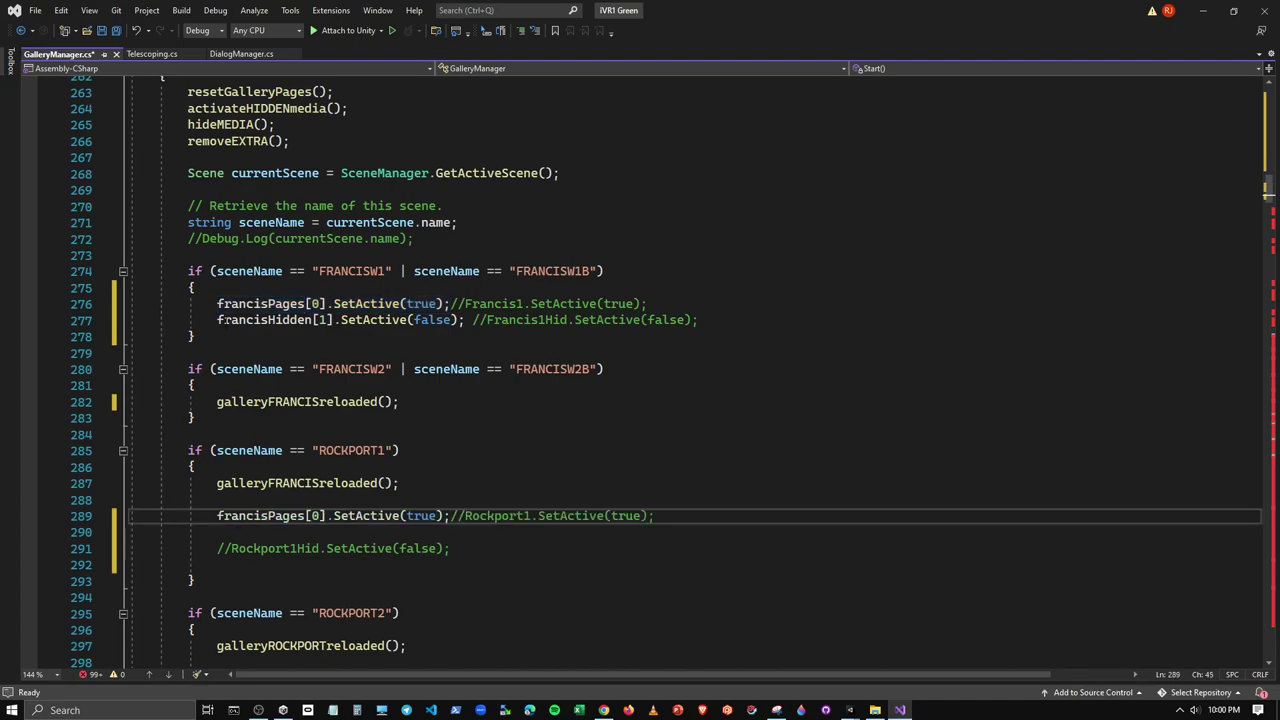
{"action": "left_click_drag", "start_coordinate": [217, 320], "coordinate": [465, 320]}
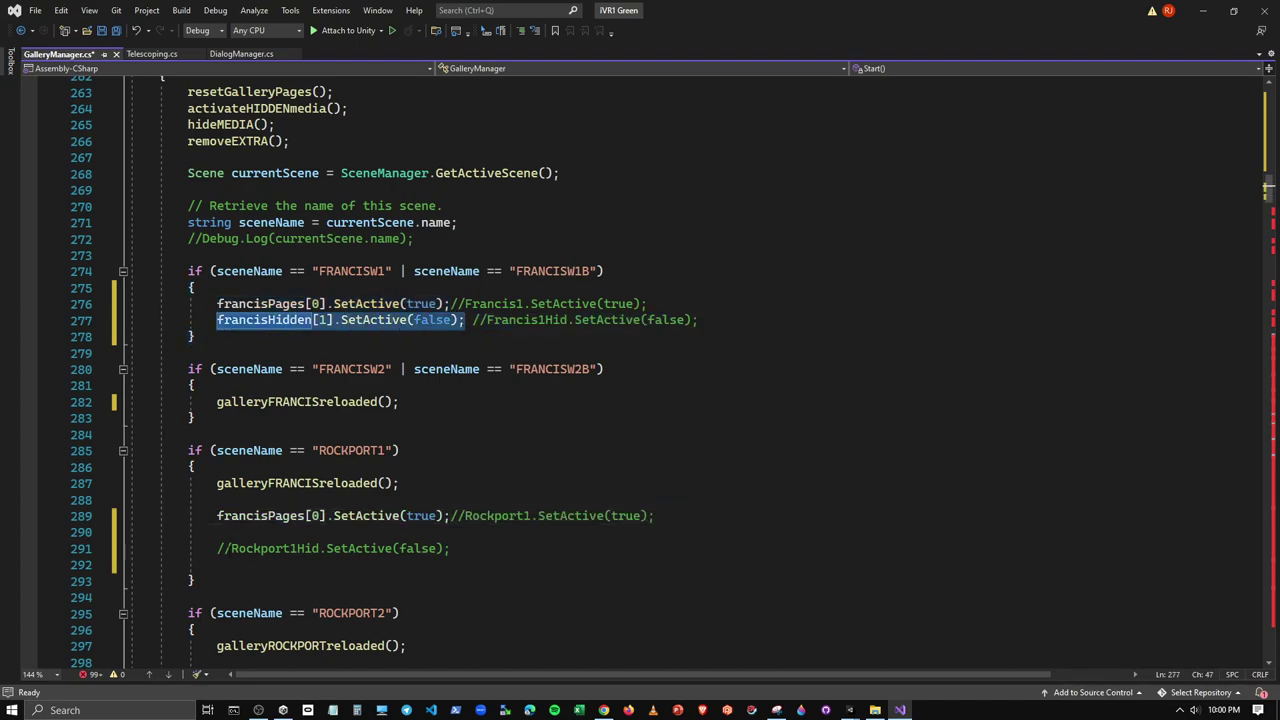
{"action": "key", "text": "ctrl+c"}
{"action": "left_click", "coordinate": [217, 548]}
{"action": "key", "text": "ctrl+v"}
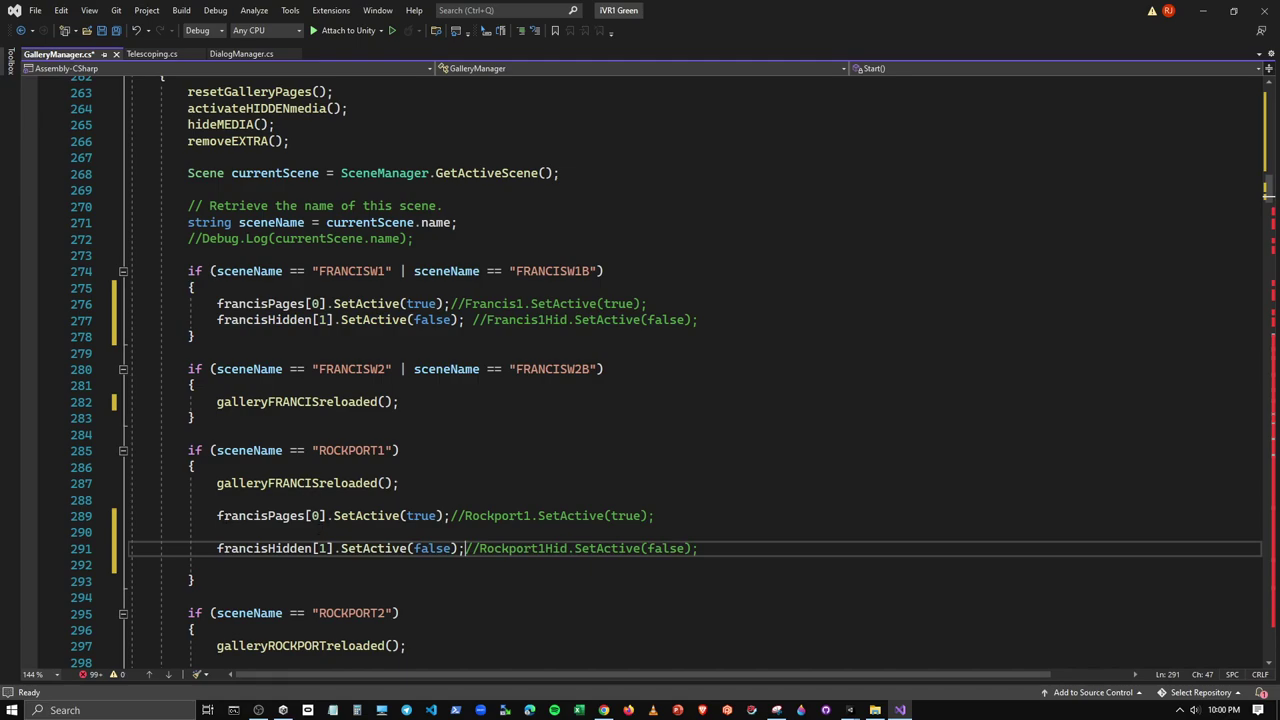
Rename the pasted statements to rockportPages[0] and rockportHidden[1], and delete the blank lines
{"action": "left_click_drag", "start_coordinate": [217, 515], "coordinate": [267, 515]}
{"action": "type", "text": "r"}
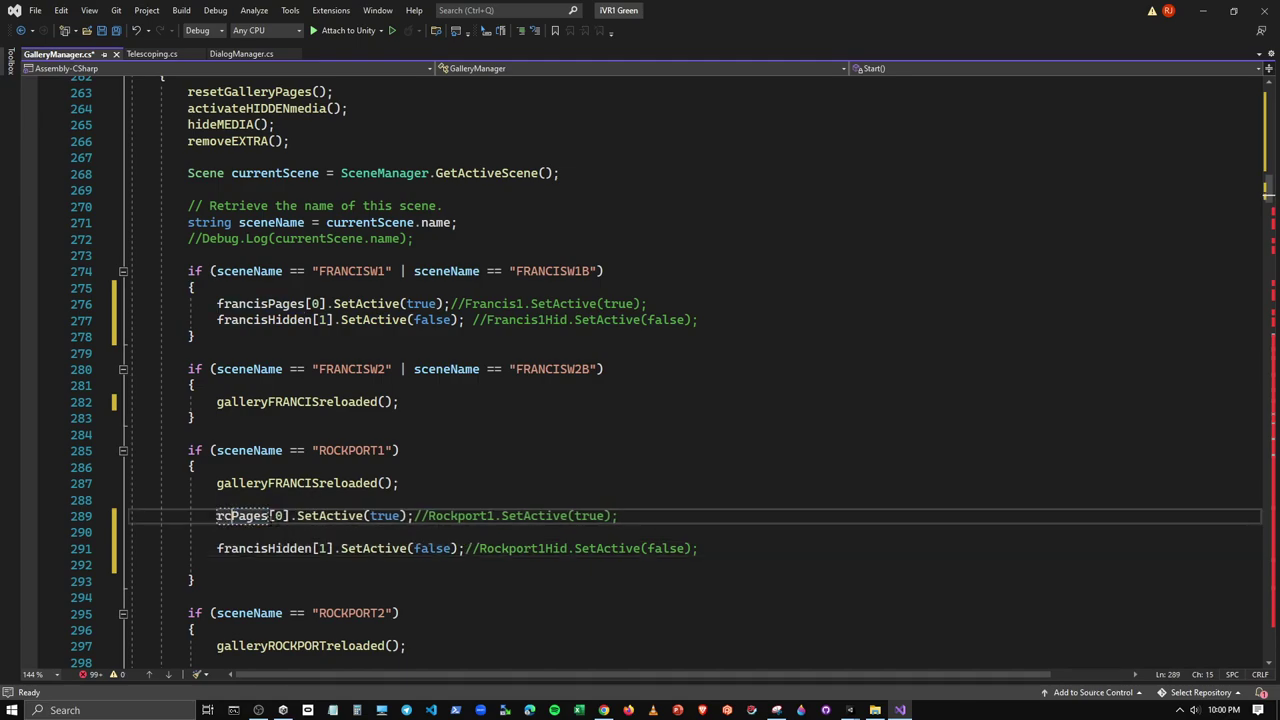
{"action": "type", "text": "ockport"}
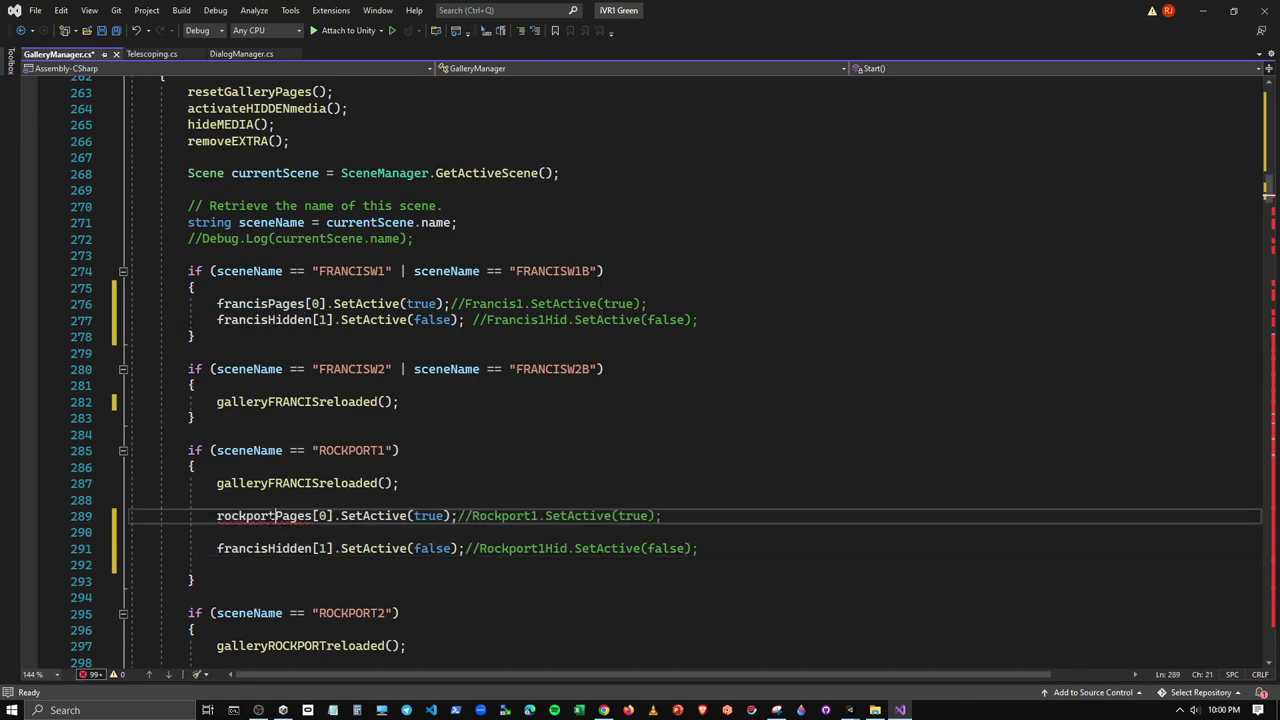
{"action": "left_click", "coordinate": [267, 548]}
{"action": "key", "text": "ctrl+shift+Left"}
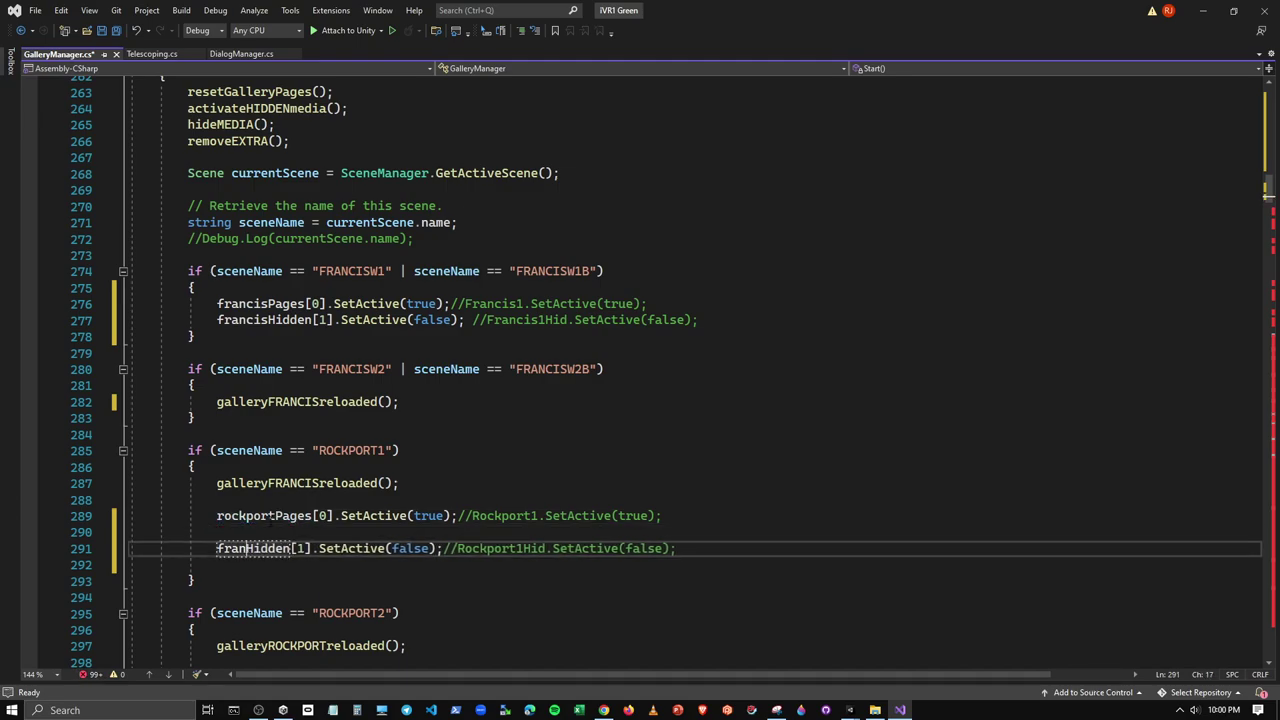
{"action": "key", "text": "BackSpace"}
{"action": "type", "text": "rockport"}
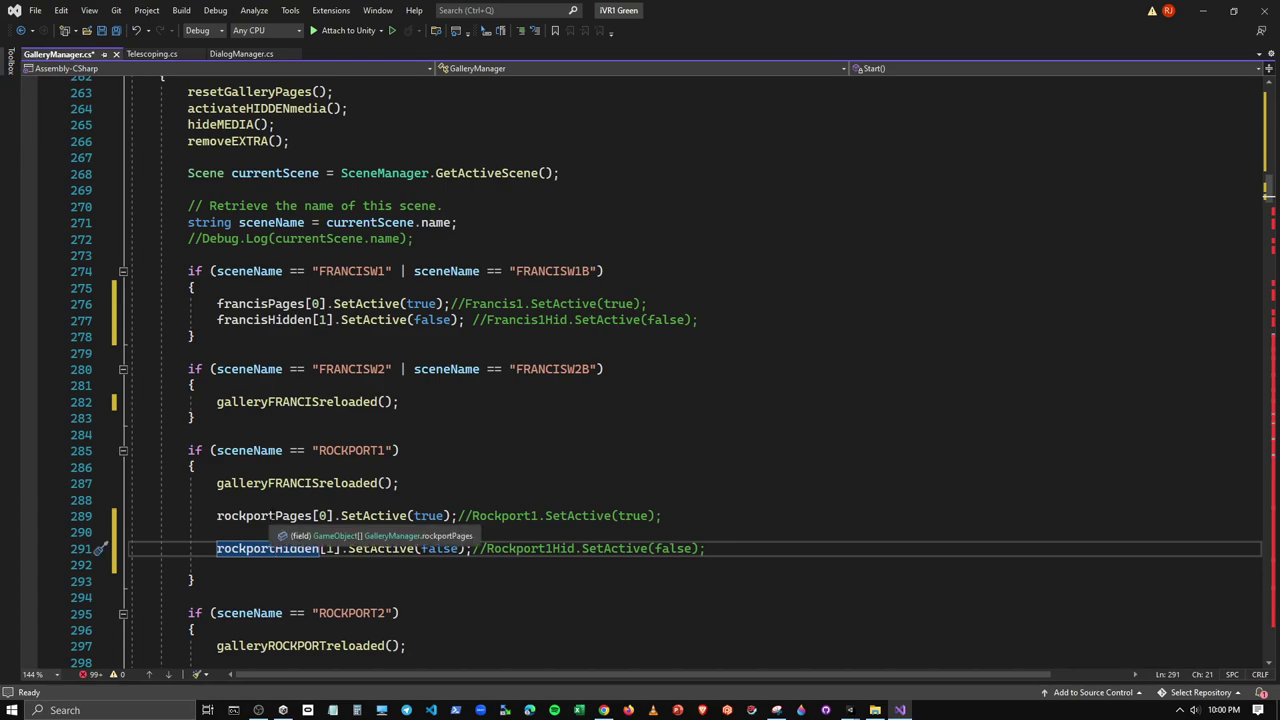
{"action": "left_click", "coordinate": [708, 514]}
{"action": "key", "text": "Delete"}
{"action": "left_click", "coordinate": [708, 531]}
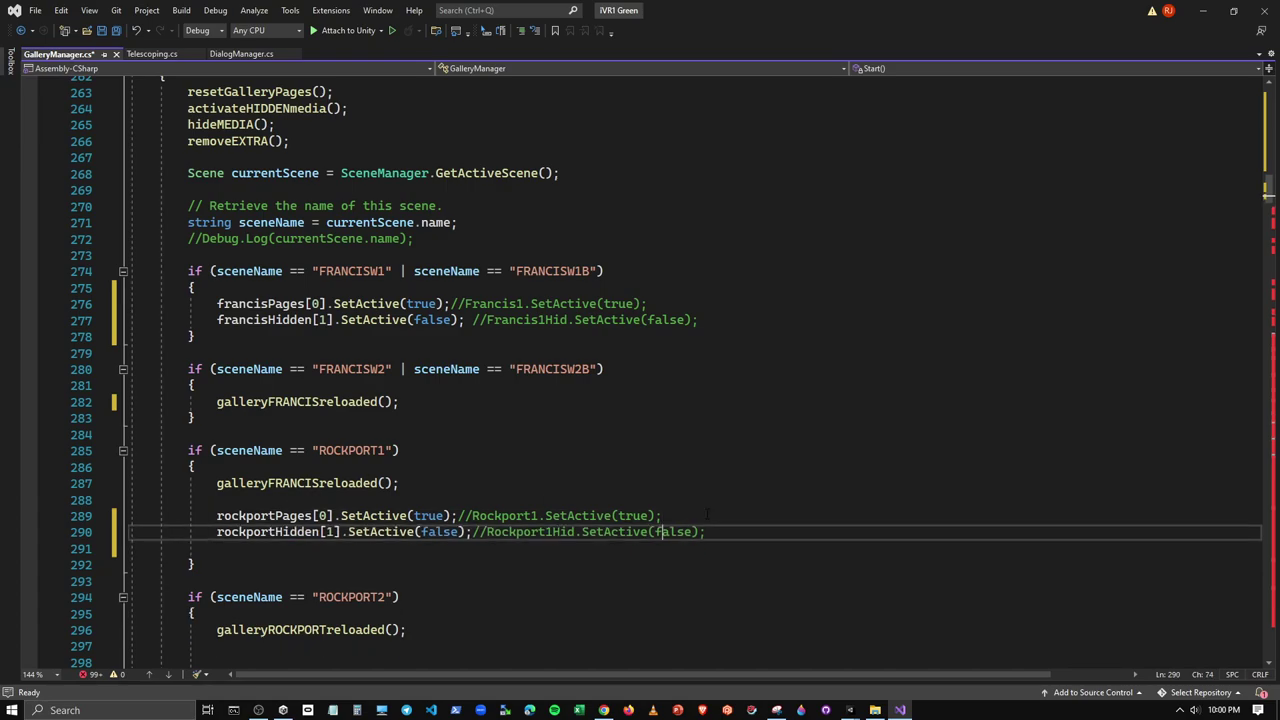
{"action": "key", "text": "Delete"}
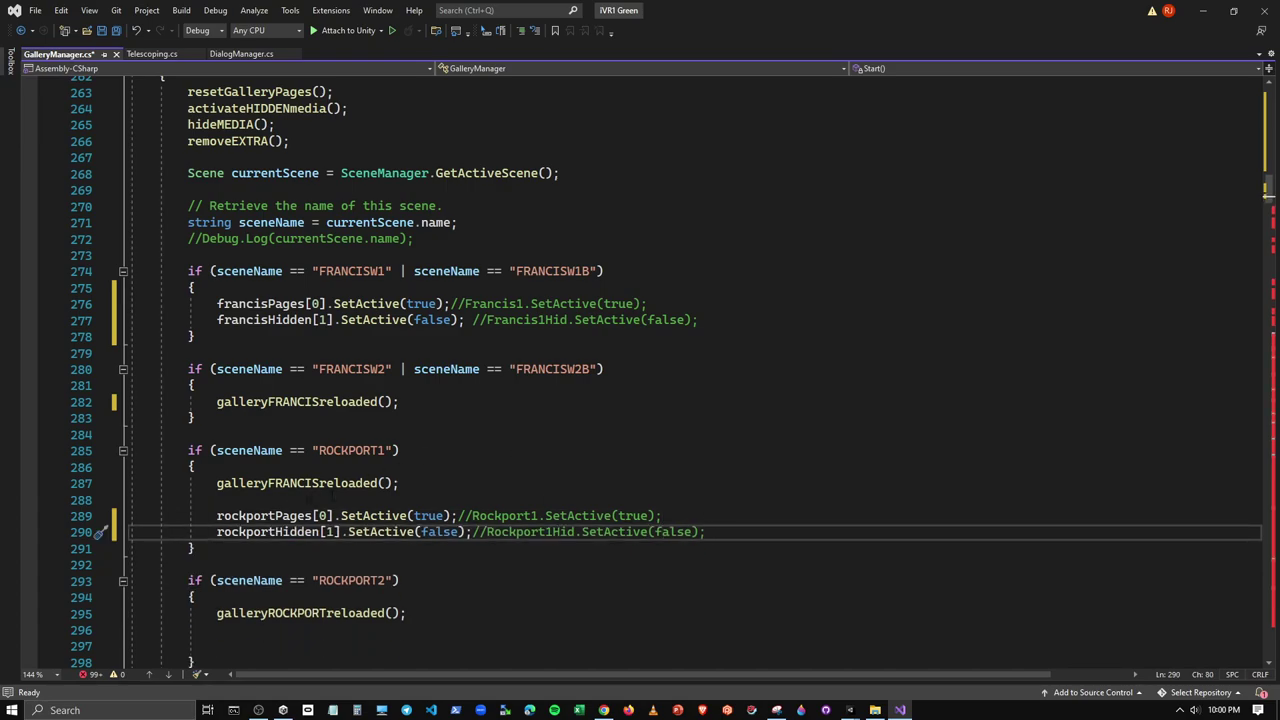
{"action": "scroll", "coordinate": [425, 467], "scroll_direction": "down", "scroll_amount": 3}
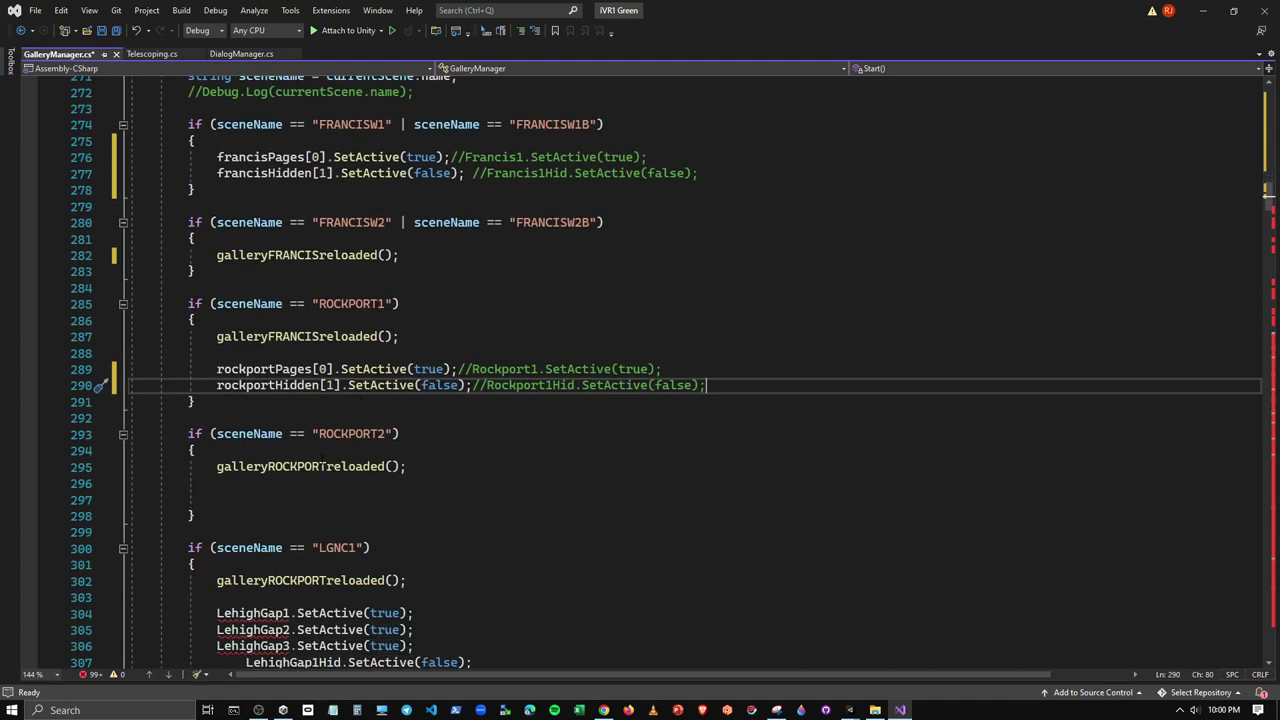
Delete the empty line after galleryROCKPORTreloaded(); in the ROCKPORT2 block
{"action": "left_click", "coordinate": [420, 466]}
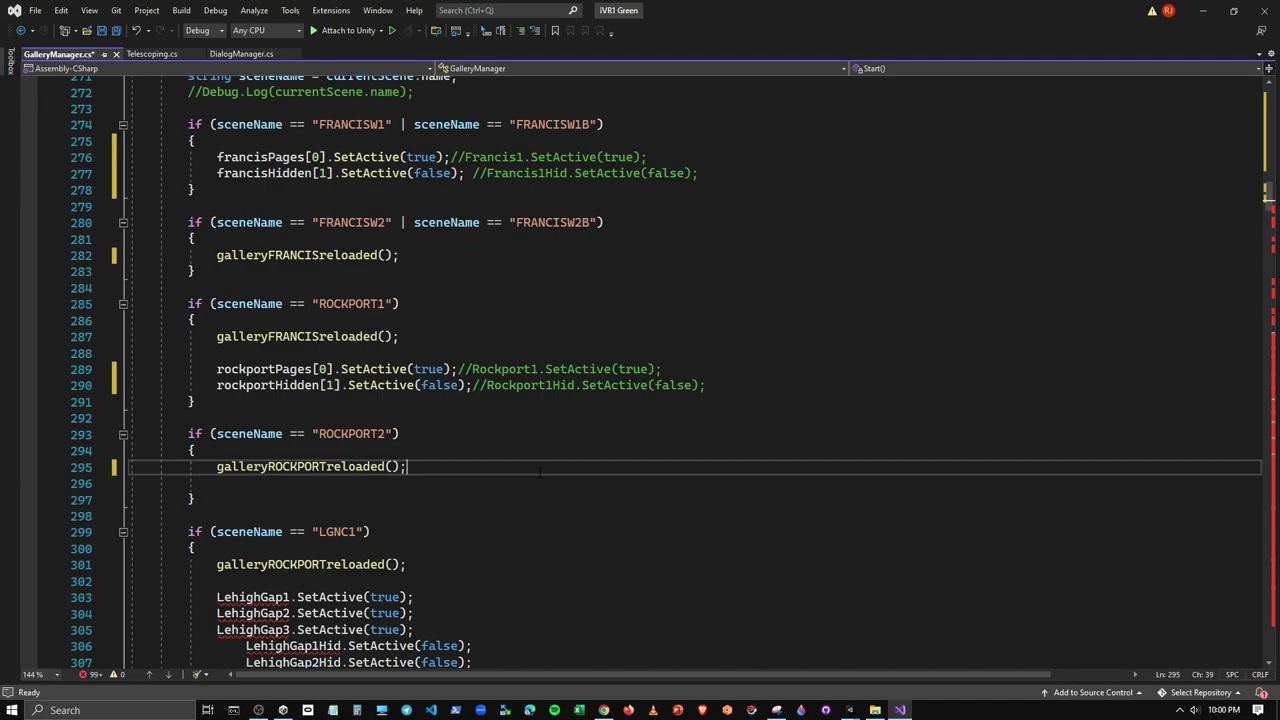
{"action": "key", "text": "shift+Down"}
{"action": "key", "text": "Delete"}
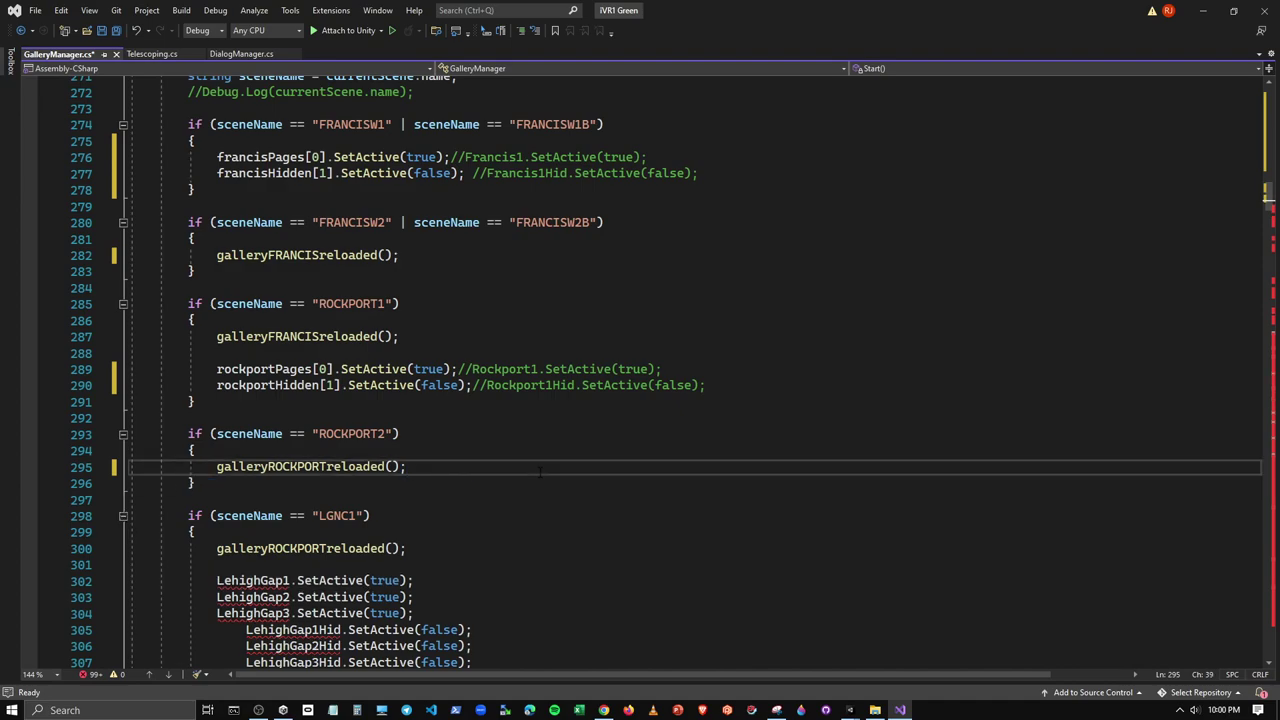
{"action": "scroll", "coordinate": [380, 466], "scroll_direction": "down", "scroll_amount": 1}
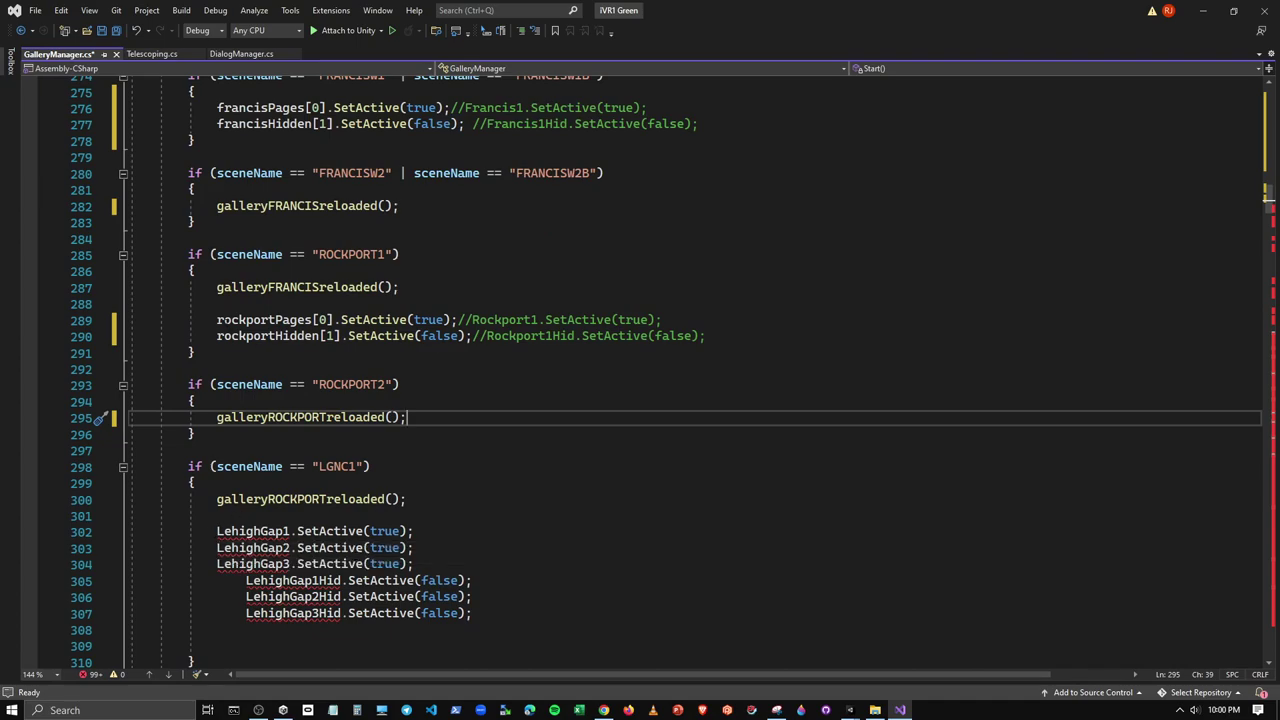
Add lehighgapPages[0].SetActive(true); on line 302 and comment out the LehighGap1–3 calls
{"action": "left_click_drag", "start_coordinate": [217, 320], "coordinate": [457, 320]}
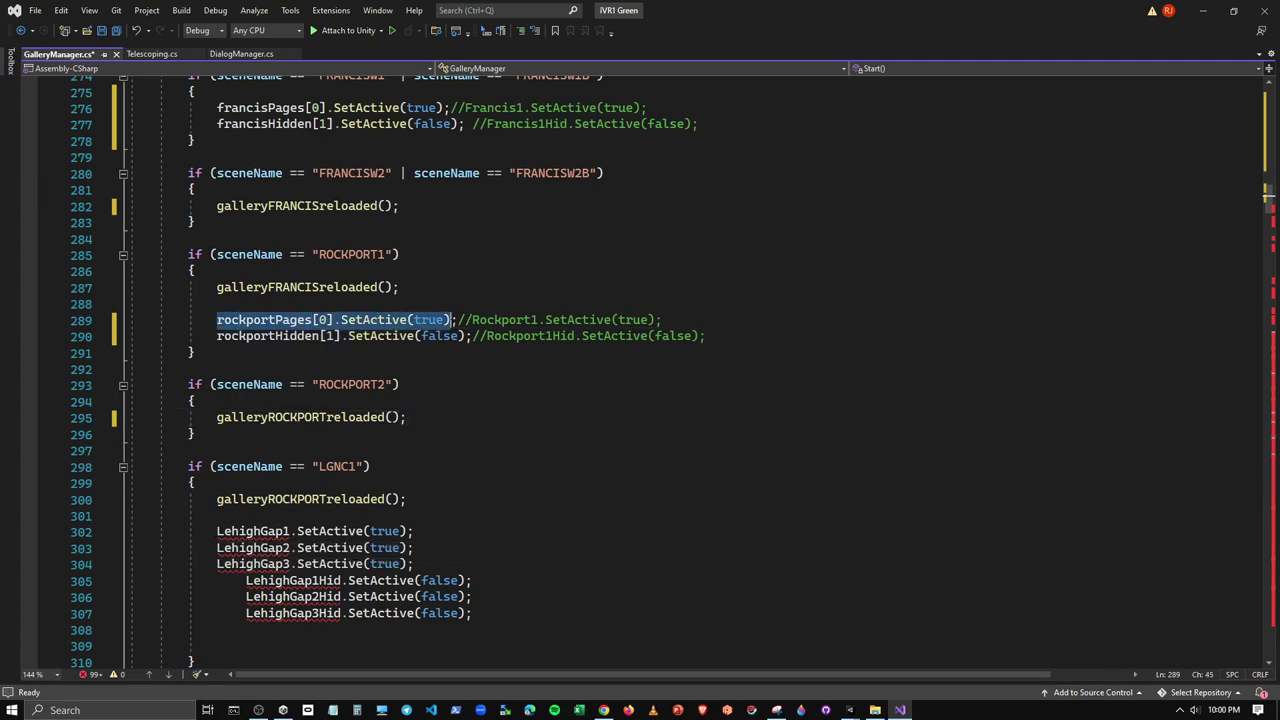
{"action": "key", "text": "ctrl+c"}
{"action": "left_click", "coordinate": [217, 531]}
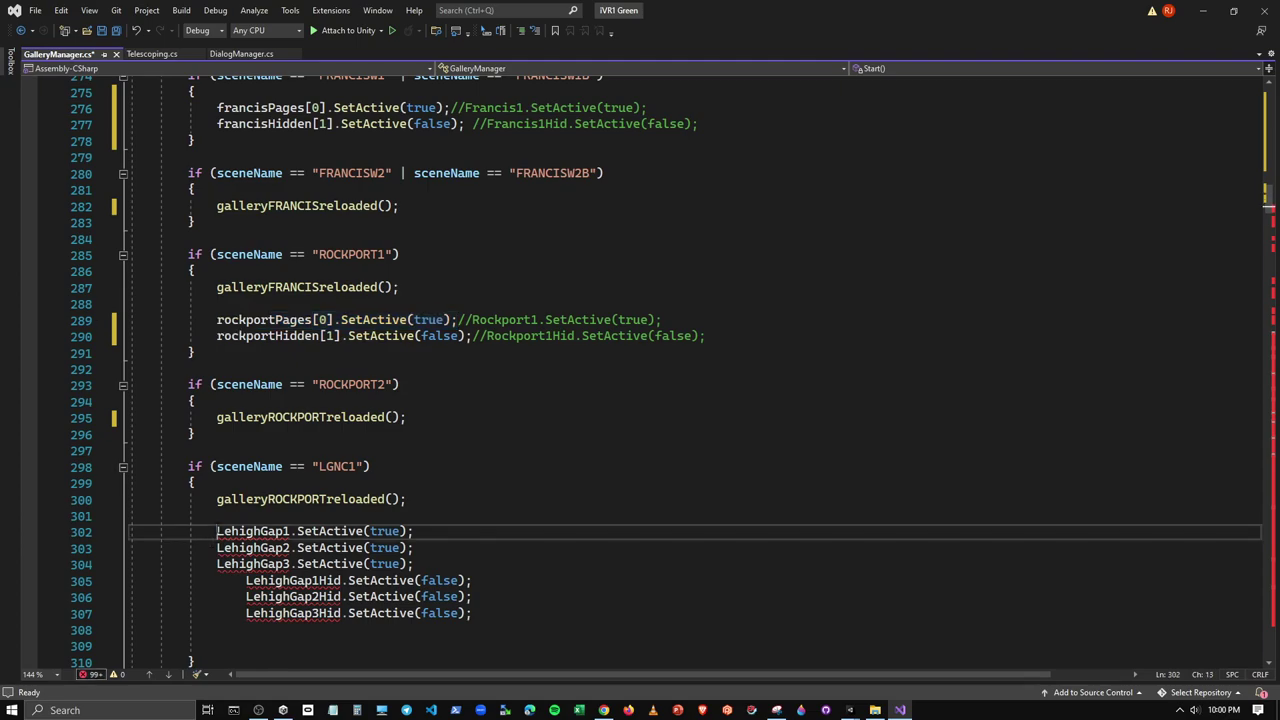
{"action": "key", "text": "ctrl+v"}
{"action": "key", "text": "Home"}
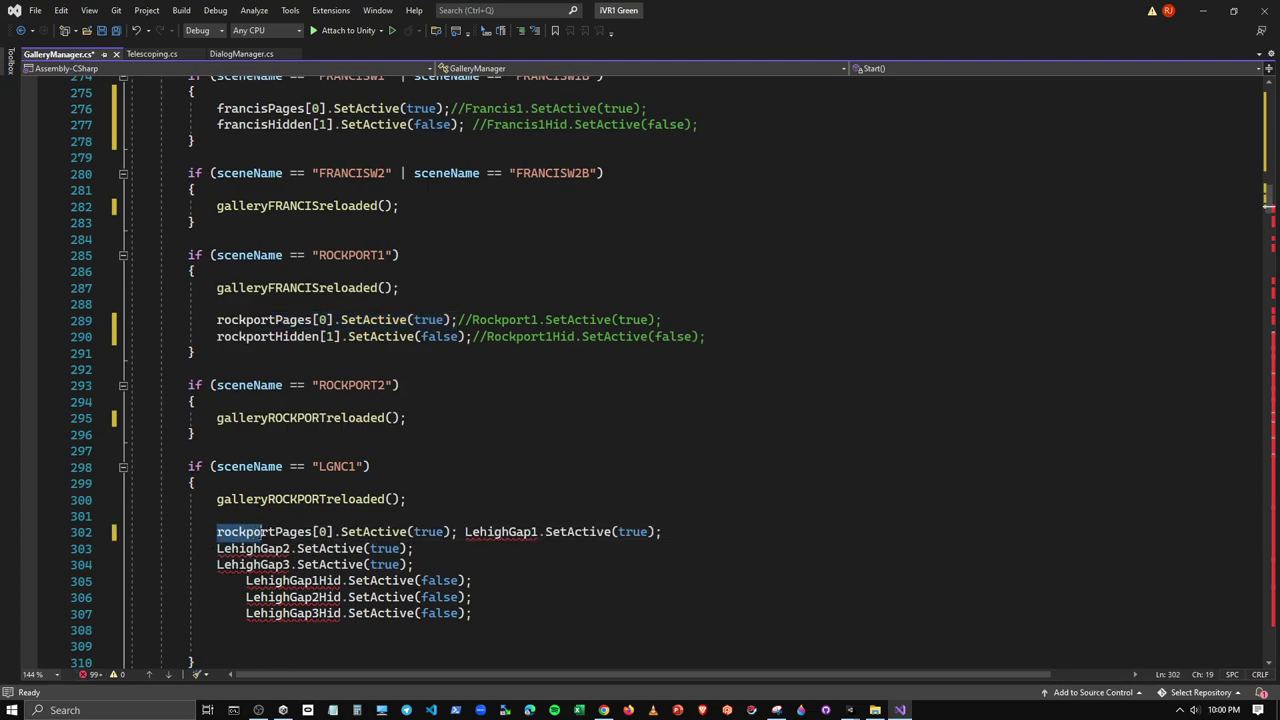
{"action": "key", "text": "shift+Right"}
{"action": "key", "text": "shift+Right"}
{"action": "key", "text": "shift+Right"}
{"action": "type", "text": "lehighgap"}
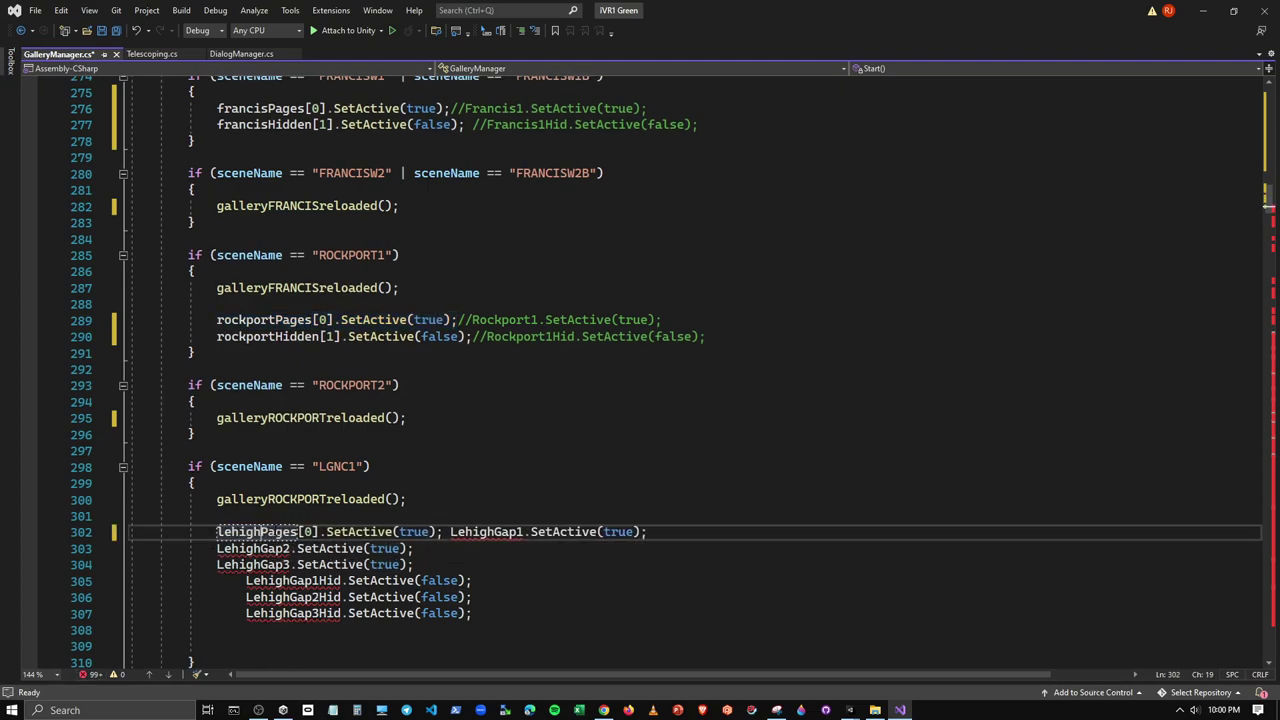
{"action": "left_click", "coordinate": [472, 531]}
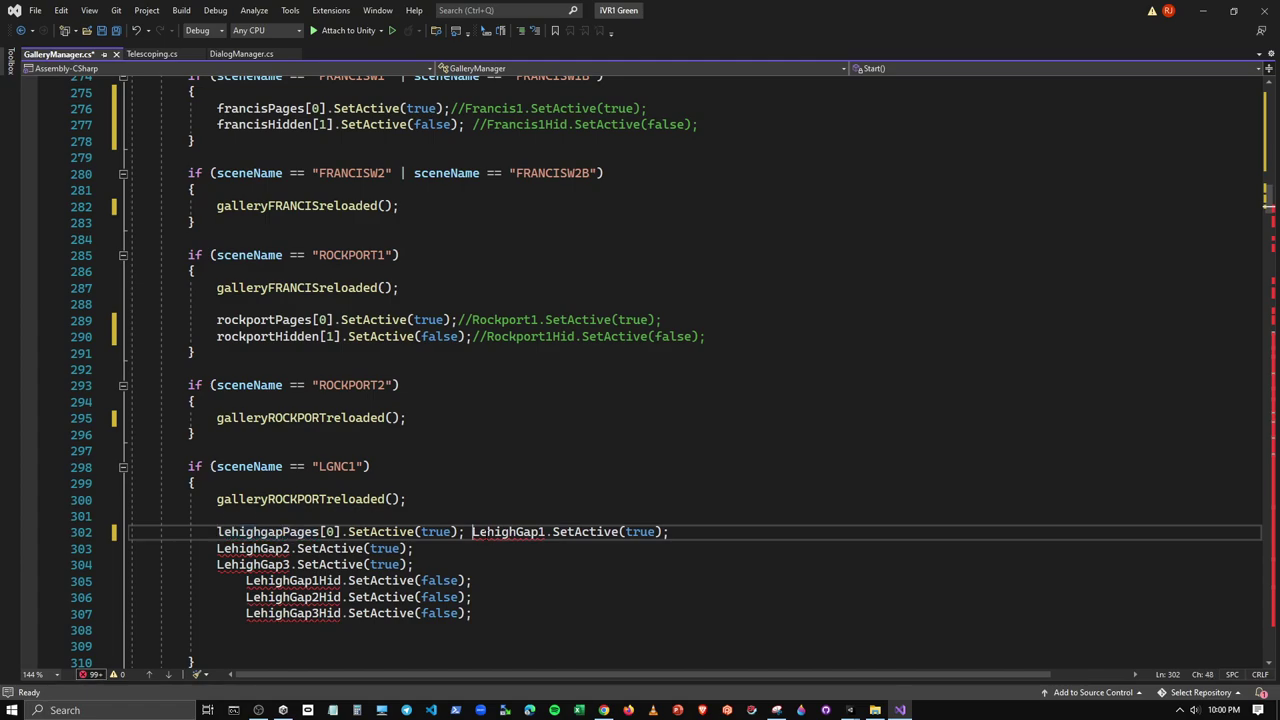
{"action": "type", "text": "//"}
{"action": "left_click", "coordinate": [217, 548]}
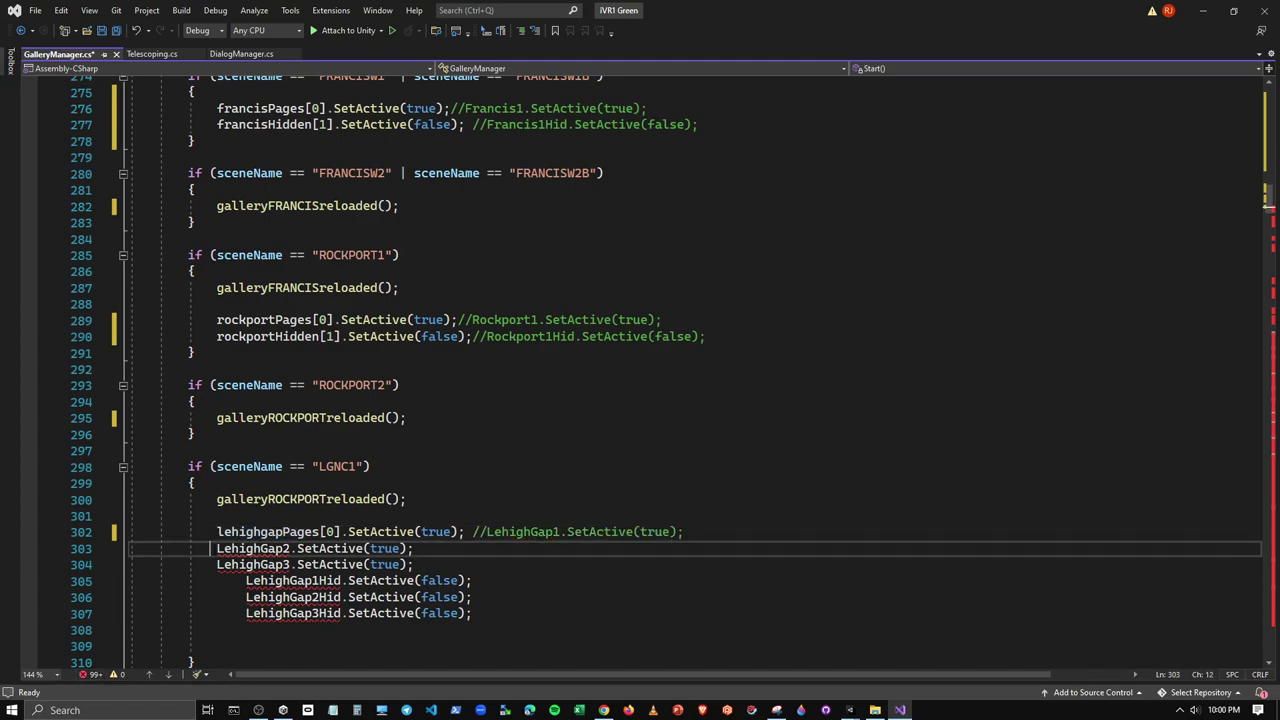
{"action": "type", "text": "//"}
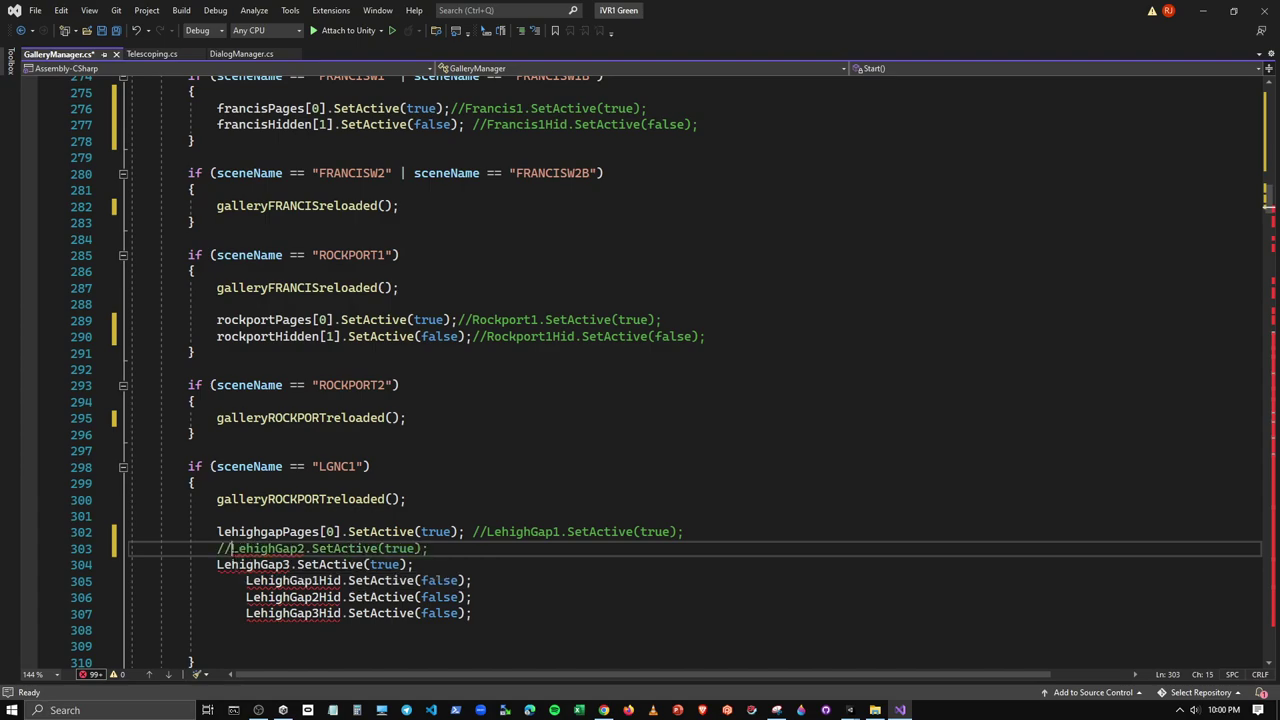
{"action": "left_click", "coordinate": [218, 564]}
{"action": "type", "text": "//"}
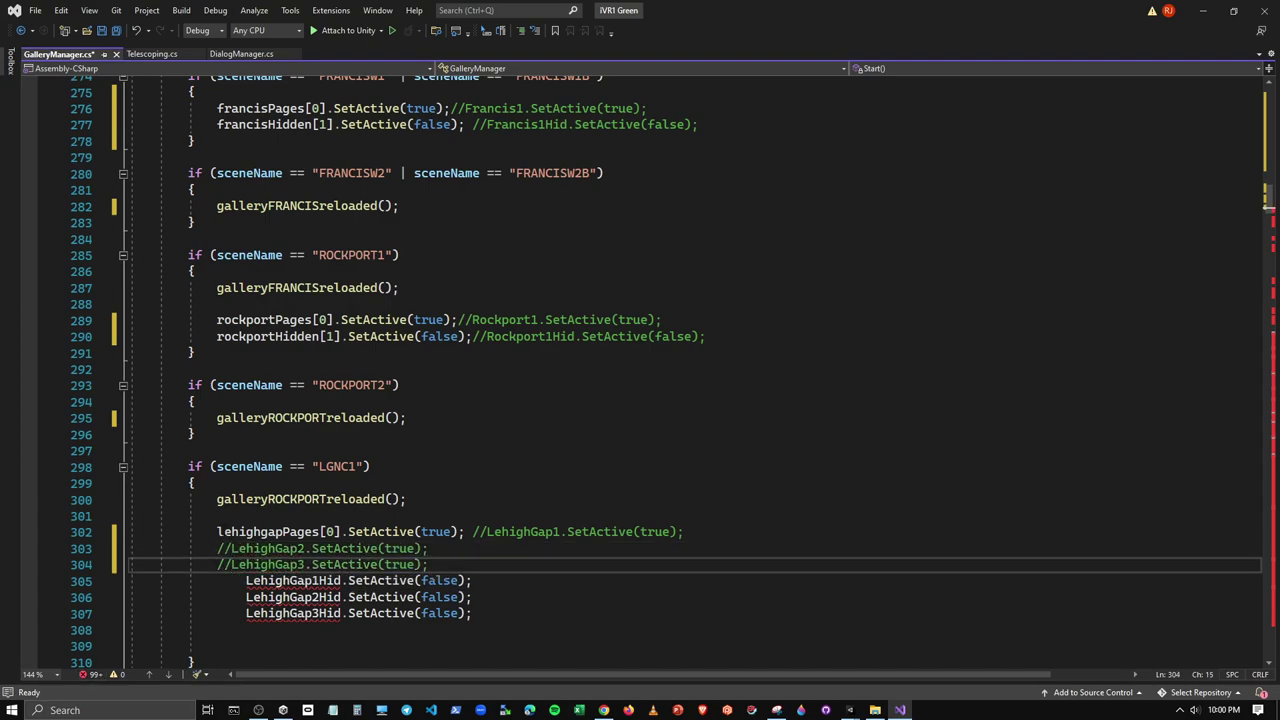
Add lehighgapPages[1] and lehighgapPages[2].SetActive(true) on lines 303 and 304
{"action": "left_click_drag", "start_coordinate": [217, 531], "coordinate": [459, 535]}
{"action": "key", "text": "ctrl+c"}
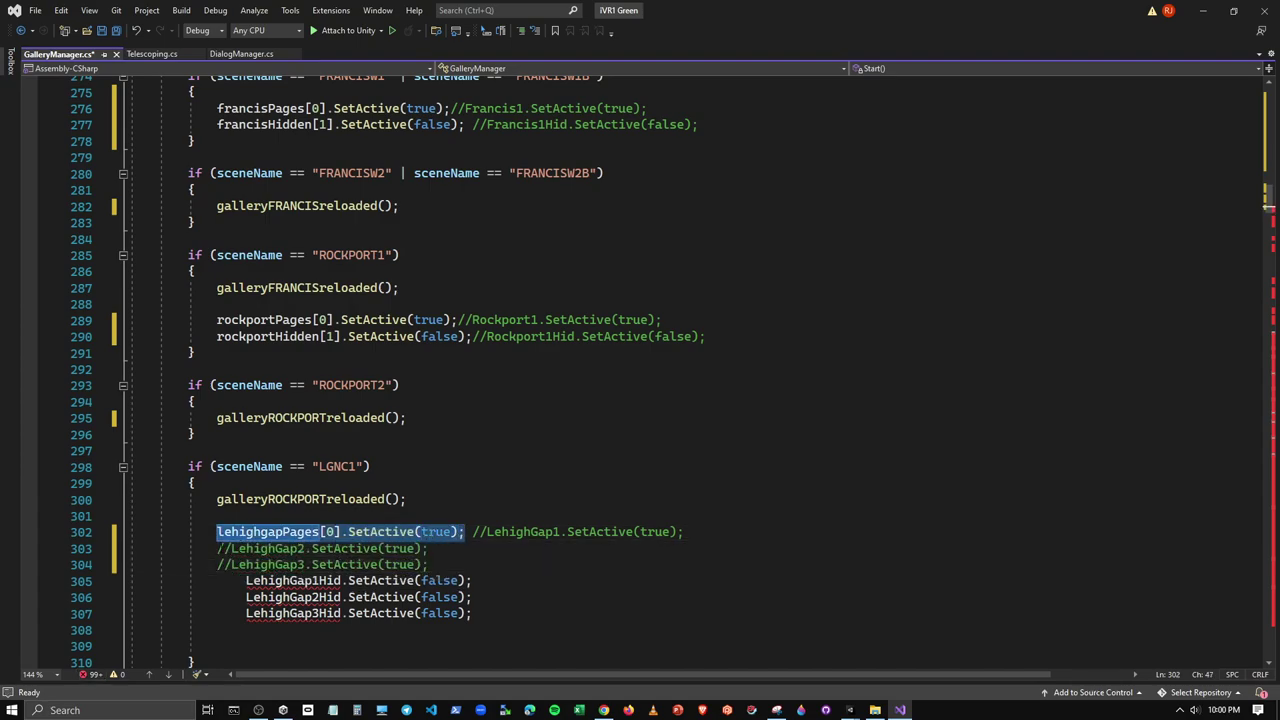
{"action": "left_click", "coordinate": [217, 548]}
{"action": "key", "text": "ctrl+v"}
{"action": "left_click", "coordinate": [224, 564]}
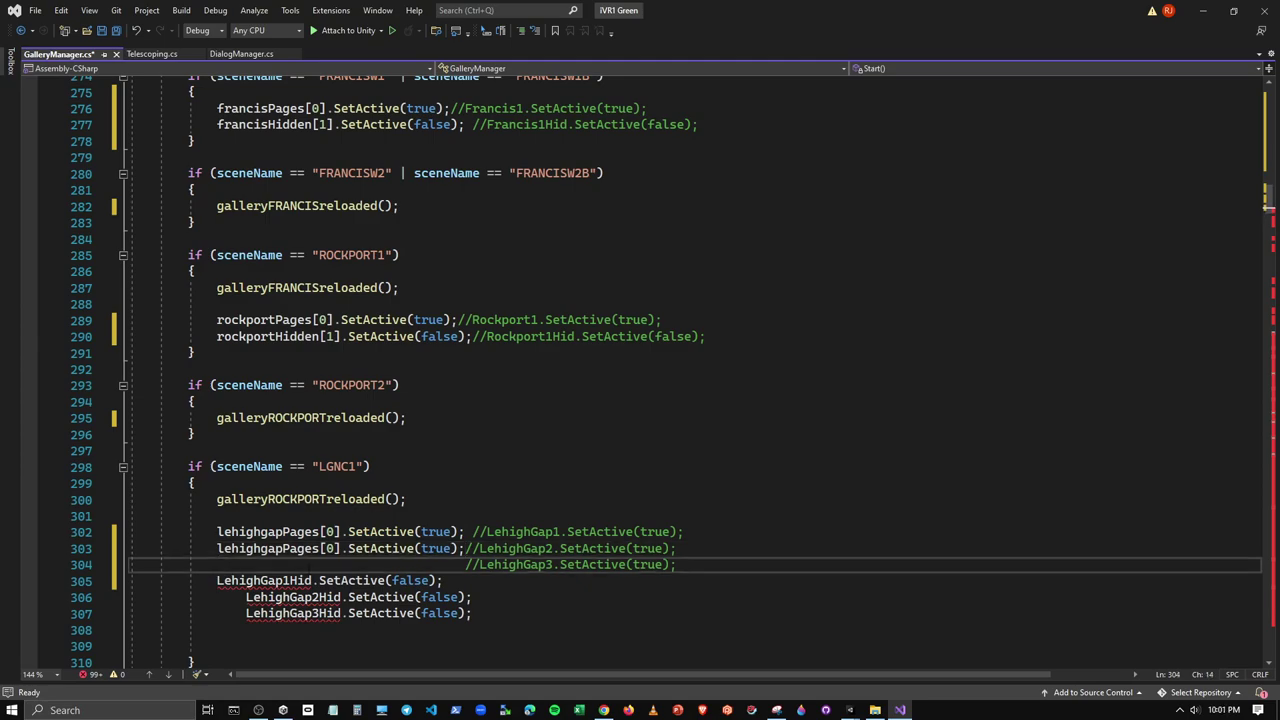
{"action": "key", "text": "ctrl+v"}
{"action": "key", "text": "Delete"}
{"action": "key", "text": "Delete"}
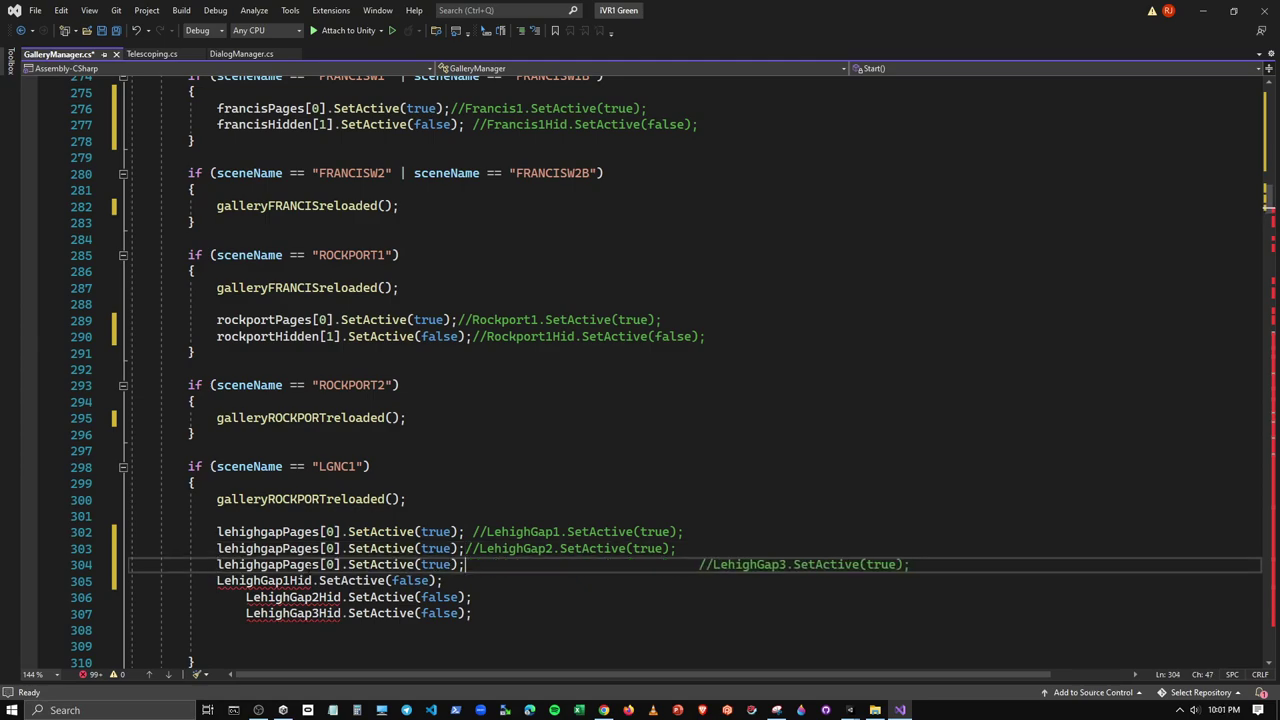
{"action": "key", "text": "Delete"}
{"action": "key", "text": "Delete"}
{"action": "key", "text": "Delete"}
{"action": "key", "text": "Delete"}
{"action": "key", "text": "Delete"}
{"action": "key", "text": "Delete"}
{"action": "key", "text": "Delete"}
{"action": "key", "text": "Delete"}
{"action": "key", "text": "Delete"}
{"action": "key", "text": "Delete"}
{"action": "key", "text": "Delete"}
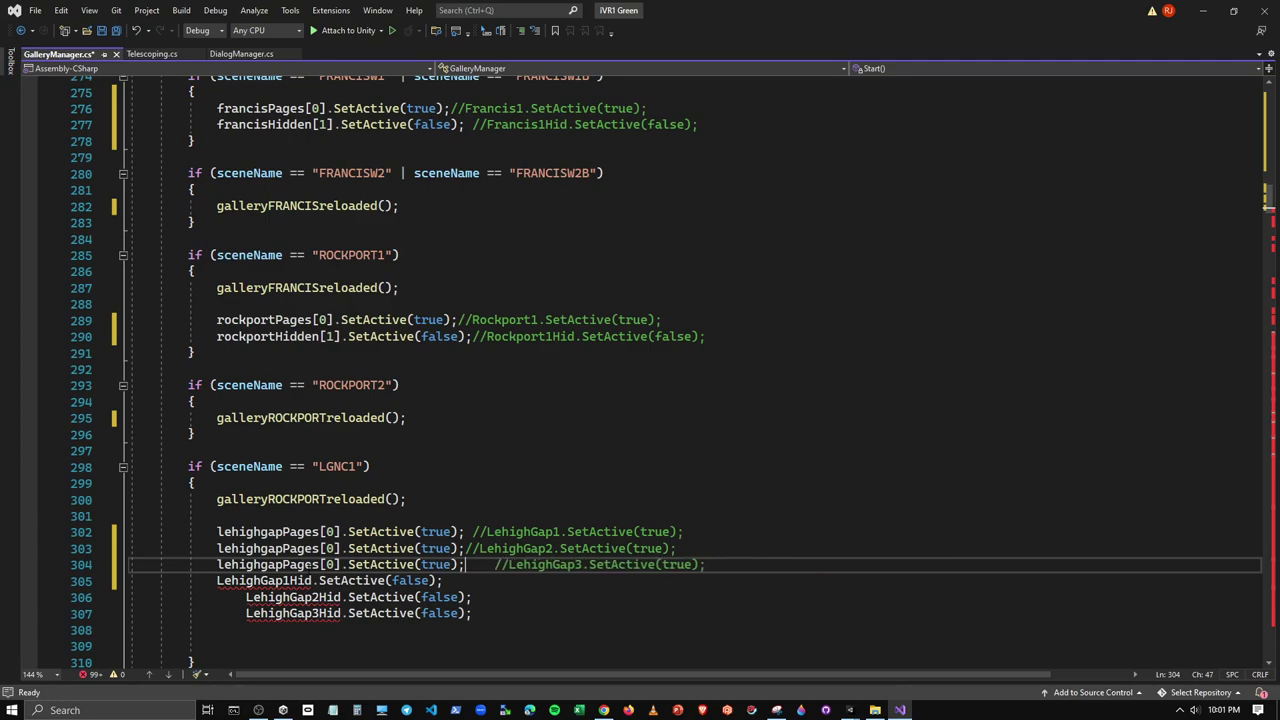
{"action": "key", "text": "Delete"}
{"action": "key", "text": "Delete"}
{"action": "key", "text": "Delete"}
{"action": "key", "text": "Delete"}
{"action": "key", "text": "Delete"}
{"action": "key", "text": "Up"}
{"action": "key", "text": "Down"}
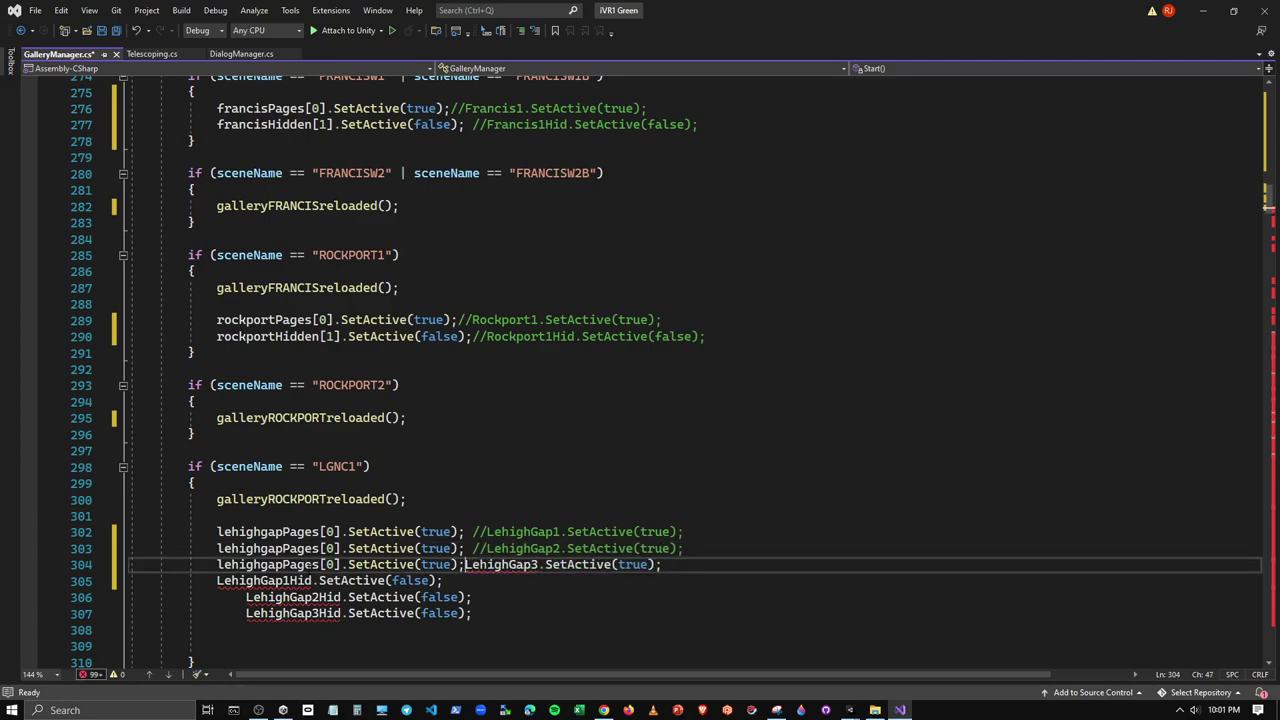
{"action": "type", "text": "//"}
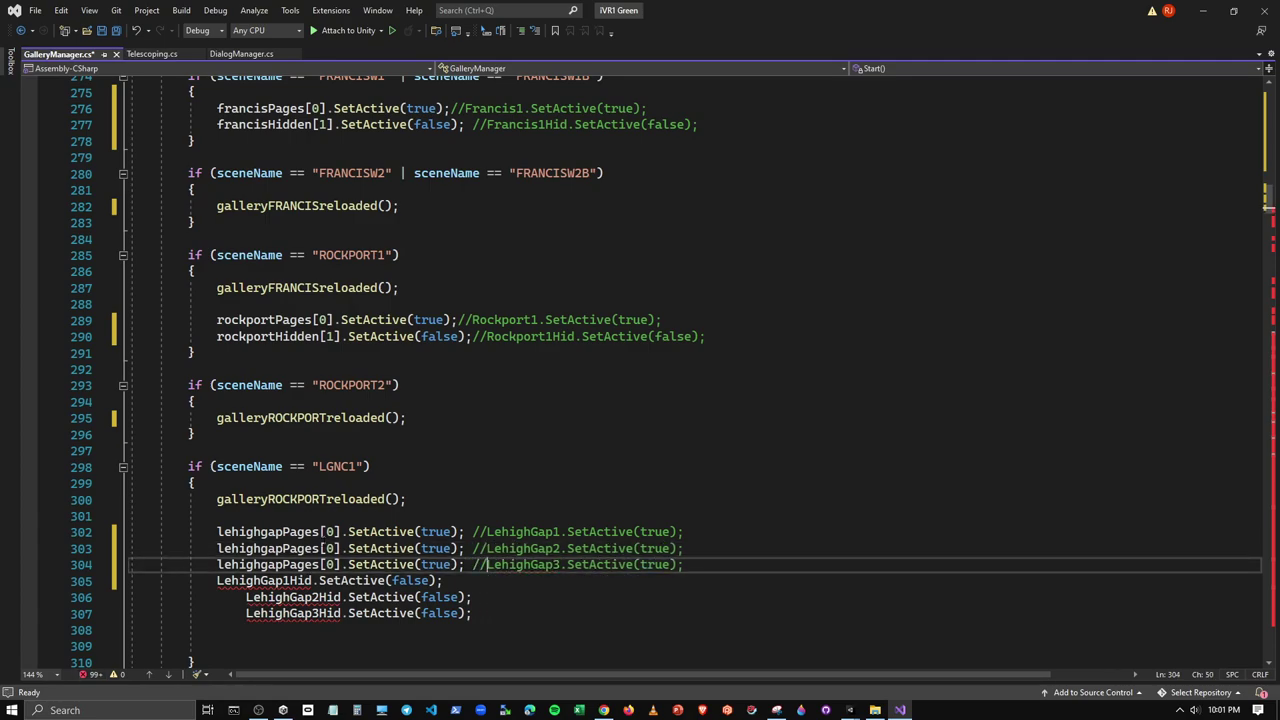
{"action": "double_click", "coordinate": [330, 548]}
{"action": "type", "text": "1"}
{"action": "left_click", "coordinate": [333, 564]}
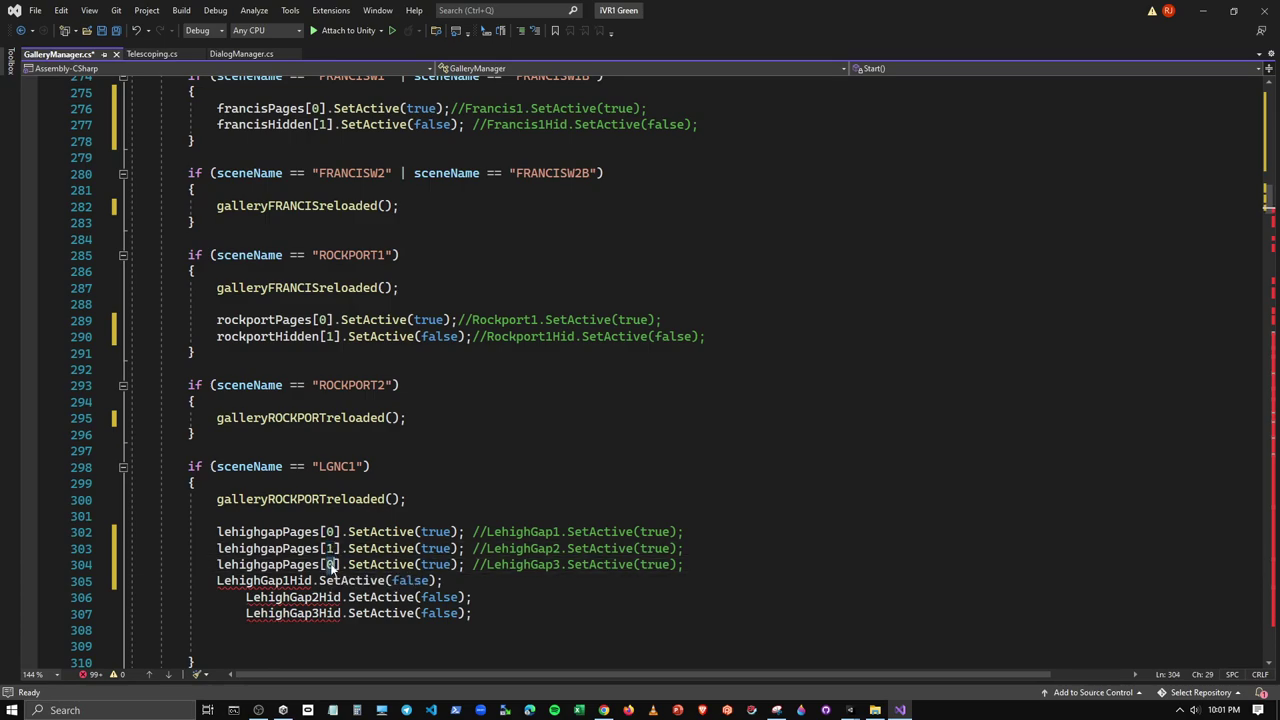
{"action": "type", "text": "2"}
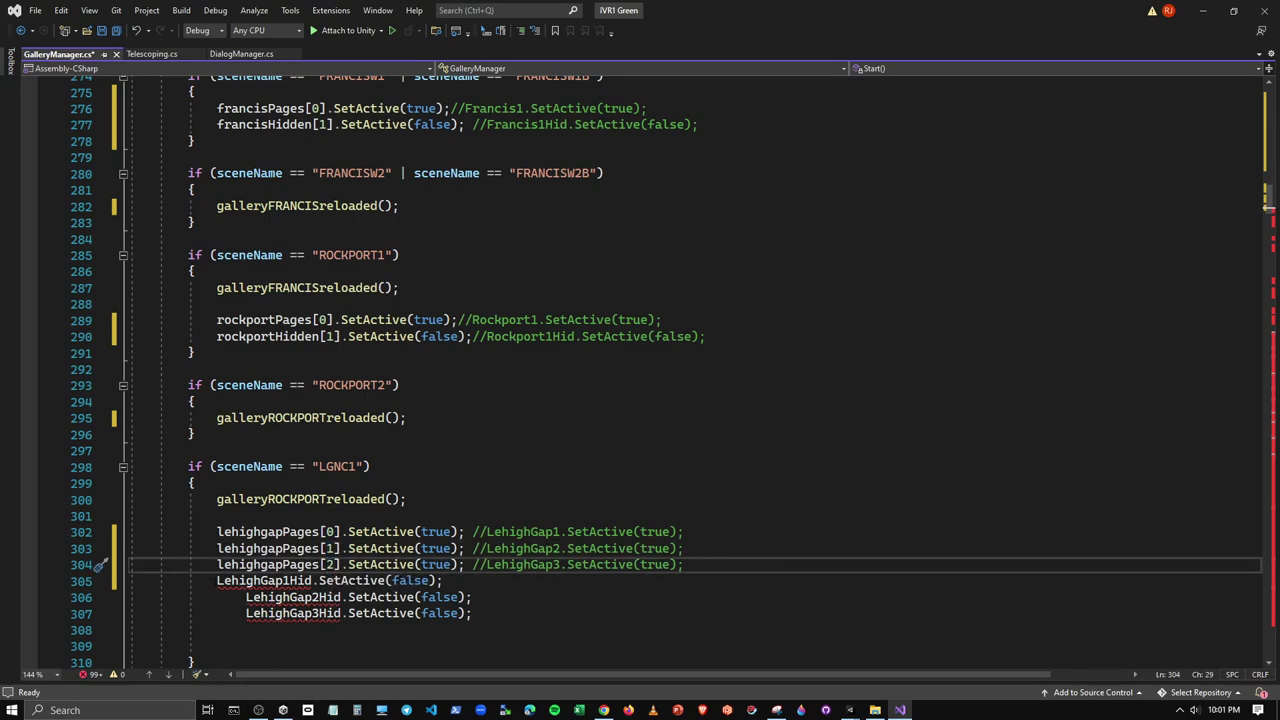
Align and comment out the LehighGap1Hid, LehighGap2Hid and LehighGap3Hid lines with Ctrl+K, Ctrl+C
{"action": "left_click", "coordinate": [210, 580]}
{"action": "key", "text": "Tab"}
{"action": "key", "text": "Tab"}
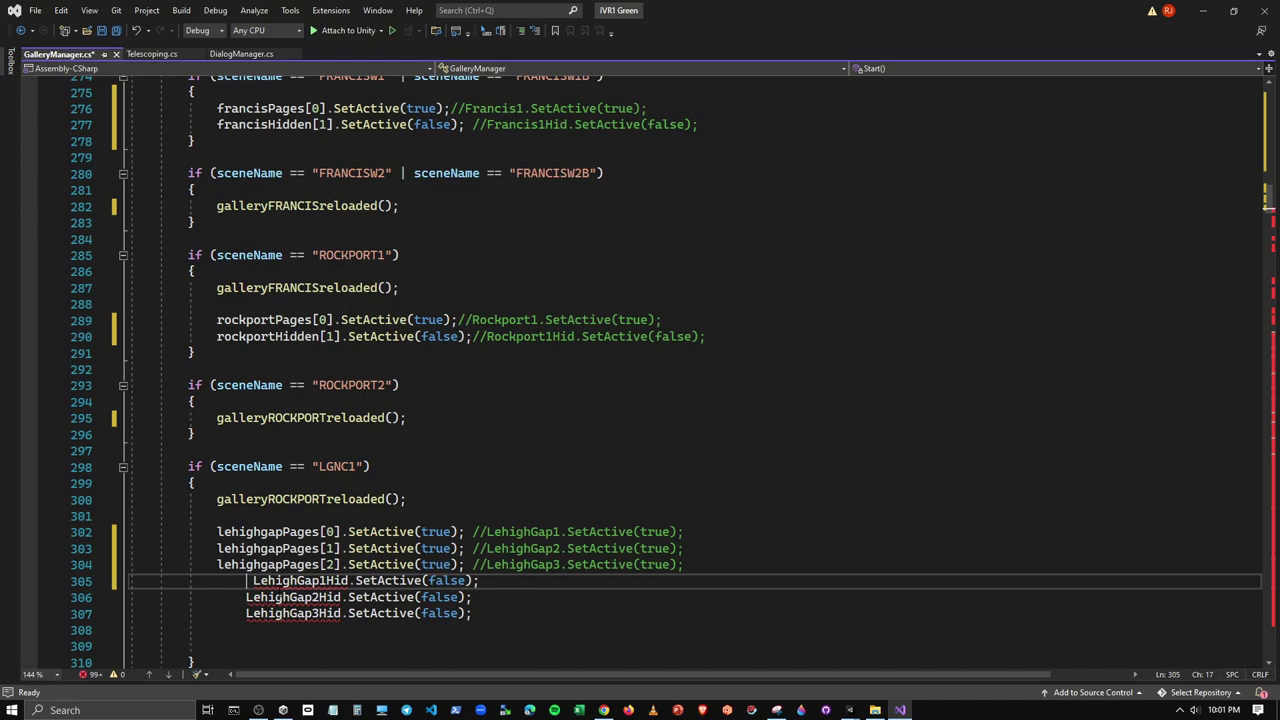
{"action": "key", "text": "Delete"}
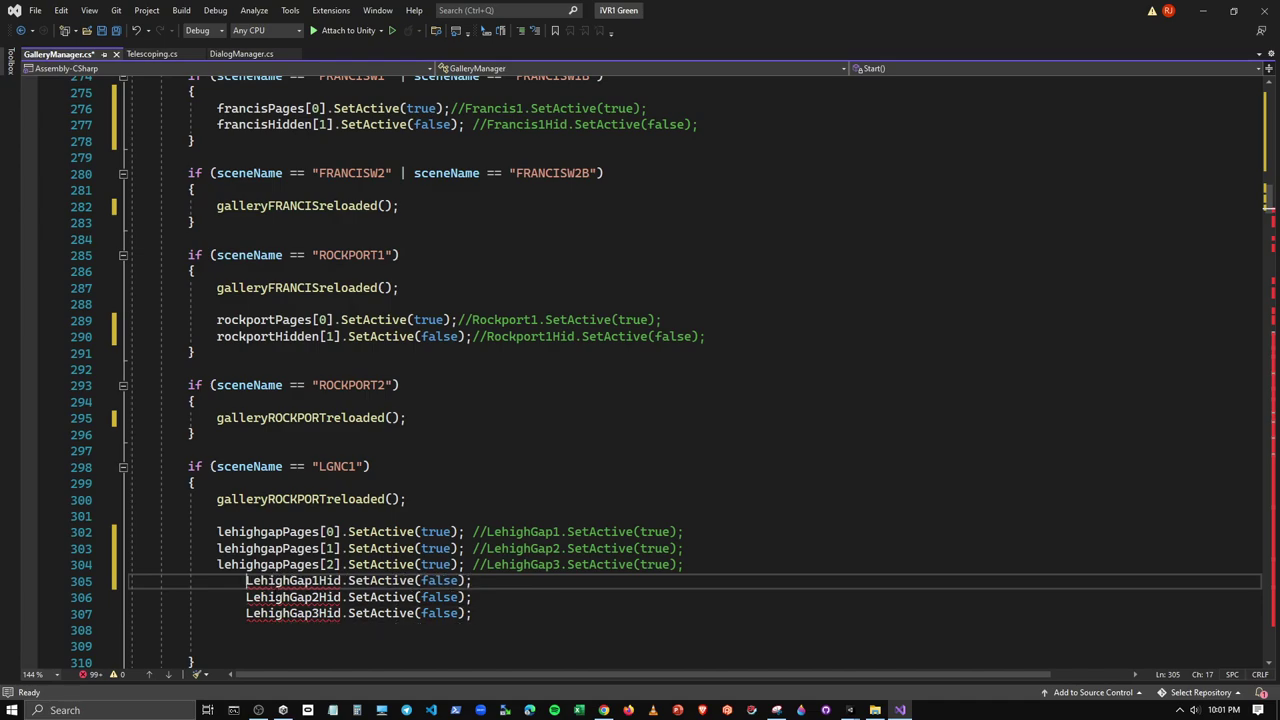
{"action": "key", "text": "ctrl+k"}
{"action": "key", "text": "ctrl+c"}
{"action": "key", "text": "Down"}
{"action": "key", "text": "ctrl+k"}
{"action": "key", "text": "ctrl+c"}
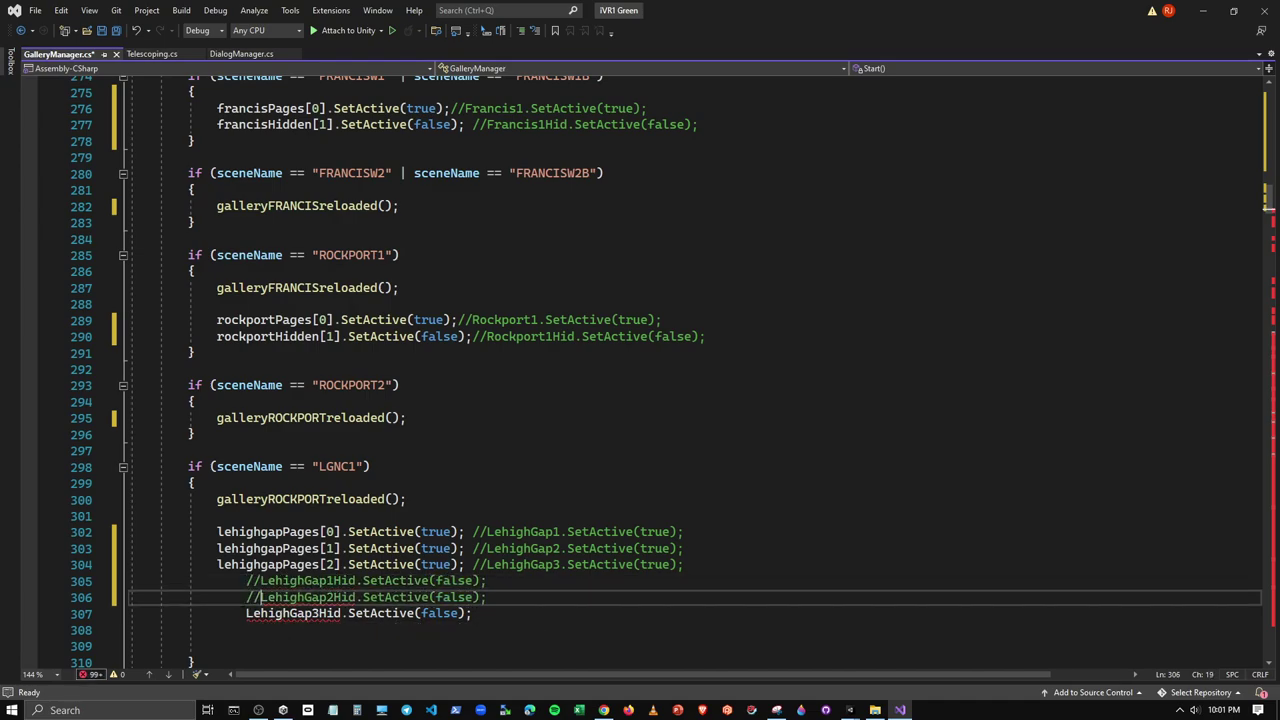
{"action": "key", "text": "Down"}
{"action": "key", "text": "ctrl+k"}
{"action": "key", "text": "ctrl+c"}
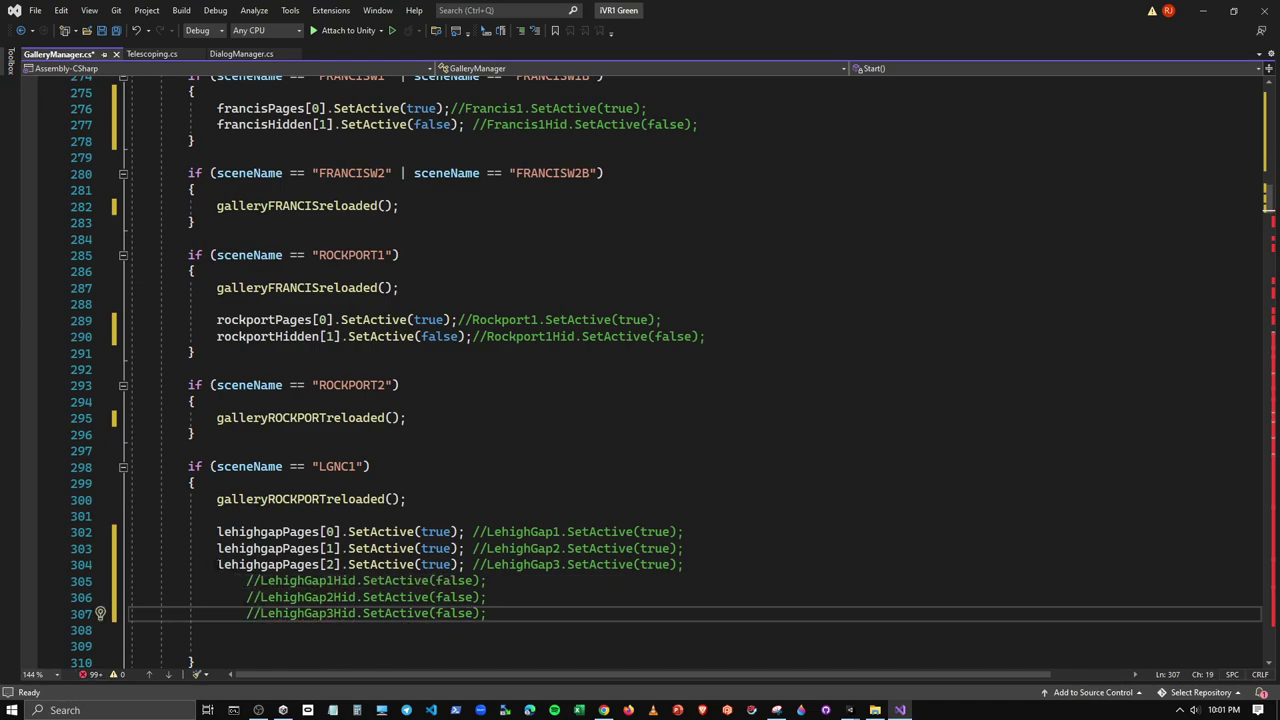
Copy the lehighgapPages[2] statement to line 305 and change it to lehighgapHidden[0].SetActive(false)
{"action": "left_click_drag", "start_coordinate": [218, 564], "coordinate": [466, 564]}
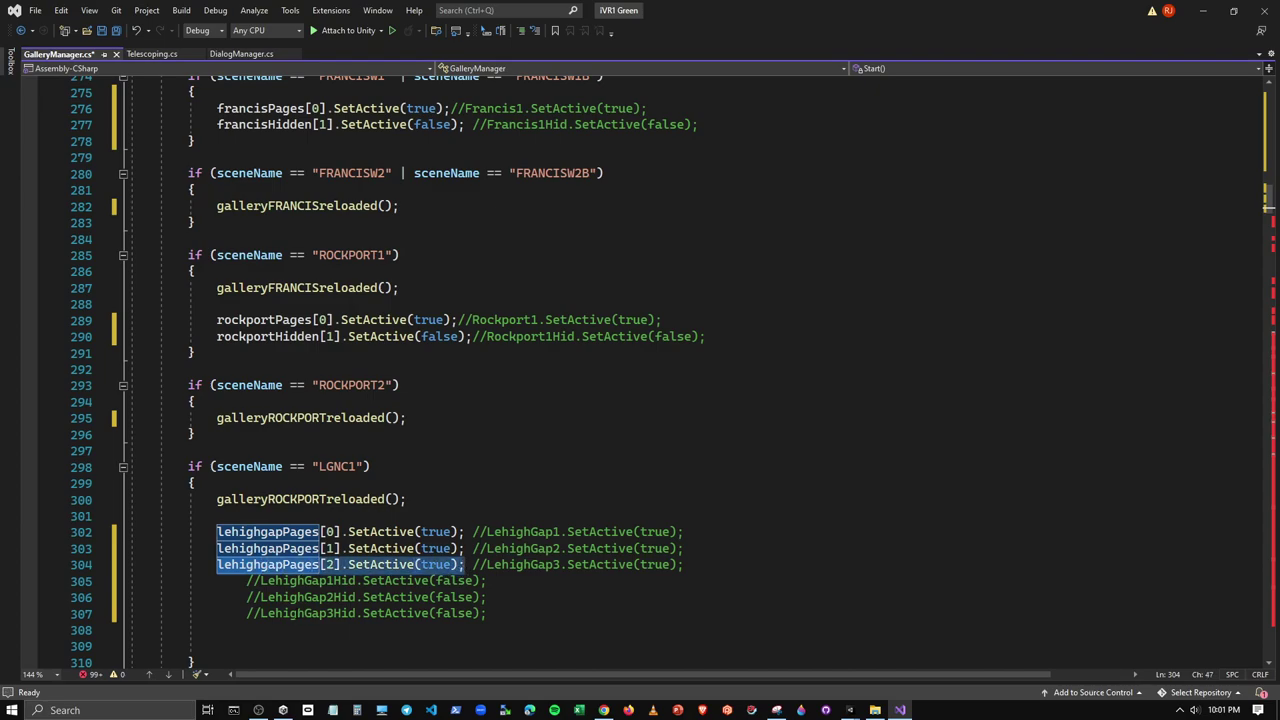
{"action": "key", "text": "ctrl+c"}
{"action": "key", "text": "Down"}
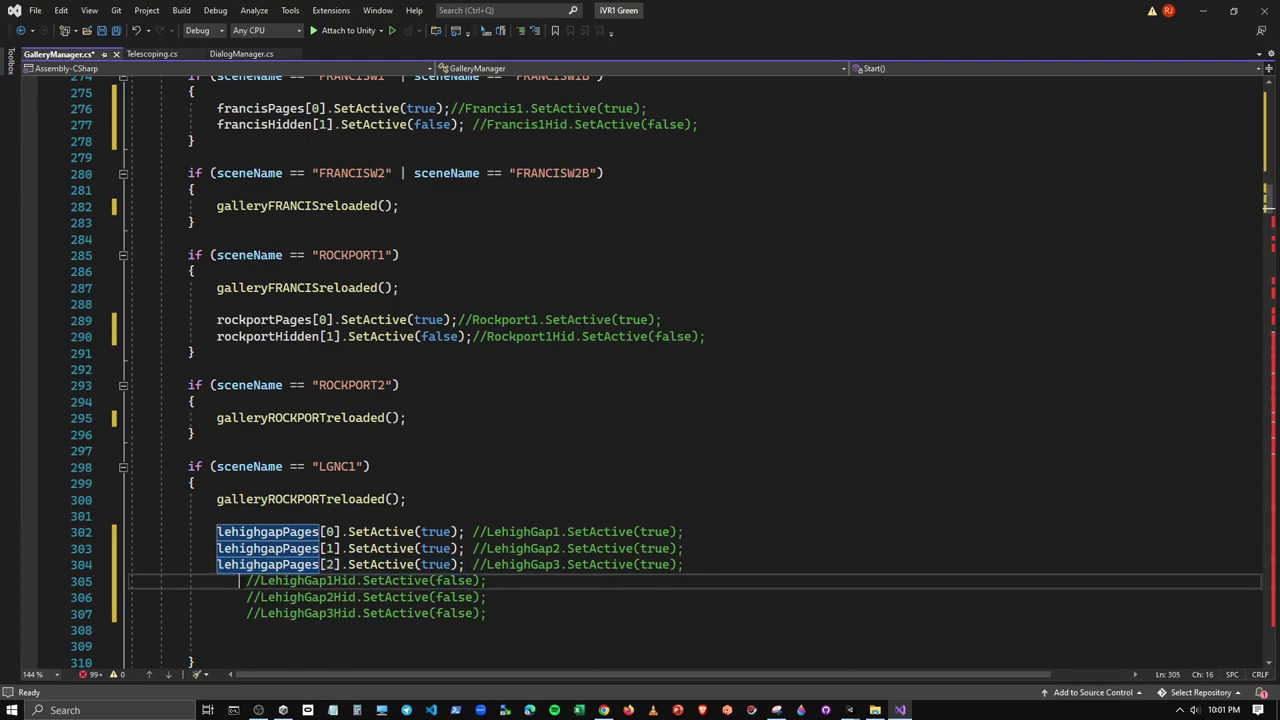
{"action": "key", "text": "Home"}
{"action": "key", "text": "ctrl+v"}
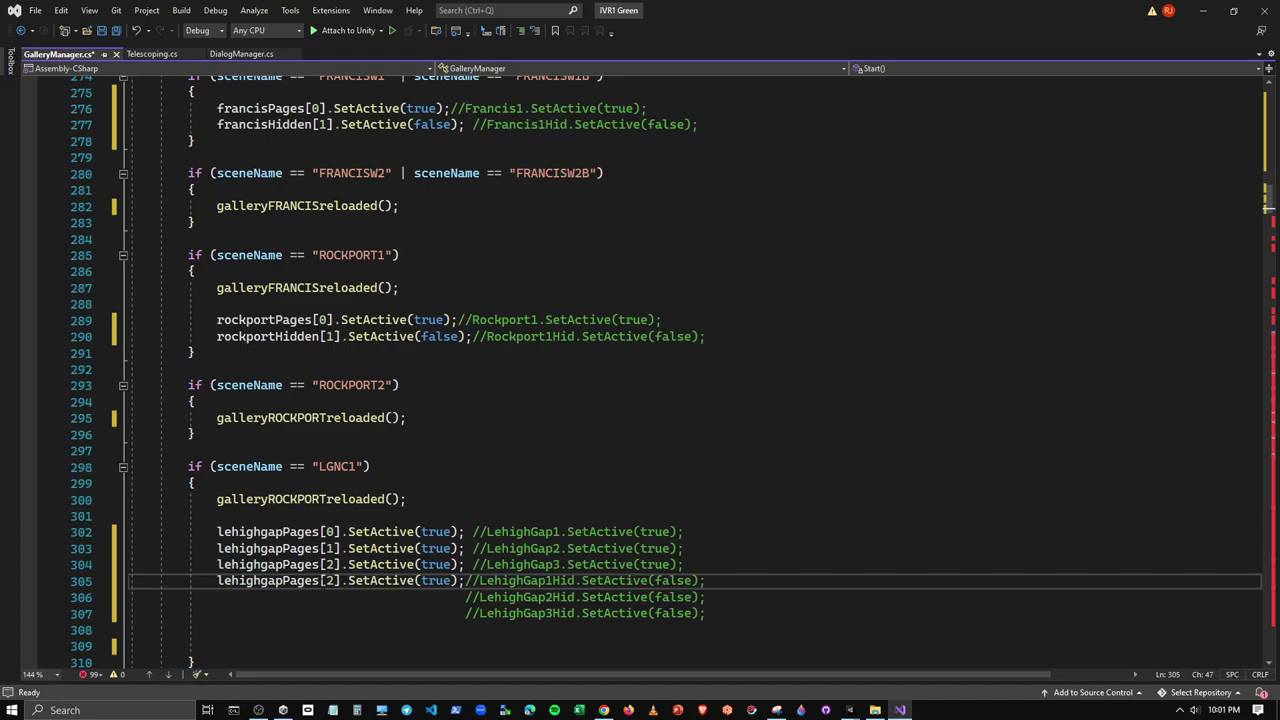
{"action": "double_click", "coordinate": [330, 580]}
{"action": "type", "text": "0"}
{"action": "left_click", "coordinate": [277, 580]}
{"action": "key", "text": "Delete"}
{"action": "key", "text": "Delete"}
{"action": "key", "text": "Delete"}
{"action": "type", "text": "Hi"}
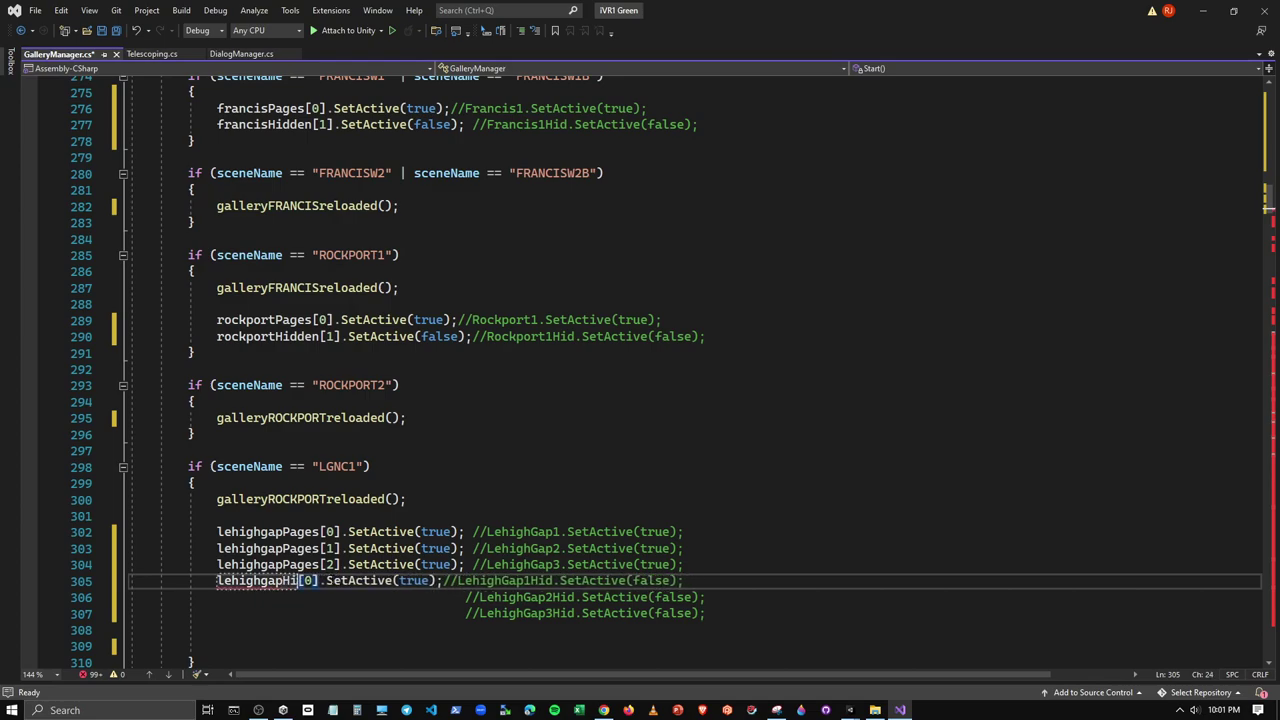
{"action": "type", "text": "dden"}
{"action": "left_click", "coordinate": [429, 580]}
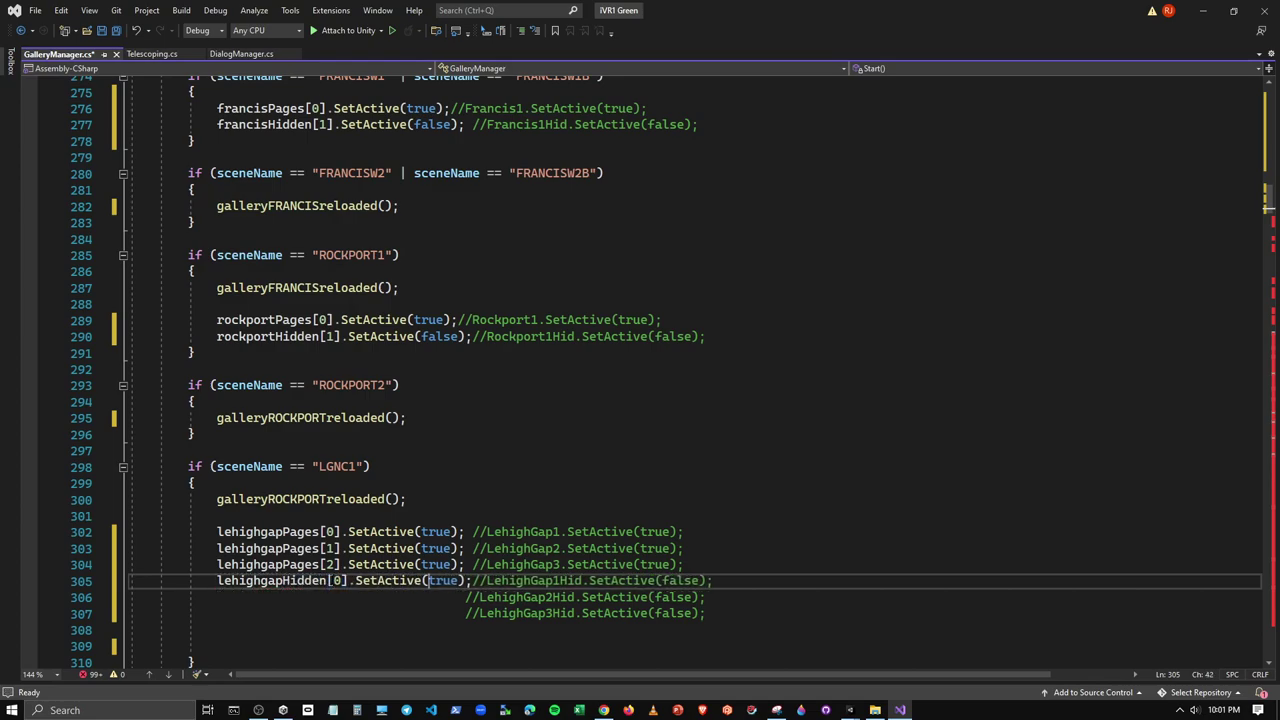
{"action": "key", "text": "Delete"}
{"action": "key", "text": "Delete"}
{"action": "key", "text": "Delete"}
{"action": "type", "text": "false"}
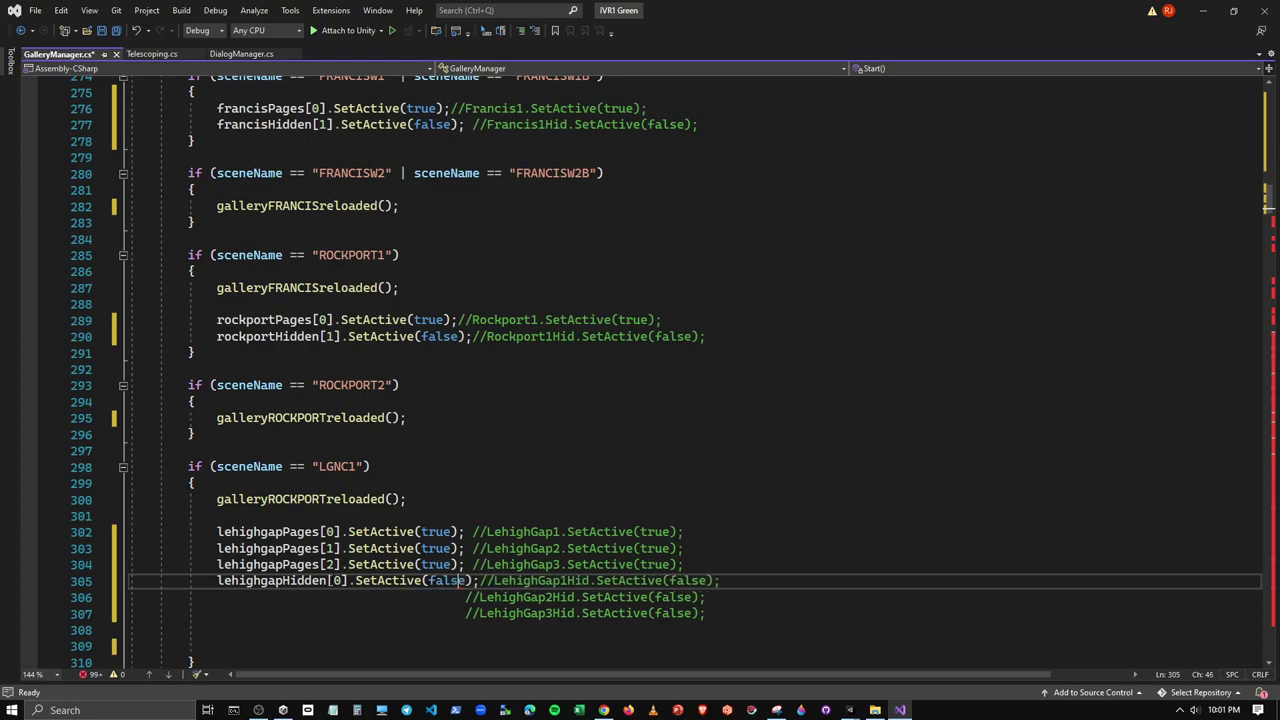
Indent line 305, space it from its comment, and paste the statement onto line 306
{"action": "key", "text": "Home"}
{"action": "key", "text": "Tab"}
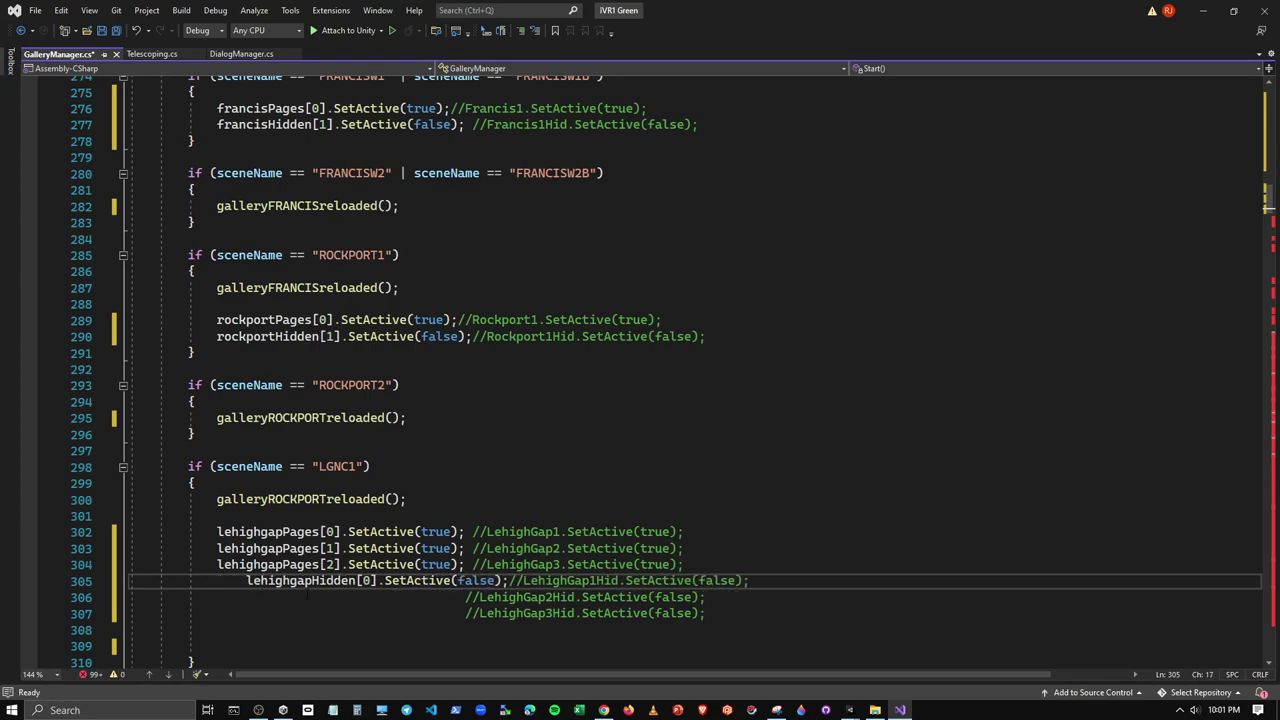
{"action": "key", "text": "ctrl+shift+Right"}
{"action": "left_click", "coordinate": [509, 580]}
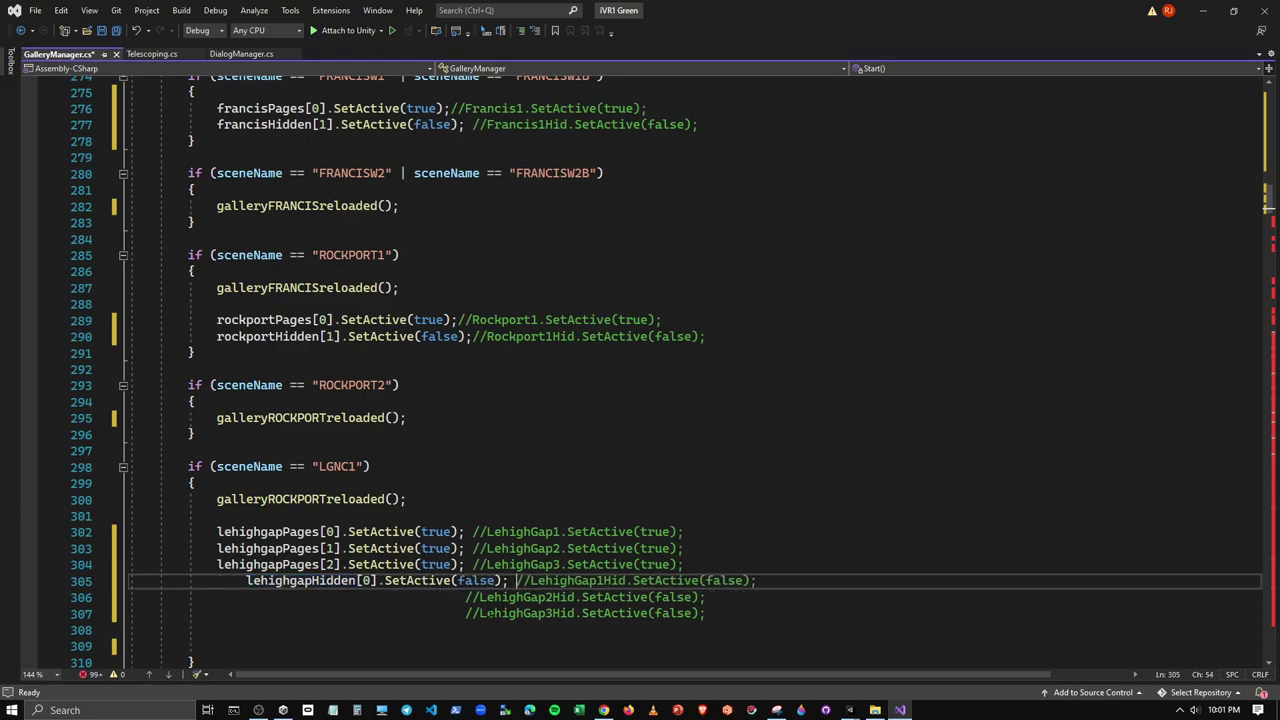
{"action": "left_click_drag", "start_coordinate": [246, 580], "coordinate": [509, 580]}
{"action": "key", "text": "ctrl+c"}
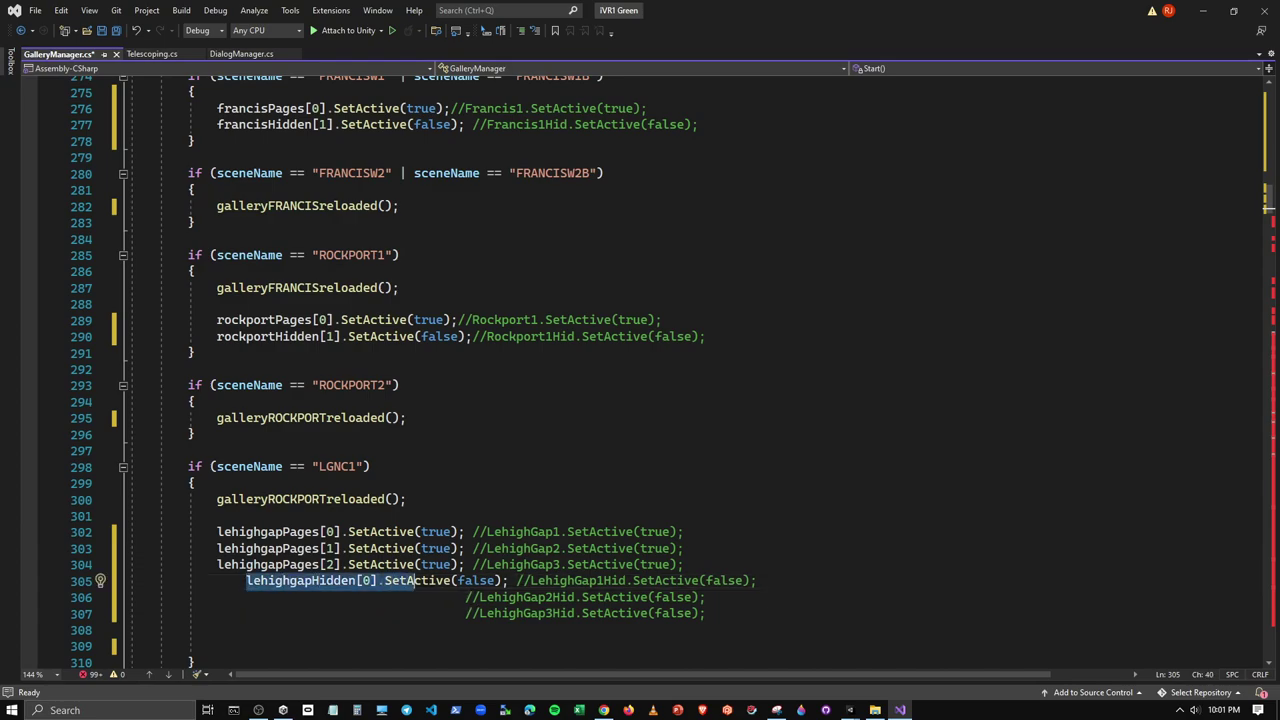
{"action": "left_click", "coordinate": [290, 597]}
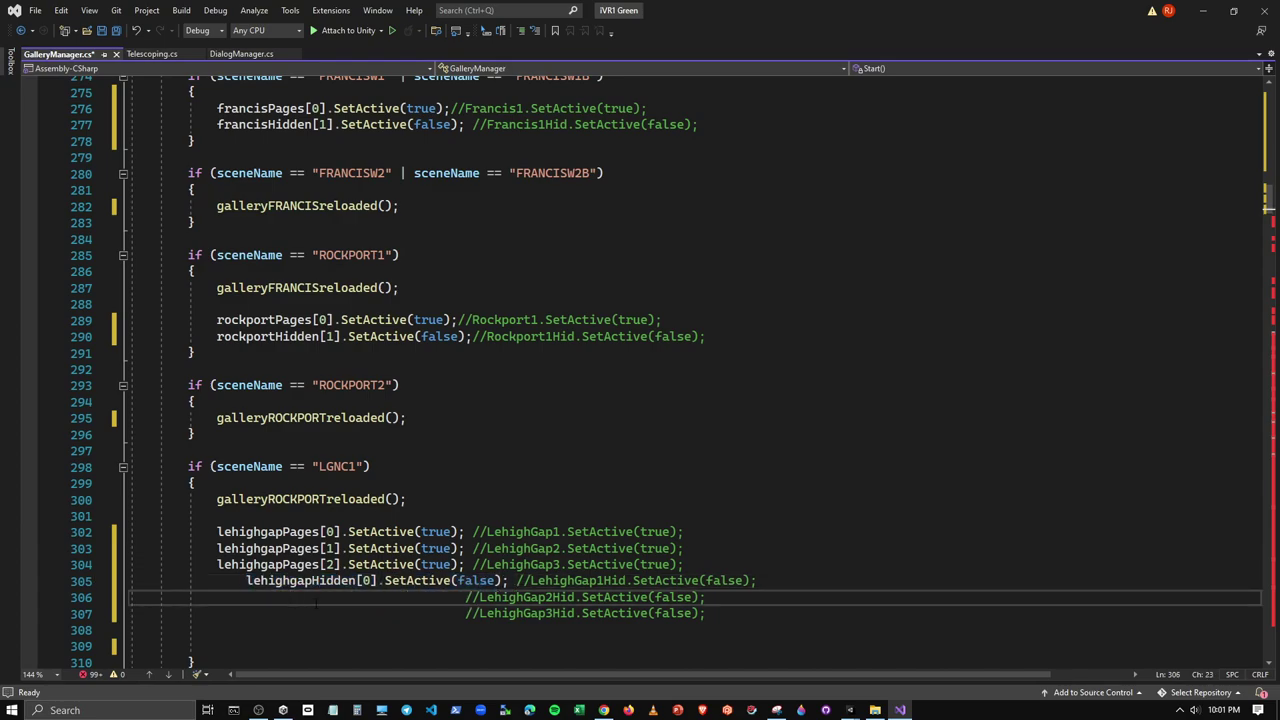
{"action": "key", "text": "BackSpace"}
{"action": "key", "text": "BackSpace"}
{"action": "key", "text": "BackSpace"}
{"action": "key", "text": "BackSpace"}
{"action": "key", "text": "BackSpace"}
{"action": "key", "text": "BackSpace"}
{"action": "key", "text": "ctrl+v"}
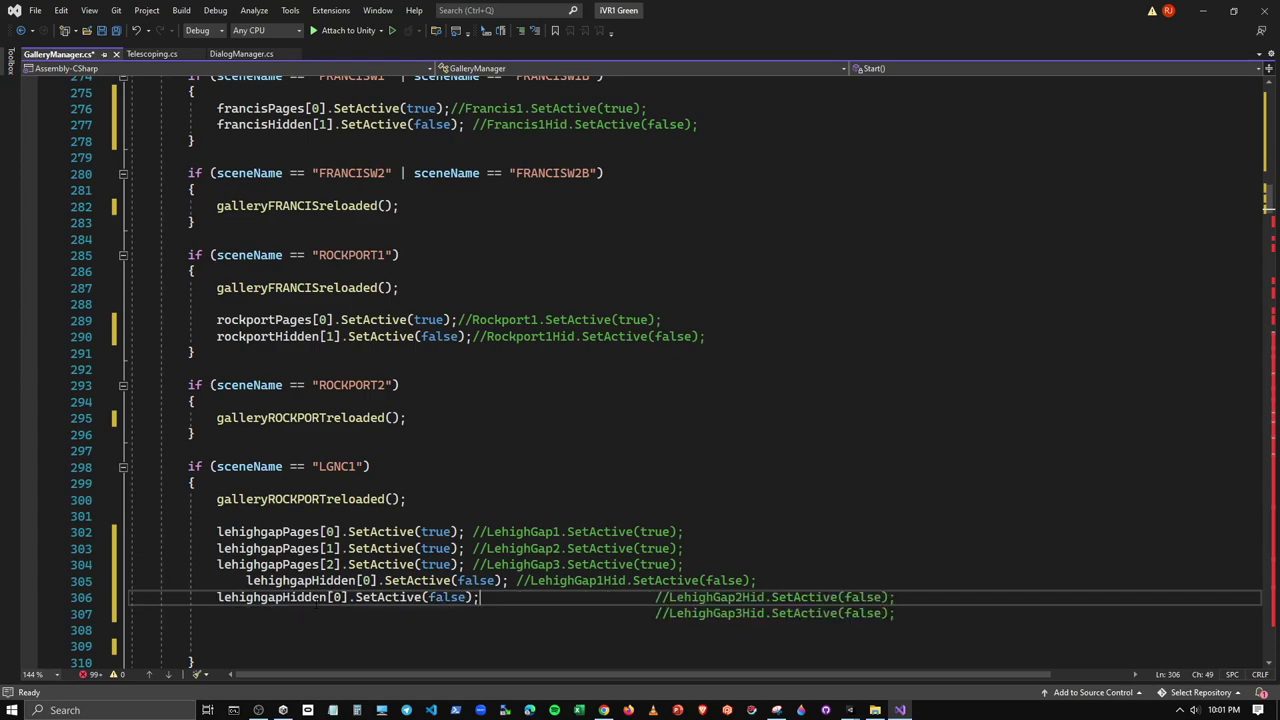
{"action": "key", "text": "Home"}
{"action": "key", "text": "Tab"}
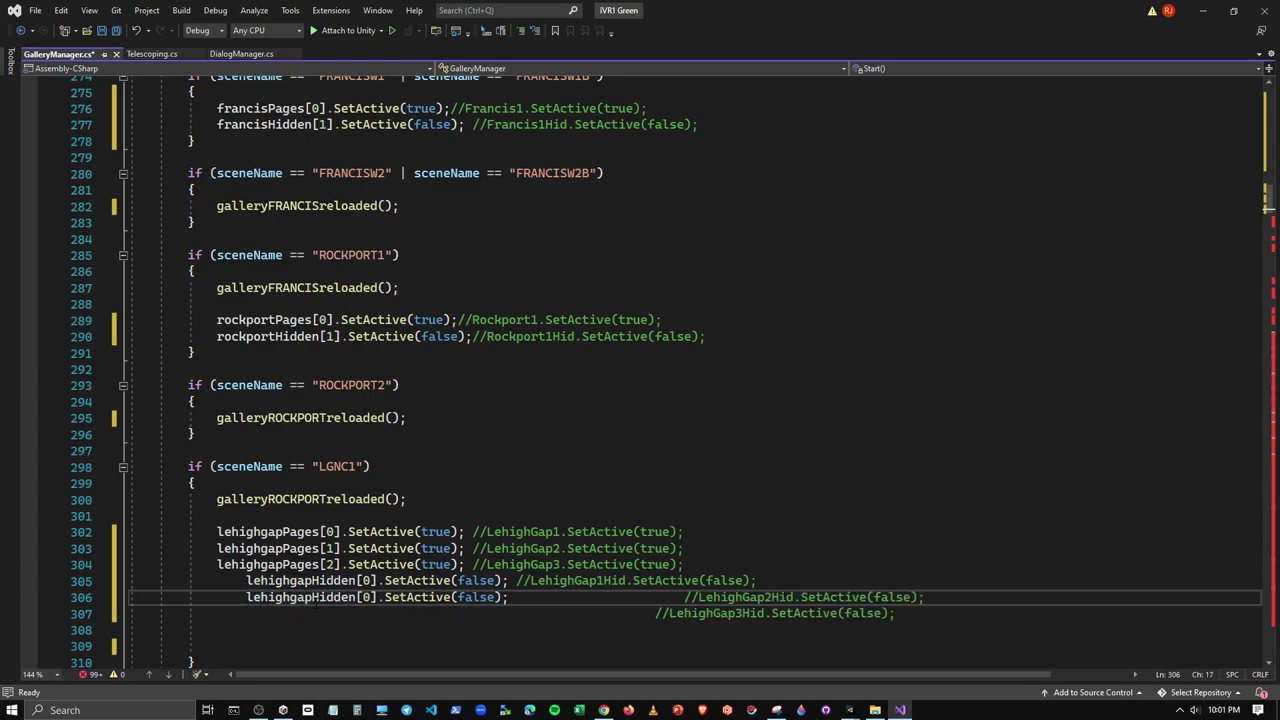
Paste the statement onto line 307, indent it, and close the gaps before the line 306–307 comments
{"action": "key", "text": "Down"}
{"action": "key", "text": "Tab"}
{"action": "key", "text": "BackSpace"}
{"action": "key", "text": "BackSpace"}
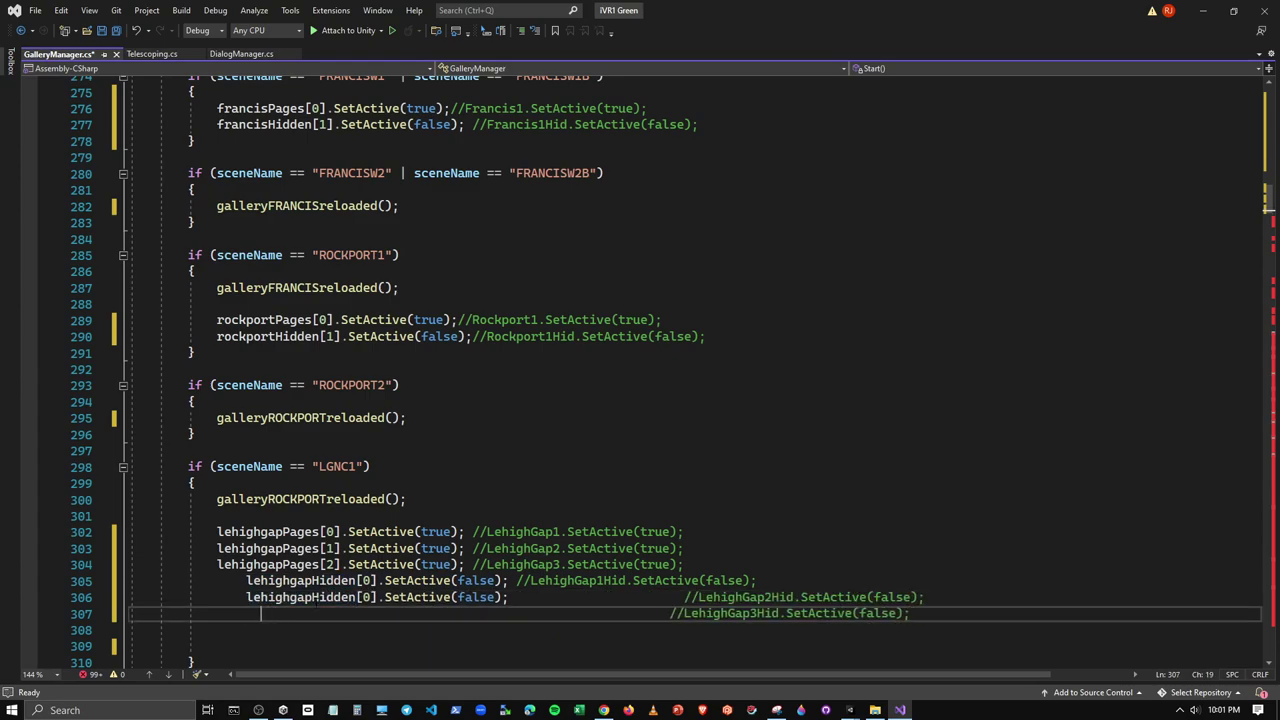
{"action": "key", "text": "BackSpace"}
{"action": "key", "text": "BackSpace"}
{"action": "key", "text": "BackSpace"}
{"action": "key", "text": "ctrl+v"}
{"action": "key", "text": "Home"}
{"action": "key", "text": "Tab"}
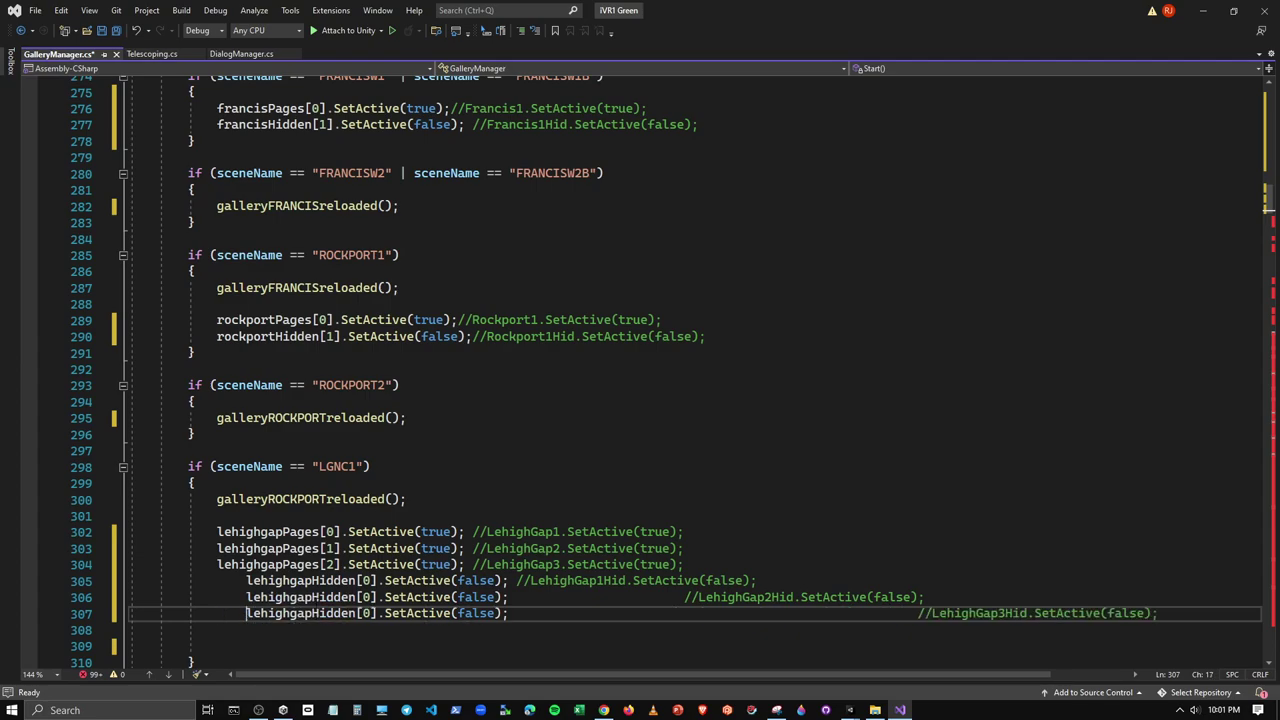
{"action": "left_click", "coordinate": [517, 597]}
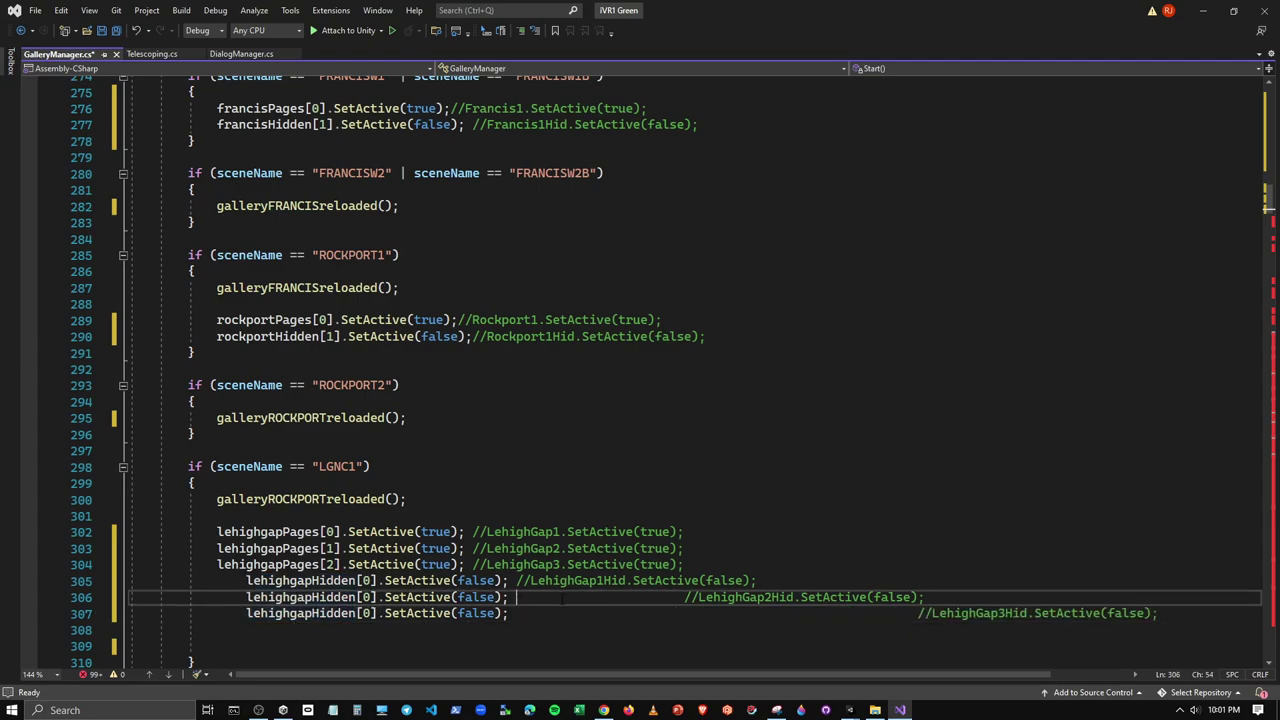
{"action": "key", "text": "Delete"}
{"action": "key", "text": "Delete"}
{"action": "key", "text": "Delete"}
{"action": "key", "text": "Delete"}
{"action": "key", "text": "Delete"}
{"action": "key", "text": "Delete"}
{"action": "key", "text": "Delete"}
{"action": "key", "text": "Delete"}
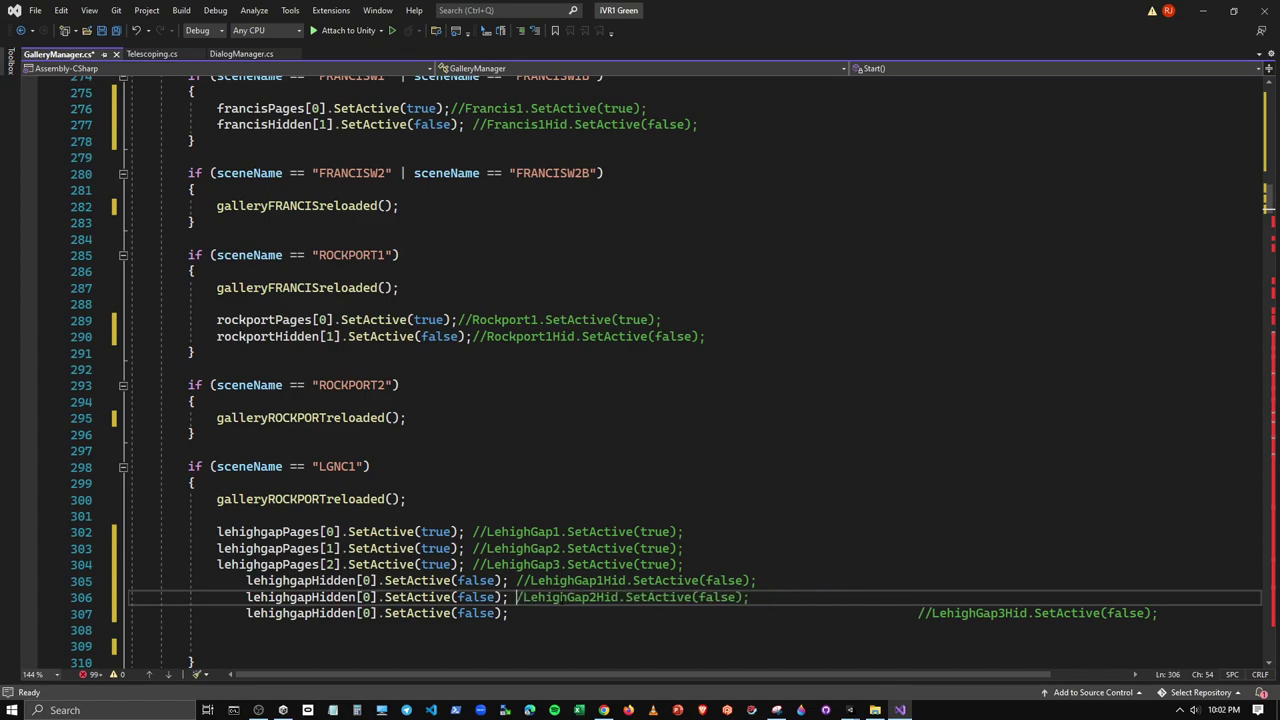
{"action": "key", "text": "Right"}
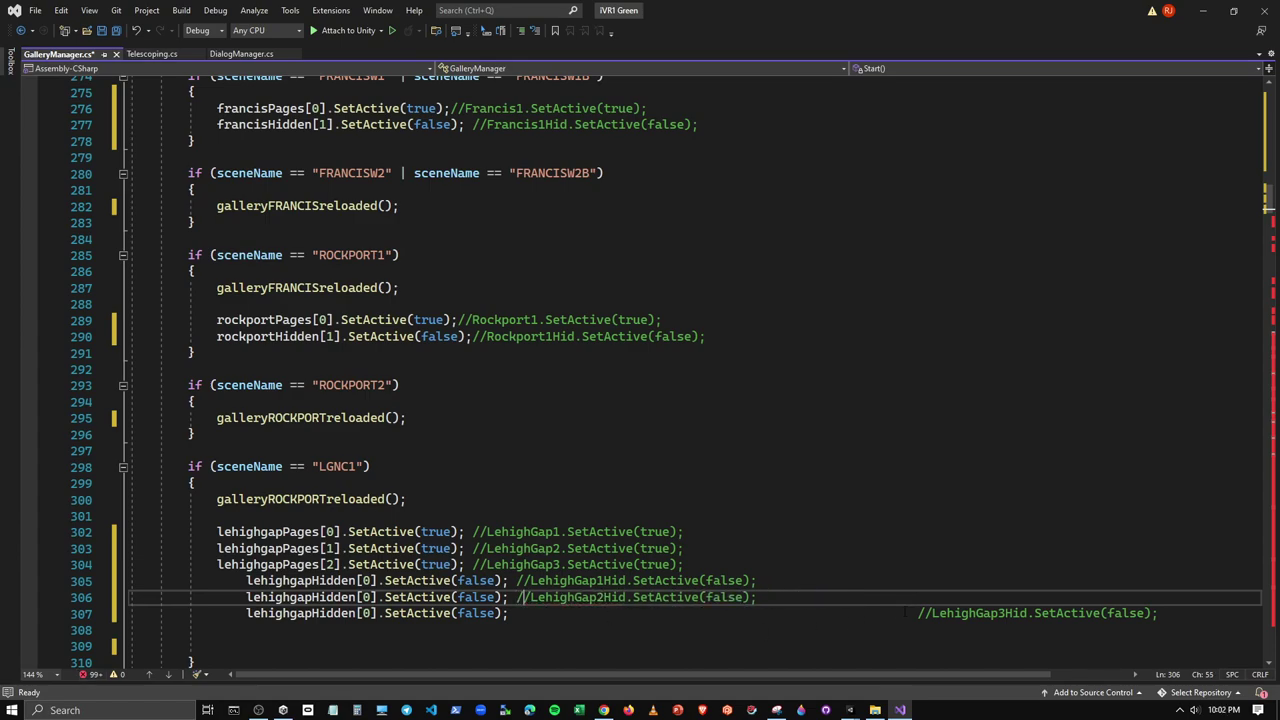
{"action": "left_click_drag", "start_coordinate": [917, 613], "coordinate": [517, 614]}
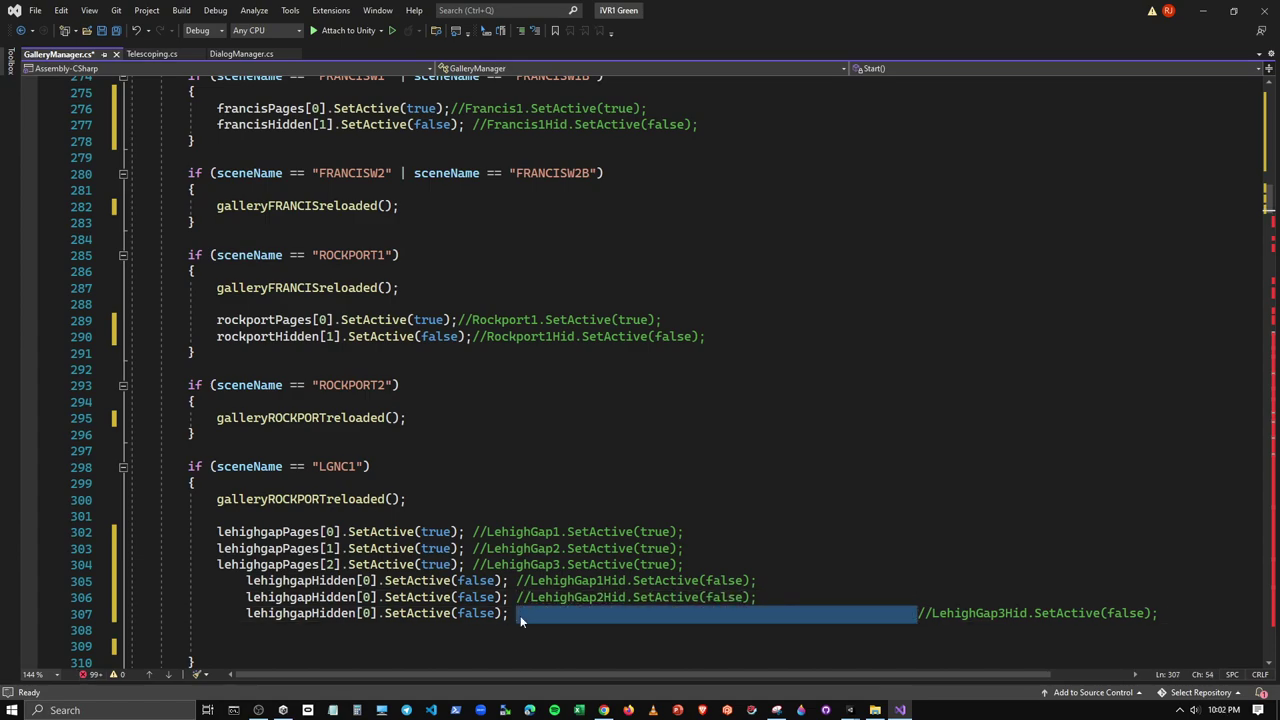
{"action": "key", "text": "Delete"}
Change the line 306 and 307 indices to 1 and 2, and delete the blank lines below
{"action": "double_click", "coordinate": [365, 597]}
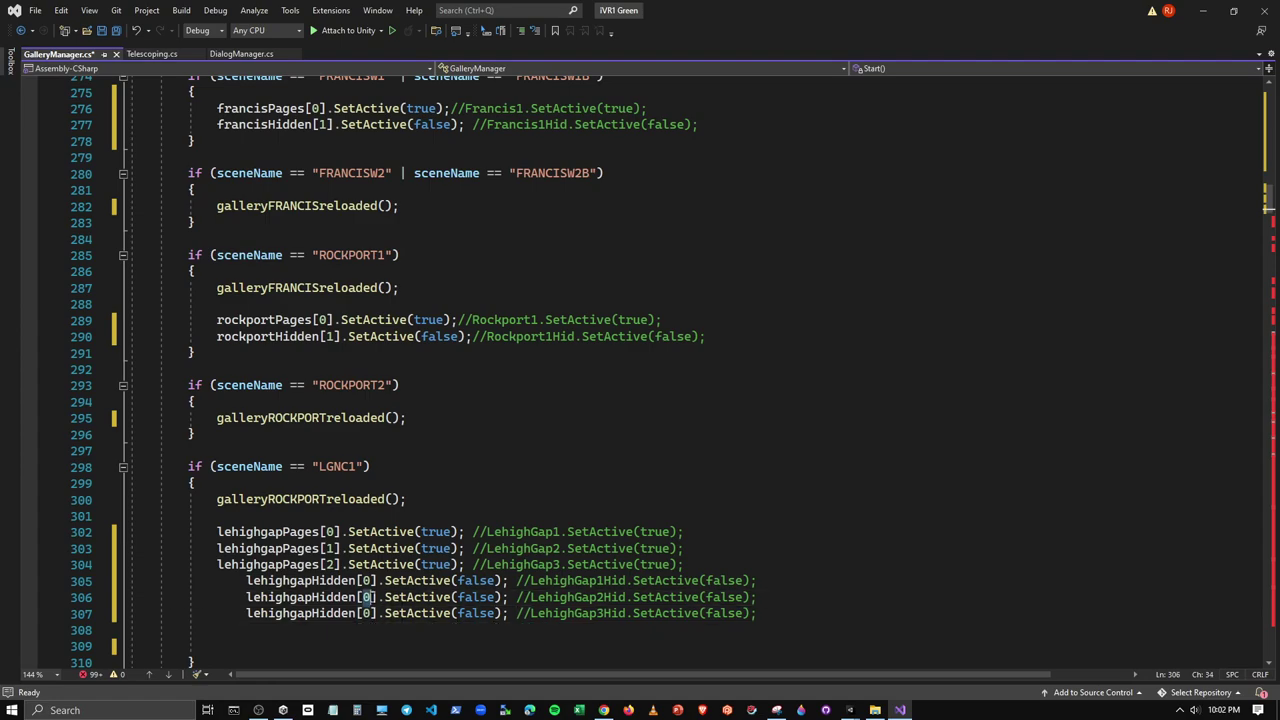
{"action": "type", "text": "1"}
{"action": "double_click", "coordinate": [369, 614]}
{"action": "type", "text": "2"}
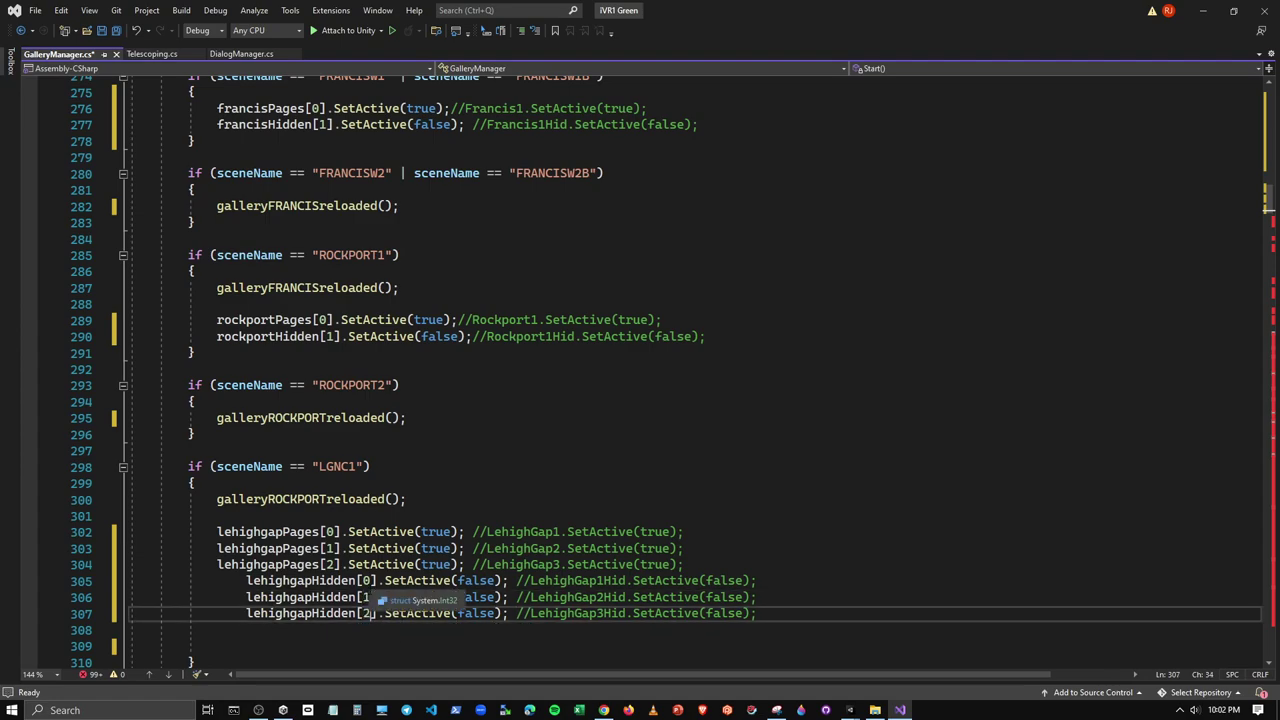
{"action": "scroll", "coordinate": [829, 525], "scroll_direction": "down", "scroll_amount": 3}
{"action": "key", "text": "End"}
{"action": "key", "text": "shift+Down"}
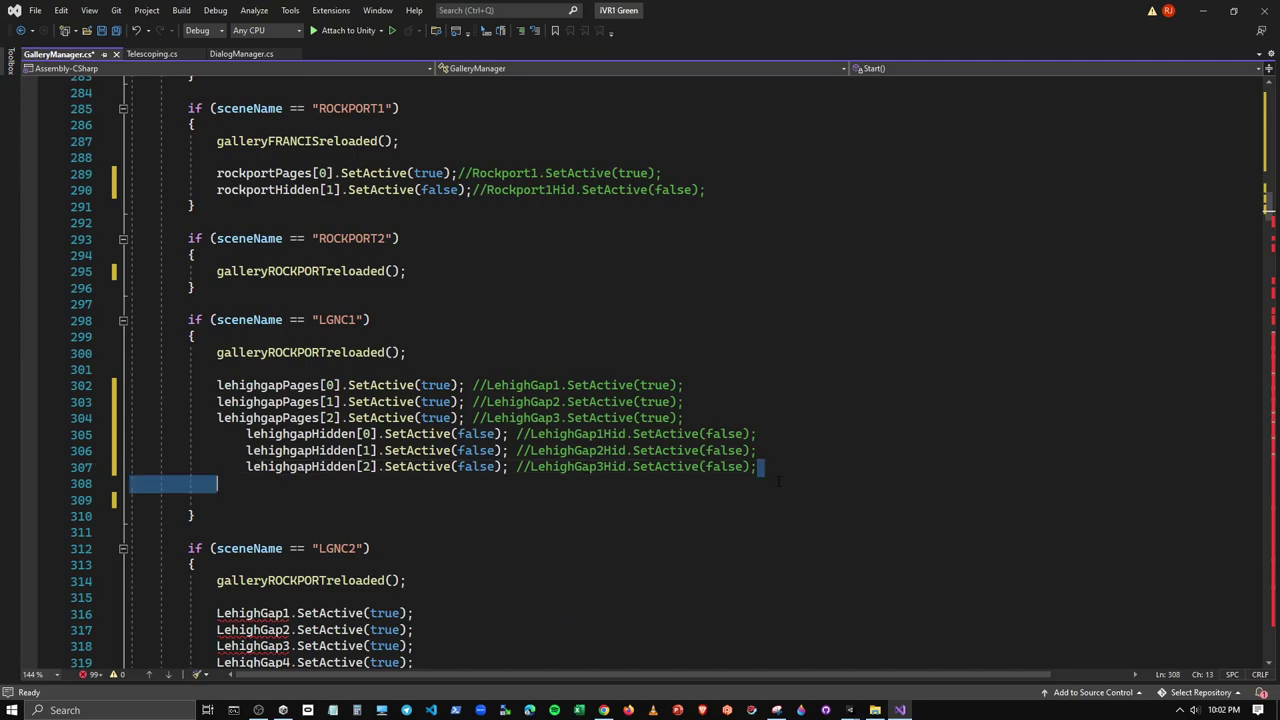
{"action": "key", "text": "shift+Down"}
{"action": "key", "text": "Delete"}
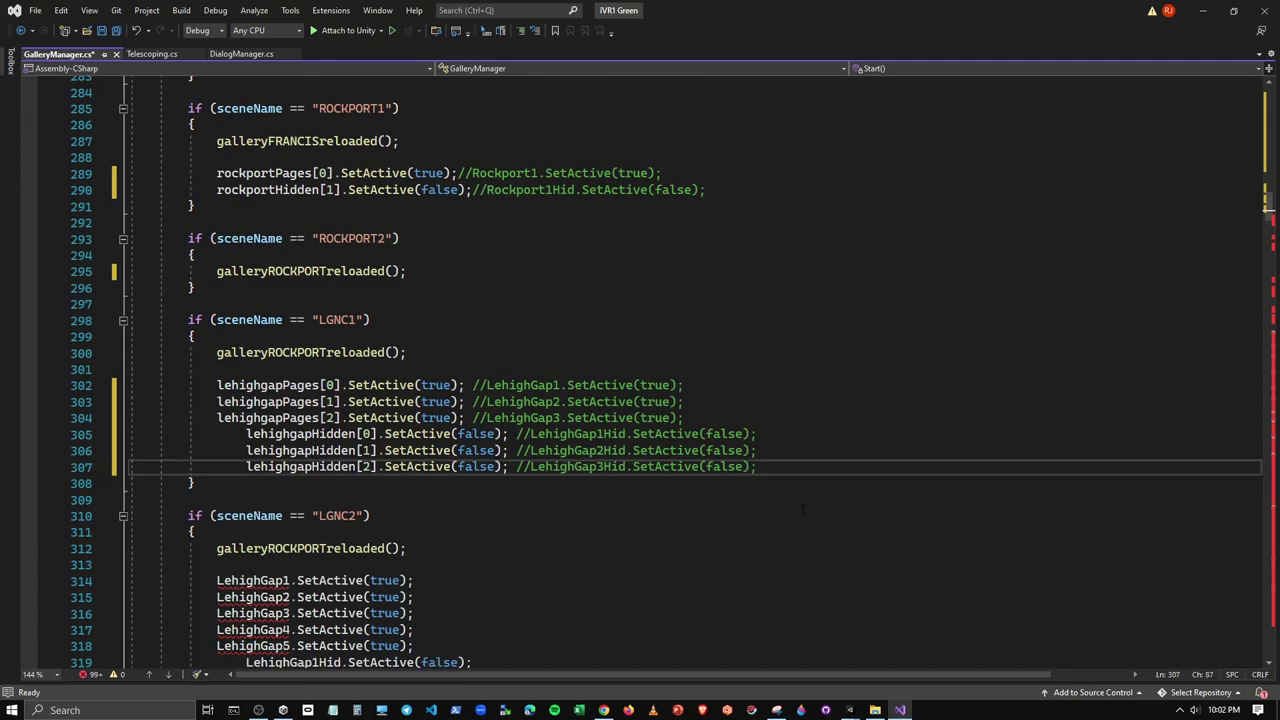
{"action": "scroll", "coordinate": [640, 370], "scroll_direction": "down", "scroll_amount": 3}
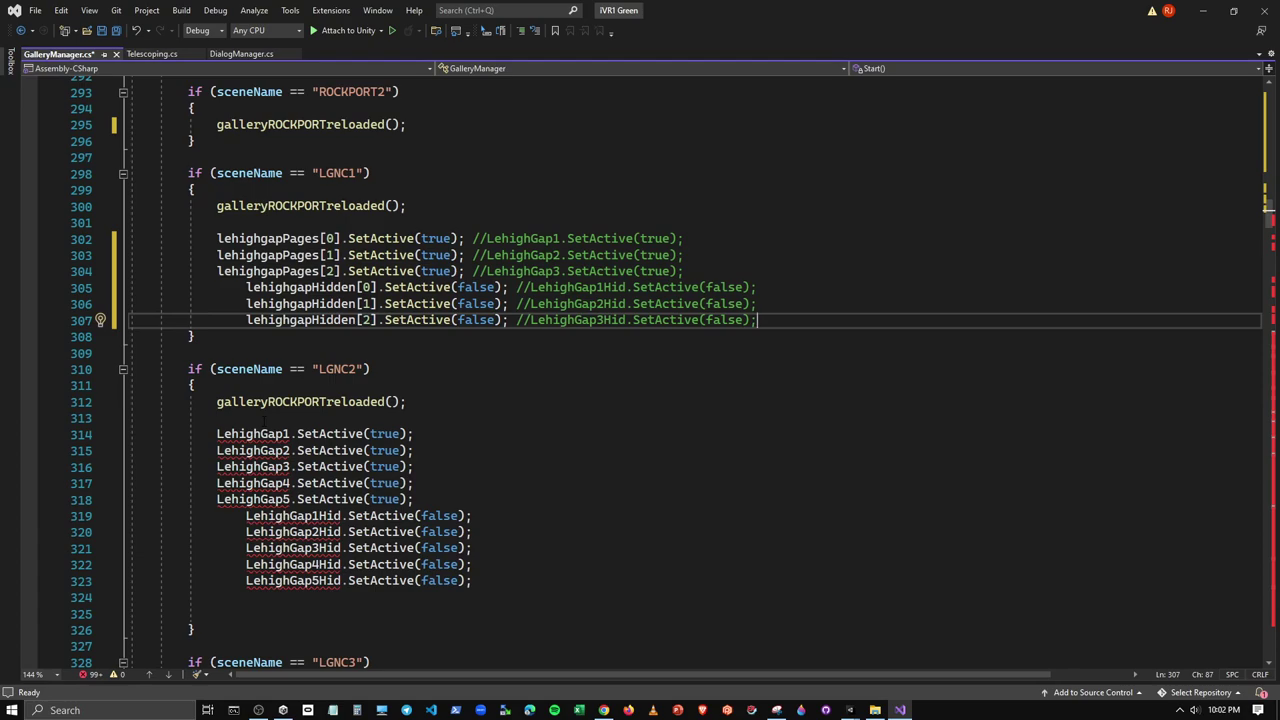
Replace the LehighGap1–3 calls in LGNC2 with the lehighgapPages lines copied from LGNC1
{"action": "mouse_move", "coordinate": [253, 436]}
{"action": "mouse_move", "coordinate": [253, 467]}
{"action": "left_click_drag", "start_coordinate": [706, 273], "coordinate": [217, 240]}
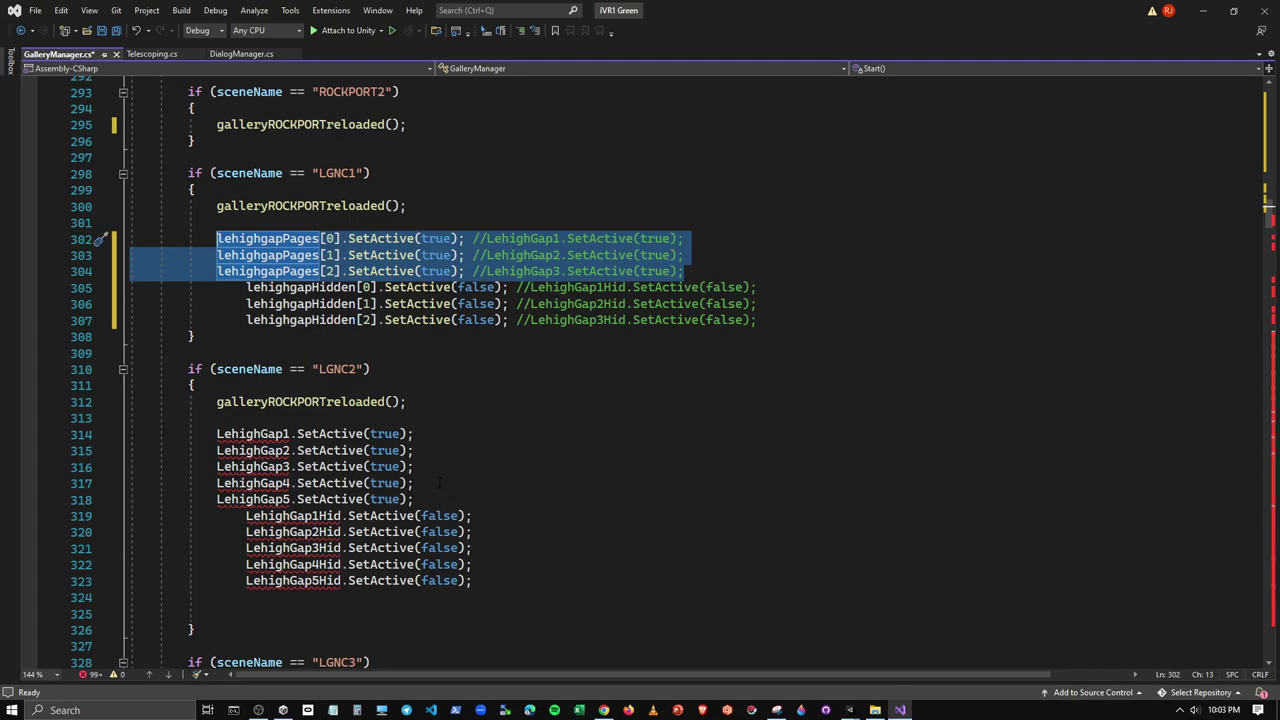
{"action": "left_click_drag", "start_coordinate": [413, 466], "coordinate": [217, 434]}
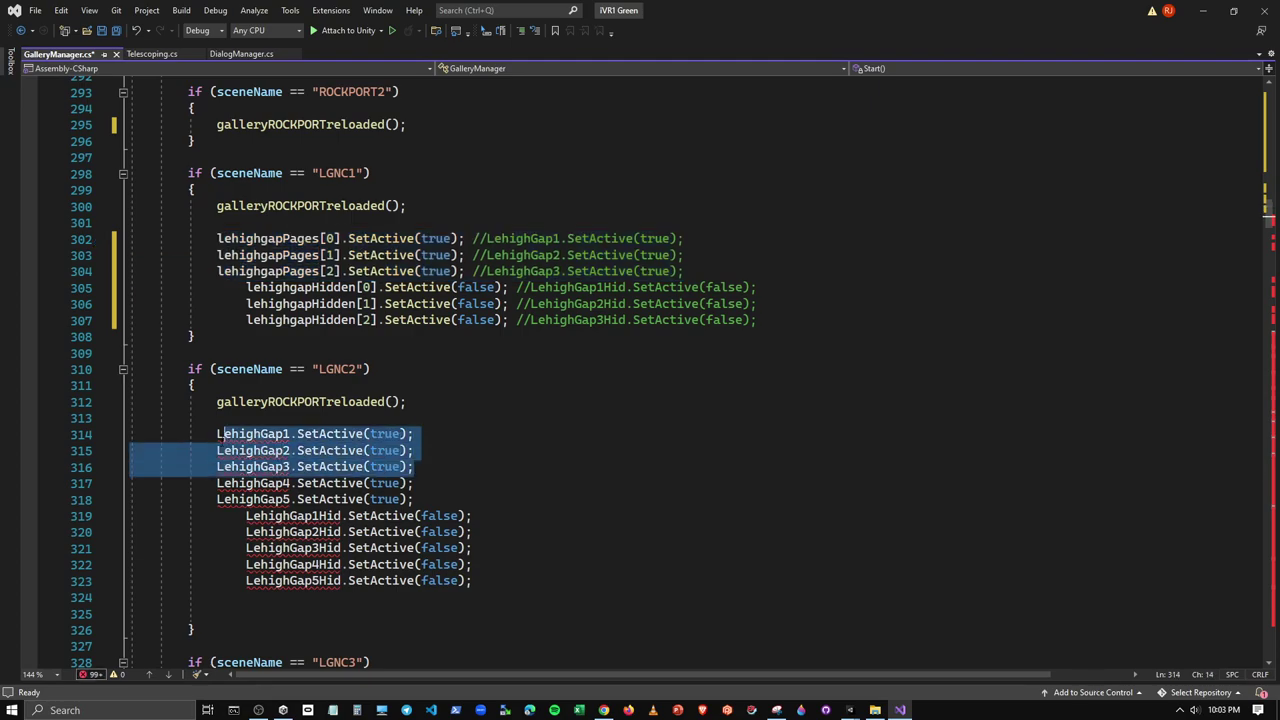
{"action": "key", "text": "ctrl+v"}
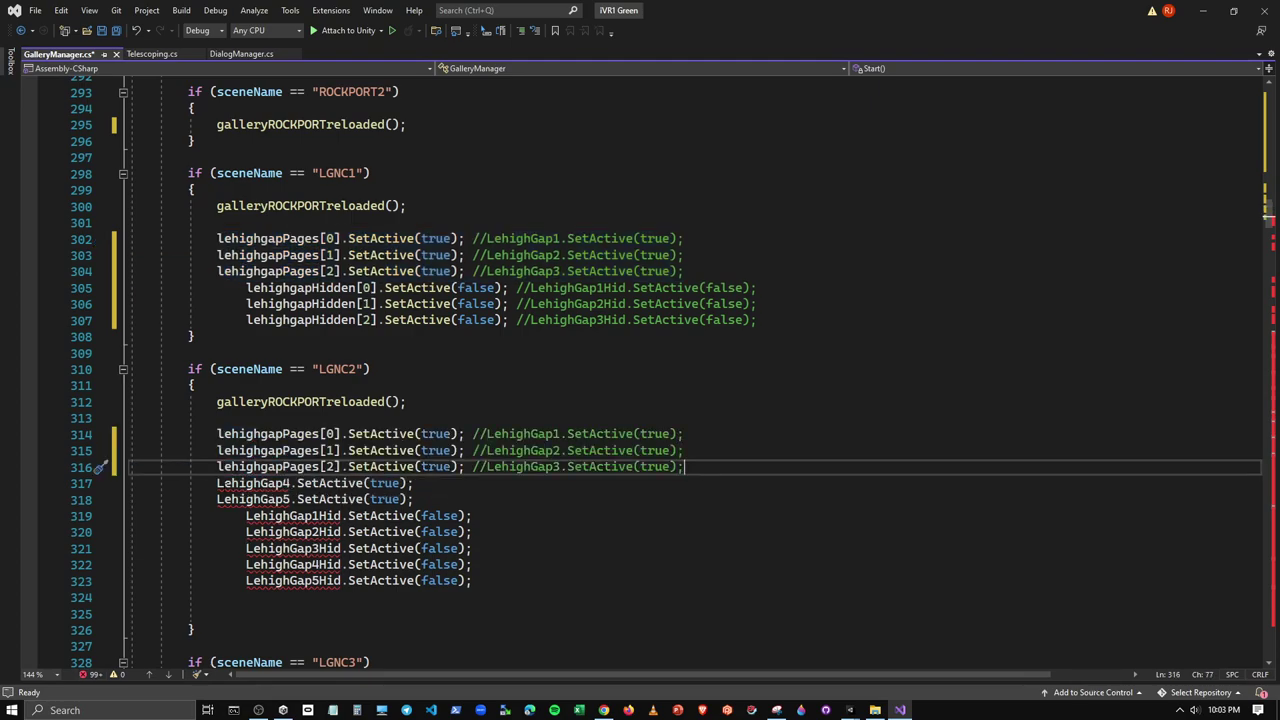
Comment out the old LehighGap4 and LehighGap5 activation calls
{"action": "left_click", "coordinate": [217, 483]}
{"action": "type", "text": "//"}
{"action": "left_click", "coordinate": [217, 499]}
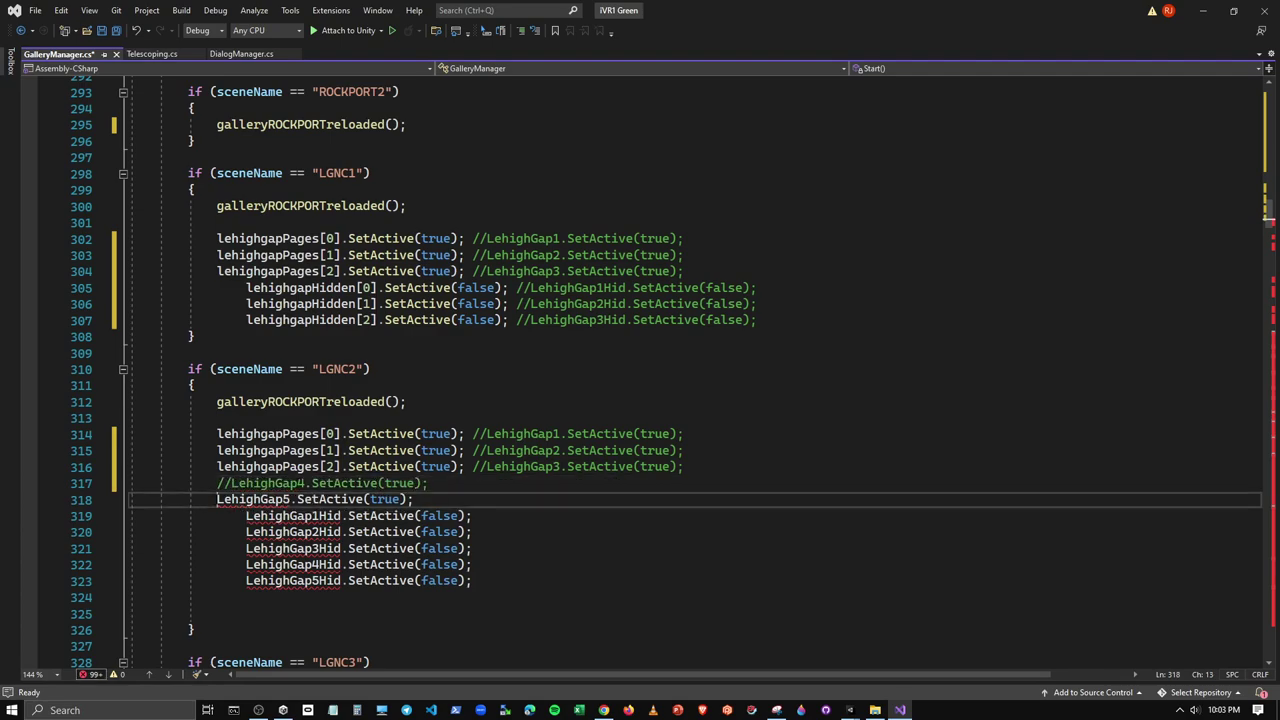
{"action": "type", "text": "//"}
Add lehighgapPages[3] and lehighgapPages[4] statements before the commented LehighGap4 and LehighGap5 lines
{"action": "left_click_drag", "start_coordinate": [217, 466], "coordinate": [466, 466]}
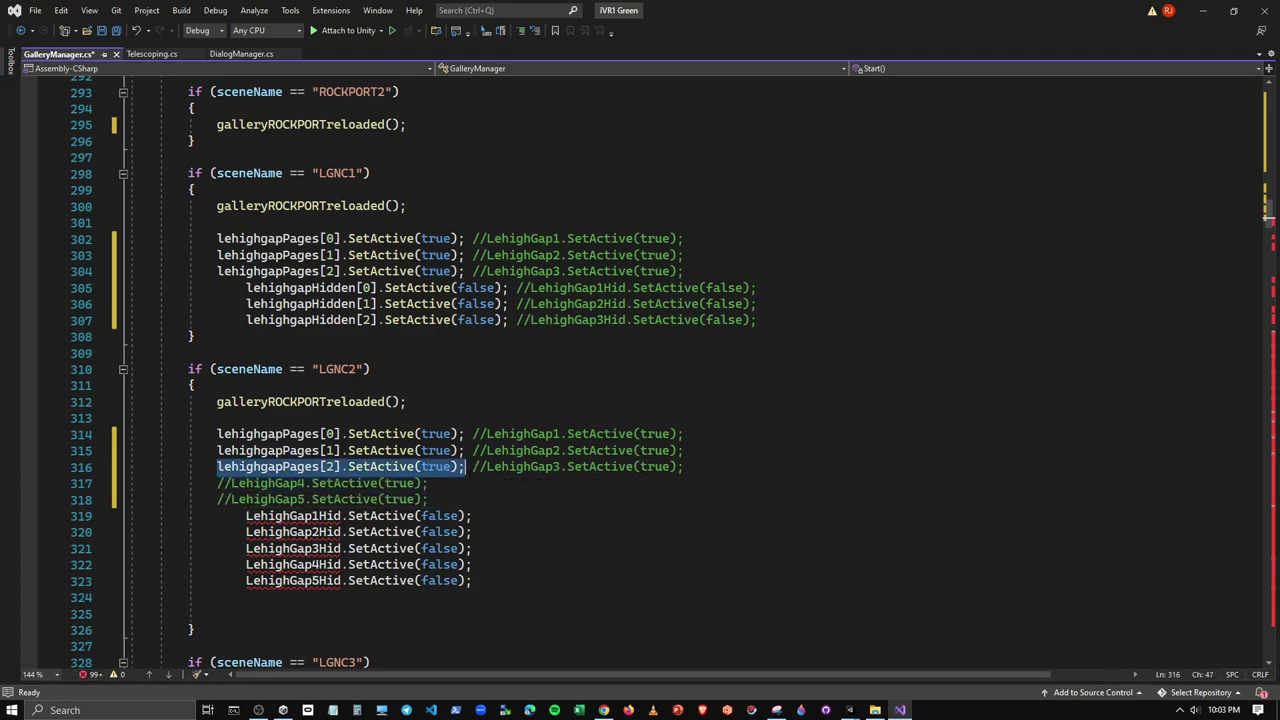
{"action": "left_click", "coordinate": [217, 483]}
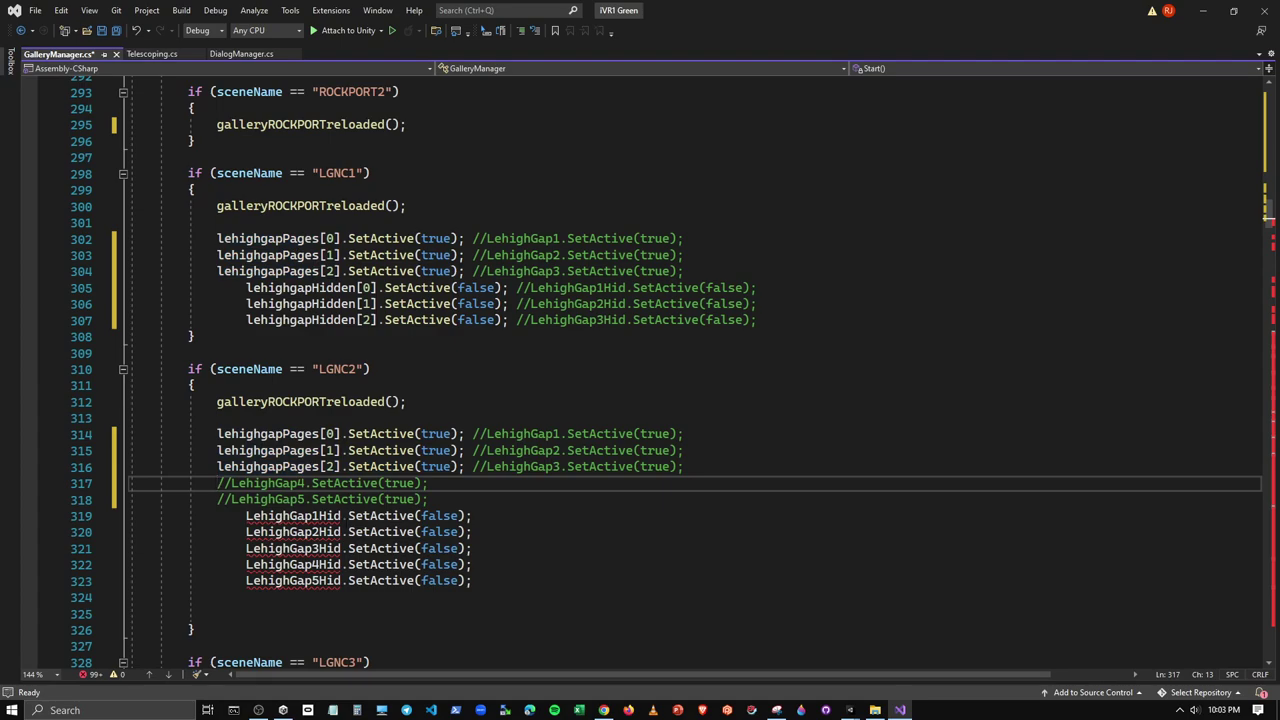
{"action": "type", "text": "lehighgapPages[2].SetActive(true);"}
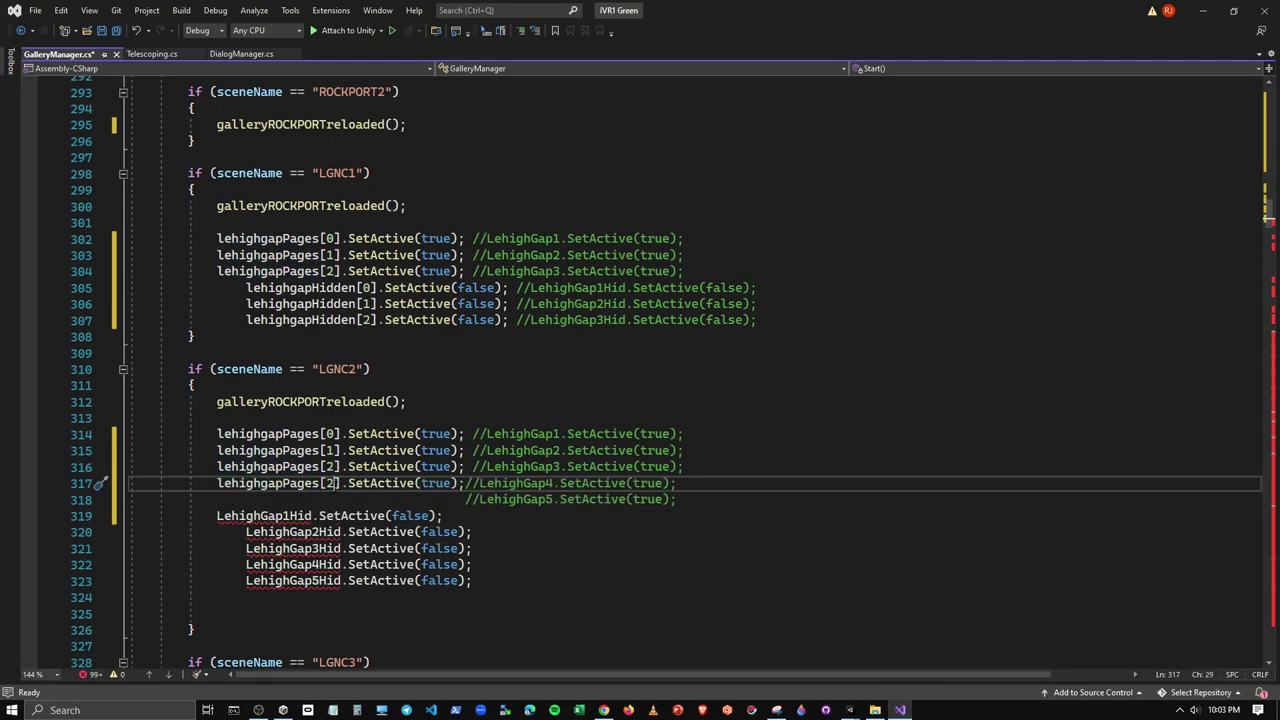
{"action": "double_click", "coordinate": [331, 483]}
{"action": "type", "text": "3"}
{"action": "left_click", "coordinate": [460, 500]}
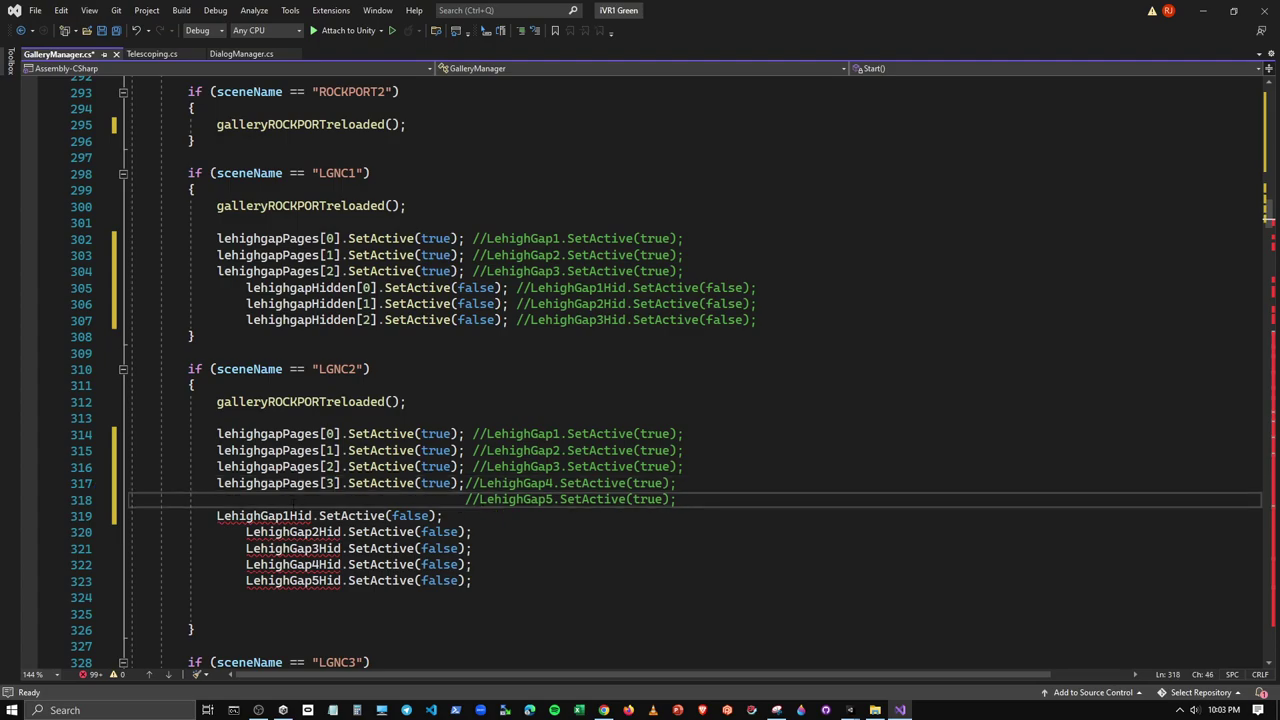
{"action": "left_click_drag", "start_coordinate": [460, 500], "coordinate": [217, 500]}
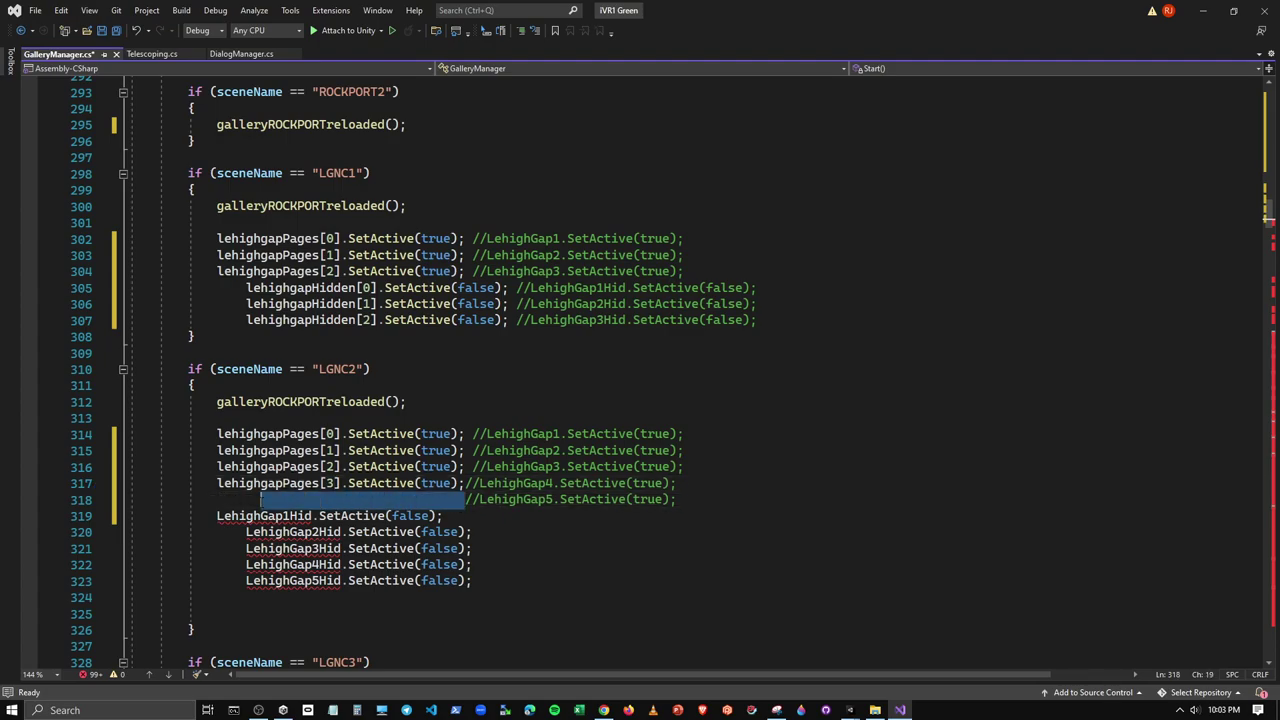
{"action": "type", "text": "lehighgapPages[2].SetActive(true);"}
{"action": "double_click", "coordinate": [333, 499]}
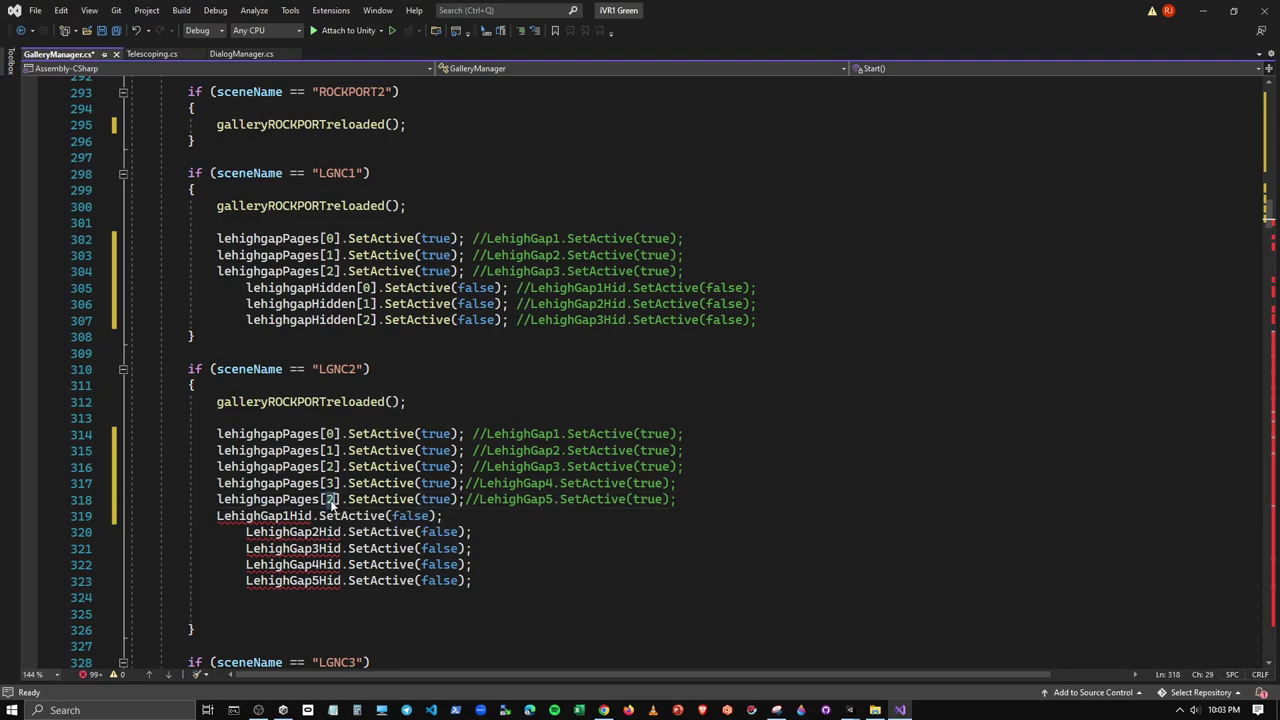
{"action": "type", "text": "4"}
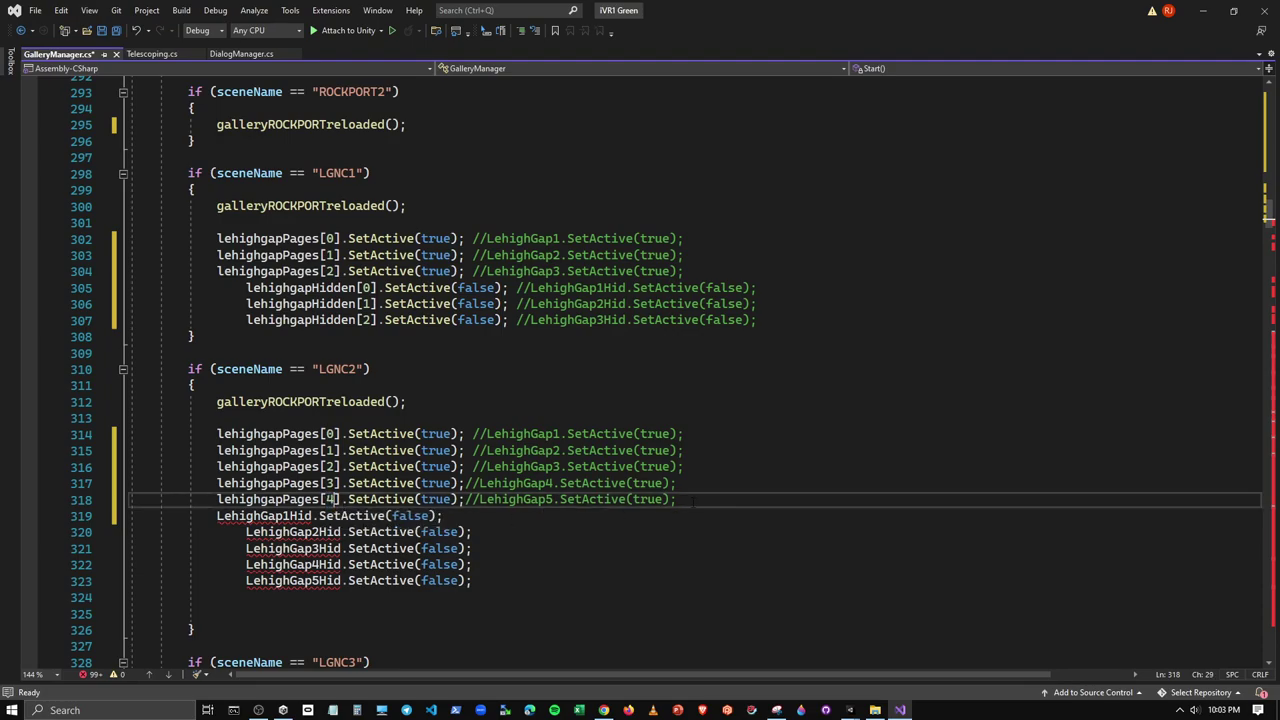
{"action": "left_click", "coordinate": [463, 483]}
{"action": "left_click", "coordinate": [464, 499]}
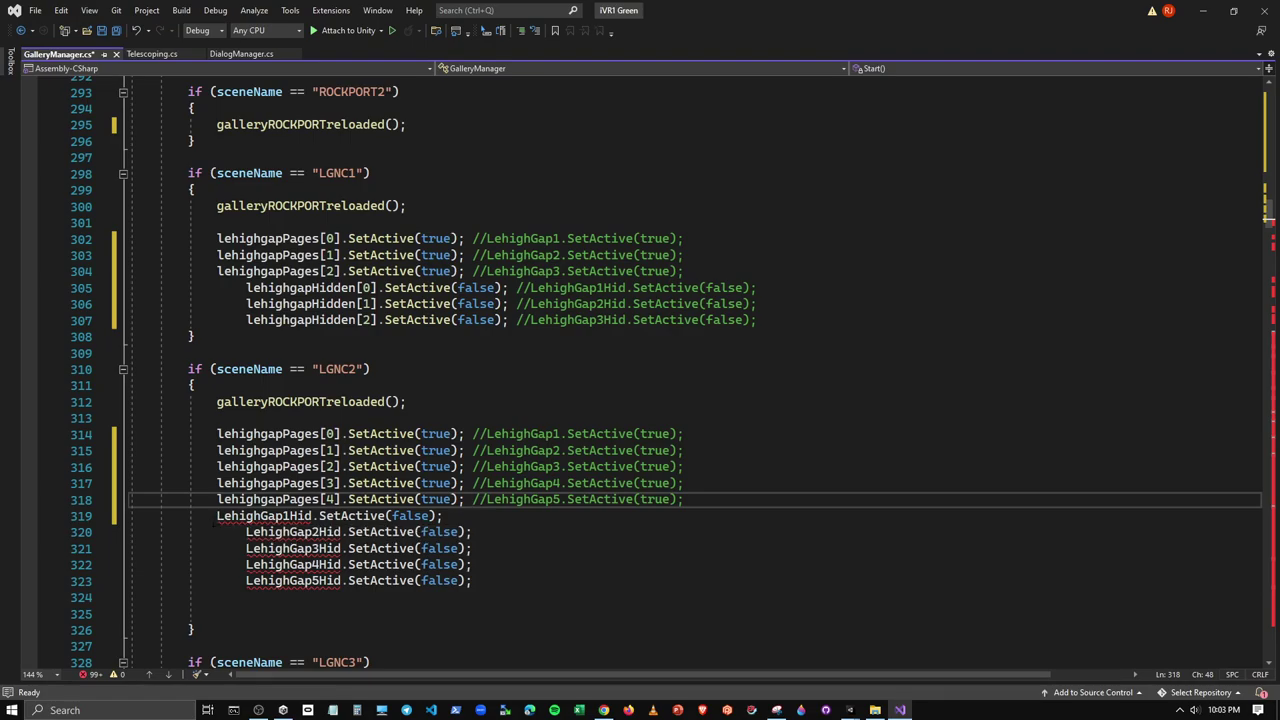
Indent the LehighGap1Hid line and select LGNC1's three lehighgapHidden lines
{"action": "left_click", "coordinate": [217, 515]}
{"action": "key", "text": "Tab"}
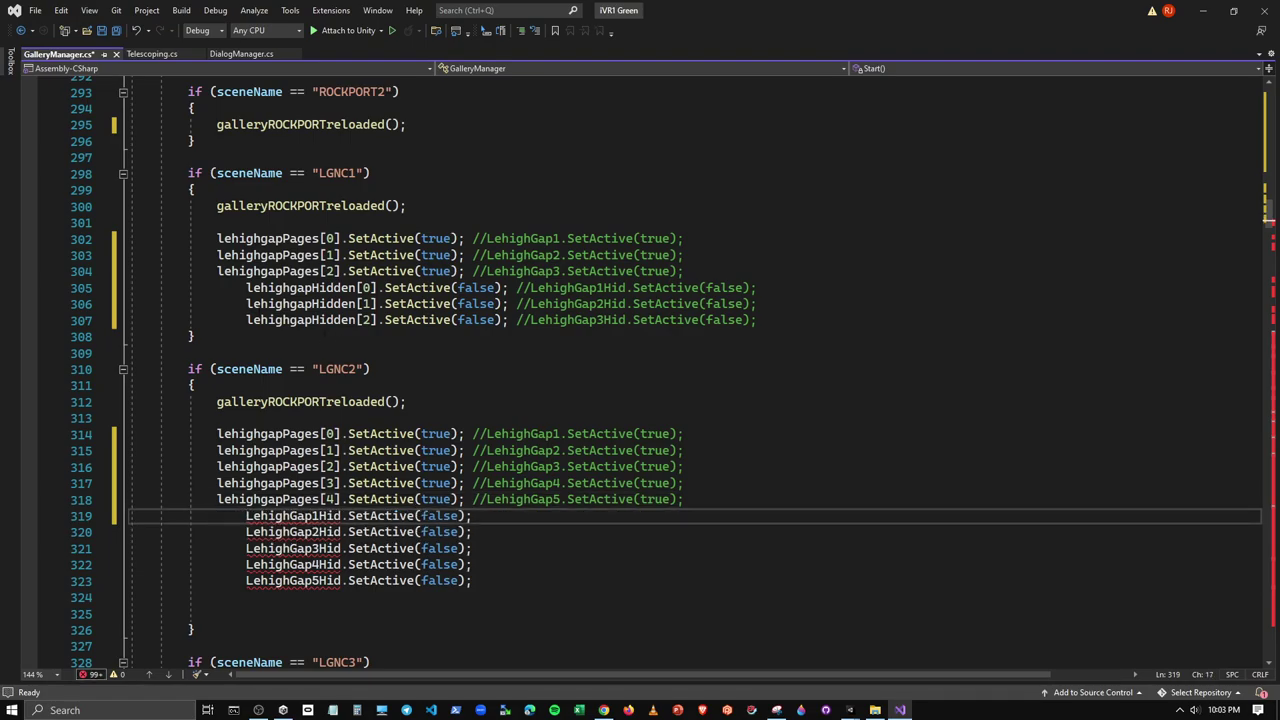
{"action": "left_click_drag", "start_coordinate": [217, 287], "coordinate": [787, 328]}
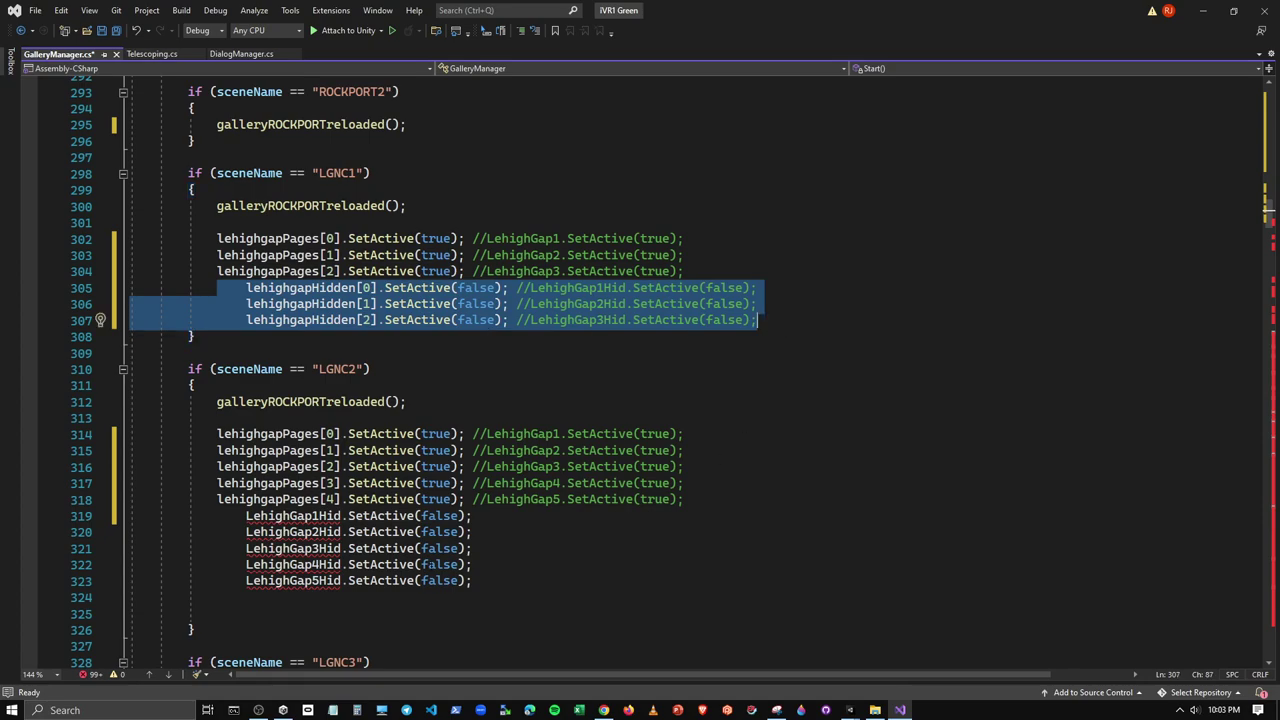
Paste LGNC1's lehighgapHidden lines over LehighGap1Hid–3Hid in LGNC2 and indent them
{"action": "key", "text": "ctrl+c"}
{"action": "left_click_drag", "start_coordinate": [472, 548], "coordinate": [217, 515]}
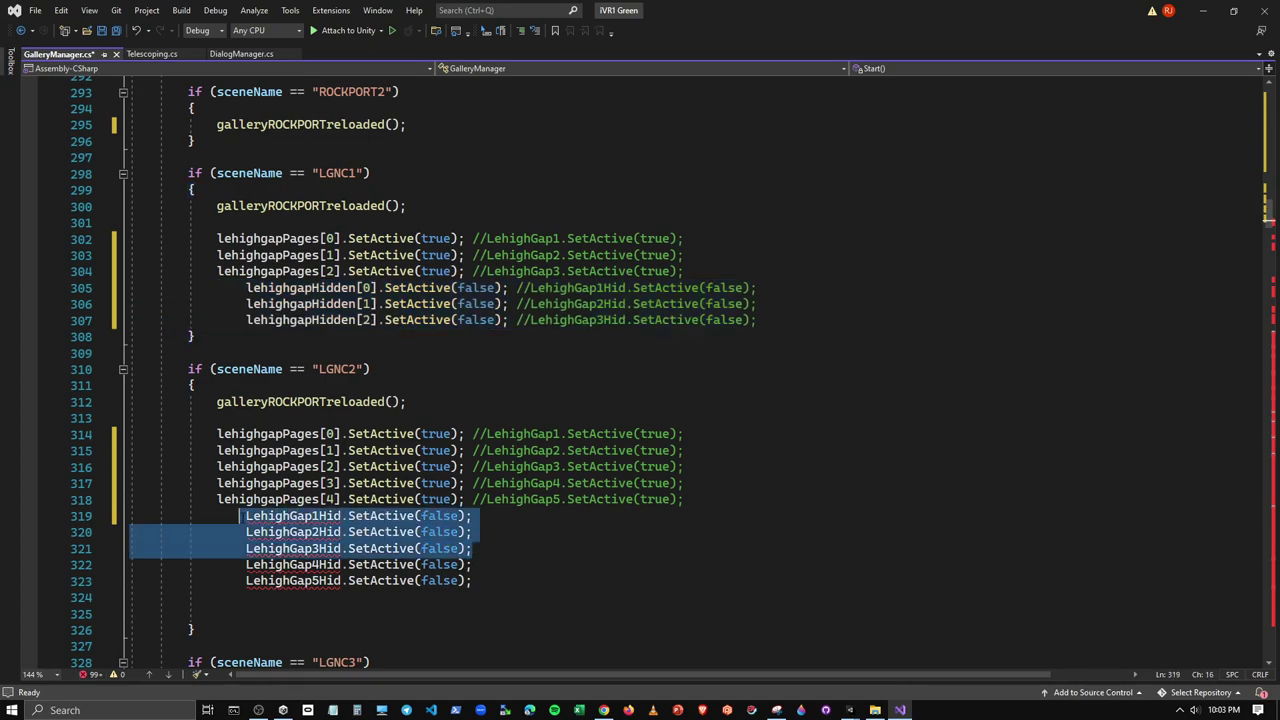
{"action": "key", "text": "ctrl+v"}
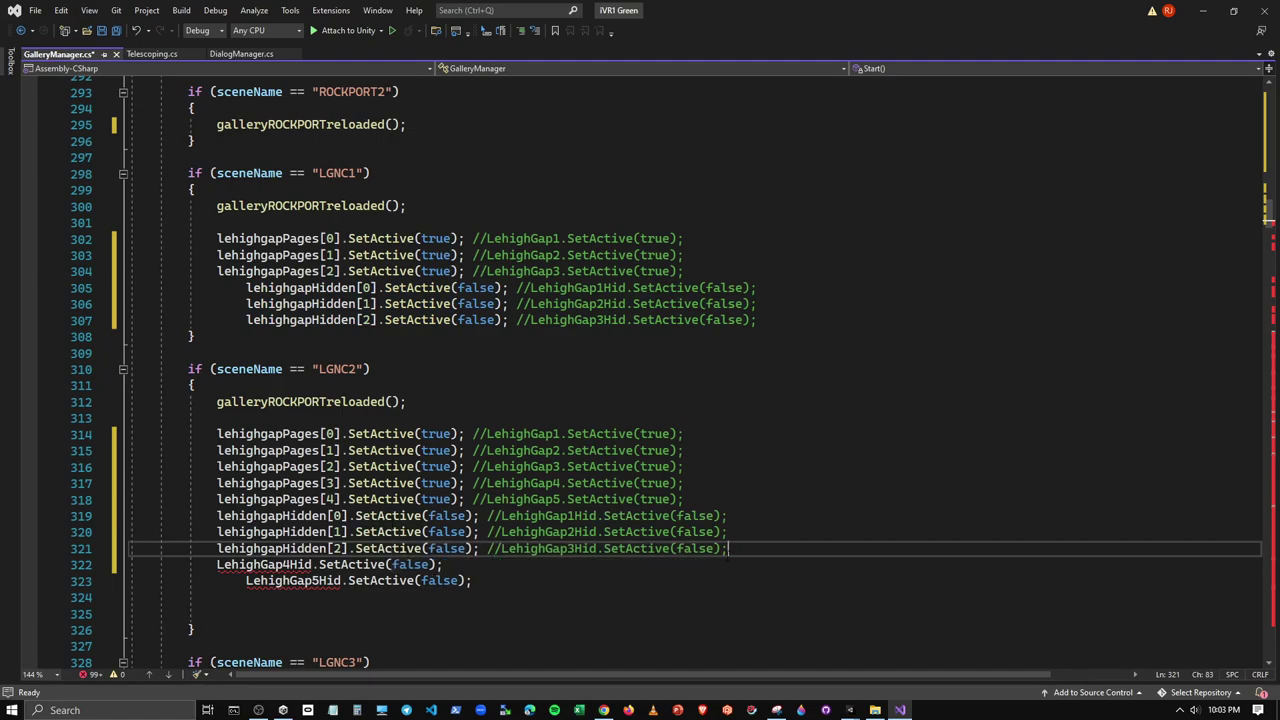
{"action": "left_click", "coordinate": [217, 515]}
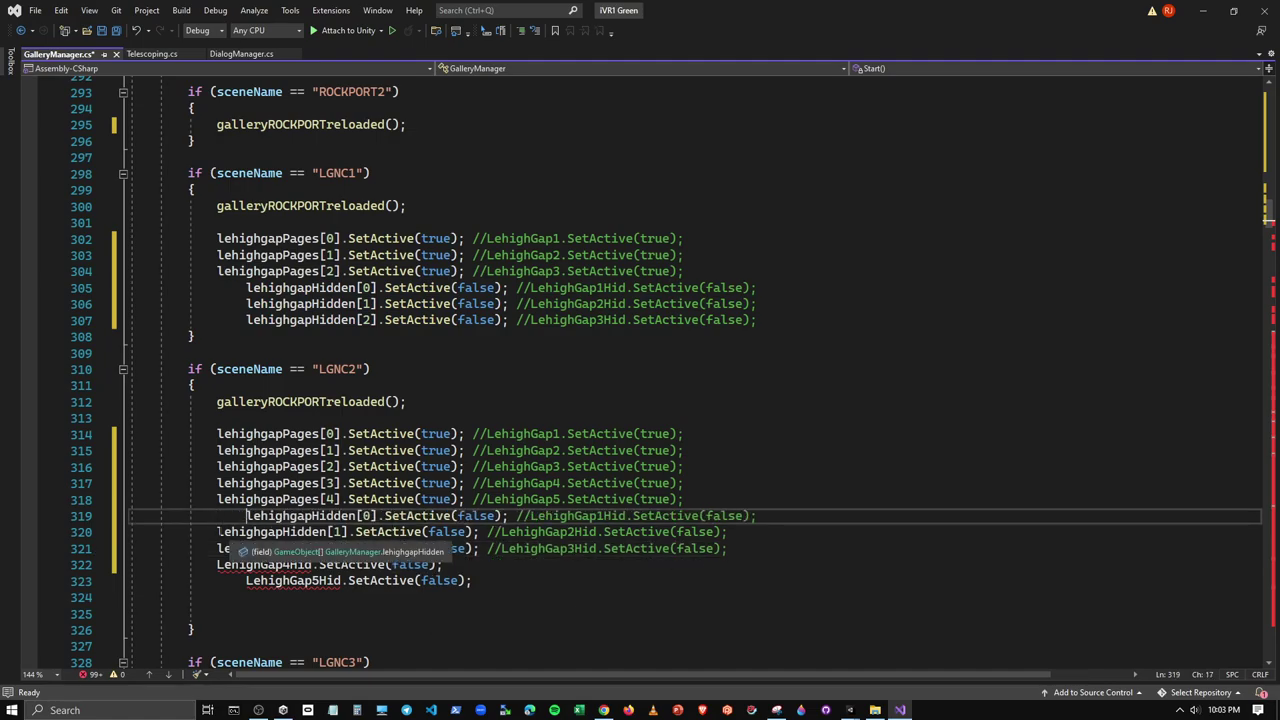
{"action": "key", "text": "Tab"}
{"action": "left_click", "coordinate": [217, 531]}
{"action": "key", "text": "Tab"}
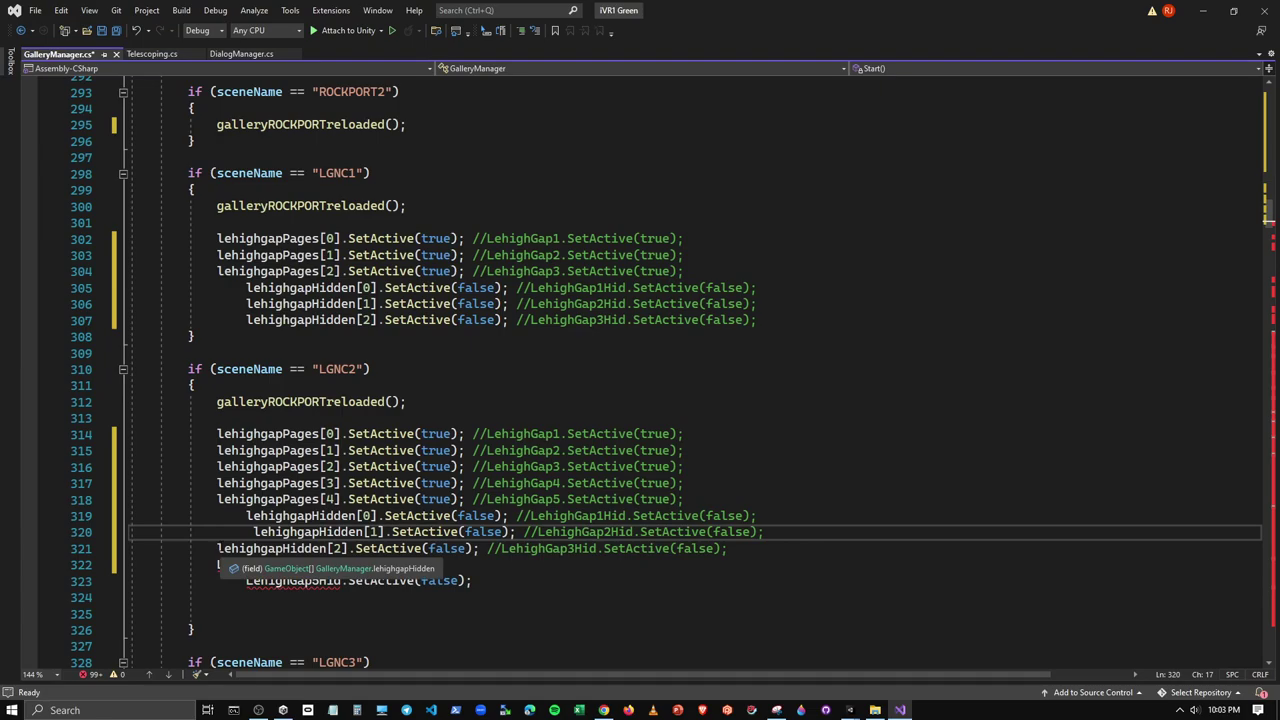
{"action": "left_click", "coordinate": [217, 548]}
{"action": "key", "text": "Tab"}
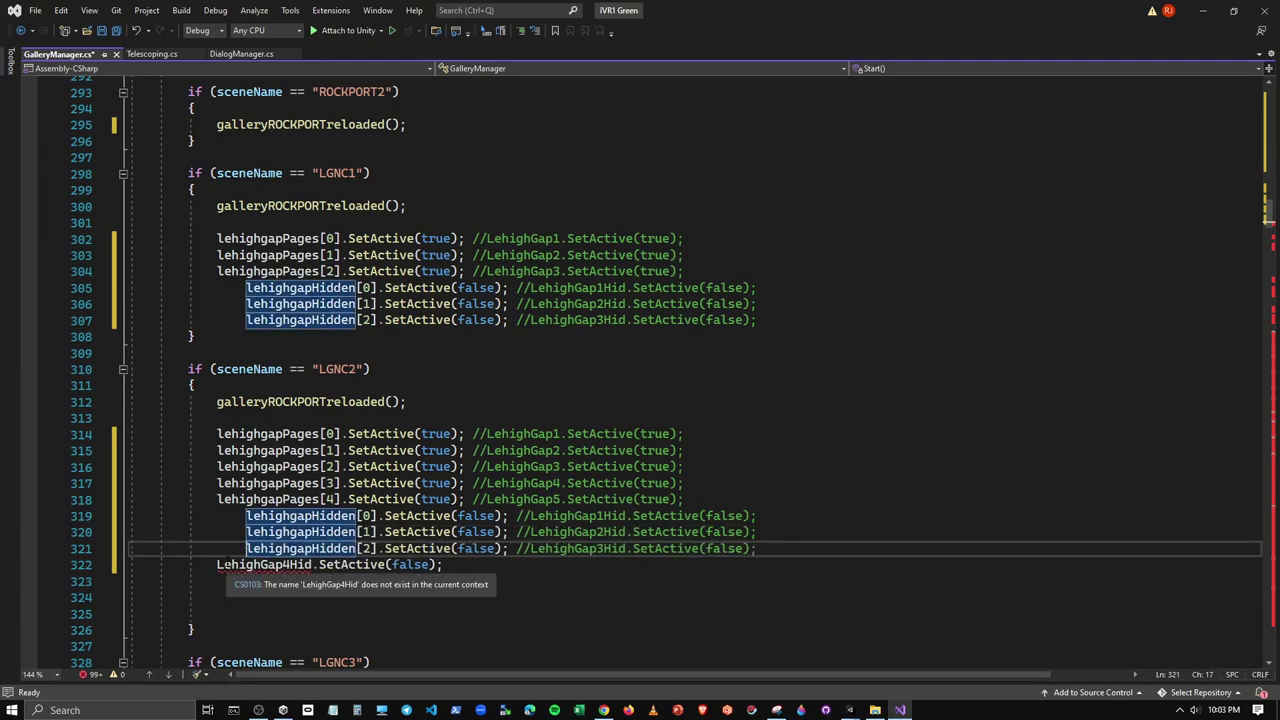
{"action": "left_click", "coordinate": [217, 564]}
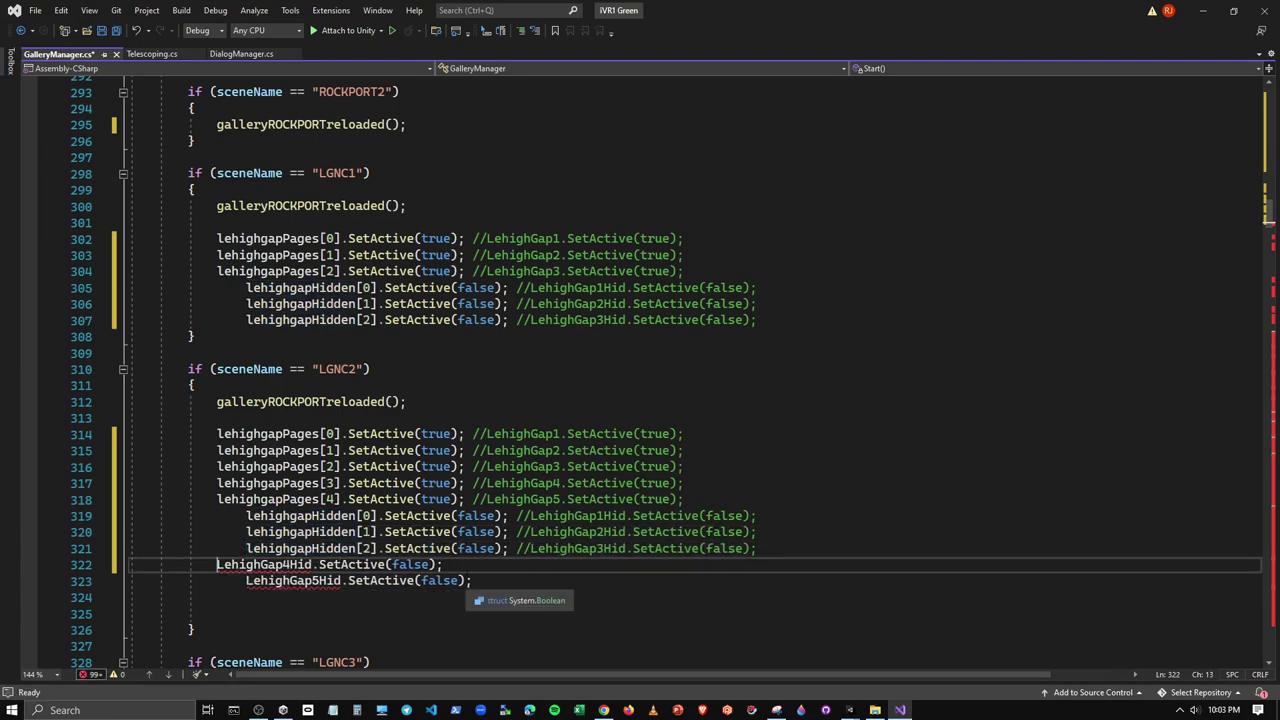
{"action": "key", "text": "Tab"}
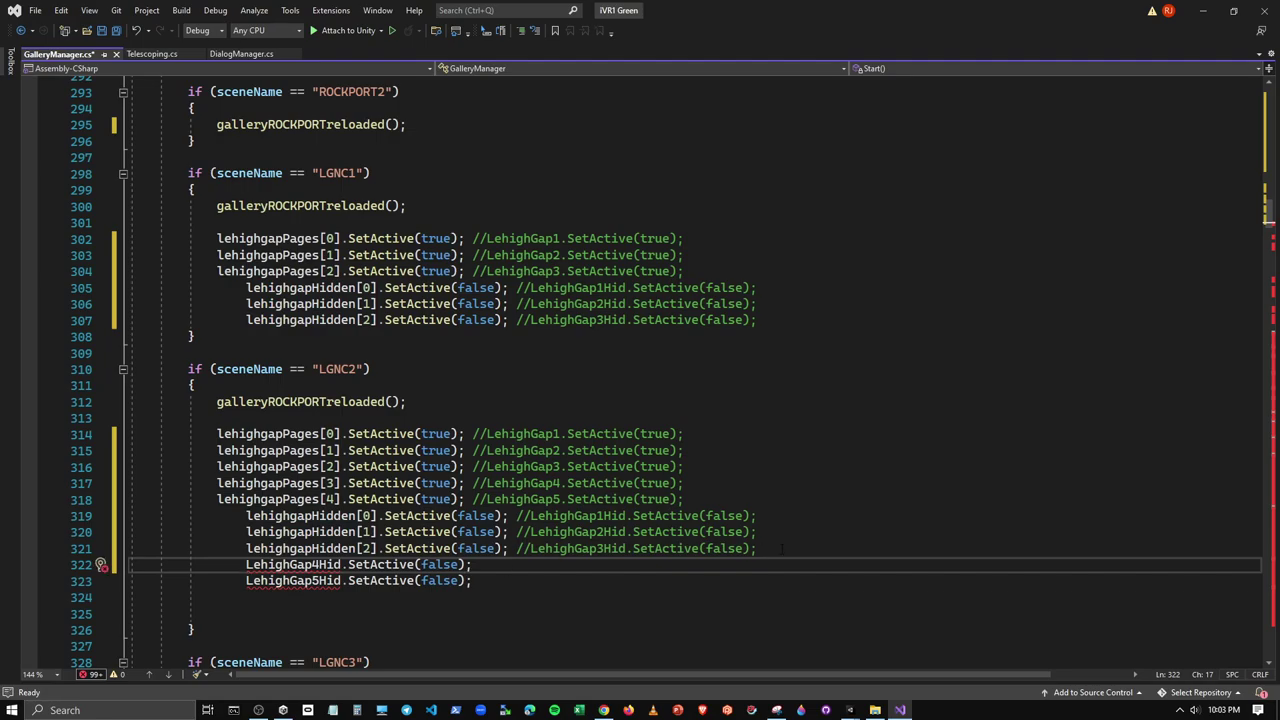
Replace LehighGap4Hid and LehighGap5Hid with two indented lehighgapHidden lines, dropping the surplus copy
{"action": "key", "text": "shift+Up"}
{"action": "key", "text": "shift+Up"}
{"action": "key", "text": "shift+Up"}
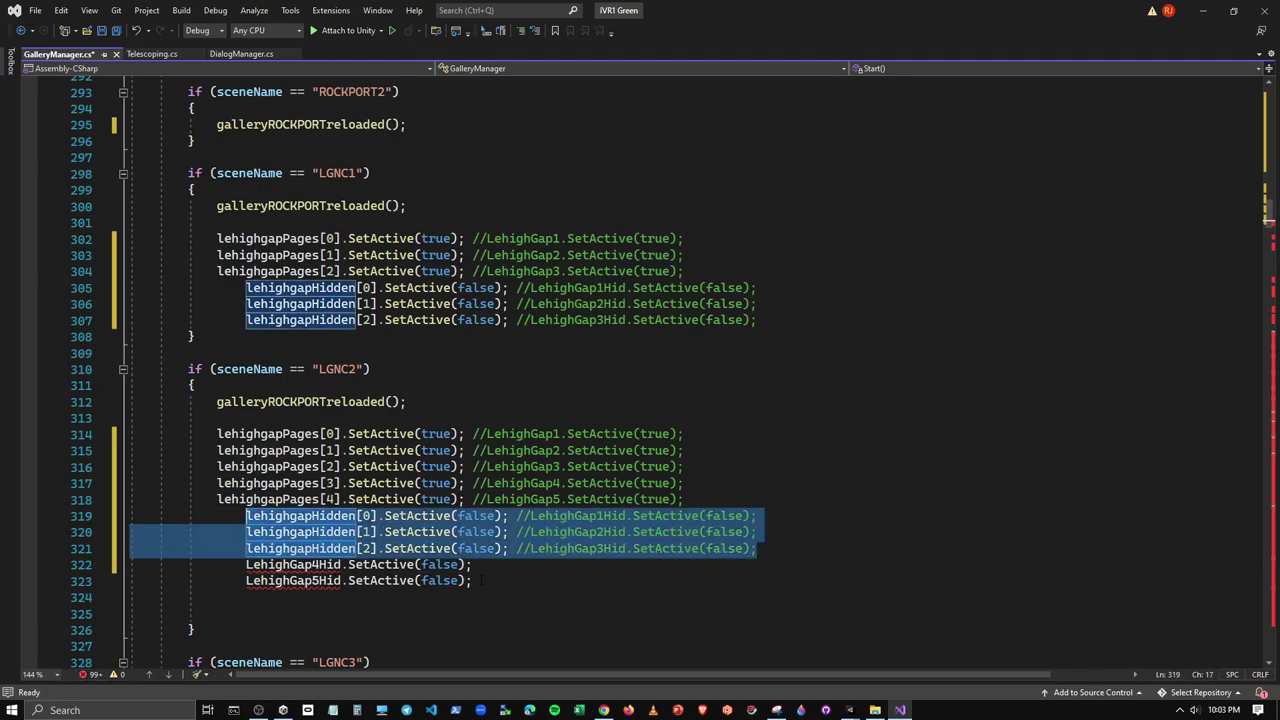
{"action": "left_click", "coordinate": [295, 597]}
{"action": "key", "text": "shift+Up"}
{"action": "key", "text": "shift+Up"}
{"action": "key", "text": "ctrl+v"}
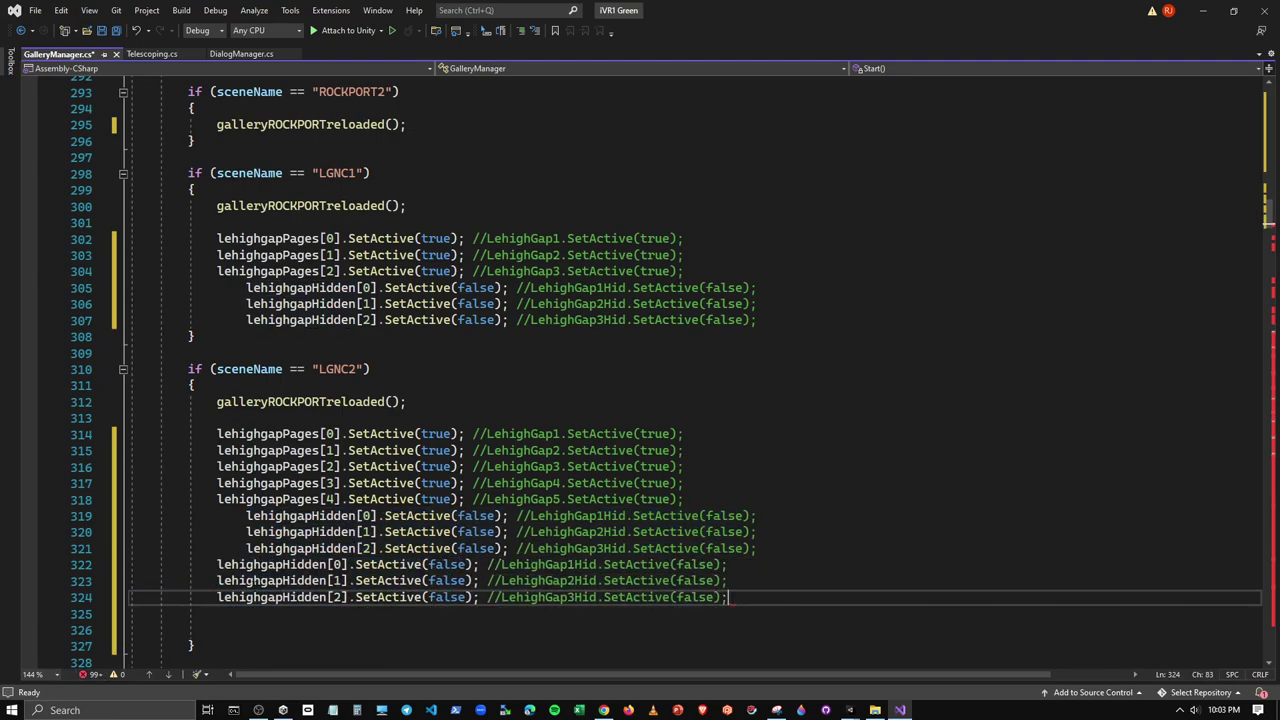
{"action": "key", "text": "shift+Left"}
{"action": "key", "text": "shift+Left"}
{"action": "key", "text": "shift+Left"}
{"action": "left_click_drag", "start_coordinate": [728, 597], "coordinate": [218, 600]}
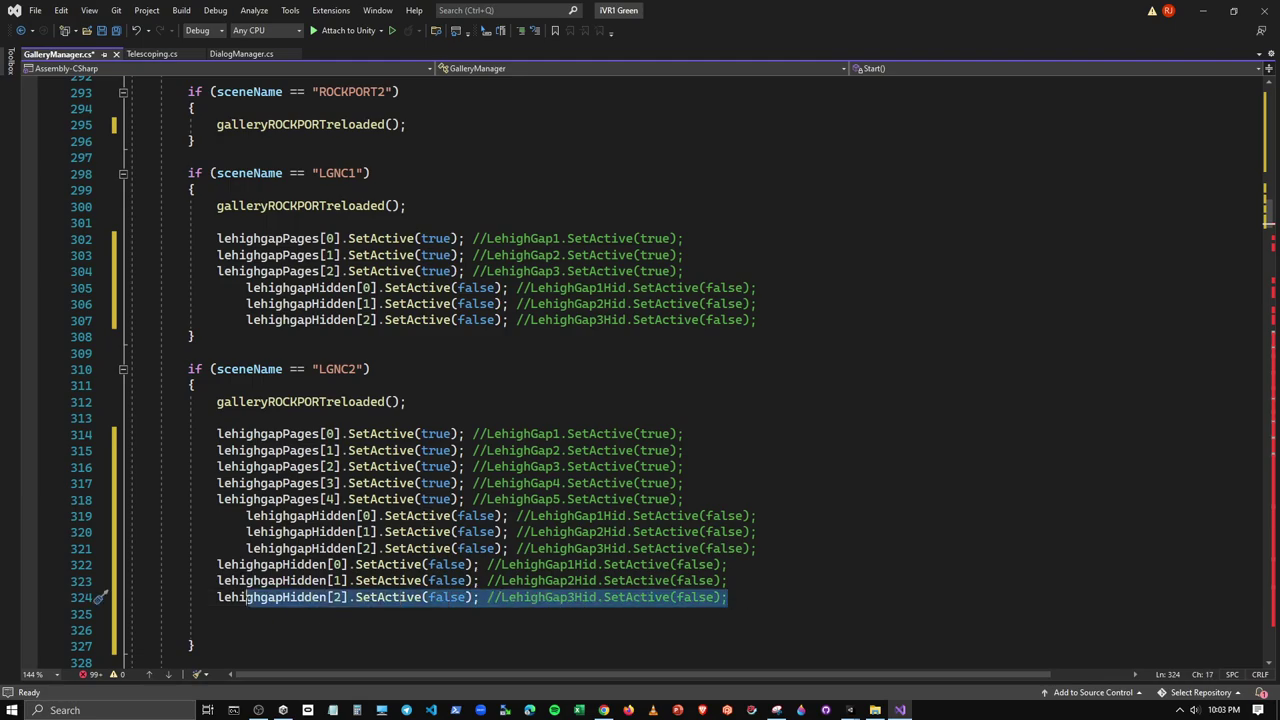
{"action": "key", "text": "BackSpace"}
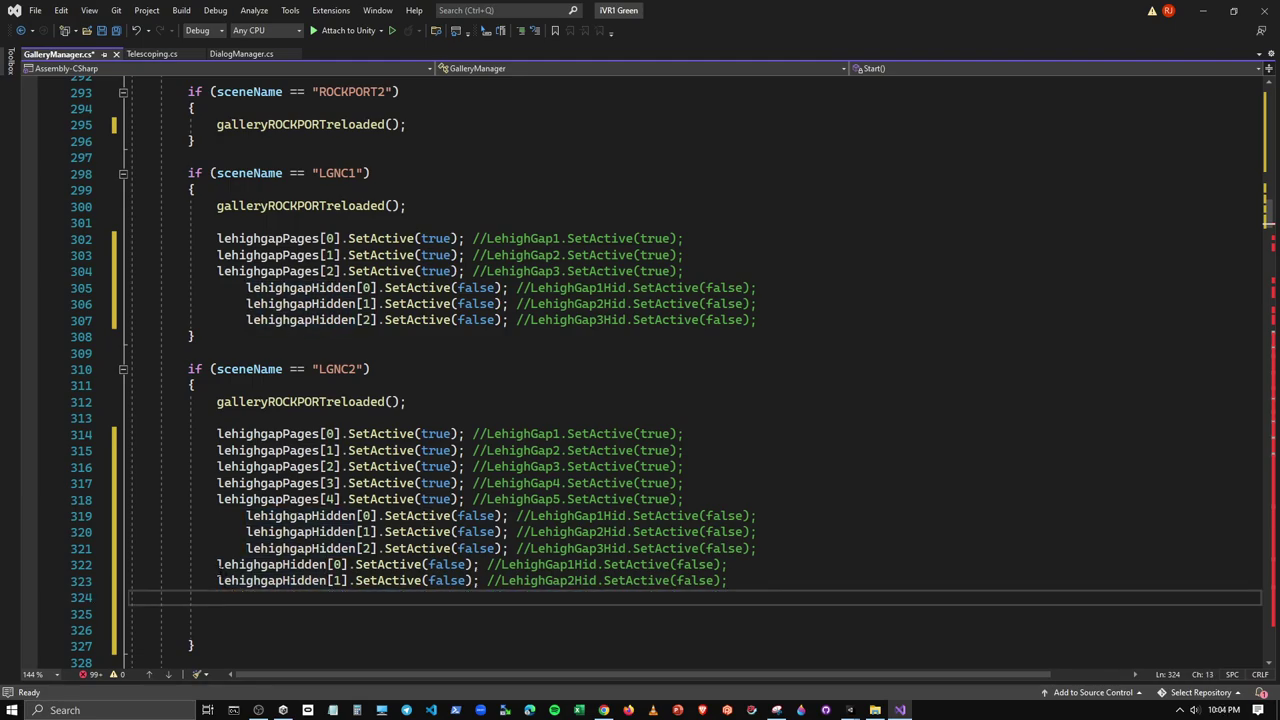
{"action": "left_click", "coordinate": [217, 564]}
{"action": "key", "text": "Tab"}
{"action": "left_click", "coordinate": [218, 581]}
{"action": "key", "text": "Tab"}
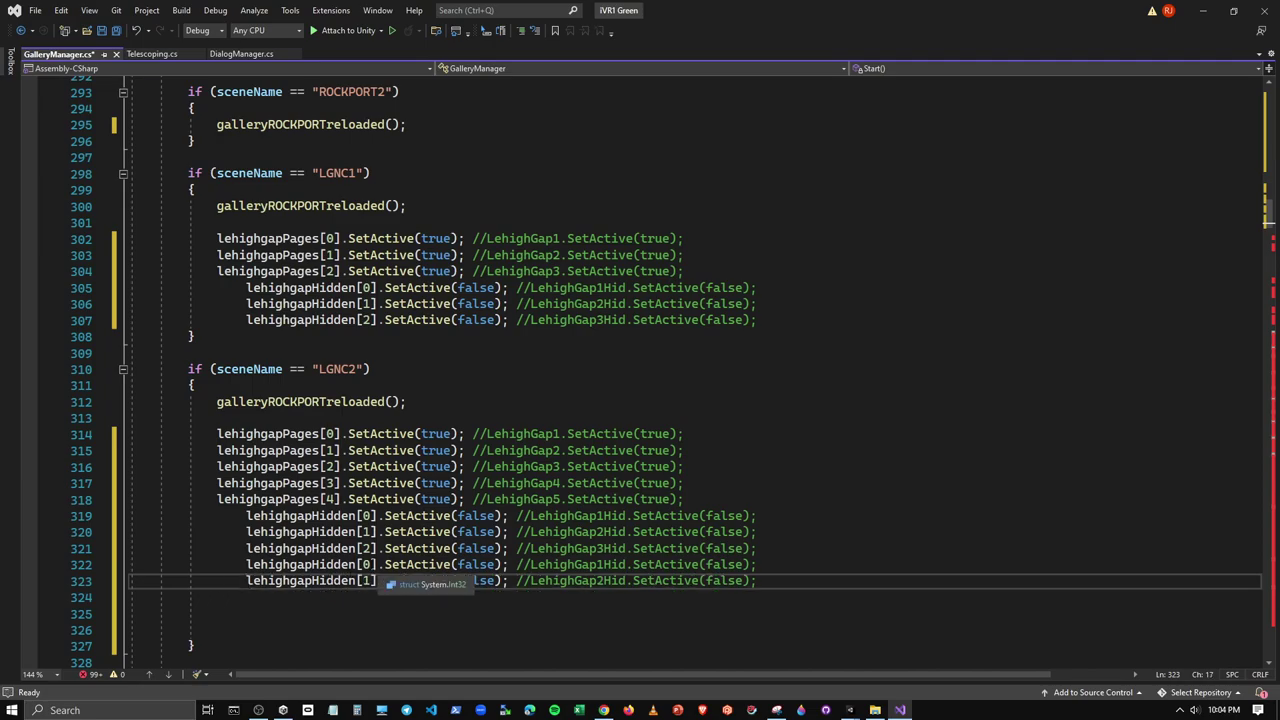
Renumber the new hidden lines to indexes 3 and 4 and delete the blank lines
{"action": "double_click", "coordinate": [367, 564]}
{"action": "type", "text": "3"}
{"action": "double_click", "coordinate": [367, 581]}
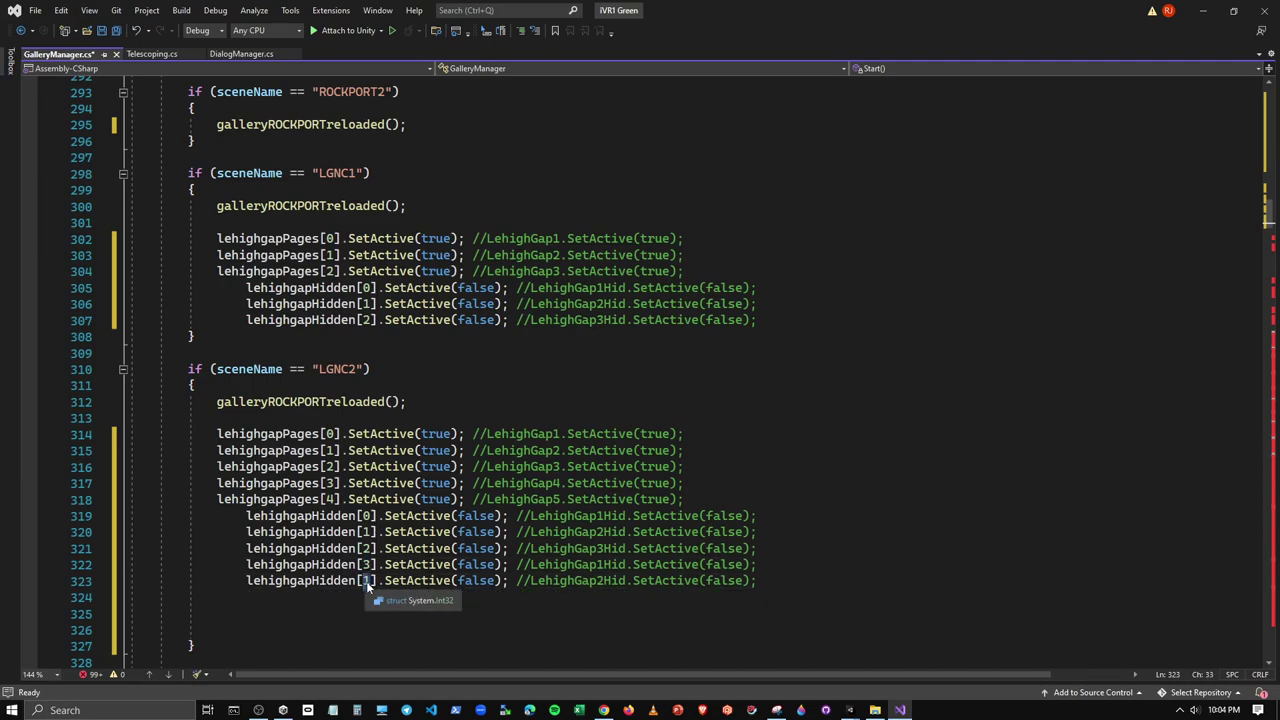
{"action": "type", "text": "4"}
{"action": "left_click_drag", "start_coordinate": [765, 581], "coordinate": [695, 628]}
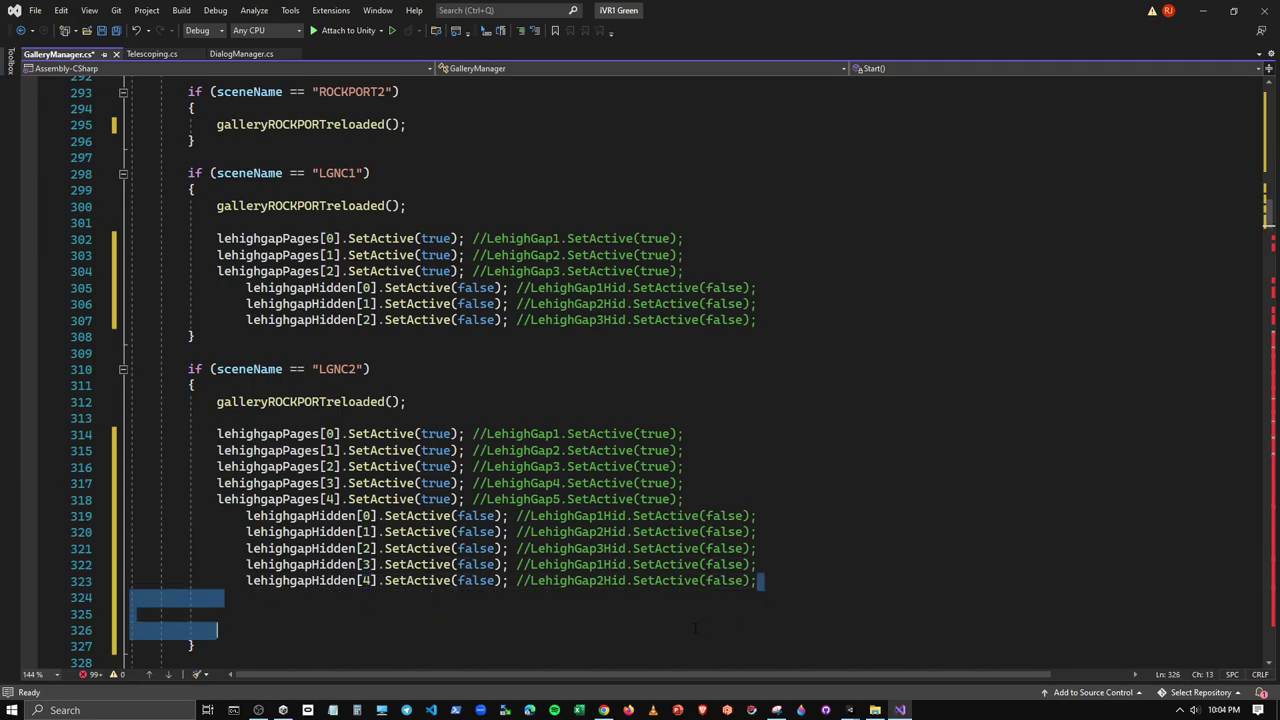
{"action": "key", "text": "BackSpace"}
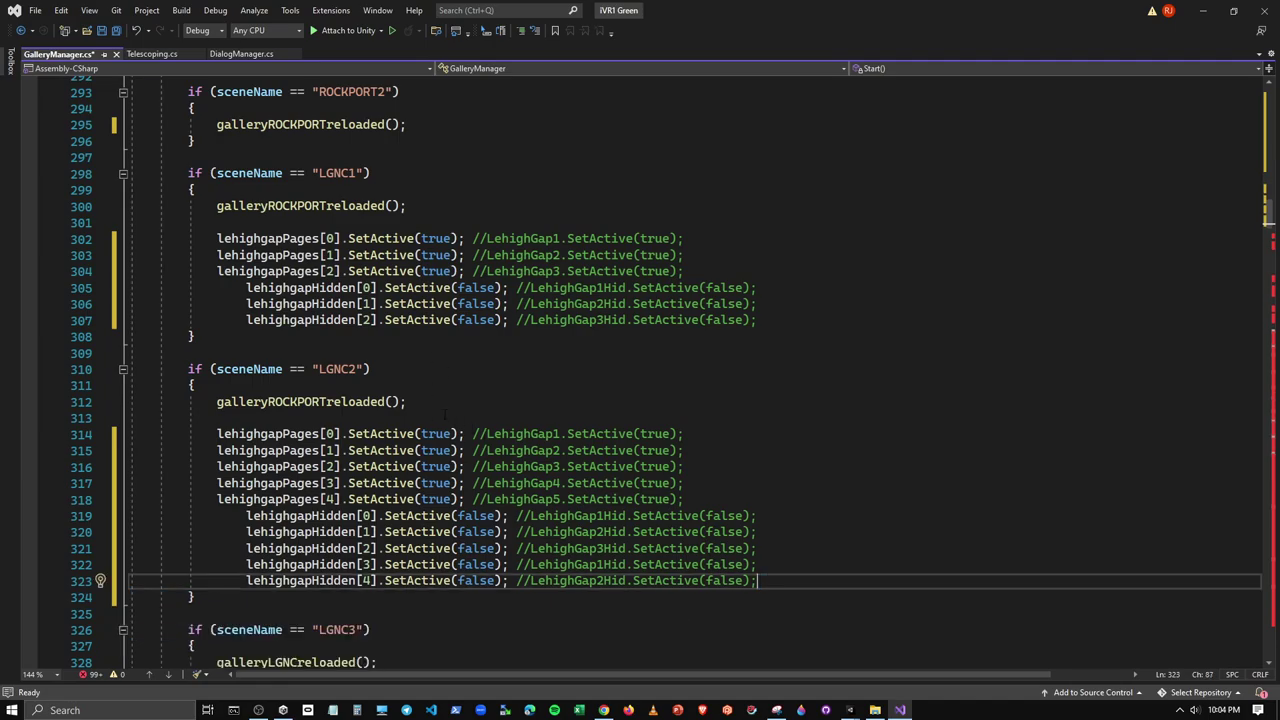
Remove the empty lines from the LGNC3 and WALNUTPORT1 blocks
{"action": "scroll", "coordinate": [443, 416], "scroll_direction": "down", "scroll_amount": 5}
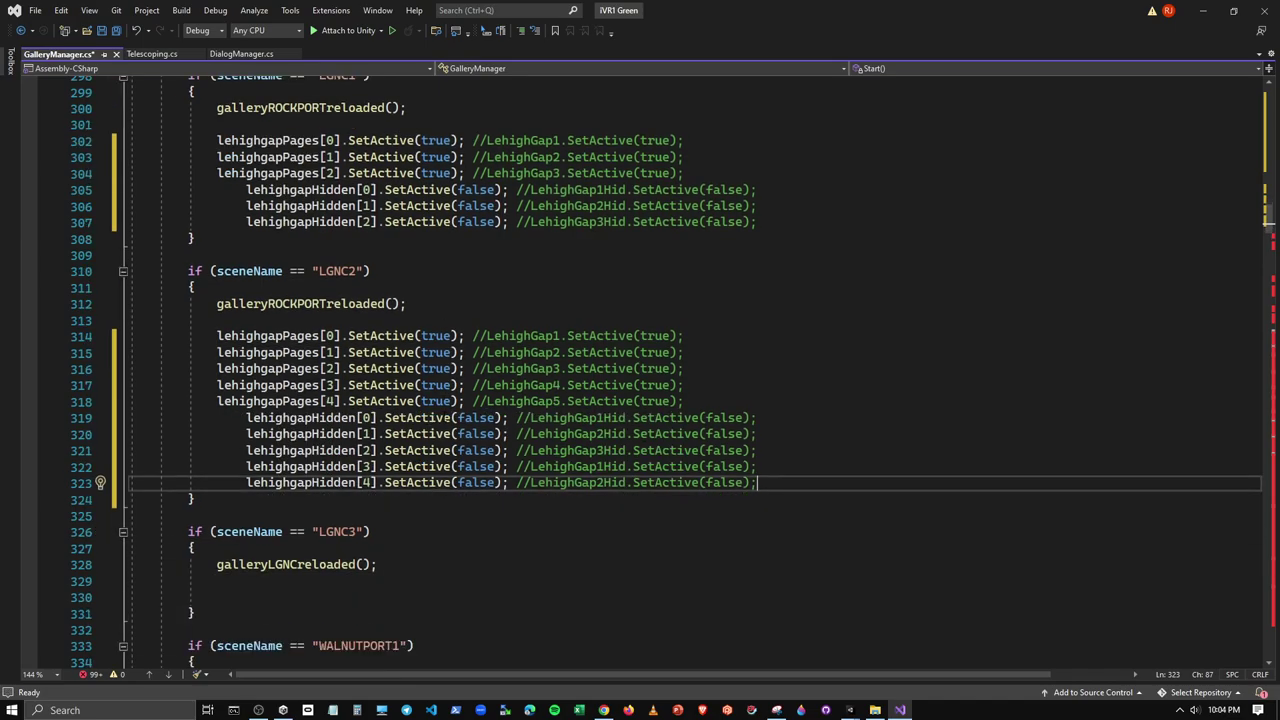
{"action": "left_click_drag", "start_coordinate": [397, 416], "coordinate": [378, 447]}
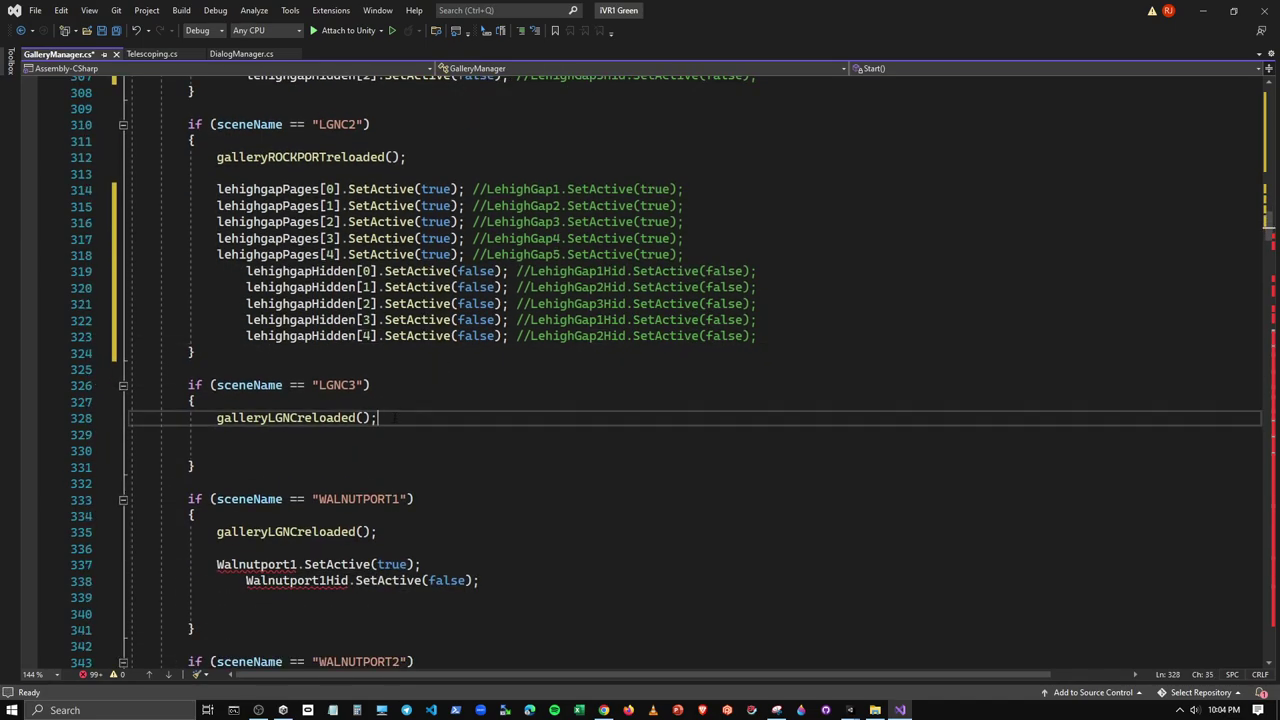
{"action": "key", "text": "BackSpace"}
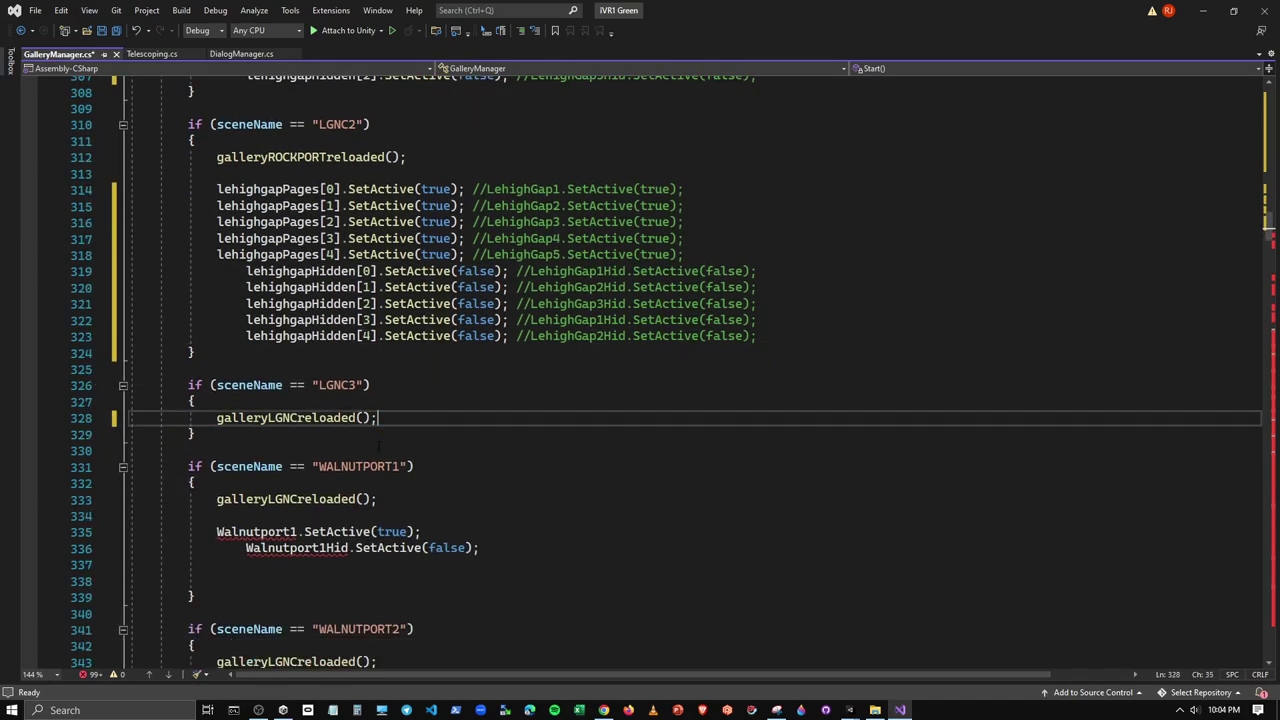
{"action": "left_click_drag", "start_coordinate": [486, 548], "coordinate": [490, 566]}
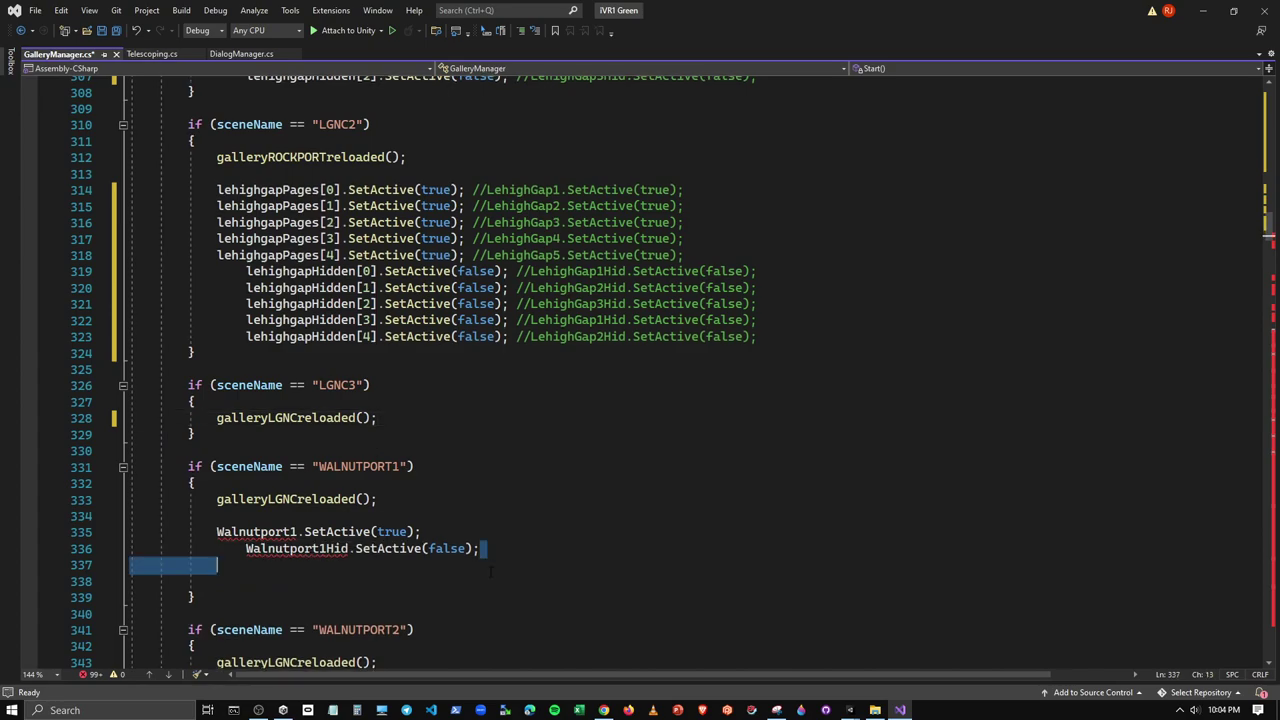
{"action": "key", "text": "BackSpace"}
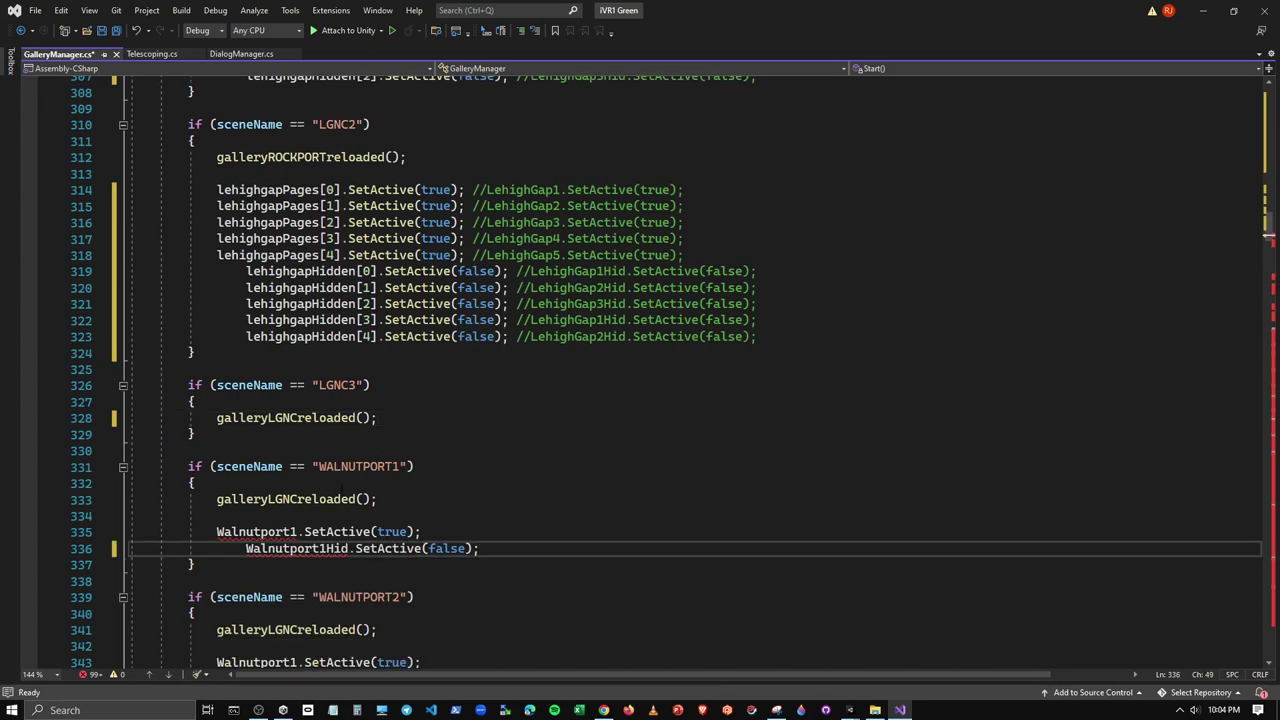
Comment out the Walnutport1 and Walnutport1Hid calls in WALNUTPORT1
{"action": "scroll", "coordinate": [390, 468], "scroll_direction": "down", "scroll_amount": 2}
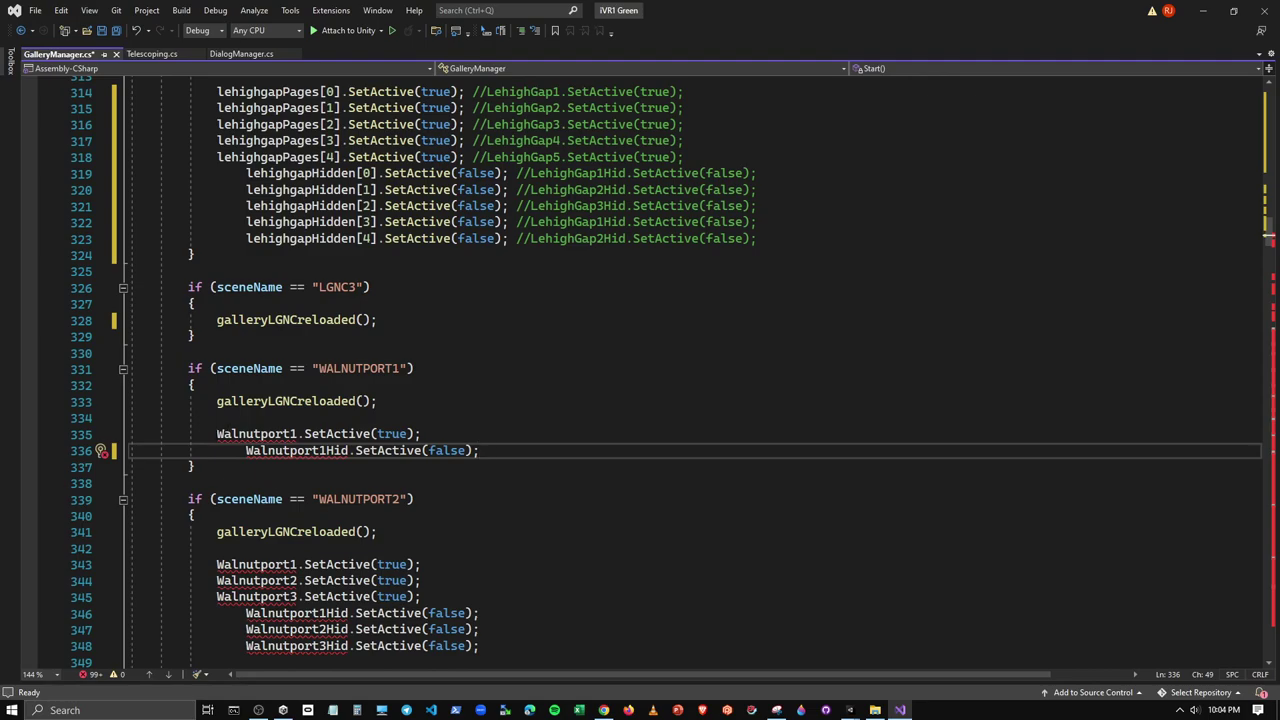
{"action": "left_click", "coordinate": [289, 434]}
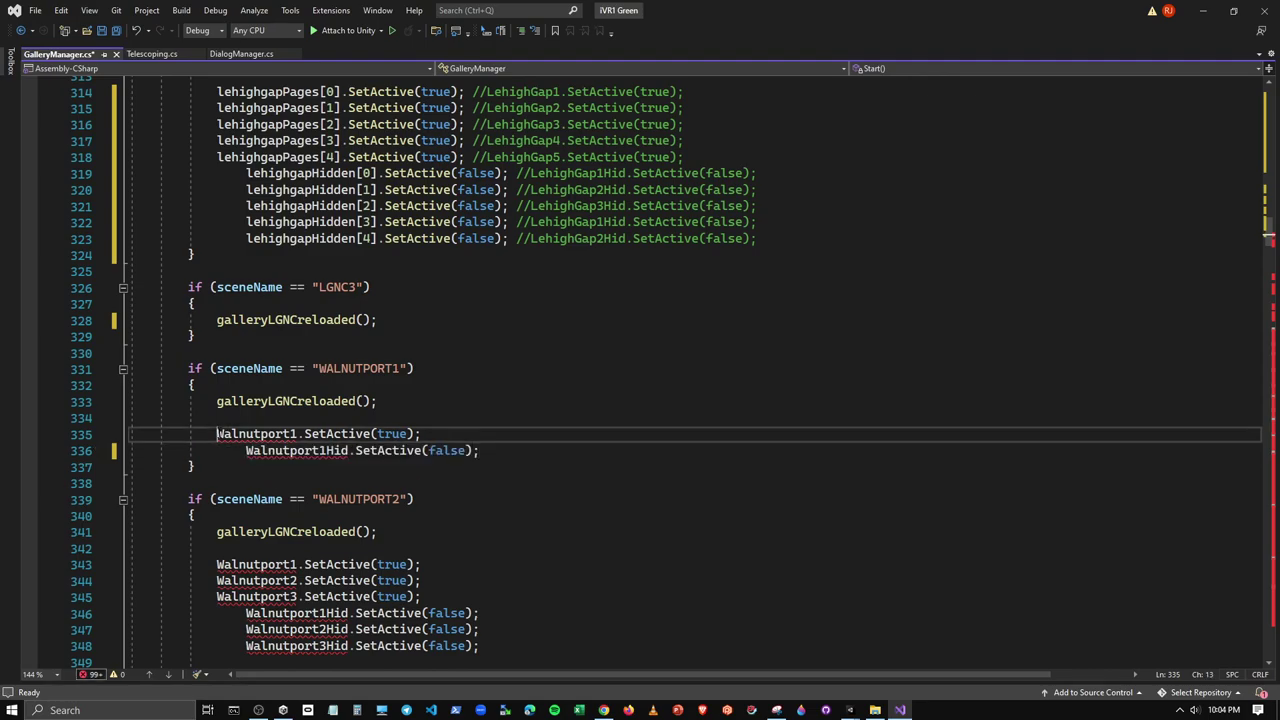
{"action": "type", "text": "//"}
{"action": "left_click", "coordinate": [247, 450]}
{"action": "type", "text": "//"}
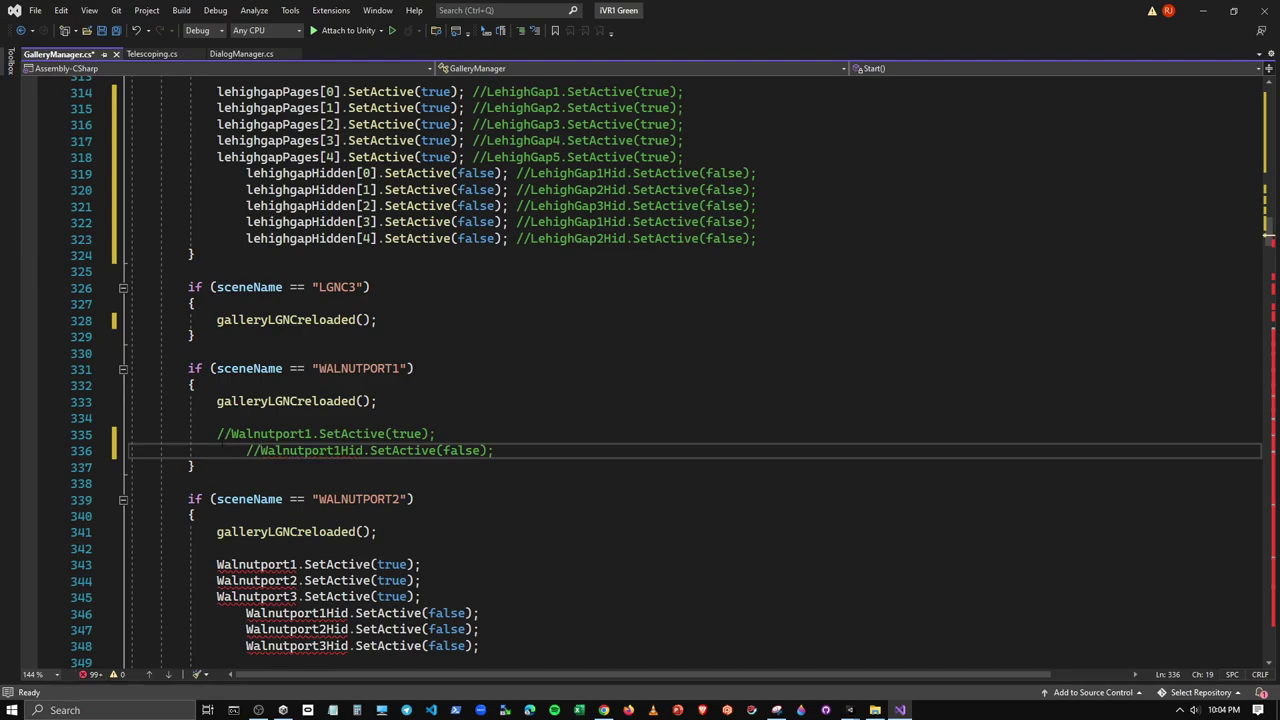
{"action": "key", "text": "BackSpace"}
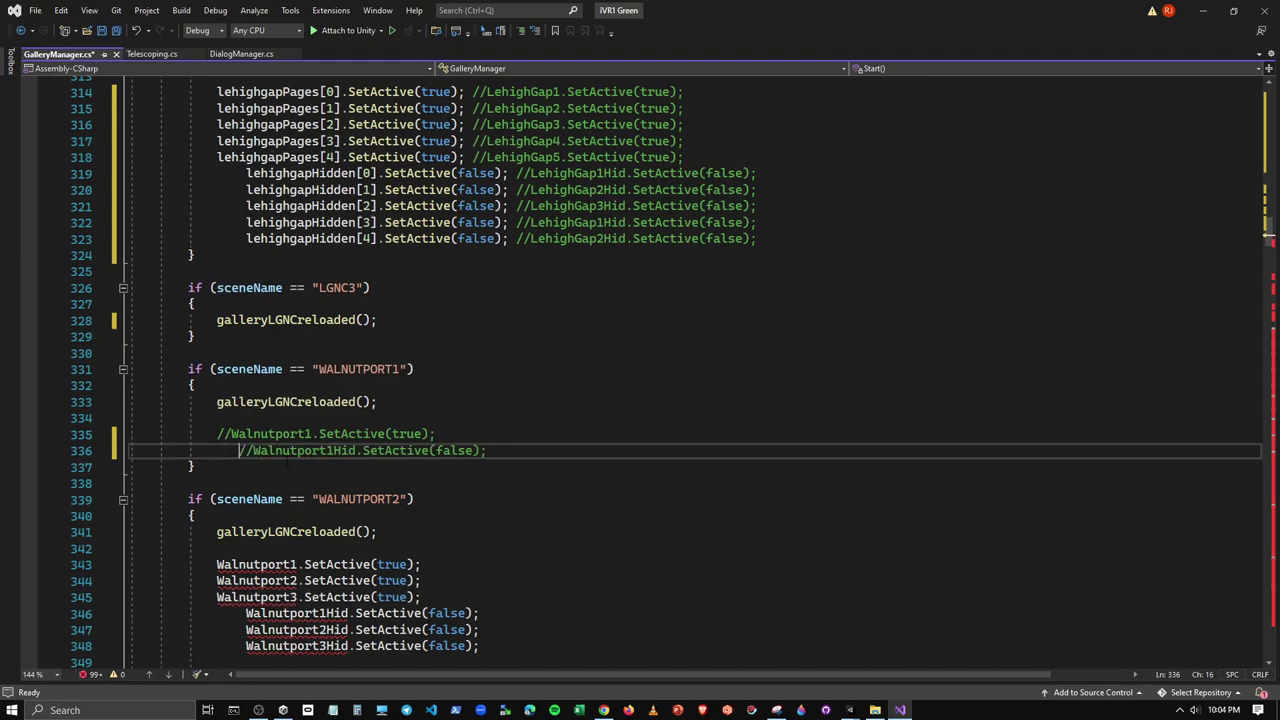
{"action": "key", "text": "BackSpace"}
{"action": "key", "text": "BackSpace"}
{"action": "key", "text": "BackSpace"}
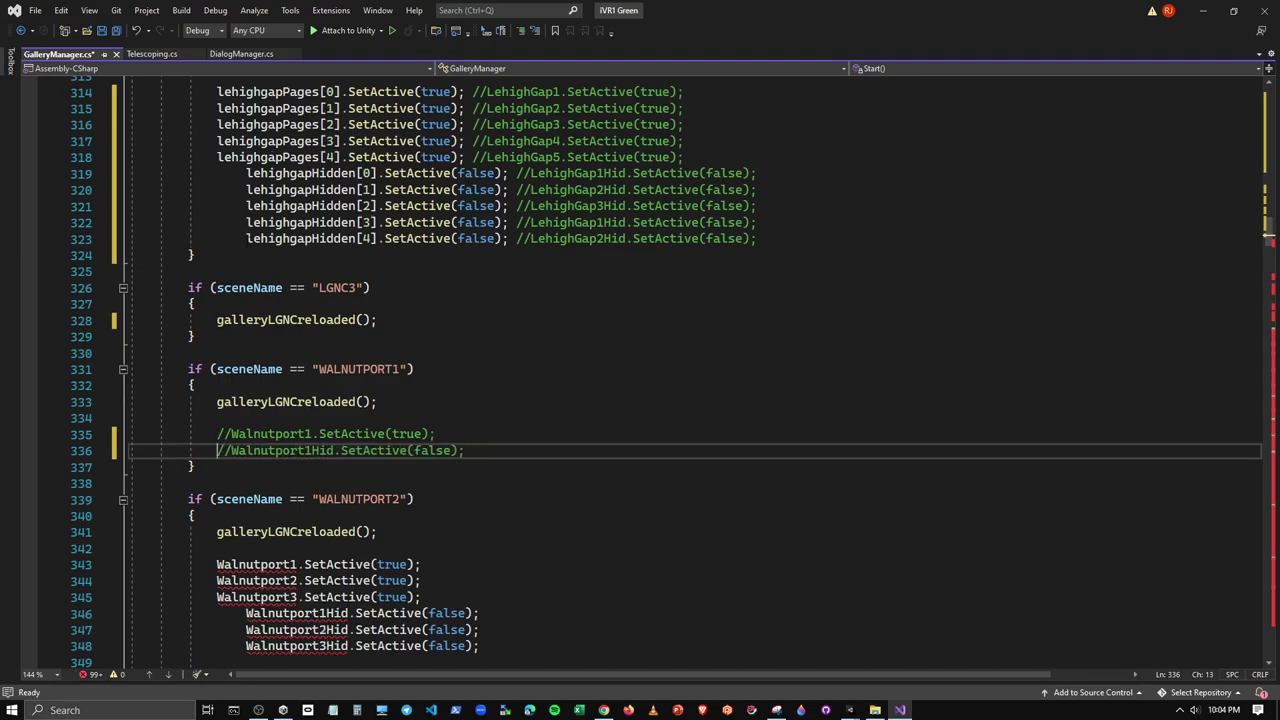
Add walnutportPages[0].SetActive(true) before the commented Walnutport1 line
{"action": "left_click_drag", "start_coordinate": [217, 157], "coordinate": [466, 158]}
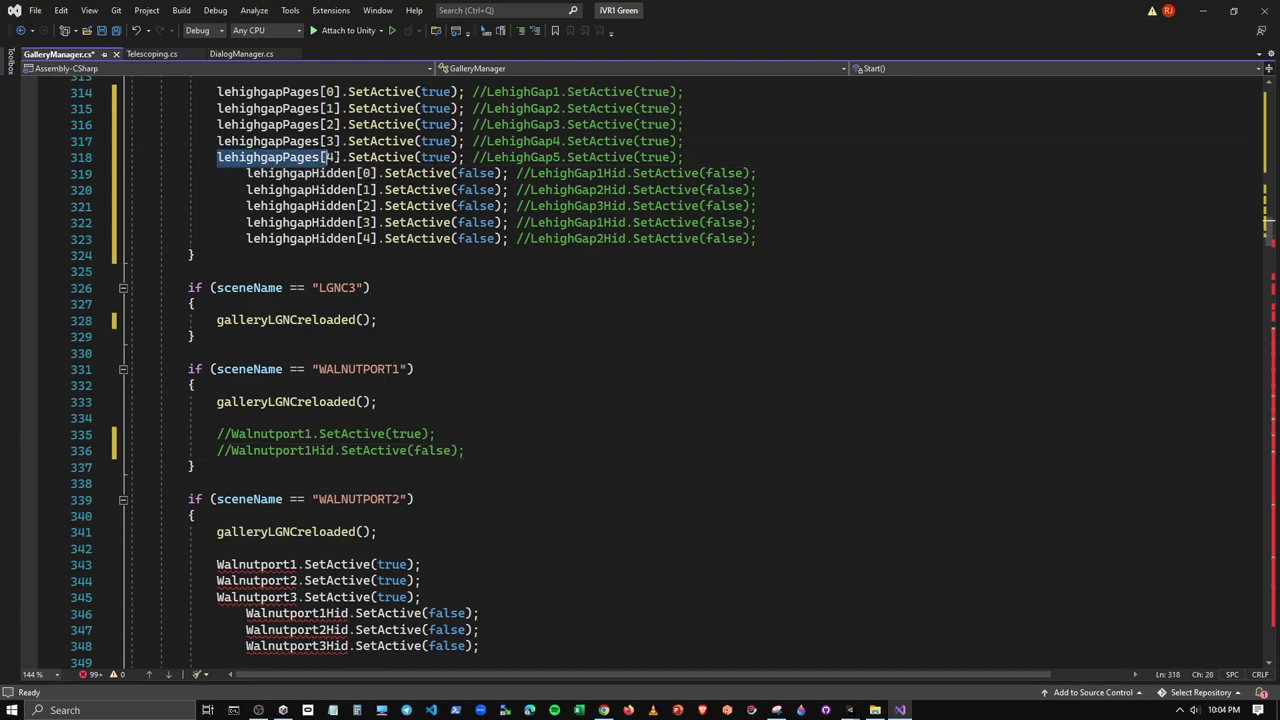
{"action": "key", "text": "shift+Right"}
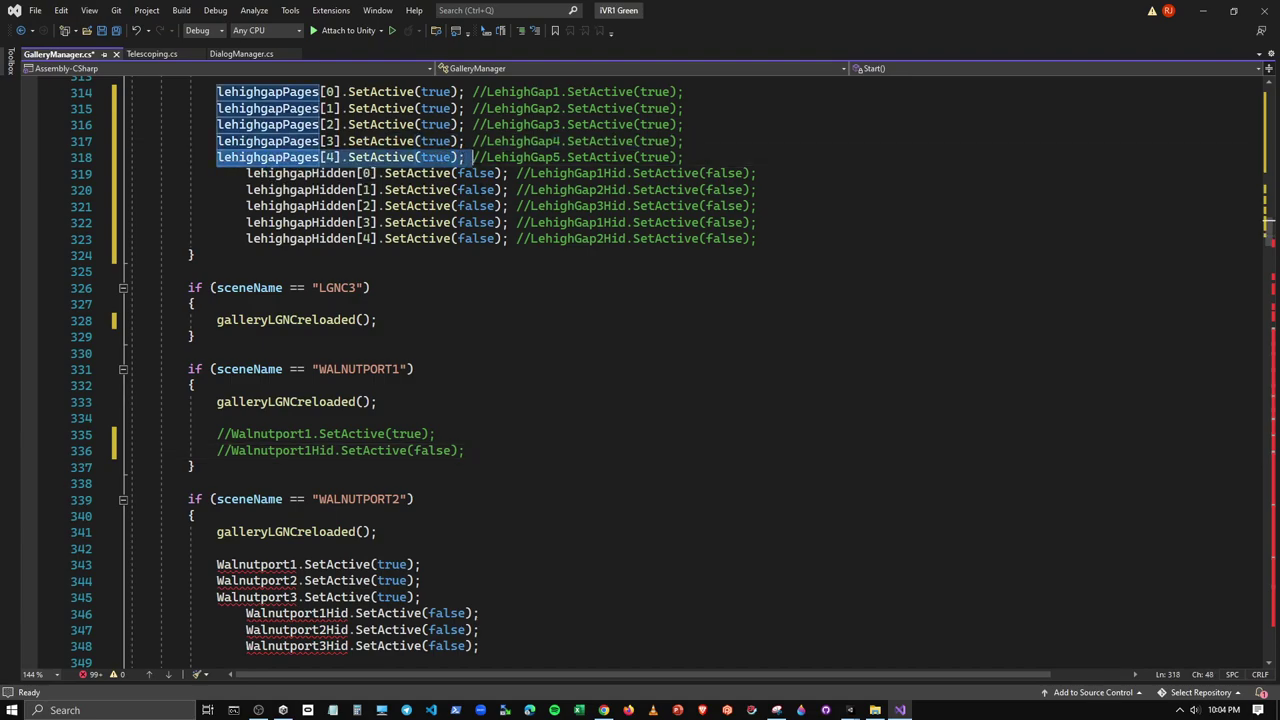
{"action": "key", "text": "ctrl+c"}
{"action": "left_click", "coordinate": [217, 434]}
{"action": "key", "text": "ctrl+v"}
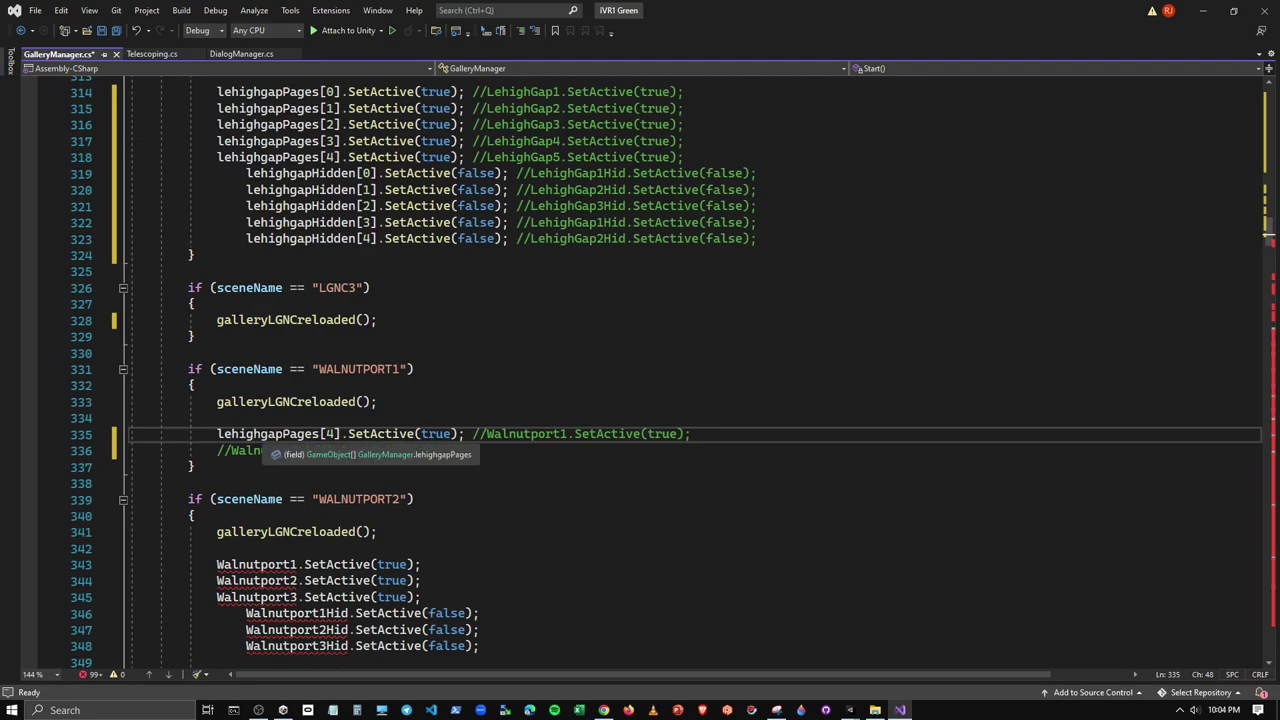
{"action": "left_click_drag", "start_coordinate": [217, 434], "coordinate": [282, 434]}
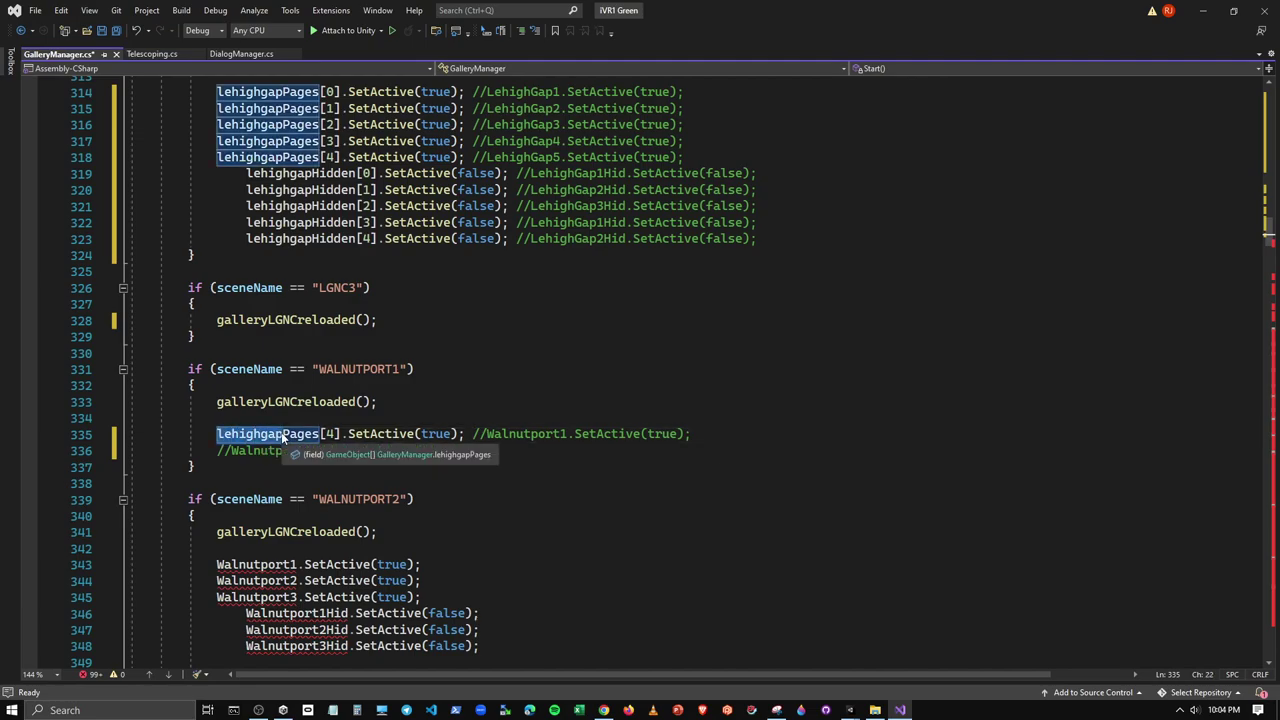
{"action": "type", "text": "walnutport"}
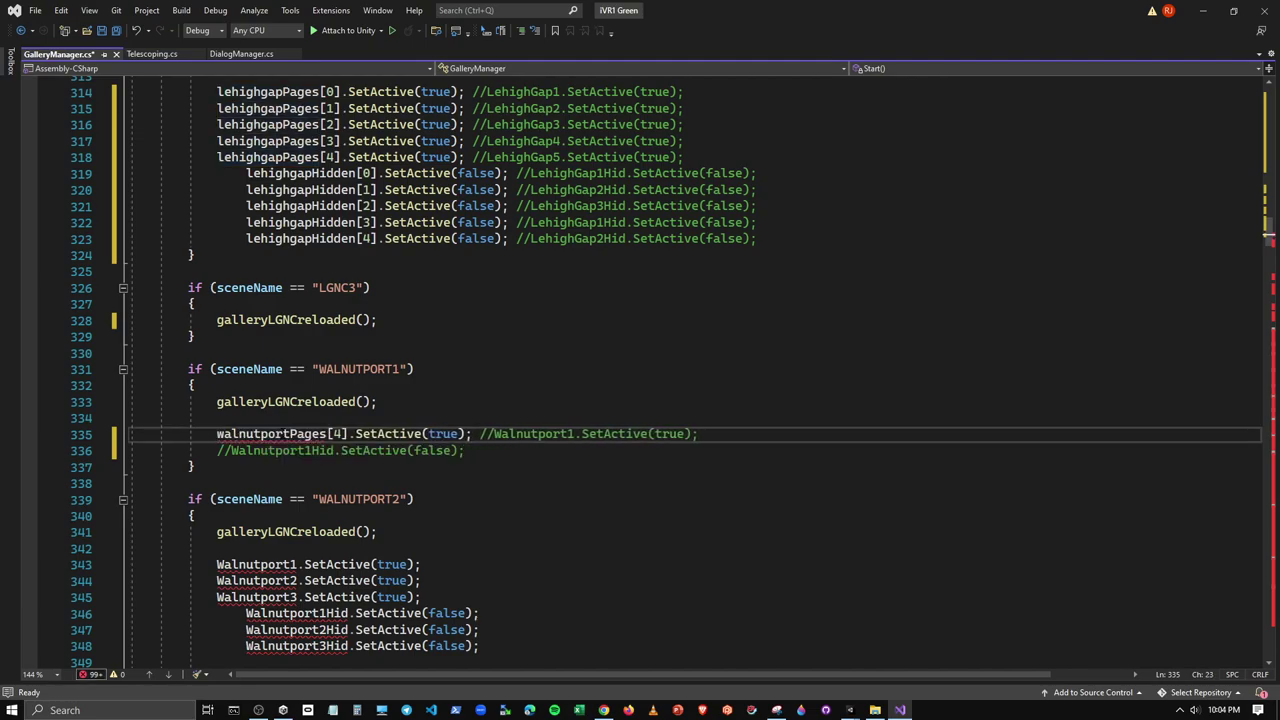
{"action": "double_click", "coordinate": [338, 434]}
{"action": "type", "text": "0"}
Add an aligned walnutportHidden[0].SetActive(false) before the commented Walnutport1Hid line
{"action": "left_click_drag", "start_coordinate": [246, 238], "coordinate": [508, 173], "text": "alt"}
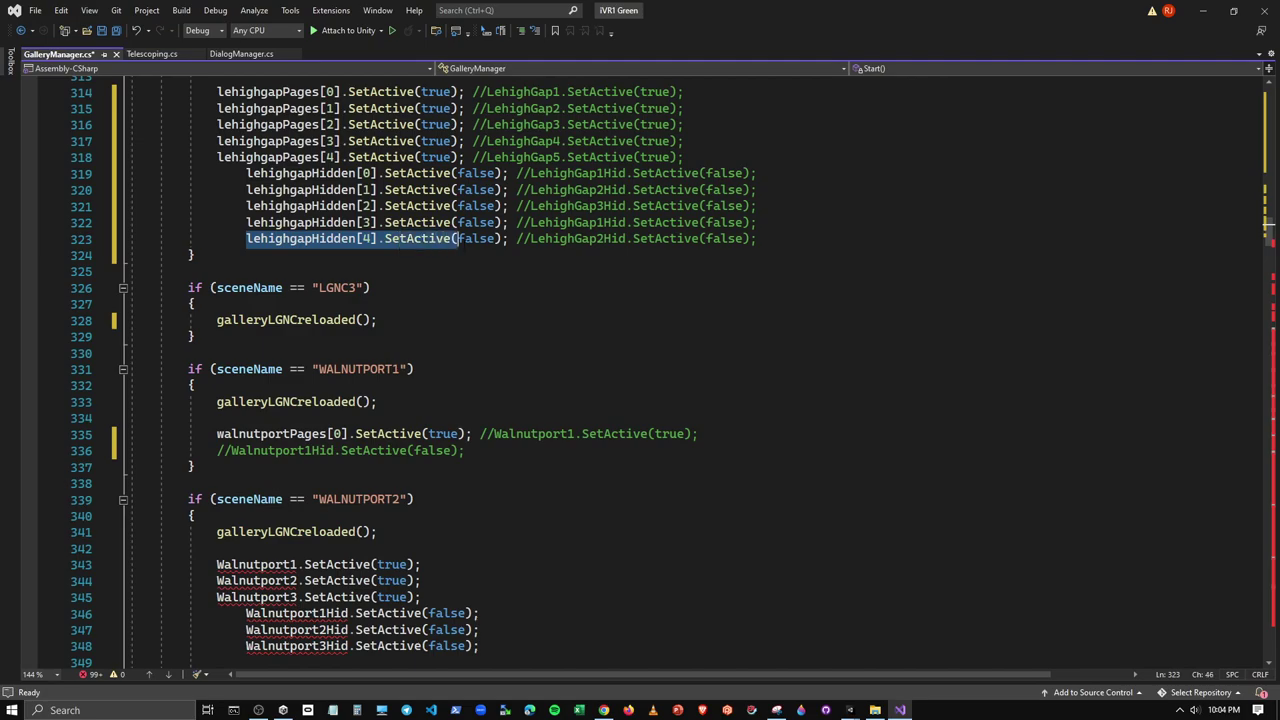
{"action": "left_click", "coordinate": [217, 450]}
{"action": "key", "text": "ctrl+v"}
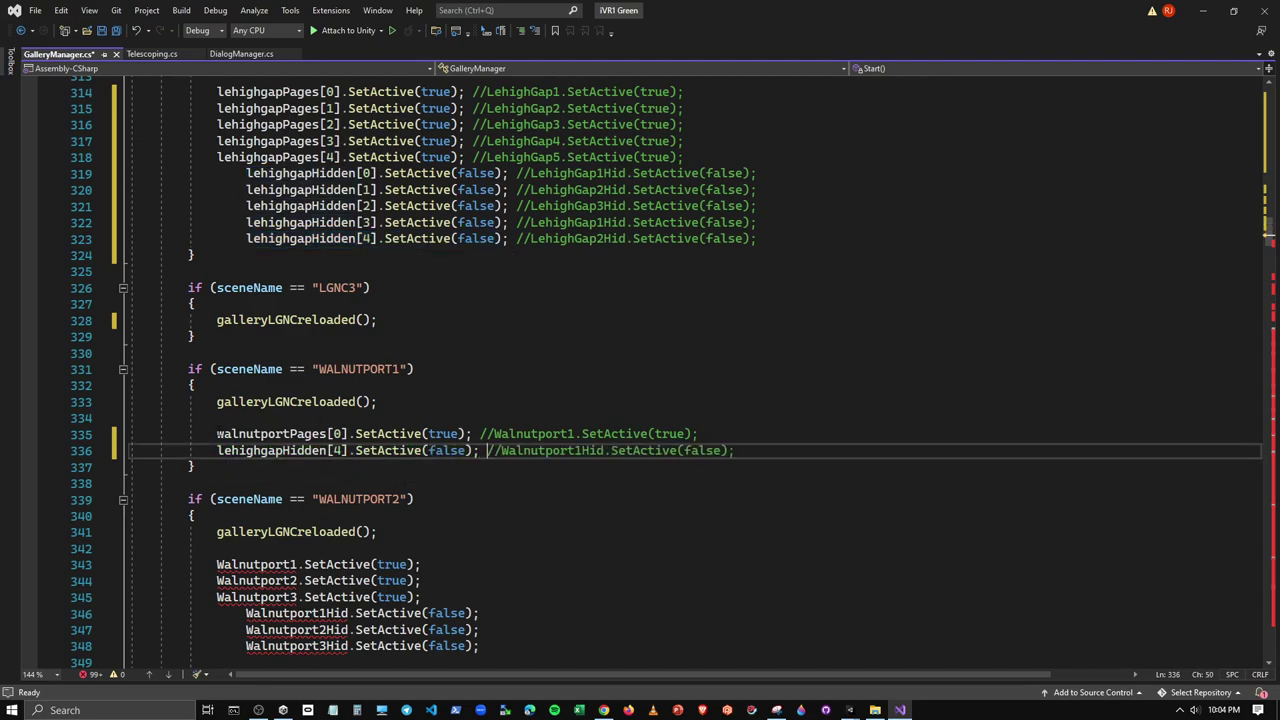
{"action": "left_click_drag", "start_coordinate": [217, 434], "coordinate": [291, 434]}
{"action": "key", "text": "ctrl+c"}
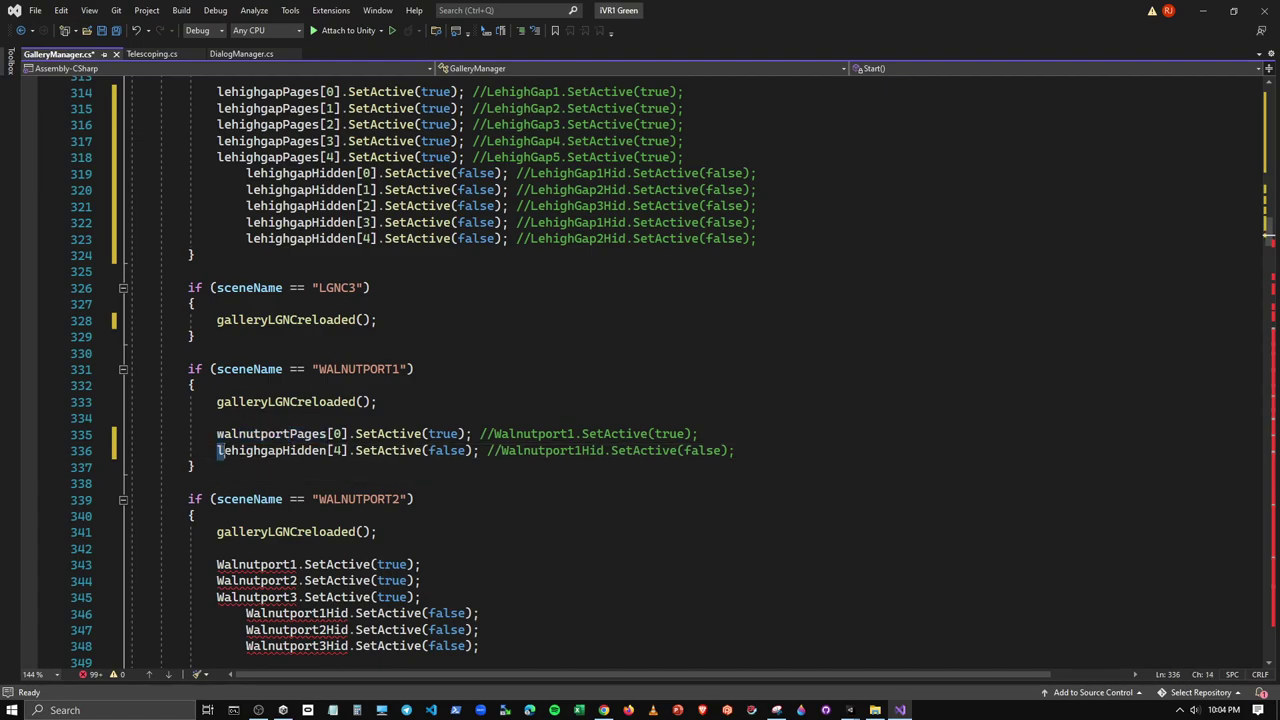
{"action": "left_click_drag", "start_coordinate": [217, 450], "coordinate": [283, 450]}
{"action": "key", "text": "ctrl+v"}
{"action": "left_click", "coordinate": [345, 451]}
{"action": "key", "text": "BackSpace"}
{"action": "type", "text": "0"}
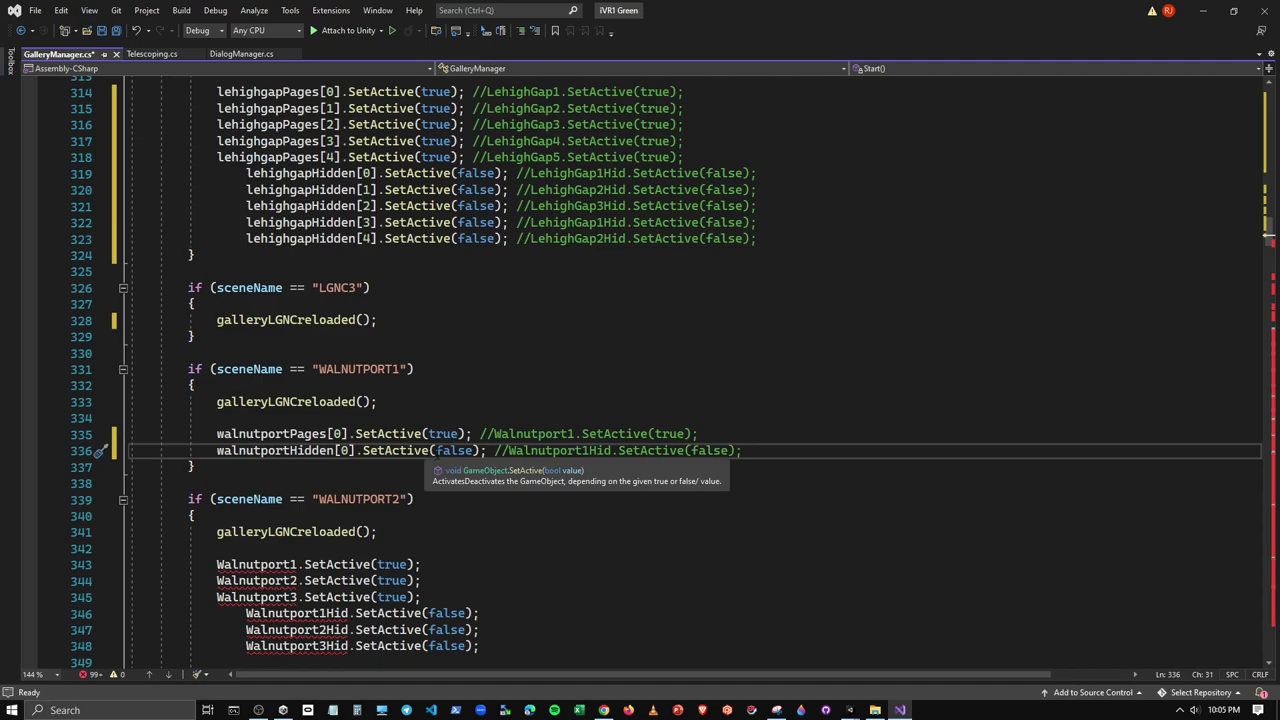
{"action": "key", "text": "Home"}
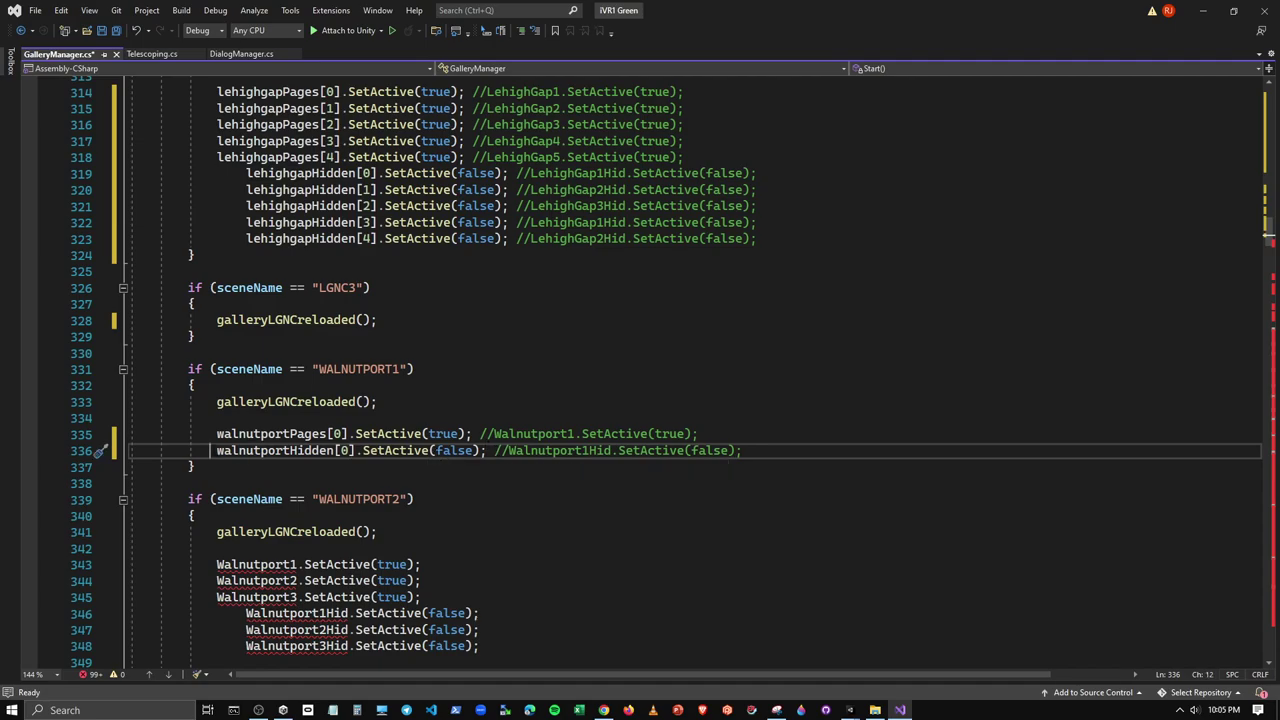
{"action": "key", "text": "Tab"}
{"action": "key", "text": "Delete"}
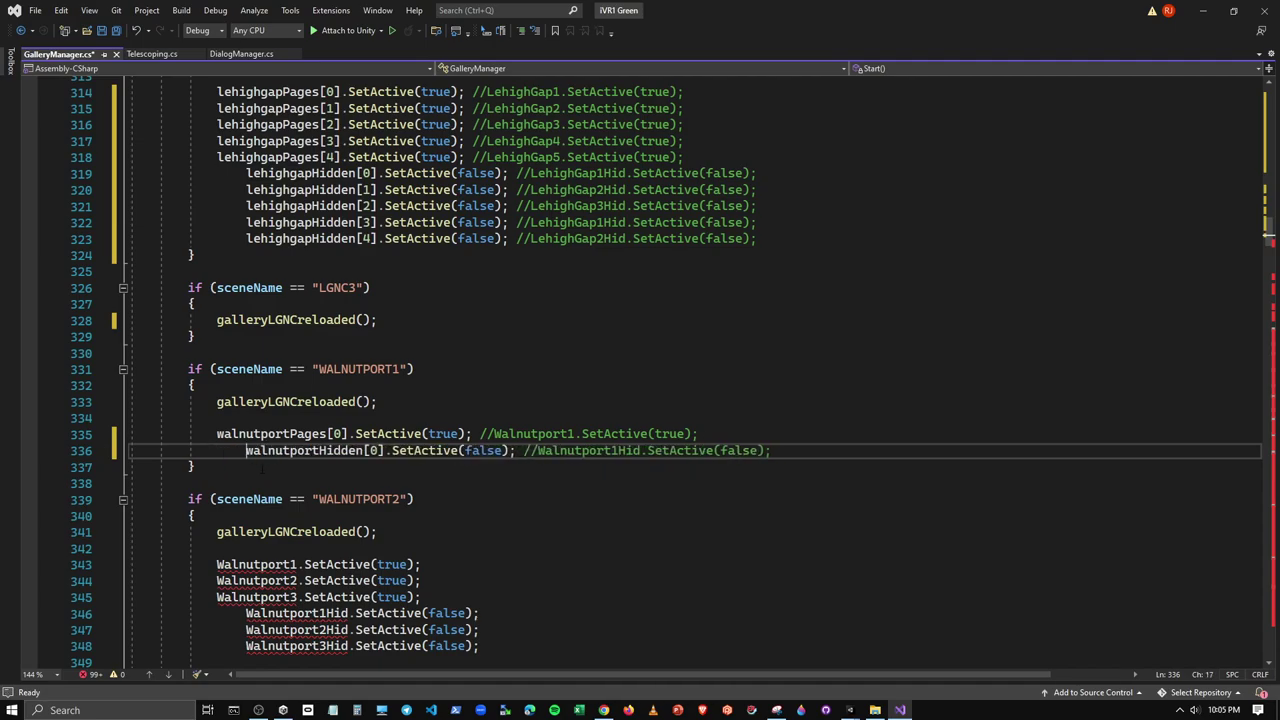
Replace the old Walnutport1 call in WALNUTPORT2 with the walnutportPages[0] line
{"action": "scroll", "coordinate": [442, 517], "scroll_direction": "down", "scroll_amount": 1}
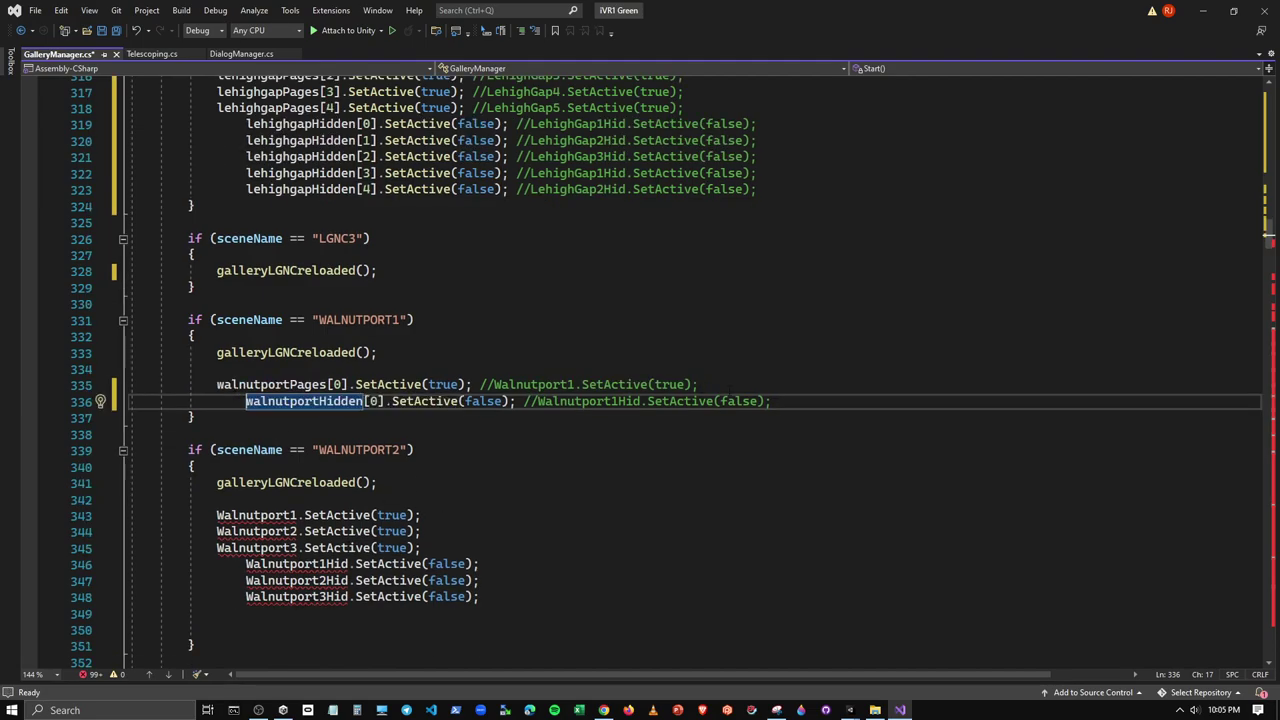
{"action": "left_click_drag", "start_coordinate": [698, 384], "coordinate": [216, 384]}
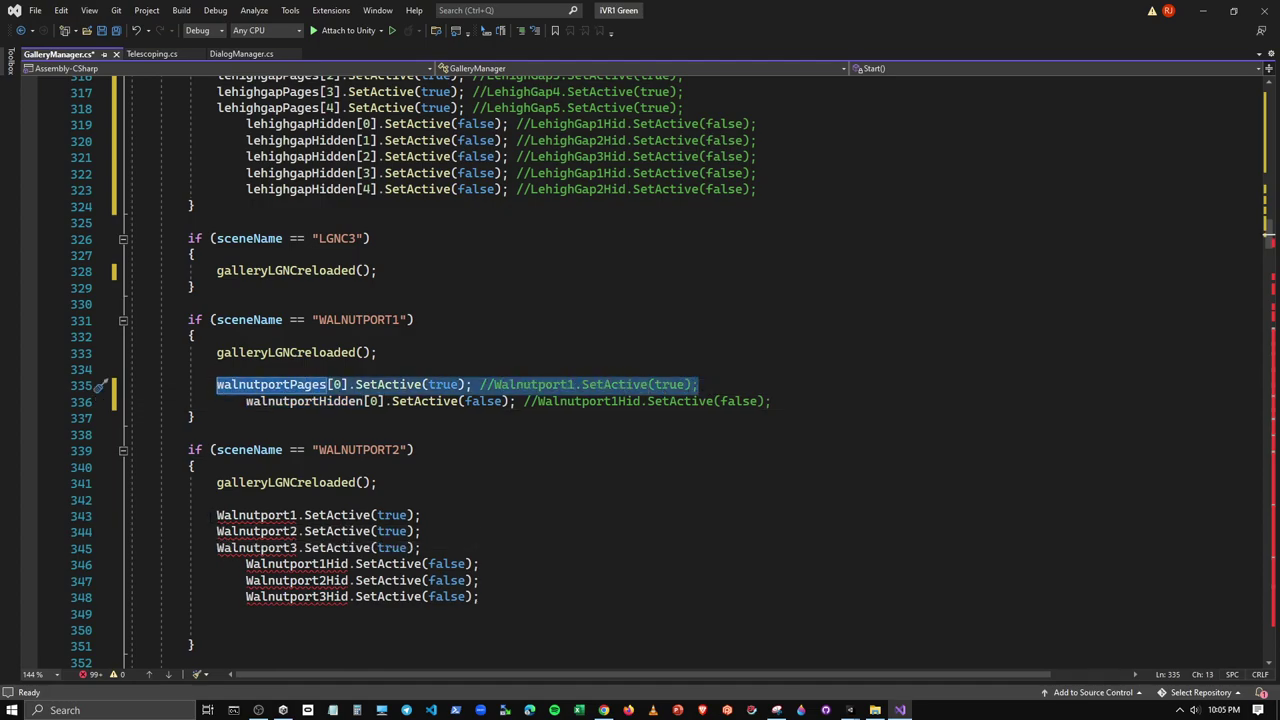
{"action": "left_click", "coordinate": [423, 515]}
{"action": "key", "text": "shift+Home"}
{"action": "key", "text": "ctrl+v"}
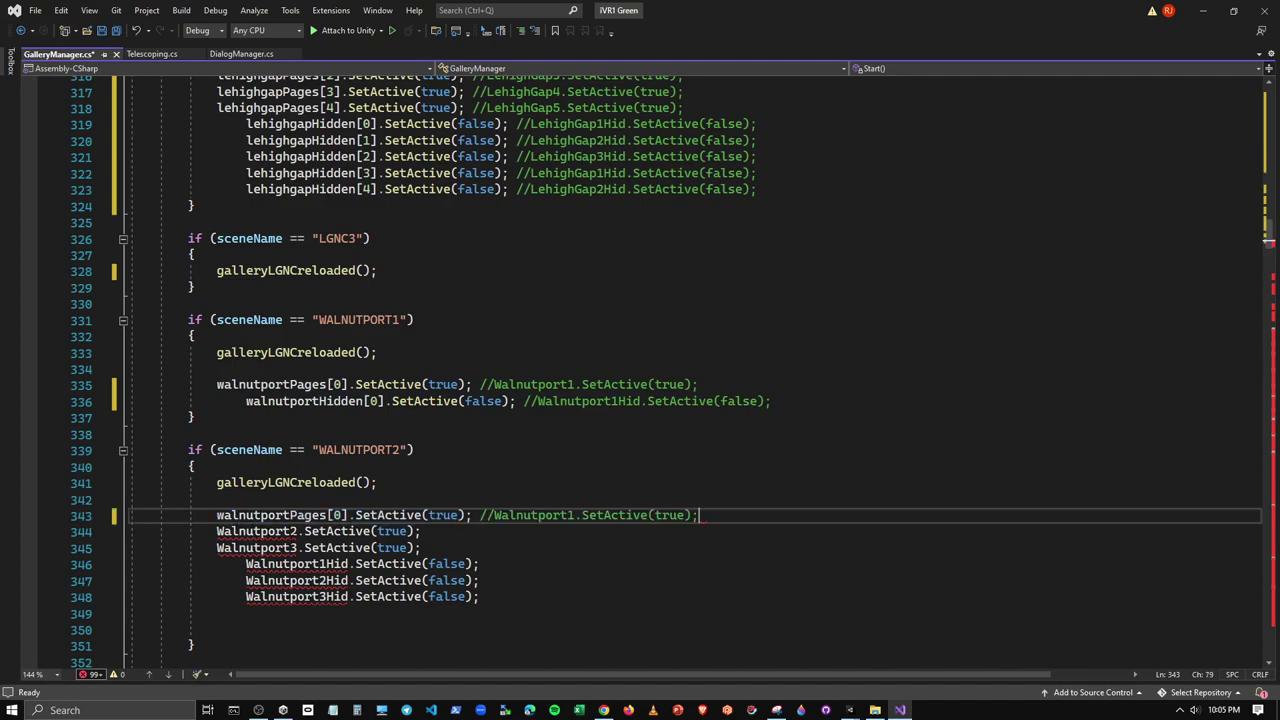
{"action": "mouse_move", "coordinate": [421, 531]}
{"action": "left_mouse_down"}
{"action": "mouse_move", "coordinate": [326, 531]}
{"action": "mouse_move", "coordinate": [423, 531]}
{"action": "left_mouse_up"}
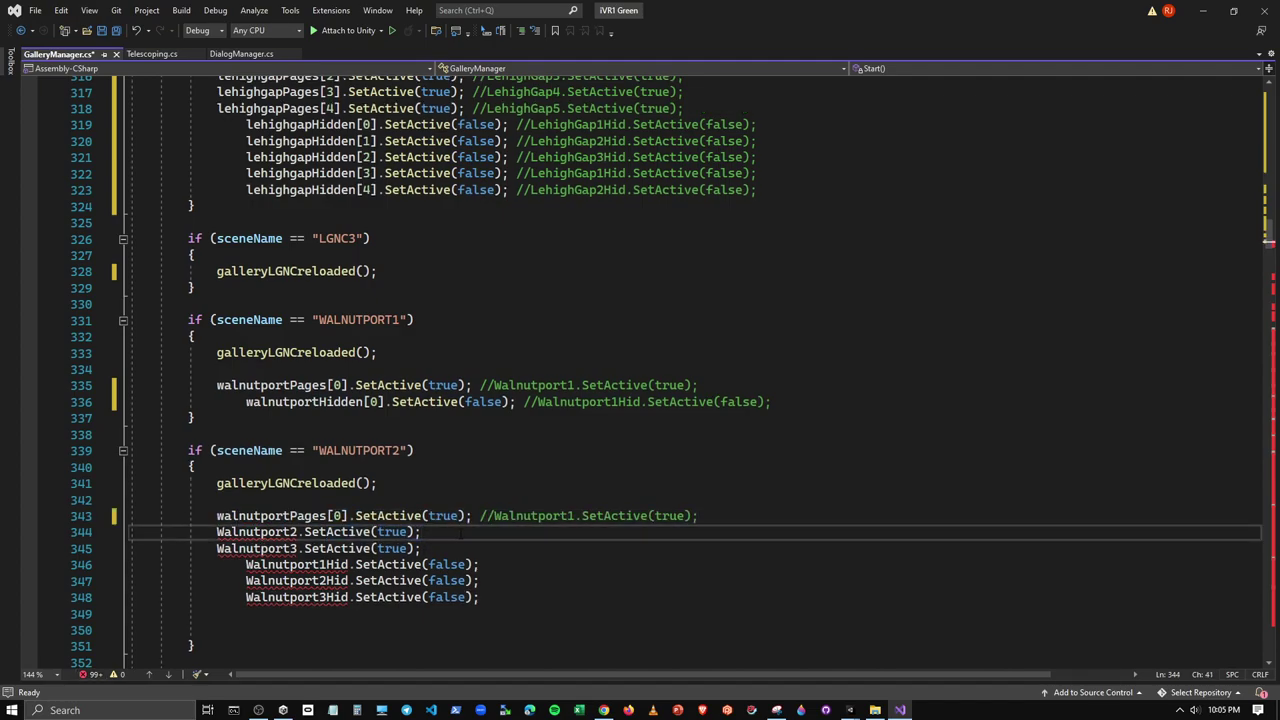
{"action": "scroll", "coordinate": [101, 532], "scroll_direction": "up", "scroll_amount": 4}
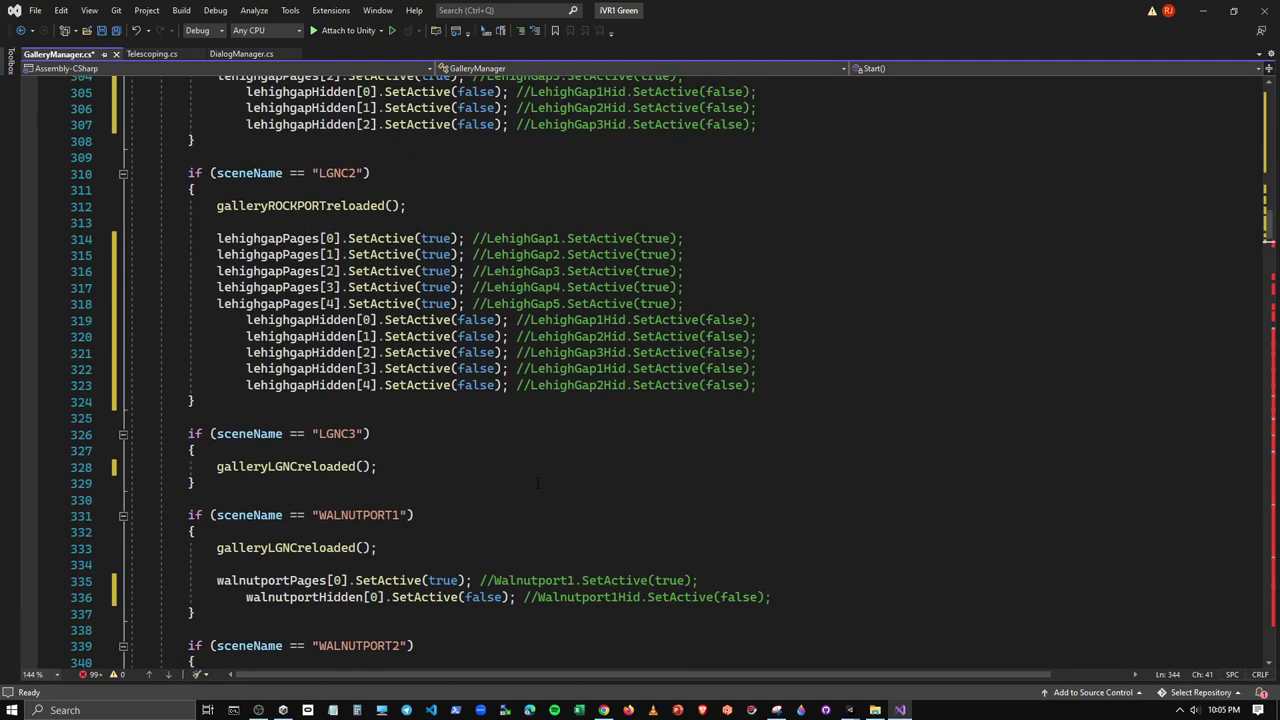
{"action": "scroll", "coordinate": [101, 532], "scroll_direction": "up", "scroll_amount": 3}
{"action": "scroll", "coordinate": [101, 532], "scroll_direction": "up", "scroll_amount": 2}
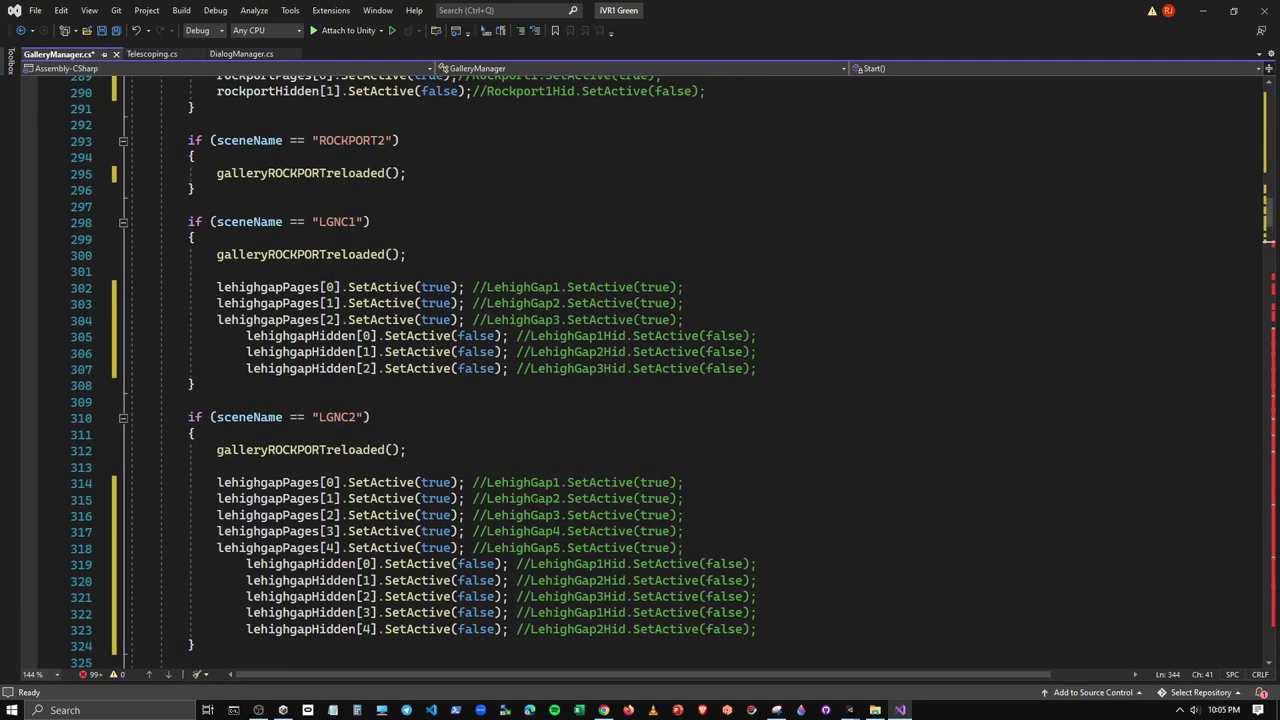
{"action": "scroll", "coordinate": [548, 502], "scroll_direction": "up", "scroll_amount": 4}
{"action": "scroll", "coordinate": [548, 502], "scroll_direction": "up", "scroll_amount": 1}
{"action": "scroll", "coordinate": [548, 502], "scroll_direction": "up", "scroll_amount": 3}
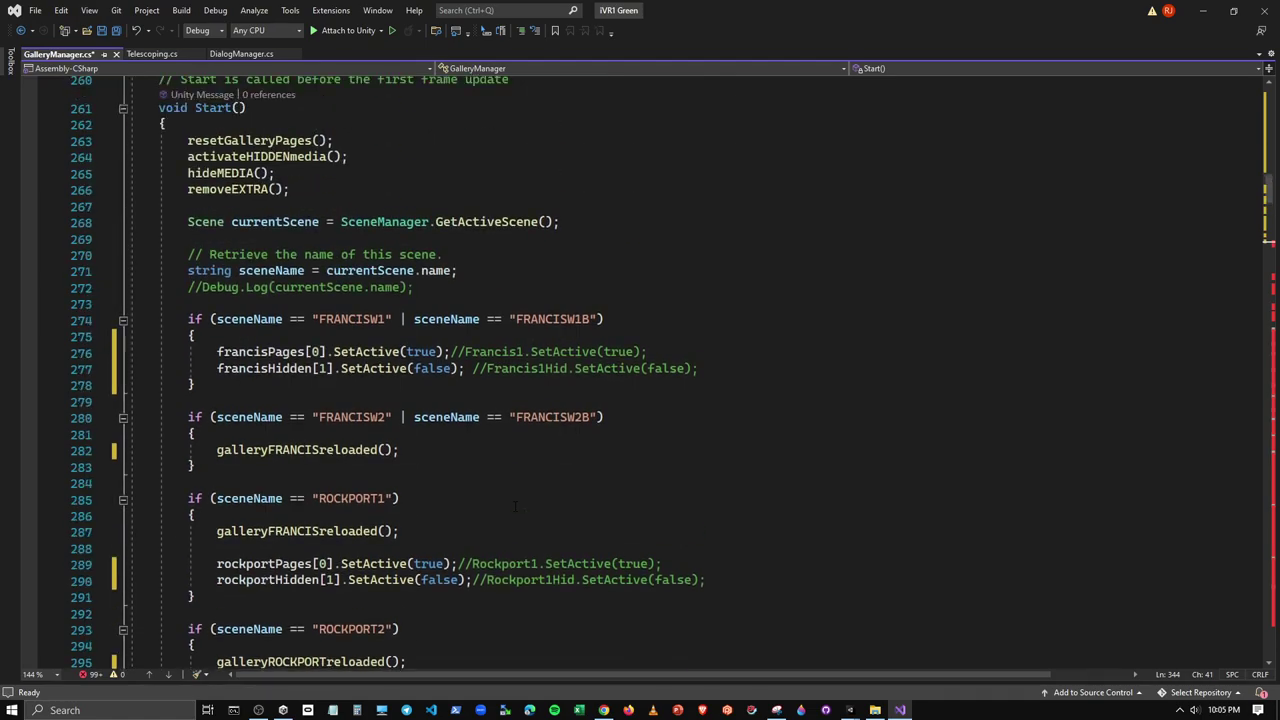
{"action": "scroll", "coordinate": [548, 502], "scroll_direction": "down", "scroll_amount": 7}
{"action": "scroll", "coordinate": [548, 502], "scroll_direction": "down", "scroll_amount": 7}
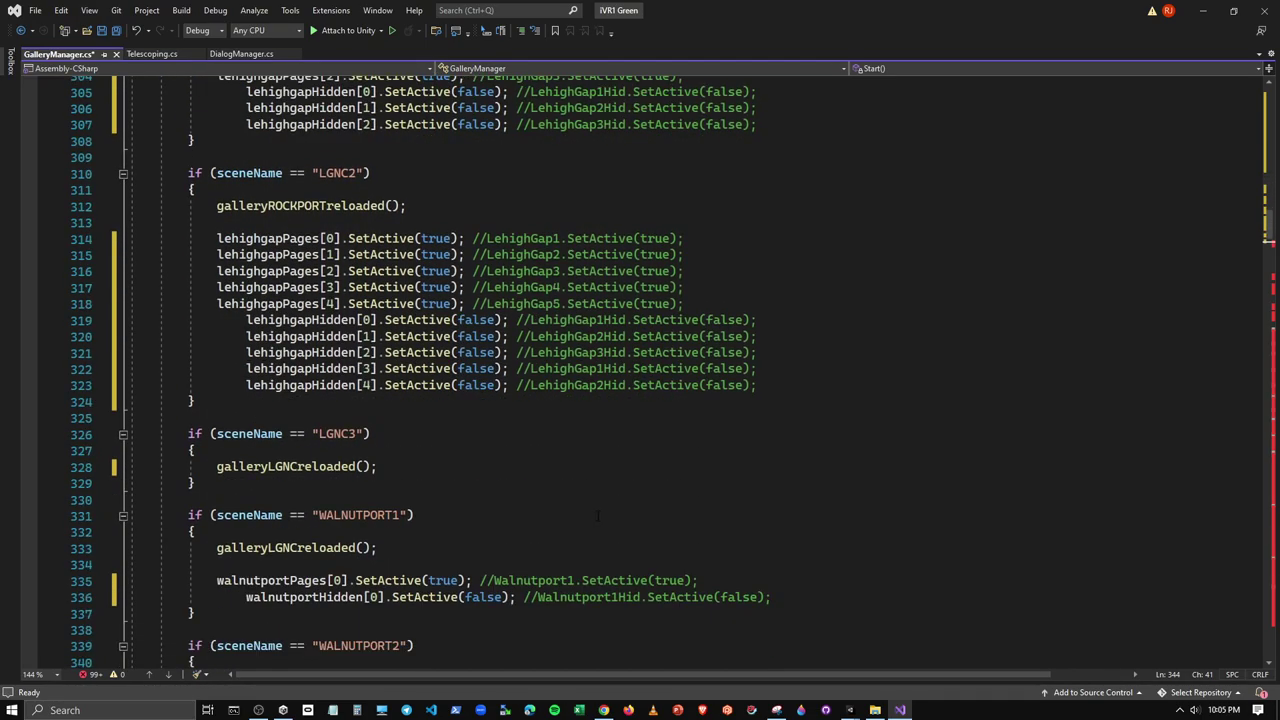
{"action": "scroll", "coordinate": [598, 516], "scroll_direction": "down", "scroll_amount": 1}
{"action": "scroll", "coordinate": [598, 516], "scroll_direction": "down", "scroll_amount": 7}
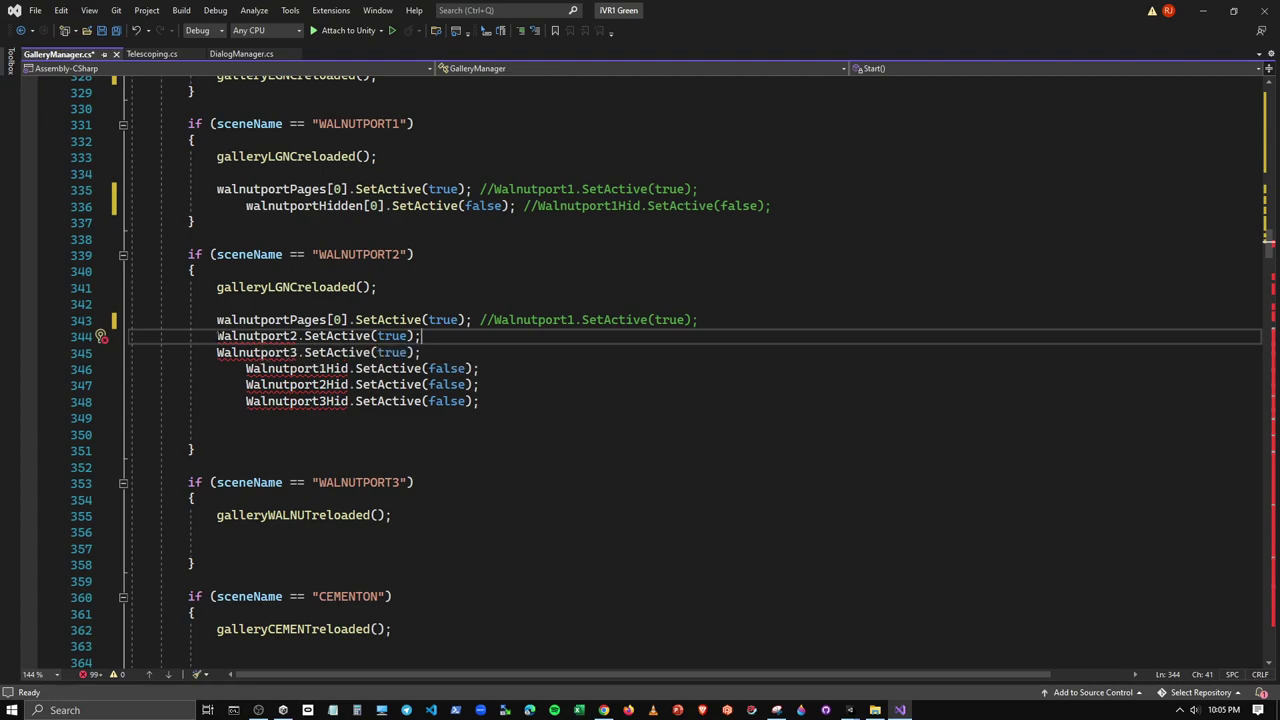
Comment out the old Walnutport lines 344–348 in WALNUTPORT2
{"action": "mouse_move", "coordinate": [216, 336]}
{"action": "left_mouse_down"}
{"action": "mouse_move", "coordinate": [422, 336]}
{"action": "mouse_move", "coordinate": [216, 336]}
{"action": "left_mouse_up"}
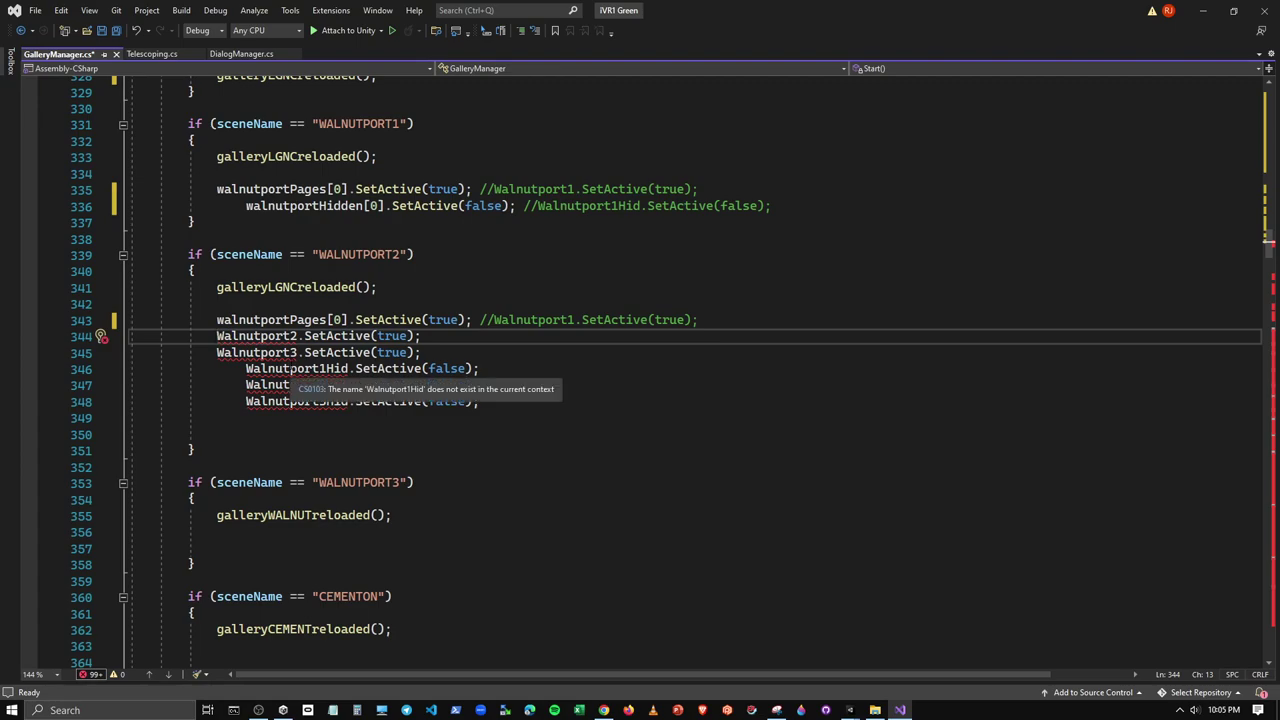
{"action": "type", "text": "//"}
{"action": "left_click", "coordinate": [216, 352]}
{"action": "type", "text": "//"}
{"action": "left_click", "coordinate": [240, 368]}
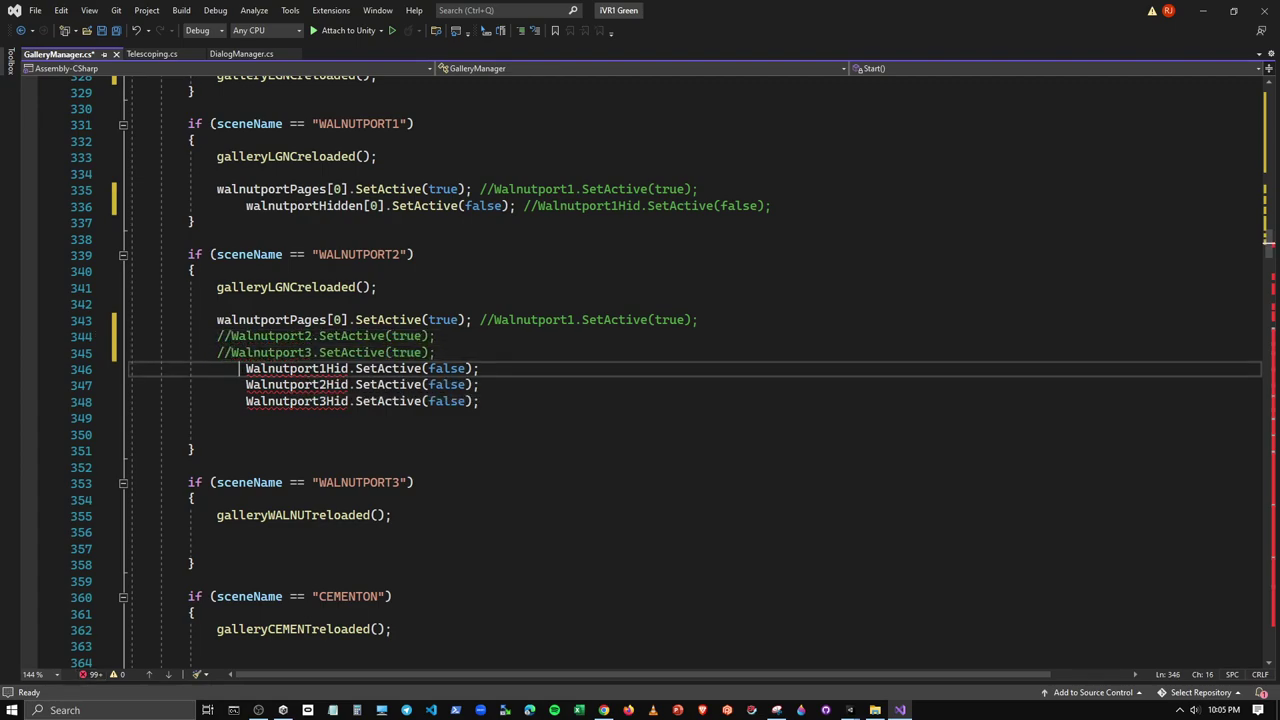
{"action": "type", "text": "//"}
{"action": "left_click", "coordinate": [246, 384]}
{"action": "type", "text": "//"}
{"action": "left_click", "coordinate": [246, 401]}
{"action": "type", "text": "//"}
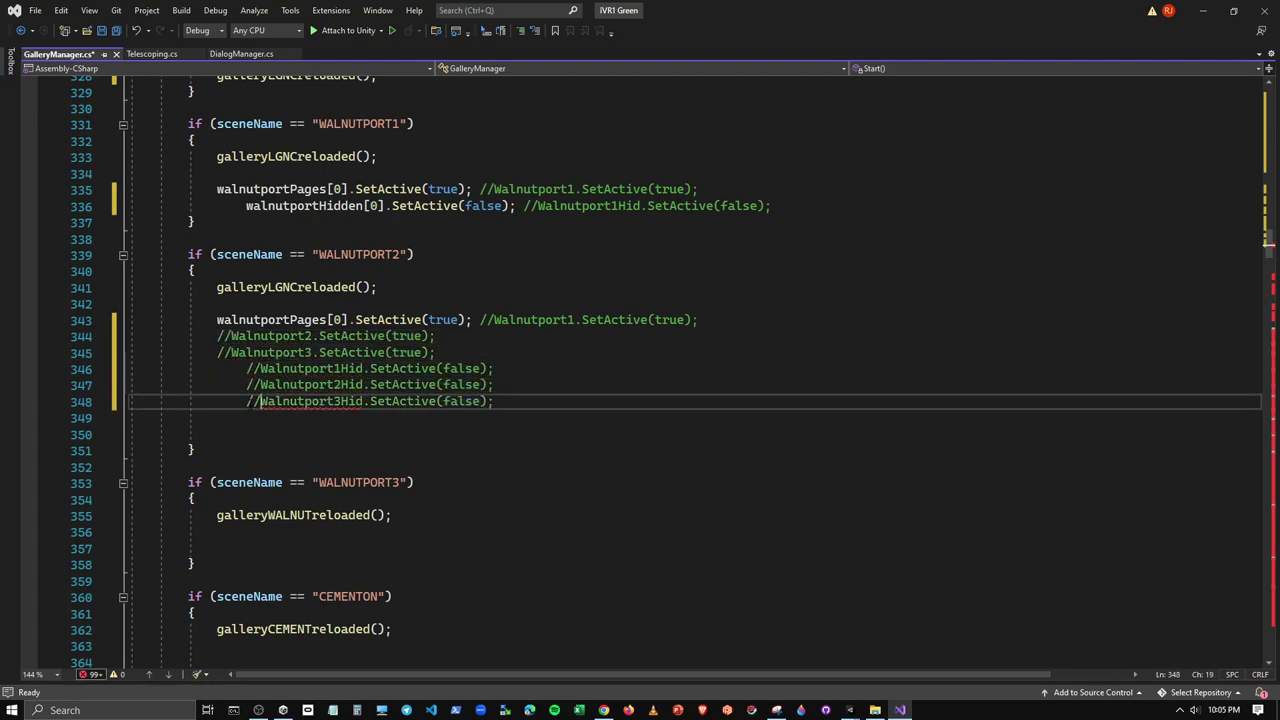
Add walnutportPages[1] and walnutportPages[2] statements on lines 344 and 345
{"action": "left_click_drag", "start_coordinate": [472, 320], "coordinate": [216, 320]}
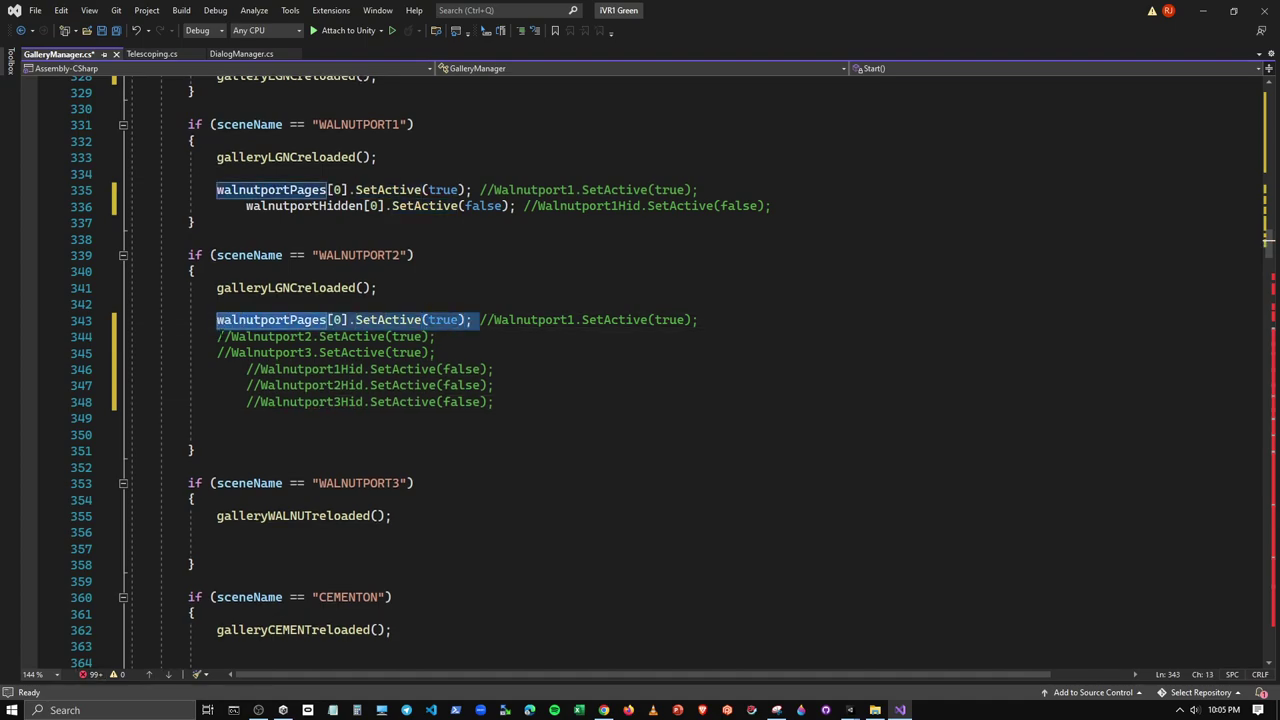
{"action": "key", "text": "ctrl+c"}
{"action": "key", "text": "Down"}
{"action": "key", "text": "ctrl+v"}
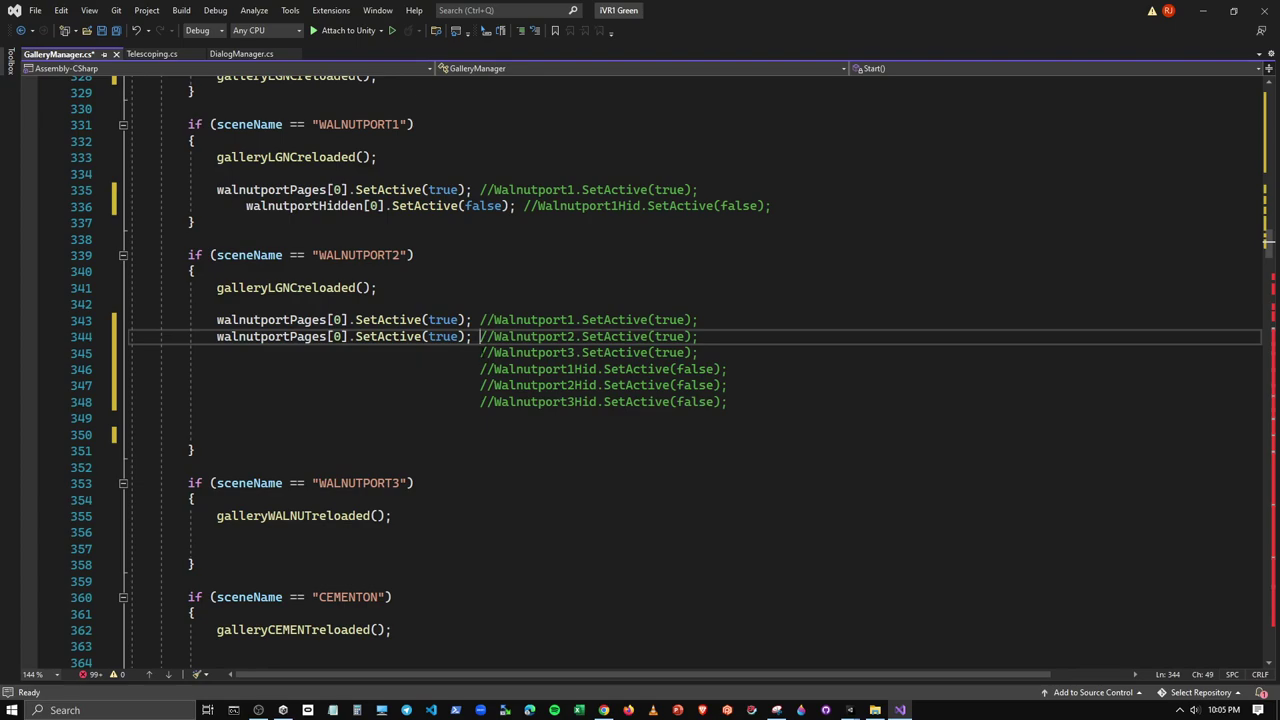
{"action": "left_click_drag", "start_coordinate": [480, 352], "coordinate": [216, 352]}
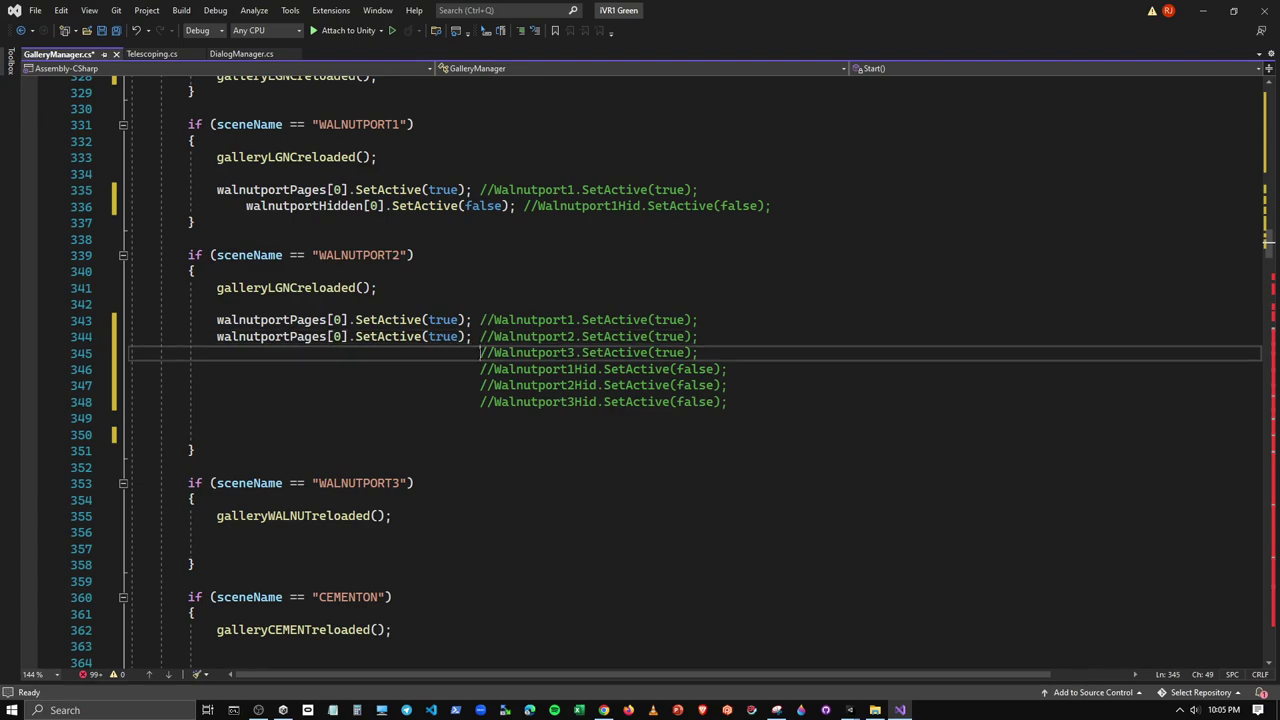
{"action": "key", "text": "ctrl+v"}
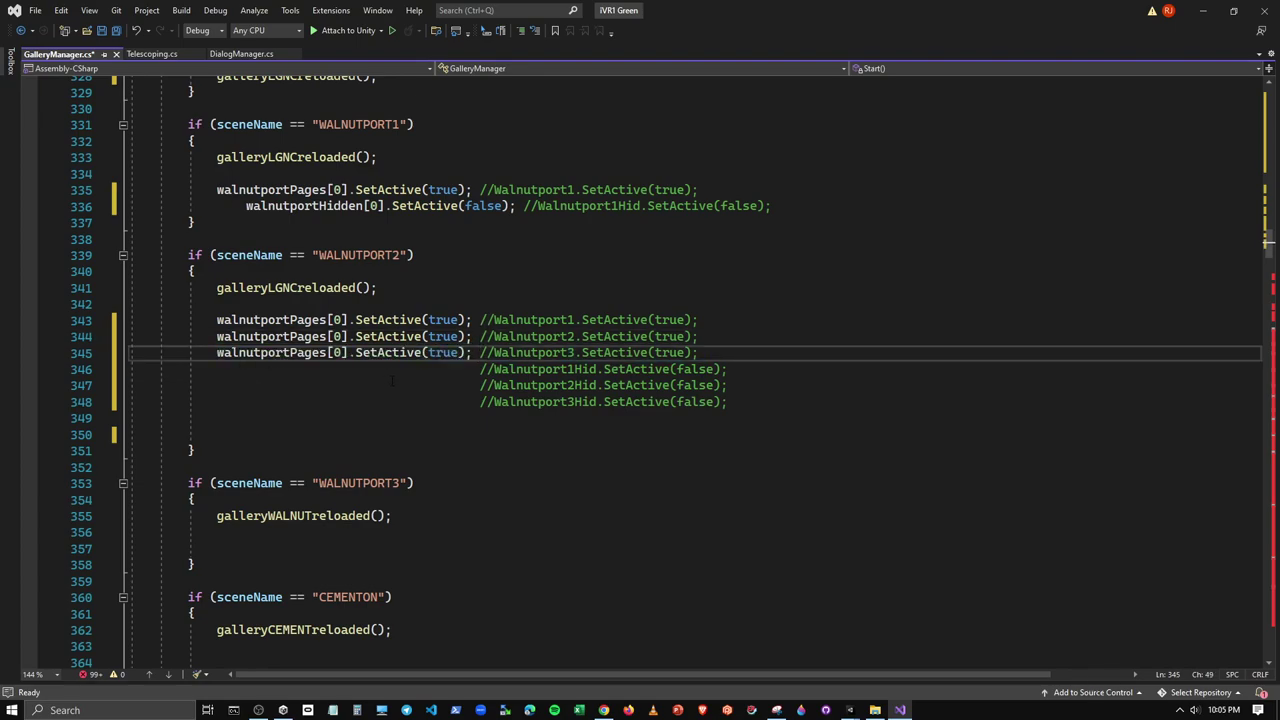
{"action": "double_click", "coordinate": [338, 336]}
{"action": "type", "text": "q"}
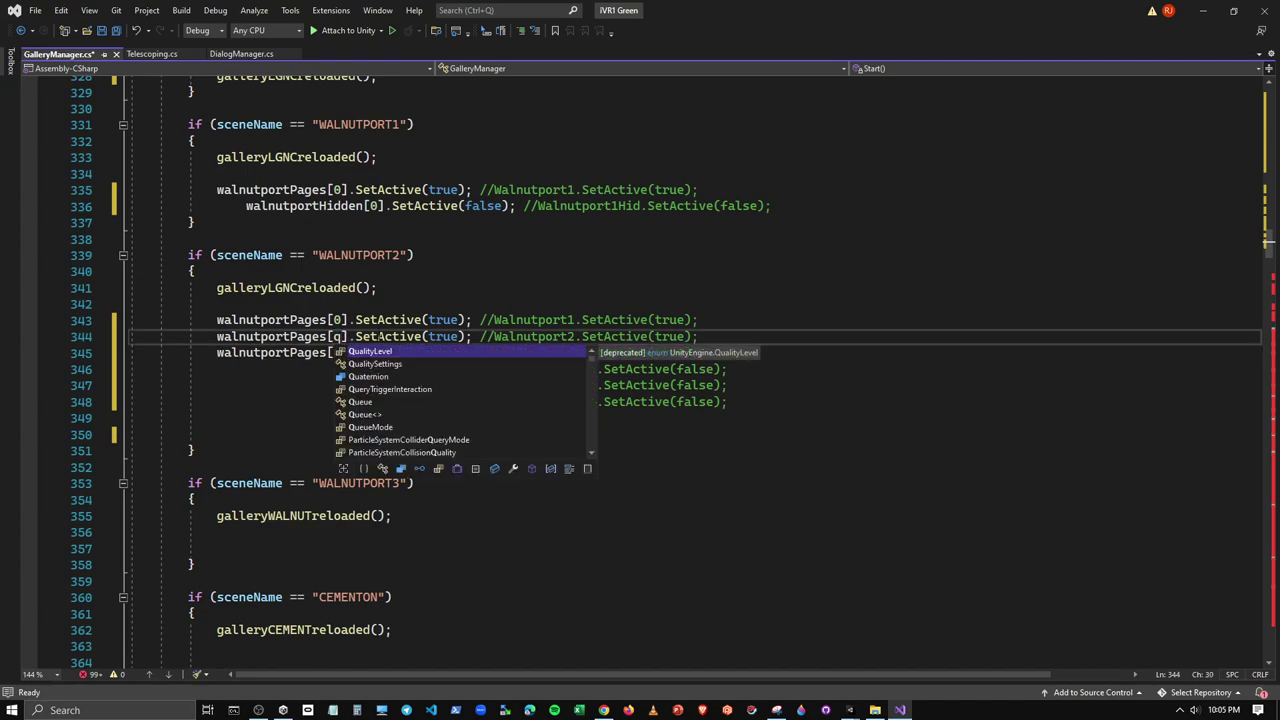
{"action": "key", "text": "BackSpace"}
{"action": "type", "text": "1"}
{"action": "double_click", "coordinate": [338, 352]}
{"action": "type", "text": "2"}
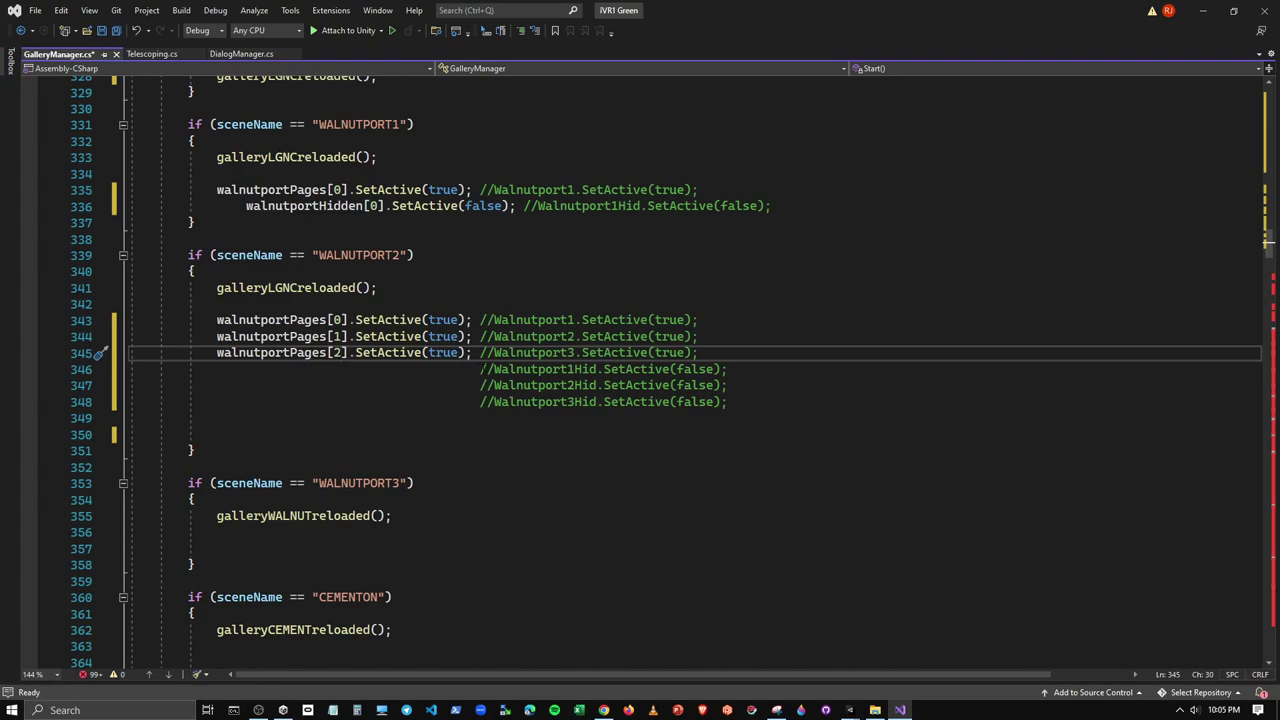
{"action": "left_click_drag", "start_coordinate": [246, 205], "coordinate": [516, 205]}
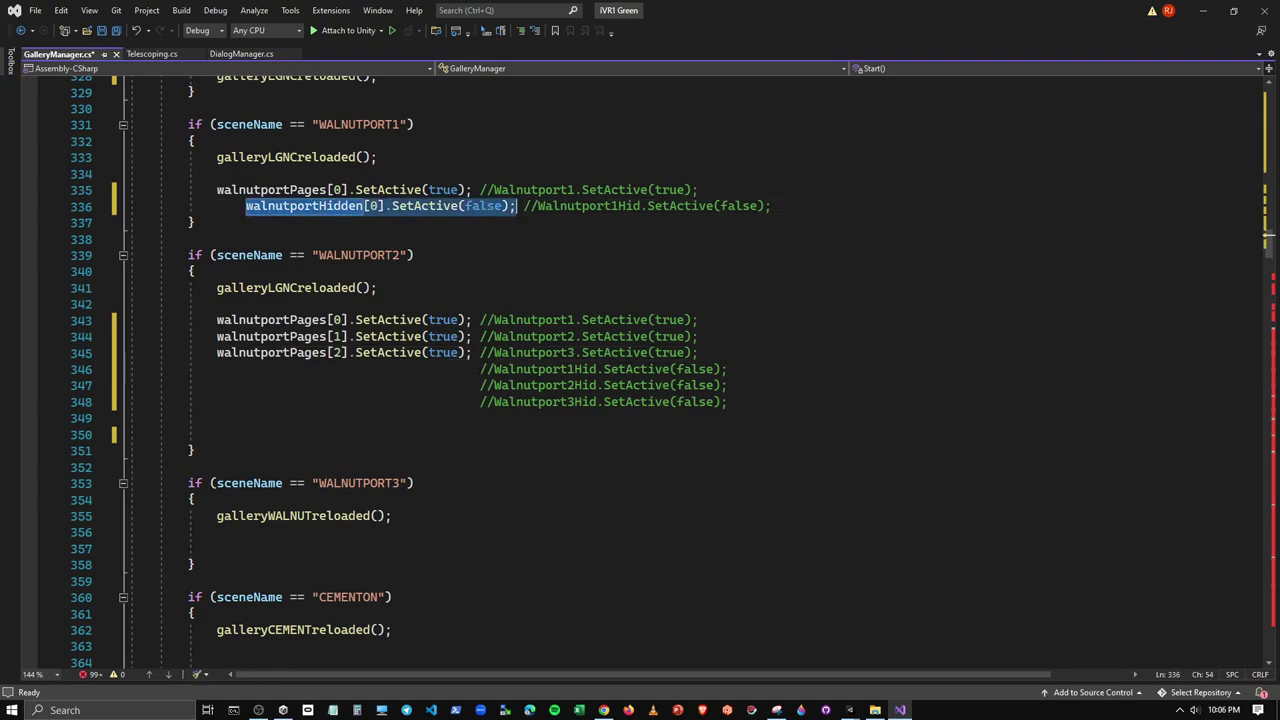
Put indented walnutportHidden[0].SetActive(false) statements on lines 346 and 347
{"action": "left_click_drag", "start_coordinate": [476, 369], "coordinate": [262, 369]}
{"action": "key", "text": "ctrl+v"}
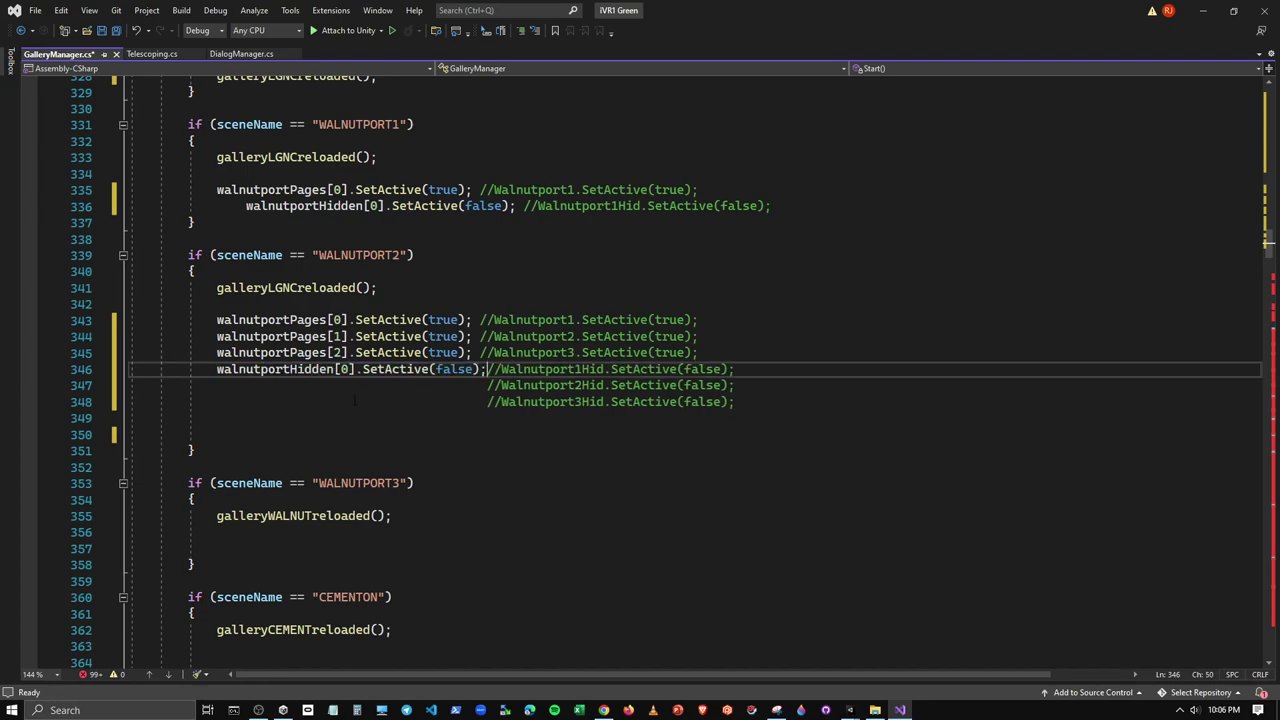
{"action": "key", "text": "Home"}
{"action": "key", "text": "Tab"}
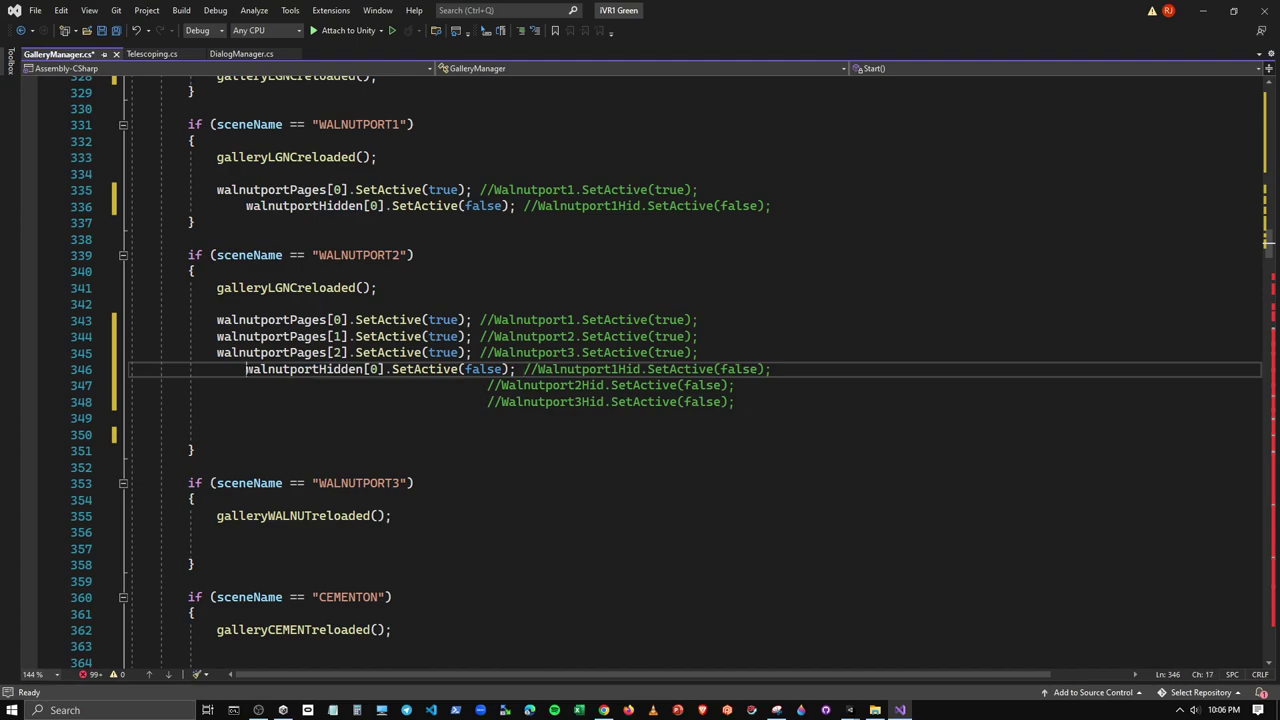
{"action": "left_click_drag", "start_coordinate": [246, 369], "coordinate": [516, 369]}
{"action": "key", "text": "ctrl+c"}
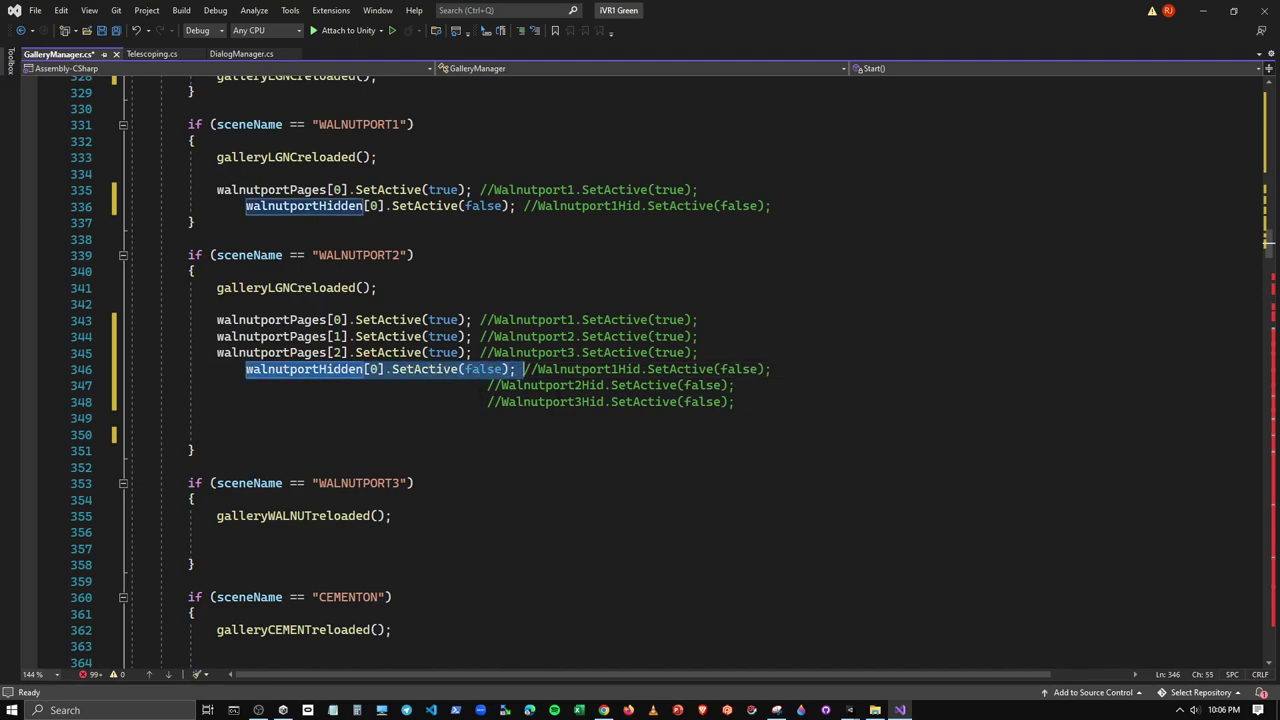
{"action": "left_click", "coordinate": [481, 385]}
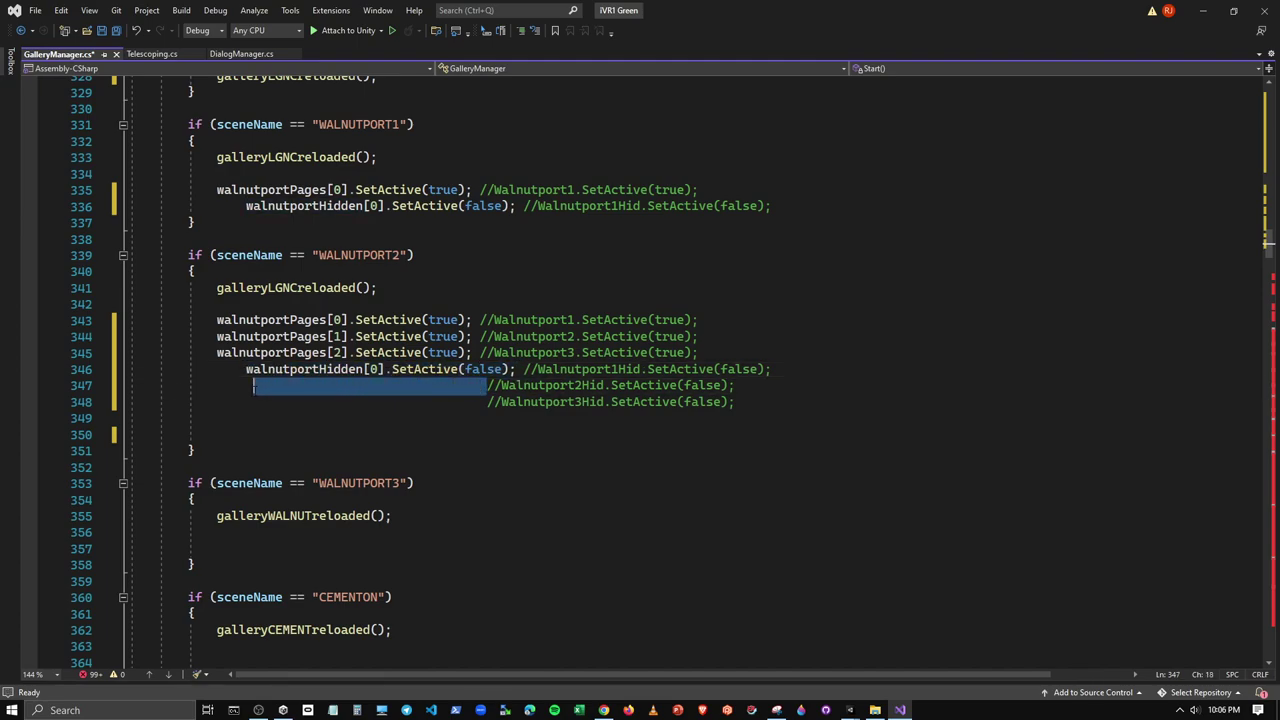
{"action": "left_click_drag", "start_coordinate": [488, 385], "coordinate": [246, 385]}
{"action": "key", "text": "ctrl+v"}
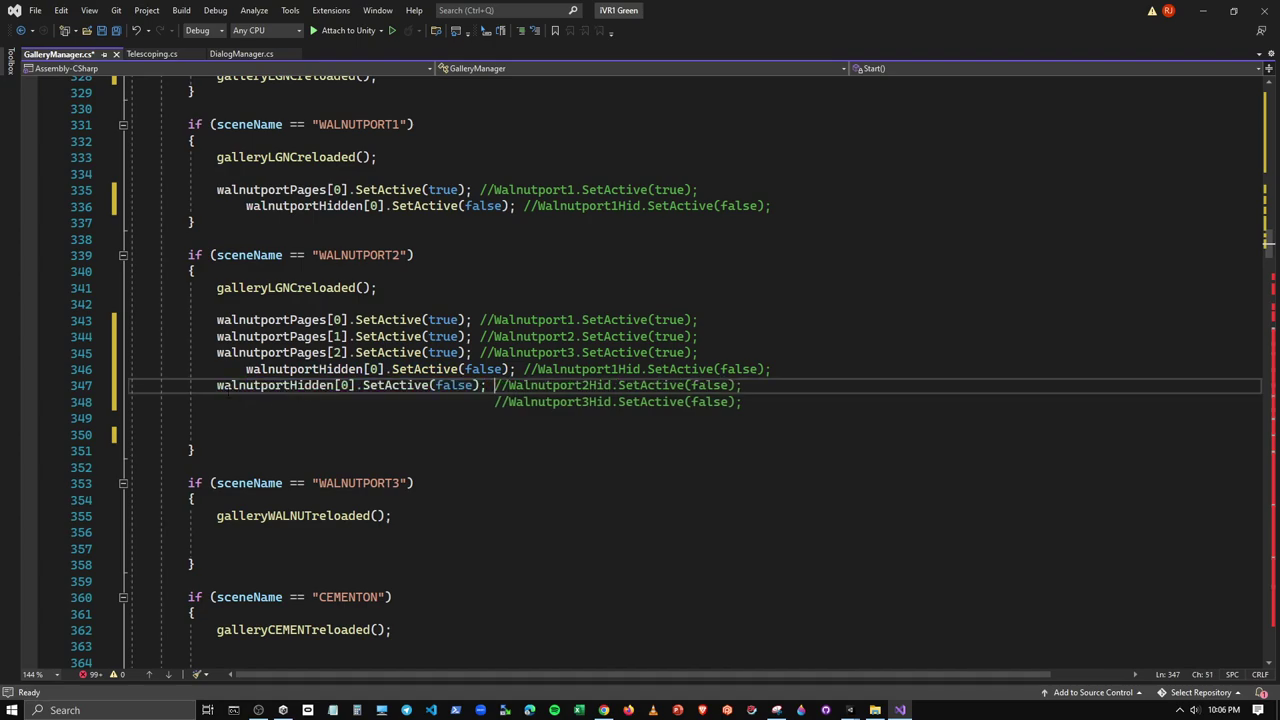
{"action": "left_click", "coordinate": [218, 385]}
{"action": "key", "text": "Tab"}
Add the line 348 hidden statement, set indices 1 and 2, and delete the trailing blank lines
{"action": "left_click_drag", "start_coordinate": [494, 401], "coordinate": [248, 402]}
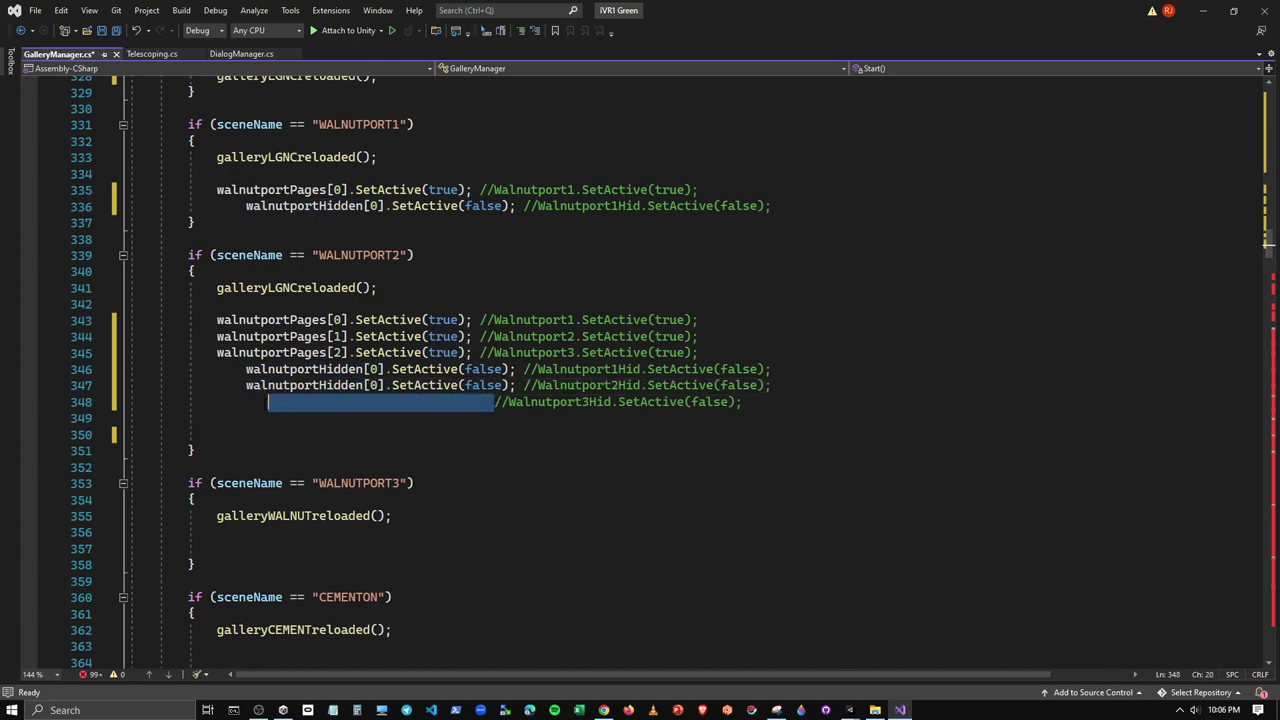
{"action": "key", "text": "ctrl+v"}
{"action": "left_click", "coordinate": [217, 401]}
{"action": "key", "text": "Tab"}
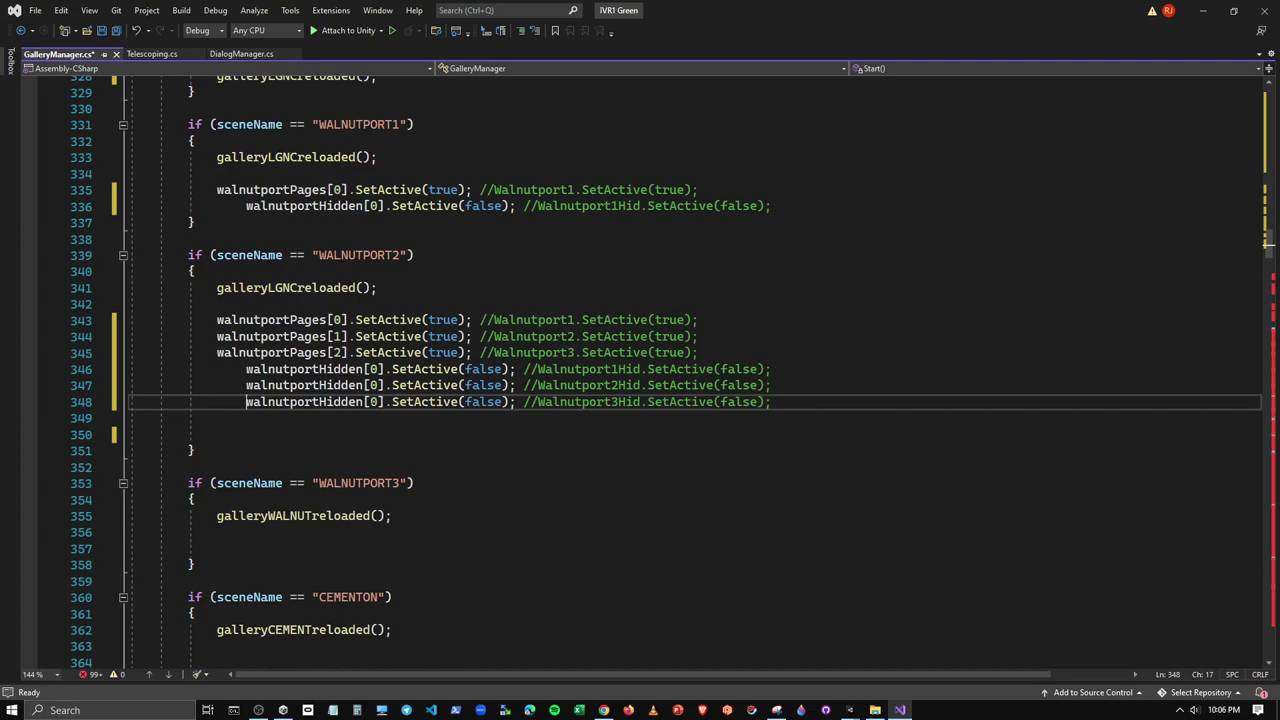
{"action": "double_click", "coordinate": [375, 385]}
{"action": "type", "text": "1"}
{"action": "left_click", "coordinate": [370, 401]}
{"action": "double_click", "coordinate": [375, 401]}
{"action": "type", "text": "2"}
{"action": "left_click_drag", "start_coordinate": [772, 401], "coordinate": [773, 434]}
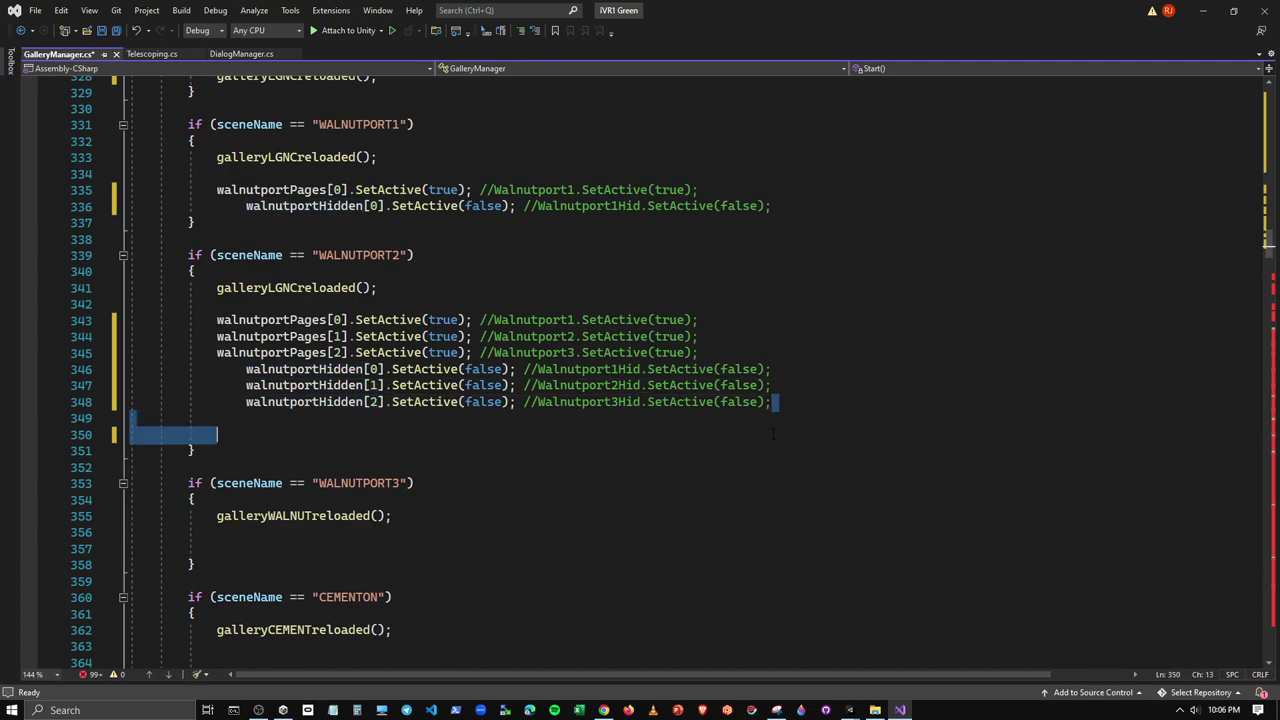
{"action": "key", "text": "Delete"}
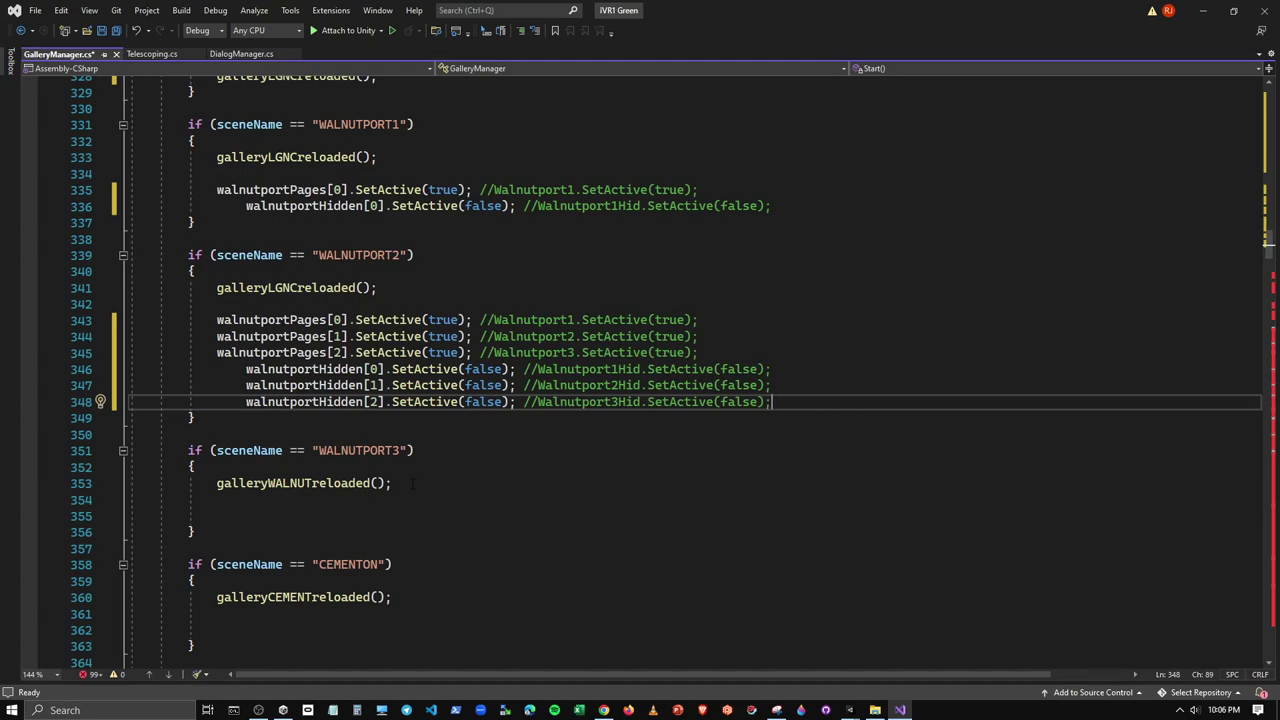
Delete the blank lines at the end of the WALNUTPORT3, CEMENTON and THOMASIRON blocks
{"action": "left_click_drag", "start_coordinate": [422, 483], "coordinate": [407, 512]}
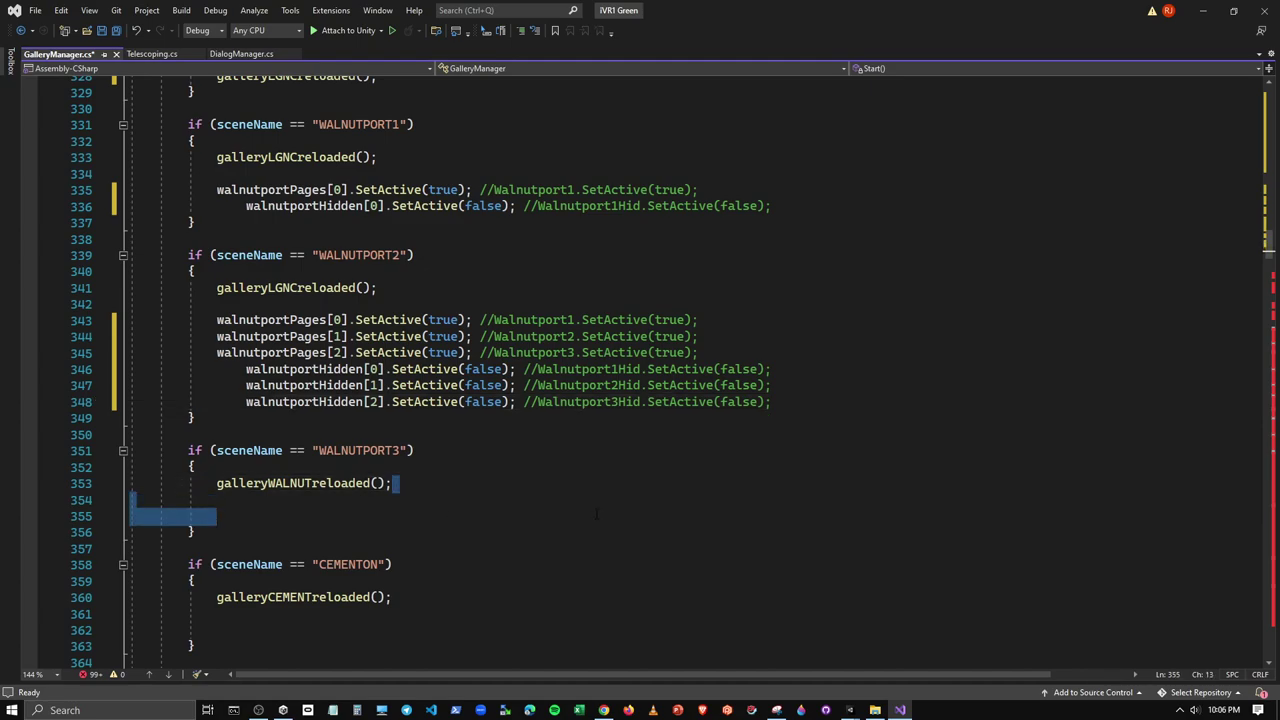
{"action": "key", "text": "BackSpace"}
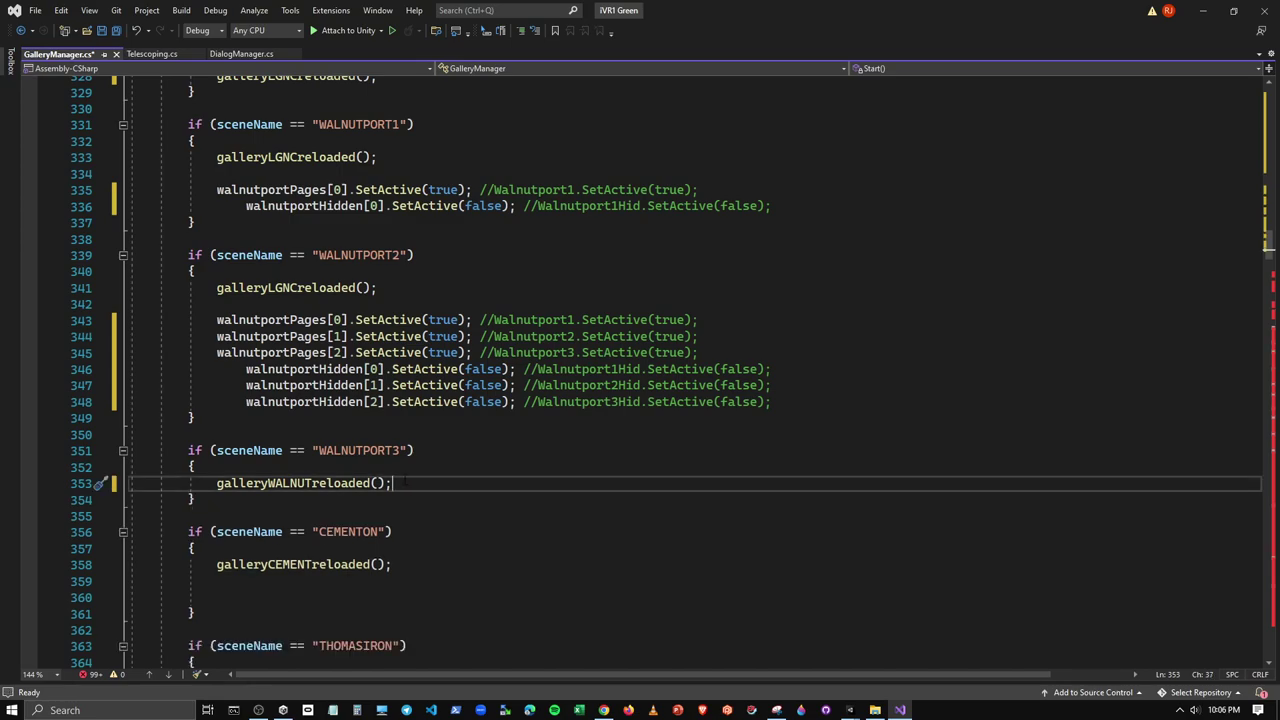
{"action": "scroll", "coordinate": [405, 482], "scroll_direction": "down", "scroll_amount": 1}
{"action": "left_click_drag", "start_coordinate": [398, 515], "coordinate": [432, 548]}
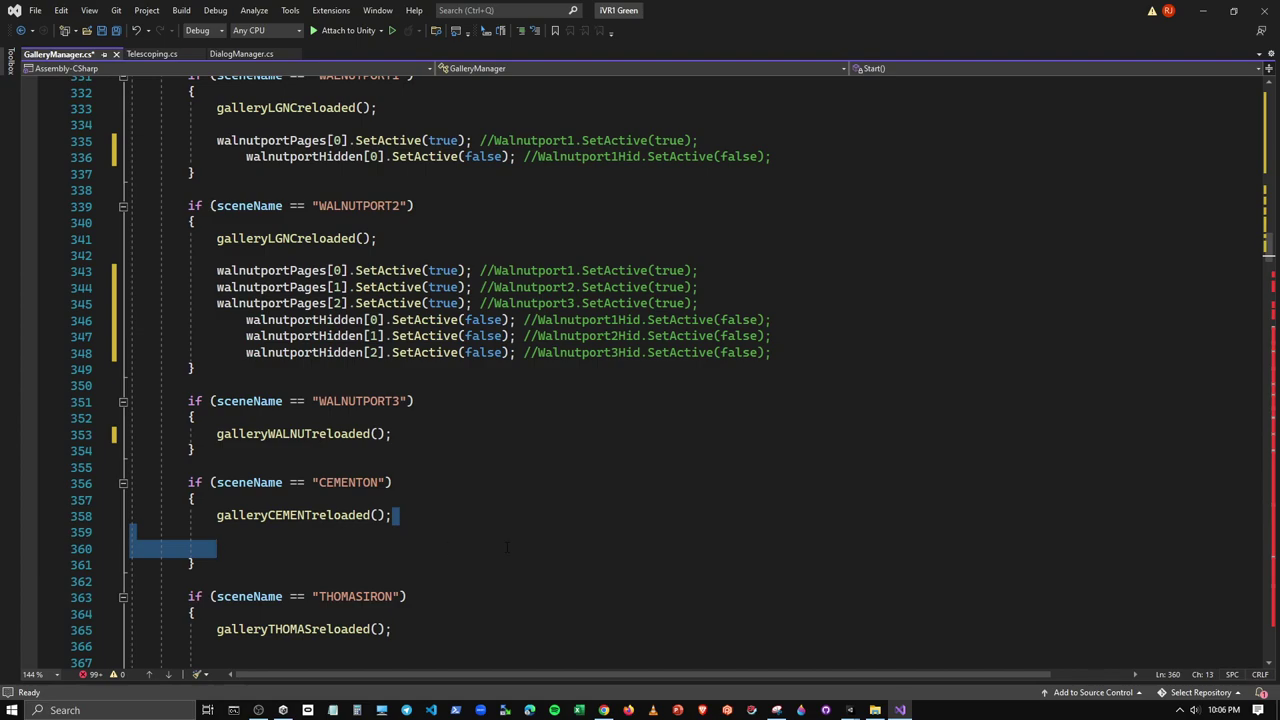
{"action": "key", "text": "BackSpace"}
{"action": "scroll", "coordinate": [411, 516], "scroll_direction": "down", "scroll_amount": 2}
{"action": "left_click_drag", "start_coordinate": [398, 499], "coordinate": [411, 533]}
{"action": "key", "text": "BackSpace"}
Delete the blank lines at the end of the ALLENTOWN and BETHLEHEM1 blocks
{"action": "scroll", "coordinate": [418, 533], "scroll_direction": "down", "scroll_amount": 2}
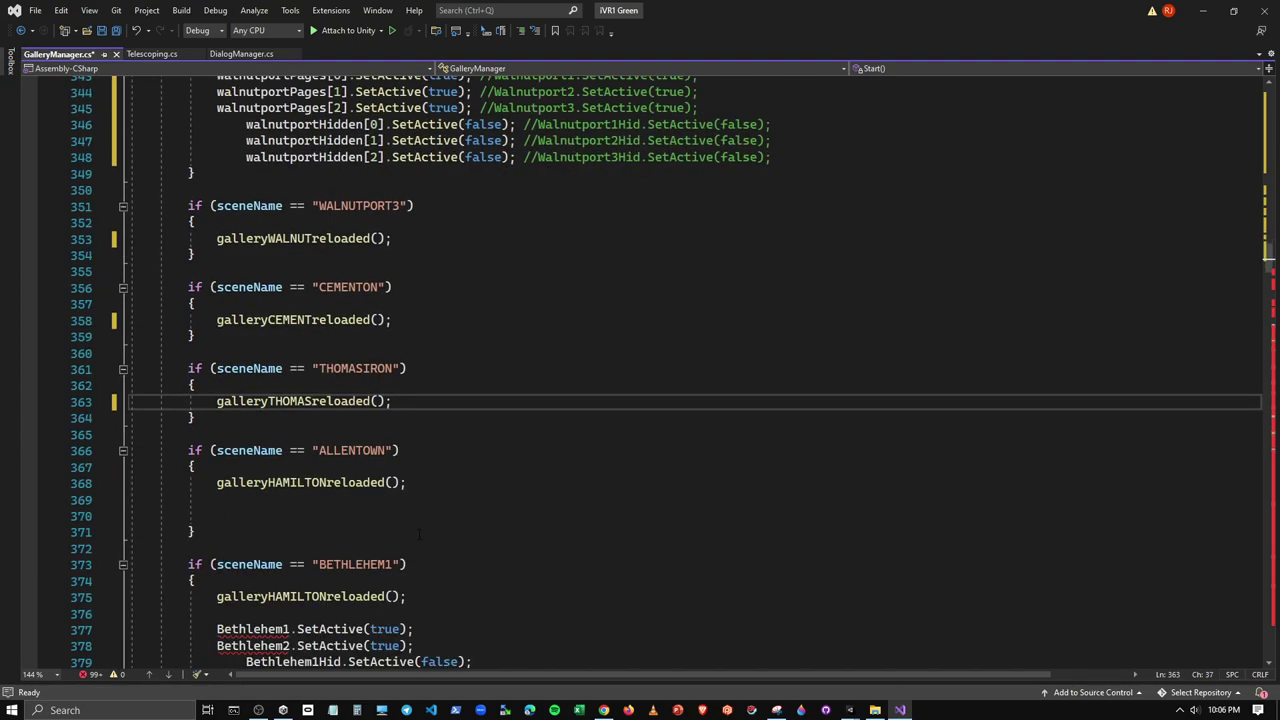
{"action": "left_click_drag", "start_coordinate": [420, 488], "coordinate": [422, 516]}
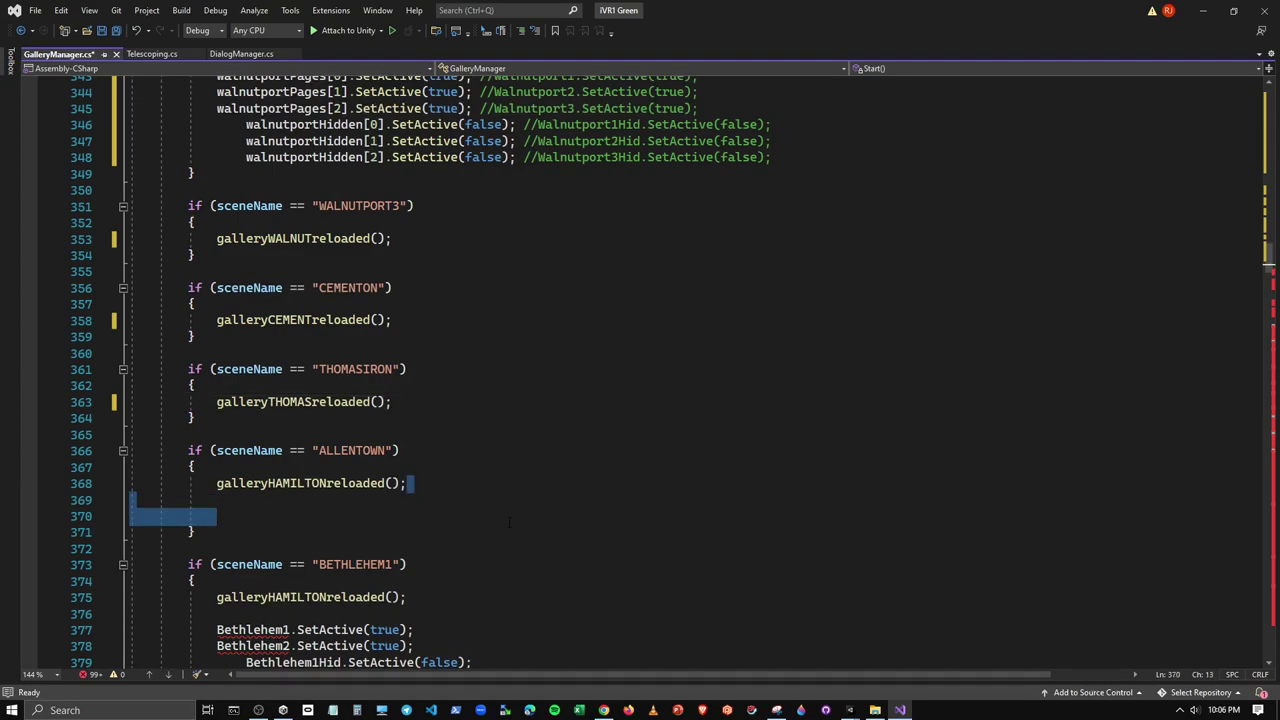
{"action": "key", "text": "BackSpace"}
{"action": "scroll", "coordinate": [483, 501], "scroll_direction": "down", "scroll_amount": 3}
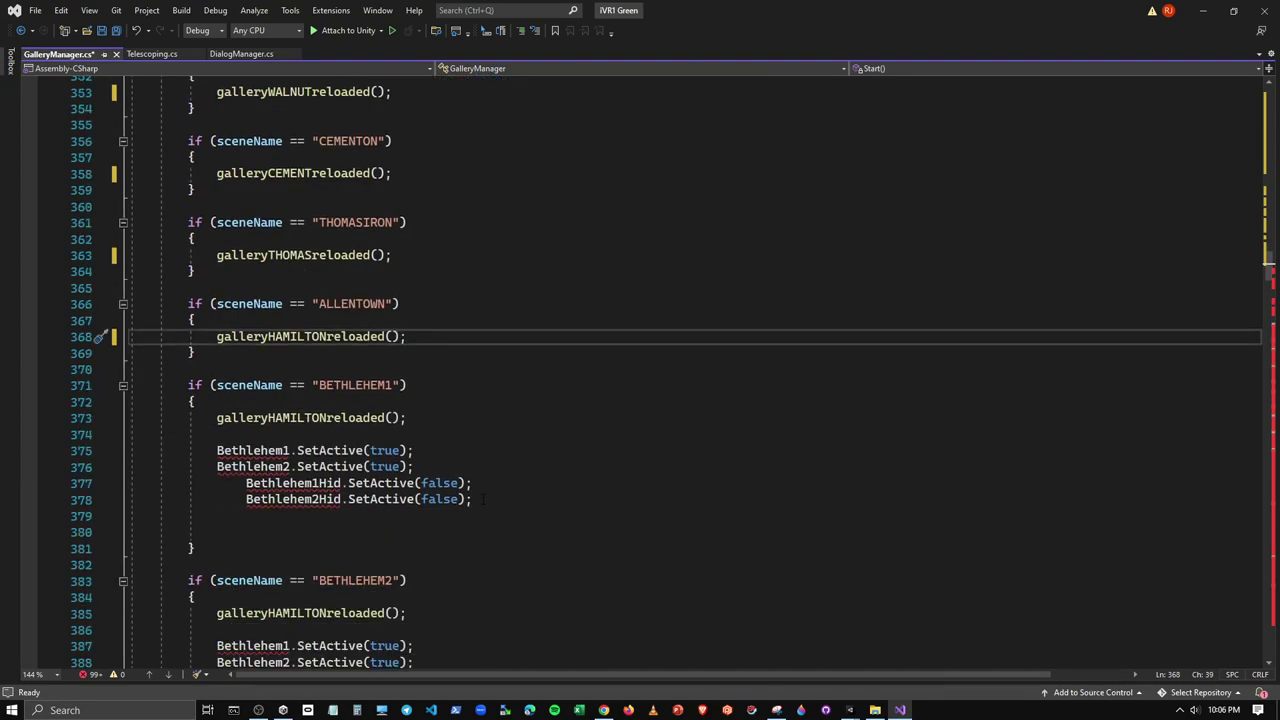
{"action": "left_click_drag", "start_coordinate": [496, 501], "coordinate": [492, 530]}
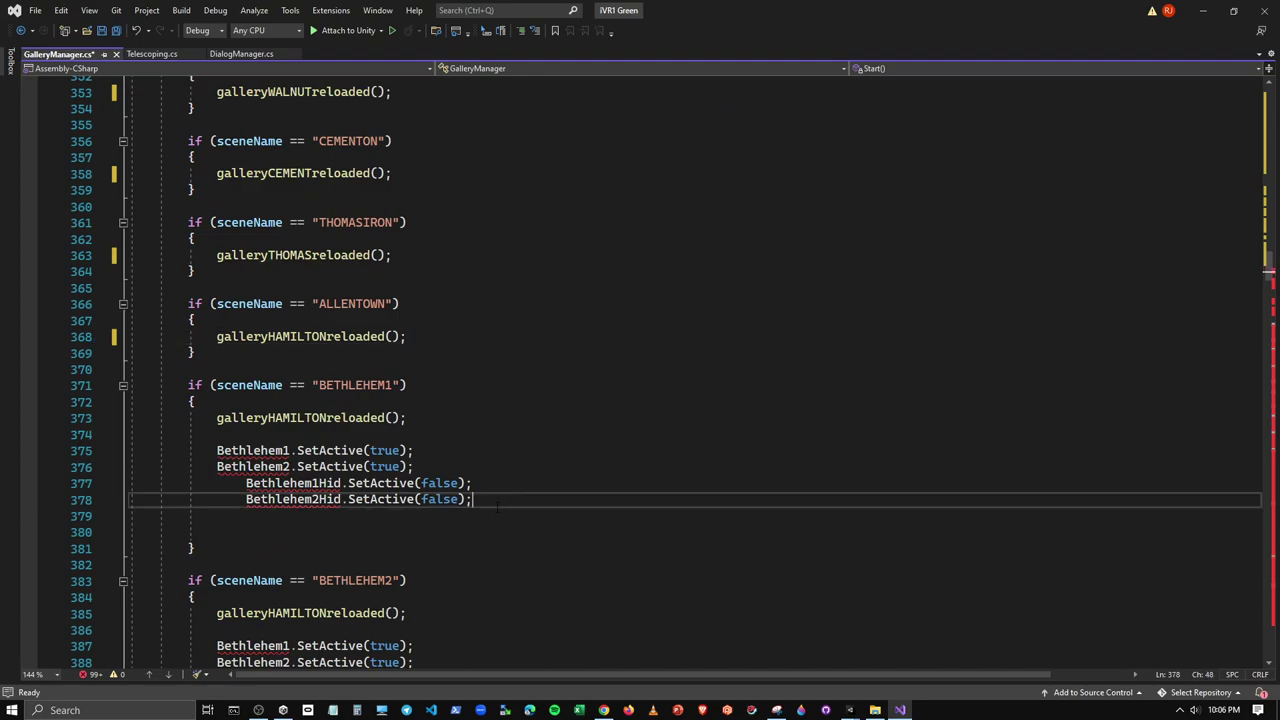
{"action": "key", "text": "BackSpace"}
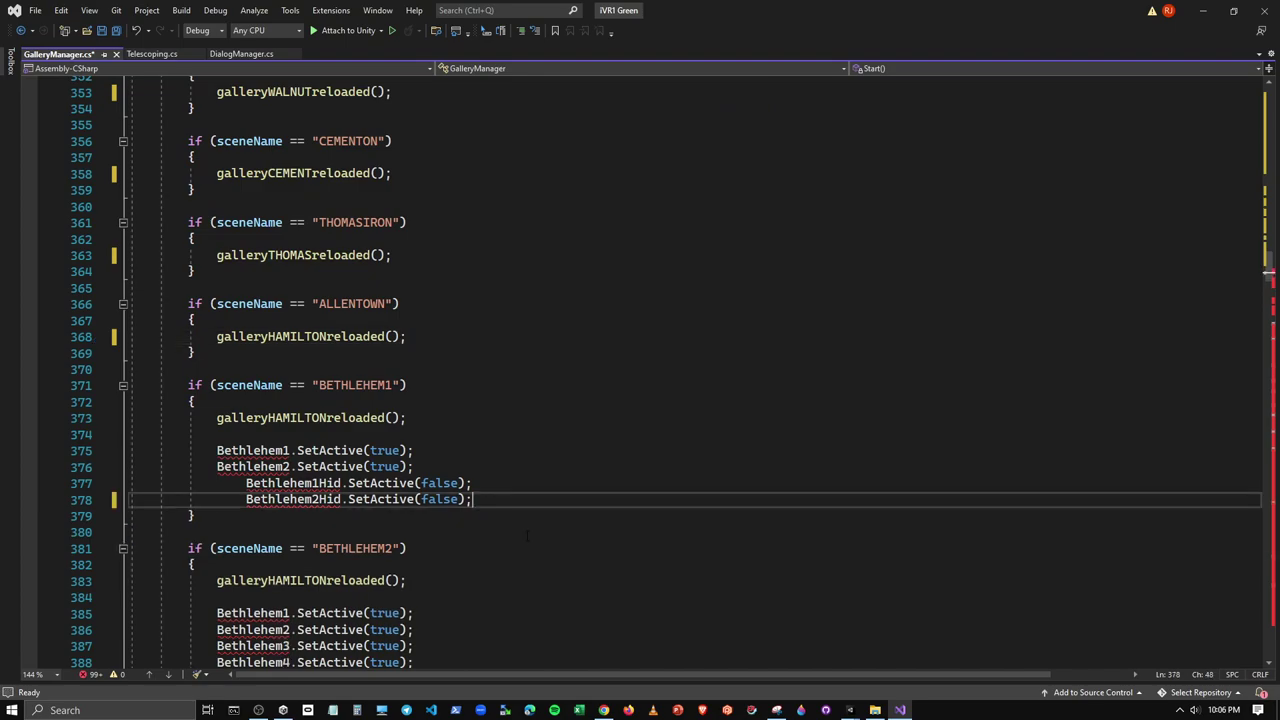
Scroll up and back down through Start() to review the tidied scene blocks
{"action": "scroll", "coordinate": [482, 566], "scroll_direction": "up", "scroll_amount": 7}
{"action": "scroll", "coordinate": [450, 570], "scroll_direction": "up", "scroll_amount": 3}
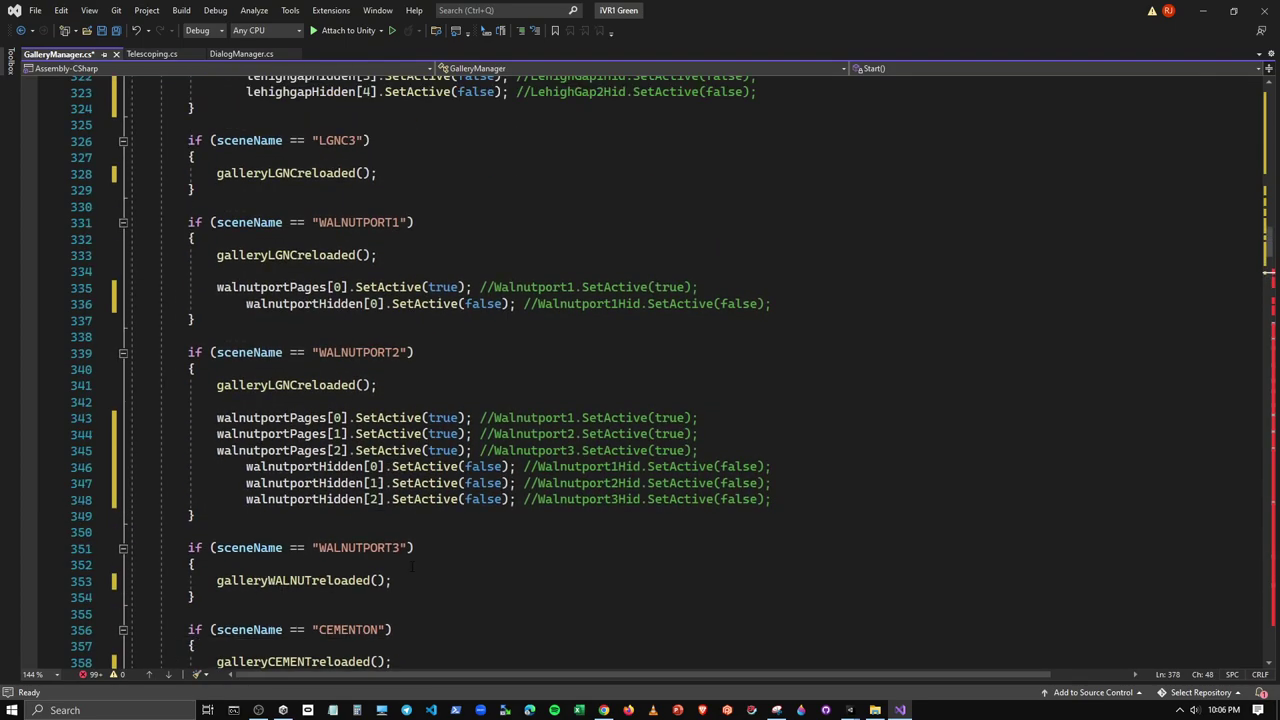
{"action": "scroll", "coordinate": [400, 580], "scroll_direction": "up", "scroll_amount": 1}
{"action": "scroll", "coordinate": [306, 598], "scroll_direction": "up", "scroll_amount": 8}
{"action": "scroll", "coordinate": [306, 598], "scroll_direction": "up", "scroll_amount": 7}
{"action": "scroll", "coordinate": [306, 598], "scroll_direction": "up", "scroll_amount": 20}
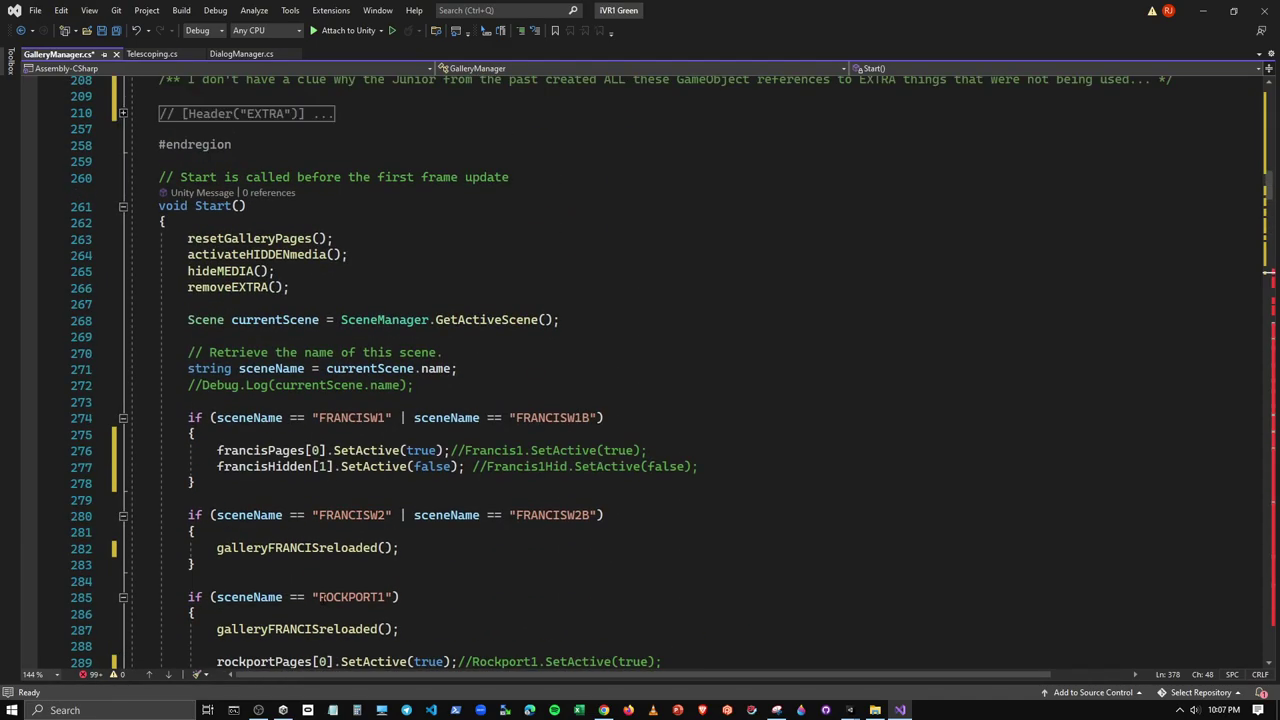
{"action": "scroll", "coordinate": [348, 588], "scroll_direction": "down", "scroll_amount": 20}
{"action": "scroll", "coordinate": [348, 588], "scroll_direction": "down", "scroll_amount": 13}
{"action": "scroll", "coordinate": [348, 588], "scroll_direction": "down", "scroll_amount": 10}
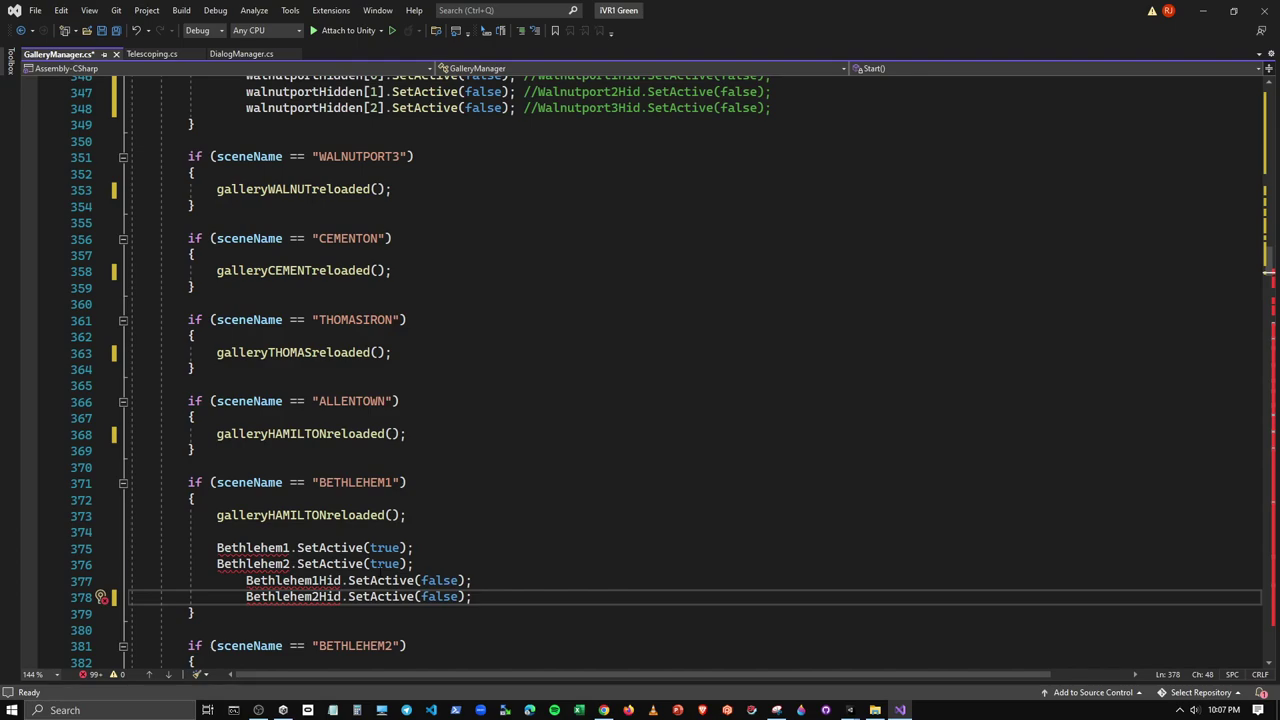
{"action": "scroll", "coordinate": [348, 588], "scroll_direction": "down", "scroll_amount": 4}
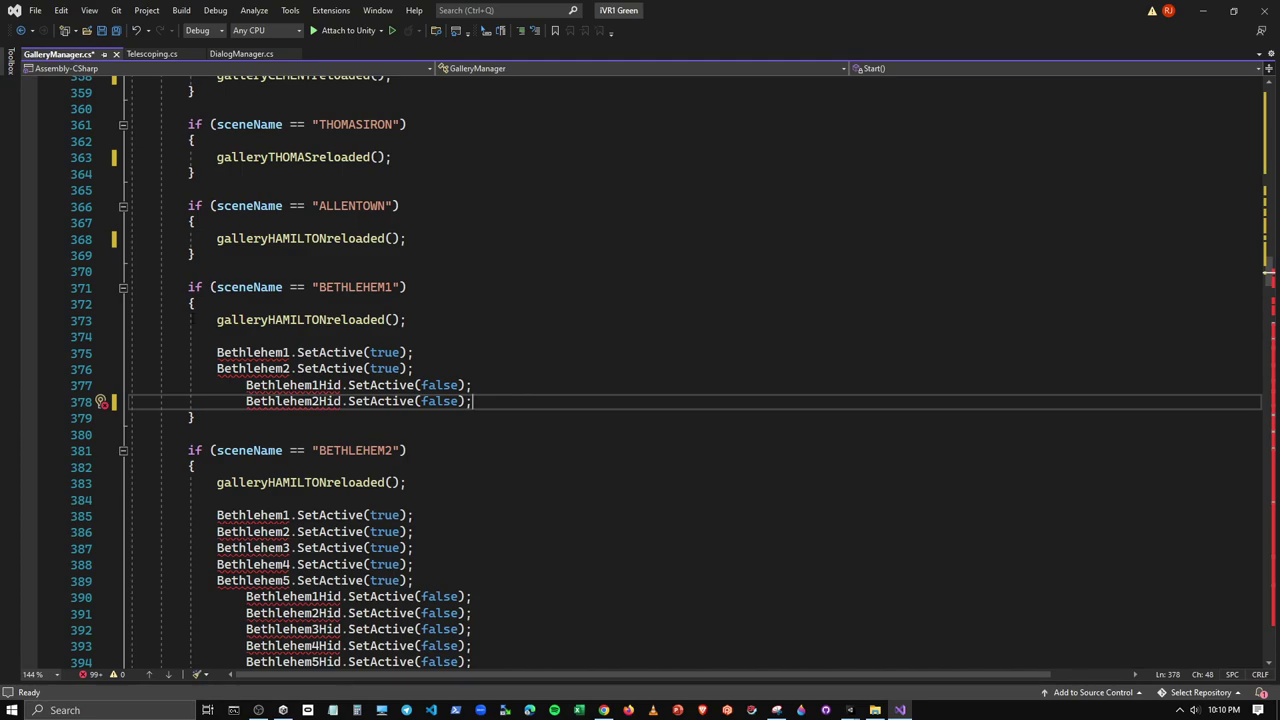
{"action": "scroll", "coordinate": [640, 370], "scroll_direction": "up", "scroll_amount": 1}
{"action": "scroll", "coordinate": [640, 370], "scroll_direction": "up", "scroll_amount": 5}
{"action": "scroll", "coordinate": [640, 370], "scroll_direction": "up", "scroll_amount": 7}
{"action": "scroll", "coordinate": [640, 370], "scroll_direction": "up", "scroll_amount": 8}
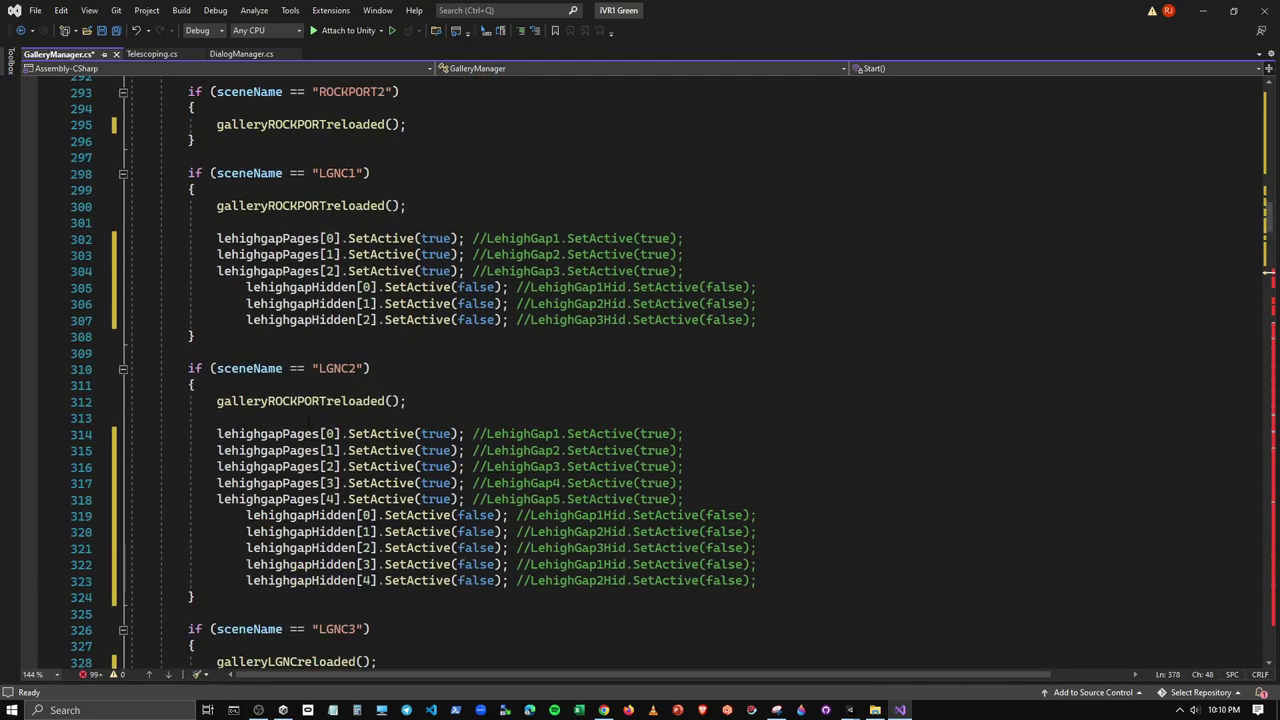
{"action": "scroll", "coordinate": [308, 421], "scroll_direction": "up", "scroll_amount": 6}
{"action": "scroll", "coordinate": [308, 421], "scroll_direction": "up", "scroll_amount": 20}
{"action": "scroll", "coordinate": [308, 421], "scroll_direction": "down", "scroll_amount": 20}
{"action": "scroll", "coordinate": [308, 421], "scroll_direction": "down", "scroll_amount": 9}
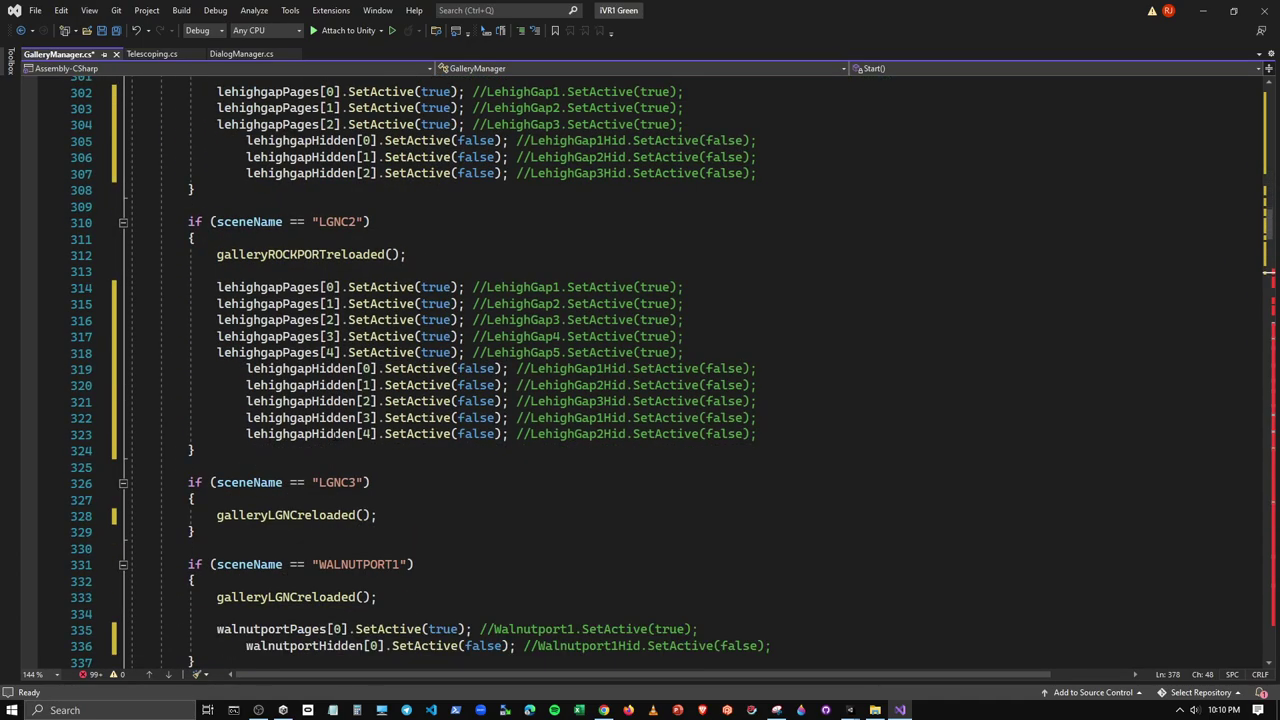
{"action": "scroll", "coordinate": [350, 435], "scroll_direction": "down", "scroll_amount": 6}
{"action": "scroll", "coordinate": [350, 440], "scroll_direction": "down", "scroll_amount": 7}
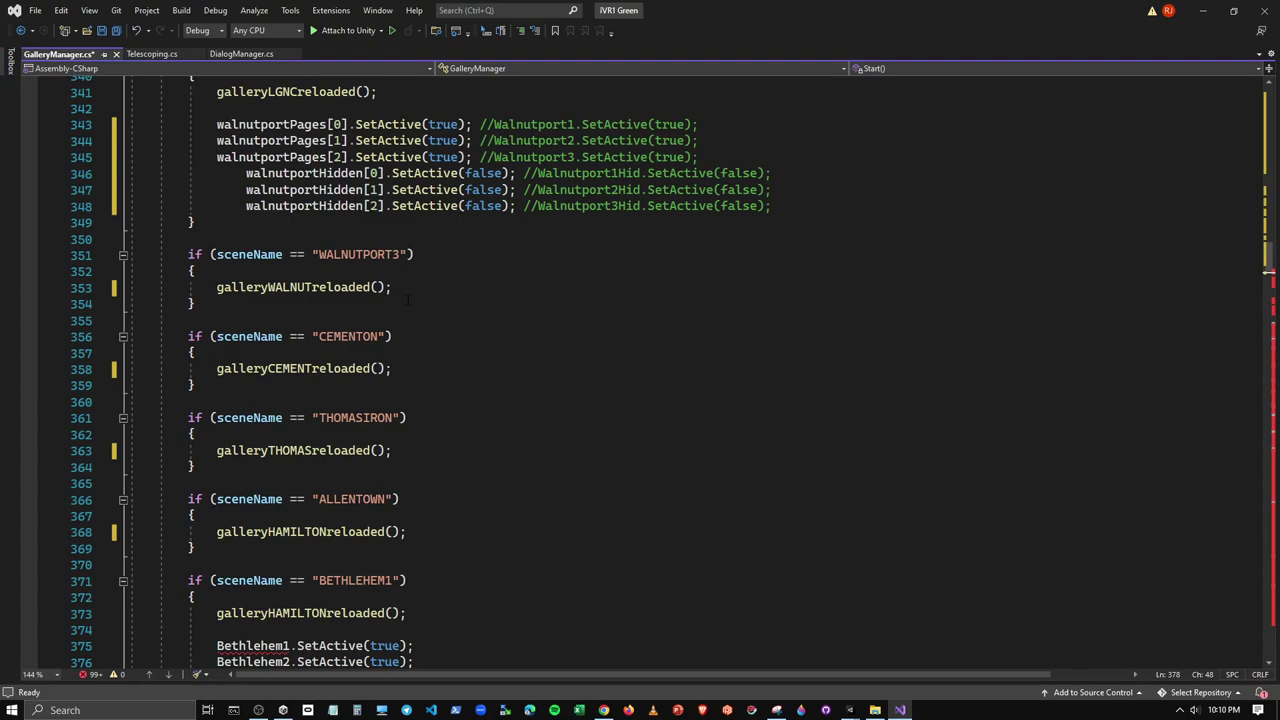
{"action": "scroll", "coordinate": [398, 381], "scroll_direction": "down", "scroll_amount": 3}
{"action": "scroll", "coordinate": [398, 381], "scroll_direction": "down", "scroll_amount": 2}
{"action": "scroll", "coordinate": [398, 381], "scroll_direction": "up", "scroll_amount": 1}
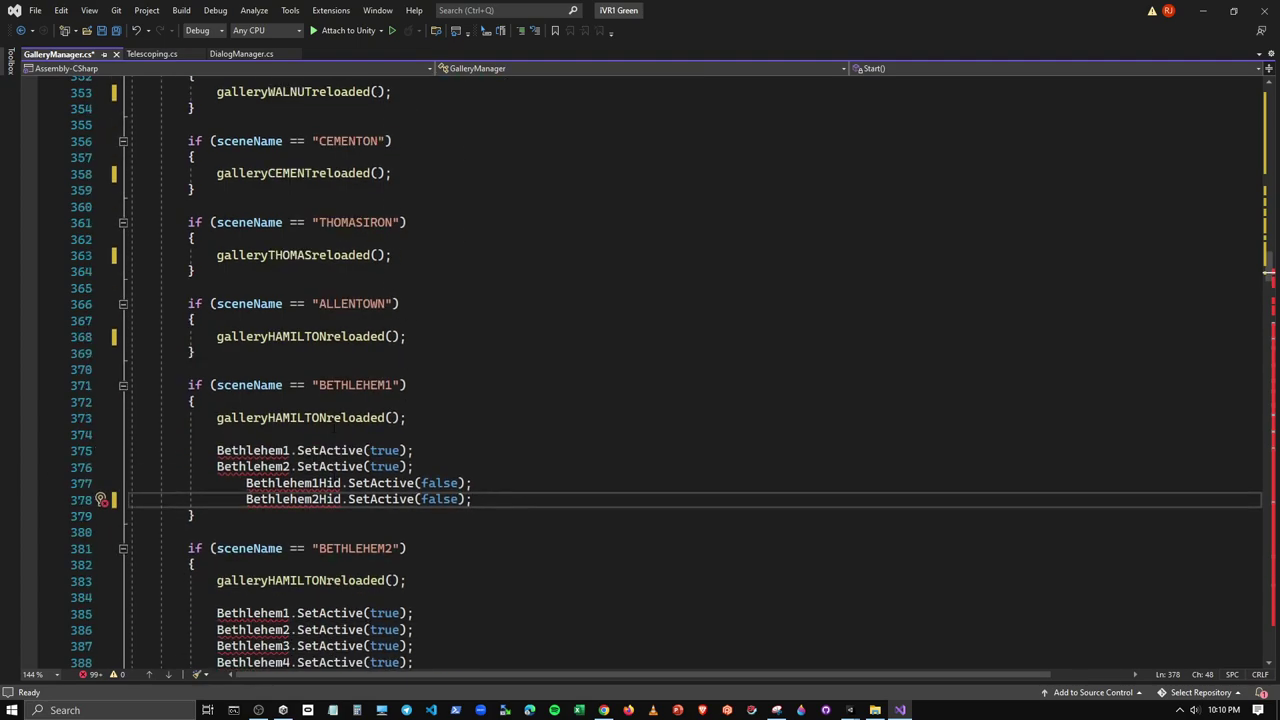
{"action": "scroll", "coordinate": [335, 424], "scroll_direction": "up", "scroll_amount": 4}
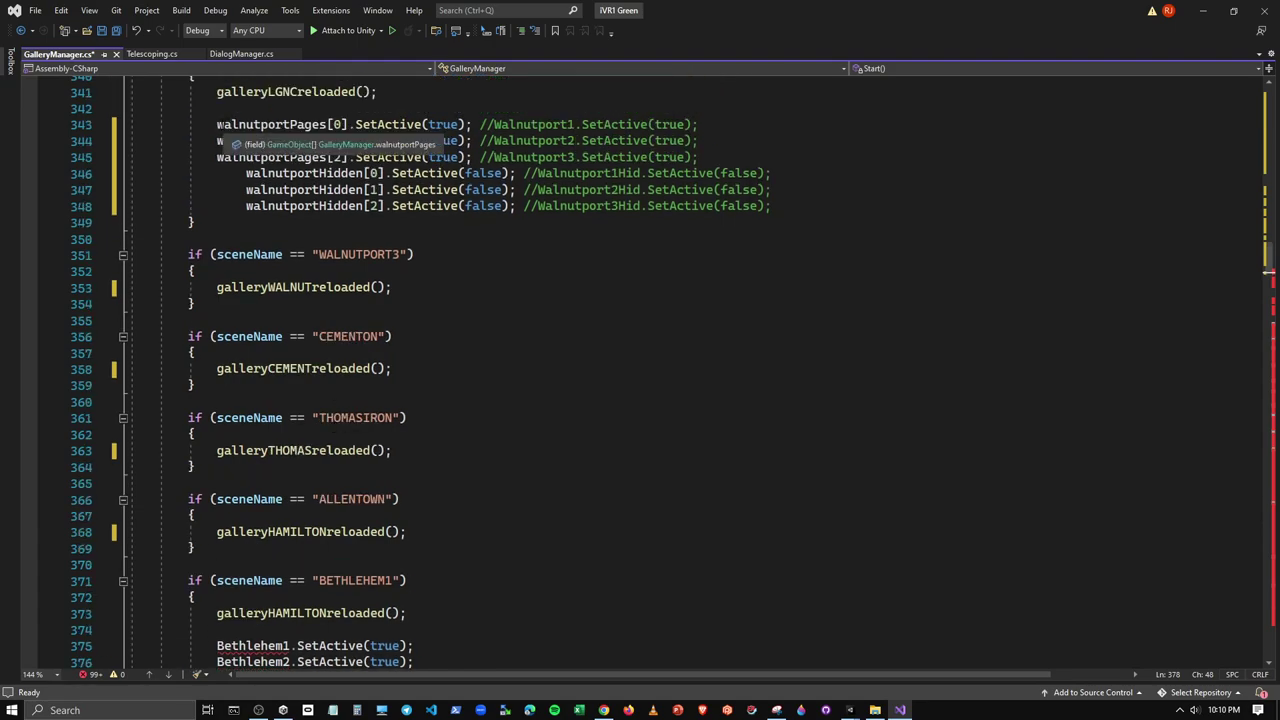
{"action": "left_click_drag", "start_coordinate": [217, 124], "coordinate": [473, 124]}
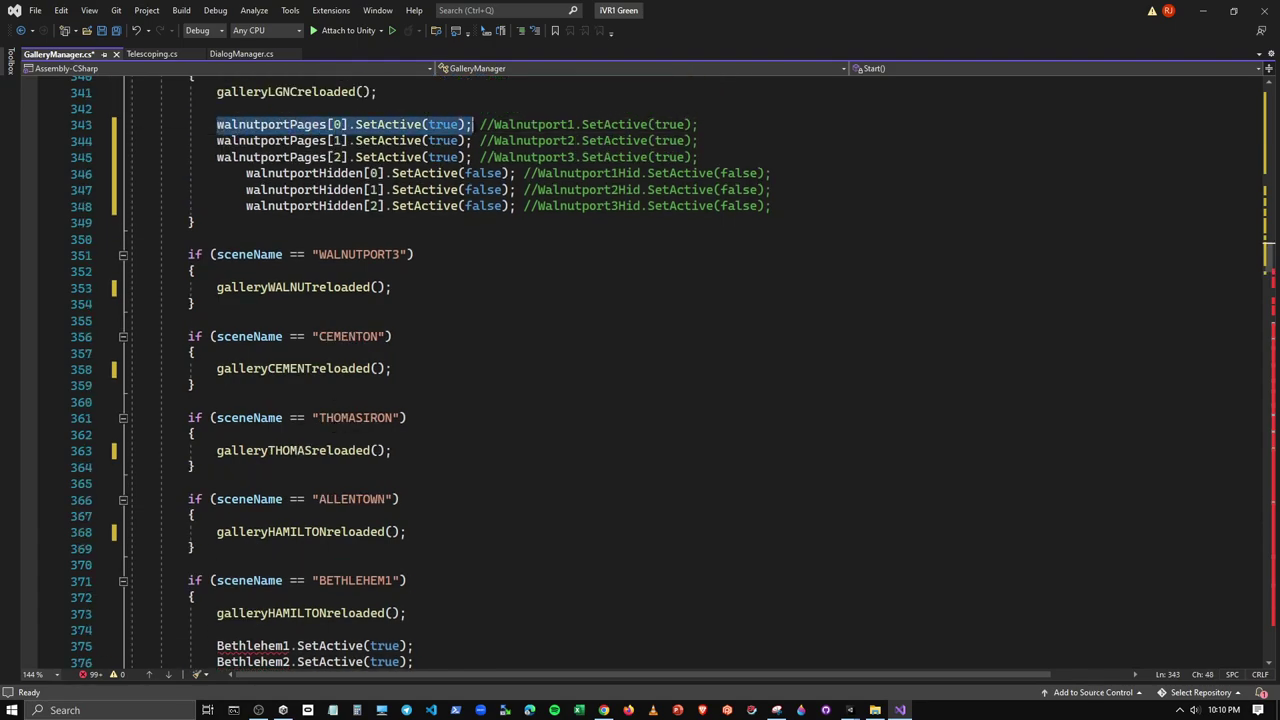
{"action": "scroll", "coordinate": [370, 262], "scroll_direction": "down", "scroll_amount": 4}
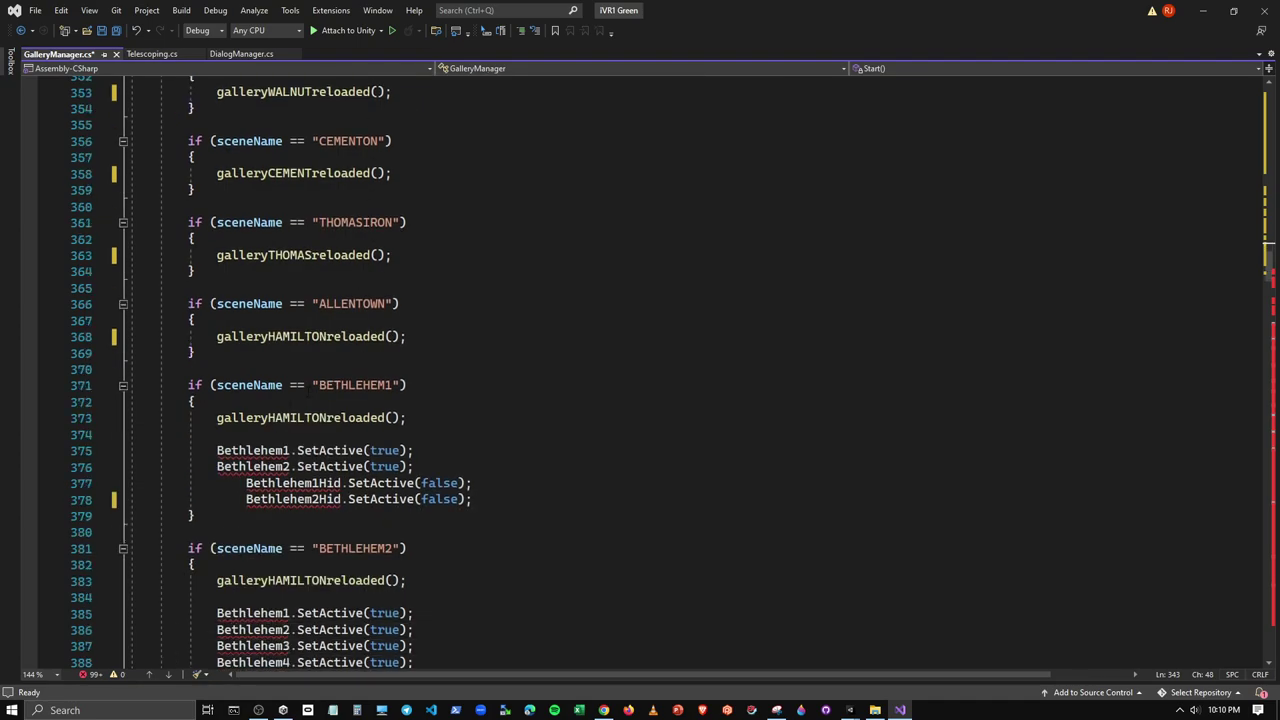
Comment out the Bethlehem1 line and add a bethlehemPages[0].SetActive statement on line 375
{"action": "left_click", "coordinate": [217, 450]}
{"action": "mouse_move", "coordinate": [217, 450]}
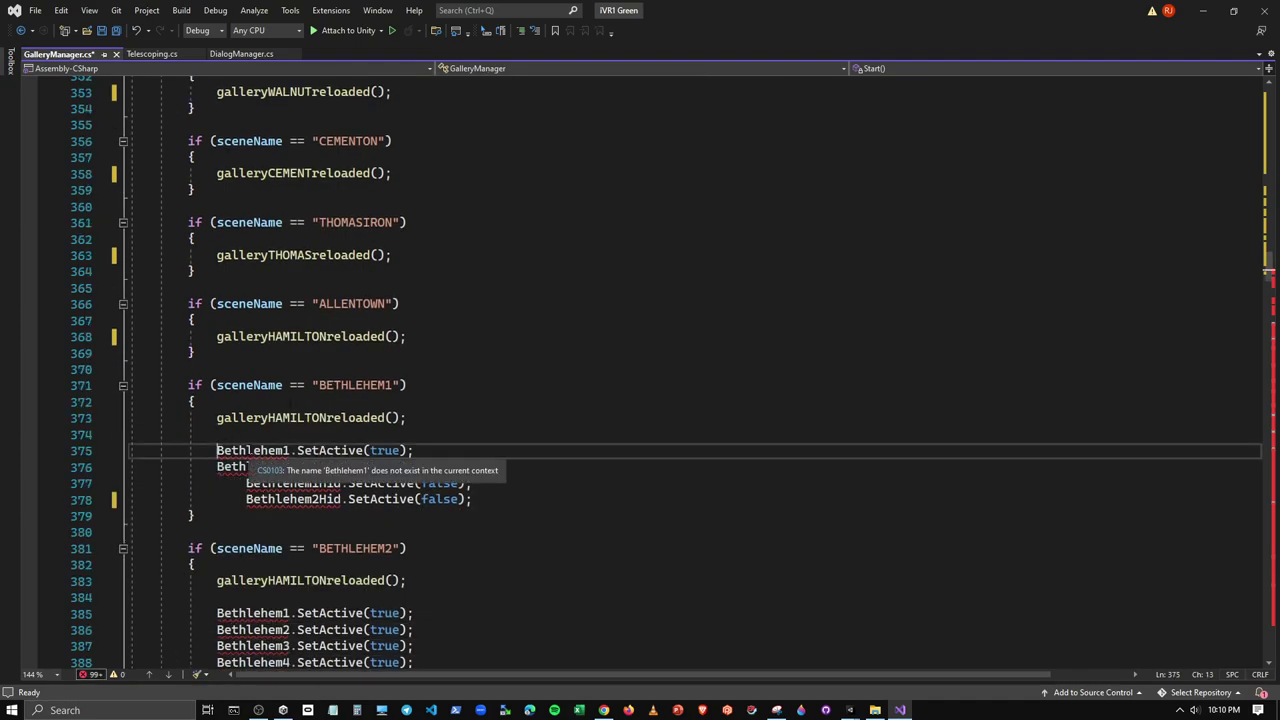
{"action": "key", "text": "ctrl+k"}
{"action": "key", "text": "ctrl+c"}
{"action": "key", "text": "ctrl+v"}
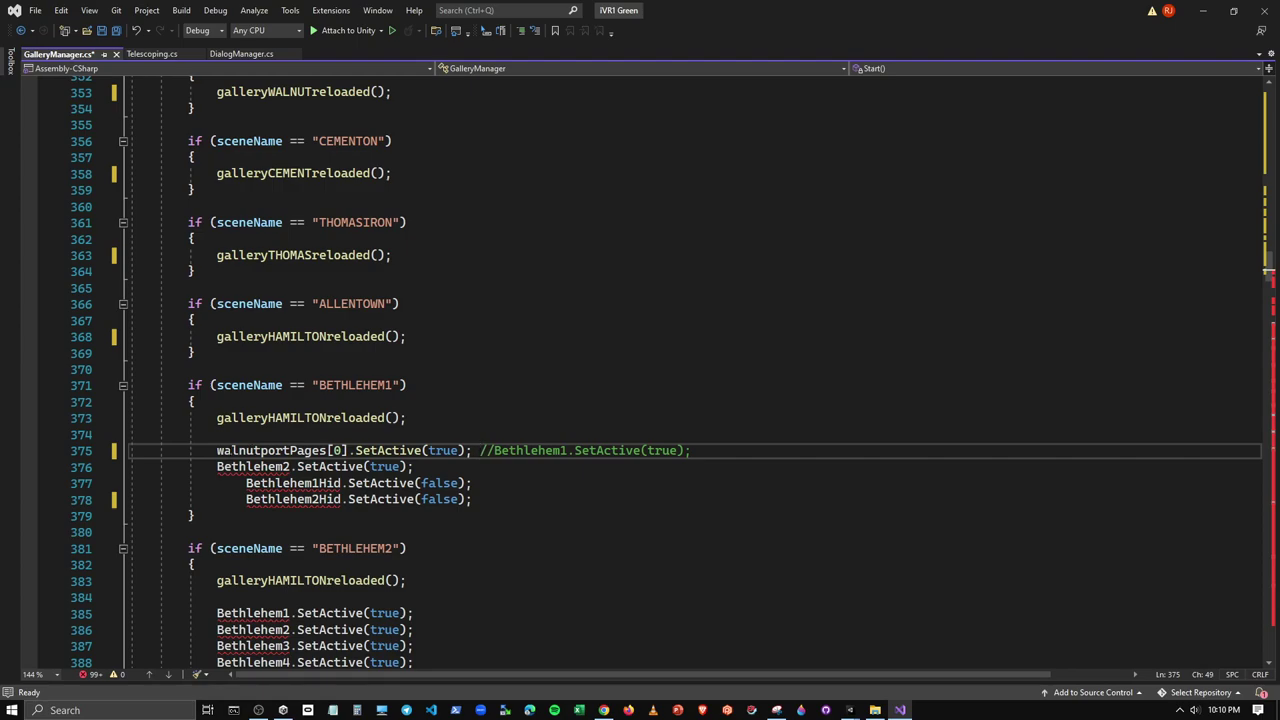
{"action": "left_click", "coordinate": [222, 450]}
{"action": "left_click_drag", "start_coordinate": [217, 450], "coordinate": [289, 450]}
{"action": "type", "text": "b"}
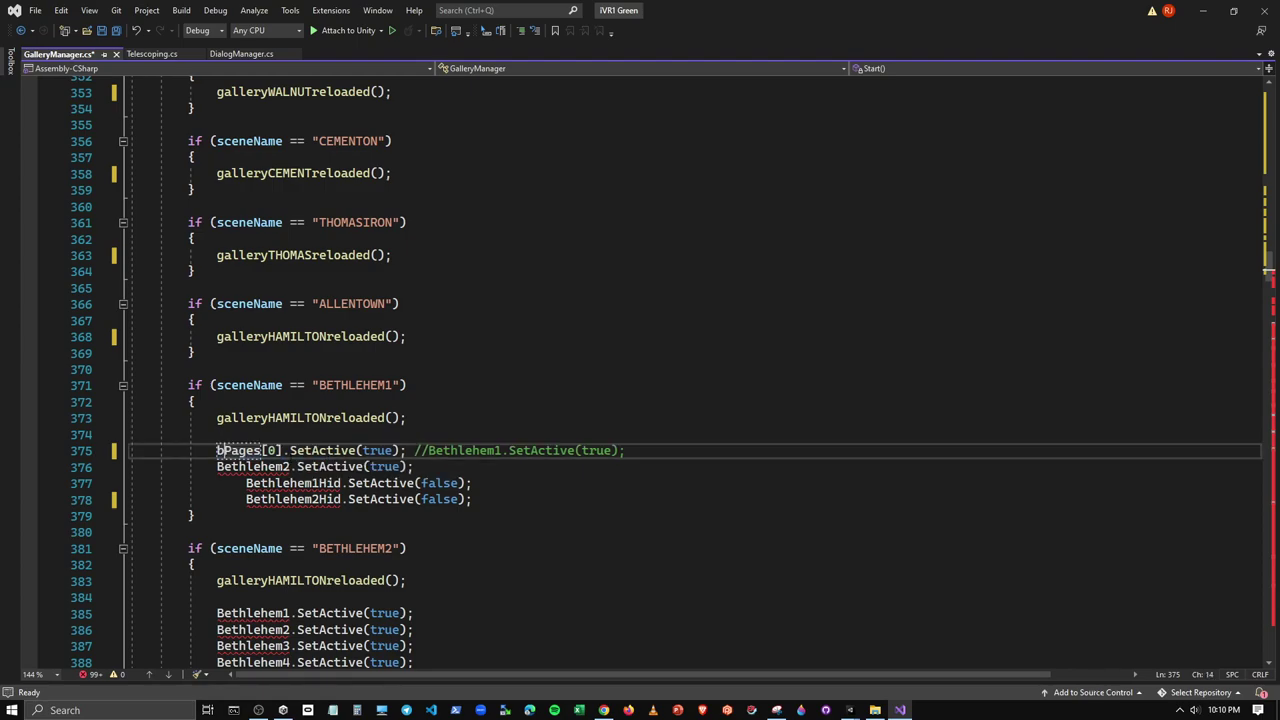
{"action": "type", "text": "ethlehem"}
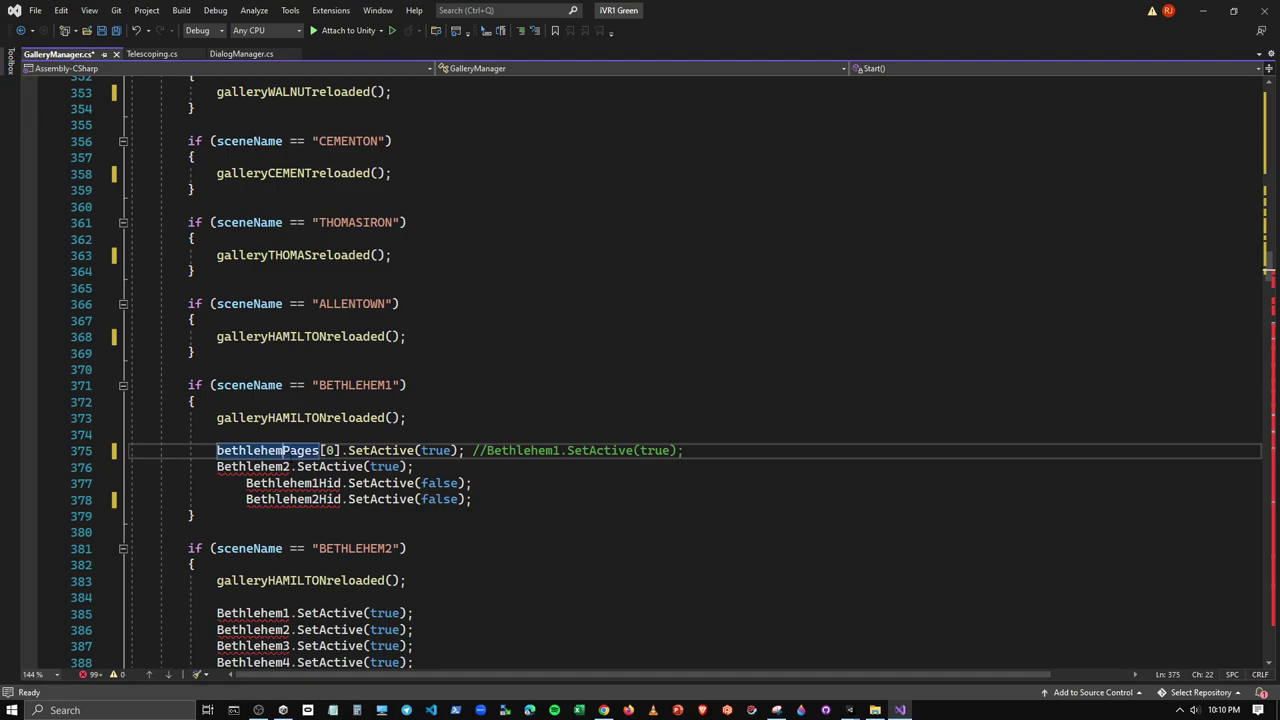
Add bethlehemPages[1] on line 376, commenting out the old Bethlehem2 call
{"action": "left_click_drag", "start_coordinate": [217, 450], "coordinate": [470, 450]}
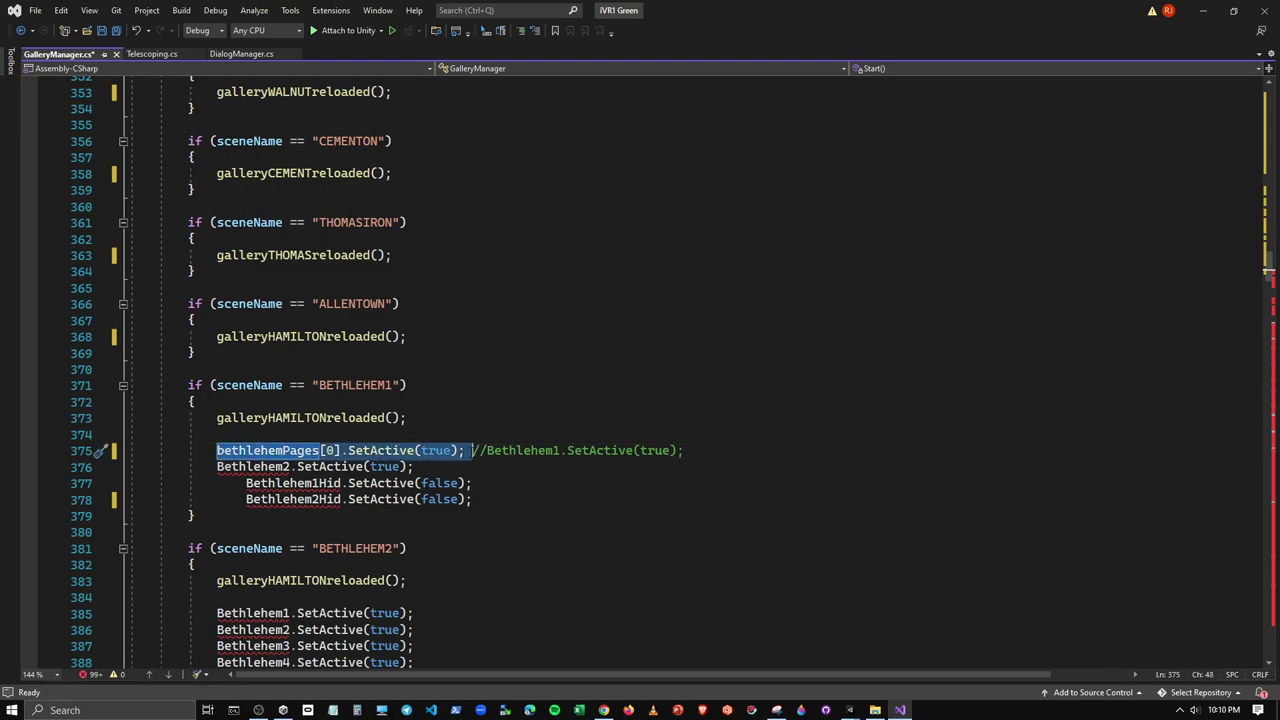
{"action": "key", "text": "ctrl+c"}
{"action": "left_click", "coordinate": [217, 466]}
{"action": "key", "text": "ctrl+v"}
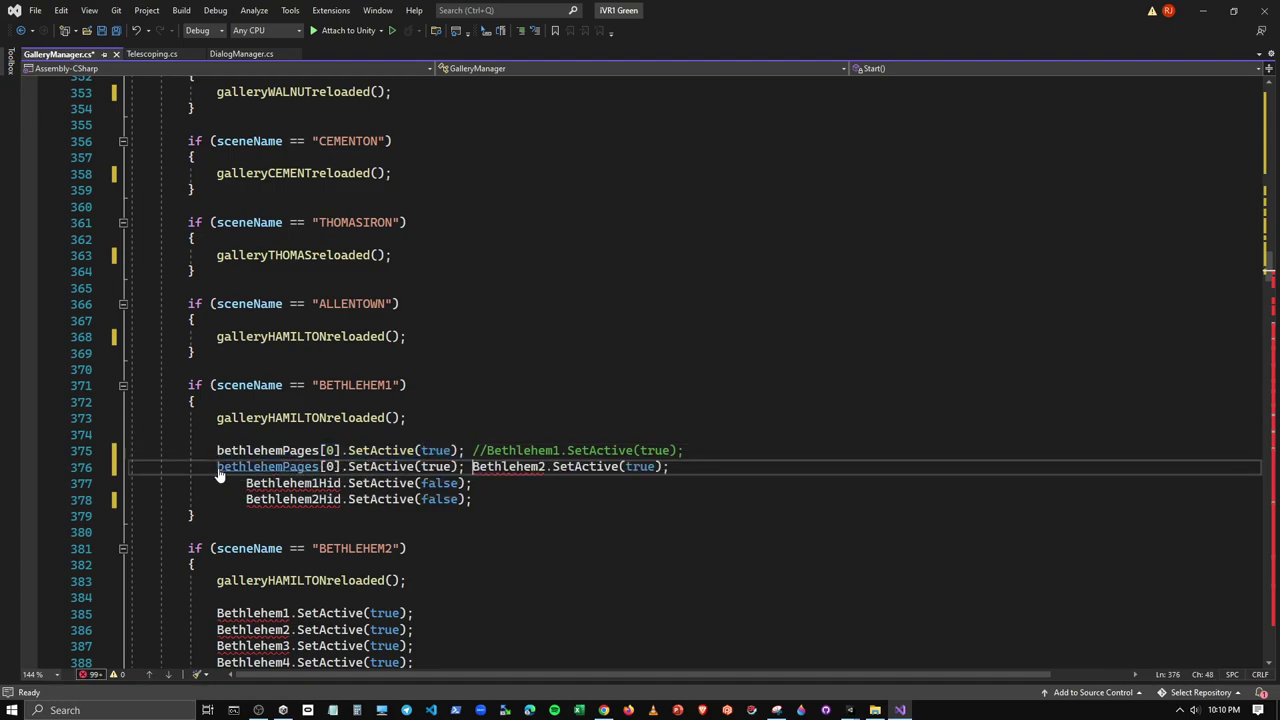
{"action": "type", "text": "//"}
{"action": "key", "text": "BackSpace"}
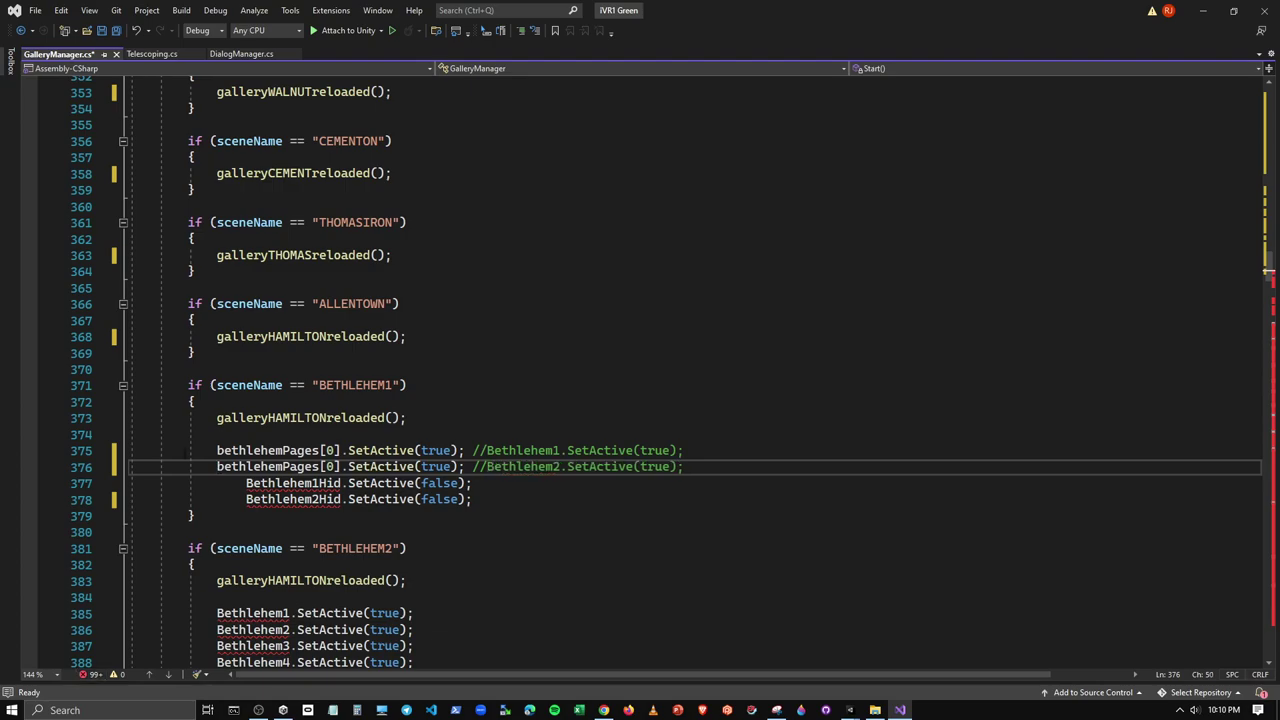
{"action": "double_click", "coordinate": [330, 466]}
{"action": "type", "text": "1"}
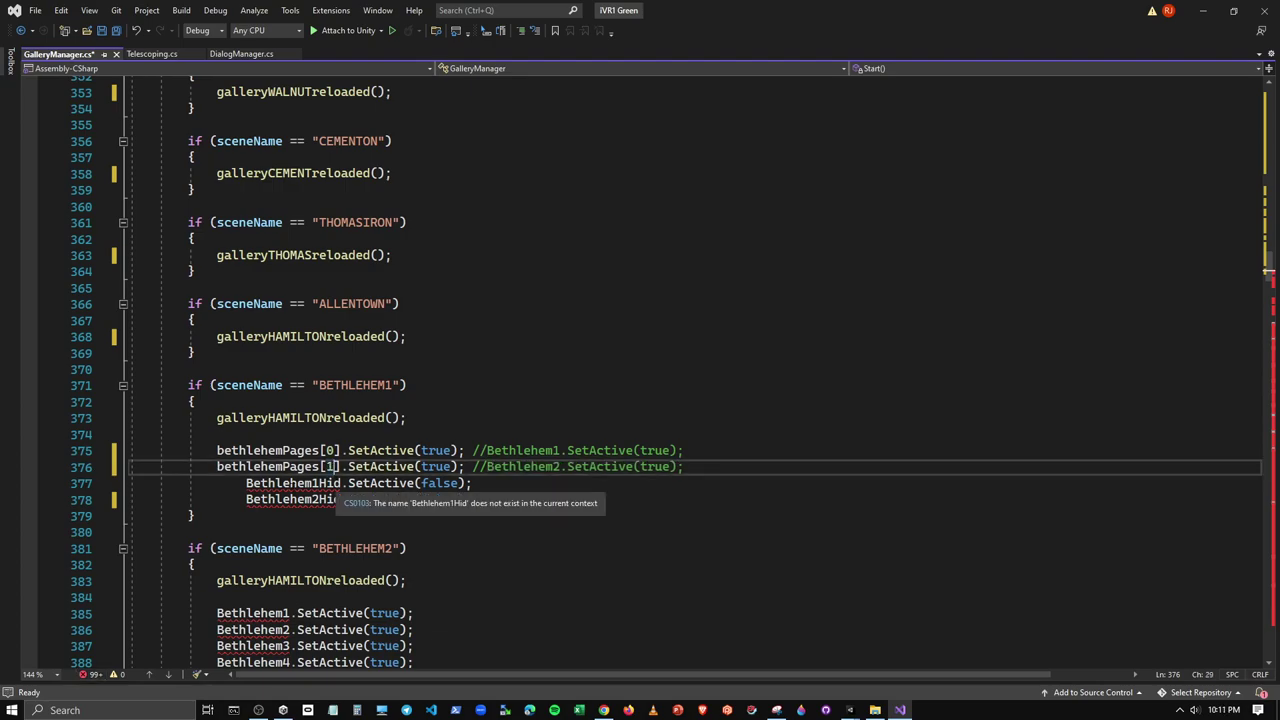
Comment out the old hidden-object calls on lines 377 and 378, undoing a wrong paste
{"action": "left_click", "coordinate": [246, 483]}
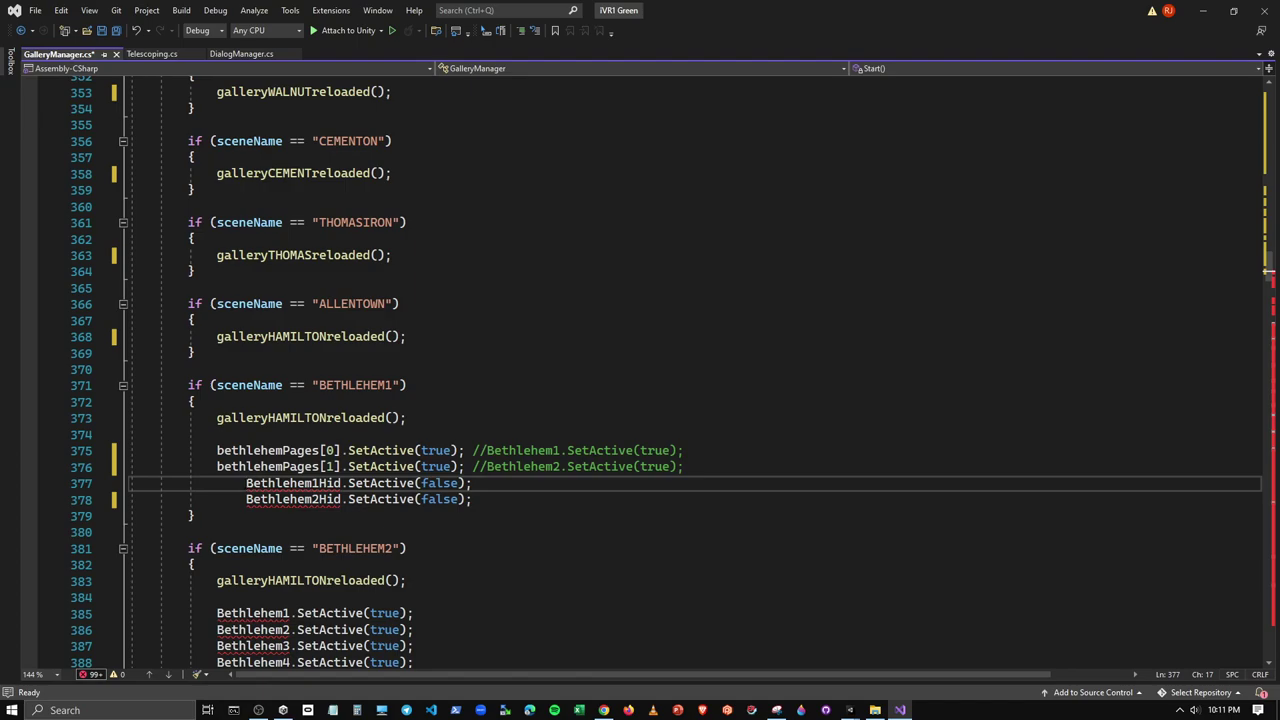
{"action": "type", "text": "//"}
{"action": "left_click", "coordinate": [246, 499]}
{"action": "type", "text": "/"}
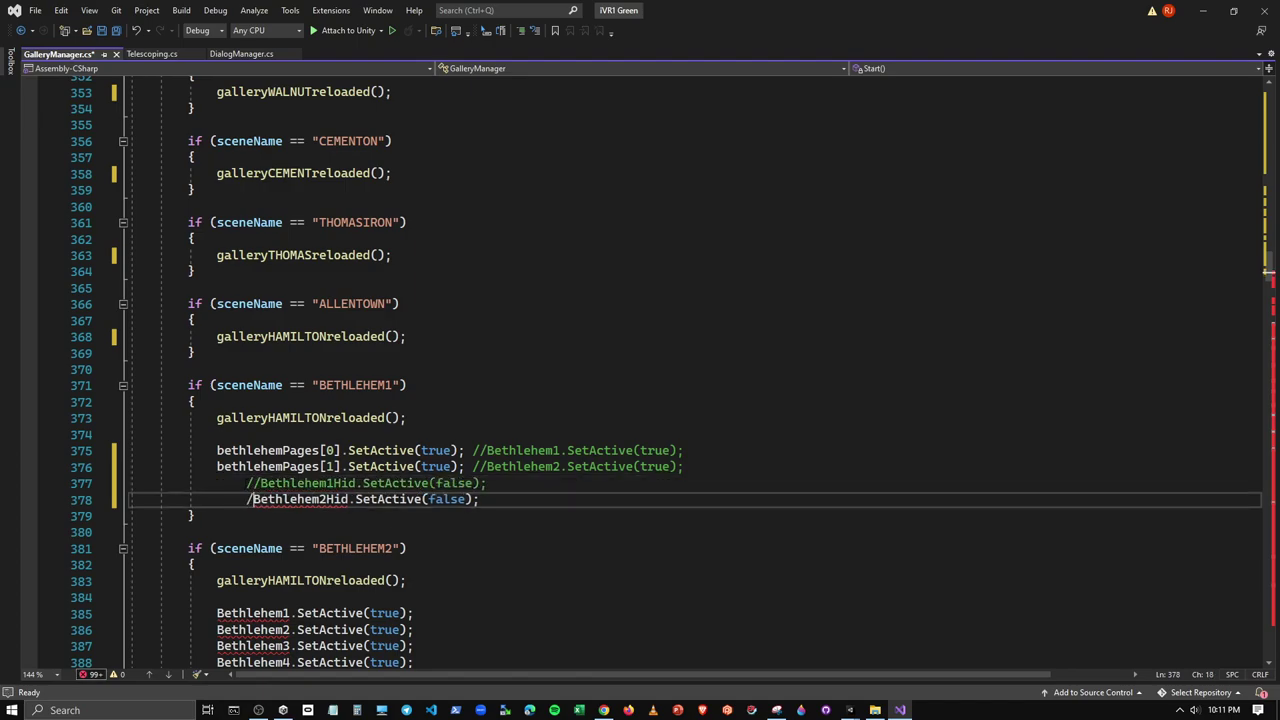
{"action": "type", "text": "/"}
{"action": "left_click", "coordinate": [246, 483]}
{"action": "key", "text": "ctrl+v"}
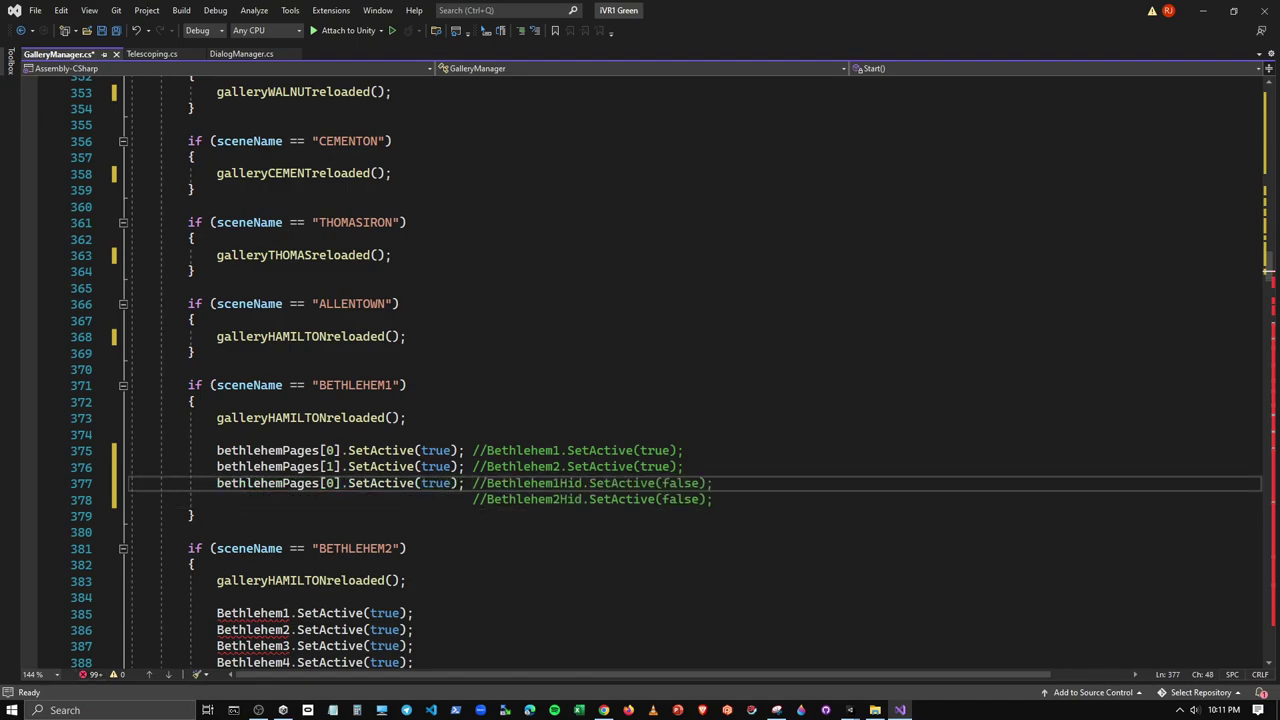
{"action": "key", "text": "Home"}
{"action": "key", "text": "Tab"}
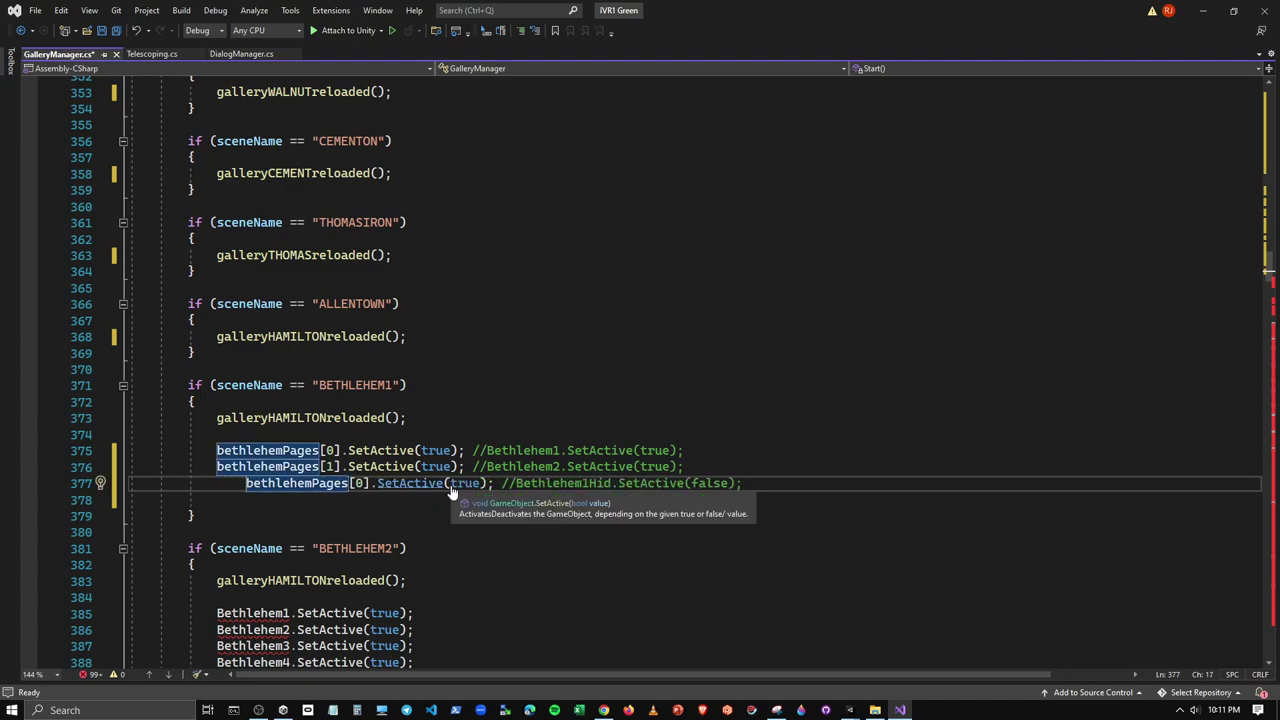
{"action": "key", "text": "ctrl+z"}
{"action": "key", "text": "ctrl+z"}
Copy the walnutportHidden[0] statement onto line 377 and rename it to bethlehemHidden
{"action": "scroll", "coordinate": [447, 497], "scroll_direction": "up", "scroll_amount": 4}
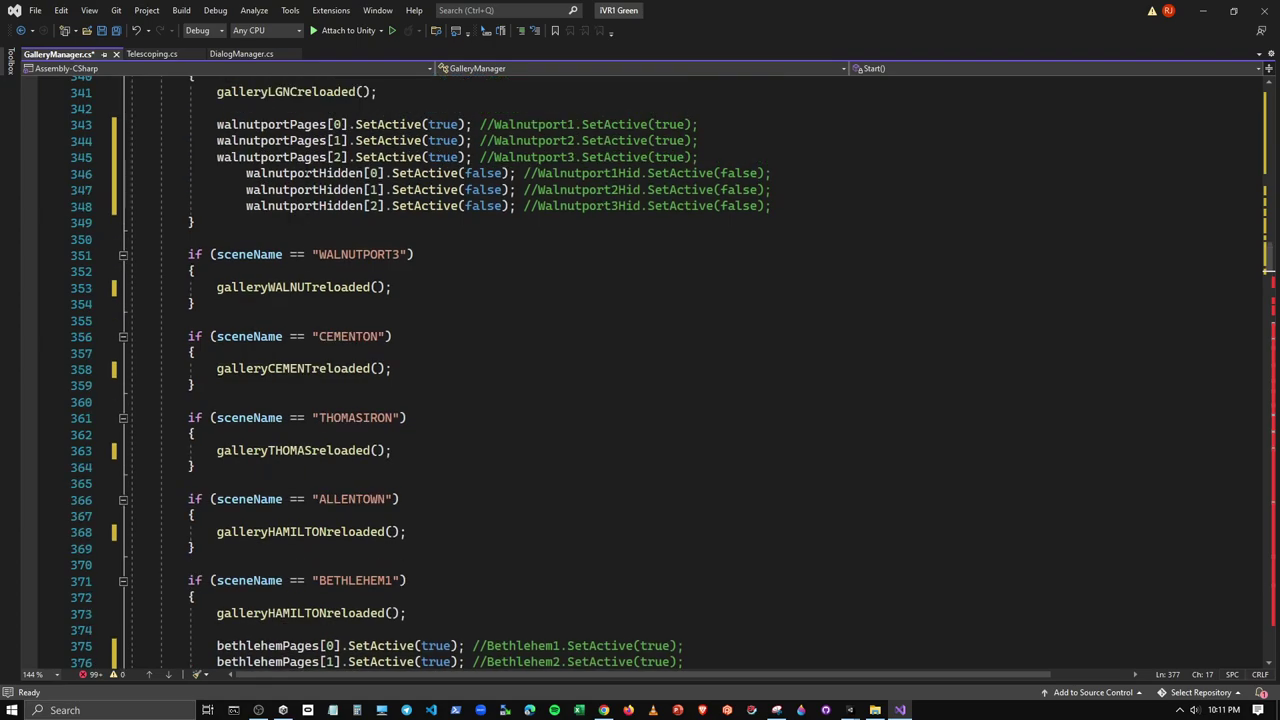
{"action": "left_click_drag", "start_coordinate": [246, 173], "coordinate": [518, 173]}
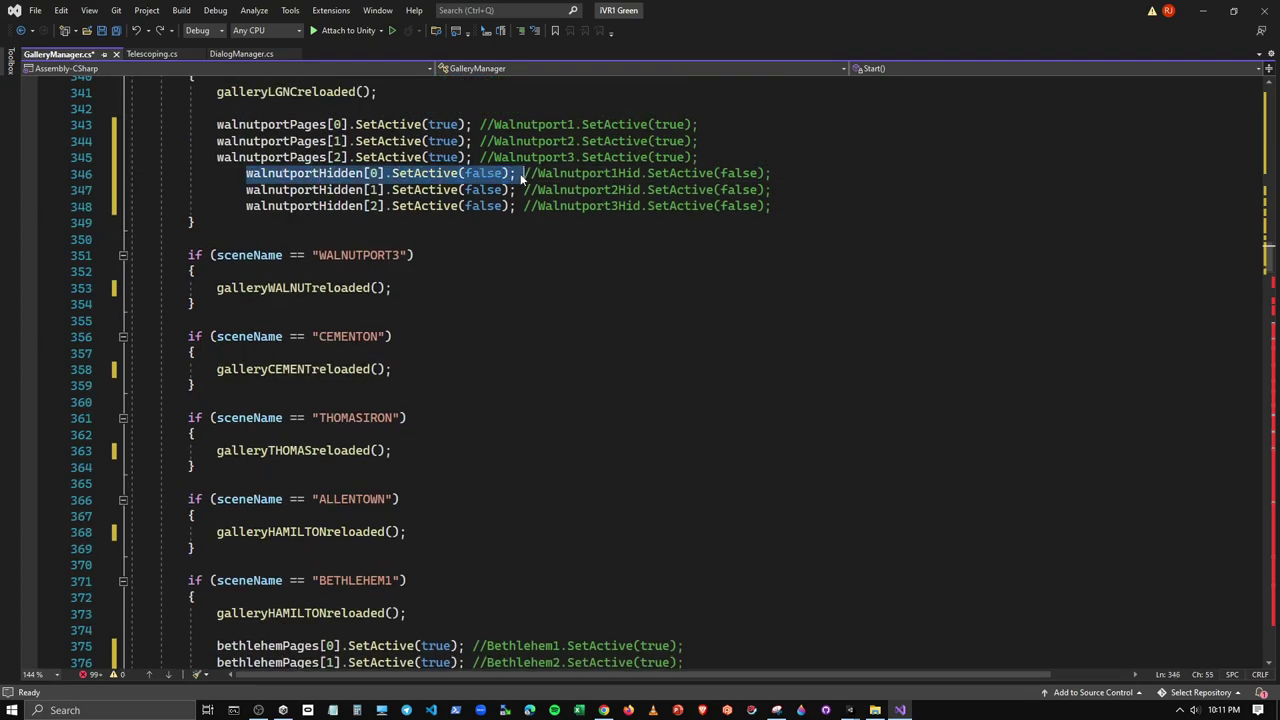
{"action": "scroll", "coordinate": [518, 173], "scroll_direction": "down", "scroll_amount": 5}
{"action": "left_click", "coordinate": [217, 434]}
{"action": "key", "text": "ctrl+v"}
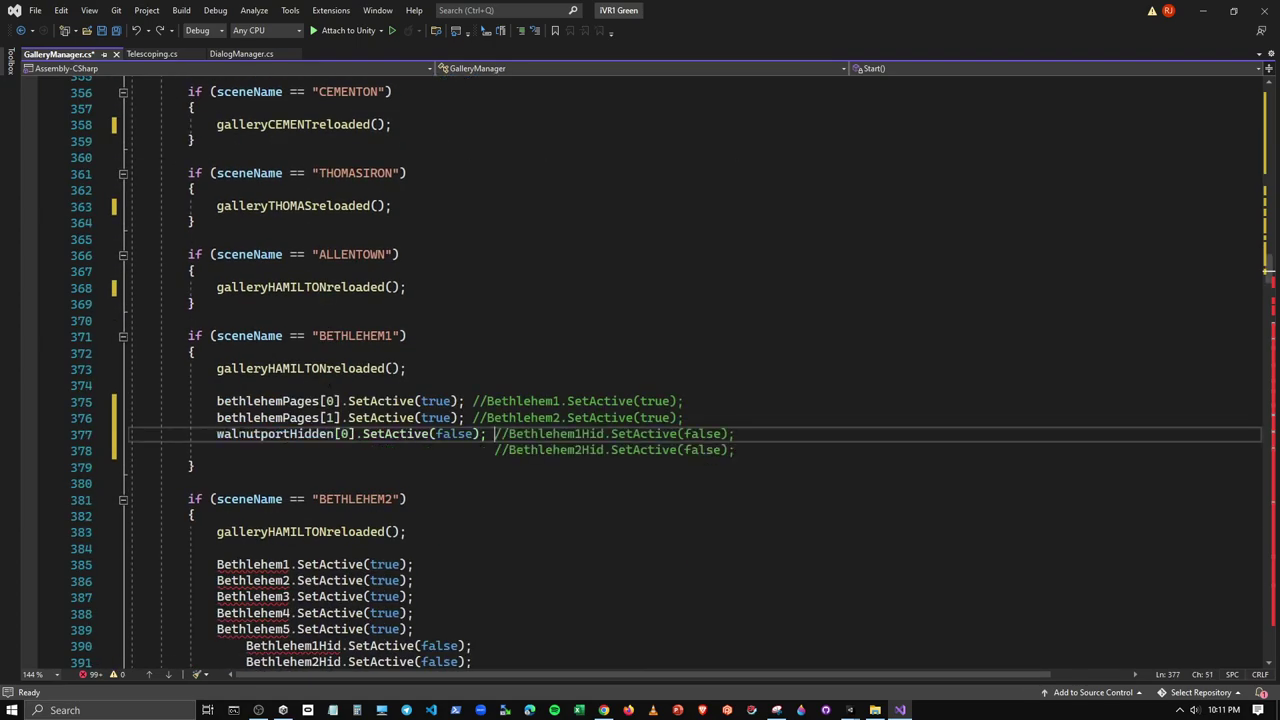
{"action": "left_click_drag", "start_coordinate": [217, 434], "coordinate": [294, 434]}
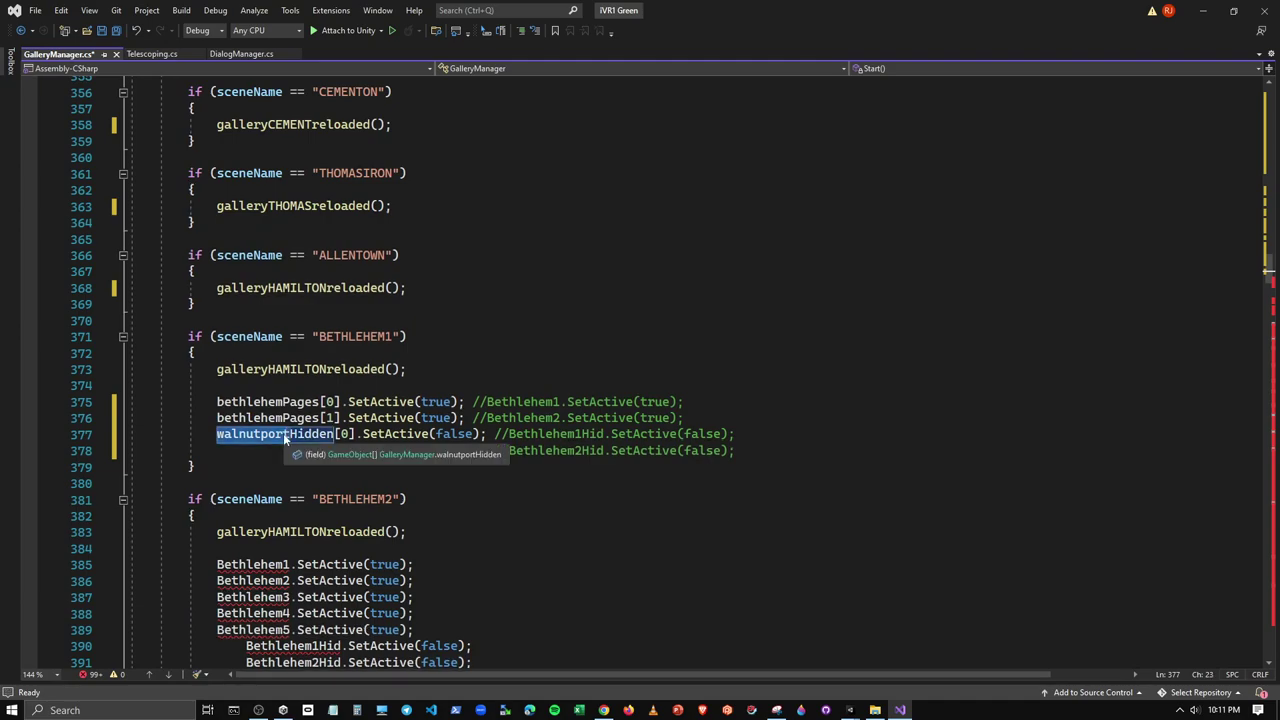
{"action": "type", "text": "bethlehem"}
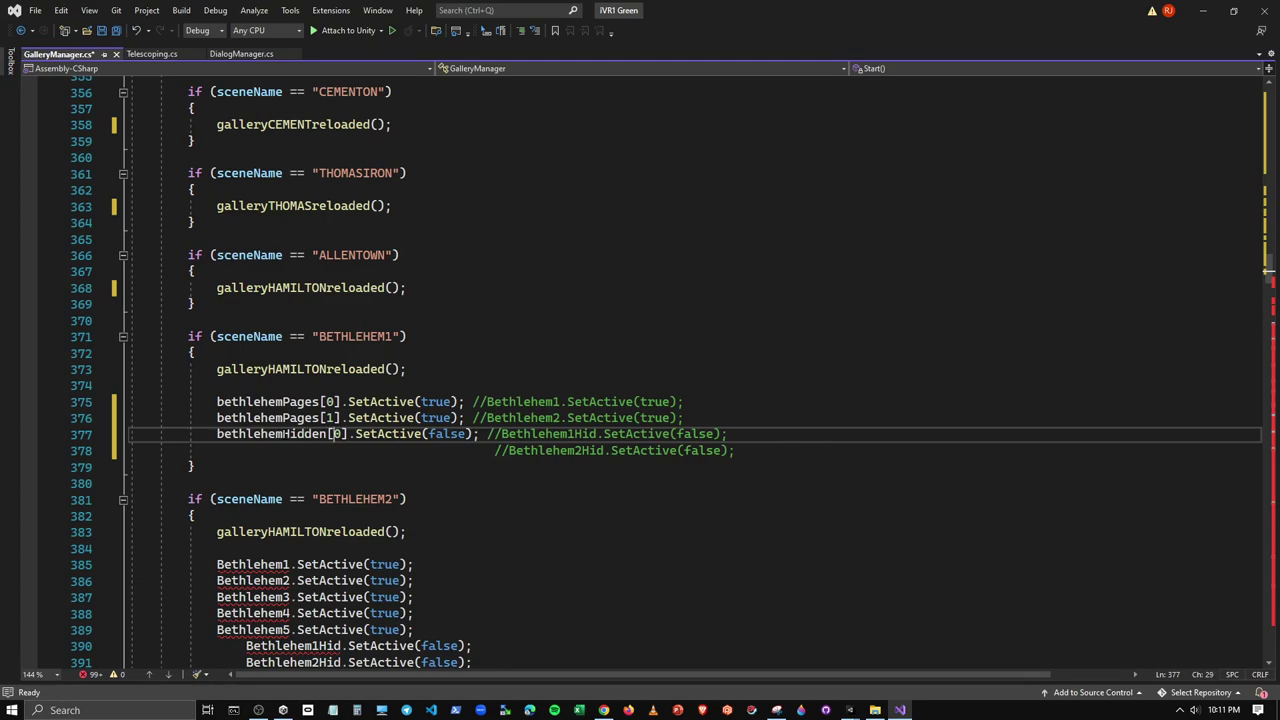
{"action": "left_click", "coordinate": [459, 434]}
Duplicate the bethlehemHidden statement onto line 378, removing the gap before its comment
{"action": "key", "text": "Home"}
{"action": "left_click_drag", "start_coordinate": [217, 434], "coordinate": [486, 434]}
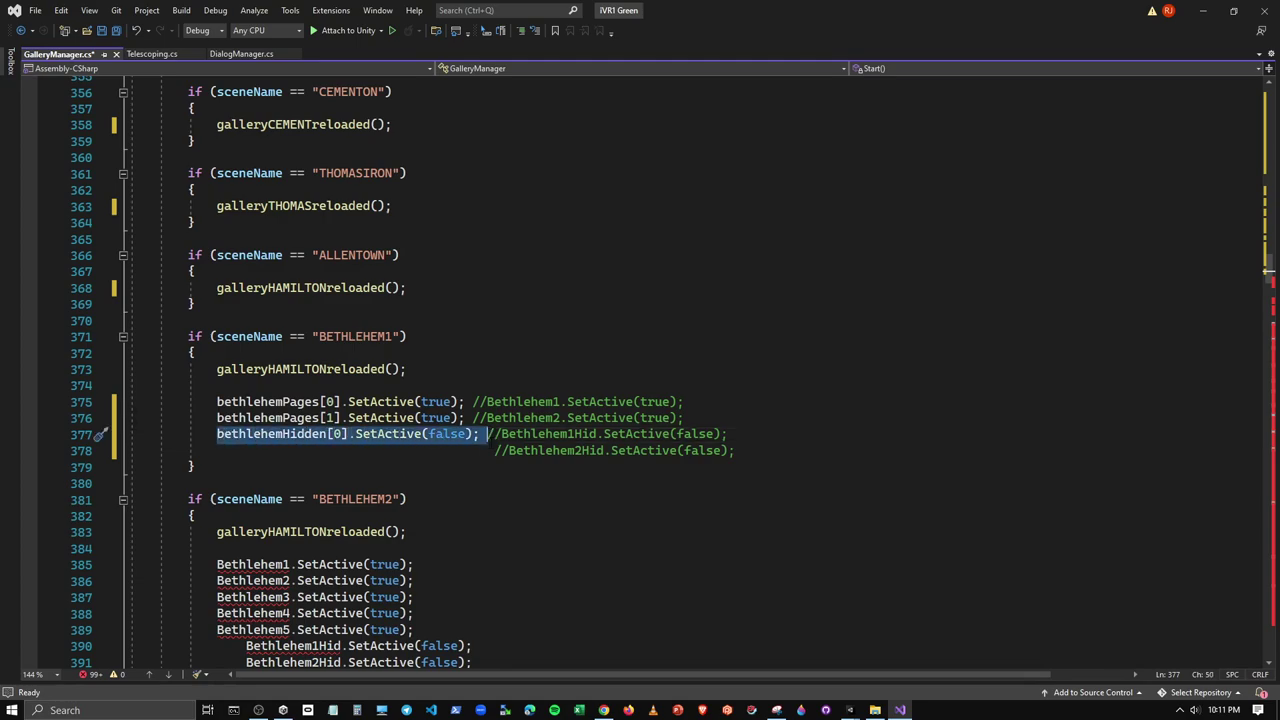
{"action": "left_click", "coordinate": [290, 450]}
{"action": "left_click", "coordinate": [217, 450]}
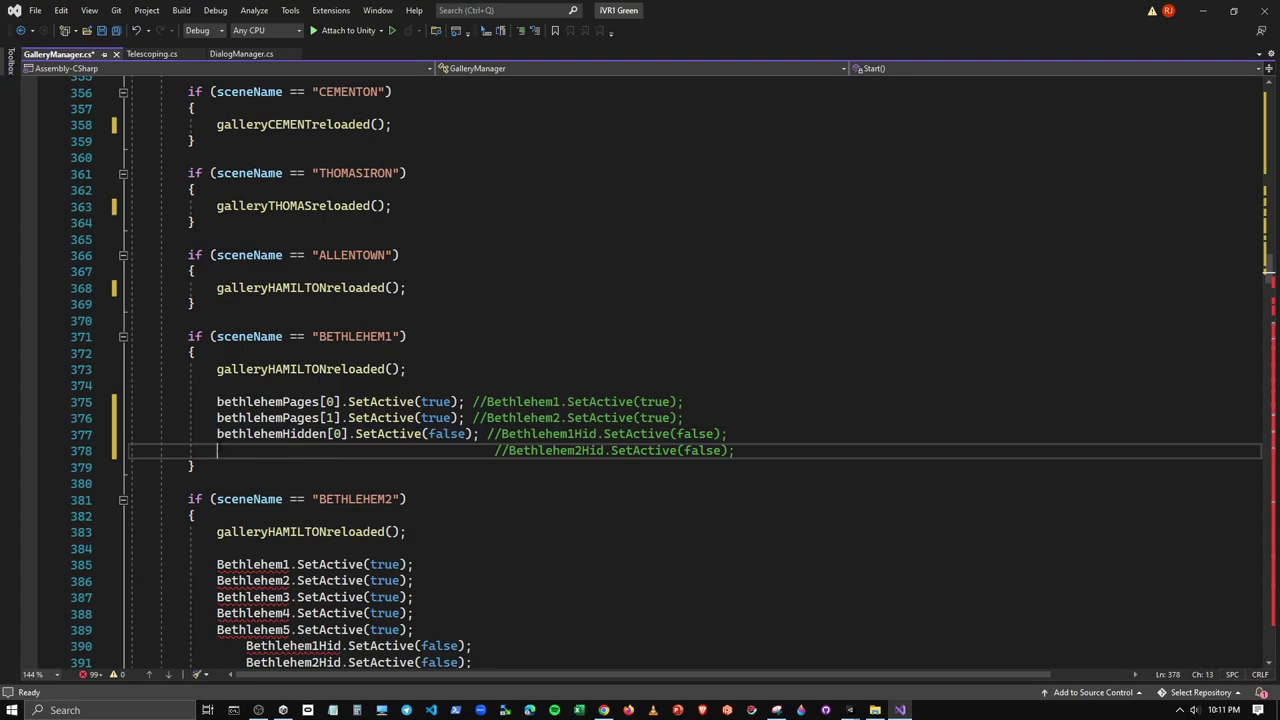
{"action": "key", "text": "ctrl+v"}
{"action": "left_click_drag", "start_coordinate": [481, 450], "coordinate": [758, 450]}
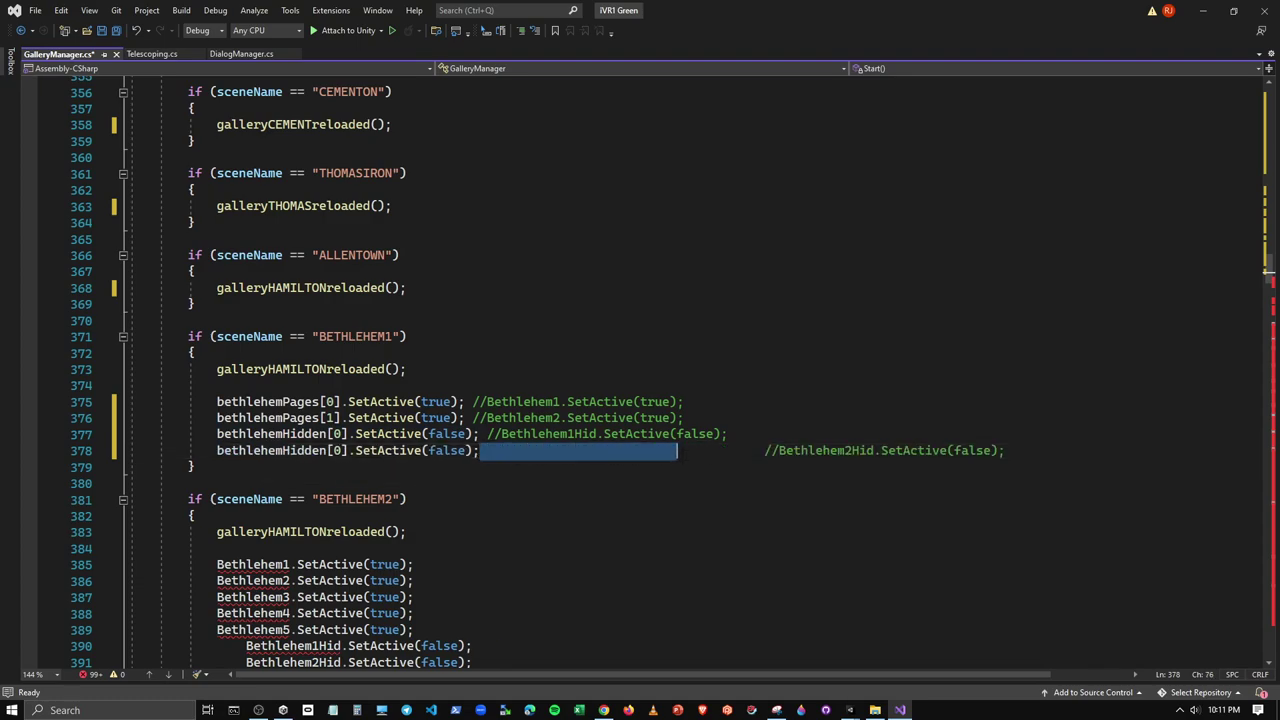
{"action": "key", "text": "Delete"}
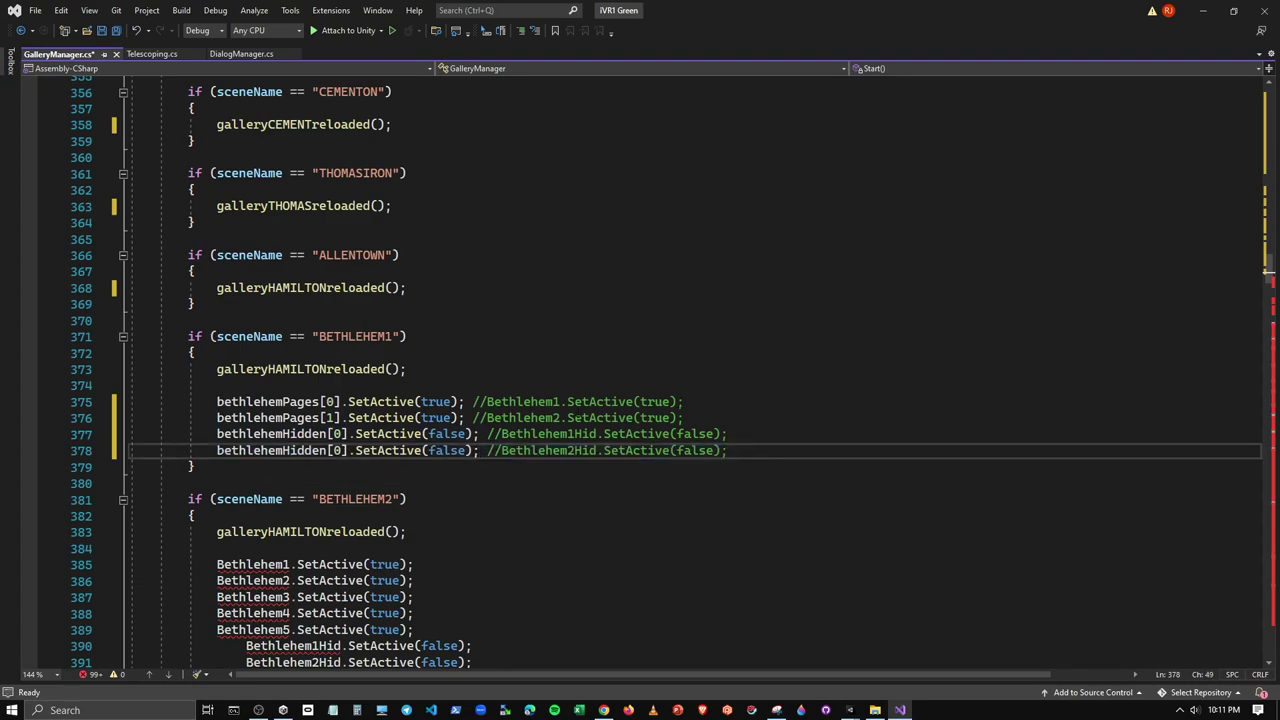
Indent both bethlehemHidden lines and change the second index to bethlehemHidden[1]
{"action": "left_click", "coordinate": [217, 434]}
{"action": "key", "text": "Tab"}
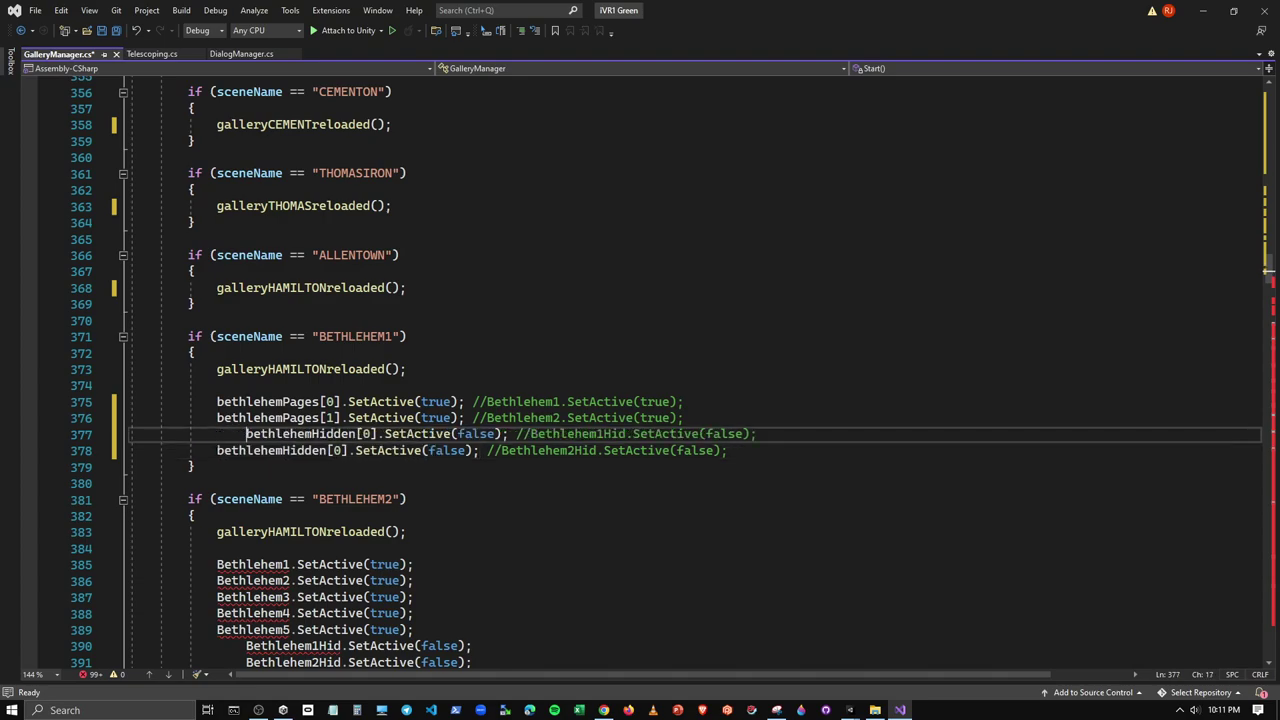
{"action": "left_click", "coordinate": [217, 450]}
{"action": "key", "text": "Tab"}
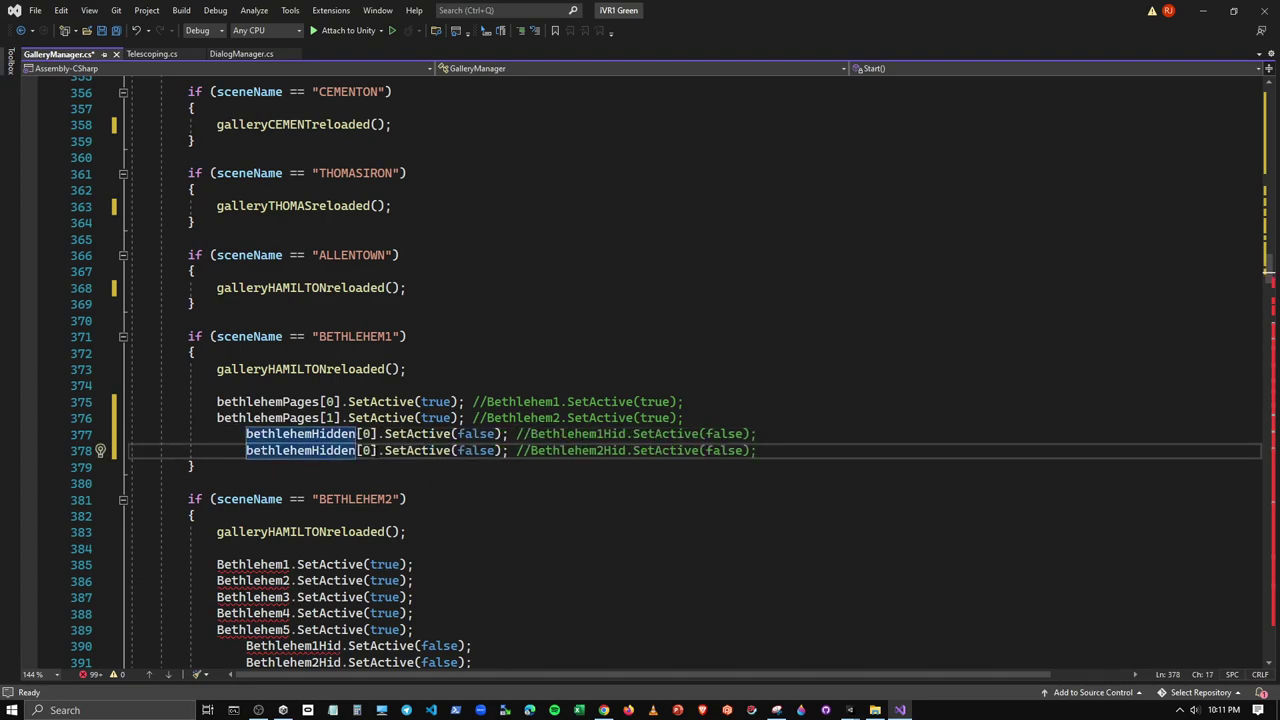
{"action": "left_click", "coordinate": [364, 450]}
{"action": "type", "text": "1"}
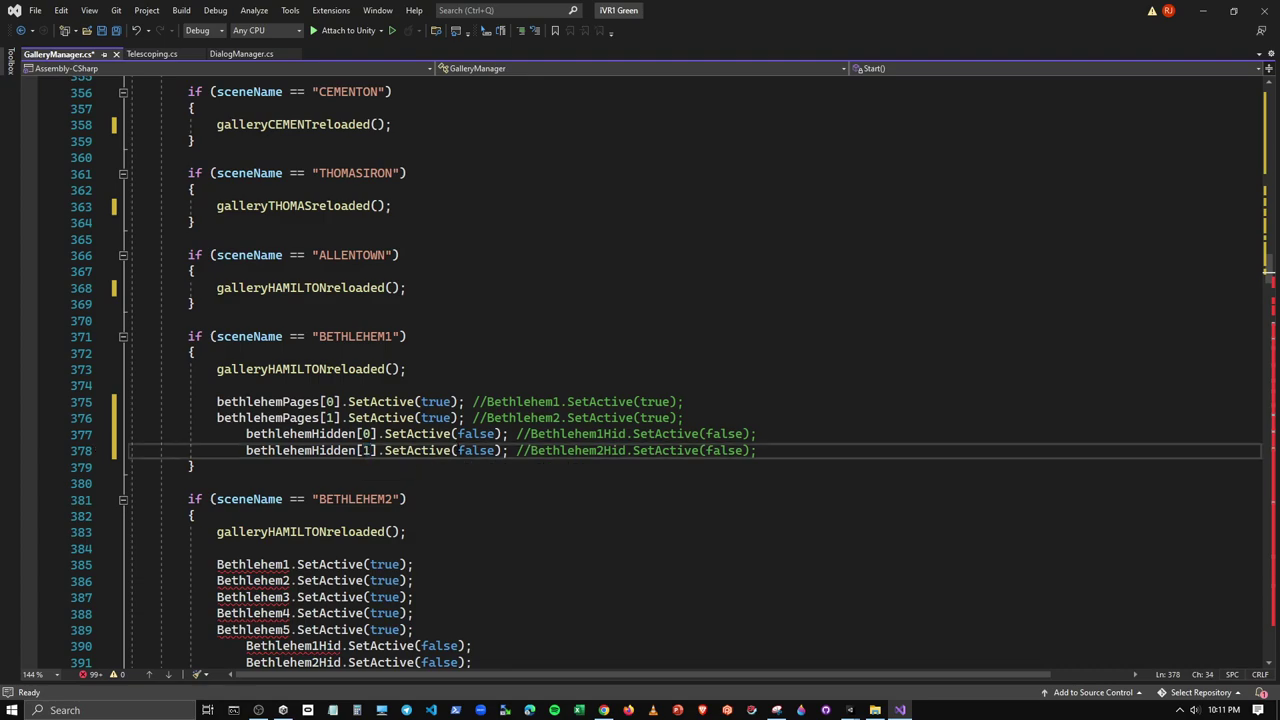
{"action": "scroll", "coordinate": [462, 432], "scroll_direction": "down", "scroll_amount": 3}
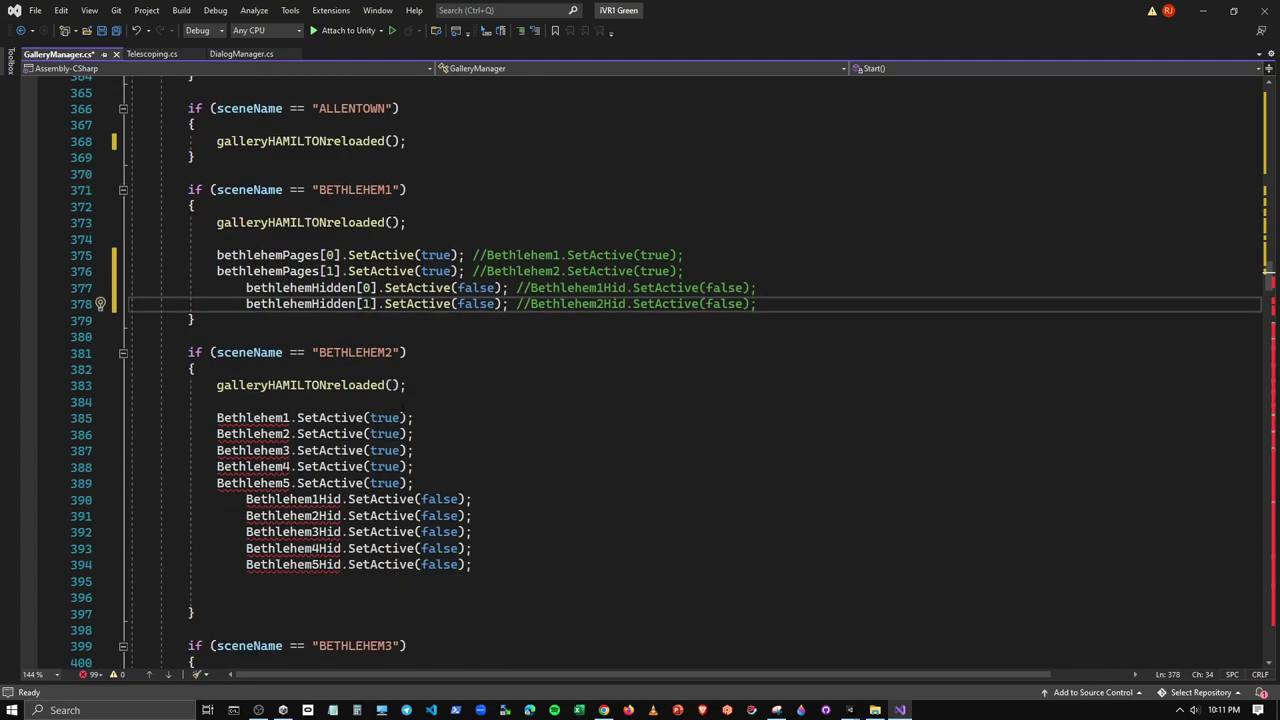
Replace BETHLEHEM2's first two page and hidden calls with BETHLEHEM1's bethlehemPages/bethlehemHidden lines
{"action": "left_click_drag", "start_coordinate": [684, 271], "coordinate": [216, 255]}
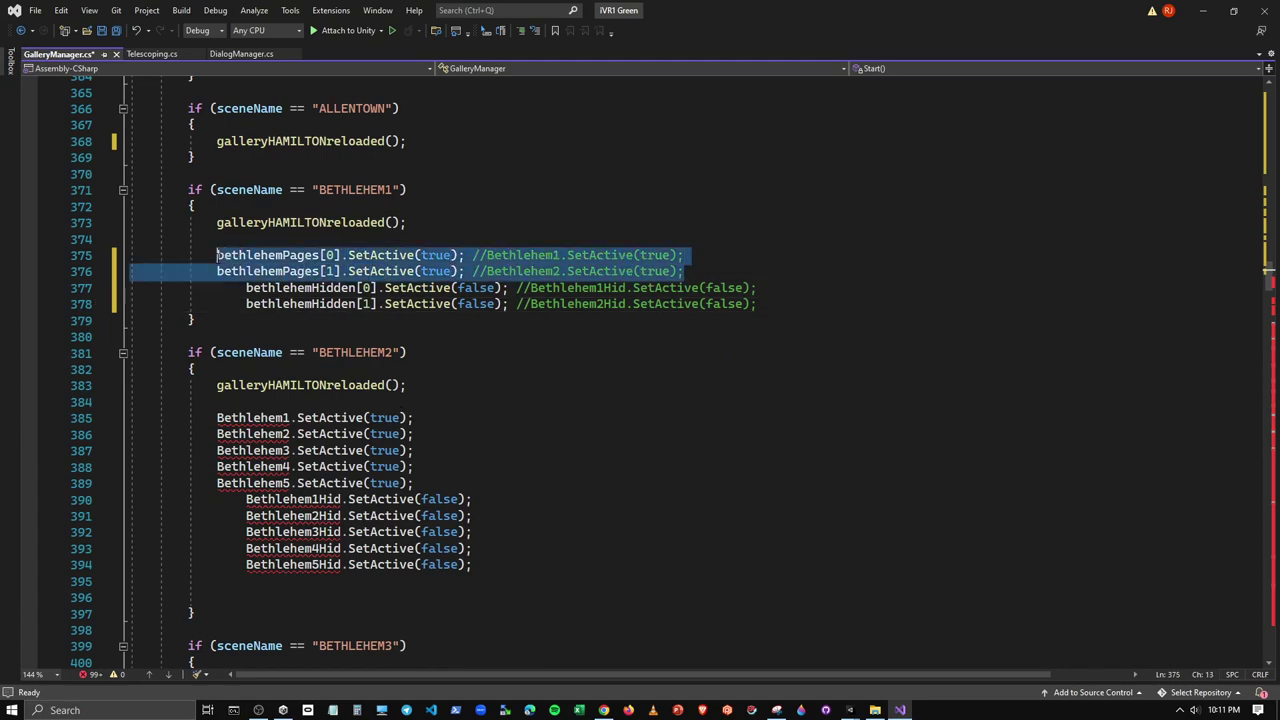
{"action": "key", "text": "ctrl+c"}
{"action": "left_click_drag", "start_coordinate": [412, 434], "coordinate": [217, 418]}
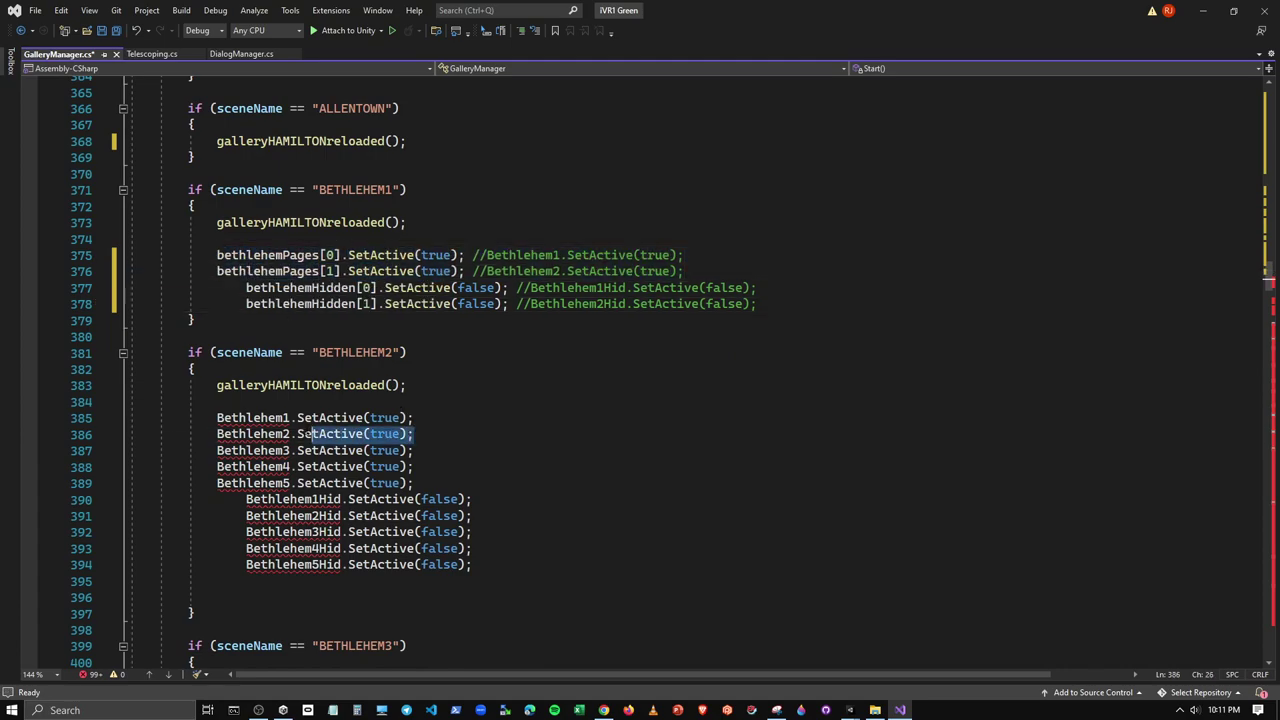
{"action": "key", "text": "ctrl+v"}
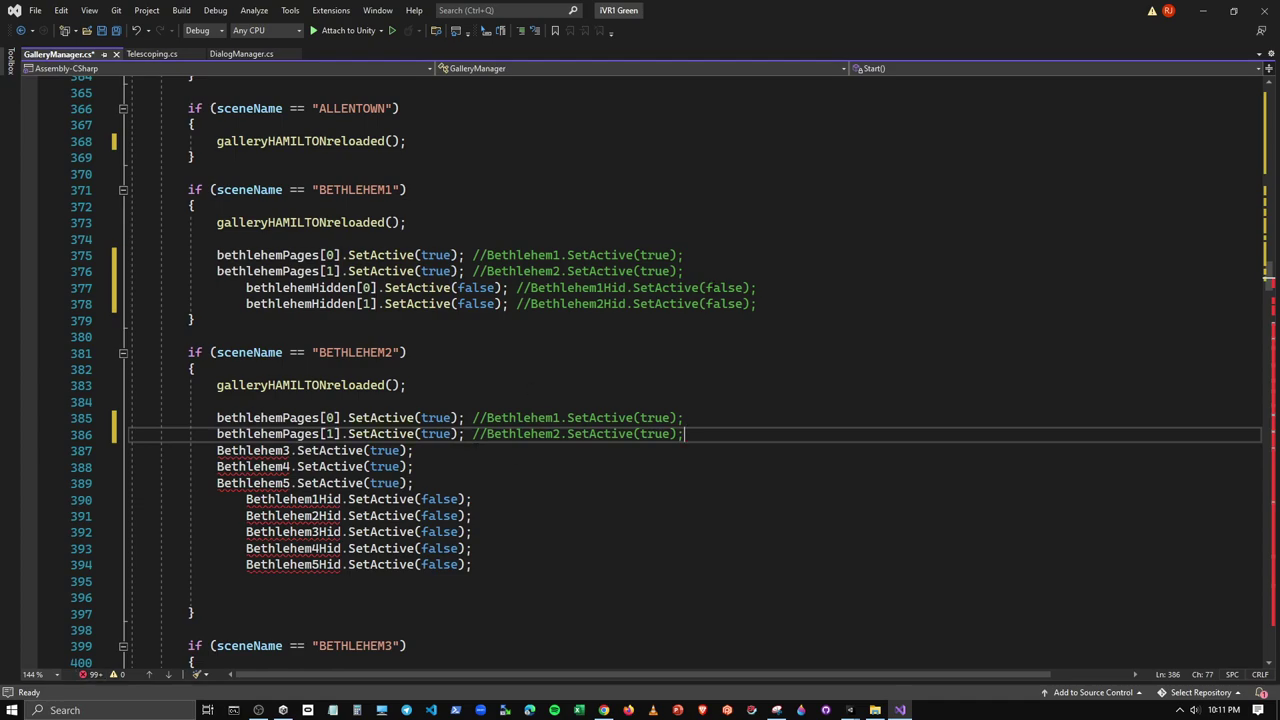
{"action": "left_click_drag", "start_coordinate": [763, 304], "coordinate": [217, 288]}
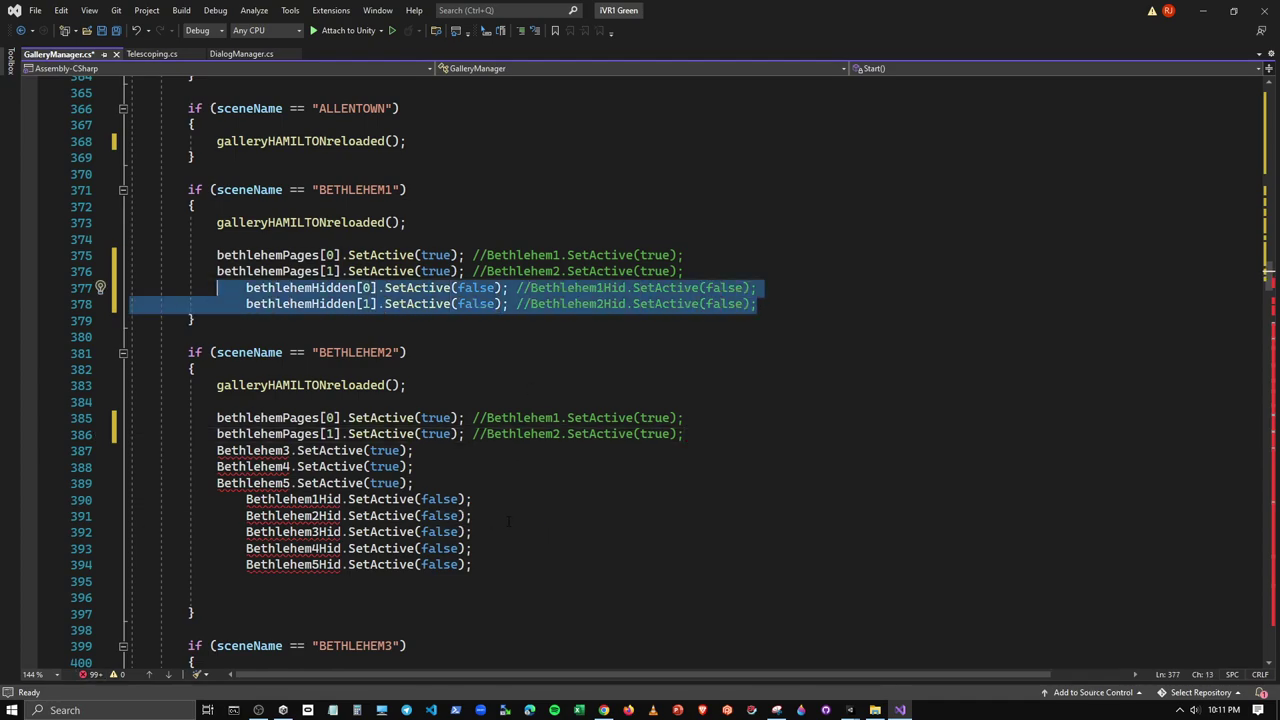
{"action": "key", "text": "ctrl+c"}
{"action": "left_click_drag", "start_coordinate": [472, 516], "coordinate": [217, 499]}
{"action": "key", "text": "ctrl+v"}
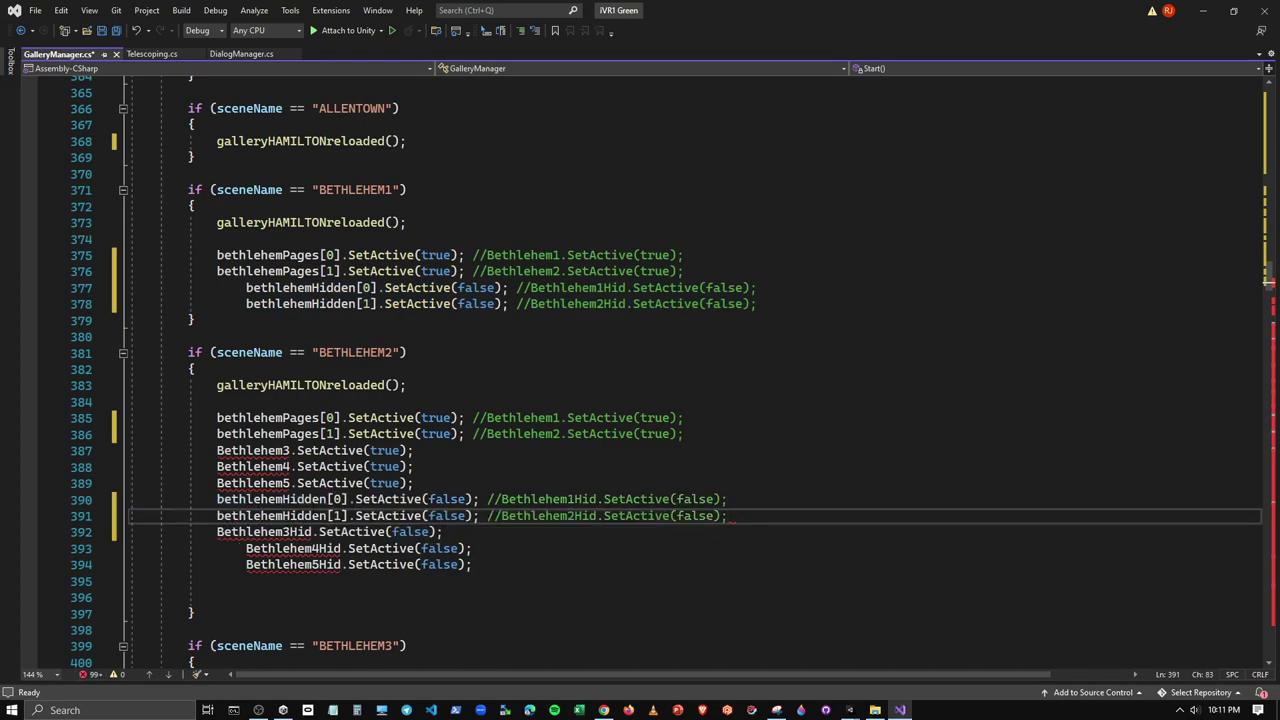
{"action": "key", "text": "ctrl+z"}
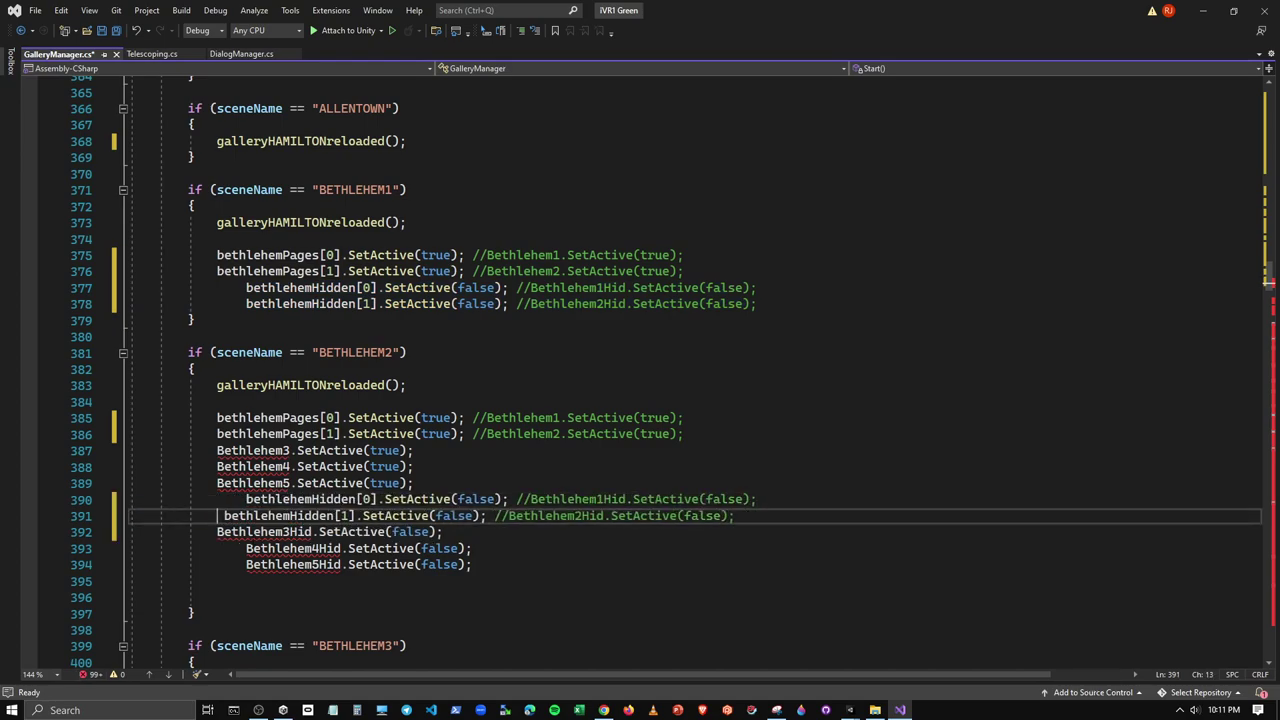
{"action": "key", "text": "Tab"}
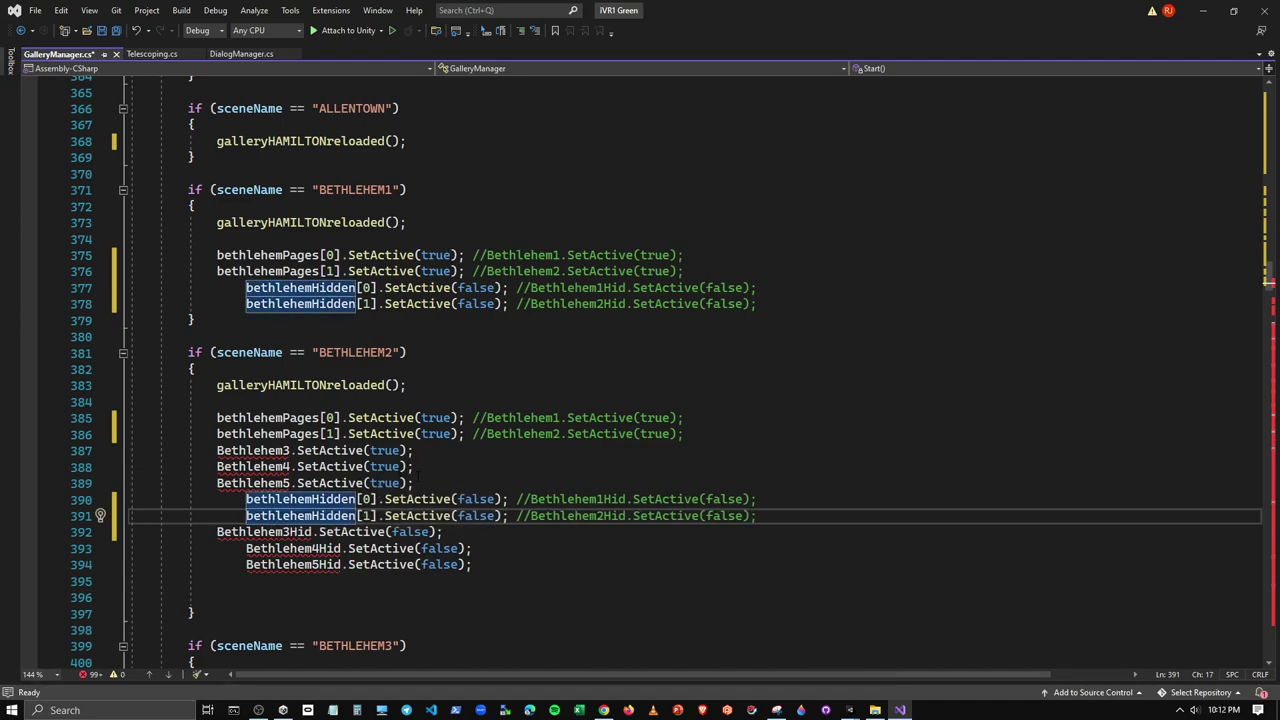
Comment out the Bethlehem3–5 and Bethlehem3Hid–5Hid calls in BETHLEHEM2
{"action": "left_click", "coordinate": [217, 450]}
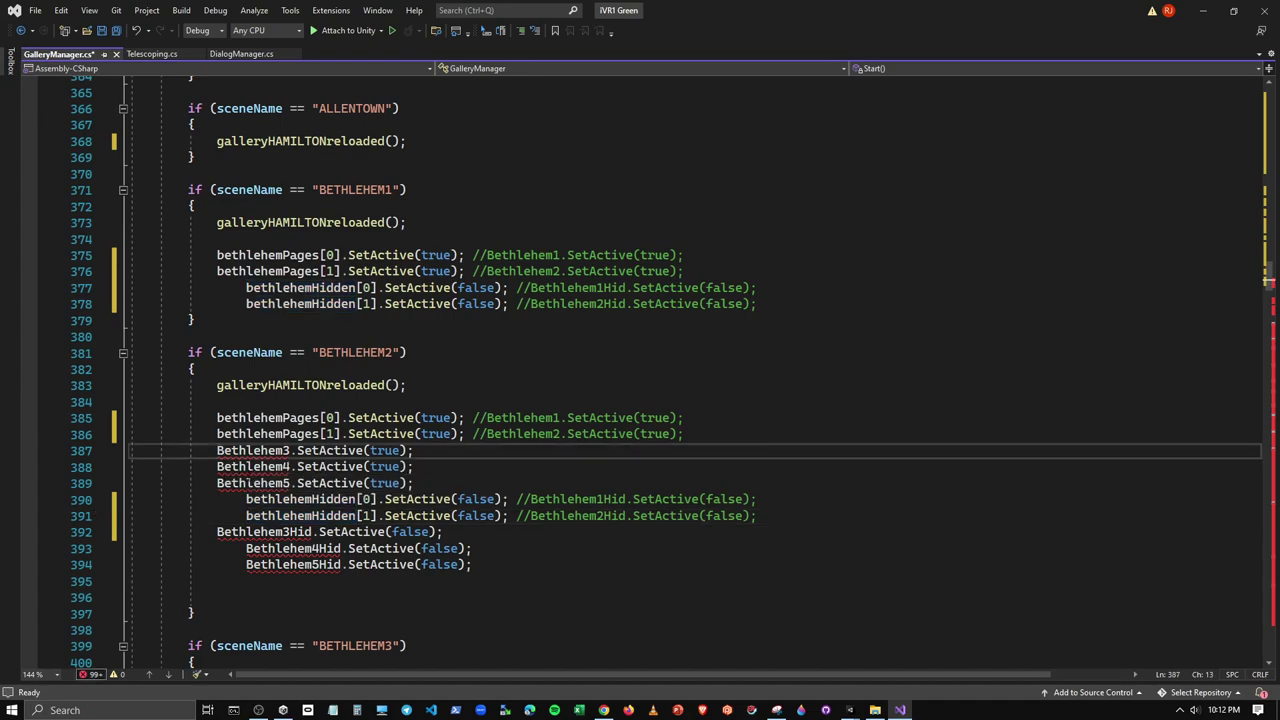
{"action": "type", "text": "//"}
{"action": "left_click", "coordinate": [217, 466]}
{"action": "type", "text": "//"}
{"action": "left_click", "coordinate": [217, 483]}
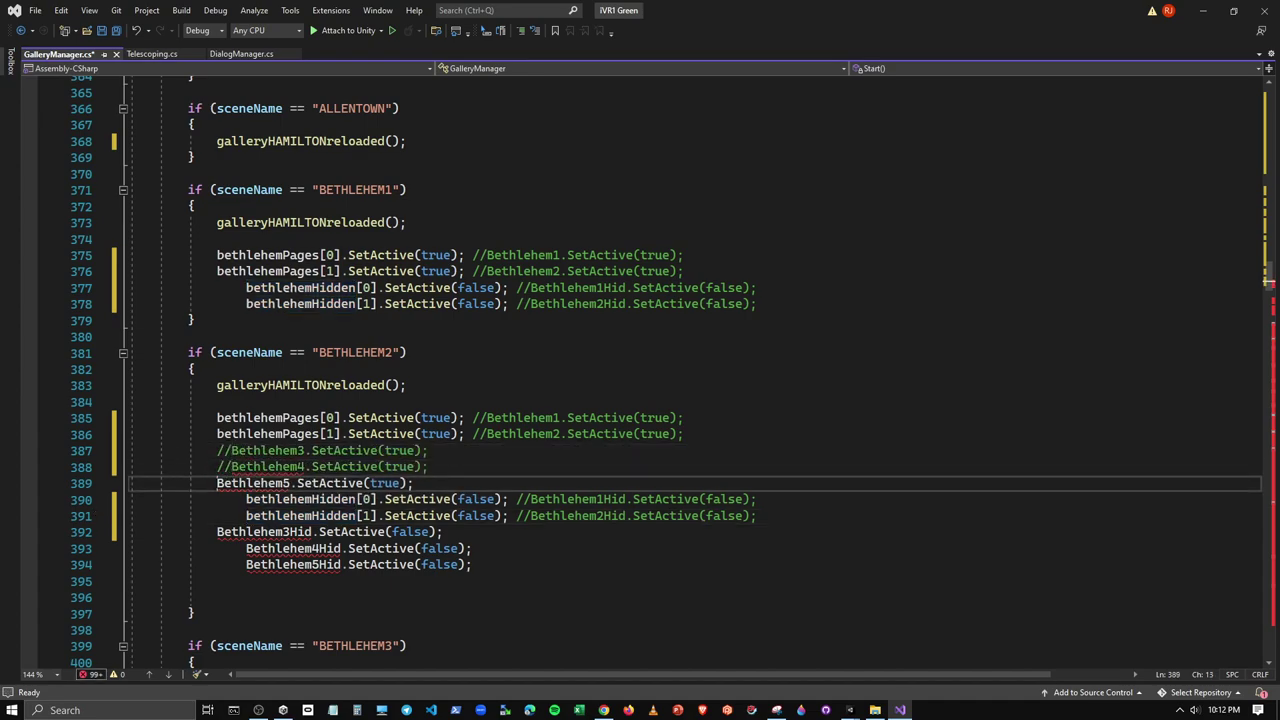
{"action": "type", "text": "//"}
{"action": "left_click", "coordinate": [217, 531]}
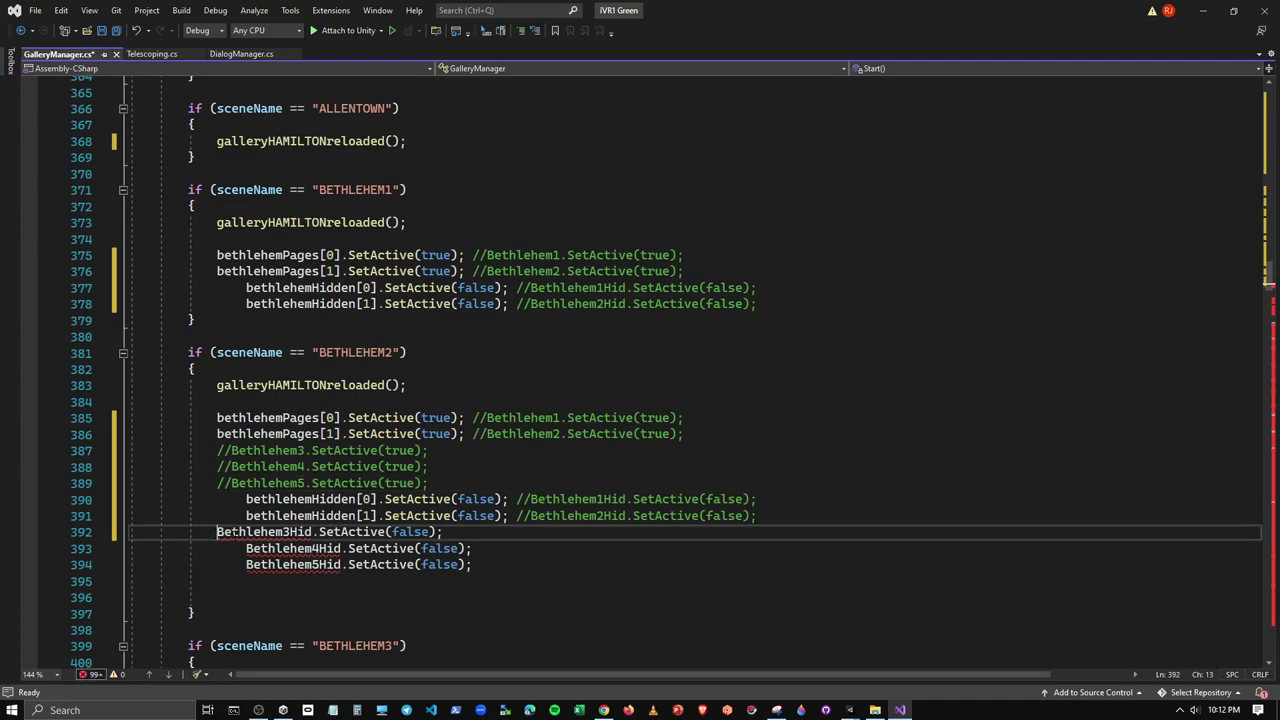
{"action": "key", "text": "Tab"}
{"action": "type", "text": "//"}
{"action": "left_click", "coordinate": [246, 548]}
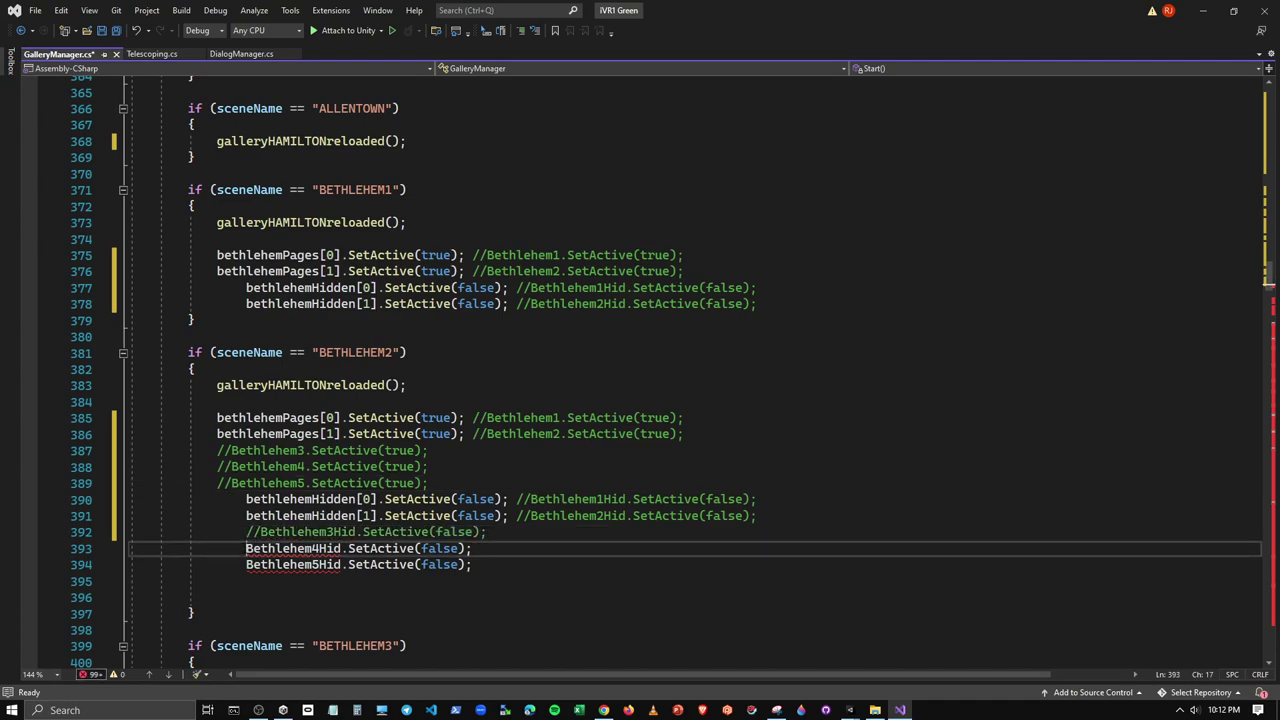
{"action": "type", "text": "//"}
{"action": "left_click", "coordinate": [246, 564]}
{"action": "type", "text": "//"}
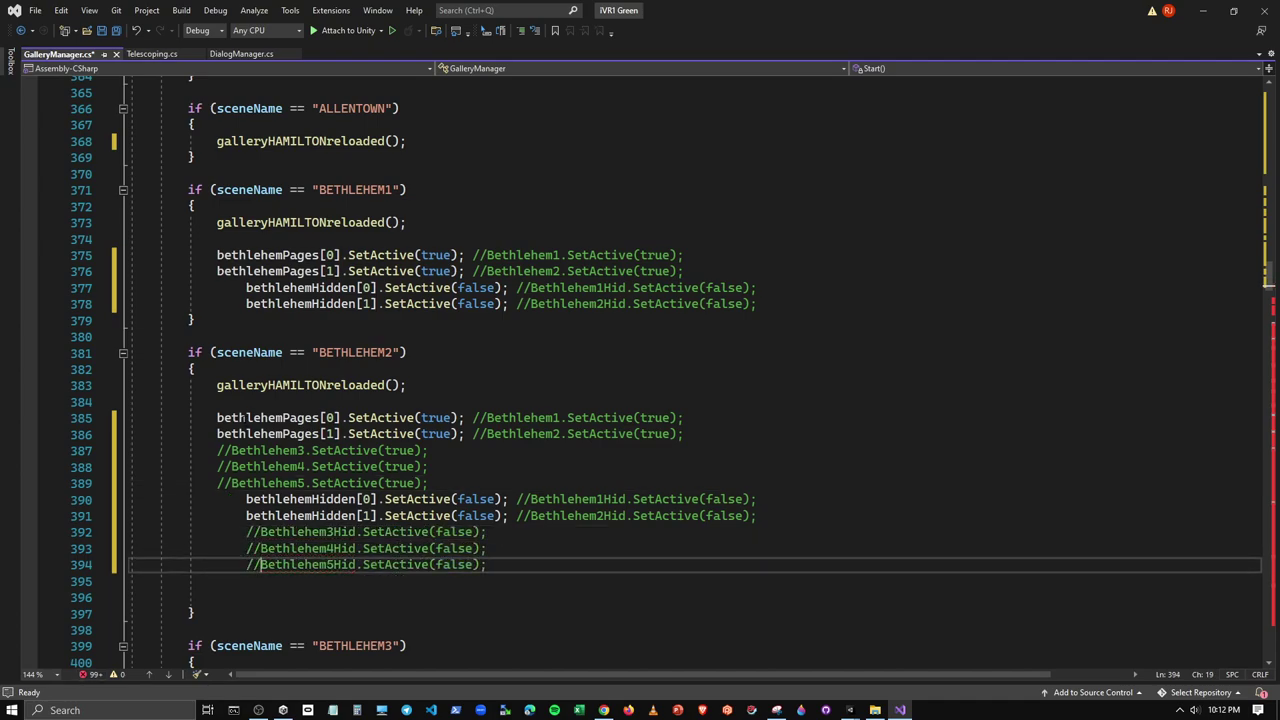
Insert bethlehemPages statements before the Bethlehem3, 4 and 5 comments
{"action": "left_click_drag", "start_coordinate": [217, 418], "coordinate": [465, 418]}
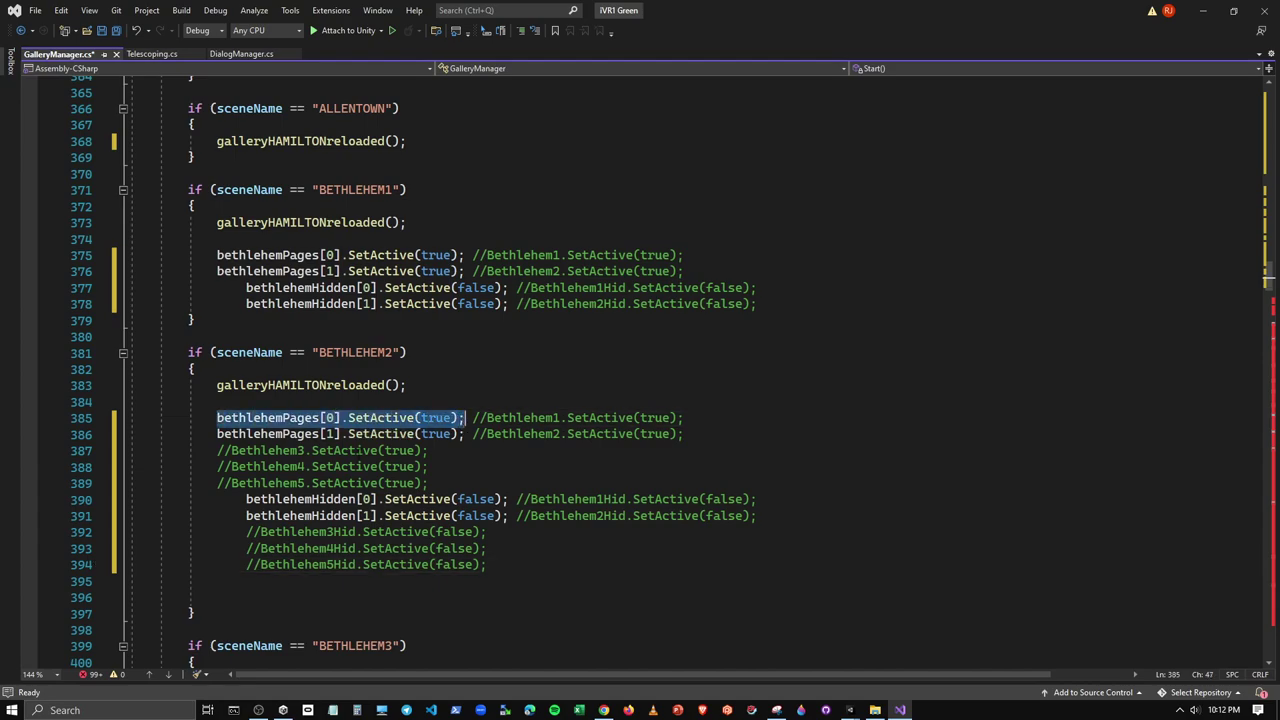
{"action": "key", "text": "ctrl+c"}
{"action": "left_click", "coordinate": [217, 450]}
{"action": "key", "text": "ctrl+v"}
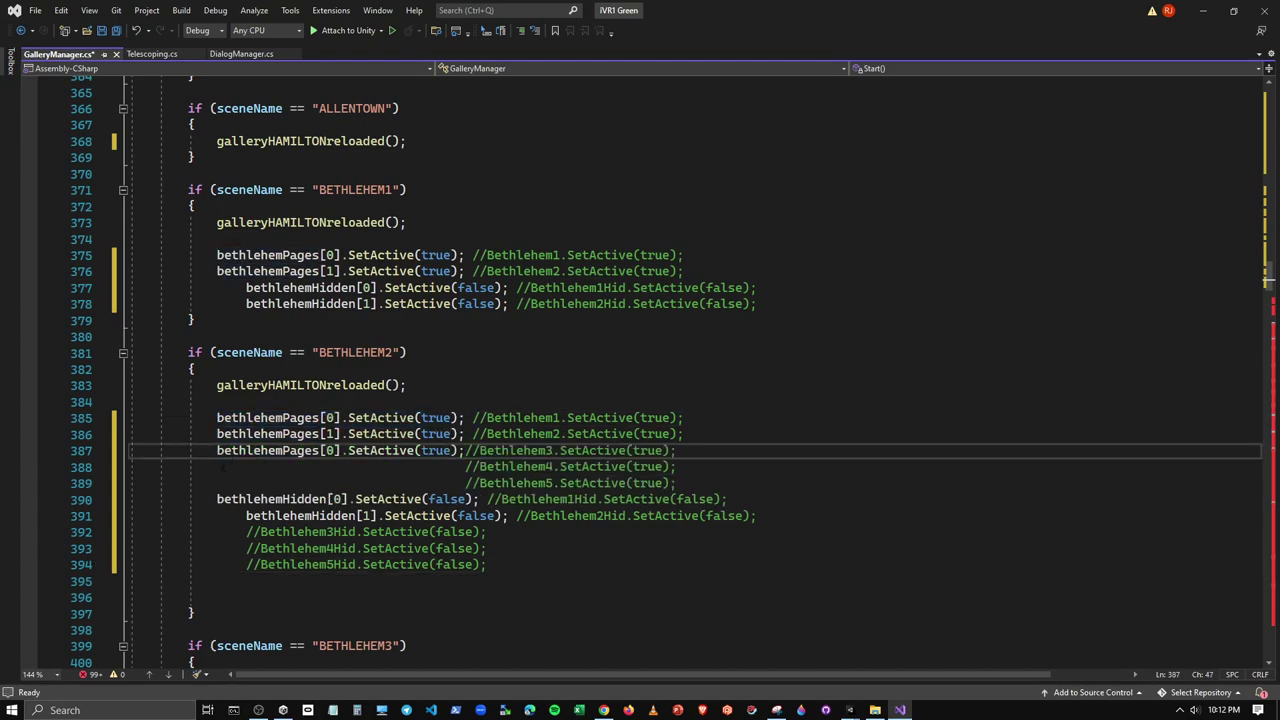
{"action": "left_click", "coordinate": [224, 467]}
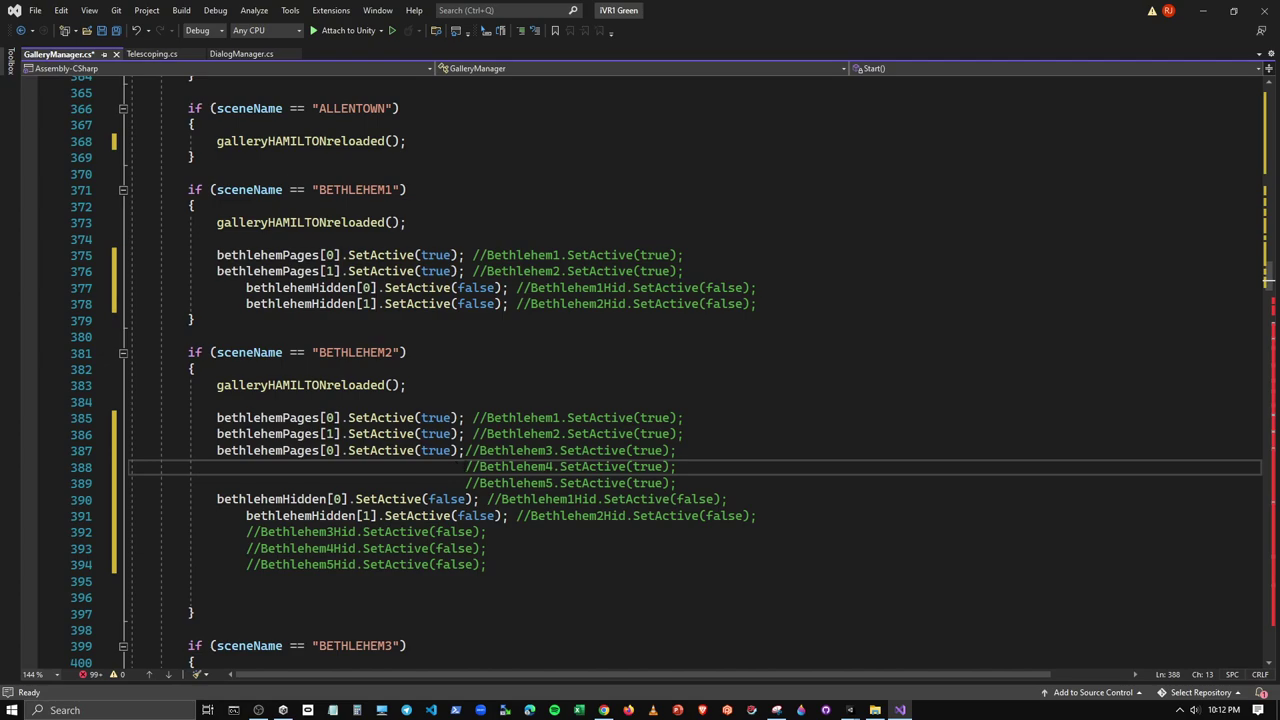
{"action": "key", "text": "ctrl+shift+Right"}
{"action": "key", "text": "ctrl+v"}
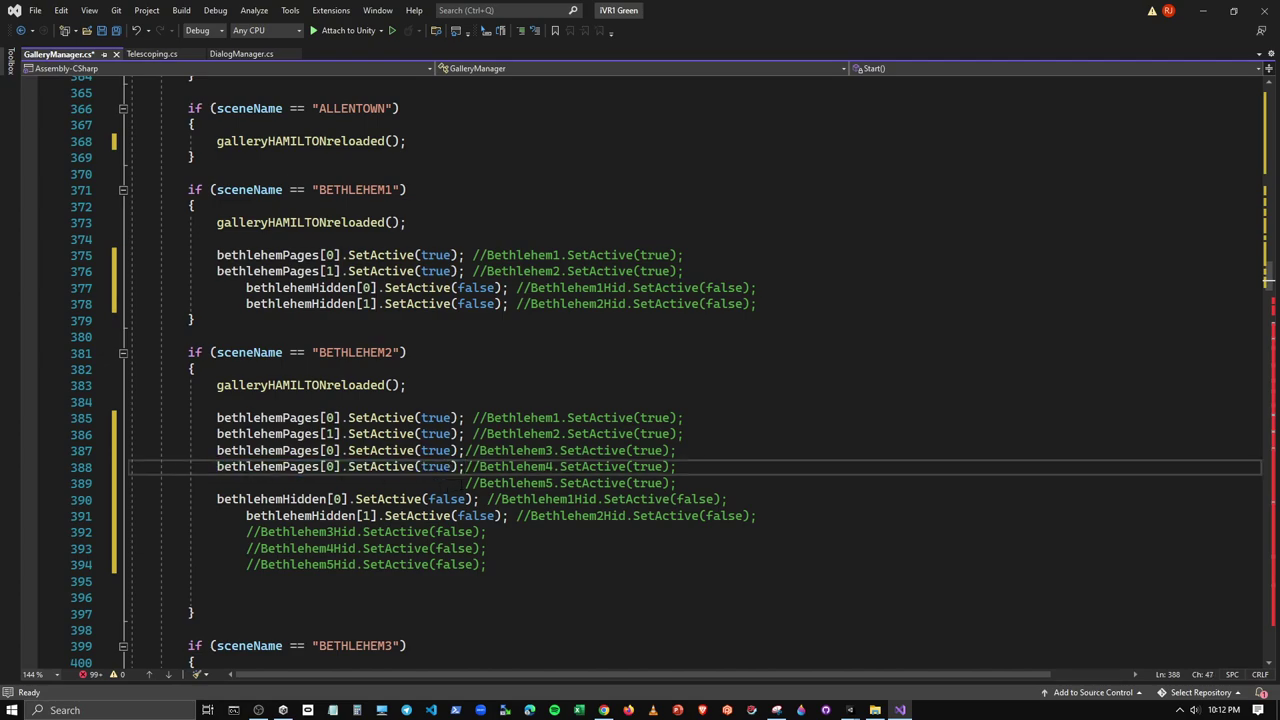
{"action": "left_click_drag", "start_coordinate": [460, 483], "coordinate": [217, 485]}
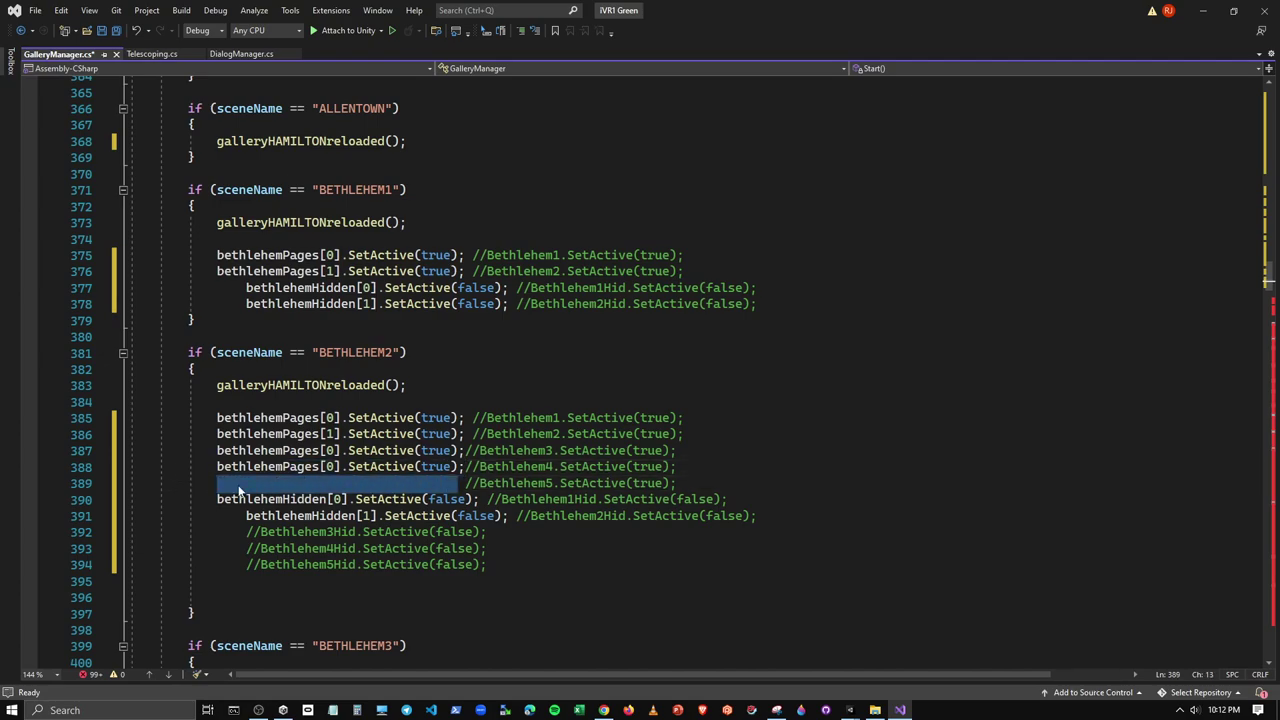
{"action": "key", "text": "ctrl+v"}
{"action": "left_click", "coordinate": [217, 499]}
{"action": "key", "text": "Tab"}
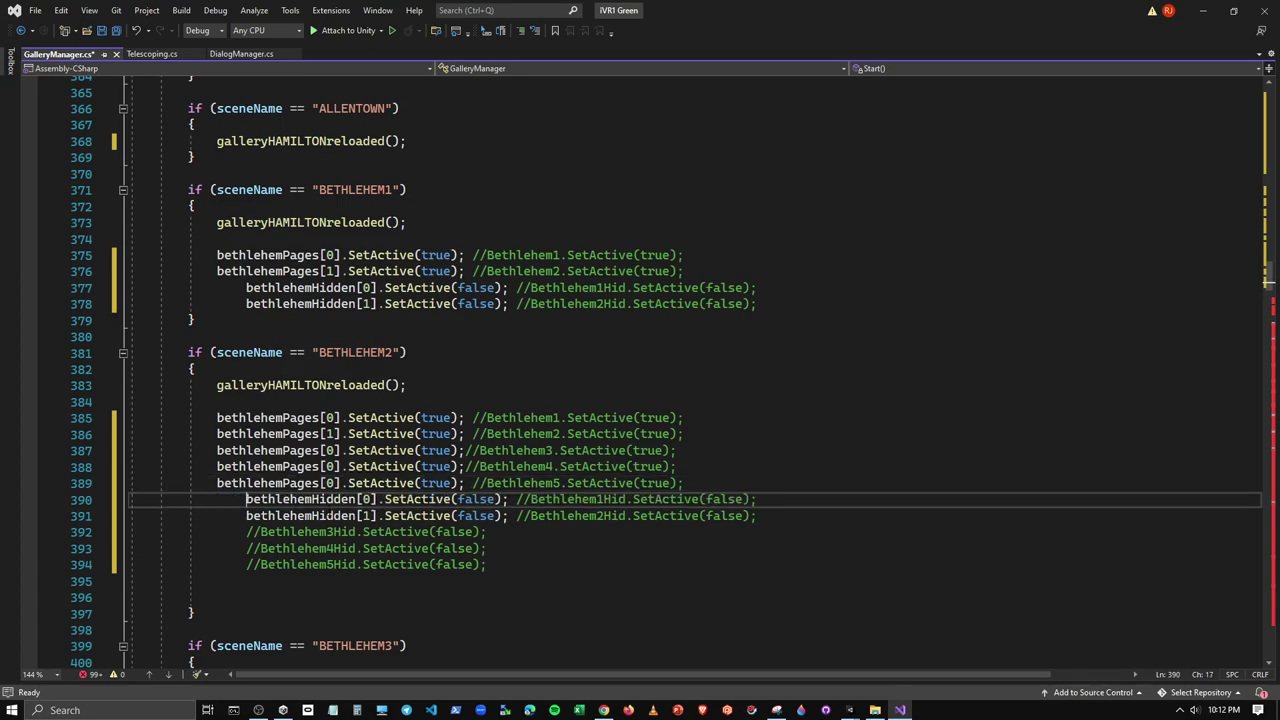
Renumber the new bethlehemPages lines to indices 2, 3 and 4
{"action": "double_click", "coordinate": [331, 450]}
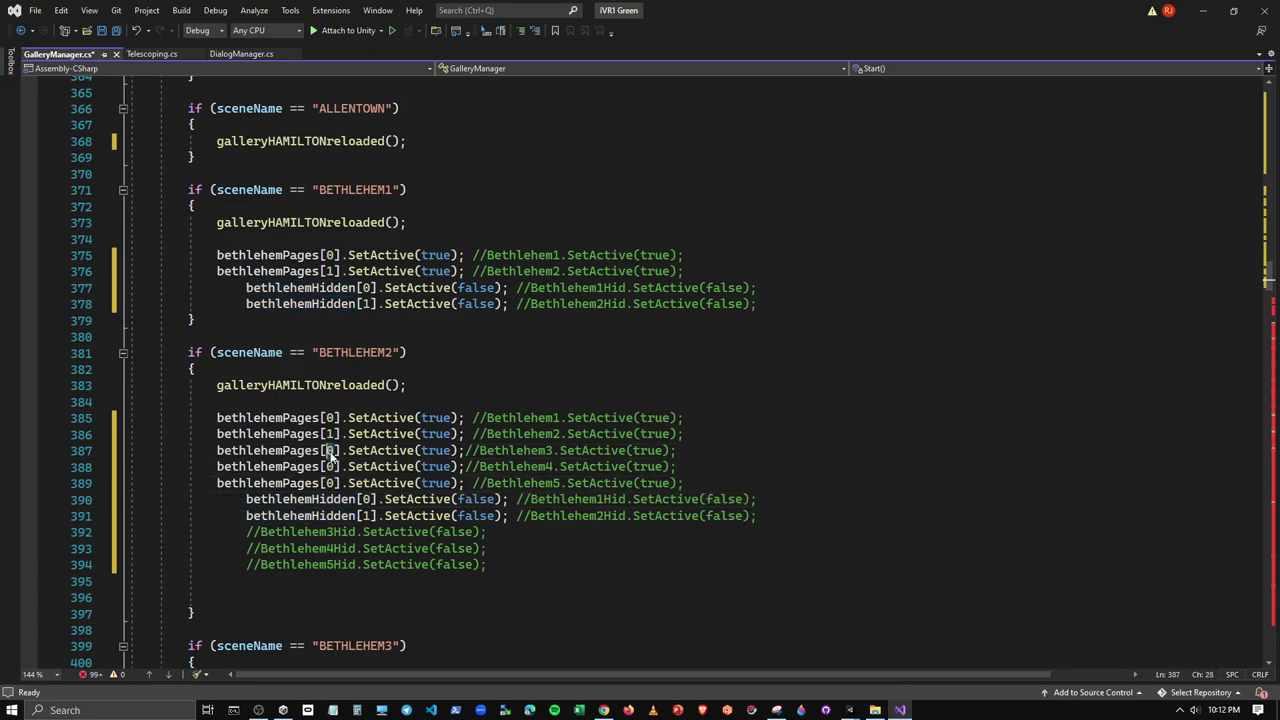
{"action": "type", "text": "2"}
{"action": "double_click", "coordinate": [331, 466]}
{"action": "type", "text": "3"}
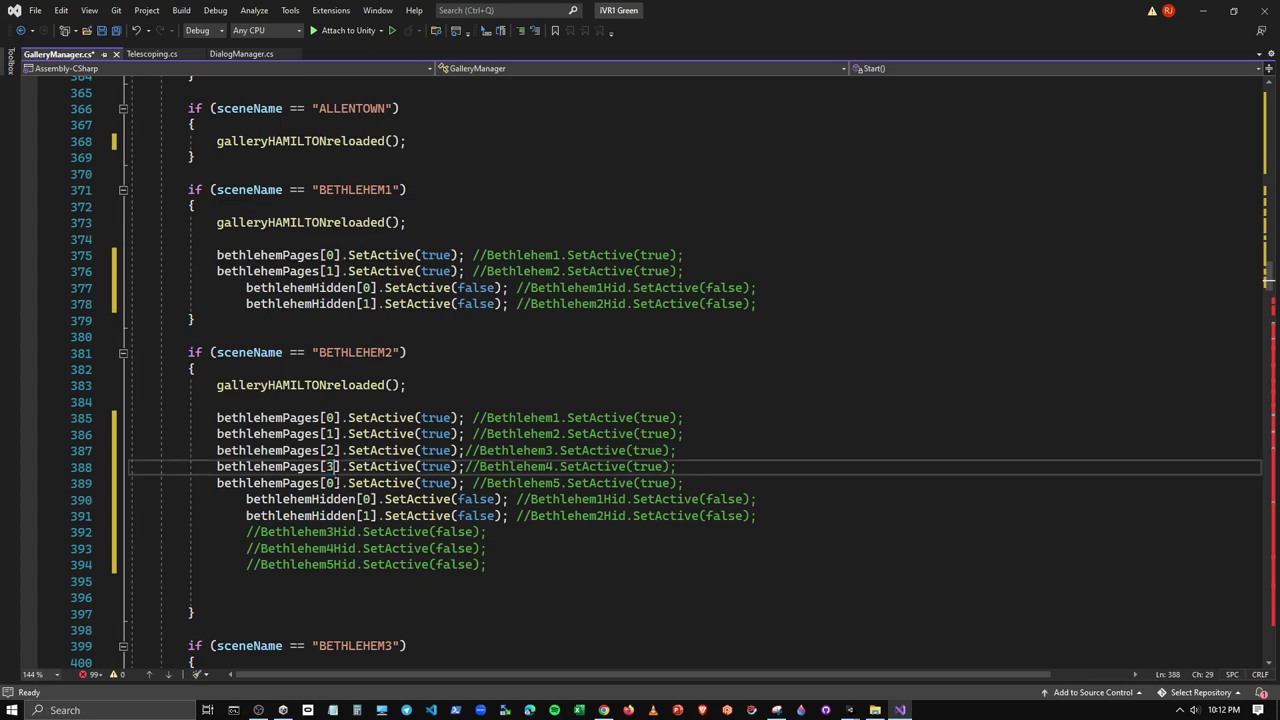
{"action": "double_click", "coordinate": [331, 483]}
{"action": "type", "text": "4"}
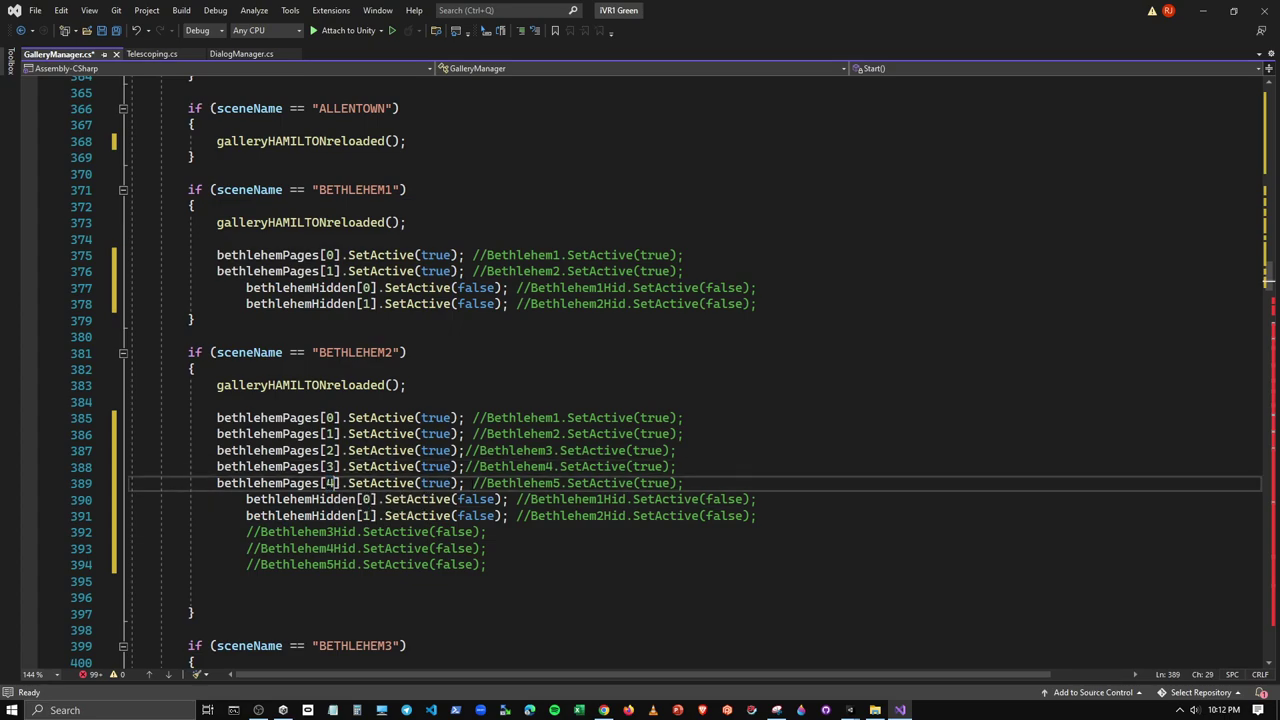
{"action": "left_click", "coordinate": [465, 466]}
{"action": "left_click", "coordinate": [465, 450]}
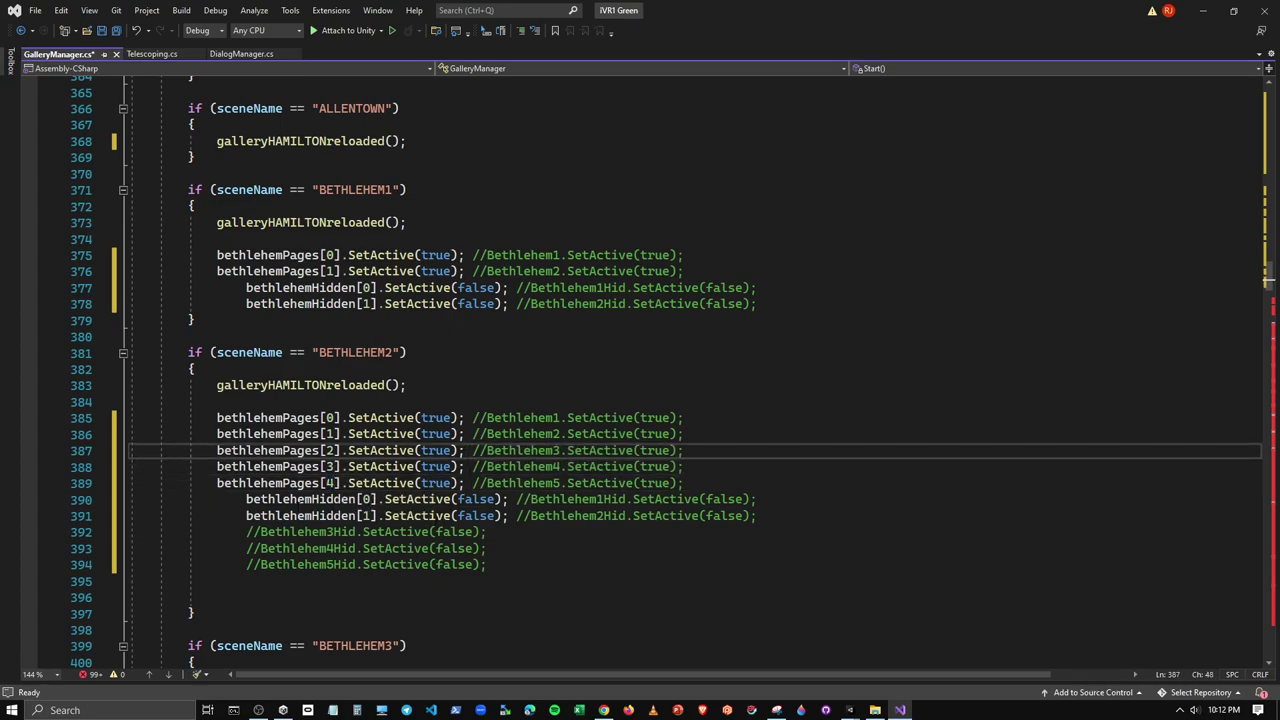
Insert bethlehemHidden statements before the Bethlehem3Hid and Bethlehem4Hid comments
{"action": "left_click_drag", "start_coordinate": [246, 516], "coordinate": [516, 516]}
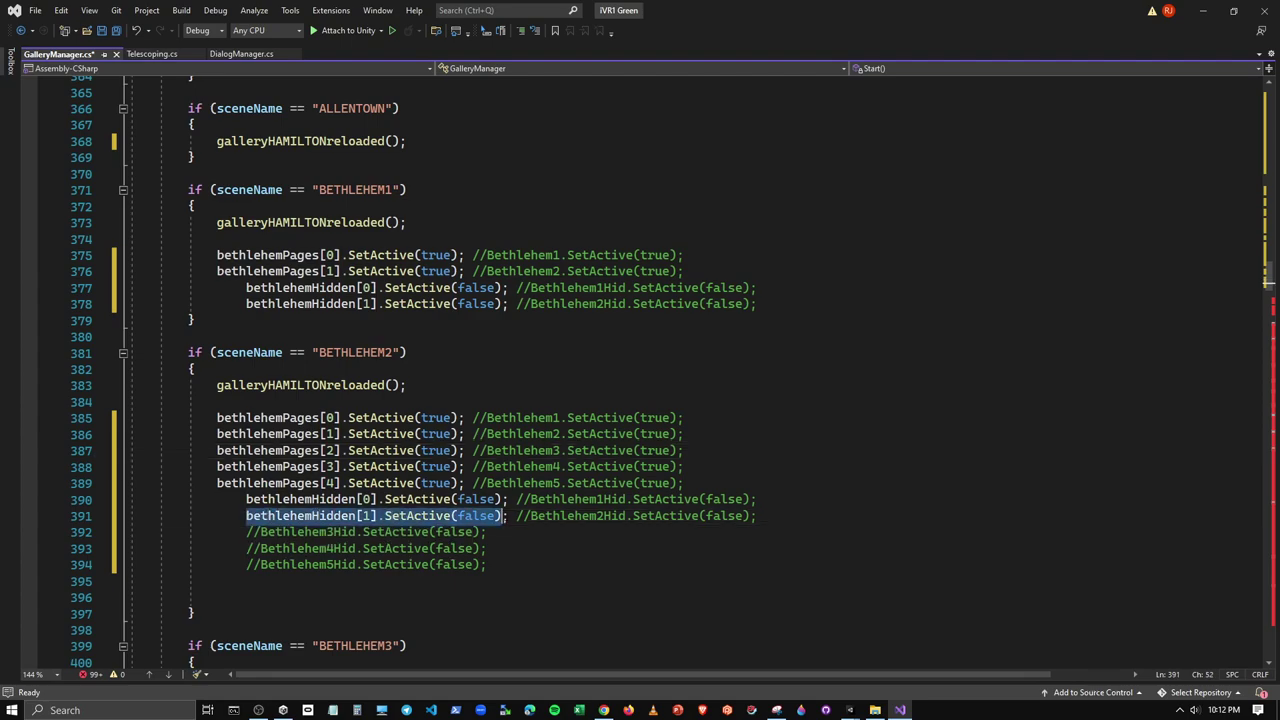
{"action": "key", "text": "ctrl+c"}
{"action": "left_click", "coordinate": [216, 532]}
{"action": "key", "text": "ctrl+v"}
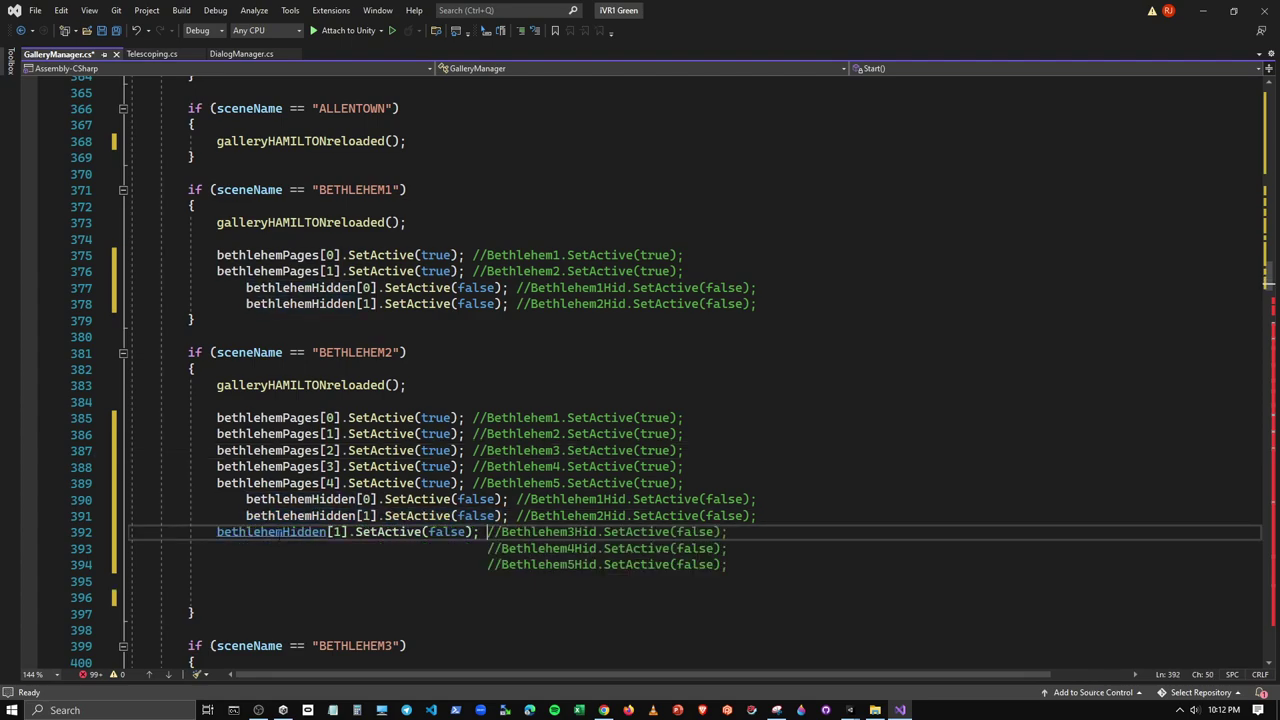
{"action": "key", "text": "Tab"}
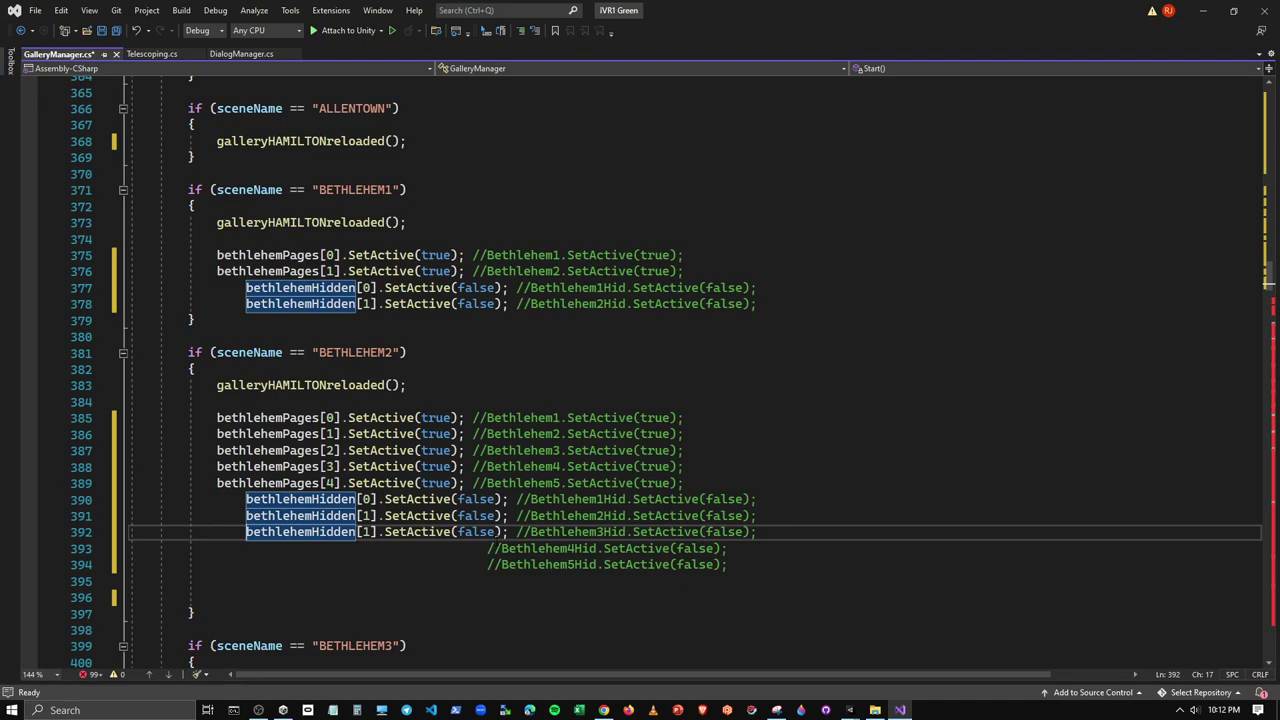
{"action": "left_click", "coordinate": [217, 548]}
{"action": "key", "text": "ctrl+v"}
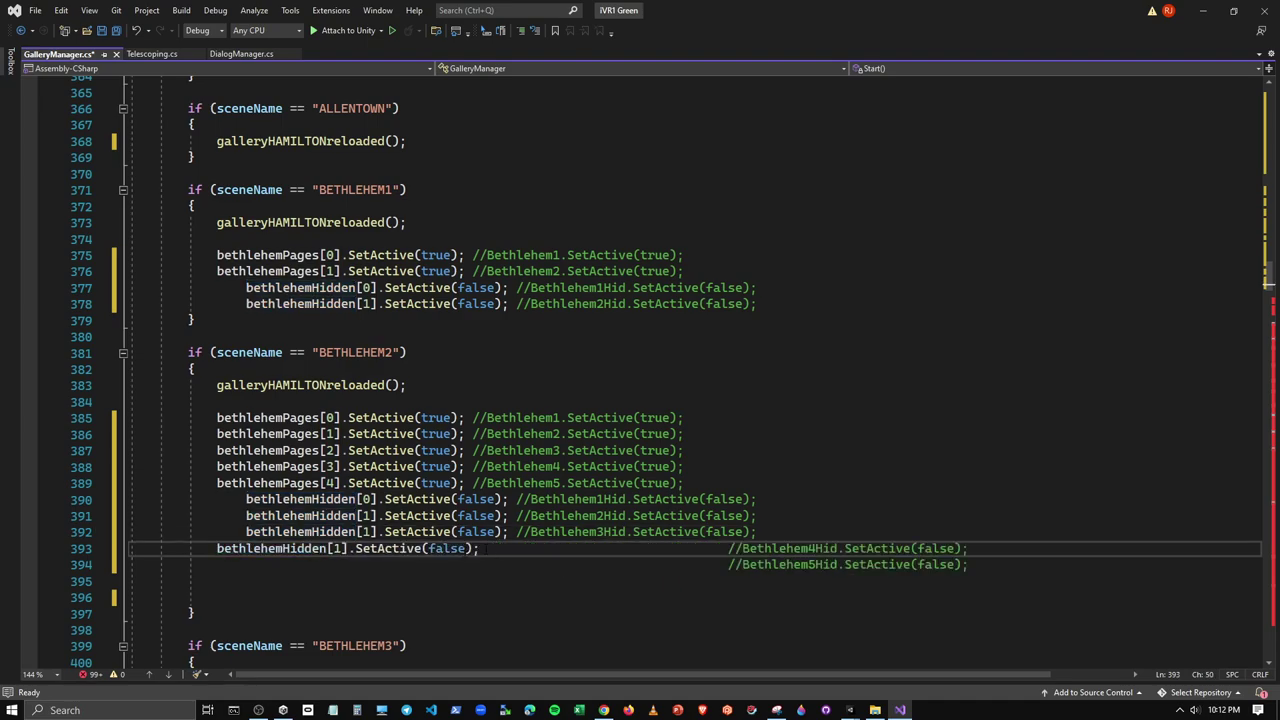
{"action": "mouse_move", "coordinate": [486, 549]}
{"action": "left_mouse_down"}
{"action": "mouse_move", "coordinate": [729, 549]}
{"action": "mouse_move", "coordinate": [217, 566]}
{"action": "left_mouse_up"}
{"action": "key", "text": "Delete"}
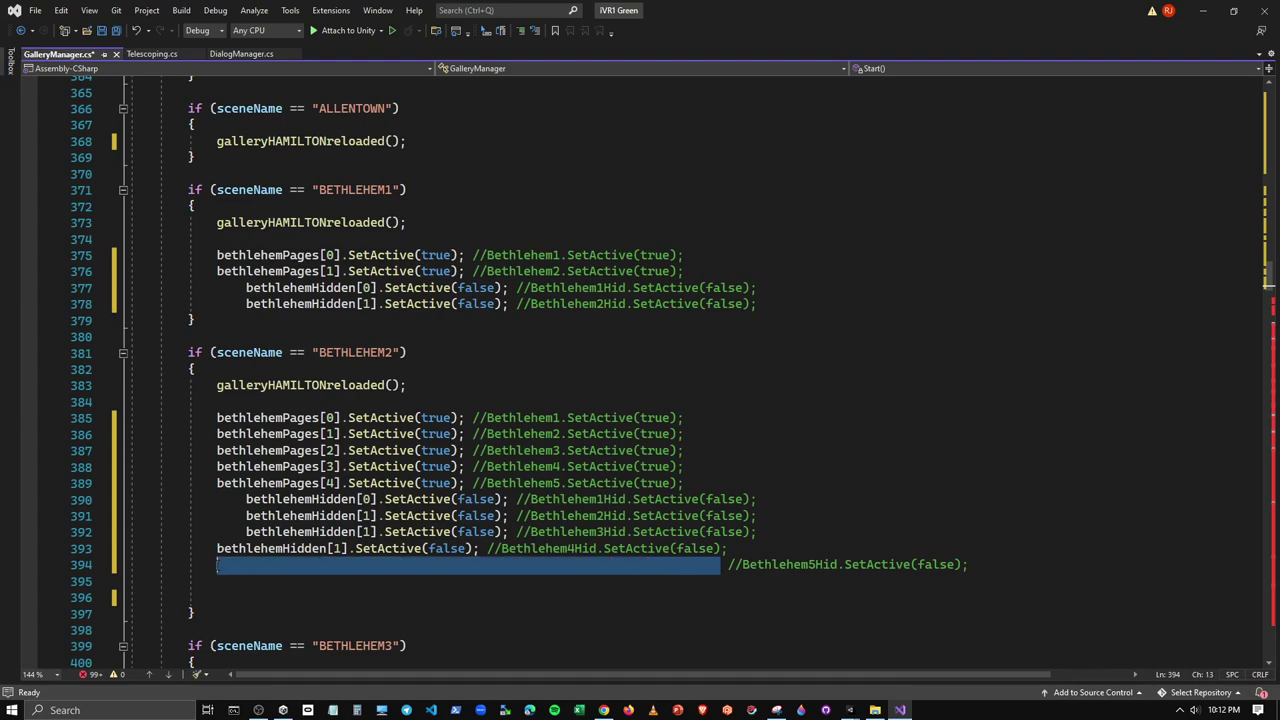
Add a bethlehemHidden statement before Bethlehem5Hid and align the indentation of lines 393–394
{"action": "key", "text": "ctrl+v"}
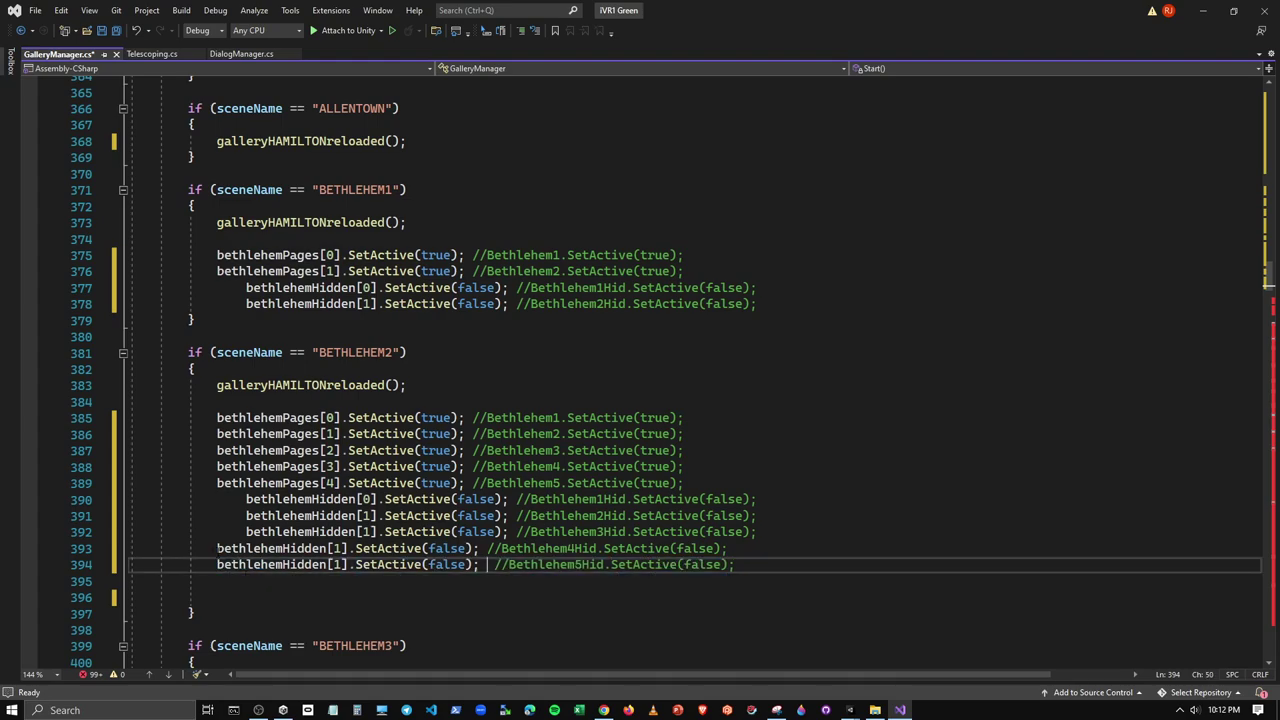
{"action": "left_click", "coordinate": [217, 549]}
{"action": "key", "text": "Tab"}
{"action": "left_click", "coordinate": [217, 565]}
{"action": "key", "text": "Tab"}
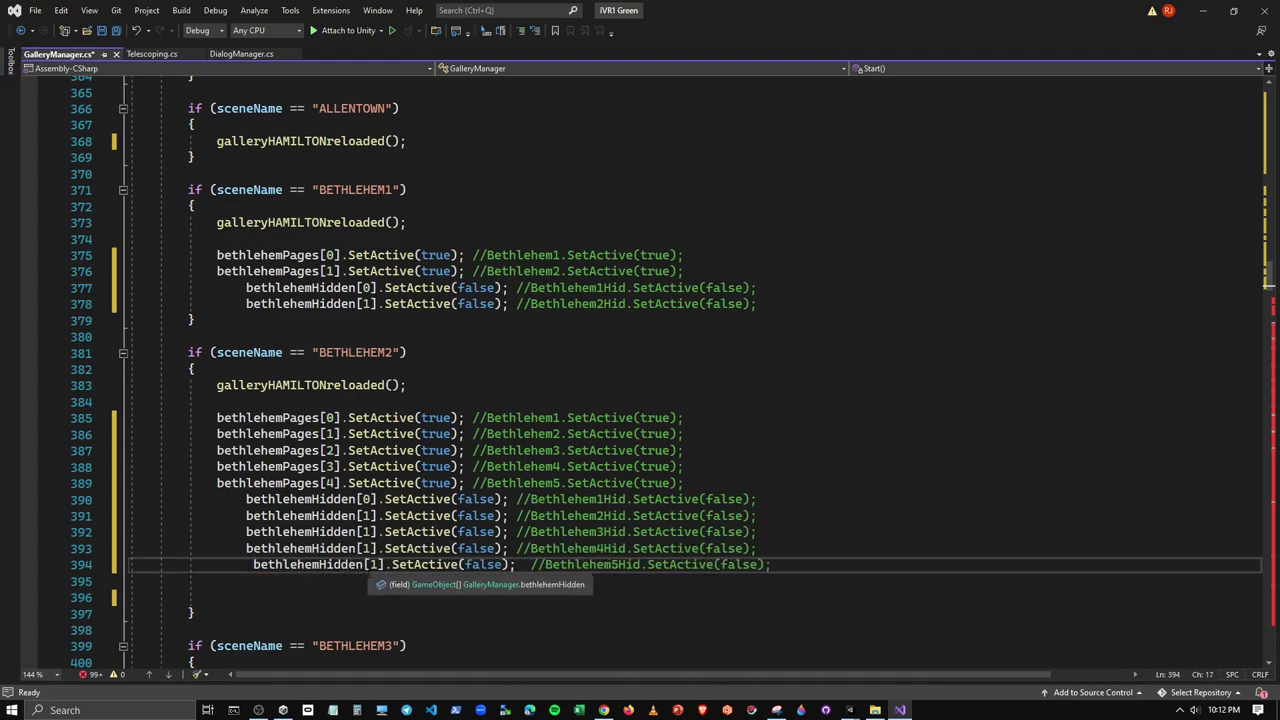
{"action": "key", "text": "Delete"}
{"action": "left_click", "coordinate": [516, 565]}
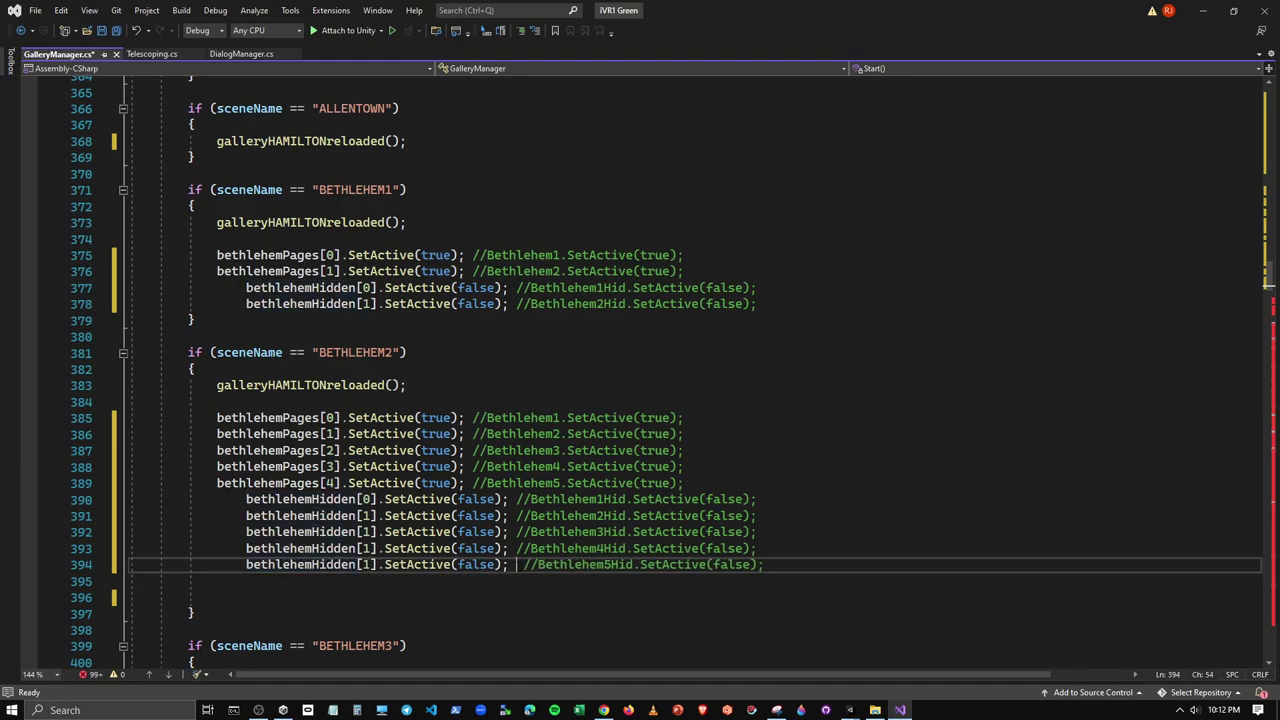
{"action": "key", "text": "Delete"}
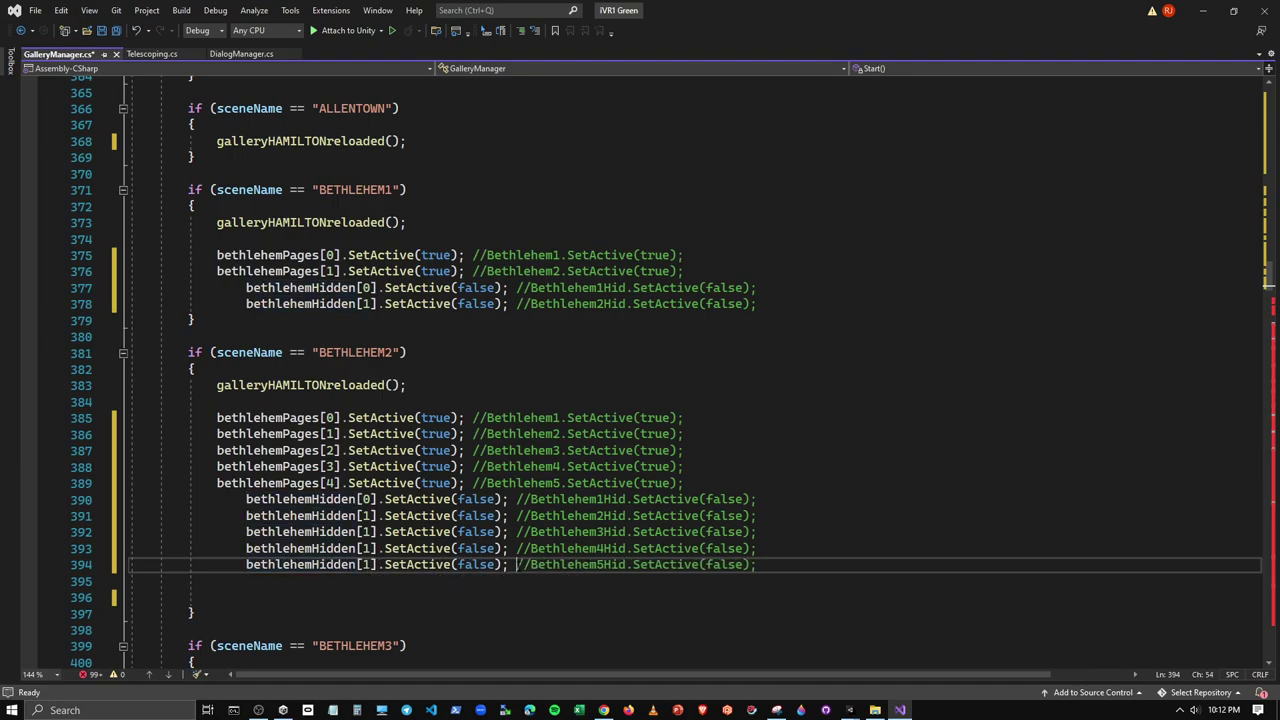
Set the new bethlehemHidden indices to 2, 3 and 4 and delete the trailing blank lines
{"action": "left_click", "coordinate": [372, 532]}
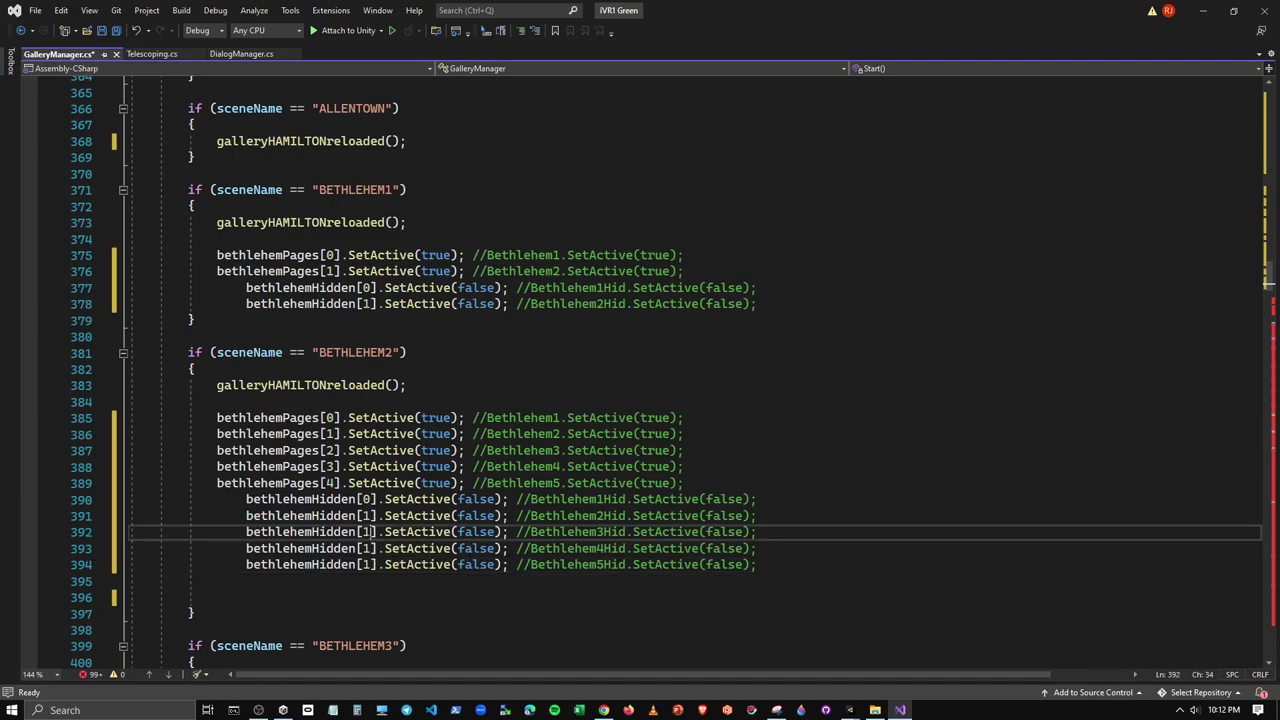
{"action": "double_click", "coordinate": [372, 532]}
{"action": "type", "text": "2"}
{"action": "double_click", "coordinate": [372, 548]}
{"action": "type", "text": "3"}
{"action": "double_click", "coordinate": [372, 564]}
{"action": "type", "text": "4"}
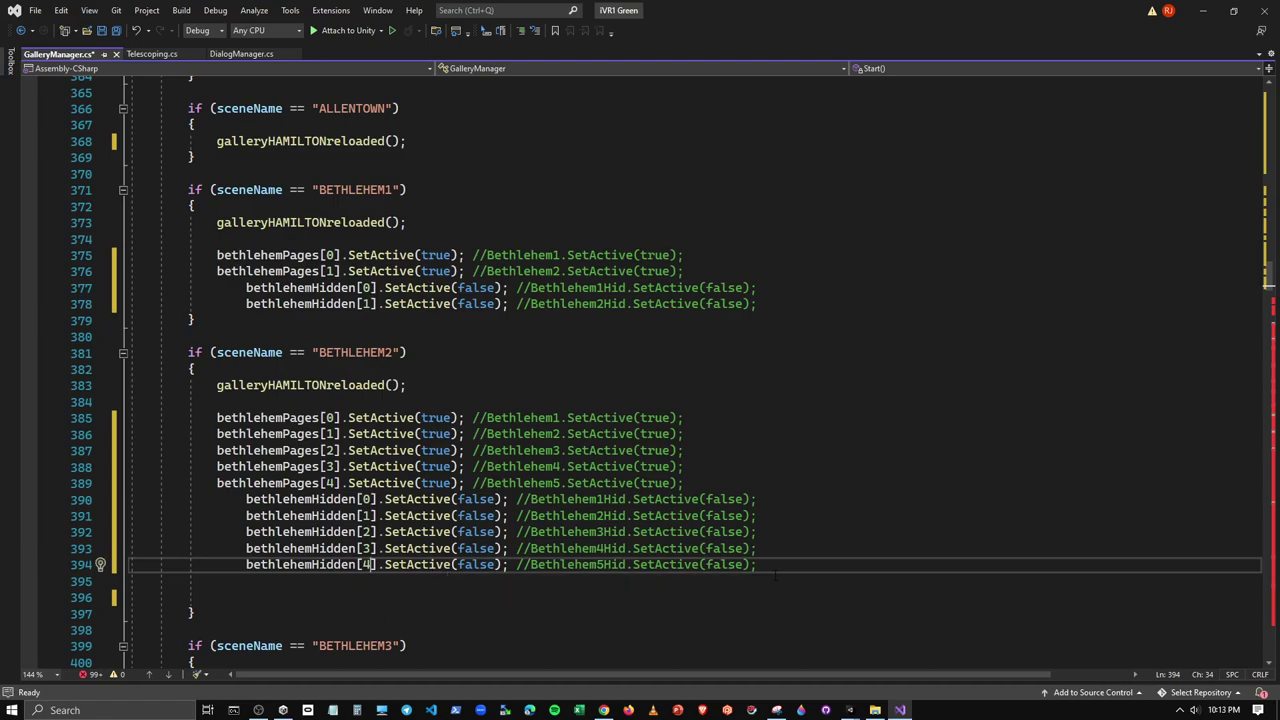
{"action": "left_click_drag", "start_coordinate": [762, 564], "coordinate": [770, 598]}
{"action": "key", "text": "BackSpace"}
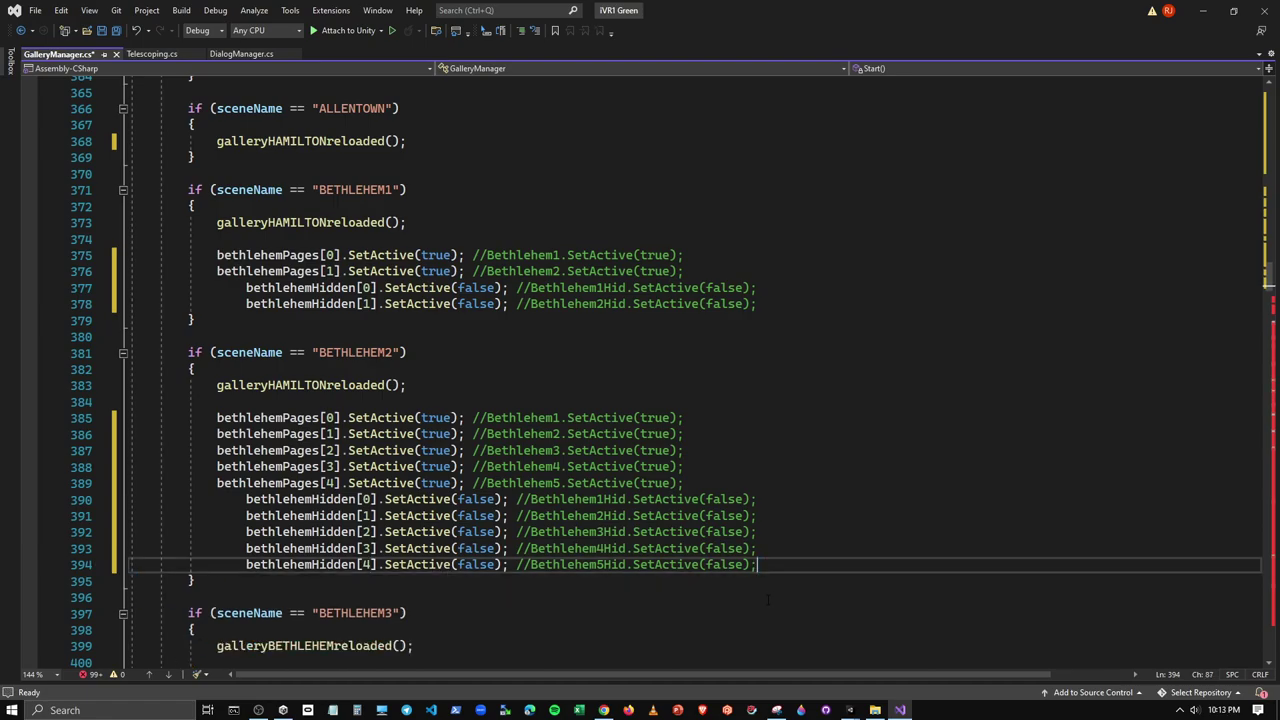
Delete the blank lines after galleryBETHLEHEMreloaded(); in the BETHLEHEM3 block, then return to Visual Studio
{"action": "scroll", "coordinate": [343, 515], "scroll_direction": "down", "scroll_amount": 4}
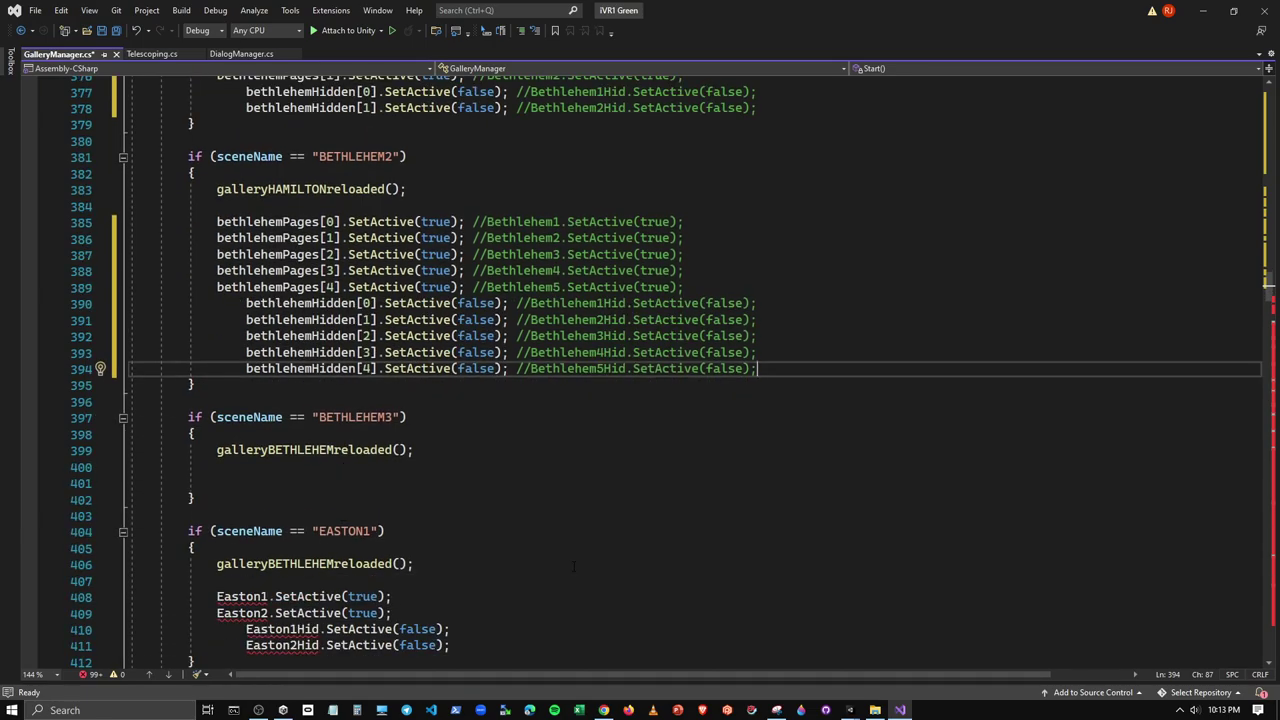
{"action": "left_click_drag", "start_coordinate": [421, 452], "coordinate": [415, 481]}
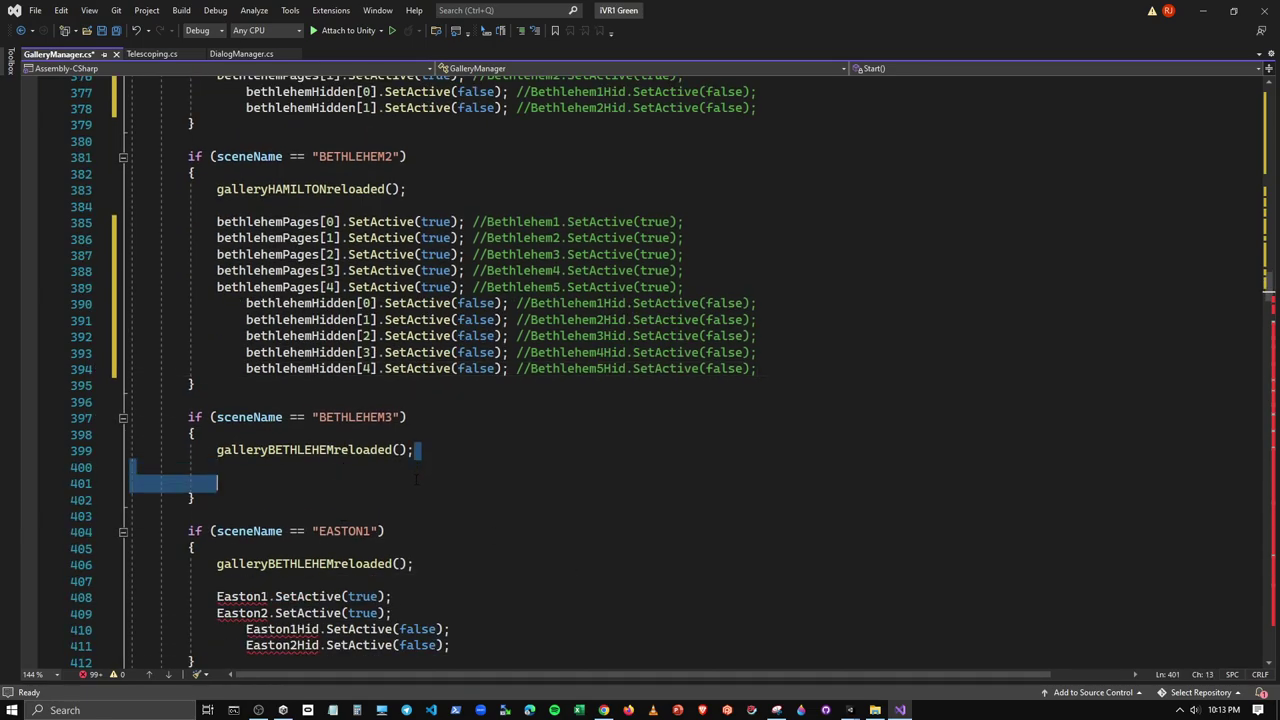
{"action": "key", "text": "BackSpace"}
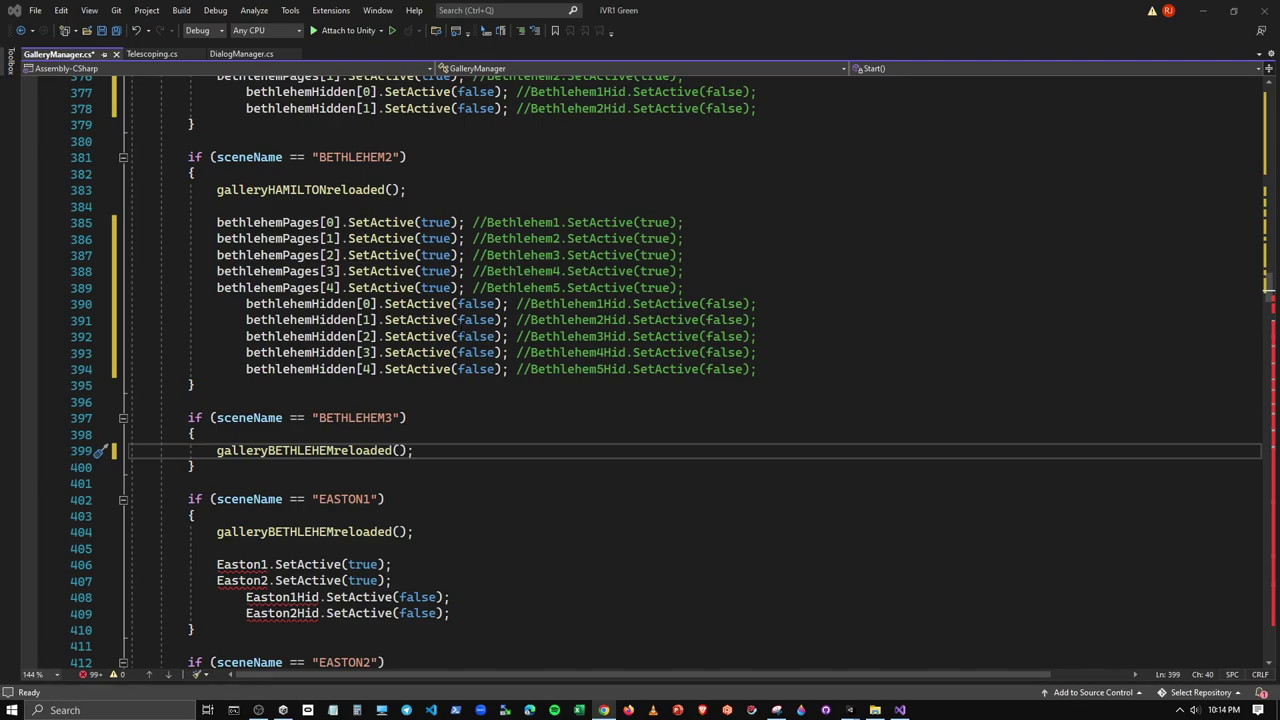
{"action": "key", "text": "alt+Tab"}
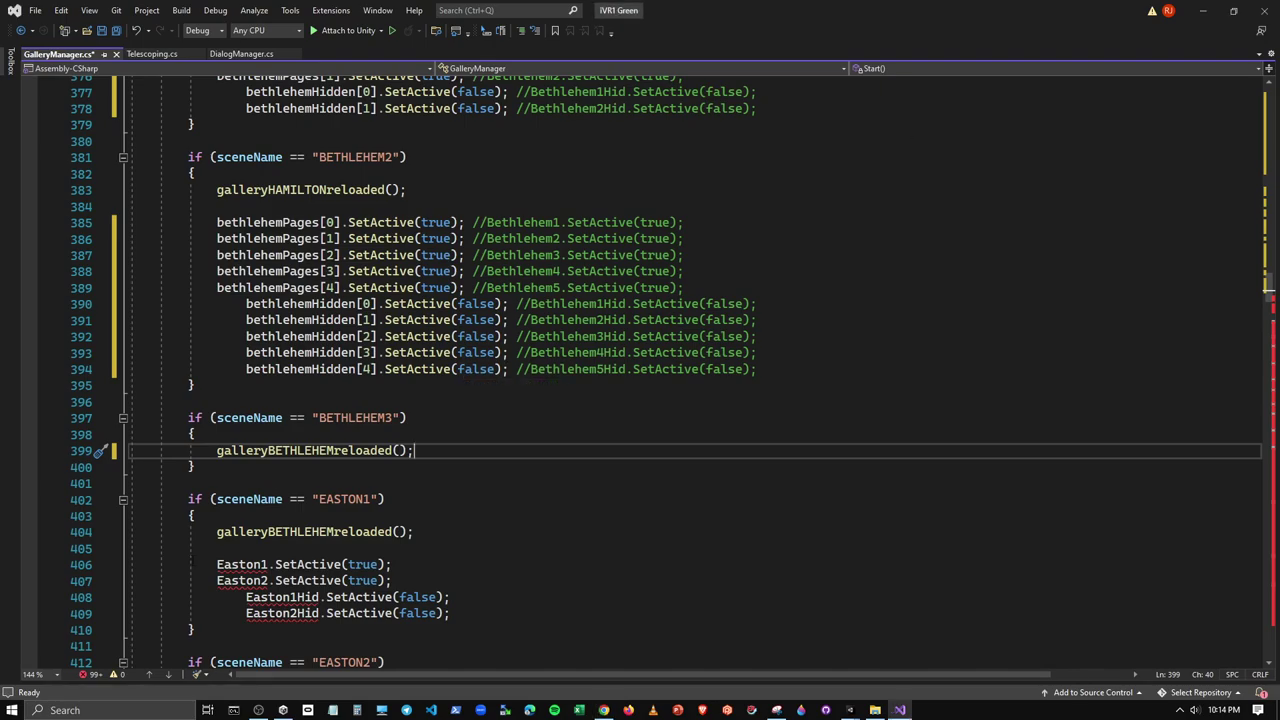
{"action": "scroll", "coordinate": [640, 370], "scroll_direction": "down", "scroll_amount": 2}
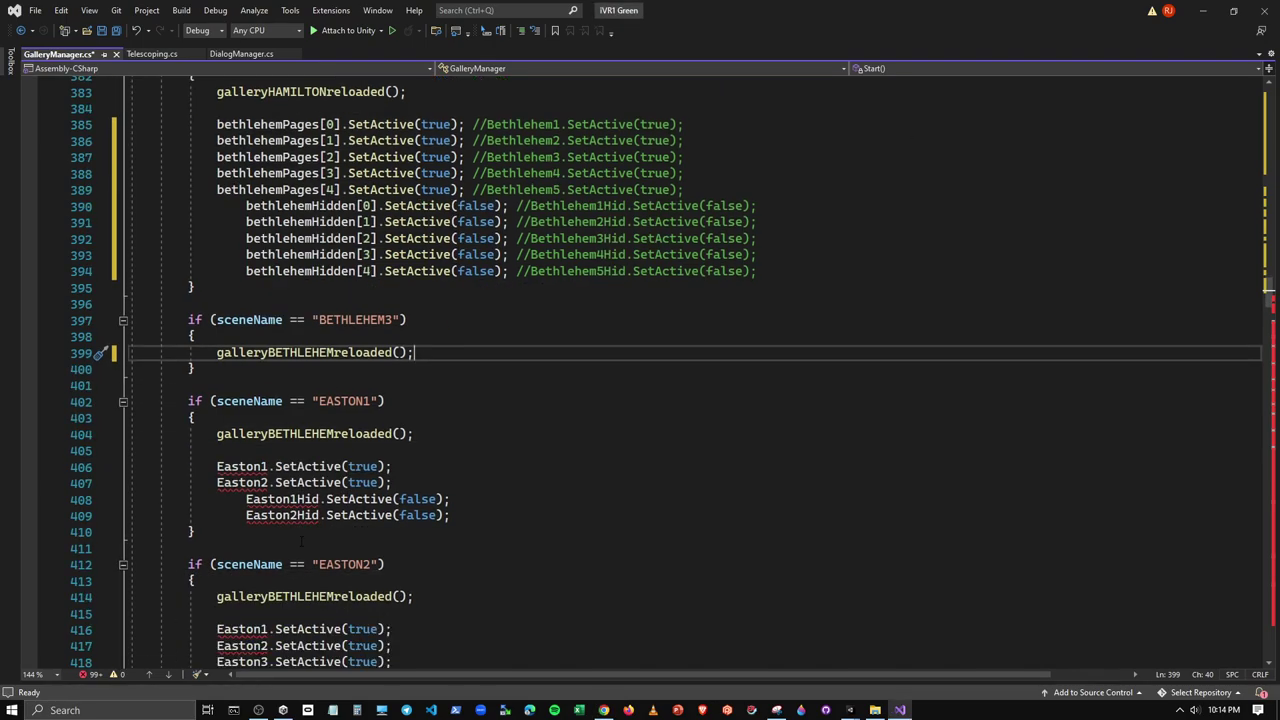
{"action": "scroll", "coordinate": [640, 370], "scroll_direction": "down", "scroll_amount": 6}
{"action": "scroll", "coordinate": [640, 370], "scroll_direction": "down", "scroll_amount": 8}
{"action": "scroll", "coordinate": [298, 514], "scroll_direction": "down", "scroll_amount": 4}
{"action": "scroll", "coordinate": [298, 514], "scroll_direction": "down", "scroll_amount": 13}
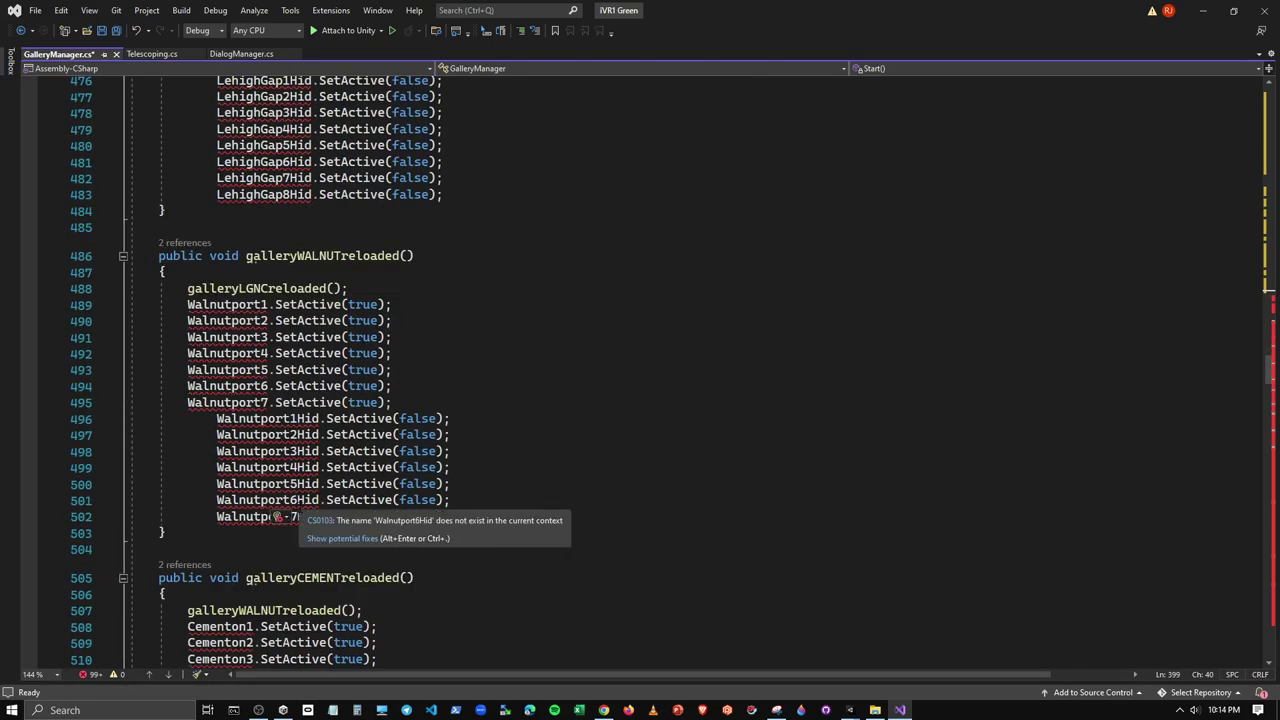
{"action": "scroll", "coordinate": [298, 514], "scroll_direction": "down", "scroll_amount": 3}
{"action": "scroll", "coordinate": [298, 514], "scroll_direction": "down", "scroll_amount": 5}
{"action": "scroll", "coordinate": [279, 516], "scroll_direction": "down", "scroll_amount": 1}
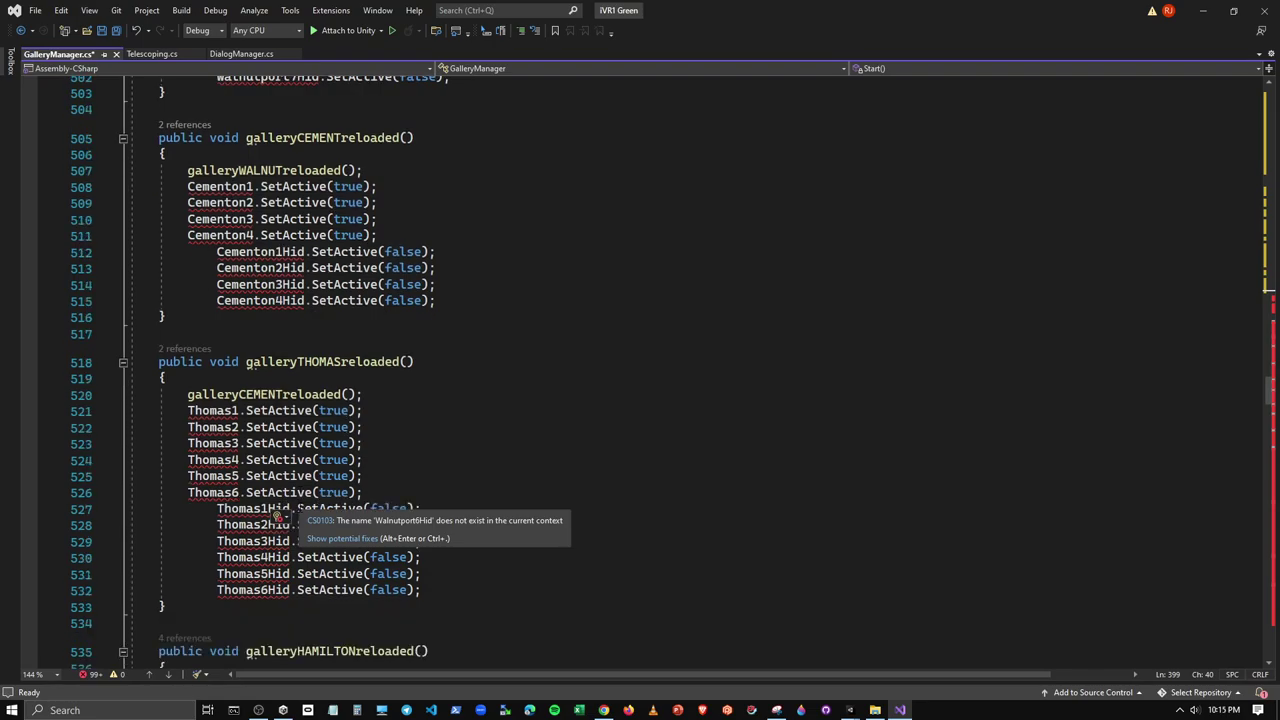
{"action": "scroll", "coordinate": [279, 516], "scroll_direction": "down", "scroll_amount": 6}
{"action": "scroll", "coordinate": [279, 516], "scroll_direction": "down", "scroll_amount": 8}
{"action": "scroll", "coordinate": [279, 516], "scroll_direction": "down", "scroll_amount": 8}
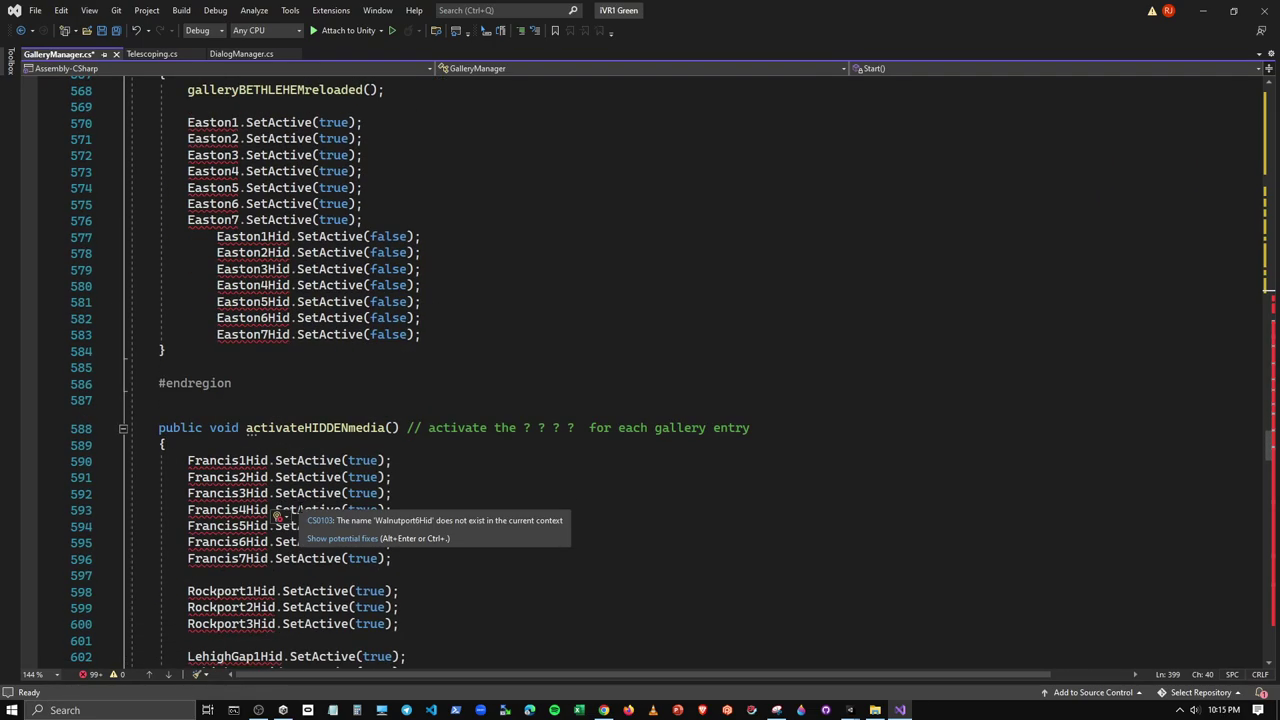
{"action": "scroll", "coordinate": [279, 516], "scroll_direction": "down", "scroll_amount": 8}
{"action": "scroll", "coordinate": [279, 516], "scroll_direction": "down", "scroll_amount": 8}
{"action": "scroll", "coordinate": [279, 516], "scroll_direction": "down", "scroll_amount": 9}
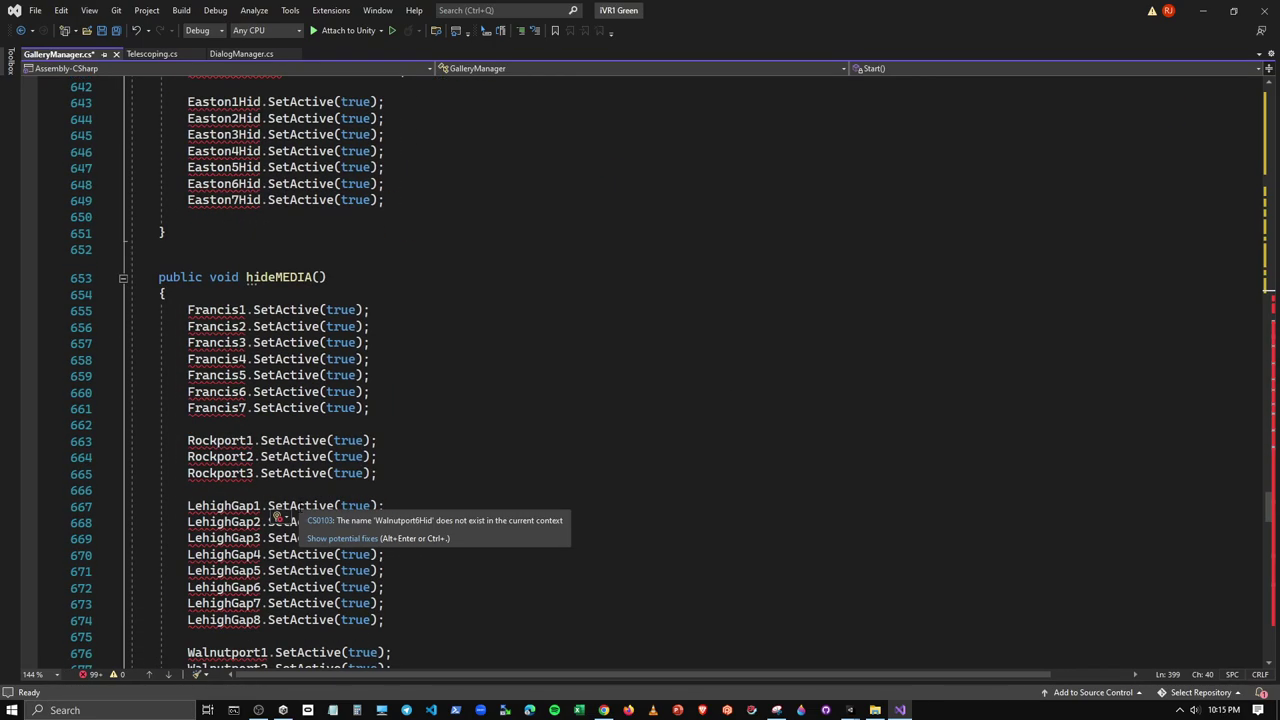
{"action": "scroll", "coordinate": [279, 516], "scroll_direction": "down", "scroll_amount": 7}
{"action": "scroll", "coordinate": [279, 516], "scroll_direction": "down", "scroll_amount": 8}
{"action": "scroll", "coordinate": [279, 516], "scroll_direction": "down", "scroll_amount": 7}
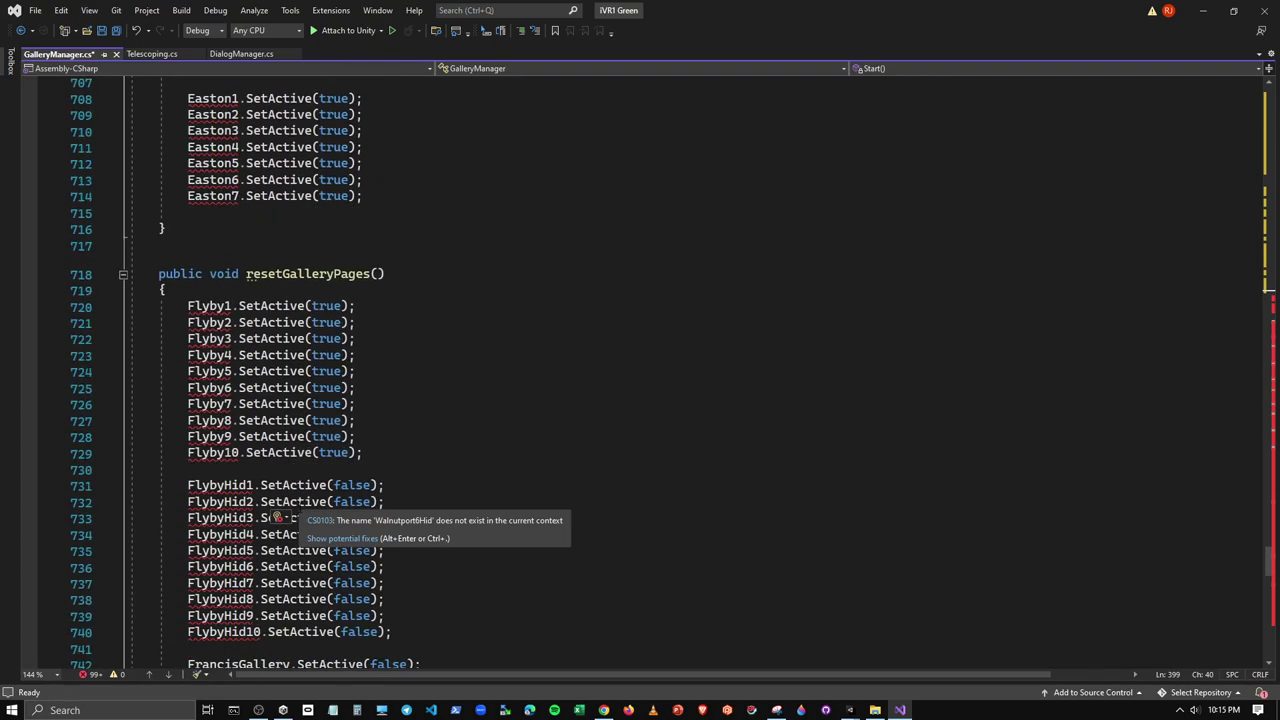
{"action": "scroll", "coordinate": [279, 516], "scroll_direction": "down", "scroll_amount": 9}
{"action": "scroll", "coordinate": [279, 516], "scroll_direction": "down", "scroll_amount": 9}
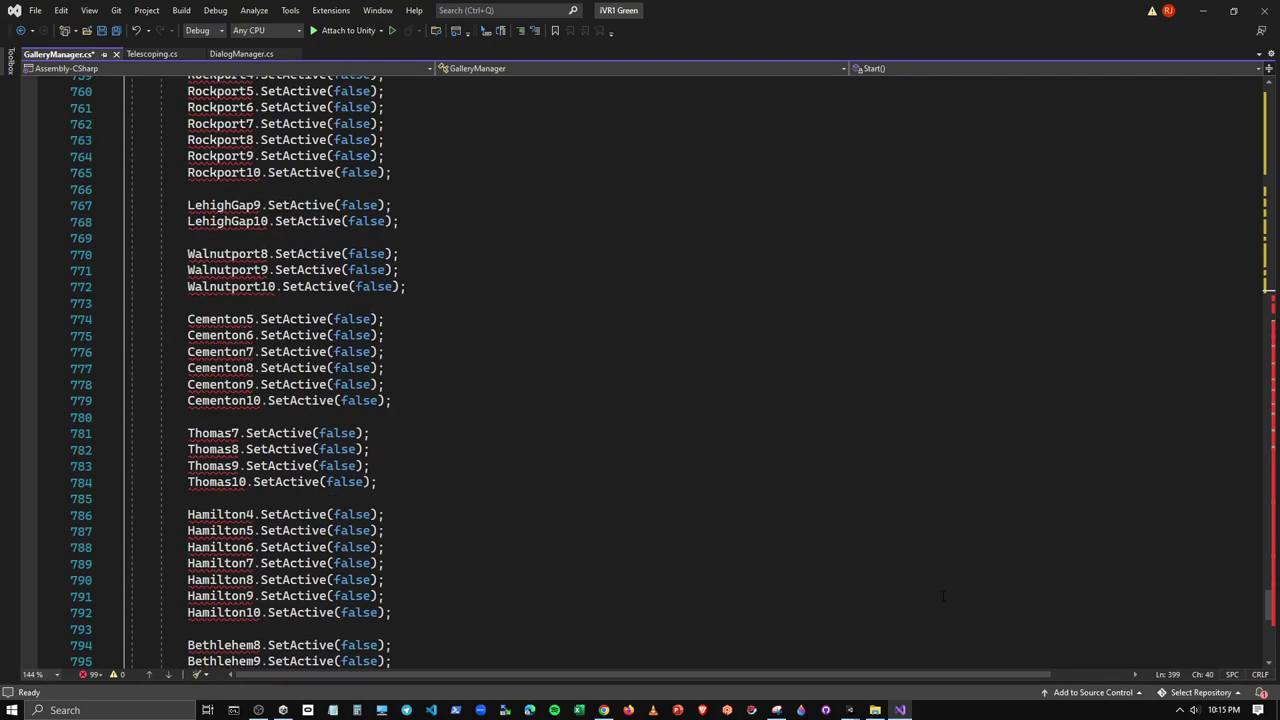
{"action": "left_click_drag", "start_coordinate": [1268, 605], "coordinate": [1270, 296]}
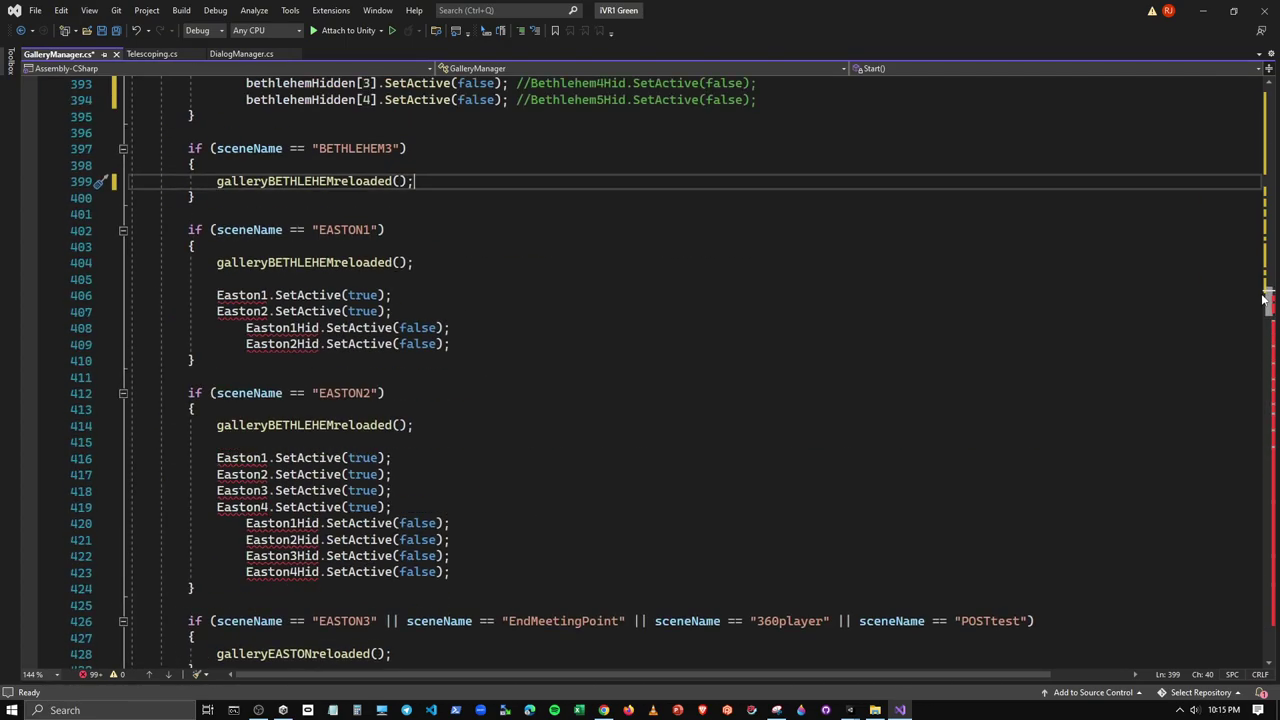
{"action": "scroll", "coordinate": [501, 407], "scroll_direction": "up", "scroll_amount": 2}
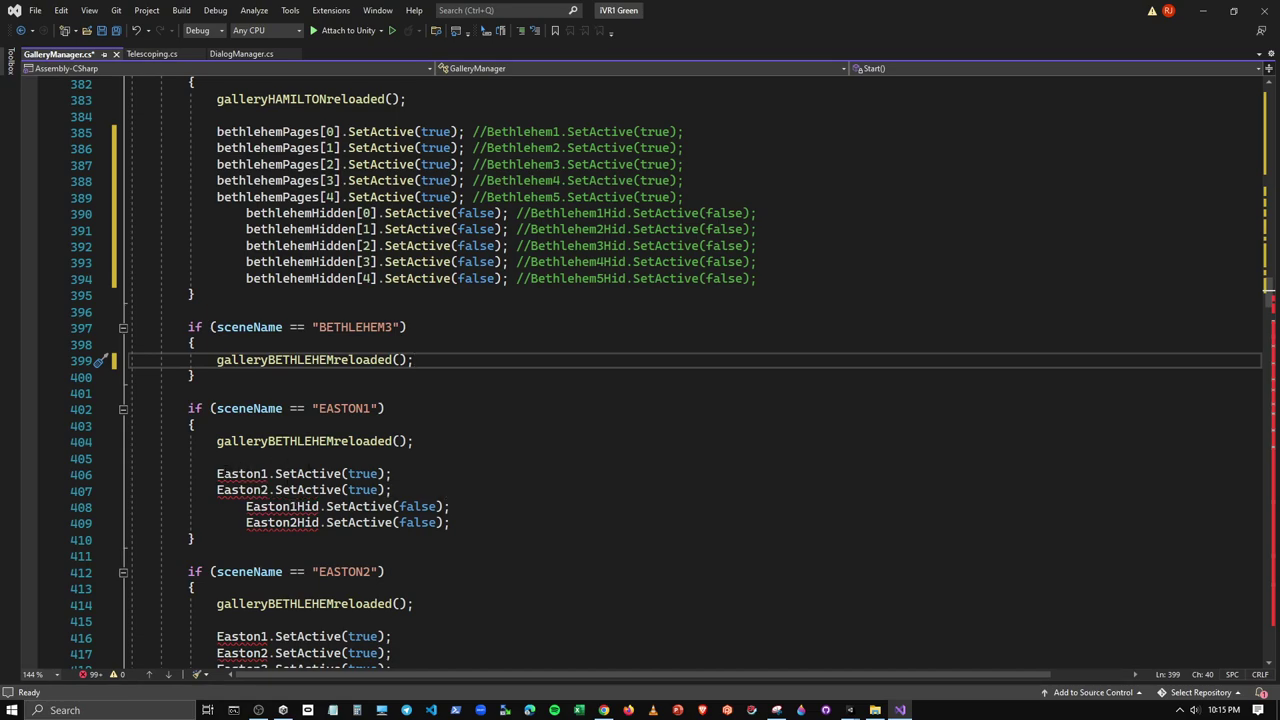
Comment out the old Easton1, Easton2, Easton1Hid and Easton2Hid calls in the EASTON1 block and fix their indentation
{"action": "left_click", "coordinate": [217, 474]}
{"action": "type", "text": "//"}
{"action": "left_click", "coordinate": [217, 490]}
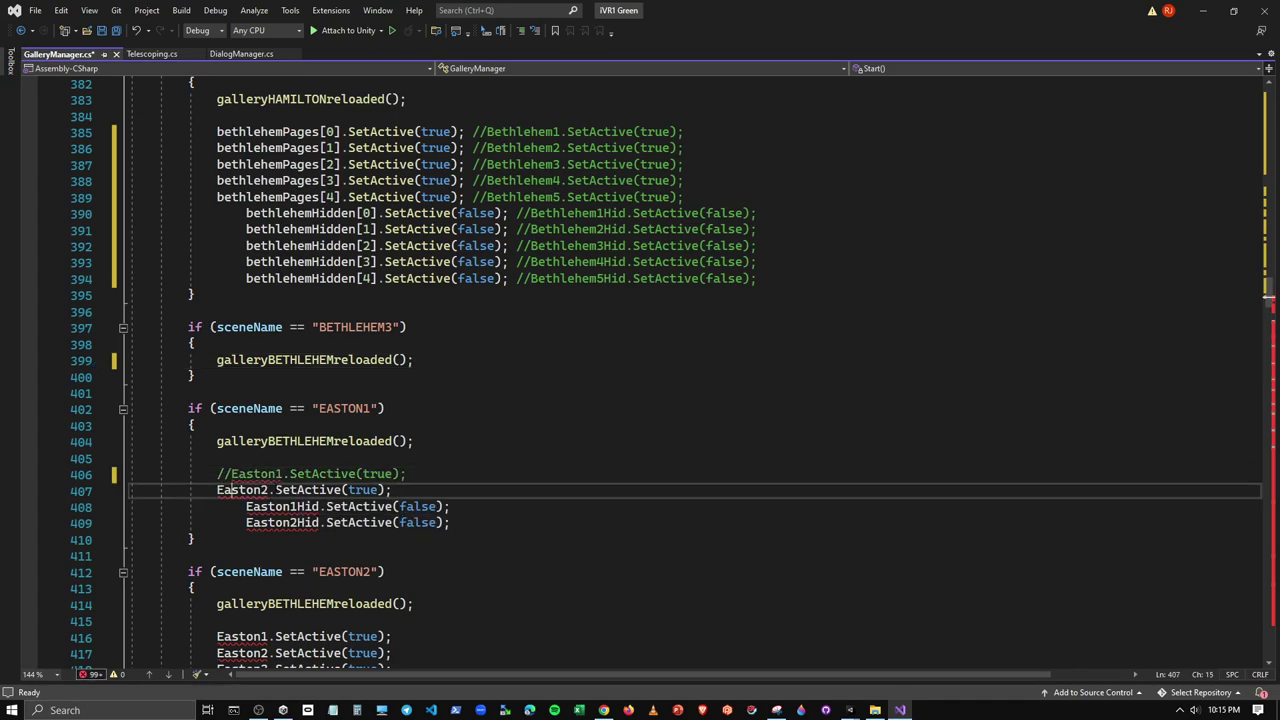
{"action": "type", "text": "//"}
{"action": "key", "text": "Down"}
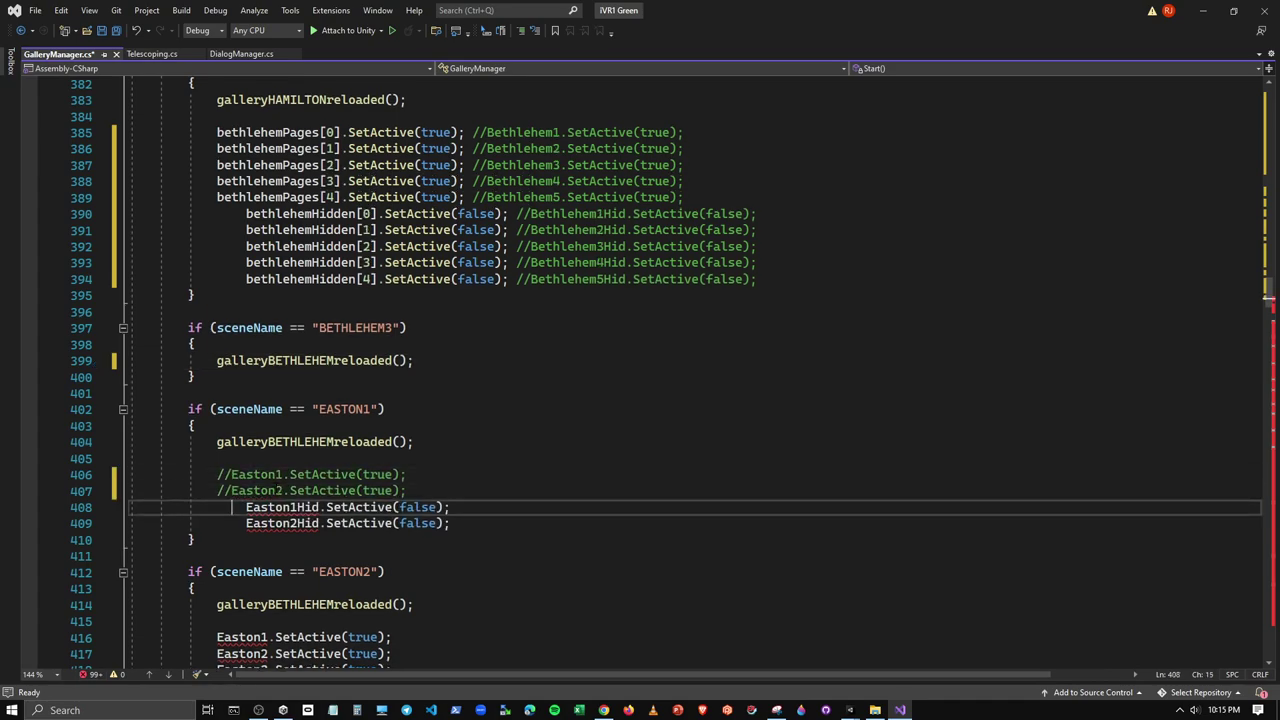
{"action": "key", "text": "Delete"}
{"action": "key", "text": "Delete"}
{"action": "key", "text": "BackSpace"}
{"action": "key", "text": "BackSpace"}
{"action": "type", "text": "/"}
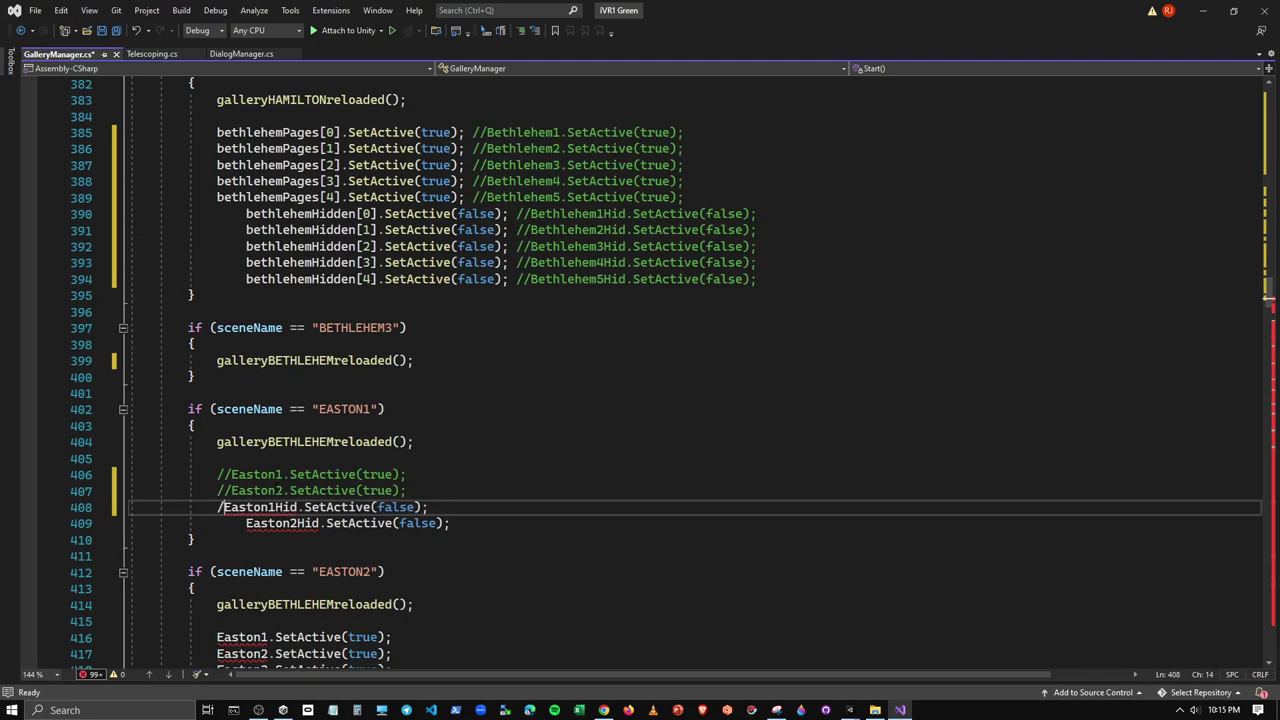
{"action": "type", "text": "/"}
{"action": "key", "text": "Down"}
{"action": "key", "text": "BackSpace"}
{"action": "key", "text": "BackSpace"}
{"action": "key", "text": "BackSpace"}
{"action": "key", "text": "Delete"}
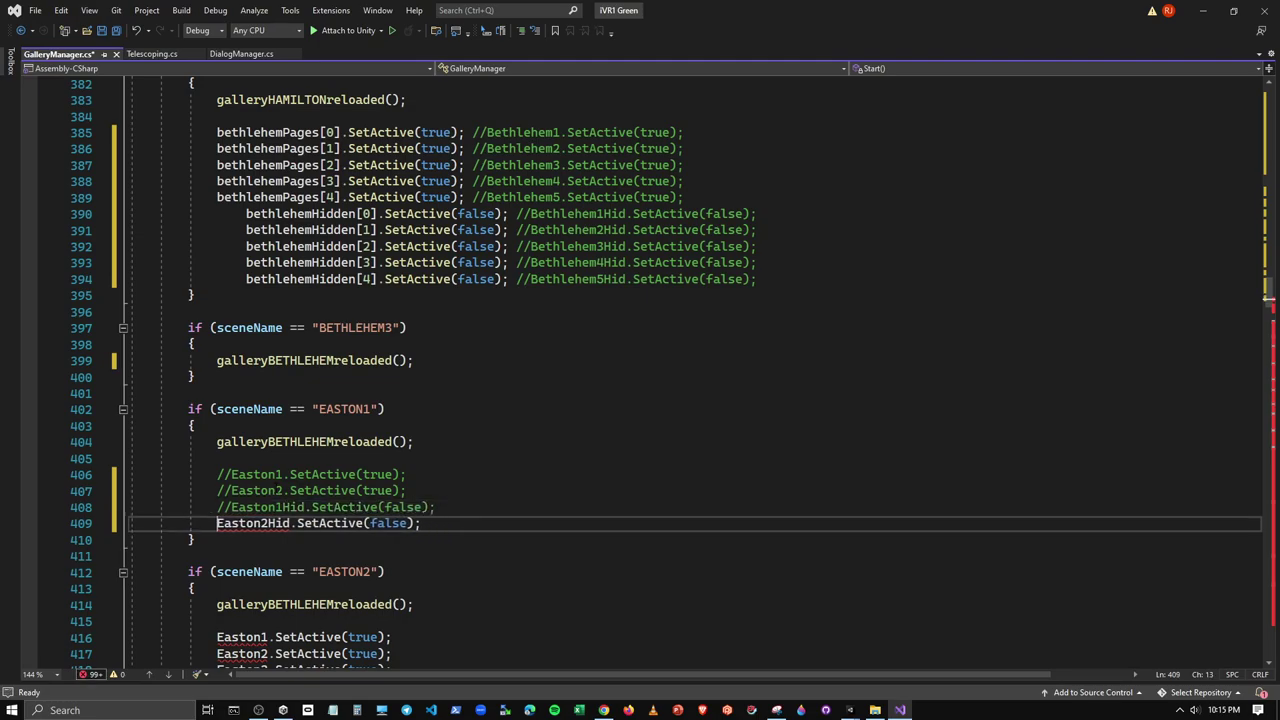
{"action": "type", "text": "//"}
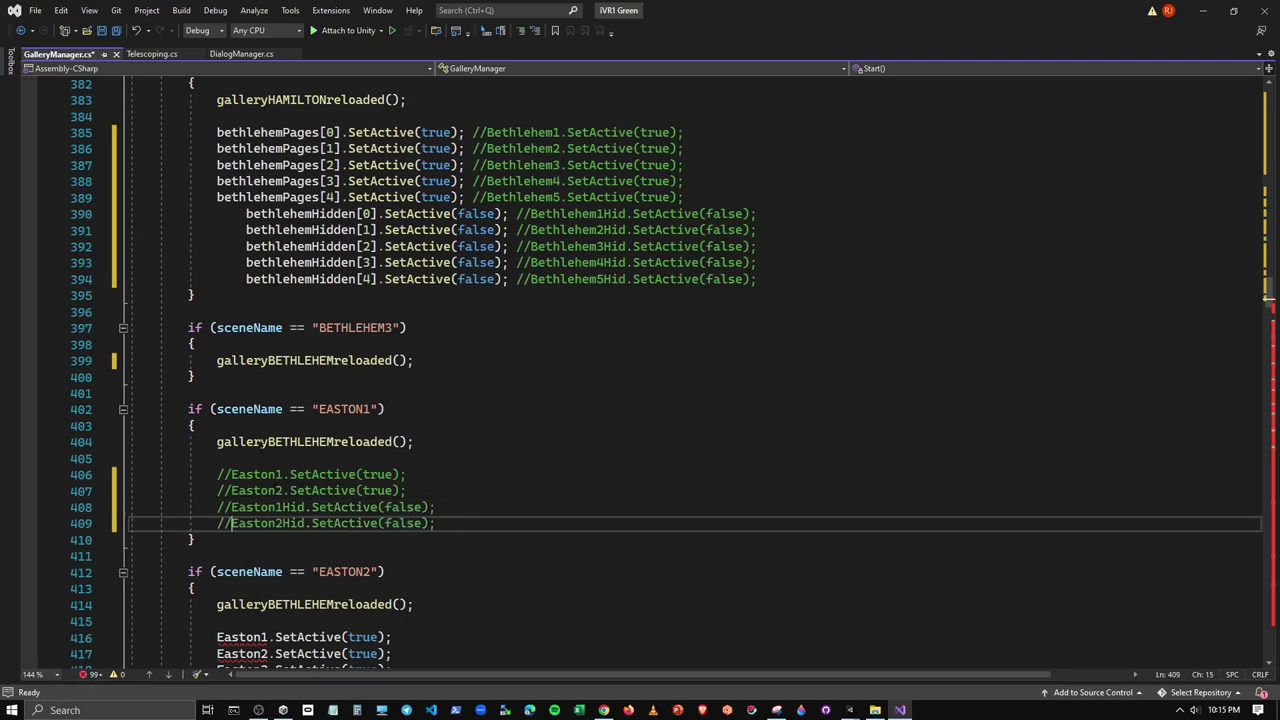
Copy the bethlehemPages[0] and bethlehemHidden[0] statements into EASTON1, renamed to eastonPages[0] and eastonHidden[0]
{"action": "left_click_drag", "start_coordinate": [217, 132], "coordinate": [473, 132]}
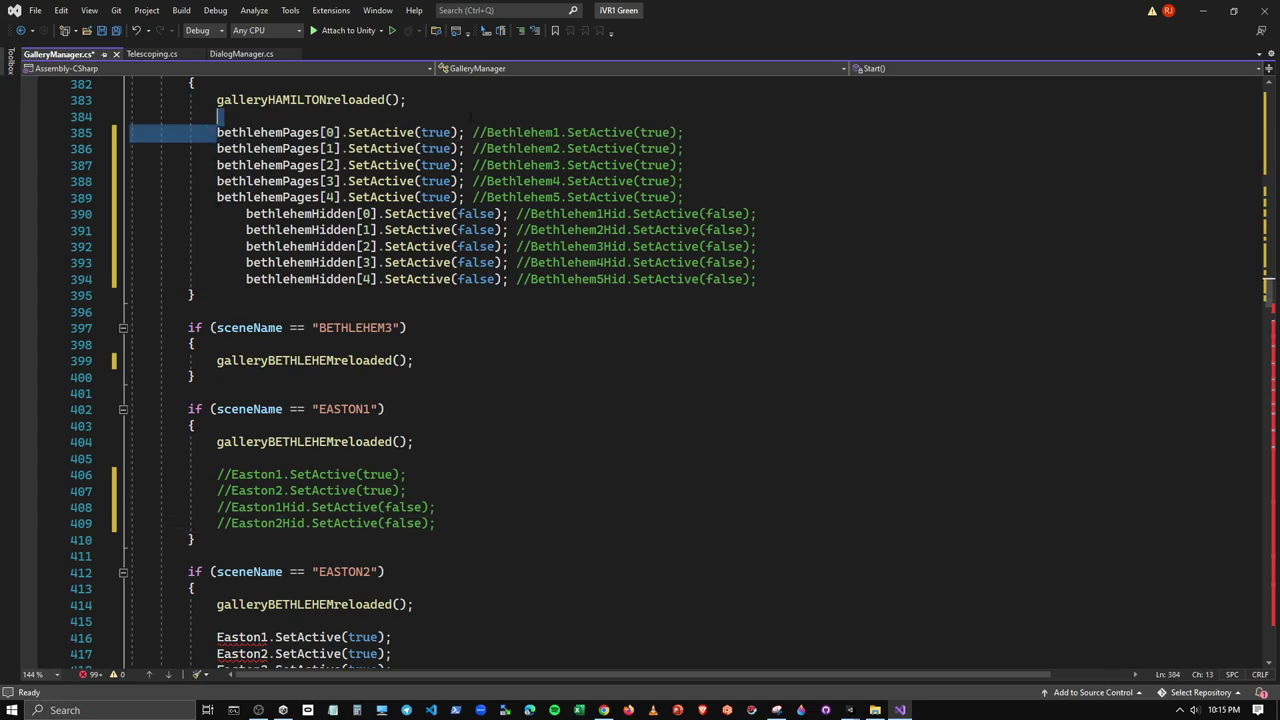
{"action": "key", "text": "ctrl+c"}
{"action": "left_click", "coordinate": [217, 474]}
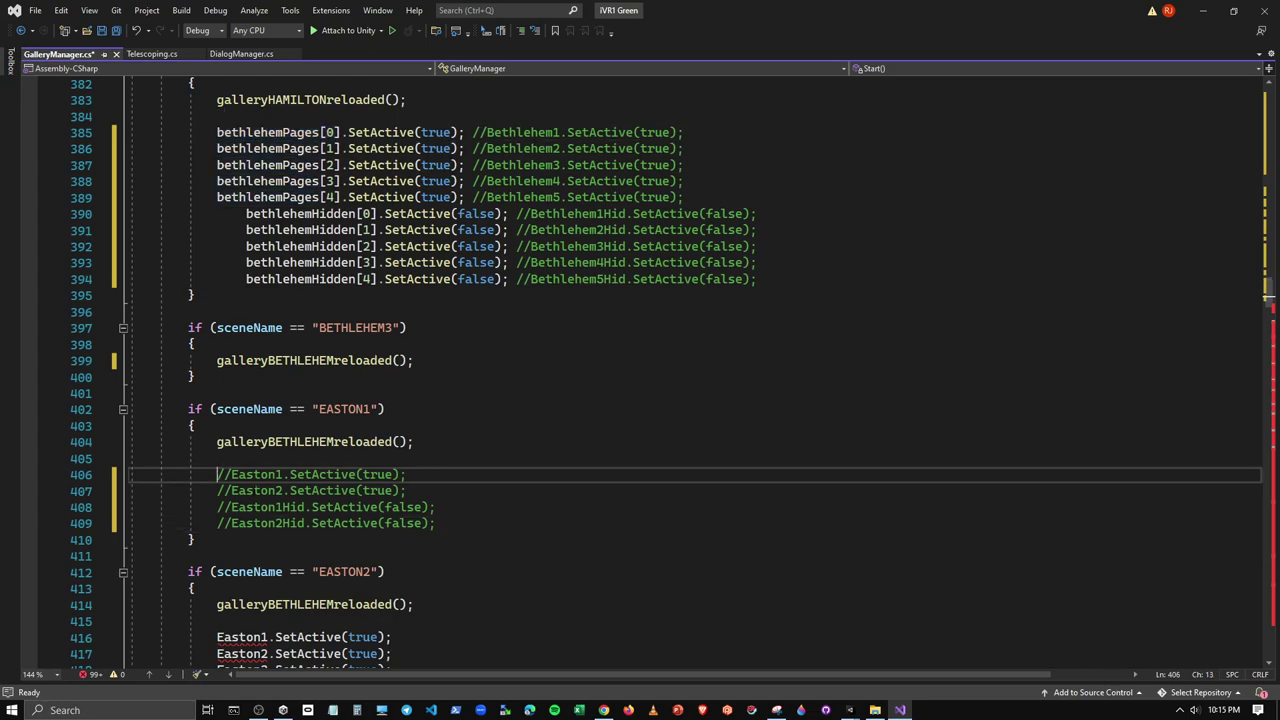
{"action": "key", "text": "ctrl+v"}
{"action": "left_click_drag", "start_coordinate": [246, 213], "coordinate": [515, 213]}
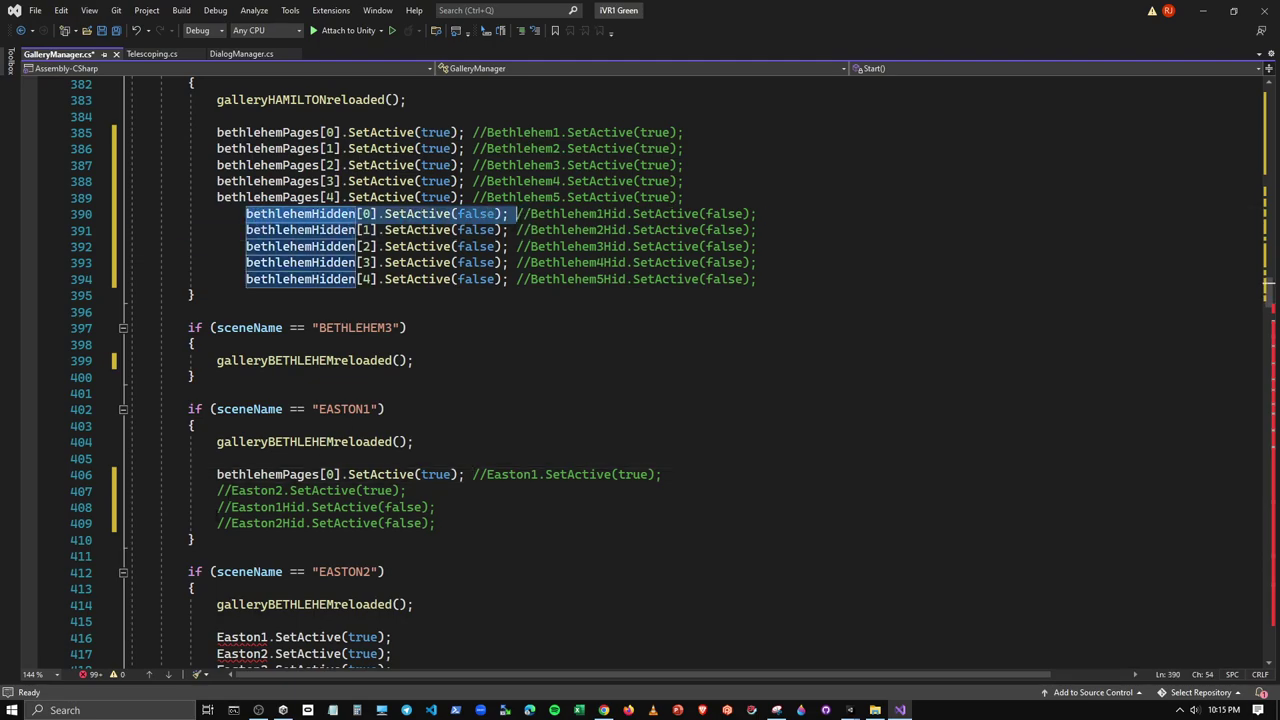
{"action": "key", "text": "ctrl+c"}
{"action": "left_click", "coordinate": [217, 507]}
{"action": "key", "text": "ctrl+v"}
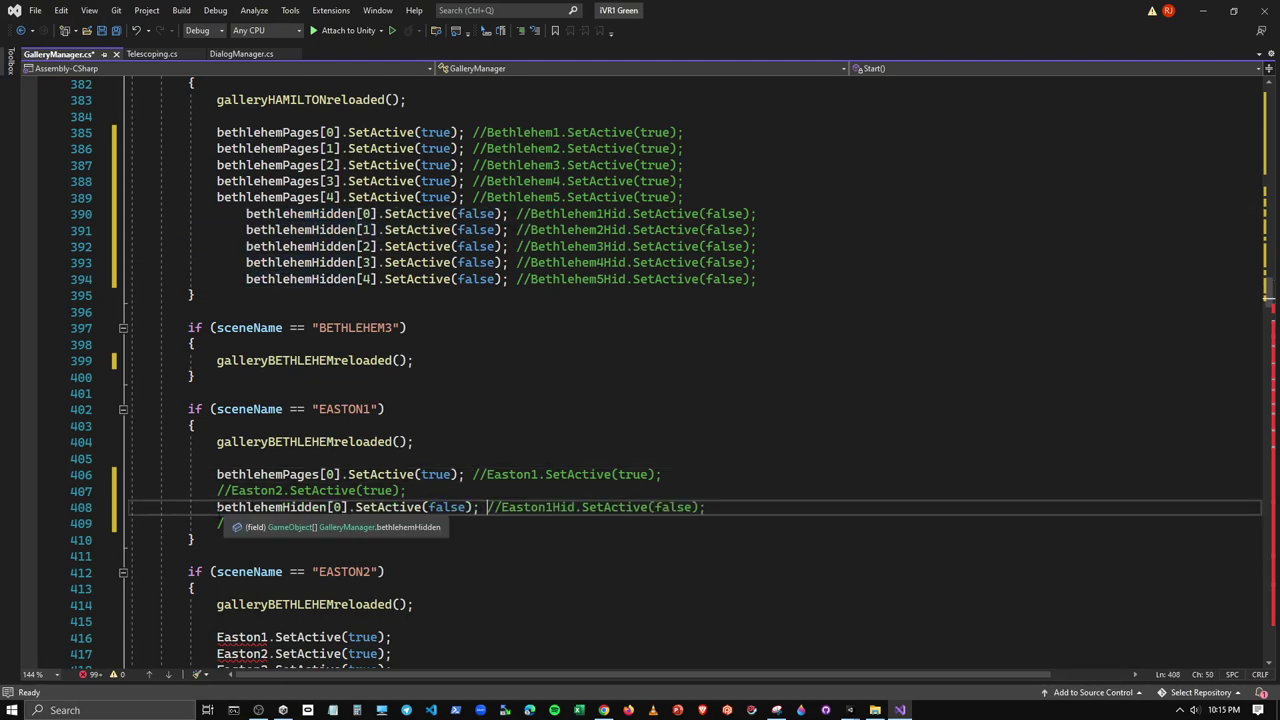
{"action": "left_click_drag", "start_coordinate": [217, 507], "coordinate": [281, 507]}
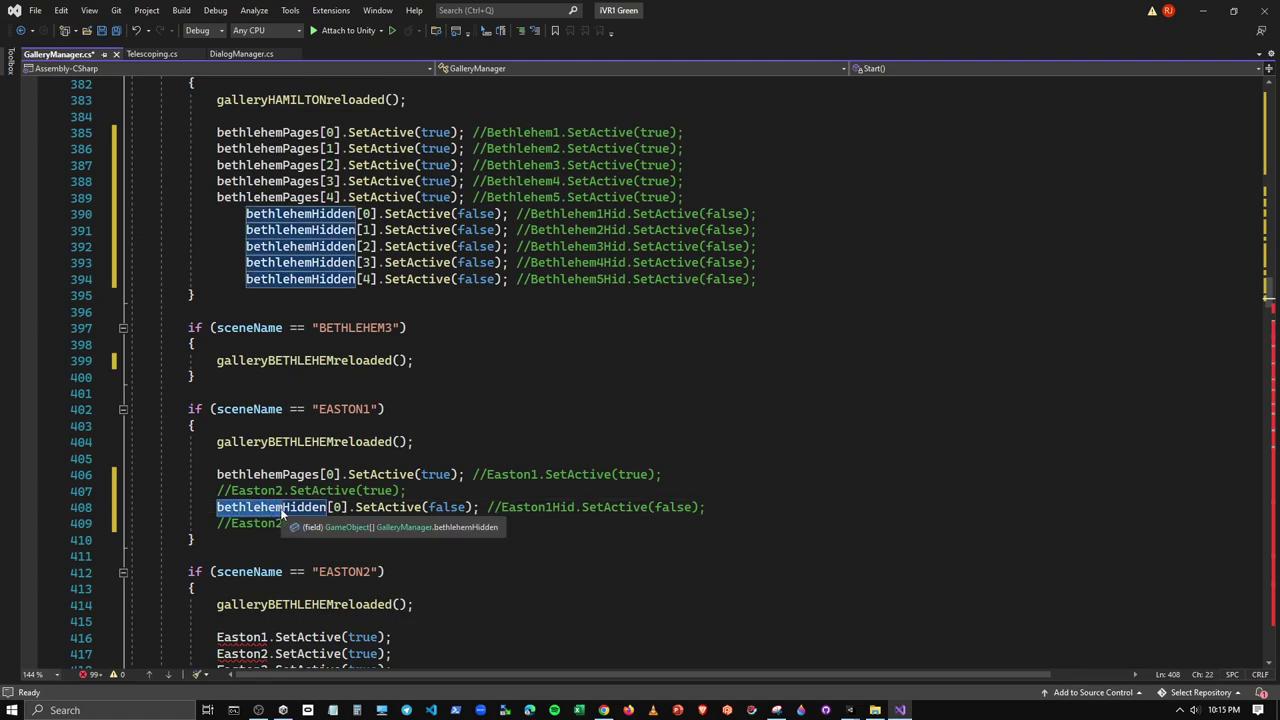
{"action": "type", "text": "easton"}
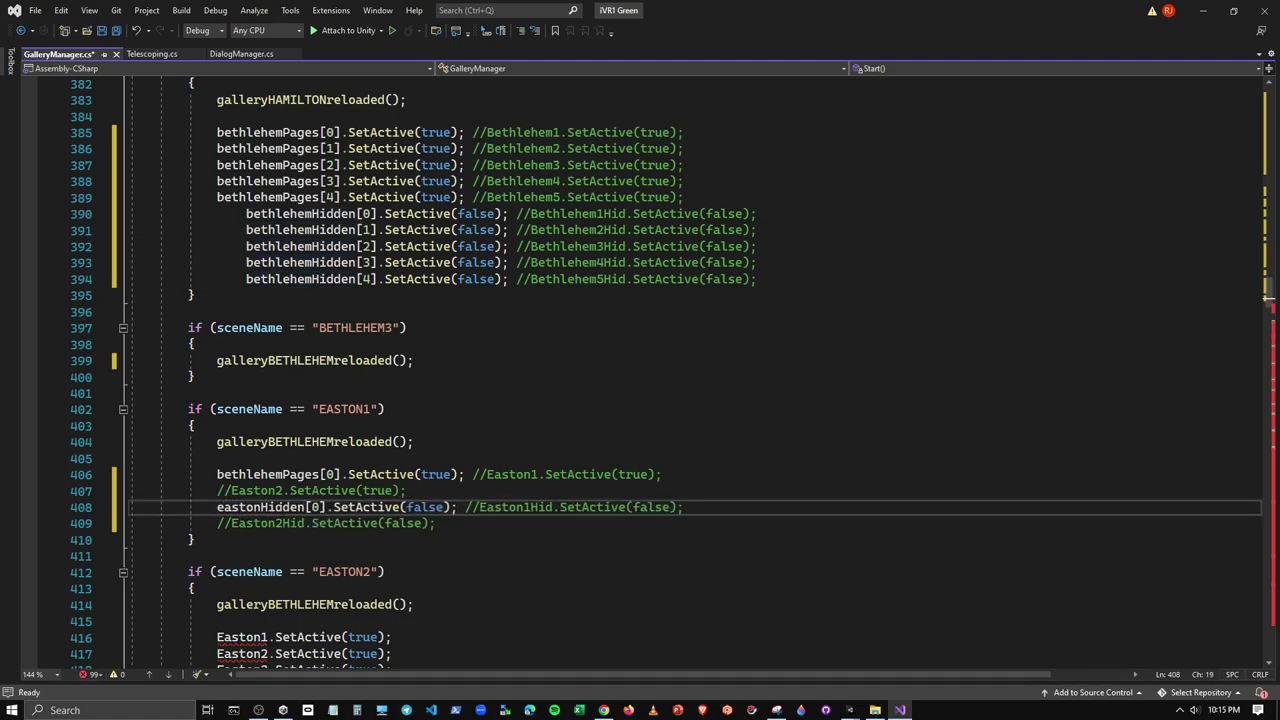
{"action": "left_click_drag", "start_coordinate": [217, 474], "coordinate": [281, 474]}
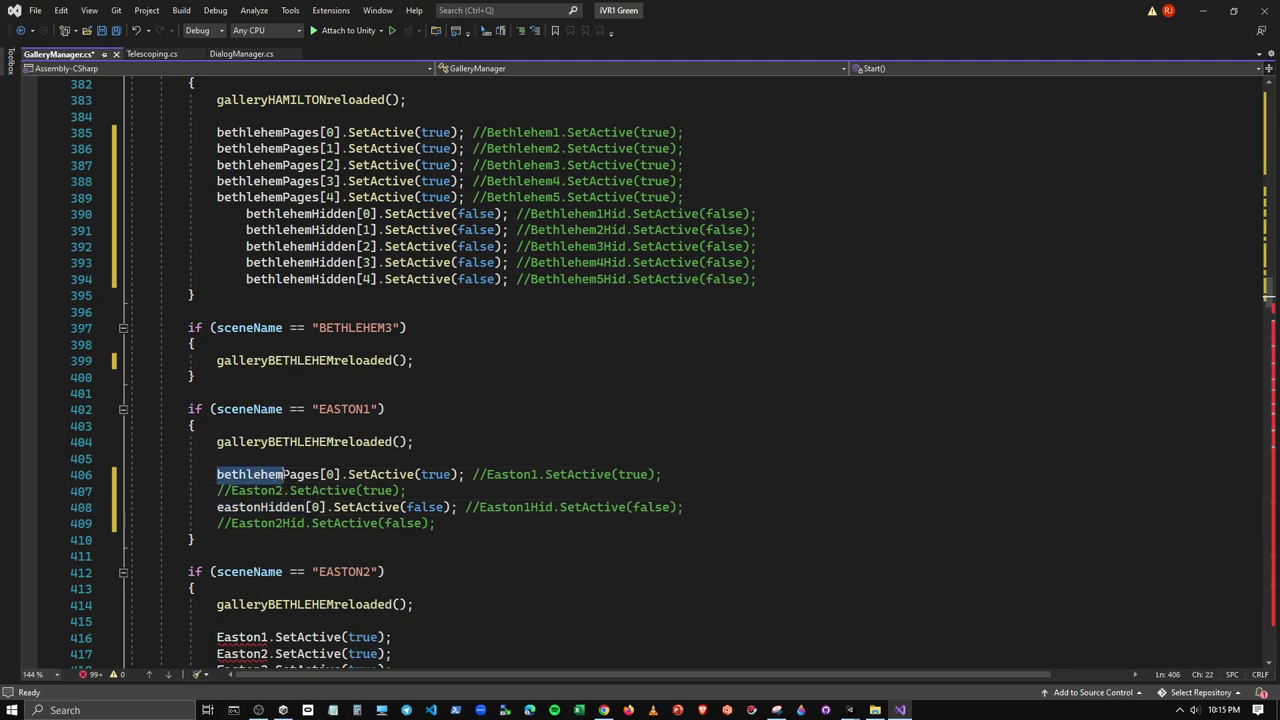
{"action": "type", "text": "easton"}
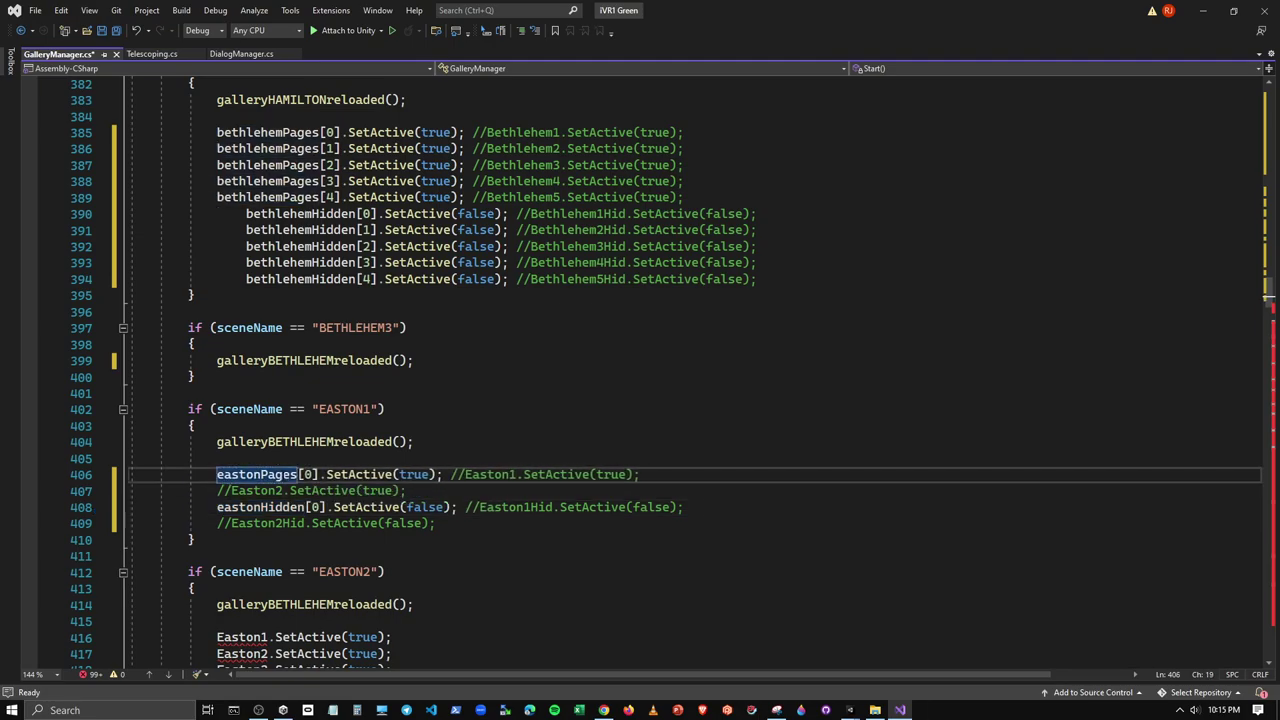
Add an eastonPages[1].SetActive line above the Easton2 comment
{"action": "left_click_drag", "start_coordinate": [217, 474], "coordinate": [452, 474]}
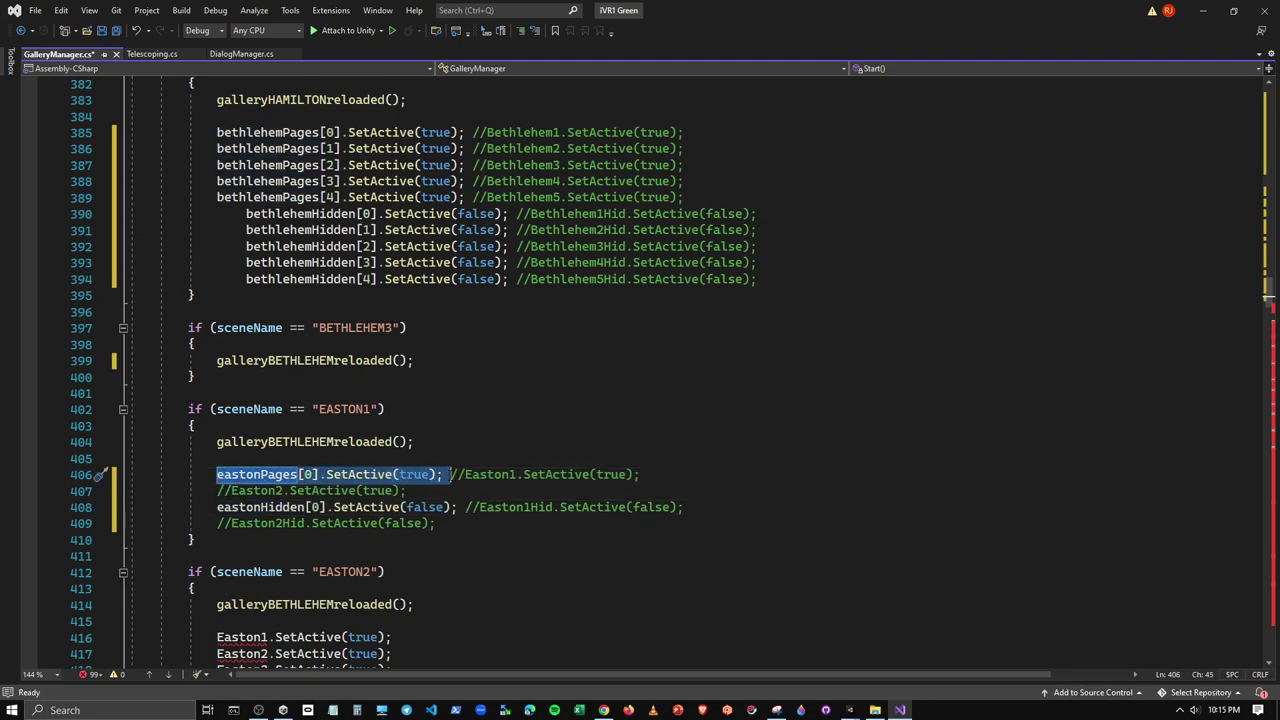
{"action": "key", "text": "ctrl+c"}
{"action": "left_click", "coordinate": [217, 490]}
{"action": "key", "text": "ctrl+v"}
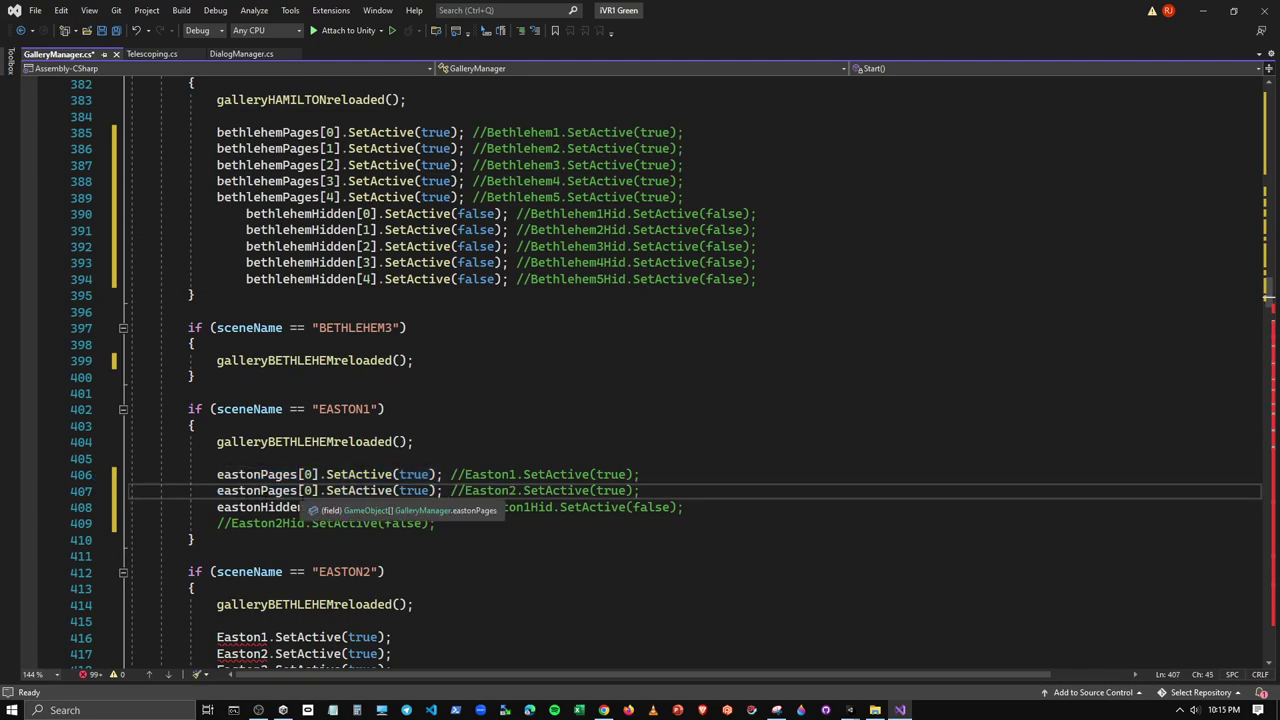
{"action": "double_click", "coordinate": [310, 490]}
{"action": "type", "text": "1"}
Add an eastonHidden[1] line above the Easton2Hid comment and indent both eastonHidden lines
{"action": "left_click_drag", "start_coordinate": [217, 507], "coordinate": [458, 507]}
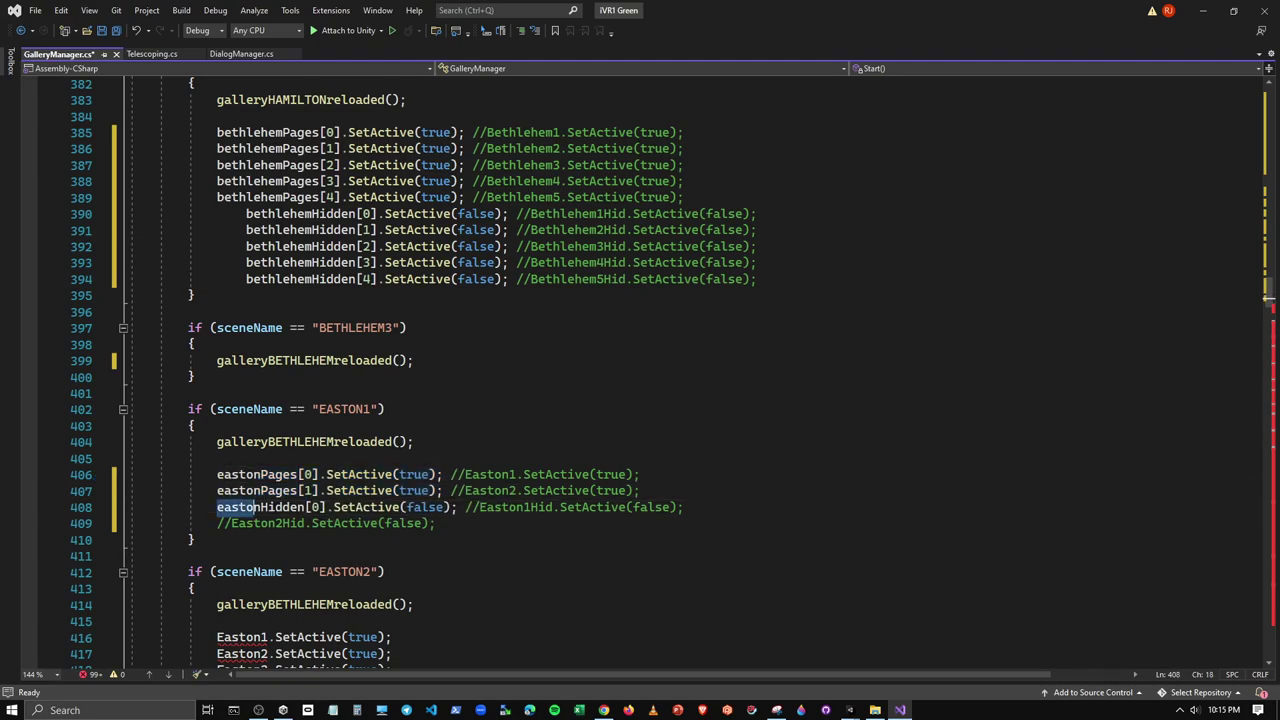
{"action": "key", "text": "ctrl+c"}
{"action": "left_click", "coordinate": [217, 523]}
{"action": "key", "text": "ctrl+v"}
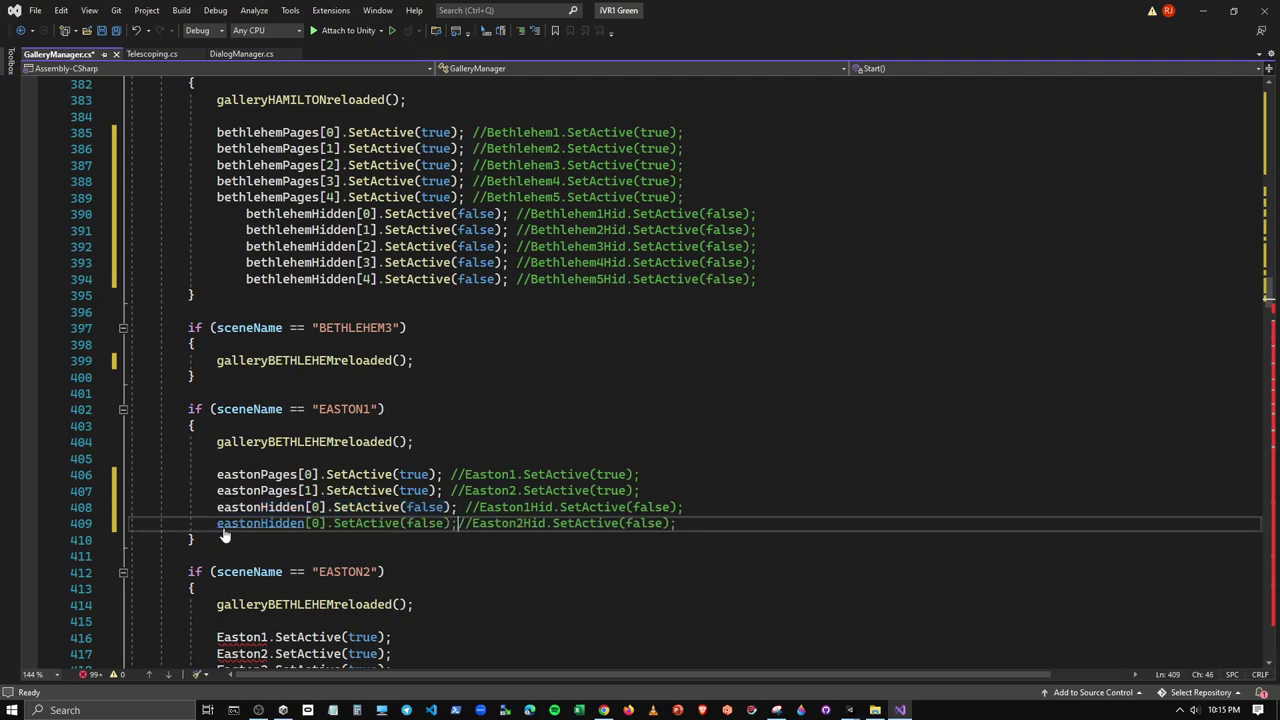
{"action": "double_click", "coordinate": [313, 523]}
{"action": "type", "text": "1"}
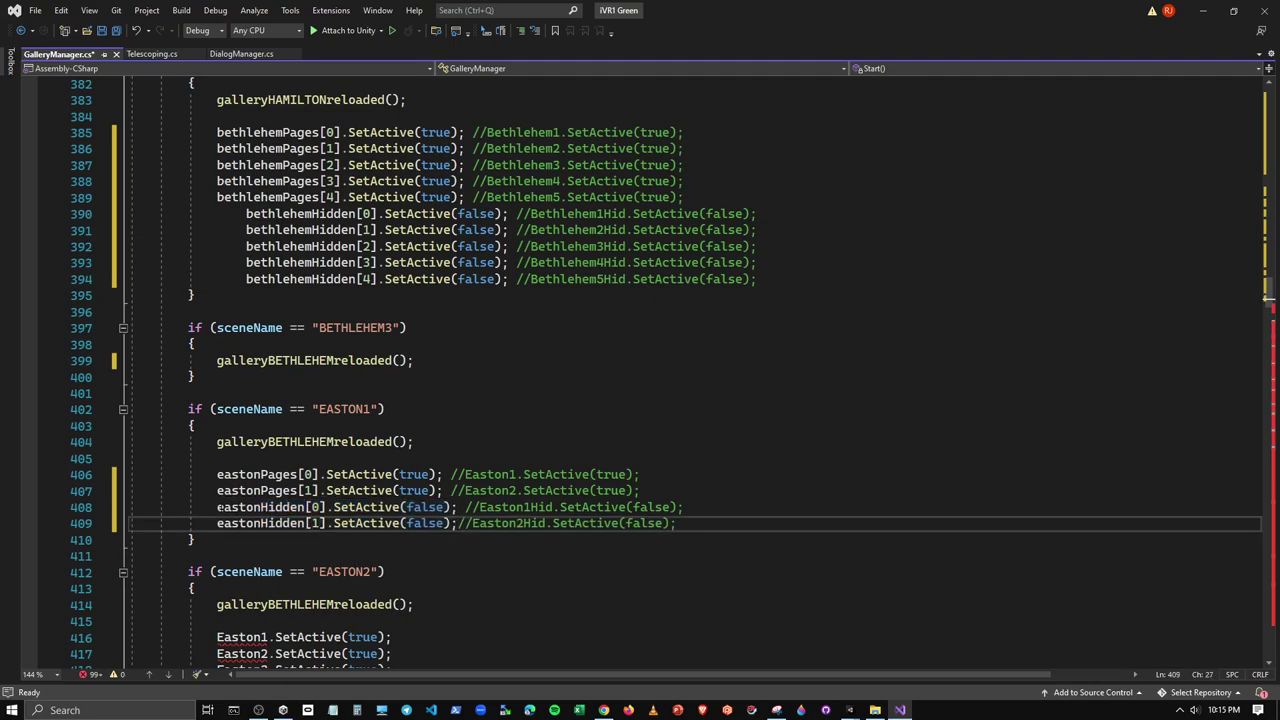
{"action": "left_click_drag", "start_coordinate": [217, 507], "coordinate": [217, 523]}
{"action": "key", "text": "Tab"}
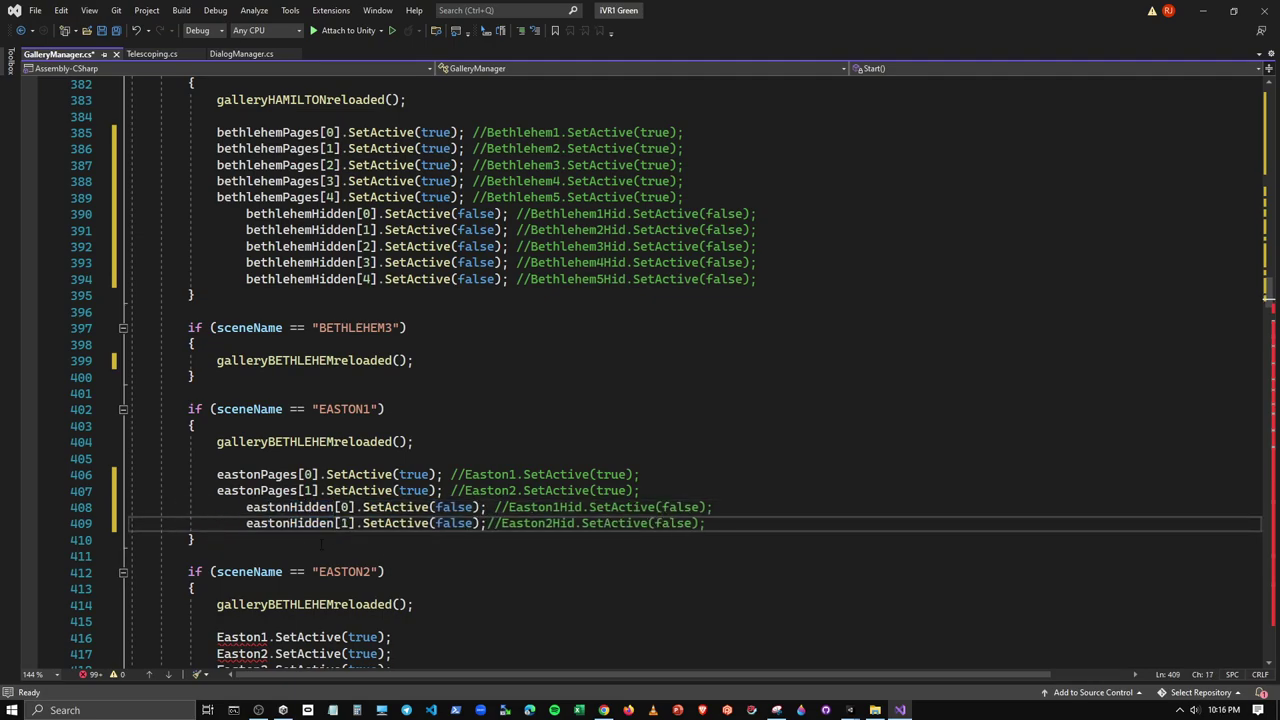
Copy the eastonPages[0] and [1] lines and select the old Easton1/Easton2 lines in the EASTON2 block
{"action": "scroll", "coordinate": [321, 545], "scroll_direction": "down", "scroll_amount": 1}
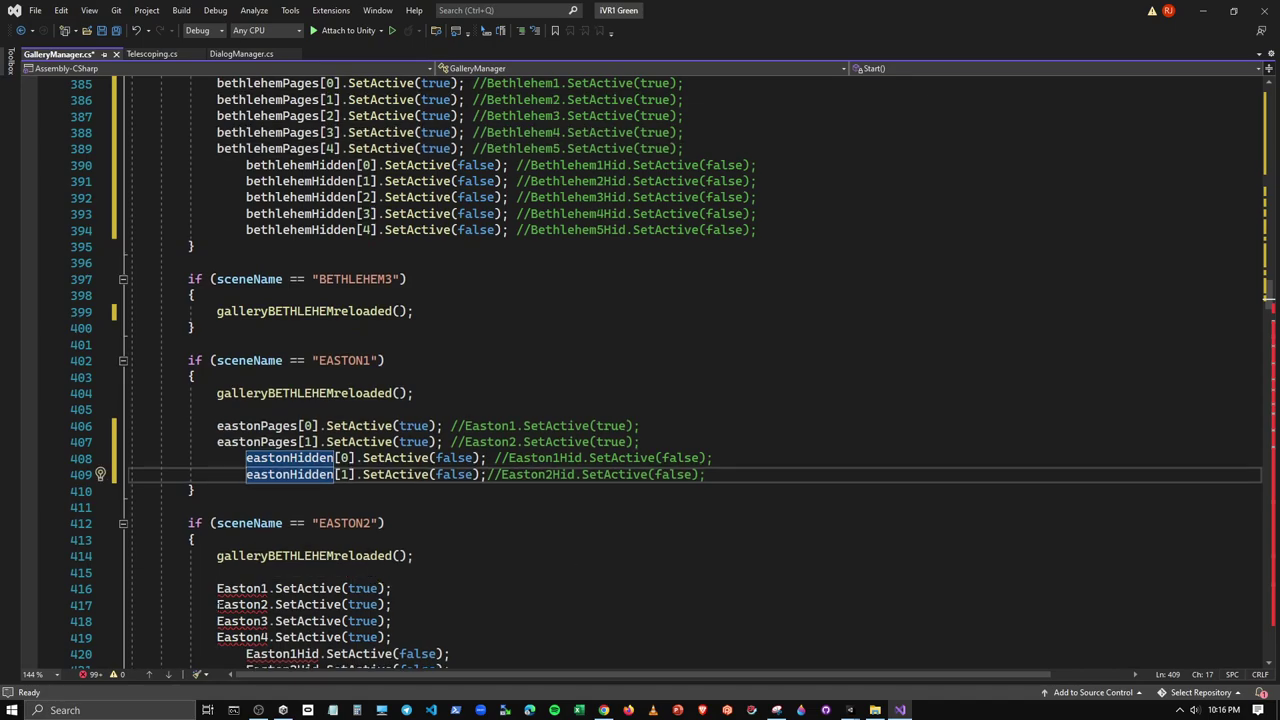
{"action": "left_click_drag", "start_coordinate": [217, 426], "coordinate": [641, 426]}
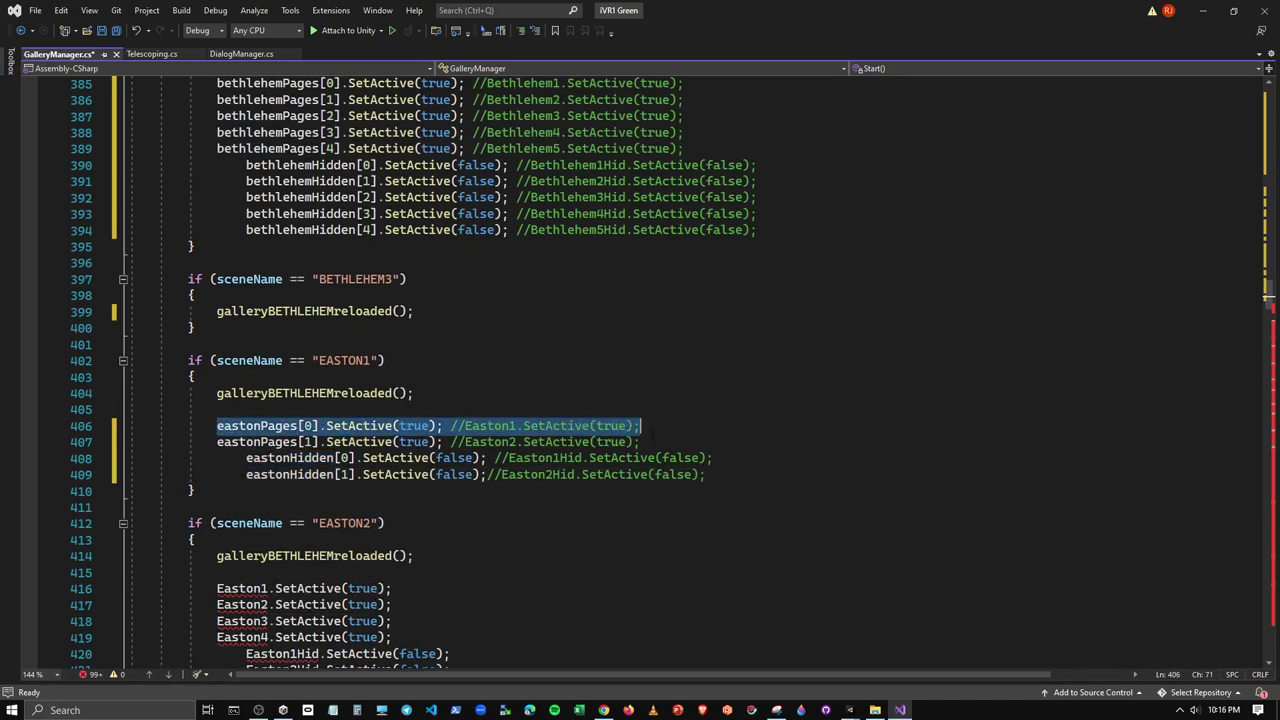
{"action": "key", "text": "shift+Down"}
{"action": "key", "text": "ctrl+c"}
{"action": "left_click_drag", "start_coordinate": [398, 604], "coordinate": [217, 588]}
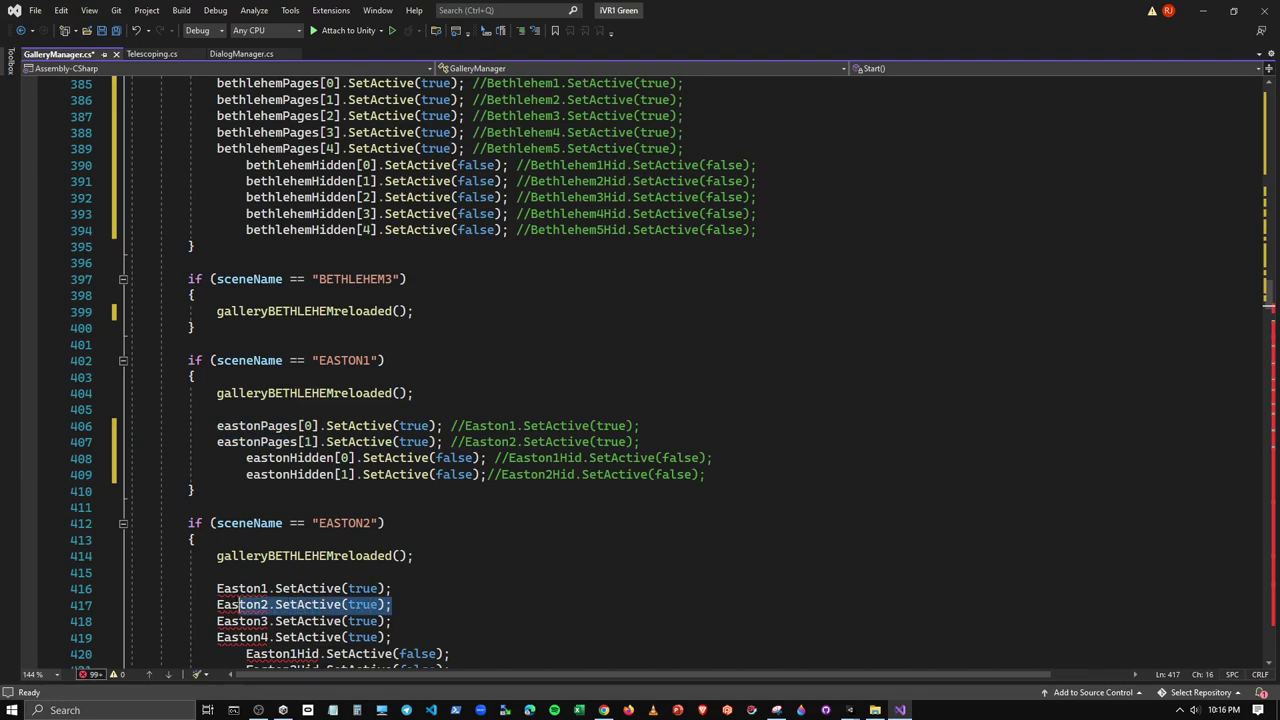
Paste the eastonPages[0] and [1] lines into EASTON2 and add eastonPages[2] and [3] lines
{"action": "key", "text": "ctrl+v"}
{"action": "scroll", "coordinate": [343, 588], "scroll_direction": "down", "scroll_amount": 2}
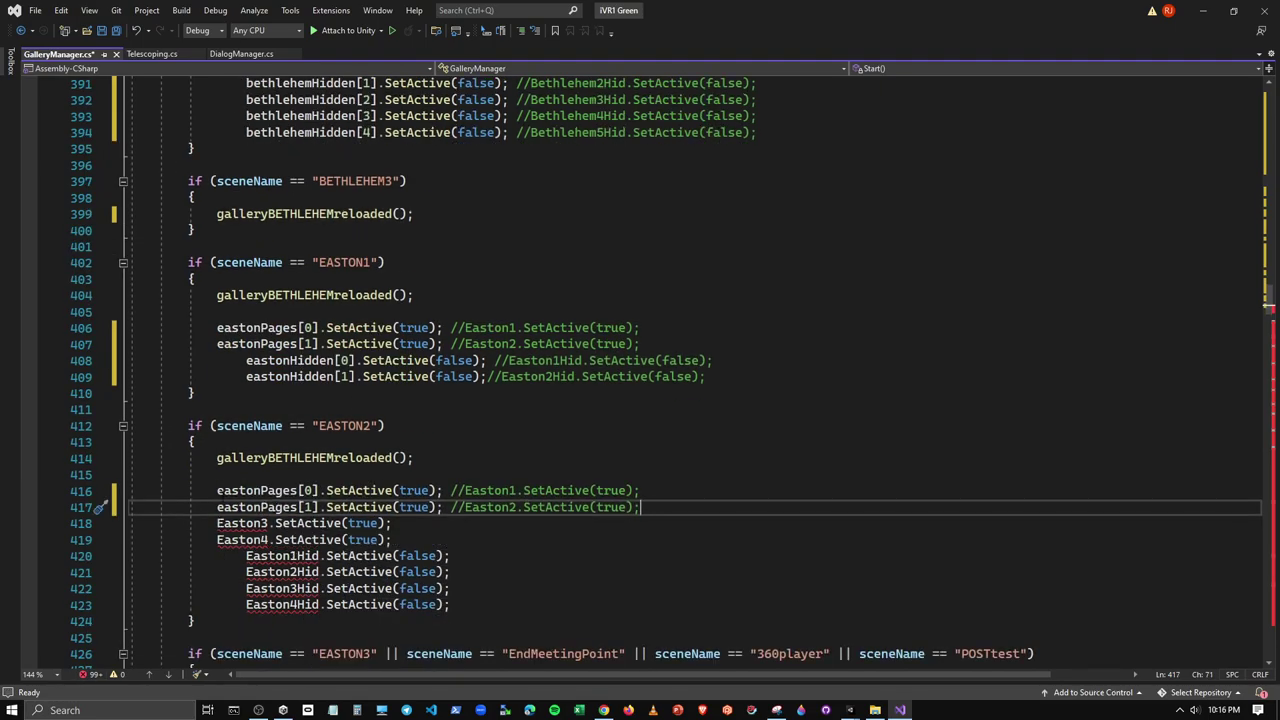
{"action": "left_click_drag", "start_coordinate": [217, 507], "coordinate": [451, 508]}
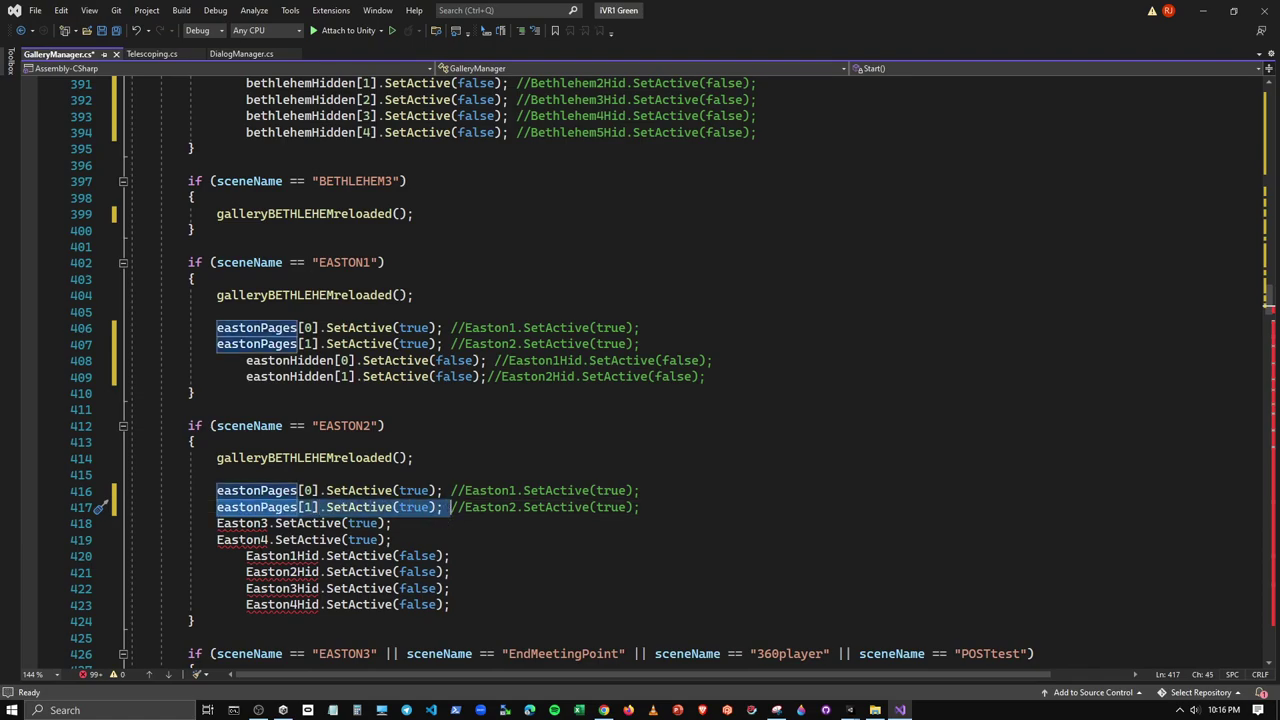
{"action": "left_click", "coordinate": [217, 523]}
{"action": "left_click_drag", "start_coordinate": [451, 507], "coordinate": [217, 507]}
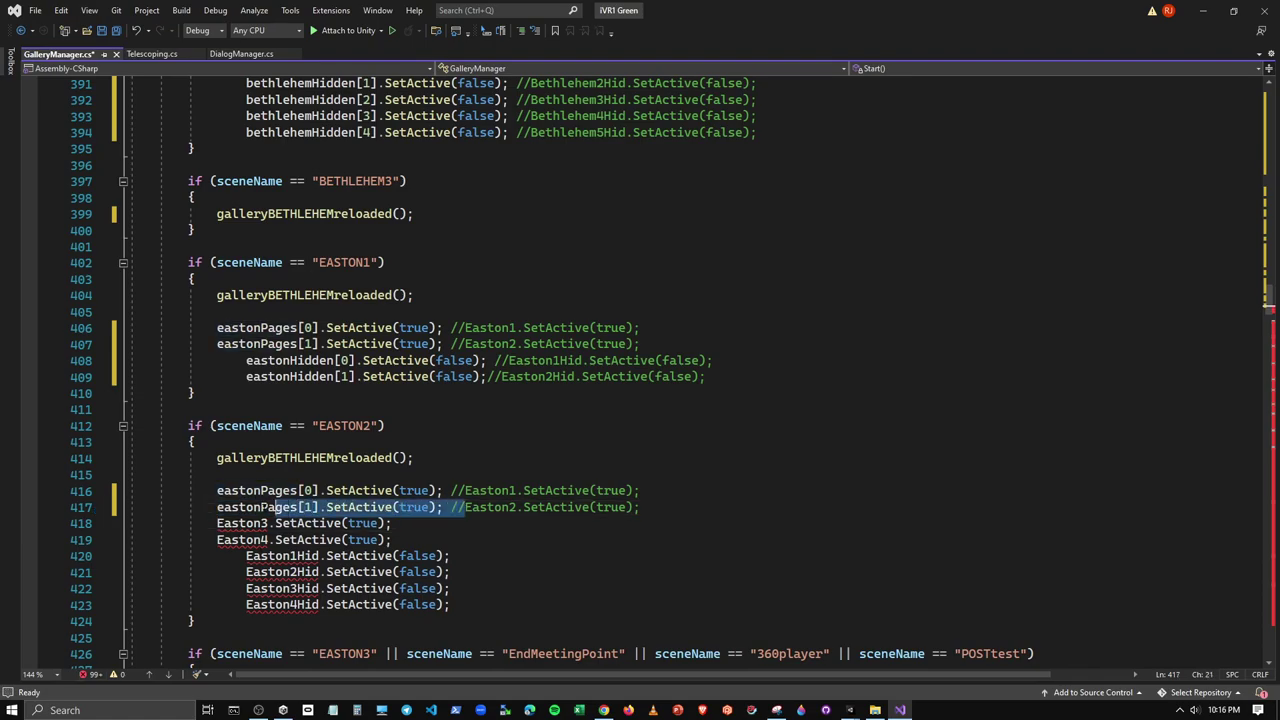
{"action": "key", "text": "ctrl+c"}
{"action": "left_click", "coordinate": [217, 523]}
{"action": "key", "text": "ctrl+v"}
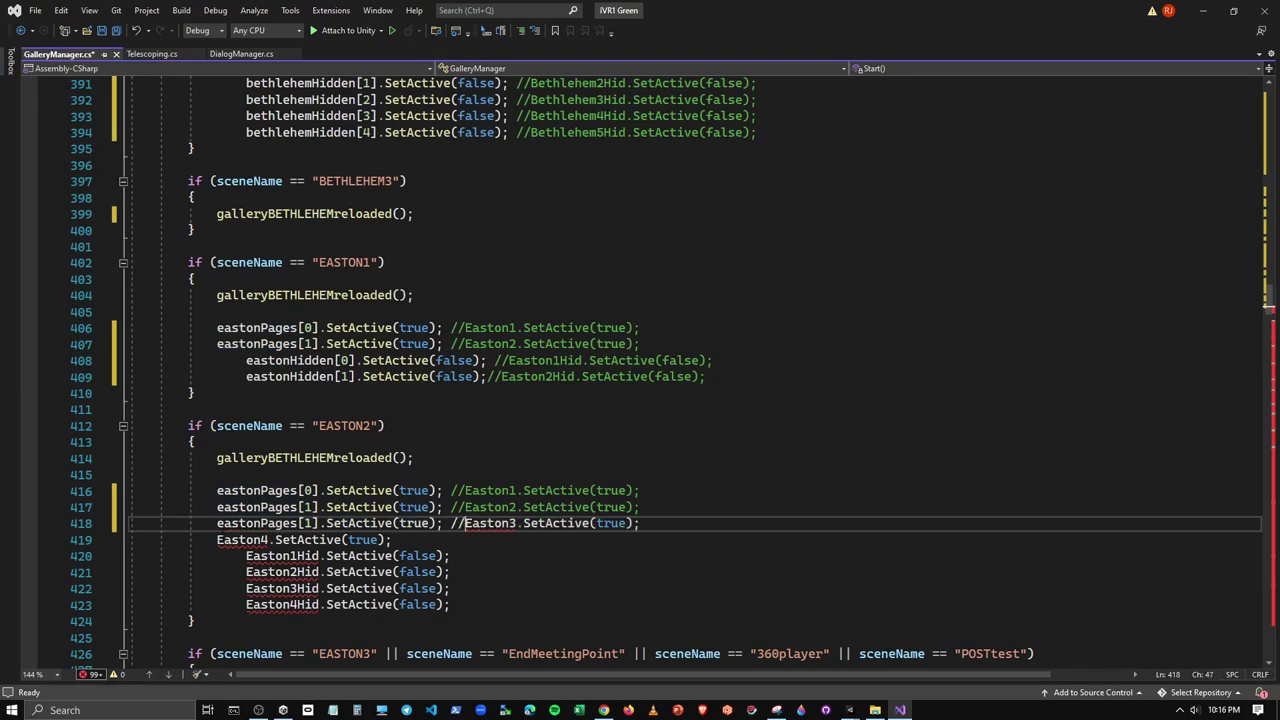
{"action": "left_click", "coordinate": [217, 540]}
{"action": "key", "text": "ctrl+v"}
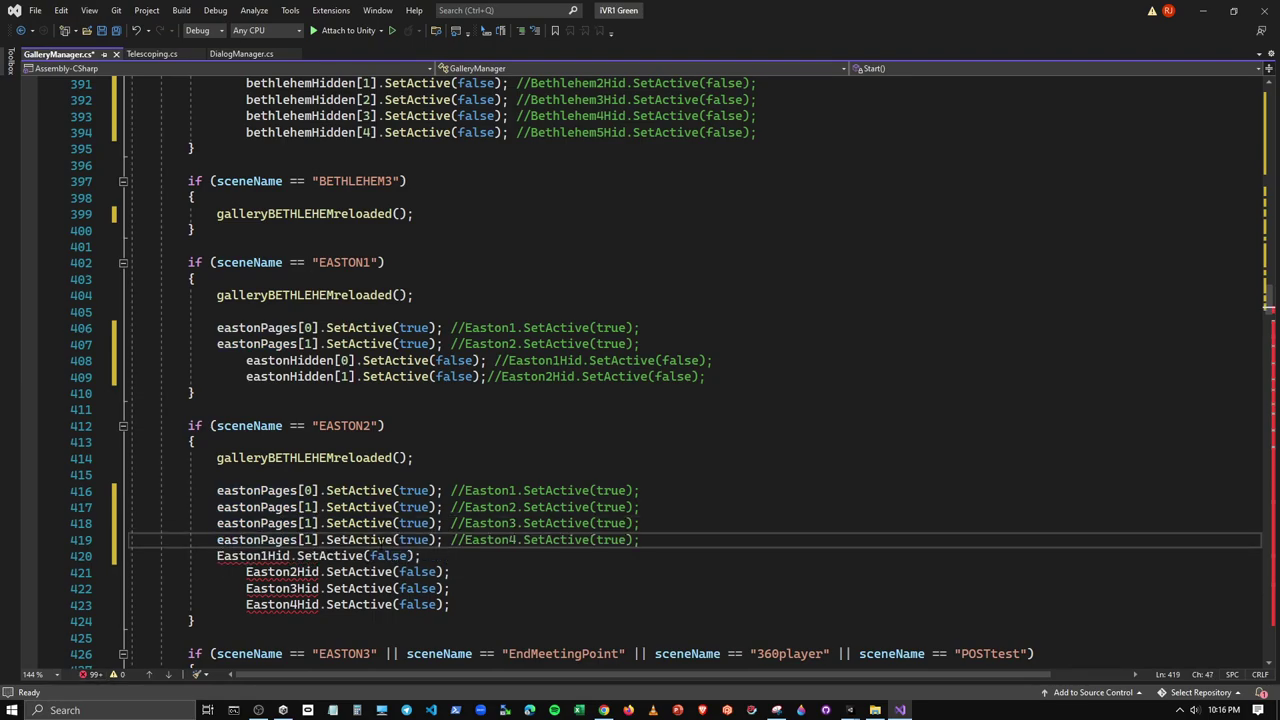
{"action": "left_click", "coordinate": [306, 523]}
{"action": "type", "text": "2"}
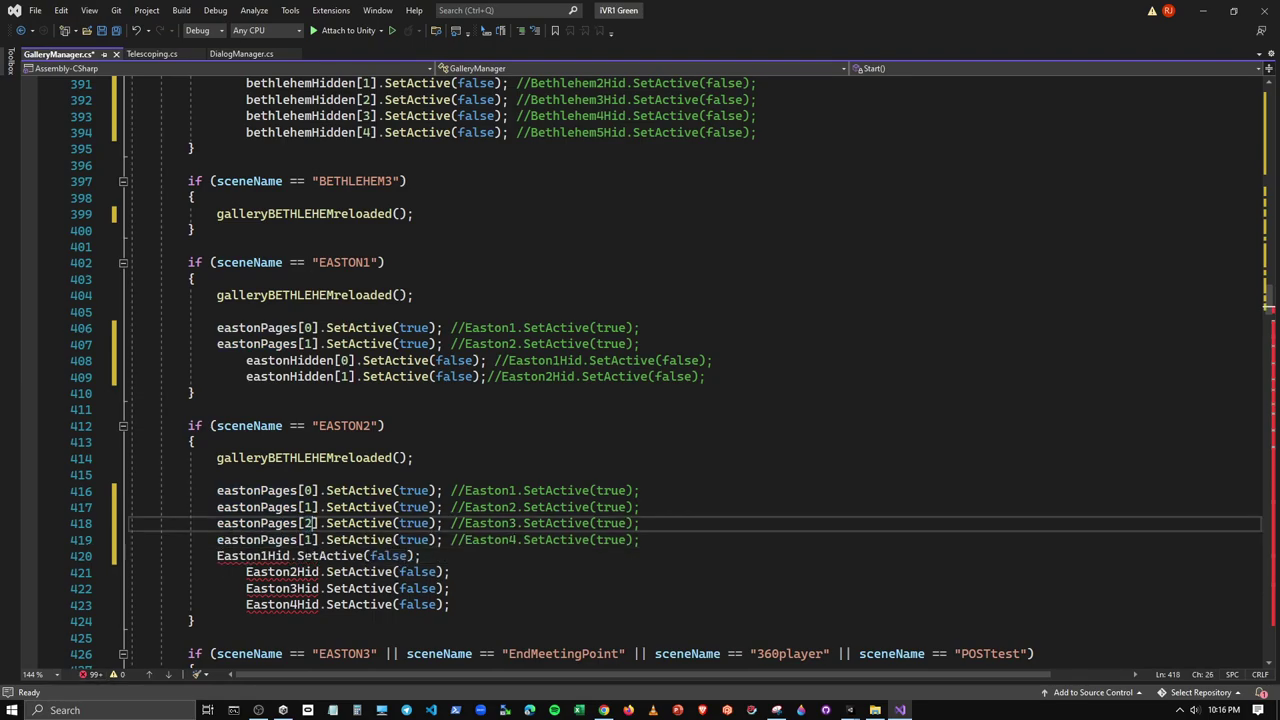
{"action": "left_click_drag", "start_coordinate": [313, 540], "coordinate": [306, 540]}
{"action": "type", "text": "3"}
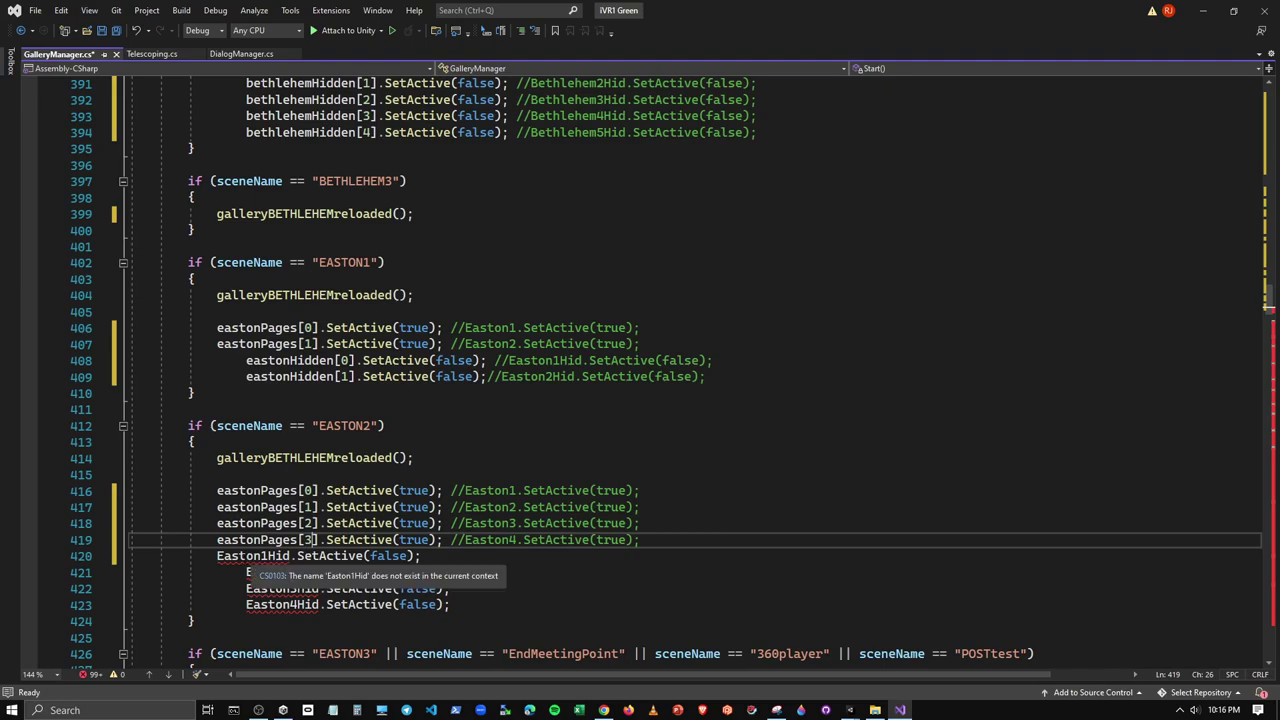
Replace the old Easton1Hid and Easton2Hid lines with indented eastonHidden[0] and [1] statements
{"action": "left_click_drag", "start_coordinate": [246, 360], "coordinate": [706, 377]}
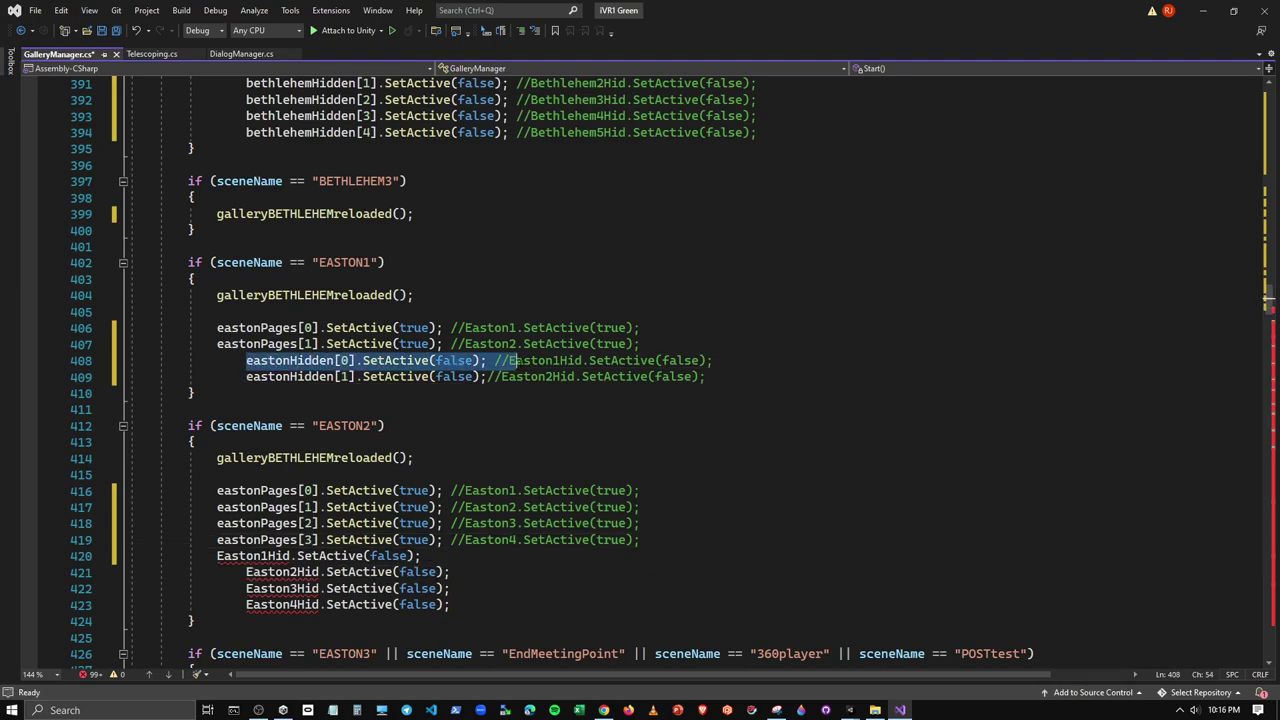
{"action": "key", "text": "ctrl+c"}
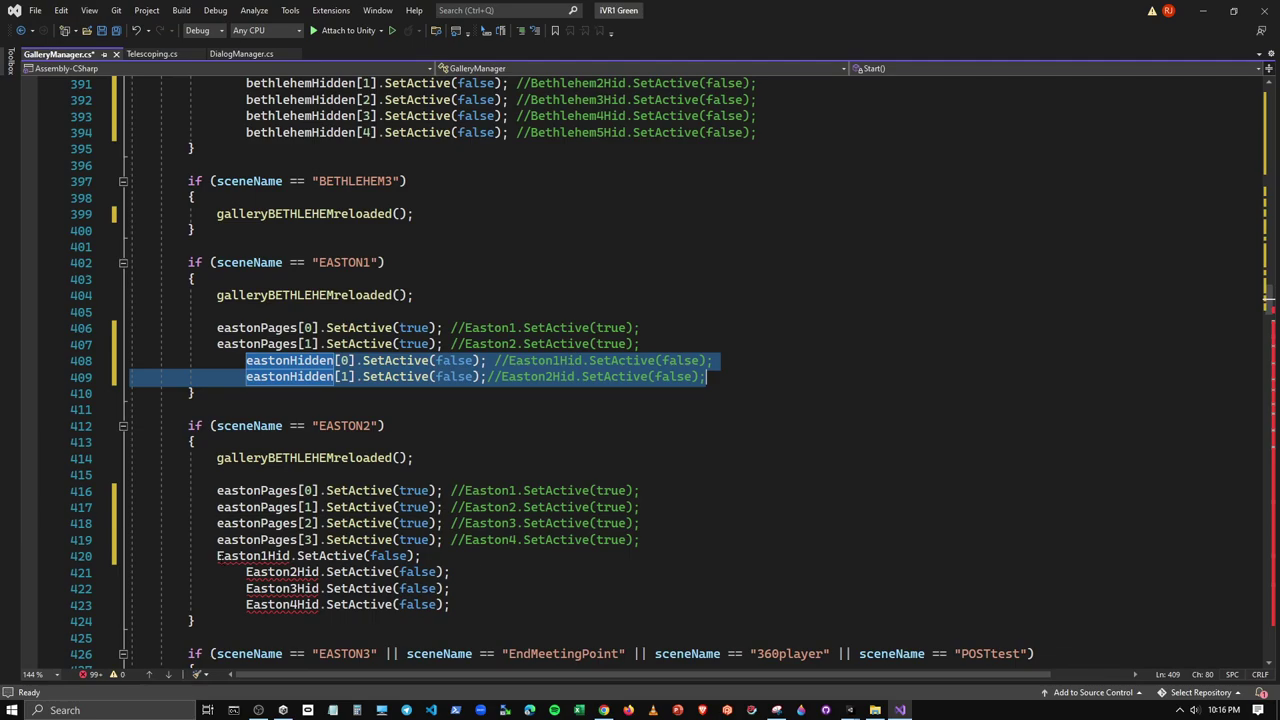
{"action": "left_click_drag", "start_coordinate": [217, 555], "coordinate": [450, 572]}
{"action": "key", "text": "ctrl+v"}
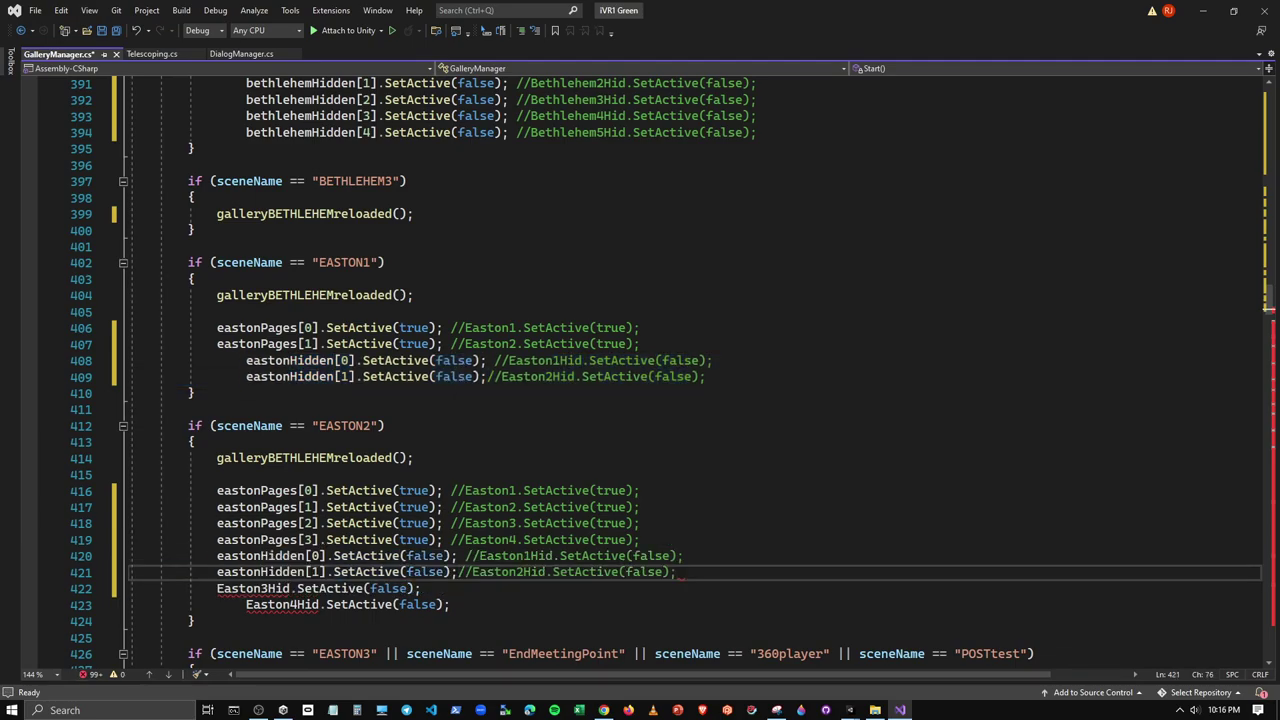
{"action": "key", "text": "shift+Up"}
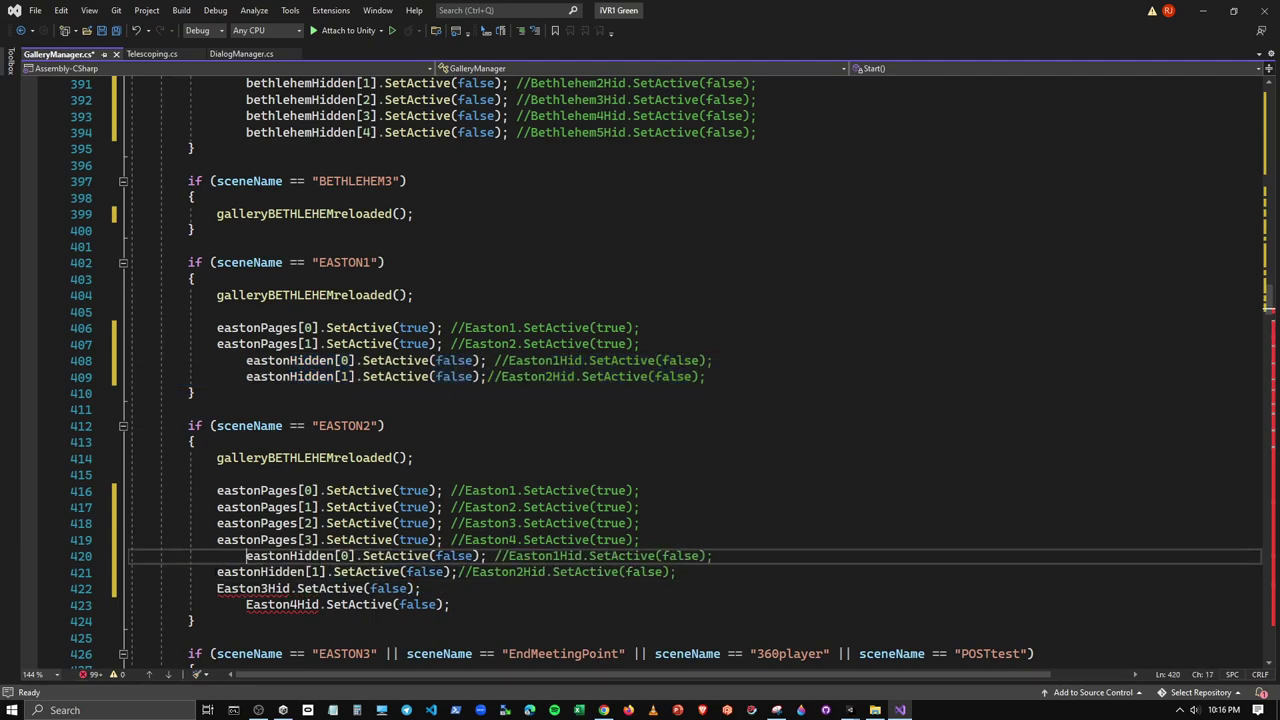
{"action": "key", "text": "Tab"}
{"action": "key", "text": "Home"}
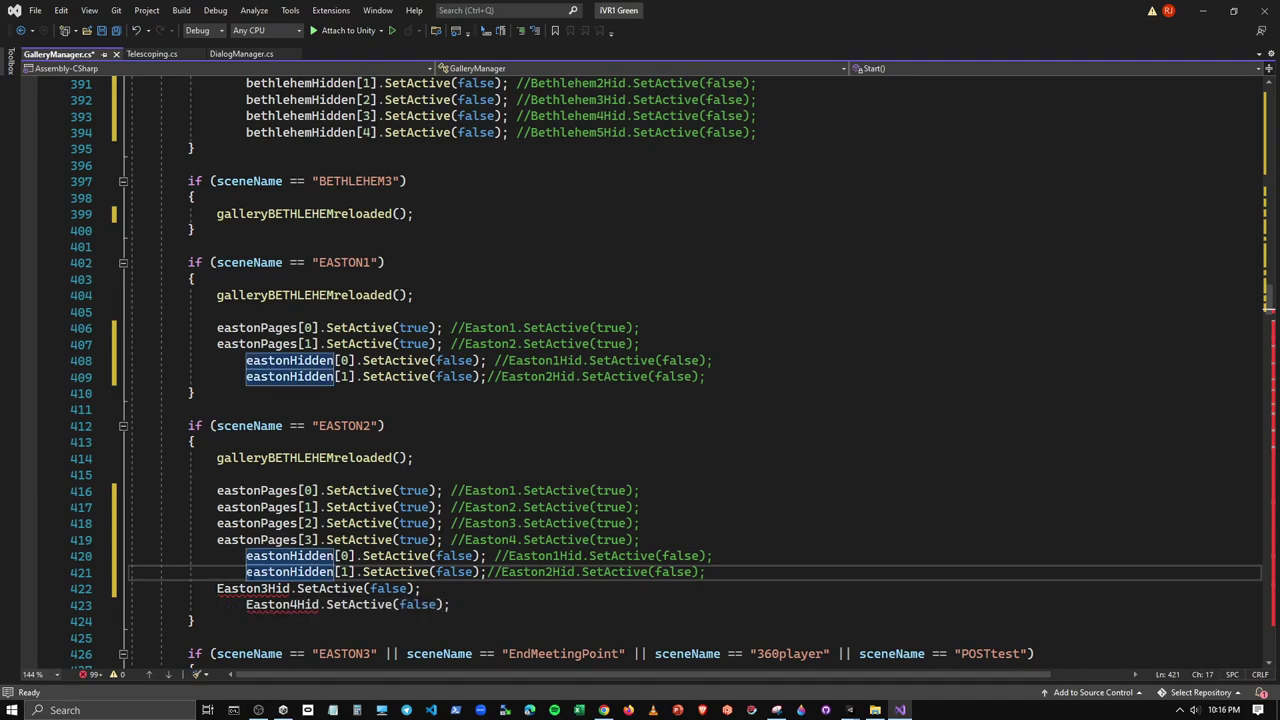
{"action": "left_click_drag", "start_coordinate": [246, 571], "coordinate": [492, 571]}
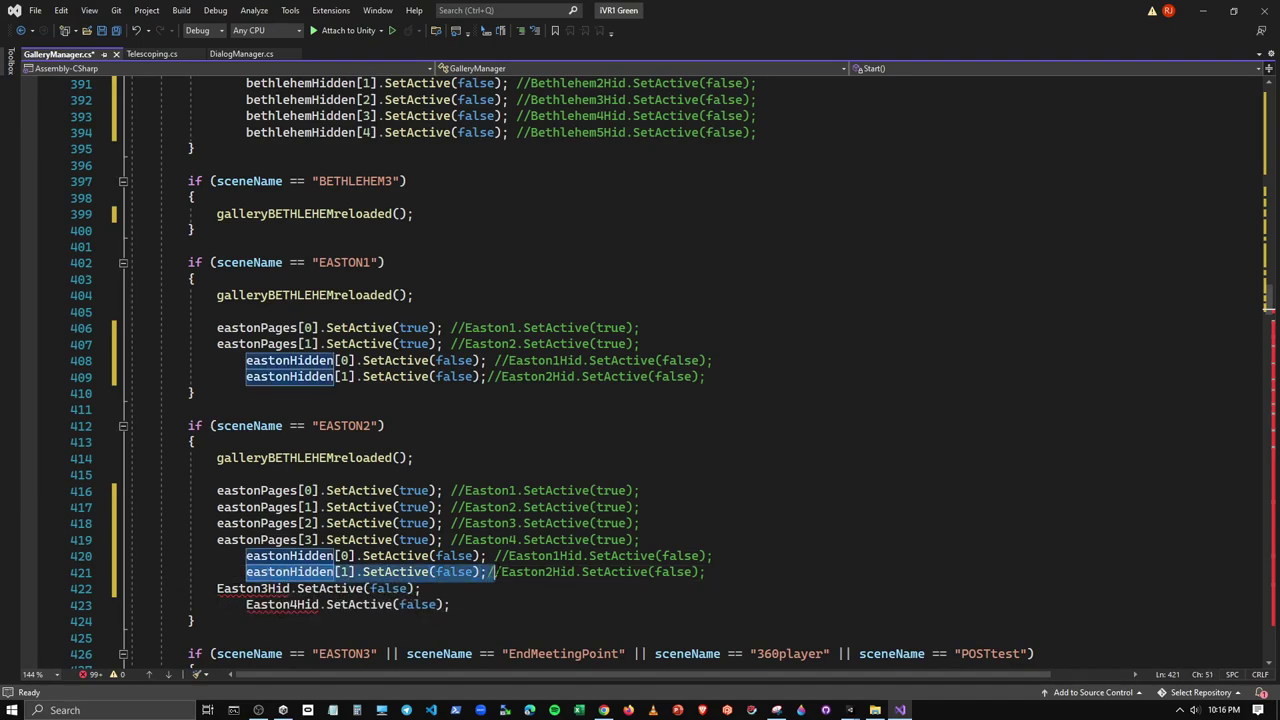
{"action": "left_click_drag", "start_coordinate": [507, 556], "coordinate": [246, 556]}
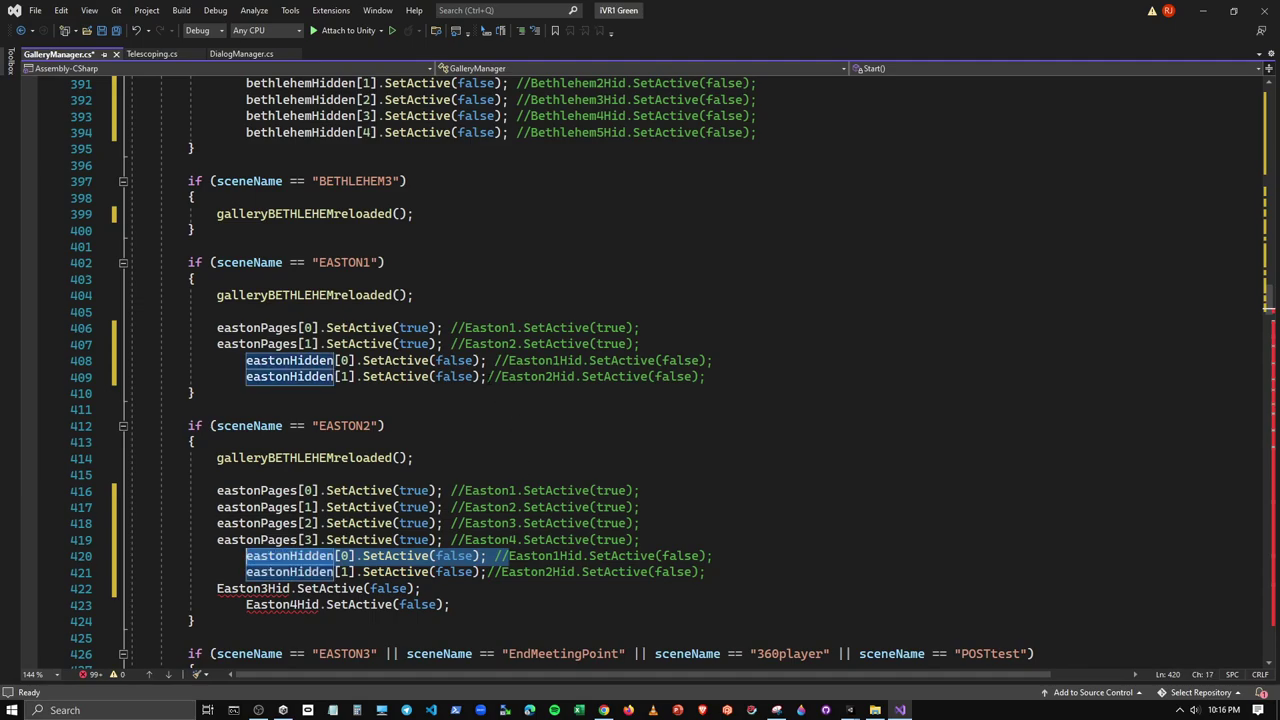
{"action": "left_click", "coordinate": [487, 376]}
{"action": "left_click", "coordinate": [487, 571]}
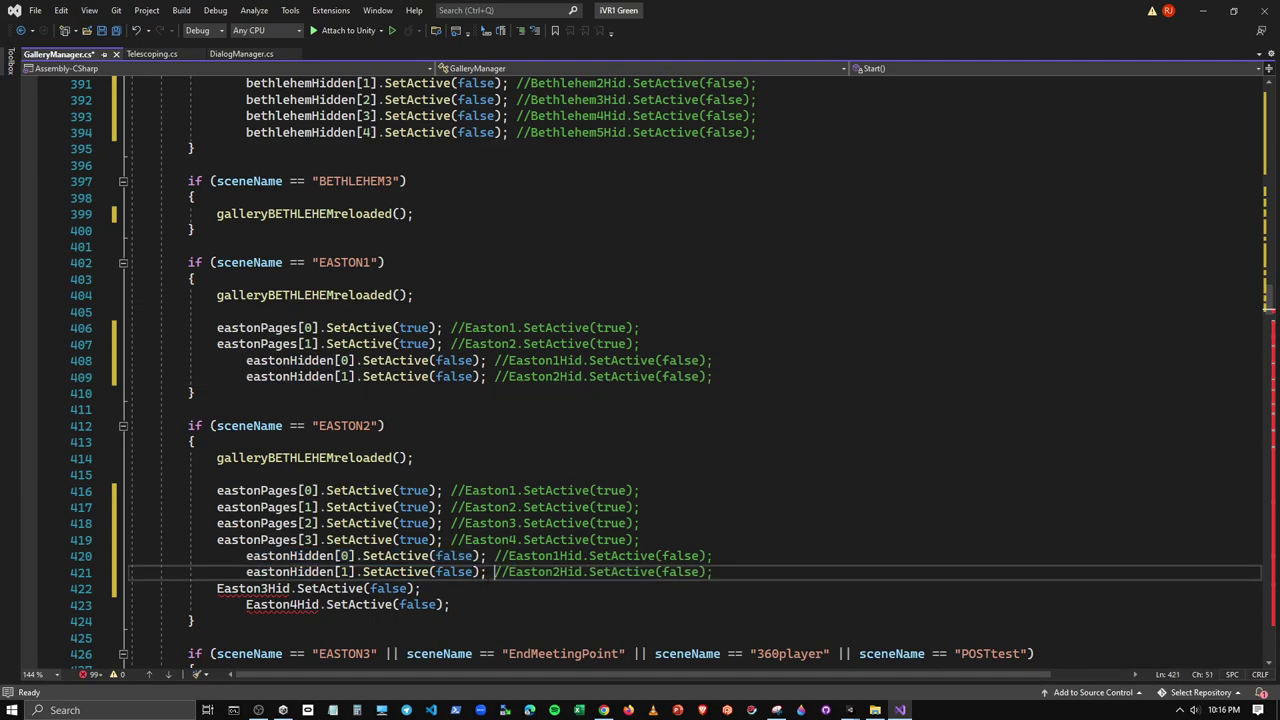
Add indented eastonHidden[2] and eastonHidden[3] lines before the Easton3Hid and Easton4Hid comments
{"action": "left_click", "coordinate": [217, 588]}
{"action": "key", "text": "ctrl+v"}
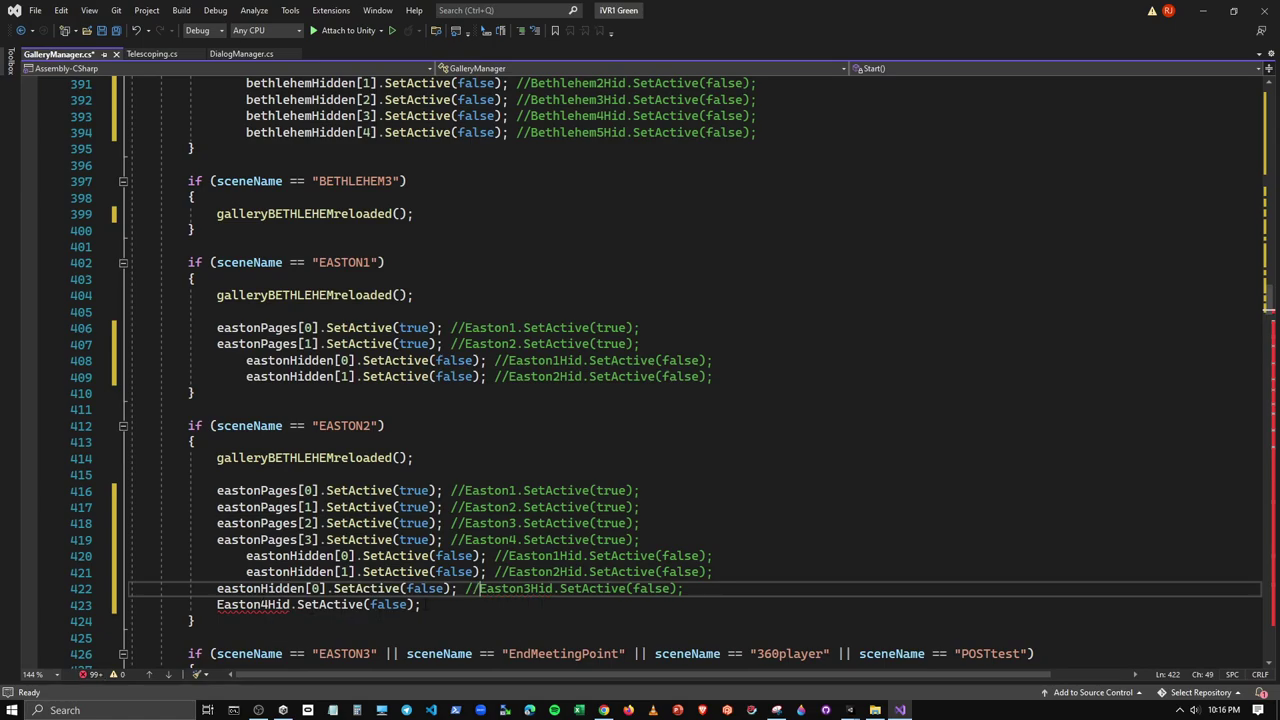
{"action": "left_click", "coordinate": [217, 604]}
{"action": "key", "text": "ctrl+v"}
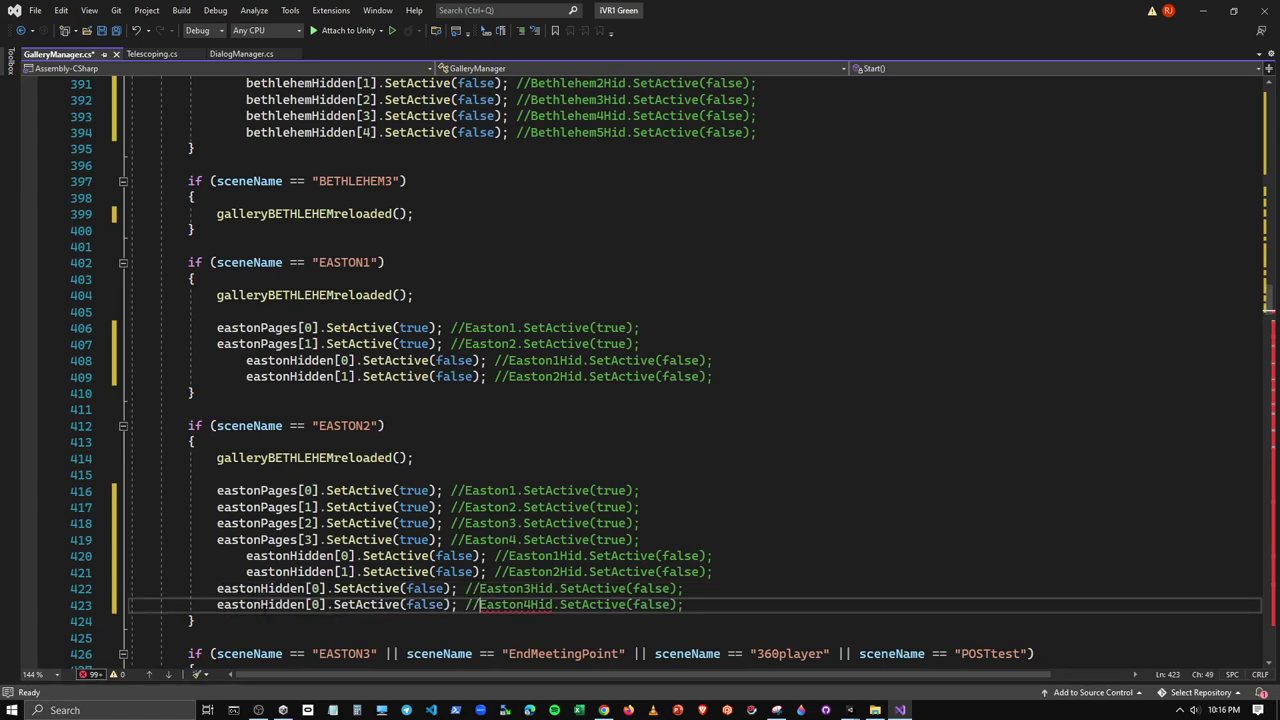
{"action": "double_click", "coordinate": [313, 588]}
{"action": "type", "text": "2"}
{"action": "double_click", "coordinate": [313, 604]}
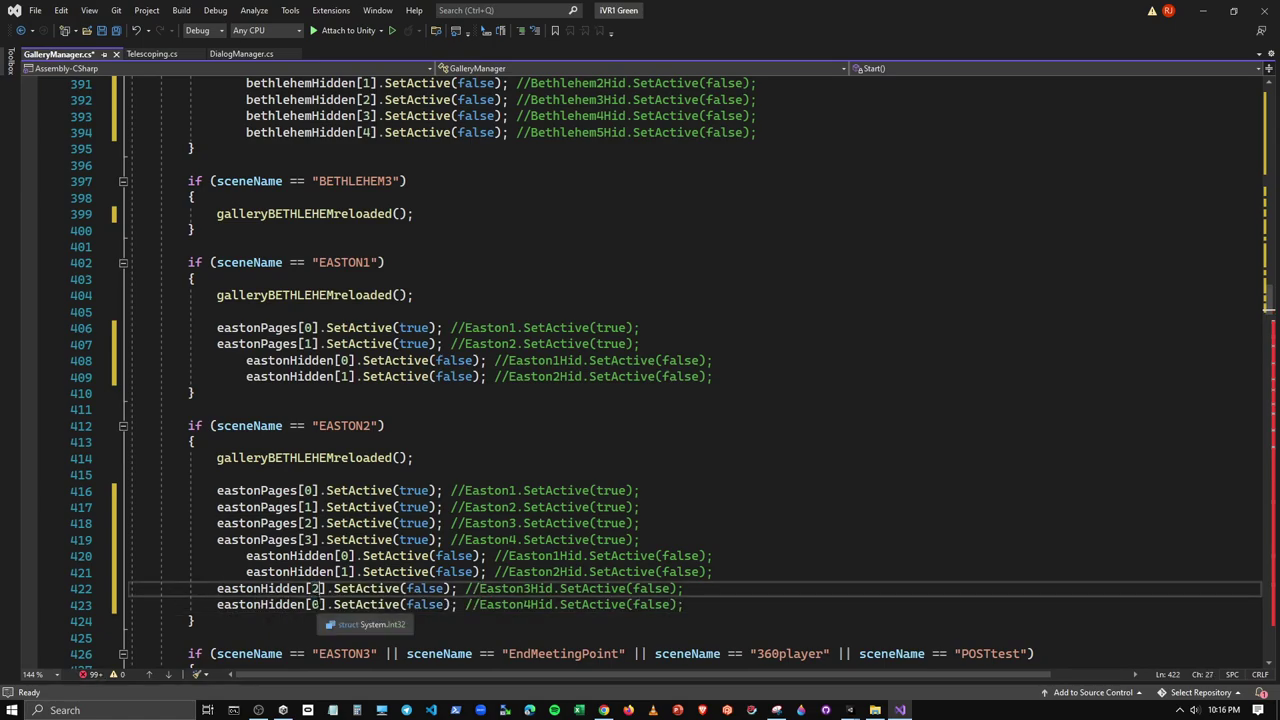
{"action": "type", "text": "3"}
{"action": "left_click", "coordinate": [217, 588]}
{"action": "key", "text": "Tab"}
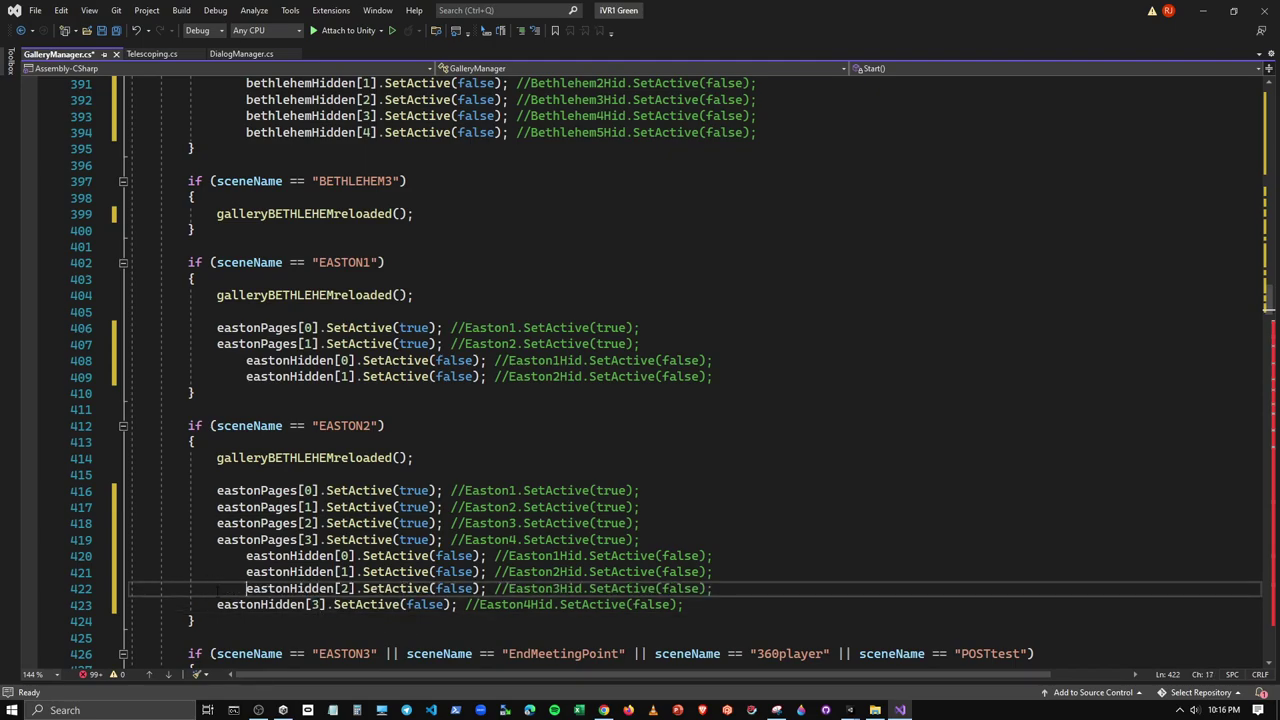
{"action": "left_click", "coordinate": [217, 604]}
{"action": "key", "text": "Tab"}
Remove the blank line after Start()'s closing brace
{"action": "scroll", "coordinate": [1266, 313], "scroll_direction": "down", "scroll_amount": 4}
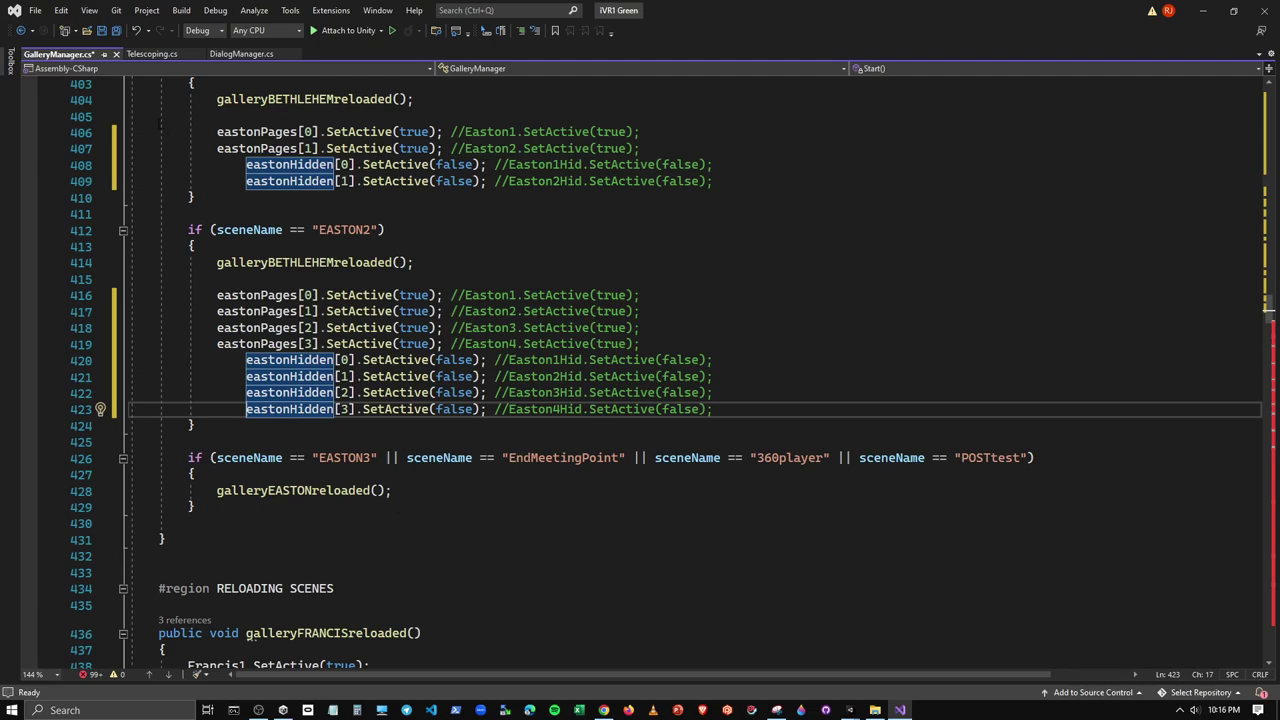
{"action": "scroll", "coordinate": [1266, 313], "scroll_direction": "down", "scroll_amount": 1}
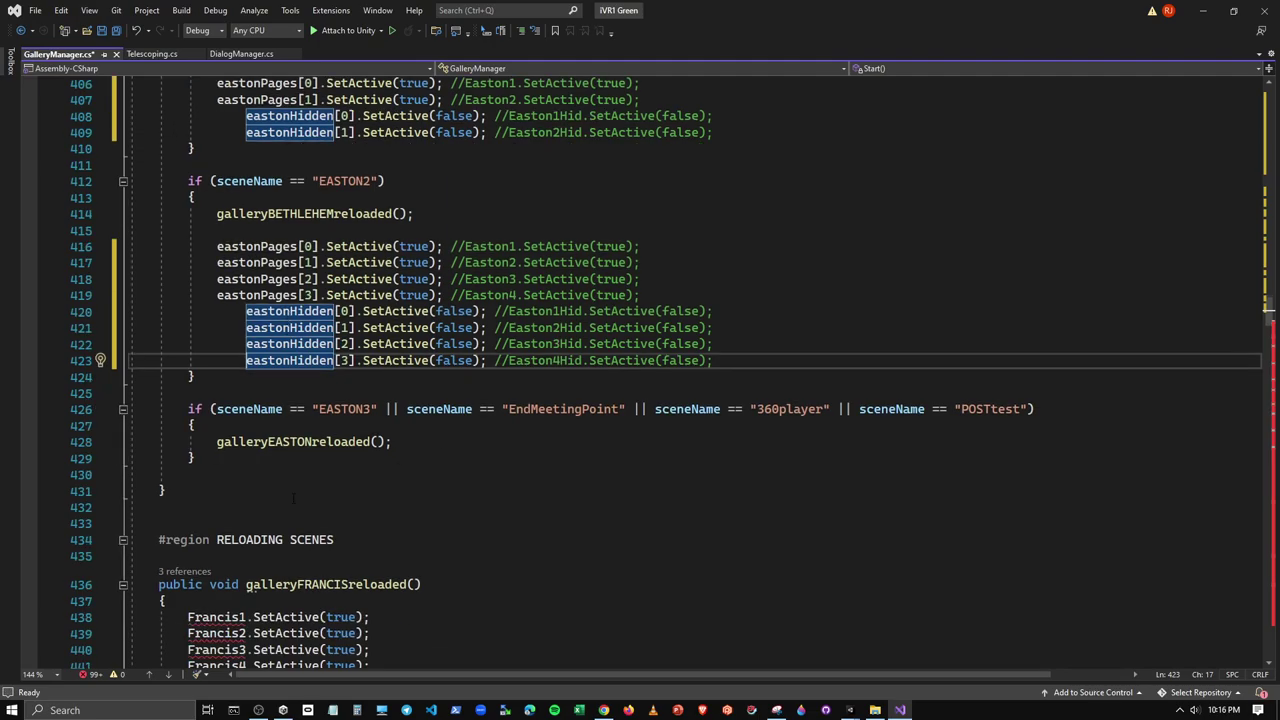
{"action": "left_click", "coordinate": [293, 493]}
{"action": "key", "text": "Delete"}
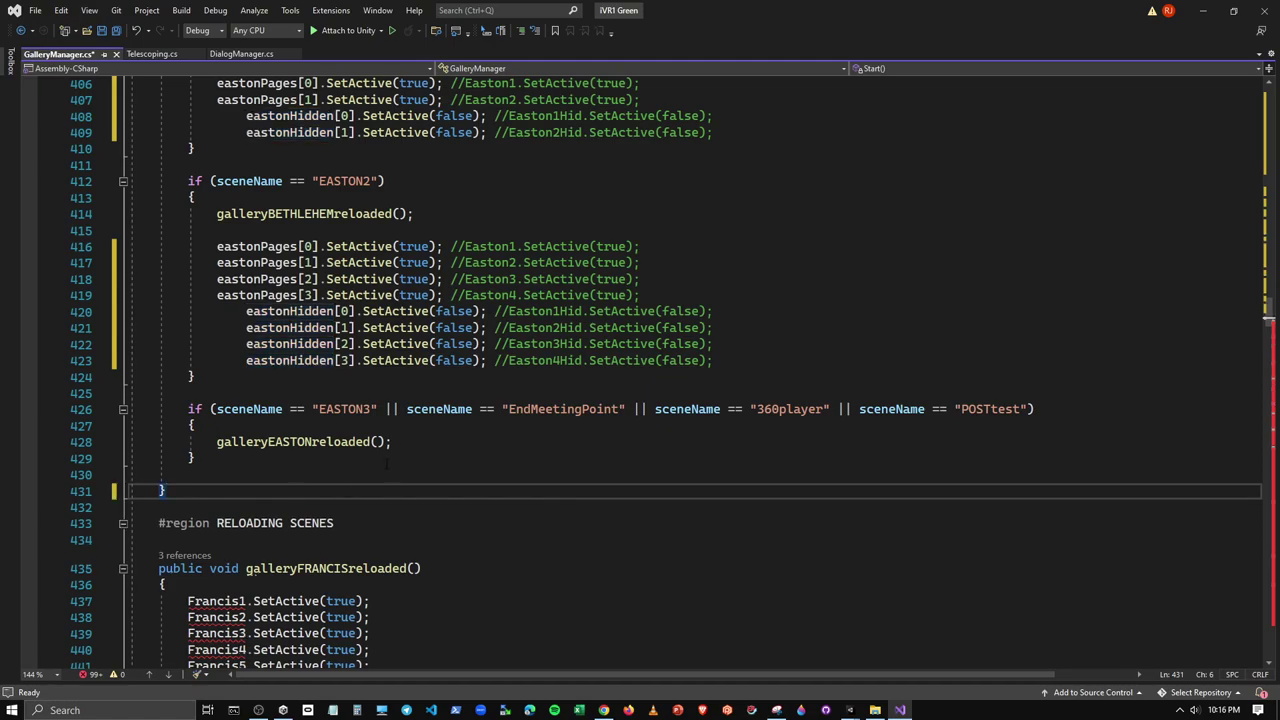
Comment out the old Francis SetActive lines in galleryFRANCISreloaded
{"action": "scroll", "coordinate": [385, 463], "scroll_direction": "down", "scroll_amount": 2}
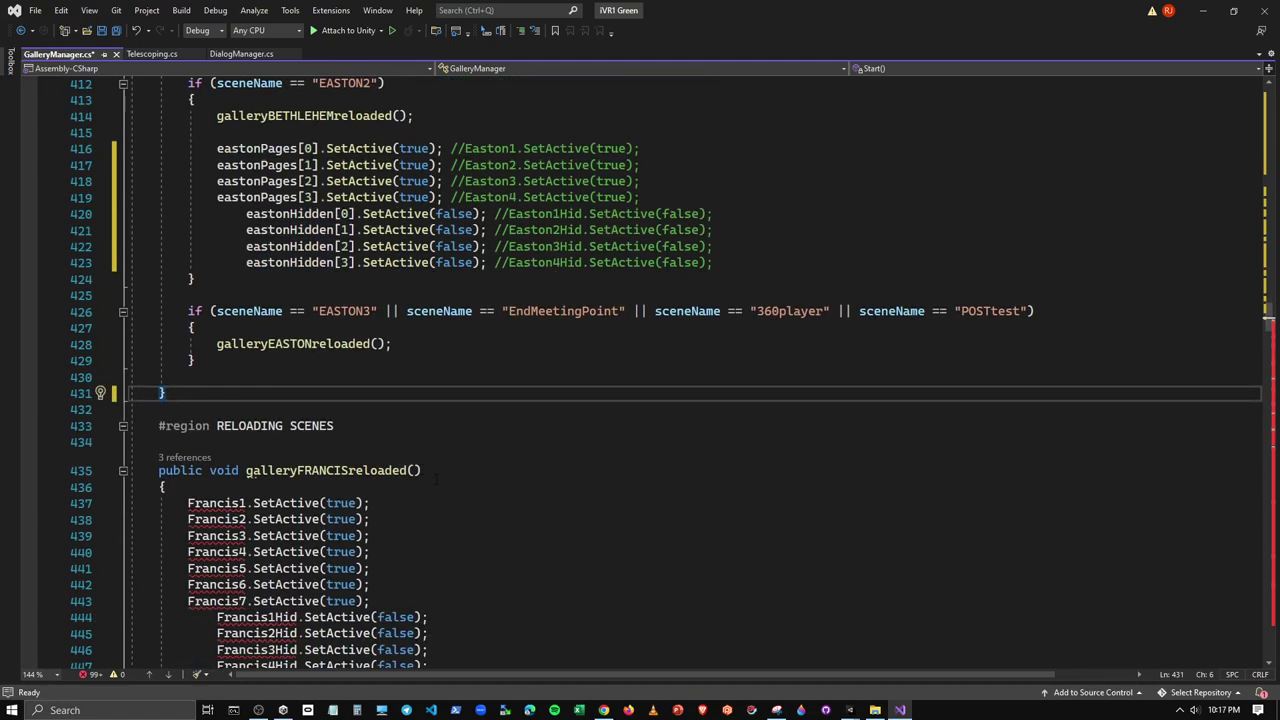
{"action": "scroll", "coordinate": [437, 480], "scroll_direction": "down", "scroll_amount": 2}
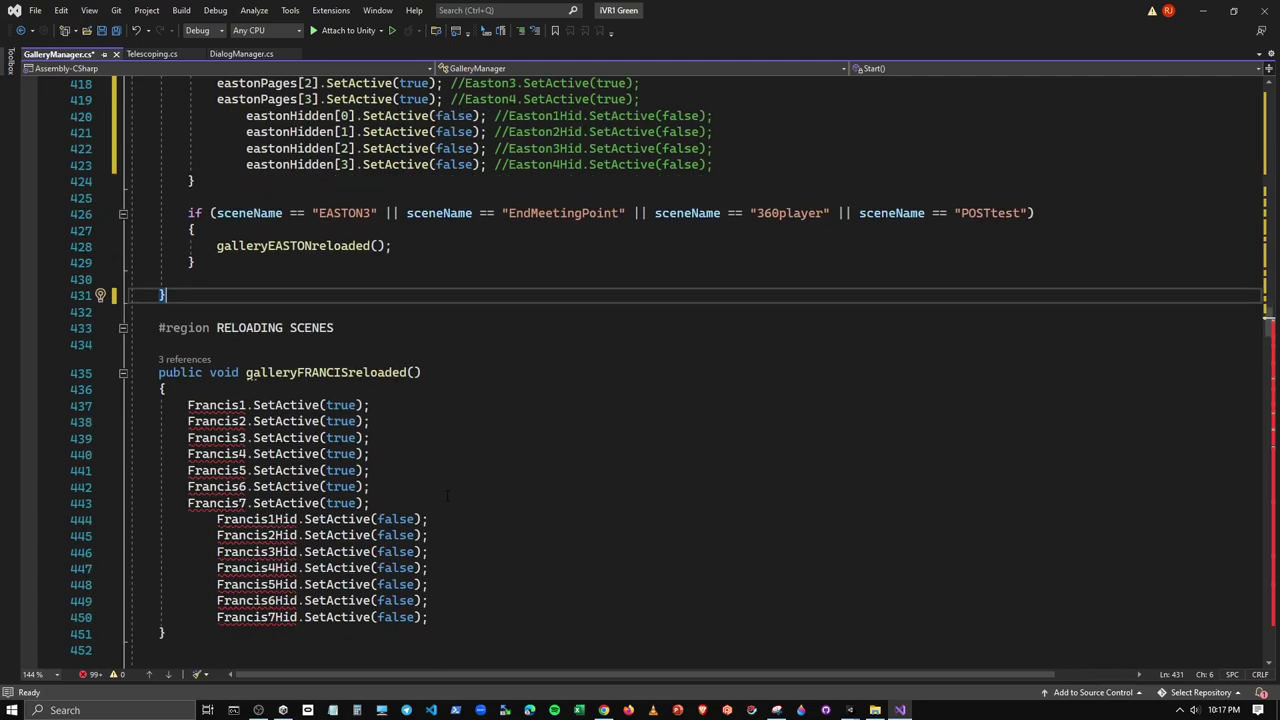
{"action": "mouse_move", "coordinate": [132, 405]}
{"action": "left_mouse_down"}
{"action": "mouse_move", "coordinate": [305, 454]}
{"action": "mouse_move", "coordinate": [402, 508]}
{"action": "mouse_move", "coordinate": [444, 616]}
{"action": "left_mouse_up"}
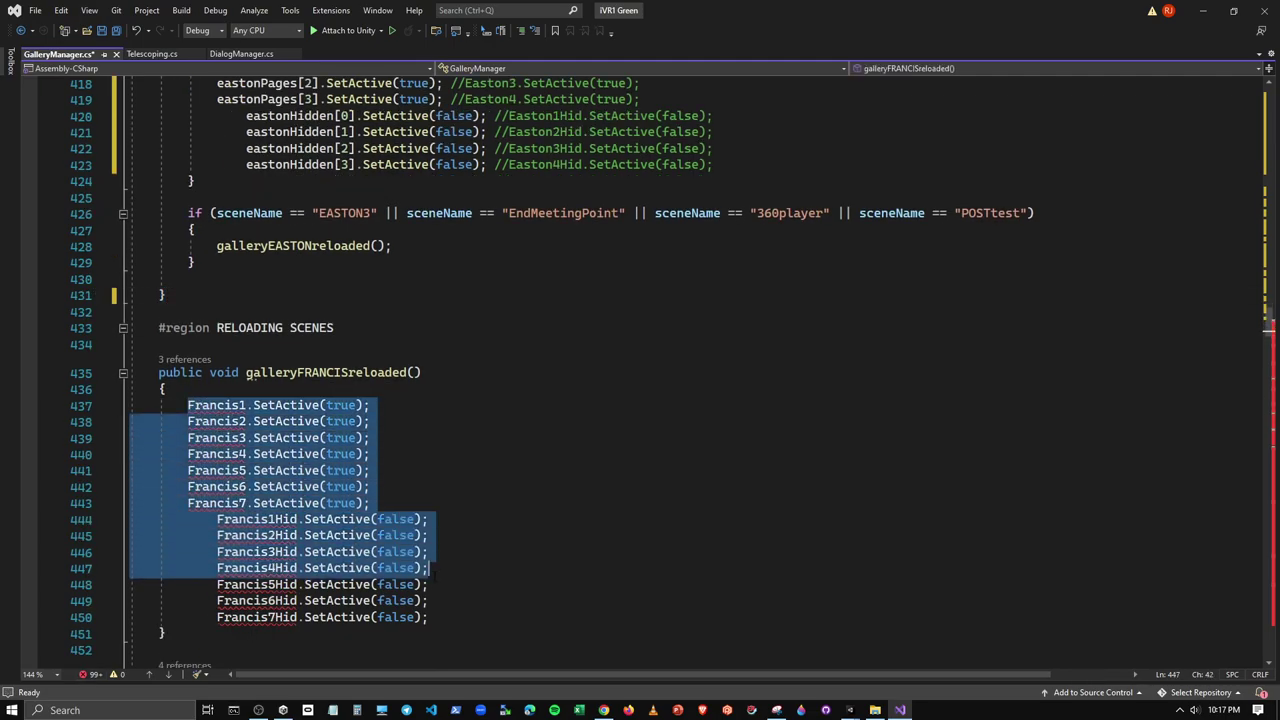
{"action": "left_click", "coordinate": [520, 30]}
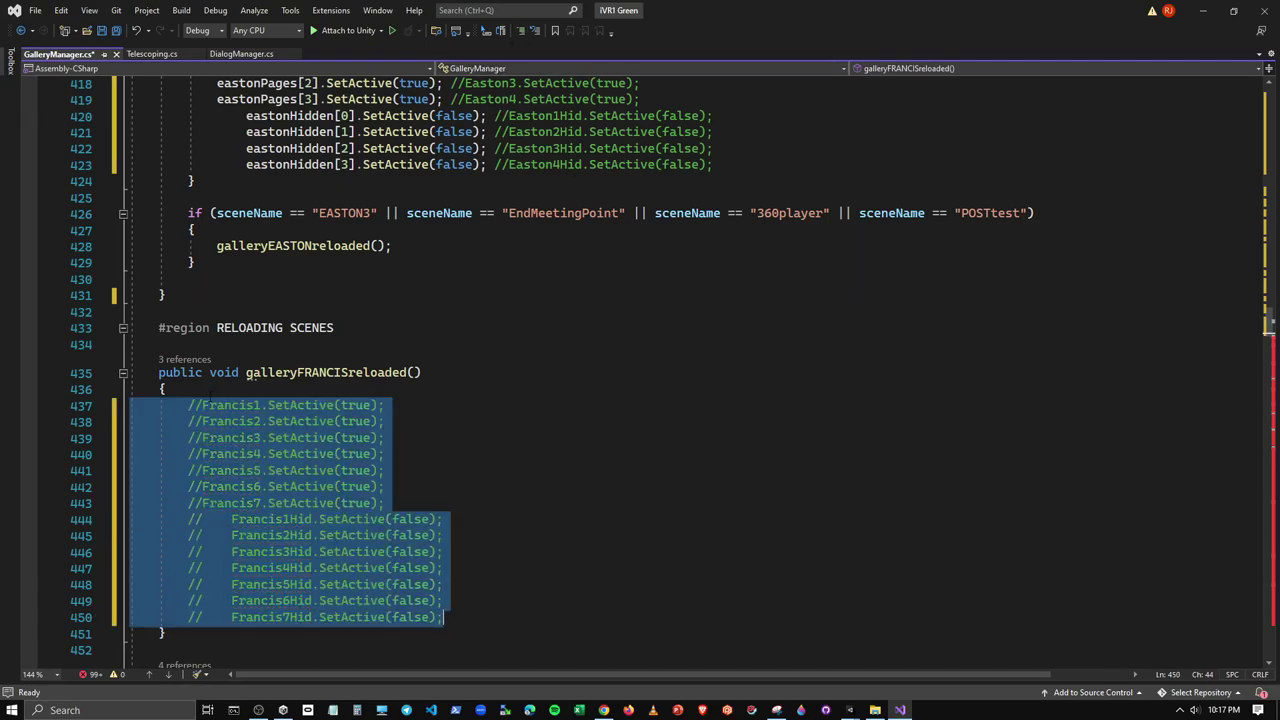
Add a new first line in galleryFRANCISreloaded beginning francisPages[i]
{"action": "left_click", "coordinate": [250, 385]}
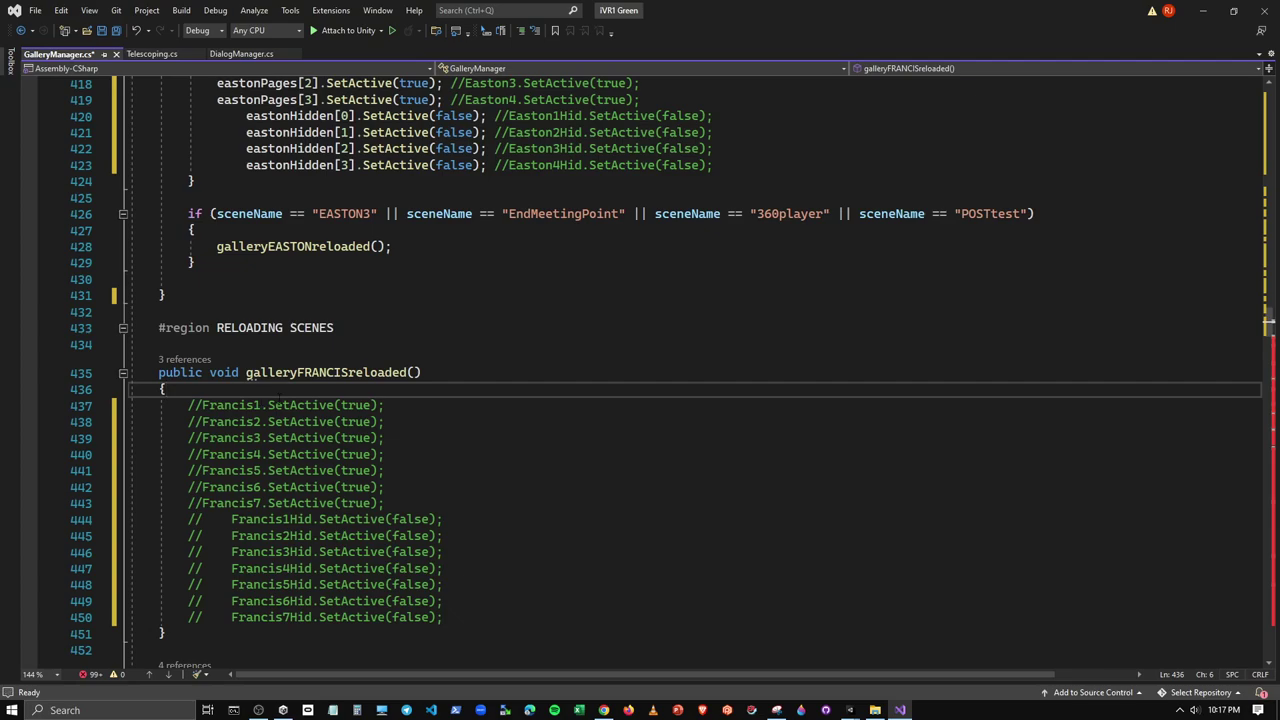
{"action": "key", "text": "Return"}
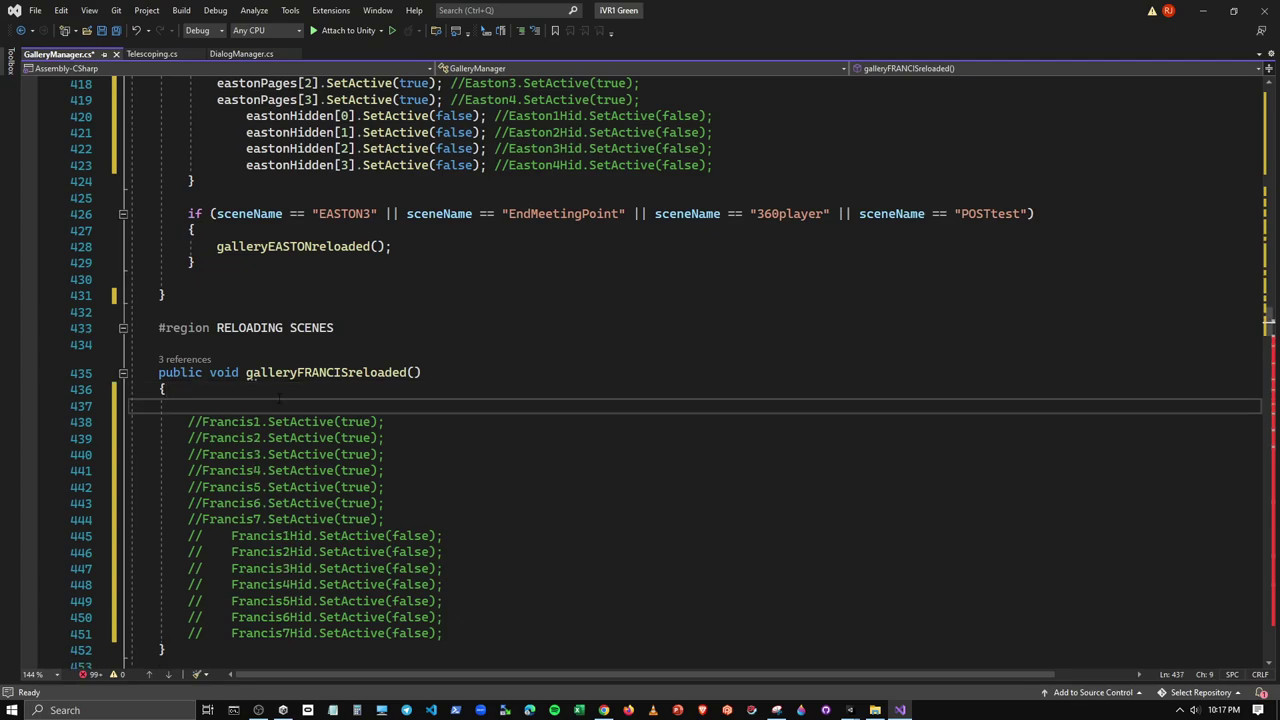
{"action": "type", "text": "fra"}
{"action": "key", "text": "Tab"}
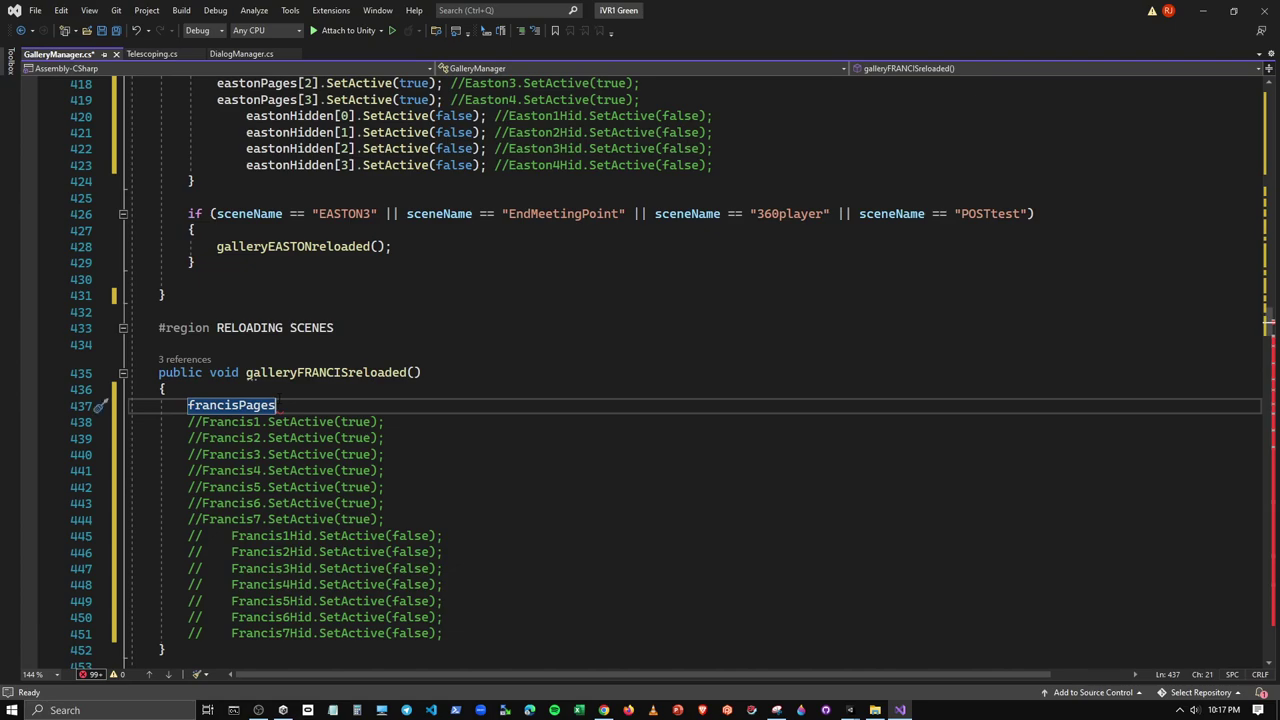
{"action": "type", "text": "[]"}
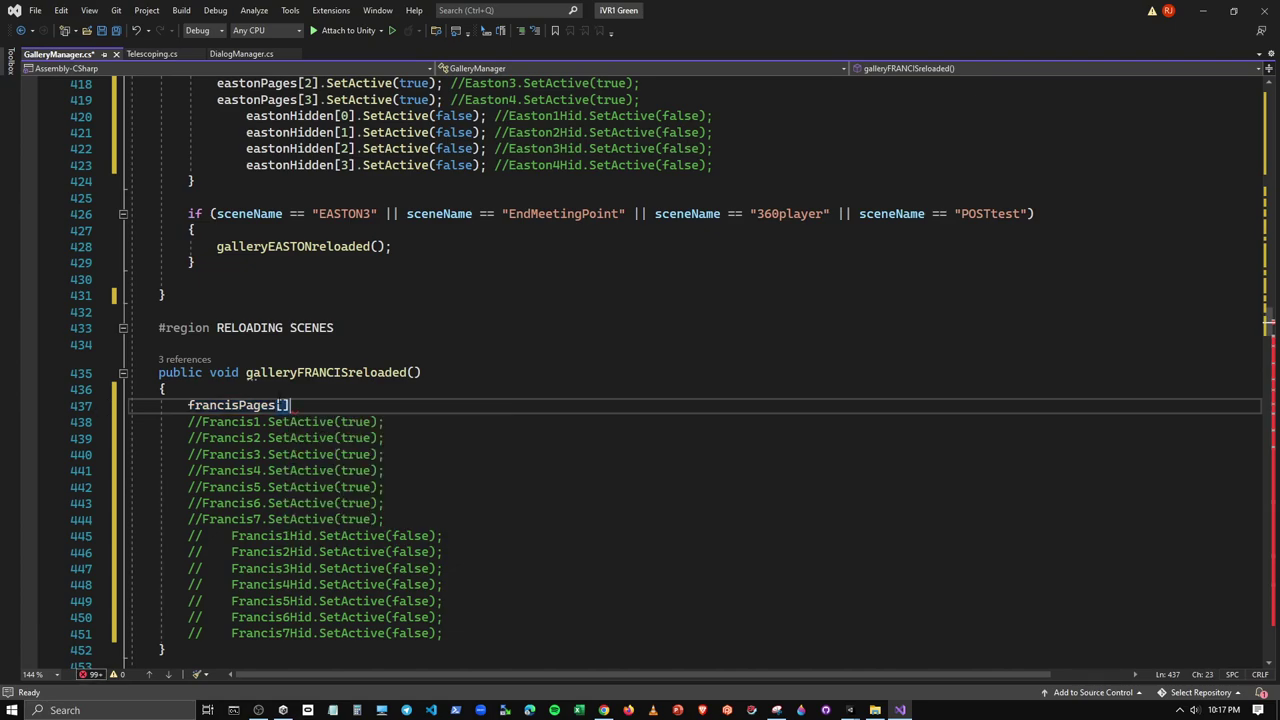
{"action": "key", "text": "Left"}
{"action": "type", "text": "i"}
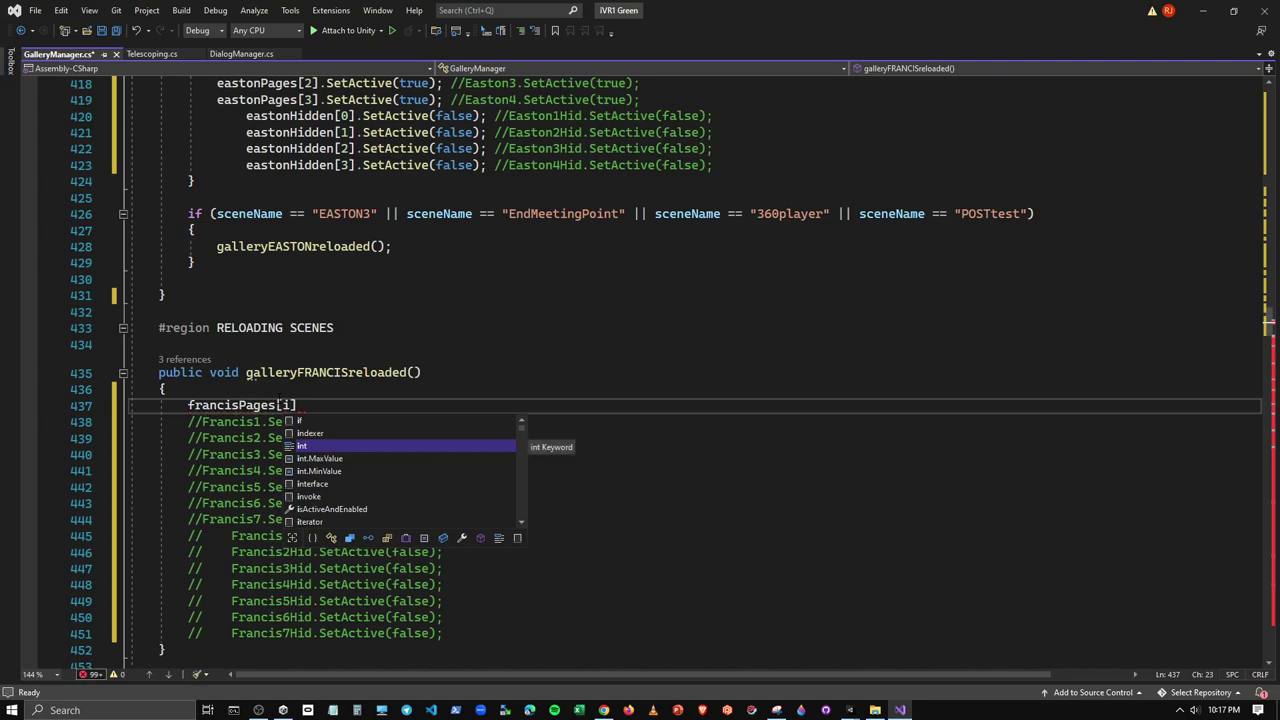
{"action": "key", "text": "Escape"}
{"action": "key", "text": "Right"}
{"action": "type", "text": "."}
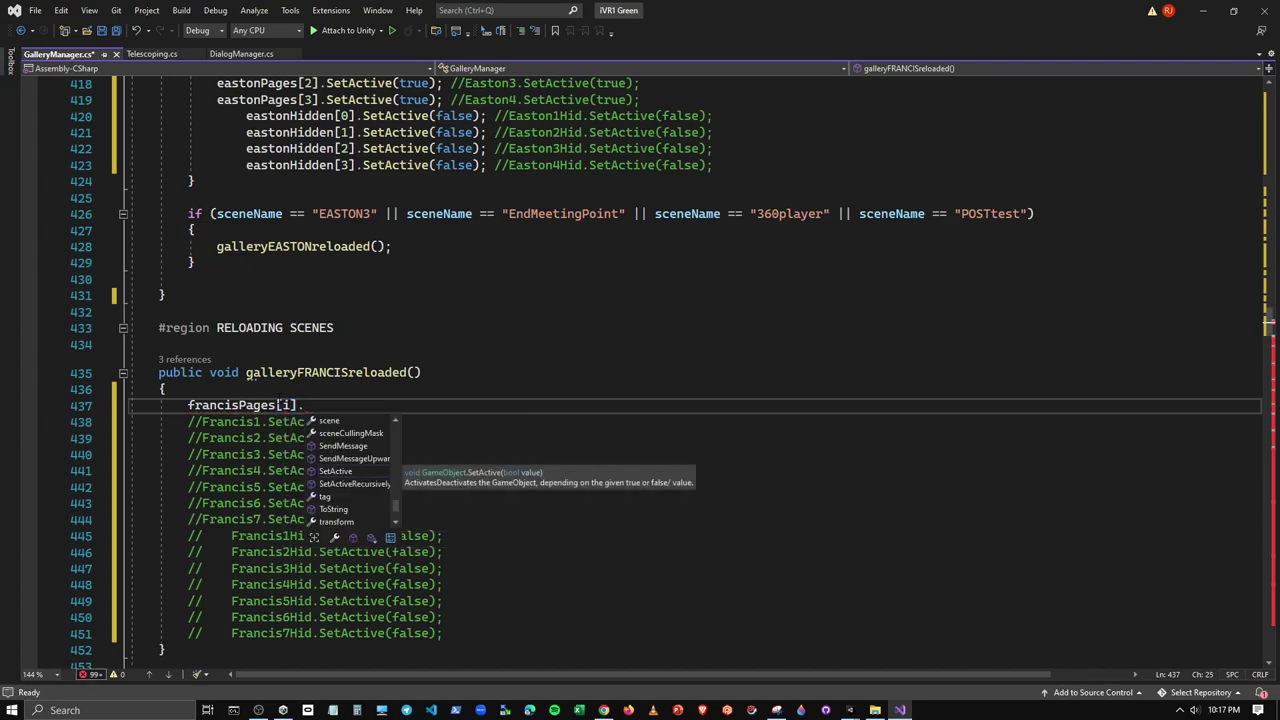
Try rewriting the francisPages index as i.Length
{"action": "key", "text": "Left"}
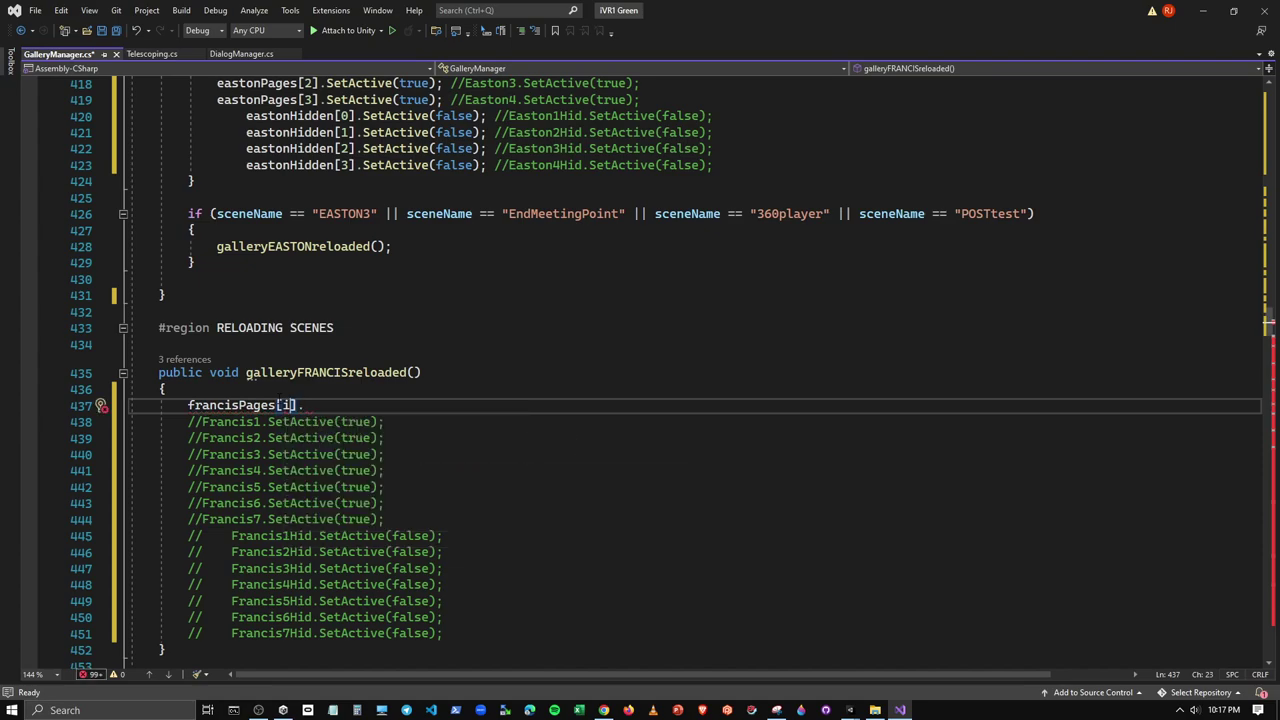
{"action": "key", "text": "Left"}
{"action": "key", "text": "BackSpace"}
{"action": "type", "text": "len"}
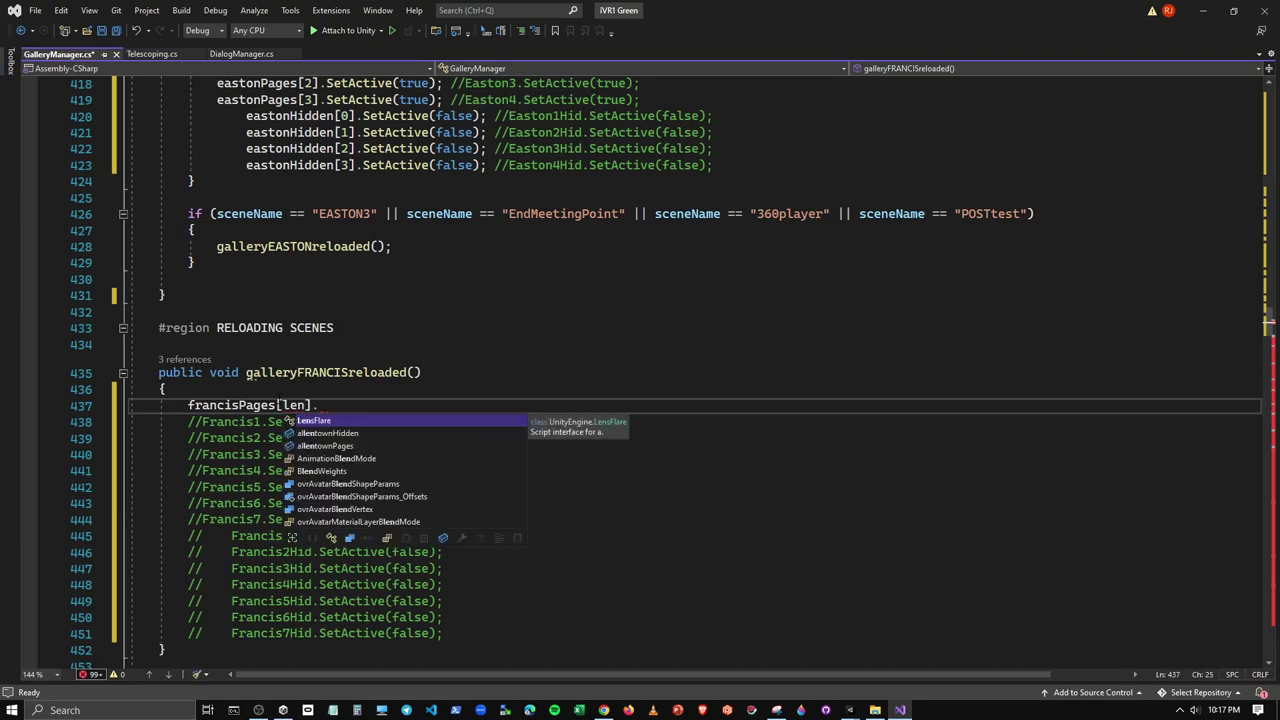
{"action": "key", "text": "BackSpace"}
{"action": "key", "text": "BackSpace"}
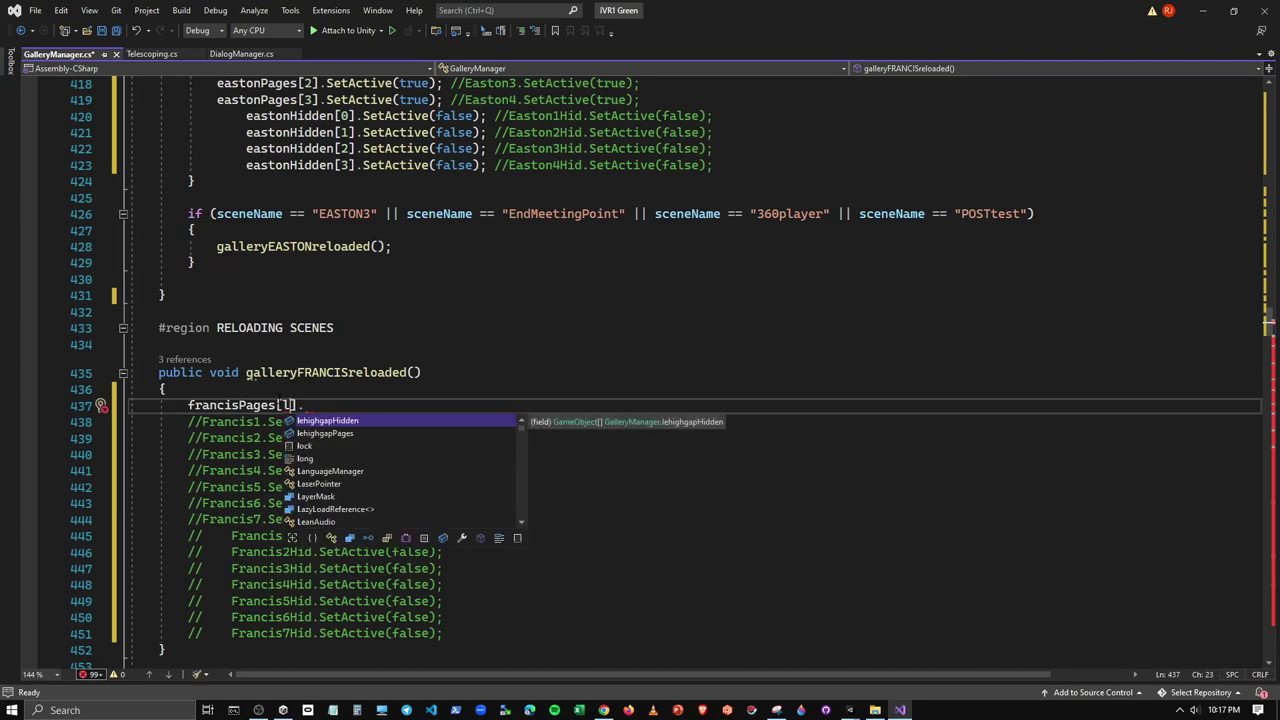
{"action": "key", "text": "BackSpace"}
{"action": "type", "text": "int."}
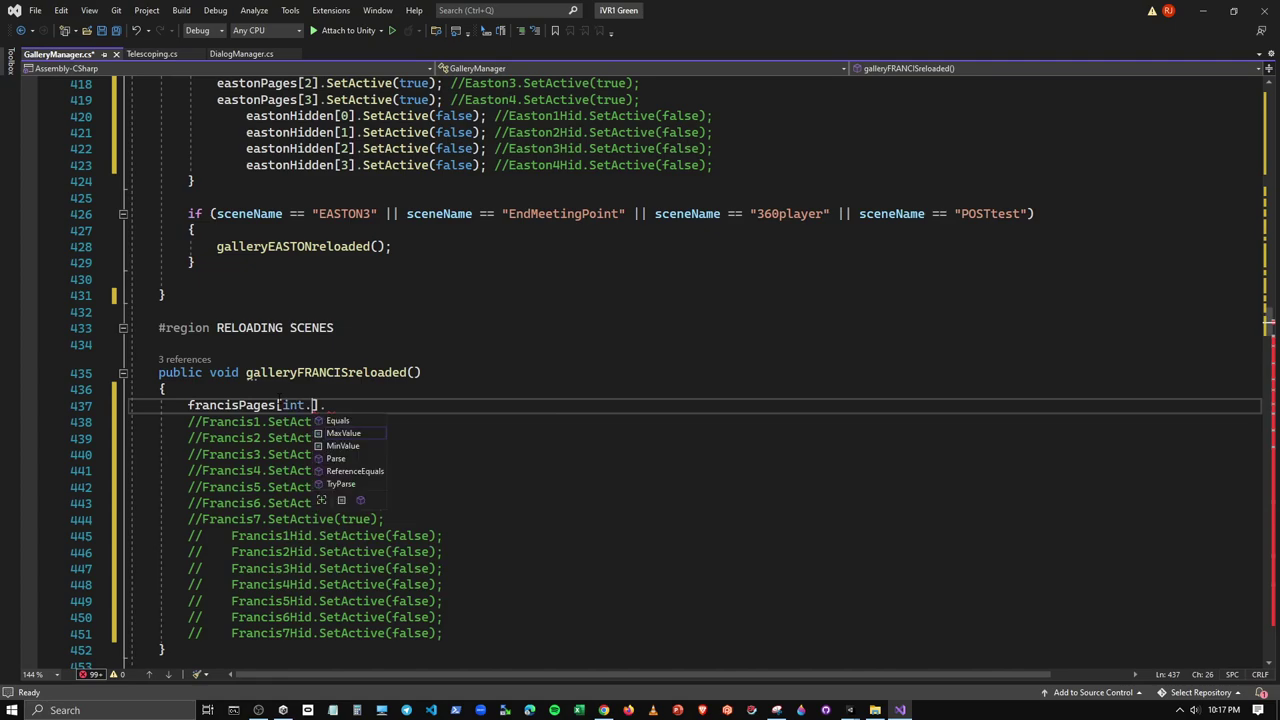
{"action": "type", "text": "len"}
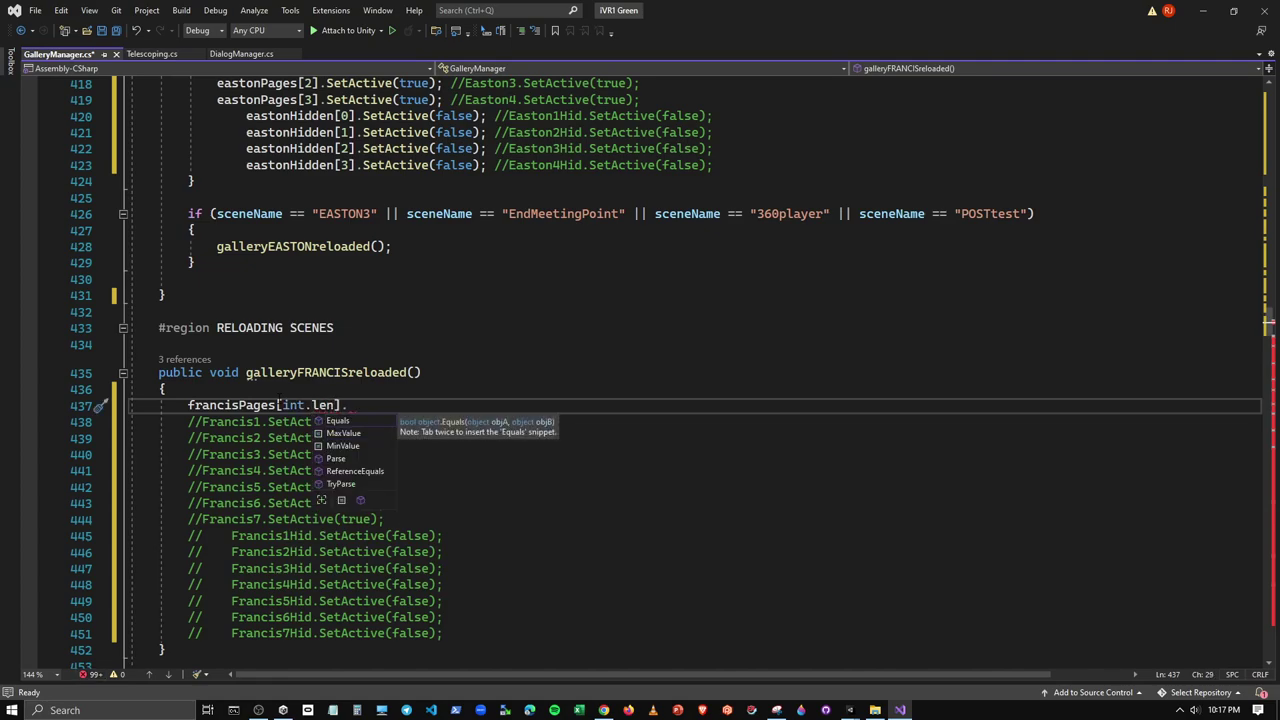
{"action": "key", "text": "BackSpace"}
{"action": "key", "text": "BackSpace"}
{"action": "key", "text": "BackSpace"}
{"action": "key", "text": "BackSpace"}
{"action": "key", "text": "BackSpace"}
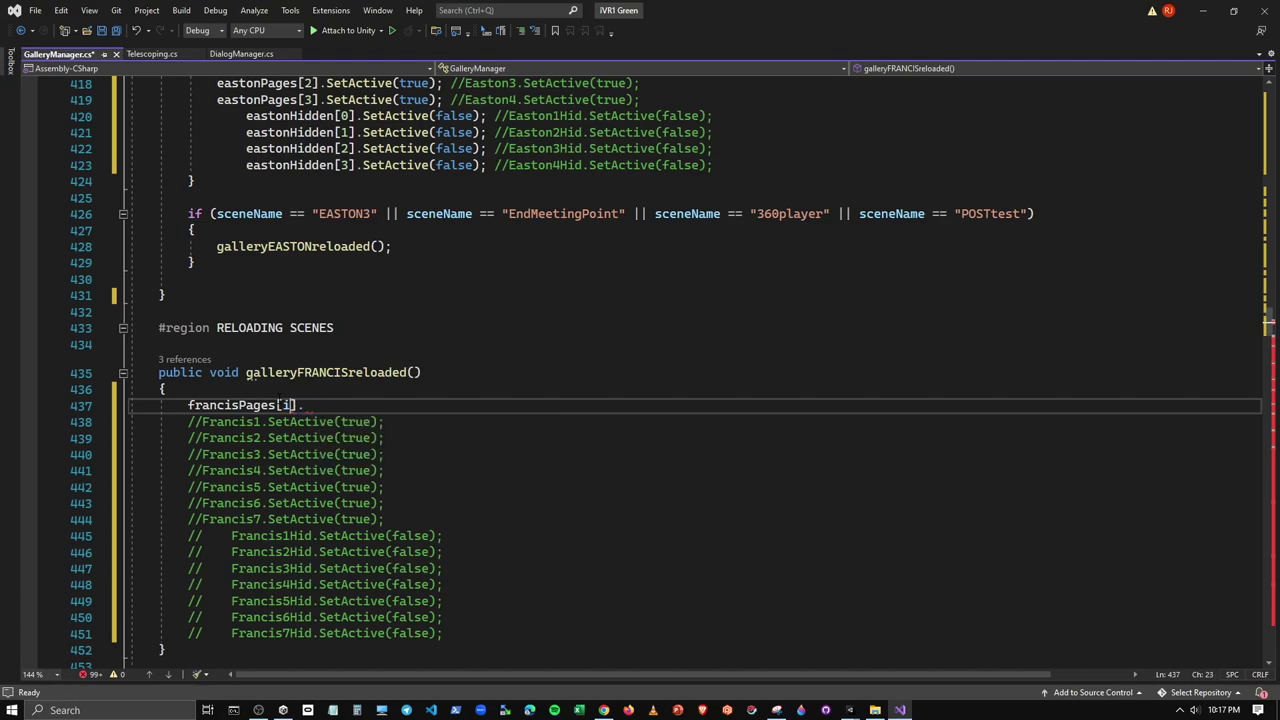
{"action": "type", "text": "i.L"}
{"action": "type", "text": "enght"}
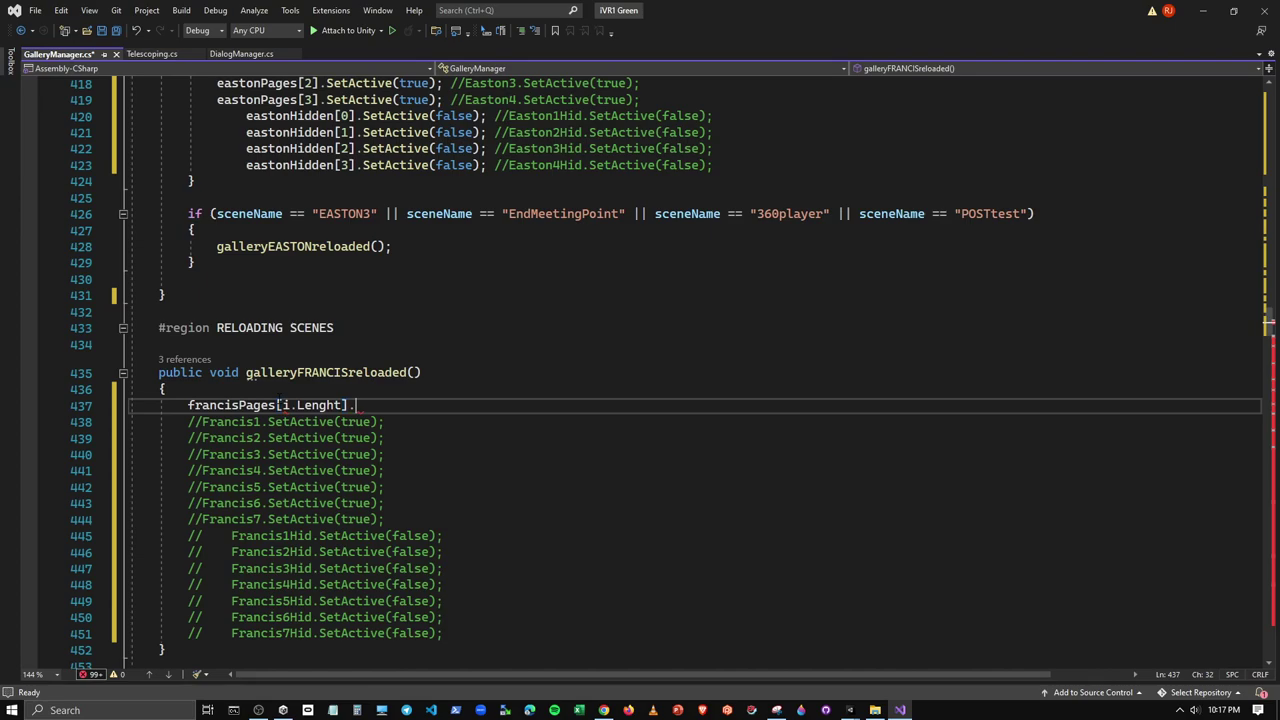
{"action": "key", "text": "BackSpace"}
{"action": "type", "text": "th]."}
Clear the index and finish the line as francisPages[].SetActive(true), cursor inside the brackets
{"action": "left_click_drag", "start_coordinate": [281, 405], "coordinate": [344, 405]}
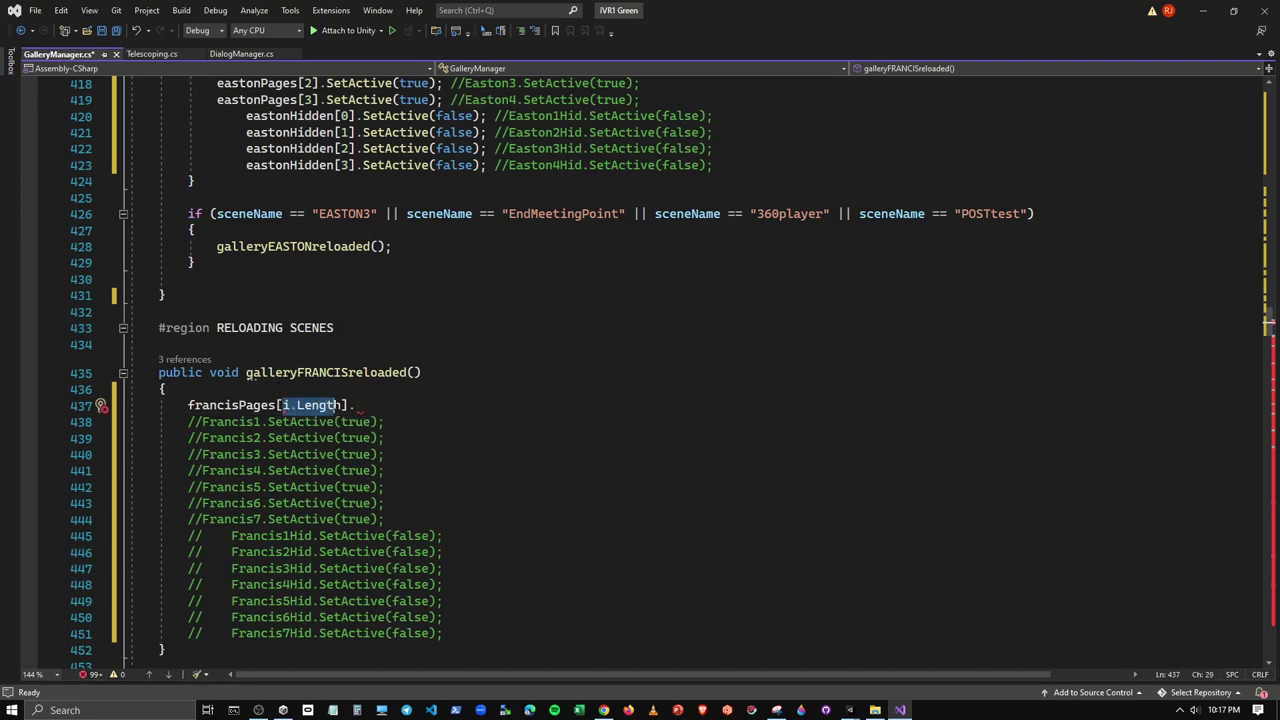
{"action": "key", "text": "BackSpace"}
{"action": "key", "text": "End"}
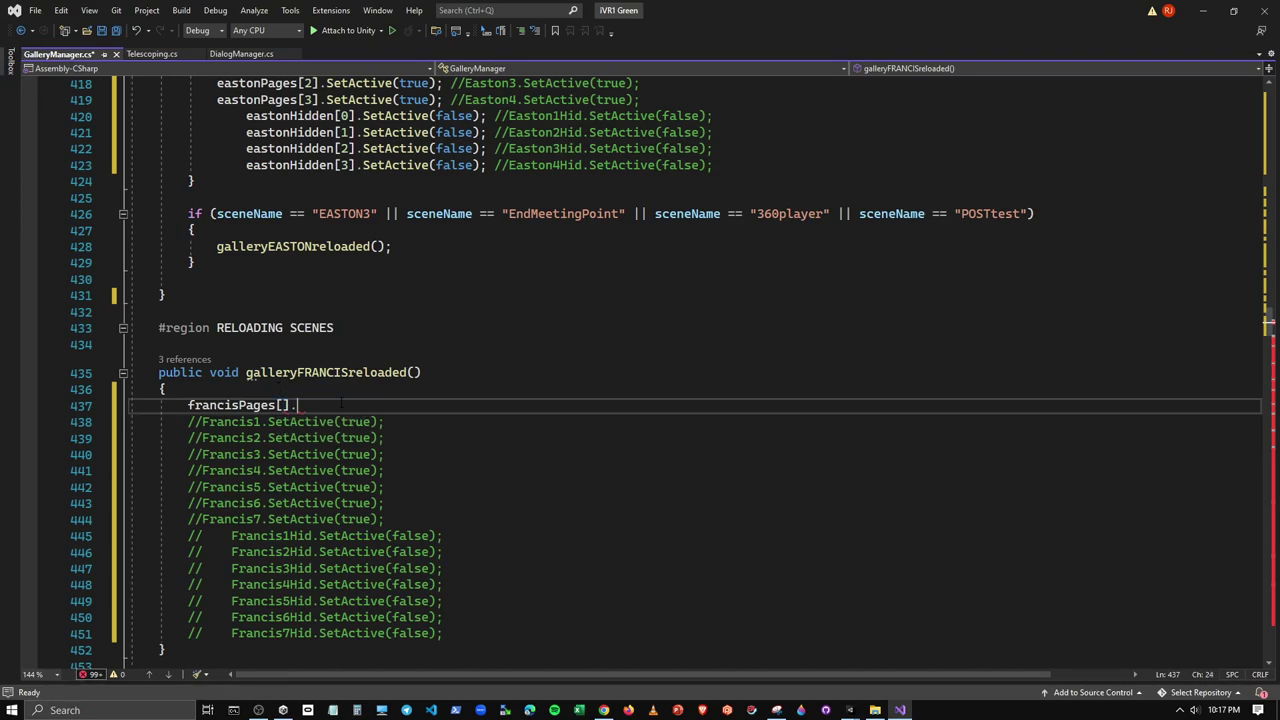
{"action": "type", "text": "Set"}
{"action": "key", "text": "Tab"}
{"action": "type", "text": "(true"}
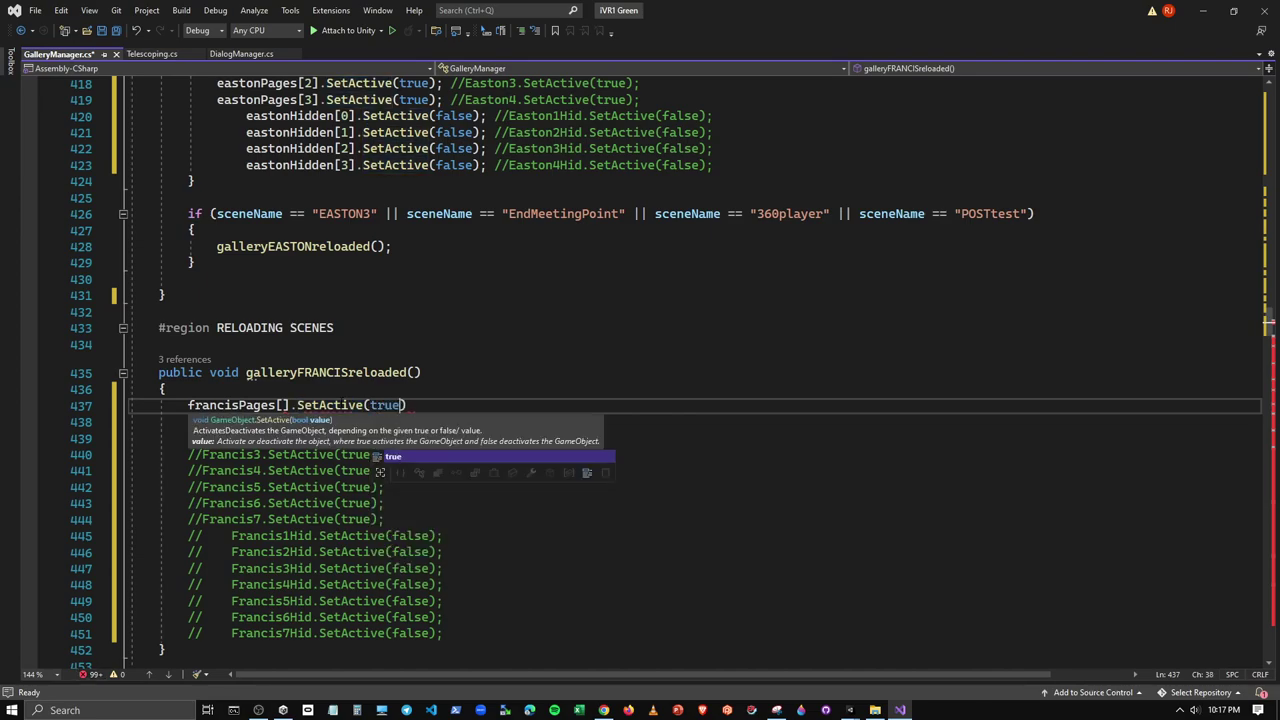
{"action": "type", "text": ")"}
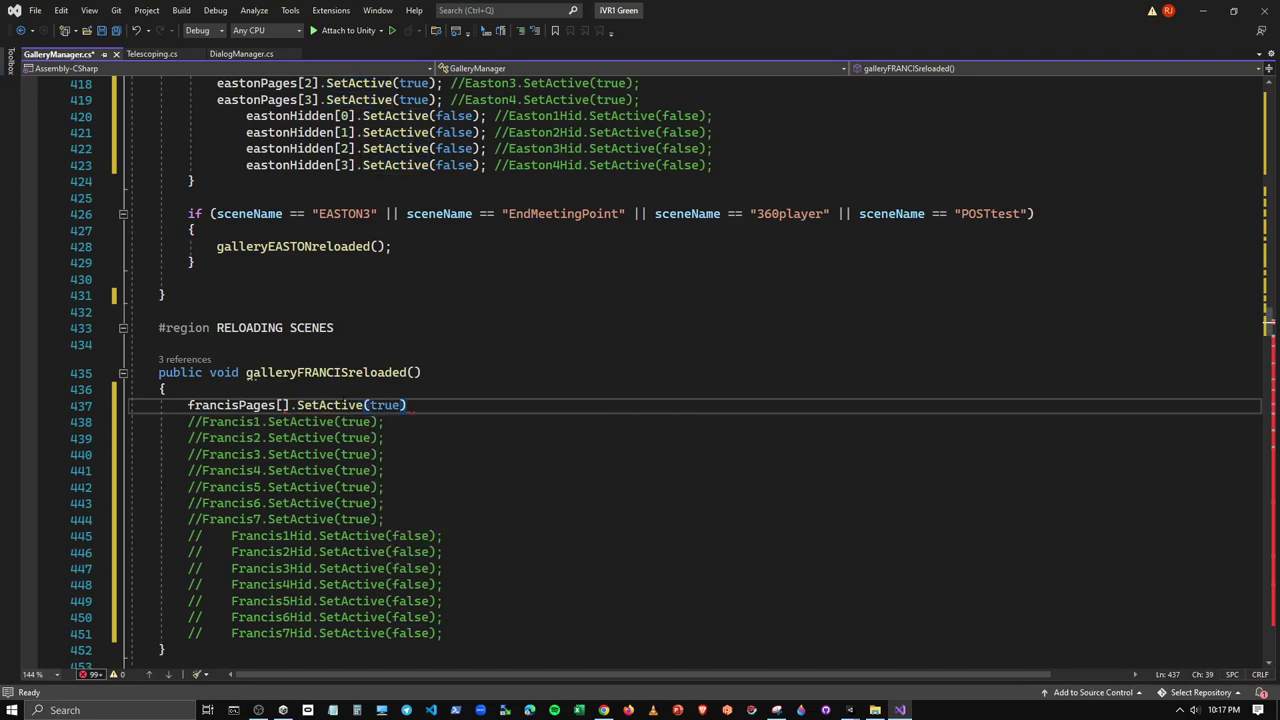
{"action": "left_click", "coordinate": [452, 473]}
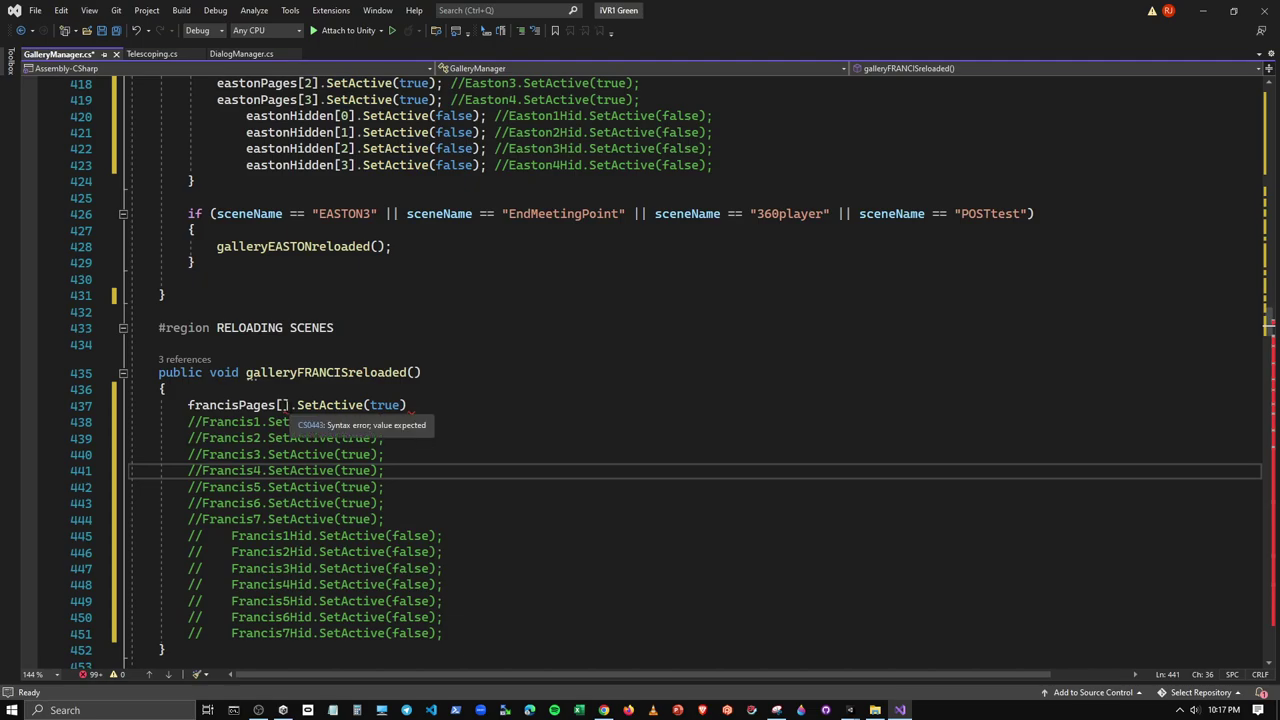
{"action": "left_click", "coordinate": [281, 405]}
Scroll up to review the Pages and Hidden array declarations
{"action": "scroll", "coordinate": [640, 370], "scroll_direction": "up", "scroll_amount": 6}
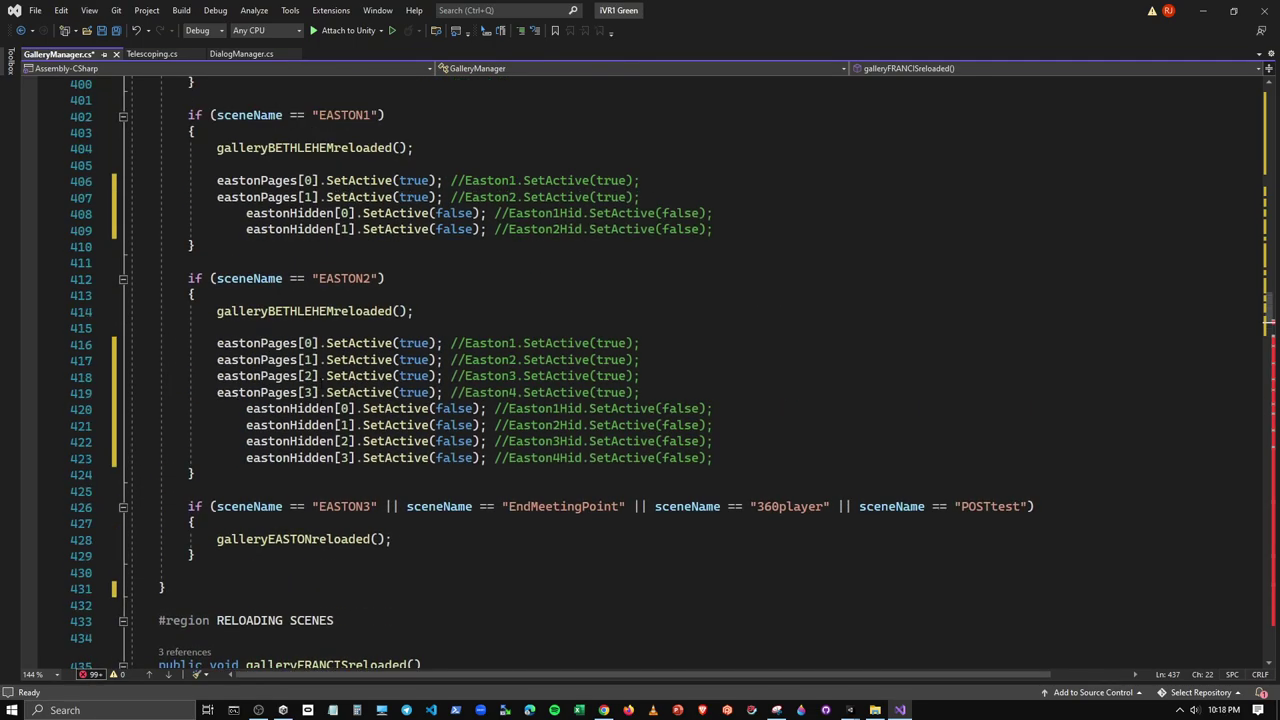
{"action": "scroll", "coordinate": [640, 370], "scroll_direction": "up", "scroll_amount": 7}
{"action": "scroll", "coordinate": [640, 370], "scroll_direction": "up", "scroll_amount": 5}
{"action": "scroll", "coordinate": [640, 370], "scroll_direction": "up", "scroll_amount": 7}
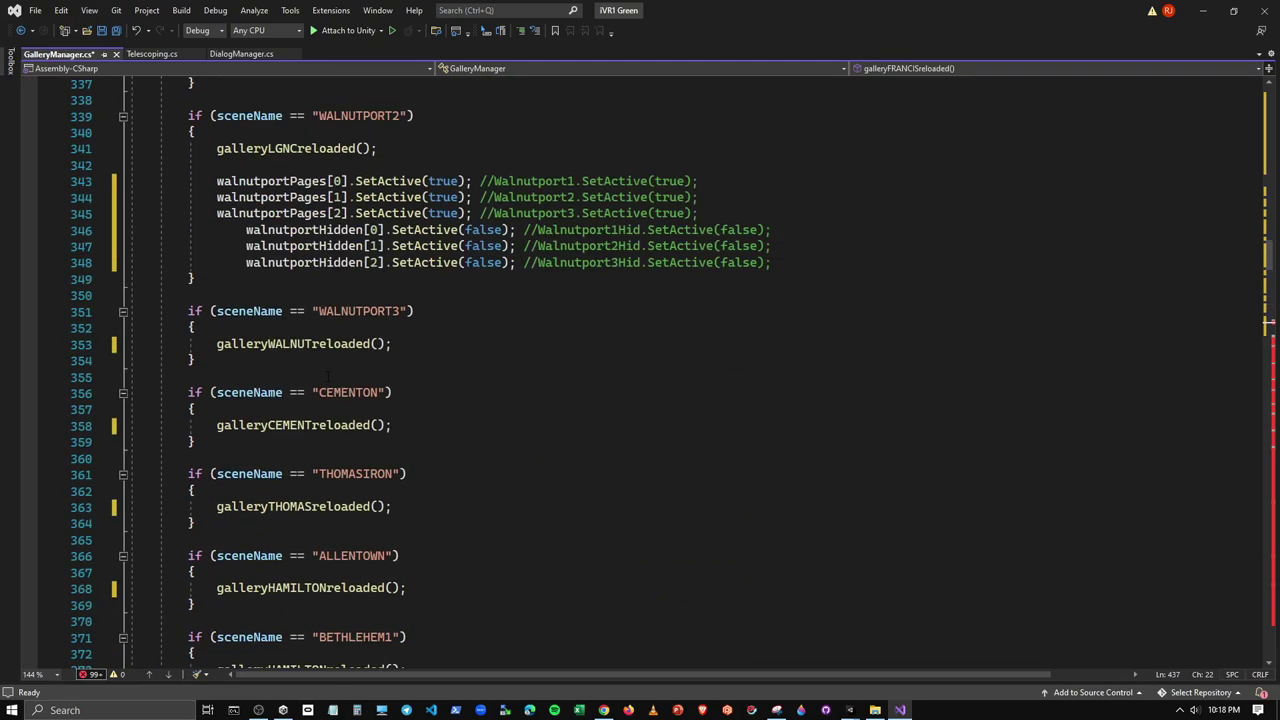
{"action": "scroll", "coordinate": [640, 370], "scroll_direction": "up", "scroll_amount": 6}
{"action": "scroll", "coordinate": [328, 376], "scroll_direction": "up", "scroll_amount": 3}
{"action": "scroll", "coordinate": [328, 376], "scroll_direction": "up", "scroll_amount": 6}
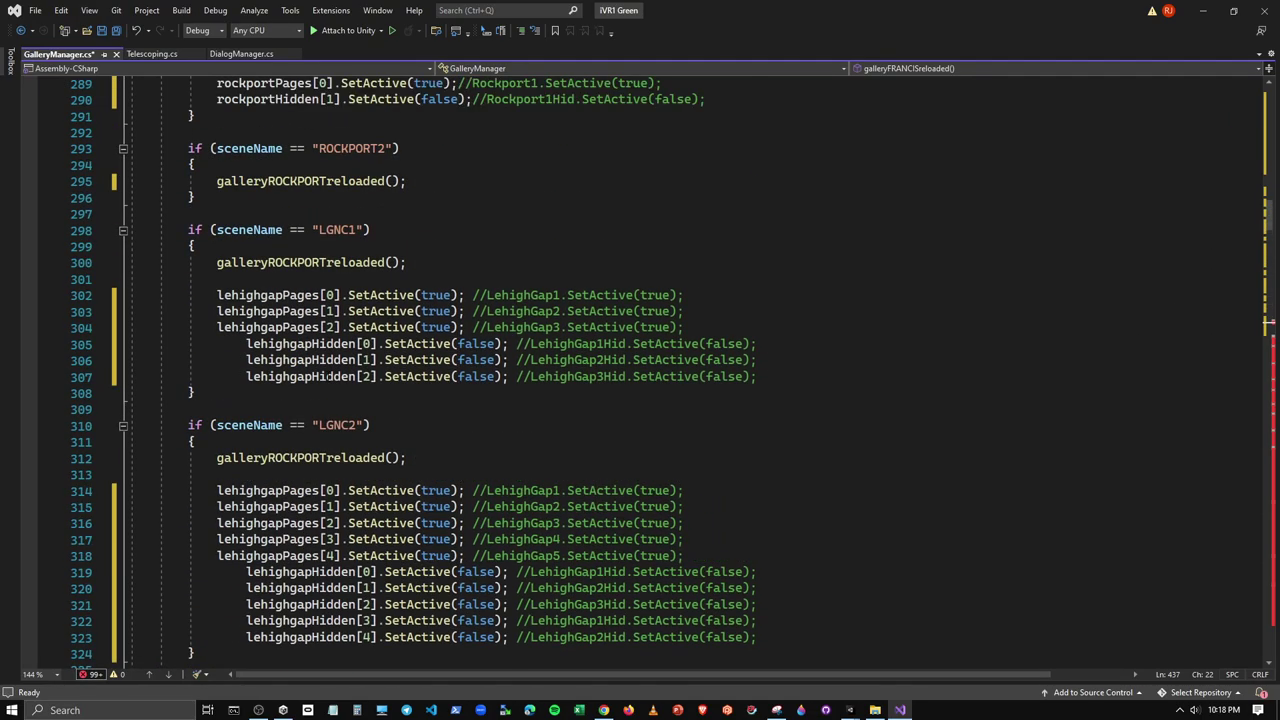
{"action": "scroll", "coordinate": [328, 376], "scroll_direction": "up", "scroll_amount": 2}
{"action": "scroll", "coordinate": [328, 376], "scroll_direction": "up", "scroll_amount": 6}
{"action": "scroll", "coordinate": [328, 376], "scroll_direction": "up", "scroll_amount": 3}
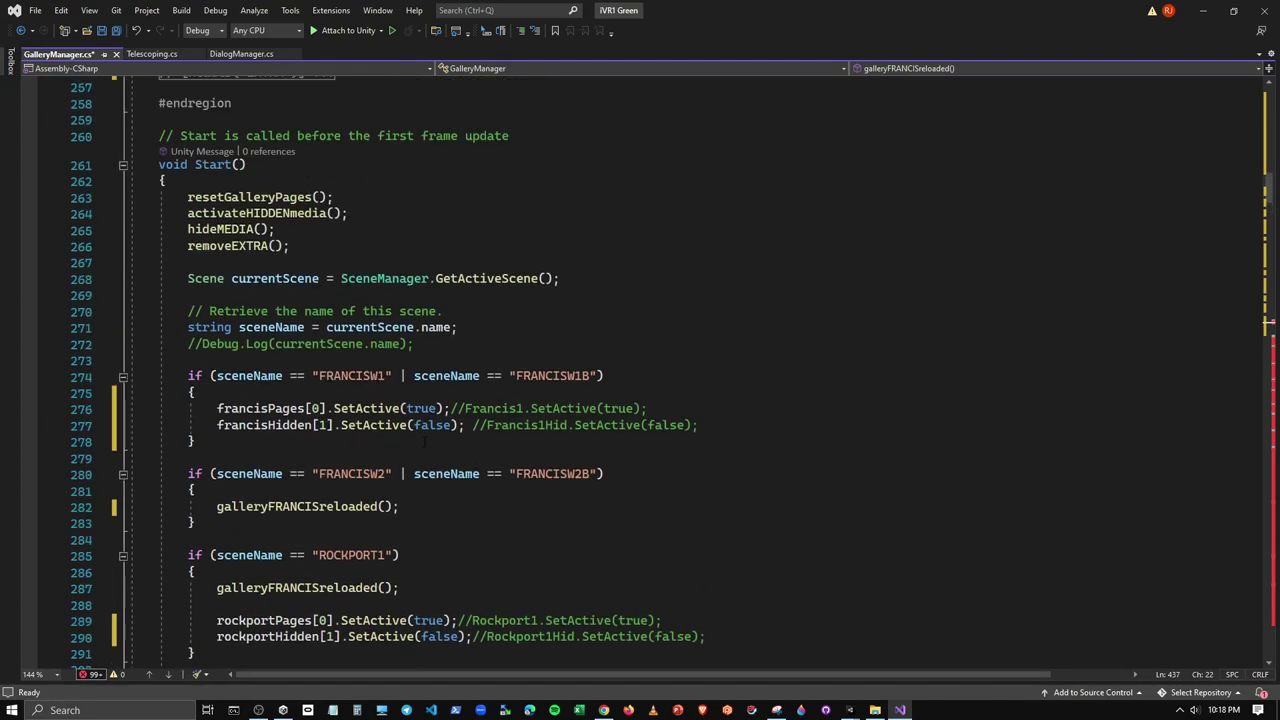
{"action": "scroll", "coordinate": [469, 427], "scroll_direction": "up", "scroll_amount": 7}
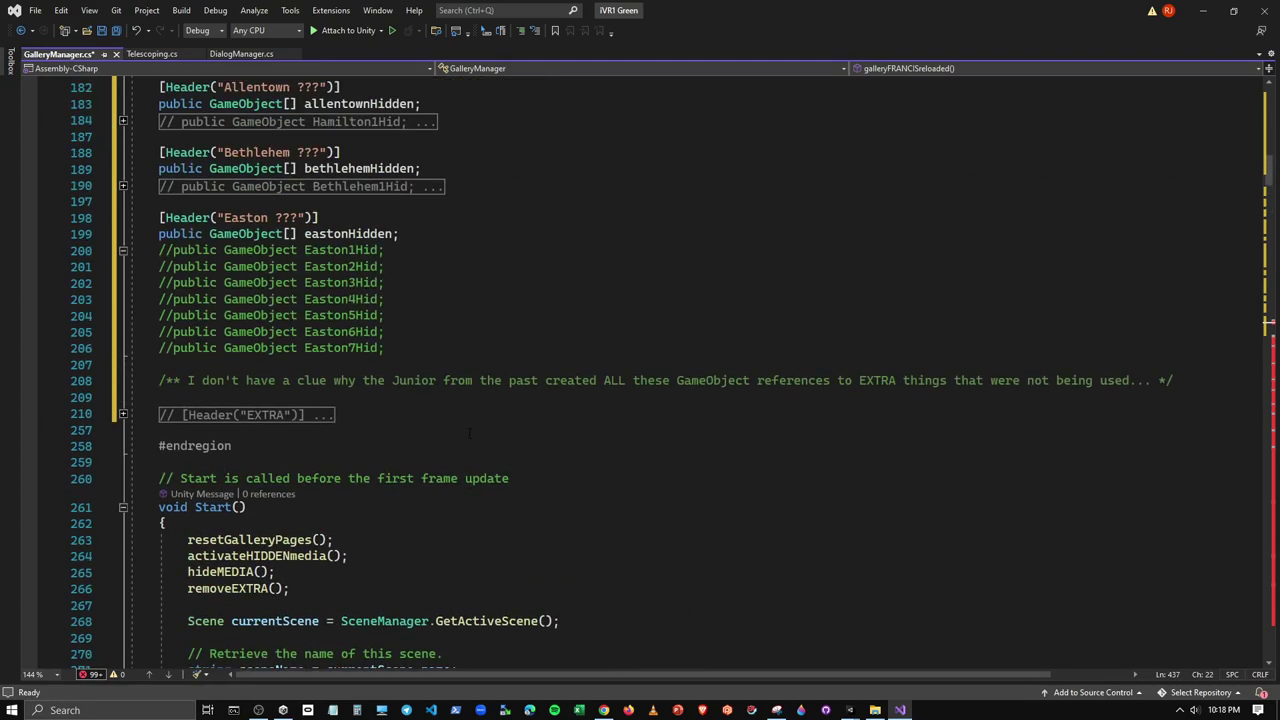
{"action": "scroll", "coordinate": [469, 432], "scroll_direction": "up", "scroll_amount": 6}
{"action": "scroll", "coordinate": [469, 432], "scroll_direction": "up", "scroll_amount": 5}
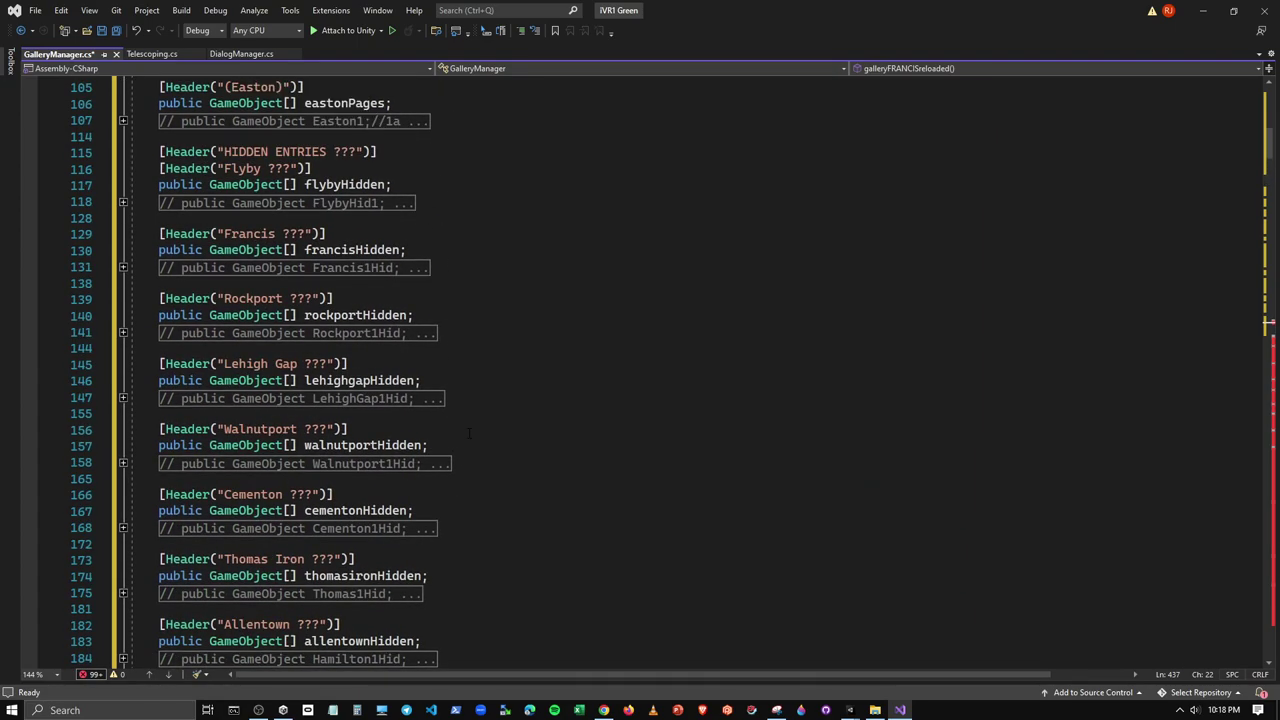
{"action": "scroll", "coordinate": [469, 432], "scroll_direction": "up", "scroll_amount": 6}
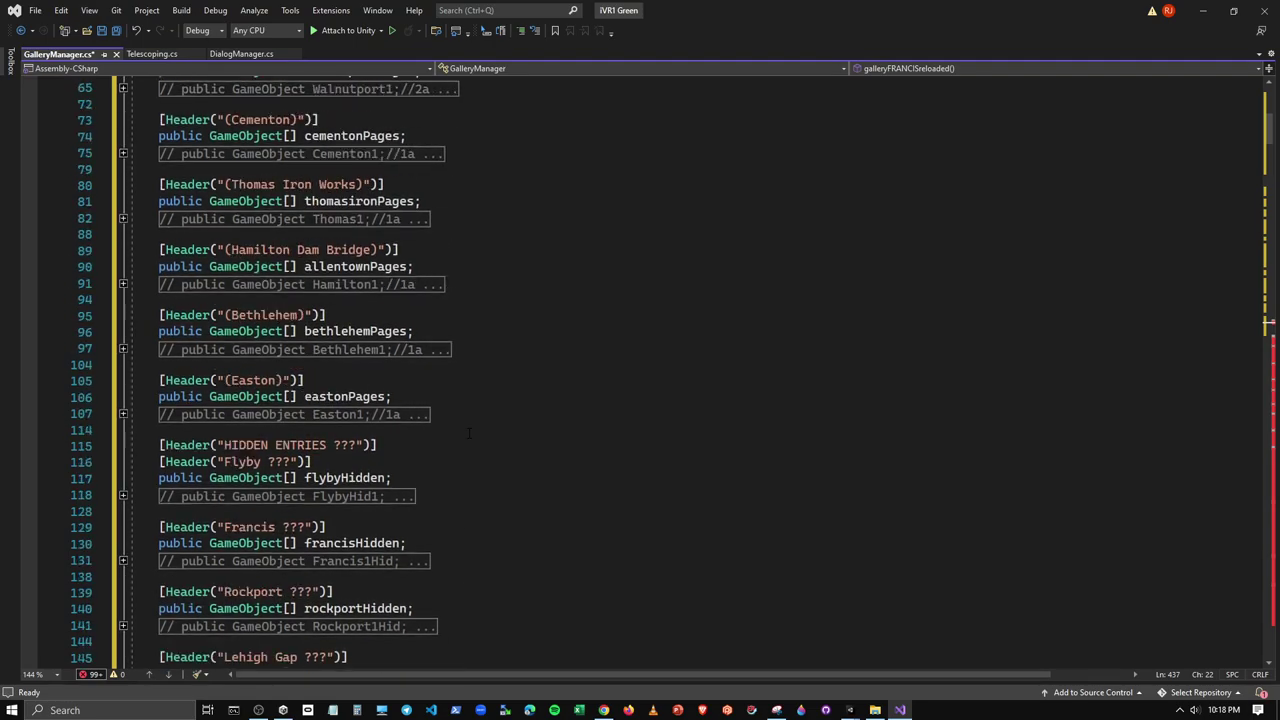
{"action": "scroll", "coordinate": [469, 432], "scroll_direction": "up", "scroll_amount": 5}
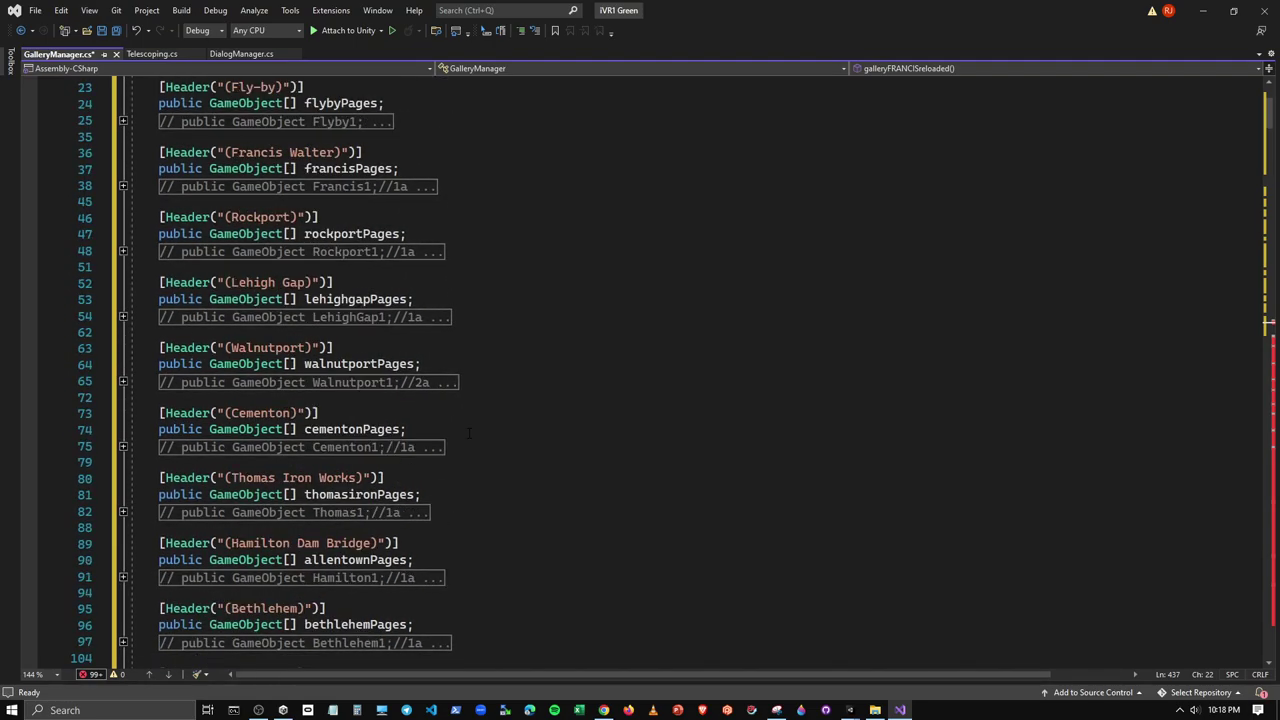
Return to line 437 and place the cursor at the end of the francisPages statement
{"action": "scroll", "coordinate": [469, 432], "scroll_direction": "down", "scroll_amount": 10}
{"action": "scroll", "coordinate": [469, 432], "scroll_direction": "down", "scroll_amount": 10}
{"action": "scroll", "coordinate": [469, 432], "scroll_direction": "down", "scroll_amount": 10}
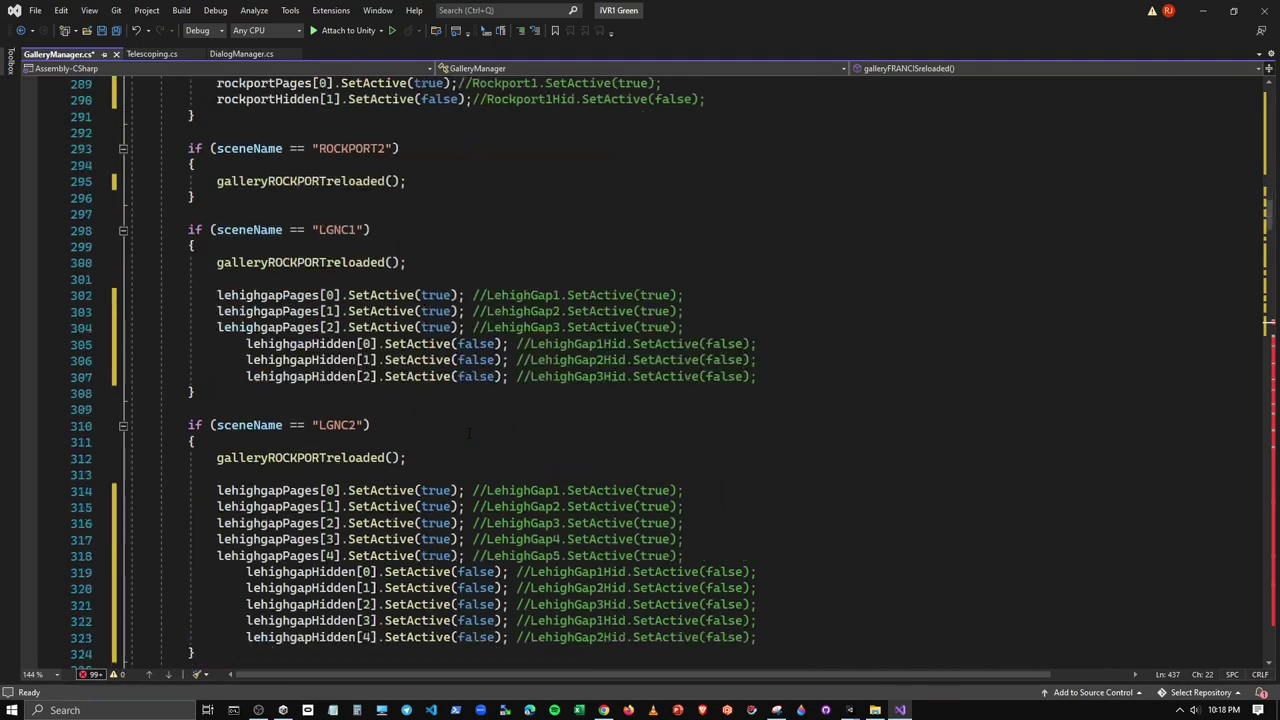
{"action": "scroll", "coordinate": [469, 432], "scroll_direction": "down", "scroll_amount": 10}
{"action": "scroll", "coordinate": [469, 432], "scroll_direction": "down", "scroll_amount": 8}
{"action": "scroll", "coordinate": [469, 432], "scroll_direction": "down", "scroll_amount": 7}
{"action": "scroll", "coordinate": [469, 432], "scroll_direction": "down", "scroll_amount": 7}
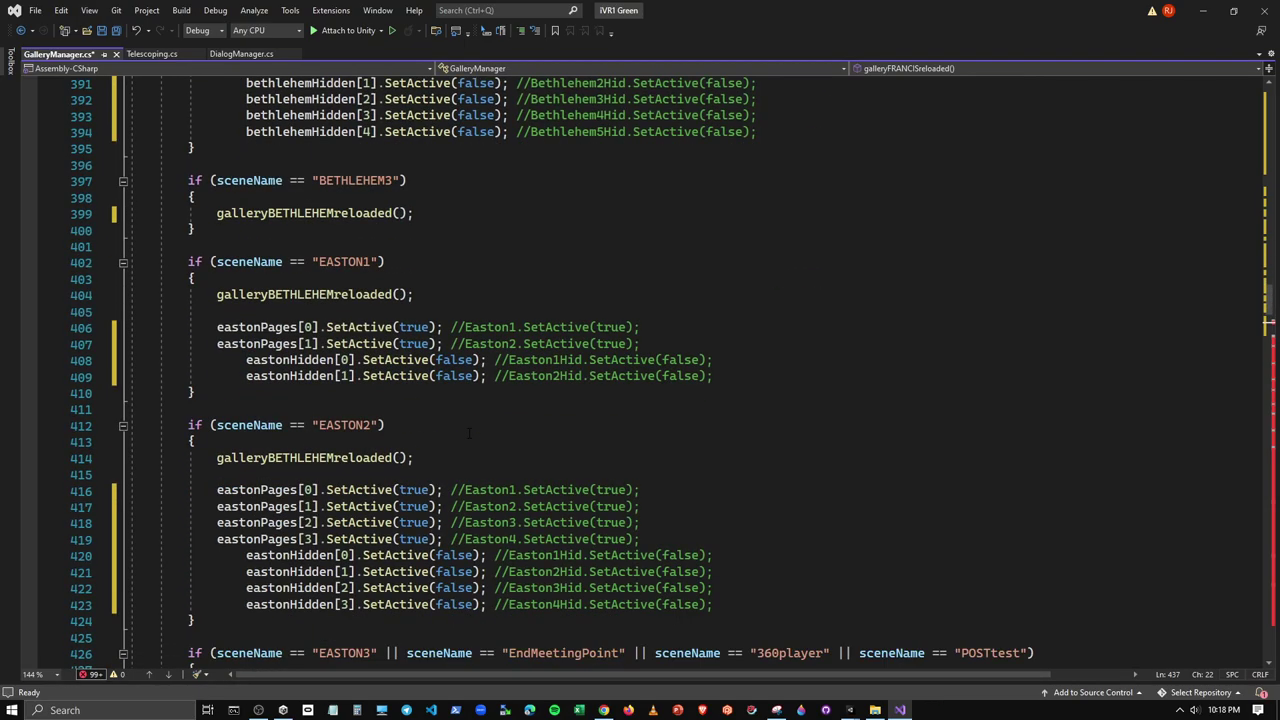
{"action": "scroll", "coordinate": [469, 432], "scroll_direction": "down", "scroll_amount": 7}
{"action": "scroll", "coordinate": [469, 432], "scroll_direction": "down", "scroll_amount": 3}
{"action": "left_click", "coordinate": [467, 359]}
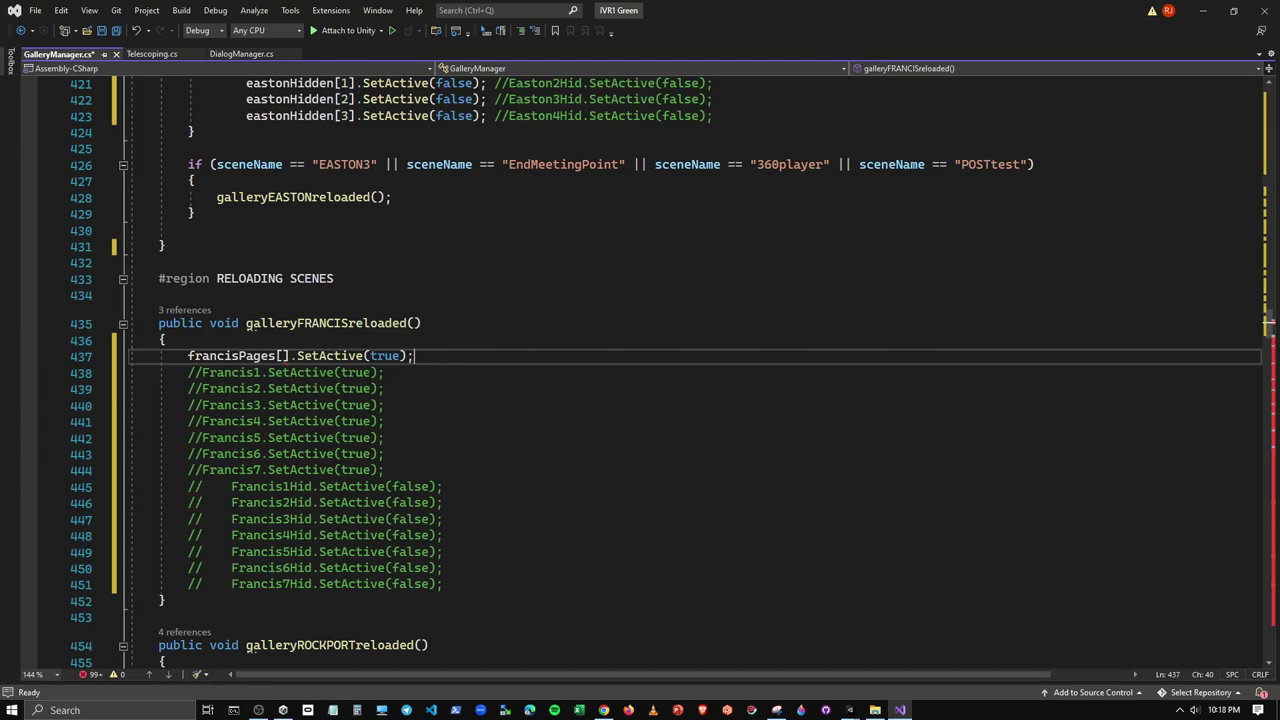
Terminate line 437 with a semicolon and set the francisPages index to 0-7
{"action": "type", "text": ";"}
{"action": "left_click", "coordinate": [281, 356]}
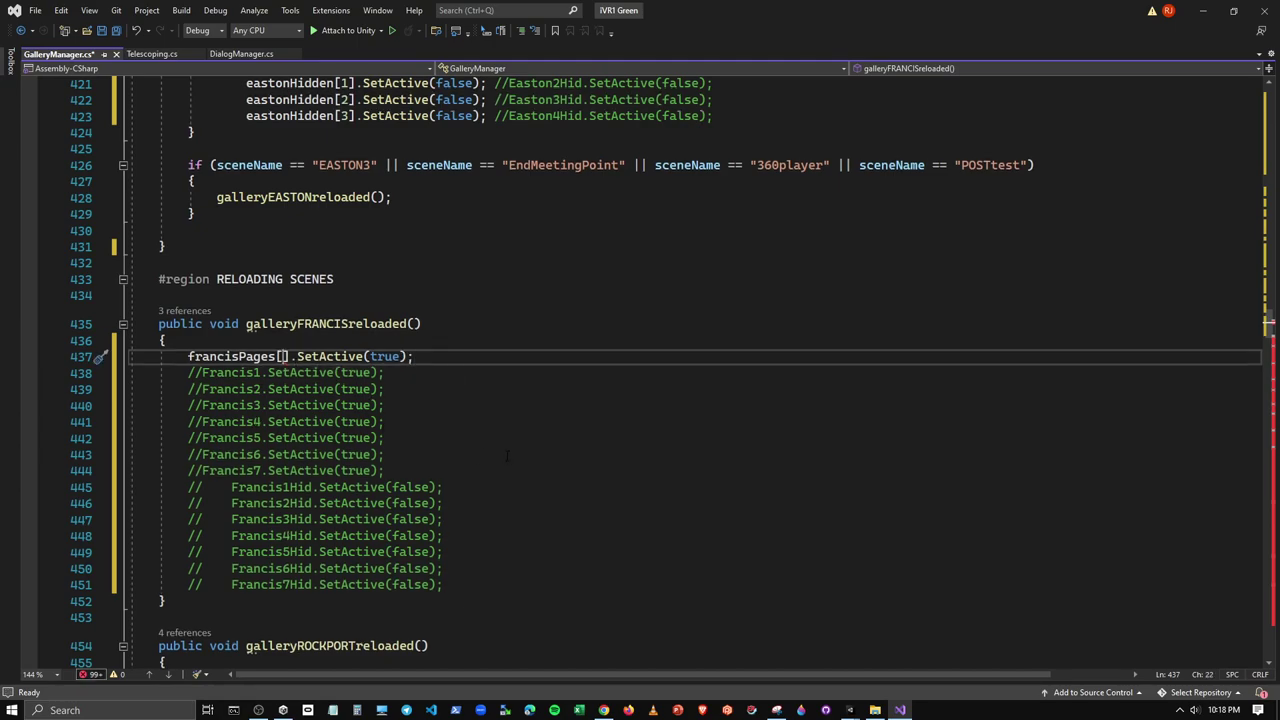
{"action": "type", "text": "0"}
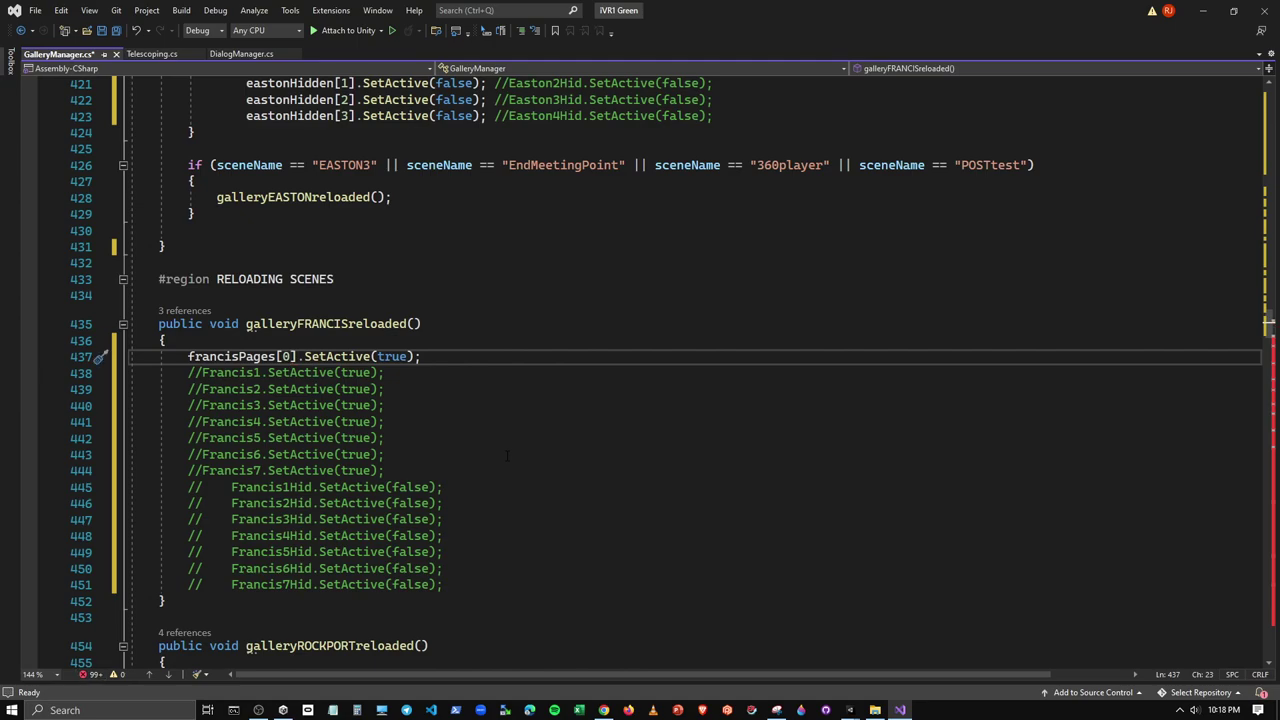
{"action": "type", "text": ","}
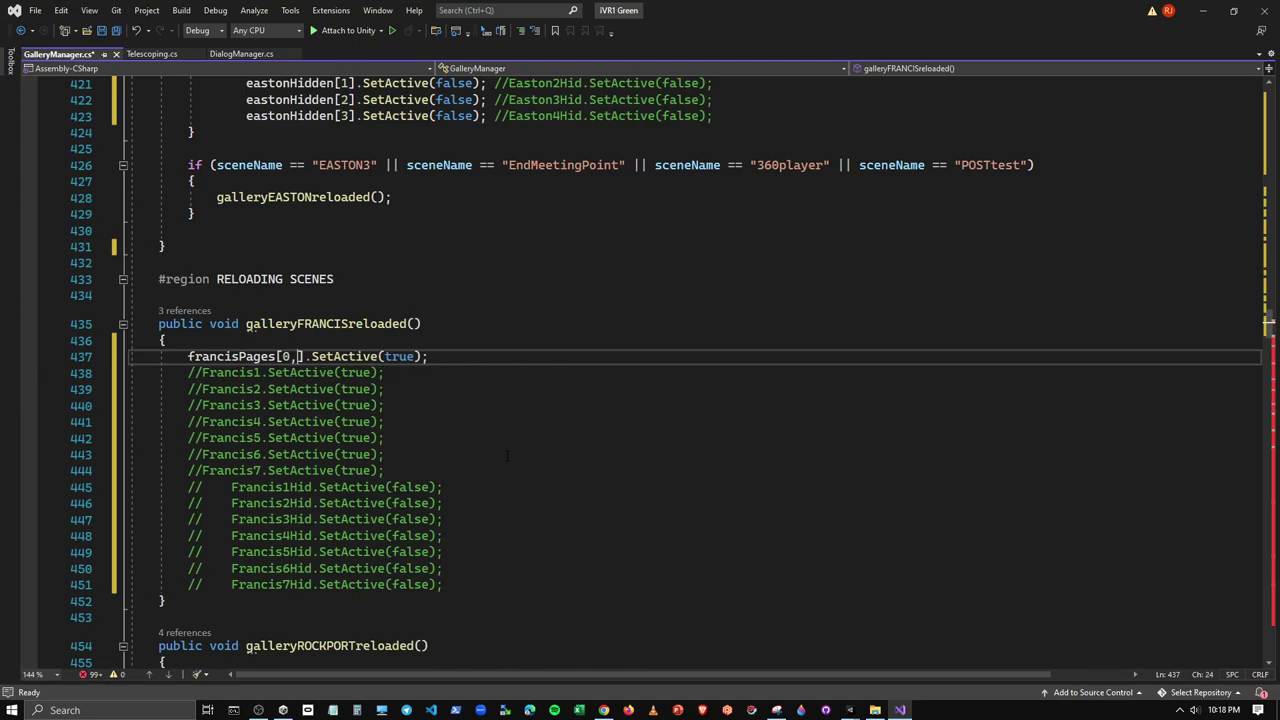
{"action": "type", "text": "1,2,3,"}
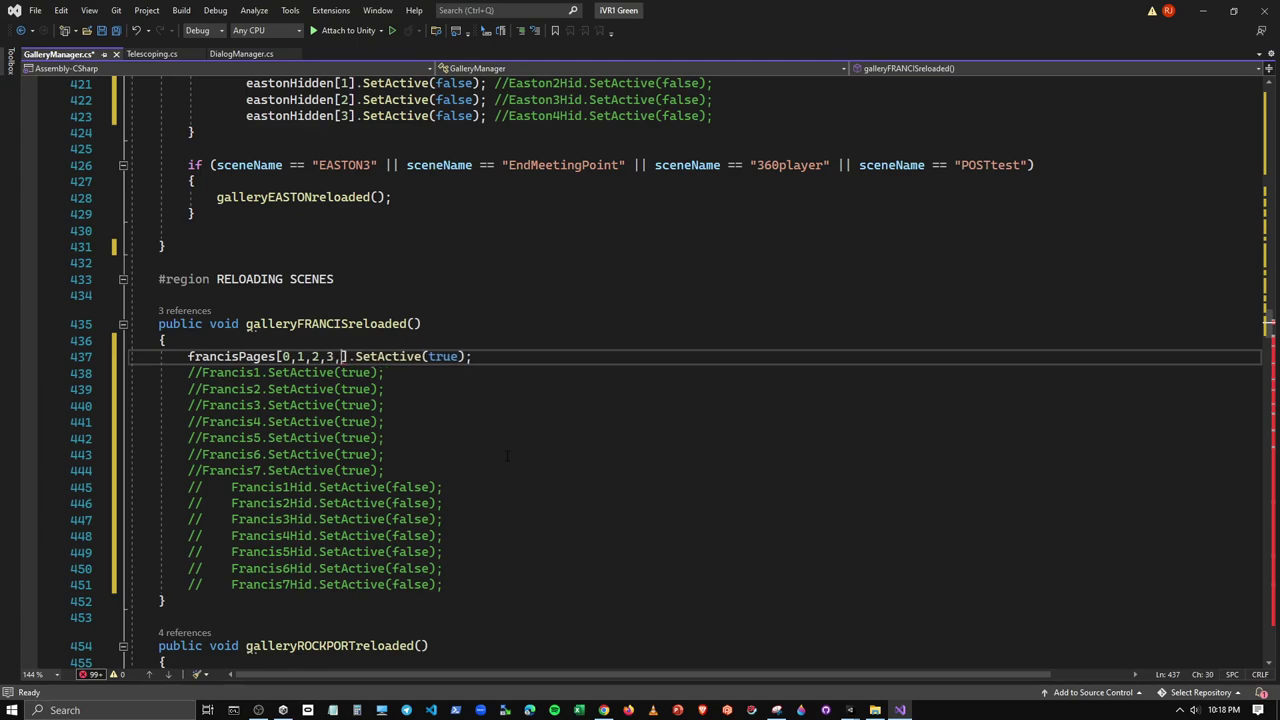
{"action": "type", "text": "4,5"}
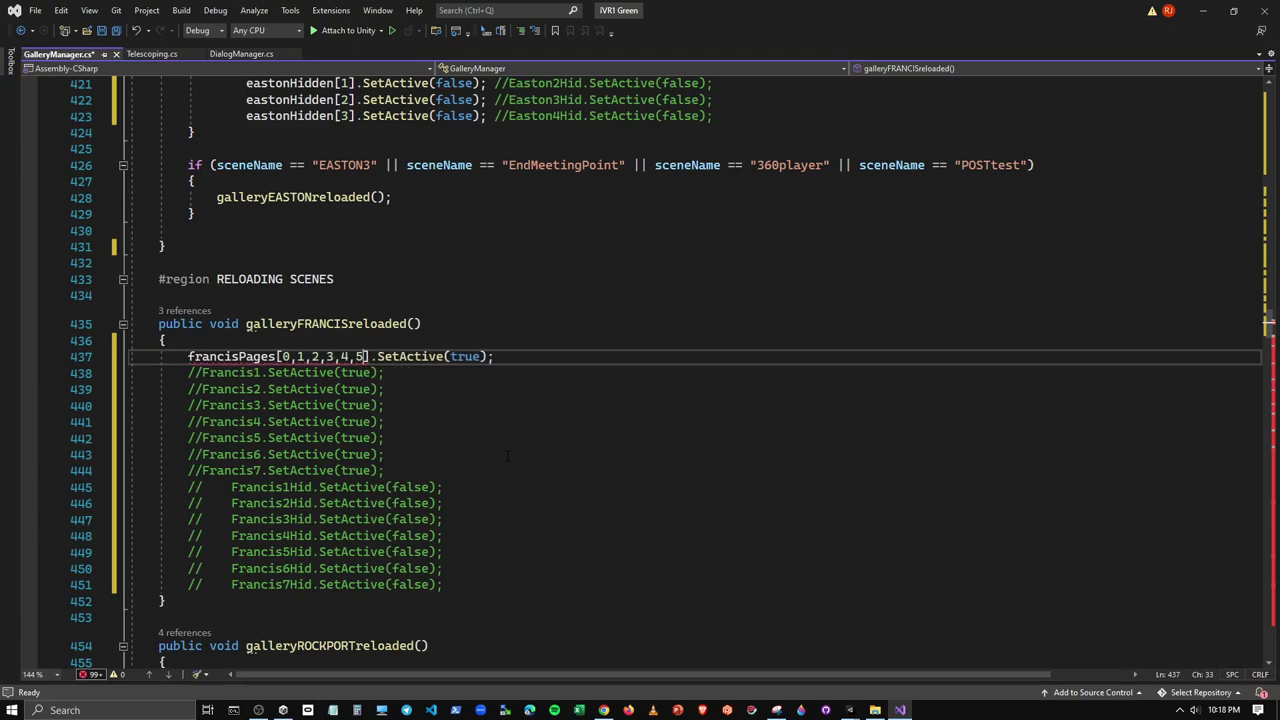
{"action": "key", "text": "BackSpace"}
{"action": "key", "text": "BackSpace"}
{"action": "key", "text": "BackSpace"}
{"action": "key", "text": "BackSpace"}
{"action": "key", "text": "BackSpace"}
{"action": "key", "text": "BackSpace"}
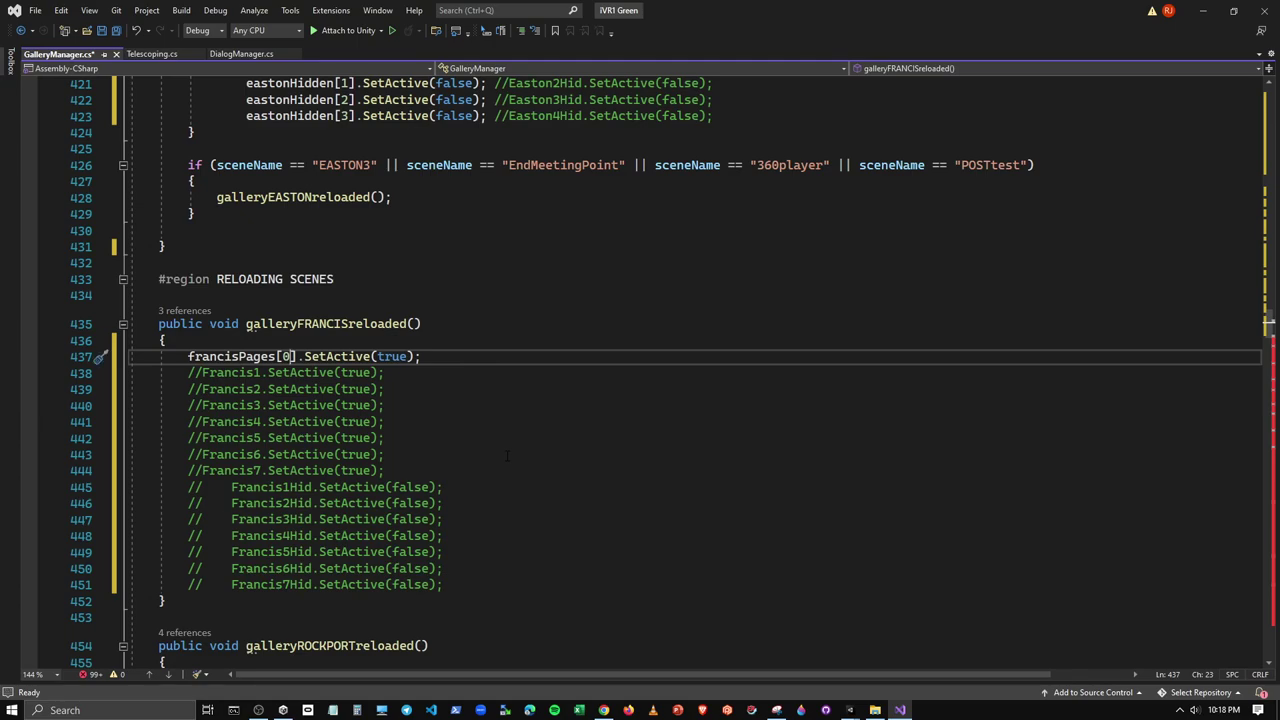
{"action": "type", "text": "~"}
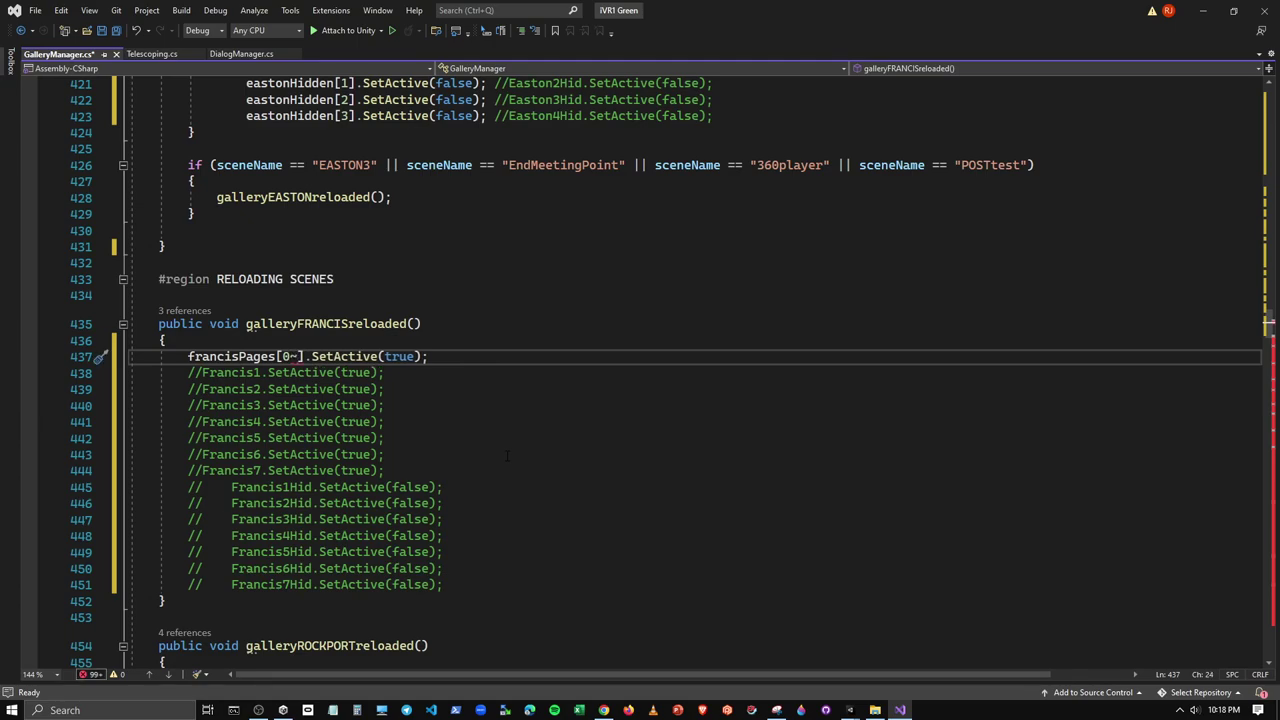
{"action": "type", "text": "7"}
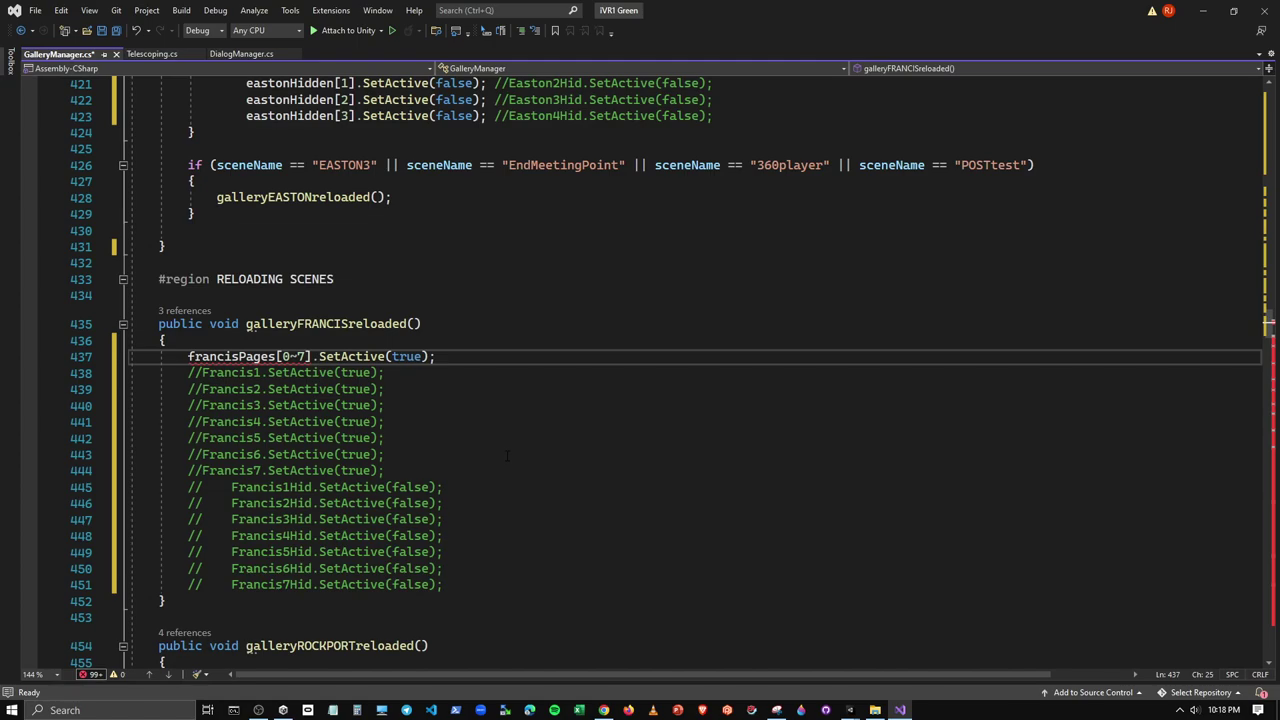
{"action": "key", "text": "Left"}
{"action": "key", "text": "BackSpace"}
{"action": "type", "text": "-"}
{"action": "key", "text": "Down"}
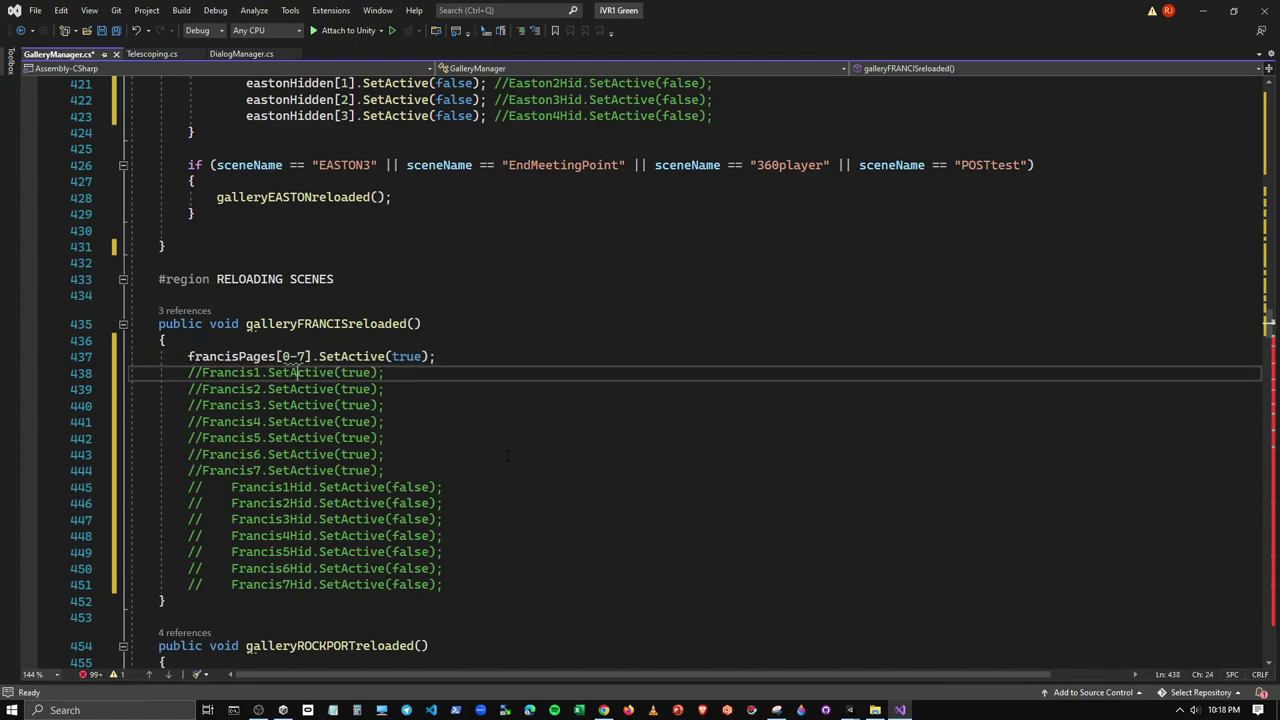
{"action": "mouse_move", "coordinate": [297, 358]}
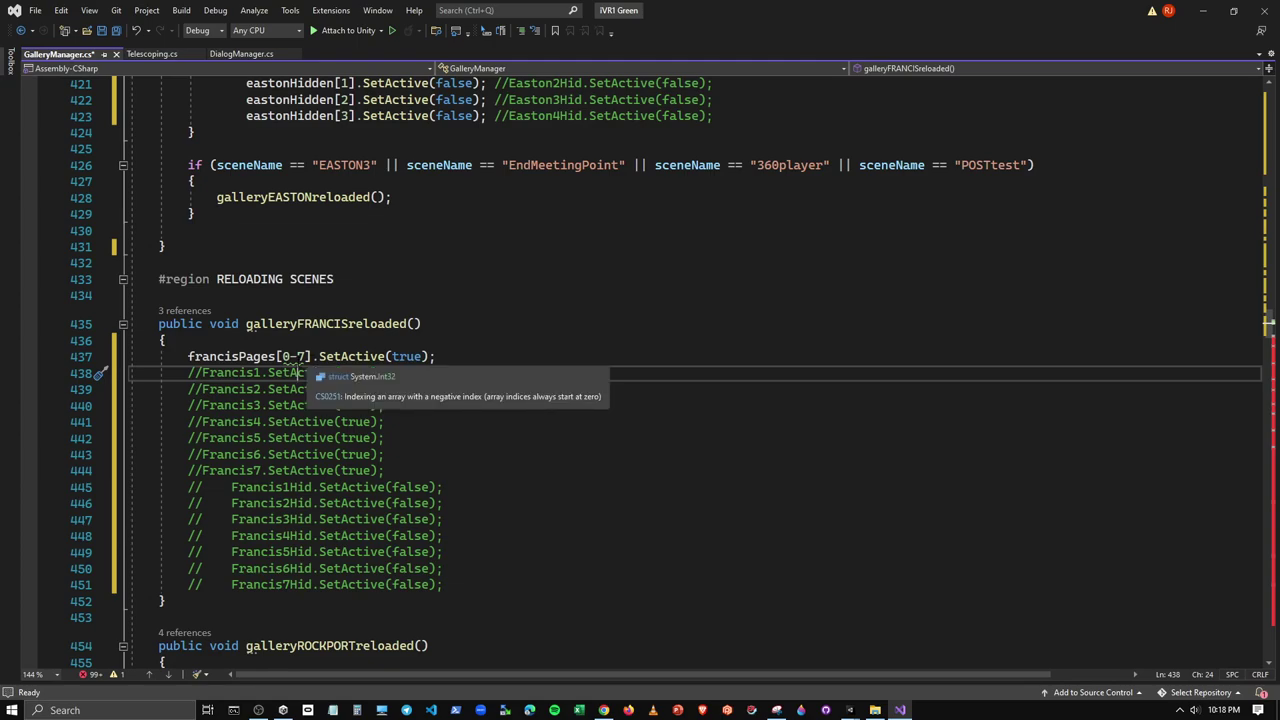
Check the Quick Actions for the negative-index error, then delete 0-7 from the francisPages brackets
{"action": "right_click", "coordinate": [297, 358]}
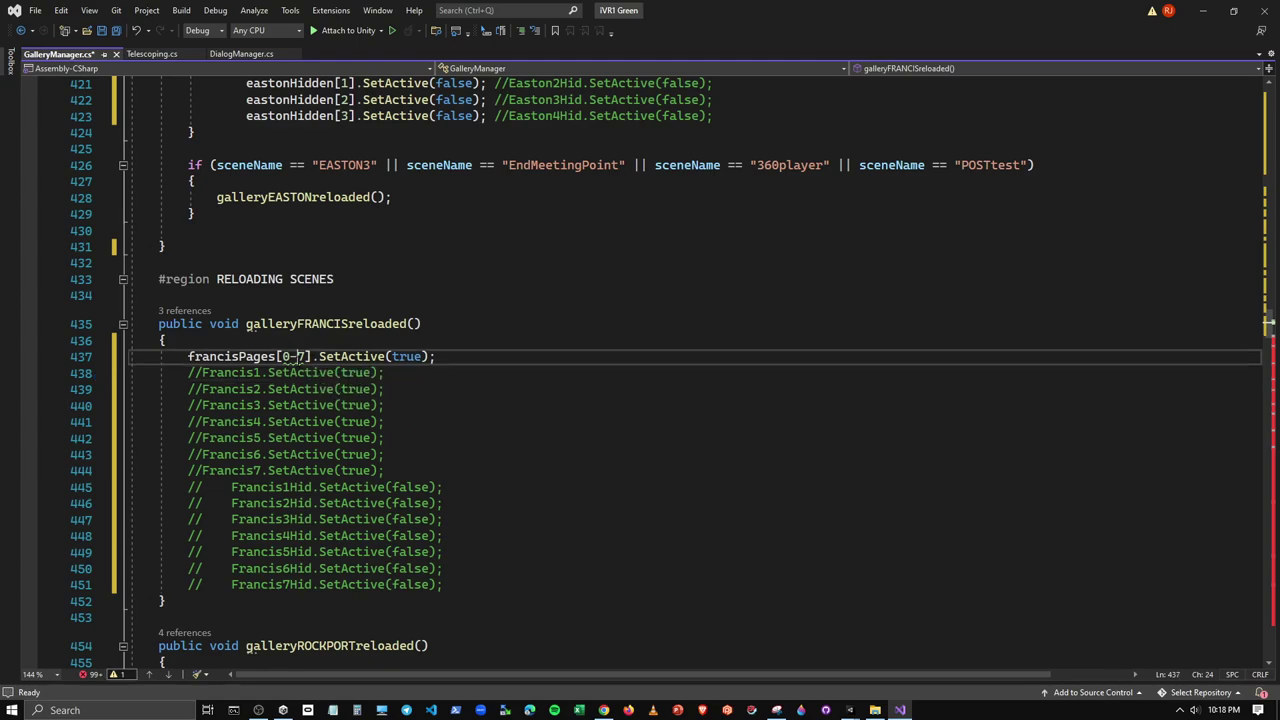
{"action": "left_click", "coordinate": [230, 366]}
{"action": "left_click", "coordinate": [103, 356]}
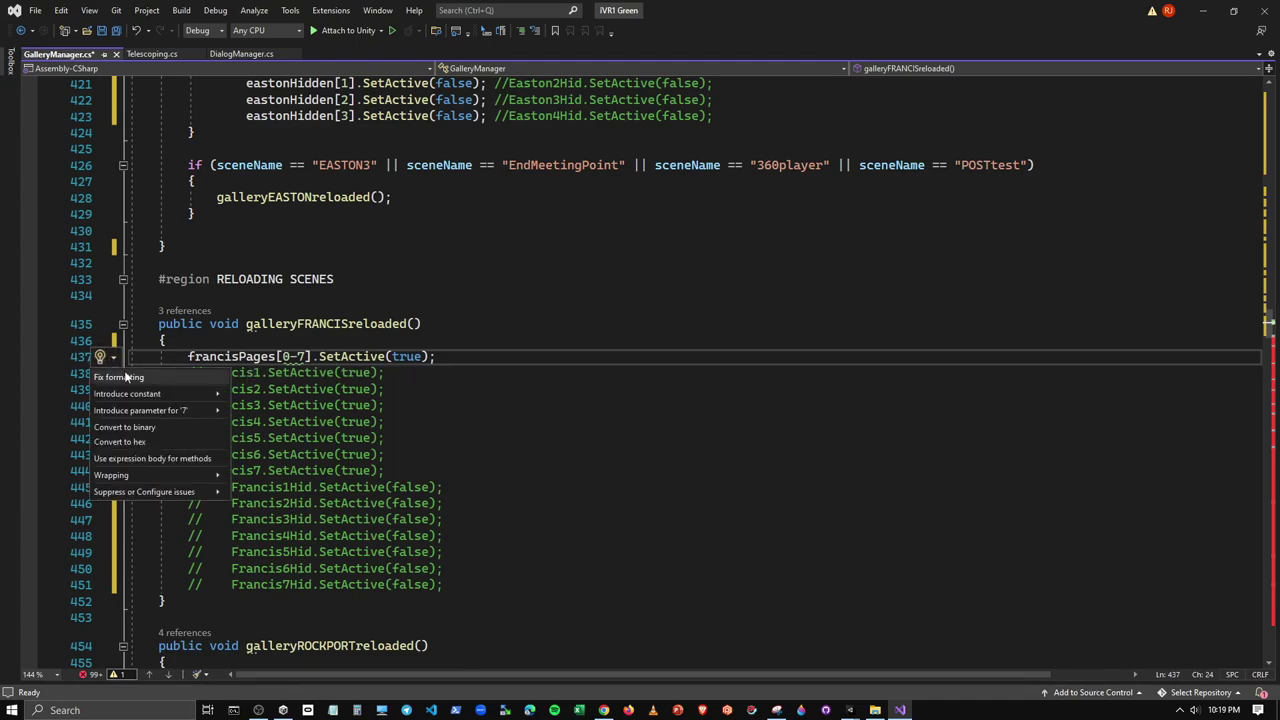
{"action": "mouse_move", "coordinate": [160, 394]}
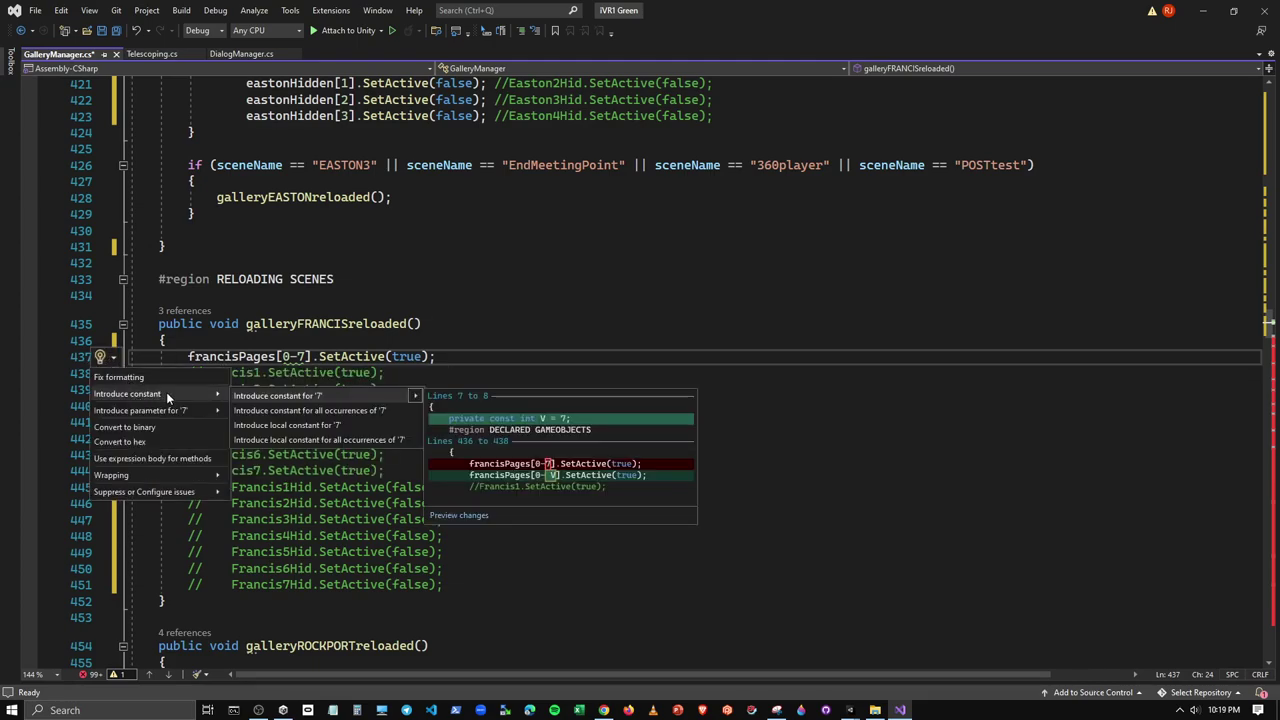
{"action": "mouse_move", "coordinate": [186, 476]}
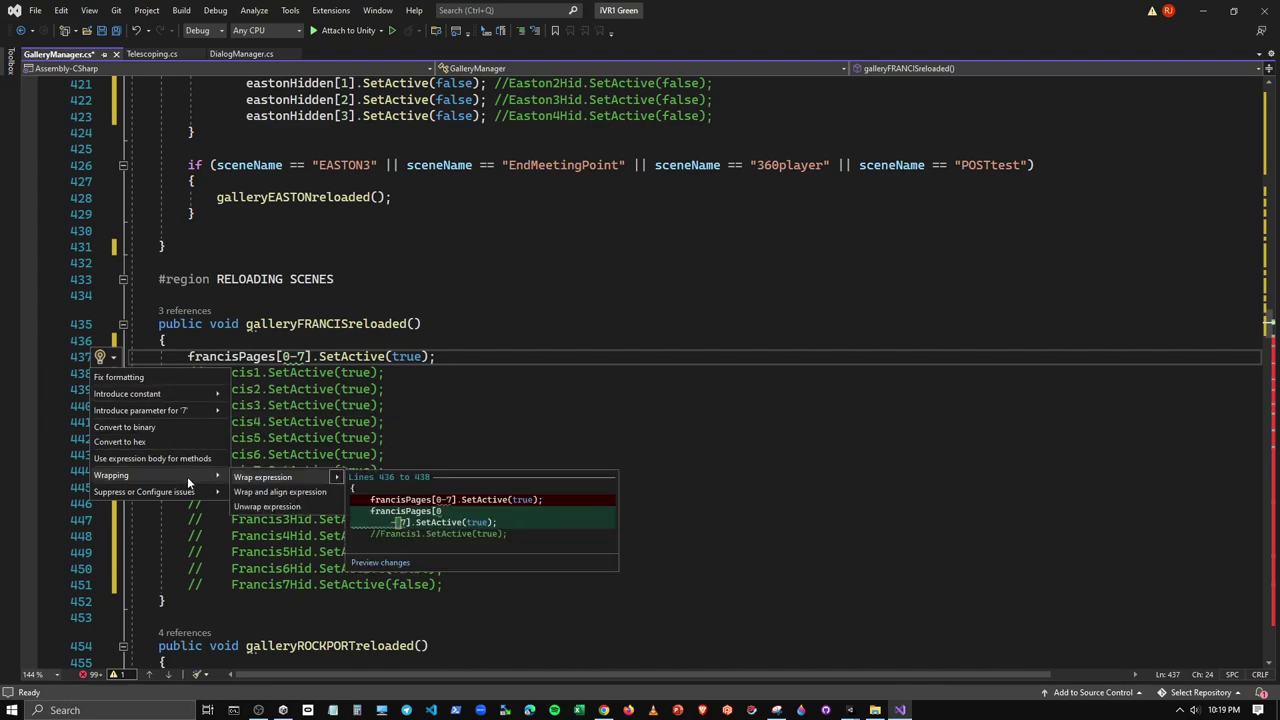
{"action": "left_click", "coordinate": [431, 337]}
{"action": "left_click_drag", "start_coordinate": [306, 356], "coordinate": [282, 356]}
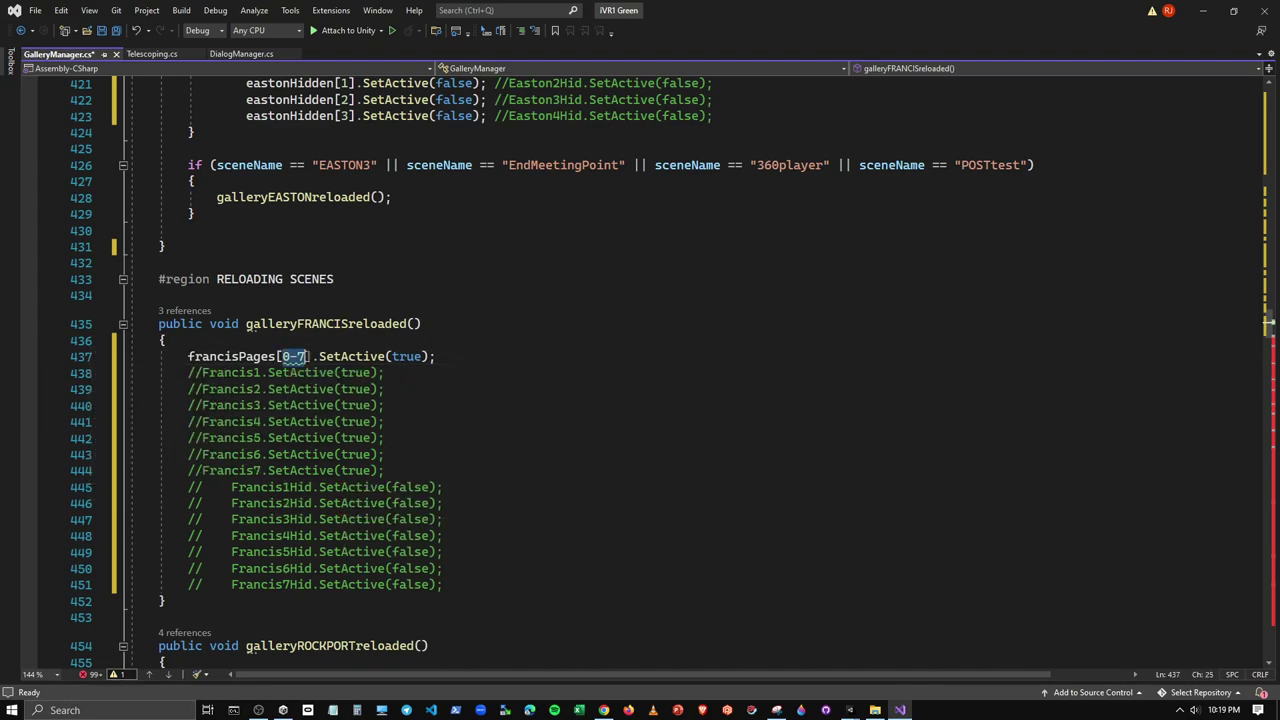
{"action": "key", "text": "BackSpace"}
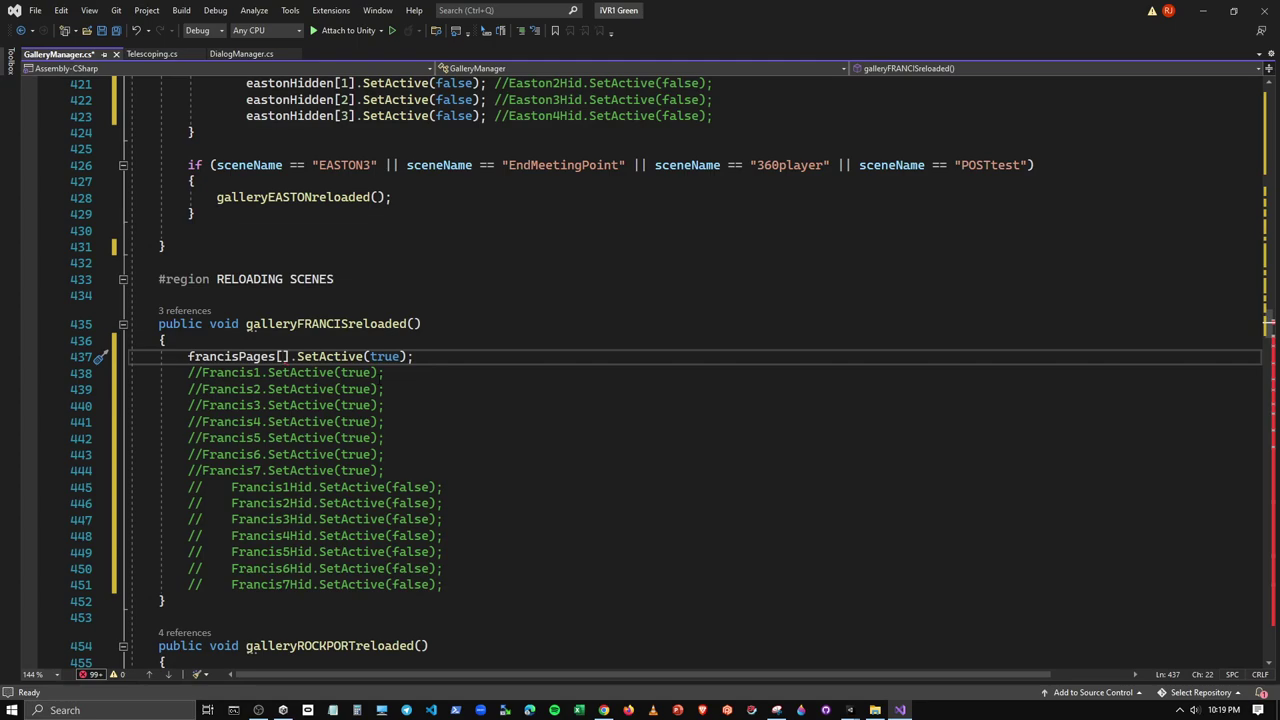
Try the IntelliSense index suggestions BoundsInt, iterindex and CacheIndex inside francisPages[] on line 437
{"action": "type", "text": "int"}
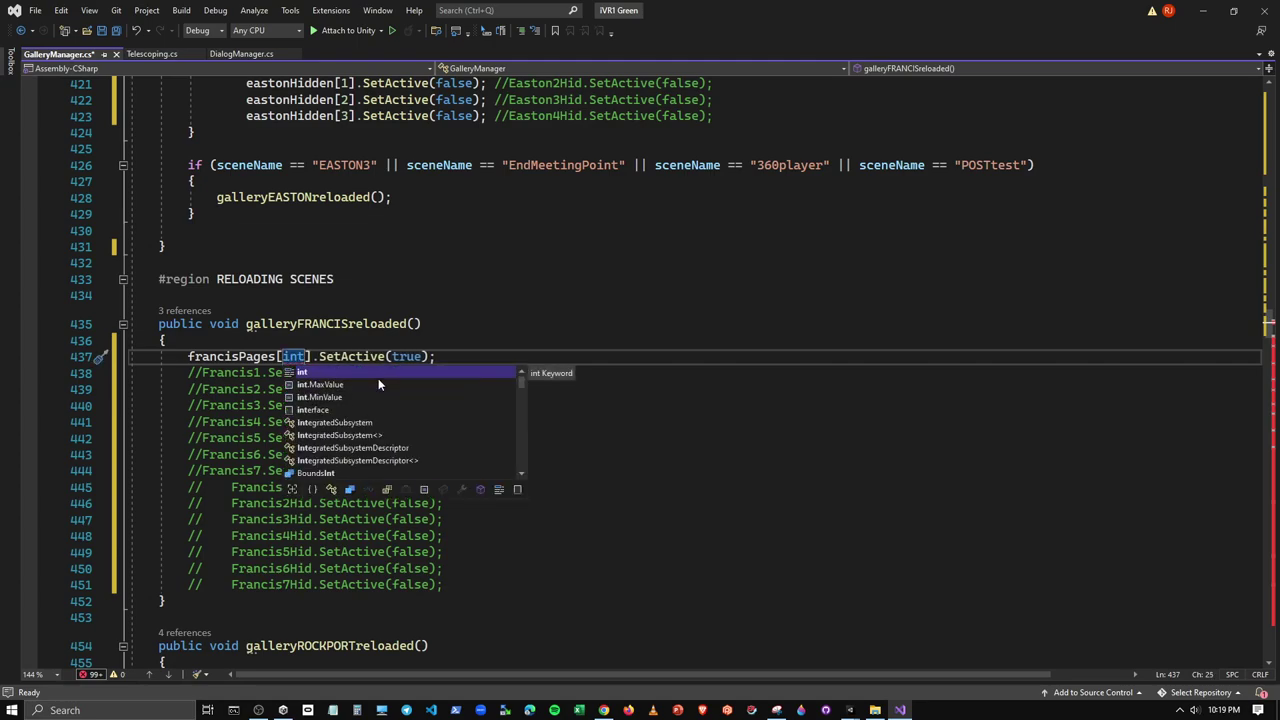
{"action": "left_click", "coordinate": [326, 476]}
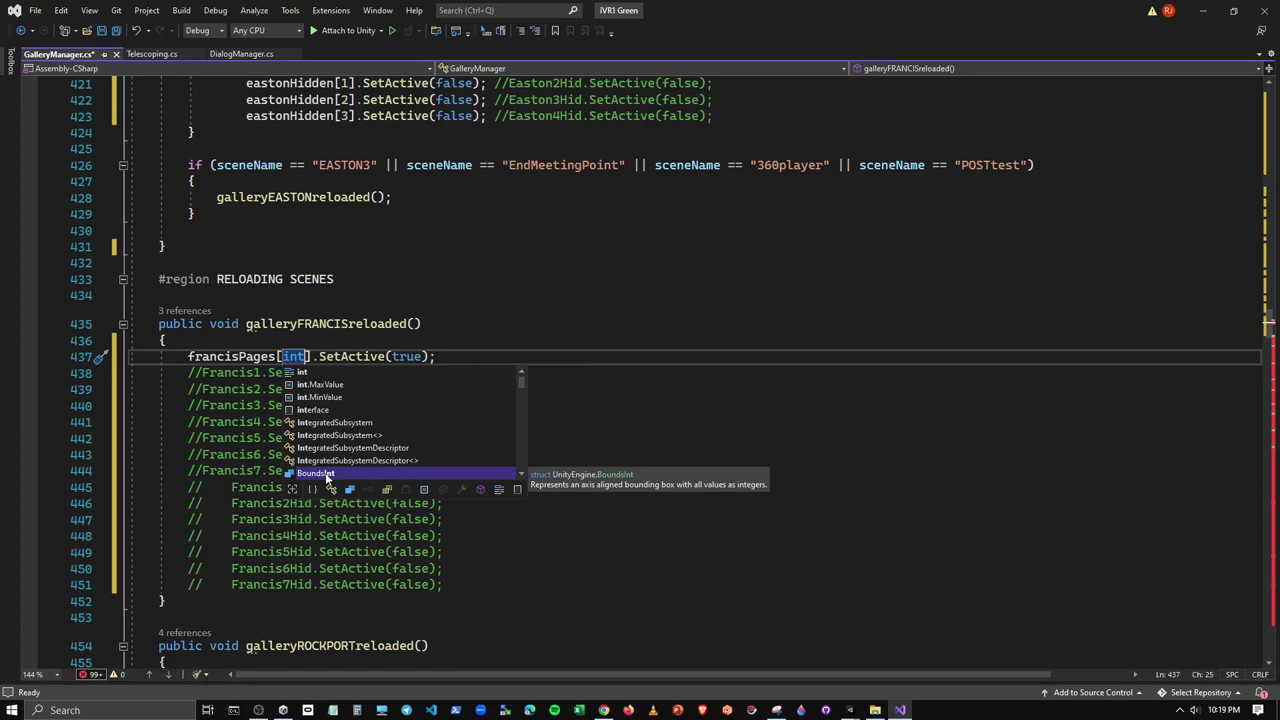
{"action": "double_click", "coordinate": [326, 476]}
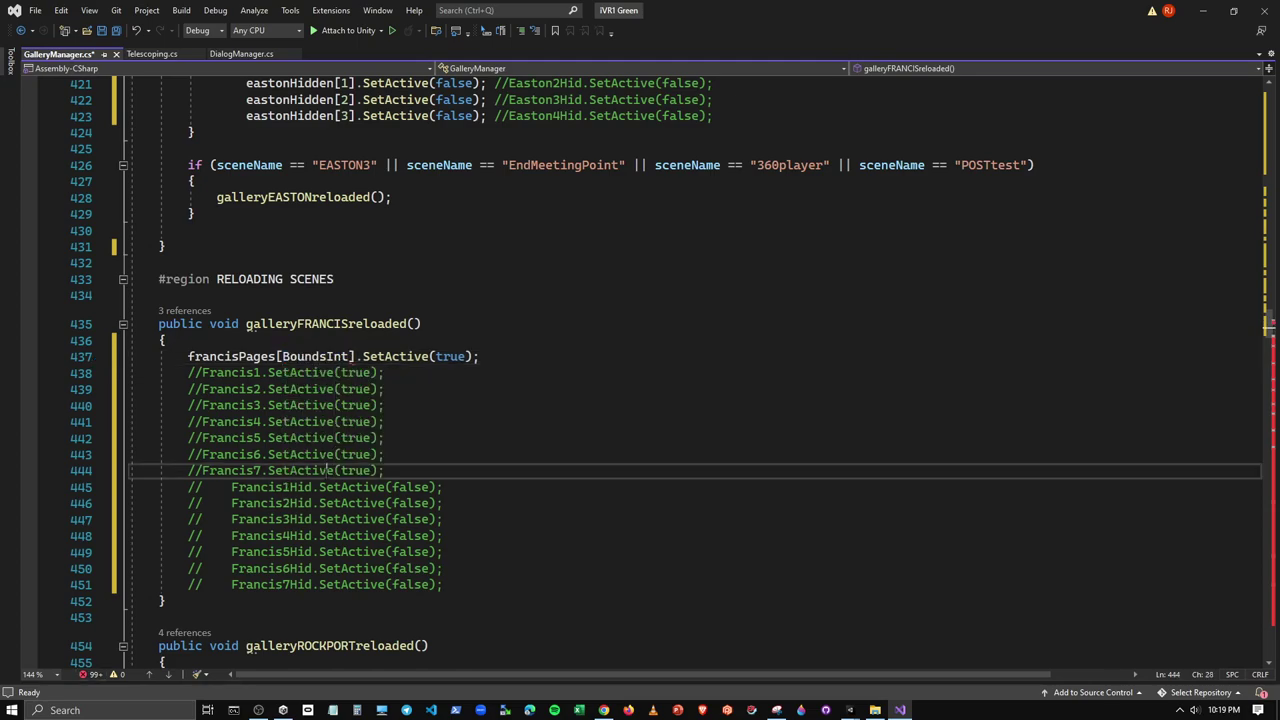
{"action": "left_click", "coordinate": [496, 412]}
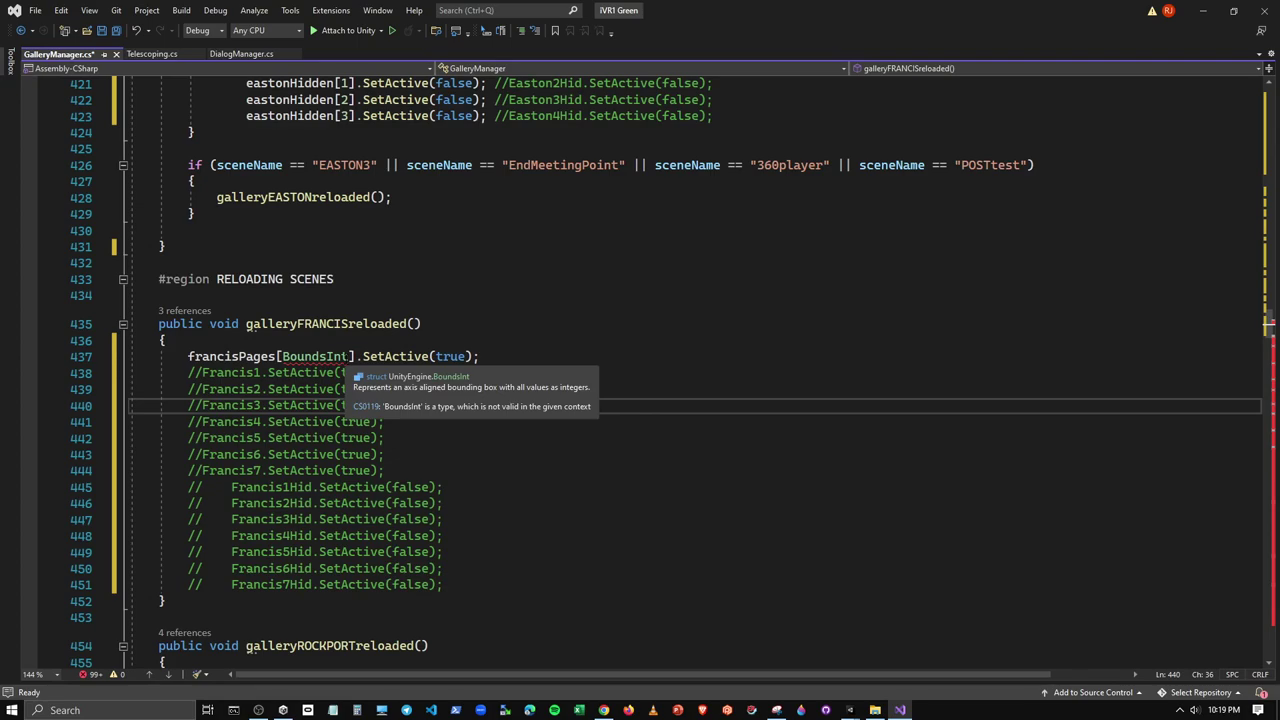
{"action": "double_click", "coordinate": [315, 356]}
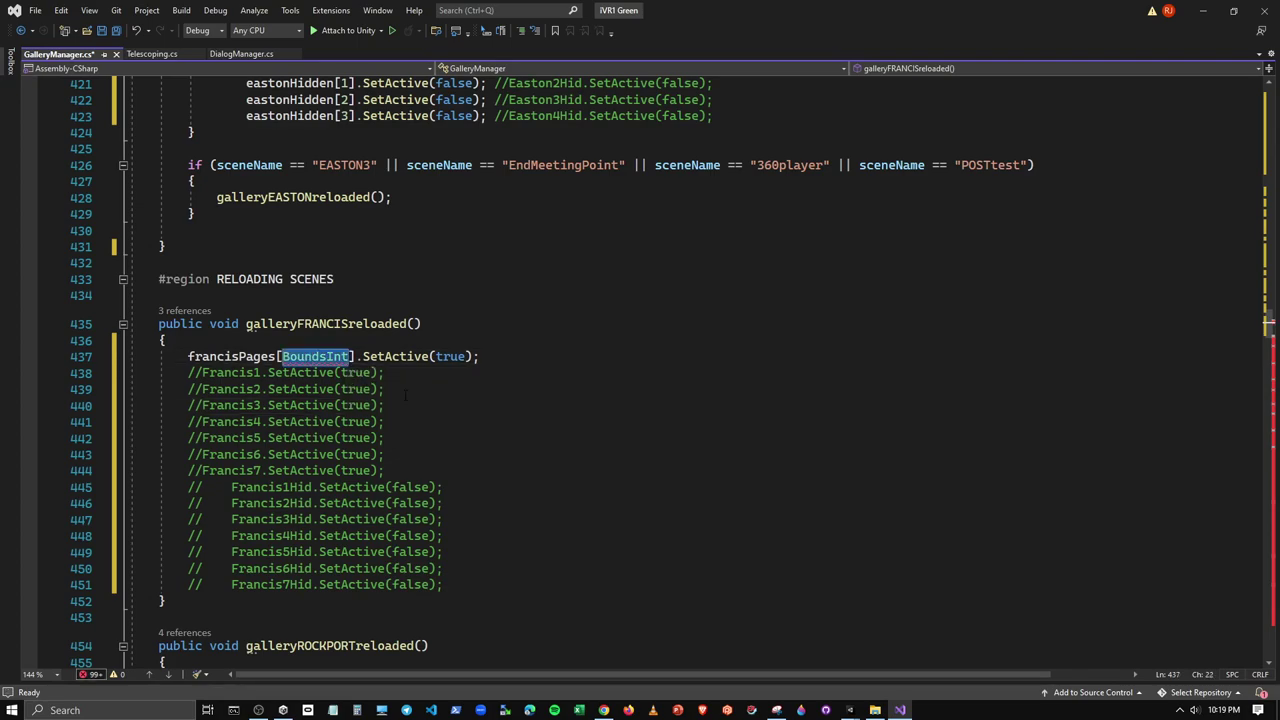
{"action": "type", "text": "index"}
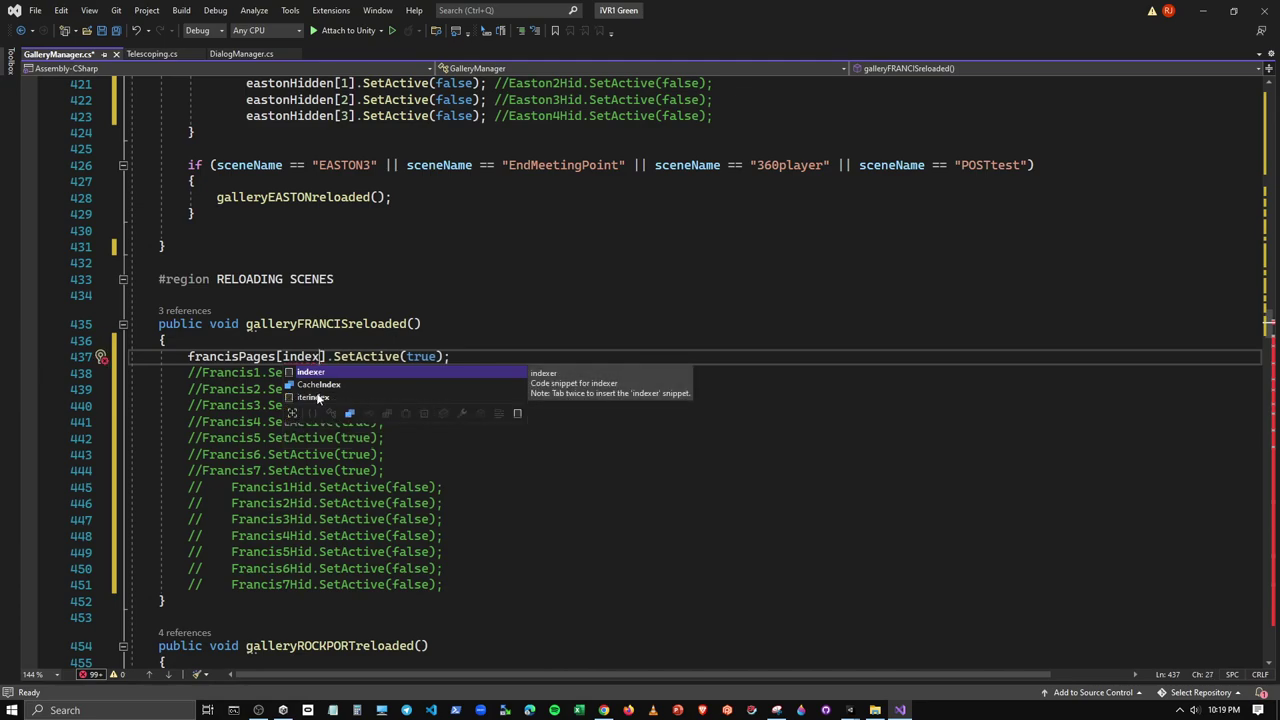
{"action": "left_click", "coordinate": [318, 398]}
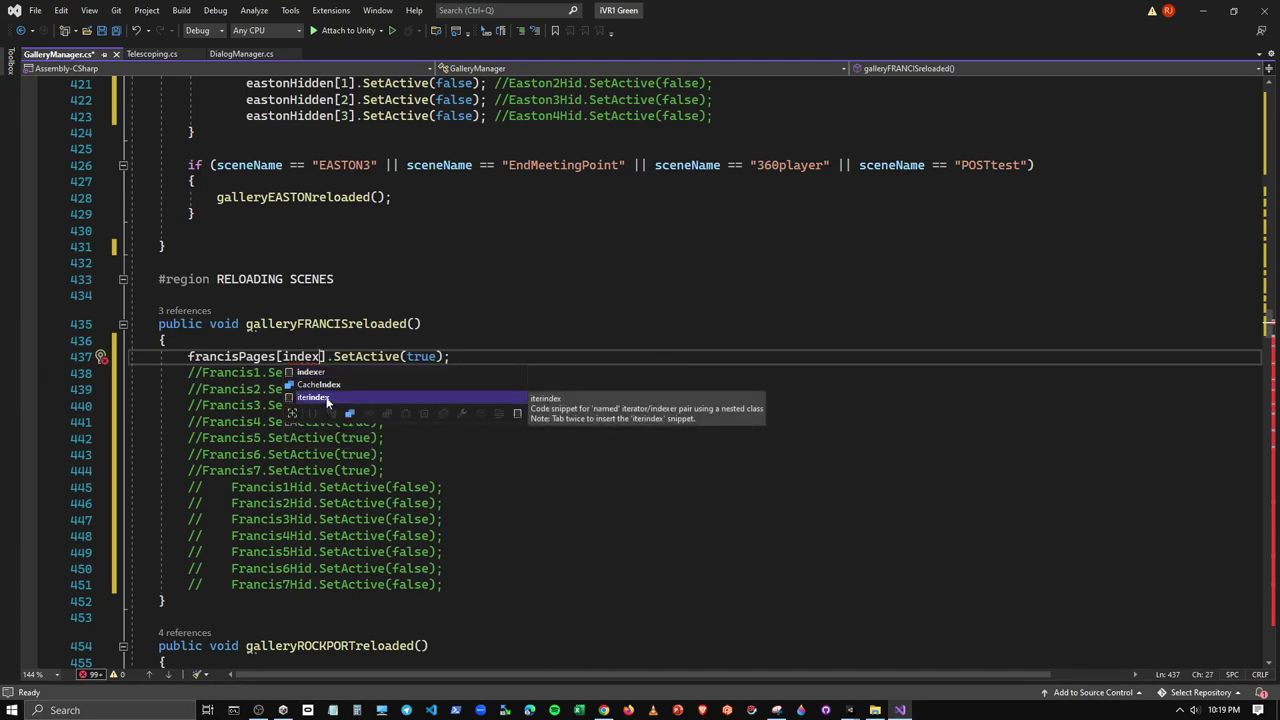
{"action": "key", "text": "Tab"}
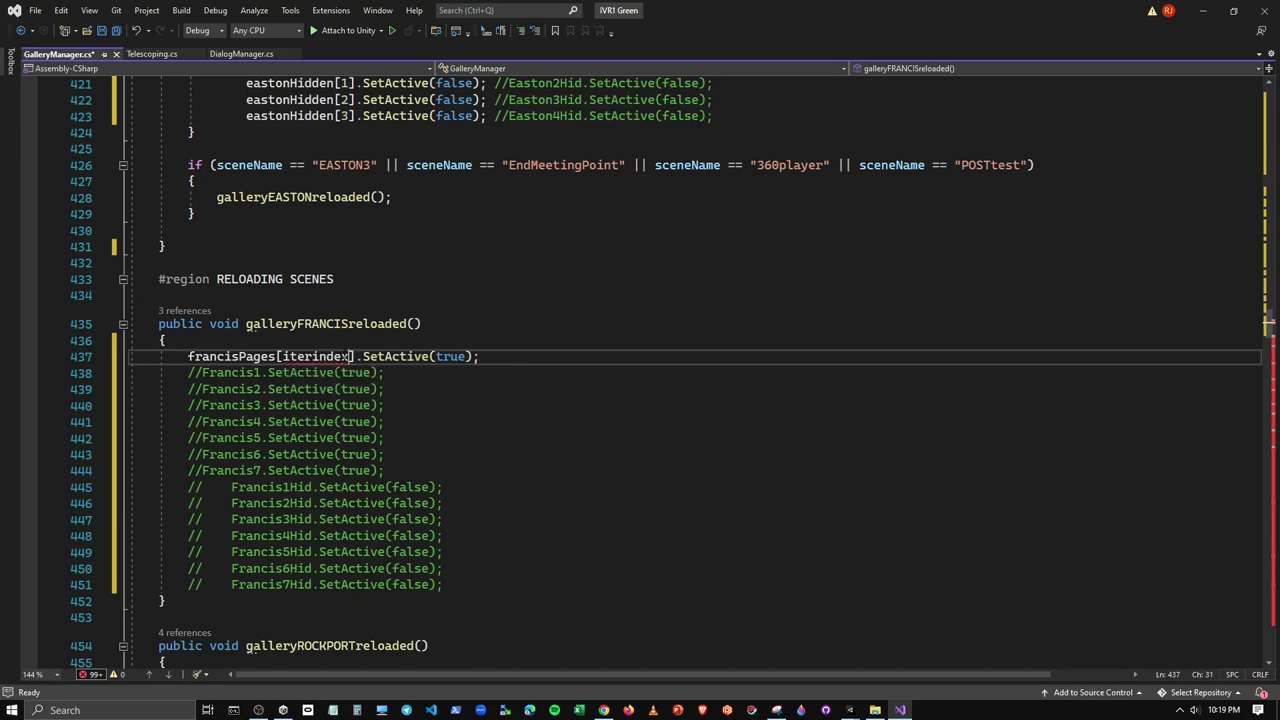
{"action": "double_click", "coordinate": [315, 356]}
{"action": "type", "text": "inde"}
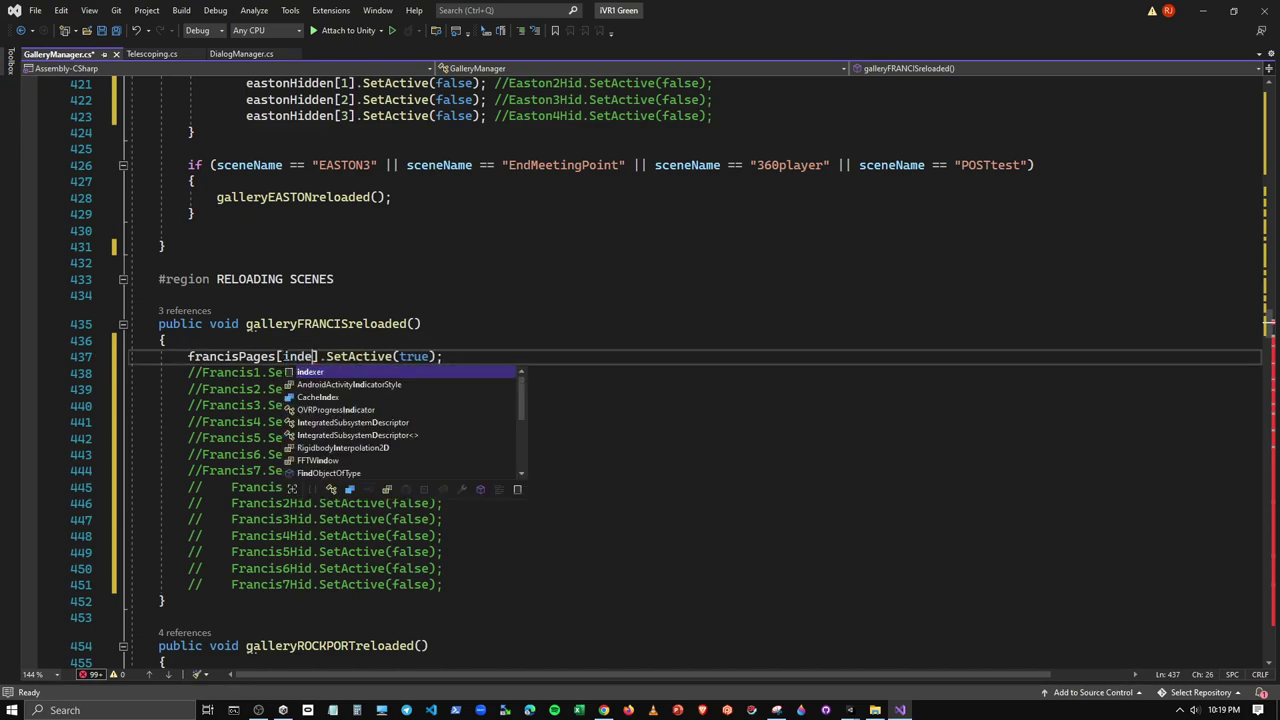
{"action": "left_click", "coordinate": [330, 397]}
{"action": "key", "text": "Tab"}
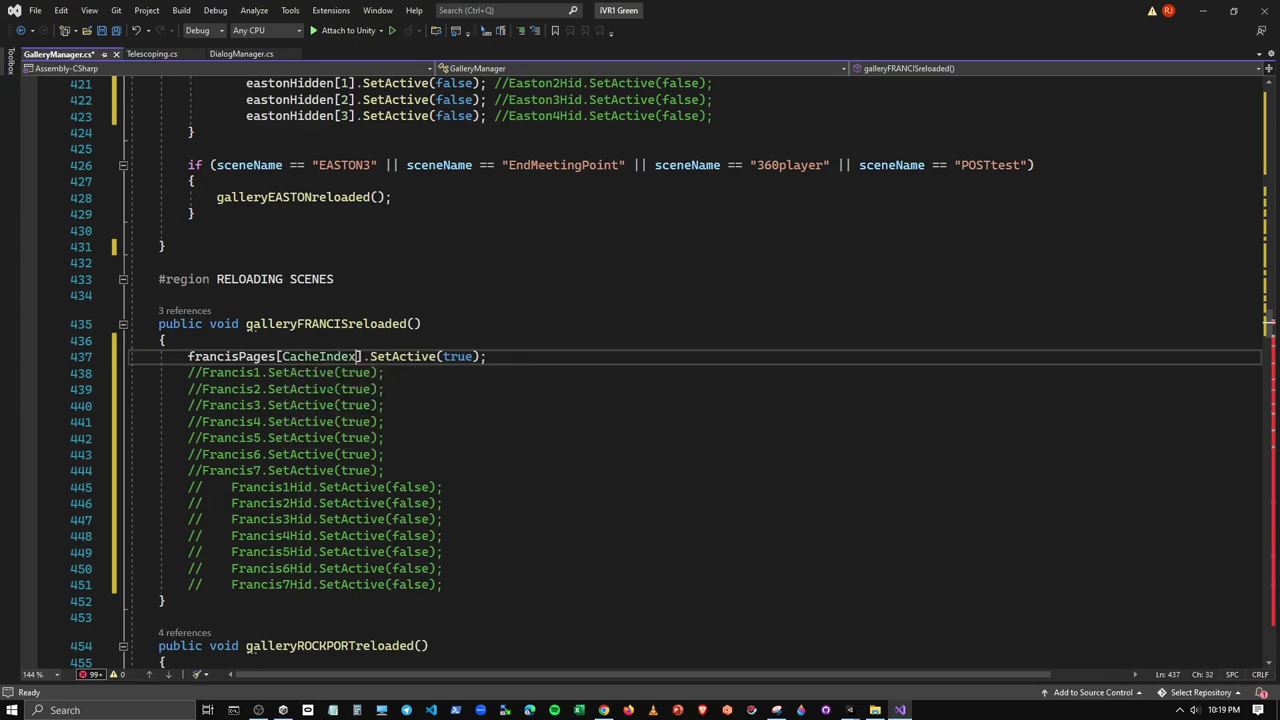
Clear the trial completions and set the index to 0, giving francisPages[0].SetActive(true)
{"action": "key", "text": "ctrl+shift+Left"}
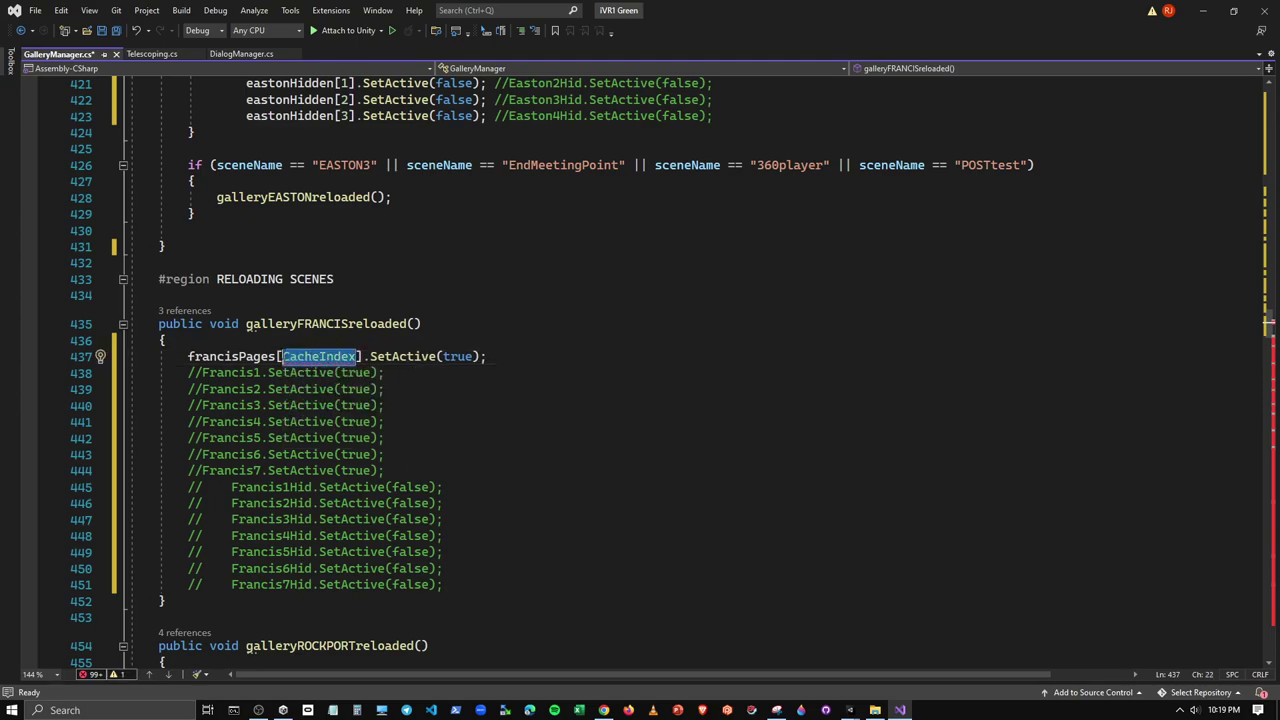
{"action": "type", "text": "ind"}
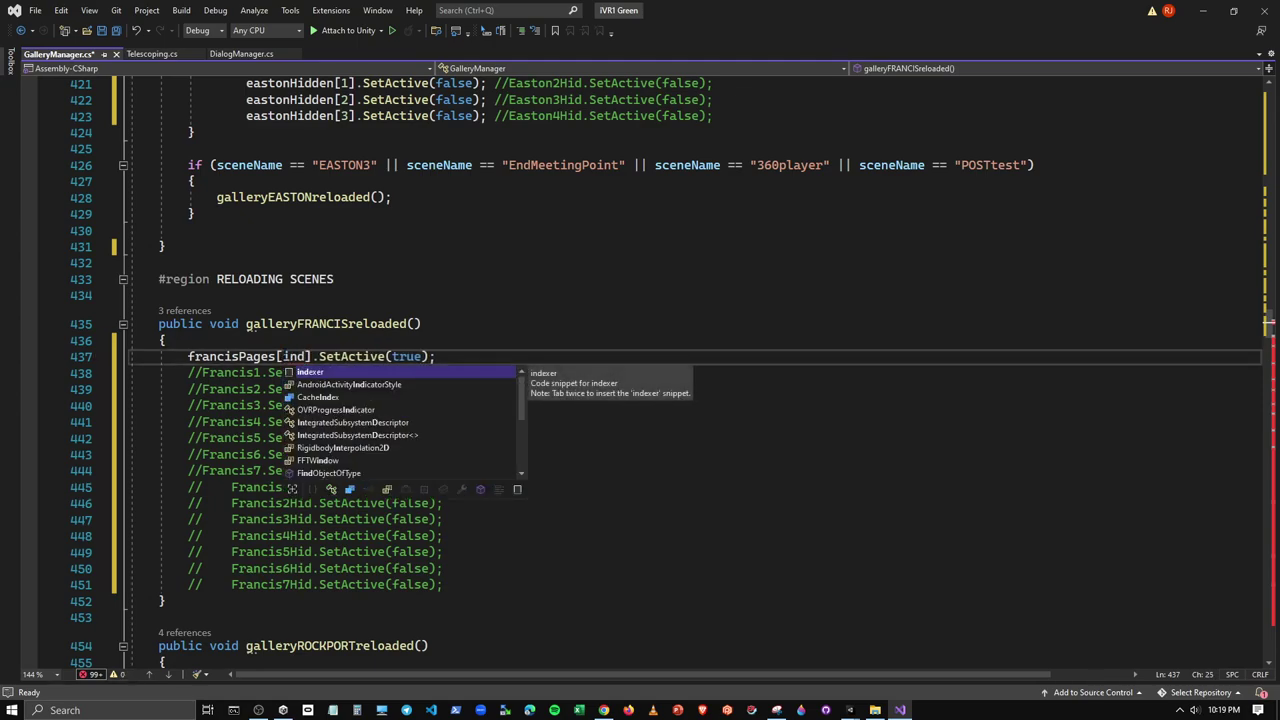
{"action": "type", "text": "e"}
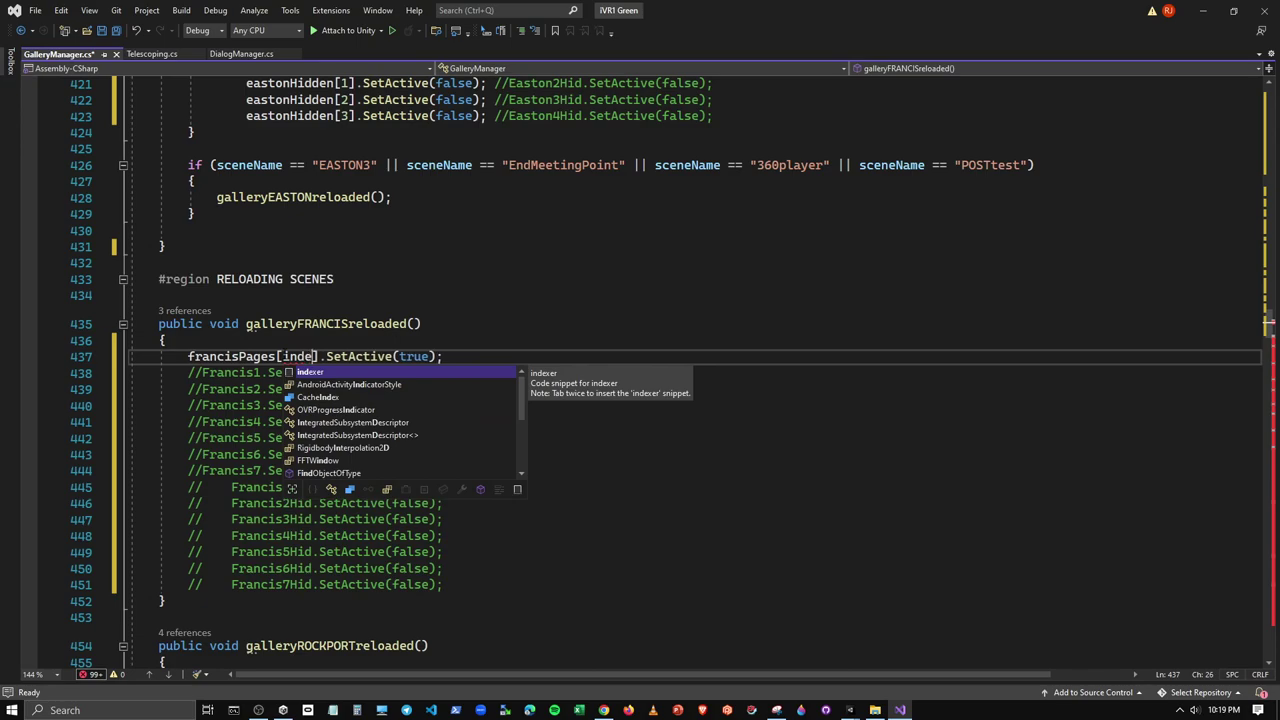
{"action": "type", "text": "r"}
{"action": "key", "text": "BackSpace"}
{"action": "type", "text": "x"}
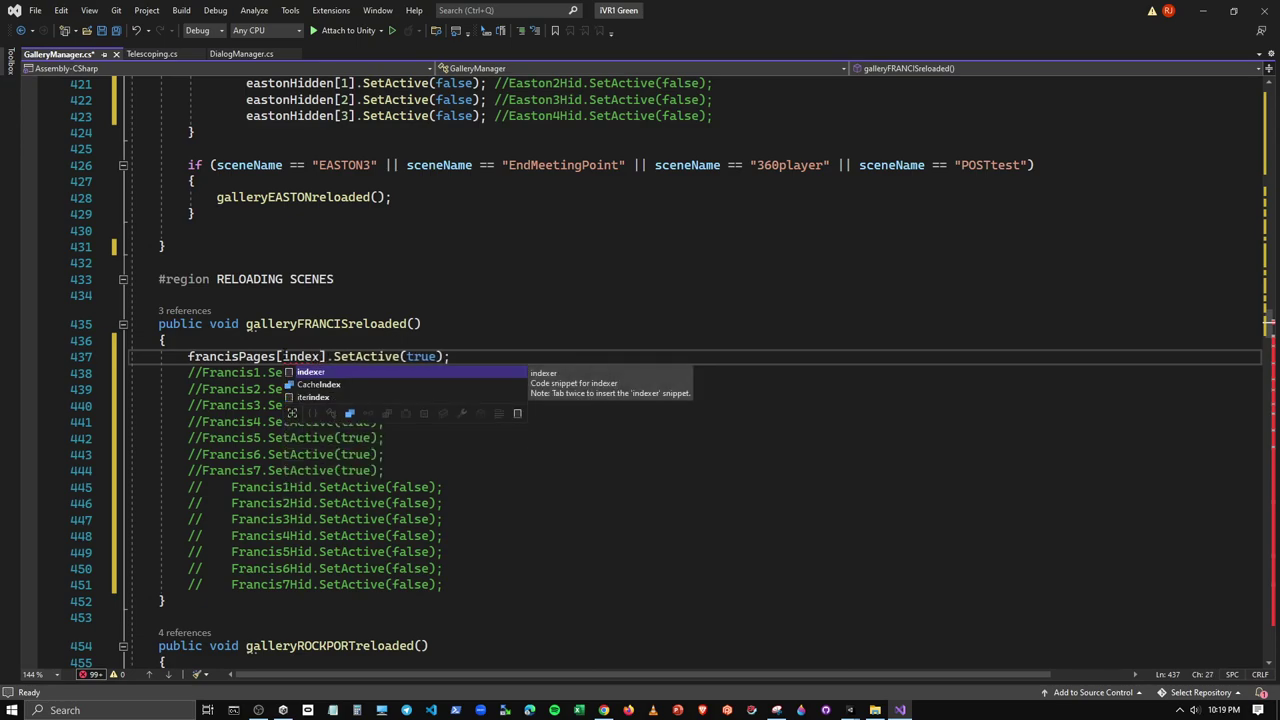
{"action": "type", "text": "t"}
{"action": "key", "text": "BackSpace"}
{"action": "key", "text": "BackSpace"}
{"action": "key", "text": "BackSpace"}
{"action": "key", "text": "BackSpace"}
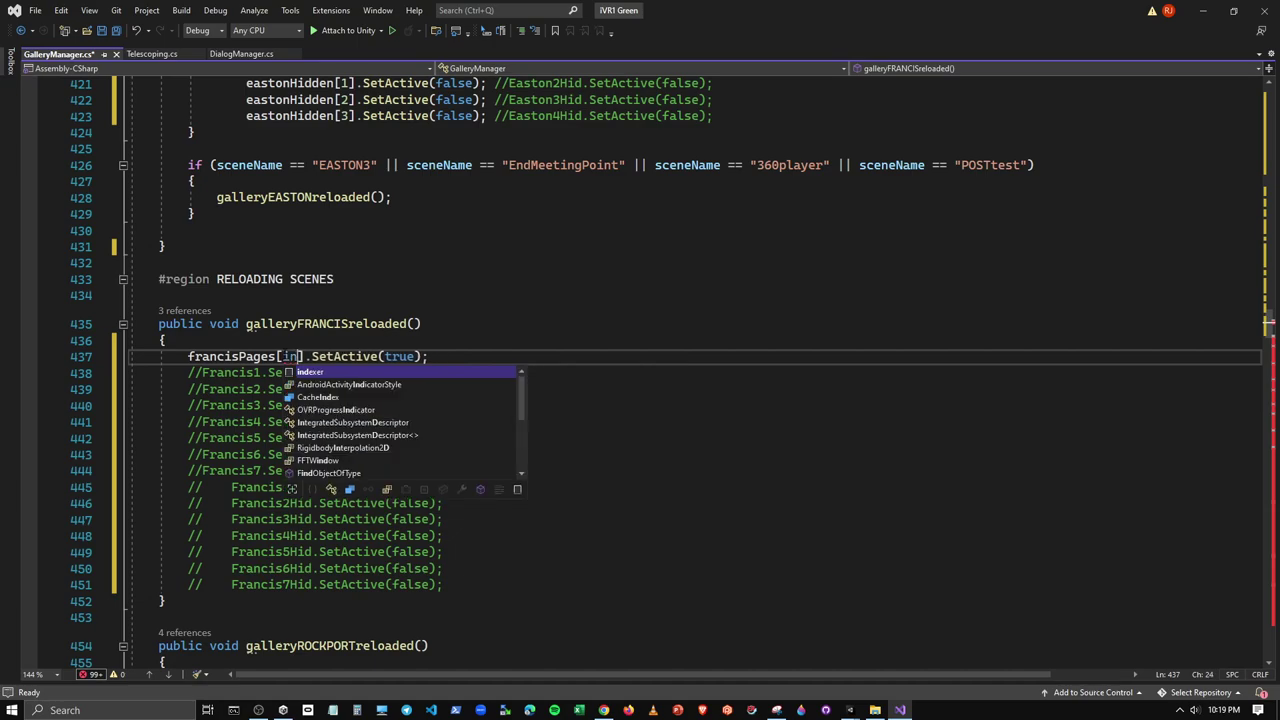
{"action": "key", "text": "BackSpace"}
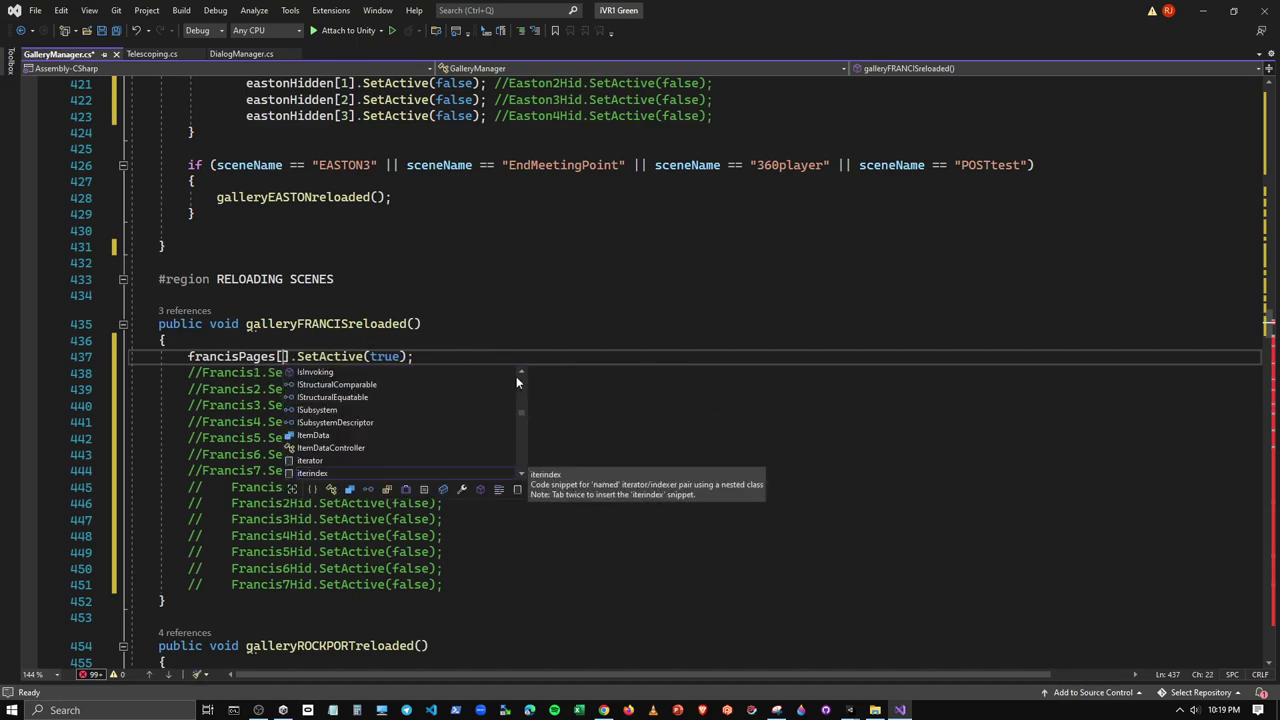
{"action": "type", "text": "Gam"}
{"action": "key", "text": "Tab"}
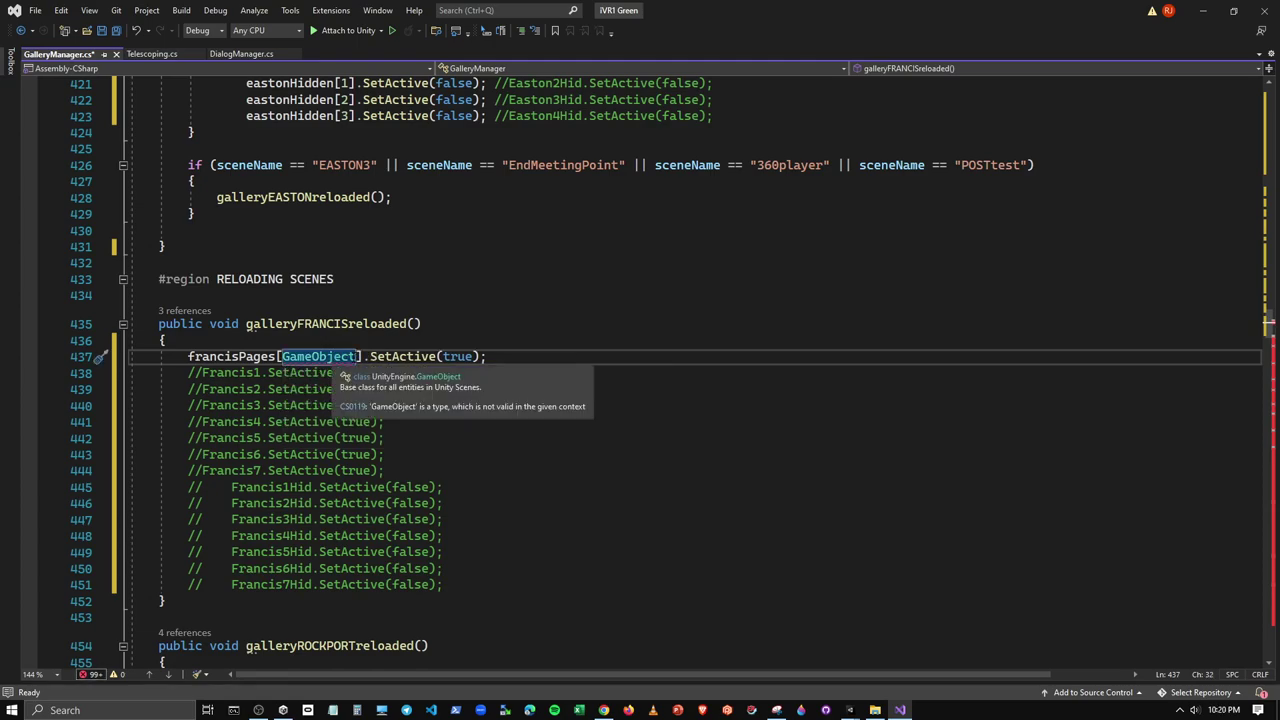
{"action": "double_click", "coordinate": [340, 357]}
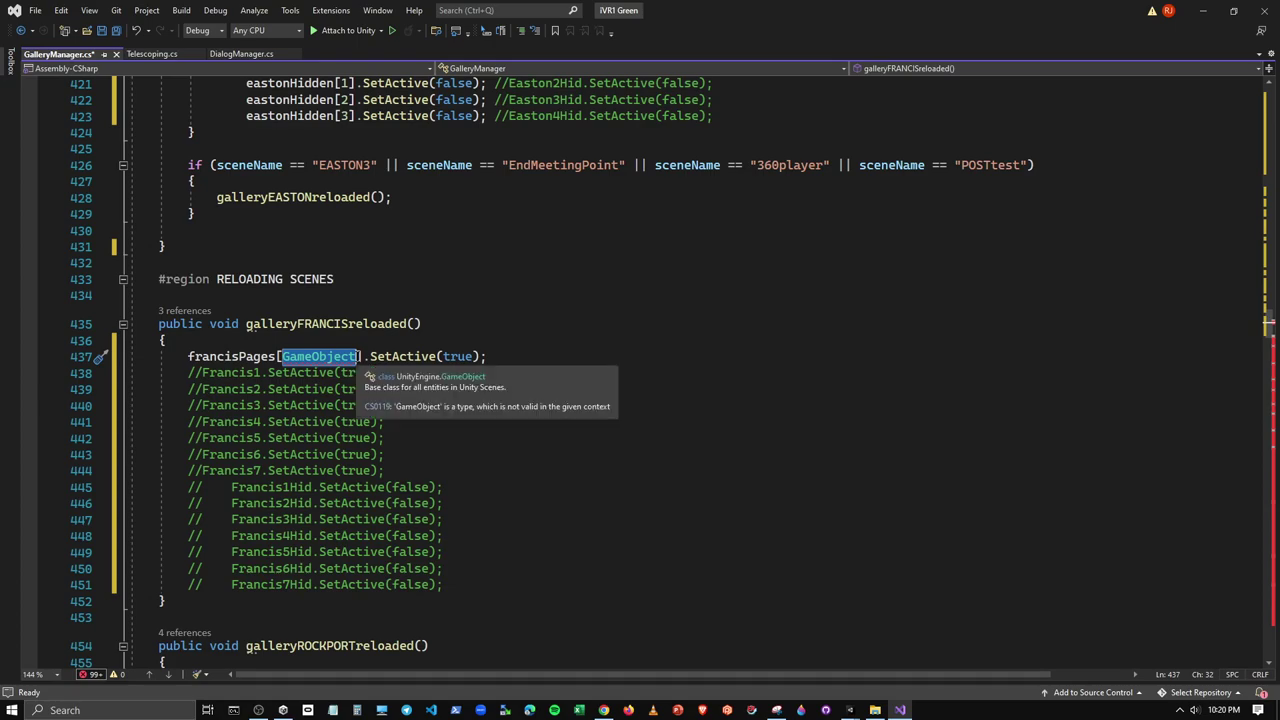
{"action": "key", "text": "BackSpace"}
{"action": "left_click", "coordinate": [502, 438]}
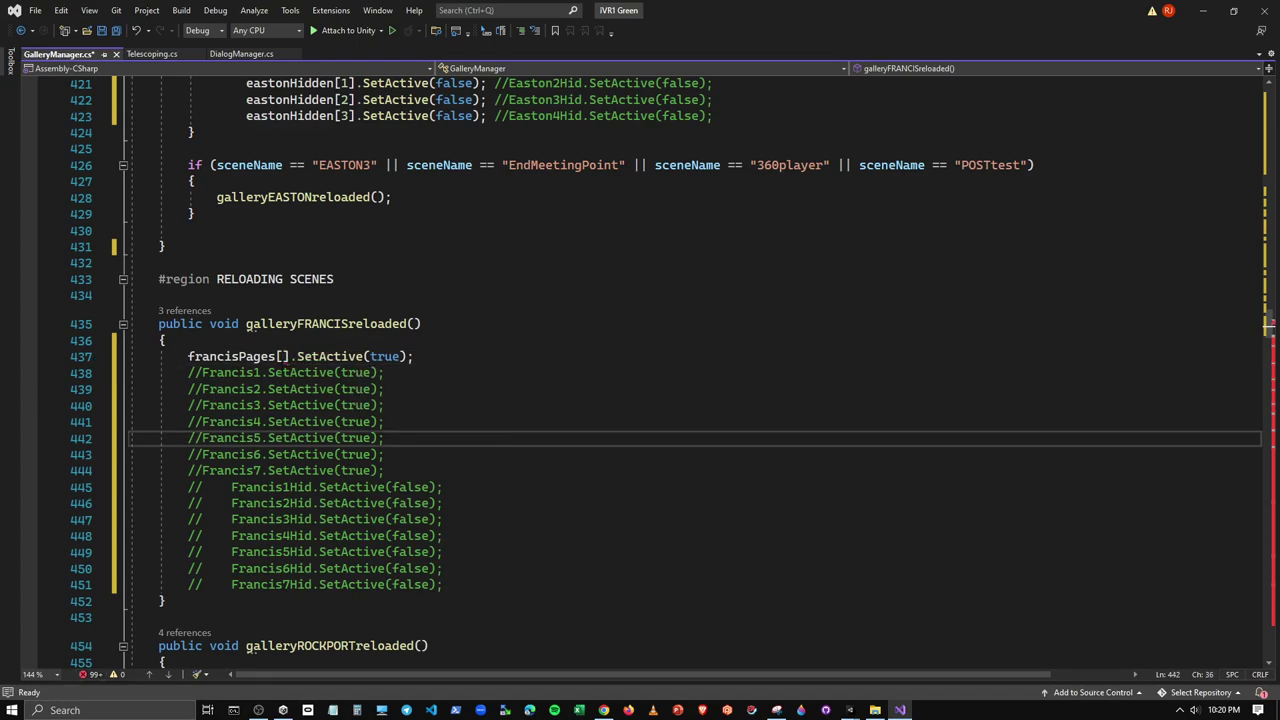
{"action": "left_click", "coordinate": [281, 356]}
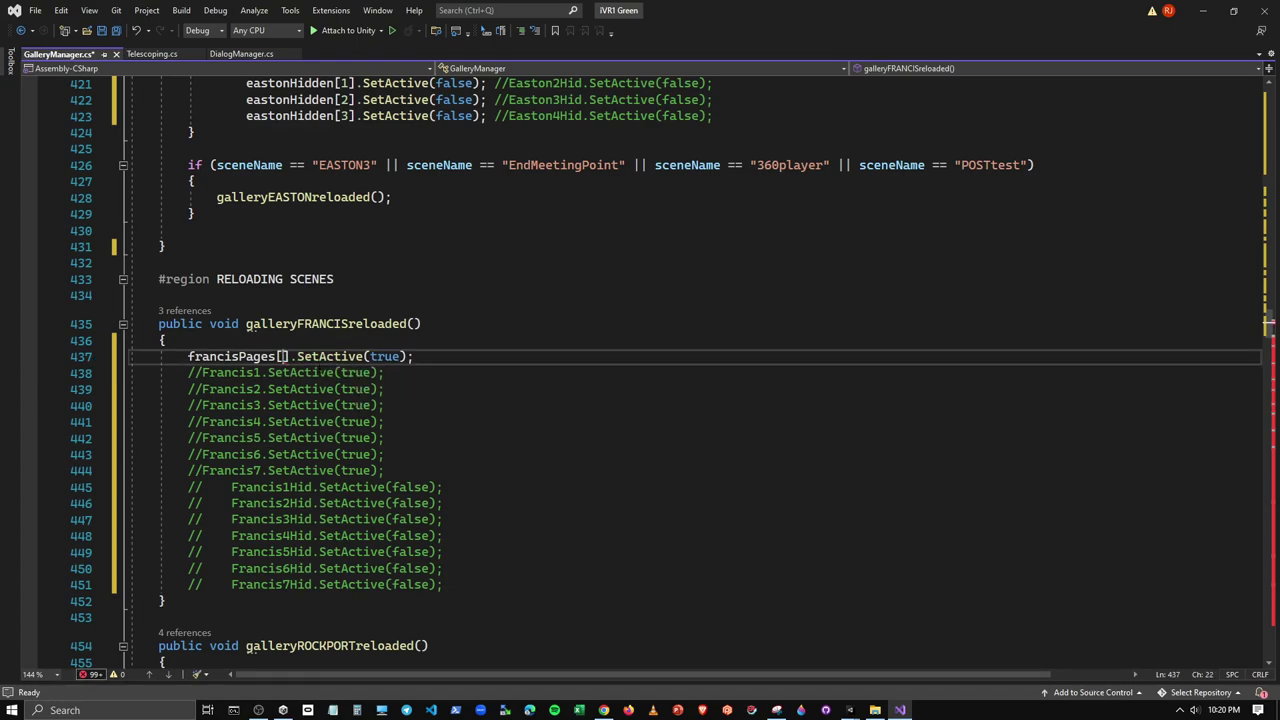
{"action": "type", "text": "0"}
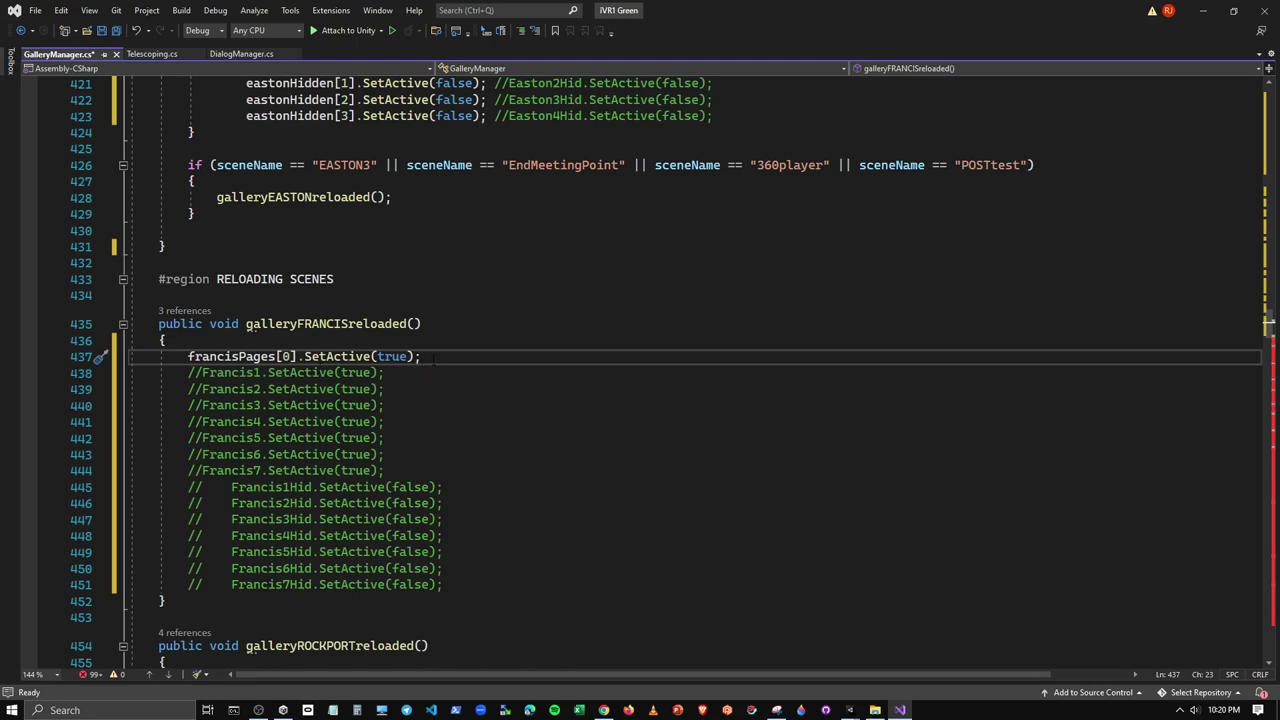
Move the francisPages[0].SetActive(true); statement from line 437 to before the //Francis1 comment
{"action": "left_click_drag", "start_coordinate": [421, 356], "coordinate": [188, 356]}
{"action": "key", "text": "ctrl+c"}
{"action": "key", "text": "BackSpace"}
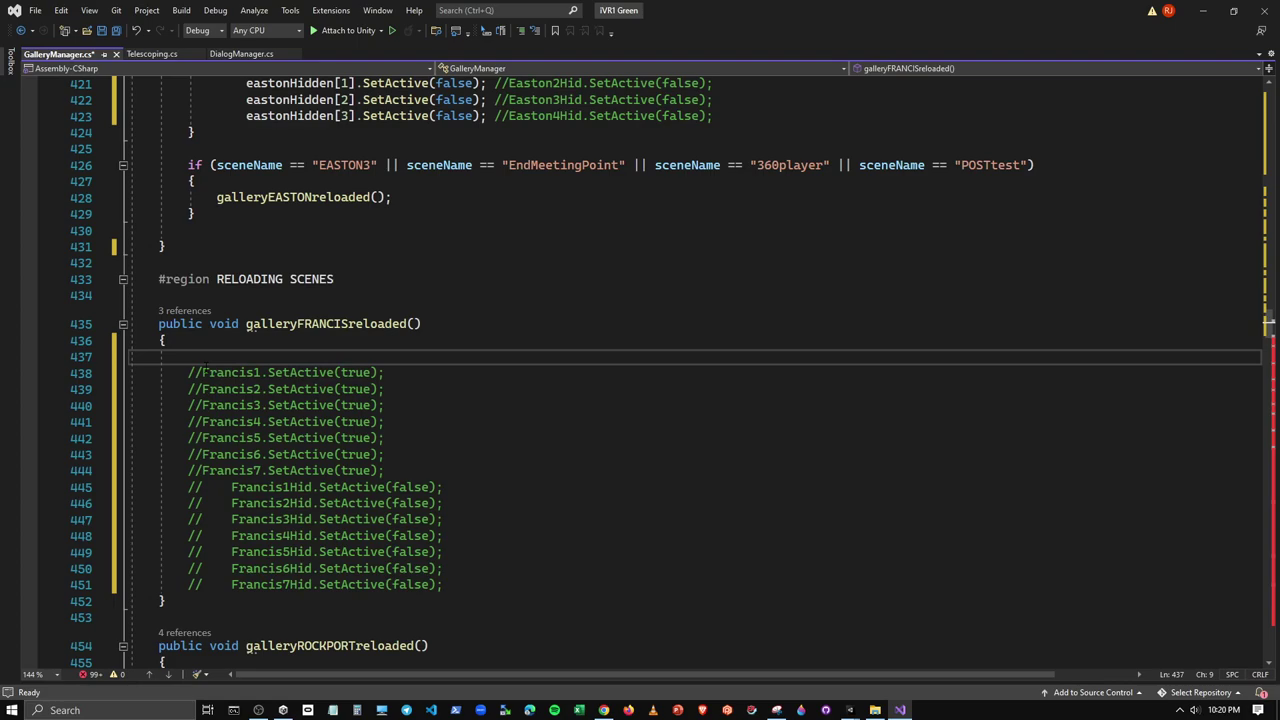
{"action": "key", "text": "Delete"}
{"action": "key", "text": "Left"}
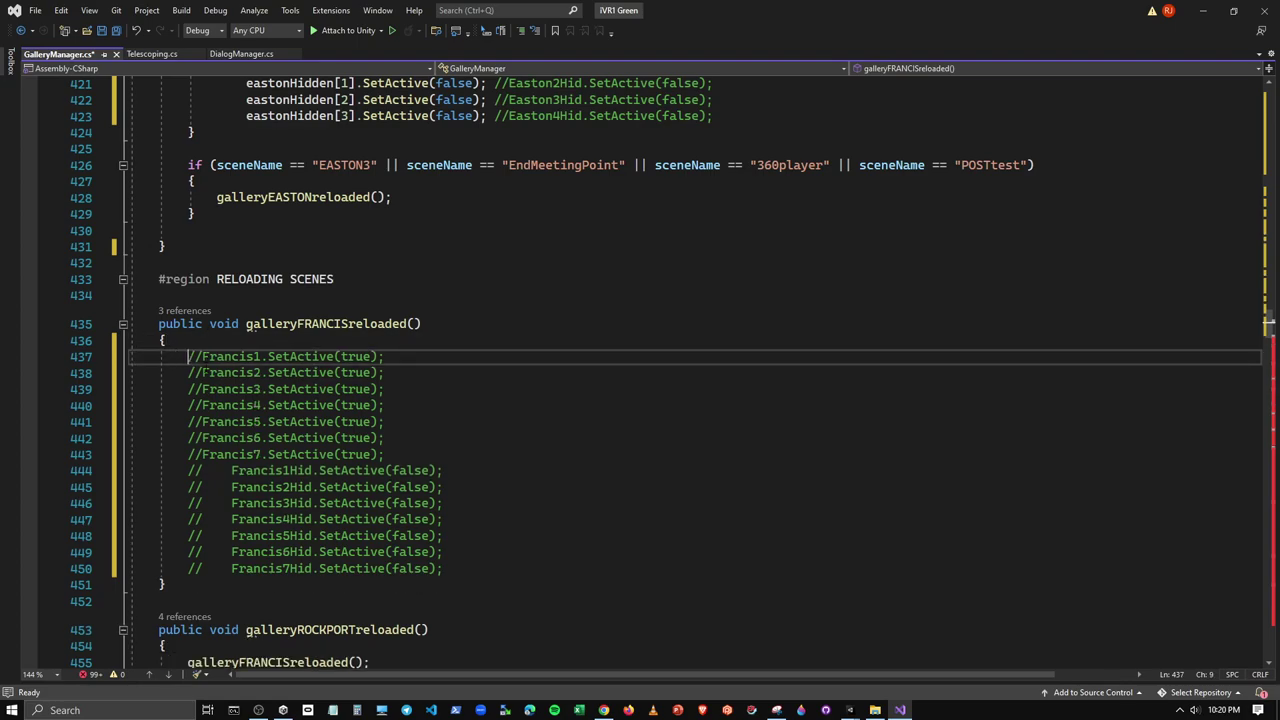
{"action": "key", "text": "ctrl+v"}
{"action": "key", "text": "Down"}
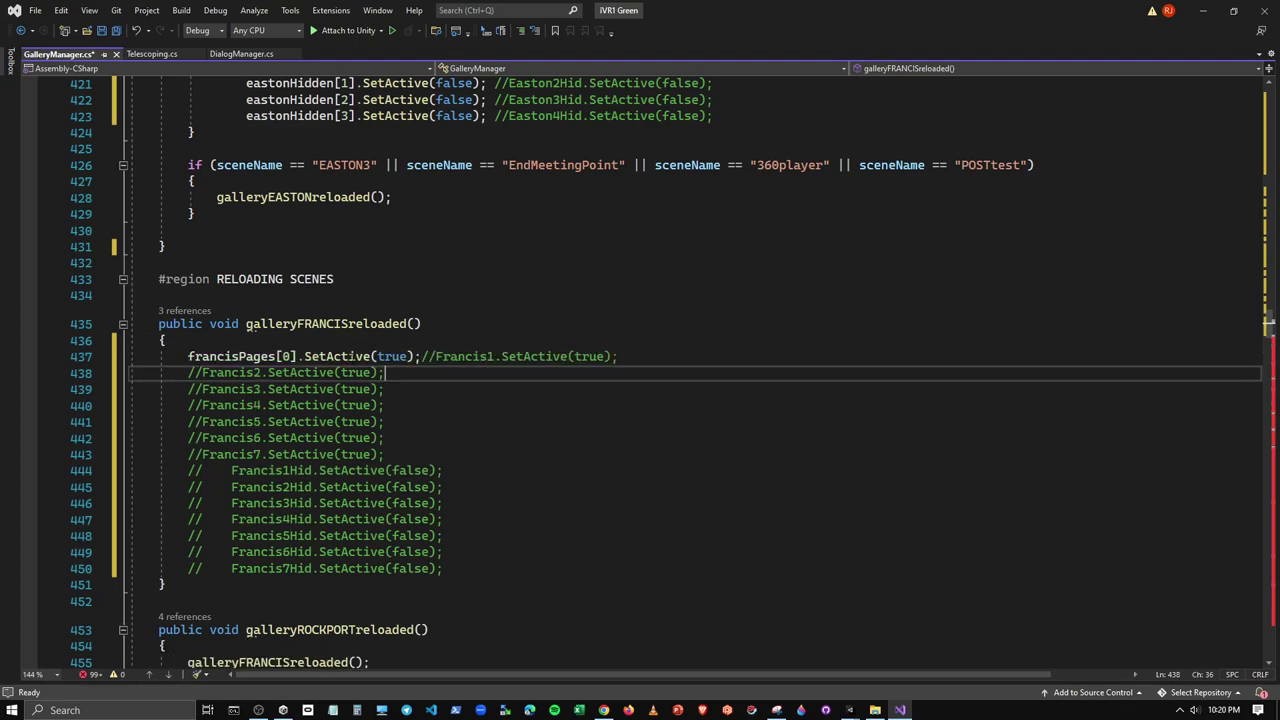
{"action": "left_click", "coordinate": [421, 356]}
Paste the same statement before the //Francis2, //Francis3 and //Francis4 comments, then switch to Chrome
{"action": "key", "text": "Down"}
{"action": "key", "text": "Home"}
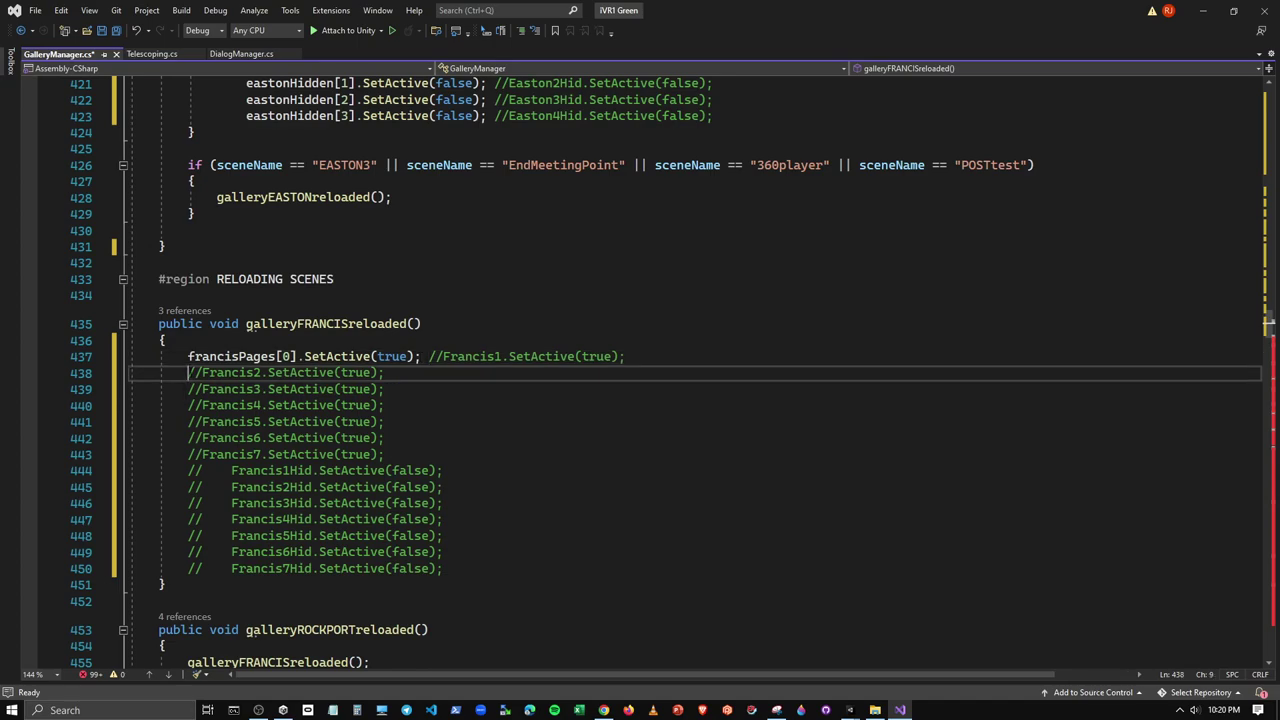
{"action": "key", "text": "ctrl+v"}
{"action": "left_click", "coordinate": [419, 372]}
{"action": "left_click_drag", "start_coordinate": [419, 372], "coordinate": [188, 372]}
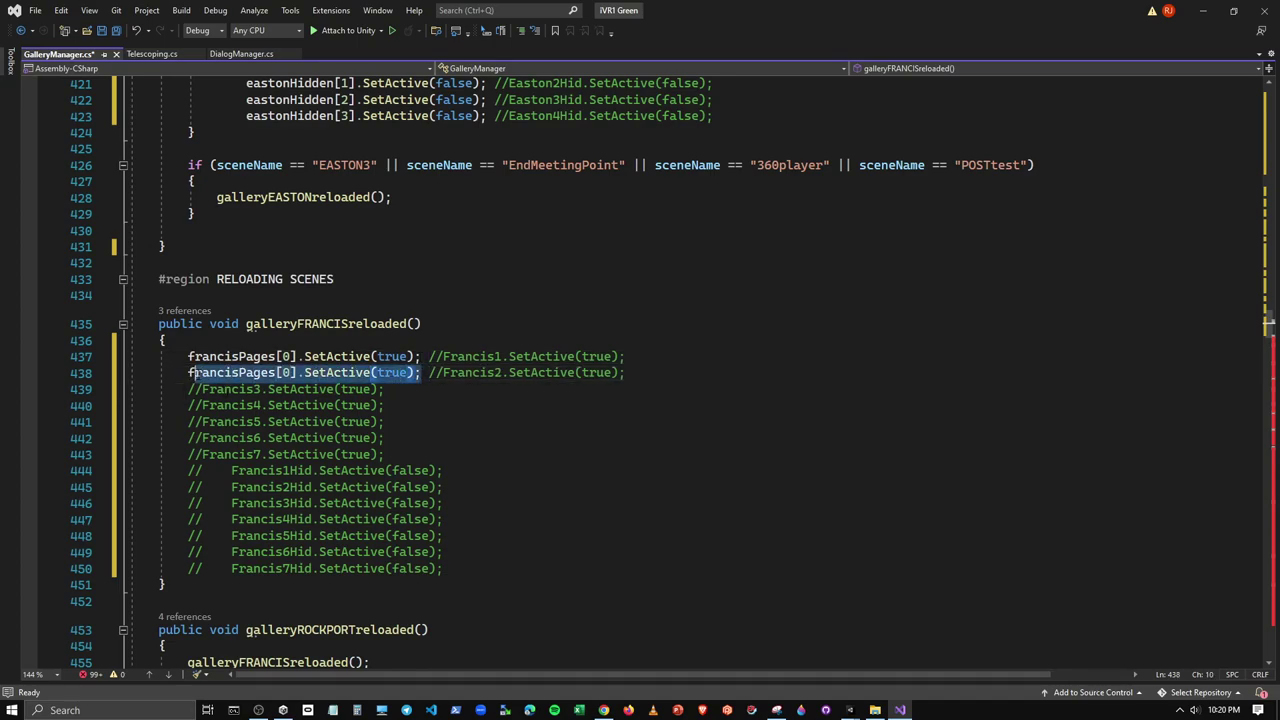
{"action": "key", "text": "ctrl+c"}
{"action": "left_click", "coordinate": [188, 389]}
{"action": "key", "text": "ctrl+v"}
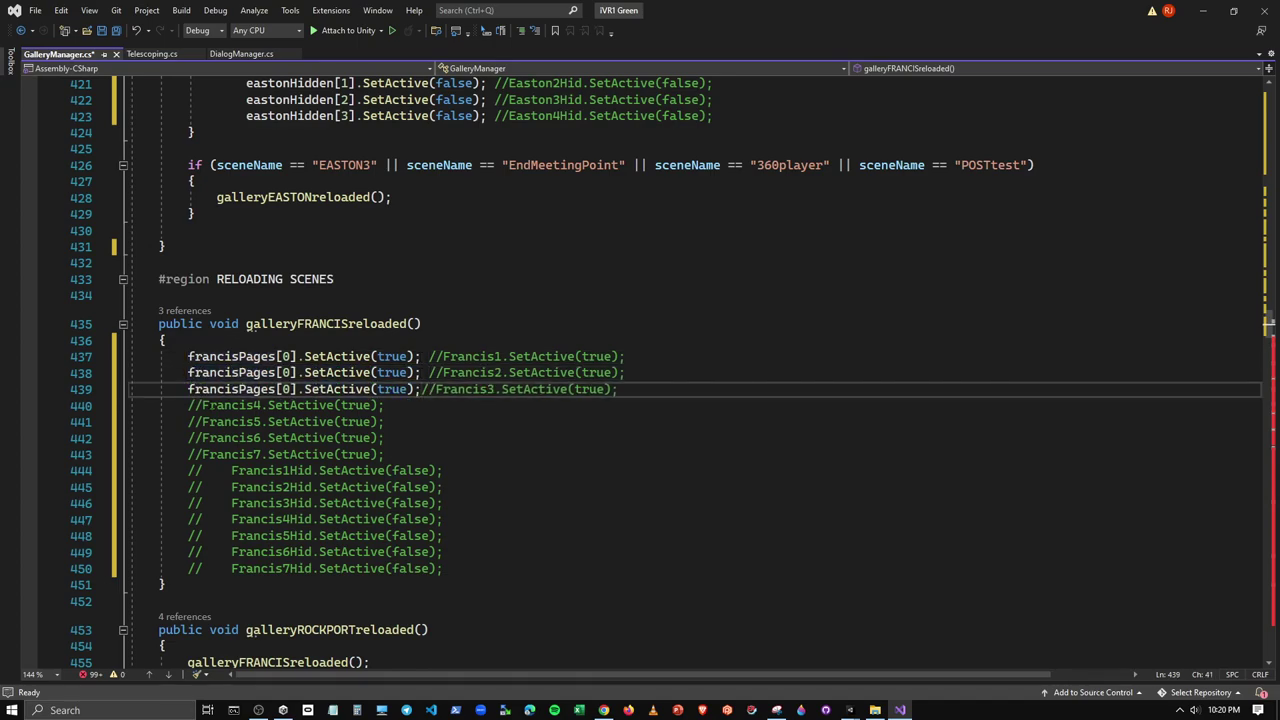
{"action": "key", "text": "Down"}
{"action": "key", "text": "Home"}
{"action": "key", "text": "ctrl+v"}
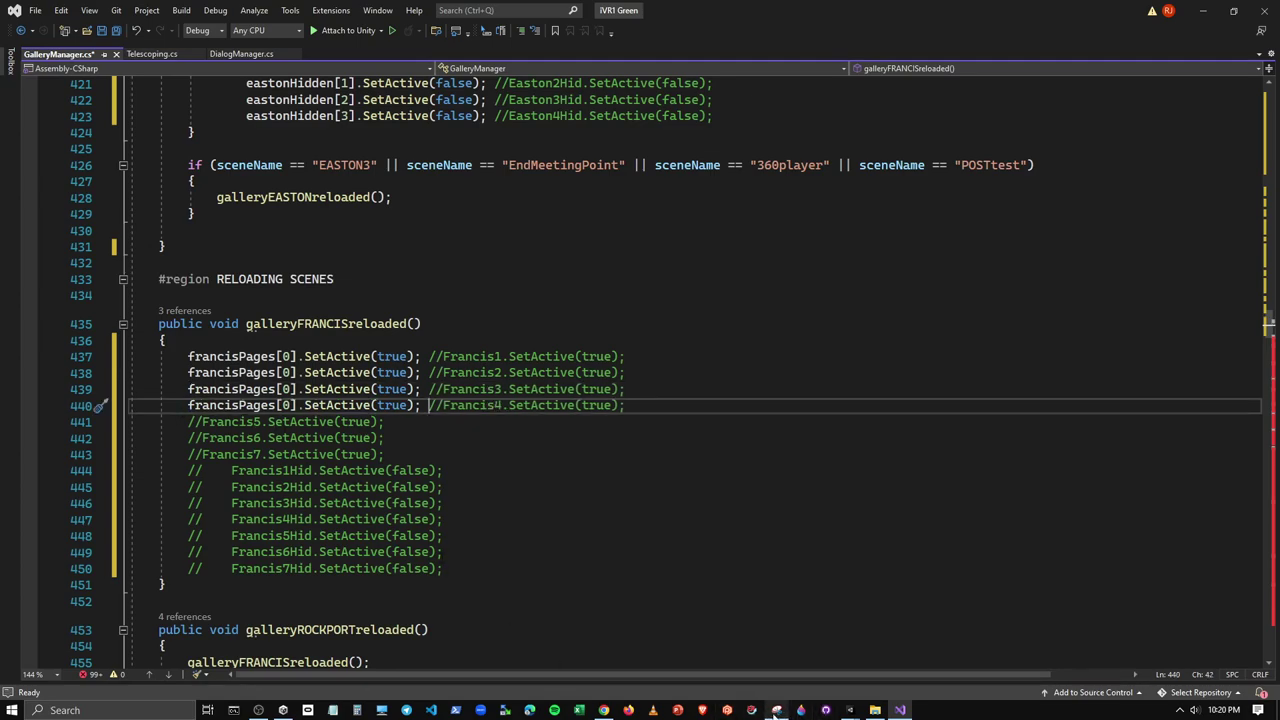
{"action": "left_click", "coordinate": [604, 710]}
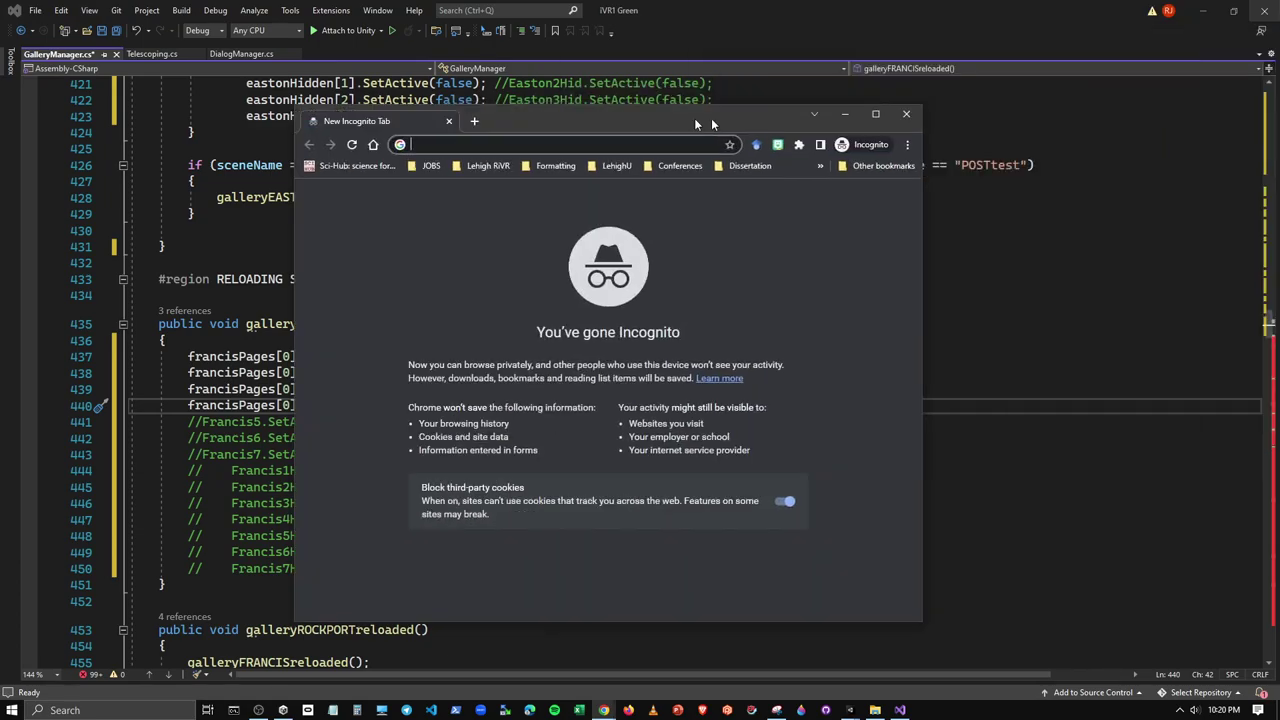
In an incognito window, search 'how to run a method for all the elements of an array of objects in C#'
{"action": "double_click", "coordinate": [596, 106]}
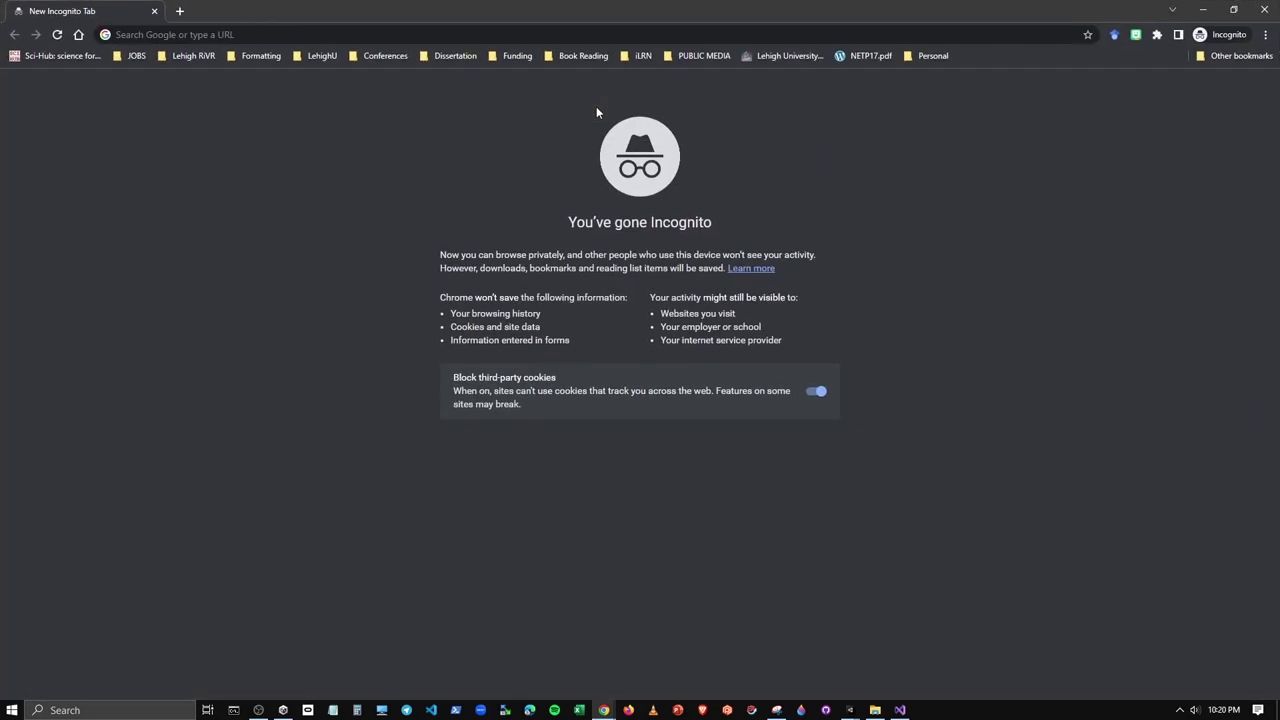
{"action": "left_click", "coordinate": [218, 34]}
{"action": "type", "text": "how "}
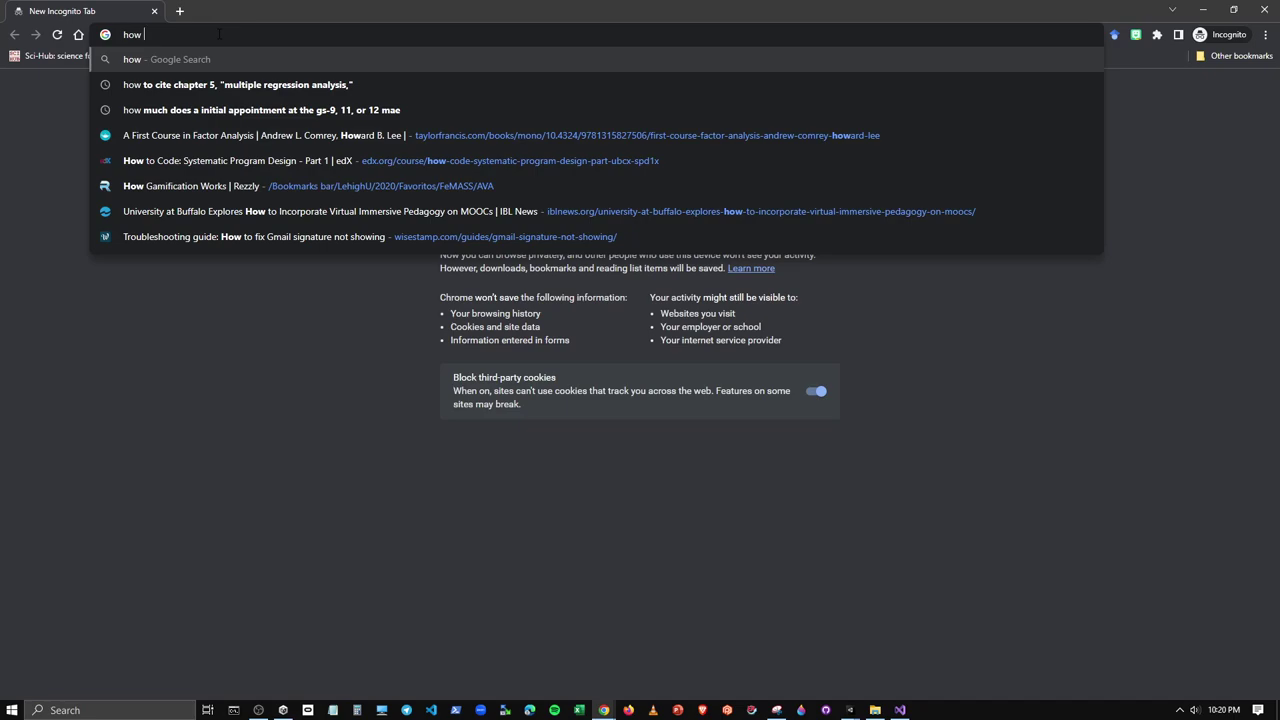
{"action": "type", "text": "to ri"}
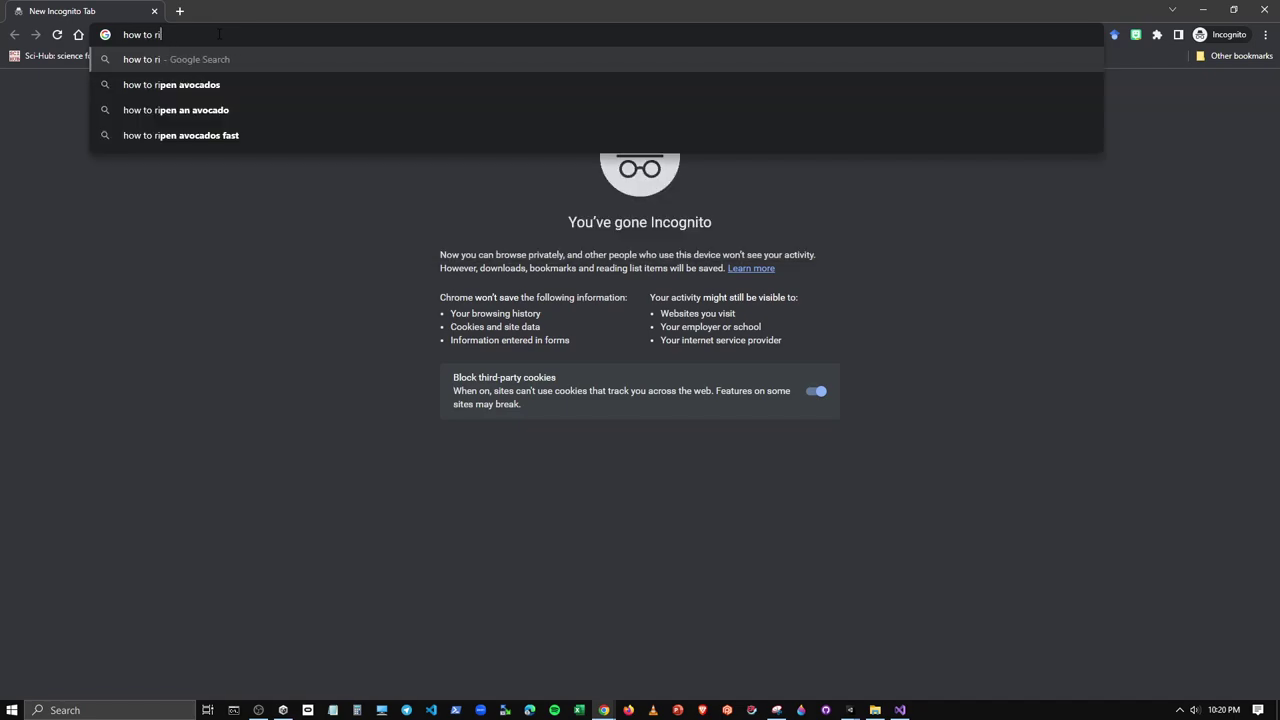
{"action": "key", "text": "BackSpace"}
{"action": "type", "text": "un a metho"}
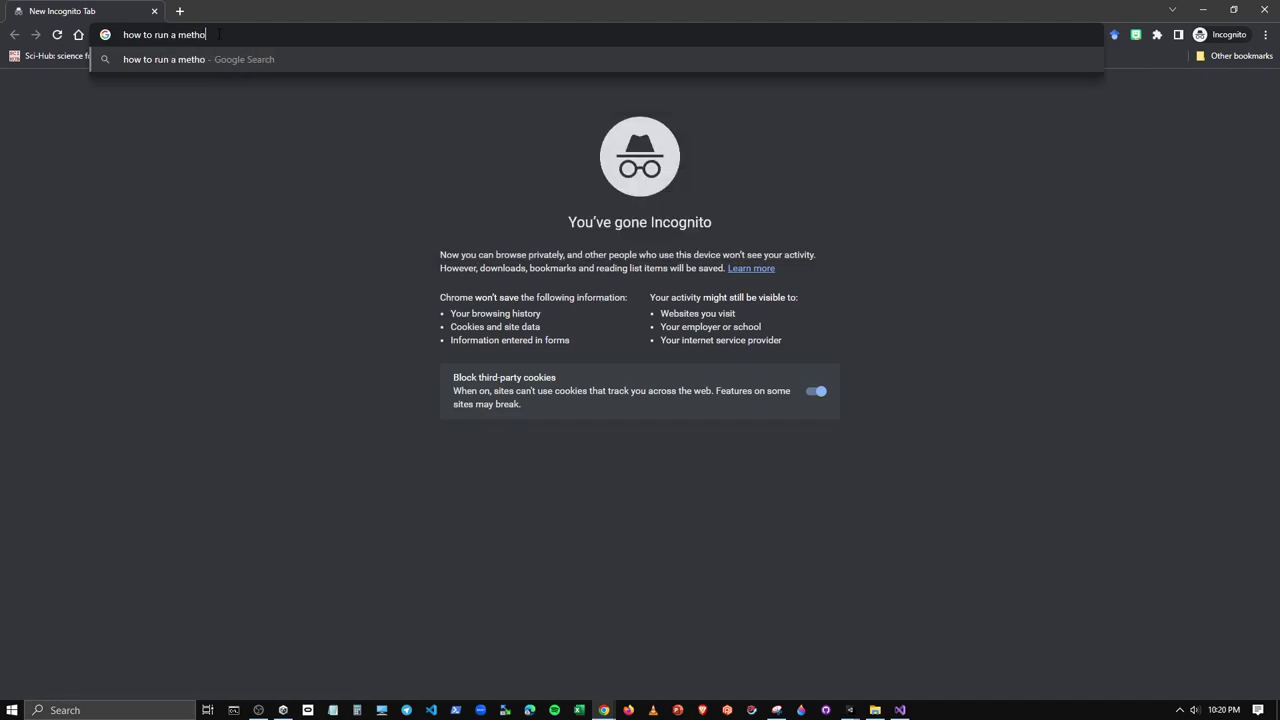
{"action": "type", "text": "d "}
{"action": "type", "text": "for all the "}
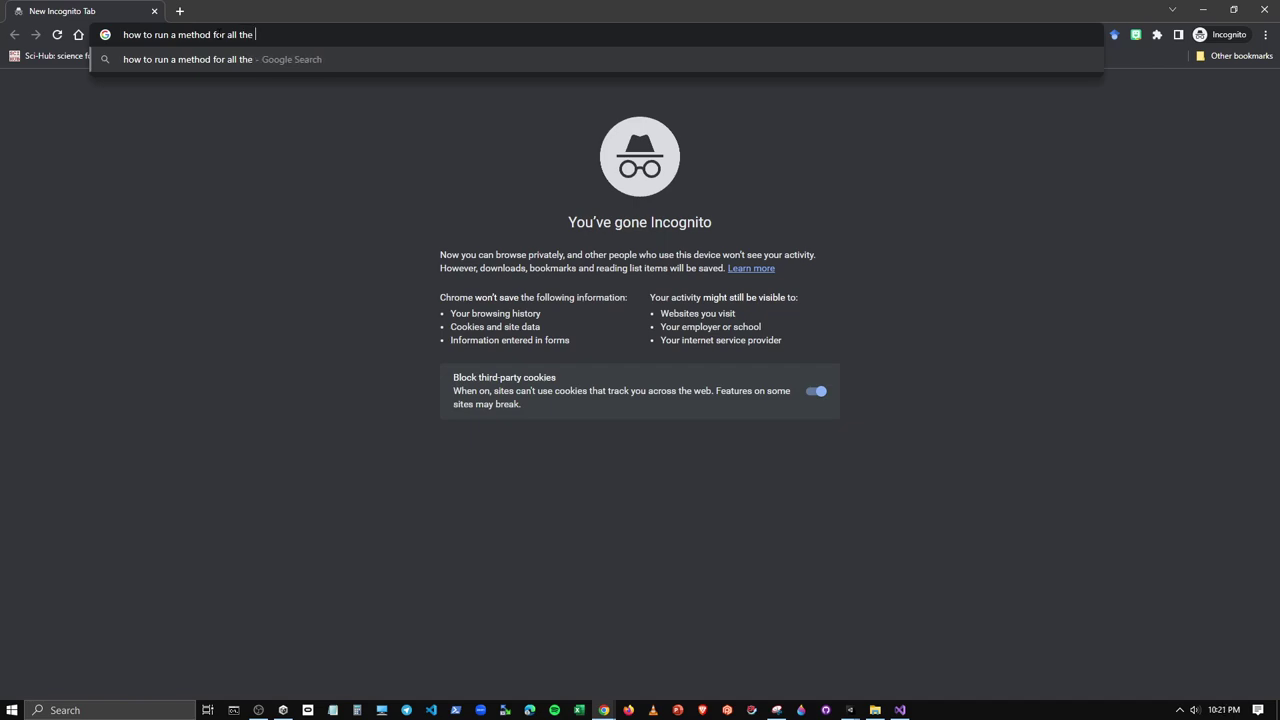
{"action": "type", "text": "elel"}
{"action": "key", "text": "BackSpace"}
{"action": "type", "text": "ments of an "}
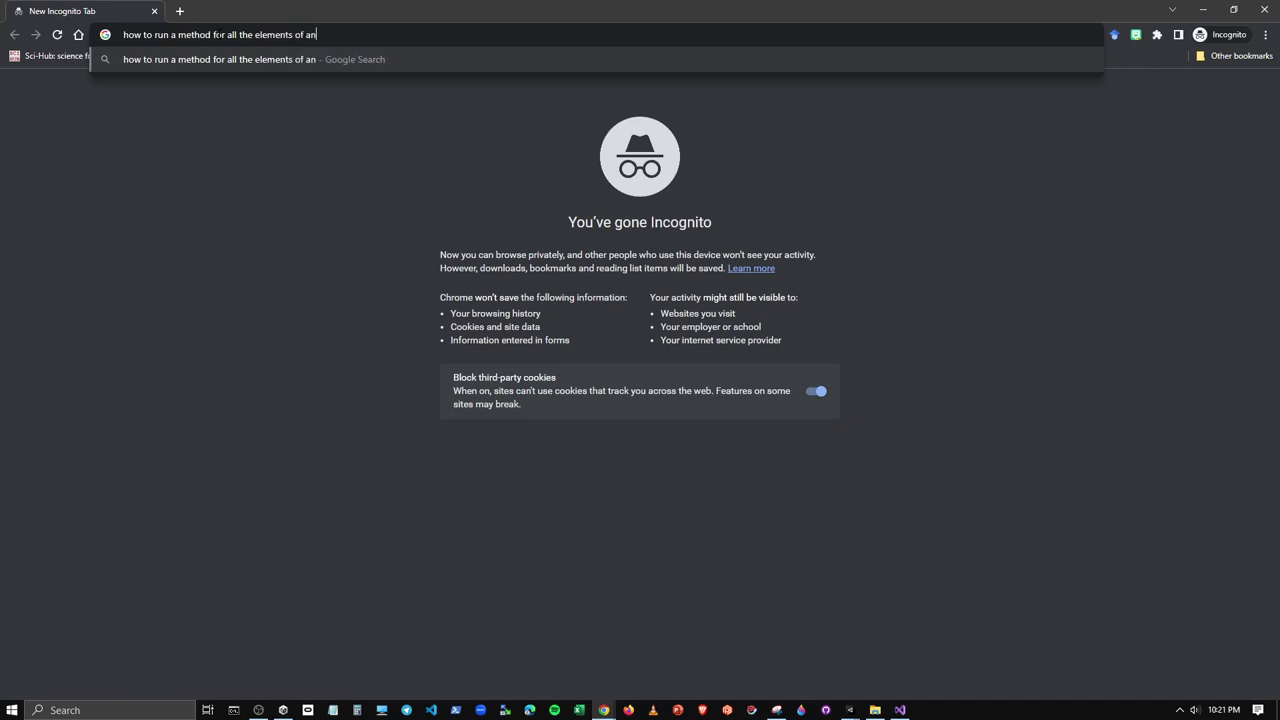
{"action": "type", "text": "array of"}
{"action": "type", "text": " objects in "}
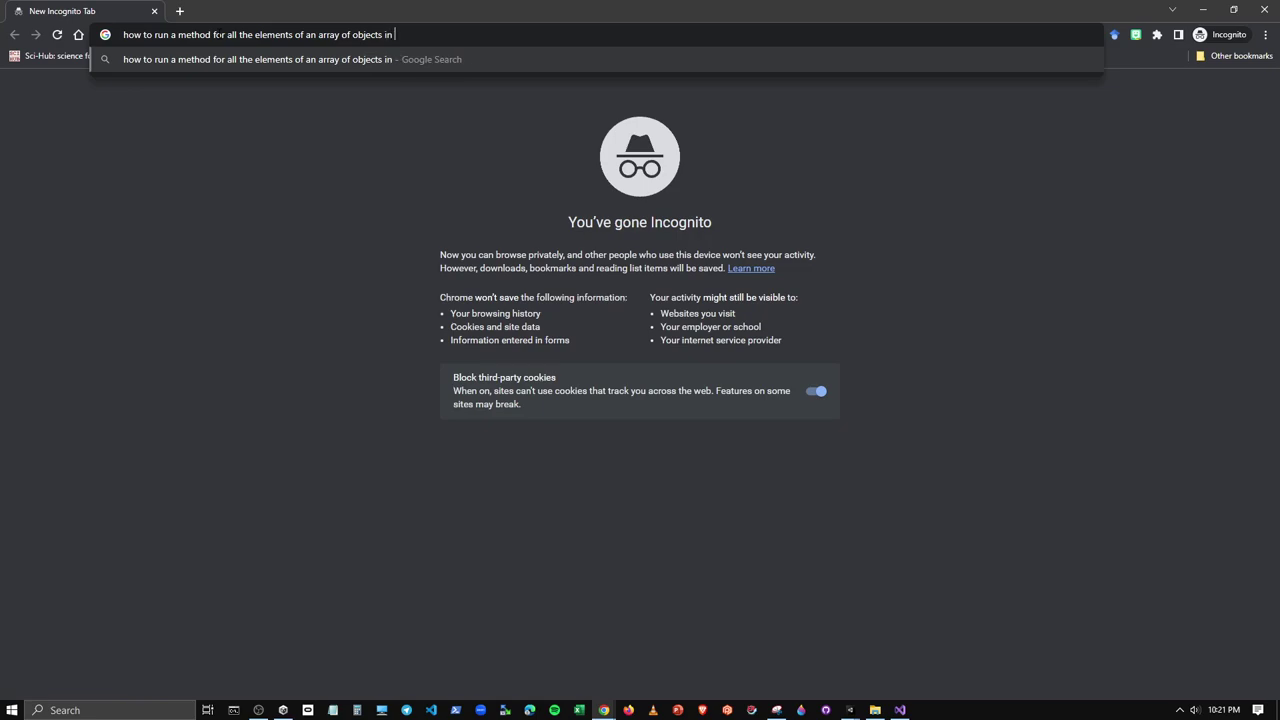
{"action": "type", "text": "C#"}
{"action": "key", "text": "Return"}
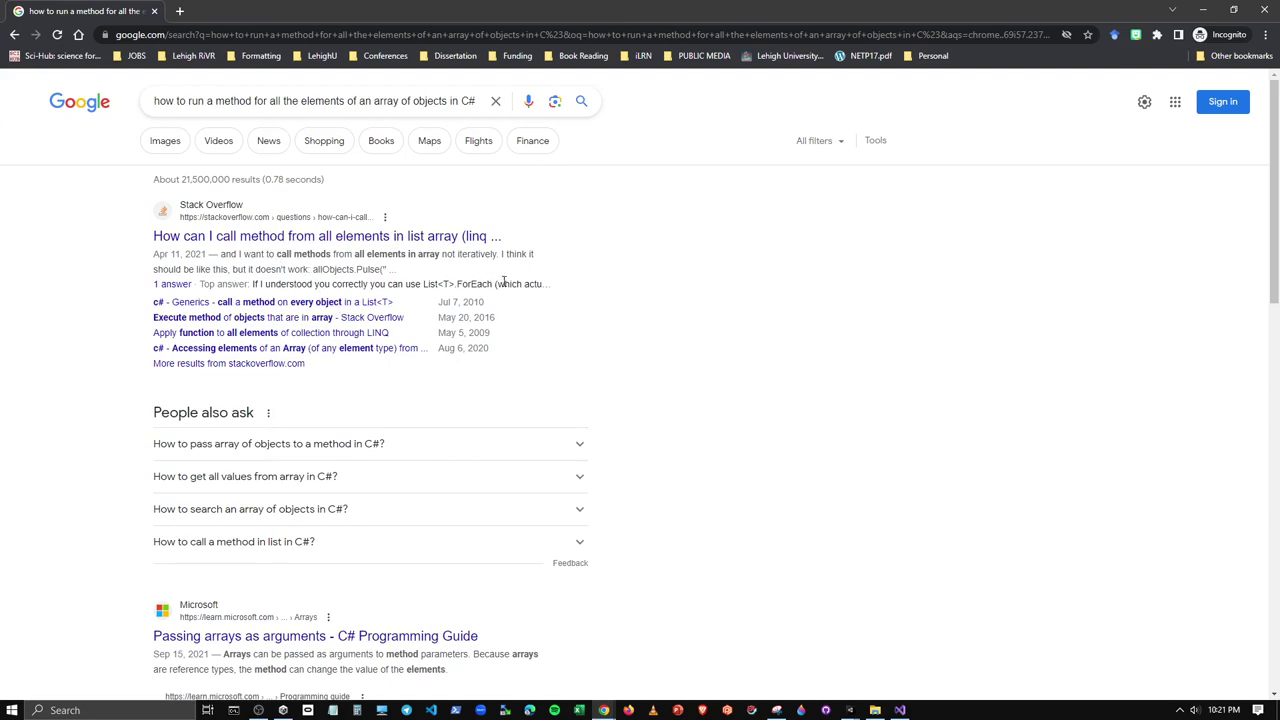
Open the Stack Overflow result and scroll to the accepted answer using List<T>.ForEach
{"action": "left_click", "coordinate": [226, 237]}
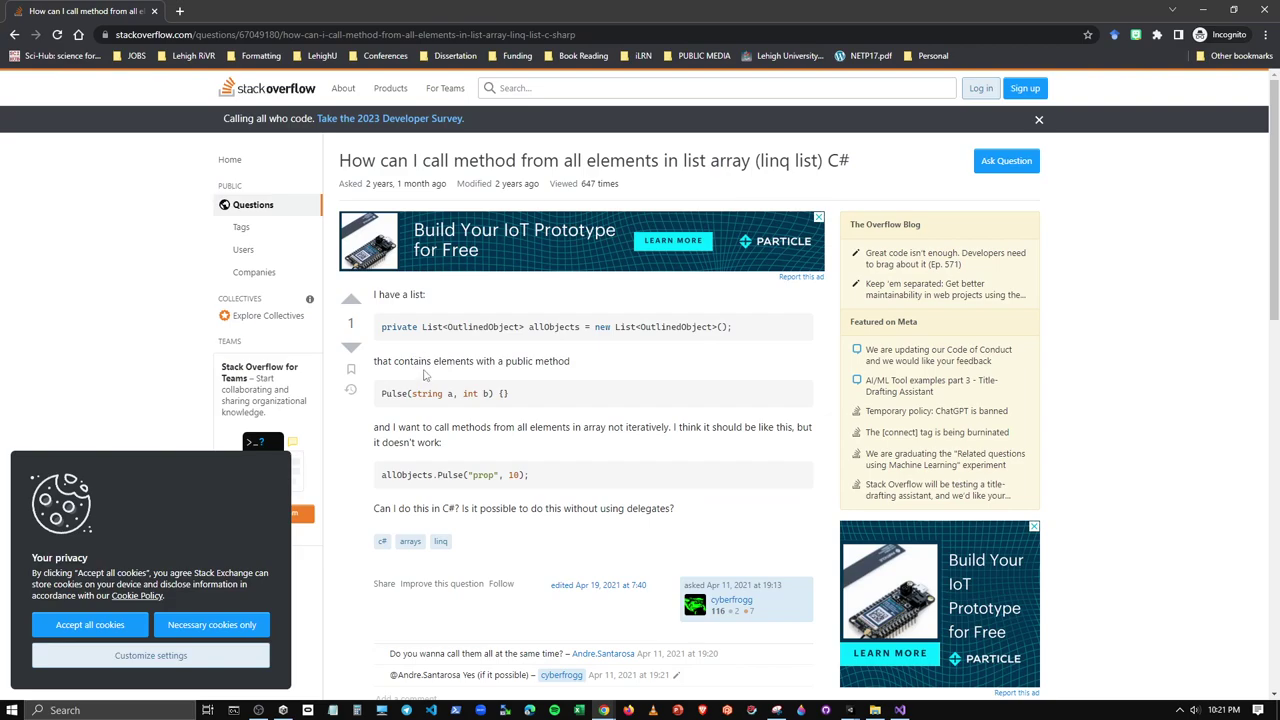
{"action": "scroll", "coordinate": [424, 374], "scroll_direction": "down", "scroll_amount": 2}
{"action": "scroll", "coordinate": [424, 374], "scroll_direction": "down", "scroll_amount": 1}
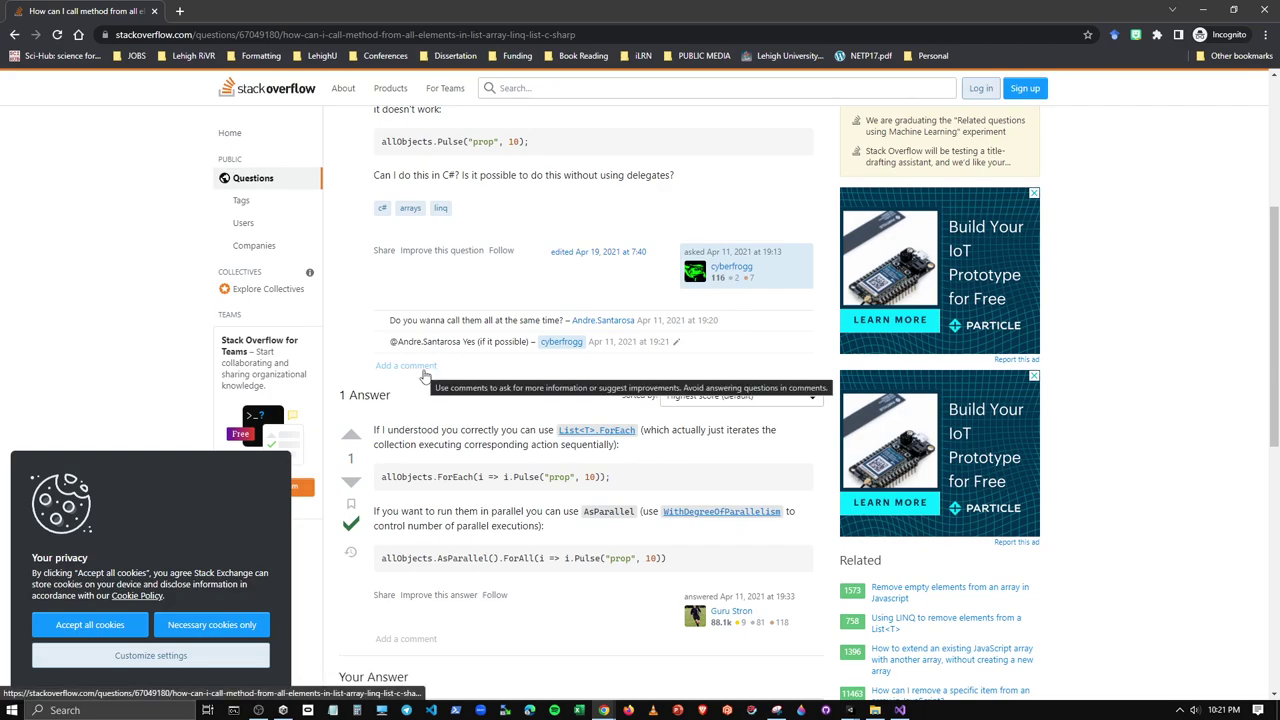
{"action": "scroll", "coordinate": [424, 374], "scroll_direction": "down", "scroll_amount": 2}
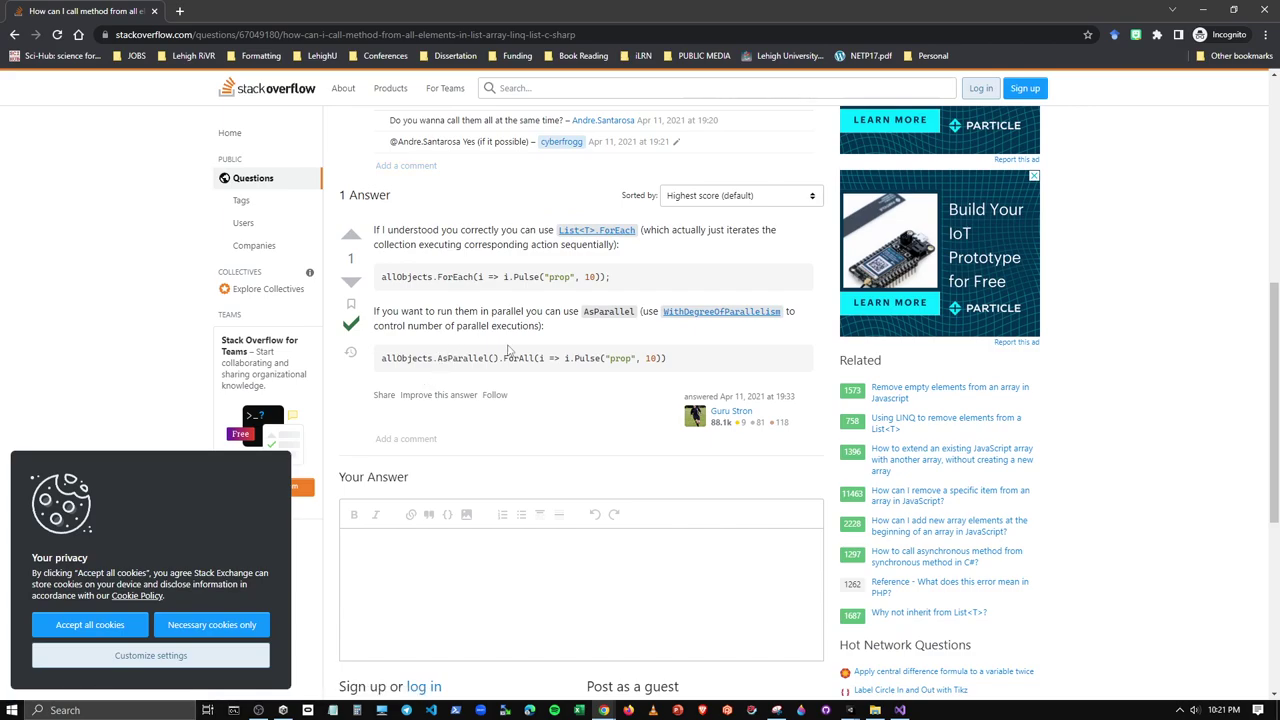
{"action": "scroll", "coordinate": [510, 350], "scroll_direction": "down", "scroll_amount": 5}
{"action": "scroll", "coordinate": [510, 350], "scroll_direction": "up", "scroll_amount": 5}
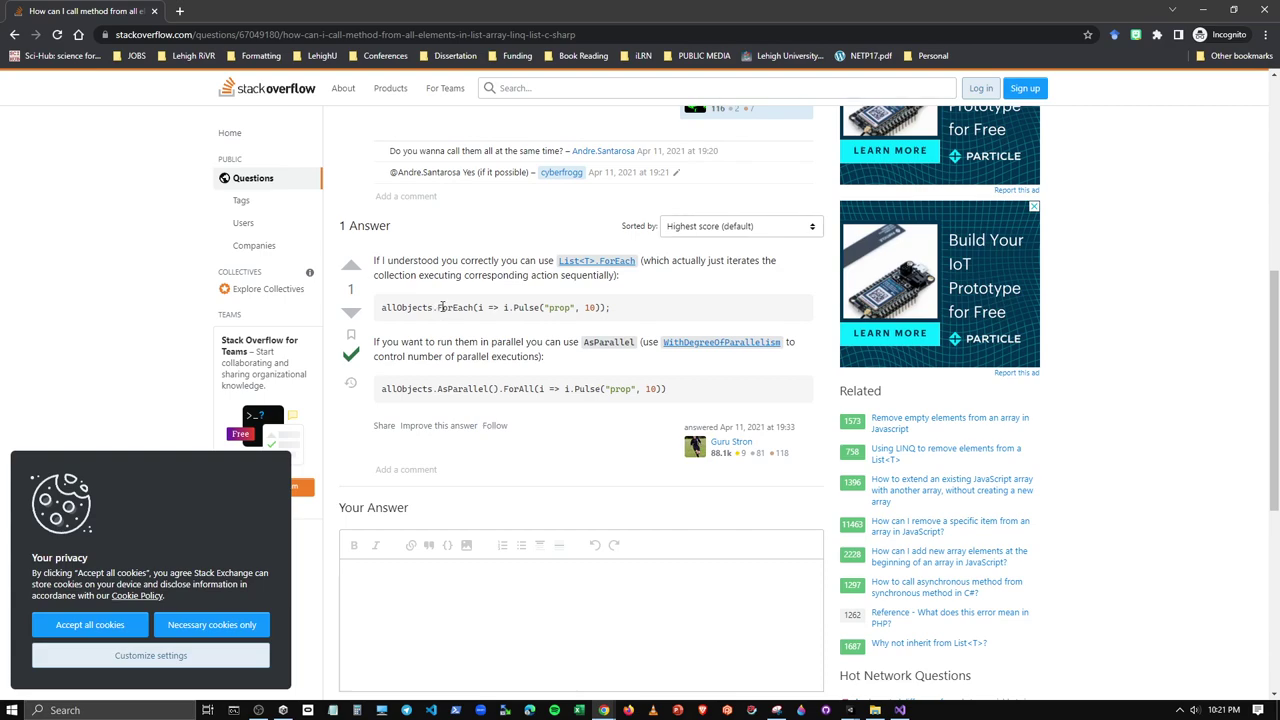
Back in the editor, multi-select francisPages on lines 437–440 and remove the 0 index on line 437
{"action": "left_click", "coordinate": [1208, 12]}
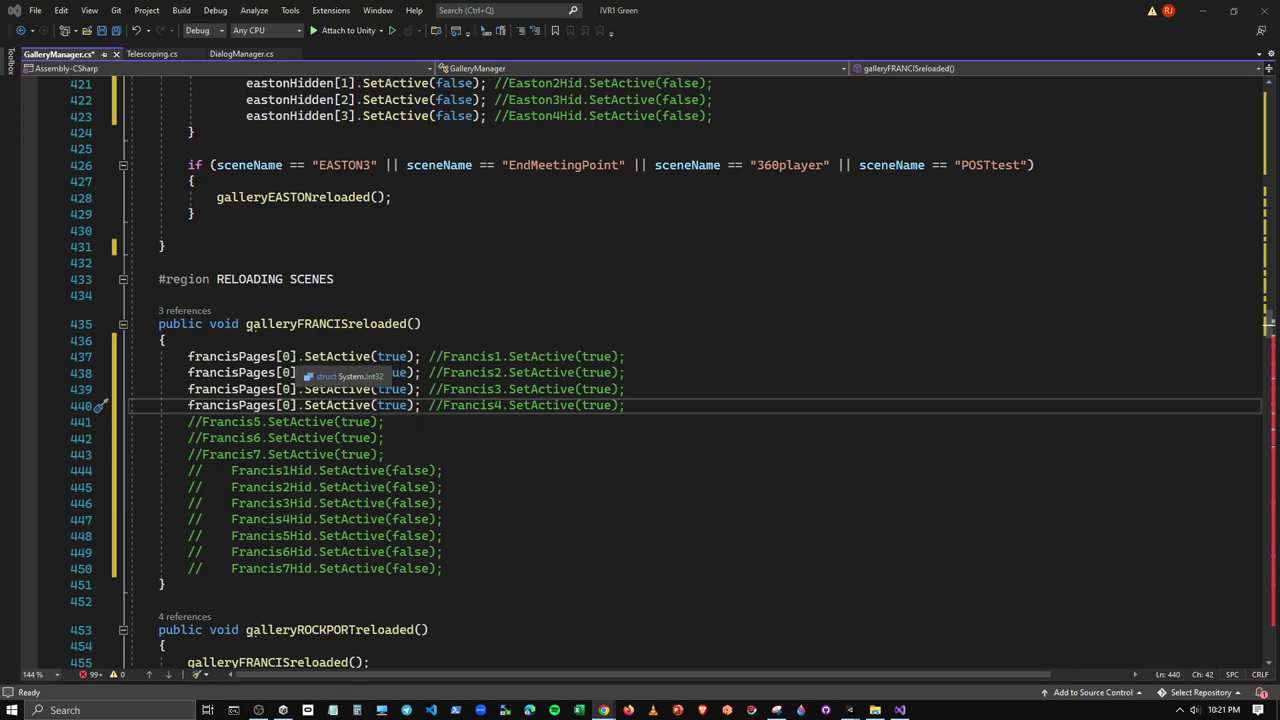
{"action": "left_click", "coordinate": [166, 356]}
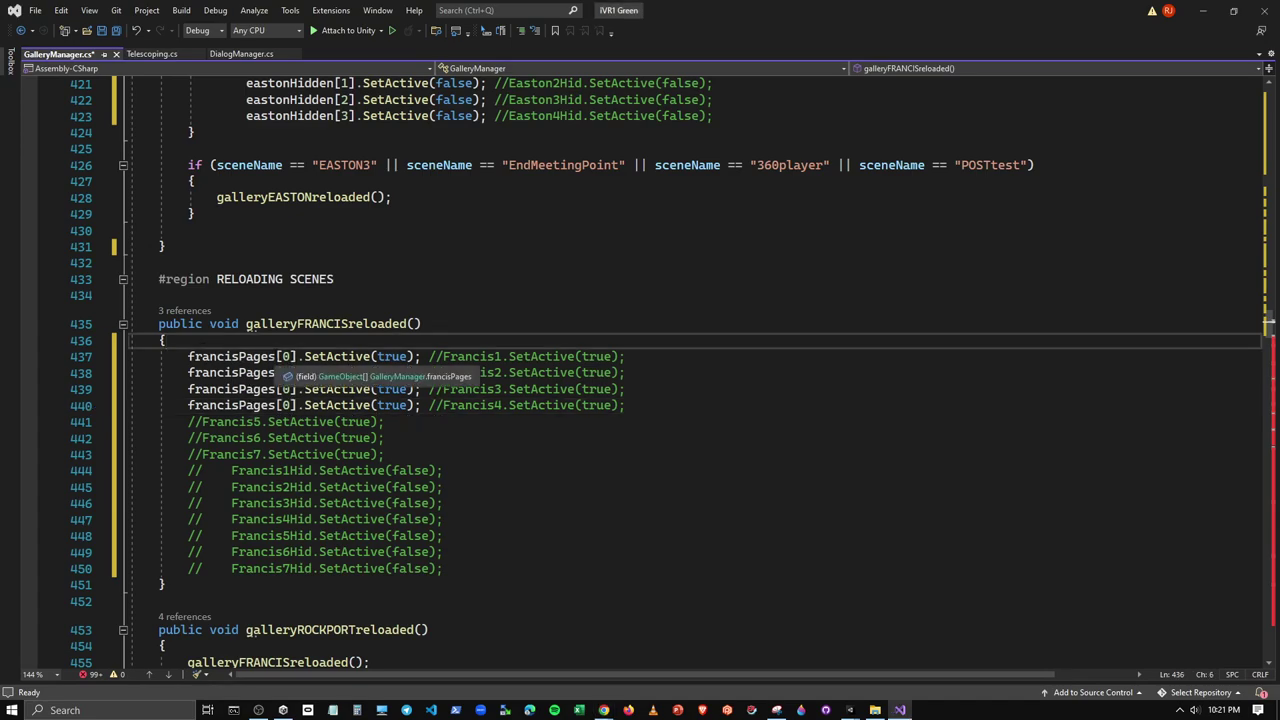
{"action": "key", "text": "Home"}
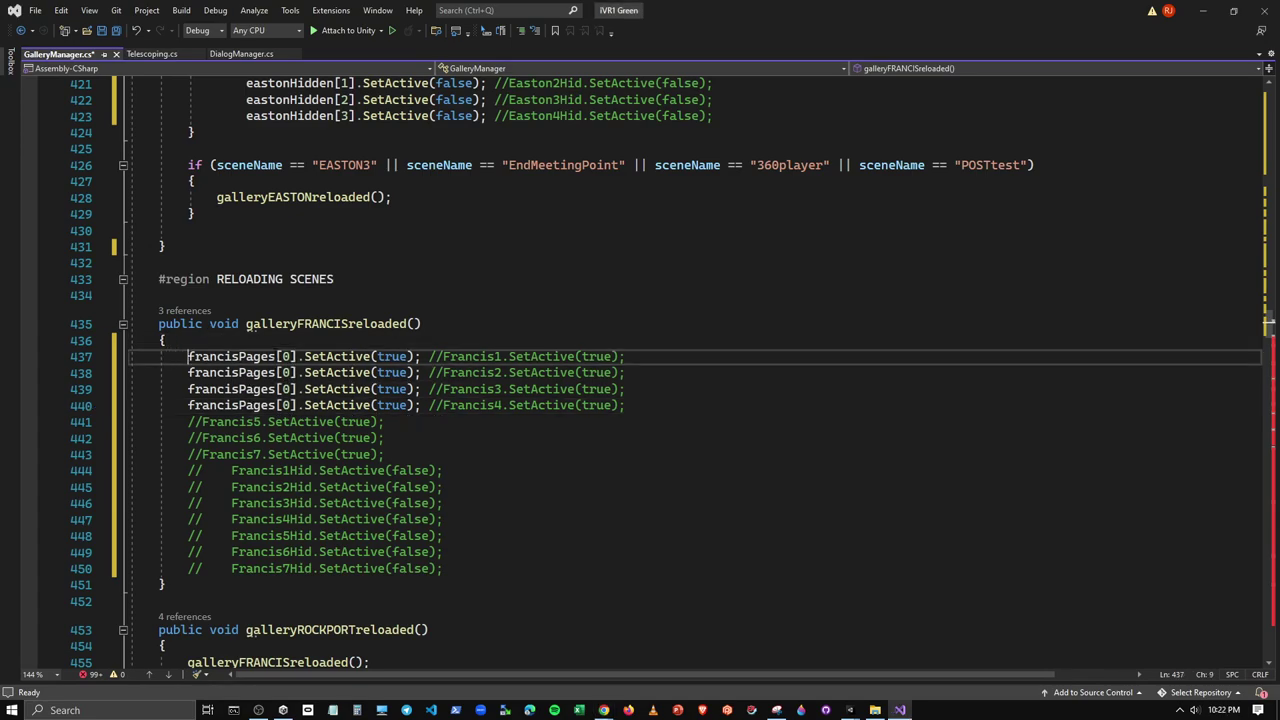
{"action": "key", "text": "shift+alt+semicolon"}
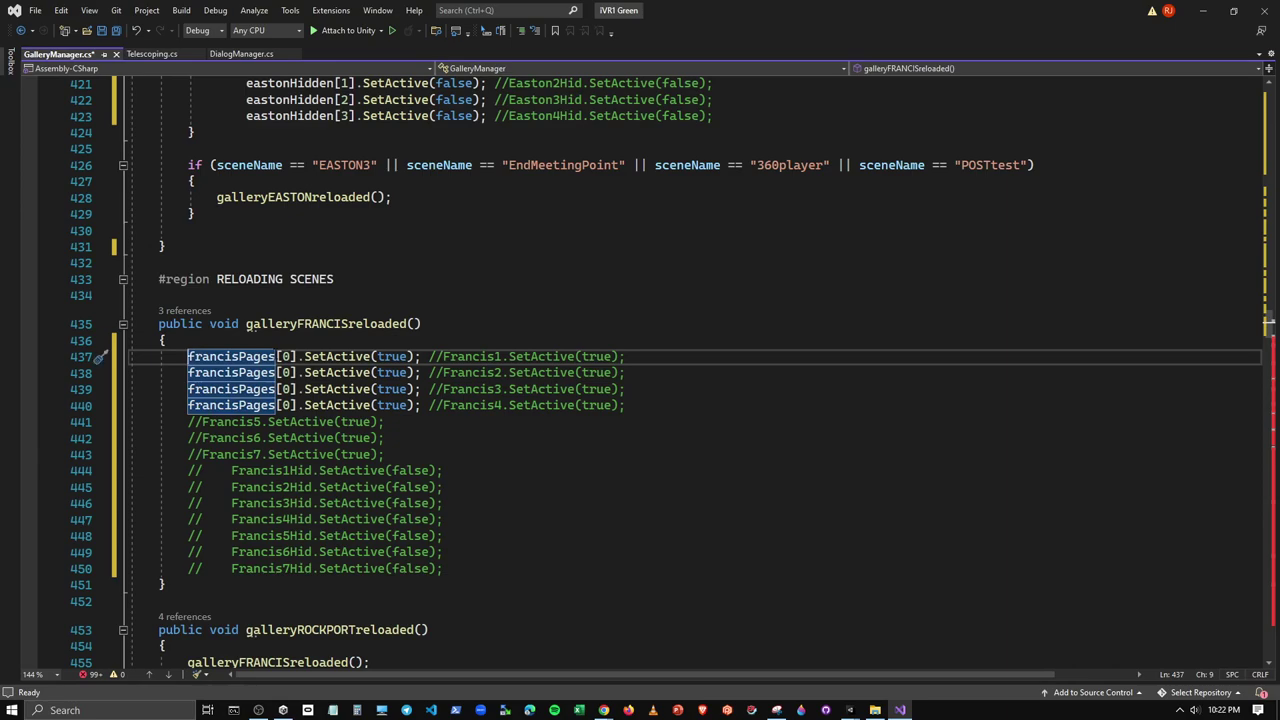
{"action": "key", "text": "shift+Right"}
{"action": "key", "text": "Right"}
{"action": "key", "text": "Right"}
{"action": "key", "text": "Right"}
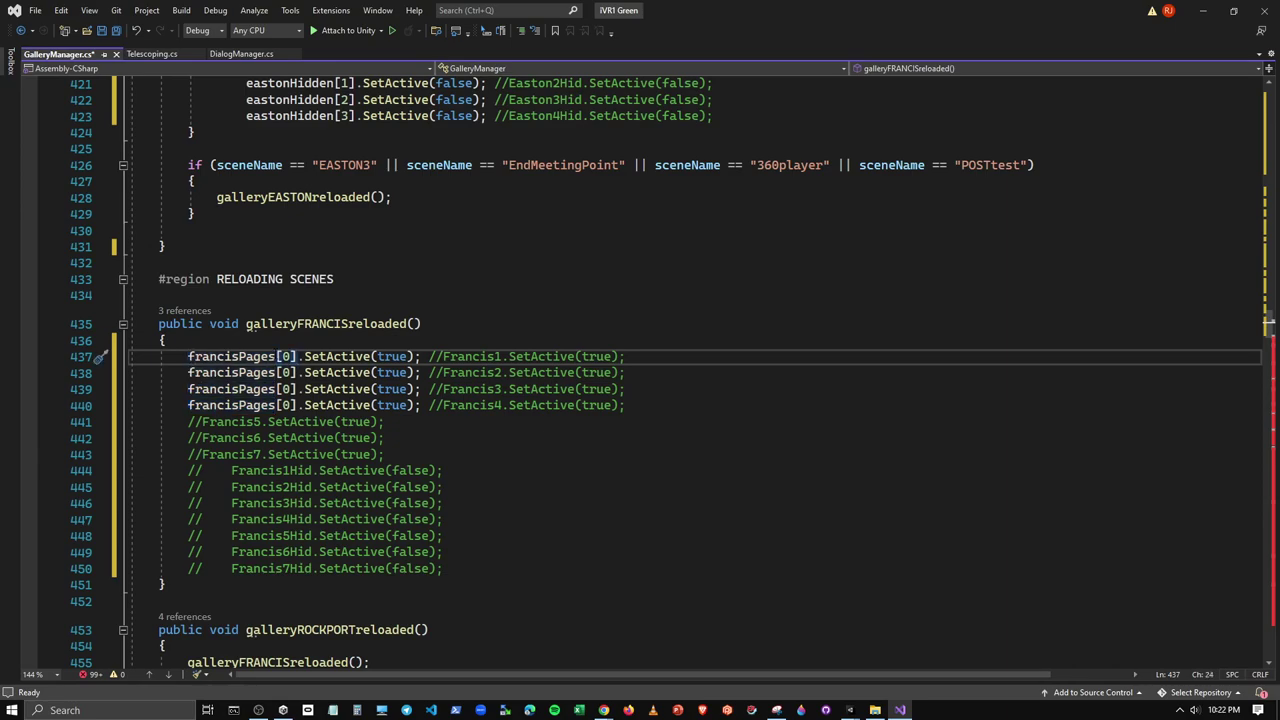
{"action": "key", "text": "Left"}
{"action": "key", "text": "BackSpace"}
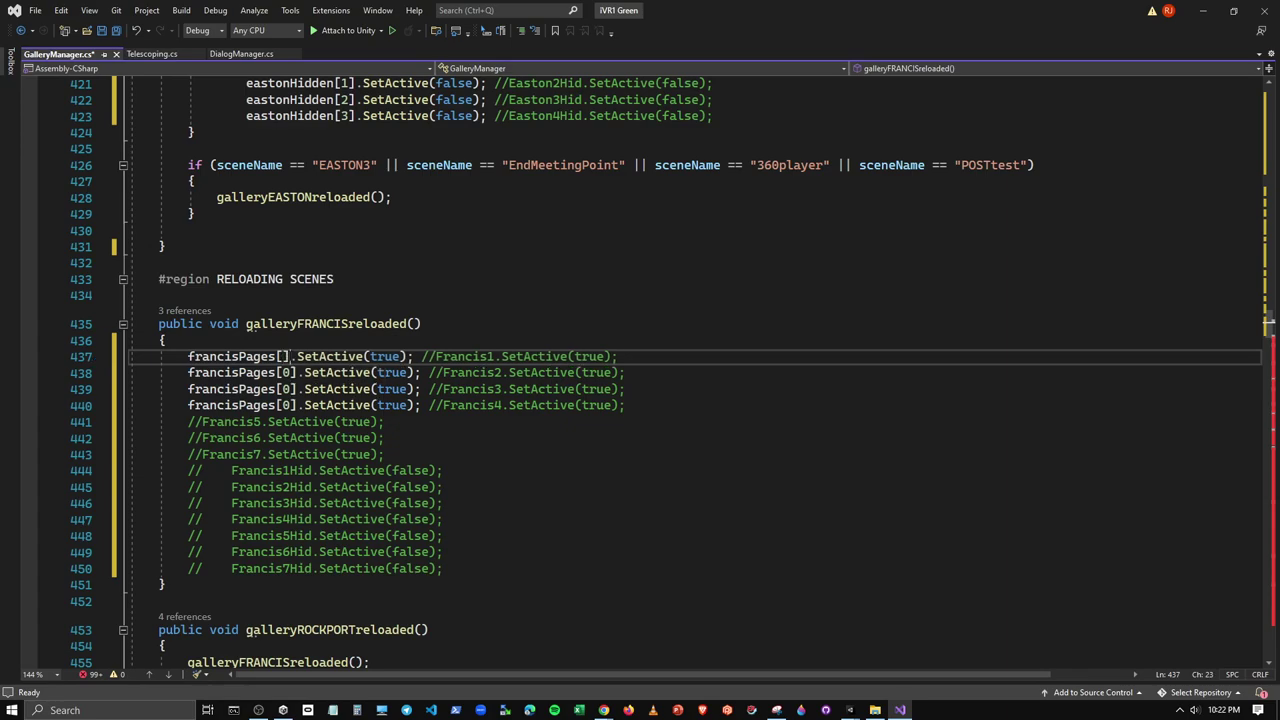
Try rewriting line 437 as francisPages.ForEach, then restore it to francisPages[0]
{"action": "type", "text": "ForEach"}
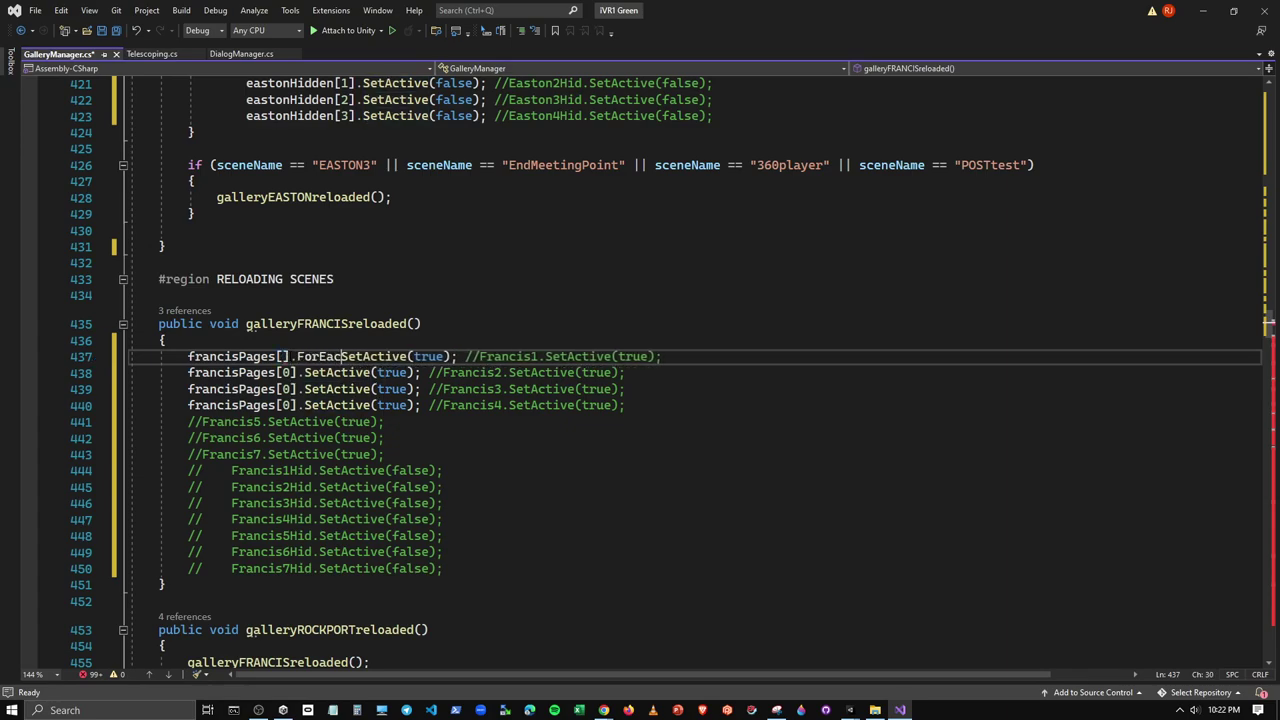
{"action": "type", "text": "."}
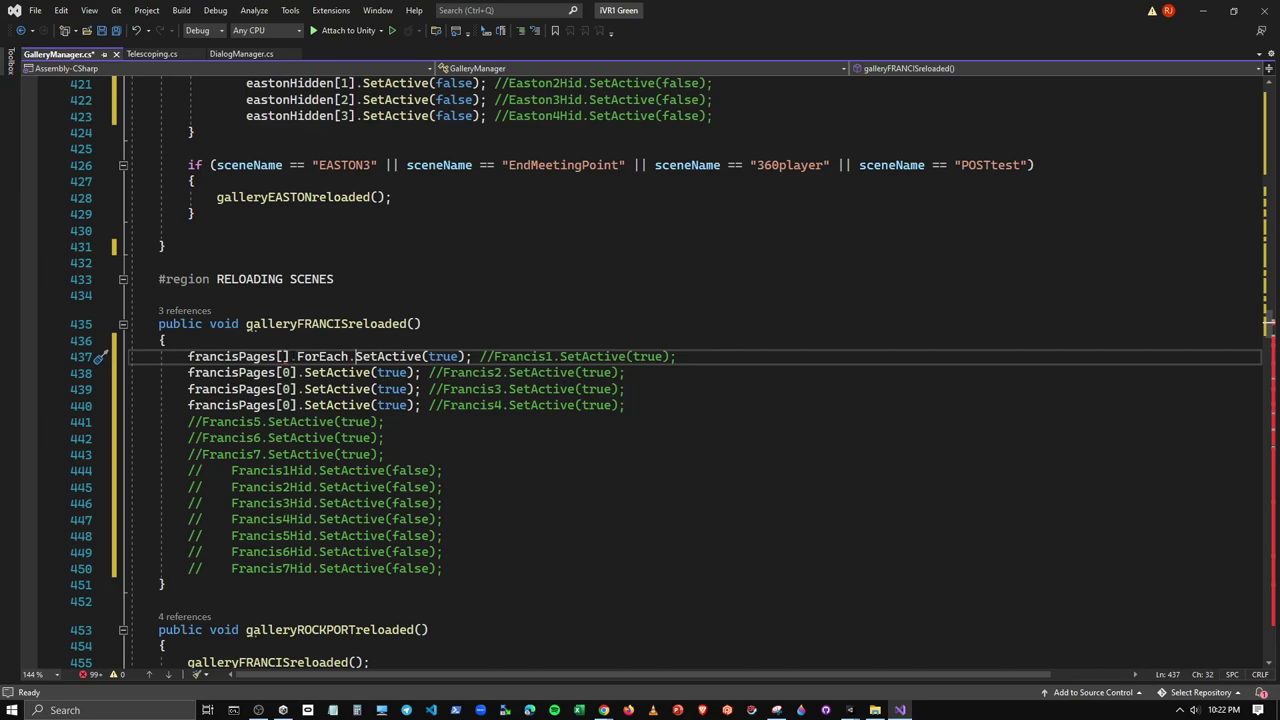
{"action": "left_click", "coordinate": [283, 356]}
{"action": "key", "text": "BackSpace"}
{"action": "key", "text": "Delete"}
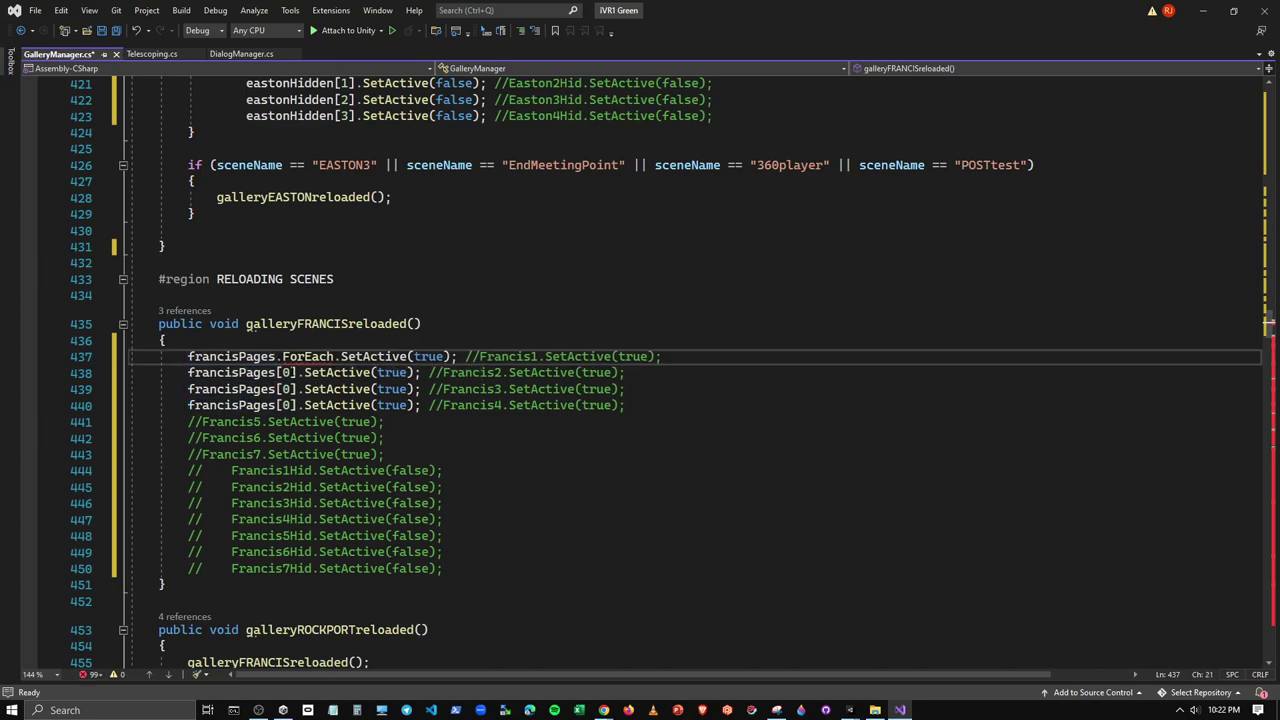
{"action": "left_click", "coordinate": [336, 356]}
{"action": "type", "text": "[]"}
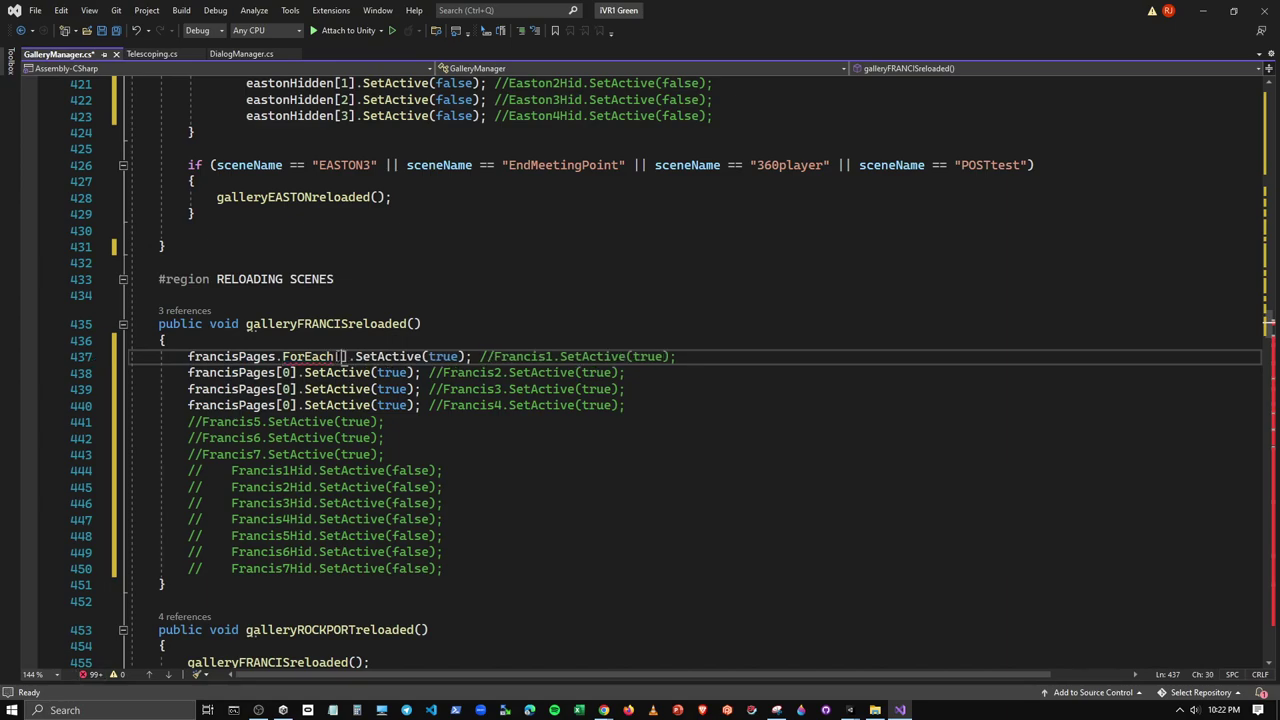
{"action": "left_click", "coordinate": [340, 357]}
{"action": "key", "text": "BackSpace"}
{"action": "key", "text": "BackSpace"}
{"action": "key", "text": "BackSpace"}
{"action": "key", "text": "BackSpace"}
{"action": "type", "text": "[]"}
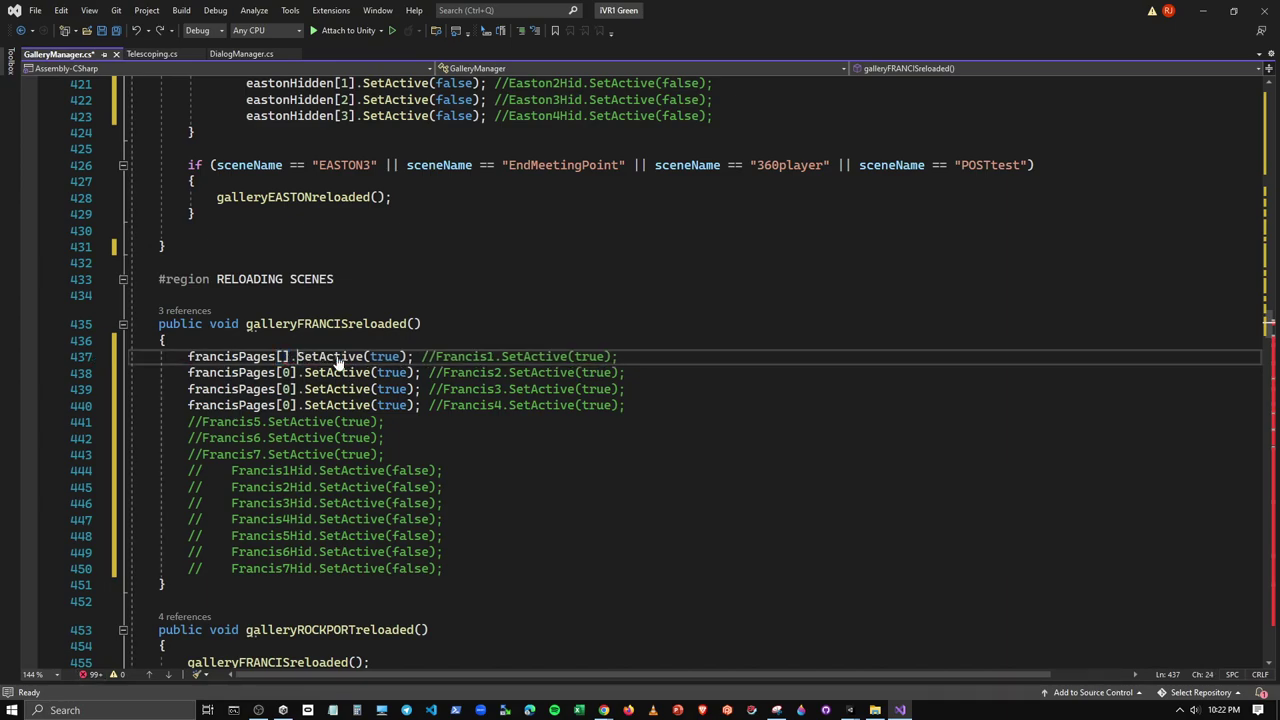
{"action": "type", "text": "0"}
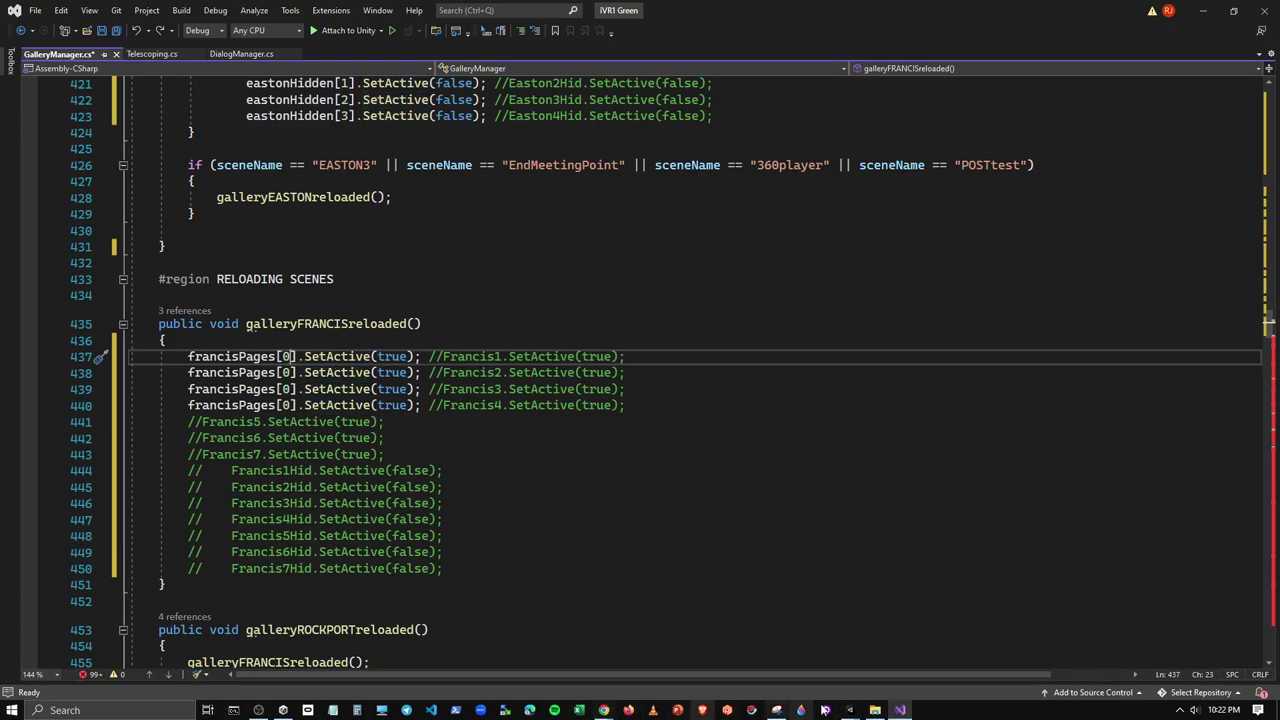
{"action": "mouse_move", "coordinate": [603, 710]}
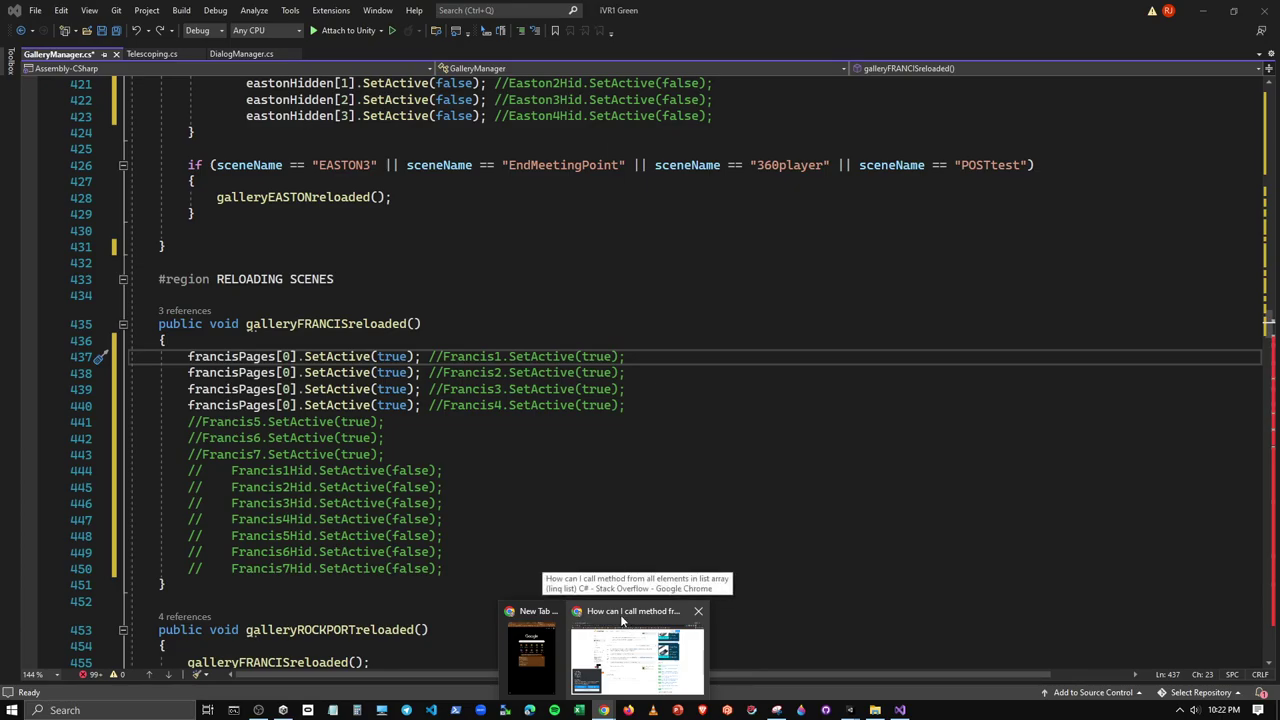
Review the Stack Overflow answer again and go back to the Google results
{"action": "left_click", "coordinate": [620, 668]}
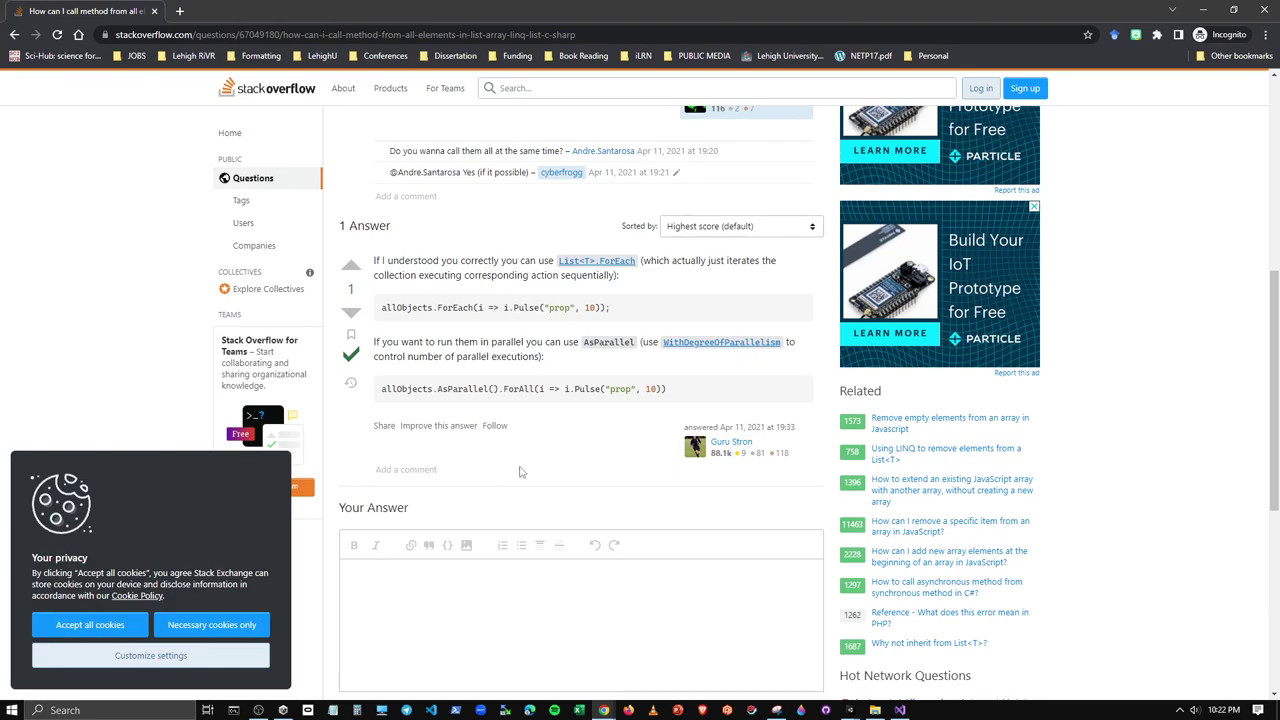
{"action": "scroll", "coordinate": [535, 478], "scroll_direction": "down", "scroll_amount": 3}
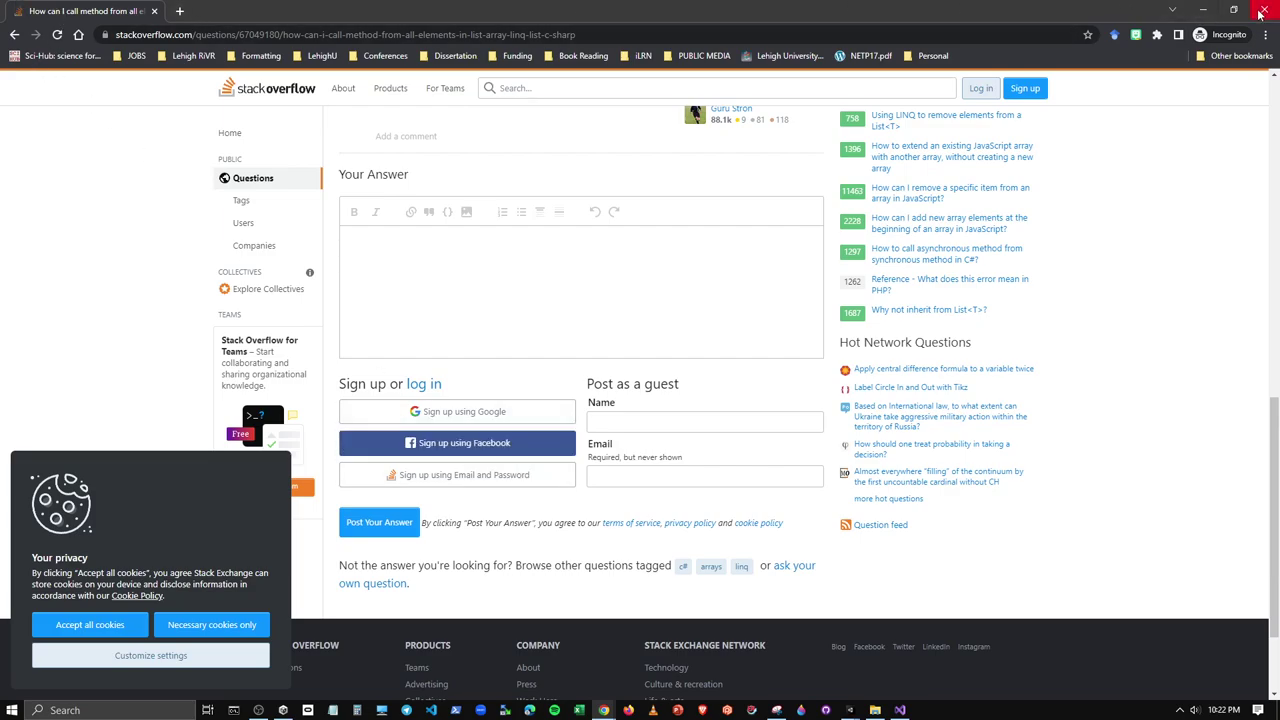
{"action": "left_click", "coordinate": [14, 34]}
Open the dotnetperls 'C# Array.ForEach Method Examples' article and restore Chrome to a smaller window
{"action": "scroll", "coordinate": [391, 380], "scroll_direction": "down", "scroll_amount": 5}
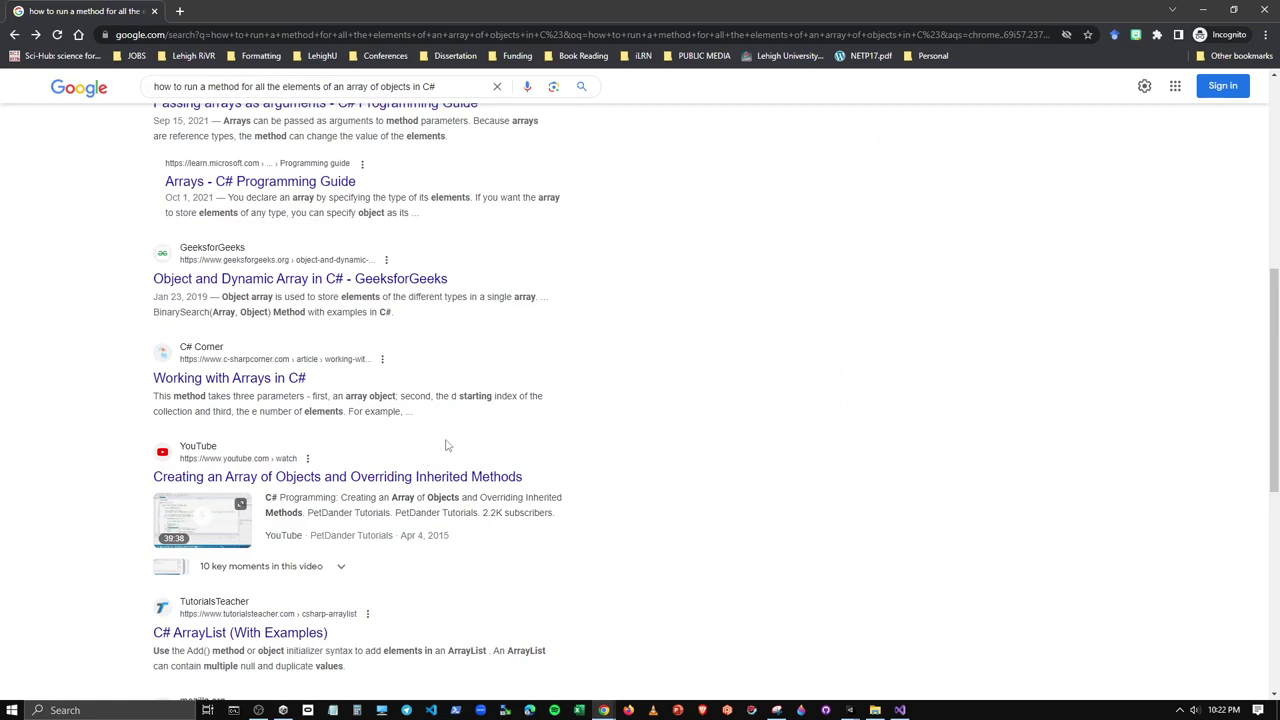
{"action": "scroll", "coordinate": [447, 445], "scroll_direction": "down", "scroll_amount": 3}
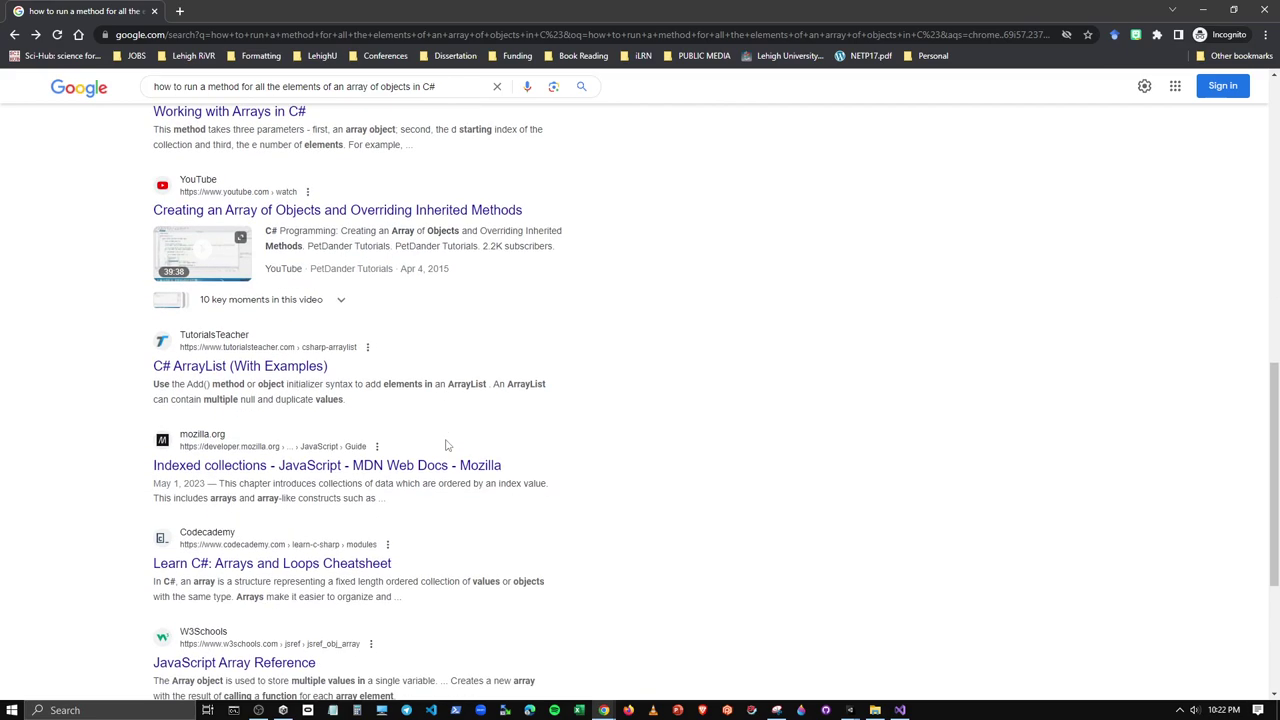
{"action": "scroll", "coordinate": [447, 445], "scroll_direction": "down", "scroll_amount": 3}
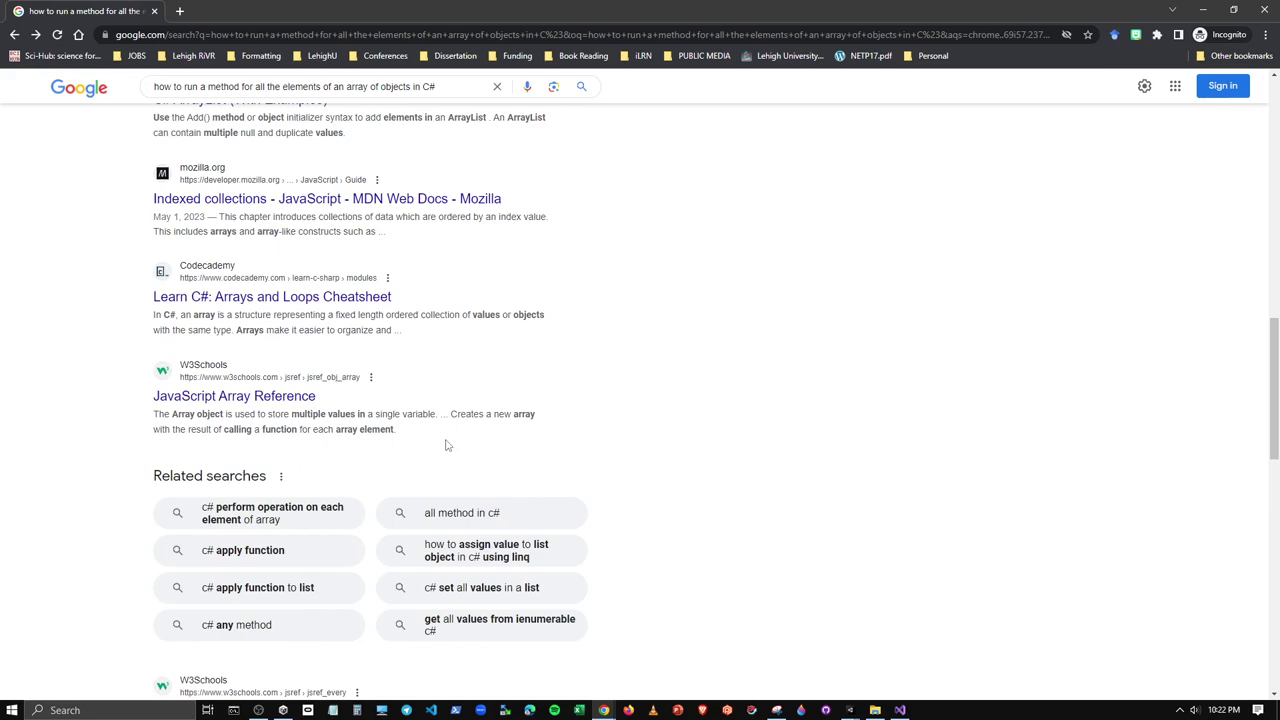
{"action": "scroll", "coordinate": [537, 593], "scroll_direction": "down", "scroll_amount": 3}
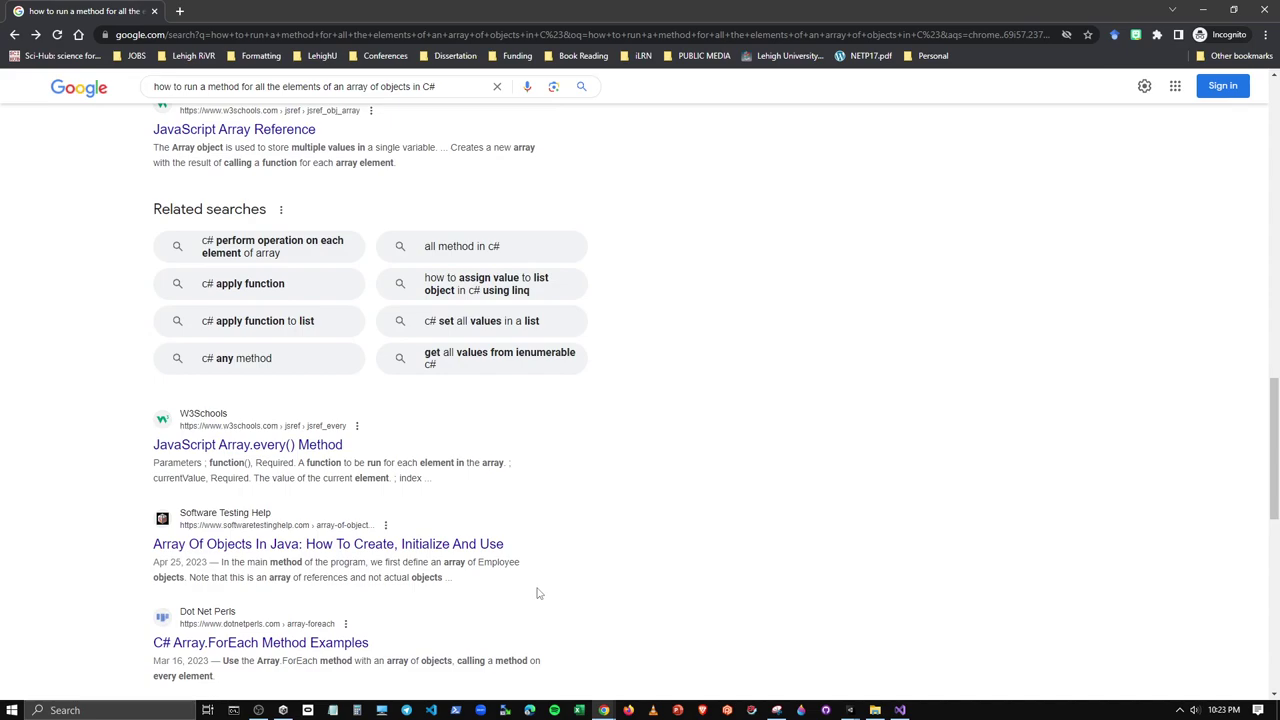
{"action": "scroll", "coordinate": [604, 590], "scroll_direction": "down", "scroll_amount": 2}
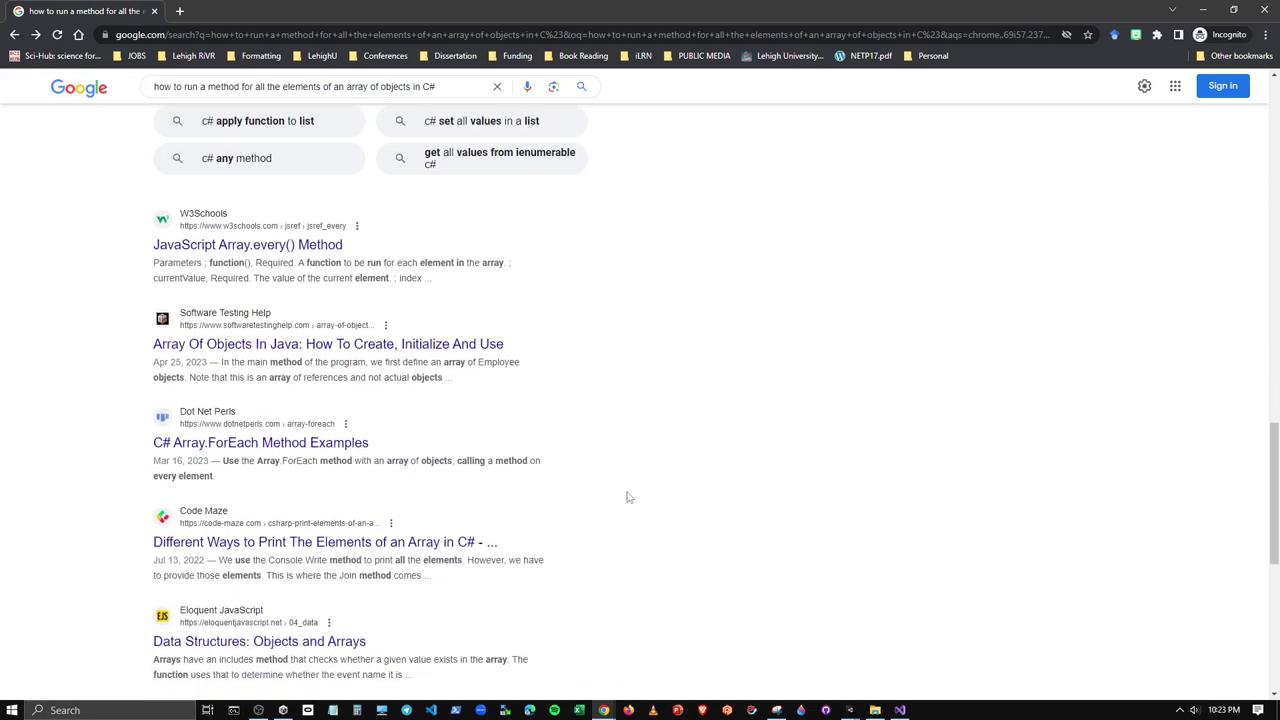
{"action": "left_click", "coordinate": [252, 443]}
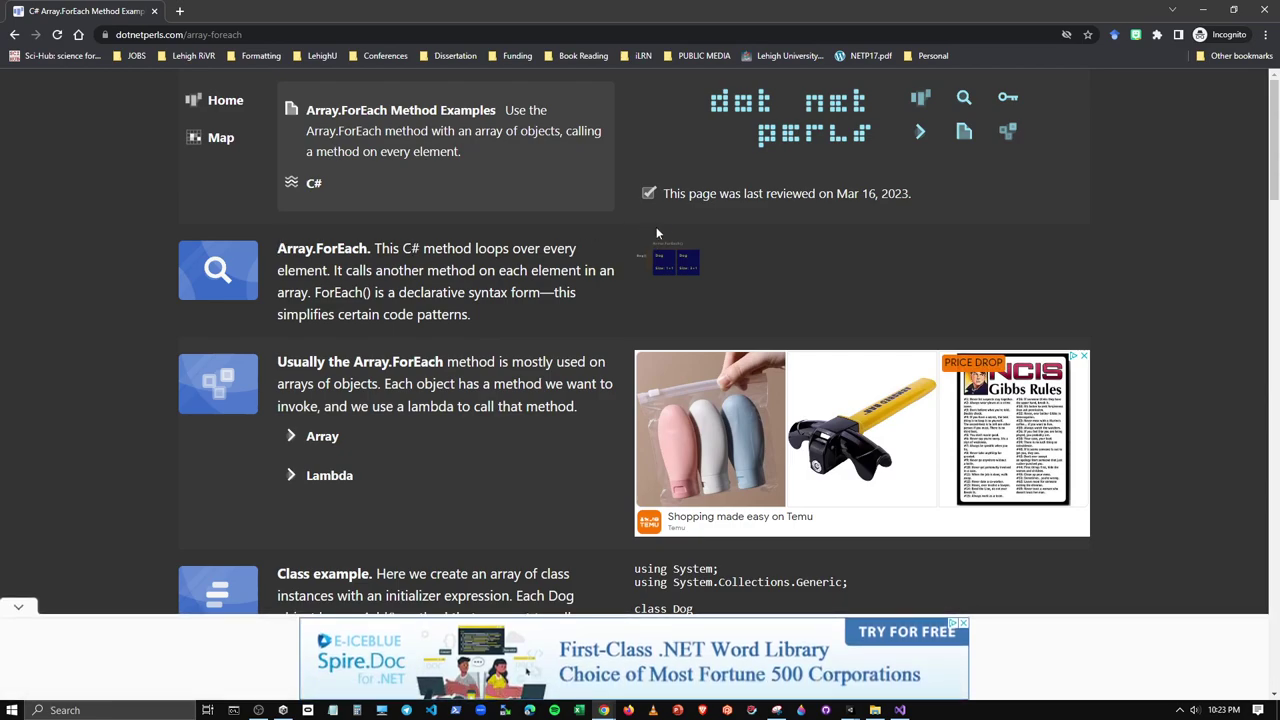
{"action": "left_click_drag", "start_coordinate": [1082, 20], "coordinate": [1100, 100]}
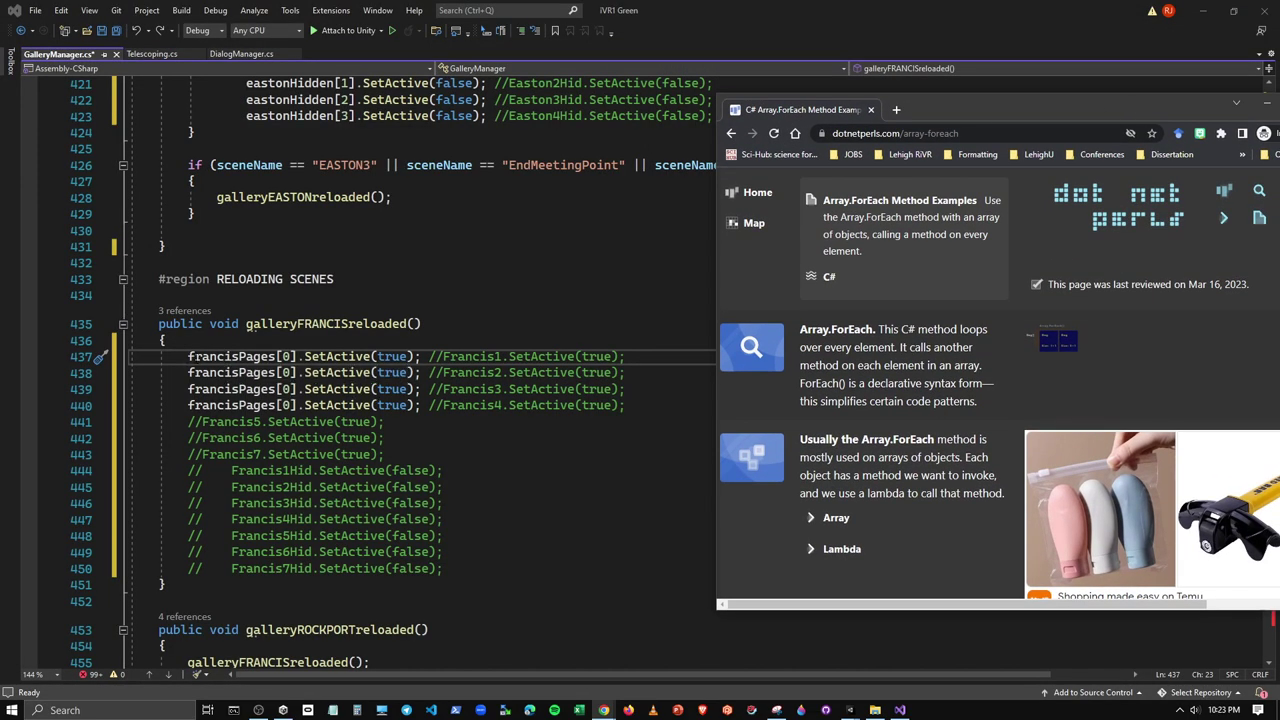
Replace the [0] index on line 437 with .ForEach and try adding parentheses
{"action": "left_click", "coordinate": [272, 357]}
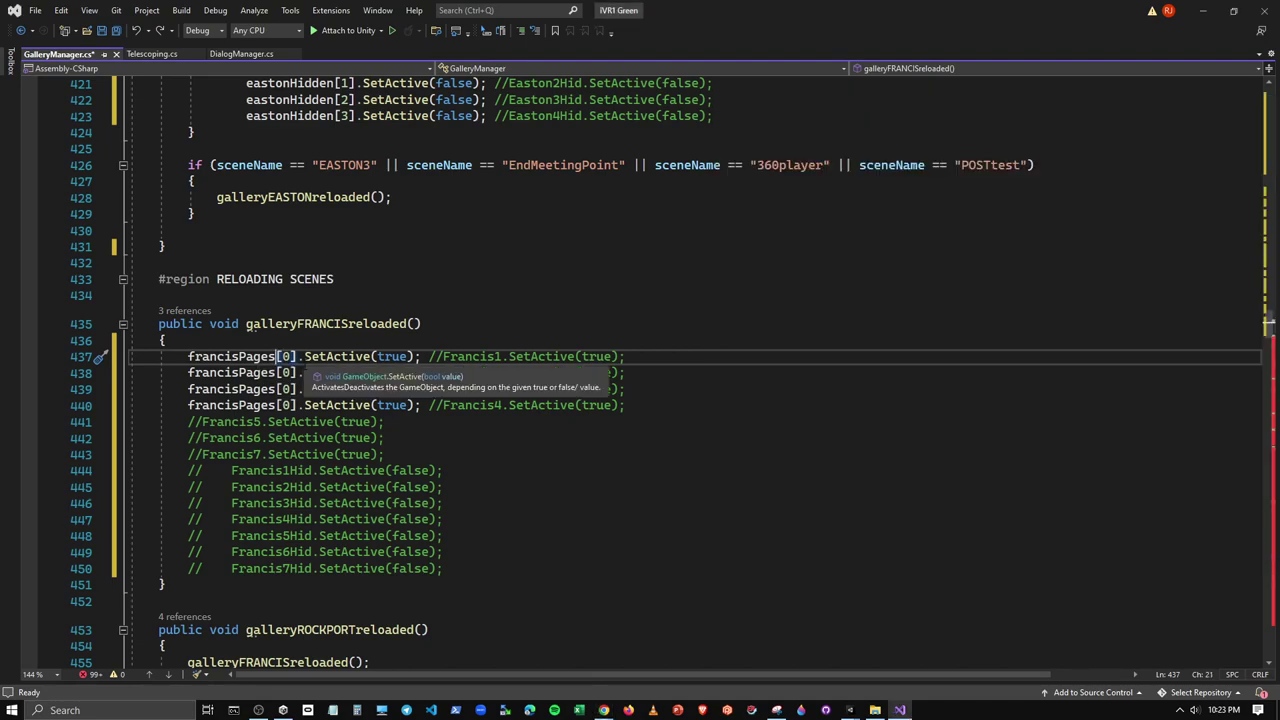
{"action": "type", "text": "."}
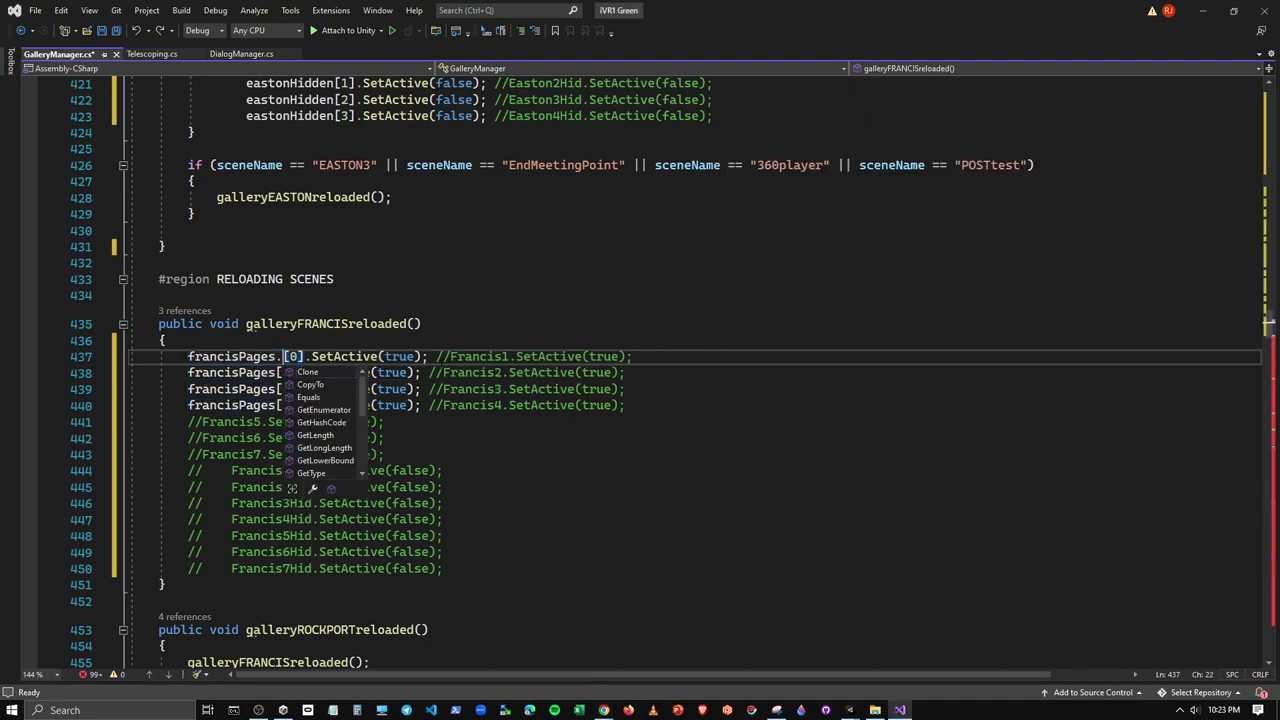
{"action": "type", "text": "ForEach"}
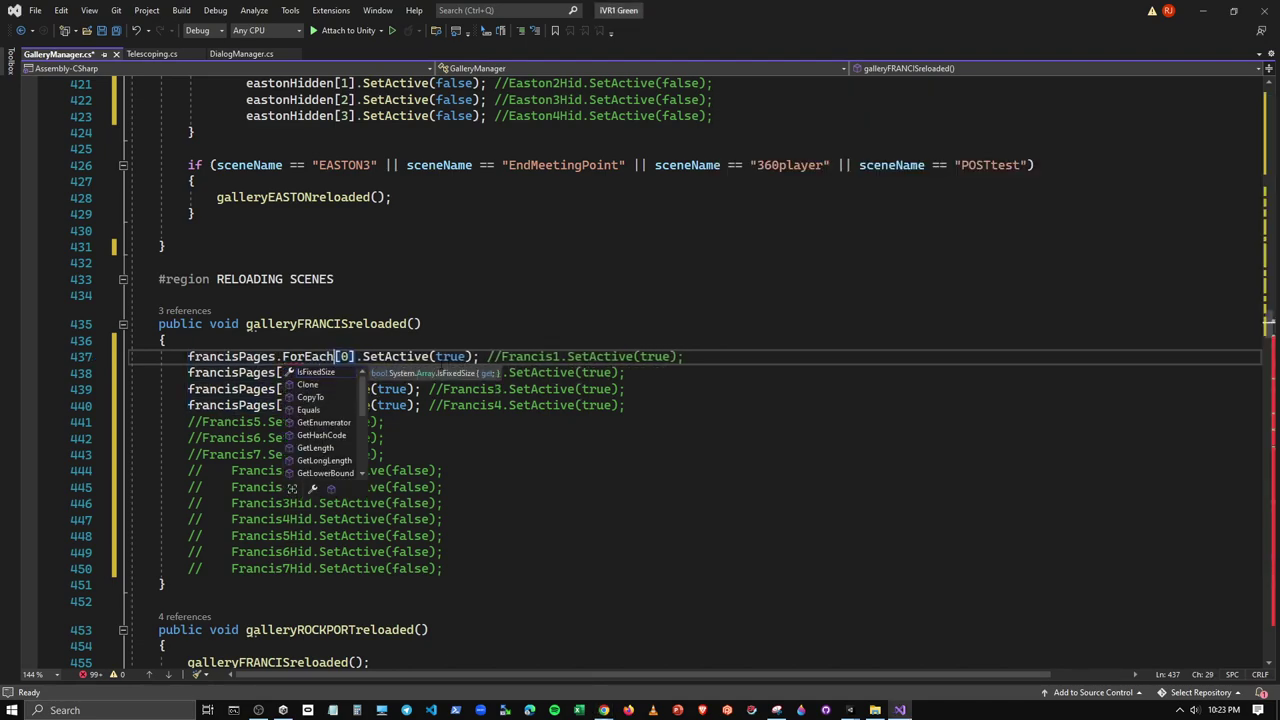
{"action": "key", "text": "Delete"}
{"action": "key", "text": "Delete"}
{"action": "key", "text": "Delete"}
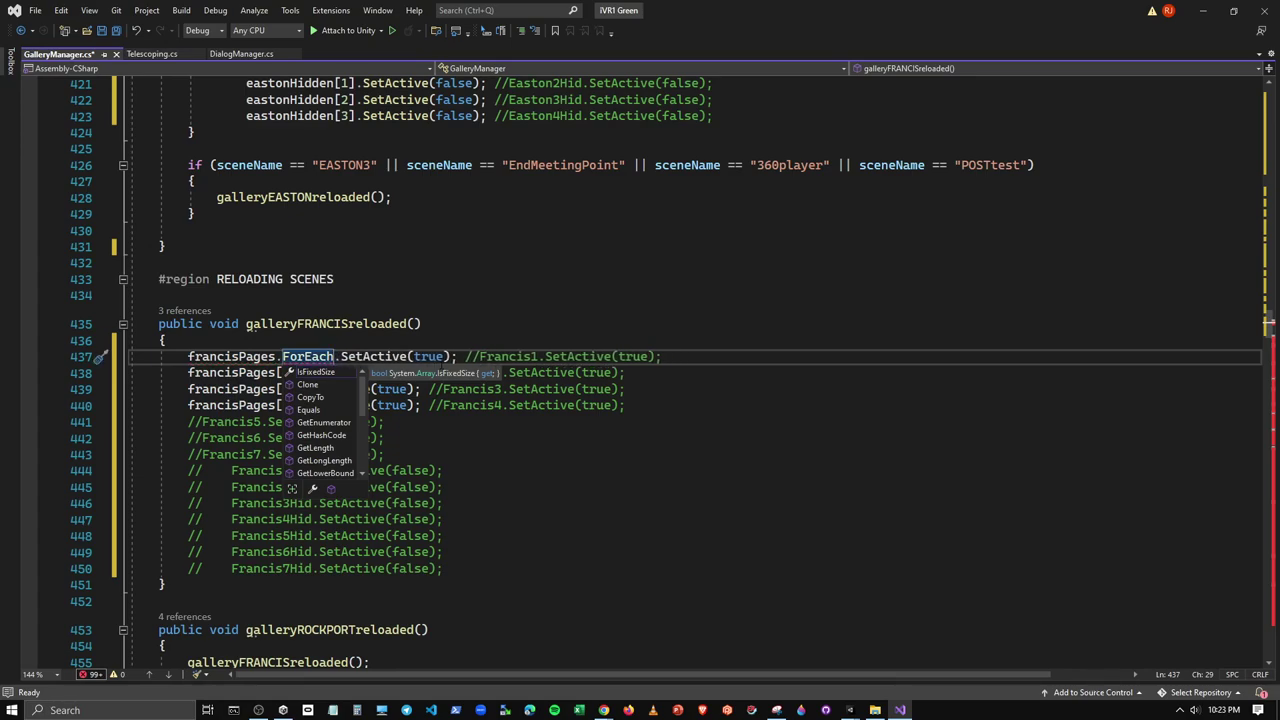
{"action": "type", "text": "()"}
{"action": "key", "text": "BackSpace"}
{"action": "key", "text": "BackSpace"}
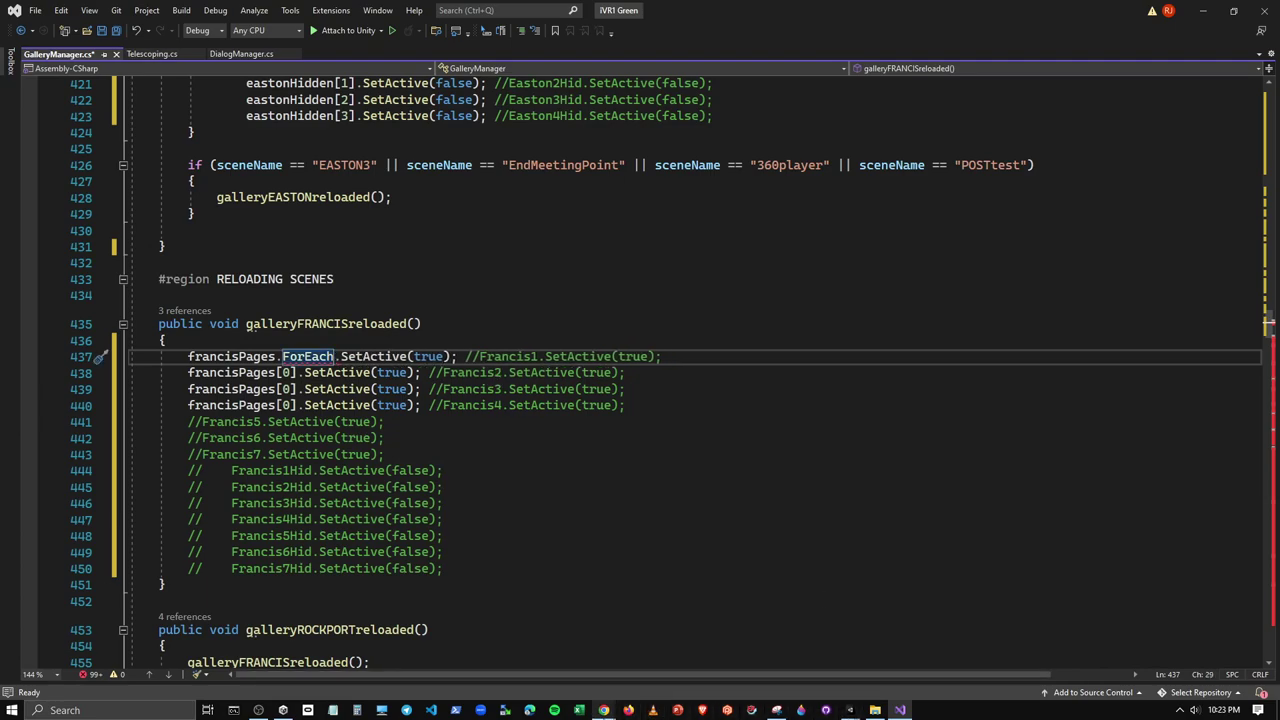
After checking the Array.ForEach article, try GameObject and gameObject arguments after ForEach
{"action": "mouse_move", "coordinate": [604, 710]}
{"action": "left_click", "coordinate": [651, 658]}
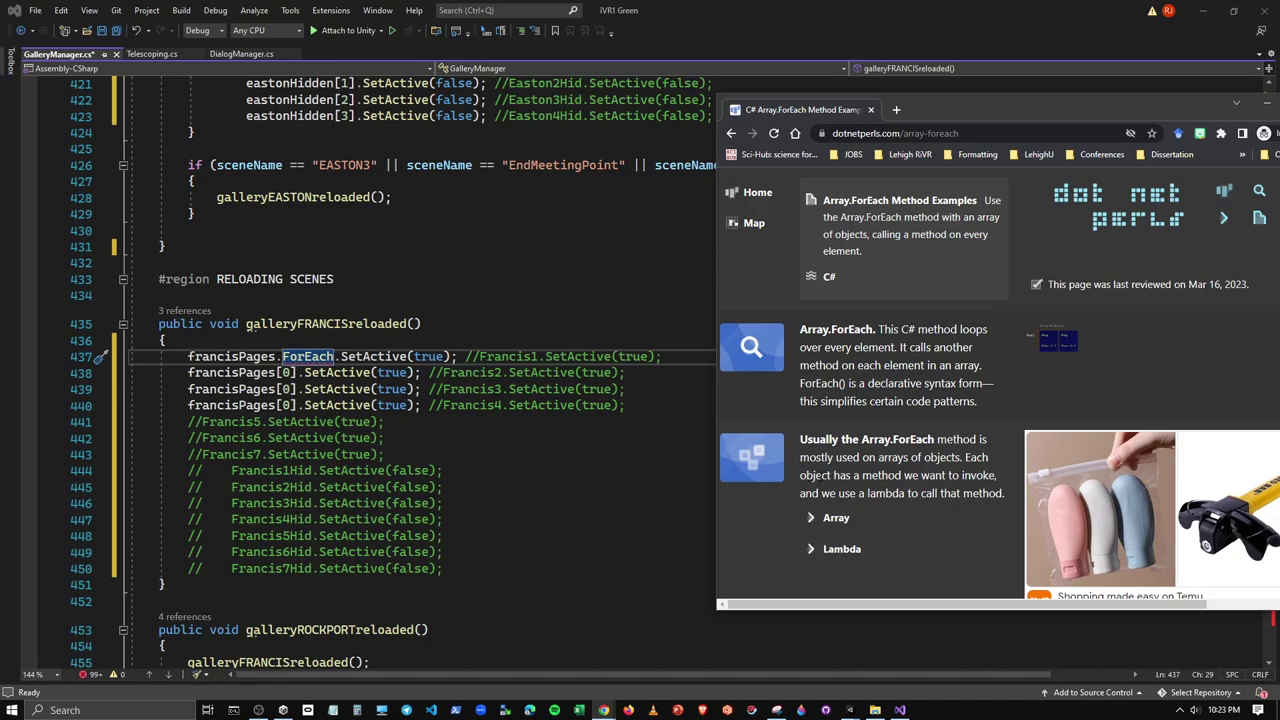
{"action": "left_click", "coordinate": [340, 356]}
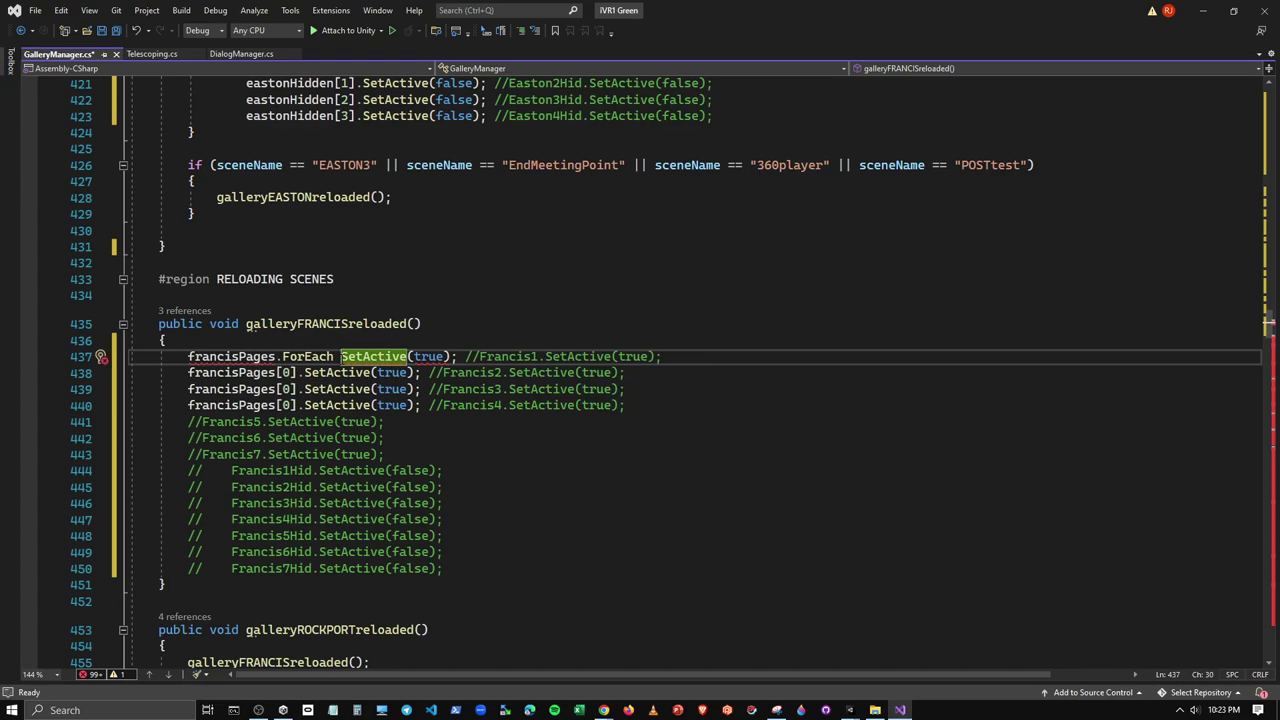
{"action": "type", "text": "Game"}
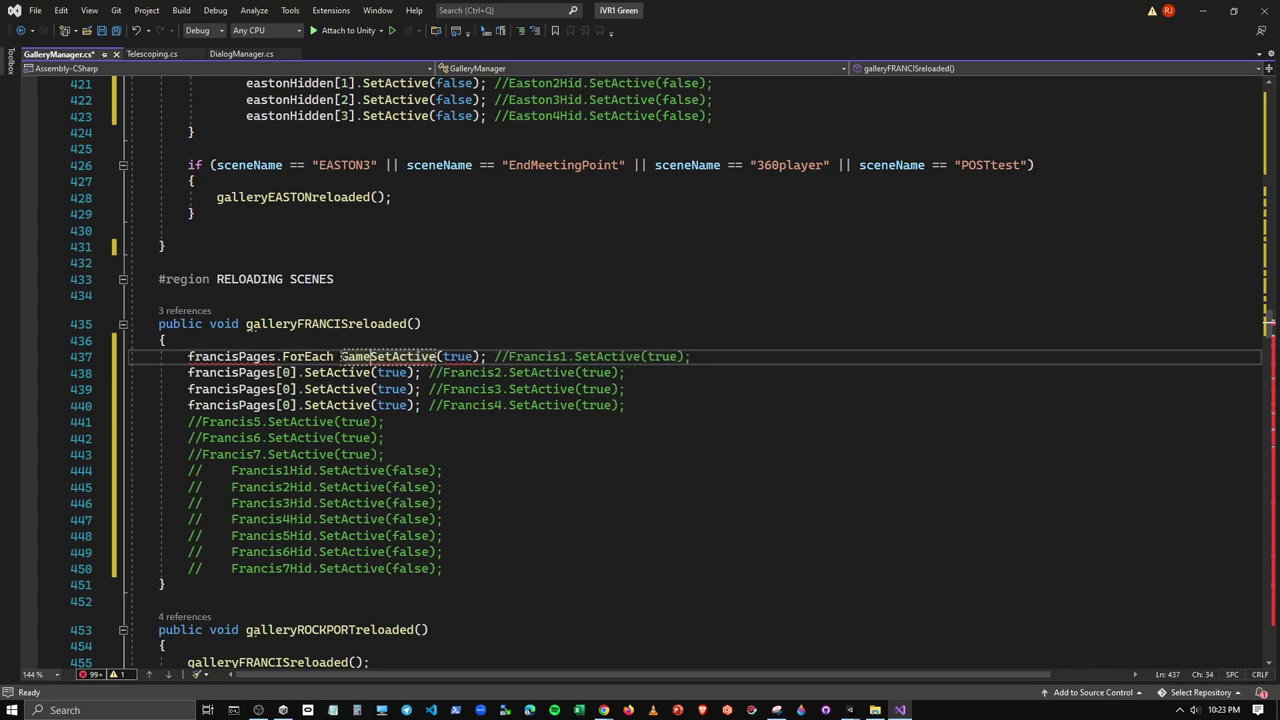
{"action": "type", "text": "Object."}
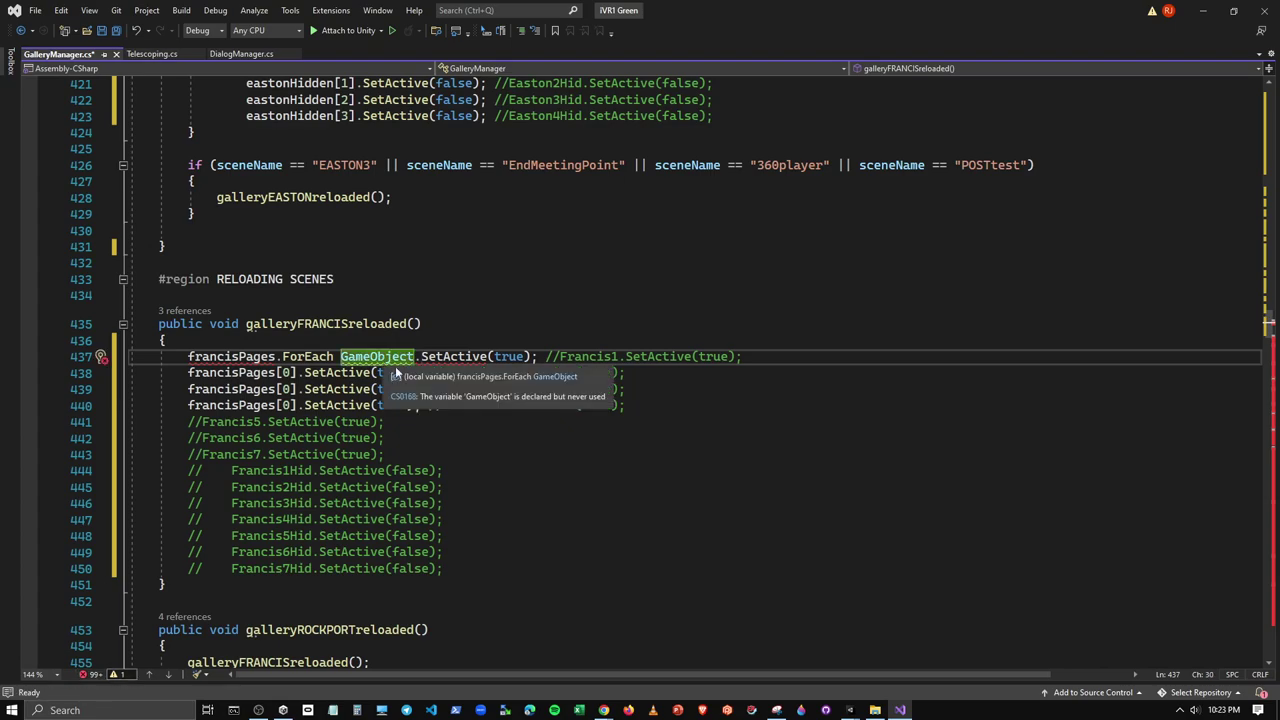
{"action": "left_click", "coordinate": [341, 356]}
{"action": "type", "text": "game"}
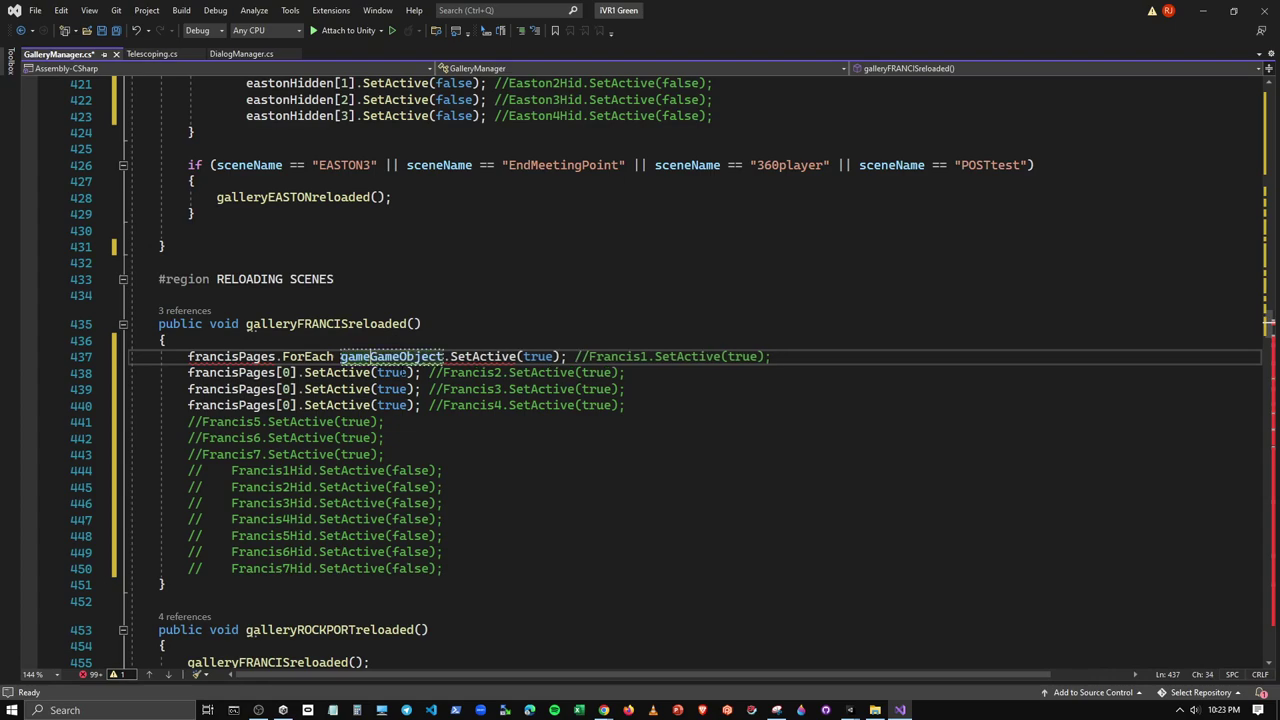
{"action": "type", "text": "bject."}
{"action": "left_click", "coordinate": [422, 356]}
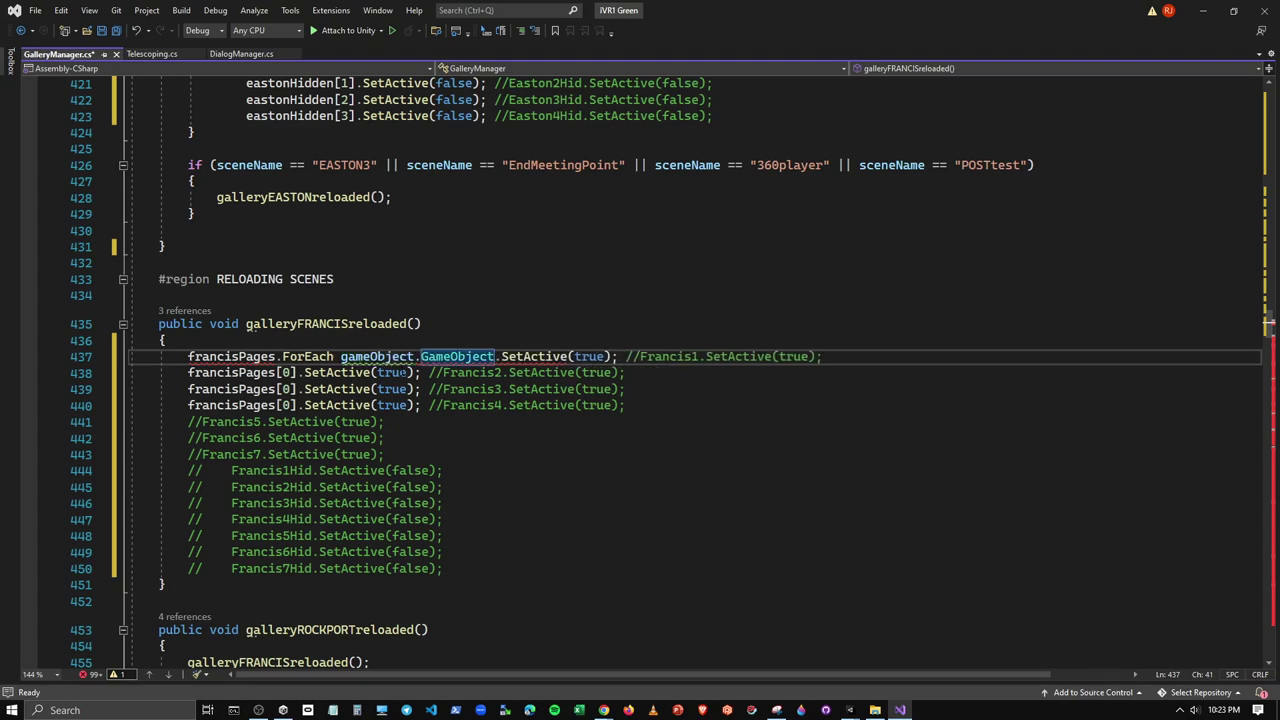
{"action": "left_click", "coordinate": [496, 356]}
{"action": "type", "text": "()"}
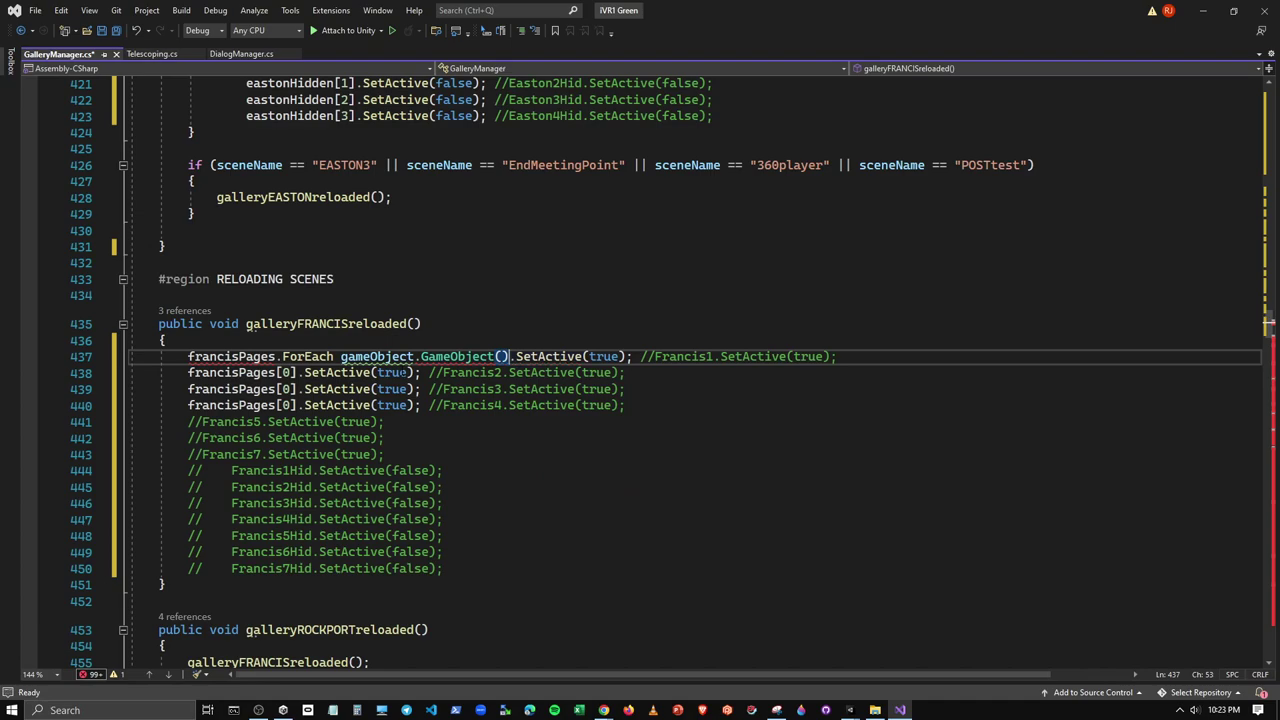
Delete the leftover gameObject text back to just after ForEach
{"action": "left_click", "coordinate": [414, 356]}
{"action": "key", "text": "BackSpace"}
{"action": "key", "text": "BackSpace"}
{"action": "key", "text": "BackSpace"}
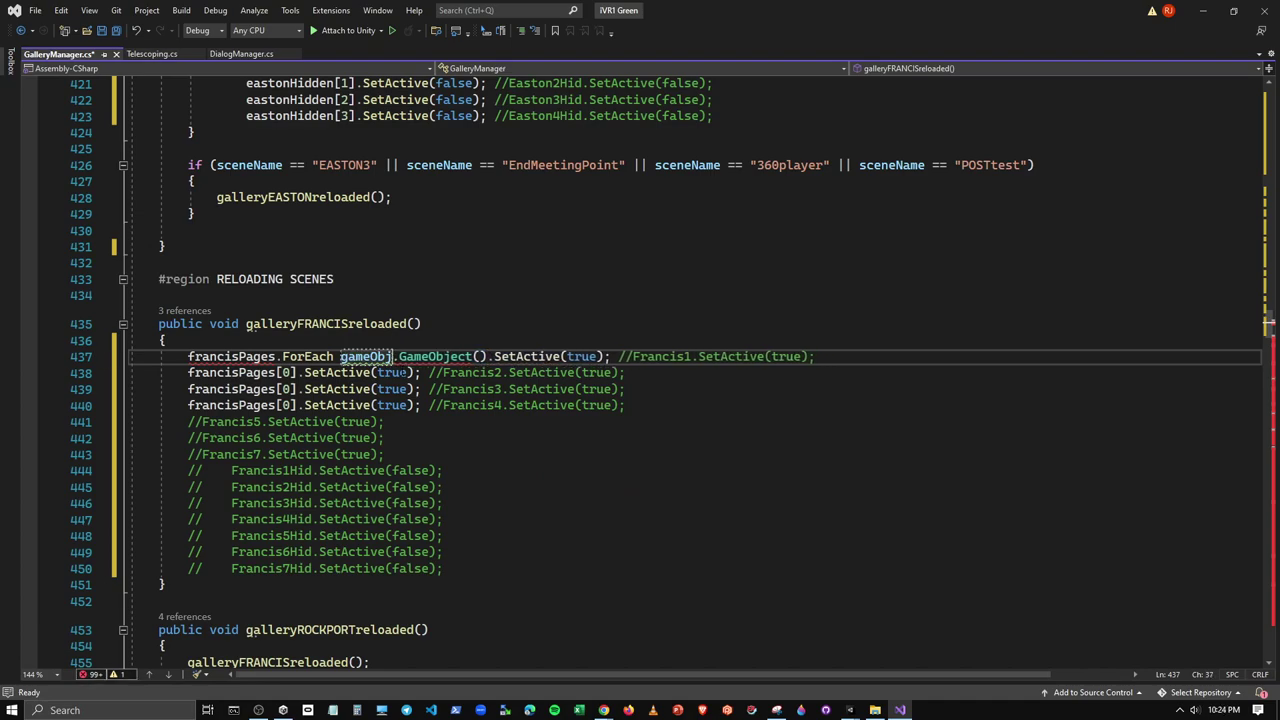
{"action": "key", "text": "Delete"}
{"action": "key", "text": "BackSpace"}
{"action": "key", "text": "BackSpace"}
{"action": "key", "text": "BackSpace"}
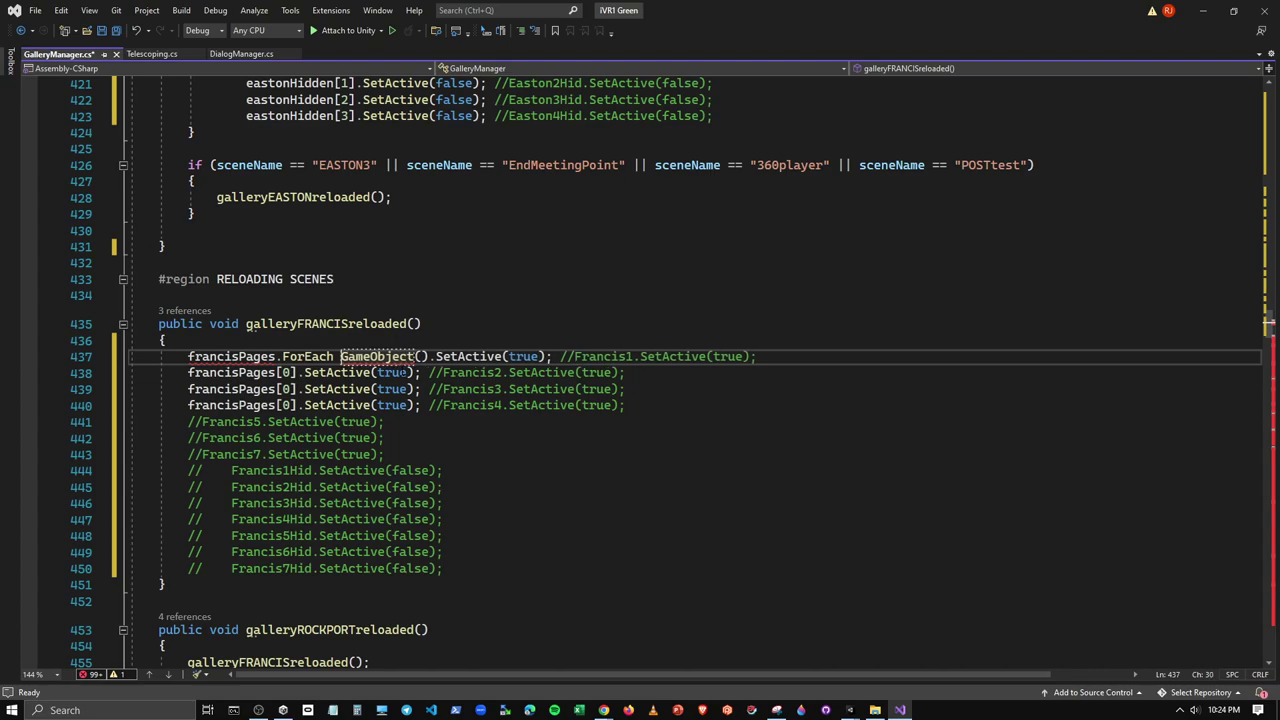
{"action": "key", "text": "Left"}
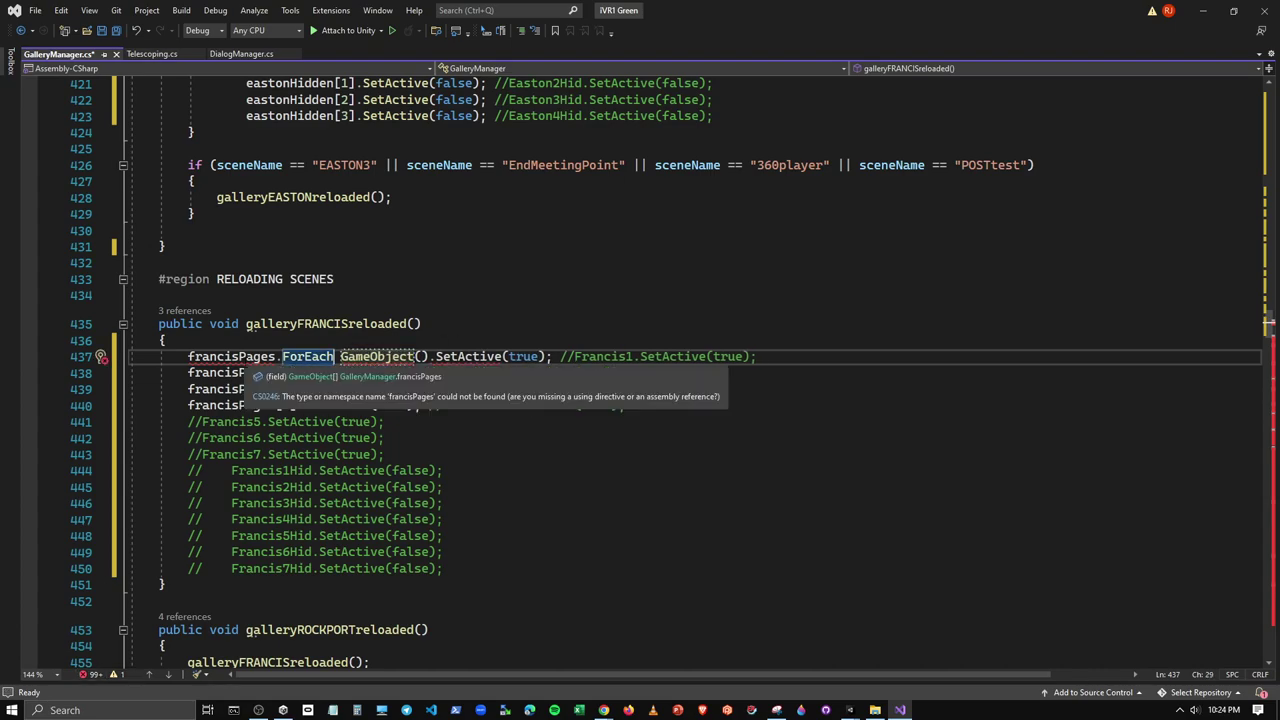
View the light-bulb suggested fixes for the ForEach error and dismiss them
{"action": "left_click", "coordinate": [104, 356]}
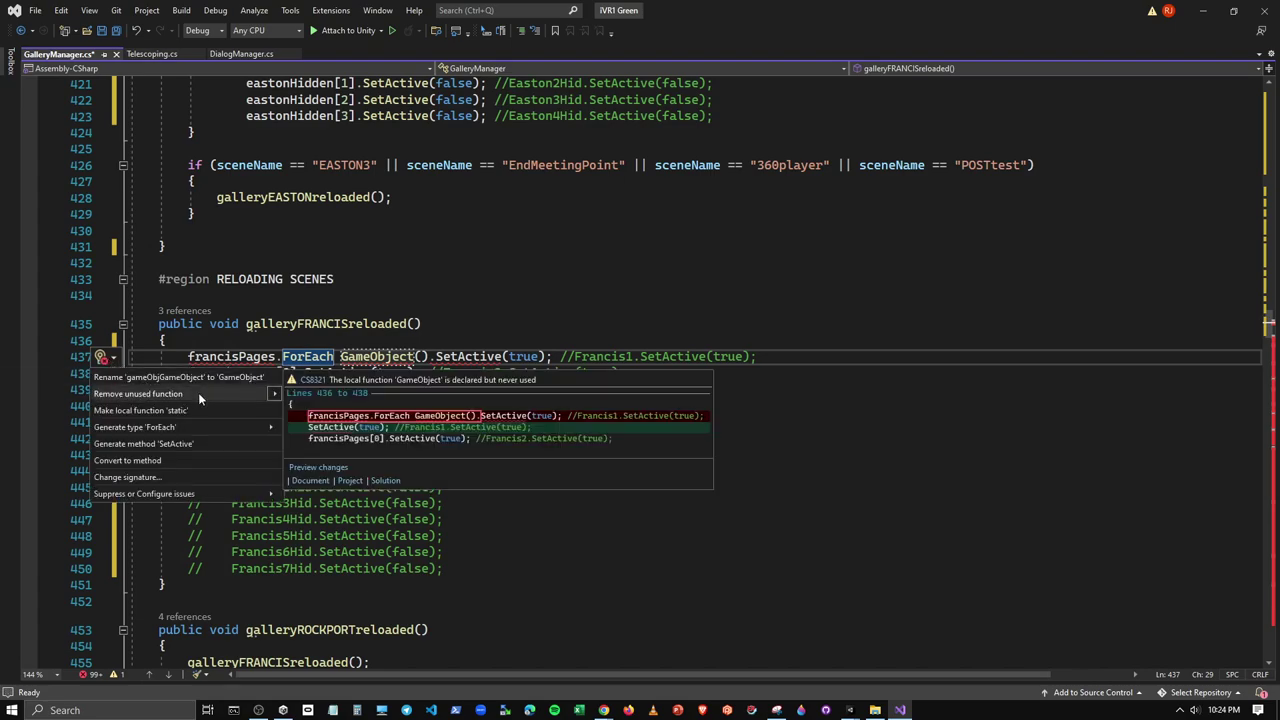
{"action": "mouse_move", "coordinate": [201, 431]}
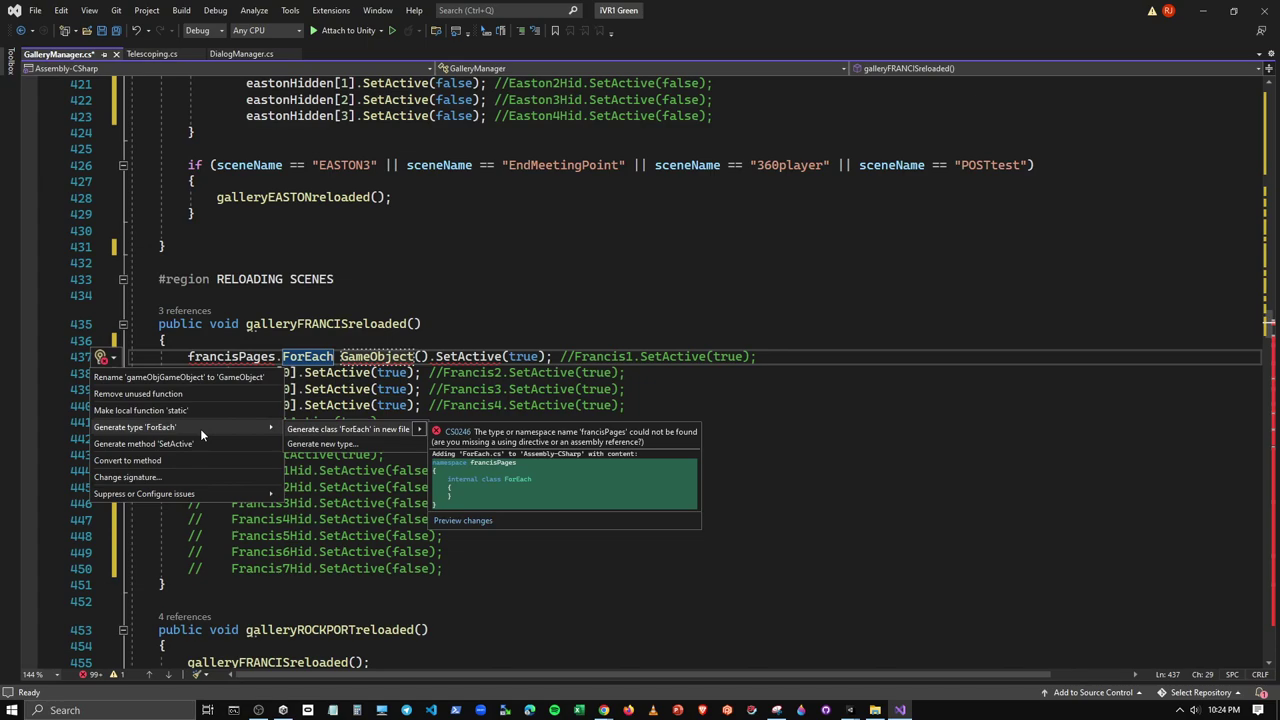
{"action": "left_click", "coordinate": [570, 327]}
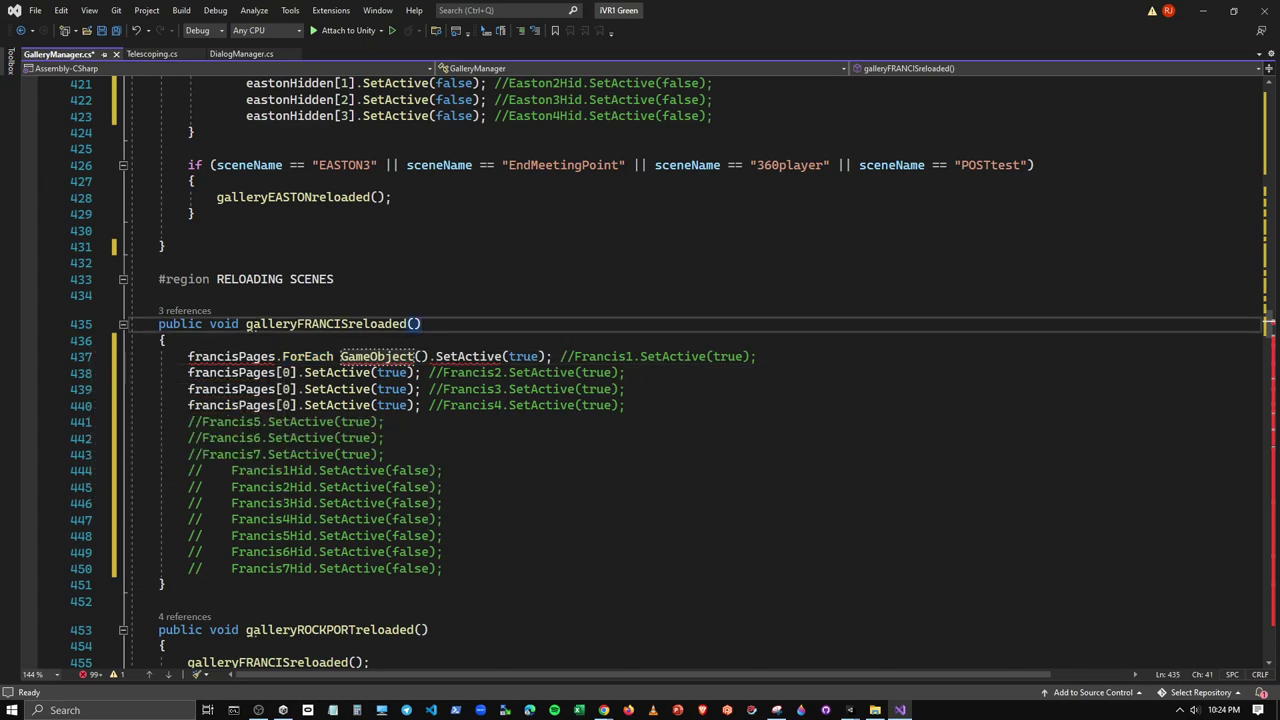
Retype a gameObject argument, clear it, and undo back to francisPages[0].SetActive(true)
{"action": "left_click", "coordinate": [340, 356]}
{"action": "type", "text": "gameObje."}
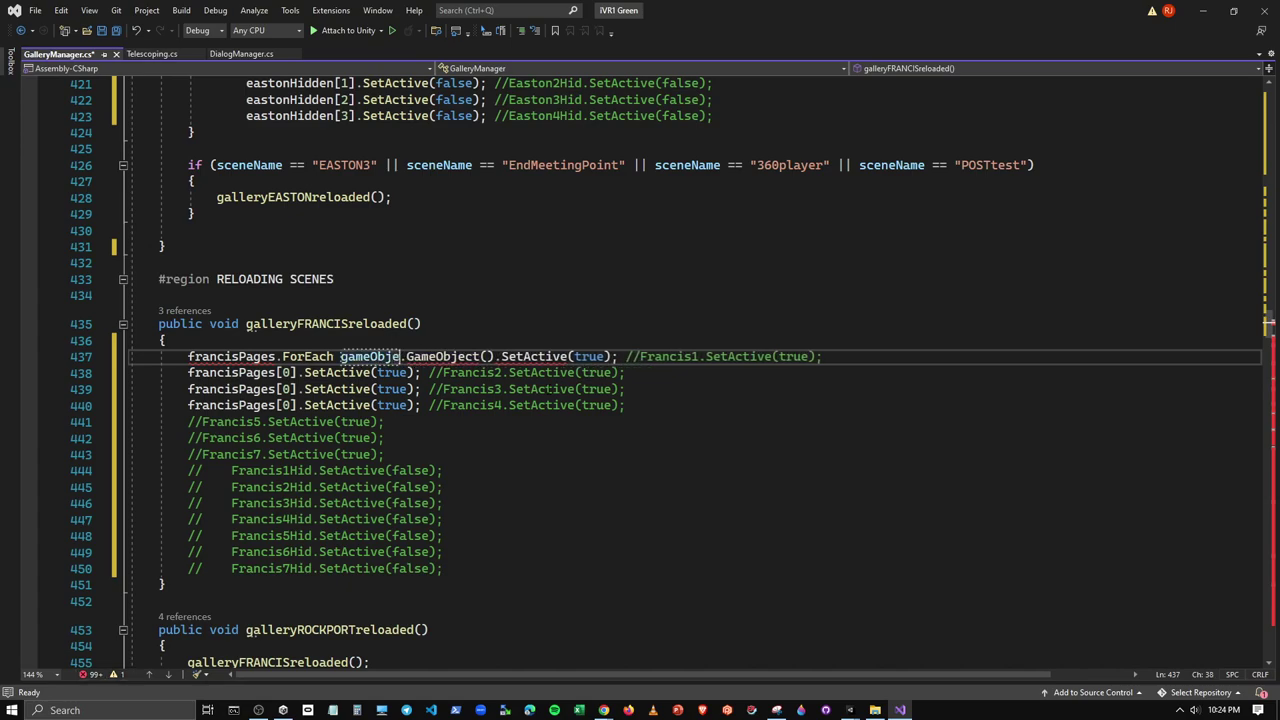
{"action": "key", "text": "BackSpace"}
{"action": "key", "text": "BackSpace"}
{"action": "key", "text": "BackSpace"}
{"action": "type", "text": "o"}
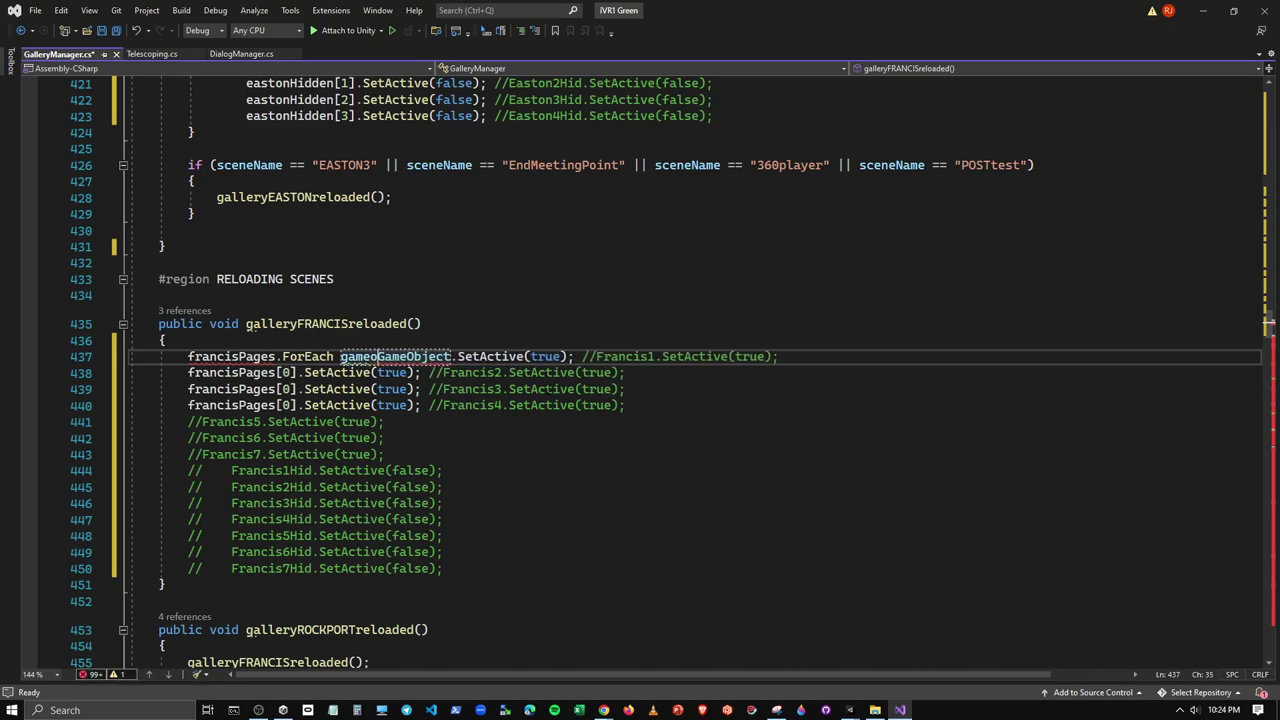
{"action": "key", "text": "BackSpace"}
{"action": "key", "text": "BackSpace"}
{"action": "key", "text": "BackSpace"}
{"action": "key", "text": "ctrl+Delete"}
{"action": "key", "text": "BackSpace"}
{"action": "type", "text": "("}
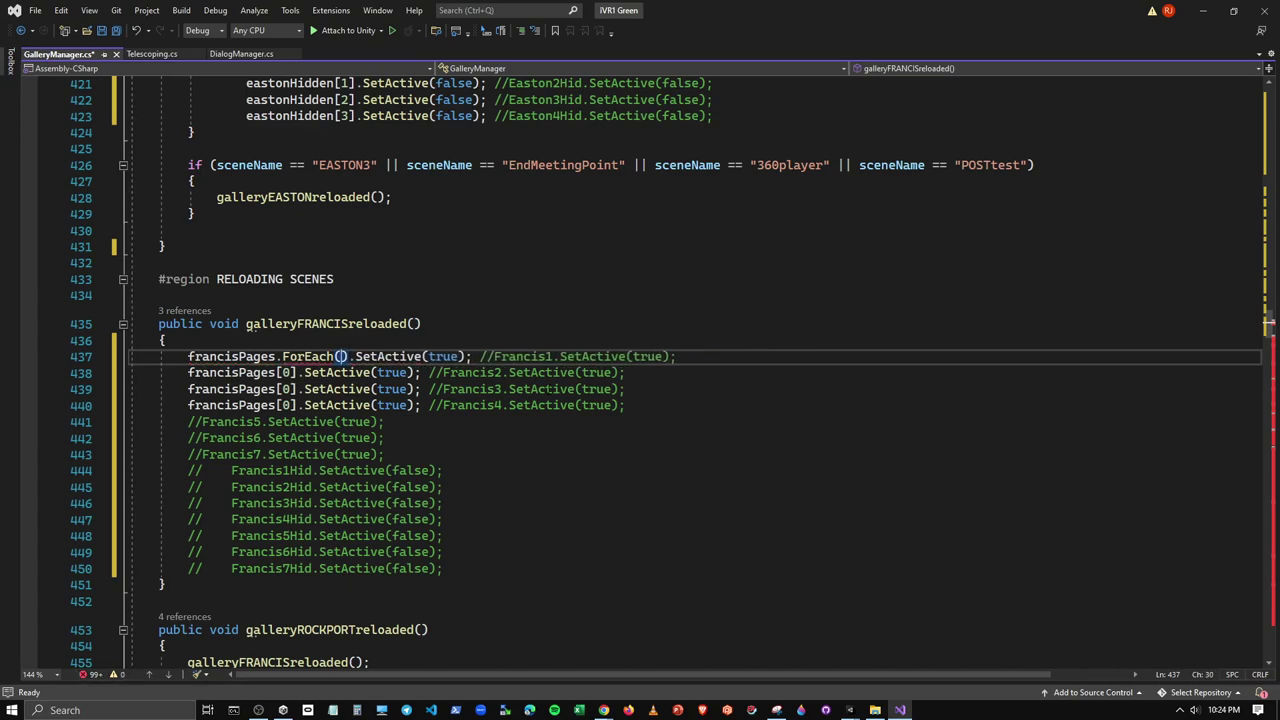
{"action": "key", "text": "ctrl+z"}
{"action": "key", "text": "ctrl+z"}
{"action": "key", "text": "ctrl+z"}
{"action": "key", "text": "ctrl+z"}
{"action": "key", "text": "ctrl+z"}
{"action": "key", "text": "ctrl+z"}
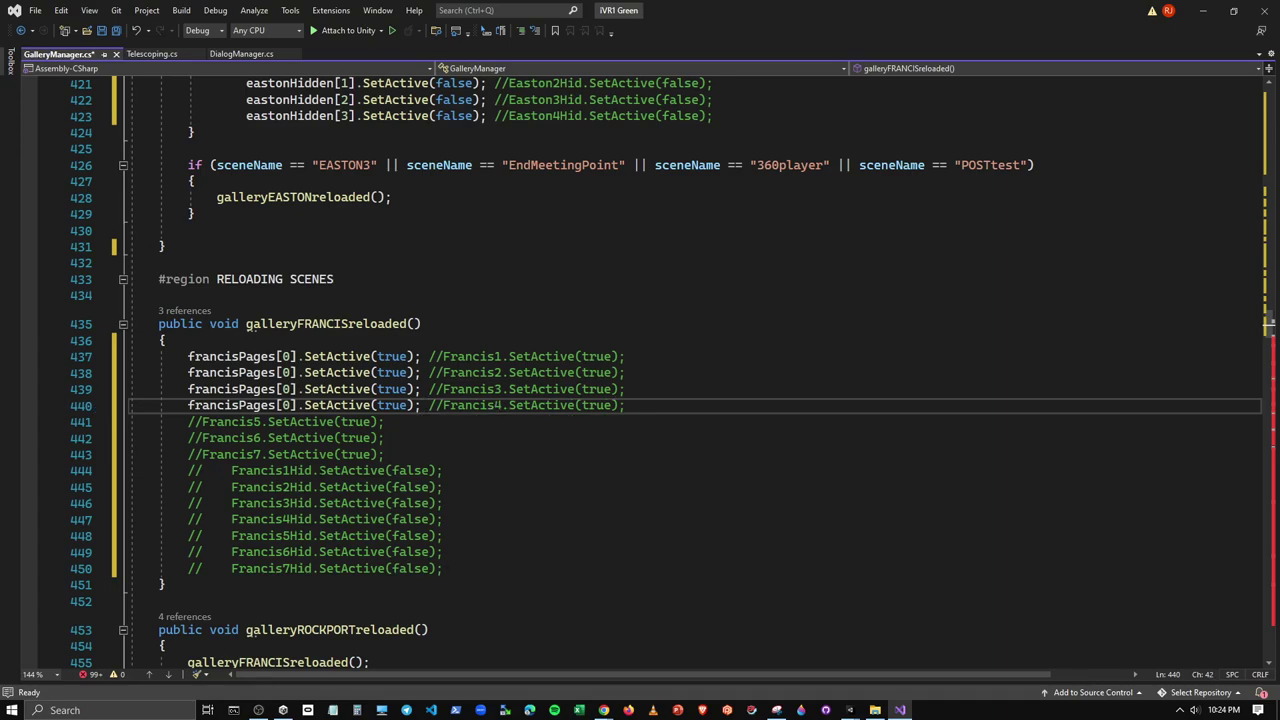
Change the francisPages indexes on lines 438–440 to 1, 2 and 3
{"action": "double_click", "coordinate": [287, 372]}
{"action": "type", "text": "1"}
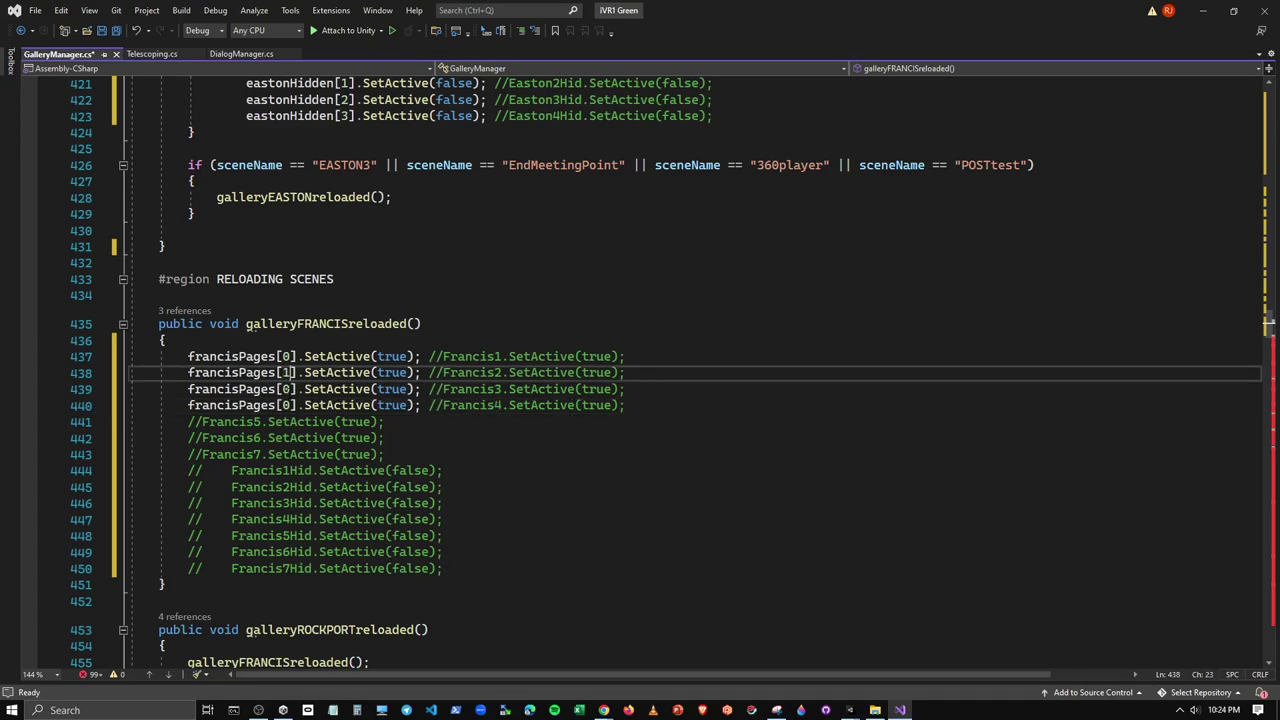
{"action": "key", "text": "Down"}
{"action": "key", "text": "BackSpace"}
{"action": "type", "text": "2"}
{"action": "key", "text": "Down"}
{"action": "key", "text": "BackSpace"}
{"action": "type", "text": "3"}
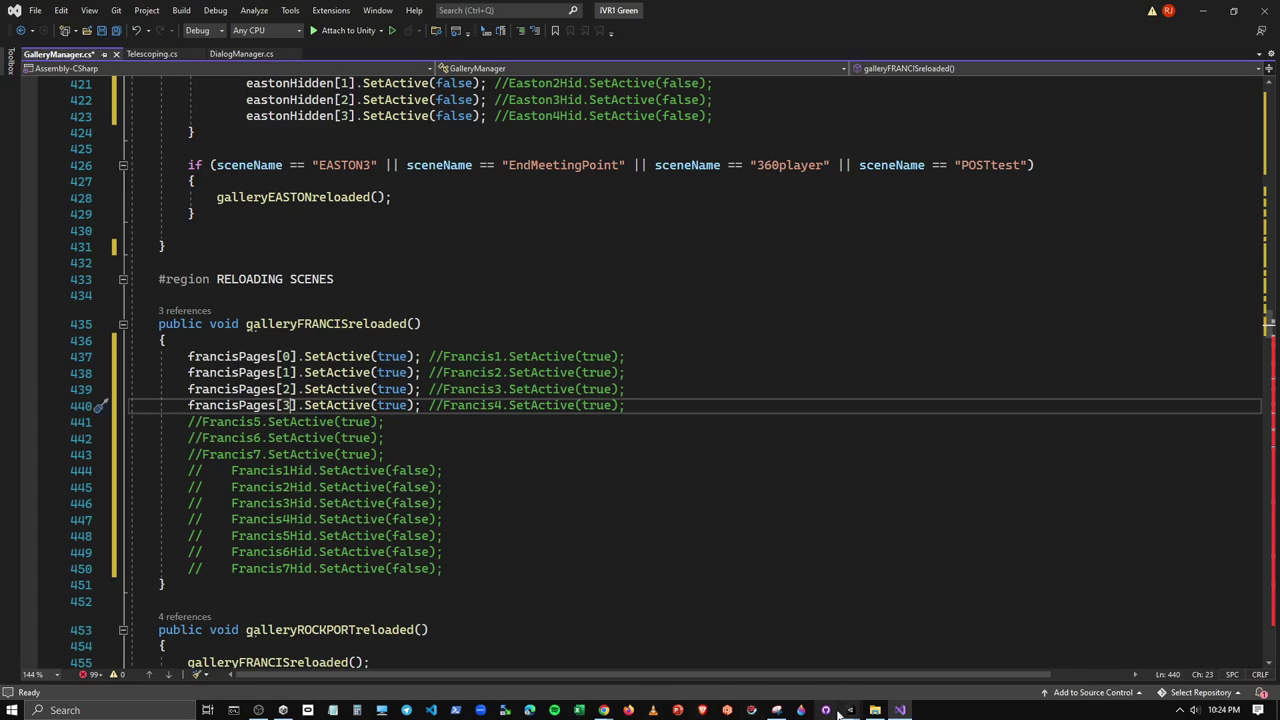
Glance at the Array.ForEach article again, then minimize the browser to return to the code
{"action": "mouse_move", "coordinate": [850, 712]}
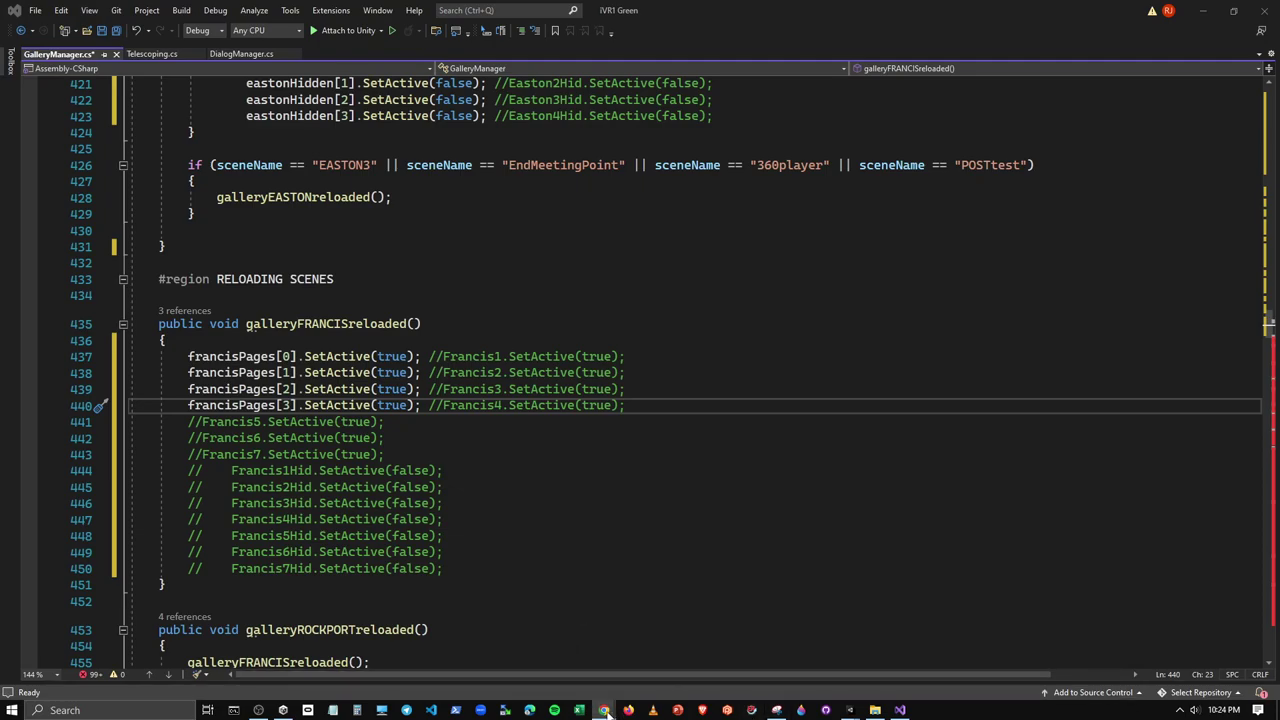
{"action": "left_click", "coordinate": [640, 690]}
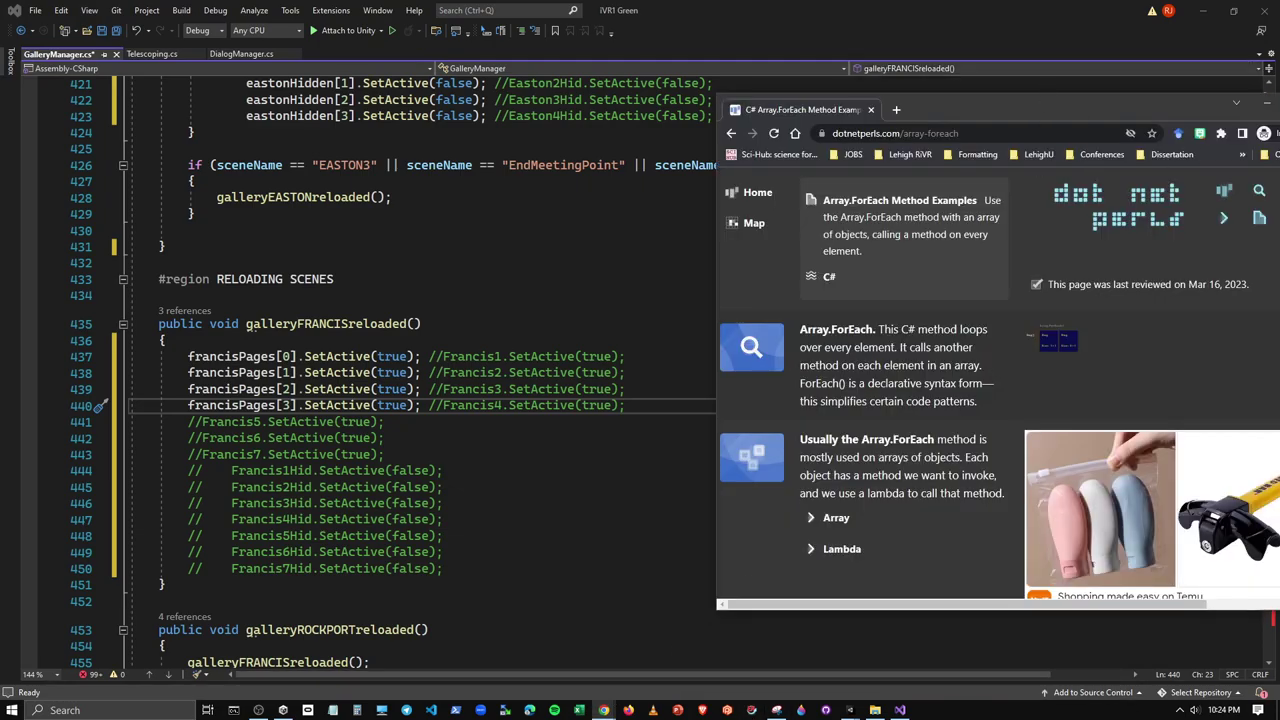
{"action": "left_click", "coordinate": [1267, 103]}
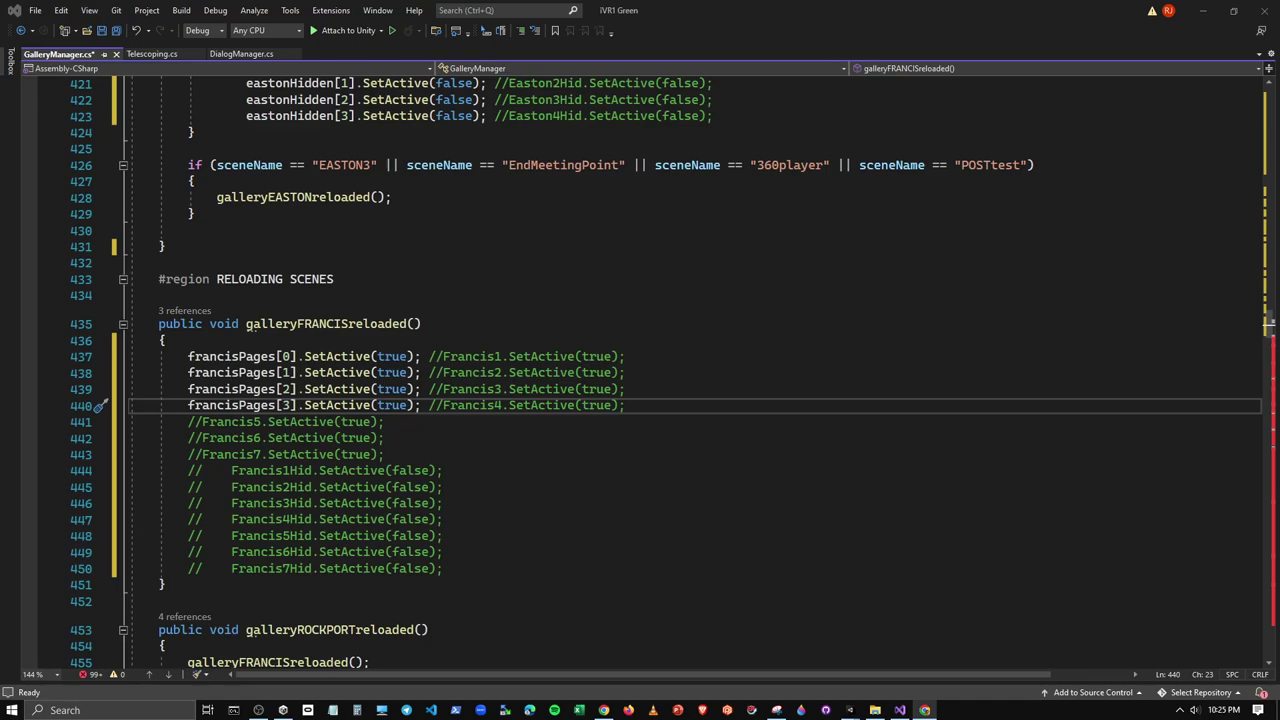
Send the pending C# Unity question in ChatGPT, then select the galleryFRANCISreloaded method in the code
{"action": "left_click_drag", "start_coordinate": [1270, 63], "coordinate": [800, 63]}
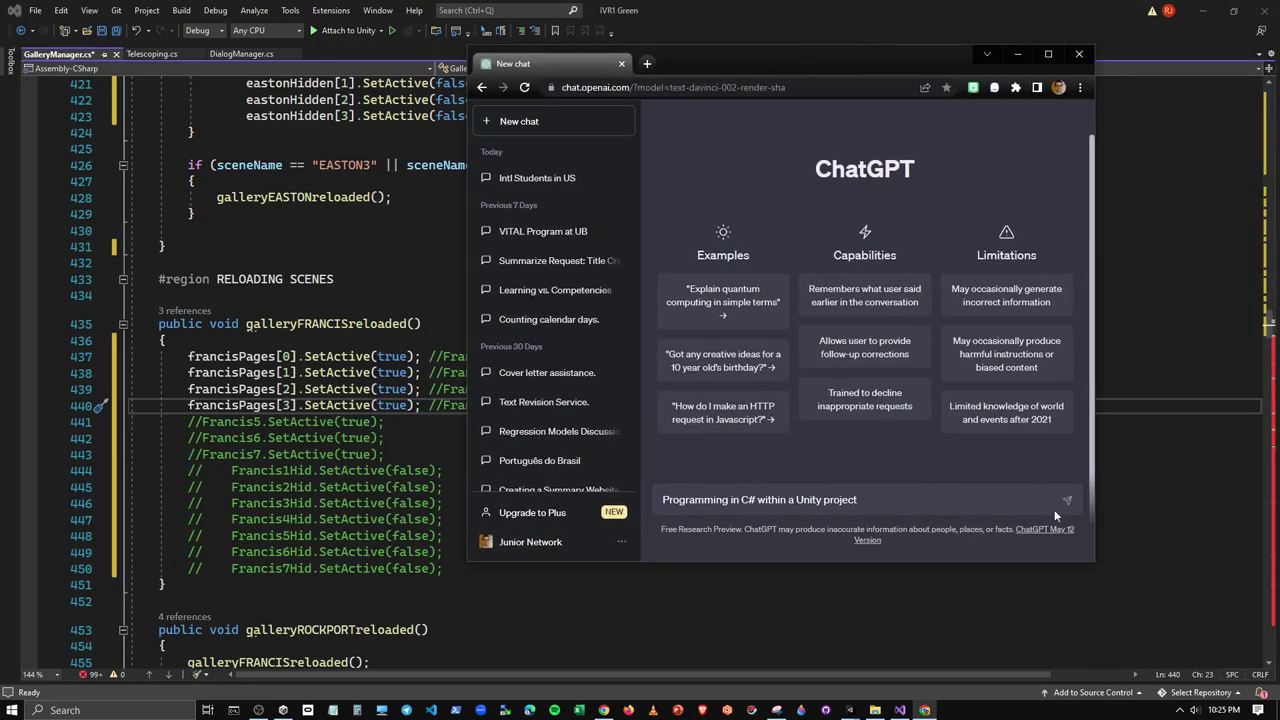
{"action": "left_click", "coordinate": [1066, 500]}
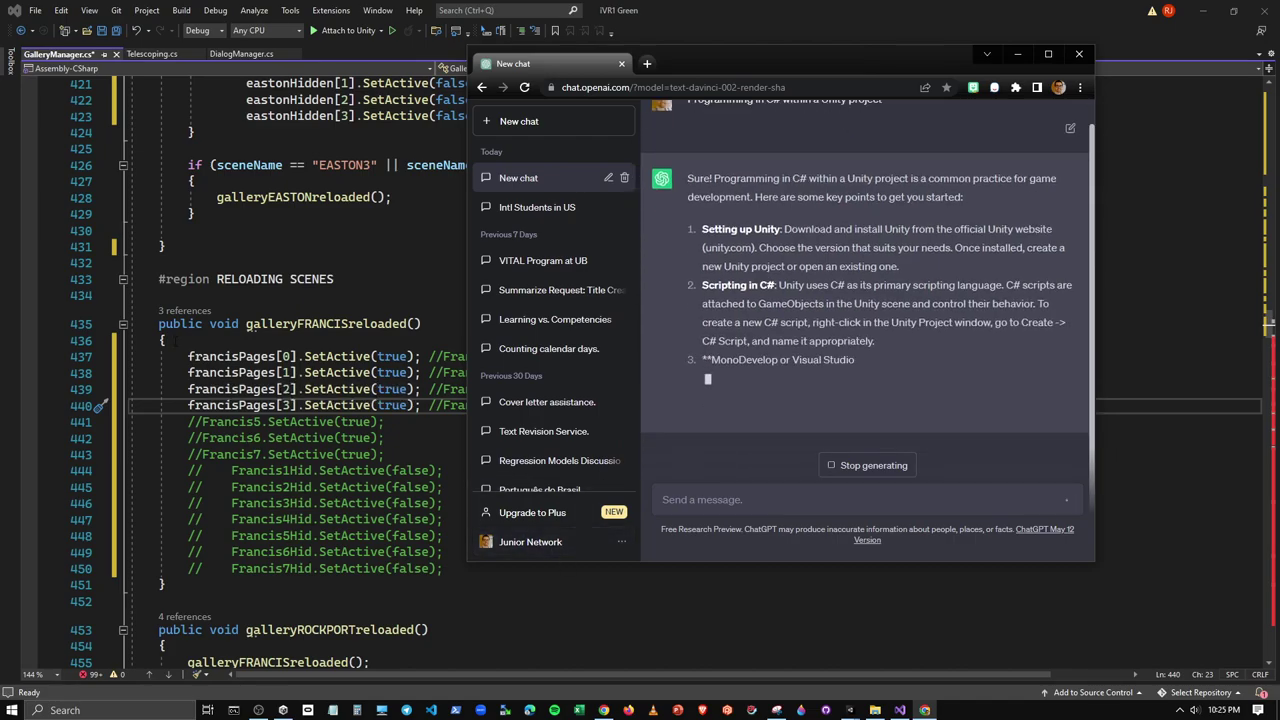
{"action": "left_click_drag", "start_coordinate": [158, 323], "coordinate": [166, 585]}
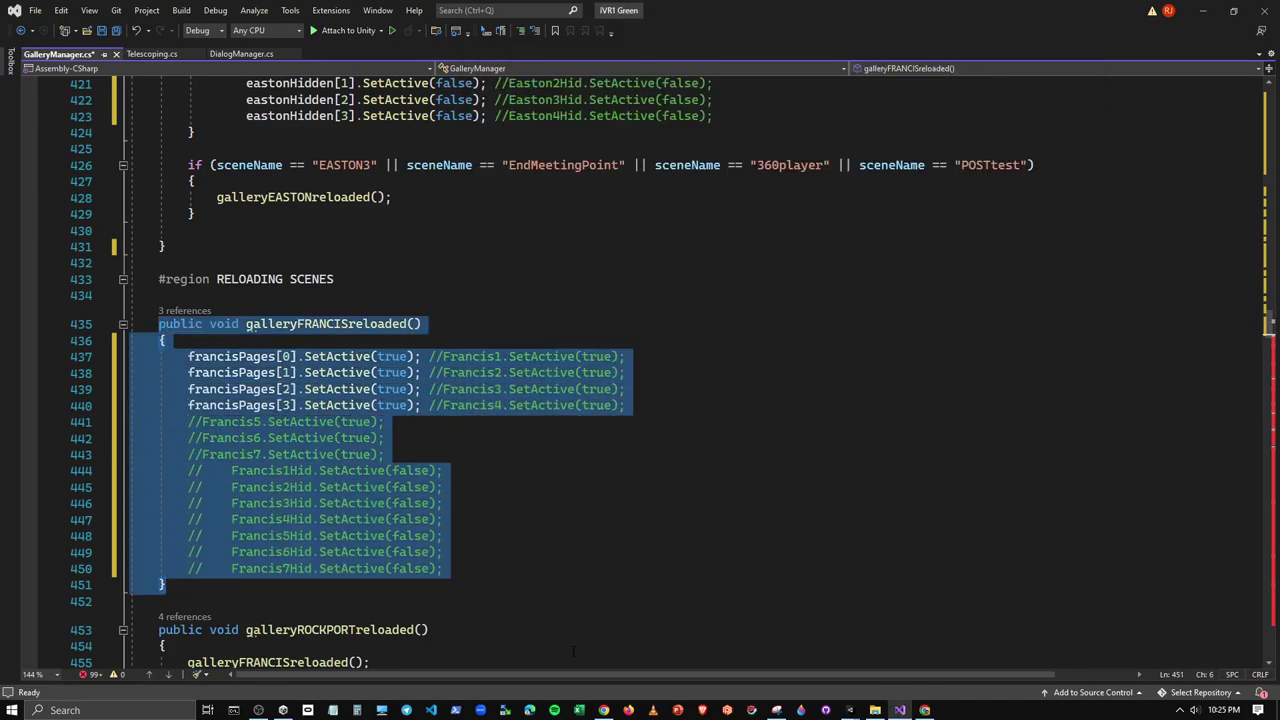
Ask ChatGPT 'How can I simplify this' with the pasted method (commented lines removed) and select the suggested for-loop
{"action": "left_click", "coordinate": [924, 710]}
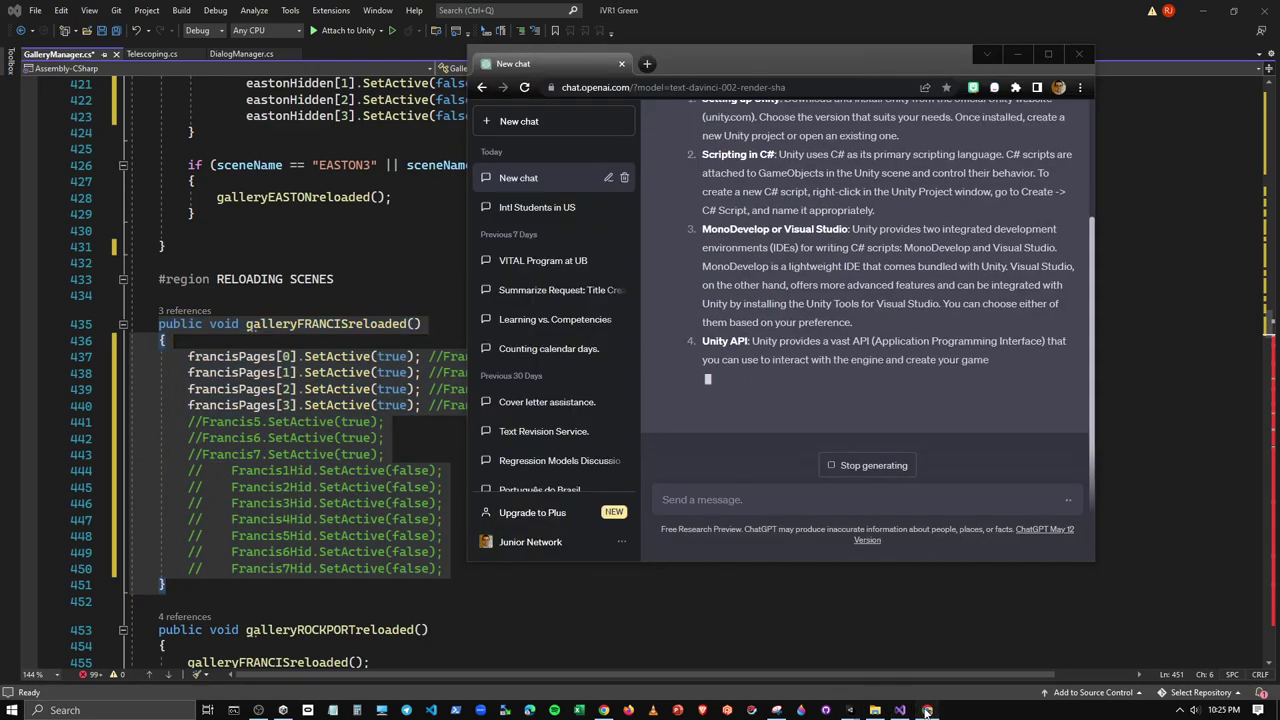
{"action": "left_click", "coordinate": [837, 499]}
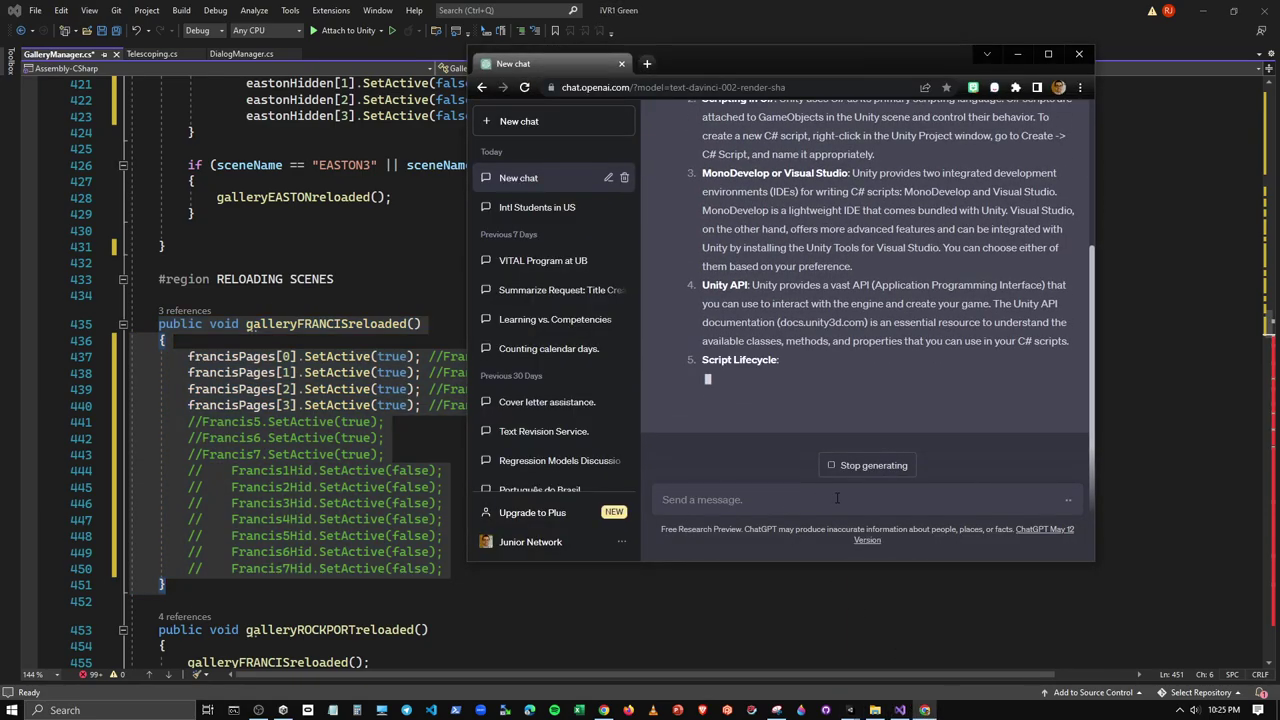
{"action": "type", "text": "How can I"}
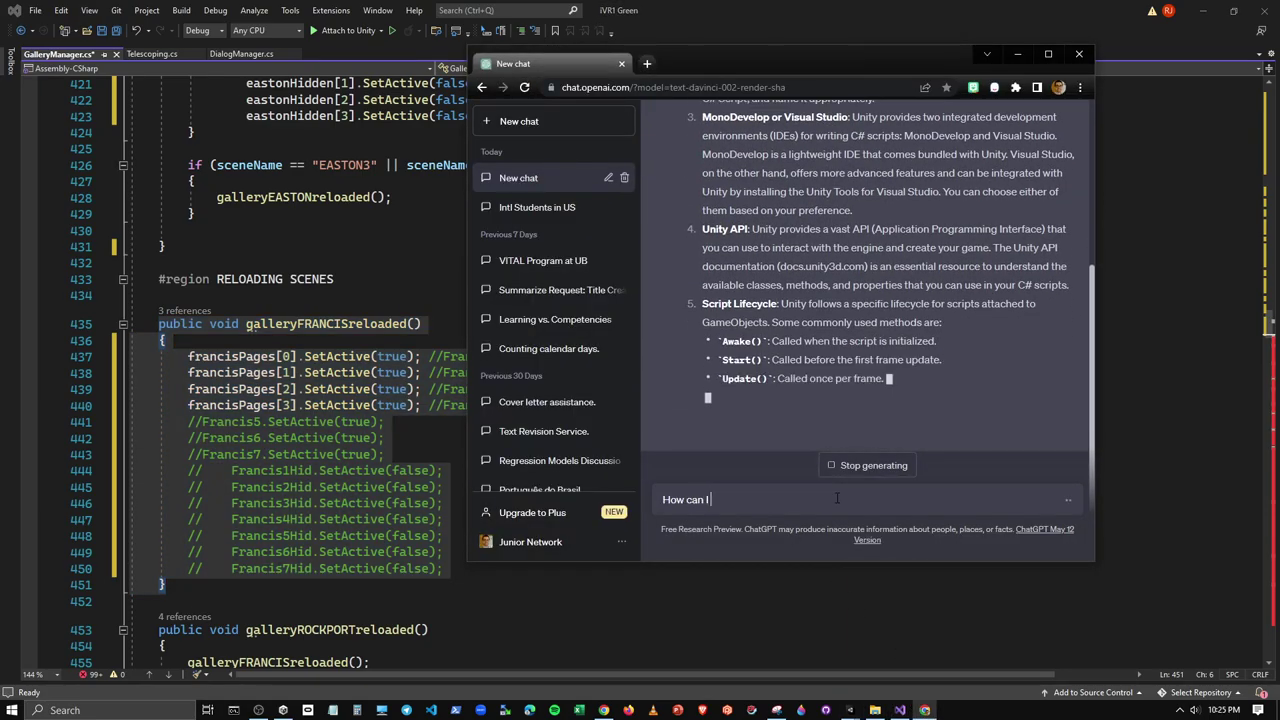
{"action": "type", "text": " simplify"}
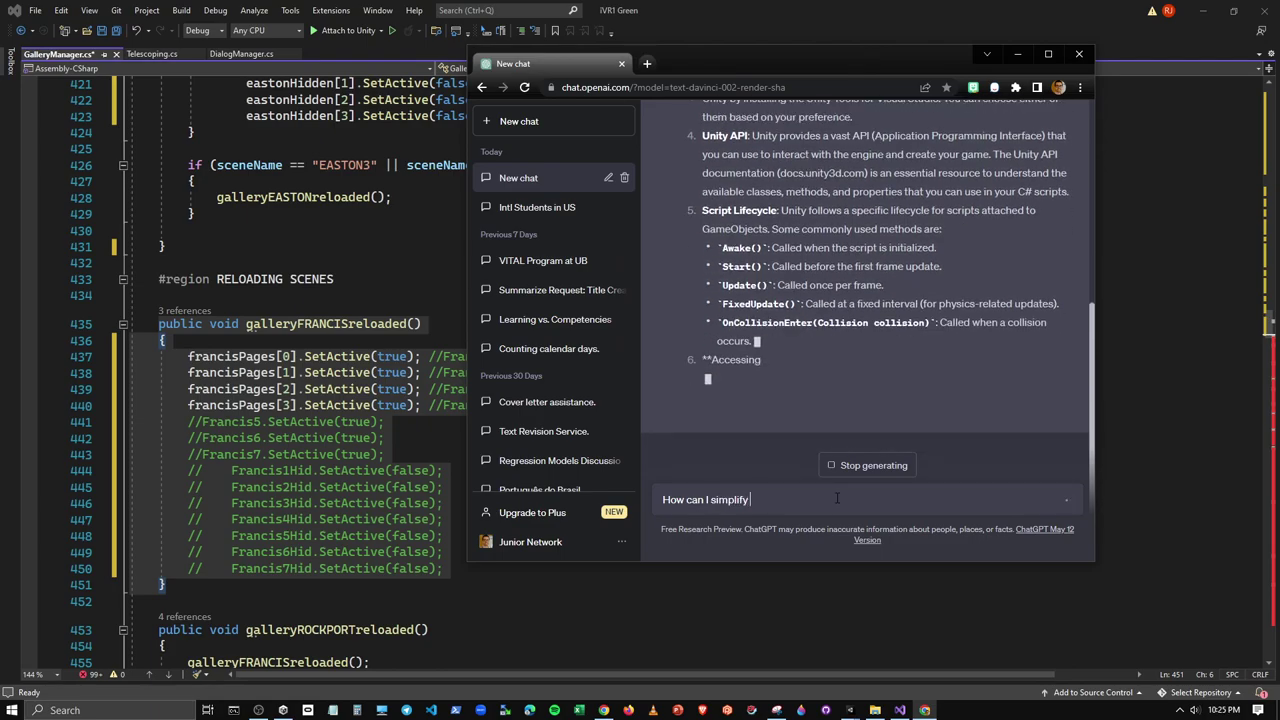
{"action": "type", "text": " this:"}
{"action": "key", "text": "shift+Return"}
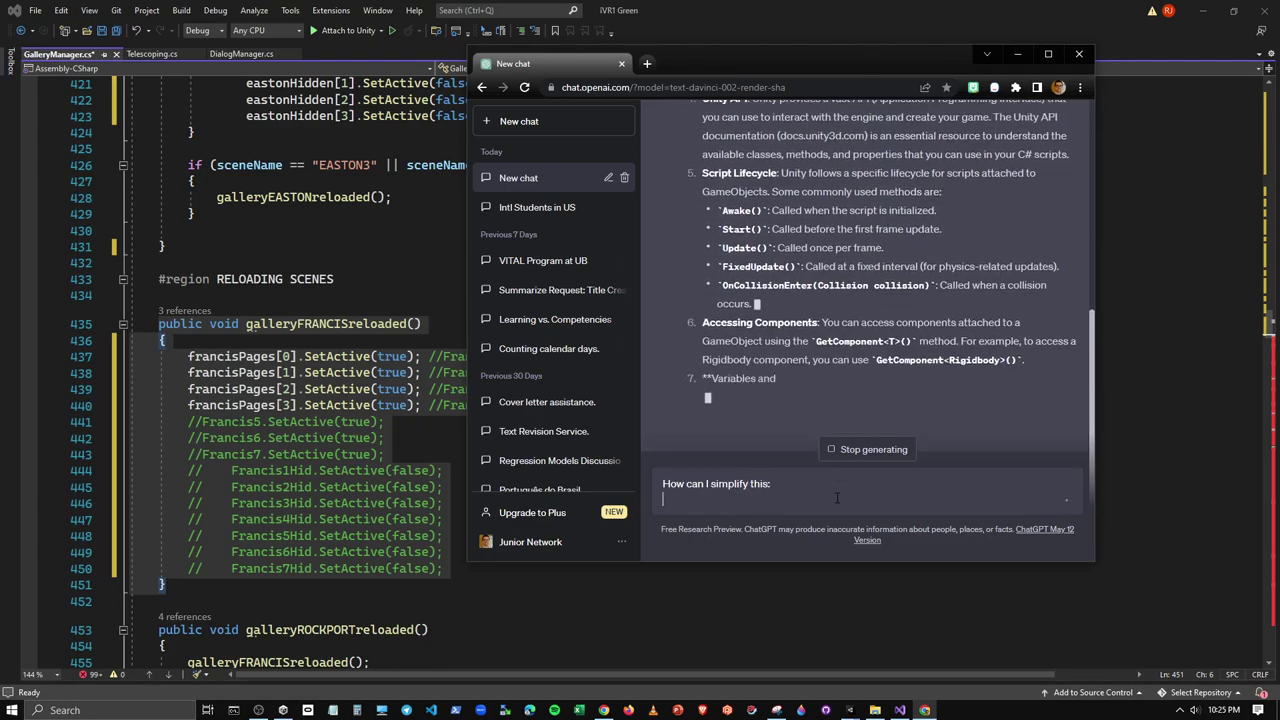
{"action": "key", "text": "ctrl+v"}
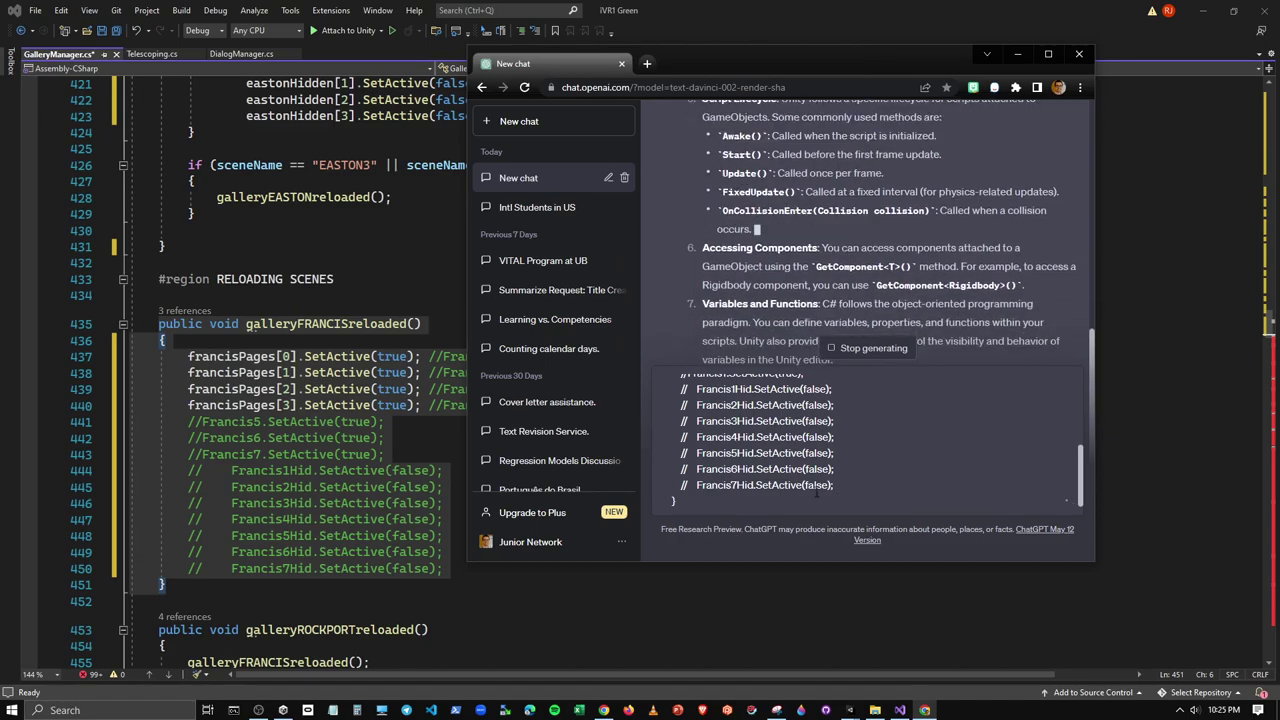
{"action": "left_click_drag", "start_coordinate": [834, 485], "coordinate": [668, 493]}
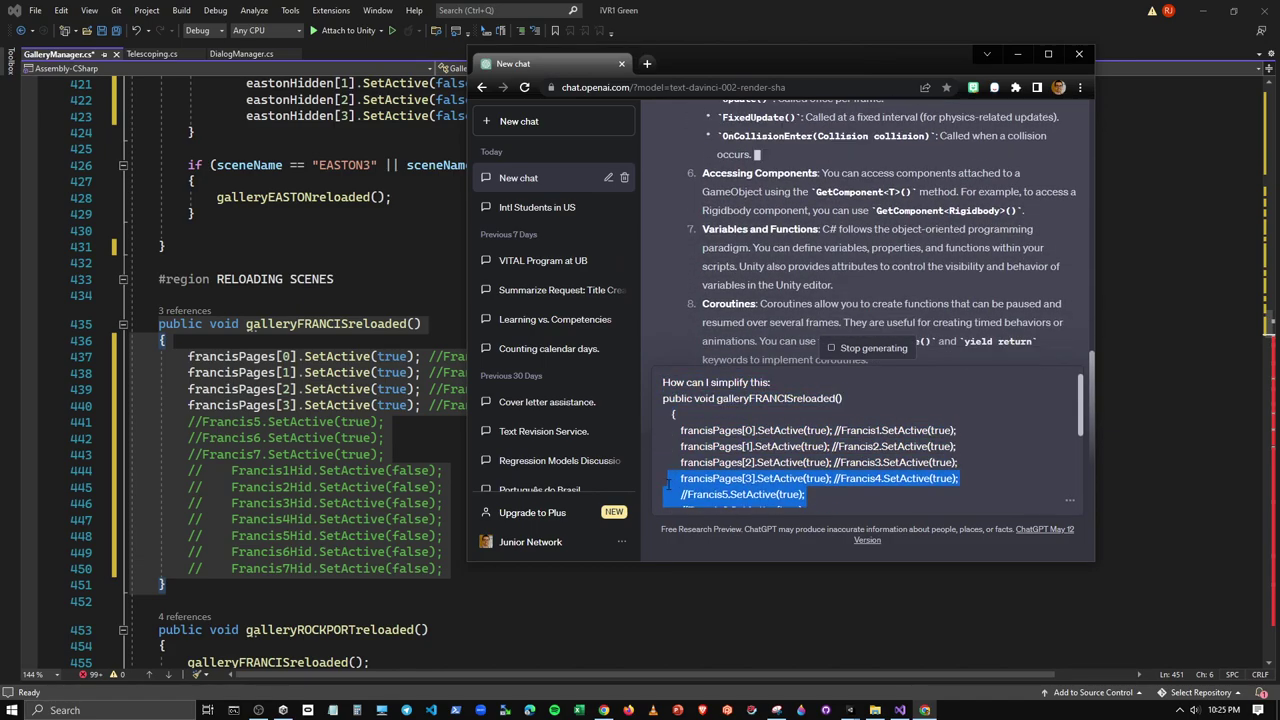
{"action": "key", "text": "BackSpace"}
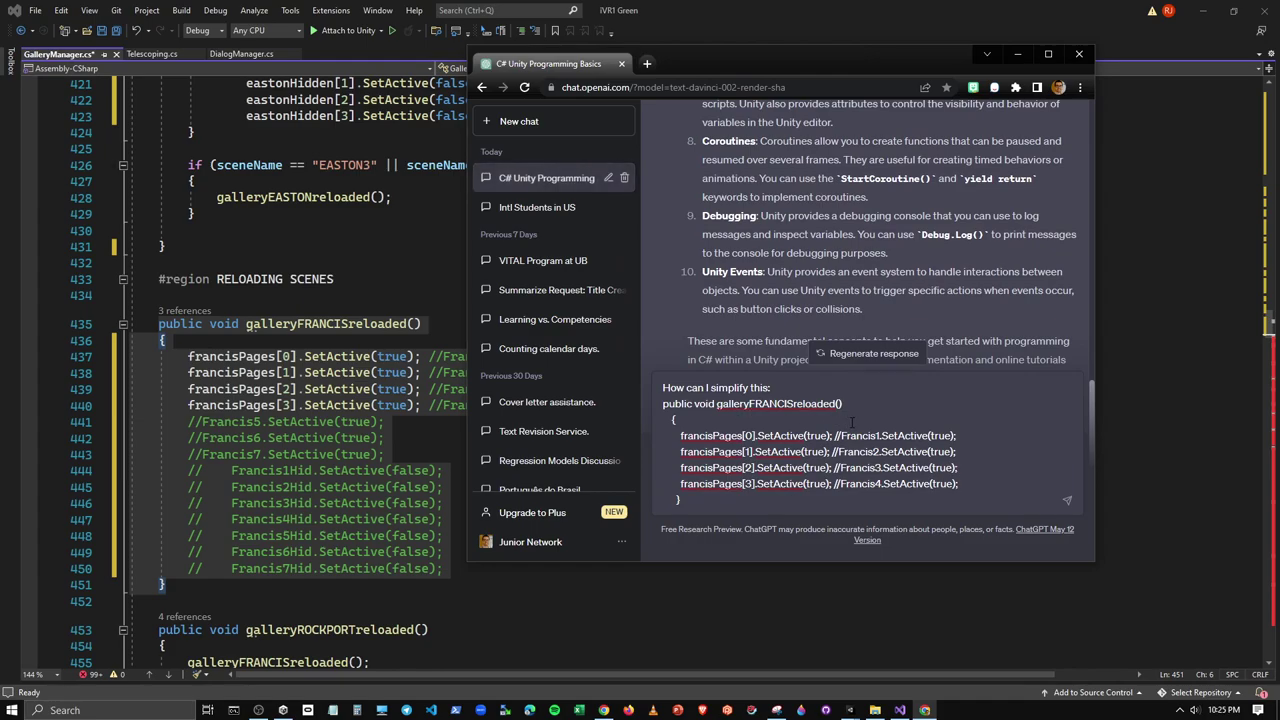
{"action": "left_click", "coordinate": [1067, 501]}
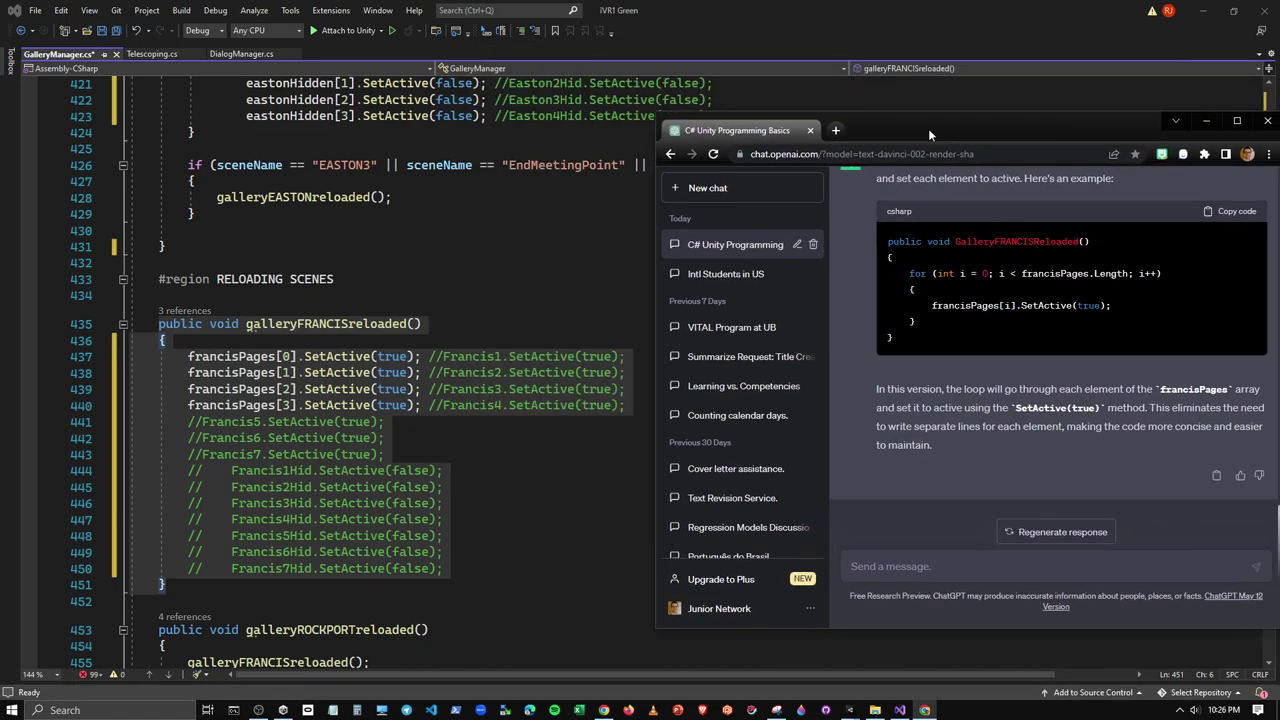
{"action": "left_click_drag", "start_coordinate": [738, 76], "coordinate": [906, 144]}
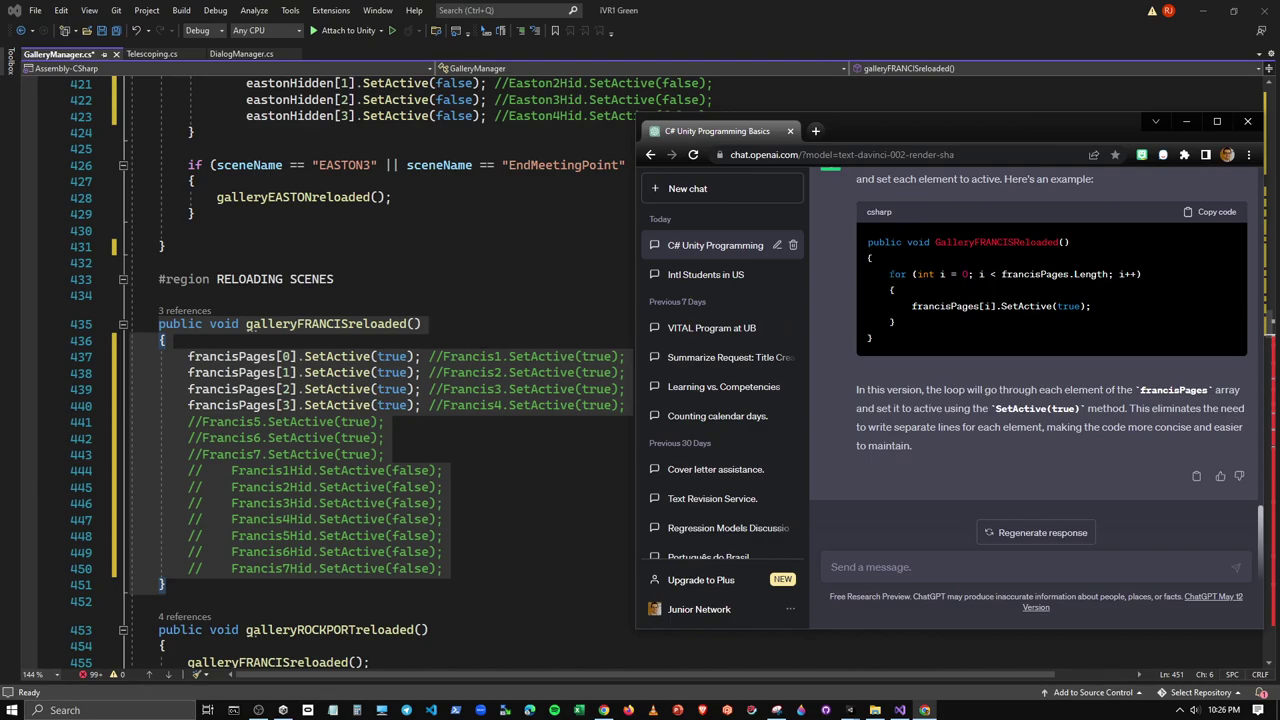
{"action": "left_click_drag", "start_coordinate": [890, 278], "coordinate": [923, 322]}
{"action": "key", "text": "ctrl+c"}
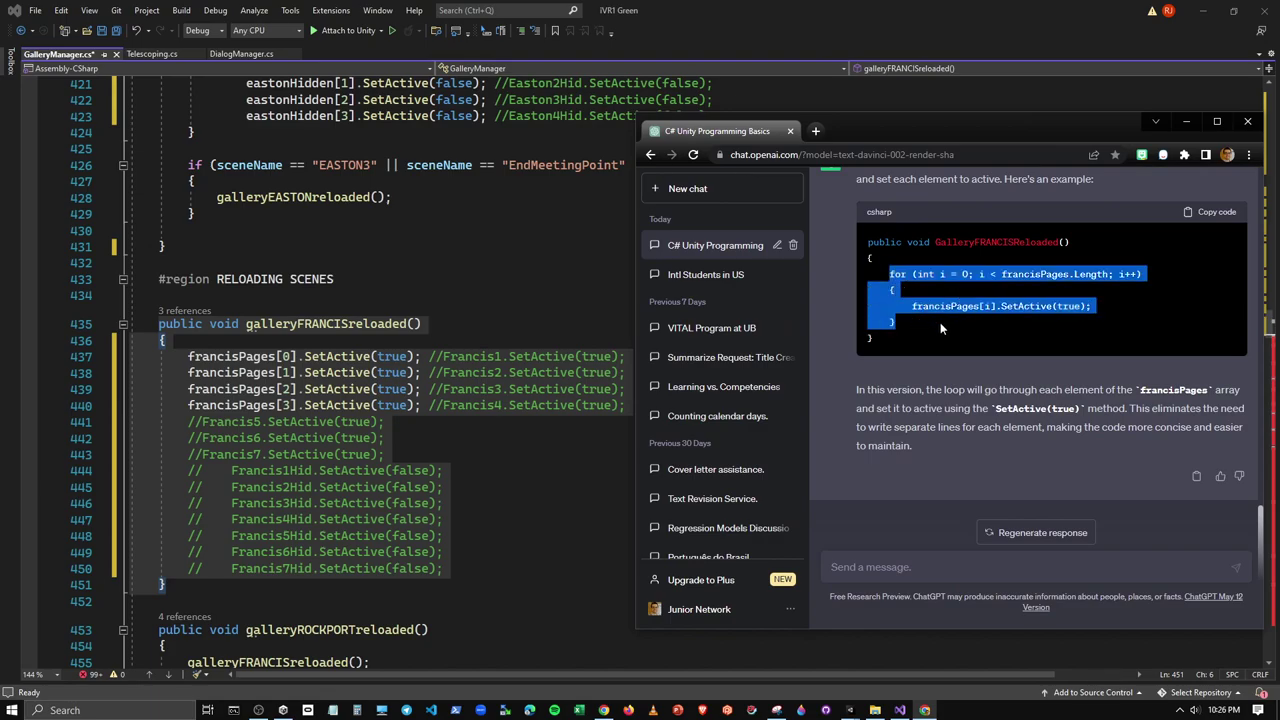
Paste the francisPages for-loop at the start of galleryFRANCISreloaded's body
{"action": "left_click", "coordinate": [181, 372]}
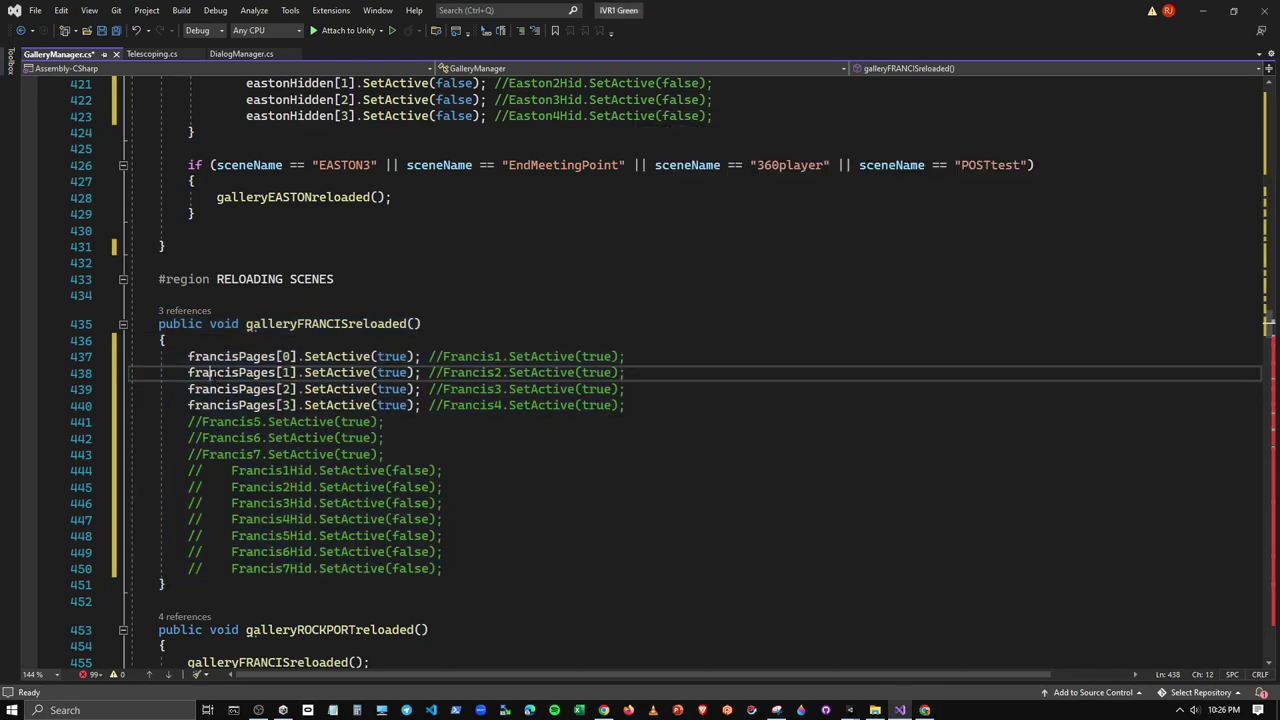
{"action": "left_click", "coordinate": [258, 342]}
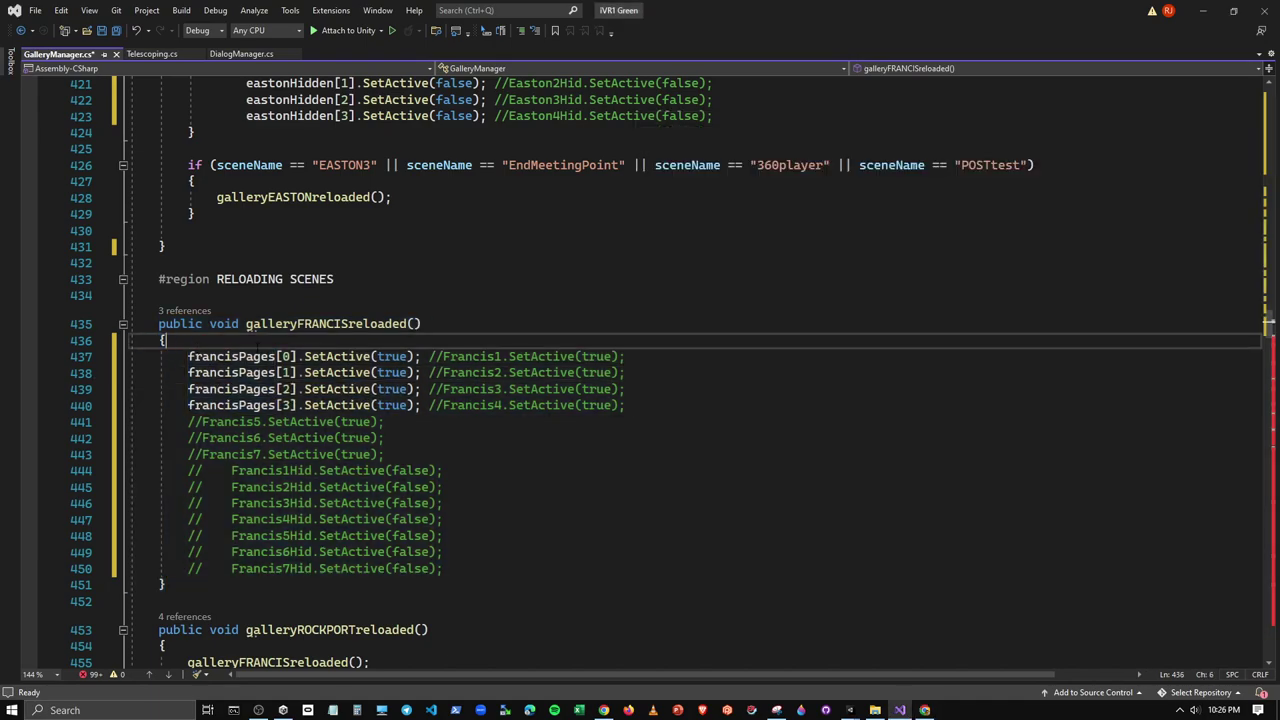
{"action": "key", "text": "Return"}
{"action": "key", "text": "ctrl+v"}
{"action": "key", "text": "Return"}
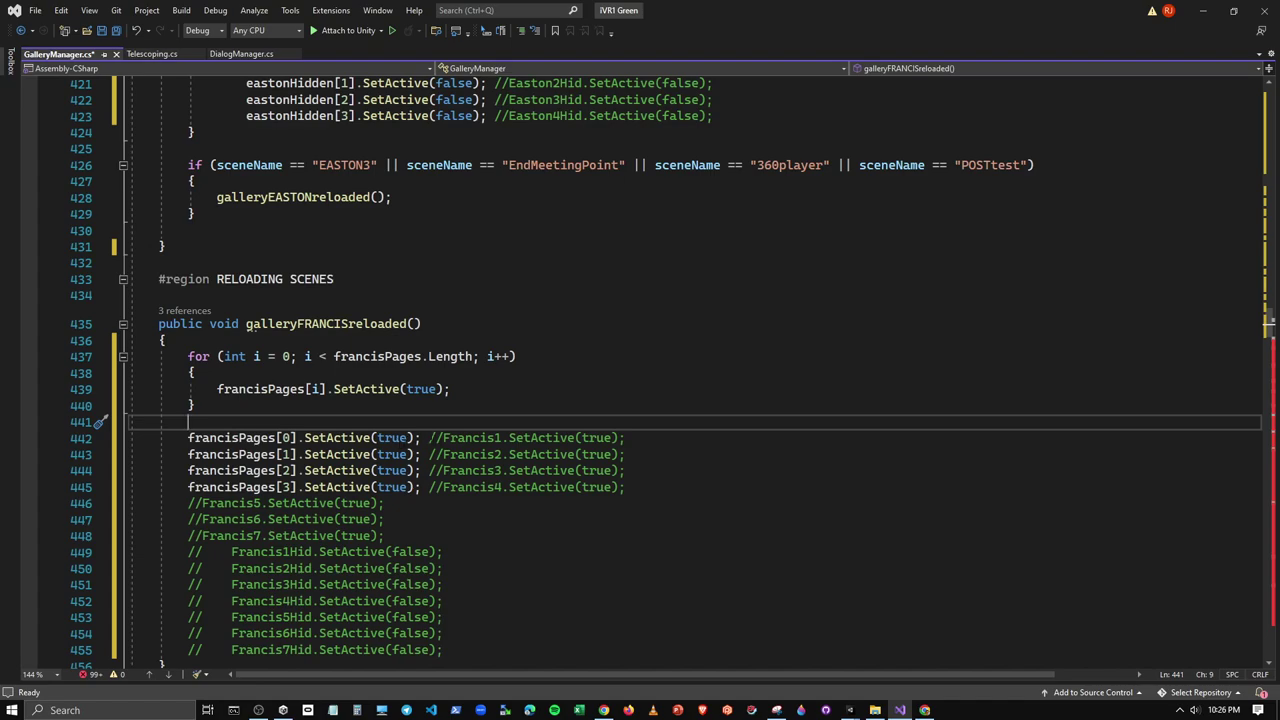
Delete the francisPages[0]–[3] SetActive calls, keeping their comments, and add two blank lines after //Francis7
{"action": "left_click_drag", "start_coordinate": [427, 438], "coordinate": [188, 438]}
{"action": "key", "text": "Delete"}
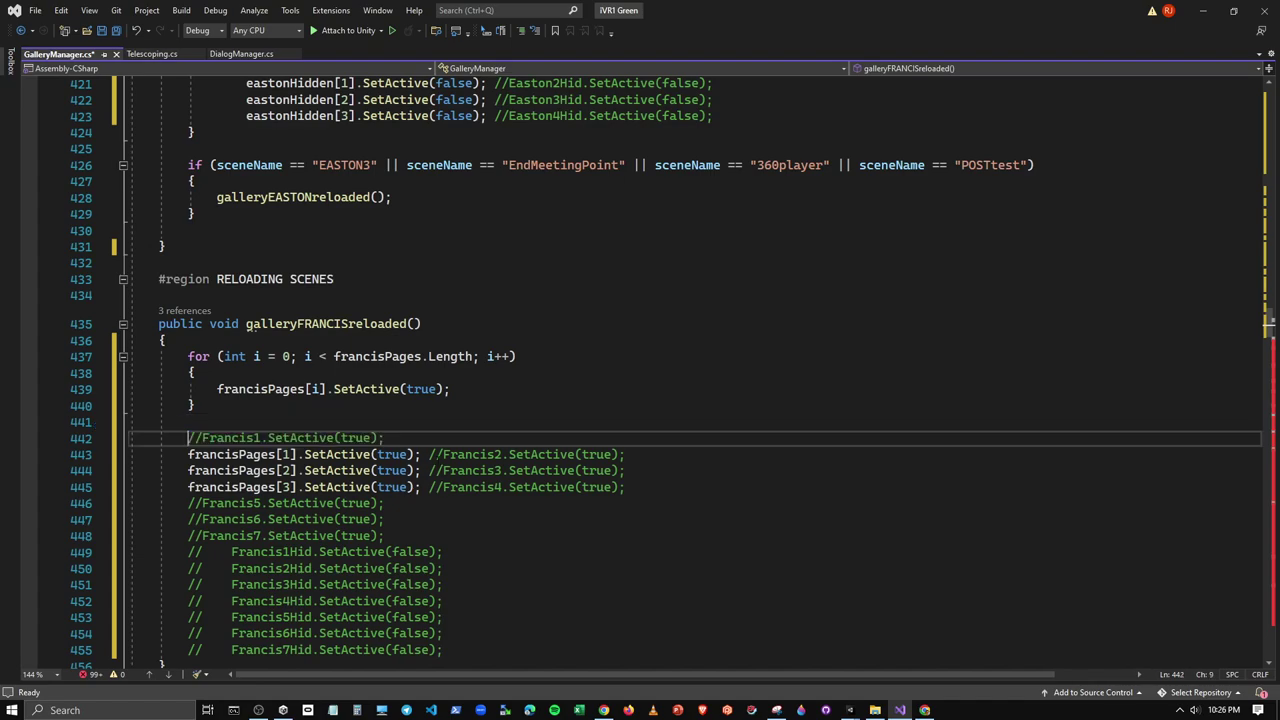
{"action": "left_click_drag", "start_coordinate": [427, 454], "coordinate": [188, 454]}
{"action": "key", "text": "Delete"}
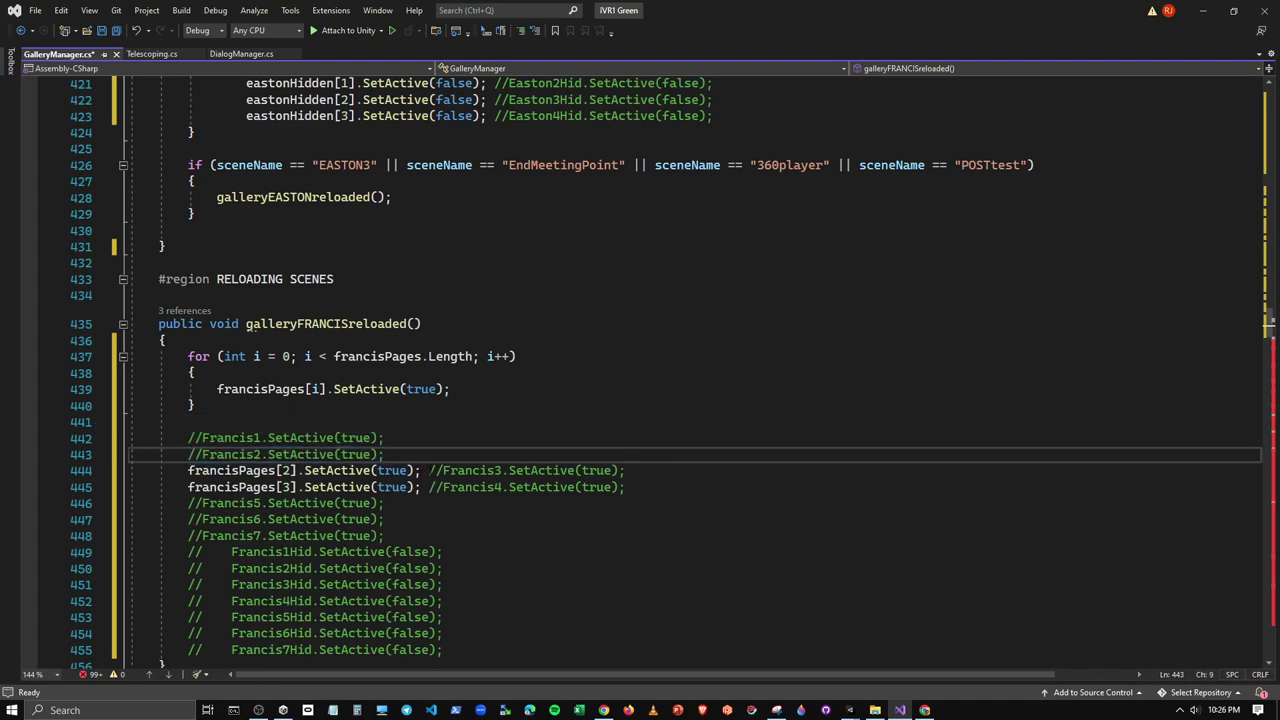
{"action": "left_click_drag", "start_coordinate": [420, 470], "coordinate": [188, 470]}
{"action": "key", "text": "Delete"}
{"action": "left_click_drag", "start_coordinate": [420, 487], "coordinate": [188, 487]}
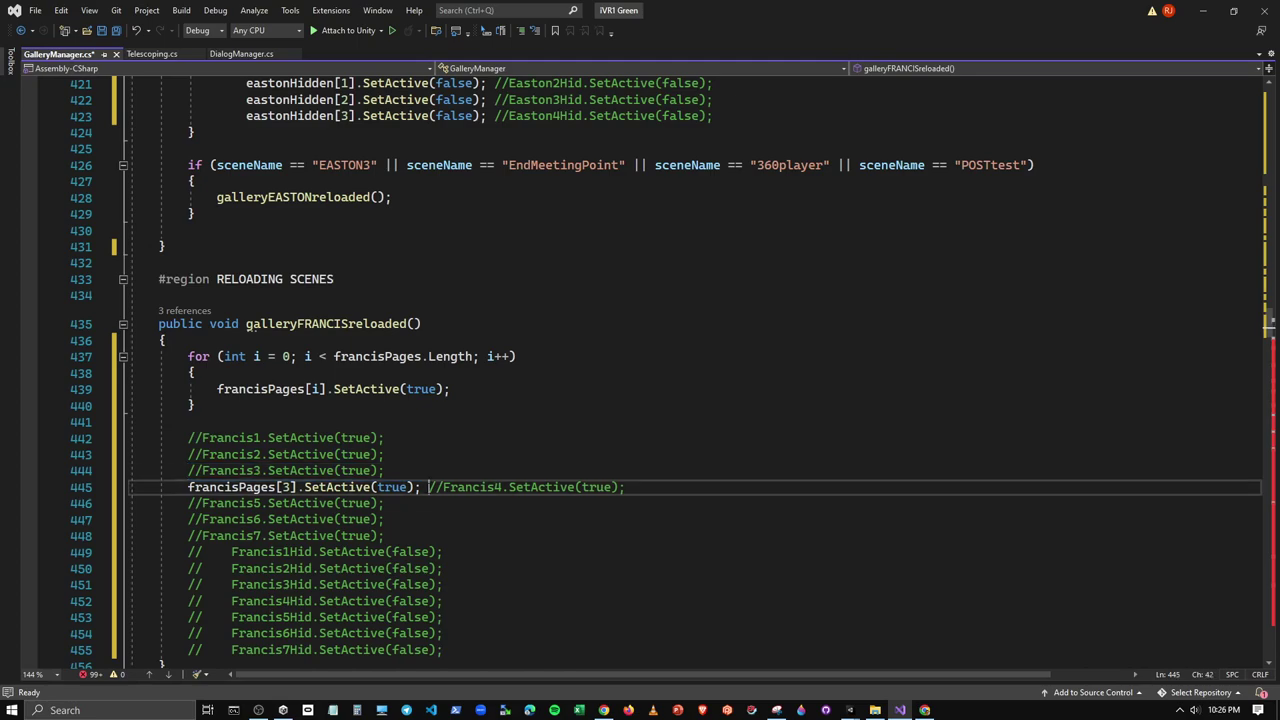
{"action": "key", "text": "Delete"}
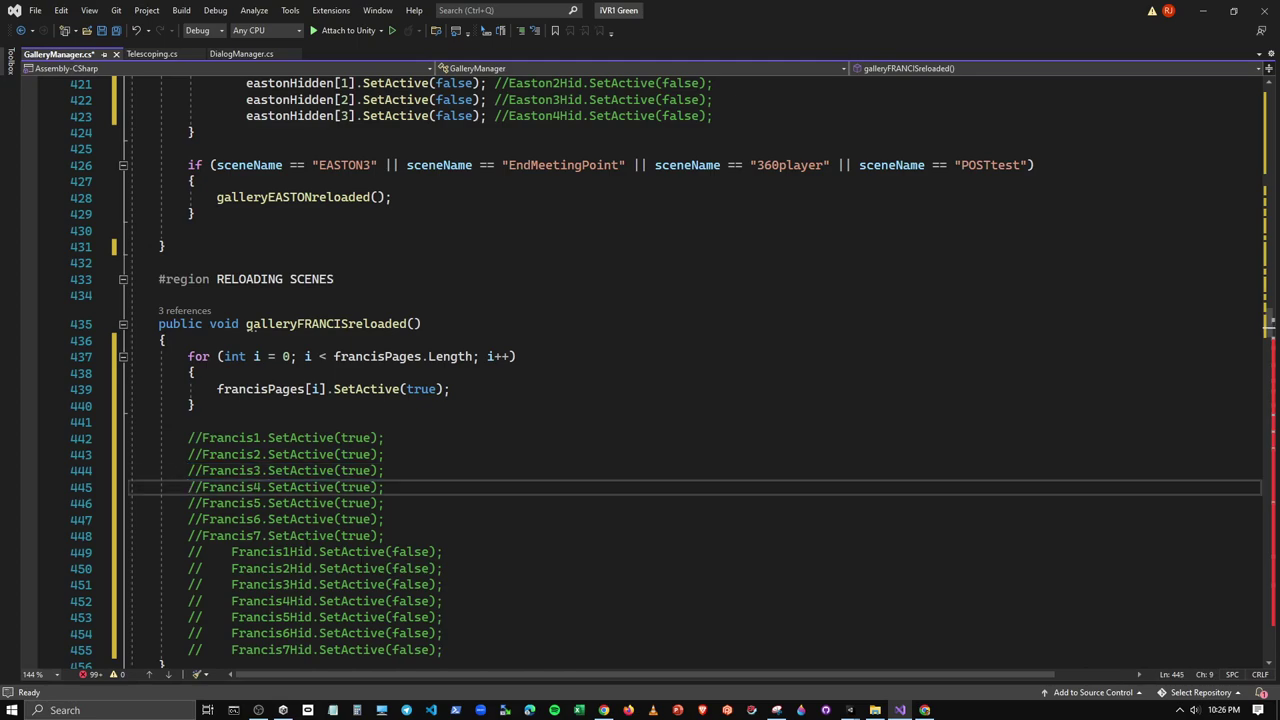
{"action": "scroll", "coordinate": [640, 370], "scroll_direction": "down", "scroll_amount": 3}
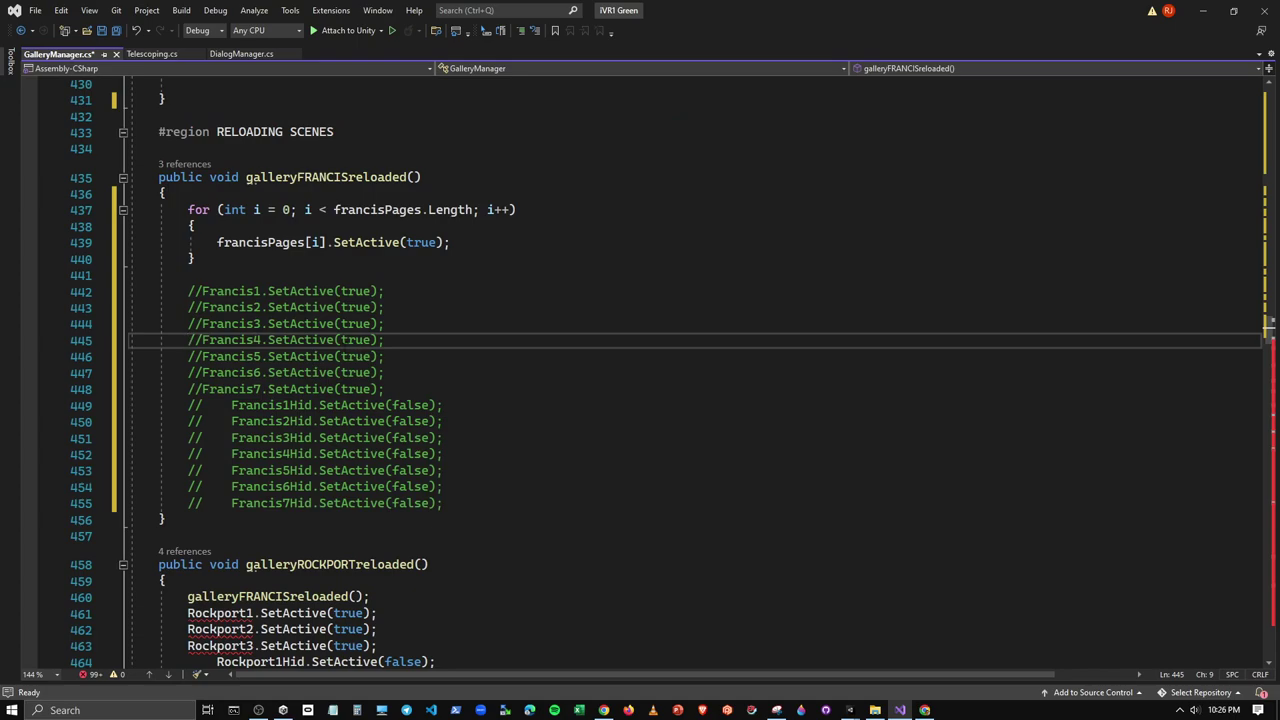
{"action": "left_click", "coordinate": [398, 388]}
{"action": "key", "text": "Return"}
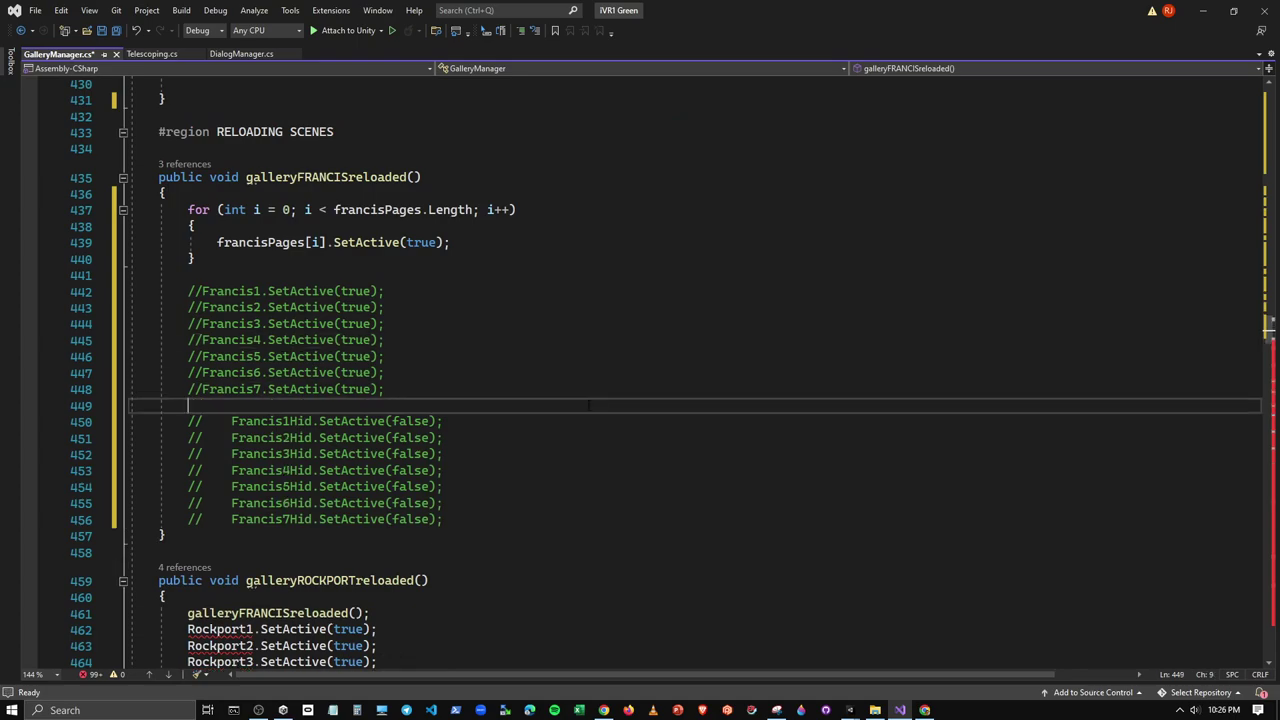
{"action": "key", "text": "Return"}
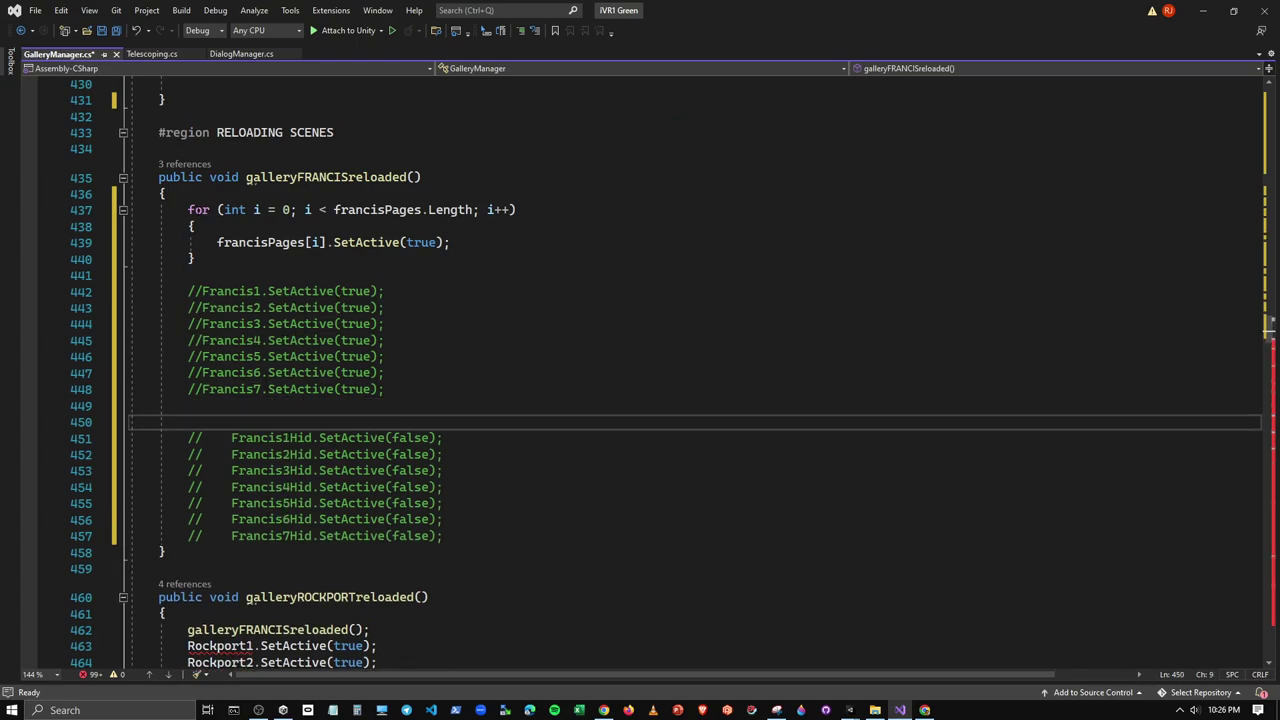
Paste a copy of the loop below the Francis comments and rename francisPages to francisHidden in both places
{"action": "left_click_drag", "start_coordinate": [188, 210], "coordinate": [197, 258]}
{"action": "key", "text": "ctrl+c"}
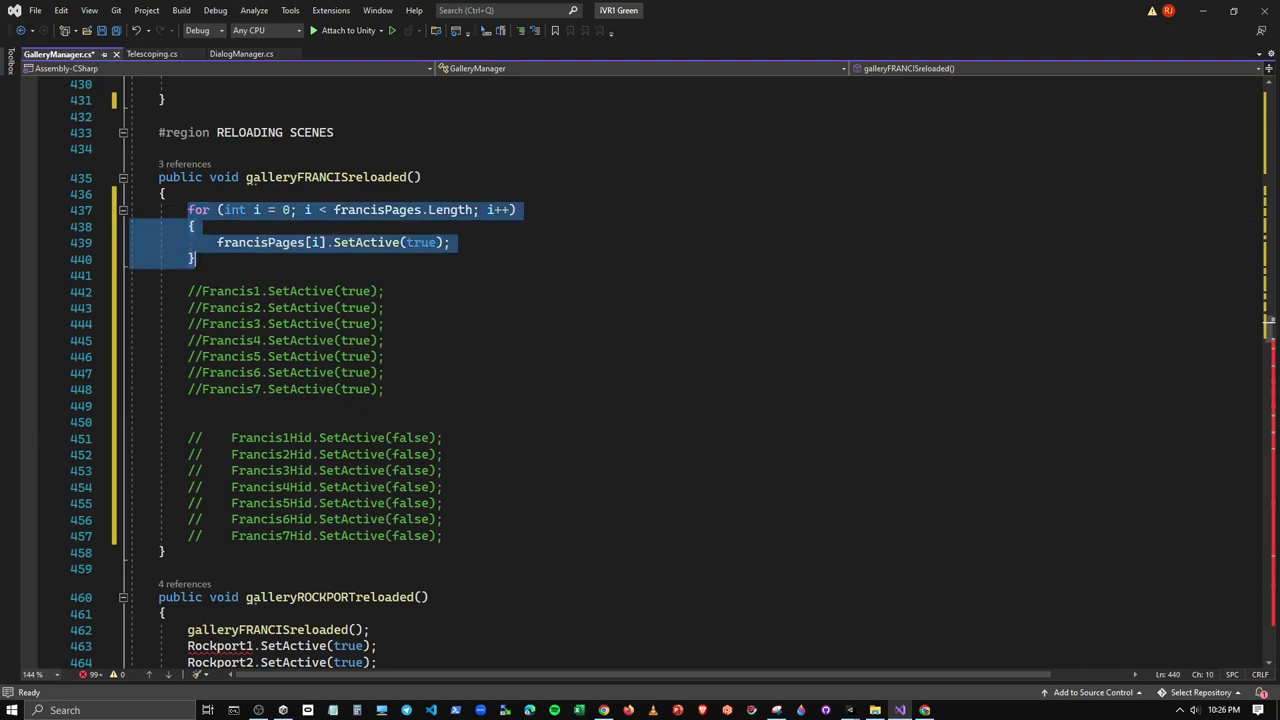
{"action": "left_click", "coordinate": [193, 407]}
{"action": "key", "text": "Return"}
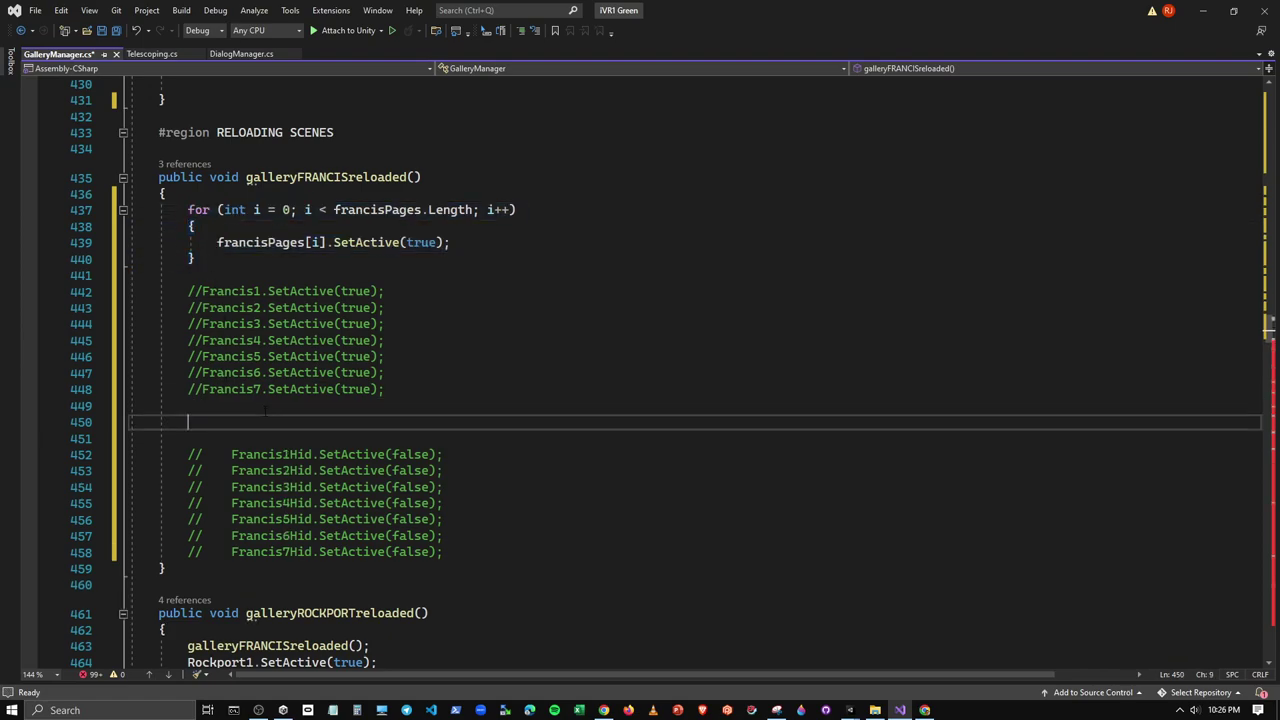
{"action": "key", "text": "ctrl+v"}
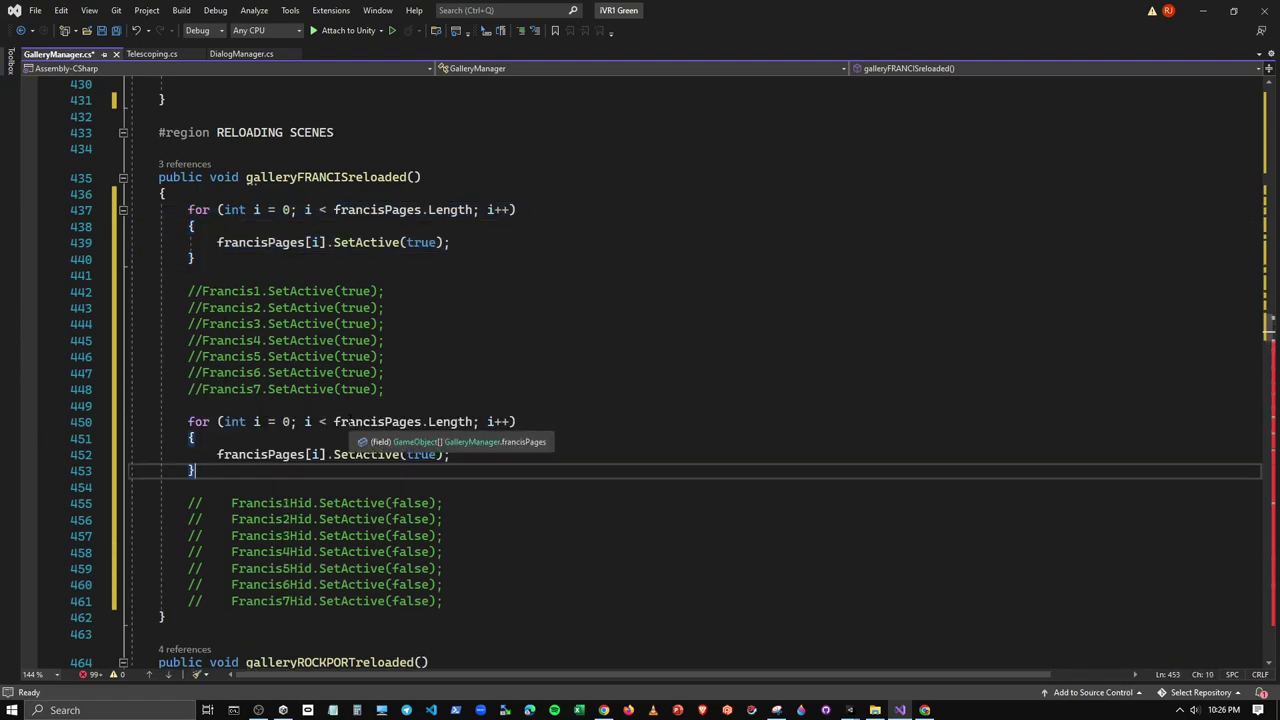
{"action": "left_click_drag", "start_coordinate": [385, 421], "coordinate": [421, 421]}
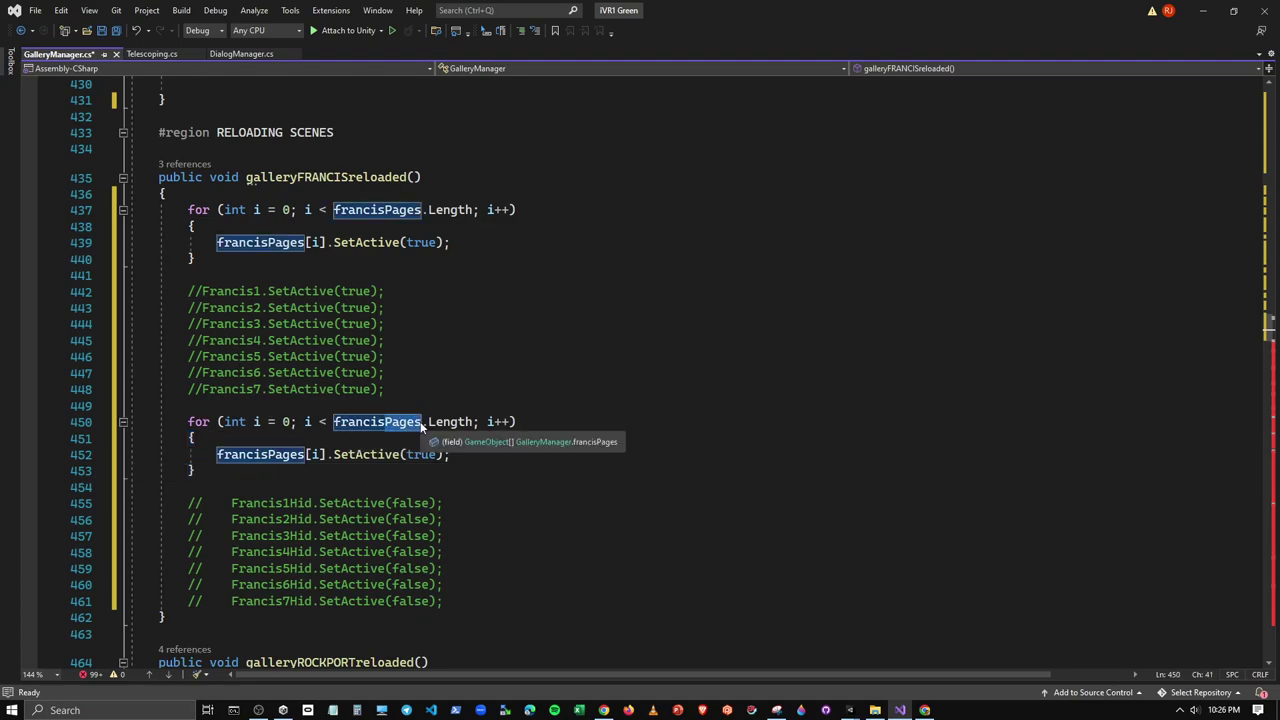
{"action": "type", "text": "Hidden"}
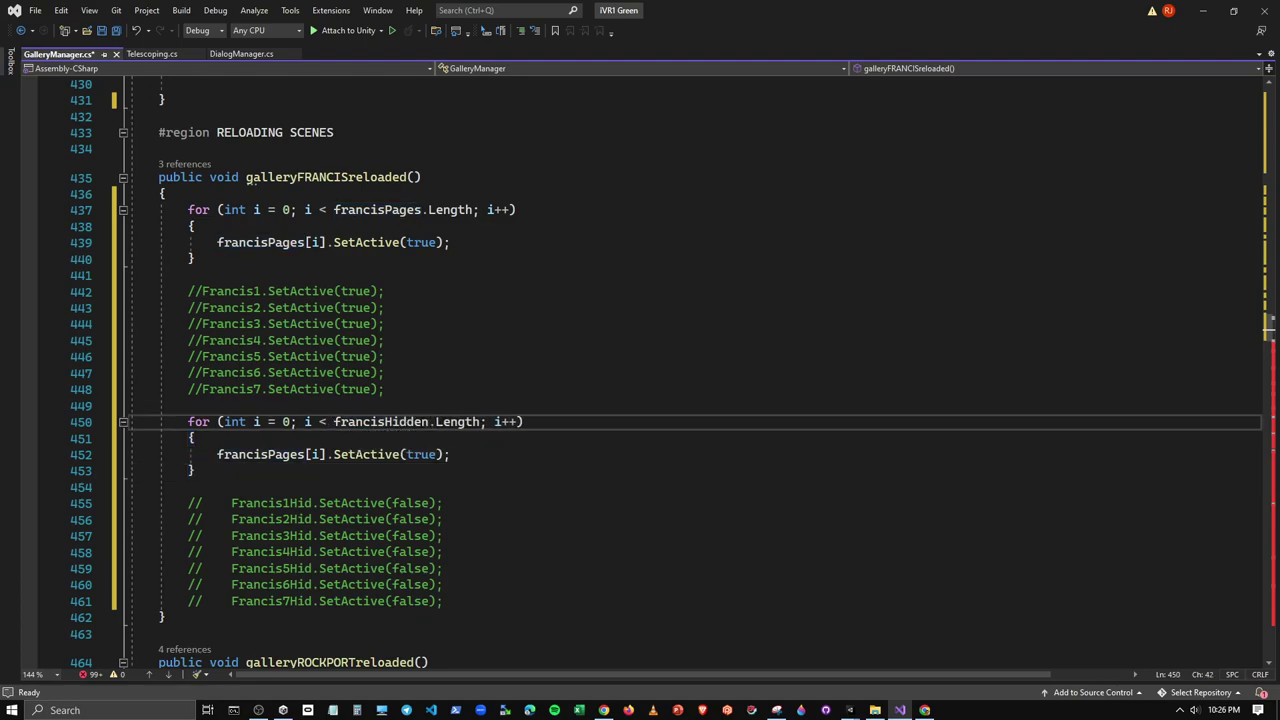
{"action": "left_click_drag", "start_coordinate": [268, 454], "coordinate": [305, 454]}
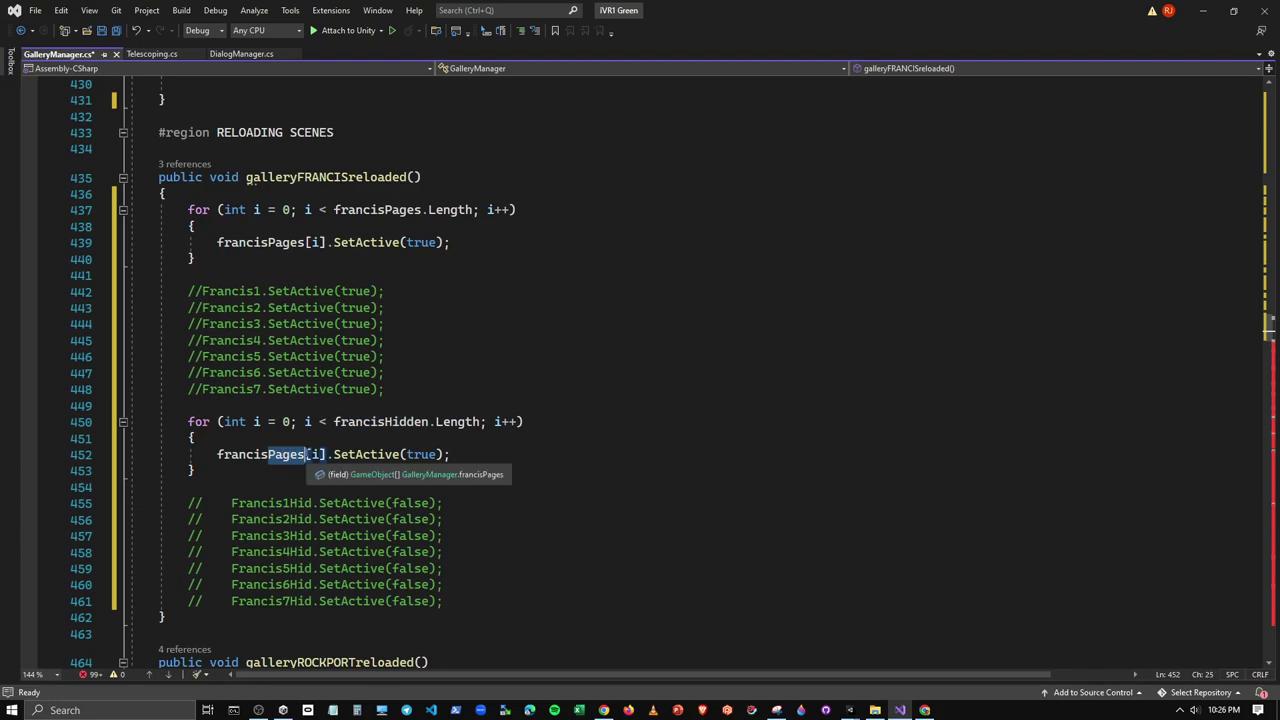
{"action": "type", "text": "Hidden"}
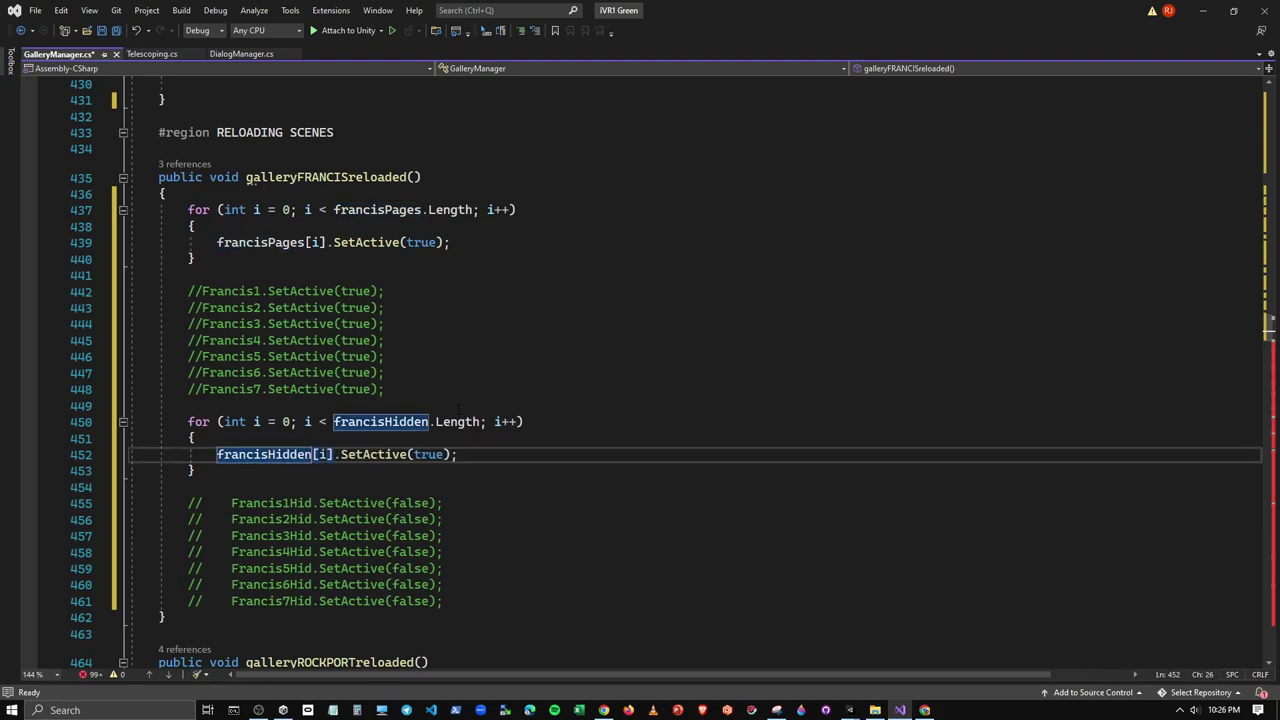
{"action": "left_click", "coordinate": [459, 390]}
{"action": "left_click", "coordinate": [226, 487]}
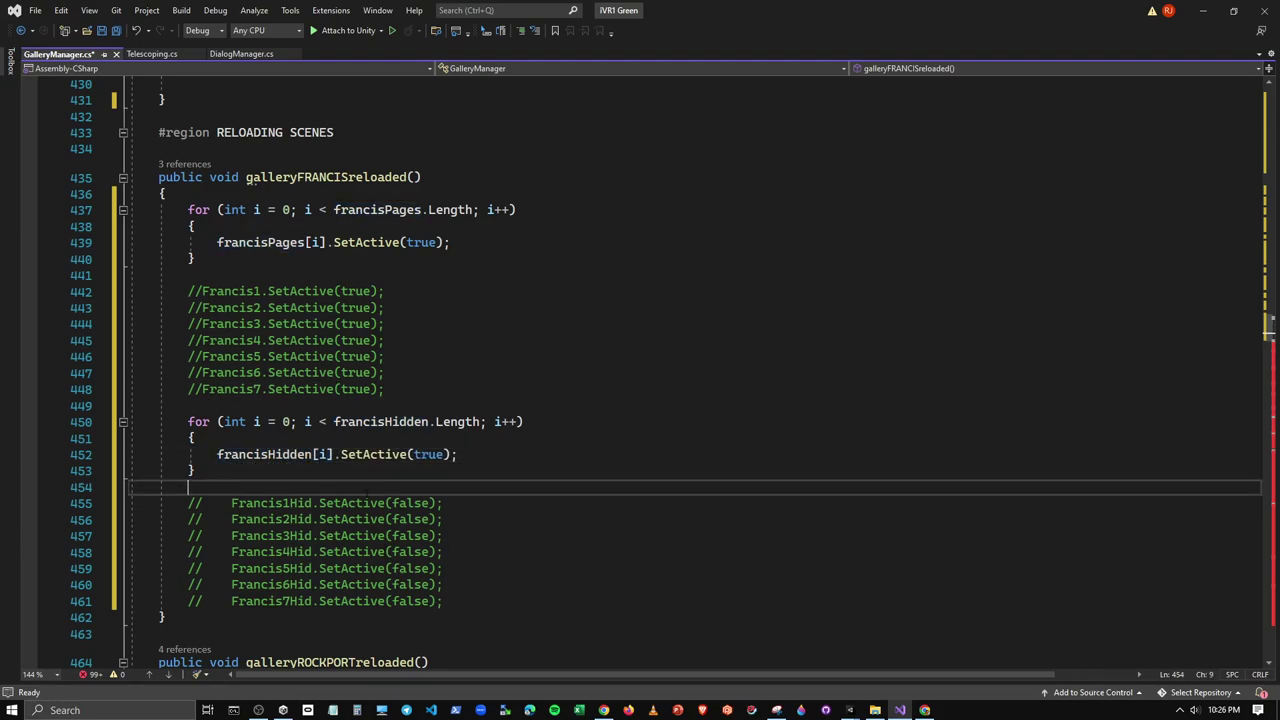
{"action": "left_click", "coordinate": [400, 340]}
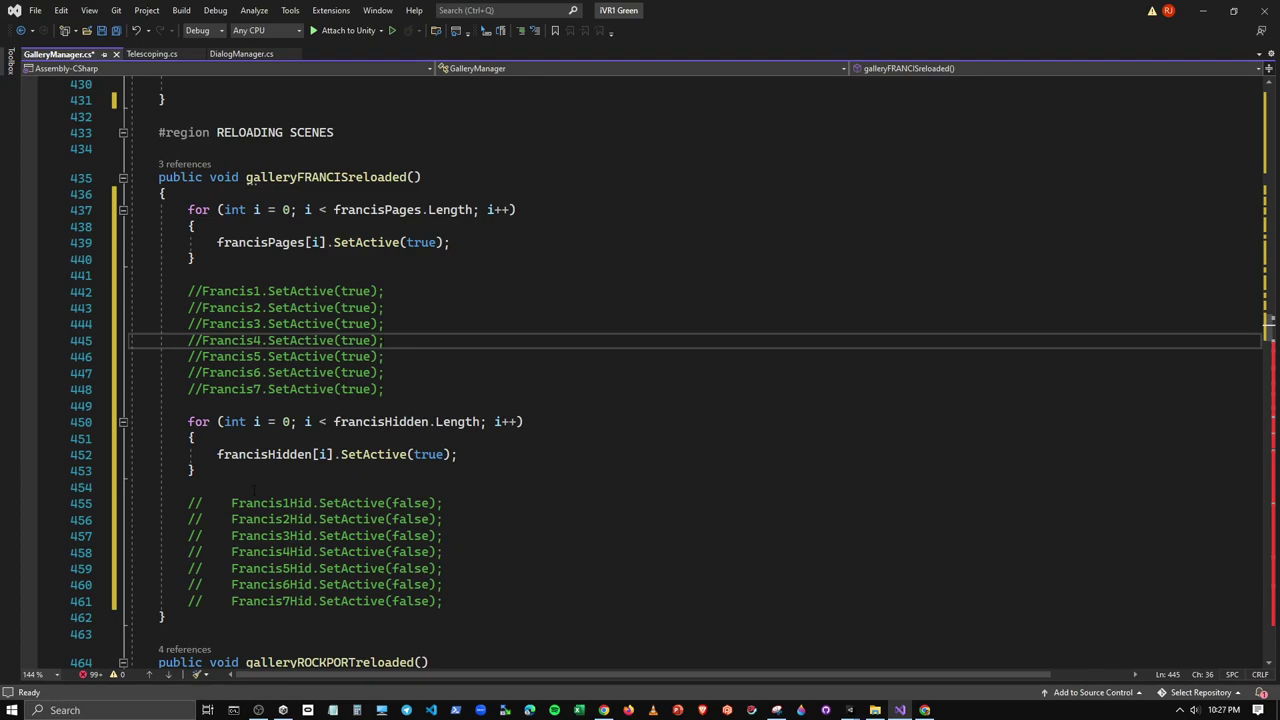
Copy the francisPages for-loop and place the caret after the galleryFRANCISreloaded() call in galleryROCKPORTreloaded
{"action": "scroll", "coordinate": [325, 480], "scroll_direction": "down", "scroll_amount": 4}
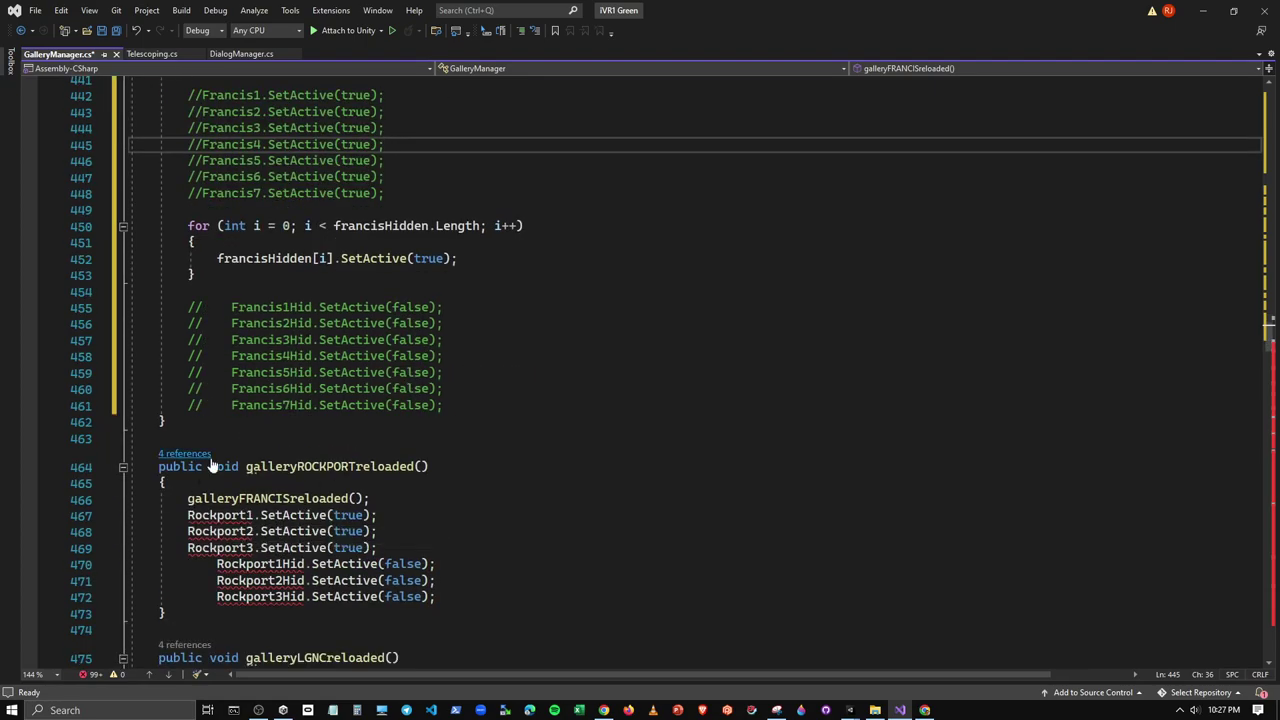
{"action": "scroll", "coordinate": [220, 440], "scroll_direction": "down", "scroll_amount": 2}
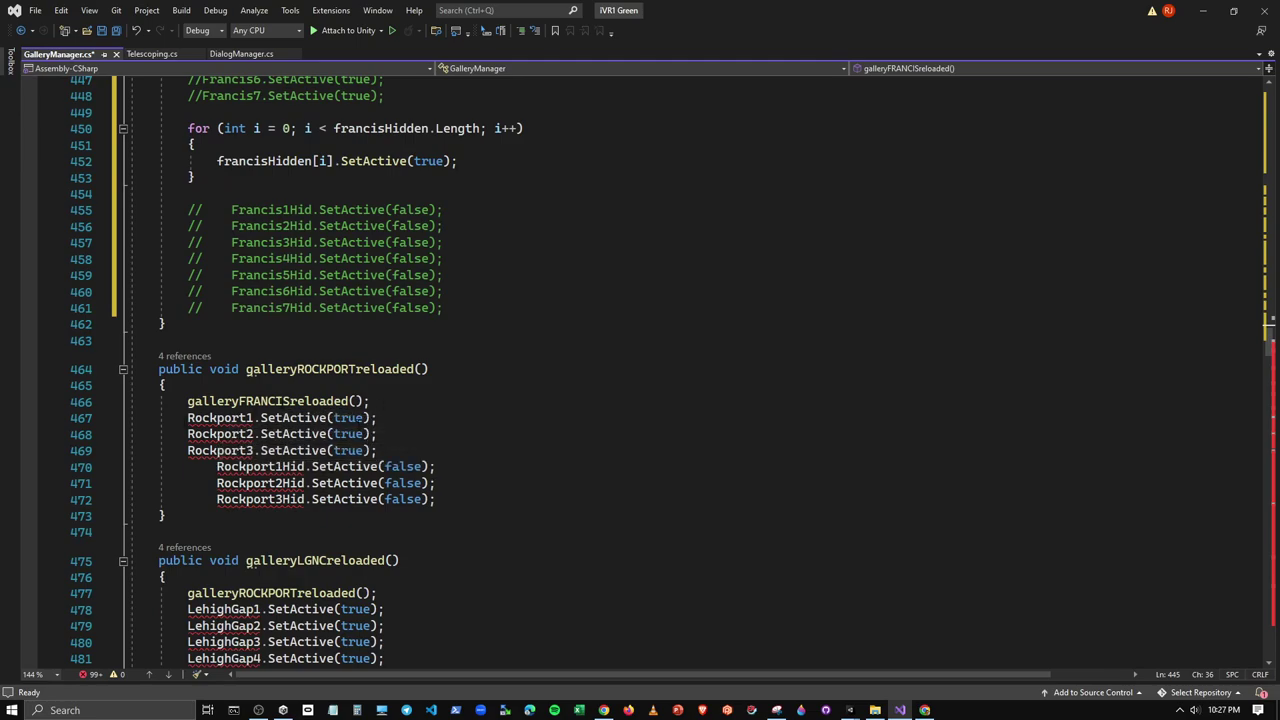
{"action": "scroll", "coordinate": [410, 430], "scroll_direction": "up", "scroll_amount": 2}
{"action": "scroll", "coordinate": [410, 430], "scroll_direction": "up", "scroll_amount": 4}
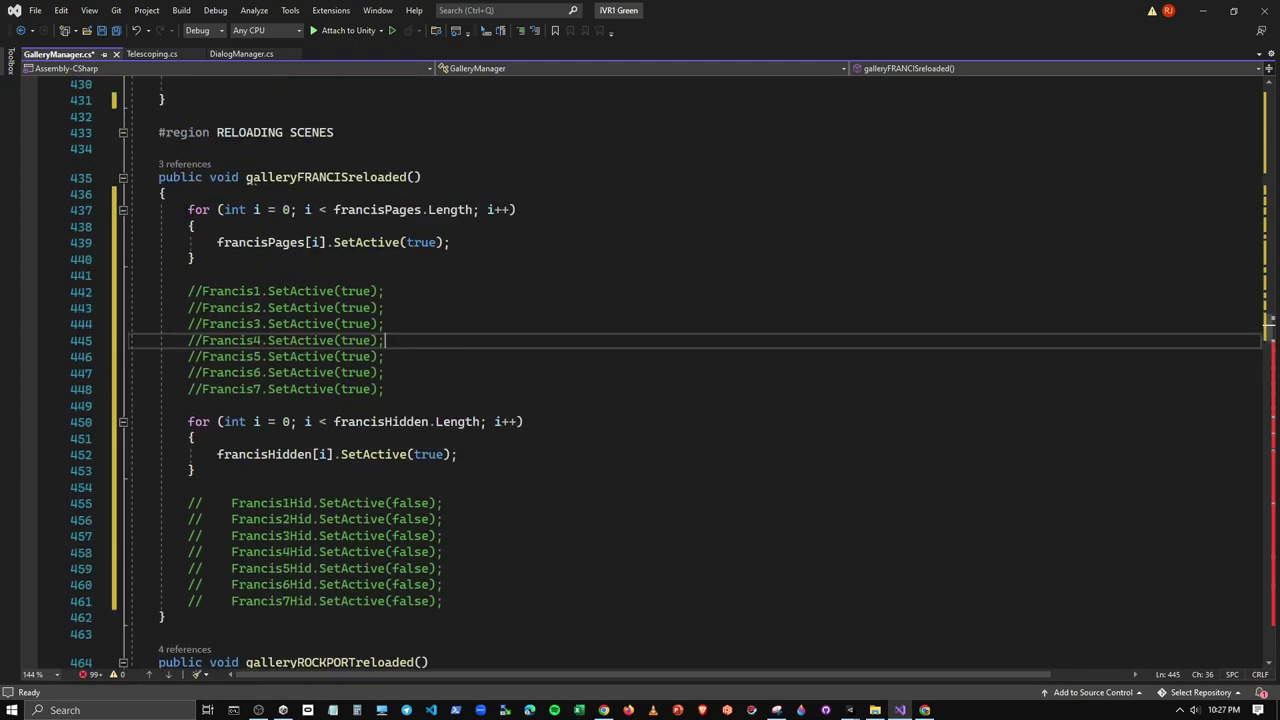
{"action": "mouse_move", "coordinate": [185, 209]}
{"action": "left_mouse_down"}
{"action": "mouse_move", "coordinate": [203, 242]}
{"action": "mouse_move", "coordinate": [196, 258]}
{"action": "left_mouse_up"}
{"action": "key", "text": "ctrl+c"}
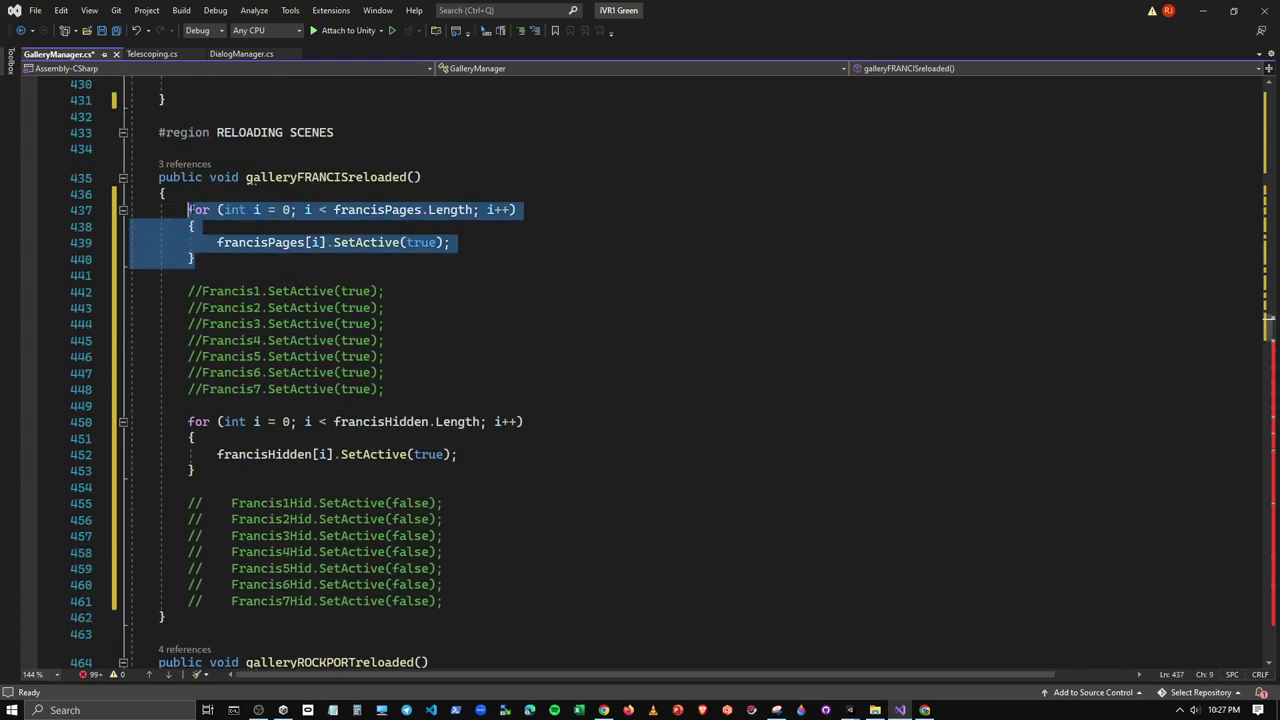
{"action": "scroll", "coordinate": [196, 258], "scroll_direction": "down", "scroll_amount": 4}
{"action": "scroll", "coordinate": [196, 258], "scroll_direction": "down", "scroll_amount": 3}
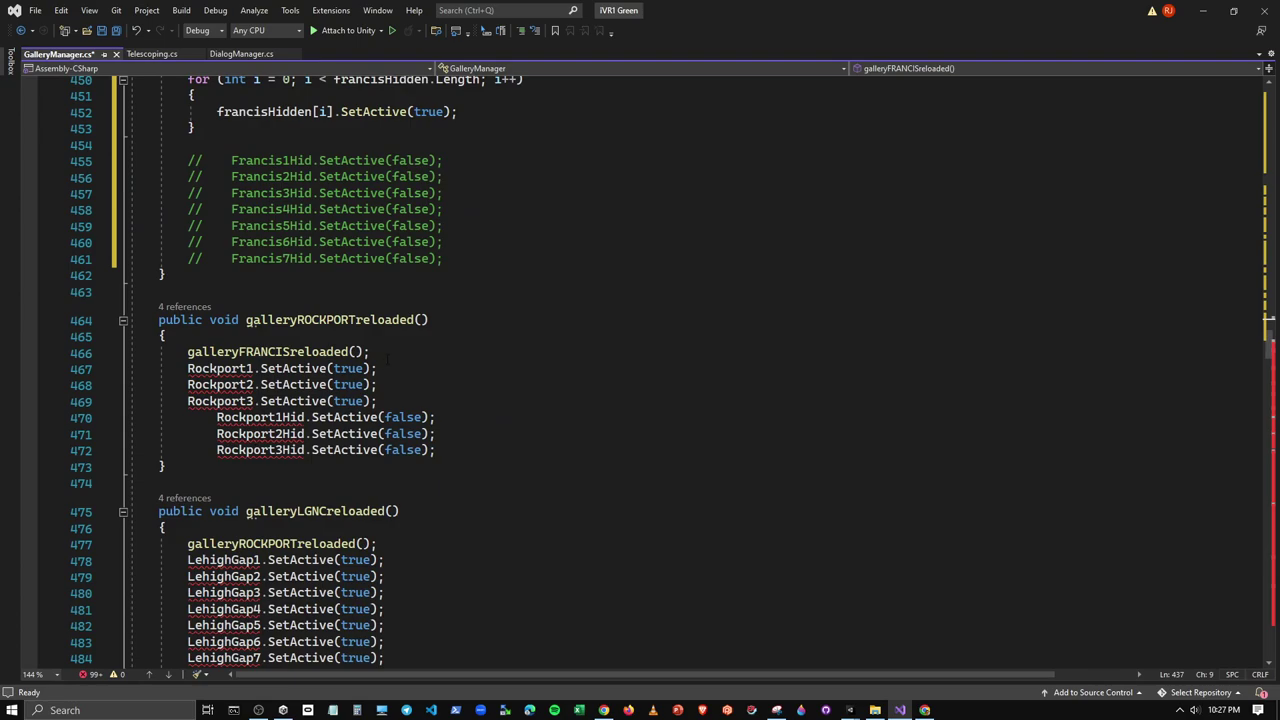
{"action": "scroll", "coordinate": [410, 370], "scroll_direction": "up", "scroll_amount": 6}
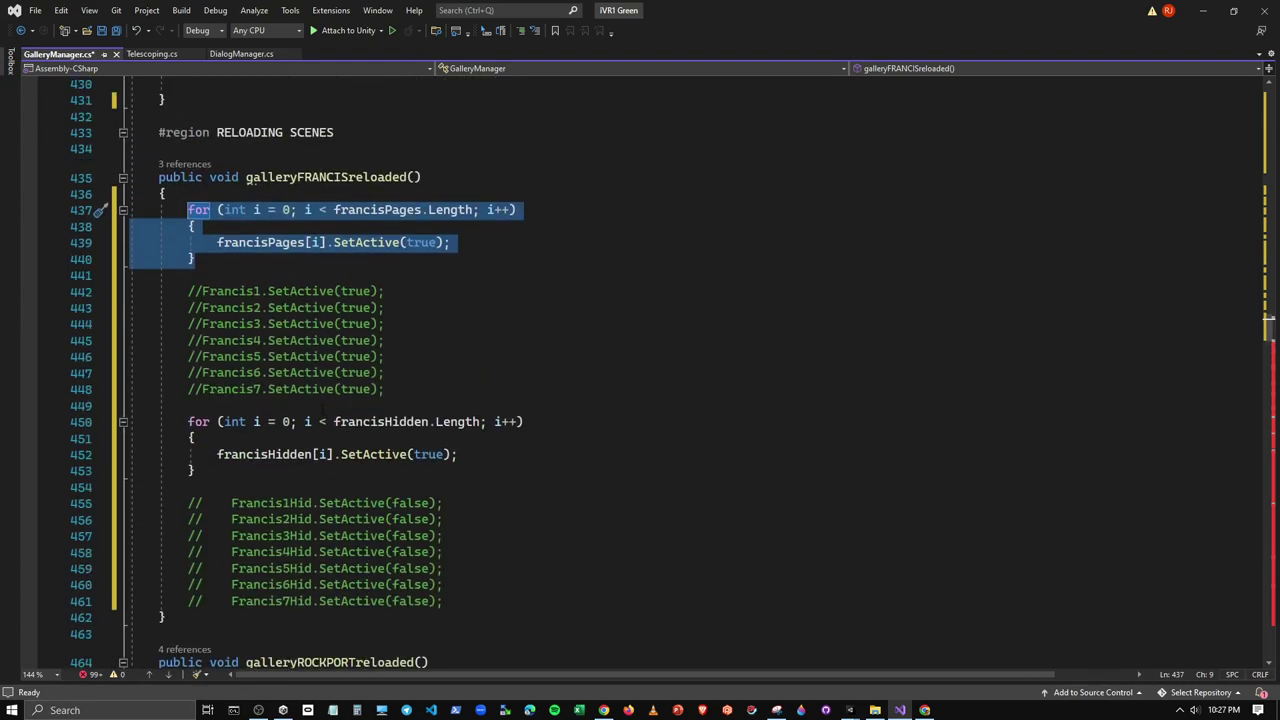
{"action": "scroll", "coordinate": [410, 370], "scroll_direction": "up", "scroll_amount": 7}
{"action": "scroll", "coordinate": [410, 370], "scroll_direction": "up", "scroll_amount": 7}
{"action": "scroll", "coordinate": [410, 370], "scroll_direction": "up", "scroll_amount": 12}
{"action": "scroll", "coordinate": [352, 420], "scroll_direction": "up", "scroll_amount": 13}
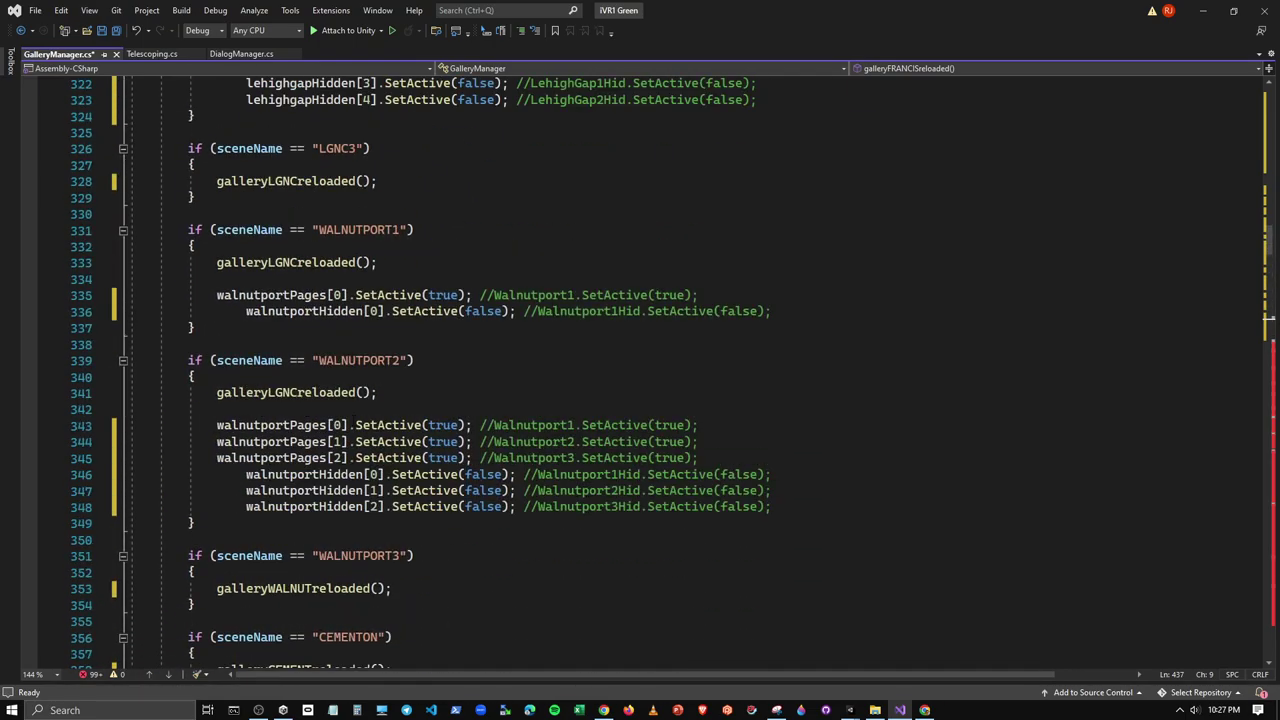
{"action": "scroll", "coordinate": [352, 420], "scroll_direction": "up", "scroll_amount": 2}
{"action": "scroll", "coordinate": [352, 420], "scroll_direction": "up", "scroll_amount": 7}
{"action": "scroll", "coordinate": [352, 420], "scroll_direction": "up", "scroll_amount": 5}
{"action": "scroll", "coordinate": [355, 420], "scroll_direction": "up", "scroll_amount": 7}
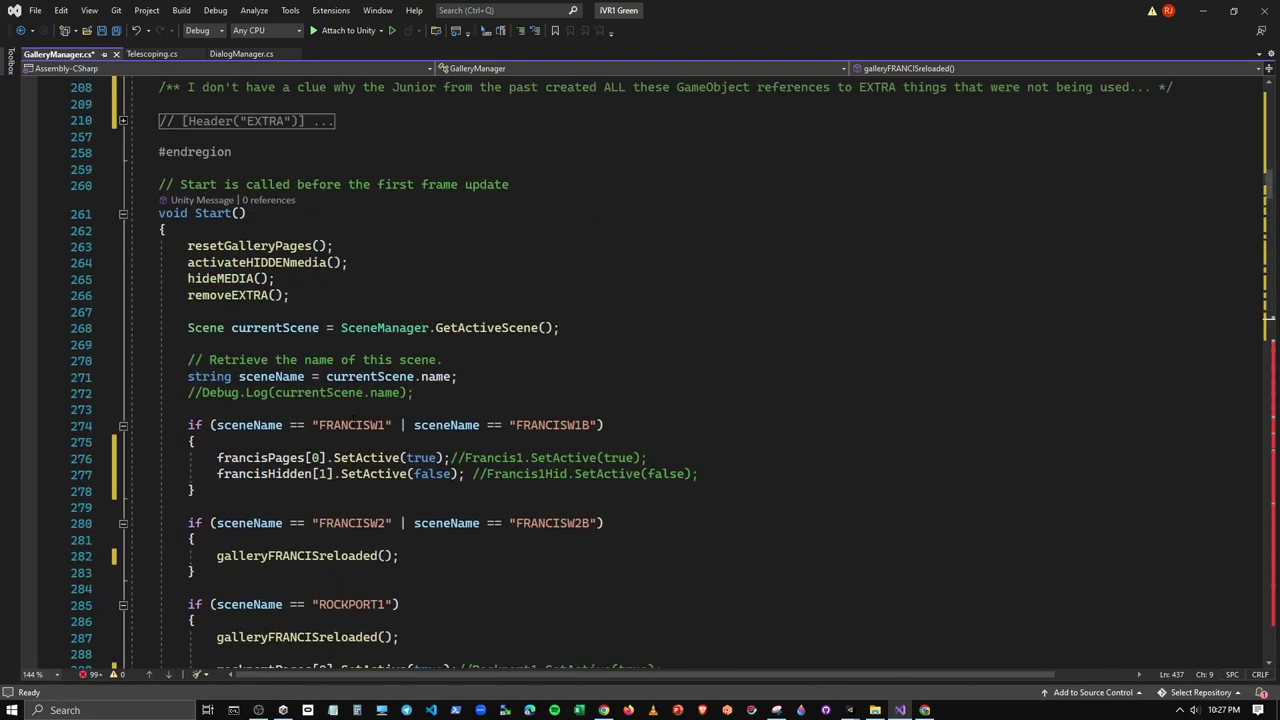
{"action": "scroll", "coordinate": [352, 418], "scroll_direction": "down", "scroll_amount": 9}
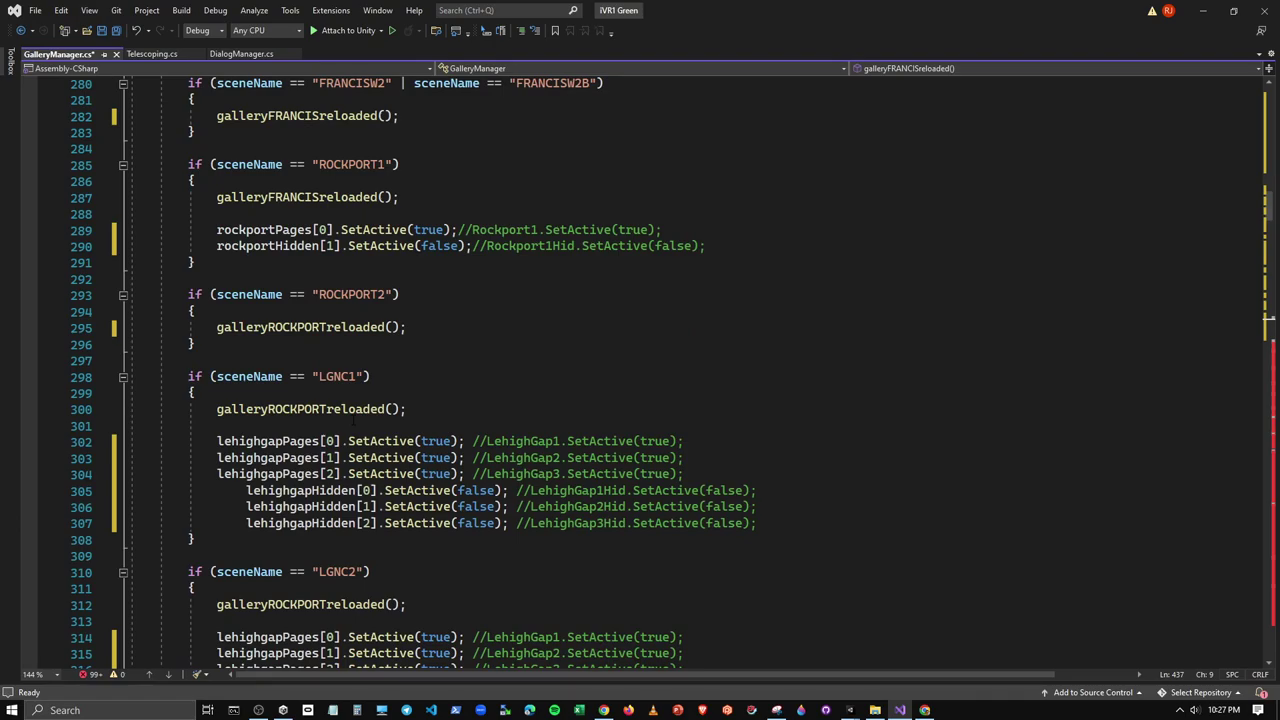
{"action": "scroll", "coordinate": [354, 421], "scroll_direction": "down", "scroll_amount": 7}
{"action": "scroll", "coordinate": [354, 418], "scroll_direction": "down", "scroll_amount": 1}
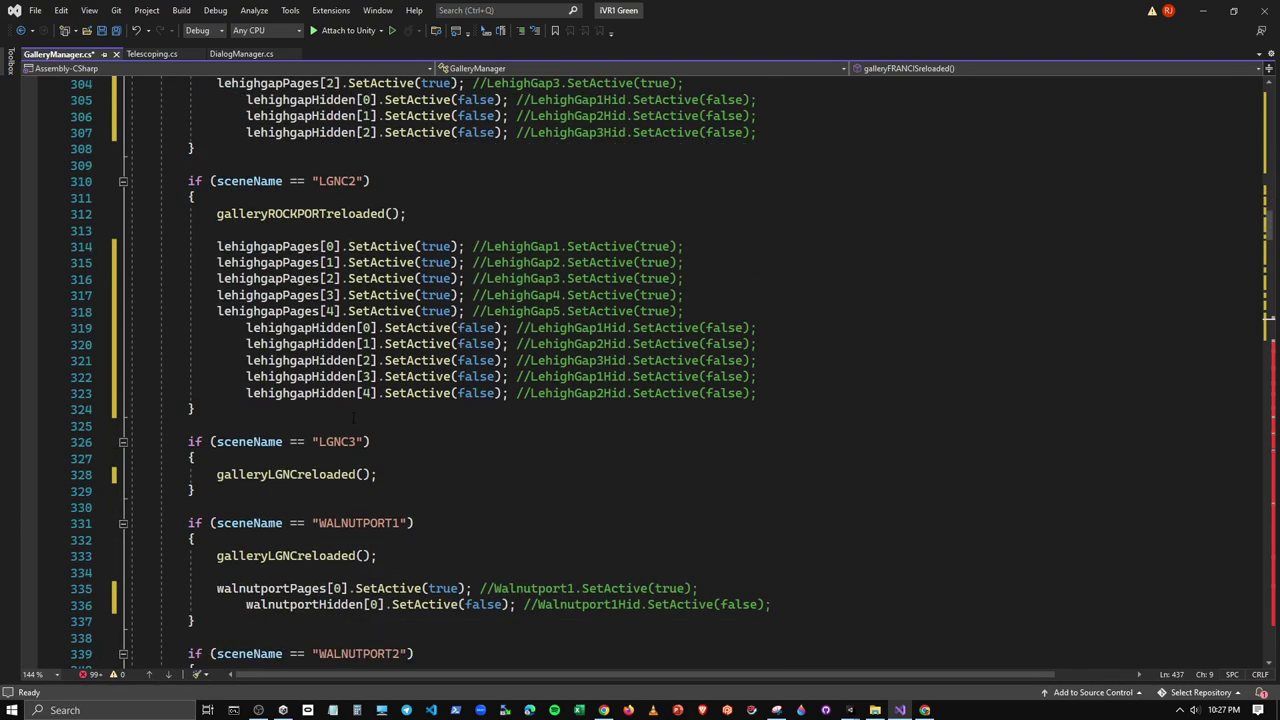
{"action": "scroll", "coordinate": [354, 418], "scroll_direction": "down", "scroll_amount": 7}
{"action": "scroll", "coordinate": [354, 418], "scroll_direction": "down", "scroll_amount": 8}
{"action": "scroll", "coordinate": [354, 418], "scroll_direction": "down", "scroll_amount": 8}
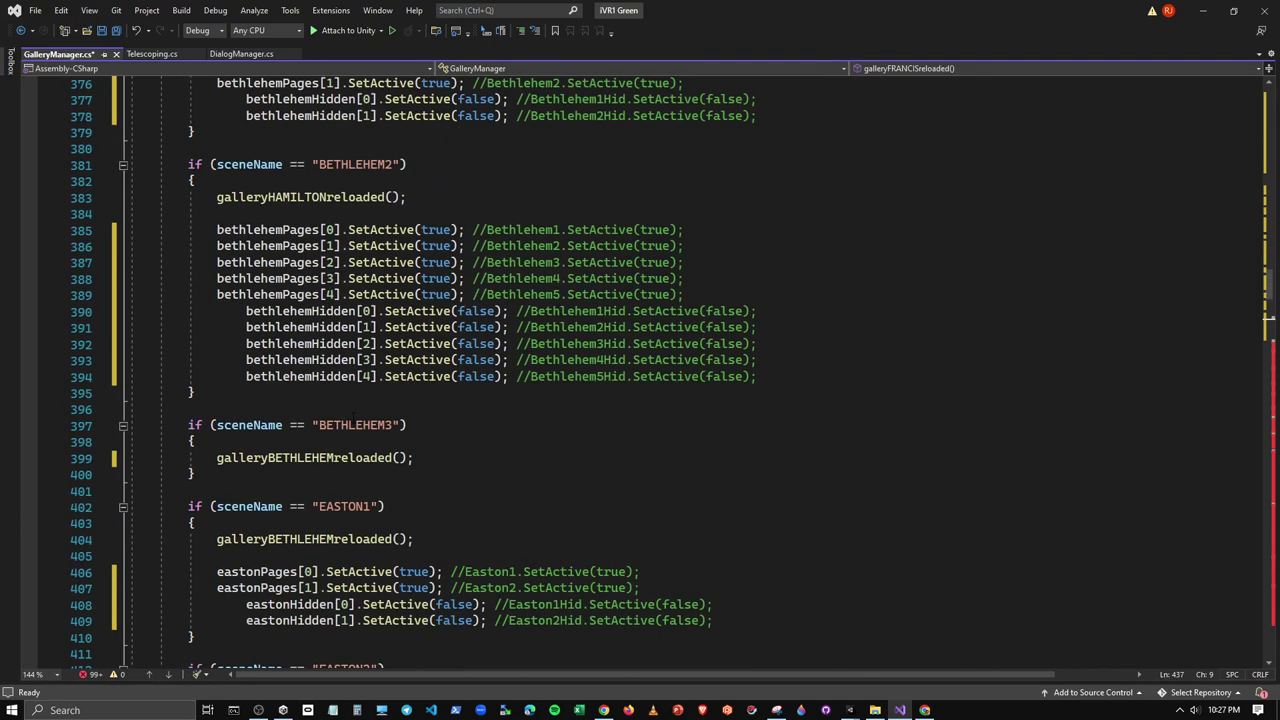
{"action": "scroll", "coordinate": [354, 418], "scroll_direction": "down", "scroll_amount": 7}
{"action": "scroll", "coordinate": [354, 418], "scroll_direction": "down", "scroll_amount": 8}
{"action": "scroll", "coordinate": [354, 418], "scroll_direction": "down", "scroll_amount": 7}
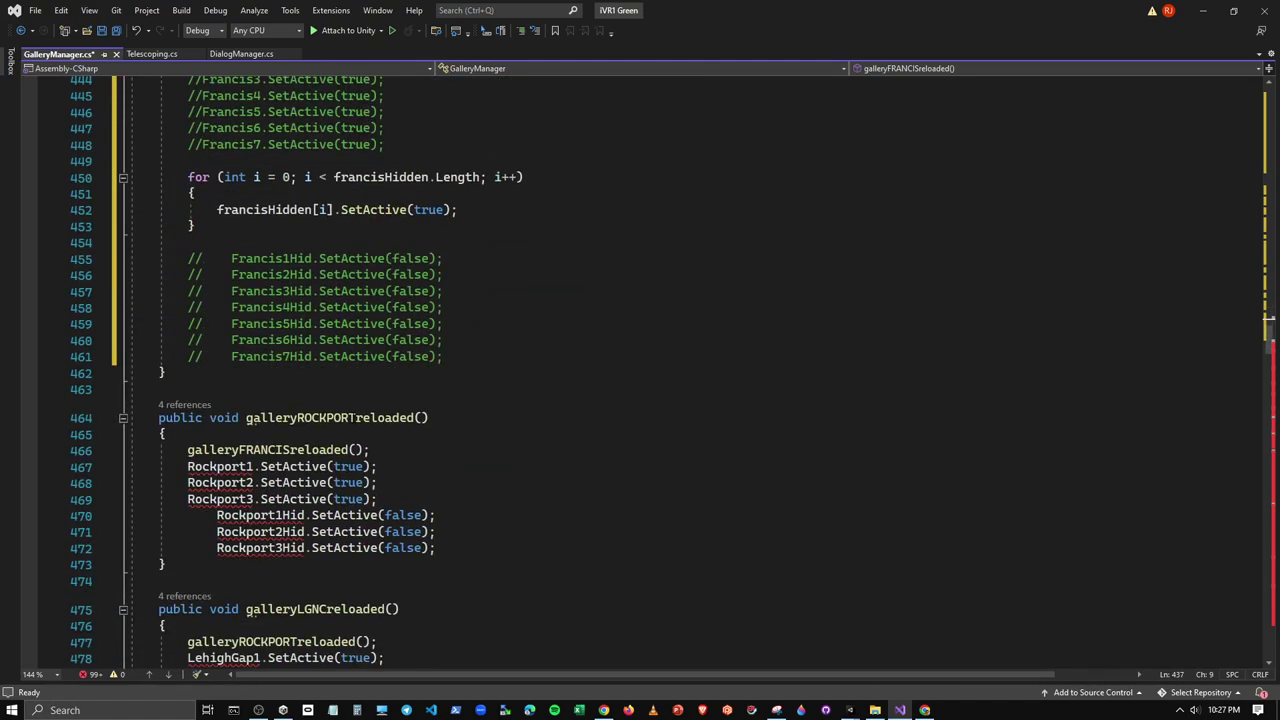
{"action": "scroll", "coordinate": [300, 370], "scroll_direction": "down", "scroll_amount": 7}
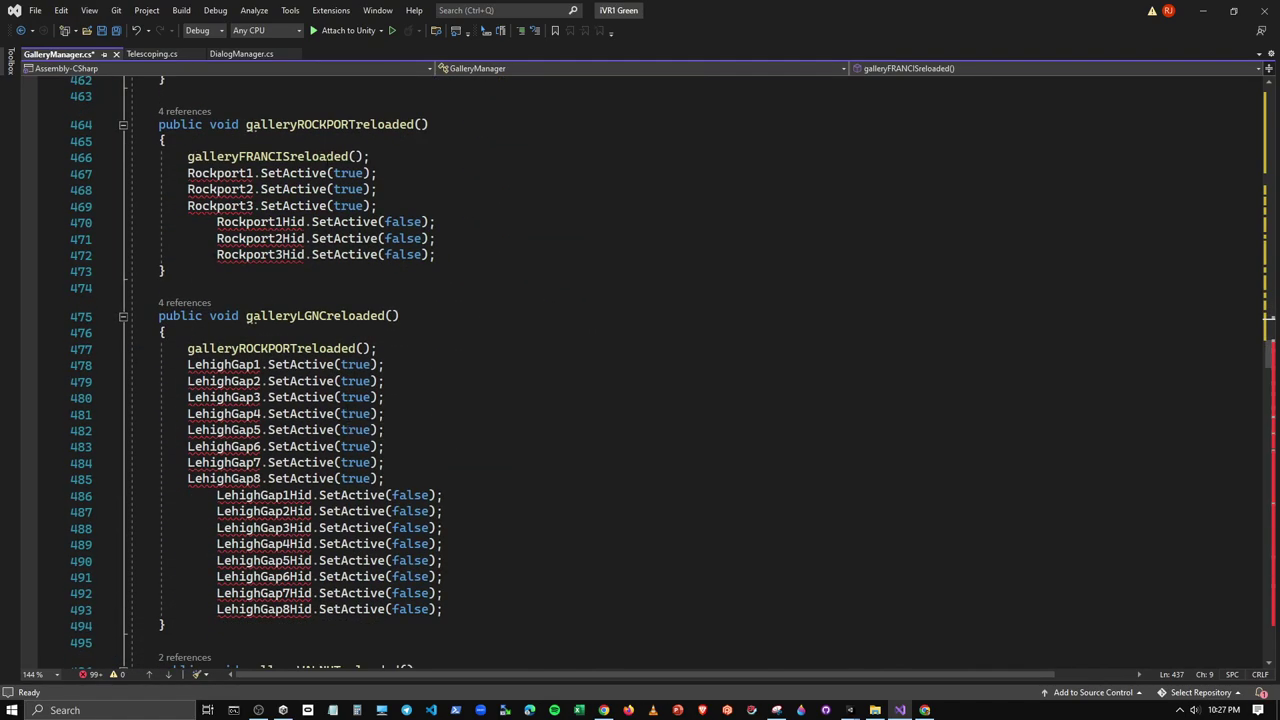
{"action": "left_click", "coordinate": [371, 156]}
Paste the loop into galleryROCKPORTreloaded and rename francisPages to rockportPages in its condition and body
{"action": "key", "text": "Return"}
{"action": "key", "text": "Return"}
{"action": "key", "text": "ctrl+v"}
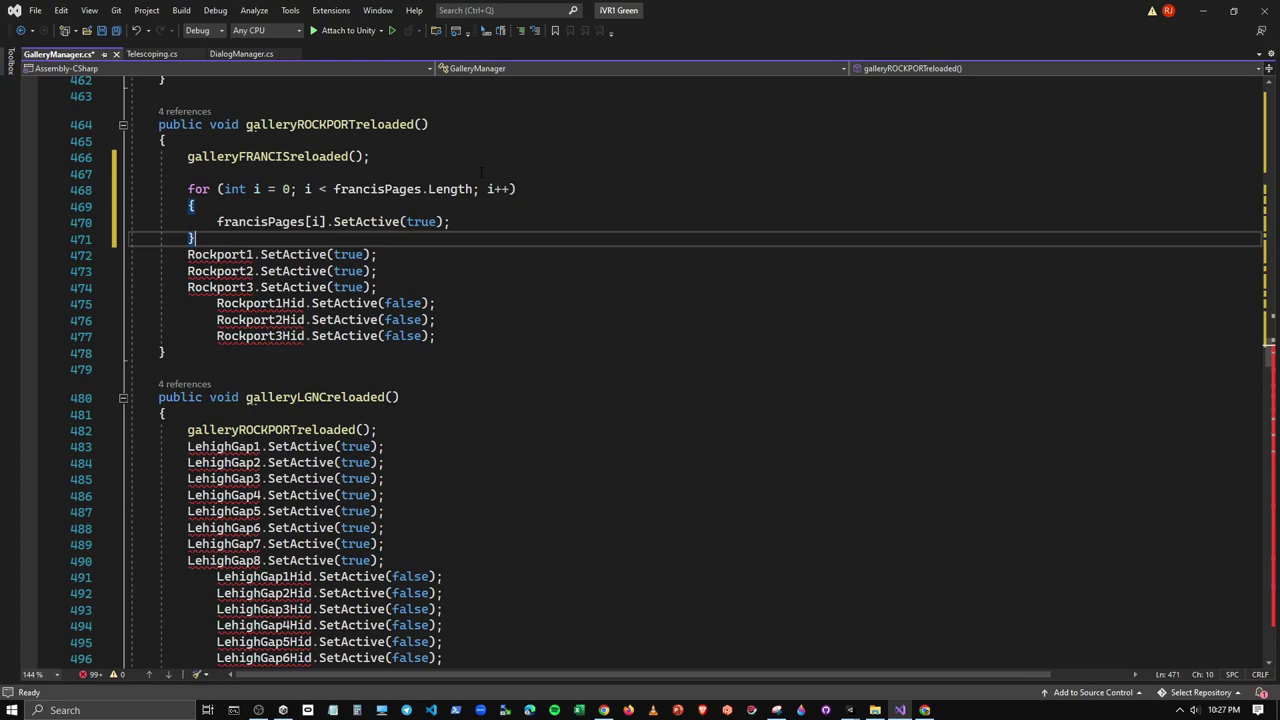
{"action": "left_click_drag", "start_coordinate": [333, 189], "coordinate": [384, 189]}
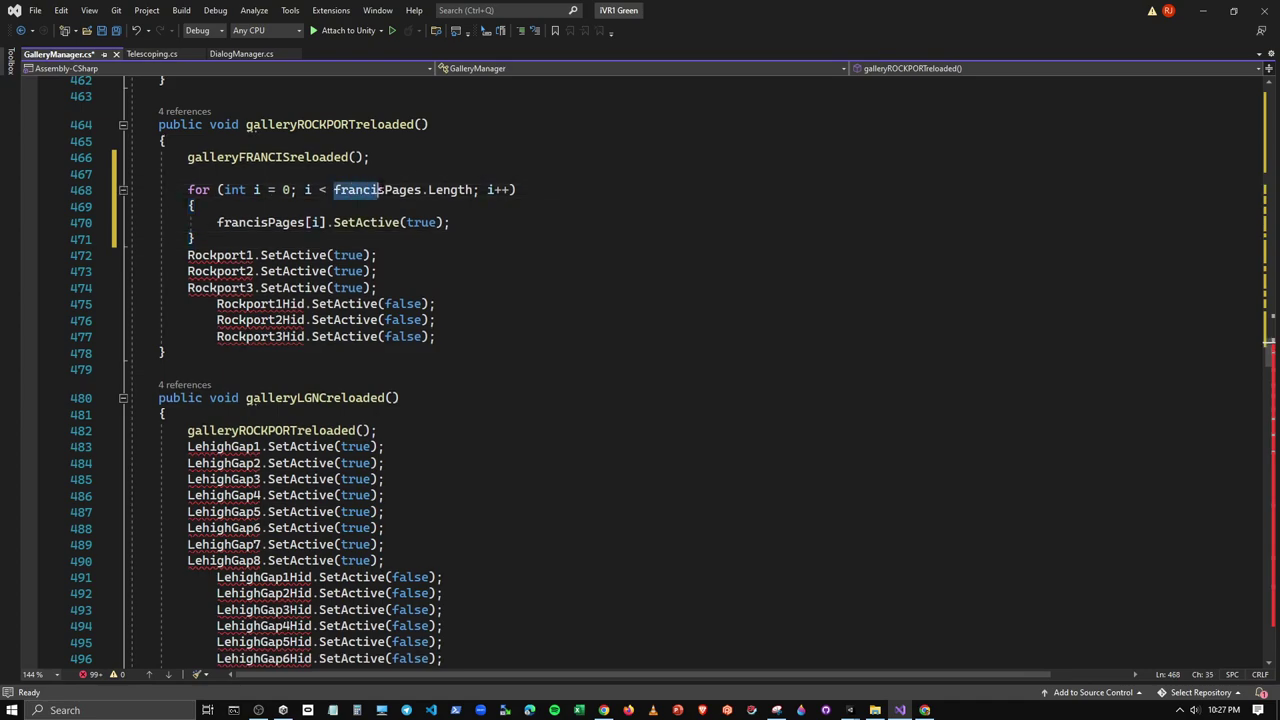
{"action": "type", "text": "rockport"}
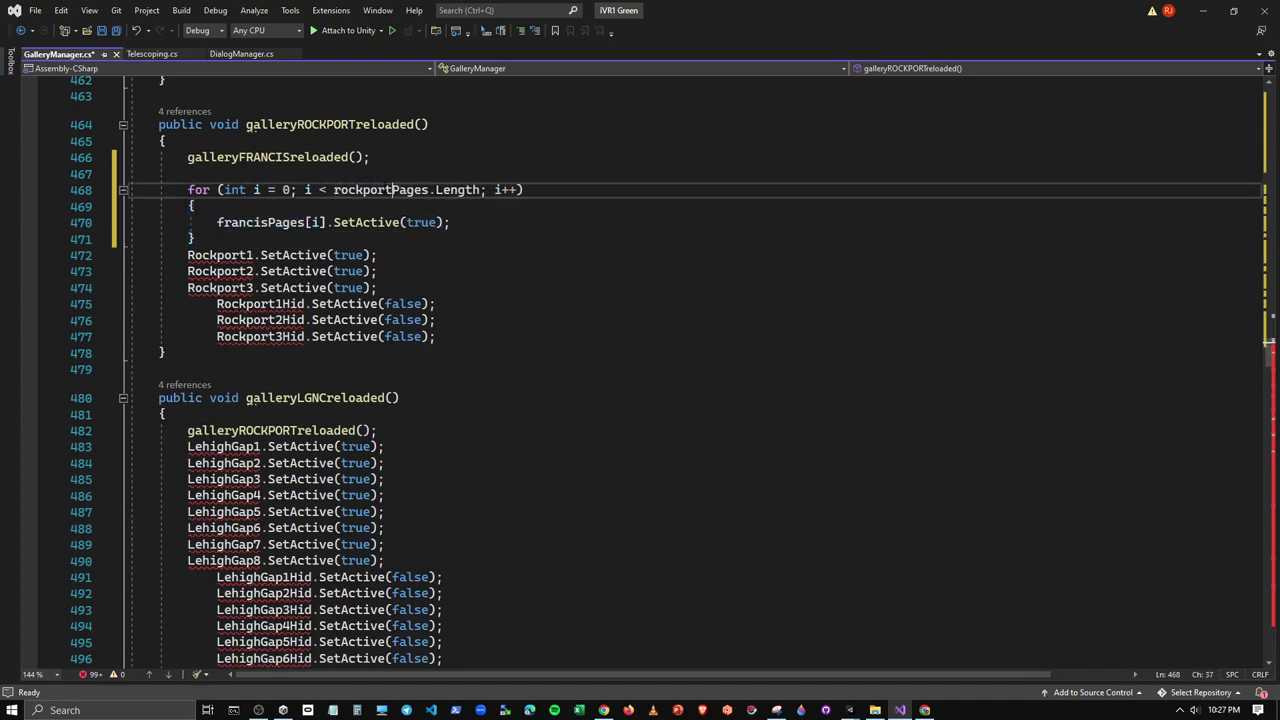
{"action": "left_click_drag", "start_coordinate": [217, 222], "coordinate": [268, 222]}
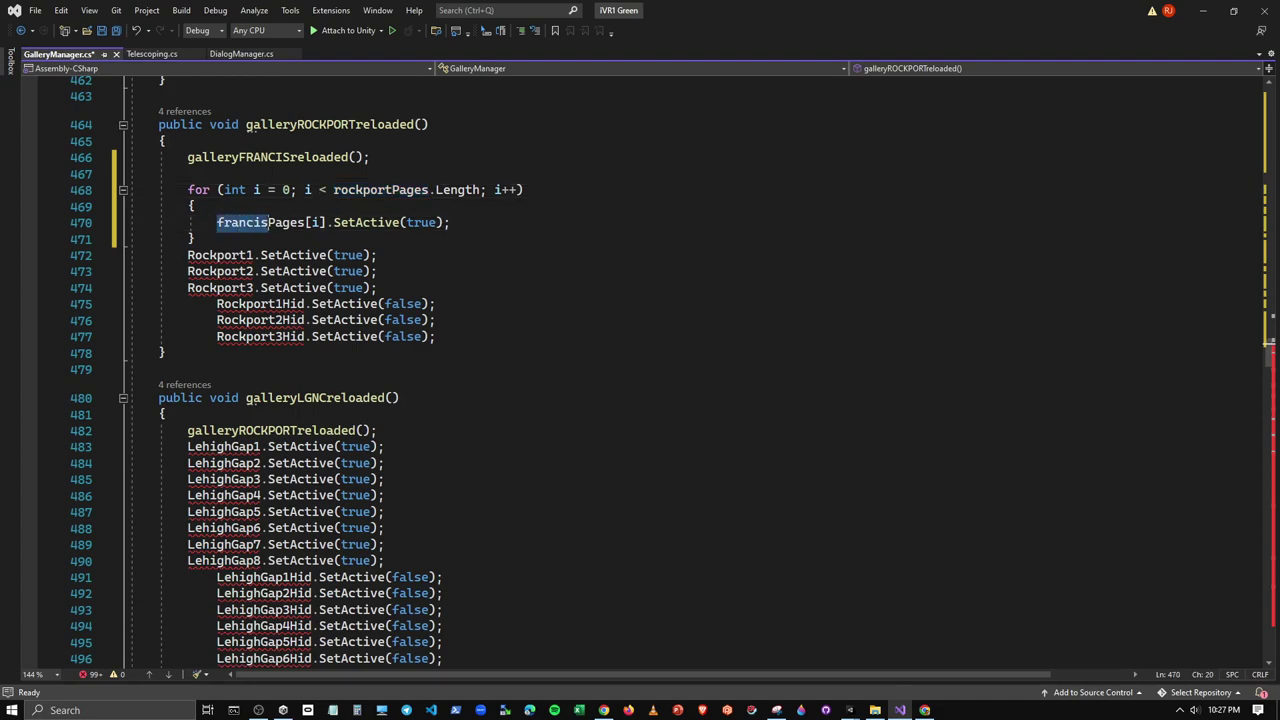
{"action": "type", "text": "rockport"}
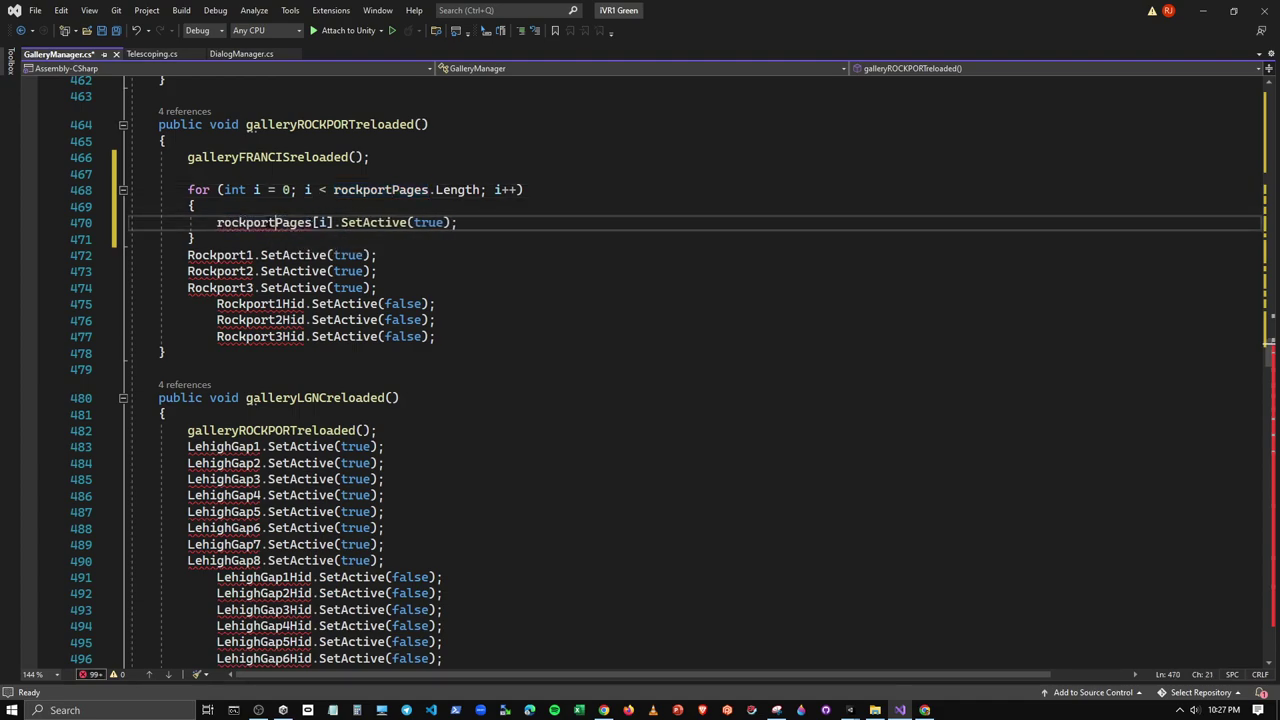
Comment out the Rockport1–3 SetActive activation lines
{"action": "left_click_drag", "start_coordinate": [130, 255], "coordinate": [378, 288]}
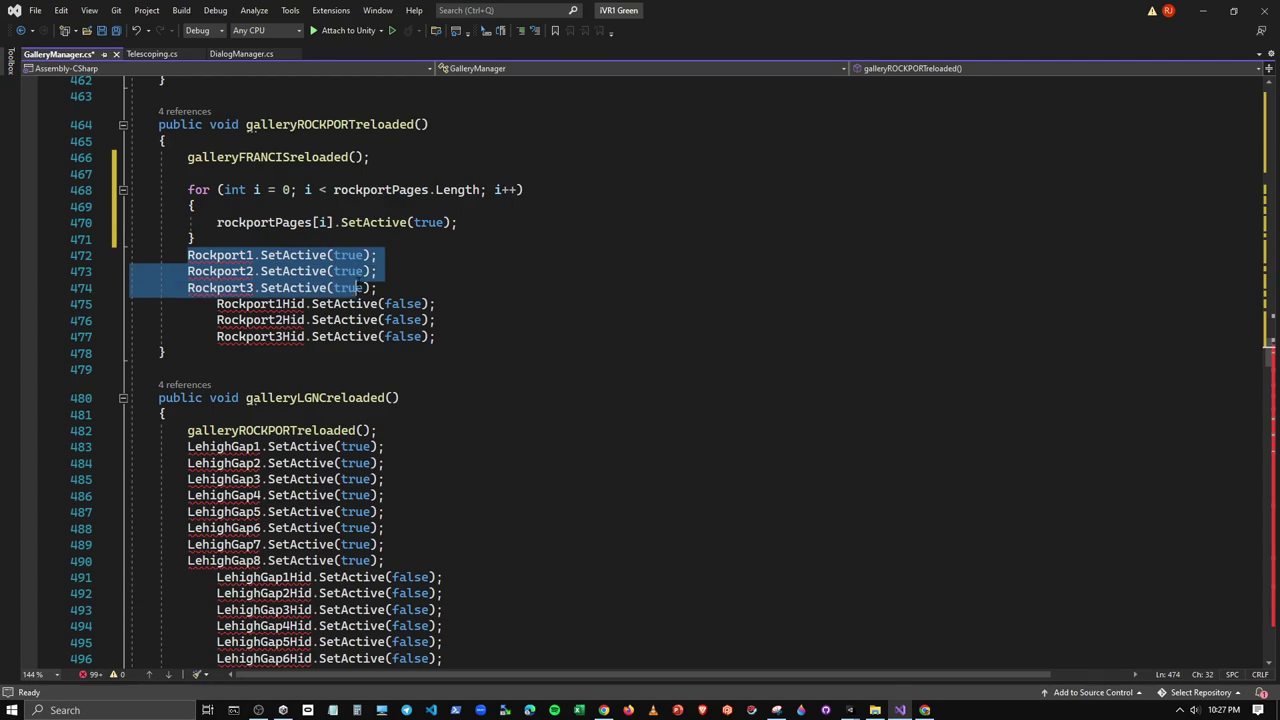
{"action": "left_click", "coordinate": [525, 33]}
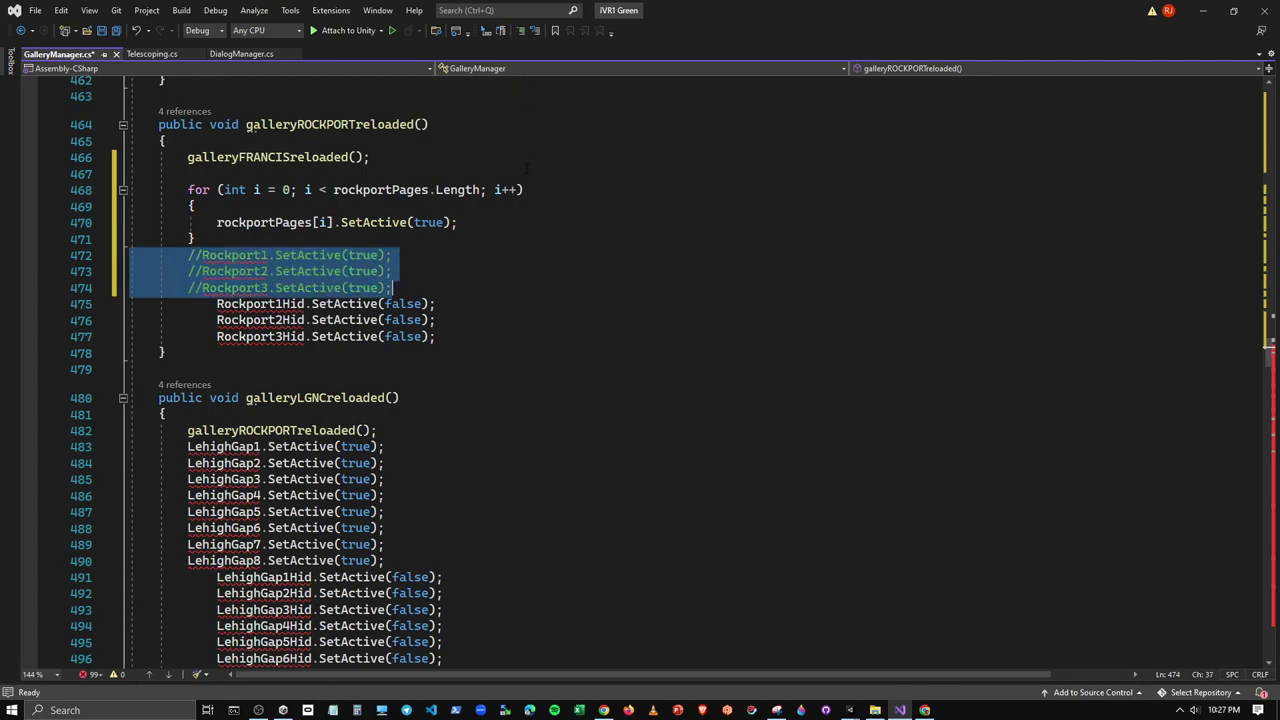
{"action": "left_click_drag", "start_coordinate": [200, 242], "coordinate": [188, 189]}
{"action": "key", "text": "ctrl+c"}
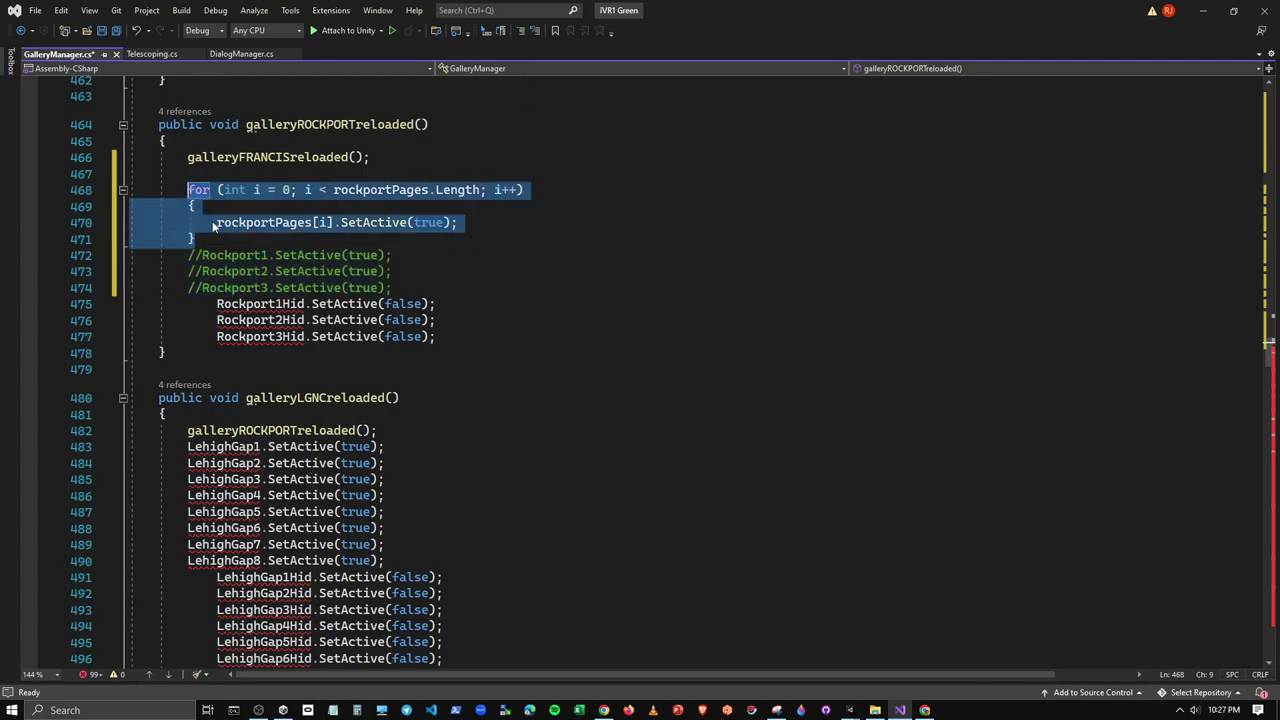
Paste a second copy of the rockportPages loop after the commented Rockport lines, with a blank line above
{"action": "left_click", "coordinate": [396, 288]}
{"action": "key", "text": "Return"}
{"action": "key", "text": "ctrl+v"}
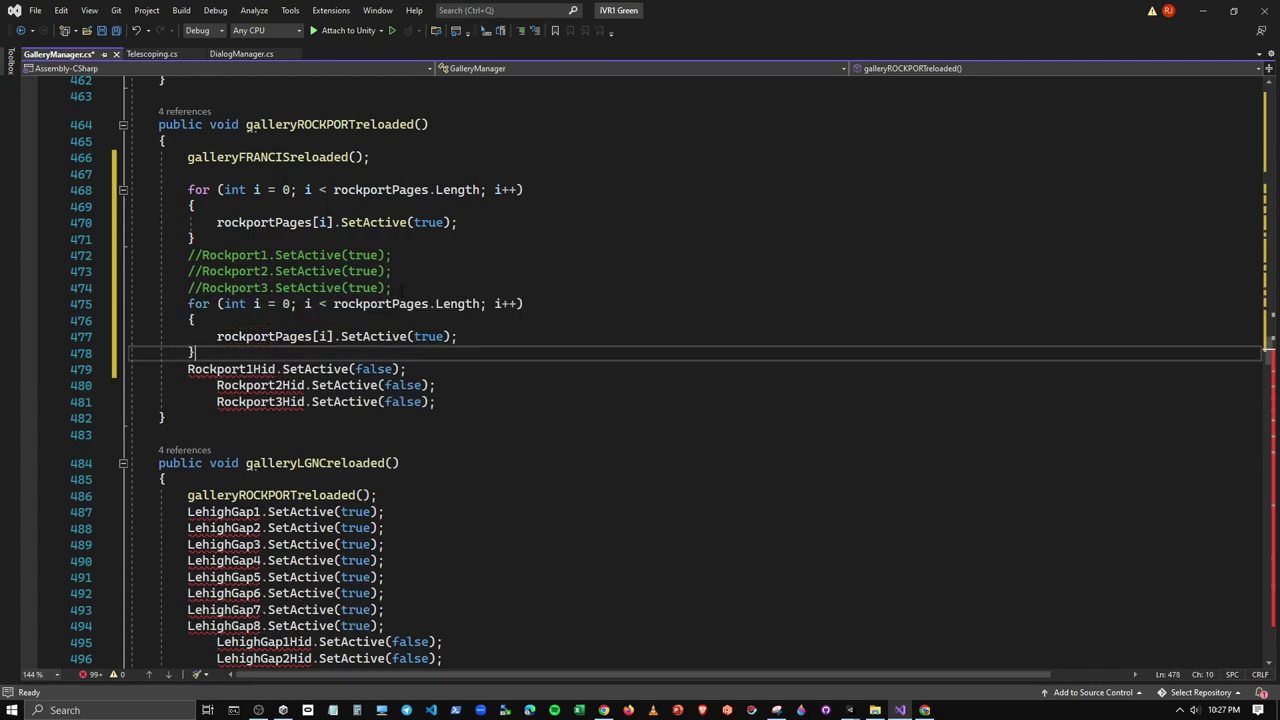
{"action": "key", "text": "Up"}
{"action": "key", "text": "Up"}
{"action": "key", "text": "Home"}
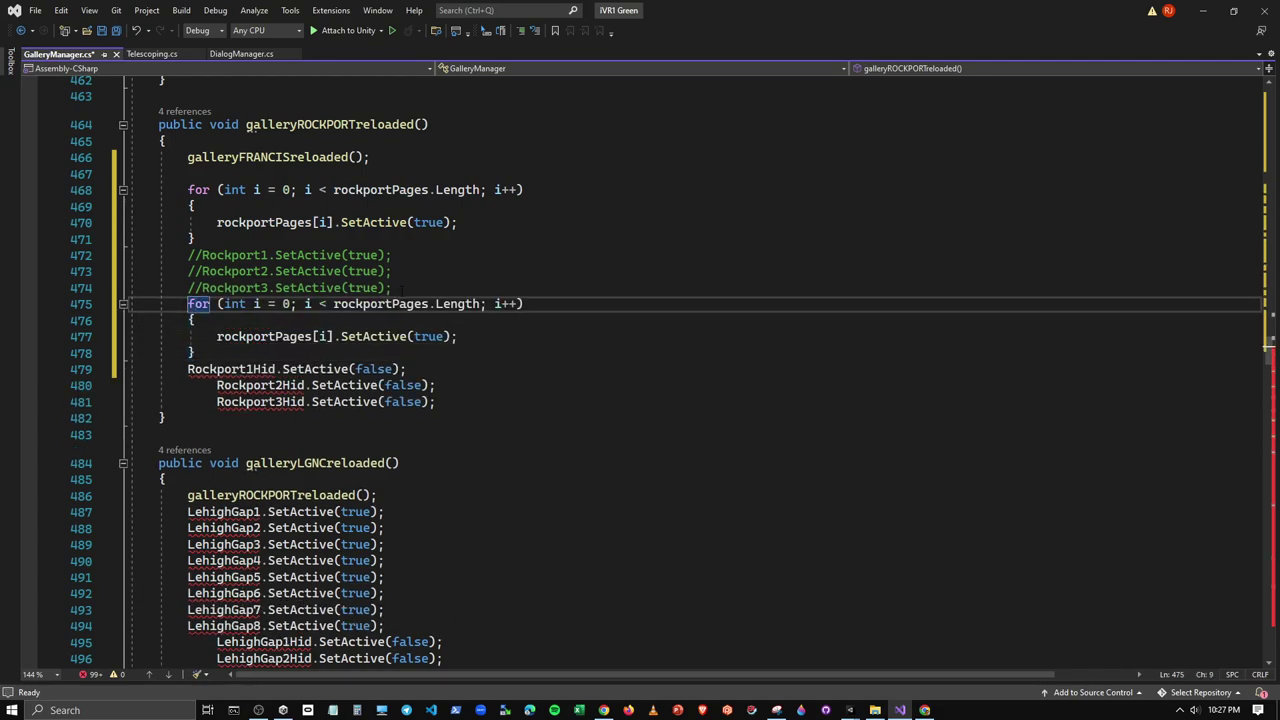
{"action": "key", "text": "Return"}
Make the new loop iterate rockportHidden in condition and body and call SetActive(false)
{"action": "double_click", "coordinate": [428, 320]}
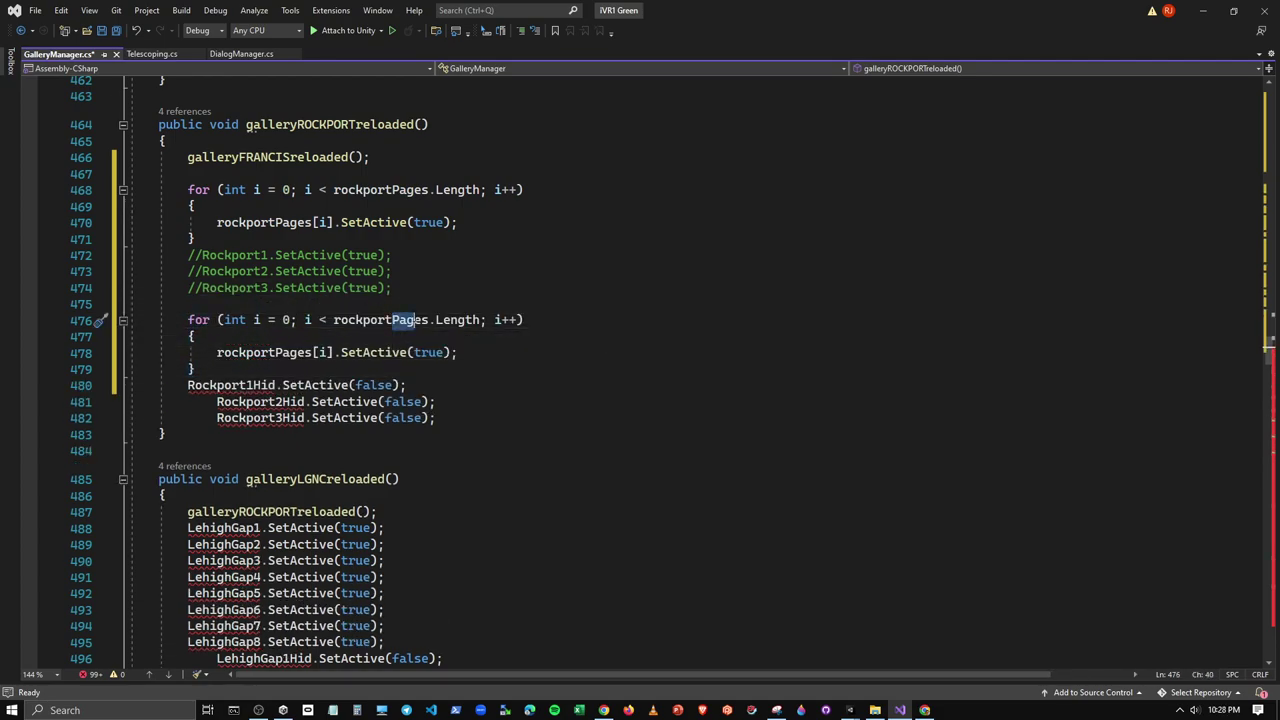
{"action": "type", "text": "rockportHidden"}
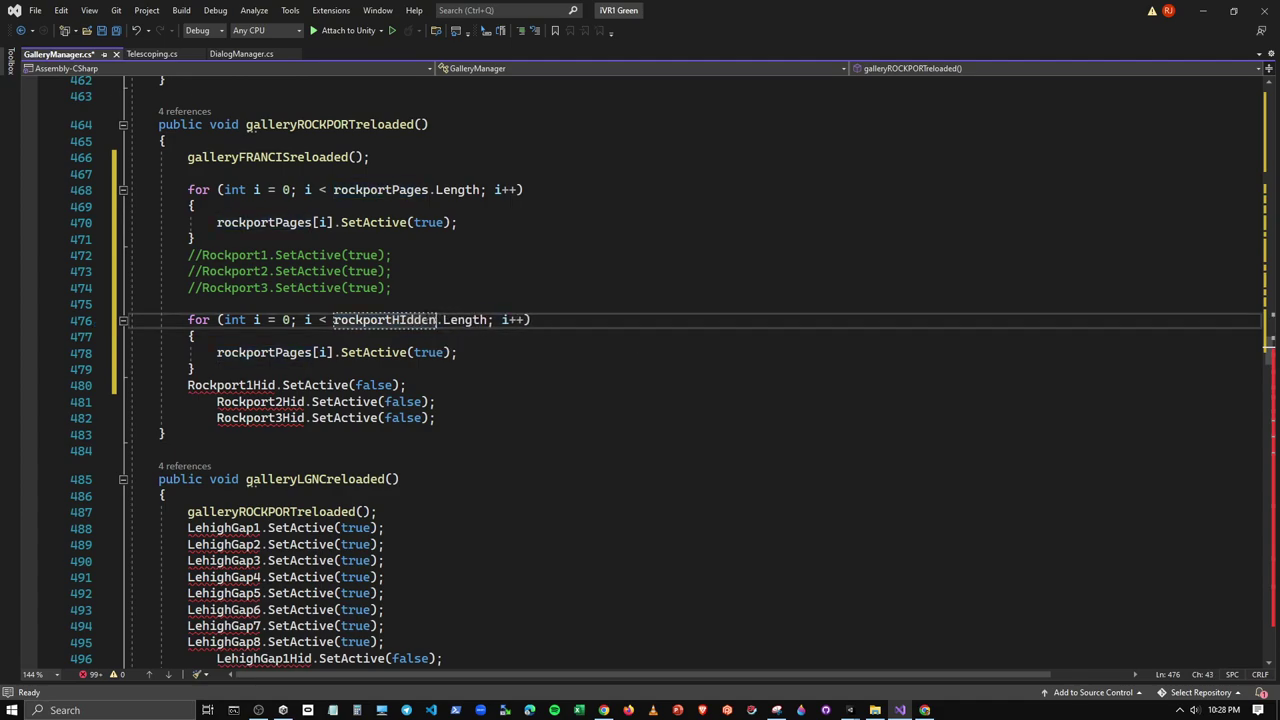
{"action": "left_click", "coordinate": [405, 320]}
{"action": "double_click", "coordinate": [308, 352]}
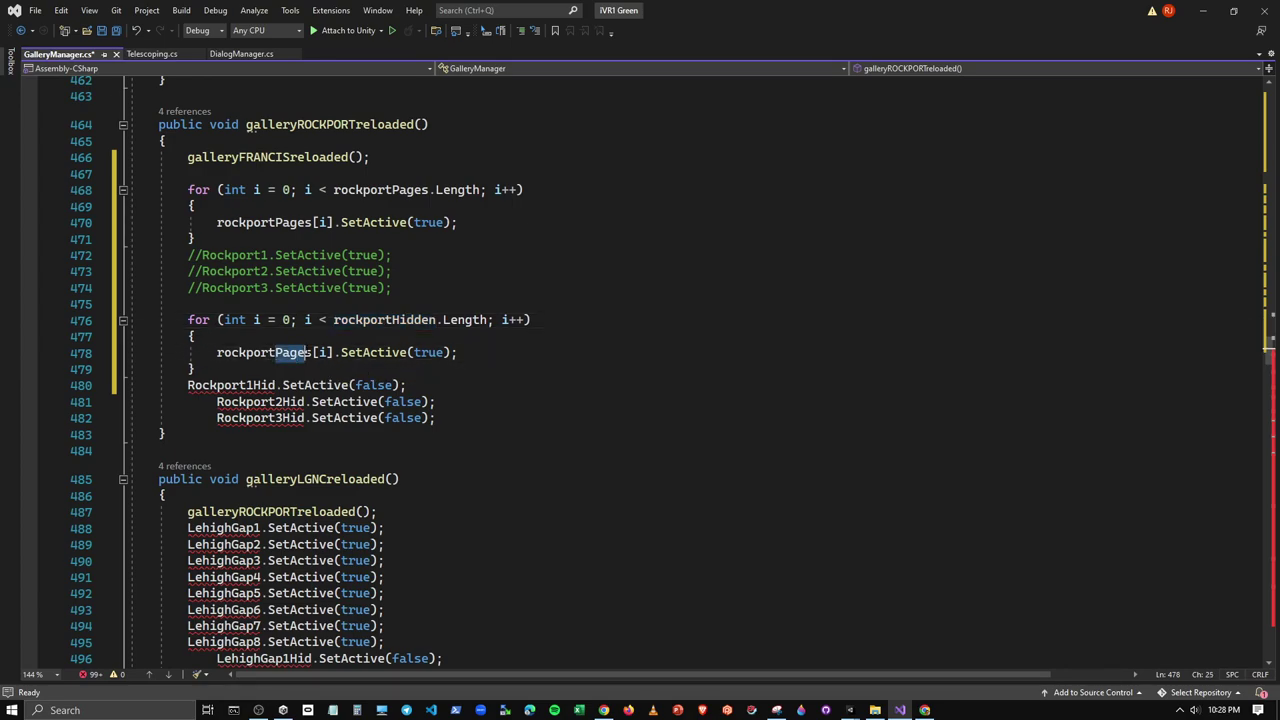
{"action": "left_click_drag", "start_coordinate": [308, 352], "coordinate": [313, 352]}
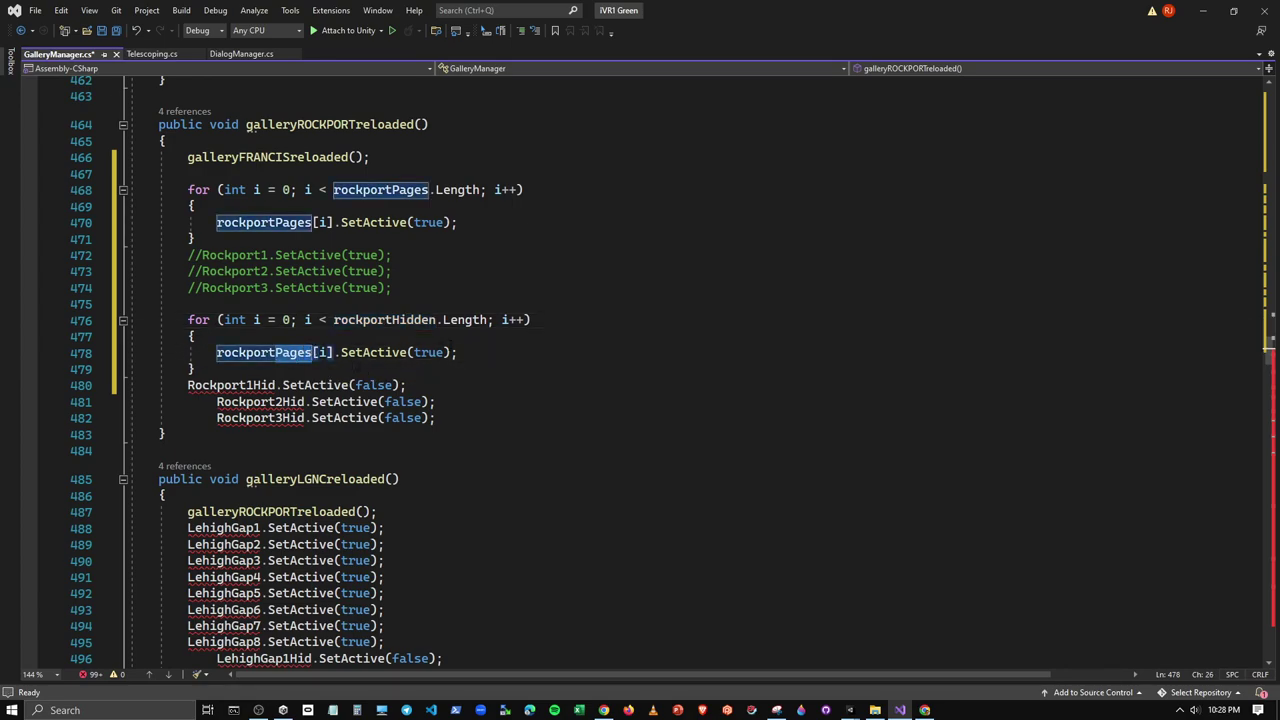
{"action": "type", "text": "rockportHidd"}
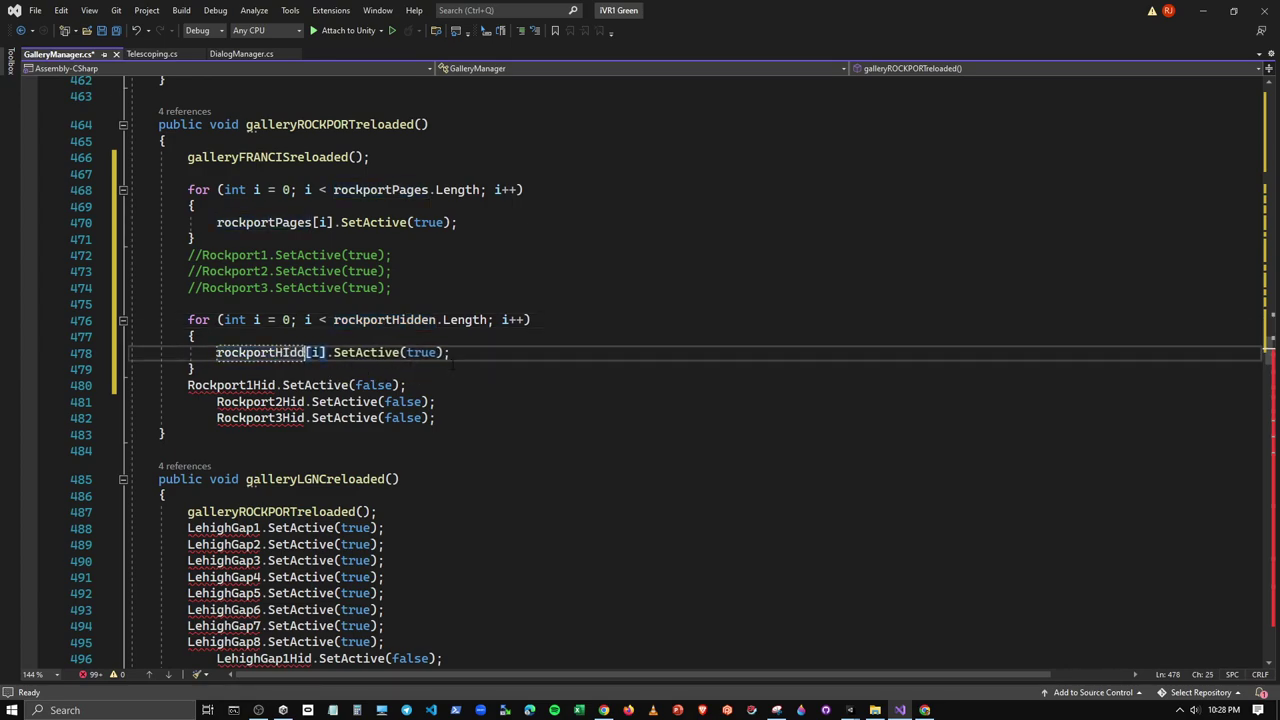
{"action": "type", "text": "en"}
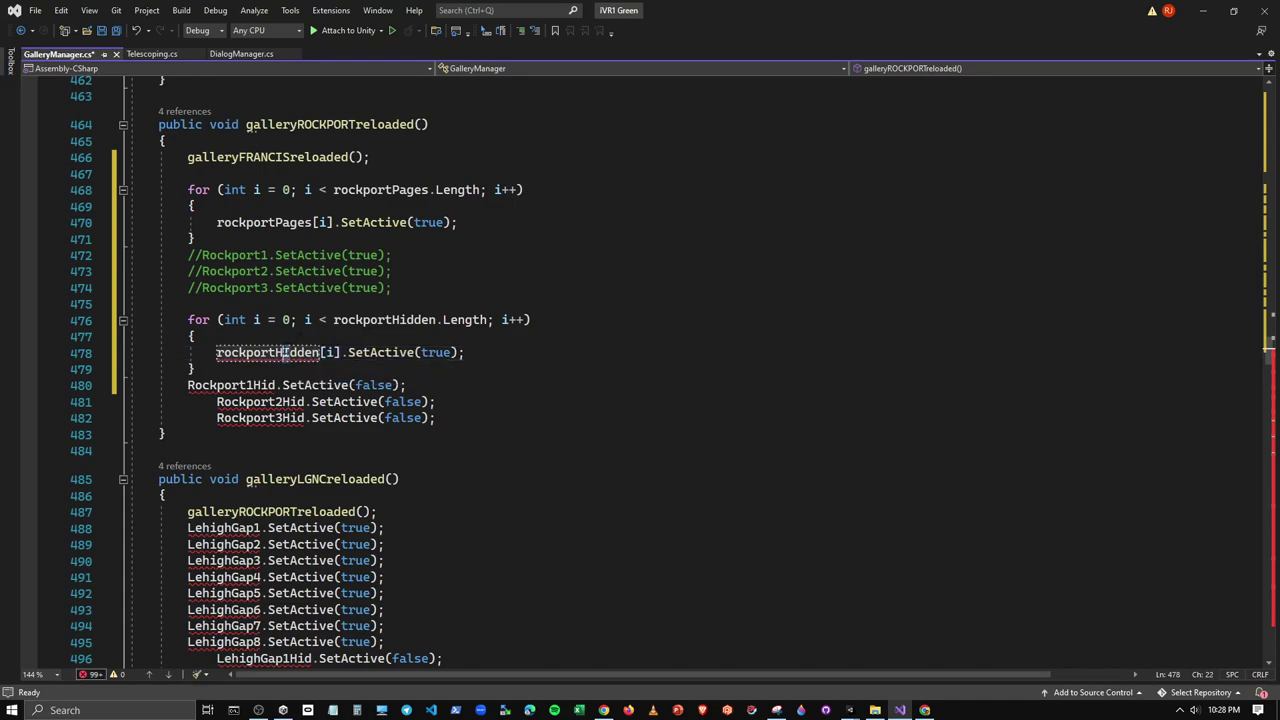
{"action": "left_click", "coordinate": [290, 352]}
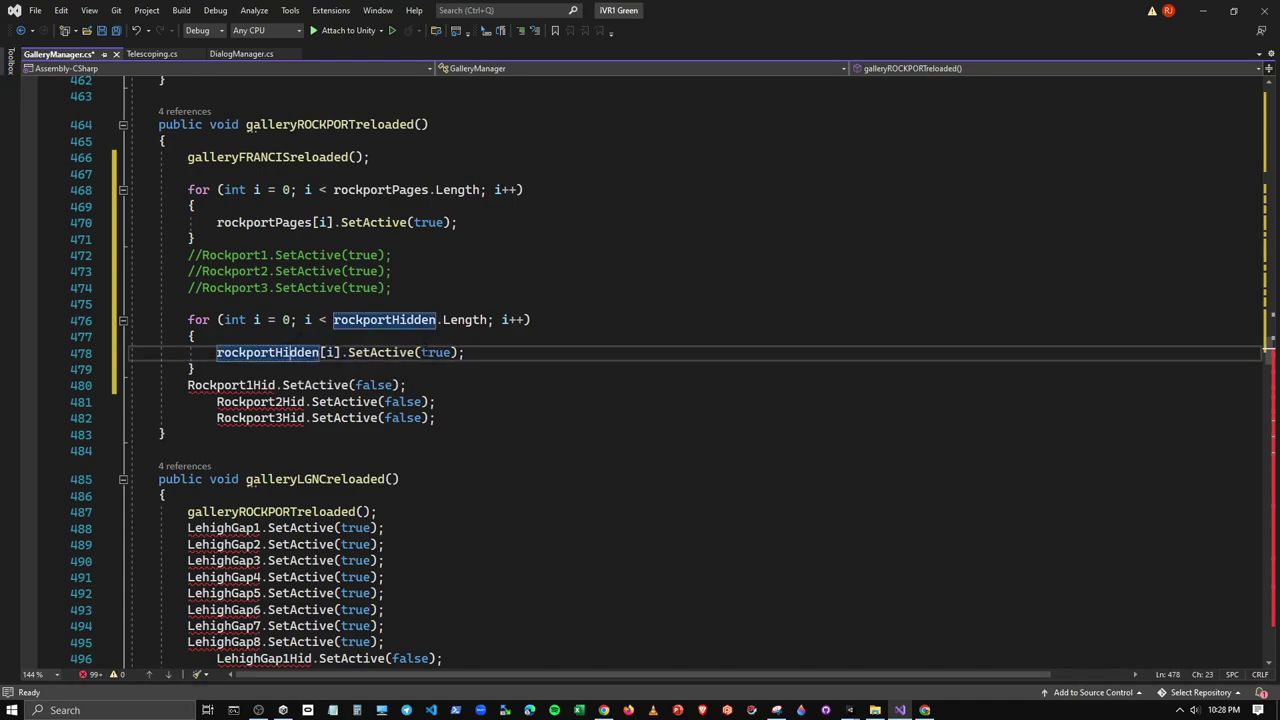
{"action": "left_click_drag", "start_coordinate": [420, 352], "coordinate": [444, 352]}
{"action": "type", "text": "fal"}
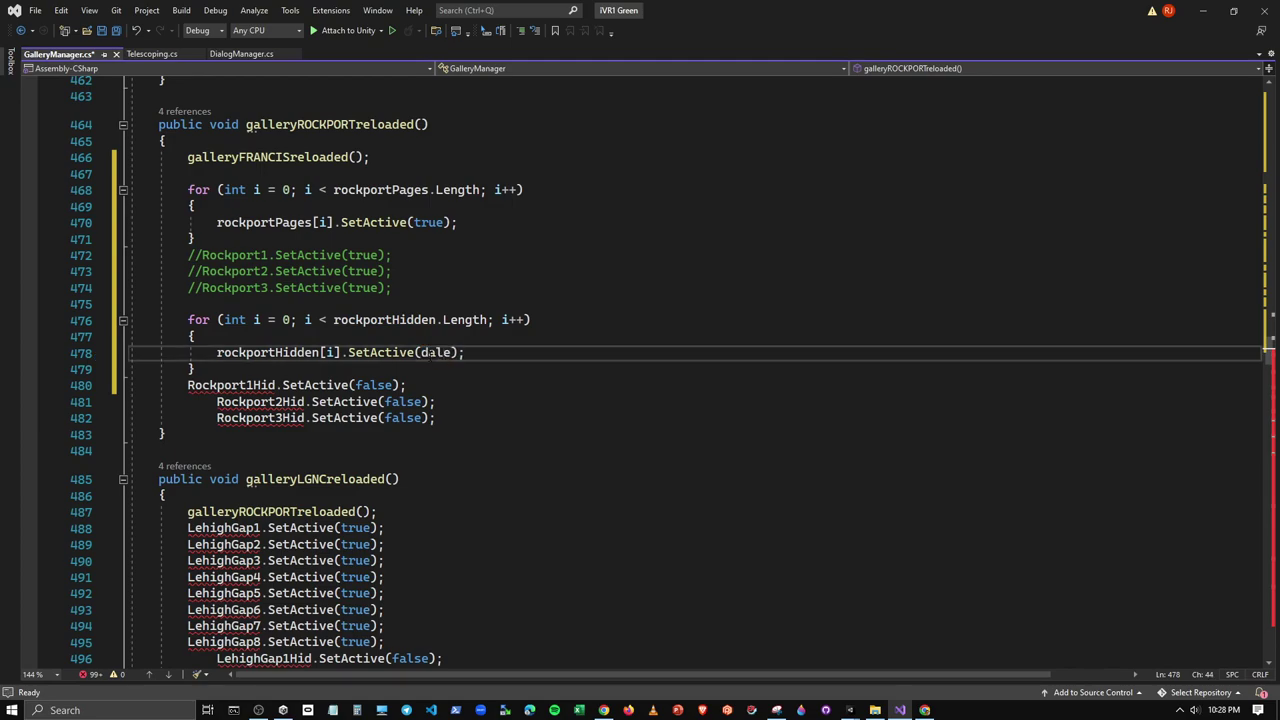
{"action": "key", "text": "BackSpace"}
{"action": "key", "text": "BackSpace"}
{"action": "key", "text": "BackSpace"}
{"action": "type", "text": "fals"}
Change the francisHidden loop's SetActive(true) to SetActive(false)
{"action": "scroll", "coordinate": [640, 370], "scroll_direction": "up", "scroll_amount": 6}
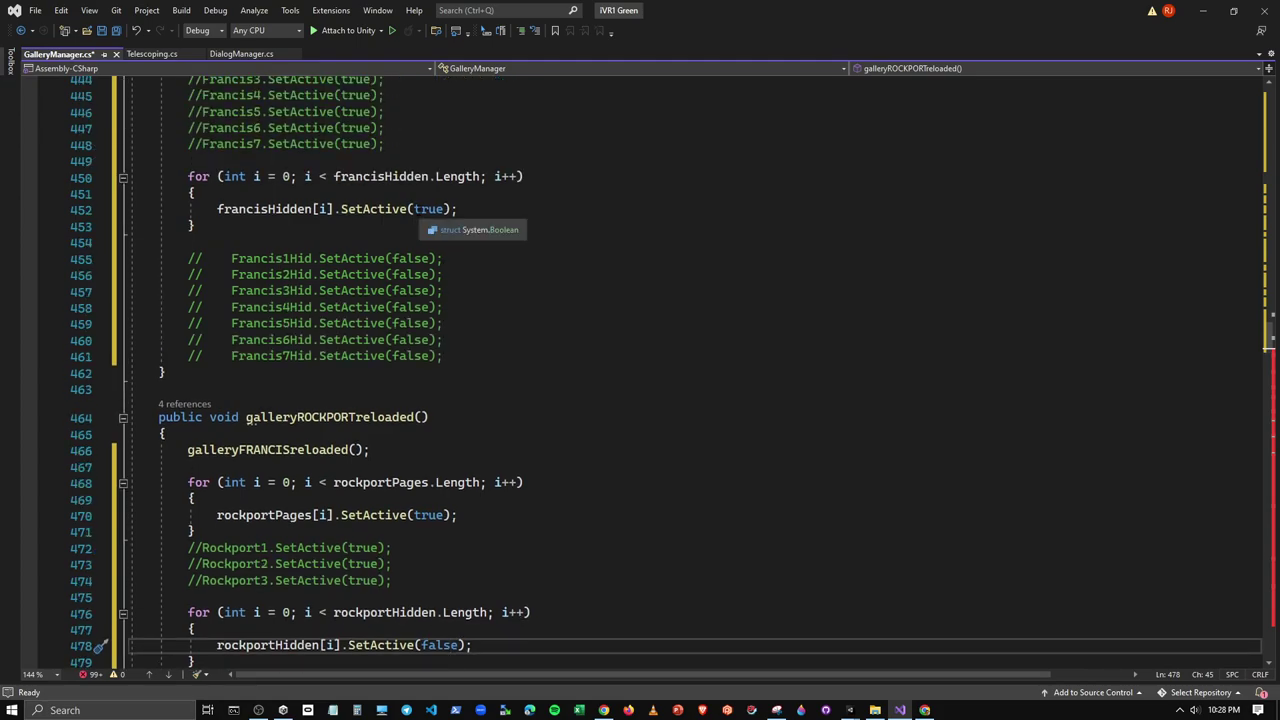
{"action": "double_click", "coordinate": [428, 209]}
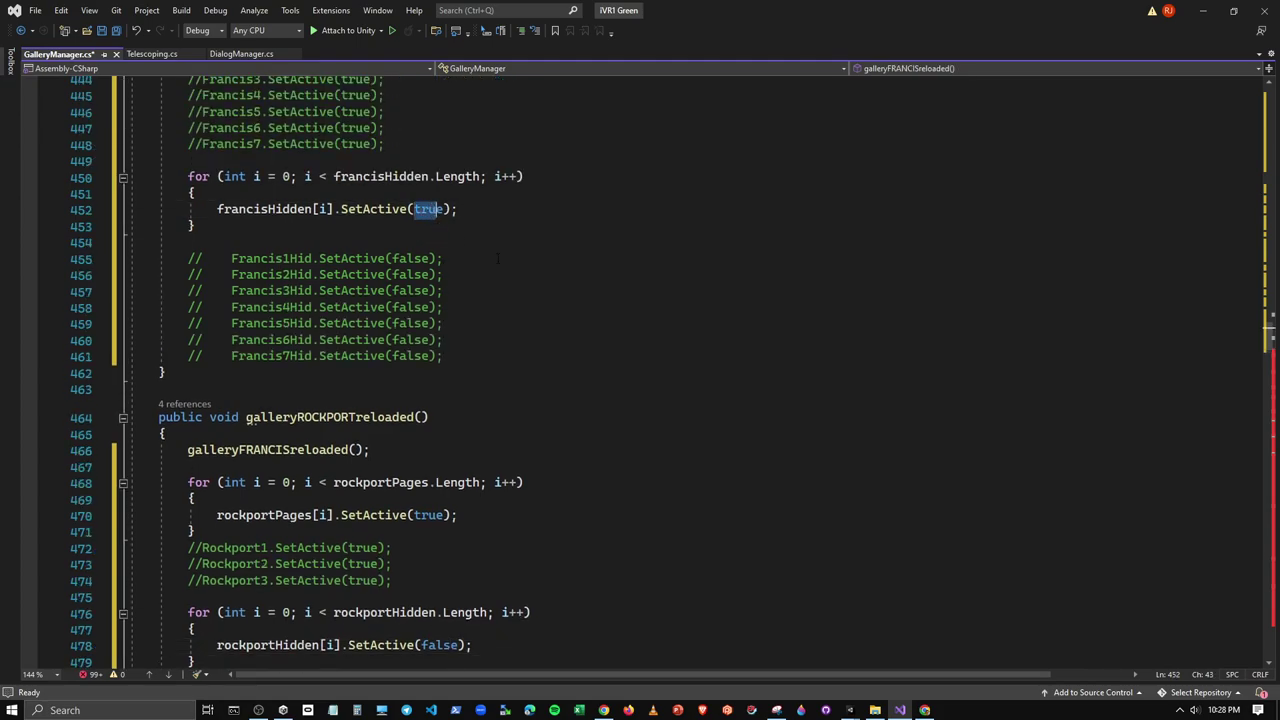
{"action": "type", "text": "false"}
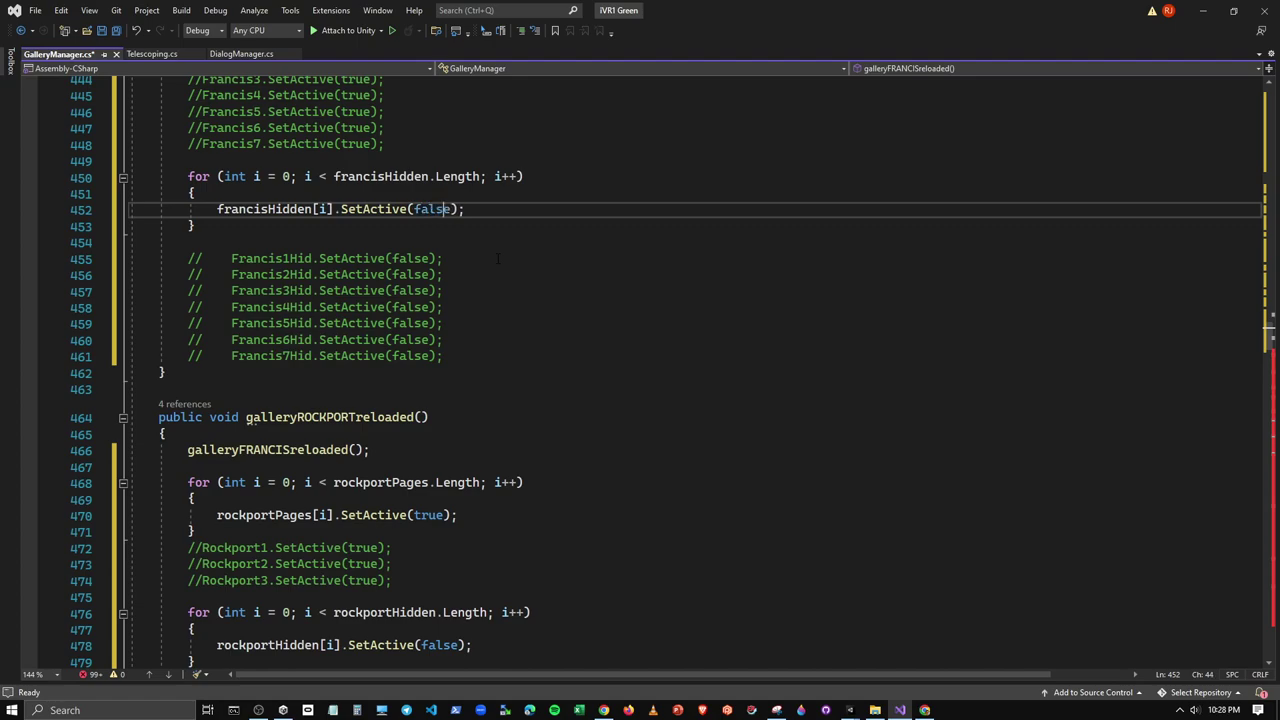
Indent the Rockport1Hid line and comment out the Rockport1Hid–Rockport3Hid lines
{"action": "scroll", "coordinate": [498, 258], "scroll_direction": "up", "scroll_amount": 3}
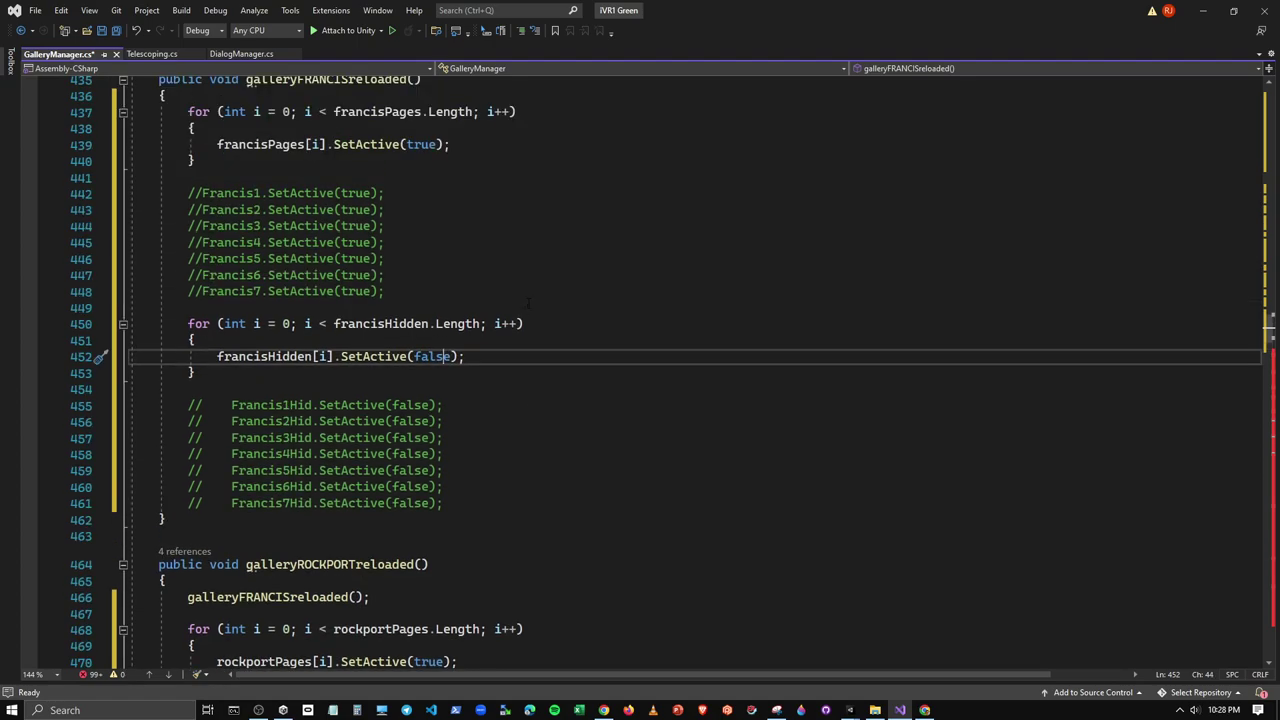
{"action": "scroll", "coordinate": [530, 304], "scroll_direction": "up", "scroll_amount": 2}
{"action": "scroll", "coordinate": [604, 364], "scroll_direction": "up", "scroll_amount": 2}
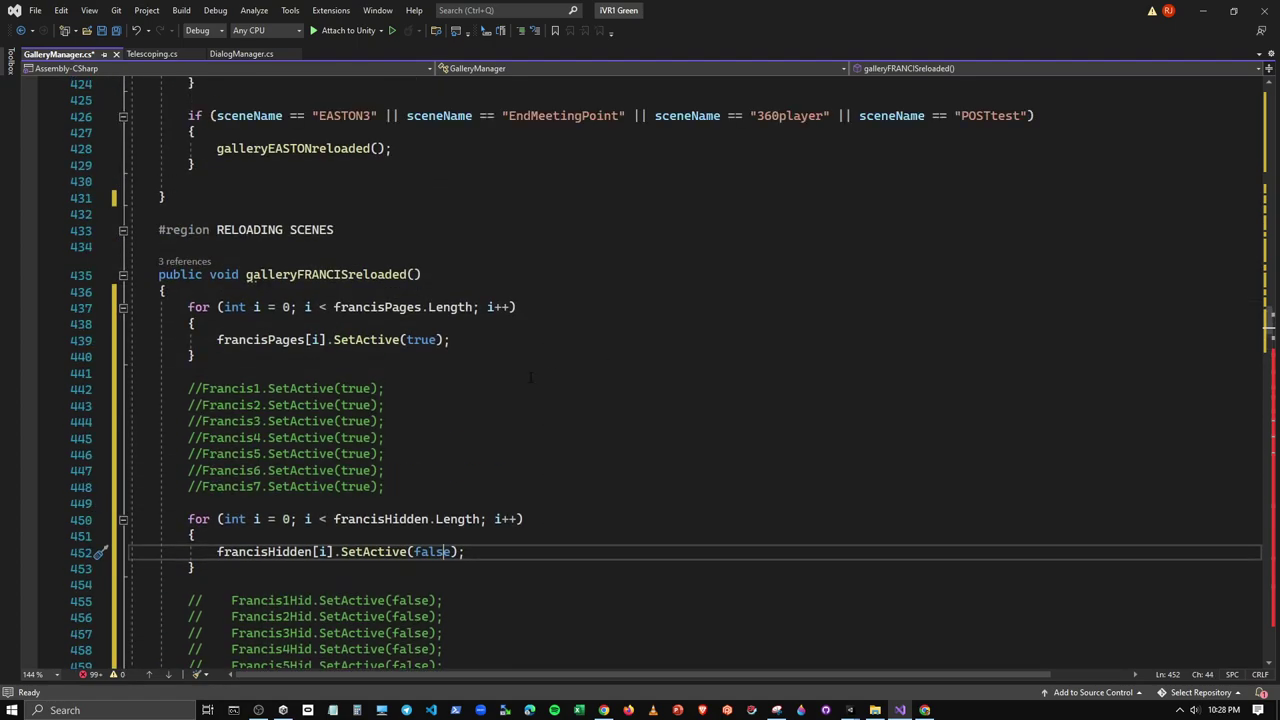
{"action": "scroll", "coordinate": [489, 376], "scroll_direction": "up", "scroll_amount": 6}
{"action": "scroll", "coordinate": [495, 376], "scroll_direction": "down", "scroll_amount": 1}
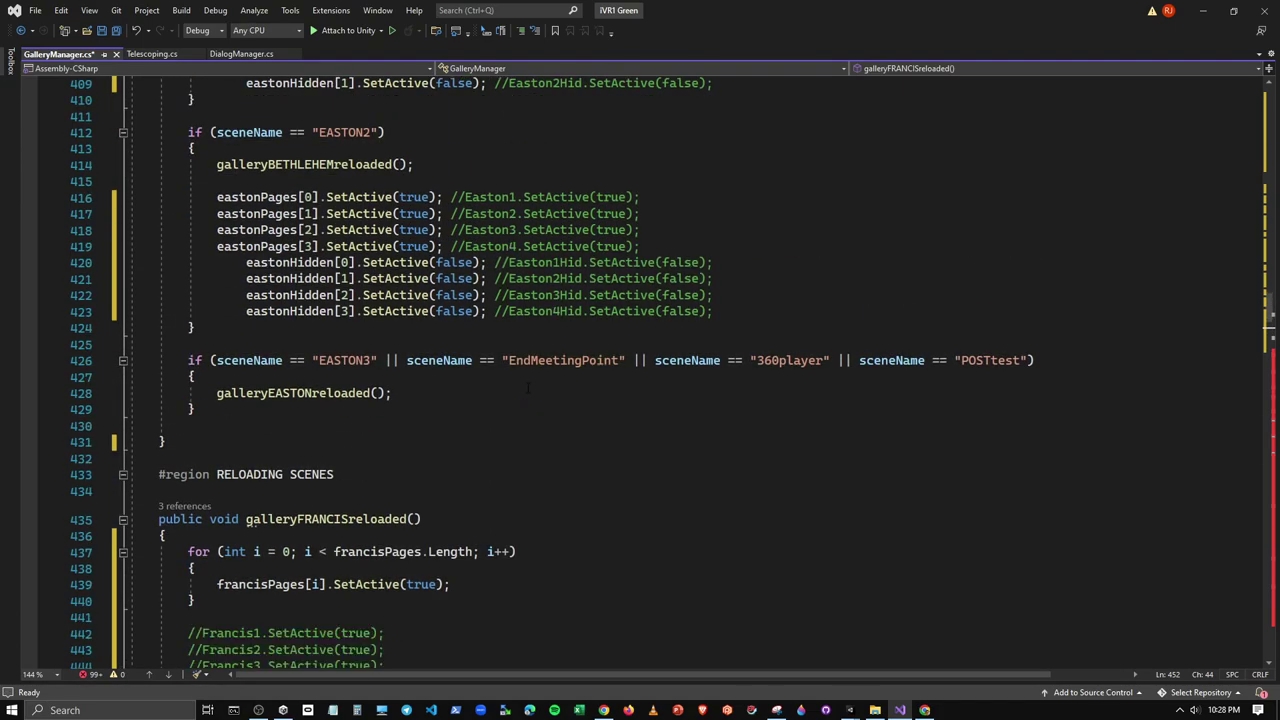
{"action": "scroll", "coordinate": [528, 388], "scroll_direction": "down", "scroll_amount": 5}
{"action": "scroll", "coordinate": [528, 388], "scroll_direction": "down", "scroll_amount": 3}
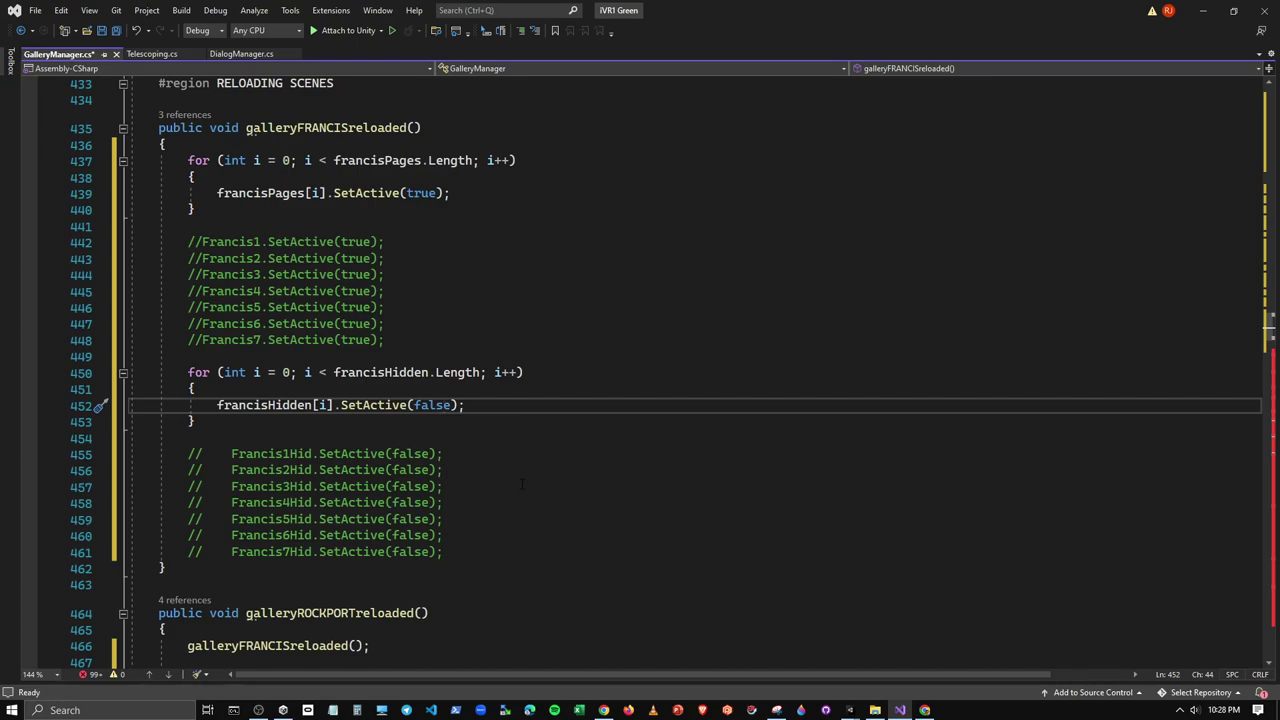
{"action": "scroll", "coordinate": [522, 484], "scroll_direction": "down", "scroll_amount": 5}
{"action": "scroll", "coordinate": [522, 467], "scroll_direction": "down", "scroll_amount": 1}
{"action": "scroll", "coordinate": [515, 464], "scroll_direction": "down", "scroll_amount": 3}
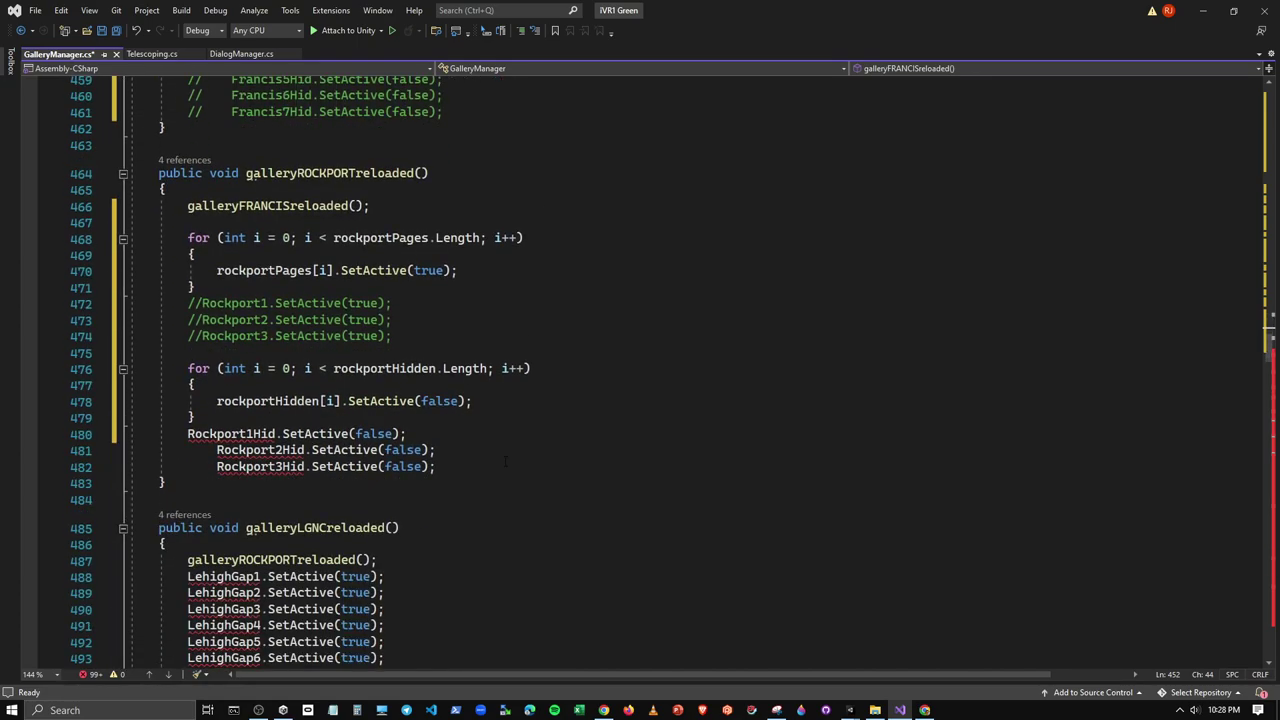
{"action": "left_click", "coordinate": [188, 433]}
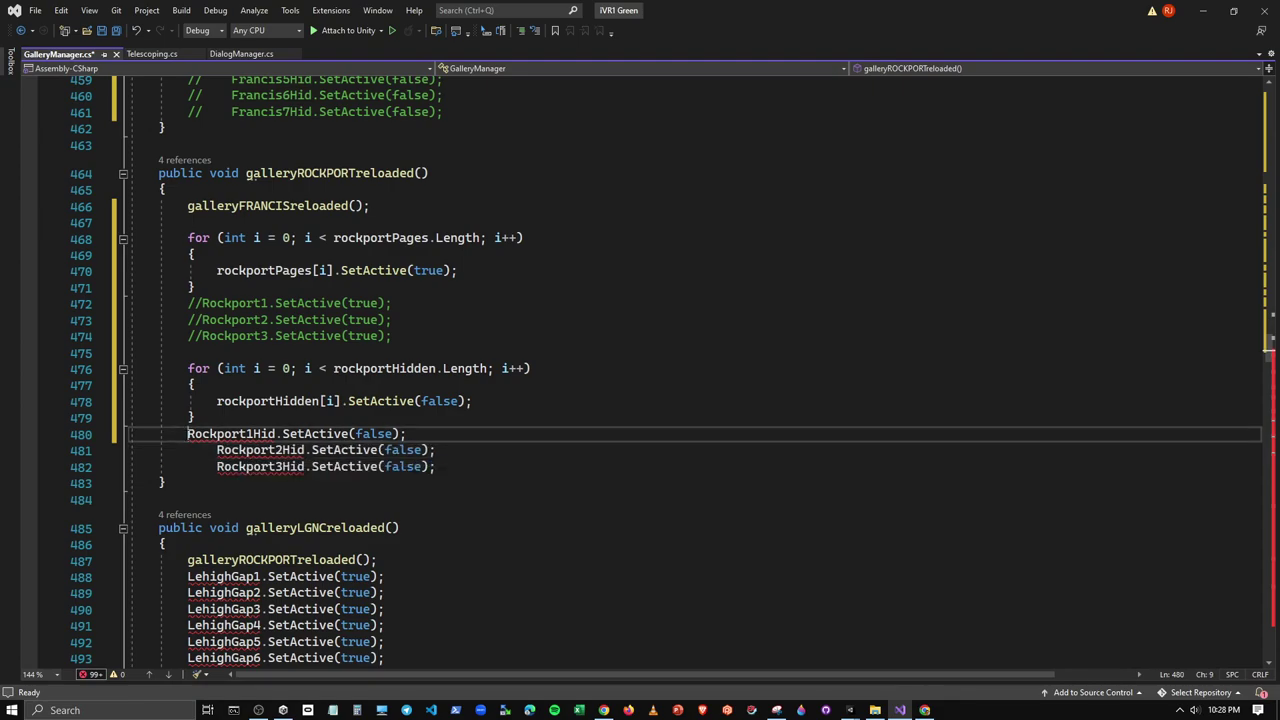
{"action": "key", "text": "Tab"}
{"action": "left_click_drag", "start_coordinate": [440, 467], "coordinate": [160, 438]}
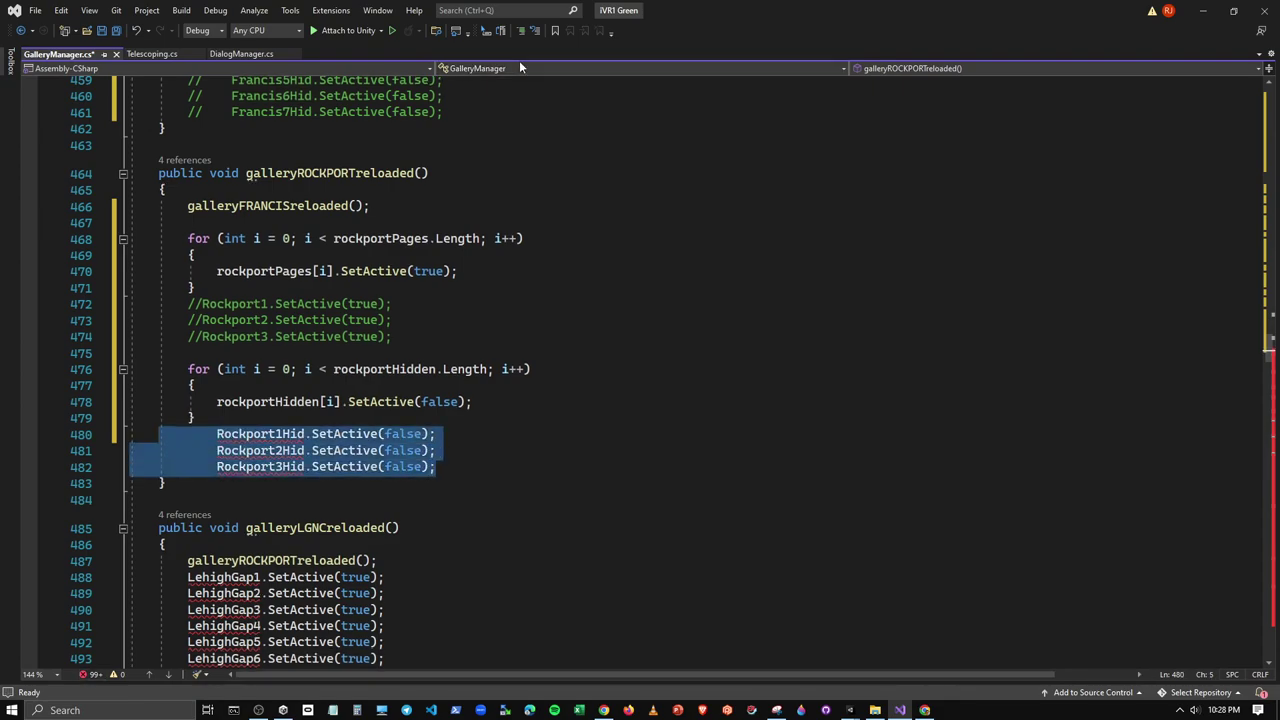
{"action": "left_click", "coordinate": [521, 31]}
{"action": "left_click", "coordinate": [560, 450]}
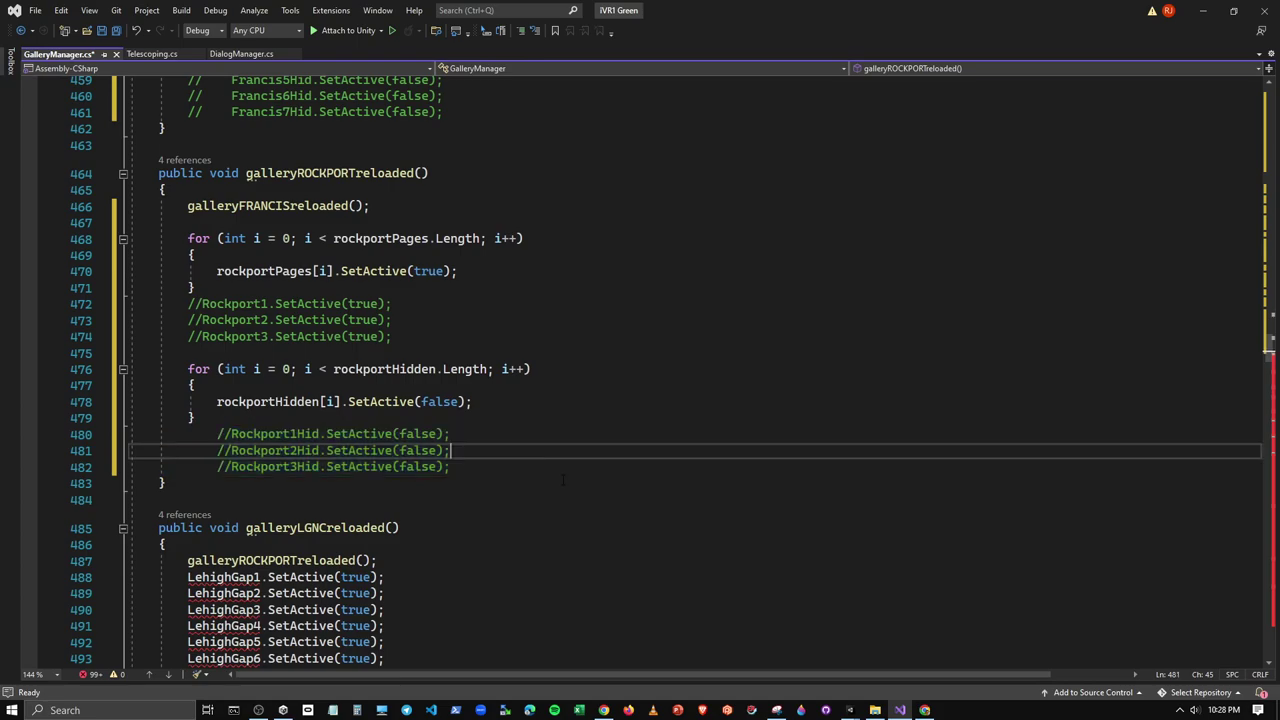
Comment out the eight LehighGap activation lines in galleryLGNCreloaded
{"action": "scroll", "coordinate": [458, 440], "scroll_direction": "down", "scroll_amount": 2}
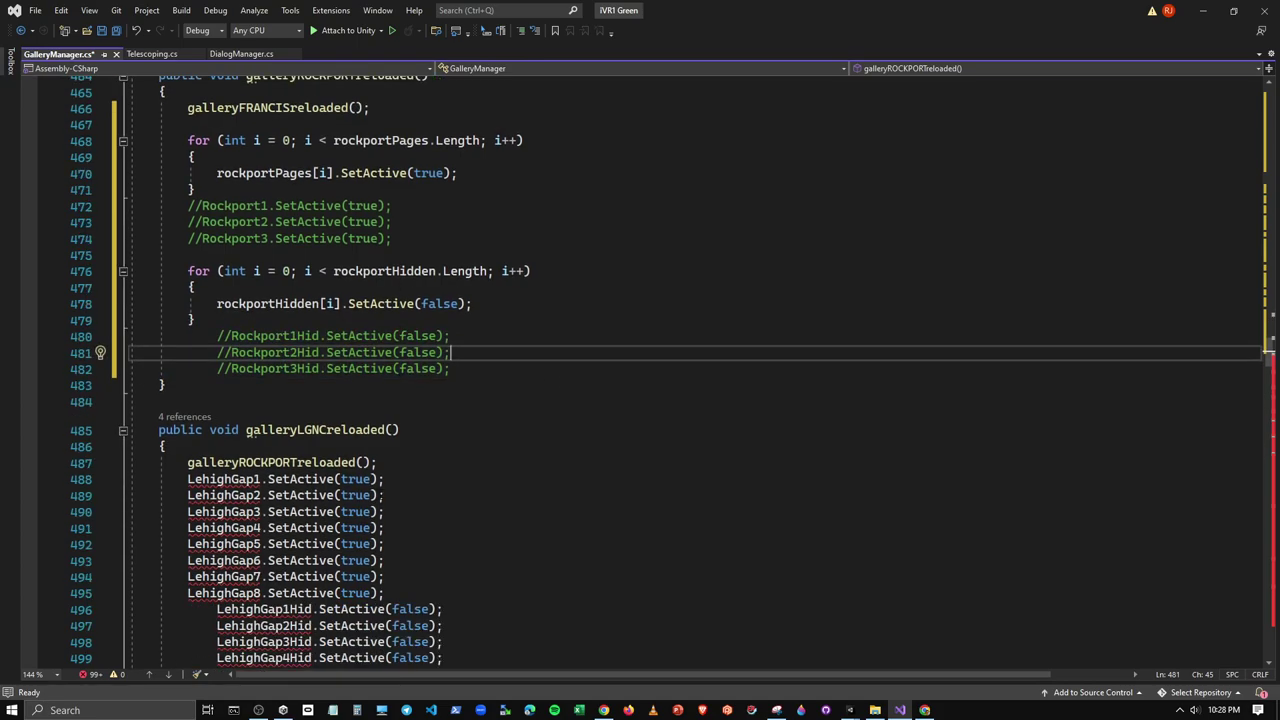
{"action": "left_click", "coordinate": [515, 467]}
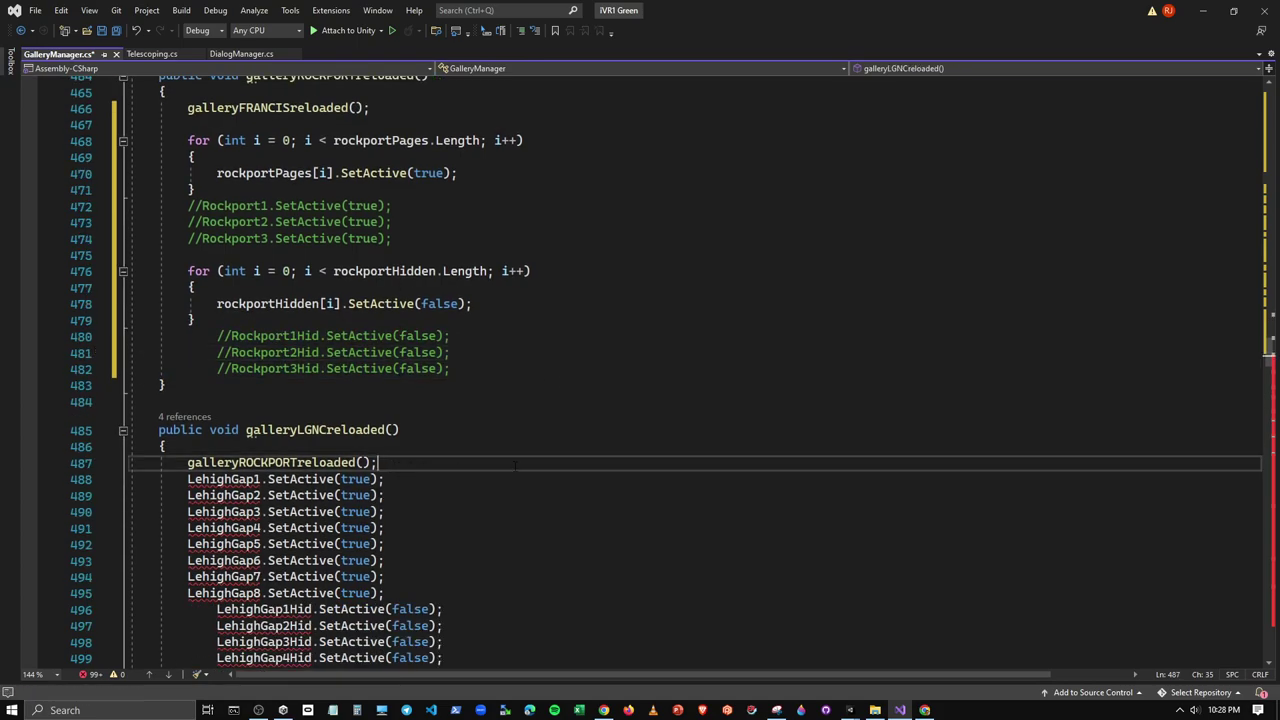
{"action": "key", "text": "Return"}
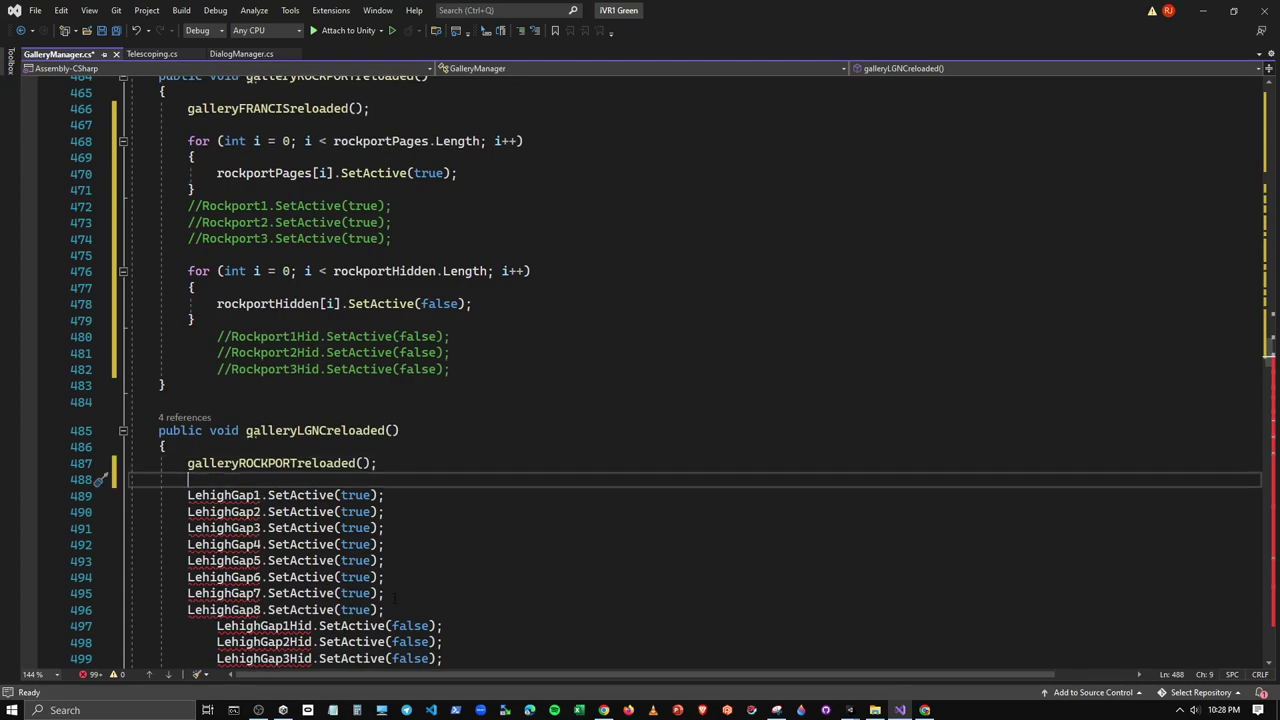
{"action": "left_click_drag", "start_coordinate": [395, 608], "coordinate": [188, 495]}
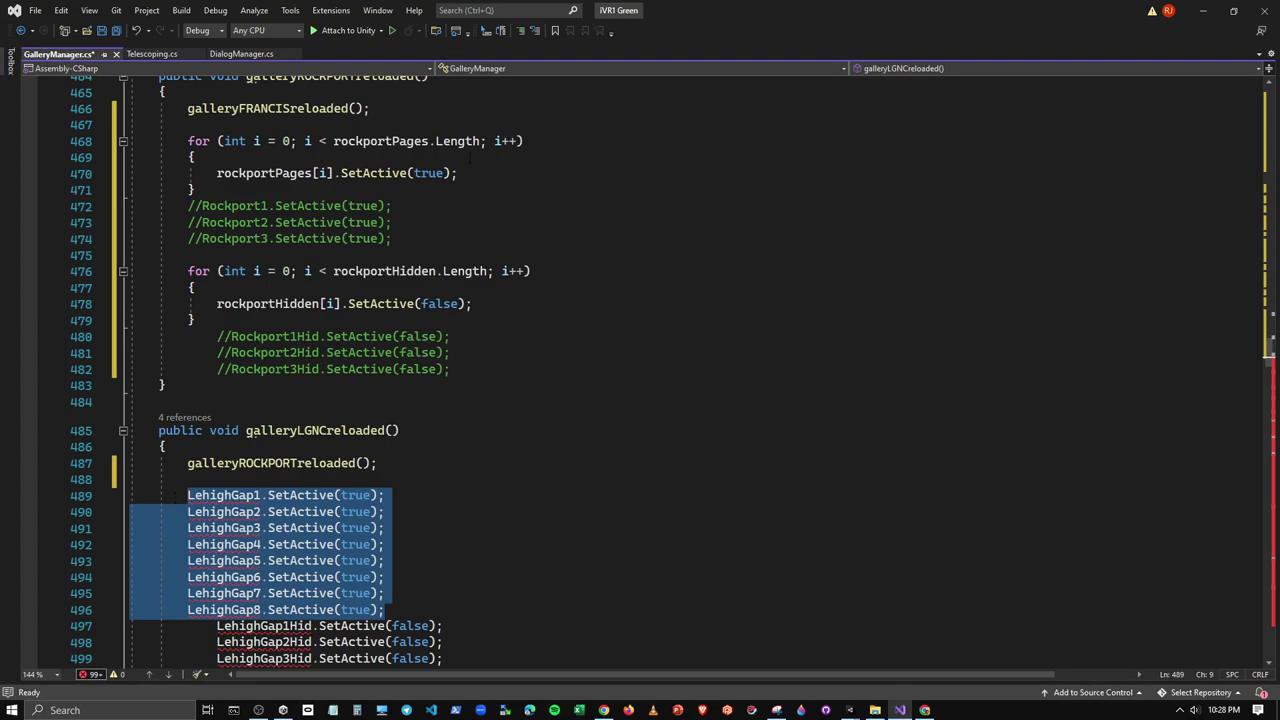
{"action": "key", "text": "ctrl+k"}
{"action": "key", "text": "ctrl+c"}
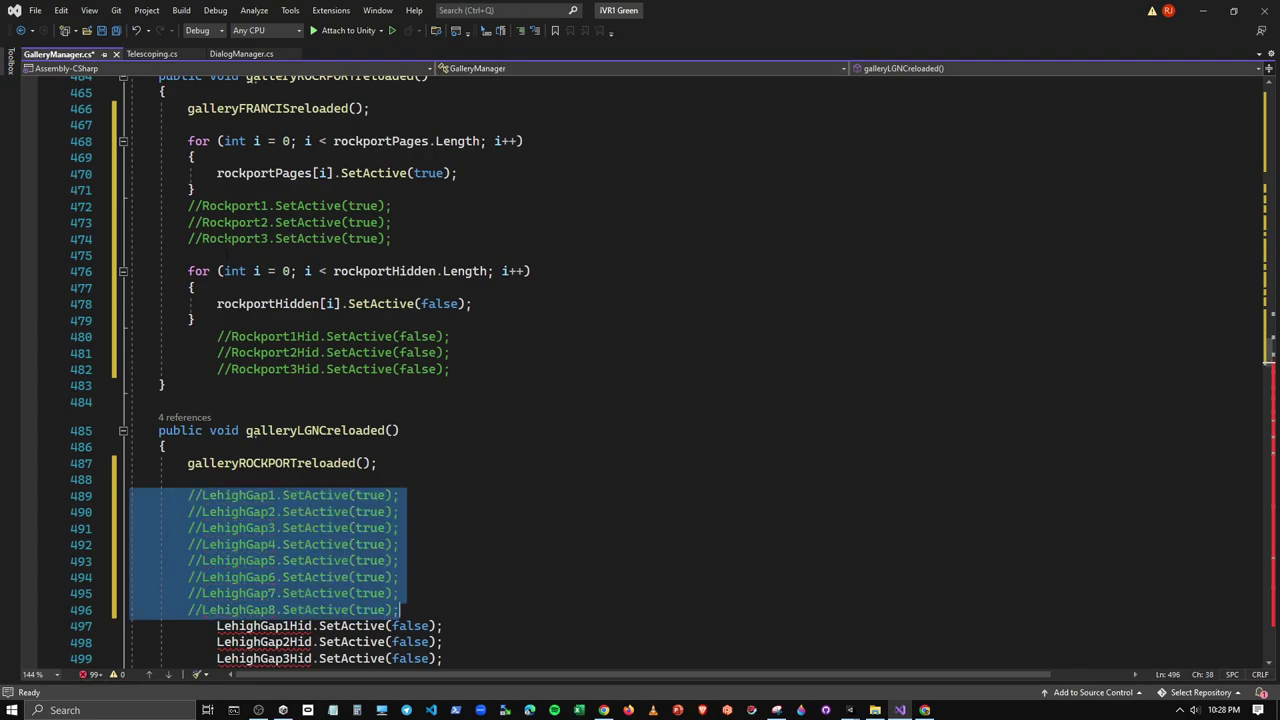
Copy the rockportPages for-loop into galleryLGNCreloaded and rename it to lehighgapPages
{"action": "left_click_drag", "start_coordinate": [218, 190], "coordinate": [188, 141]}
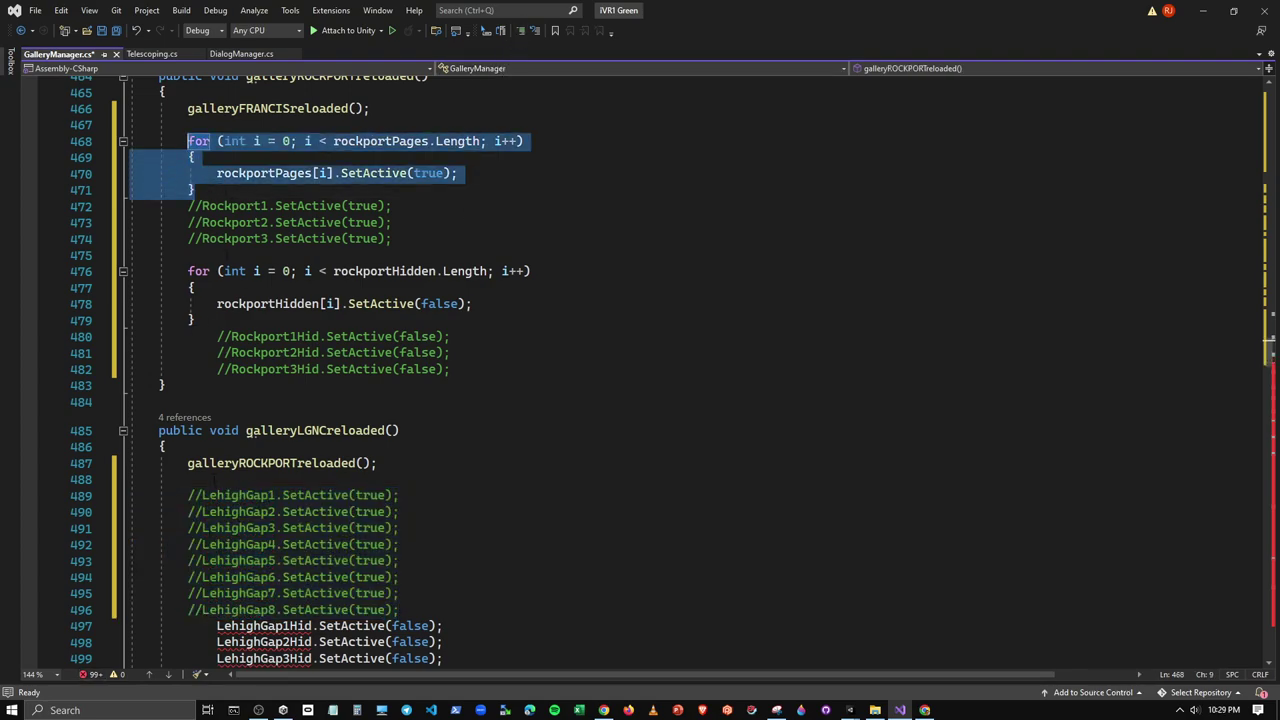
{"action": "key", "text": "ctrl+c"}
{"action": "left_click", "coordinate": [213, 480]}
{"action": "key", "text": "Return"}
{"action": "key", "text": "ctrl+v"}
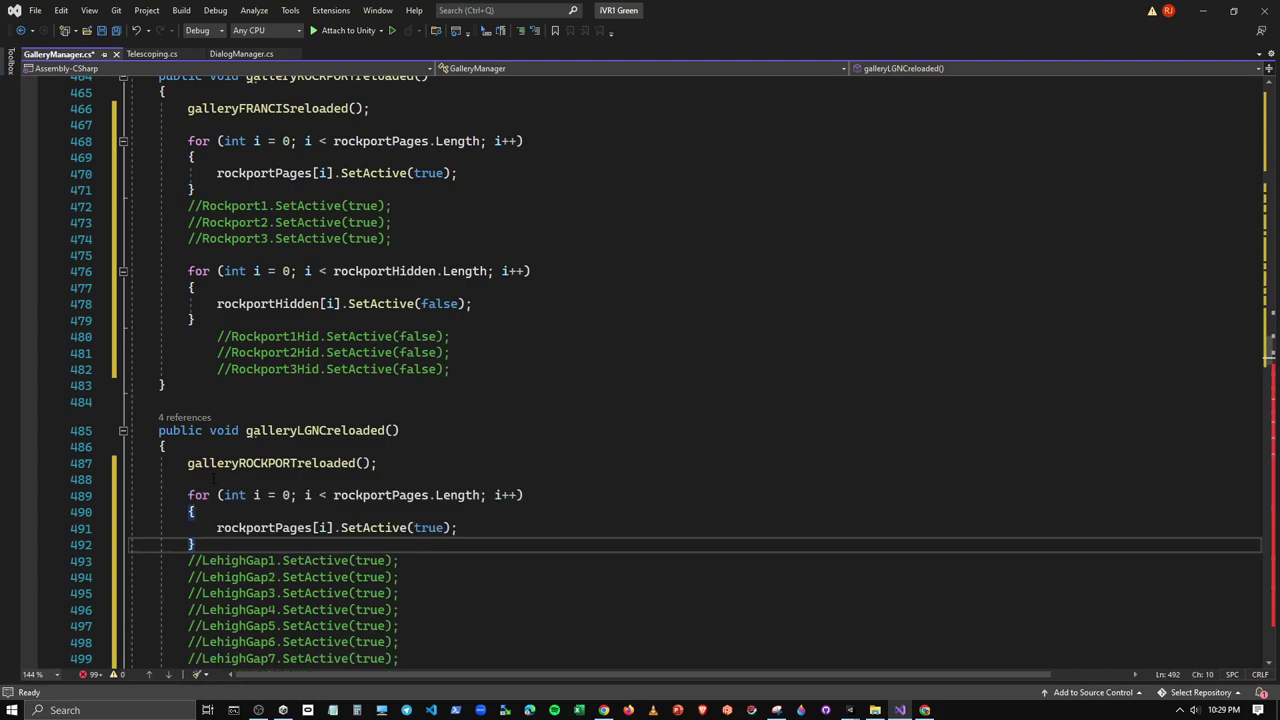
{"action": "left_click_drag", "start_coordinate": [333, 496], "coordinate": [391, 496]}
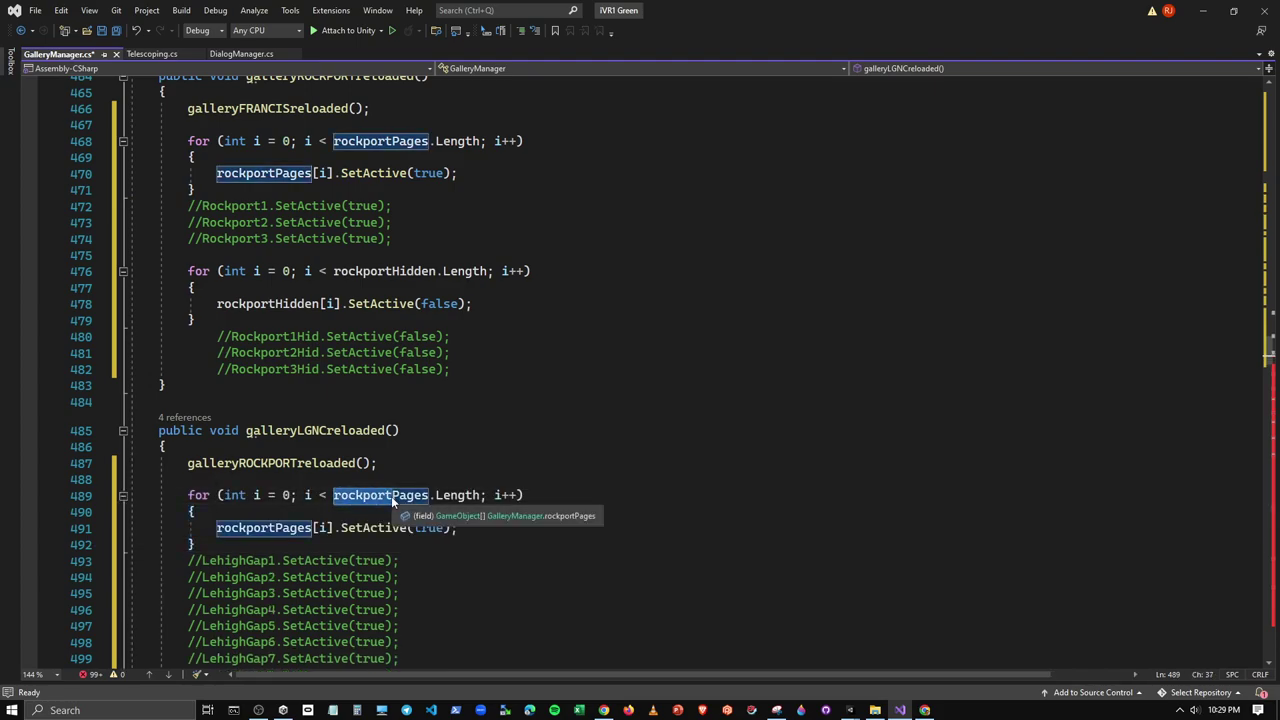
{"action": "type", "text": "Lehighgap"}
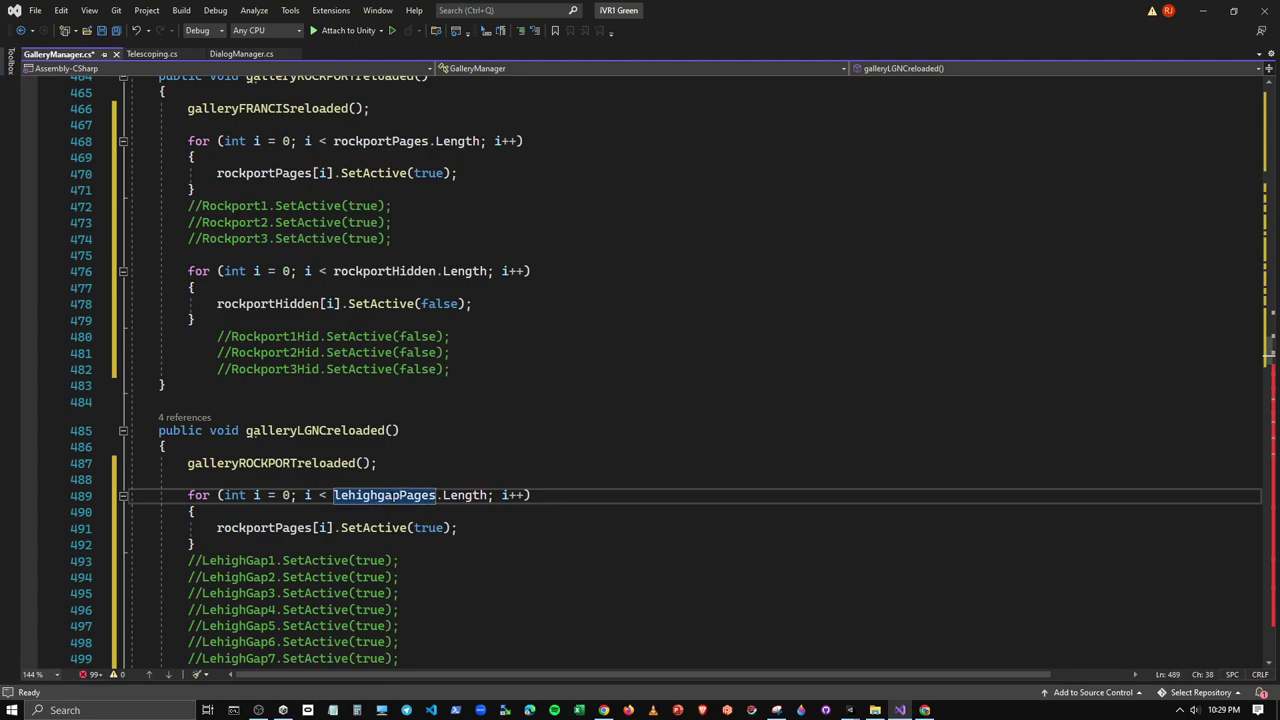
{"action": "left_click_drag", "start_coordinate": [217, 528], "coordinate": [275, 528]}
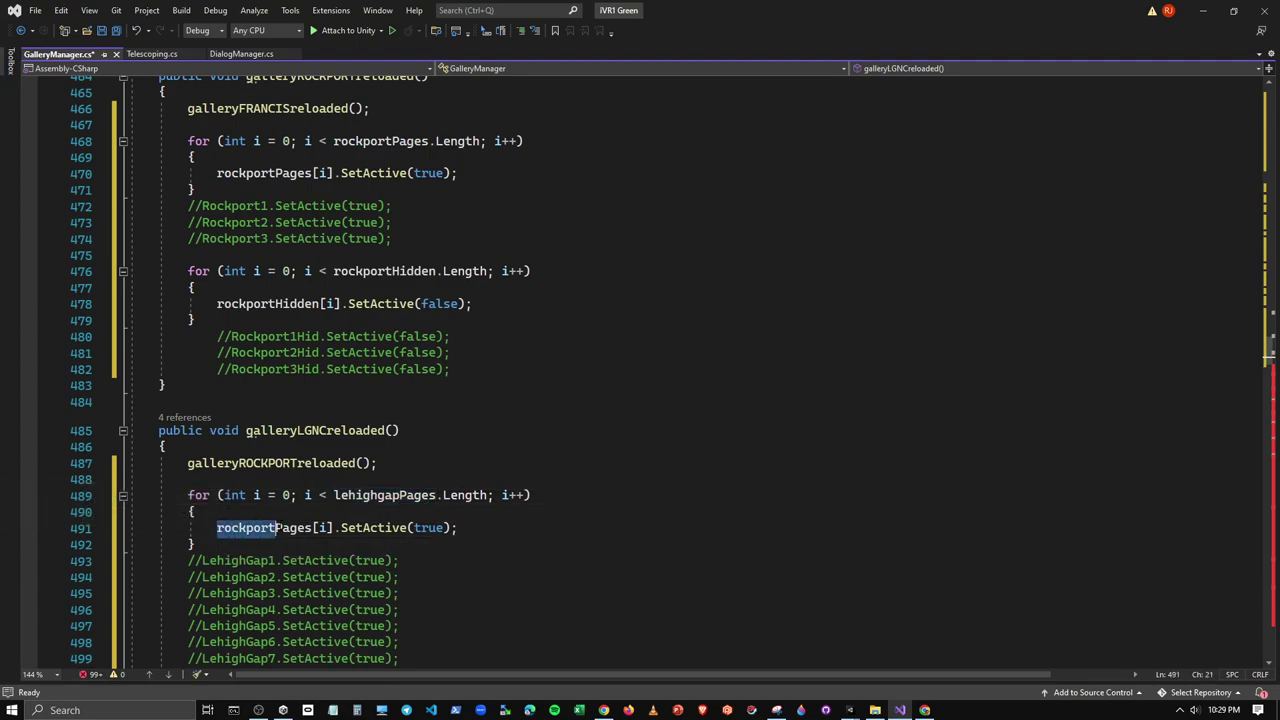
{"action": "type", "text": "lehighgap"}
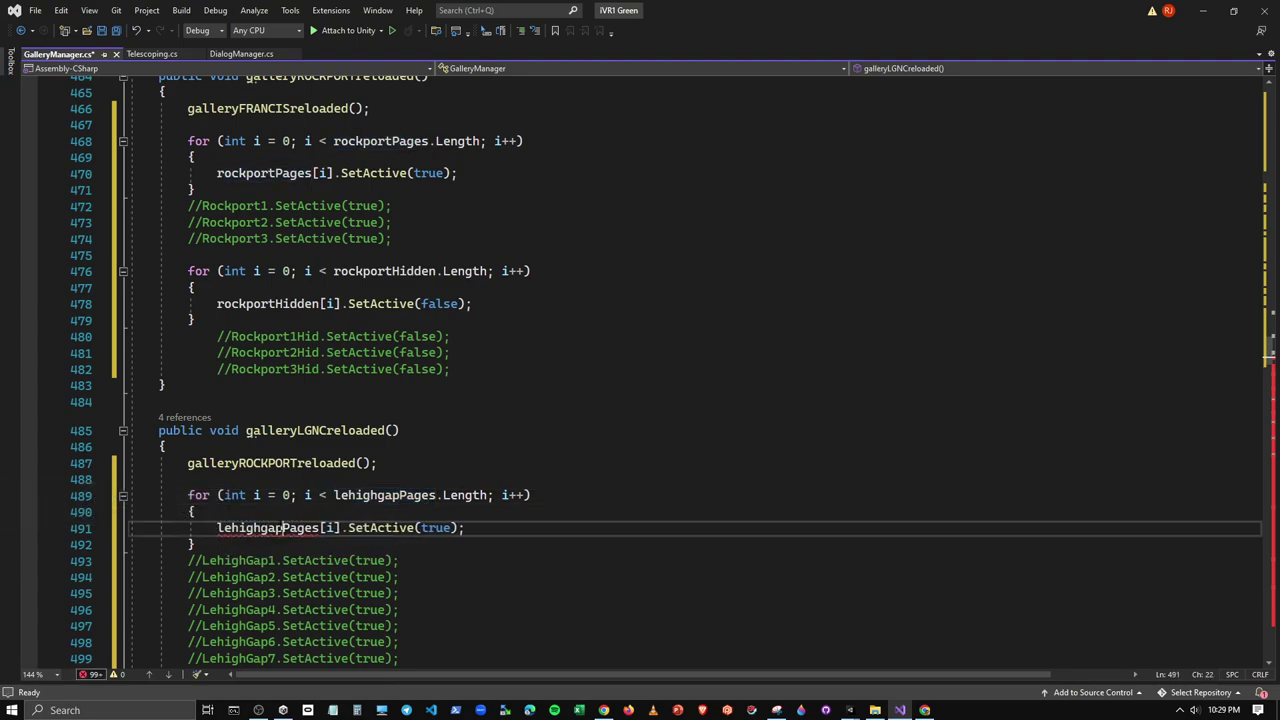
Paste the rockportHidden loop below the LehighGap comments and indent the LehighGap1Hid line
{"action": "scroll", "coordinate": [640, 370], "scroll_direction": "down", "scroll_amount": 2}
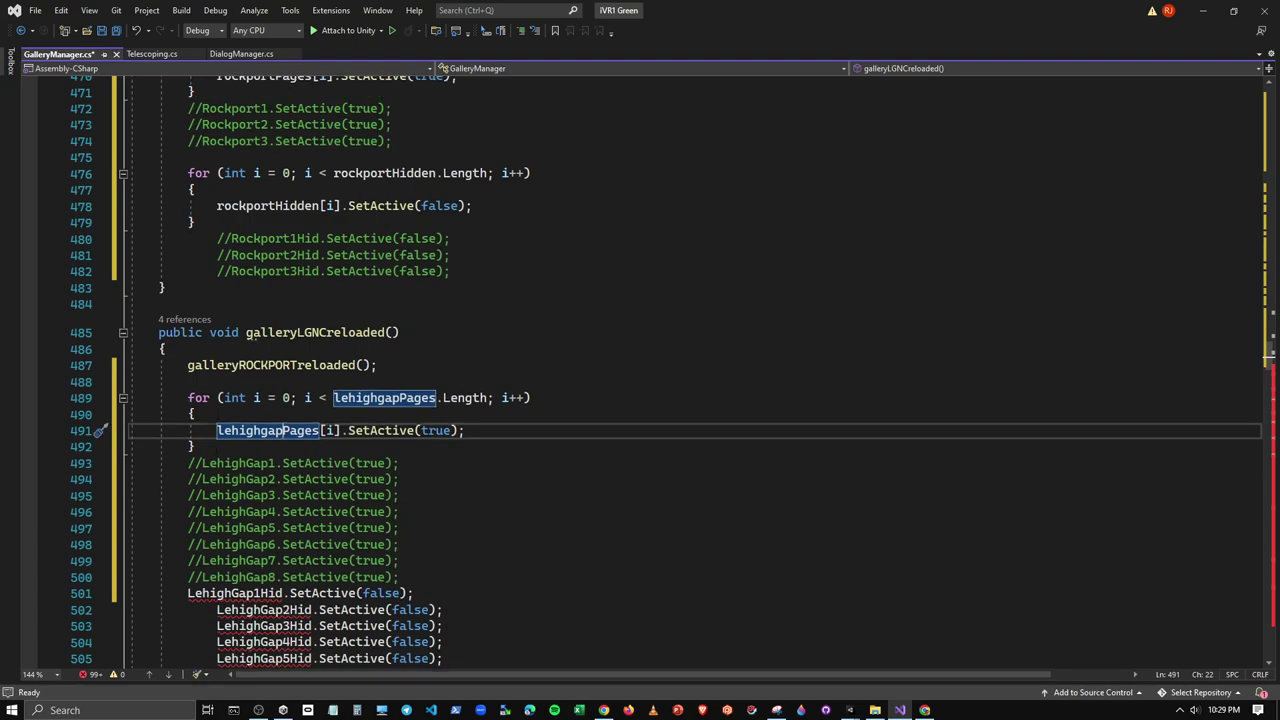
{"action": "left_click_drag", "start_coordinate": [196, 222], "coordinate": [188, 174]}
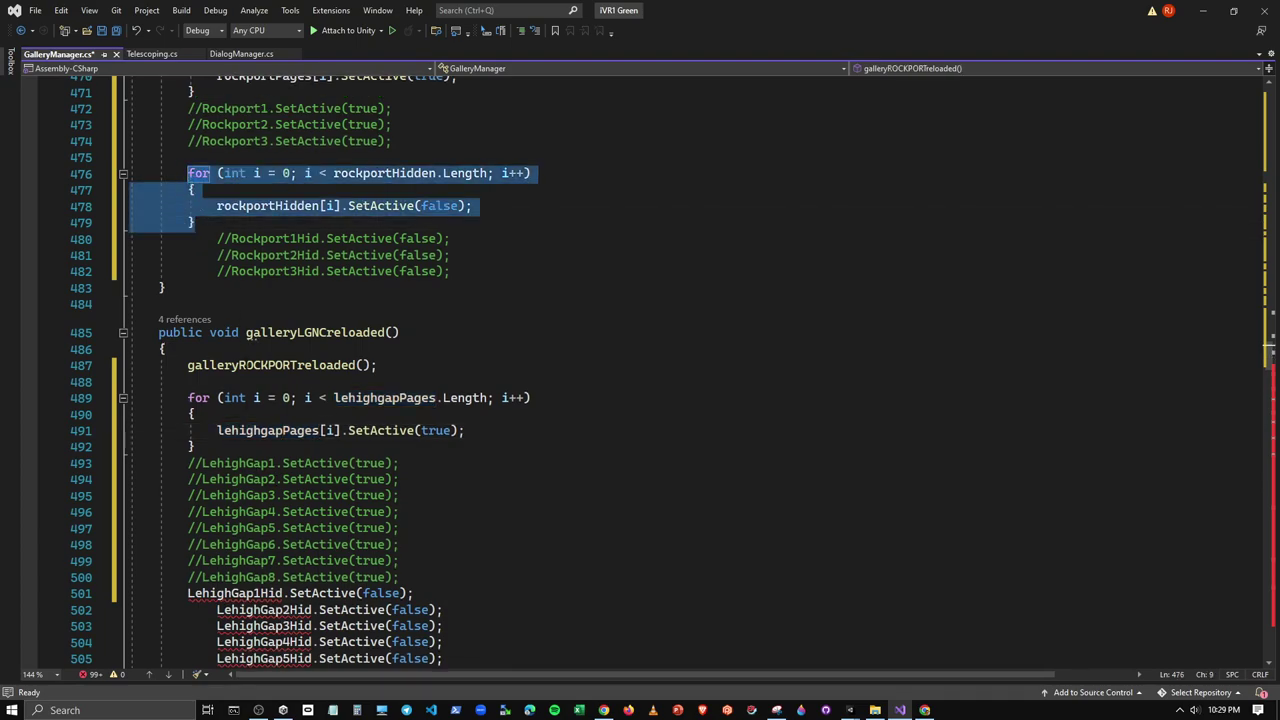
{"action": "left_click", "coordinate": [420, 577]}
{"action": "key", "text": "Return"}
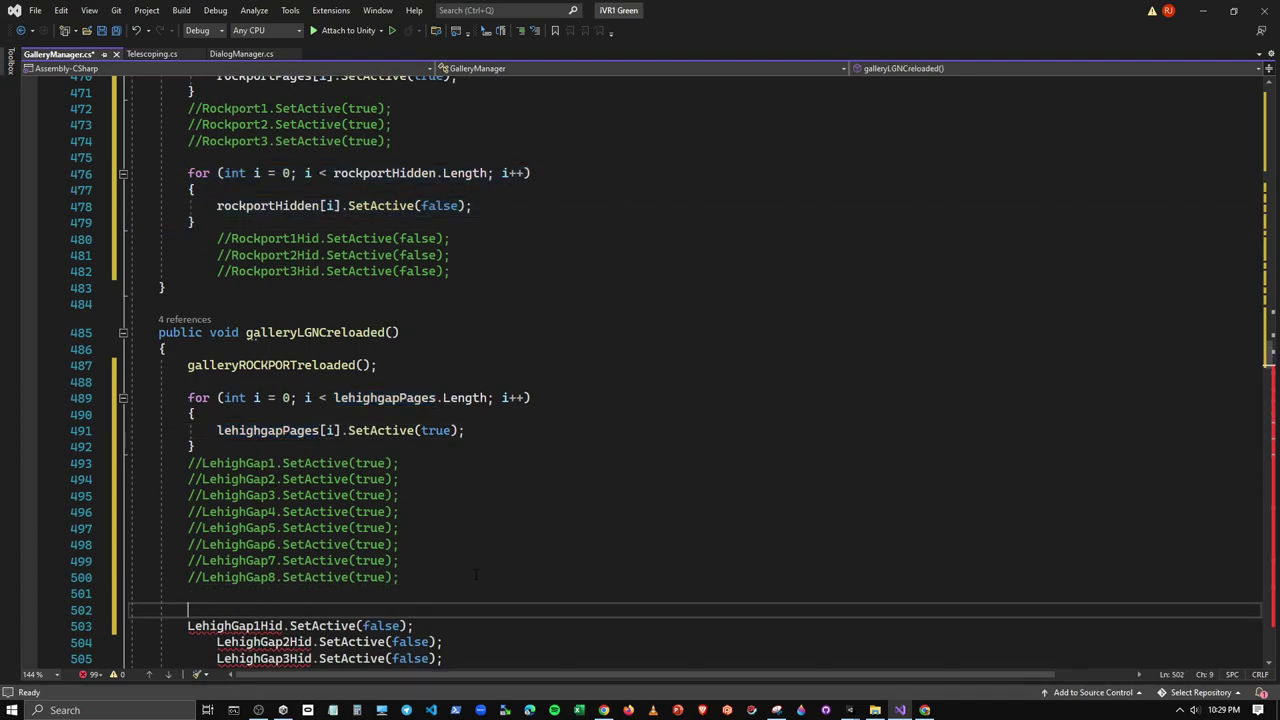
{"action": "key", "text": "ctrl+v"}
{"action": "scroll", "coordinate": [476, 575], "scroll_direction": "down", "scroll_amount": 4}
{"action": "left_click", "coordinate": [188, 478]}
{"action": "key", "text": "Tab"}
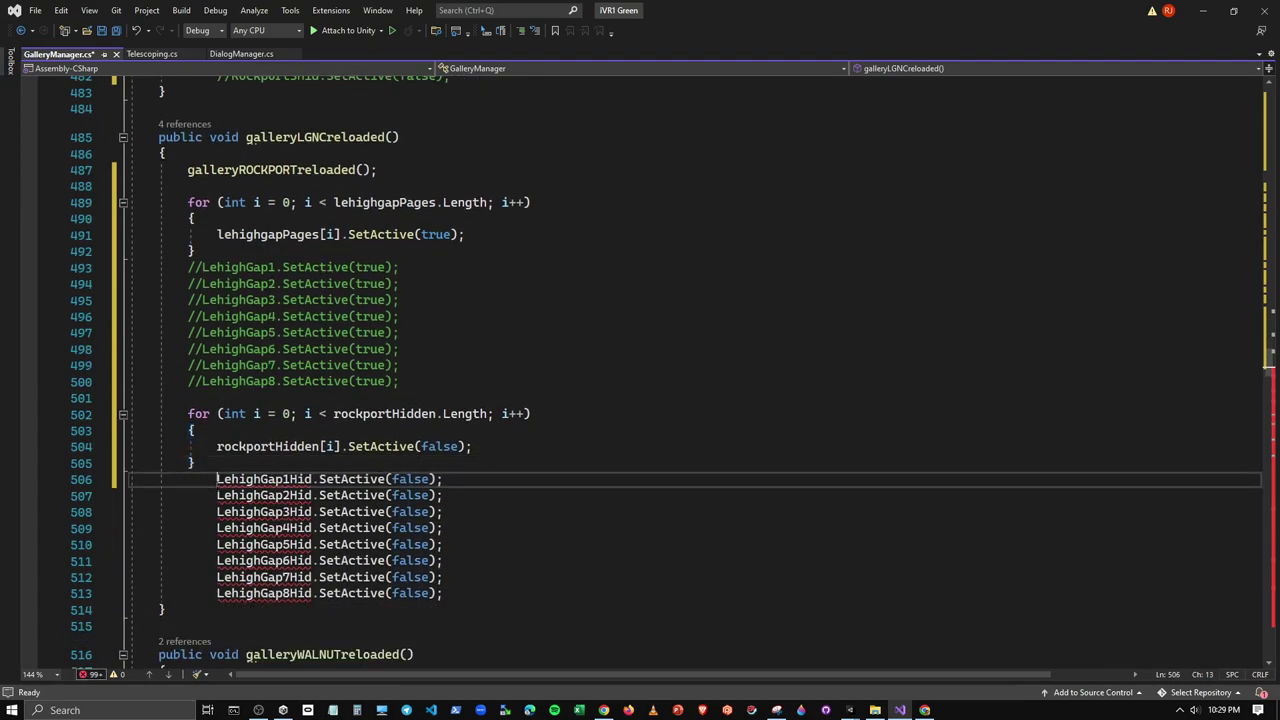
Rename the pasted loop's rockport array references to lehighgapHidden
{"action": "left_click_drag", "start_coordinate": [334, 413], "coordinate": [389, 413]}
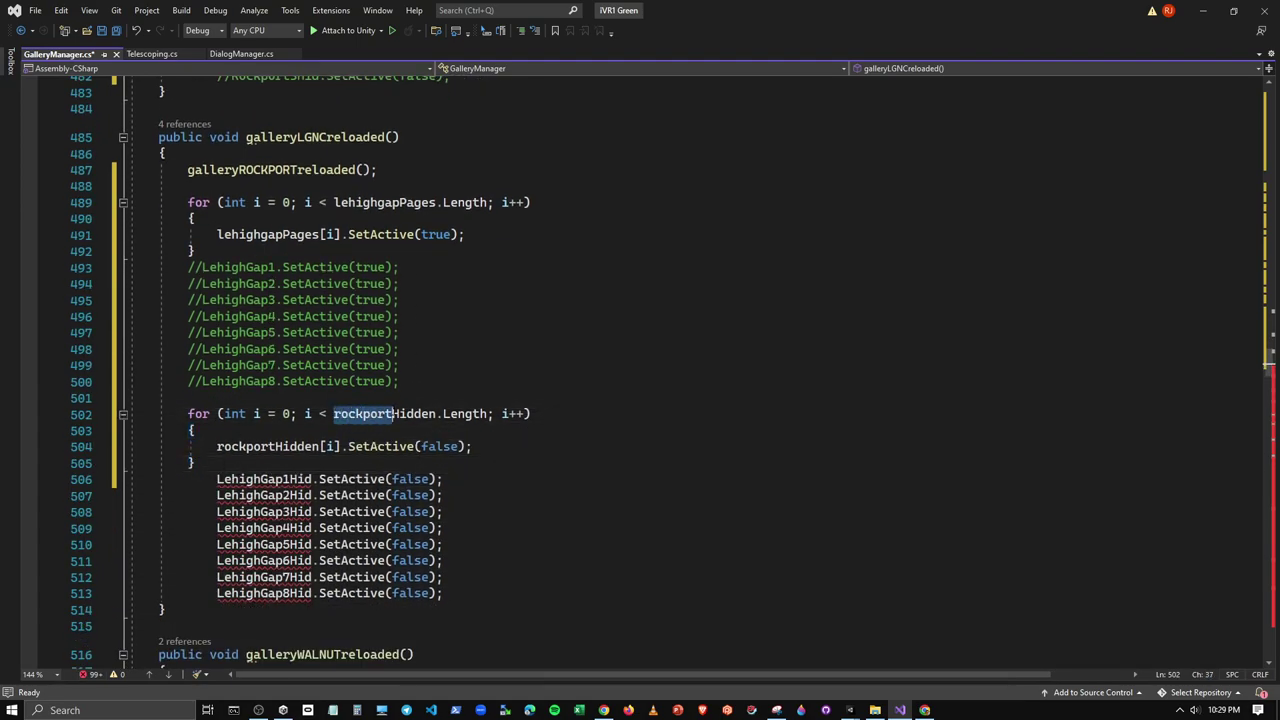
{"action": "type", "text": "lehighgap"}
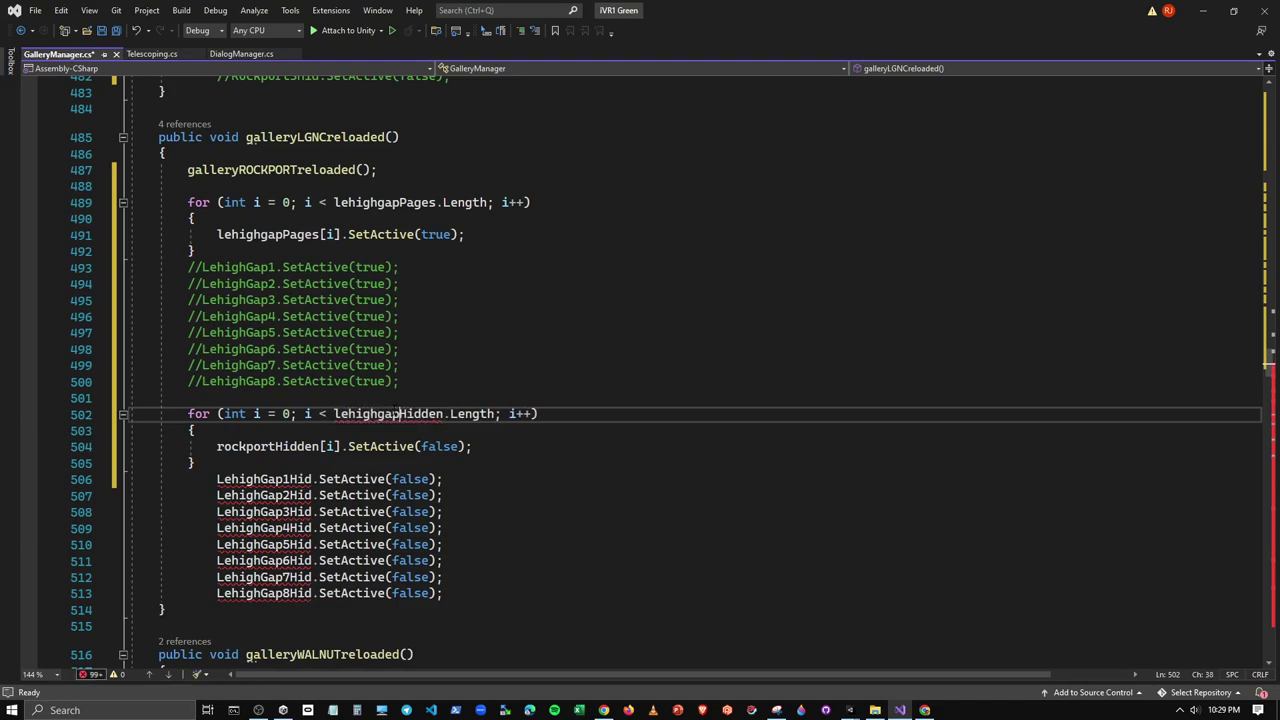
{"action": "left_click_drag", "start_coordinate": [217, 446], "coordinate": [277, 446]}
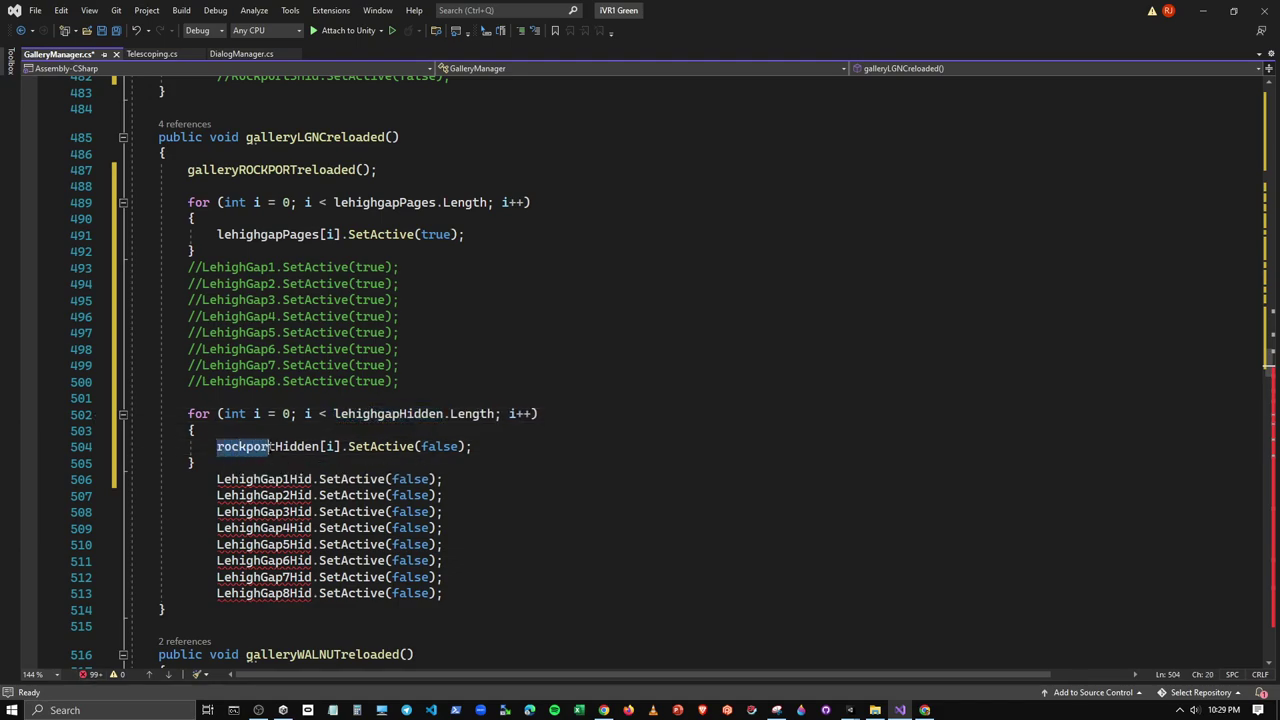
{"action": "key", "text": "BackSpace"}
{"action": "type", "text": "Lehigh"}
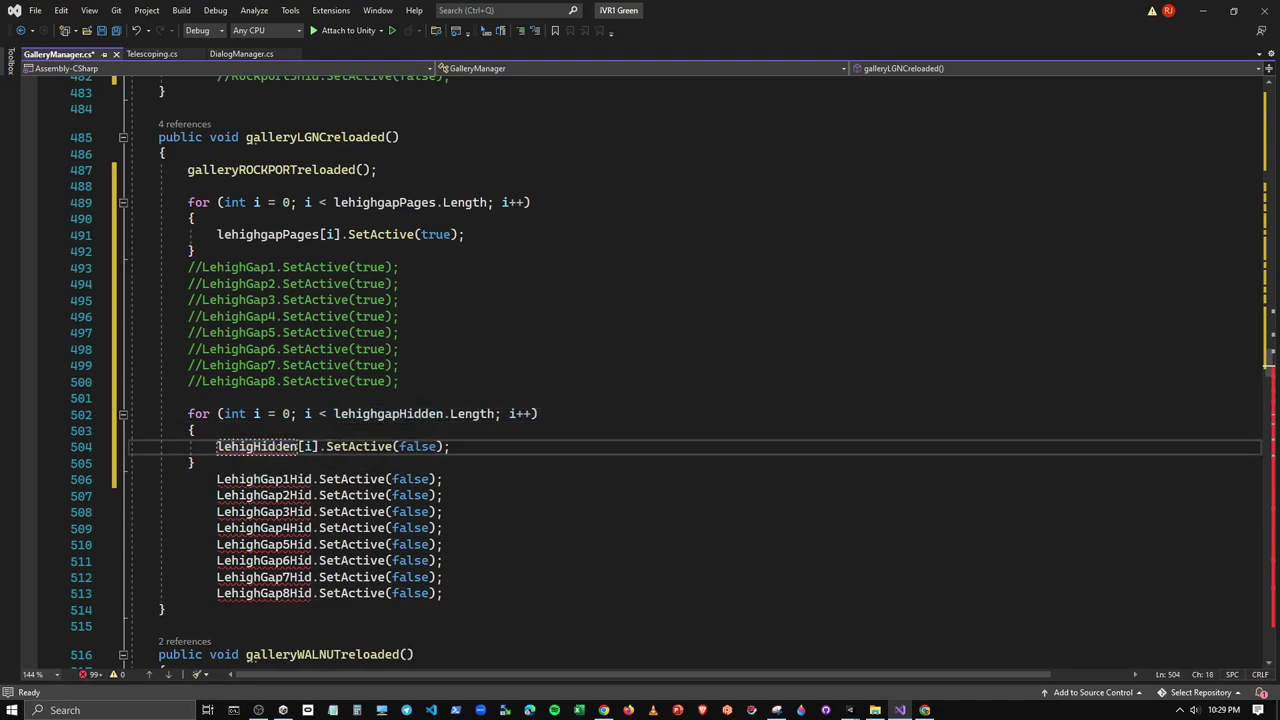
{"action": "type", "text": "hgap"}
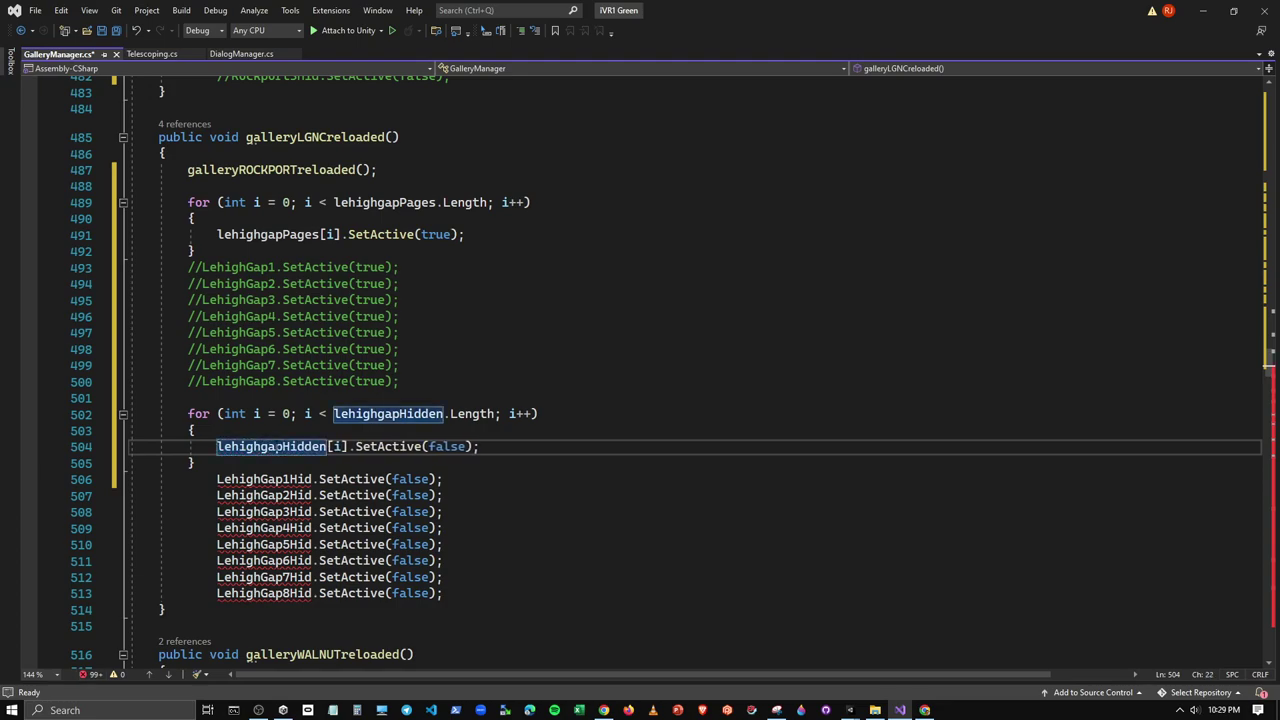
Comment out the old LehighGap1Hid–8Hid SetActive lines
{"action": "left_click_drag", "start_coordinate": [443, 593], "coordinate": [173, 479]}
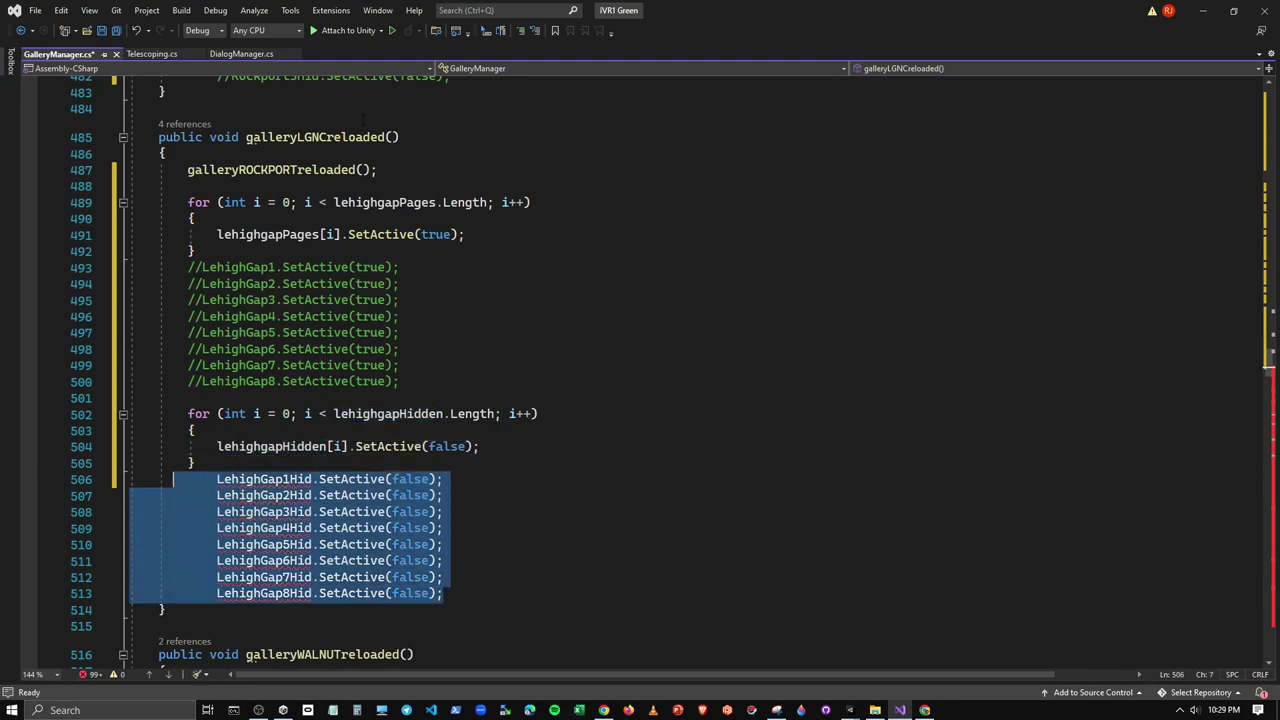
{"action": "left_click", "coordinate": [520, 30]}
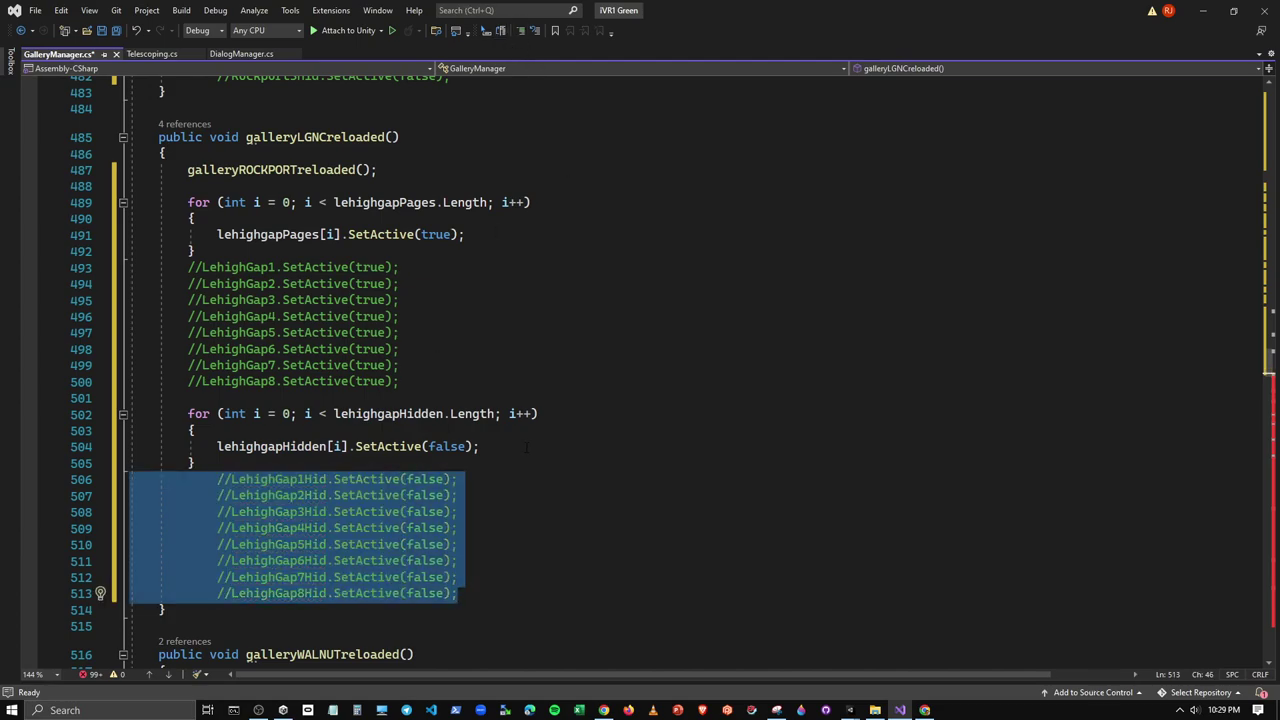
{"action": "scroll", "coordinate": [500, 400], "scroll_direction": "down", "scroll_amount": 2}
{"action": "scroll", "coordinate": [527, 447], "scroll_direction": "down", "scroll_amount": 4}
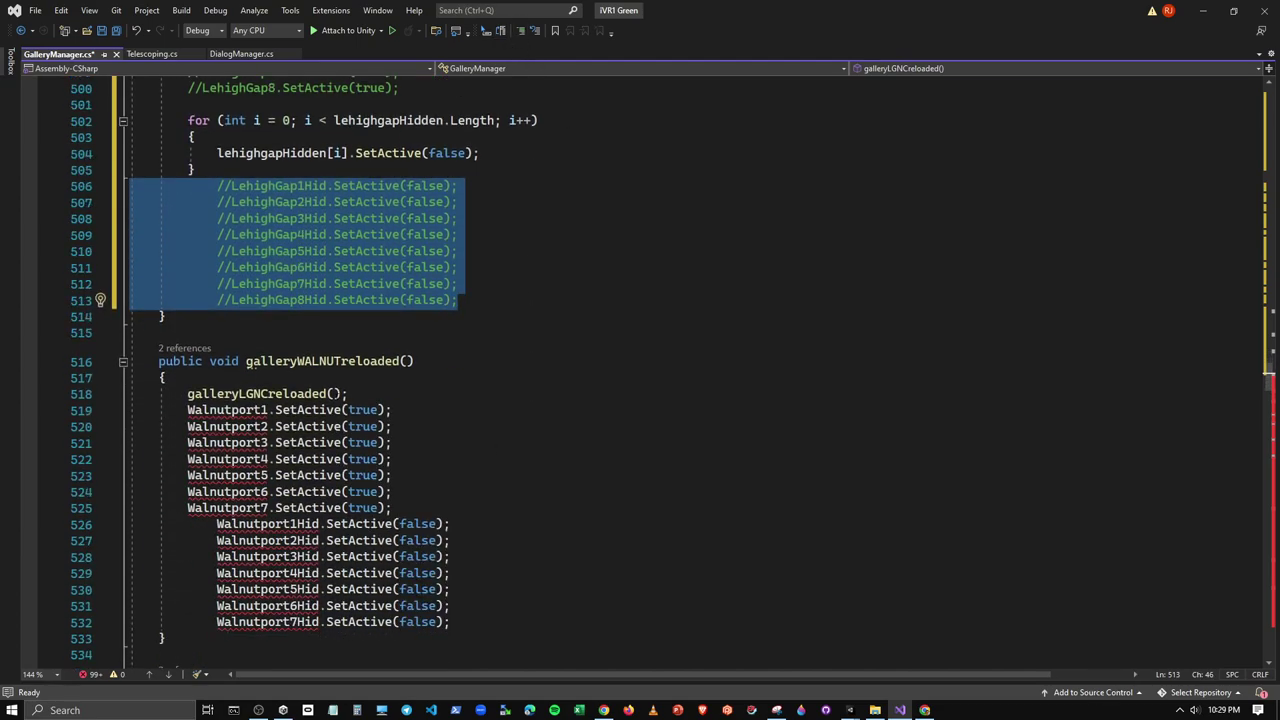
Paste the lehighgapPages loop into galleryWALNUTreloaded after the galleryLGNCreloaded call
{"action": "left_click", "coordinate": [360, 393]}
{"action": "key", "text": "Return"}
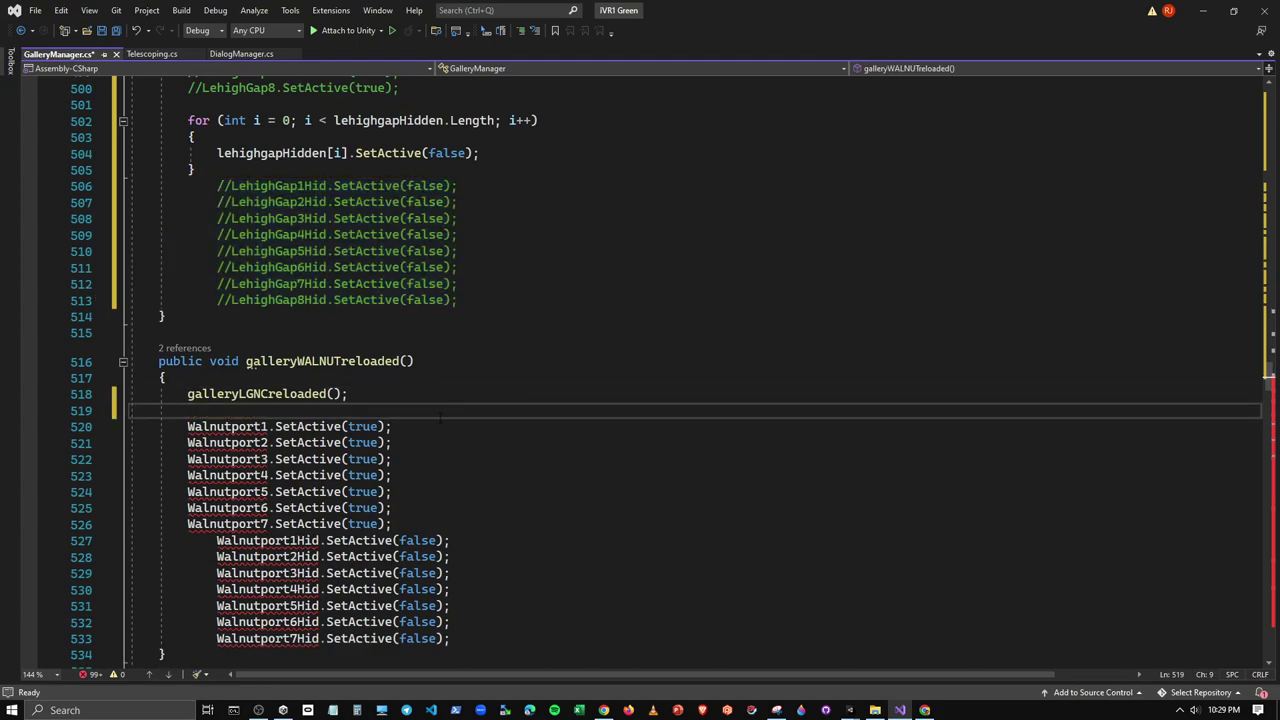
{"action": "scroll", "coordinate": [440, 418], "scroll_direction": "up", "scroll_amount": 2}
{"action": "scroll", "coordinate": [440, 418], "scroll_direction": "up", "scroll_amount": 4}
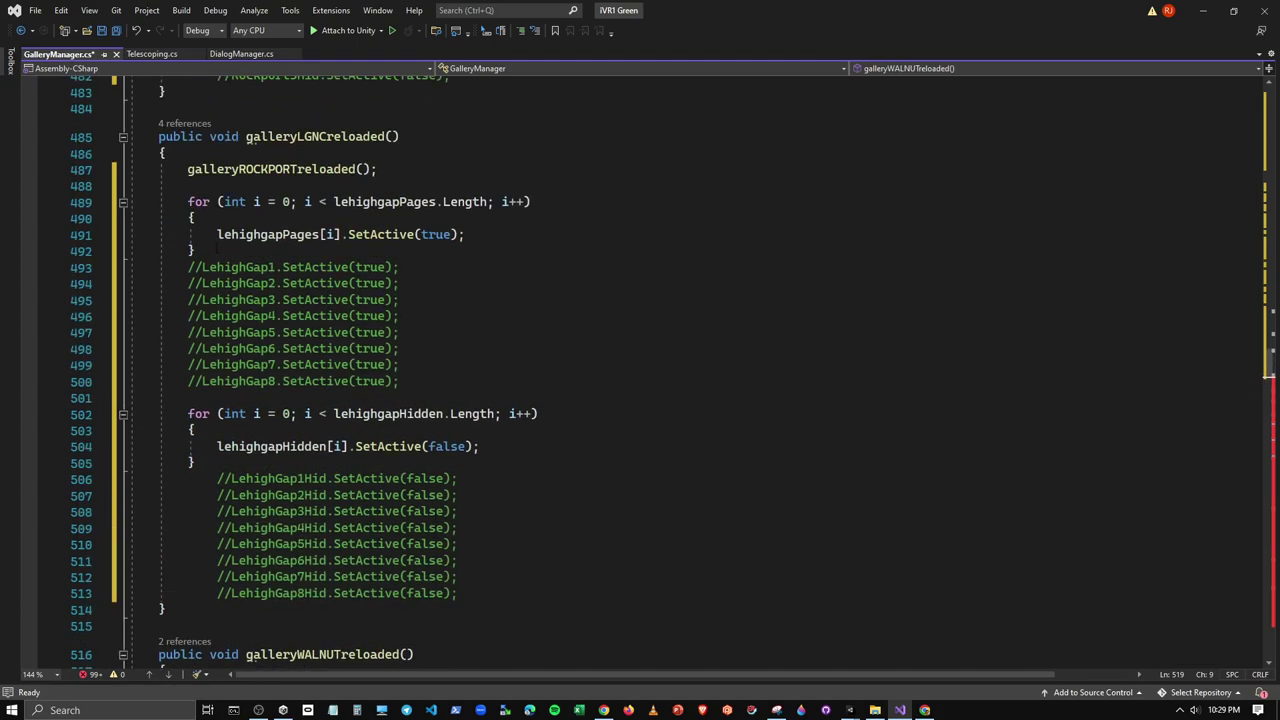
{"action": "left_click_drag", "start_coordinate": [196, 250], "coordinate": [188, 201]}
{"action": "key", "text": "ctrl+c"}
{"action": "scroll", "coordinate": [255, 395], "scroll_direction": "down", "scroll_amount": 6}
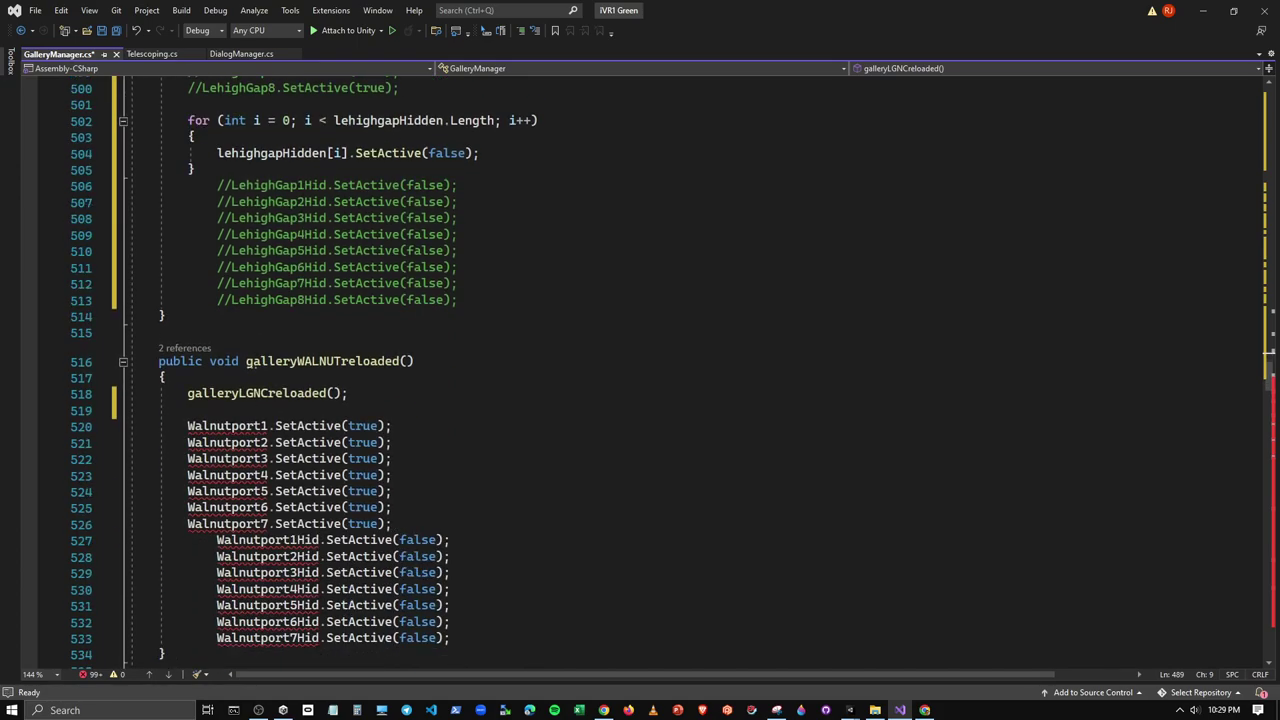
{"action": "left_click", "coordinate": [240, 410]}
{"action": "key", "text": "ctrl+v"}
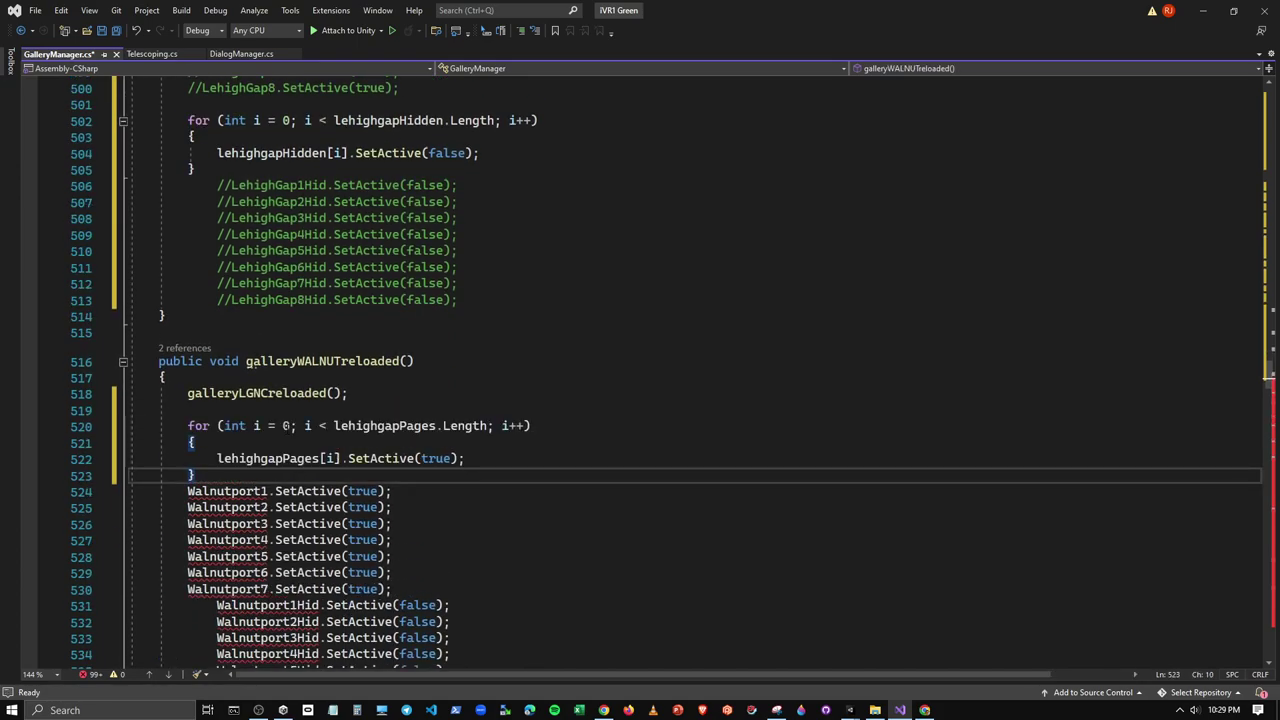
Rename the pasted loop's array from lehighgapPages to walnutportPages
{"action": "left_click_drag", "start_coordinate": [334, 426], "coordinate": [400, 426]}
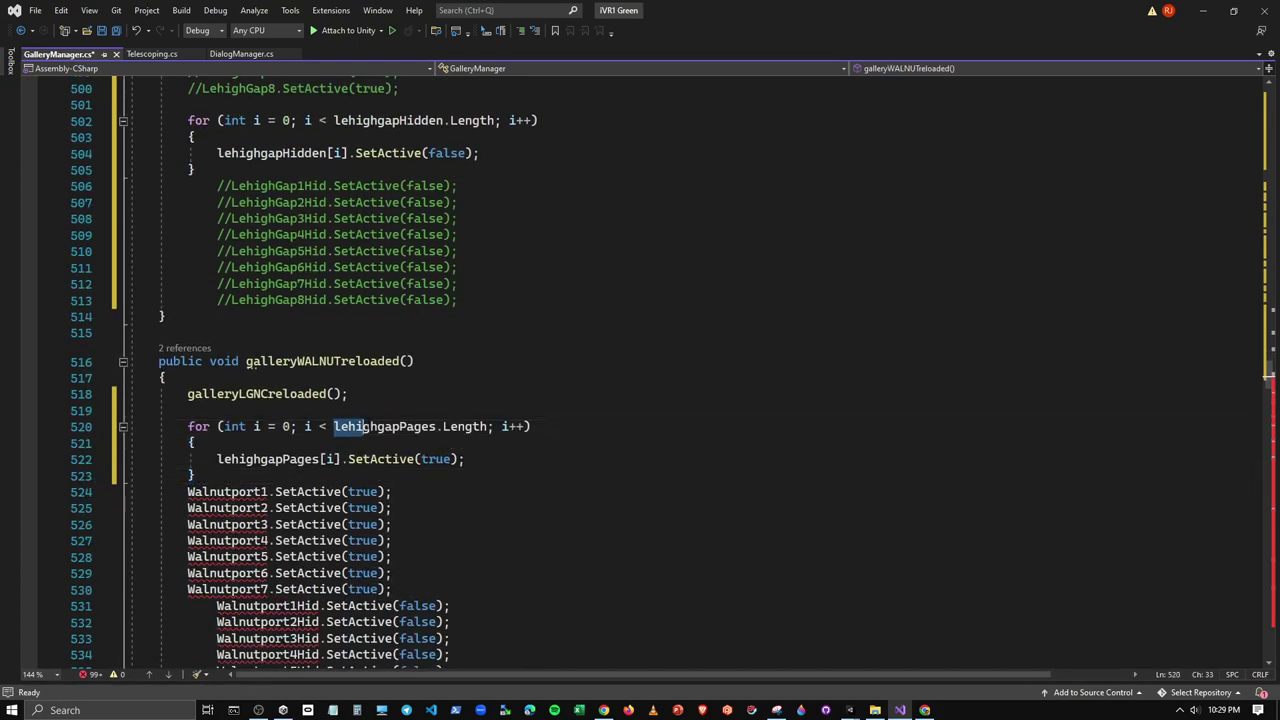
{"action": "type", "text": "waln"}
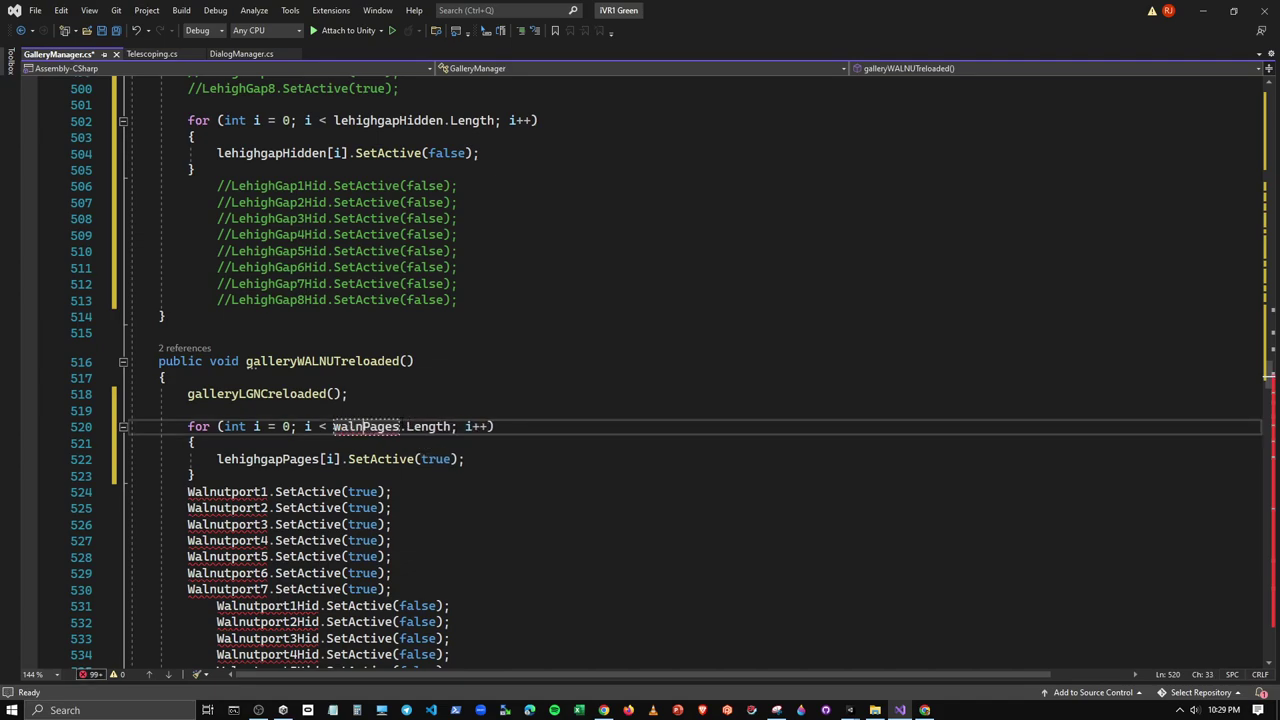
{"action": "type", "text": "urt"}
{"action": "key", "text": "BackSpace"}
{"action": "key", "text": "BackSpace"}
{"action": "type", "text": "tport"}
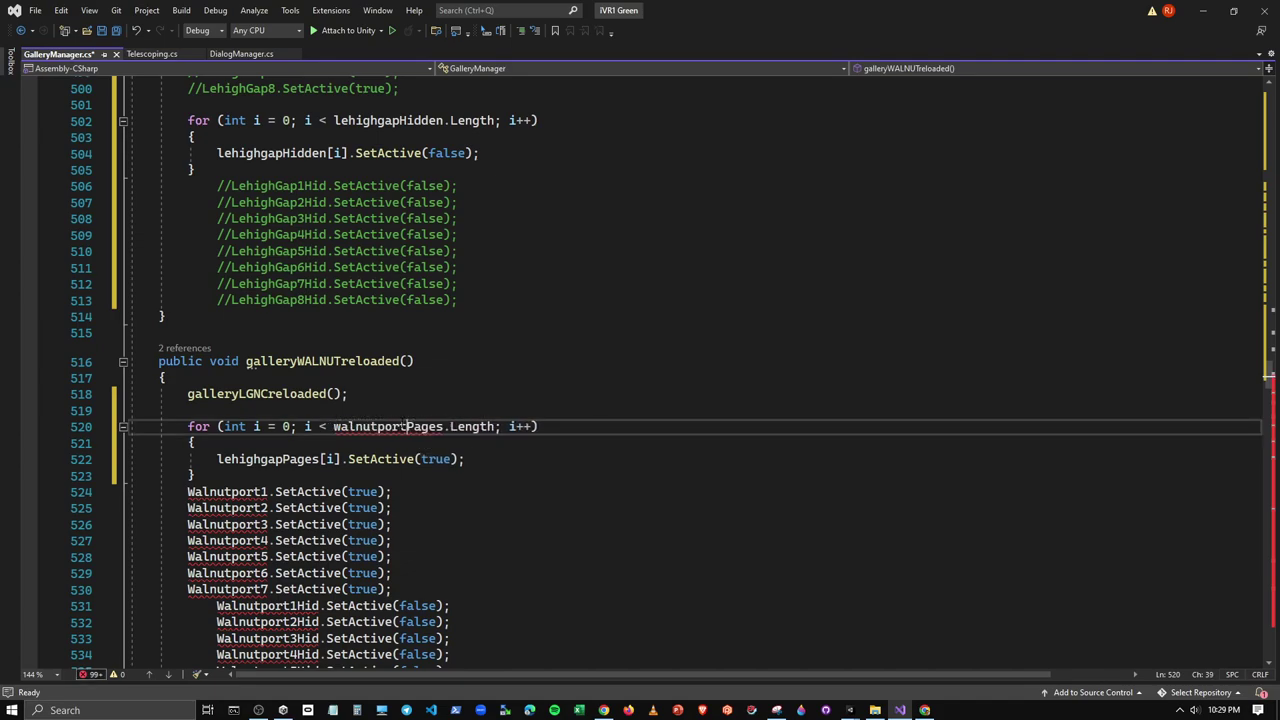
{"action": "left_click_drag", "start_coordinate": [217, 459], "coordinate": [282, 459]}
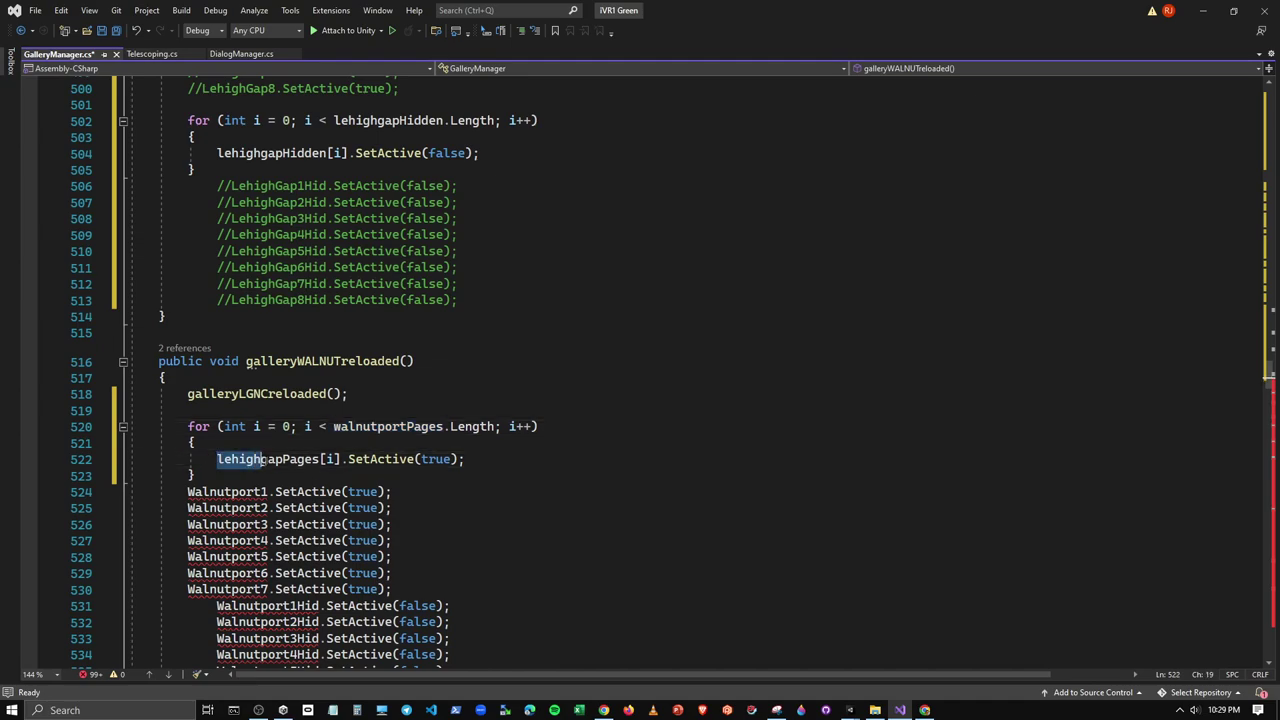
{"action": "double_click", "coordinate": [283, 459]}
{"action": "type", "text": "walnutport"}
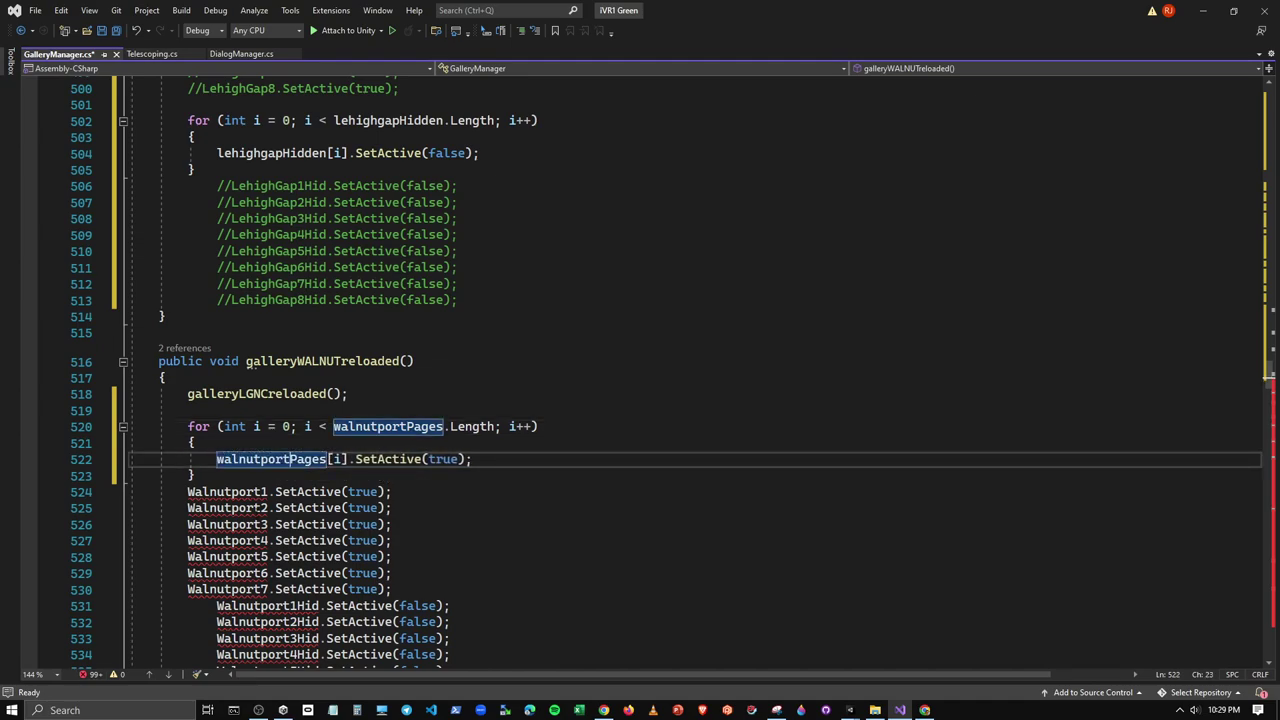
Comment out the old Walnutport1–7 SetActive lines
{"action": "left_click_drag", "start_coordinate": [398, 590], "coordinate": [187, 491]}
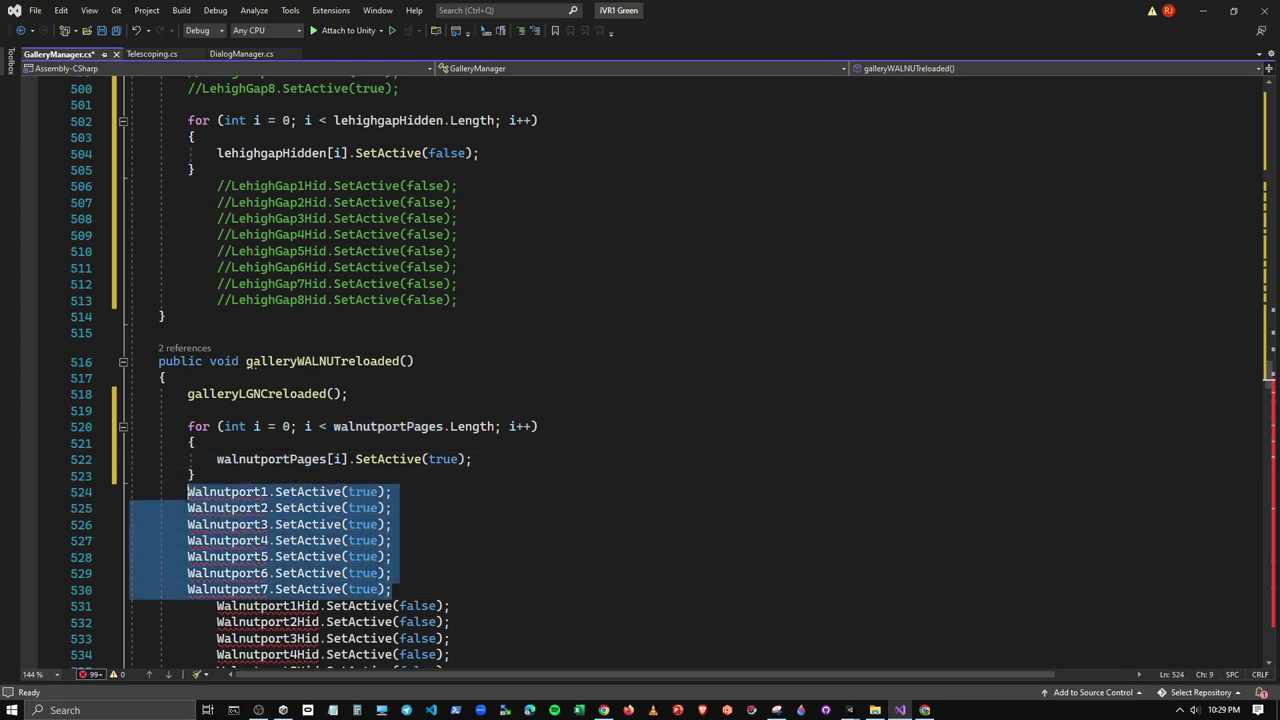
{"action": "left_click", "coordinate": [523, 34]}
{"action": "scroll", "coordinate": [365, 485], "scroll_direction": "down", "scroll_amount": 3}
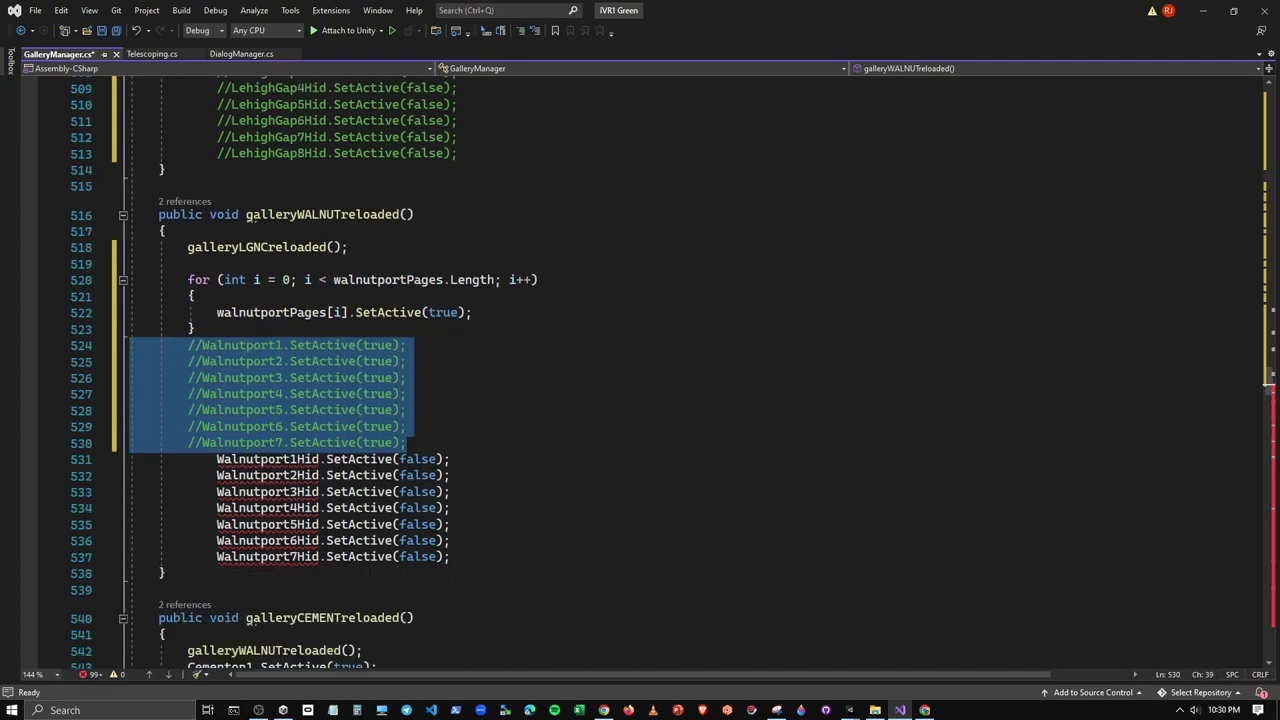
Paste the lehighgapHidden loop below the commented Walnutport lines
{"action": "left_click", "coordinate": [420, 442]}
{"action": "key", "text": "Return"}
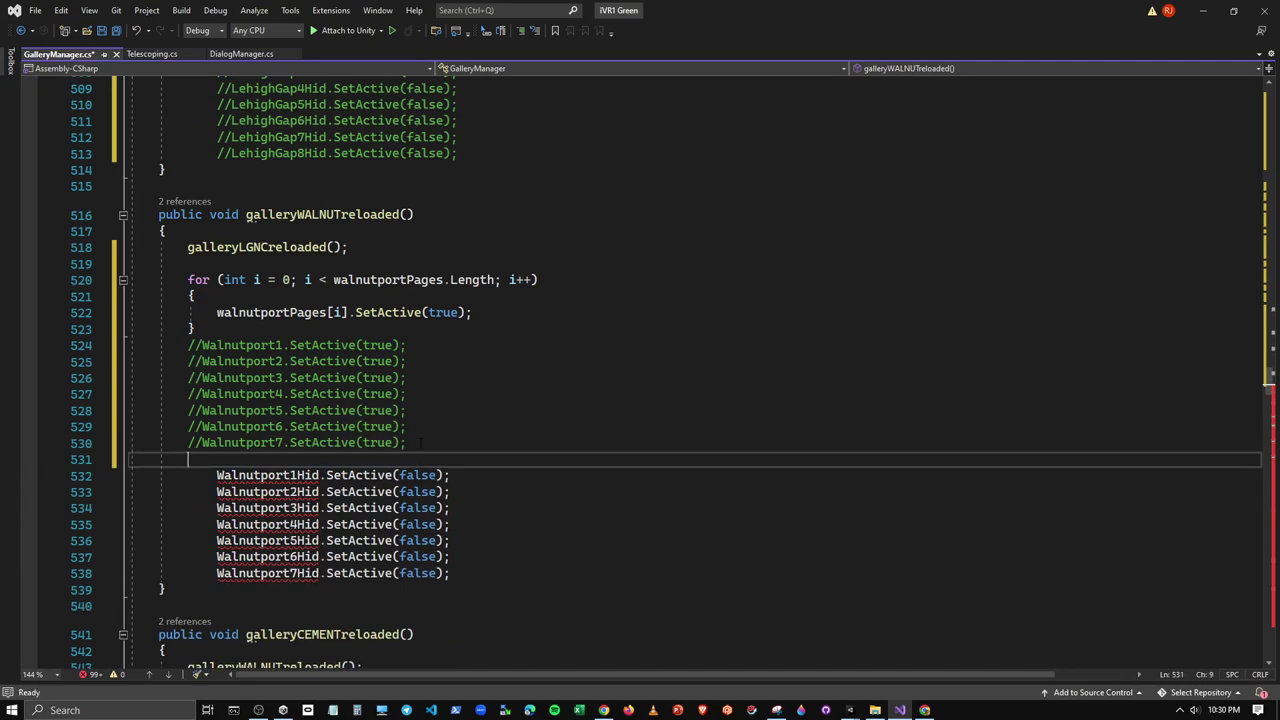
{"action": "key", "text": "Return"}
{"action": "scroll", "coordinate": [420, 442], "scroll_direction": "up", "scroll_amount": 3}
{"action": "scroll", "coordinate": [203, 217], "scroll_direction": "up", "scroll_amount": 1}
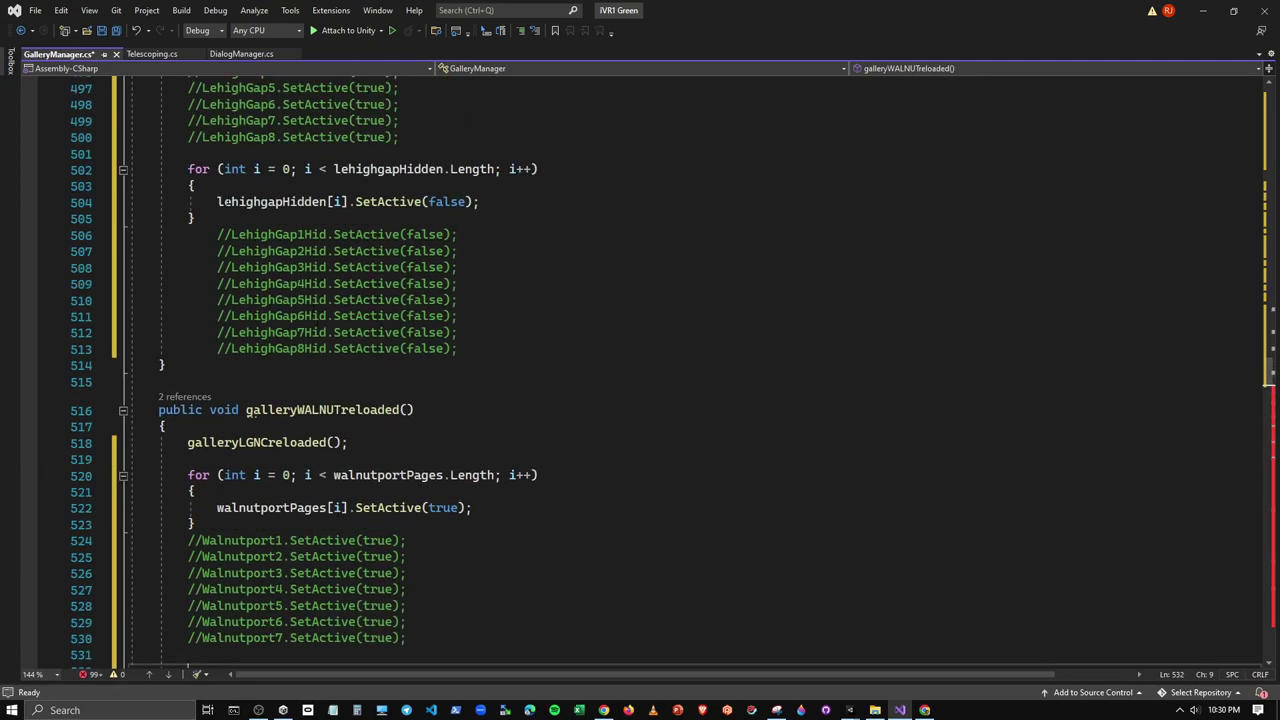
{"action": "left_click_drag", "start_coordinate": [203, 217], "coordinate": [188, 169]}
{"action": "key", "text": "ctrl+c"}
{"action": "scroll", "coordinate": [205, 430], "scroll_direction": "down", "scroll_amount": 5}
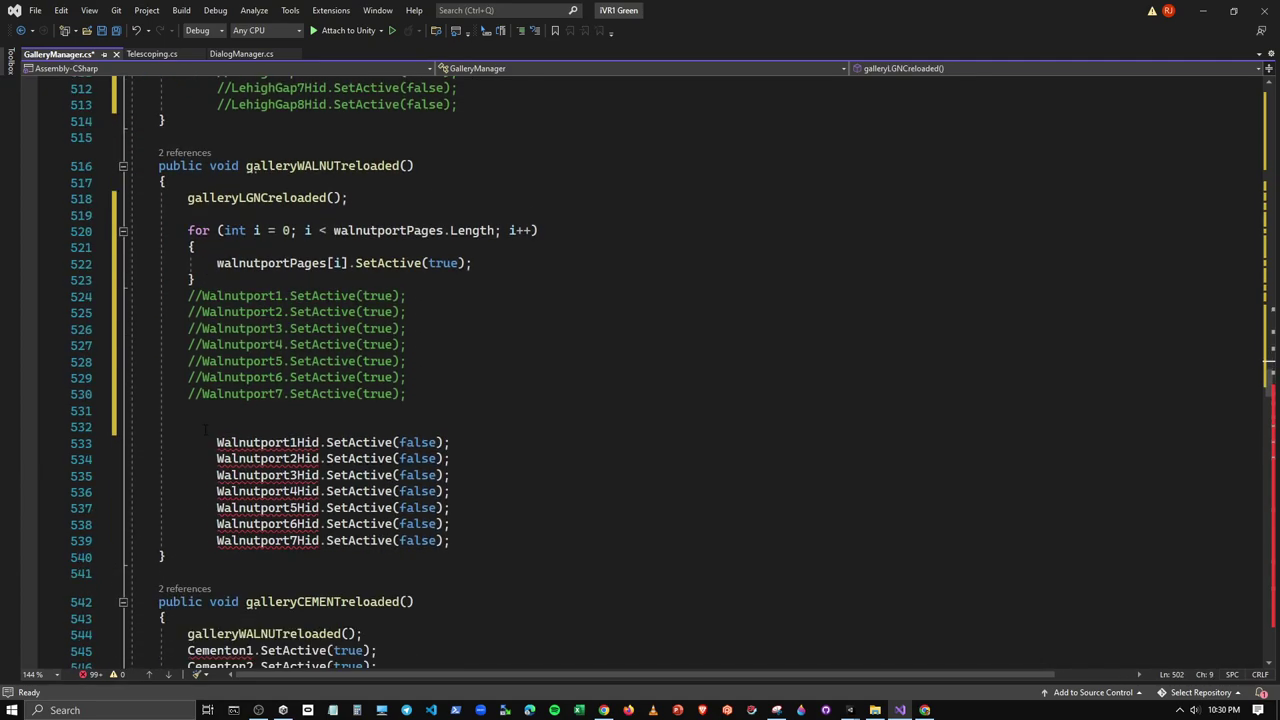
{"action": "left_click", "coordinate": [190, 426]}
{"action": "key", "text": "ctrl+v"}
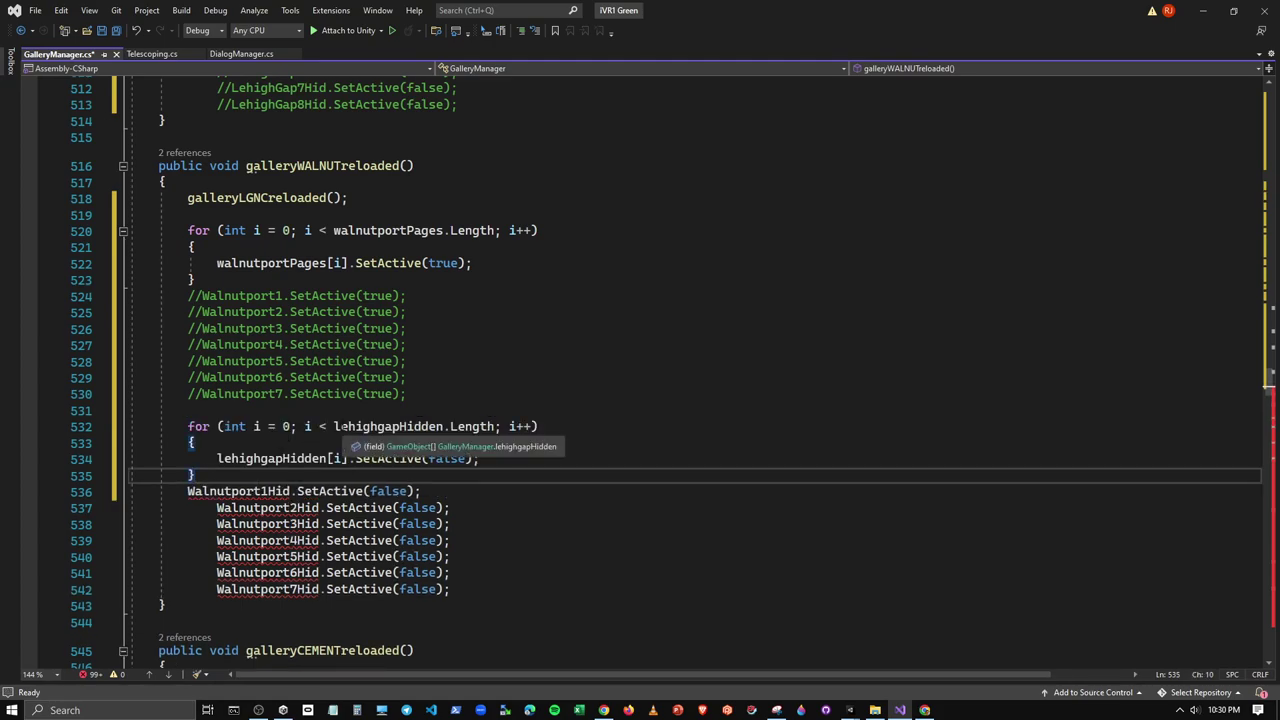
Rename the hidden loop's array to walnutportHidden in both the bound and body
{"action": "left_click_drag", "start_coordinate": [333, 426], "coordinate": [404, 426]}
{"action": "type", "text": "wal"}
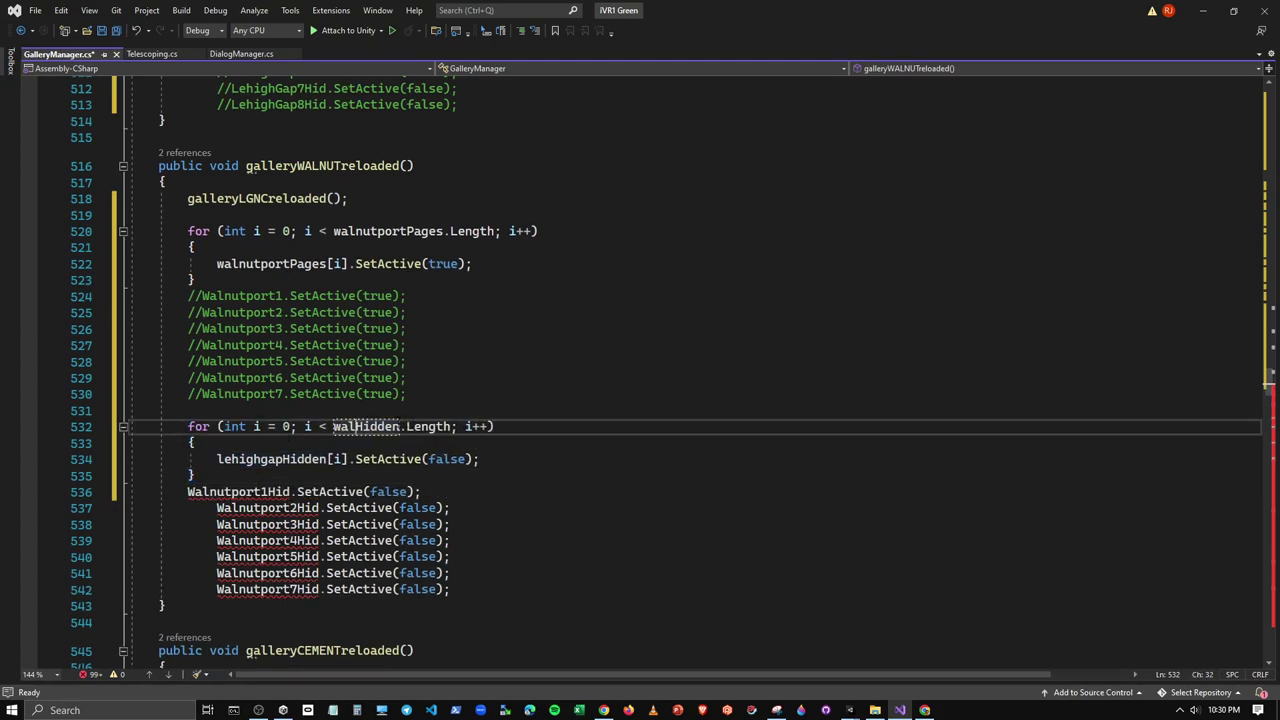
{"action": "type", "text": "nut"}
{"action": "key", "text": "BackSpace"}
{"action": "type", "text": "tport"}
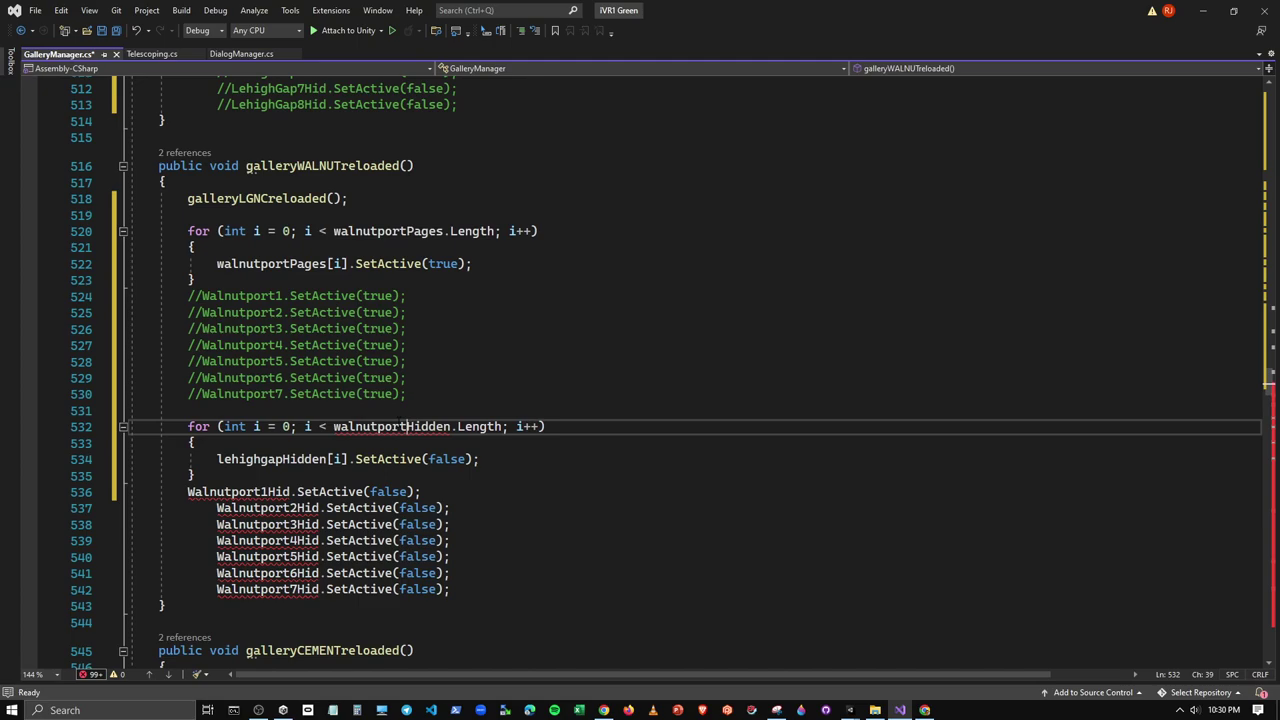
{"action": "left_click_drag", "start_coordinate": [217, 459], "coordinate": [283, 459]}
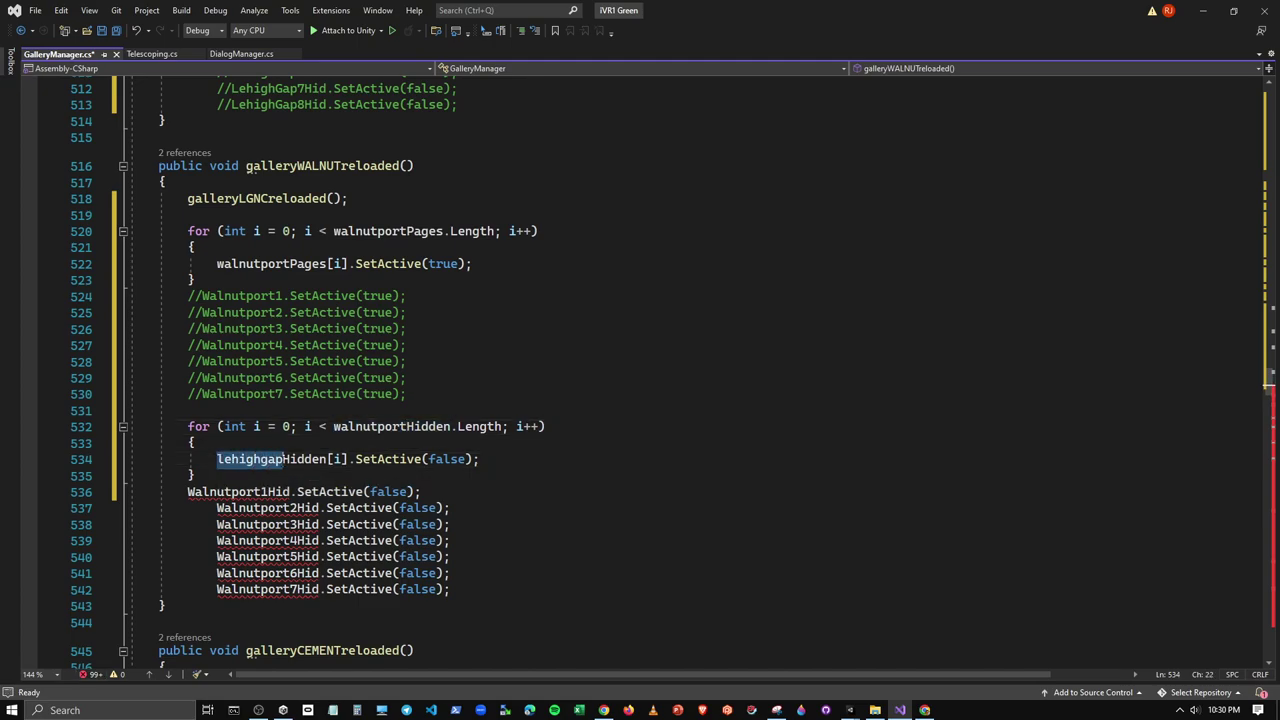
{"action": "left_click", "coordinate": [405, 426]}
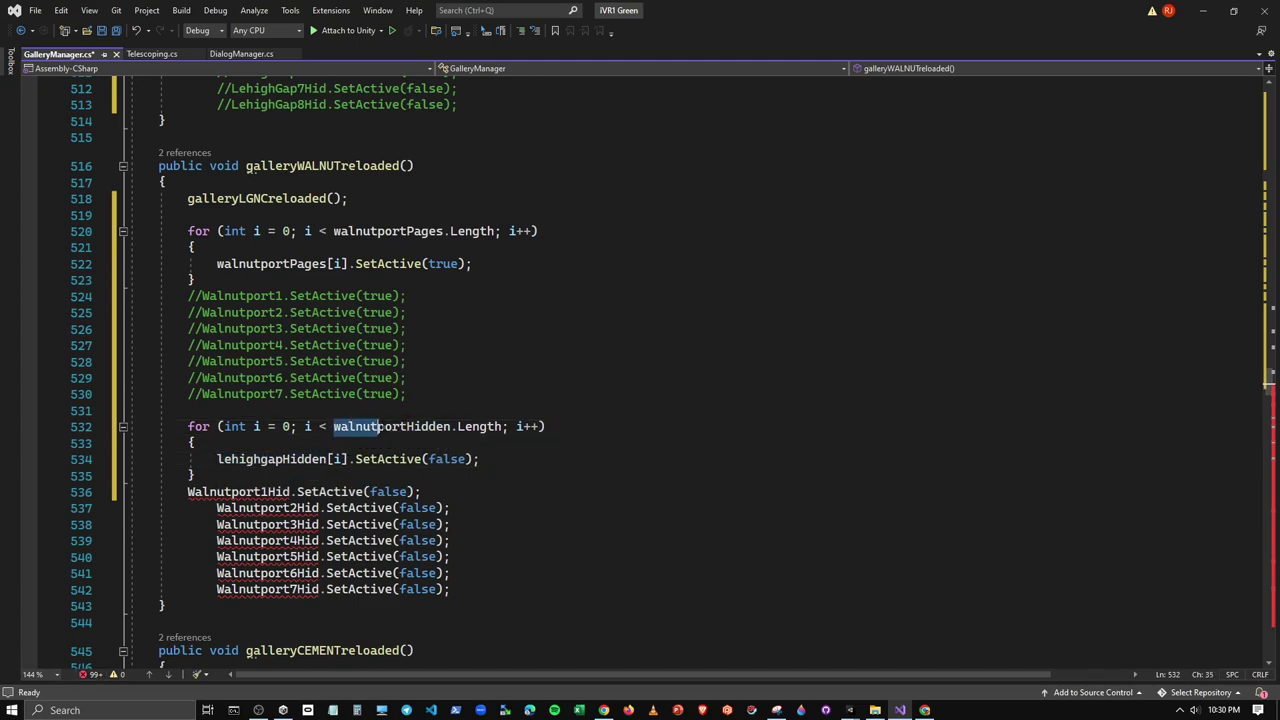
{"action": "double_click", "coordinate": [405, 426]}
{"action": "key", "text": "ctrl+c"}
{"action": "left_click_drag", "start_coordinate": [217, 459], "coordinate": [333, 459]}
{"action": "key", "text": "ctrl+v"}
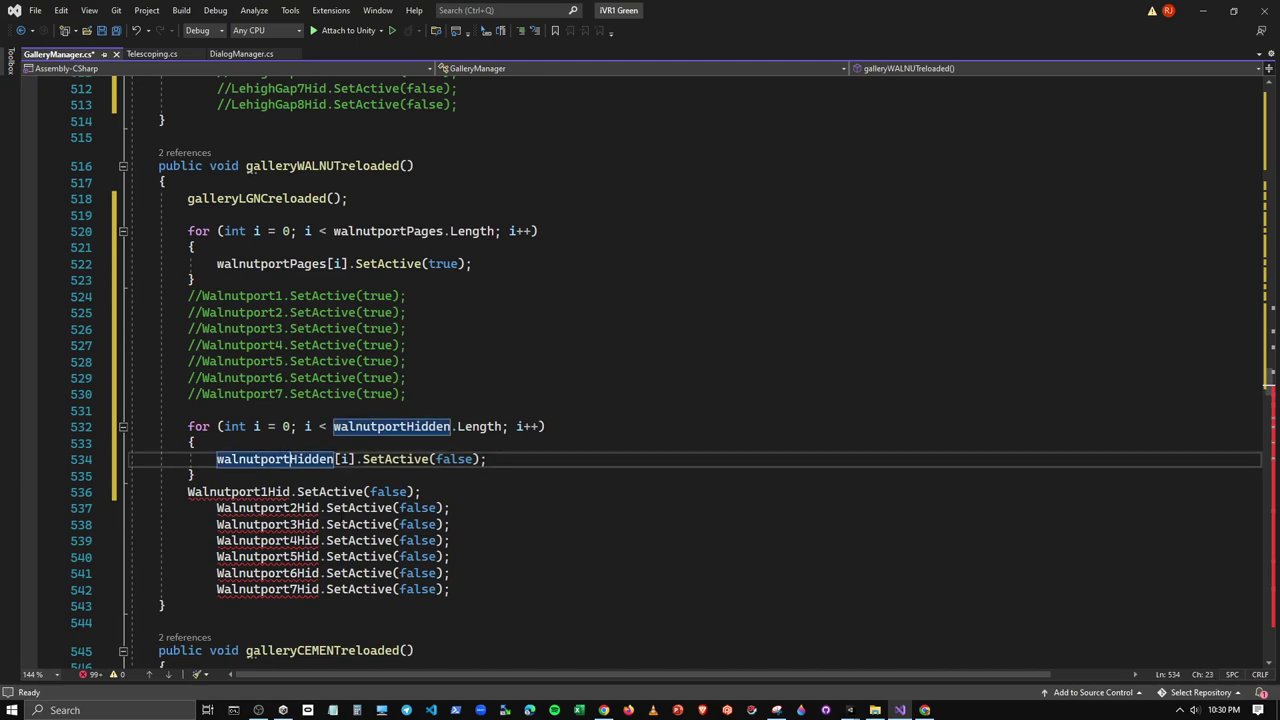
{"action": "key", "text": "Down"}
Comment out the seven Walnutport1Hid–7Hid lines
{"action": "left_click", "coordinate": [188, 491]}
{"action": "key", "text": "Tab"}
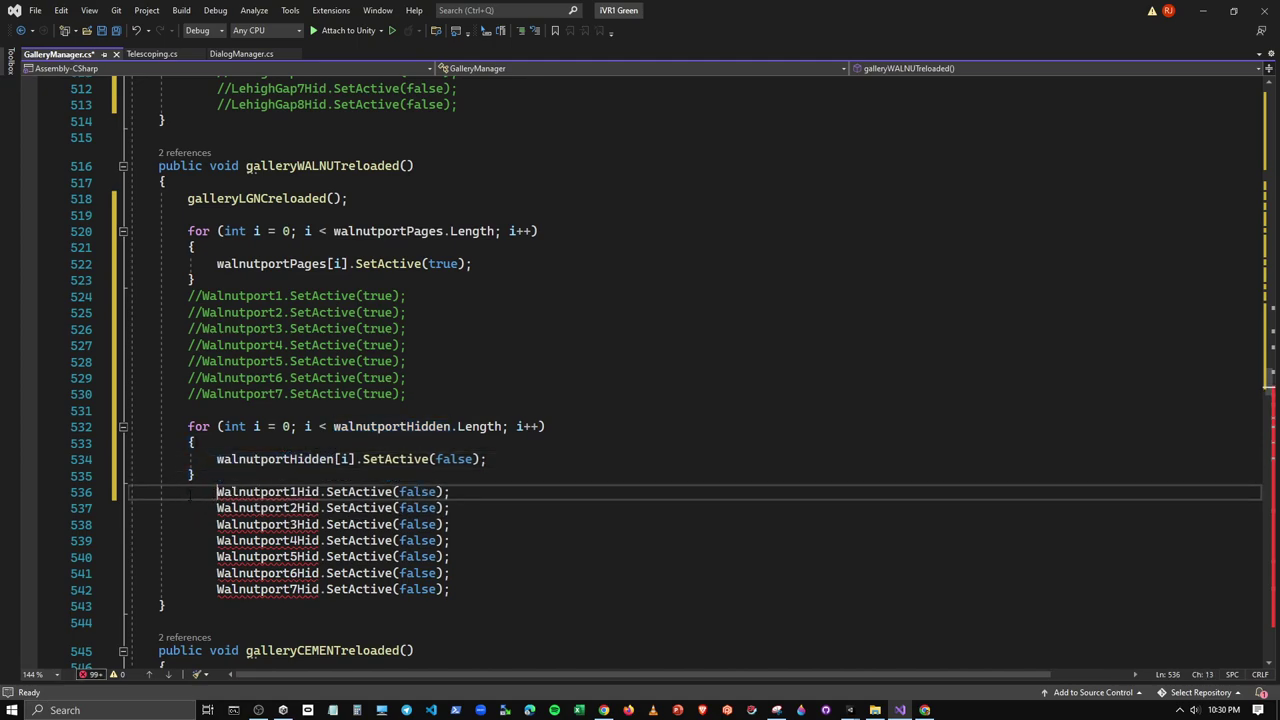
{"action": "mouse_move", "coordinate": [451, 589]}
{"action": "left_mouse_down"}
{"action": "mouse_move", "coordinate": [188, 573]}
{"action": "mouse_move", "coordinate": [188, 491]}
{"action": "left_mouse_up"}
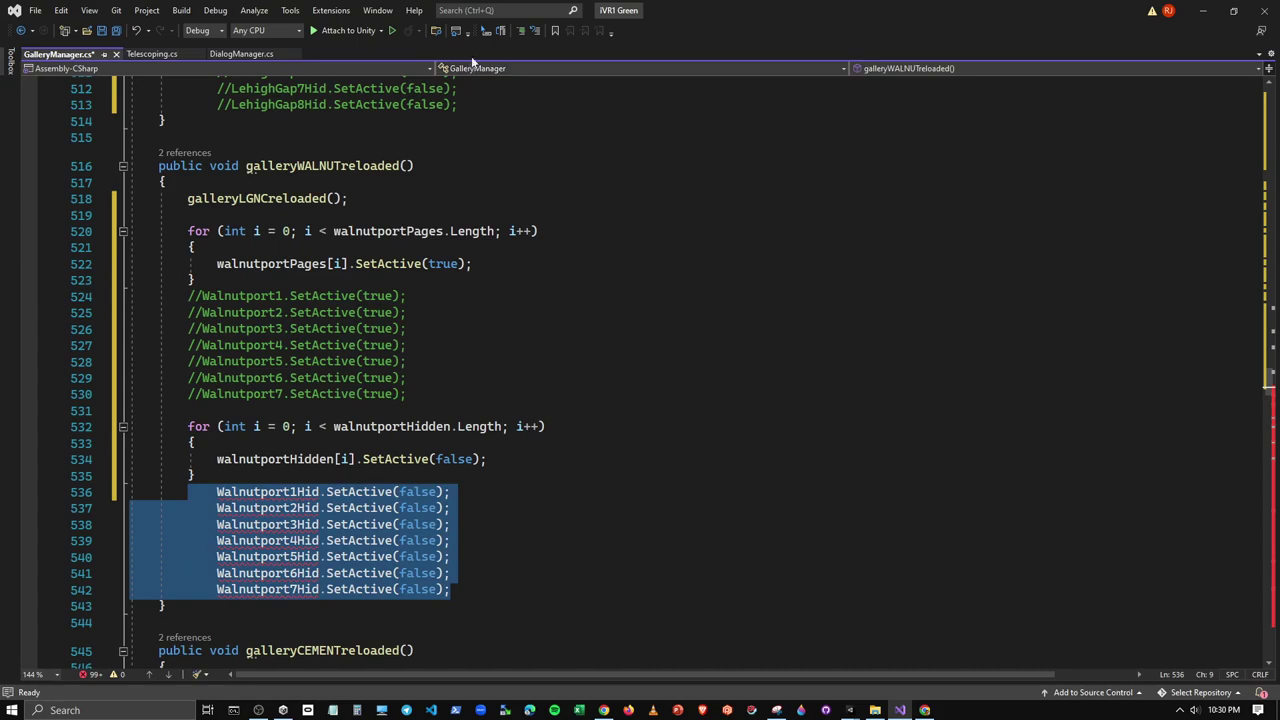
{"action": "left_click", "coordinate": [524, 32]}
{"action": "left_click", "coordinate": [538, 553]}
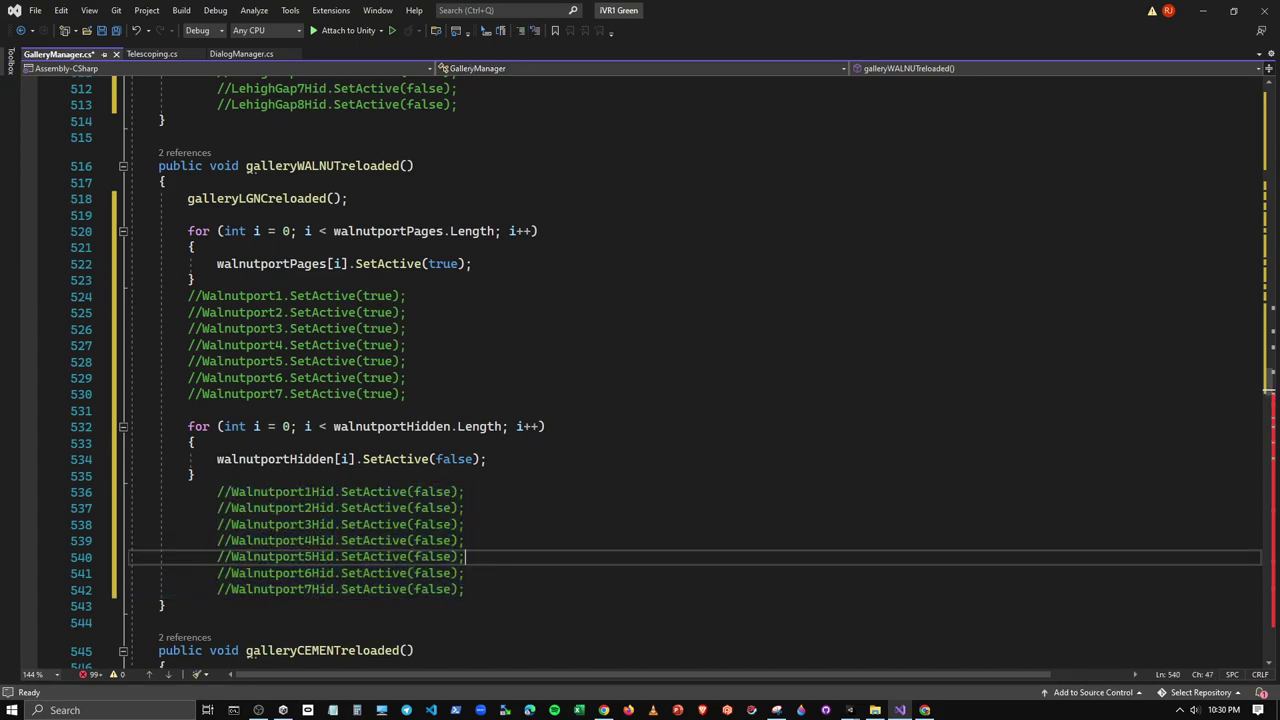
Select the walnutportPages for-loop for reuse in the next method
{"action": "scroll", "coordinate": [446, 453], "scroll_direction": "down", "scroll_amount": 3}
{"action": "scroll", "coordinate": [349, 477], "scroll_direction": "down", "scroll_amount": 2}
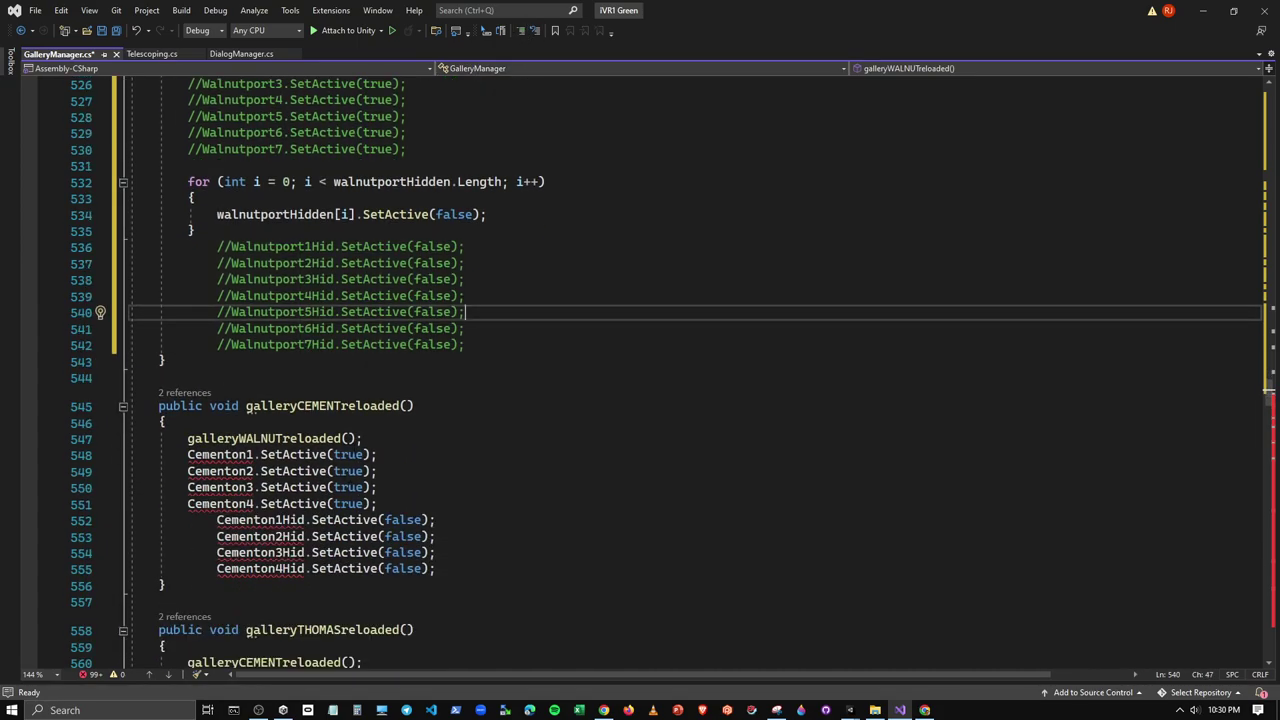
{"action": "scroll", "coordinate": [400, 340], "scroll_direction": "down", "scroll_amount": 1}
{"action": "scroll", "coordinate": [400, 340], "scroll_direction": "up", "scroll_amount": 6}
{"action": "left_click_drag", "start_coordinate": [210, 282], "coordinate": [188, 230]}
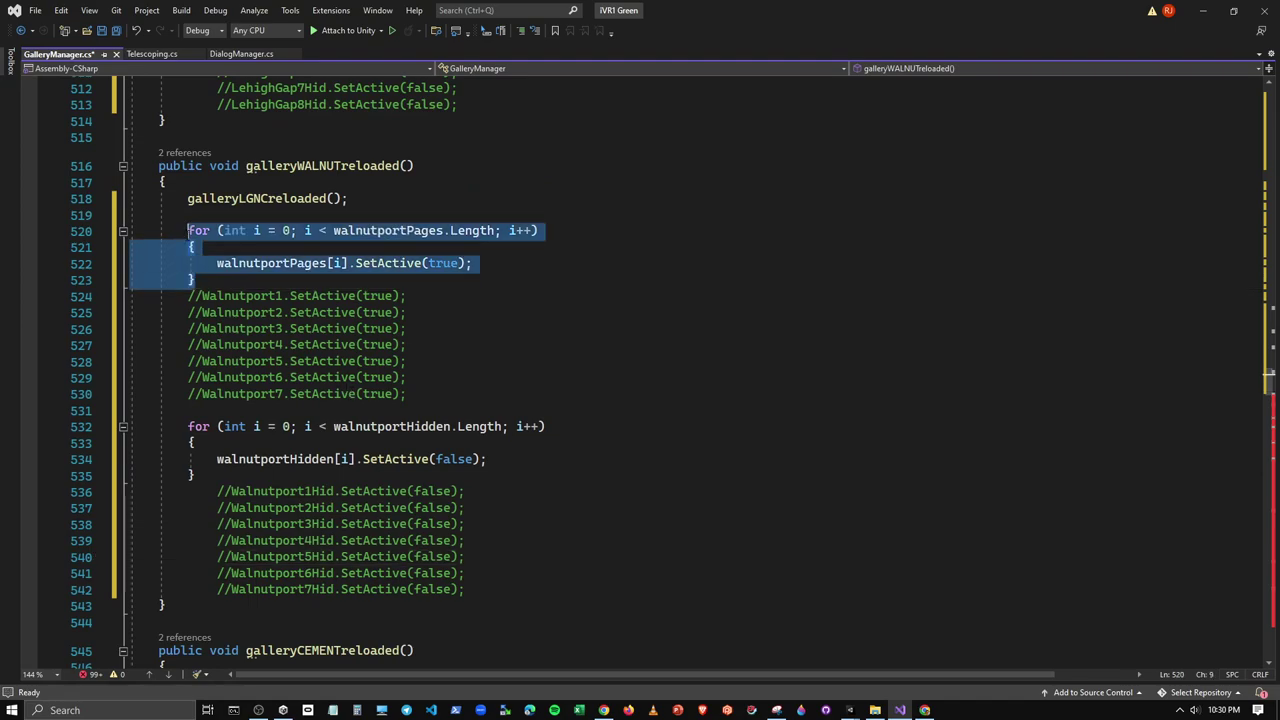
{"action": "scroll", "coordinate": [285, 435], "scroll_direction": "down", "scroll_amount": 7}
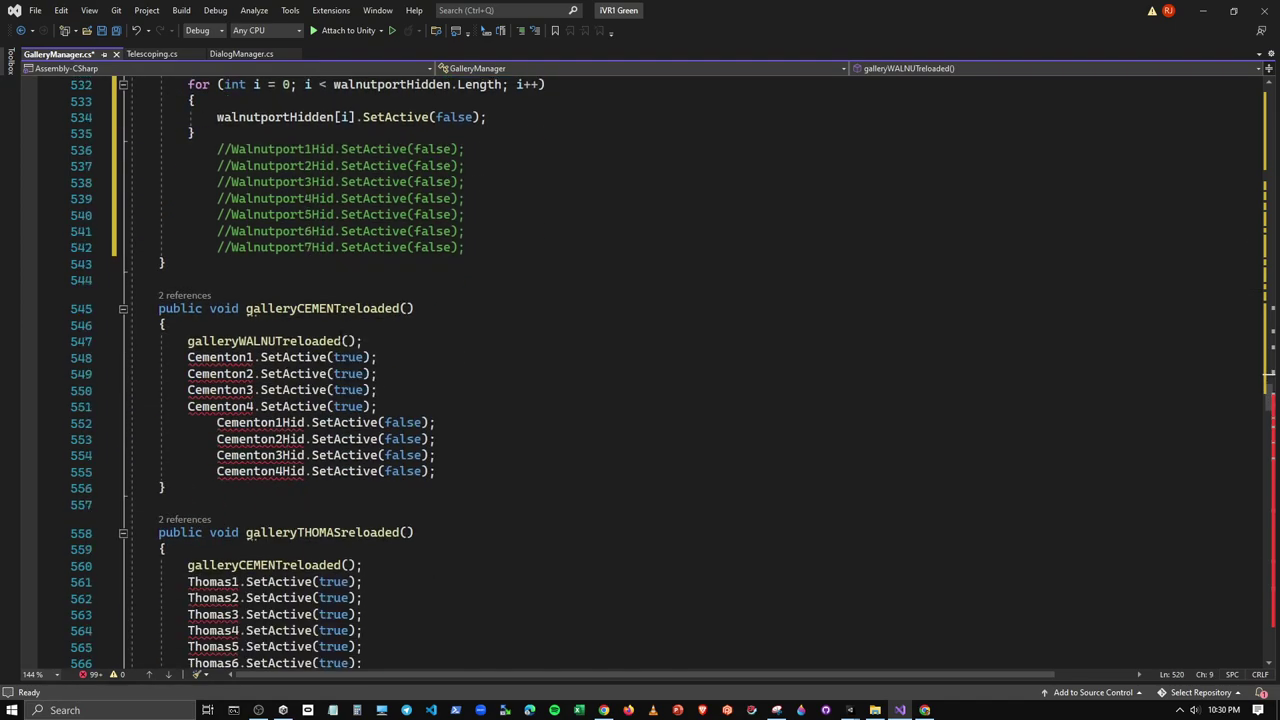
Paste the walnutportPages loop into galleryCEMENTreloaded and rename it to cementonPages
{"action": "left_click", "coordinate": [373, 341]}
{"action": "key", "text": "Return"}
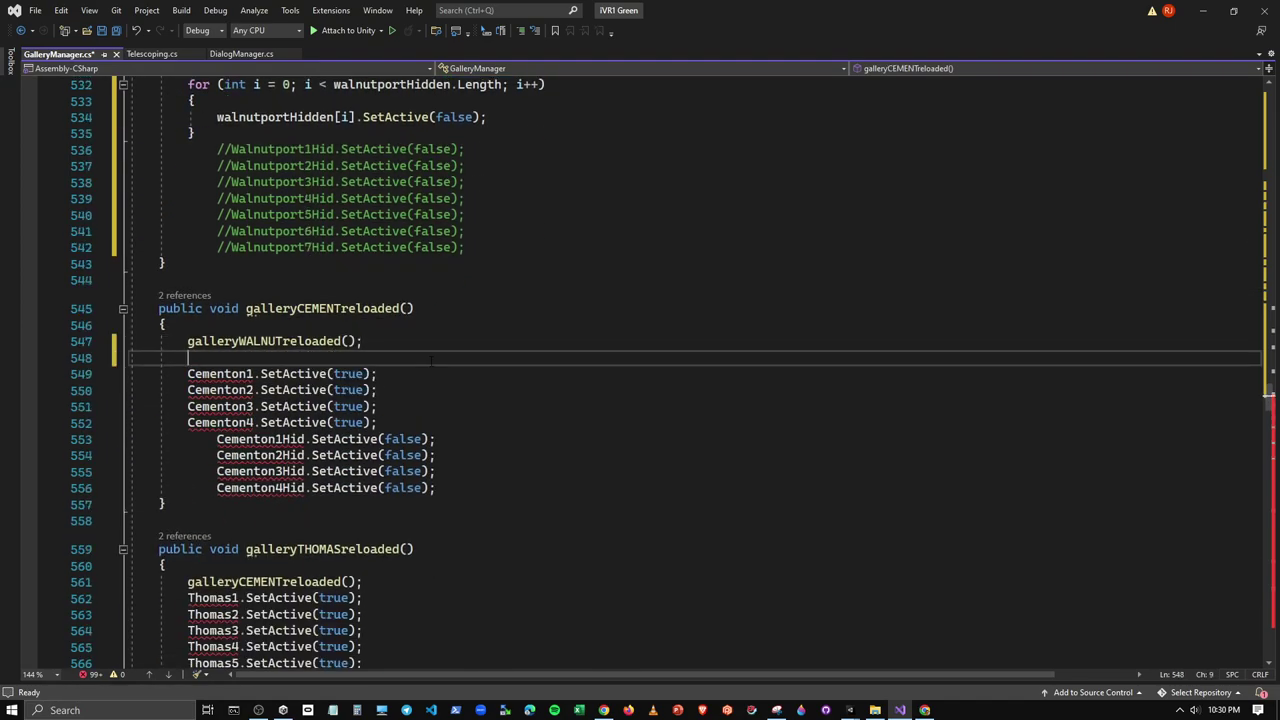
{"action": "key", "text": "ctrl+v"}
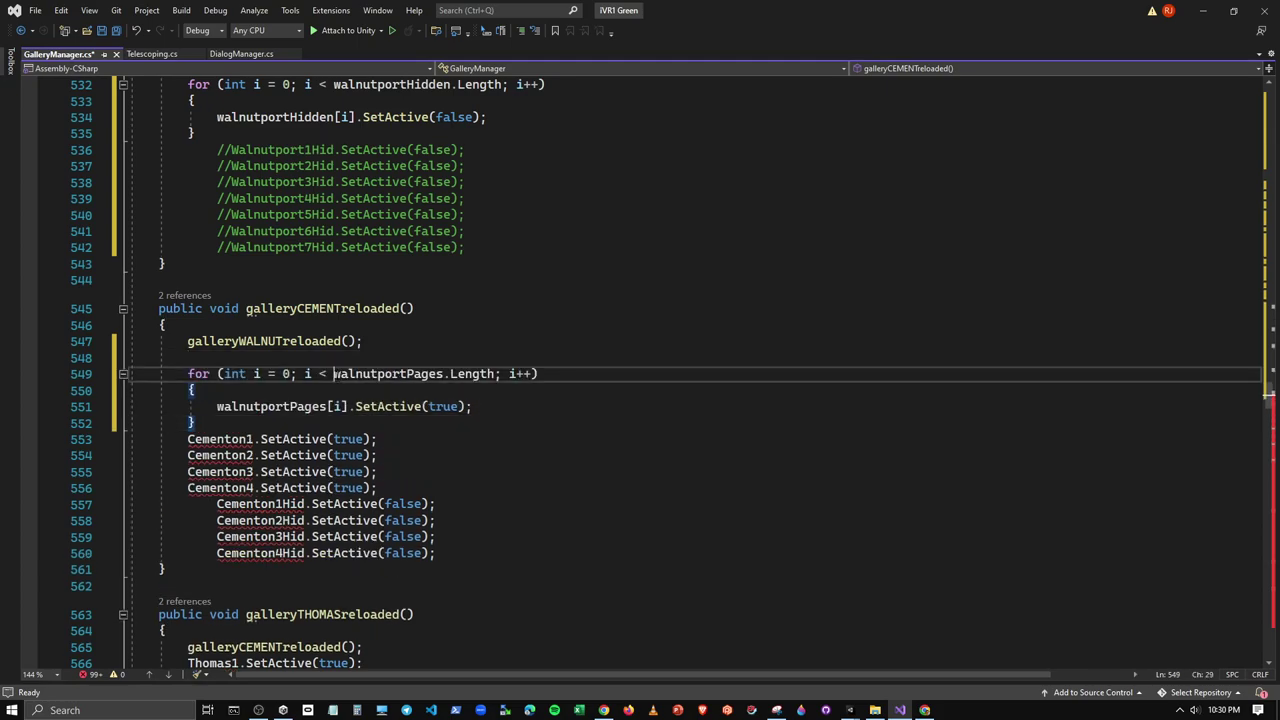
{"action": "left_click_drag", "start_coordinate": [333, 373], "coordinate": [406, 373]}
{"action": "type", "text": "ce"}
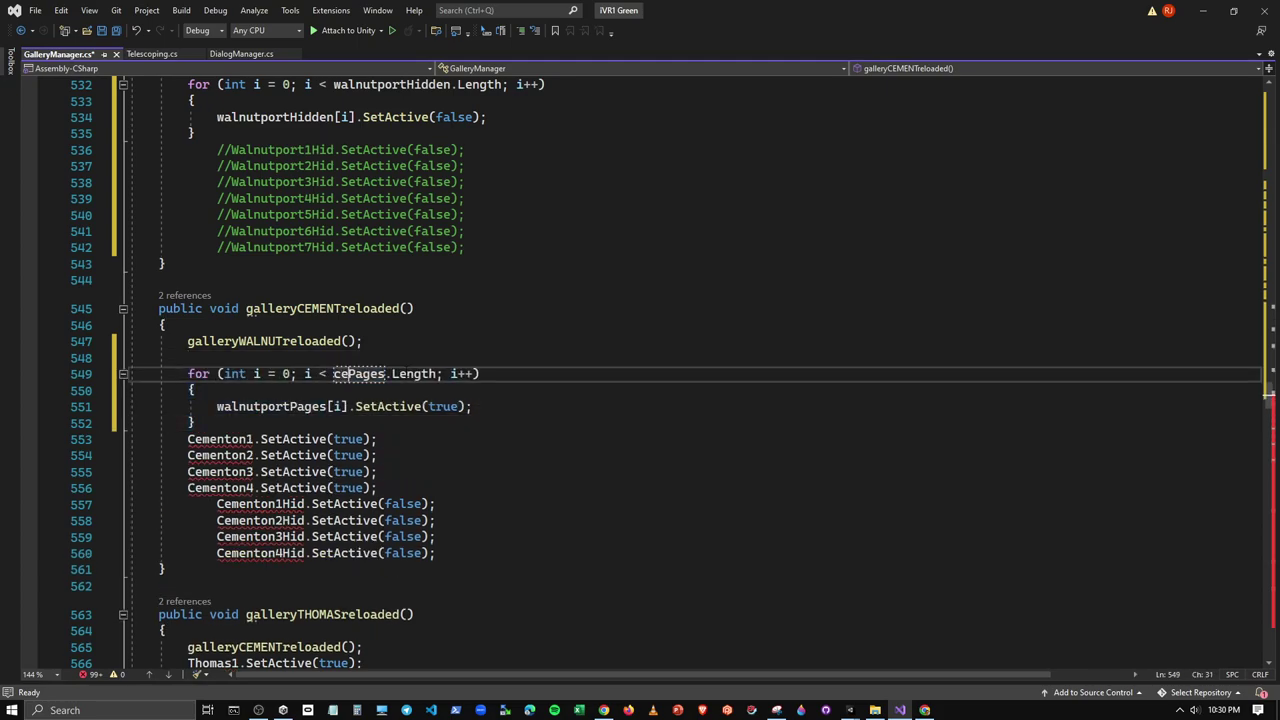
{"action": "type", "text": "menton"}
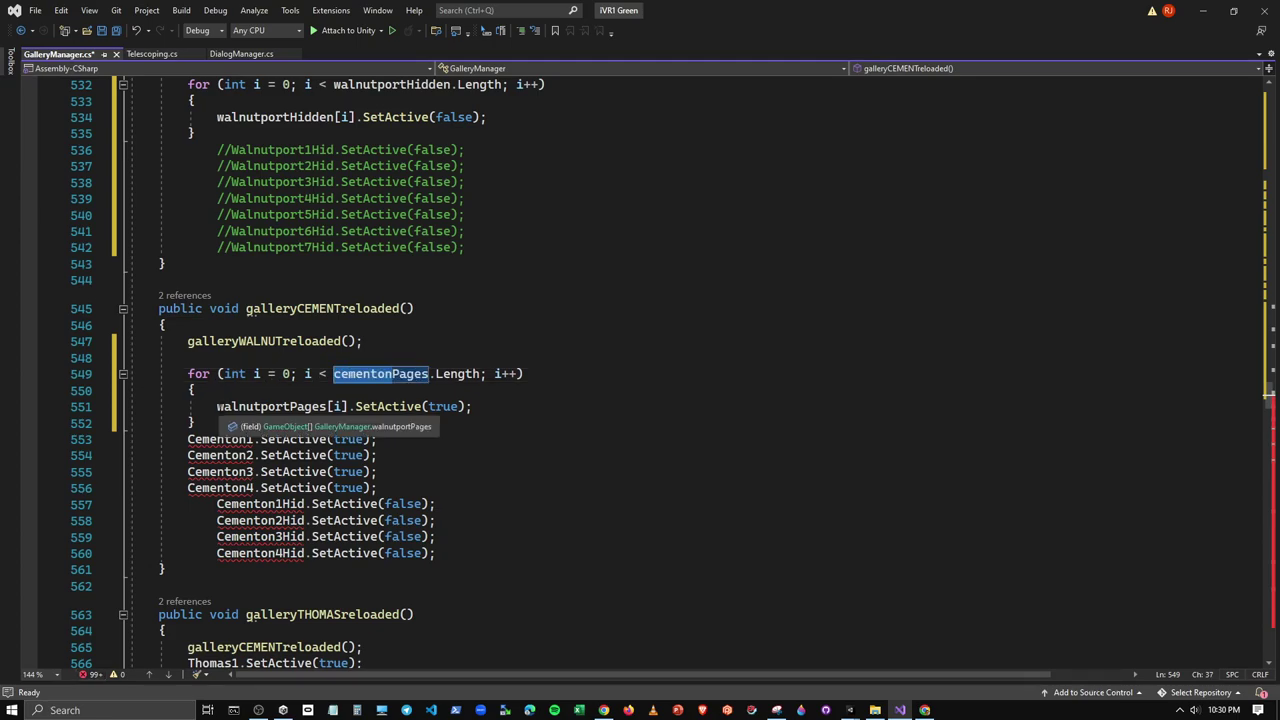
{"action": "left_click_drag", "start_coordinate": [216, 406], "coordinate": [290, 406]}
{"action": "type", "text": "cementon"}
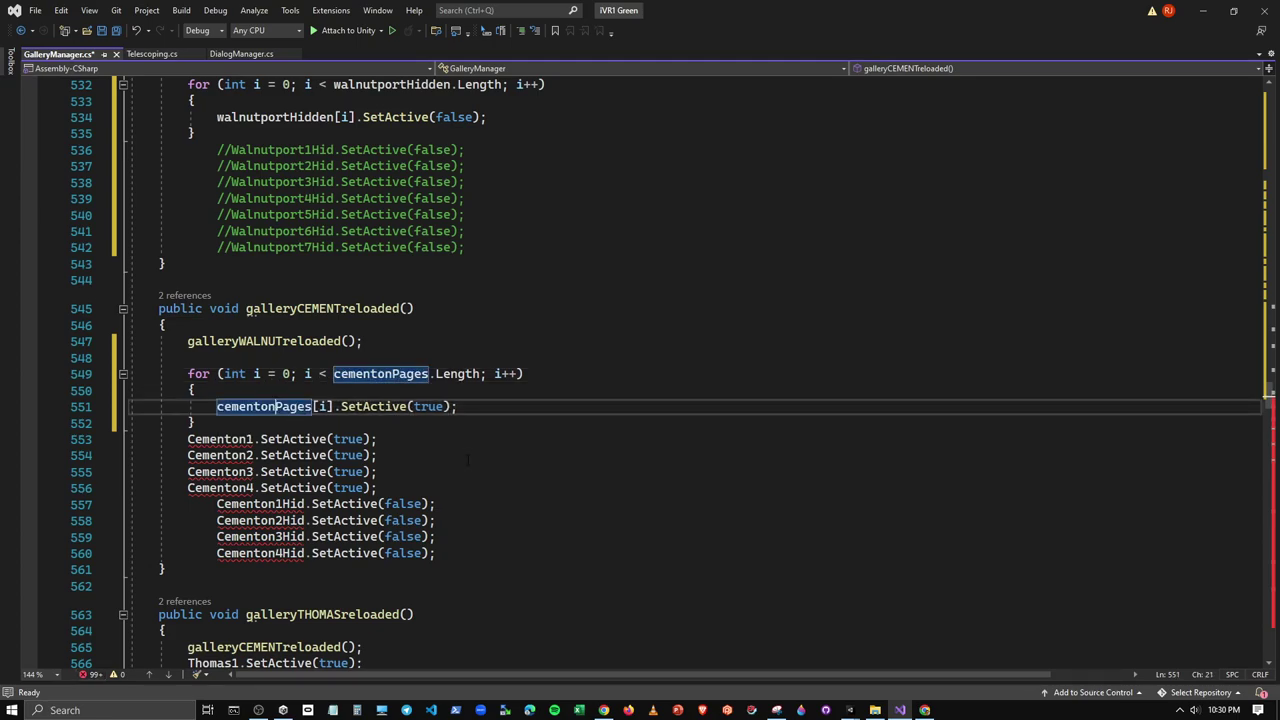
Comment out the four Cementon SetActive(true) lines
{"action": "left_click_drag", "start_coordinate": [187, 439], "coordinate": [378, 488]}
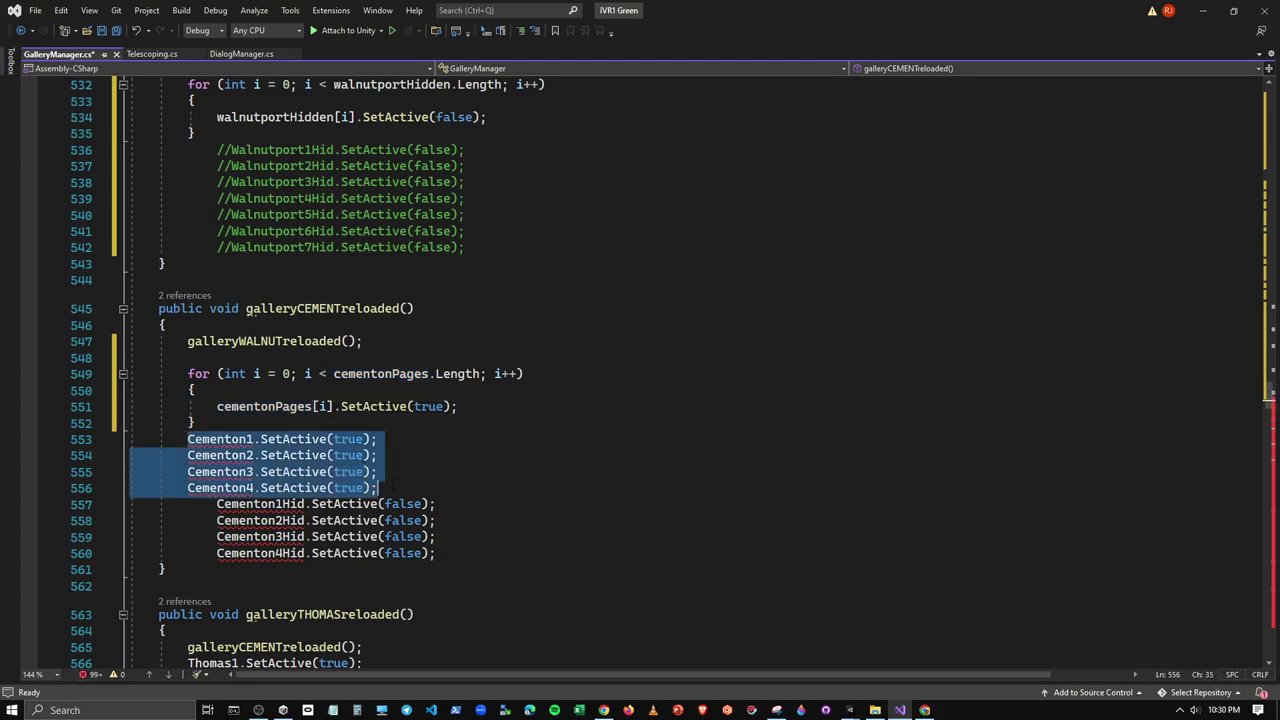
{"action": "left_click", "coordinate": [530, 32]}
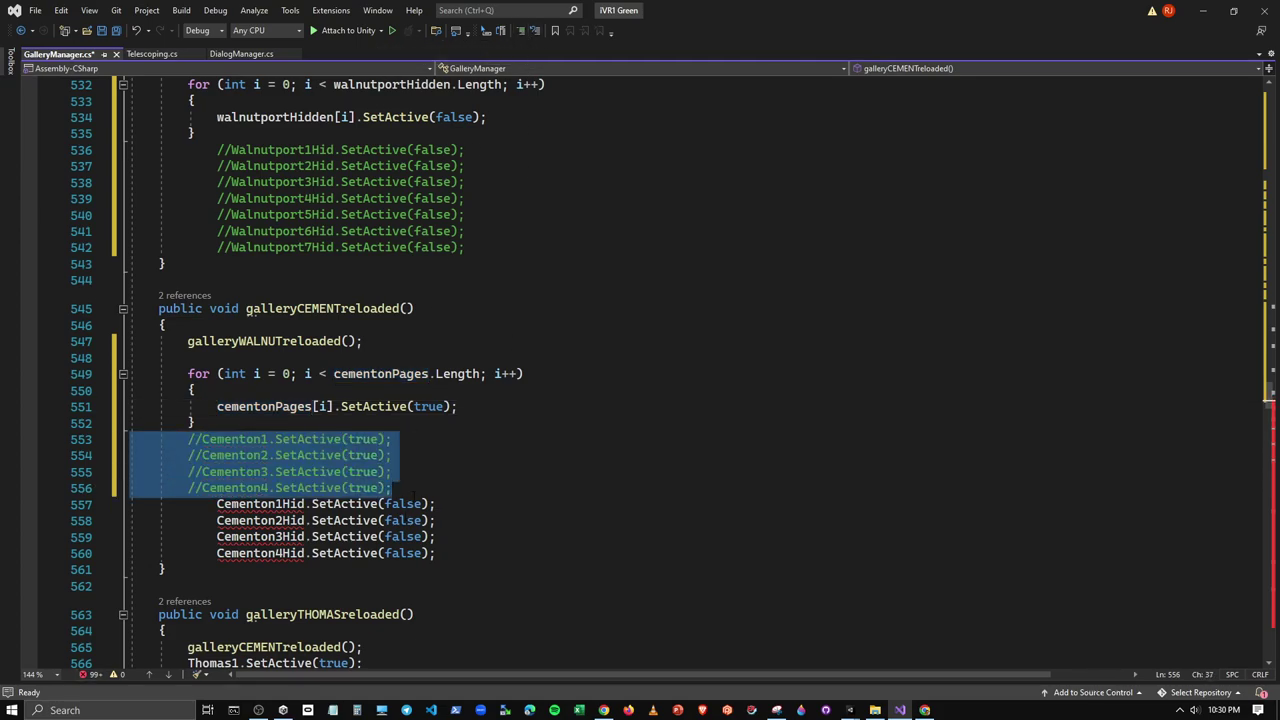
{"action": "left_click", "coordinate": [393, 488]}
{"action": "key", "text": "Return"}
{"action": "key", "text": "Return"}
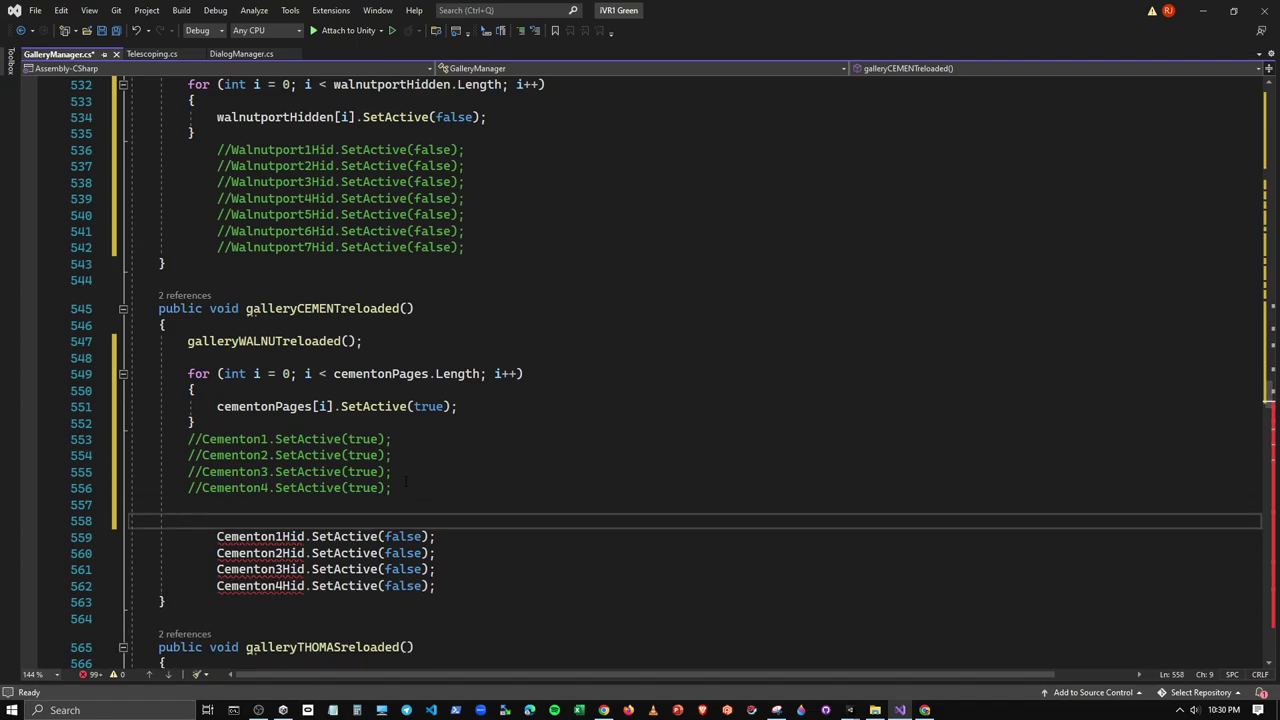
Copy the walnutportHidden loop into galleryCEMENTreloaded and rename it to cementonHidden
{"action": "scroll", "coordinate": [405, 482], "scroll_direction": "up", "scroll_amount": 3}
{"action": "left_click_drag", "start_coordinate": [196, 280], "coordinate": [190, 231]}
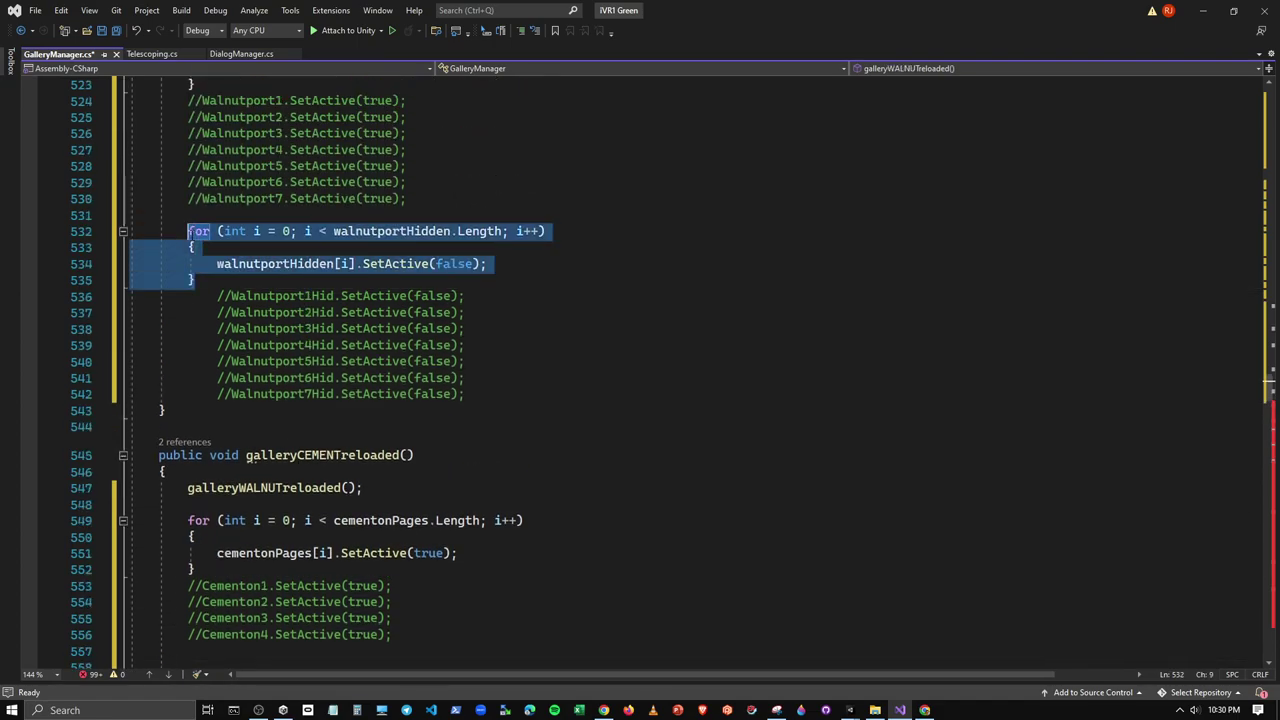
{"action": "key", "text": "ctrl+c"}
{"action": "scroll", "coordinate": [286, 400], "scroll_direction": "down", "scroll_amount": 4}
{"action": "left_click", "coordinate": [286, 470]}
{"action": "key", "text": "ctrl+v"}
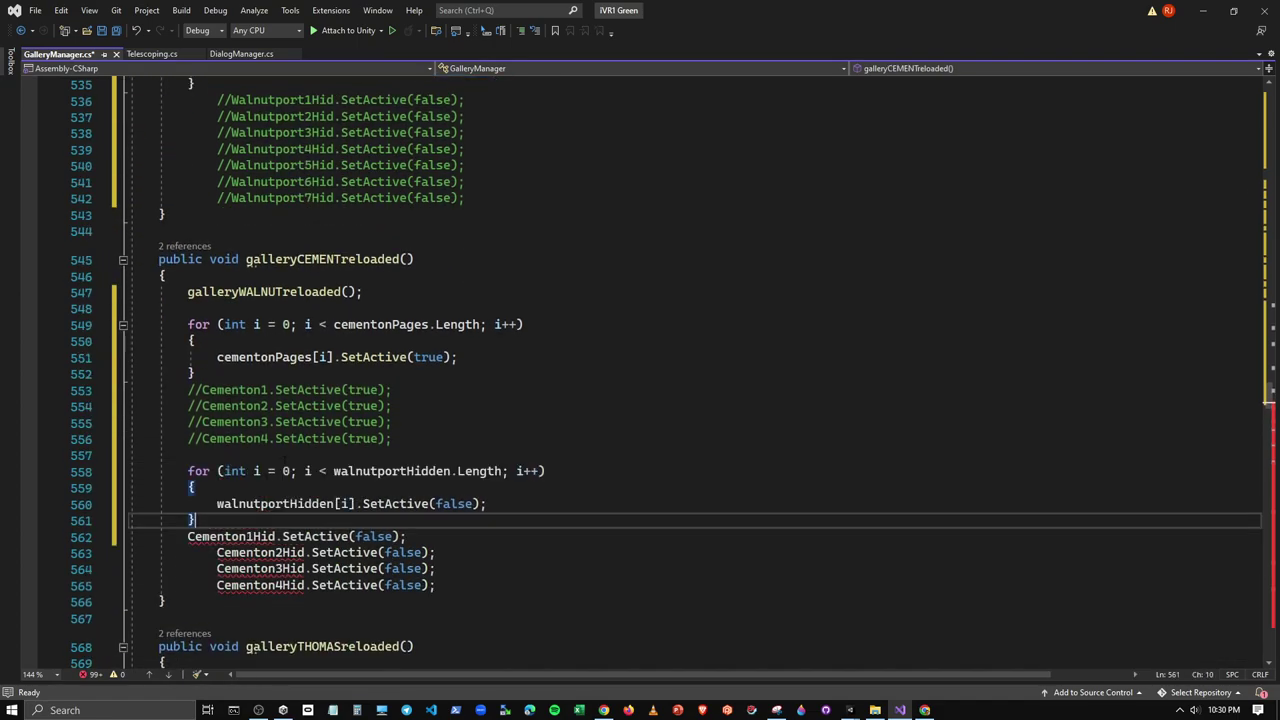
{"action": "left_click_drag", "start_coordinate": [334, 324], "coordinate": [428, 324]}
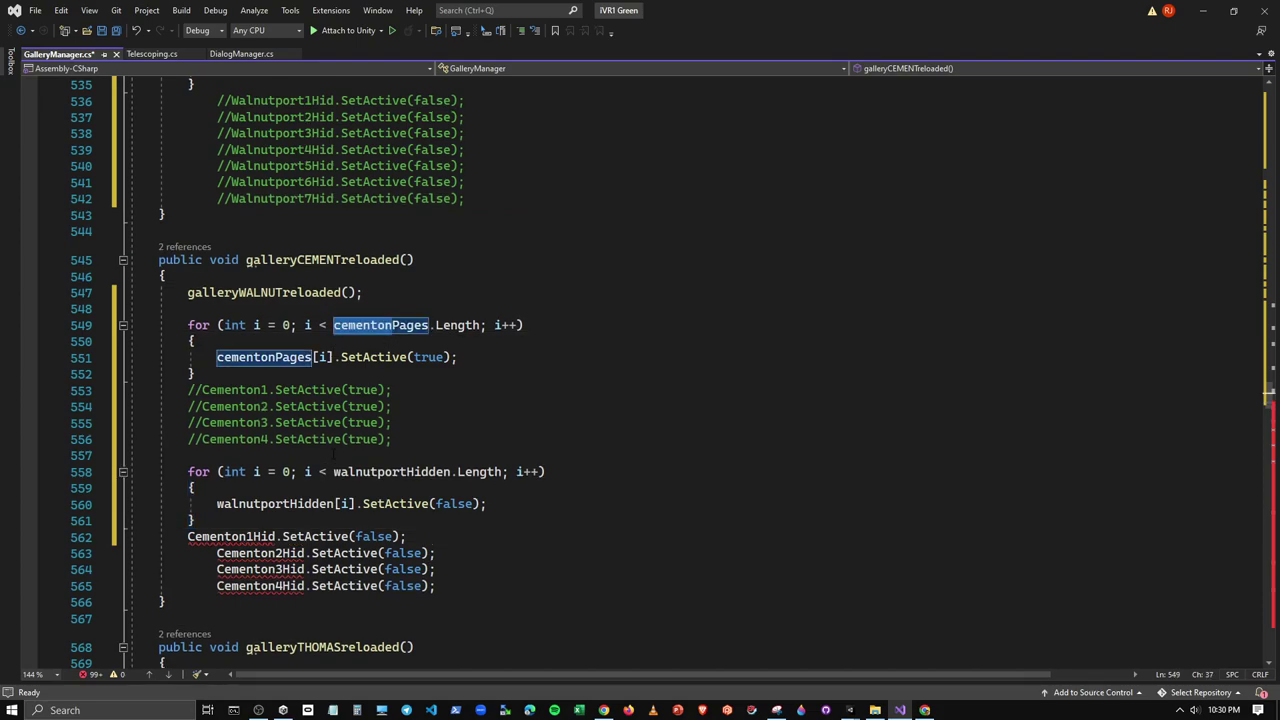
{"action": "left_click_drag", "start_coordinate": [334, 471], "coordinate": [401, 471]}
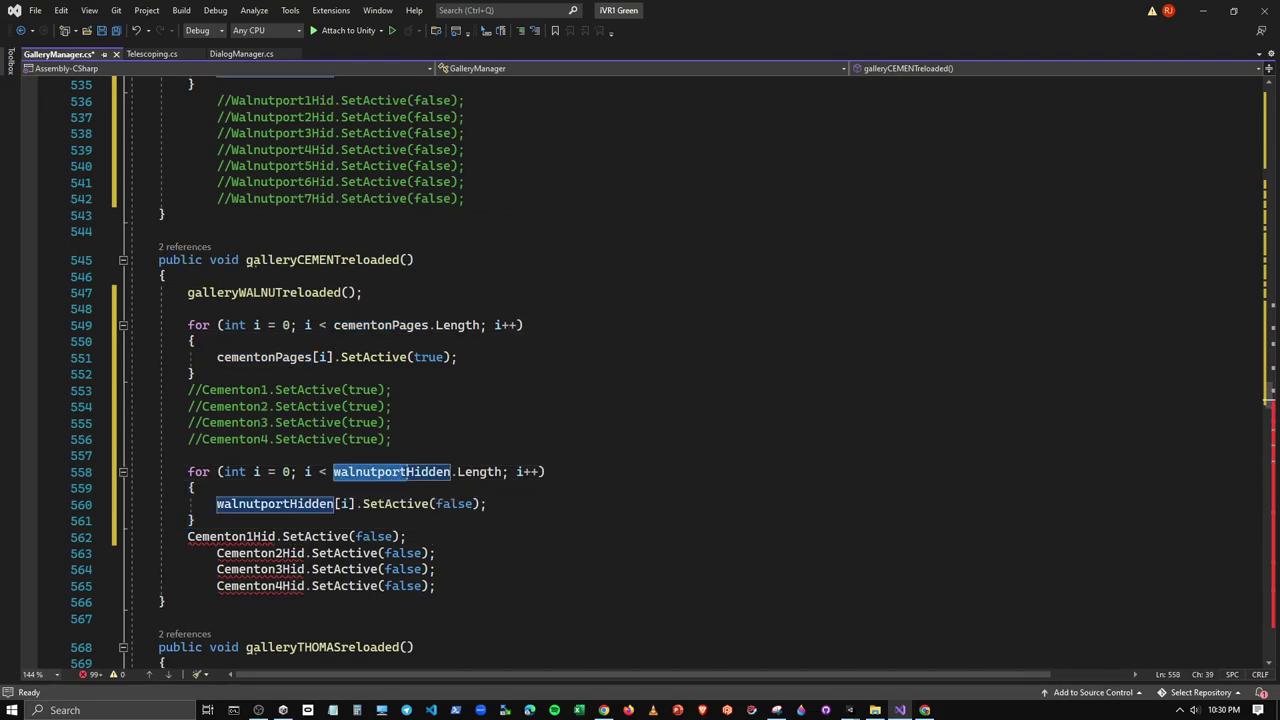
{"action": "type", "text": "cementon"}
{"action": "left_click_drag", "start_coordinate": [217, 503], "coordinate": [290, 504]}
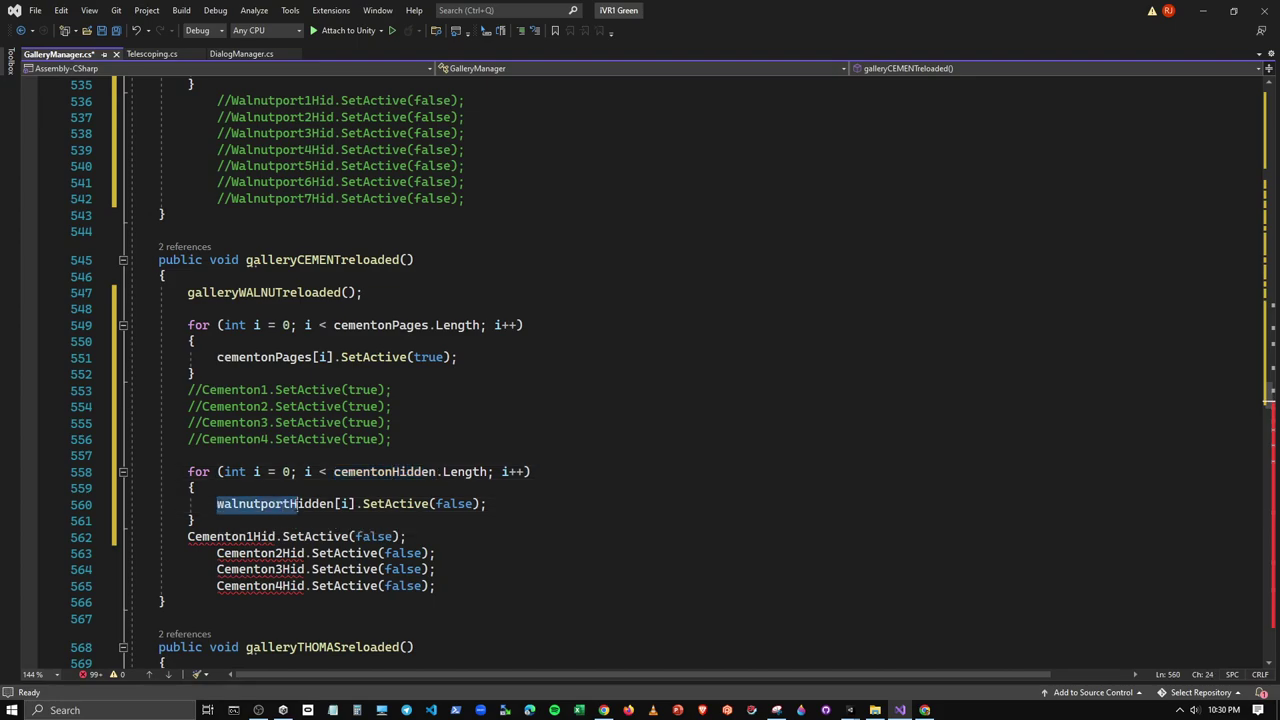
{"action": "type", "text": "cementon"}
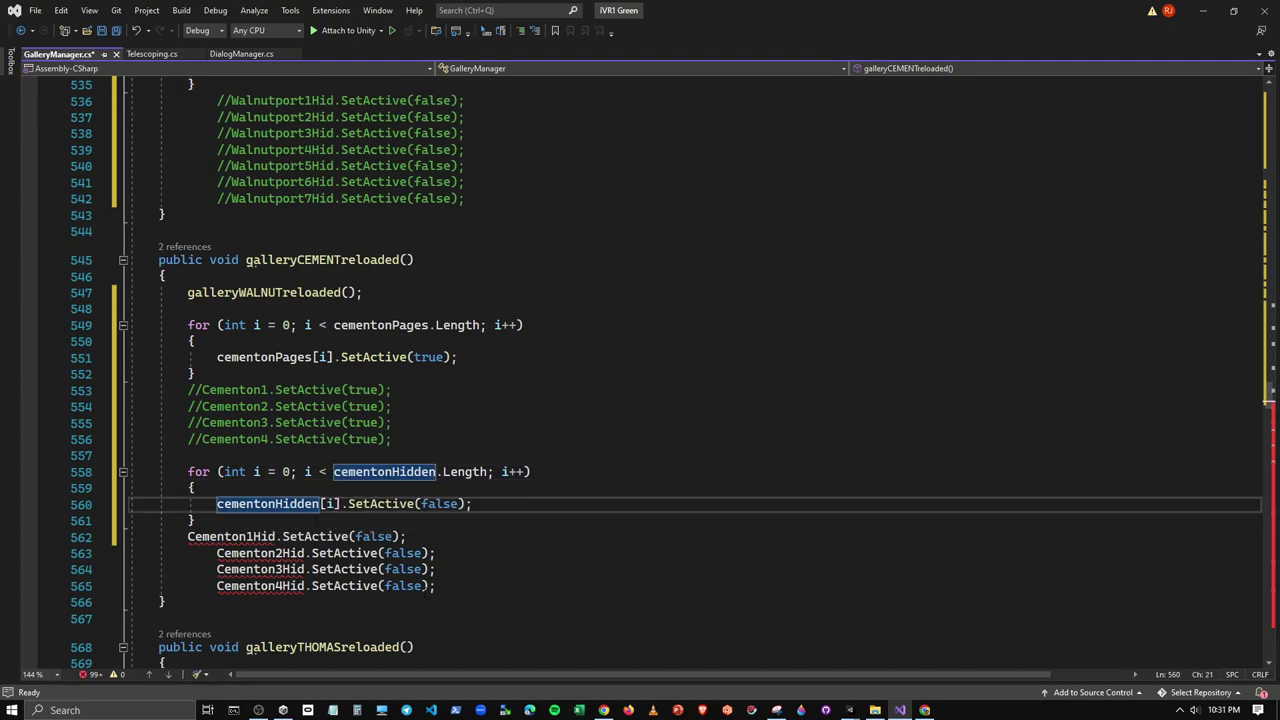
Comment out the Cementon1Hid–4Hid lines
{"action": "left_click", "coordinate": [188, 536]}
{"action": "key", "text": "Tab"}
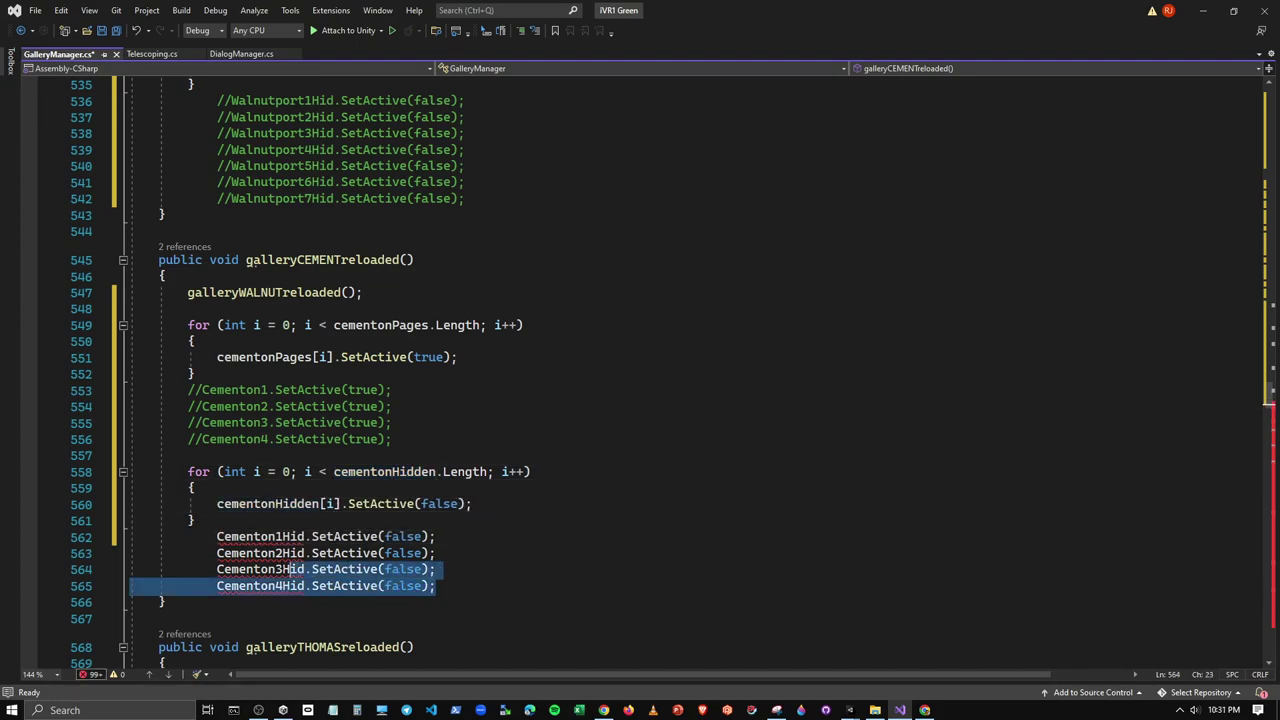
{"action": "left_click_drag", "start_coordinate": [436, 586], "coordinate": [188, 537]}
{"action": "left_click", "coordinate": [519, 31]}
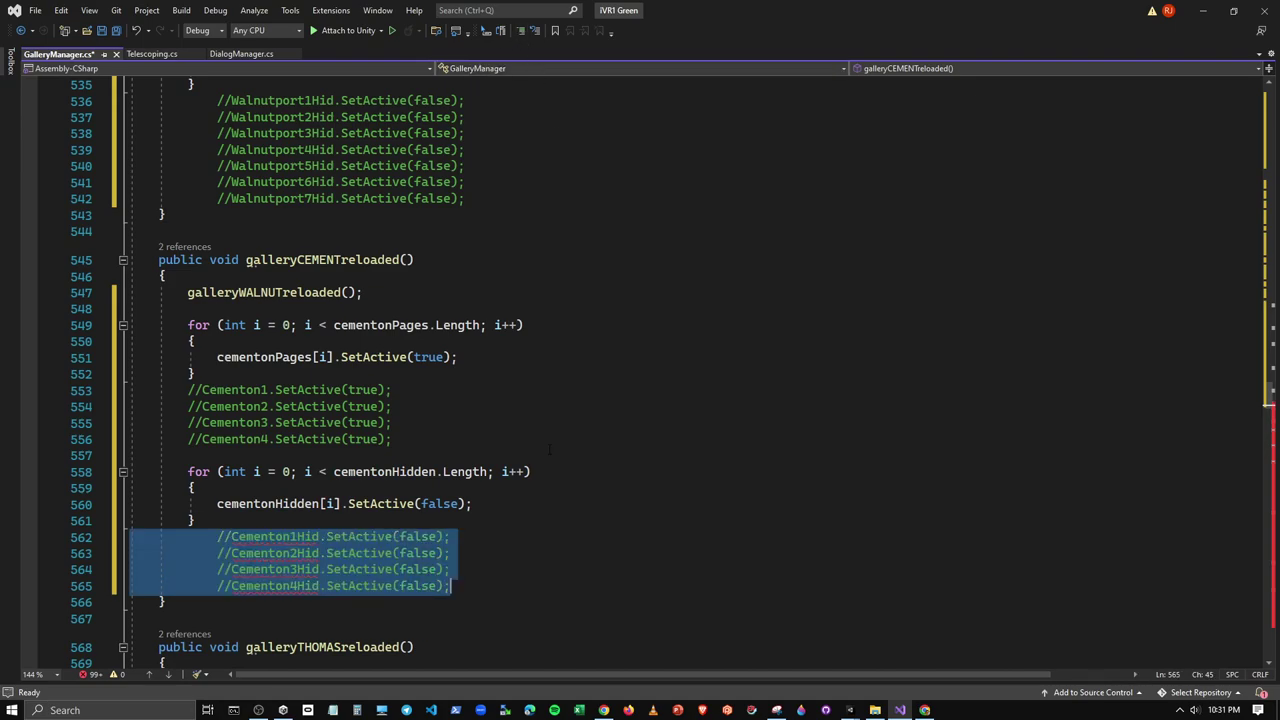
{"action": "scroll", "coordinate": [381, 240], "scroll_direction": "down", "scroll_amount": 9}
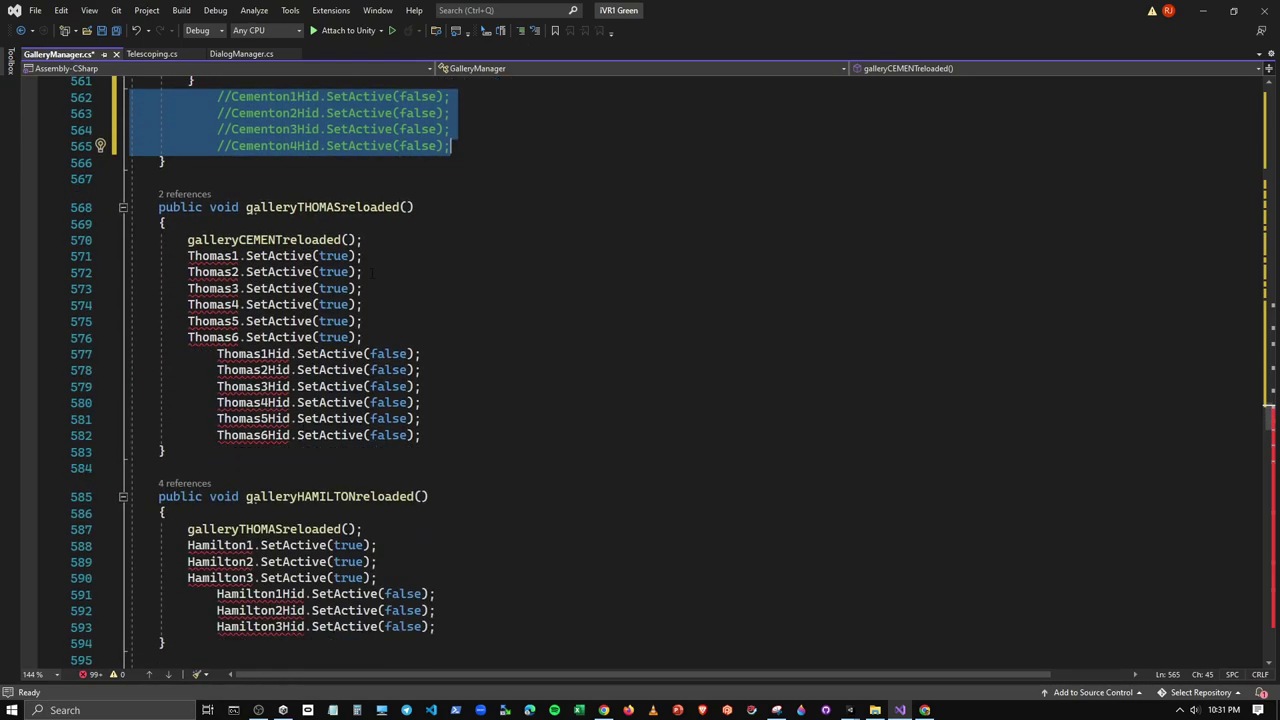
{"action": "left_click", "coordinate": [381, 240]}
Copy the cementonPages loop into galleryTHOMASreloaded and rename its array to thomasironPages
{"action": "key", "text": "Return"}
{"action": "key", "text": "Return"}
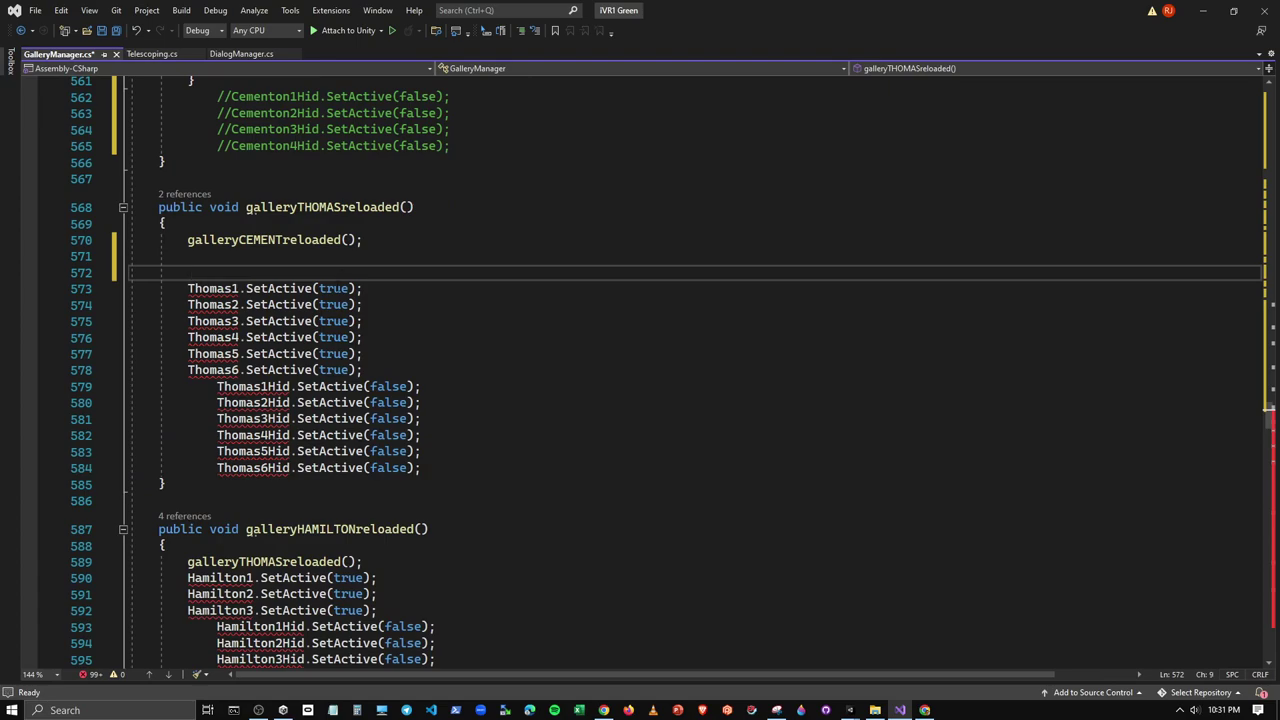
{"action": "scroll", "coordinate": [273, 266], "scroll_direction": "up", "scroll_amount": 3}
{"action": "scroll", "coordinate": [273, 266], "scroll_direction": "up", "scroll_amount": 3}
{"action": "left_click_drag", "start_coordinate": [195, 227], "coordinate": [187, 177]}
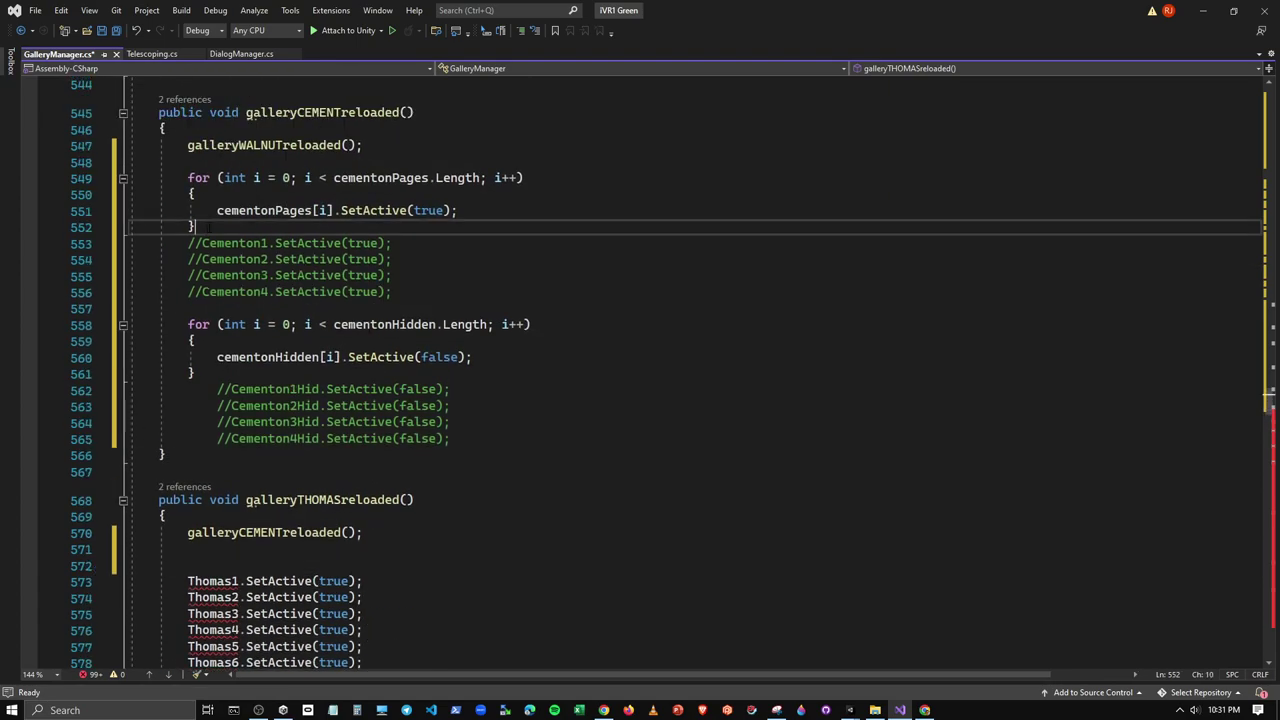
{"action": "key", "text": "ctrl+c"}
{"action": "left_click", "coordinate": [190, 565]}
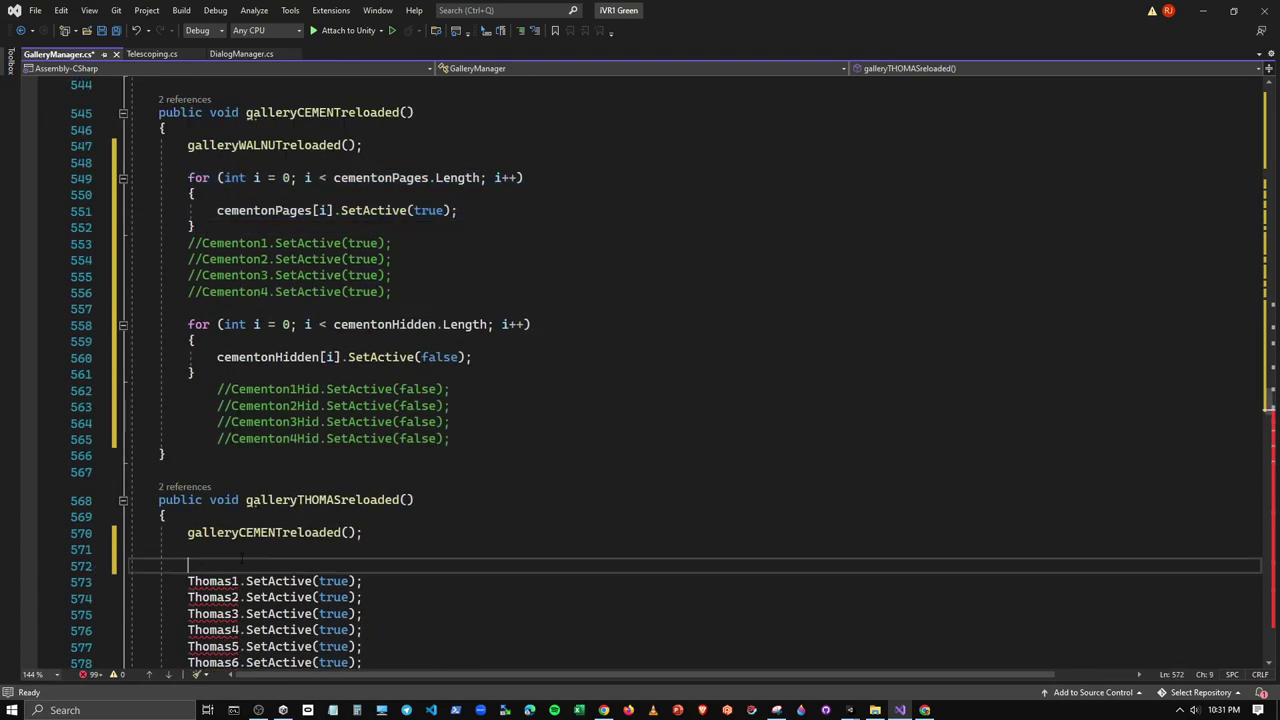
{"action": "key", "text": "ctrl+v"}
{"action": "left_click_drag", "start_coordinate": [334, 565], "coordinate": [393, 565]}
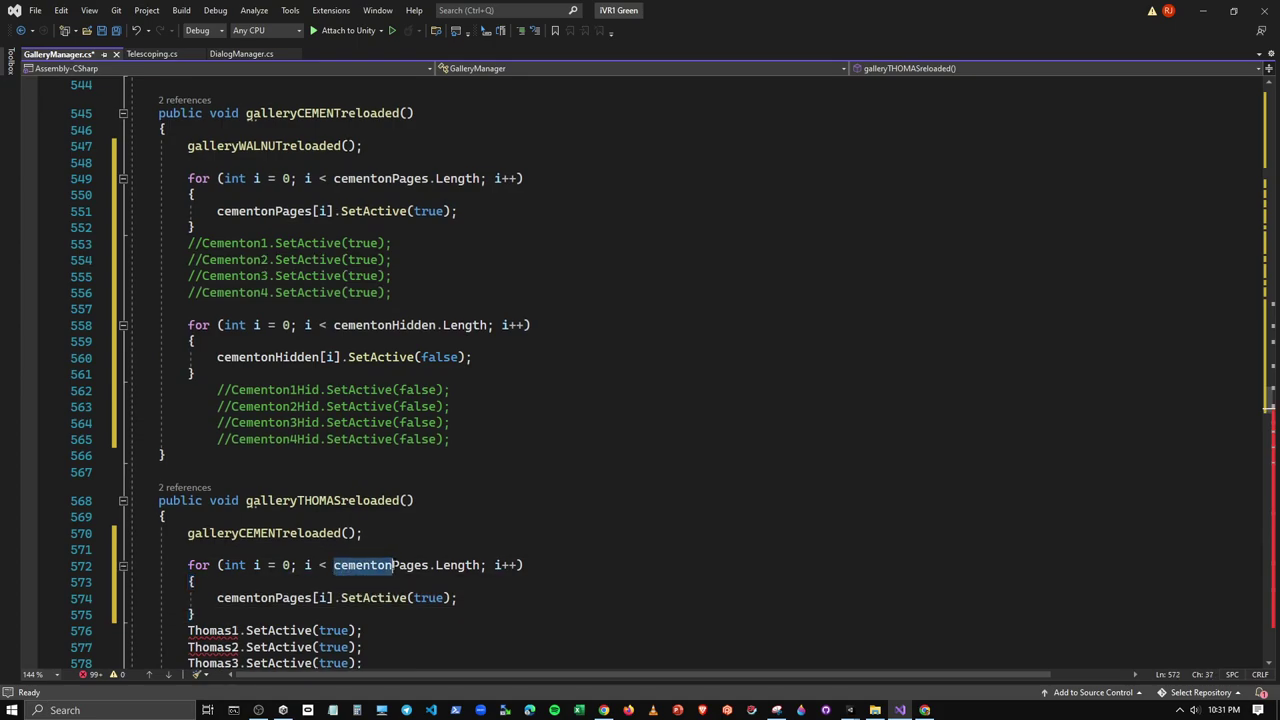
{"action": "scroll", "coordinate": [595, 473], "scroll_direction": "down", "scroll_amount": 1}
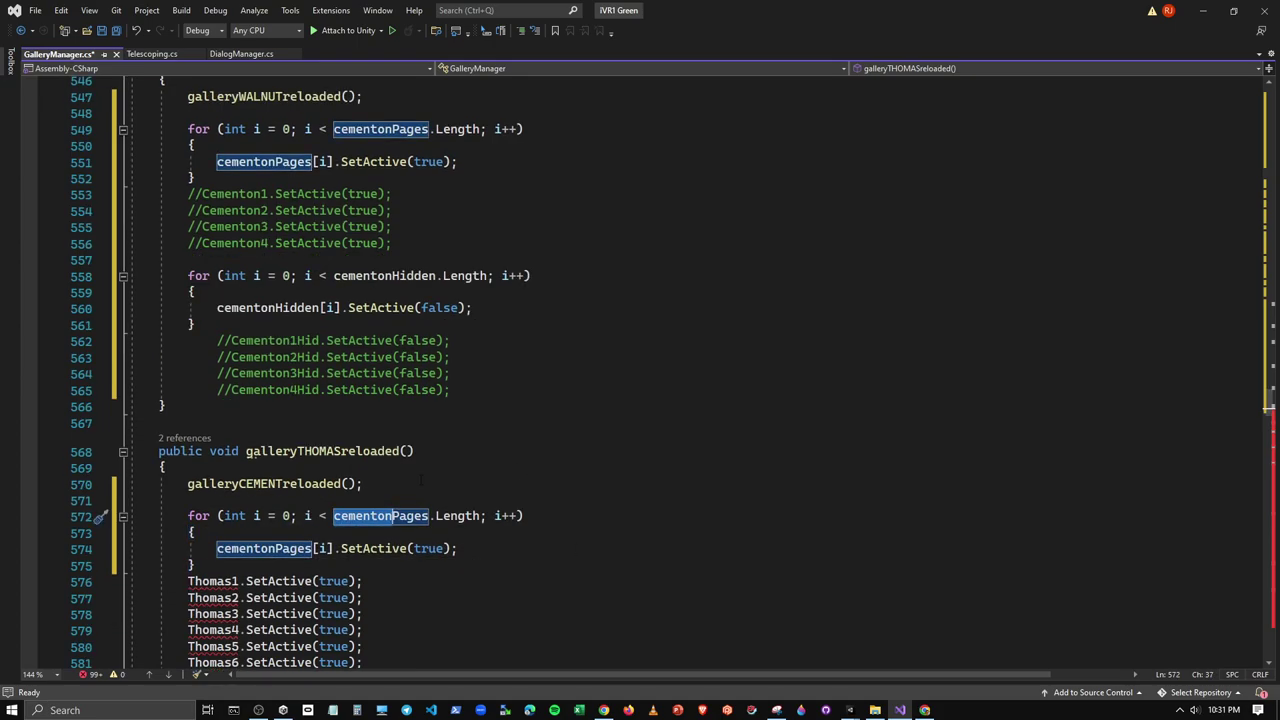
{"action": "type", "text": "thom"}
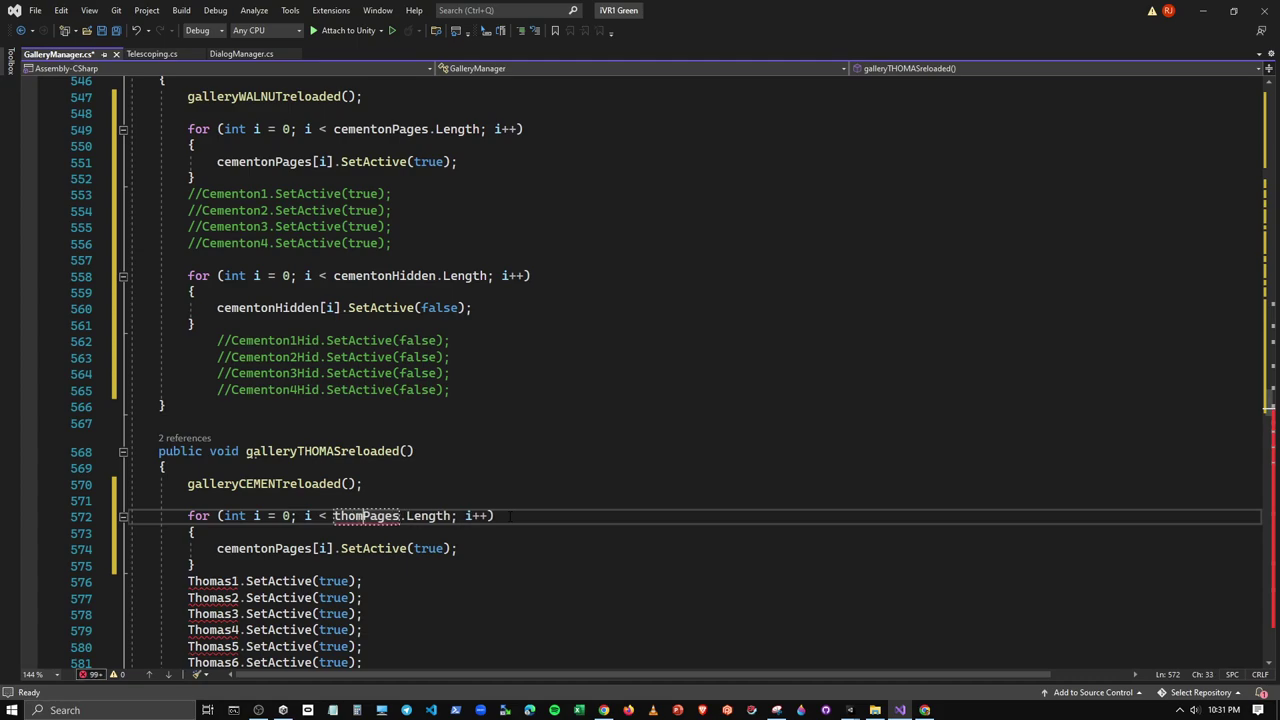
{"action": "type", "text": "asiron"}
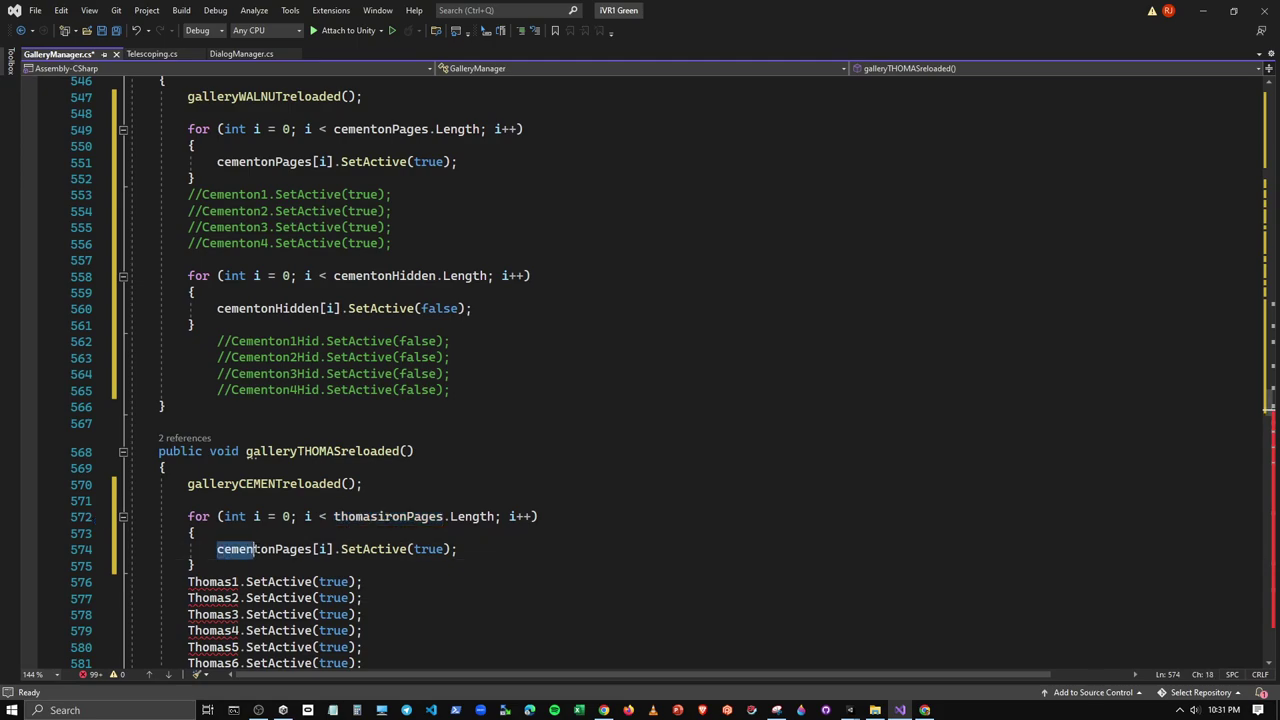
{"action": "left_click_drag", "start_coordinate": [217, 549], "coordinate": [275, 549]}
{"action": "key", "text": "ctrl+v"}
{"action": "scroll", "coordinate": [640, 370], "scroll_direction": "down", "scroll_amount": 3}
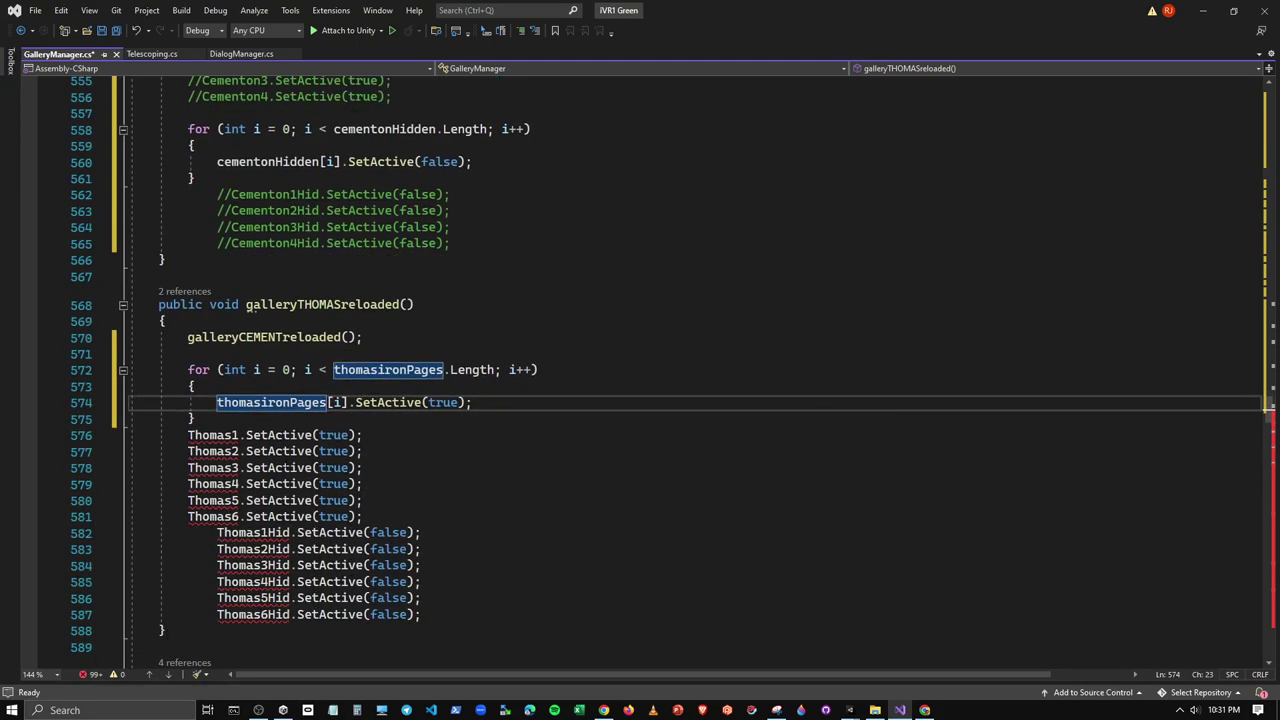
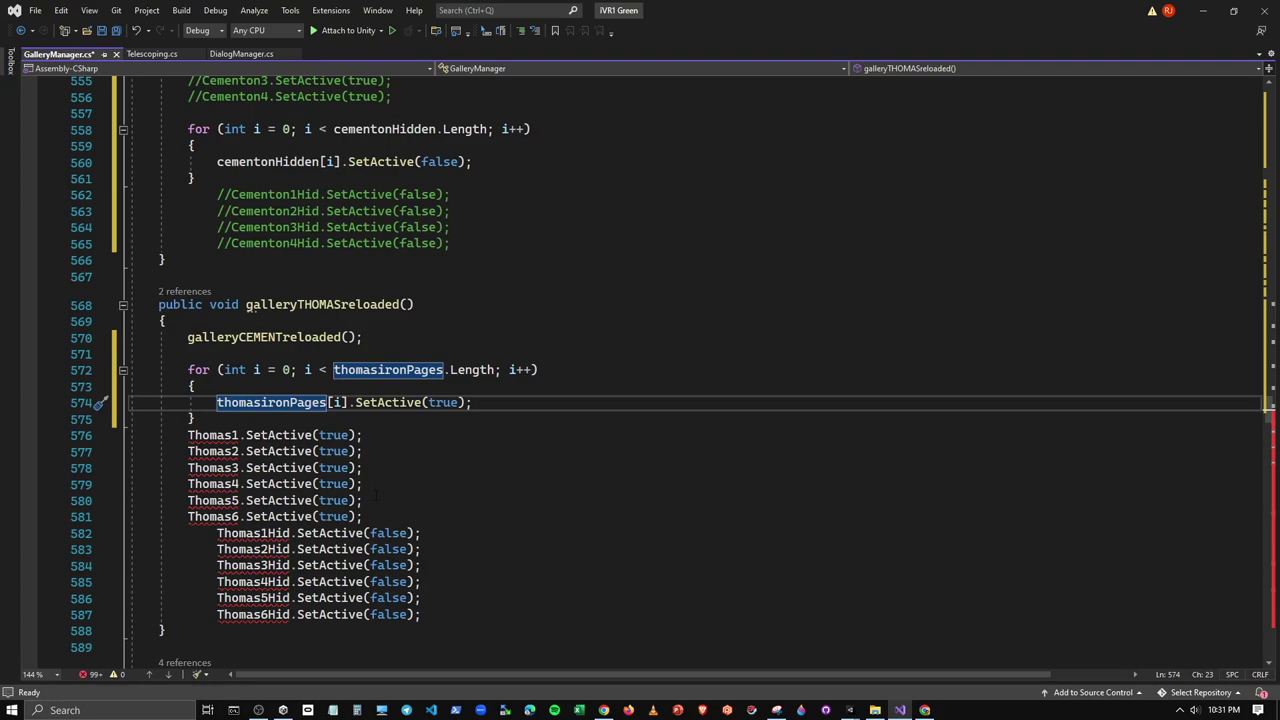
Comment out the Thomas1–Thomas6 SetActive lines and add blank lines below them
{"action": "left_click_drag", "start_coordinate": [363, 516], "coordinate": [188, 435]}
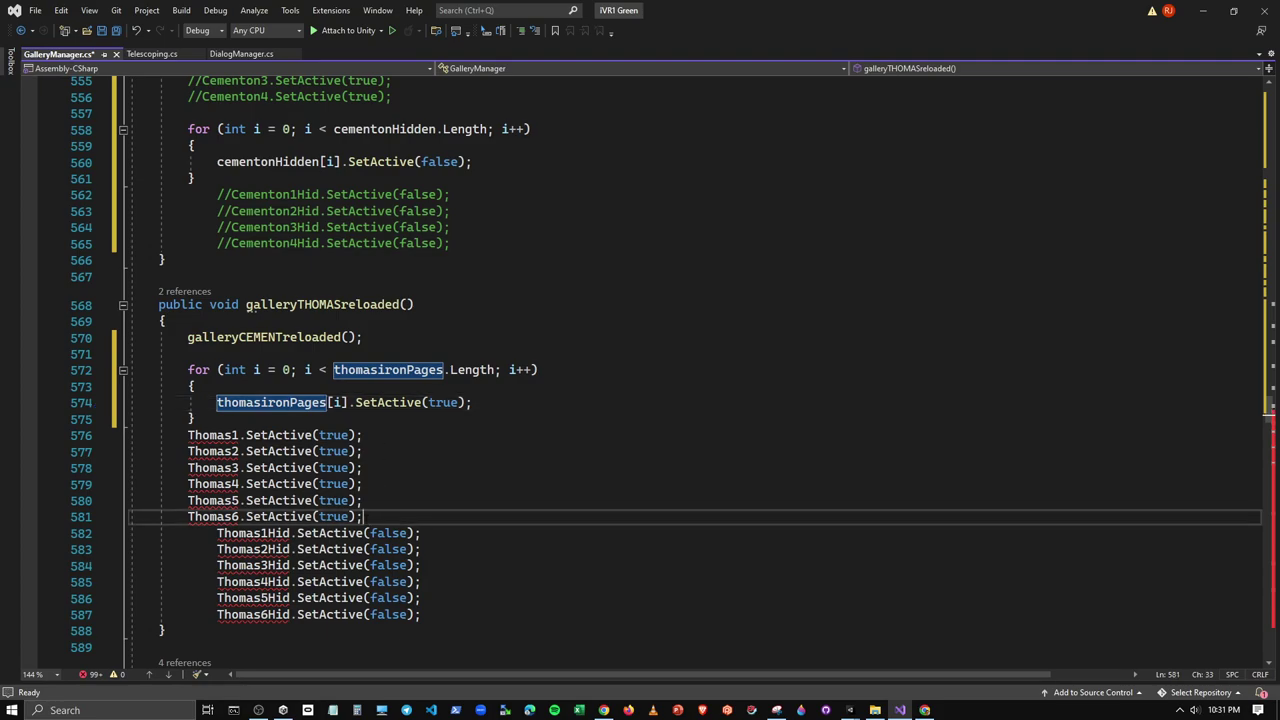
{"action": "left_click", "coordinate": [519, 33]}
{"action": "left_click", "coordinate": [378, 516]}
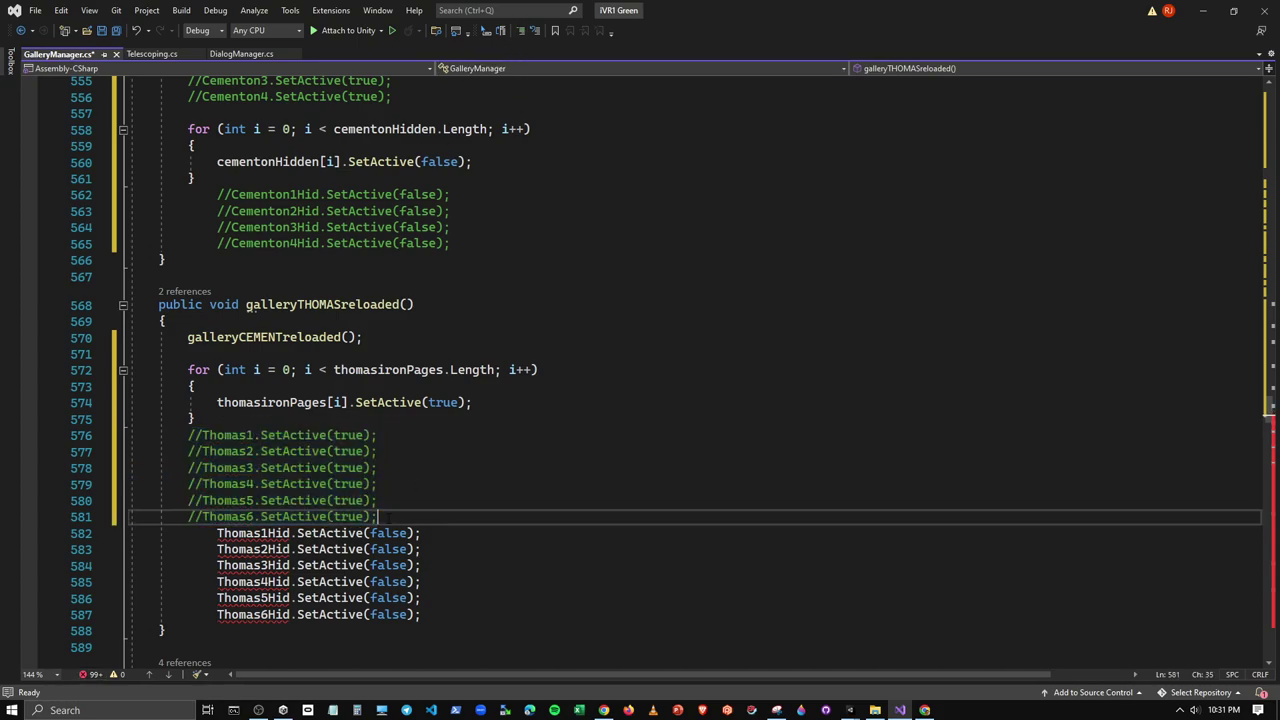
{"action": "key", "text": "Return"}
{"action": "key", "text": "Return"}
{"action": "scroll", "coordinate": [640, 400], "scroll_direction": "up", "scroll_amount": 1}
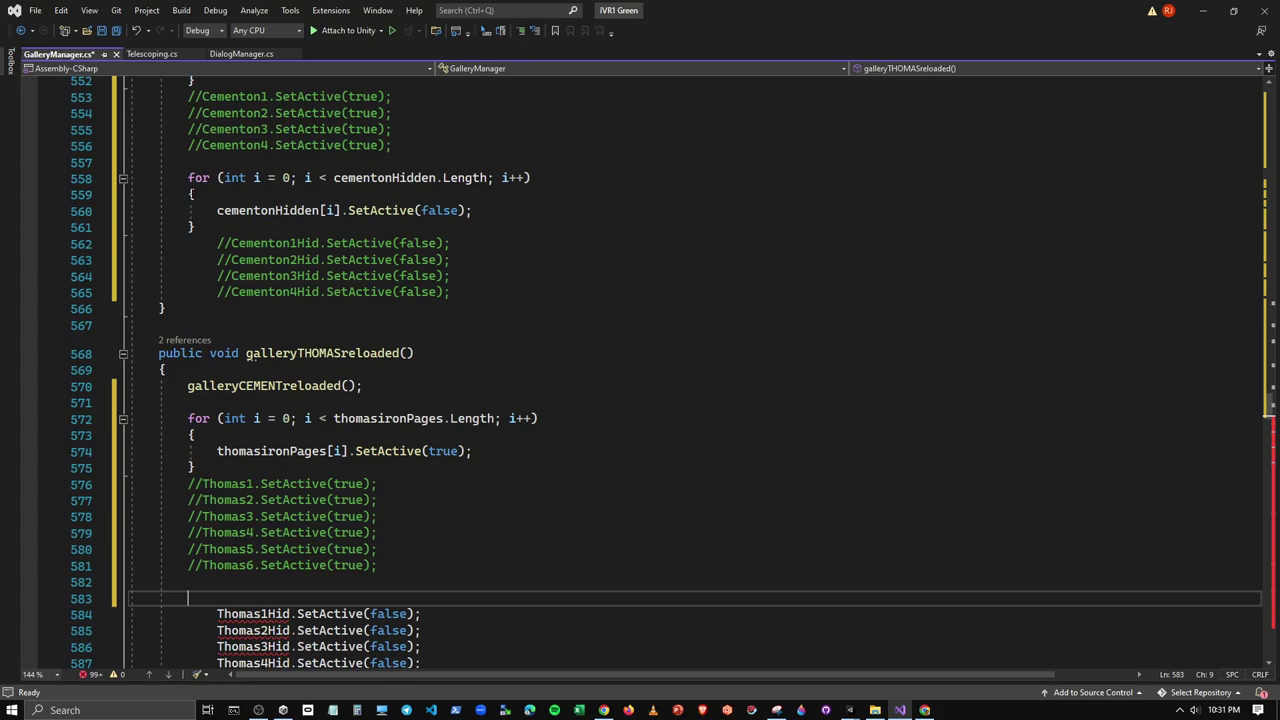
Copy the cementonHidden for-loop below the Thomas lines and rename it to thomasironHidden
{"action": "left_click_drag", "start_coordinate": [196, 227], "coordinate": [192, 180]}
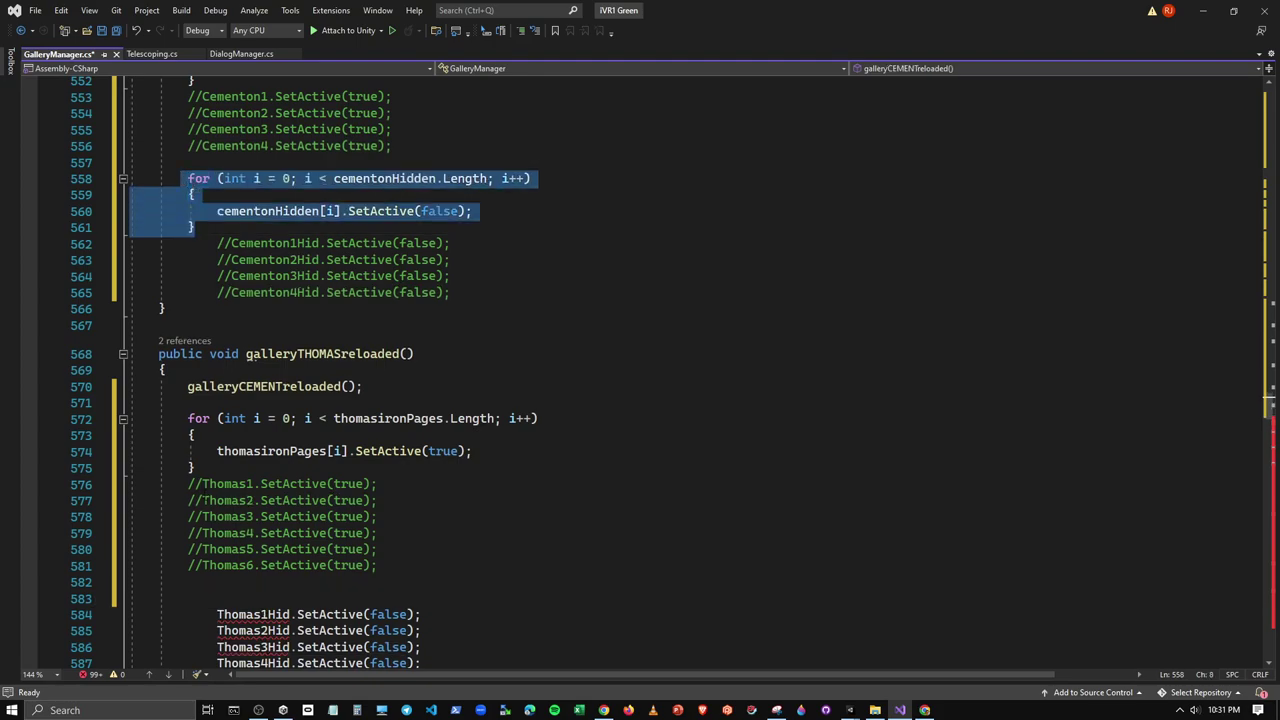
{"action": "key", "text": "ctrl+c"}
{"action": "scroll", "coordinate": [640, 400], "scroll_direction": "down", "scroll_amount": 2}
{"action": "left_click", "coordinate": [188, 500]}
{"action": "key", "text": "ctrl+v"}
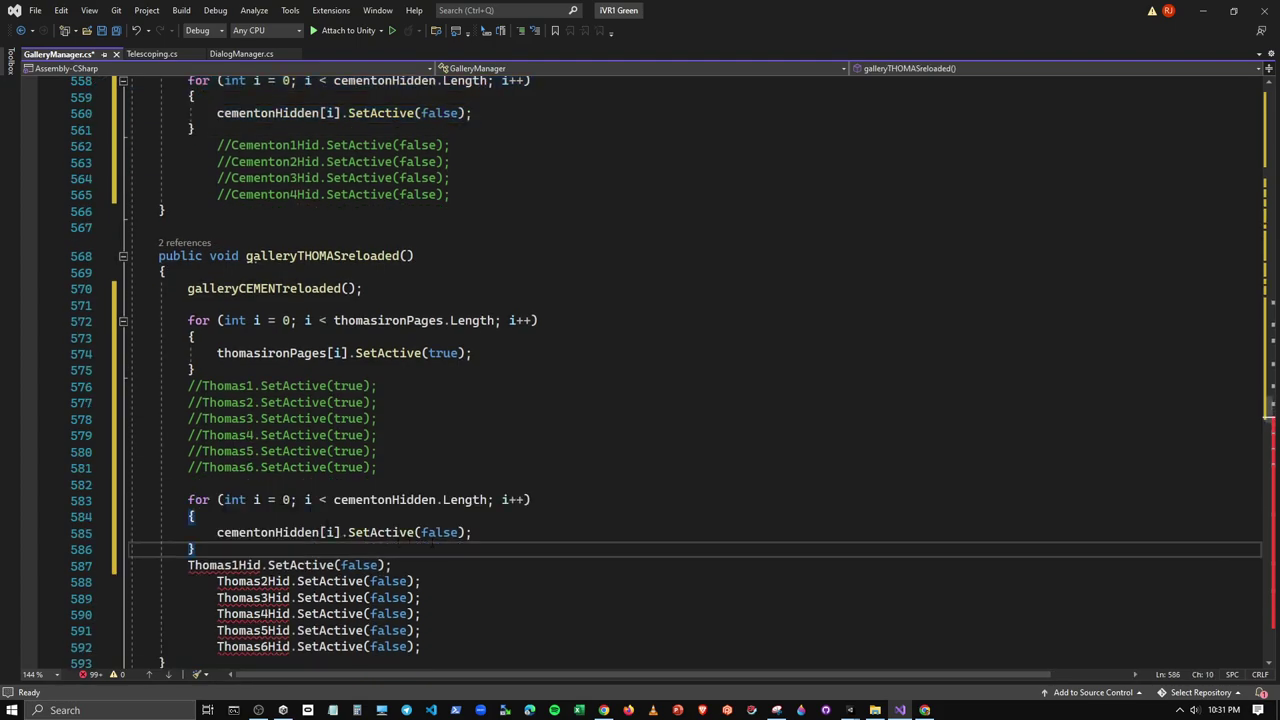
{"action": "left_click", "coordinate": [407, 321]}
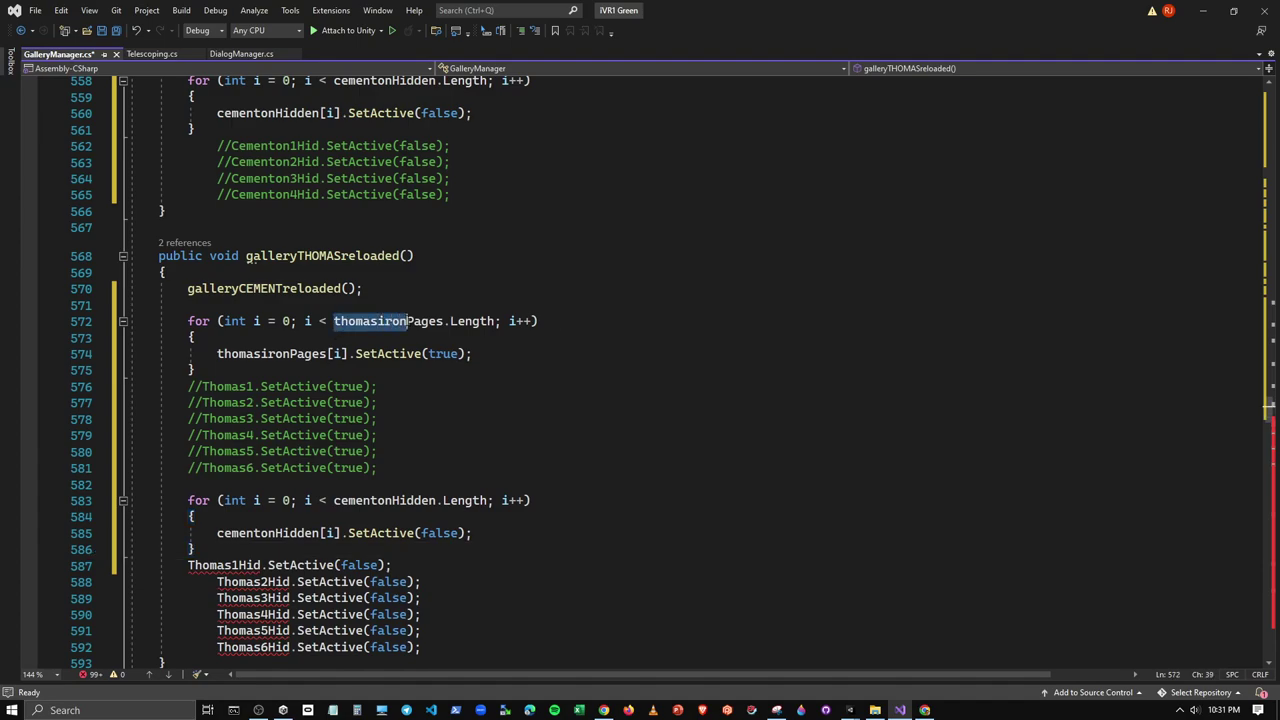
{"action": "left_click_drag", "start_coordinate": [334, 500], "coordinate": [385, 500]}
{"action": "type", "text": "thomasiron"}
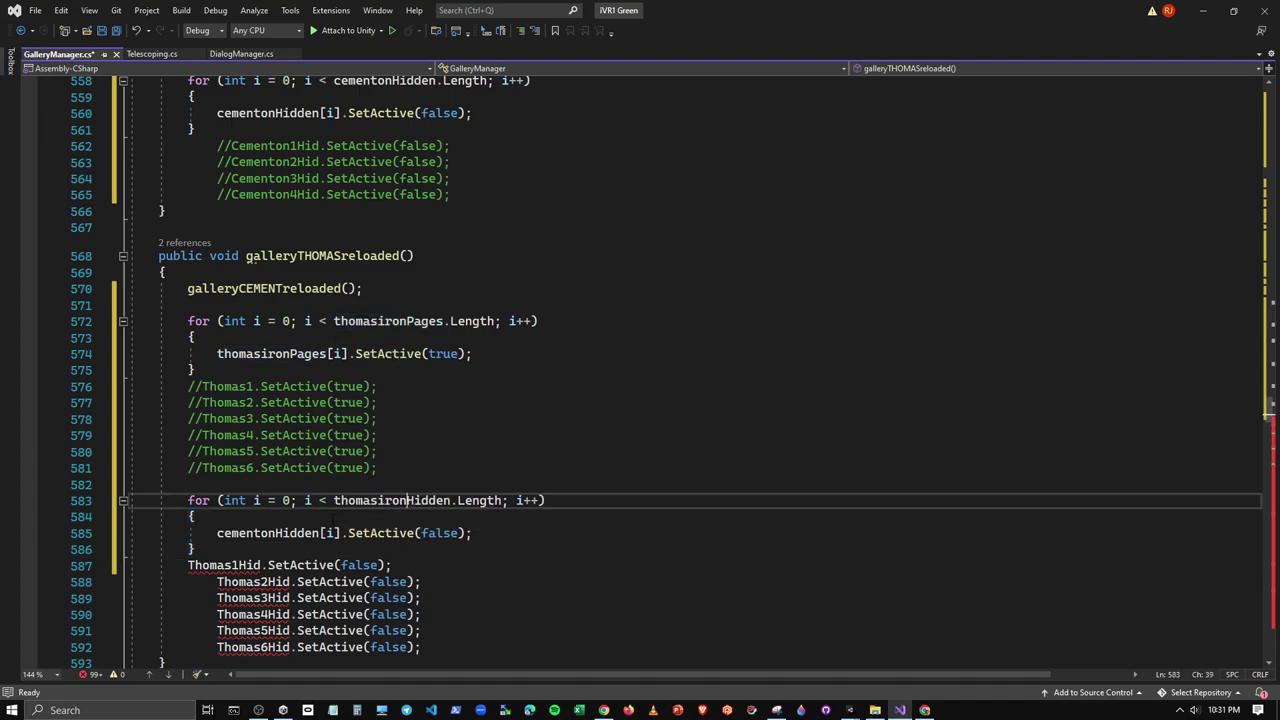
{"action": "left_click_drag", "start_coordinate": [217, 533], "coordinate": [274, 533]}
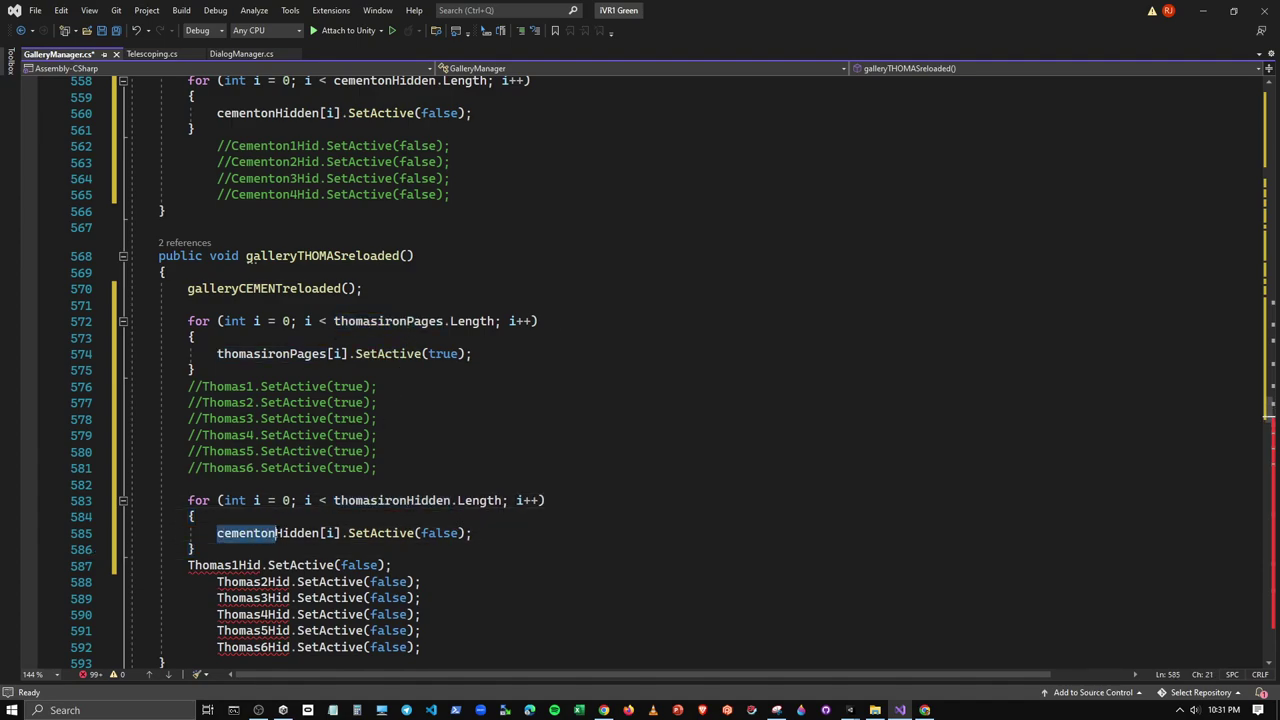
{"action": "type", "text": "thomasiron"}
Re-indent and comment out the Thomas1Hid–Thomas6Hid lines
{"action": "left_click", "coordinate": [188, 565]}
{"action": "key", "text": "Tab"}
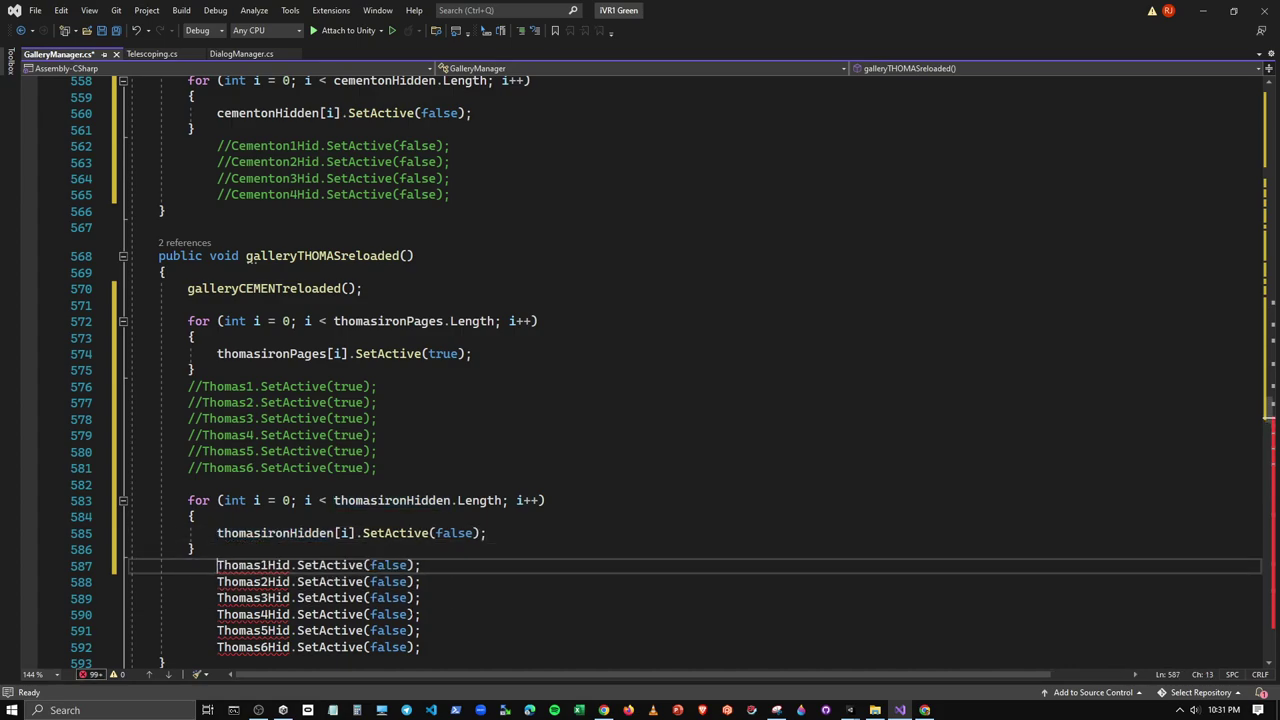
{"action": "left_click_drag", "start_coordinate": [435, 651], "coordinate": [188, 565]}
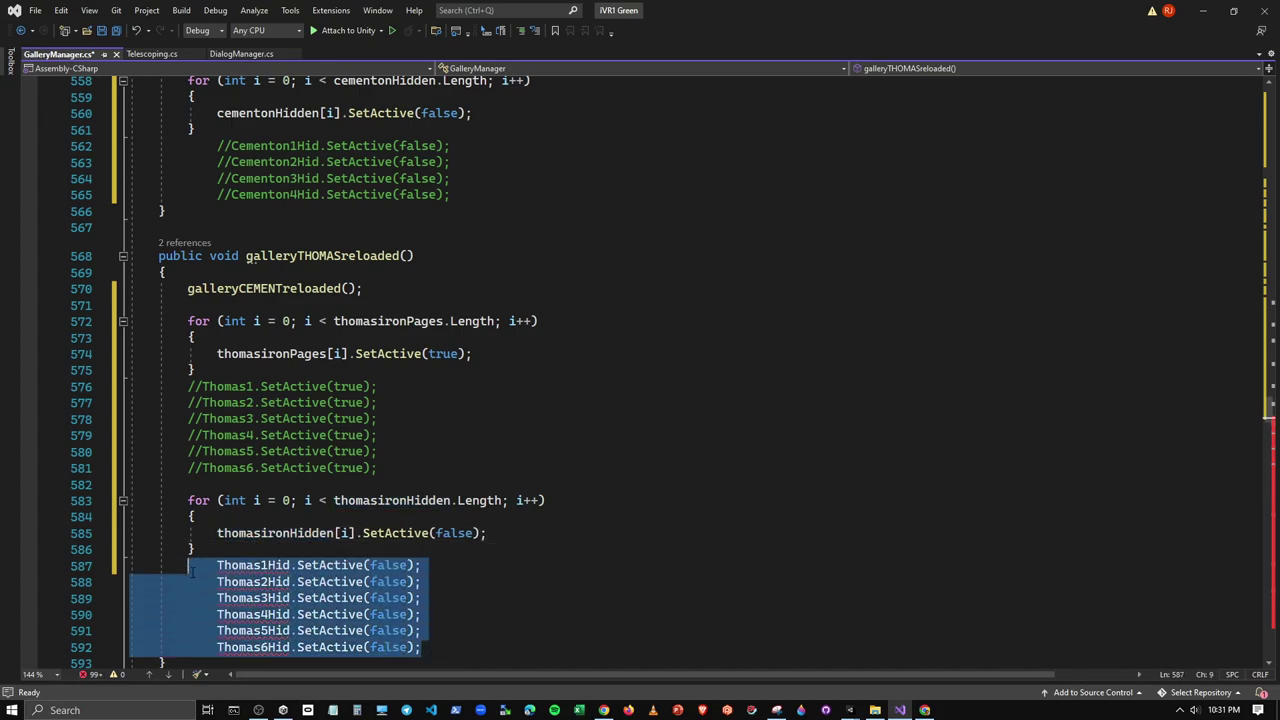
{"action": "left_click", "coordinate": [521, 35]}
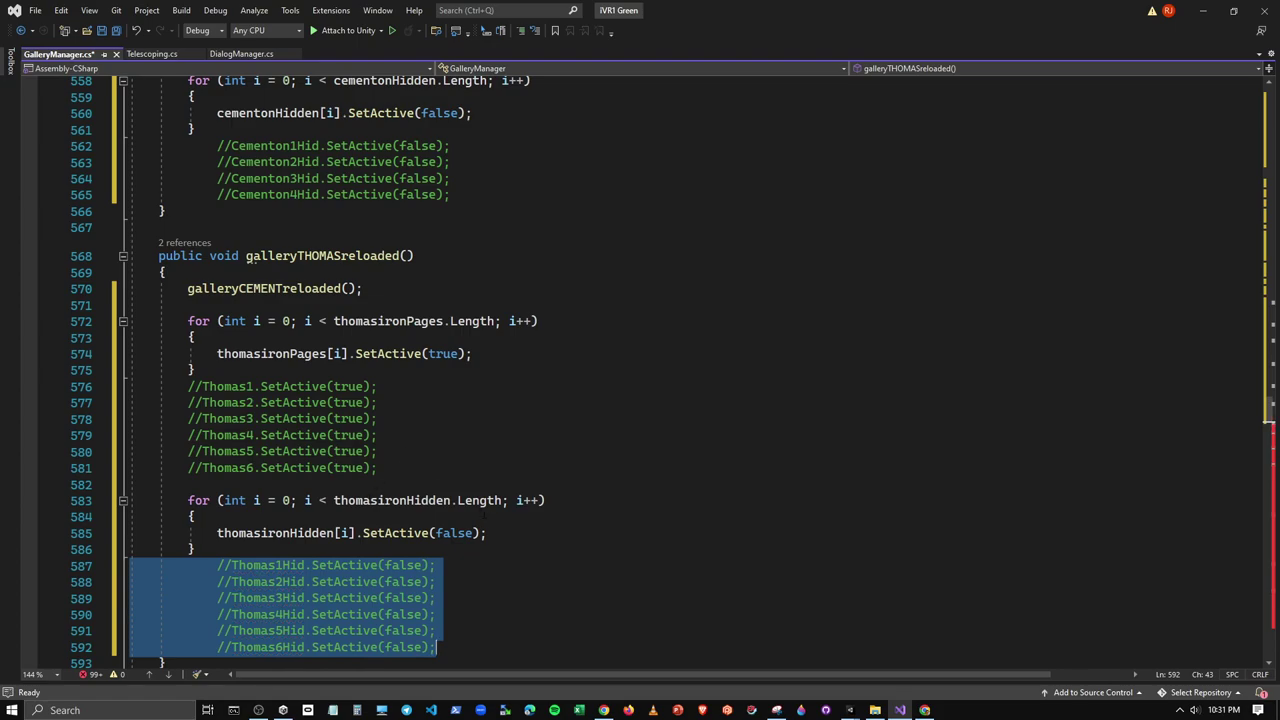
{"action": "scroll", "coordinate": [377, 450], "scroll_direction": "down", "scroll_amount": 4}
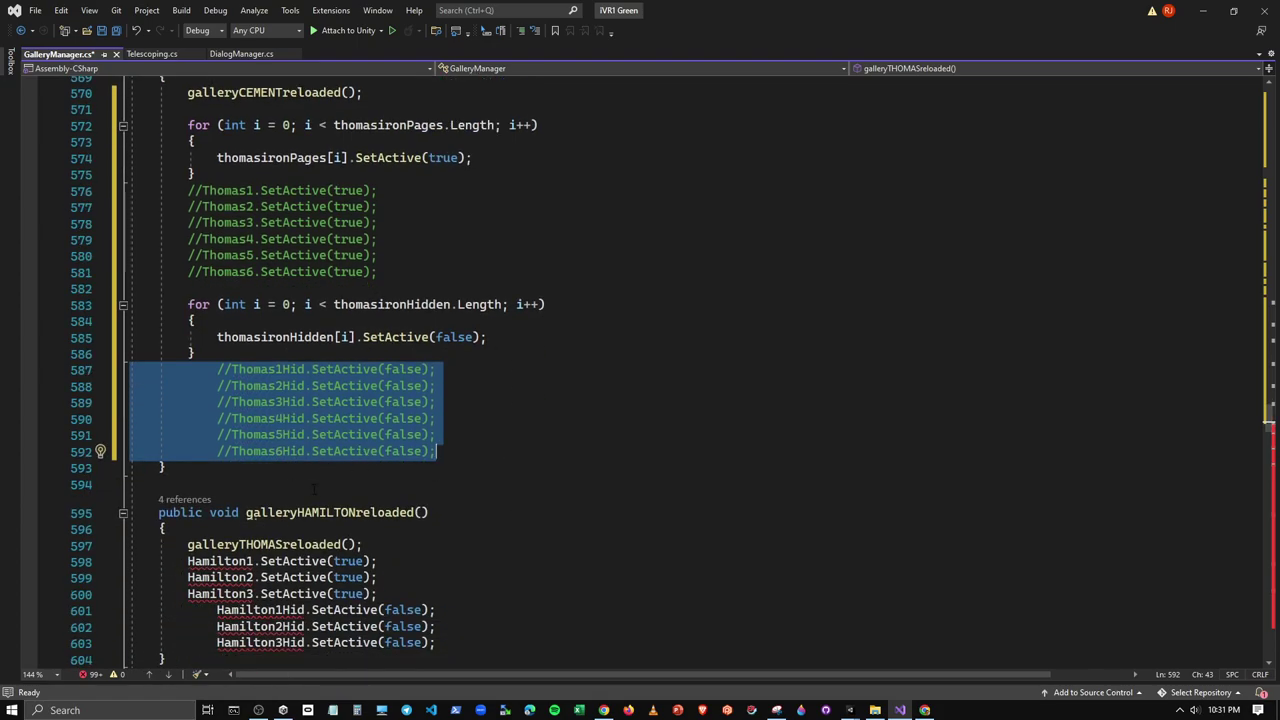
{"action": "scroll", "coordinate": [314, 488], "scroll_direction": "down", "scroll_amount": 2}
{"action": "scroll", "coordinate": [314, 488], "scroll_direction": "up", "scroll_amount": 5}
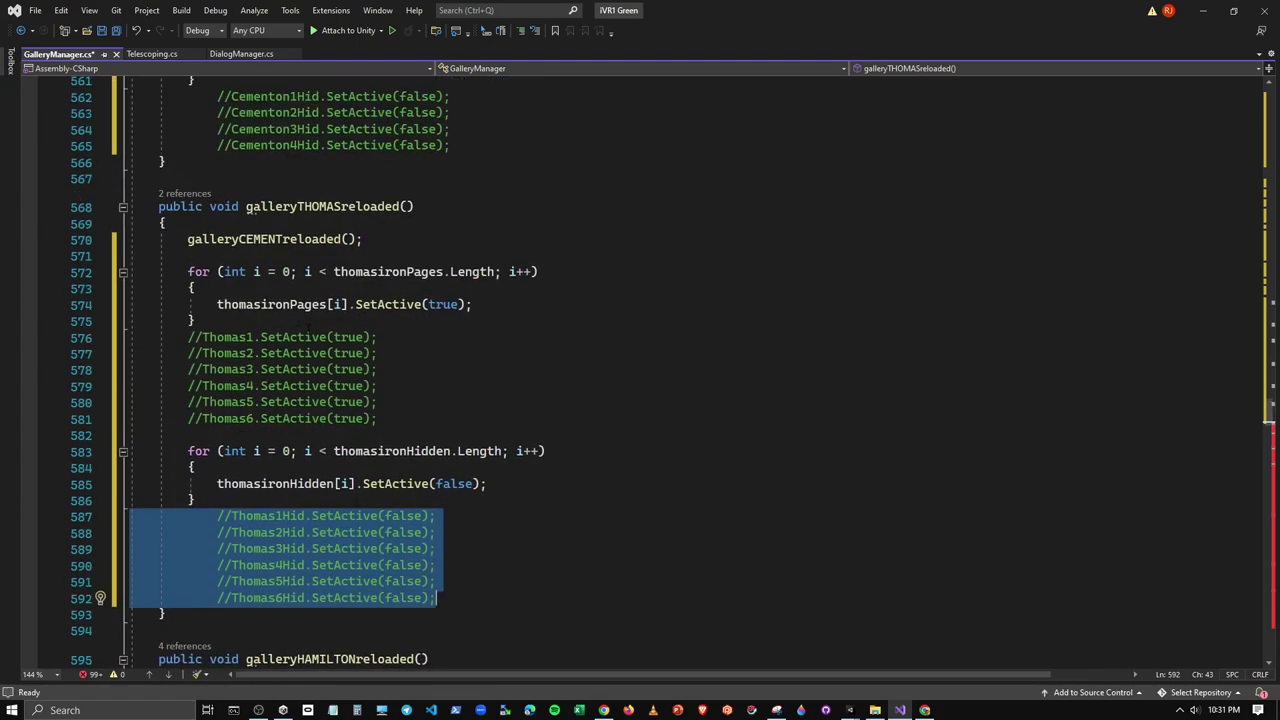
{"action": "left_click_drag", "start_coordinate": [209, 319], "coordinate": [188, 271]}
{"action": "scroll", "coordinate": [220, 304], "scroll_direction": "down", "scroll_amount": 6}
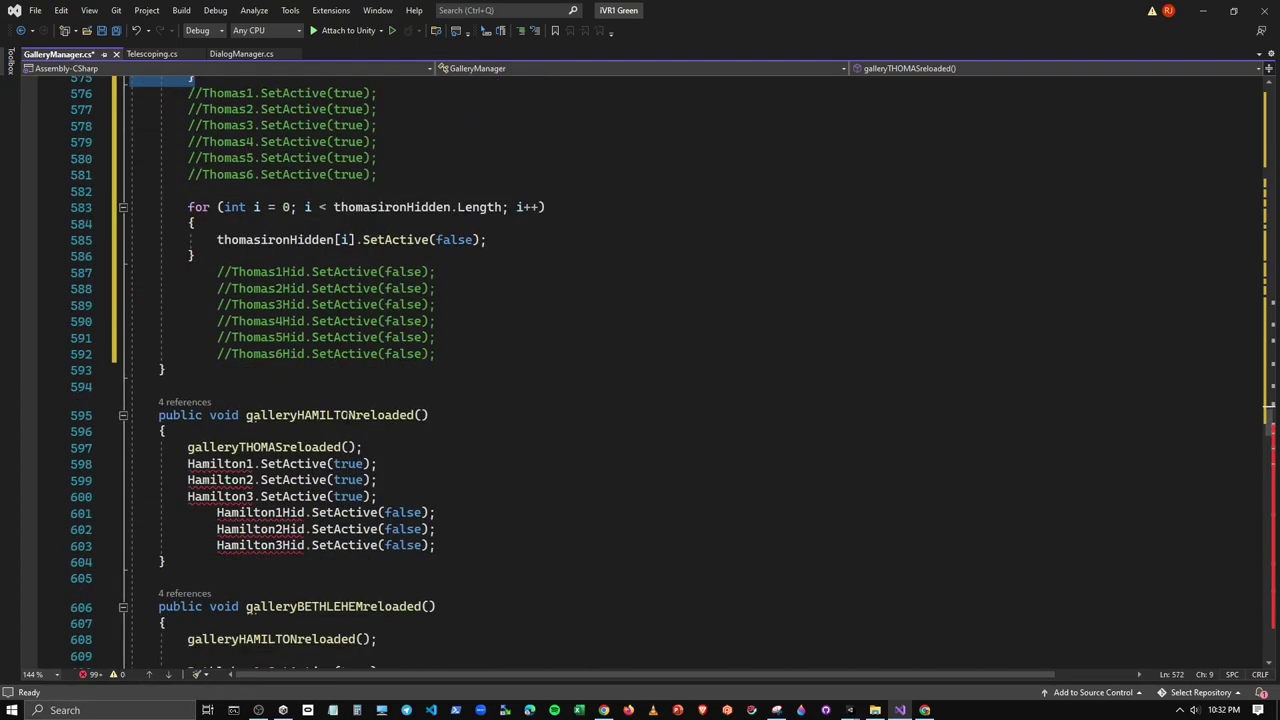
Paste the pages loop into galleryHAMILTONreloaded and rename it to allentownPages
{"action": "left_click", "coordinate": [363, 397]}
{"action": "key", "text": "Return"}
{"action": "key", "text": "Return"}
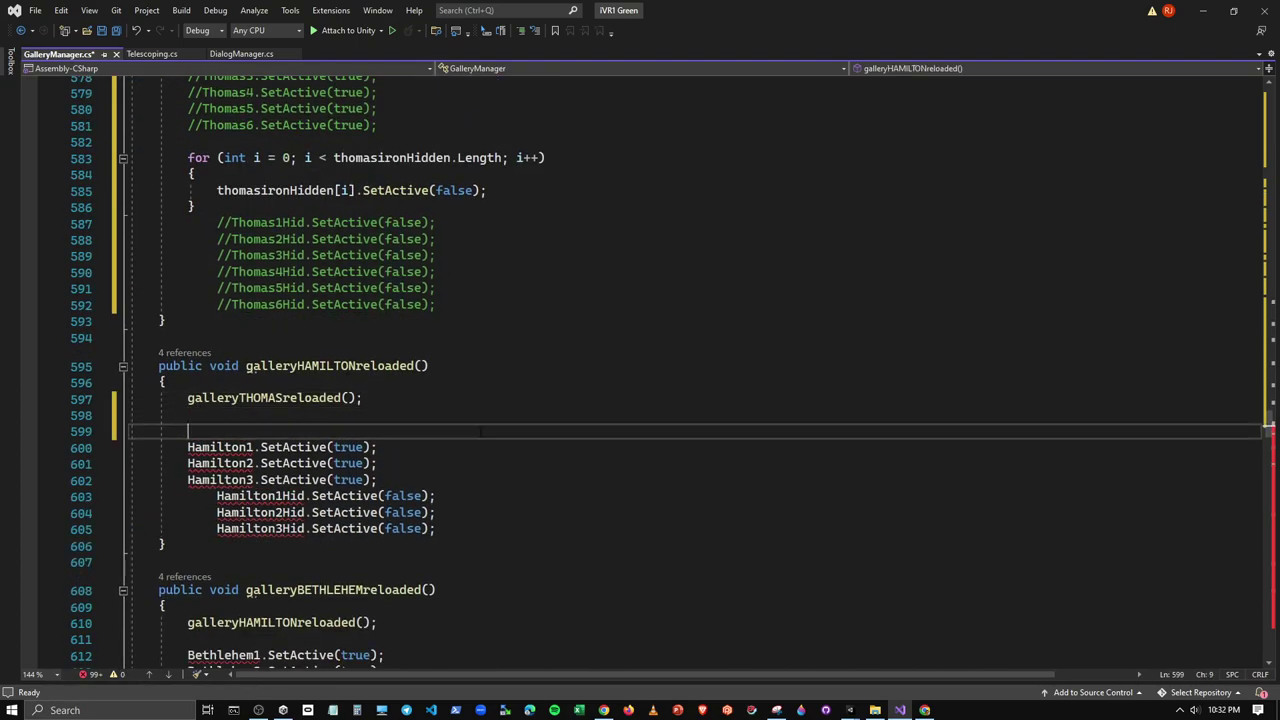
{"action": "key", "text": "ctrl+v"}
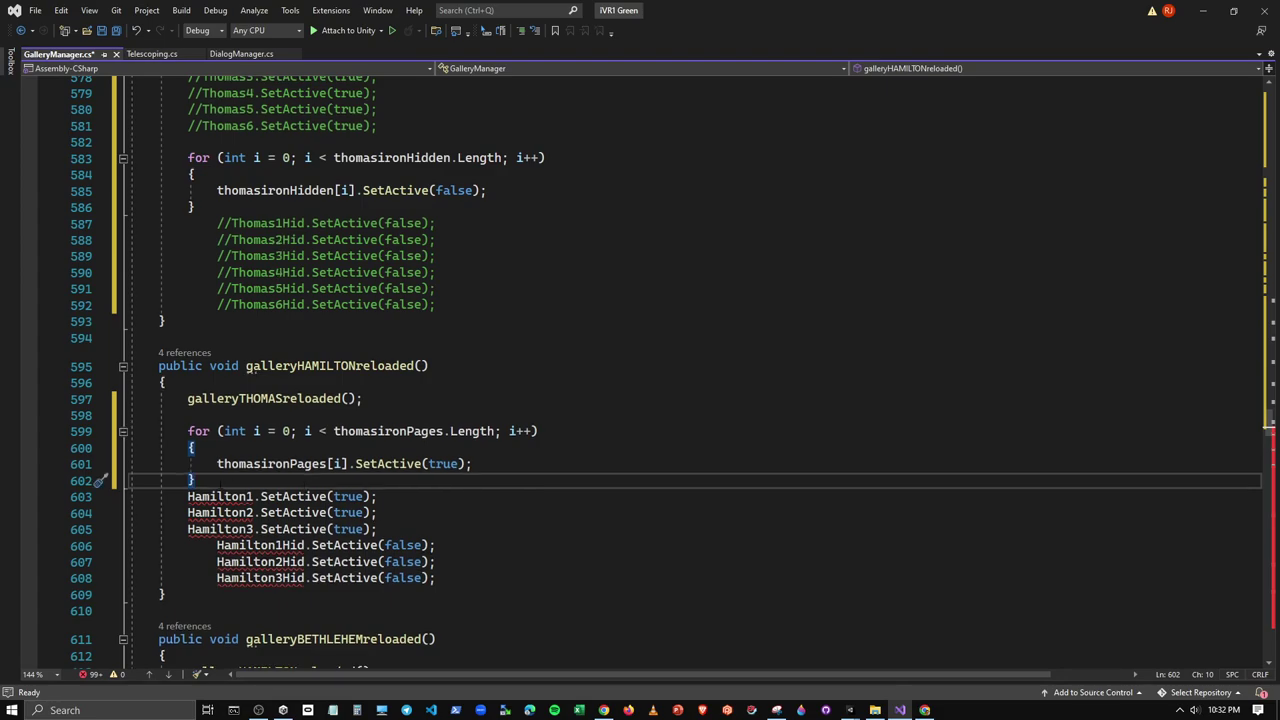
{"action": "left_click_drag", "start_coordinate": [333, 431], "coordinate": [406, 431]}
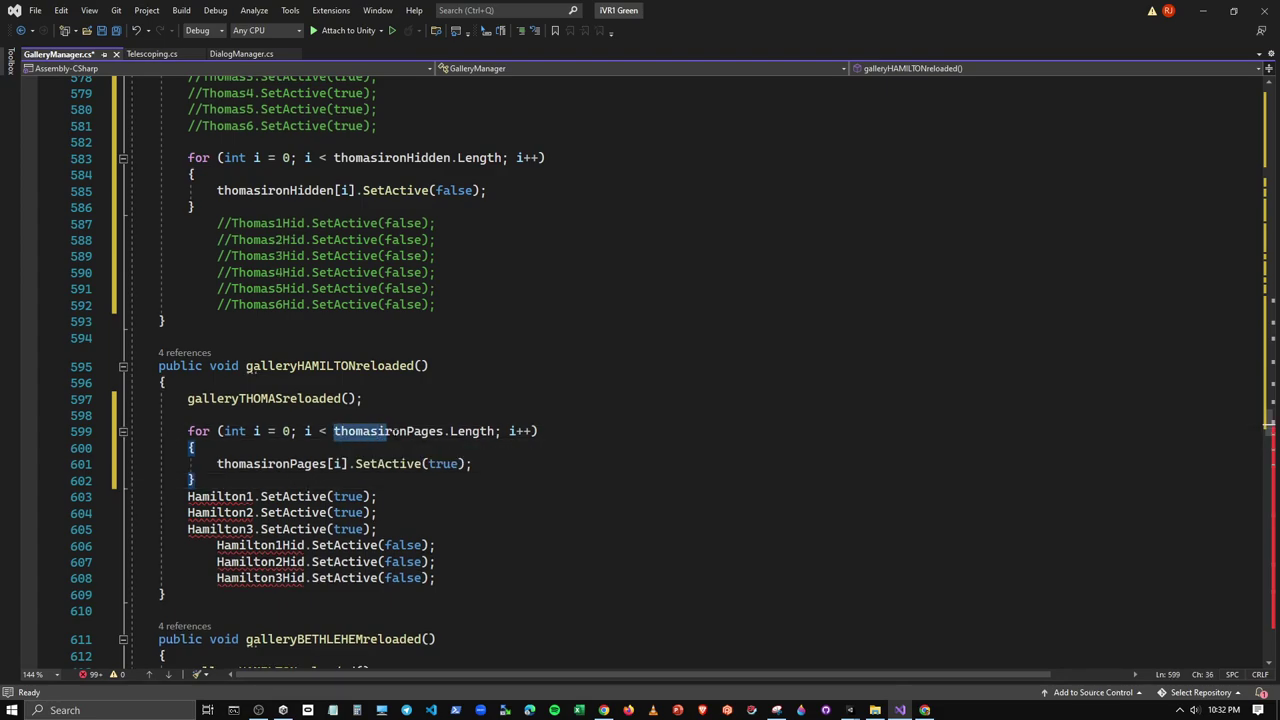
{"action": "type", "text": "allent"}
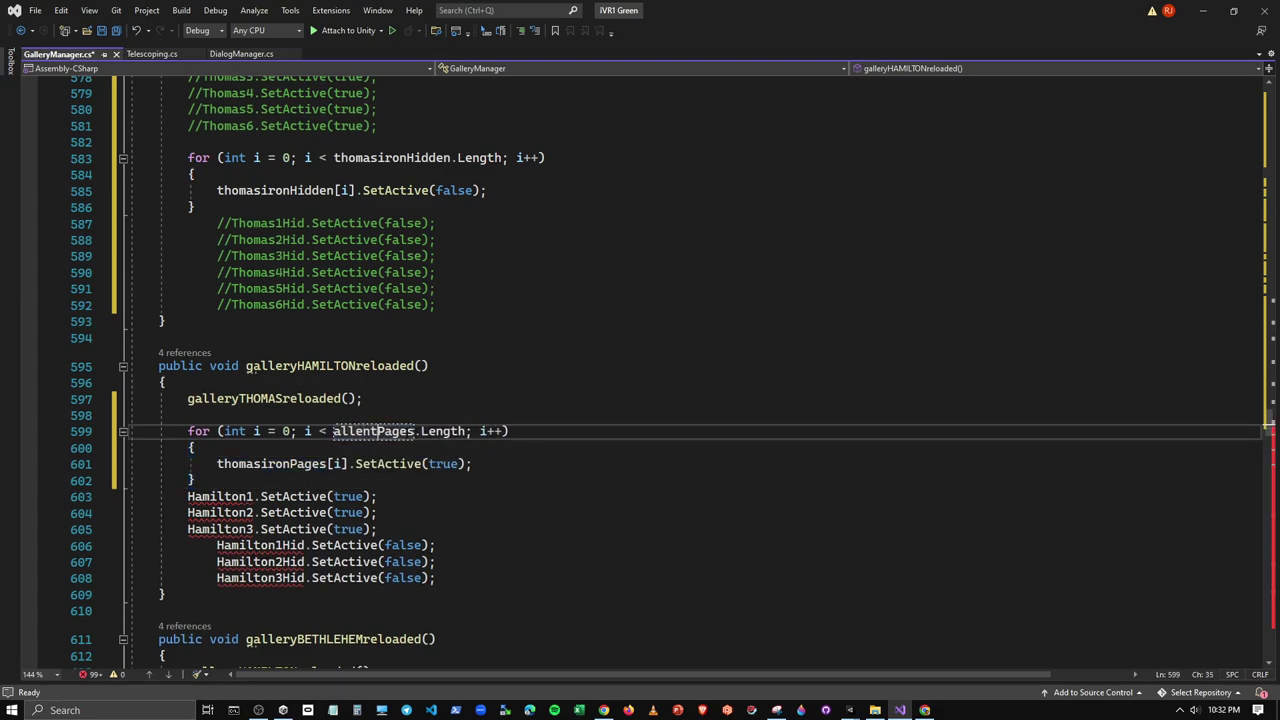
{"action": "type", "text": "own"}
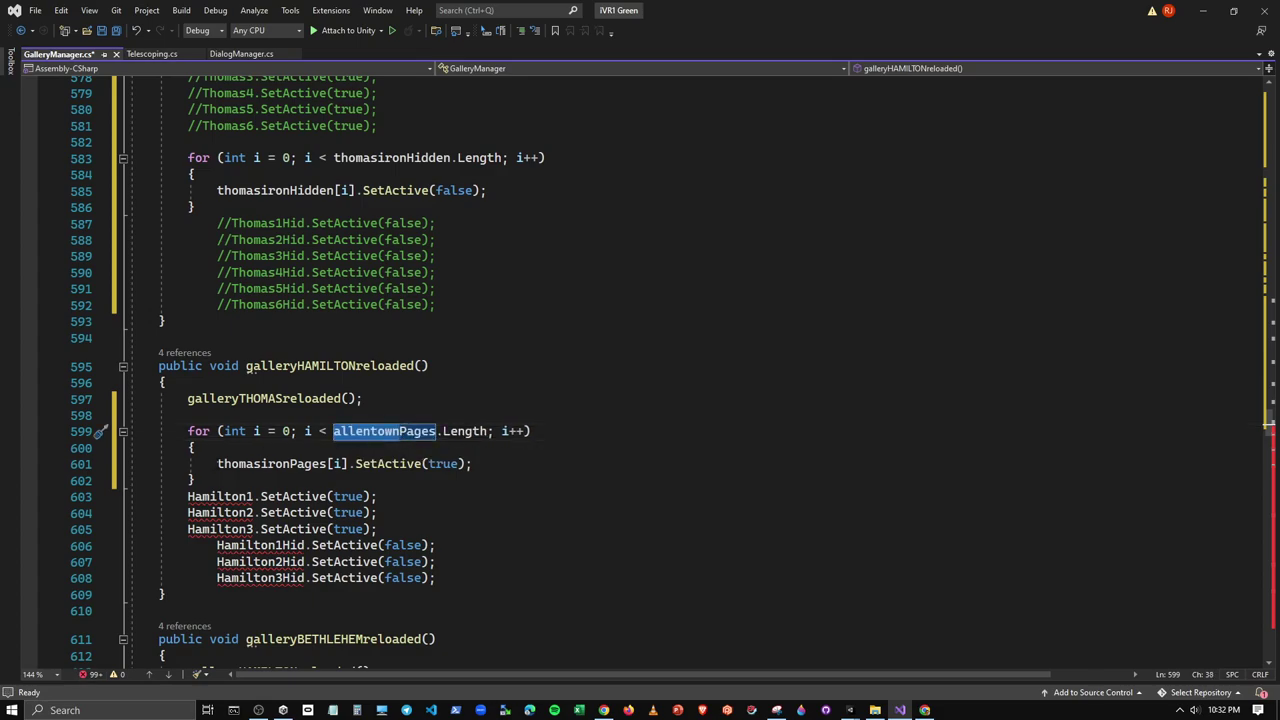
{"action": "left_click_drag", "start_coordinate": [217, 464], "coordinate": [320, 464]}
{"action": "type", "text": "allentown"}
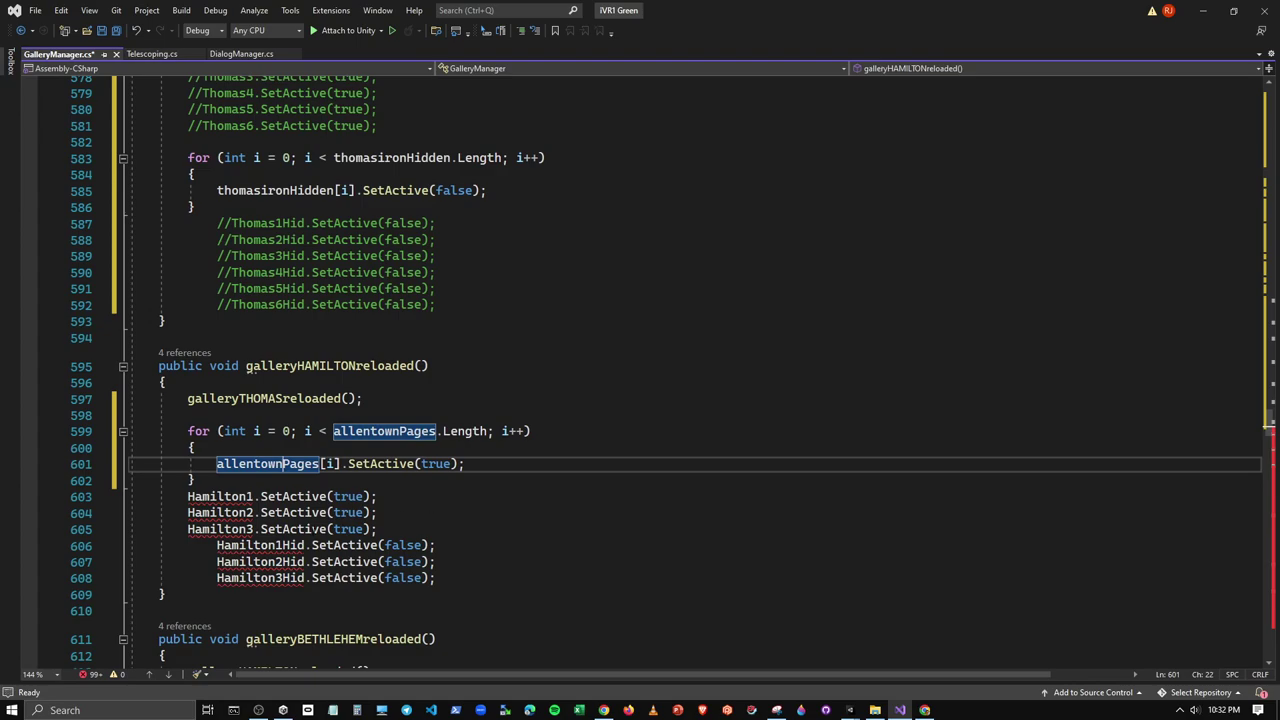
Comment out the Hamilton1–Hamilton3 lines and add blank lines below them
{"action": "left_click_drag", "start_coordinate": [130, 496], "coordinate": [377, 529]}
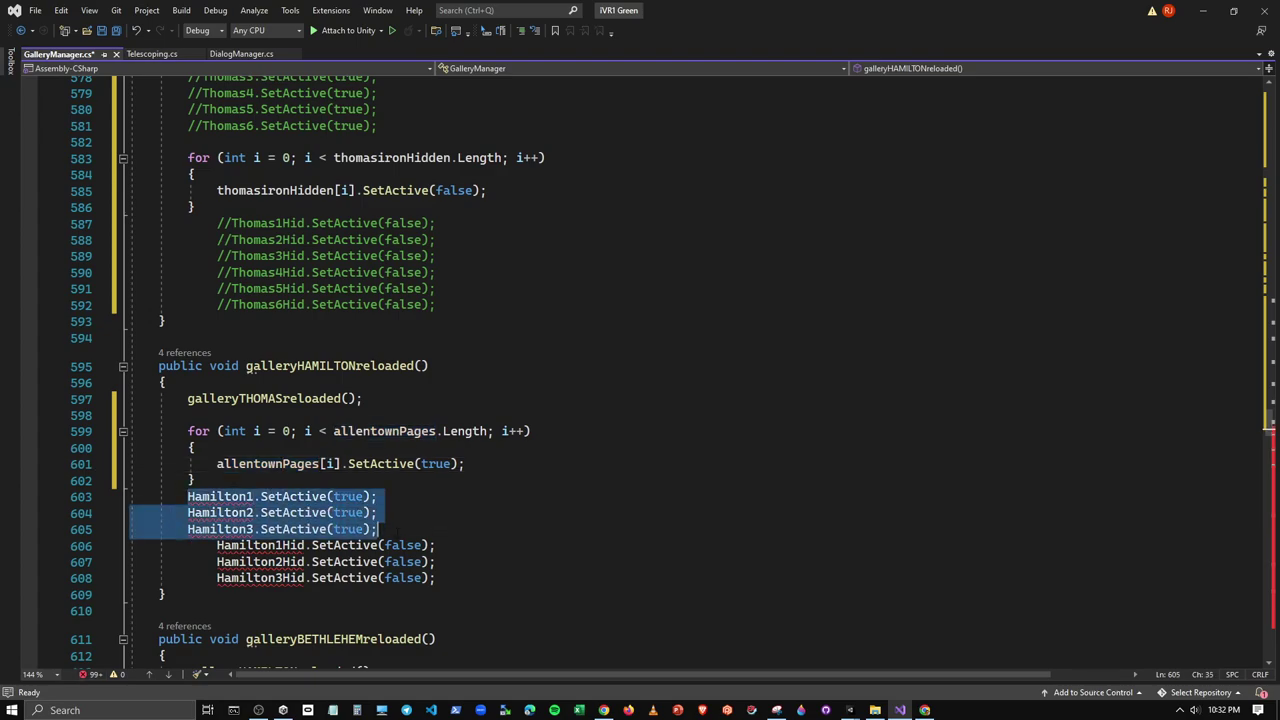
{"action": "left_click", "coordinate": [524, 31]}
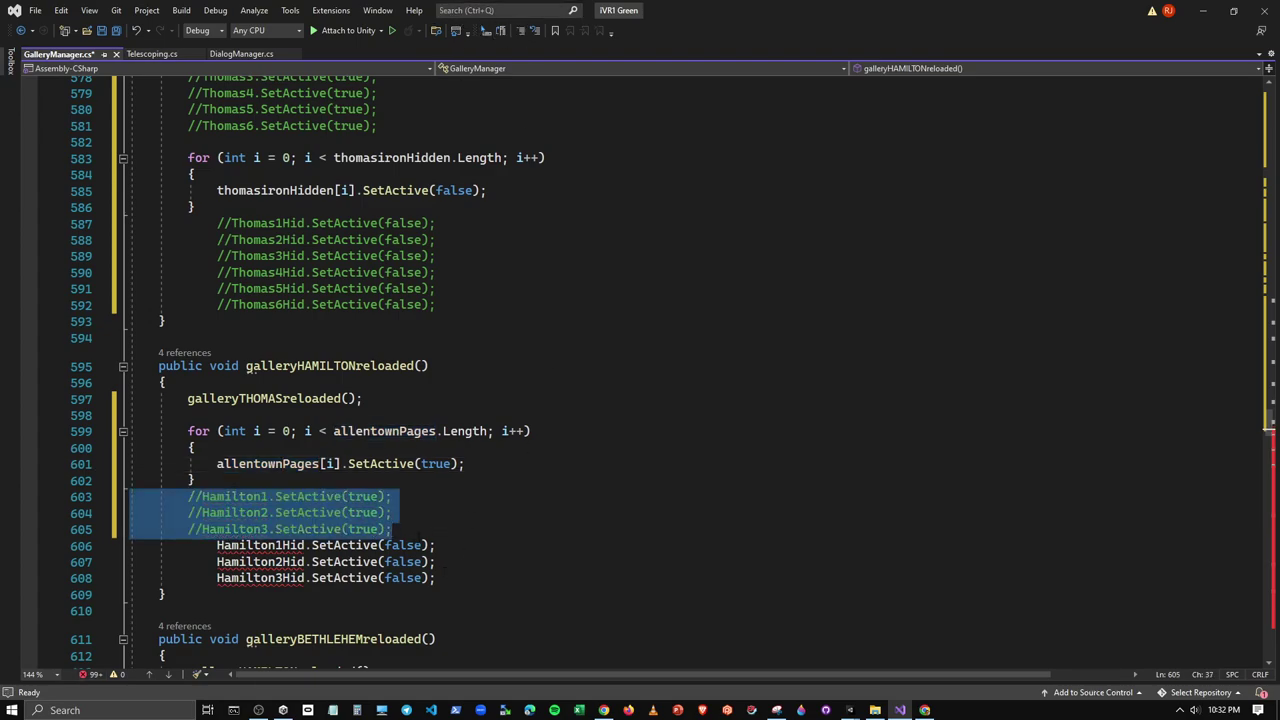
{"action": "left_click", "coordinate": [413, 545]}
{"action": "left_click", "coordinate": [417, 538]}
{"action": "key", "text": "Return"}
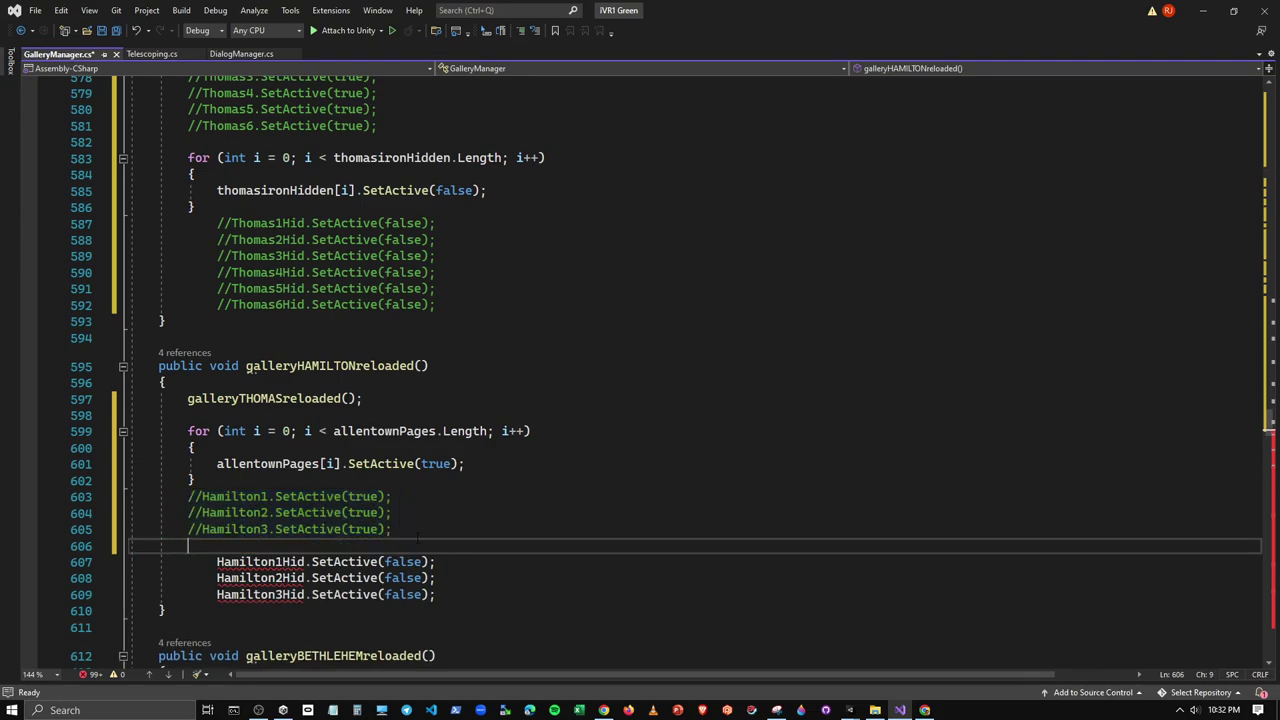
{"action": "key", "text": "Return"}
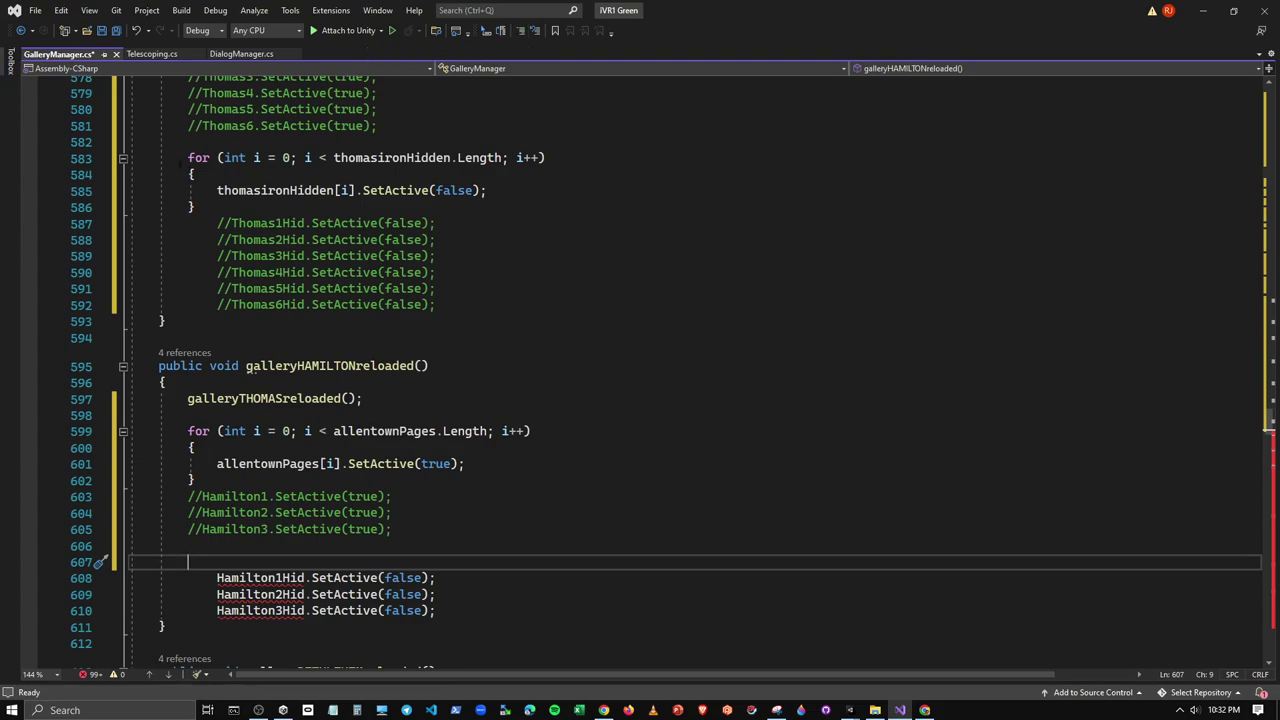
Copy the thomasironHidden loop into galleryHAMILTONreloaded and rename it to allentownHidden
{"action": "left_click_drag", "start_coordinate": [188, 157], "coordinate": [197, 206]}
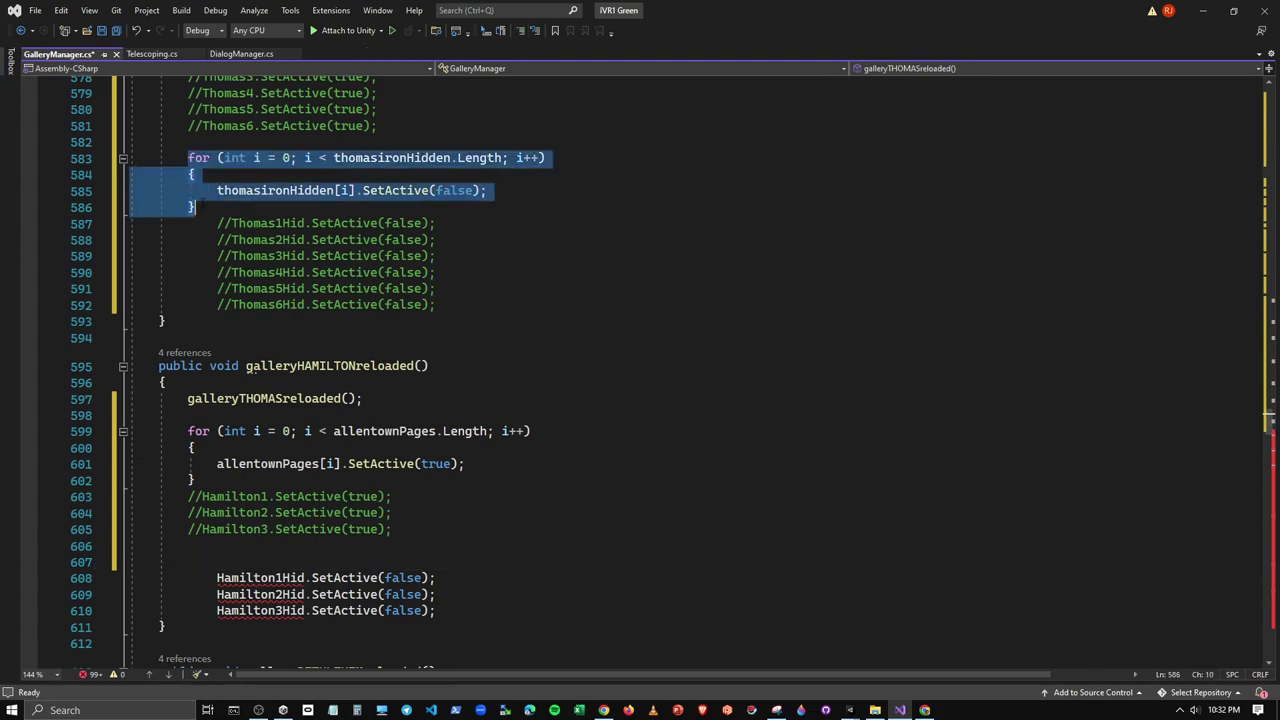
{"action": "key", "text": "ctrl+c"}
{"action": "left_click", "coordinate": [190, 558]}
{"action": "key", "text": "ctrl+v"}
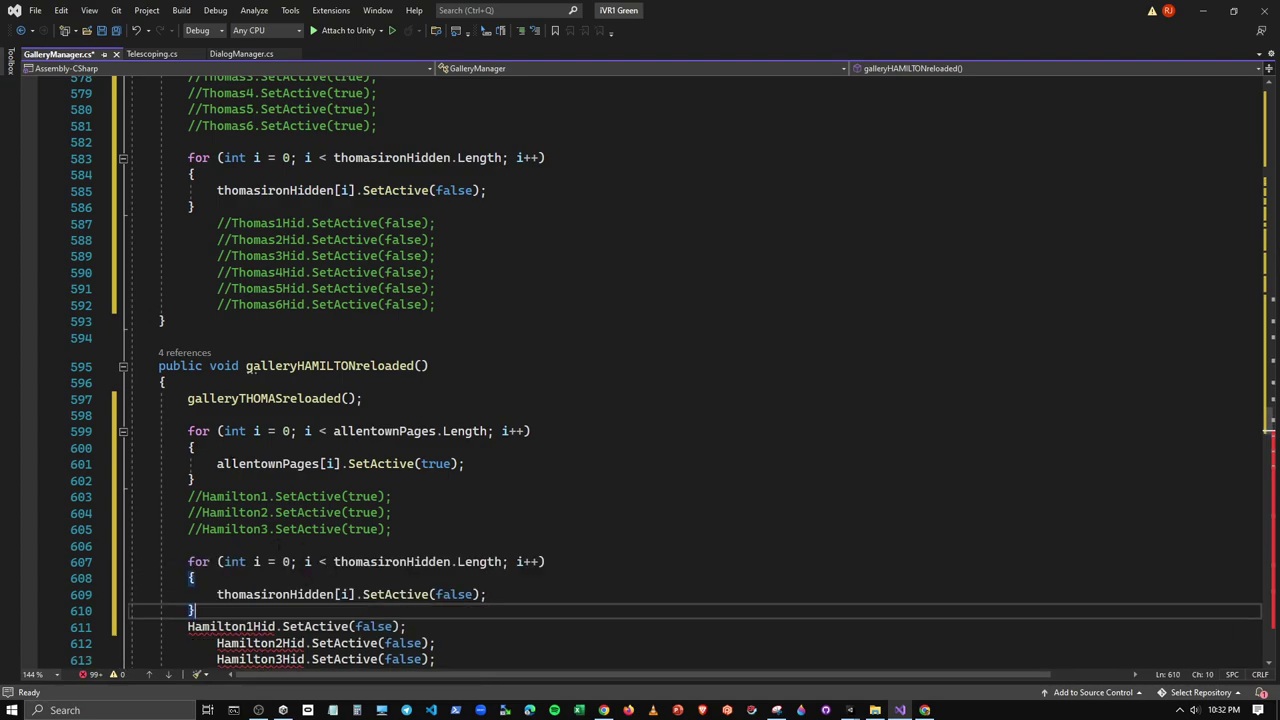
{"action": "double_click", "coordinate": [270, 463]}
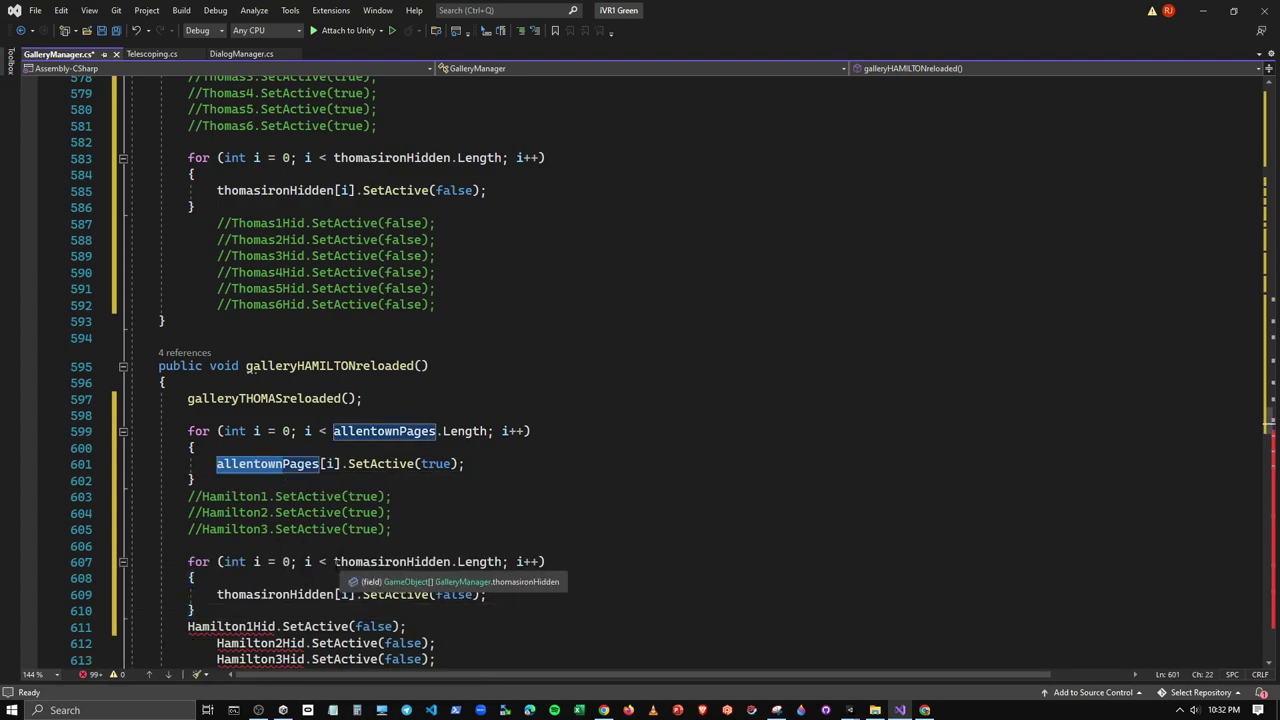
{"action": "left_click", "coordinate": [404, 562]}
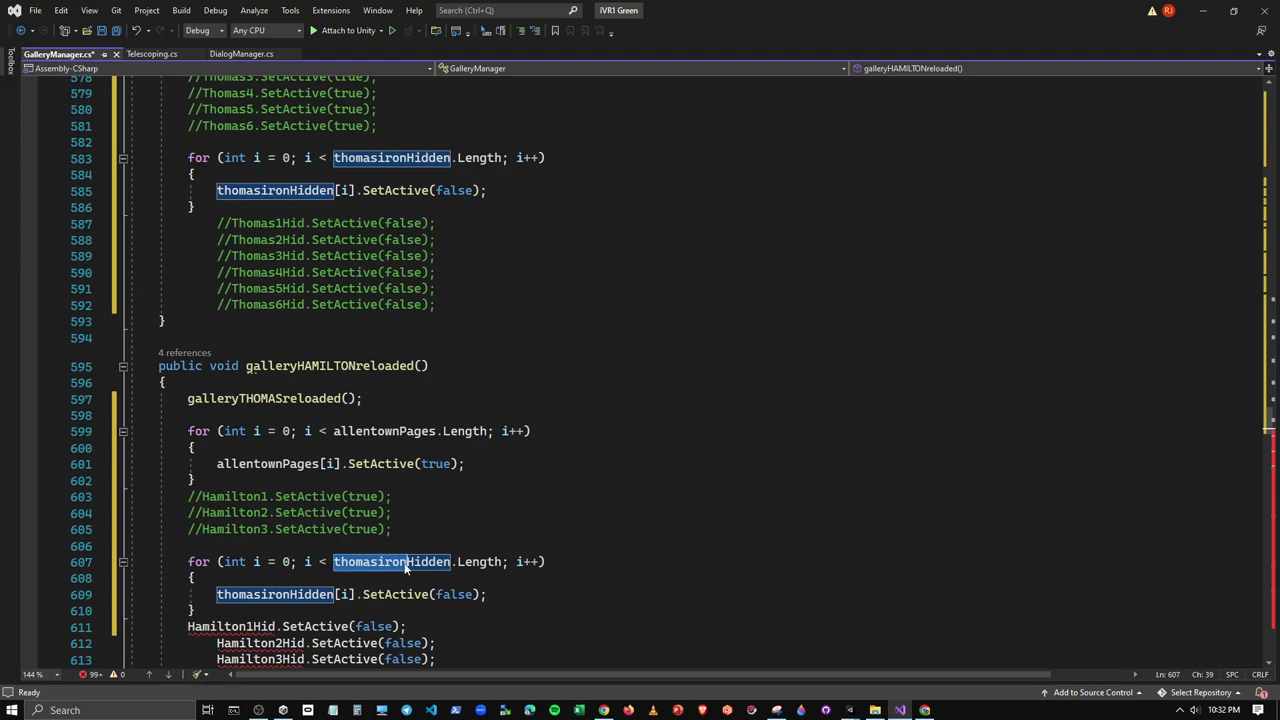
{"action": "key", "text": "ctrl+BackSpace"}
{"action": "type", "text": "allentown"}
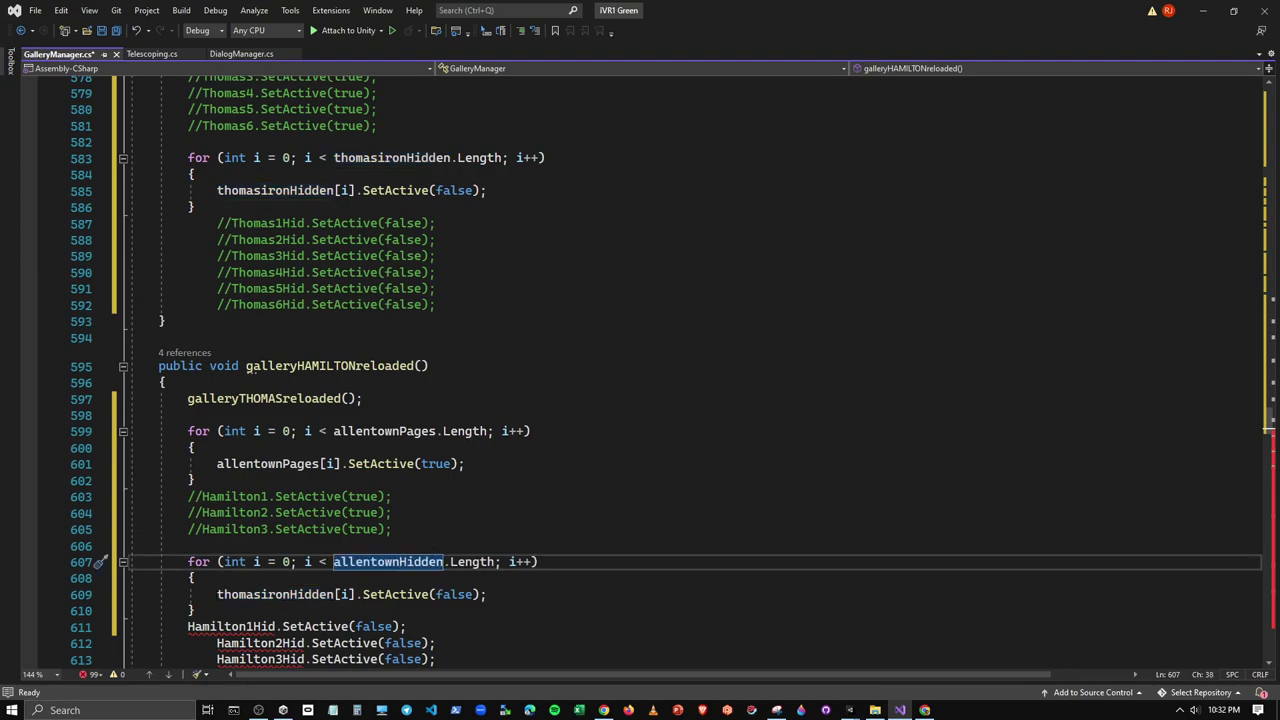
{"action": "left_click_drag", "start_coordinate": [216, 594], "coordinate": [290, 594]}
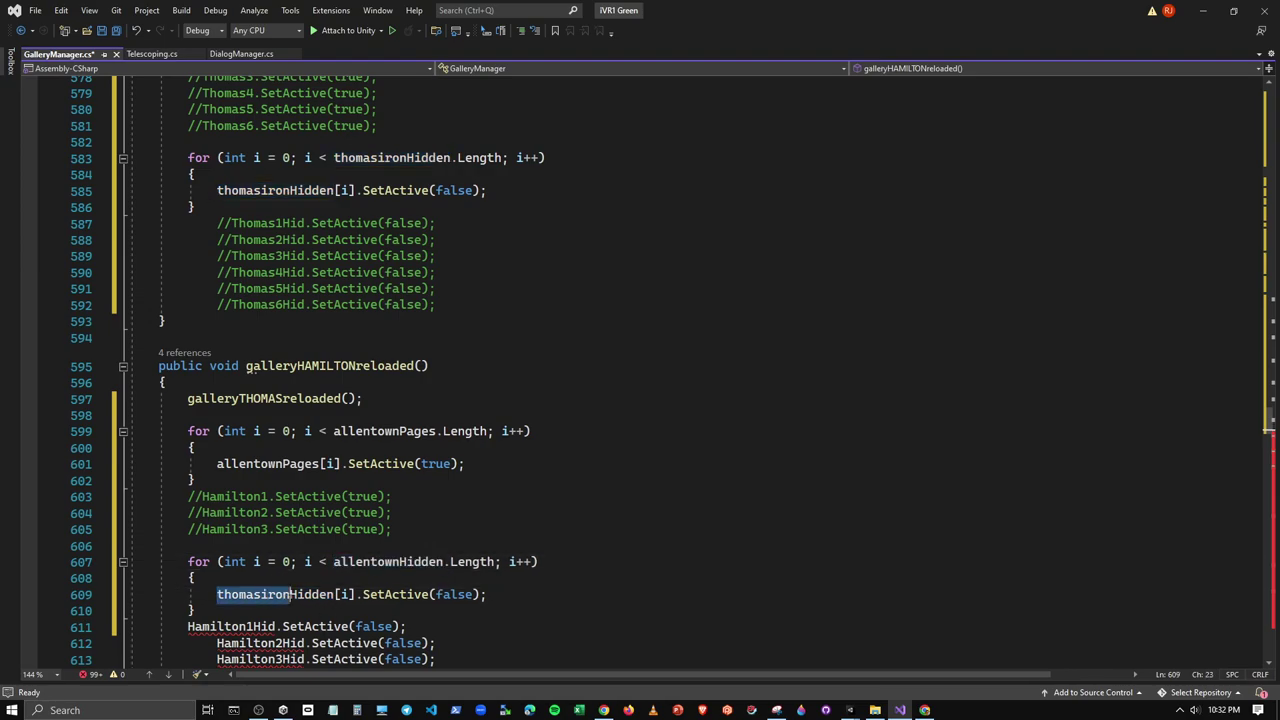
{"action": "type", "text": "allentown"}
Indent and comment out the Hamilton1Hid–Hamilton3Hid lines with Ctrl+K, Ctrl+C
{"action": "scroll", "coordinate": [640, 370], "scroll_direction": "down", "scroll_amount": 2}
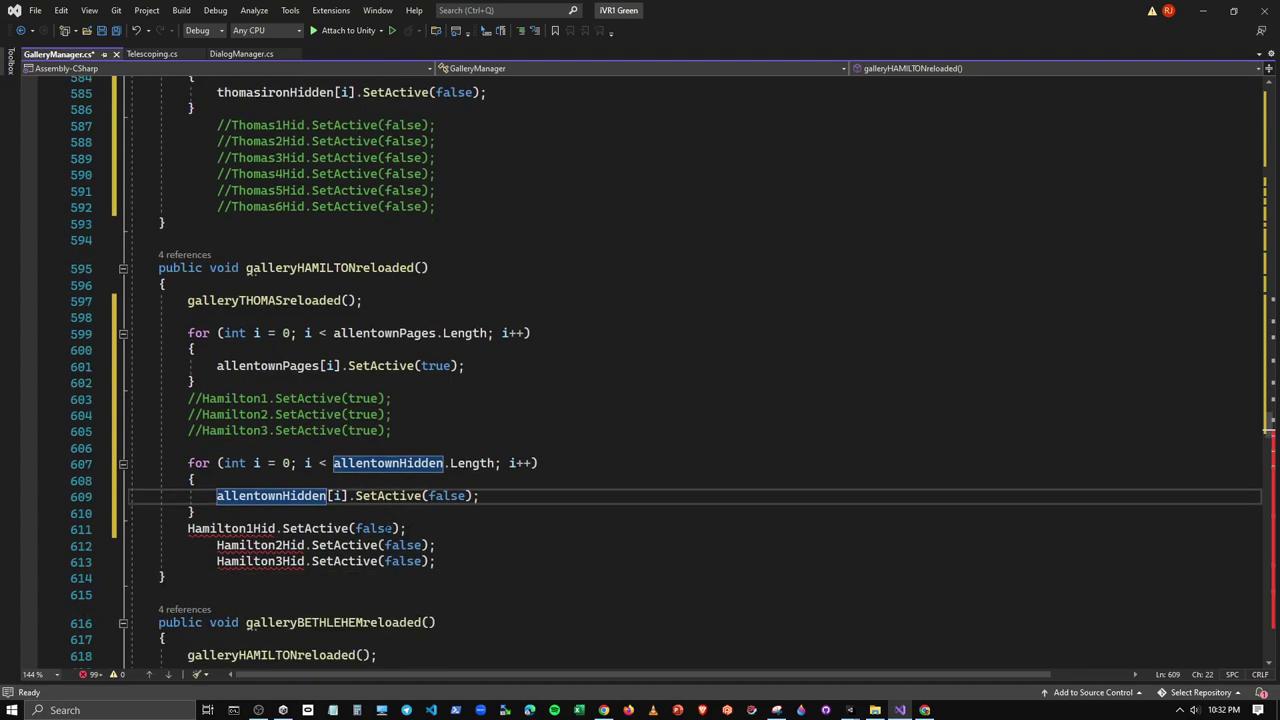
{"action": "key", "text": "Down"}
{"action": "key", "text": "Down"}
{"action": "key", "text": "Tab"}
{"action": "key", "text": "Down"}
{"action": "key", "text": "Down"}
{"action": "key", "text": "End"}
{"action": "key", "text": "shift+Up"}
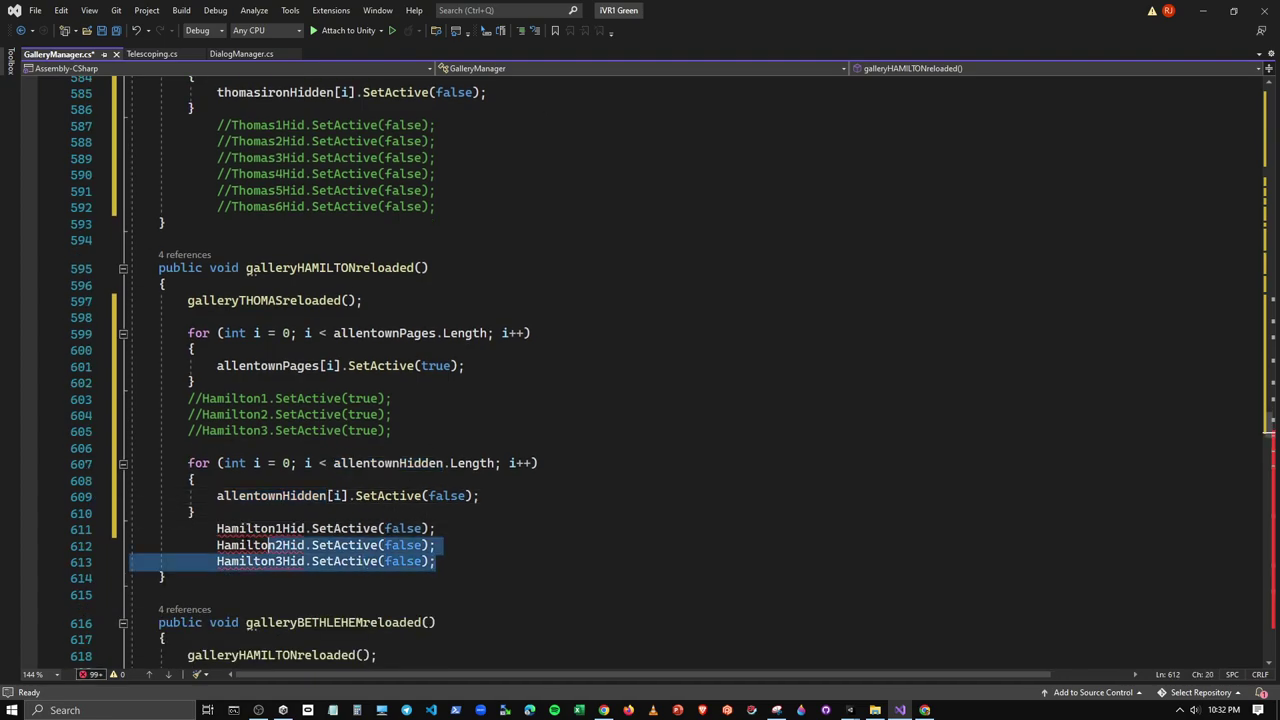
{"action": "key", "text": "shift+Up"}
{"action": "key", "text": "ctrl+k"}
{"action": "key", "text": "ctrl+c"}
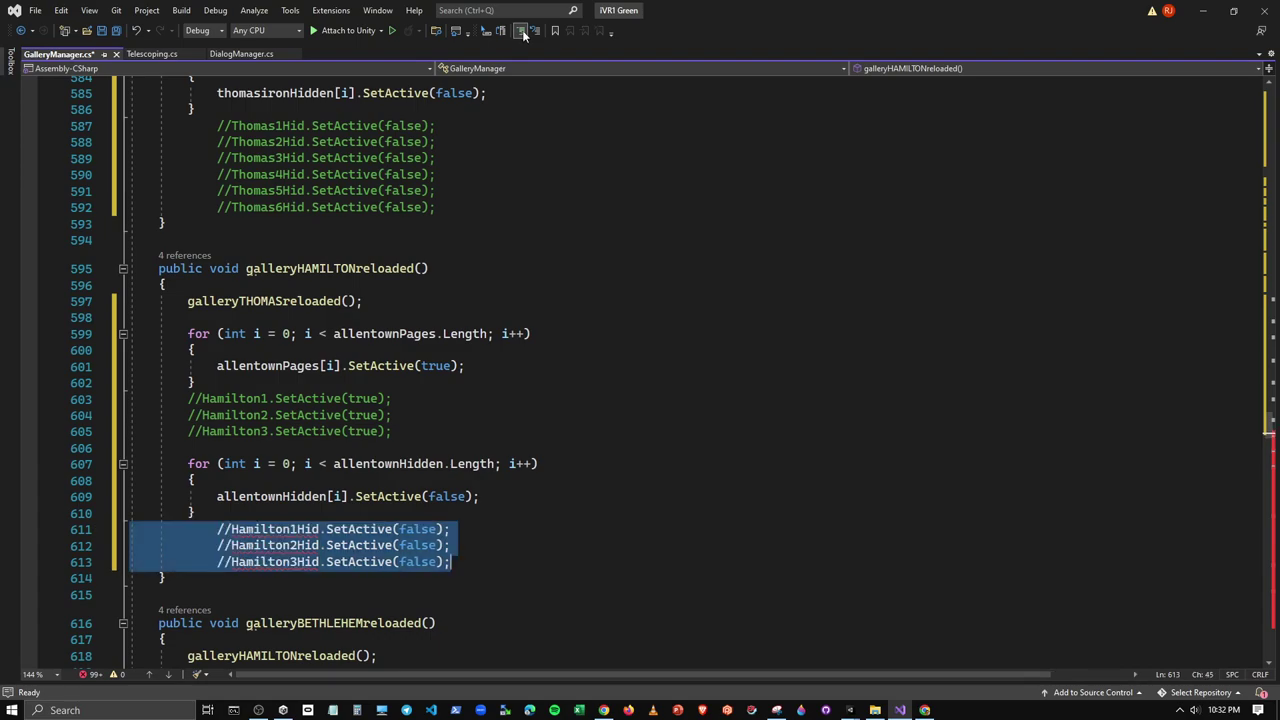
{"action": "scroll", "coordinate": [272, 430], "scroll_direction": "down", "scroll_amount": 5}
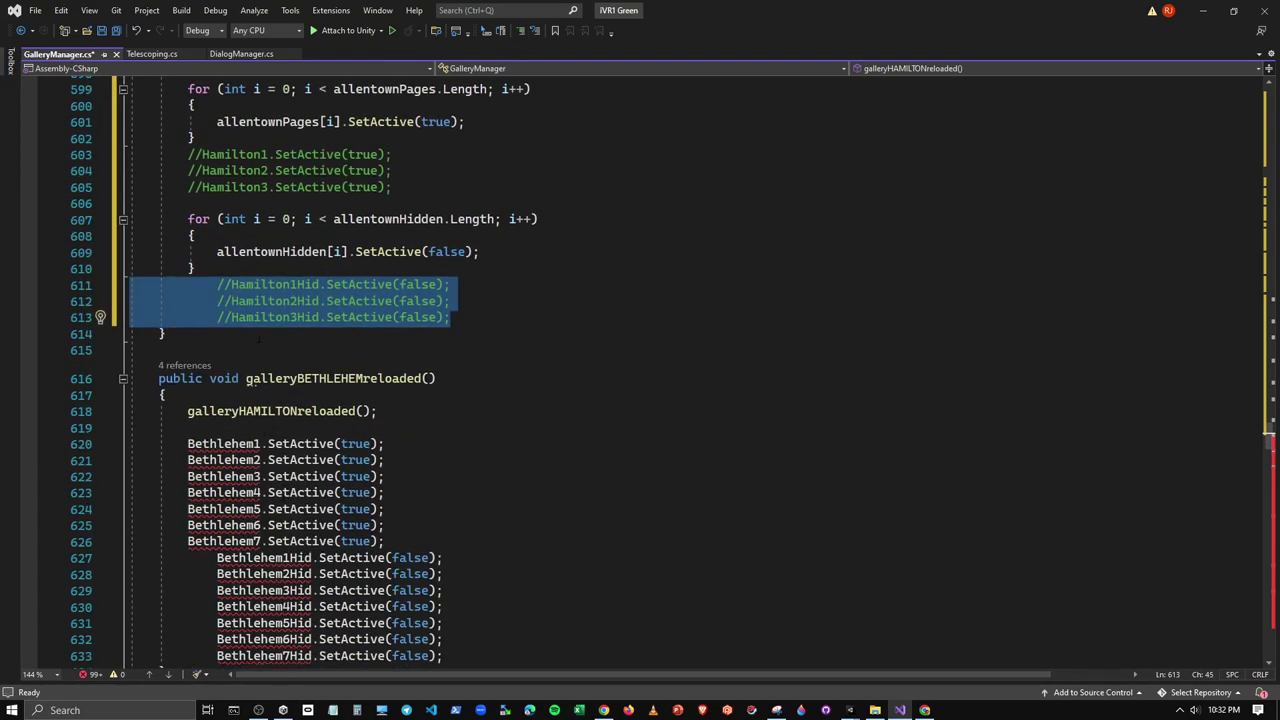
{"action": "scroll", "coordinate": [272, 430], "scroll_direction": "up", "scroll_amount": 4}
{"action": "left_click_drag", "start_coordinate": [130, 284], "coordinate": [196, 333]}
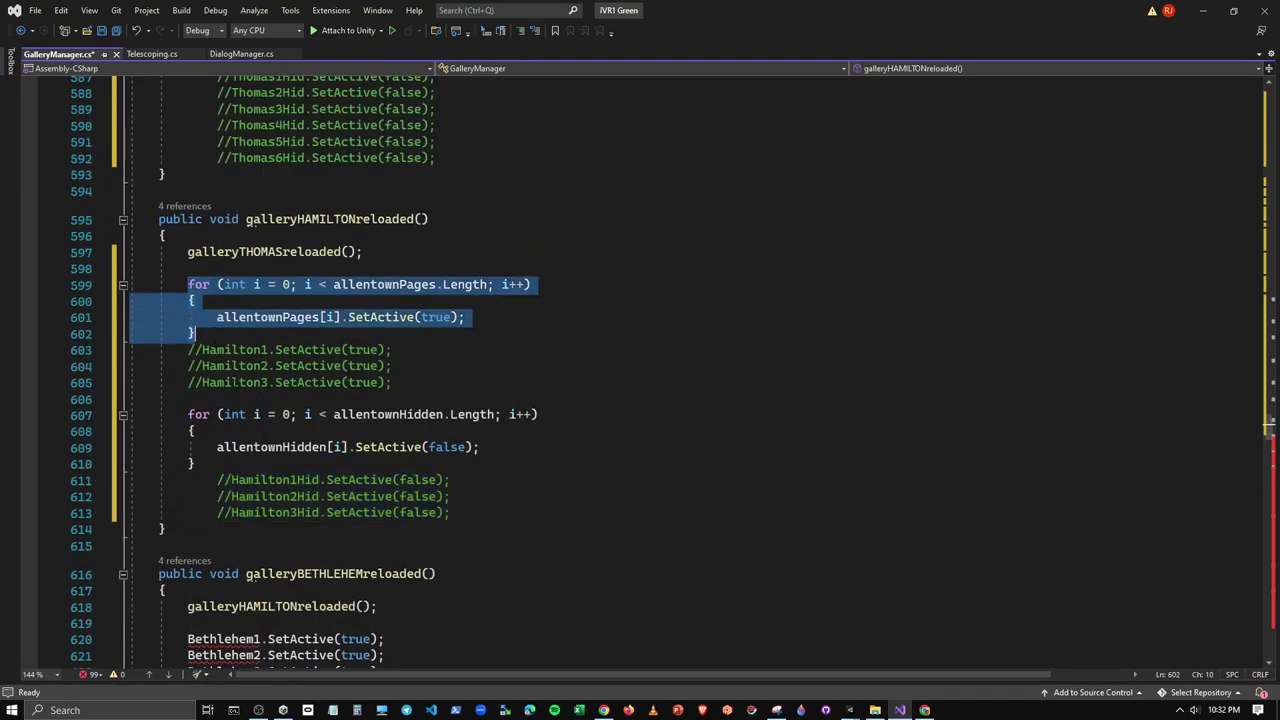
{"action": "scroll", "coordinate": [196, 333], "scroll_direction": "down", "scroll_amount": 4}
Paste the allentownPages loop into galleryBETHLEHEMreloaded and rename it to bethlehemPages
{"action": "key", "text": "ctrl+c"}
{"action": "left_click", "coordinate": [210, 428]}
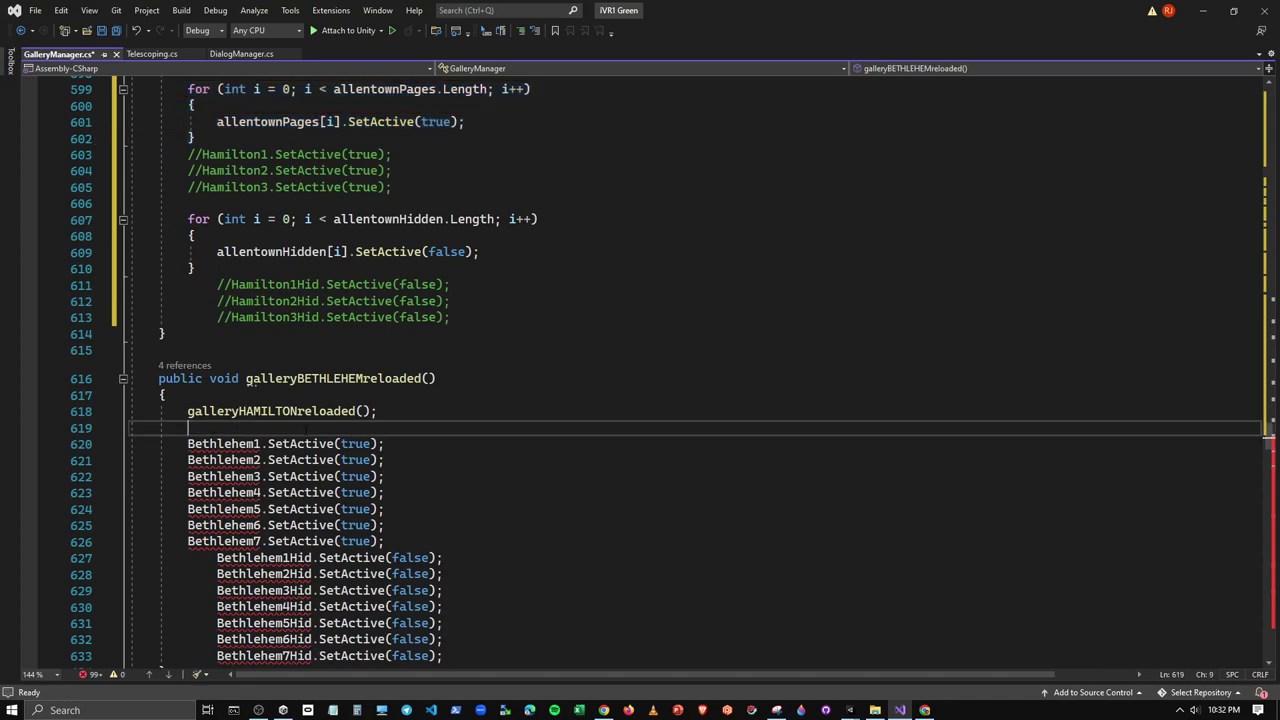
{"action": "key", "text": "ctrl+v"}
{"action": "key", "text": "Return"}
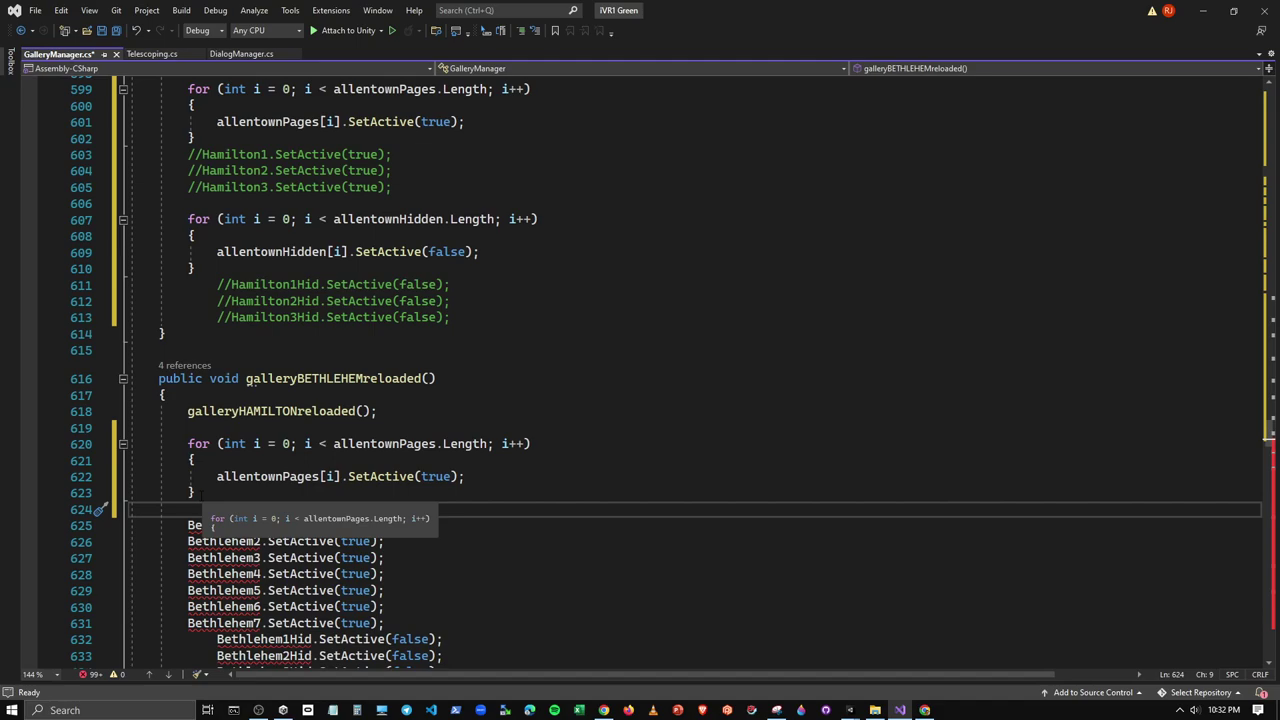
{"action": "left_click_drag", "start_coordinate": [334, 443], "coordinate": [395, 443]}
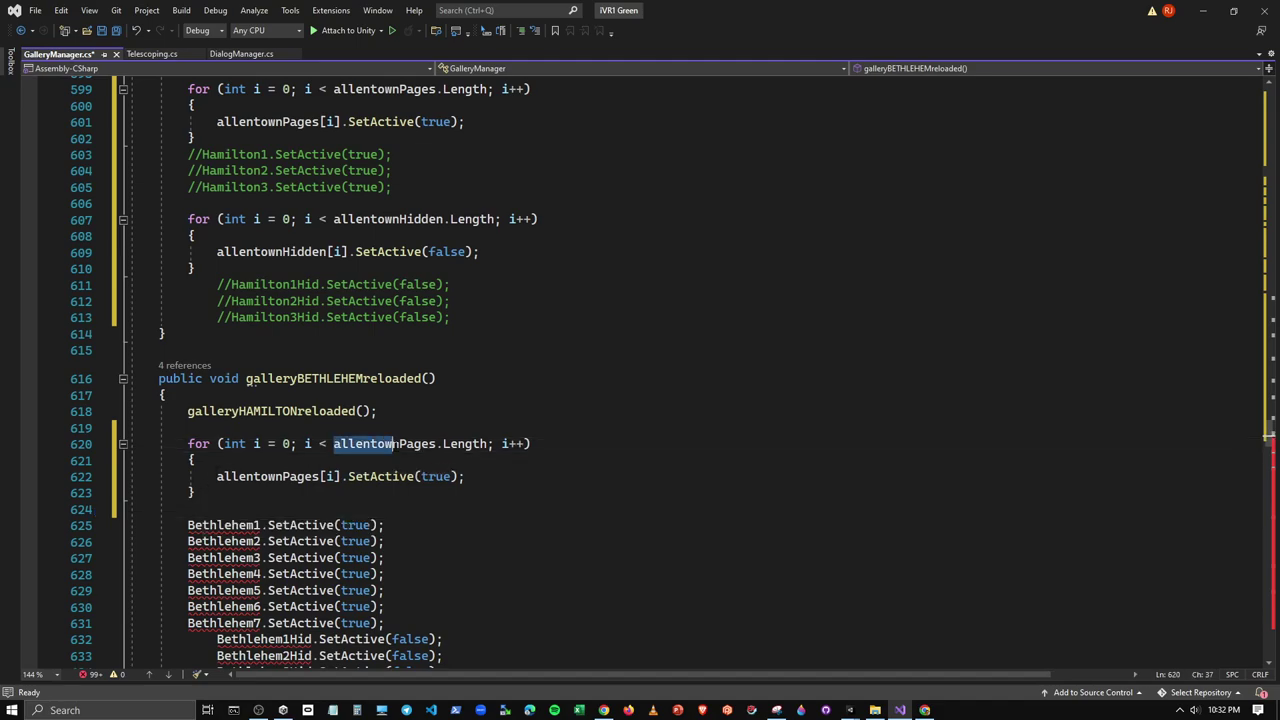
{"action": "key", "text": "BackSpace"}
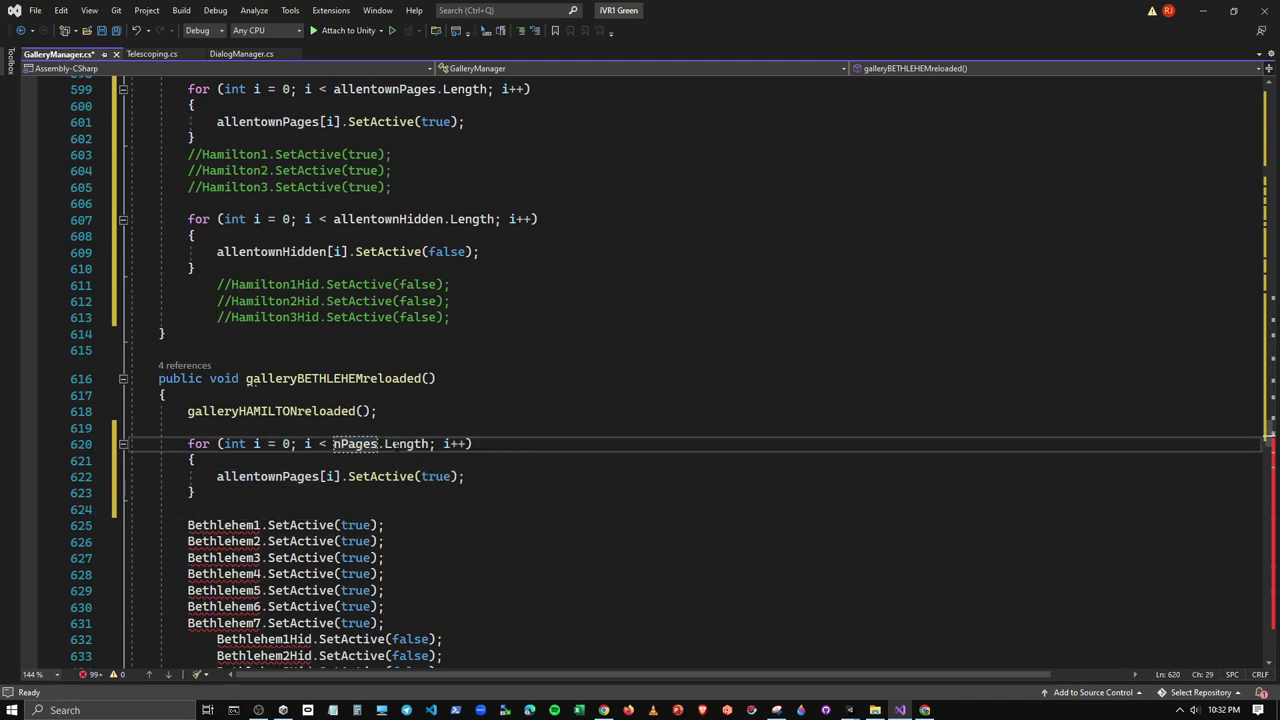
{"action": "key", "text": "Delete"}
{"action": "type", "text": "bethlehe"}
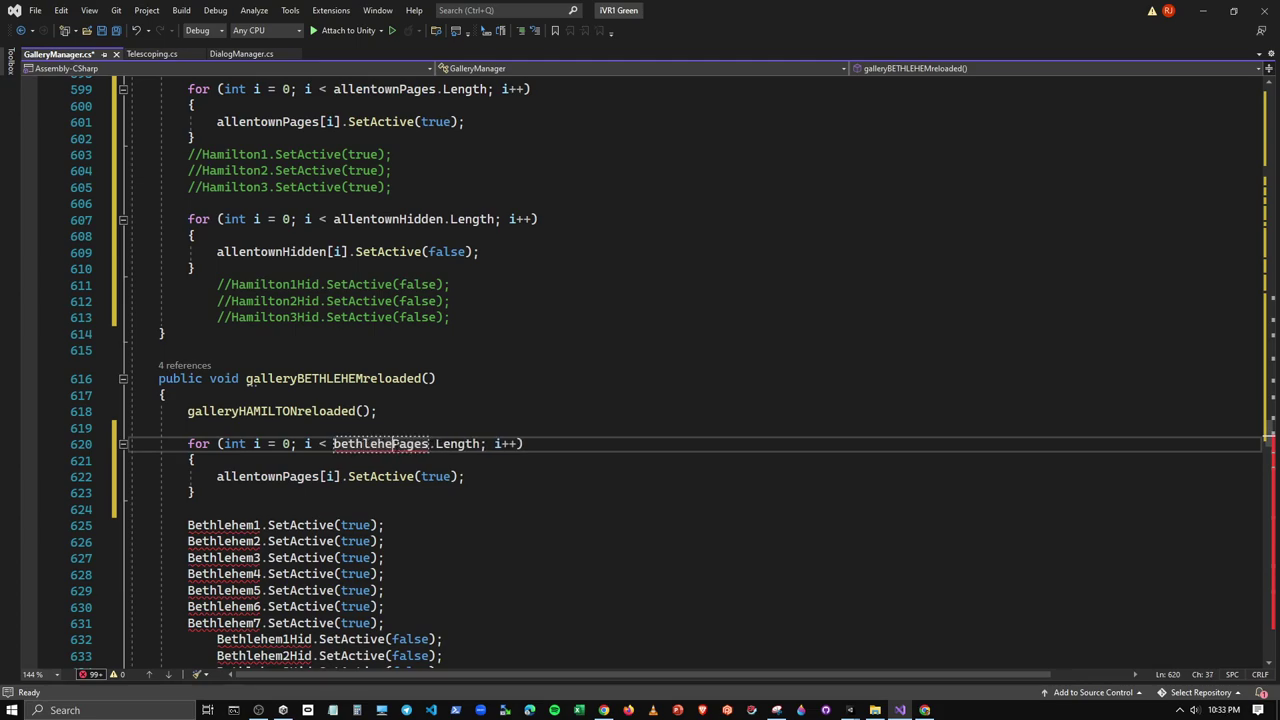
{"action": "type", "text": "m"}
{"action": "double_click", "coordinate": [398, 447]}
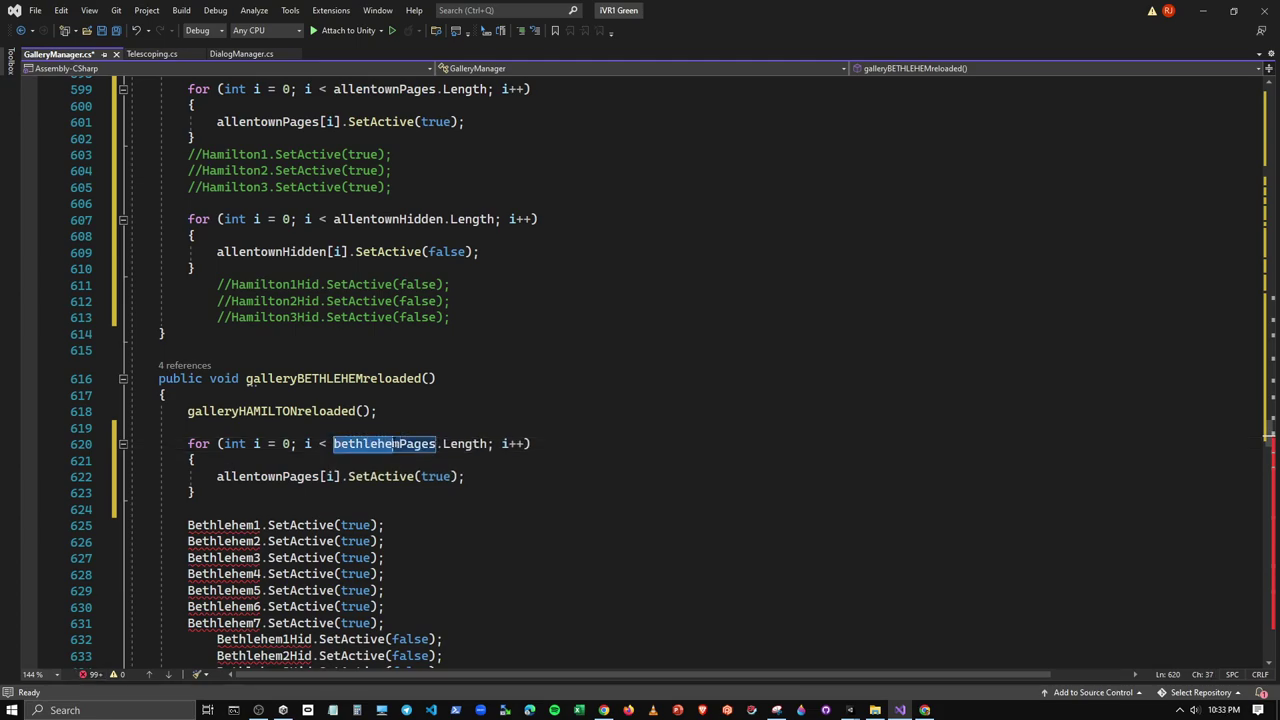
{"action": "left_click_drag", "start_coordinate": [217, 476], "coordinate": [284, 476]}
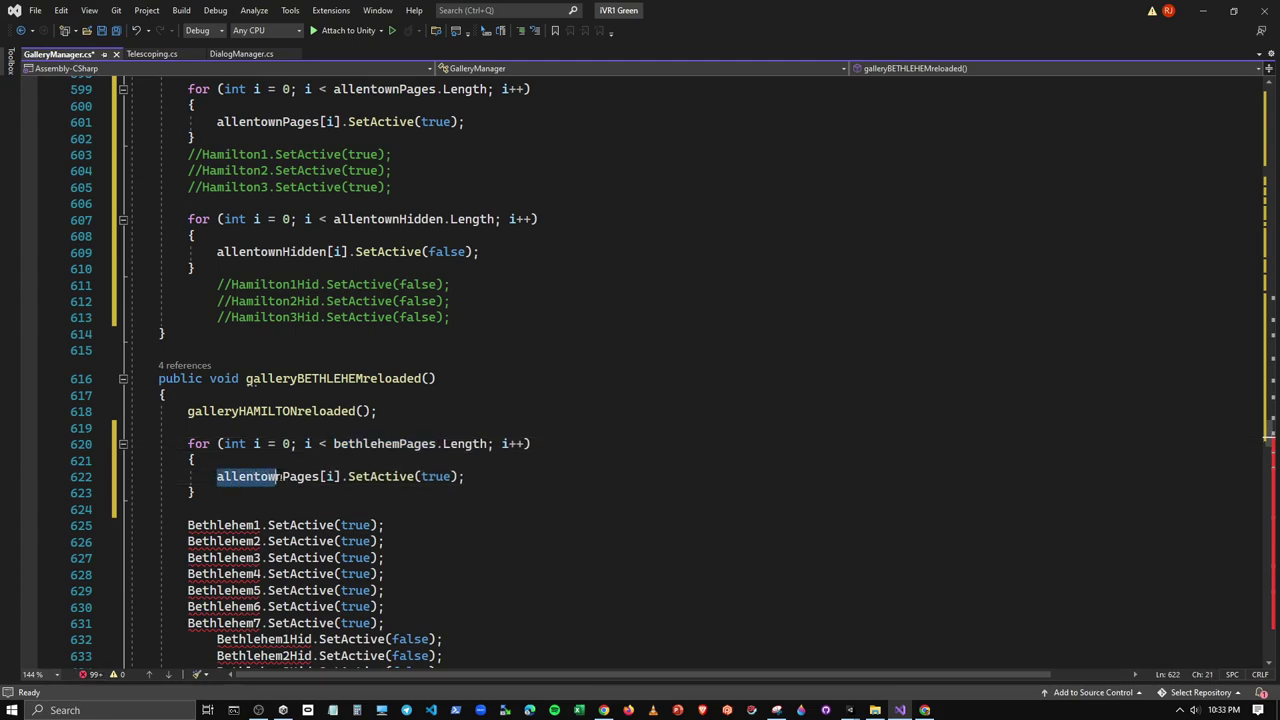
{"action": "type", "text": "bethlehem"}
{"action": "left_click", "coordinate": [217, 498]}
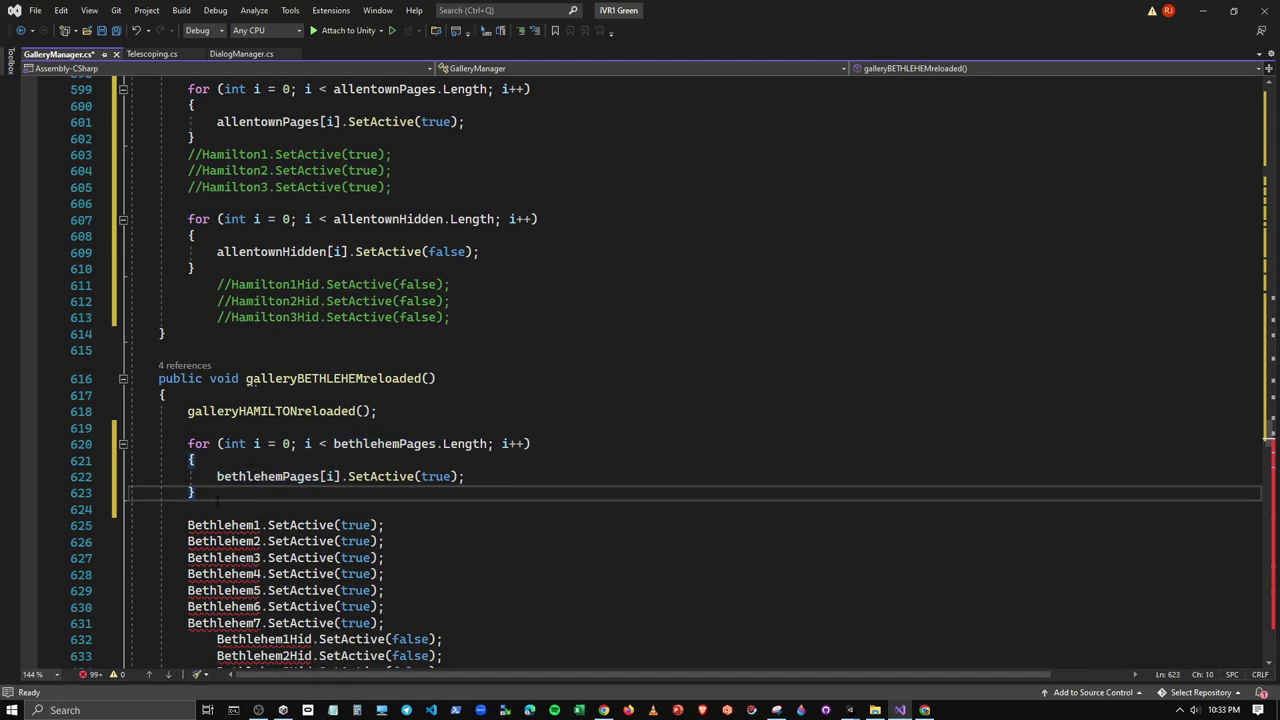
{"action": "key", "text": "Delete"}
Comment out the Bethlehem1–Bethlehem7 show lines and add a blank line after them
{"action": "left_click_drag", "start_coordinate": [188, 509], "coordinate": [385, 606]}
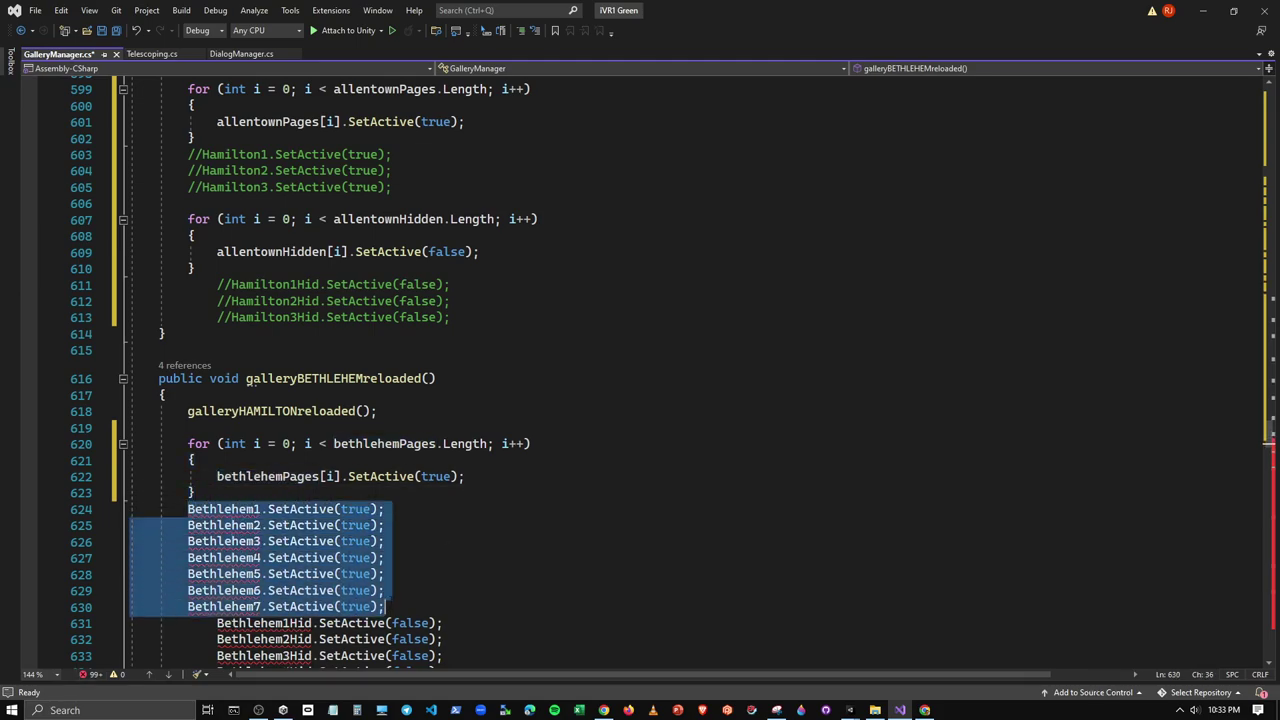
{"action": "left_click", "coordinate": [520, 30]}
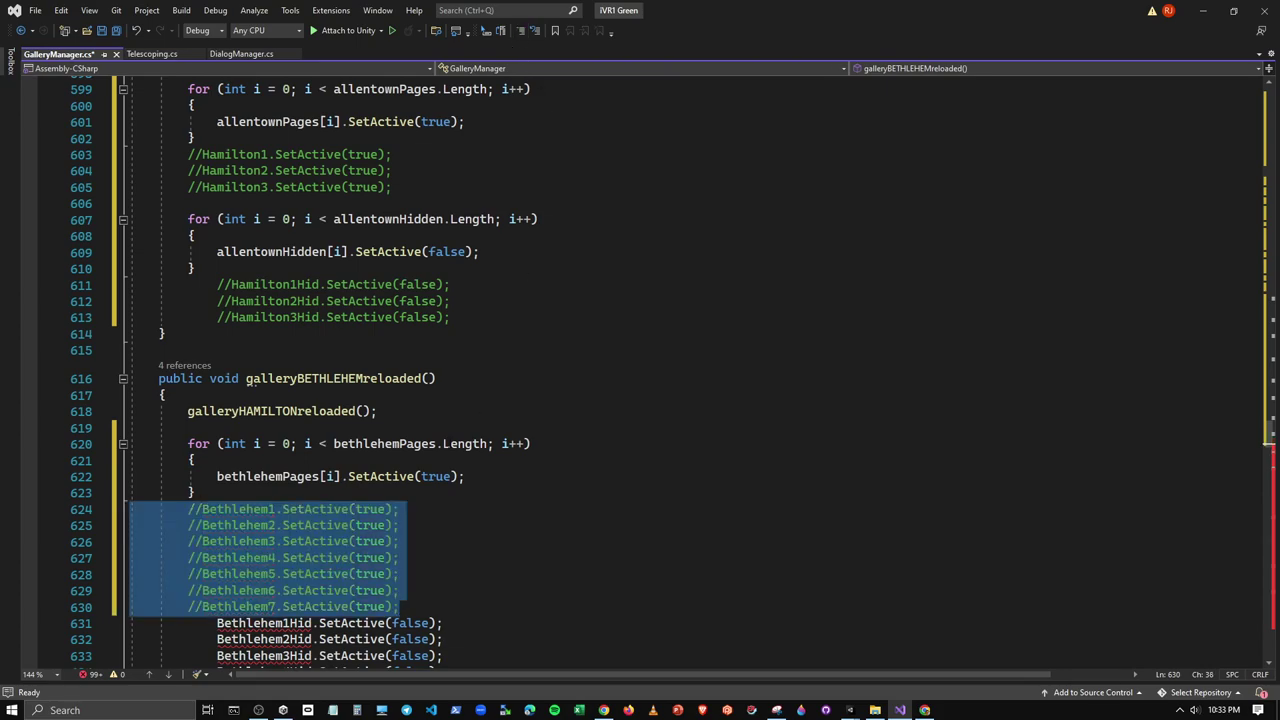
{"action": "scroll", "coordinate": [422, 465], "scroll_direction": "down", "scroll_amount": 3}
{"action": "left_click", "coordinate": [422, 461]}
{"action": "key", "text": "Return"}
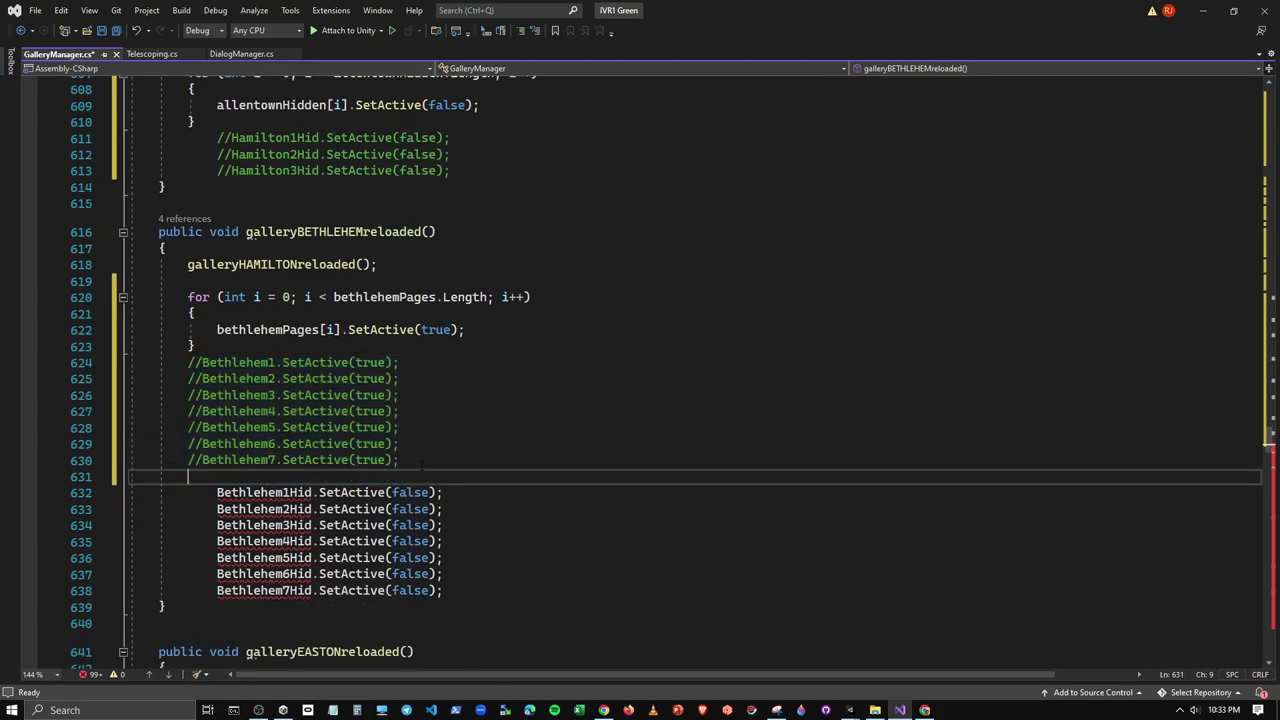
Paste the allentownHidden loop below the comments and rename it to bethlehemHidden
{"action": "scroll", "coordinate": [422, 465], "scroll_direction": "up", "scroll_amount": 3}
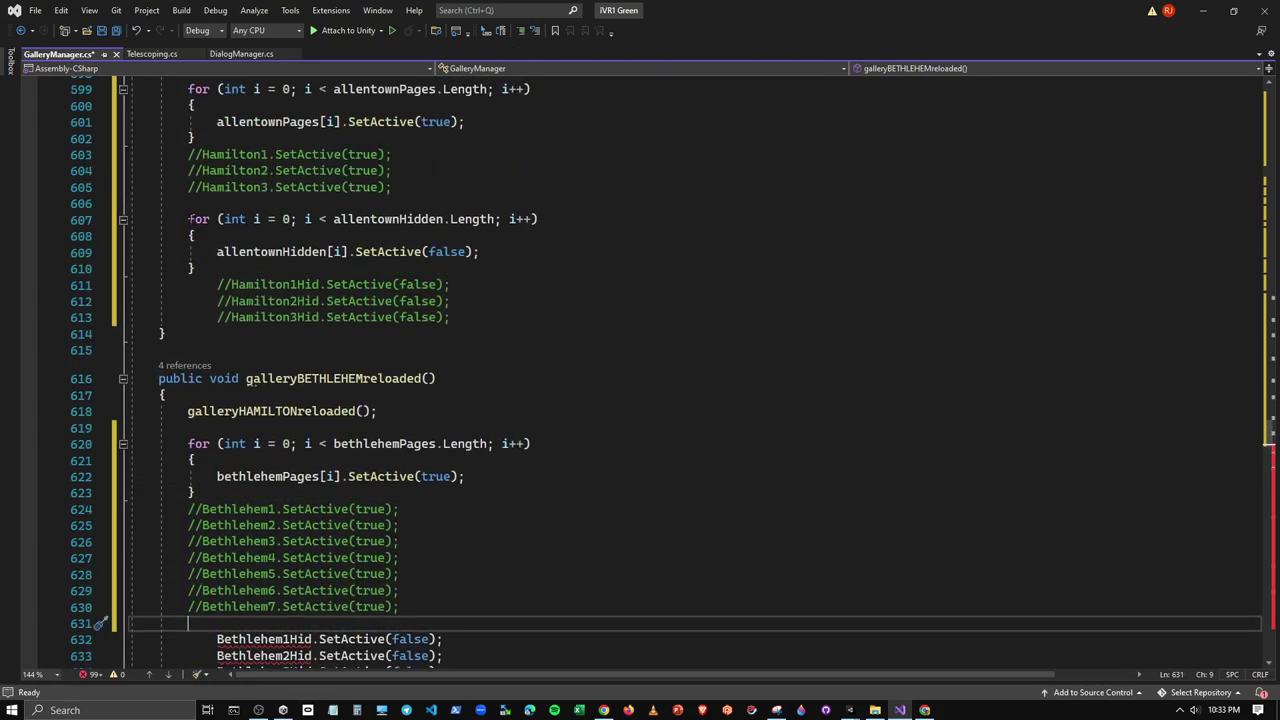
{"action": "left_click_drag", "start_coordinate": [188, 219], "coordinate": [197, 268]}
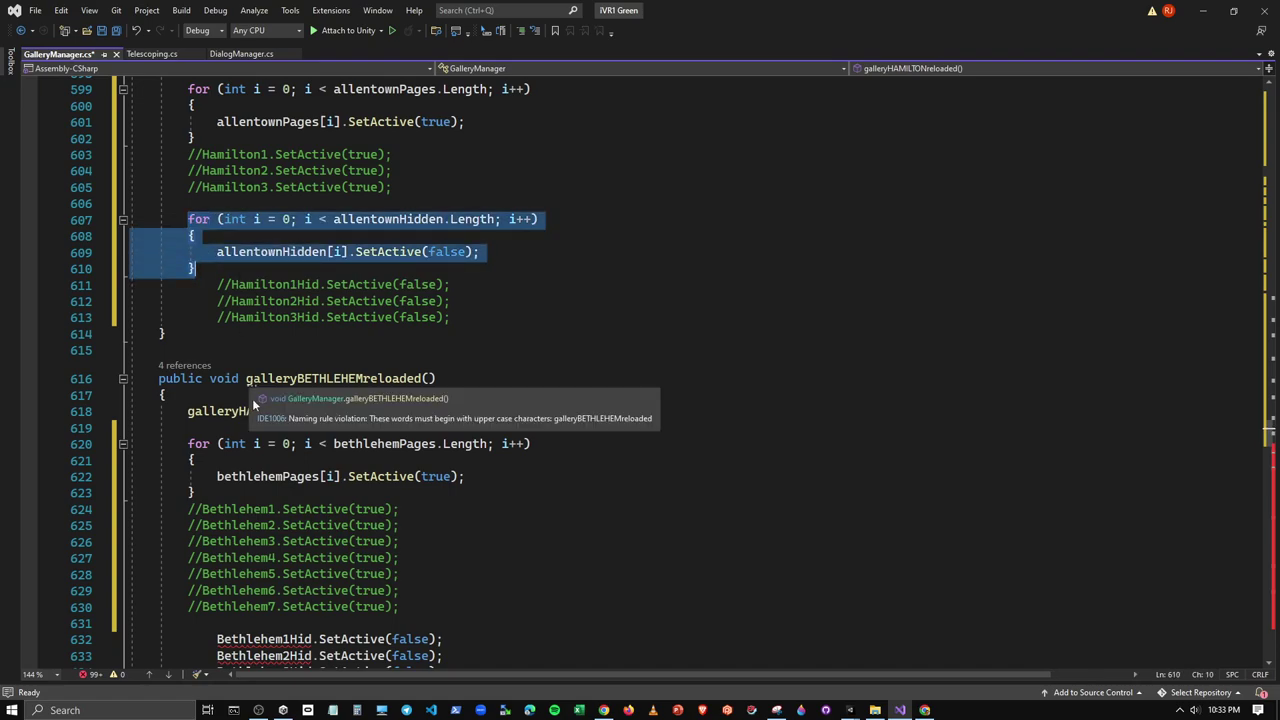
{"action": "scroll", "coordinate": [203, 537], "scroll_direction": "down", "scroll_amount": 2}
{"action": "key", "text": "ctrl+c"}
{"action": "left_click", "coordinate": [190, 525]}
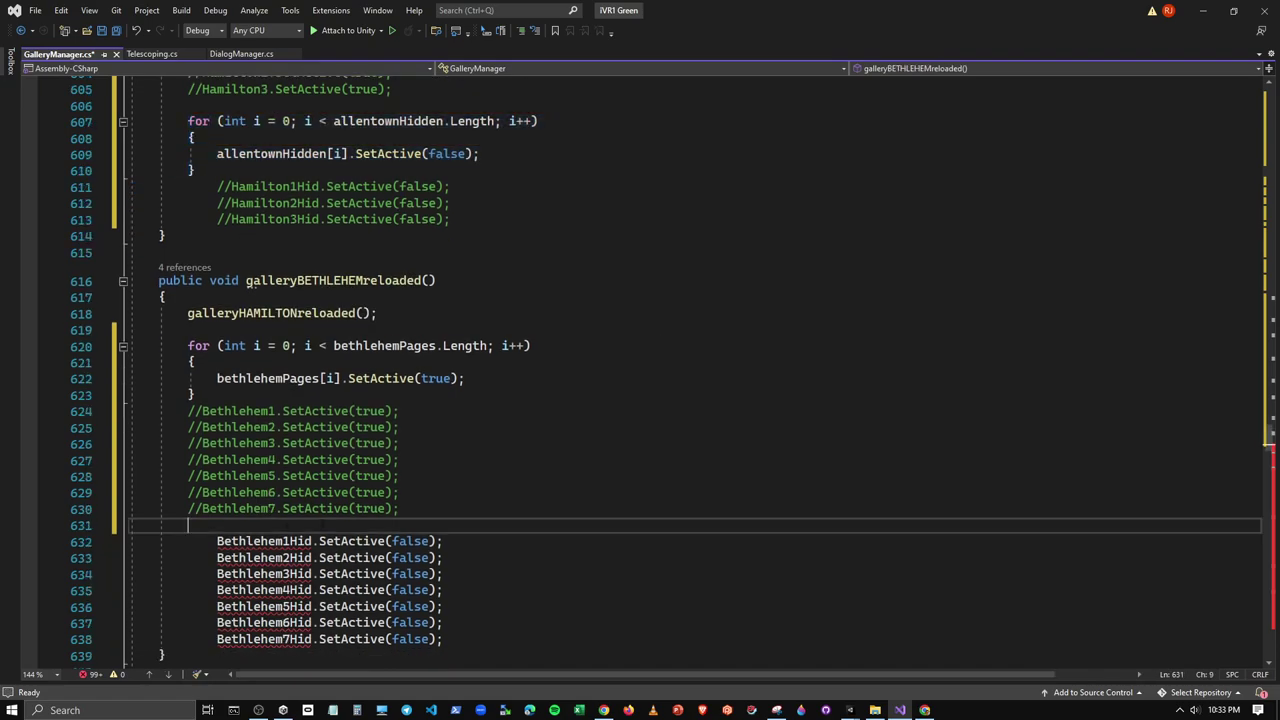
{"action": "key", "text": "ctrl+v"}
{"action": "left_click", "coordinate": [188, 525]}
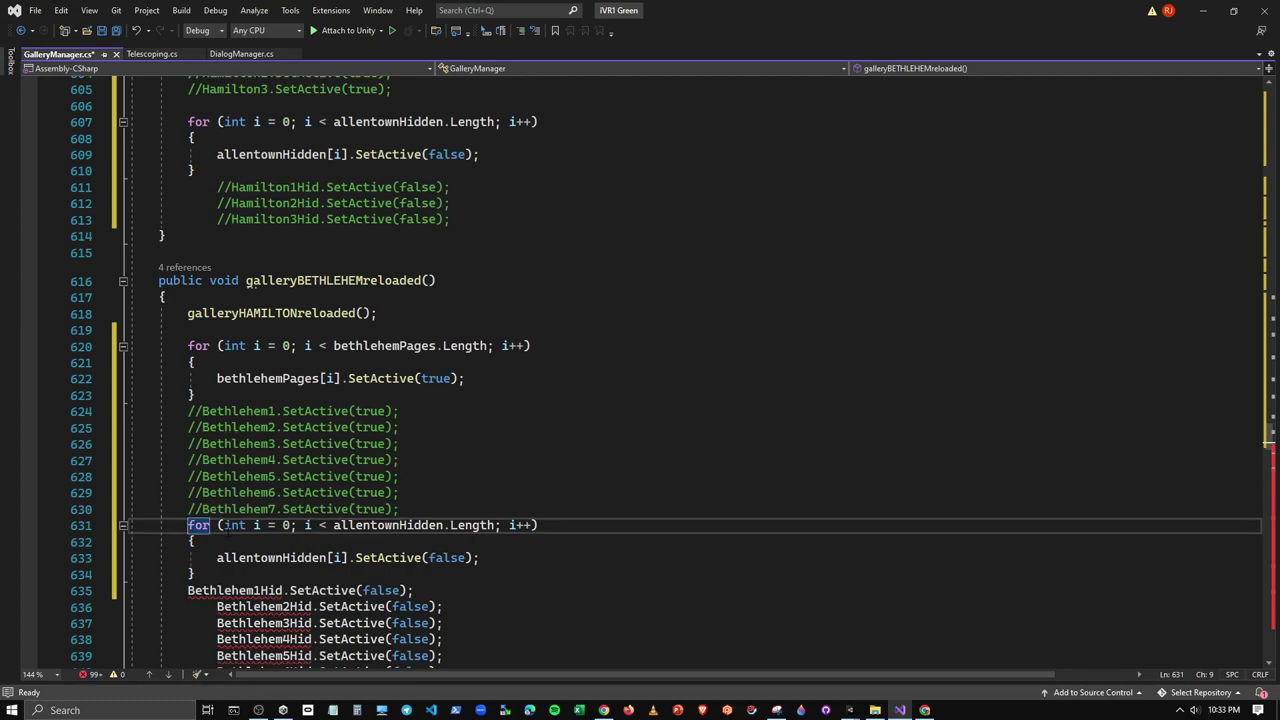
{"action": "key", "text": "Return"}
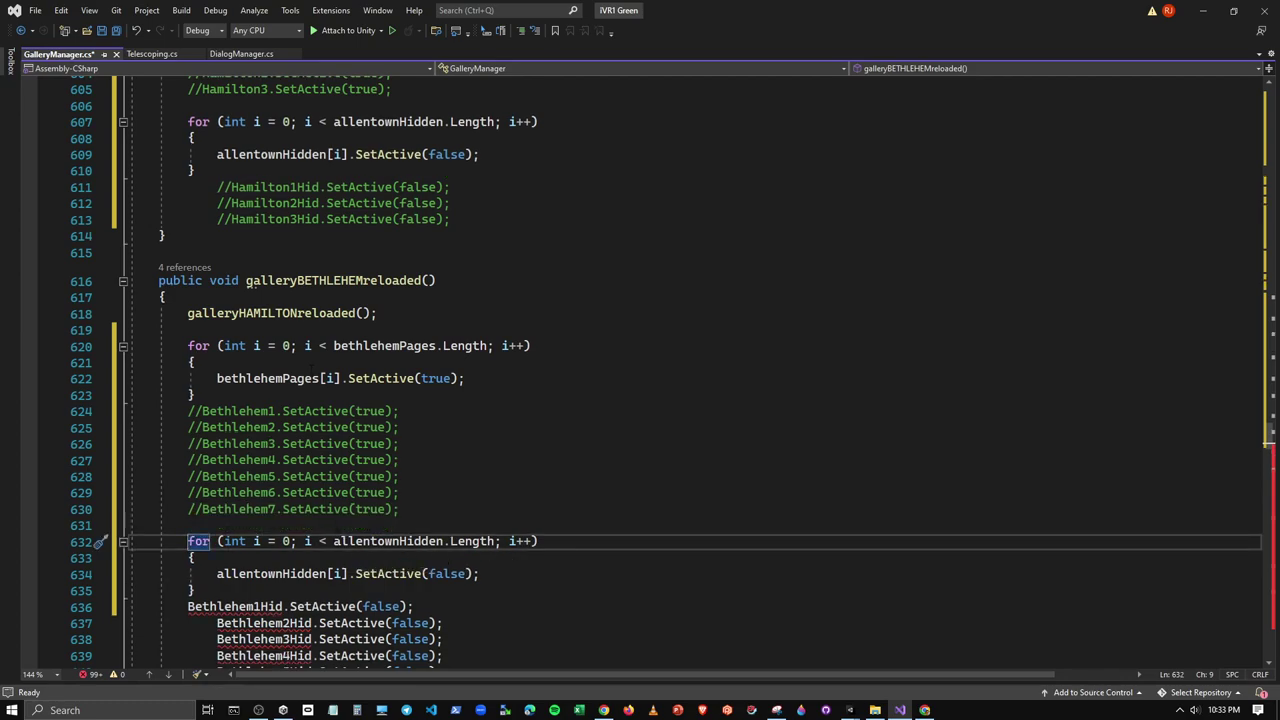
{"action": "left_click_drag", "start_coordinate": [333, 346], "coordinate": [436, 346]}
{"action": "left_click_drag", "start_coordinate": [333, 541], "coordinate": [398, 541]}
{"action": "key", "text": "ctrl+v"}
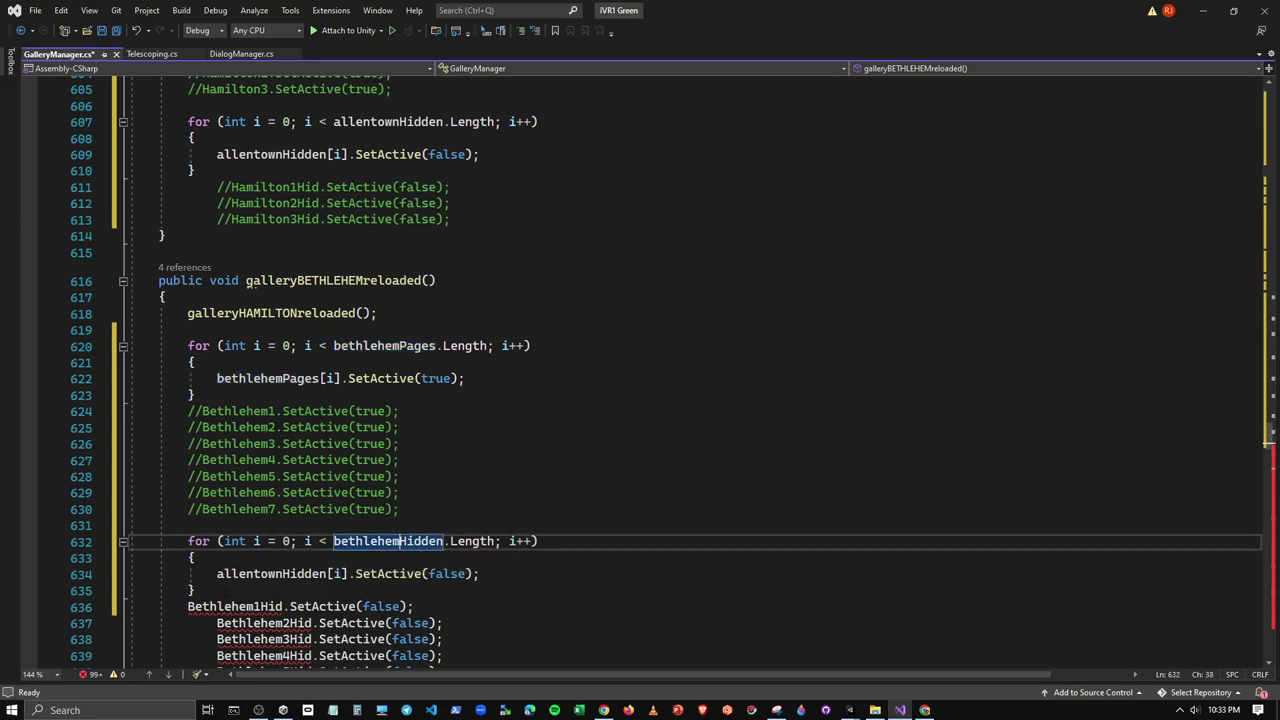
{"action": "left_click_drag", "start_coordinate": [217, 574], "coordinate": [284, 574]}
{"action": "key", "text": "ctrl+v"}
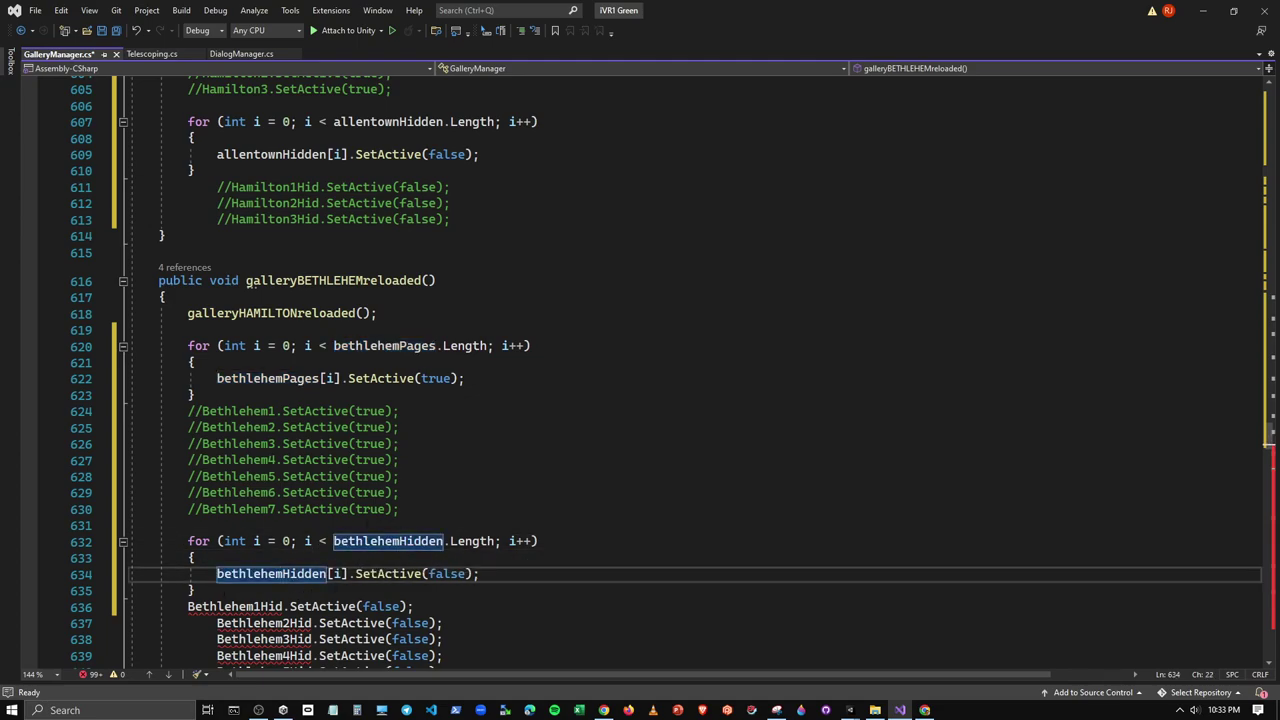
Align and comment out the Bethlehem1Hid–Bethlehem7Hid lines
{"action": "scroll", "coordinate": [640, 370], "scroll_direction": "down", "scroll_amount": 2}
{"action": "left_click", "coordinate": [188, 509]}
{"action": "key", "text": "Tab"}
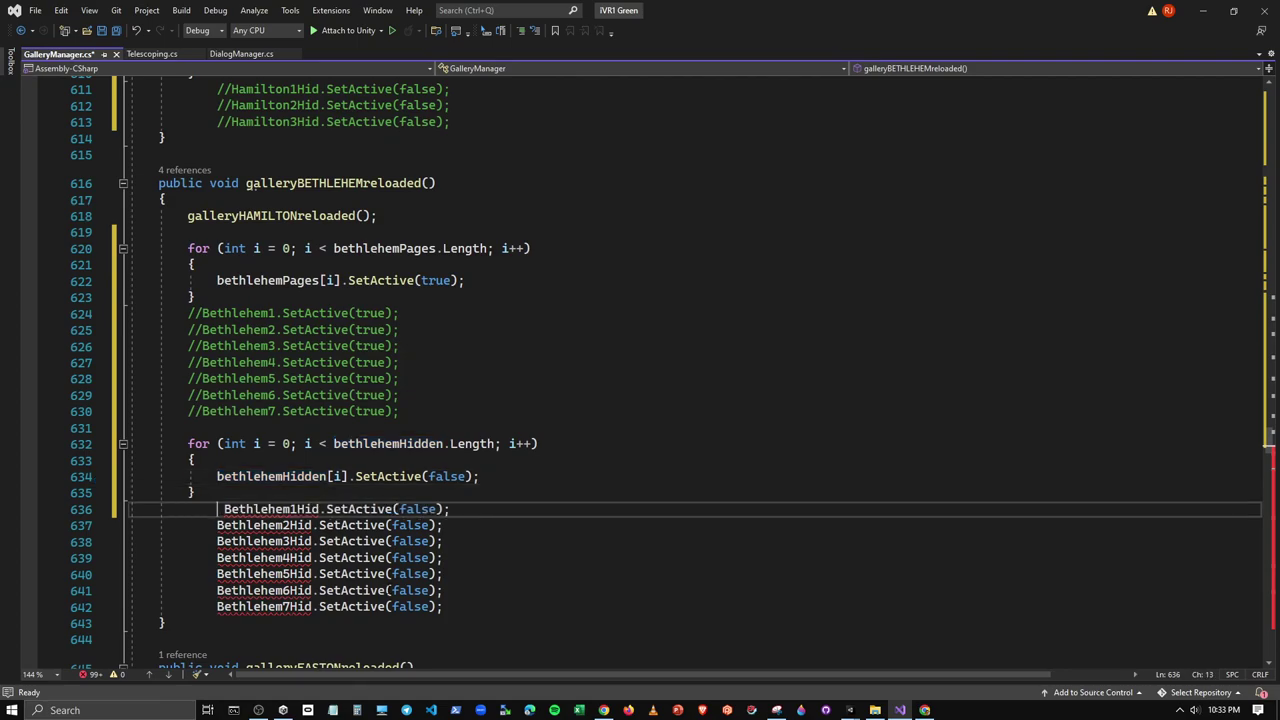
{"action": "key", "text": "Delete"}
{"action": "left_click_drag", "start_coordinate": [443, 606], "coordinate": [180, 509]}
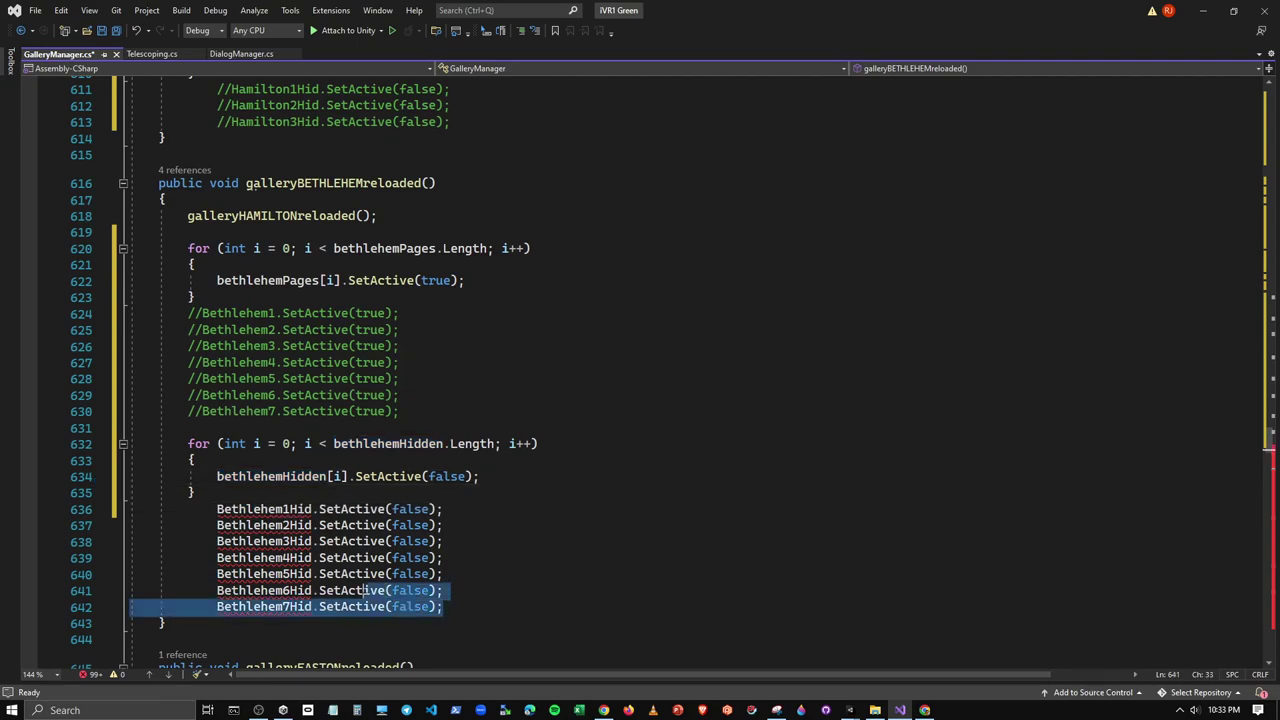
{"action": "left_click", "coordinate": [520, 31]}
{"action": "left_click", "coordinate": [458, 557]}
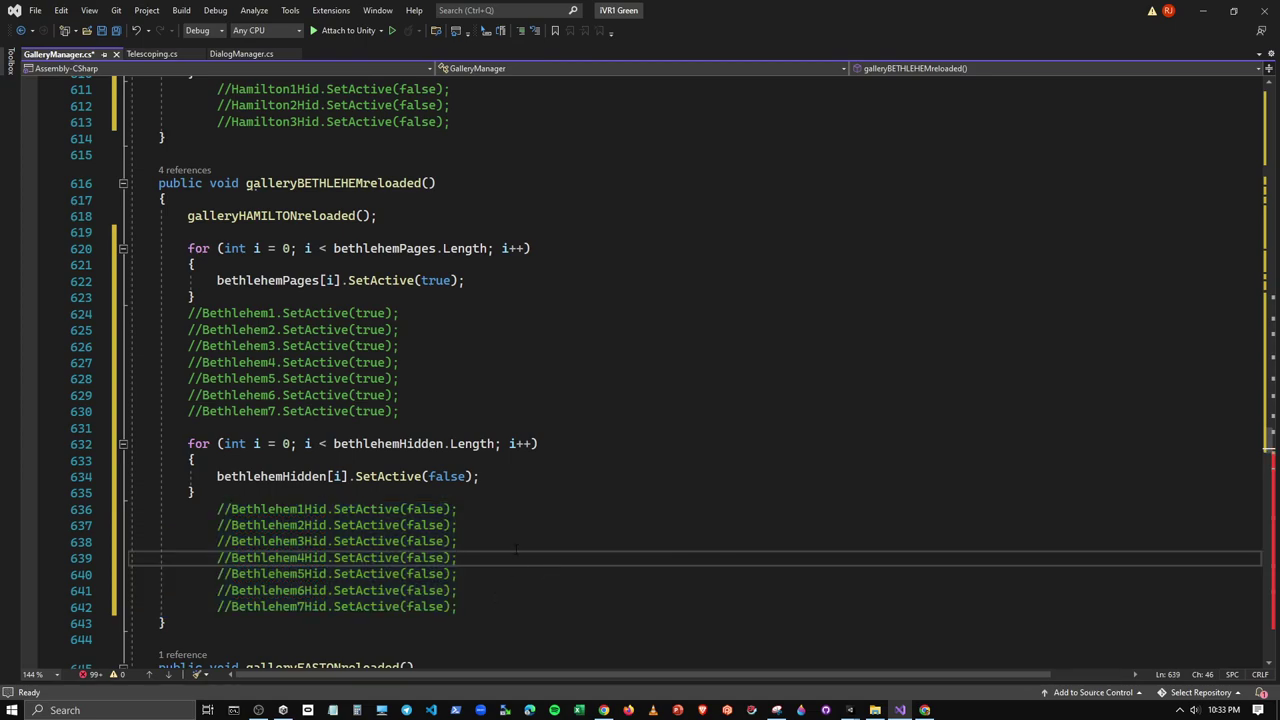
{"action": "scroll", "coordinate": [508, 535], "scroll_direction": "down", "scroll_amount": 5}
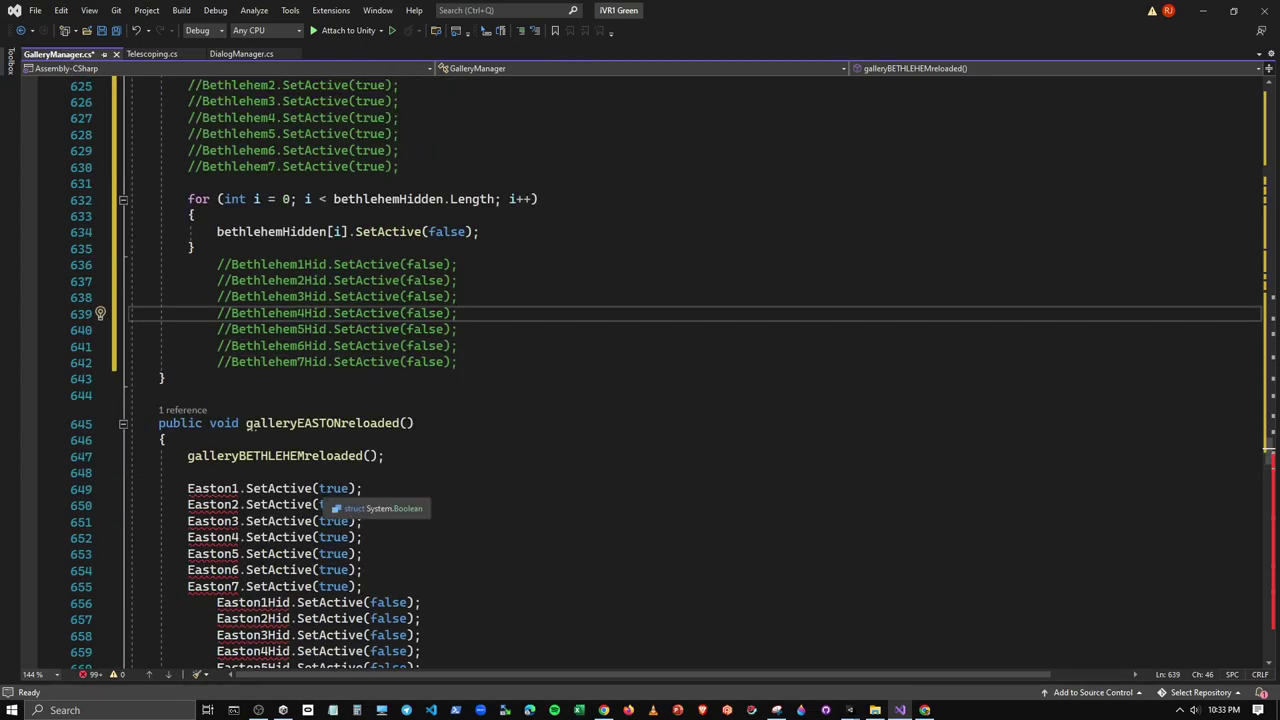
{"action": "scroll", "coordinate": [252, 318], "scroll_direction": "up", "scroll_amount": 3}
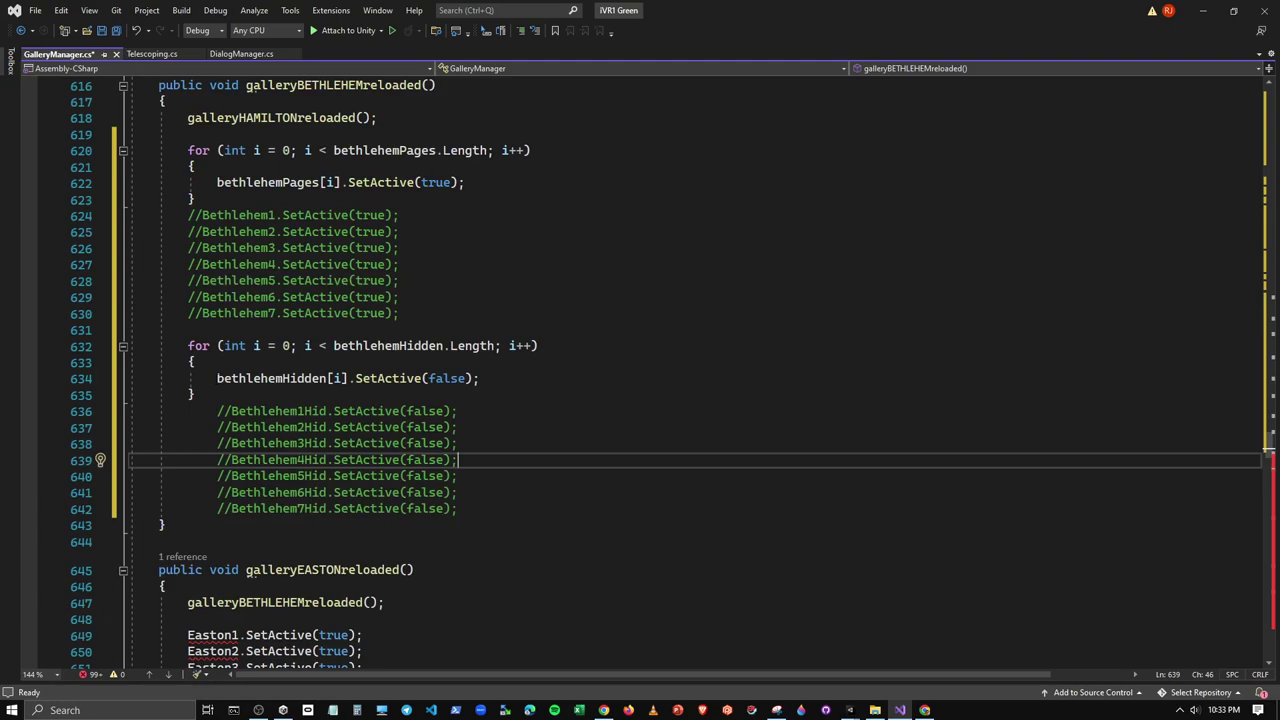
Paste the bethlehemHidden loop after the Easton7 line in galleryEASTONreloaded
{"action": "left_click_drag", "start_coordinate": [218, 398], "coordinate": [188, 346]}
{"action": "key", "text": "ctrl+c"}
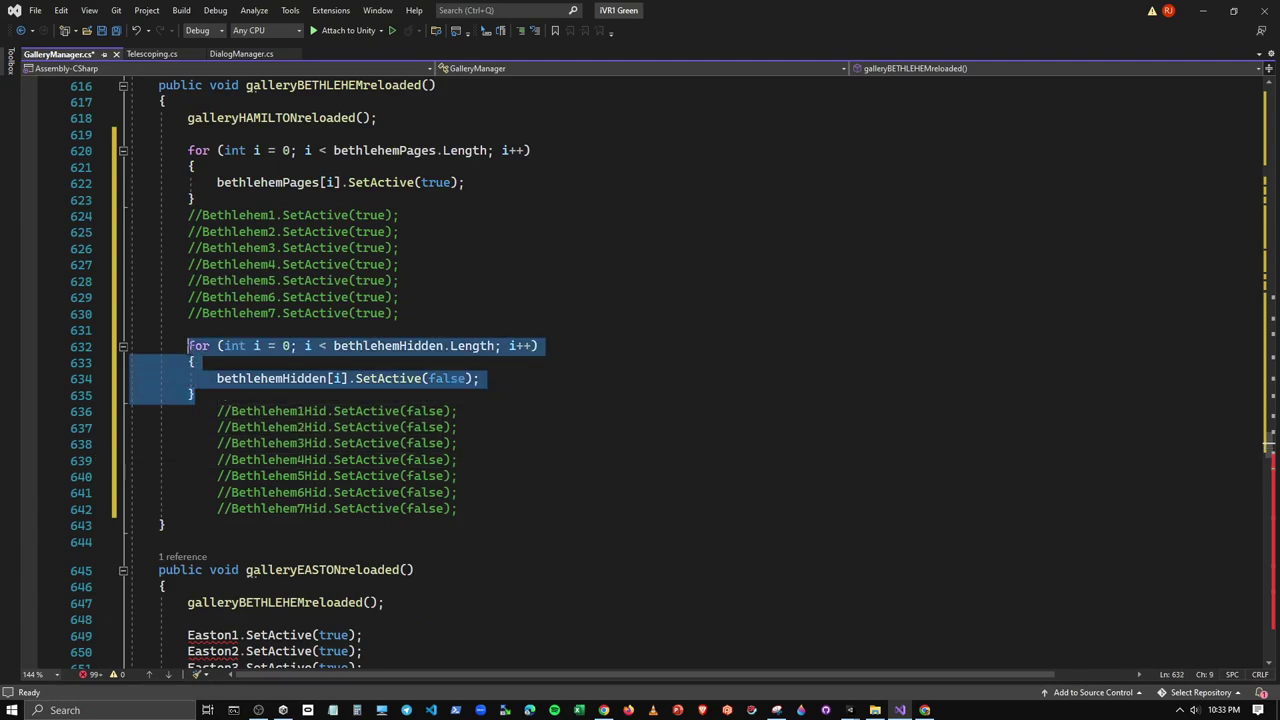
{"action": "scroll", "coordinate": [218, 398], "scroll_direction": "down", "scroll_amount": 4}
{"action": "left_click", "coordinate": [374, 538]}
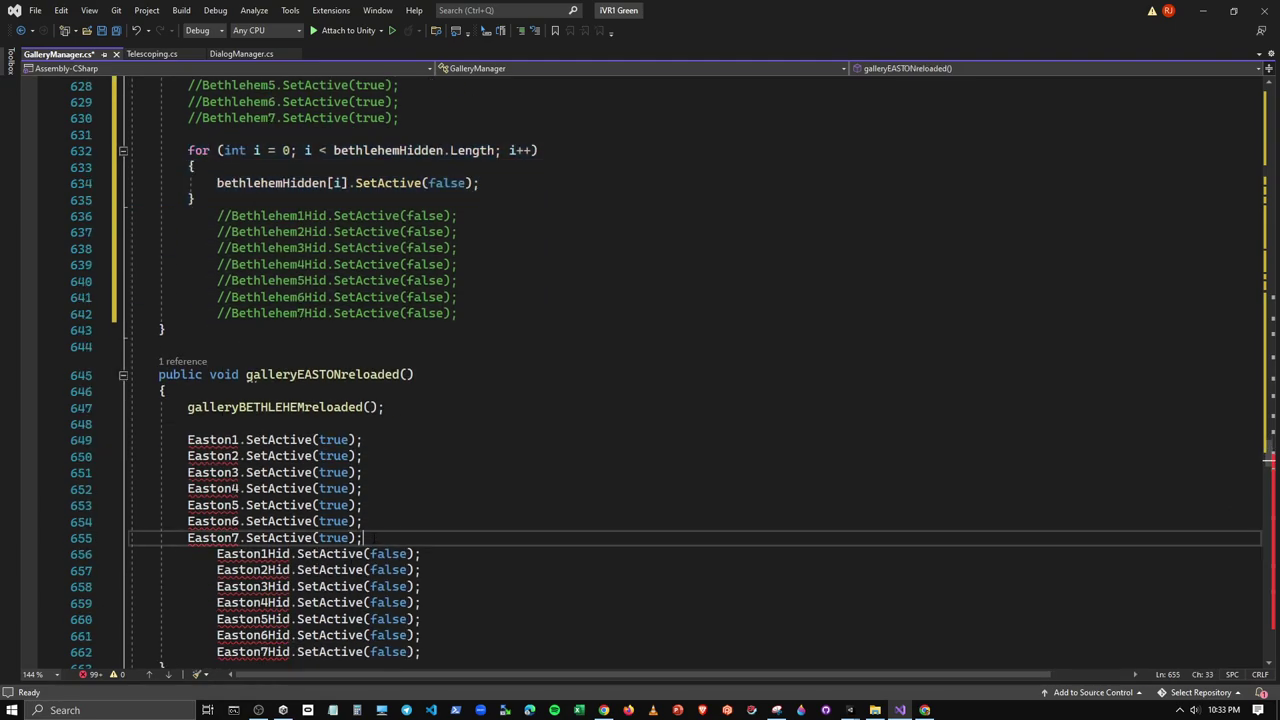
{"action": "key", "text": "Return"}
{"action": "key", "text": "Return"}
{"action": "key", "text": "ctrl+v"}
{"action": "key", "text": "Return"}
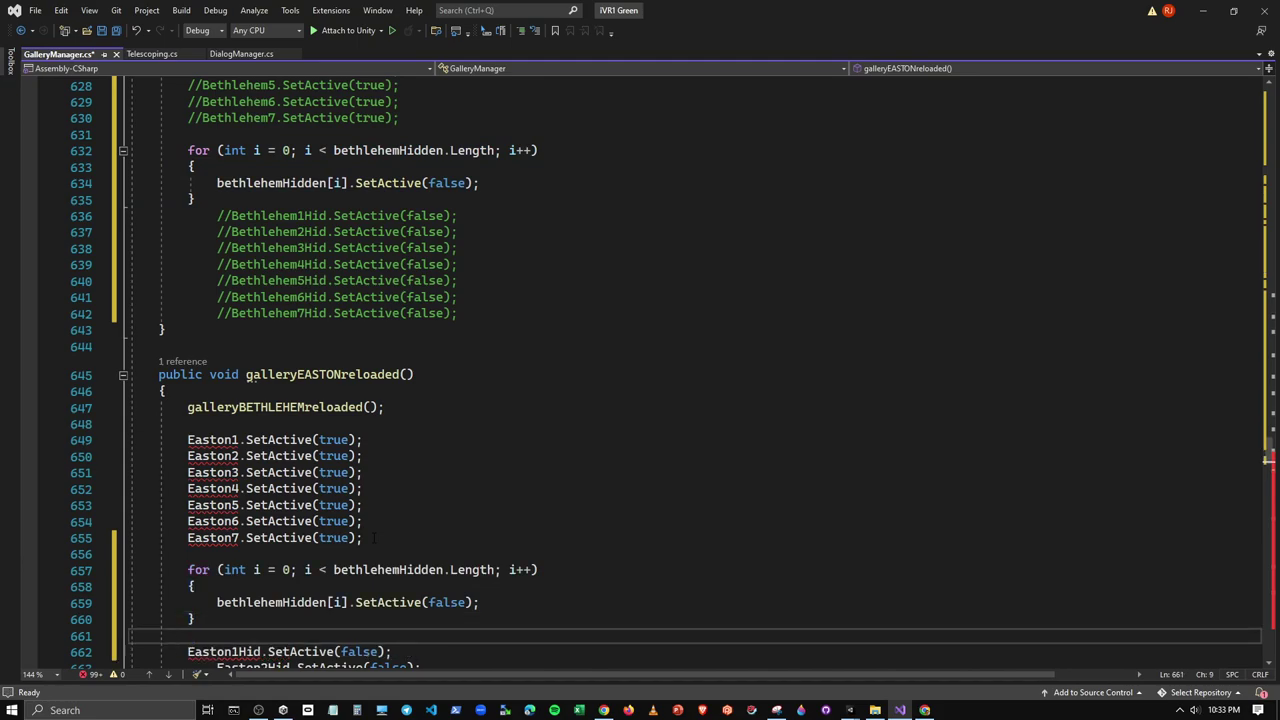
Indent and comment out the seven Easton Hid SetActive(false) lines
{"action": "scroll", "coordinate": [374, 538], "scroll_direction": "down", "scroll_amount": 3}
{"action": "key", "text": "Down"}
{"action": "key", "text": "Tab"}
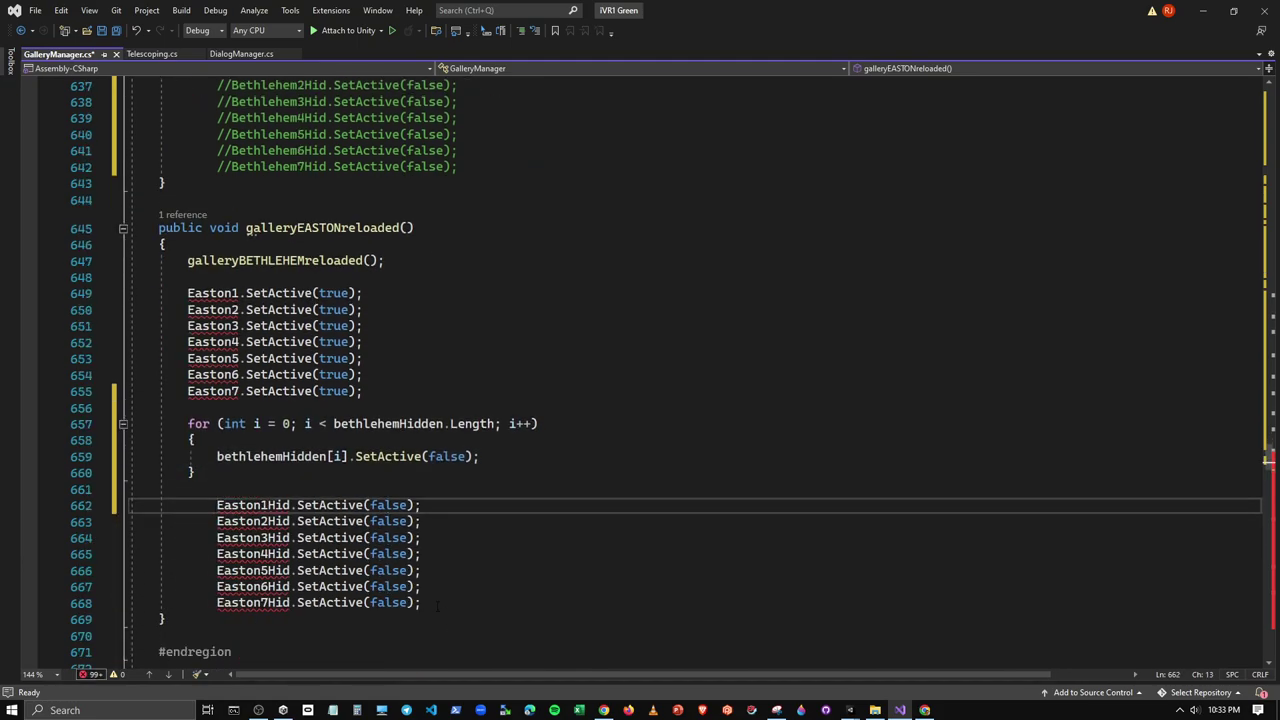
{"action": "left_click_drag", "start_coordinate": [437, 604], "coordinate": [135, 505]}
{"action": "left_click", "coordinate": [487, 30]}
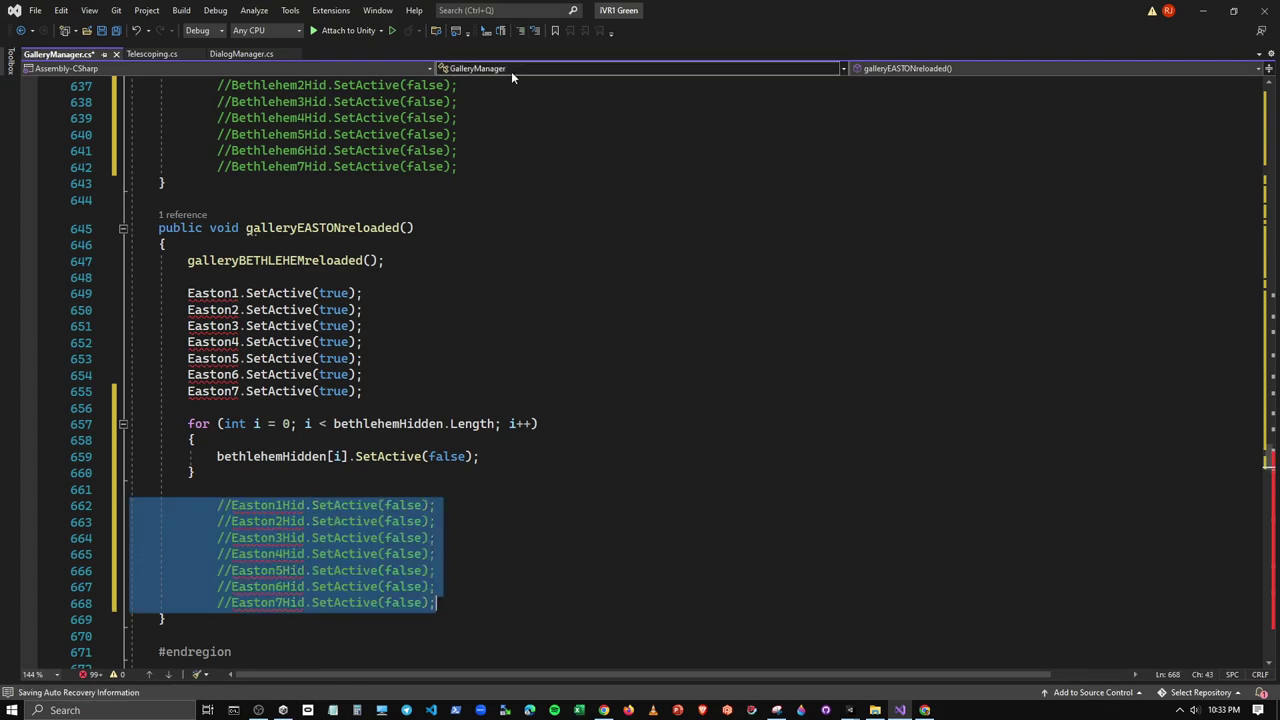
Copy the bethlehemPages loop into galleryEASTONreloaded above the Easton lines
{"action": "scroll", "coordinate": [640, 370], "scroll_direction": "up", "scroll_amount": 8}
{"action": "left_click_drag", "start_coordinate": [196, 248], "coordinate": [188, 199]}
{"action": "key", "text": "ctrl+c"}
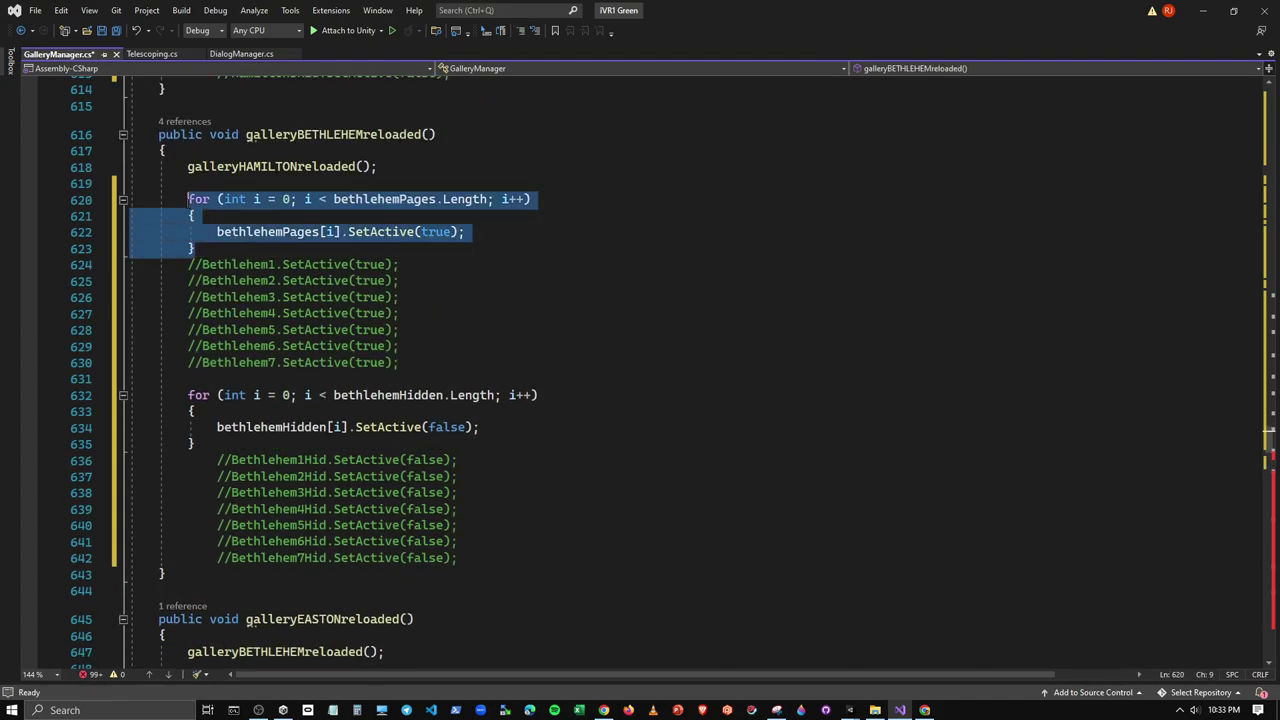
{"action": "scroll", "coordinate": [190, 200], "scroll_direction": "down", "scroll_amount": 6}
{"action": "left_click", "coordinate": [212, 374]}
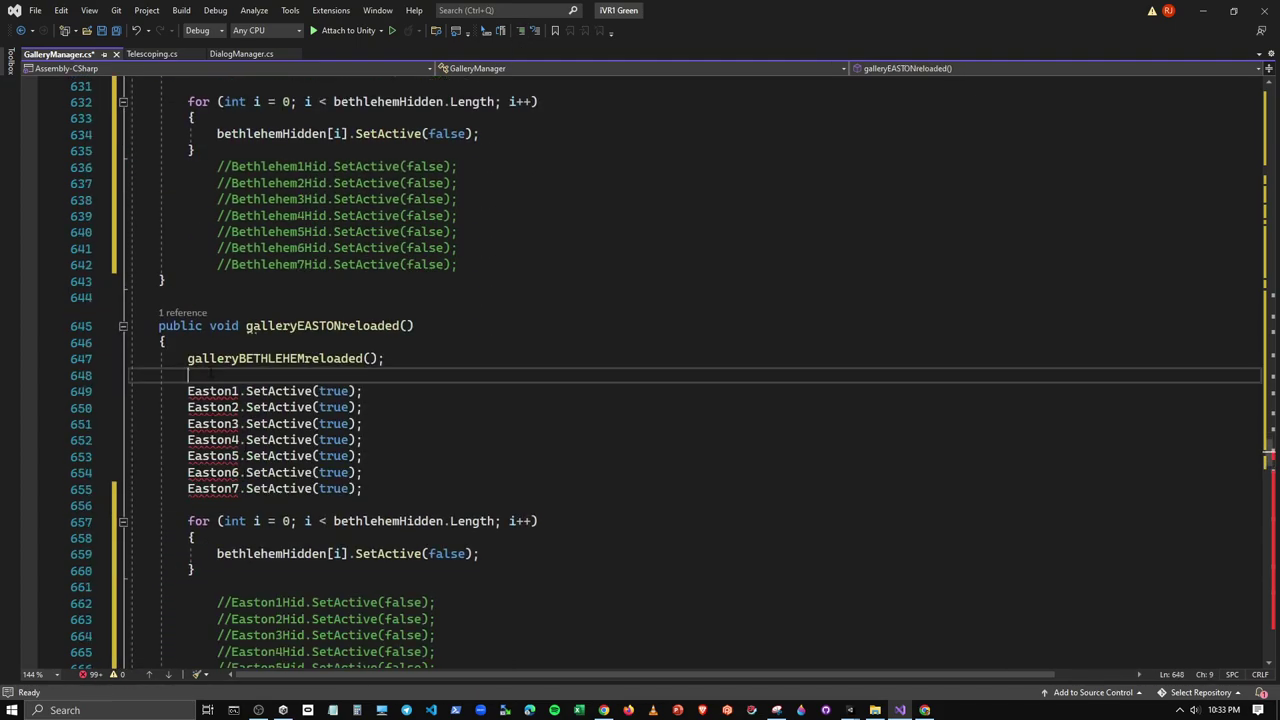
{"action": "key", "text": "Return"}
{"action": "key", "text": "ctrl+v"}
{"action": "key", "text": "Return"}
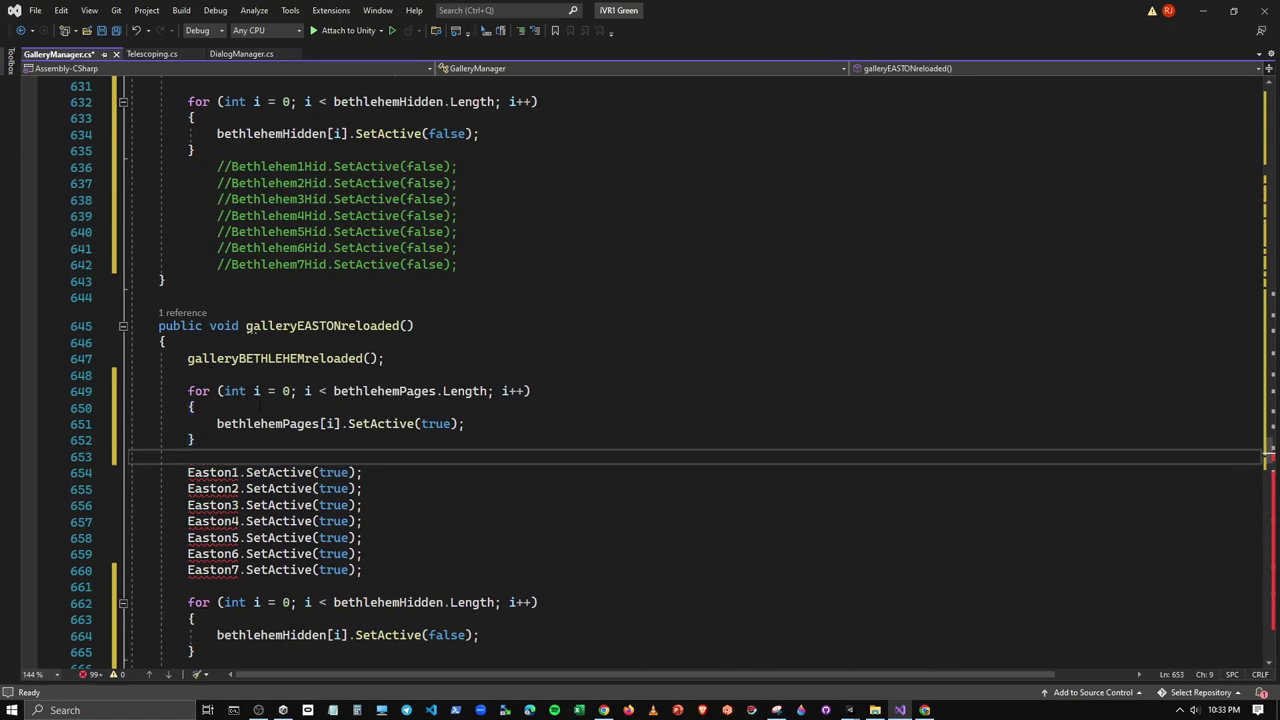
Rename bethlehem to easton in both loops, giving eastonPages and eastonHidden
{"action": "left_click_drag", "start_coordinate": [334, 391], "coordinate": [401, 391]}
{"action": "type", "text": "e"}
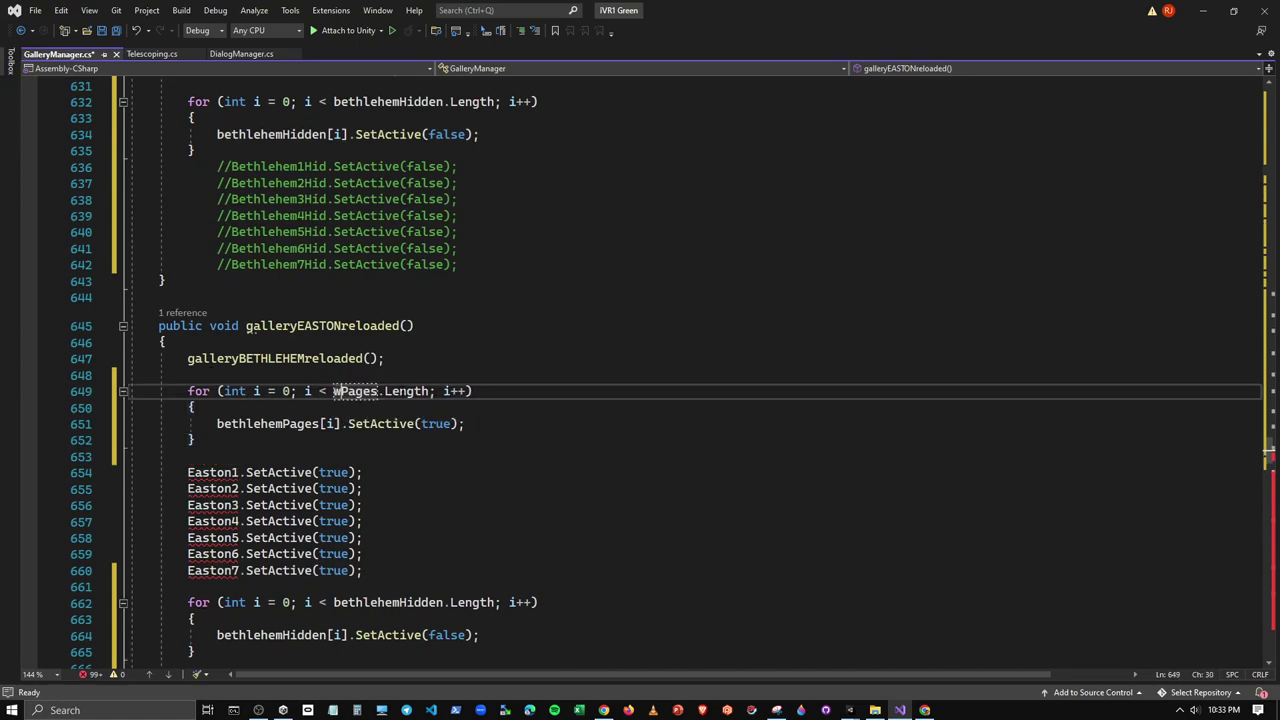
{"action": "type", "text": "aston"}
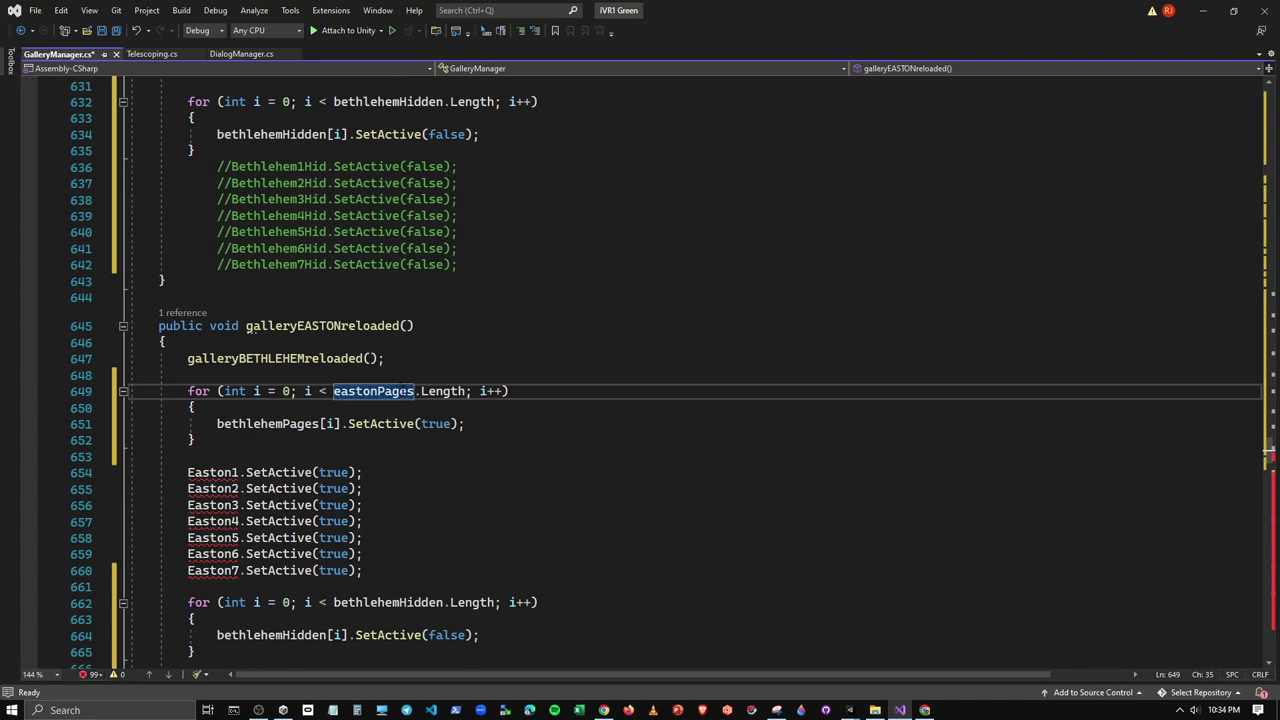
{"action": "double_click", "coordinate": [373, 391]}
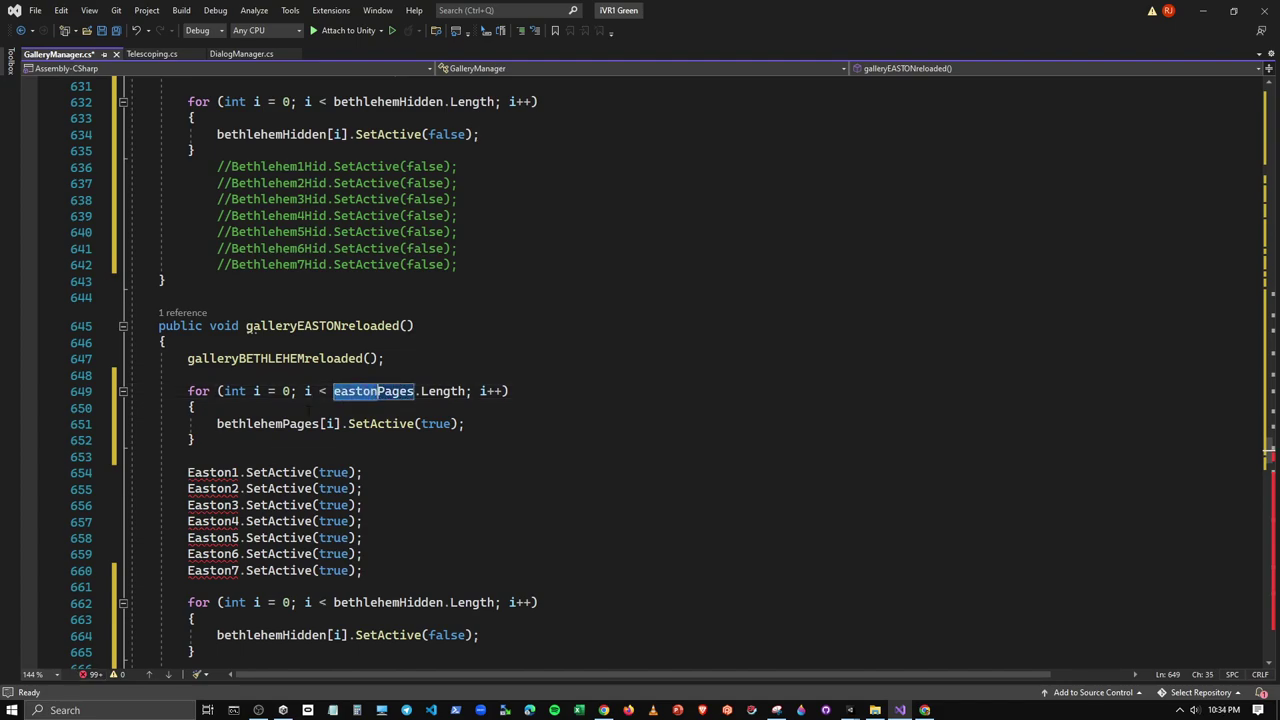
{"action": "left_click_drag", "start_coordinate": [216, 423], "coordinate": [284, 423]}
{"action": "type", "text": "easton"}
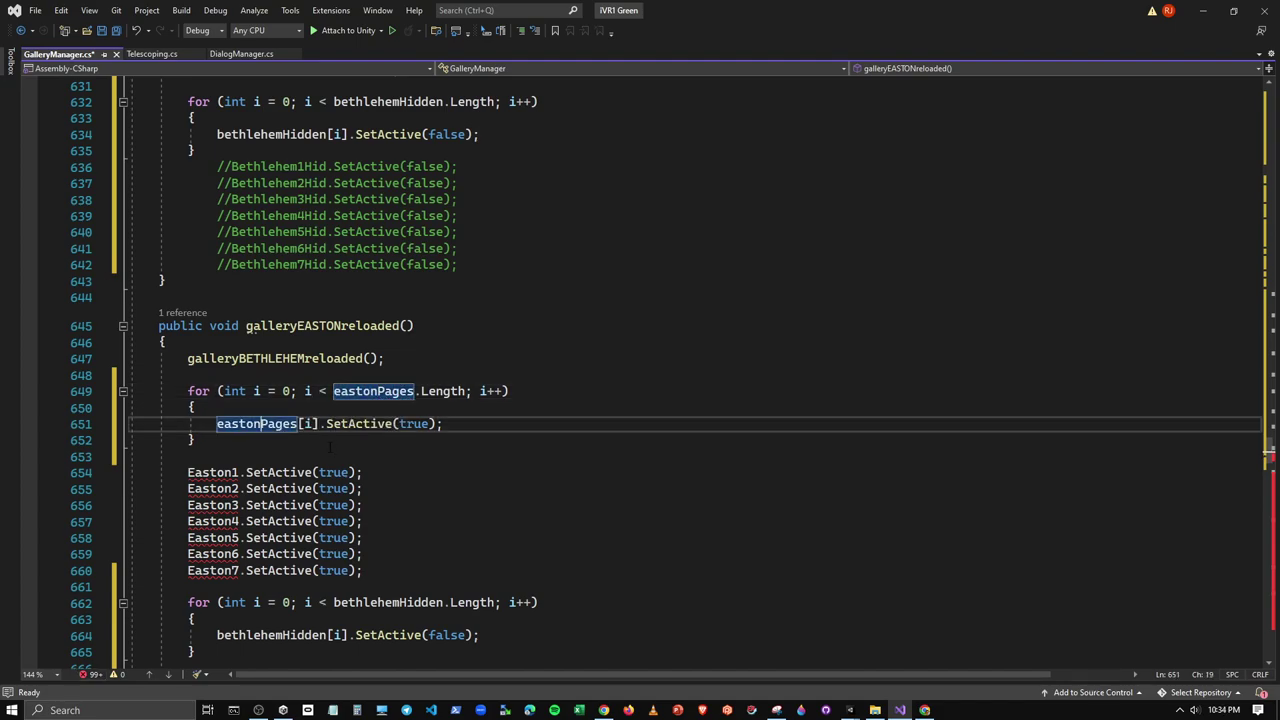
{"action": "left_click_drag", "start_coordinate": [333, 602], "coordinate": [187, 587]}
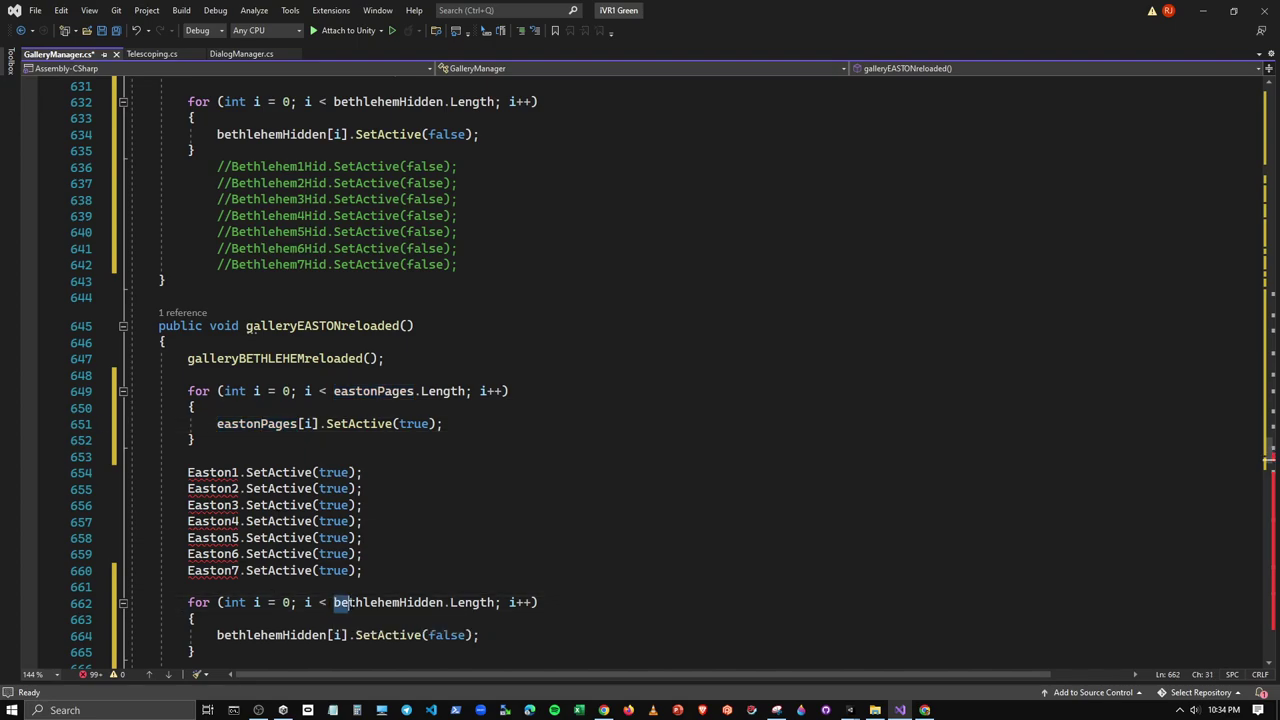
{"action": "left_click_drag", "start_coordinate": [333, 602], "coordinate": [399, 602]}
{"action": "type", "text": "easton"}
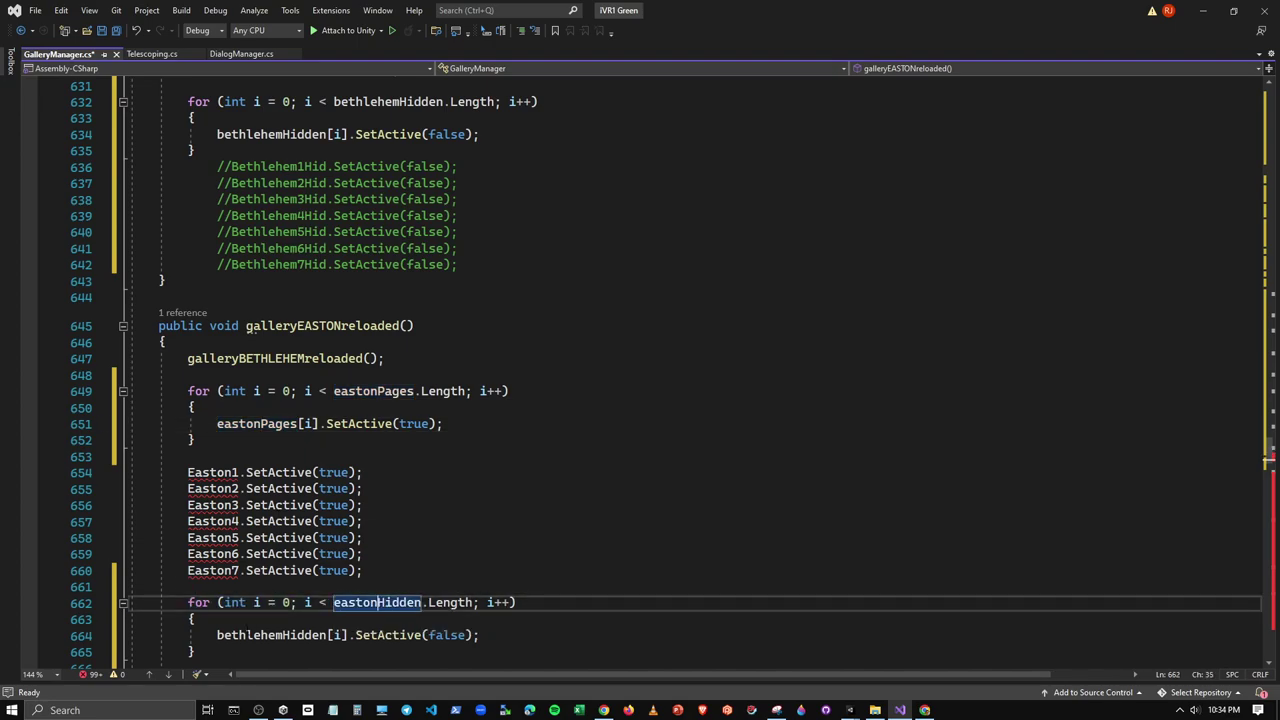
{"action": "left_click_drag", "start_coordinate": [217, 635], "coordinate": [286, 635]}
{"action": "type", "text": "easton"}
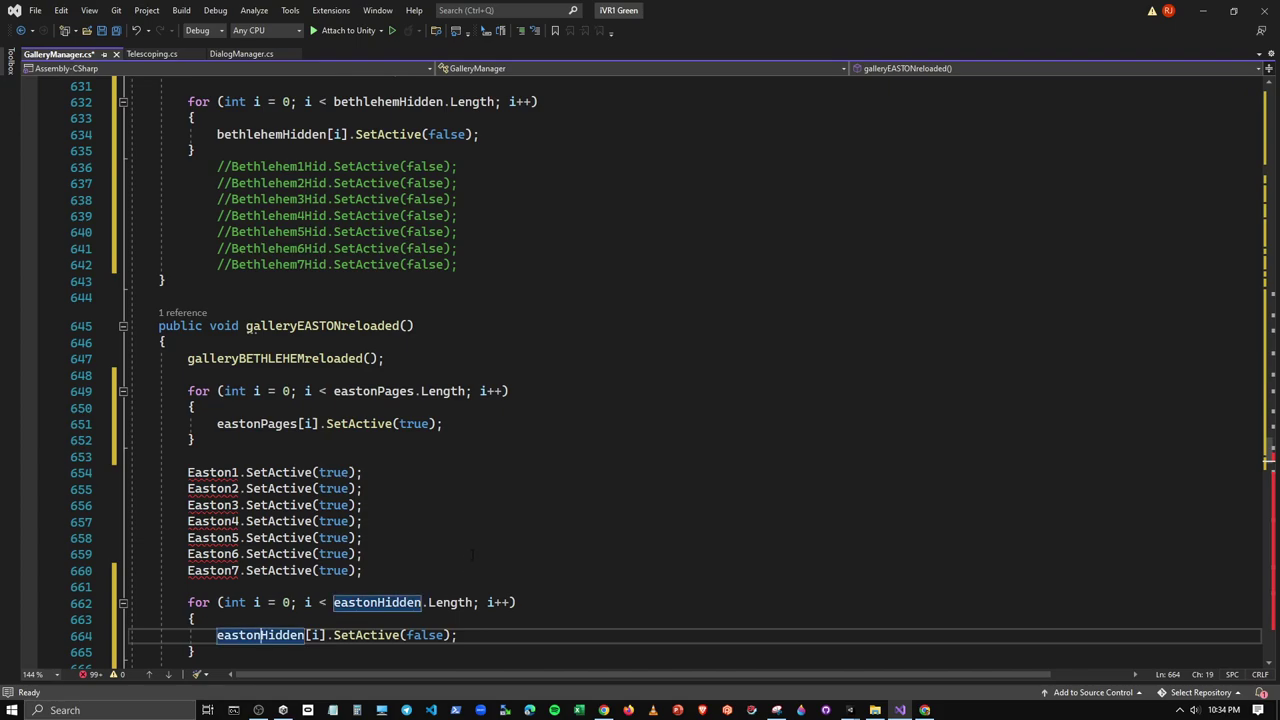
Comment out the Easton1–Easton7 SetActive lines
{"action": "left_click_drag", "start_coordinate": [187, 472], "coordinate": [364, 570]}
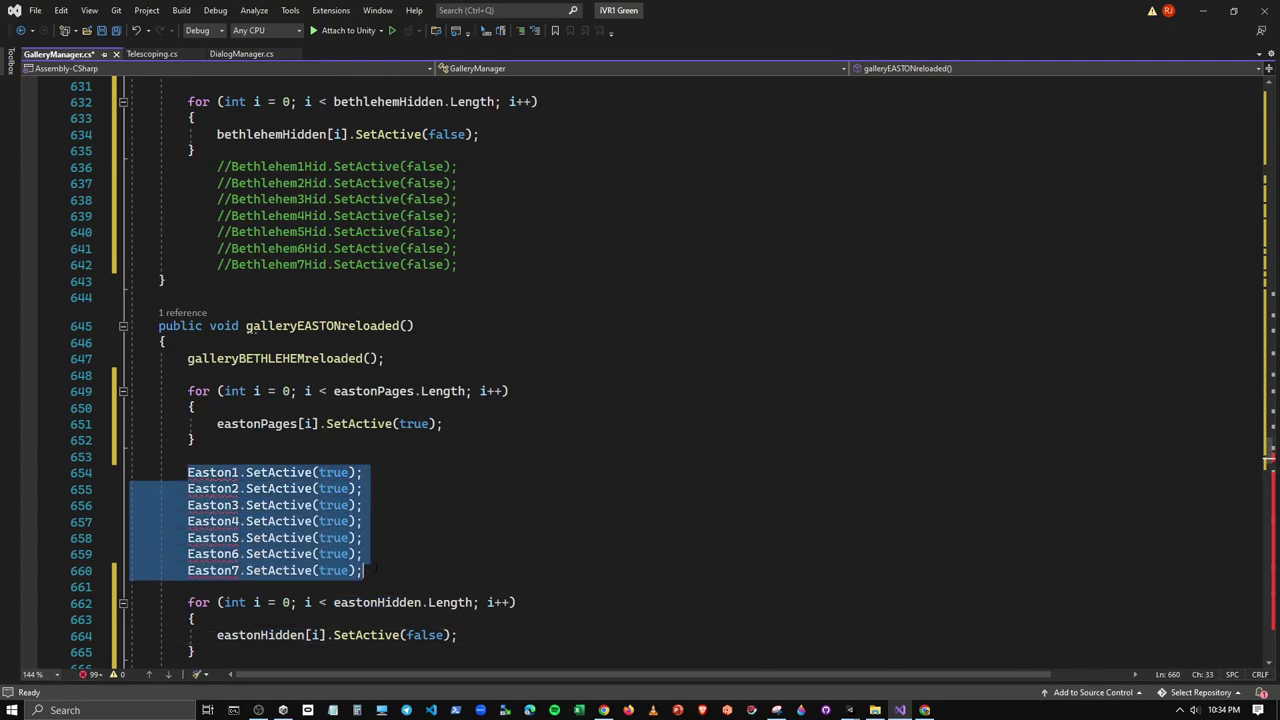
{"action": "left_click", "coordinate": [521, 31]}
{"action": "scroll", "coordinate": [235, 416], "scroll_direction": "down", "scroll_amount": 5}
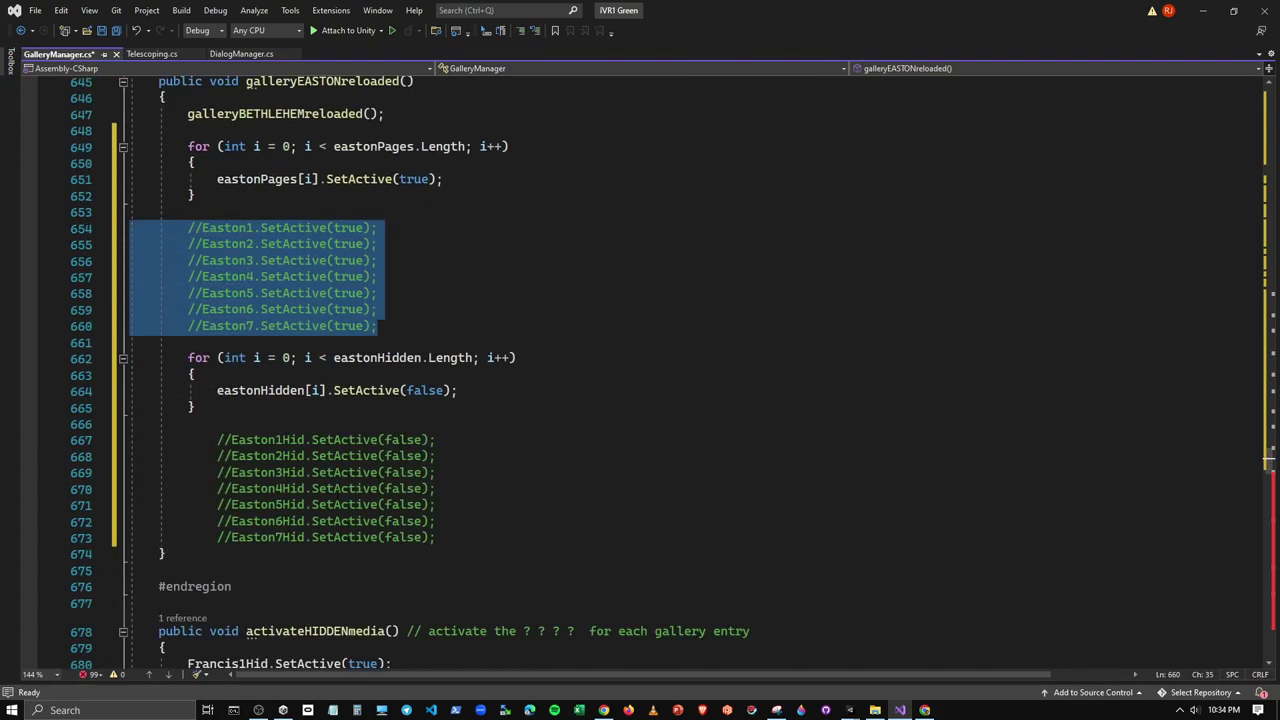
{"action": "left_click", "coordinate": [235, 413]}
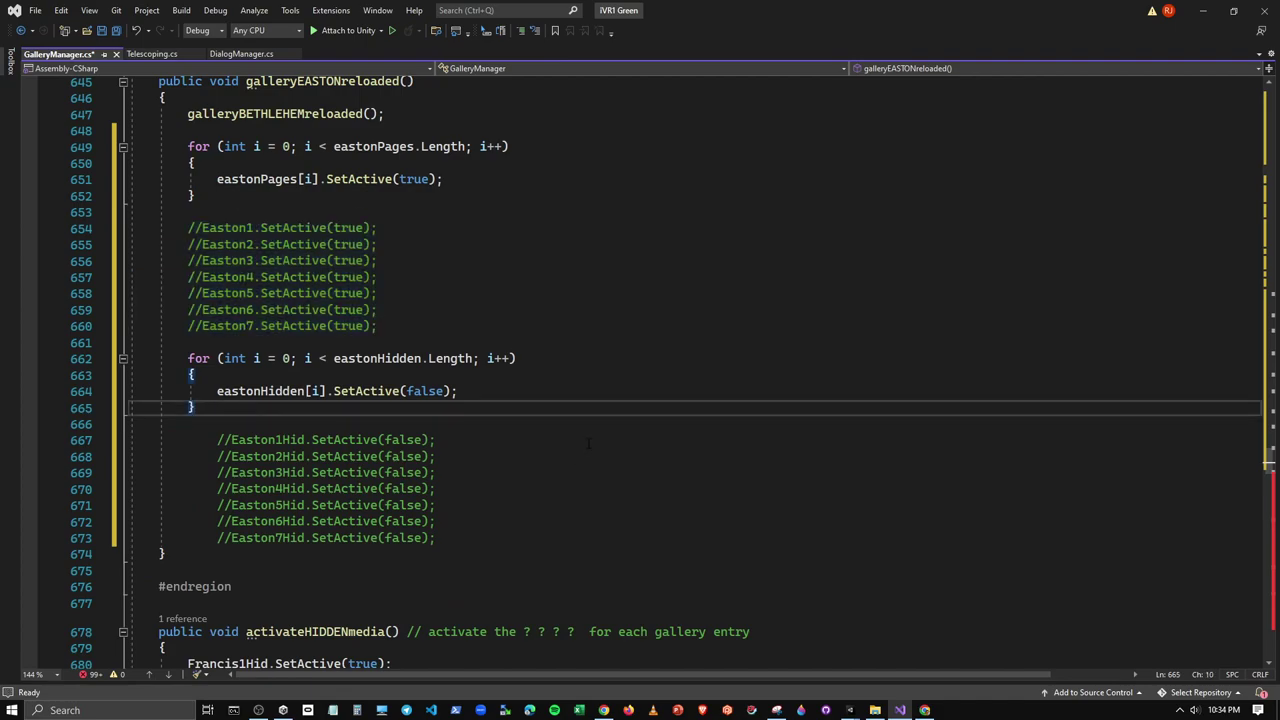
{"action": "scroll", "coordinate": [588, 443], "scroll_direction": "down", "scroll_amount": 4}
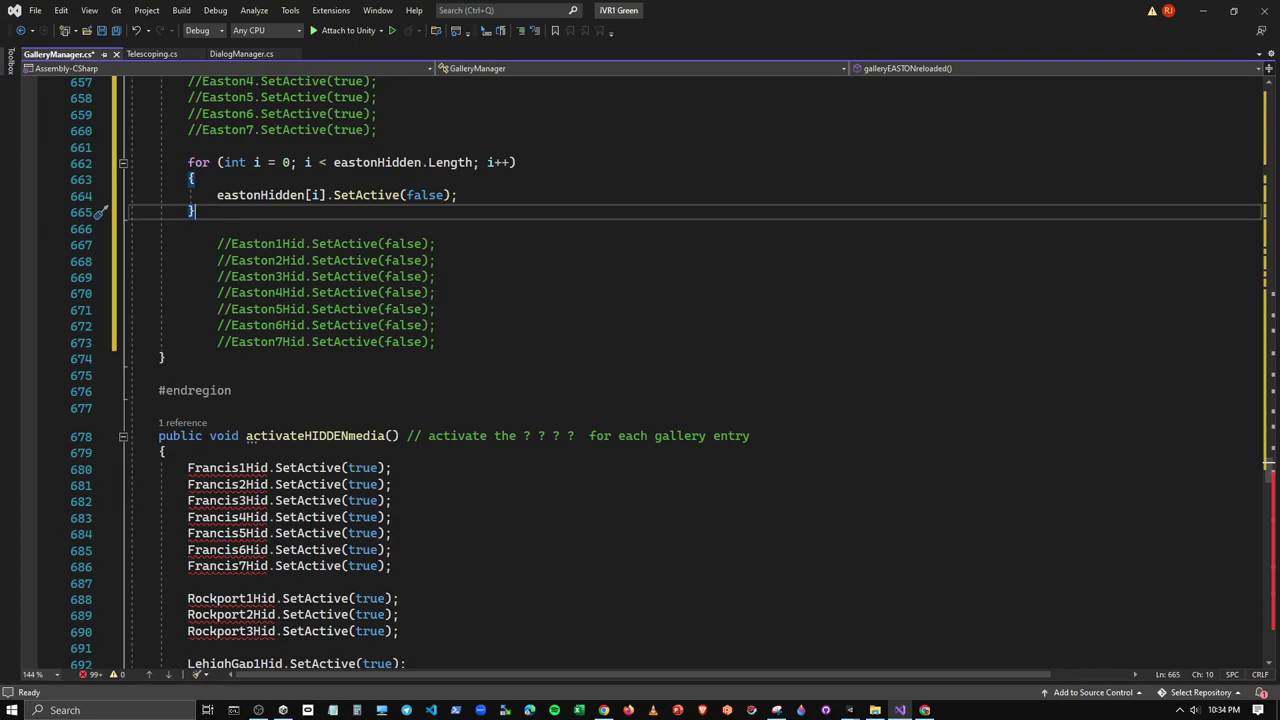
{"action": "scroll", "coordinate": [640, 370], "scroll_direction": "up", "scroll_amount": 2}
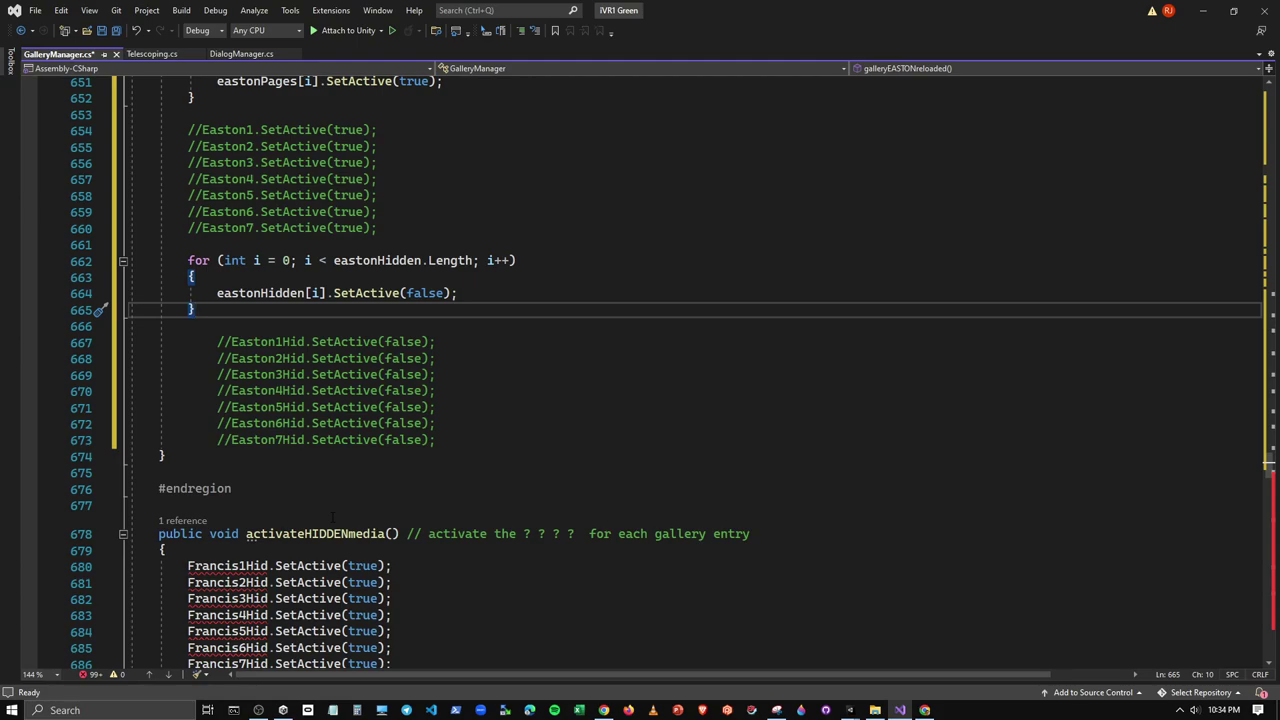
{"action": "scroll", "coordinate": [332, 516], "scroll_direction": "up", "scroll_amount": 6}
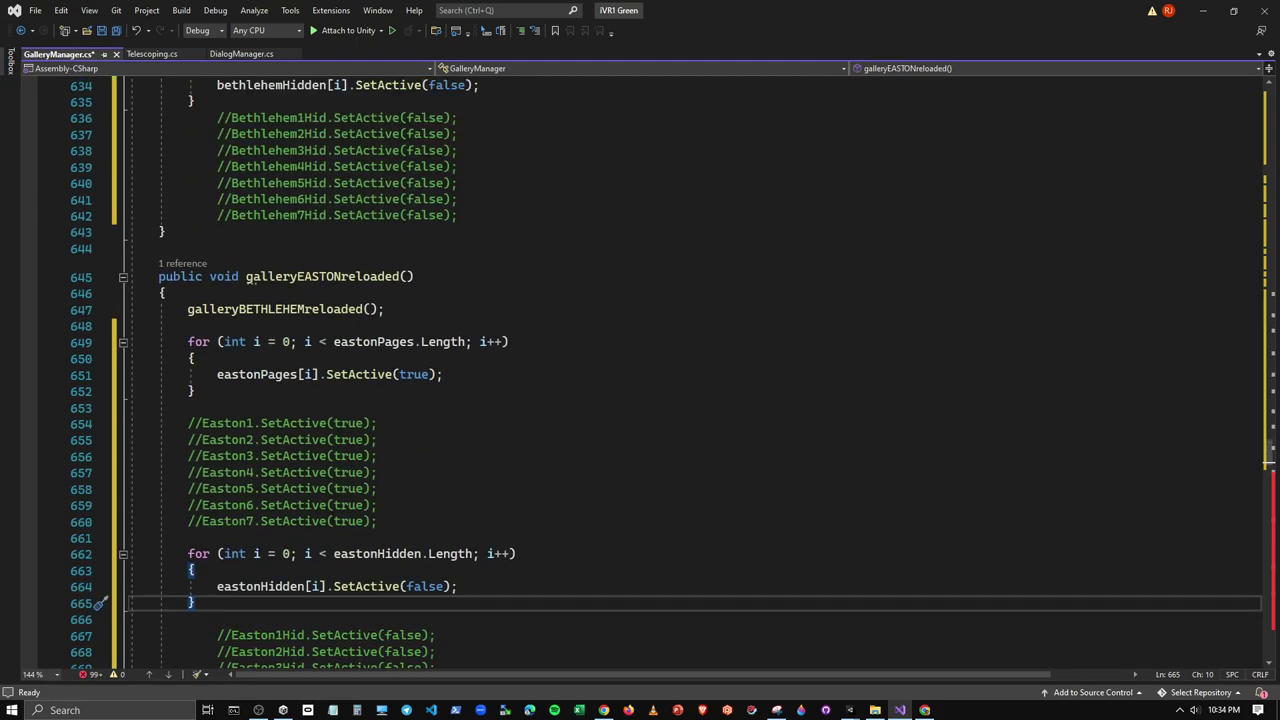
{"action": "scroll", "coordinate": [337, 518], "scroll_direction": "down", "scroll_amount": 6}
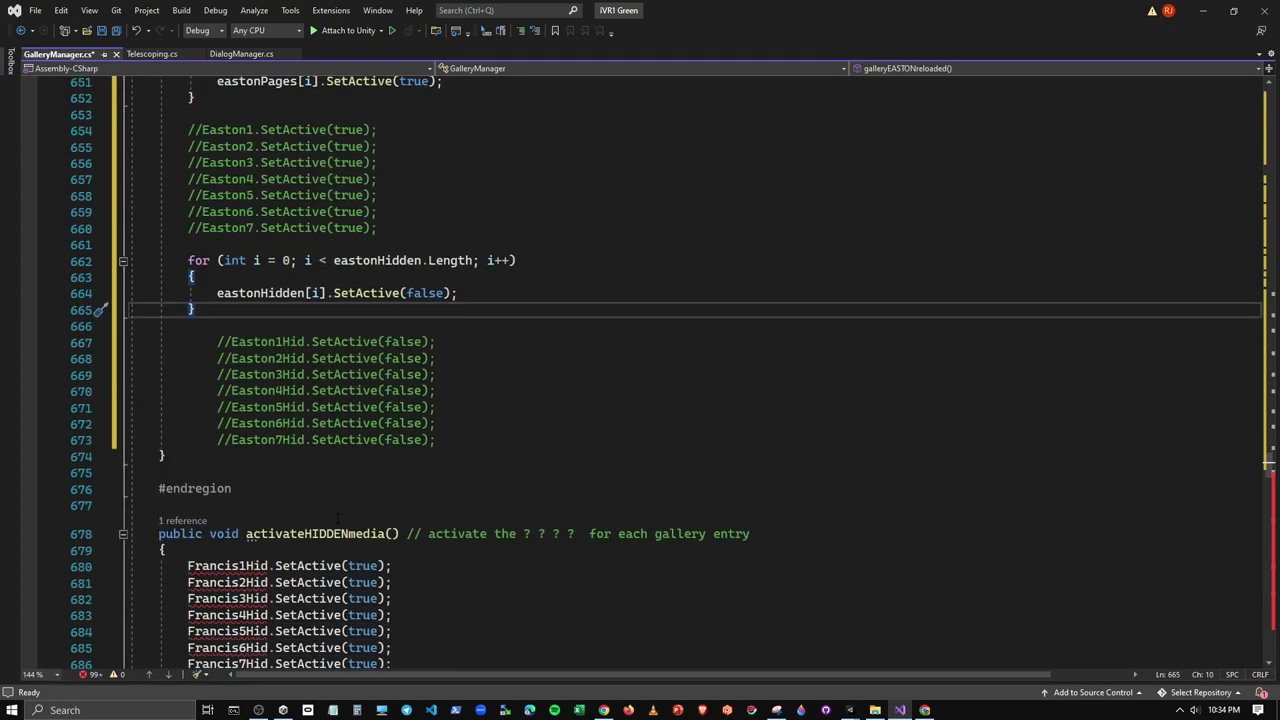
{"action": "scroll", "coordinate": [337, 517], "scroll_direction": "down", "scroll_amount": 3}
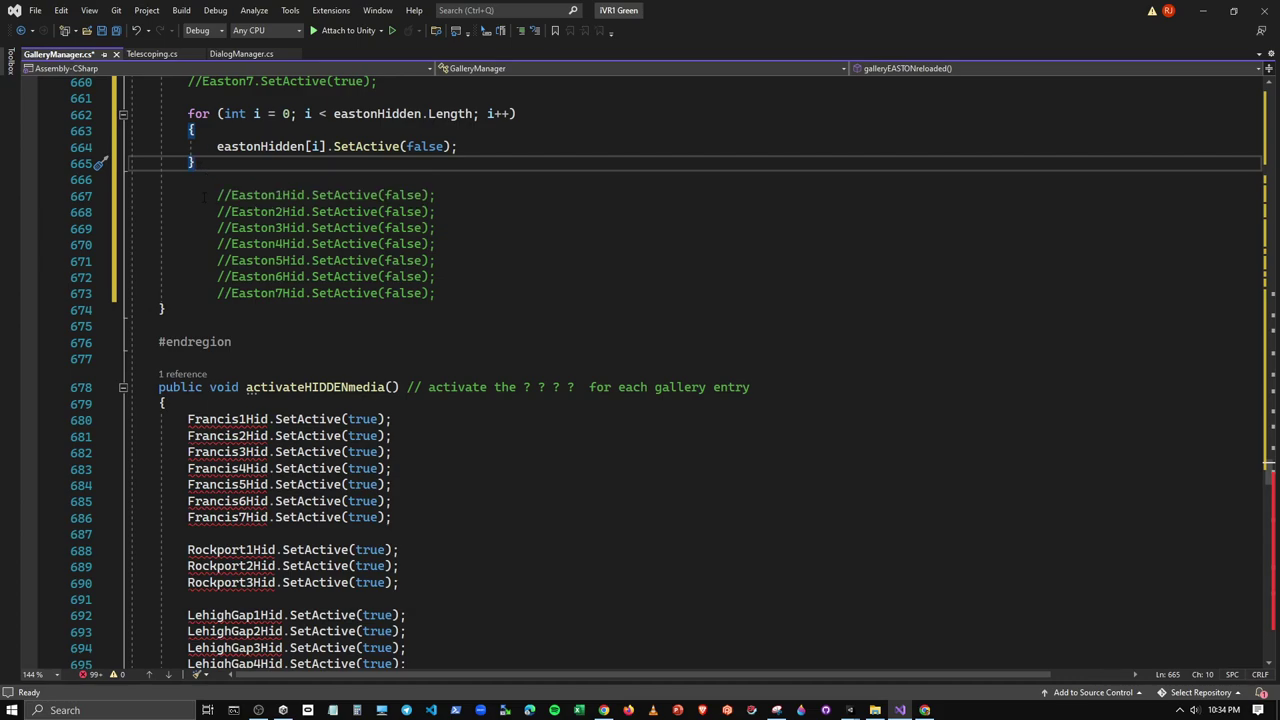
{"action": "scroll", "coordinate": [205, 181], "scroll_direction": "up", "scroll_amount": 5}
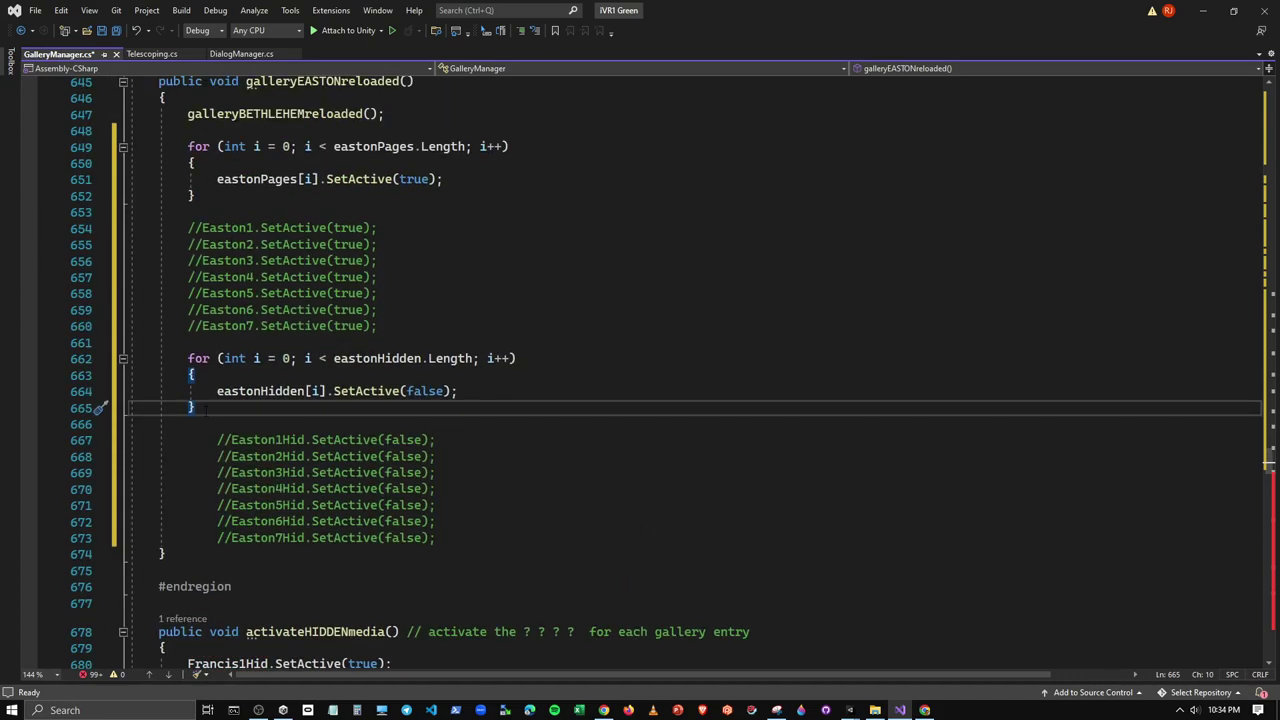
Paste a copy of the eastonHidden loop after the Bethlehem hidden lines, changing false to true
{"action": "left_click_drag", "start_coordinate": [195, 408], "coordinate": [188, 358]}
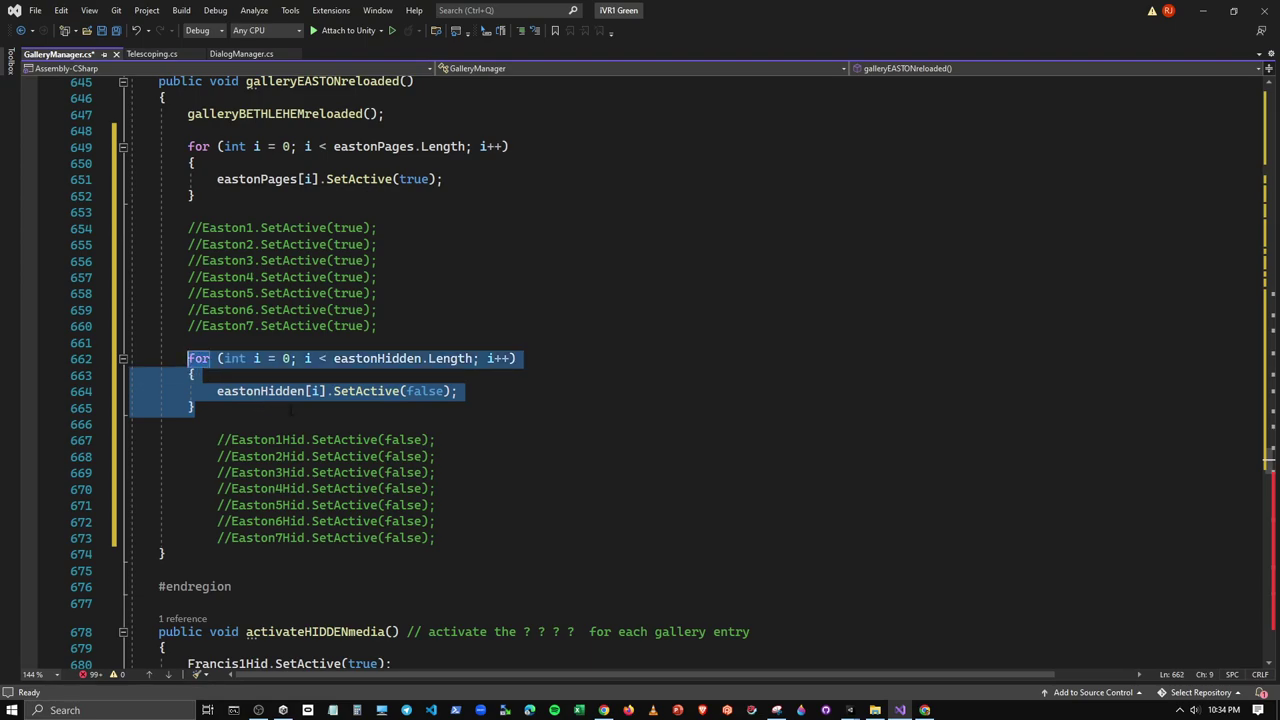
{"action": "scroll", "coordinate": [290, 410], "scroll_direction": "down", "scroll_amount": 3}
{"action": "scroll", "coordinate": [290, 410], "scroll_direction": "down", "scroll_amount": 1}
{"action": "scroll", "coordinate": [290, 410], "scroll_direction": "down", "scroll_amount": 7}
{"action": "scroll", "coordinate": [290, 410], "scroll_direction": "down", "scroll_amount": 5}
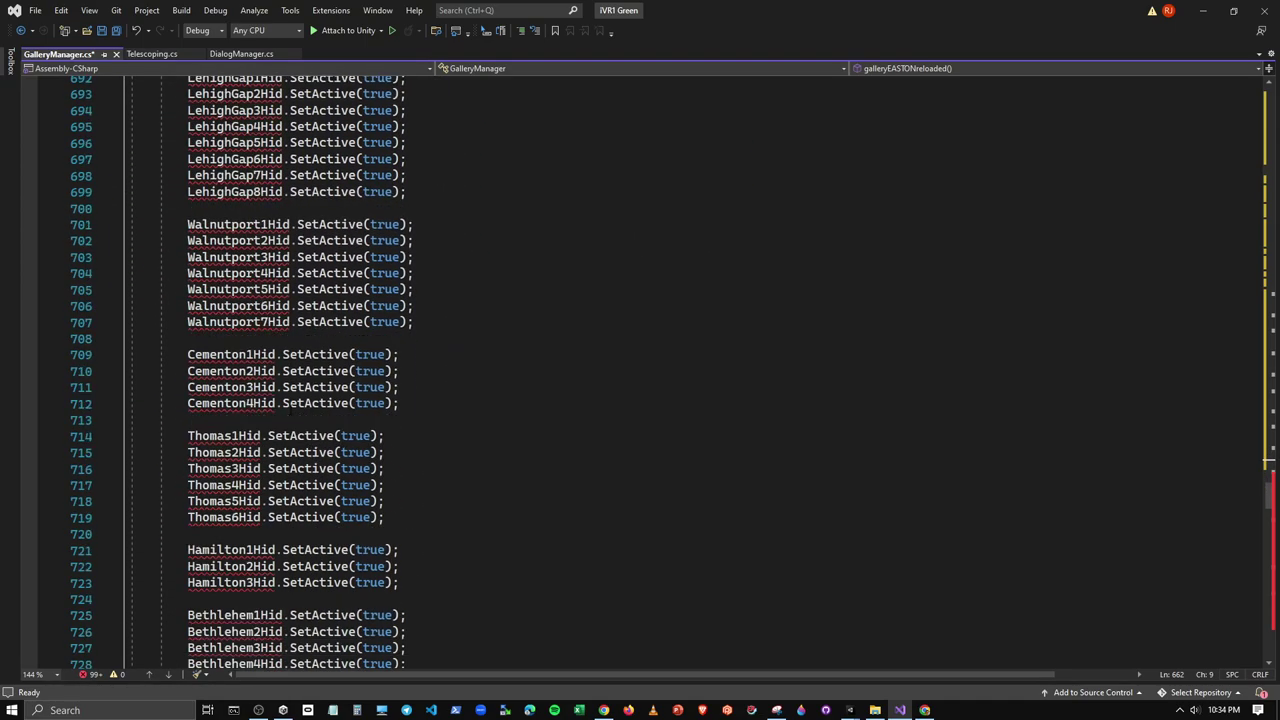
{"action": "scroll", "coordinate": [290, 410], "scroll_direction": "down", "scroll_amount": 7}
{"action": "left_click", "coordinate": [226, 388]}
{"action": "key", "text": "Return"}
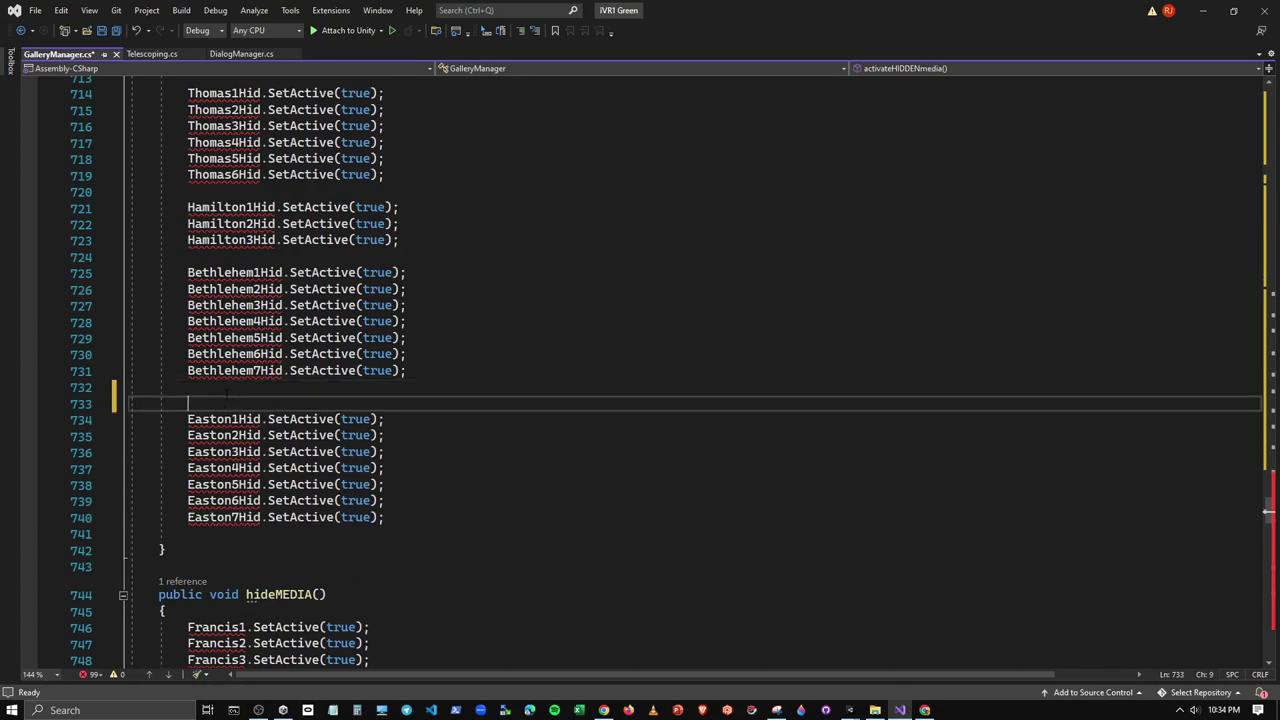
{"action": "type", "text": "for (int i = 0; i < eastonHidden.Length; i++)         {             eastonHidden[i].SetActive(false);         }"}
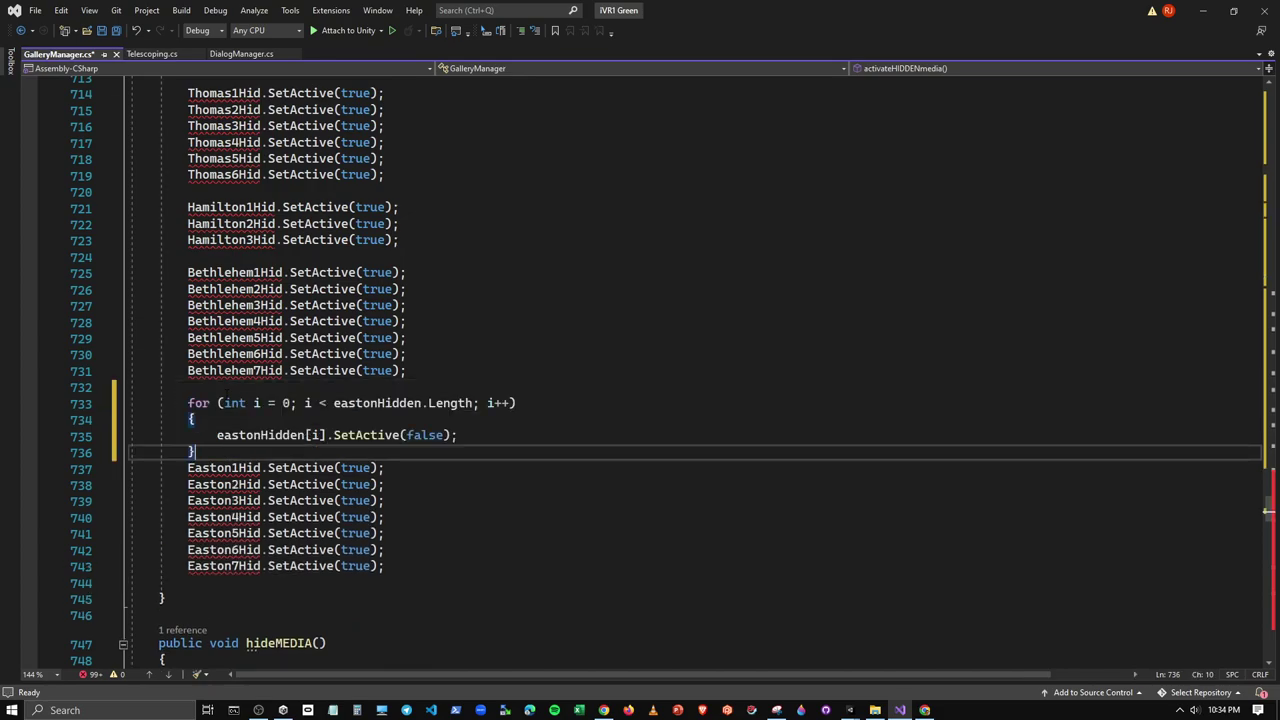
{"action": "double_click", "coordinate": [435, 438]}
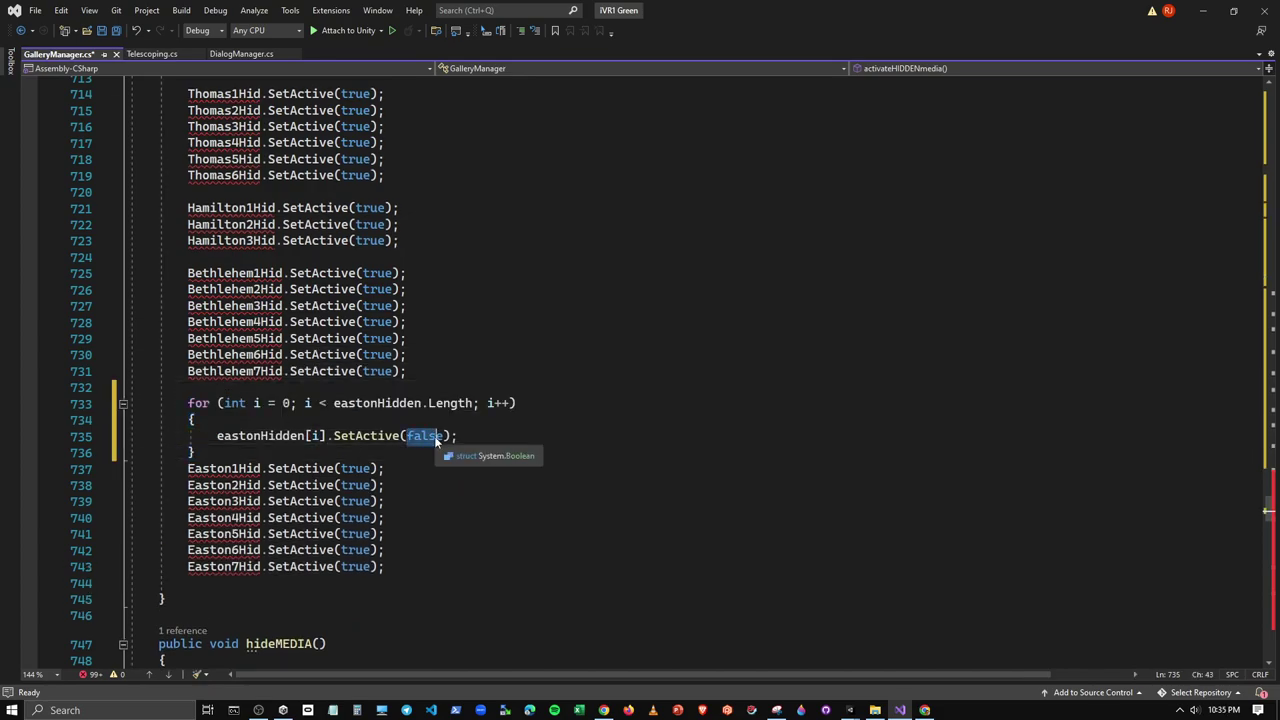
{"action": "type", "text": "true"}
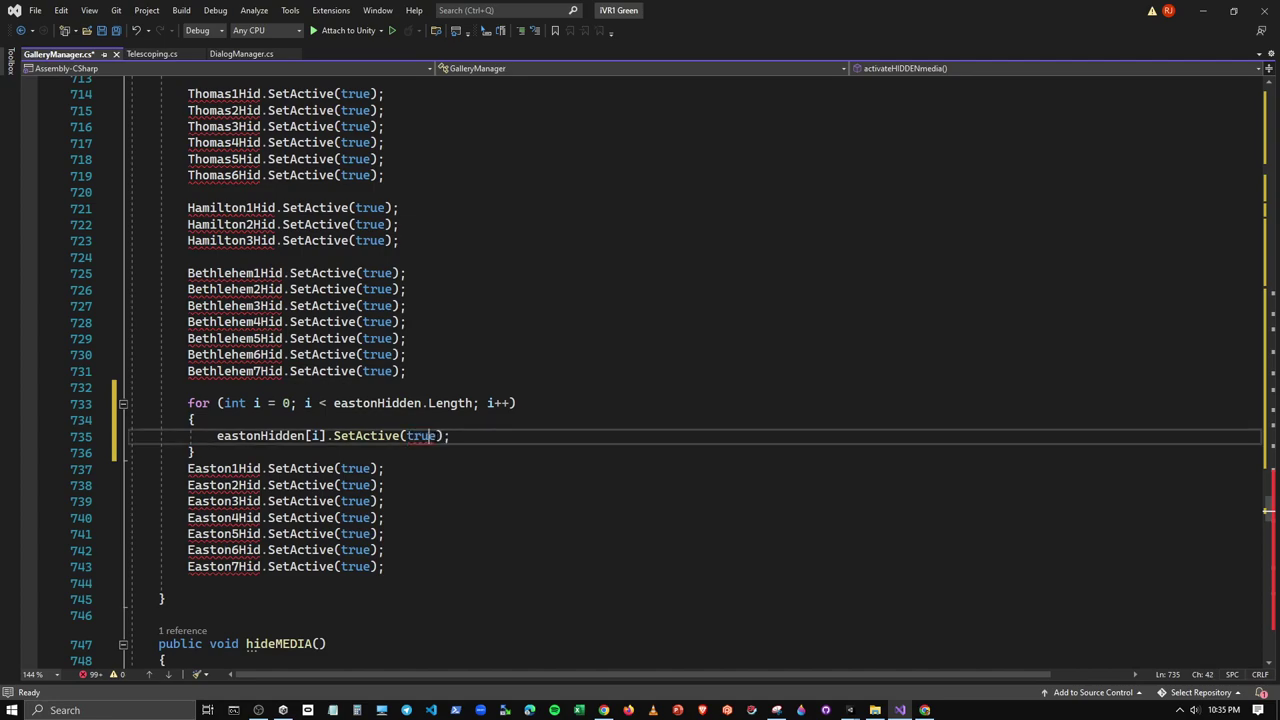
Comment out Easton1Hid–Easton7Hid and copy the new true-setting eastonHidden loop
{"action": "left_click_drag", "start_coordinate": [385, 566], "coordinate": [187, 468]}
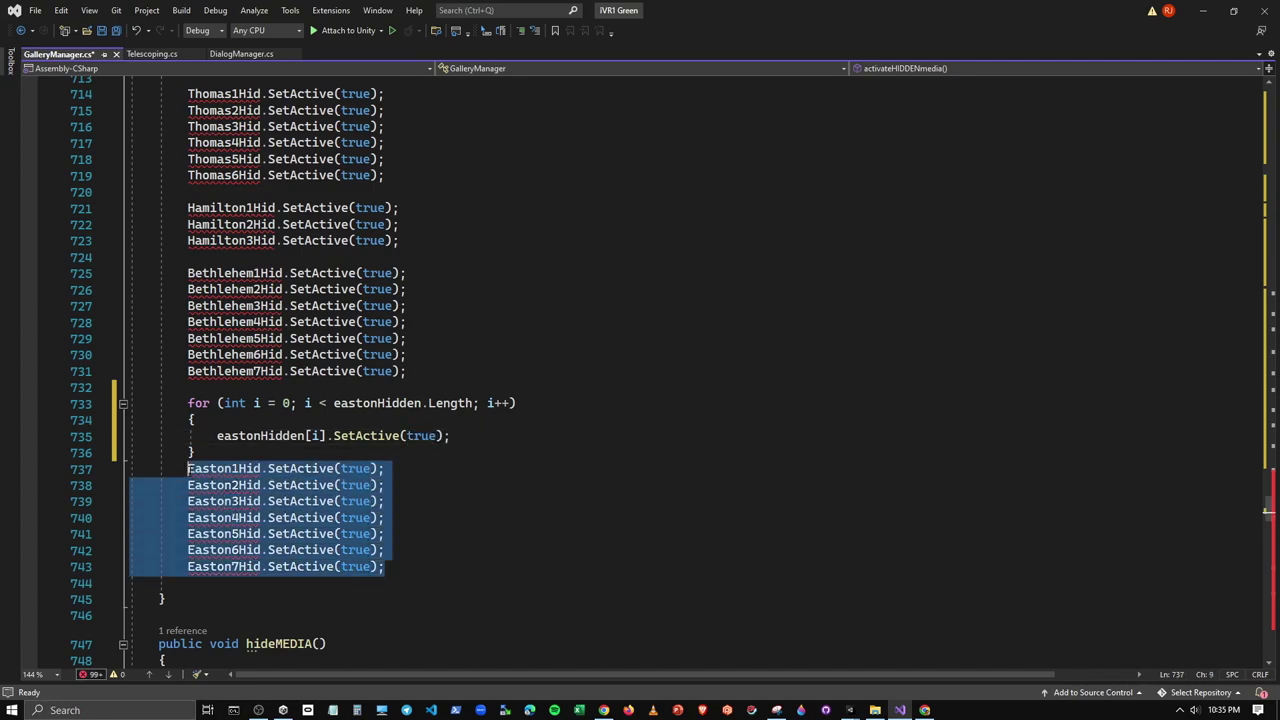
{"action": "left_click", "coordinate": [520, 30]}
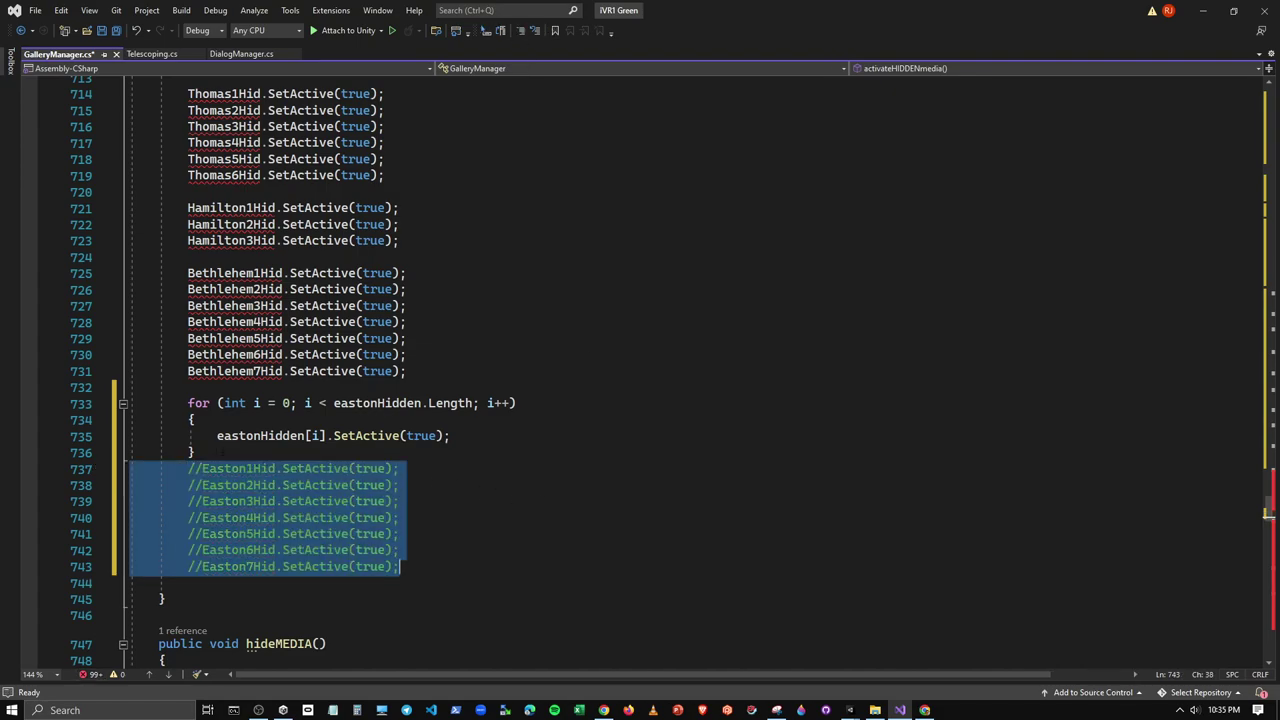
{"action": "left_click_drag", "start_coordinate": [195, 452], "coordinate": [188, 403]}
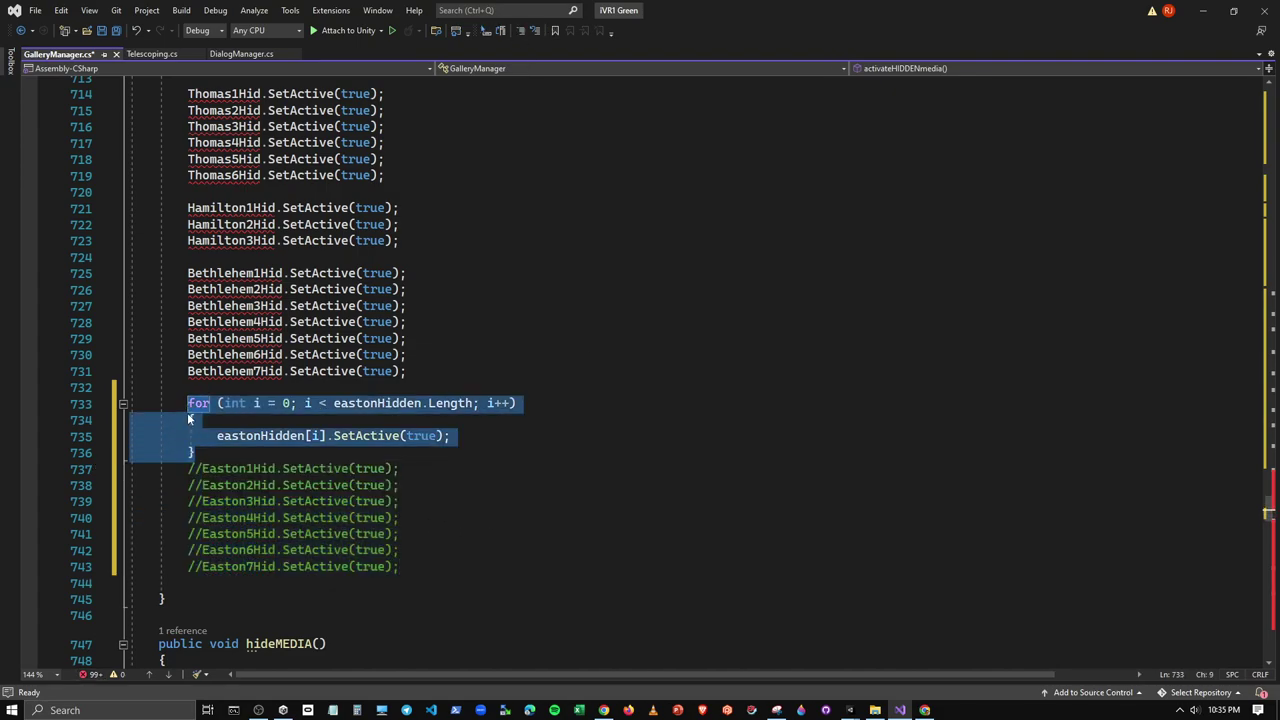
{"action": "left_click_drag", "start_coordinate": [407, 371], "coordinate": [193, 272]}
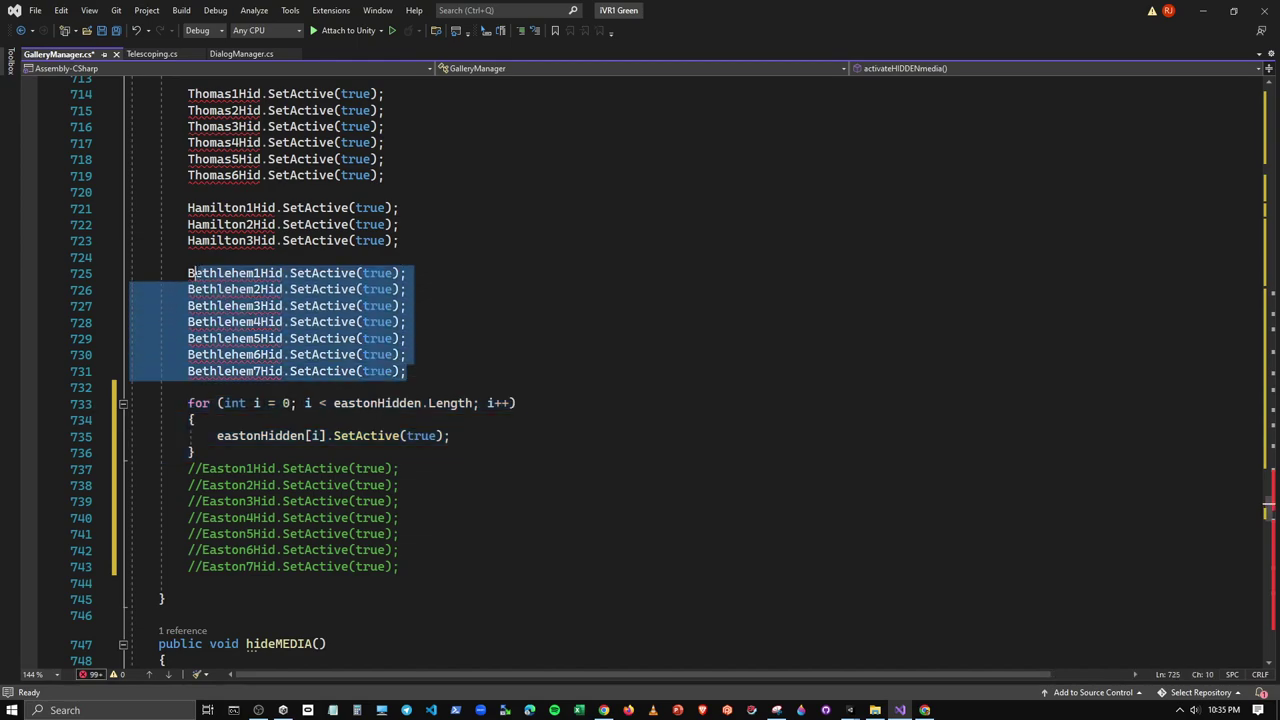
Comment out Bethlehem1Hid–Bethlehem7Hid and paste the copied loop above them
{"action": "left_click", "coordinate": [522, 32]}
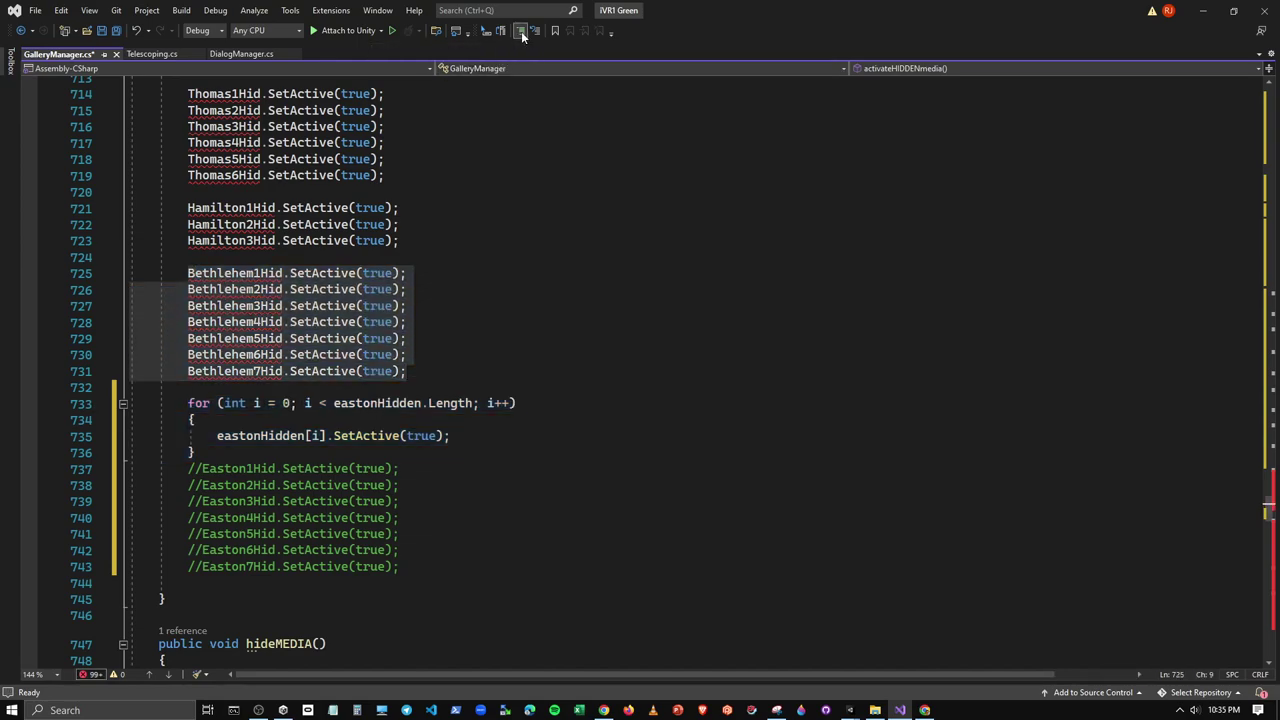
{"action": "left_click", "coordinate": [290, 257]}
{"action": "key", "text": "Return"}
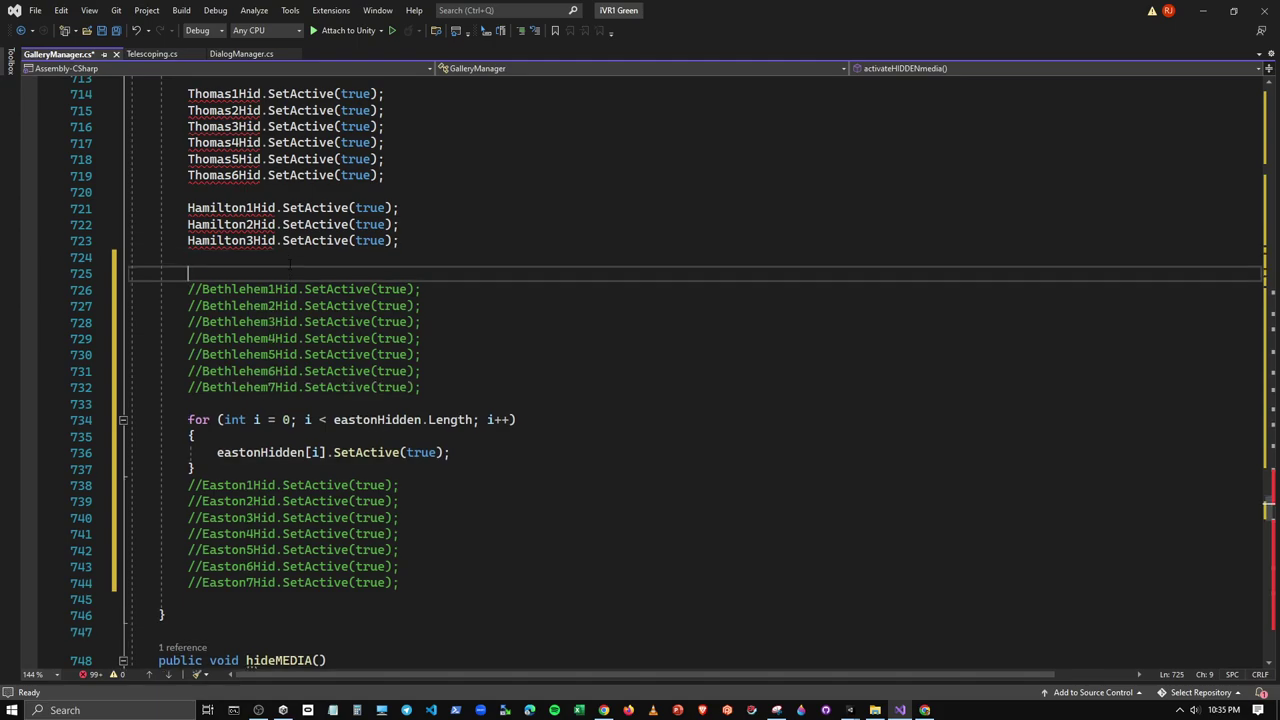
{"action": "key", "text": "Return"}
{"action": "key", "text": "Up"}
{"action": "type", "text": "for (int i = 0; i < eastonHidden.Length; i++)         {             eastonHidden[i].SetActive(true);         }"}
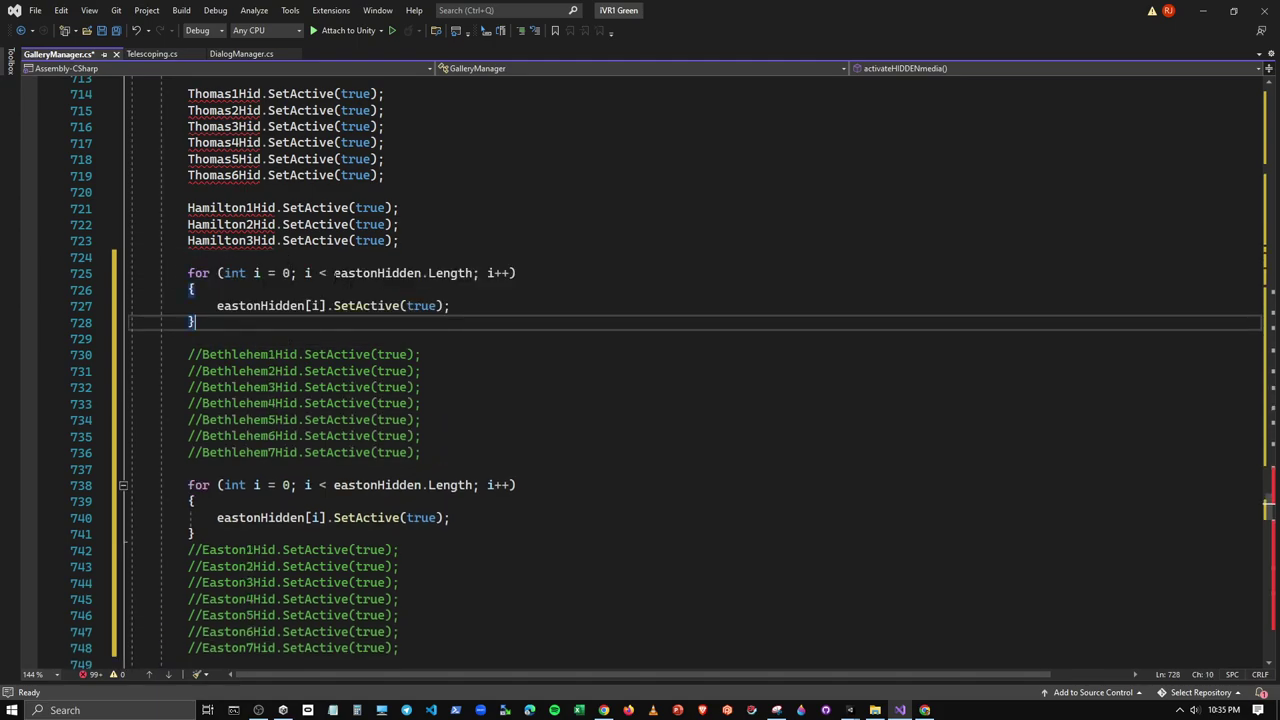
Rename eastonHidden to bethlehemHidden in the pasted loop's condition and body
{"action": "left_click_drag", "start_coordinate": [333, 272], "coordinate": [376, 272]}
{"action": "type", "text": "beth"}
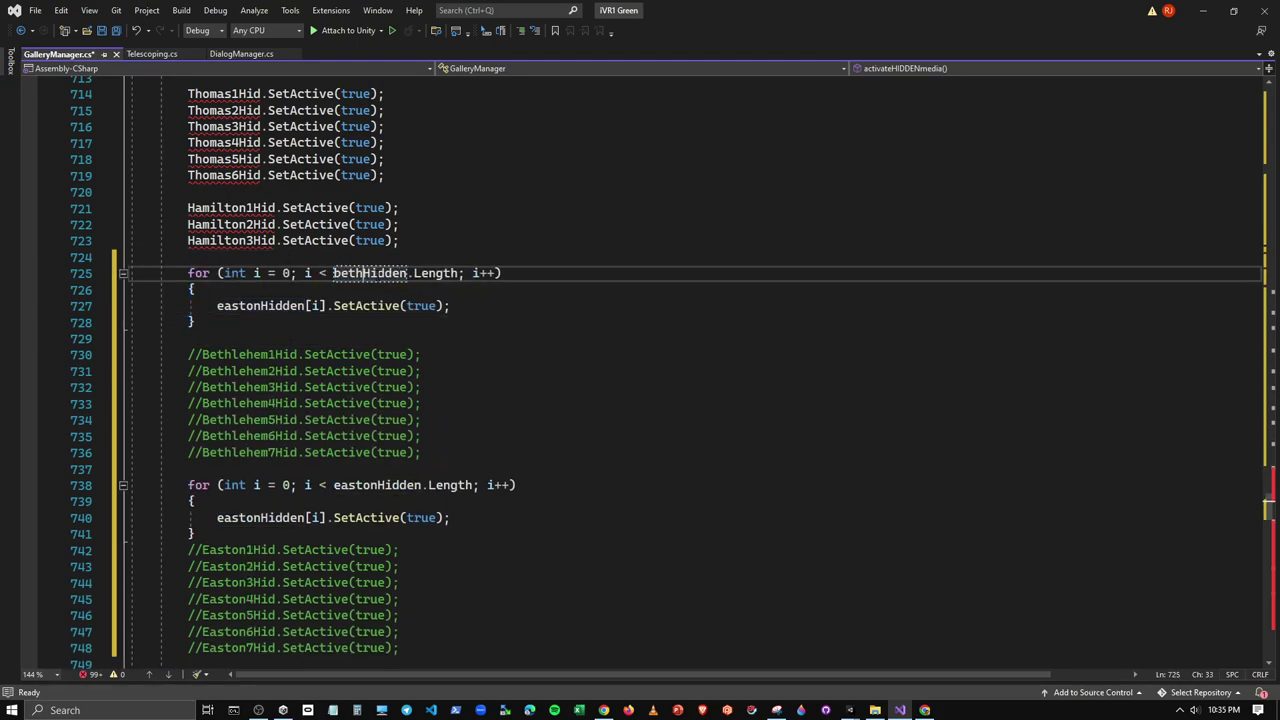
{"action": "type", "text": "lehem"}
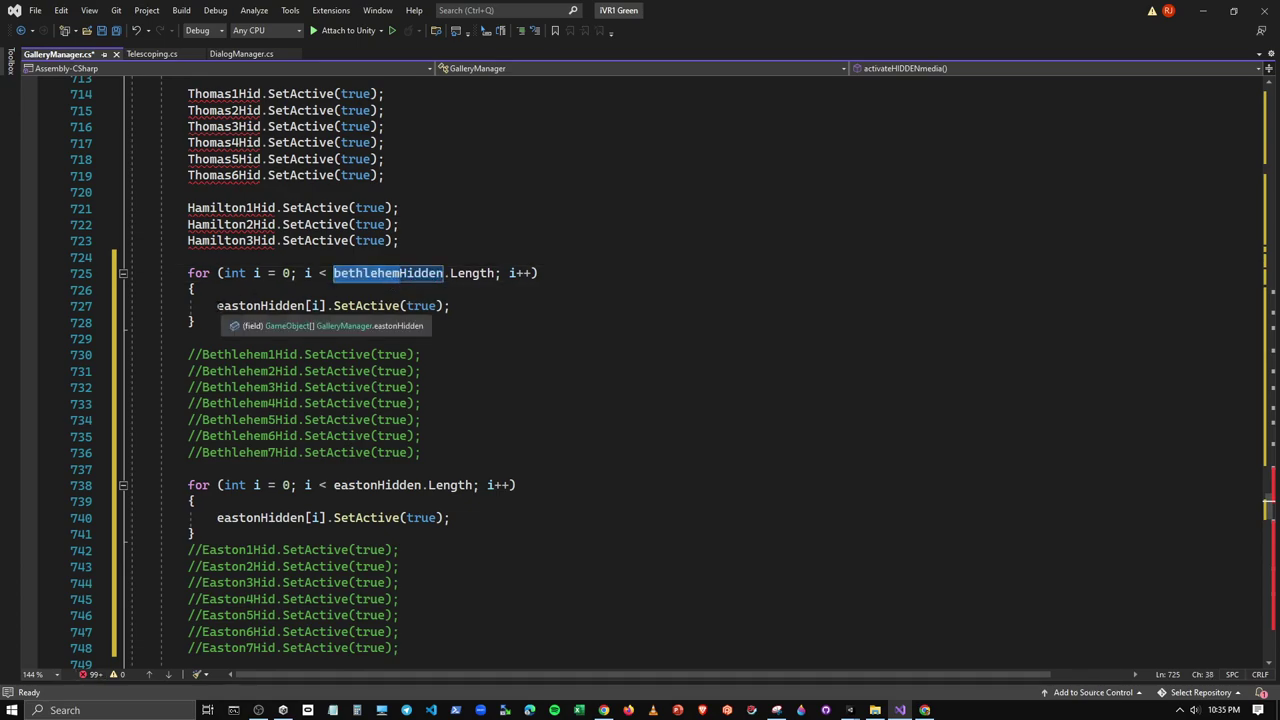
{"action": "left_click_drag", "start_coordinate": [217, 305], "coordinate": [259, 305]}
{"action": "type", "text": "bethlehem"}
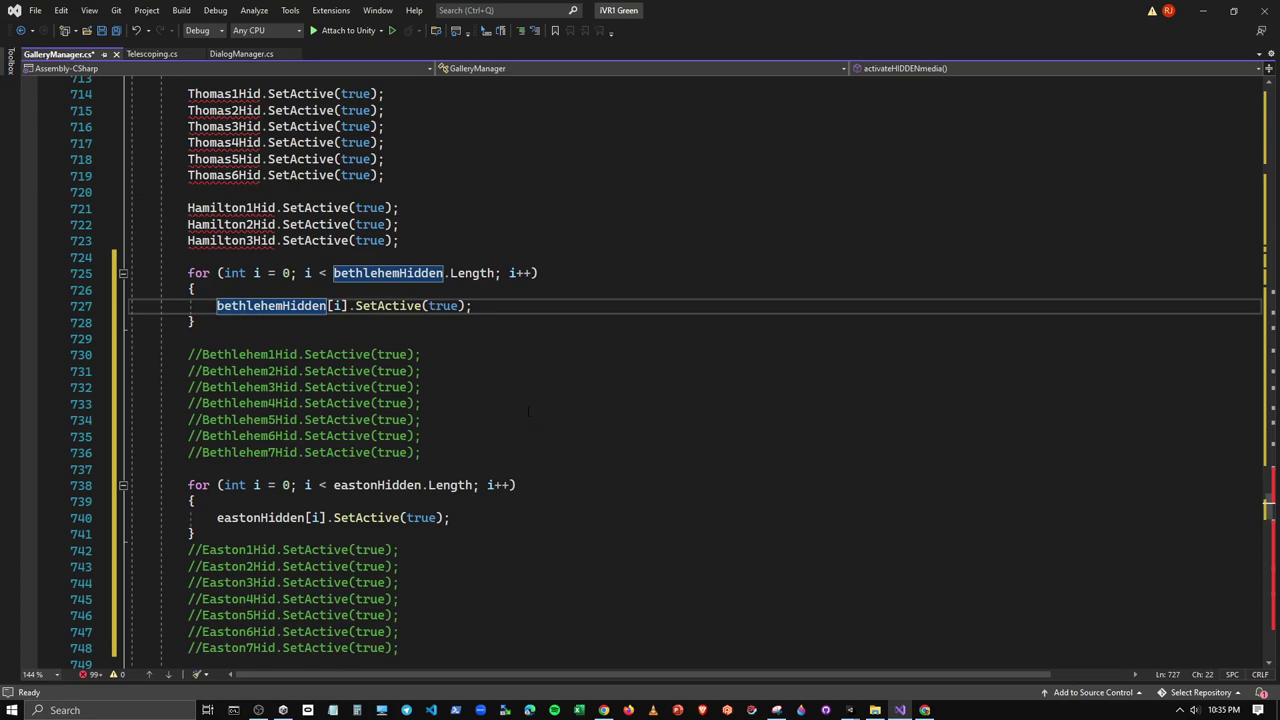
{"action": "scroll", "coordinate": [410, 373], "scroll_direction": "down", "scroll_amount": 4}
{"action": "scroll", "coordinate": [410, 373], "scroll_direction": "down", "scroll_amount": 1}
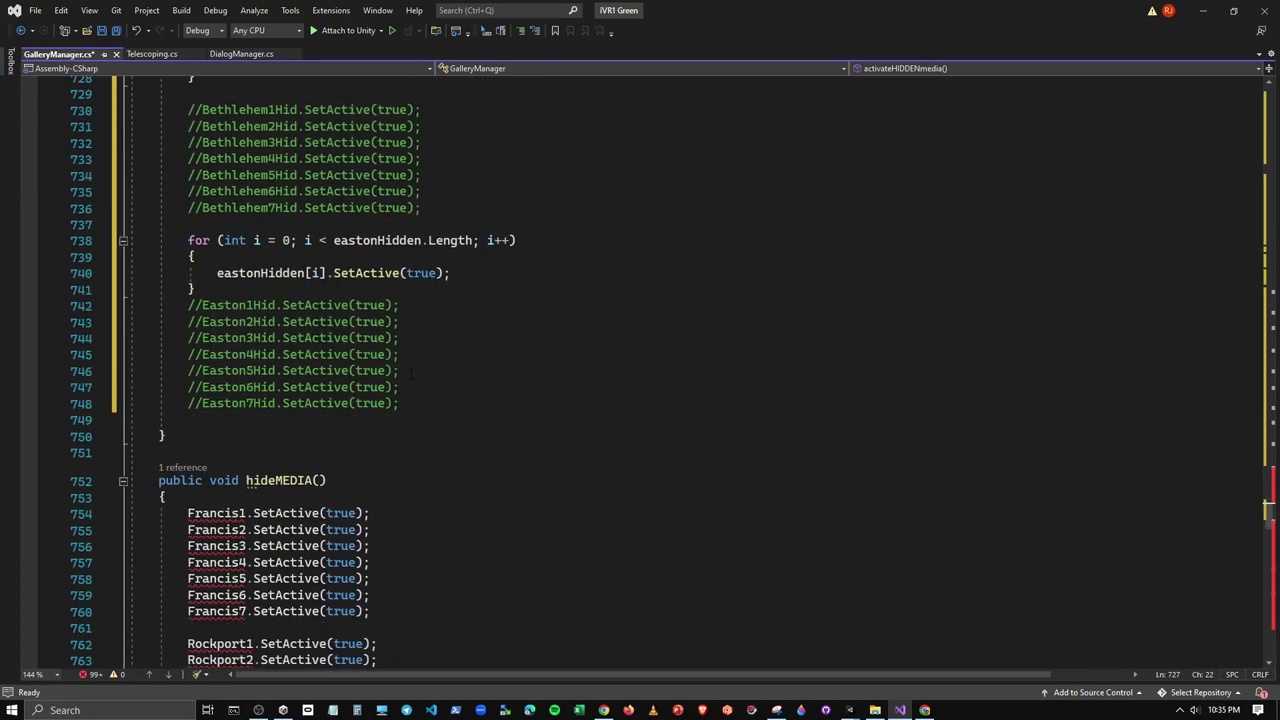
{"action": "scroll", "coordinate": [400, 440], "scroll_direction": "up", "scroll_amount": 4}
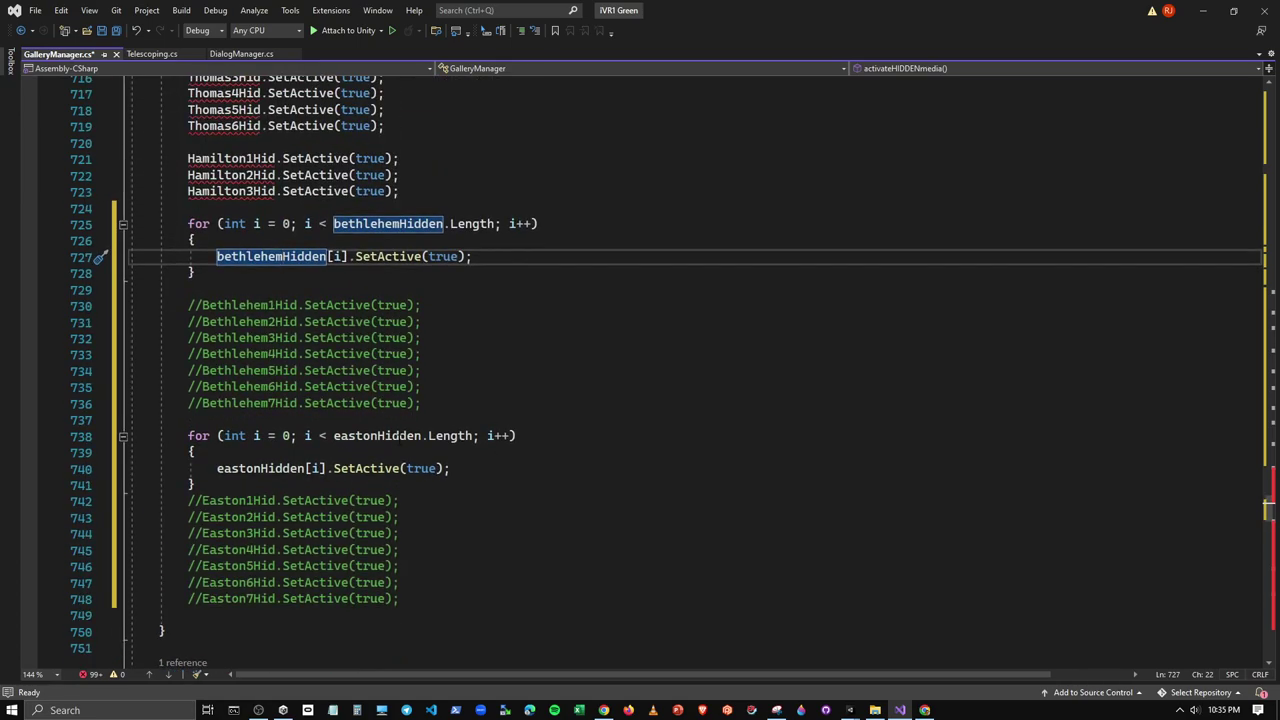
{"action": "scroll", "coordinate": [399, 437], "scroll_direction": "up", "scroll_amount": 3}
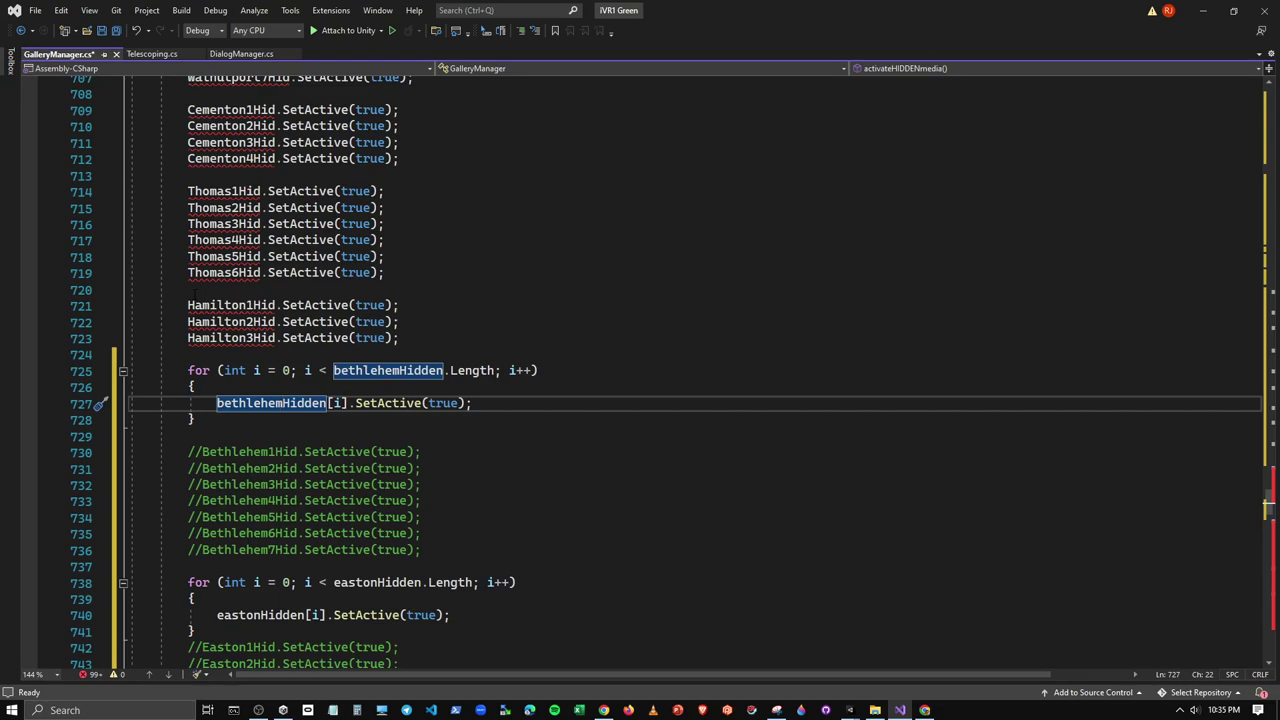
Insert a copy of the bethlehemHidden loop on a blank line above the Hamilton lines
{"action": "left_click", "coordinate": [188, 289]}
{"action": "key", "text": "Return"}
{"action": "key", "text": "Return"}
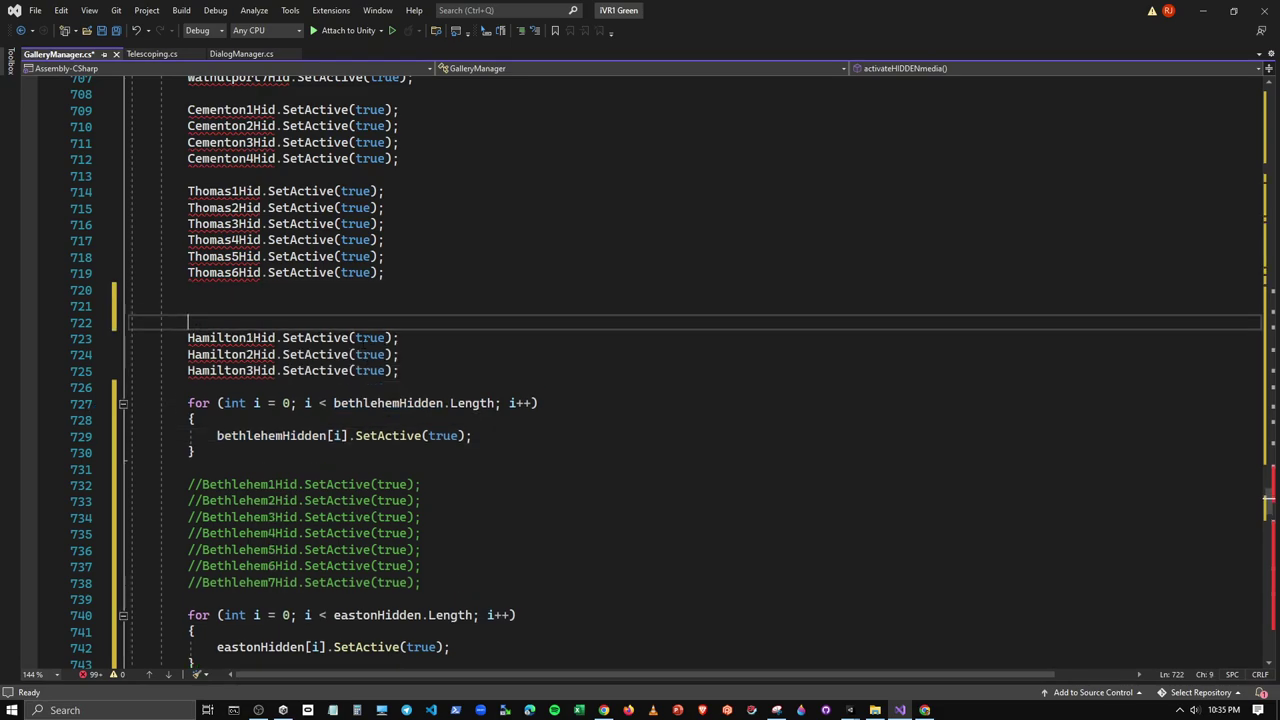
{"action": "key", "text": "Up"}
{"action": "type", "text": "bethlehem"}
{"action": "key", "text": "ctrl+BackSpace"}
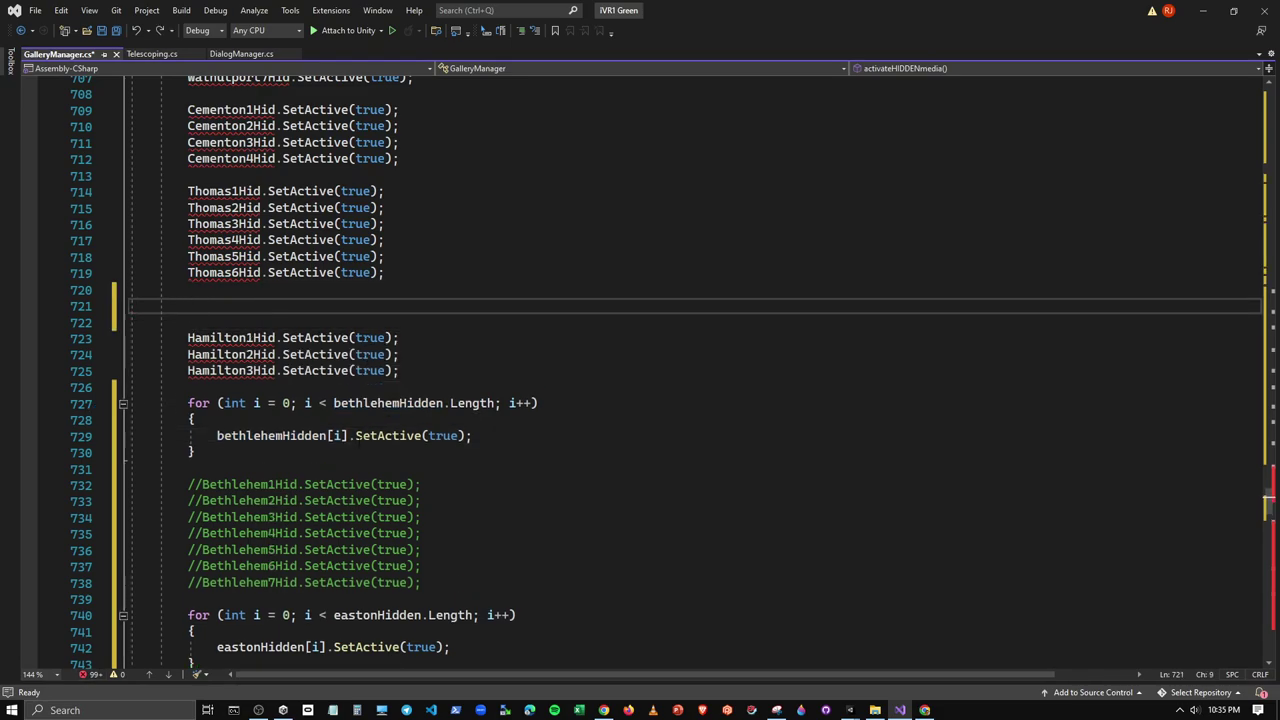
{"action": "left_click_drag", "start_coordinate": [195, 452], "coordinate": [188, 403]}
{"action": "key", "text": "ctrl+c"}
{"action": "left_click", "coordinate": [188, 321]}
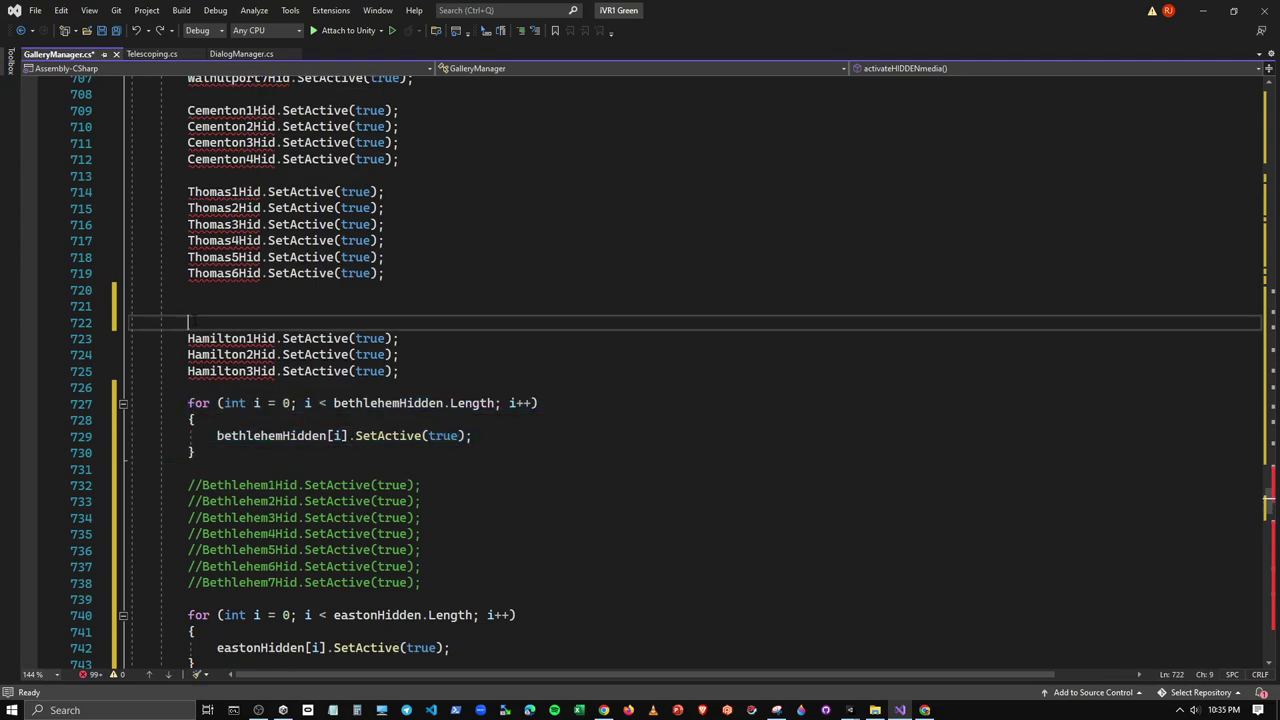
{"action": "key", "text": "ctrl+v"}
{"action": "key", "text": "Return"}
Rename that loop's array to allentownHidden and comment out the three Hamilton SetActive lines
{"action": "left_click_drag", "start_coordinate": [216, 354], "coordinate": [283, 354]}
{"action": "type", "text": "allent"}
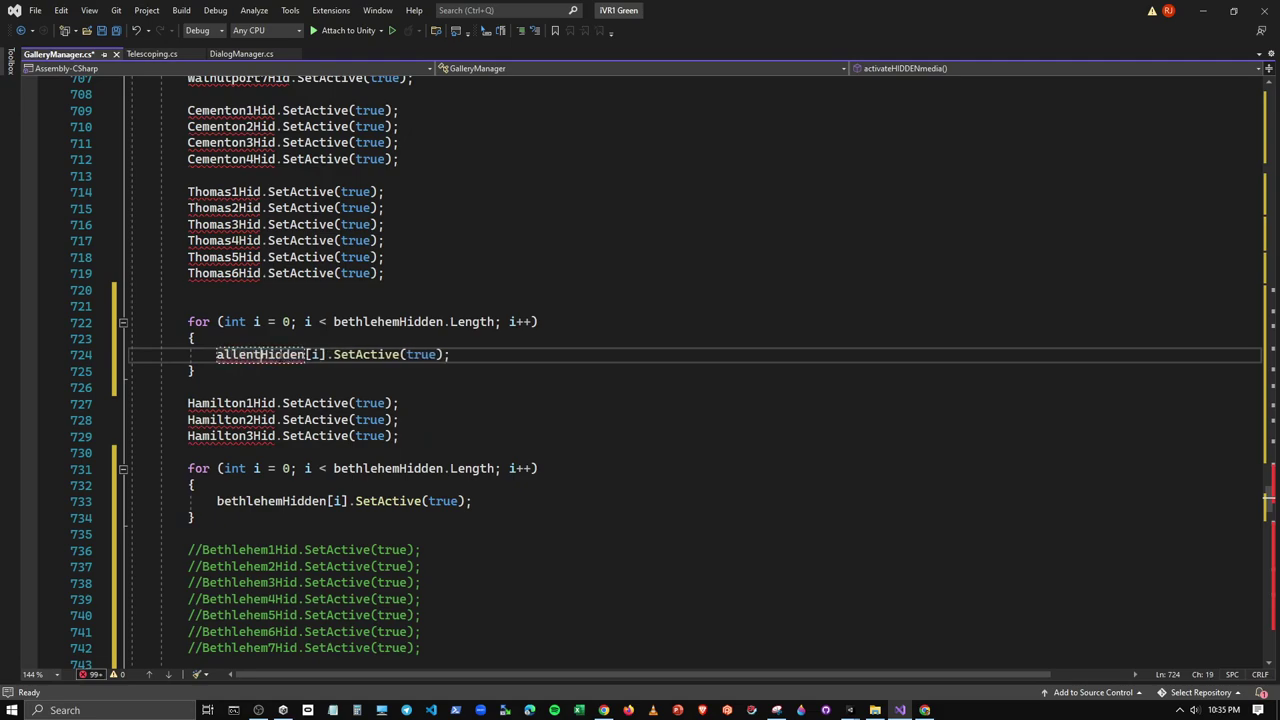
{"action": "type", "text": "own"}
{"action": "left_click", "coordinate": [333, 321]}
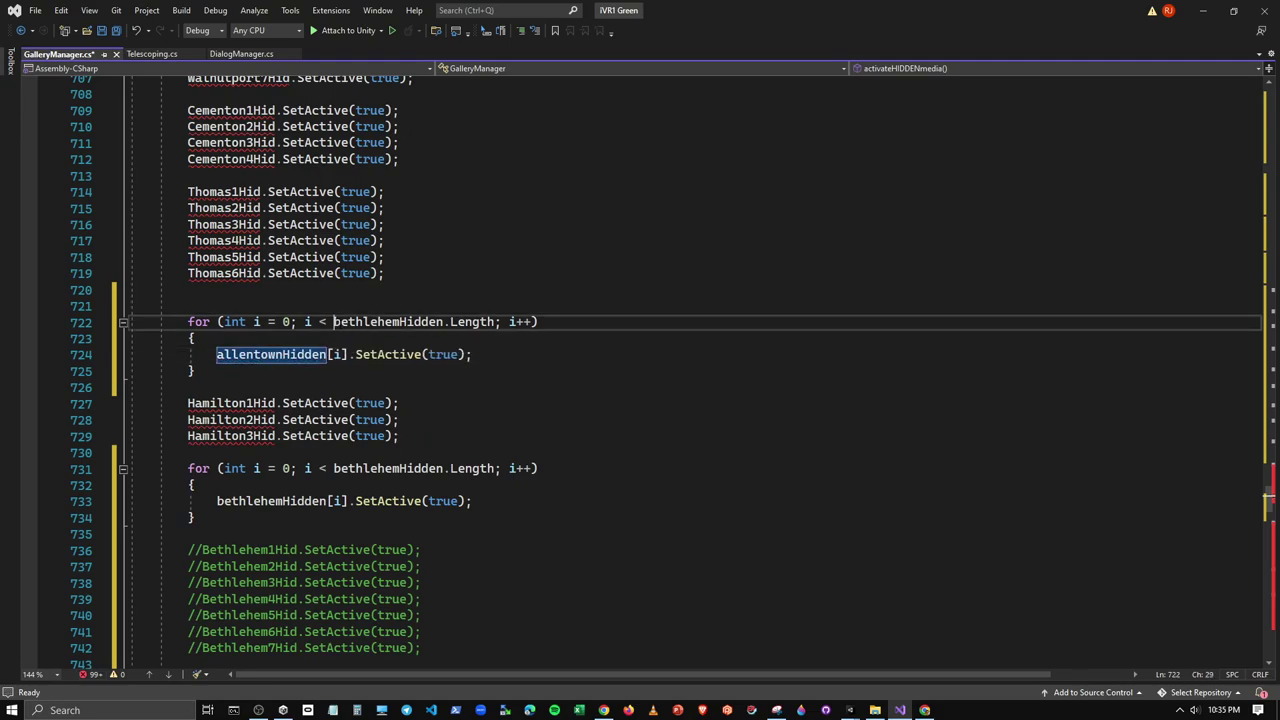
{"action": "left_click_drag", "start_coordinate": [333, 321], "coordinate": [399, 321]}
{"action": "type", "text": "allento"}
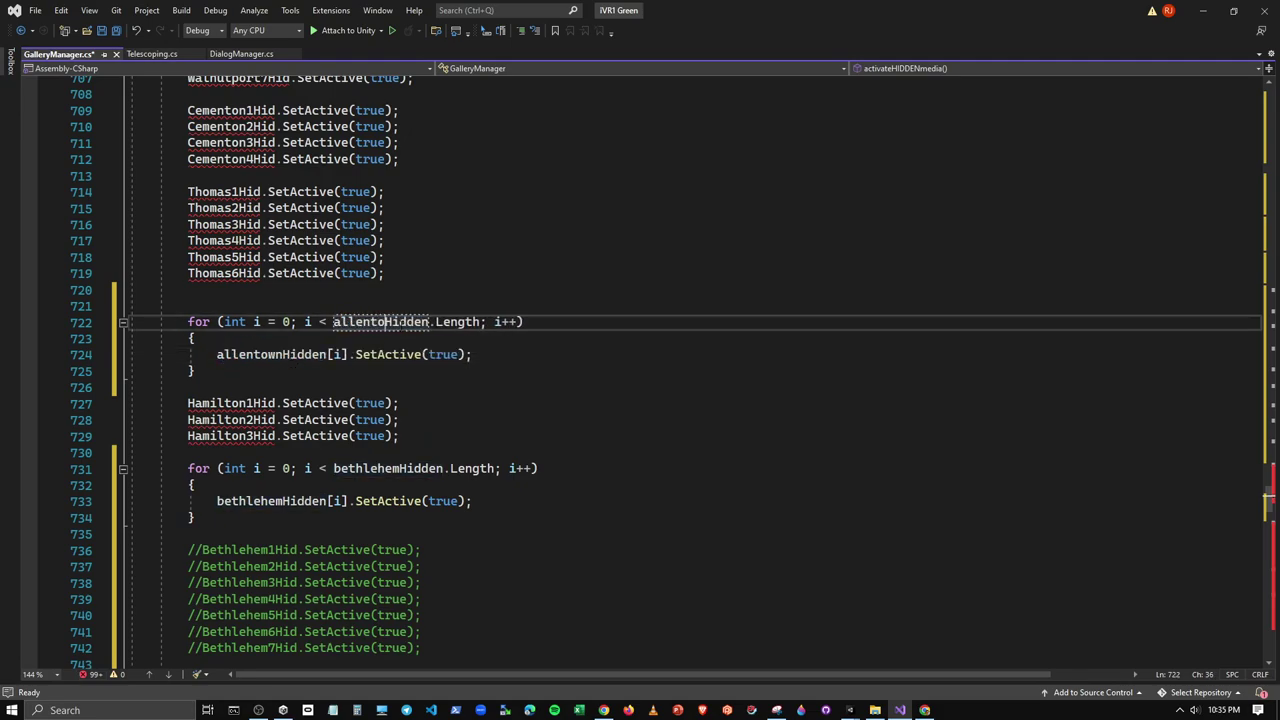
{"action": "type", "text": "wn"}
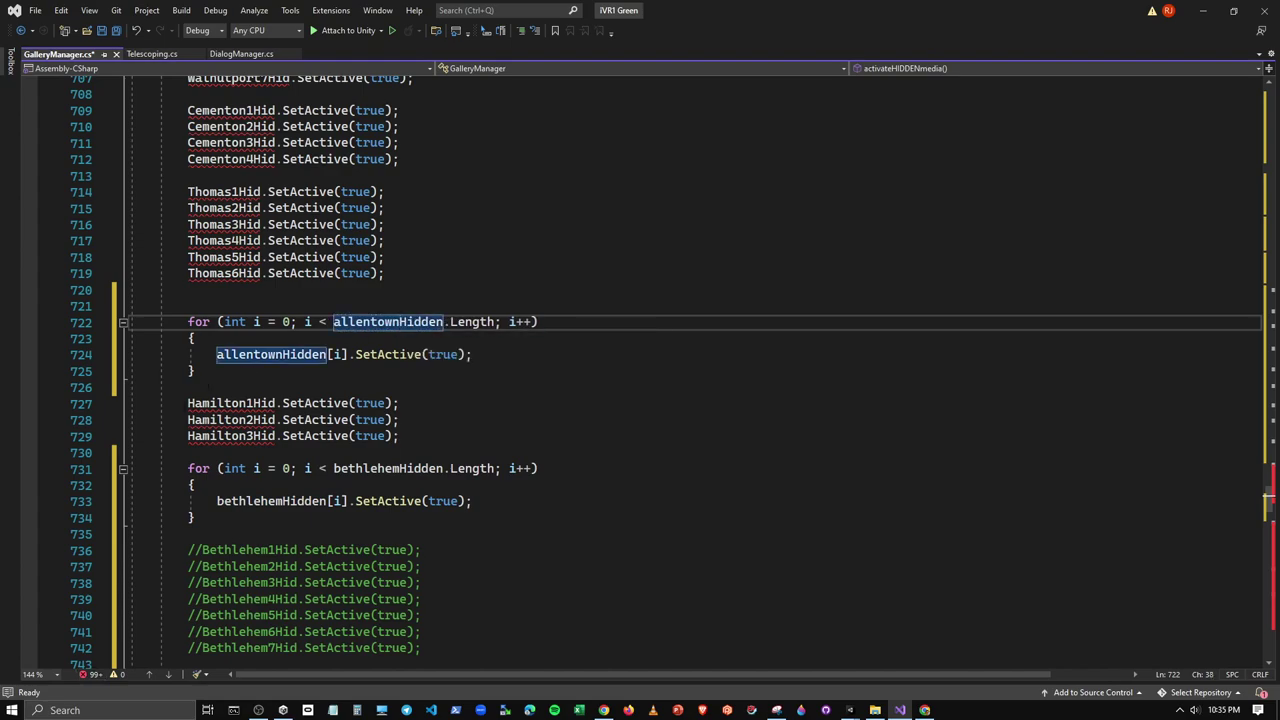
{"action": "left_click_drag", "start_coordinate": [188, 403], "coordinate": [400, 436]}
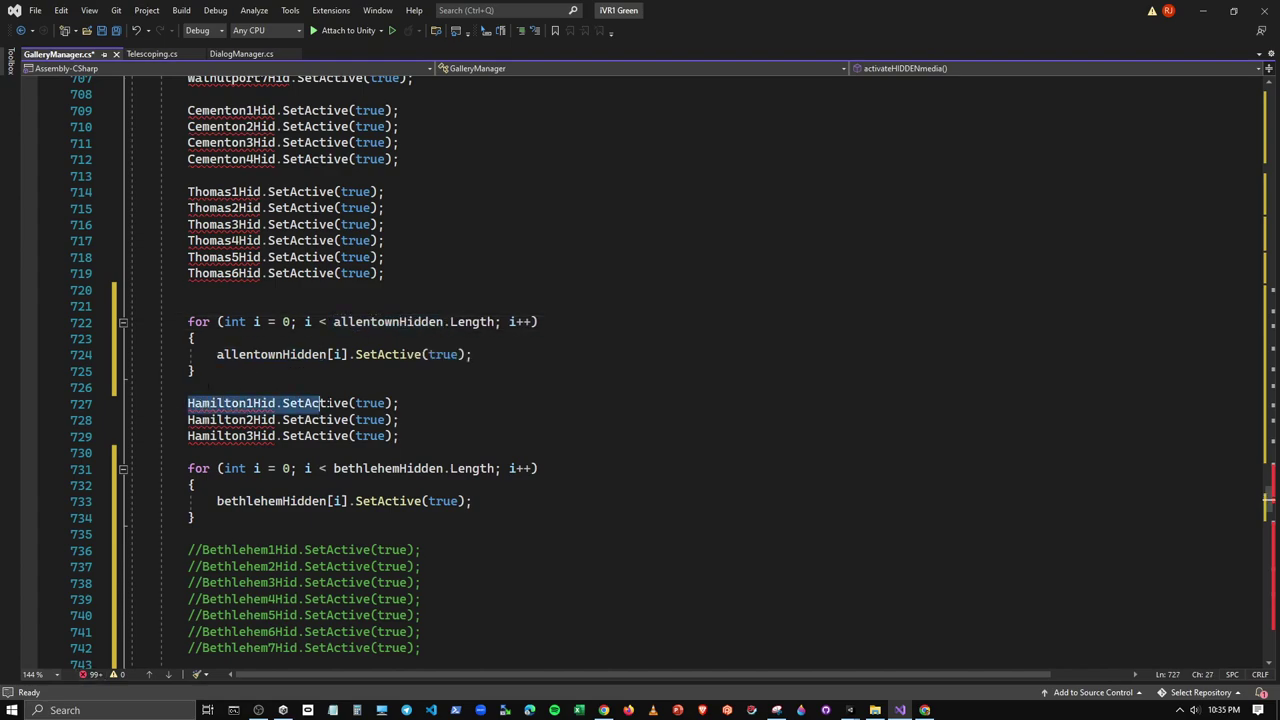
{"action": "left_click", "coordinate": [517, 34]}
Add a thomasironHidden loop above the Thomas lines and comment out Thomas1Hid–Thomas6Hid
{"action": "left_click", "coordinate": [188, 175]}
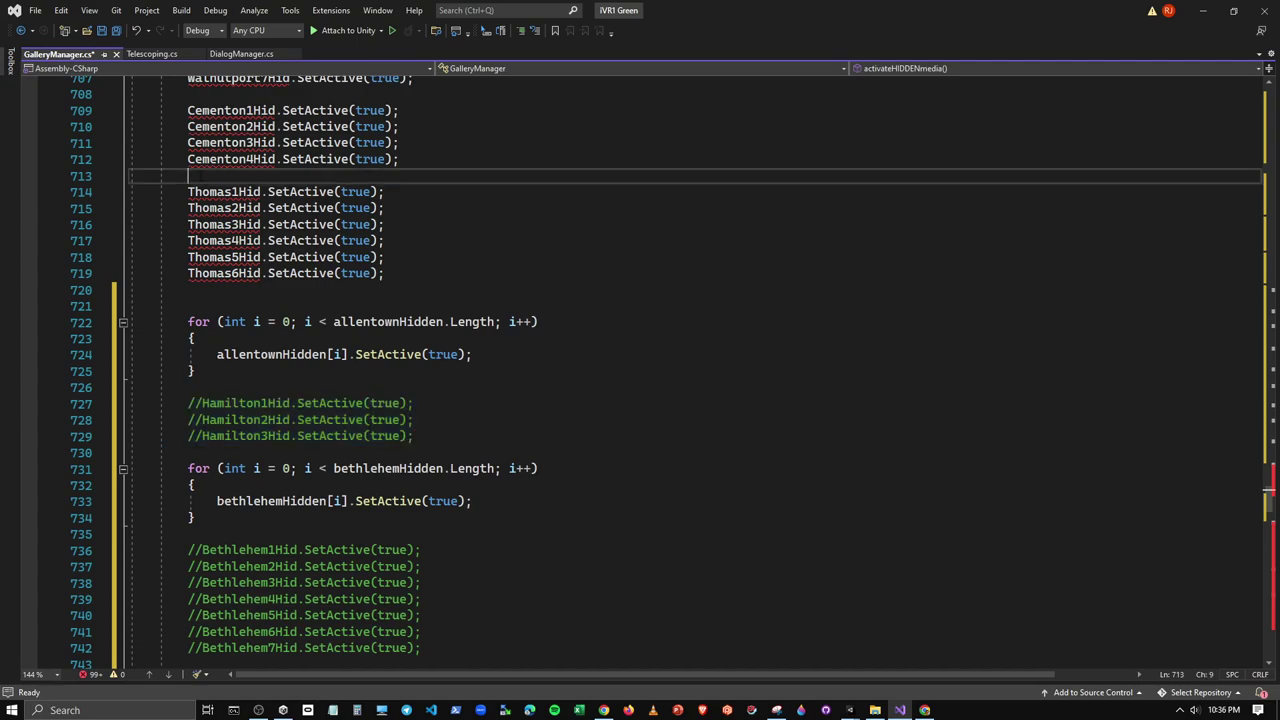
{"action": "key", "text": "ctrl+v"}
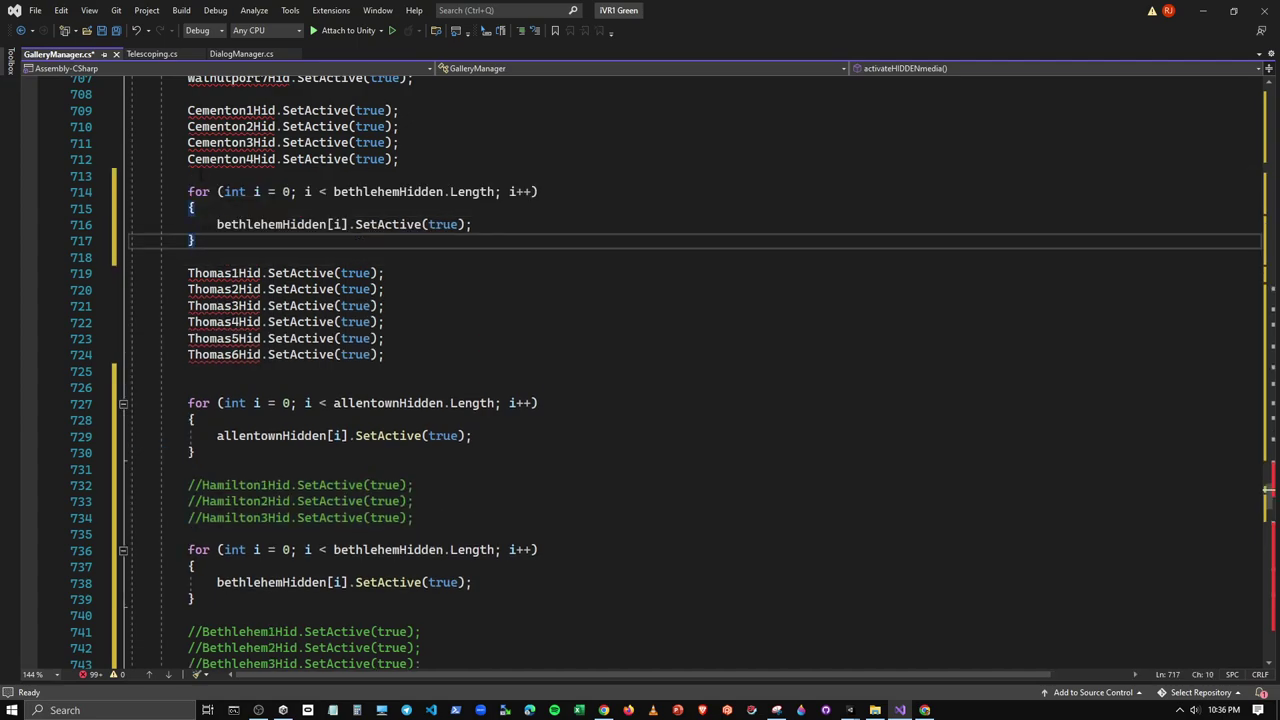
{"action": "left_click_drag", "start_coordinate": [333, 191], "coordinate": [397, 191]}
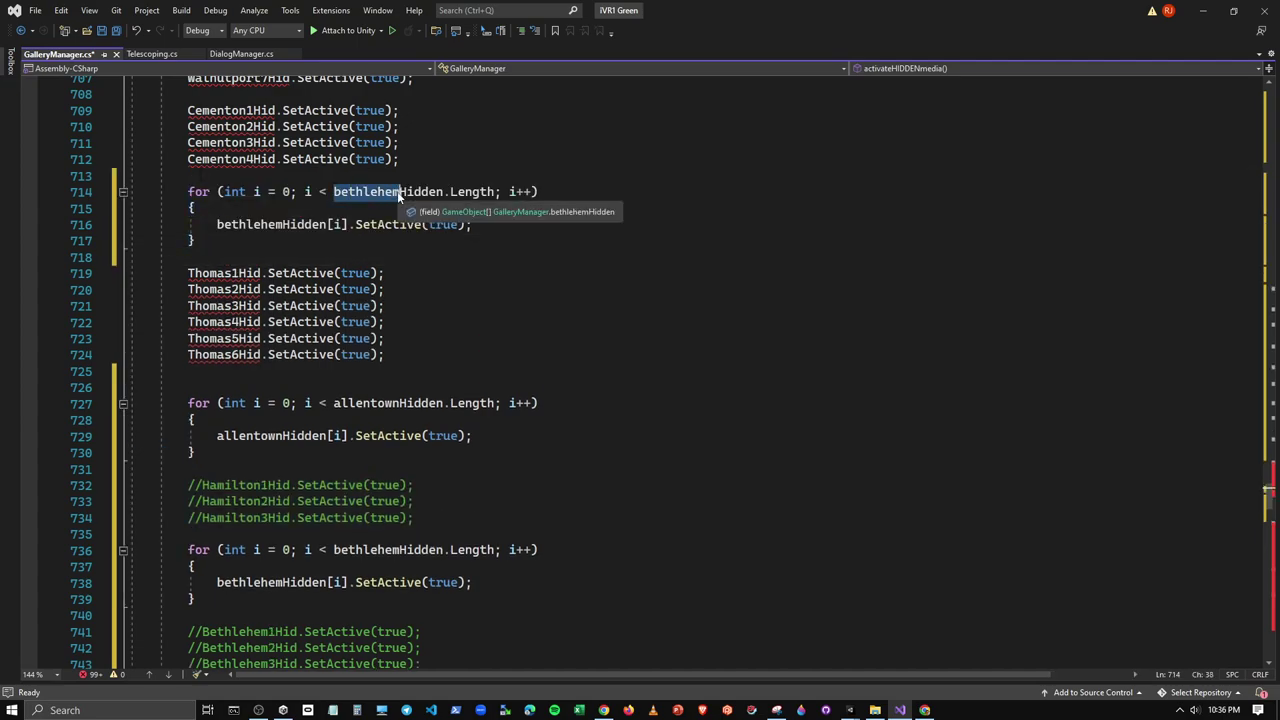
{"action": "type", "text": "thomasiron"}
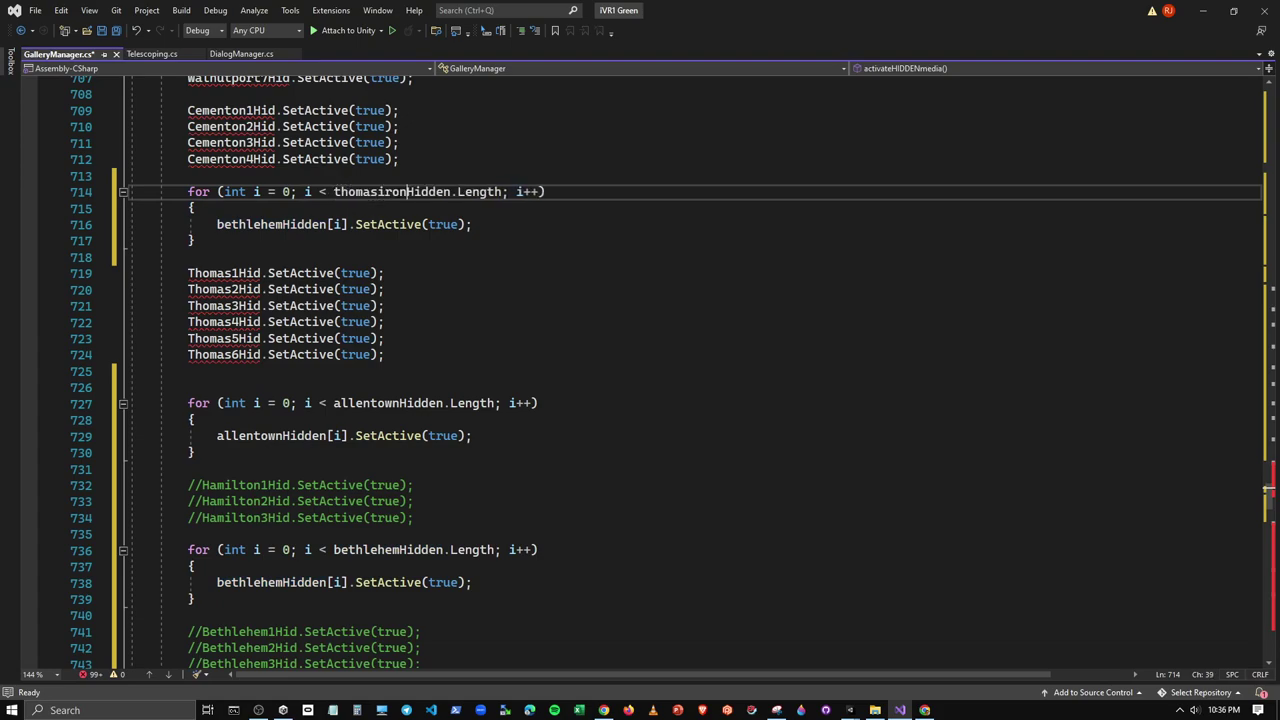
{"action": "left_click_drag", "start_coordinate": [216, 224], "coordinate": [281, 224]}
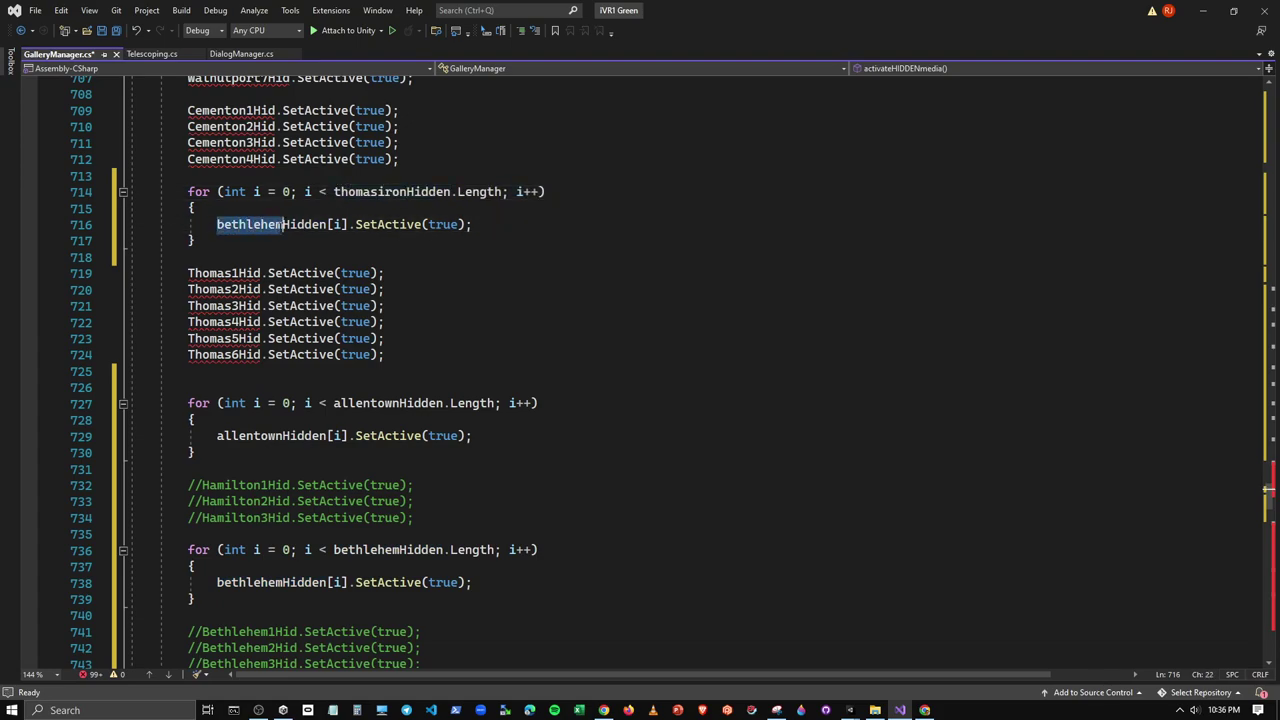
{"action": "type", "text": "thomasiron"}
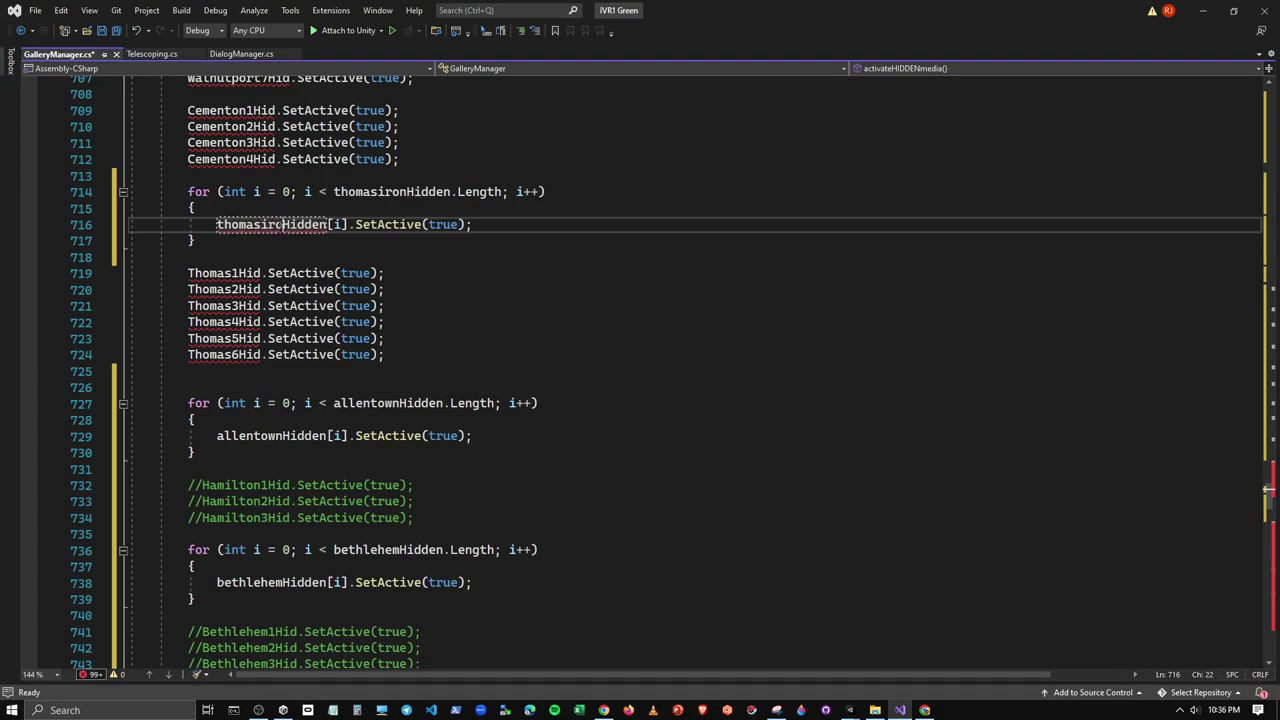
{"action": "left_click_drag", "start_coordinate": [188, 273], "coordinate": [385, 355]}
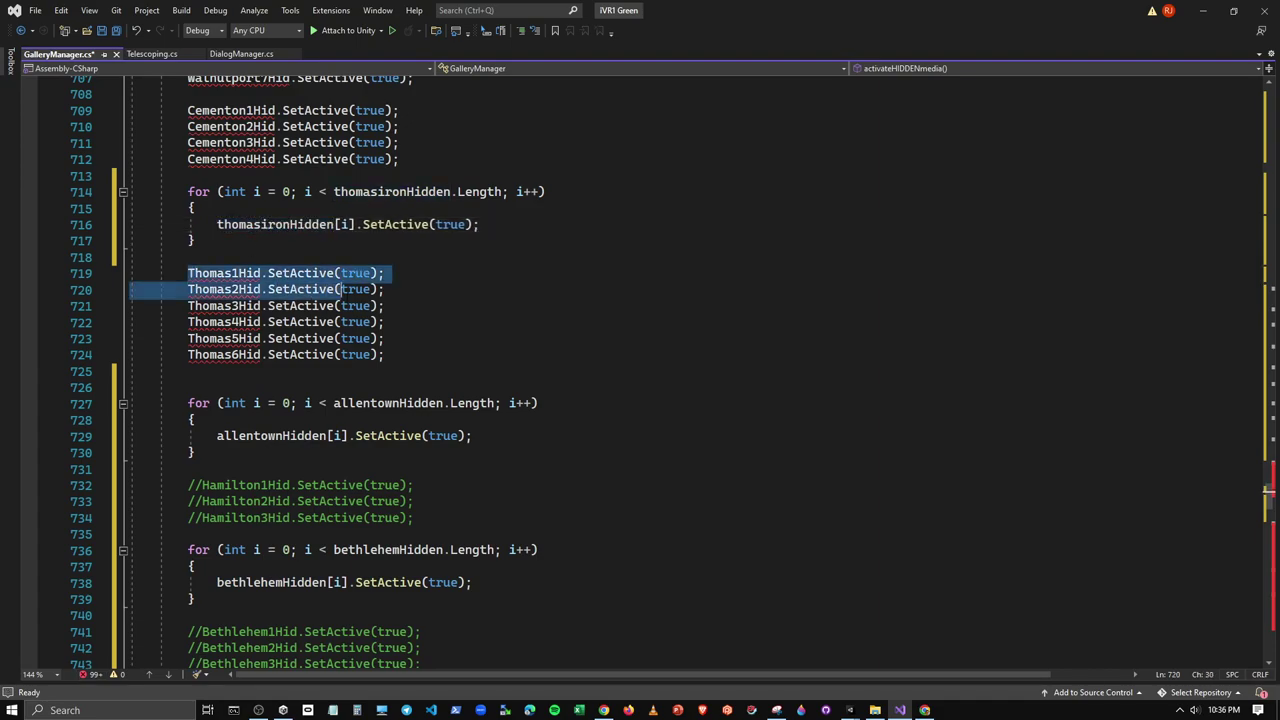
{"action": "left_click", "coordinate": [521, 31]}
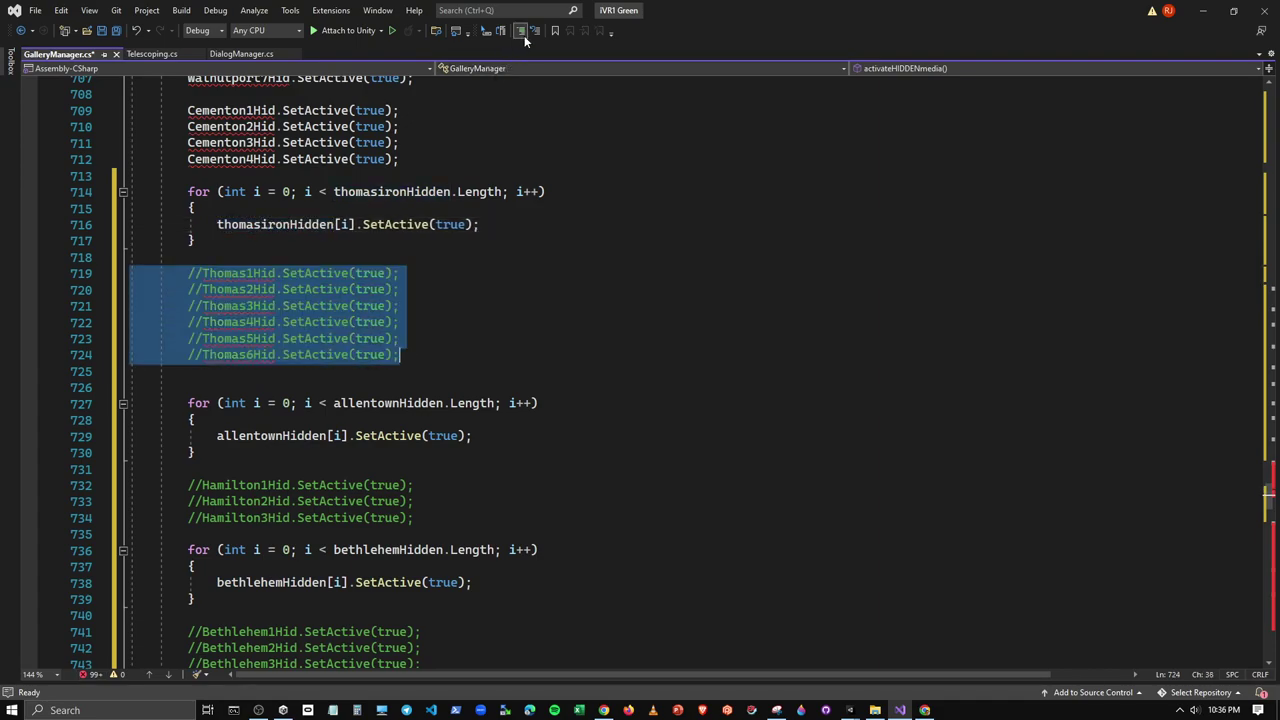
{"action": "scroll", "coordinate": [277, 312], "scroll_direction": "up", "scroll_amount": 2}
{"action": "scroll", "coordinate": [277, 310], "scroll_direction": "up", "scroll_amount": 1}
Add a cementonHidden loop above the Cementon lines and comment out the four Cementon SetActive lines
{"action": "left_click", "coordinate": [213, 241]}
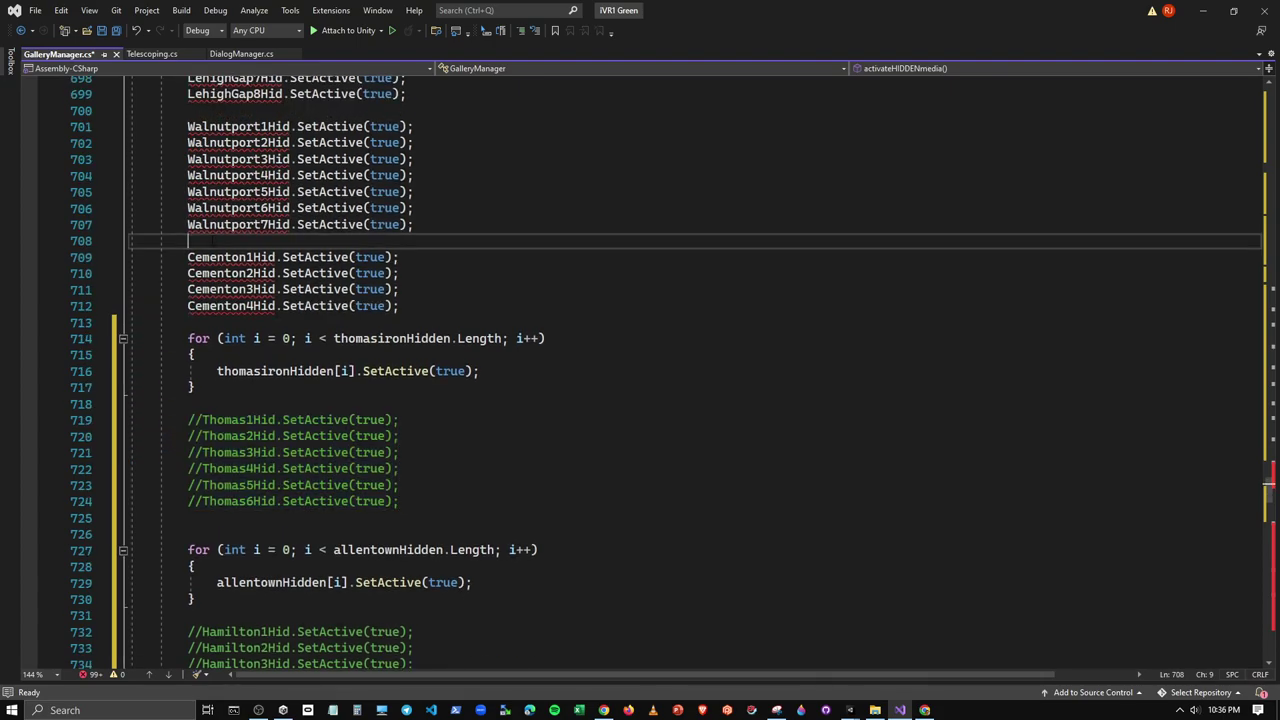
{"action": "key", "text": "Return"}
{"action": "key", "text": "Return"}
{"action": "type", "text": "for (int i = 0; i < bethlehemHidden.Length; i++)         {             bethlehemHidden[i].SetActive(true);         }"}
{"action": "left_click_drag", "start_coordinate": [333, 257], "coordinate": [394, 257]}
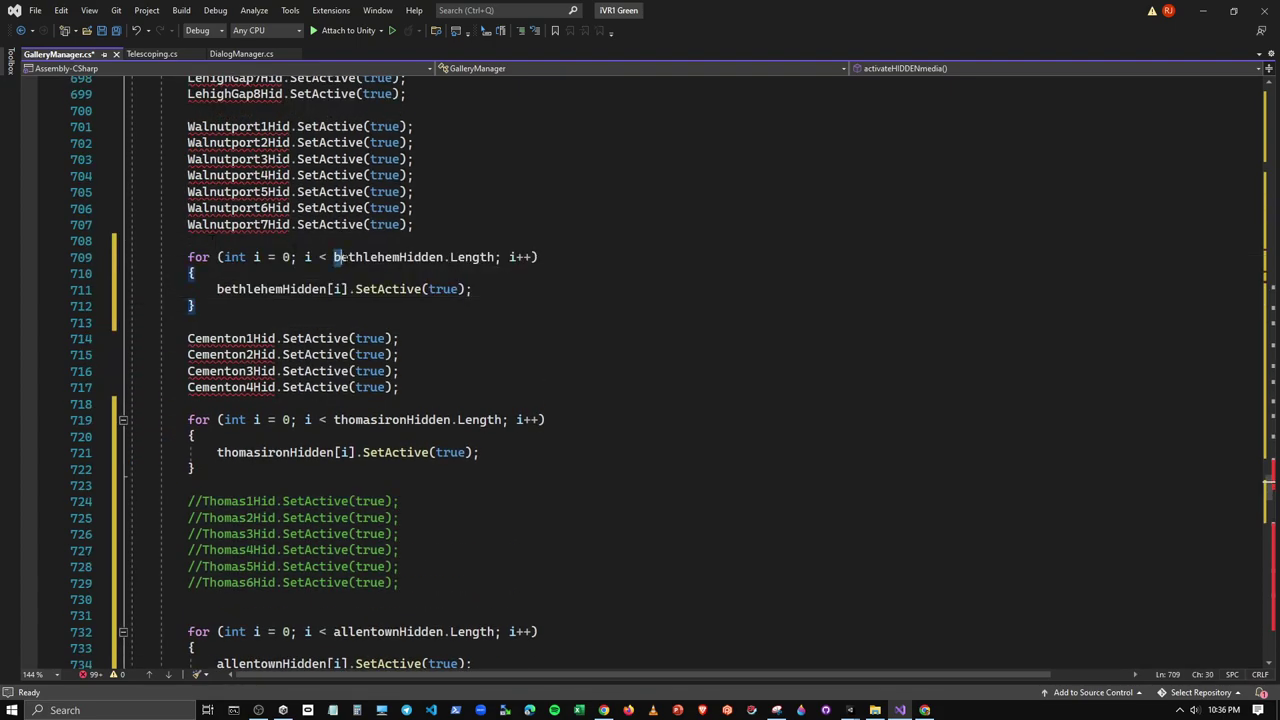
{"action": "key", "text": "BackSpace"}
{"action": "type", "text": "cementon"}
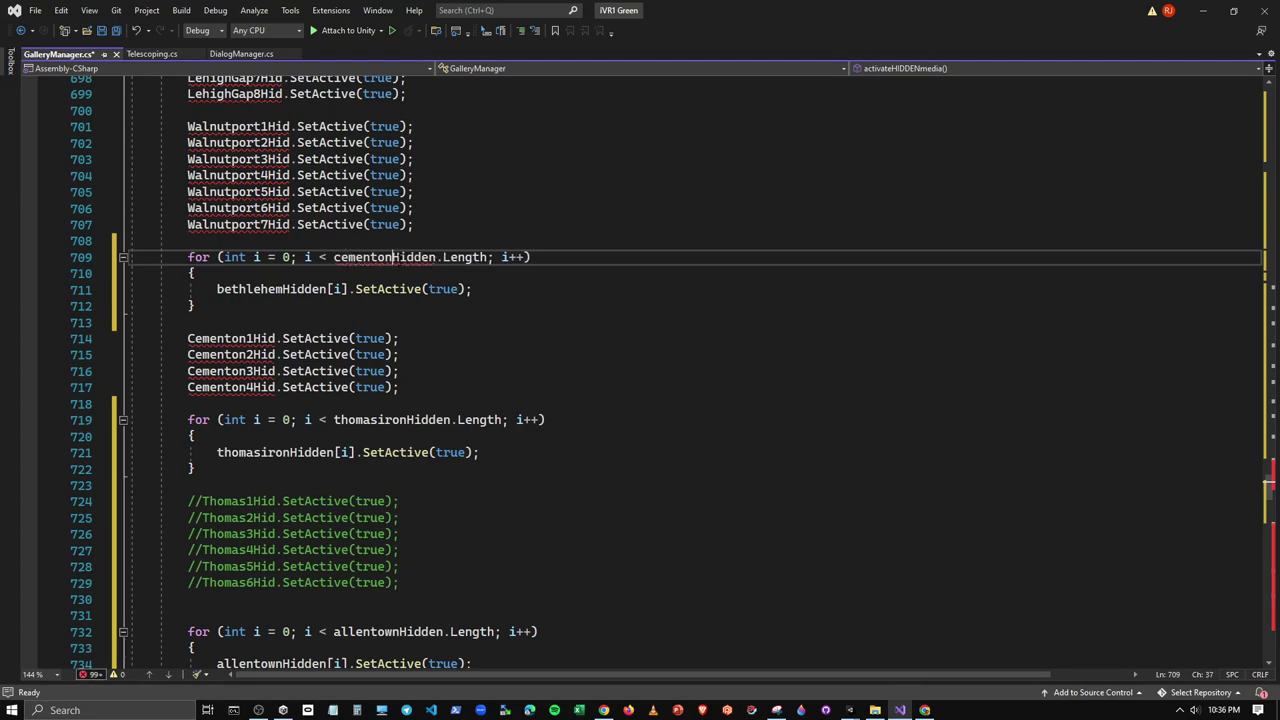
{"action": "left_click_drag", "start_coordinate": [217, 289], "coordinate": [282, 289]}
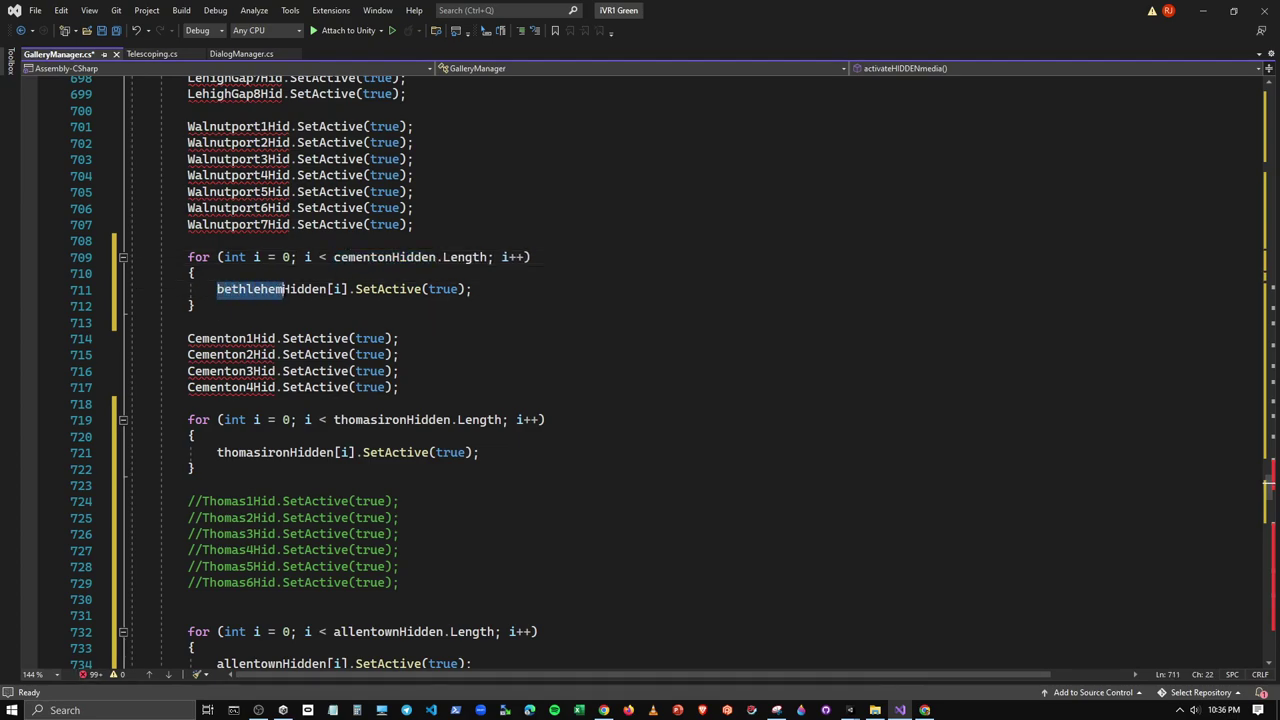
{"action": "type", "text": "ceme"}
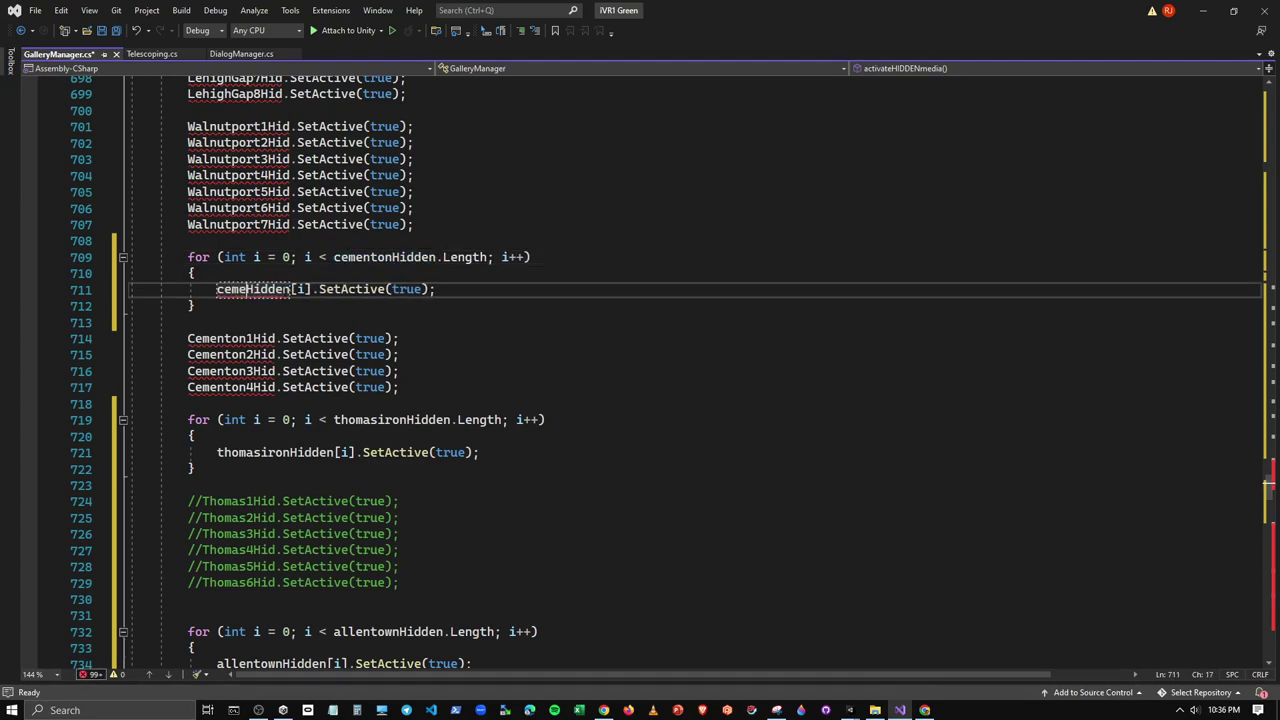
{"action": "type", "text": "nton"}
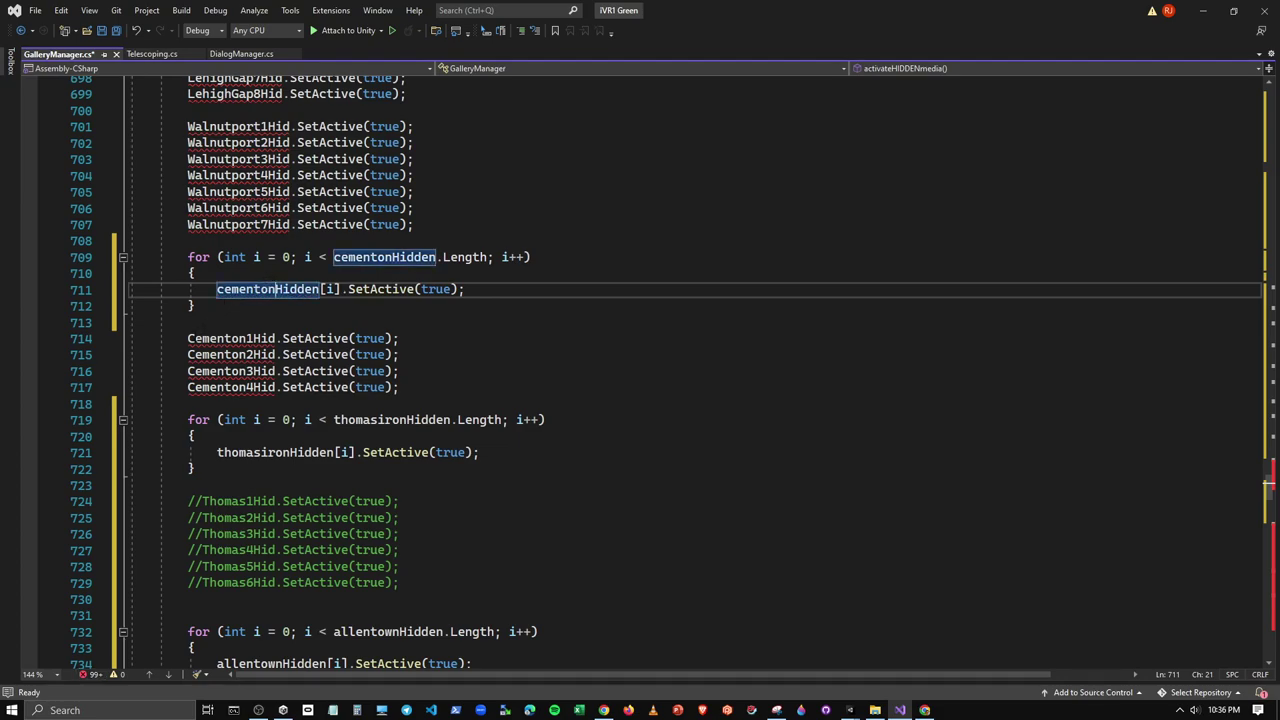
{"action": "left_click_drag", "start_coordinate": [187, 338], "coordinate": [400, 387]}
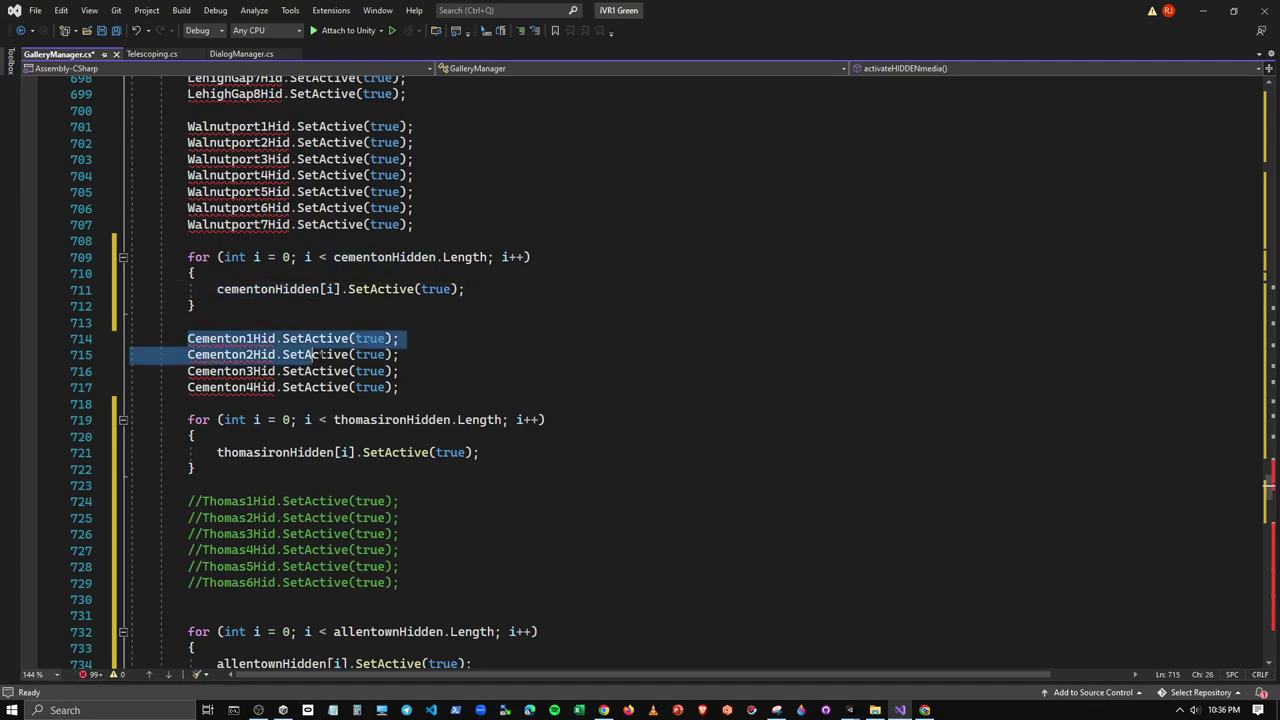
{"action": "left_click", "coordinate": [524, 31]}
Add a walnutportHidden loop above the Walnutport lines and comment out Walnutport1–7
{"action": "left_click", "coordinate": [200, 110]}
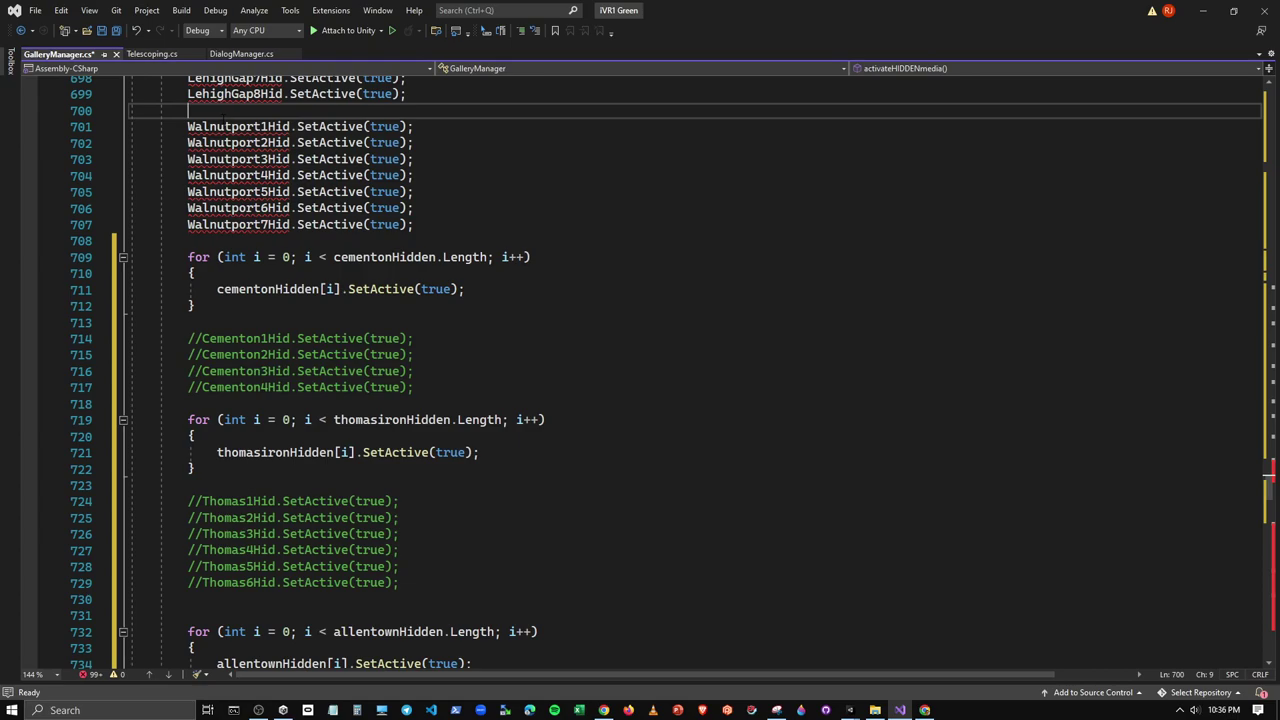
{"action": "key", "text": "Return"}
{"action": "key", "text": "Return"}
{"action": "type", "text": "for (int i = 0; i < bethlehemHidden.Length; i++)         {             bethlehemHidden[i].SetActive(true);         }"}
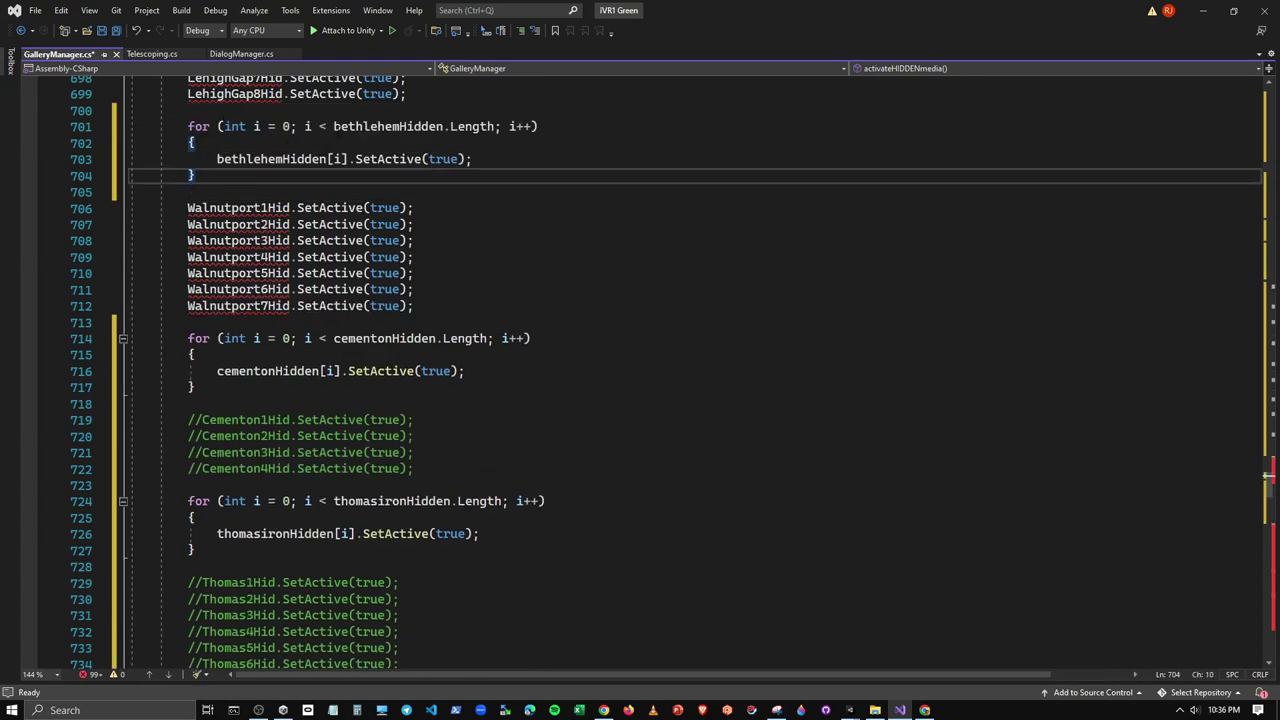
{"action": "left_click_drag", "start_coordinate": [333, 126], "coordinate": [398, 126]}
{"action": "type", "text": "waln"}
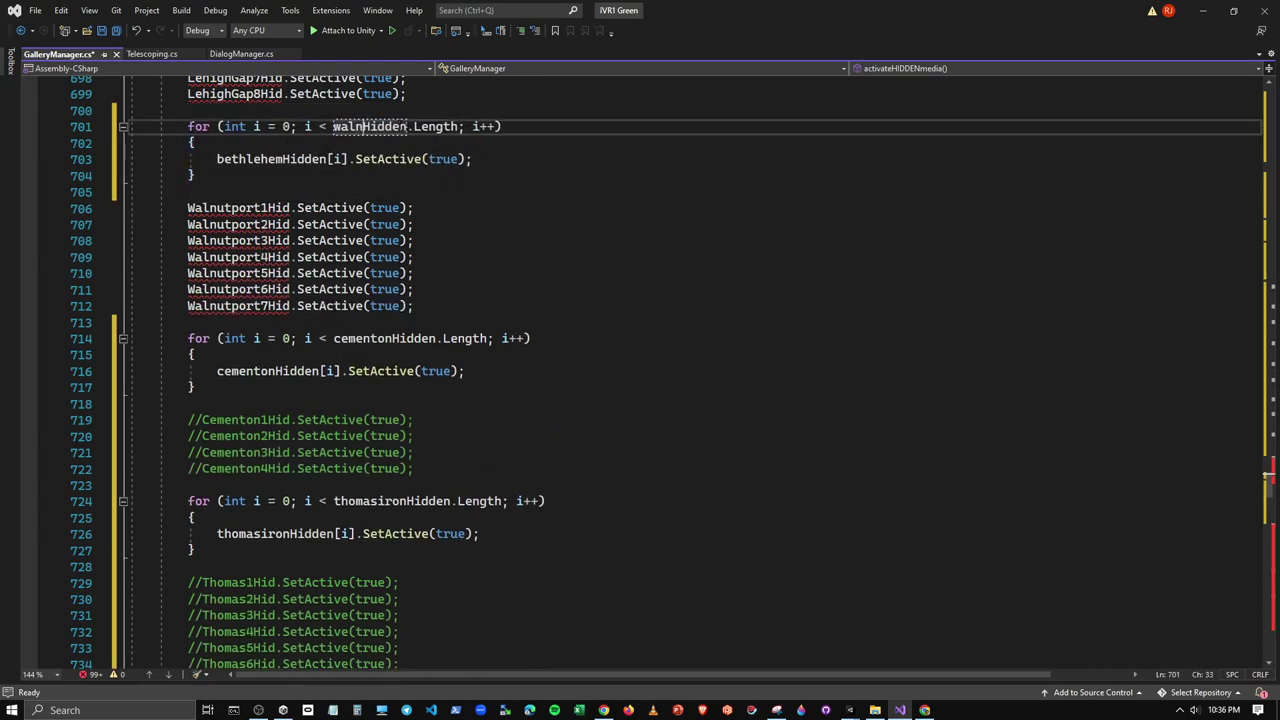
{"action": "type", "text": "utport"}
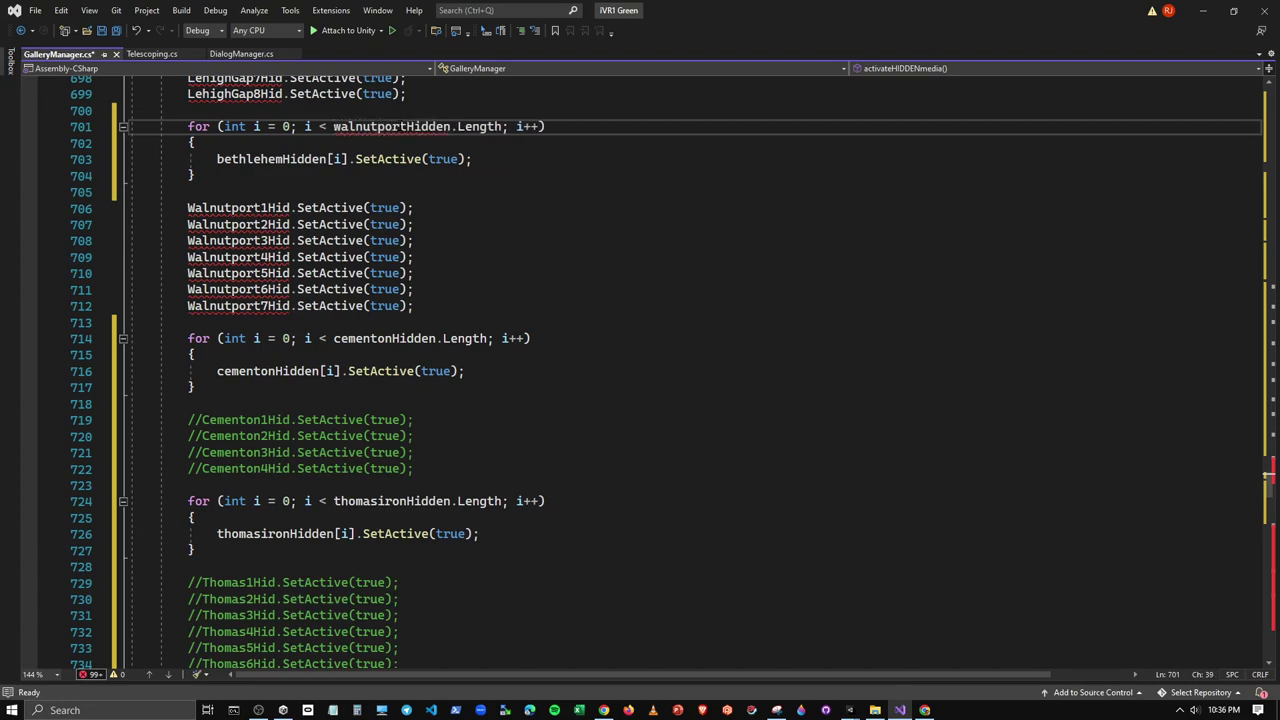
{"action": "left_click_drag", "start_coordinate": [217, 159], "coordinate": [284, 160]}
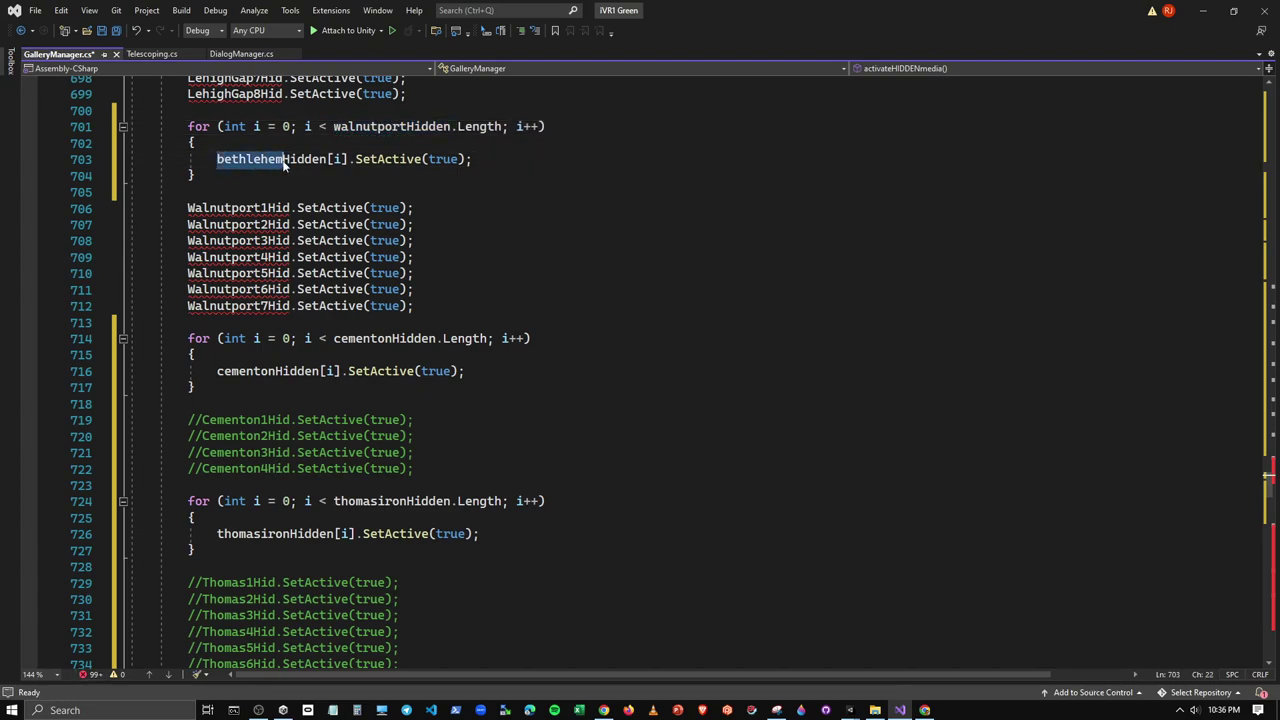
{"action": "type", "text": "walnutport"}
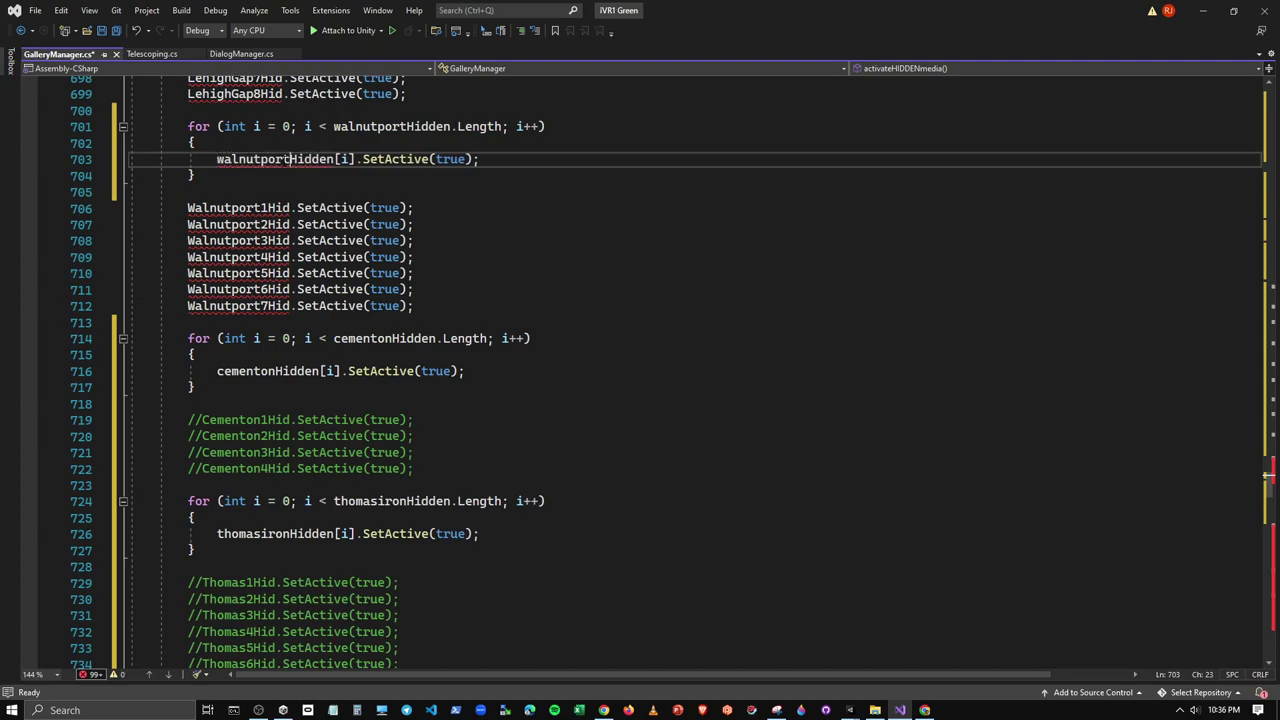
{"action": "left_click_drag", "start_coordinate": [187, 208], "coordinate": [414, 306]}
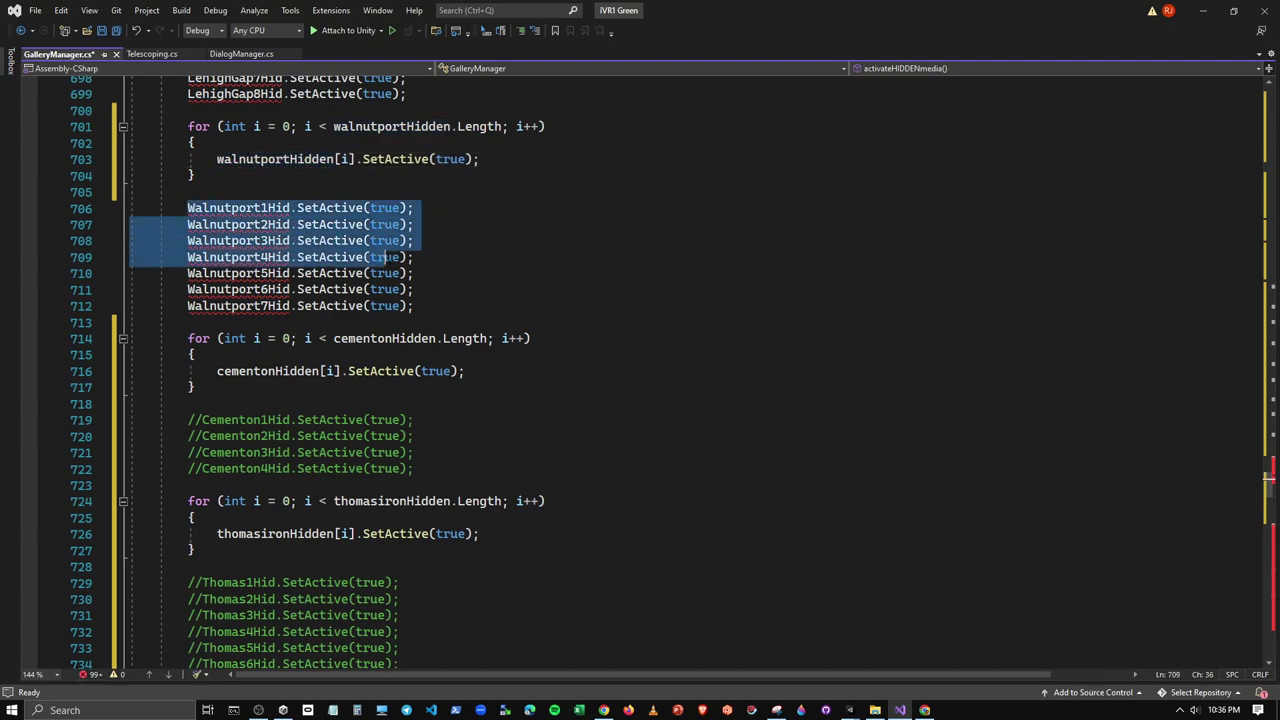
{"action": "left_click", "coordinate": [520, 31]}
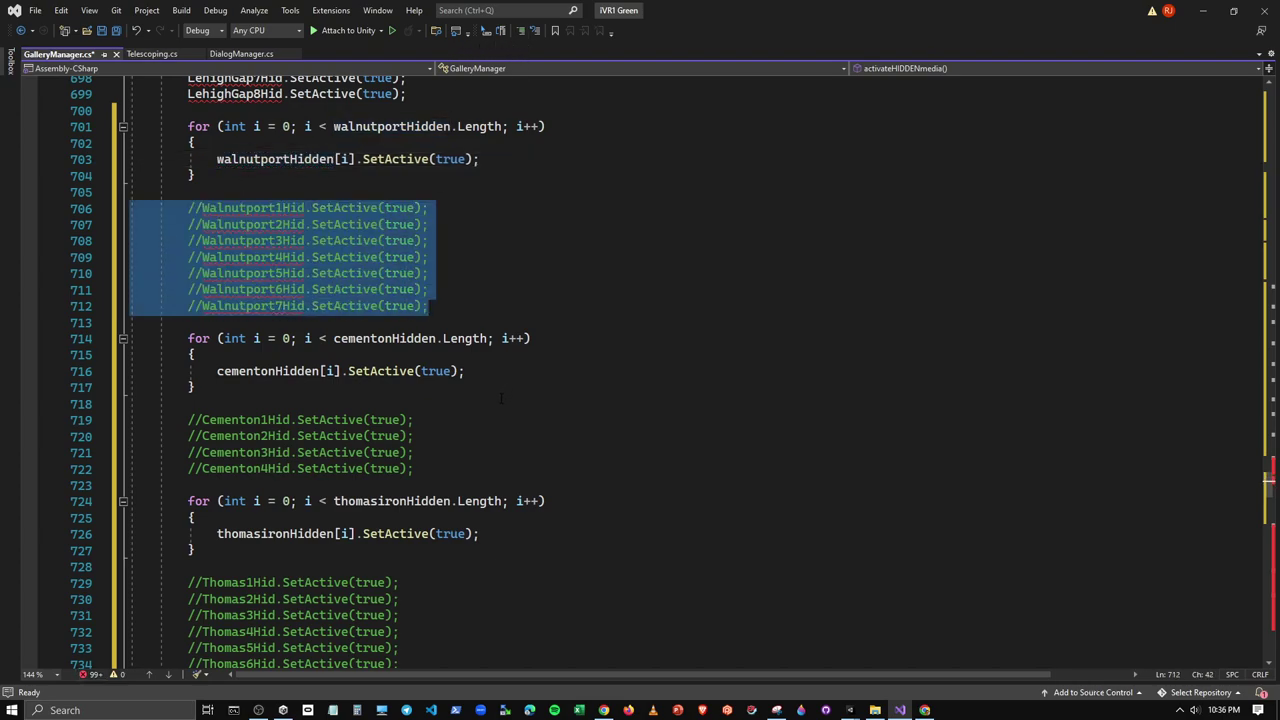
Paste a loop below the Rockport lines and rename its condition array to lehighgapHidden
{"action": "scroll", "coordinate": [506, 419], "scroll_direction": "up", "scroll_amount": 5}
{"action": "left_click", "coordinate": [188, 208]}
{"action": "key", "text": "Return"}
{"action": "key", "text": "Return"}
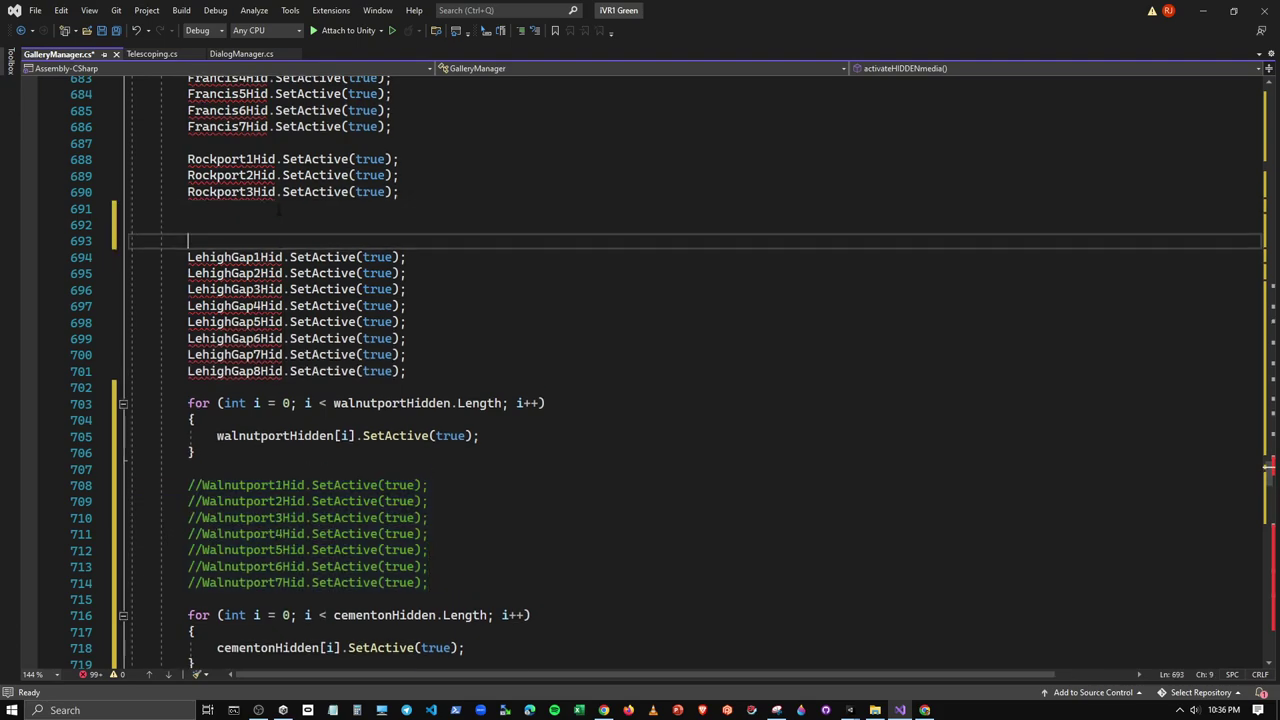
{"action": "type", "text": "for (int i = 0; i < bethlehemHidden.Length; i++)         {             bethlehemHidden[i].SetActive(true);         }"}
{"action": "left_click", "coordinate": [369, 226]}
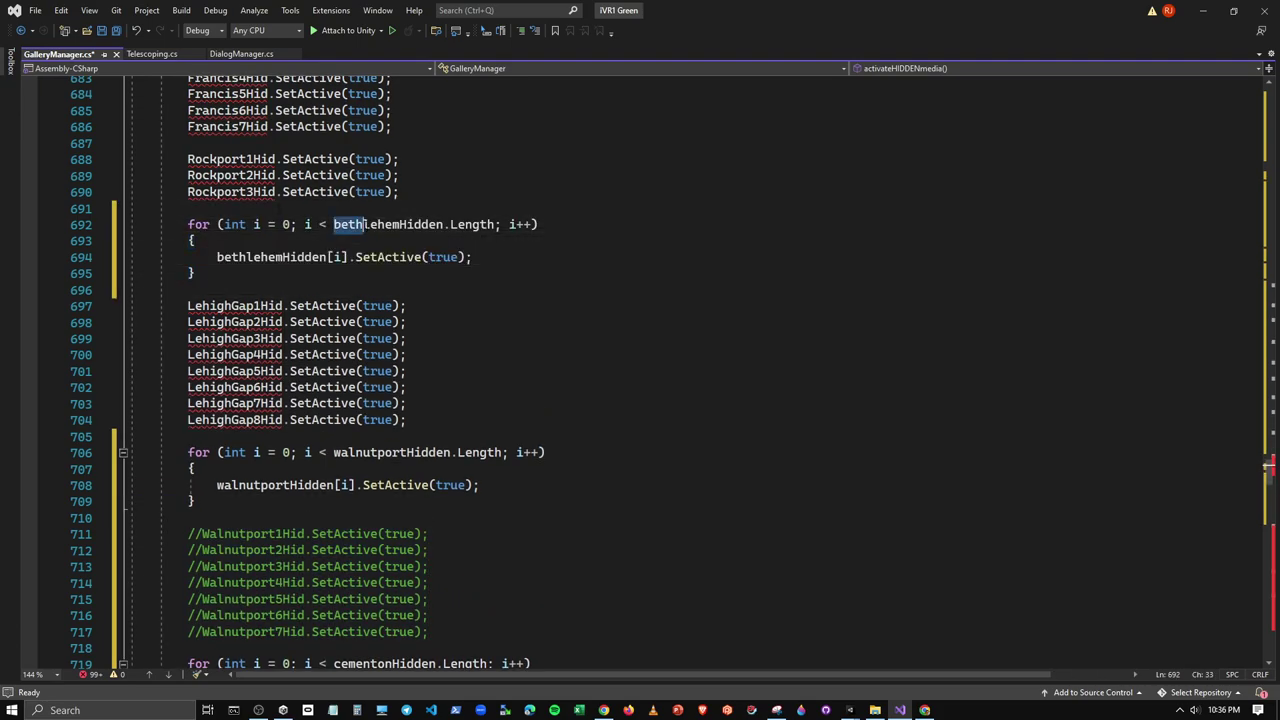
{"action": "key", "text": "ctrl+BackSpace"}
{"action": "type", "text": "wa"}
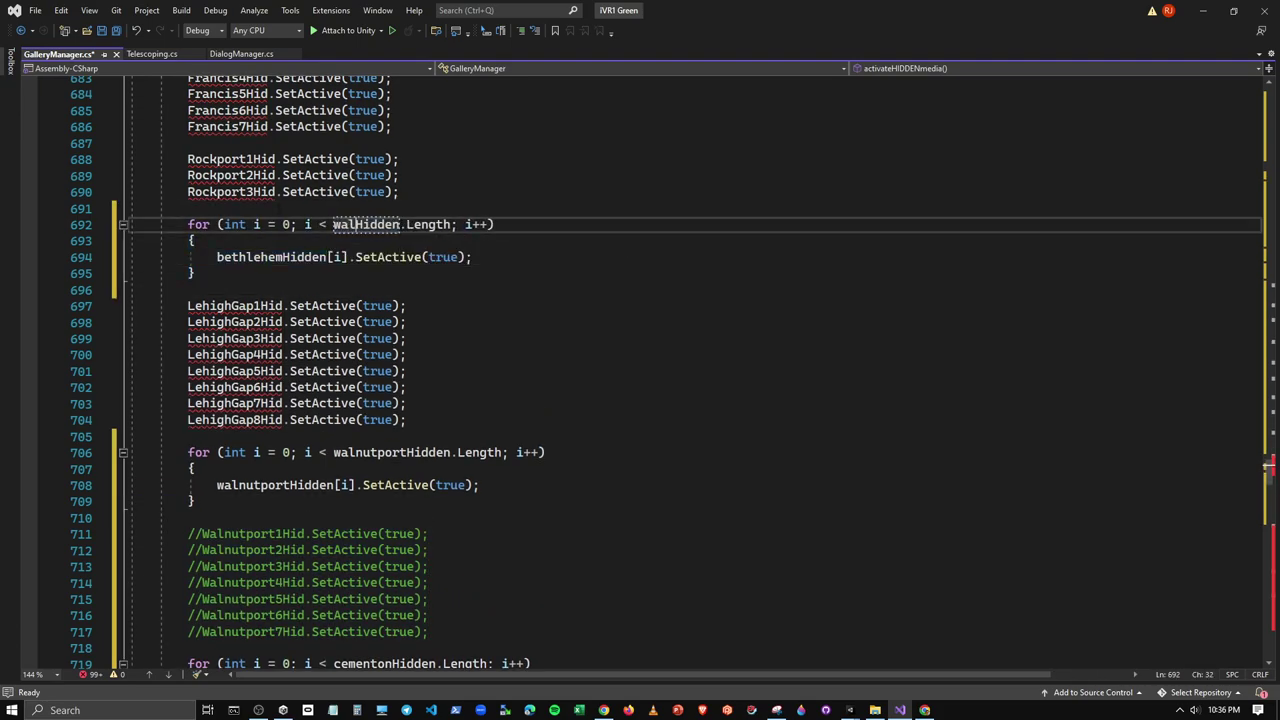
{"action": "key", "text": "BackSpace"}
{"action": "key", "text": "BackSpace"}
{"action": "type", "text": "Le"}
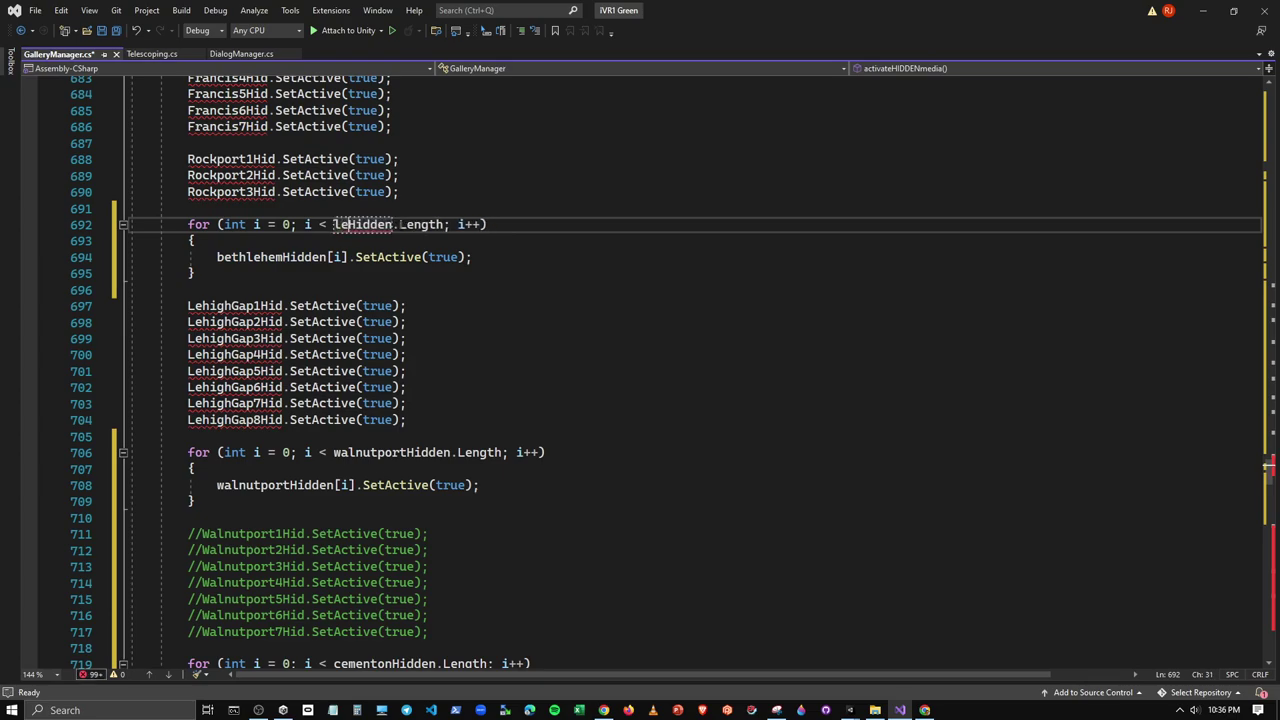
{"action": "type", "text": "highGap"}
{"action": "key", "text": "ctrl+BackSpace"}
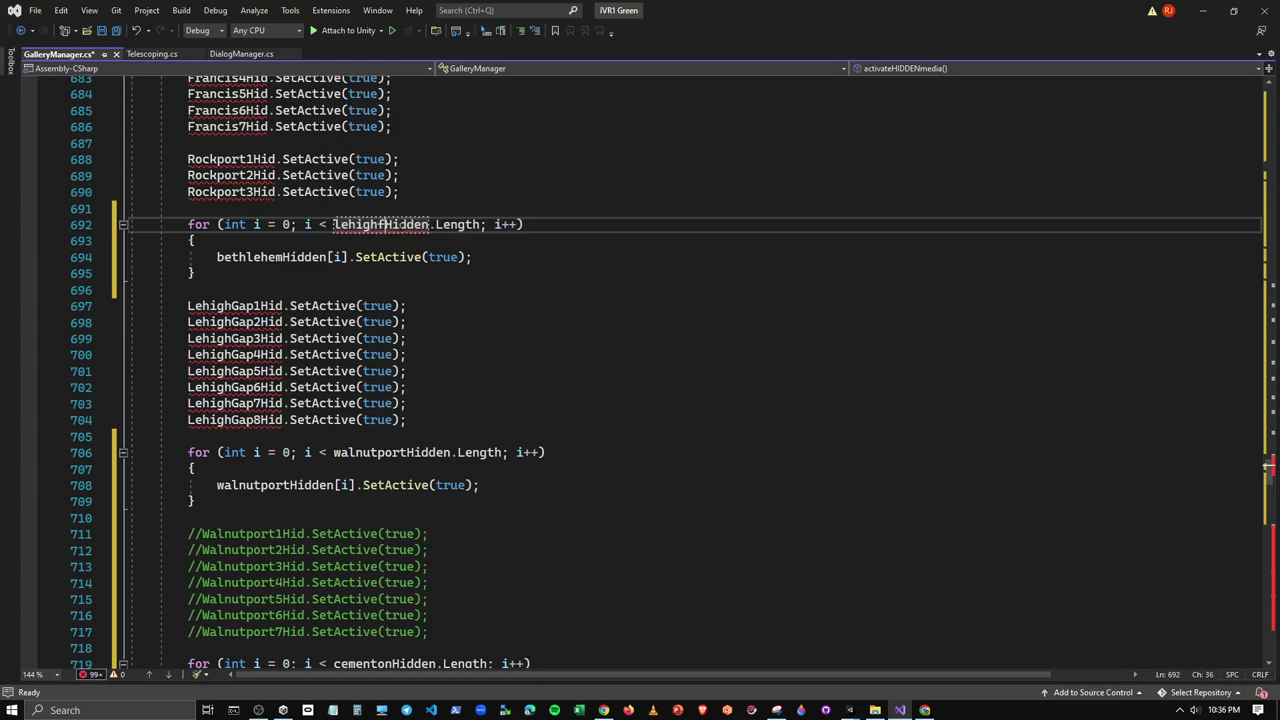
{"action": "type", "text": "lehighgap"}
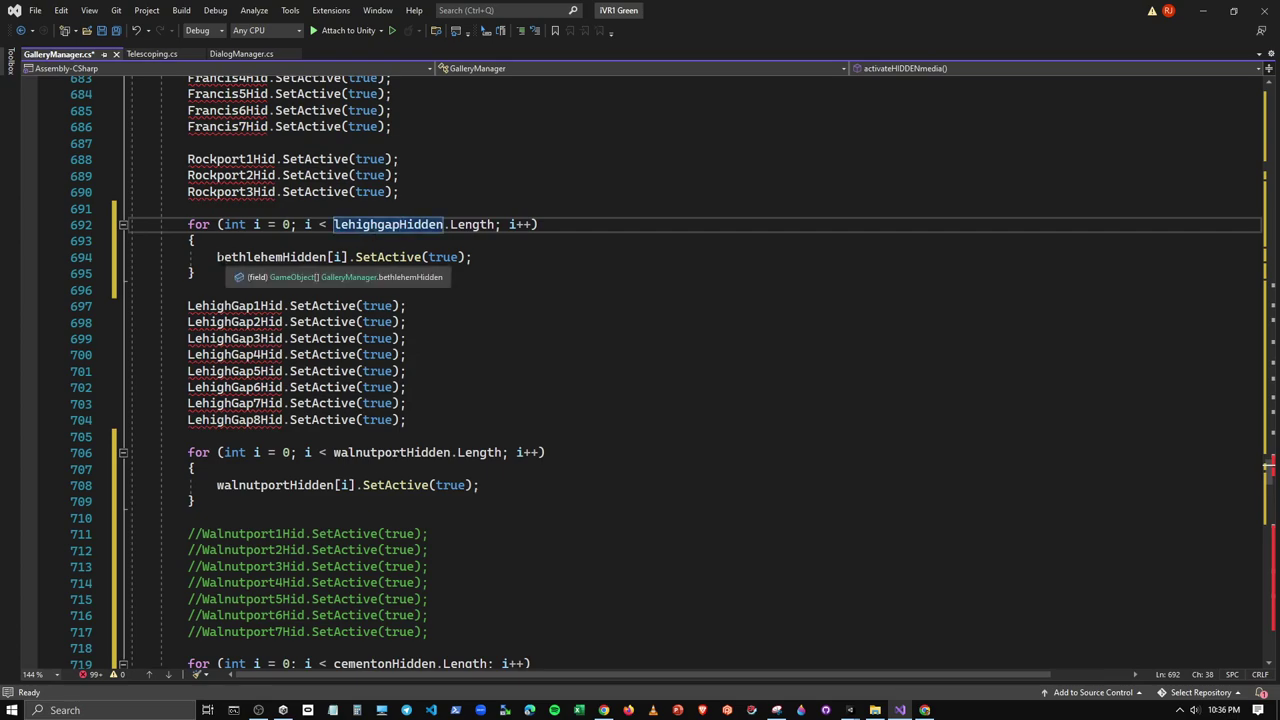
Change the loop body's array to lehighgapHidden and comment out LehighGap1–LehighGap8
{"action": "left_click_drag", "start_coordinate": [217, 257], "coordinate": [284, 257]}
{"action": "type", "text": "Le"}
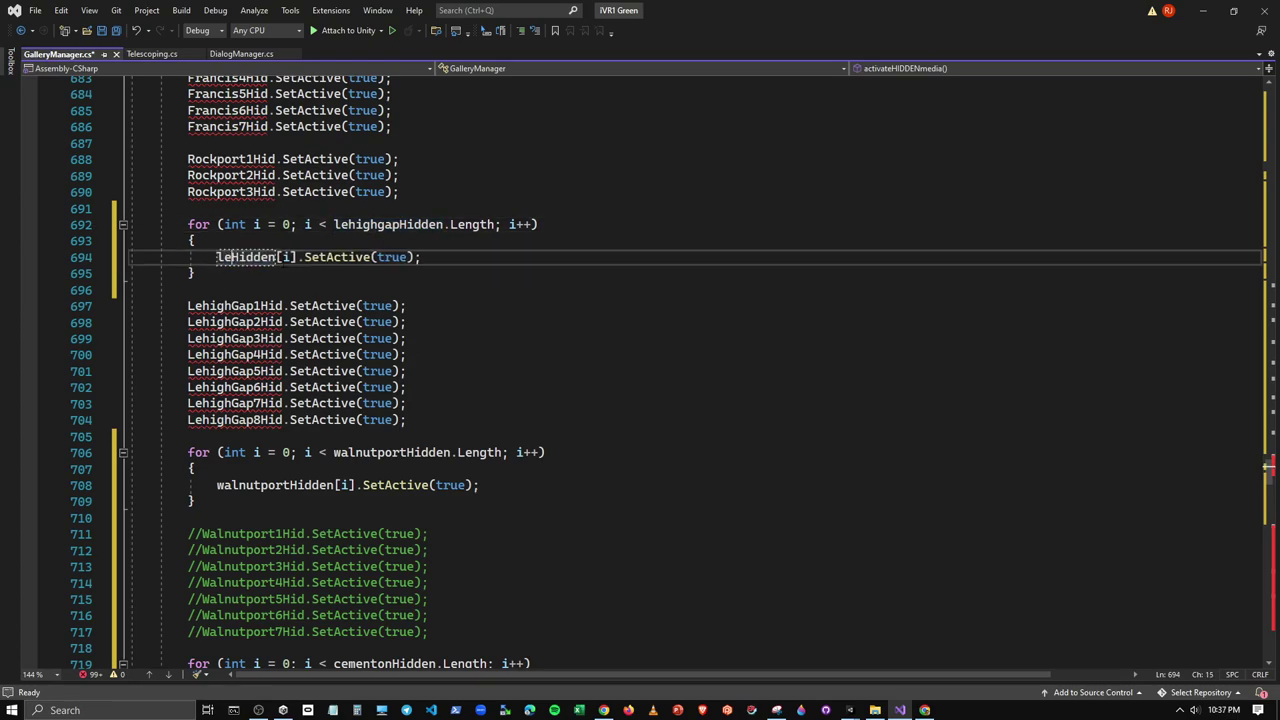
{"action": "type", "text": "highg"}
{"action": "key", "text": "ctrl+space"}
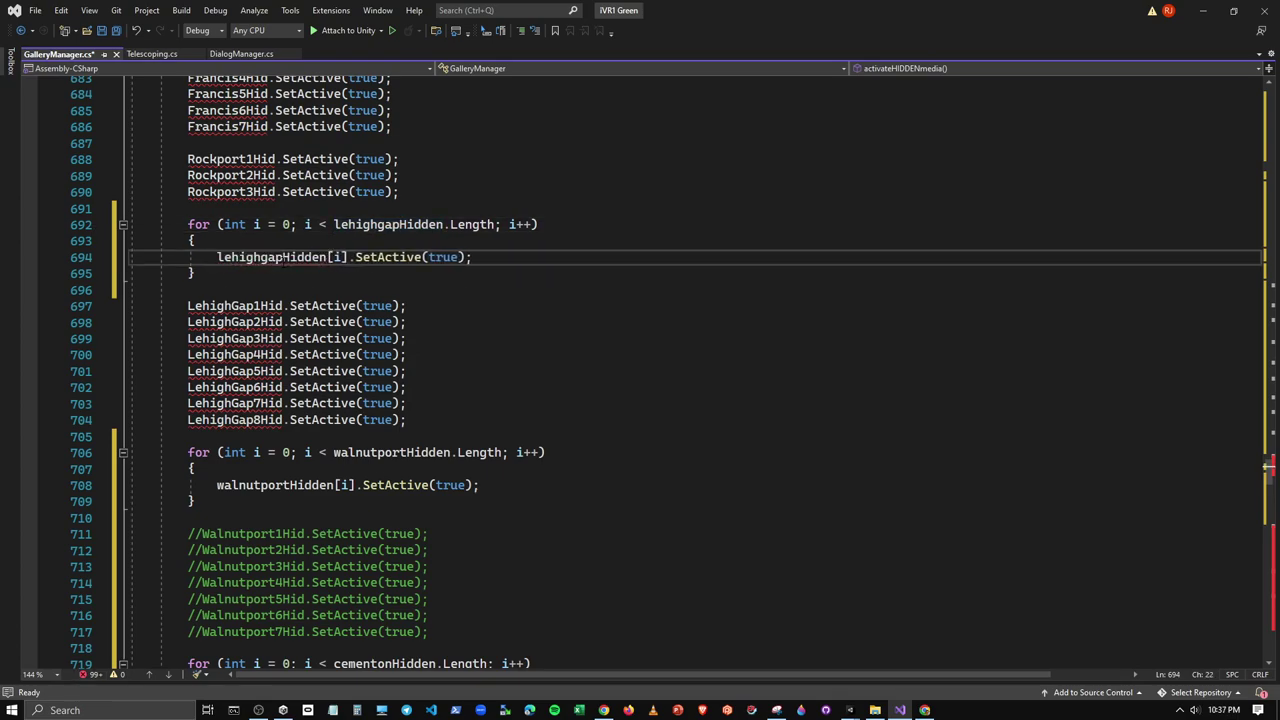
{"action": "left_click", "coordinate": [187, 306]}
{"action": "left_click_drag", "start_coordinate": [187, 306], "coordinate": [430, 414]}
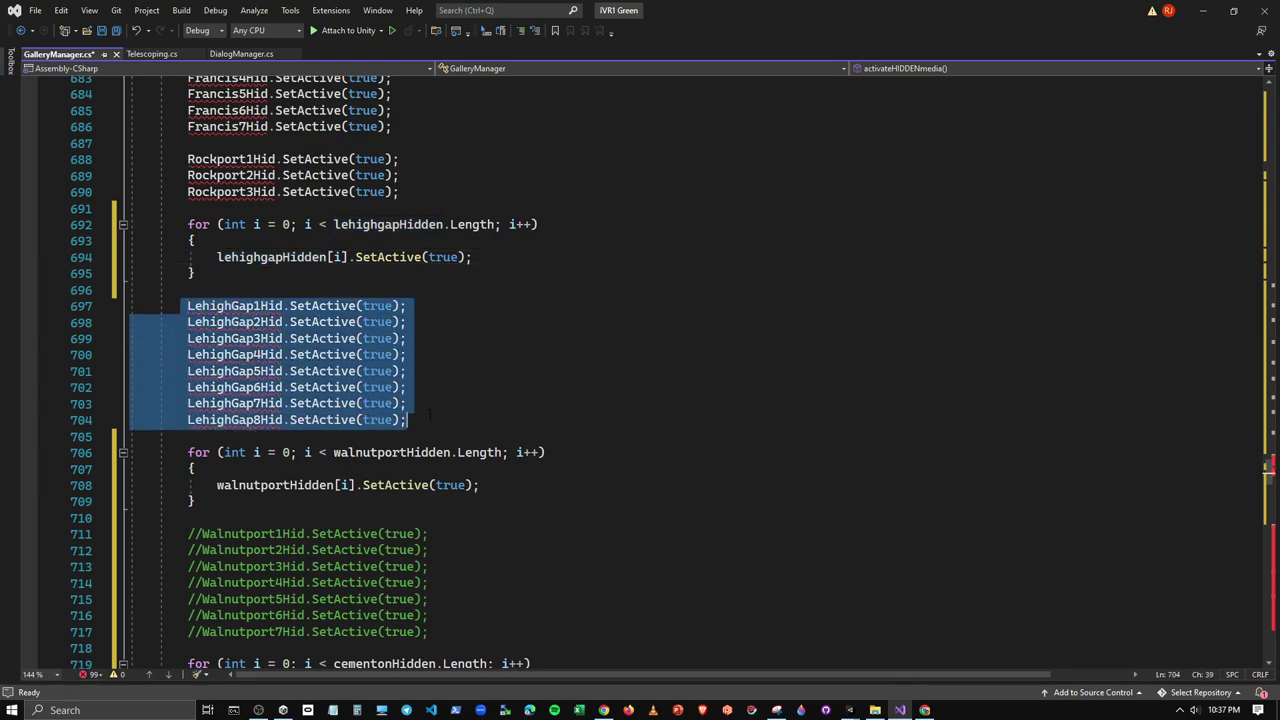
{"action": "left_click", "coordinate": [522, 31]}
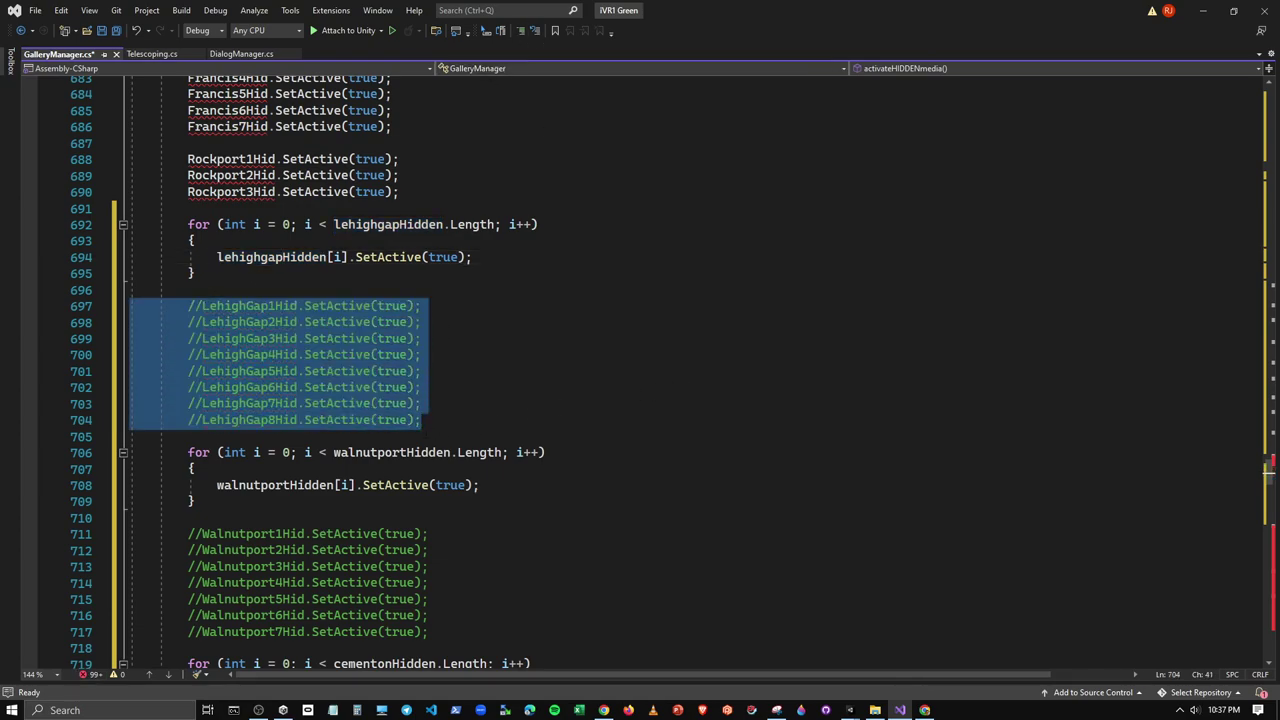
{"action": "scroll", "coordinate": [427, 398], "scroll_direction": "down", "scroll_amount": 5}
{"action": "scroll", "coordinate": [427, 398], "scroll_direction": "down", "scroll_amount": 7}
{"action": "scroll", "coordinate": [426, 397], "scroll_direction": "up", "scroll_amount": 8}
{"action": "scroll", "coordinate": [426, 397], "scroll_direction": "up", "scroll_amount": 6}
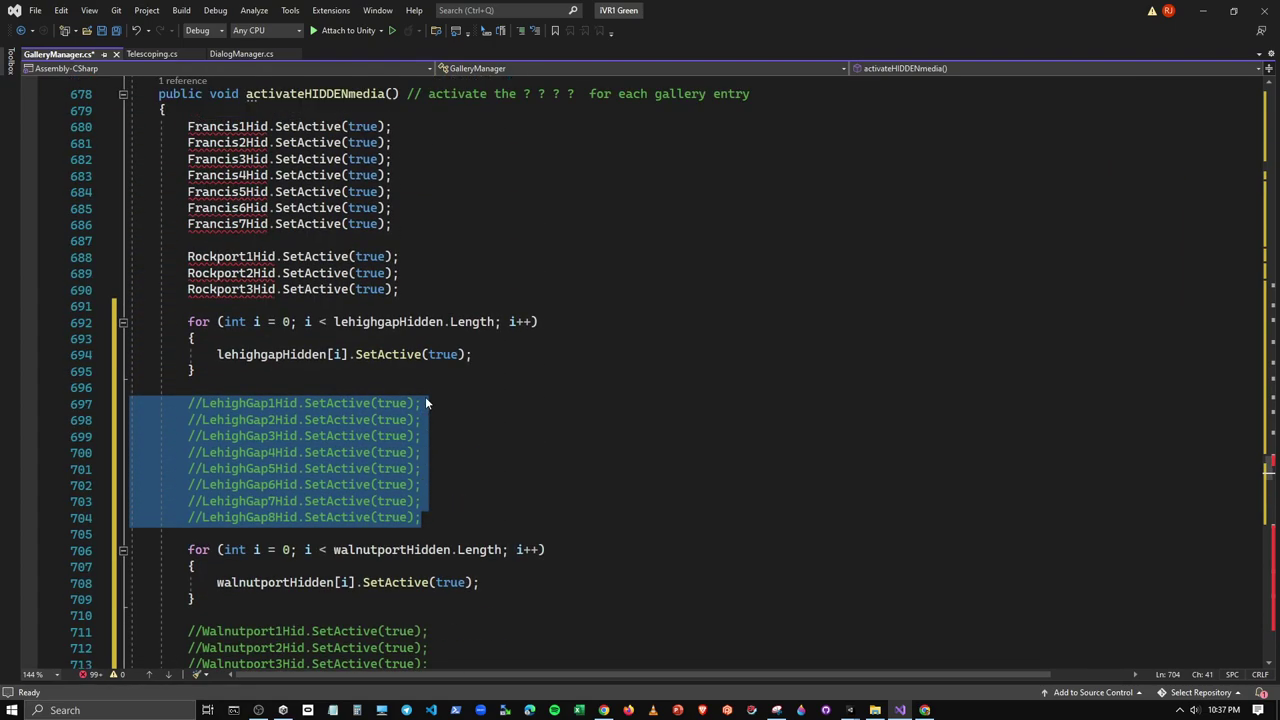
{"action": "scroll", "coordinate": [426, 397], "scroll_direction": "up", "scroll_amount": 2}
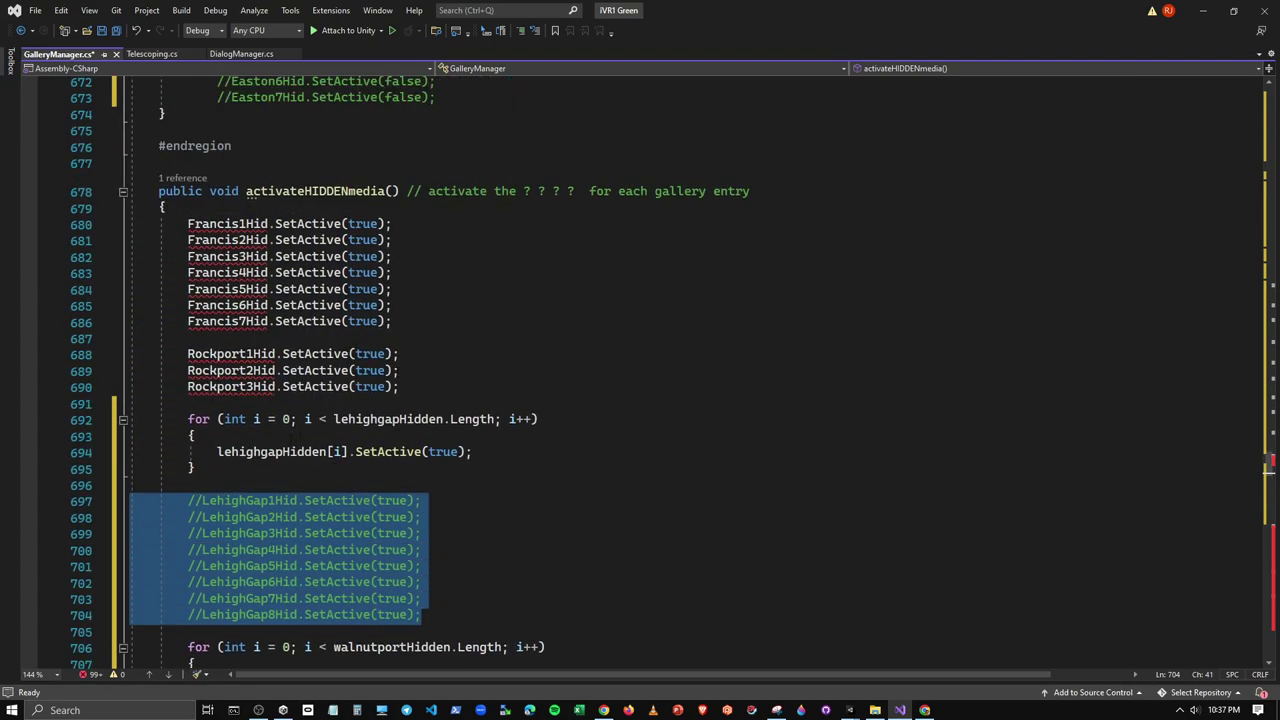
Add a rockportHidden loop between the Francis and Rockport lines and comment out Rockport1–3
{"action": "left_click", "coordinate": [222, 340]}
{"action": "key", "text": "Return"}
{"action": "key", "text": "Return"}
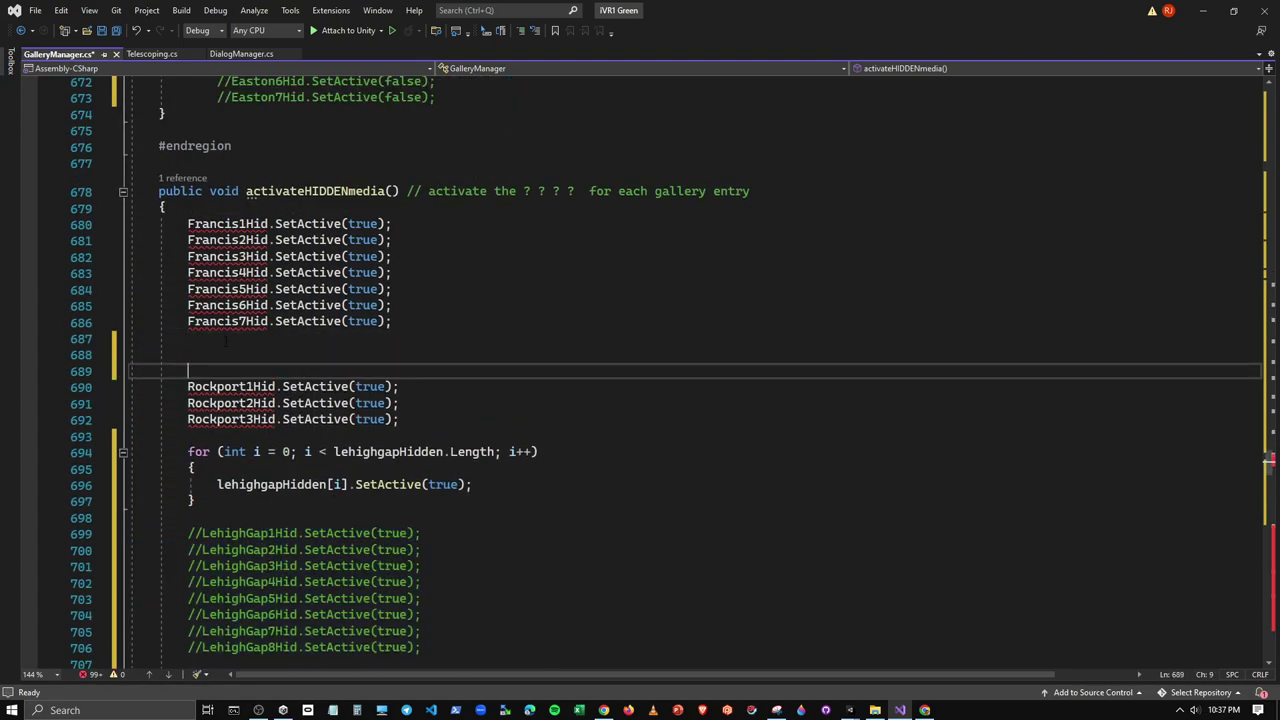
{"action": "key", "text": "Up"}
{"action": "type", "text": "for (int i = 0; i < bethlehemHidden.Length; i++)         {             bethlehemHidden[i].SetActive(true);         }"}
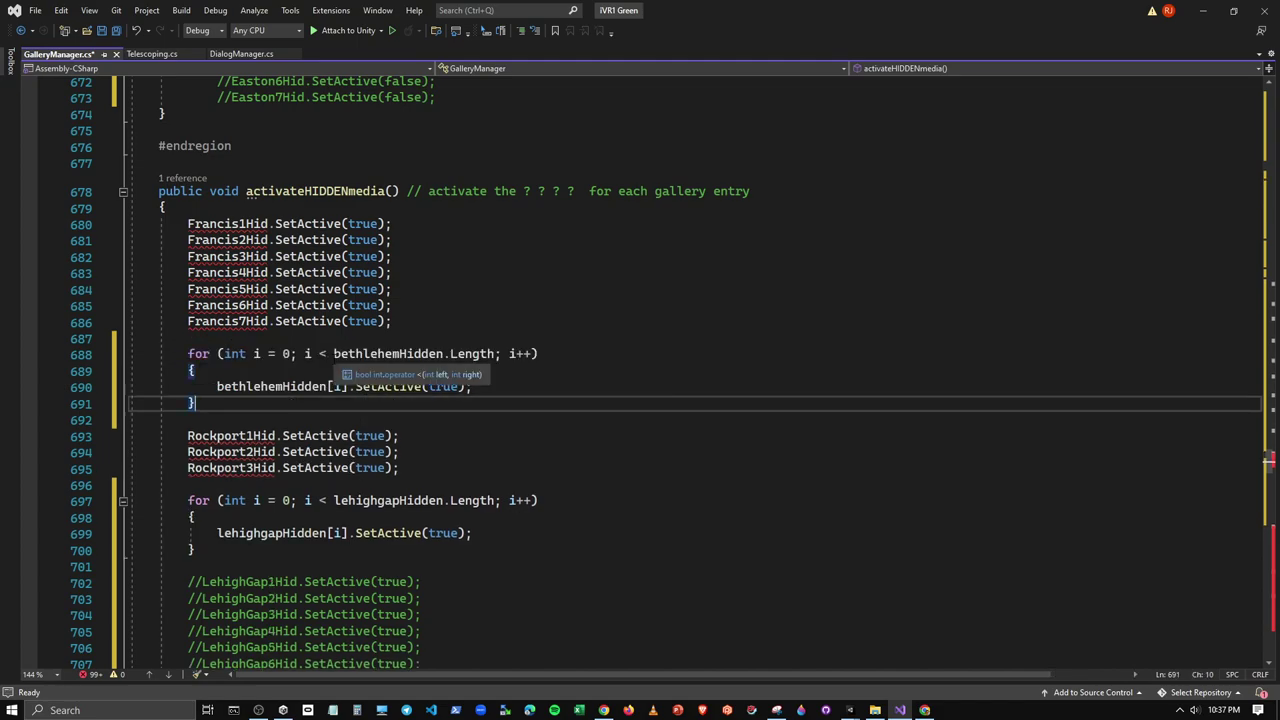
{"action": "left_click_drag", "start_coordinate": [333, 354], "coordinate": [397, 356]}
{"action": "type", "text": "rockp"}
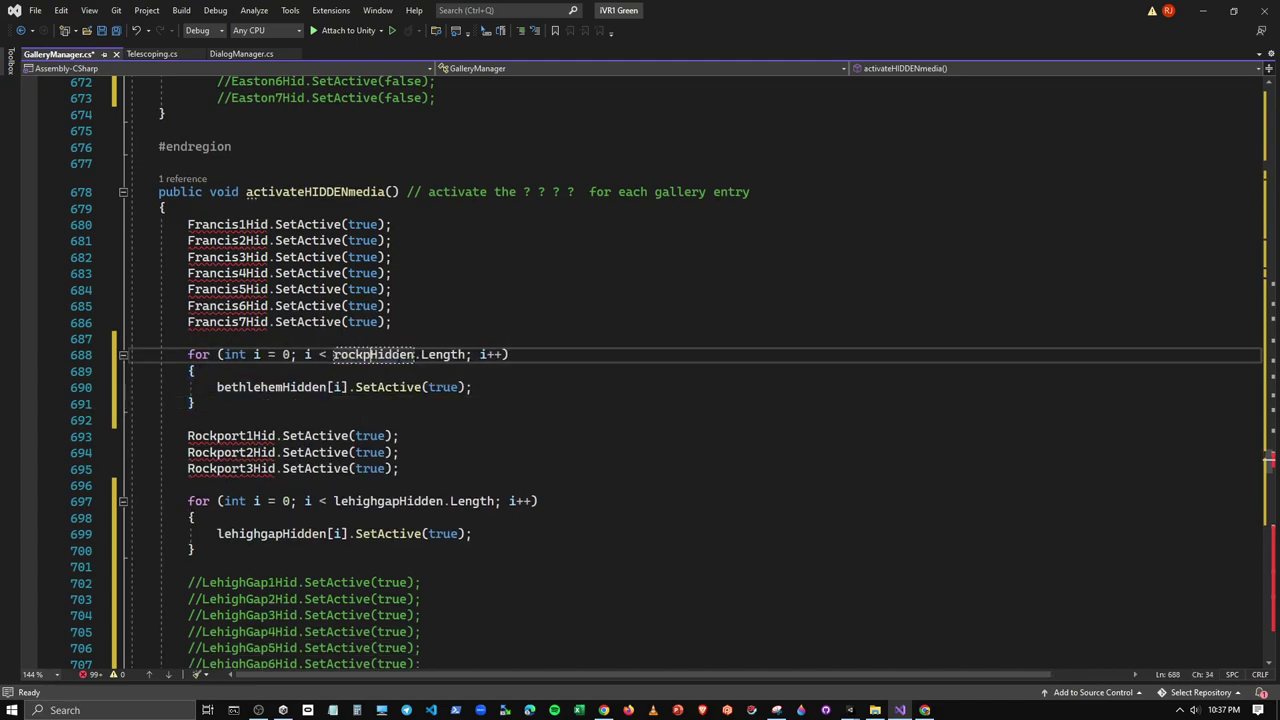
{"action": "type", "text": "ort"}
{"action": "left_click_drag", "start_coordinate": [217, 387], "coordinate": [271, 387]}
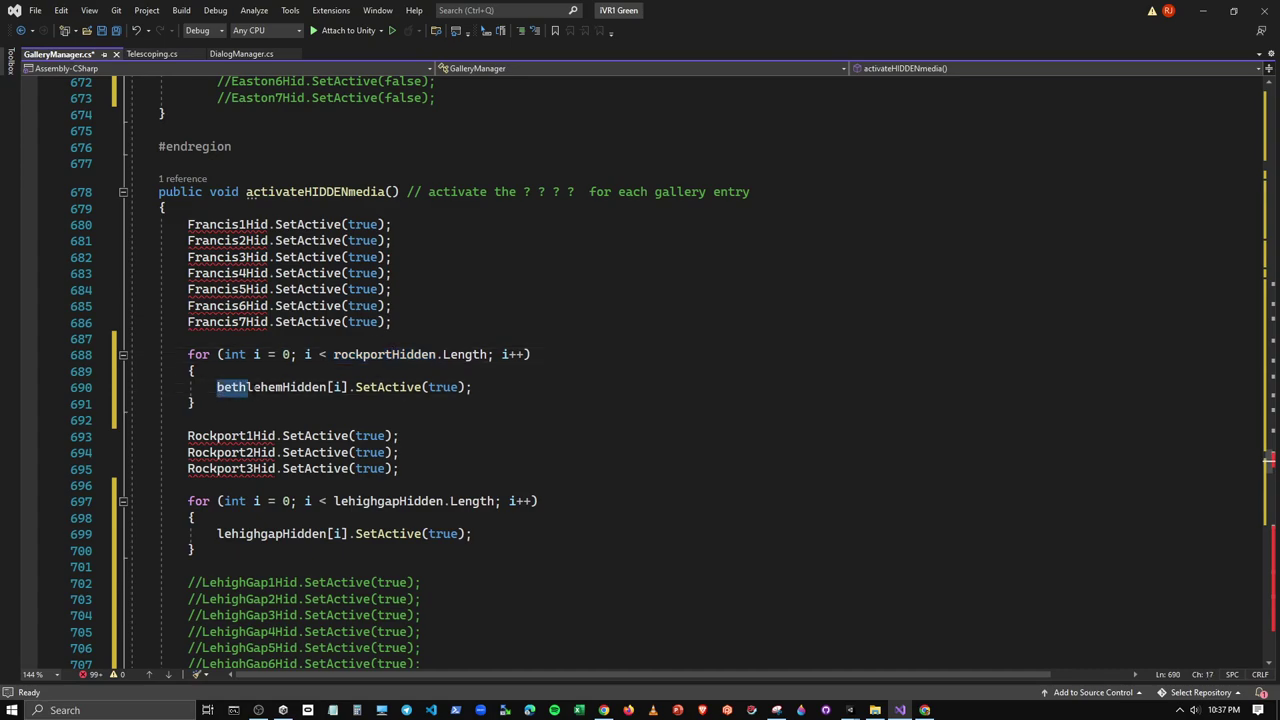
{"action": "type", "text": "rockport"}
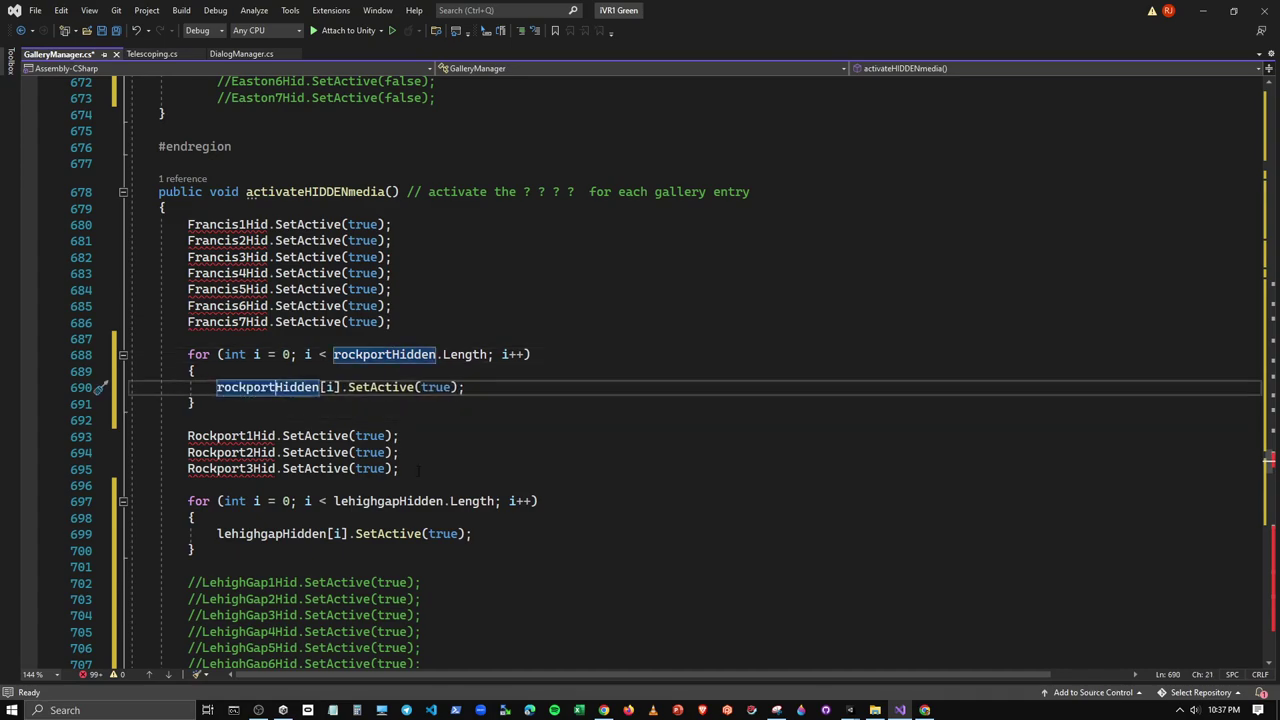
{"action": "left_click_drag", "start_coordinate": [424, 468], "coordinate": [187, 436]}
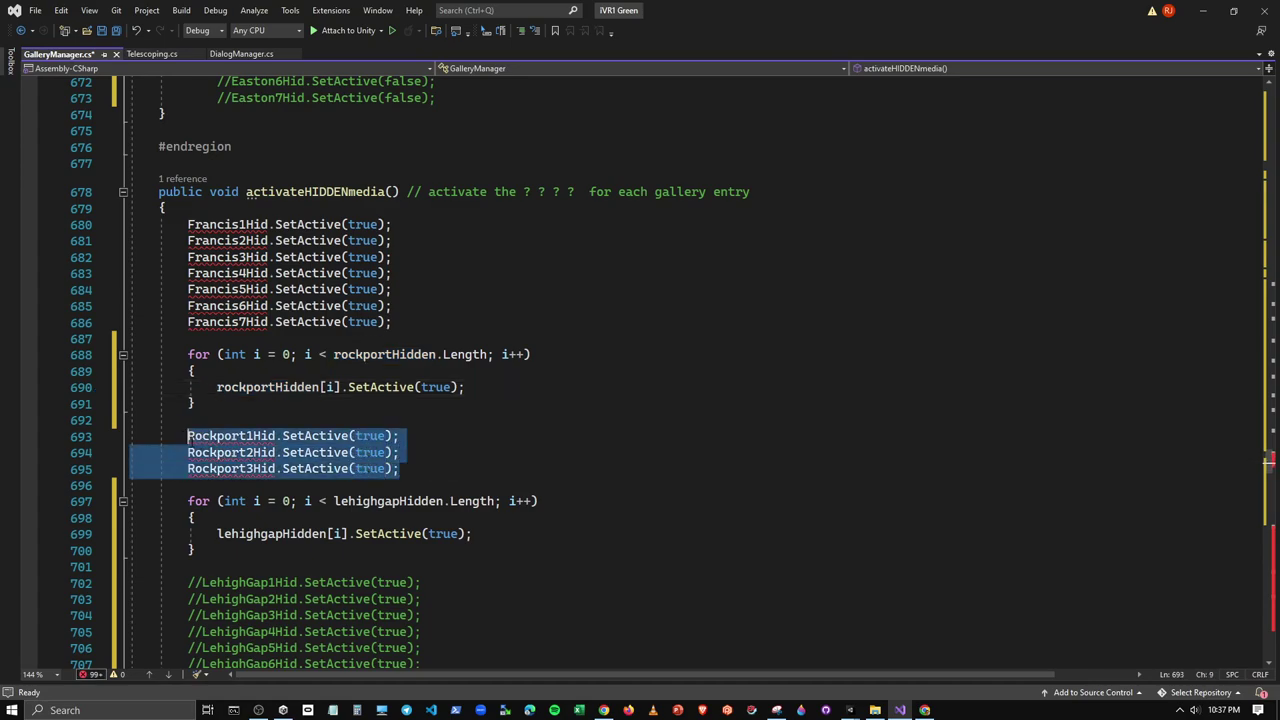
{"action": "left_click", "coordinate": [525, 33]}
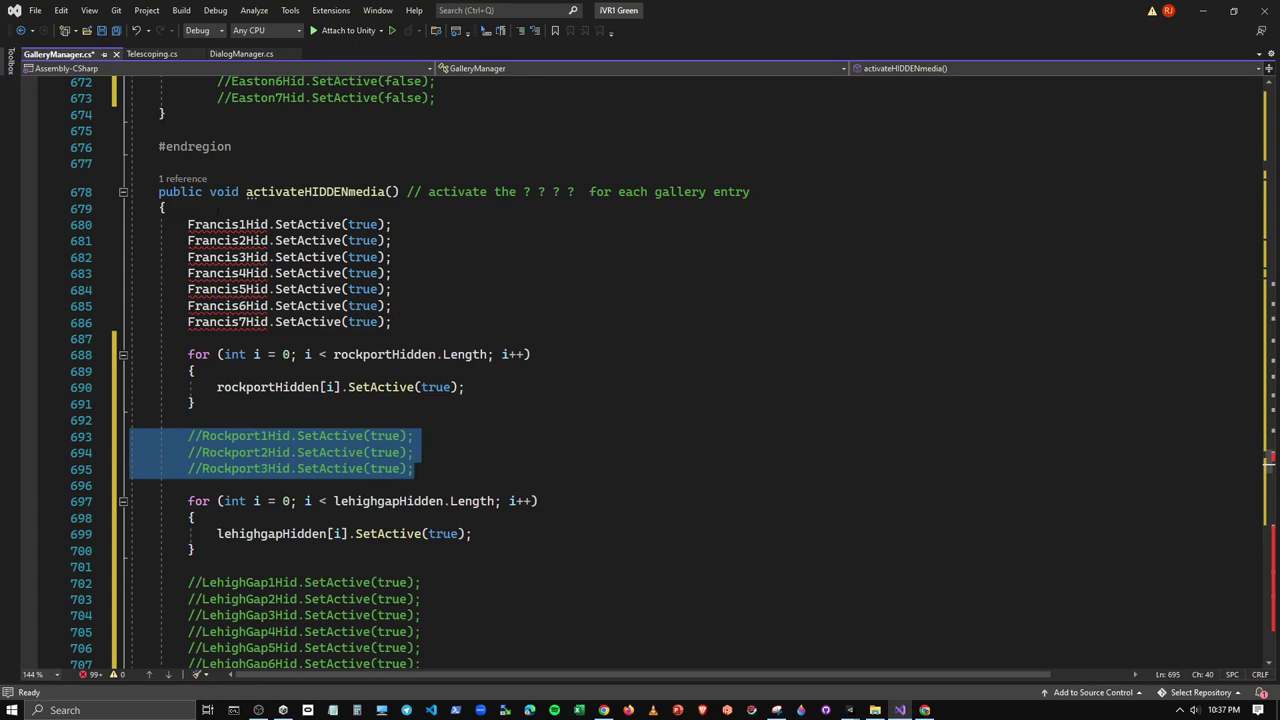
Paste a loop at the top of activateHIDDENmedia over francisHidden and comment out Francis1Hid–Francis7Hid
{"action": "left_click", "coordinate": [180, 207]}
{"action": "key", "text": "Return"}
{"action": "type", "text": "for (int i = 0; i < bethlehemHidden.Length; i++)         {             bethlehemHidden[i].SetActive(true);         }"}
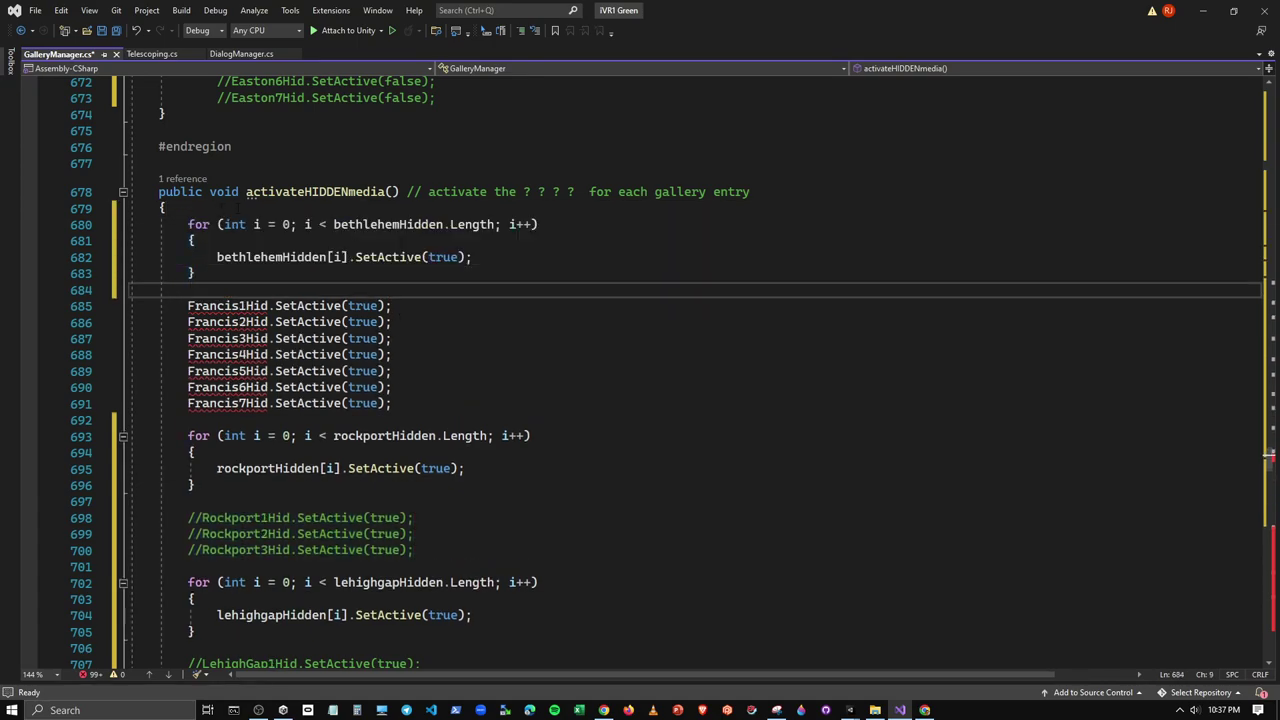
{"action": "left_click_drag", "start_coordinate": [399, 224], "coordinate": [334, 224]}
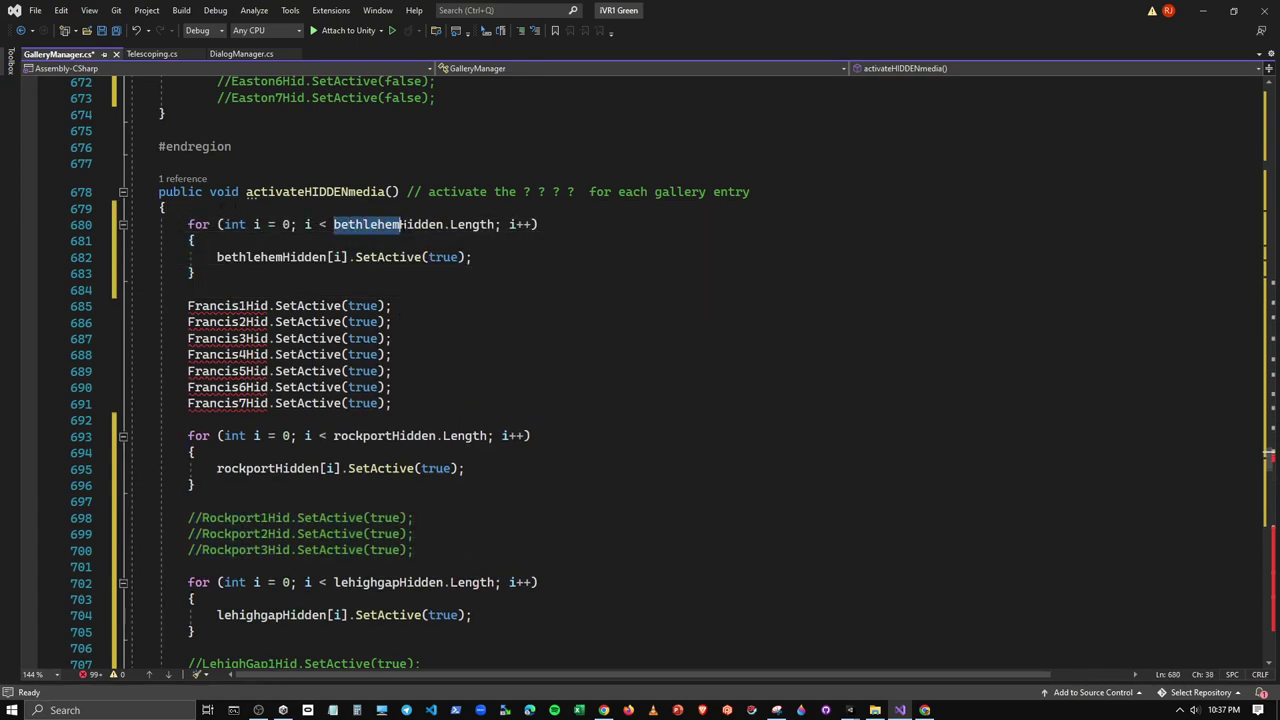
{"action": "type", "text": "francis"}
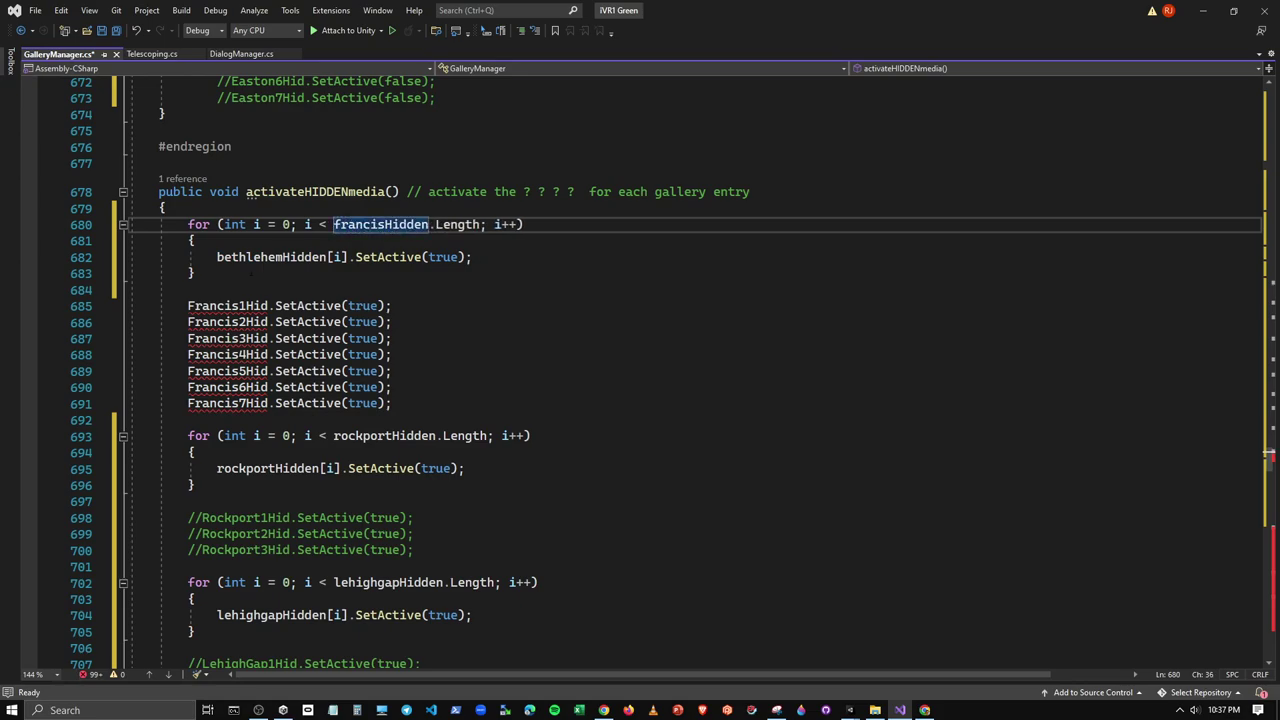
{"action": "left_click_drag", "start_coordinate": [217, 257], "coordinate": [287, 257]}
{"action": "type", "text": "fr"}
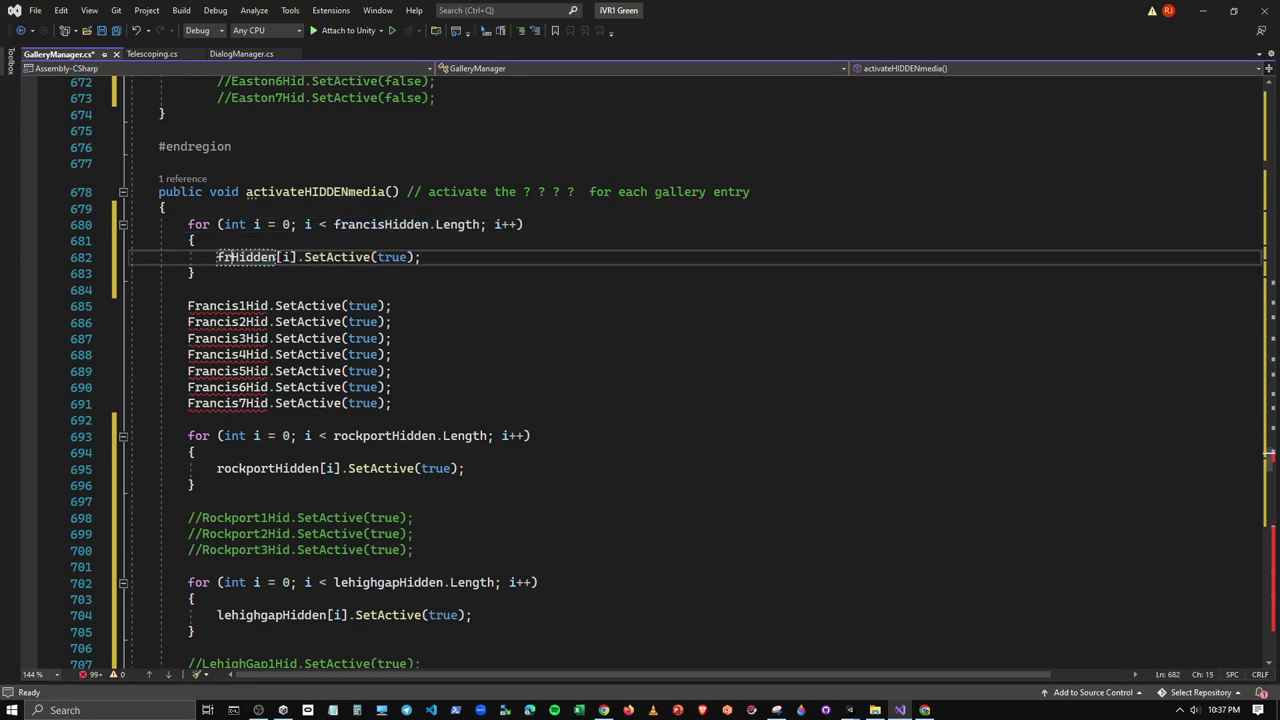
{"action": "type", "text": "ancis"}
{"action": "left_click_drag", "start_coordinate": [392, 403], "coordinate": [187, 305]}
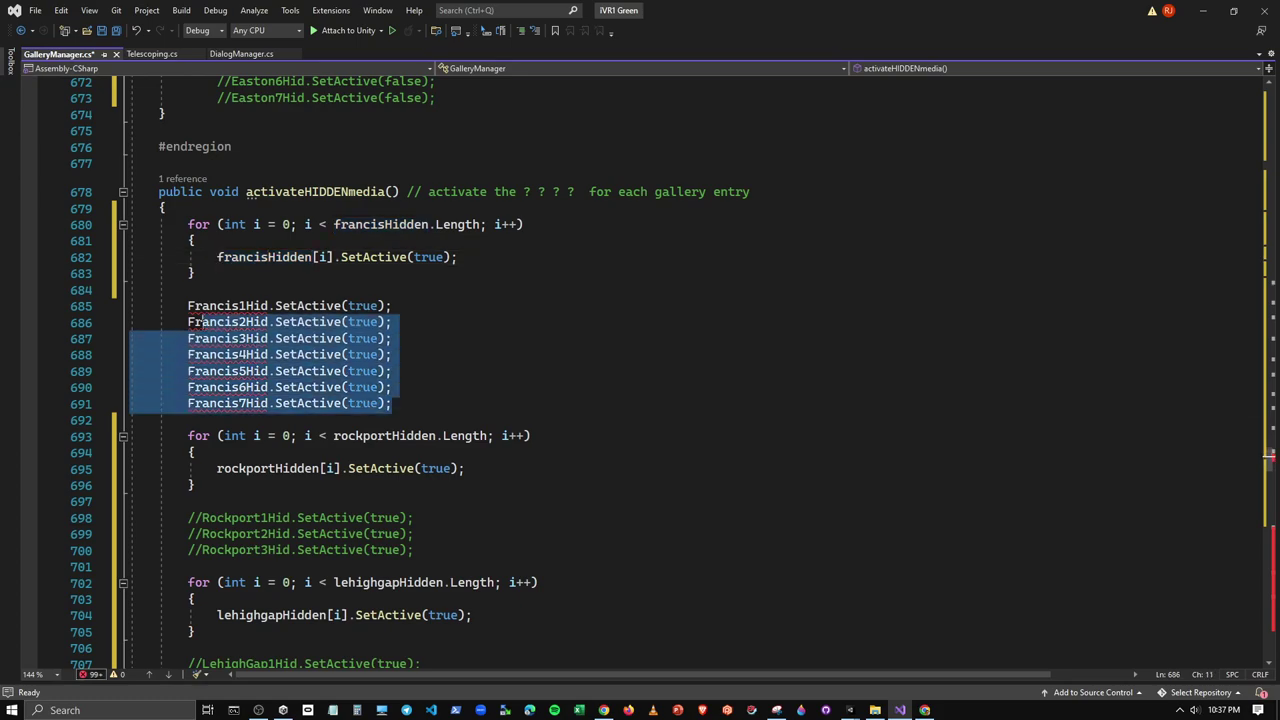
{"action": "left_click", "coordinate": [522, 31]}
{"action": "left_click", "coordinate": [645, 420]}
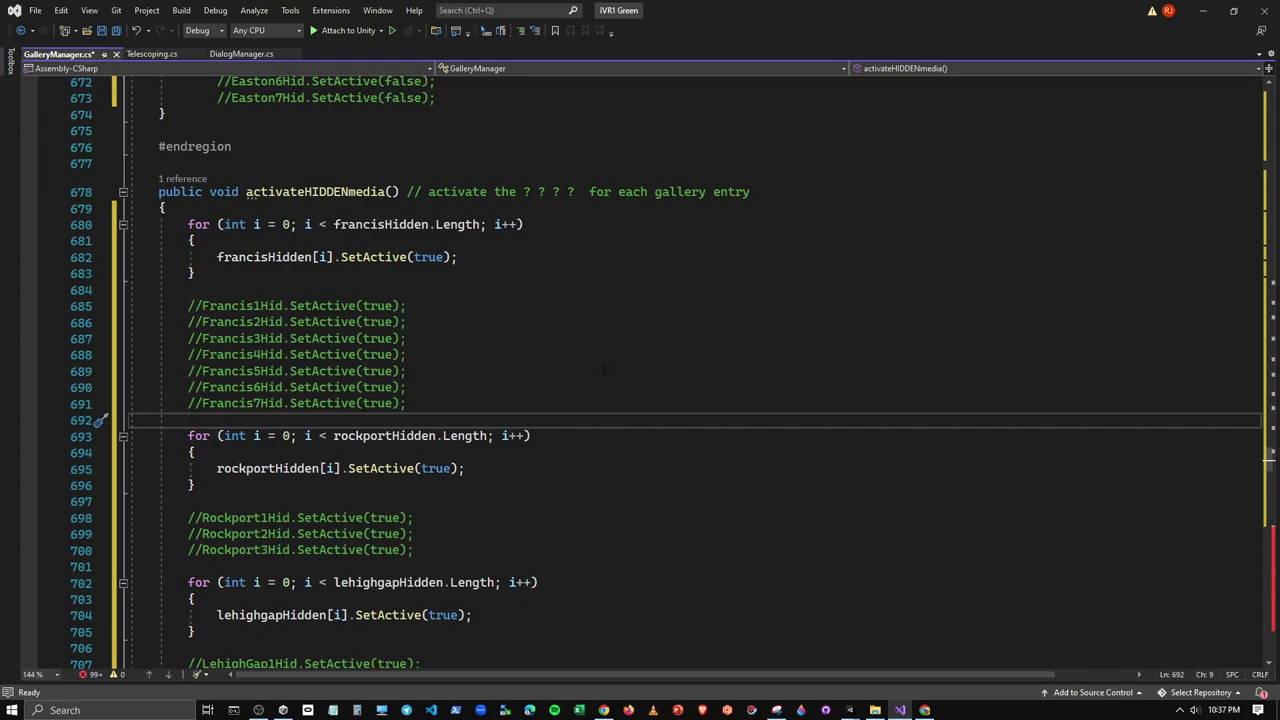
Scroll past hideMEDIA and resetGalleryPages to inspect removeEXTRA's individual SetActive(false) calls
{"action": "scroll", "coordinate": [604, 370], "scroll_direction": "down", "scroll_amount": 9}
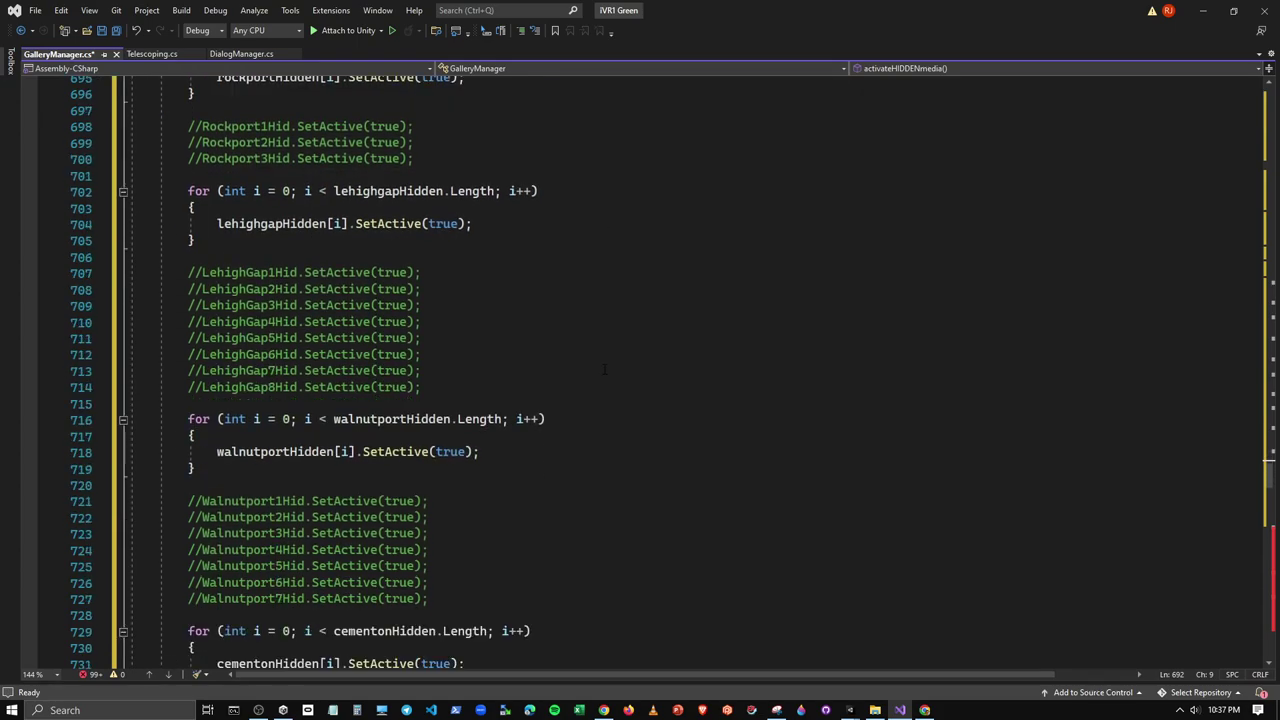
{"action": "scroll", "coordinate": [604, 370], "scroll_direction": "down", "scroll_amount": 6}
{"action": "scroll", "coordinate": [604, 370], "scroll_direction": "down", "scroll_amount": 7}
{"action": "scroll", "coordinate": [604, 370], "scroll_direction": "down", "scroll_amount": 7}
{"action": "scroll", "coordinate": [604, 370], "scroll_direction": "down", "scroll_amount": 5}
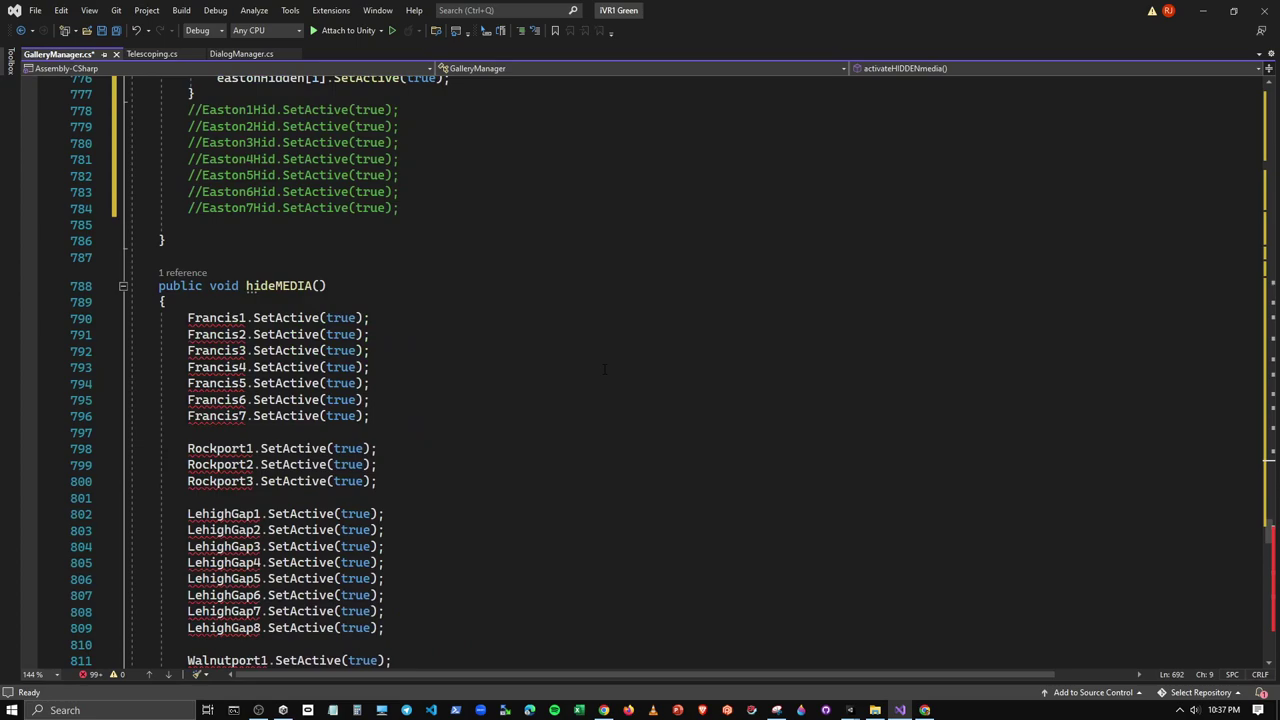
{"action": "scroll", "coordinate": [604, 370], "scroll_direction": "down", "scroll_amount": 7}
{"action": "scroll", "coordinate": [604, 370], "scroll_direction": "down", "scroll_amount": 8}
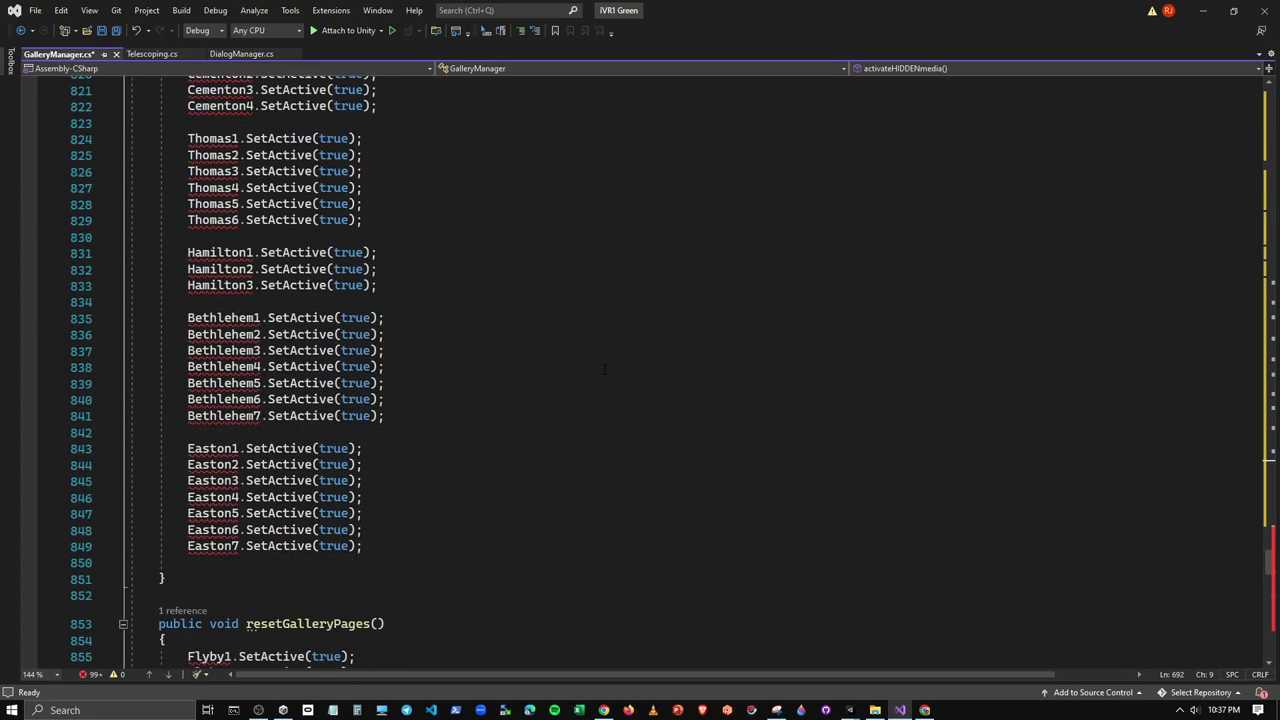
{"action": "scroll", "coordinate": [604, 370], "scroll_direction": "down", "scroll_amount": 2}
{"action": "scroll", "coordinate": [604, 370], "scroll_direction": "down", "scroll_amount": 2}
{"action": "scroll", "coordinate": [604, 370], "scroll_direction": "up", "scroll_amount": 8}
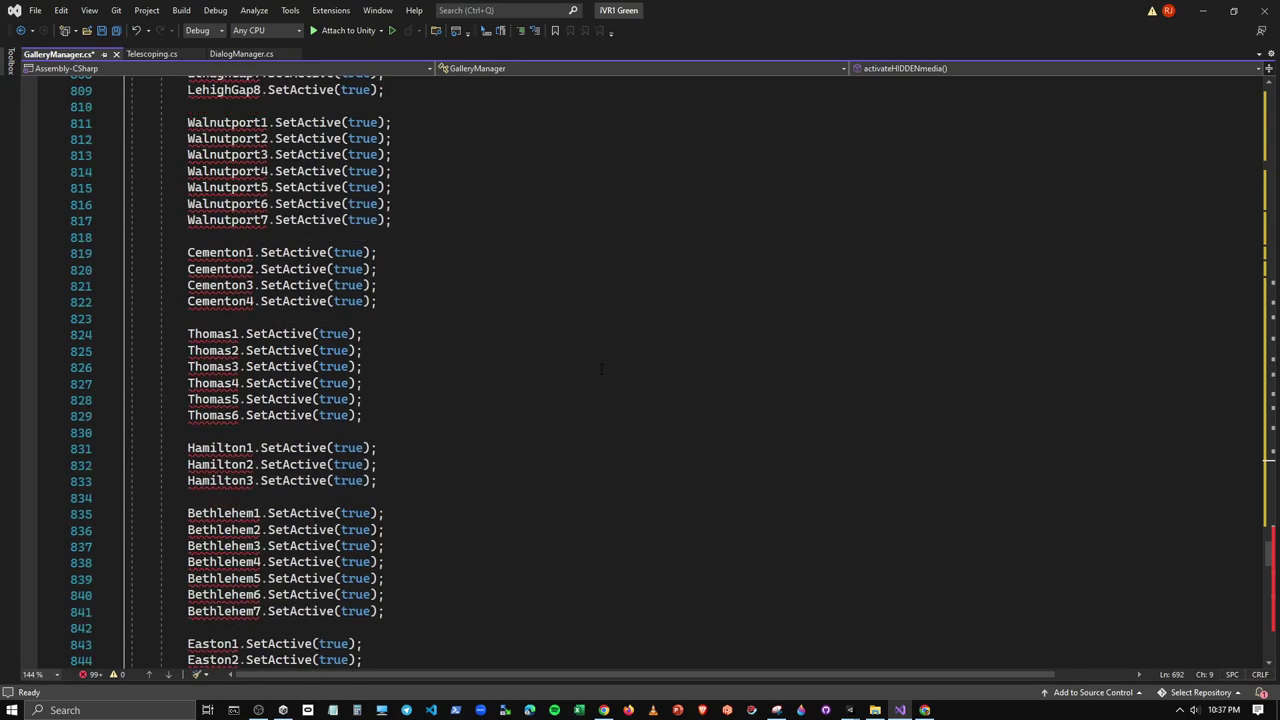
{"action": "scroll", "coordinate": [601, 369], "scroll_direction": "down", "scroll_amount": 9}
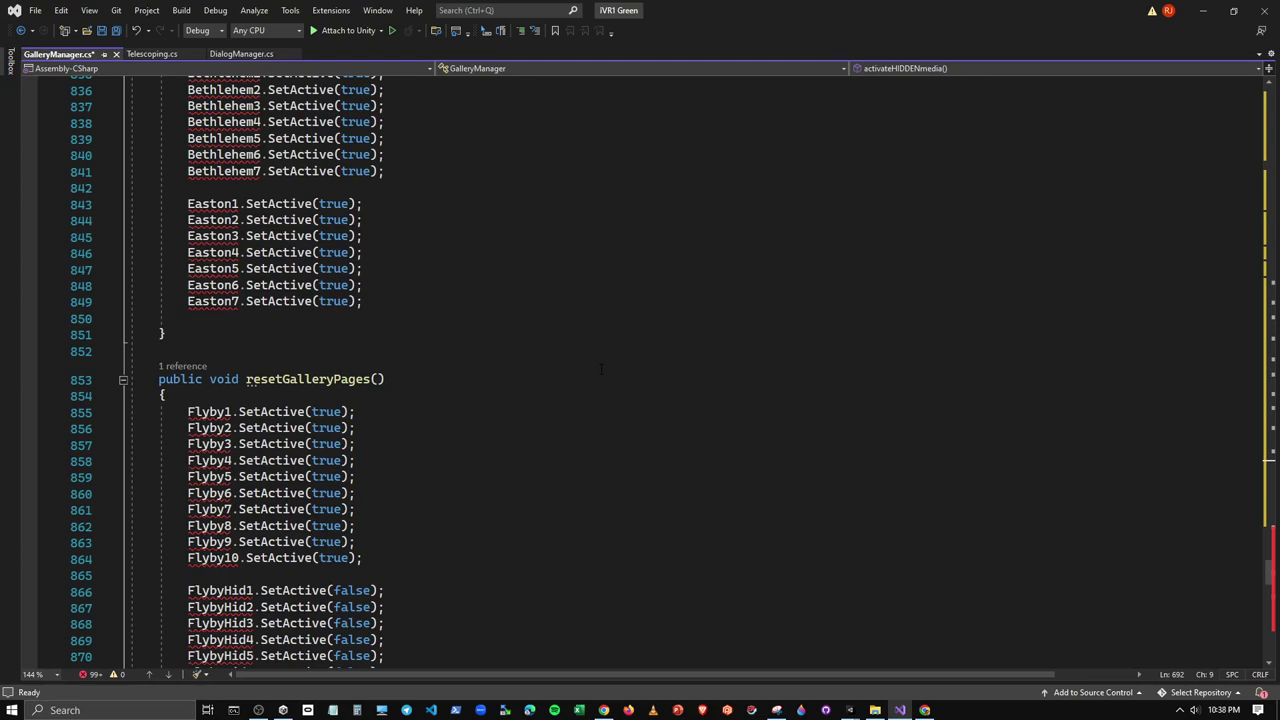
{"action": "scroll", "coordinate": [601, 369], "scroll_direction": "down", "scroll_amount": 9}
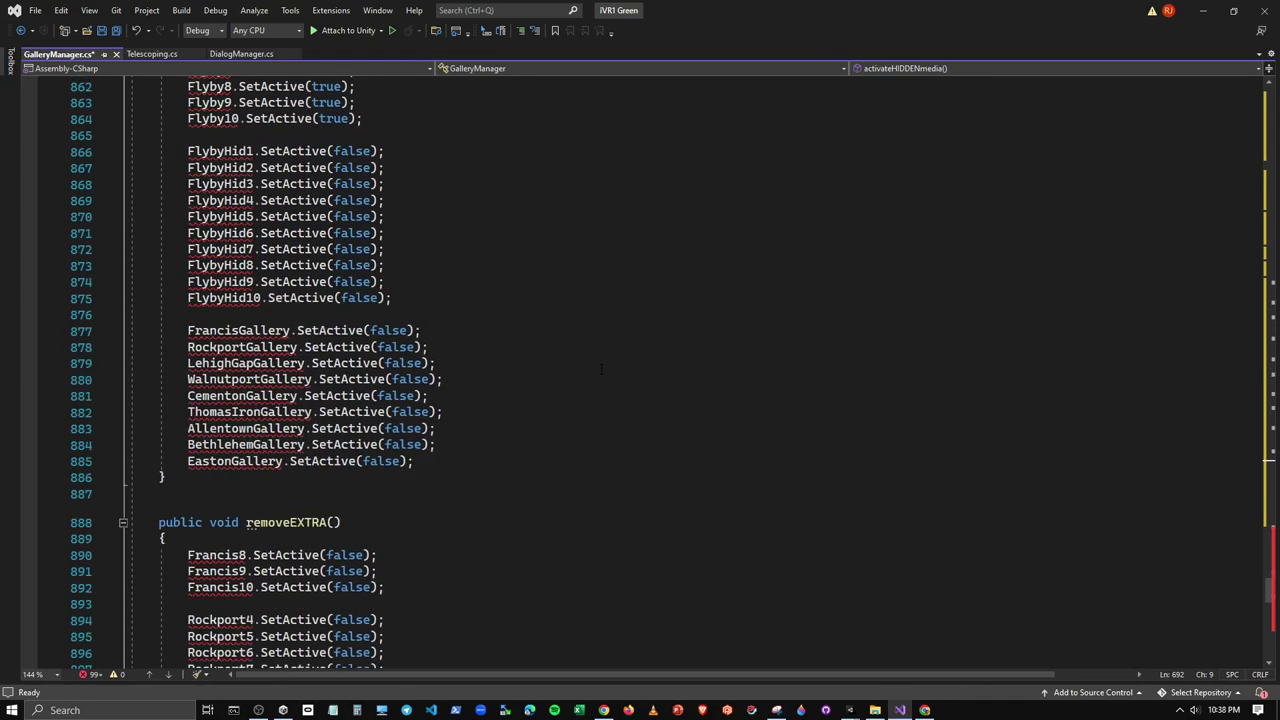
{"action": "scroll", "coordinate": [601, 369], "scroll_direction": "down", "scroll_amount": 4}
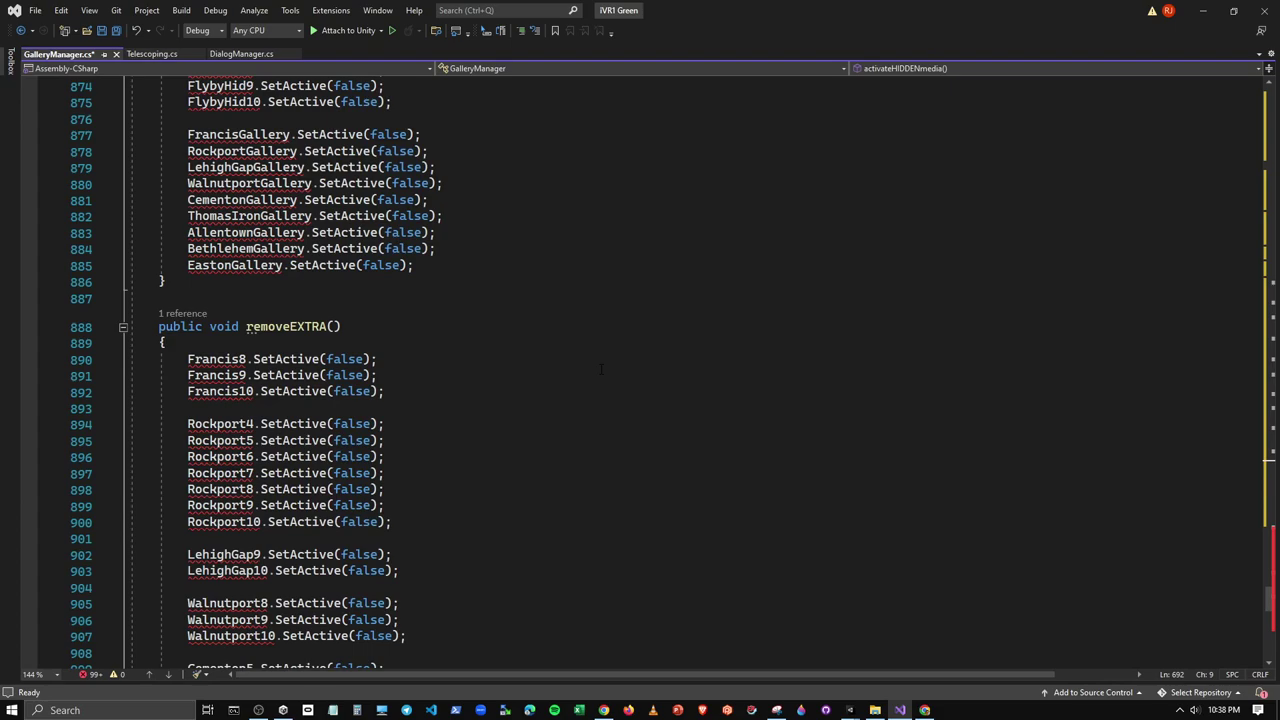
Collapse removeEXTRA and open a block comment with /* just before its declaration
{"action": "left_click", "coordinate": [121, 328]}
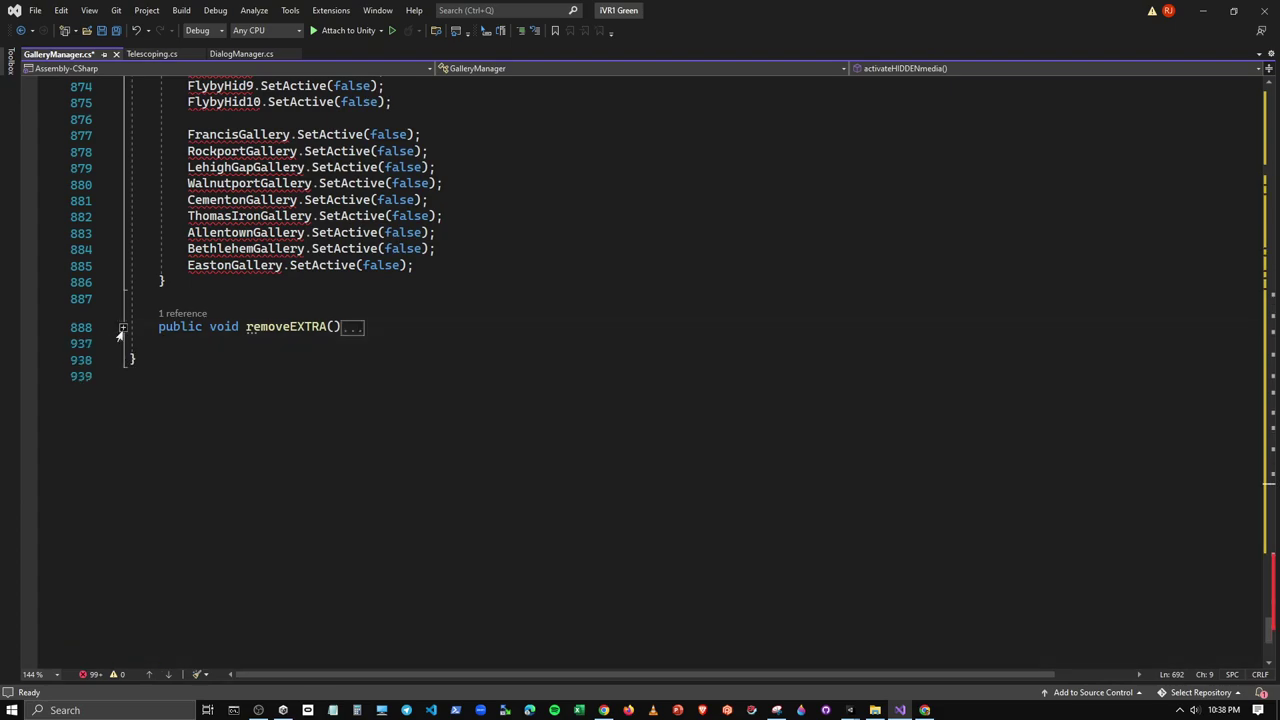
{"action": "left_click", "coordinate": [158, 328]}
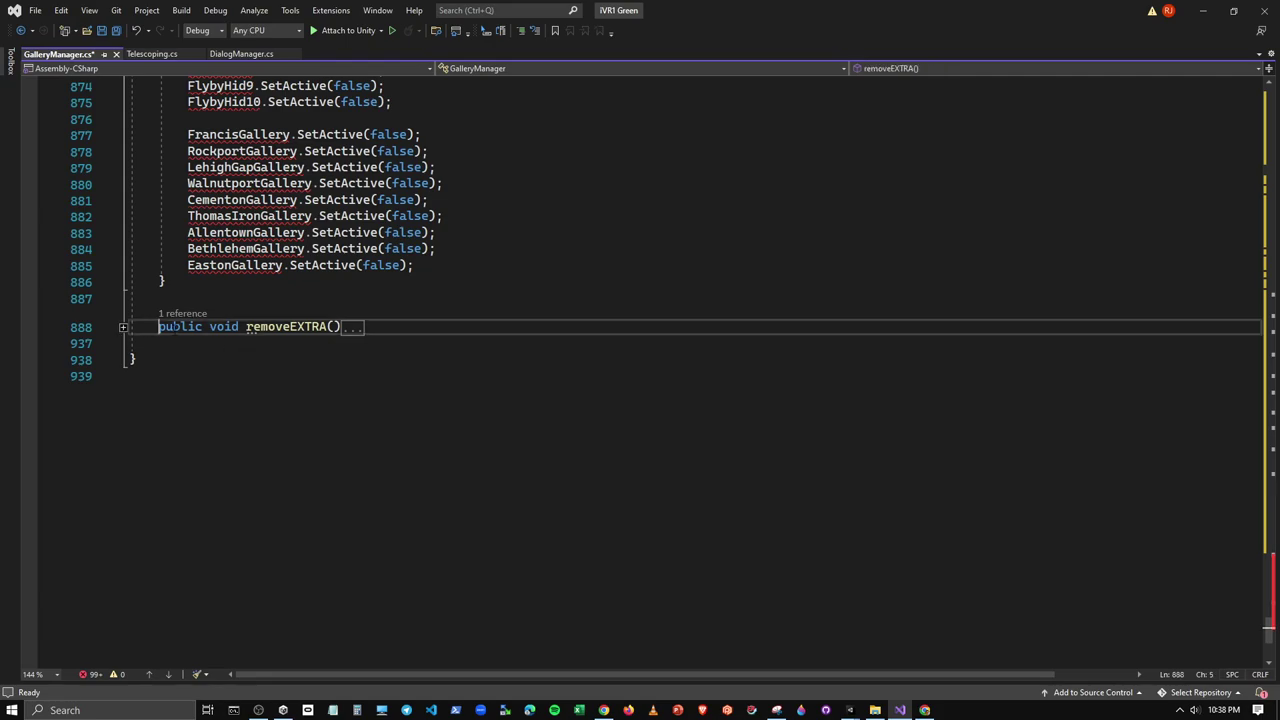
{"action": "type", "text": "//"}
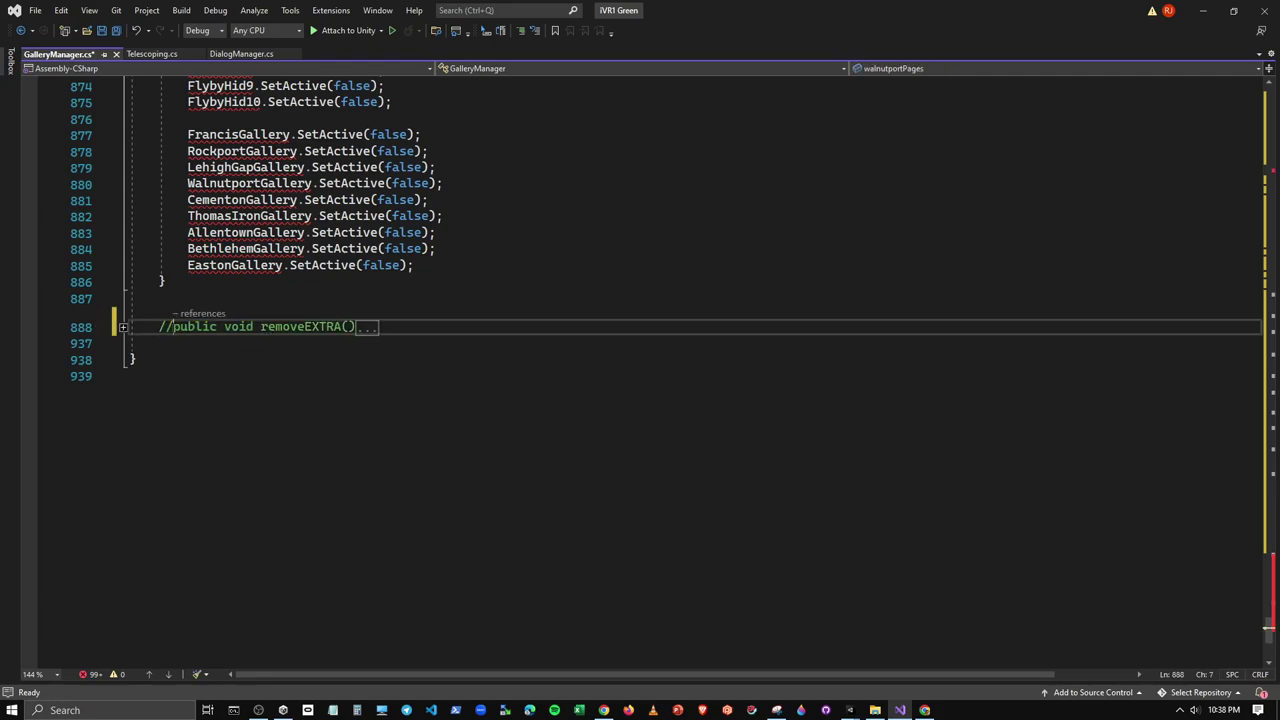
{"action": "key", "text": "BackSpace"}
{"action": "key", "text": "BackSpace"}
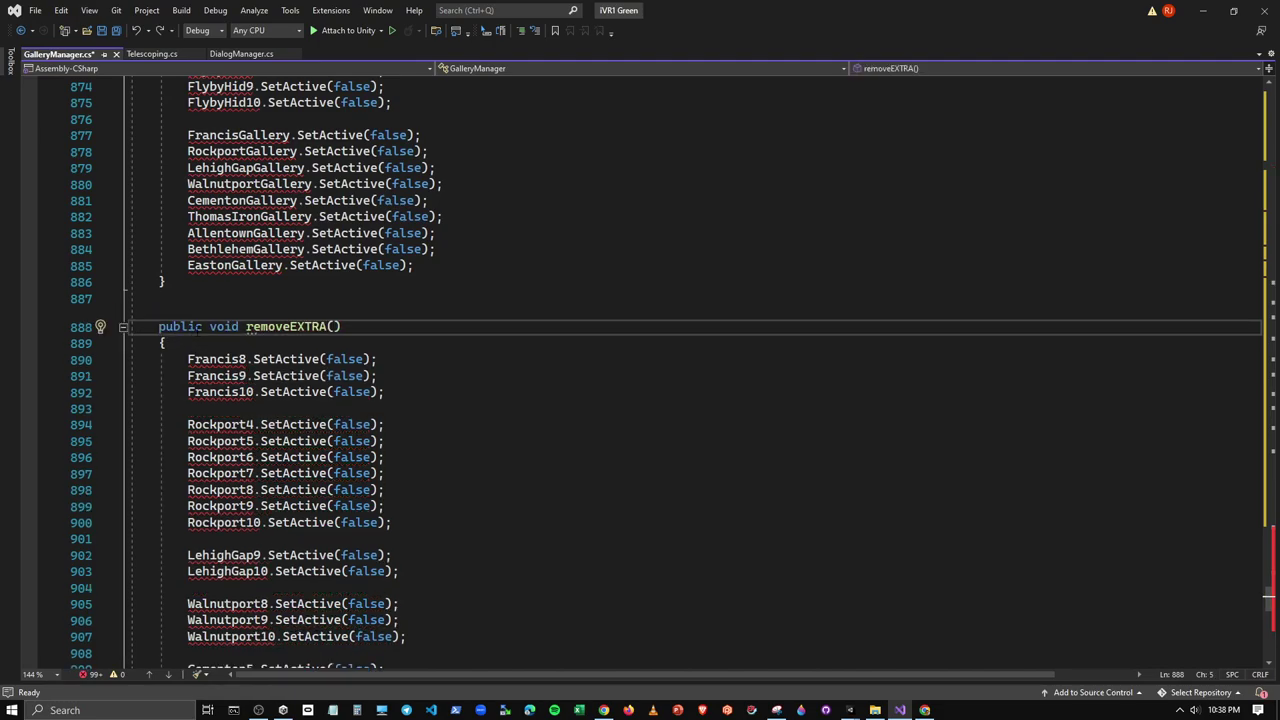
{"action": "type", "text": "/*"}
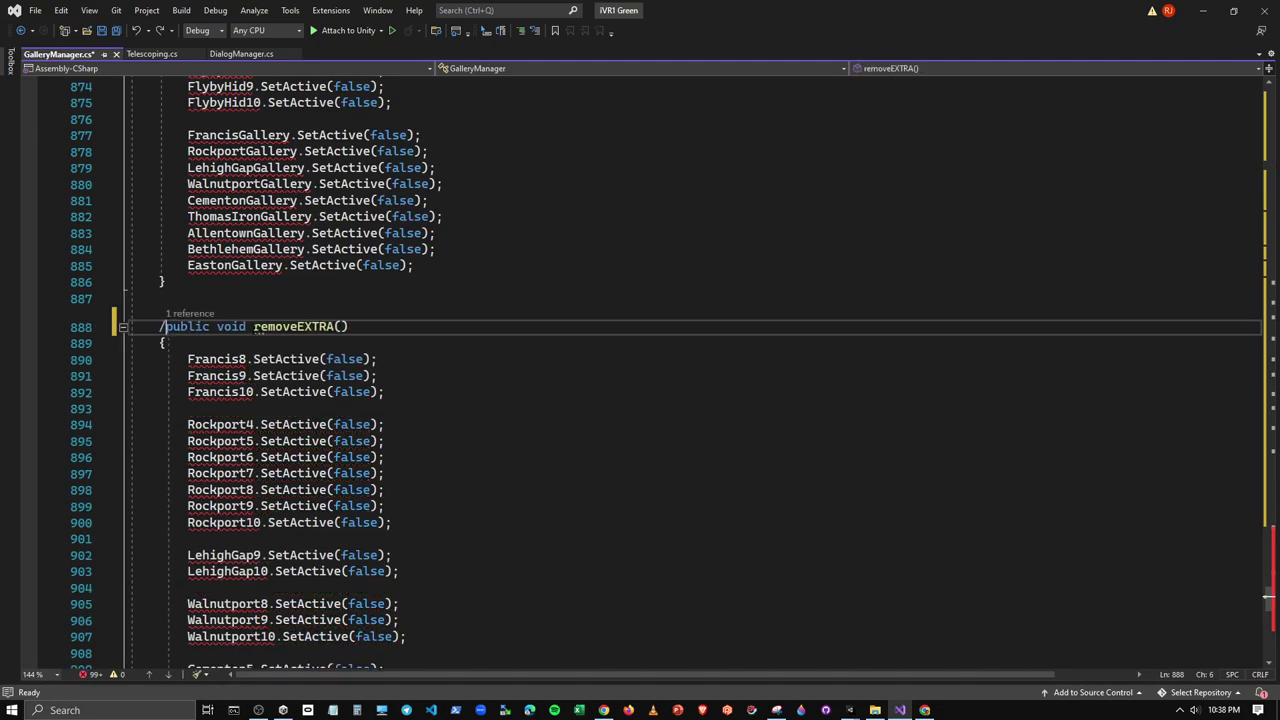
Close the comment with */ on a new line after removeEXTRA's closing brace, then collapse it
{"action": "scroll", "coordinate": [640, 370], "scroll_direction": "down", "scroll_amount": 7}
{"action": "scroll", "coordinate": [640, 370], "scroll_direction": "down", "scroll_amount": 8}
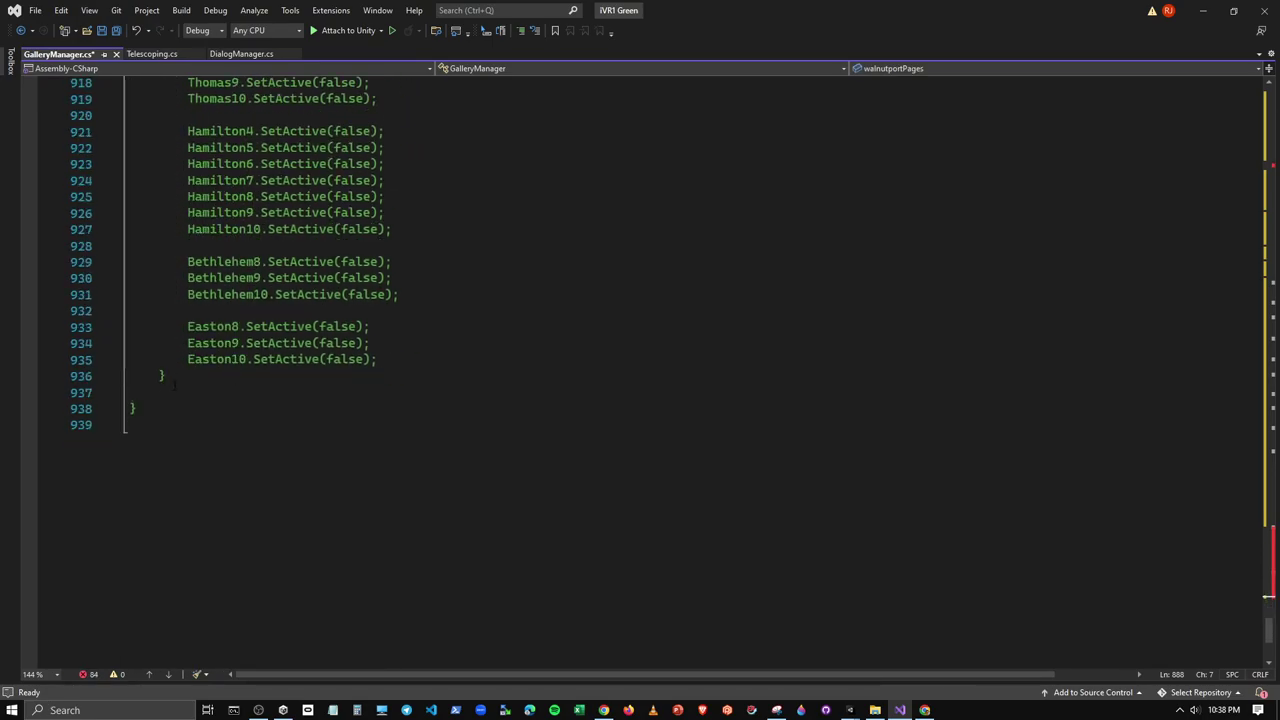
{"action": "left_click", "coordinate": [187, 376]}
{"action": "key", "text": "Return"}
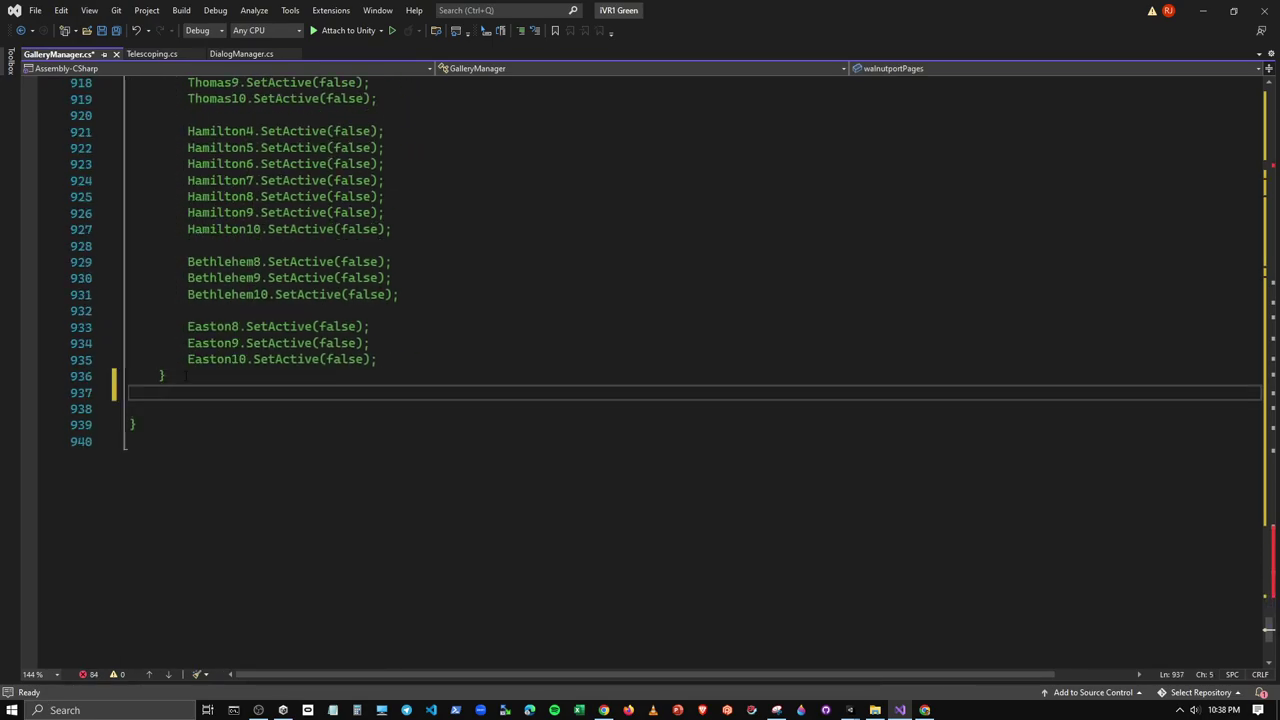
{"action": "type", "text": "*/"}
{"action": "scroll", "coordinate": [178, 376], "scroll_direction": "up", "scroll_amount": 8}
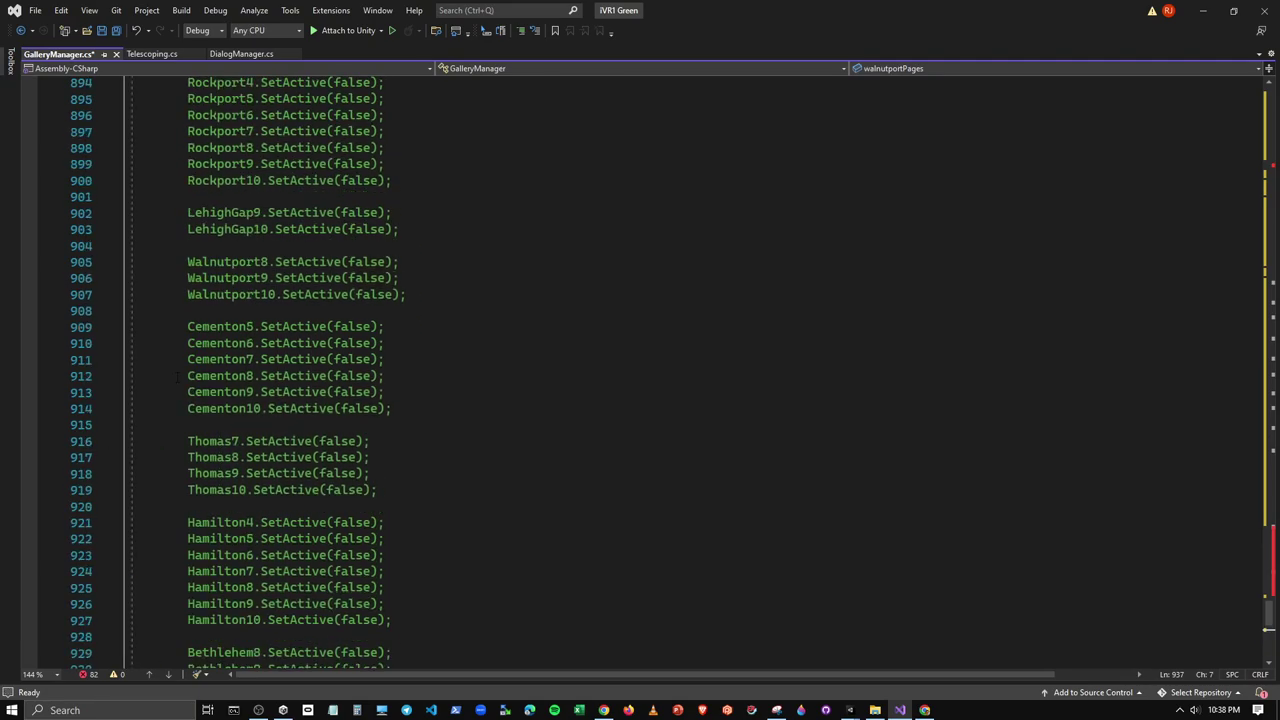
{"action": "scroll", "coordinate": [178, 376], "scroll_direction": "up", "scroll_amount": 7}
{"action": "left_click", "coordinate": [122, 328]}
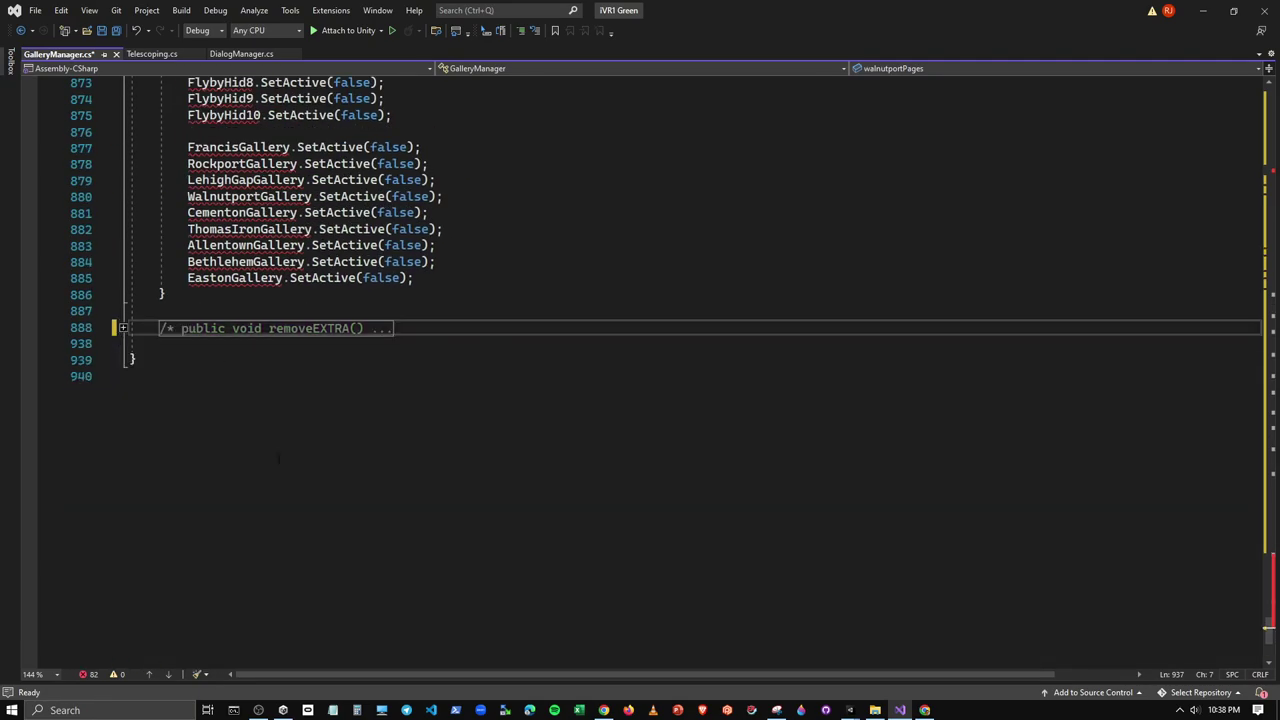
{"action": "scroll", "coordinate": [278, 460], "scroll_direction": "up", "scroll_amount": 3}
{"action": "scroll", "coordinate": [250, 441], "scroll_direction": "up", "scroll_amount": 5}
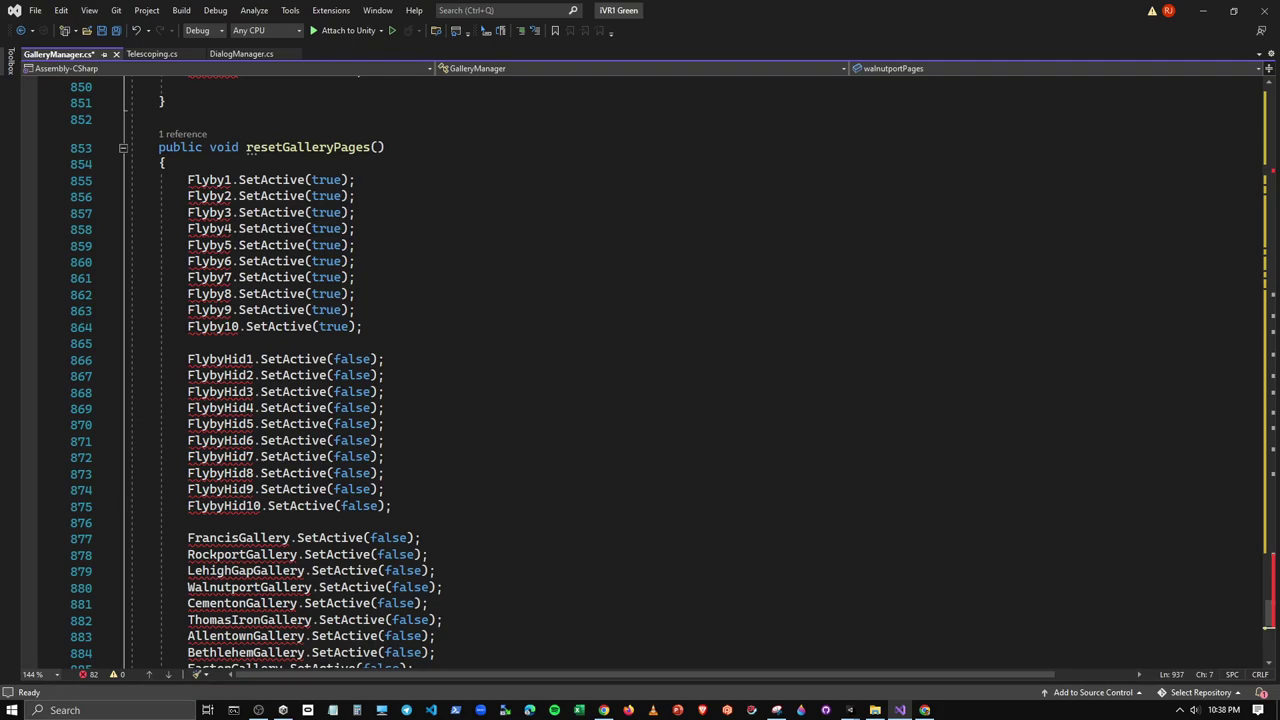
Scroll to the top of GalleryManager.cs, then back down to galleryFRANCISreloaded in RELOADING SCENES
{"action": "scroll", "coordinate": [493, 550], "scroll_direction": "up", "scroll_amount": 8}
{"action": "scroll", "coordinate": [493, 550], "scroll_direction": "up", "scroll_amount": 8}
{"action": "scroll", "coordinate": [493, 550], "scroll_direction": "up", "scroll_amount": 8}
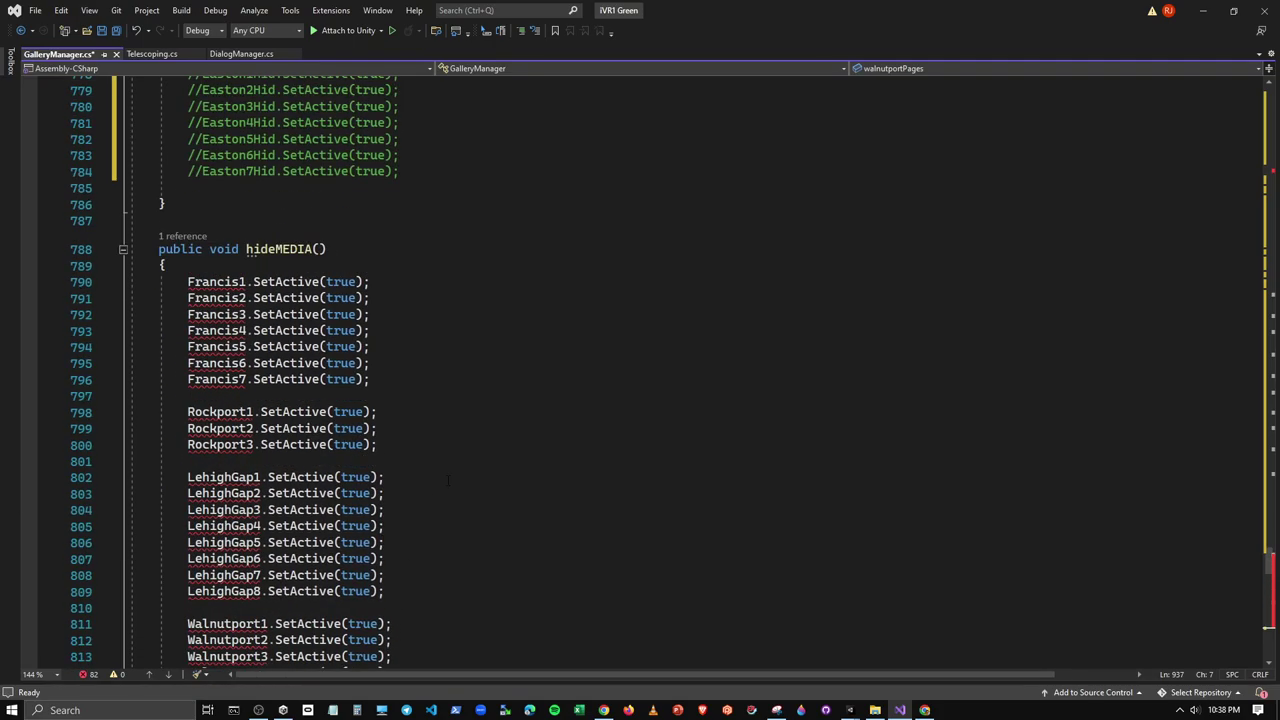
{"action": "scroll", "coordinate": [1090, 555], "scroll_direction": "up", "scroll_amount": 8}
{"action": "left_click_drag", "start_coordinate": [1270, 550], "coordinate": [1267, 100]}
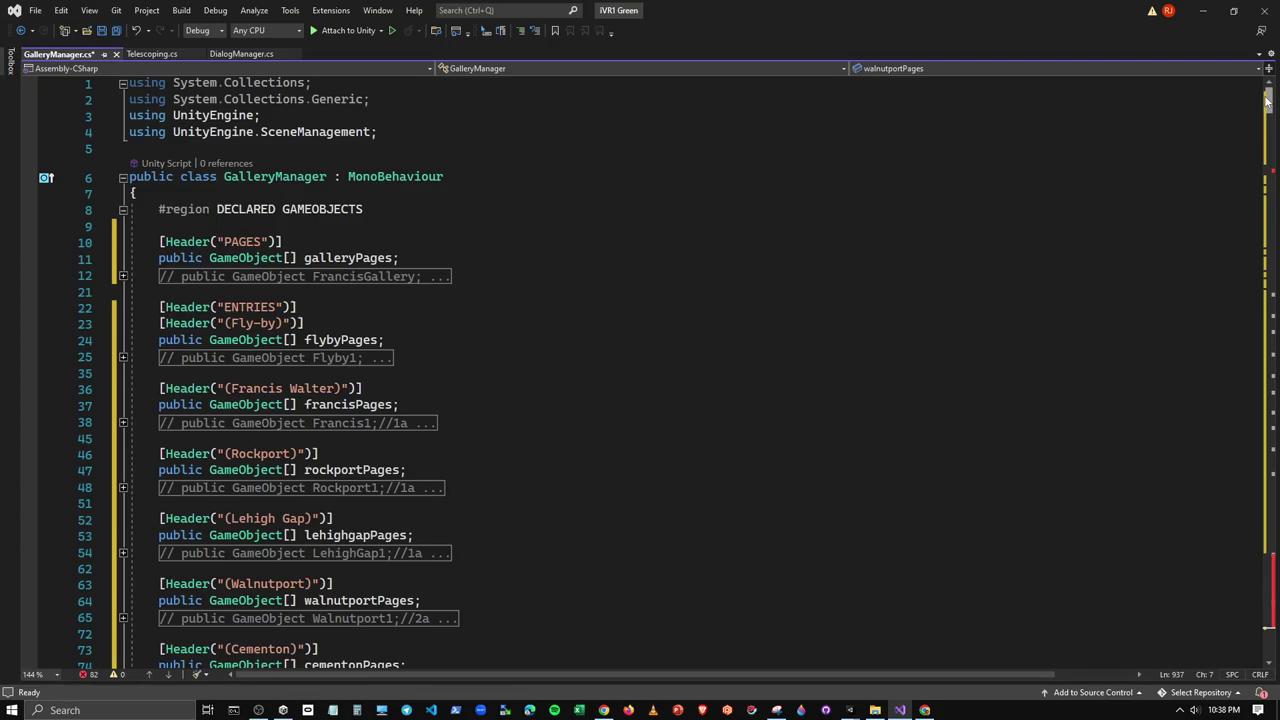
{"action": "mouse_move", "coordinate": [1267, 100]}
{"action": "left_mouse_down"}
{"action": "mouse_move", "coordinate": [1270, 602]}
{"action": "mouse_move", "coordinate": [1268, 465]}
{"action": "mouse_move", "coordinate": [1268, 478]}
{"action": "left_mouse_up"}
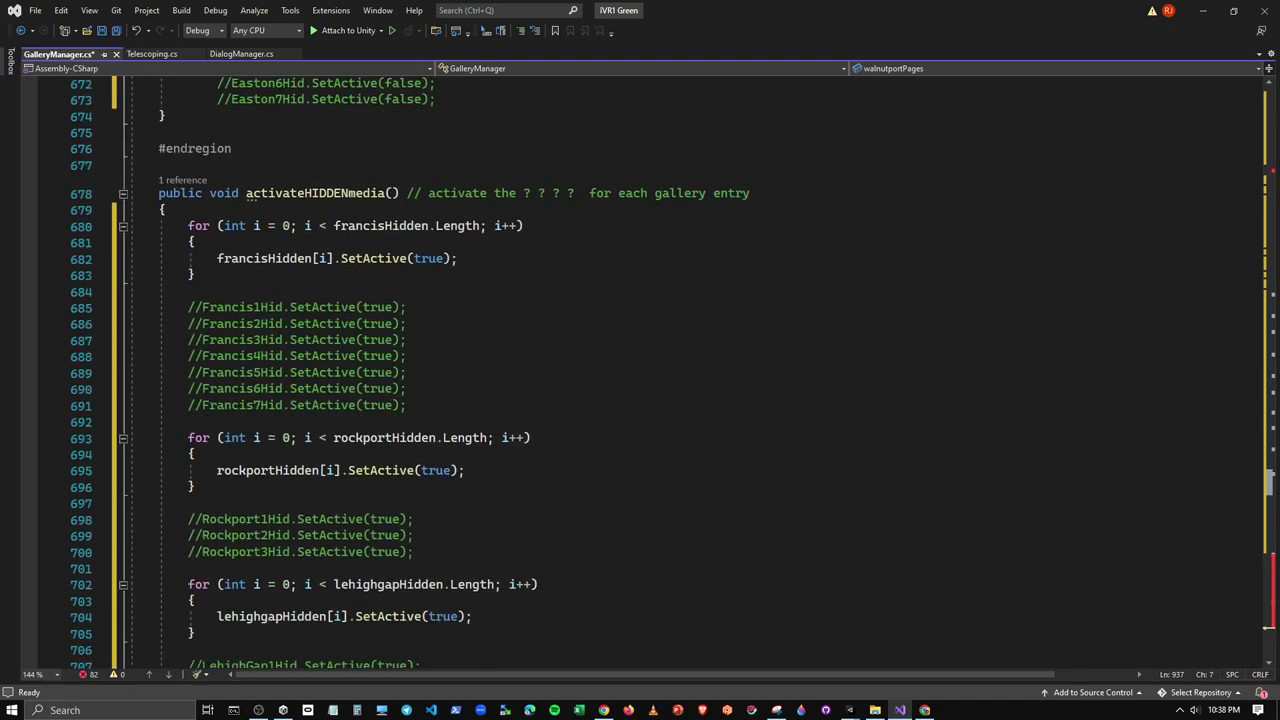
{"action": "left_click_drag", "start_coordinate": [1268, 478], "coordinate": [1268, 297]}
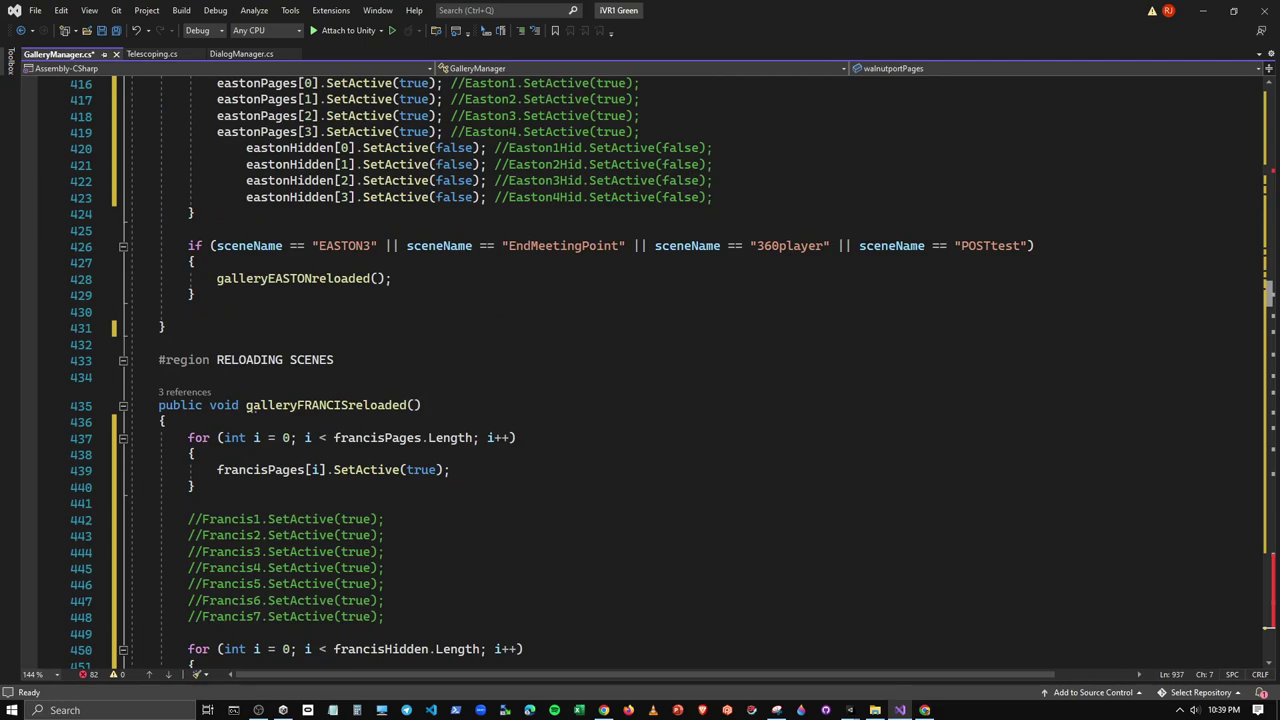
Select the francisPages for-loop on lines 437–440, then scroll down to hideMEDIA
{"action": "left_click_drag", "start_coordinate": [1268, 297], "coordinate": [1268, 312]}
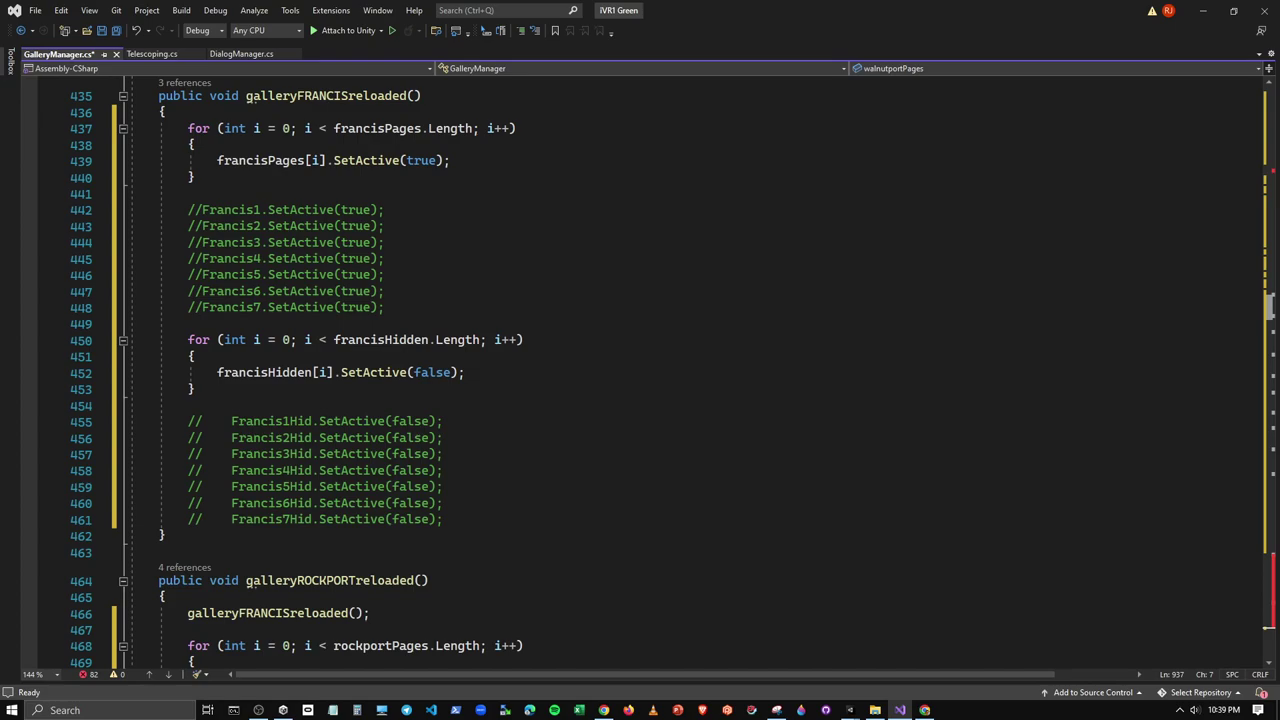
{"action": "scroll", "coordinate": [248, 582], "scroll_direction": "up", "scroll_amount": 2}
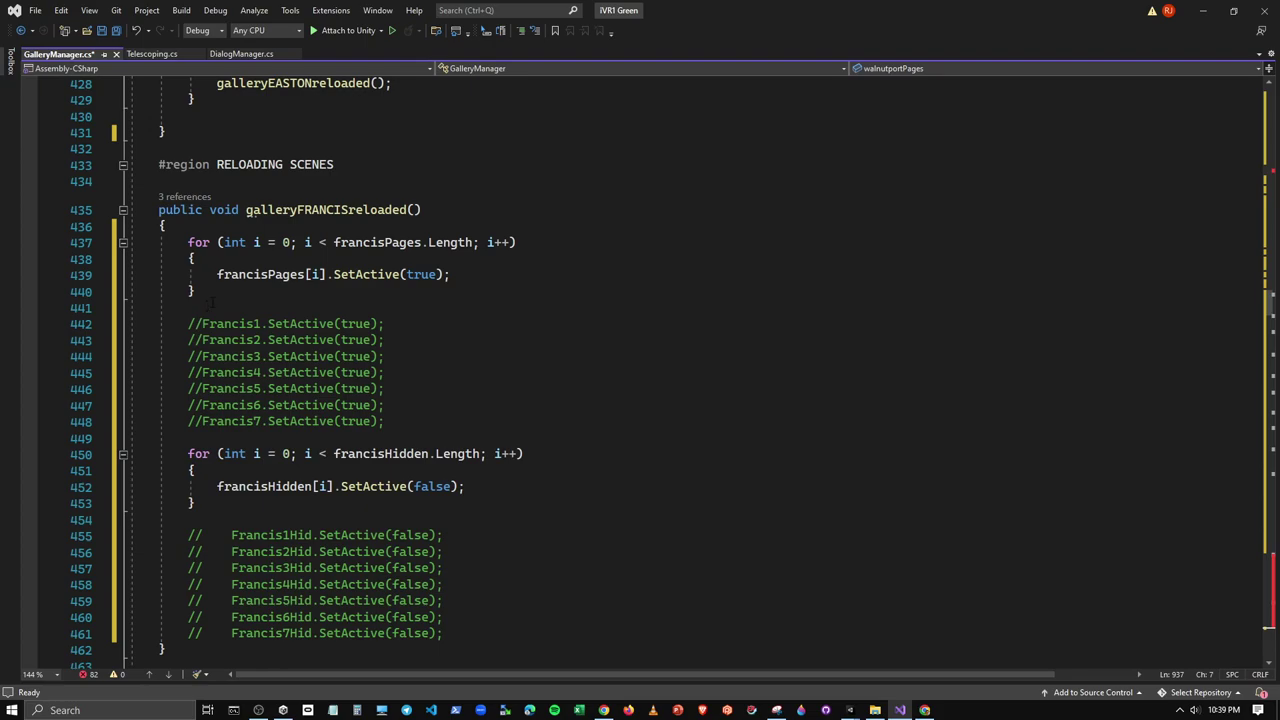
{"action": "scroll", "coordinate": [215, 307], "scroll_direction": "down", "scroll_amount": 1}
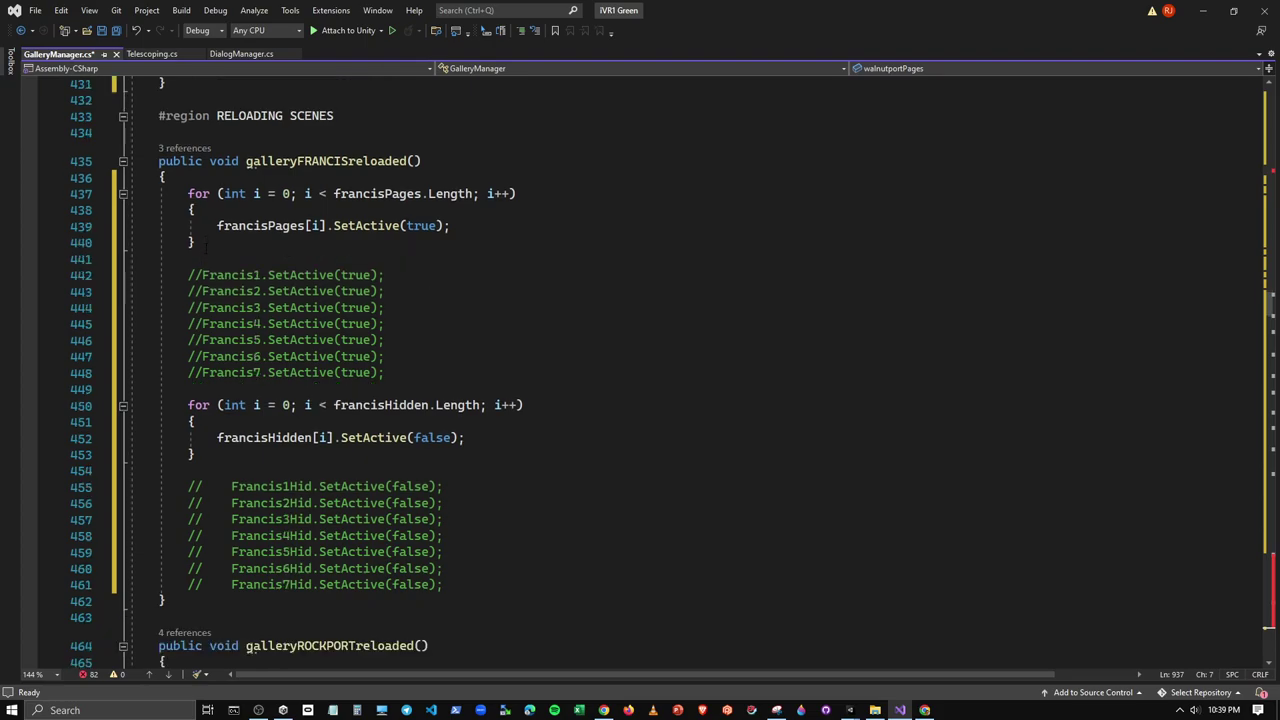
{"action": "left_click_drag", "start_coordinate": [207, 246], "coordinate": [181, 193]}
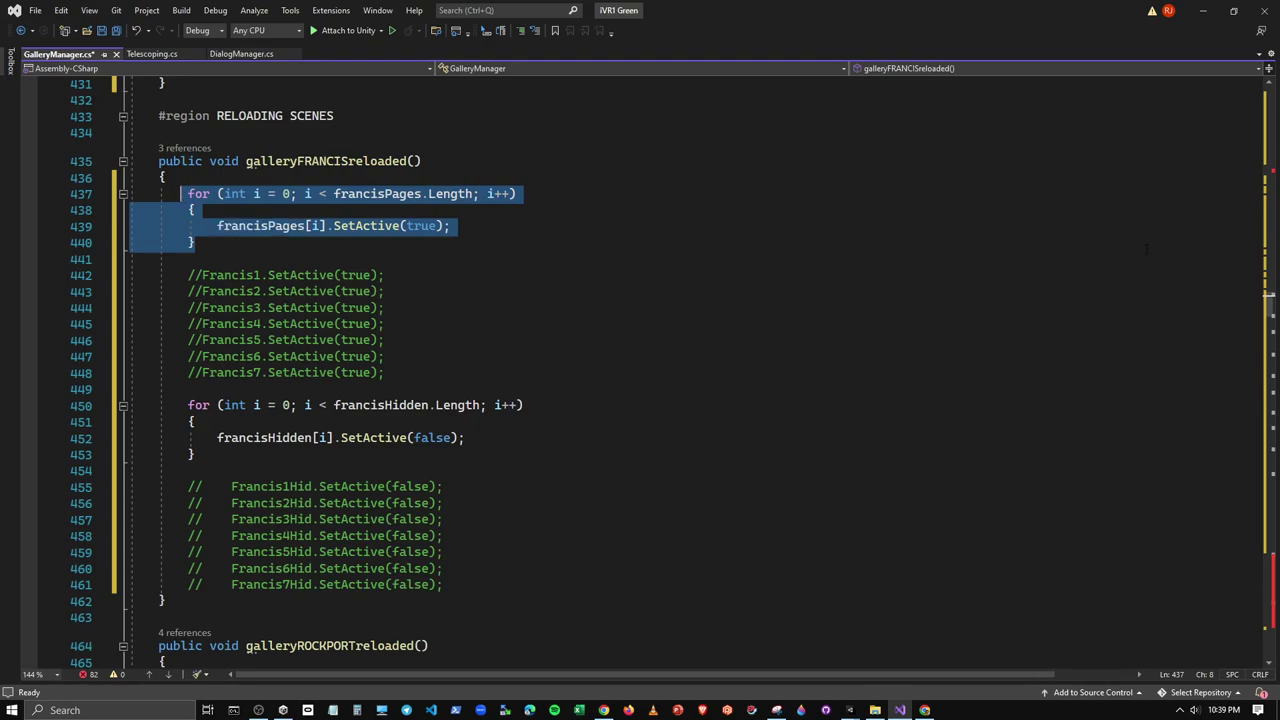
{"action": "left_click_drag", "start_coordinate": [1272, 305], "coordinate": [1275, 557]}
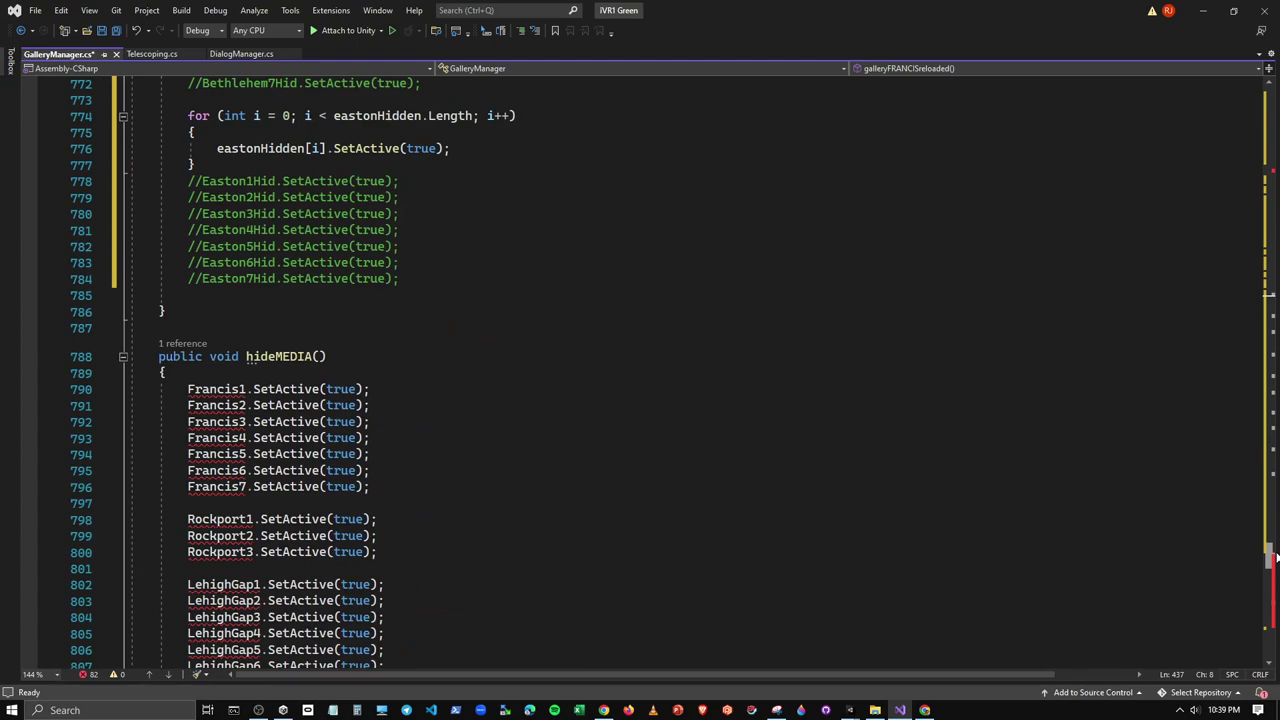
{"action": "left_click_drag", "start_coordinate": [1275, 557], "coordinate": [1276, 561]}
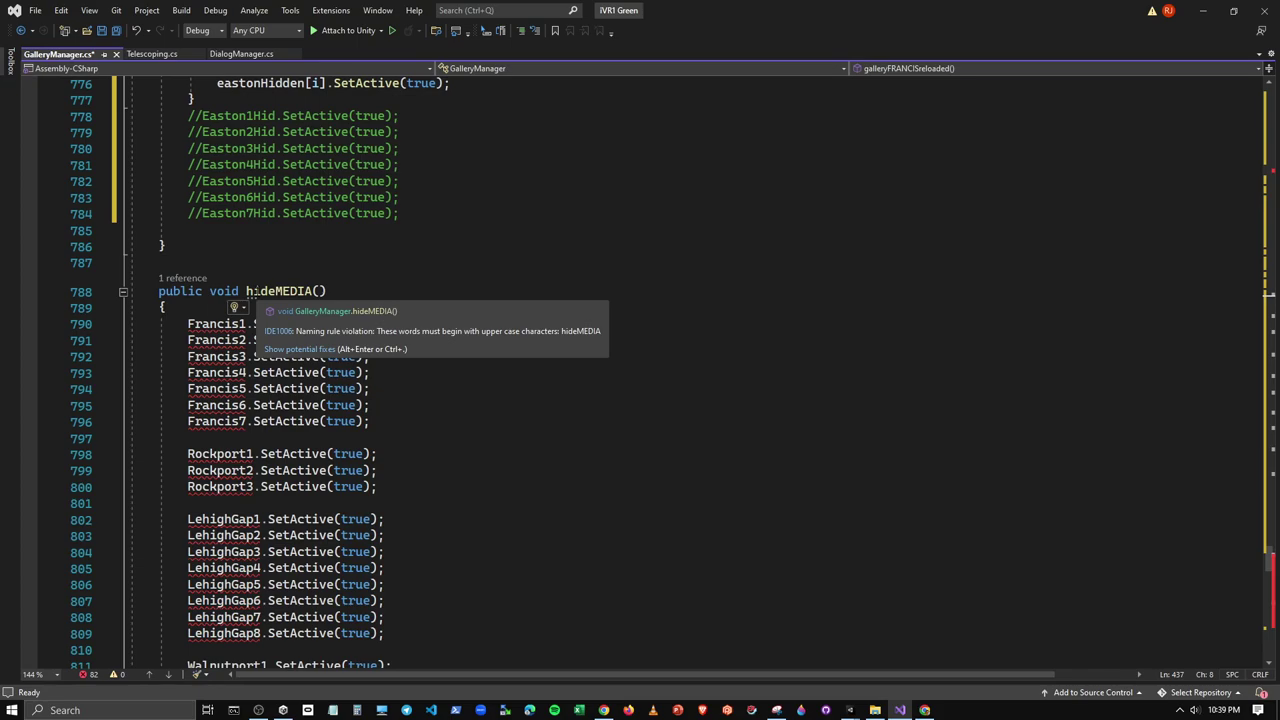
{"action": "scroll", "coordinate": [253, 291], "scroll_direction": "up", "scroll_amount": 5}
{"action": "scroll", "coordinate": [253, 291], "scroll_direction": "up", "scroll_amount": 3}
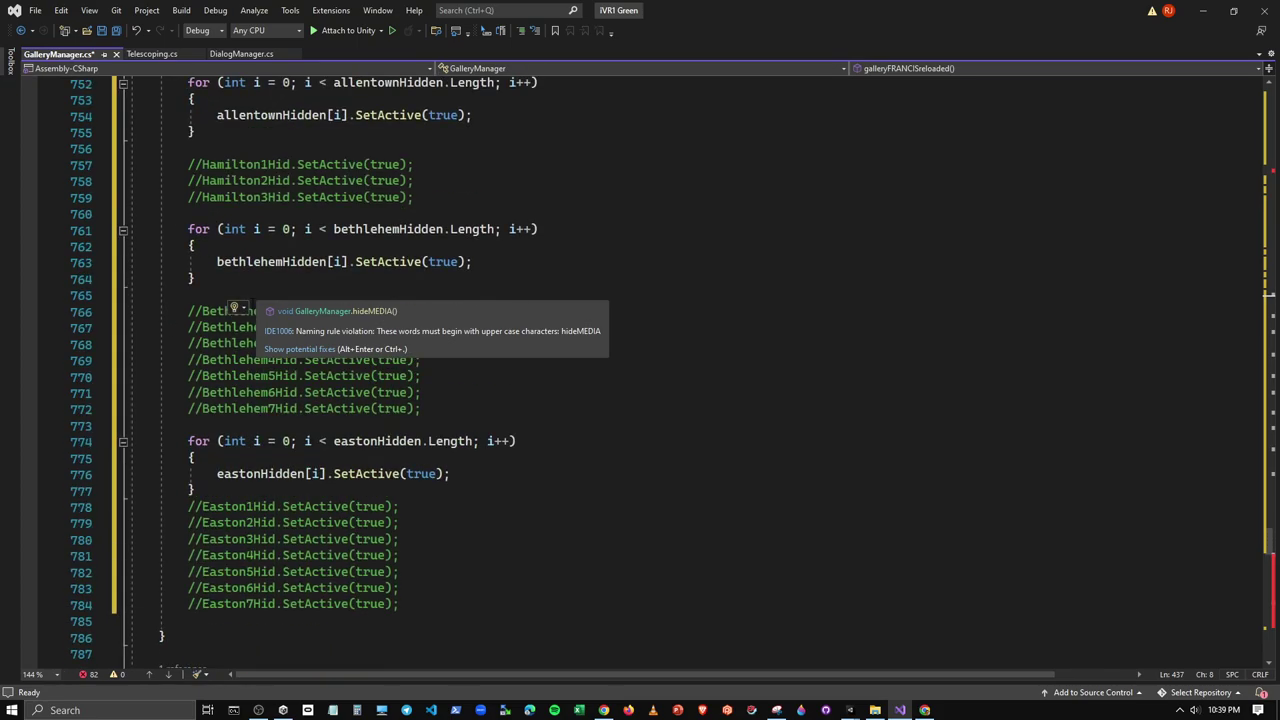
{"action": "scroll", "coordinate": [253, 291], "scroll_direction": "up", "scroll_amount": 2}
{"action": "scroll", "coordinate": [253, 291], "scroll_direction": "up", "scroll_amount": 5}
{"action": "scroll", "coordinate": [253, 291], "scroll_direction": "up", "scroll_amount": 8}
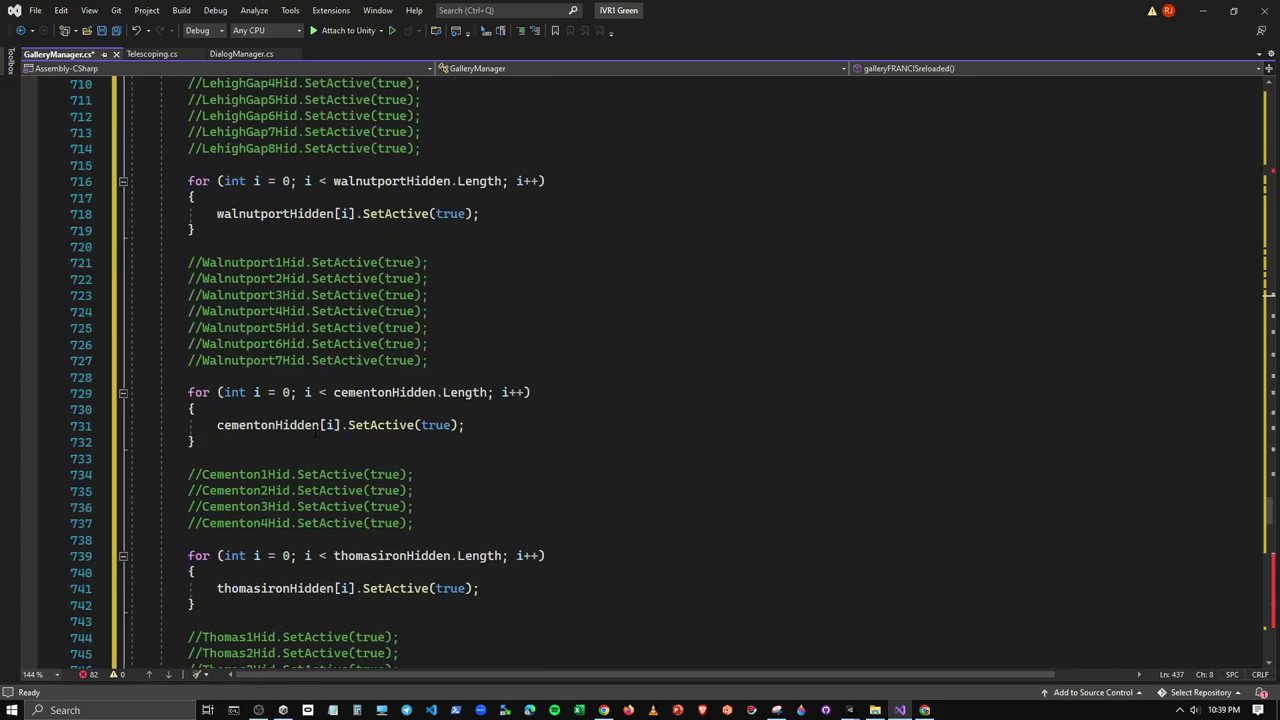
{"action": "scroll", "coordinate": [253, 291], "scroll_direction": "up", "scroll_amount": 7}
{"action": "scroll", "coordinate": [253, 291], "scroll_direction": "up", "scroll_amount": 7}
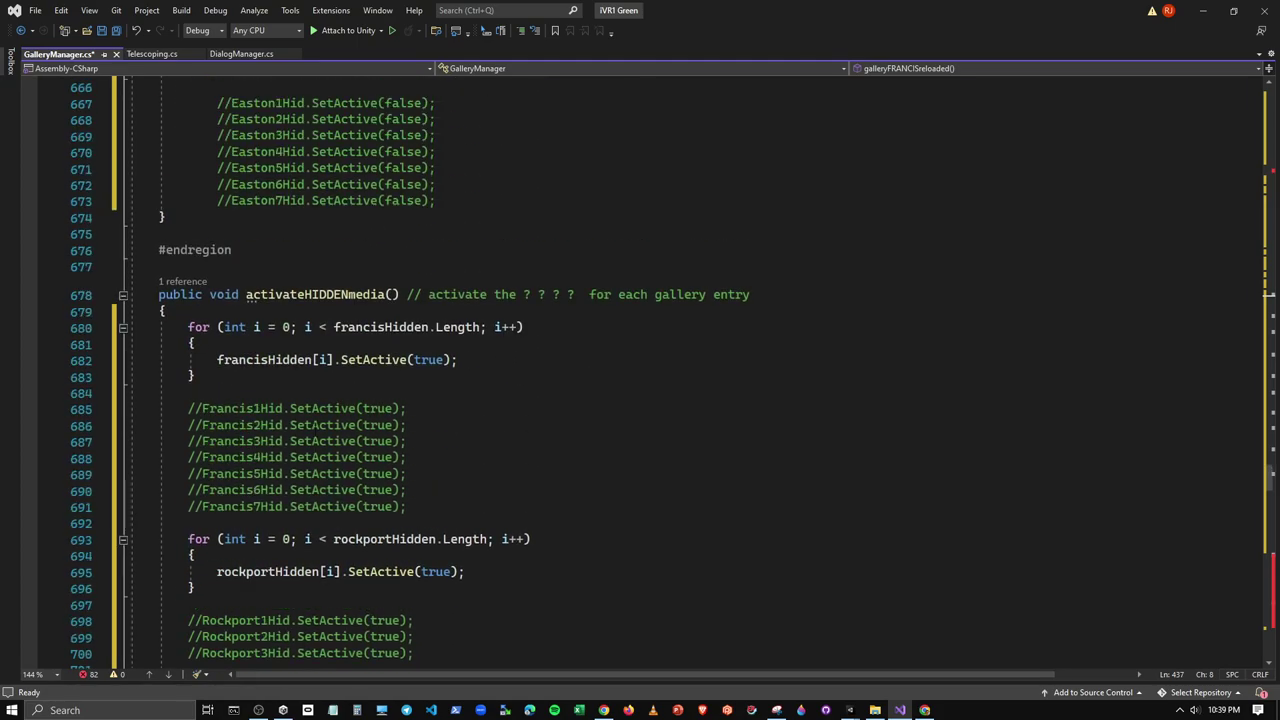
{"action": "mouse_move", "coordinate": [253, 302]}
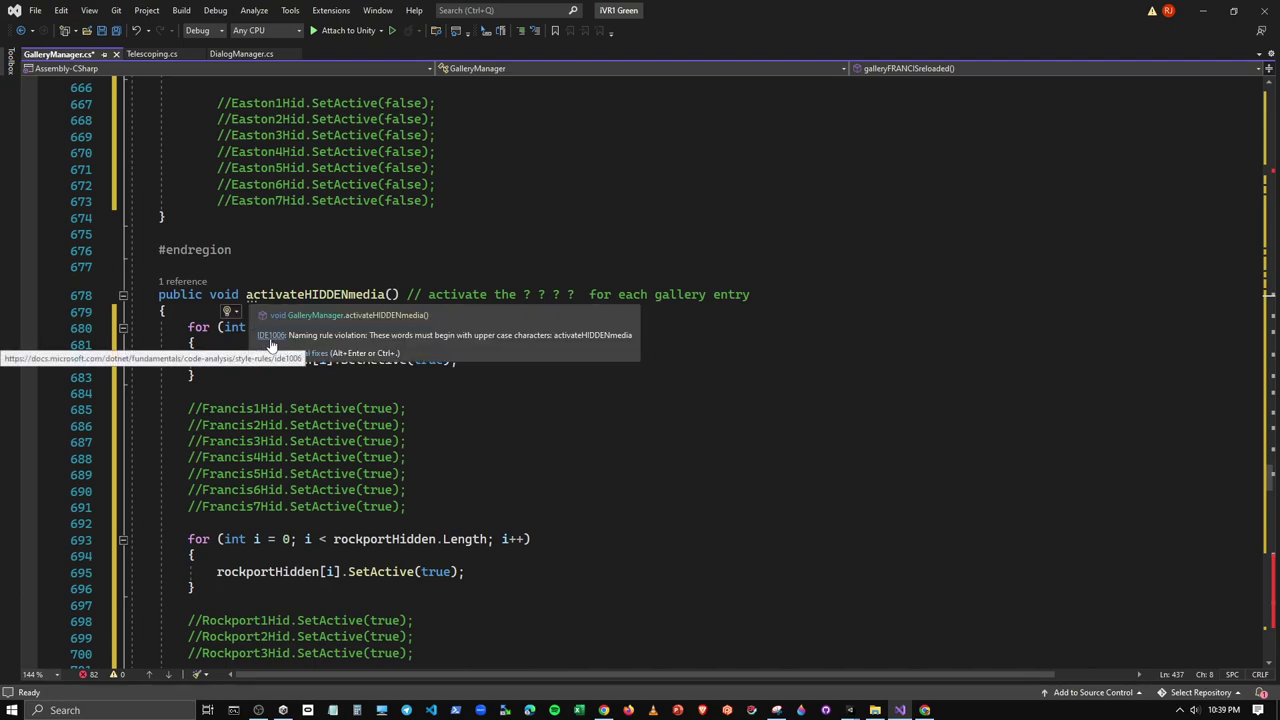
{"action": "left_click", "coordinate": [295, 353]}
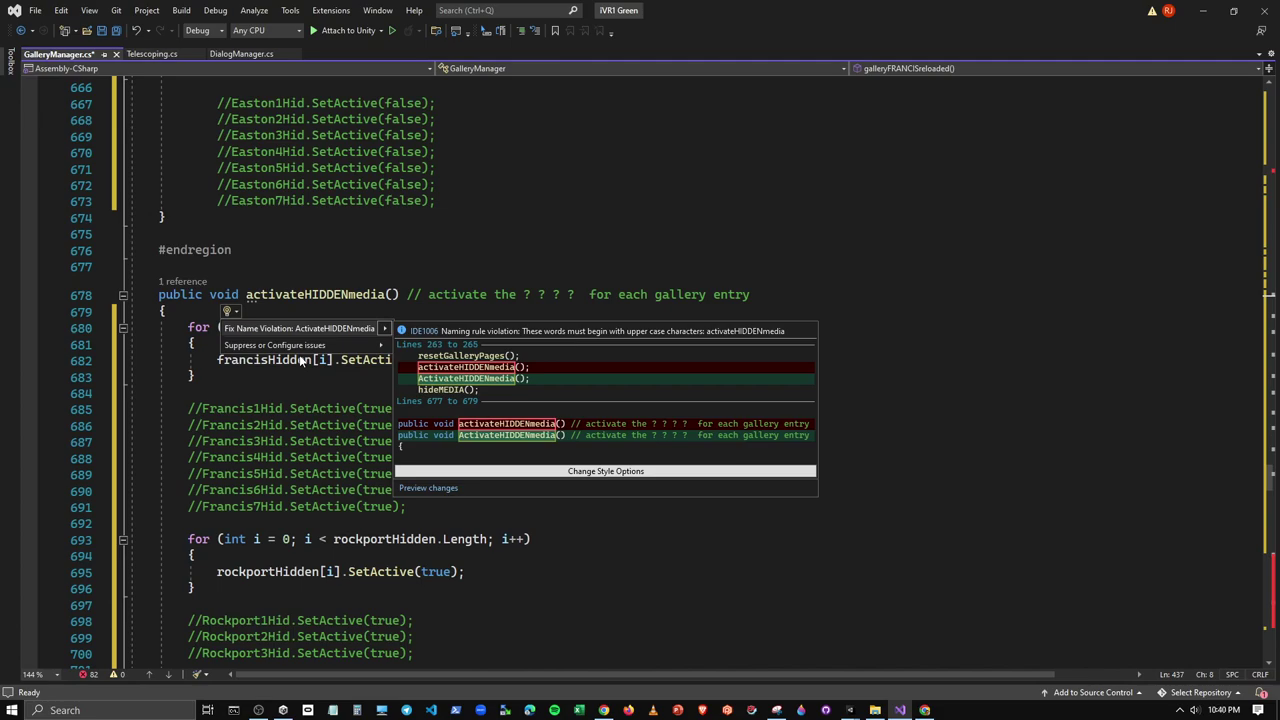
{"action": "left_click", "coordinate": [785, 340]}
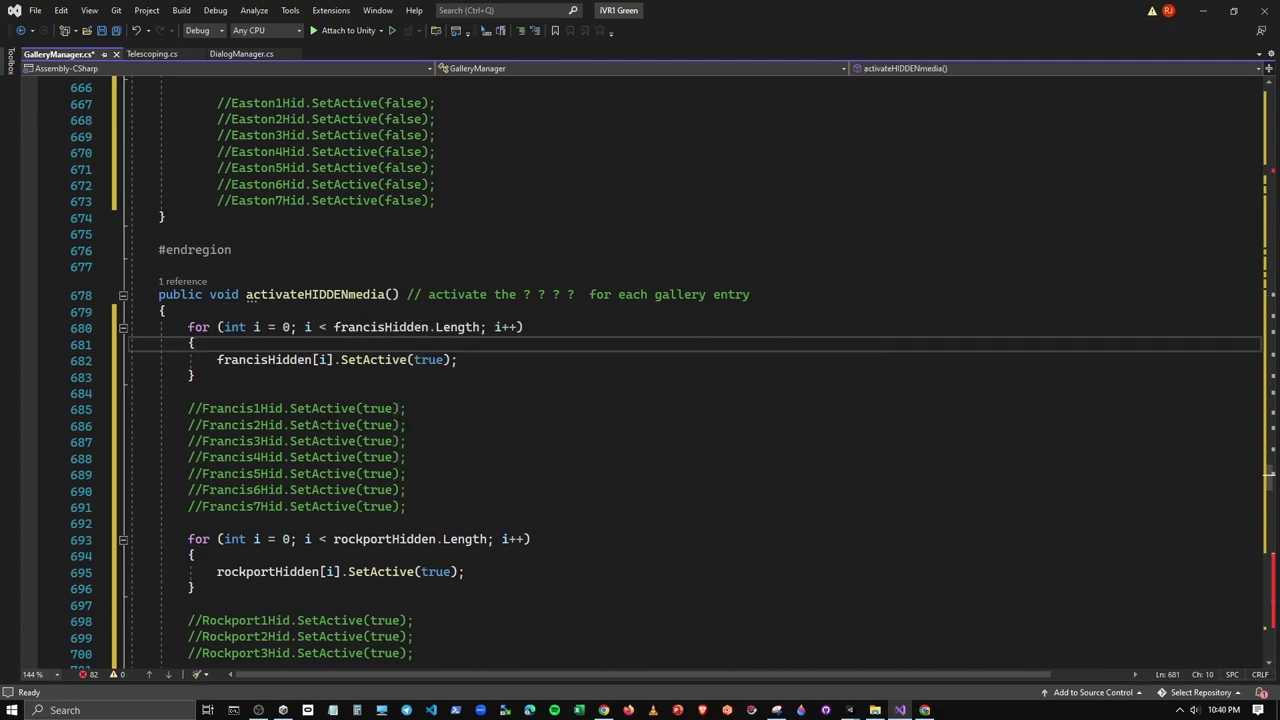
{"action": "scroll", "coordinate": [321, 425], "scroll_direction": "down", "scroll_amount": 2}
{"action": "scroll", "coordinate": [321, 425], "scroll_direction": "down", "scroll_amount": 8}
{"action": "scroll", "coordinate": [321, 425], "scroll_direction": "down", "scroll_amount": 4}
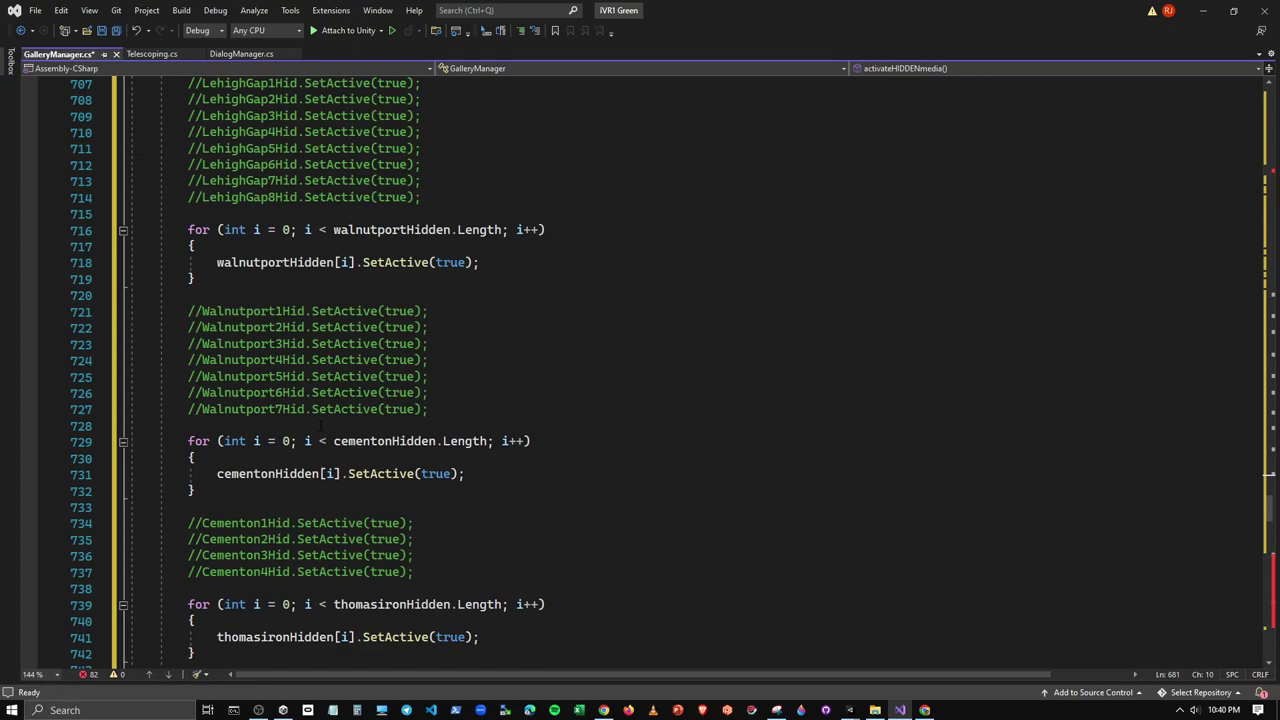
{"action": "scroll", "coordinate": [640, 370], "scroll_direction": "down", "scroll_amount": 6}
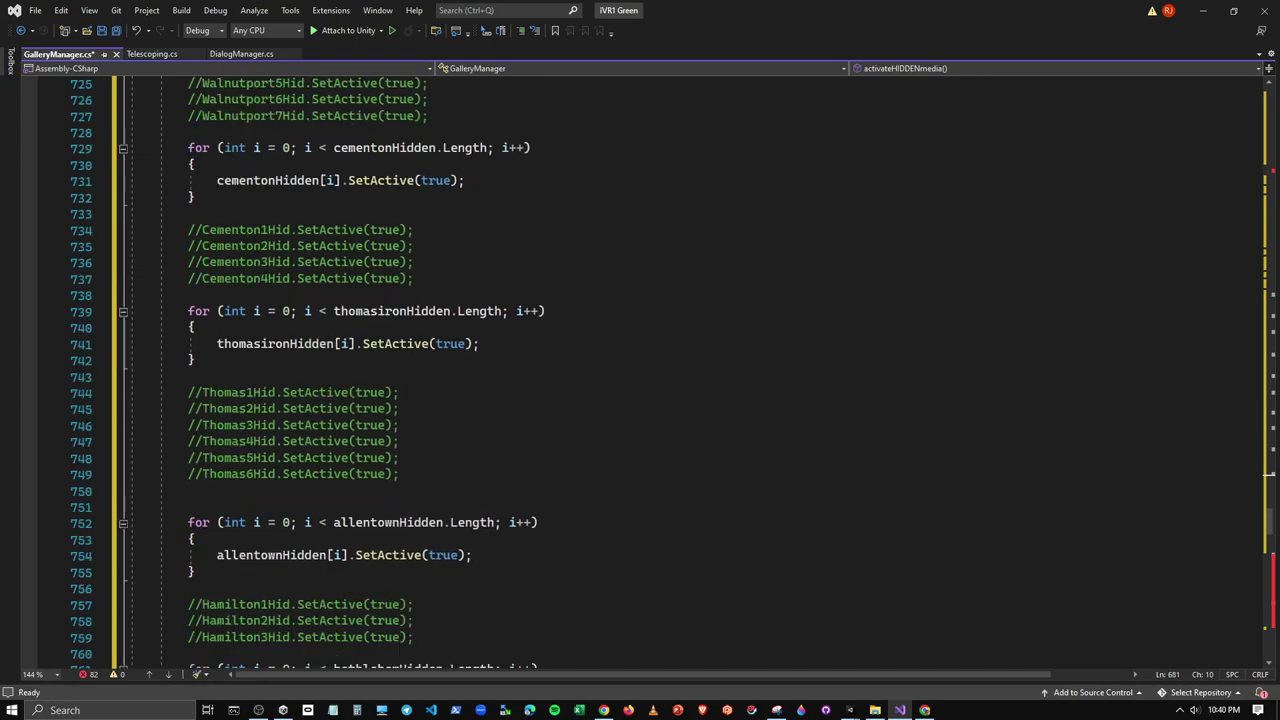
{"action": "scroll", "coordinate": [640, 370], "scroll_direction": "down", "scroll_amount": 13}
{"action": "scroll", "coordinate": [640, 370], "scroll_direction": "down", "scroll_amount": 7}
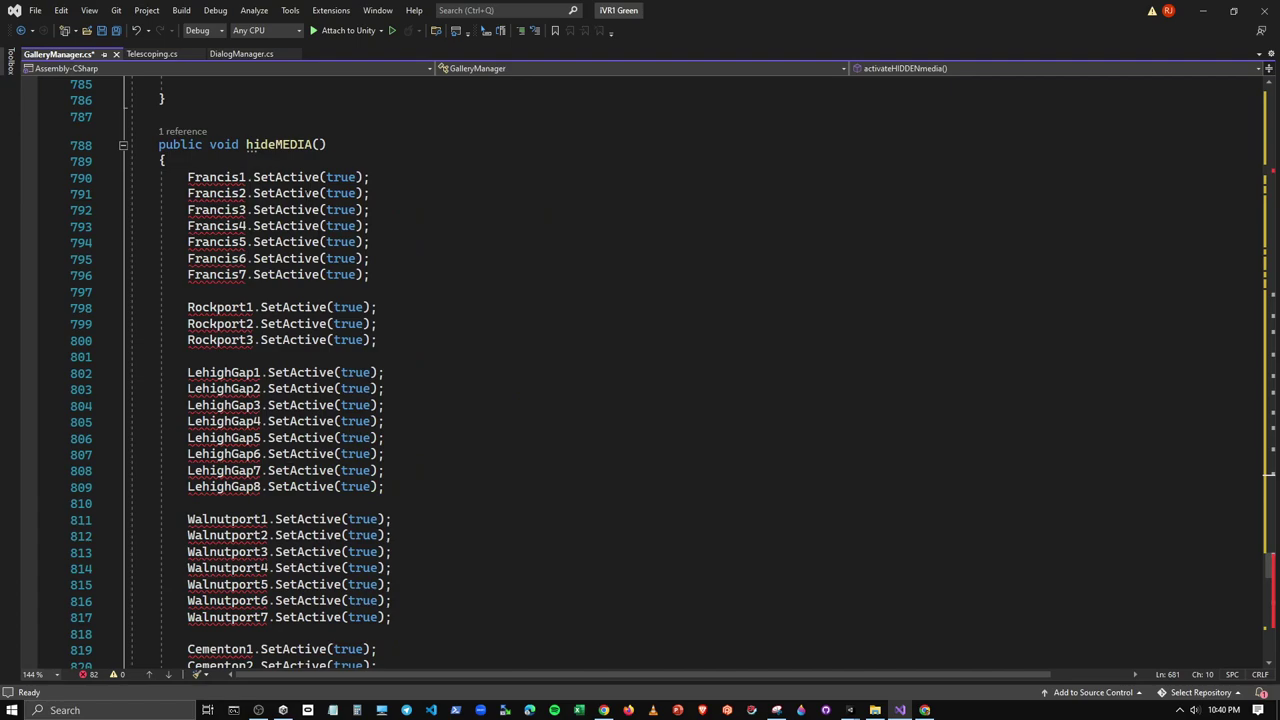
Paste the francisPages for-loop at the top of hideMEDIA and comment out Francis1–Francis7
{"action": "left_click", "coordinate": [258, 161]}
{"action": "key", "text": "Return"}
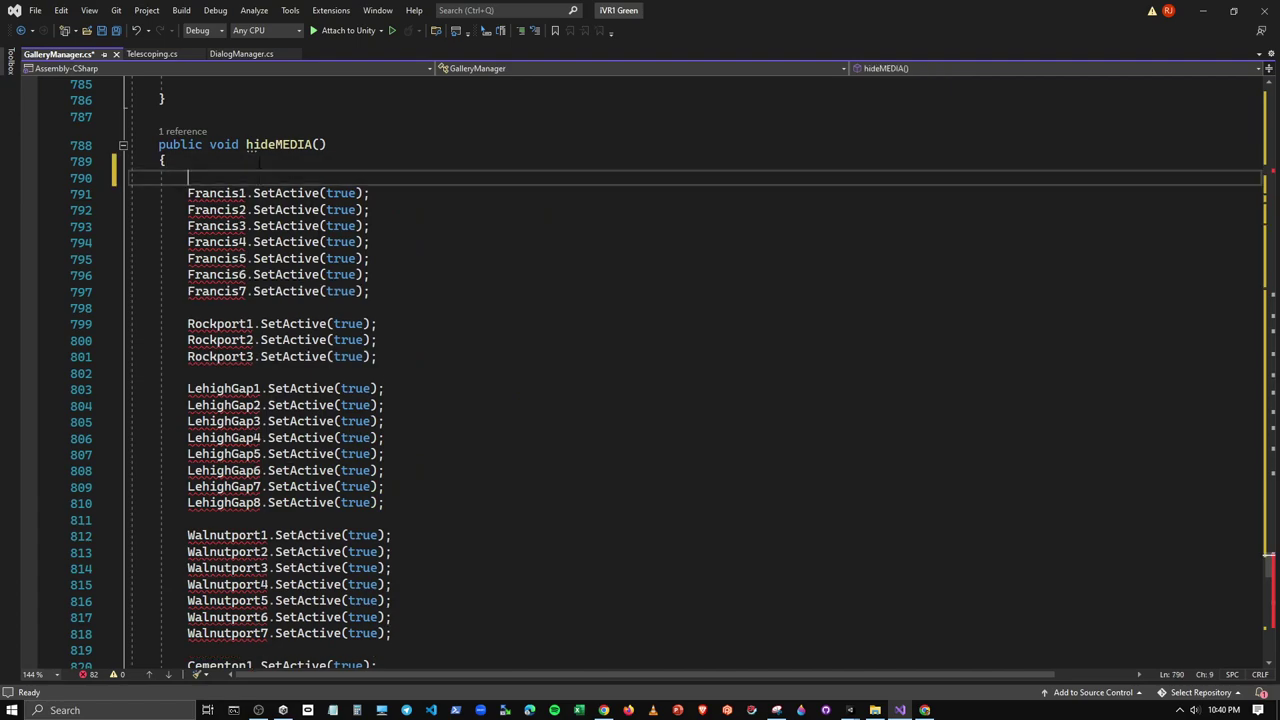
{"action": "type", "text": "for (int i = 0; i < francisPages.Length; i++)         {             francisPages[i].SetActive(true);         }"}
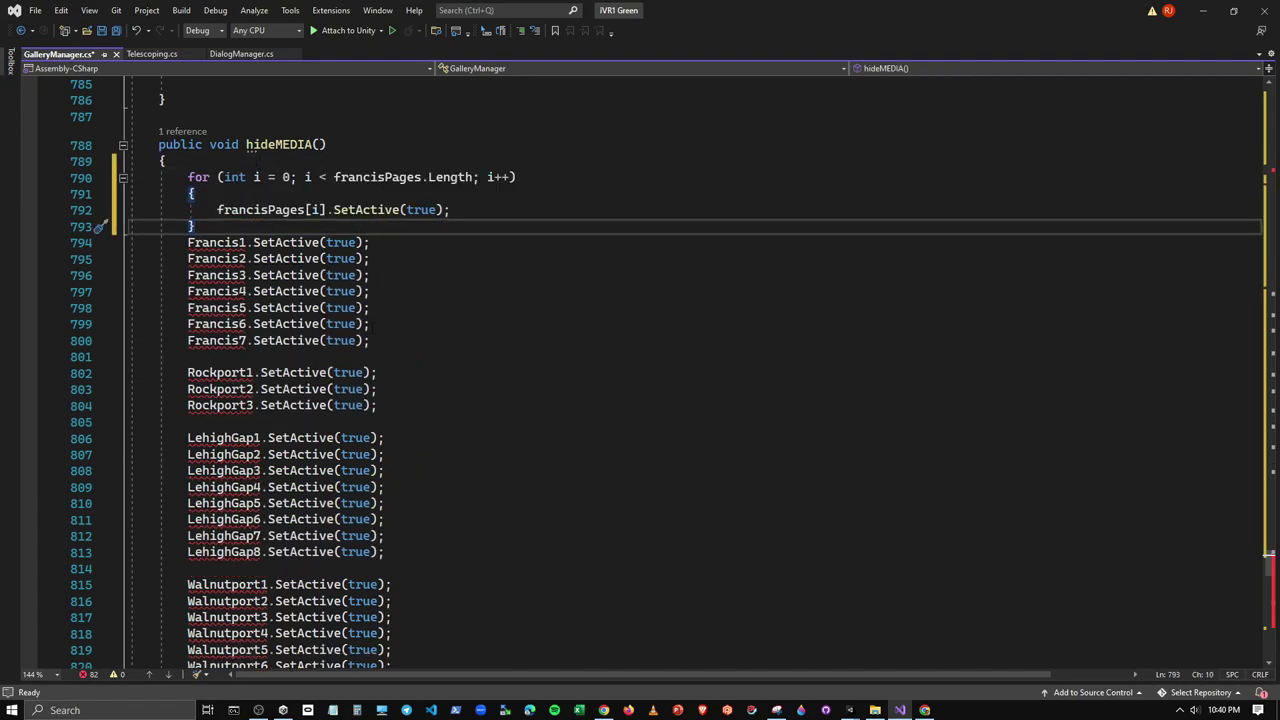
{"action": "left_click_drag", "start_coordinate": [370, 340], "coordinate": [181, 242]}
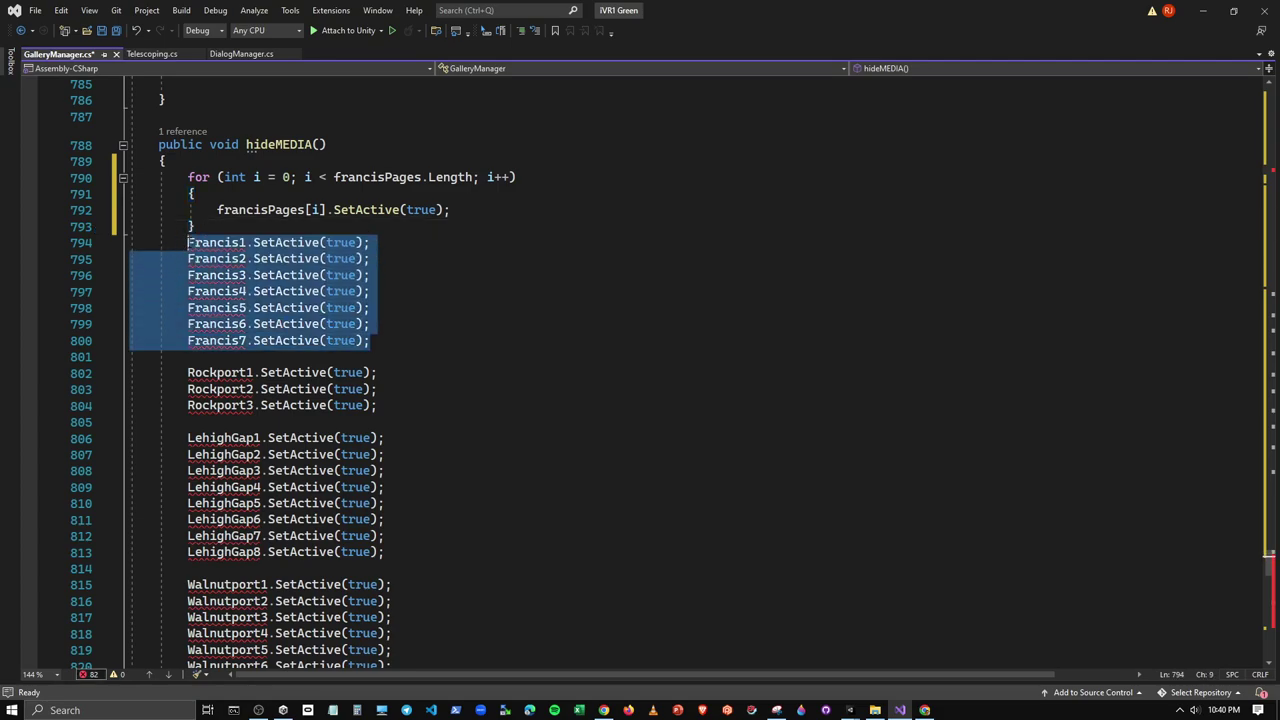
{"action": "left_click", "coordinate": [519, 30]}
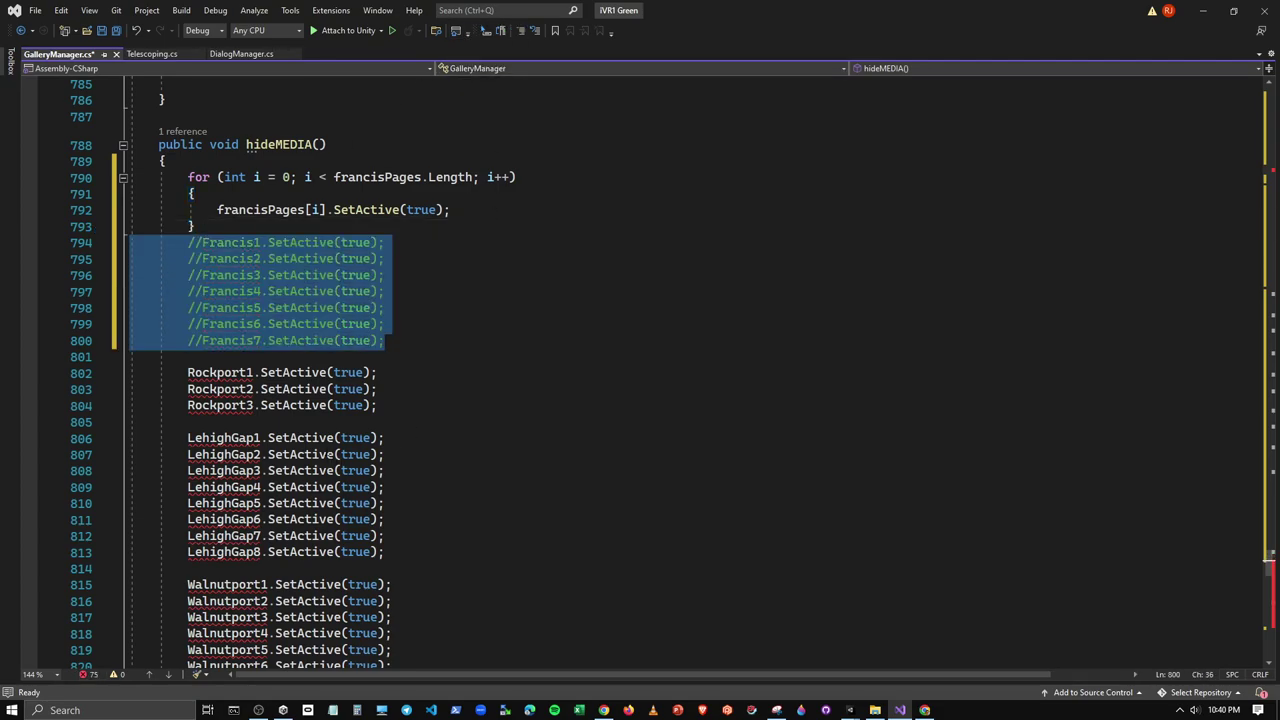
Paste a second copy of the loop below the Francis lines and comment out Rockport1–Rockport3
{"action": "left_click", "coordinate": [195, 357]}
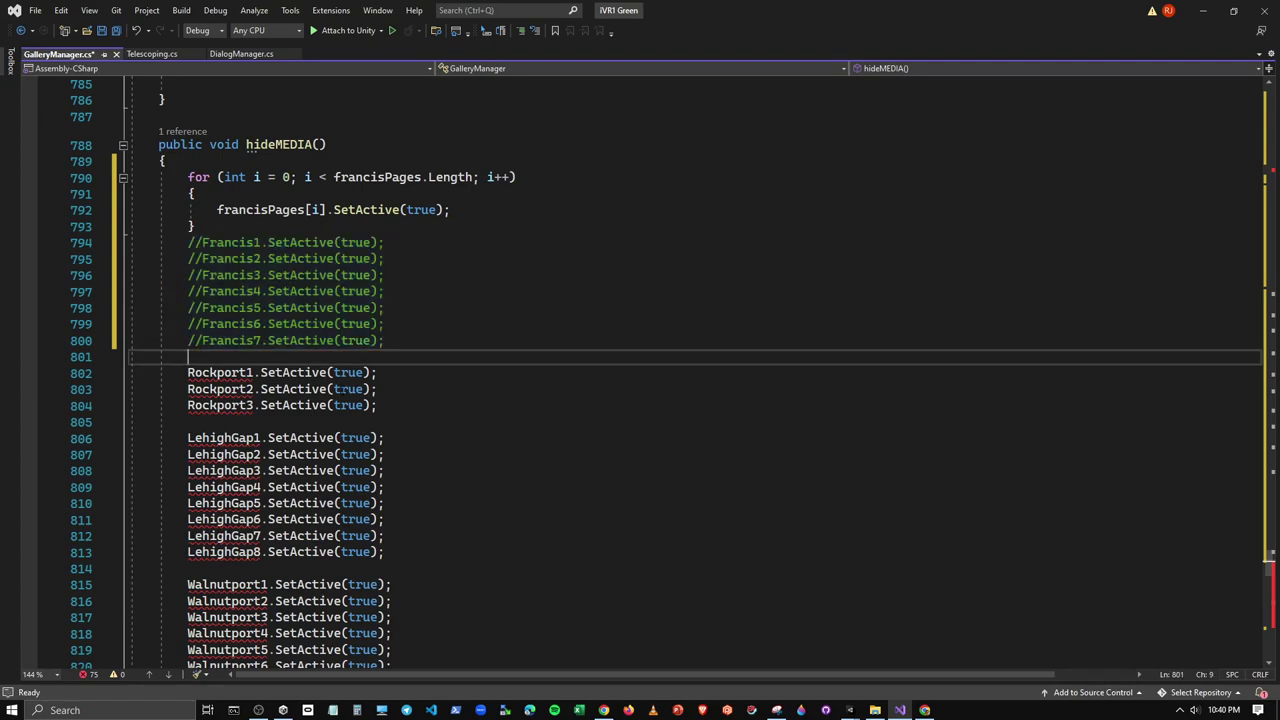
{"action": "key", "text": "Return"}
{"action": "type", "text": "for (int i = 0; i < francisPages.Length; i++)         {             francisPages[i].SetActive(true);         }"}
{"action": "key", "text": "Return"}
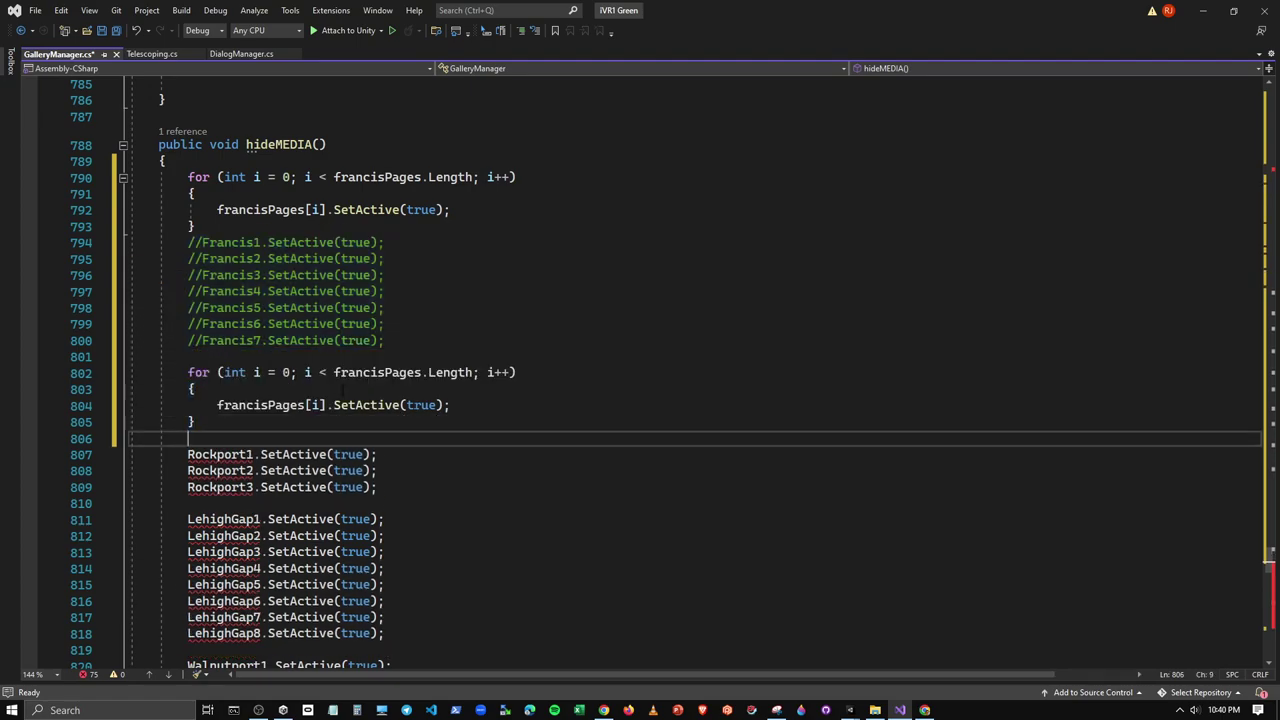
{"action": "left_click_drag", "start_coordinate": [377, 487], "coordinate": [187, 454]}
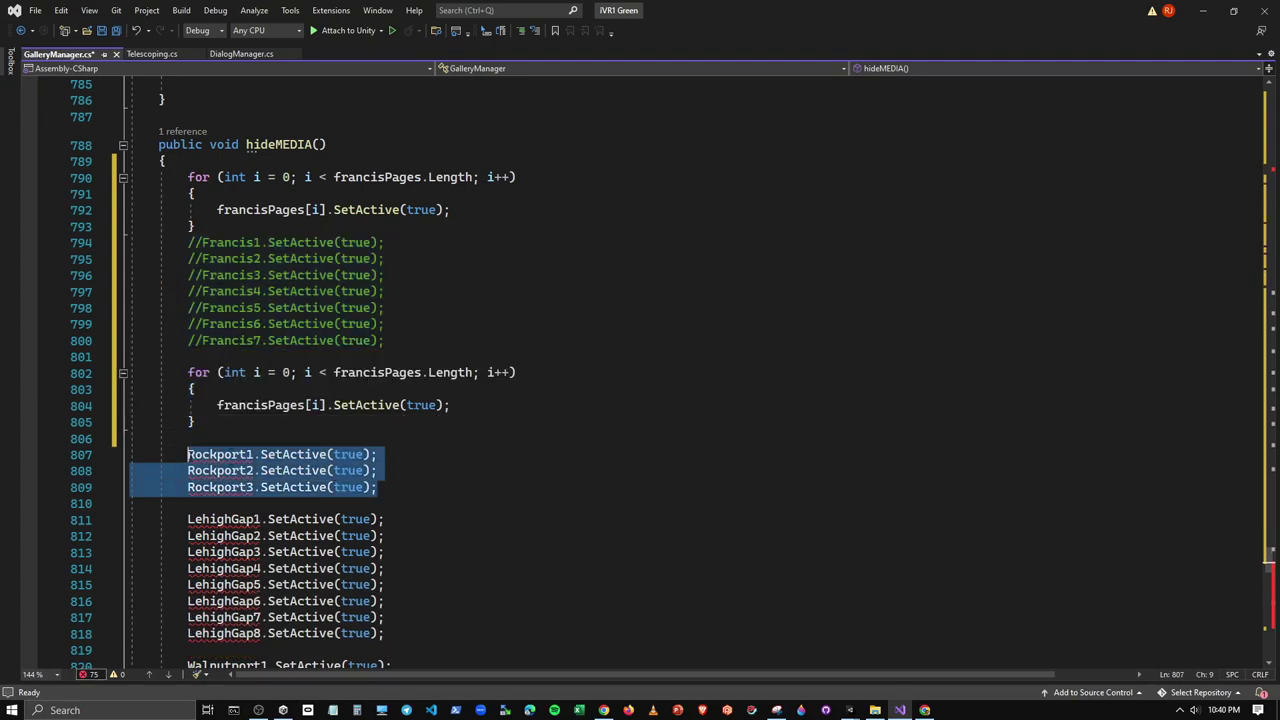
{"action": "left_click", "coordinate": [521, 30]}
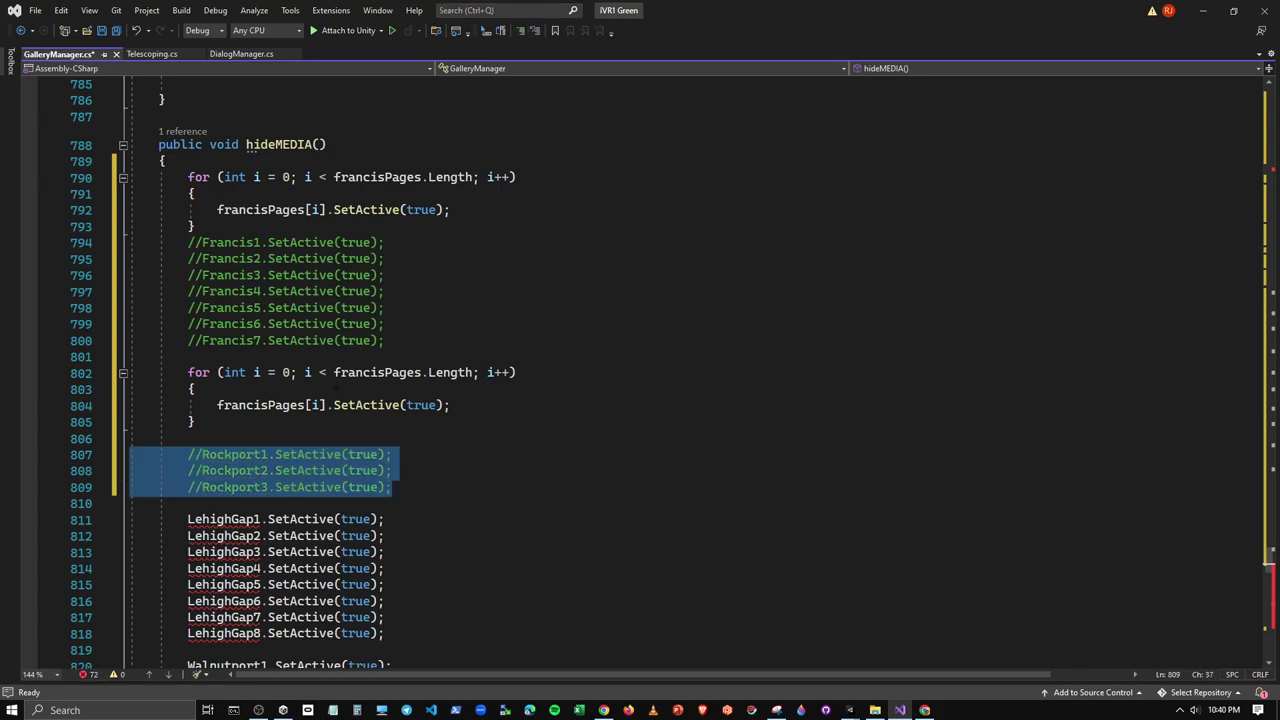
Rename the second loop's array to rockportPages in condition and body, and select the LehighGap1–LehighGap8 lines
{"action": "left_click", "coordinate": [386, 372]}
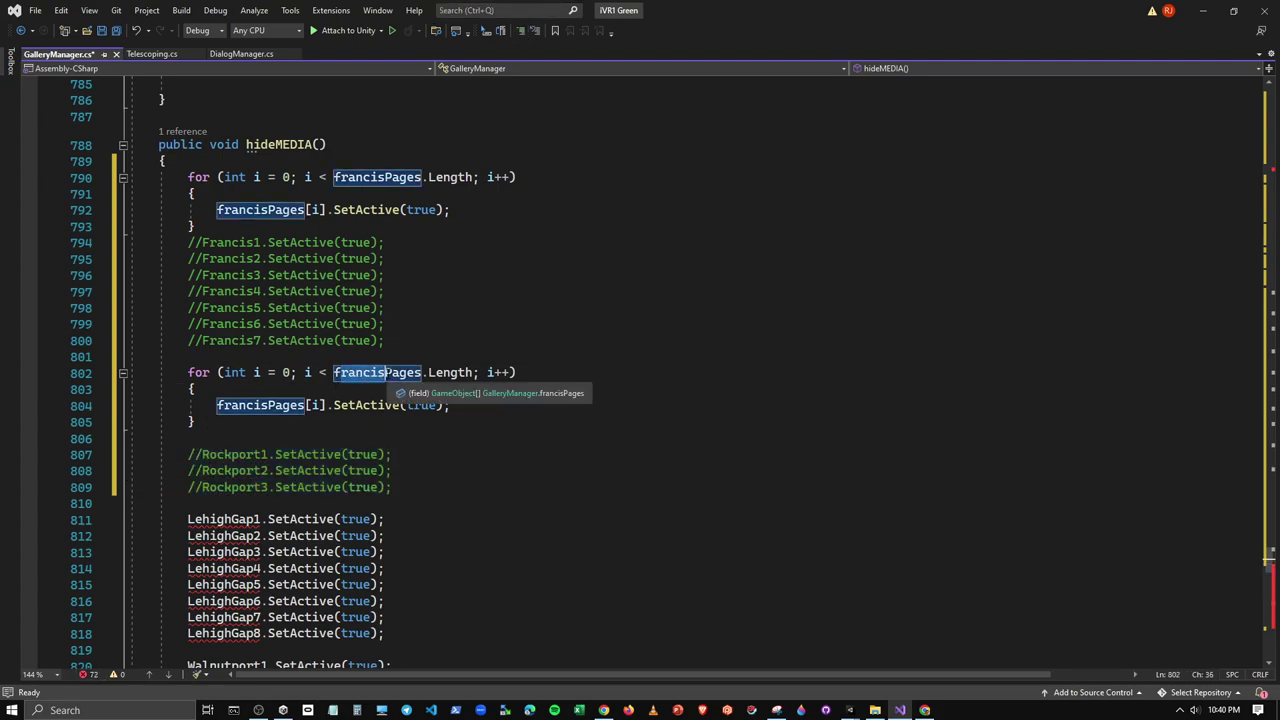
{"action": "key", "text": "BackSpace"}
{"action": "key", "text": "BackSpace"}
{"action": "key", "text": "BackSpace"}
{"action": "type", "text": "rockport"}
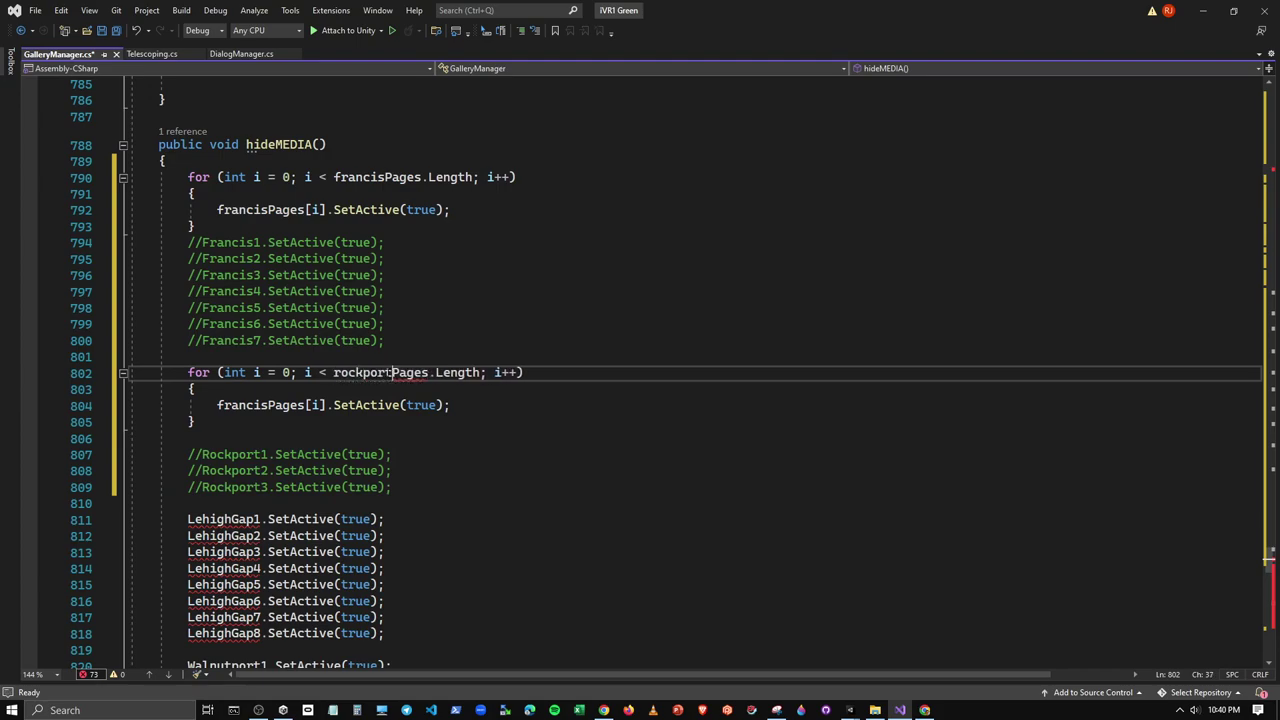
{"action": "left_click_drag", "start_coordinate": [217, 405], "coordinate": [276, 405]}
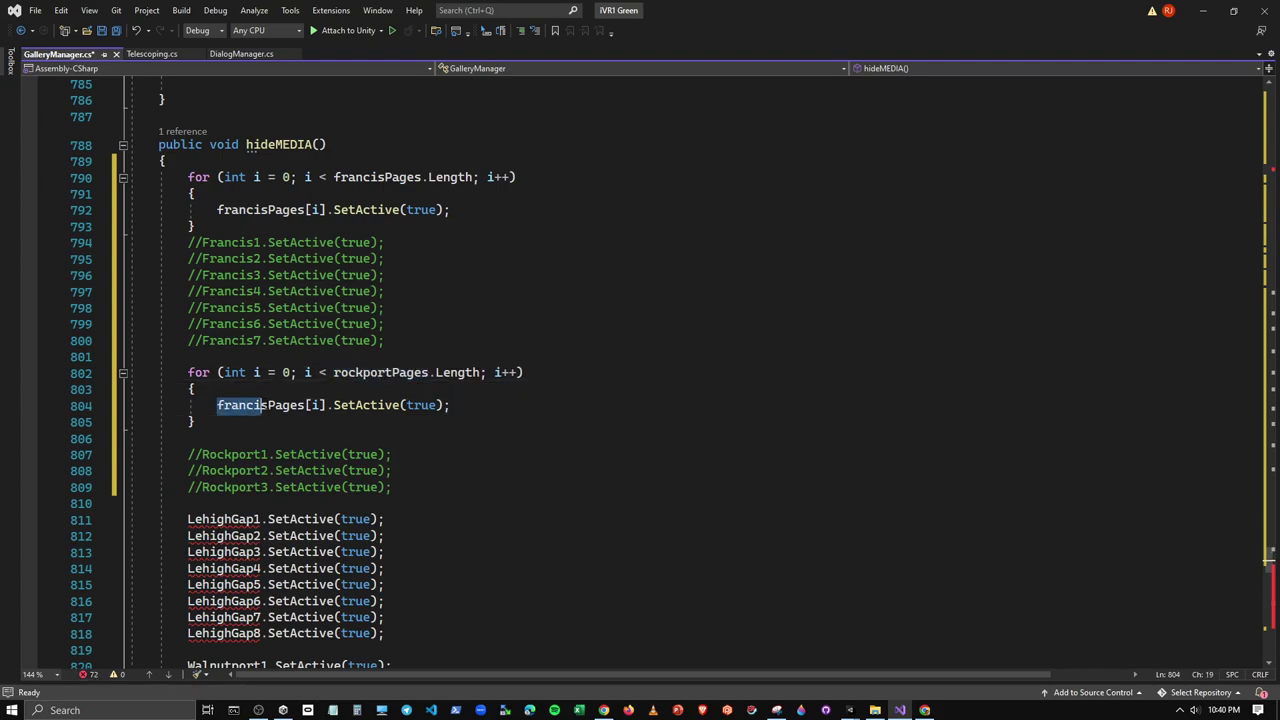
{"action": "type", "text": "rockport"}
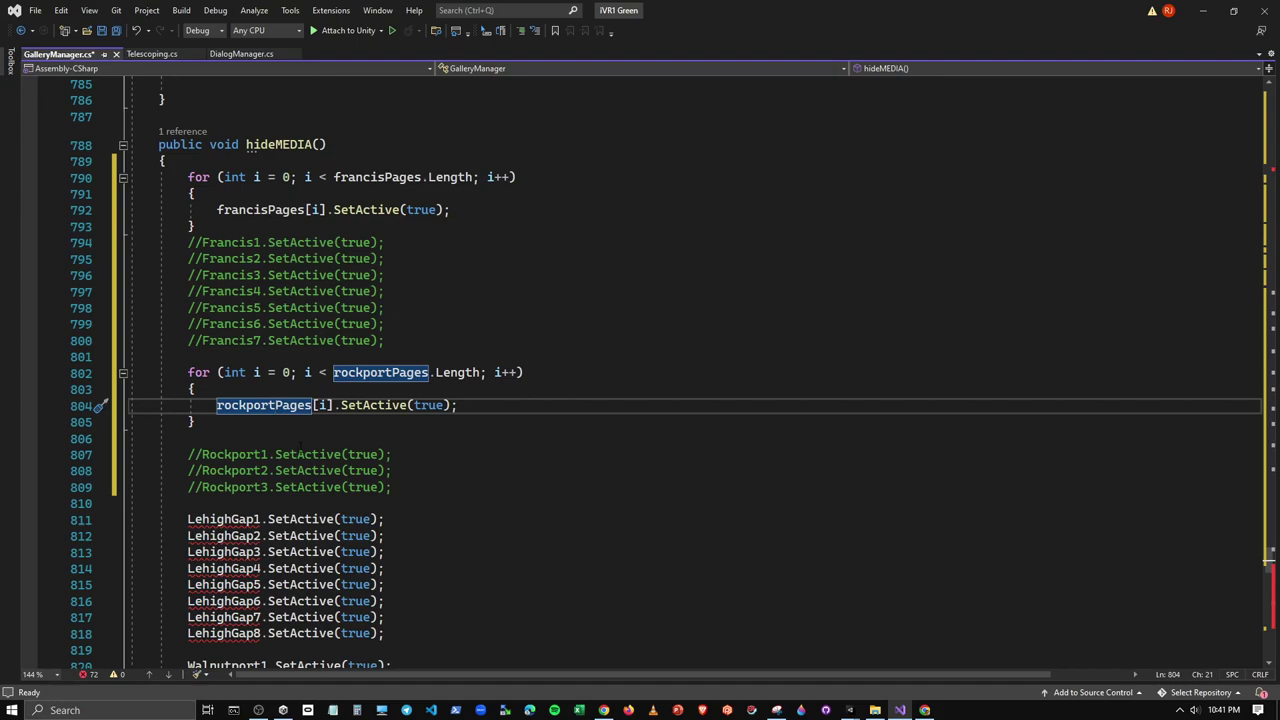
{"action": "left_click", "coordinate": [188, 503]}
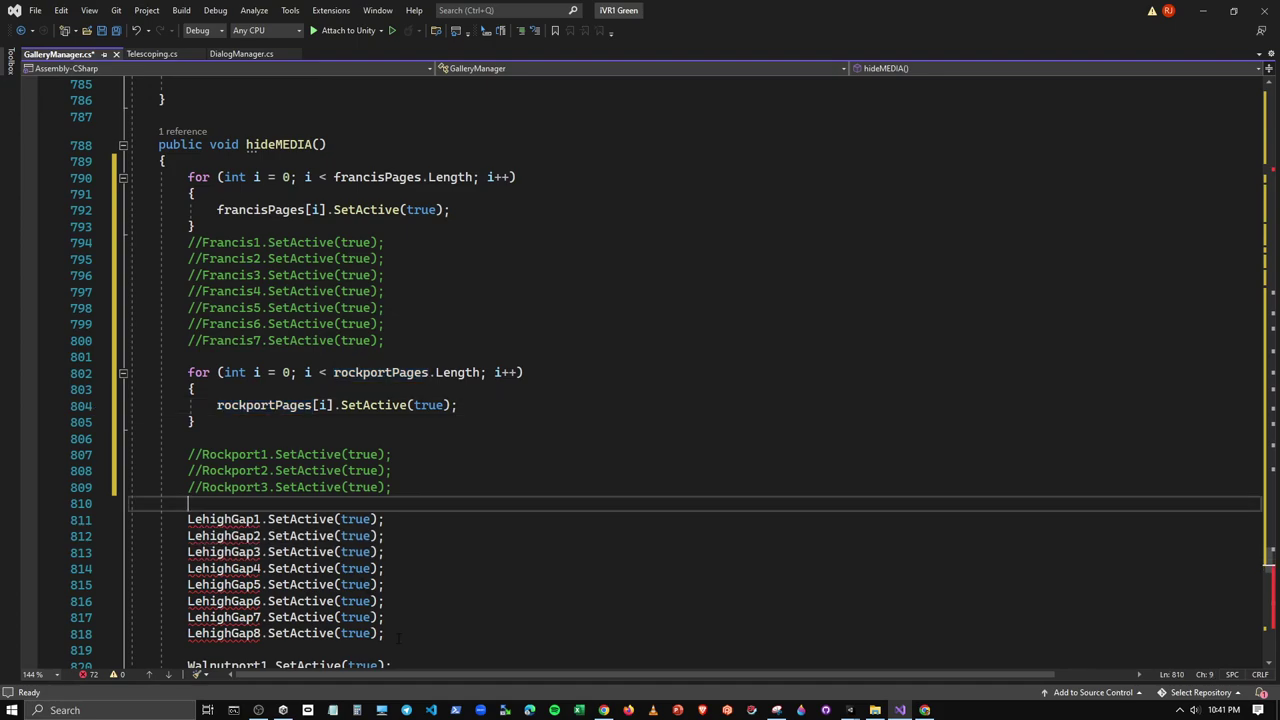
{"action": "left_click_drag", "start_coordinate": [398, 637], "coordinate": [192, 524]}
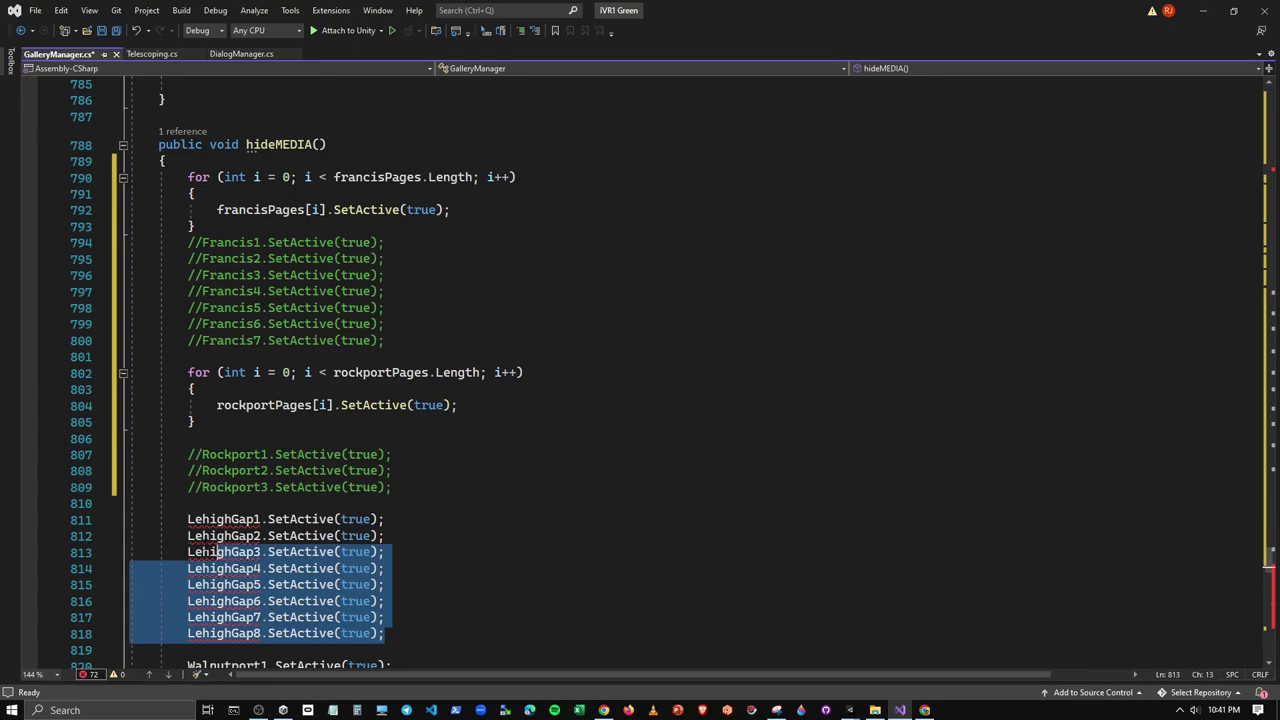
Comment out the LehighGap1–8, Walnutport1–7, Cementon1–4 and Thomas1–6 SetActive lines
{"action": "left_click", "coordinate": [521, 31]}
{"action": "scroll", "coordinate": [241, 436], "scroll_direction": "down", "scroll_amount": 4}
{"action": "left_click_drag", "start_coordinate": [392, 568], "coordinate": [188, 470]}
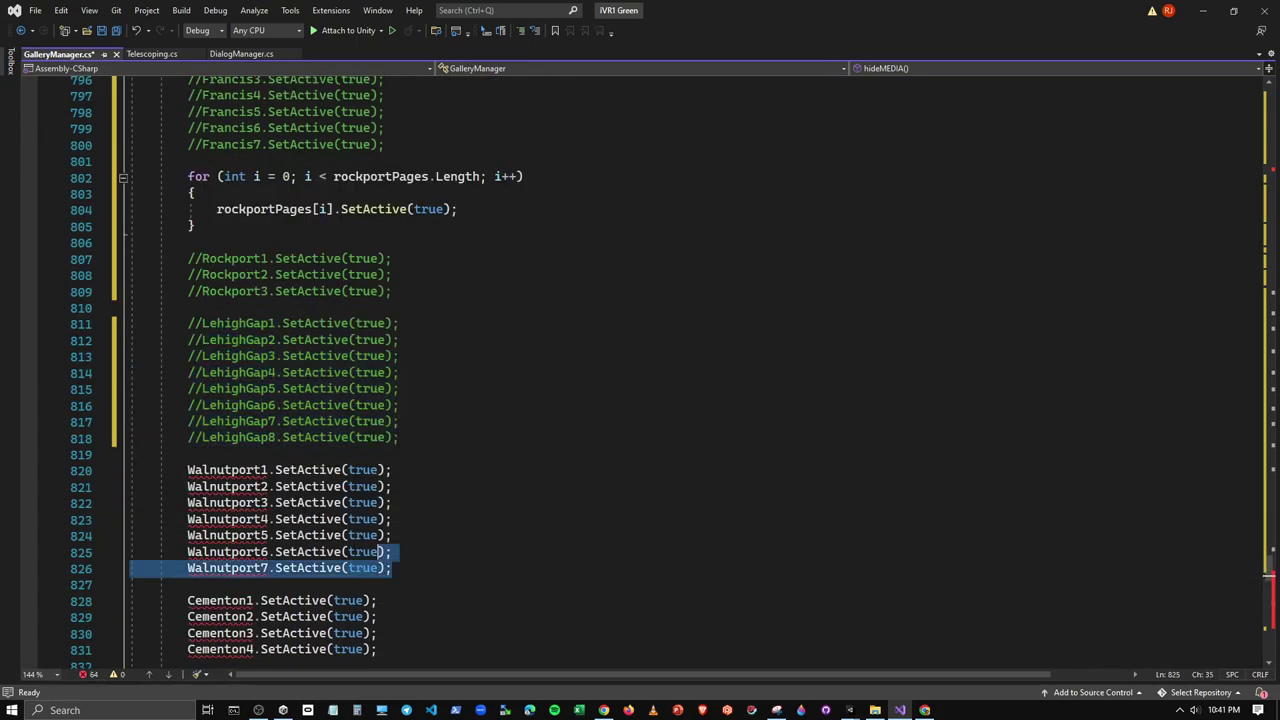
{"action": "left_click", "coordinate": [520, 31]}
{"action": "scroll", "coordinate": [390, 412], "scroll_direction": "down", "scroll_amount": 5}
{"action": "left_click_drag", "start_coordinate": [389, 410], "coordinate": [188, 357]}
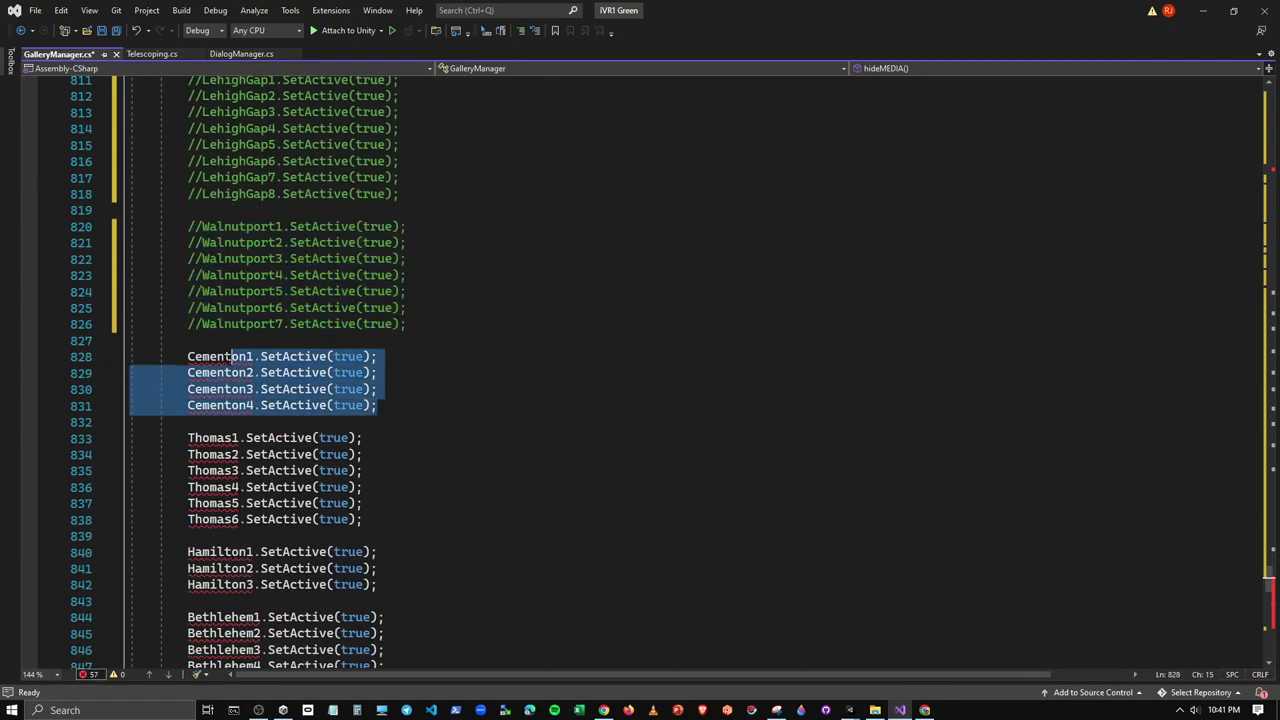
{"action": "left_click", "coordinate": [521, 31]}
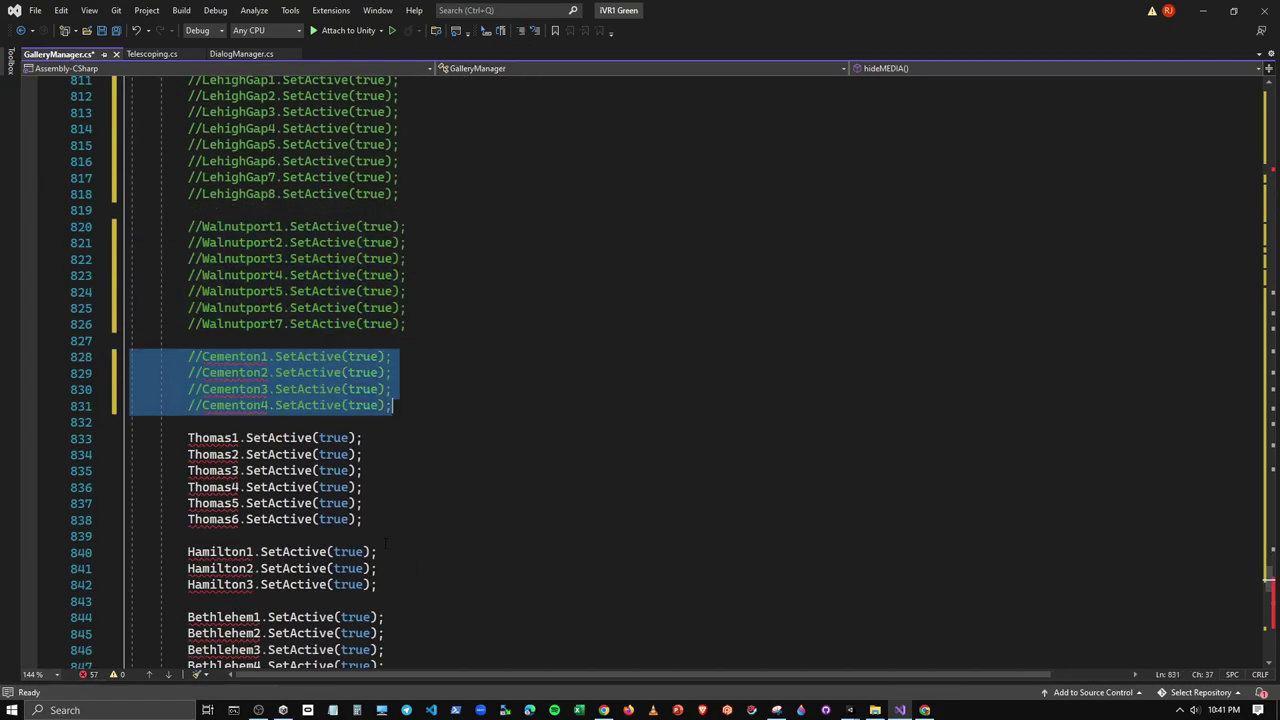
{"action": "left_click_drag", "start_coordinate": [362, 519], "coordinate": [189, 437]}
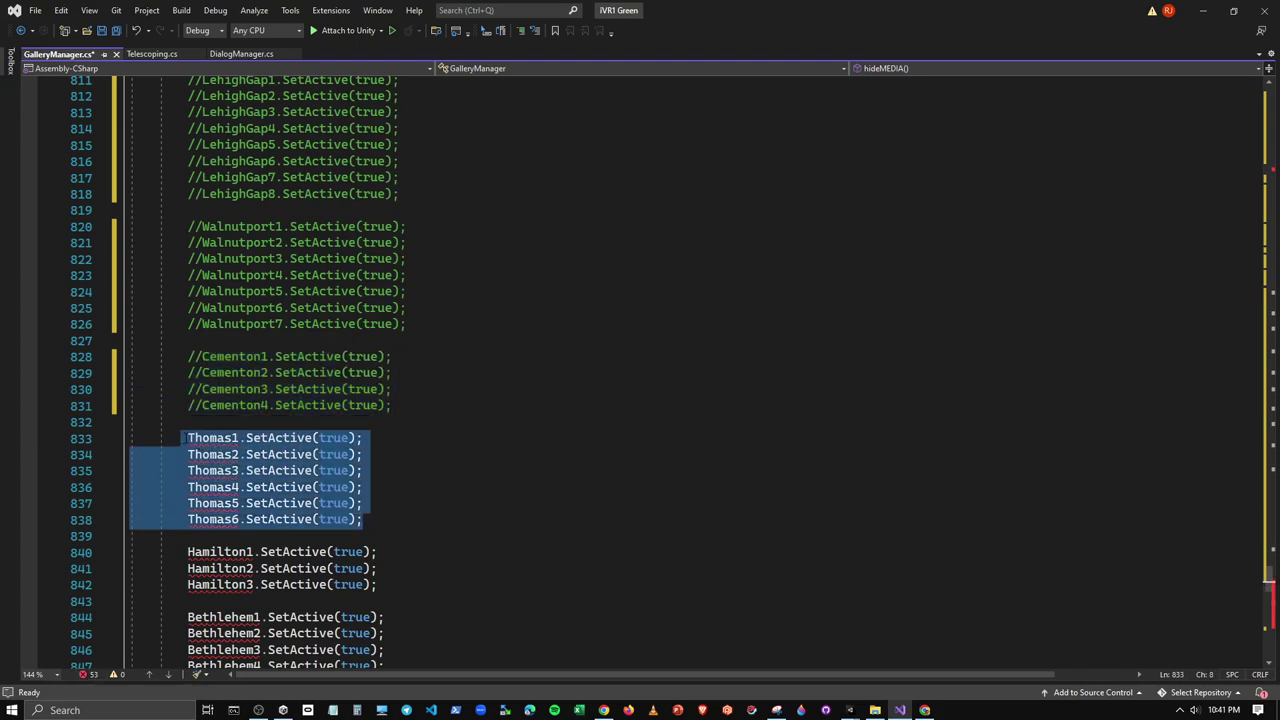
{"action": "left_click", "coordinate": [521, 31]}
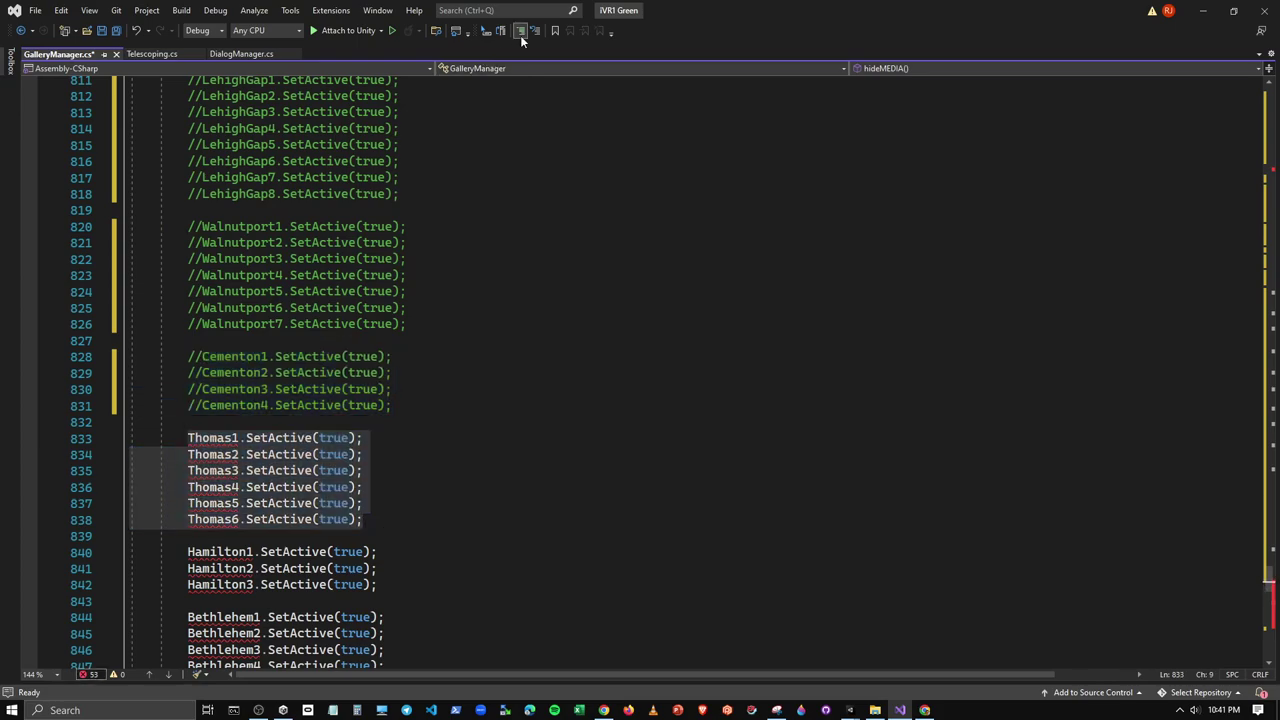
Comment out the Hamilton1–3, Bethlehem1–7 and Easton SetActive lines, then select Flyby1–Flyby10
{"action": "left_click_drag", "start_coordinate": [377, 585], "coordinate": [187, 551]}
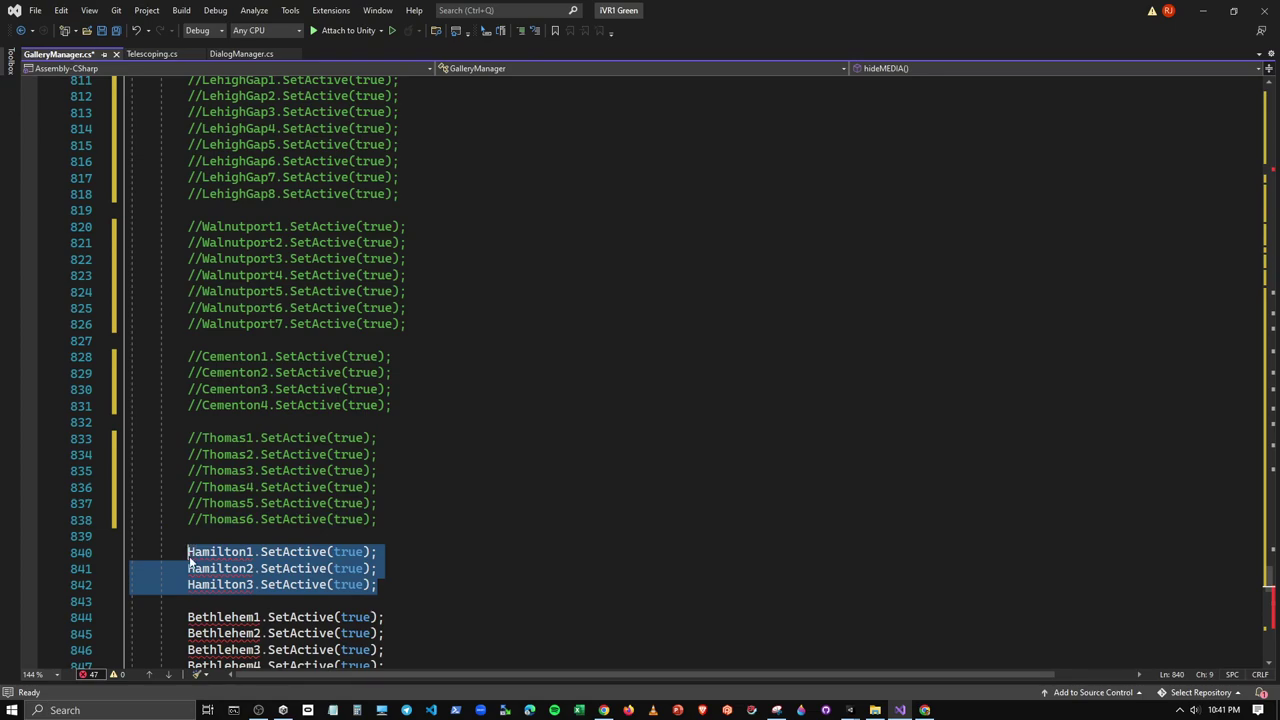
{"action": "left_click", "coordinate": [529, 31]}
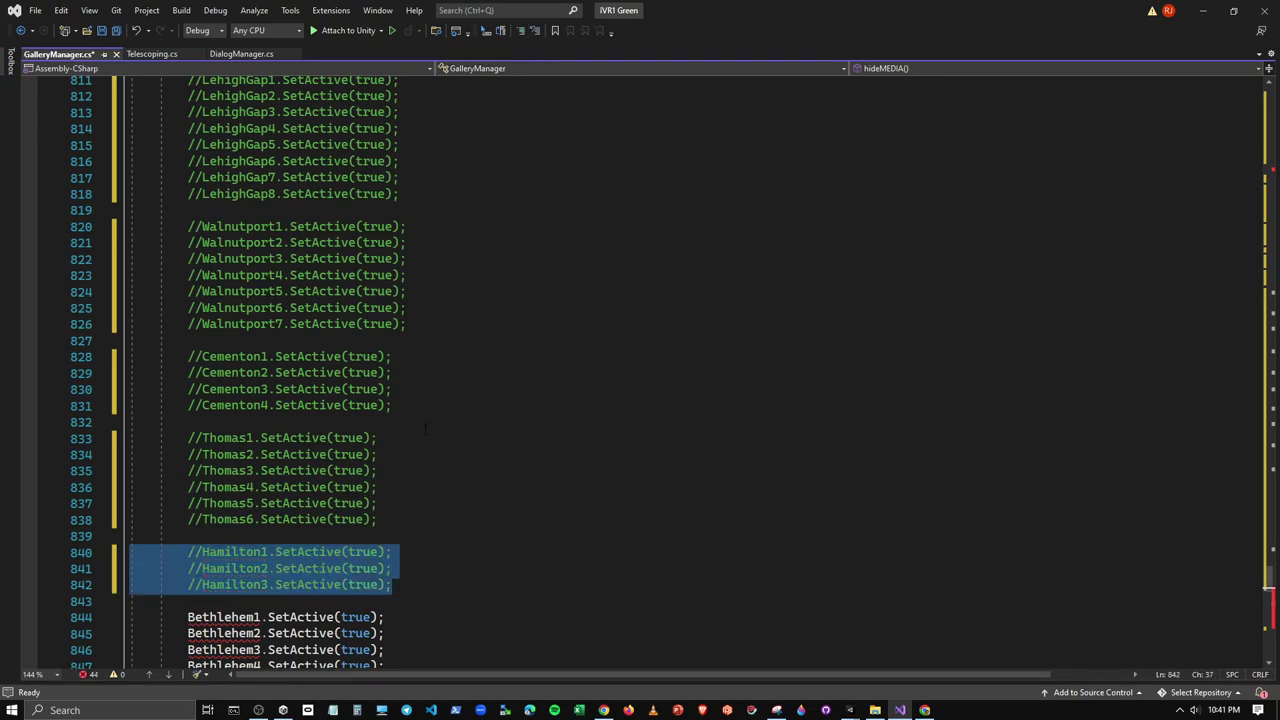
{"action": "scroll", "coordinate": [640, 370], "scroll_direction": "down", "scroll_amount": 3}
{"action": "left_click", "coordinate": [372, 568]}
{"action": "left_click_drag", "start_coordinate": [384, 568], "coordinate": [187, 470]}
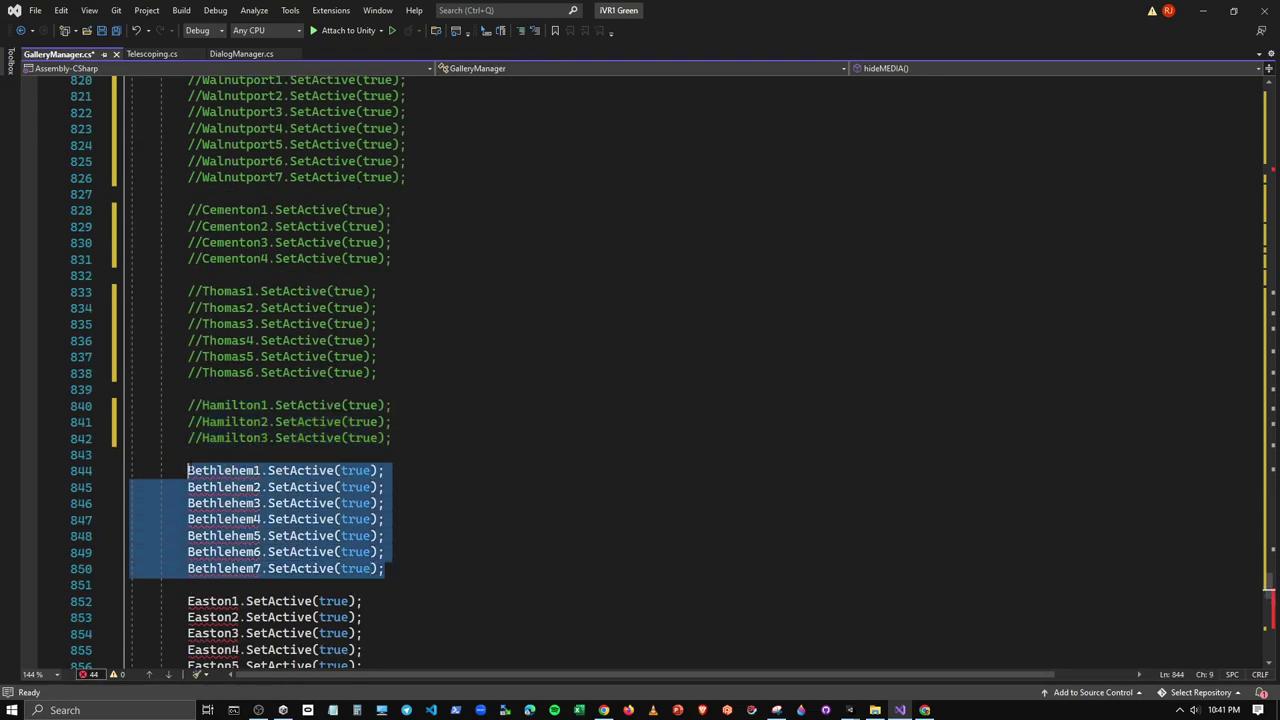
{"action": "left_click", "coordinate": [526, 31]}
{"action": "scroll", "coordinate": [427, 341], "scroll_direction": "down", "scroll_amount": 4}
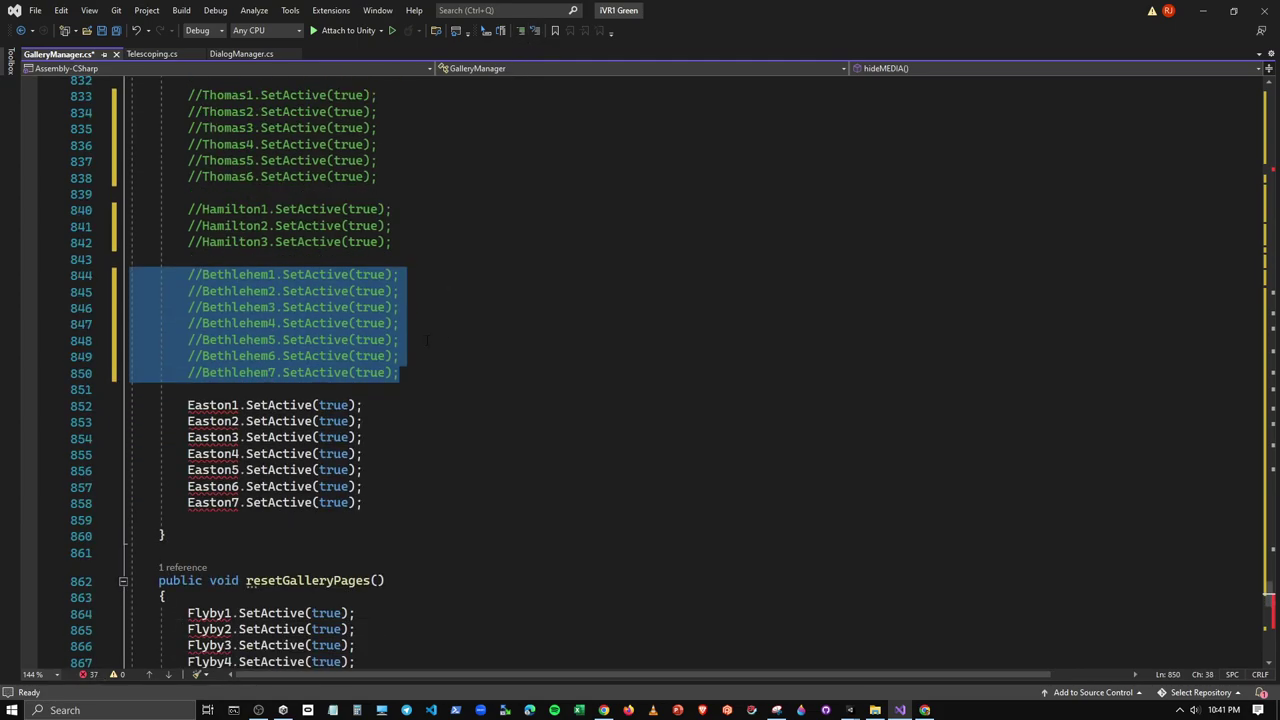
{"action": "left_click_drag", "start_coordinate": [372, 508], "coordinate": [187, 405]}
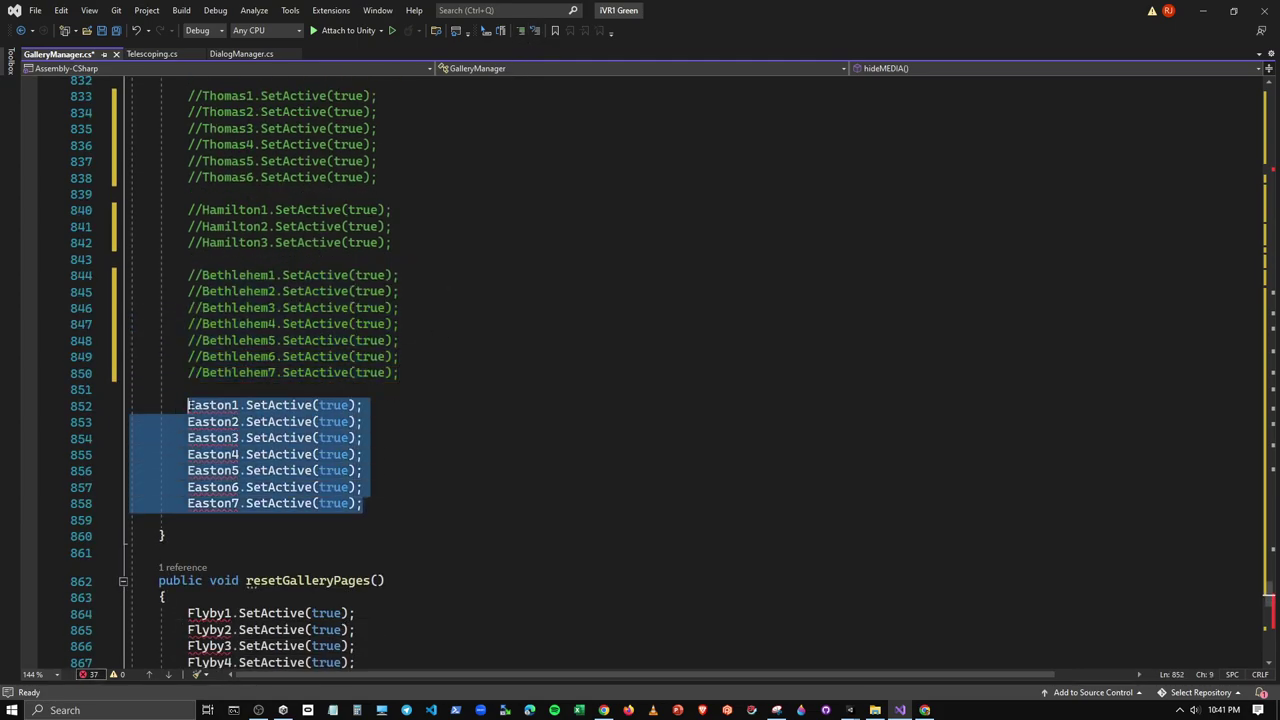
{"action": "left_click", "coordinate": [520, 31]}
{"action": "scroll", "coordinate": [640, 360], "scroll_direction": "down", "scroll_amount": 4}
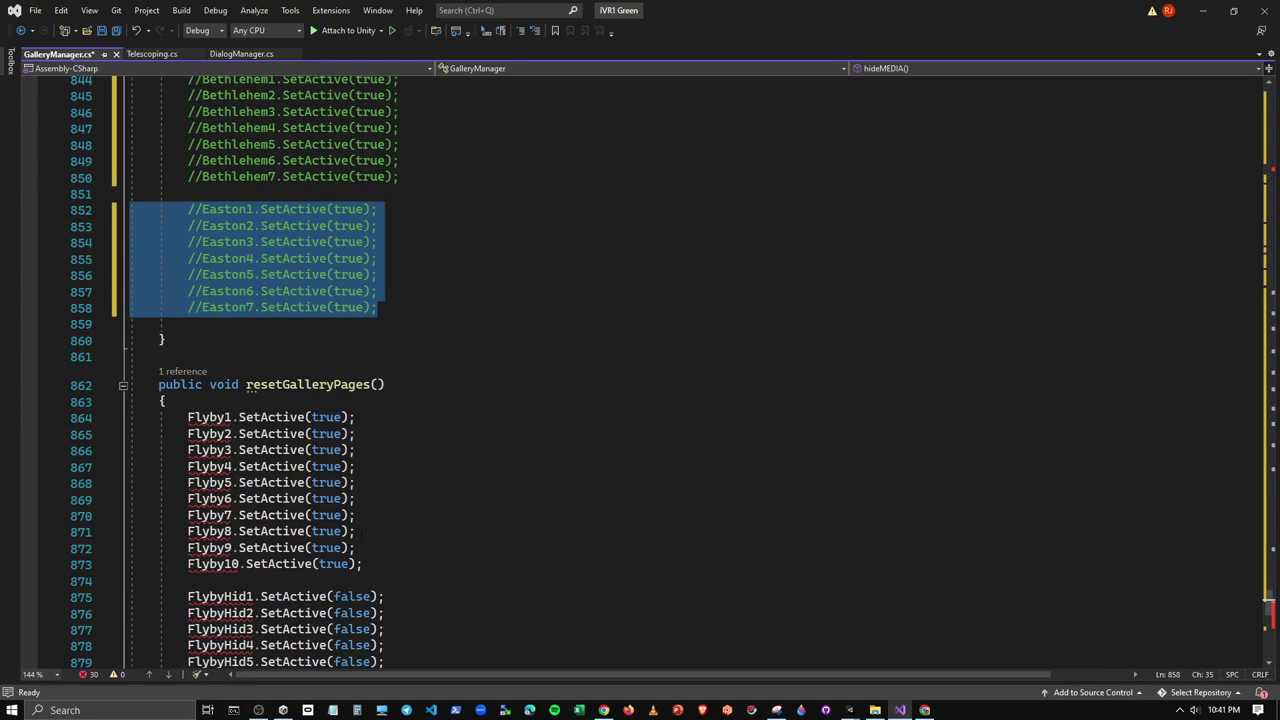
{"action": "left_click_drag", "start_coordinate": [373, 566], "coordinate": [187, 418]}
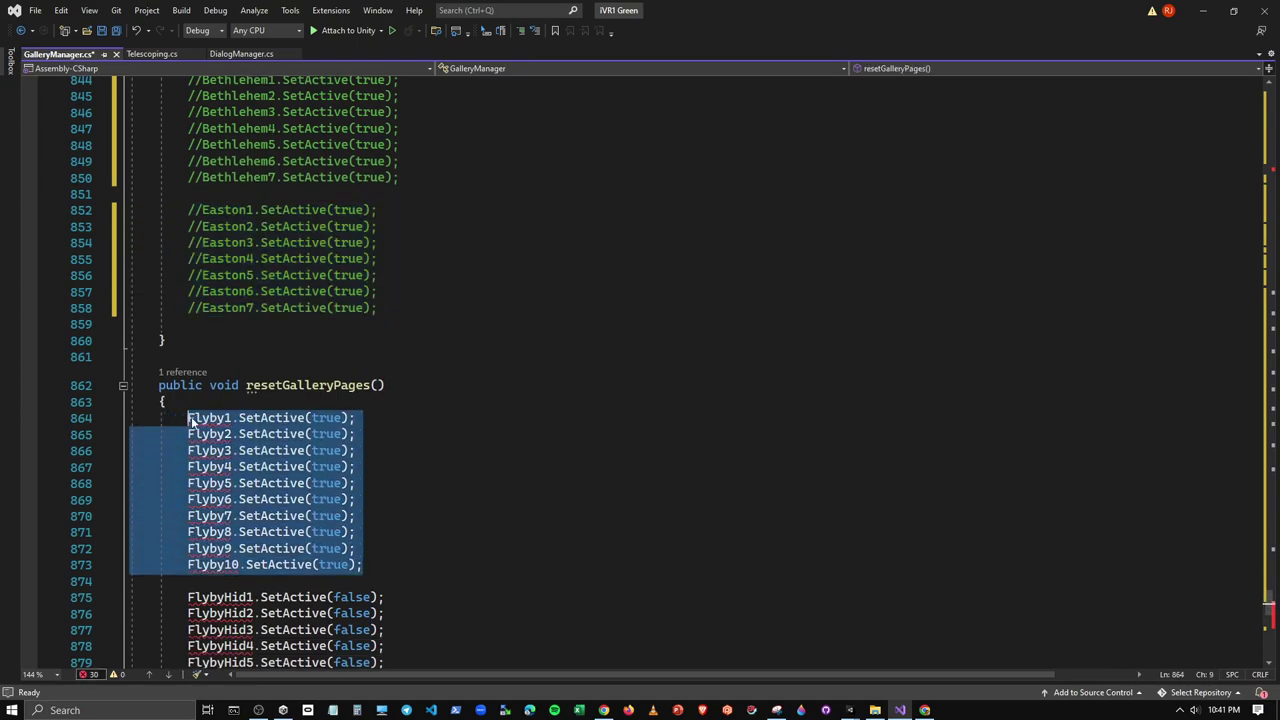
Comment out the Flyby1–10, FlybyHid1–10 and gallery SetActive(false) lines in resetGalleryPages
{"action": "left_click", "coordinate": [520, 31]}
{"action": "scroll", "coordinate": [405, 496], "scroll_direction": "down", "scroll_amount": 5}
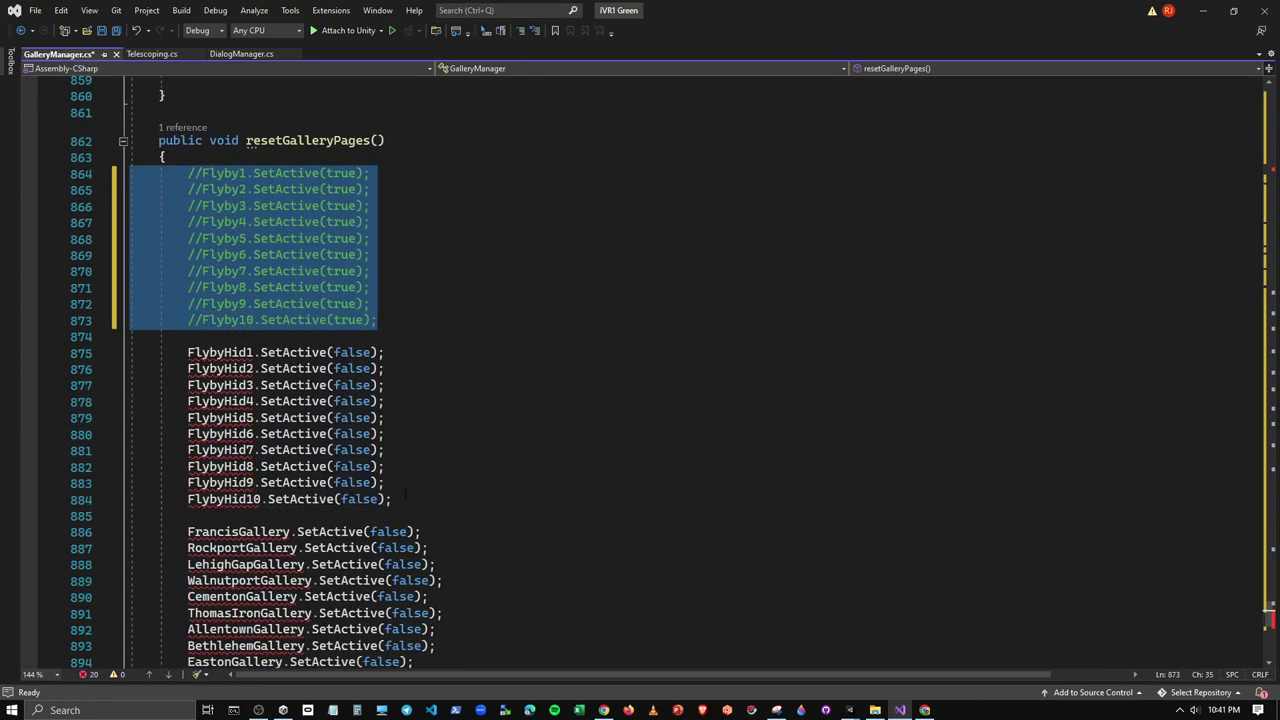
{"action": "left_click_drag", "start_coordinate": [402, 501], "coordinate": [187, 352]}
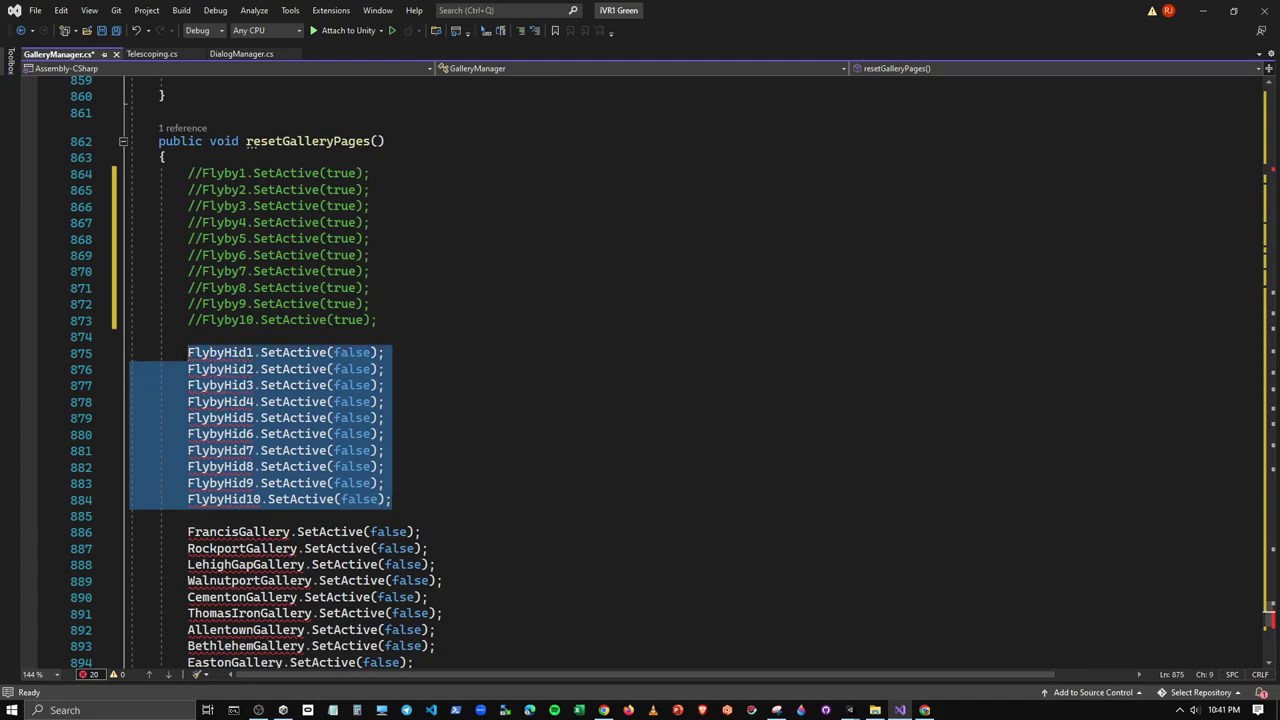
{"action": "left_click", "coordinate": [520, 31]}
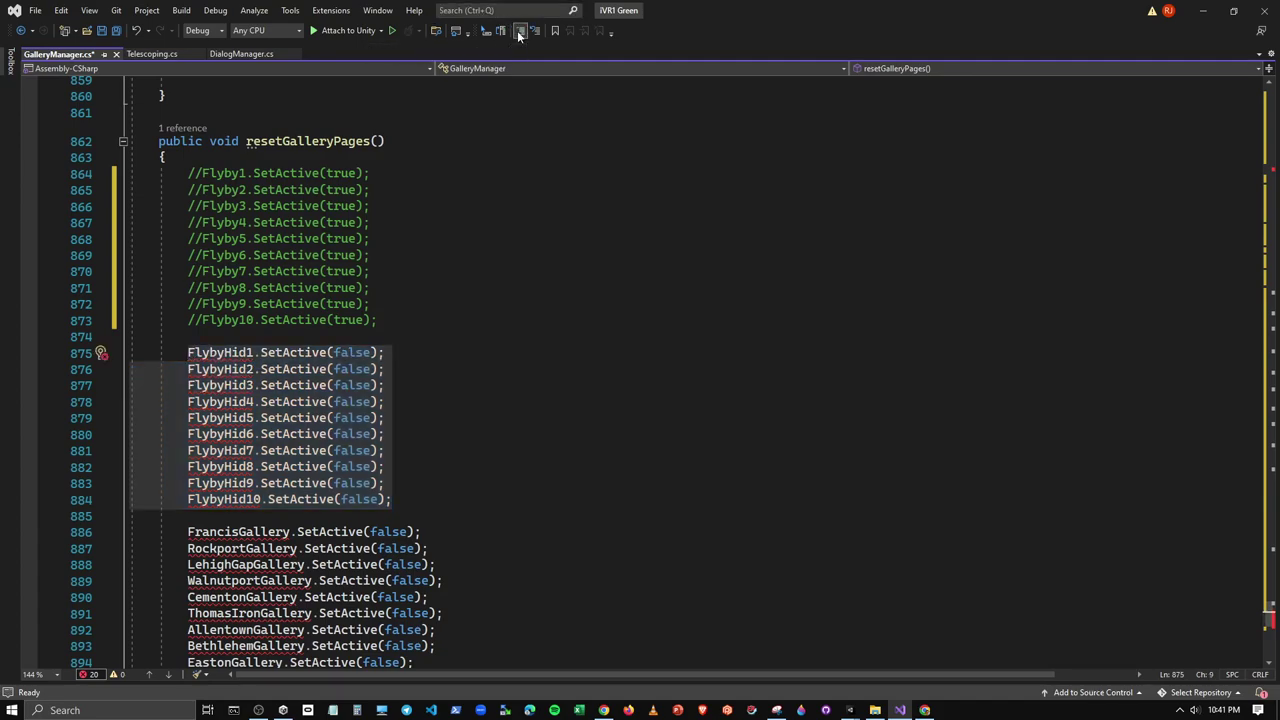
{"action": "scroll", "coordinate": [405, 400], "scroll_direction": "down", "scroll_amount": 4}
{"action": "left_click_drag", "start_coordinate": [413, 467], "coordinate": [187, 336]}
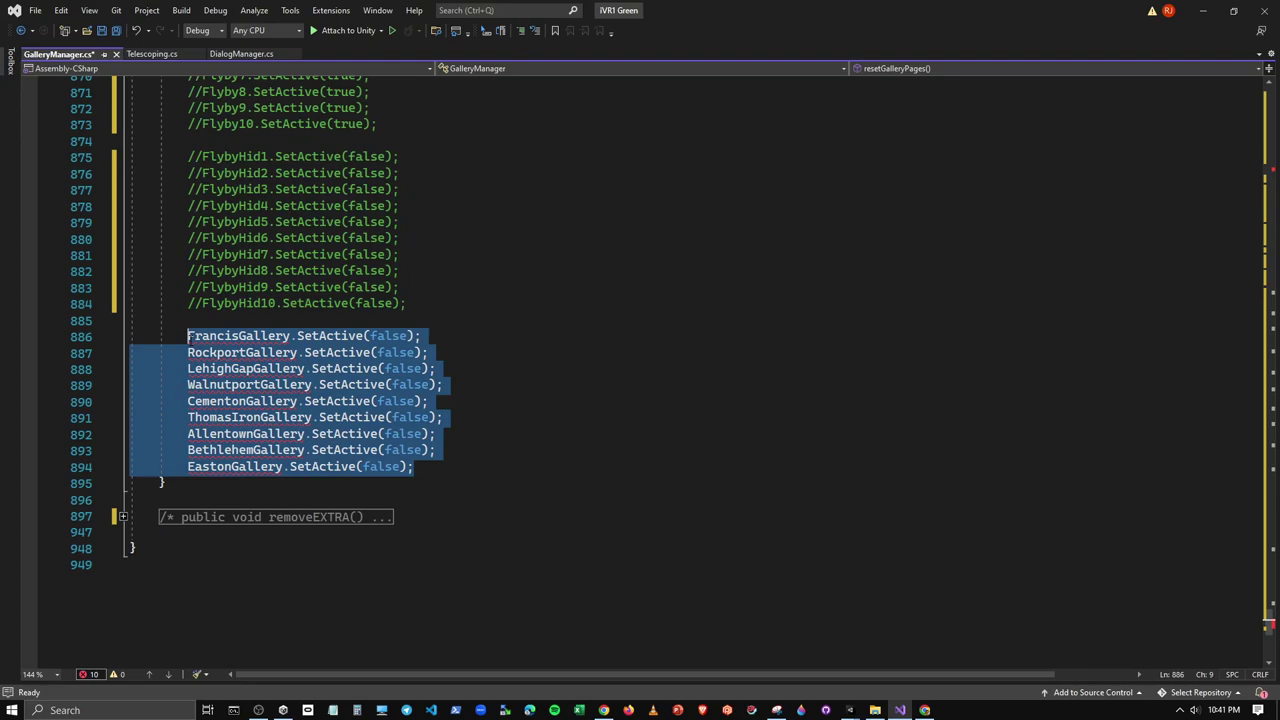
{"action": "left_click", "coordinate": [519, 31]}
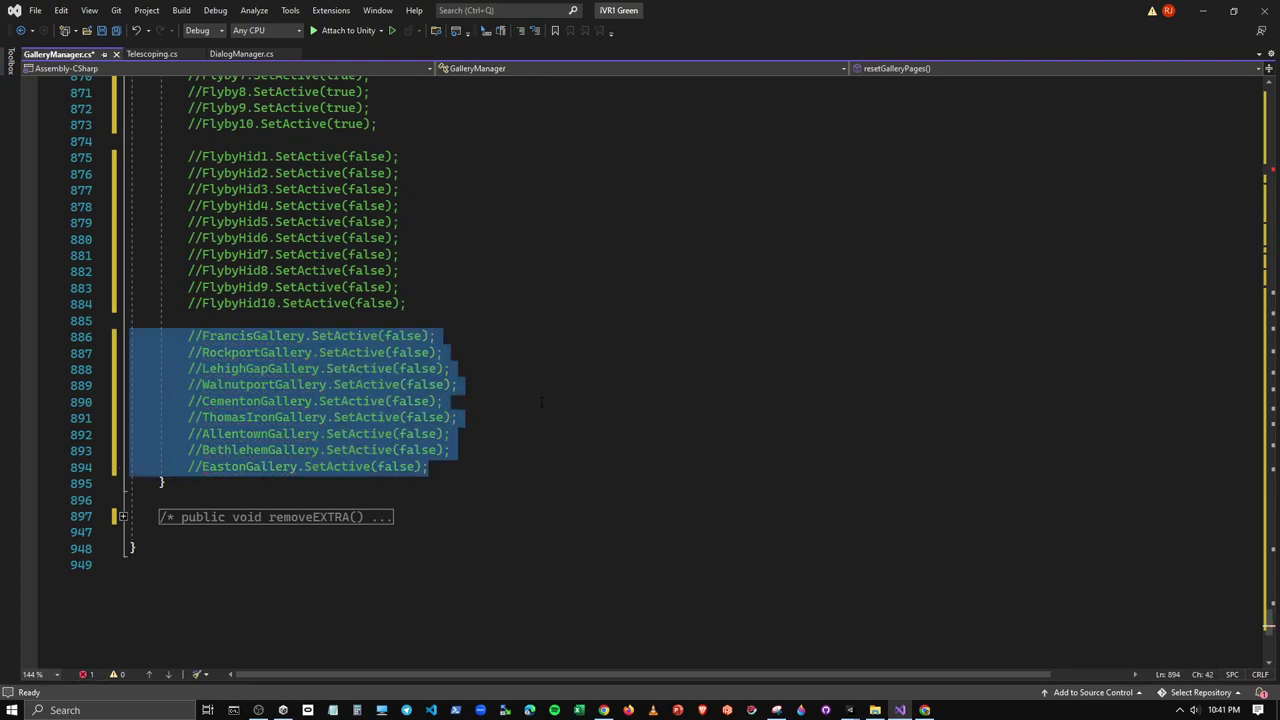
{"action": "scroll", "coordinate": [541, 403], "scroll_direction": "up", "scroll_amount": 6}
{"action": "scroll", "coordinate": [500, 395], "scroll_direction": "up", "scroll_amount": 8}
{"action": "scroll", "coordinate": [450, 390], "scroll_direction": "up", "scroll_amount": 8}
Paste a for-loop after the Rockport comments and rename its array to lehighgapPages
{"action": "scroll", "coordinate": [405, 381], "scroll_direction": "up", "scroll_amount": 4}
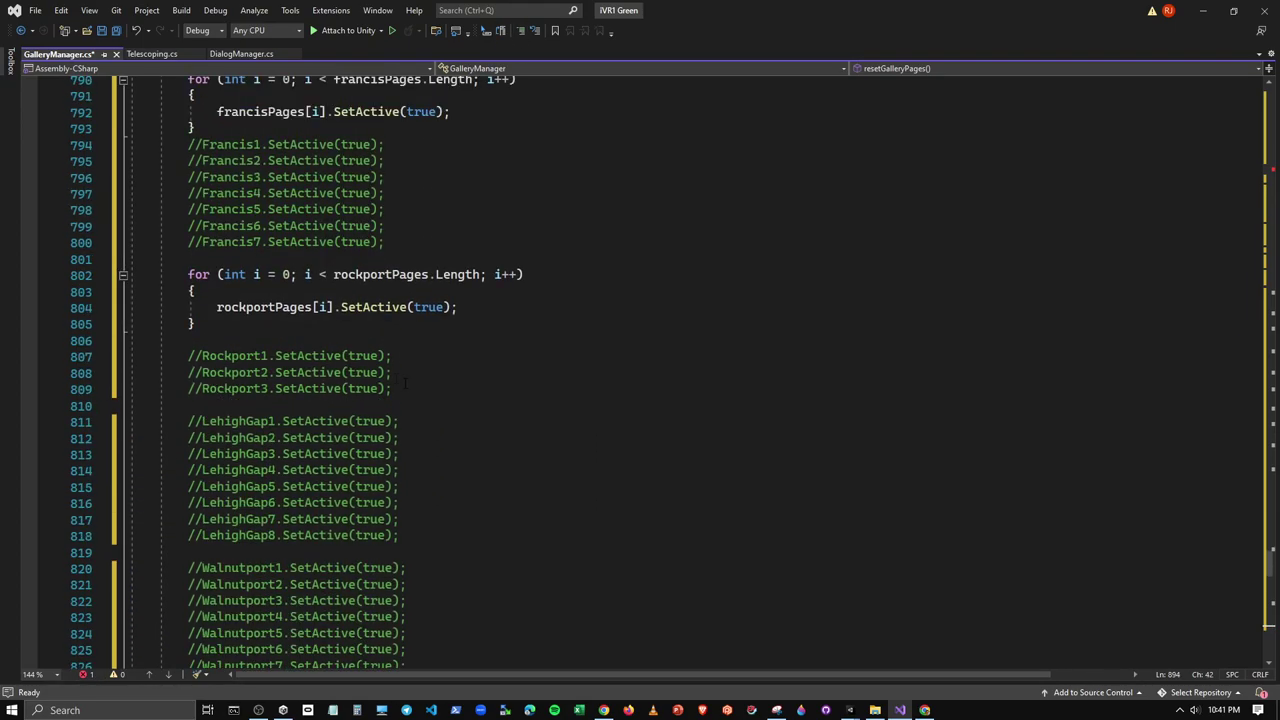
{"action": "left_click", "coordinate": [218, 404]}
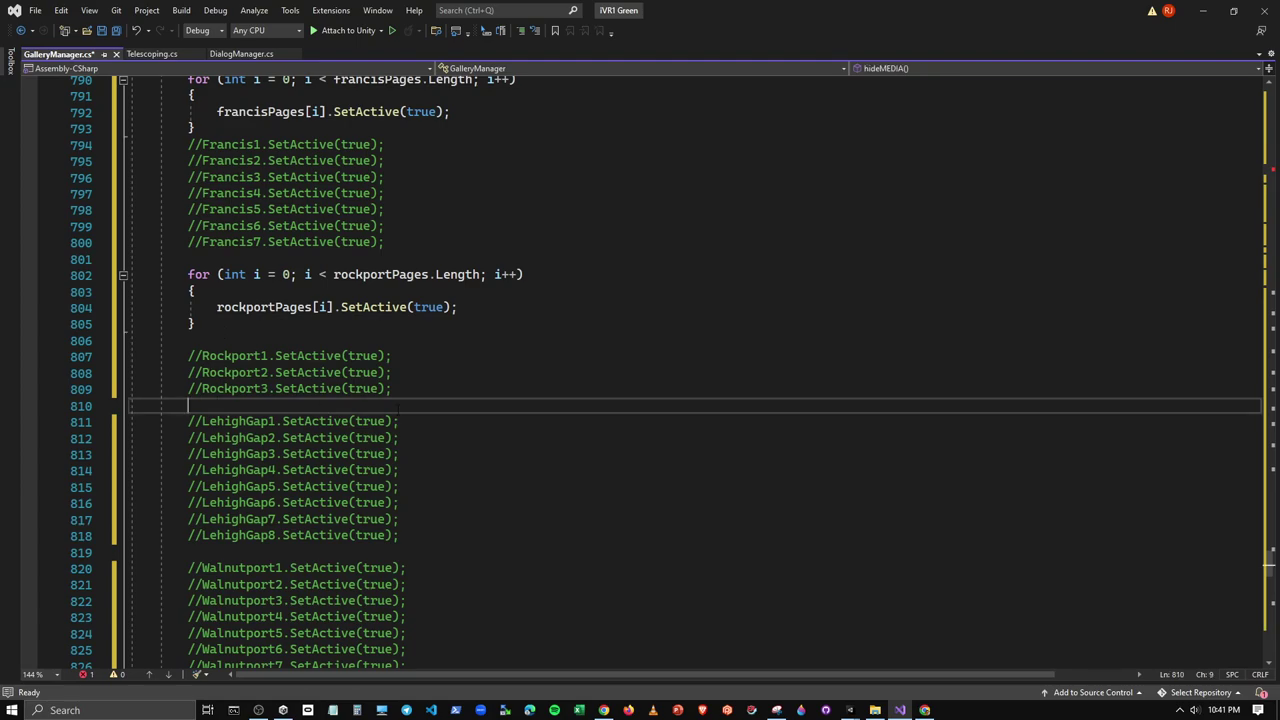
{"action": "key", "text": "Return"}
{"action": "key", "text": "Return"}
{"action": "key", "text": "Up"}
{"action": "type", "text": "for (int i = 0; i < francisPages.Length; i++)         {             francisPages[i].SetActive(true);         }"}
{"action": "key", "text": "Up"}
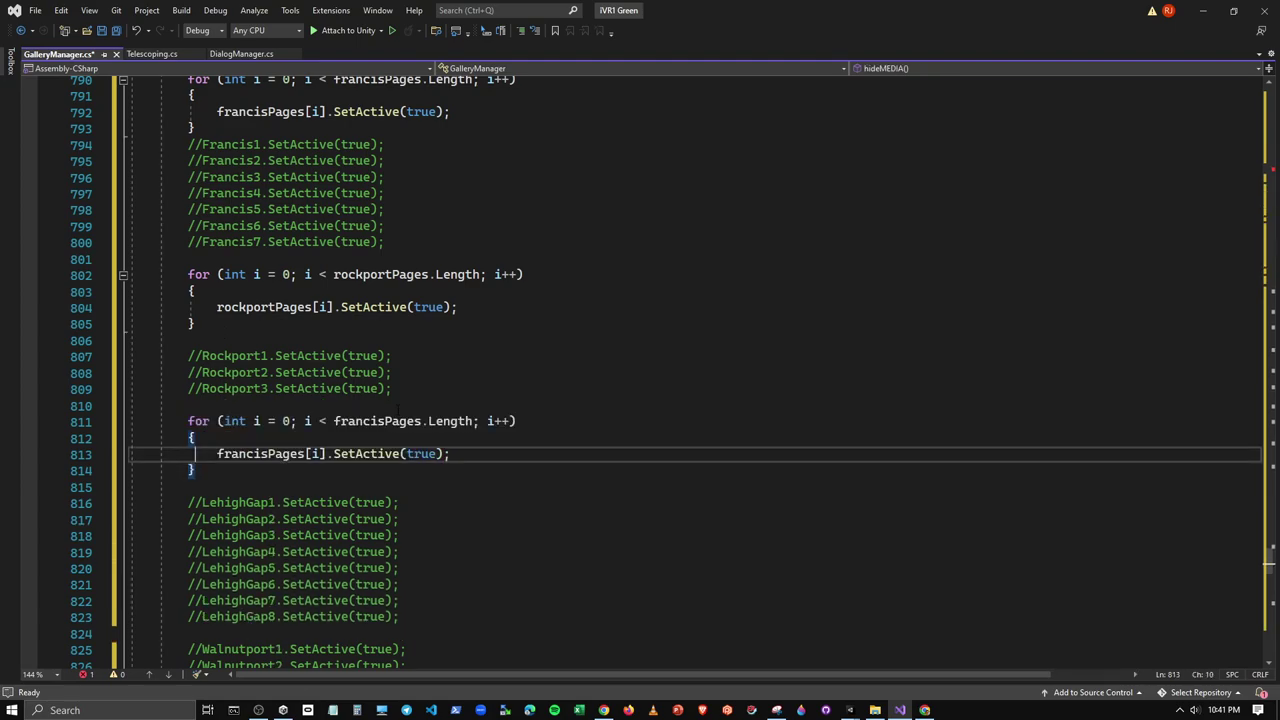
{"action": "key", "text": "Home"}
{"action": "key", "text": "Delete"}
{"action": "key", "text": "Delete"}
{"action": "key", "text": "Delete"}
{"action": "key", "text": "Delete"}
{"action": "key", "text": "Delete"}
{"action": "key", "text": "Delete"}
{"action": "key", "text": "Delete"}
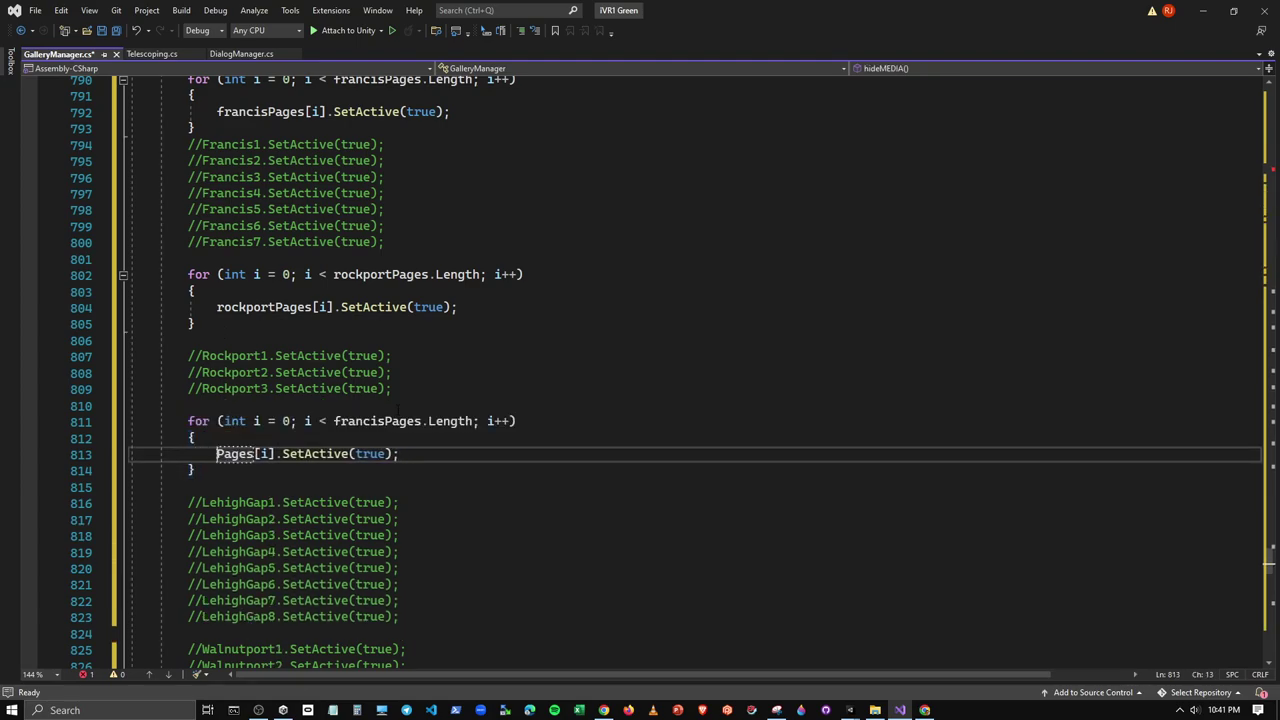
{"action": "type", "text": "lehighgap"}
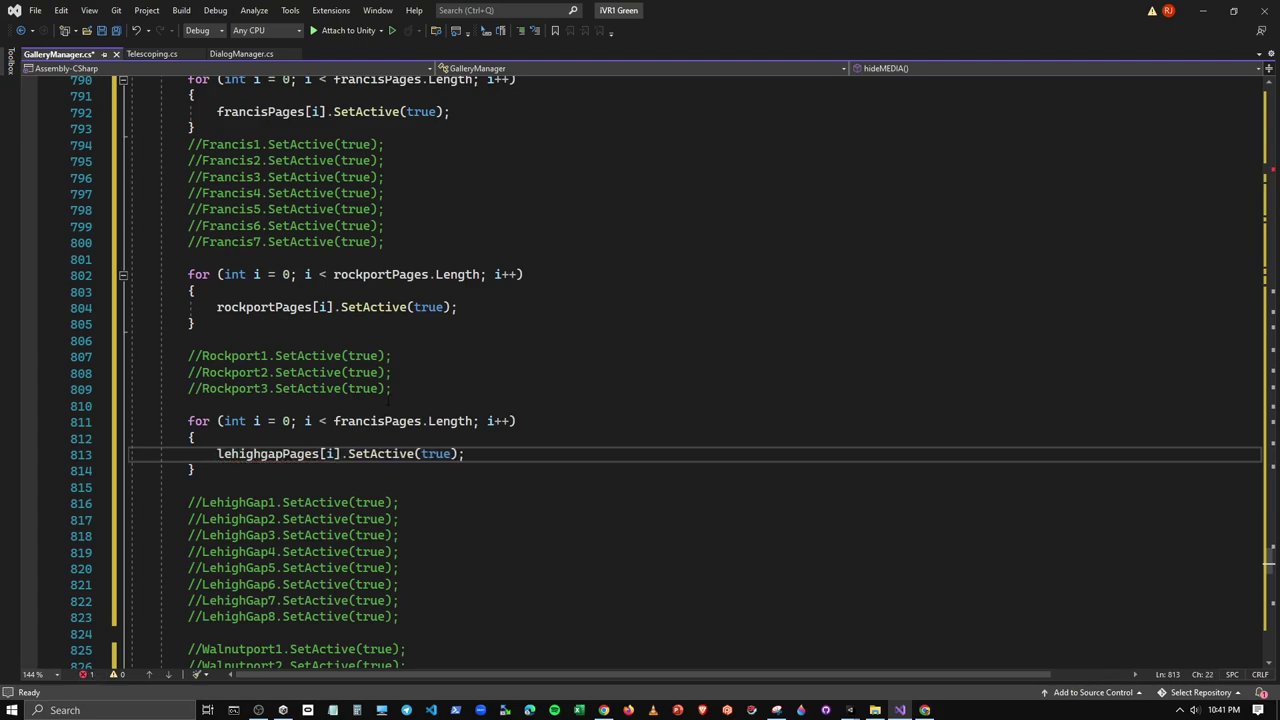
{"action": "left_click", "coordinate": [333, 421]}
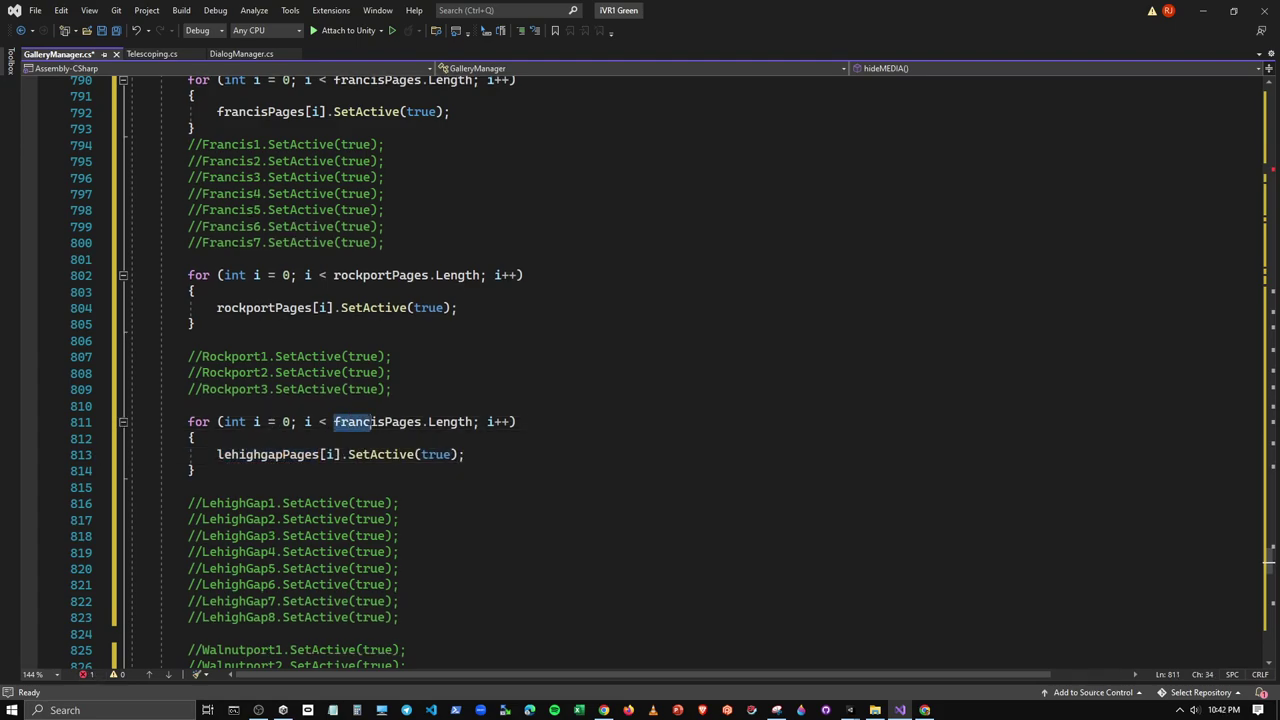
{"action": "key", "text": "Delete"}
{"action": "key", "text": "Delete"}
{"action": "key", "text": "Delete"}
{"action": "type", "text": "lehg"}
{"action": "key", "text": "BackSpace"}
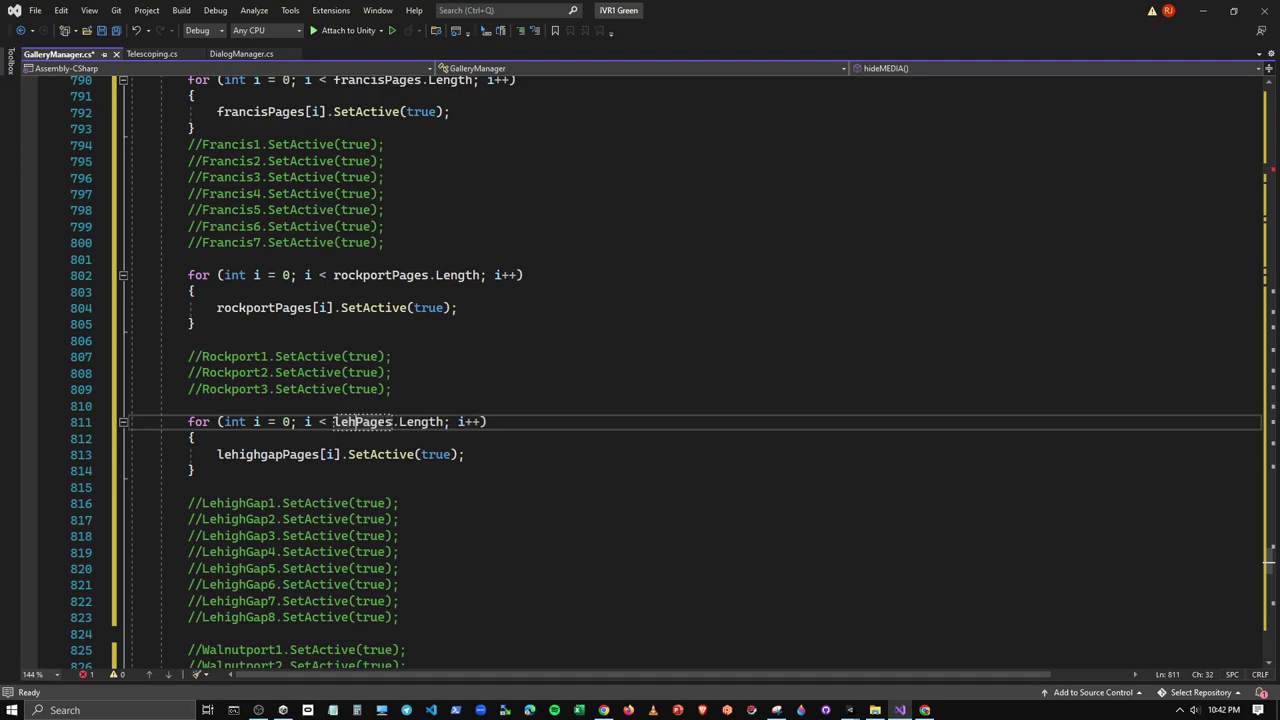
{"action": "type", "text": "ighgap"}
Paste a for-loop after the LehighGap comments and rename its array to walnutportPages
{"action": "scroll", "coordinate": [640, 370], "scroll_direction": "down", "scroll_amount": 3}
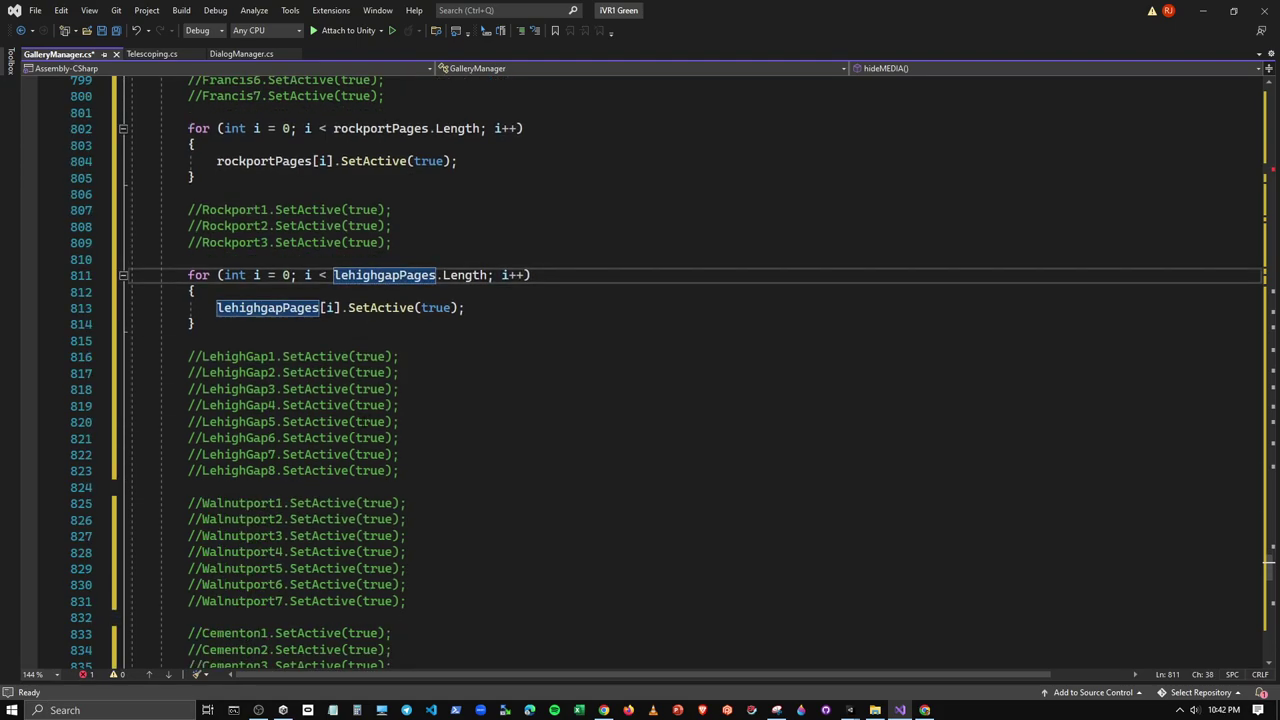
{"action": "left_click", "coordinate": [218, 487]}
{"action": "key", "text": "Return"}
{"action": "key", "text": "Return"}
{"action": "key", "text": "Up"}
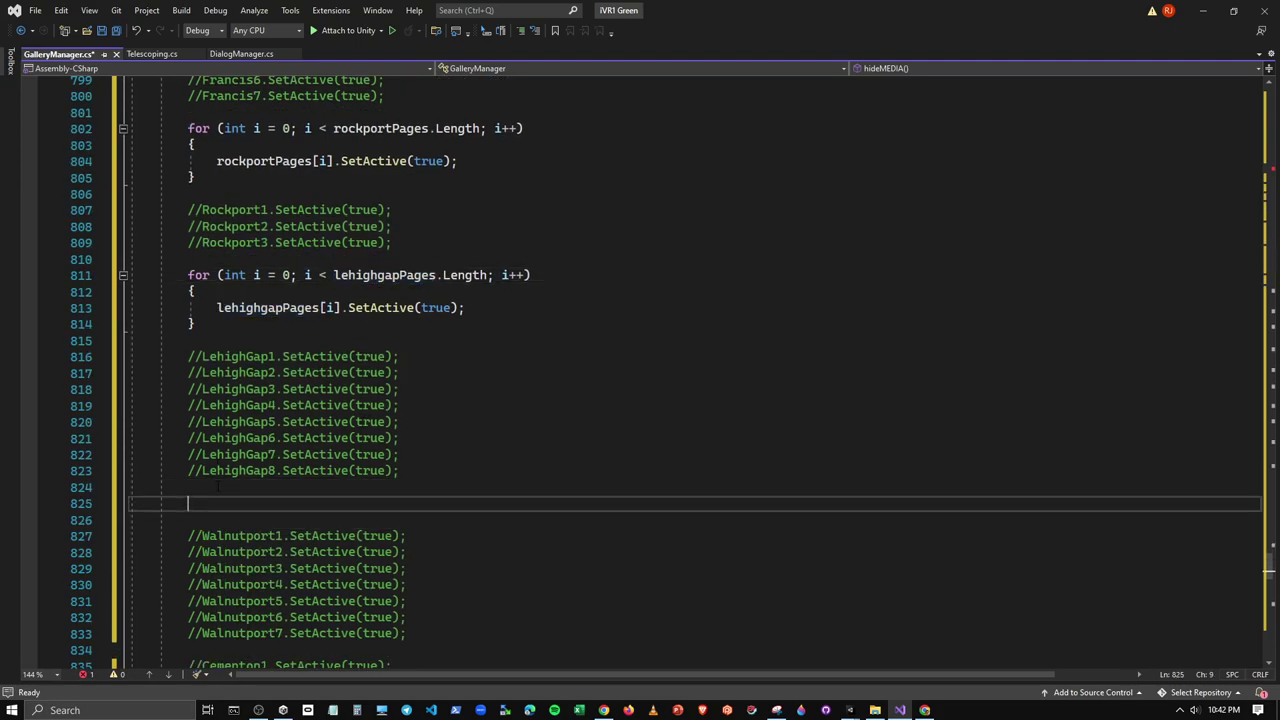
{"action": "type", "text": "for (int i = 0; i < francisPages.Length; i++)         {             francisPages[i].SetActive(true);         }"}
{"action": "left_click_drag", "start_coordinate": [333, 503], "coordinate": [385, 503]}
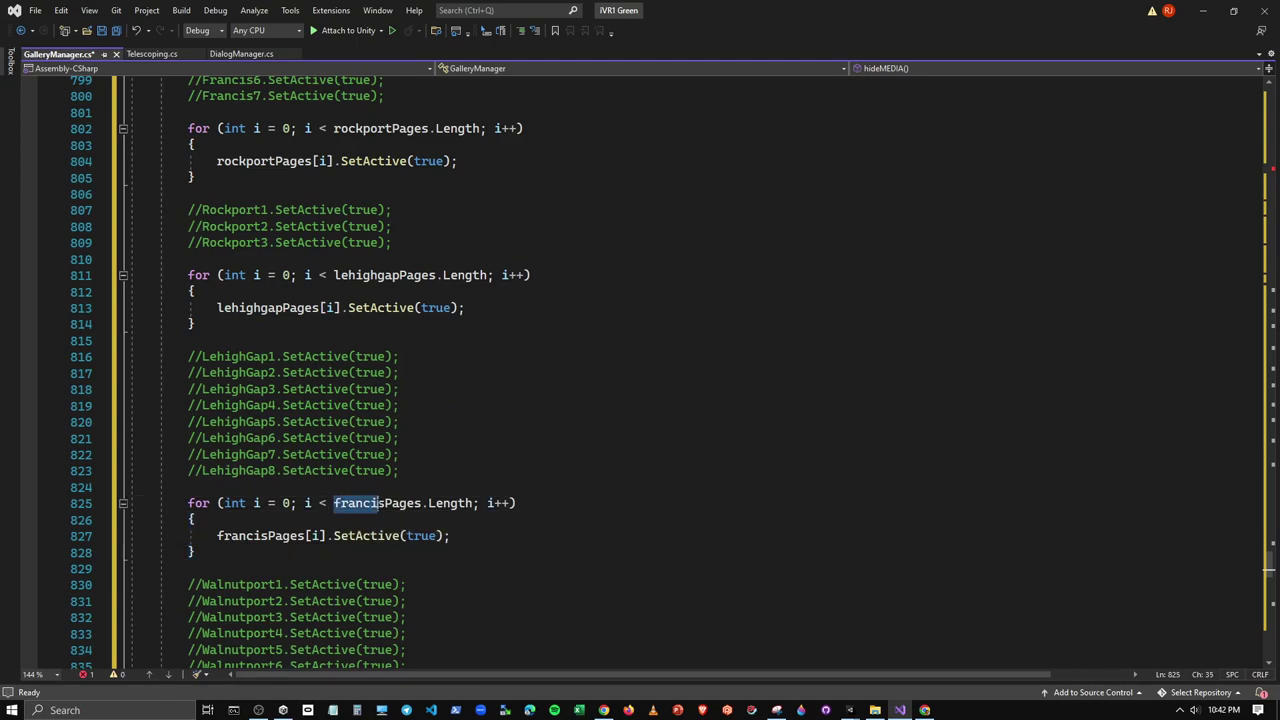
{"action": "type", "text": "walnutpo"}
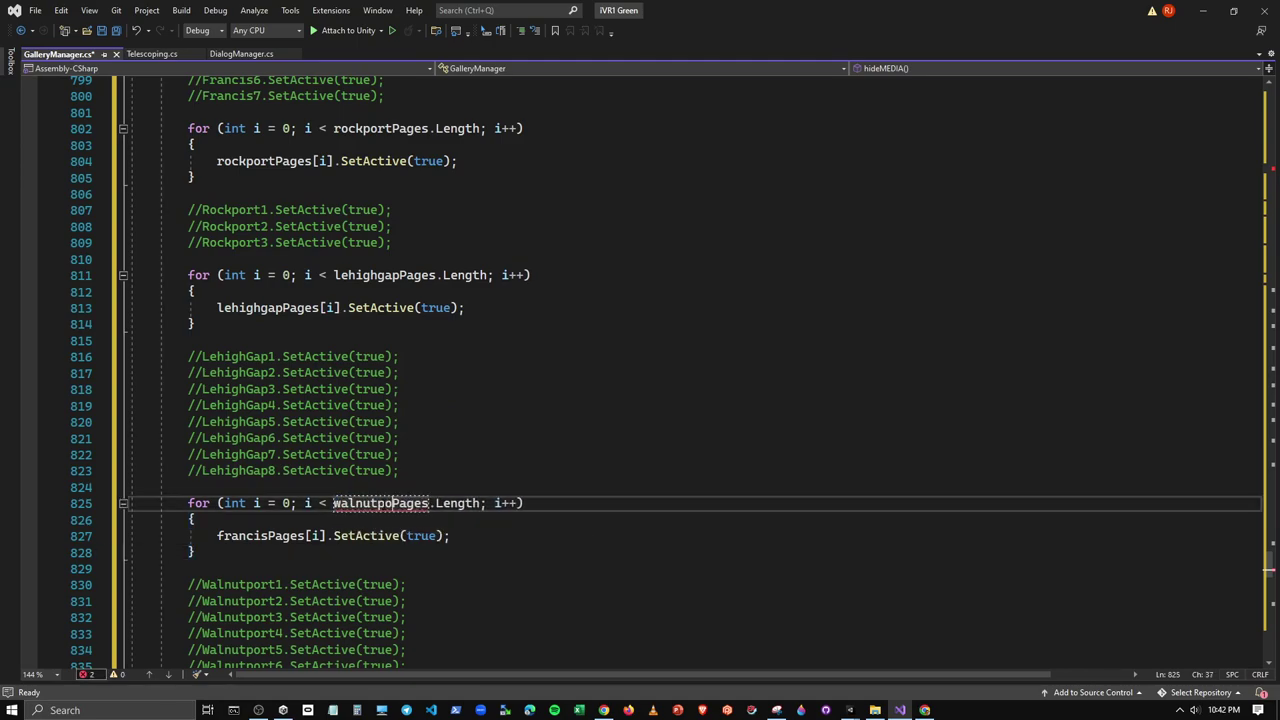
{"action": "type", "text": "rt"}
{"action": "left_click_drag", "start_coordinate": [217, 535], "coordinate": [268, 535]}
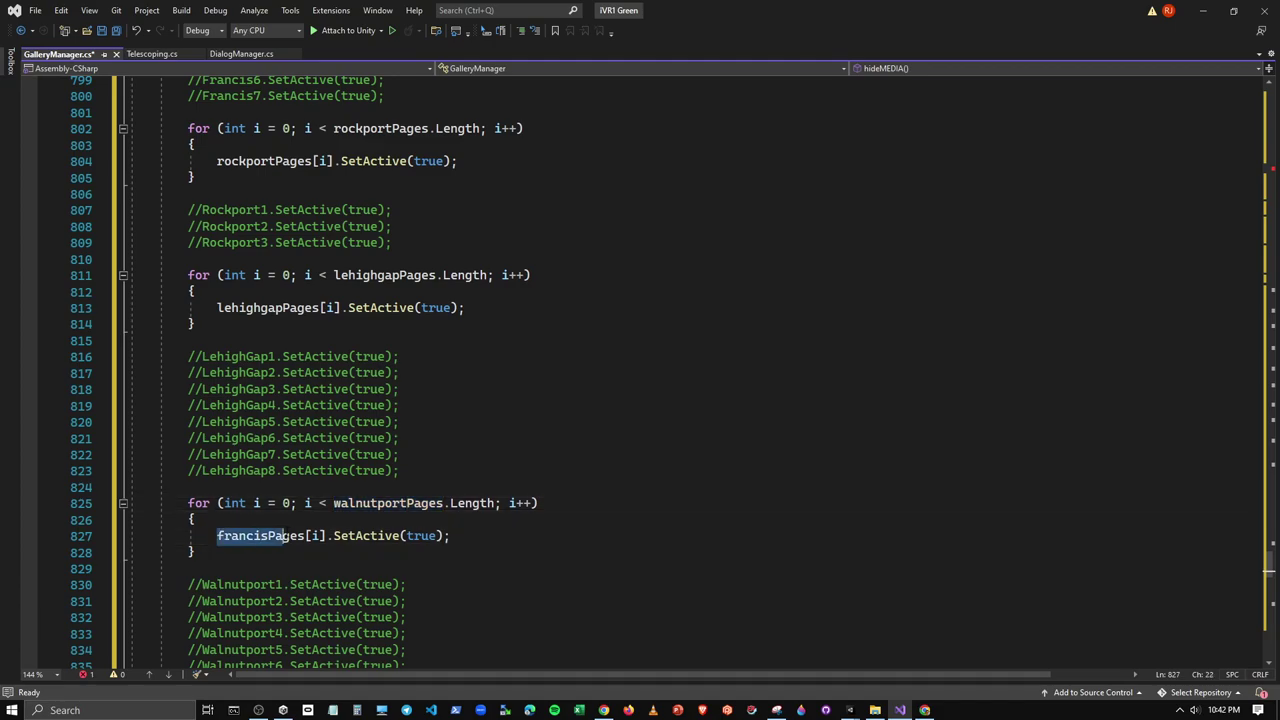
{"action": "type", "text": "walnut"}
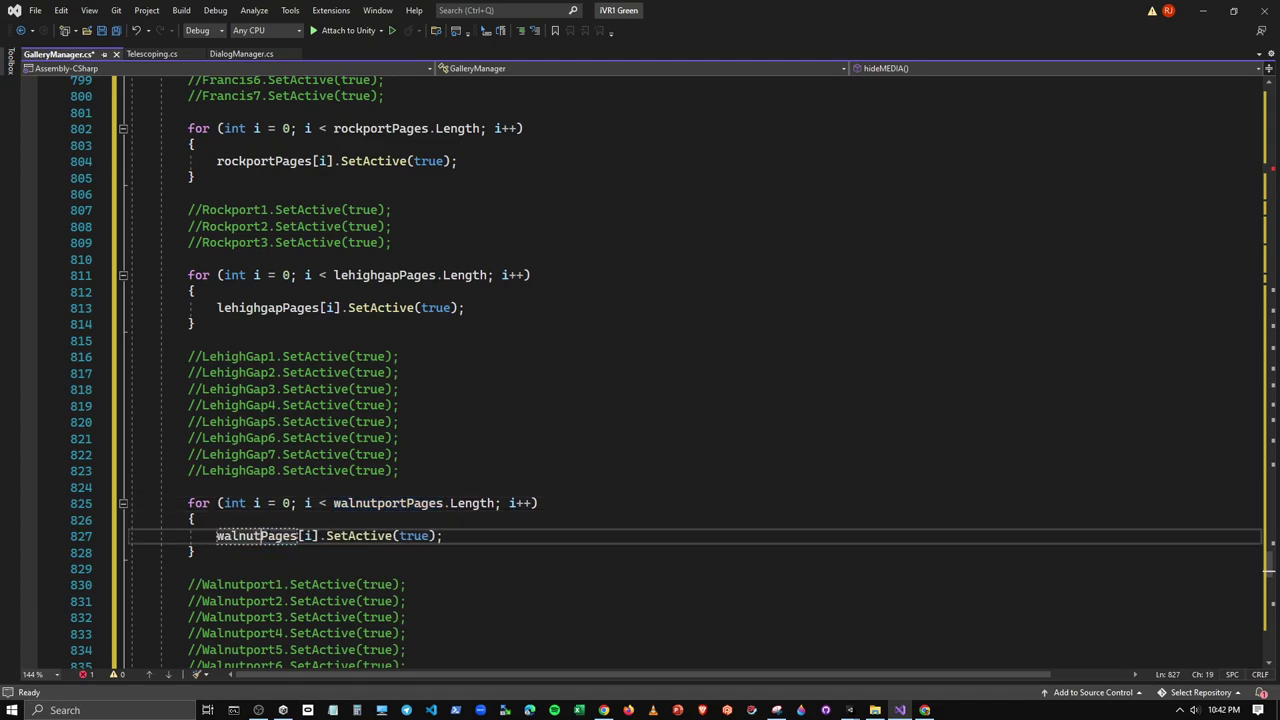
{"action": "type", "text": "port"}
Paste a for-loop after the Walnutport comments and rename its array to cementonPages
{"action": "scroll", "coordinate": [640, 370], "scroll_direction": "down", "scroll_amount": 3}
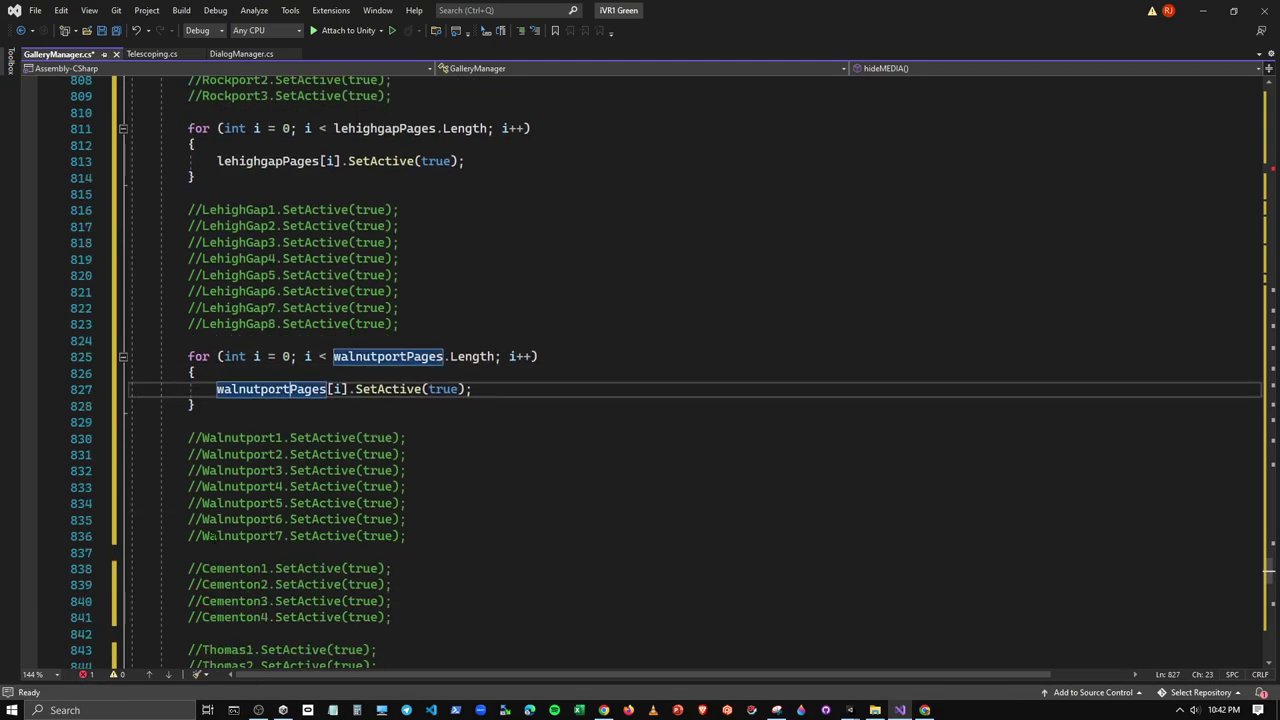
{"action": "left_click", "coordinate": [206, 552]}
{"action": "key", "text": "Return"}
{"action": "key", "text": "Return"}
{"action": "key", "text": "Up"}
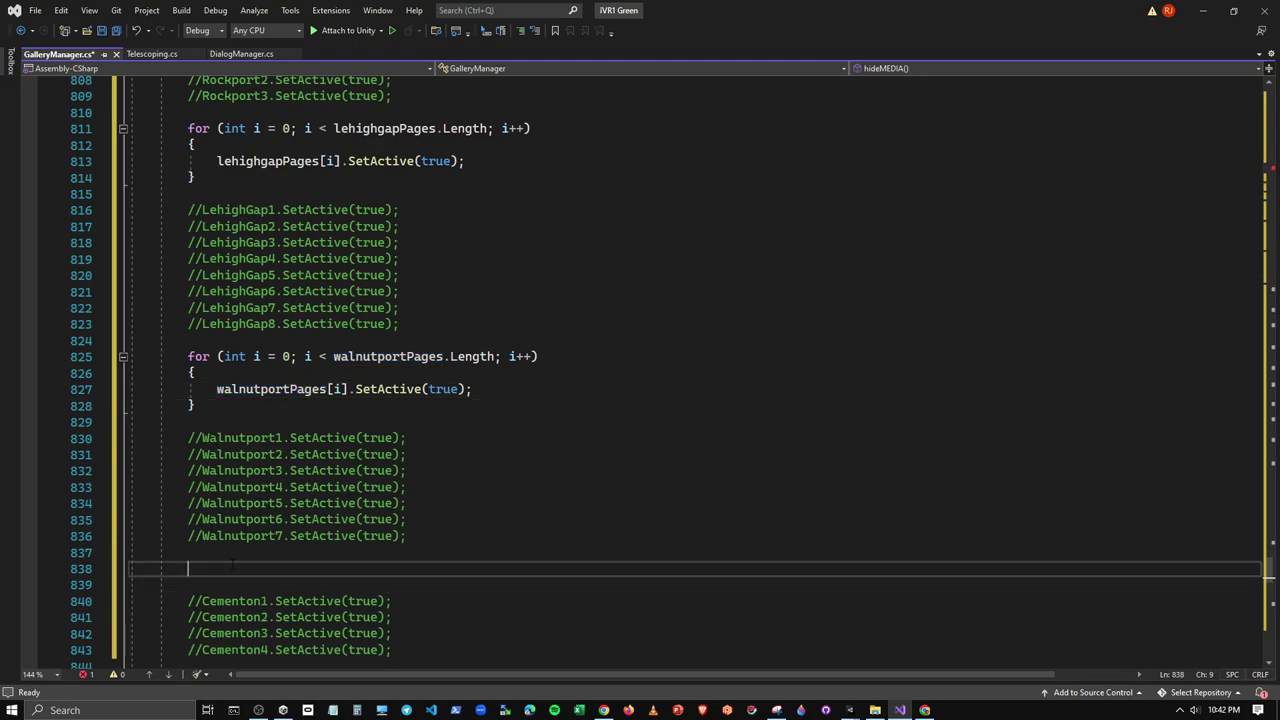
{"action": "type", "text": "for (int i = 0; i < francisPages.Length; i++)         {             francisPages[i].SetActive(true);         }"}
{"action": "left_click_drag", "start_coordinate": [334, 568], "coordinate": [380, 568]}
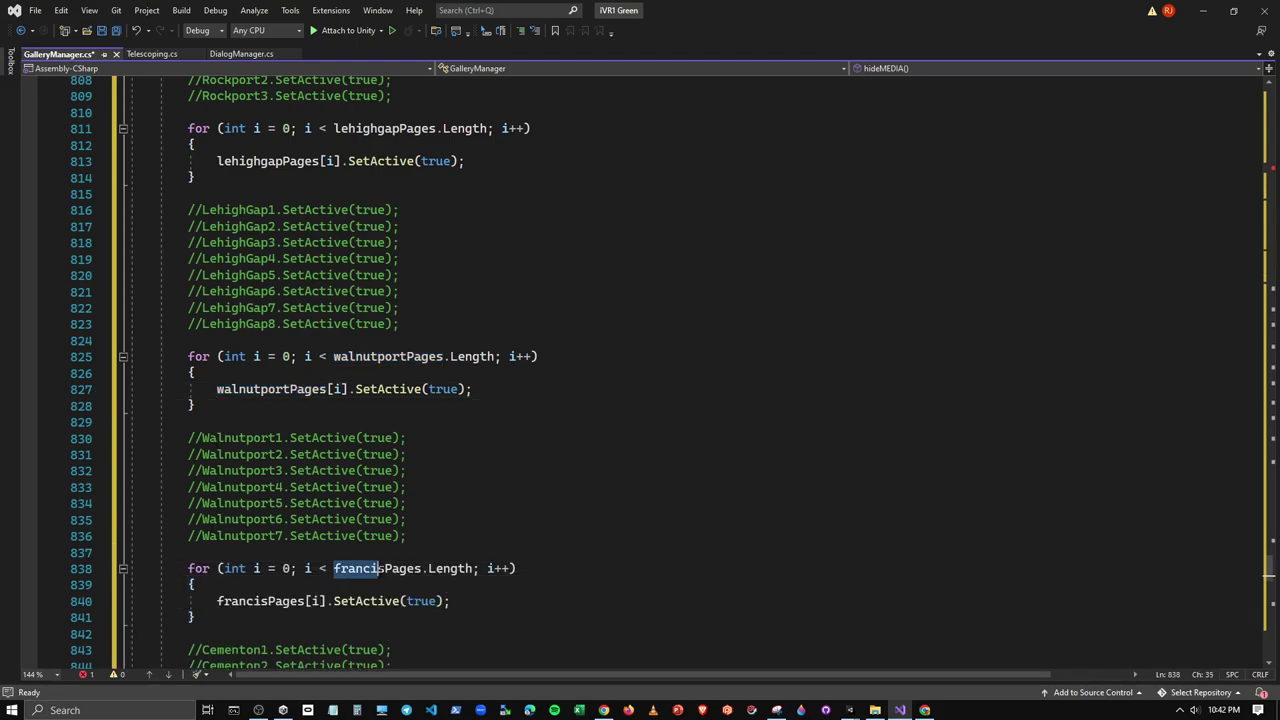
{"action": "key", "text": "BackSpace"}
{"action": "type", "text": "cementon"}
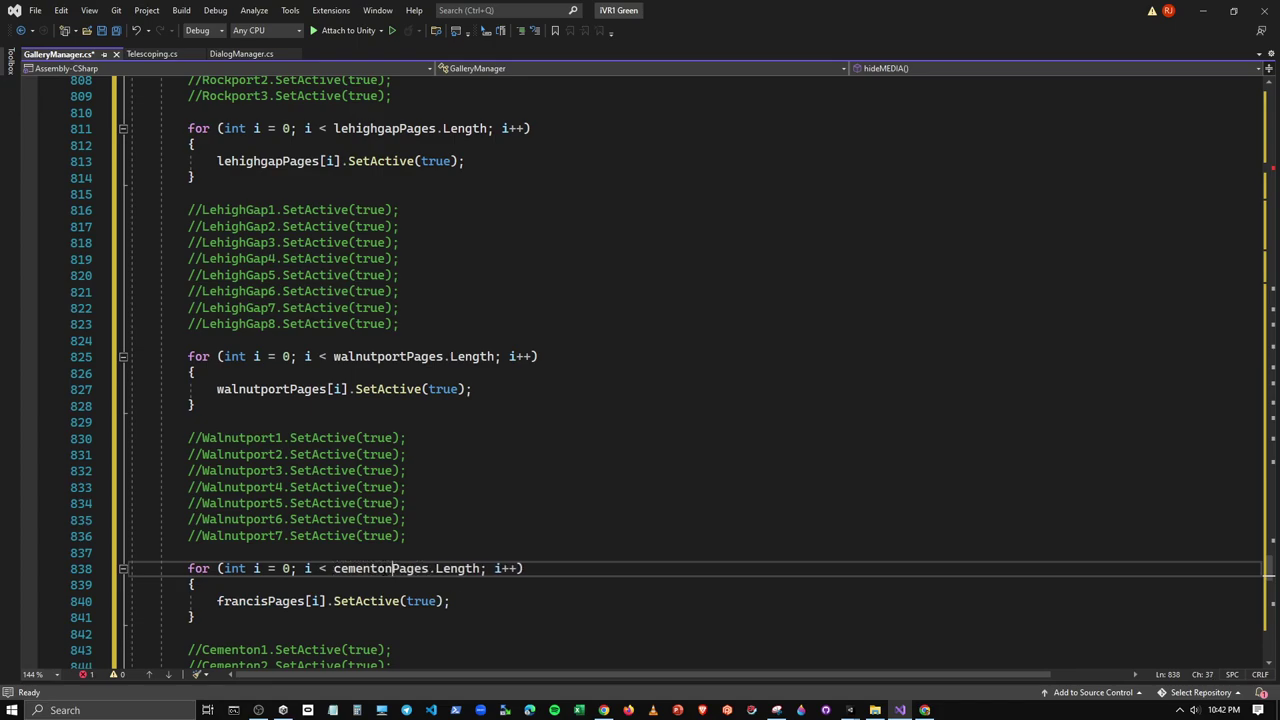
{"action": "double_click", "coordinate": [264, 601]}
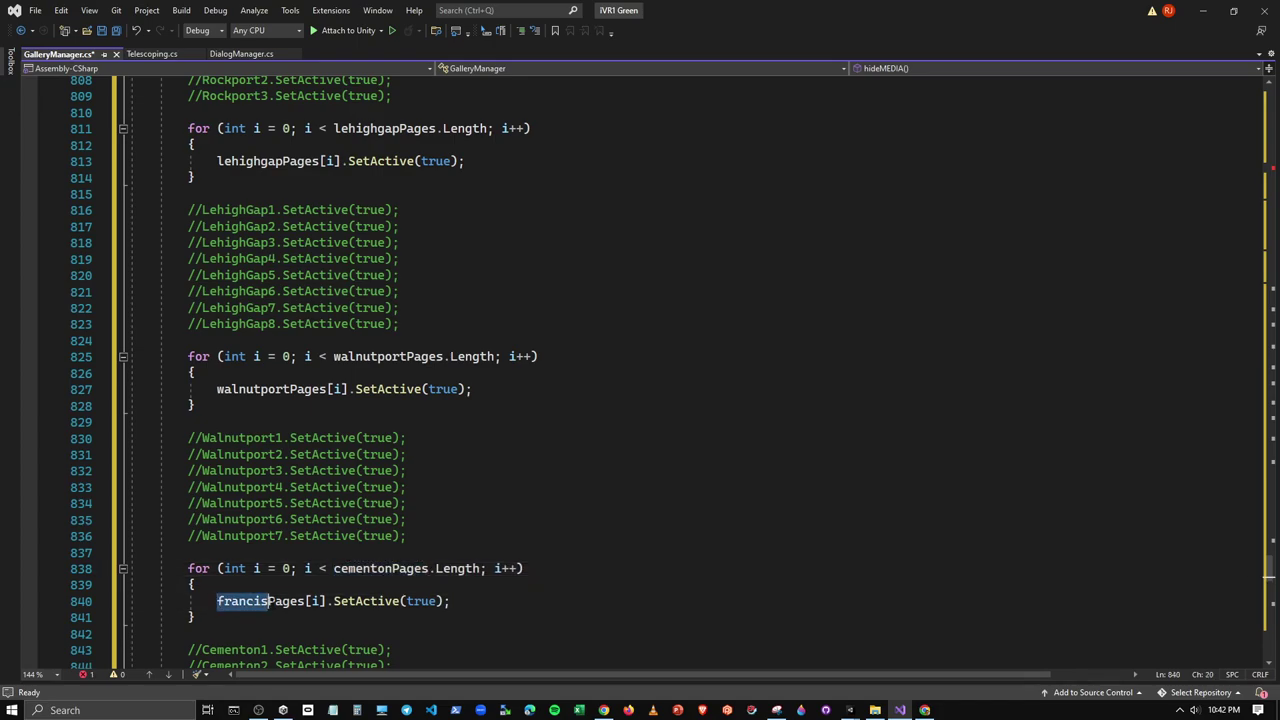
{"action": "type", "text": "cementon"}
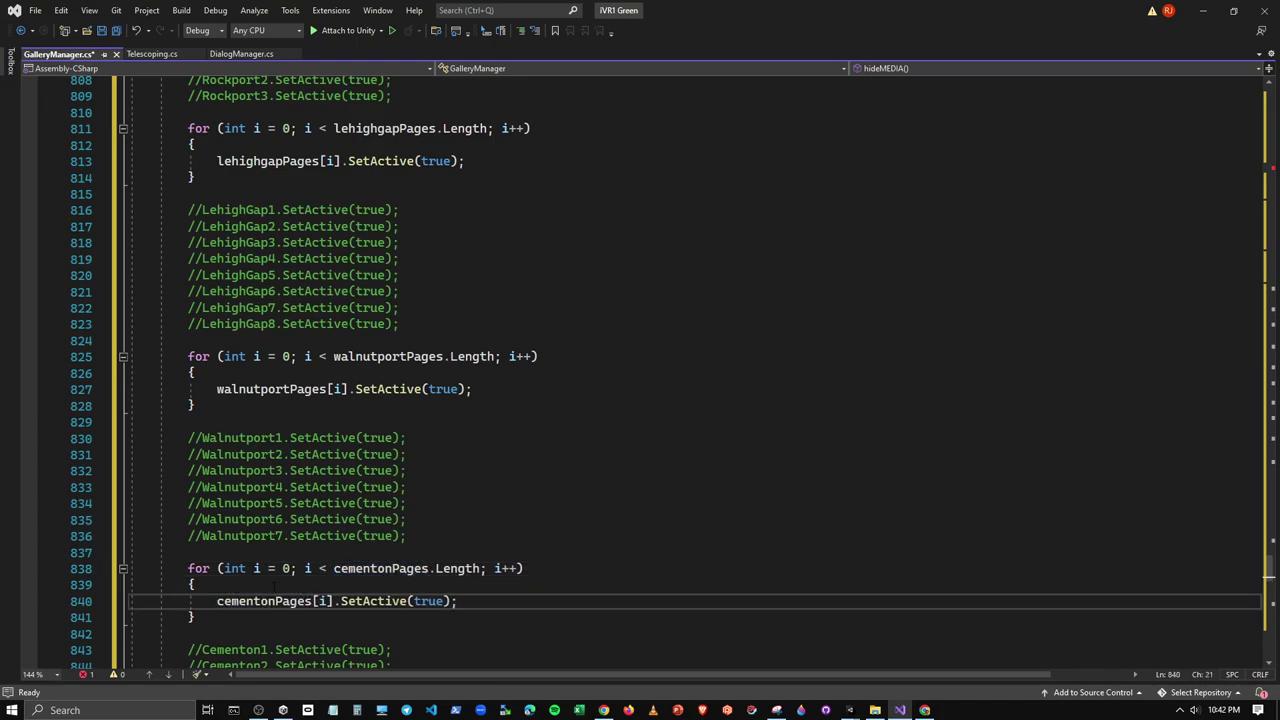
{"action": "scroll", "coordinate": [640, 370], "scroll_direction": "down", "scroll_amount": 4}
Paste a for-loop after the Cementon comments and rename its array to thomasironPages
{"action": "left_click", "coordinate": [188, 519]}
{"action": "key", "text": "Return"}
{"action": "key", "text": "Return"}
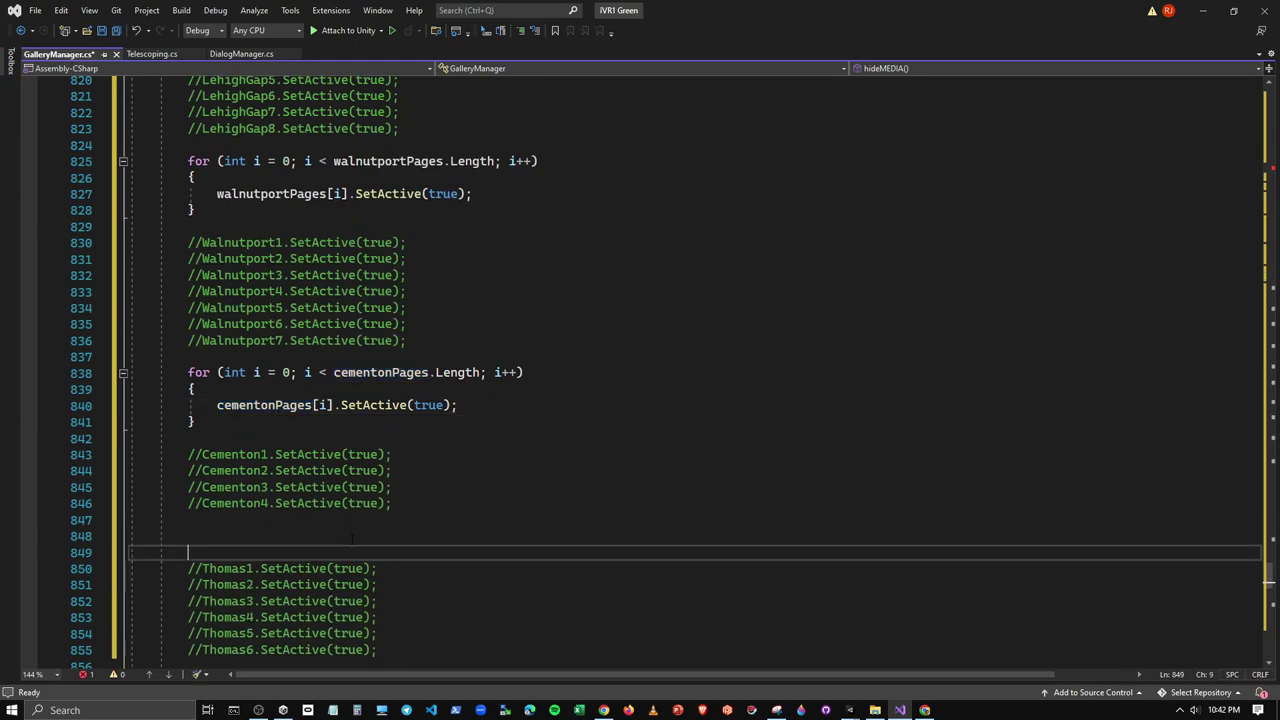
{"action": "key", "text": "Up"}
{"action": "type", "text": "for (int i = 0; i < francisPages.Length; i++)         {             francisPages[i].SetActive(true);         }"}
{"action": "left_click_drag", "start_coordinate": [334, 537], "coordinate": [384, 537]}
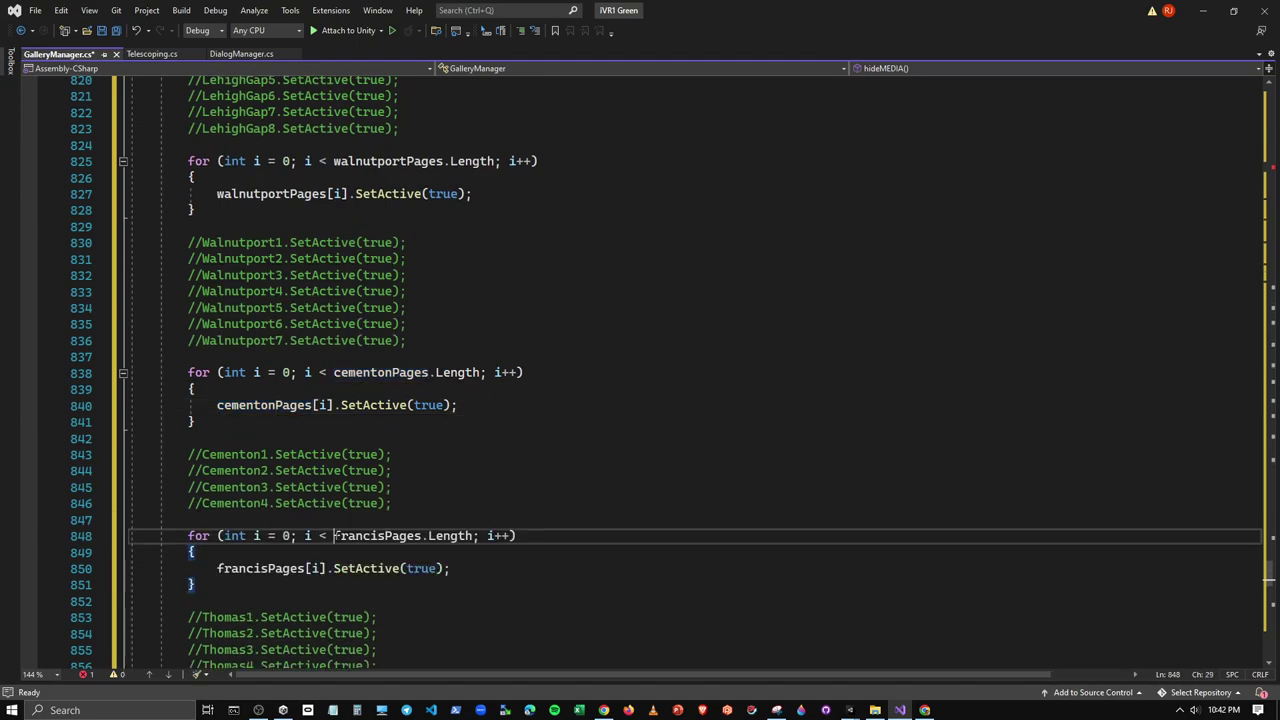
{"action": "type", "text": "thoma"}
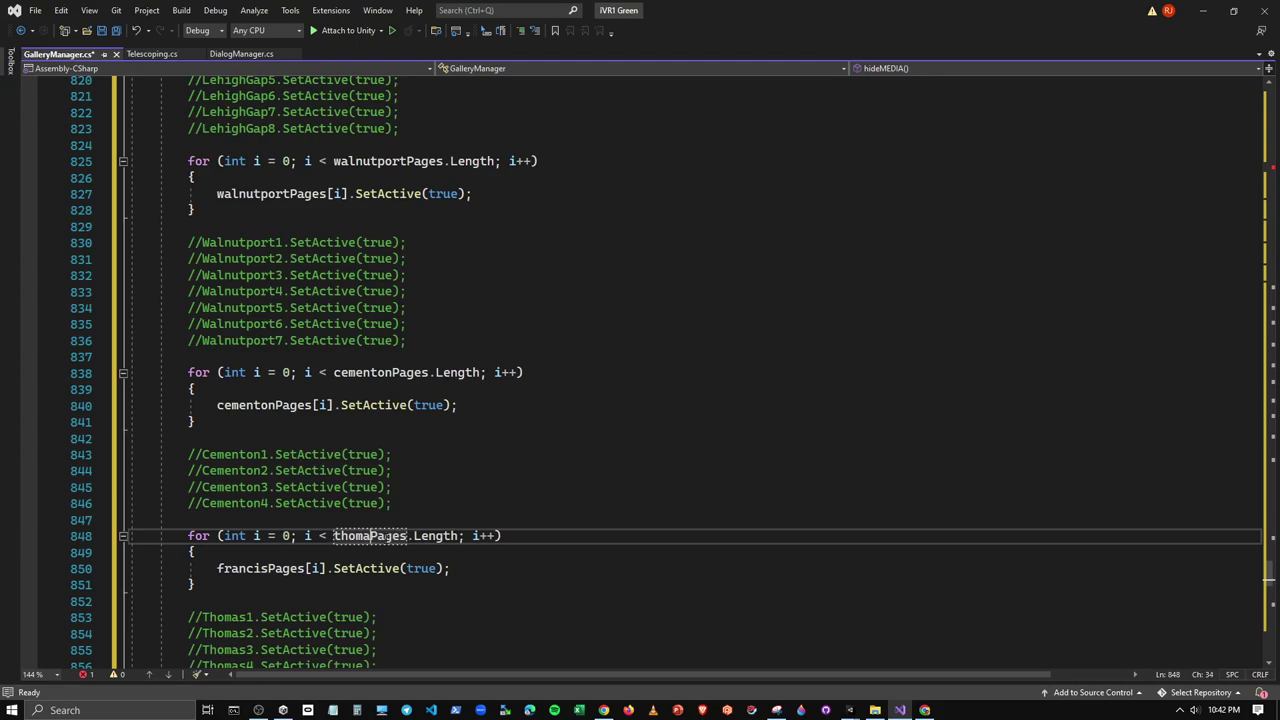
{"action": "type", "text": "siron"}
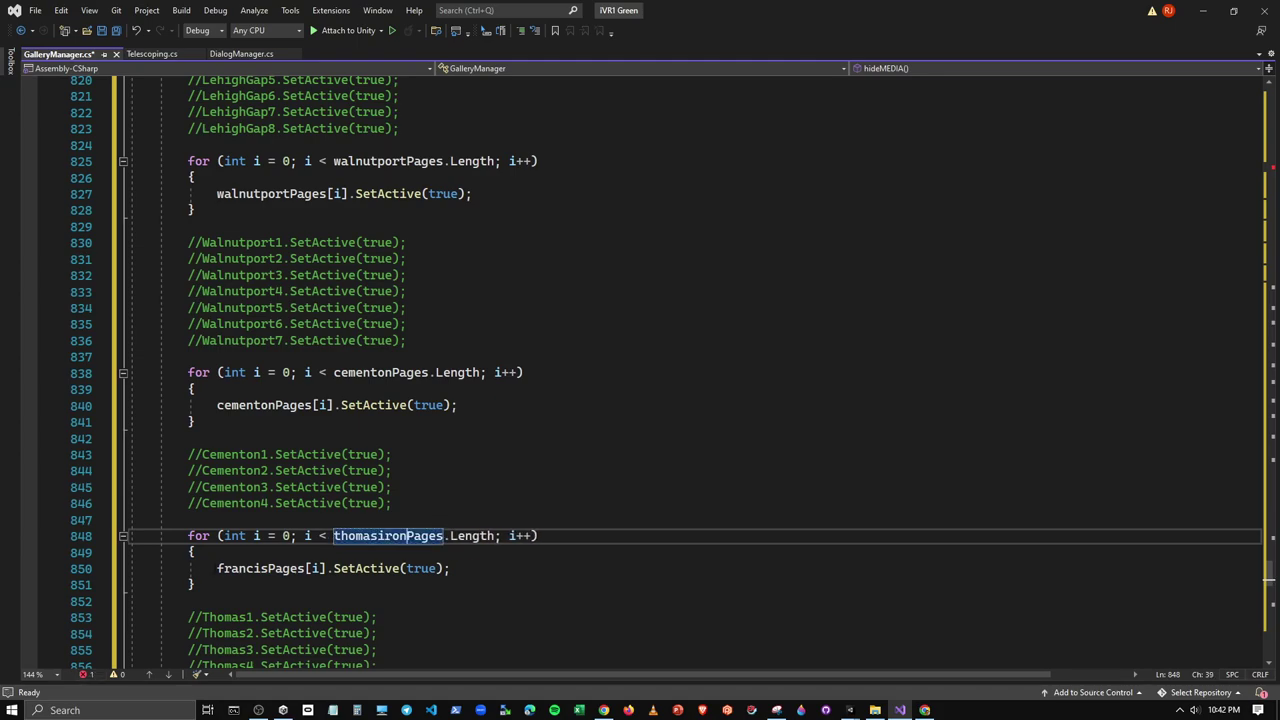
{"action": "left_click_drag", "start_coordinate": [217, 568], "coordinate": [303, 570]}
{"action": "type", "text": "tho"}
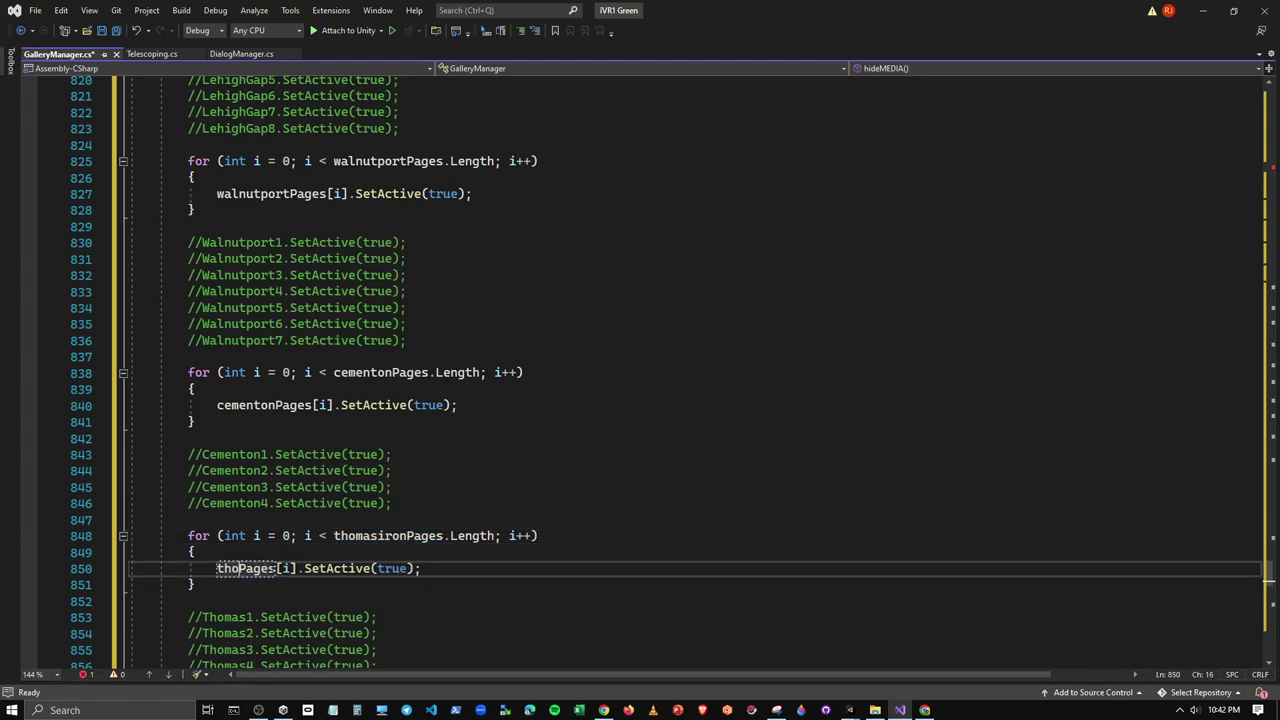
{"action": "type", "text": "mairon"}
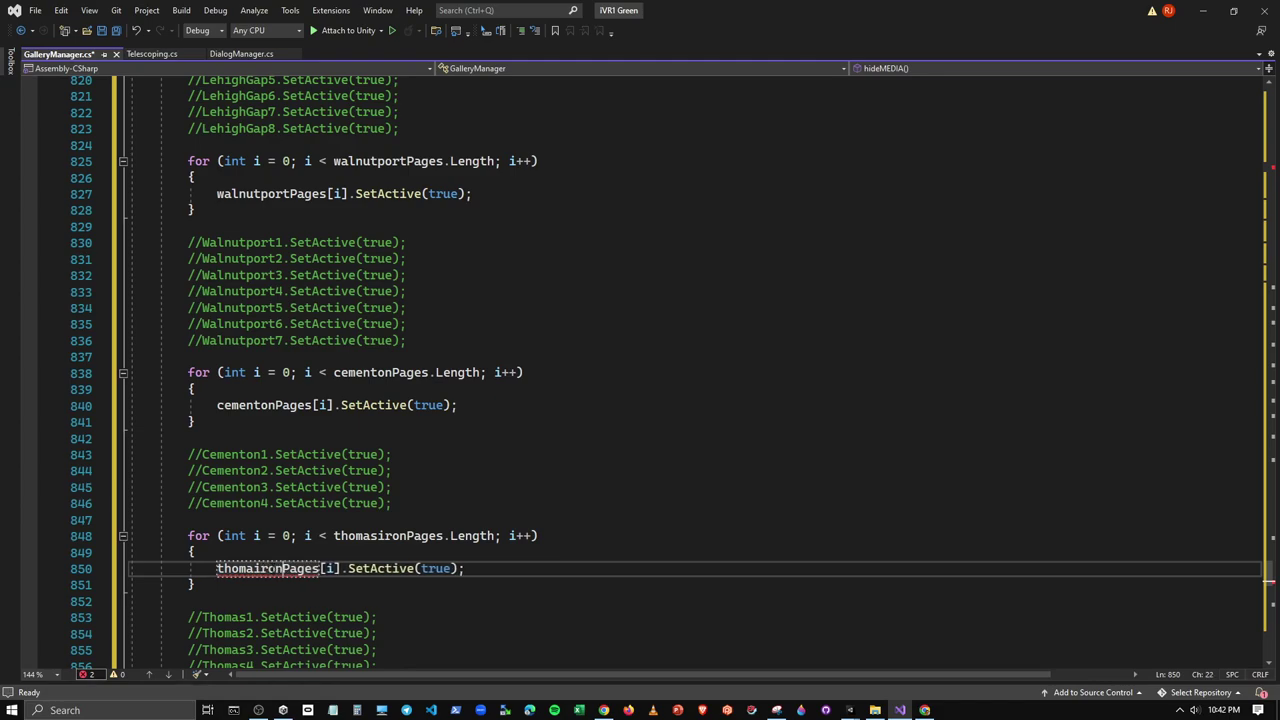
Fix the misspelled thomaironPages in the loop body to thomasironPages
{"action": "scroll", "coordinate": [640, 370], "scroll_direction": "down", "scroll_amount": 5}
{"action": "left_click", "coordinate": [222, 471]}
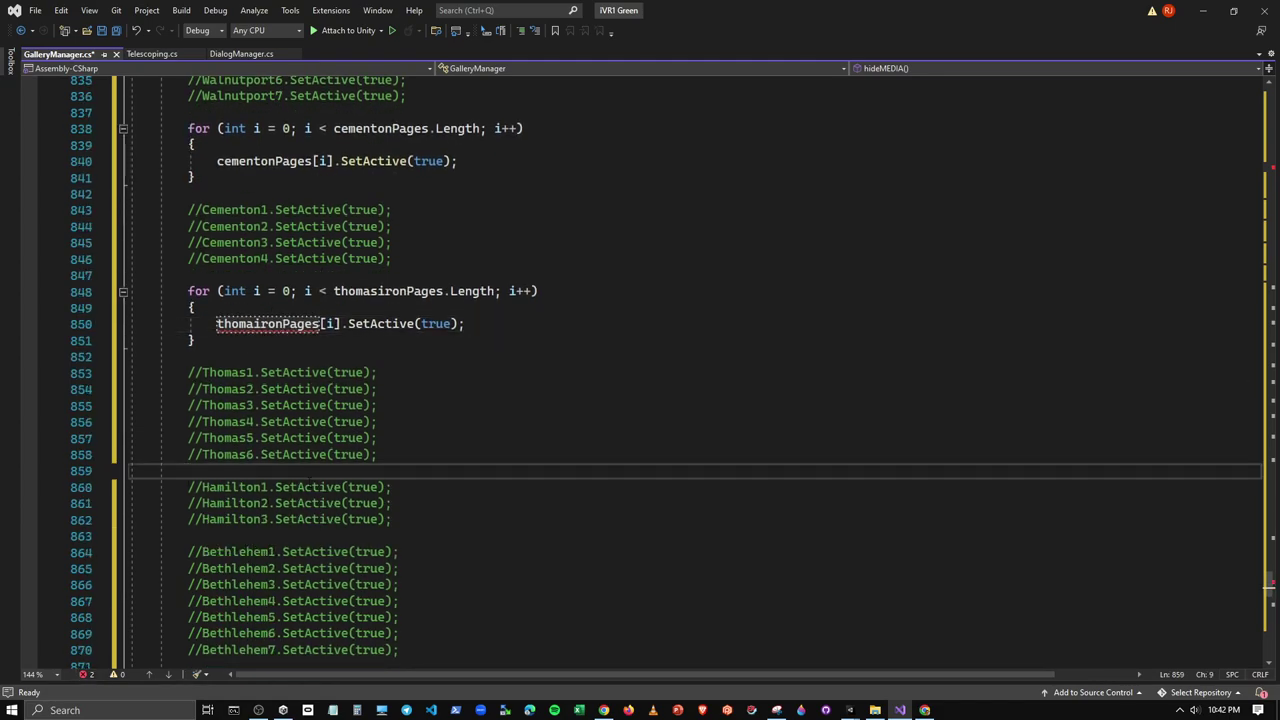
{"action": "left_click", "coordinate": [253, 323]}
{"action": "type", "text": "s"}
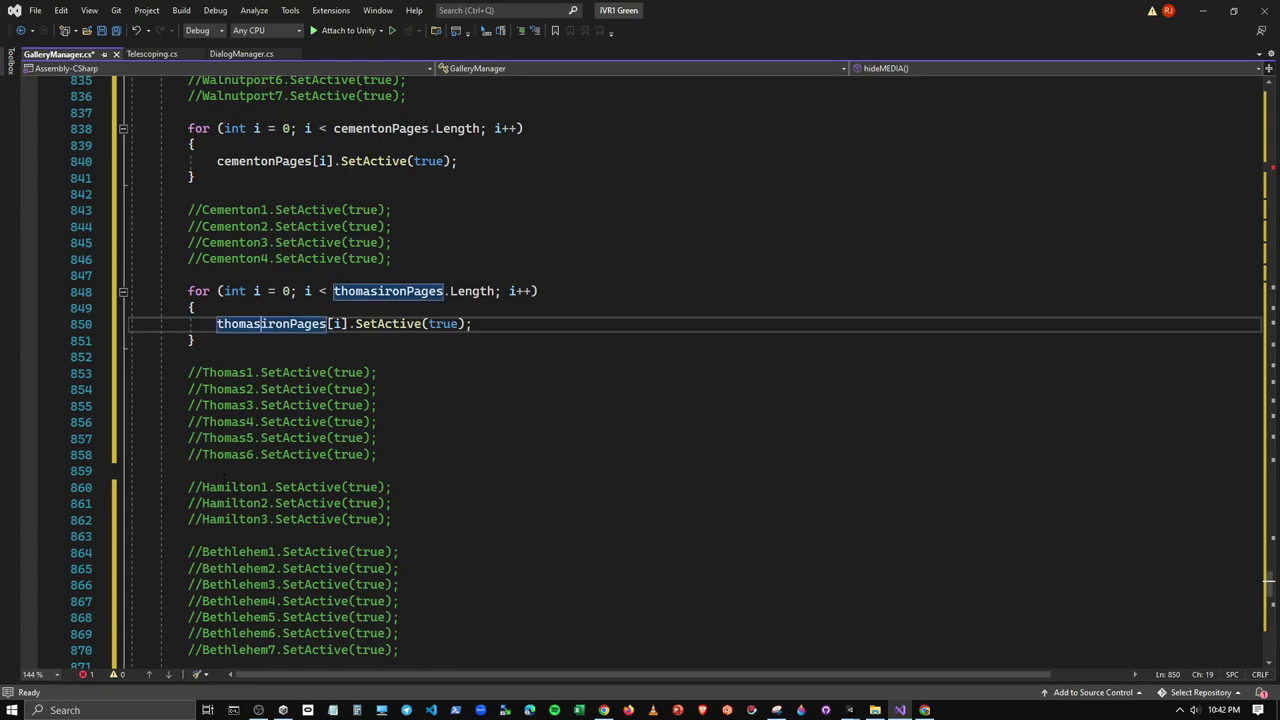
{"action": "left_click", "coordinate": [222, 471]}
Insert a for-loop below Thomas6 with its condition array renamed to allentownPages
{"action": "key", "text": "Return"}
{"action": "key", "text": "Tab"}
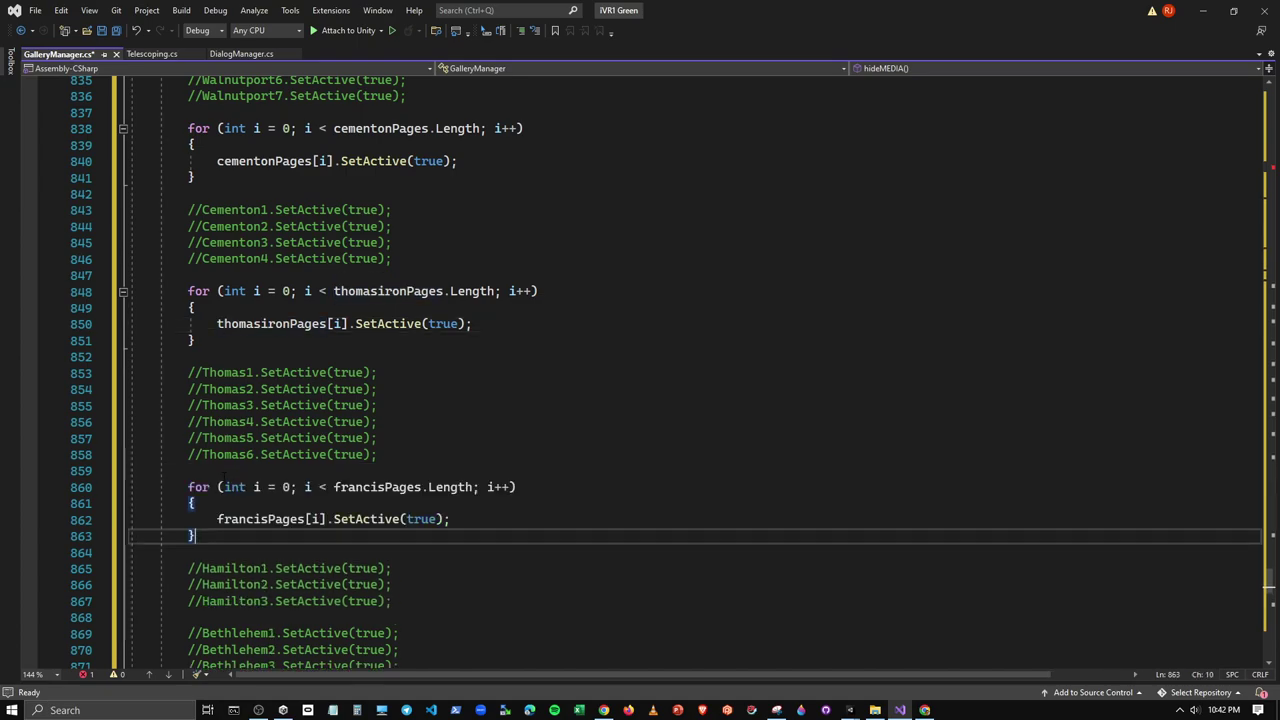
{"action": "left_click_drag", "start_coordinate": [333, 487], "coordinate": [381, 487]}
{"action": "type", "text": "a"}
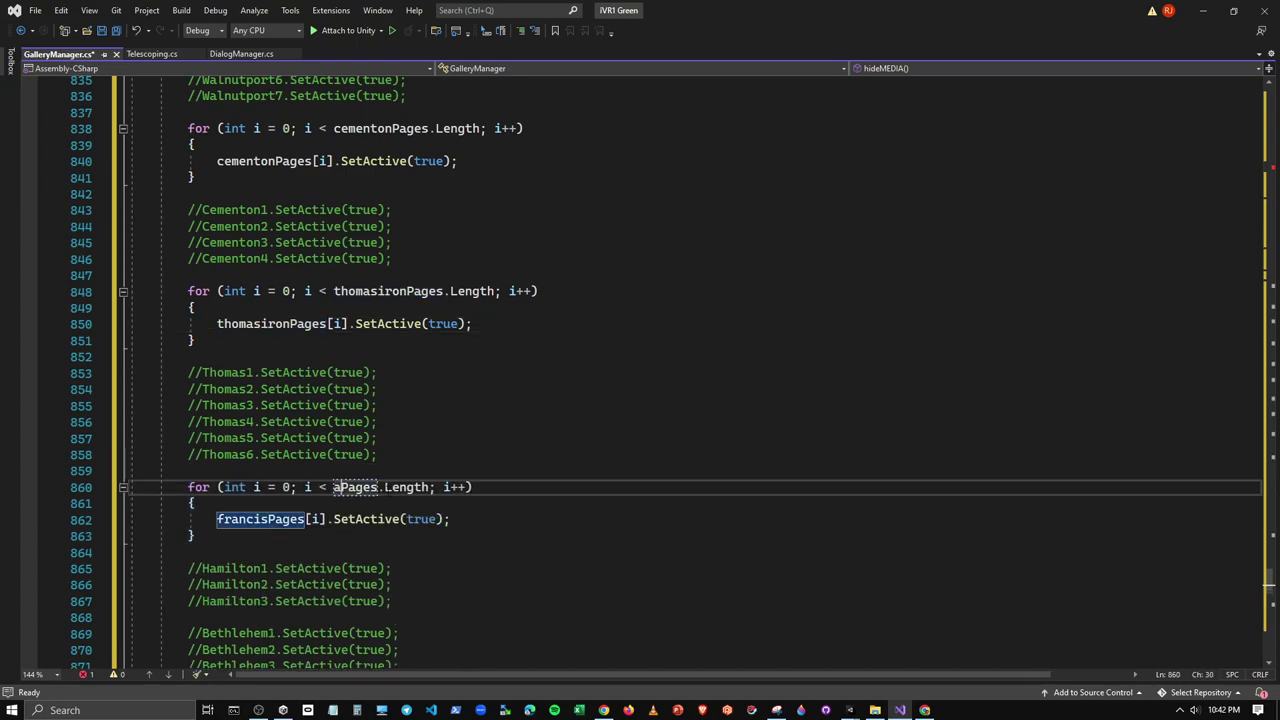
{"action": "type", "text": "llentown"}
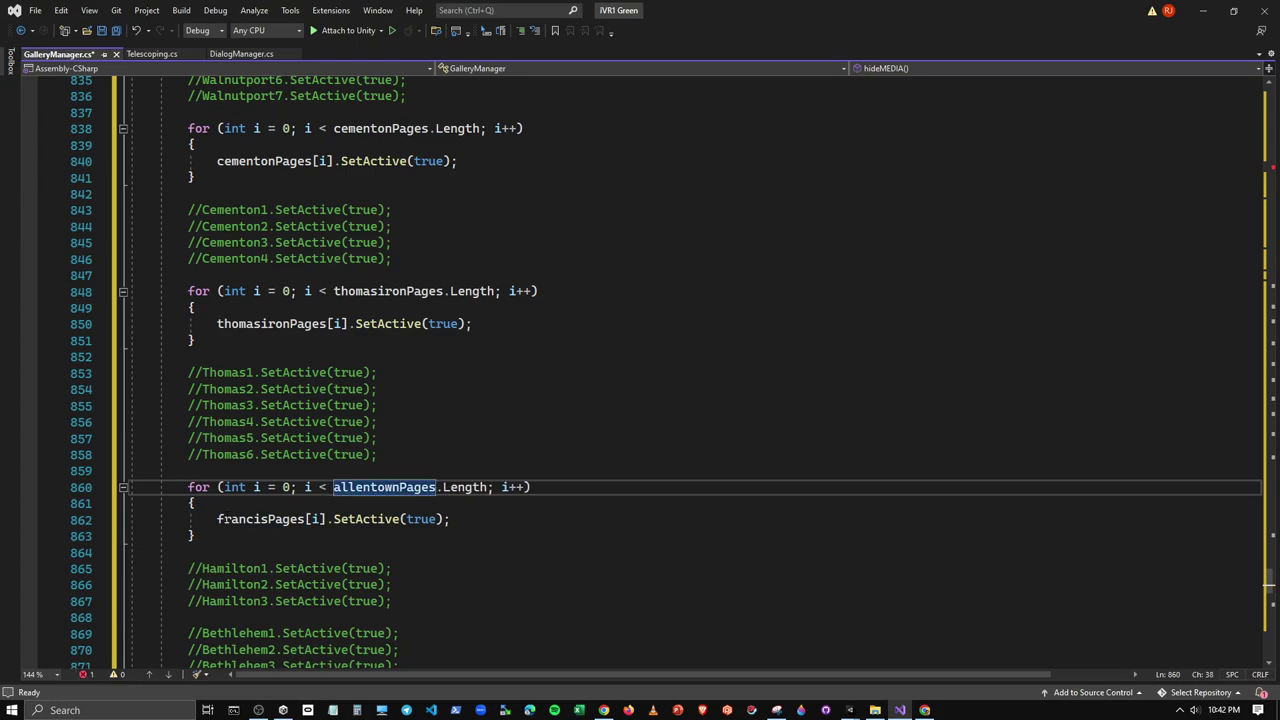
{"action": "left_click_drag", "start_coordinate": [217, 519], "coordinate": [270, 519]}
{"action": "type", "text": "allentown"}
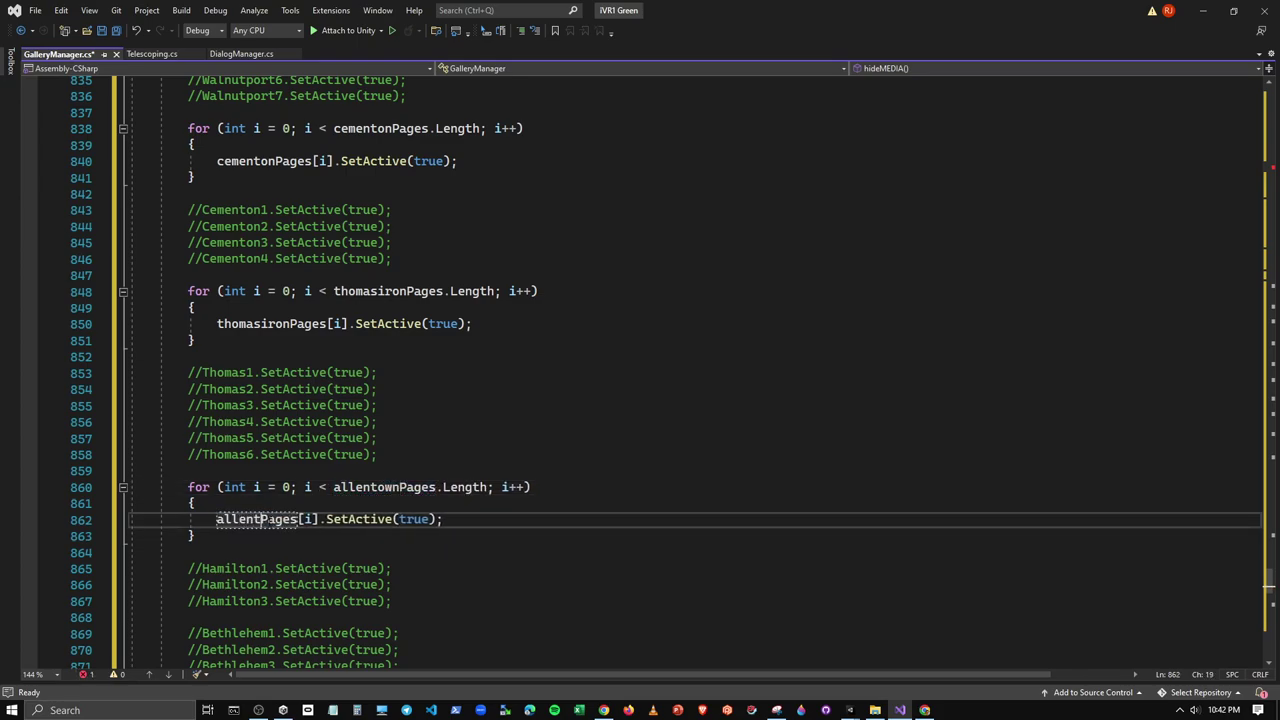
Paste a for-loop after the Hamilton comments, rename it to bethlehemPages, and add a blank line after
{"action": "scroll", "coordinate": [272, 519], "scroll_direction": "down", "scroll_amount": 2}
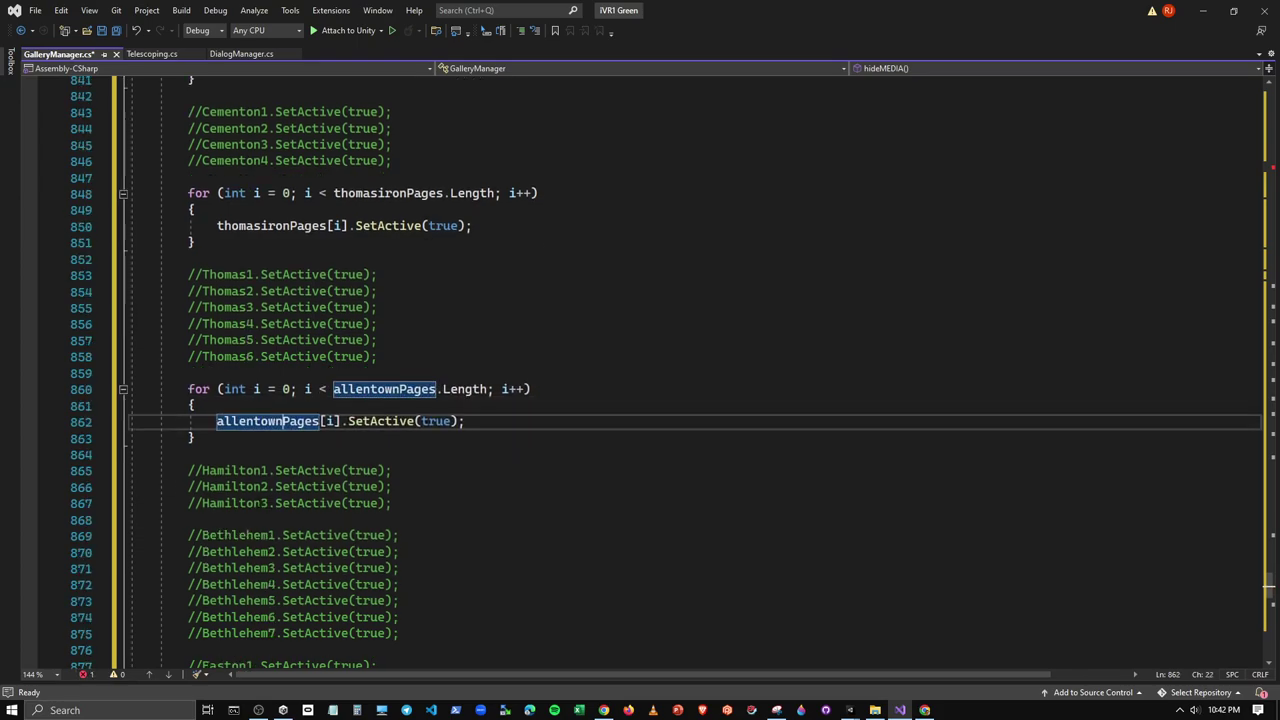
{"action": "left_click", "coordinate": [200, 519]}
{"action": "key", "text": "ctrl+v"}
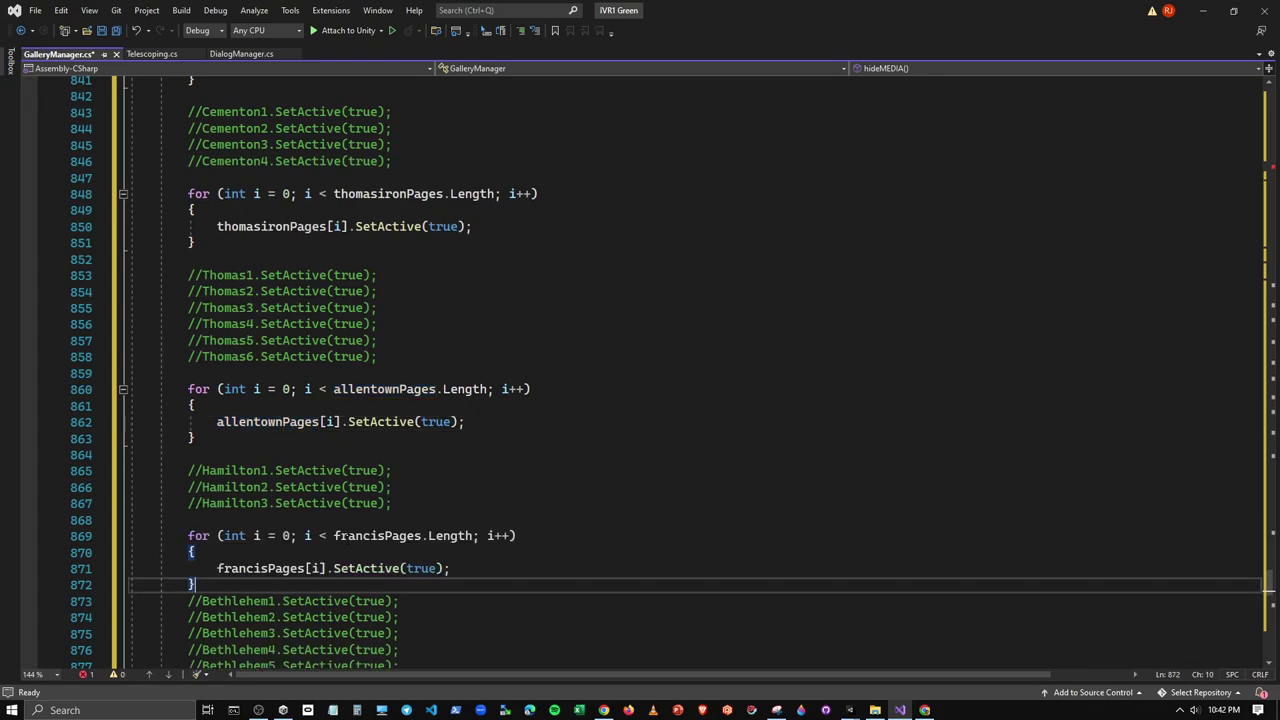
{"action": "left_click_drag", "start_coordinate": [334, 536], "coordinate": [387, 536]}
{"action": "type", "text": "bet"}
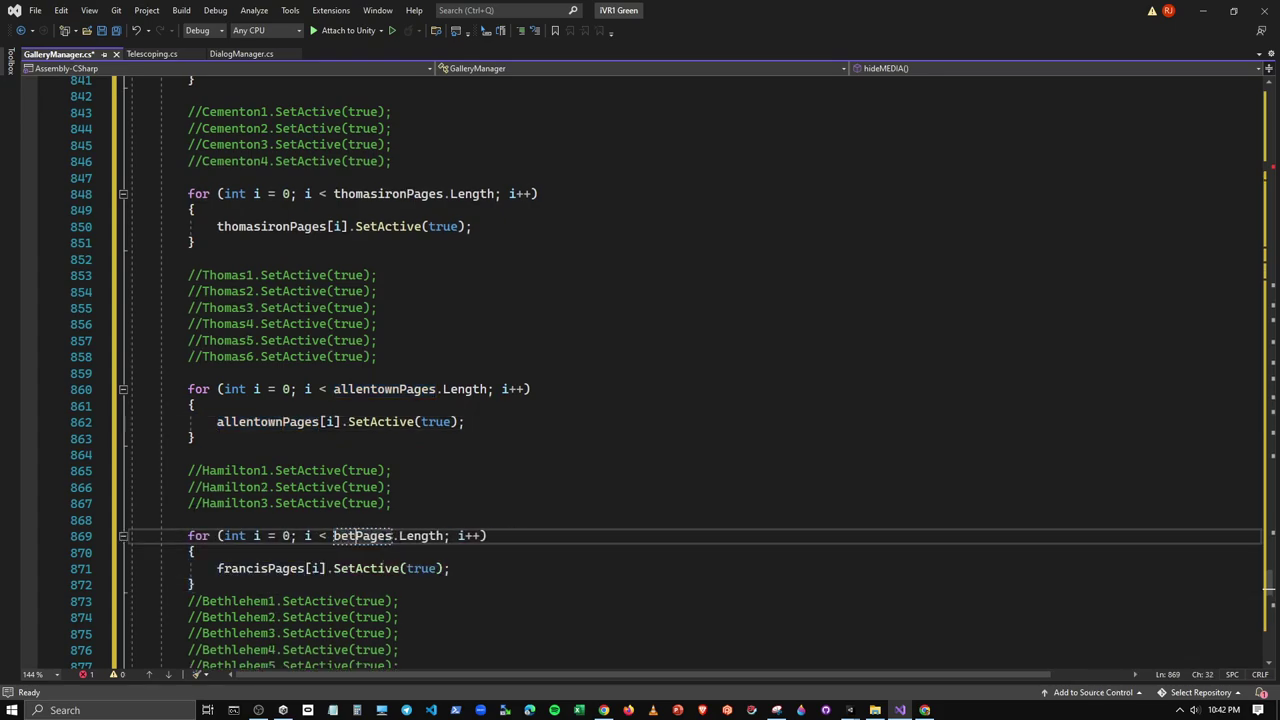
{"action": "type", "text": "hlehem"}
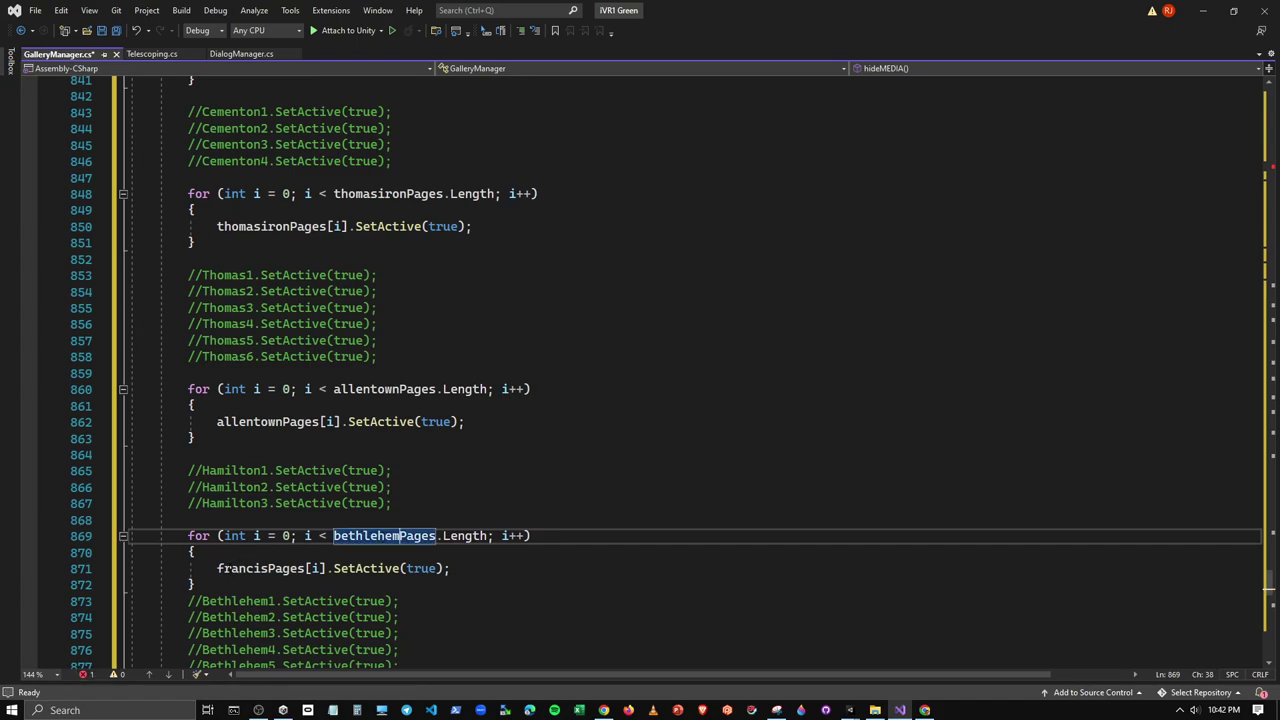
{"action": "left_click_drag", "start_coordinate": [217, 568], "coordinate": [266, 568]}
{"action": "type", "text": "bet"}
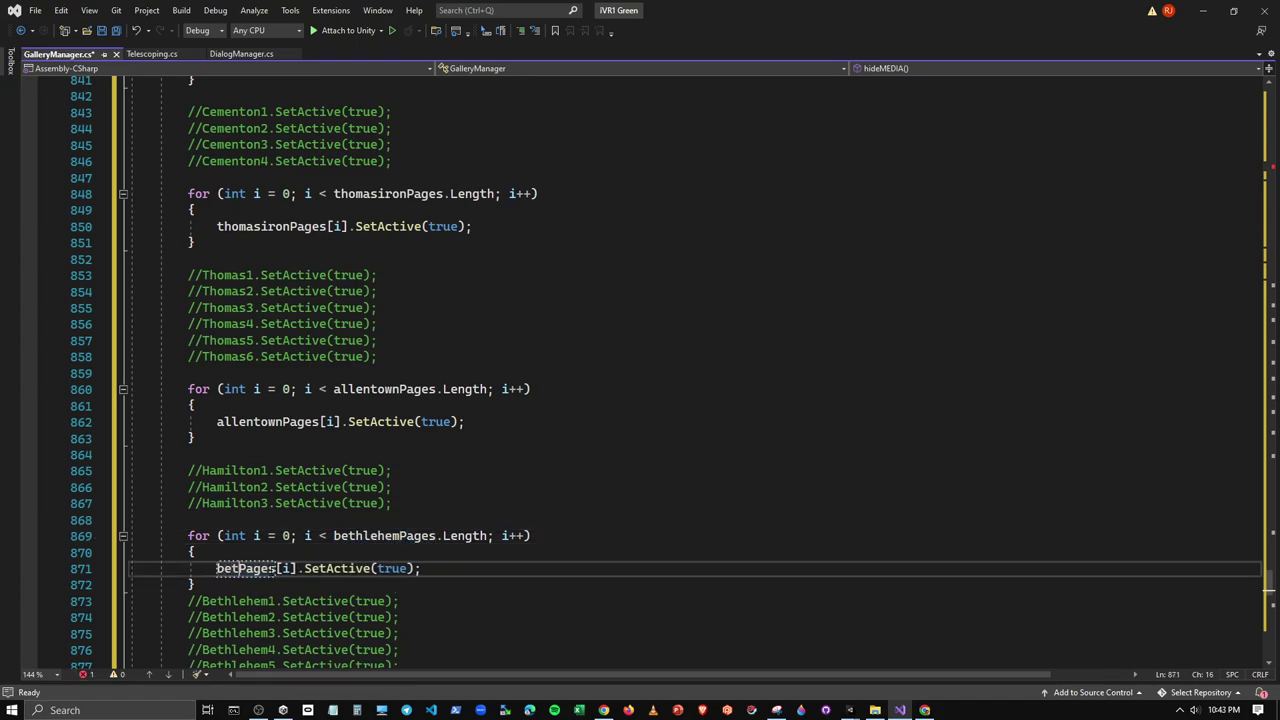
{"action": "type", "text": "hlehem"}
{"action": "scroll", "coordinate": [640, 370], "scroll_direction": "down", "scroll_amount": 4}
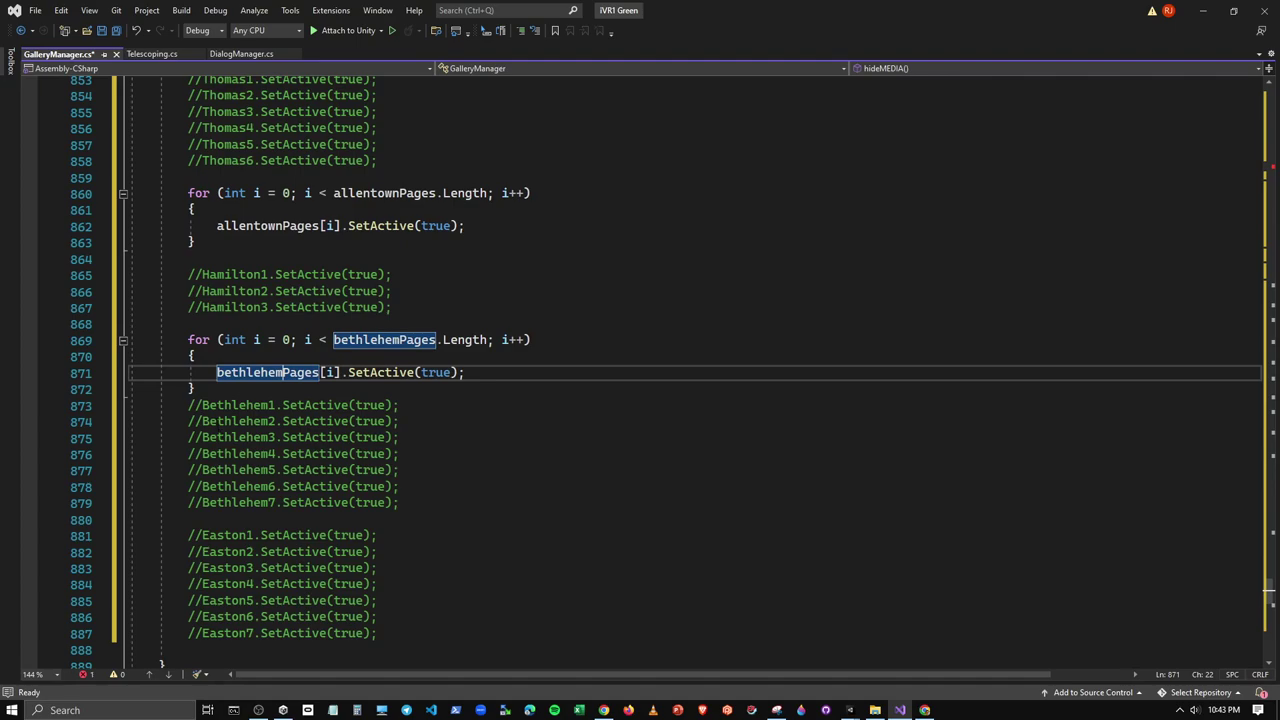
{"action": "left_click", "coordinate": [232, 389]}
{"action": "key", "text": "Return"}
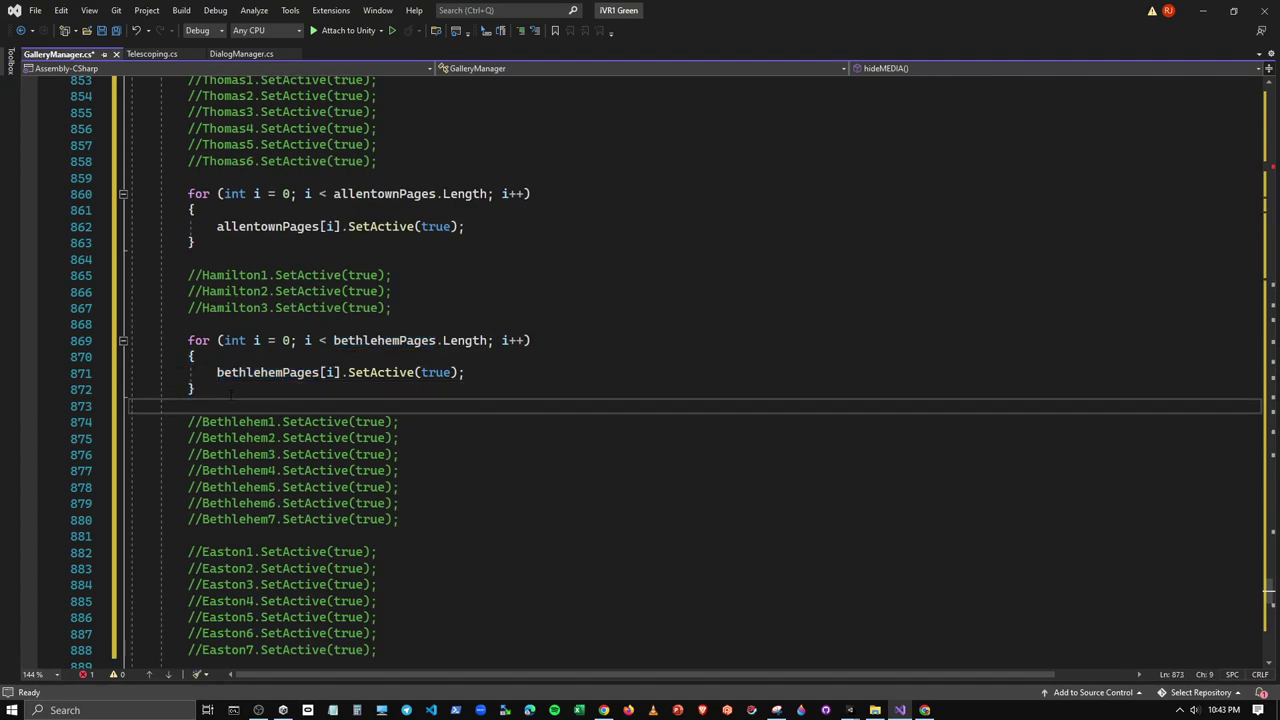
{"action": "scroll", "coordinate": [232, 393], "scroll_direction": "down", "scroll_amount": 1}
Paste the copied for-loop above //Easton1, changing francisPages to eastonPages in its condition and body
{"action": "left_click", "coordinate": [213, 487]}
{"action": "key", "text": "Return"}
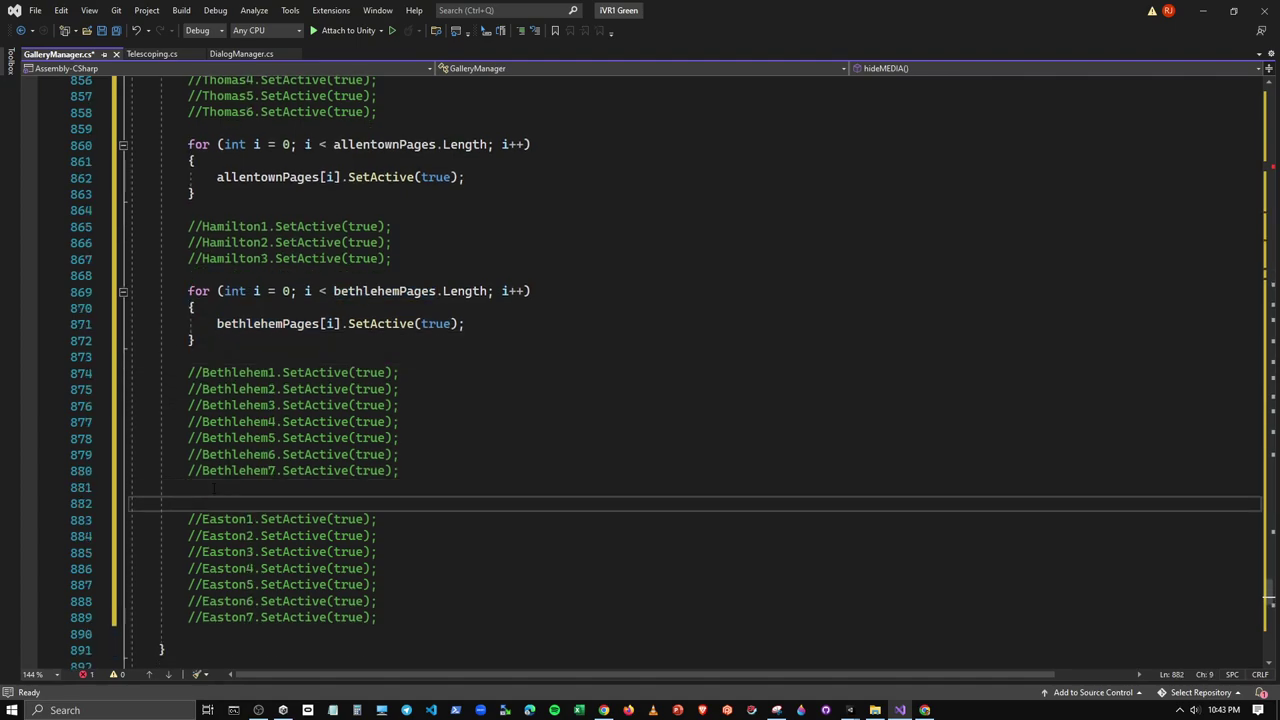
{"action": "type", "text": "for (int i = 0; i < francisPages.Length; i++)         {             francisPages[i].SetActive(true);         }"}
{"action": "left_click_drag", "start_coordinate": [334, 503], "coordinate": [384, 503]}
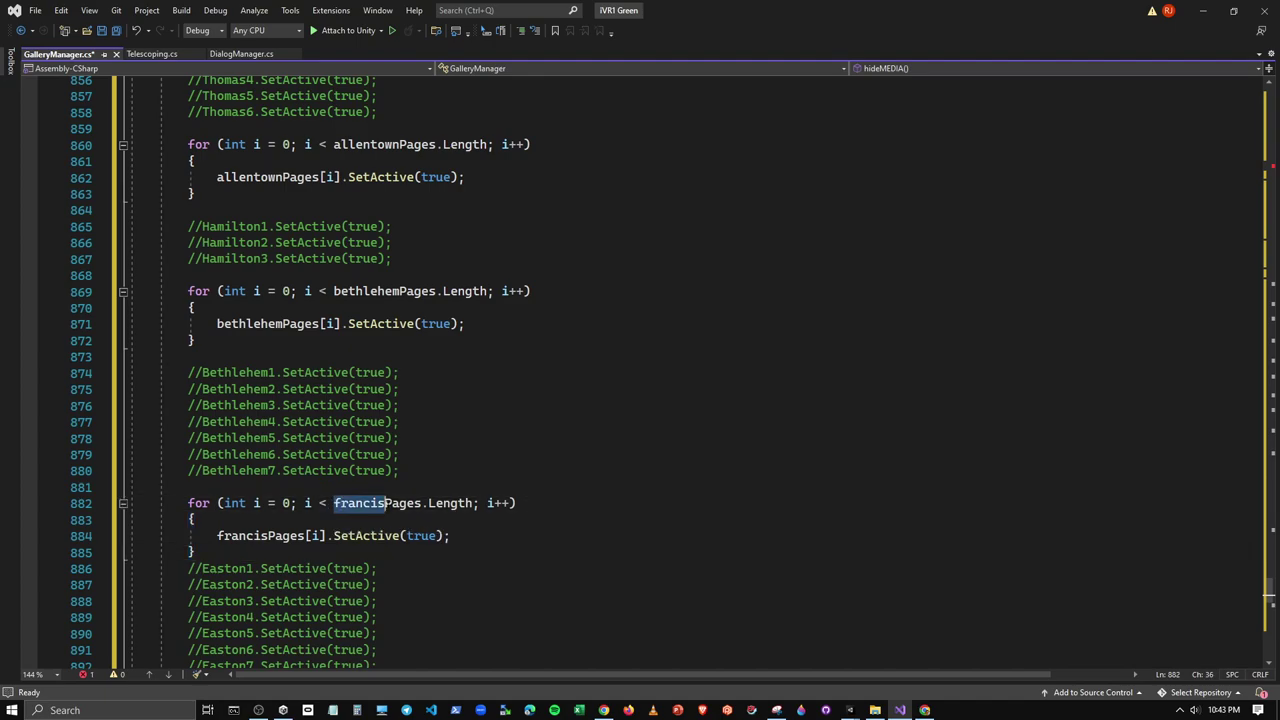
{"action": "type", "text": "eas"}
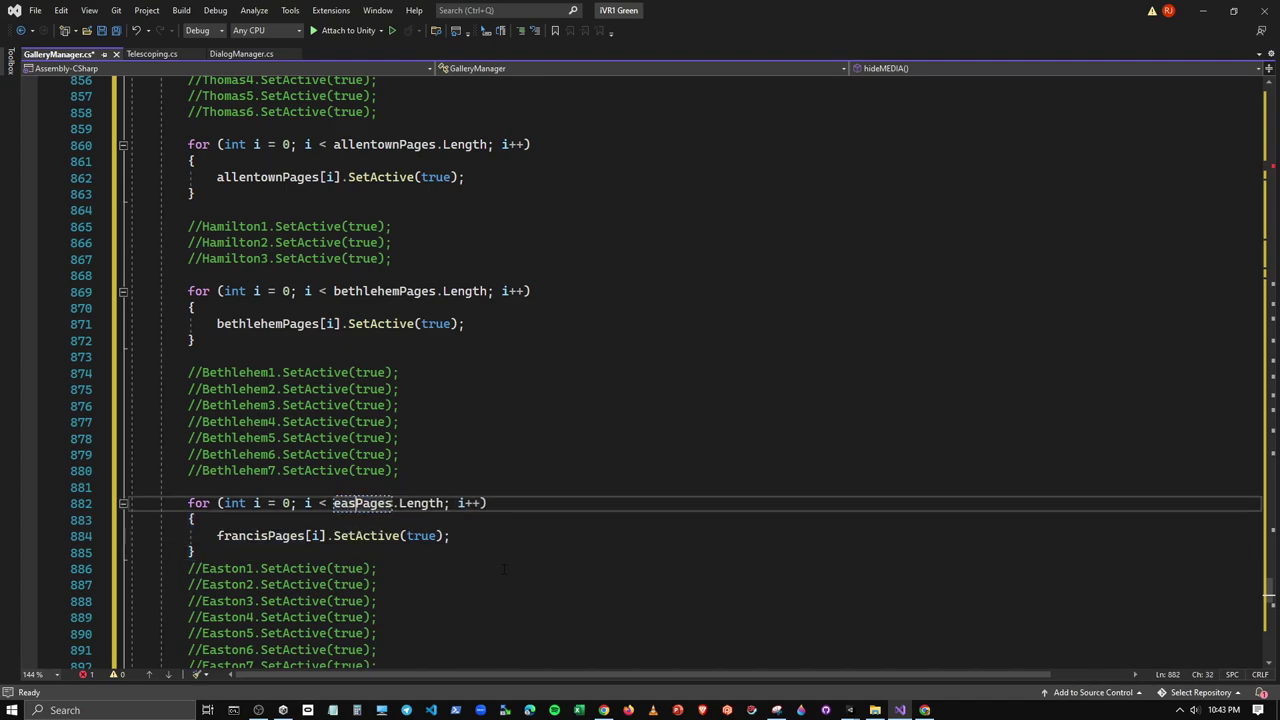
{"action": "type", "text": "ton"}
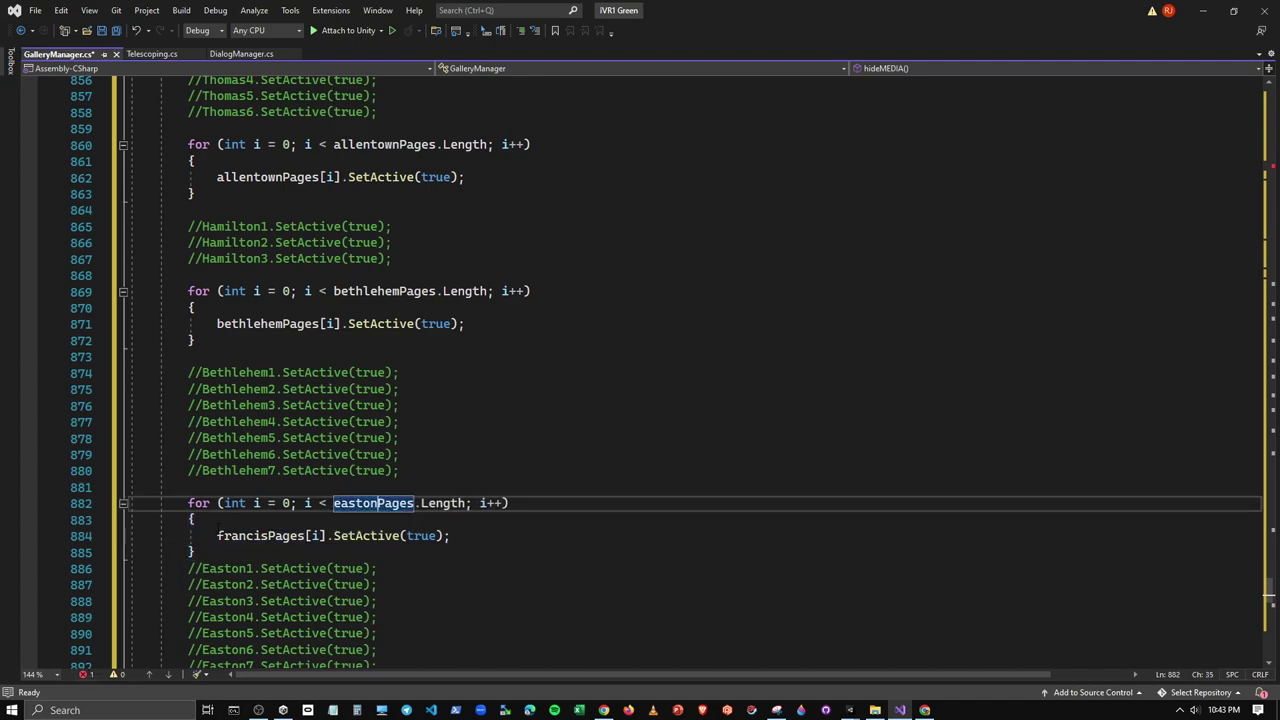
{"action": "left_click_drag", "start_coordinate": [217, 536], "coordinate": [268, 536]}
{"action": "type", "text": "e"}
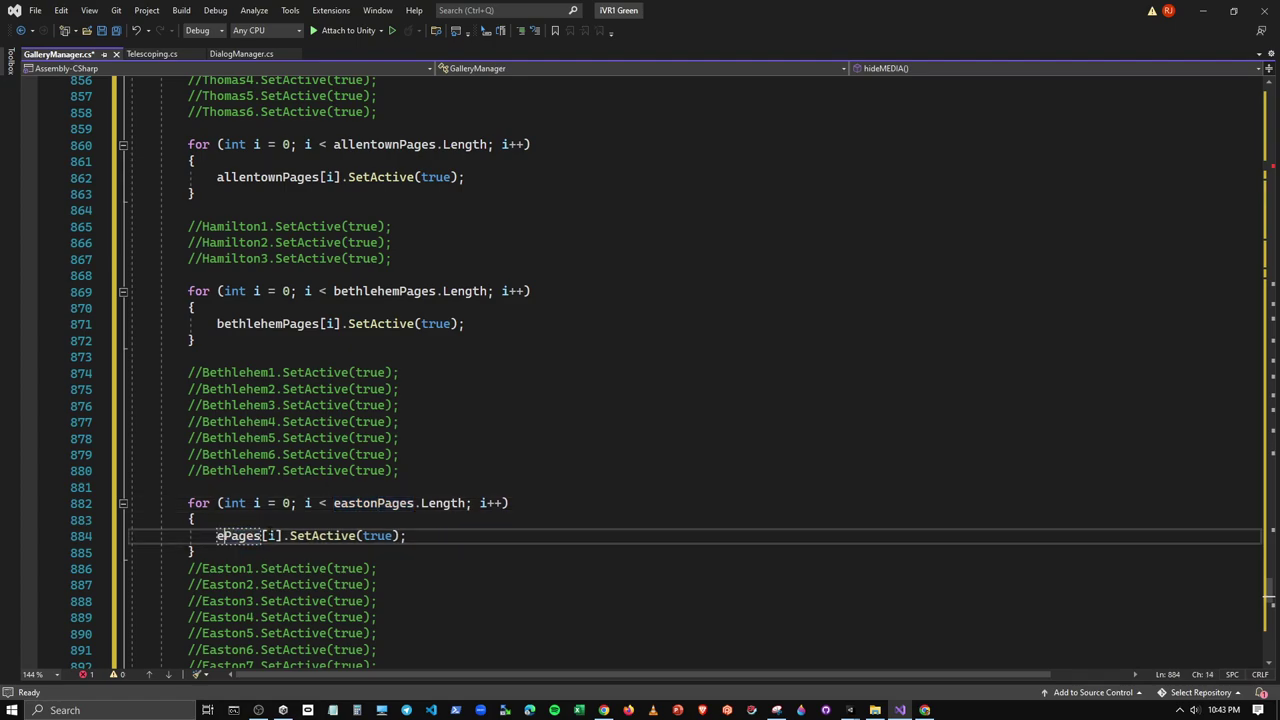
{"action": "type", "text": "aston"}
{"action": "scroll", "coordinate": [239, 543], "scroll_direction": "down", "scroll_amount": 3}
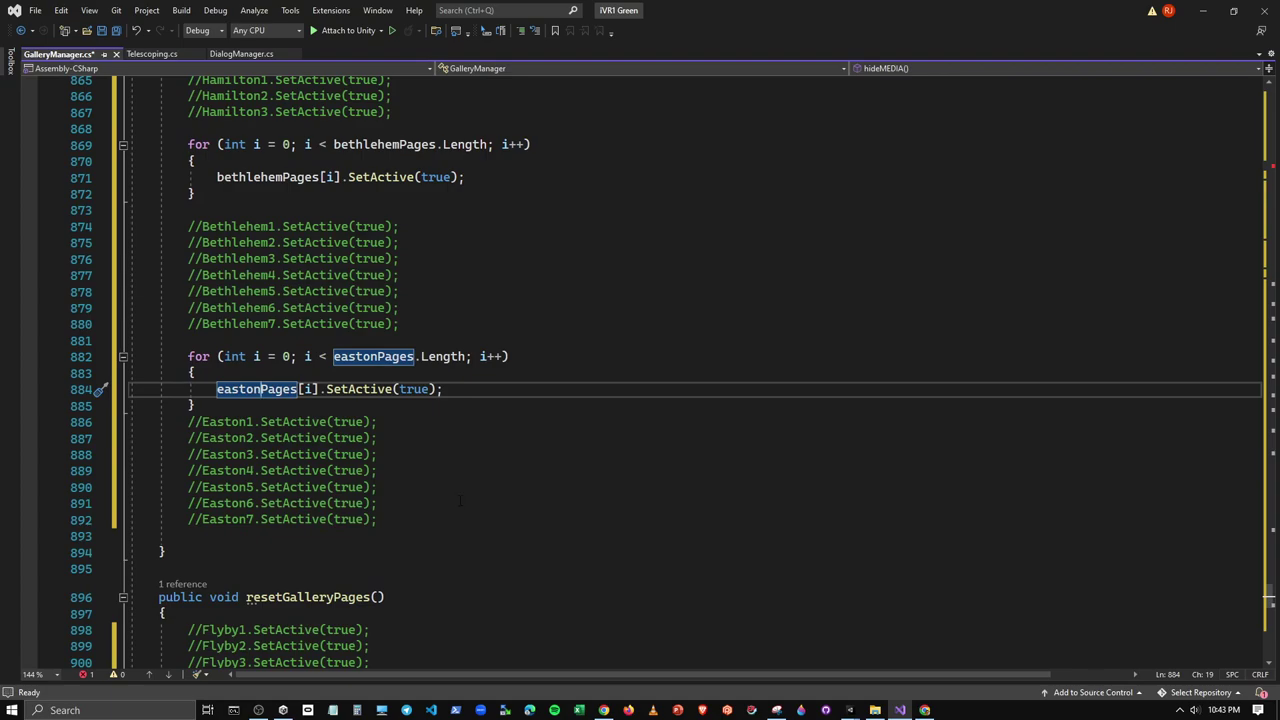
{"action": "scroll", "coordinate": [353, 563], "scroll_direction": "down", "scroll_amount": 3}
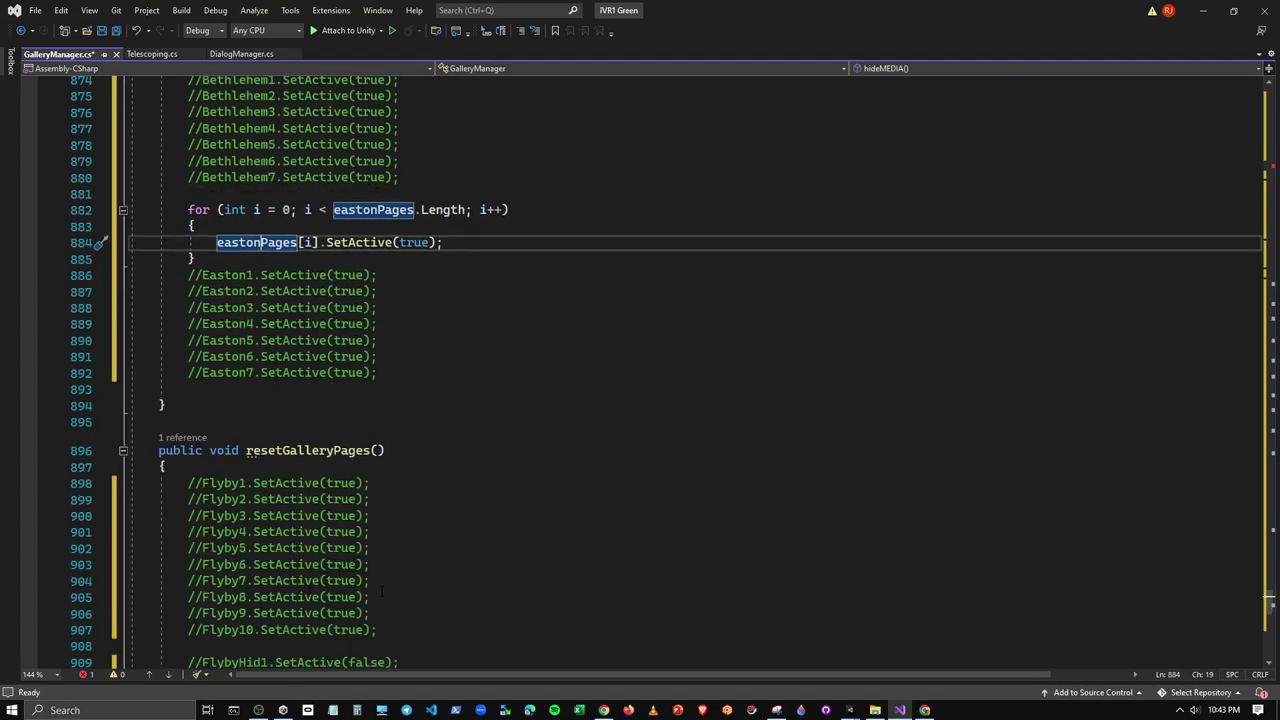
{"action": "scroll", "coordinate": [382, 592], "scroll_direction": "down", "scroll_amount": 7}
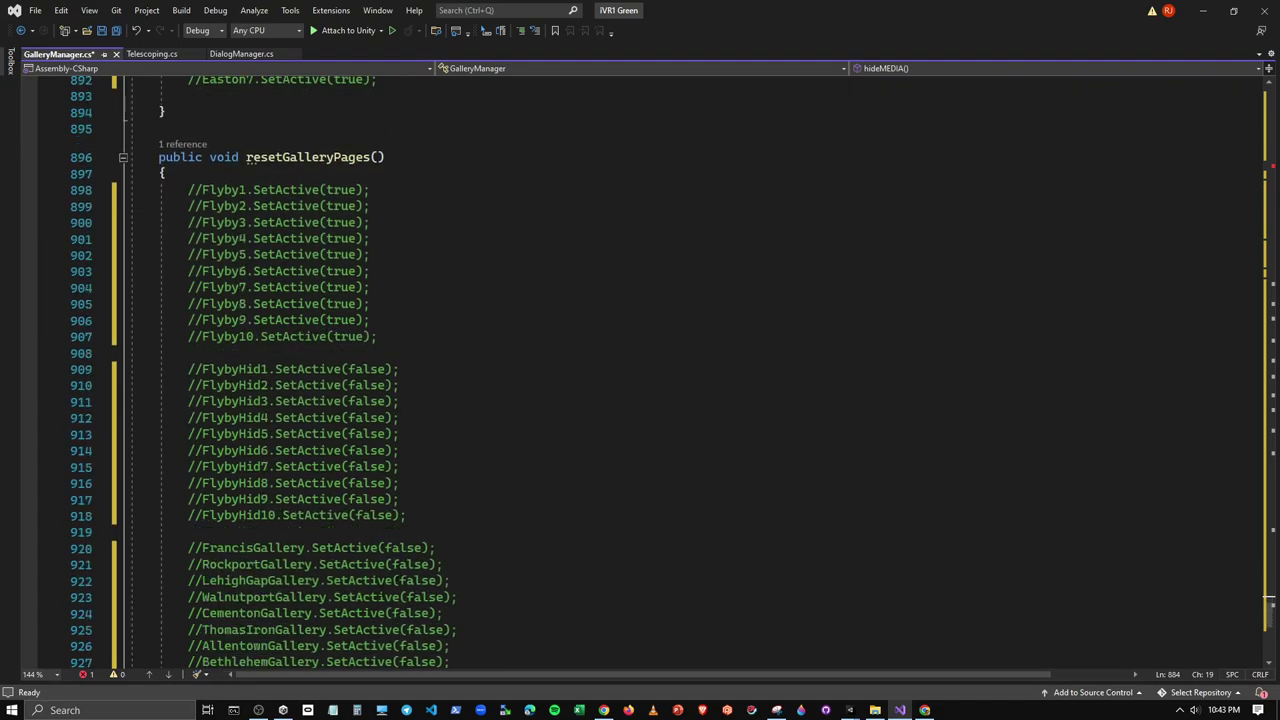
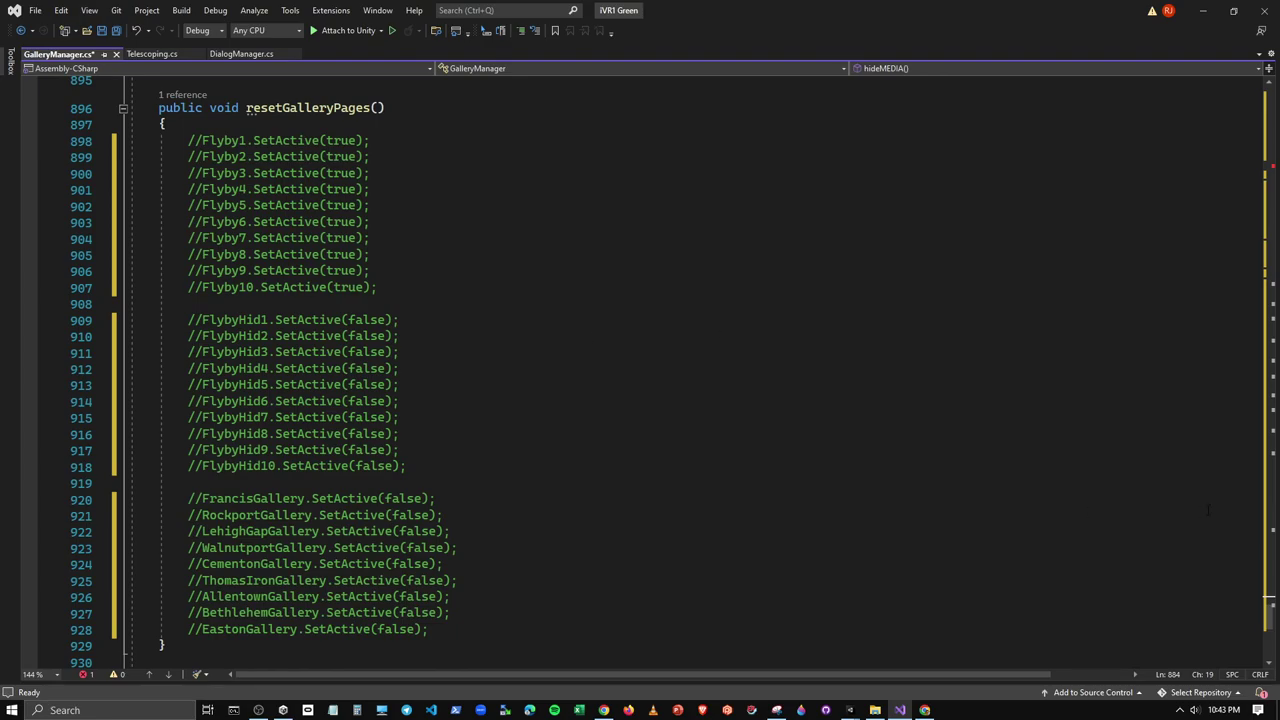
Paste a for-loop snippet on a new line above the commented gallery calls in resetGalleryPages
{"action": "left_click_drag", "start_coordinate": [1268, 610], "coordinate": [1260, 97]}
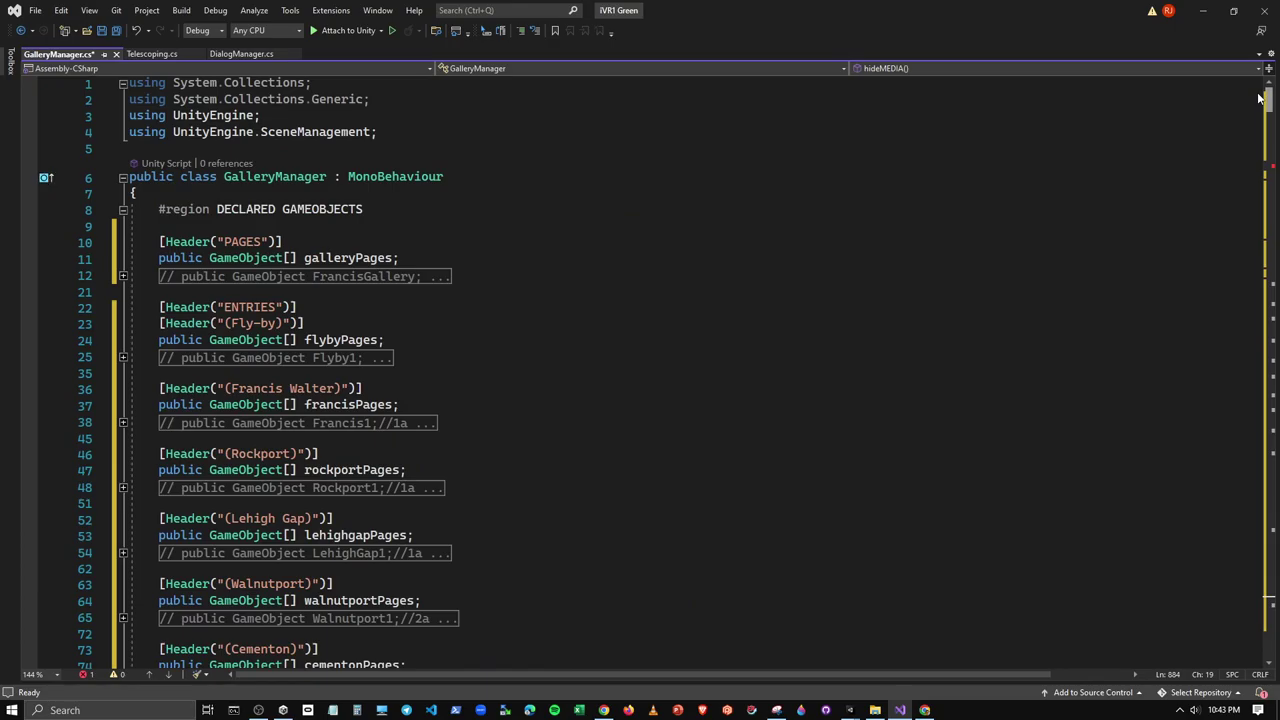
{"action": "left_click_drag", "start_coordinate": [1264, 97], "coordinate": [1268, 603]}
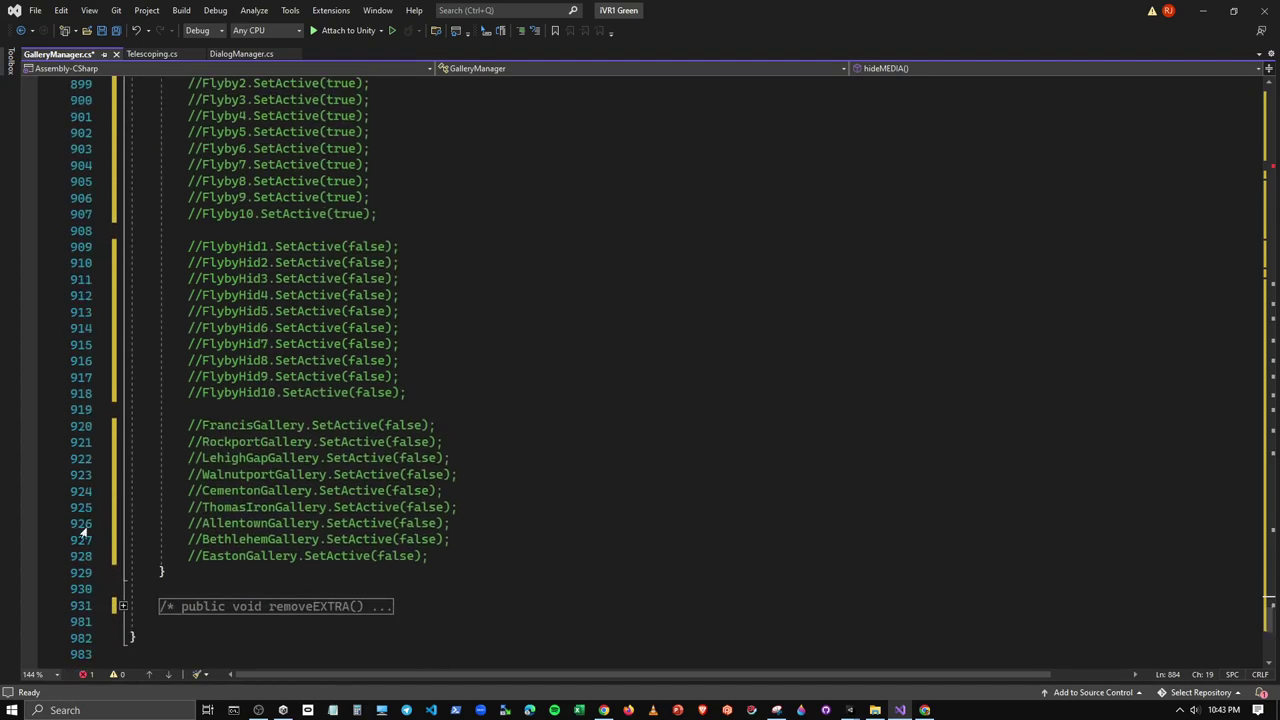
{"action": "left_click", "coordinate": [201, 410]}
{"action": "key", "text": "Return"}
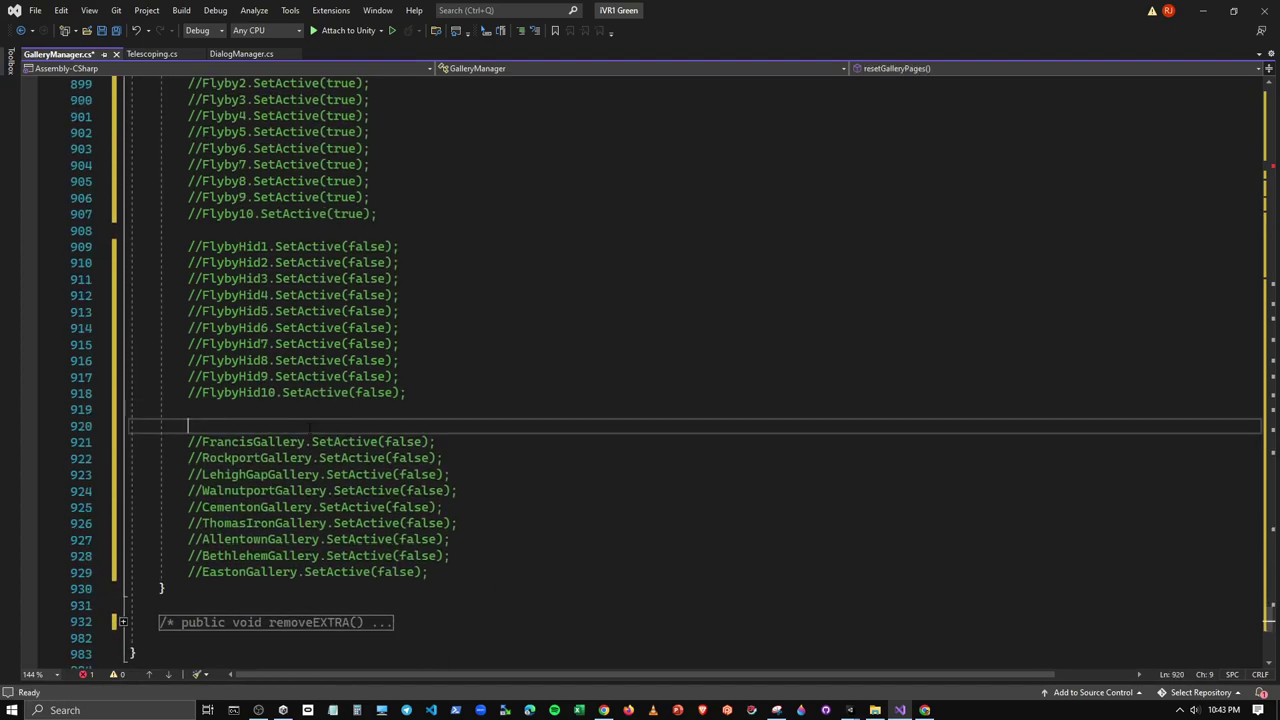
{"action": "type", "text": "for (int i = 0; i < francisPages.Length; i++)         {             francisPages[i].SetActive(true);         }"}
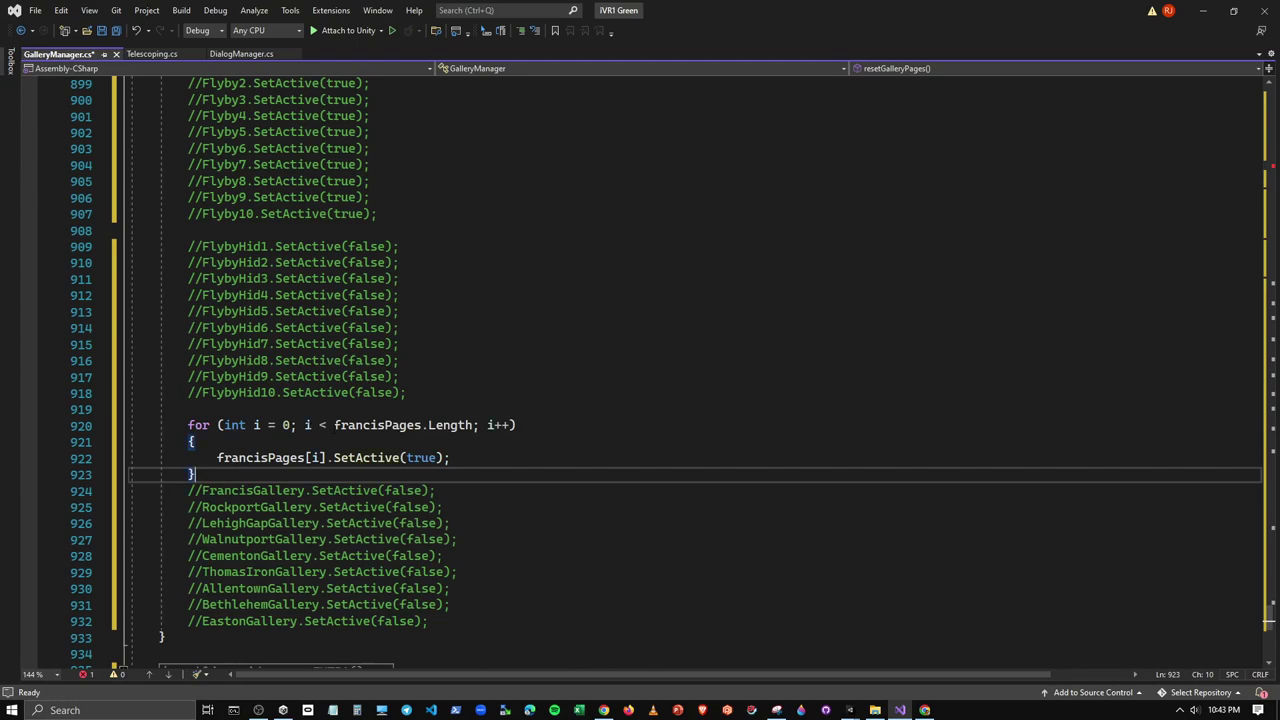
Rename francisPages to galleryPages in the loop condition and body, and select the true argument
{"action": "left_click_drag", "start_coordinate": [333, 425], "coordinate": [384, 425]}
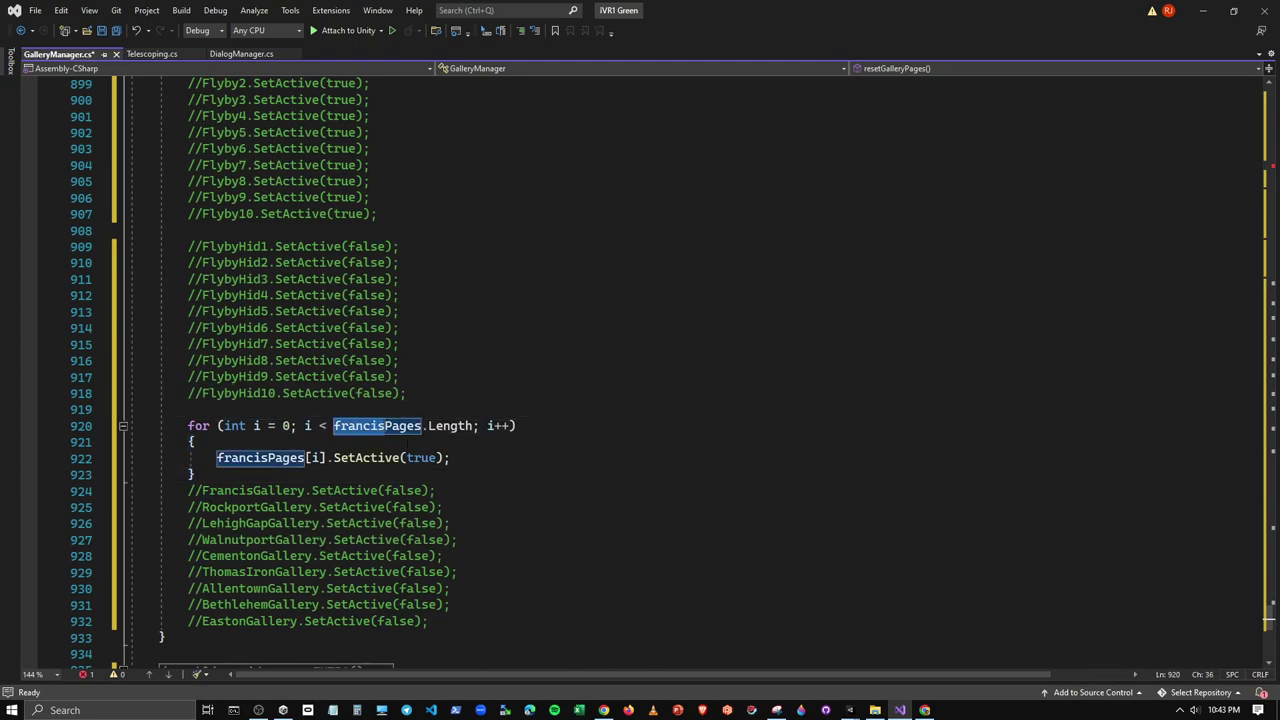
{"action": "type", "text": "gallery"}
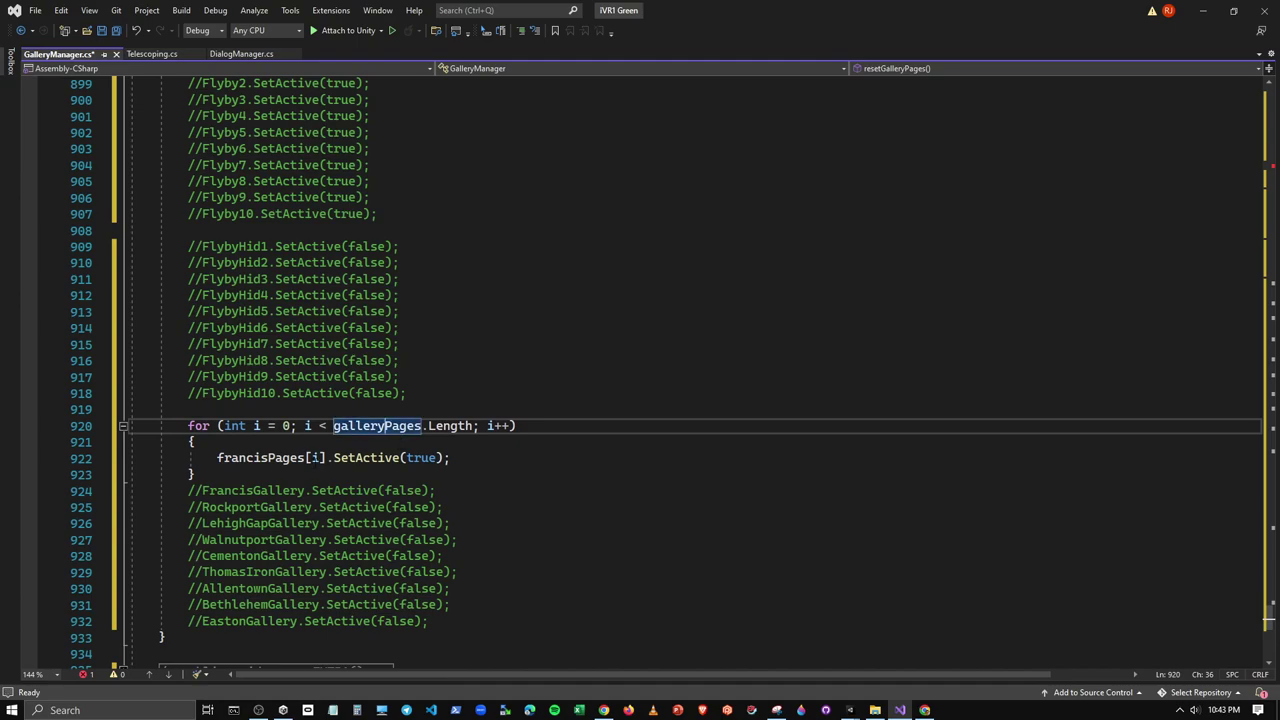
{"action": "left_click_drag", "start_coordinate": [217, 457], "coordinate": [260, 457]}
{"action": "type", "text": "gal"}
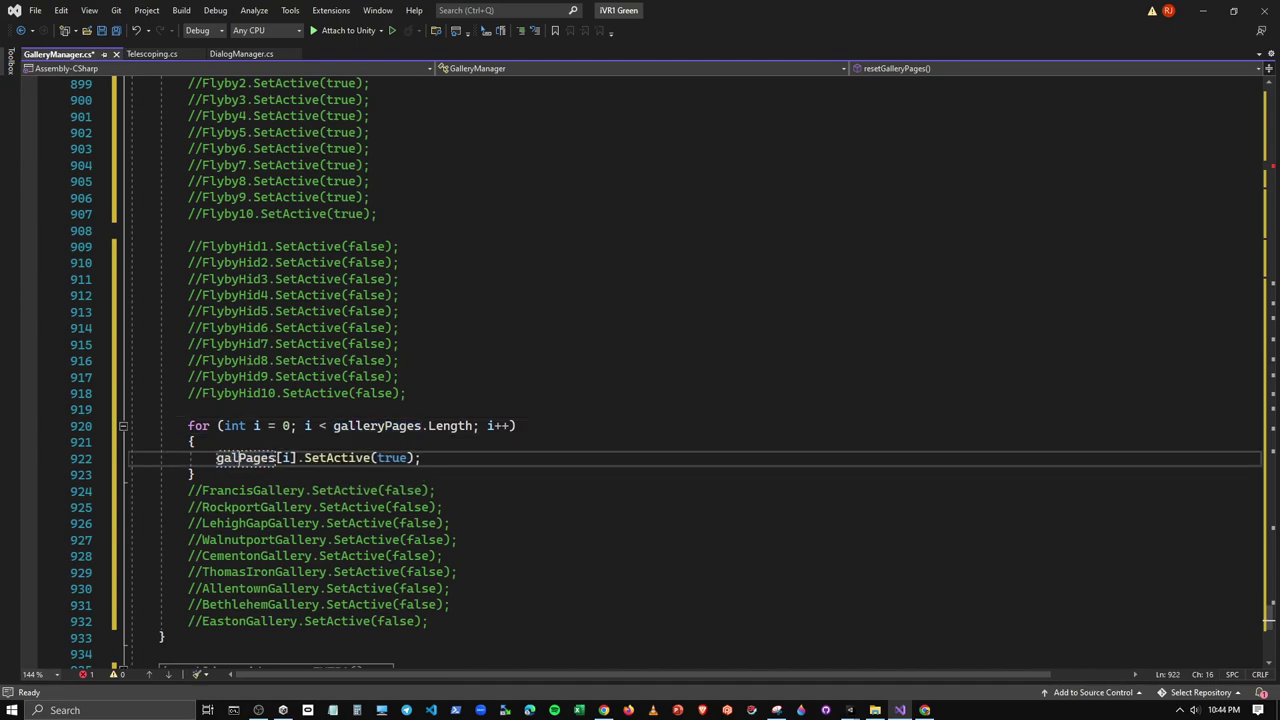
{"action": "type", "text": "lery"}
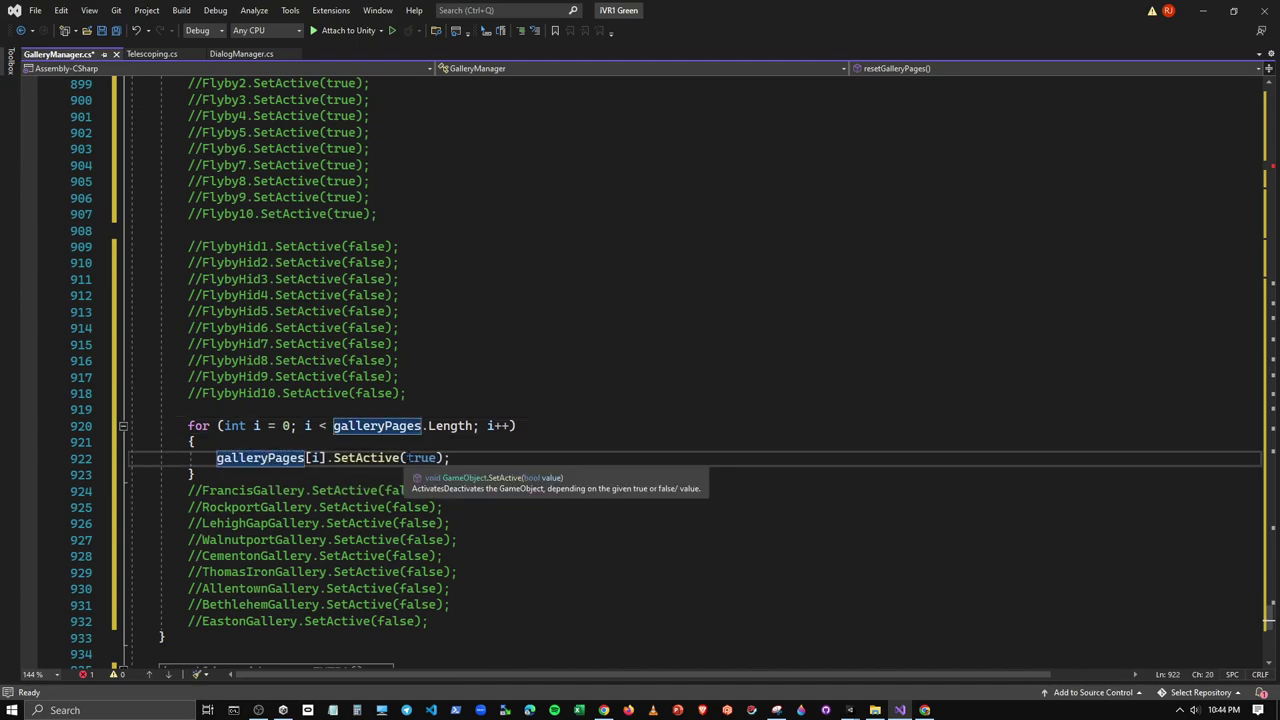
{"action": "left_click_drag", "start_coordinate": [407, 457], "coordinate": [437, 459]}
Change the galleryPages loop to SetActive(false) and paste another for loop below the commented Flyby lines
{"action": "type", "text": "false"}
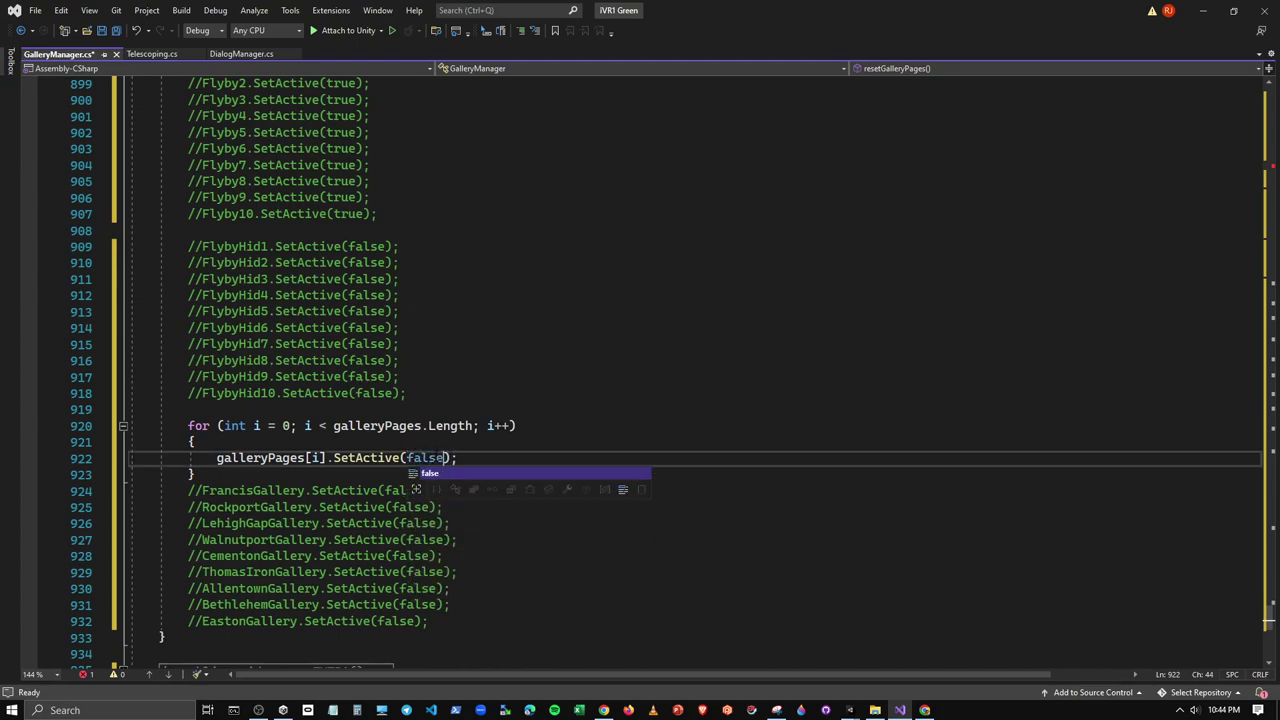
{"action": "left_click", "coordinate": [468, 571]}
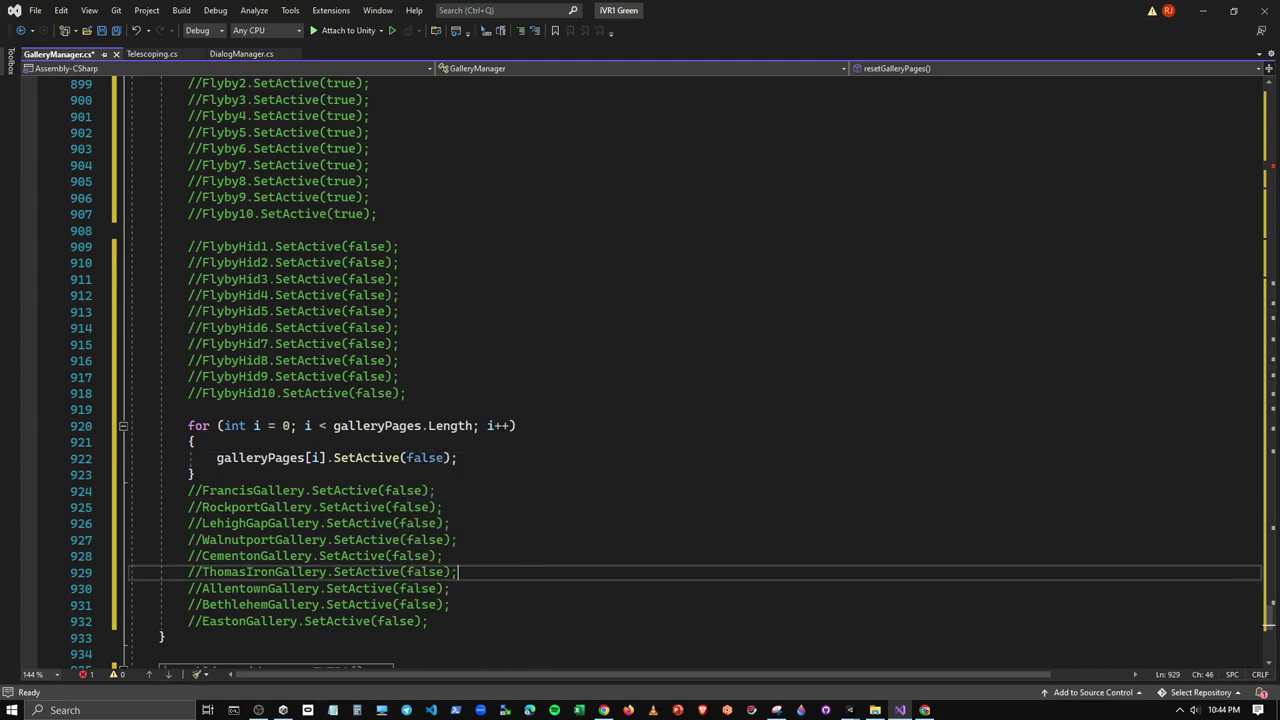
{"action": "left_click", "coordinate": [190, 230]}
{"action": "key", "text": "Return"}
{"action": "type", "text": "for (int i = 0; i < francisPages.Length; i++)         {             francisPages[i].SetActive(true);         }"}
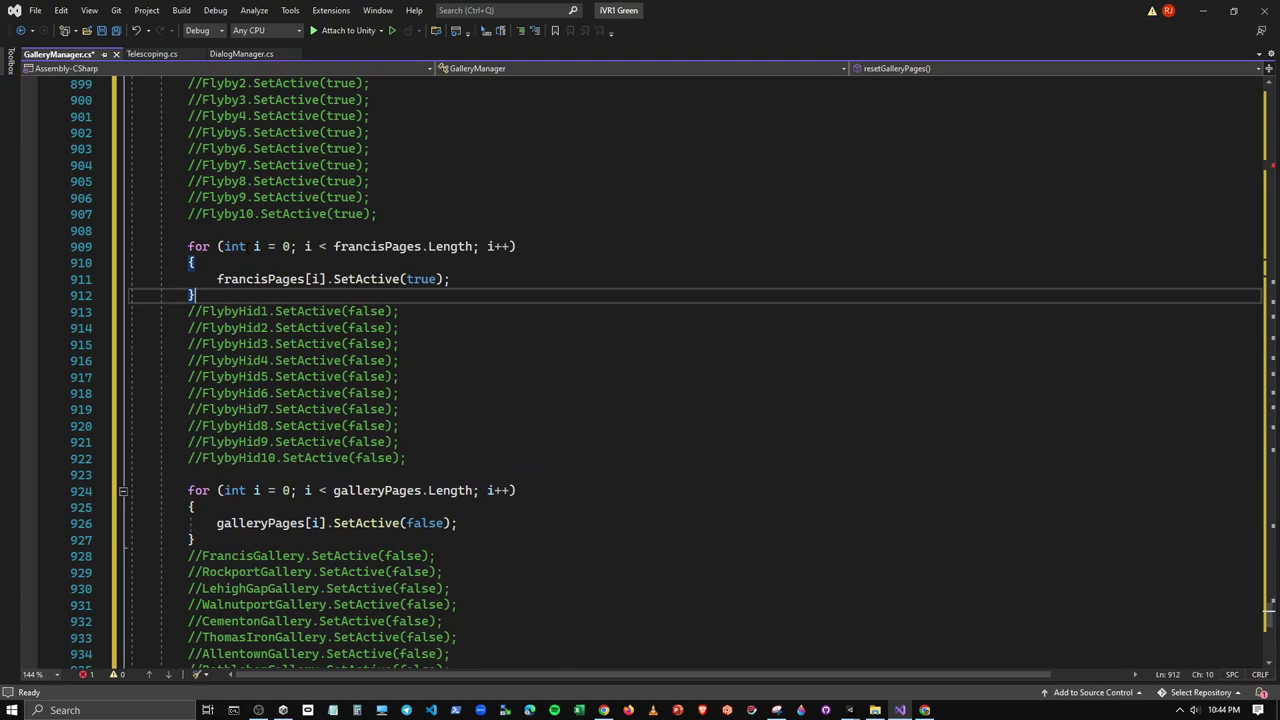
{"action": "key", "text": "Return"}
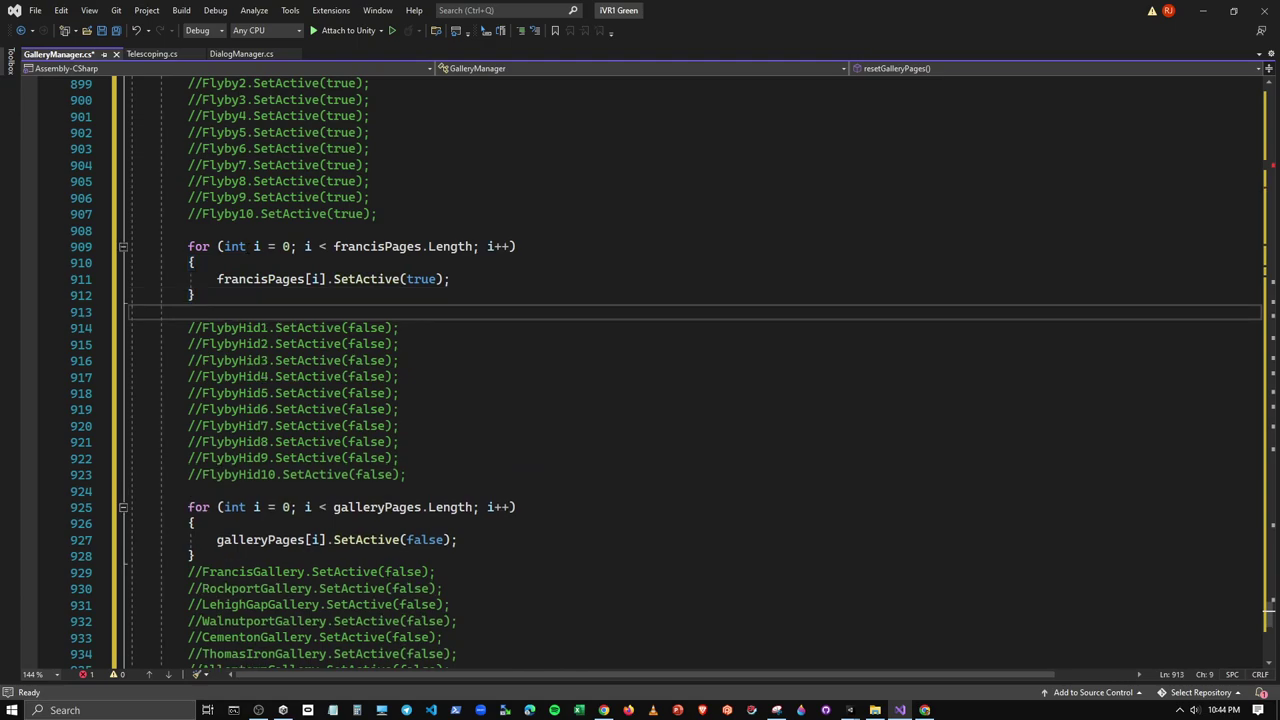
Rename both francisPages references in the new loop to flybyHidden
{"action": "left_click_drag", "start_coordinate": [334, 246], "coordinate": [385, 246]}
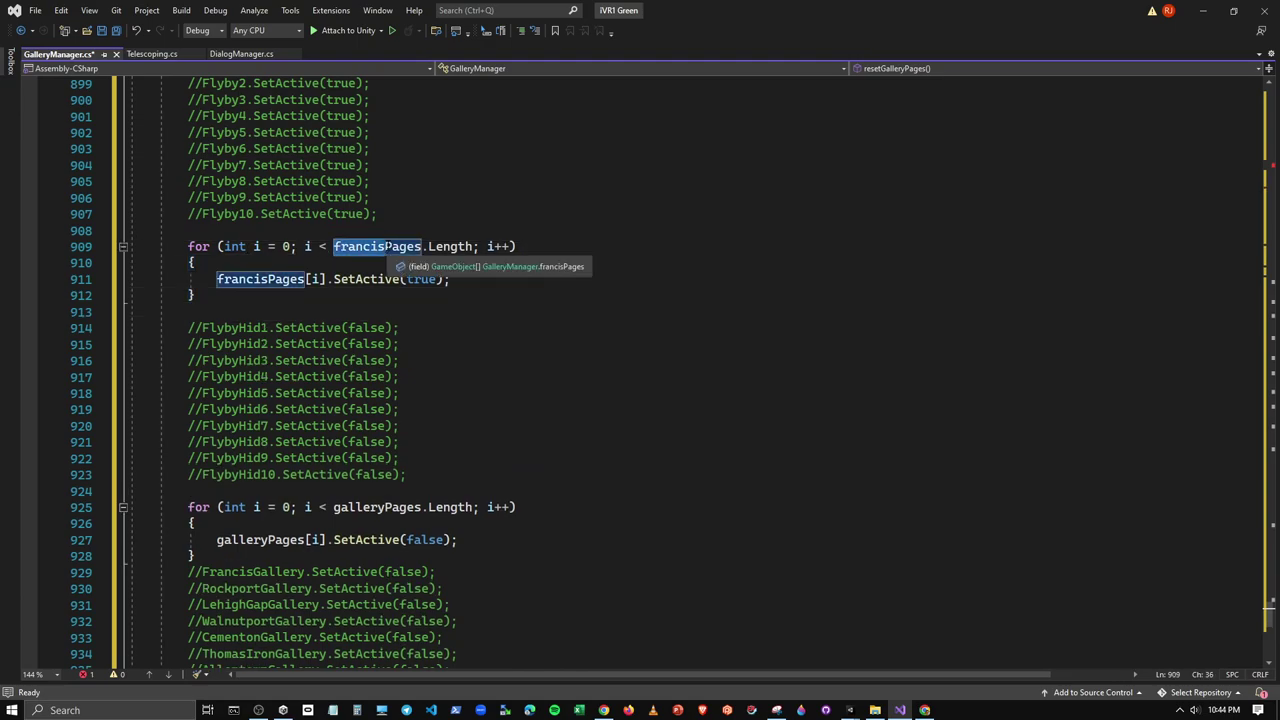
{"action": "type", "text": "flybyH"}
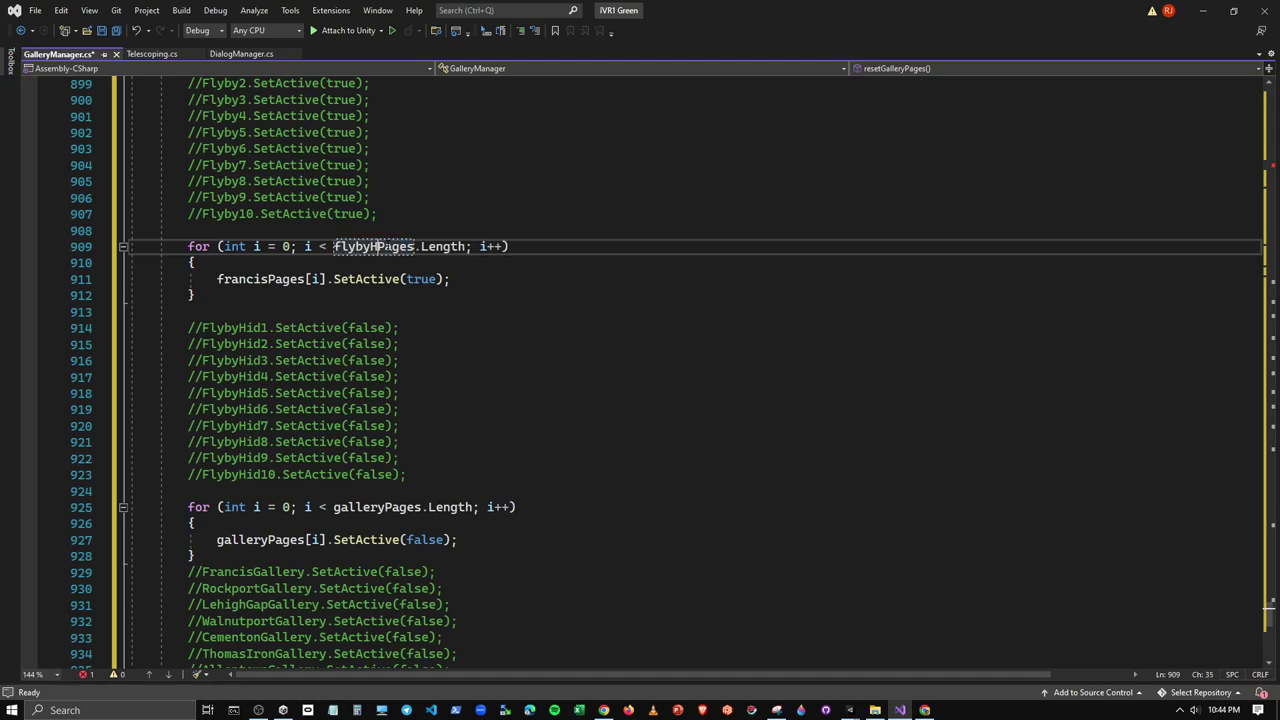
{"action": "type", "text": "idden"}
{"action": "key", "text": "Delete"}
{"action": "key", "text": "Delete"}
{"action": "key", "text": "Delete"}
{"action": "key", "text": "Delete"}
{"action": "key", "text": "Delete"}
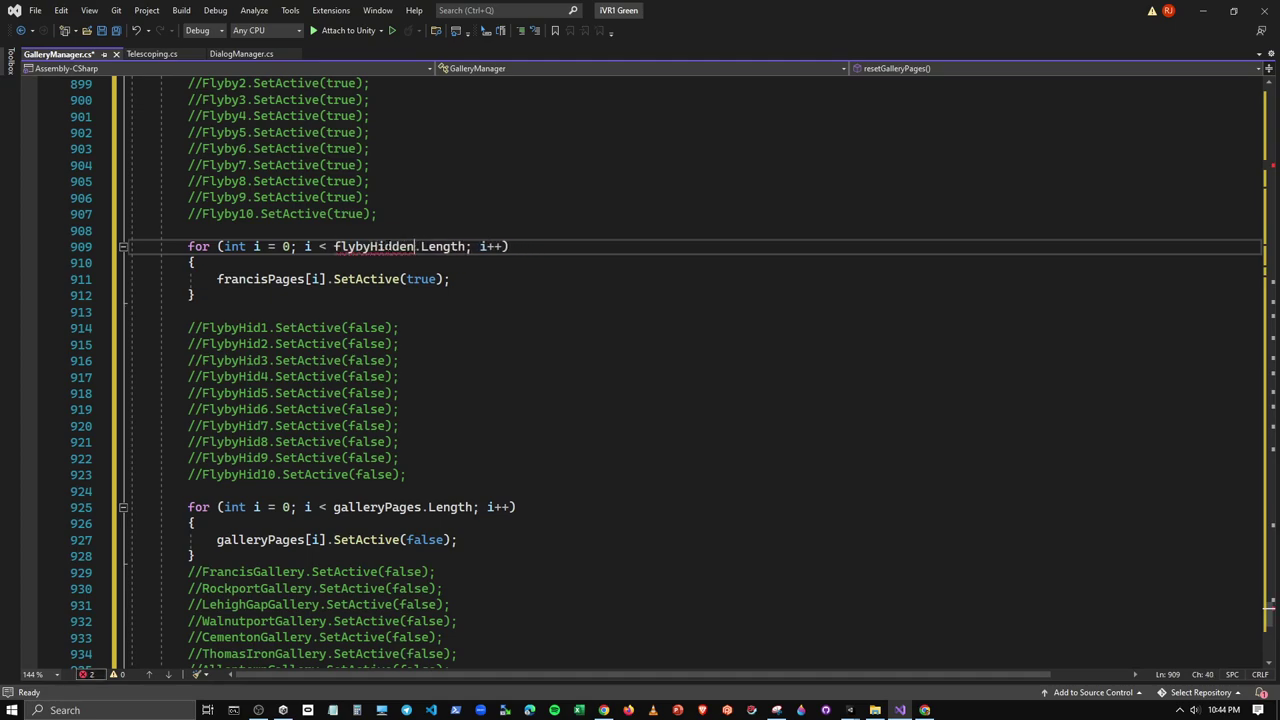
{"action": "left_click", "coordinate": [197, 262]}
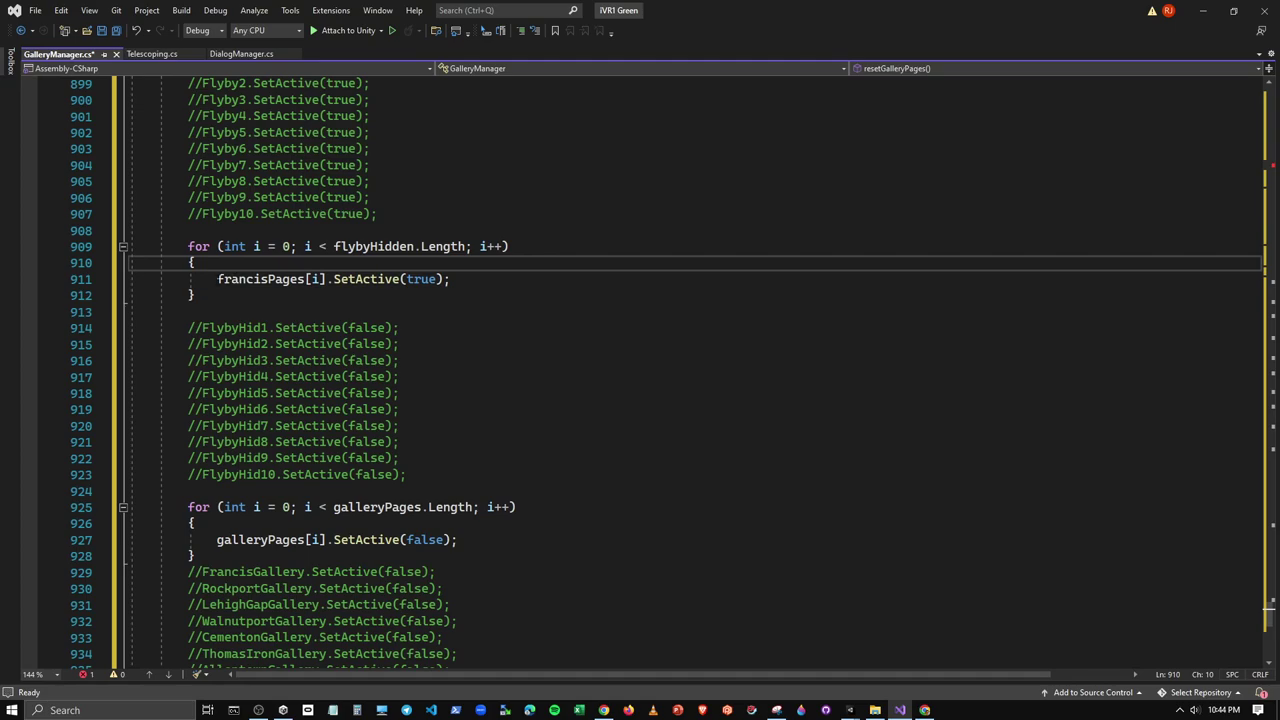
{"action": "left_click_drag", "start_coordinate": [217, 279], "coordinate": [305, 281]}
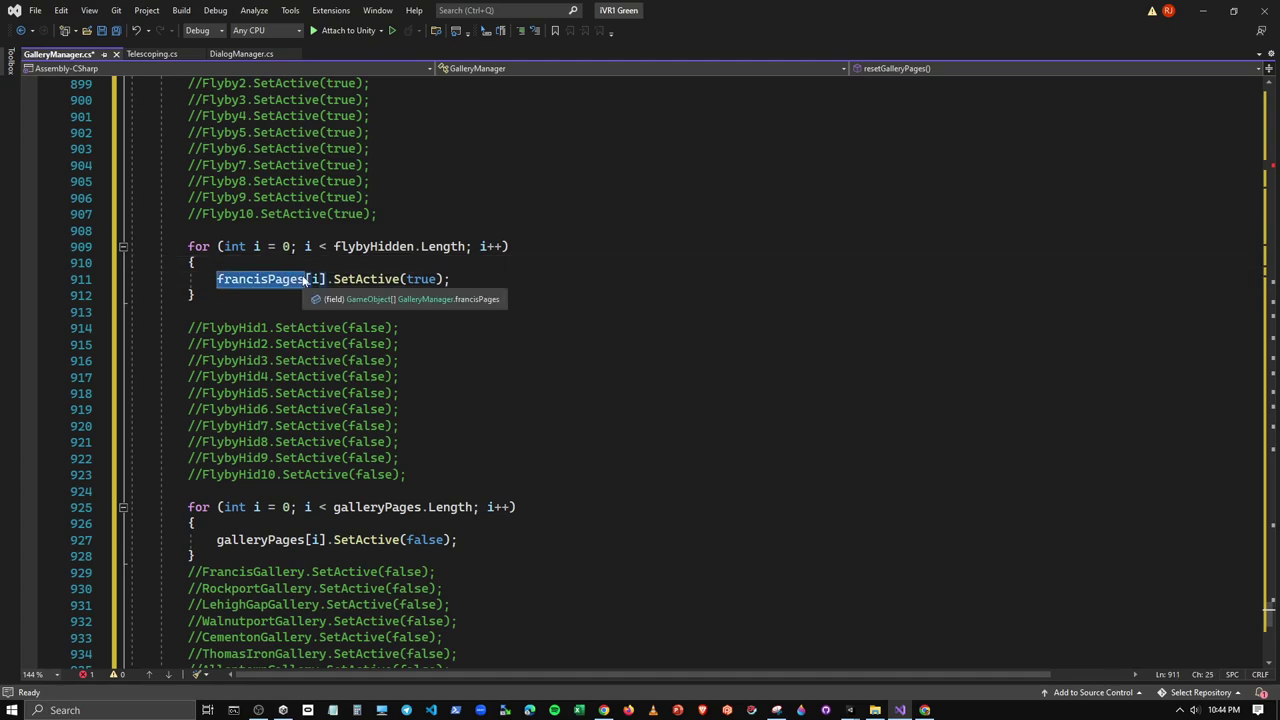
{"action": "type", "text": "fl"}
{"action": "key", "text": "BackSpace"}
{"action": "type", "text": "l"}
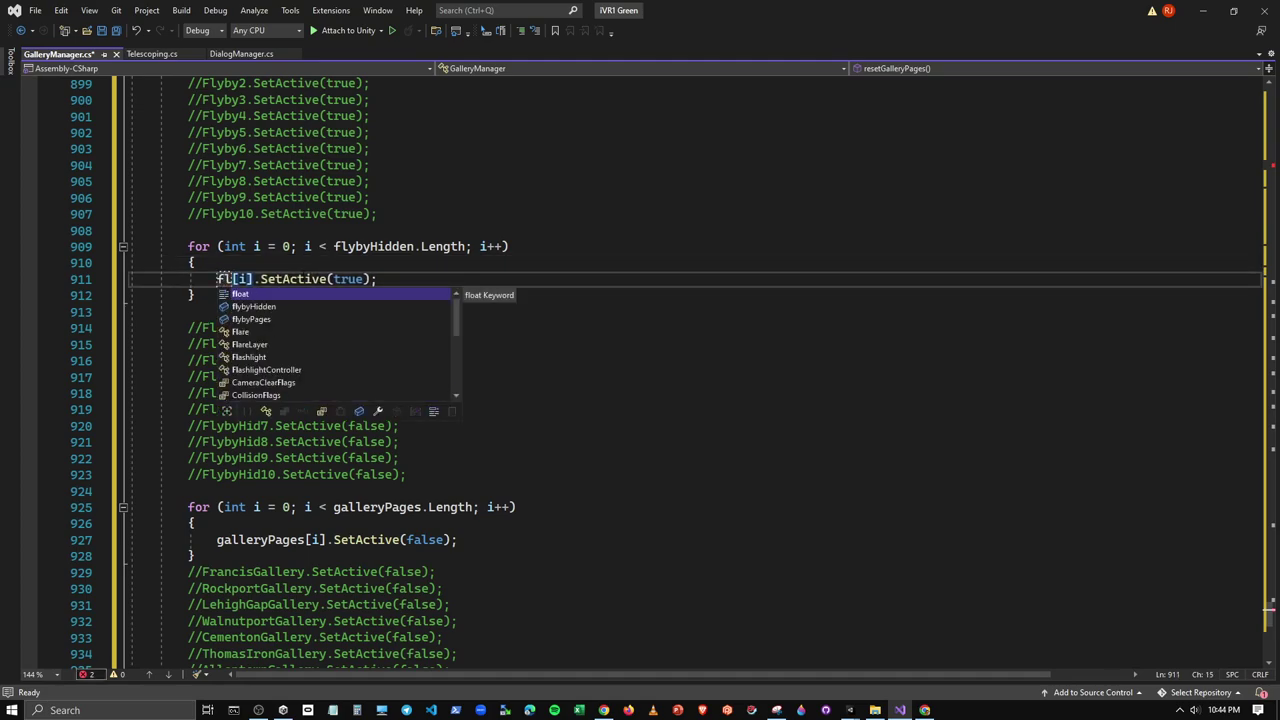
{"action": "type", "text": "yby"}
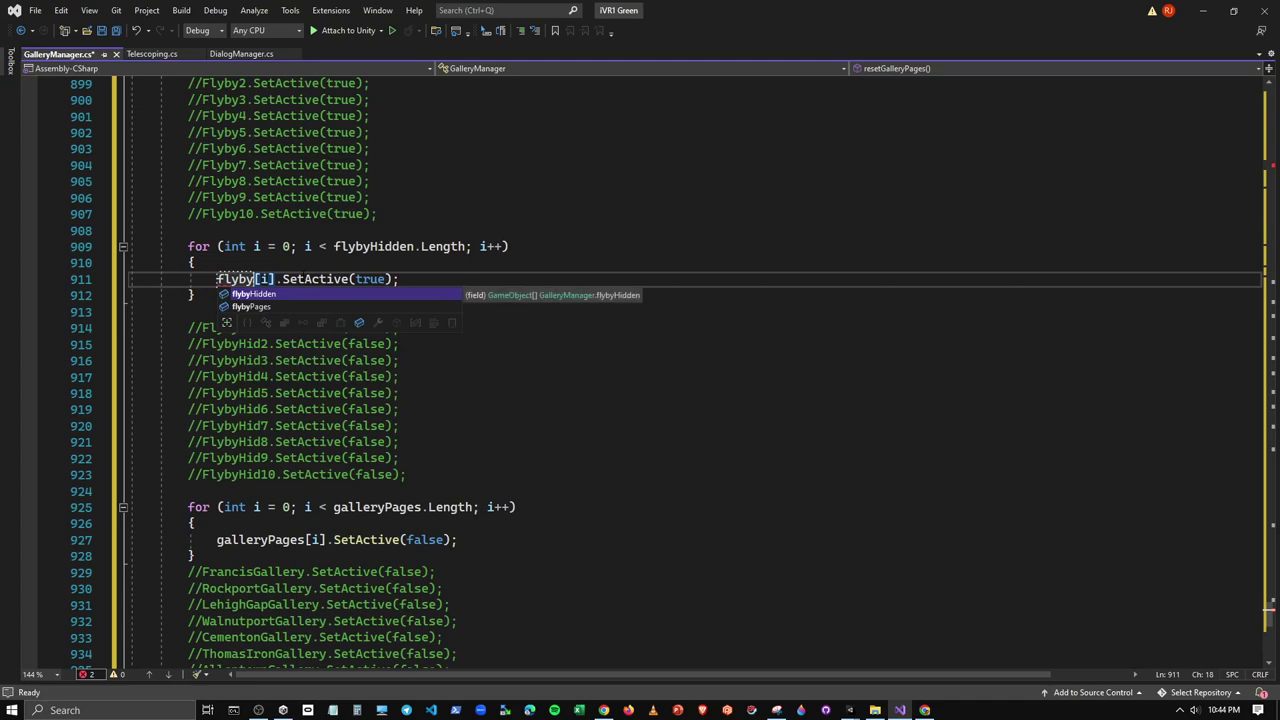
{"action": "key", "text": "Tab"}
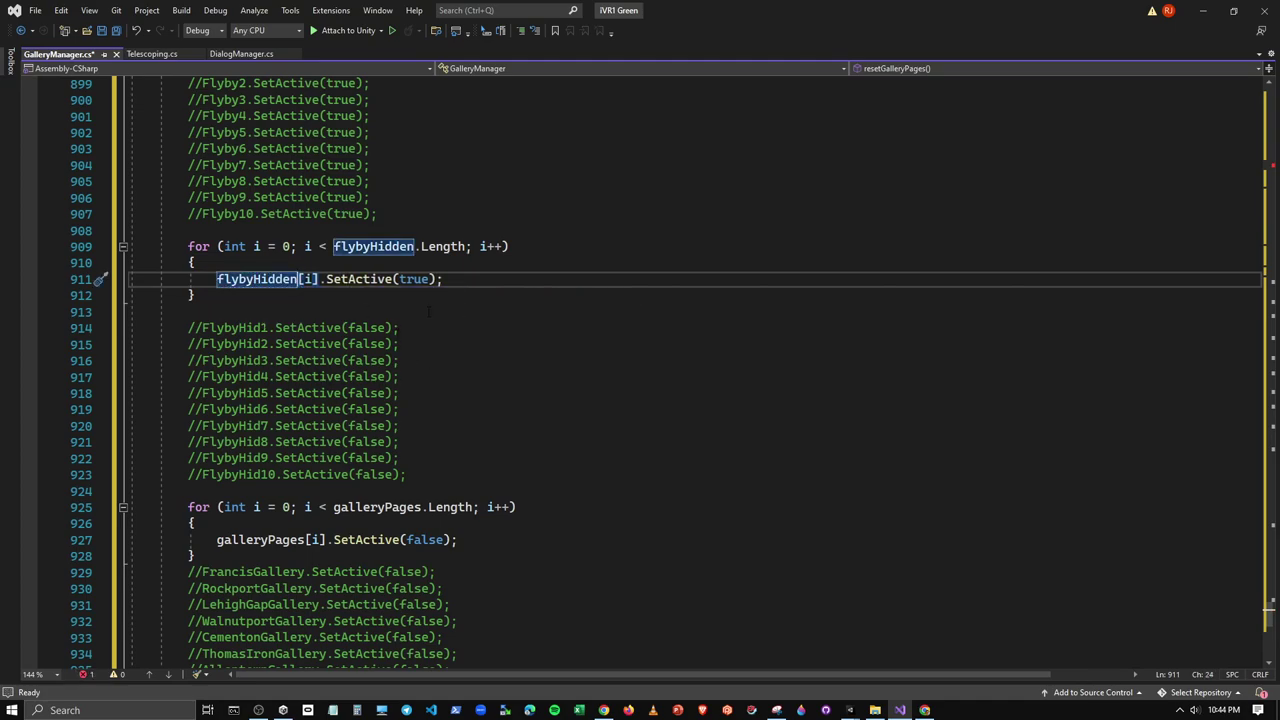
Change the flybyHidden loop's SetActive argument from true to false
{"action": "double_click", "coordinate": [414, 279]}
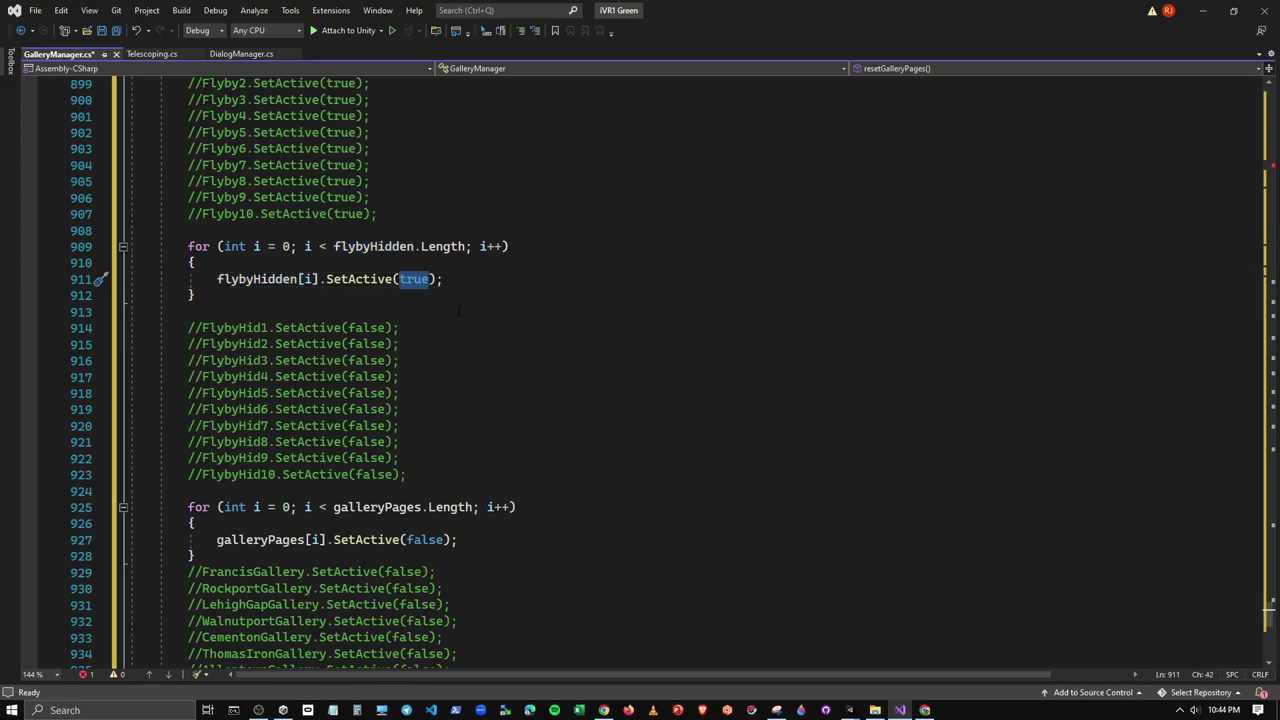
{"action": "type", "text": "false"}
{"action": "left_click", "coordinate": [405, 441]}
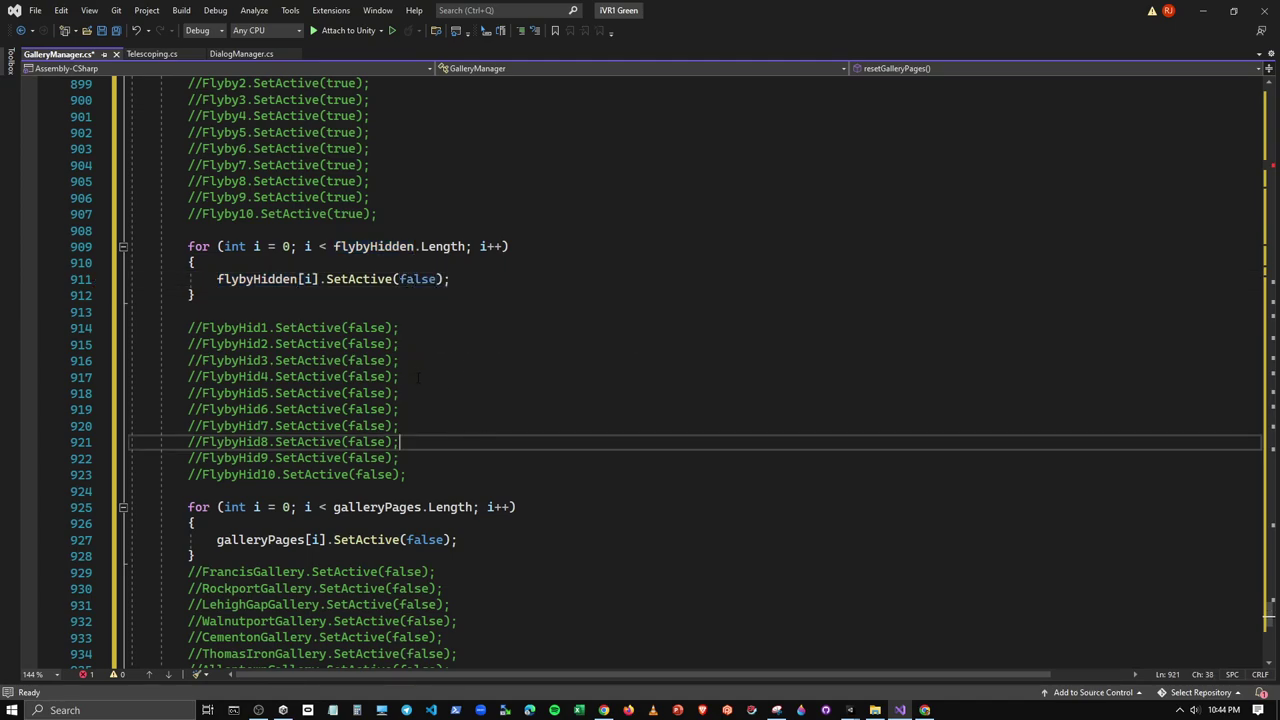
{"action": "scroll", "coordinate": [418, 377], "scroll_direction": "up", "scroll_amount": 5}
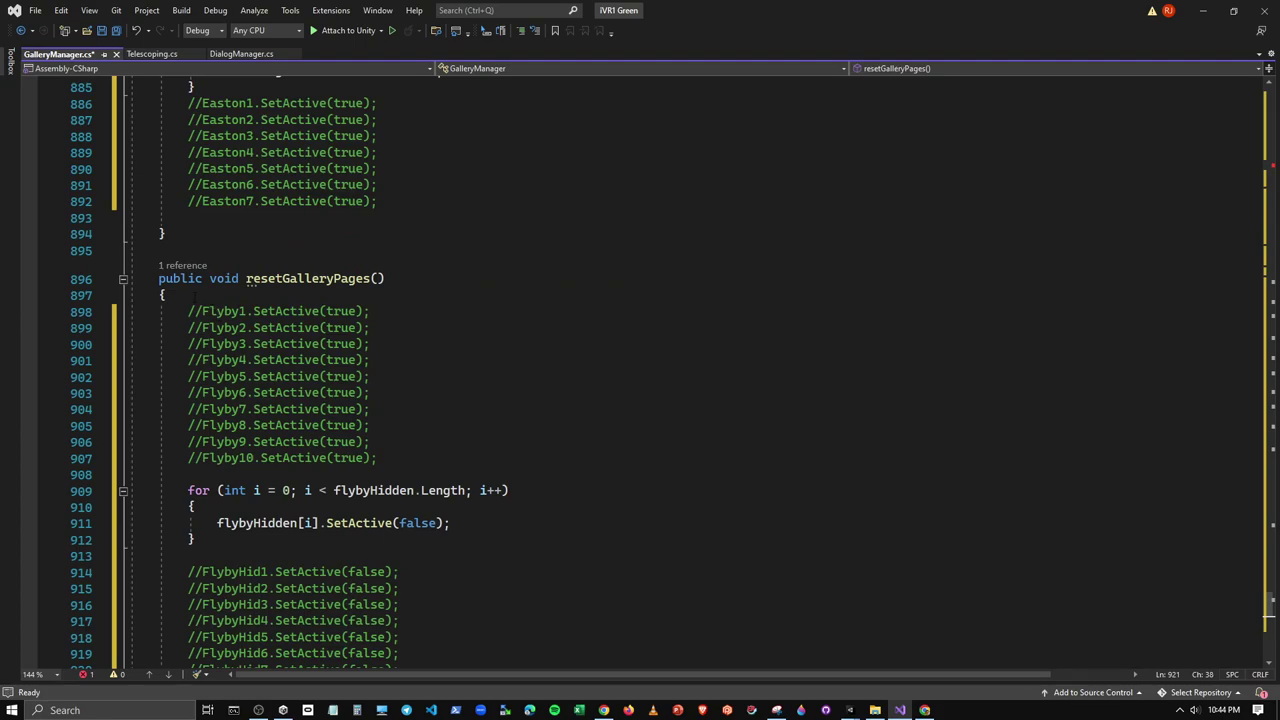
Insert a loop at the top of resetGalleryPages and rename its array references to flybyPages
{"action": "left_click", "coordinate": [278, 296]}
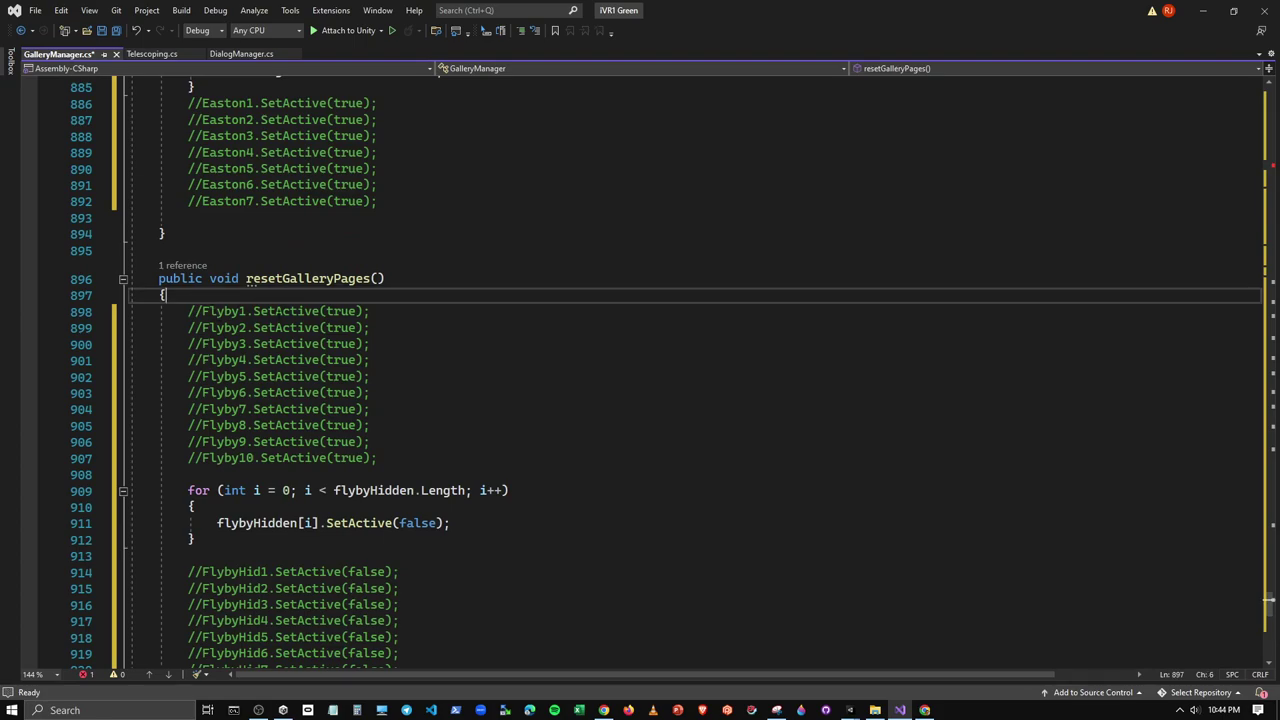
{"action": "key", "text": "Return"}
{"action": "key", "text": "Tab"}
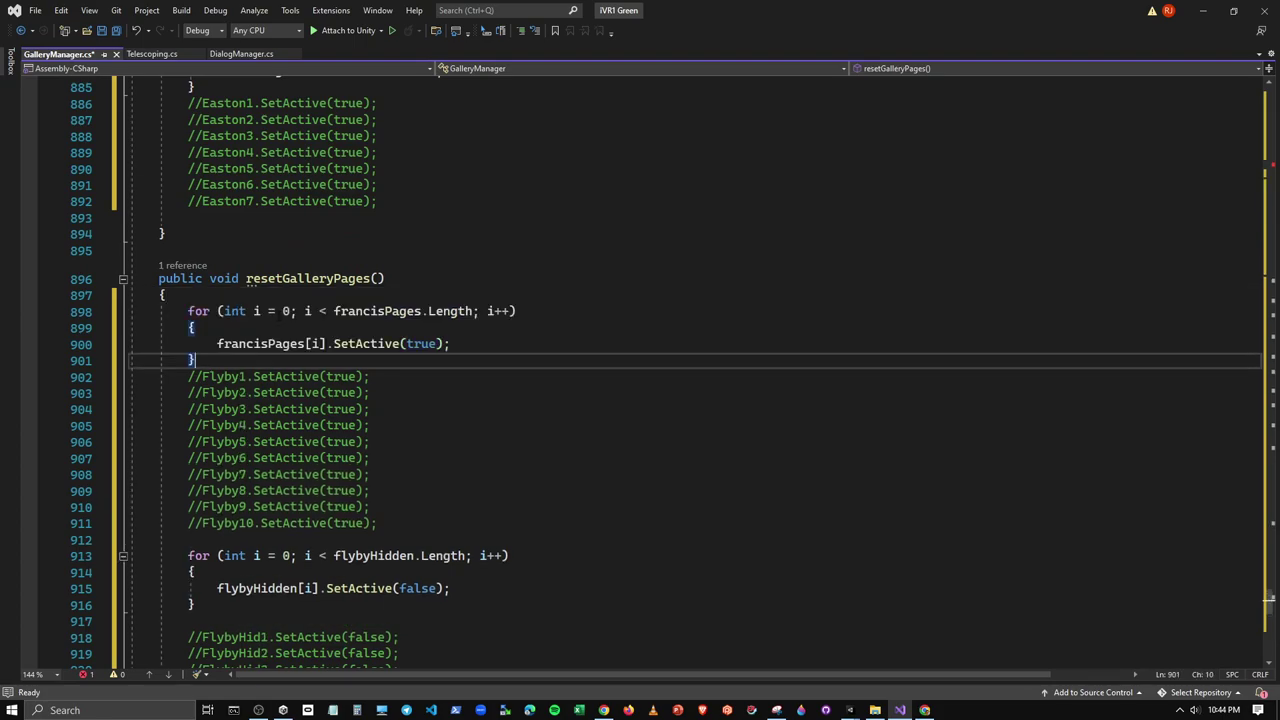
{"action": "key", "text": "Return"}
{"action": "left_click_drag", "start_coordinate": [334, 311], "coordinate": [380, 311]}
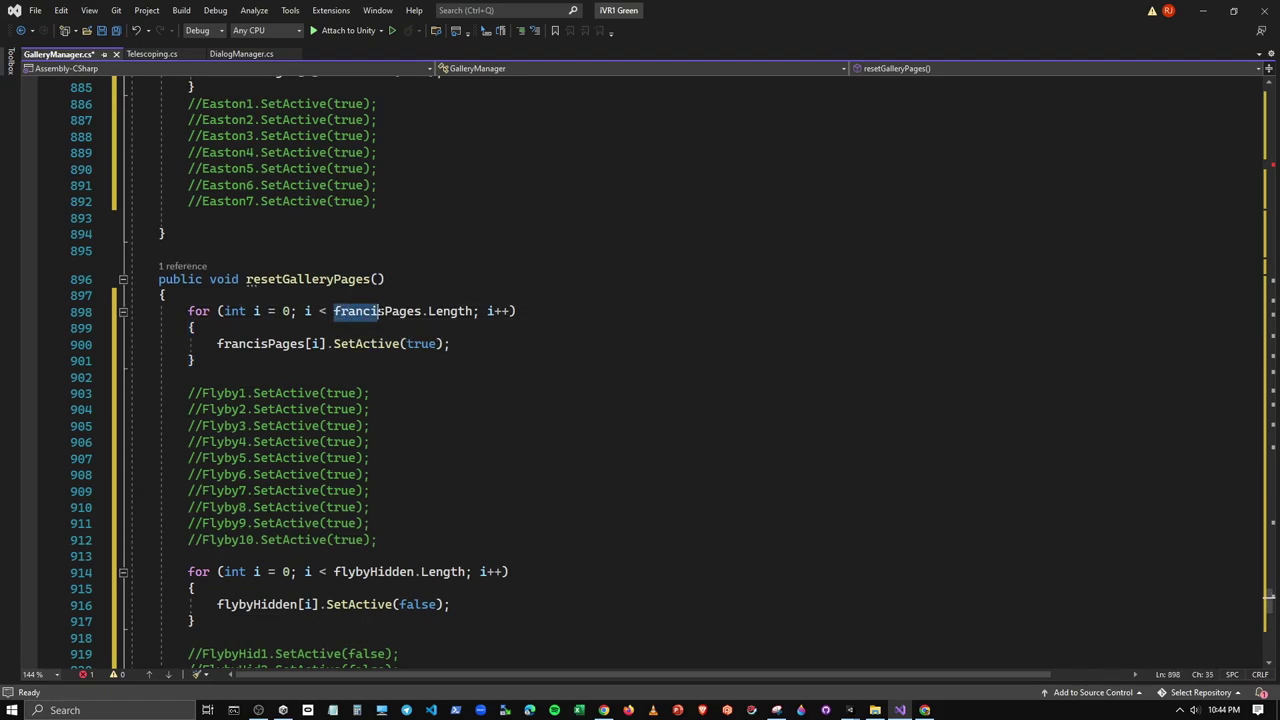
{"action": "type", "text": "fly"}
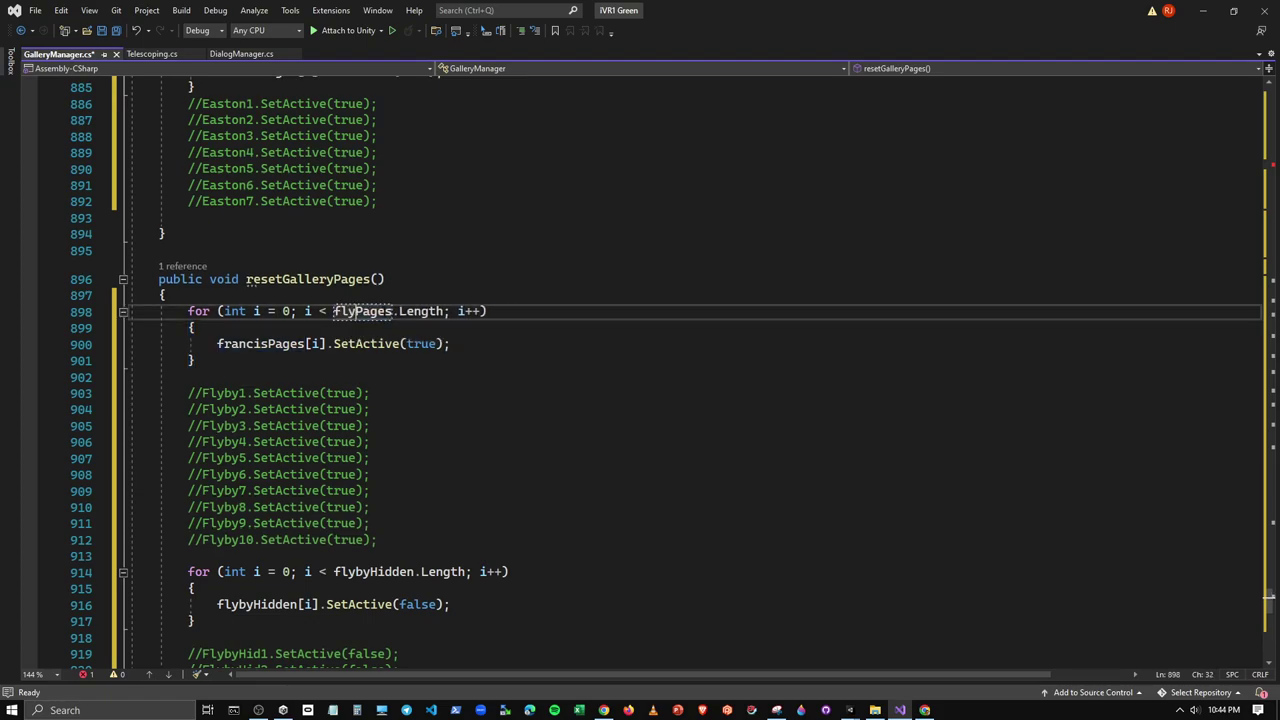
{"action": "type", "text": "by"}
{"action": "left_click_drag", "start_coordinate": [217, 343], "coordinate": [268, 343]}
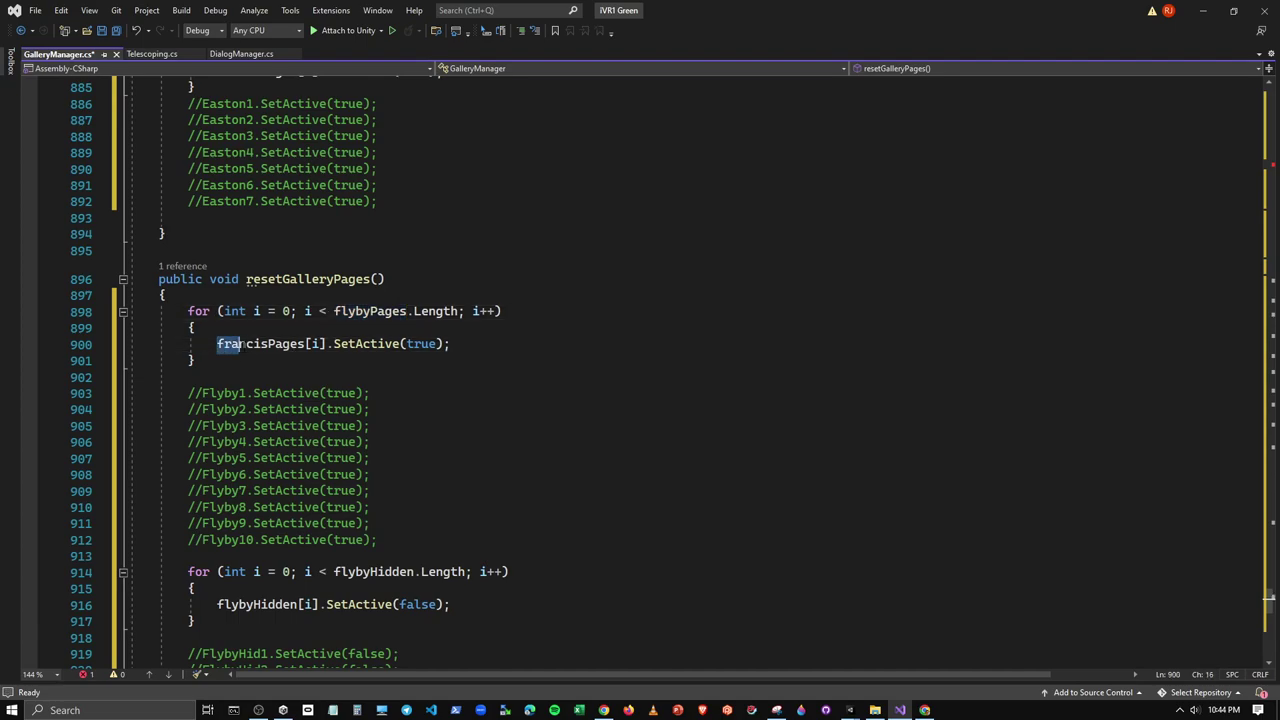
{"action": "type", "text": "fly"}
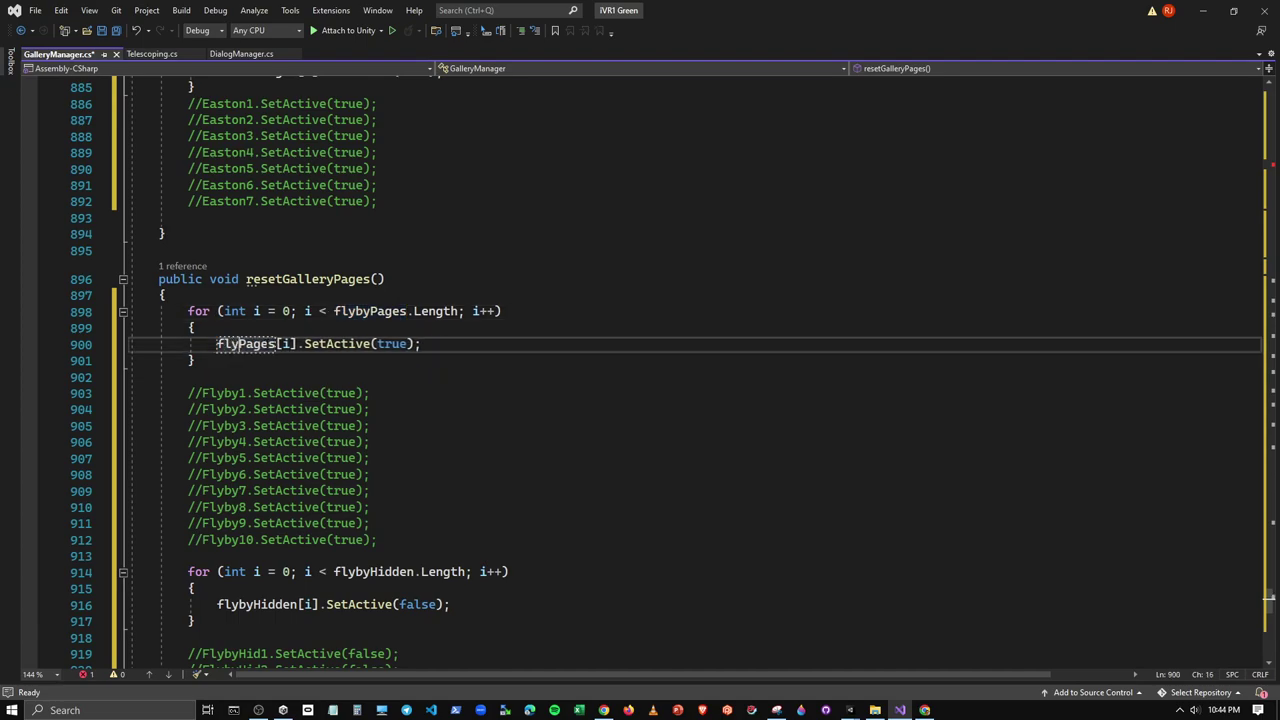
{"action": "type", "text": "by"}
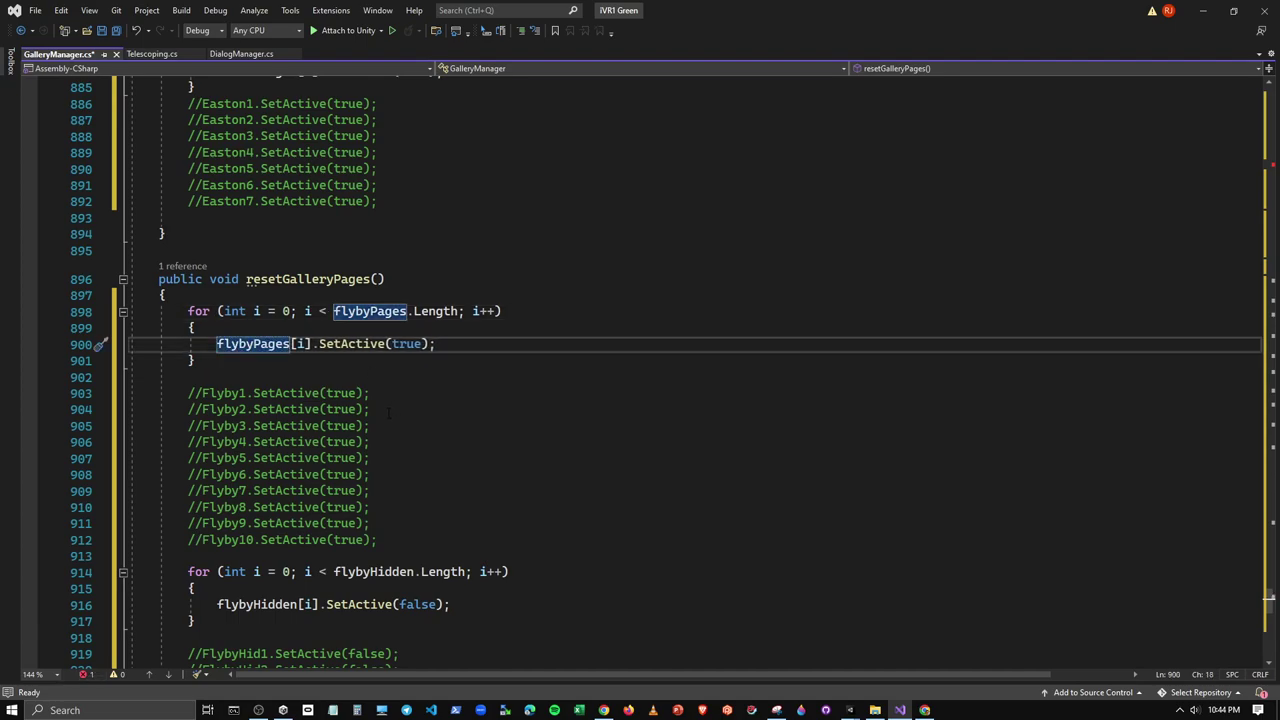
Comment out the removeEXTRA(); call in Start() with //
{"action": "scroll", "coordinate": [400, 436], "scroll_direction": "down", "scroll_amount": 2}
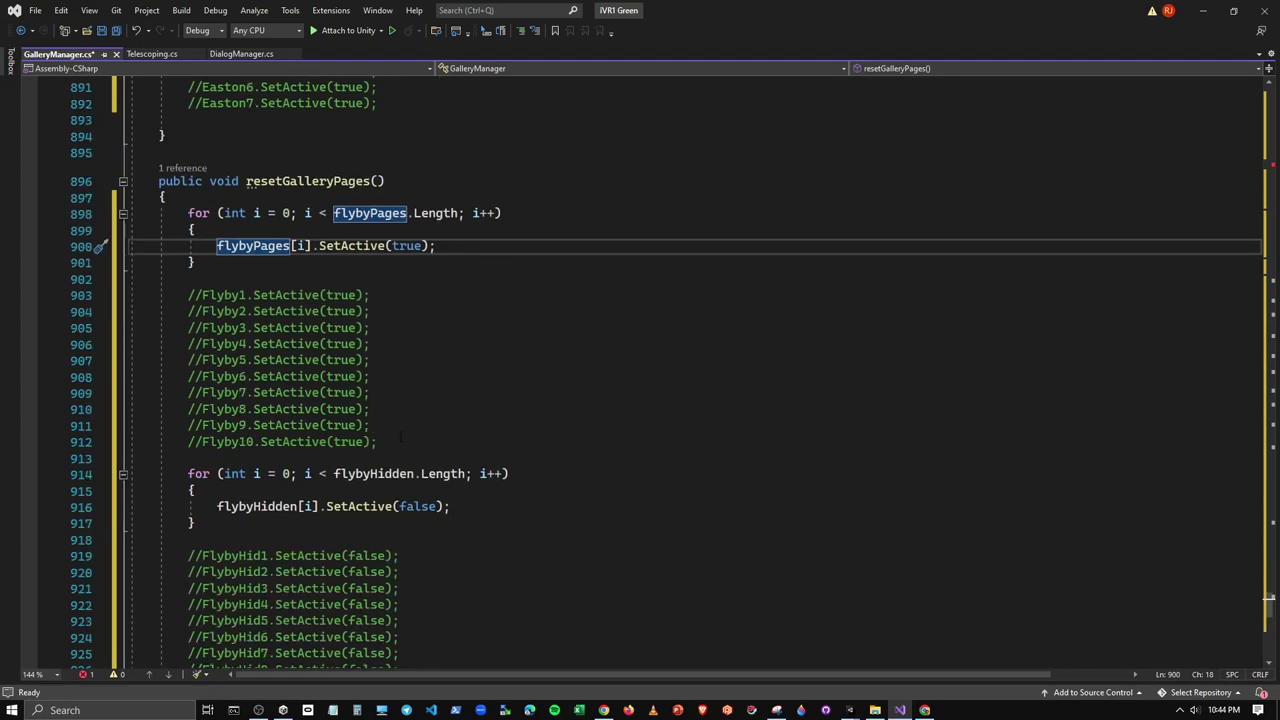
{"action": "scroll", "coordinate": [400, 436], "scroll_direction": "down", "scroll_amount": 2}
{"action": "scroll", "coordinate": [293, 562], "scroll_direction": "down", "scroll_amount": 7}
{"action": "scroll", "coordinate": [293, 562], "scroll_direction": "down", "scroll_amount": 2}
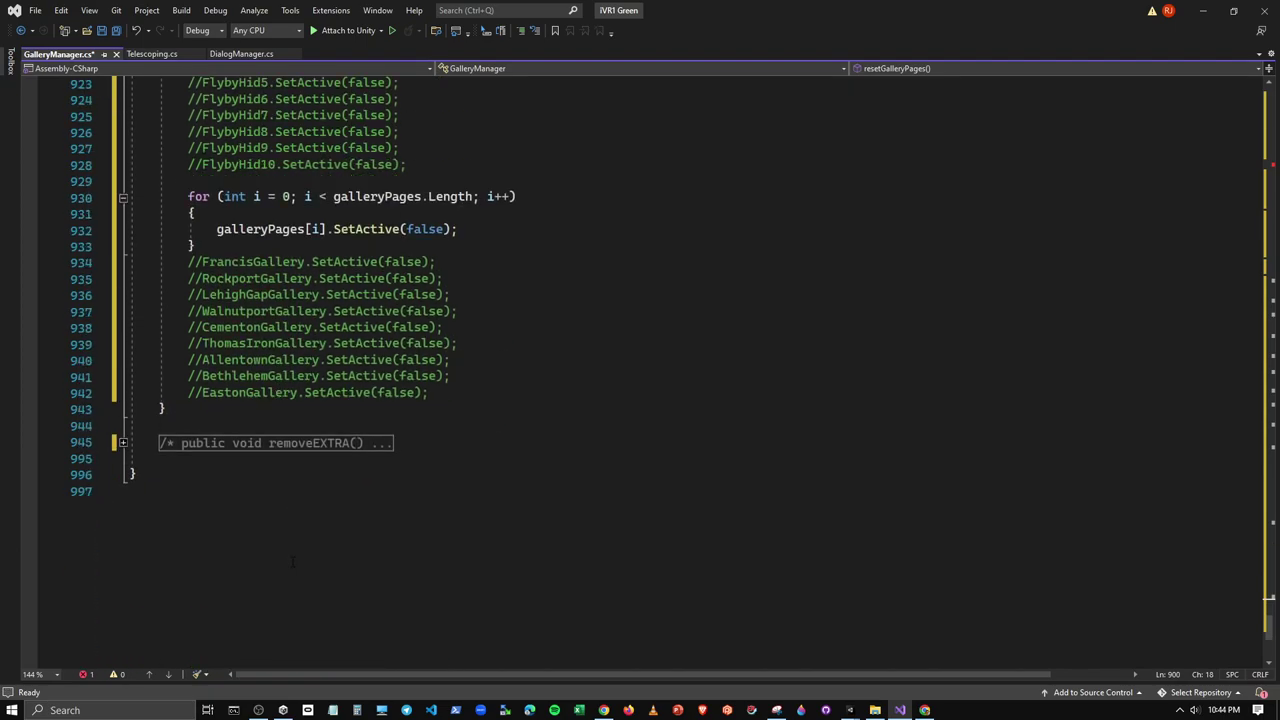
{"action": "scroll", "coordinate": [280, 523], "scroll_direction": "up", "scroll_amount": 7}
{"action": "scroll", "coordinate": [289, 531], "scroll_direction": "up", "scroll_amount": 5}
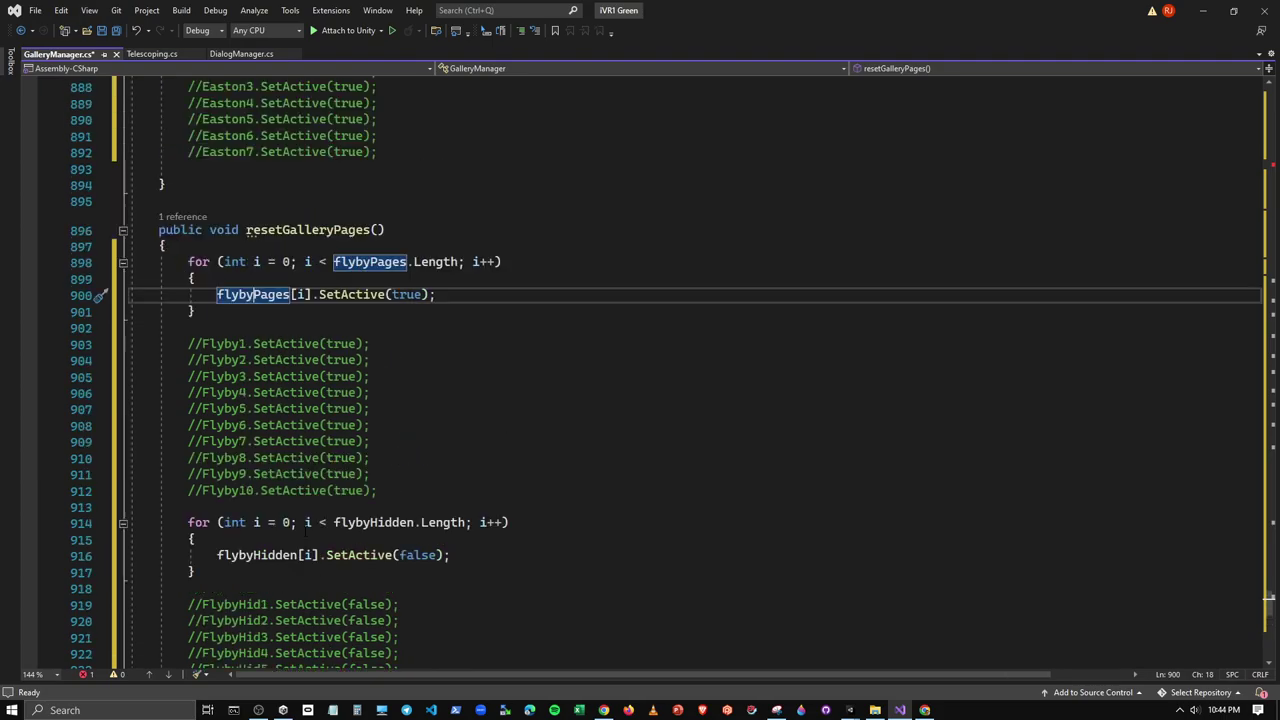
{"action": "scroll", "coordinate": [289, 531], "scroll_direction": "up", "scroll_amount": 9}
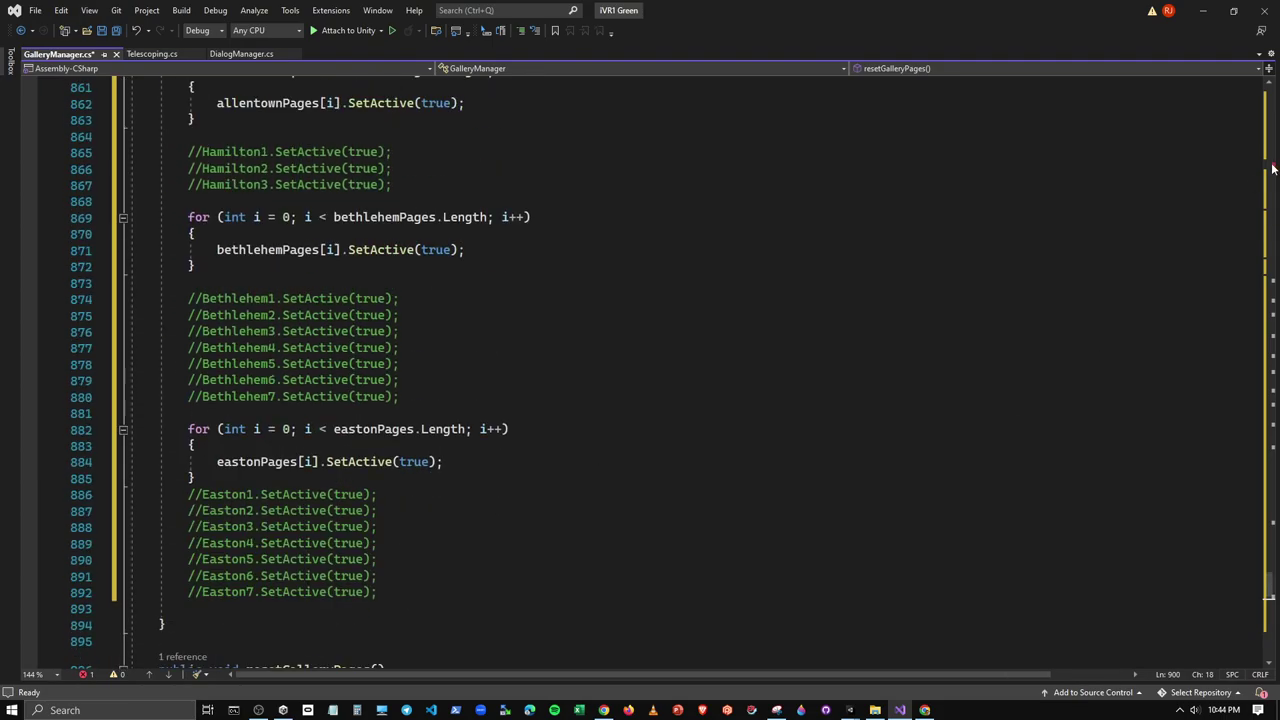
{"action": "scroll", "coordinate": [1268, 165], "scroll_direction": "up", "scroll_amount": 20}
{"action": "scroll", "coordinate": [1270, 167], "scroll_direction": "up", "scroll_amount": 20}
{"action": "scroll", "coordinate": [1273, 170], "scroll_direction": "up", "scroll_amount": 11}
{"action": "scroll", "coordinate": [1272, 170], "scroll_direction": "up", "scroll_amount": 20}
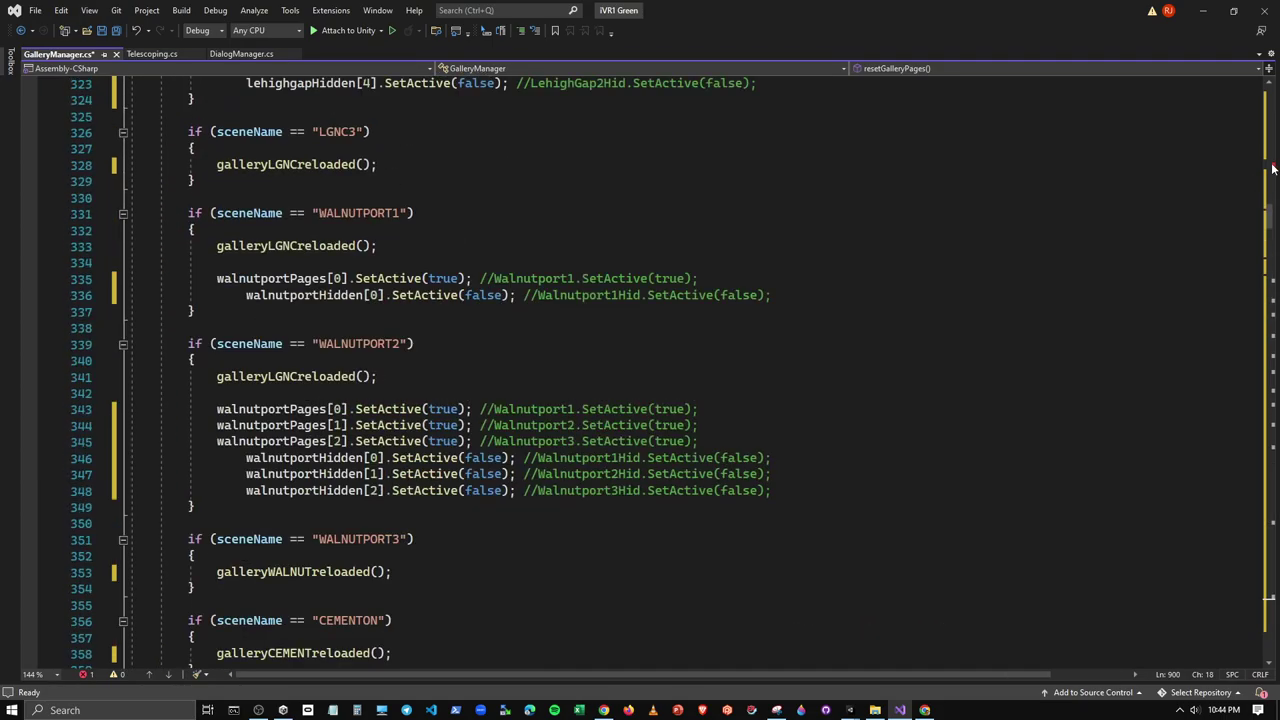
{"action": "scroll", "coordinate": [1272, 170], "scroll_direction": "up", "scroll_amount": 10}
{"action": "scroll", "coordinate": [1272, 170], "scroll_direction": "up", "scroll_amount": 12}
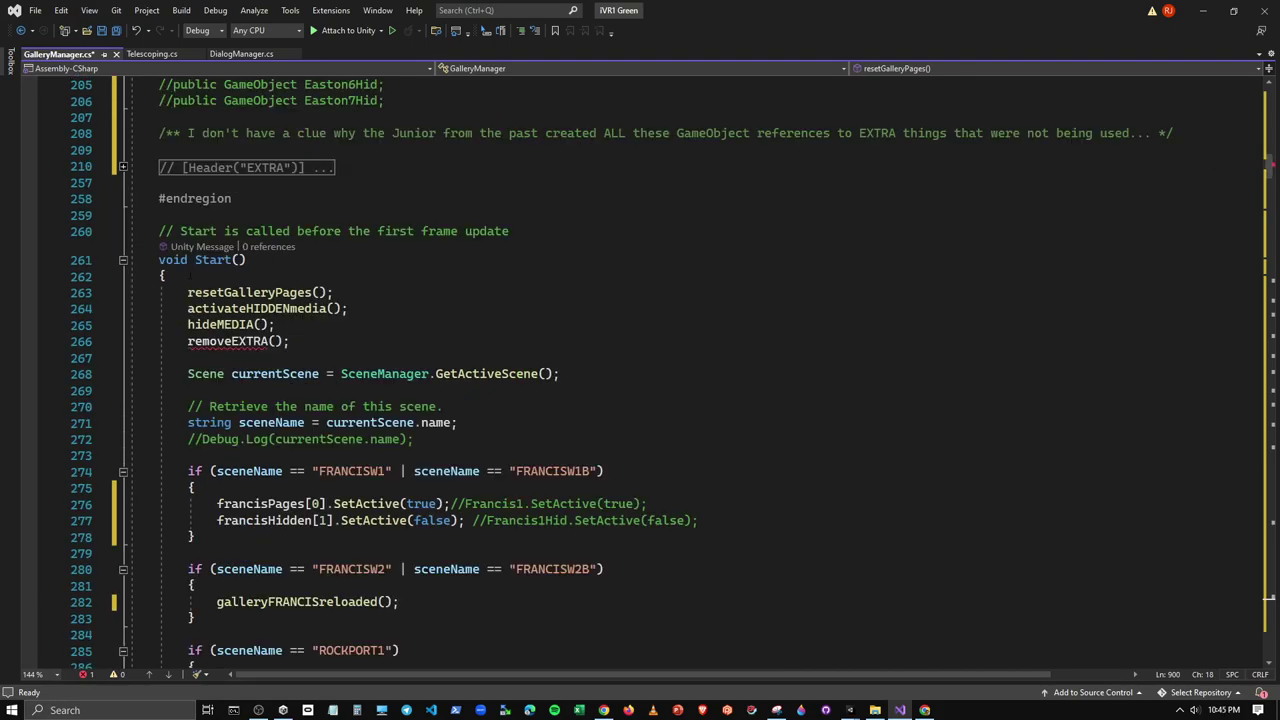
{"action": "left_click", "coordinate": [188, 341]}
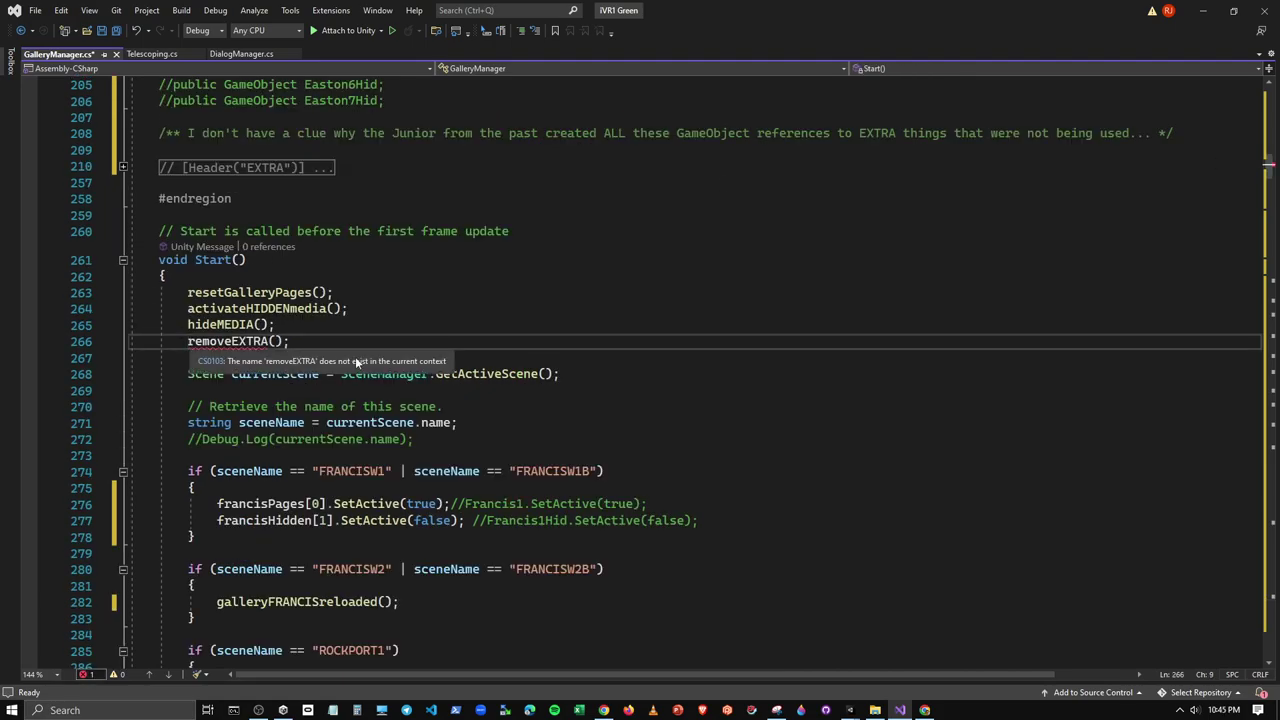
{"action": "type", "text": "//"}
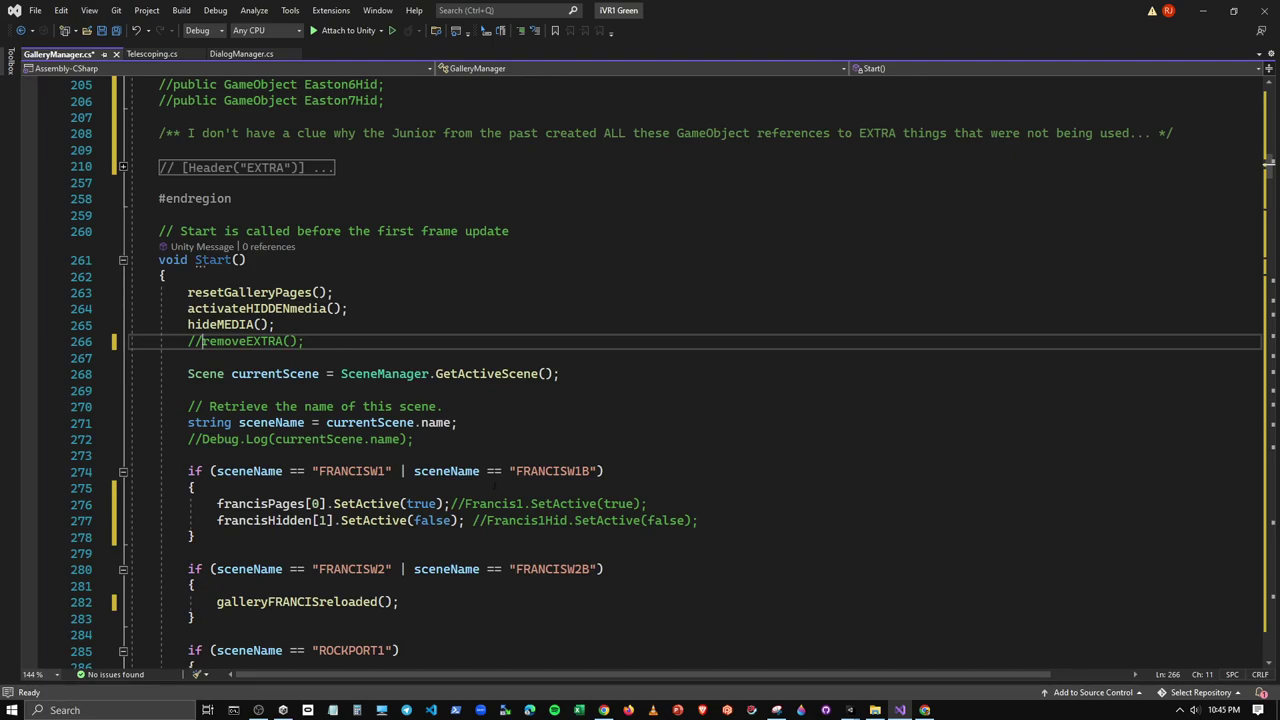
Save GalleryManager.cs
{"action": "scroll", "coordinate": [476, 465], "scroll_direction": "up", "scroll_amount": 7}
{"action": "scroll", "coordinate": [476, 465], "scroll_direction": "up", "scroll_amount": 7}
{"action": "scroll", "coordinate": [476, 465], "scroll_direction": "up", "scroll_amount": 8}
{"action": "scroll", "coordinate": [476, 465], "scroll_direction": "up", "scroll_amount": 10}
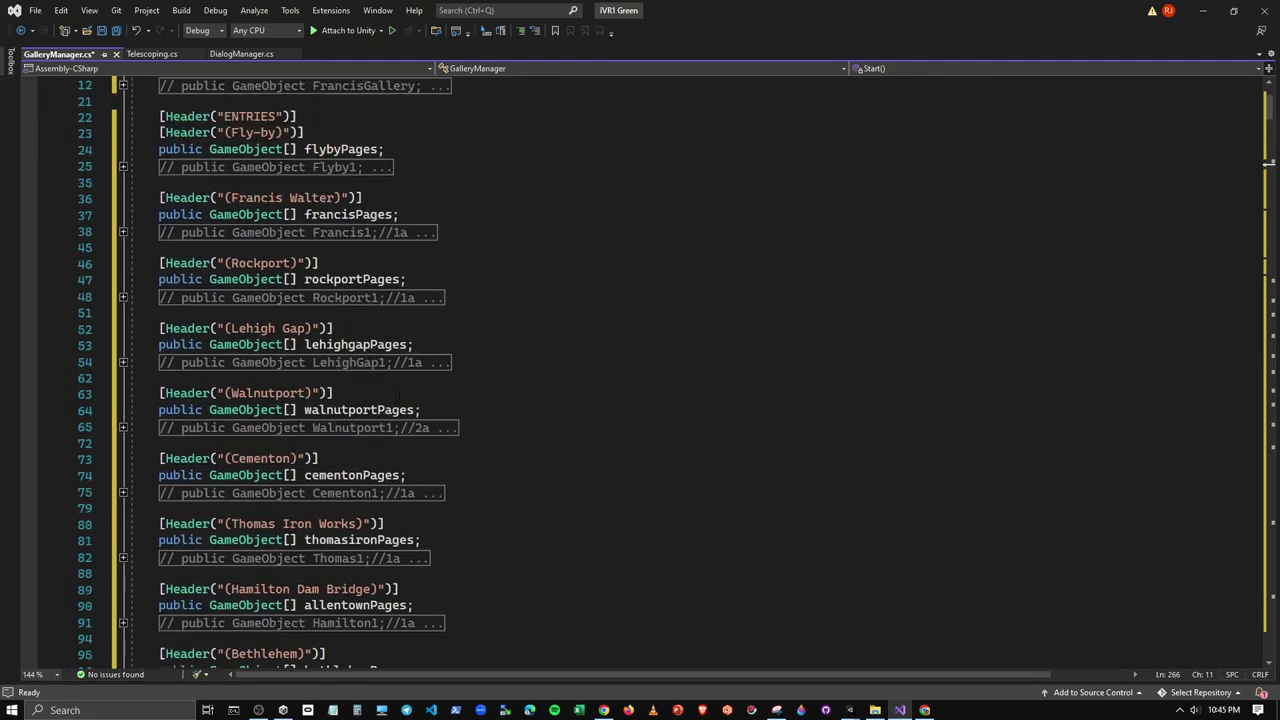
{"action": "scroll", "coordinate": [476, 465], "scroll_direction": "up", "scroll_amount": 2}
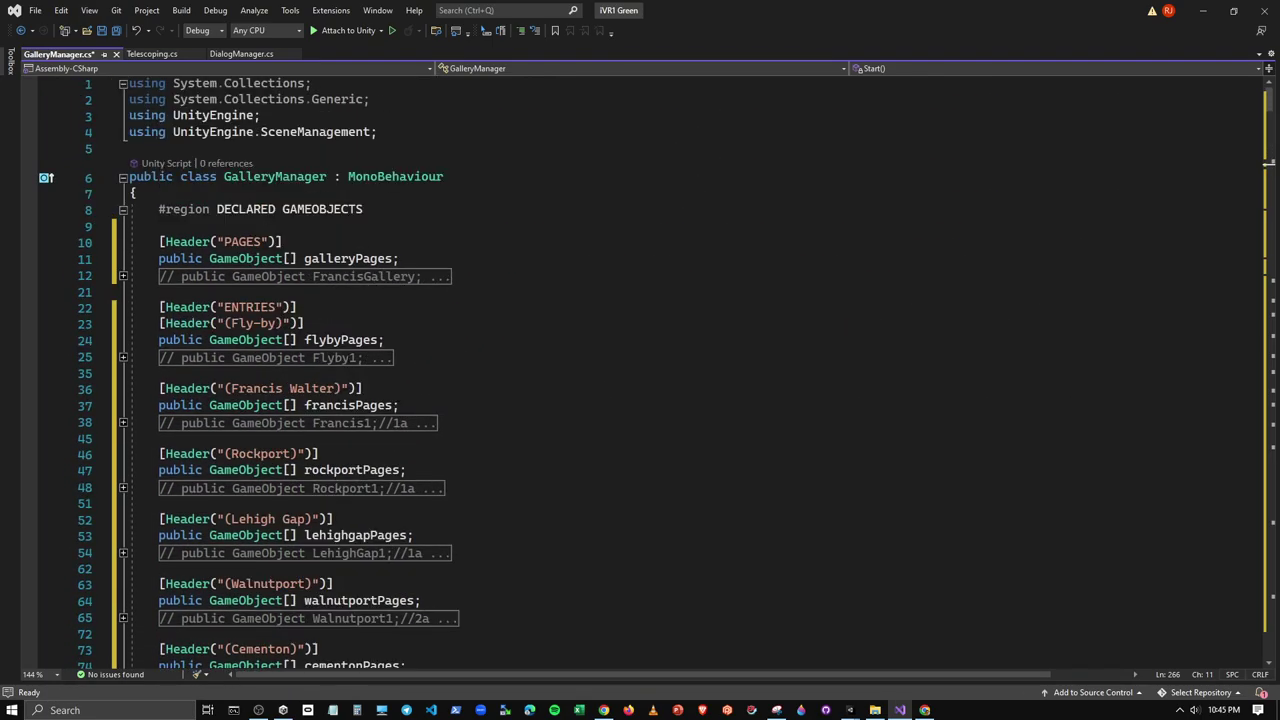
{"action": "left_click", "coordinate": [102, 31]}
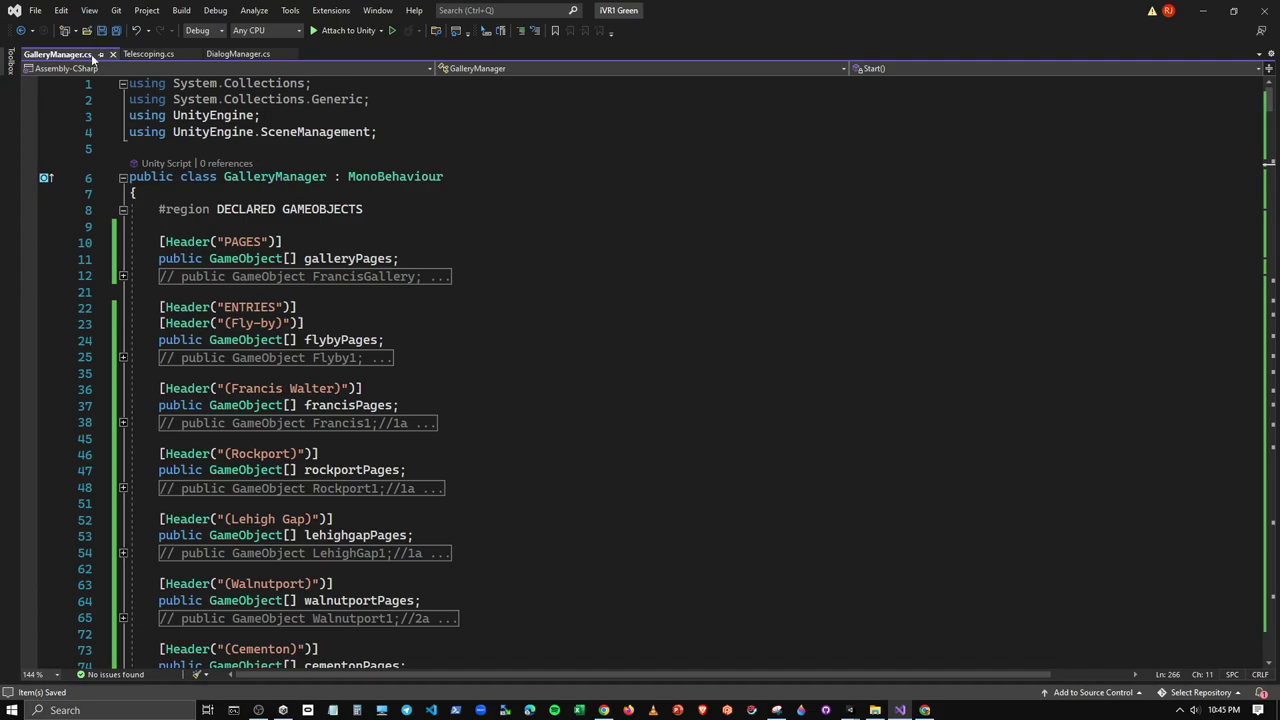
Minimize Visual Studio and Chrome, expand PageArea, and select PageFRANCIS through PageEASTON
{"action": "left_click", "coordinate": [1206, 12]}
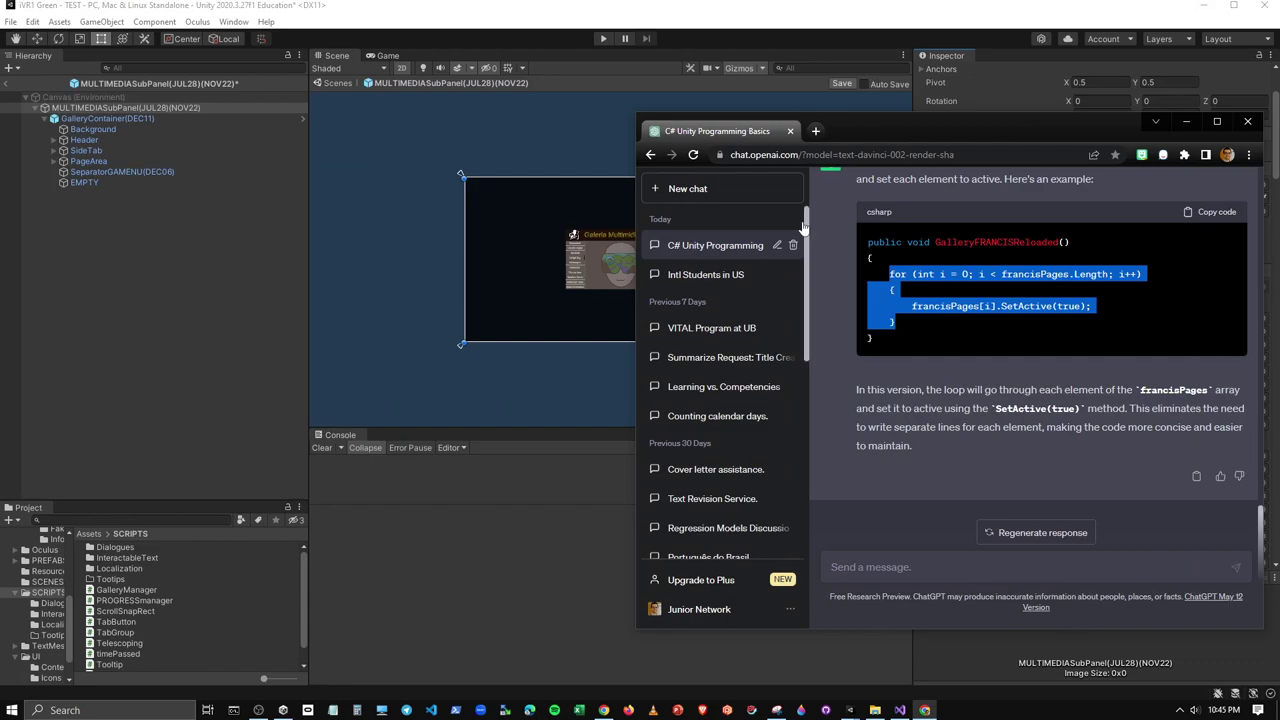
{"action": "left_click", "coordinate": [1184, 121]}
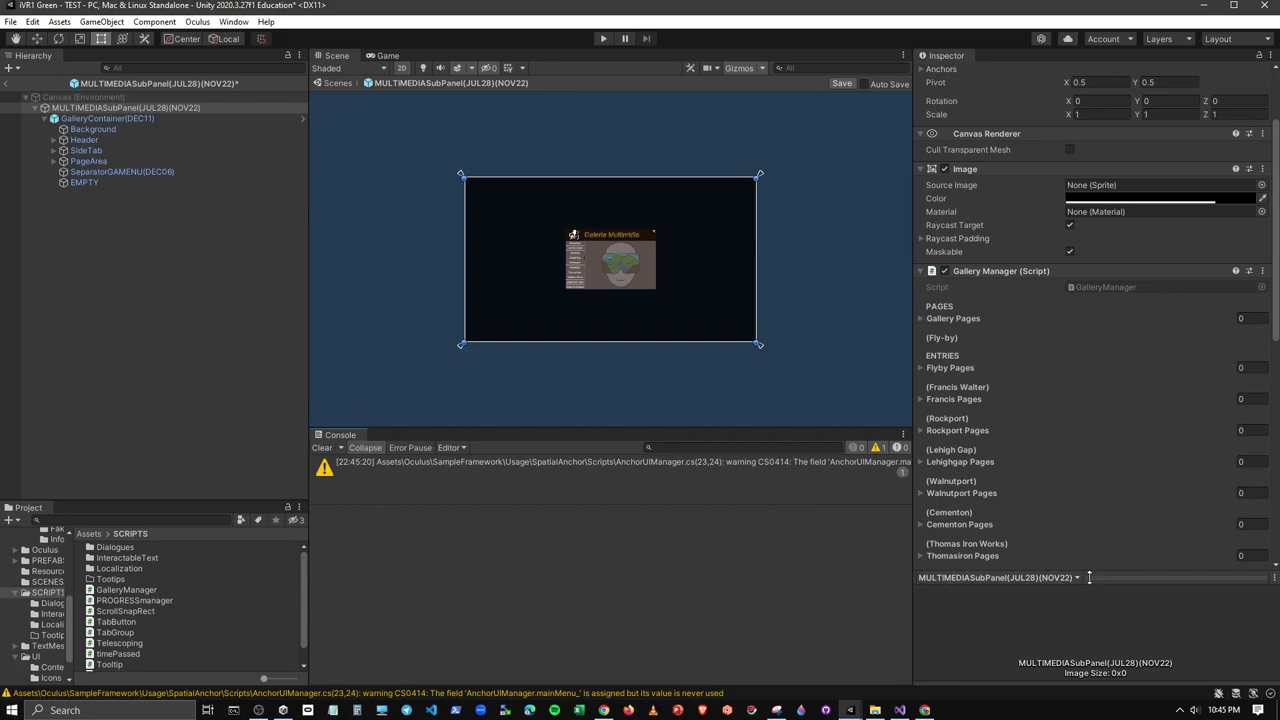
{"action": "left_click_drag", "start_coordinate": [1089, 577], "coordinate": [1089, 638]}
{"action": "scroll", "coordinate": [1061, 416], "scroll_direction": "down", "scroll_amount": 10}
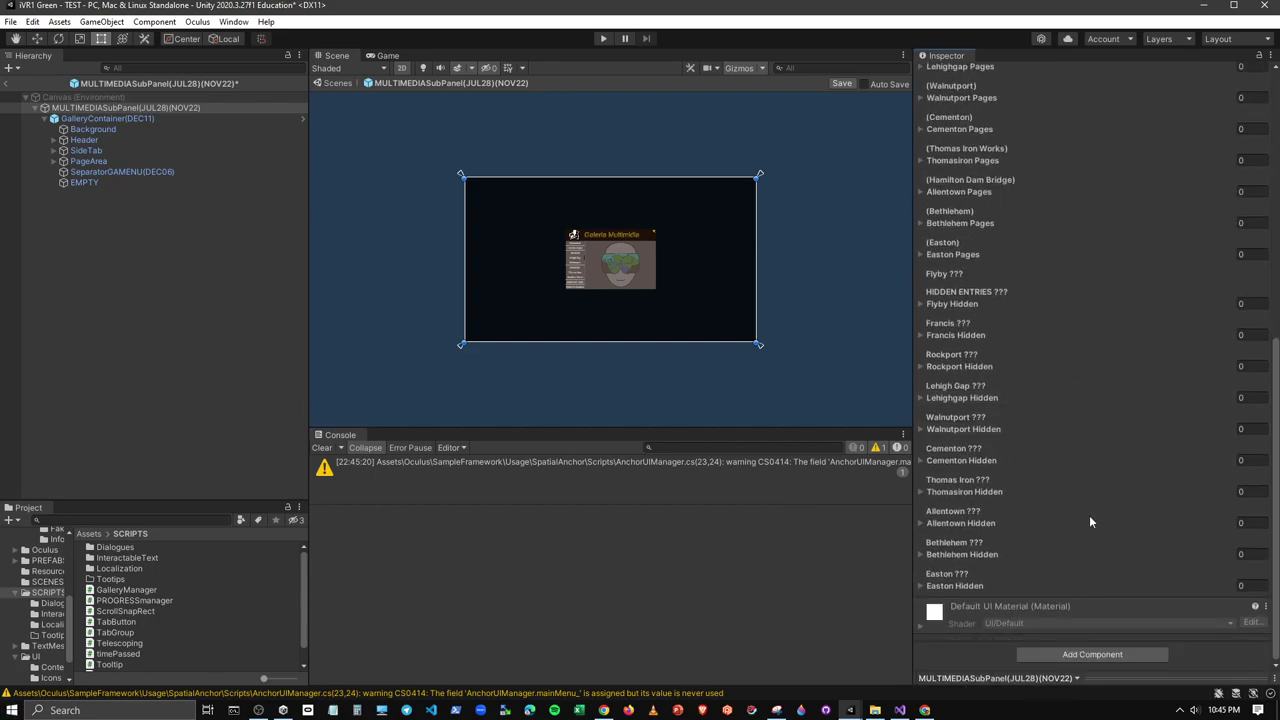
{"action": "scroll", "coordinate": [1044, 538], "scroll_direction": "up", "scroll_amount": 10}
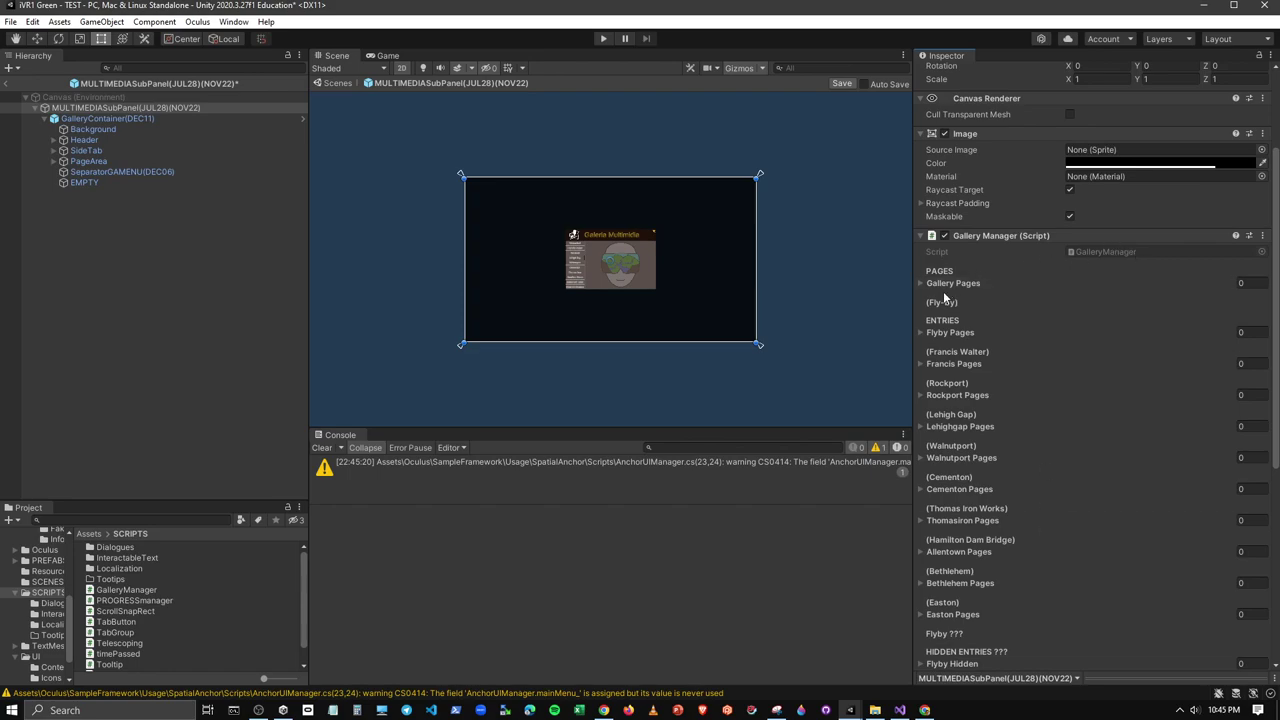
{"action": "left_click", "coordinate": [54, 163]}
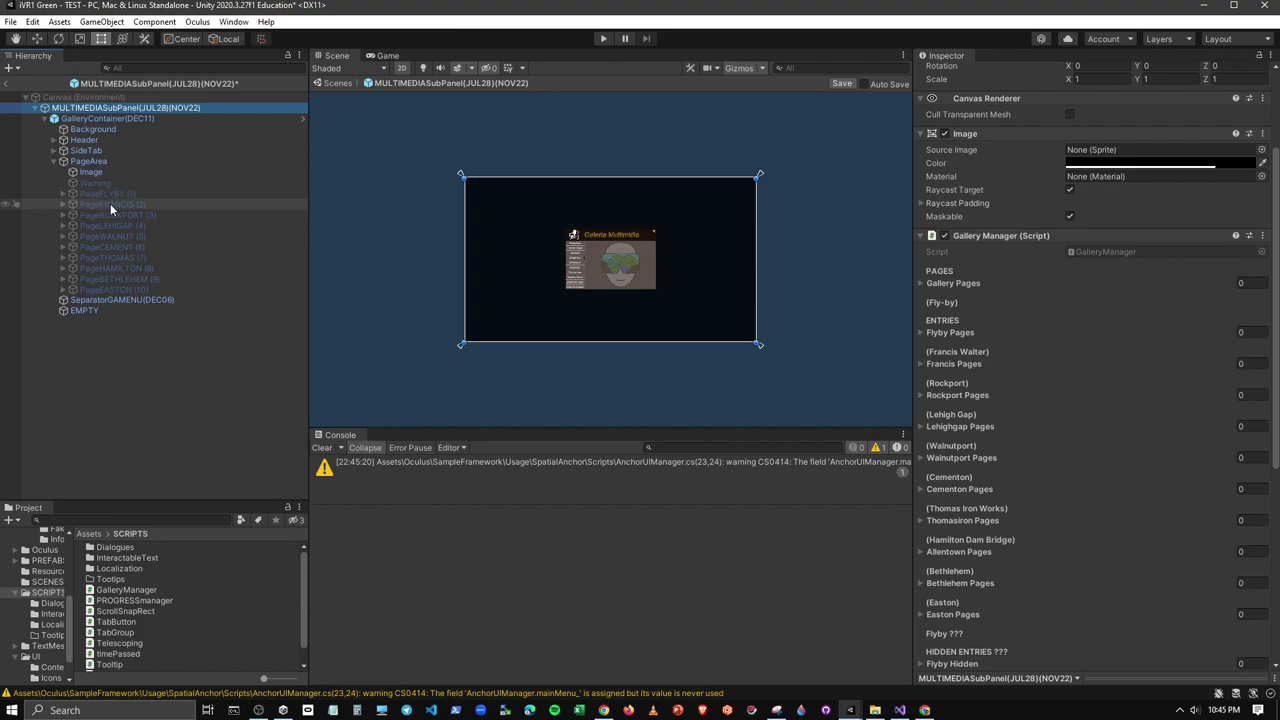
{"action": "left_click", "coordinate": [110, 203]}
{"action": "left_click", "coordinate": [126, 289], "text": "shift"}
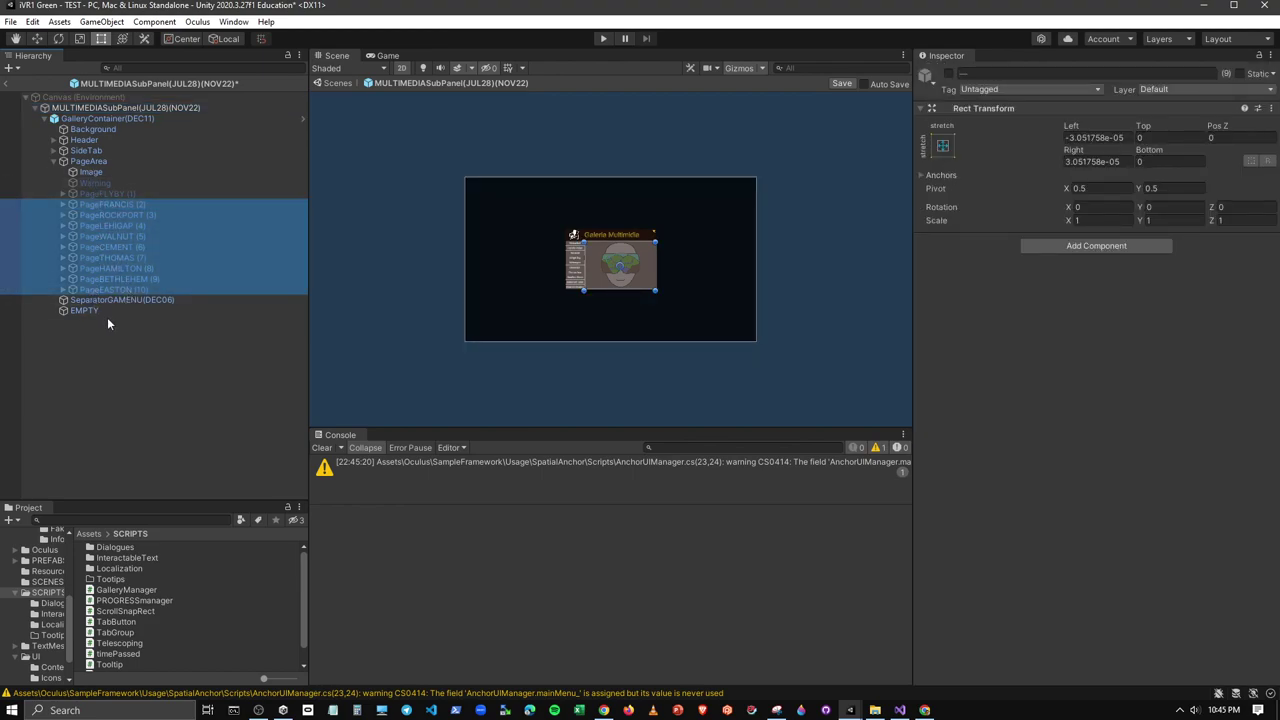
Inspect MULTIMEDIASubPanel's Gallery Manager, then reselect PageFRANCIS through PageEASTON
{"action": "left_click", "coordinate": [104, 109]}
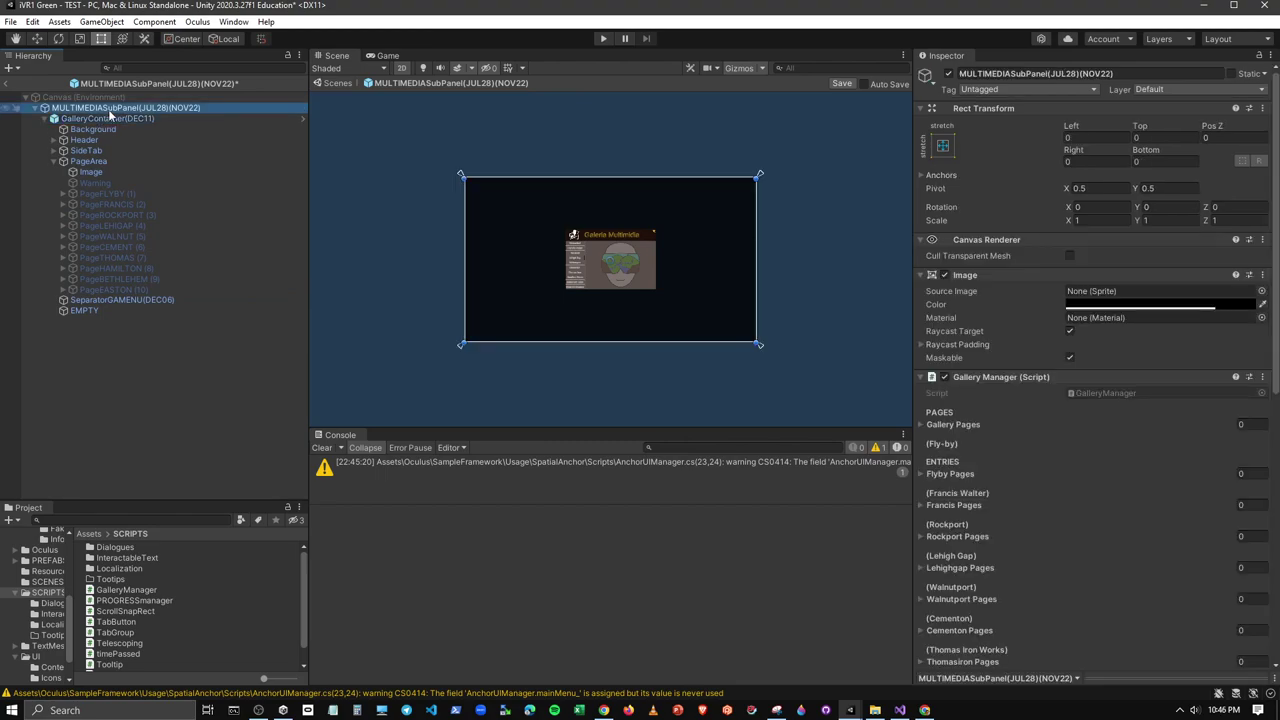
{"action": "left_click", "coordinate": [1136, 320]}
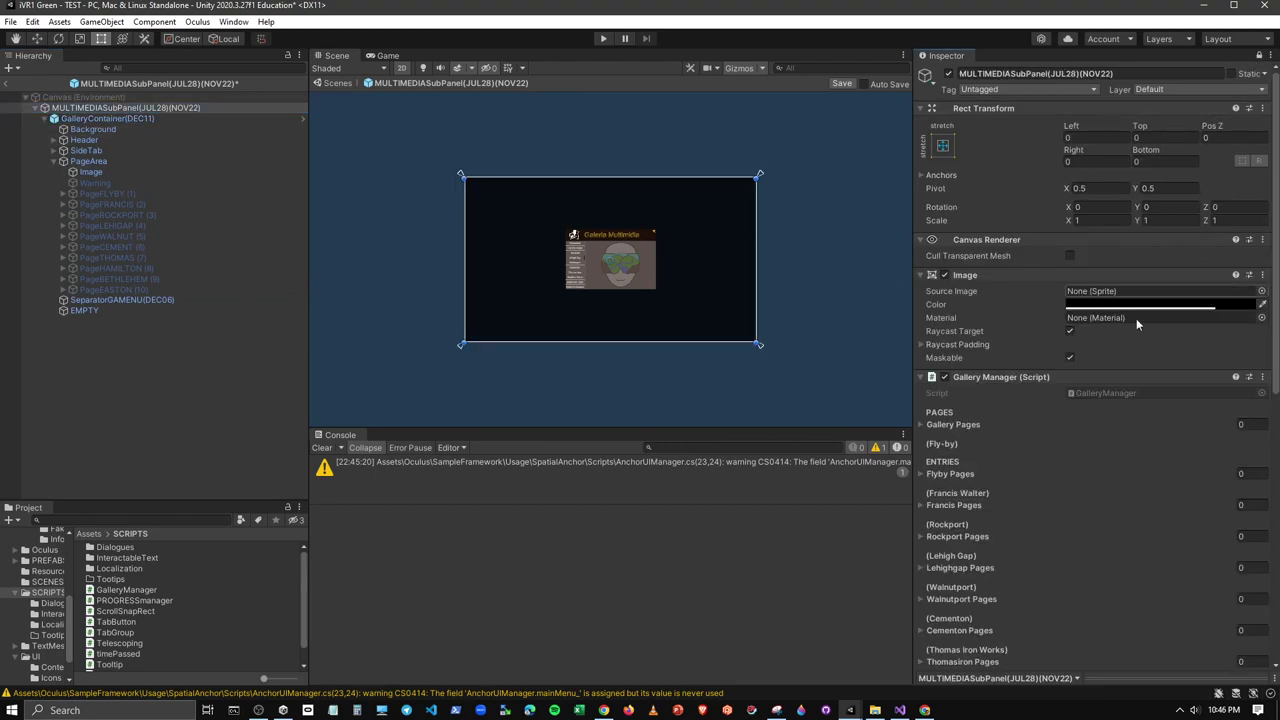
{"action": "scroll", "coordinate": [1116, 371], "scroll_direction": "down", "scroll_amount": 10}
{"action": "scroll", "coordinate": [1116, 371], "scroll_direction": "up", "scroll_amount": 2}
{"action": "scroll", "coordinate": [1116, 371], "scroll_direction": "up", "scroll_amount": 5}
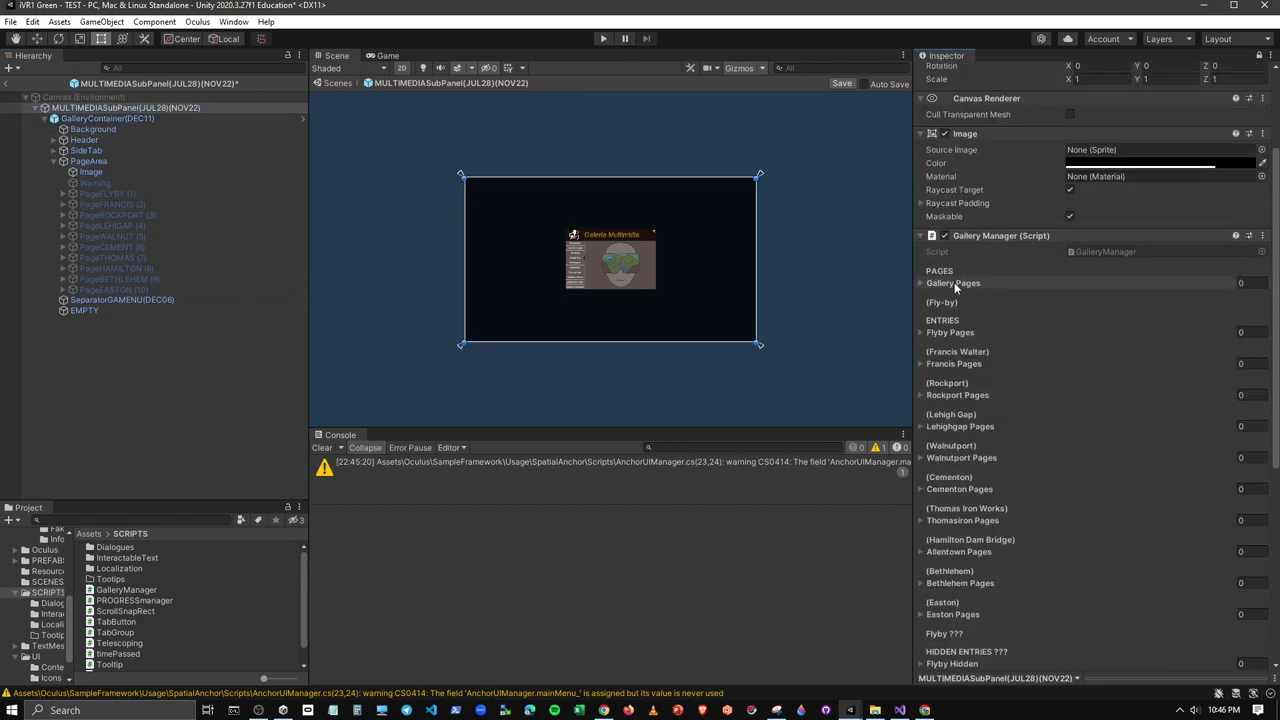
{"action": "left_click", "coordinate": [112, 206]}
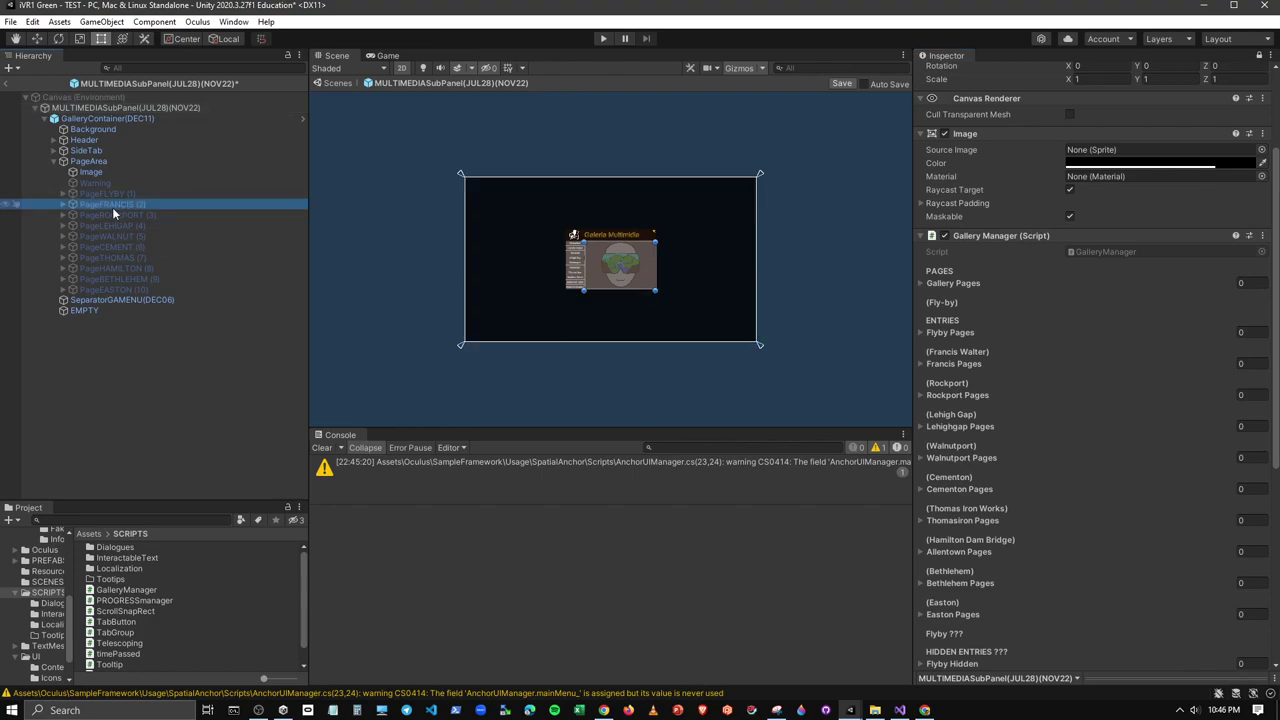
{"action": "left_click", "coordinate": [111, 289], "text": "shift"}
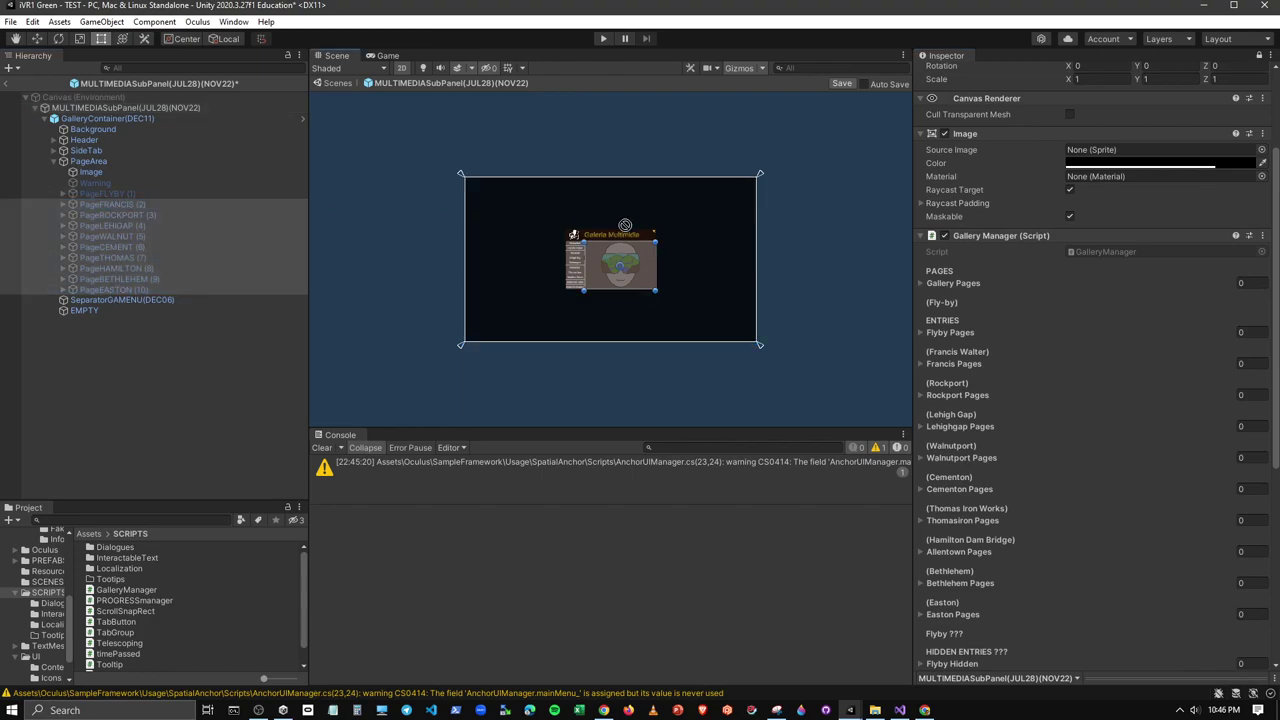
Drop the nine pages into Gallery Pages, verify its elements, and open GalleryManager.cs from the Script field
{"action": "left_click_drag", "start_coordinate": [625, 225], "coordinate": [946, 286]}
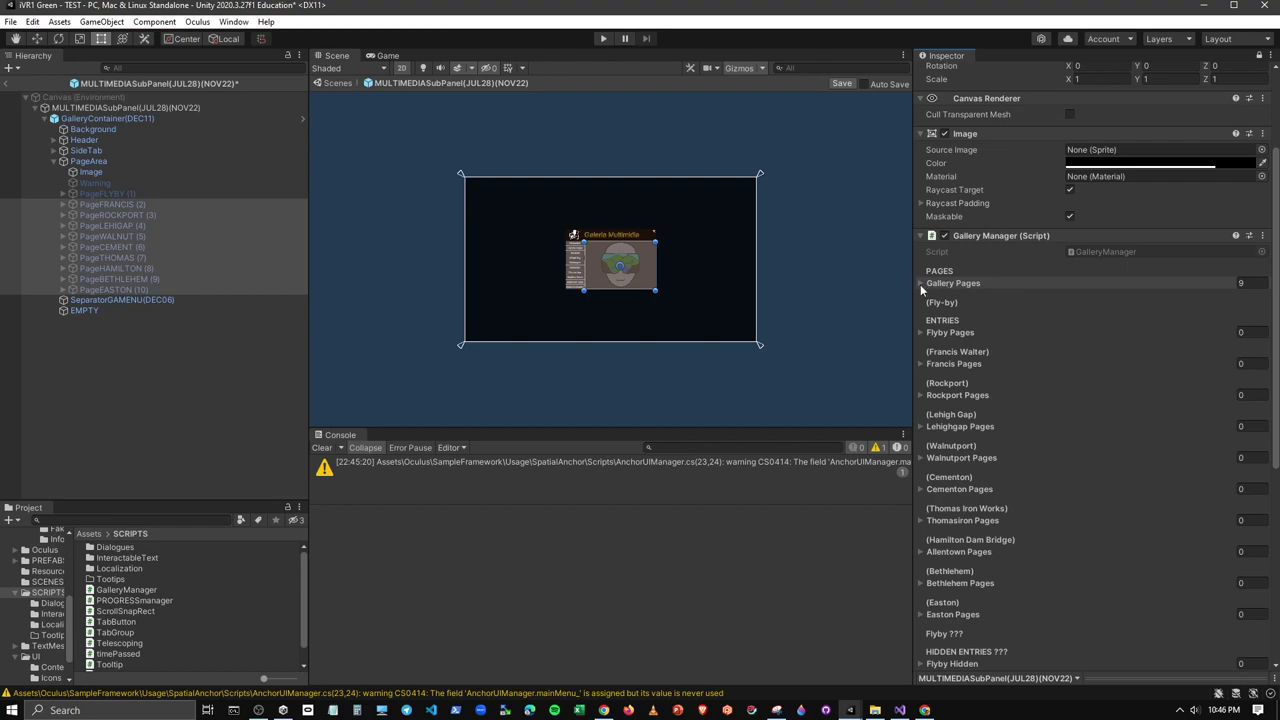
{"action": "left_click", "coordinate": [920, 284]}
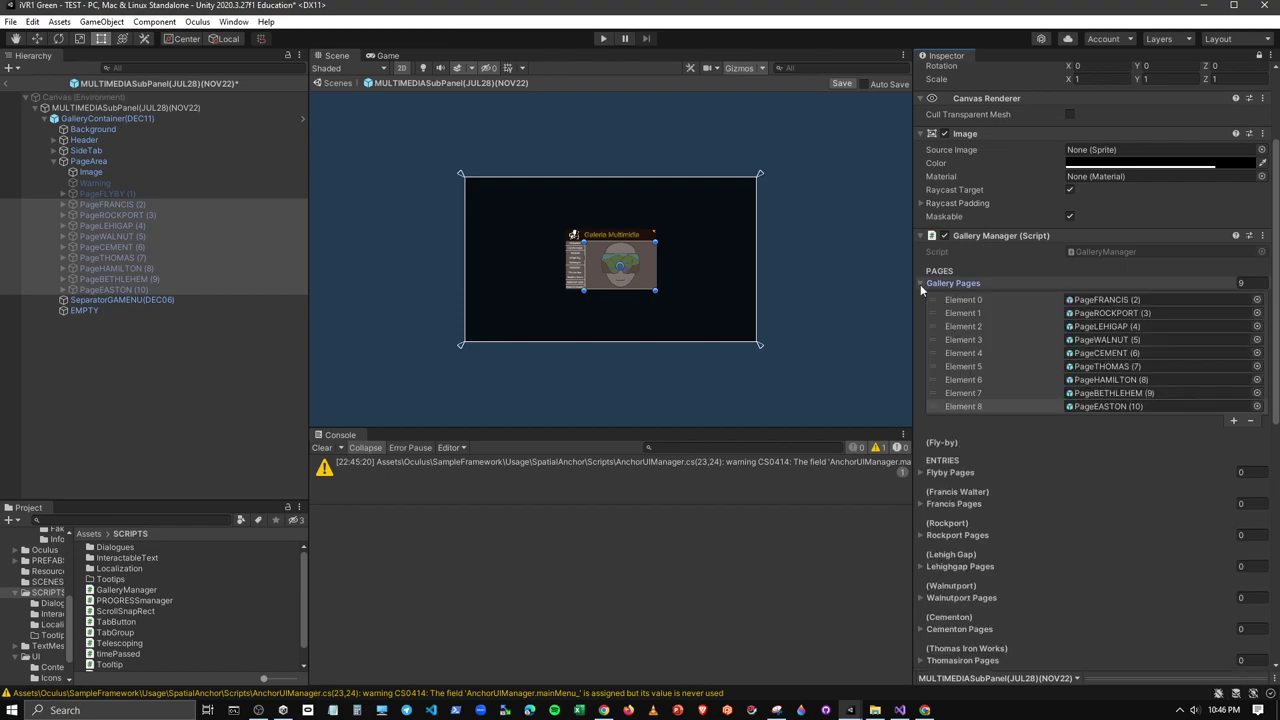
{"action": "left_click", "coordinate": [920, 284]}
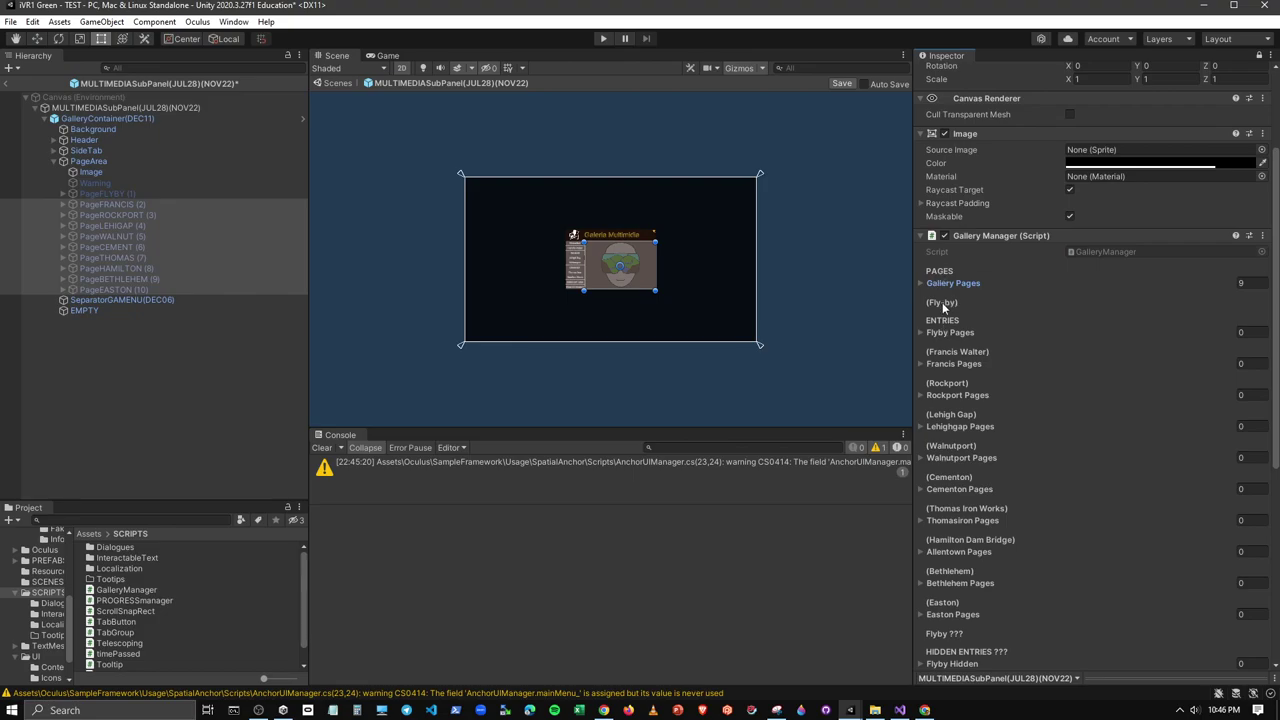
{"action": "double_click", "coordinate": [1083, 256]}
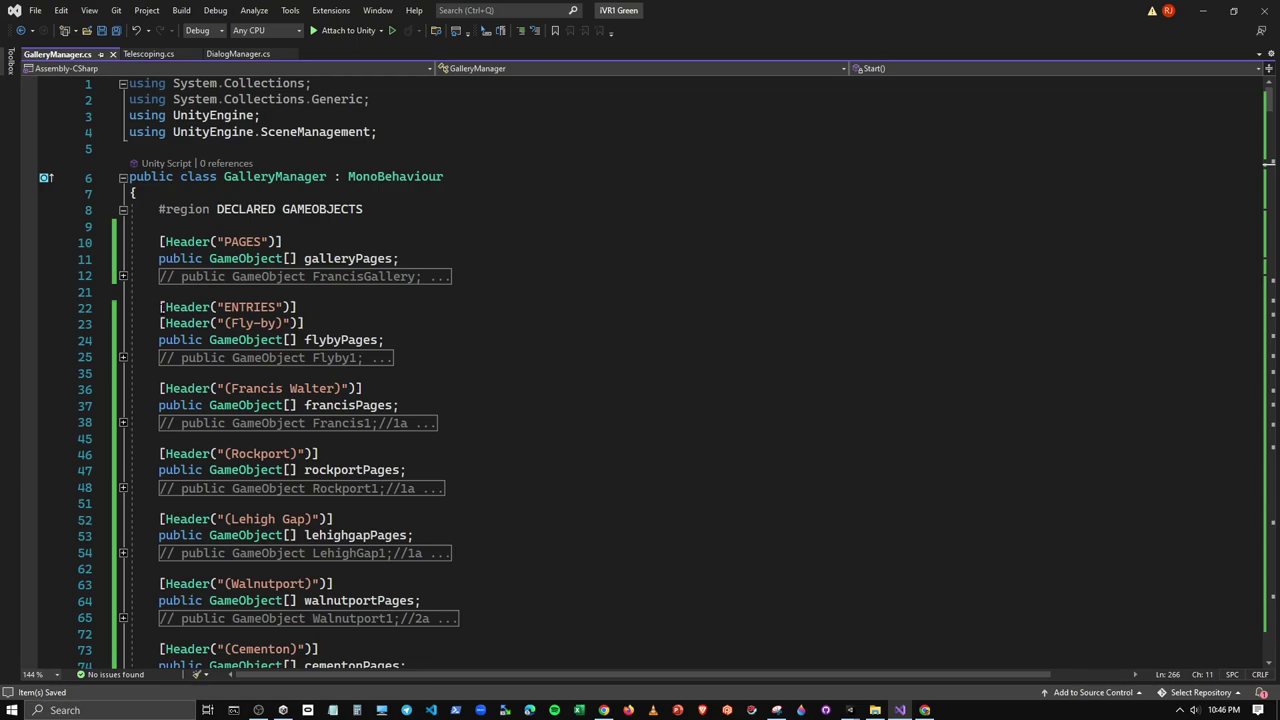
Add a blank line after [Header("ENTRIES")] in GalleryManager.cs and save it
{"action": "left_click", "coordinate": [847, 712]}
{"action": "left_click", "coordinate": [816, 668]}
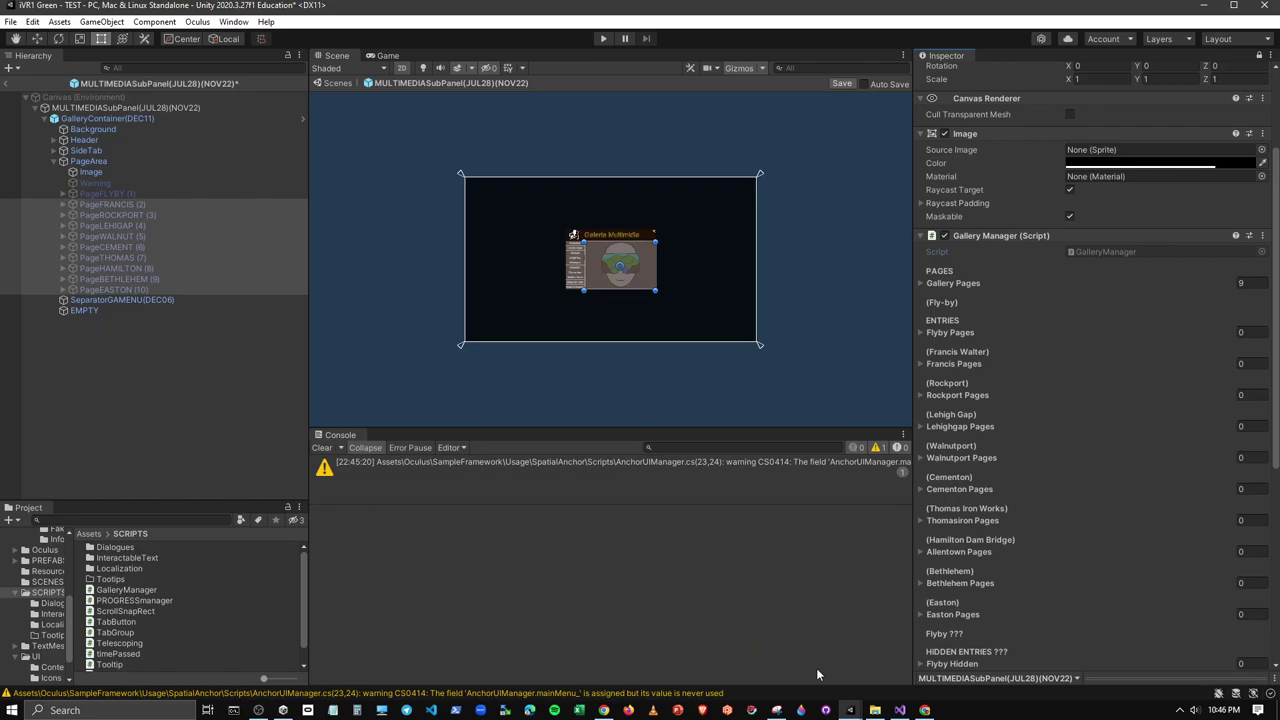
{"action": "scroll", "coordinate": [996, 560], "scroll_direction": "down", "scroll_amount": 5}
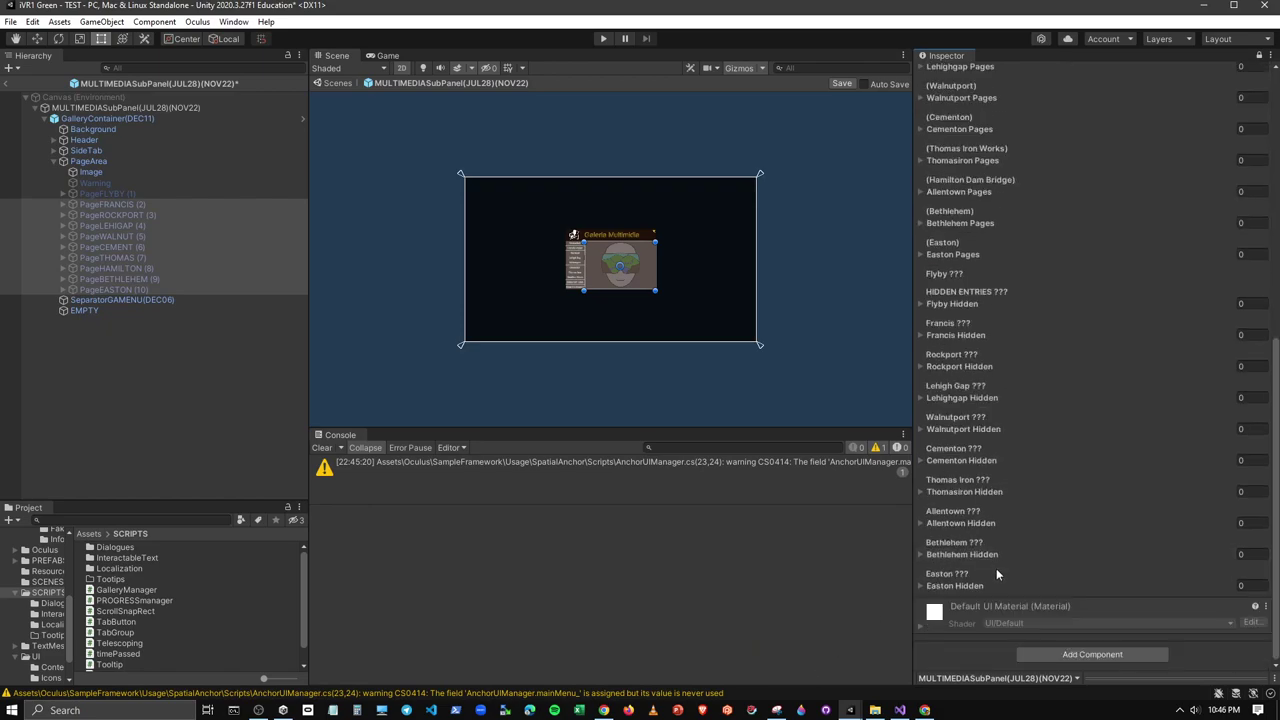
{"action": "scroll", "coordinate": [996, 568], "scroll_direction": "up", "scroll_amount": 5}
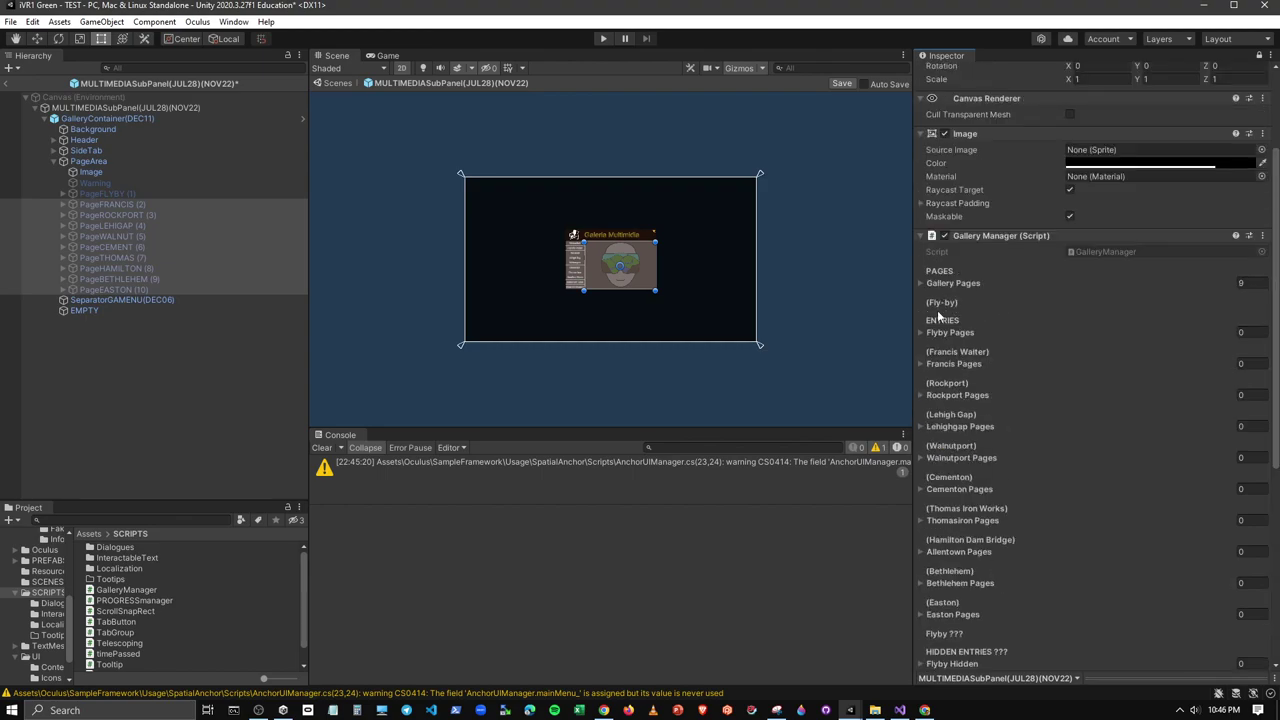
{"action": "left_click", "coordinate": [899, 710]}
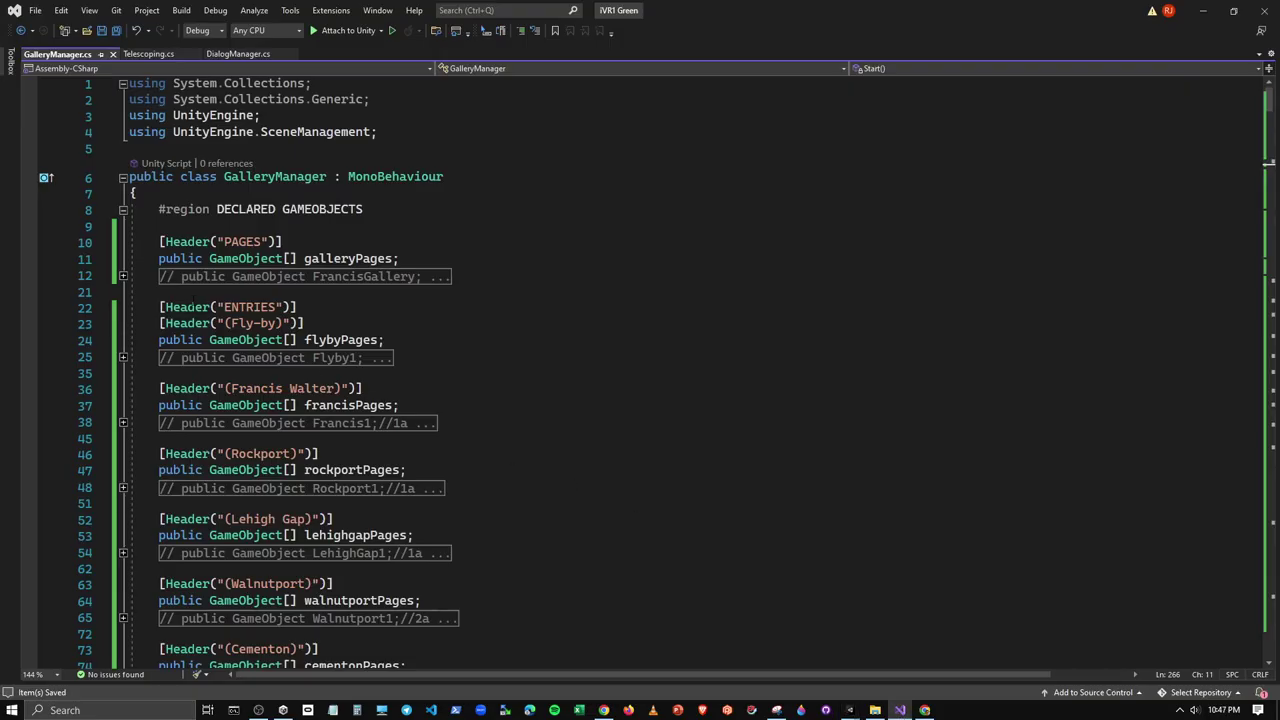
{"action": "left_click", "coordinate": [235, 292]}
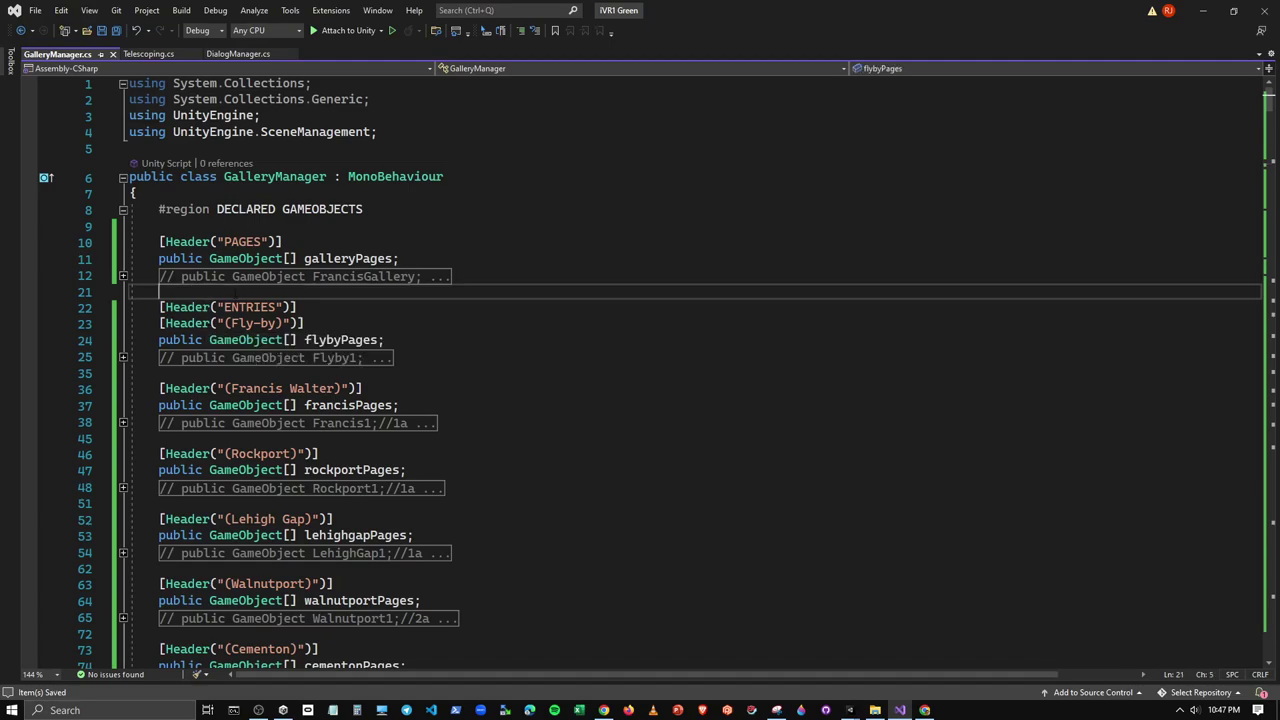
{"action": "left_click", "coordinate": [316, 311]}
{"action": "key", "text": "Return"}
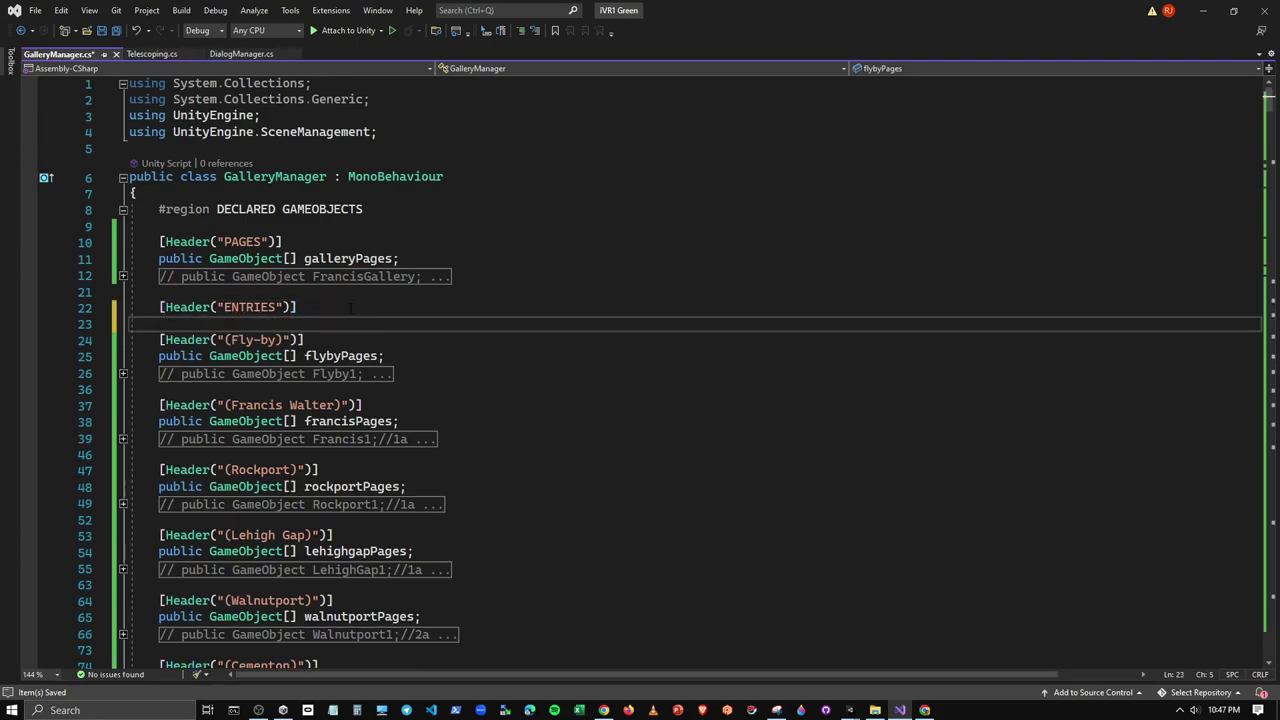
{"action": "left_click", "coordinate": [102, 36]}
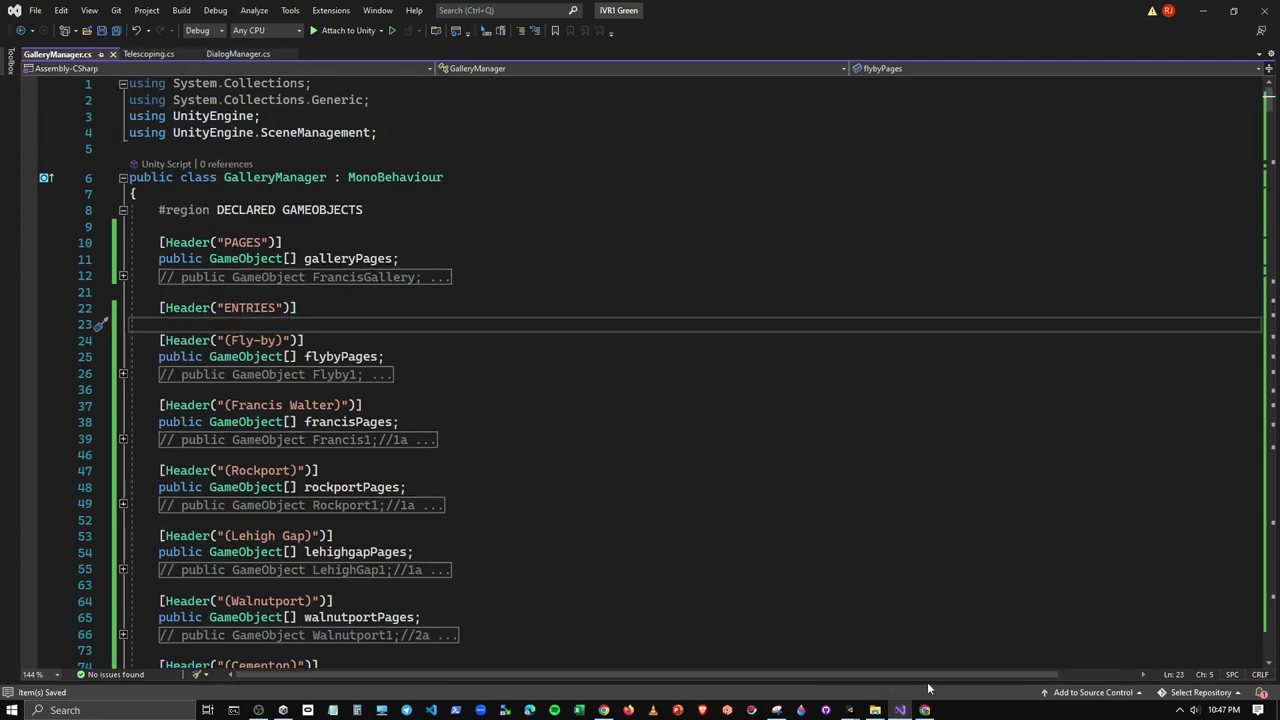
Check Unity, then expand and collapse the commented-out gallery declarations in the script
{"action": "left_click", "coordinate": [1201, 12]}
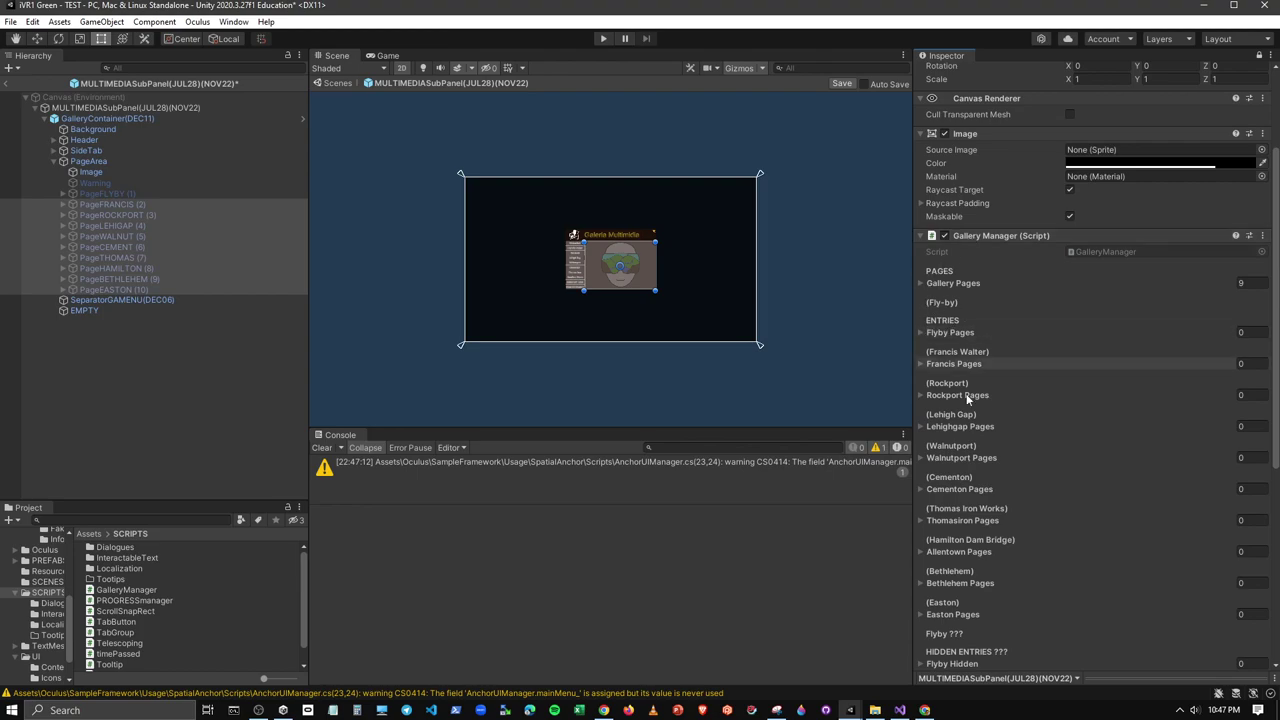
{"action": "left_click", "coordinate": [900, 710]}
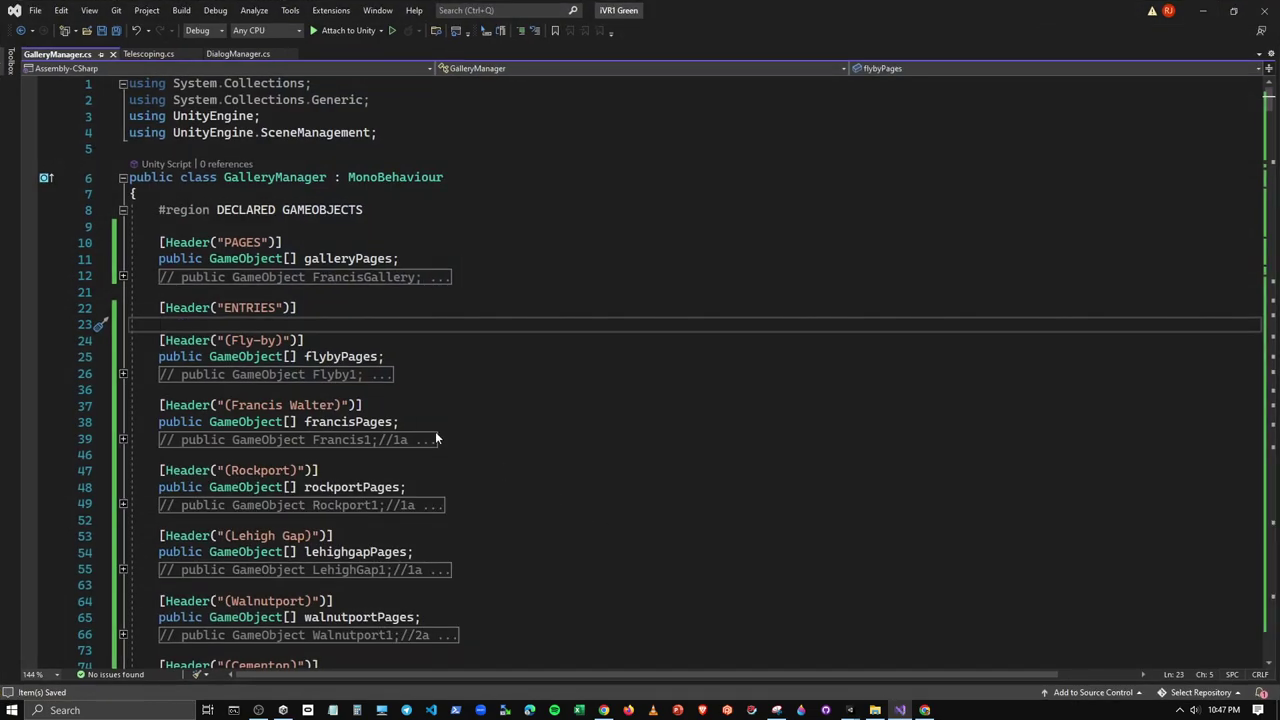
{"action": "left_click", "coordinate": [122, 277]}
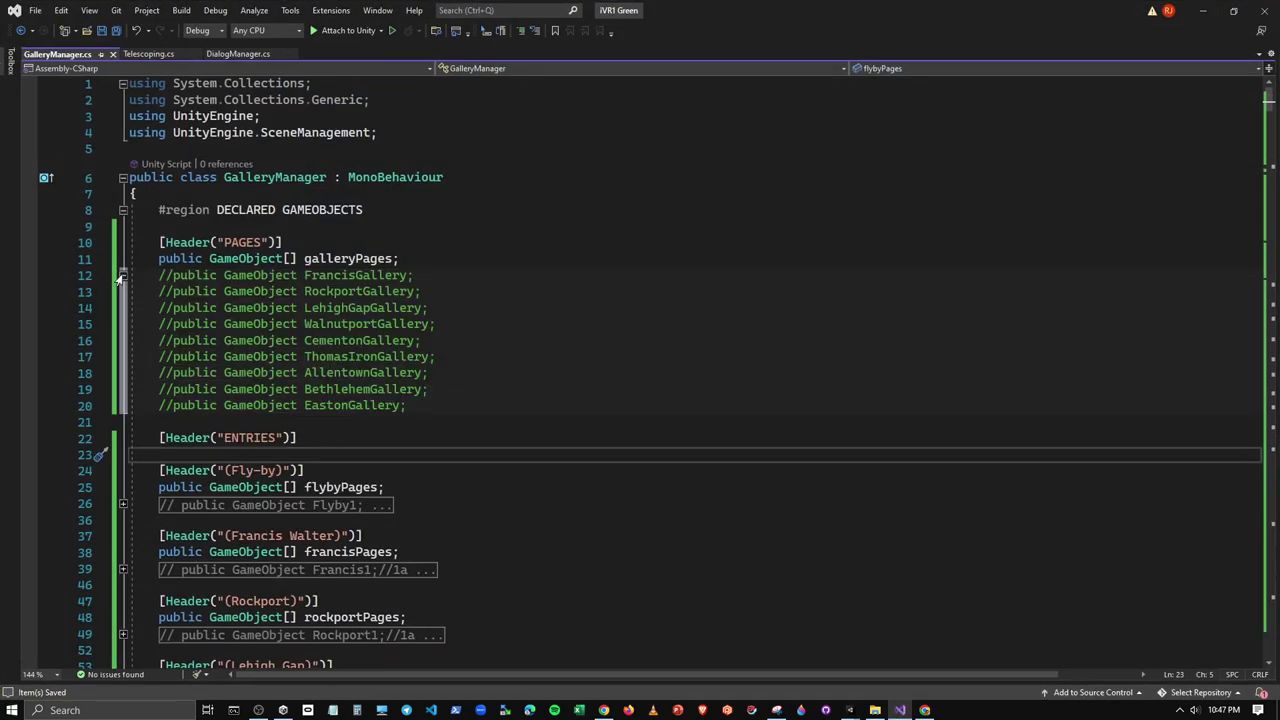
{"action": "left_click", "coordinate": [122, 276]}
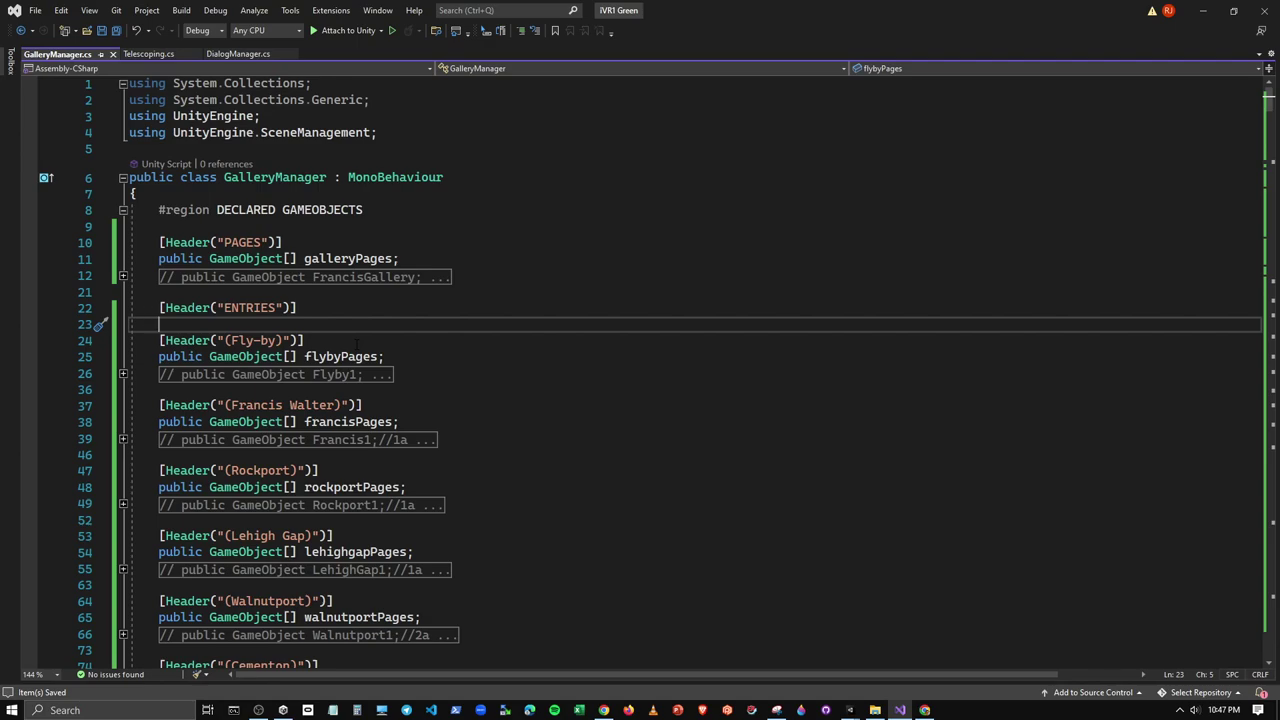
{"action": "mouse_move", "coordinate": [851, 709]}
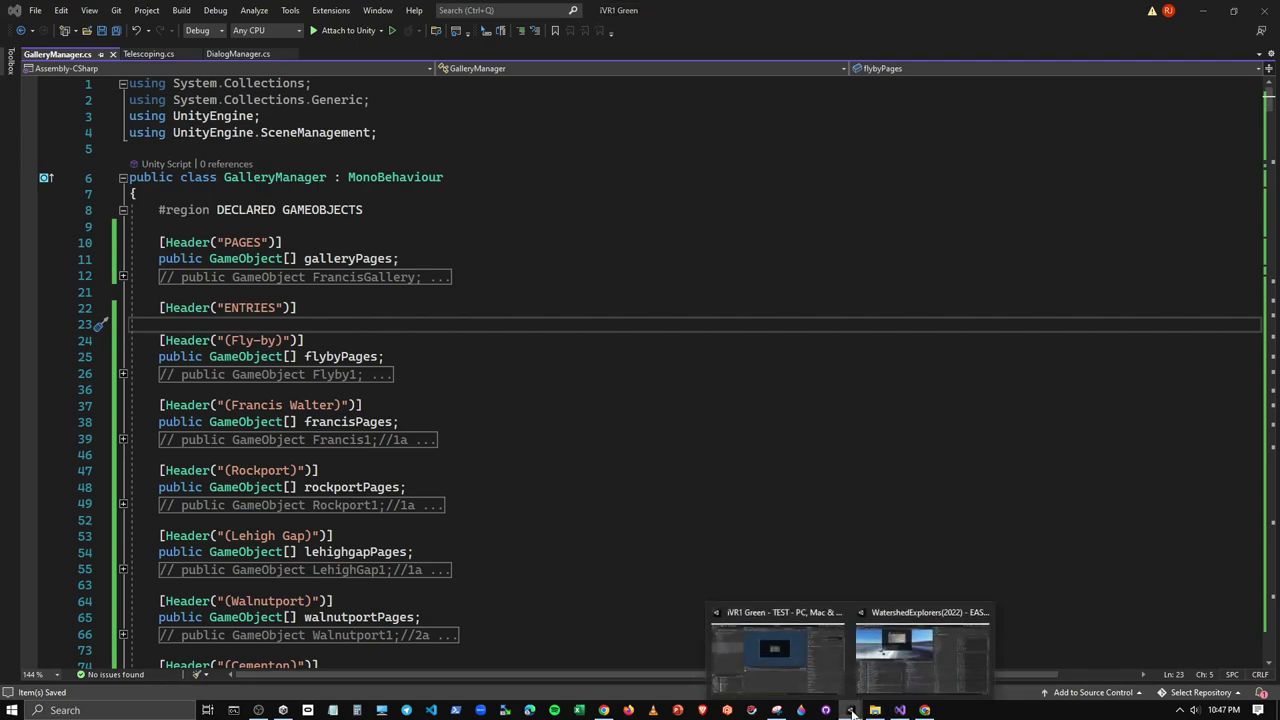
{"action": "left_click", "coordinate": [818, 671]}
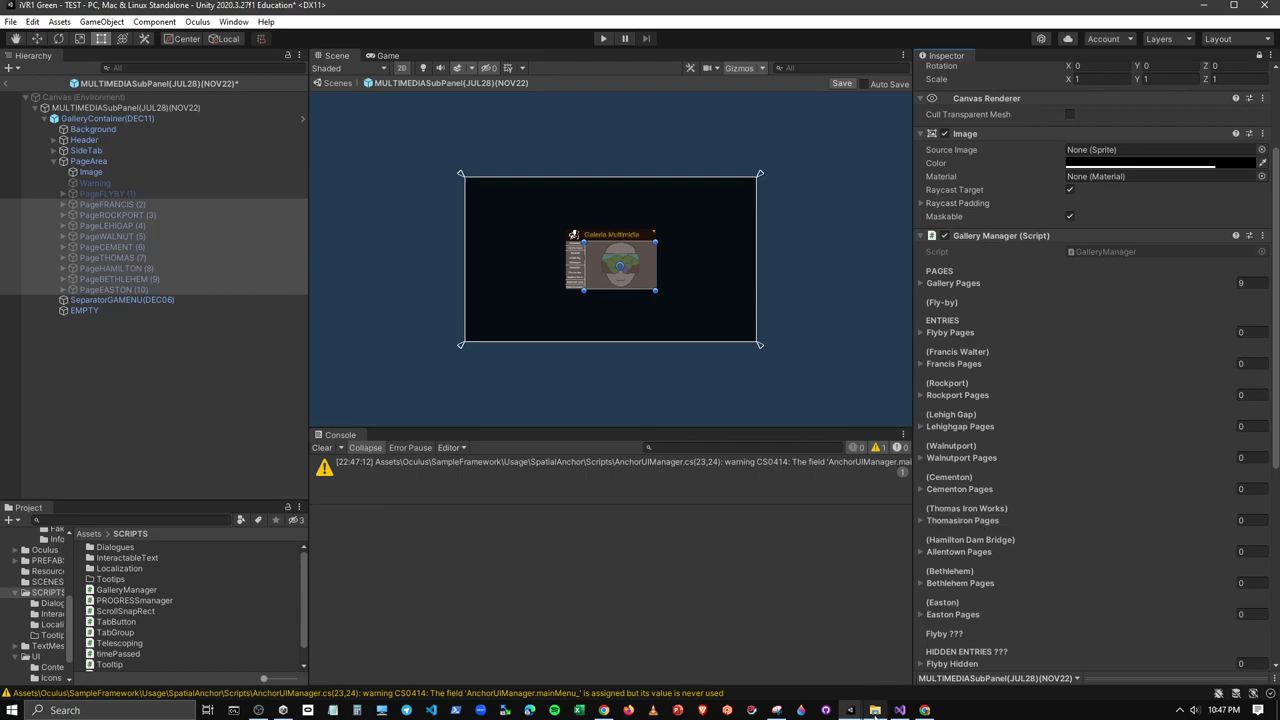
{"action": "left_click", "coordinate": [900, 710]}
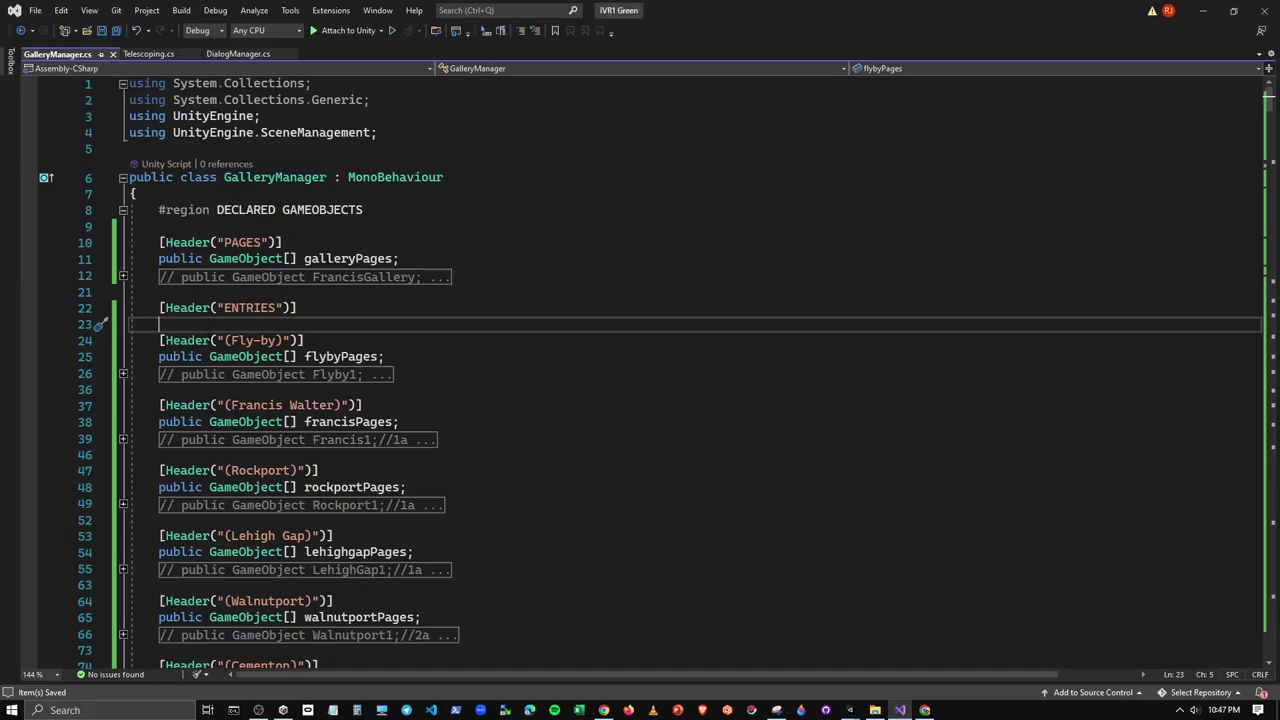
Delete the Fly-by, Francis Walter, Rockport and Lehigh Gap header attributes and their indents
{"action": "left_click_drag", "start_coordinate": [159, 340], "coordinate": [305, 340]}
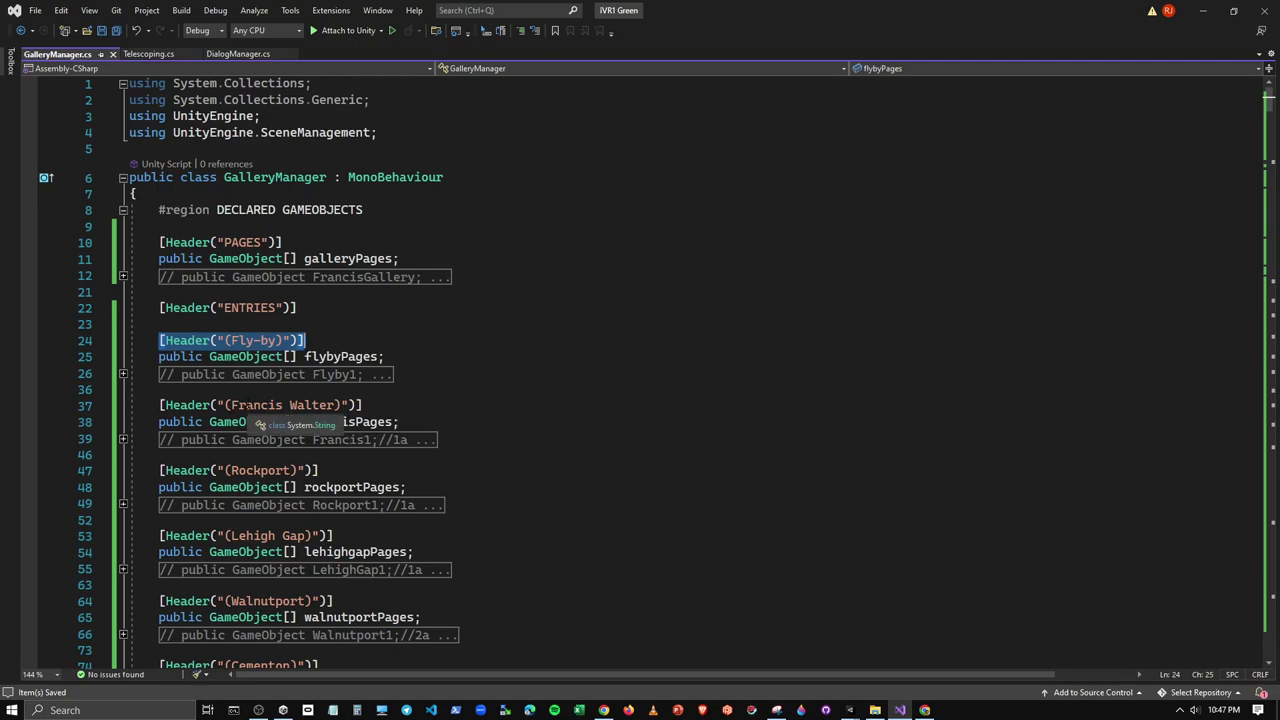
{"action": "key", "text": "Delete"}
{"action": "key", "text": "Delete"}
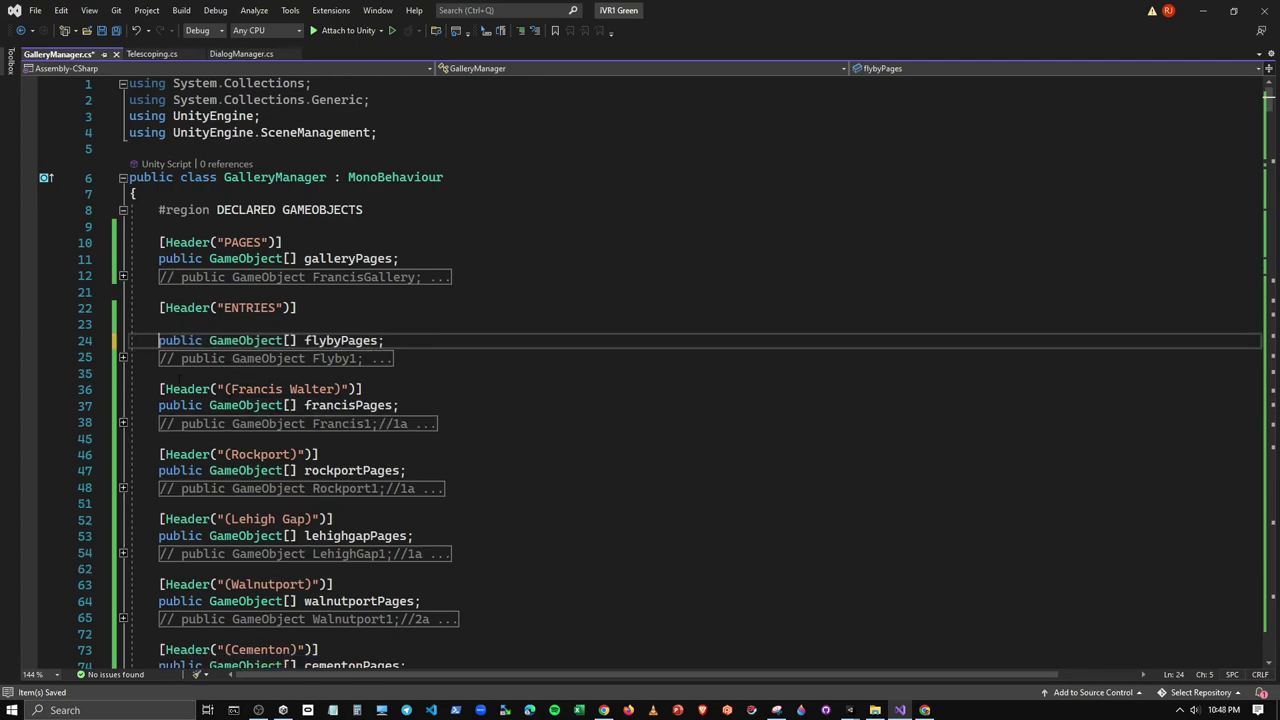
{"action": "left_click_drag", "start_coordinate": [159, 389], "coordinate": [363, 389]}
{"action": "key", "text": "Delete"}
{"action": "key", "text": "Delete"}
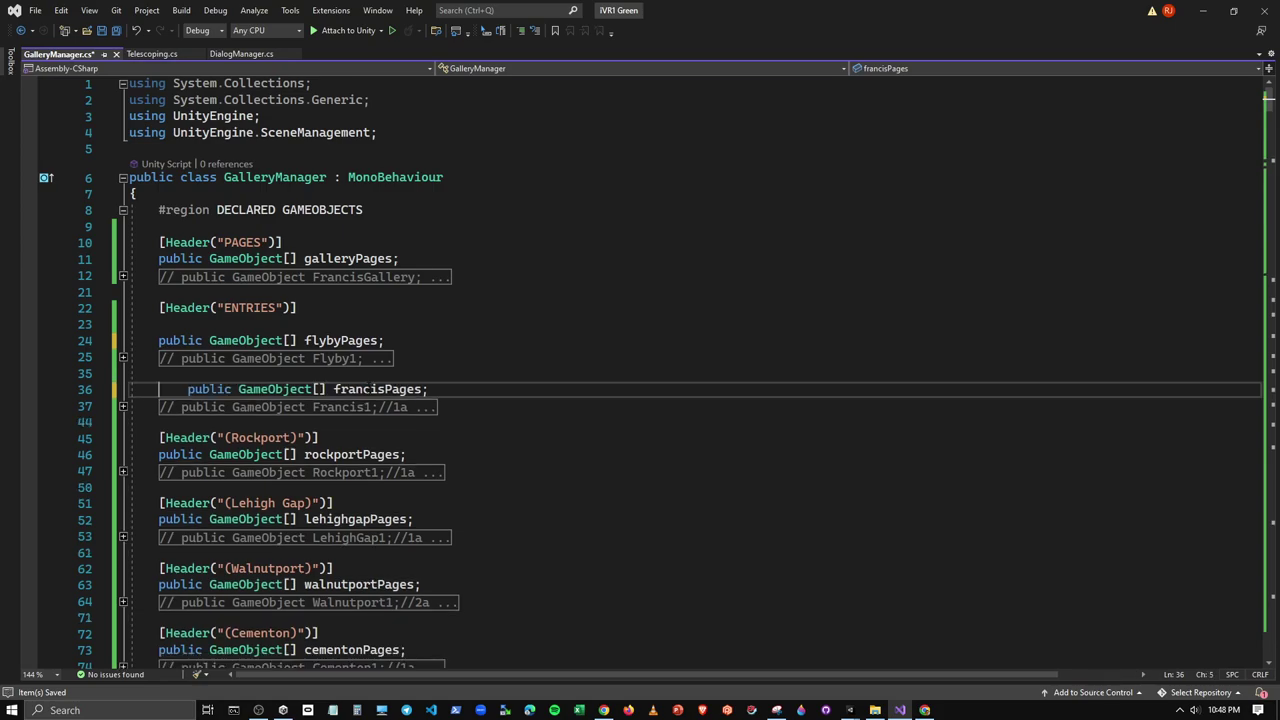
{"action": "key", "text": "Delete"}
{"action": "key", "text": "Delete"}
{"action": "key", "text": "Delete"}
{"action": "key", "text": "Delete"}
{"action": "key", "text": "Delete"}
{"action": "key", "text": "Delete"}
{"action": "left_click_drag", "start_coordinate": [320, 437], "coordinate": [159, 437]}
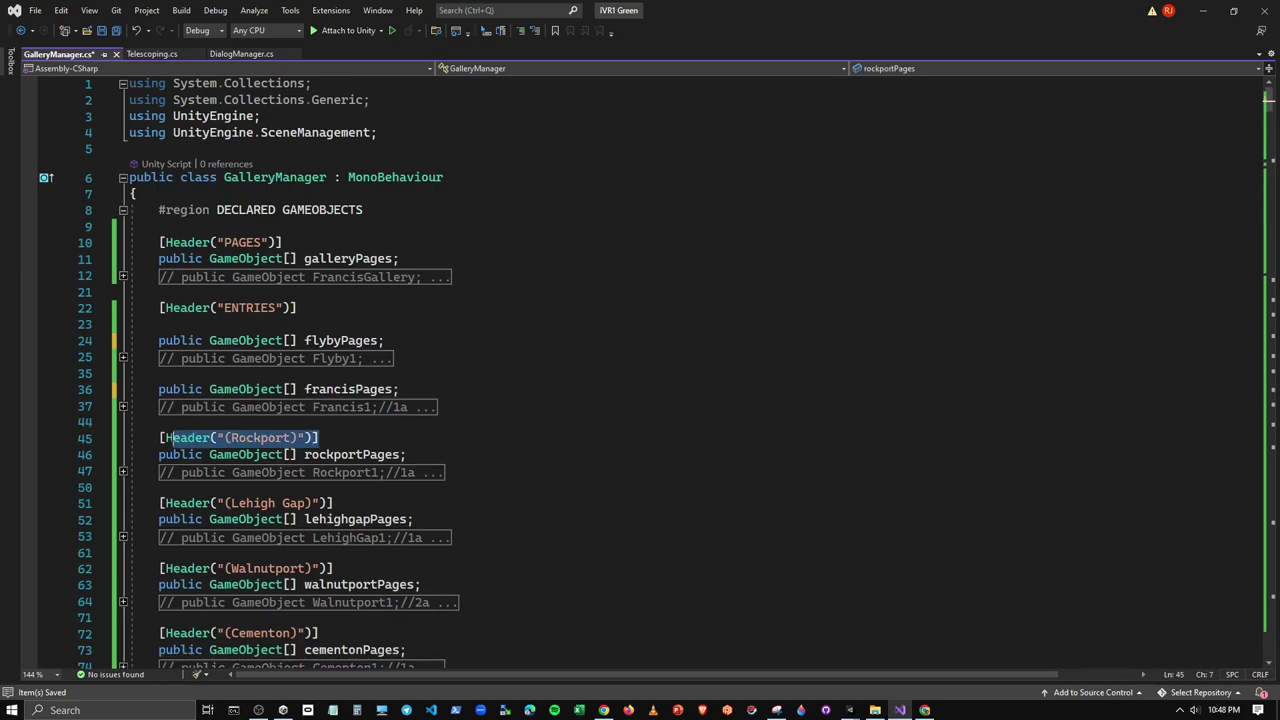
{"action": "key", "text": "Delete"}
{"action": "key", "text": "Delete"}
{"action": "key", "text": "Delete"}
{"action": "key", "text": "Delete"}
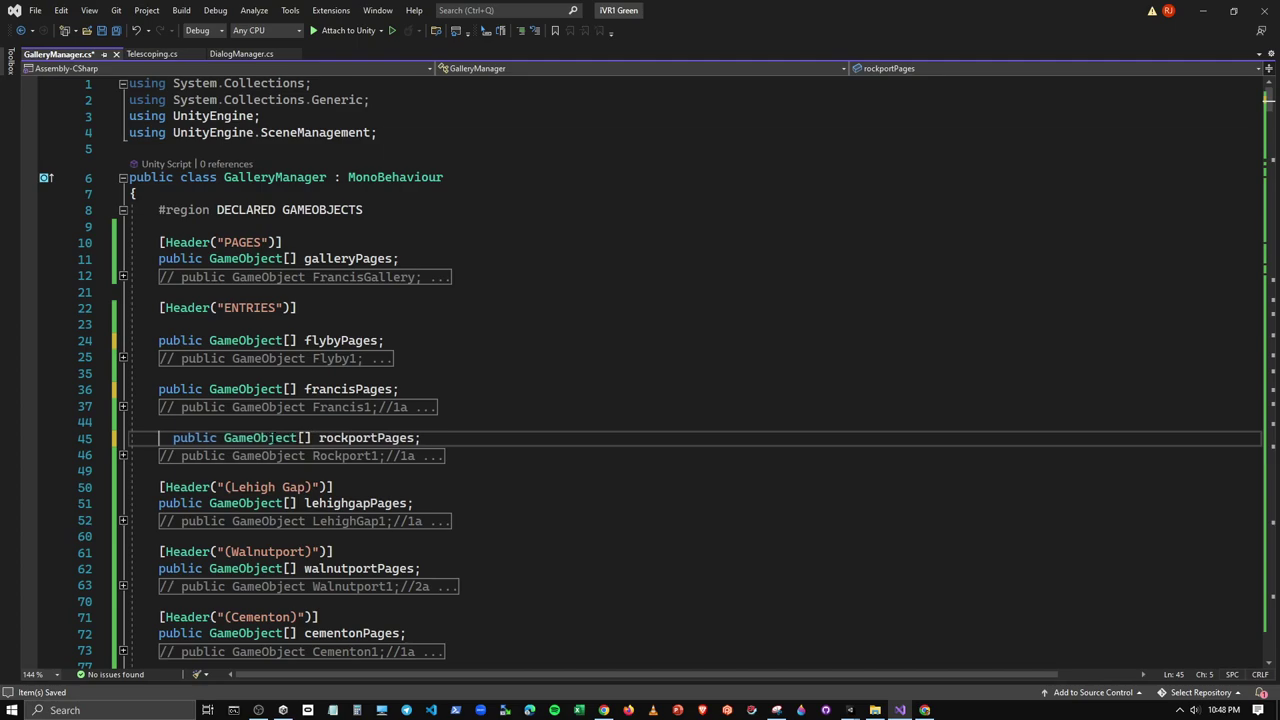
{"action": "key", "text": "Delete"}
{"action": "key", "text": "Delete"}
{"action": "left_click_drag", "start_coordinate": [343, 487], "coordinate": [159, 487]}
{"action": "key", "text": "Delete"}
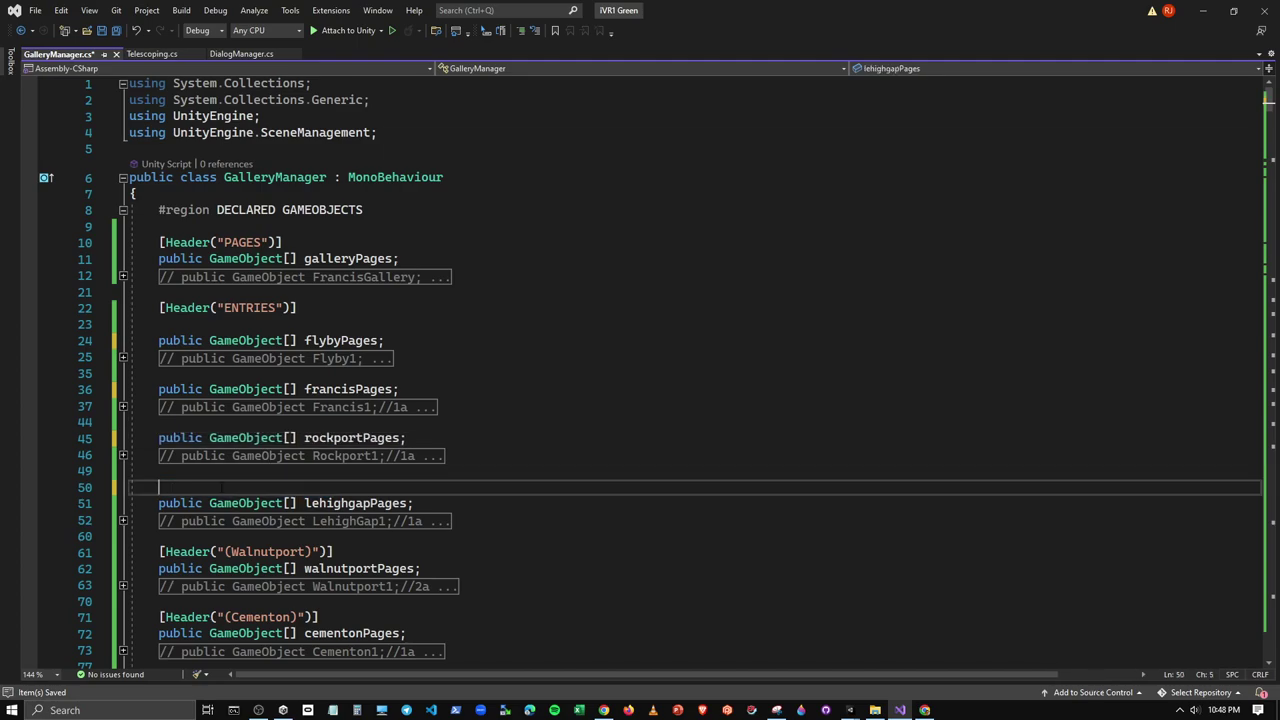
{"action": "key", "text": "Delete"}
{"action": "key", "text": "Delete"}
Delete the Walnutport, Cementon, Thomas Iron Works, Hamilton Dam Bridge, Bethlehem and Easton header attributes
{"action": "key", "text": "Delete"}
{"action": "key", "text": "Delete"}
{"action": "left_click_drag", "start_coordinate": [333, 535], "coordinate": [159, 535]}
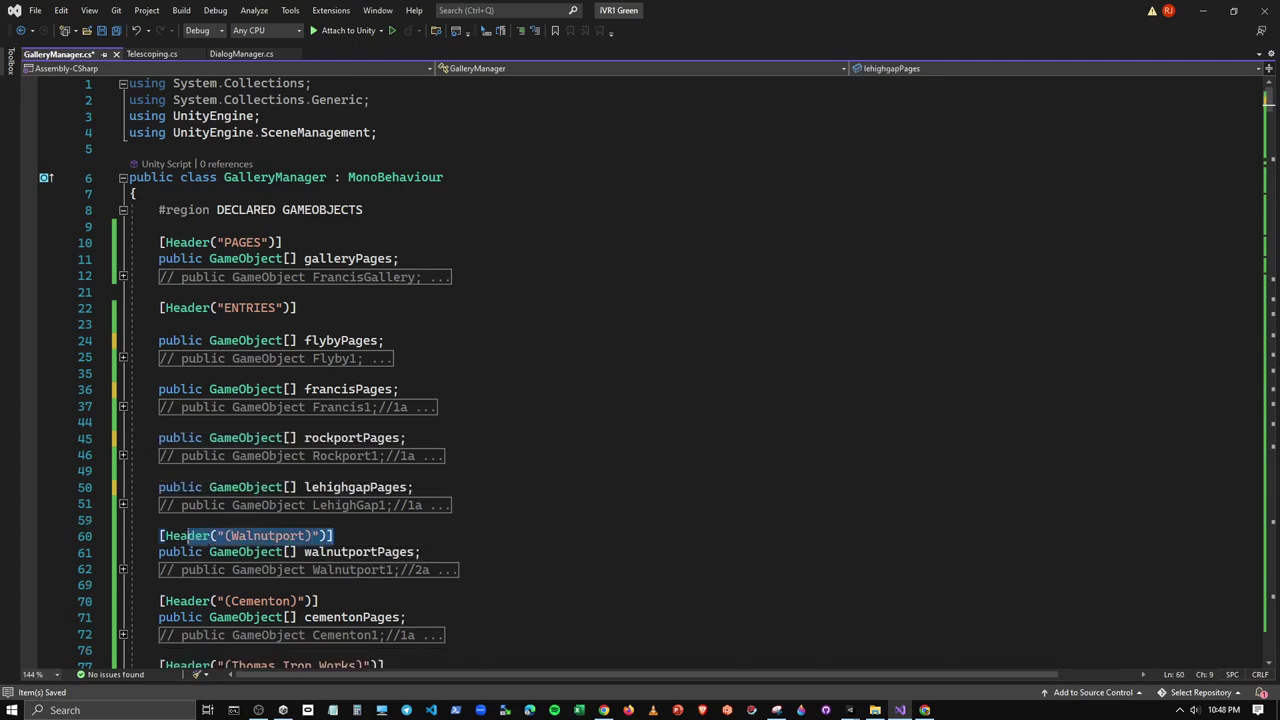
{"action": "key", "text": "Delete"}
{"action": "key", "text": "Delete"}
{"action": "key", "text": "Delete"}
{"action": "key", "text": "Delete"}
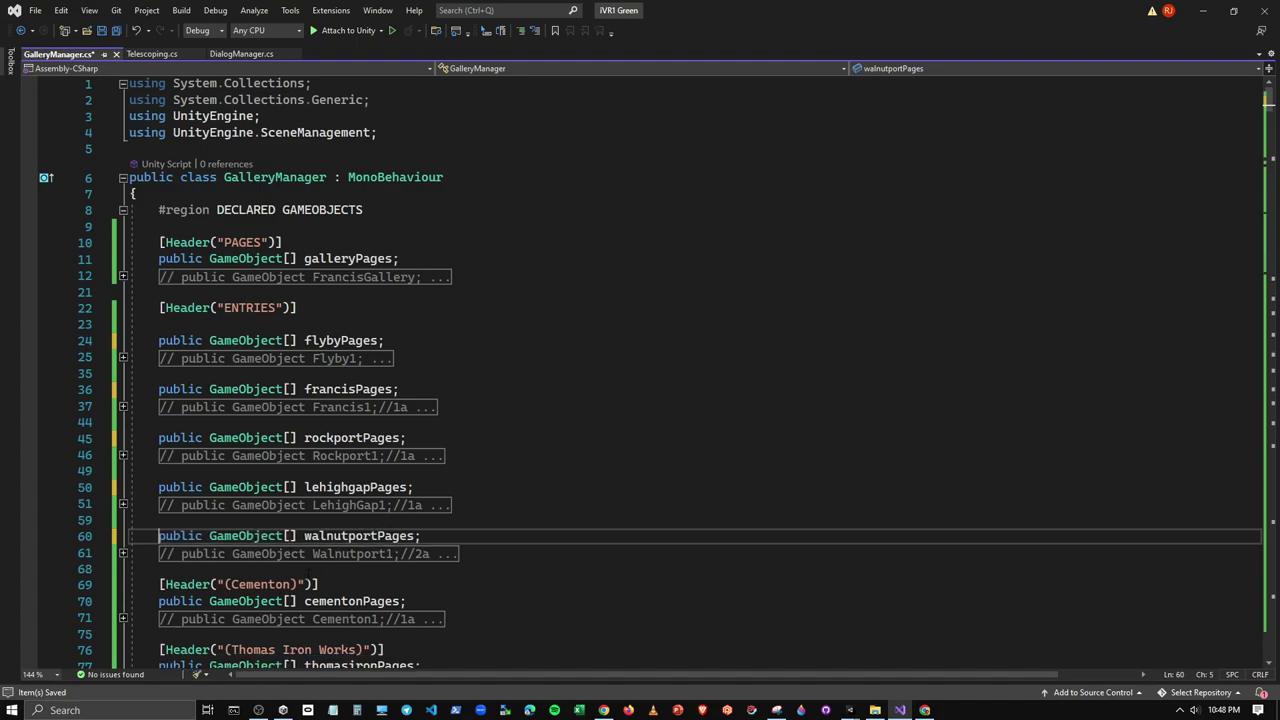
{"action": "left_click_drag", "start_coordinate": [320, 584], "coordinate": [159, 584]}
{"action": "key", "text": "Delete"}
{"action": "key", "text": "Delete"}
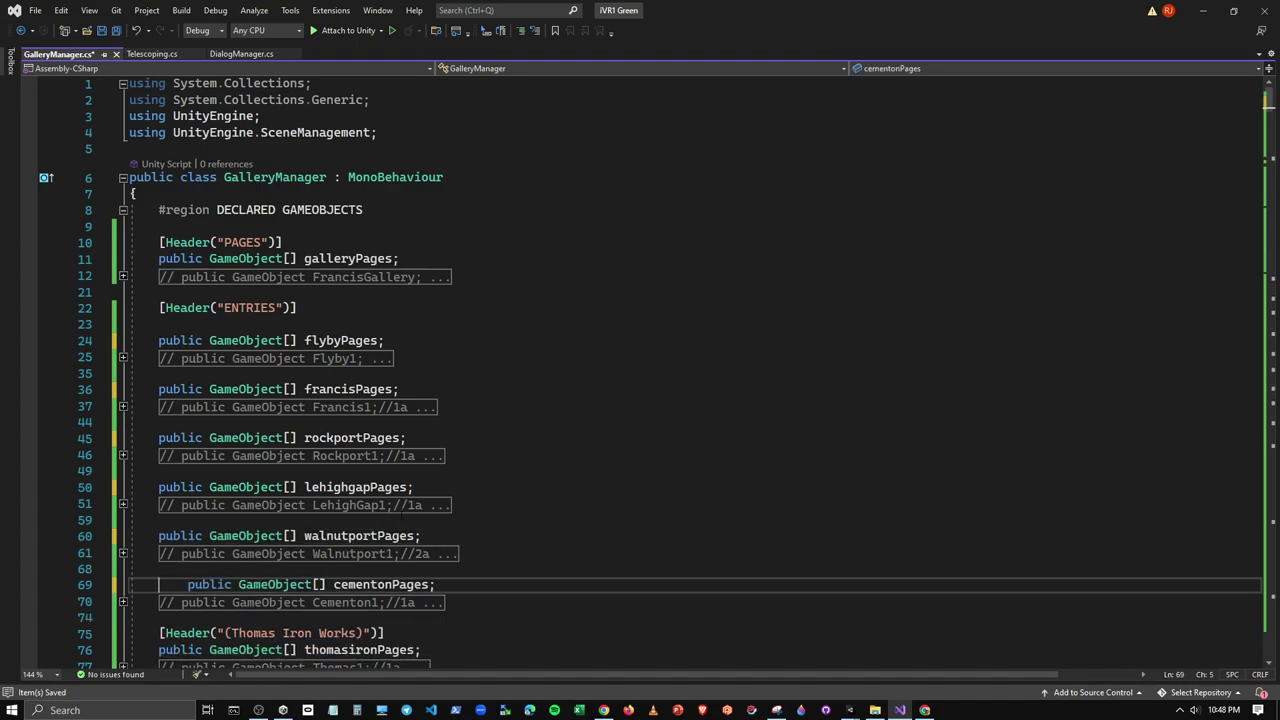
{"action": "key", "text": "Delete"}
{"action": "key", "text": "Delete"}
{"action": "key", "text": "Delete"}
{"action": "key", "text": "Delete"}
{"action": "scroll", "coordinate": [650, 370], "scroll_direction": "down", "scroll_amount": 2}
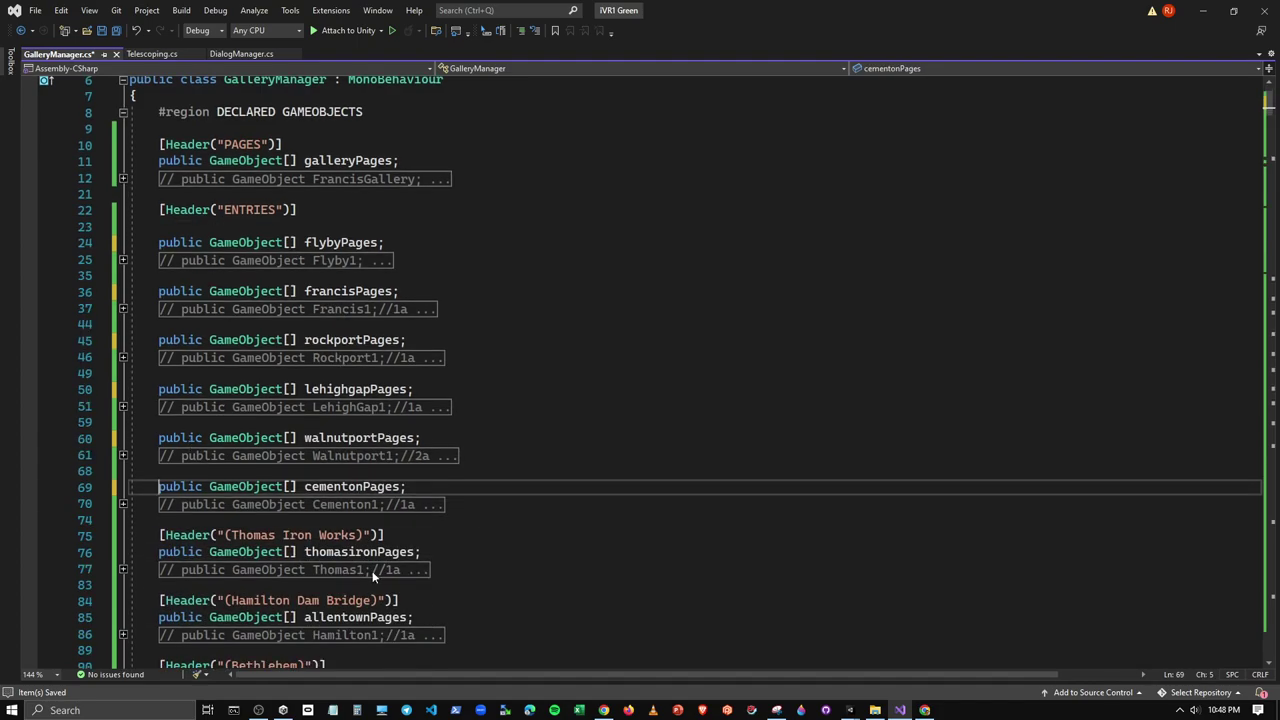
{"action": "left_click_drag", "start_coordinate": [390, 536], "coordinate": [159, 536]}
{"action": "key", "text": "Delete"}
{"action": "key", "text": "Delete"}
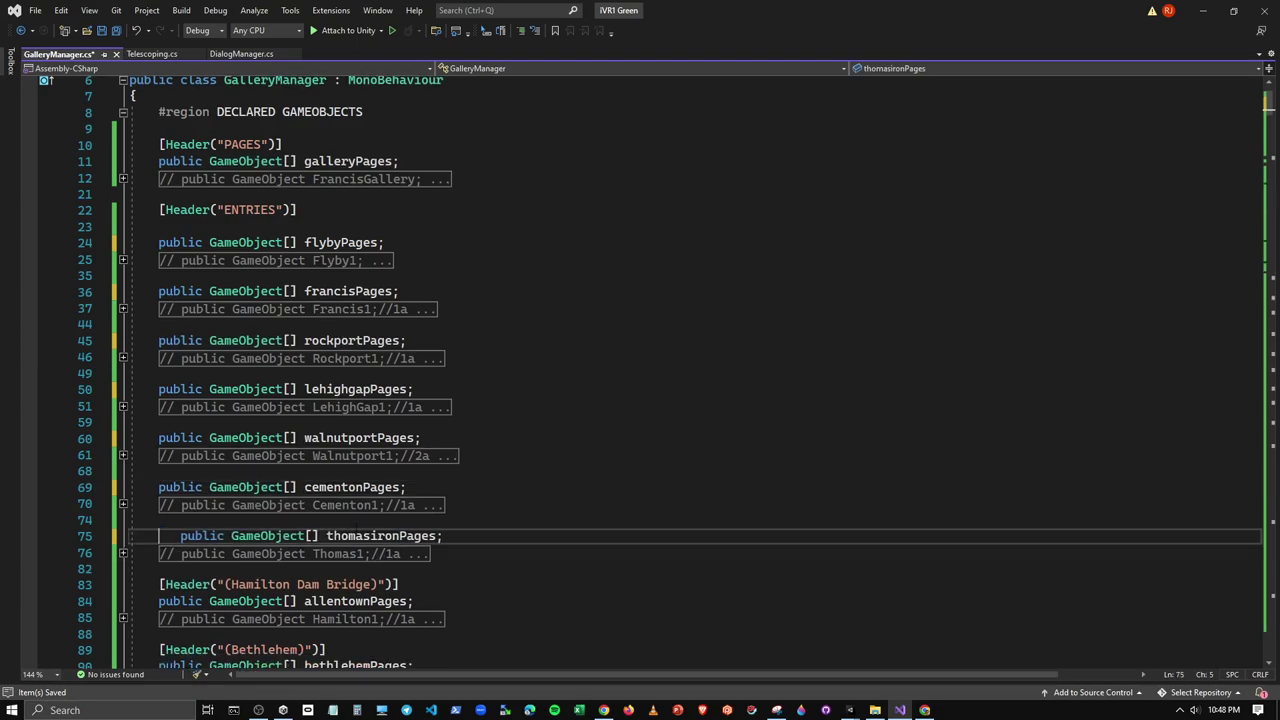
{"action": "key", "text": "Delete"}
{"action": "key", "text": "Delete"}
{"action": "key", "text": "Delete"}
{"action": "key", "text": "Delete"}
{"action": "left_click_drag", "start_coordinate": [398, 584], "coordinate": [159, 584]}
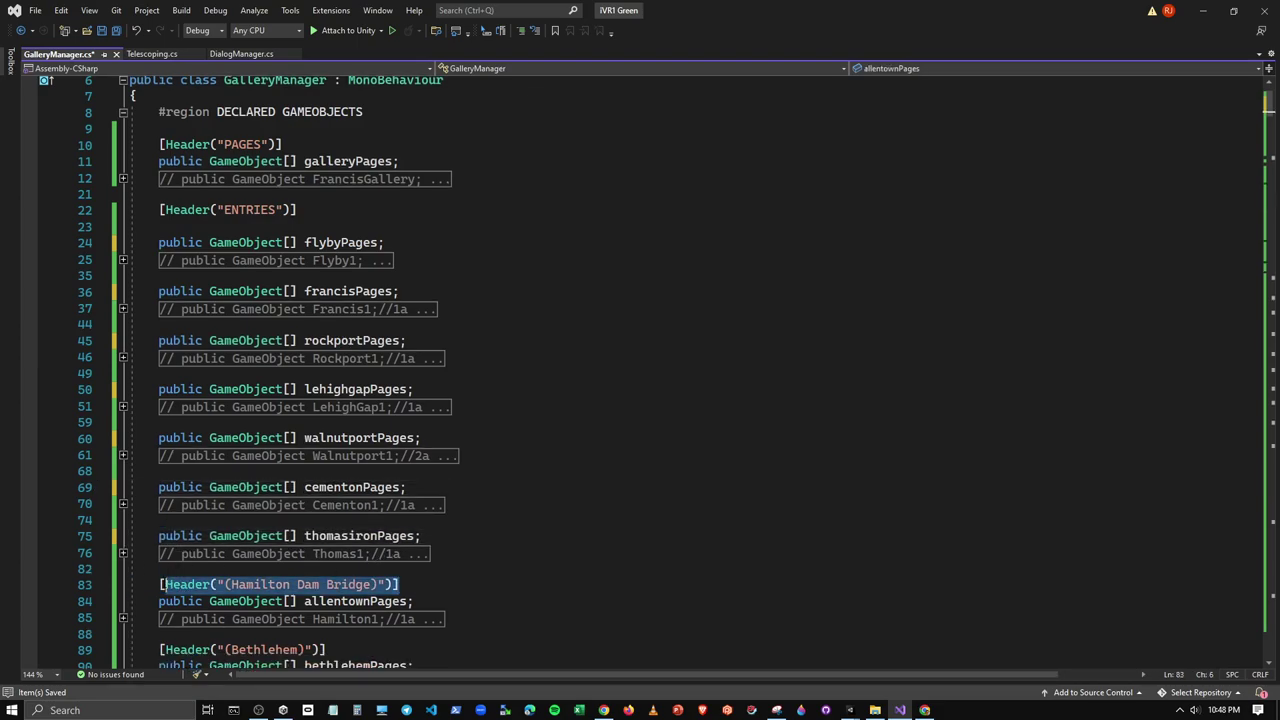
{"action": "key", "text": "Delete"}
{"action": "key", "text": "Delete"}
{"action": "key", "text": "Delete"}
{"action": "key", "text": "Delete"}
{"action": "key", "text": "Delete"}
{"action": "key", "text": "Delete"}
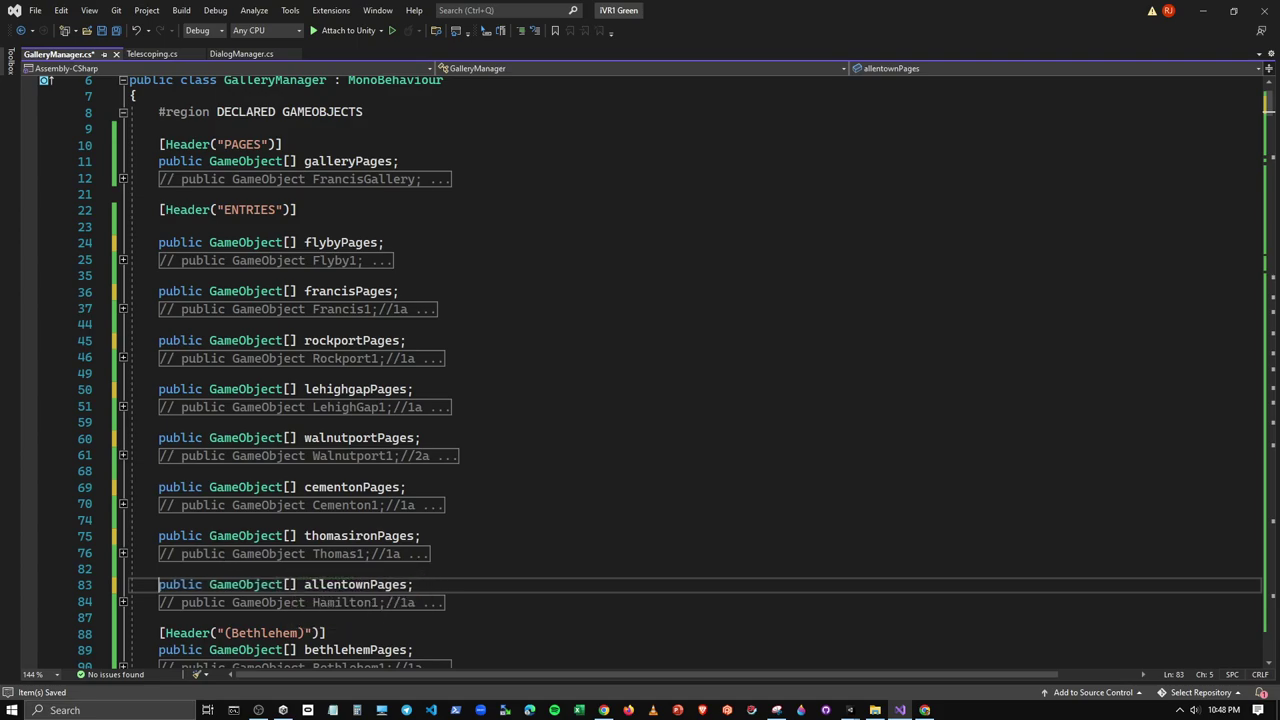
{"action": "scroll", "coordinate": [196, 587], "scroll_direction": "down", "scroll_amount": 3}
{"action": "left_click_drag", "start_coordinate": [339, 486], "coordinate": [159, 486]}
{"action": "key", "text": "Delete"}
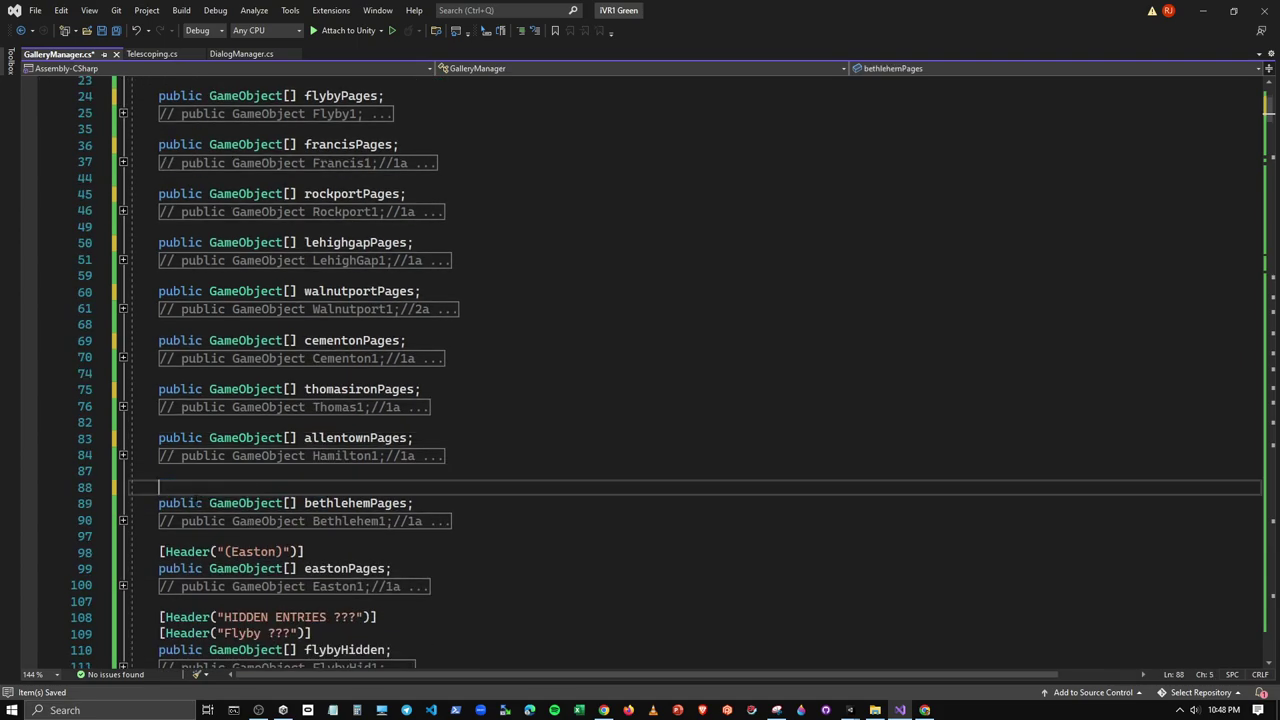
{"action": "key", "text": "Delete"}
{"action": "key", "text": "Delete"}
{"action": "key", "text": "Delete"}
{"action": "key", "text": "Delete"}
{"action": "key", "text": "Delete"}
{"action": "left_click_drag", "start_coordinate": [304, 536], "coordinate": [159, 536]}
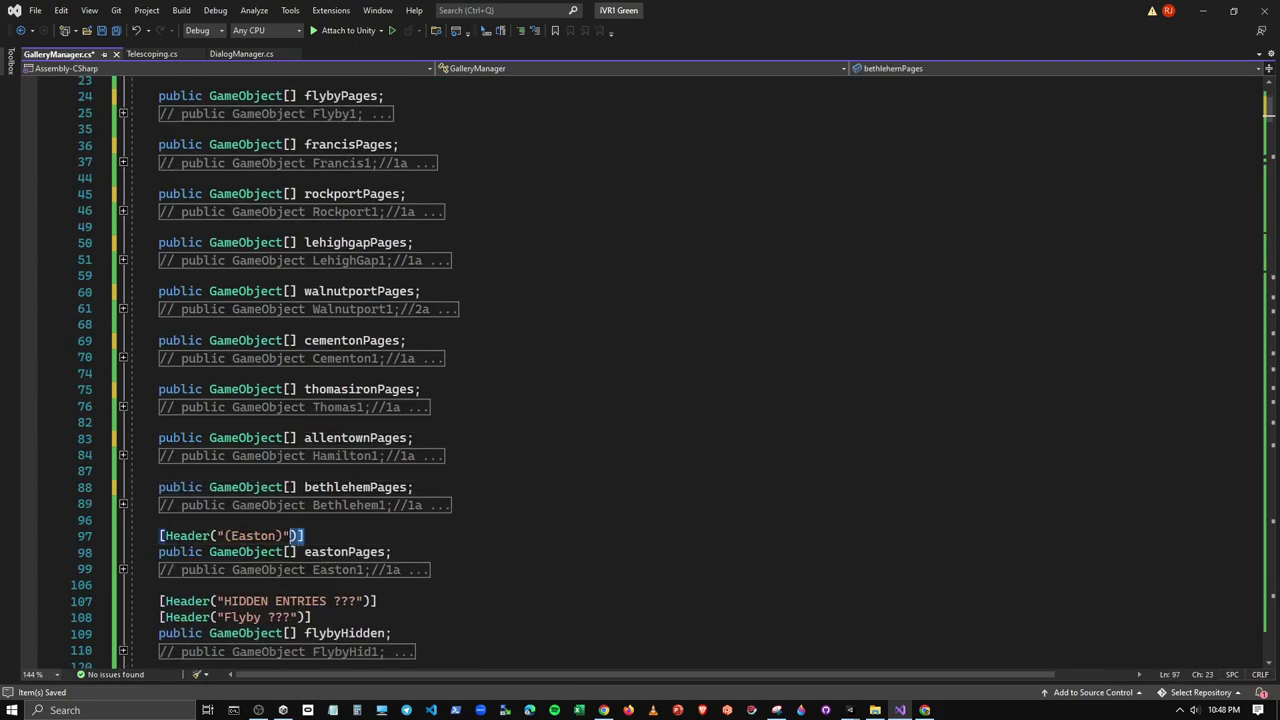
{"action": "key", "text": "Delete"}
{"action": "key", "text": "Delete"}
{"action": "key", "text": "Delete"}
{"action": "key", "text": "Delete"}
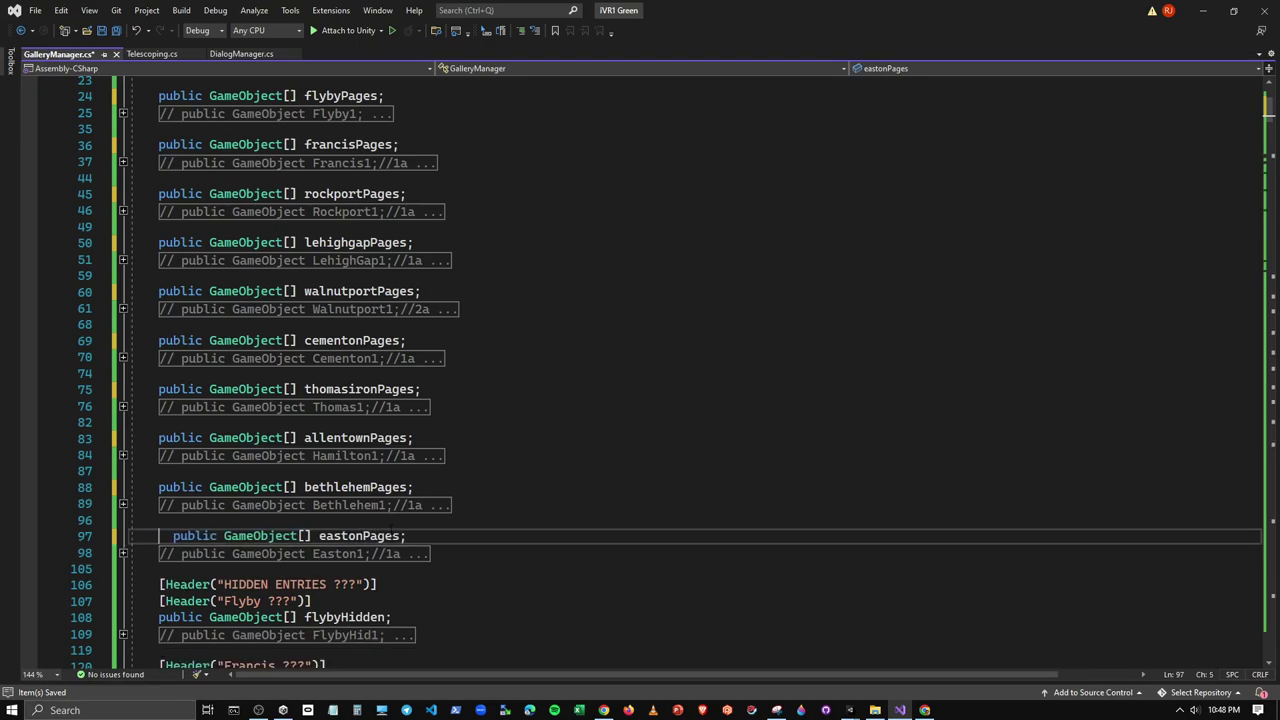
{"action": "key", "text": "Delete"}
{"action": "key", "text": "Delete"}
{"action": "scroll", "coordinate": [640, 370], "scroll_direction": "down", "scroll_amount": 1}
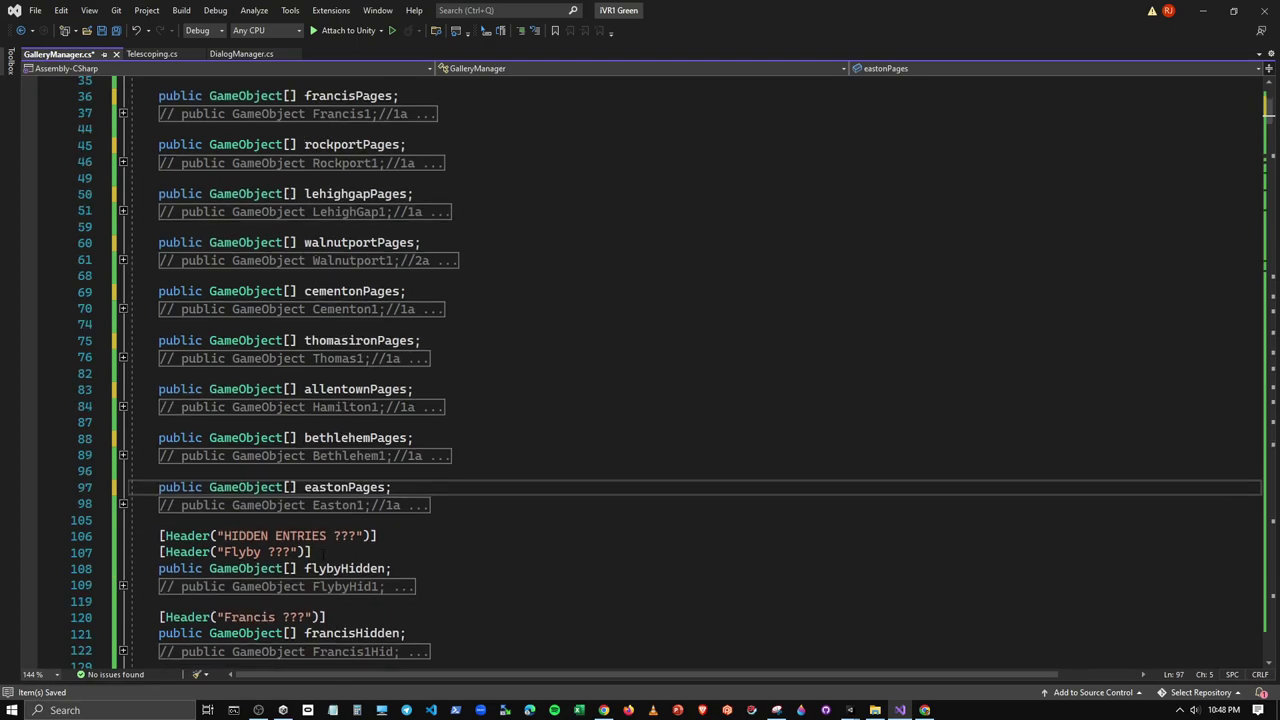
Save the script and switch back to the Unity editor
{"action": "left_click", "coordinate": [101, 30]}
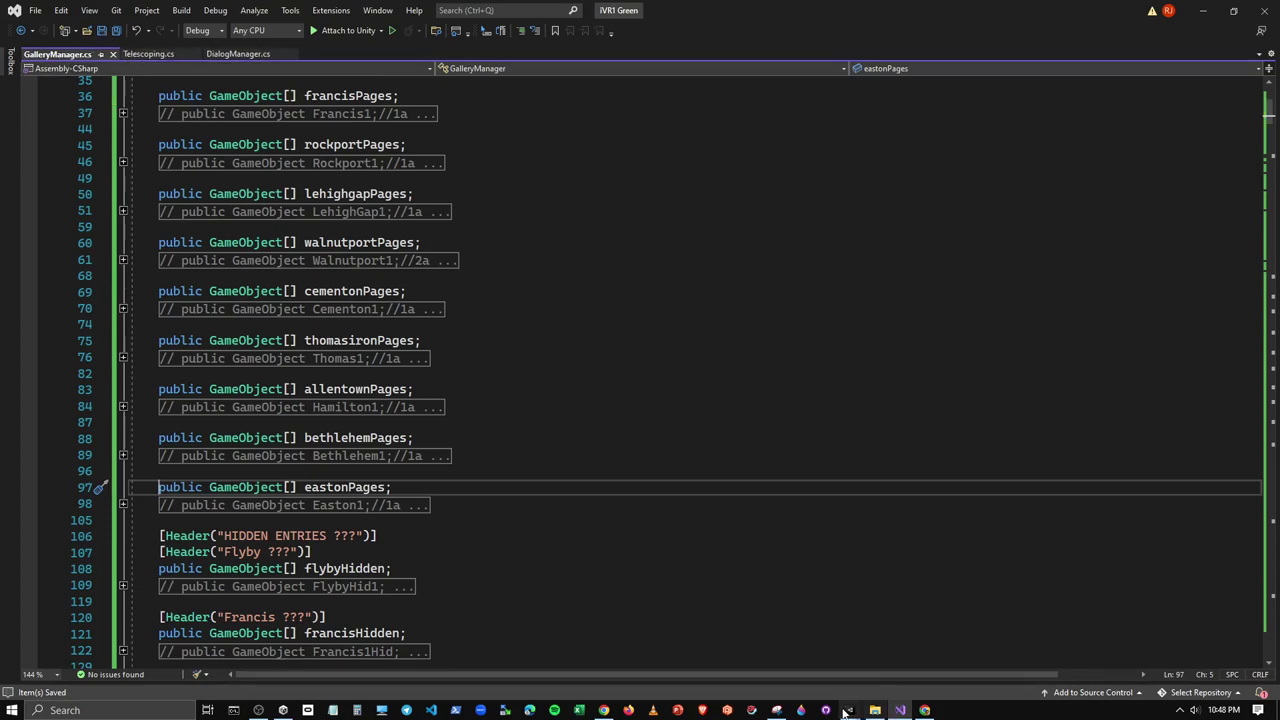
{"action": "mouse_move", "coordinate": [850, 710]}
{"action": "left_click", "coordinate": [833, 674]}
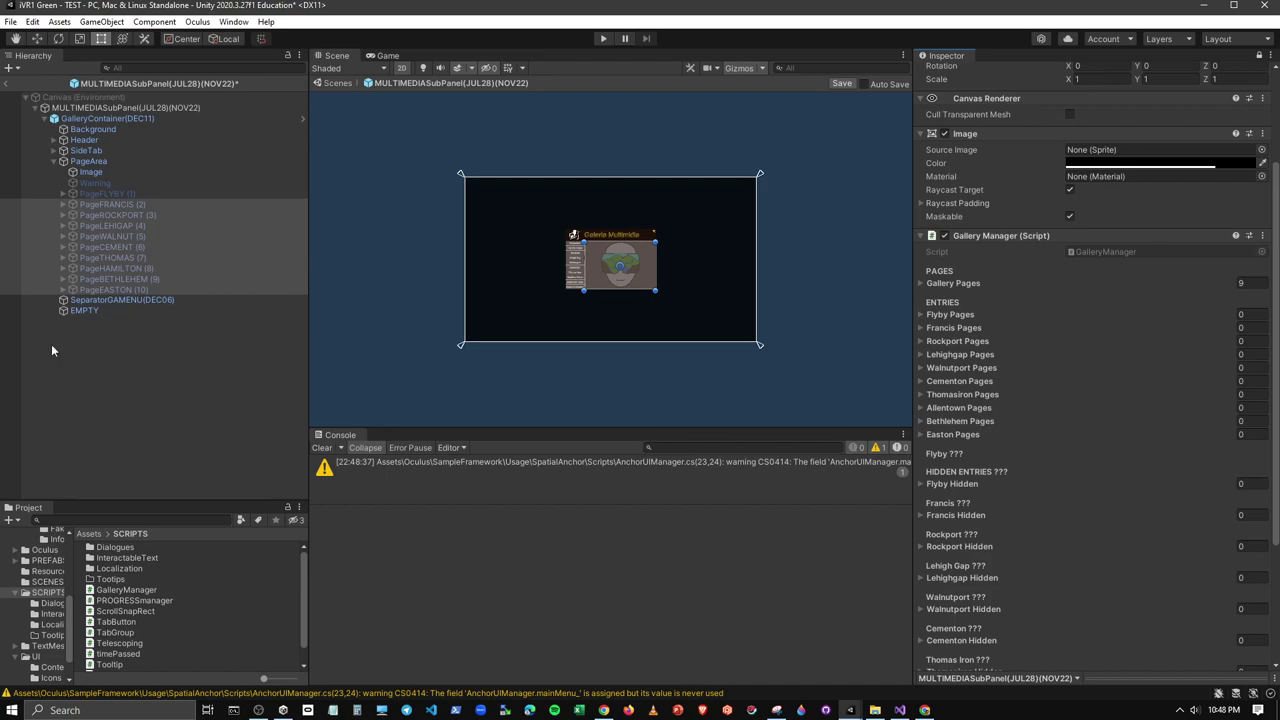
Expand PageFLYBY and GALLERYentry (1)–(10) in the Hierarchy to reveal each HistoricPhoto
{"action": "left_click", "coordinate": [62, 193]}
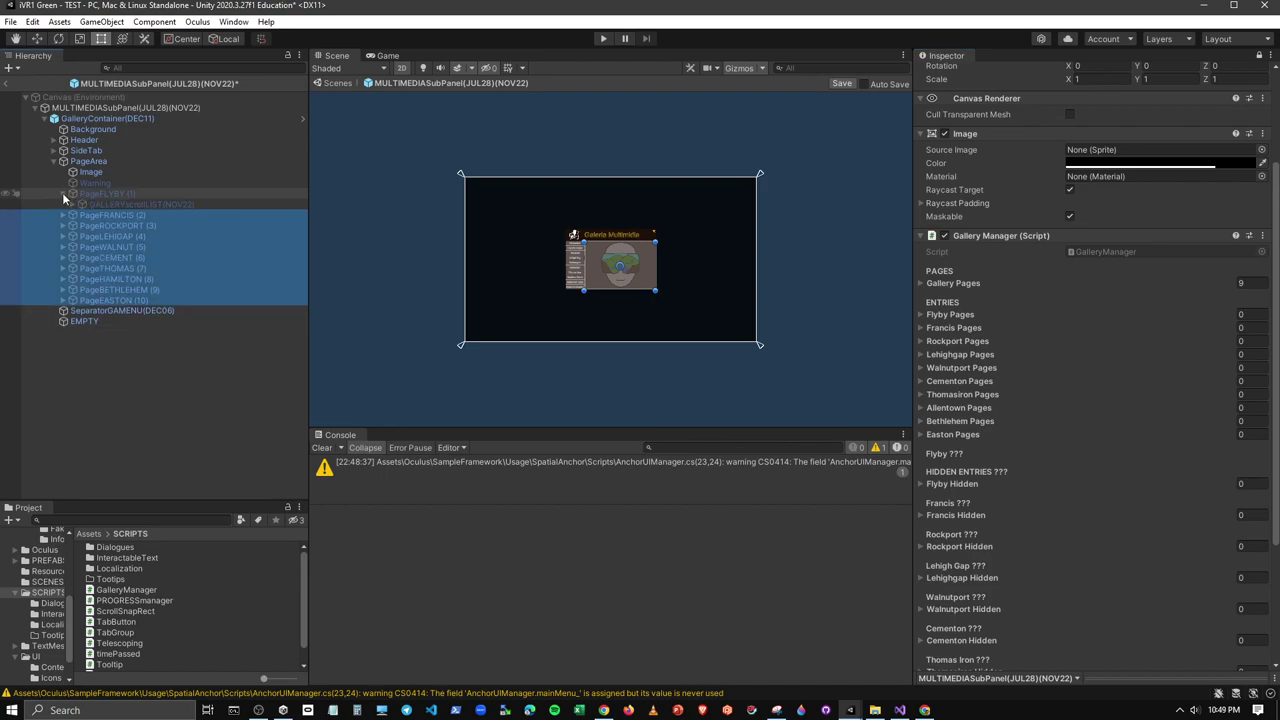
{"action": "left_click", "coordinate": [73, 204]}
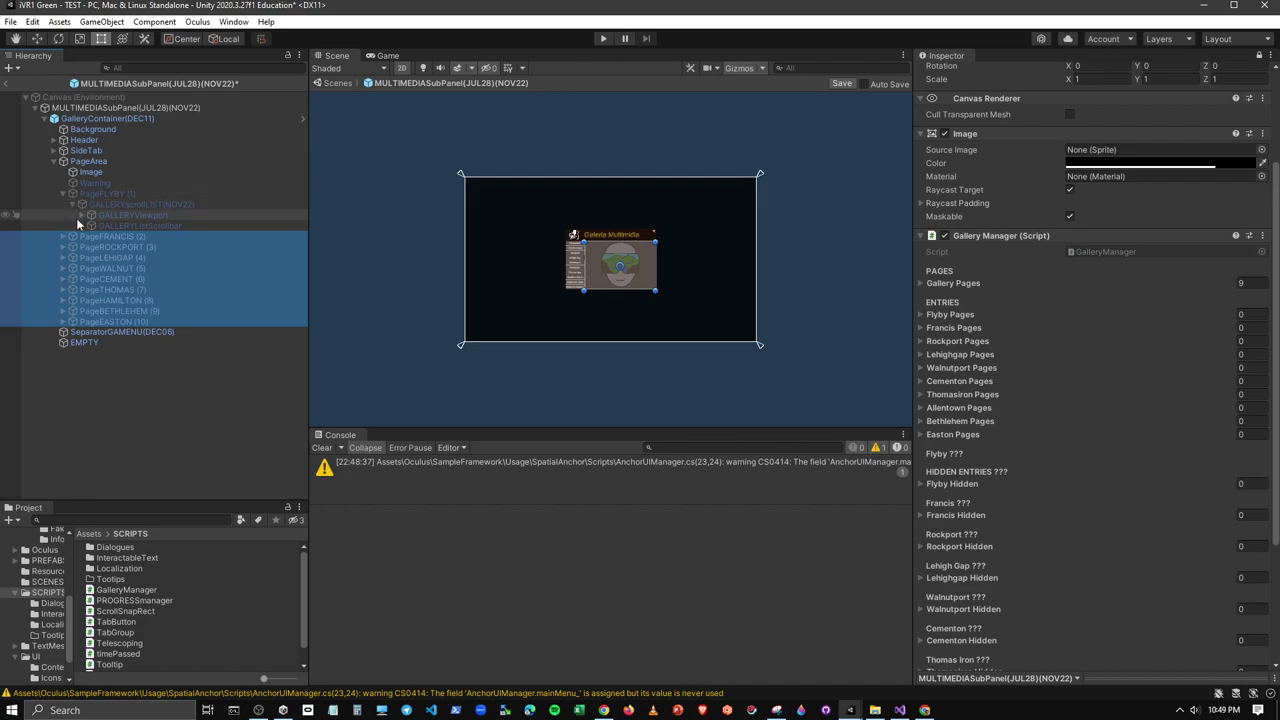
{"action": "left_click", "coordinate": [81, 215]}
{"action": "left_click", "coordinate": [90, 226]}
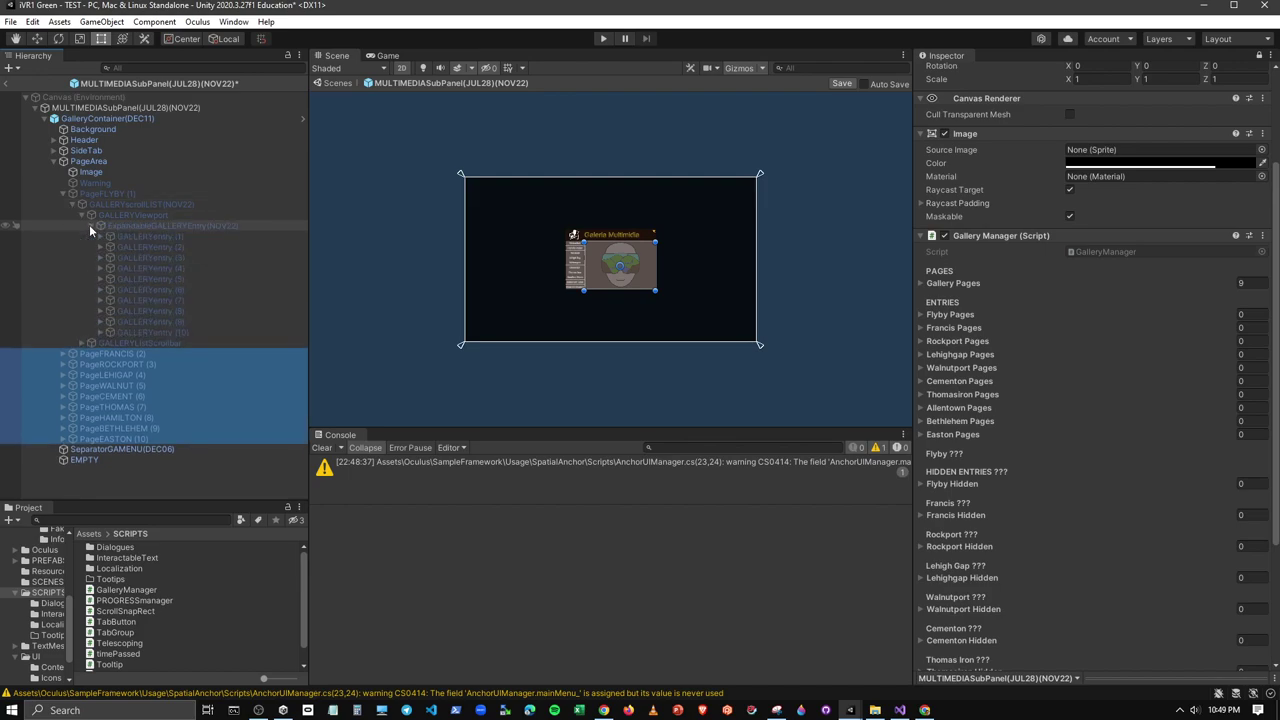
{"action": "left_click", "coordinate": [140, 236]}
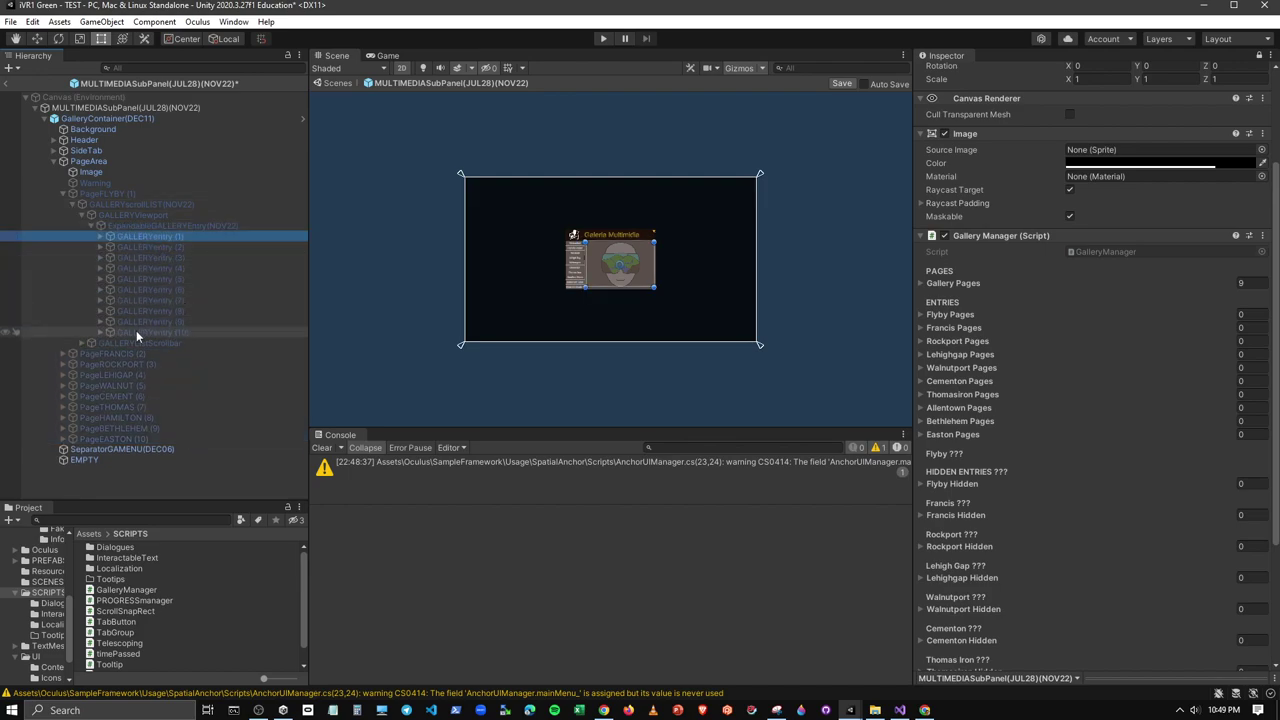
{"action": "left_click", "coordinate": [100, 236]}
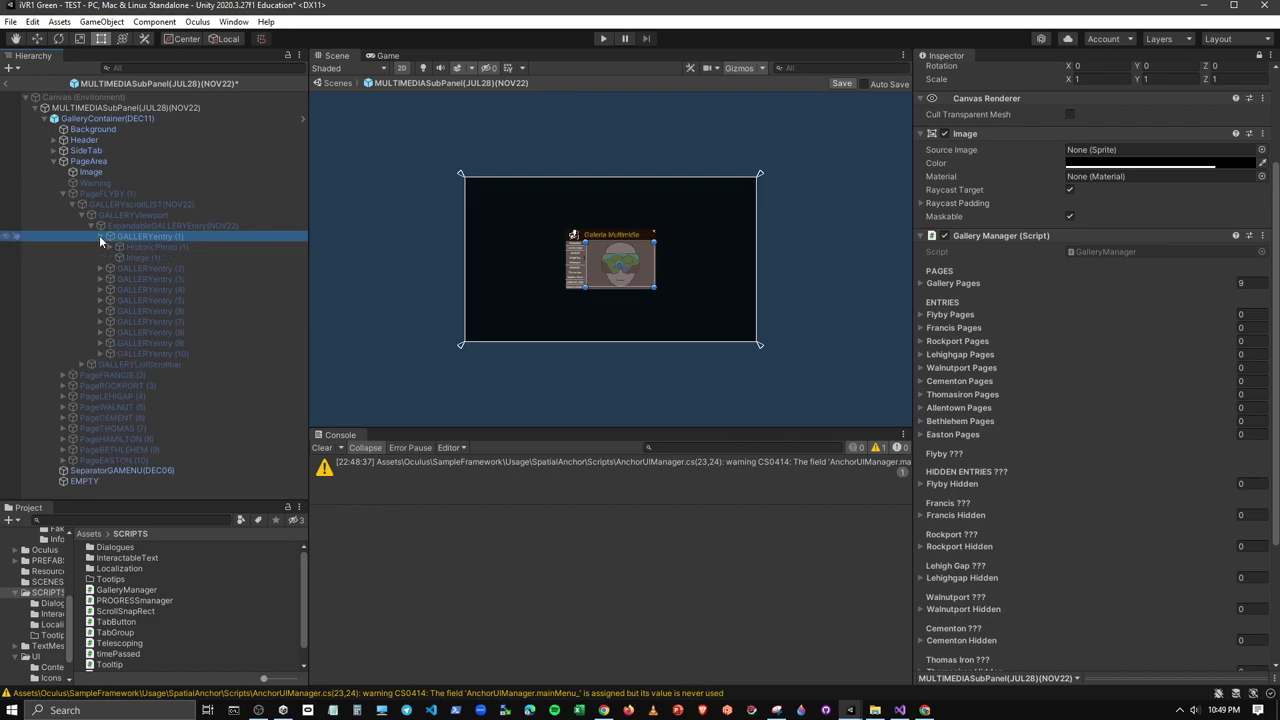
{"action": "left_click", "coordinate": [100, 268]}
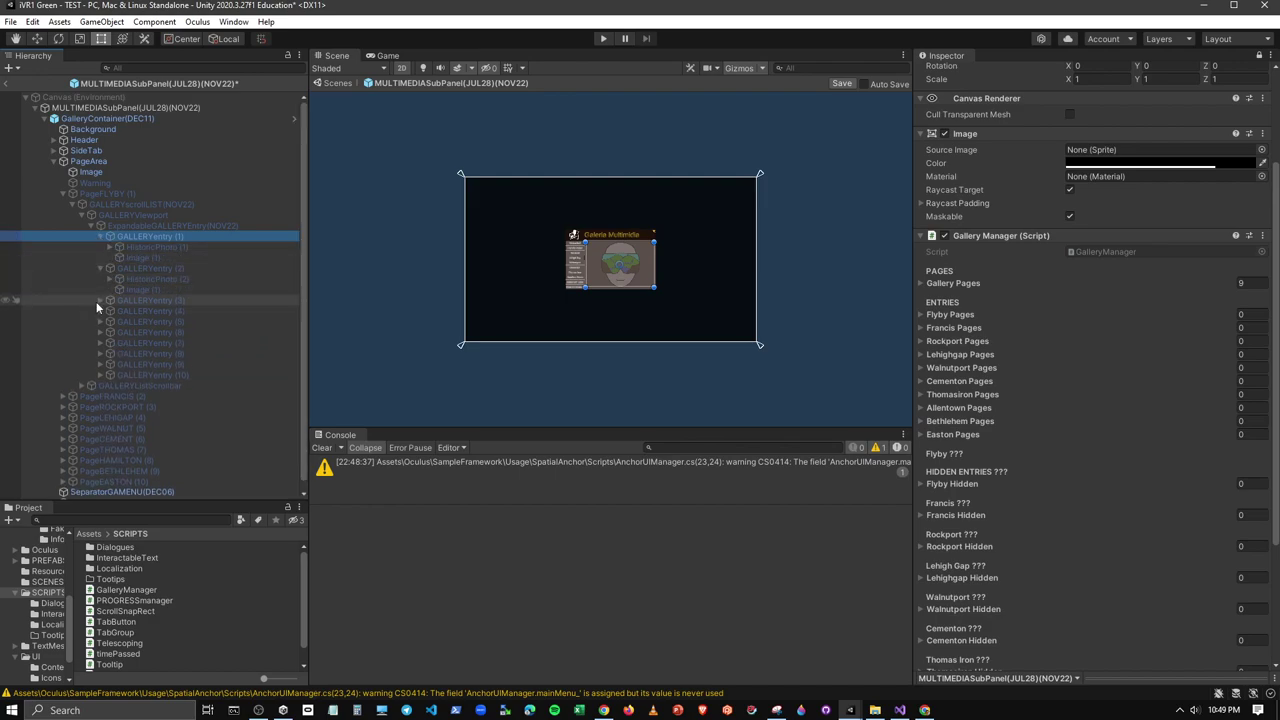
{"action": "left_click", "coordinate": [100, 300]}
{"action": "left_click", "coordinate": [100, 332]}
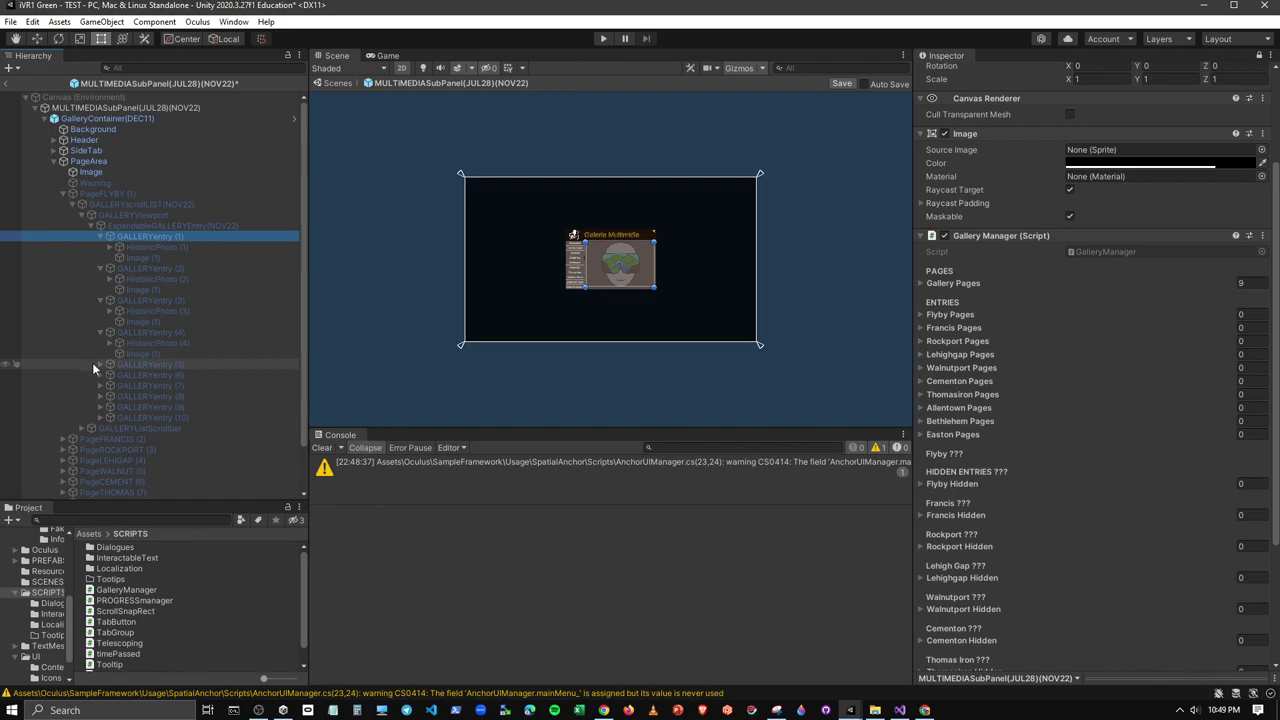
{"action": "left_click", "coordinate": [100, 364]}
{"action": "left_click", "coordinate": [100, 396]}
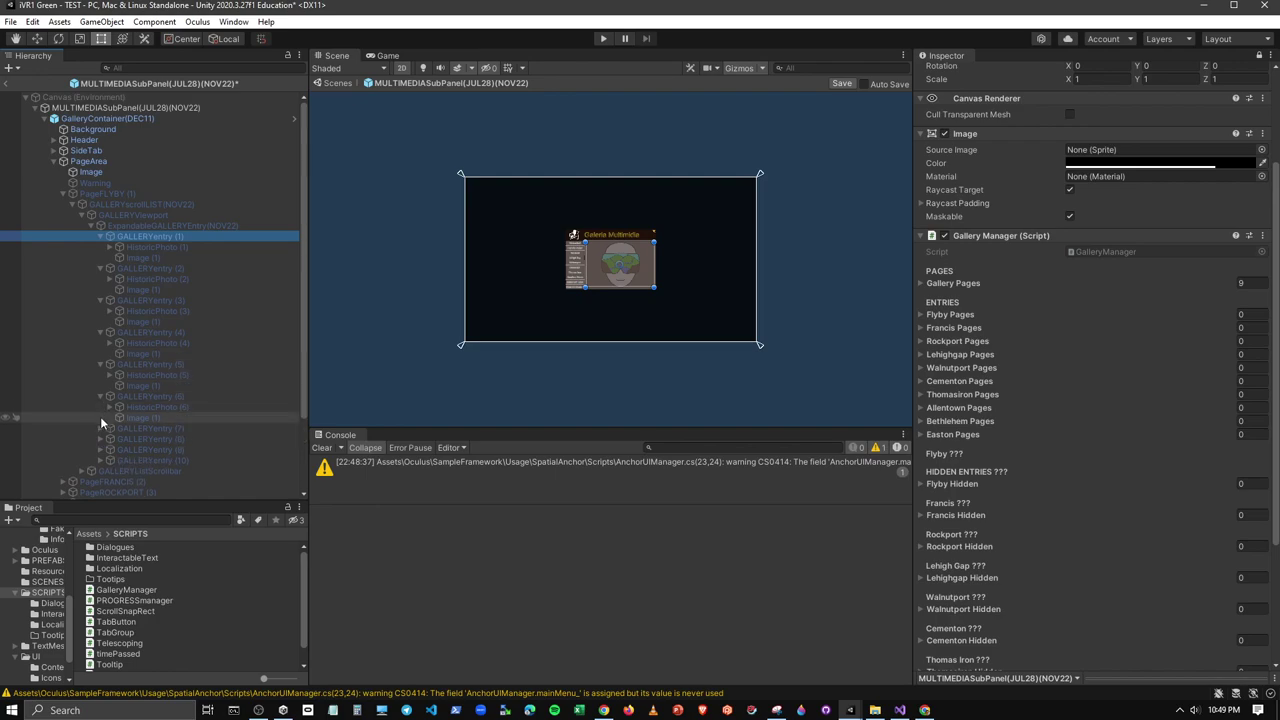
{"action": "left_click", "coordinate": [100, 428]}
{"action": "left_click", "coordinate": [100, 460]}
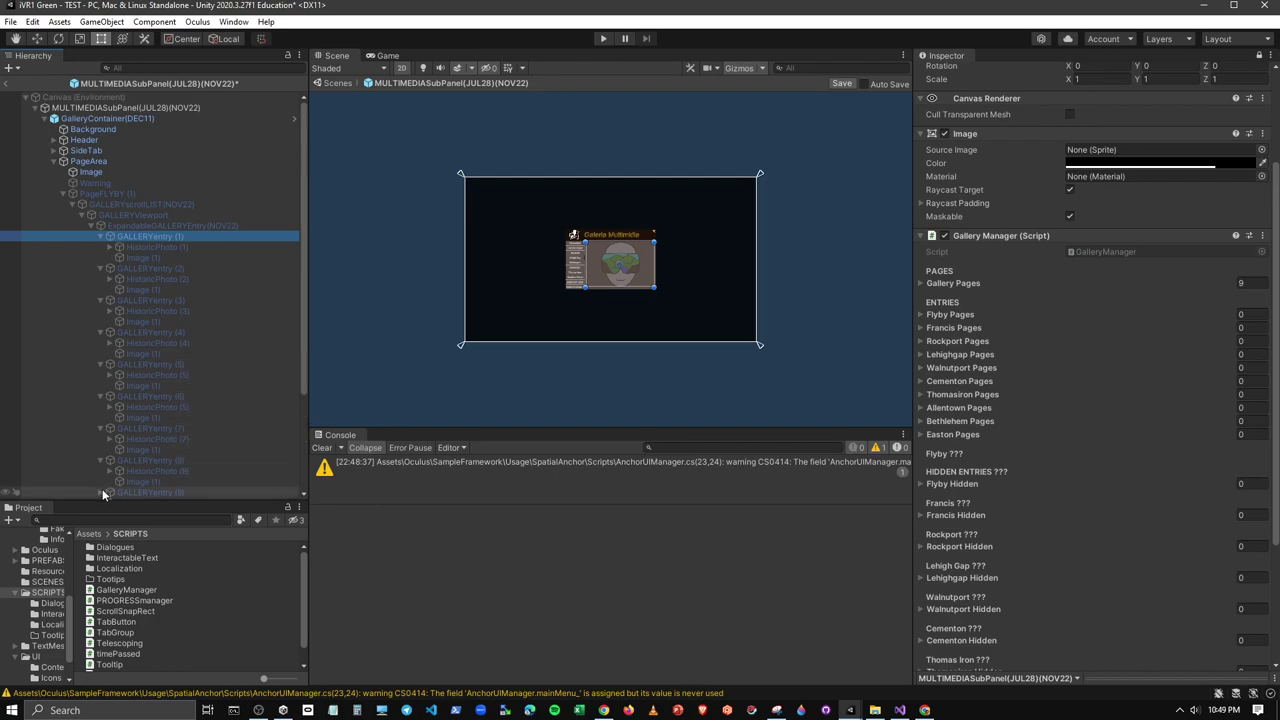
{"action": "left_click", "coordinate": [102, 491]}
{"action": "scroll", "coordinate": [124, 424], "scroll_direction": "down", "scroll_amount": 3}
{"action": "left_click", "coordinate": [100, 405]}
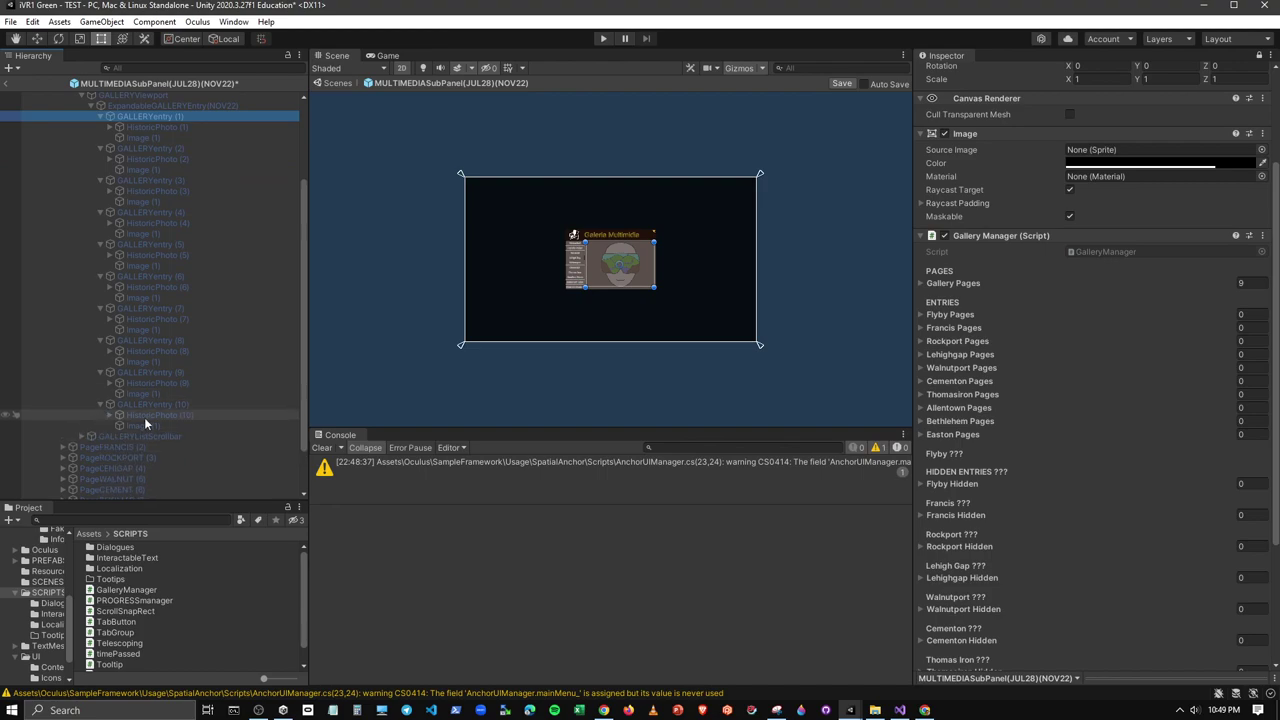
Drop HistoricPhoto (1)–(10) onto Flyby Pages and confirm its ten elements
{"action": "left_click", "coordinate": [170, 129]}
{"action": "left_click", "coordinate": [178, 158], "text": "ctrl"}
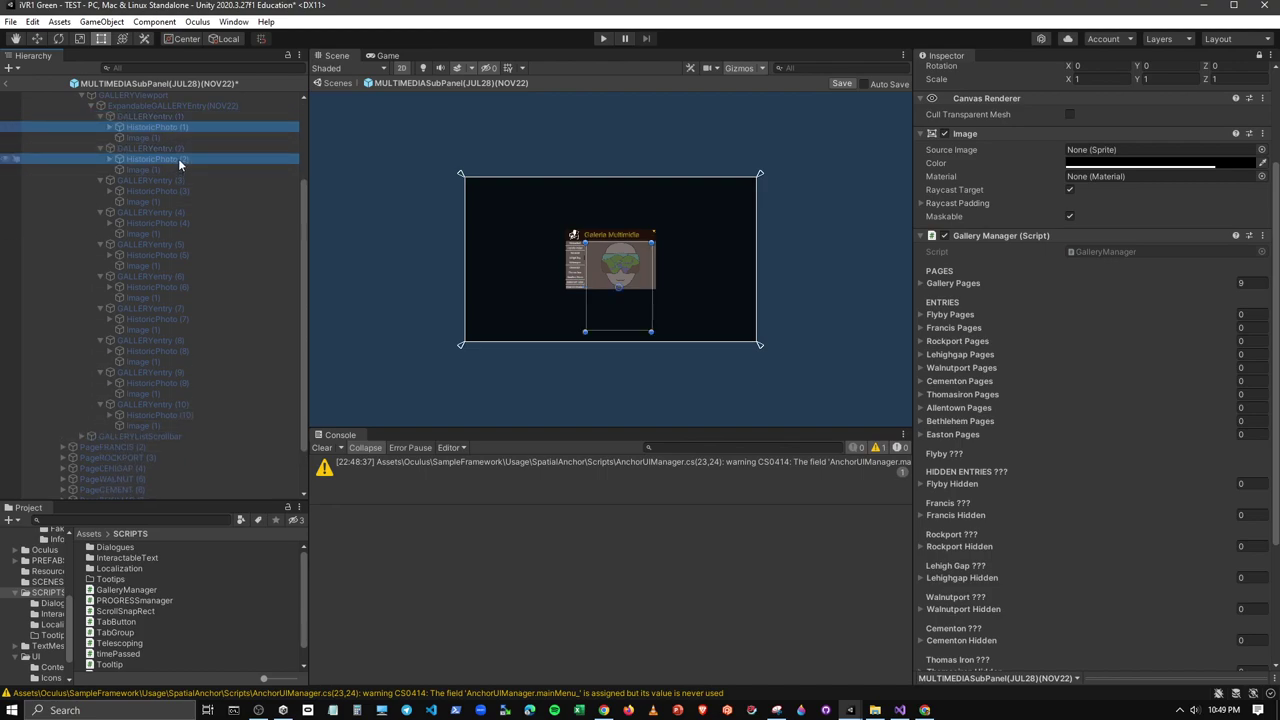
{"action": "left_click", "coordinate": [178, 190], "text": "ctrl"}
{"action": "left_click", "coordinate": [176, 222], "text": "ctrl"}
{"action": "left_click", "coordinate": [172, 255], "text": "ctrl"}
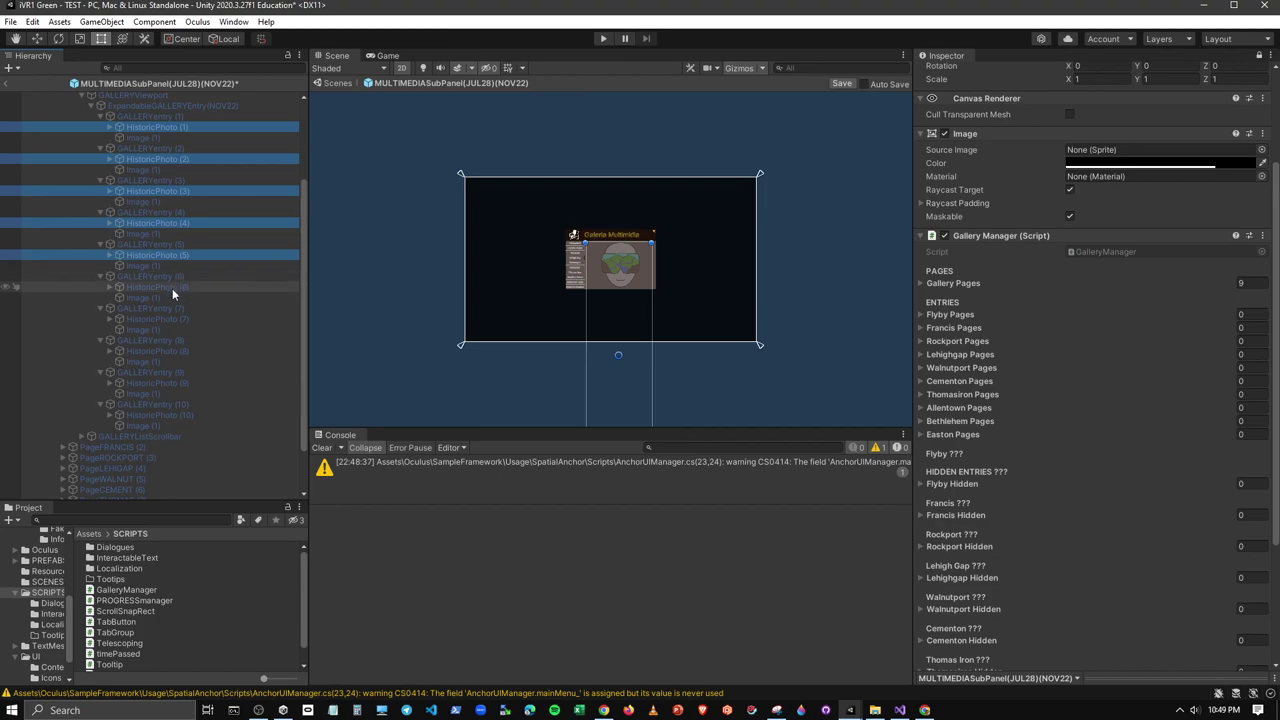
{"action": "left_click", "coordinate": [172, 288], "text": "ctrl"}
{"action": "left_click", "coordinate": [178, 318], "text": "ctrl"}
{"action": "left_click", "coordinate": [172, 352], "text": "ctrl"}
{"action": "left_click", "coordinate": [179, 383], "text": "ctrl"}
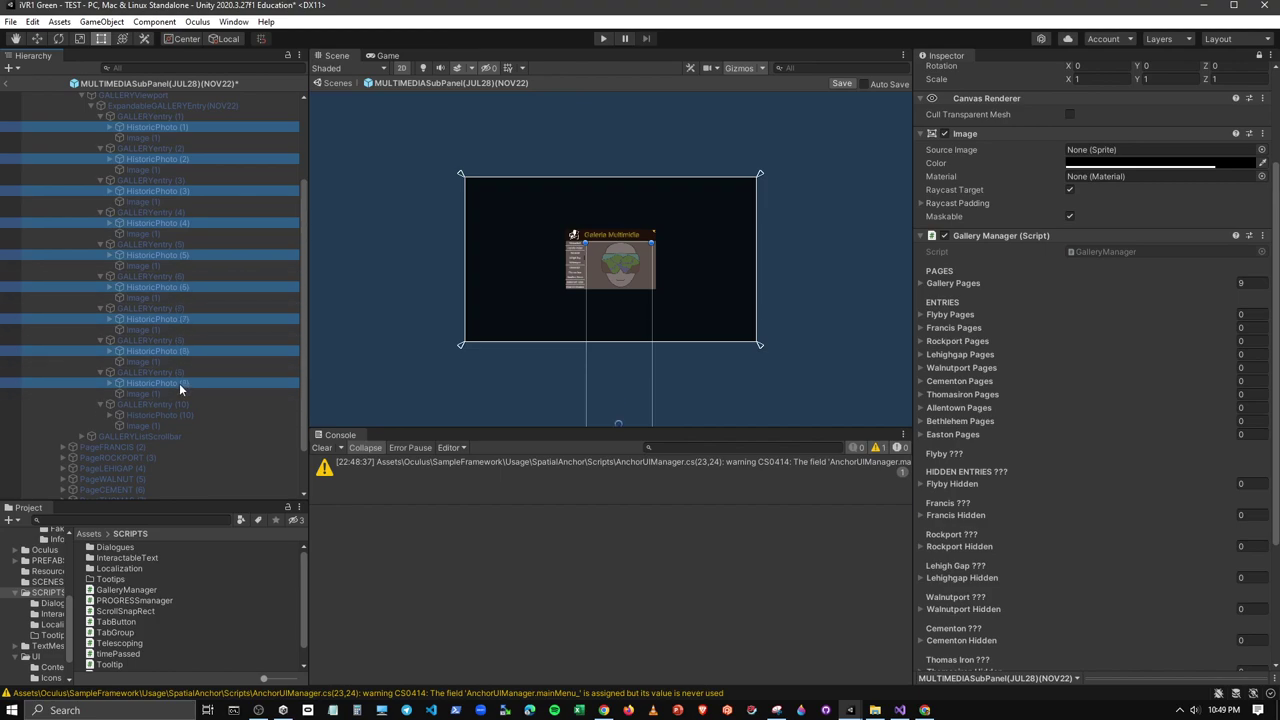
{"action": "left_click", "coordinate": [176, 414], "text": "ctrl"}
{"action": "left_click_drag", "start_coordinate": [161, 124], "coordinate": [955, 316]}
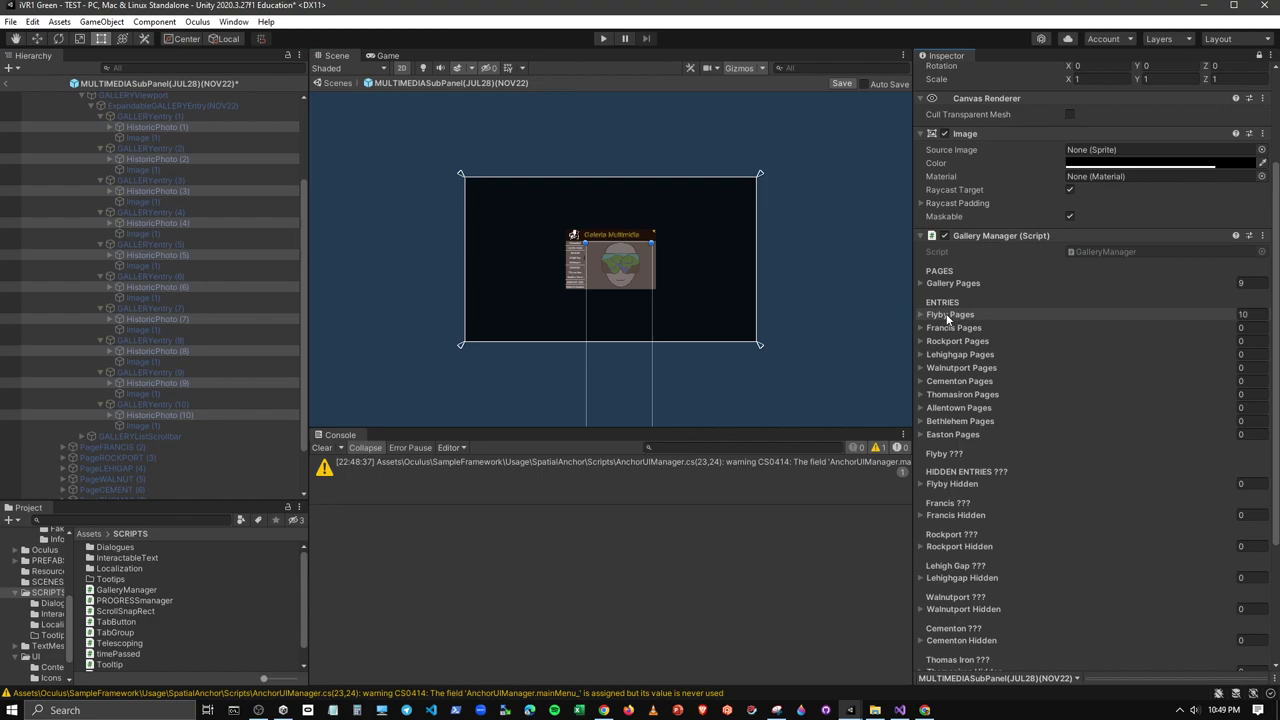
{"action": "left_click", "coordinate": [920, 315]}
{"action": "left_click", "coordinate": [919, 315]}
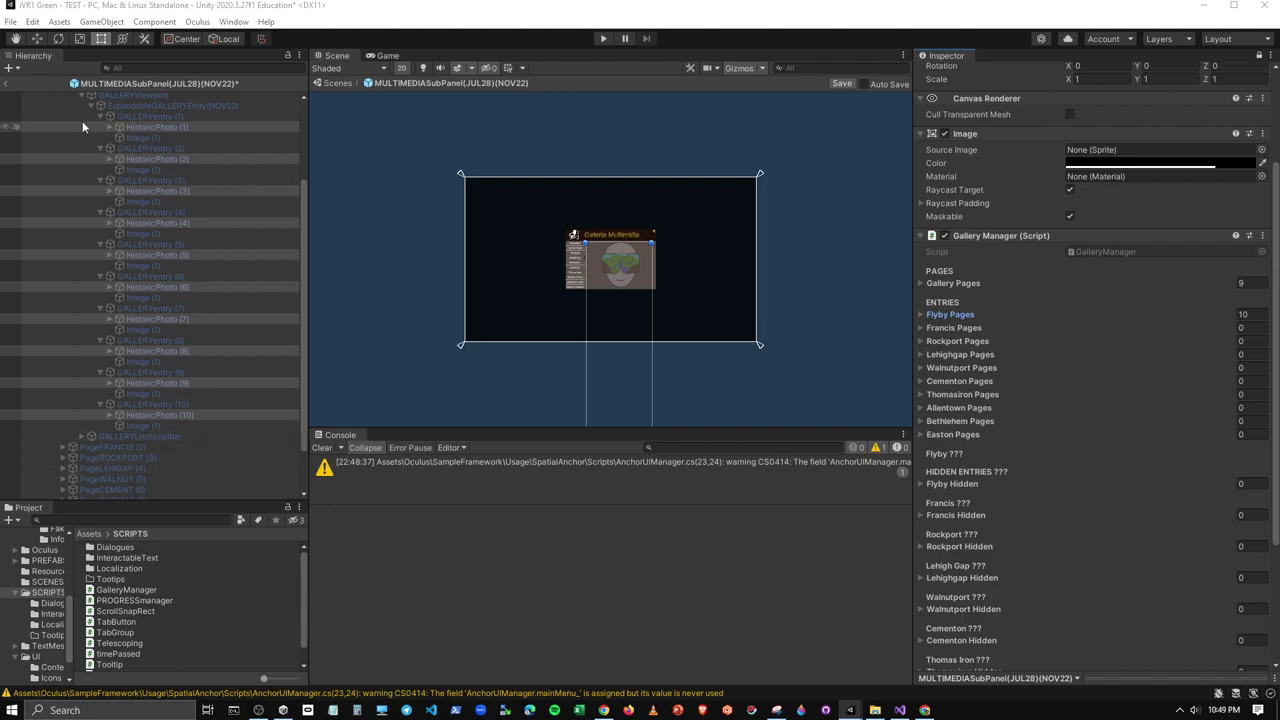
Collapse the Flyby gallery entries and their container in the Hierarchy
{"action": "scroll", "coordinate": [151, 355], "scroll_direction": "up", "scroll_amount": 2}
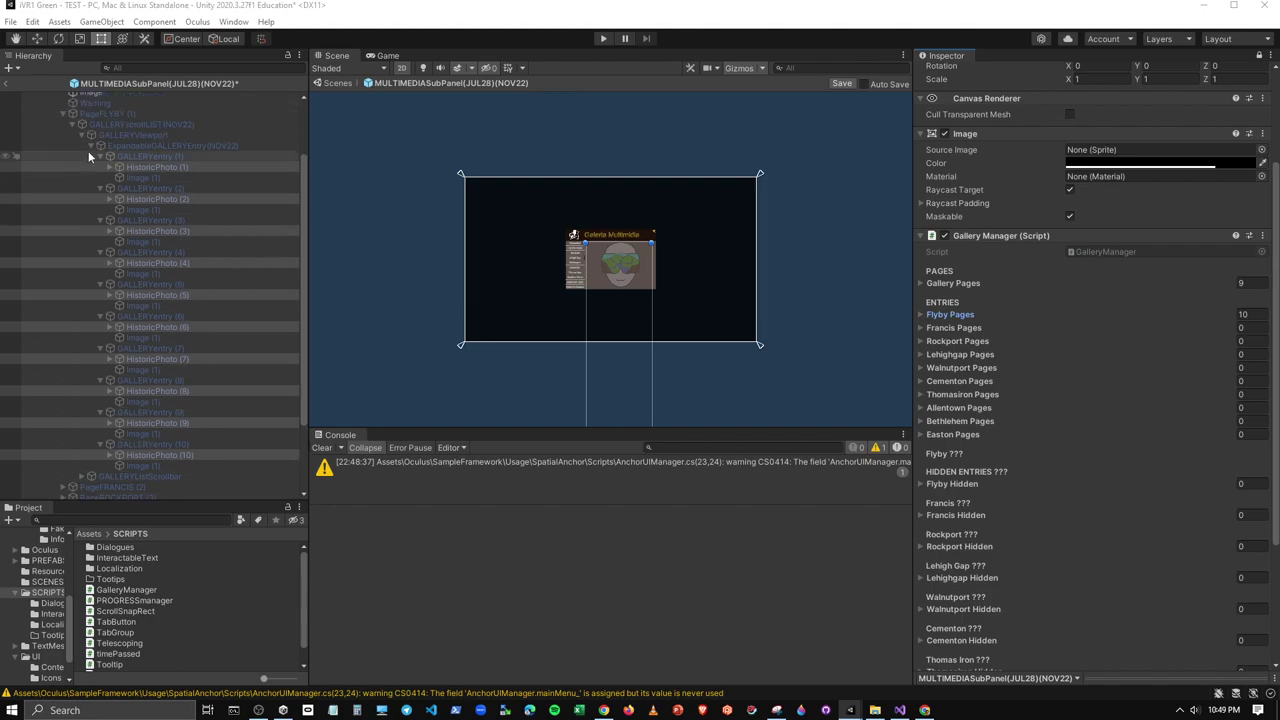
{"action": "left_click", "coordinate": [101, 157]}
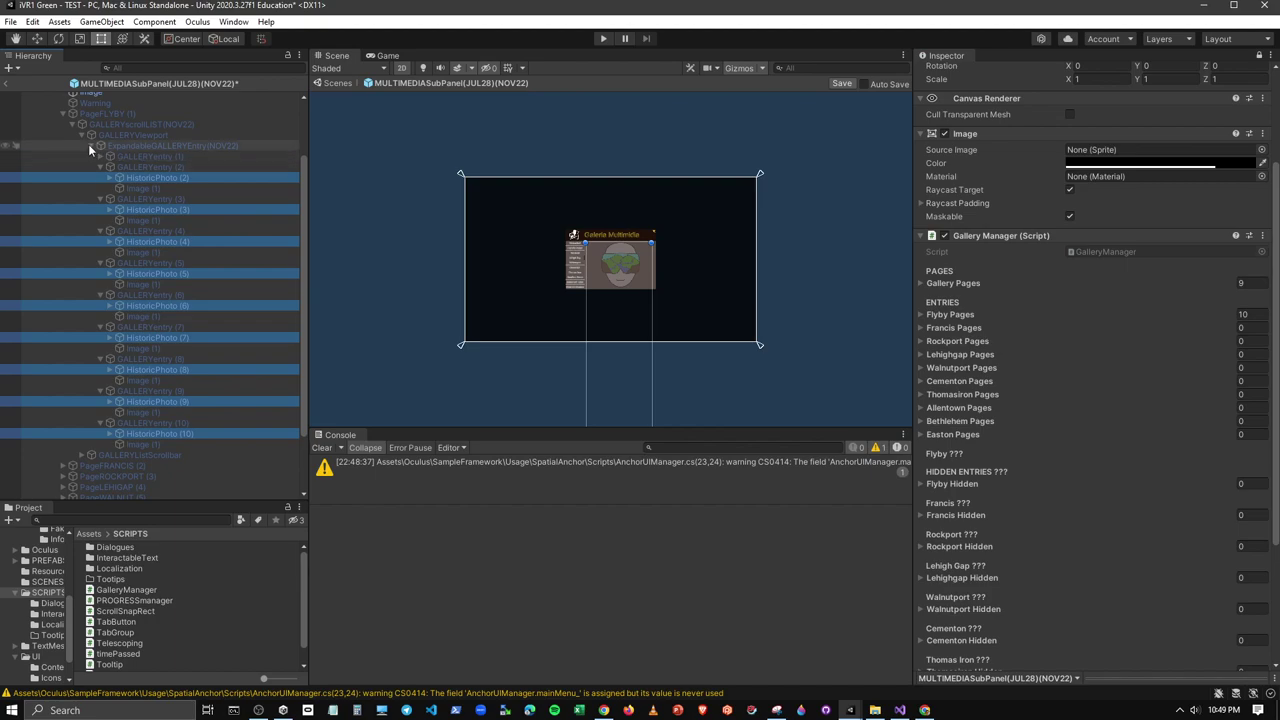
{"action": "left_click", "coordinate": [90, 145]}
Collapse PageFLYBY and expand PageFRANCIS down to its gallery entries
{"action": "left_click", "coordinate": [78, 215]}
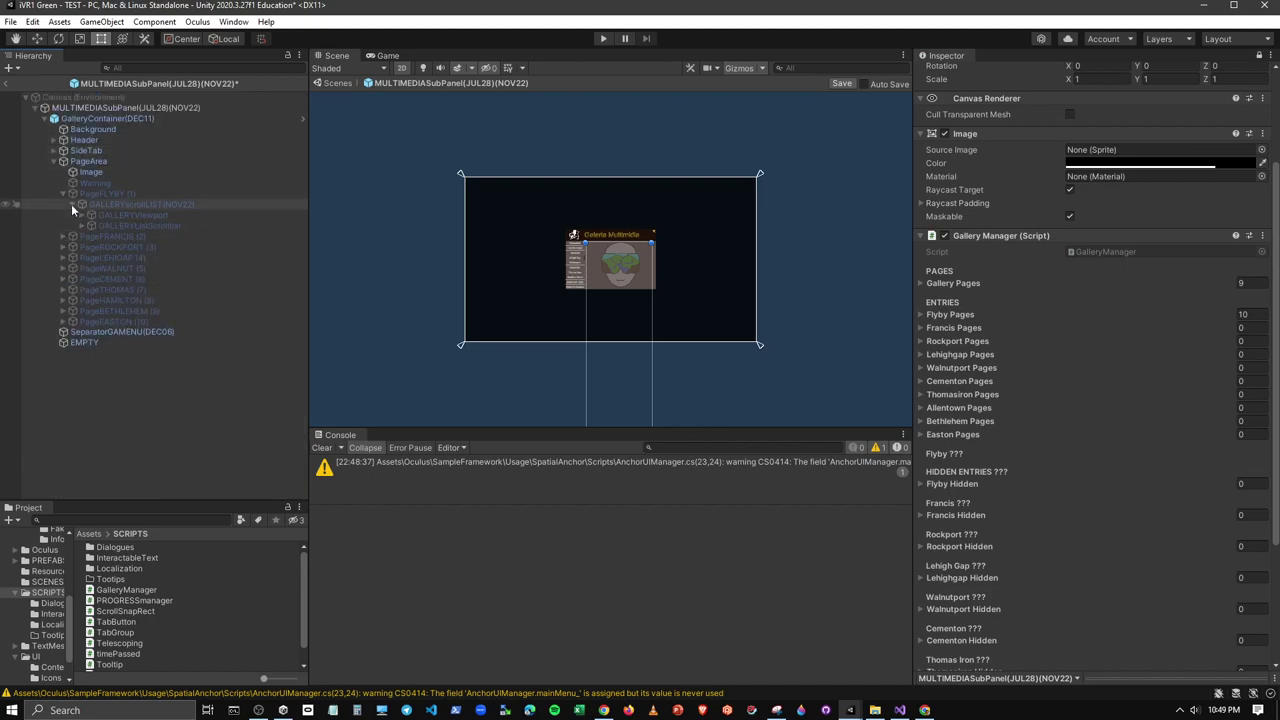
{"action": "left_click", "coordinate": [71, 204]}
{"action": "left_click", "coordinate": [58, 194]}
{"action": "left_click", "coordinate": [62, 194]}
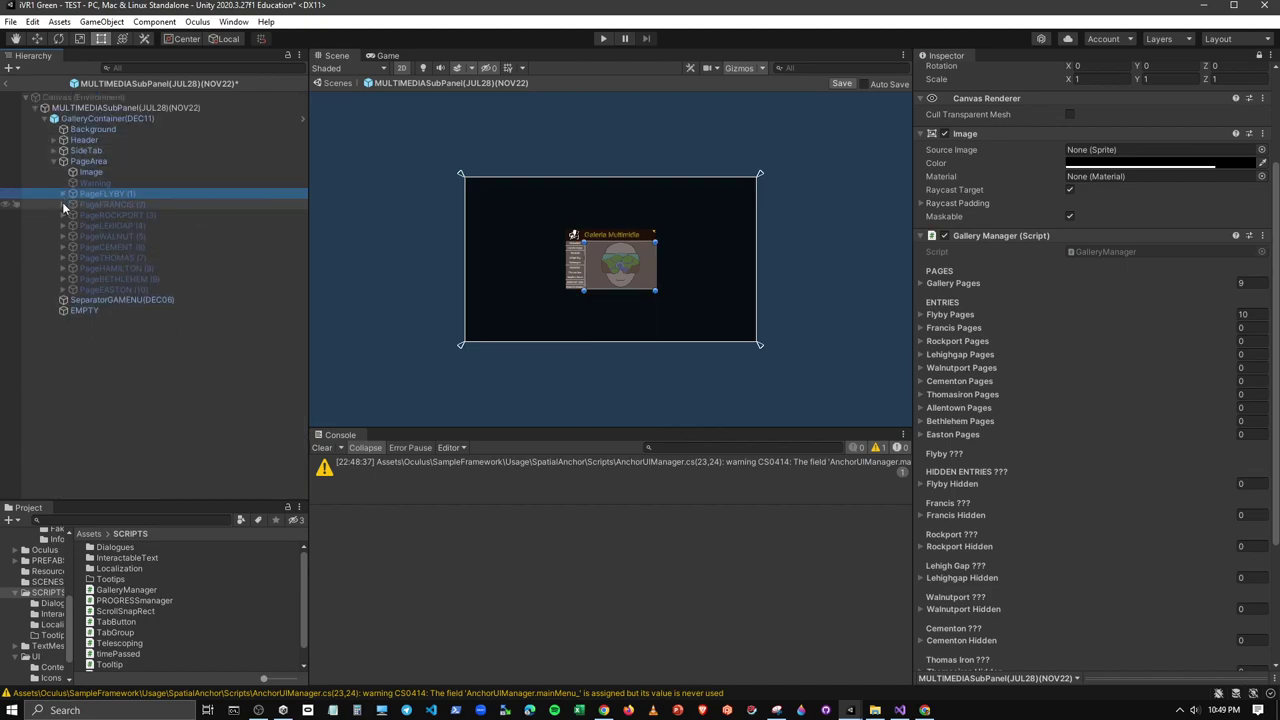
{"action": "left_click", "coordinate": [63, 204]}
{"action": "left_click", "coordinate": [72, 215]}
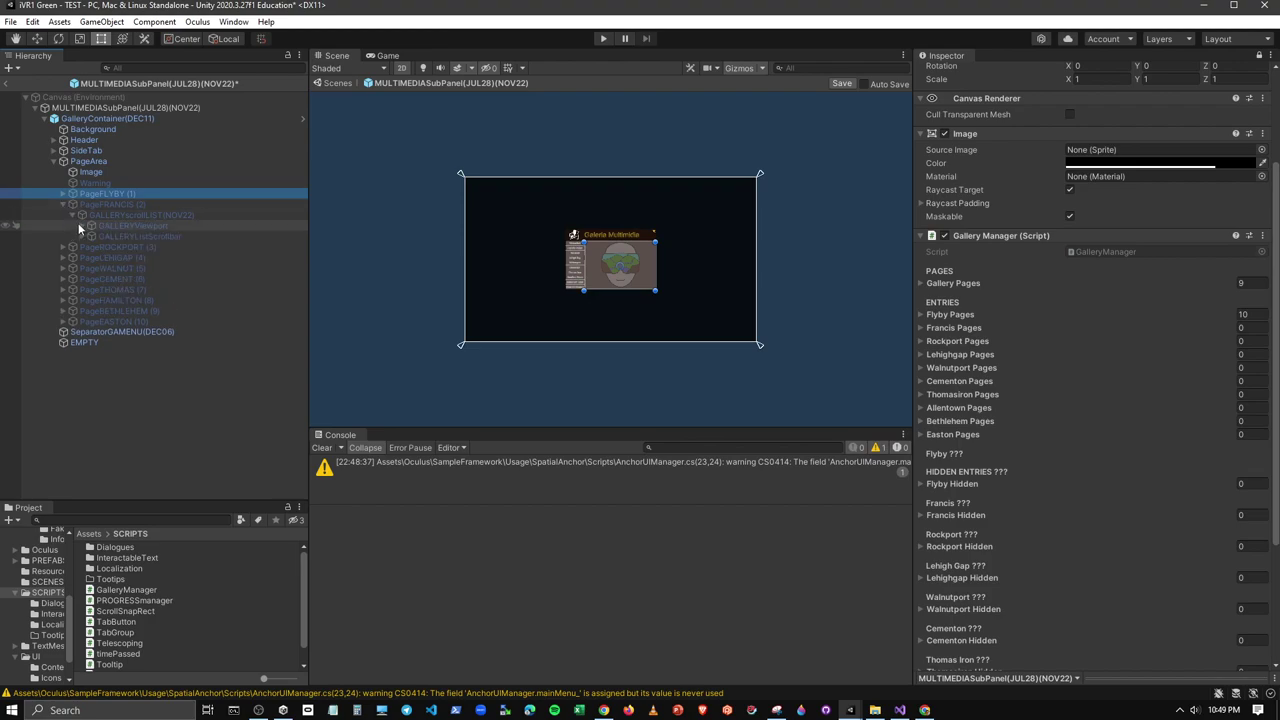
{"action": "left_click", "coordinate": [81, 226]}
{"action": "left_click", "coordinate": [90, 236]}
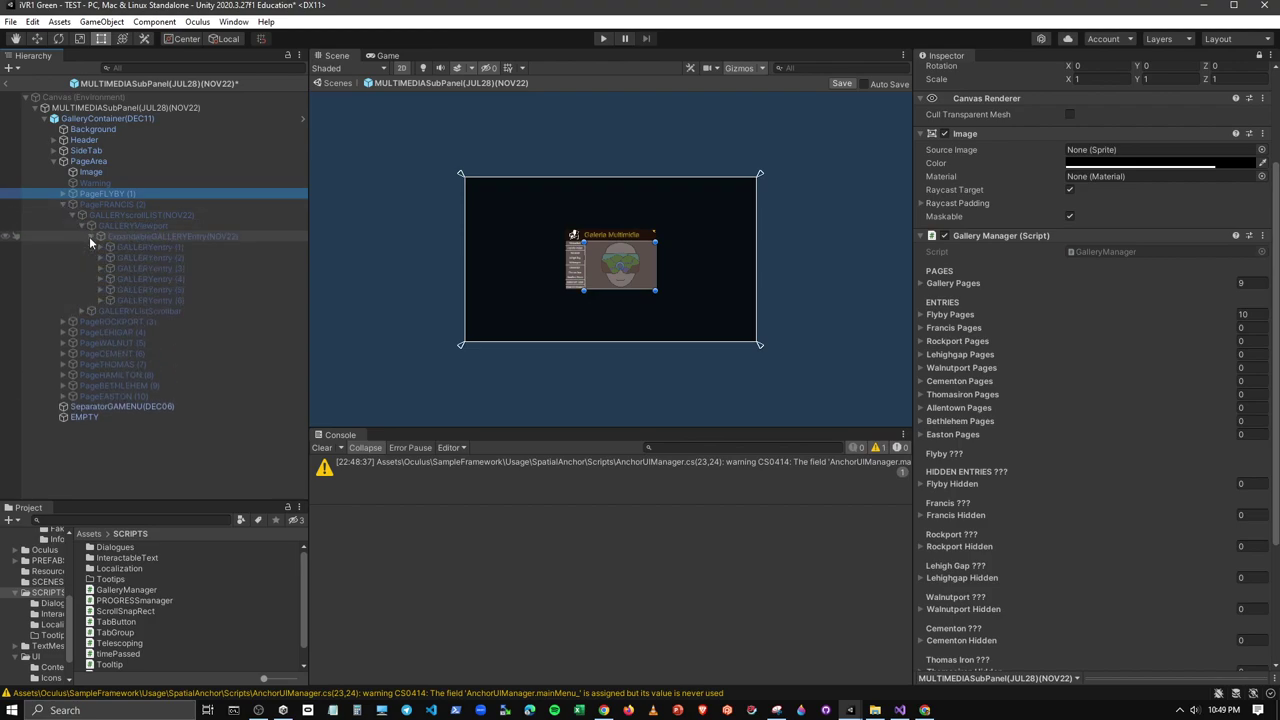
Assign GALLERYentry (1)–(6) to Francis Pages and check its six elements
{"action": "left_click", "coordinate": [176, 250]}
{"action": "left_click", "coordinate": [145, 300], "text": "shift"}
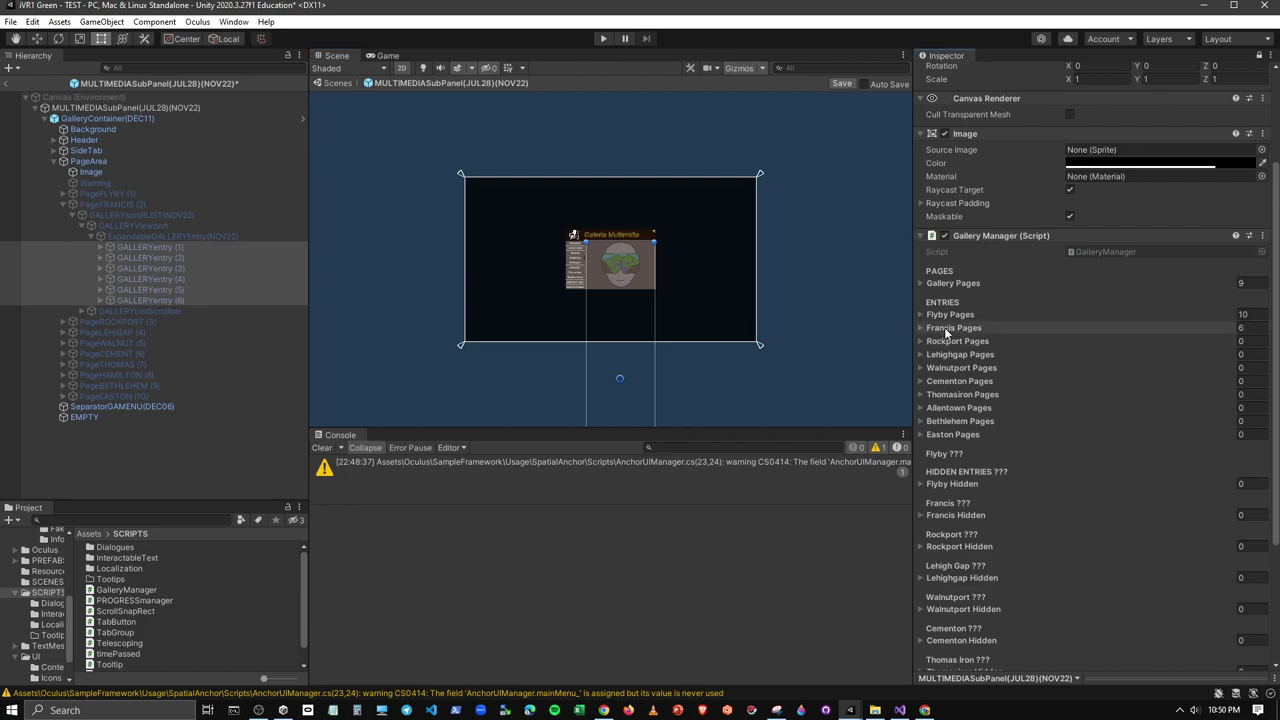
{"action": "left_click", "coordinate": [921, 329]}
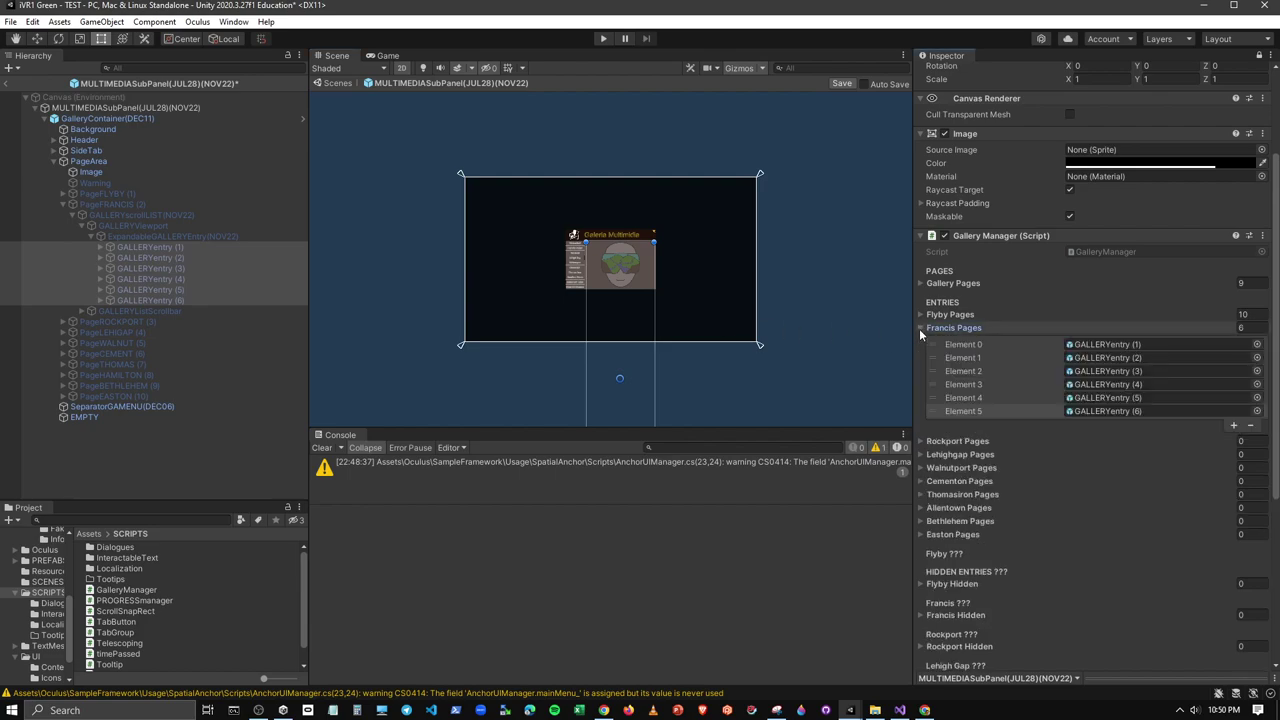
{"action": "left_click", "coordinate": [920, 328]}
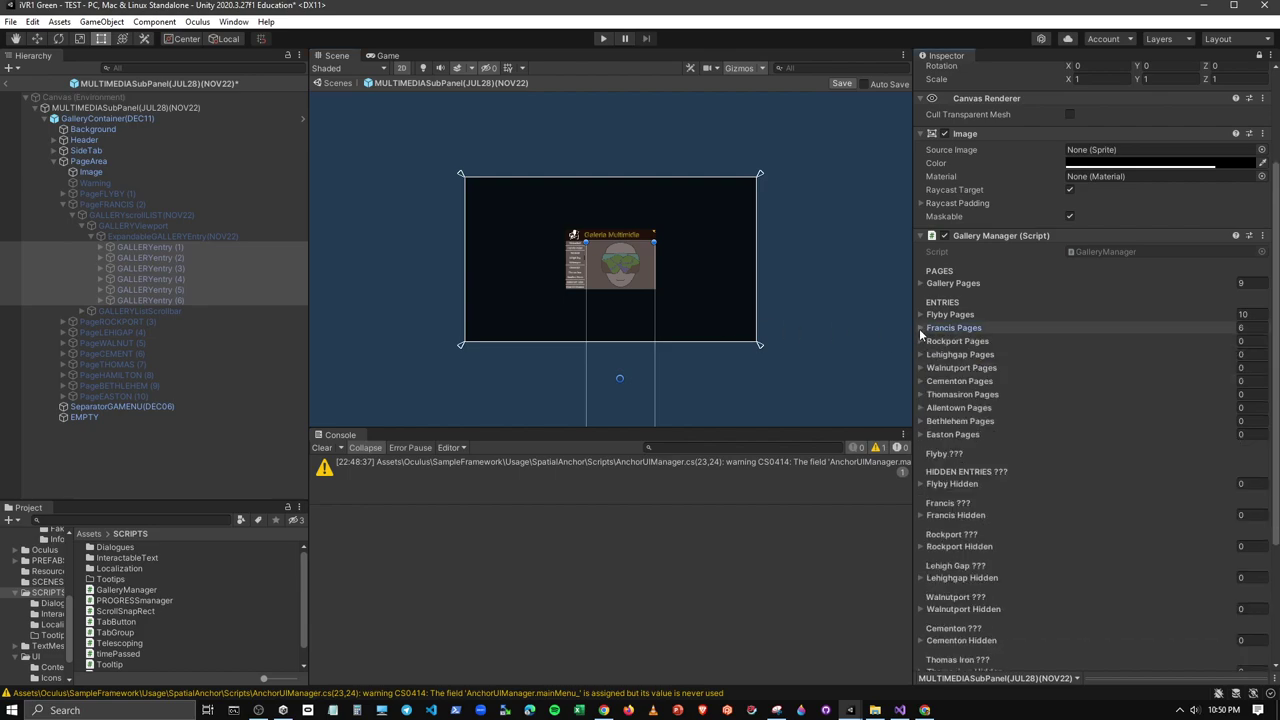
Collapse PageFRANCIS and expand PageROCKPORT down to its gallery entries
{"action": "left_click", "coordinate": [62, 205]}
{"action": "left_click", "coordinate": [62, 215]}
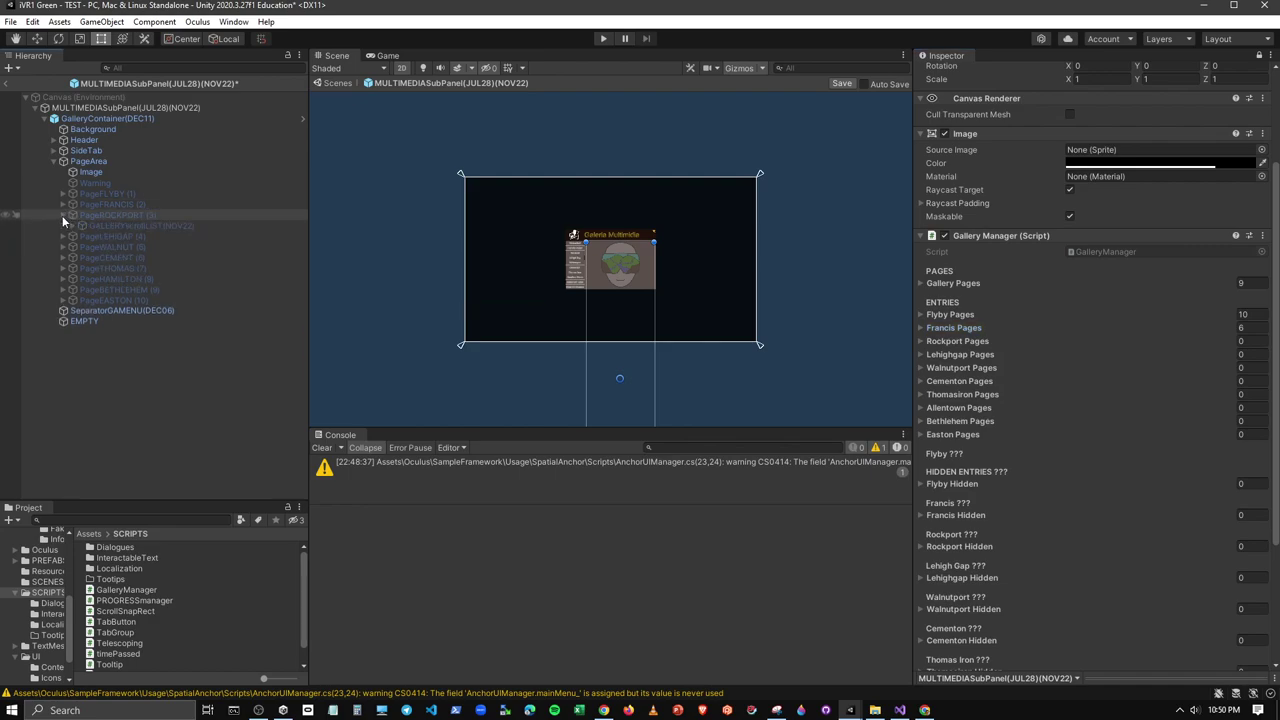
{"action": "left_click", "coordinate": [71, 226]}
{"action": "left_click", "coordinate": [82, 237]}
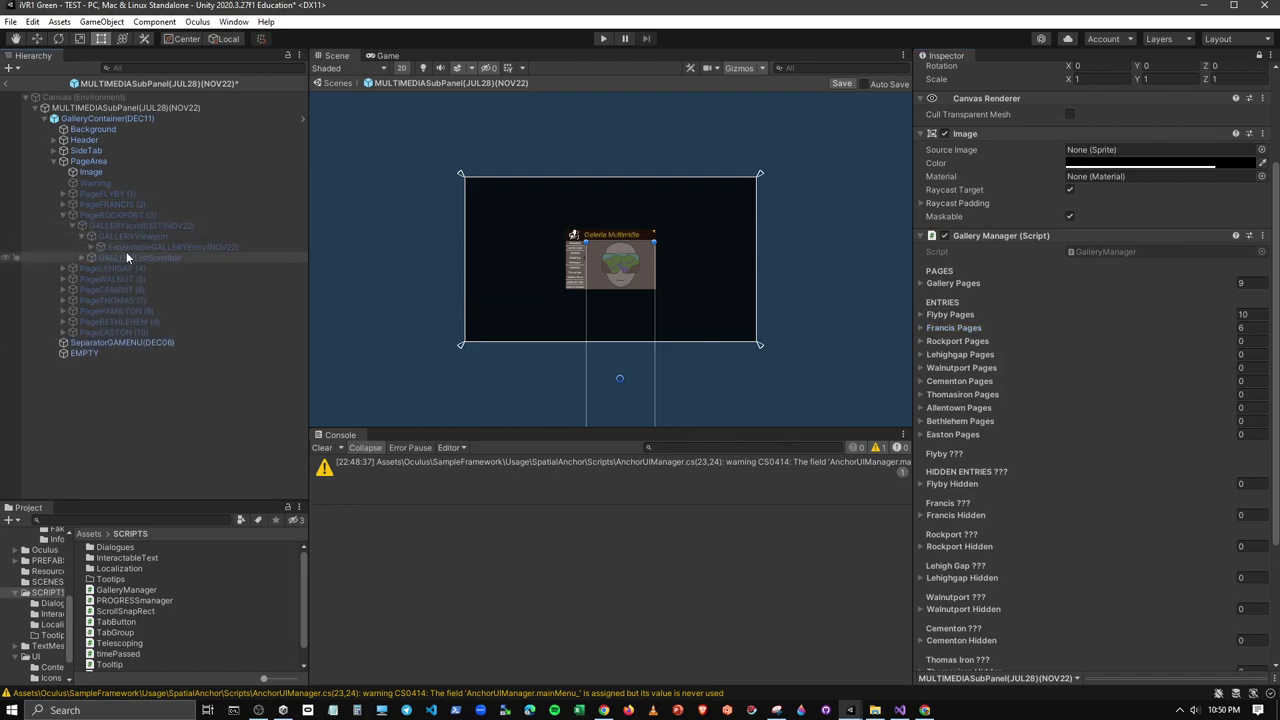
{"action": "left_click", "coordinate": [101, 247]}
Drag GALLERYentry (1)–(3) onto Rockport Pages, making it 3
{"action": "left_click", "coordinate": [137, 257]}
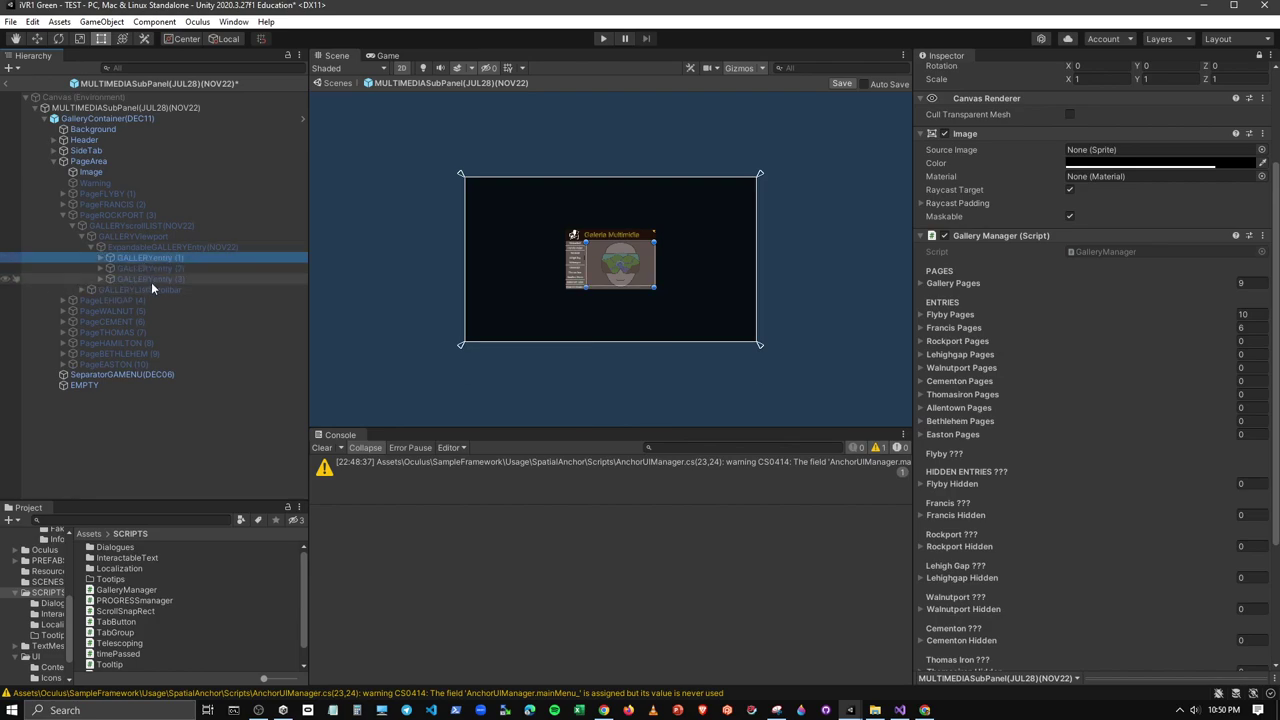
{"action": "left_click", "coordinate": [151, 282], "text": "shift"}
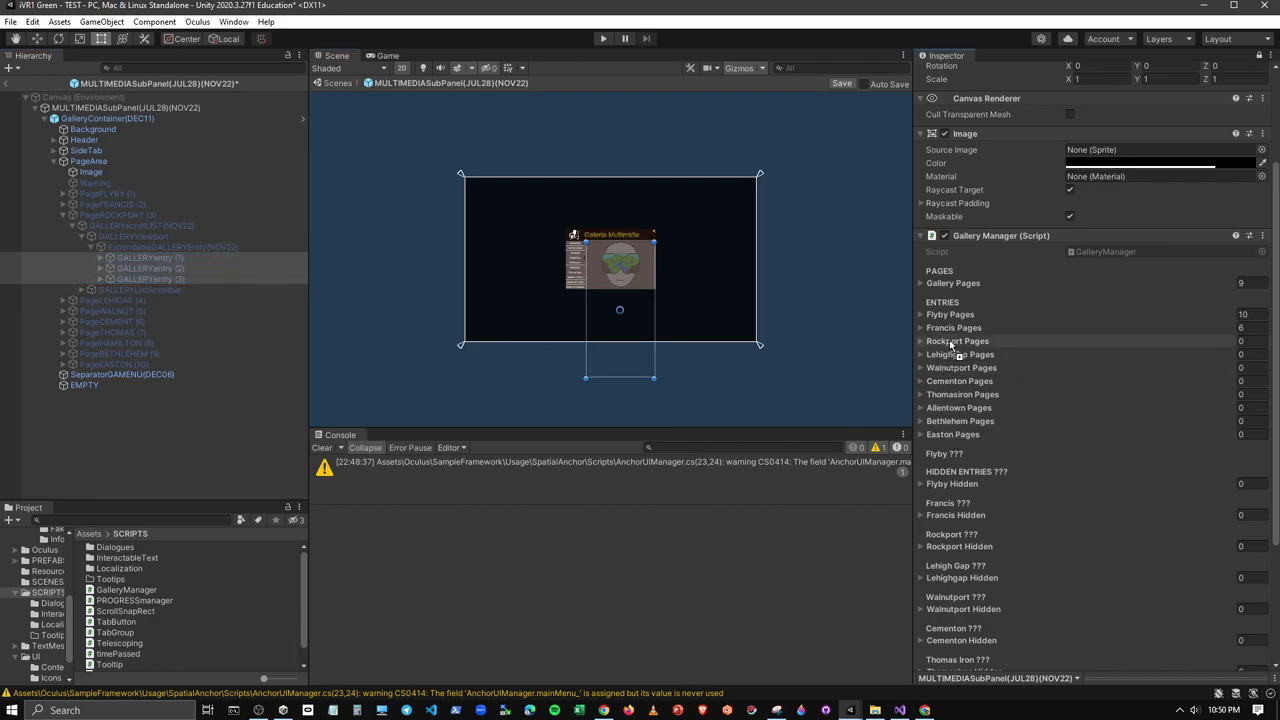
{"action": "left_click_drag", "start_coordinate": [951, 346], "coordinate": [952, 345]}
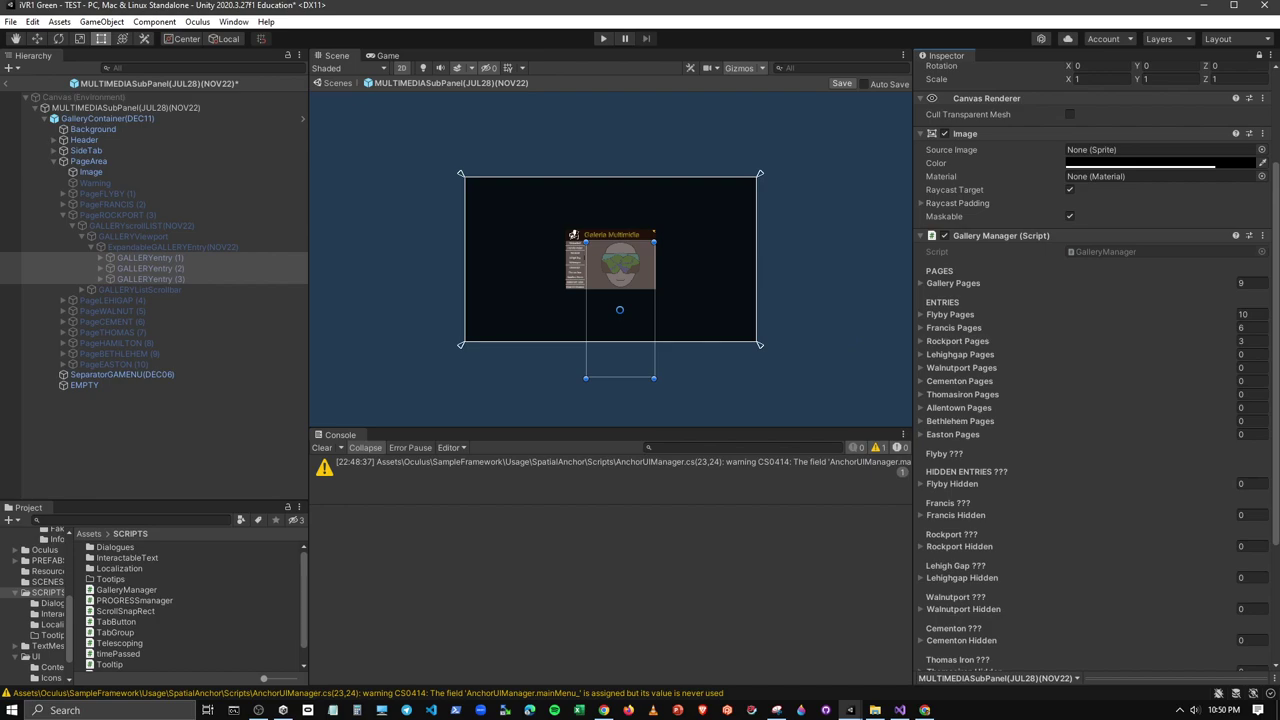
Collapse PageROCKPORT and briefly recheck PageFRANCIS's entries
{"action": "left_click", "coordinate": [62, 215]}
{"action": "left_click", "coordinate": [62, 204]}
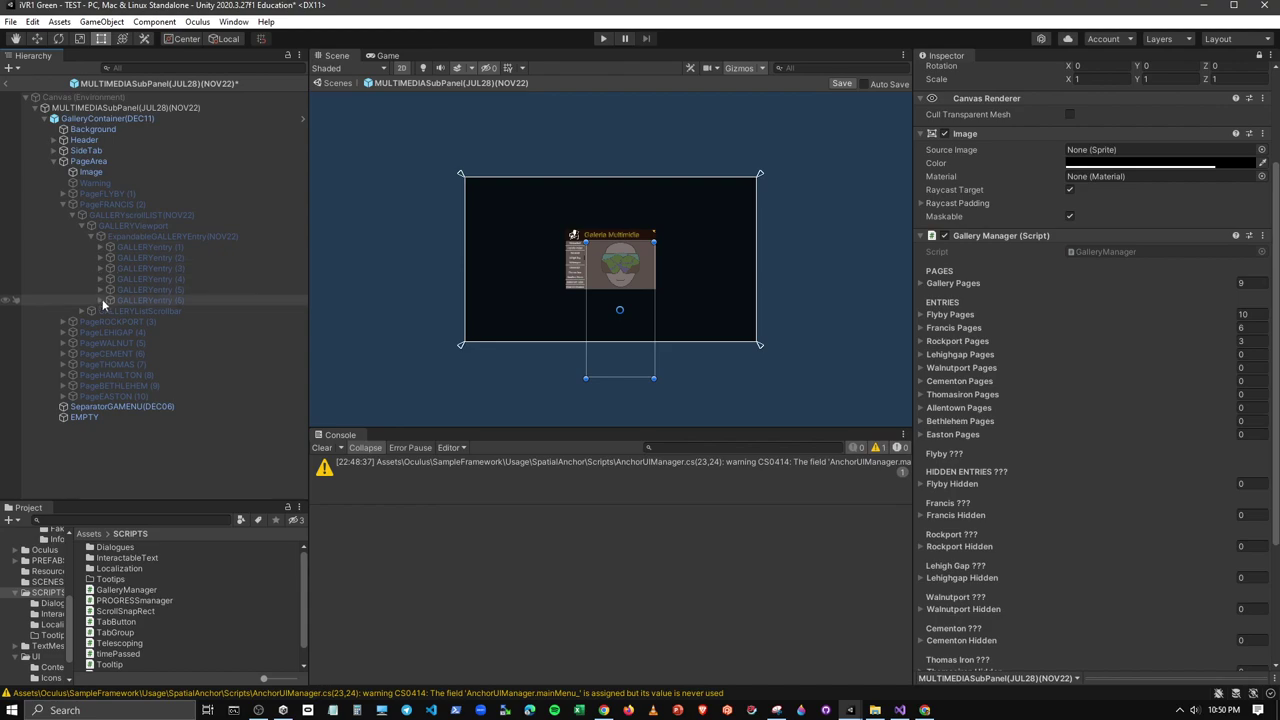
{"action": "left_click", "coordinate": [62, 204]}
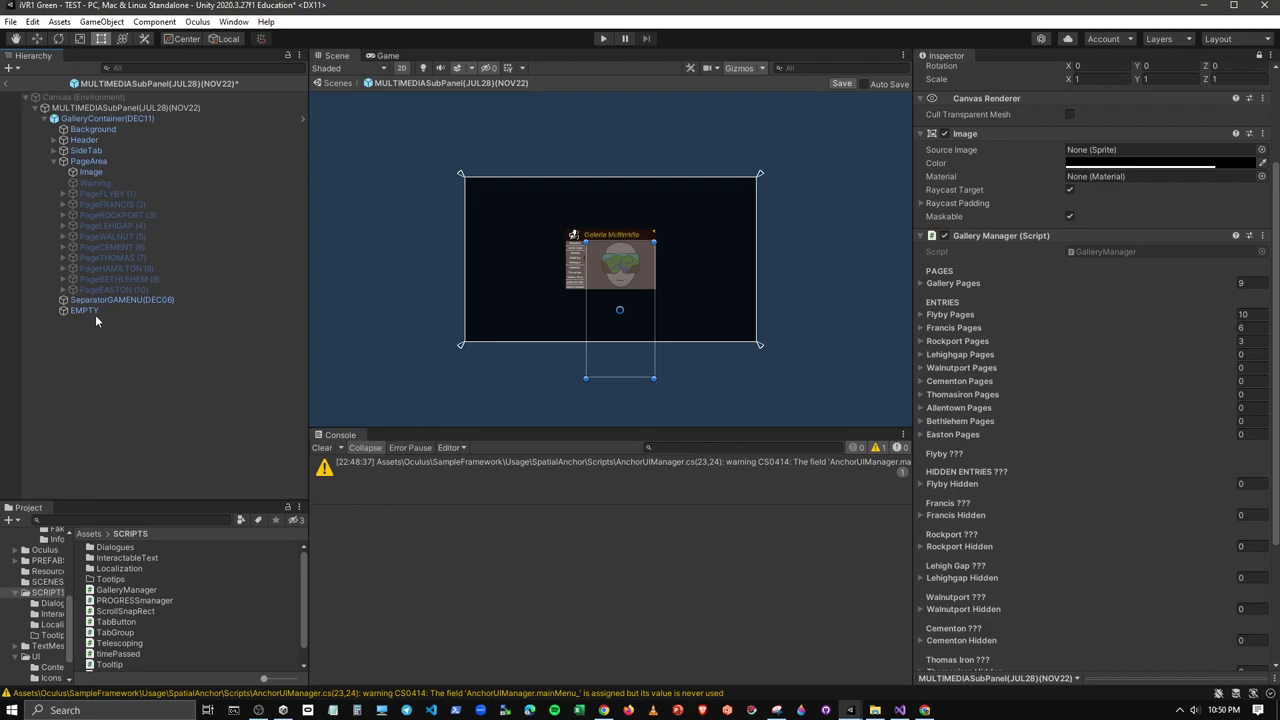
Expand PageLEHIGAP down to its eight gallery entries
{"action": "left_click", "coordinate": [62, 226]}
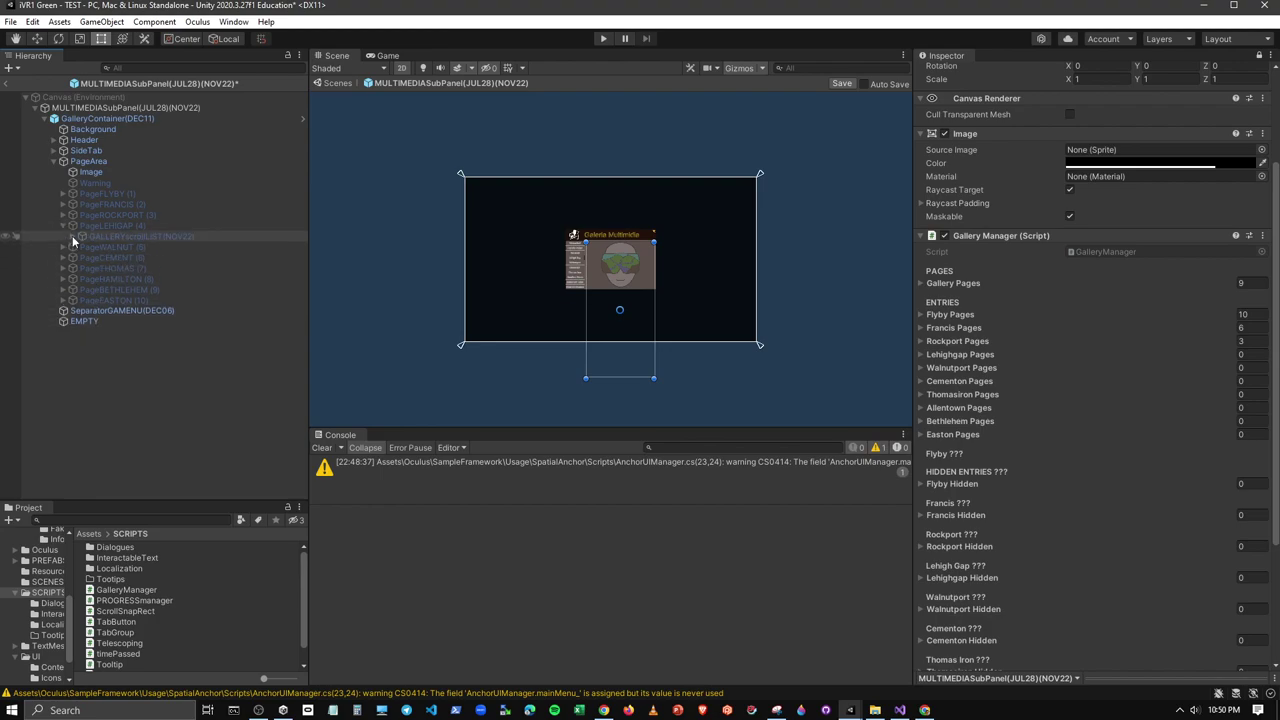
{"action": "left_click", "coordinate": [72, 236]}
{"action": "left_click", "coordinate": [81, 247]}
{"action": "left_click", "coordinate": [89, 257]}
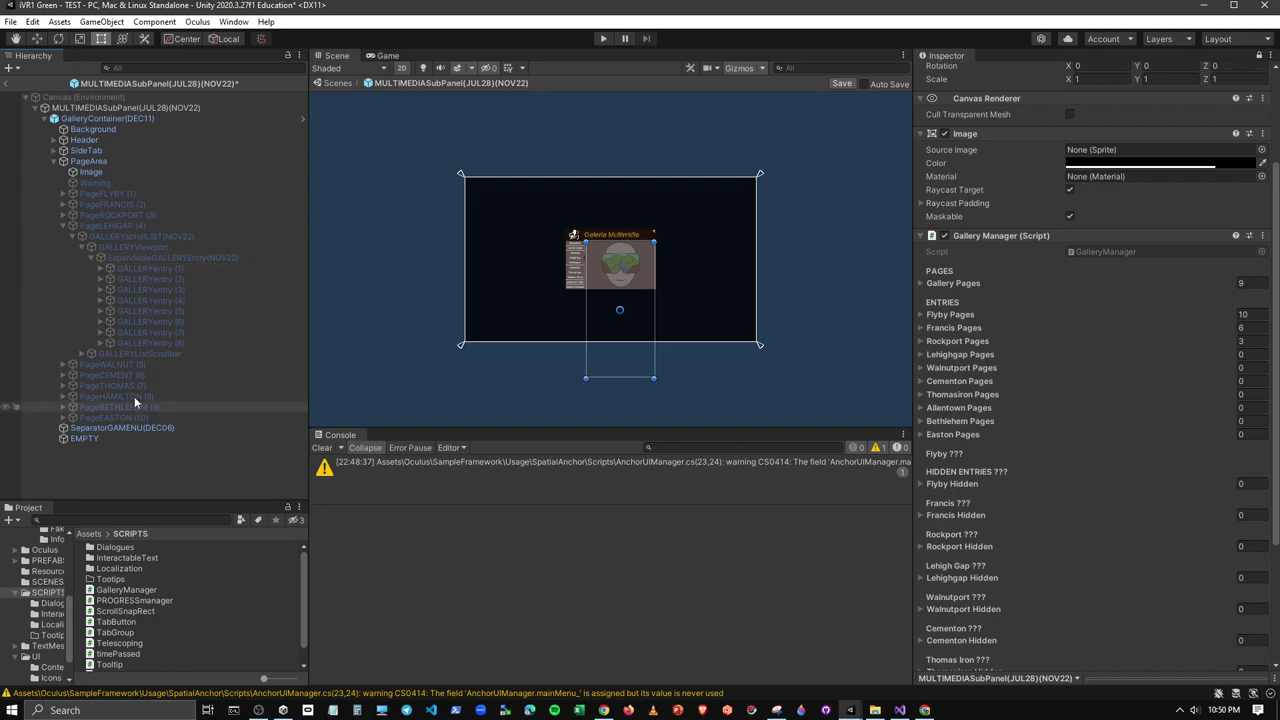
Drag GALLERYentry (1)–(8) onto Lehighgap Pages, making it 8
{"action": "left_click", "coordinate": [150, 270]}
{"action": "left_click", "coordinate": [169, 346], "text": "shift"}
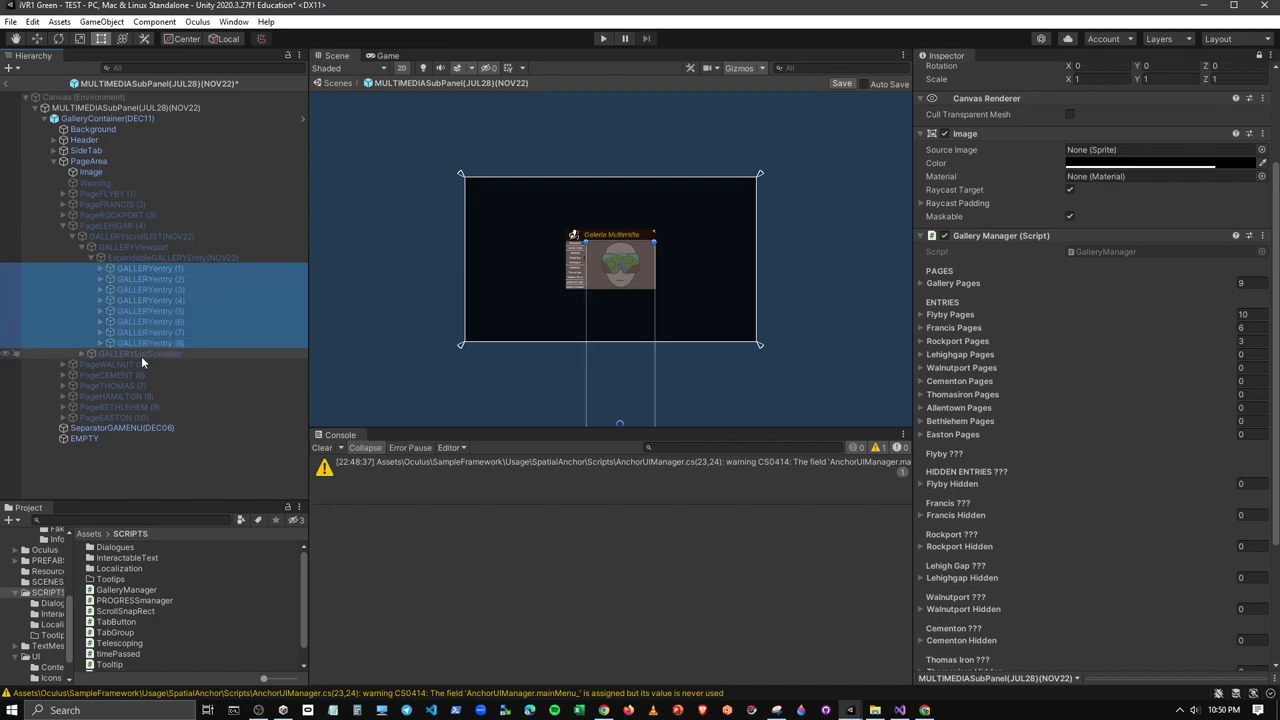
{"action": "left_click_drag", "start_coordinate": [148, 270], "coordinate": [957, 356]}
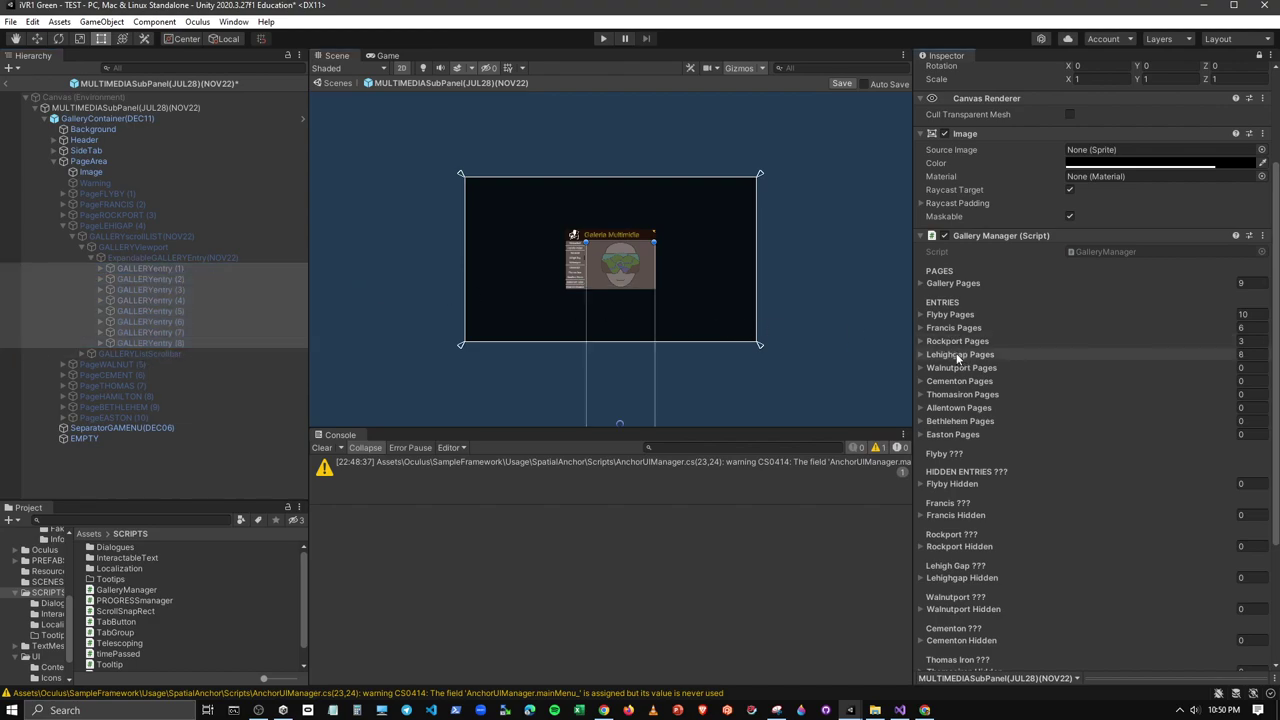
{"action": "left_click_drag", "start_coordinate": [957, 357], "coordinate": [920, 357]}
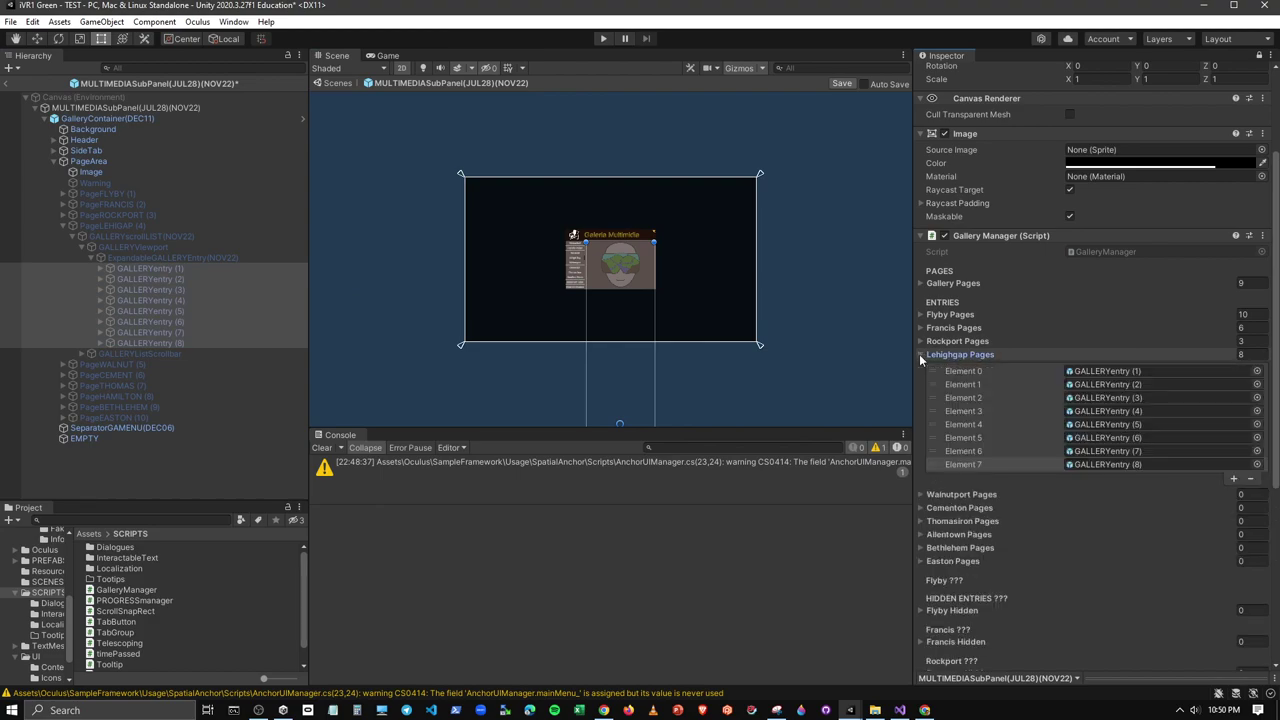
{"action": "left_click", "coordinate": [919, 354]}
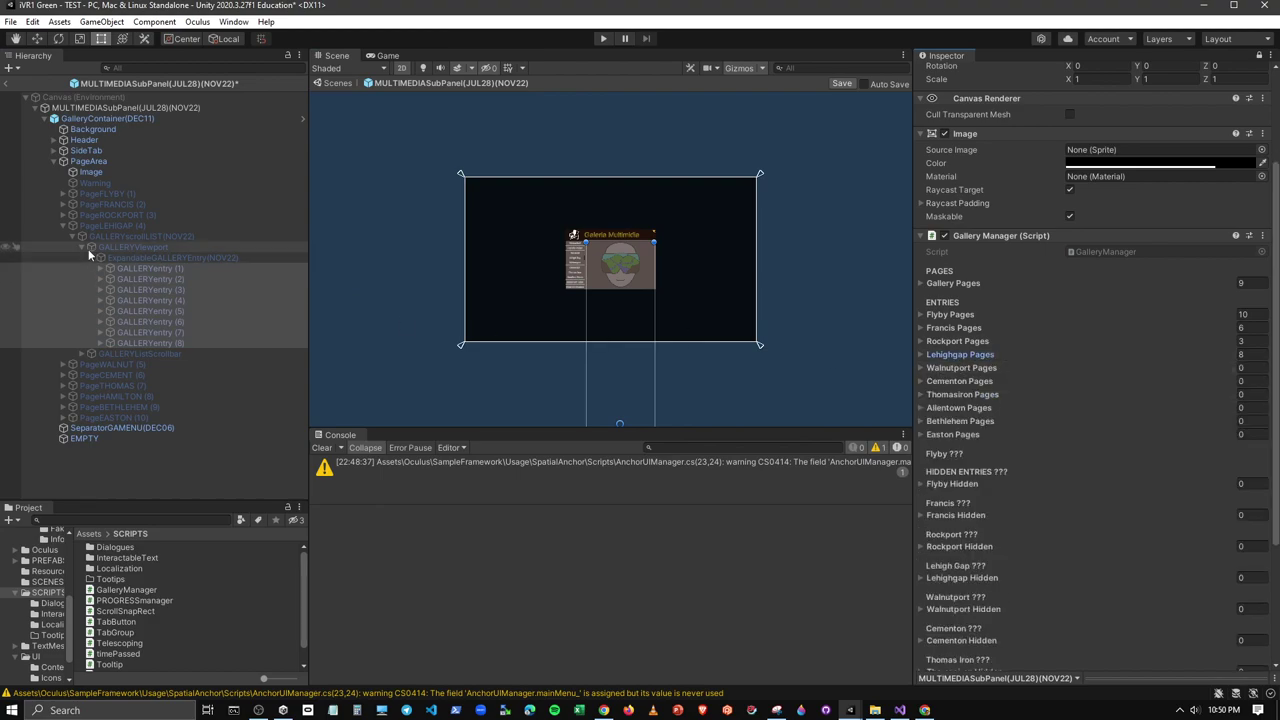
Collapse PageLEHIGAP and expand PageWALNUT down to its seven gallery entries
{"action": "left_click", "coordinate": [60, 225]}
{"action": "left_click", "coordinate": [62, 237]}
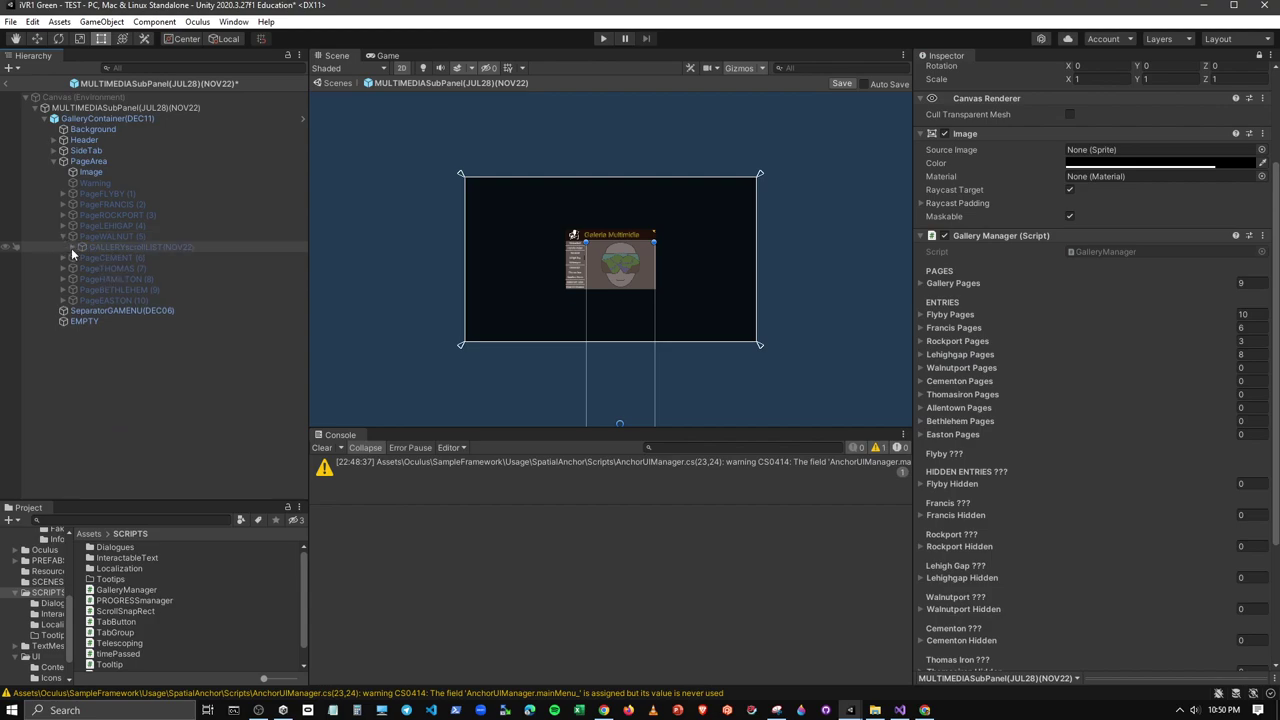
{"action": "left_click", "coordinate": [72, 247]}
{"action": "left_click", "coordinate": [80, 259]}
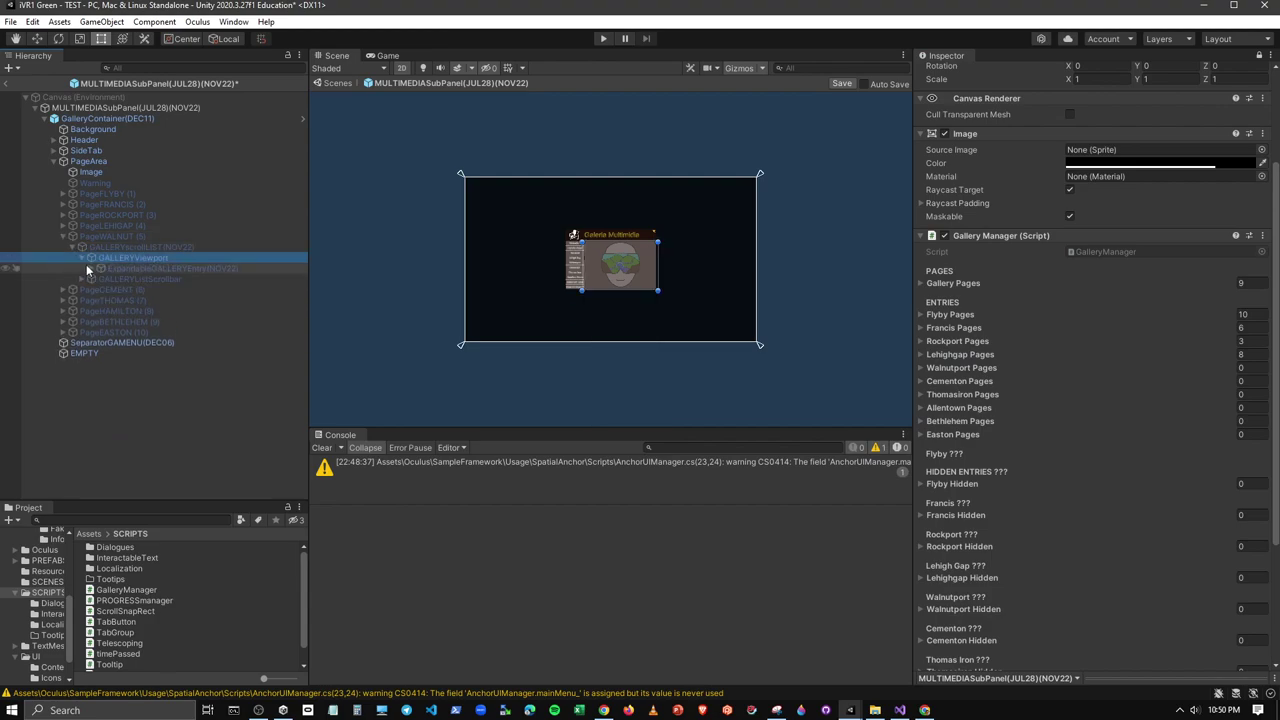
{"action": "left_click", "coordinate": [81, 258]}
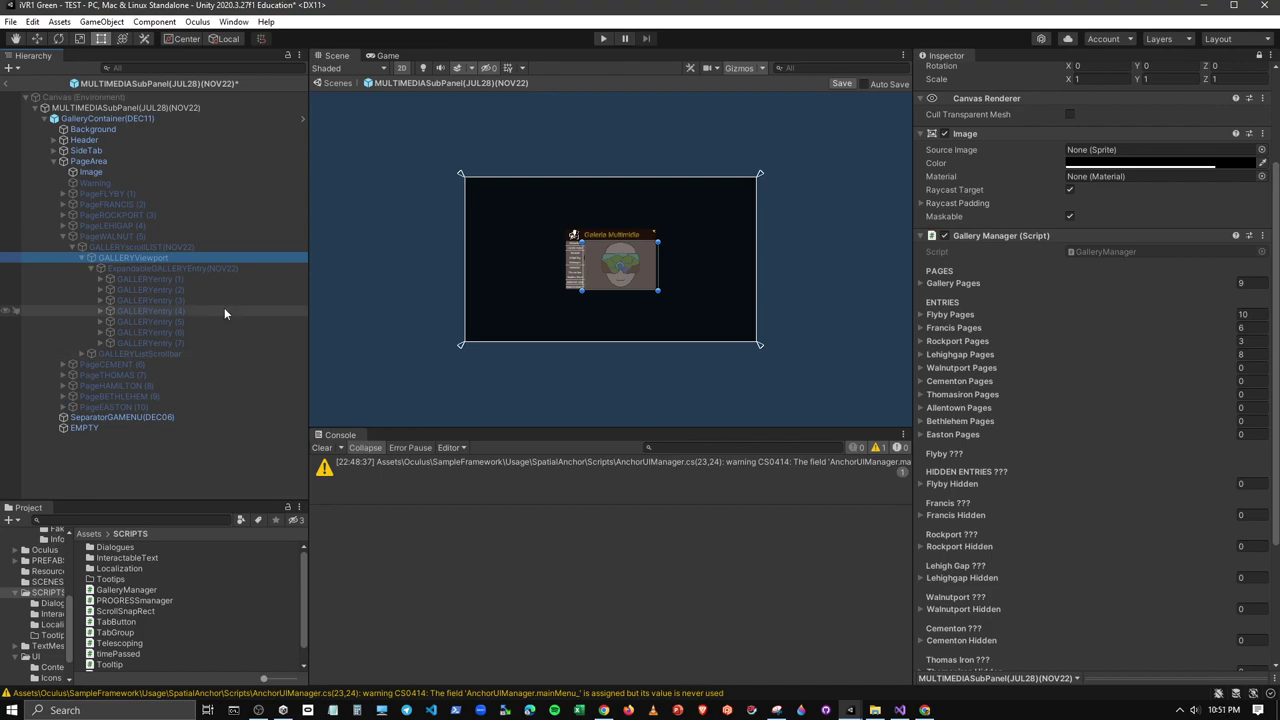
Assign GALLERYentry (1)–(7) to Walnutport Pages and check its seven elements
{"action": "left_click", "coordinate": [175, 280]}
{"action": "left_click", "coordinate": [176, 341], "text": "shift"}
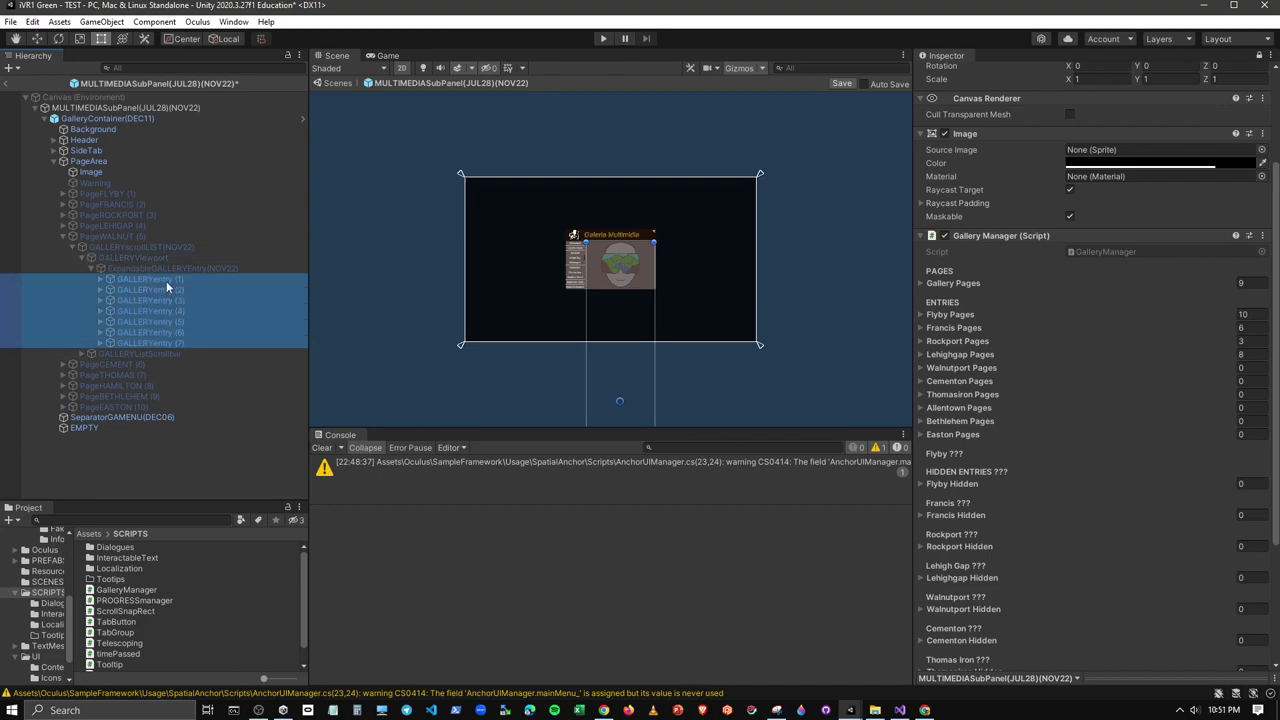
{"action": "left_click", "coordinate": [921, 369]}
{"action": "left_click", "coordinate": [921, 369]}
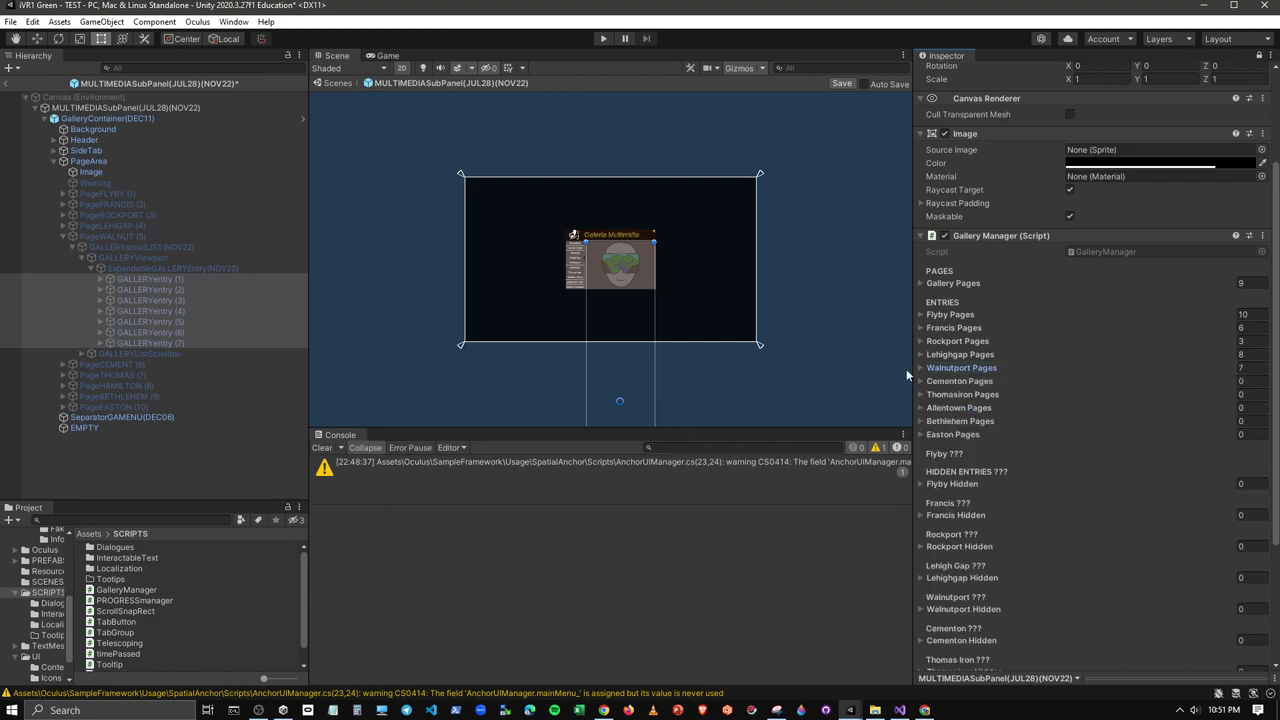
Collapse PageWALNUT and expand PageCEMENT down to its four gallery entries
{"action": "left_click", "coordinate": [62, 238]}
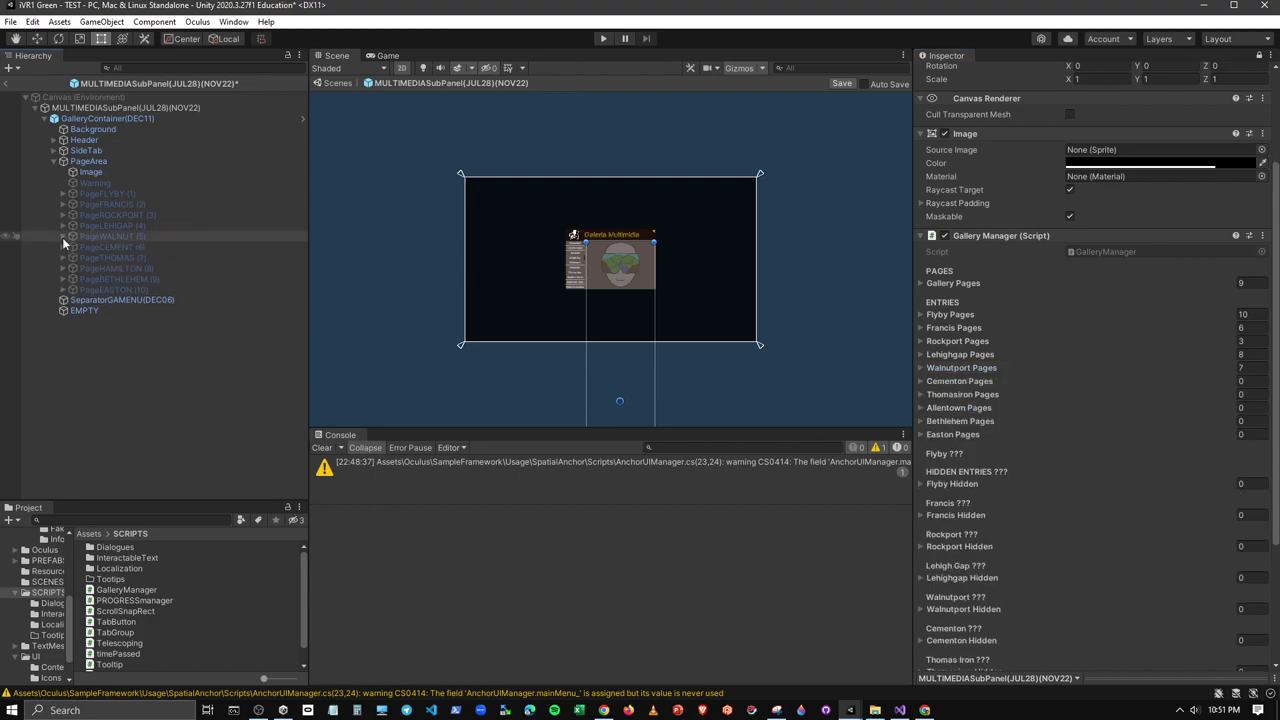
{"action": "left_click", "coordinate": [62, 247]}
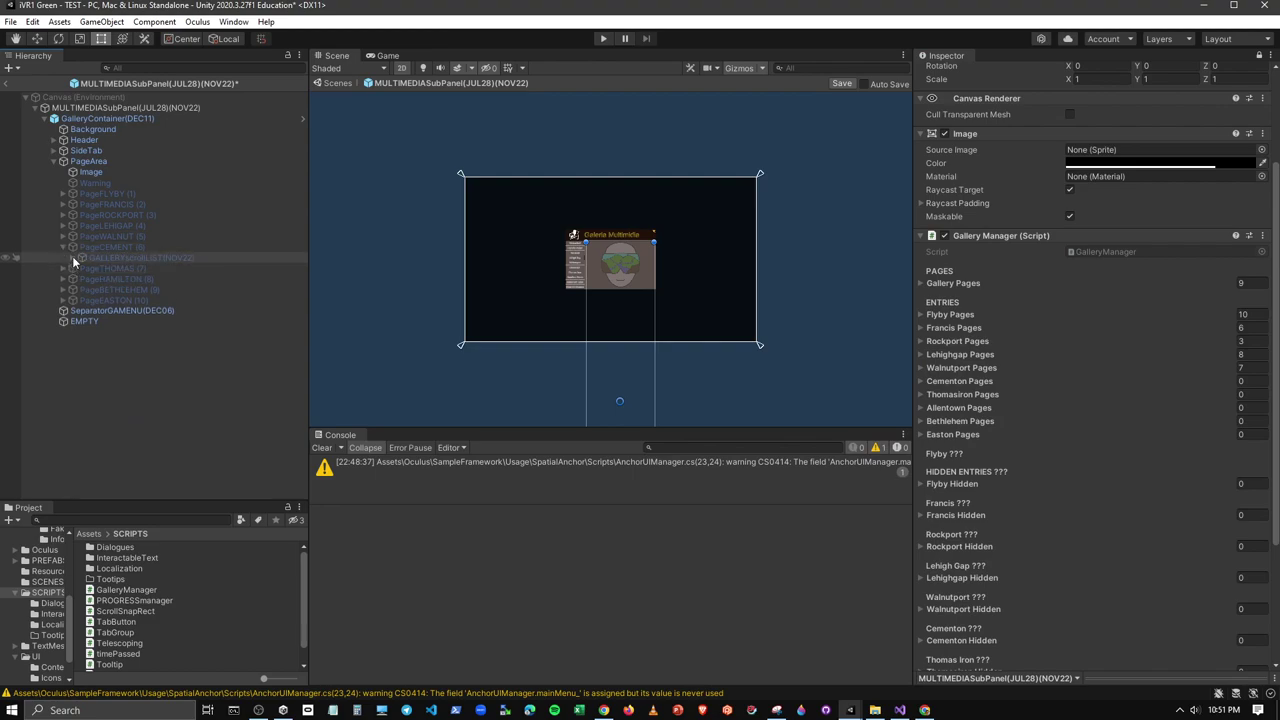
{"action": "left_click", "coordinate": [72, 257]}
{"action": "left_click", "coordinate": [82, 268]}
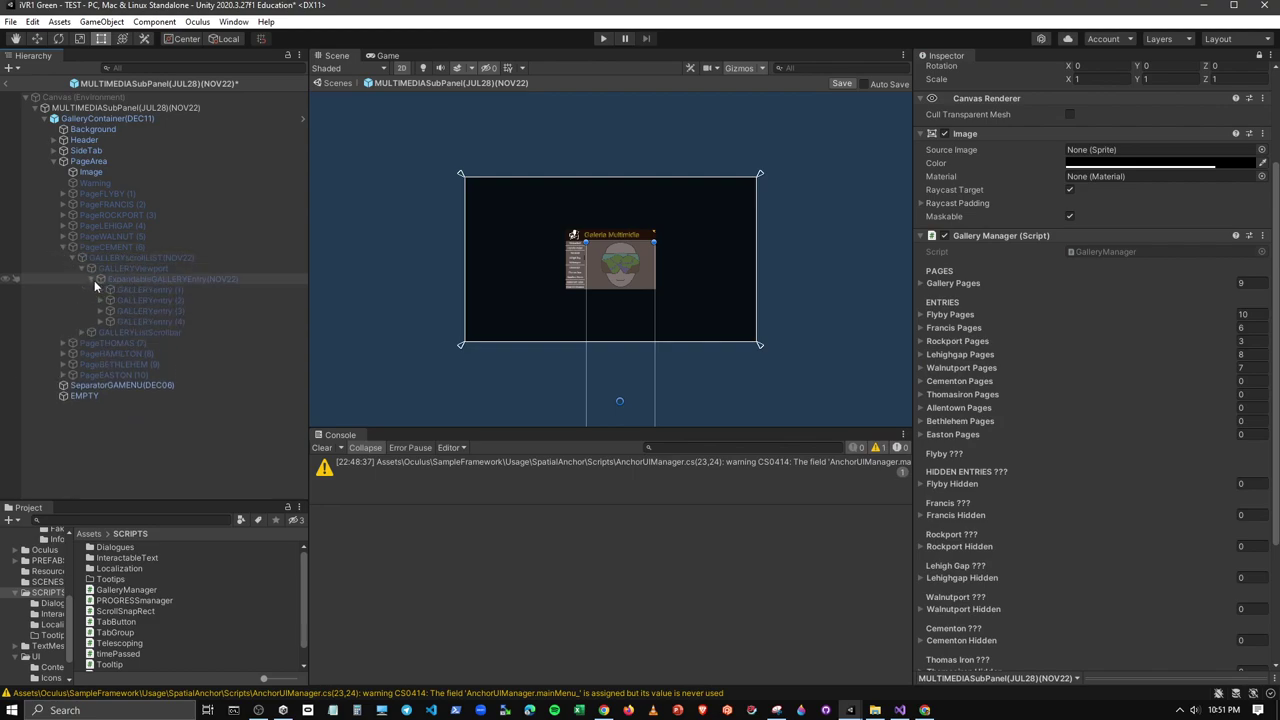
{"action": "left_click", "coordinate": [91, 279]}
Drag the four Cement GALLERYentry objects onto Cementon Pages, making it 4
{"action": "left_click", "coordinate": [172, 290]}
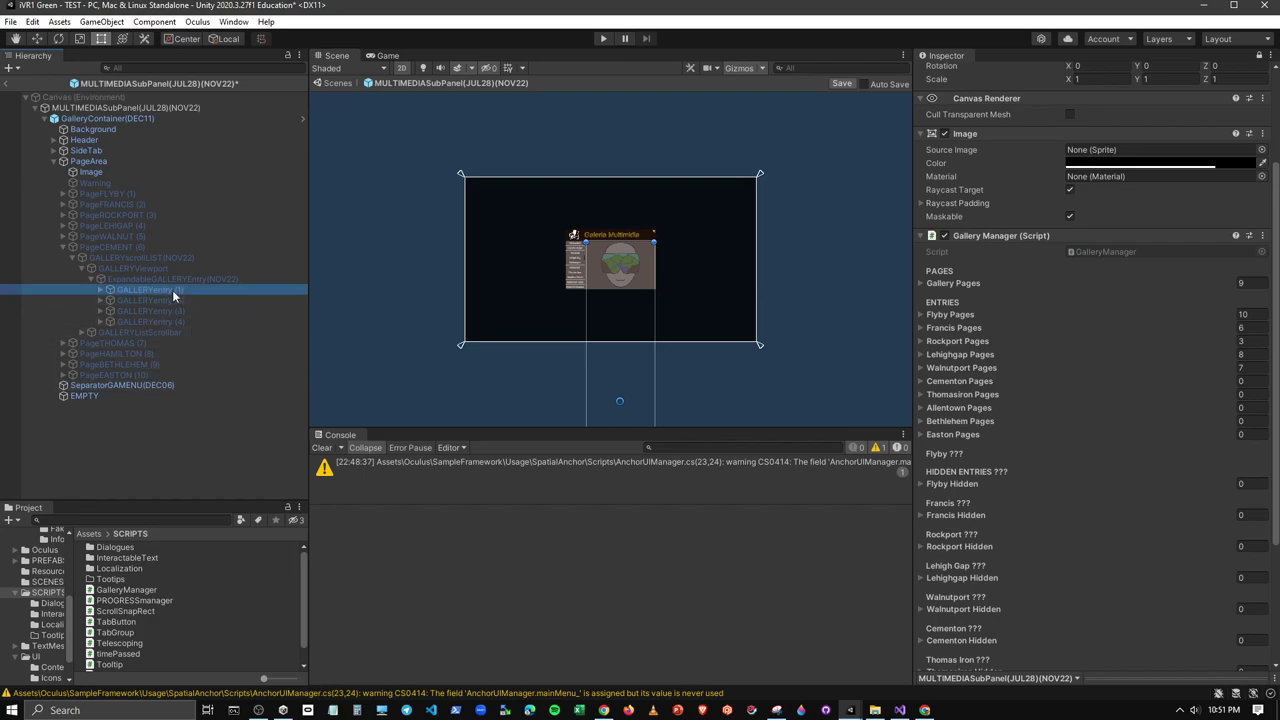
{"action": "left_click", "coordinate": [167, 319], "text": "shift"}
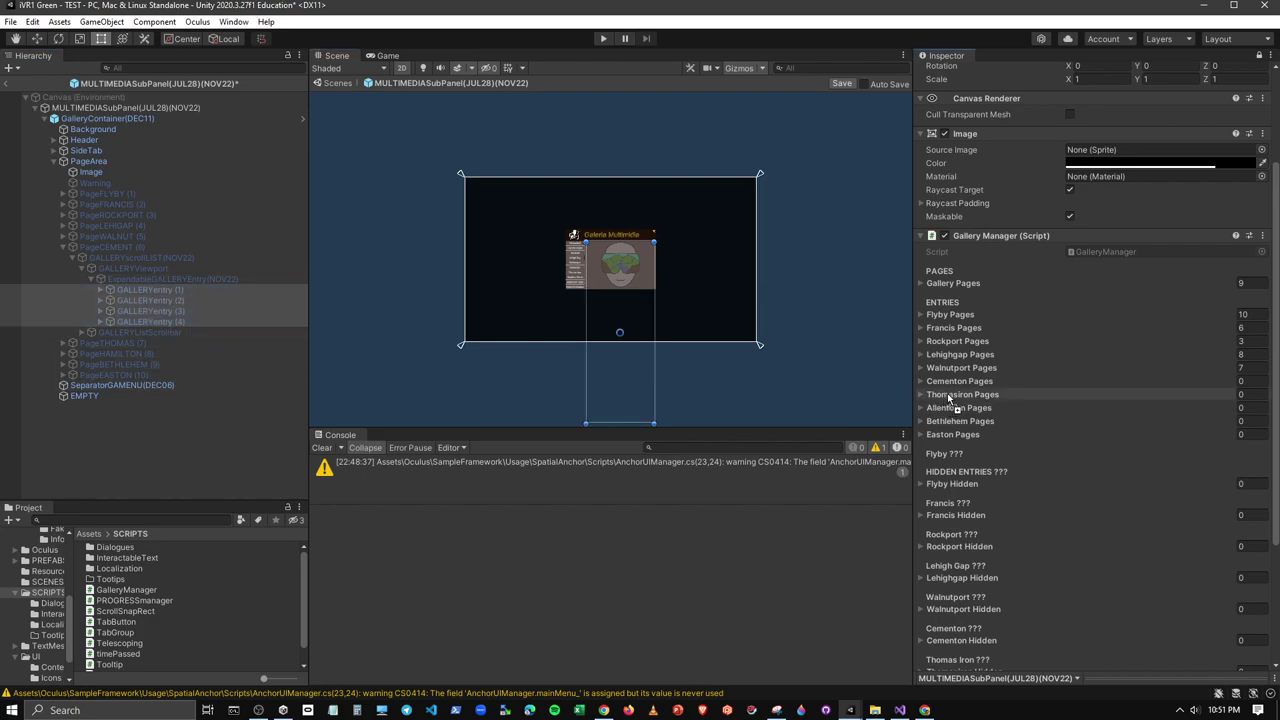
{"action": "left_click_drag", "start_coordinate": [485, 350], "coordinate": [960, 390]}
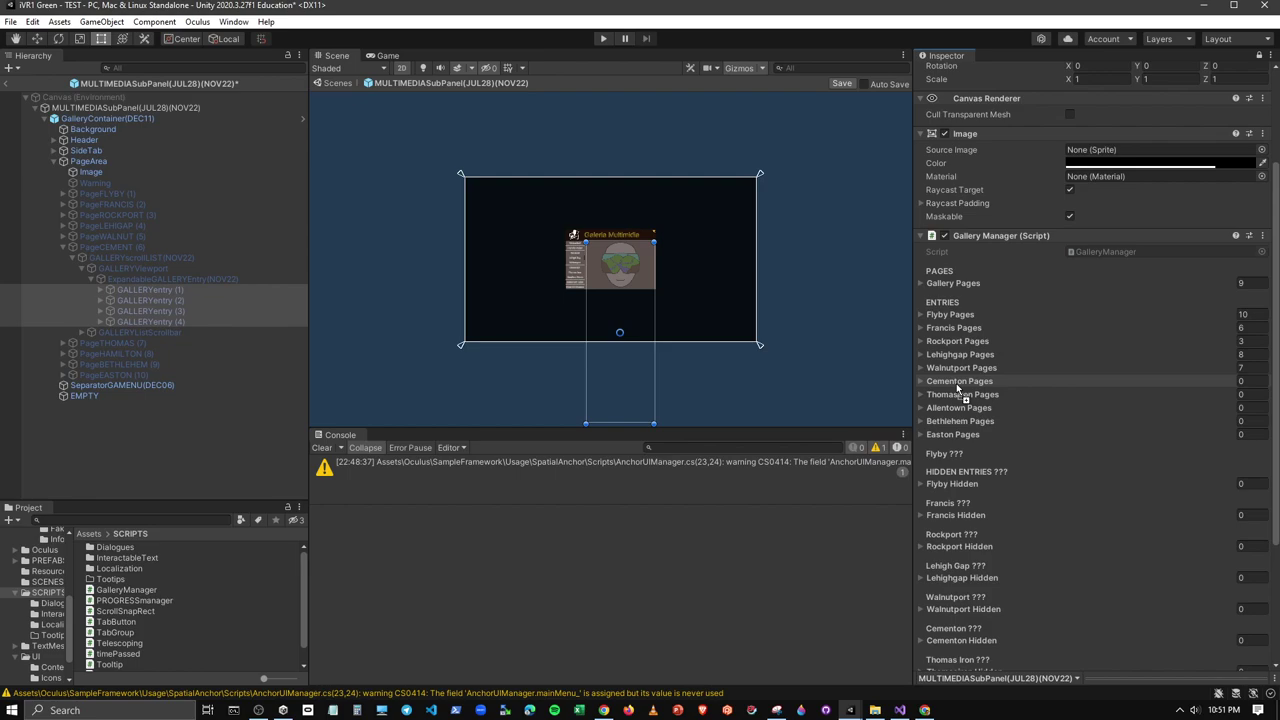
{"action": "left_click_drag", "start_coordinate": [958, 390], "coordinate": [918, 384]}
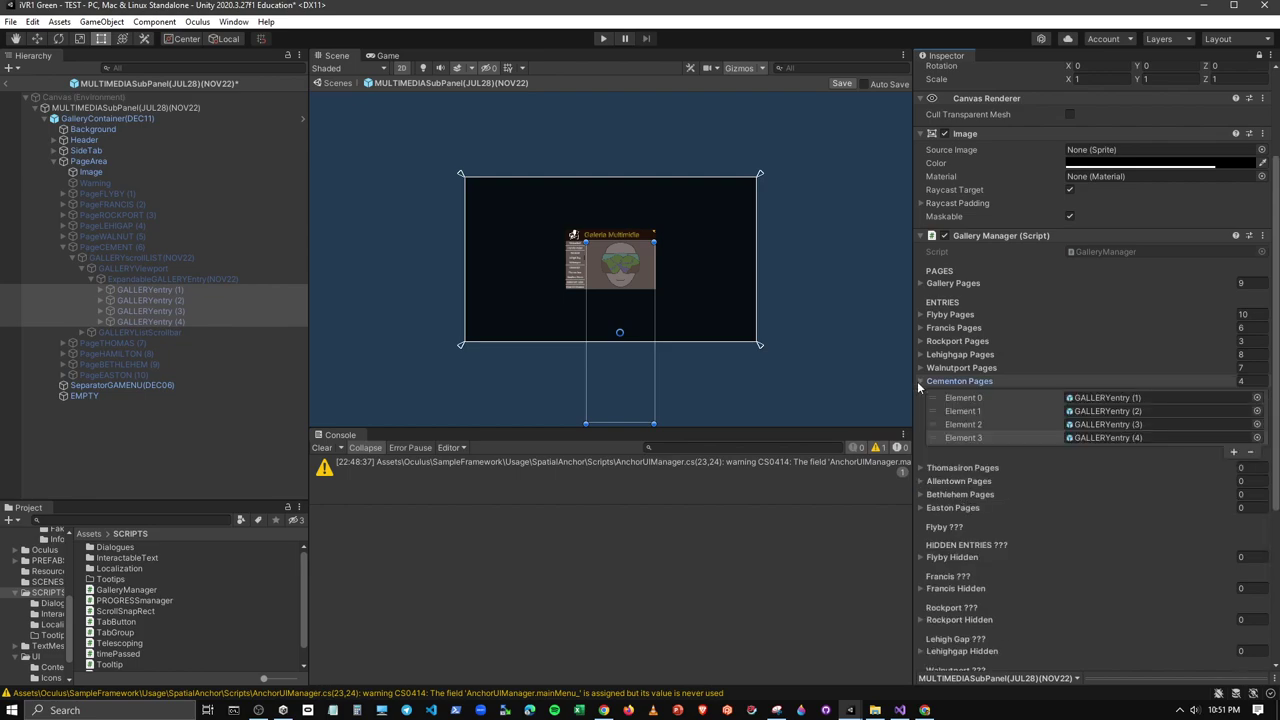
{"action": "left_click", "coordinate": [919, 381]}
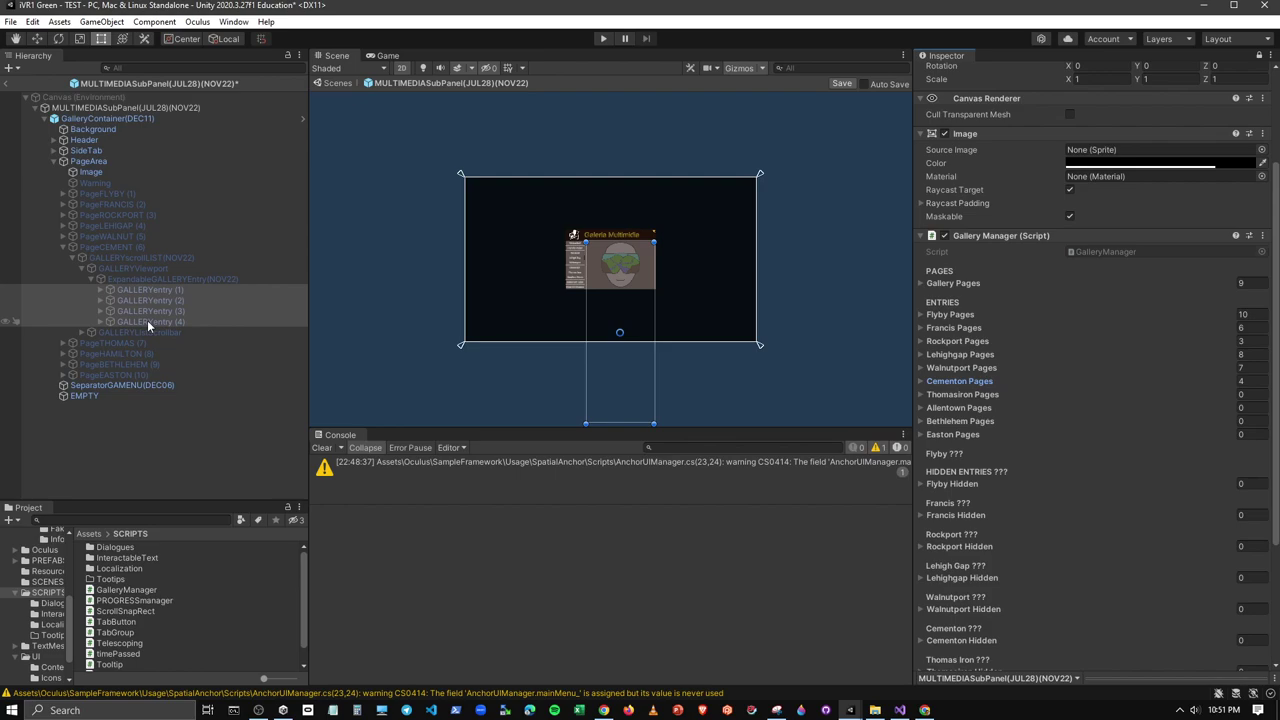
{"action": "left_click", "coordinate": [100, 288]}
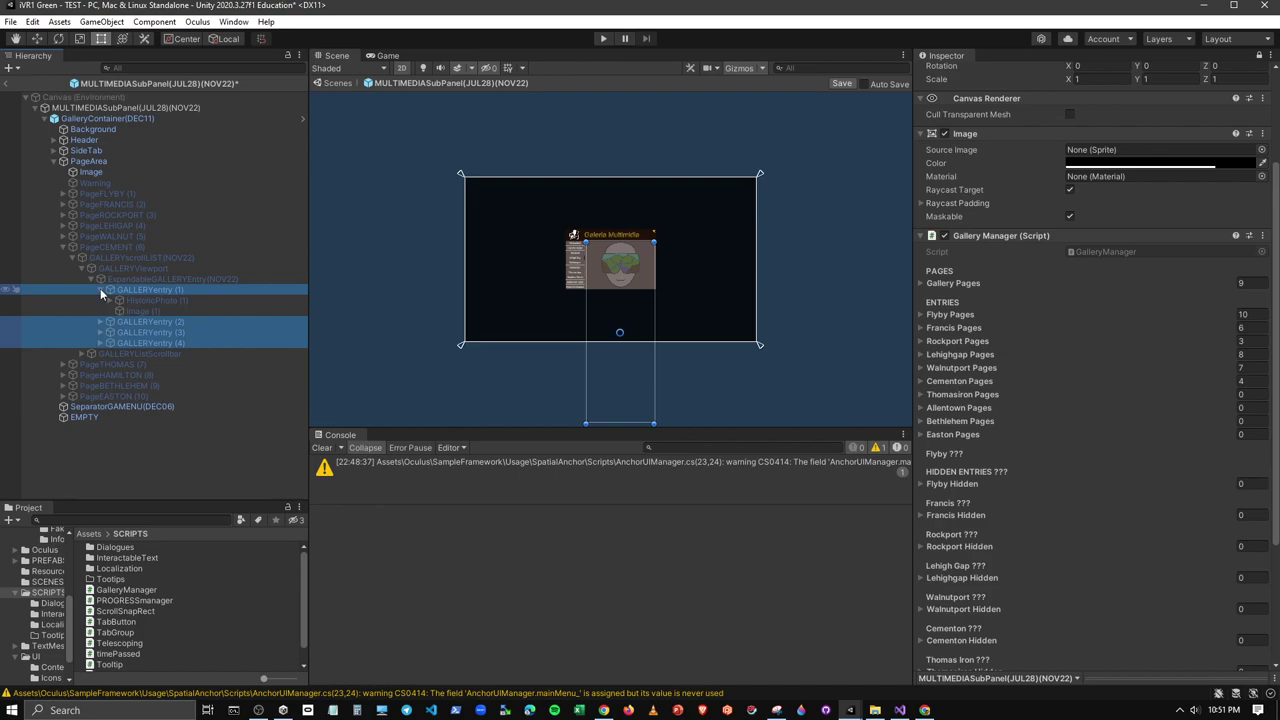
{"action": "left_click", "coordinate": [100, 288]}
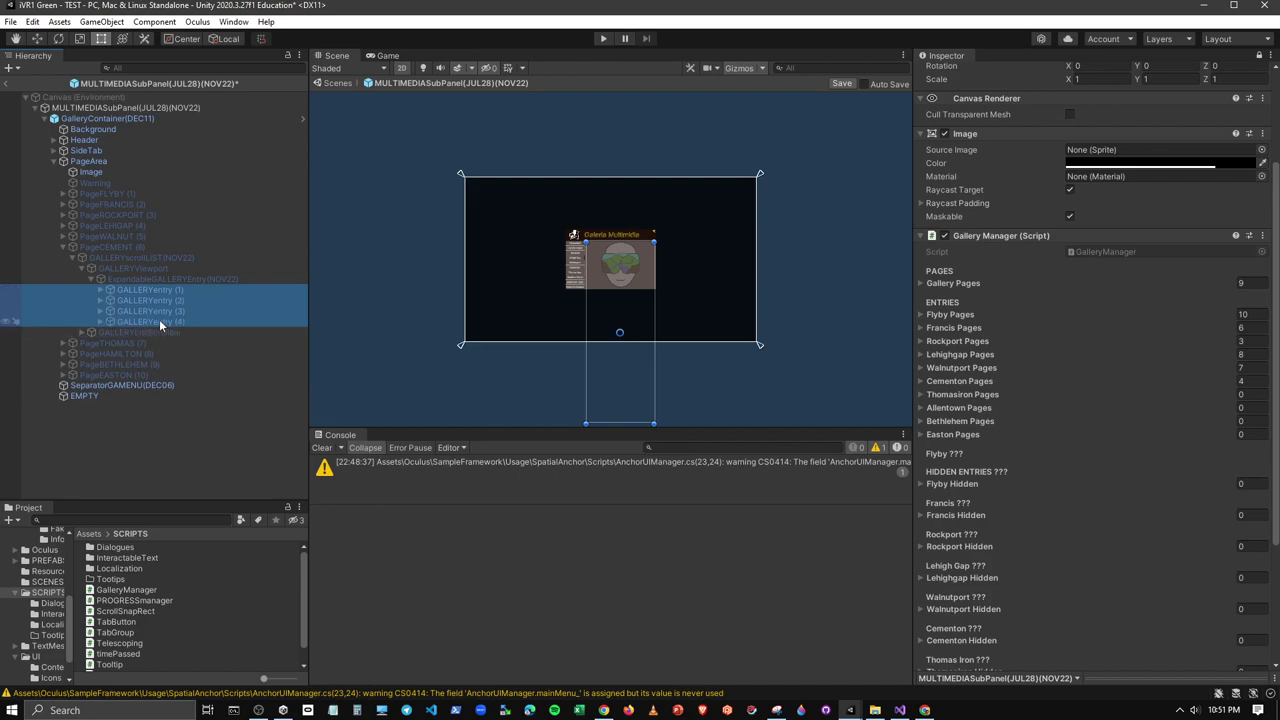
Collapse PageCEMENT and expand PageTHOMAS down to its six gallery entries
{"action": "left_click", "coordinate": [62, 246]}
{"action": "left_click", "coordinate": [63, 258]}
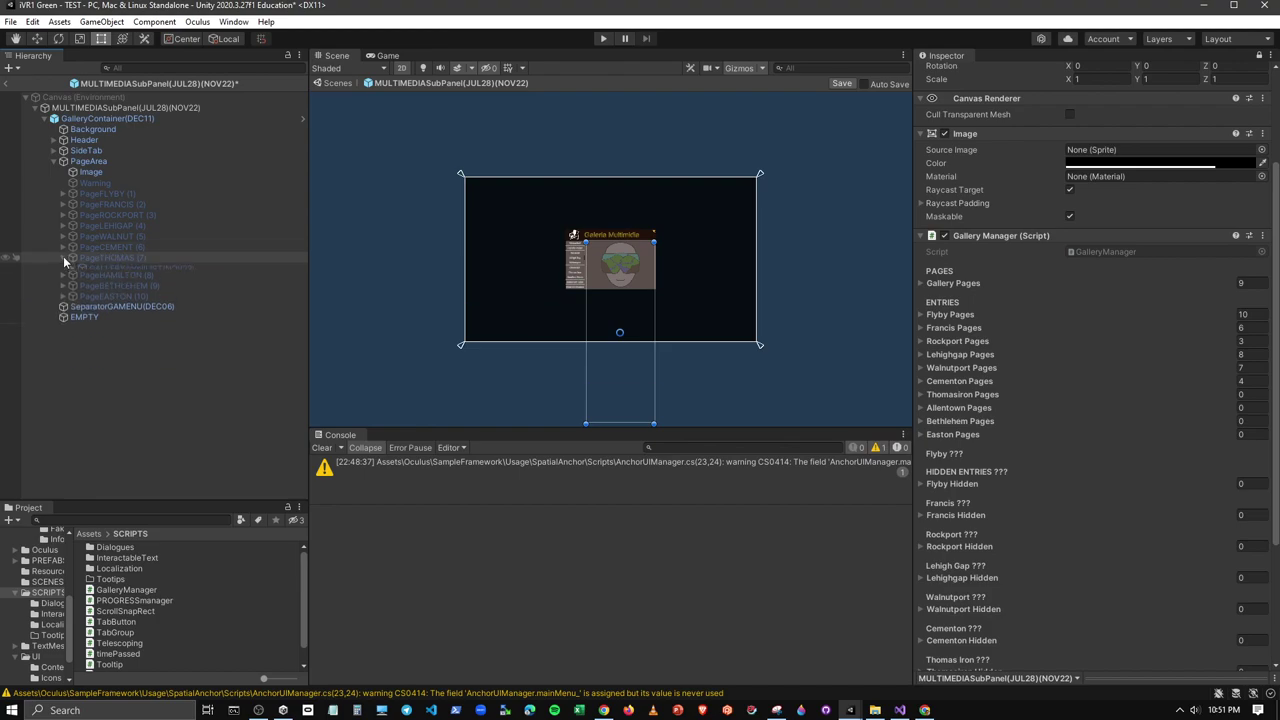
{"action": "left_click", "coordinate": [71, 268]}
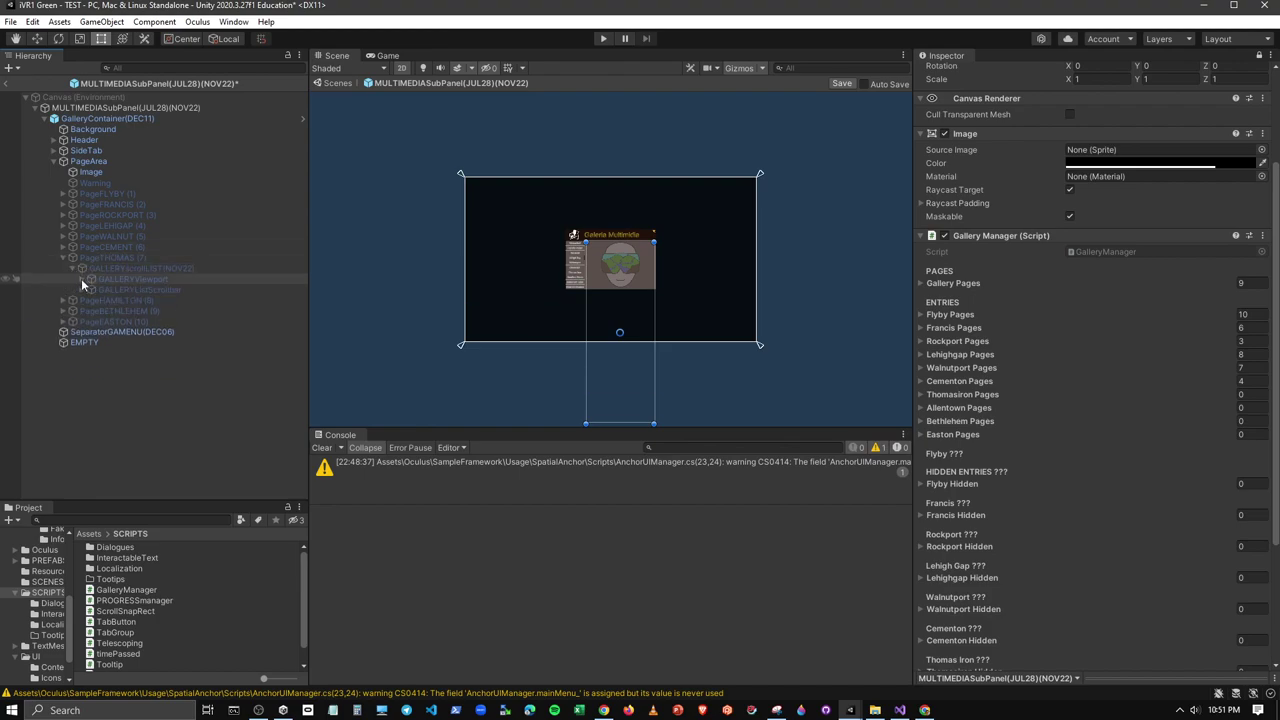
{"action": "left_click", "coordinate": [81, 279]}
{"action": "left_click", "coordinate": [89, 287]}
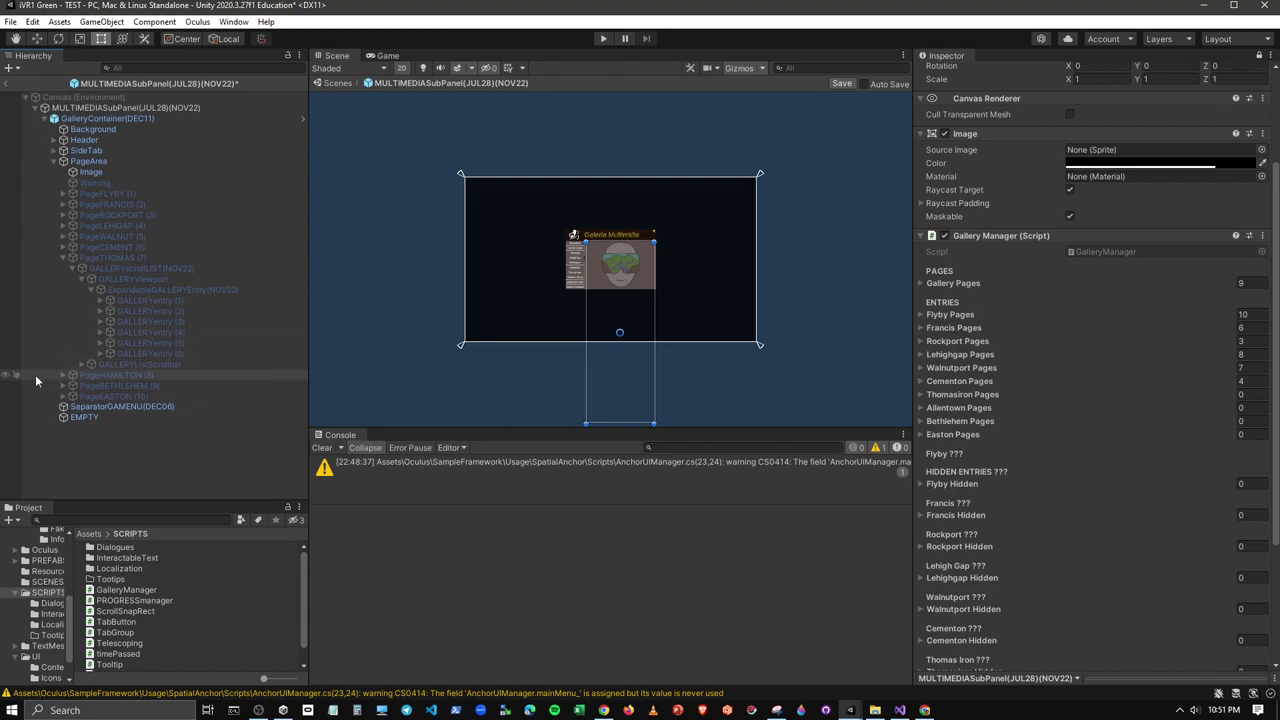
Drop GALLERYentry (1)–(6) onto Thomasiron Pages and check its six elements
{"action": "left_click", "coordinate": [159, 300]}
{"action": "left_click", "coordinate": [172, 355], "text": "shift"}
{"action": "right_click", "coordinate": [494, 354]}
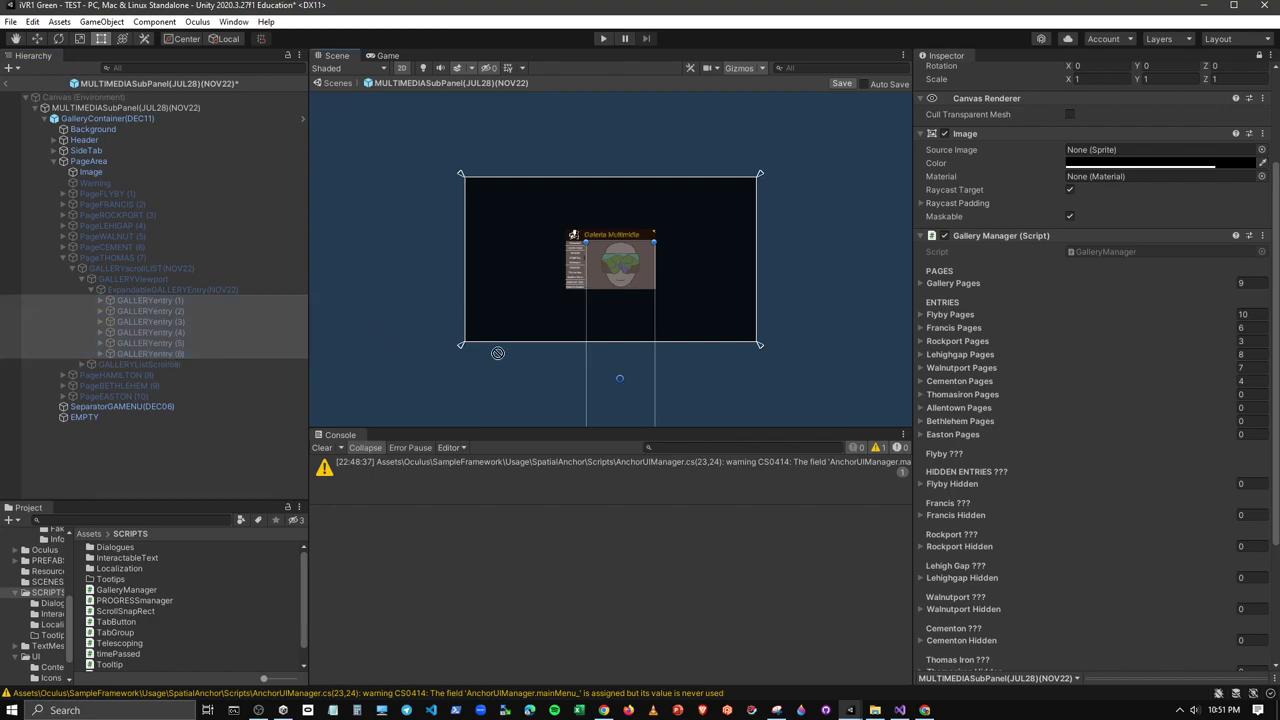
{"action": "left_click_drag", "start_coordinate": [958, 383], "coordinate": [957, 394]}
{"action": "left_click", "coordinate": [920, 396]}
{"action": "left_click", "coordinate": [920, 396]}
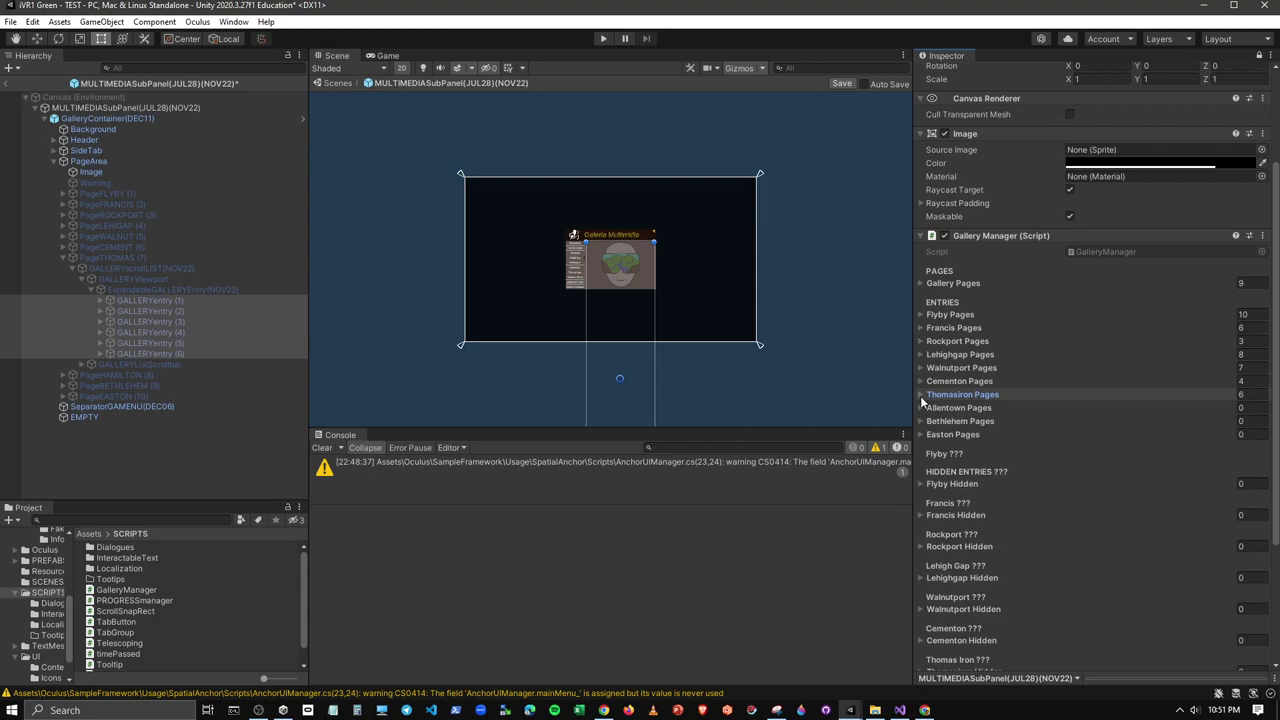
Fill Allentown Pages with PageHAMILTON's three GALLERYentry objects
{"action": "left_click", "coordinate": [63, 257]}
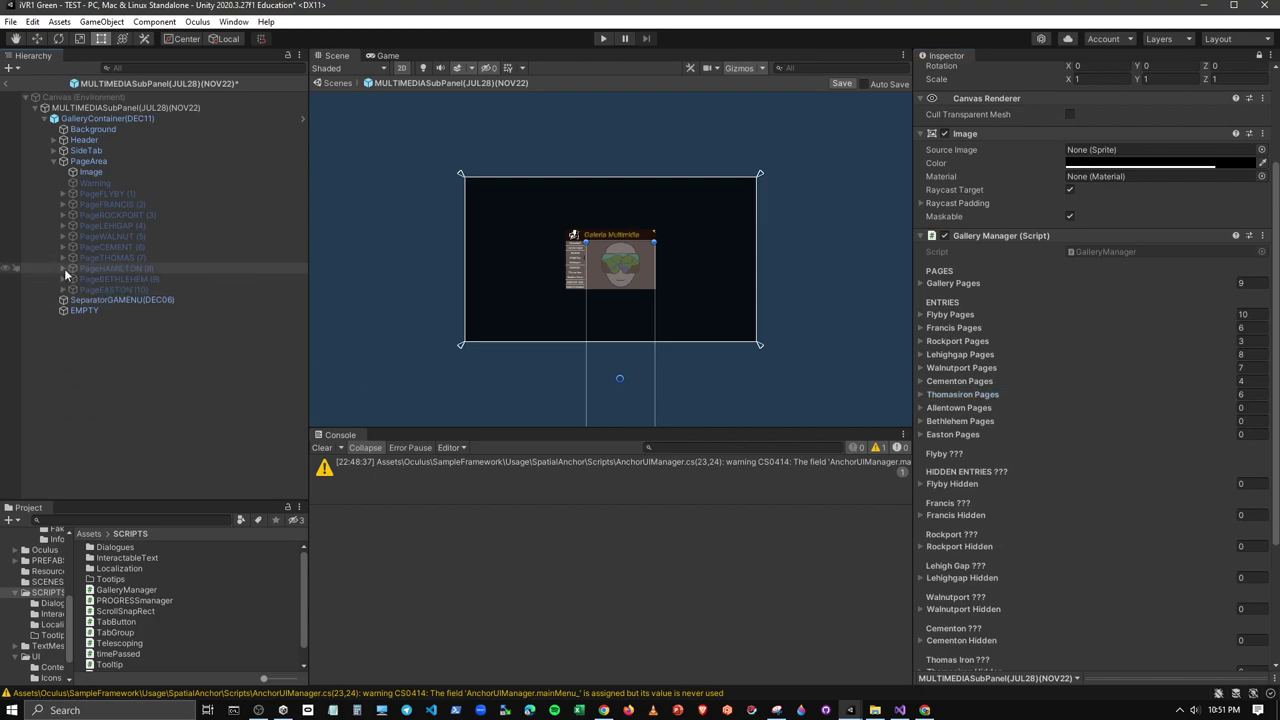
{"action": "left_click", "coordinate": [62, 268]}
{"action": "left_click", "coordinate": [72, 279]}
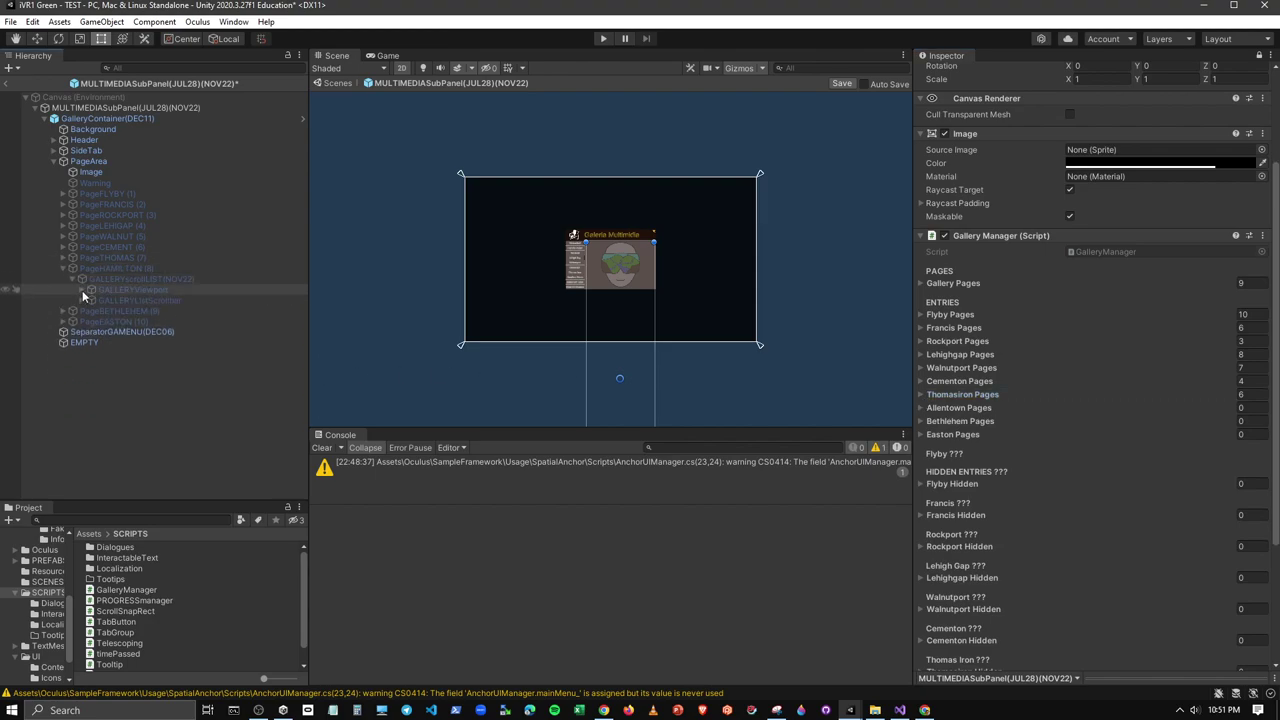
{"action": "left_click", "coordinate": [82, 290]}
{"action": "left_click", "coordinate": [100, 300]}
{"action": "left_click", "coordinate": [144, 310]}
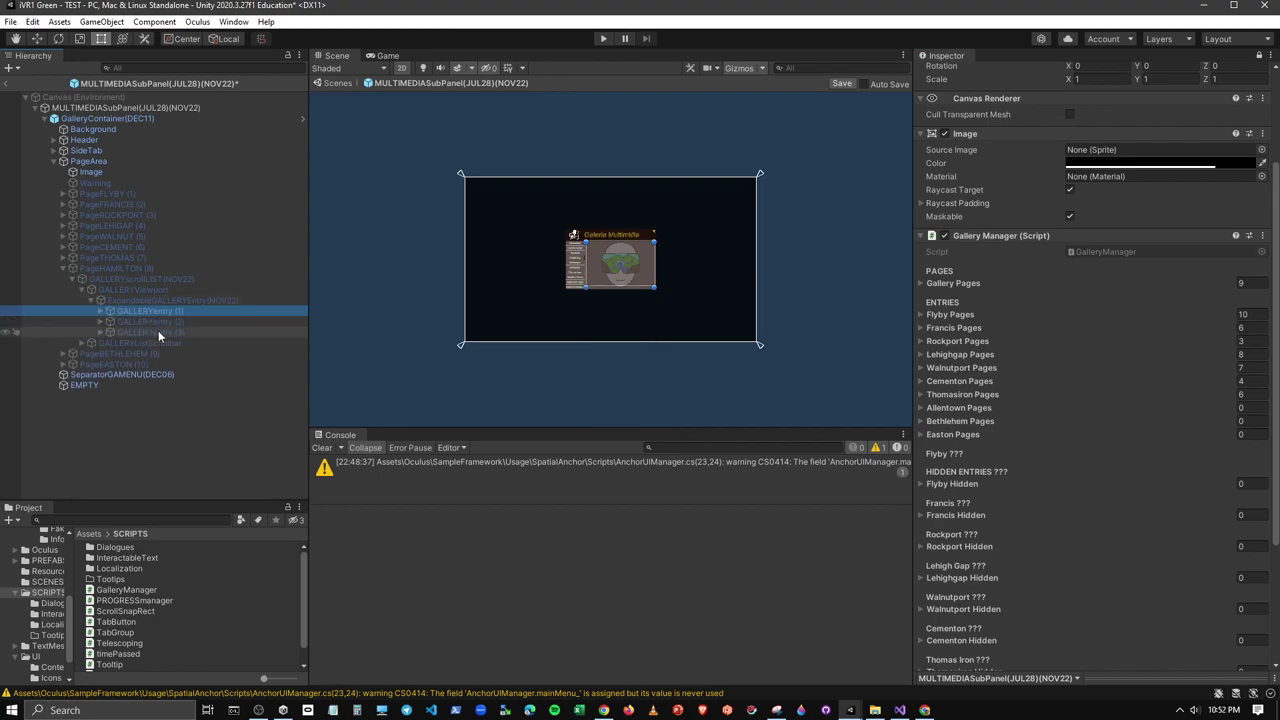
{"action": "left_click", "coordinate": [158, 331], "text": "shift"}
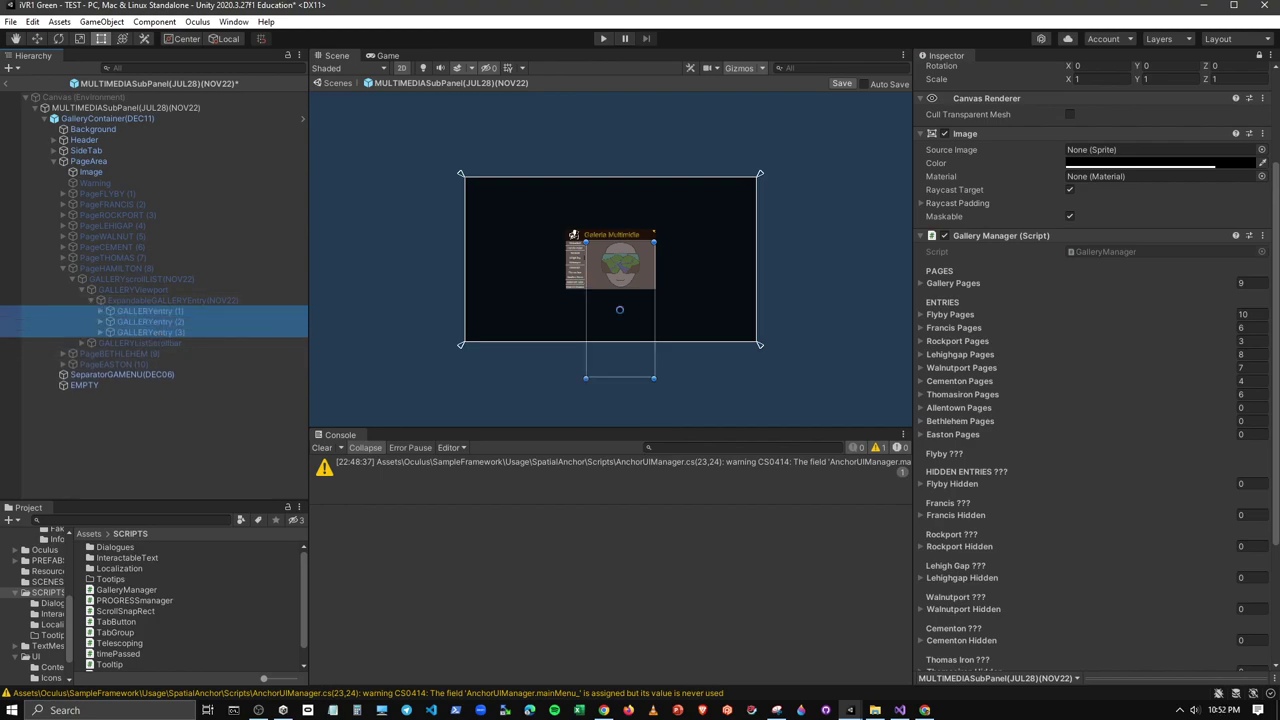
{"action": "left_click_drag", "start_coordinate": [145, 310], "coordinate": [948, 413]}
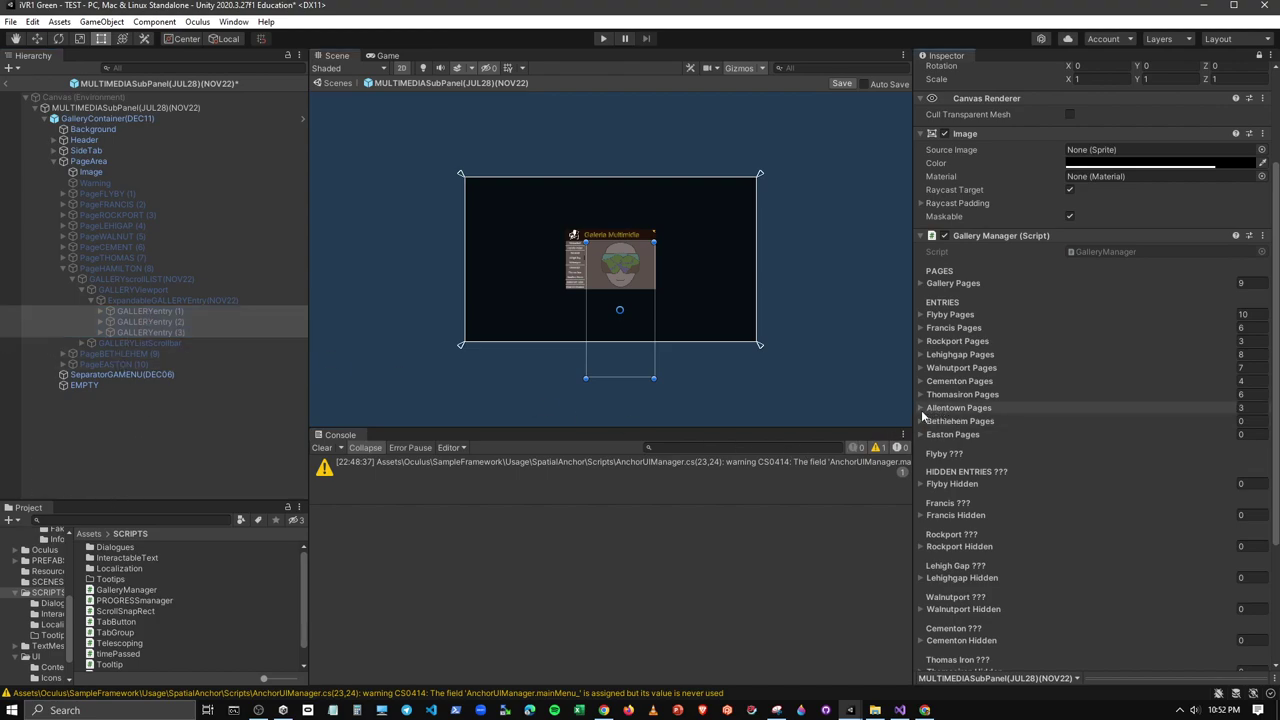
Fill Bethlehem Pages with PageBETHLEHEM's seven GALLERYentry objects
{"action": "left_click", "coordinate": [61, 270]}
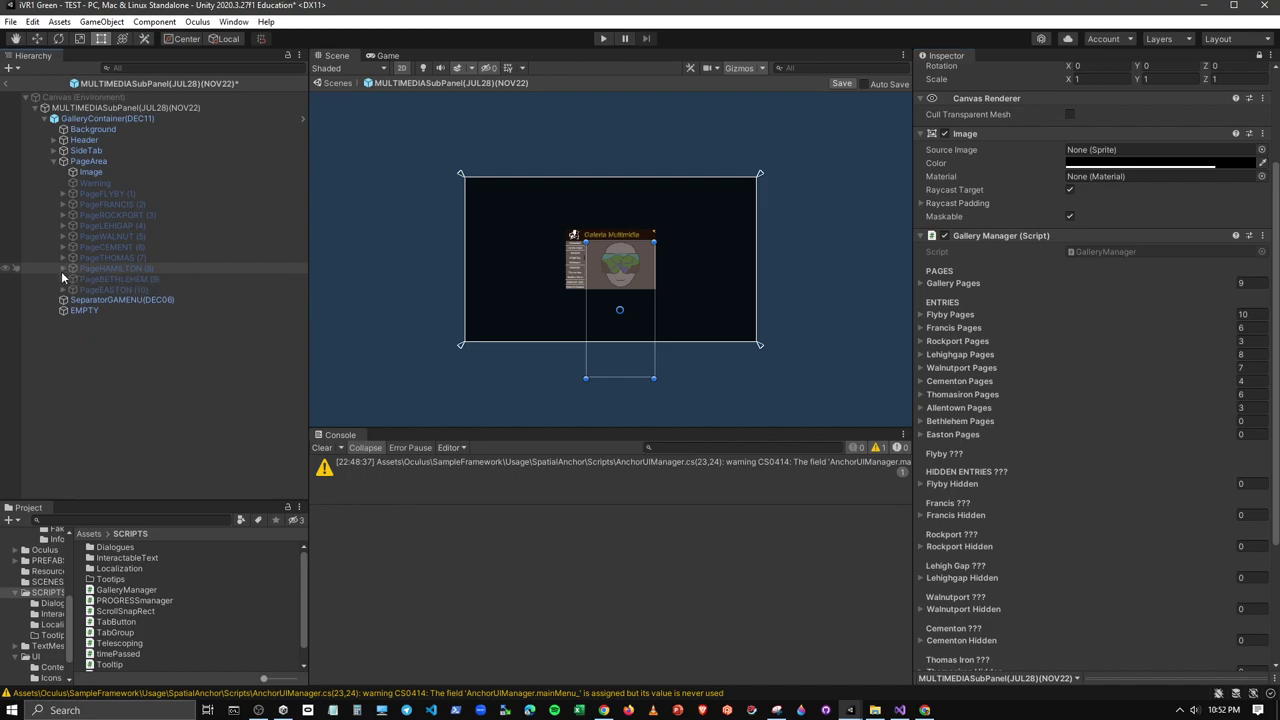
{"action": "left_click", "coordinate": [62, 279]}
{"action": "left_click", "coordinate": [72, 290]}
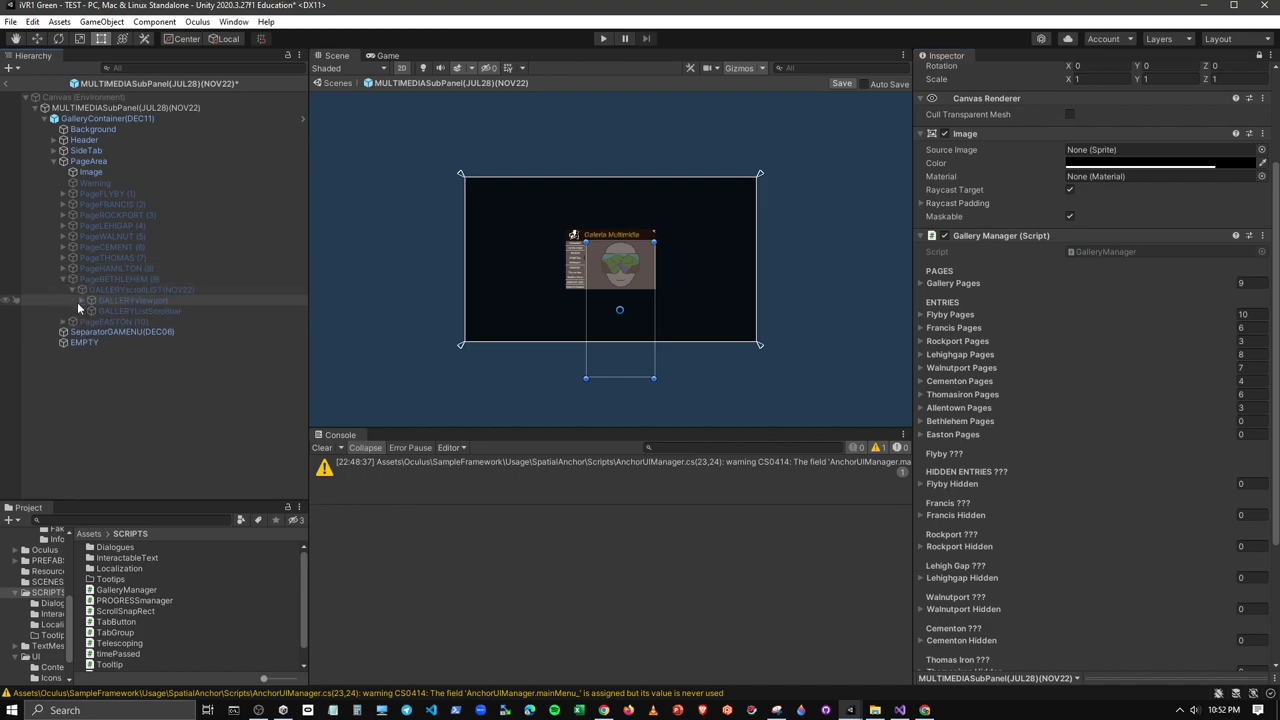
{"action": "left_click", "coordinate": [82, 300]}
{"action": "left_click", "coordinate": [91, 311]}
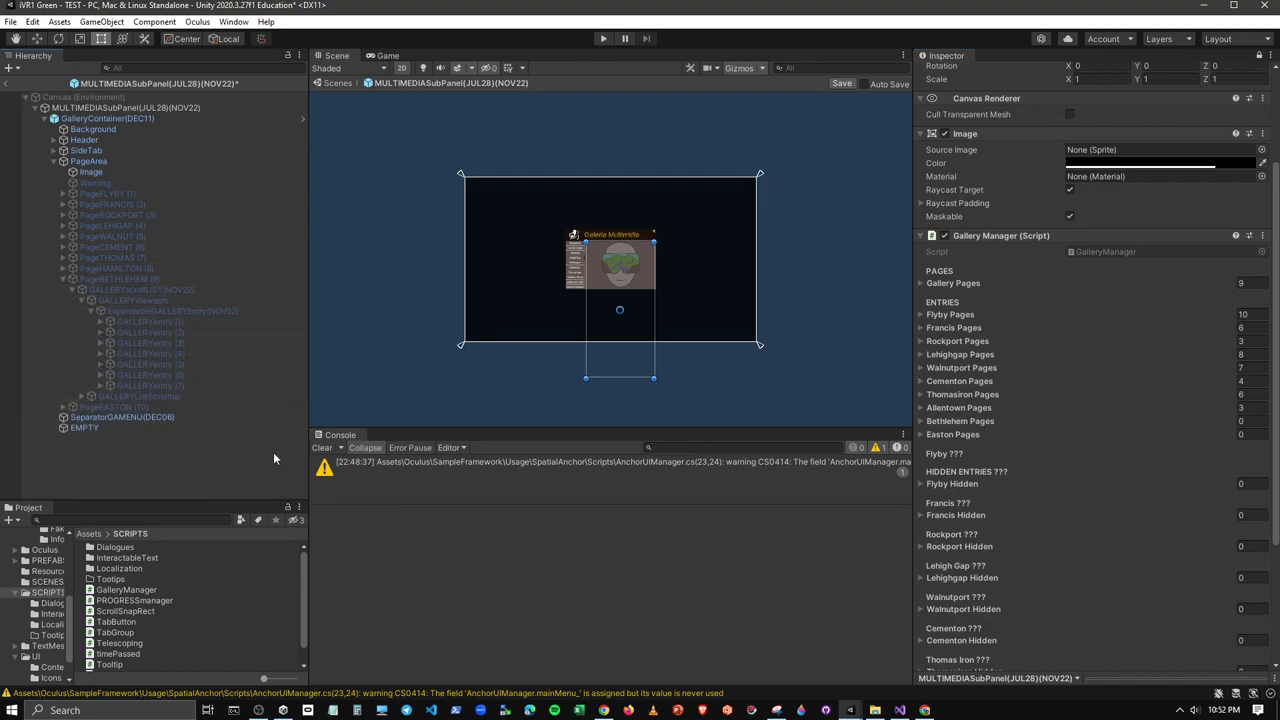
{"action": "left_click", "coordinate": [160, 322]}
{"action": "left_click", "coordinate": [167, 385], "text": "shift"}
{"action": "left_click_drag", "start_coordinate": [158, 323], "coordinate": [957, 428]}
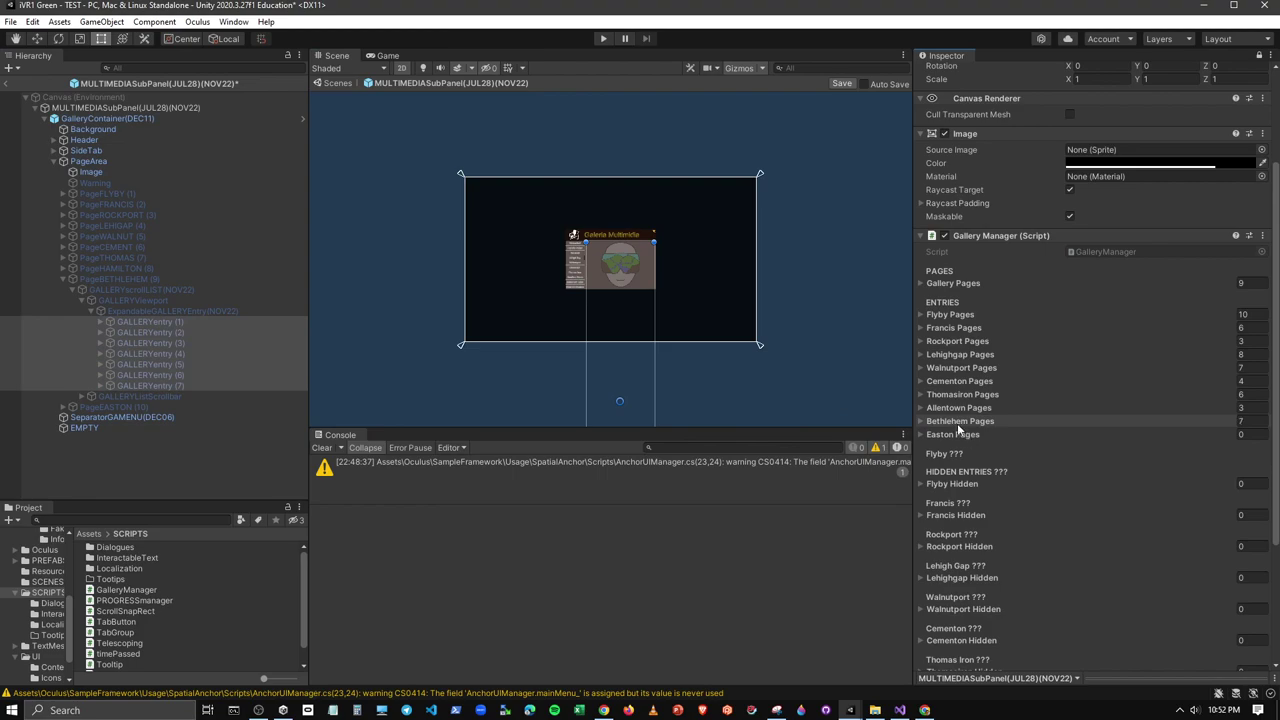
{"action": "left_click_drag", "start_coordinate": [957, 426], "coordinate": [926, 426]}
Fill Easton Pages with PageEASTON's seven GALLERYentry objects, then collapse PageEASTON
{"action": "left_click", "coordinate": [62, 279]}
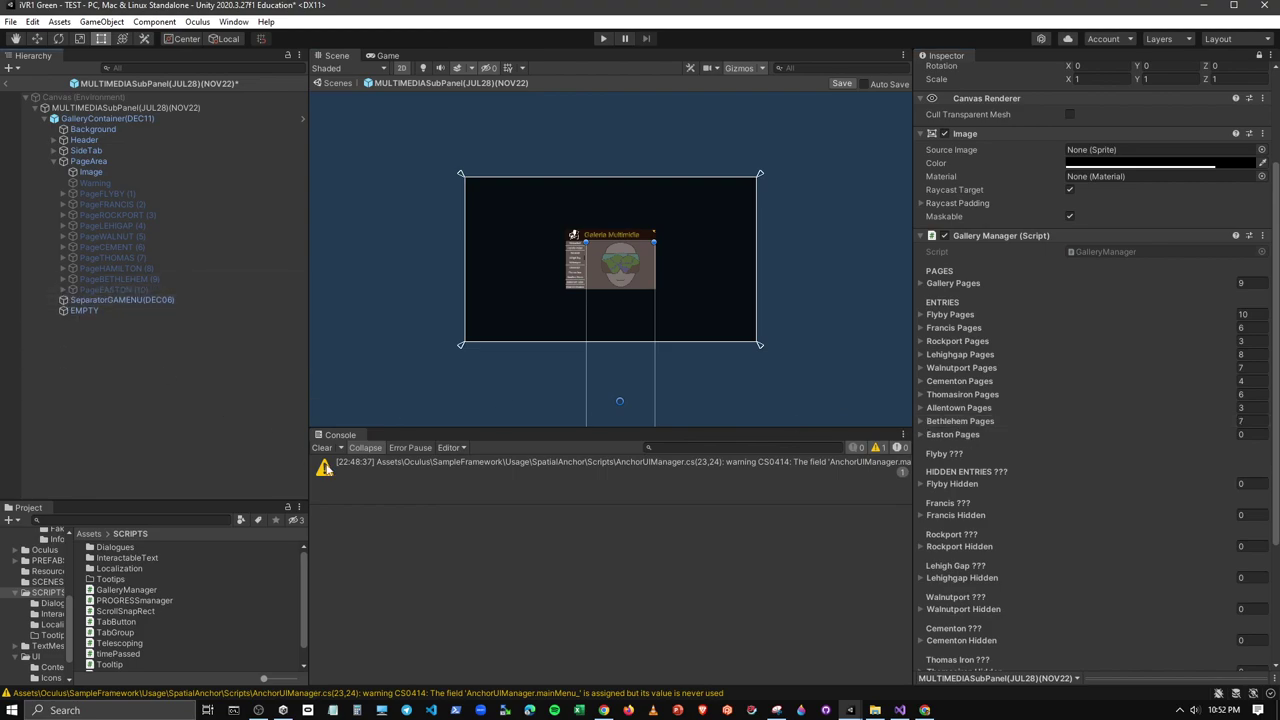
{"action": "left_click", "coordinate": [62, 289]}
{"action": "left_click", "coordinate": [84, 312]}
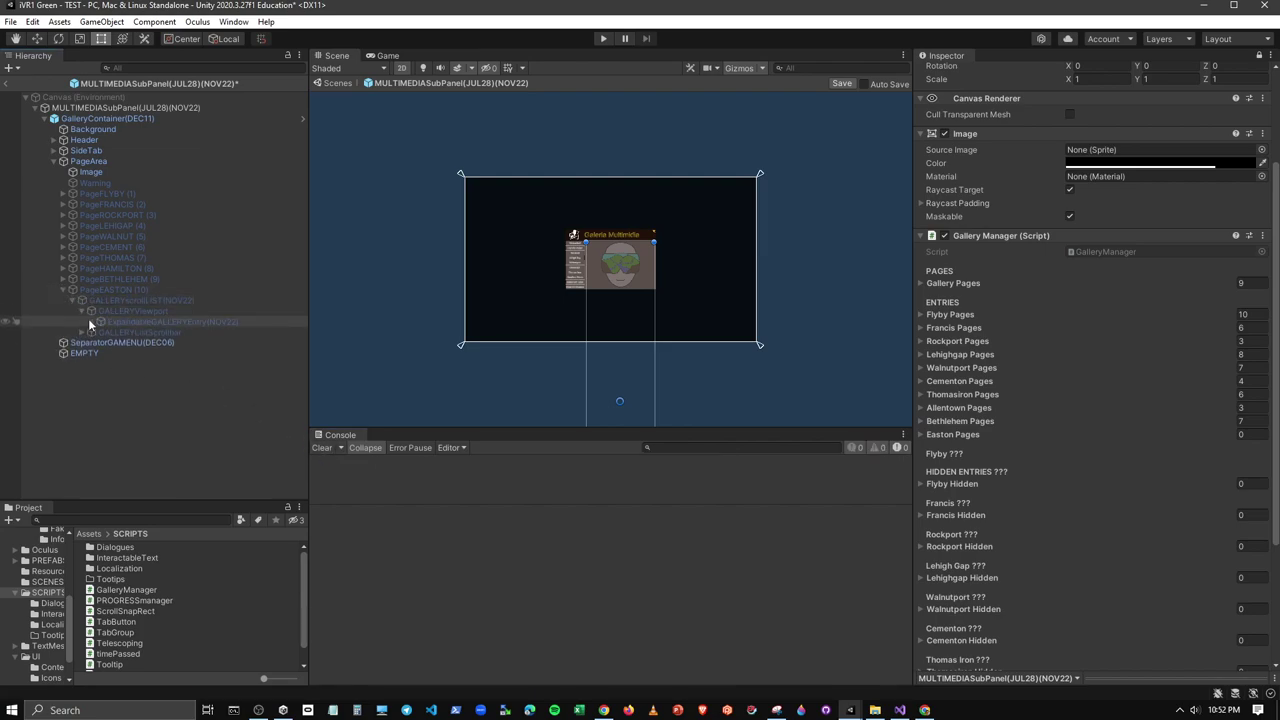
{"action": "left_click", "coordinate": [91, 322]}
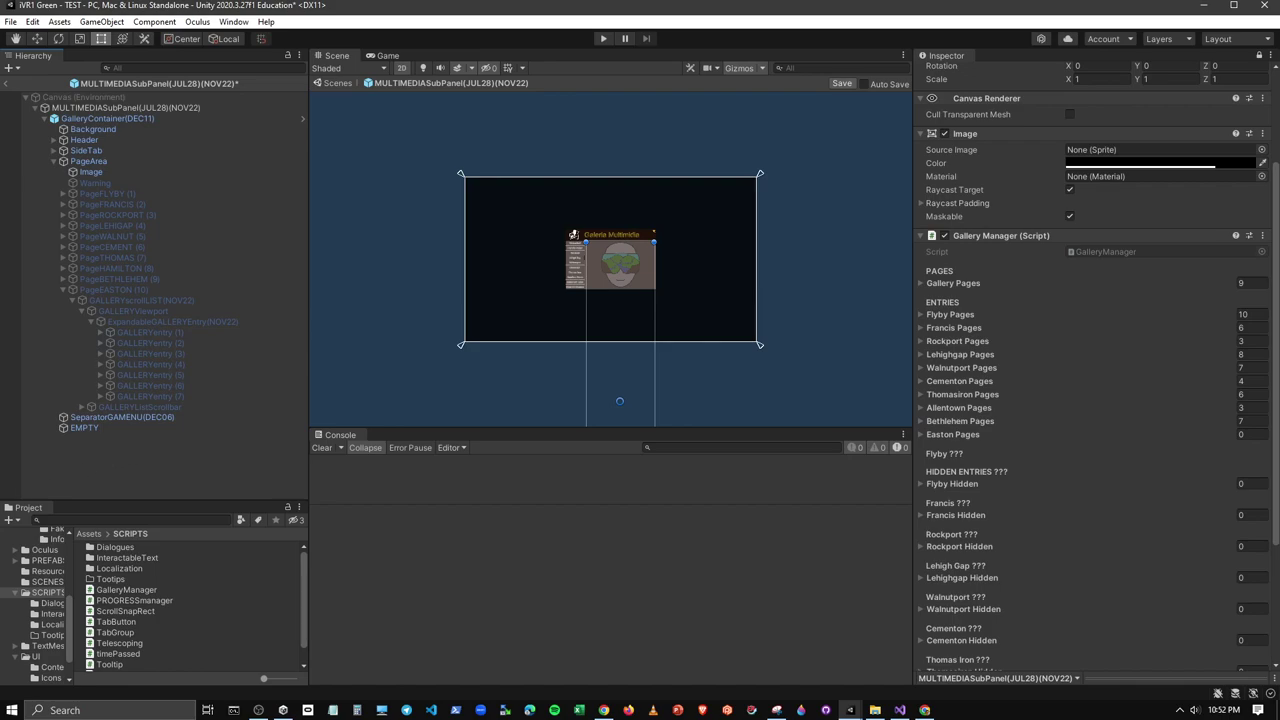
{"action": "left_click", "coordinate": [153, 334]}
{"action": "left_click", "coordinate": [165, 394], "text": "shift"}
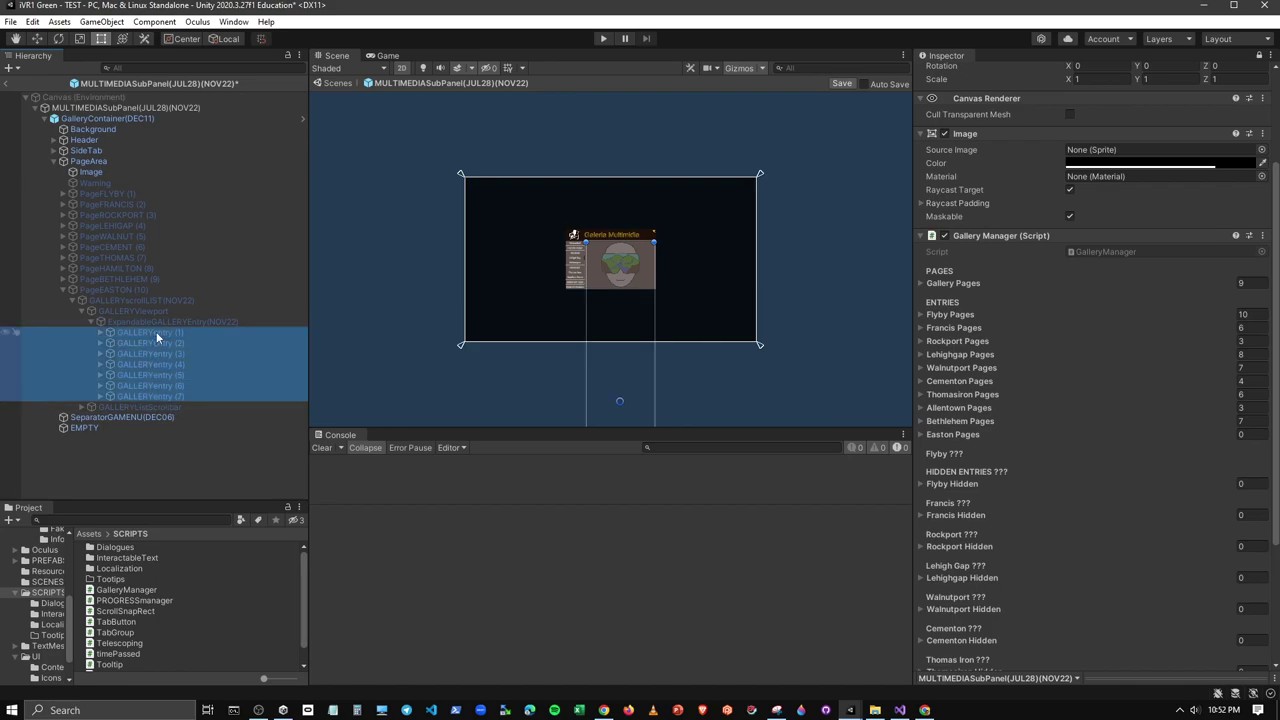
{"action": "left_click_drag", "start_coordinate": [156, 331], "coordinate": [961, 433]}
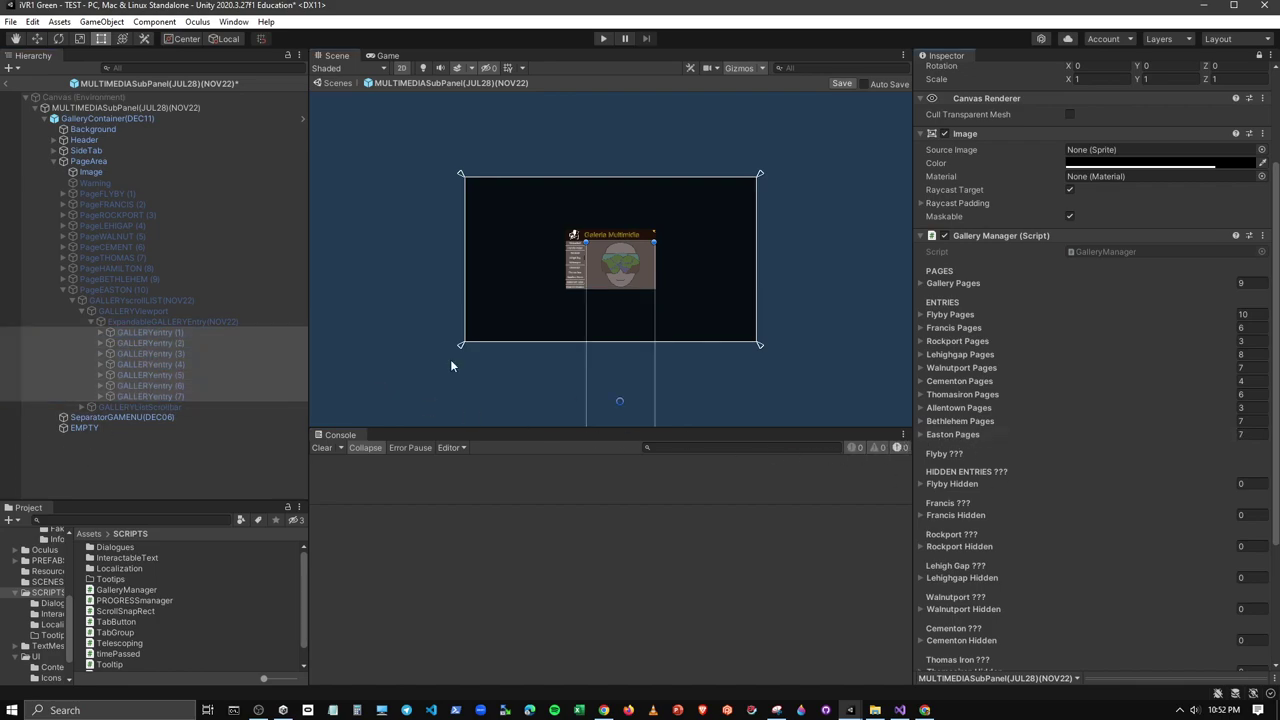
{"action": "left_click", "coordinate": [62, 289]}
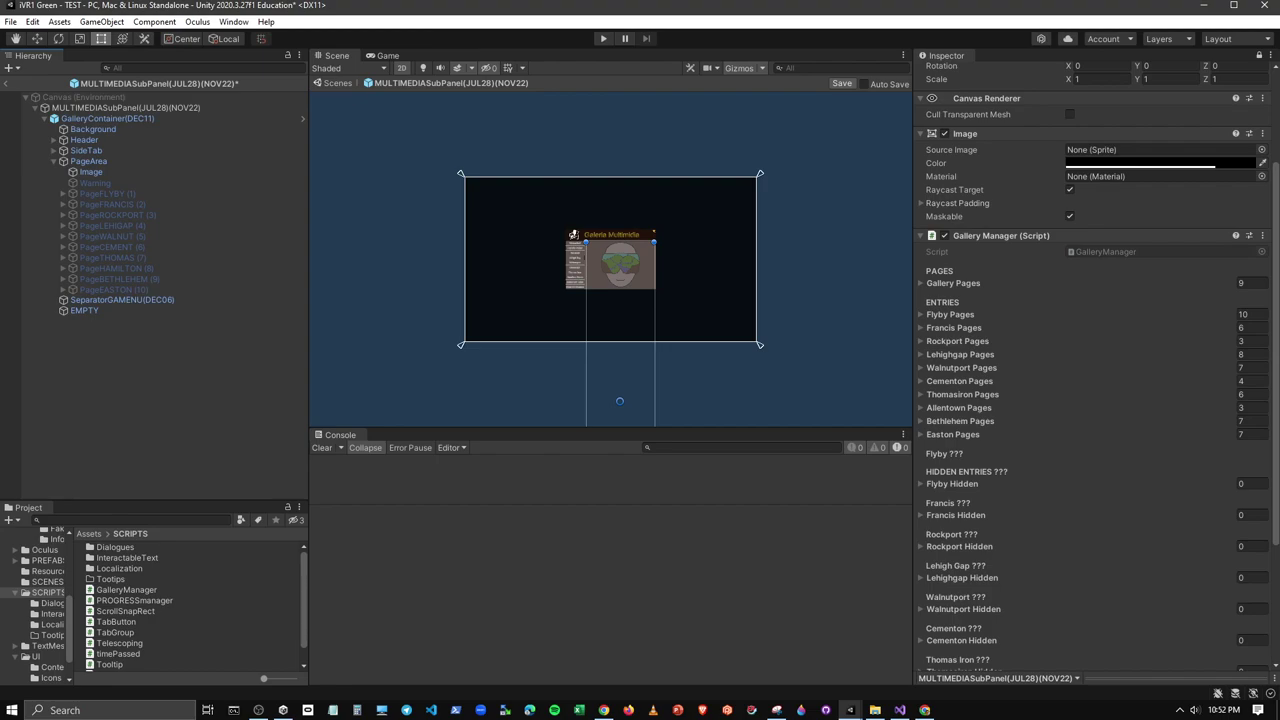
Expand PageFLYBY's GALLERYscrollLIST and GALLERYviewport down to its gallery entries
{"action": "left_click", "coordinate": [63, 194]}
{"action": "left_click", "coordinate": [70, 204]}
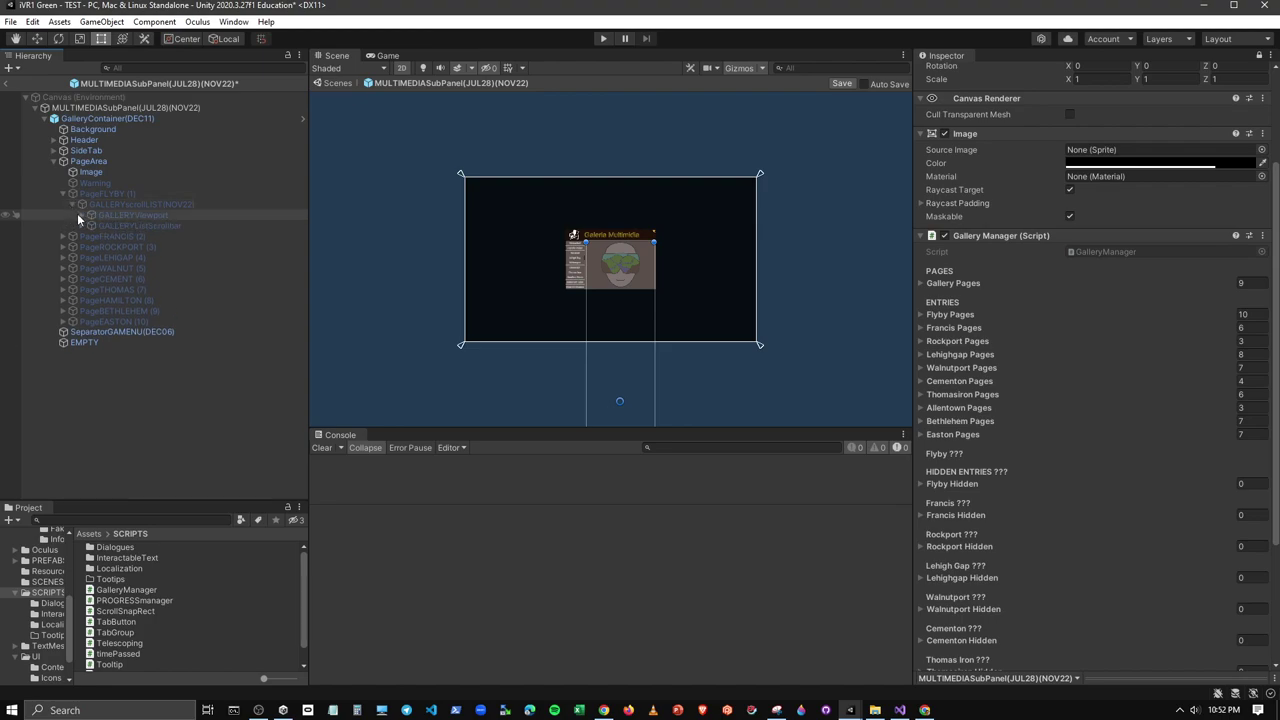
{"action": "left_click", "coordinate": [80, 214]}
{"action": "left_click", "coordinate": [88, 225]}
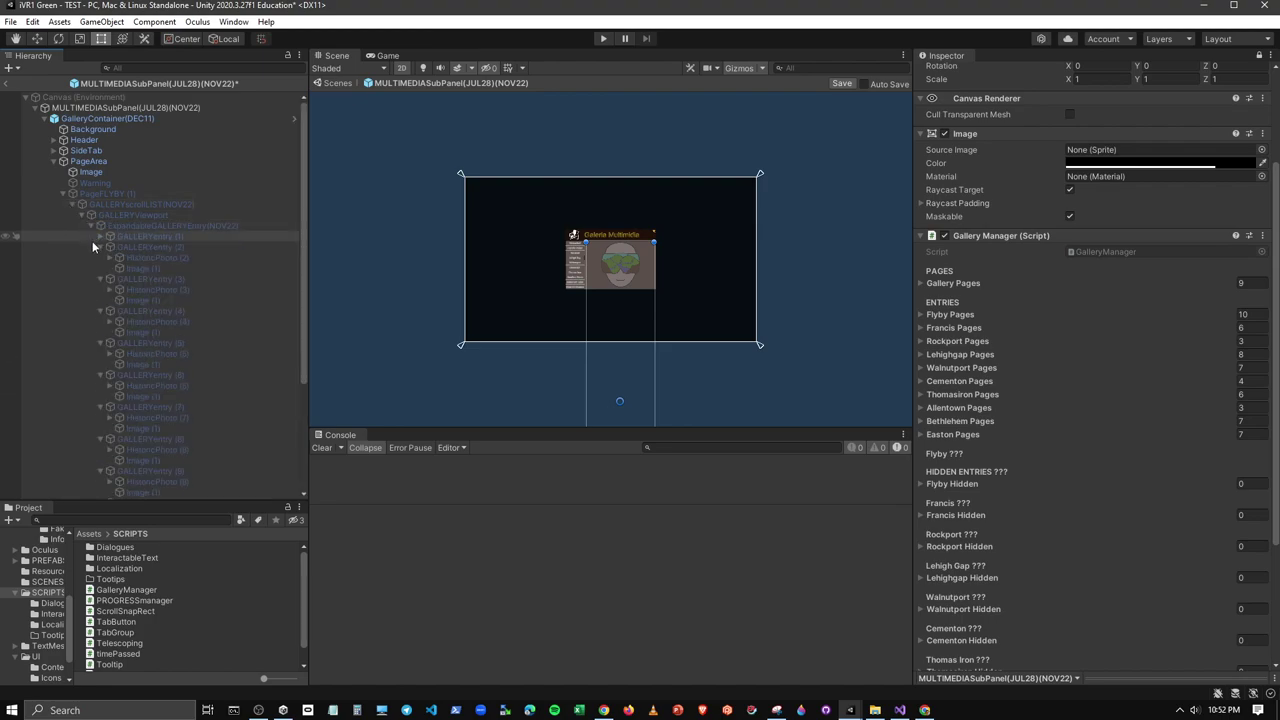
{"action": "left_click", "coordinate": [110, 259]}
{"action": "left_click", "coordinate": [109, 258]}
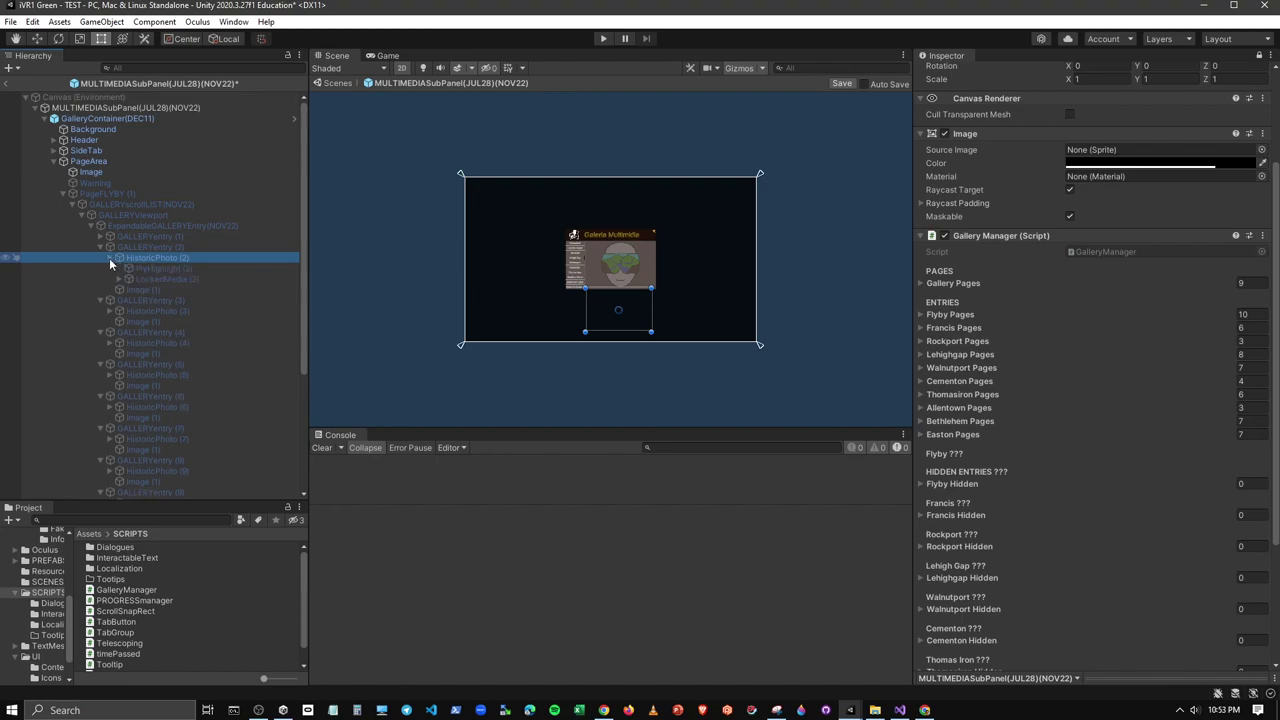
{"action": "left_click", "coordinate": [109, 258]}
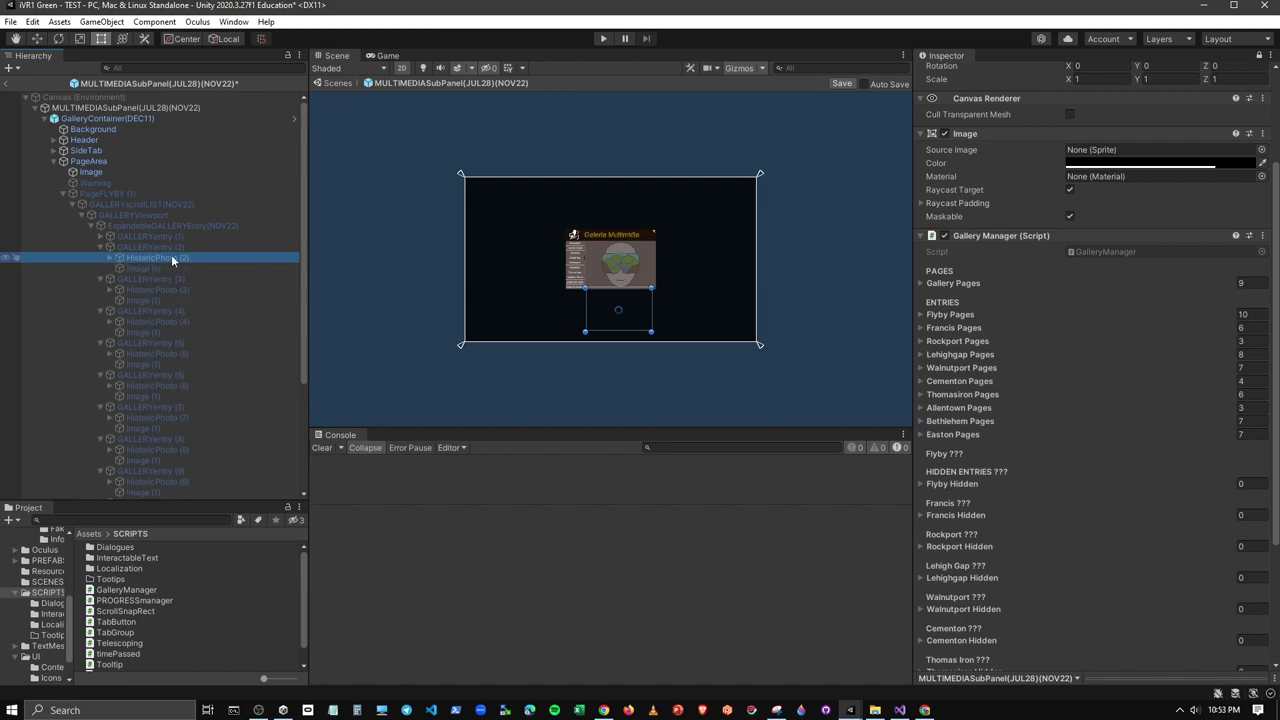
{"action": "left_click", "coordinate": [99, 237]}
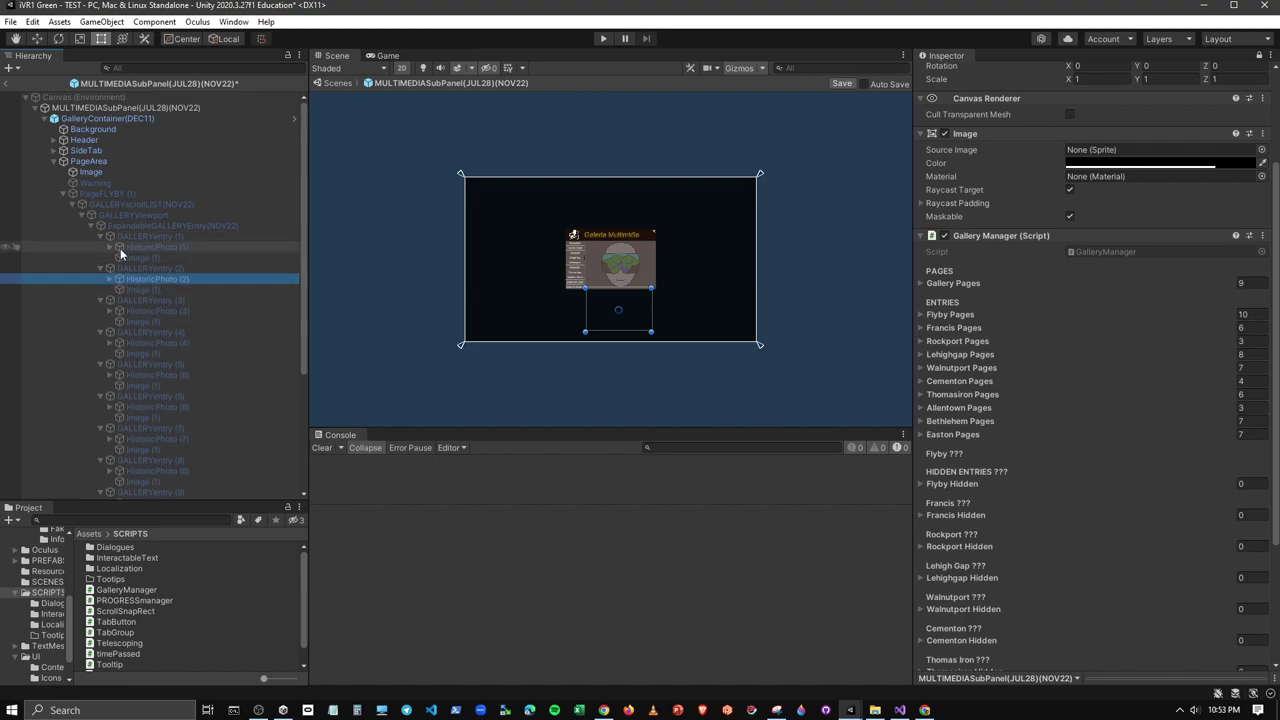
Multi-select the Flyby page's HistoricPhoto (1) through (10) in the Hierarchy
{"action": "left_click", "coordinate": [140, 247]}
{"action": "left_click", "coordinate": [152, 280], "text": "ctrl"}
{"action": "left_click", "coordinate": [146, 312], "text": "ctrl"}
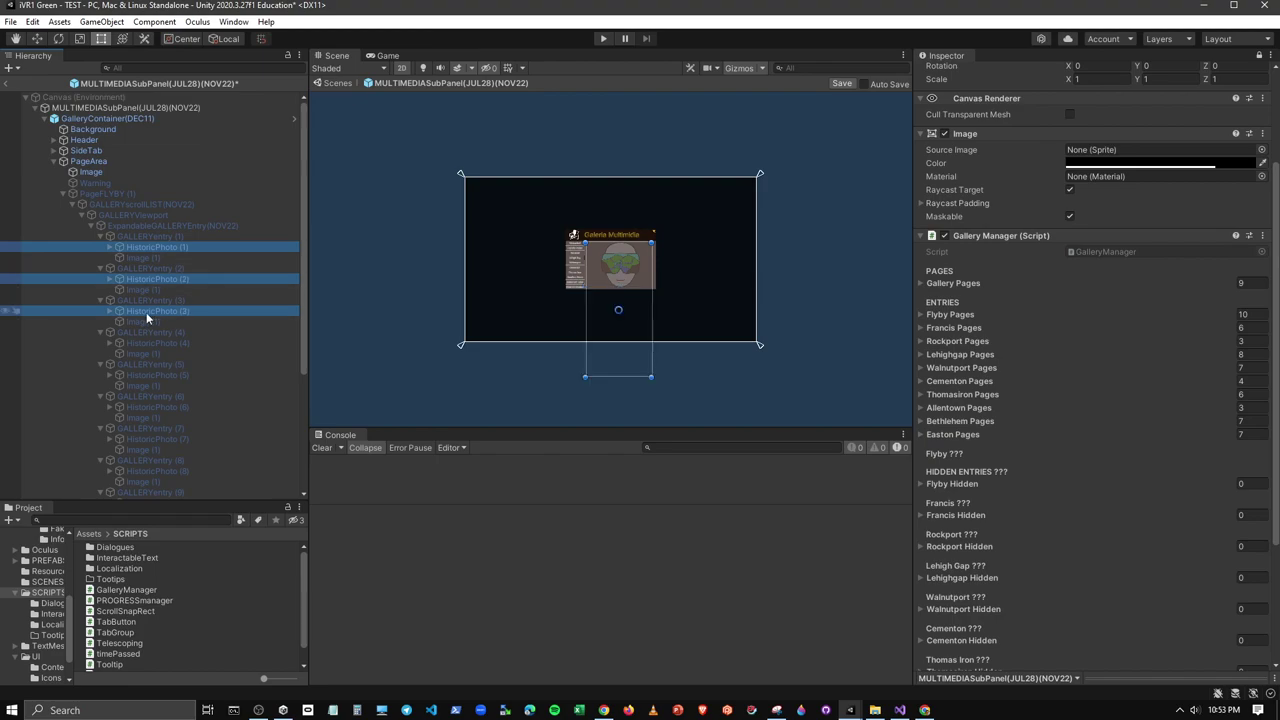
{"action": "left_click", "coordinate": [148, 343], "text": "ctrl"}
{"action": "left_click", "coordinate": [146, 375], "text": "ctrl"}
{"action": "left_click", "coordinate": [146, 407], "text": "ctrl"}
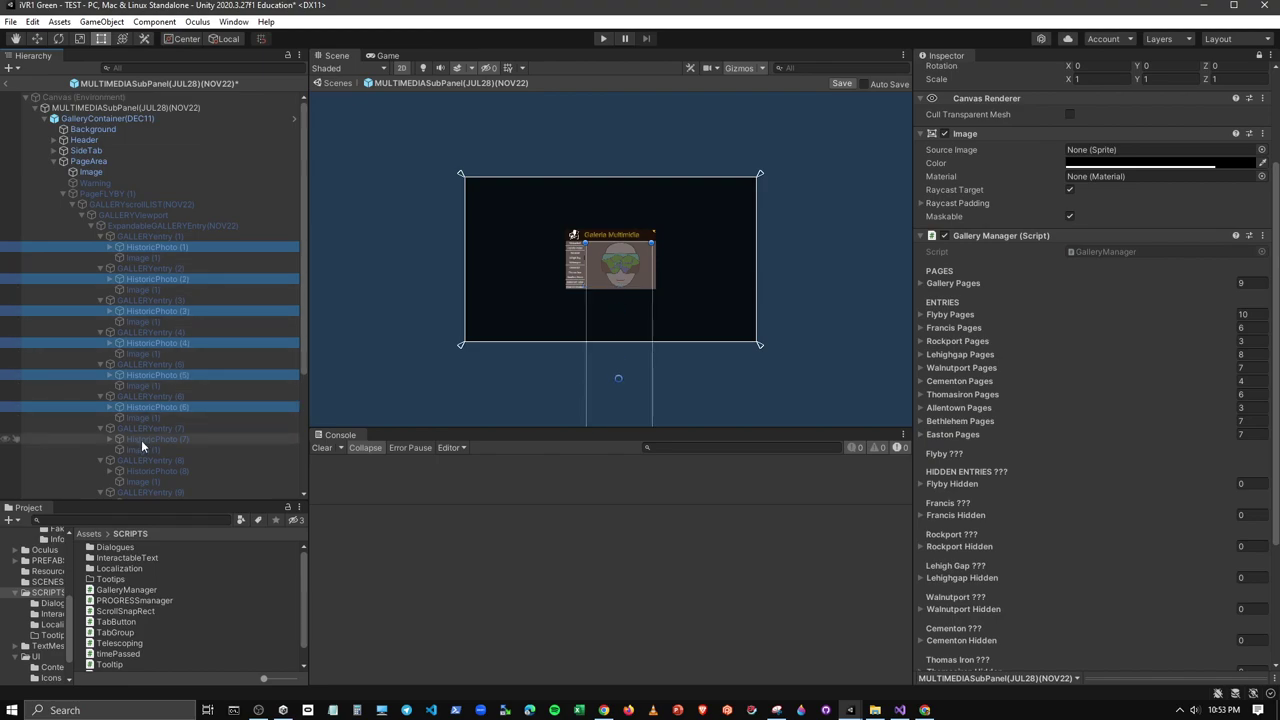
{"action": "left_click", "coordinate": [141, 439], "text": "ctrl"}
{"action": "left_click", "coordinate": [144, 470], "text": "ctrl"}
{"action": "scroll", "coordinate": [155, 405], "scroll_direction": "down", "scroll_amount": 2}
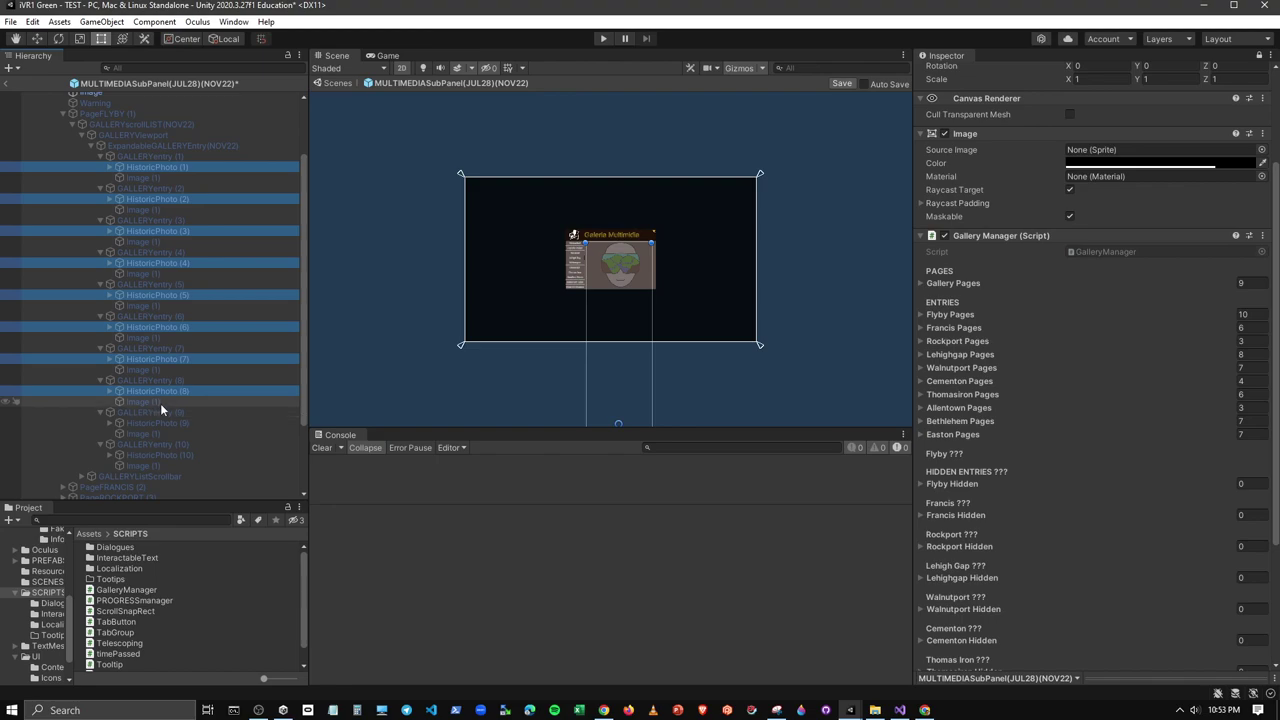
{"action": "left_click", "coordinate": [163, 424], "text": "ctrl"}
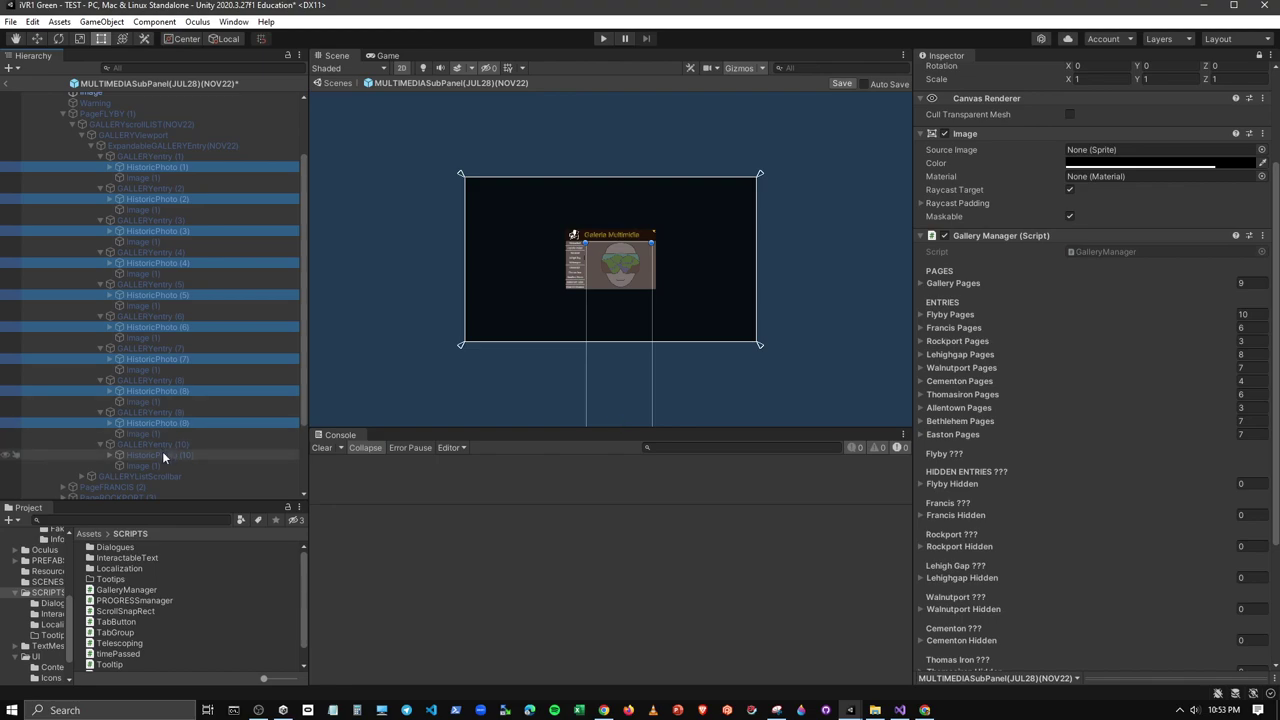
{"action": "left_click", "coordinate": [162, 451], "text": "ctrl"}
Expand the ten selected photos to reveal their LockedMedia children, then view GalleryManager.cs
{"action": "key", "text": "Right"}
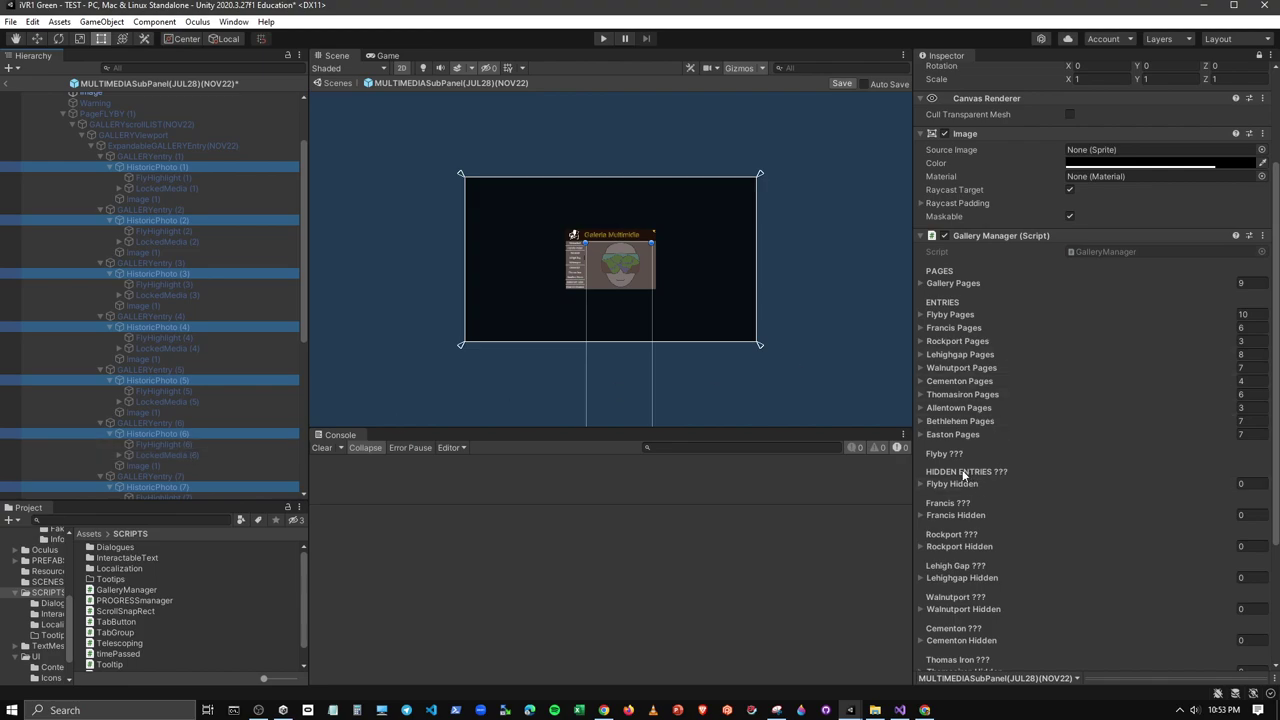
{"action": "scroll", "coordinate": [987, 460], "scroll_direction": "down", "scroll_amount": 3}
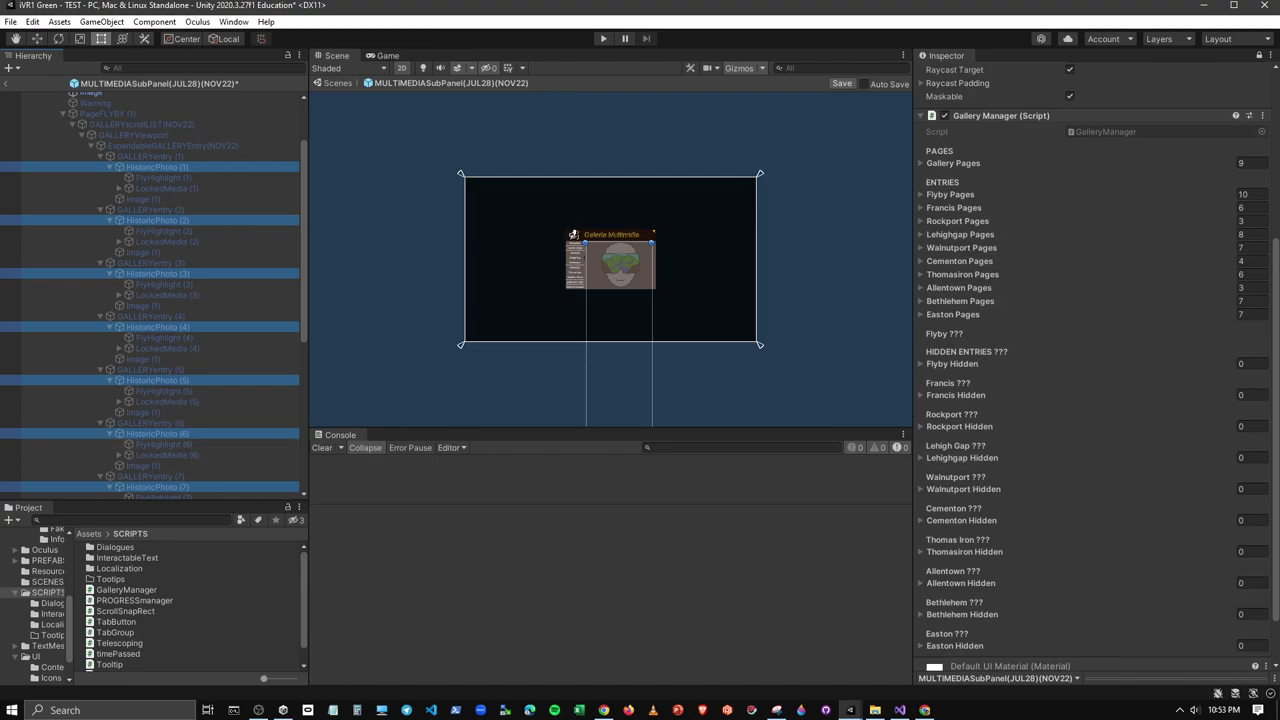
{"action": "left_click", "coordinate": [899, 711]}
{"action": "scroll", "coordinate": [640, 370], "scroll_direction": "down", "scroll_amount": 2}
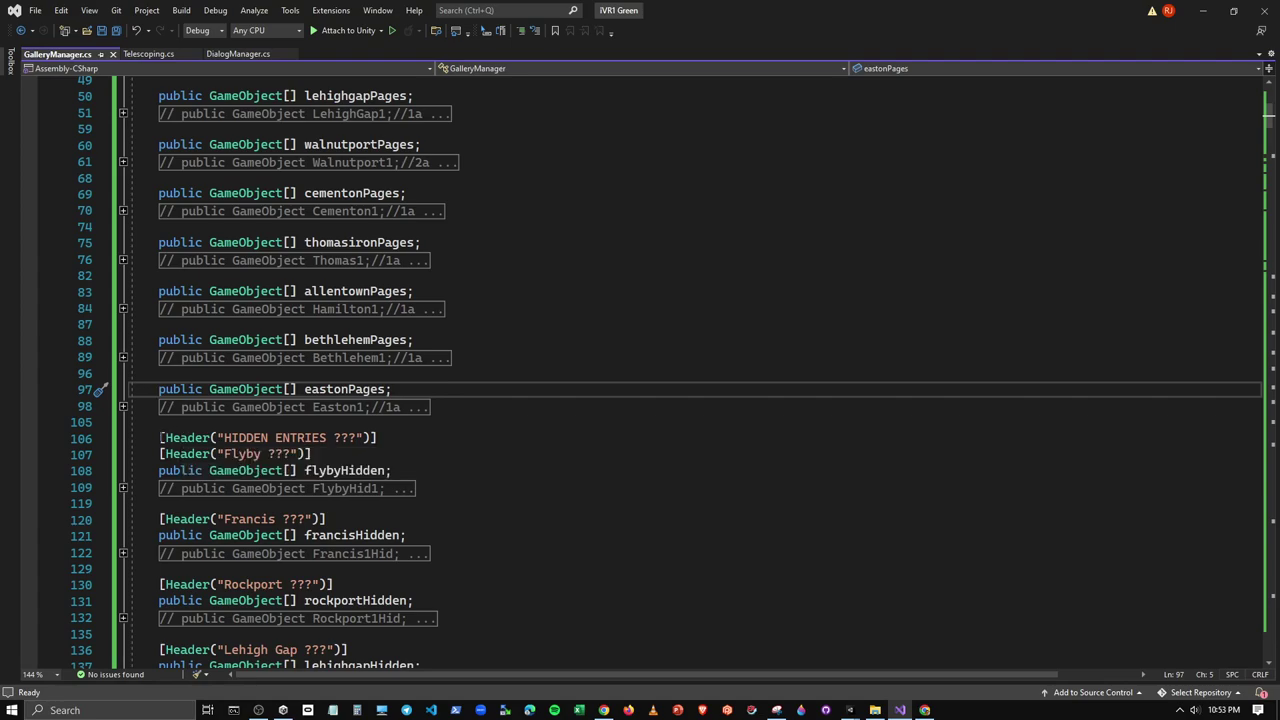
Delete the [Header("HIDDEN ENTRIES ???")] line from GalleryManager.cs
{"action": "left_click_drag", "start_coordinate": [159, 437], "coordinate": [378, 437]}
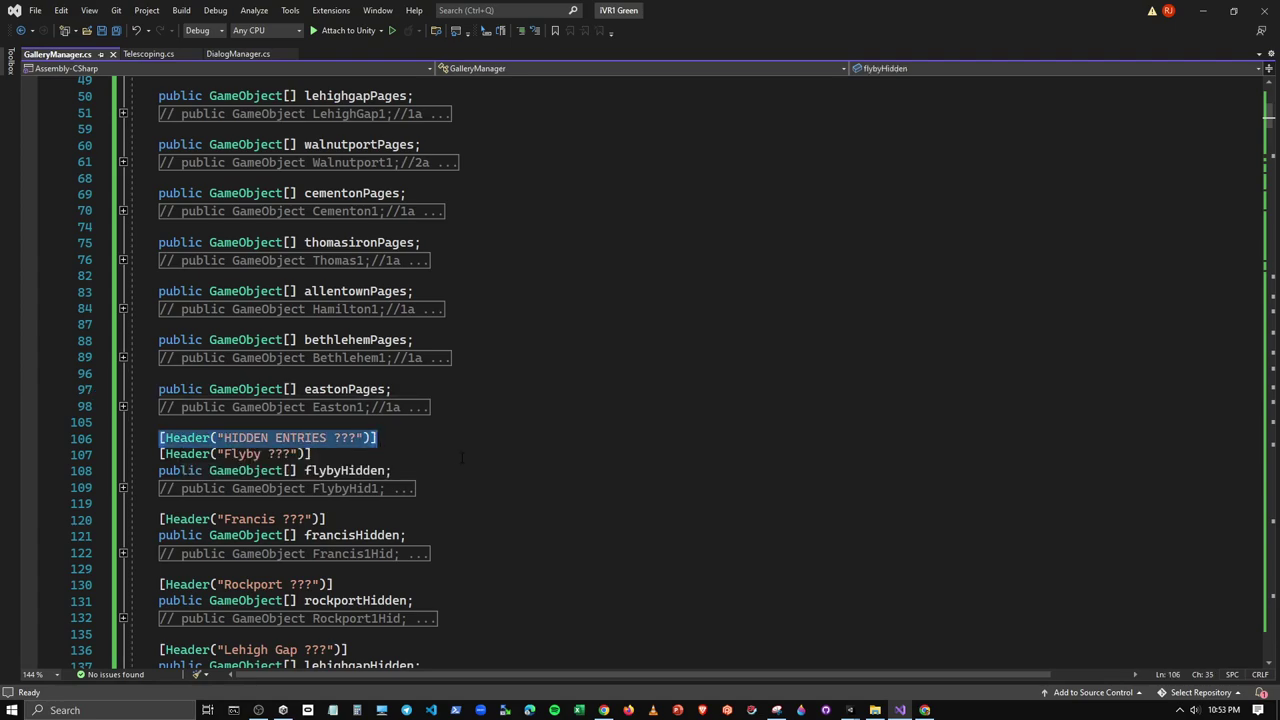
{"action": "key", "text": "Delete"}
{"action": "key", "text": "Delete"}
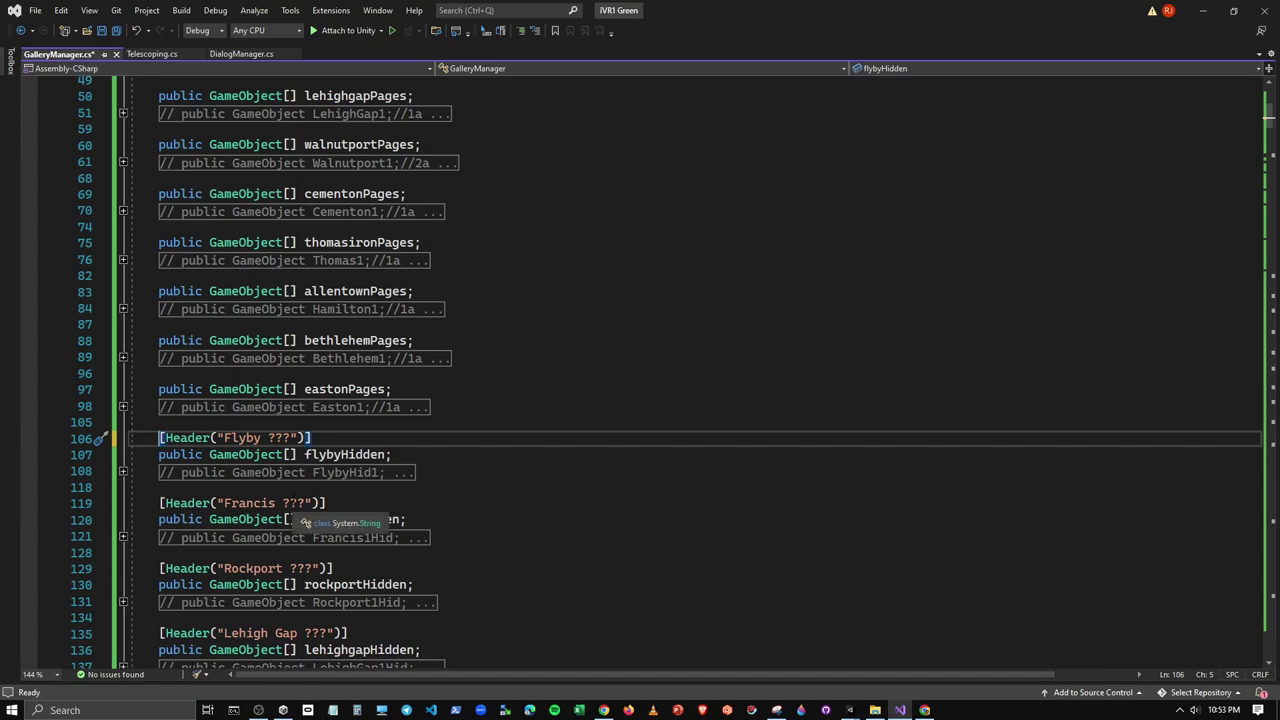
{"action": "scroll", "coordinate": [293, 503], "scroll_direction": "down", "scroll_amount": 2}
{"action": "scroll", "coordinate": [293, 503], "scroll_direction": "down", "scroll_amount": 1}
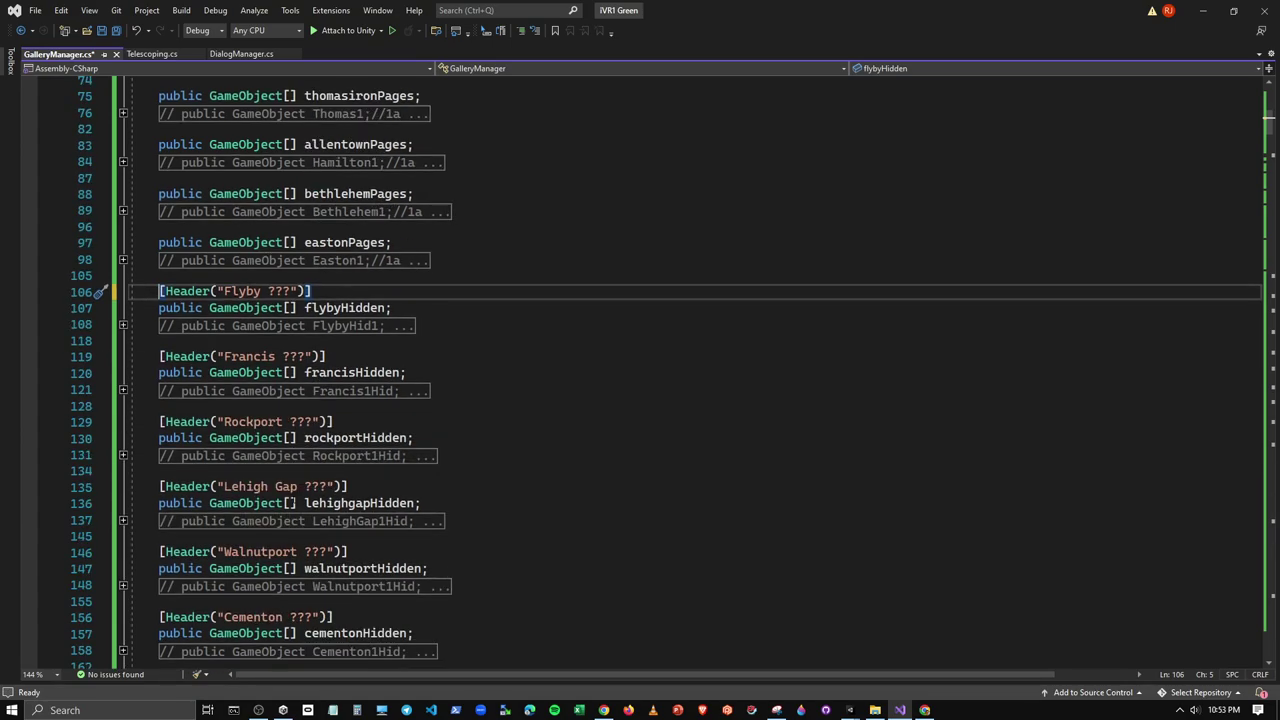
Save GalleryManager.cs, let Unity recompile it, and clear the Console warning
{"action": "left_click", "coordinate": [888, 712]}
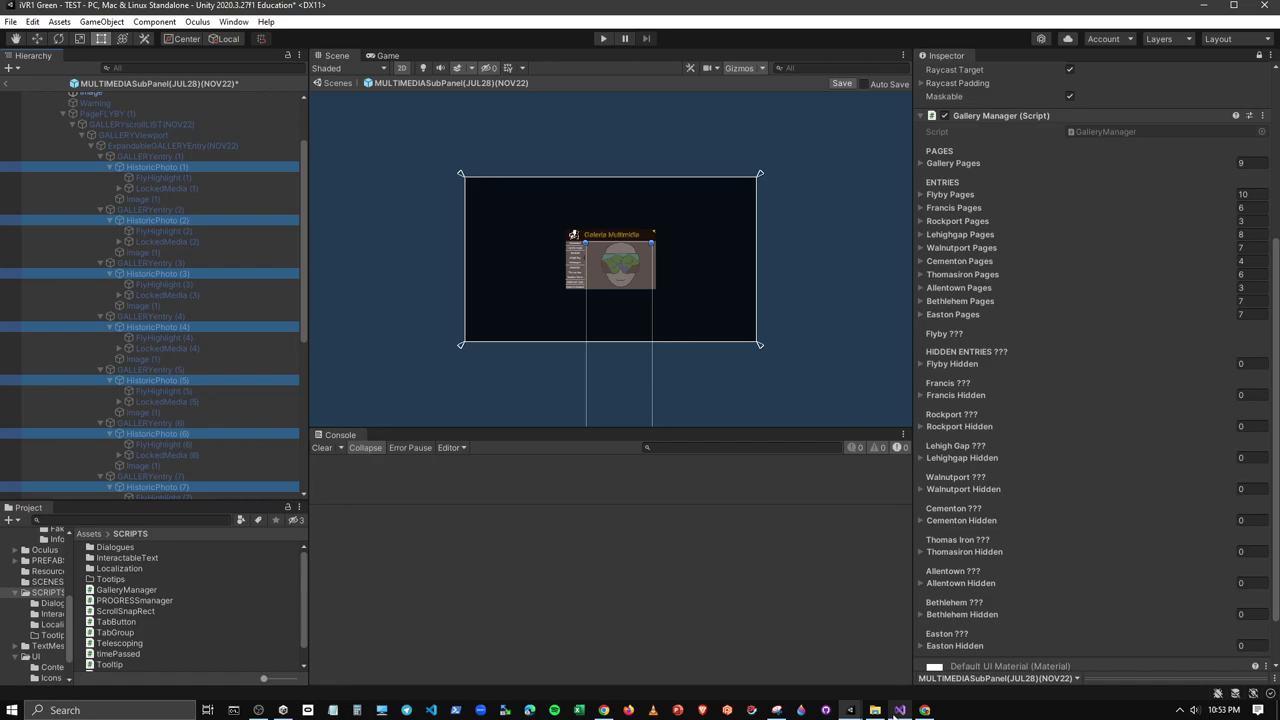
{"action": "scroll", "coordinate": [1054, 632], "scroll_direction": "down", "scroll_amount": 2}
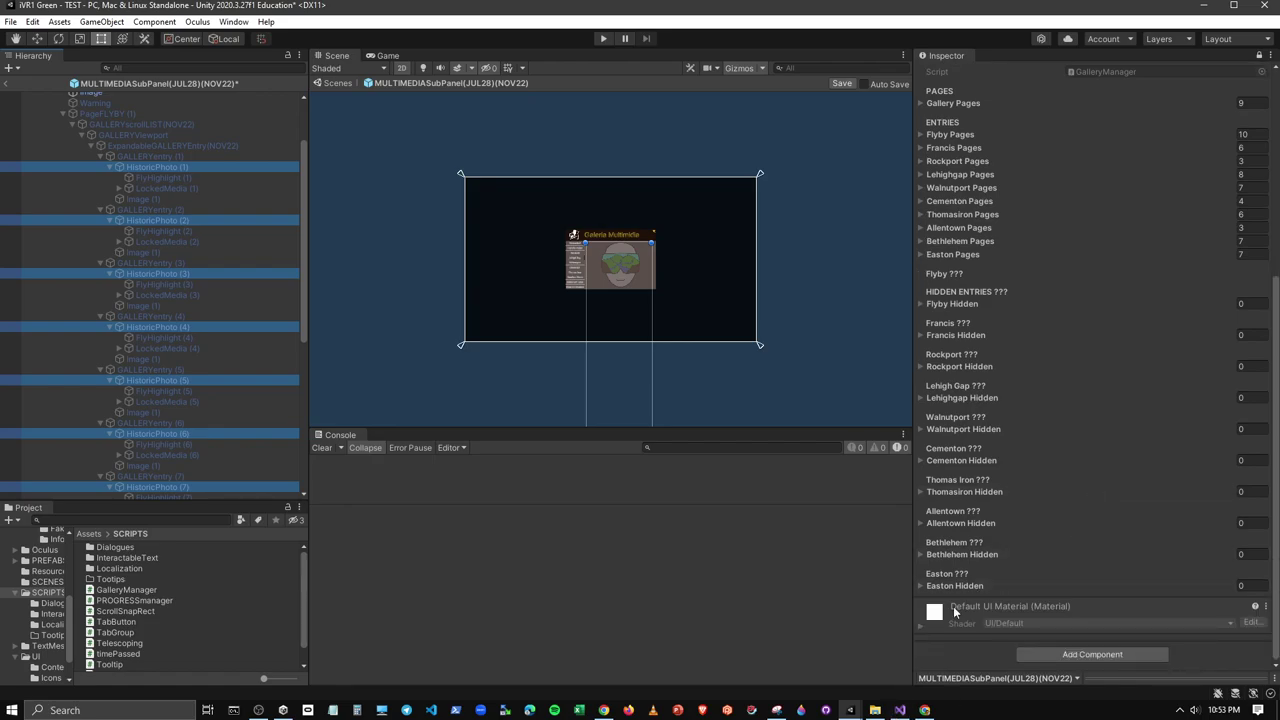
{"action": "left_click", "coordinate": [900, 710]}
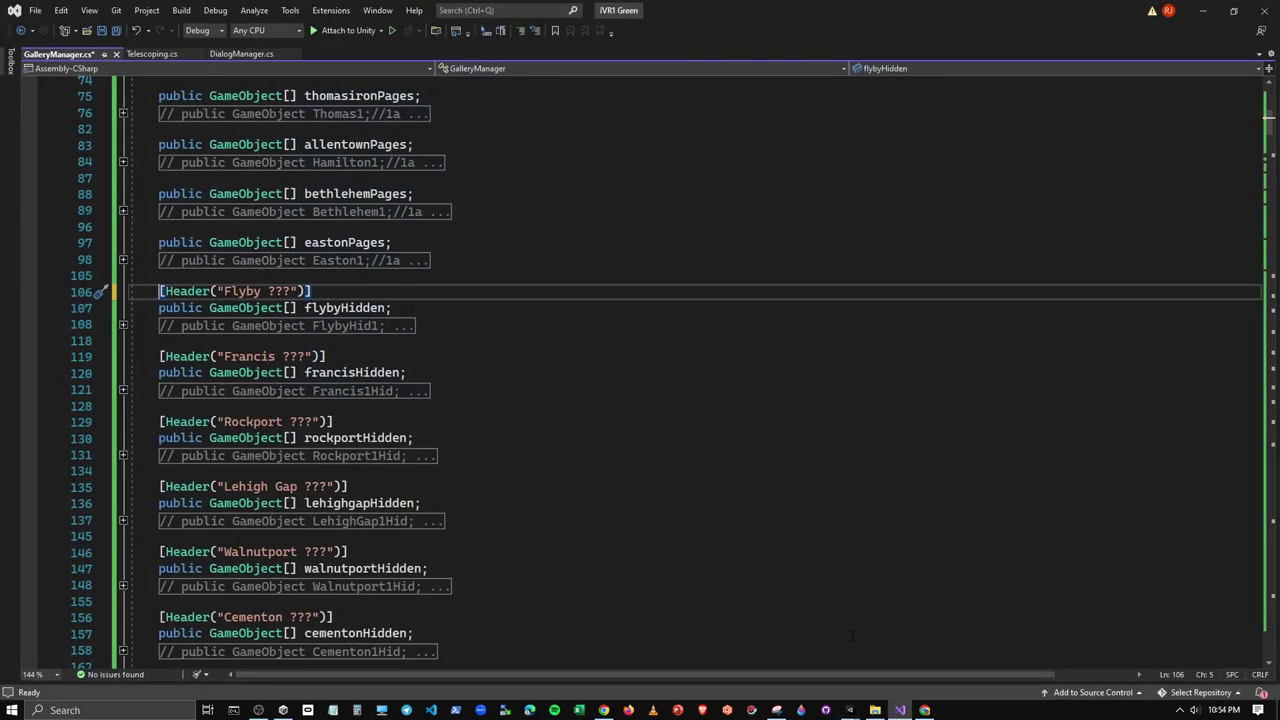
{"action": "left_click", "coordinate": [94, 33]}
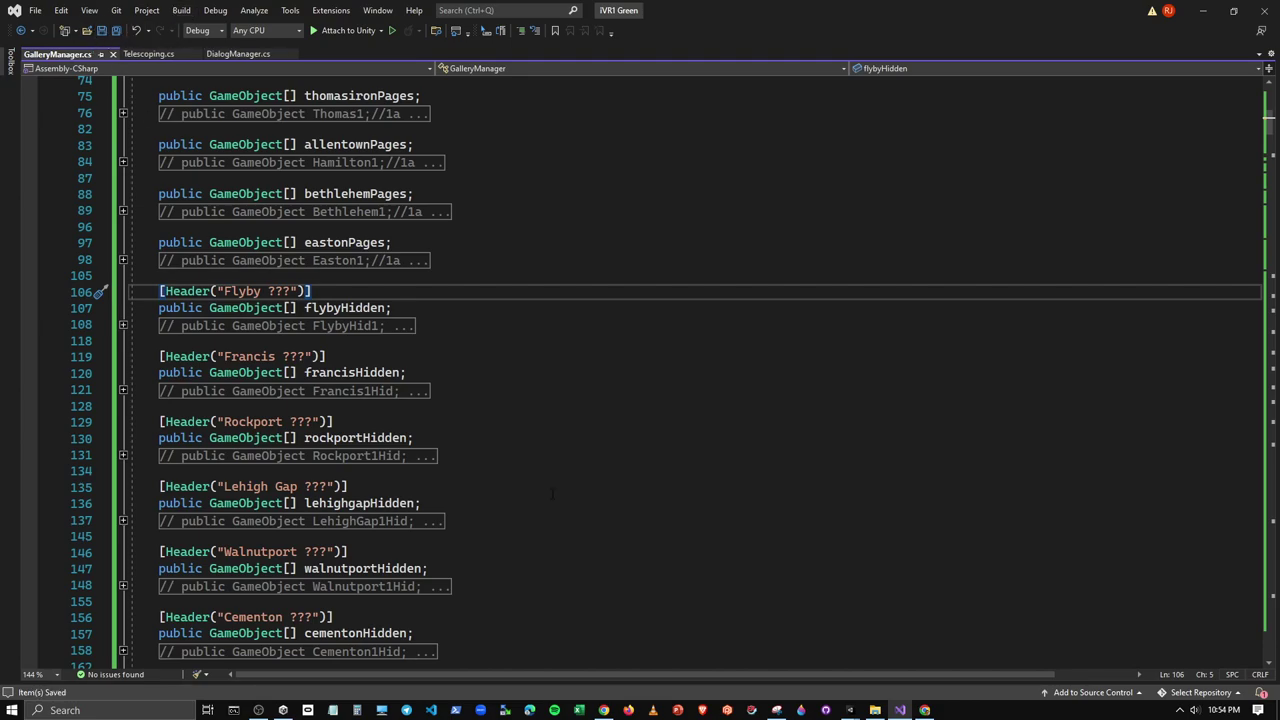
{"action": "left_click", "coordinate": [901, 710]}
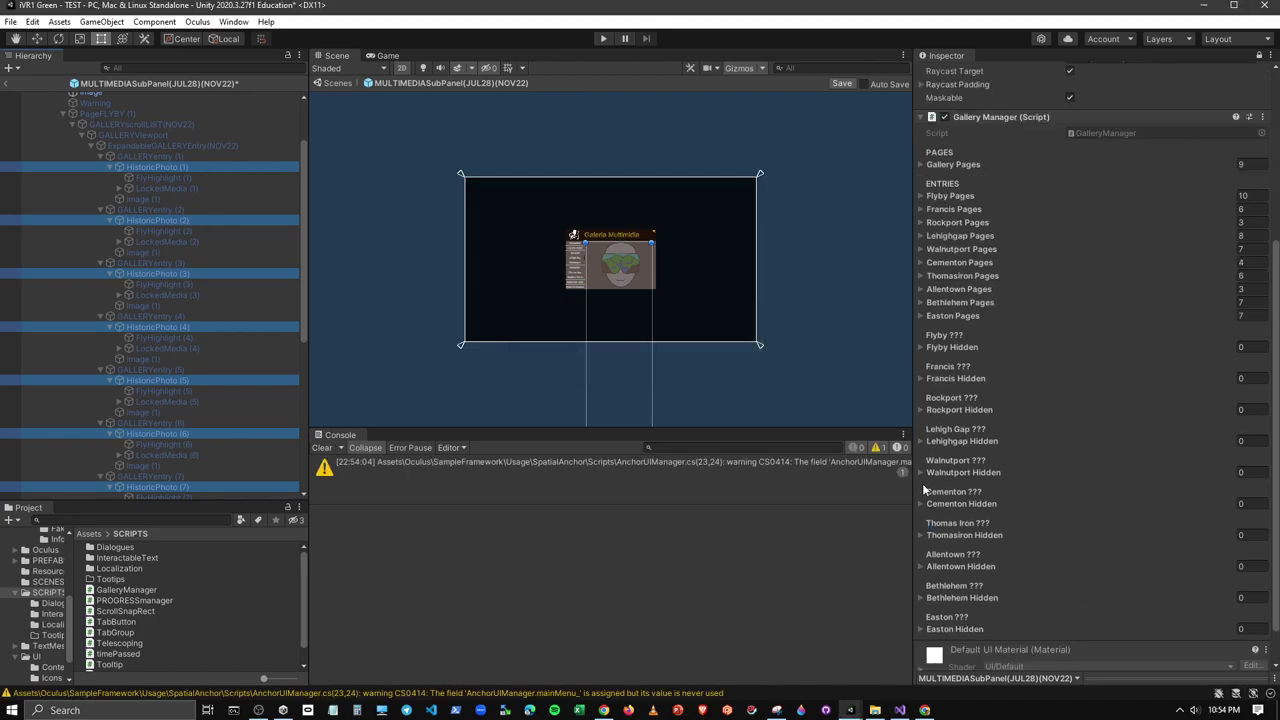
{"action": "left_click", "coordinate": [316, 449]}
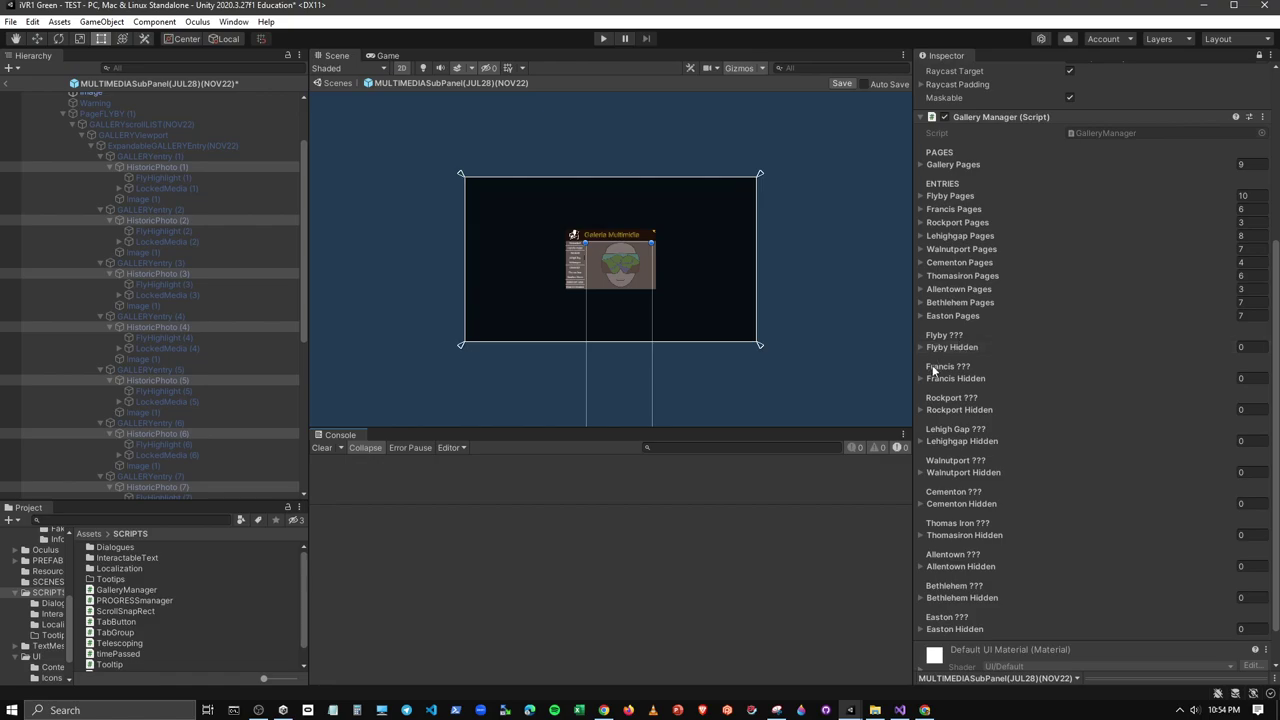
{"action": "left_click", "coordinate": [900, 710]}
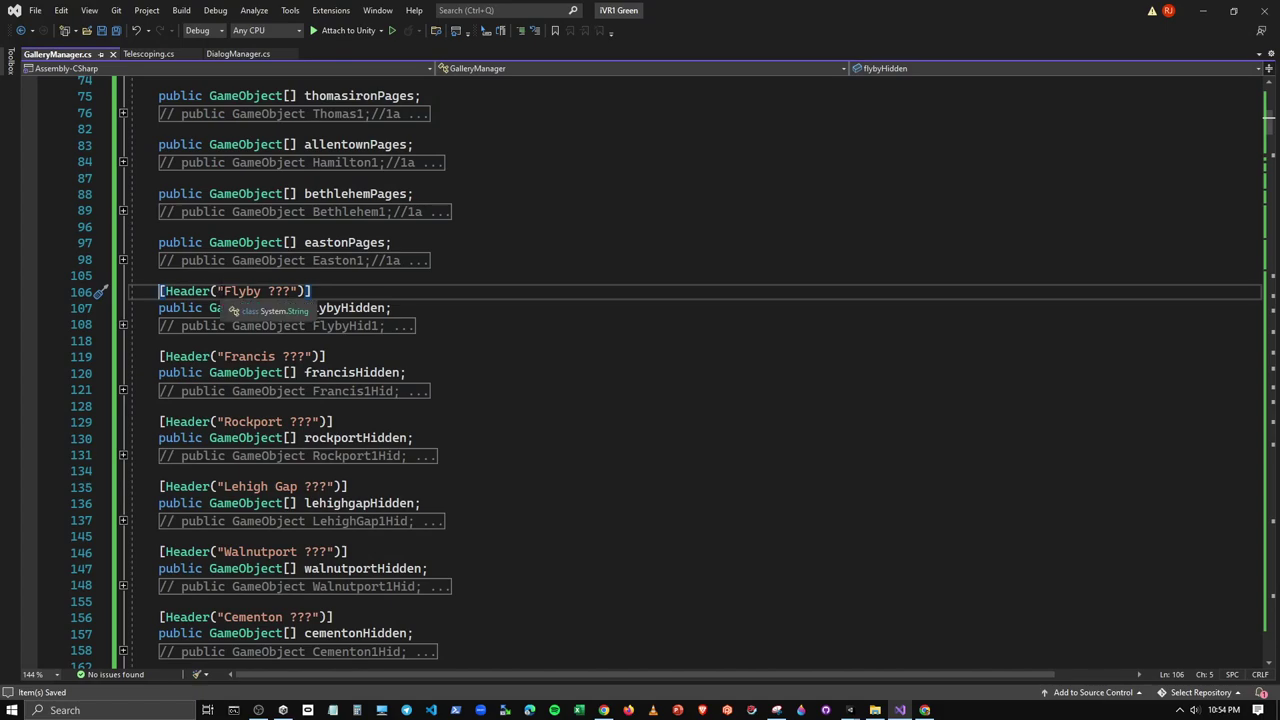
Rename the Flyby header to HIDDEN and delete the Francis and Rockport header lines
{"action": "double_click", "coordinate": [242, 291]}
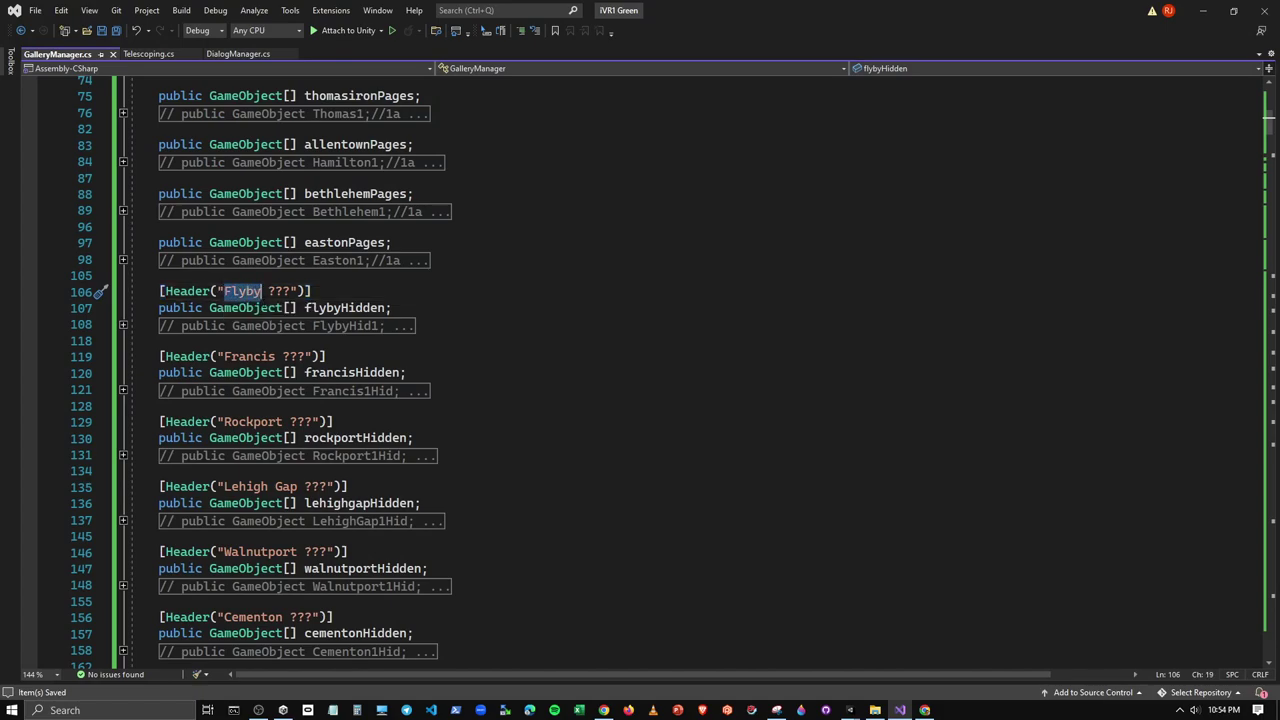
{"action": "type", "text": "HIDD"}
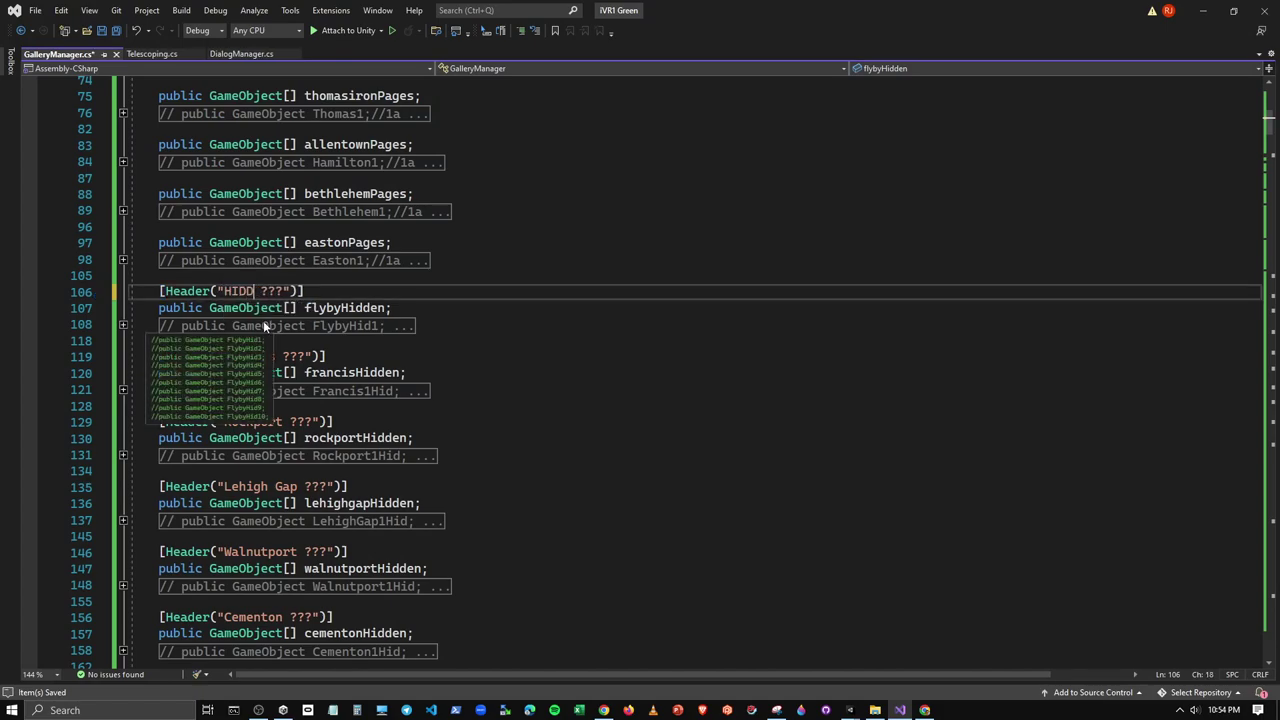
{"action": "type", "text": "EN"}
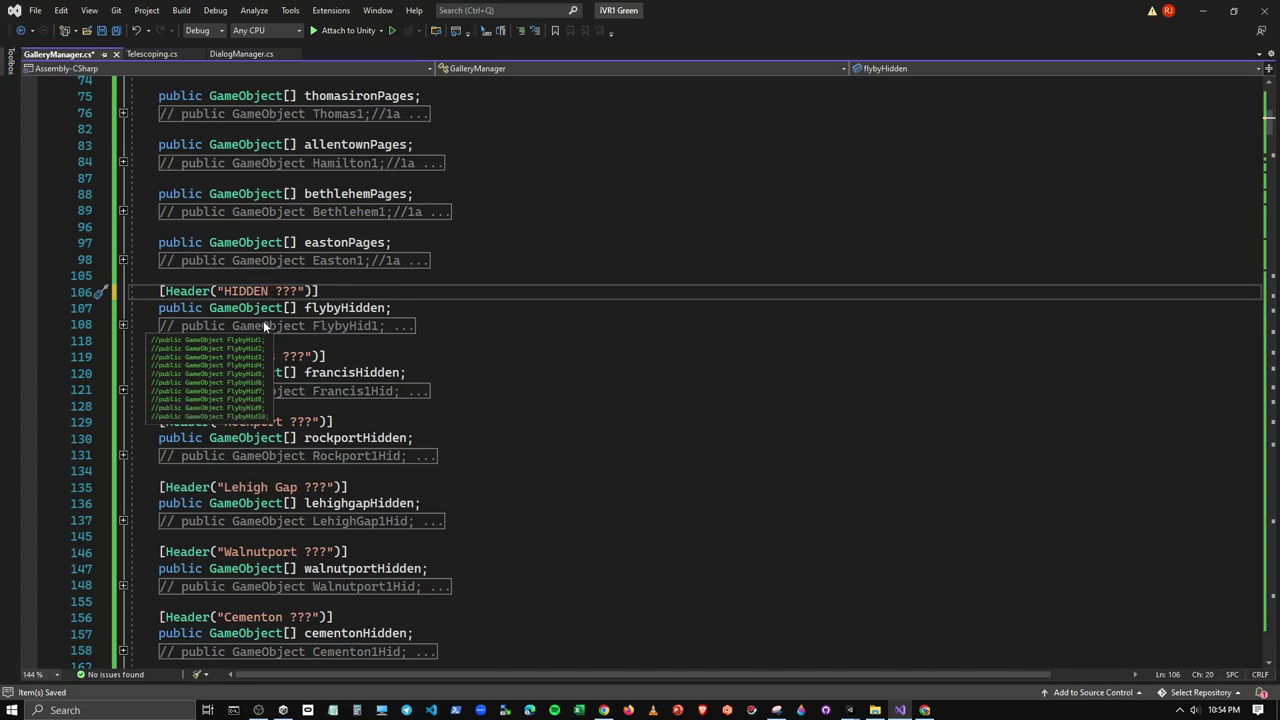
{"action": "left_click", "coordinate": [528, 337]}
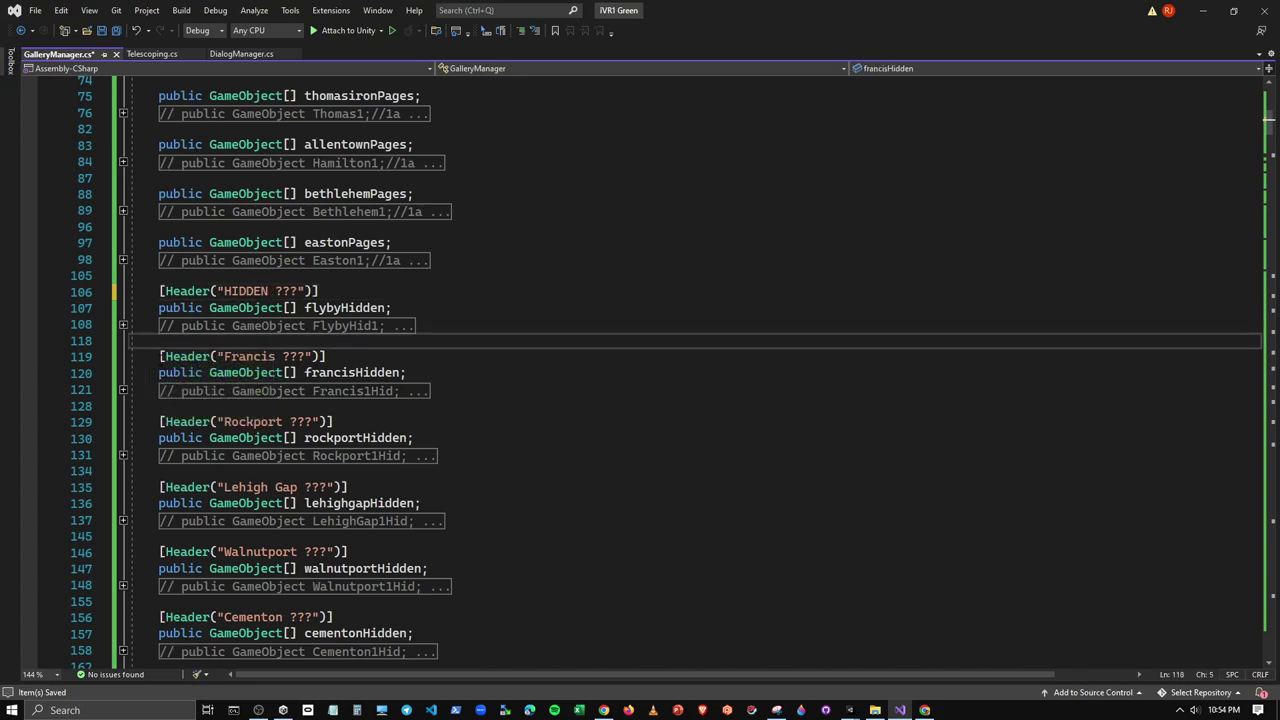
{"action": "key", "text": "Down"}
{"action": "key", "text": "shift+End"}
{"action": "key", "text": "Delete"}
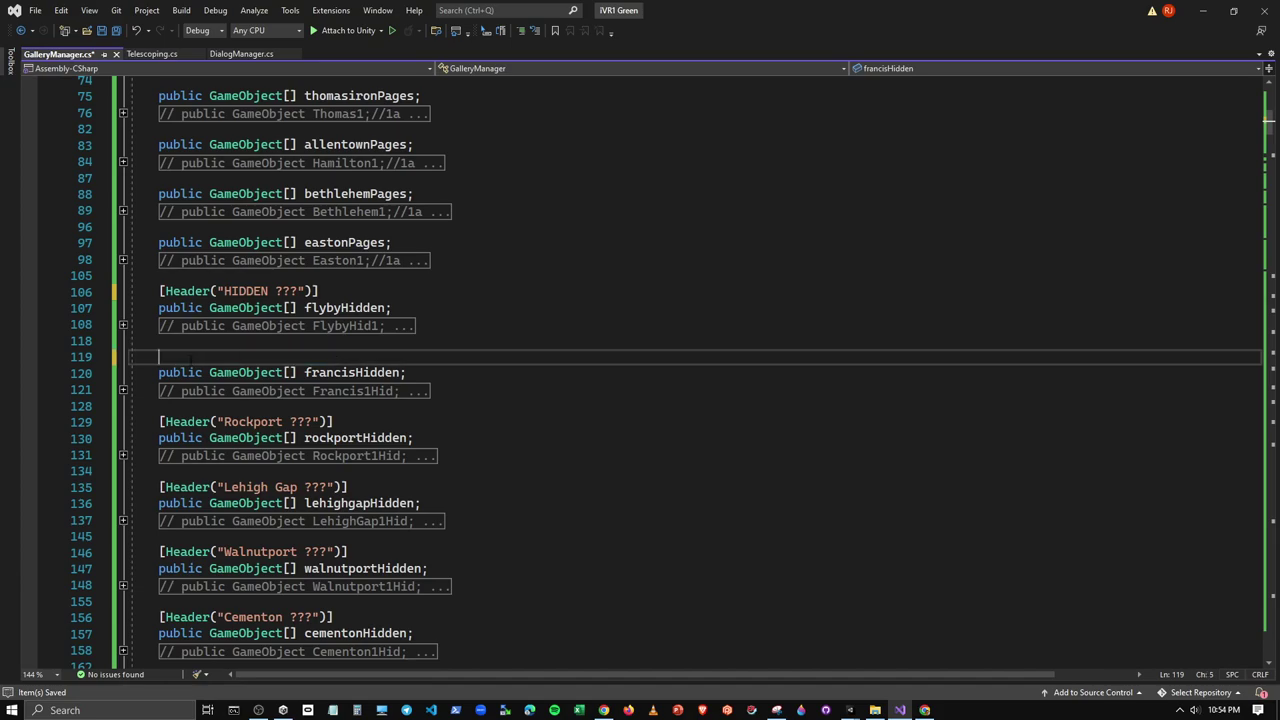
{"action": "key", "text": "Delete"}
{"action": "key", "text": "Down"}
{"action": "key", "text": "Down"}
{"action": "key", "text": "Down"}
{"action": "key", "text": "shift+End"}
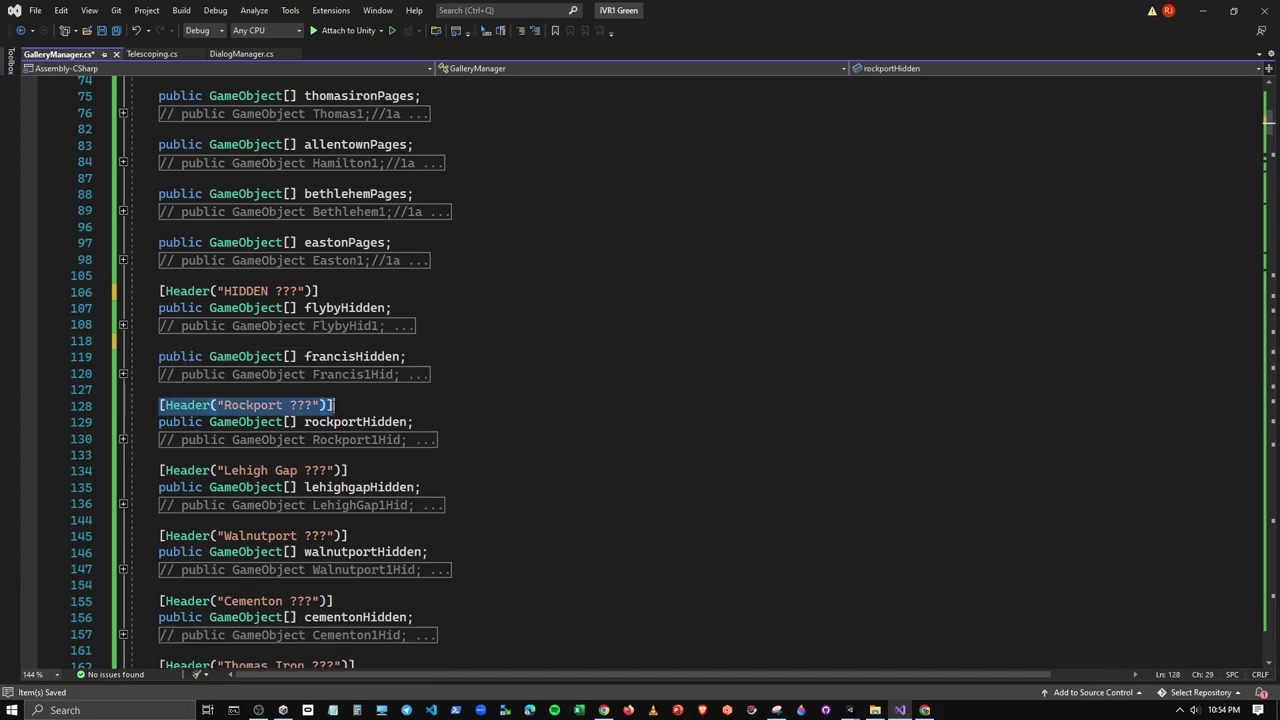
{"action": "key", "text": "Delete"}
{"action": "key", "text": "Up"}
{"action": "key", "text": "Delete"}
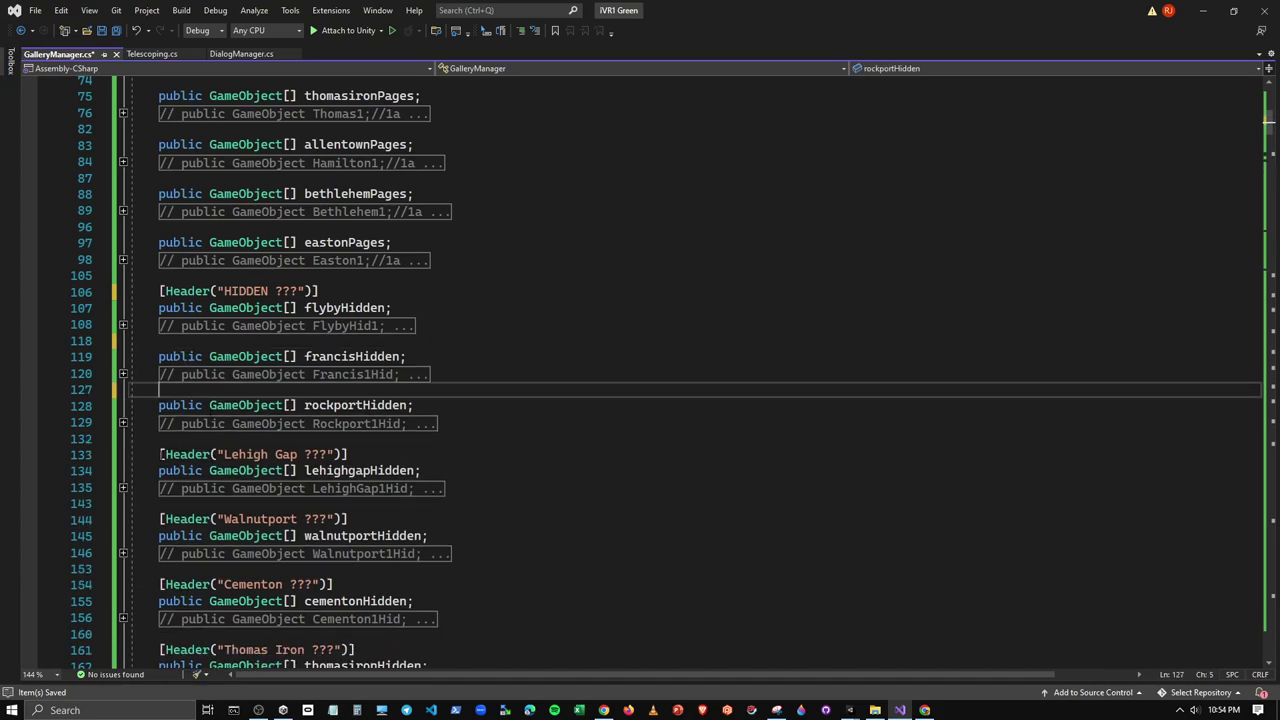
Delete the Lehigh Gap, Walnutport, Cementon and Thomas Iron header lines
{"action": "key", "text": "Down"}
{"action": "key", "text": "Down"}
{"action": "key", "text": "Down"}
{"action": "key", "text": "shift+End"}
{"action": "key", "text": "Delete"}
{"action": "key", "text": "Up"}
{"action": "key", "text": "Delete"}
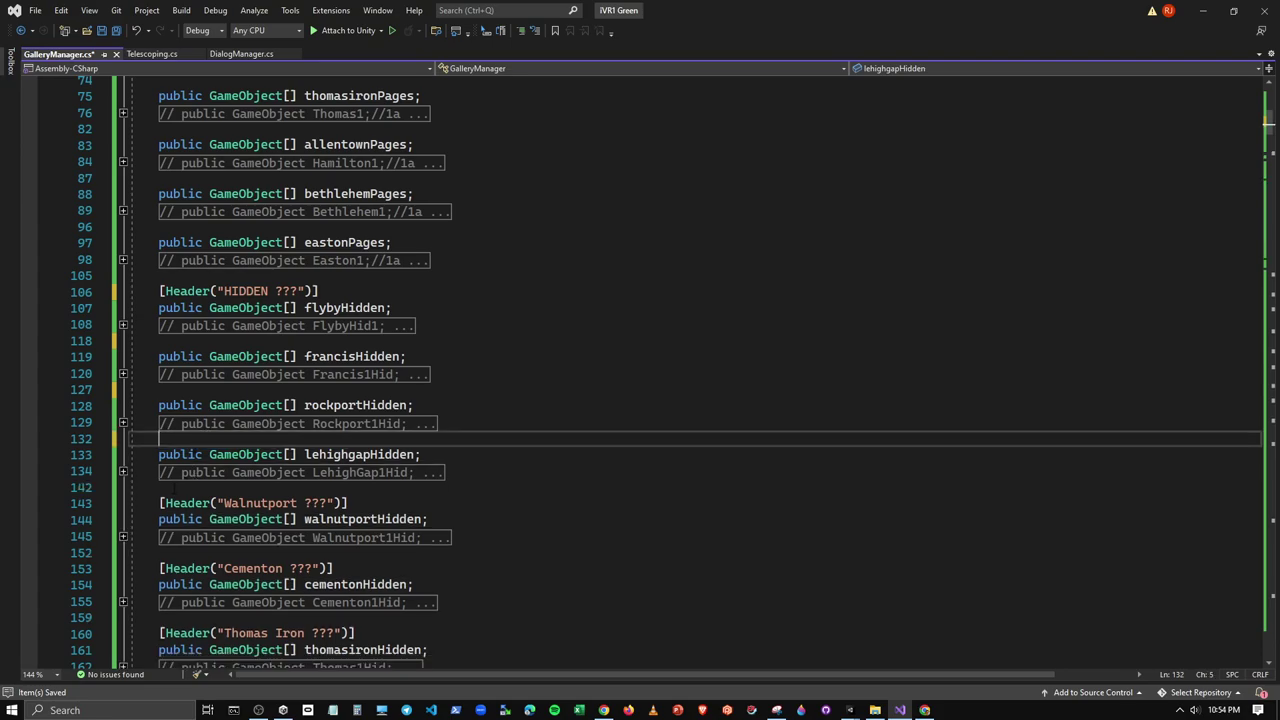
{"action": "key", "text": "Down"}
{"action": "key", "text": "Down"}
{"action": "key", "text": "Down"}
{"action": "key", "text": "shift+End"}
{"action": "key", "text": "Delete"}
{"action": "key", "text": "Up"}
{"action": "key", "text": "Delete"}
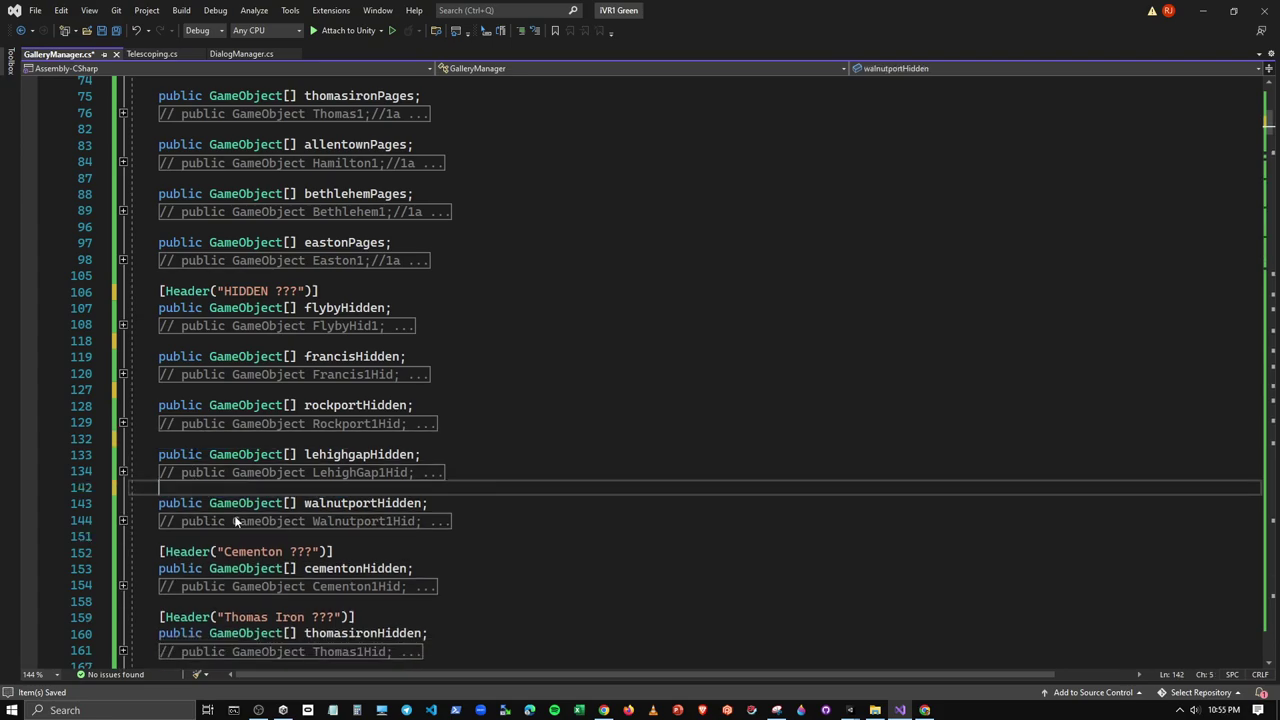
{"action": "key", "text": "Down"}
{"action": "key", "text": "Down"}
{"action": "key", "text": "Down"}
{"action": "key", "text": "shift+End"}
{"action": "key", "text": "Delete"}
{"action": "key", "text": "Up"}
{"action": "key", "text": "Delete"}
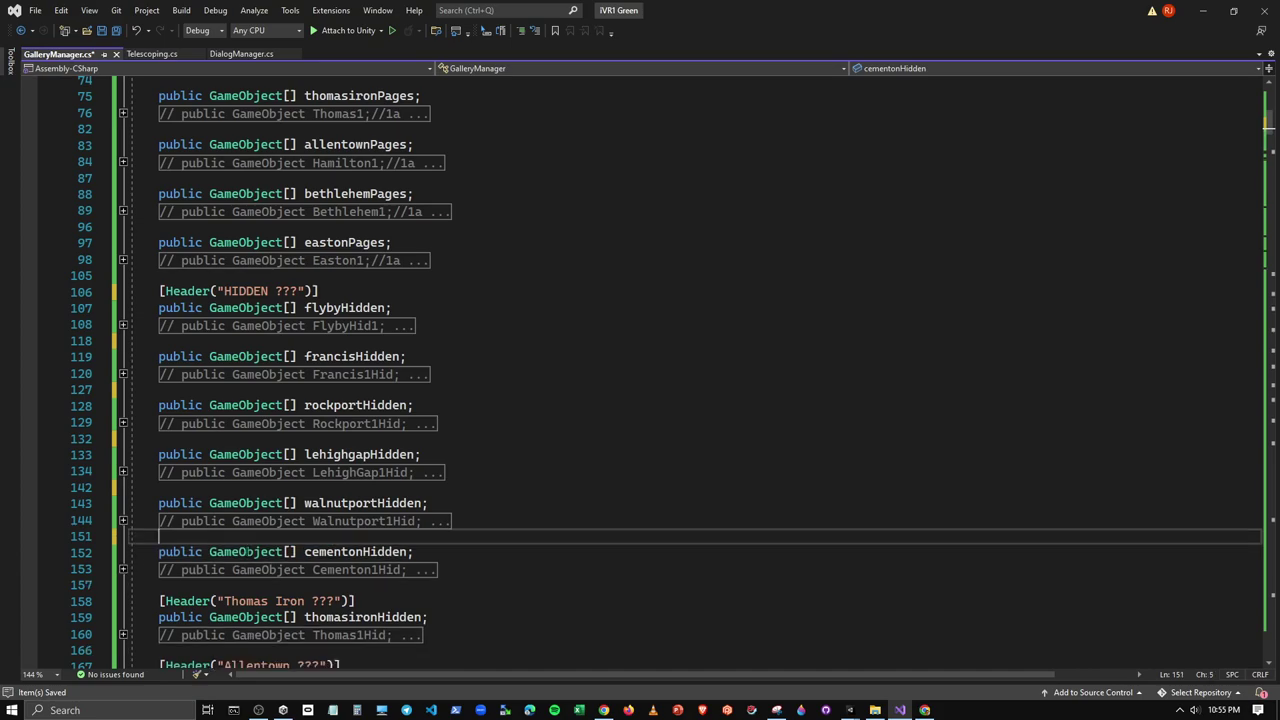
{"action": "key", "text": "Down"}
{"action": "key", "text": "Down"}
{"action": "key", "text": "Down"}
{"action": "key", "text": "shift+End"}
{"action": "key", "text": "Delete"}
{"action": "key", "text": "Up"}
{"action": "key", "text": "Delete"}
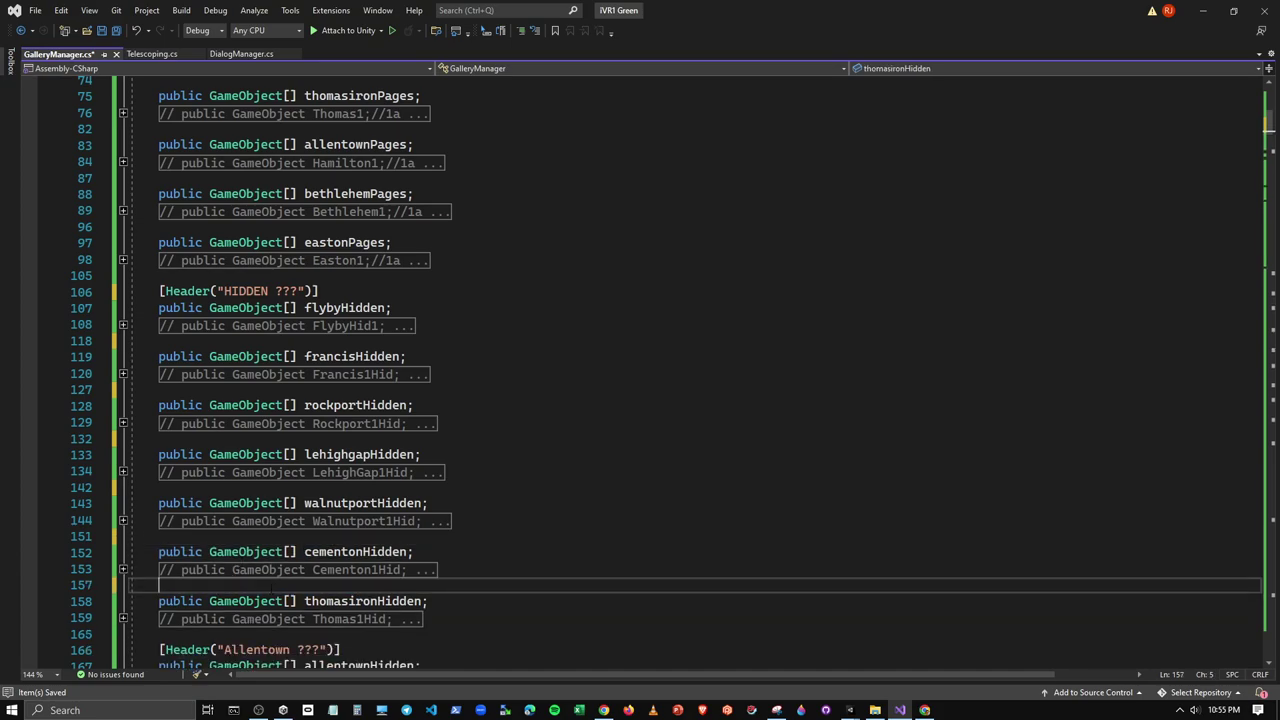
Delete the Allentown and Bethlehem header lines
{"action": "scroll", "coordinate": [190, 612], "scroll_direction": "down", "scroll_amount": 3}
{"action": "key", "text": "Down"}
{"action": "key", "text": "Down"}
{"action": "key", "text": "Down"}
{"action": "key", "text": "shift+End"}
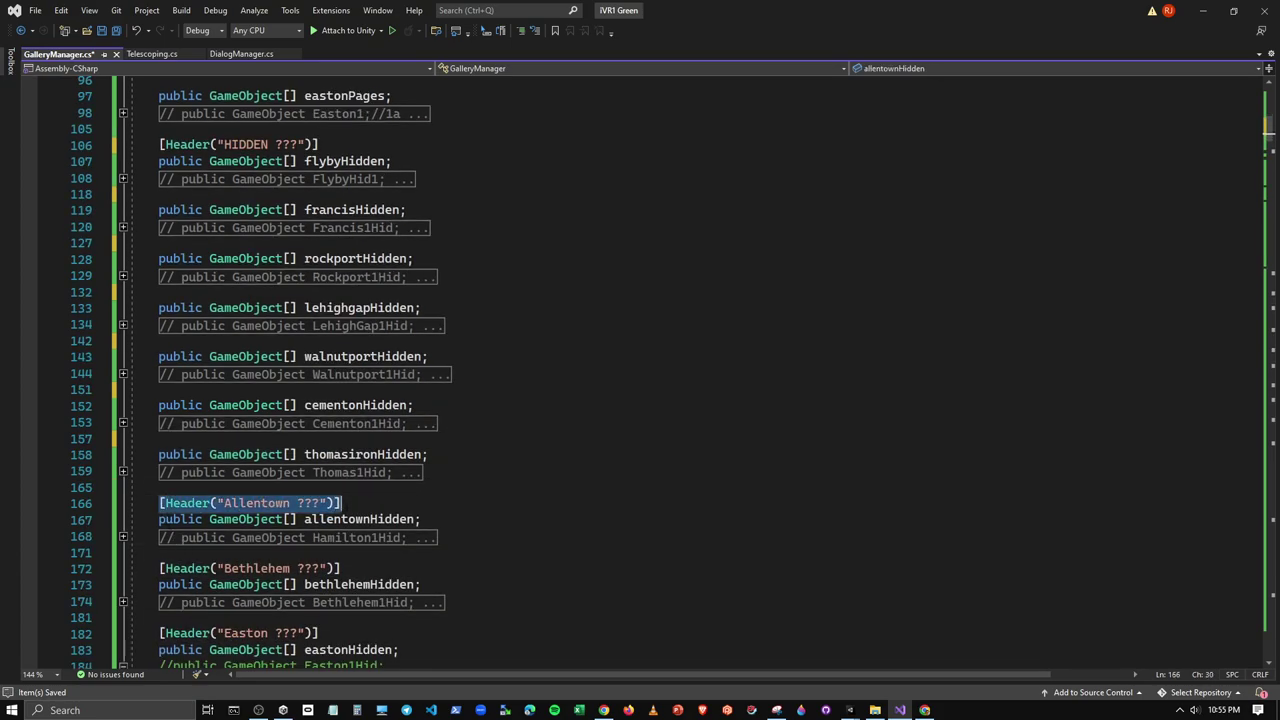
{"action": "key", "text": "Delete"}
{"action": "key", "text": "Up"}
{"action": "key", "text": "Delete"}
{"action": "key", "text": "Down"}
{"action": "key", "text": "Down"}
{"action": "key", "text": "Down"}
{"action": "key", "text": "shift+End"}
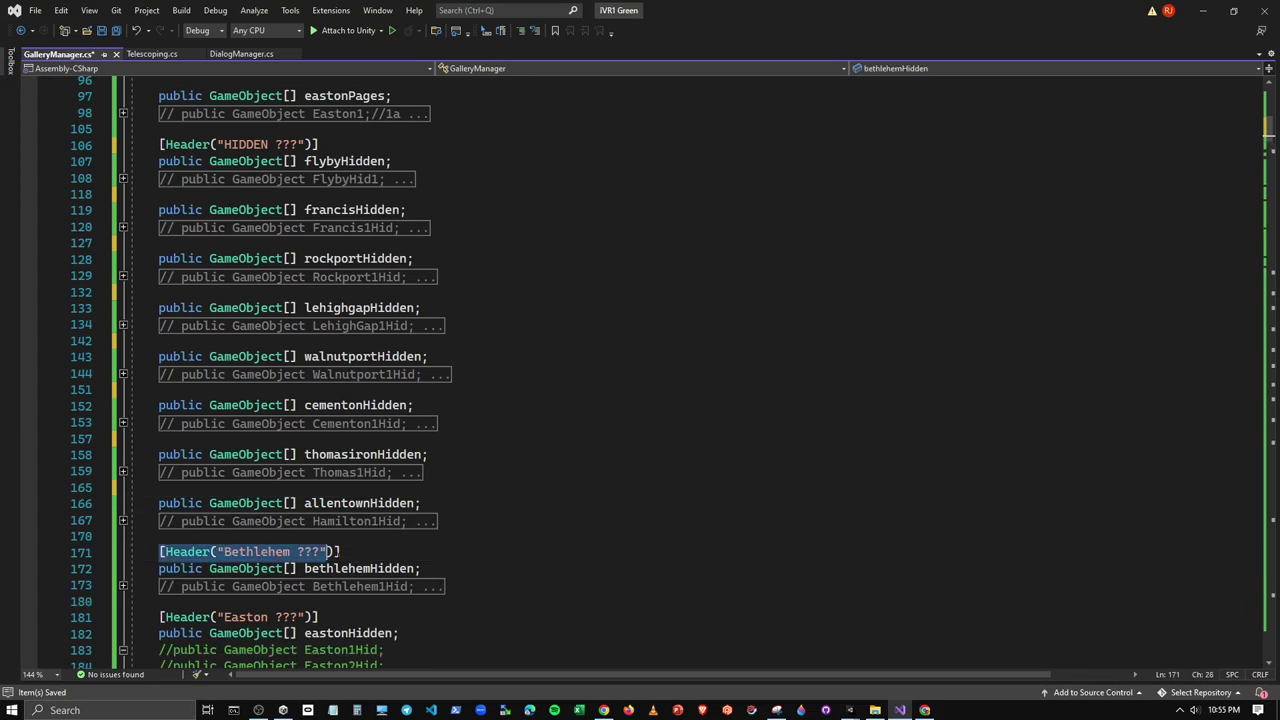
{"action": "key", "text": "Delete"}
{"action": "key", "text": "Up"}
{"action": "key", "text": "Delete"}
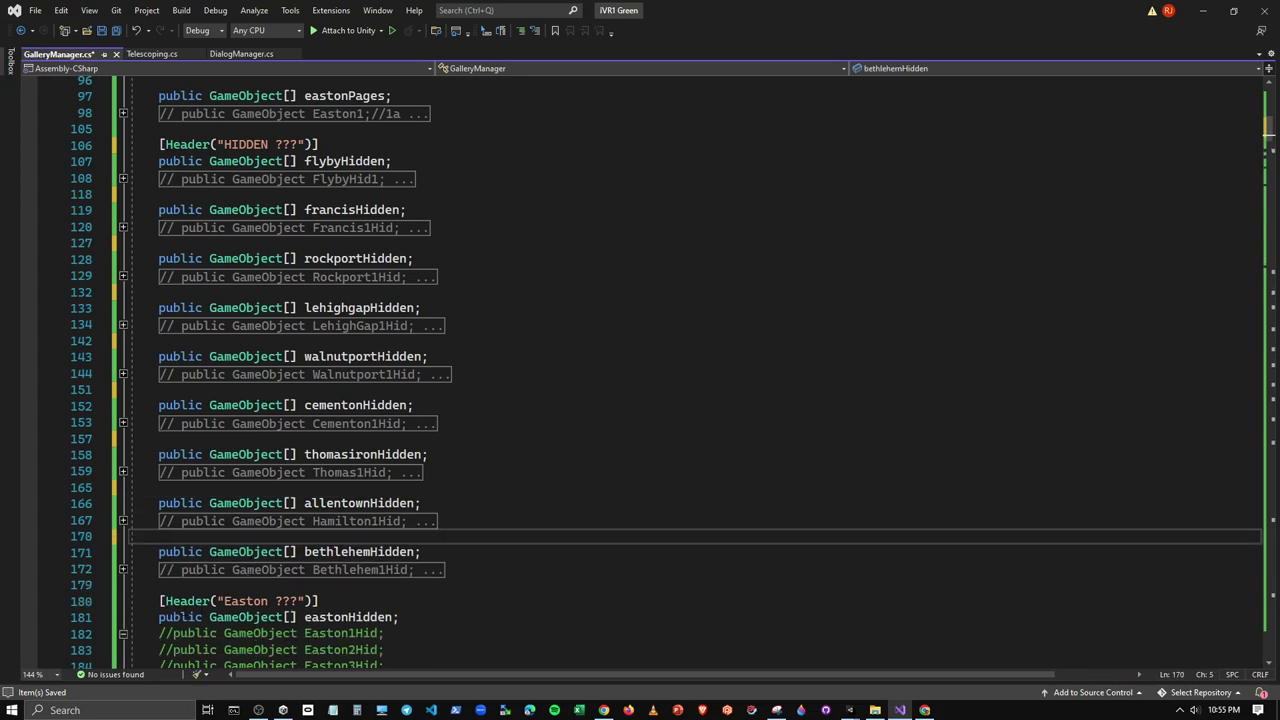
Remove the Easton header, collapse the commented-out Easton references, and save the script
{"action": "left_click_drag", "start_coordinate": [159, 601], "coordinate": [334, 601]}
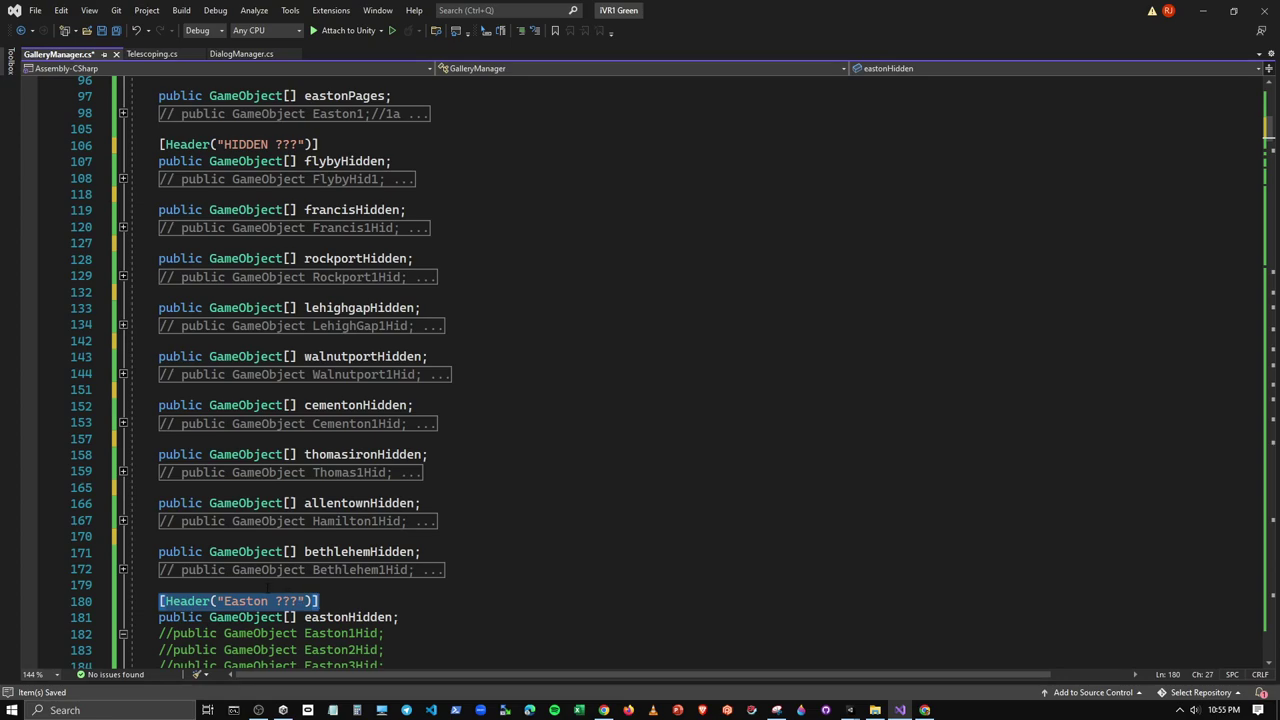
{"action": "left_click_drag", "start_coordinate": [240, 601], "coordinate": [188, 585]}
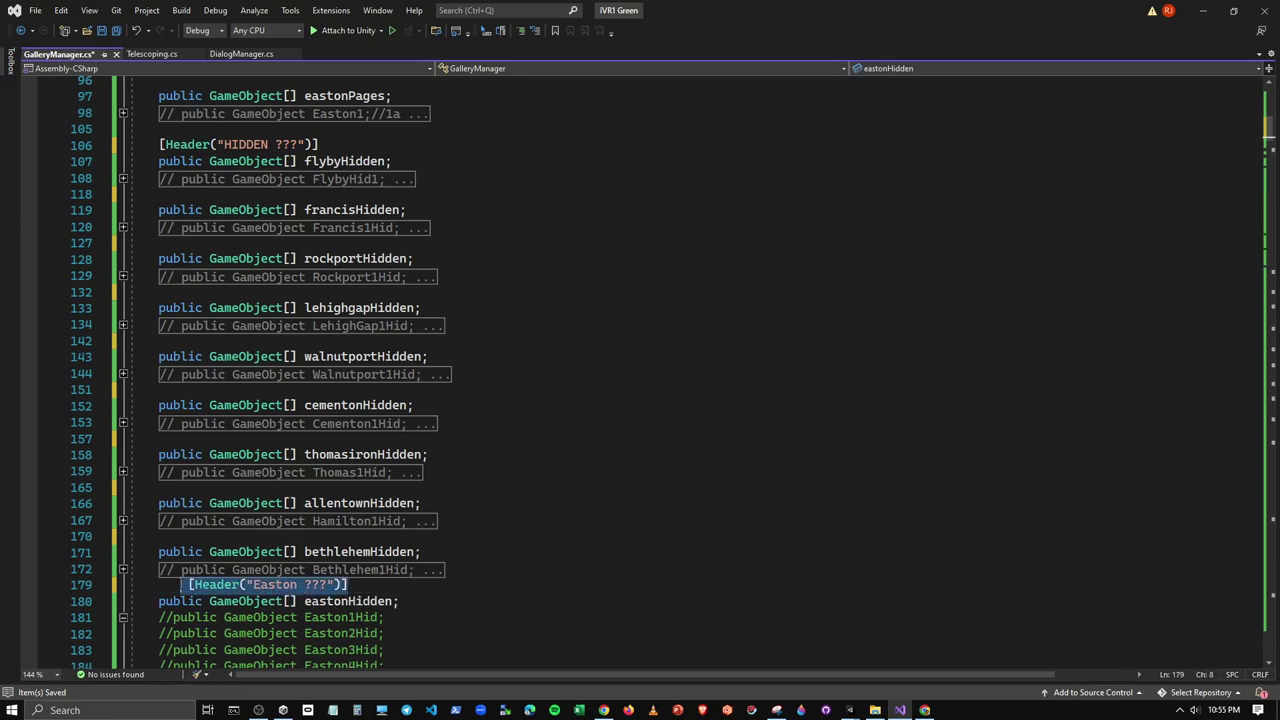
{"action": "key", "text": "Delete"}
{"action": "left_click", "coordinate": [122, 617]}
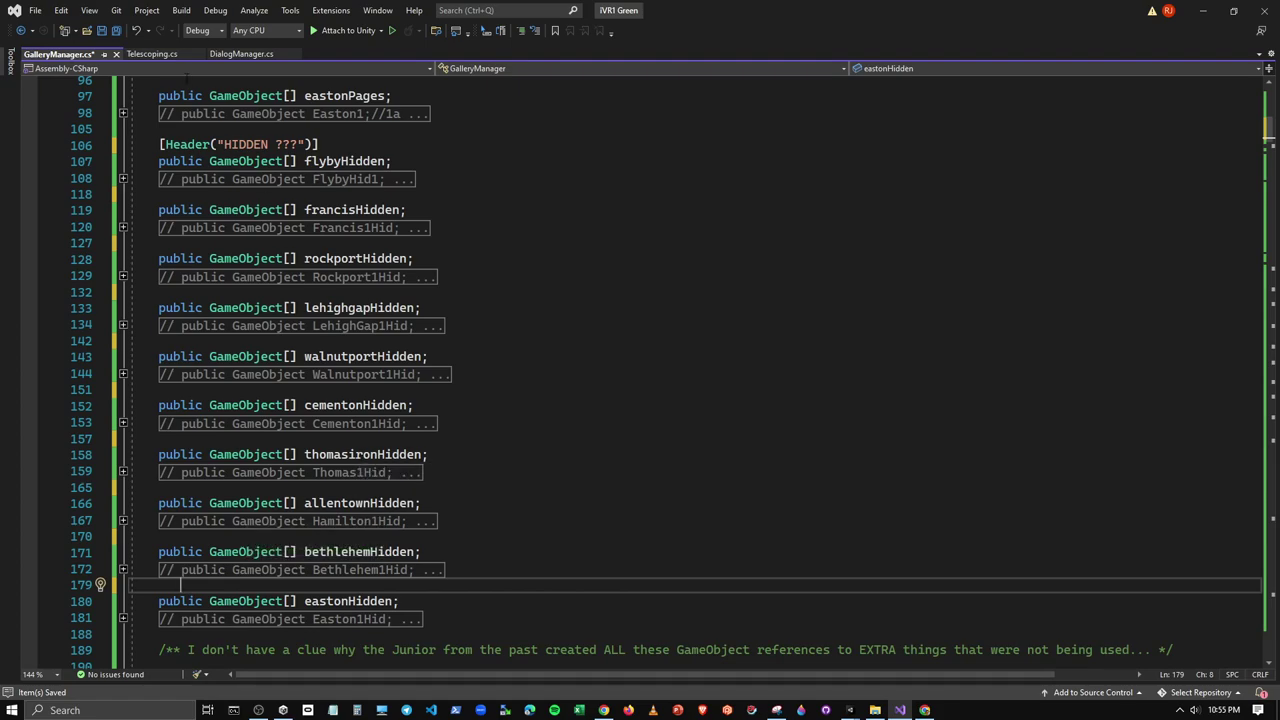
{"action": "left_click", "coordinate": [102, 31]}
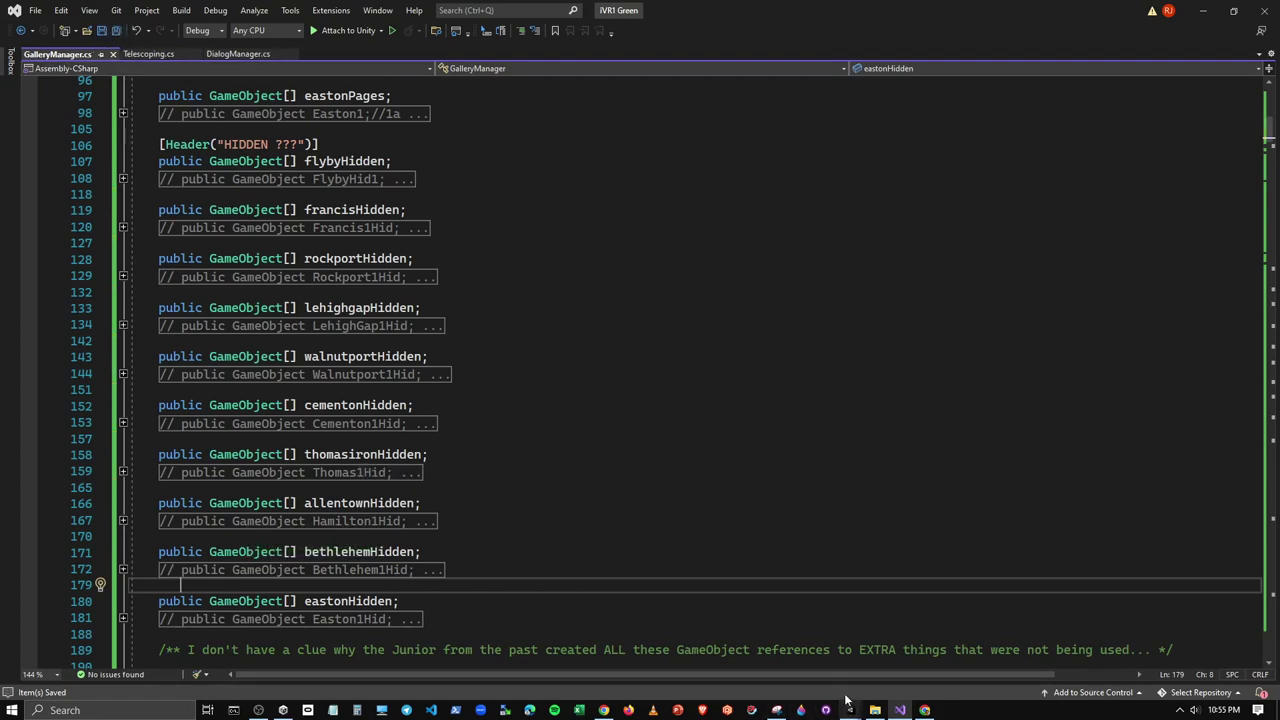
Switch back to Unity so GalleryManager recompiles with a single HIDDEN ??? heading
{"action": "mouse_move", "coordinate": [902, 711]}
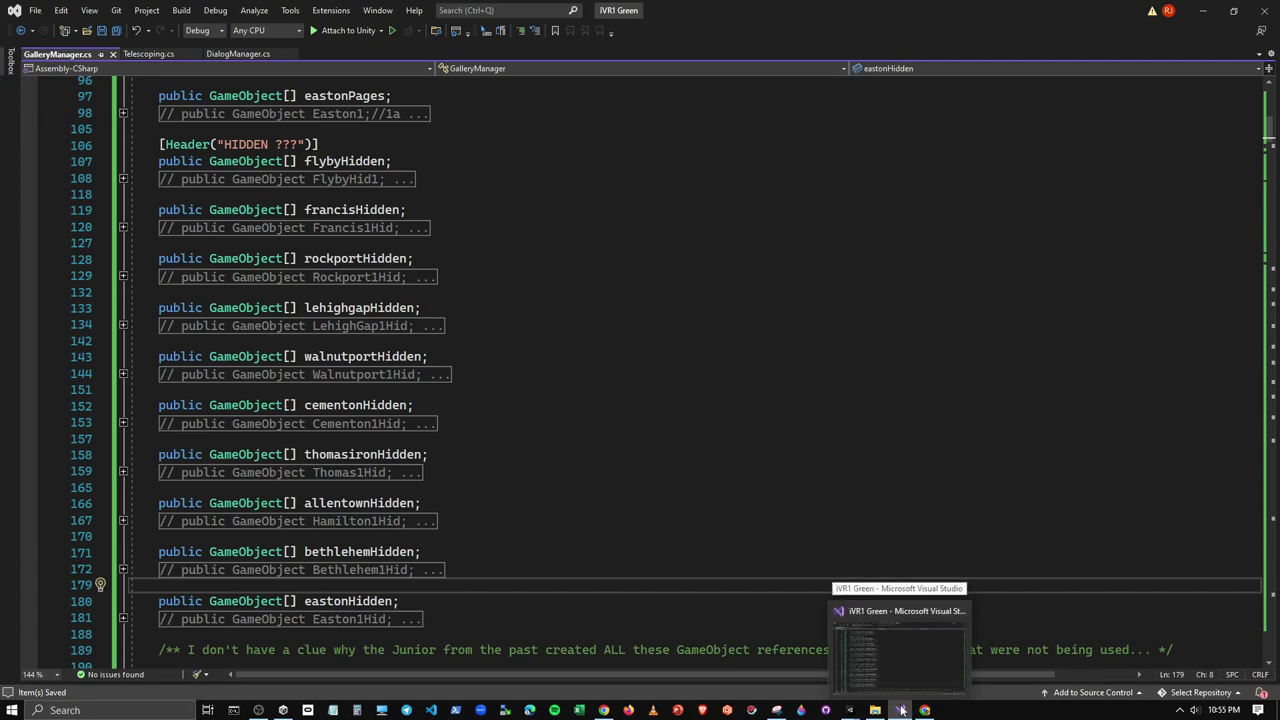
{"action": "mouse_move", "coordinate": [852, 712]}
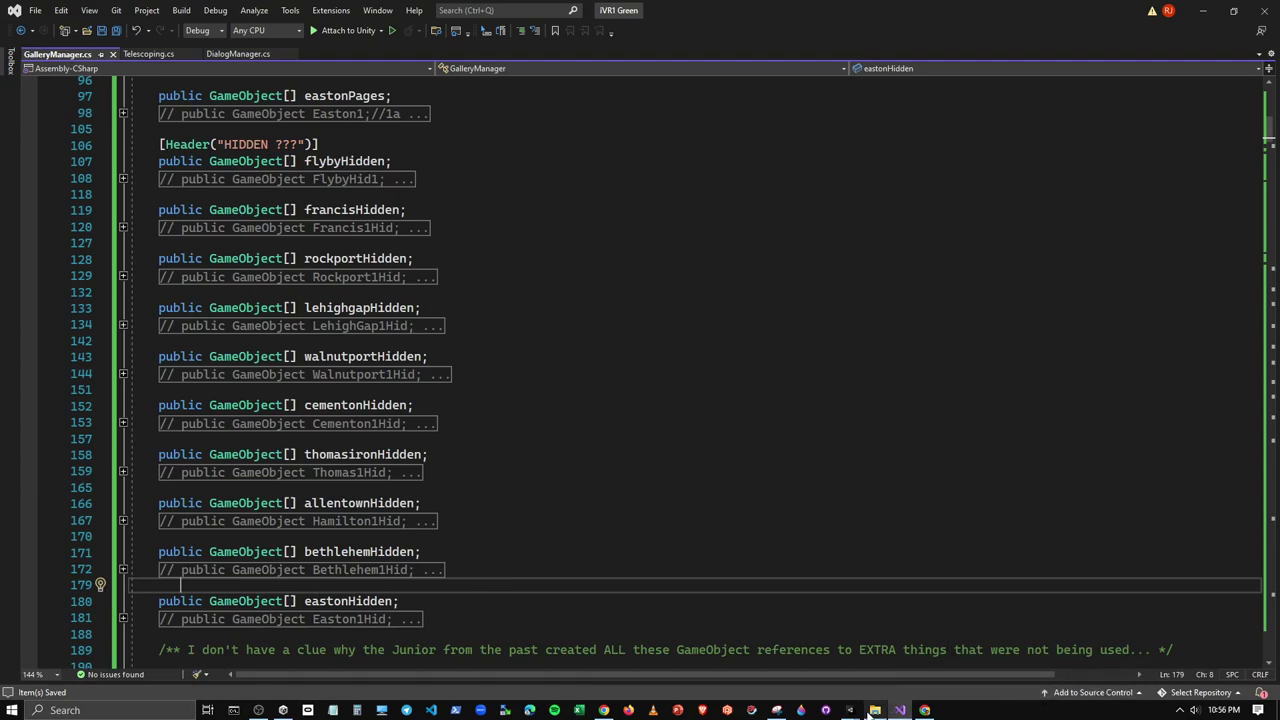
{"action": "left_click", "coordinate": [780, 655]}
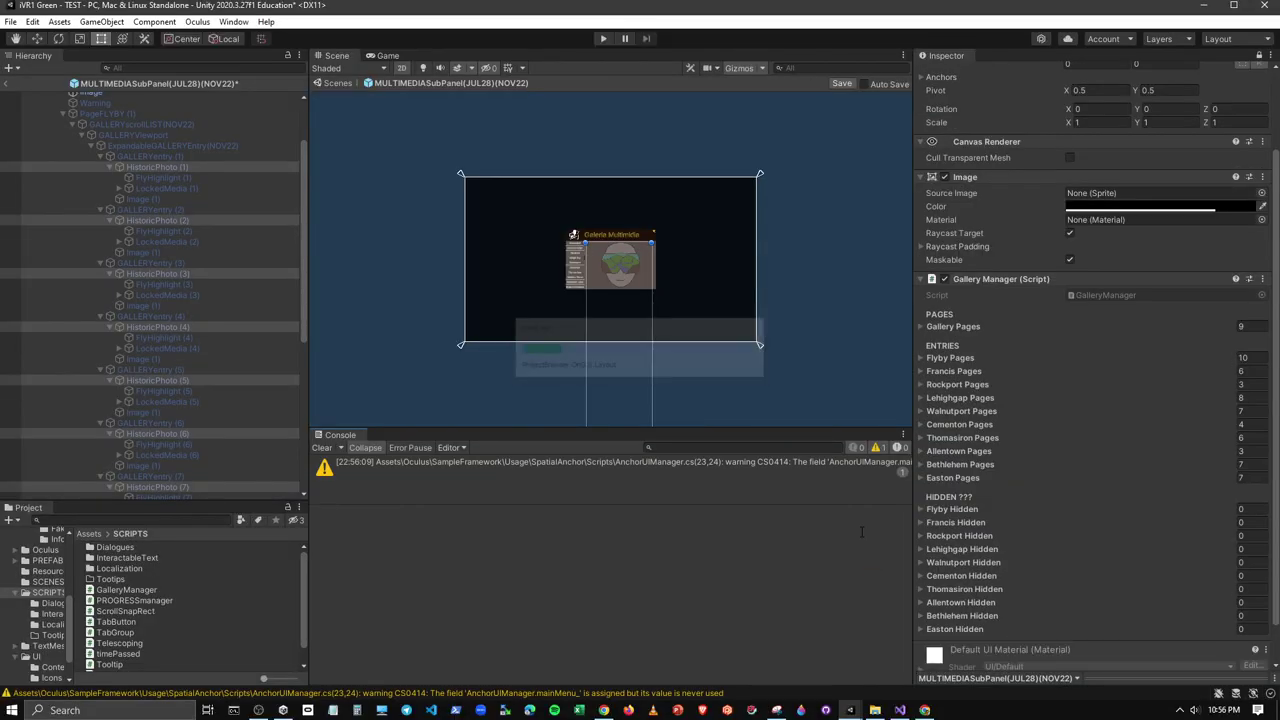
Clear the Console and multi-select the Flyby LockedMedia (1) through (10) objects in the Hierarchy
{"action": "scroll", "coordinate": [997, 464], "scroll_direction": "down", "scroll_amount": 1}
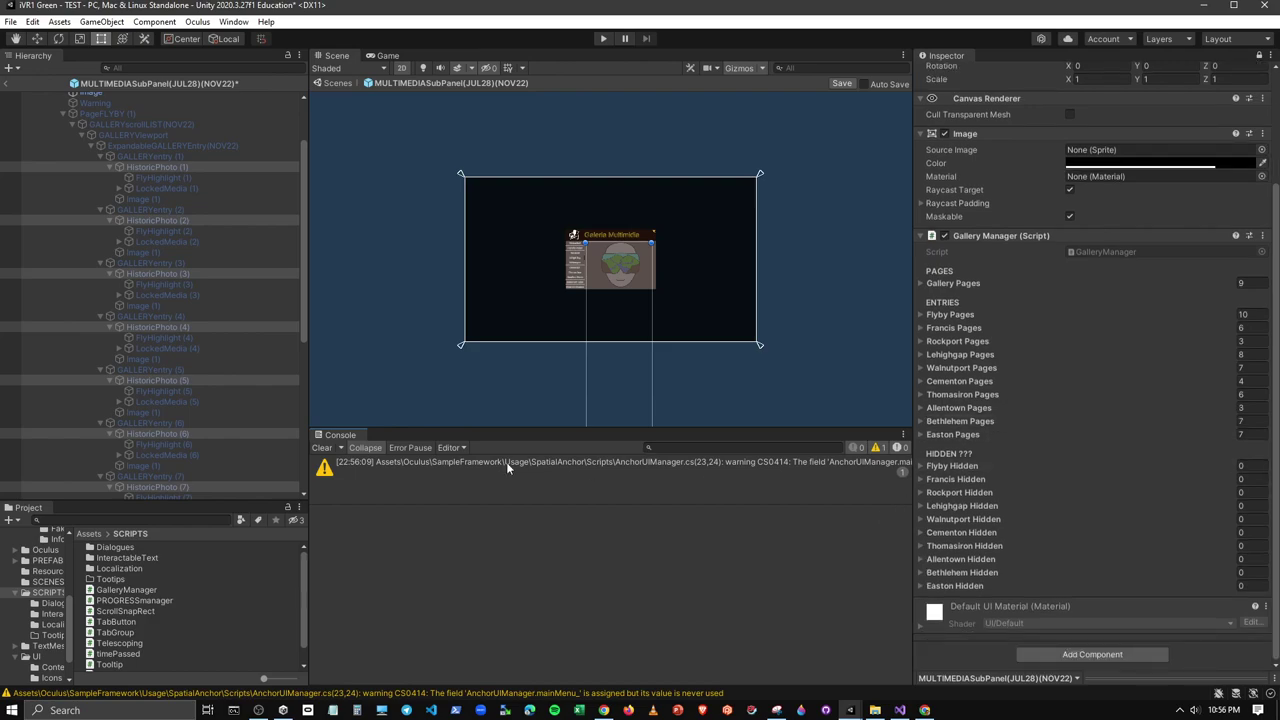
{"action": "left_click", "coordinate": [321, 447]}
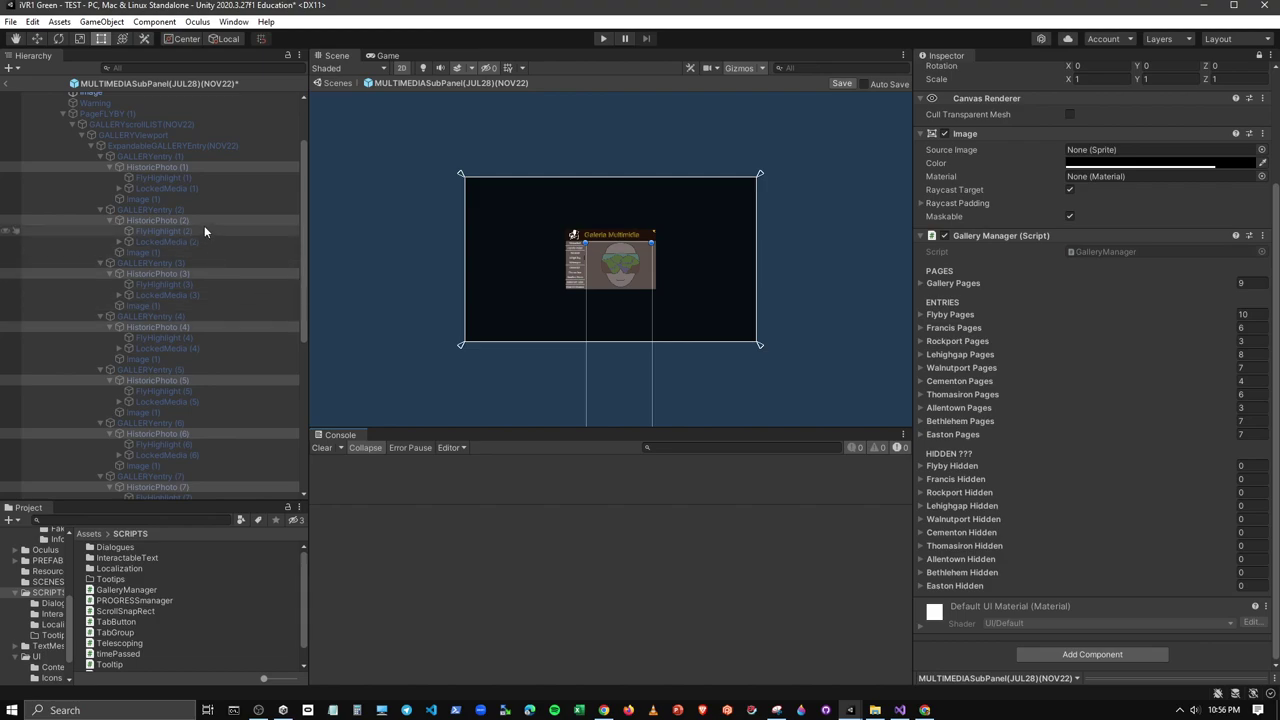
{"action": "left_click", "coordinate": [178, 190]}
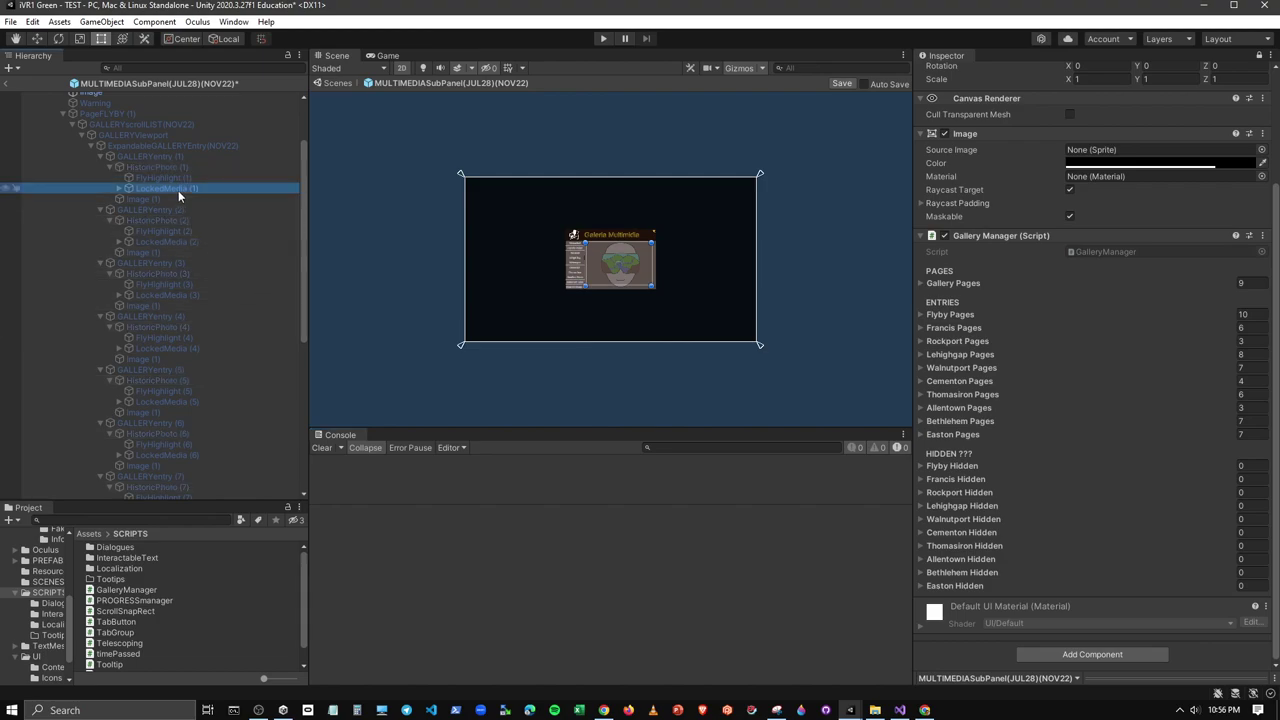
{"action": "left_click", "coordinate": [182, 241], "text": "ctrl"}
{"action": "left_click", "coordinate": [188, 295], "text": "ctrl"}
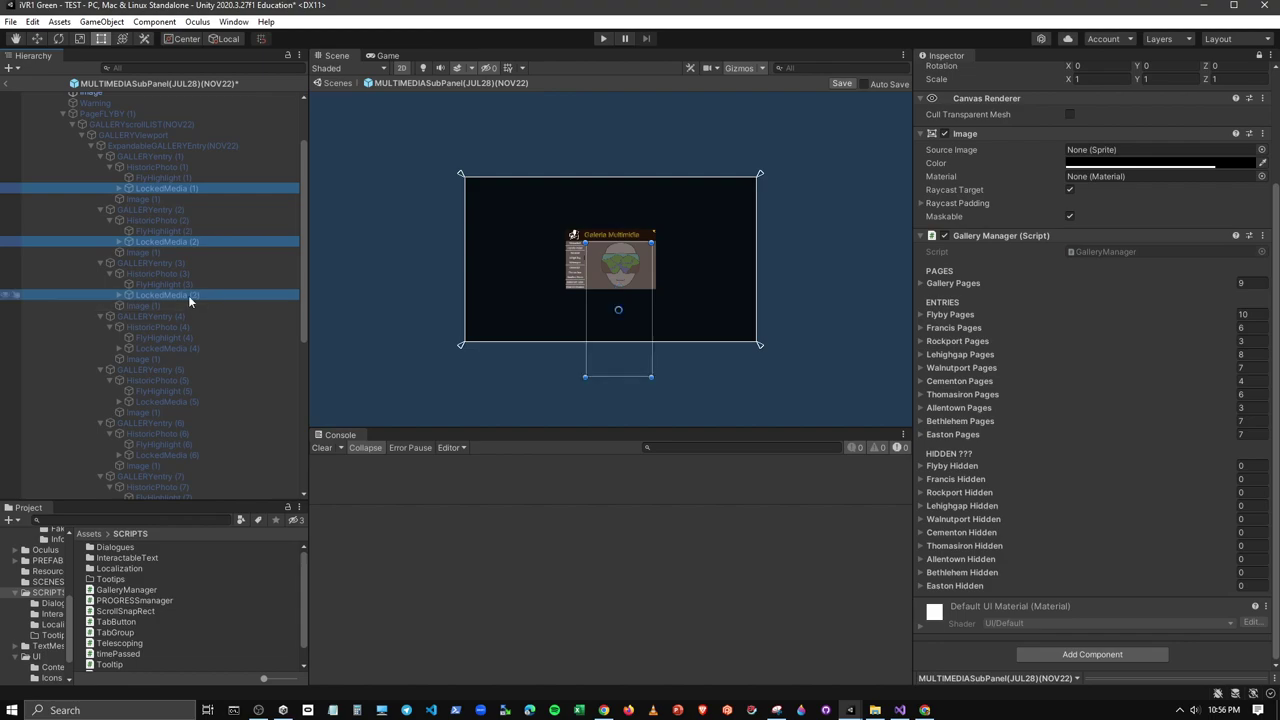
{"action": "left_click", "coordinate": [184, 348], "text": "ctrl"}
{"action": "left_click", "coordinate": [183, 402], "text": "ctrl"}
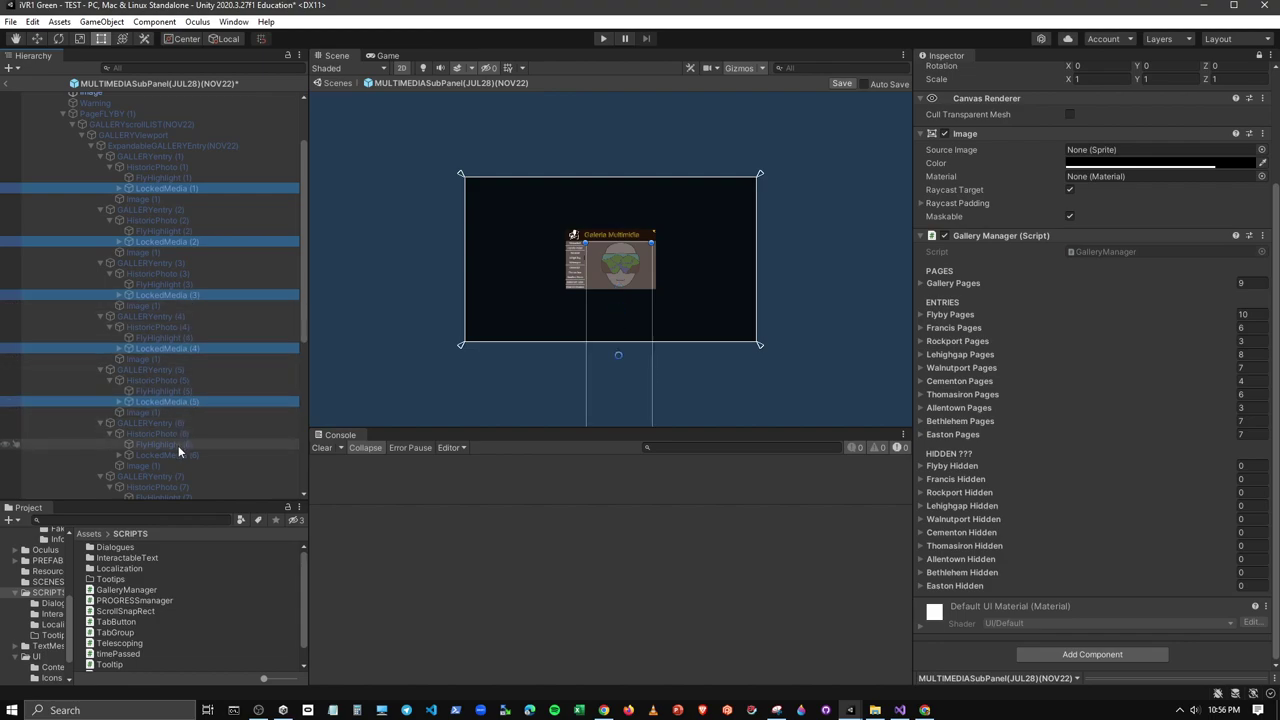
{"action": "left_click", "coordinate": [177, 456], "text": "ctrl"}
{"action": "scroll", "coordinate": [188, 437], "scroll_direction": "down", "scroll_amount": 3}
{"action": "left_click", "coordinate": [189, 388], "text": "ctrl"}
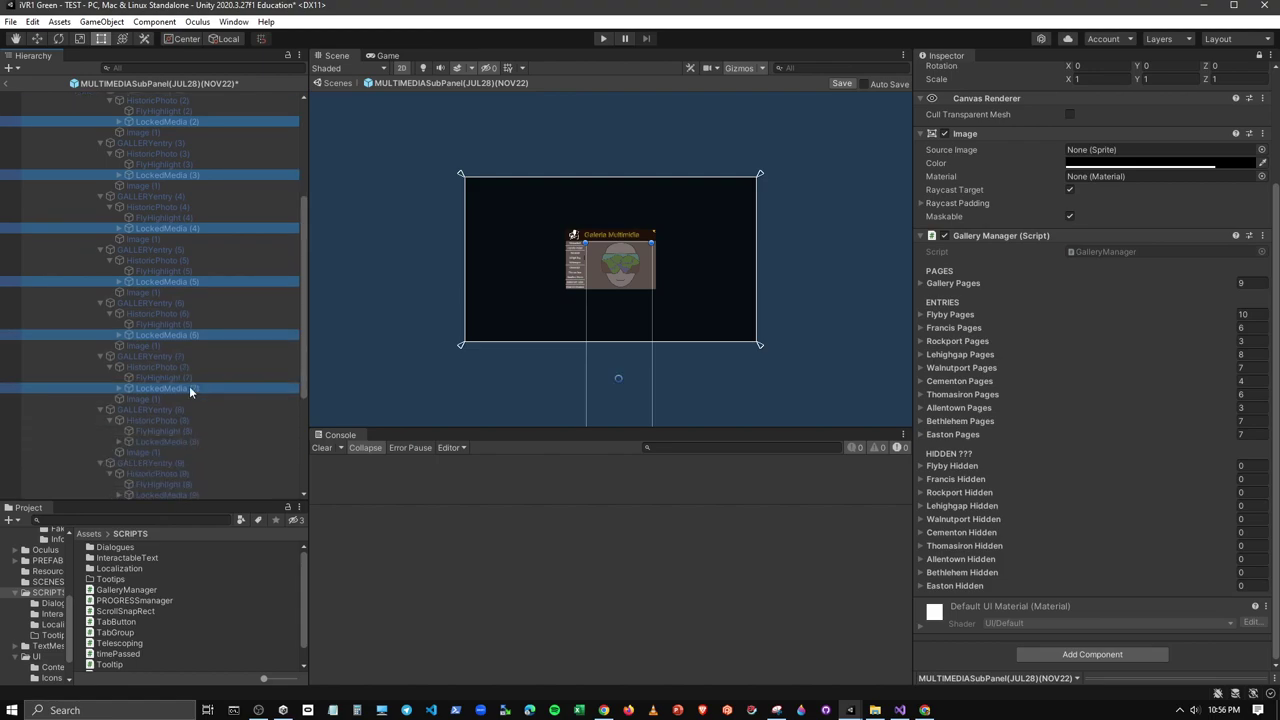
{"action": "left_click", "coordinate": [190, 442], "text": "ctrl"}
{"action": "left_click", "coordinate": [190, 494], "text": "ctrl"}
{"action": "scroll", "coordinate": [198, 423], "scroll_direction": "down", "scroll_amount": 2}
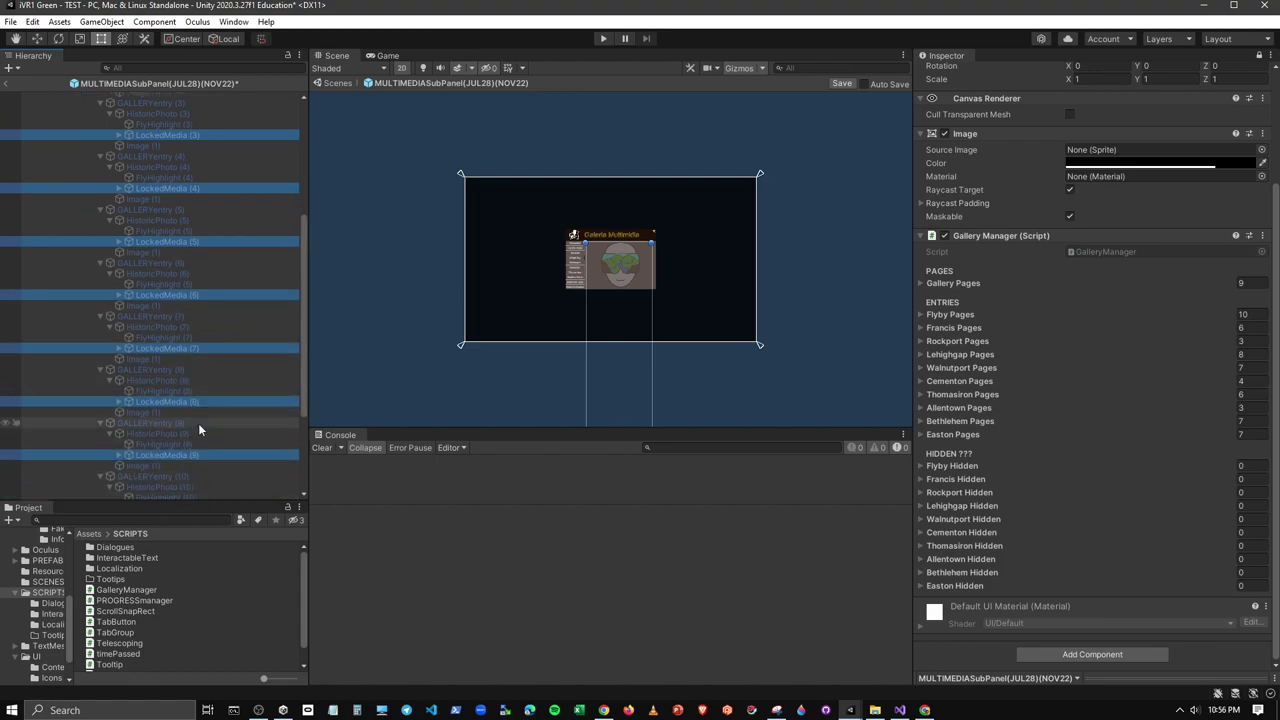
{"action": "left_click", "coordinate": [192, 468], "text": "ctrl"}
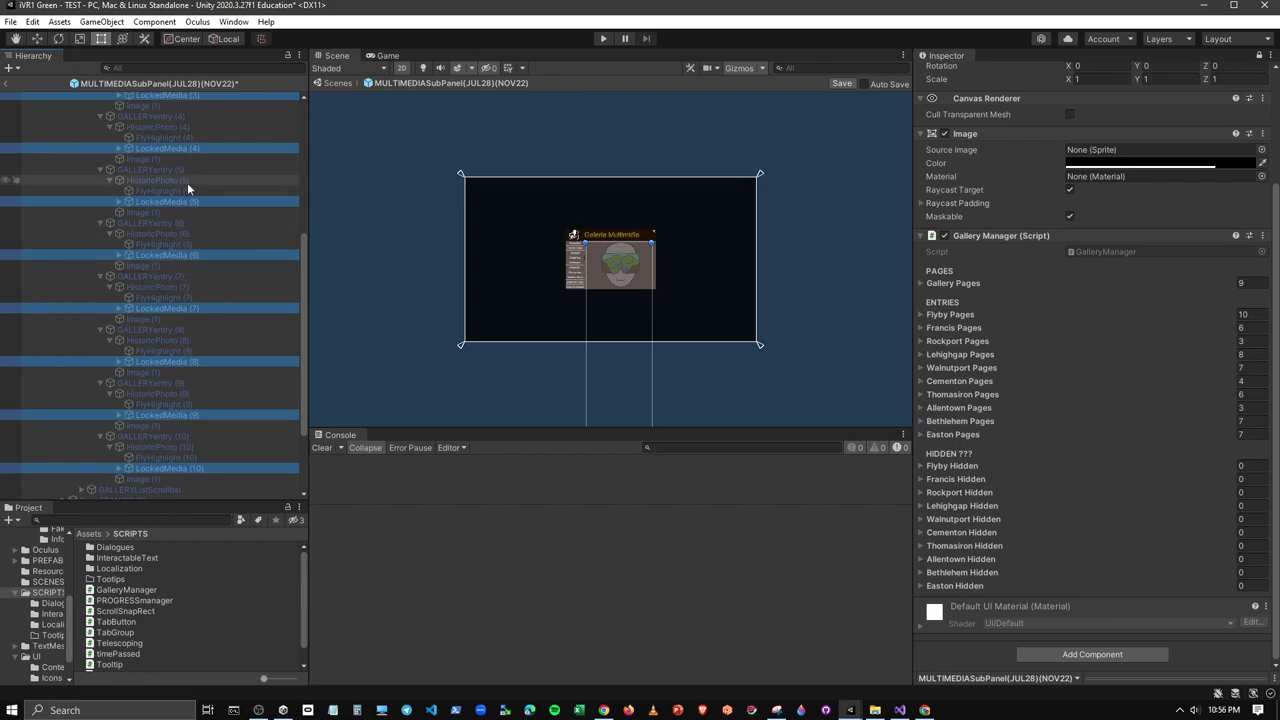
Drag the ten LockedMedia objects onto Flyby Hidden and expand it to confirm 10 elements
{"action": "scroll", "coordinate": [187, 182], "scroll_direction": "up", "scroll_amount": 4}
{"action": "left_click", "coordinate": [757, 288]}
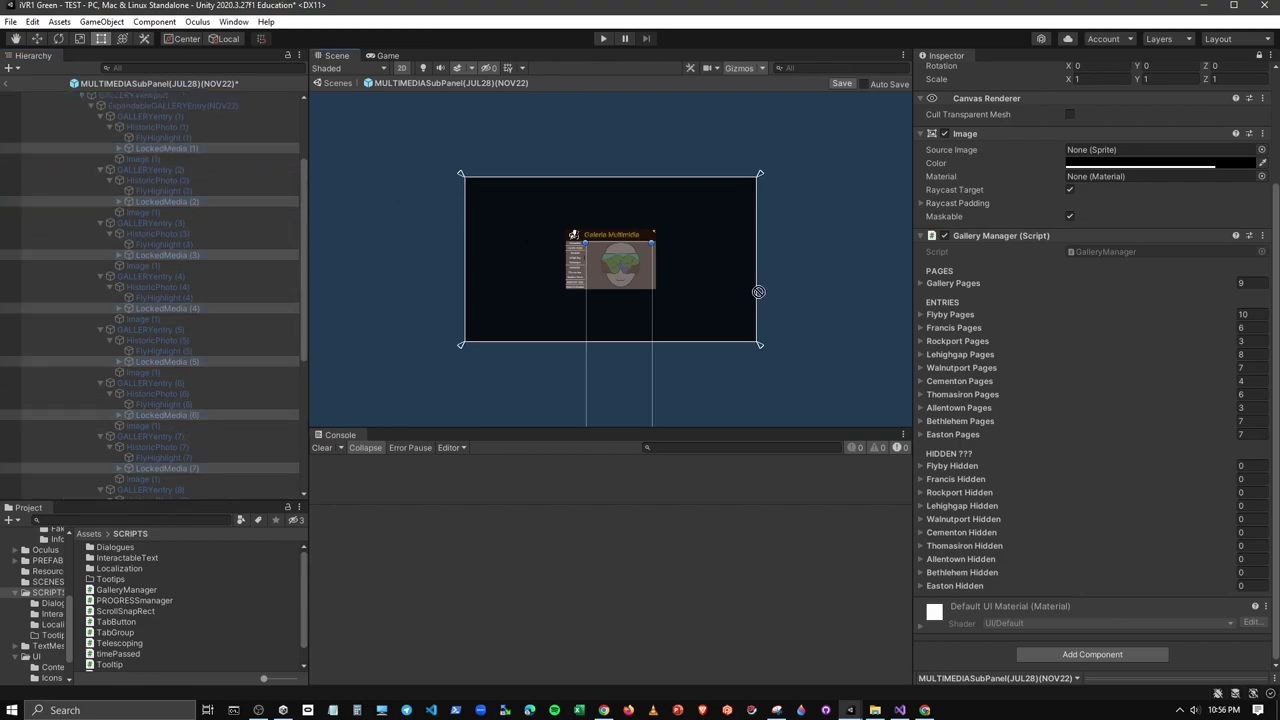
{"action": "left_click_drag", "start_coordinate": [950, 478], "coordinate": [955, 468]}
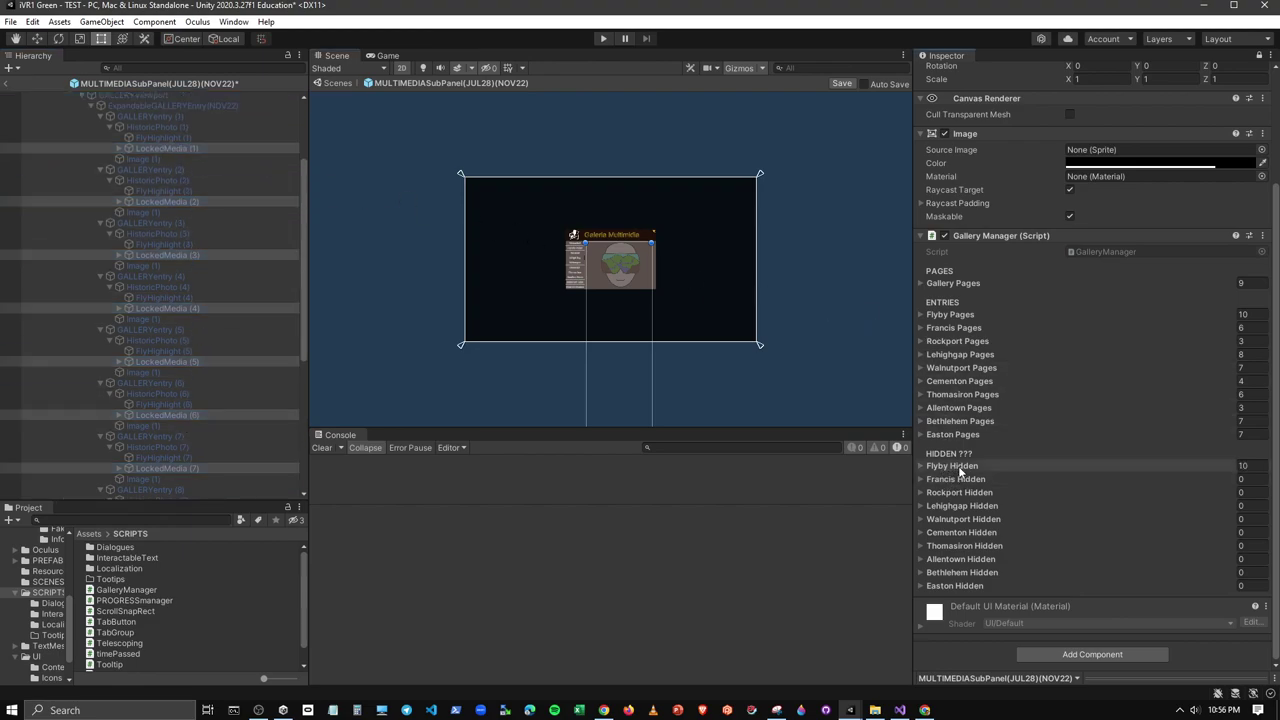
{"action": "left_click", "coordinate": [920, 467]}
Collapse Flyby Hidden and PageFLYBY, then expand PageFRANCIS and its six gallery entries
{"action": "left_click", "coordinate": [920, 467]}
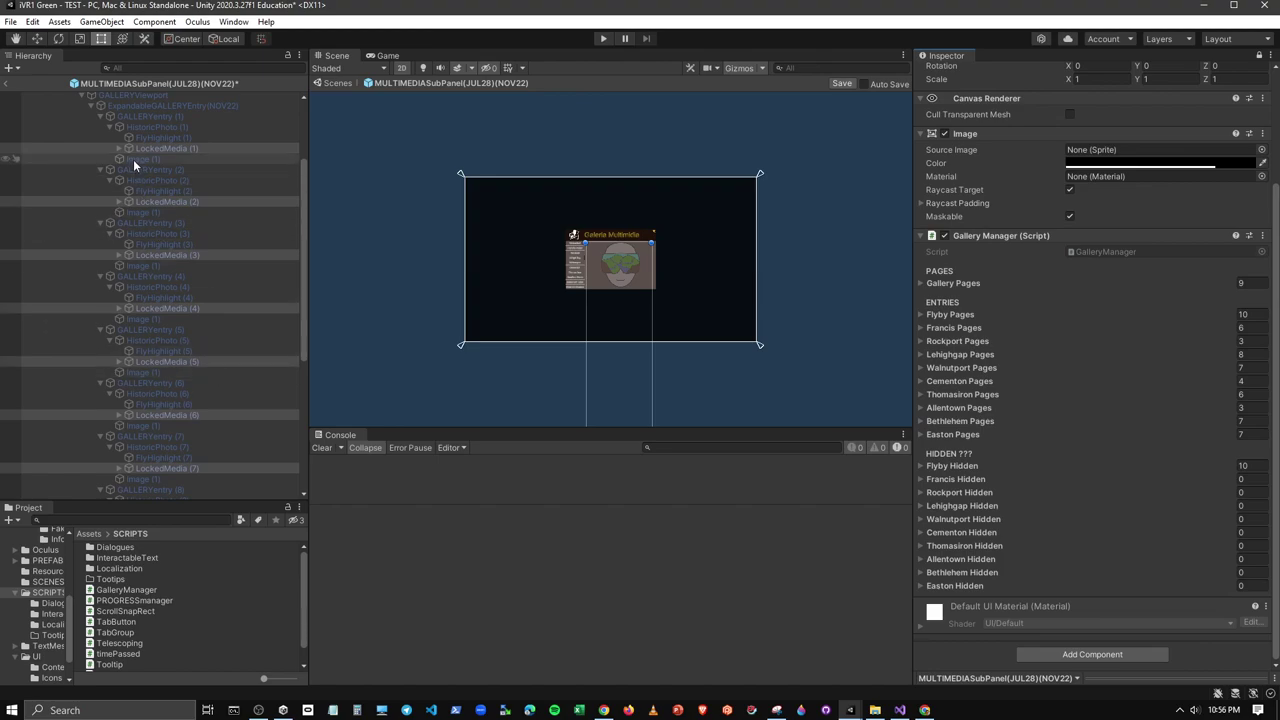
{"action": "scroll", "coordinate": [133, 159], "scroll_direction": "up", "scroll_amount": 2}
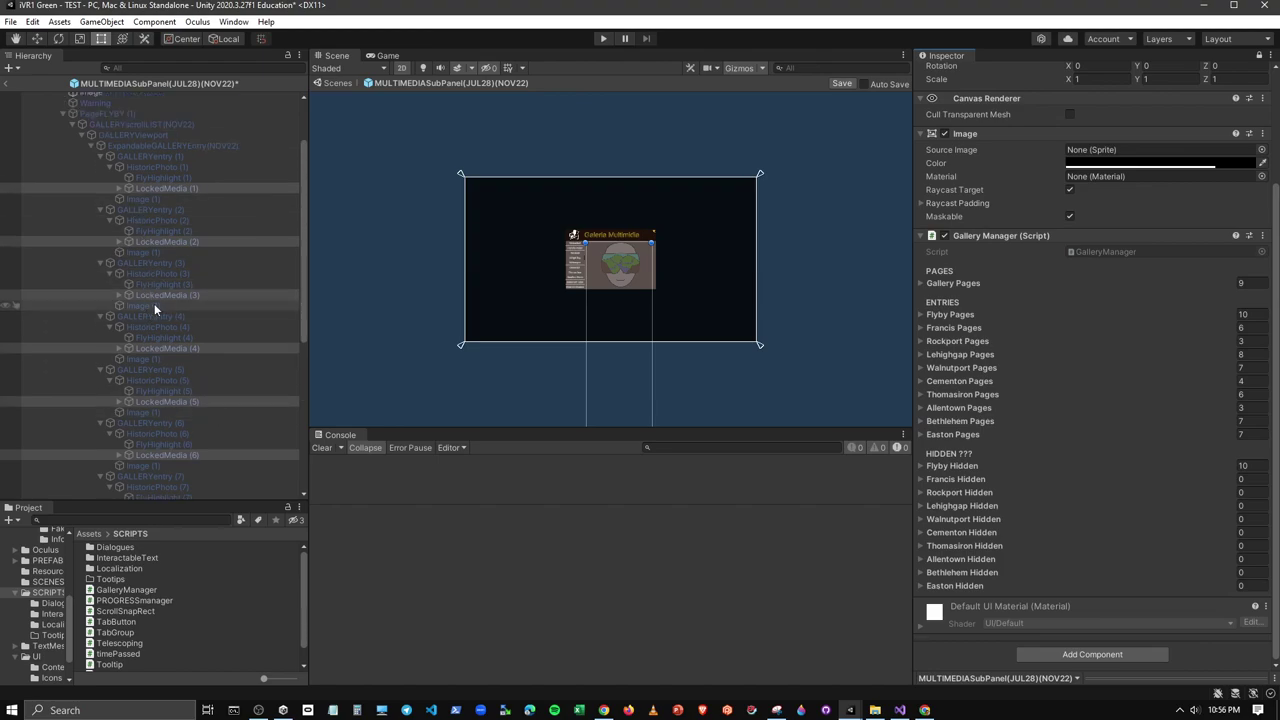
{"action": "left_click", "coordinate": [63, 113]}
{"action": "left_click", "coordinate": [61, 204]}
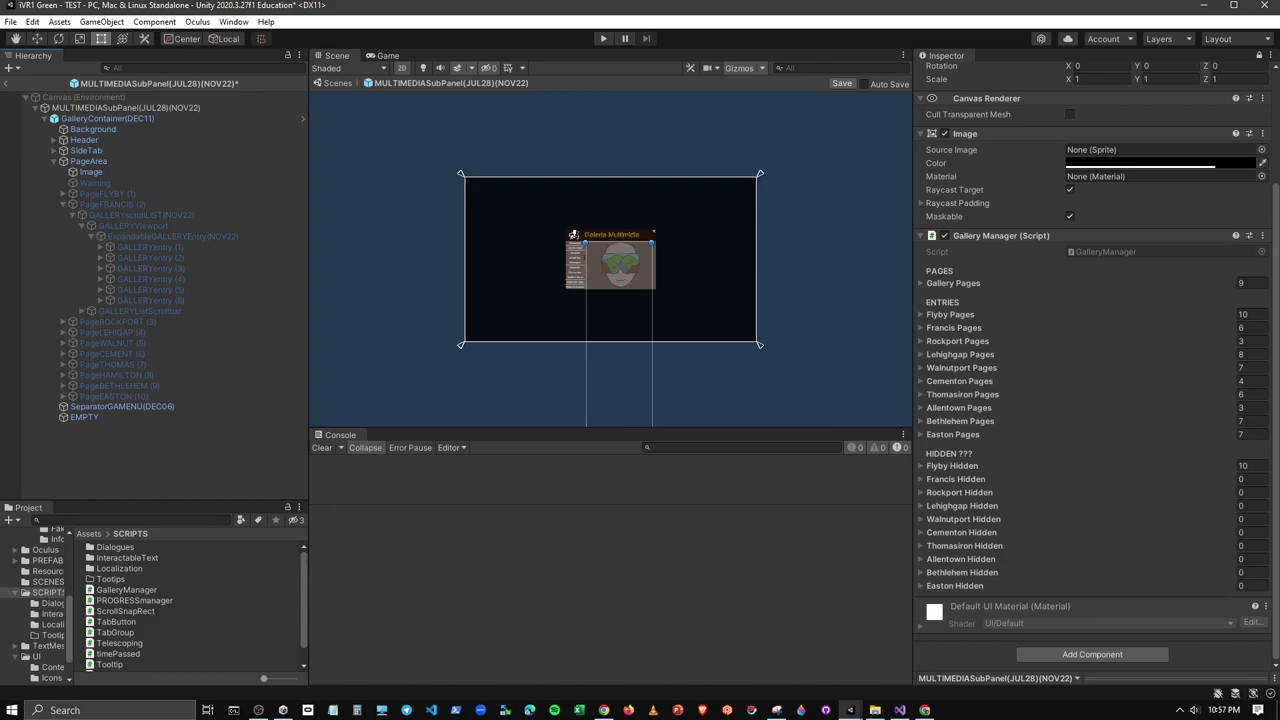
{"action": "left_click", "coordinate": [128, 246]}
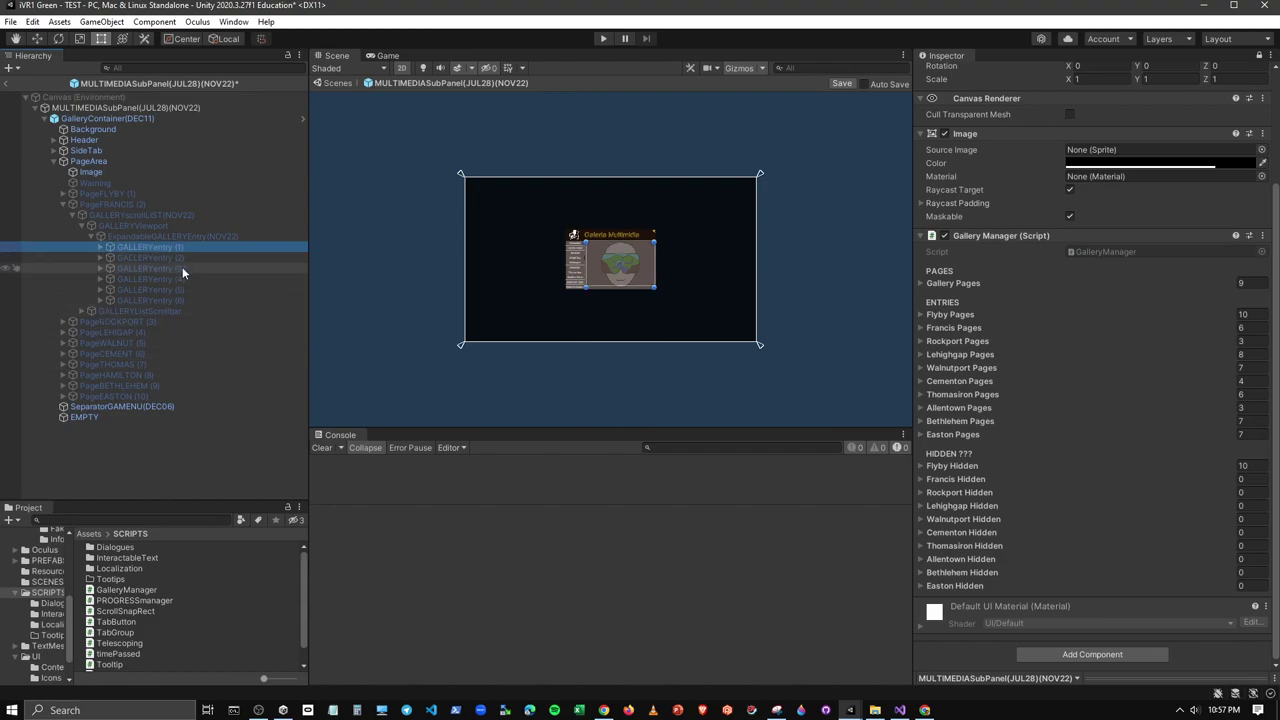
{"action": "key", "text": "shift+Down"}
{"action": "key", "text": "shift+Down"}
{"action": "key", "text": "shift+Down"}
{"action": "key", "text": "shift+Down"}
{"action": "key", "text": "shift+Down"}
{"action": "key", "text": "Right"}
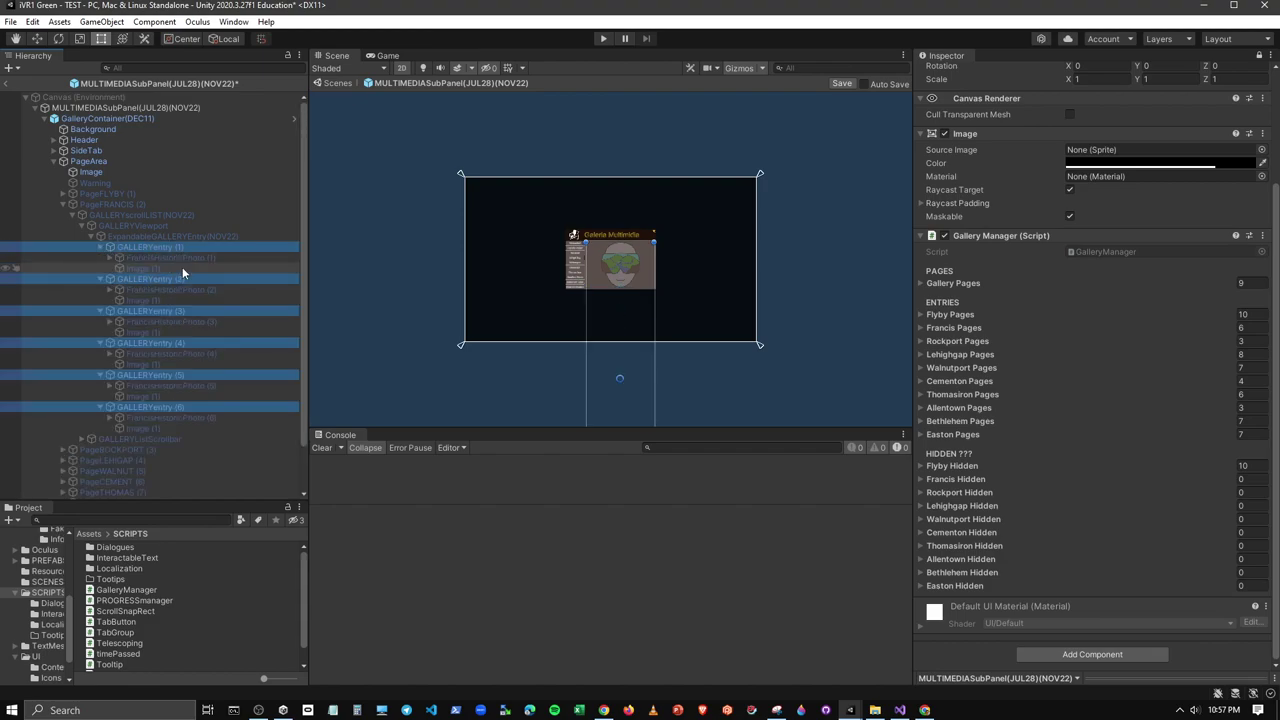
Select the Francis HistoricPhoto objects and expand them to show their LockedMedia children
{"action": "left_click", "coordinate": [156, 260]}
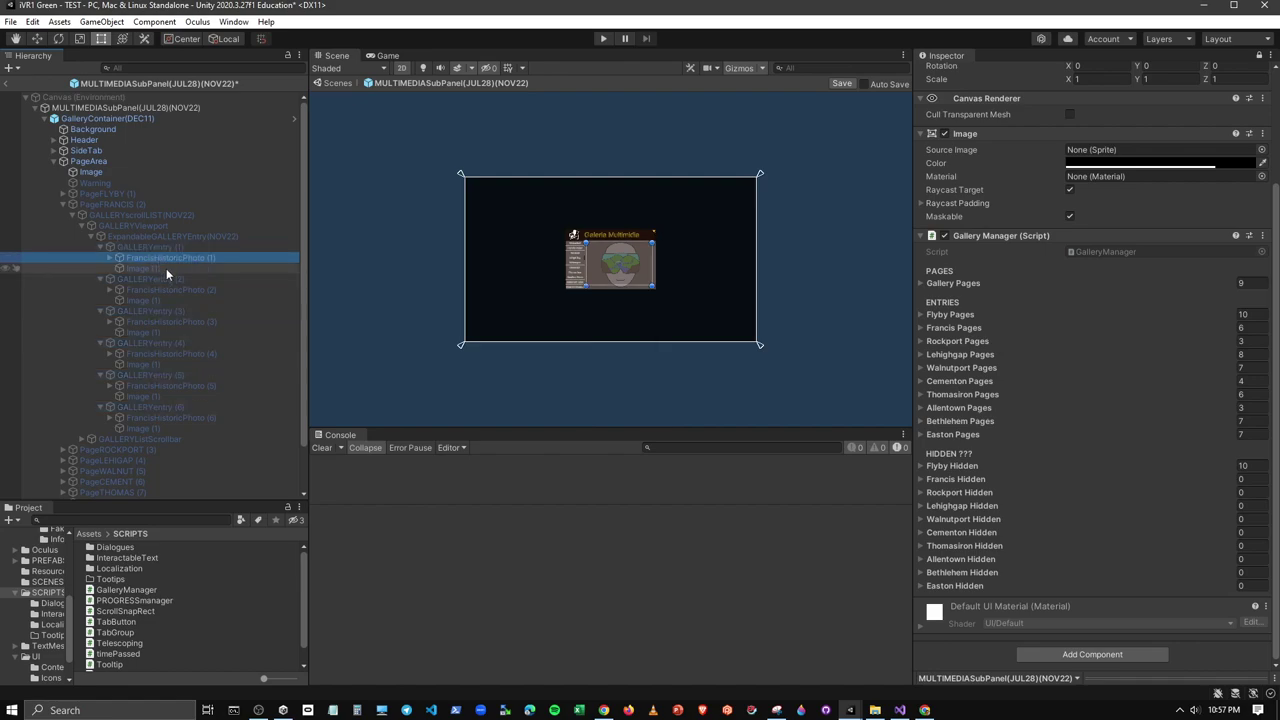
{"action": "left_click", "coordinate": [168, 289], "text": "ctrl"}
{"action": "left_click", "coordinate": [160, 353], "text": "ctrl"}
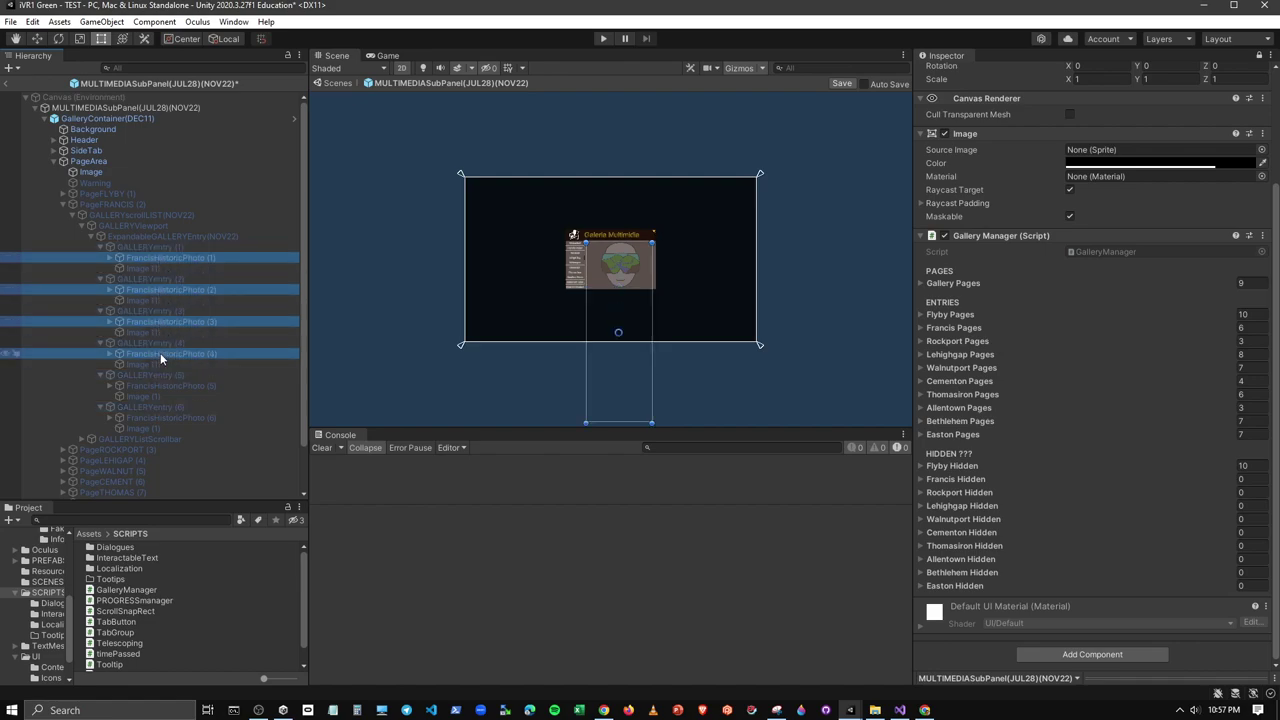
{"action": "left_click", "coordinate": [158, 385], "text": "ctrl"}
{"action": "left_click", "coordinate": [156, 420], "text": "ctrl"}
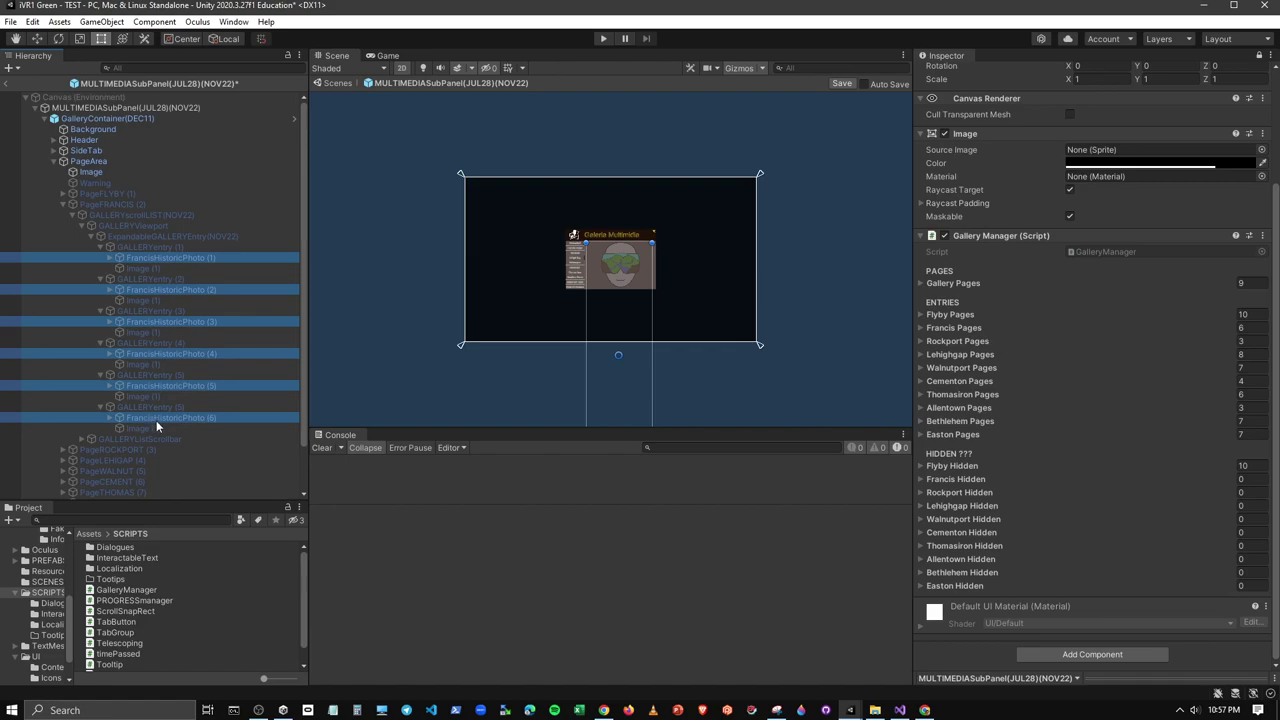
{"action": "key", "text": "Right"}
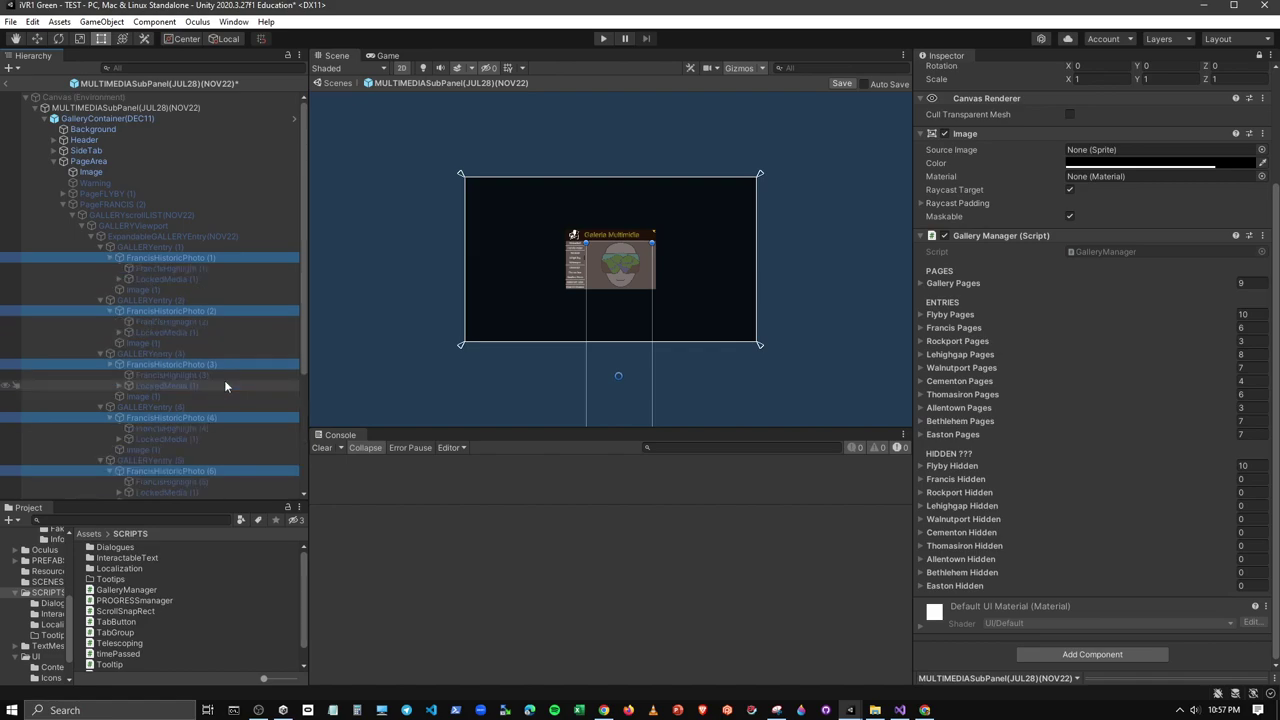
Multi-select the six Francis LockedMedia objects and drag them onto Francis Hidden
{"action": "left_click", "coordinate": [186, 279]}
{"action": "left_click", "coordinate": [188, 332], "text": "ctrl"}
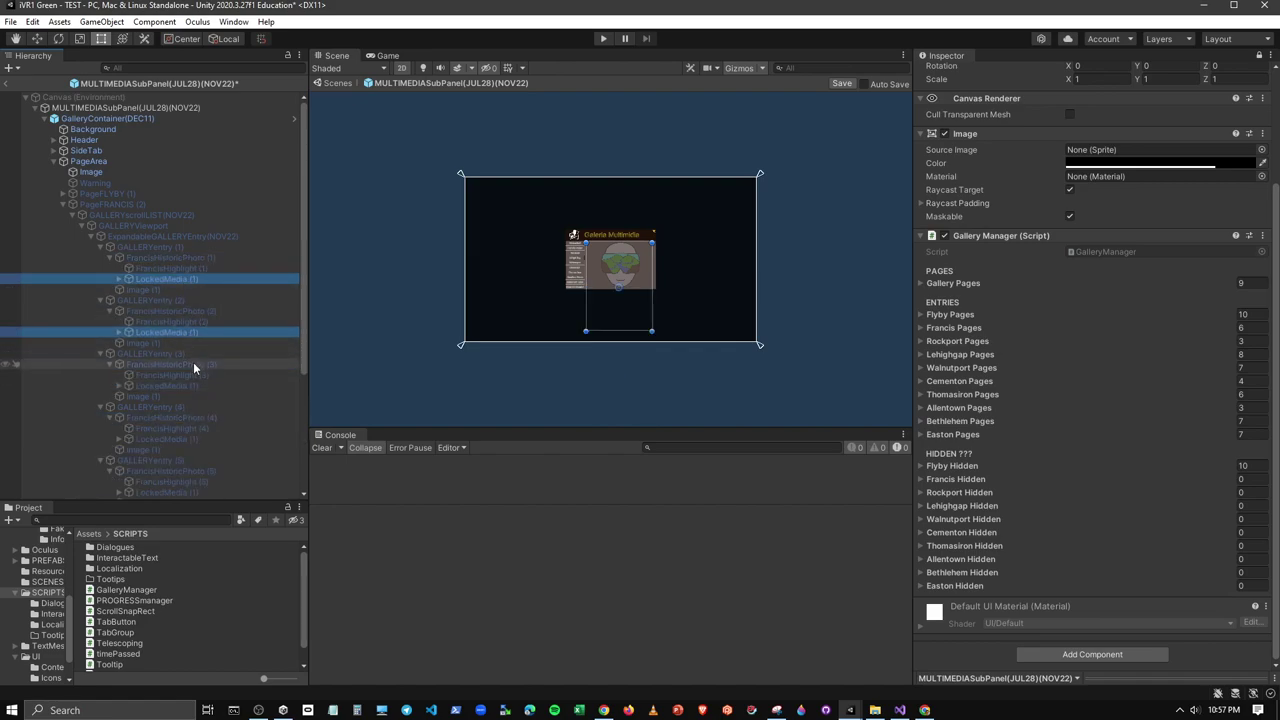
{"action": "left_click", "coordinate": [180, 385], "text": "ctrl"}
{"action": "left_click", "coordinate": [177, 438], "text": "ctrl"}
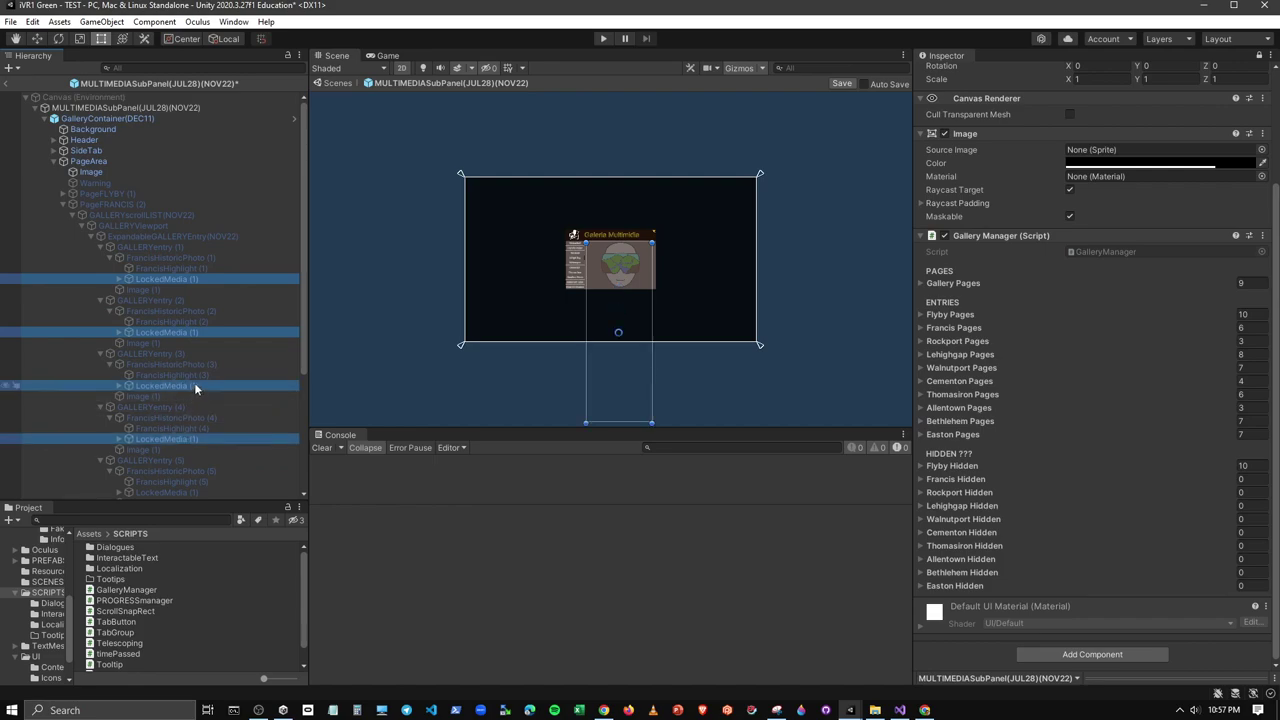
{"action": "scroll", "coordinate": [194, 382], "scroll_direction": "down", "scroll_amount": 2}
{"action": "left_click", "coordinate": [176, 412], "text": "ctrl"}
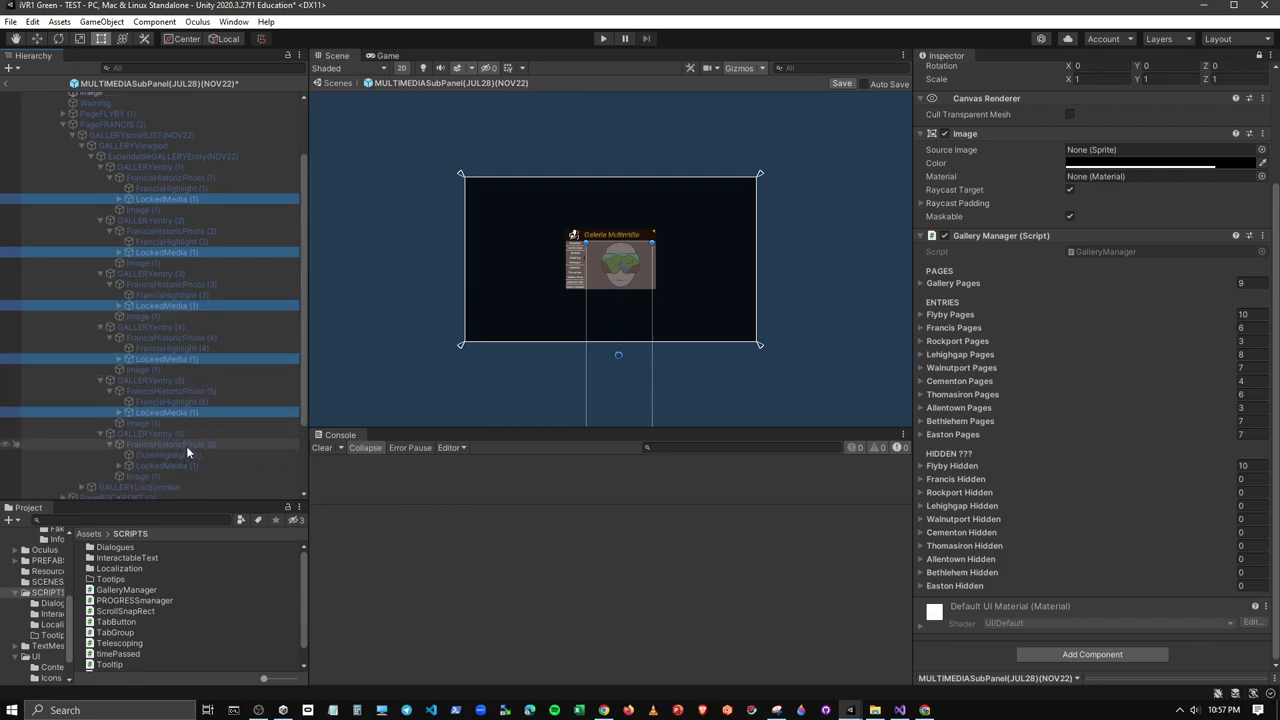
{"action": "left_click", "coordinate": [182, 465], "text": "ctrl"}
{"action": "scroll", "coordinate": [200, 430], "scroll_direction": "down", "scroll_amount": 1}
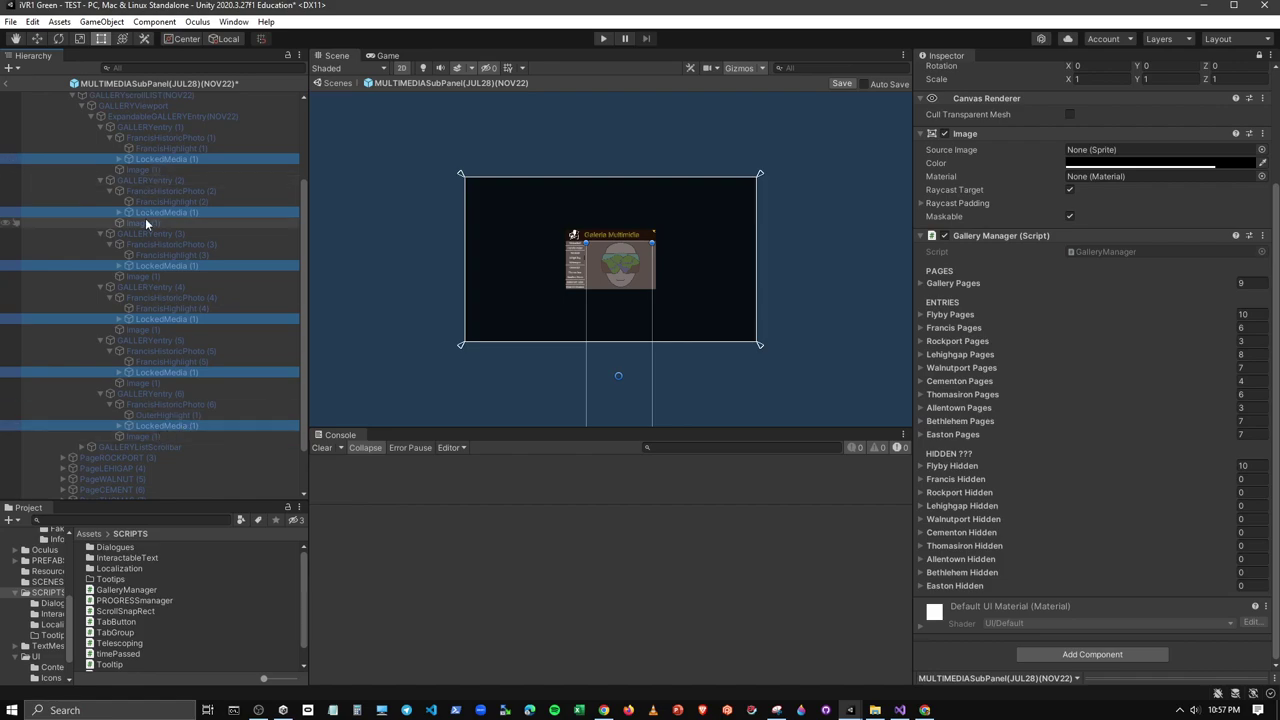
{"action": "right_click", "coordinate": [793, 301]}
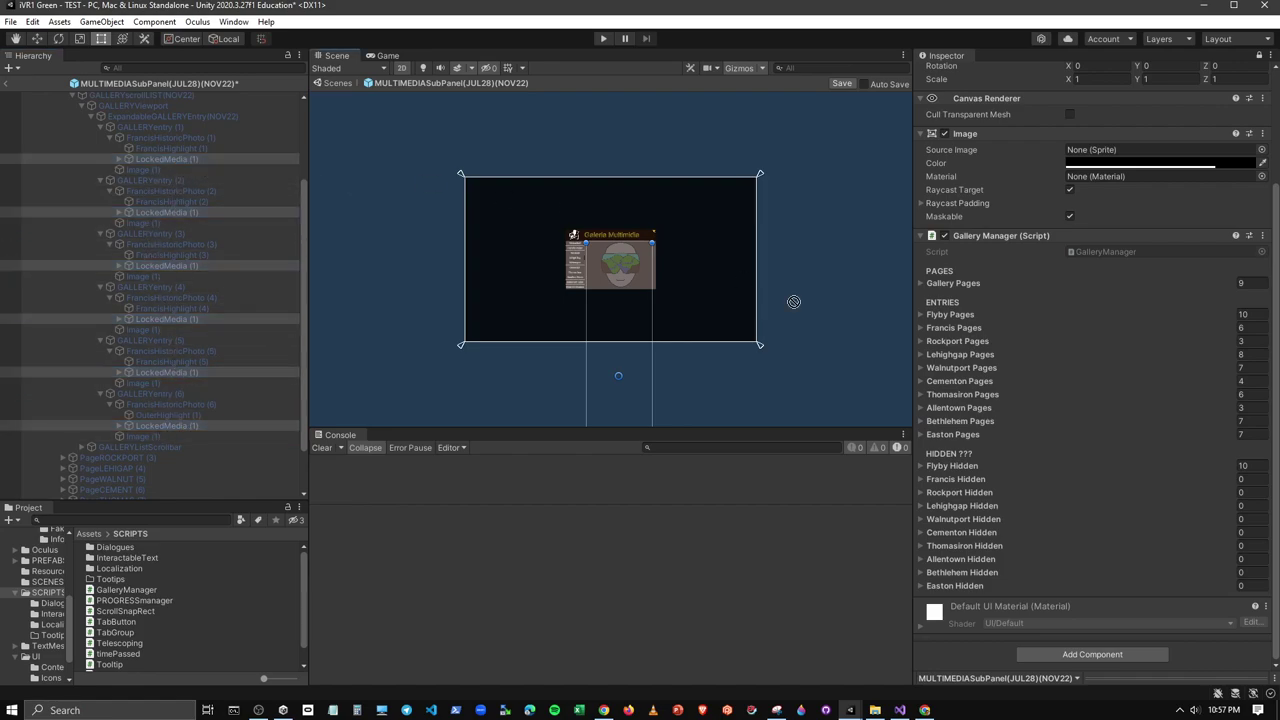
{"action": "left_click_drag", "start_coordinate": [946, 482], "coordinate": [909, 481]}
{"action": "scroll", "coordinate": [76, 190], "scroll_direction": "up", "scroll_amount": 1}
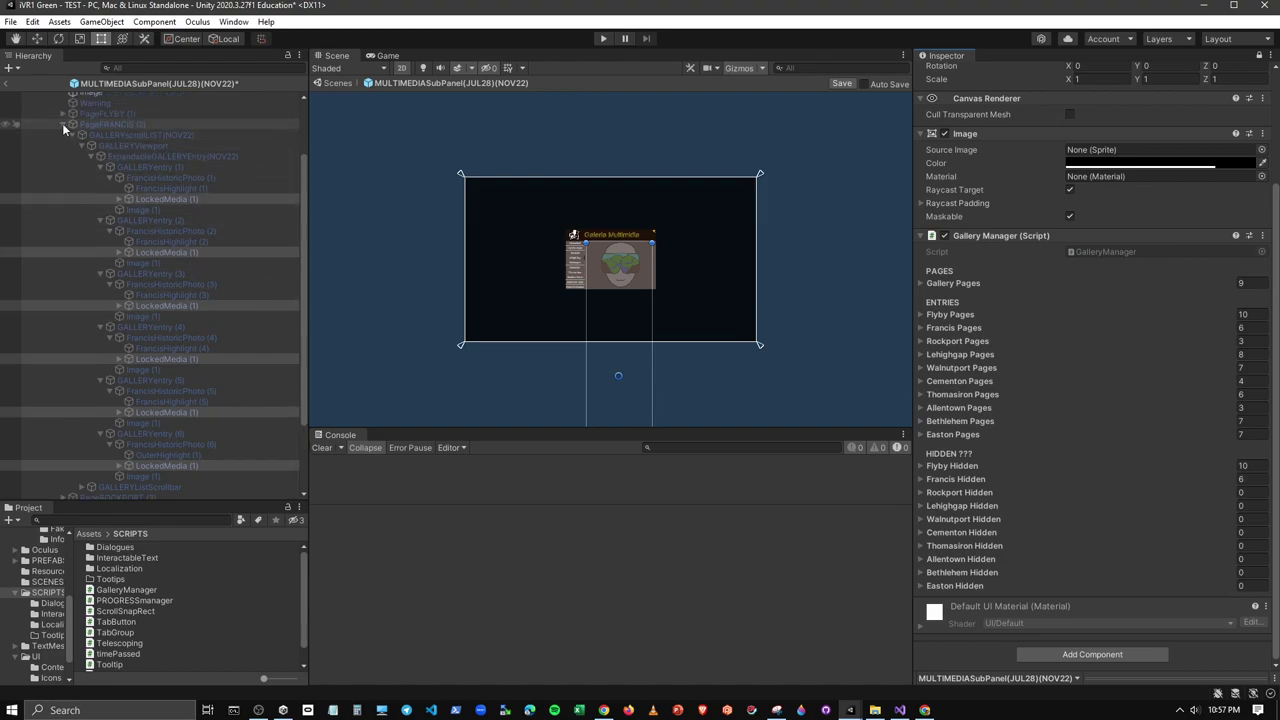
Collapse PageFRANCIS, then expand the Rockport page and its three gallery entries
{"action": "left_click", "coordinate": [63, 124]}
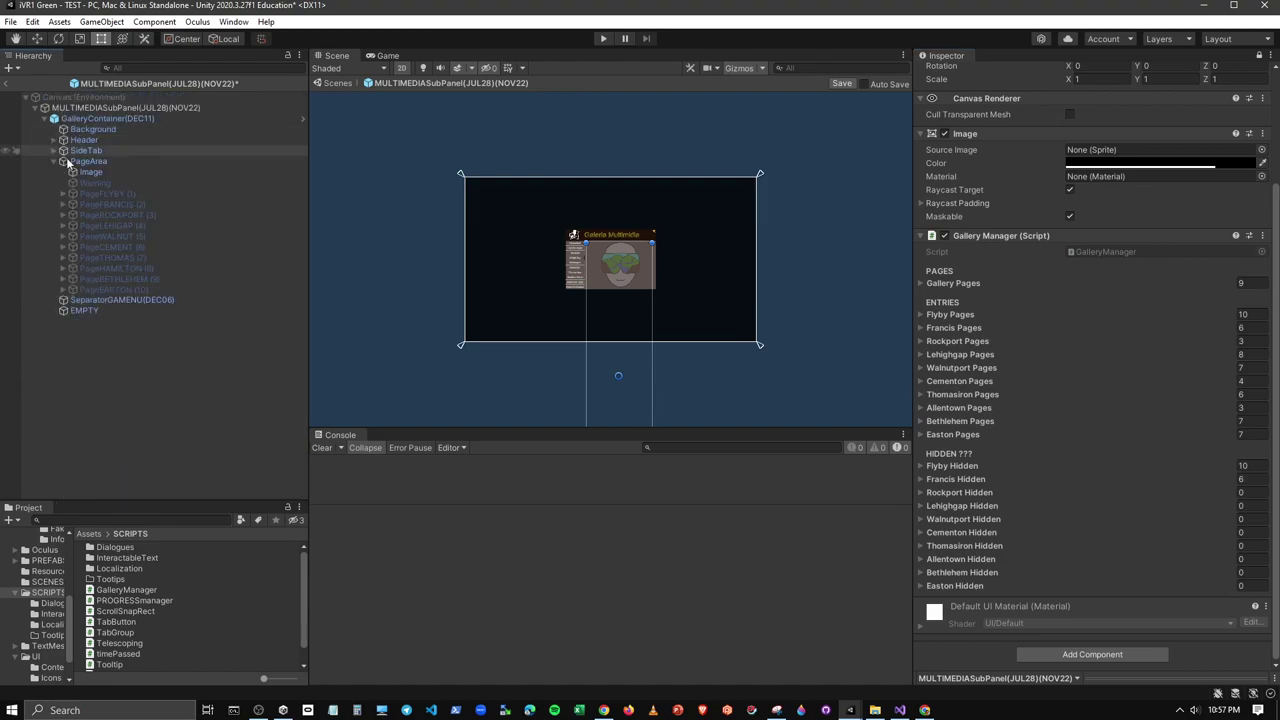
{"action": "left_click", "coordinate": [60, 214]}
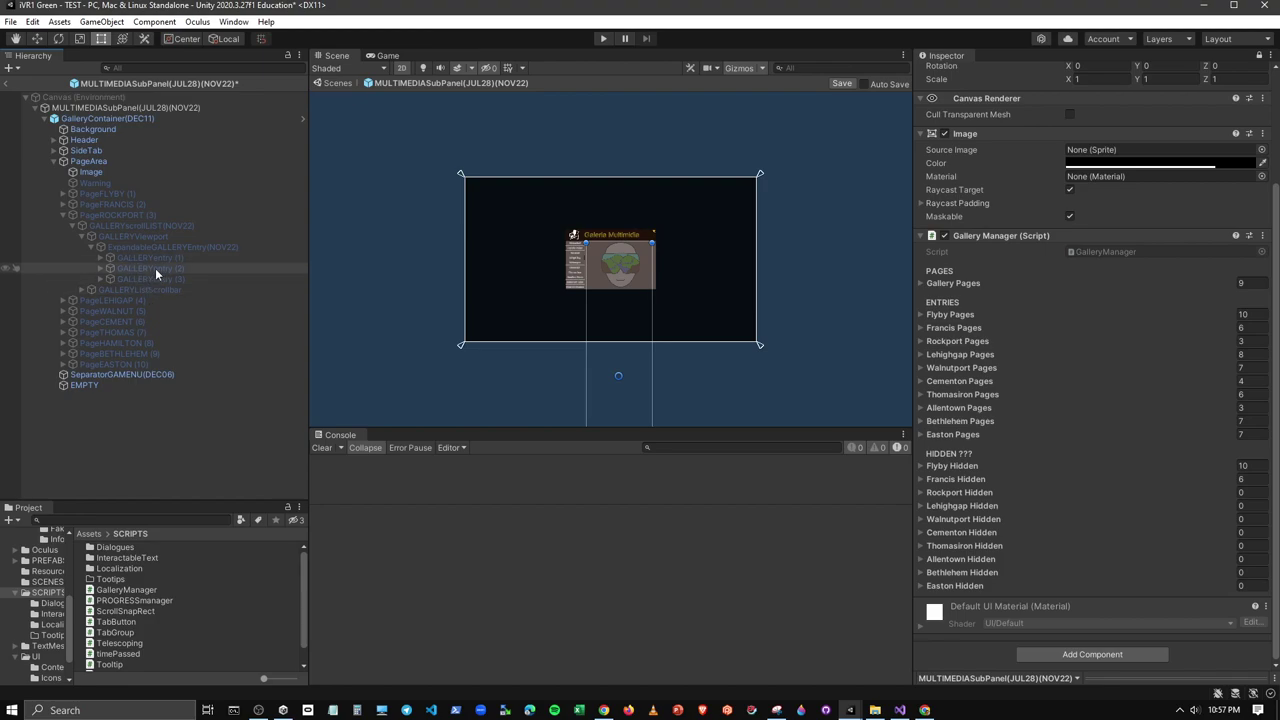
{"action": "left_click", "coordinate": [140, 257]}
{"action": "left_click", "coordinate": [156, 276], "text": "shift"}
{"action": "key", "text": "Right"}
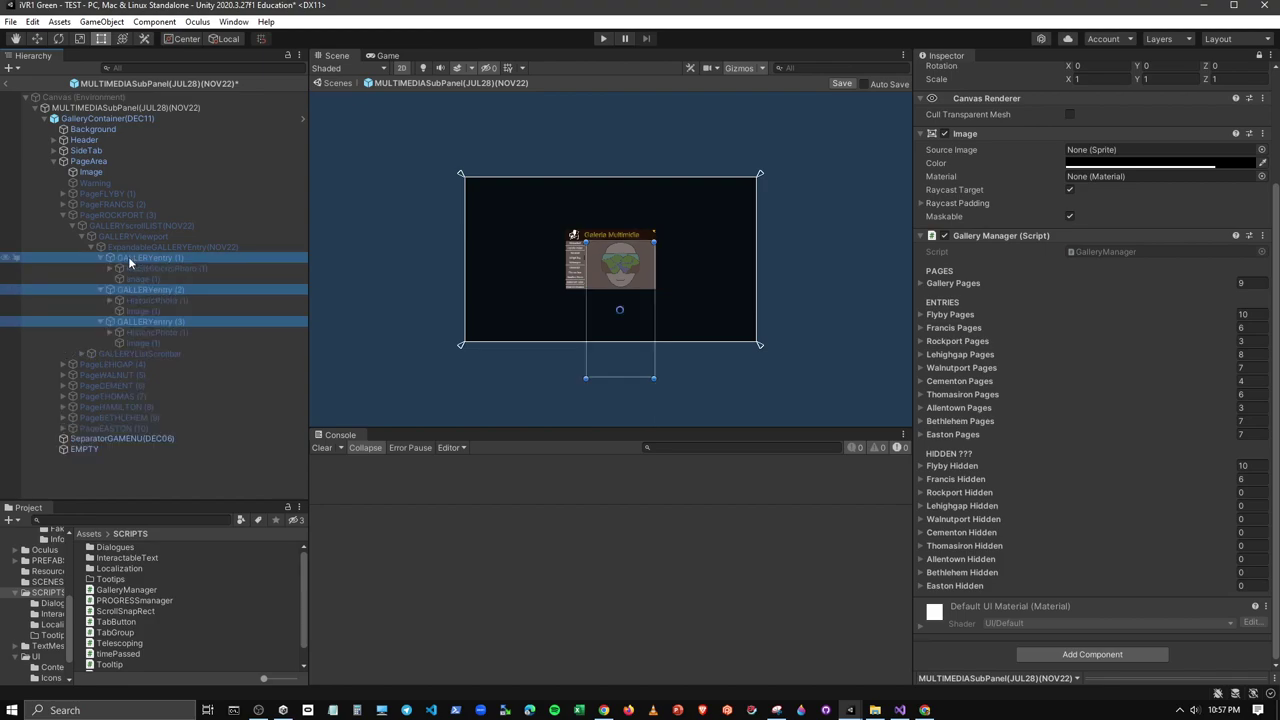
Expand the three Rockport HistoricPhotos and multi-select their LockedMedia objects
{"action": "left_click", "coordinate": [134, 269]}
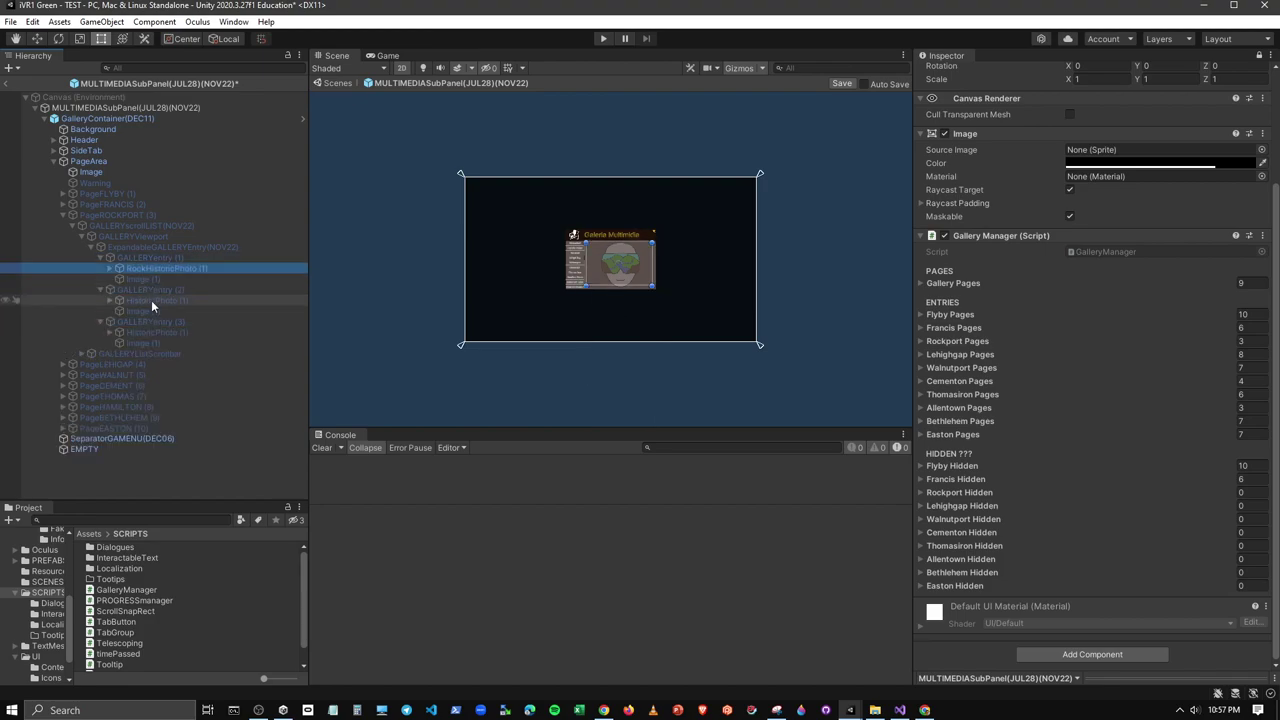
{"action": "left_click", "coordinate": [152, 300], "text": "ctrl"}
{"action": "left_click", "coordinate": [151, 331], "text": "ctrl"}
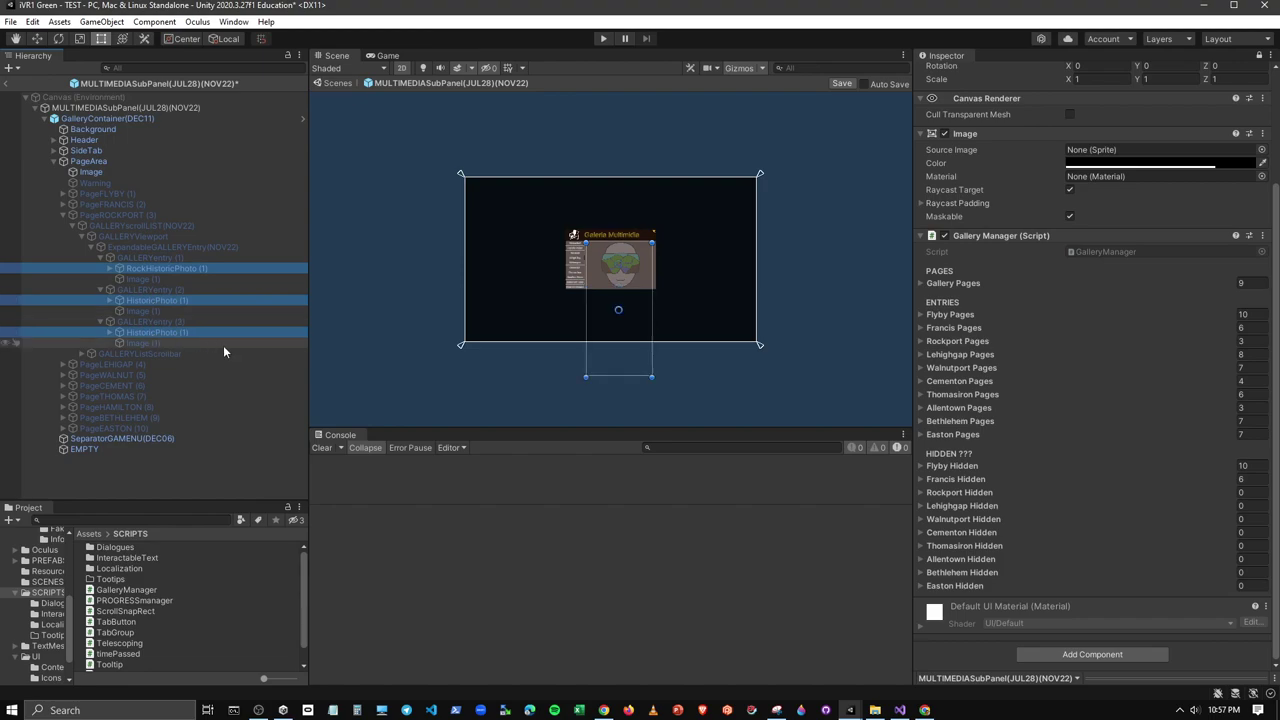
{"action": "key", "text": "Right"}
{"action": "left_click", "coordinate": [176, 289]}
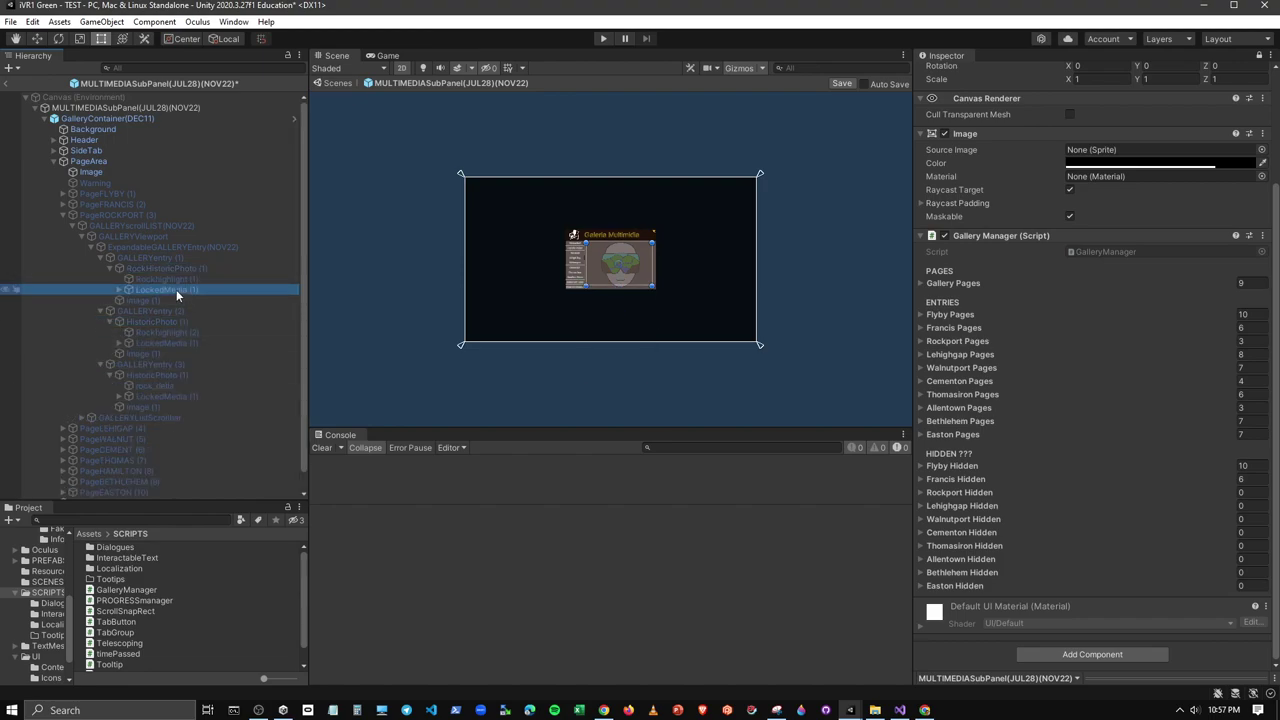
{"action": "left_click", "coordinate": [182, 342], "text": "ctrl"}
{"action": "left_click", "coordinate": [171, 397], "text": "ctrl"}
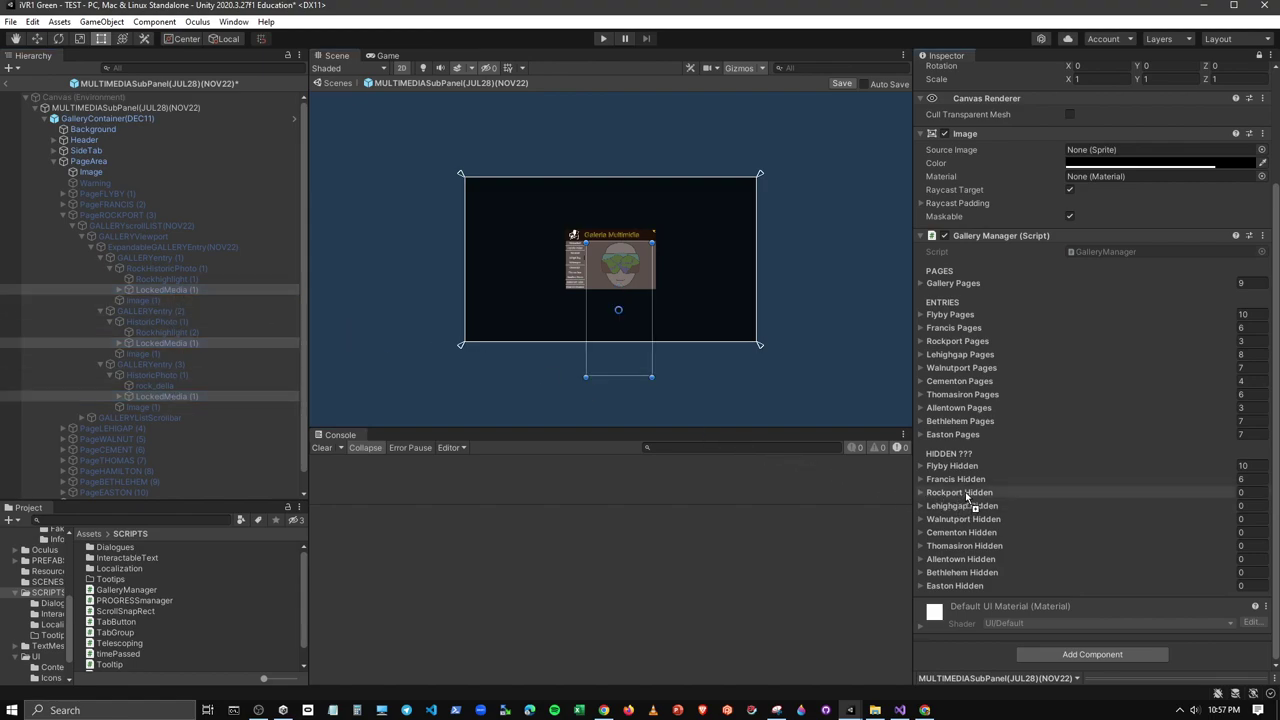
Collapse the Rockport page and expand all eight Lehighgap gallery entries
{"action": "left_click", "coordinate": [62, 215]}
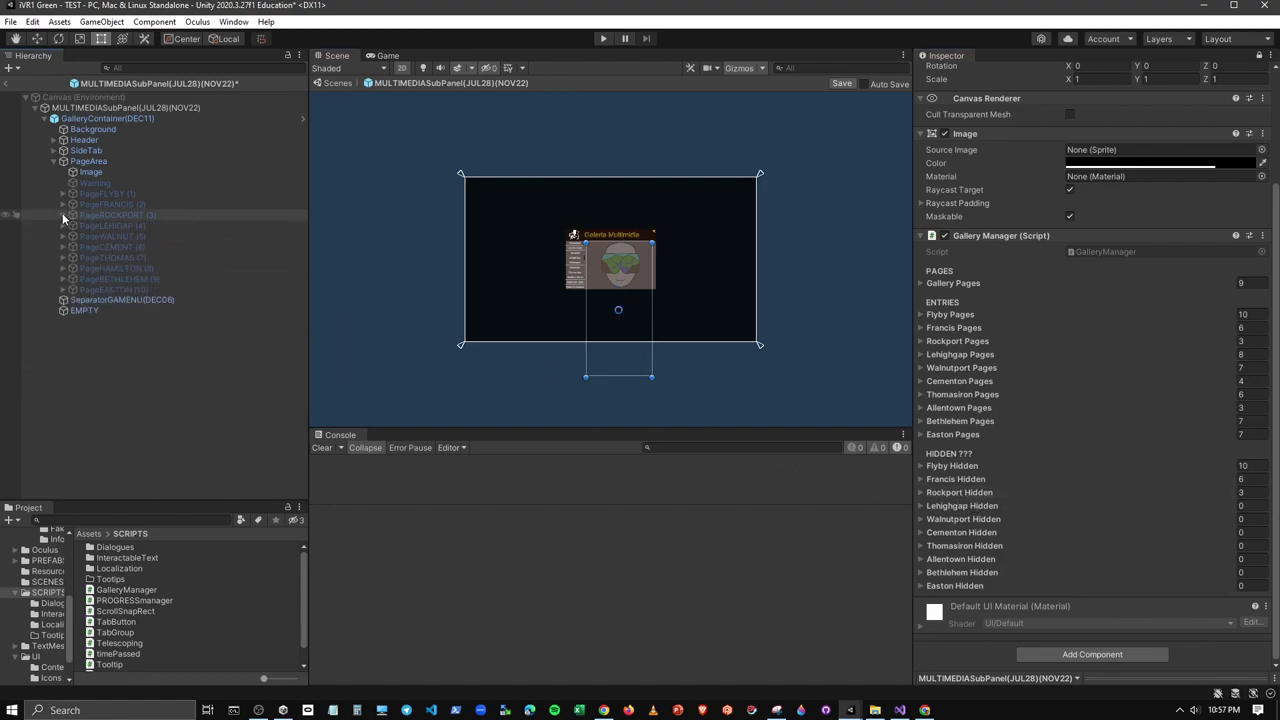
{"action": "left_click", "coordinate": [62, 225]}
{"action": "left_click", "coordinate": [134, 269]}
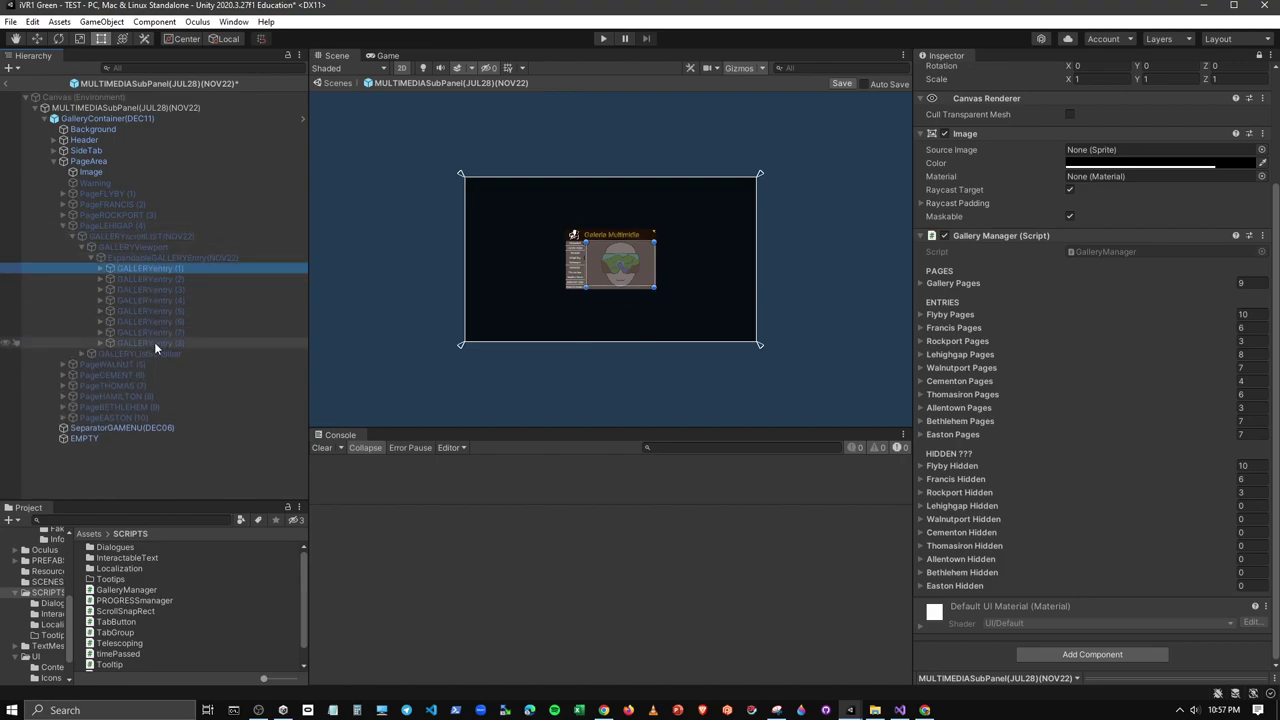
{"action": "left_click", "coordinate": [158, 344], "text": "shift"}
{"action": "key", "text": "Right"}
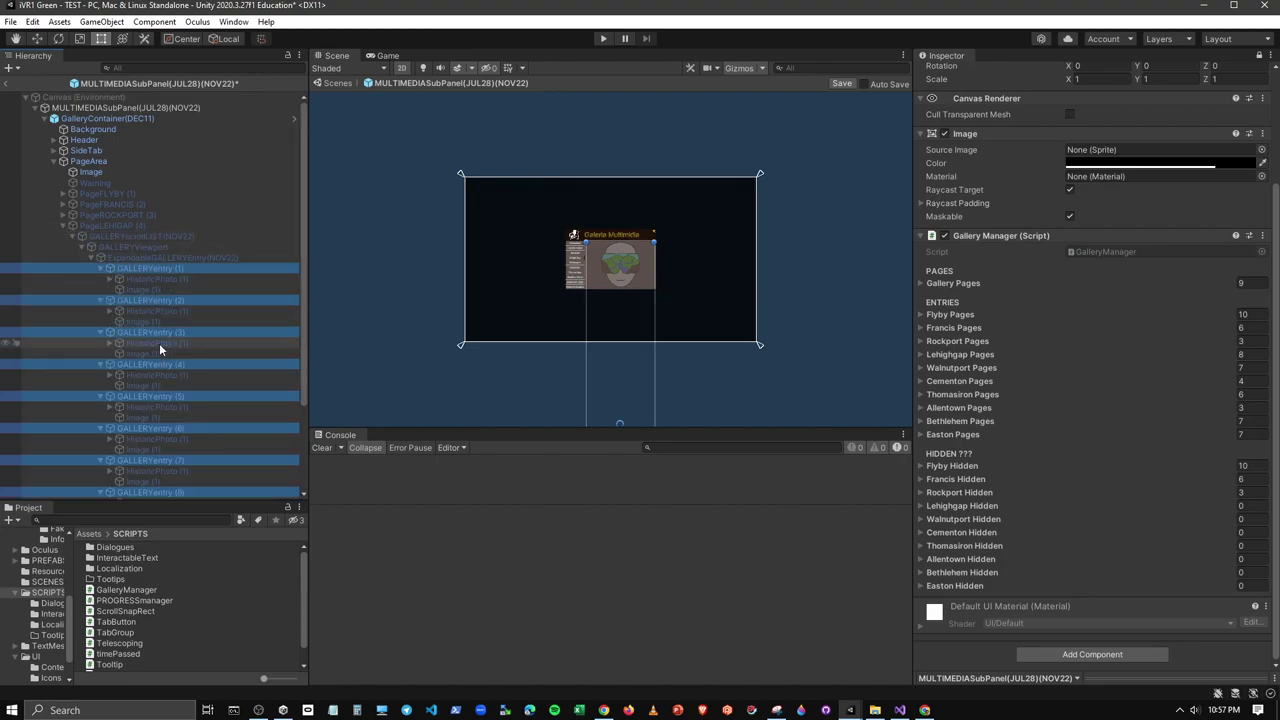
Expand the HistoricPhoto object under each of the eight Lehighgap gallery entries
{"action": "left_click", "coordinate": [176, 279]}
{"action": "left_click", "coordinate": [175, 311], "text": "ctrl"}
{"action": "left_click", "coordinate": [174, 343], "text": "ctrl"}
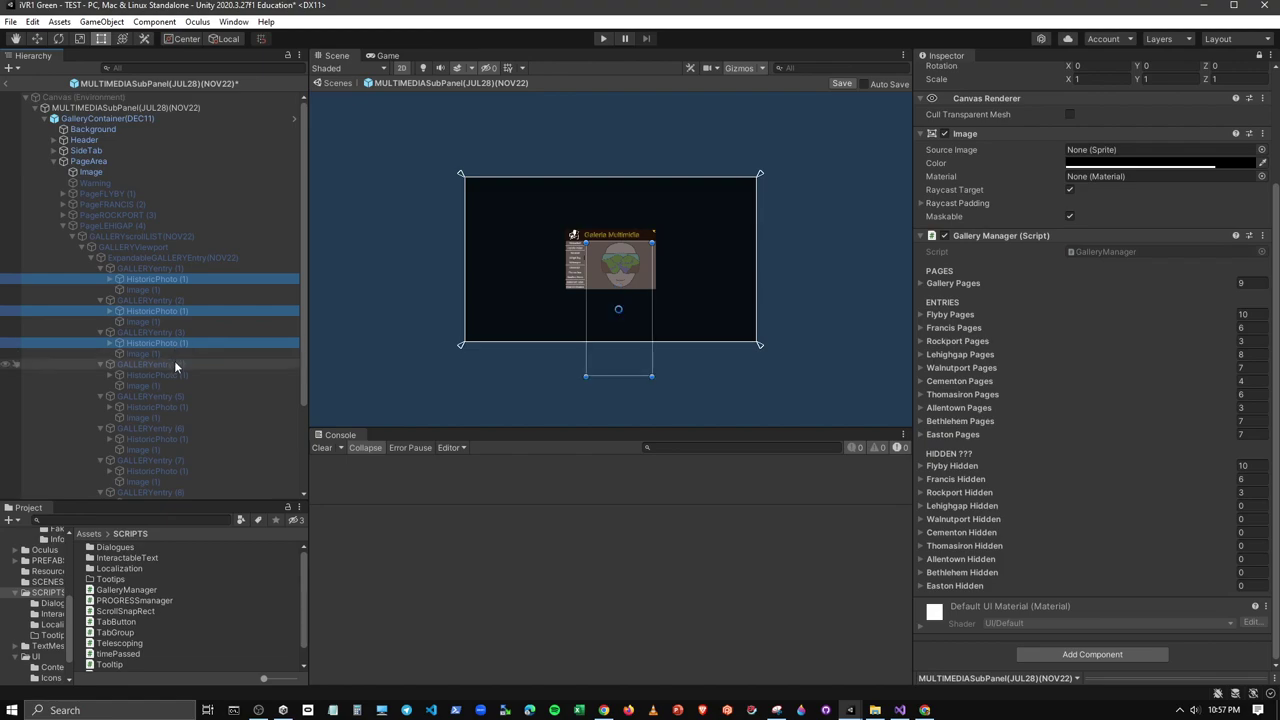
{"action": "left_click", "coordinate": [174, 375], "text": "ctrl"}
{"action": "left_click", "coordinate": [174, 407], "text": "ctrl"}
{"action": "left_click", "coordinate": [171, 439], "text": "ctrl"}
{"action": "left_click", "coordinate": [171, 471], "text": "ctrl"}
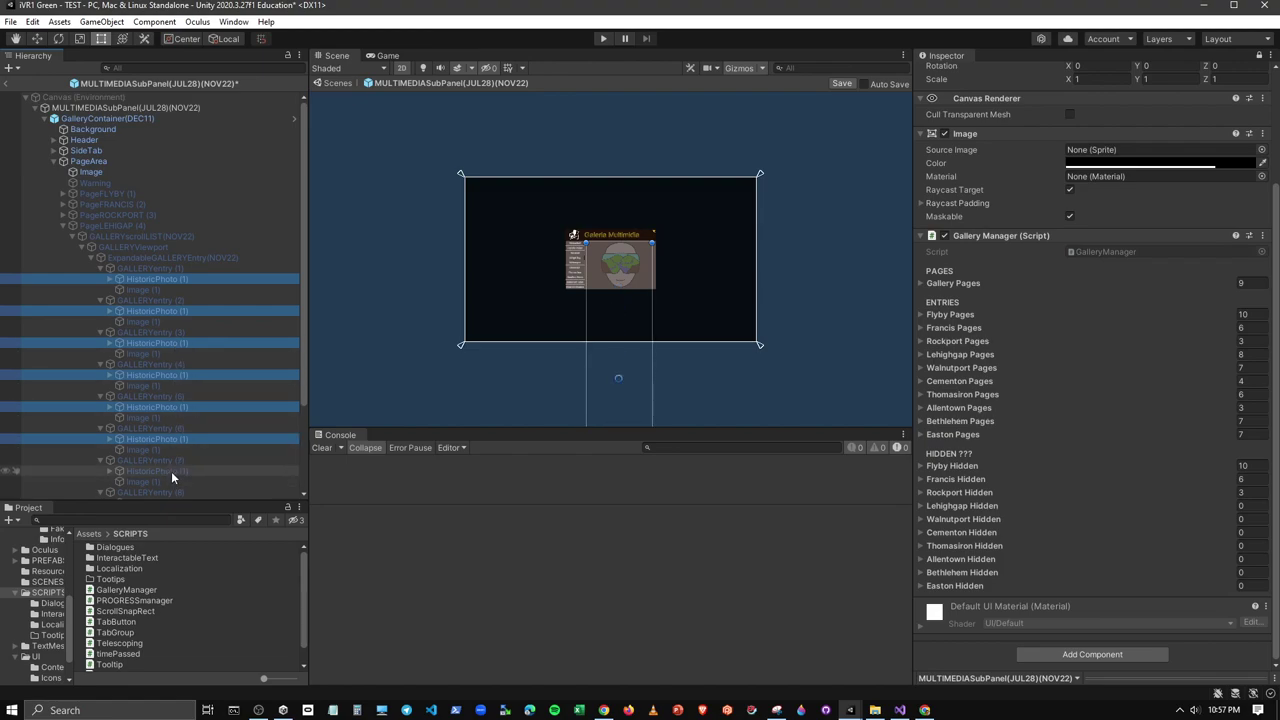
{"action": "scroll", "coordinate": [174, 437], "scroll_direction": "down", "scroll_amount": 3}
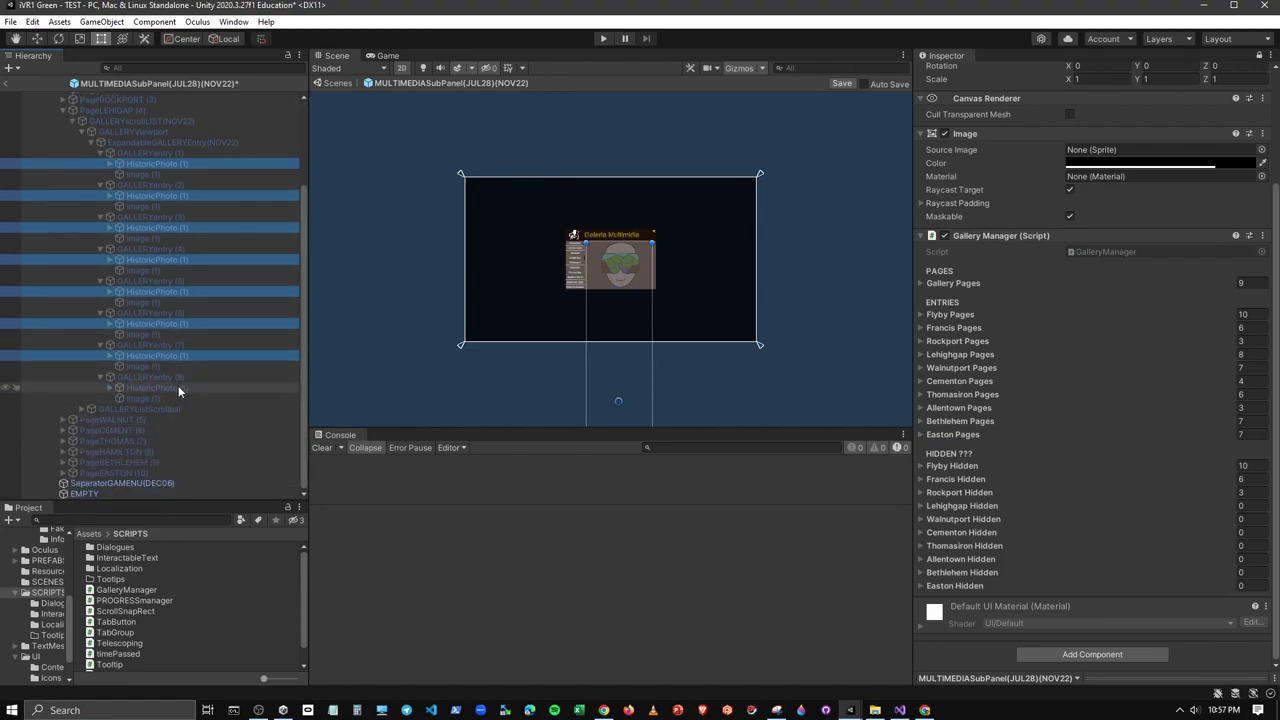
{"action": "left_click", "coordinate": [178, 385], "text": "ctrl"}
{"action": "key", "text": "Right"}
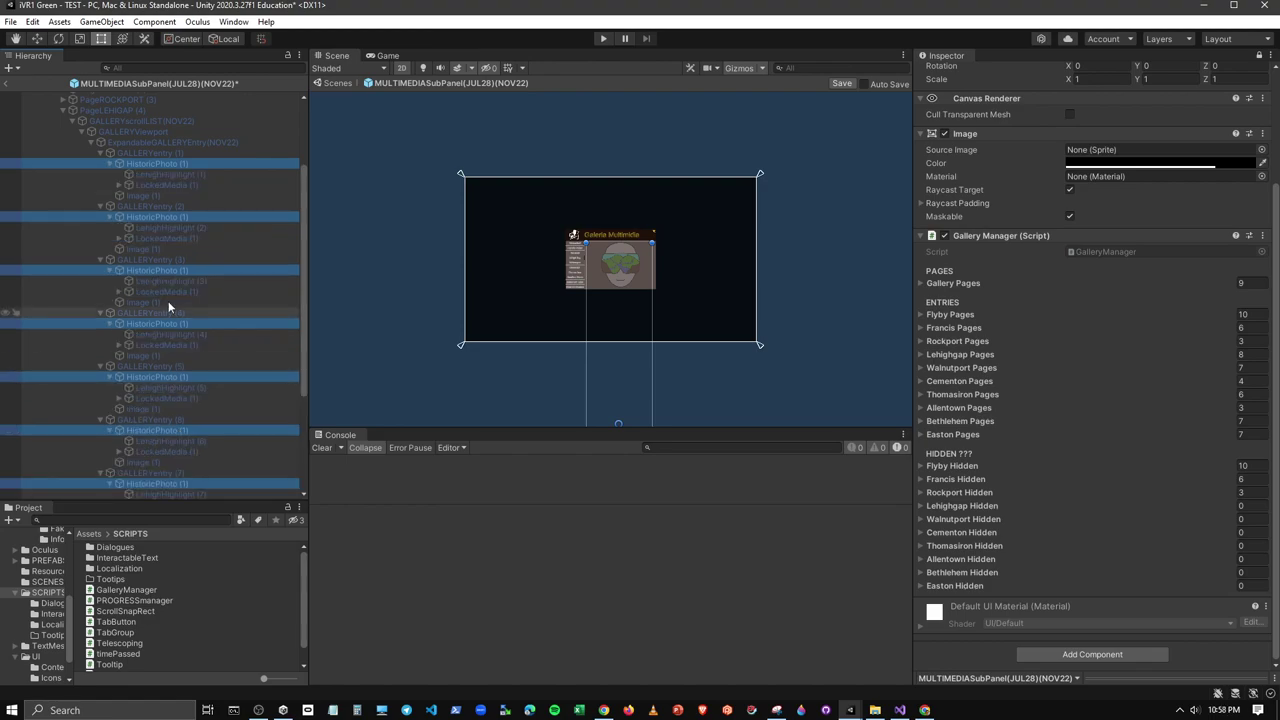
Multi-select the entries' LockedMedia objects and drag them onto Lehighgap Hidden, making 8 elements
{"action": "left_click", "coordinate": [179, 185]}
{"action": "left_click", "coordinate": [186, 238], "text": "ctrl"}
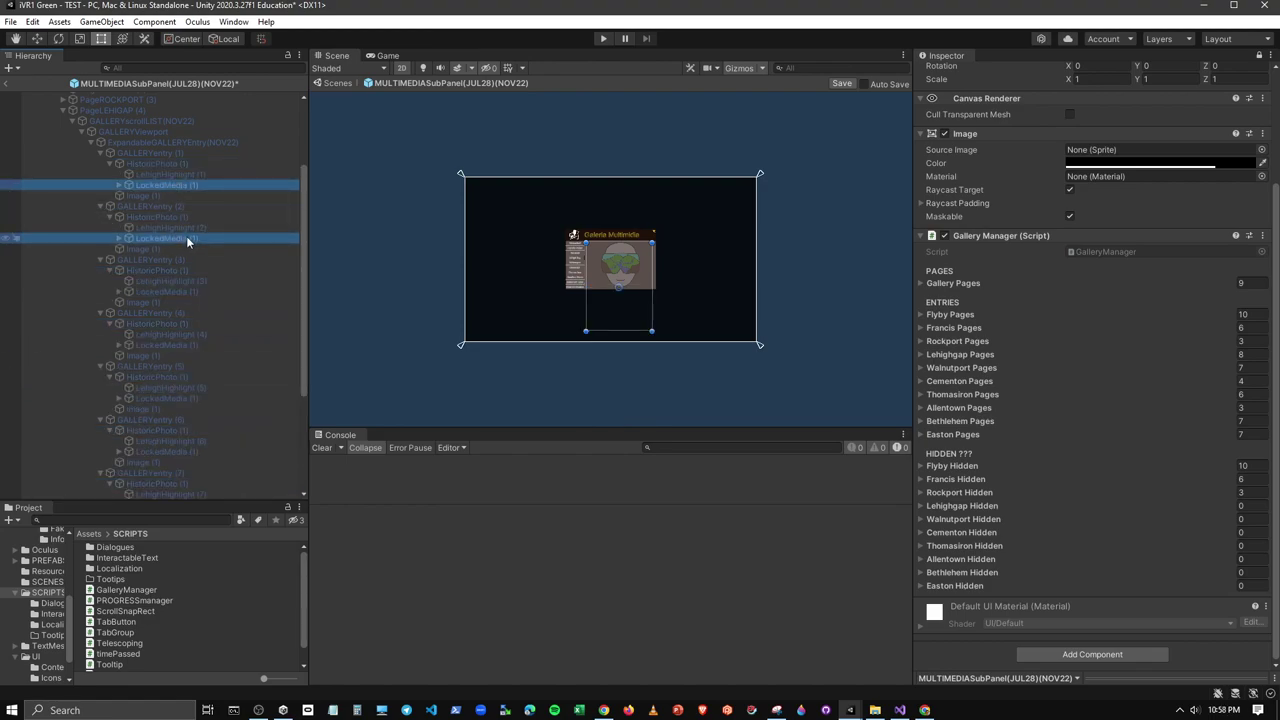
{"action": "left_click", "coordinate": [170, 291], "text": "ctrl"}
{"action": "left_click", "coordinate": [168, 344], "text": "ctrl"}
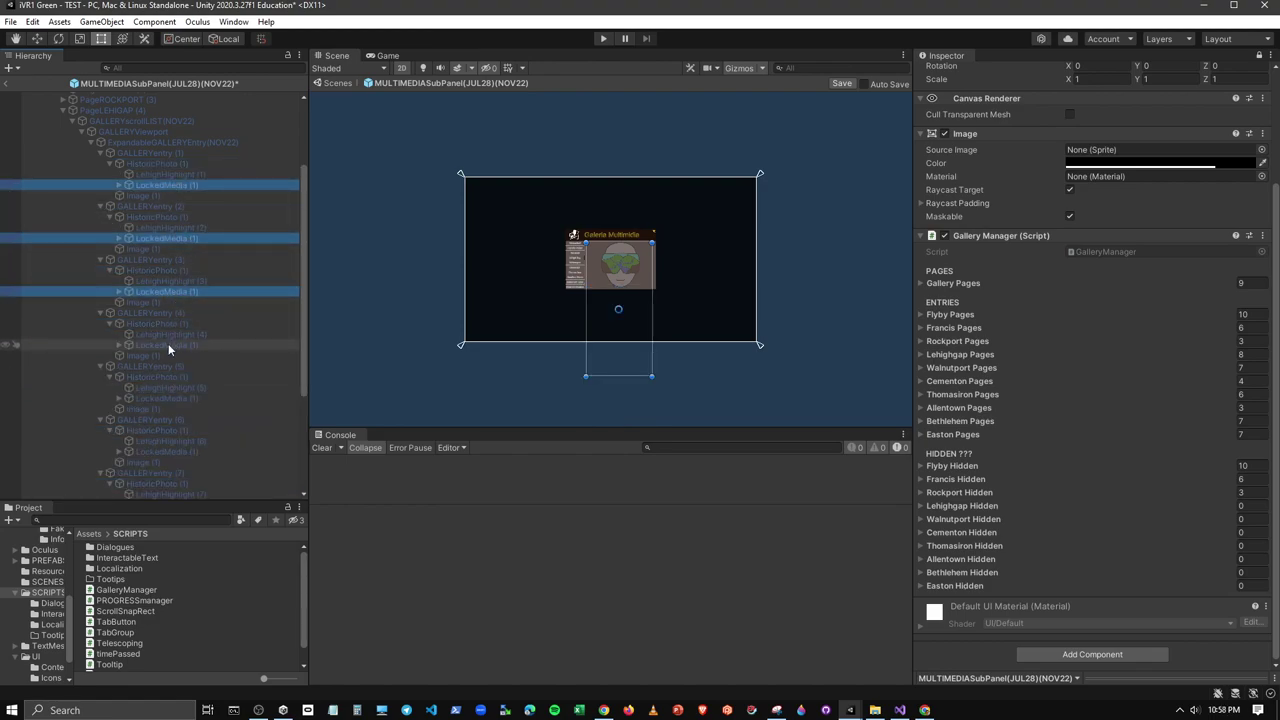
{"action": "left_click", "coordinate": [172, 398], "text": "ctrl"}
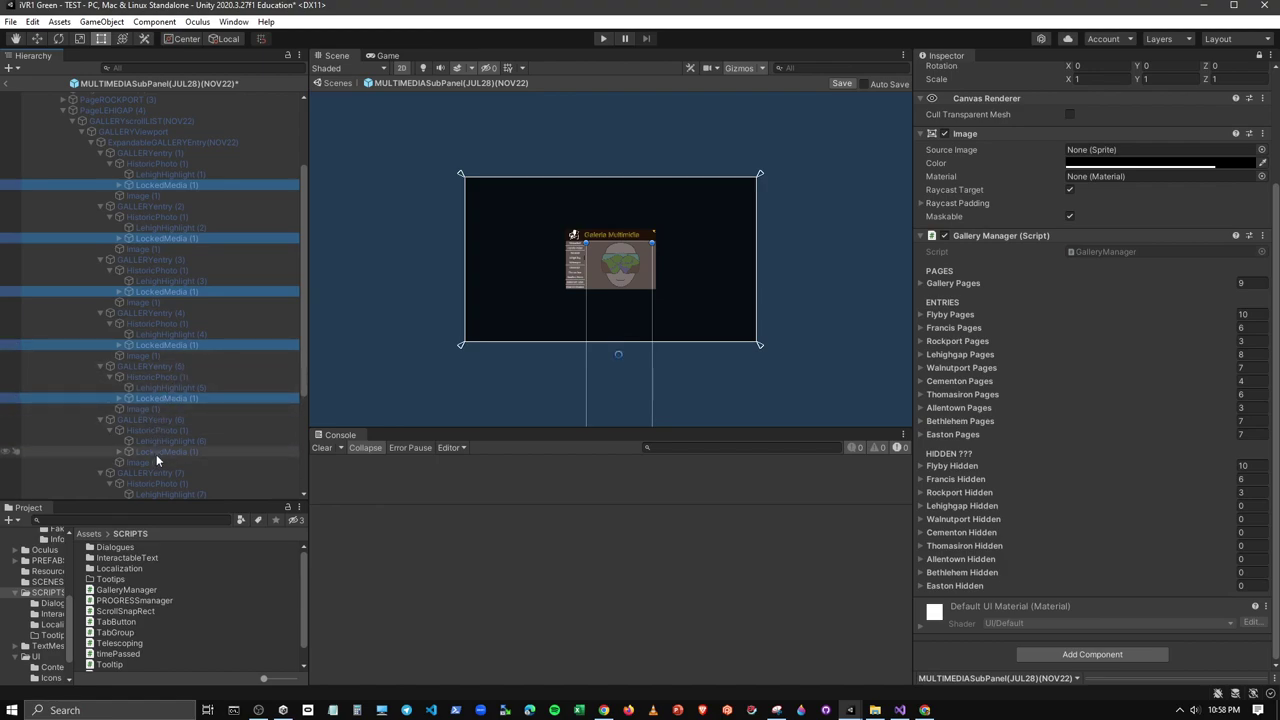
{"action": "left_click", "coordinate": [156, 452], "text": "ctrl"}
{"action": "scroll", "coordinate": [192, 425], "scroll_direction": "down", "scroll_amount": 3}
{"action": "left_click", "coordinate": [187, 443], "text": "ctrl"}
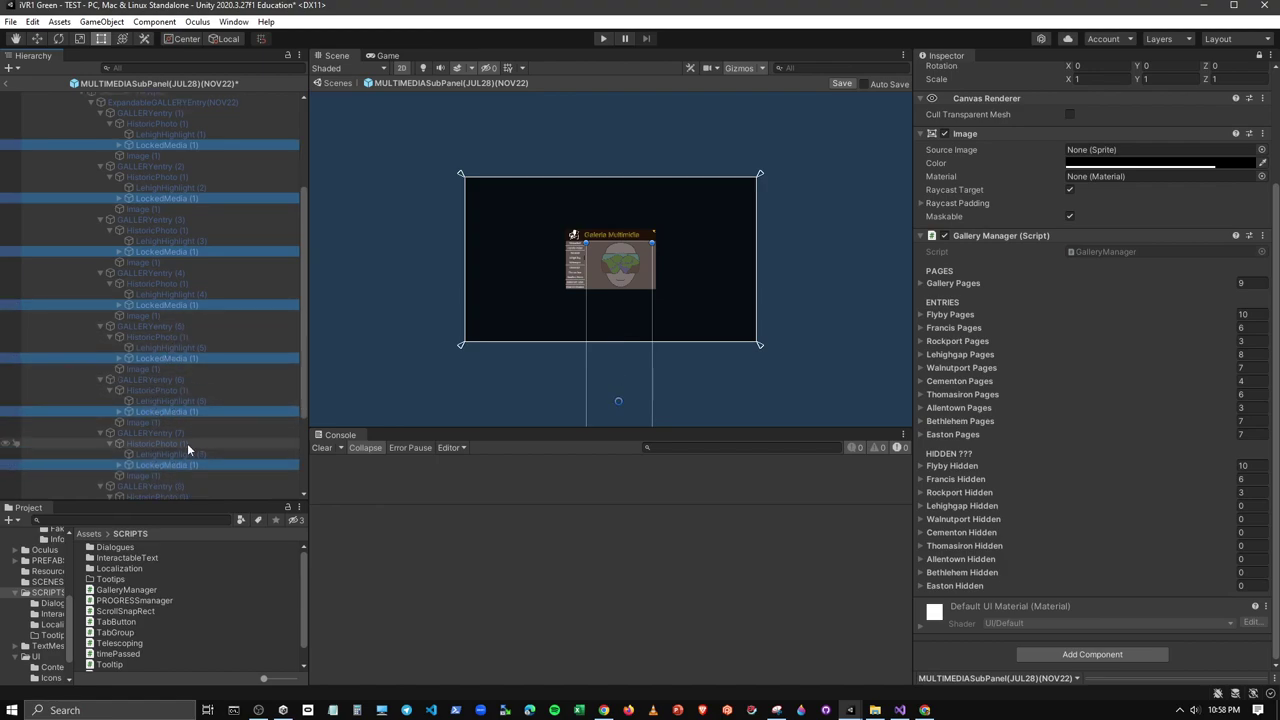
{"action": "scroll", "coordinate": [188, 441], "scroll_direction": "down", "scroll_amount": 3}
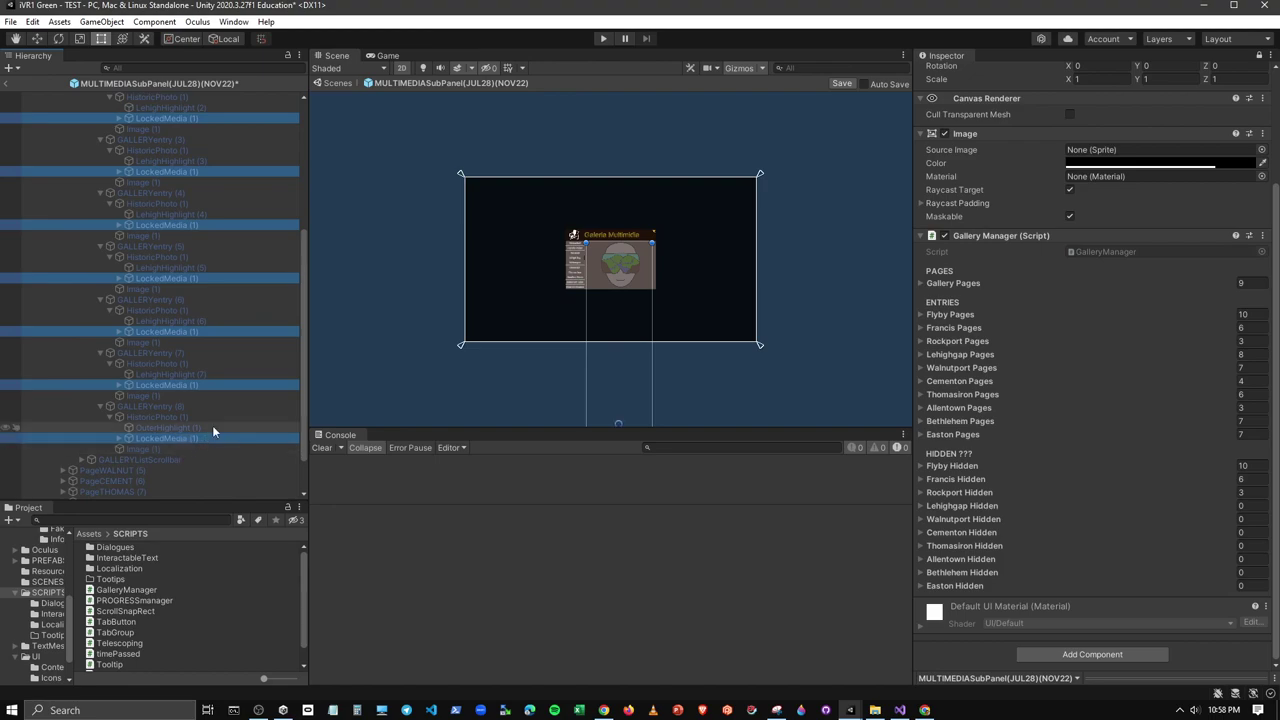
{"action": "scroll", "coordinate": [212, 425], "scroll_direction": "up", "scroll_amount": 6}
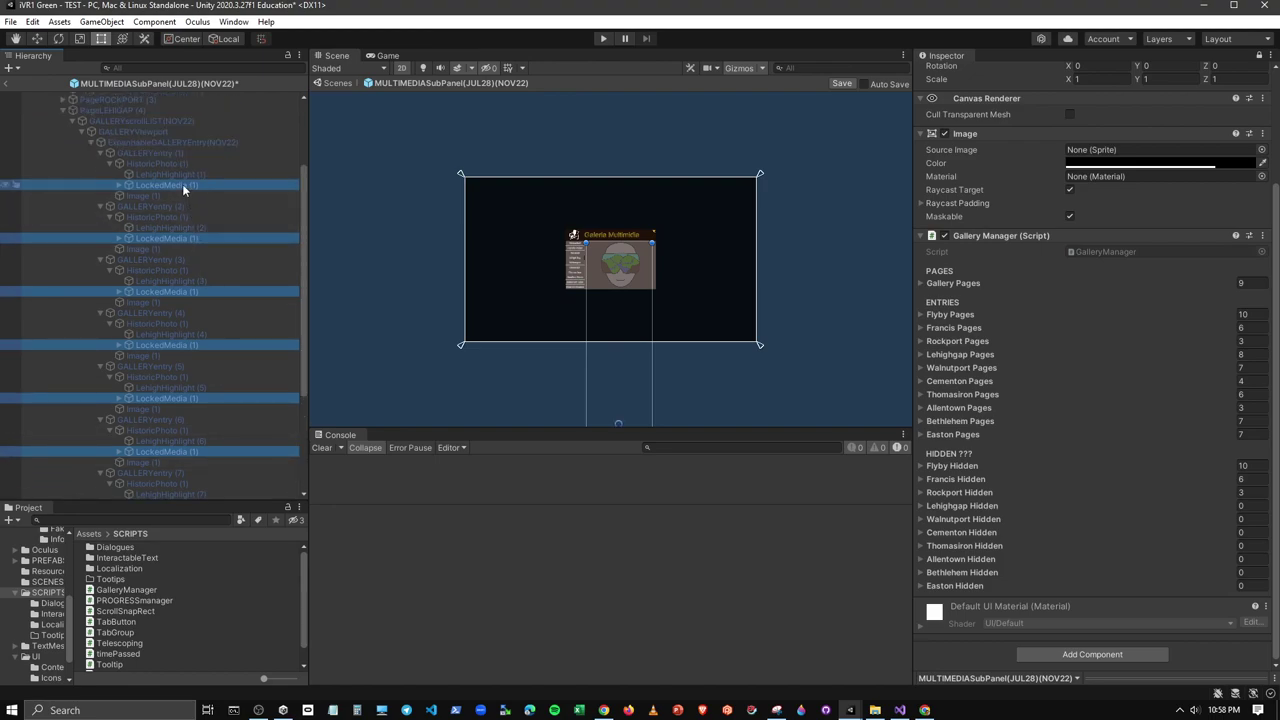
{"action": "left_click_drag", "start_coordinate": [182, 183], "coordinate": [960, 506]}
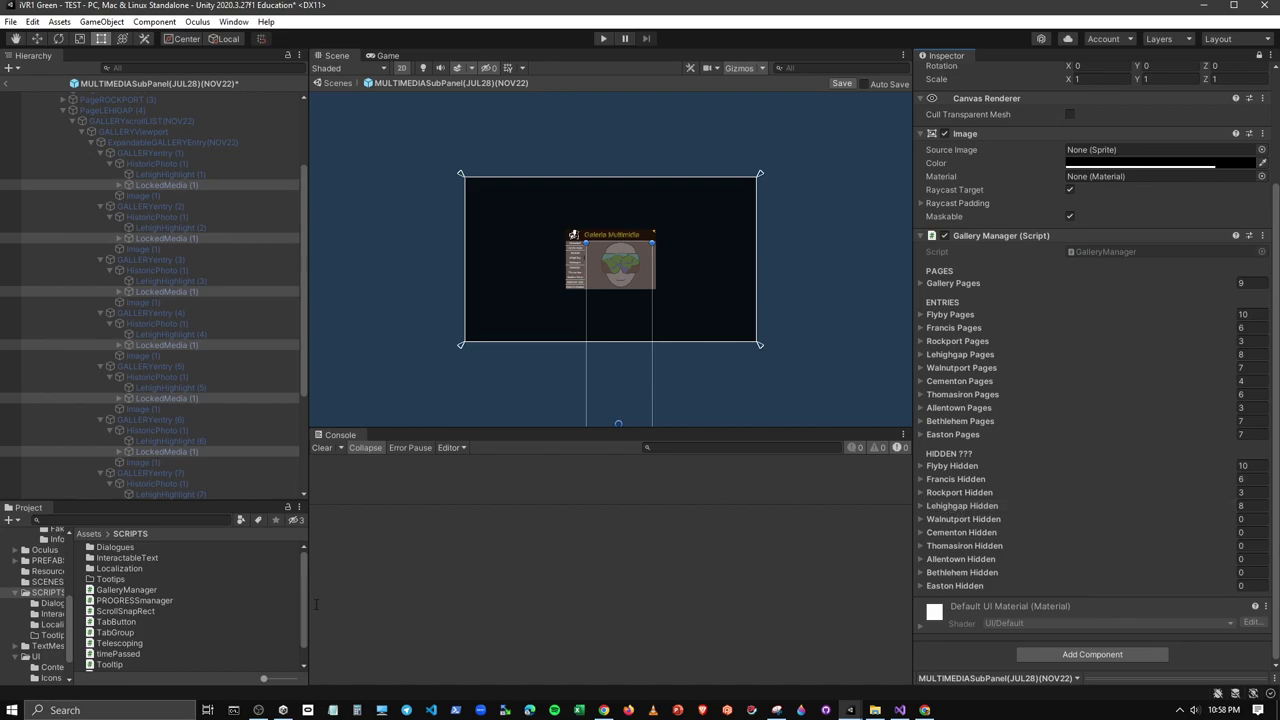
Collapse the Lehighgap page and expand all seven Walnut gallery entries
{"action": "left_click", "coordinate": [61, 111]}
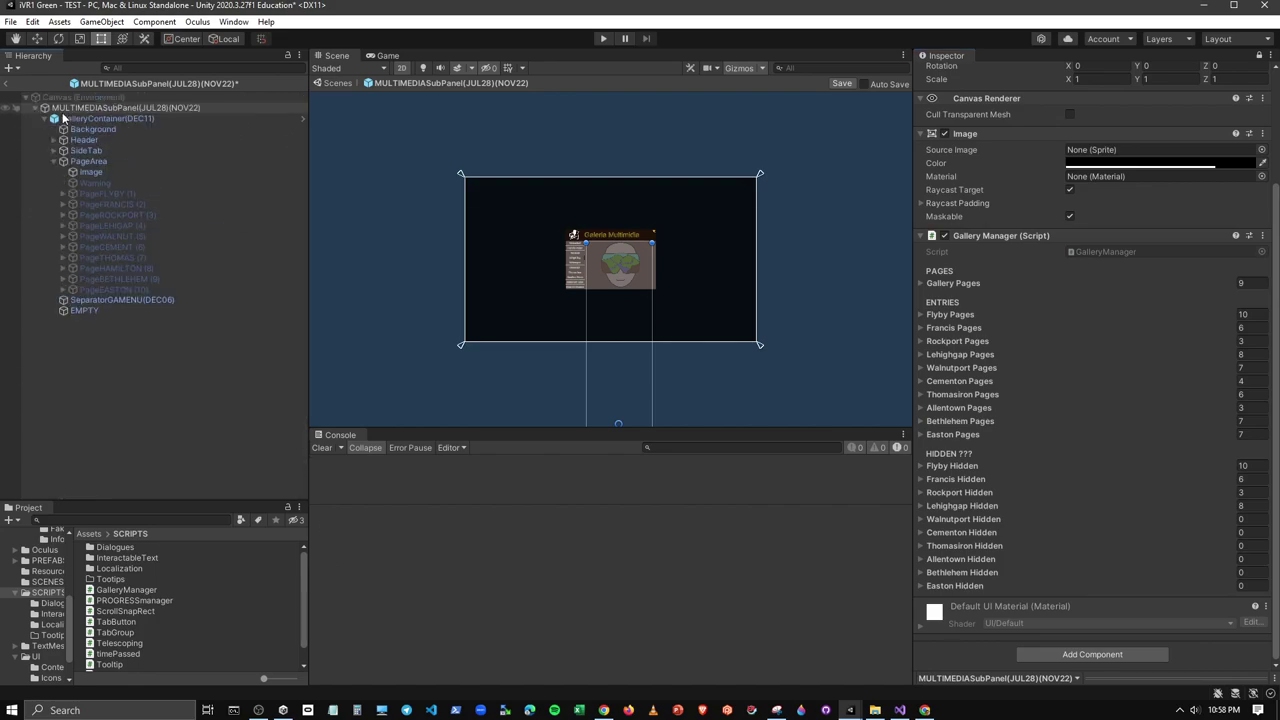
{"action": "left_click", "coordinate": [62, 236]}
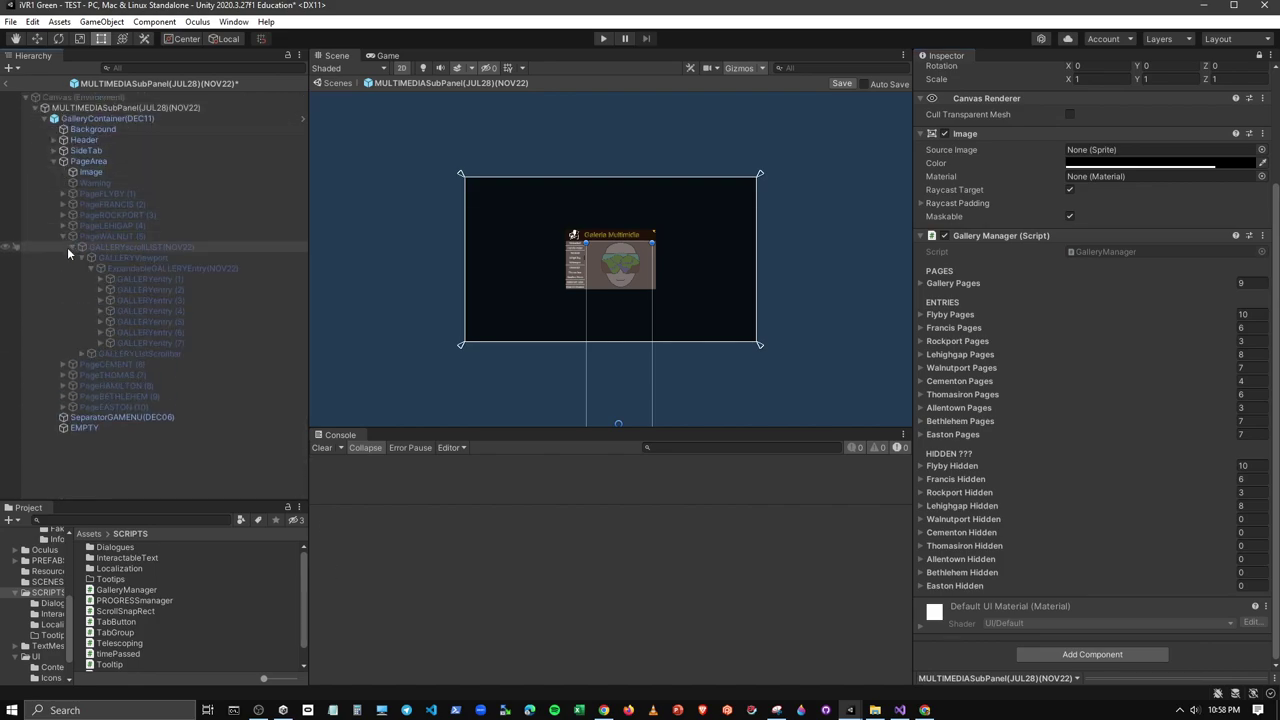
{"action": "left_click", "coordinate": [119, 280]}
{"action": "left_click", "coordinate": [141, 344], "text": "shift"}
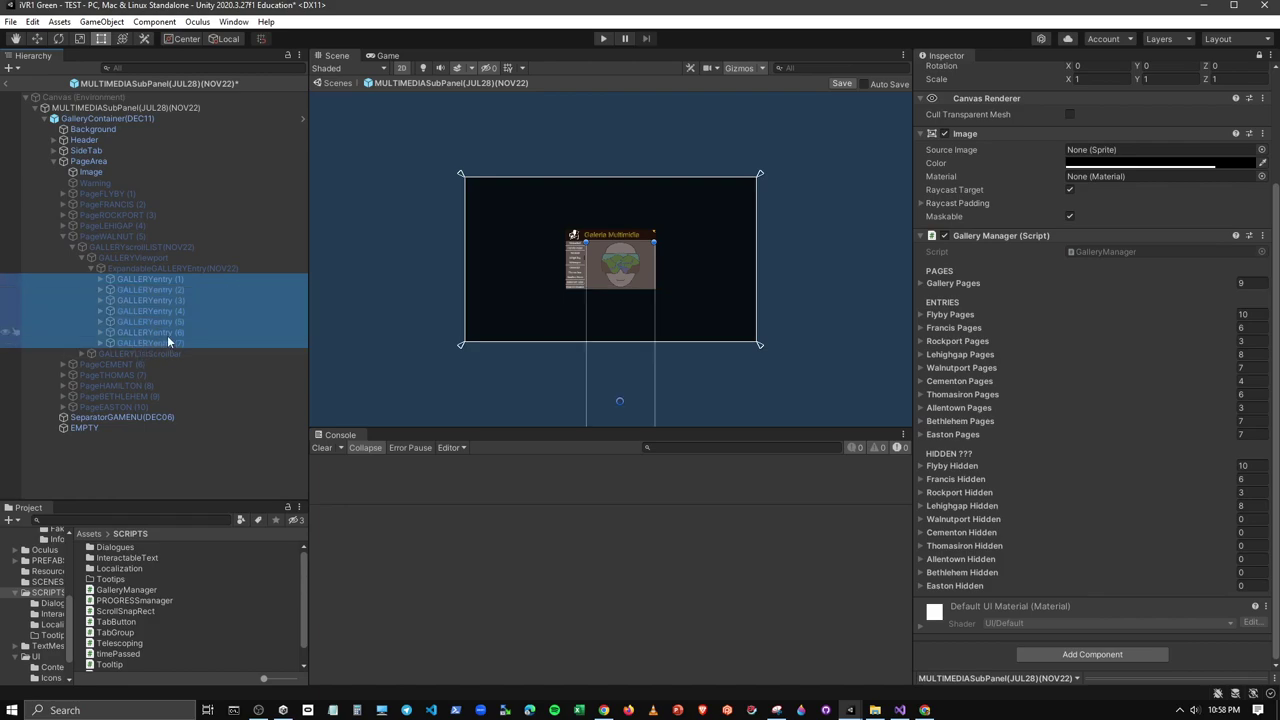
{"action": "key", "text": "Right"}
Expand the HistoricPhoto object under each of the seven Walnut gallery entries
{"action": "left_click", "coordinate": [163, 290]}
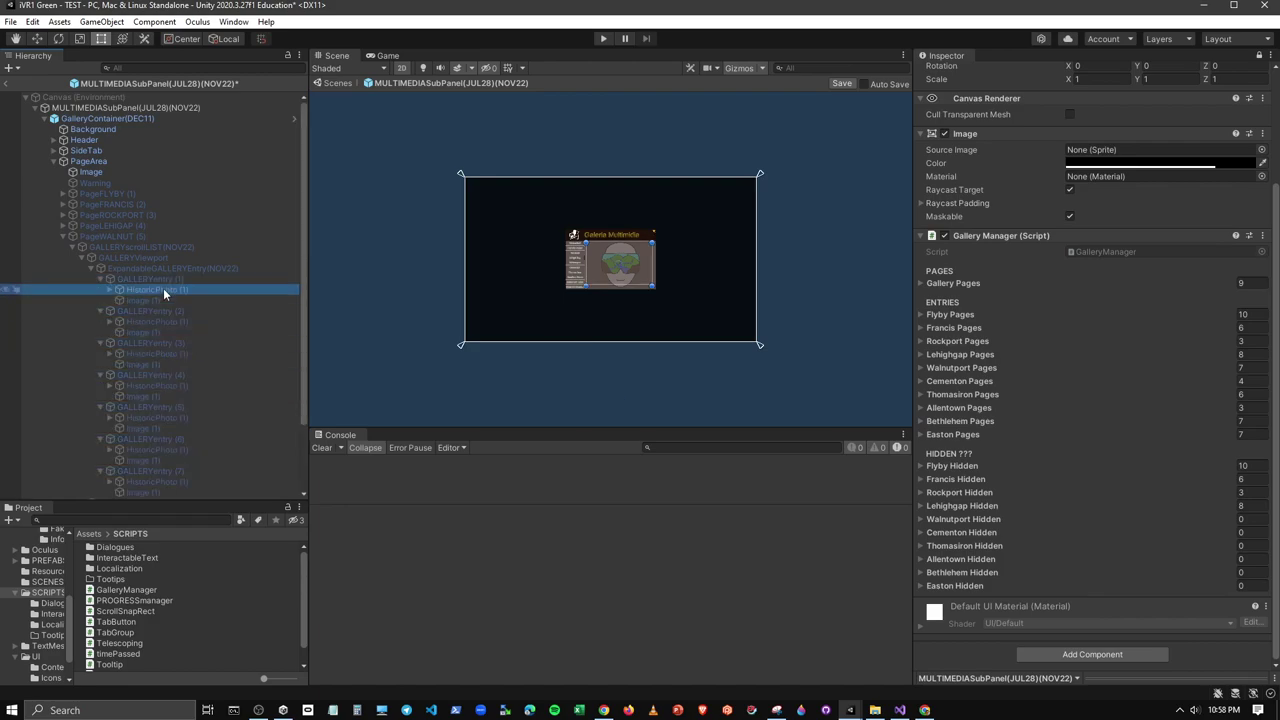
{"action": "left_click", "coordinate": [158, 322], "text": "ctrl"}
{"action": "left_click", "coordinate": [162, 353], "text": "ctrl"}
{"action": "left_click", "coordinate": [160, 385], "text": "ctrl"}
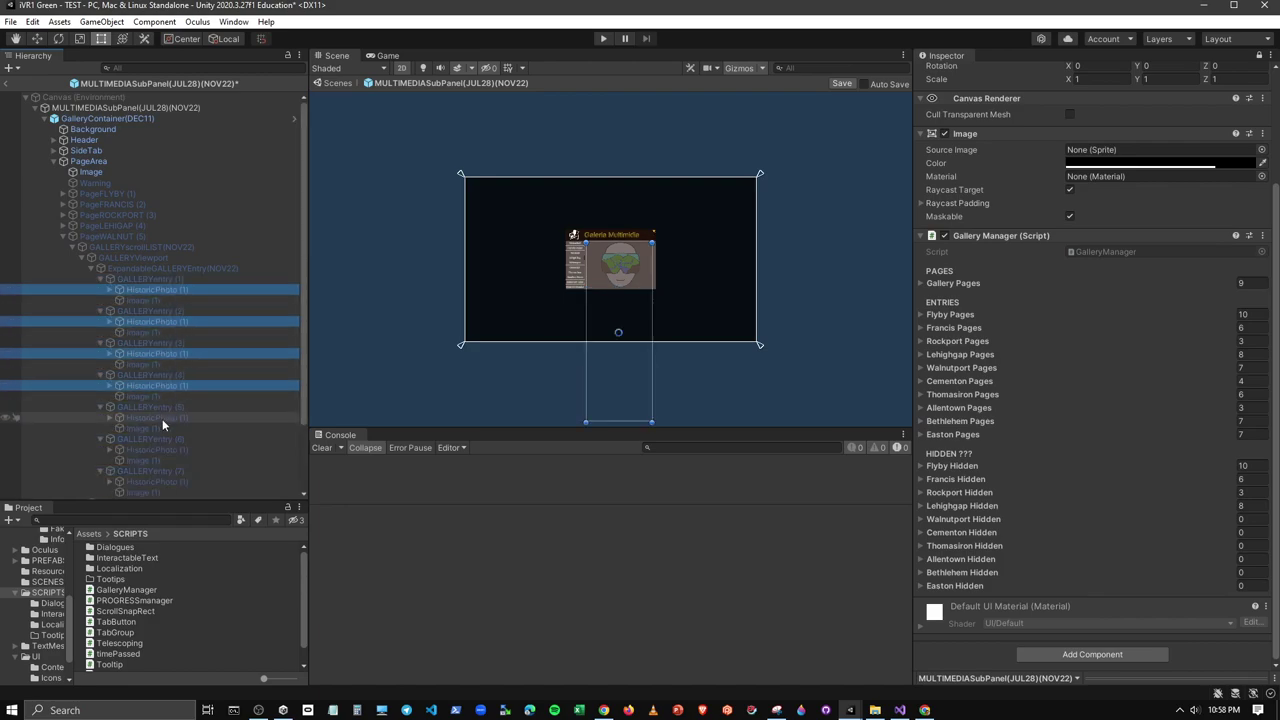
{"action": "left_click", "coordinate": [162, 417], "text": "ctrl"}
{"action": "left_click", "coordinate": [162, 449], "text": "ctrl"}
{"action": "left_click", "coordinate": [161, 482], "text": "ctrl"}
{"action": "key", "text": "Right"}
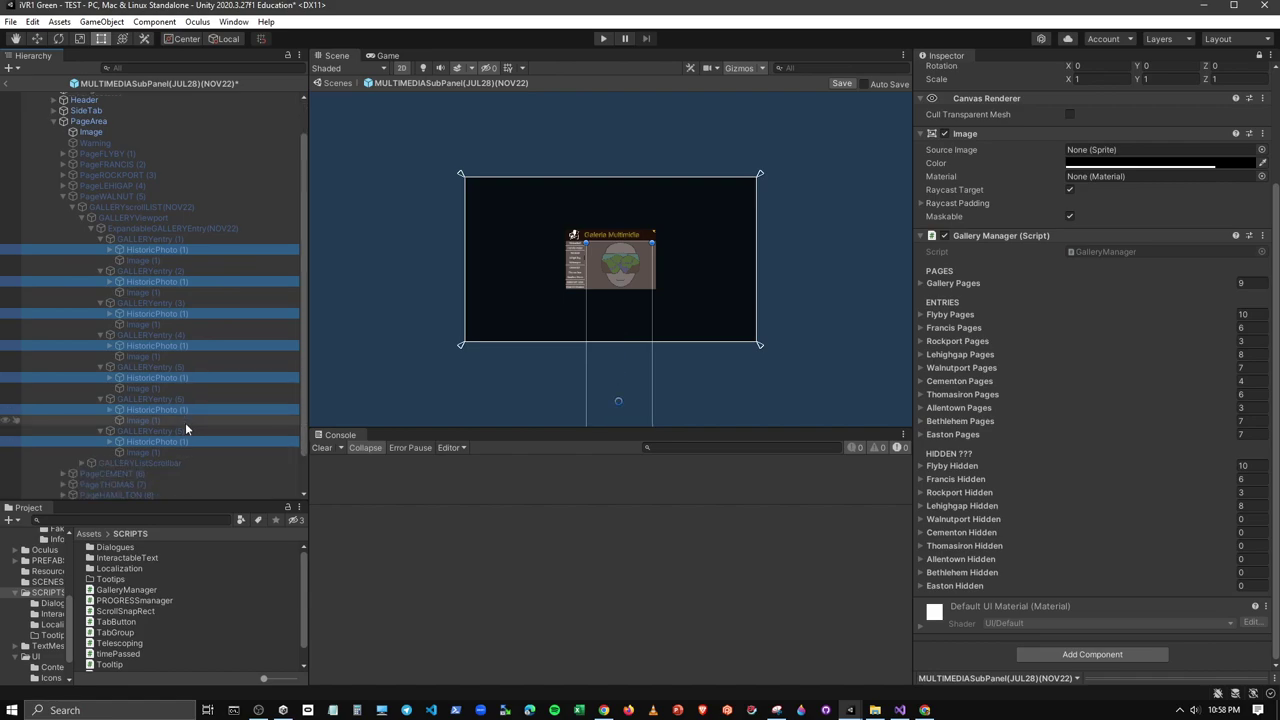
Multi-select the LockedMedia objects under Walnut gallery entries 1 through 7
{"action": "scroll", "coordinate": [185, 422], "scroll_direction": "down", "scroll_amount": 2}
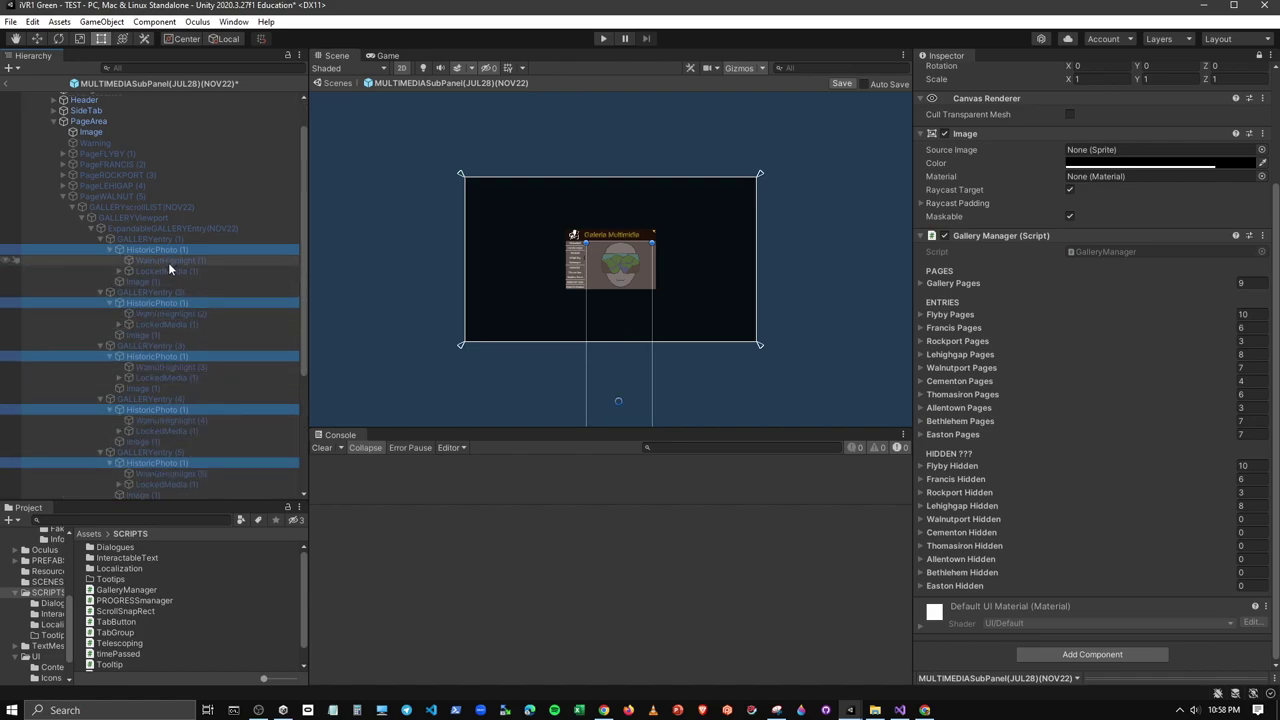
{"action": "left_click", "coordinate": [168, 267]}
{"action": "left_click", "coordinate": [170, 324], "text": "ctrl"}
{"action": "left_click", "coordinate": [166, 377], "text": "ctrl"}
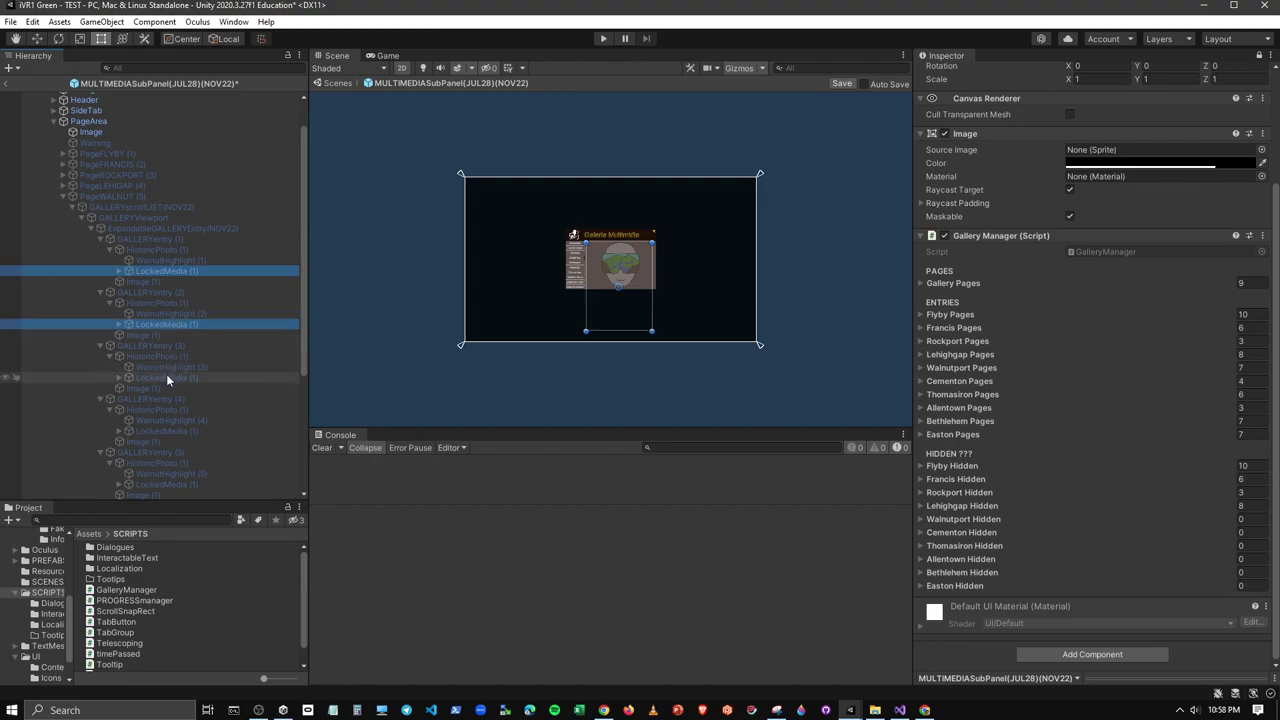
{"action": "left_click", "coordinate": [172, 430], "text": "ctrl"}
{"action": "left_click", "coordinate": [168, 484], "text": "ctrl"}
{"action": "scroll", "coordinate": [171, 363], "scroll_direction": "down", "scroll_amount": 3}
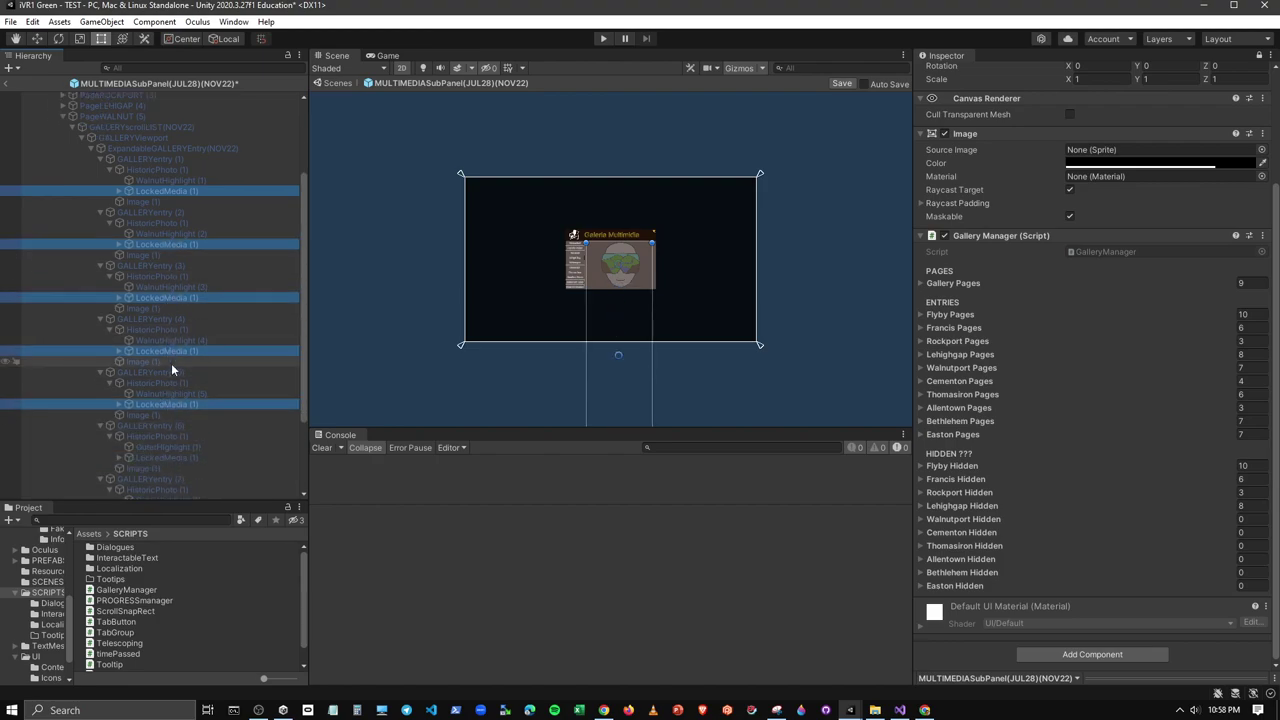
{"action": "left_click", "coordinate": [181, 417], "text": "ctrl"}
{"action": "left_click", "coordinate": [180, 470], "text": "ctrl"}
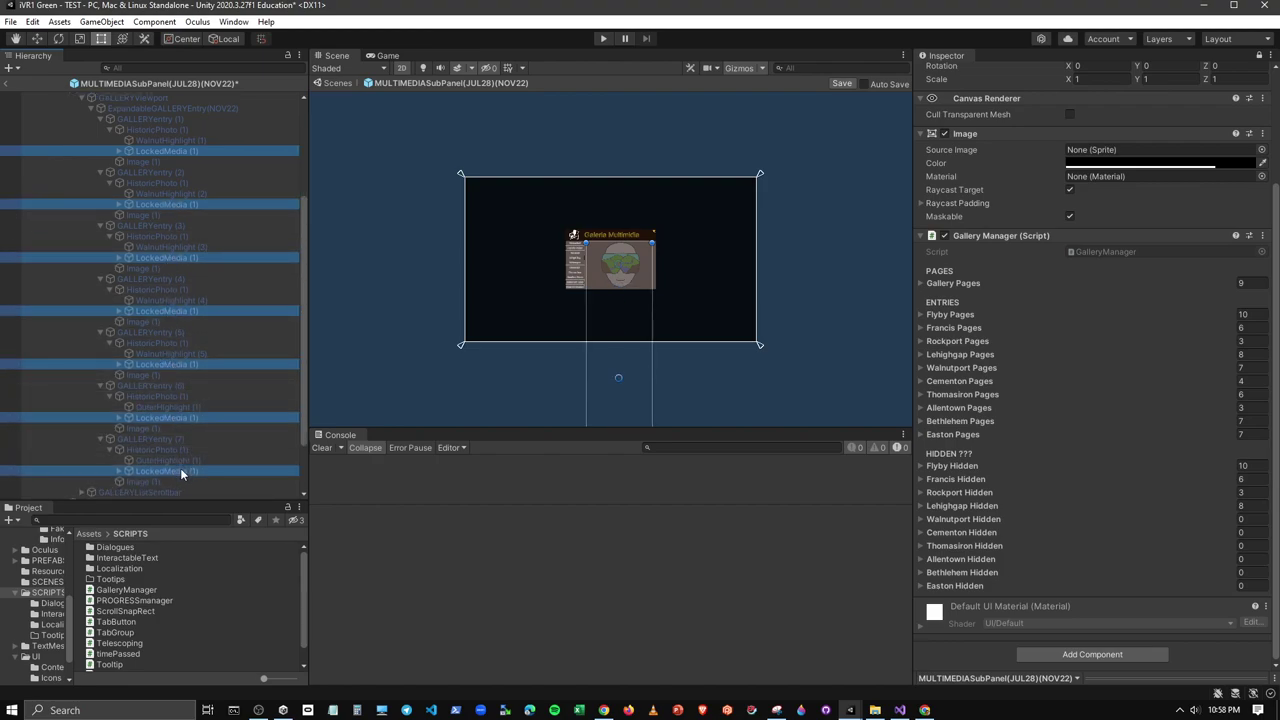
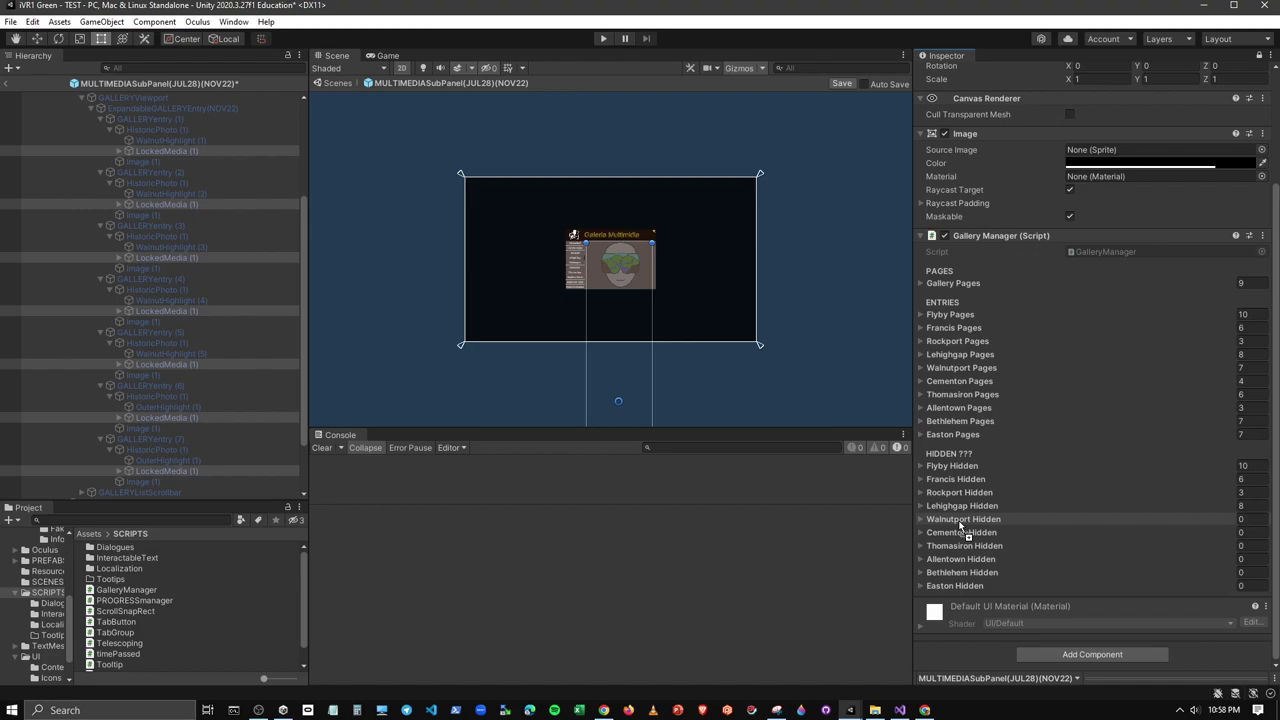
Assign the seven Walnut LockedMedia objects to the Gallery Manager's Walnutport Hidden list
{"action": "left_click_drag", "start_coordinate": [959, 524], "coordinate": [959, 522]}
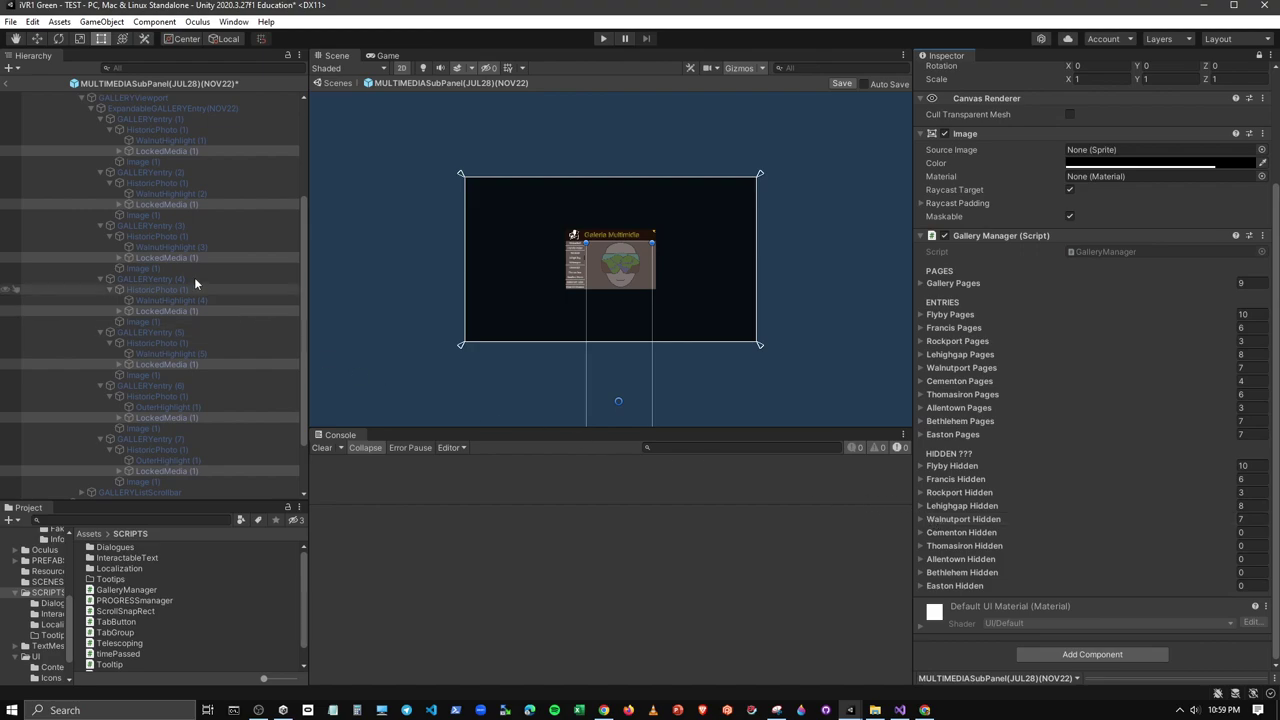
{"action": "scroll", "coordinate": [80, 103], "scroll_direction": "up", "scroll_amount": 2}
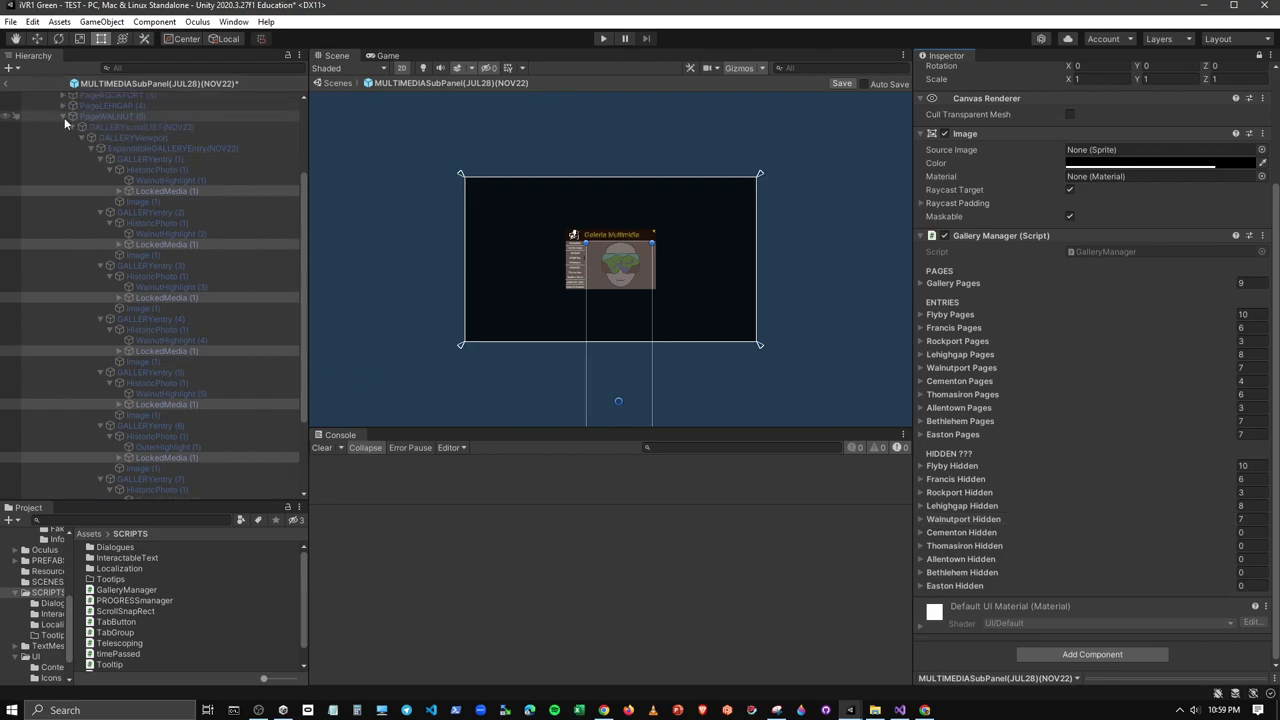
Collapse PageWALNUT and expand PageCEMENT's four GALLERYentry objects
{"action": "left_click", "coordinate": [63, 117]}
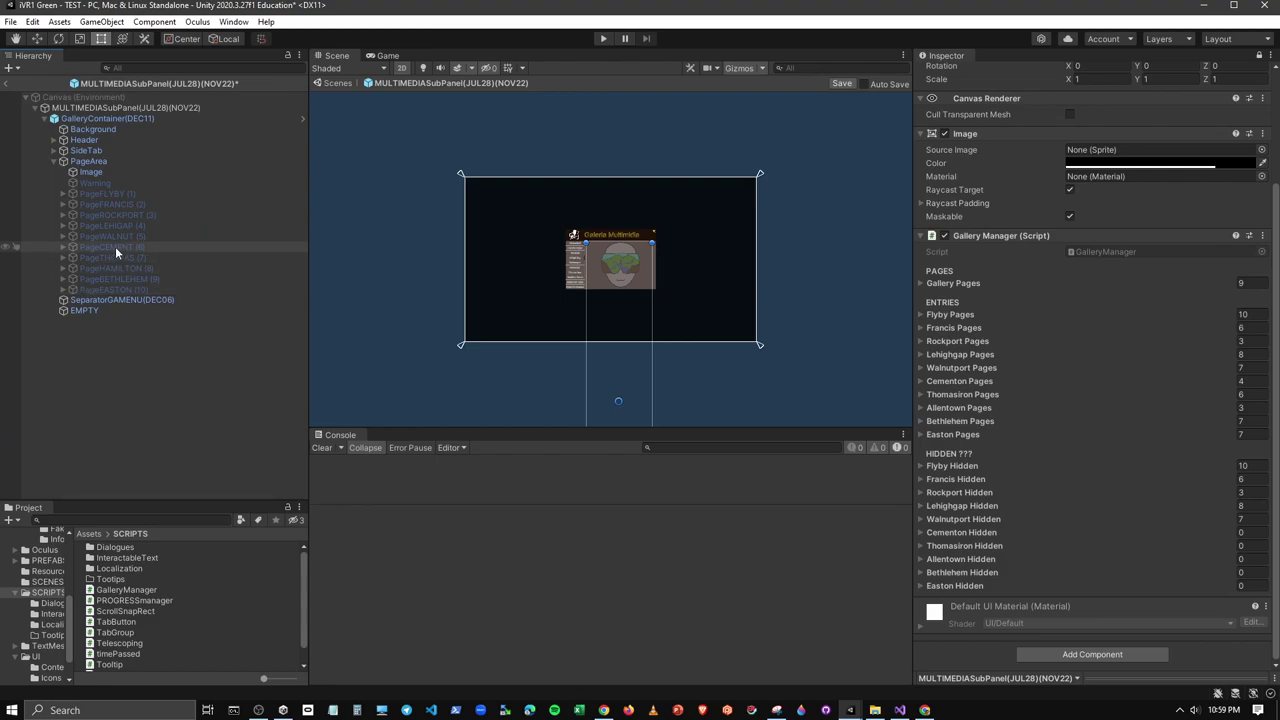
{"action": "left_click", "coordinate": [63, 246]}
{"action": "left_click", "coordinate": [130, 289]}
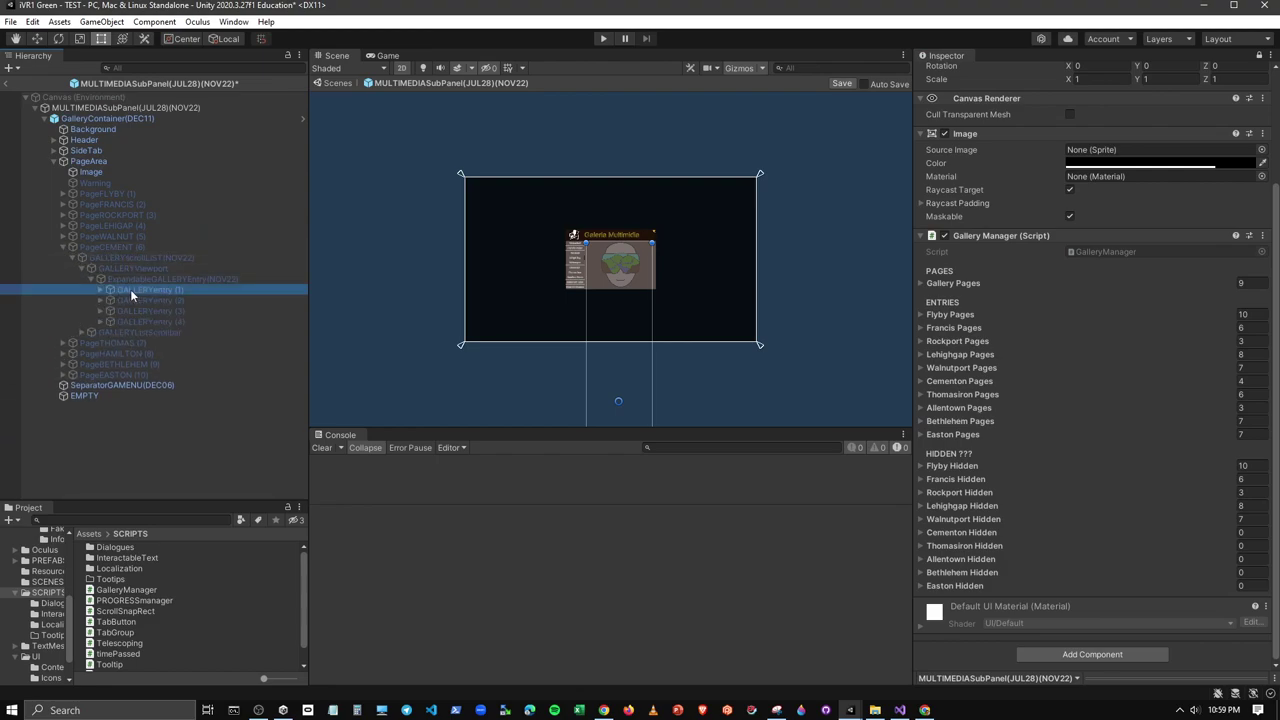
{"action": "left_click", "coordinate": [142, 322], "text": "shift"}
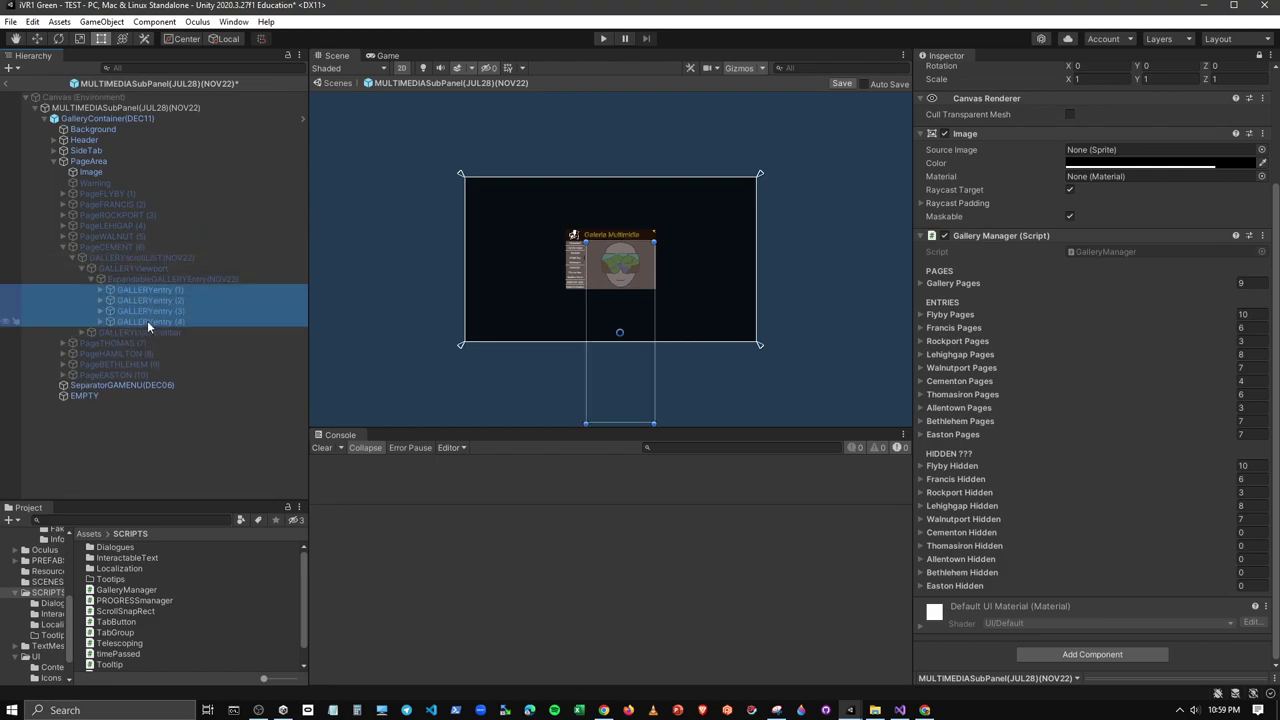
{"action": "key", "text": "Right"}
Expand the HistoricPhoto (1) object under each of the four Cementon entries
{"action": "left_click", "coordinate": [160, 300]}
{"action": "left_click", "coordinate": [163, 342], "text": "ctrl"}
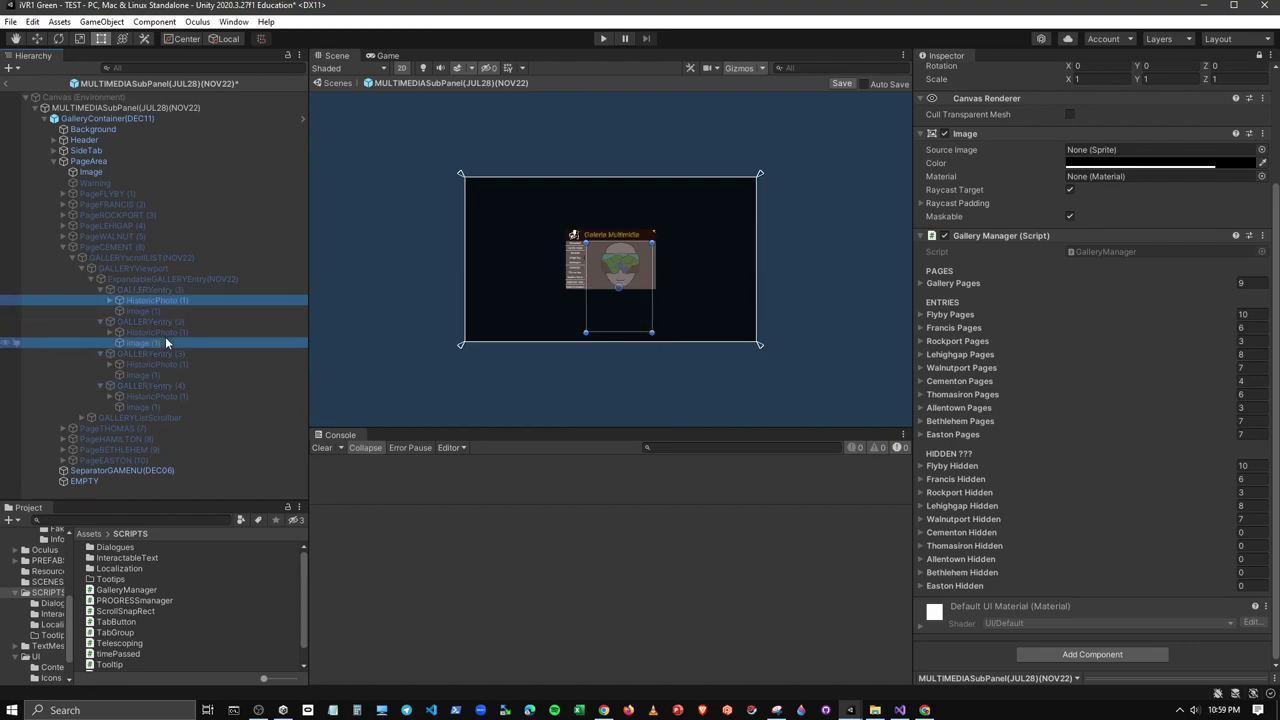
{"action": "left_click", "coordinate": [162, 342], "text": "ctrl"}
{"action": "left_click", "coordinate": [164, 332], "text": "ctrl"}
{"action": "left_click", "coordinate": [161, 364], "text": "ctrl"}
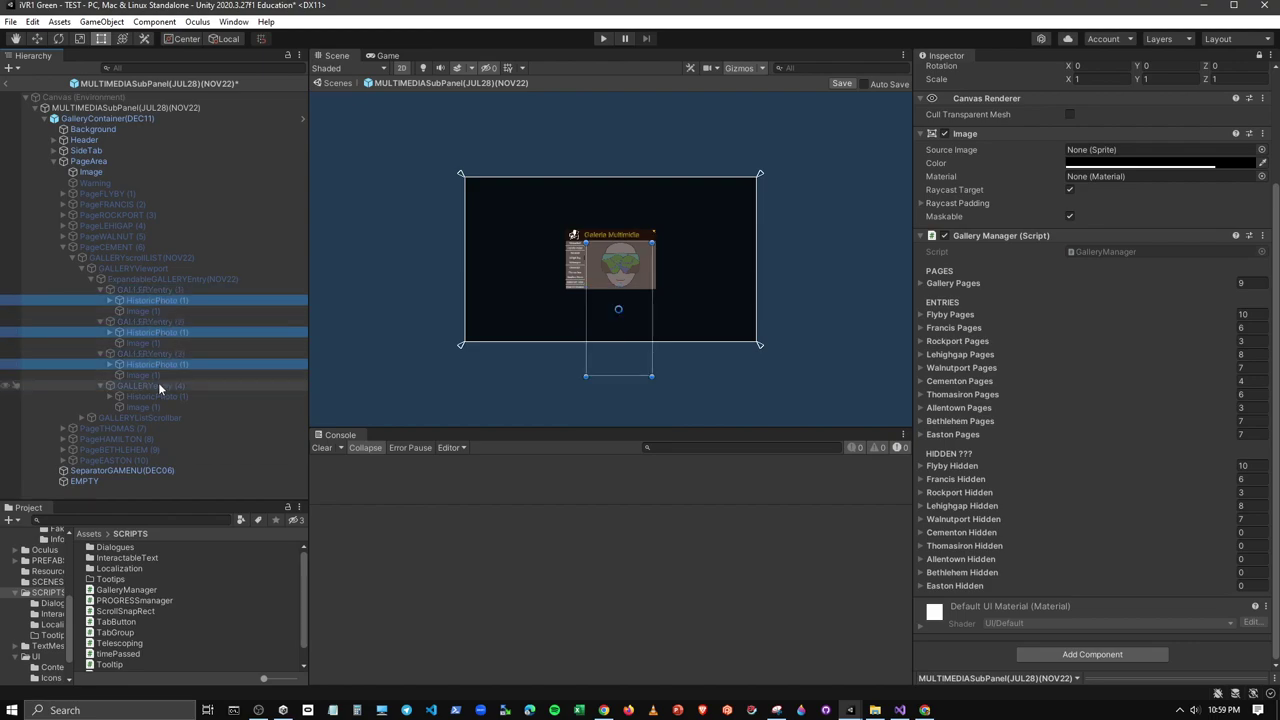
{"action": "left_click", "coordinate": [156, 396], "text": "ctrl"}
{"action": "key", "text": "Right"}
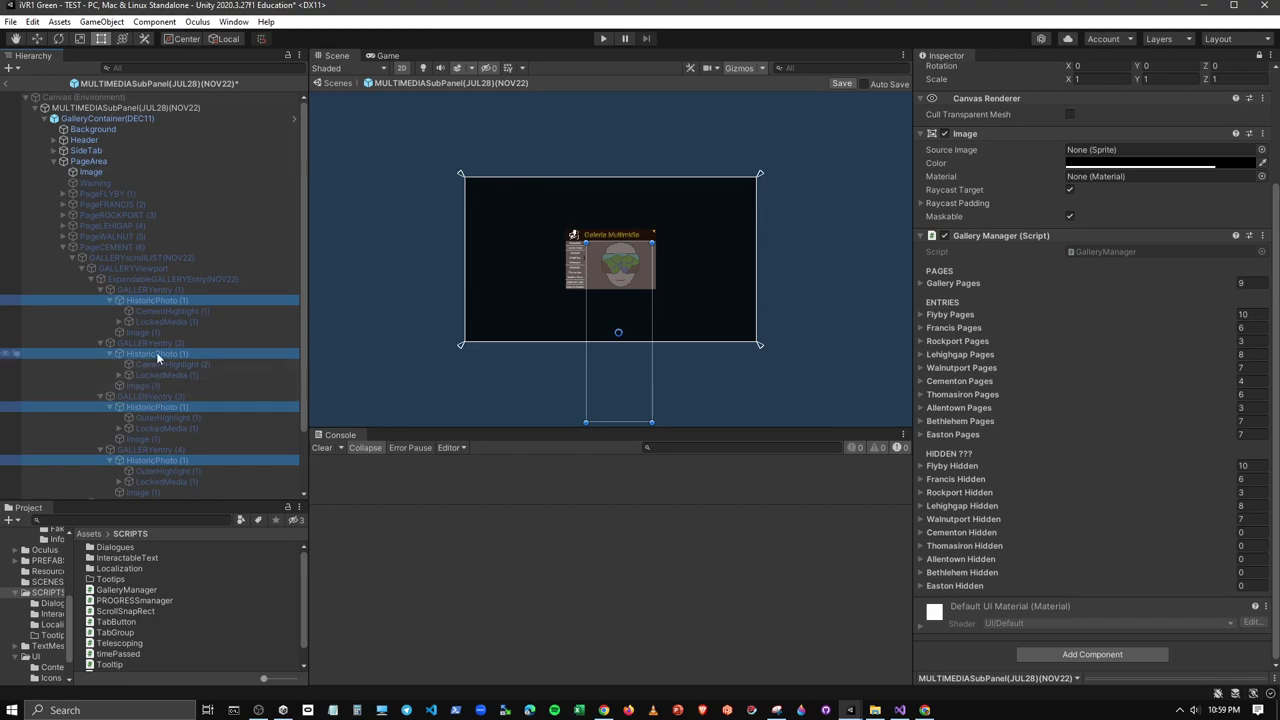
Assign the four LockedMedia (1) objects to Cementon Hidden
{"action": "left_click", "coordinate": [161, 322]}
{"action": "left_click", "coordinate": [181, 374], "text": "ctrl"}
{"action": "left_click", "coordinate": [184, 428], "text": "ctrl"}
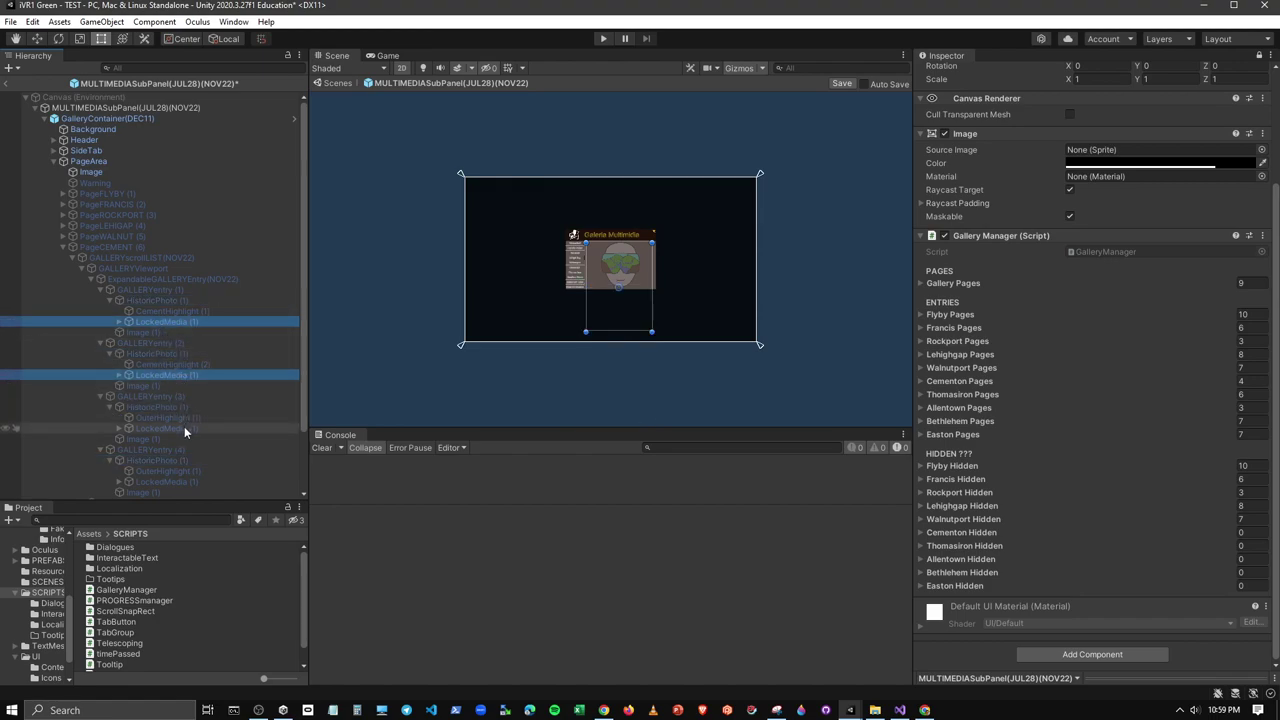
{"action": "left_click", "coordinate": [181, 481], "text": "ctrl"}
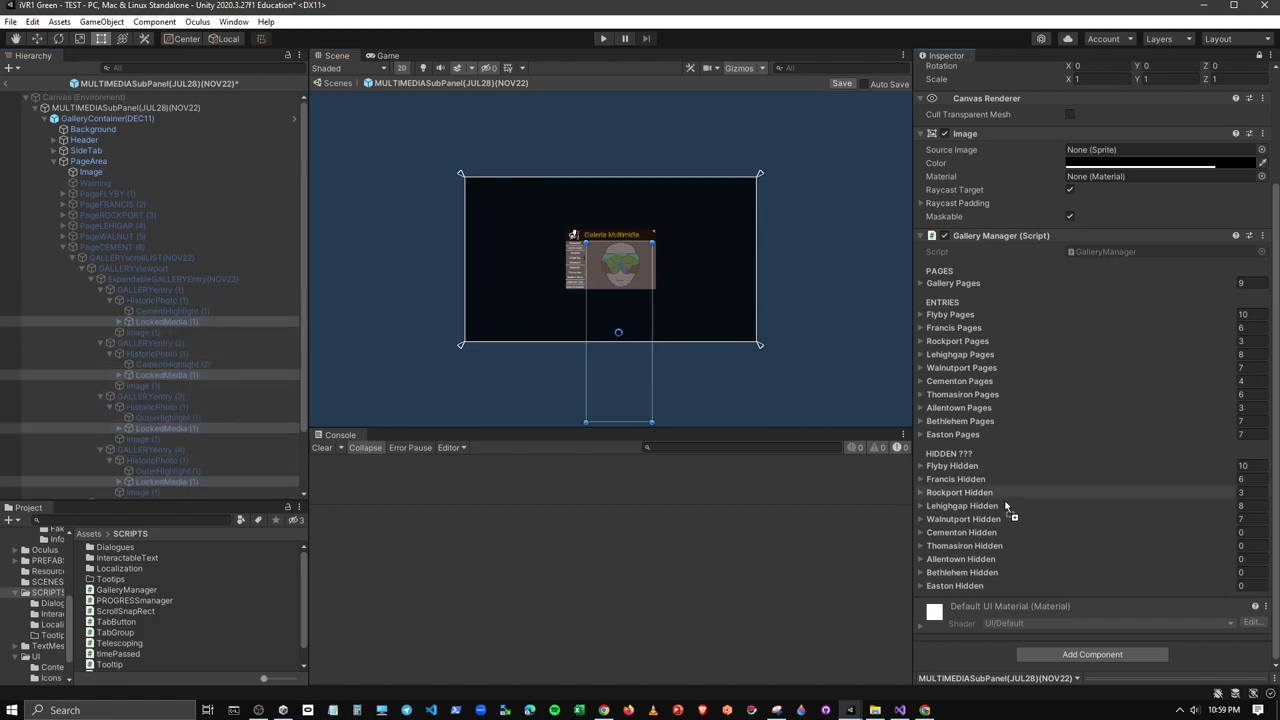
{"action": "left_click_drag", "start_coordinate": [963, 537], "coordinate": [966, 534]}
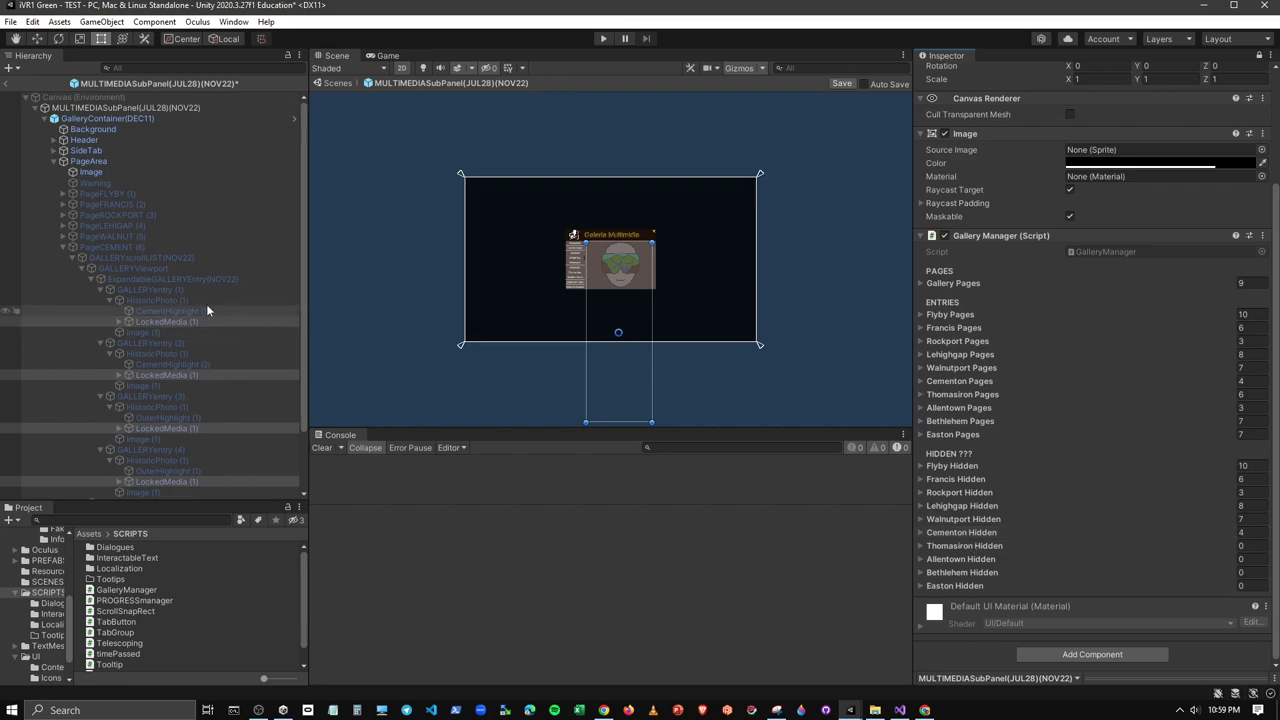
Collapse PageCEMENT and expand PageTHOMAS to reveal its gallery entries
{"action": "left_click", "coordinate": [61, 246]}
{"action": "left_click", "coordinate": [62, 257]}
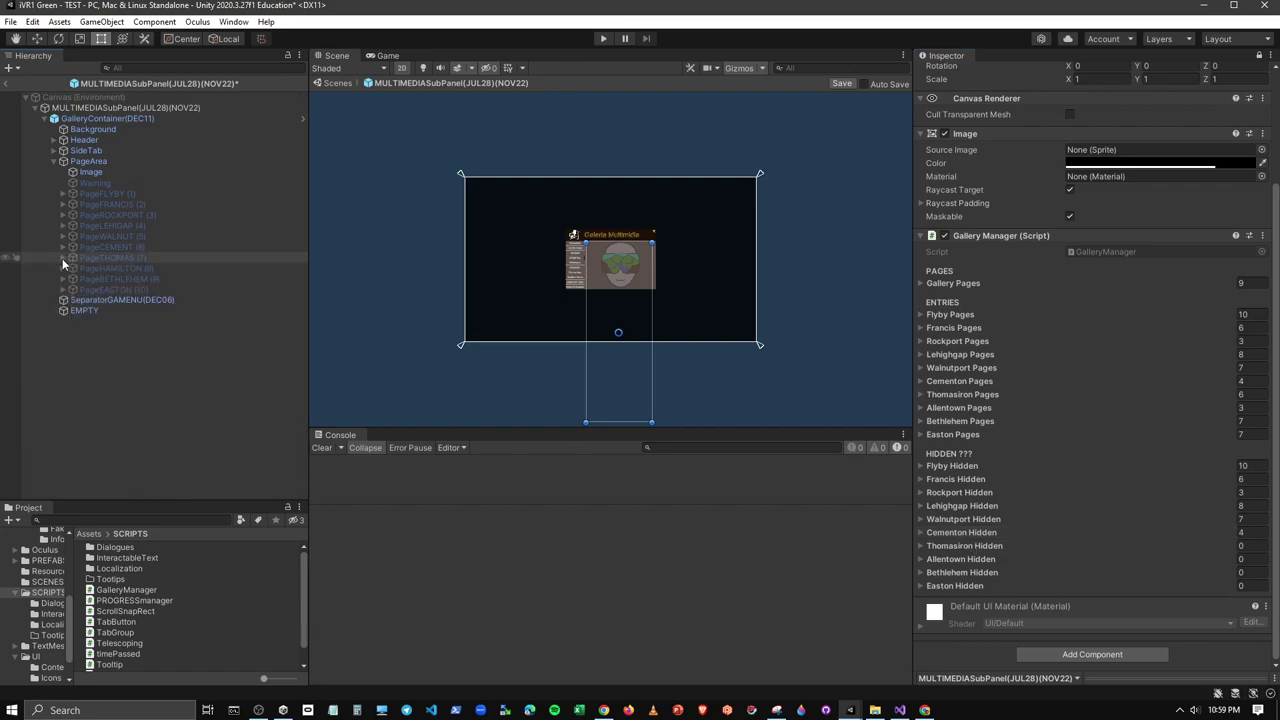
{"action": "left_click", "coordinate": [90, 289]}
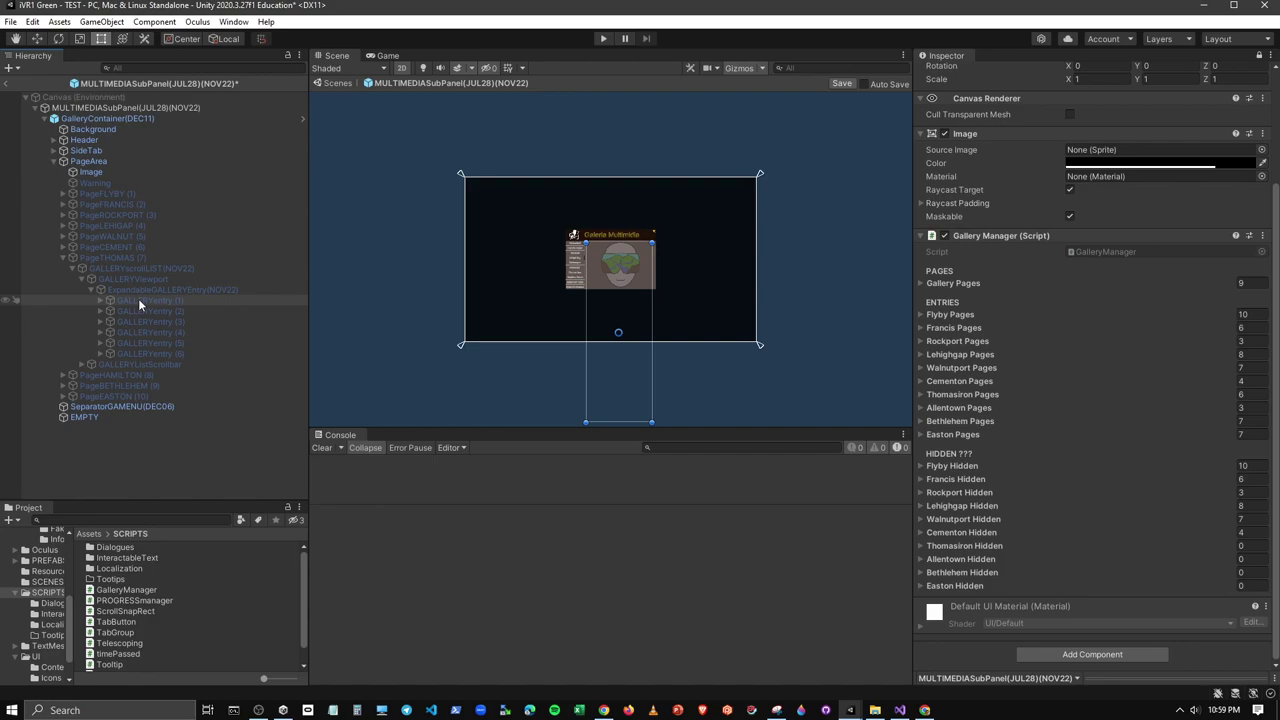
Expand PageTHOMAS's GALLERYentry (1) through (6)
{"action": "left_click", "coordinate": [138, 300]}
{"action": "left_click", "coordinate": [143, 354], "text": "ctrl"}
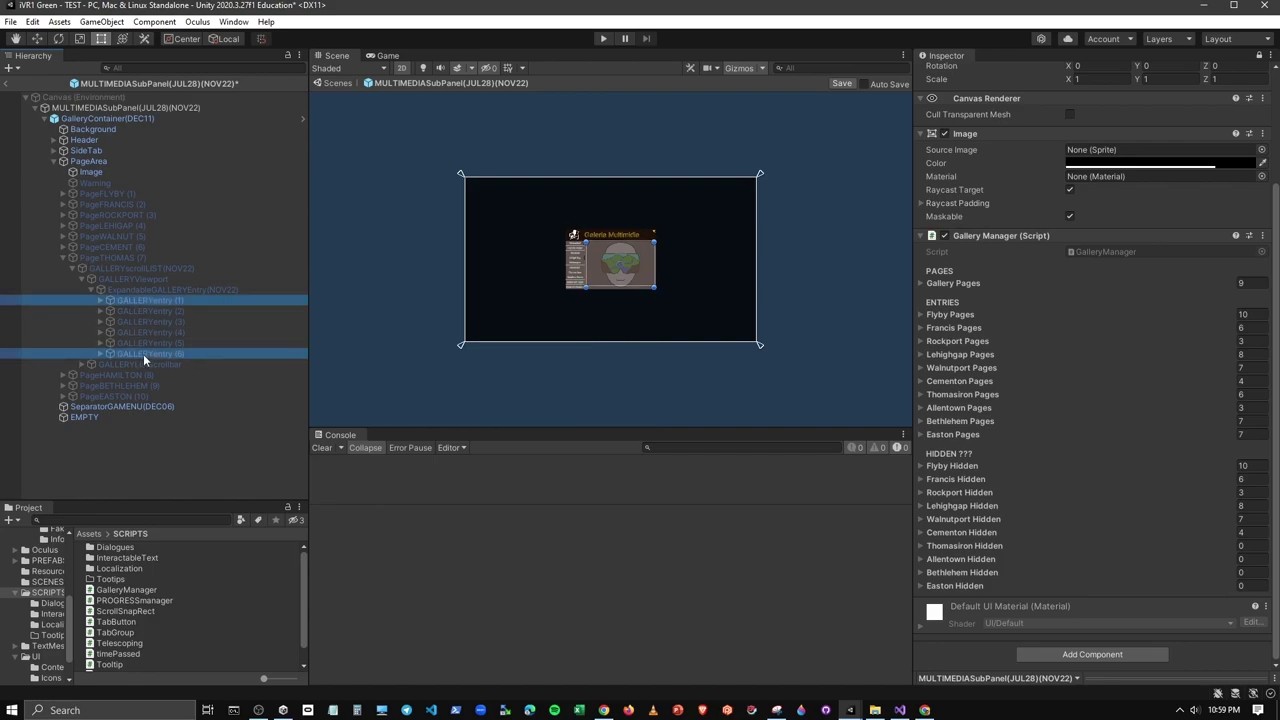
{"action": "left_click", "coordinate": [151, 300]}
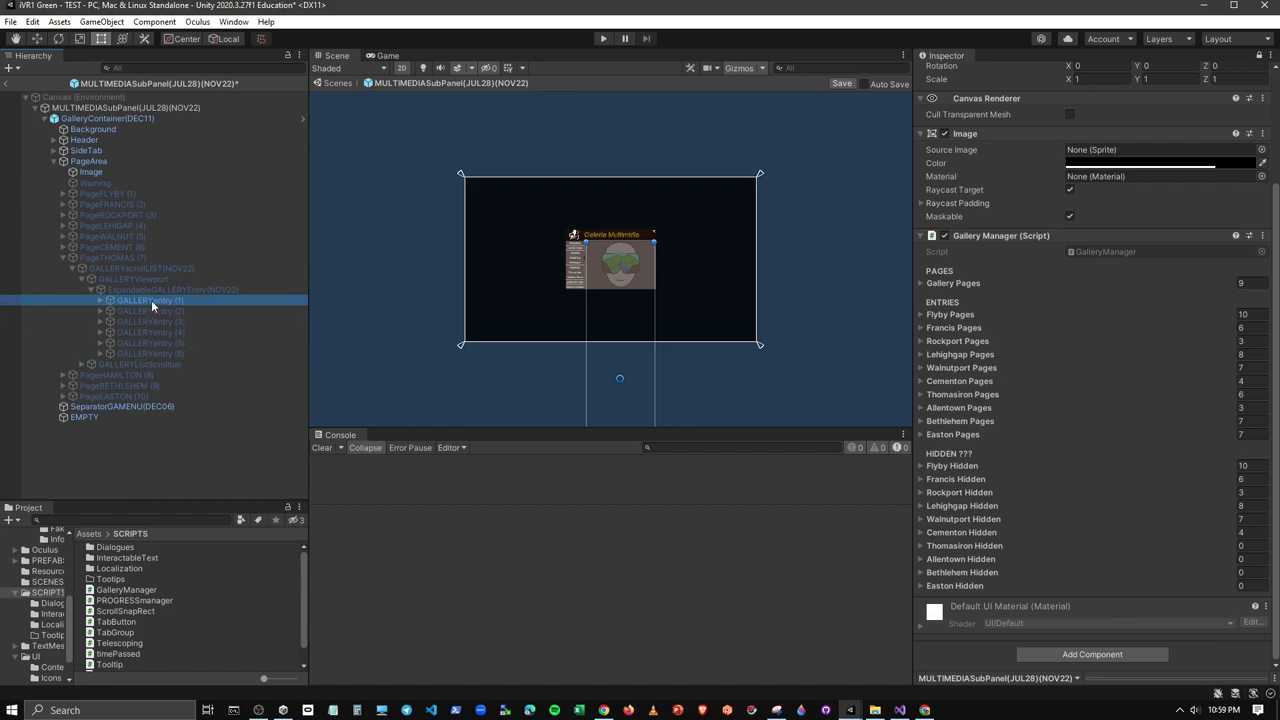
{"action": "left_click", "coordinate": [141, 353], "text": "shift"}
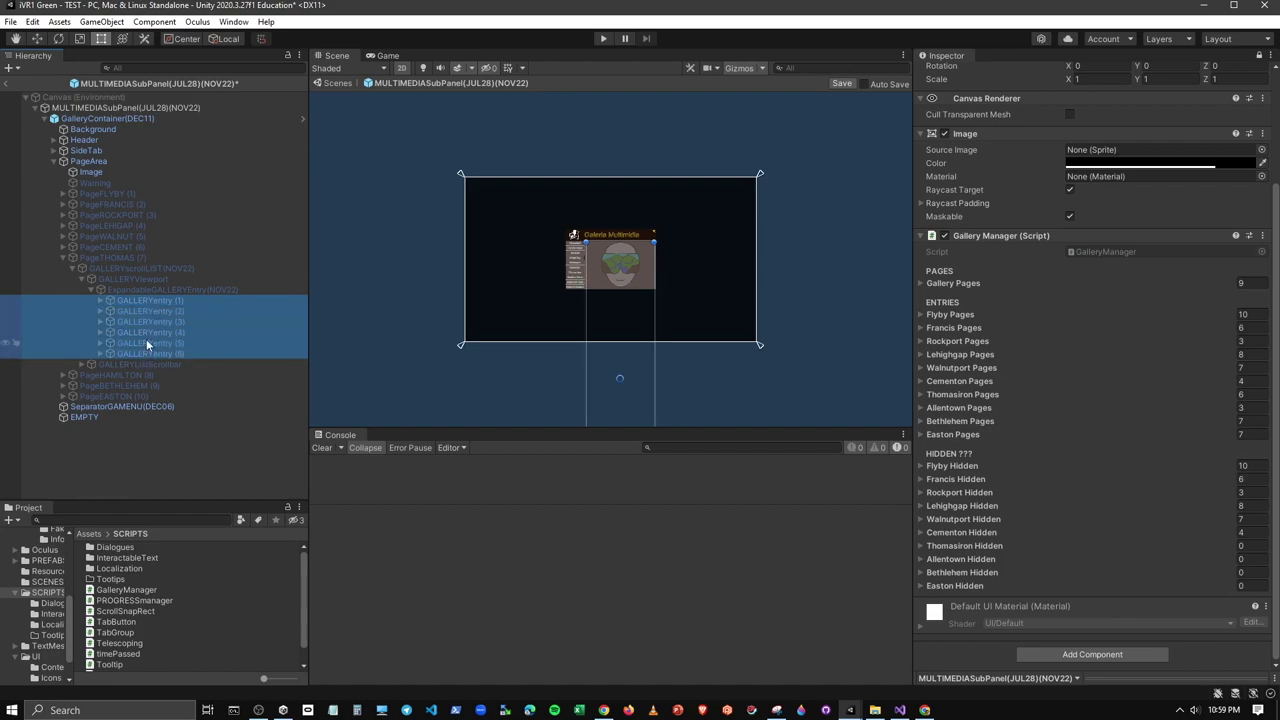
{"action": "key", "text": "Right"}
Expand the HistoricPhoto (1) object under each of the six Thomas entries
{"action": "left_click", "coordinate": [191, 311]}
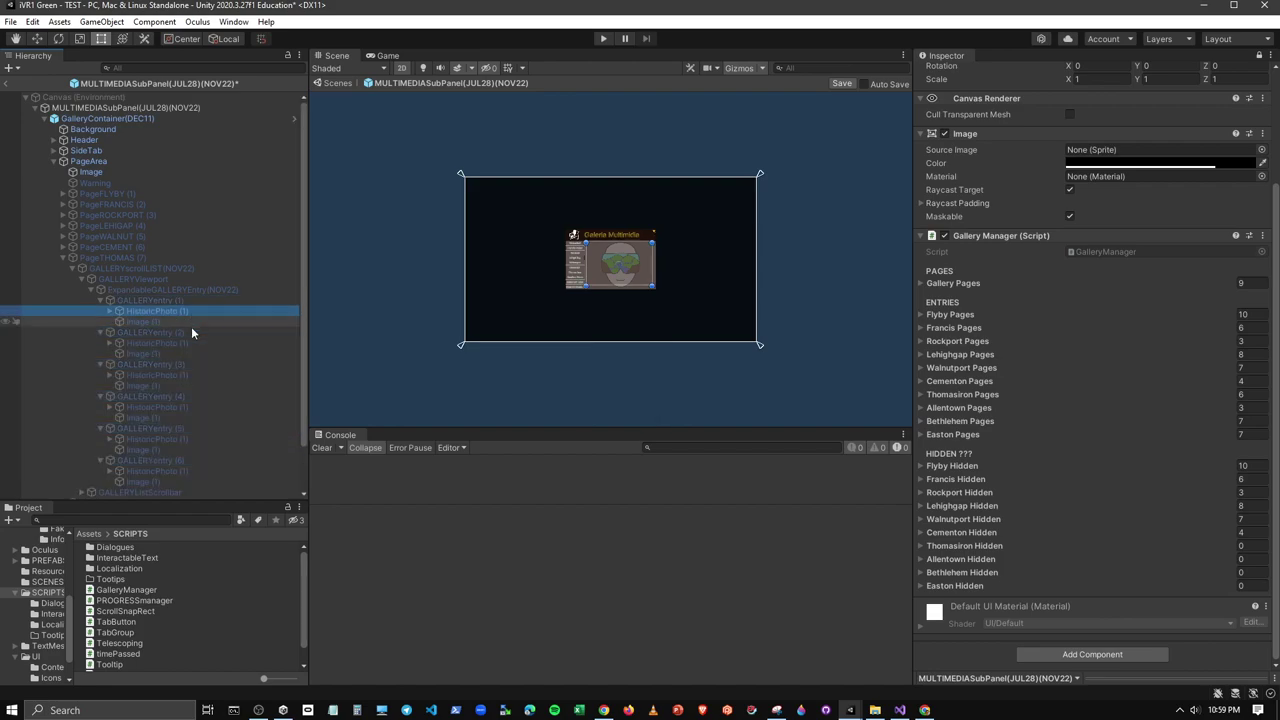
{"action": "left_click", "coordinate": [192, 343], "text": "ctrl"}
{"action": "left_click", "coordinate": [184, 375], "text": "ctrl"}
{"action": "left_click", "coordinate": [182, 407], "text": "ctrl"}
{"action": "left_click", "coordinate": [181, 439], "text": "ctrl"}
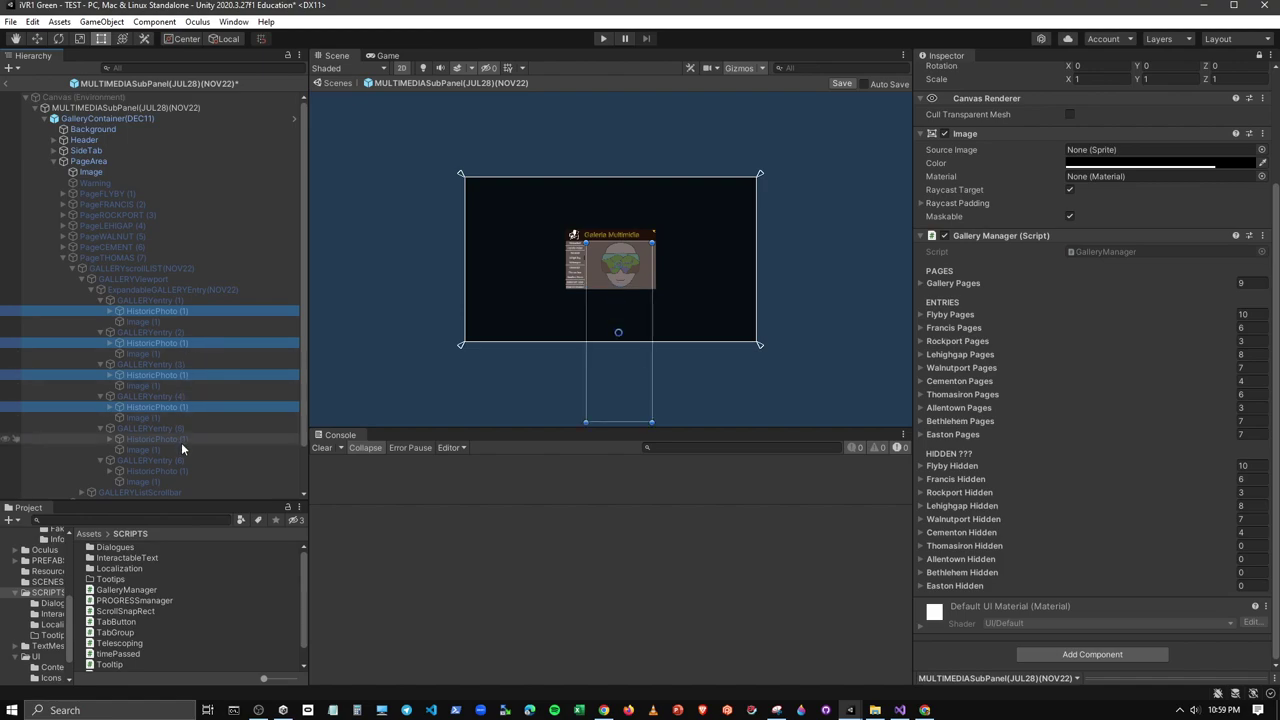
{"action": "left_click", "coordinate": [181, 471], "text": "ctrl"}
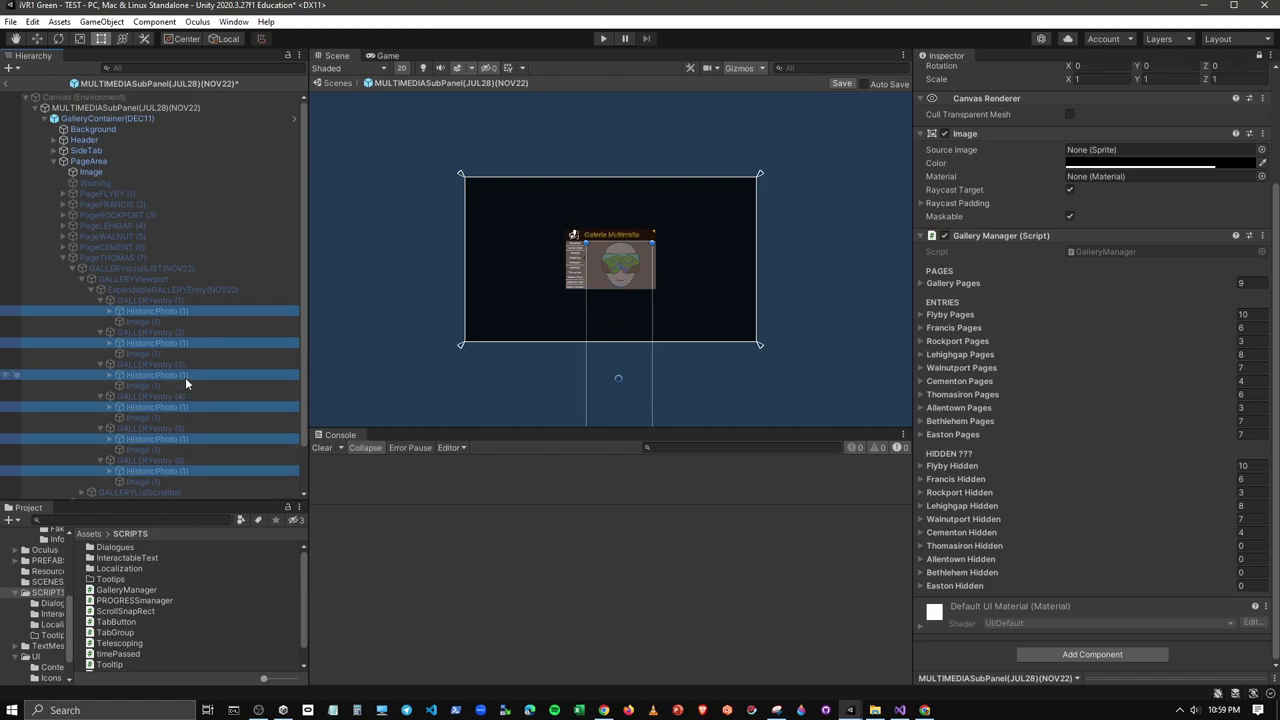
{"action": "scroll", "coordinate": [185, 377], "scroll_direction": "down", "scroll_amount": 2}
{"action": "key", "text": "Right"}
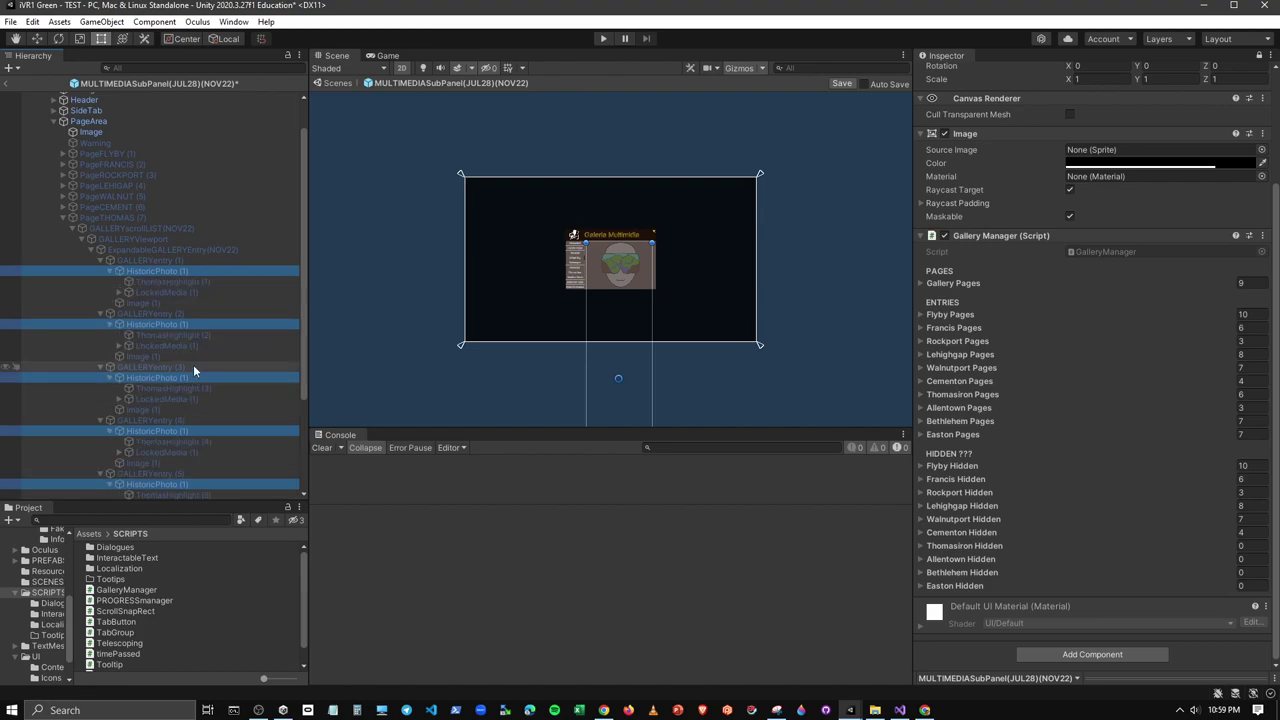
Assign the six LockedMedia (1) objects to Thomasiron Hidden and collapse PageTHOMAS
{"action": "left_click", "coordinate": [173, 293]}
{"action": "left_click", "coordinate": [166, 345], "text": "ctrl"}
{"action": "left_click", "coordinate": [168, 398], "text": "ctrl"}
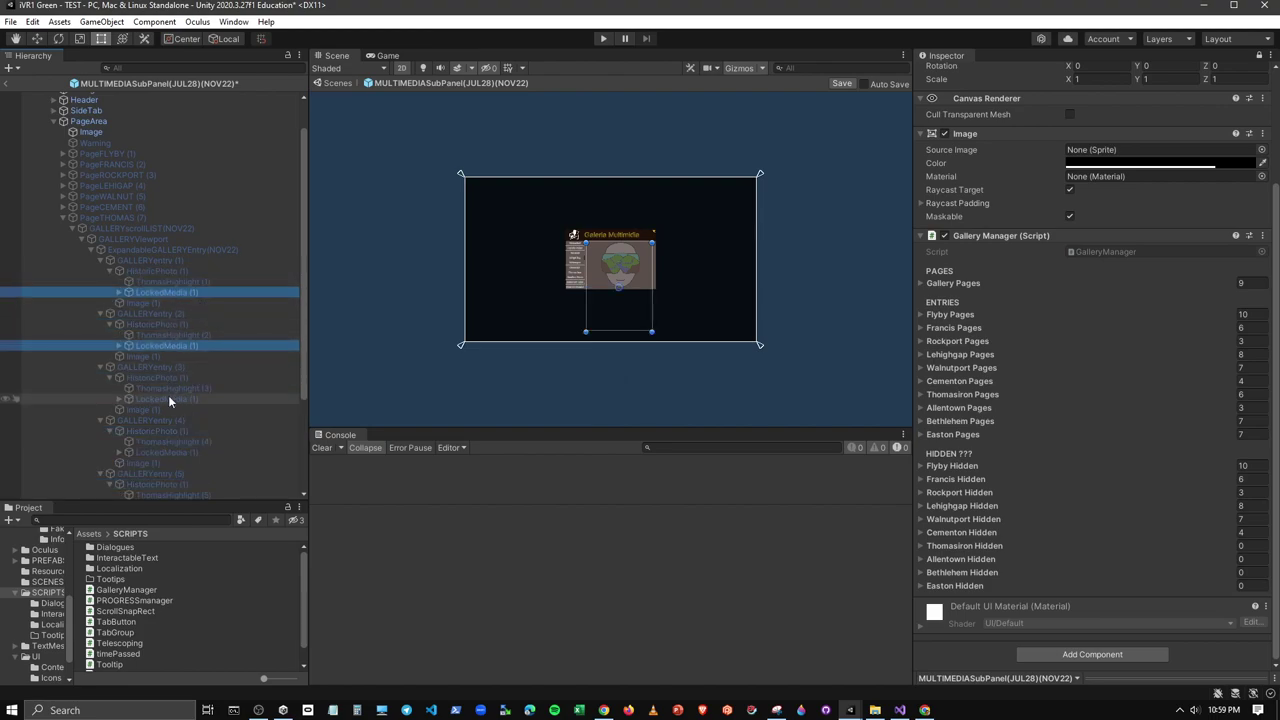
{"action": "left_click", "coordinate": [171, 452], "text": "ctrl"}
{"action": "scroll", "coordinate": [176, 449], "scroll_direction": "down", "scroll_amount": 4}
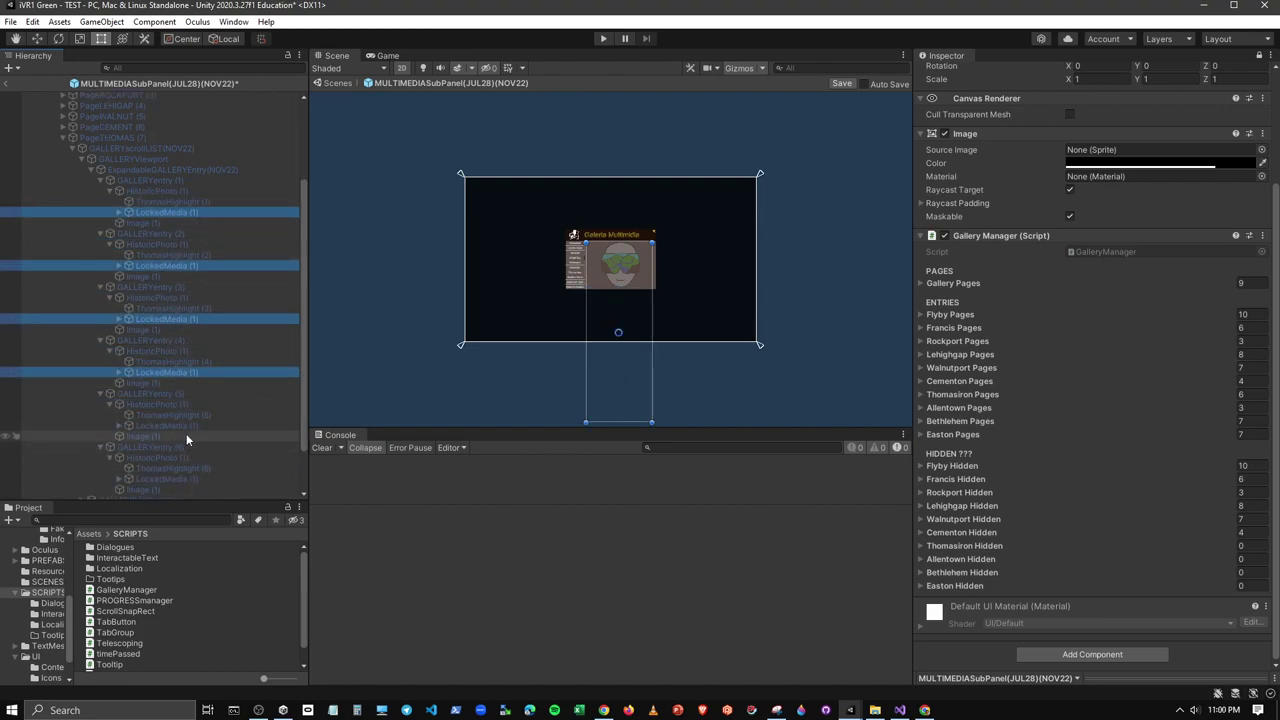
{"action": "left_click", "coordinate": [182, 426], "text": "ctrl"}
{"action": "left_click", "coordinate": [186, 479], "text": "ctrl"}
{"action": "scroll", "coordinate": [190, 465], "scroll_direction": "down", "scroll_amount": 2}
{"action": "scroll", "coordinate": [196, 454], "scroll_direction": "down", "scroll_amount": 1}
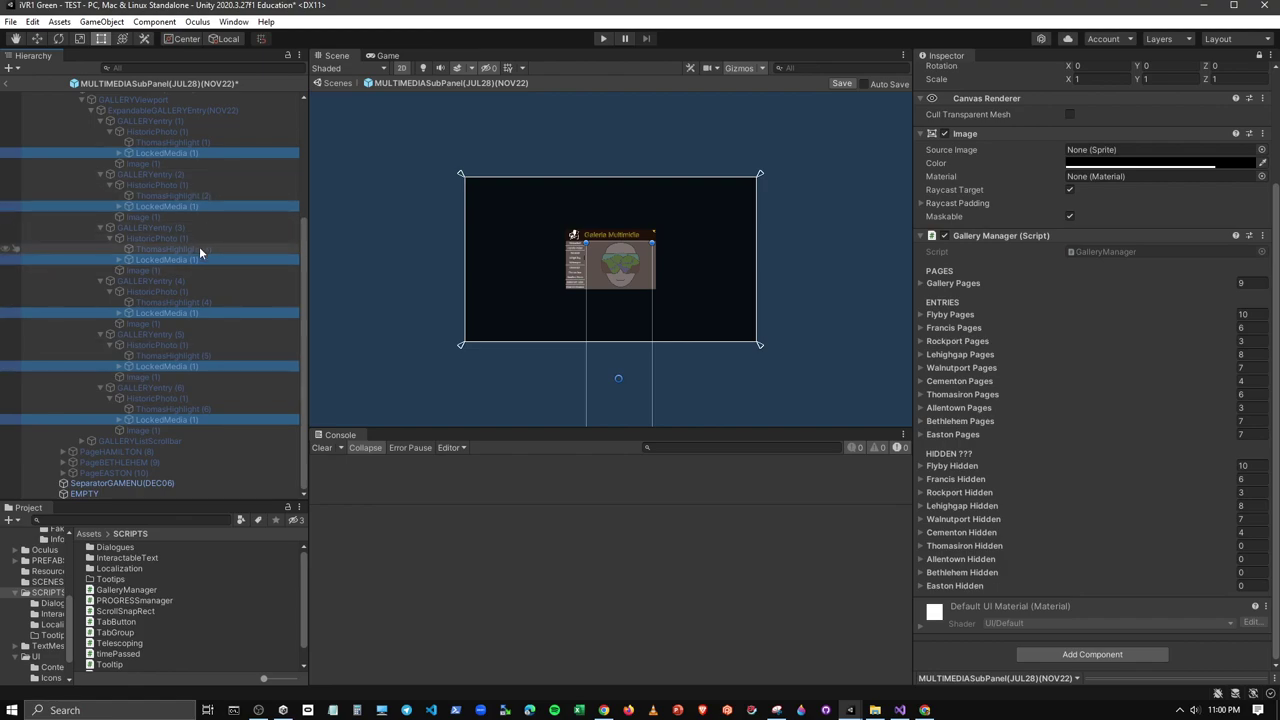
{"action": "scroll", "coordinate": [199, 252], "scroll_direction": "up", "scroll_amount": 2}
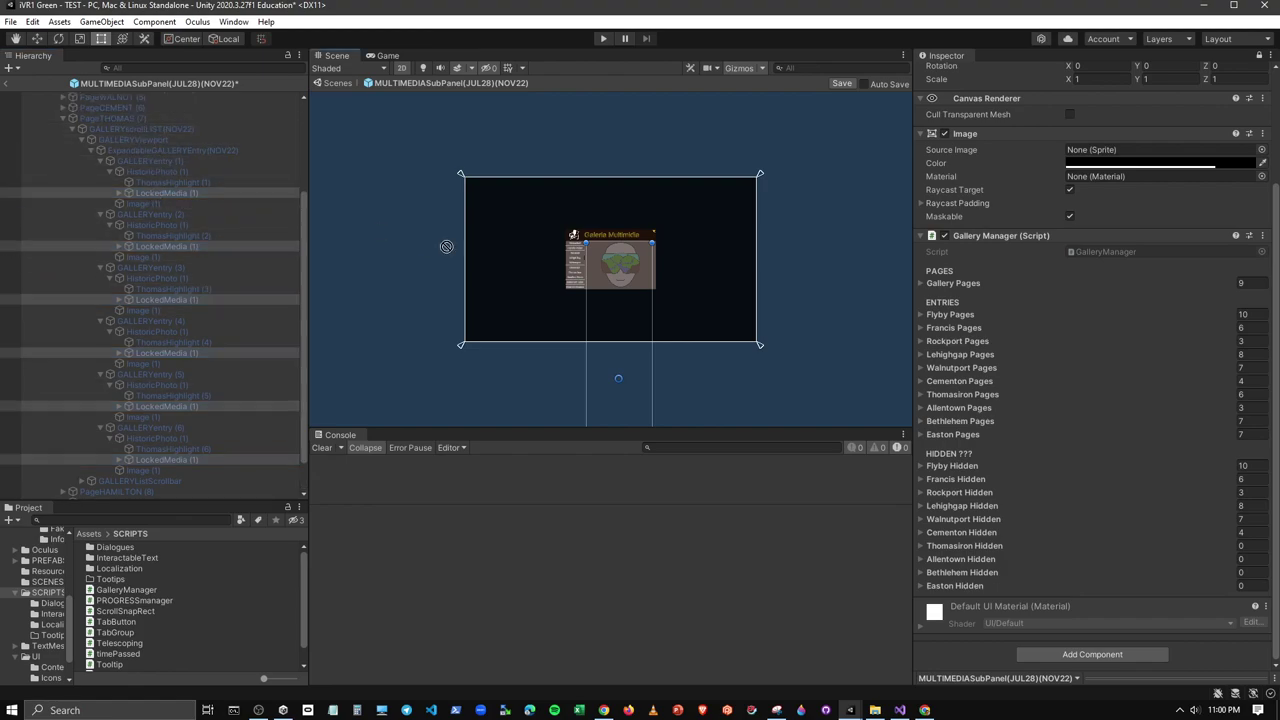
{"action": "left_click_drag", "start_coordinate": [960, 545], "coordinate": [975, 545]}
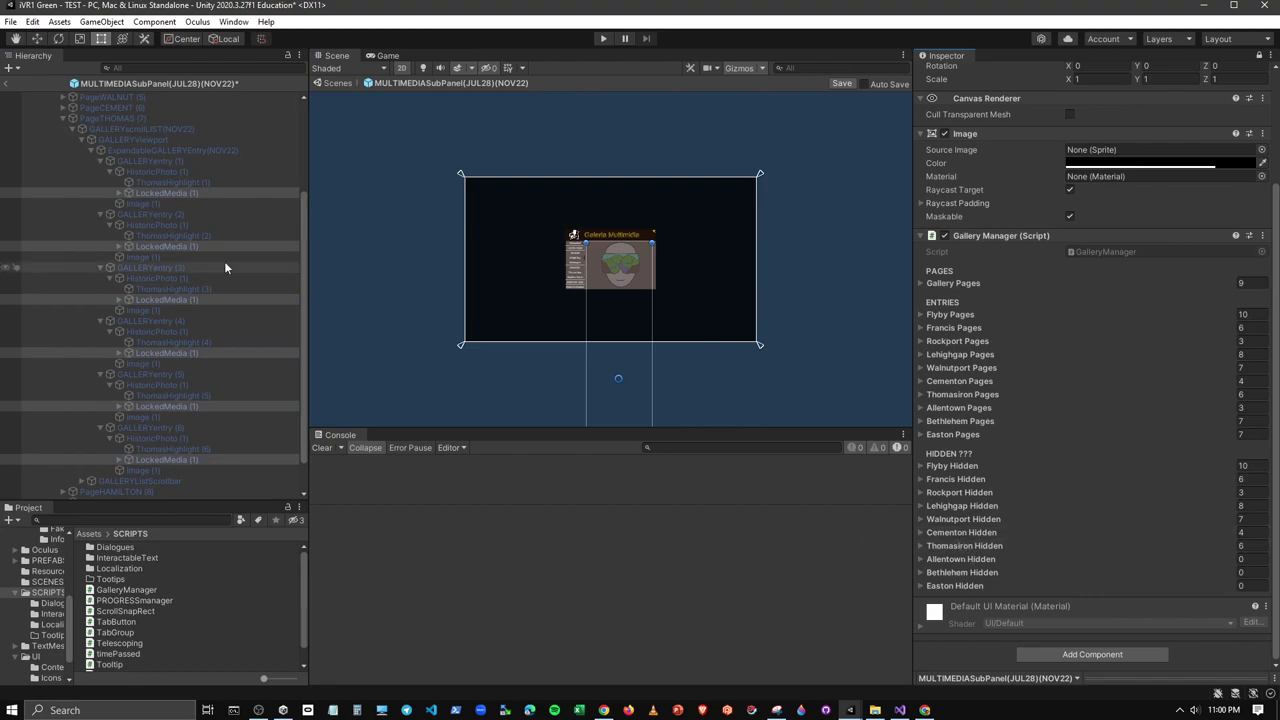
{"action": "left_click", "coordinate": [63, 119]}
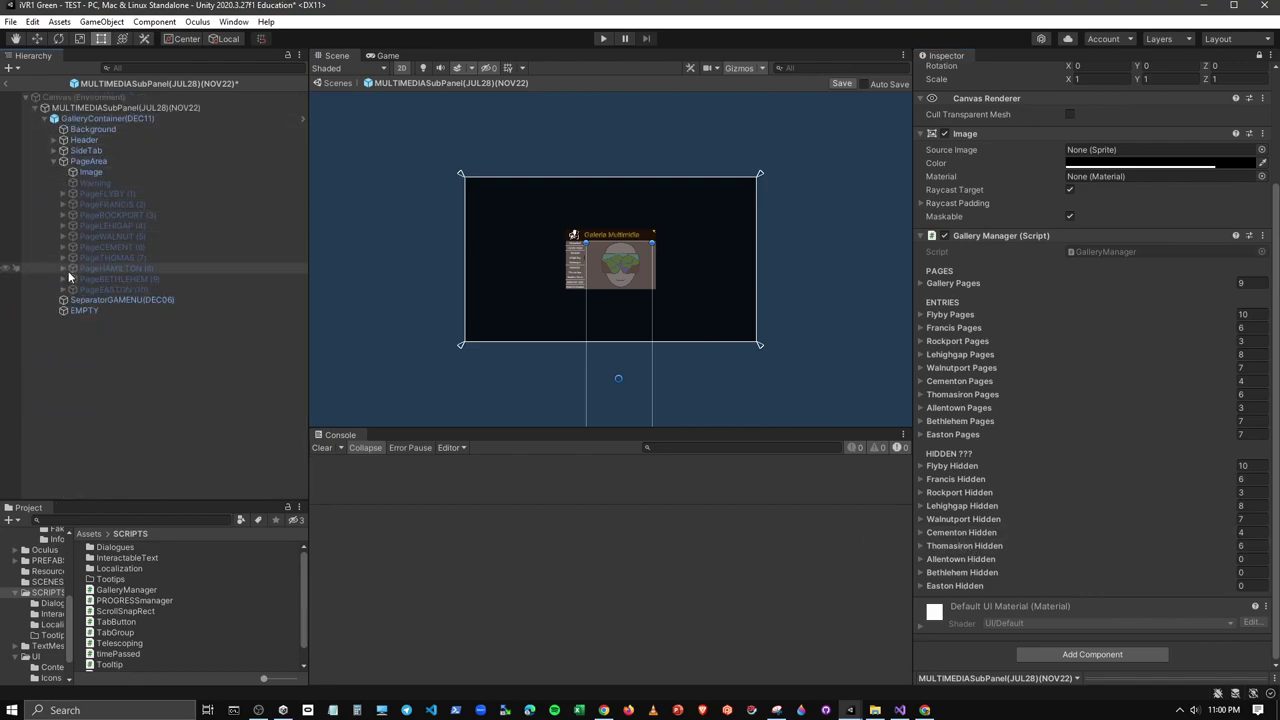
Expand PageHAMILTON's three gallery entries and their HamiltonPhoto objects
{"action": "left_click", "coordinate": [62, 268]}
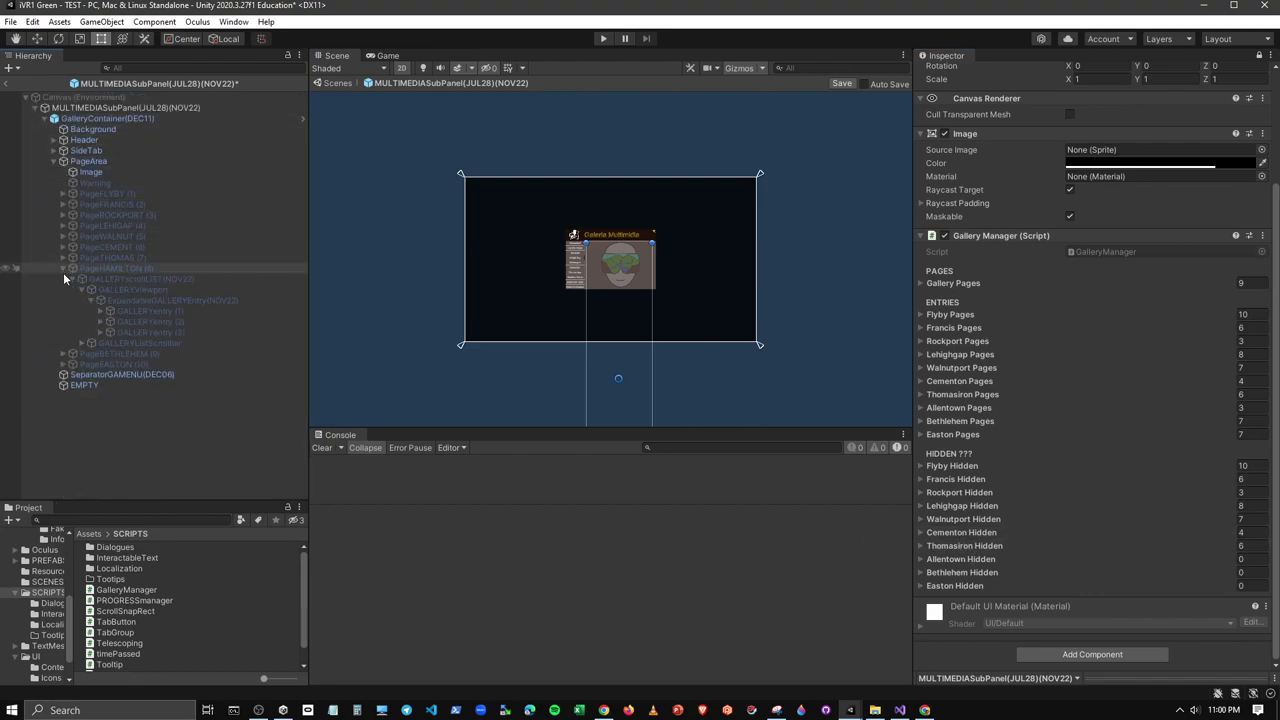
{"action": "left_click", "coordinate": [132, 312]}
{"action": "left_click", "coordinate": [134, 330], "text": "shift"}
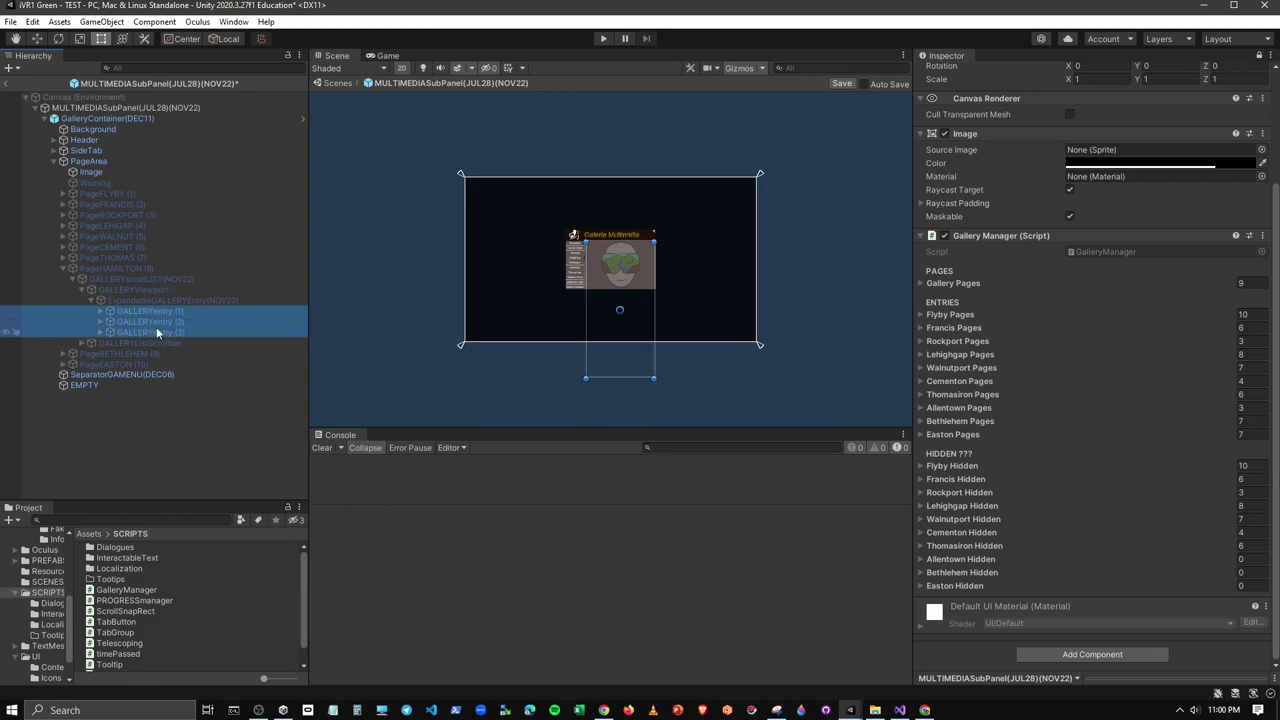
{"action": "key", "text": "Right"}
{"action": "left_click", "coordinate": [160, 322]}
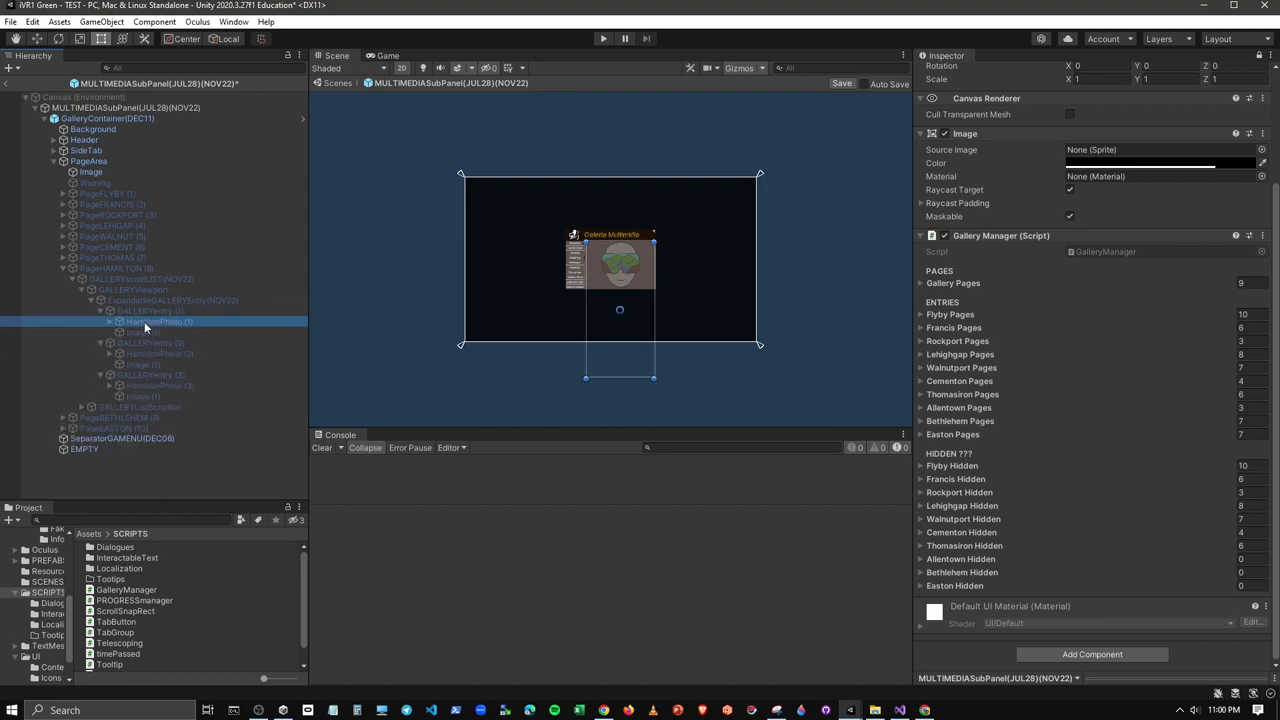
{"action": "left_click", "coordinate": [152, 354], "text": "ctrl"}
{"action": "left_click", "coordinate": [157, 383], "text": "ctrl"}
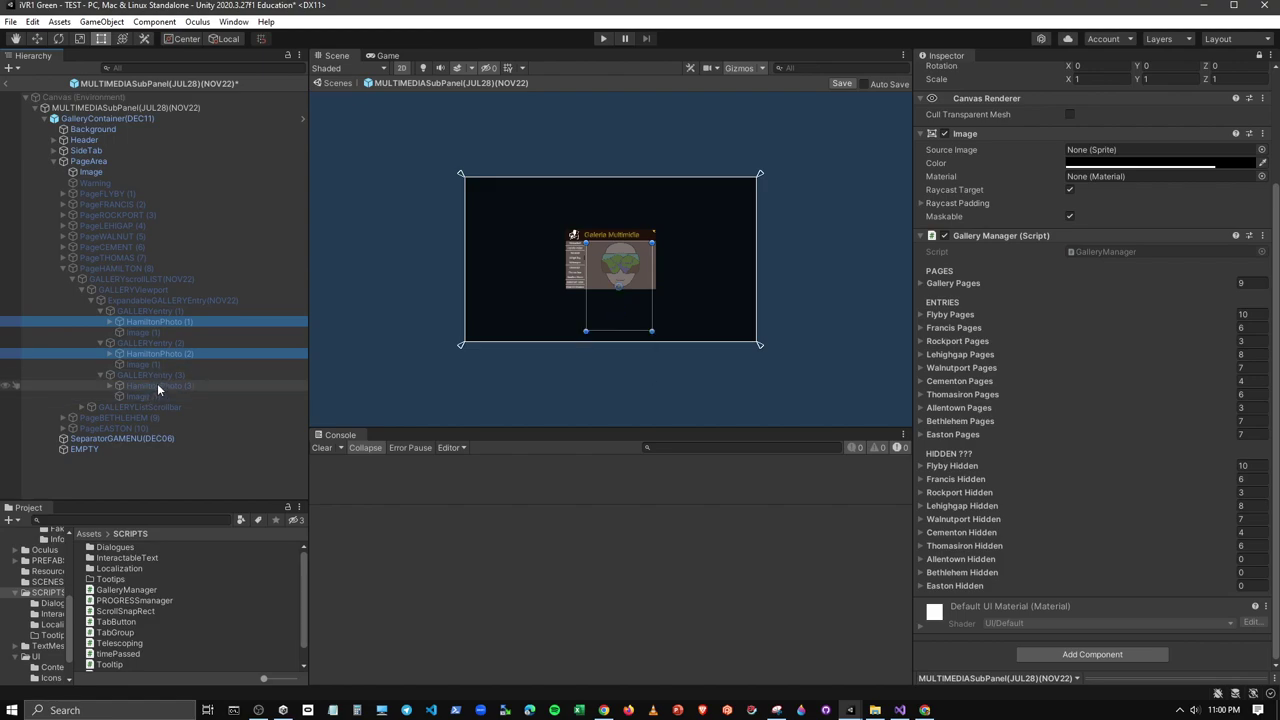
{"action": "key", "text": "Right"}
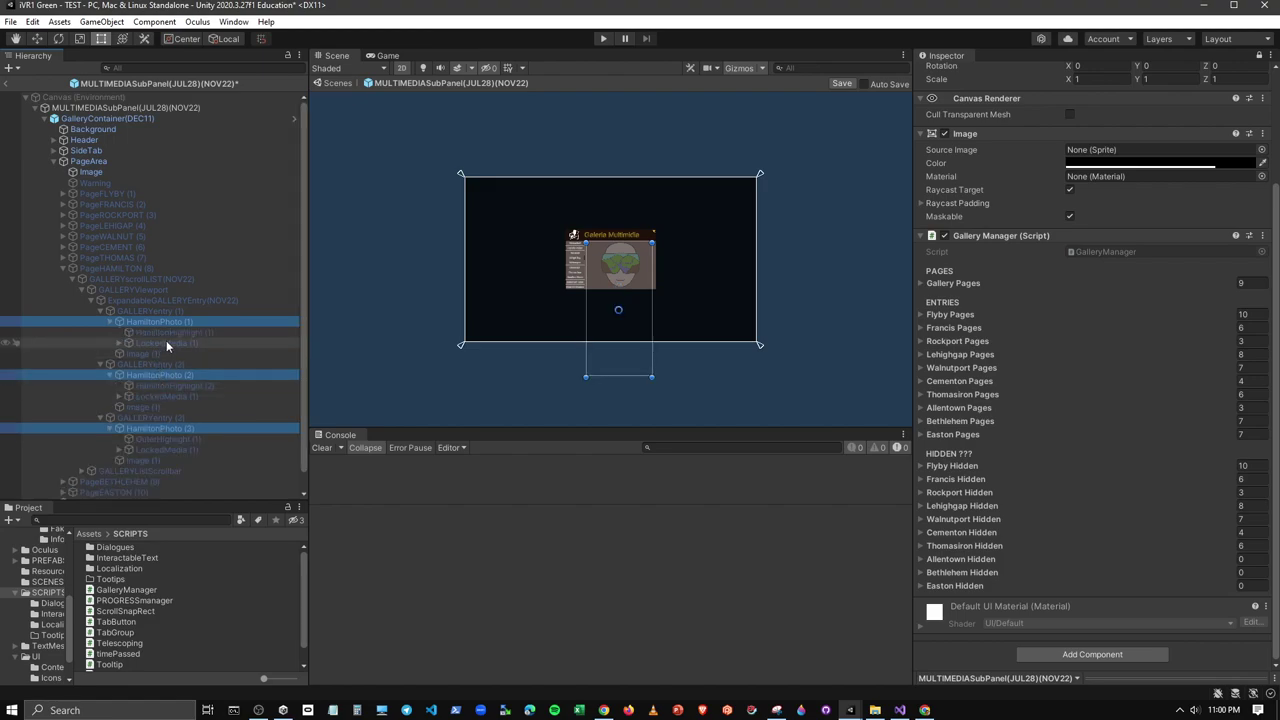
Select the three Hamilton LockedMedia (1) objects for the Gallery Manager
{"action": "left_click", "coordinate": [166, 342]}
{"action": "left_click", "coordinate": [169, 397], "text": "ctrl"}
{"action": "left_click", "coordinate": [167, 450], "text": "ctrl"}
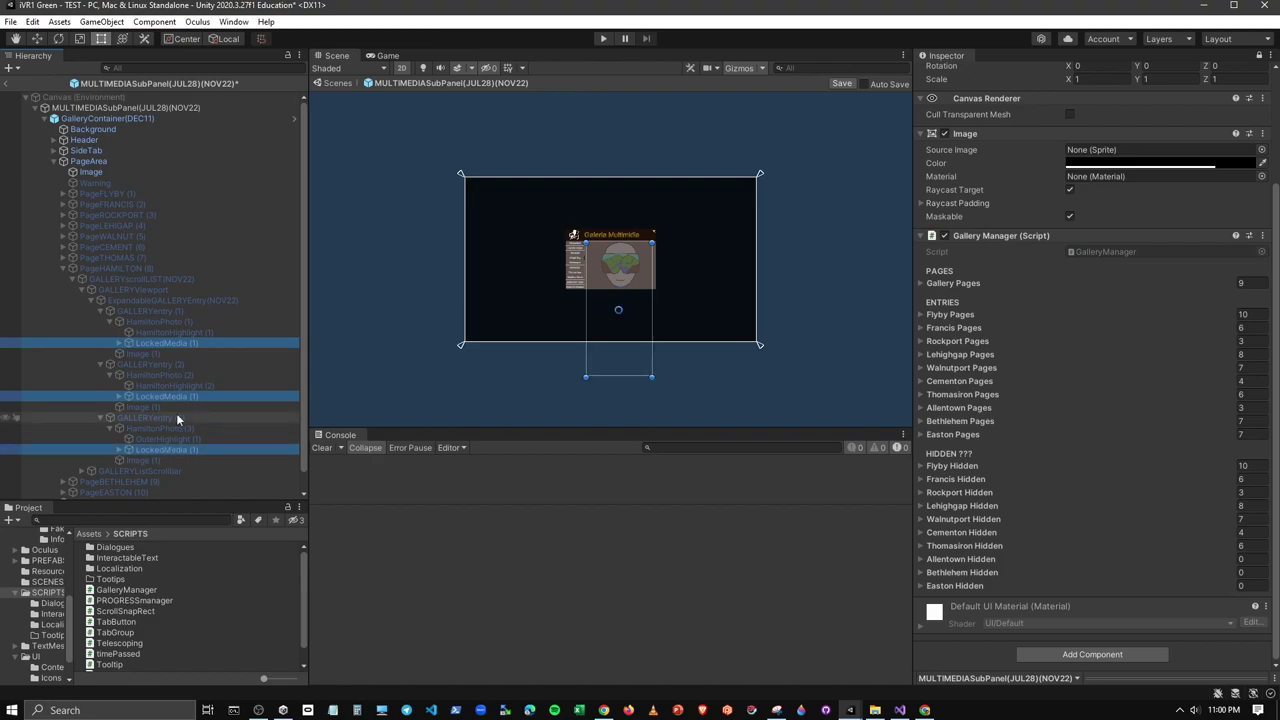
{"action": "left_click", "coordinate": [760, 489]}
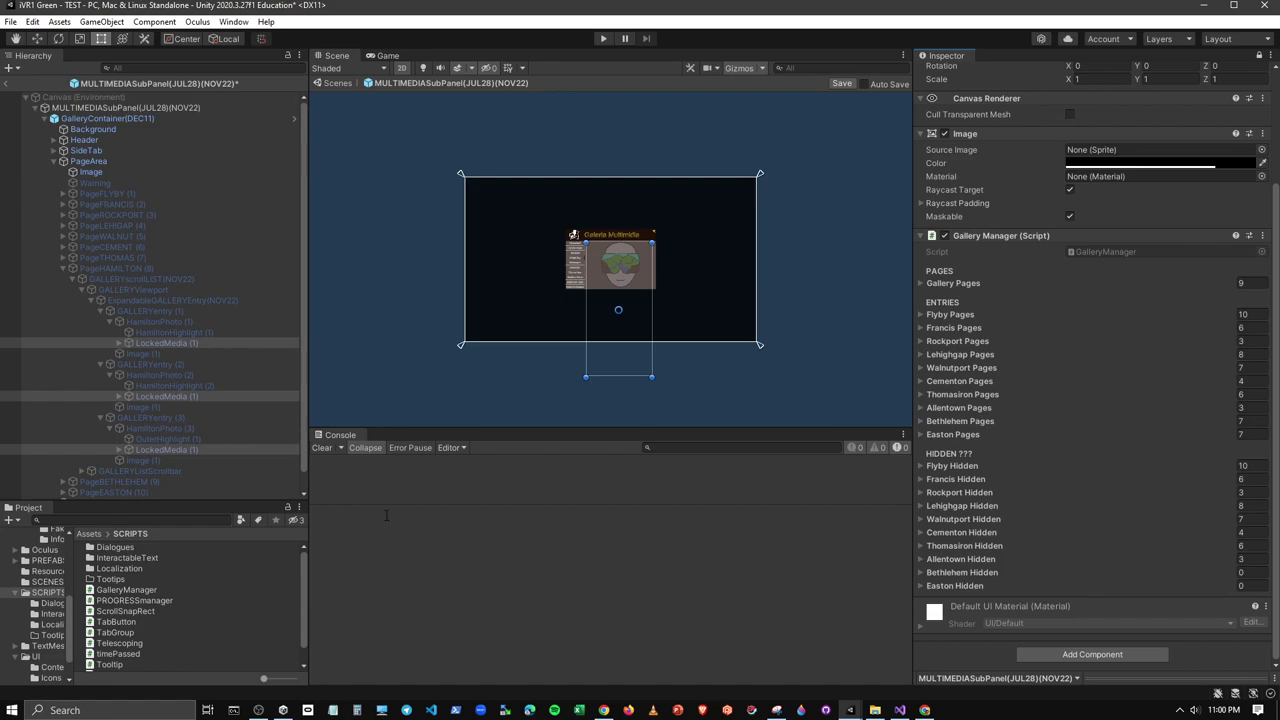
Collapse PageHAMILTON and expand PageBETHLEHEM's seven GALLERYentry objects
{"action": "left_click", "coordinate": [63, 269]}
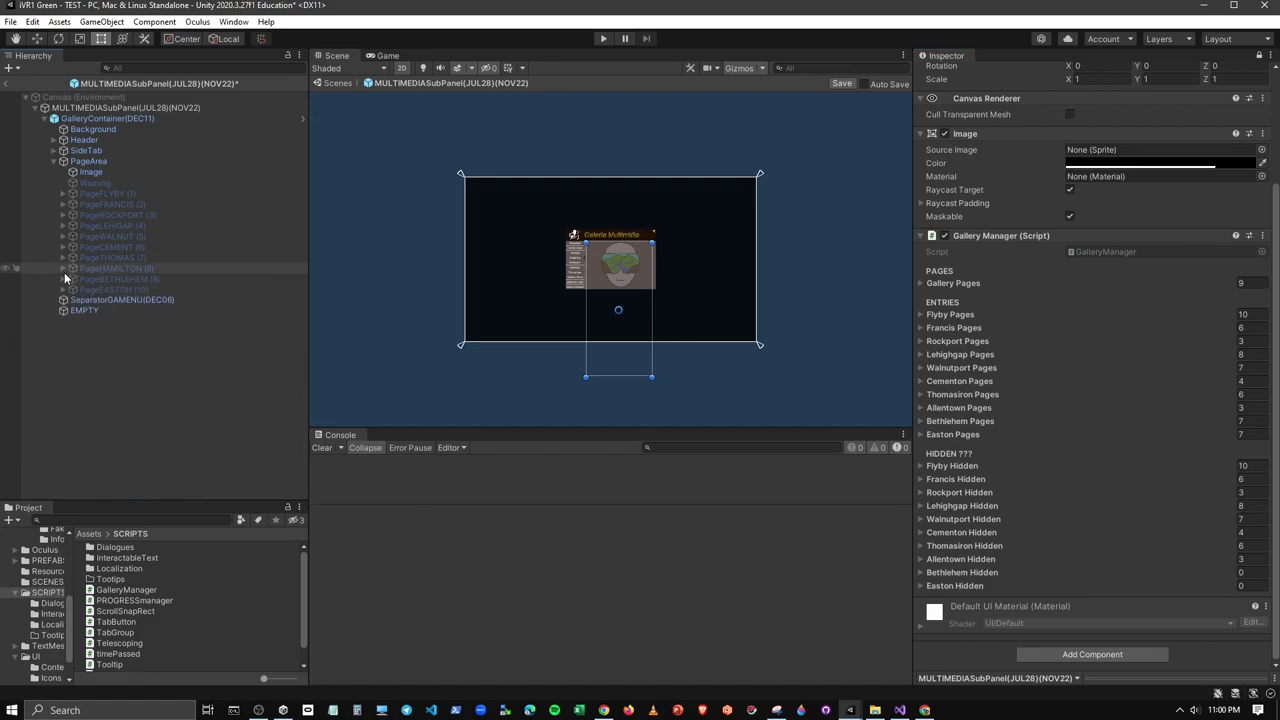
{"action": "left_click", "coordinate": [63, 279]}
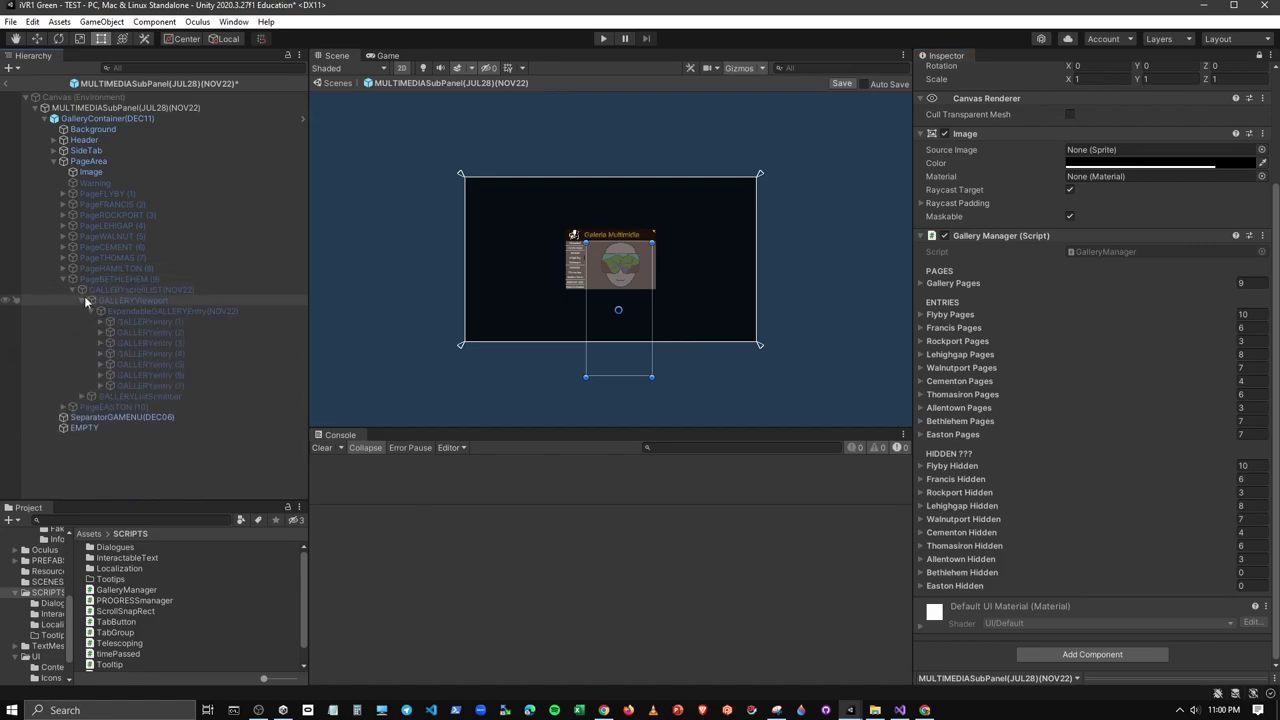
{"action": "left_click", "coordinate": [150, 323]}
{"action": "left_click", "coordinate": [159, 384], "text": "shift"}
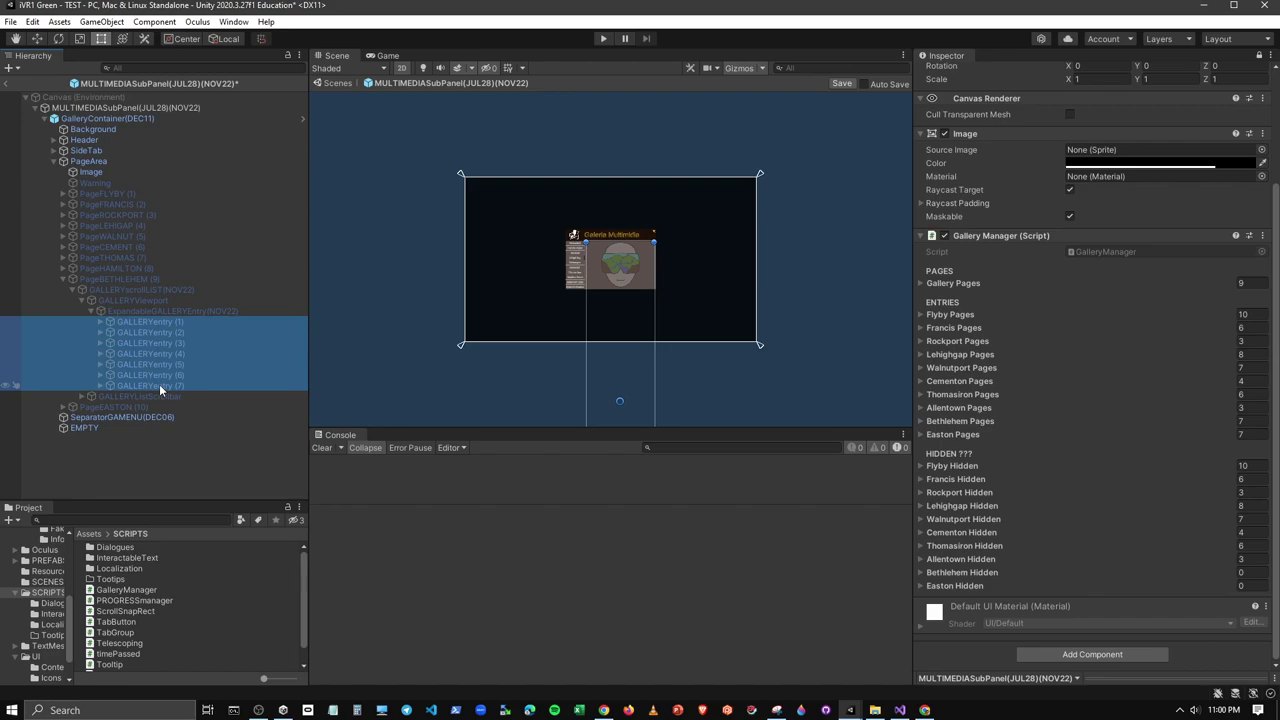
{"action": "key", "text": "Right"}
Expand the HistoricPhoto object under each of the seven Bethlehem entries
{"action": "left_click", "coordinate": [157, 334]}
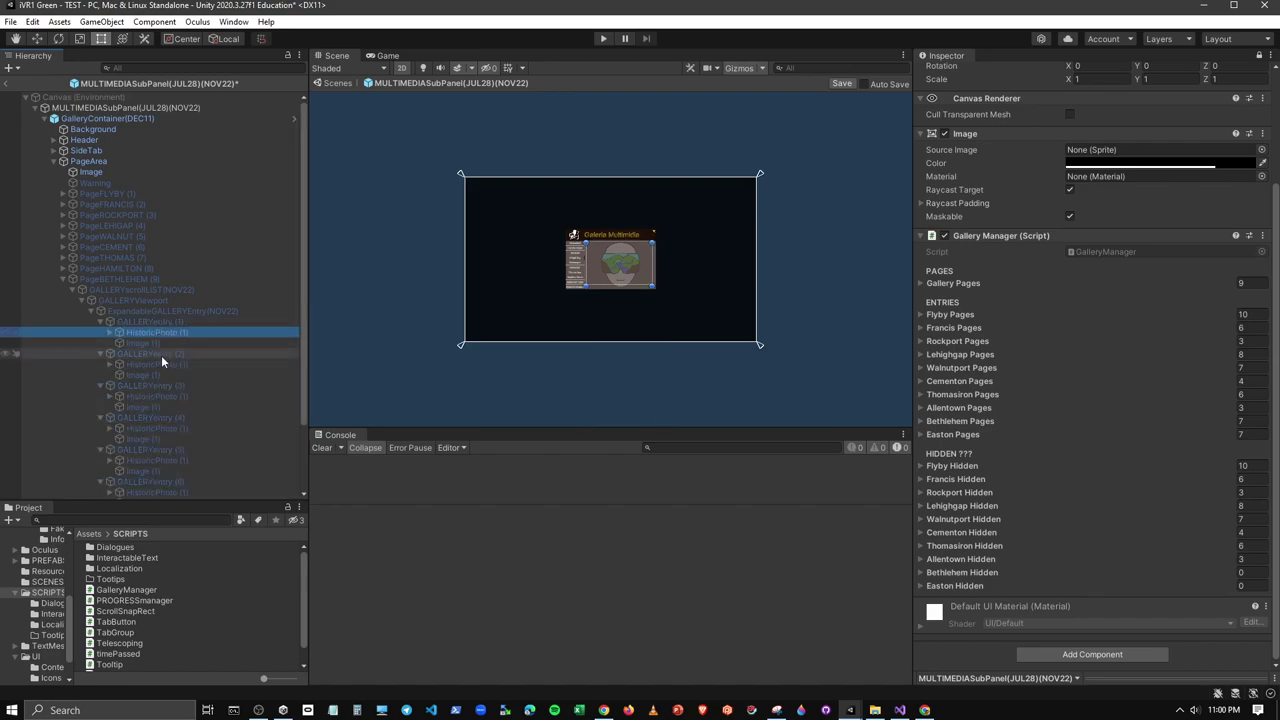
{"action": "left_click", "coordinate": [162, 364], "text": "ctrl"}
{"action": "left_click", "coordinate": [166, 396], "text": "ctrl"}
{"action": "left_click", "coordinate": [170, 428], "text": "ctrl"}
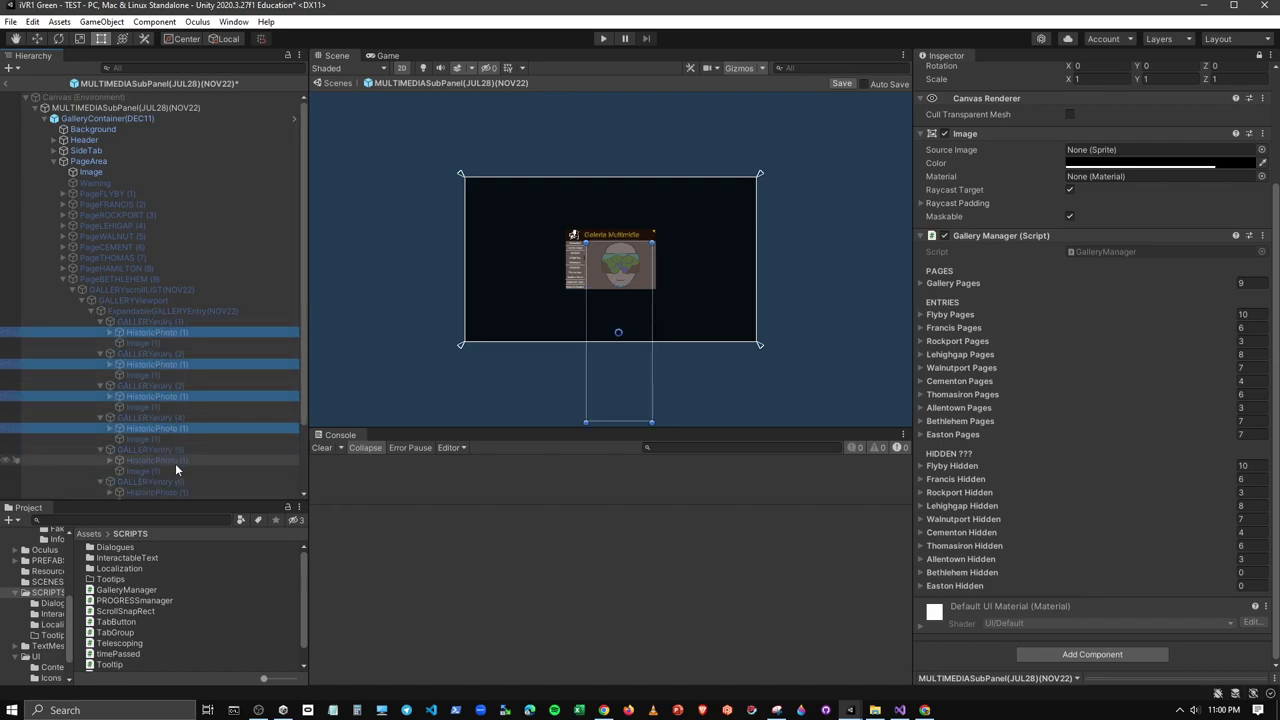
{"action": "left_click", "coordinate": [175, 461], "text": "ctrl"}
{"action": "left_click", "coordinate": [165, 493], "text": "ctrl"}
{"action": "scroll", "coordinate": [166, 470], "scroll_direction": "down", "scroll_amount": 3}
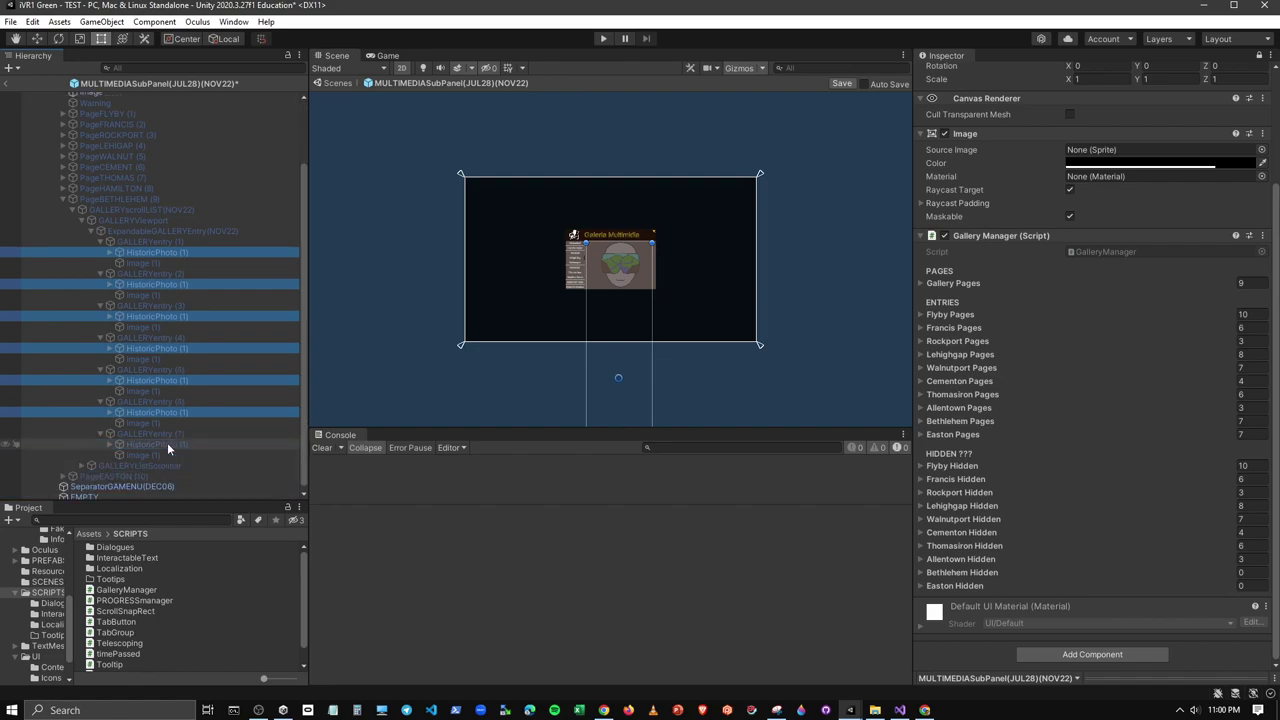
{"action": "left_click", "coordinate": [186, 444], "text": "ctrl"}
{"action": "key", "text": "Right"}
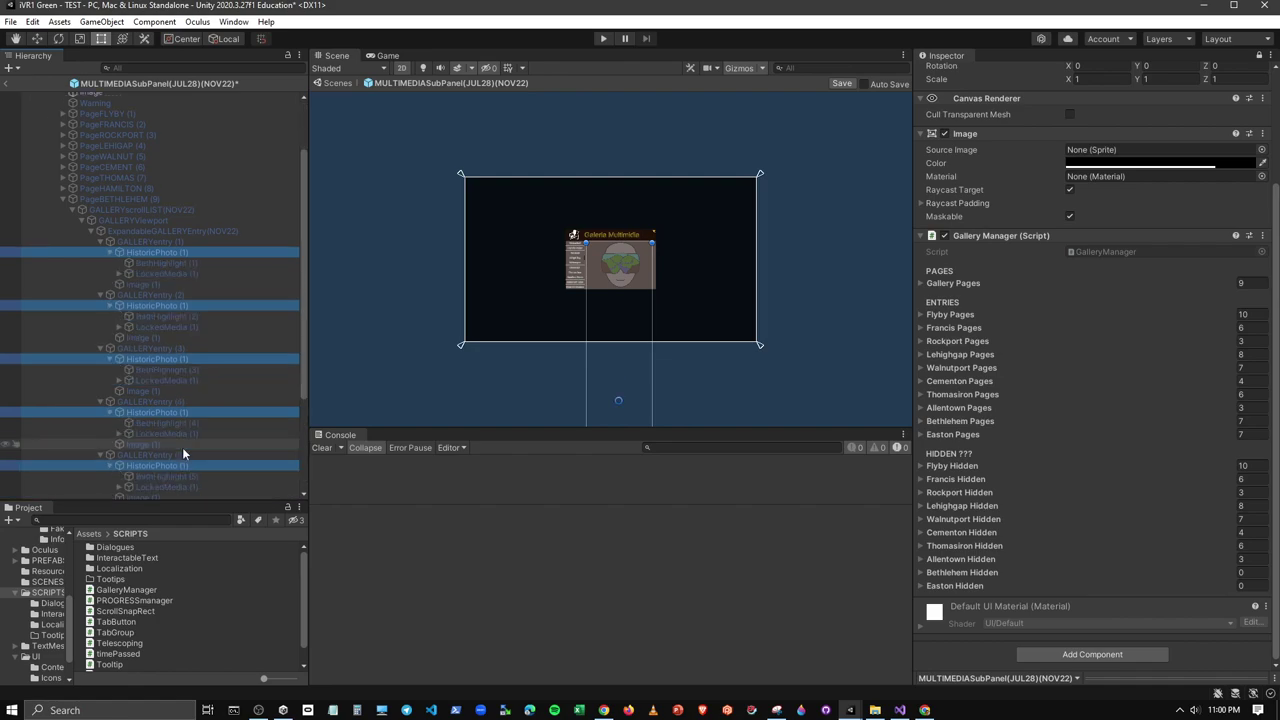
Select all seven Bethlehem LockedMedia (1) objects for the Bethlehem Hidden list
{"action": "left_click", "coordinate": [180, 274]}
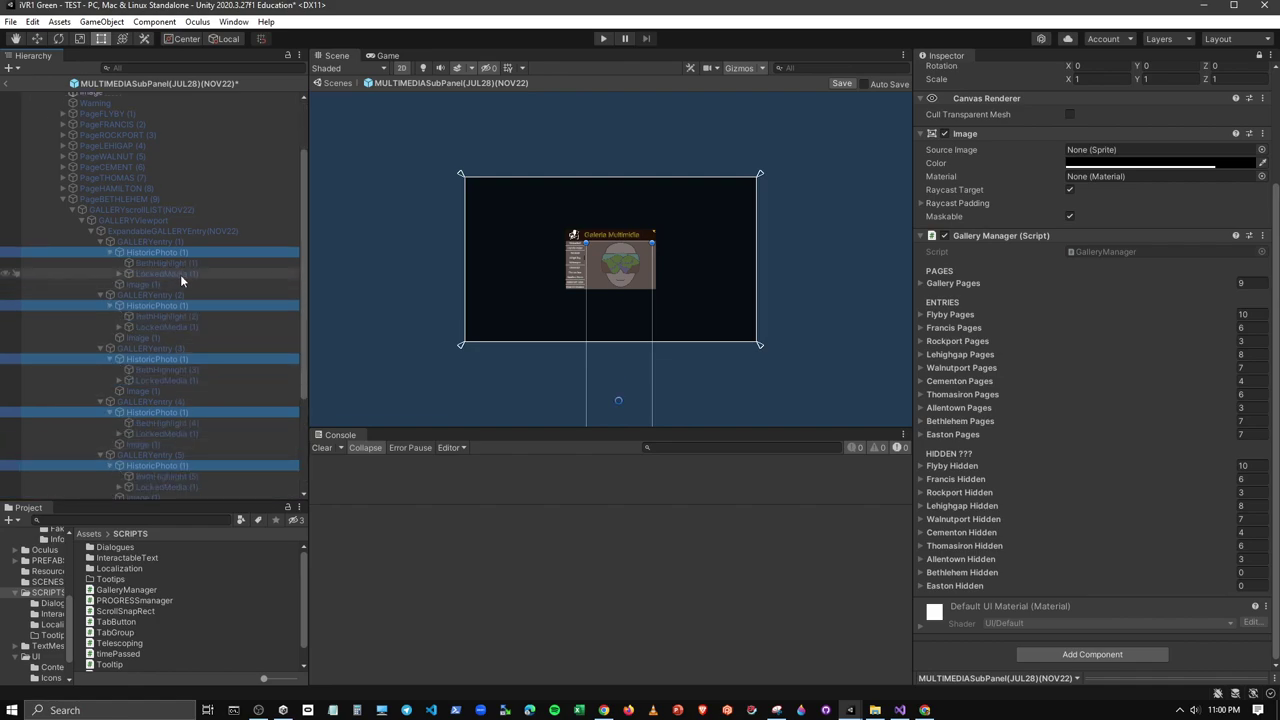
{"action": "left_click", "coordinate": [180, 327], "text": "ctrl"}
{"action": "left_click", "coordinate": [174, 380], "text": "ctrl"}
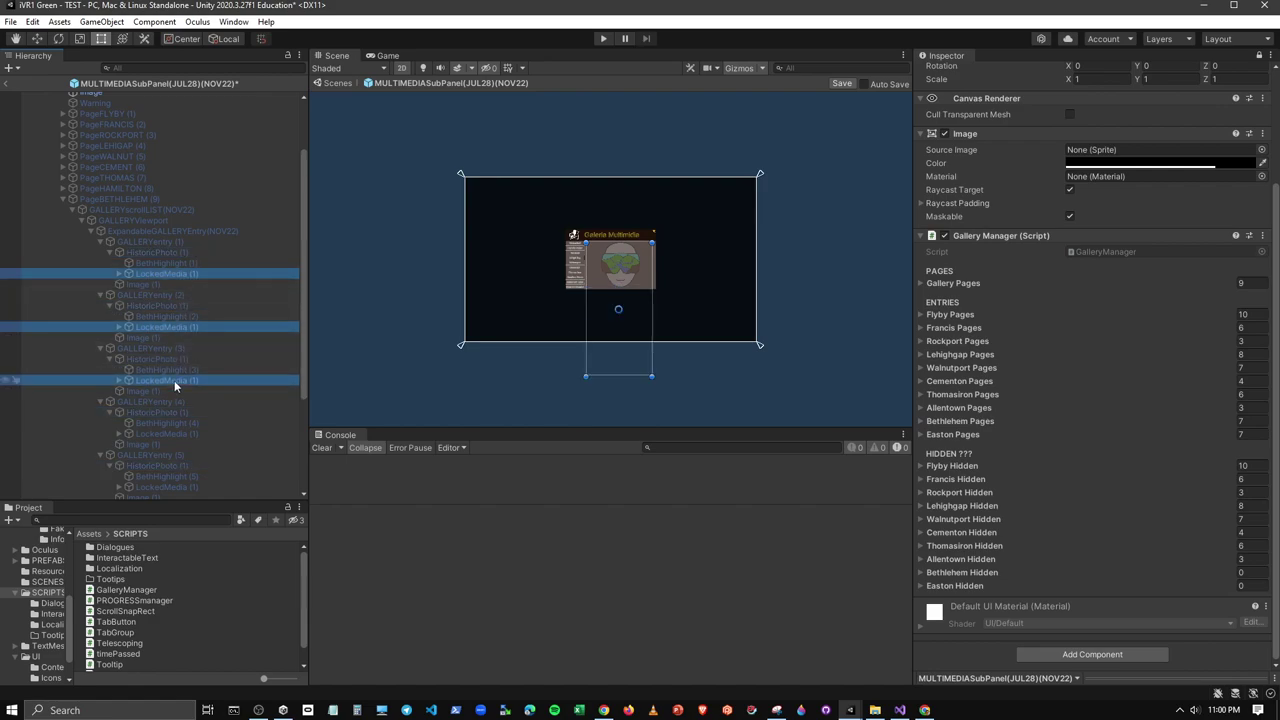
{"action": "left_click", "coordinate": [170, 433], "text": "ctrl"}
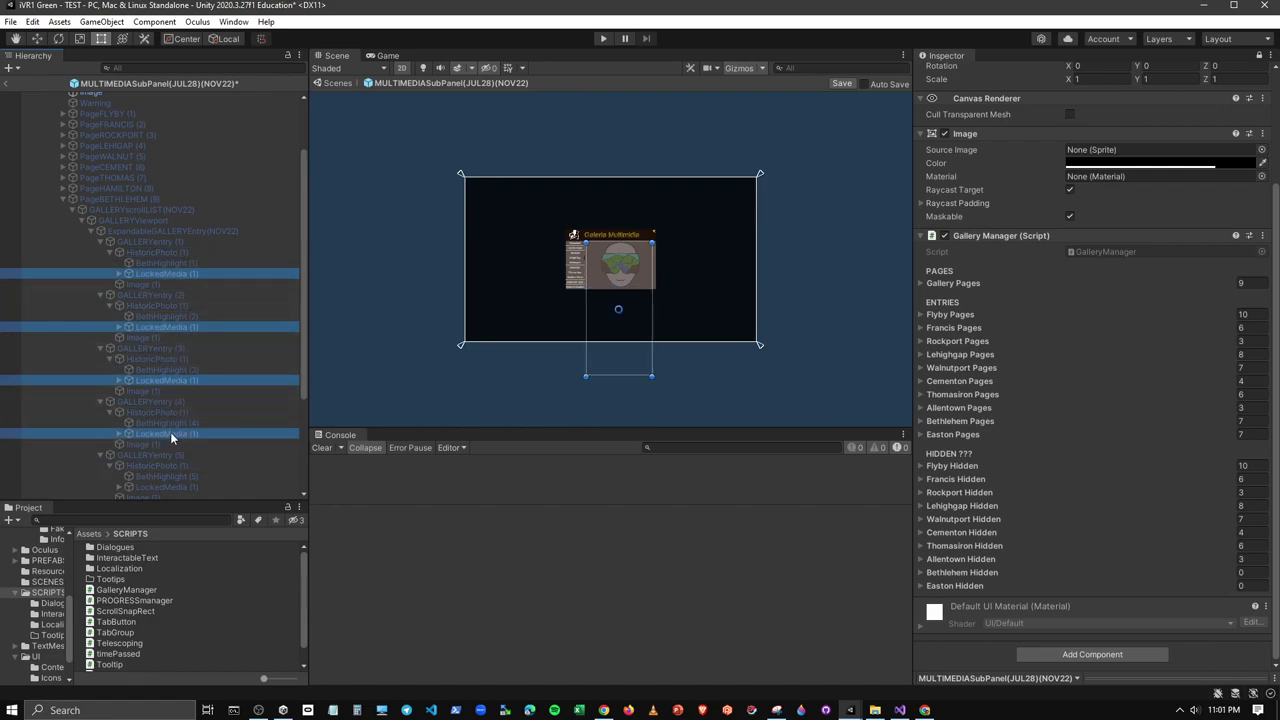
{"action": "left_click", "coordinate": [170, 487], "text": "ctrl"}
{"action": "scroll", "coordinate": [180, 425], "scroll_direction": "down", "scroll_amount": 3}
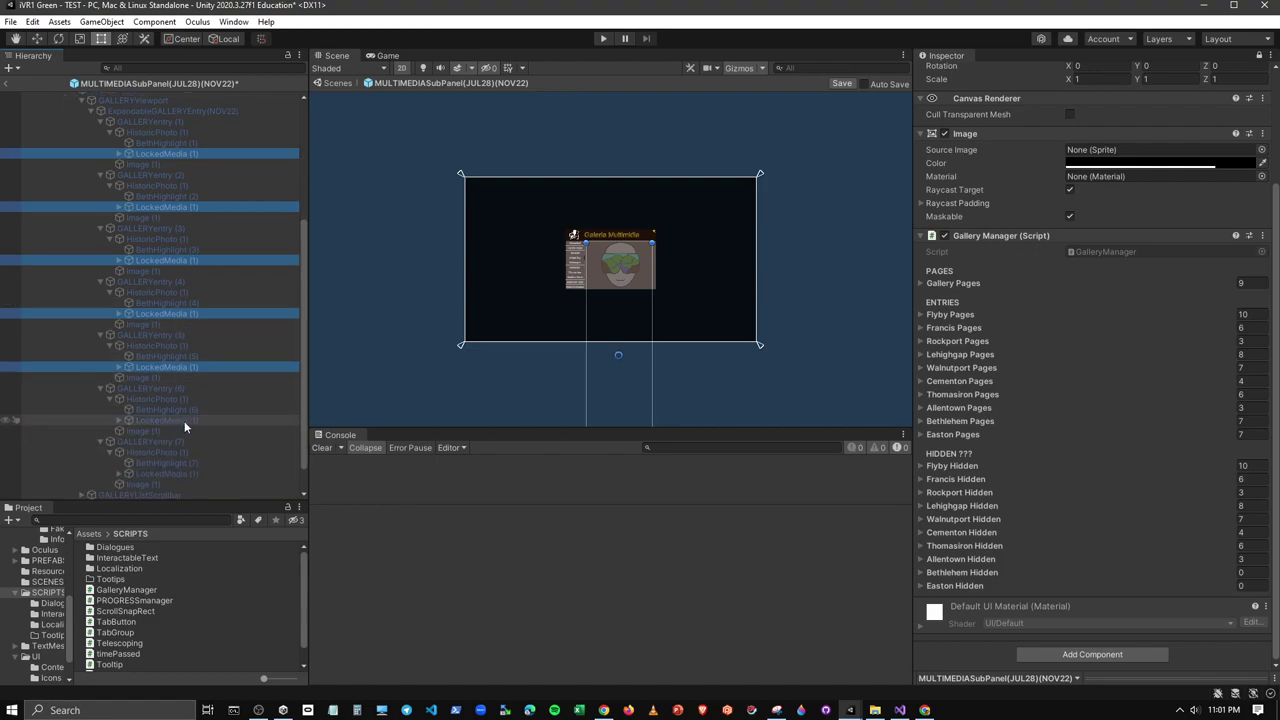
{"action": "left_click", "coordinate": [168, 420], "text": "ctrl"}
{"action": "left_click", "coordinate": [177, 471], "text": "ctrl"}
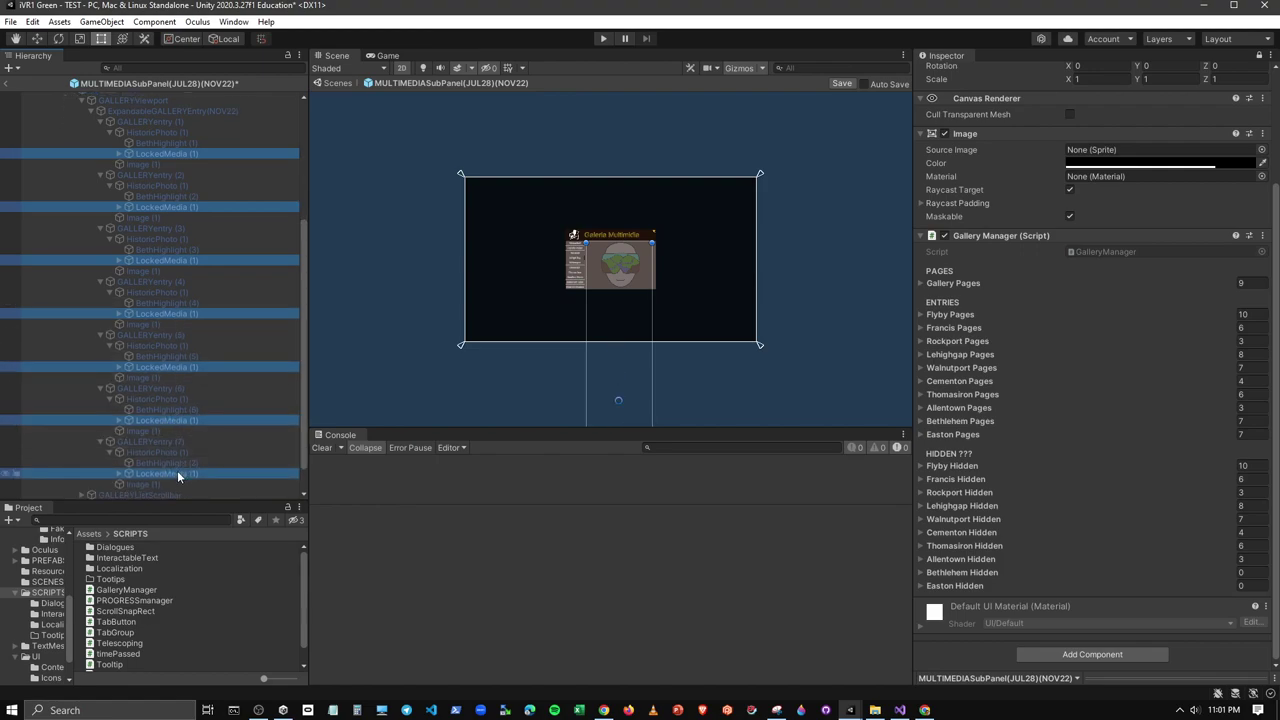
{"action": "scroll", "coordinate": [180, 460], "scroll_direction": "down", "scroll_amount": 1}
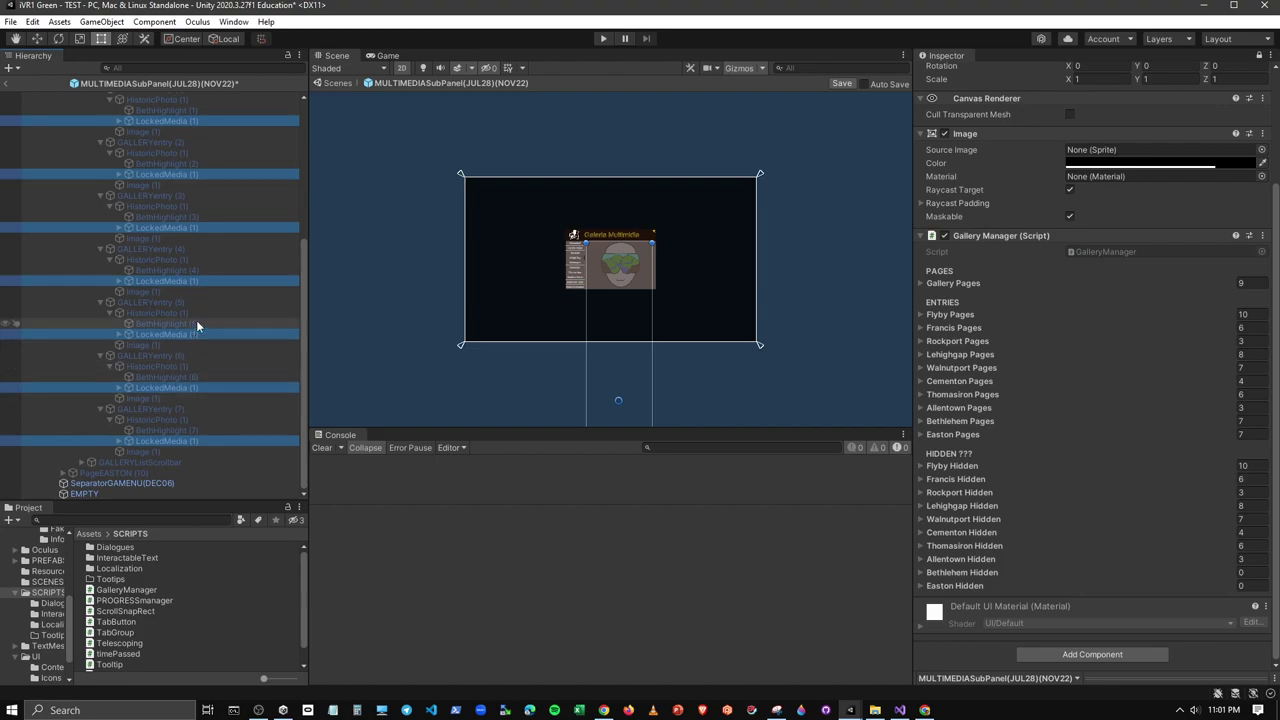
{"action": "scroll", "coordinate": [208, 320], "scroll_direction": "up", "scroll_amount": 1}
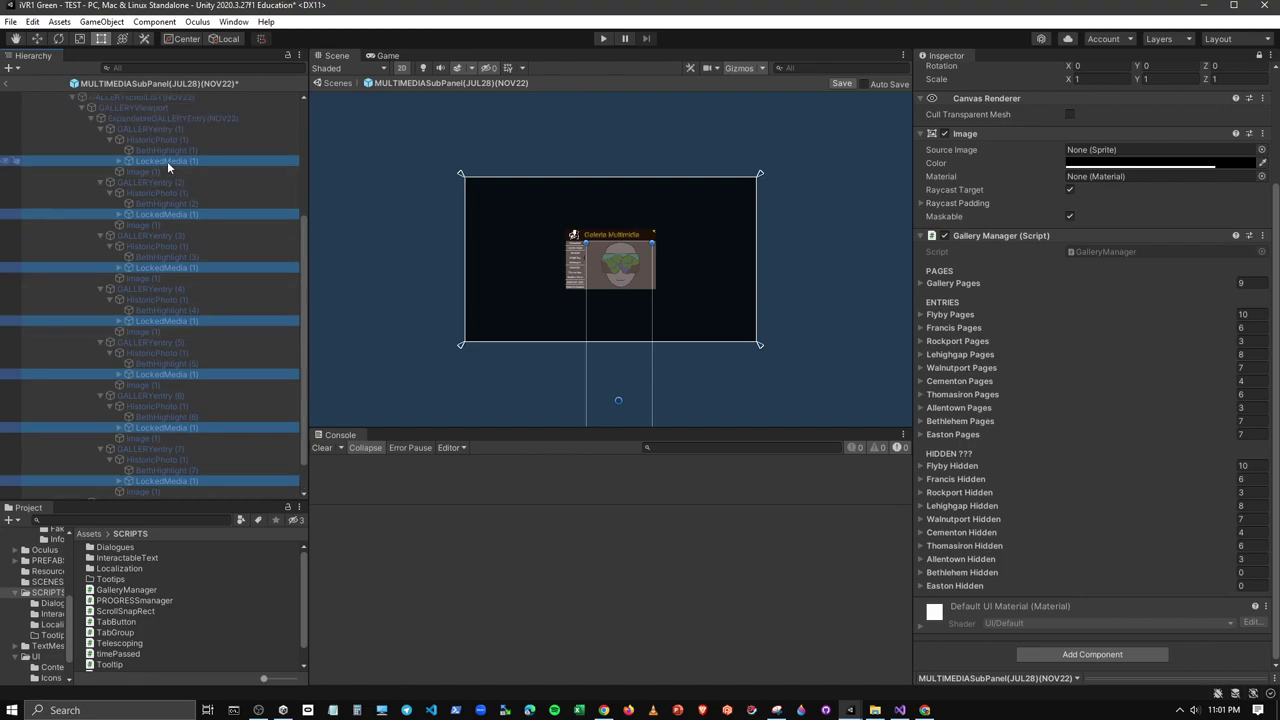
{"action": "left_click", "coordinate": [957, 574]}
{"action": "type", "text": "7"}
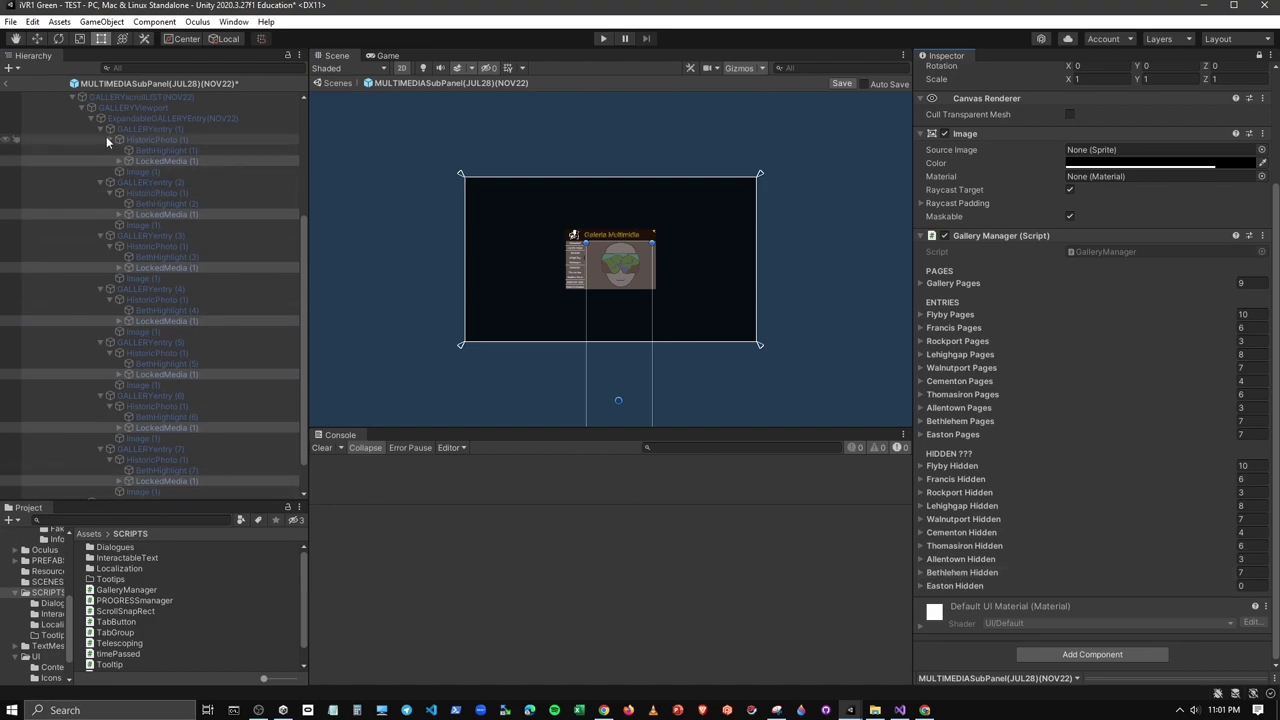
Collapse the Bethlehem page and expand PageEASTON's seven gallery entries
{"action": "left_click", "coordinate": [73, 100]}
{"action": "left_click", "coordinate": [73, 98]}
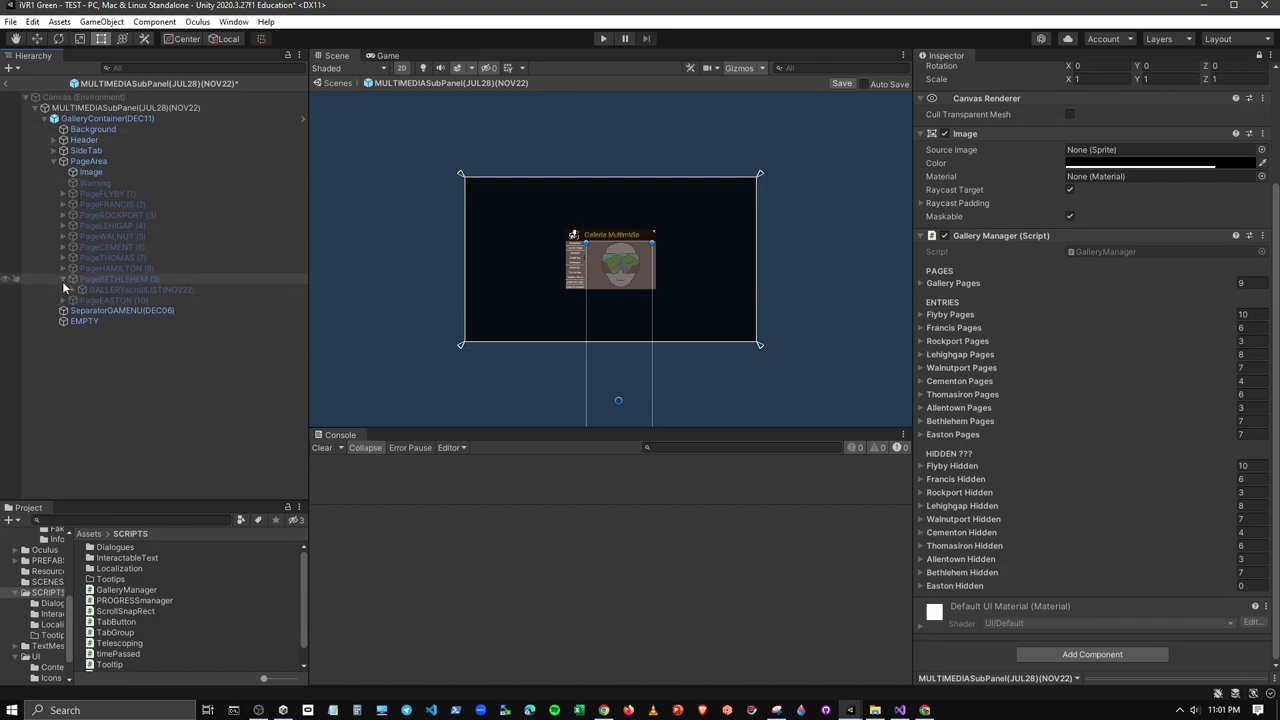
{"action": "left_click", "coordinate": [62, 289]}
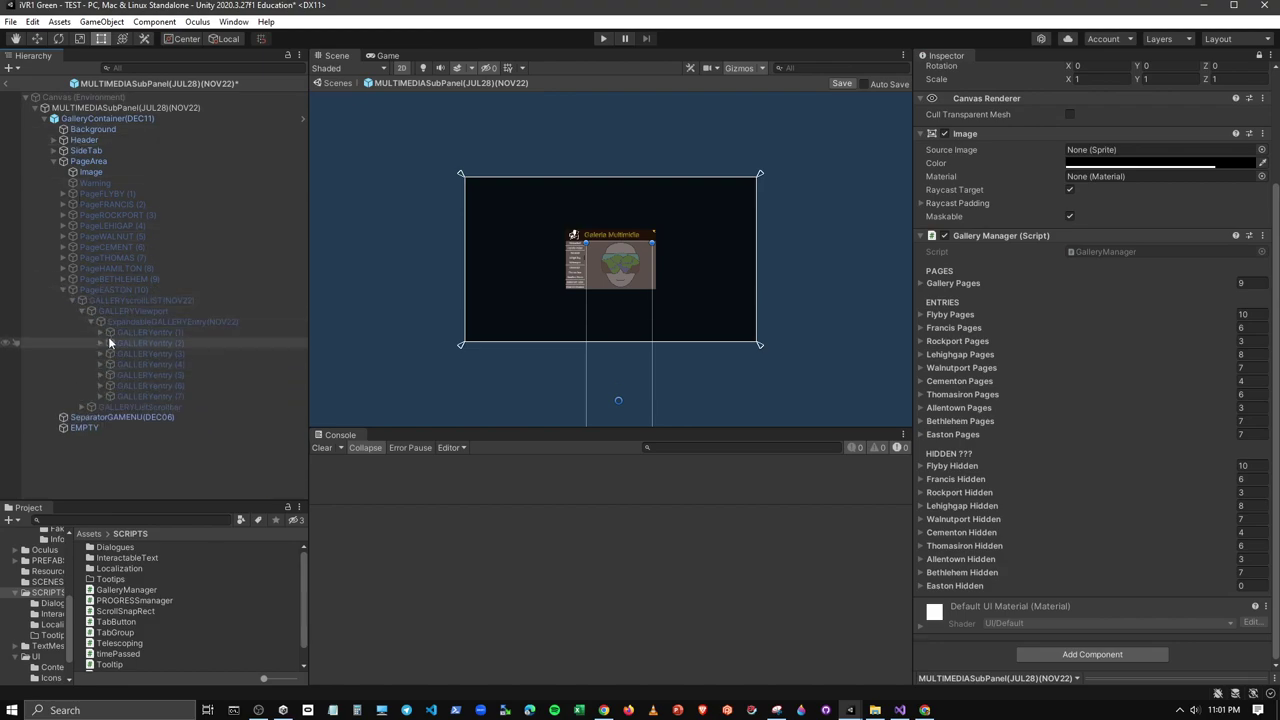
{"action": "left_click", "coordinate": [174, 398], "text": "shift"}
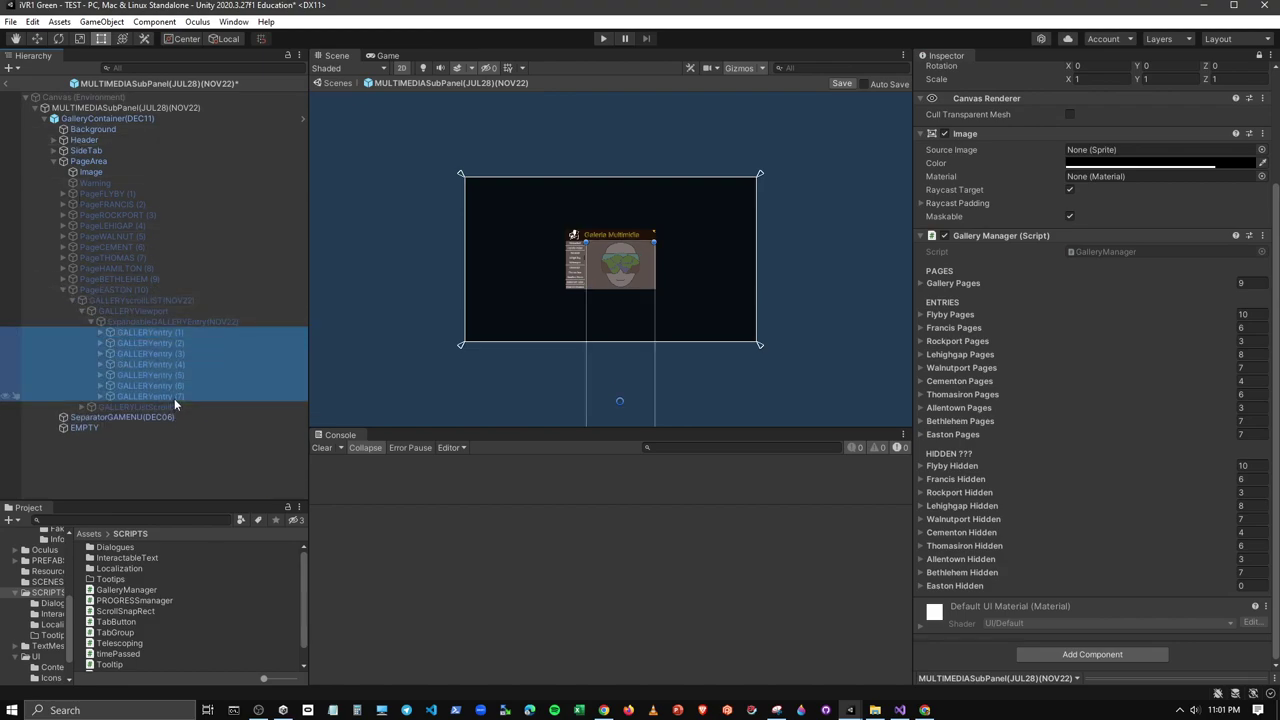
{"action": "key", "text": "Right"}
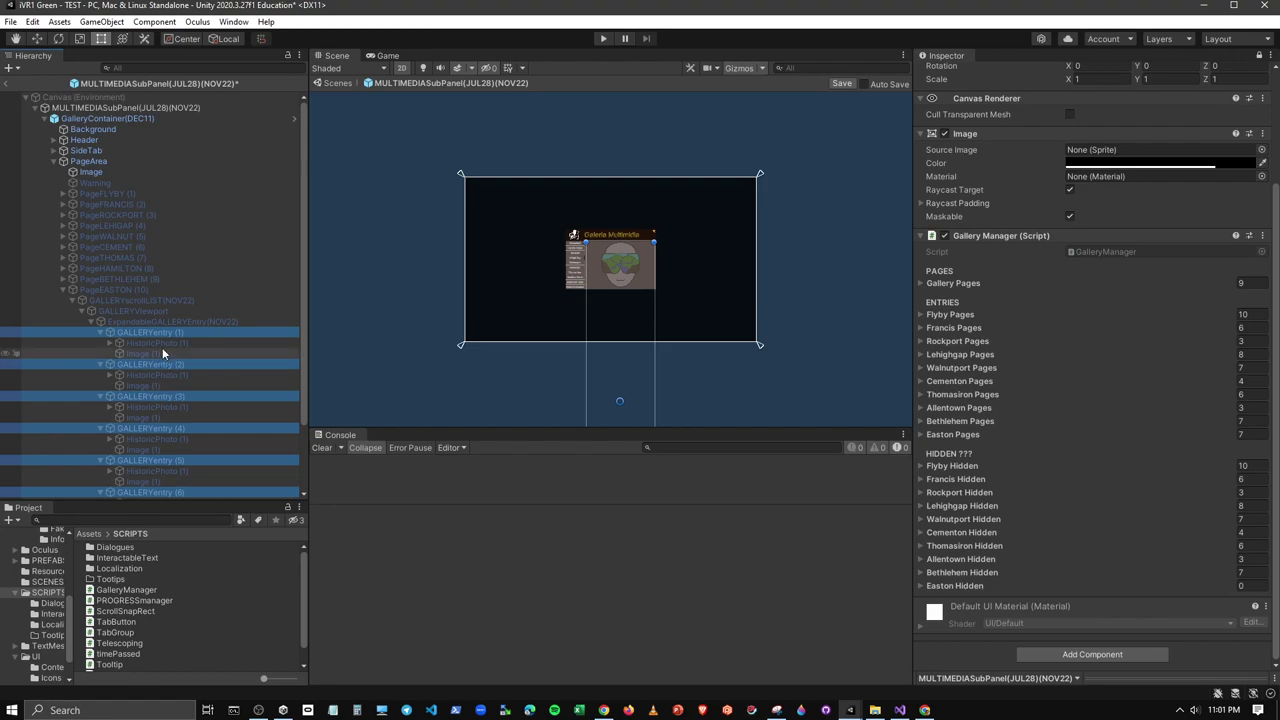
Expand the HistoricPhoto object under each of the seven Easton entries
{"action": "left_click", "coordinate": [162, 345]}
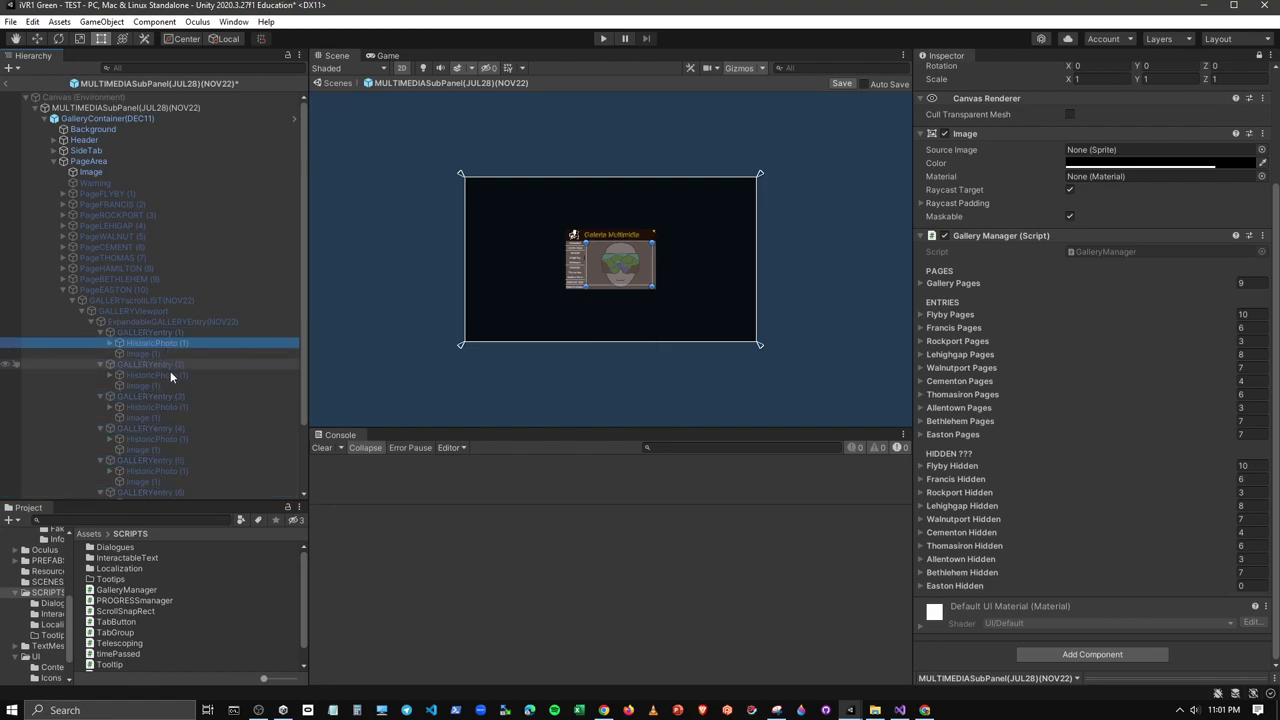
{"action": "left_click", "coordinate": [170, 375], "text": "ctrl"}
{"action": "left_click", "coordinate": [172, 407], "text": "ctrl"}
{"action": "left_click", "coordinate": [171, 439], "text": "ctrl"}
{"action": "left_click", "coordinate": [172, 471], "text": "ctrl"}
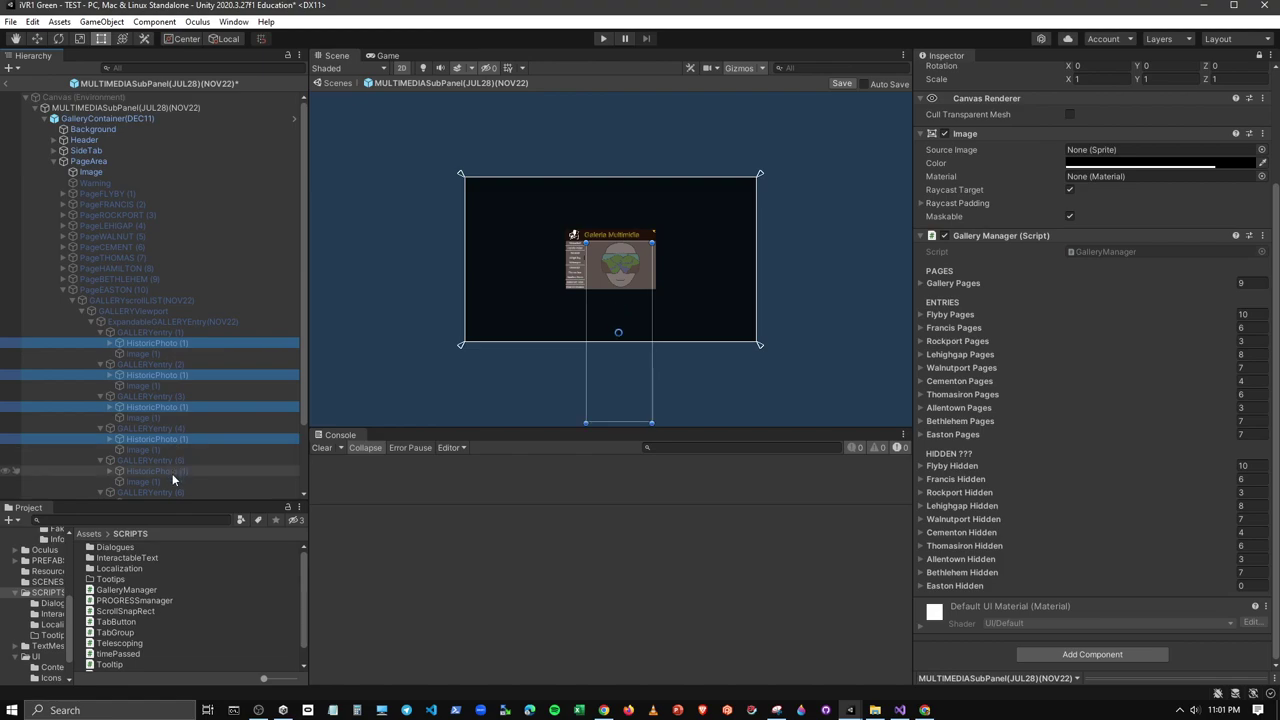
{"action": "scroll", "coordinate": [178, 445], "scroll_direction": "down", "scroll_amount": 3}
{"action": "left_click", "coordinate": [169, 419], "text": "ctrl"}
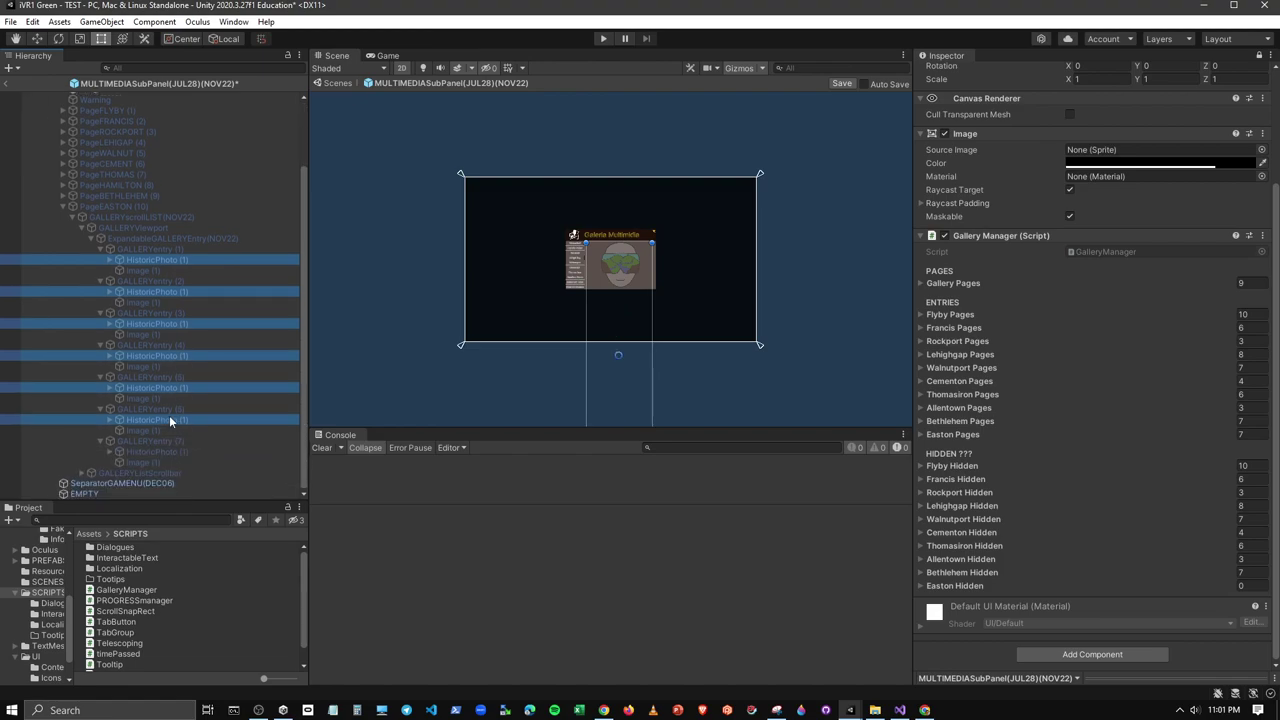
{"action": "left_click", "coordinate": [169, 451], "text": "ctrl"}
{"action": "key", "text": "Right"}
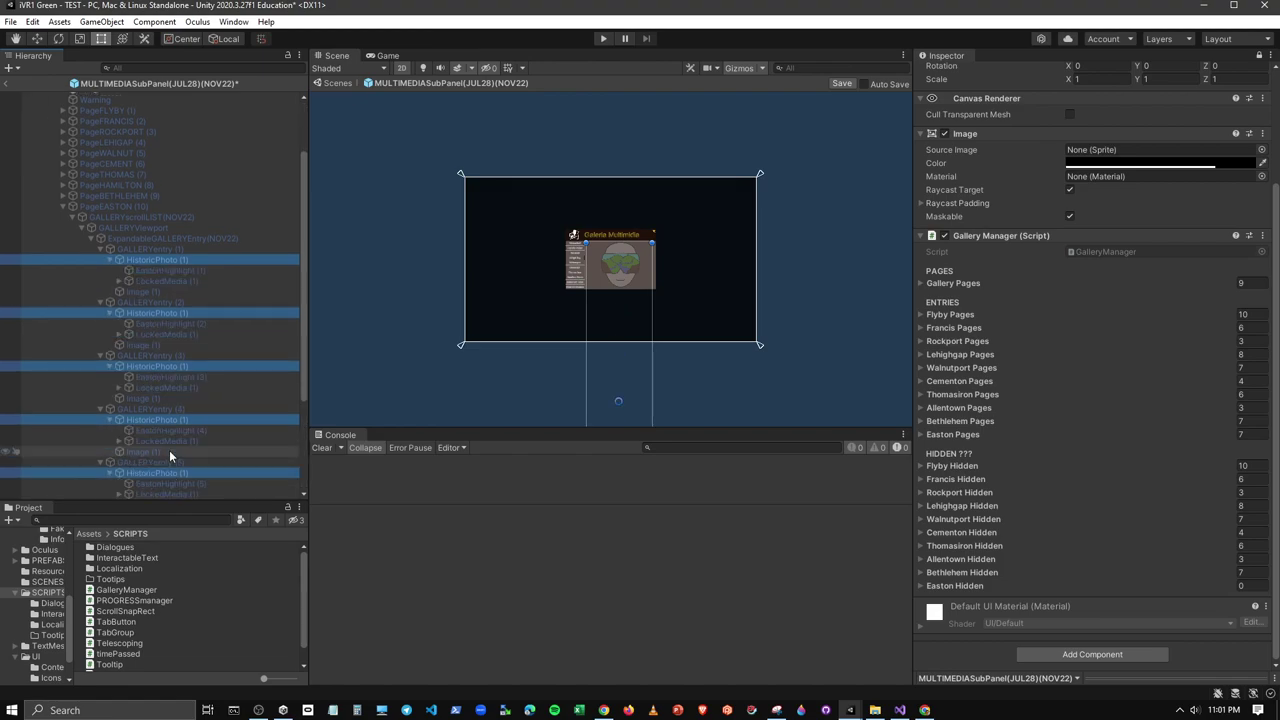
Assign the seven Easton LockedMedia (1) objects to Easton Hidden
{"action": "left_click", "coordinate": [188, 284]}
{"action": "left_click", "coordinate": [188, 336], "text": "ctrl"}
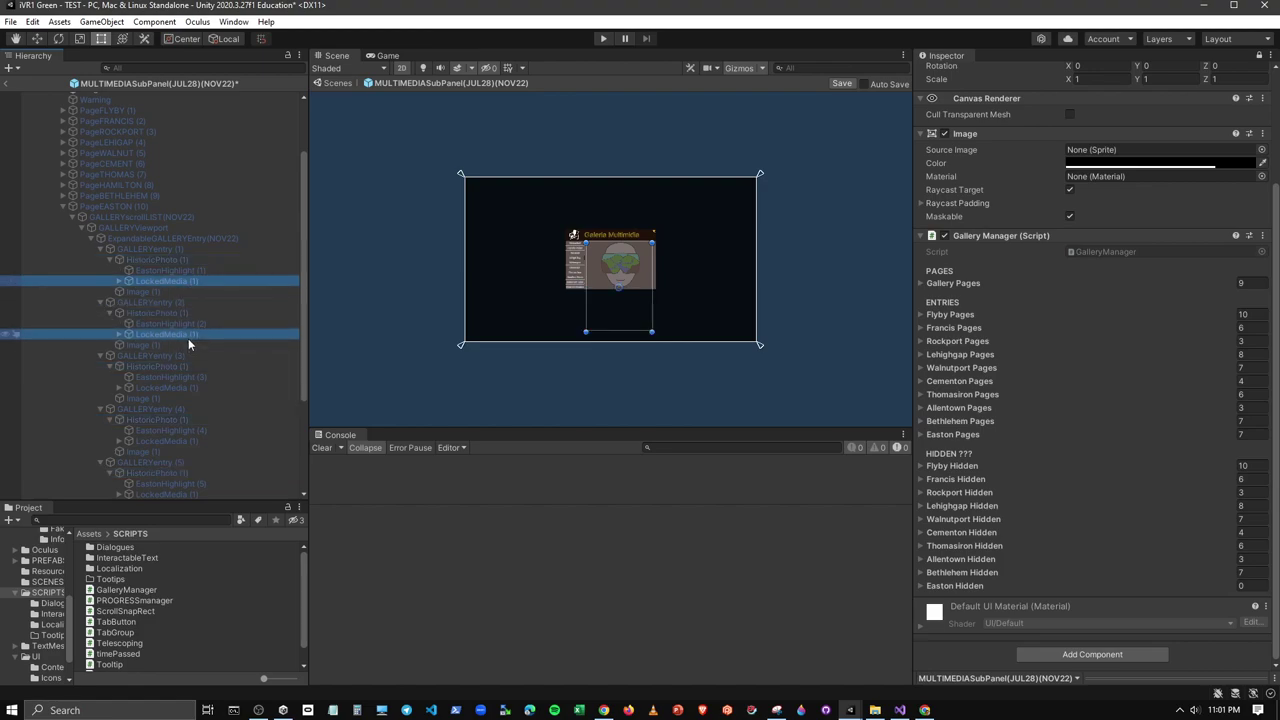
{"action": "left_click", "coordinate": [188, 389], "text": "ctrl"}
{"action": "left_click", "coordinate": [182, 441], "text": "ctrl"}
{"action": "scroll", "coordinate": [184, 433], "scroll_direction": "down", "scroll_amount": 2}
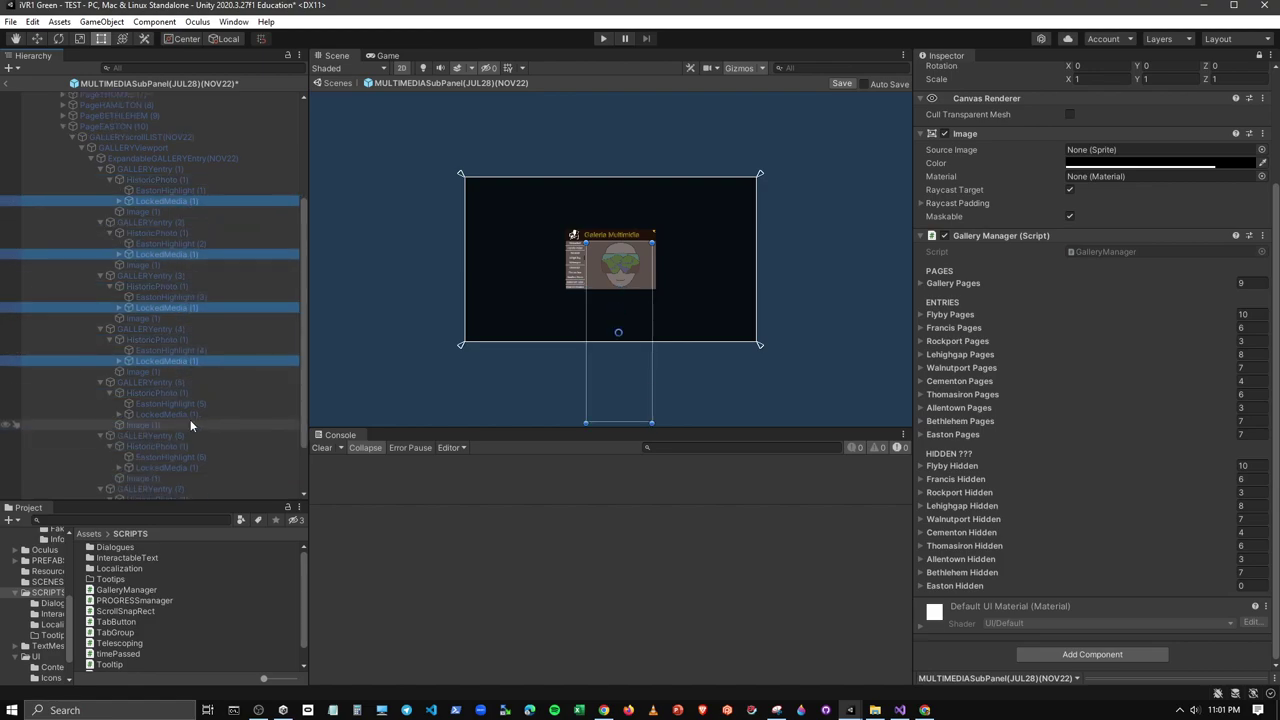
{"action": "left_click", "coordinate": [180, 414], "text": "ctrl"}
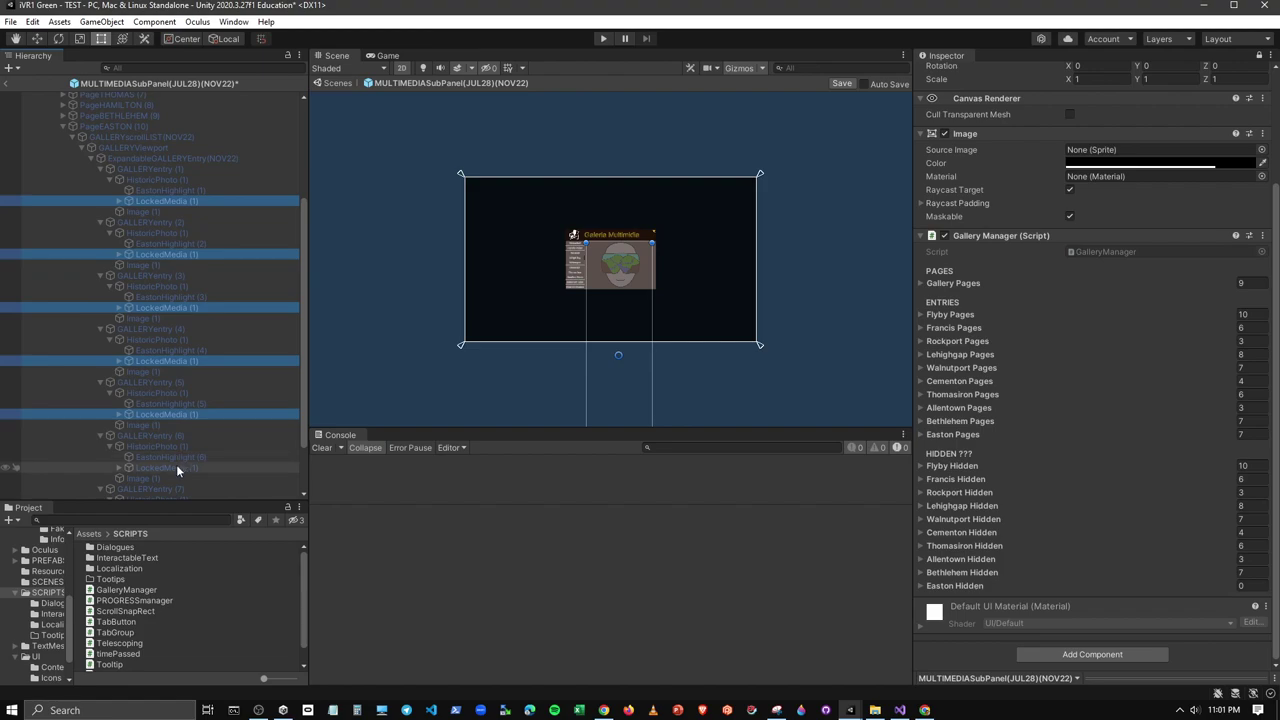
{"action": "left_click", "coordinate": [176, 465], "text": "ctrl"}
{"action": "scroll", "coordinate": [188, 420], "scroll_direction": "down", "scroll_amount": 1}
{"action": "left_click", "coordinate": [172, 479], "text": "ctrl"}
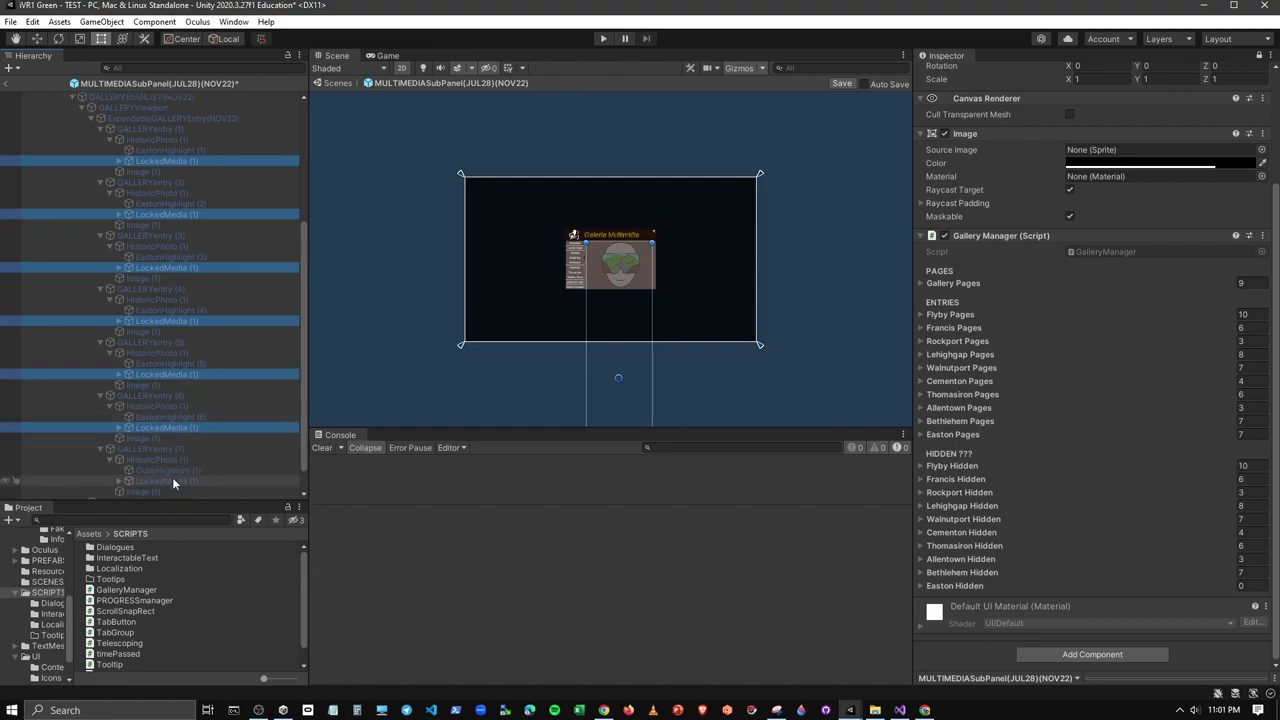
{"action": "scroll", "coordinate": [196, 397], "scroll_direction": "down", "scroll_amount": 1}
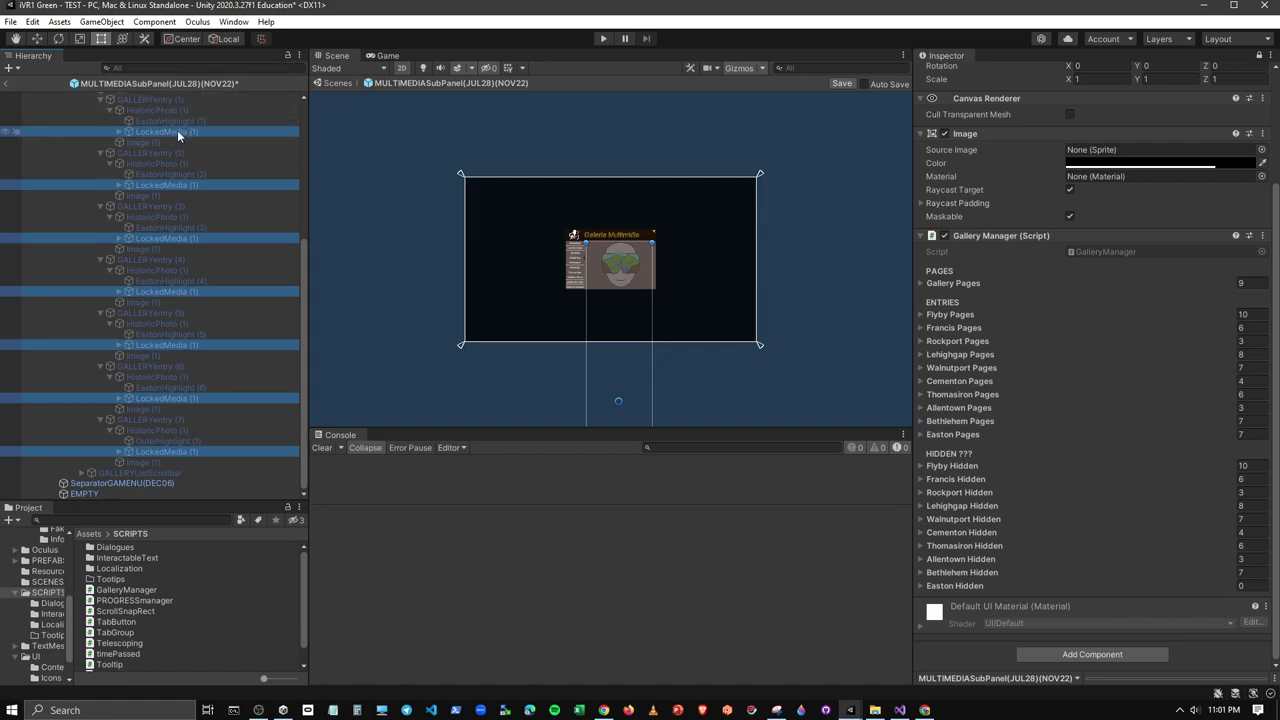
{"action": "left_click_drag", "start_coordinate": [177, 130], "coordinate": [948, 594]}
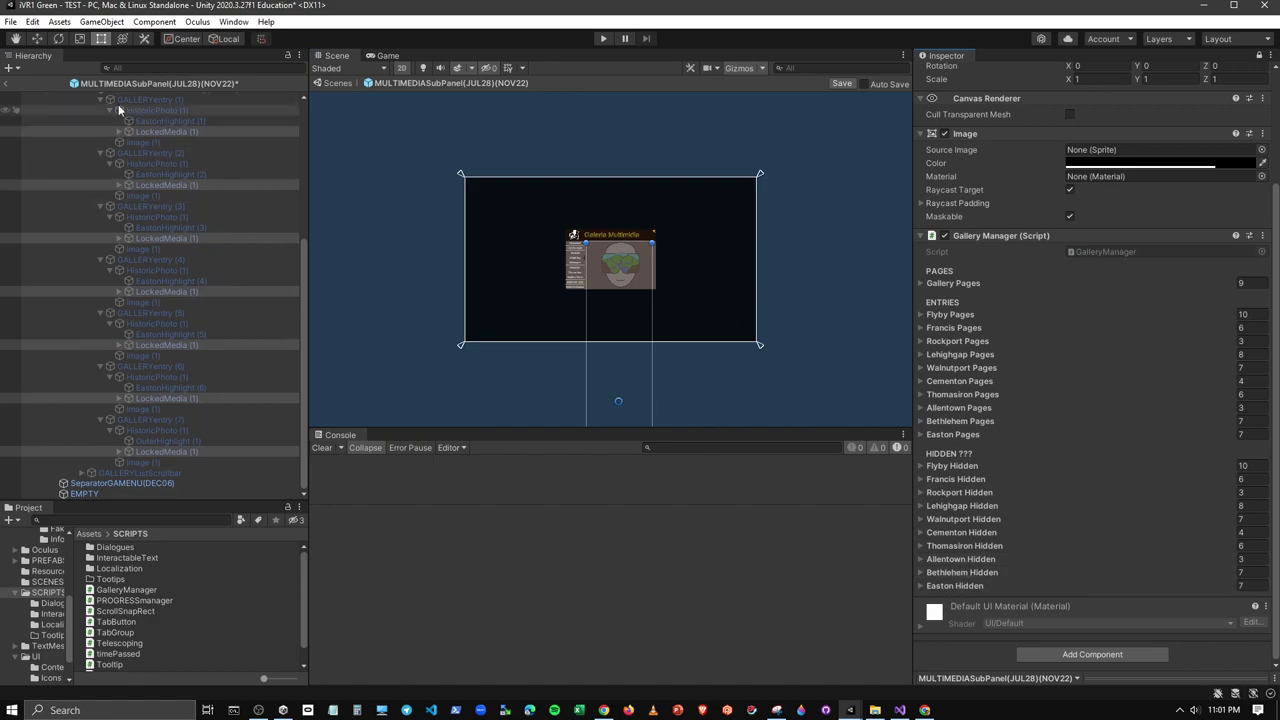
{"action": "scroll", "coordinate": [92, 174], "scroll_direction": "up", "scroll_amount": 2}
Collapse PageEASTON and select the MULTIMEDIASubPanel(JUL28)(NOV22) root object
{"action": "left_click", "coordinate": [62, 96]}
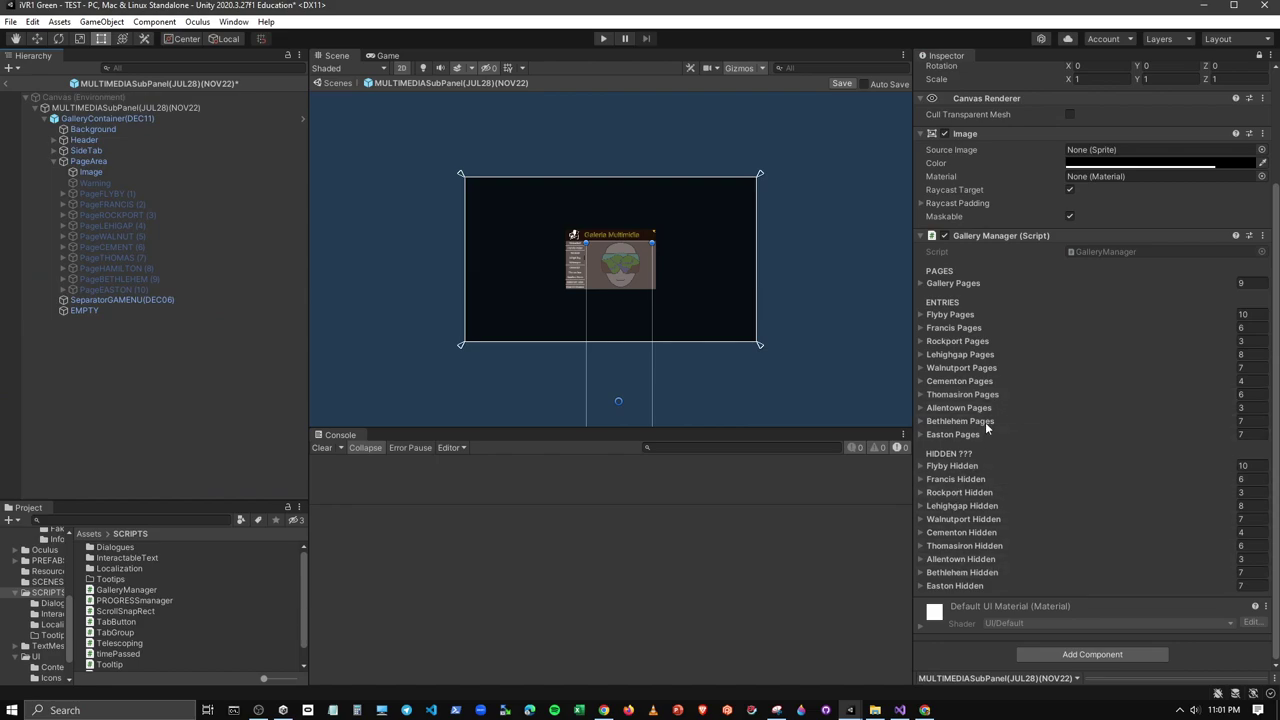
{"action": "left_click", "coordinate": [11, 22]}
{"action": "key", "text": "Escape"}
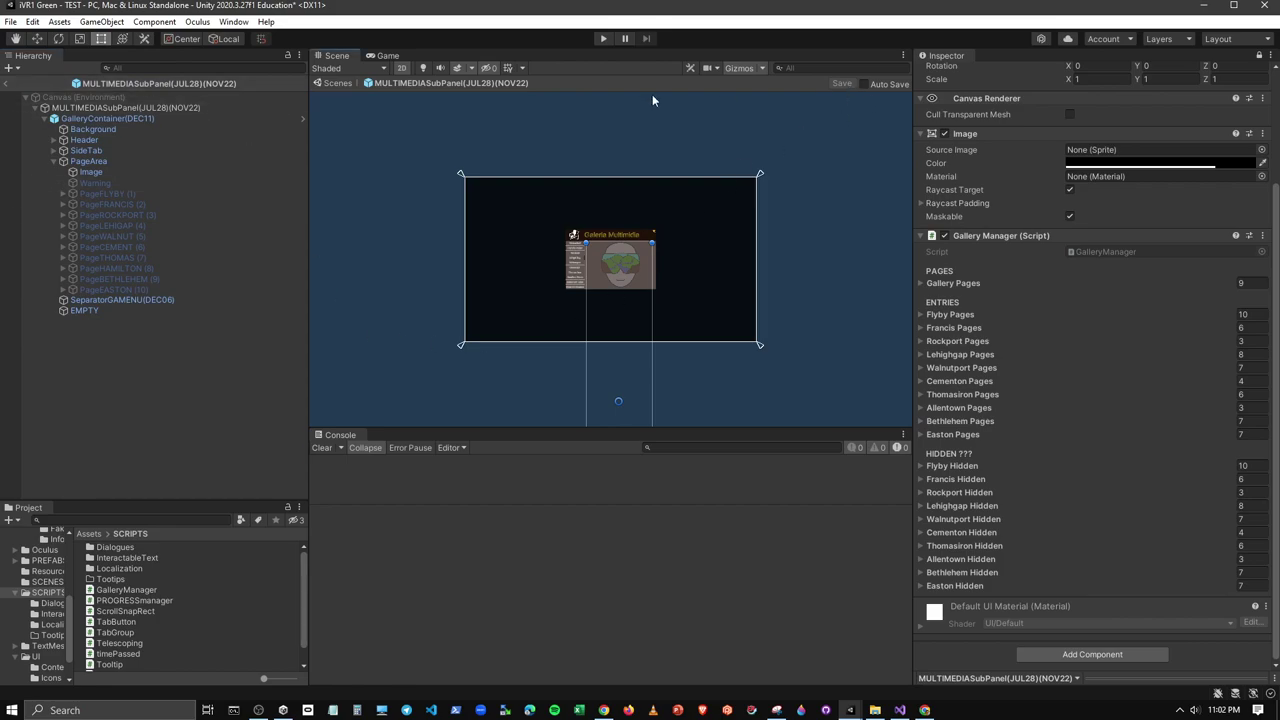
{"action": "left_click", "coordinate": [111, 109]}
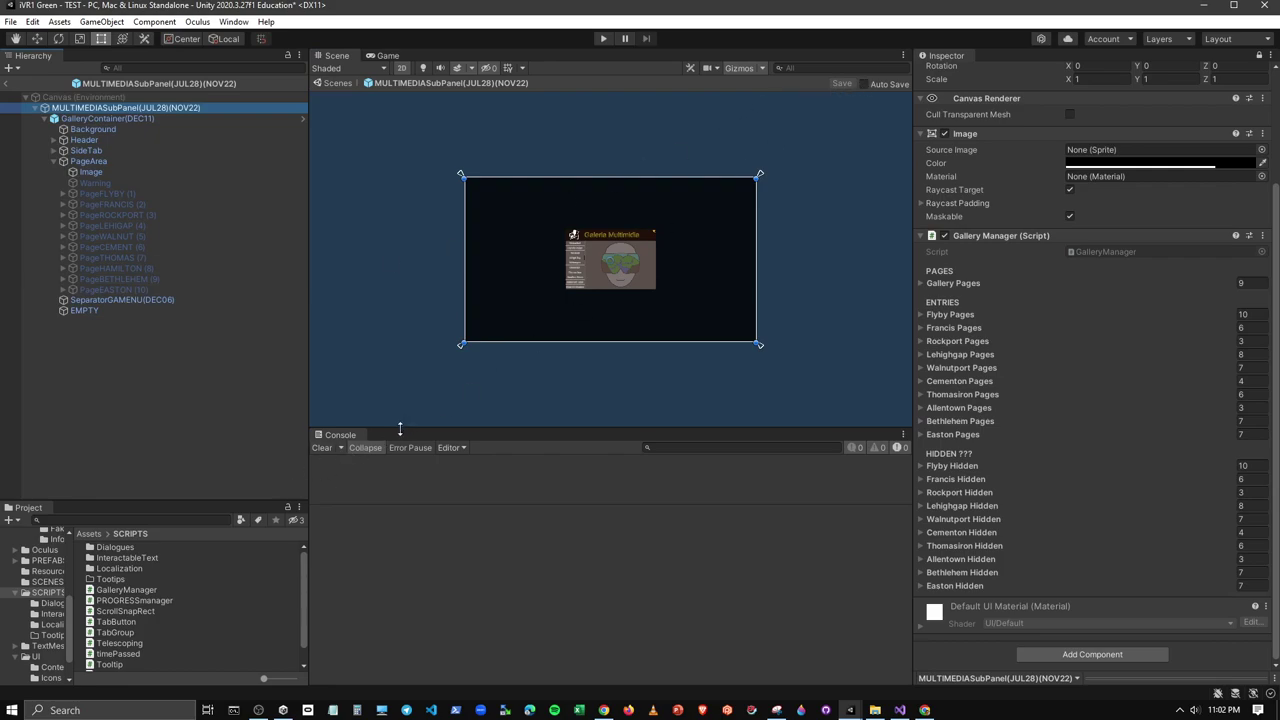
Enlarge the Scene view and zoom in on the Galeria Multimidia panel
{"action": "left_click_drag", "start_coordinate": [403, 428], "coordinate": [410, 600]}
{"action": "scroll", "coordinate": [528, 308], "scroll_direction": "up", "scroll_amount": 1}
{"action": "scroll", "coordinate": [601, 355], "scroll_direction": "up", "scroll_amount": 2}
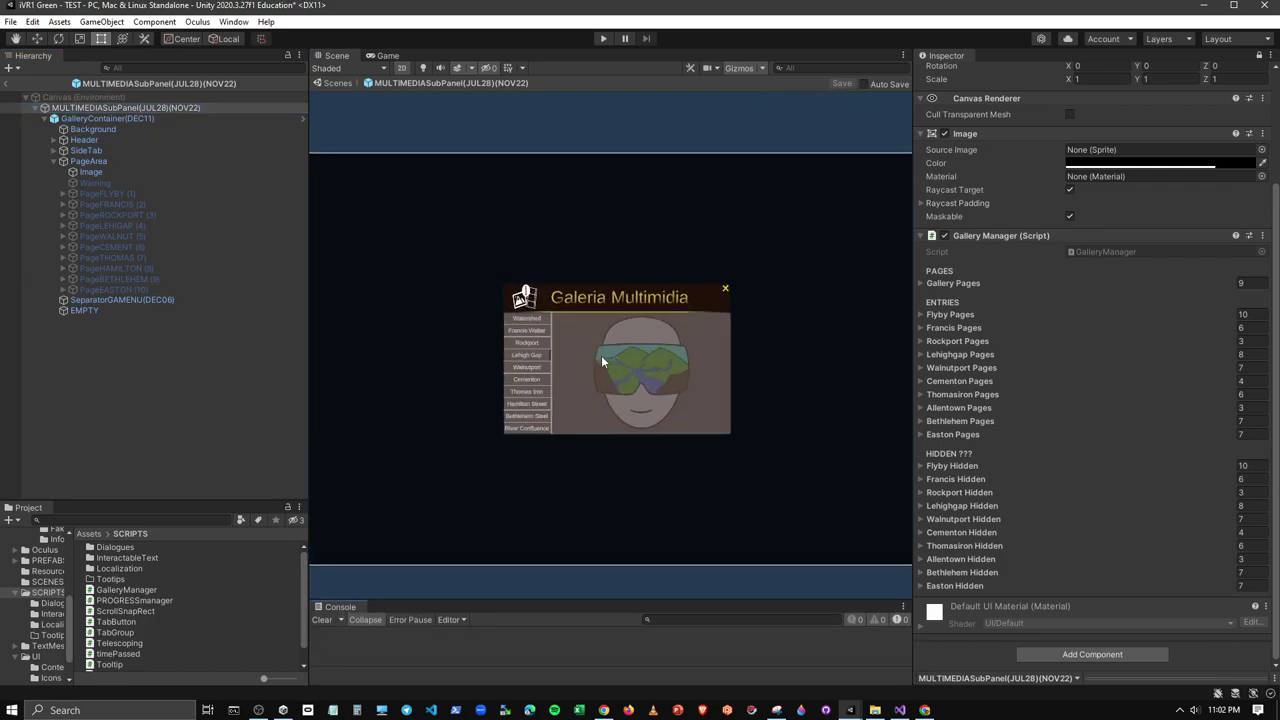
{"action": "scroll", "coordinate": [601, 355], "scroll_direction": "up", "scroll_amount": 1}
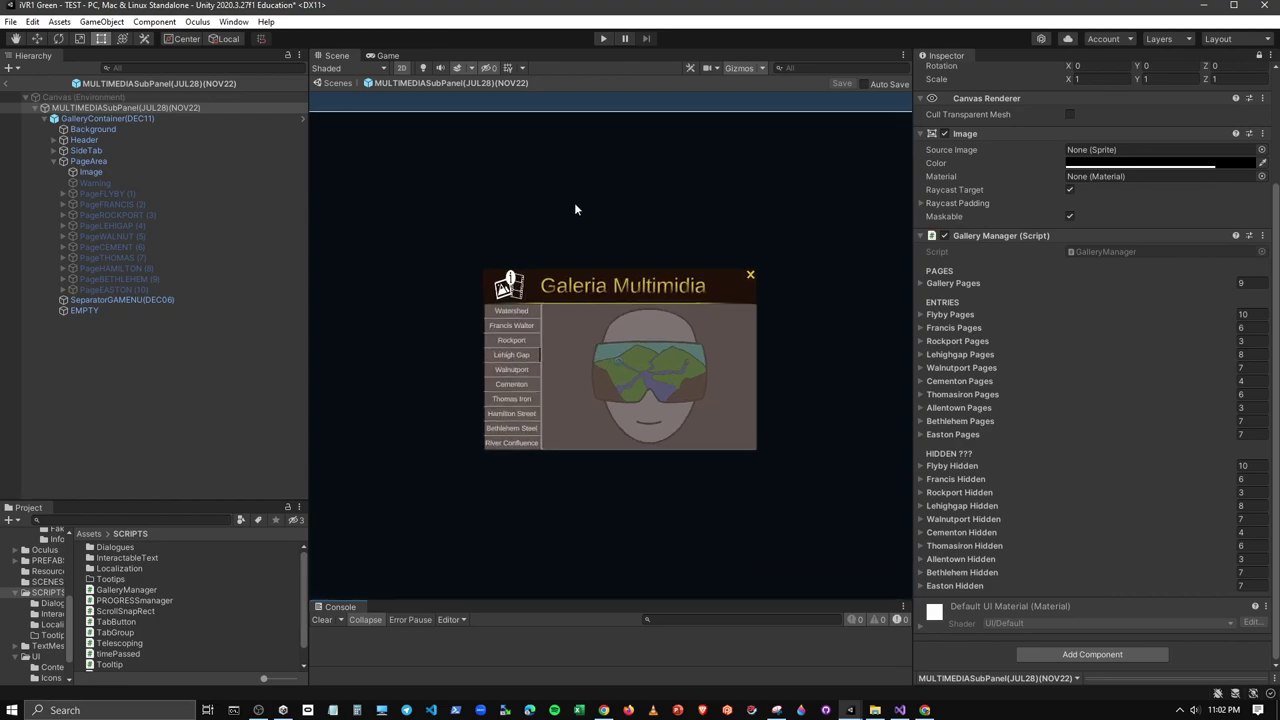
Run play mode and inspect the panel and Canvas (Environment) while it runs
{"action": "left_click", "coordinate": [602, 40]}
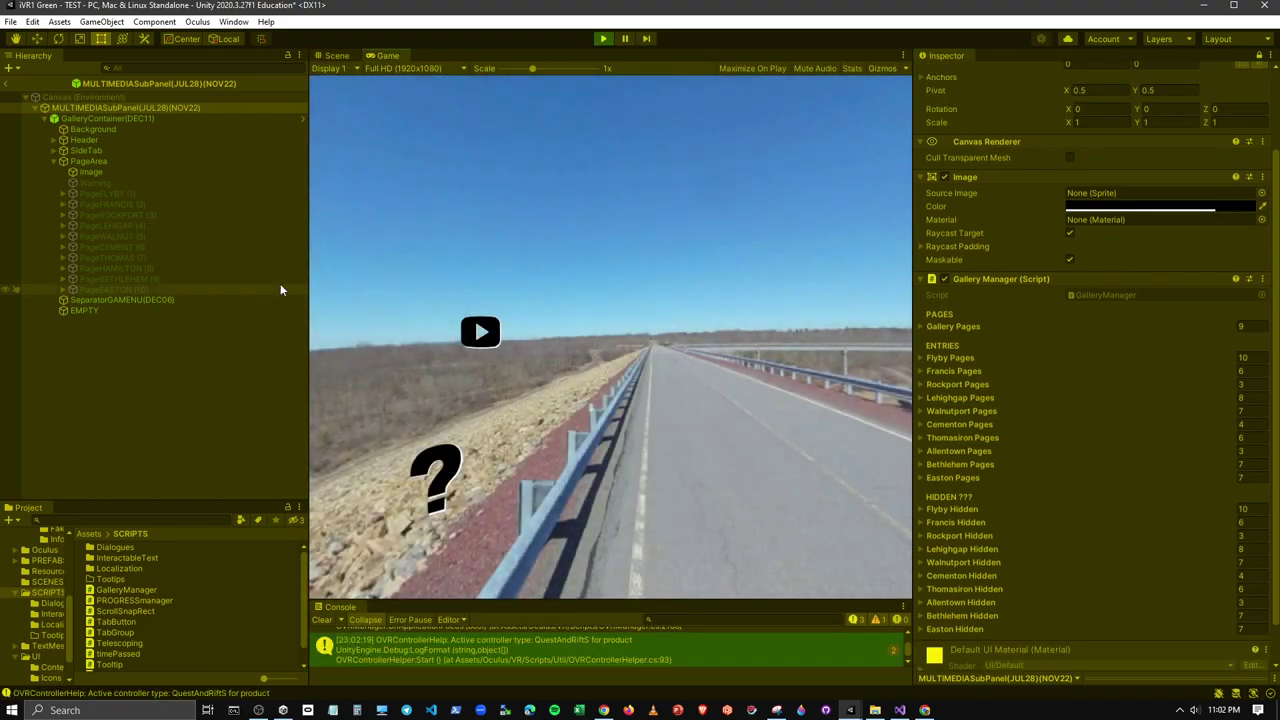
{"action": "left_click", "coordinate": [337, 58]}
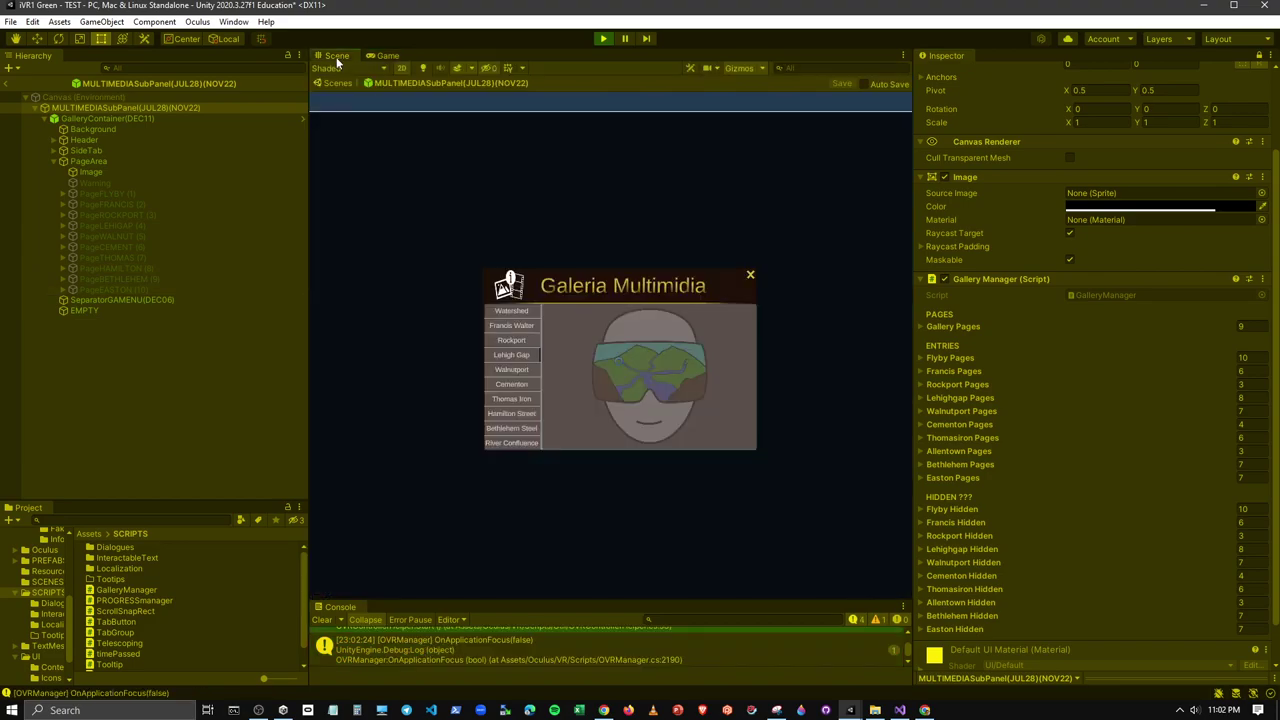
{"action": "left_click", "coordinate": [384, 56]}
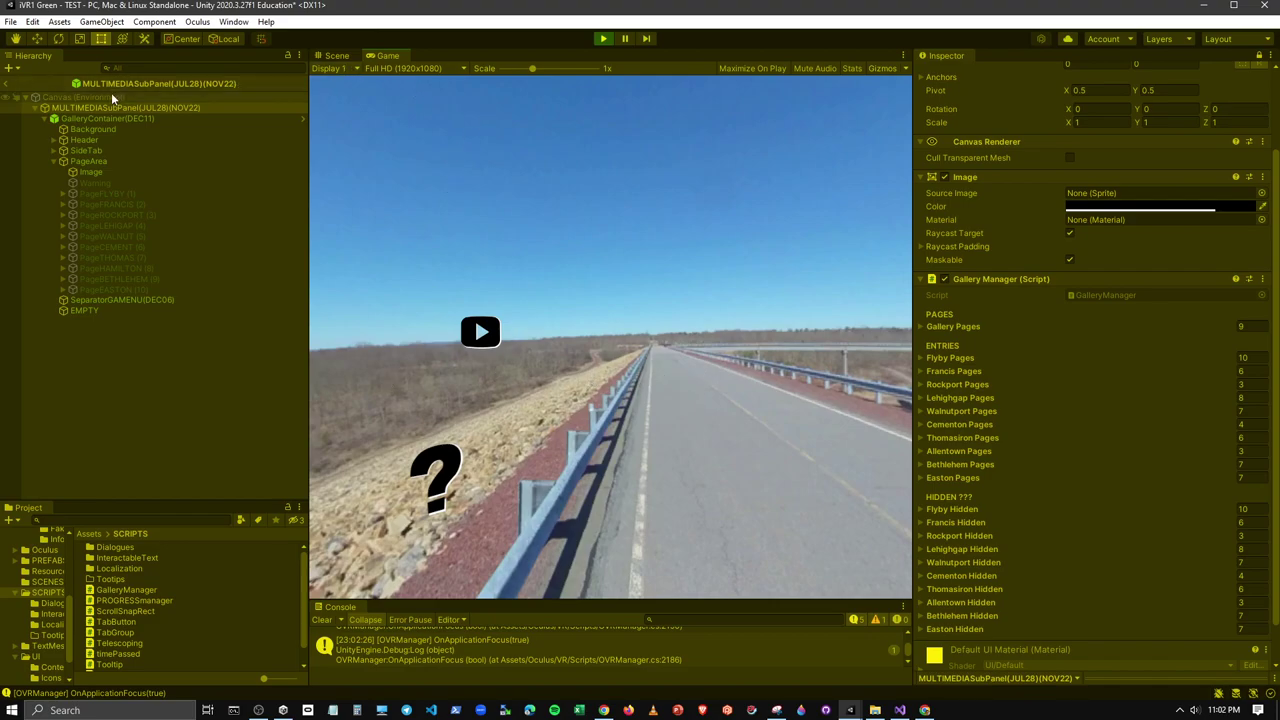
{"action": "left_click", "coordinate": [113, 98]}
{"action": "scroll", "coordinate": [1040, 340], "scroll_direction": "up", "scroll_amount": 3}
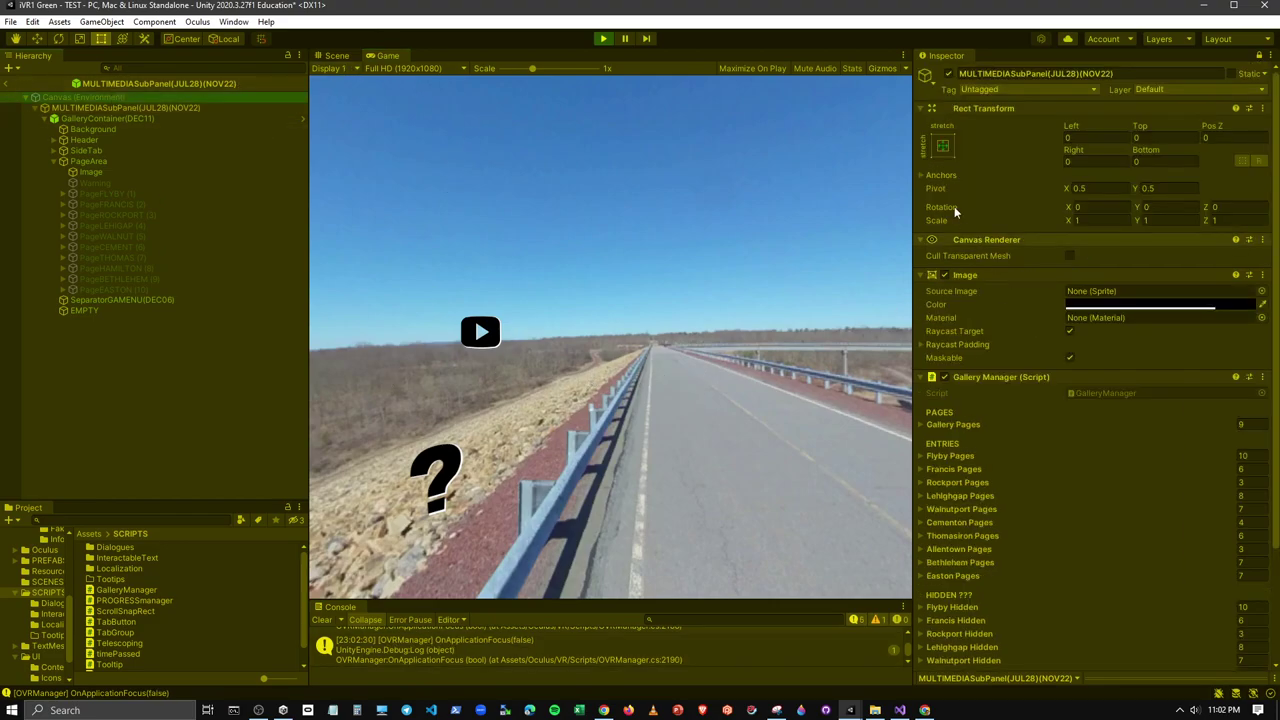
{"action": "left_click", "coordinate": [1261, 56]}
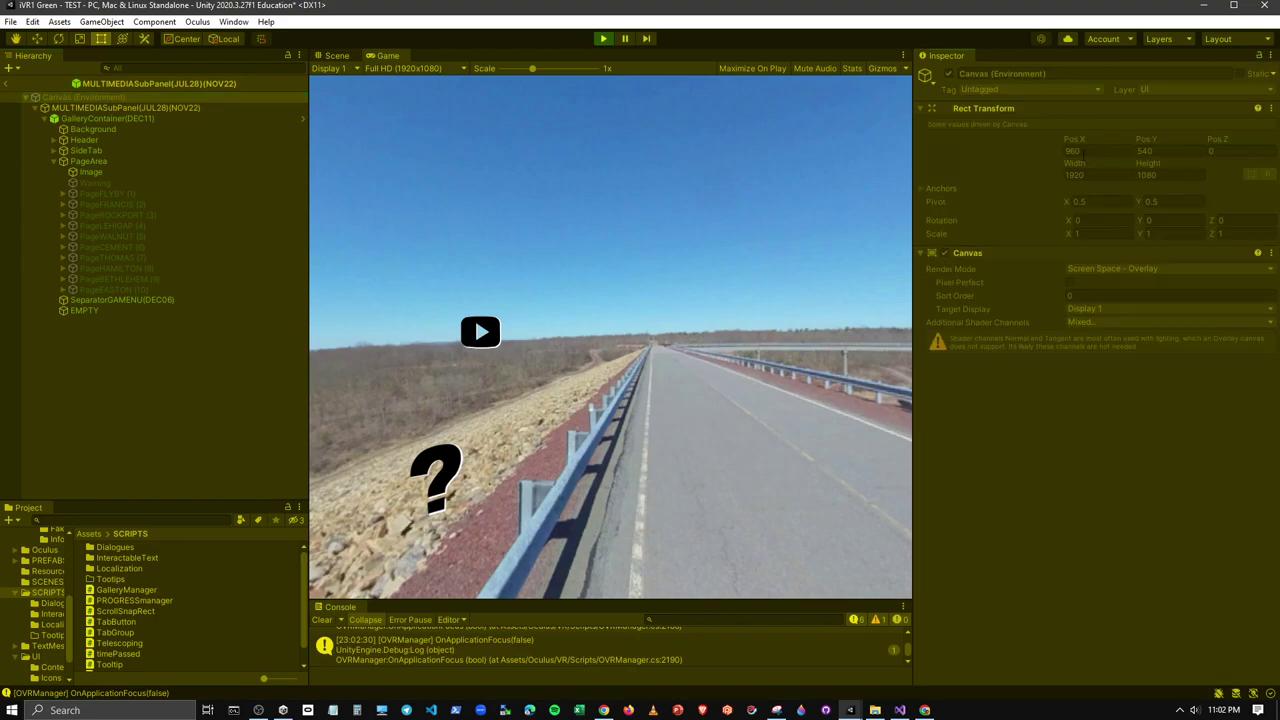
Stop play mode, clear the Console, and reselect MULTIMEDIASubPanel(JUL28)(NOV22)
{"action": "left_click", "coordinate": [605, 38]}
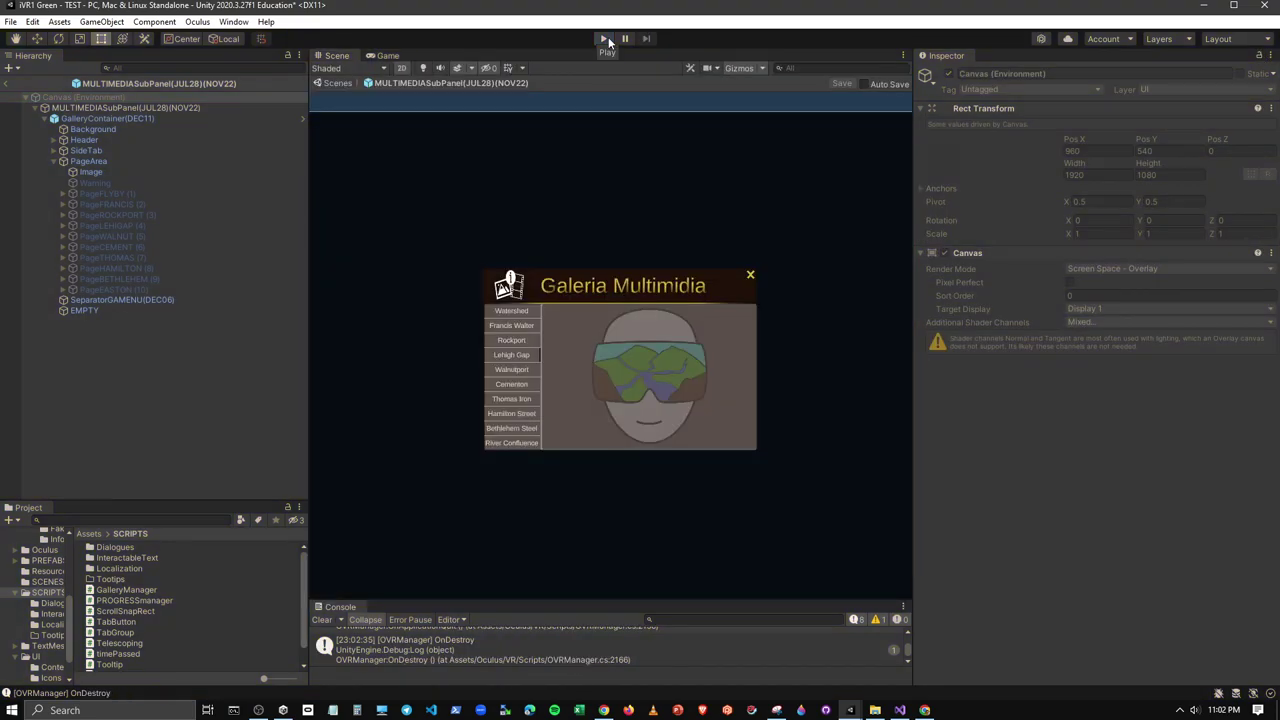
{"action": "left_click", "coordinate": [322, 619]}
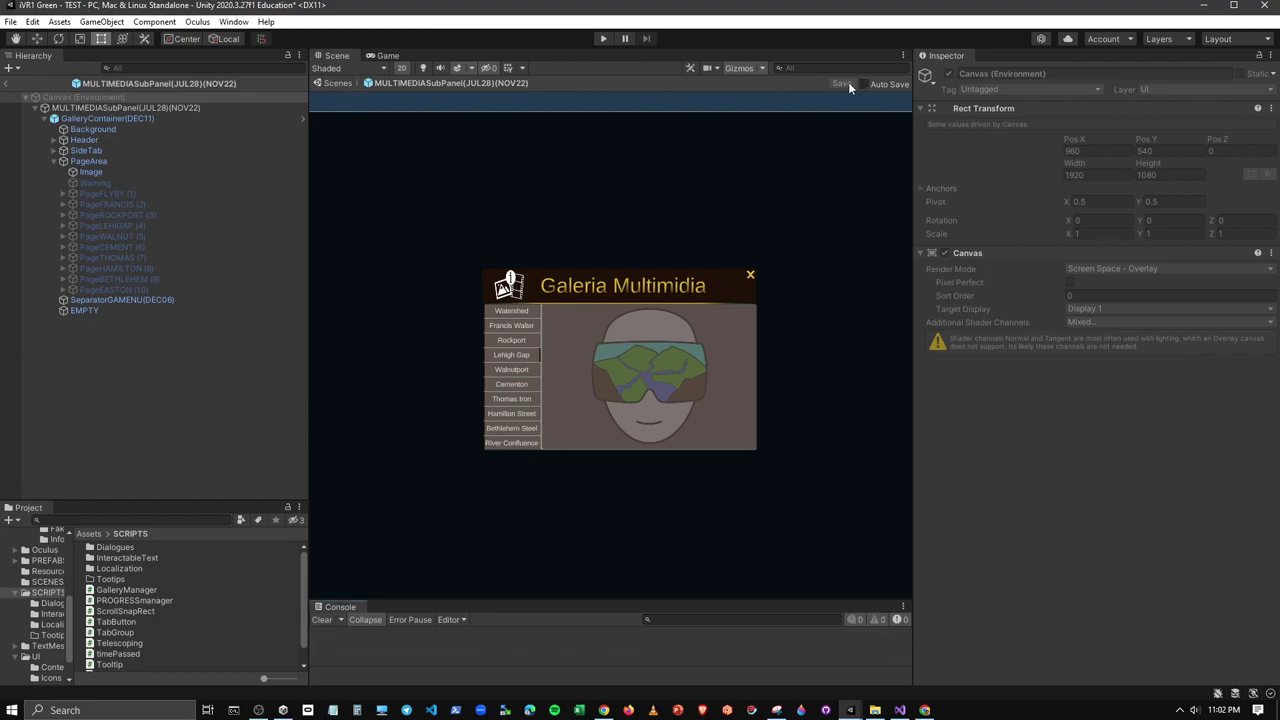
{"action": "left_click", "coordinate": [133, 108]}
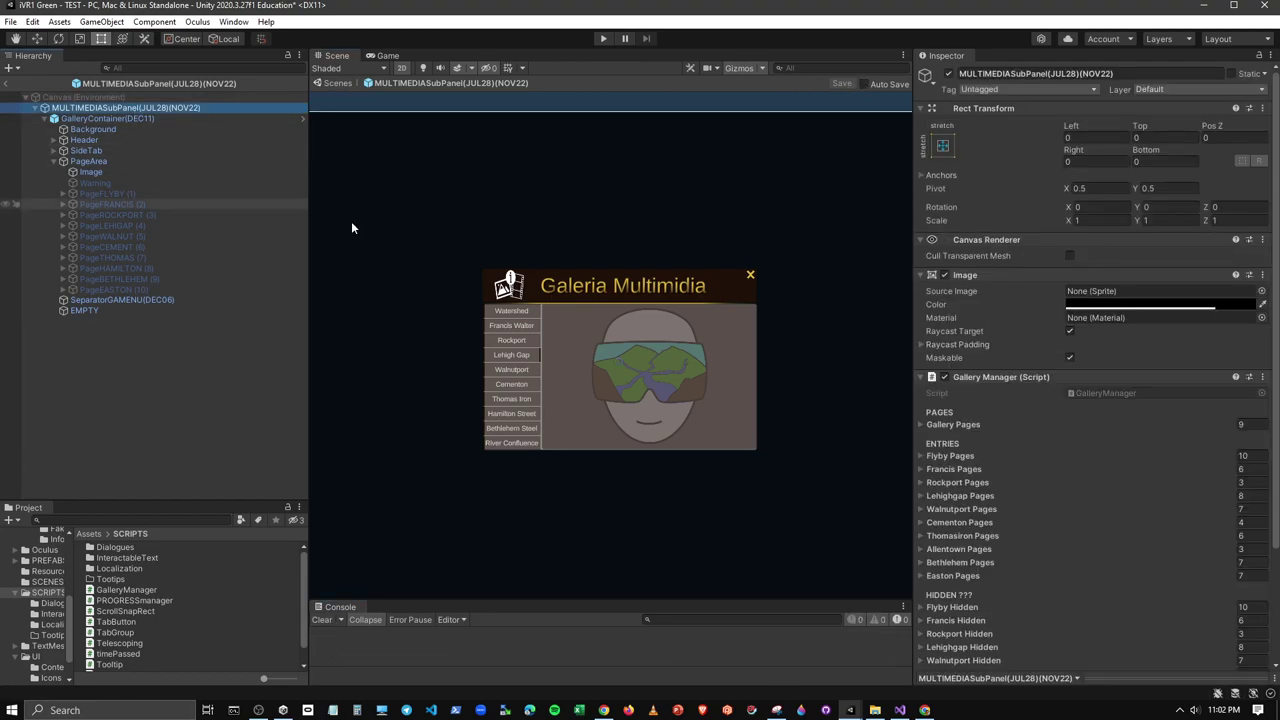
Exit prefab mode and drop the MULTIMEDIASubPanel prefab from PREFABS under GALLERY(HUD) > Canvas
{"action": "scroll", "coordinate": [1047, 530], "scroll_direction": "down", "scroll_amount": 3}
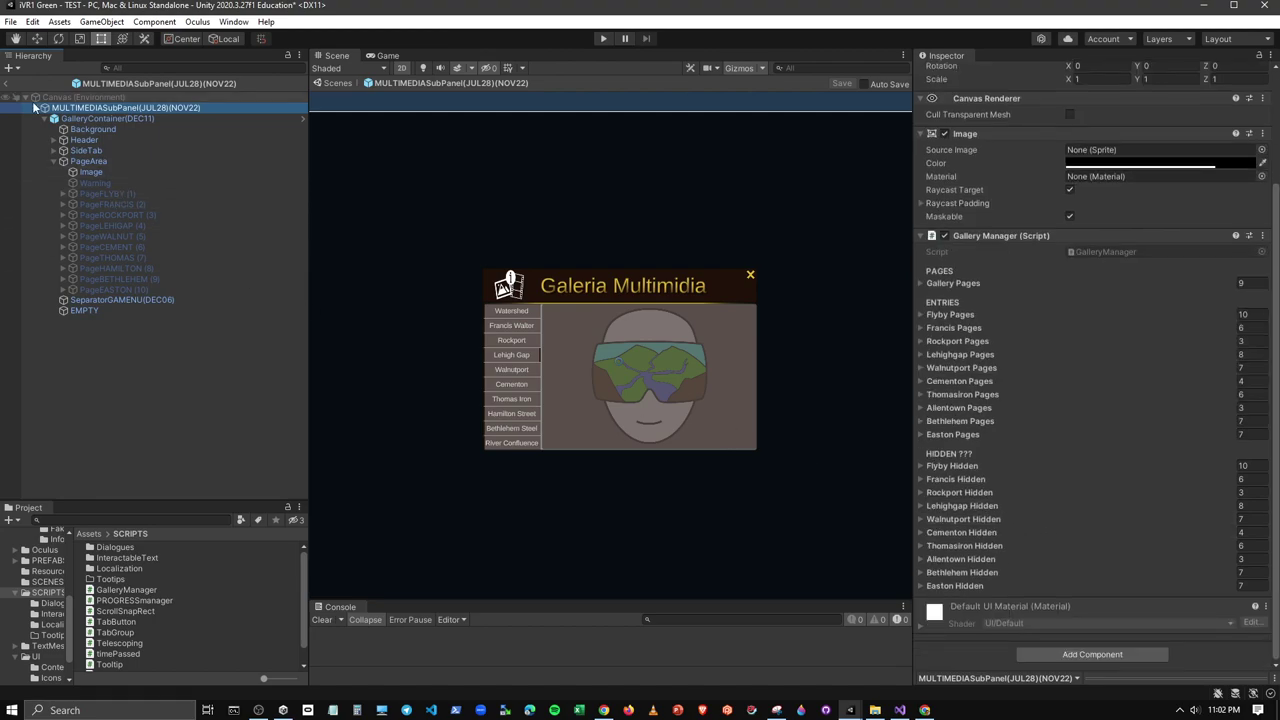
{"action": "left_click", "coordinate": [6, 86]}
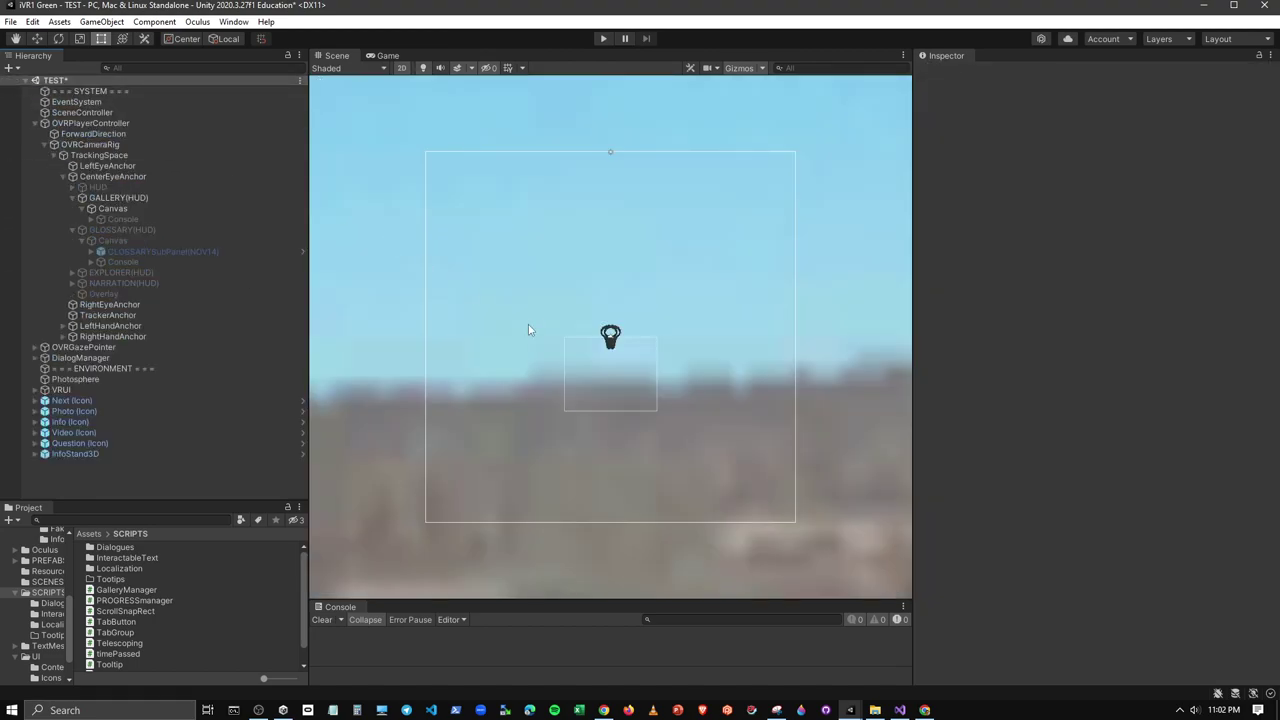
{"action": "left_click", "coordinate": [113, 233]}
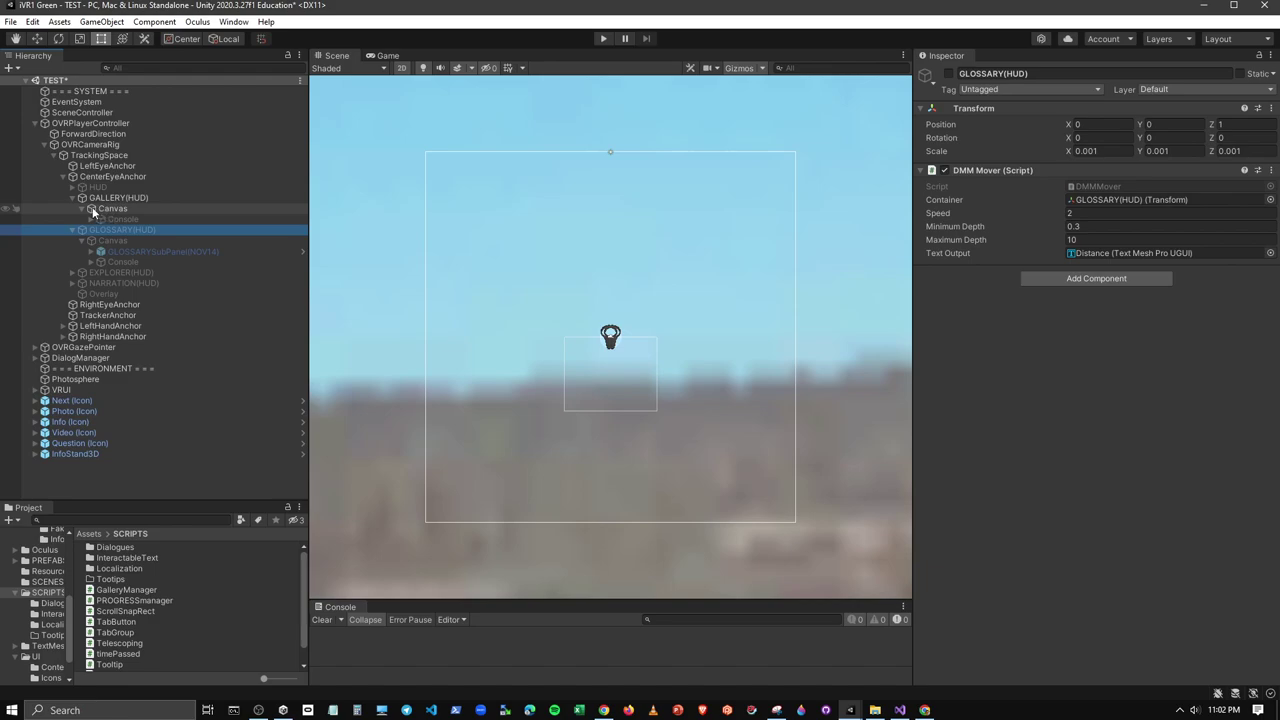
{"action": "left_click", "coordinate": [46, 562]}
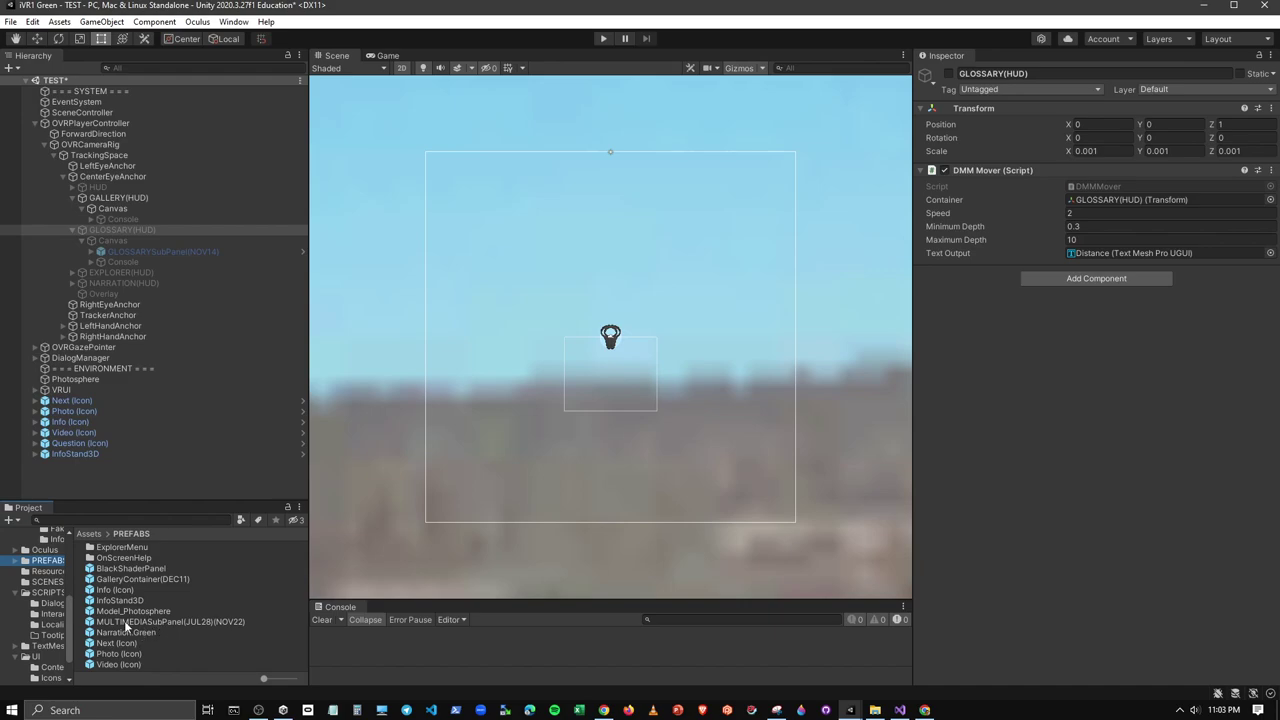
{"action": "left_click_drag", "start_coordinate": [126, 627], "coordinate": [115, 220]}
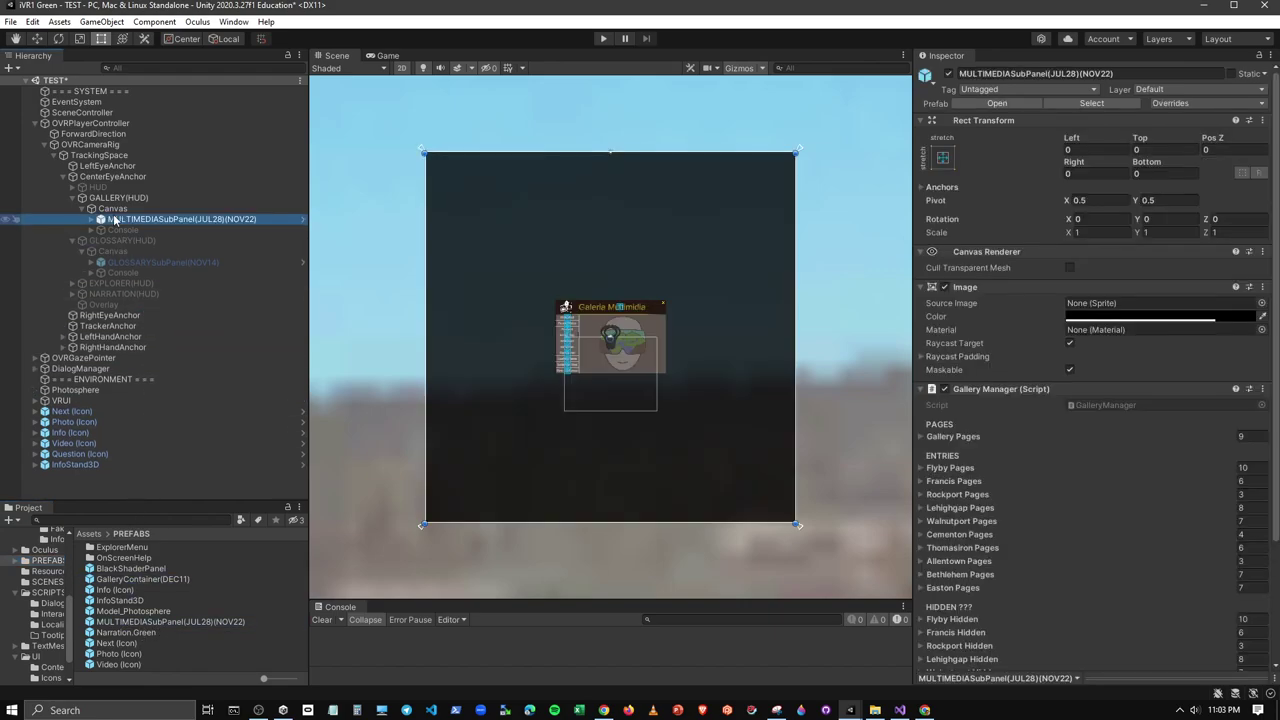
{"action": "scroll", "coordinate": [1048, 508], "scroll_direction": "down", "scroll_amount": 3}
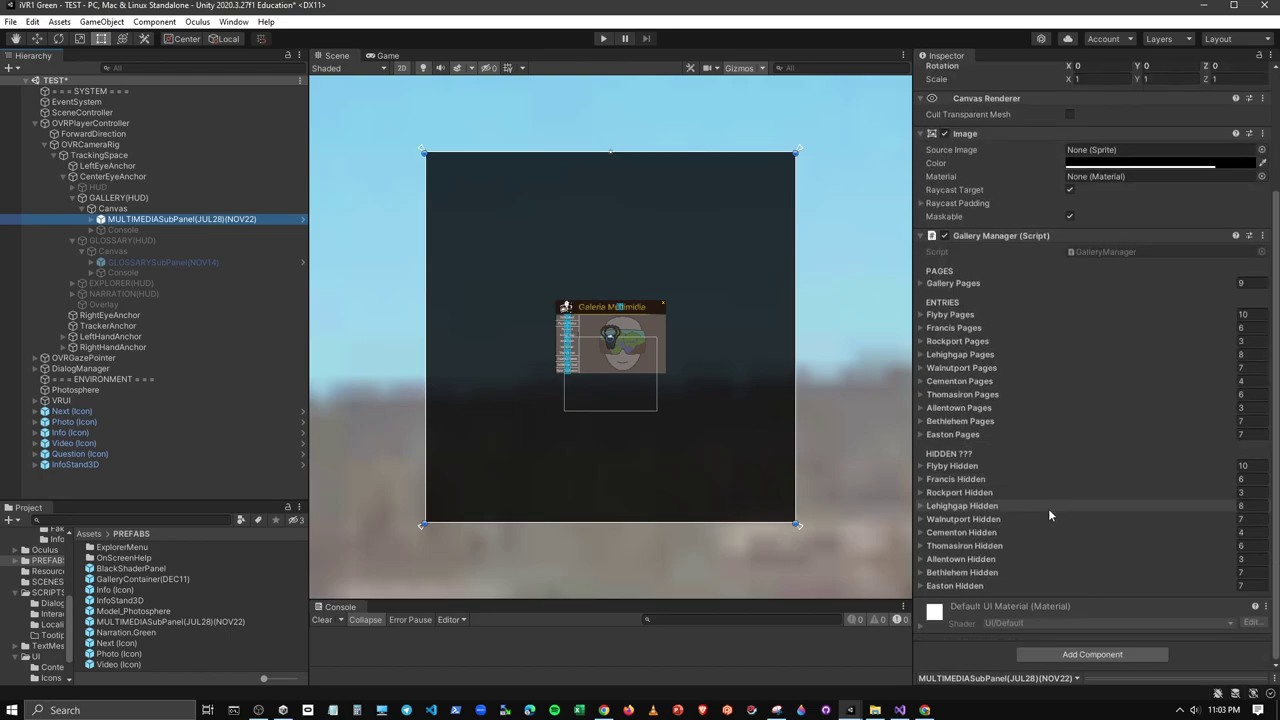
Drag the Gizmos 3D Icons slider to its minimum so scene icons disappear
{"action": "scroll", "coordinate": [598, 326], "scroll_direction": "up", "scroll_amount": 2}
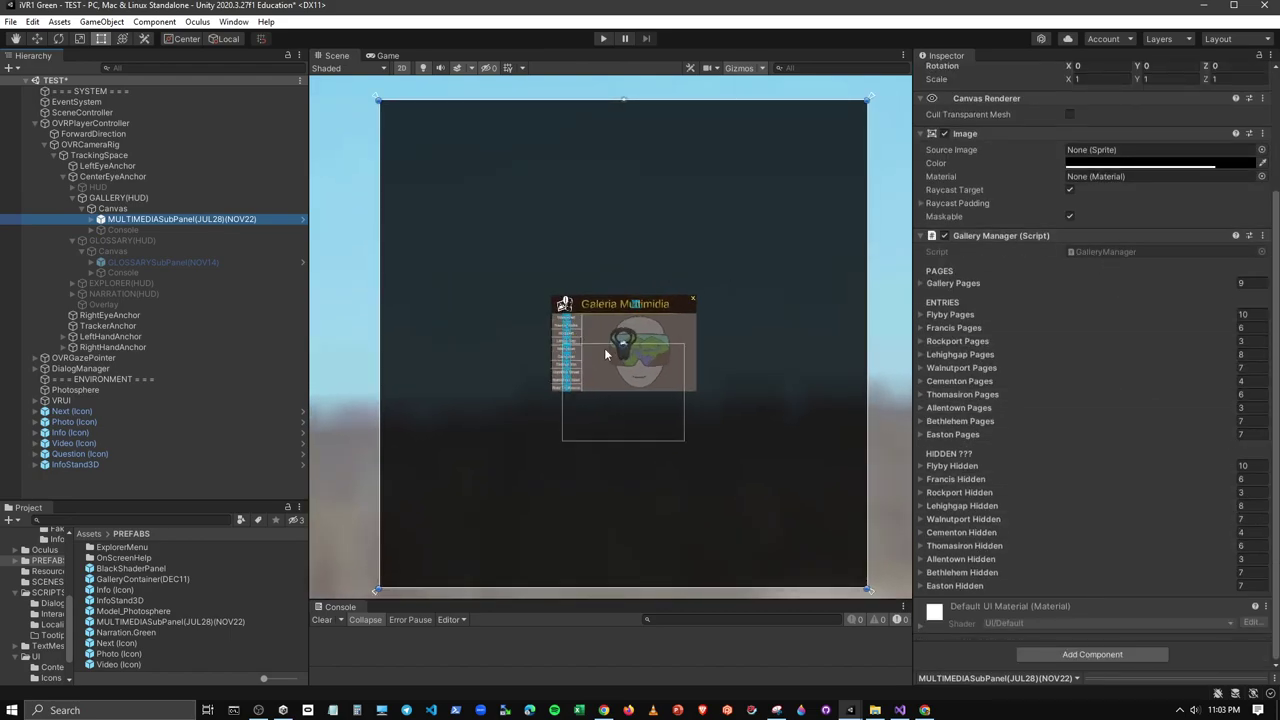
{"action": "scroll", "coordinate": [606, 350], "scroll_direction": "up", "scroll_amount": 2}
{"action": "left_click", "coordinate": [761, 68]}
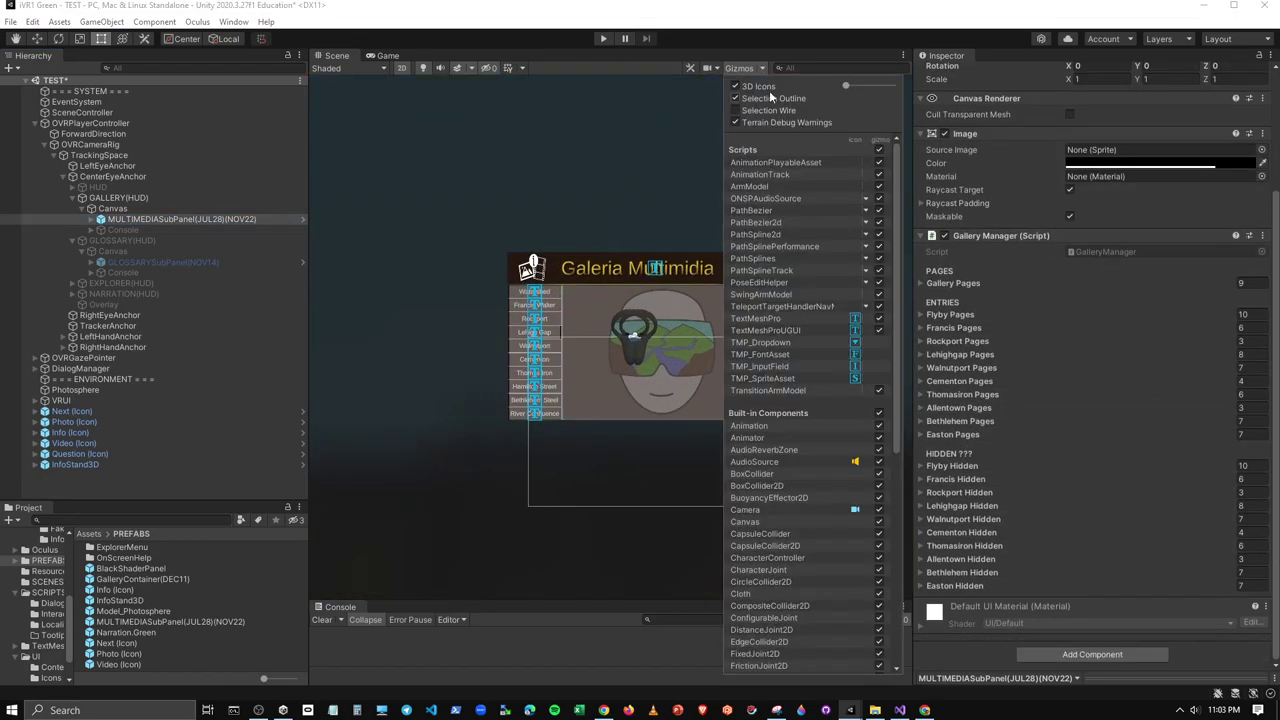
{"action": "left_click_drag", "start_coordinate": [845, 88], "coordinate": [846, 88]}
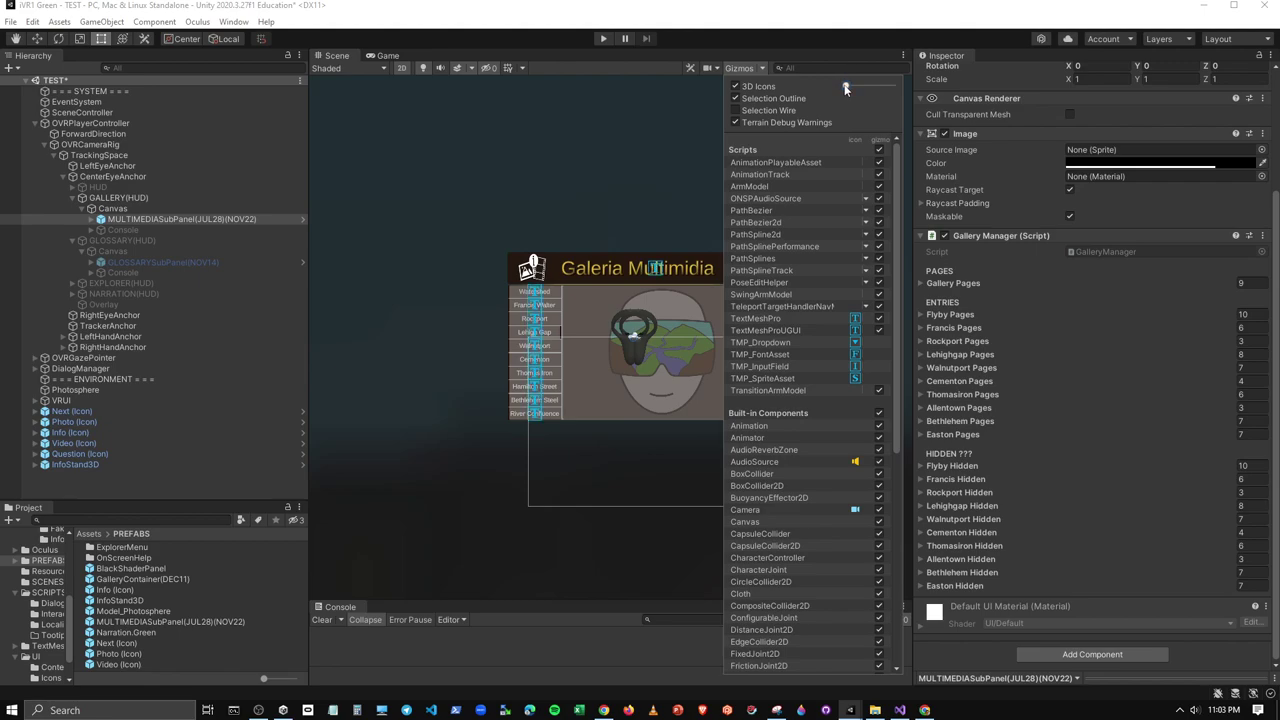
{"action": "left_click", "coordinate": [743, 67]}
Zoom onto the panel and cycle through the objects overlapping the Lehigh Gap button
{"action": "scroll", "coordinate": [588, 310], "scroll_direction": "up", "scroll_amount": 3}
{"action": "scroll", "coordinate": [593, 340], "scroll_direction": "up", "scroll_amount": 2}
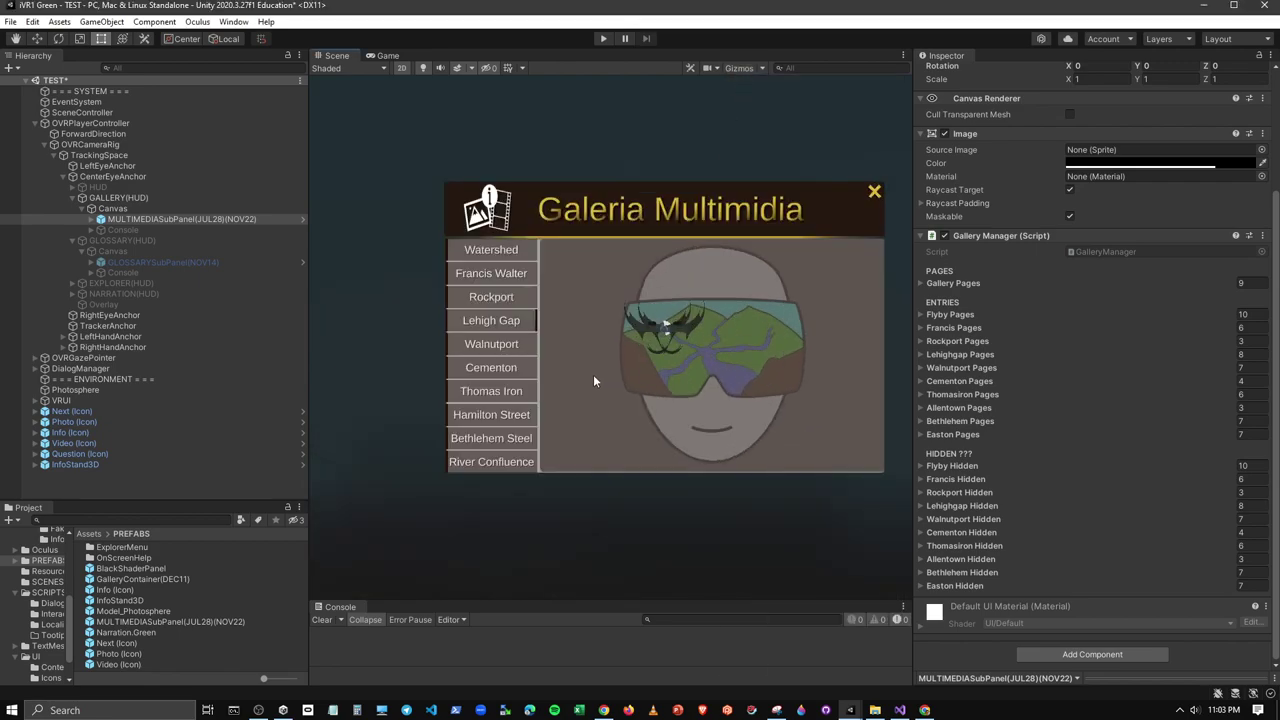
{"action": "left_click", "coordinate": [531, 326]}
{"action": "left_click", "coordinate": [463, 325]}
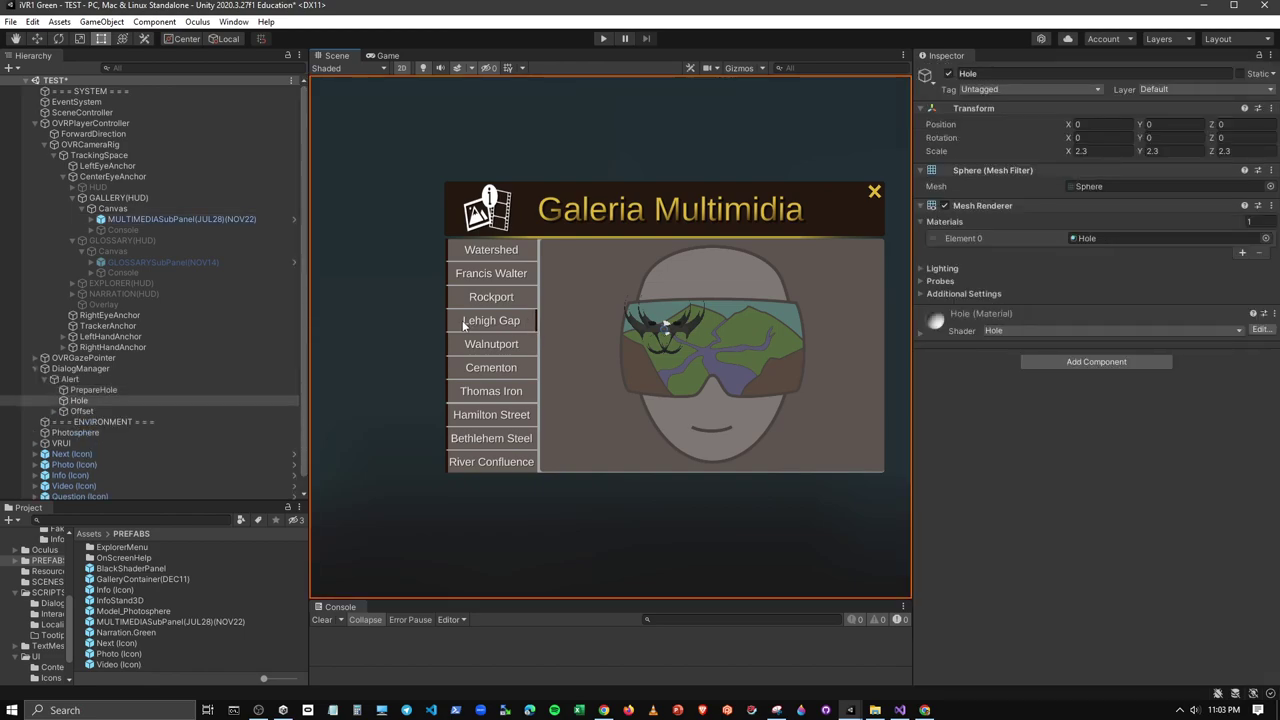
{"action": "left_click", "coordinate": [463, 325]}
{"action": "left_click", "coordinate": [463, 325]}
{"action": "left_click", "coordinate": [463, 325]}
{"action": "left_click", "coordinate": [463, 325]}
{"action": "left_click", "coordinate": [463, 325]}
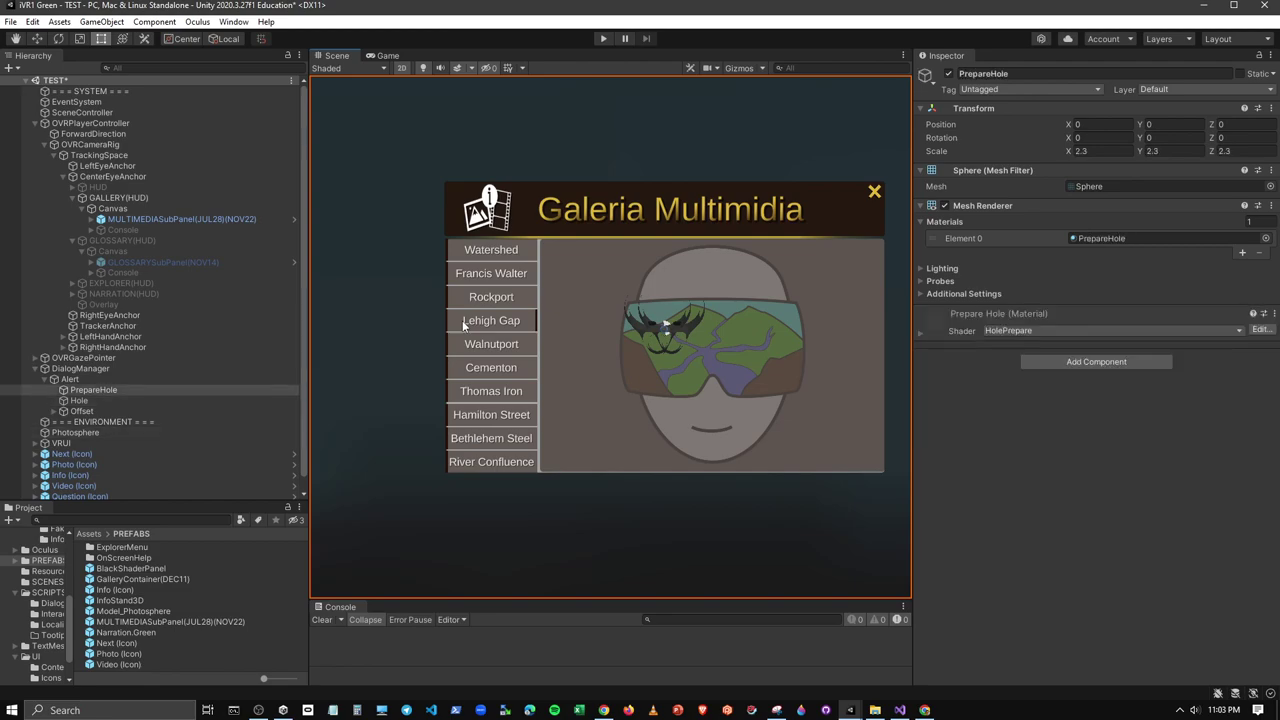
Open the MULTIMEDIASubPanel(JUL28)(NOV22) prefab for editing and clear the selection
{"action": "left_click", "coordinate": [137, 620]}
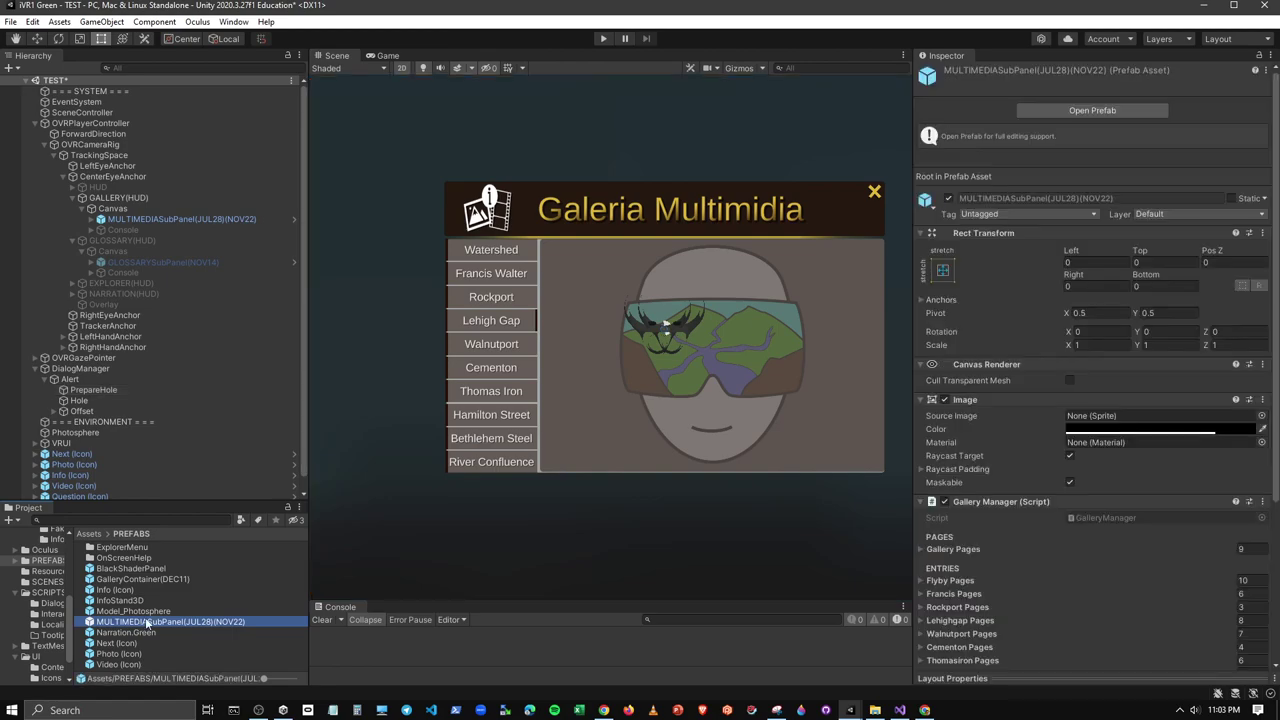
{"action": "left_click", "coordinate": [1056, 107]}
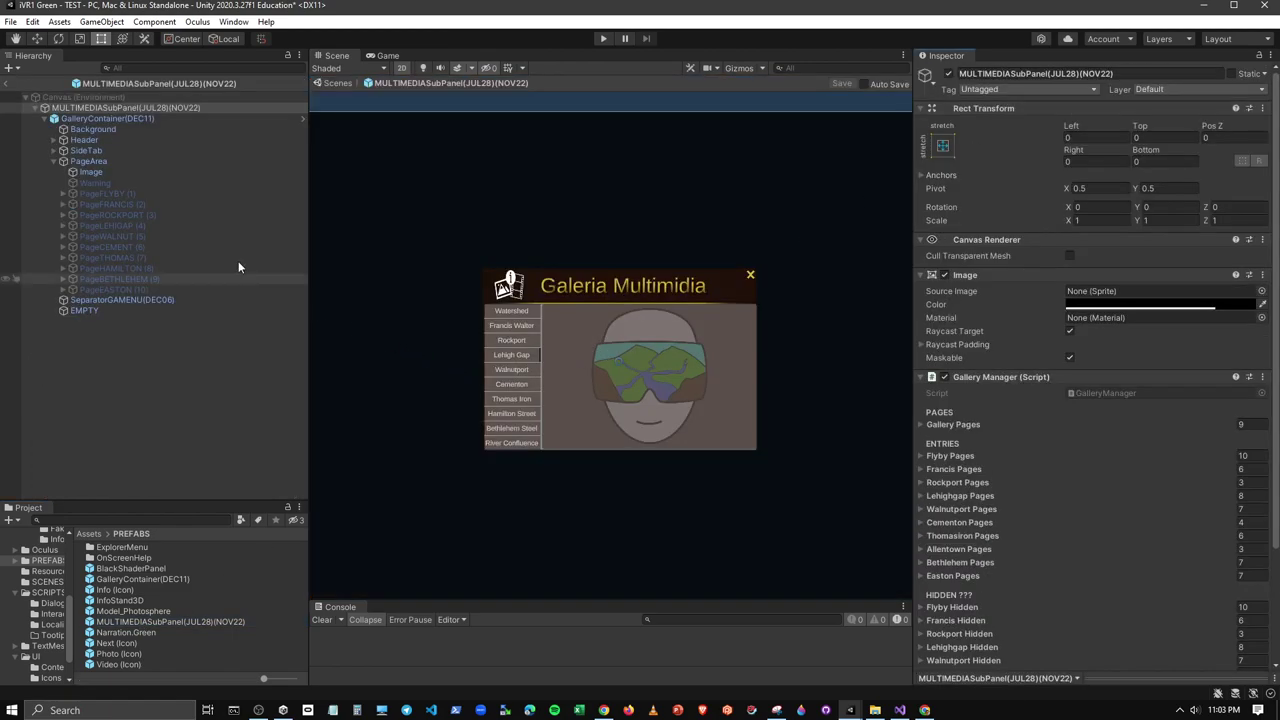
{"action": "left_click", "coordinate": [525, 359]}
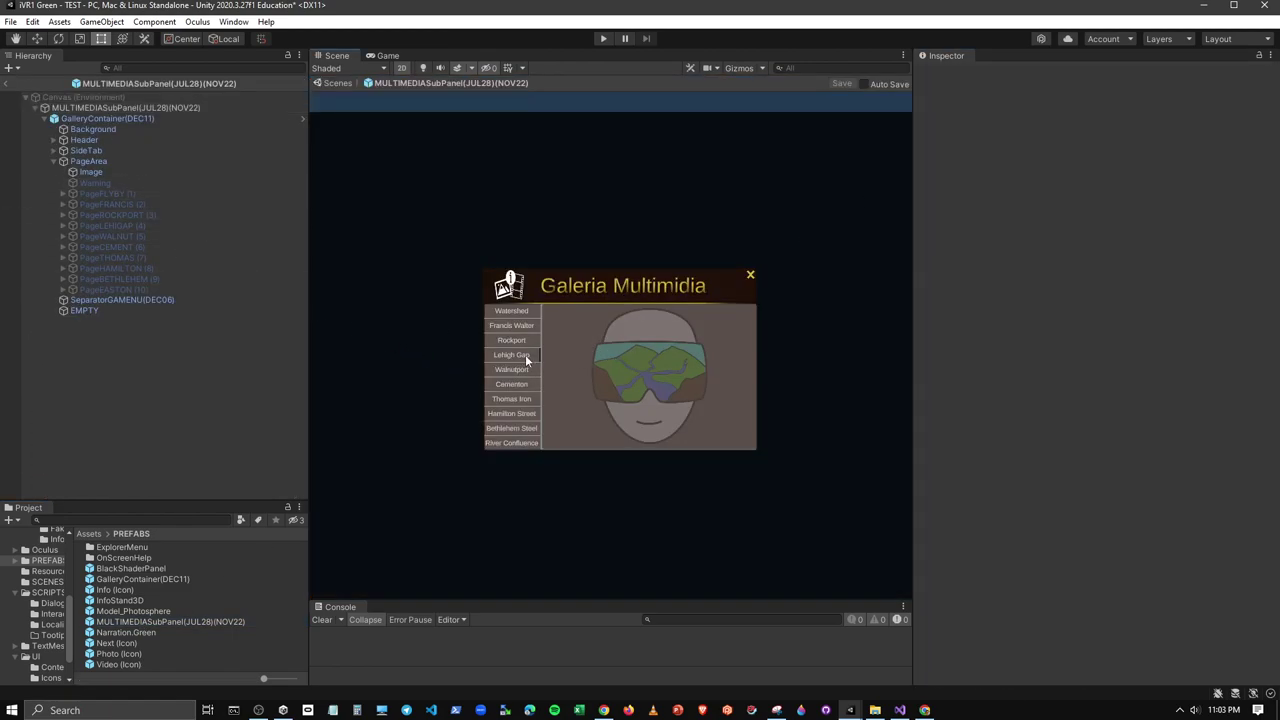
Expand SideTab in the Hierarchy and select Tab (4), the Lehigh Gap tab
{"action": "scroll", "coordinate": [468, 353], "scroll_direction": "up", "scroll_amount": 2}
{"action": "scroll", "coordinate": [546, 378], "scroll_direction": "up", "scroll_amount": 3}
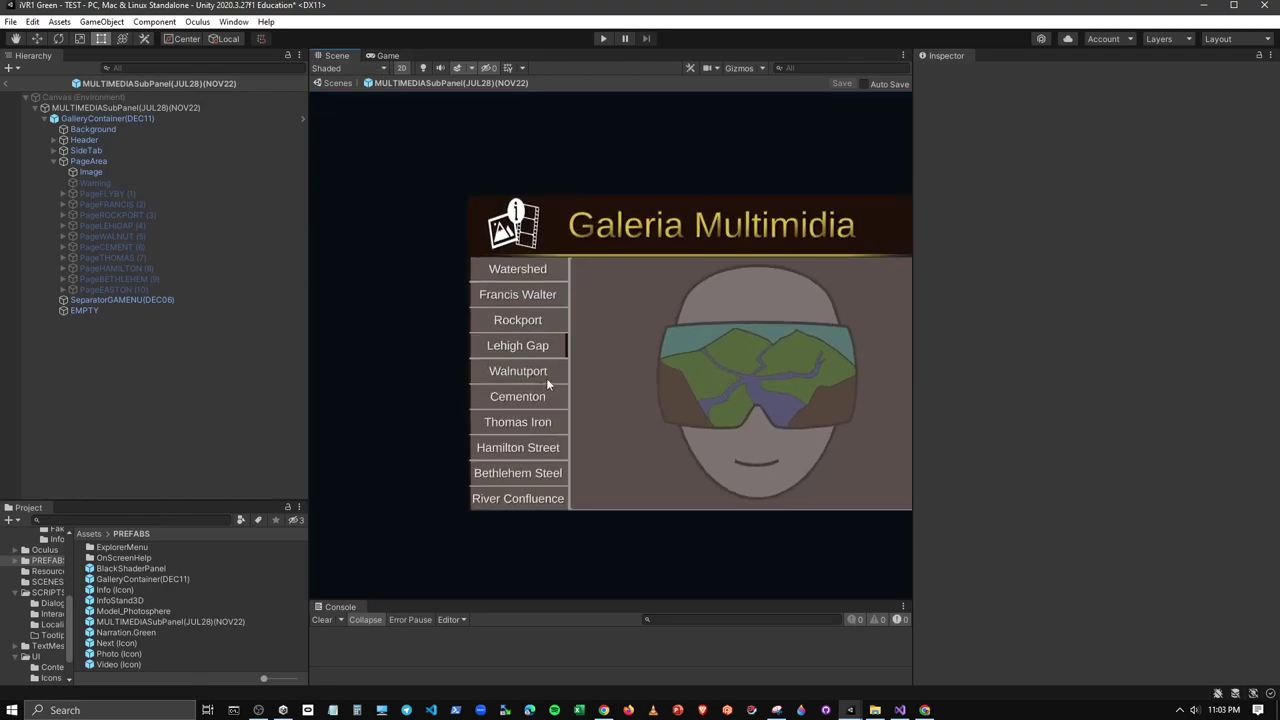
{"action": "scroll", "coordinate": [566, 343], "scroll_direction": "up", "scroll_amount": 3}
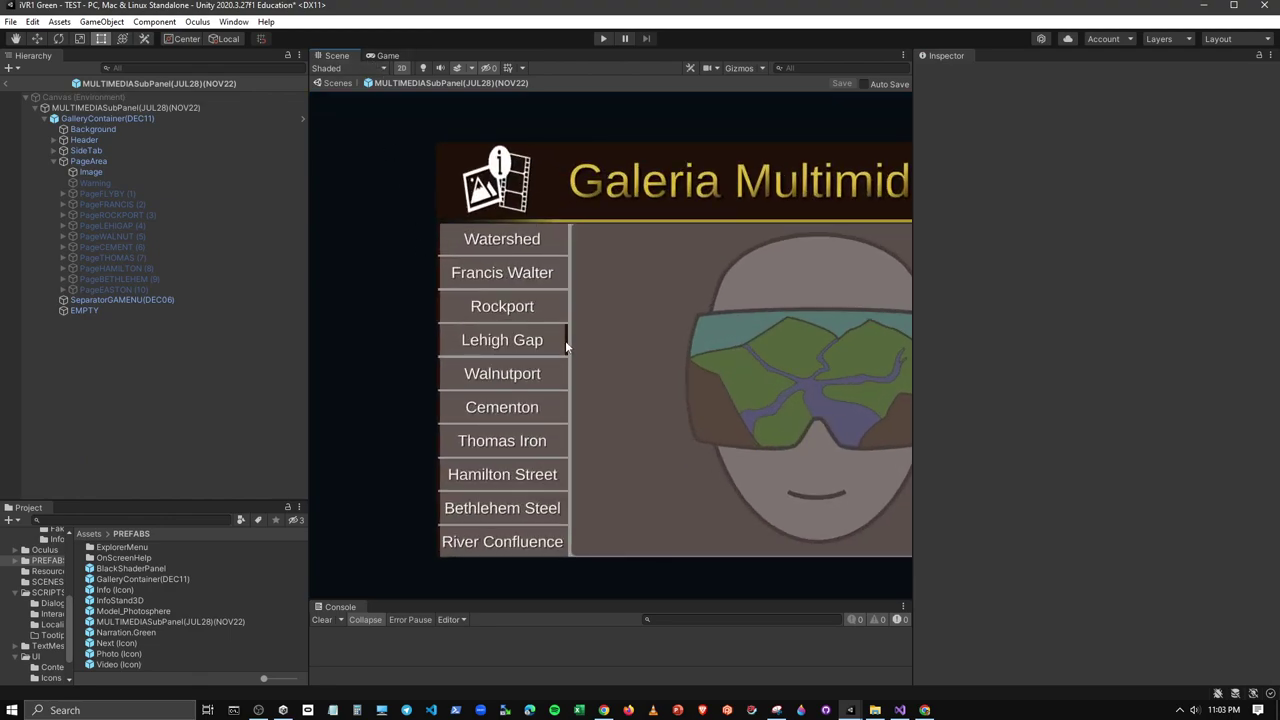
{"action": "left_click", "coordinate": [53, 160]}
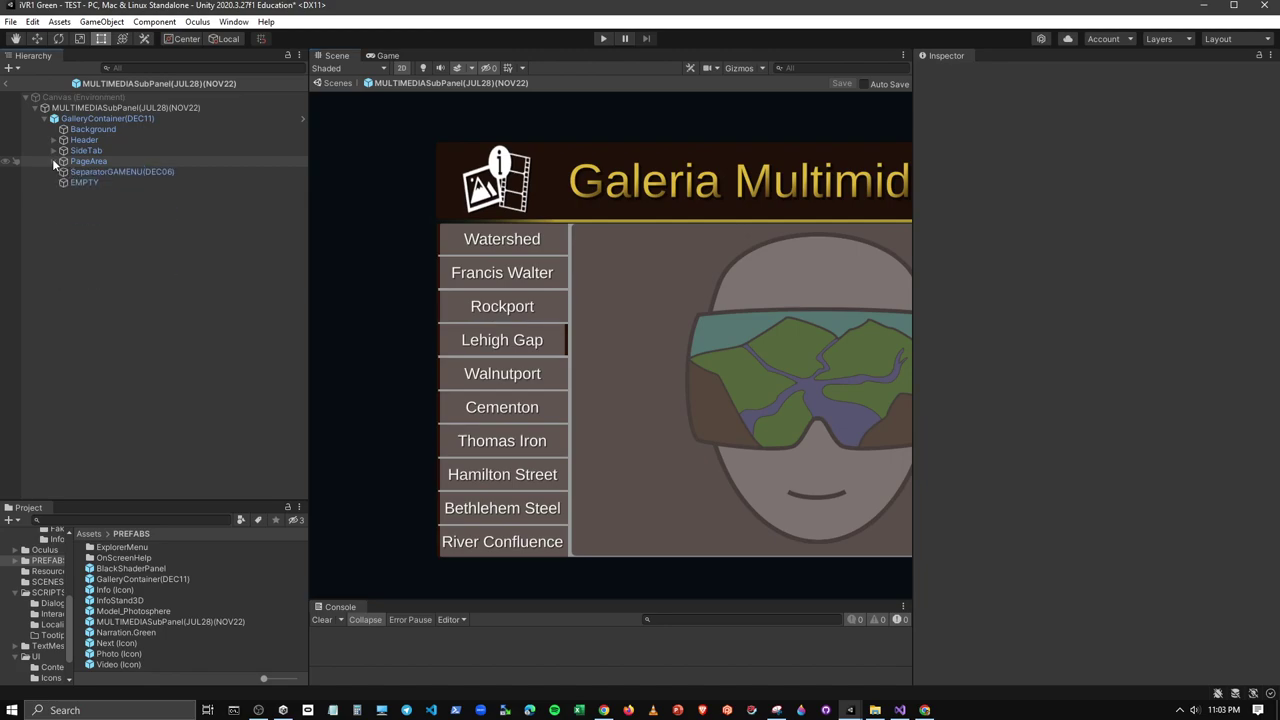
{"action": "left_click", "coordinate": [54, 150]}
{"action": "left_click", "coordinate": [95, 183]}
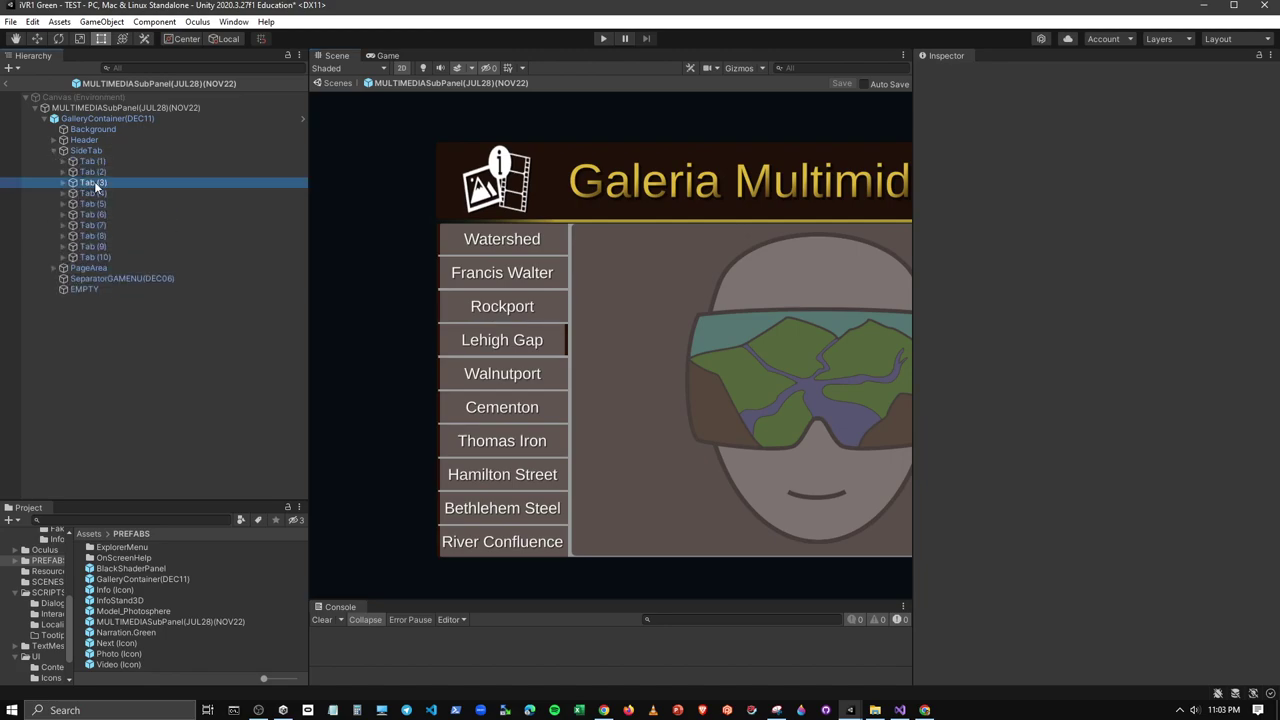
{"action": "key", "text": "Down"}
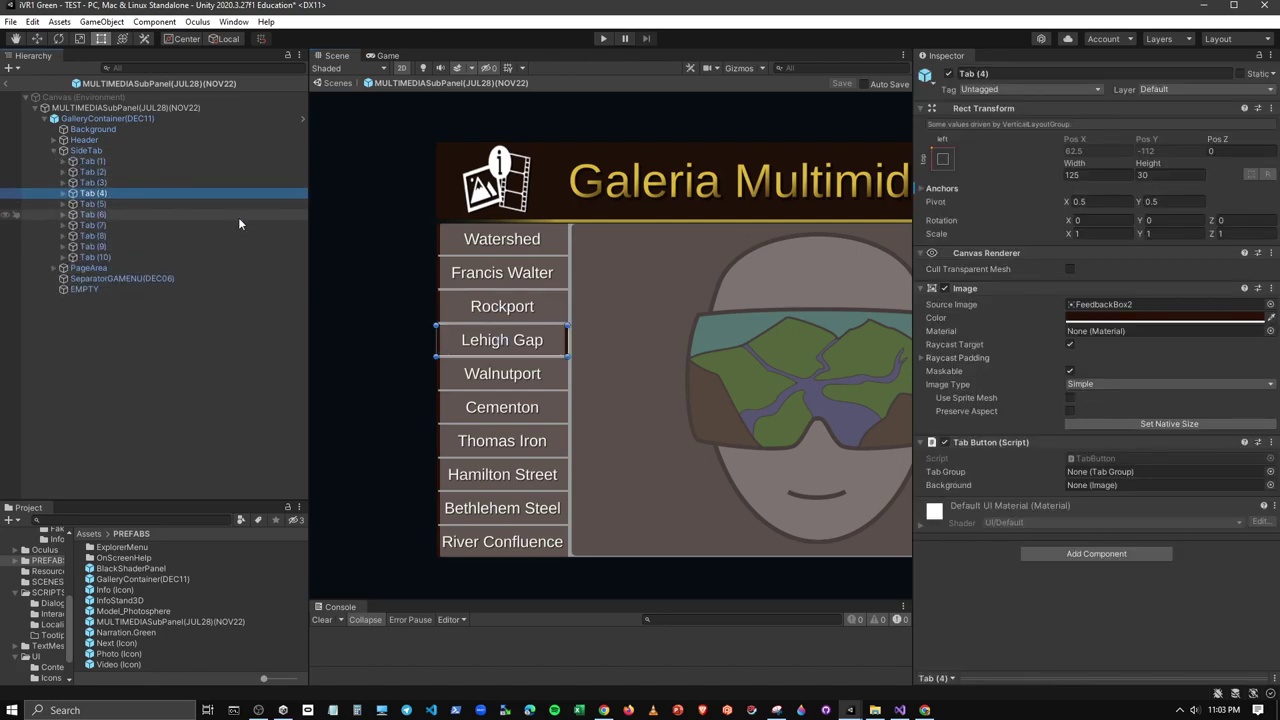
Set Tab (4)'s Image Source Image to FeedbackBox3
{"action": "left_click", "coordinate": [1270, 304]}
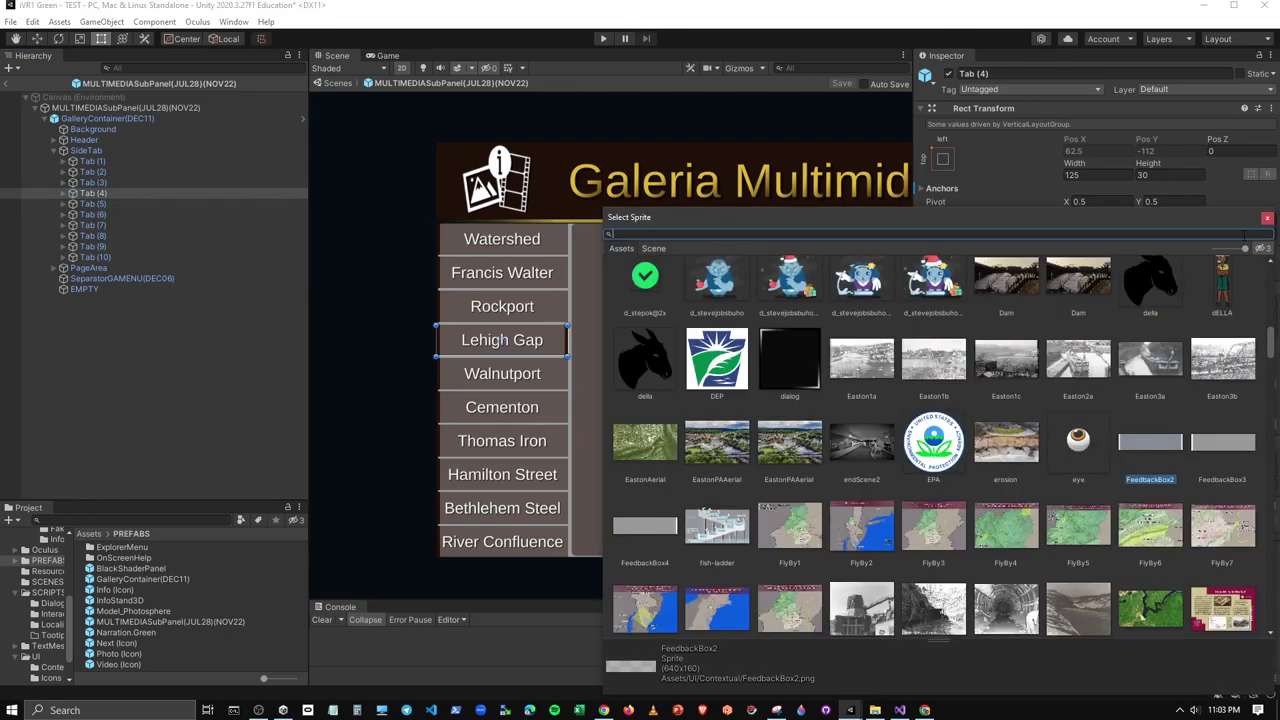
{"action": "left_click", "coordinate": [1224, 442]}
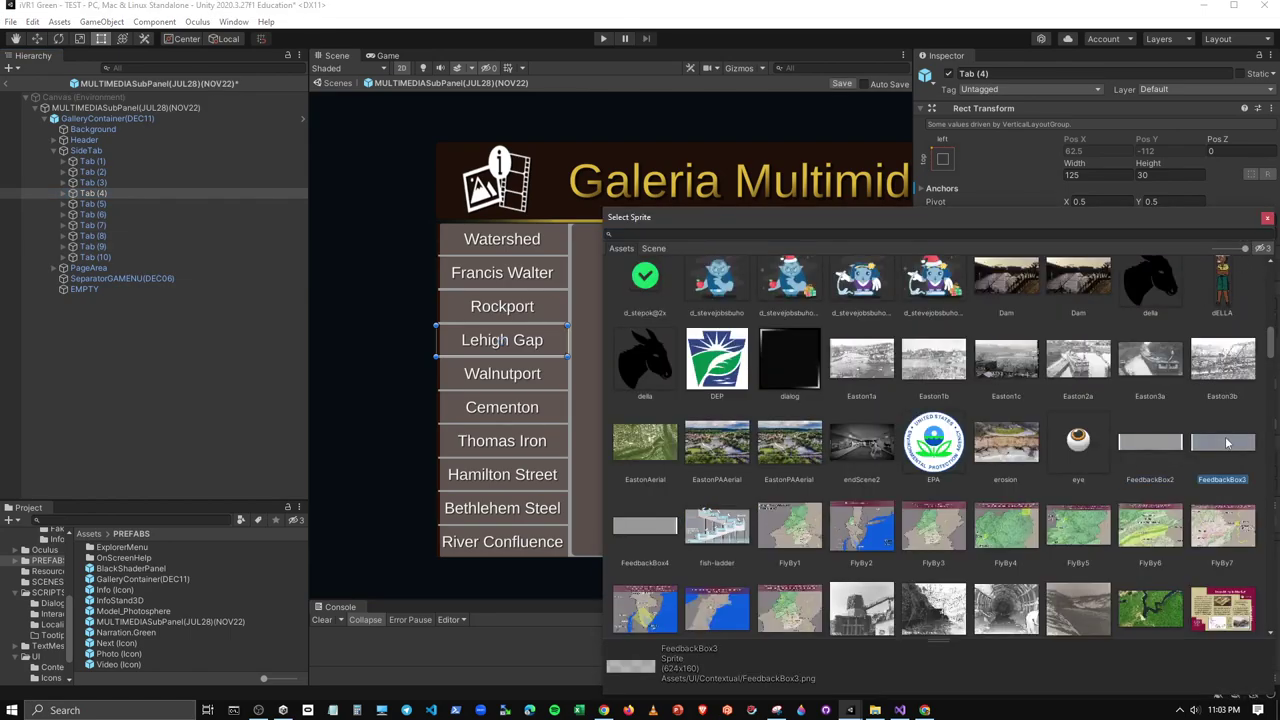
{"action": "left_click", "coordinate": [1267, 218]}
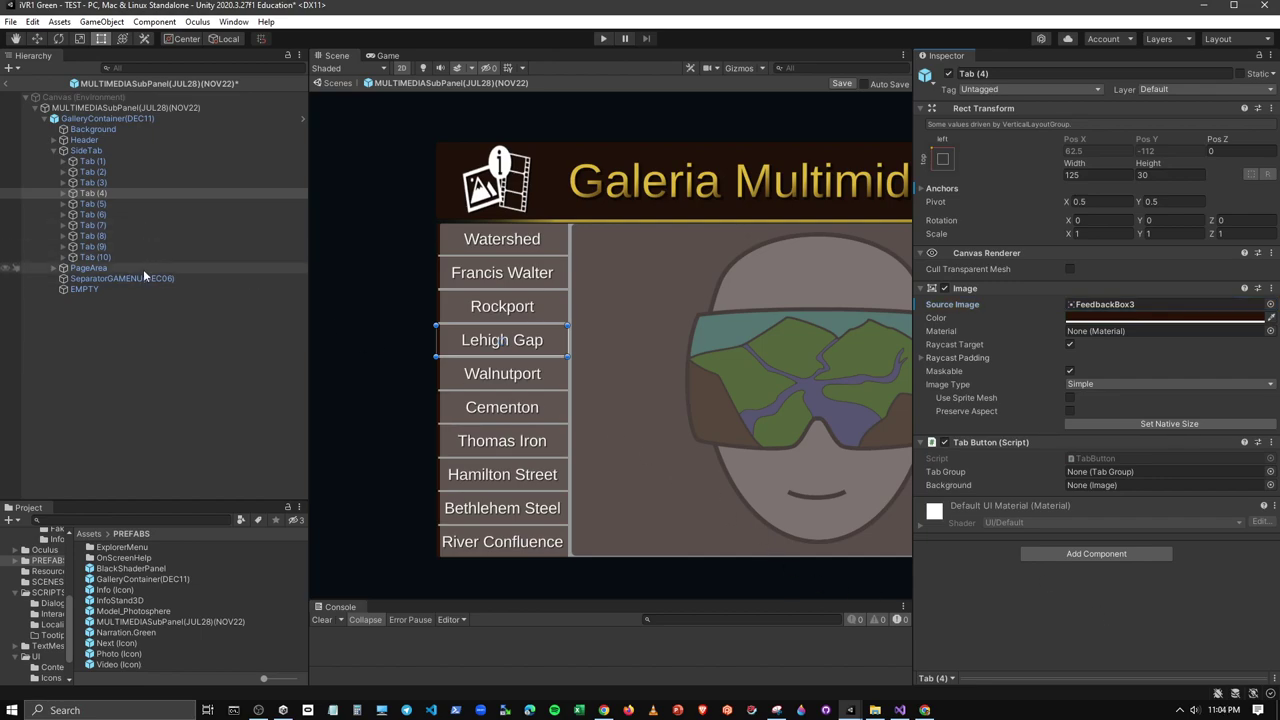
Apply the Source Image change to the prefab and save it
{"action": "left_click", "coordinate": [100, 193]}
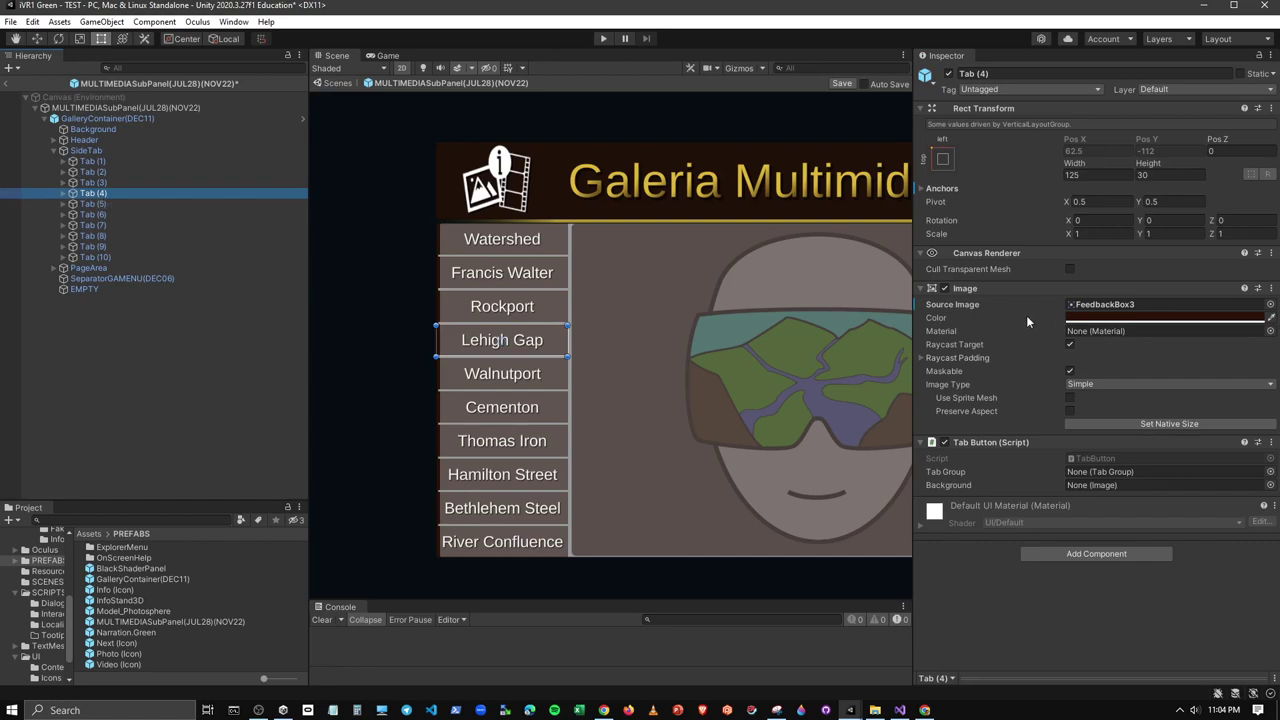
{"action": "right_click", "coordinate": [961, 305]}
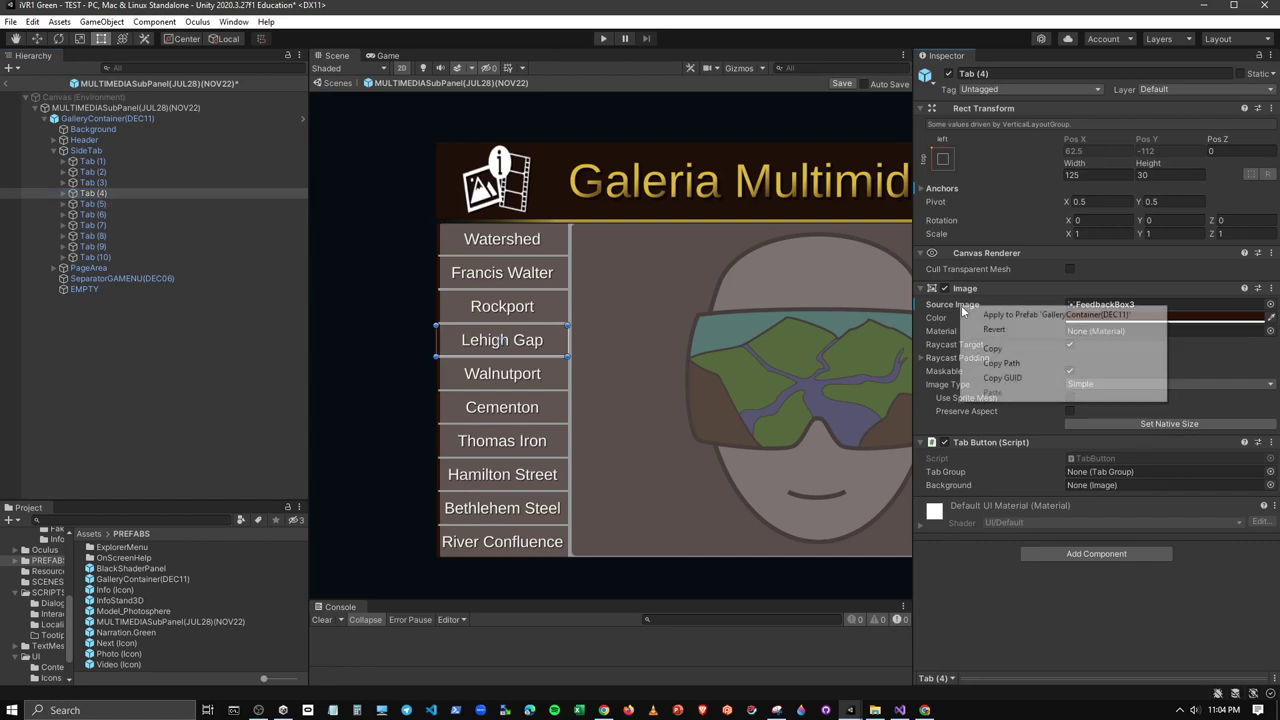
{"action": "left_click", "coordinate": [1041, 316]}
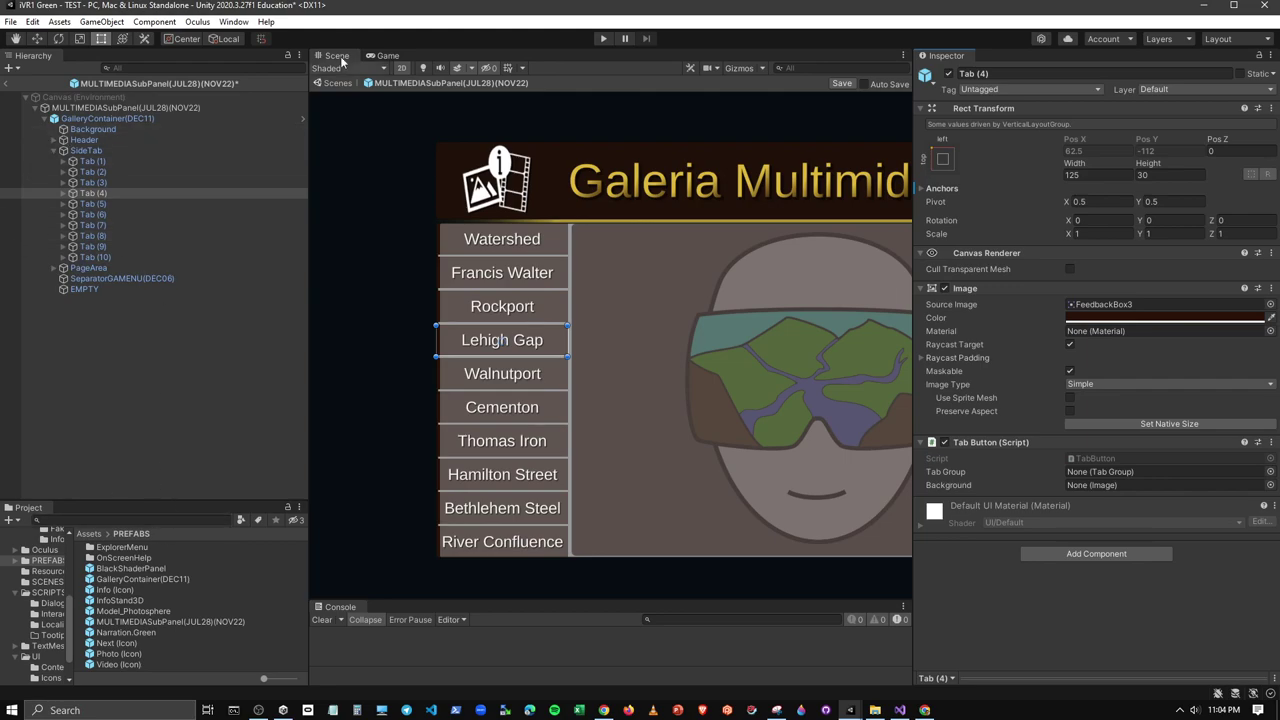
{"action": "left_click", "coordinate": [842, 84]}
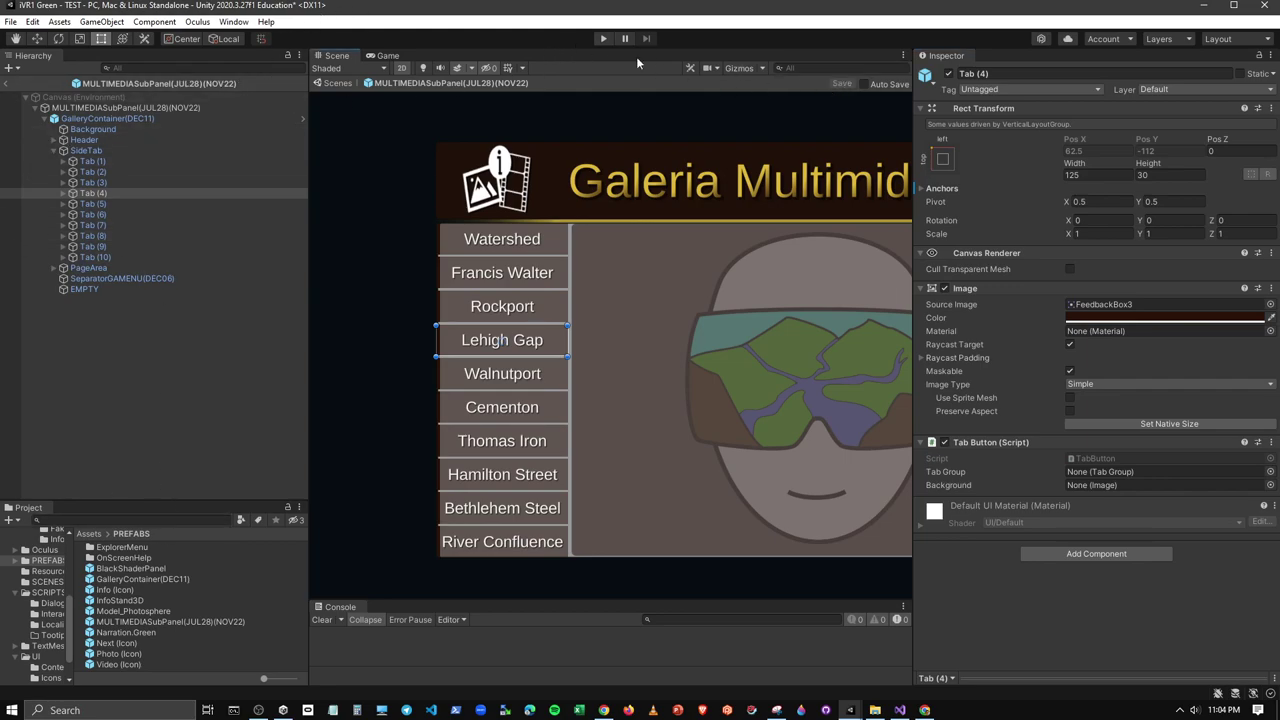
Snap Unity right with Visual Studio left, then switch to the WatershedExplorers Unity window
{"action": "key", "text": "super+Right"}
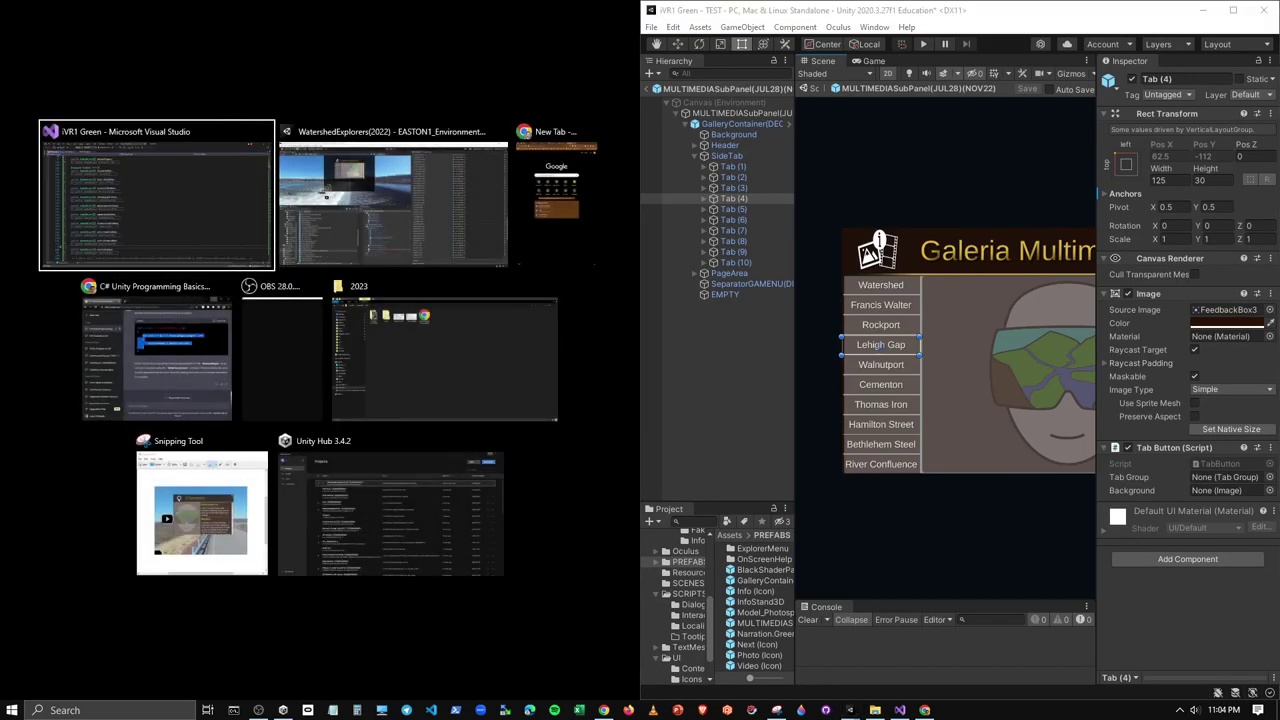
{"action": "key", "text": "Return"}
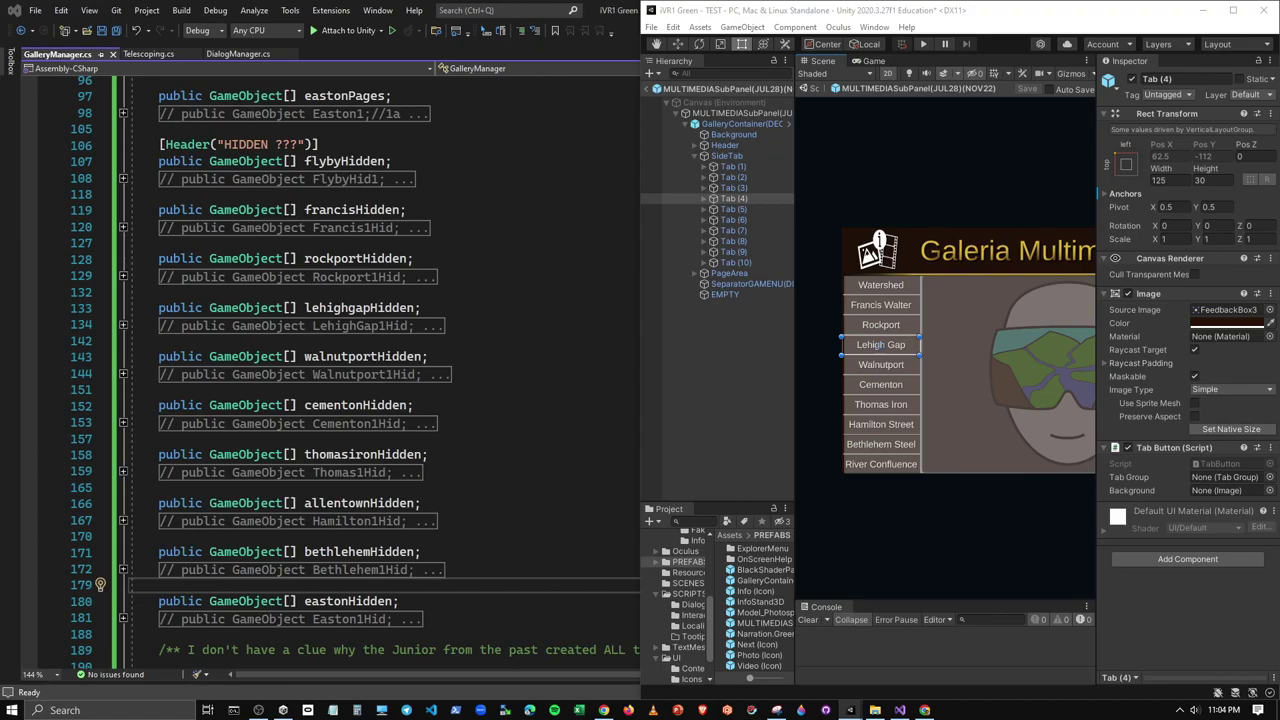
{"action": "key", "text": "alt+Tab"}
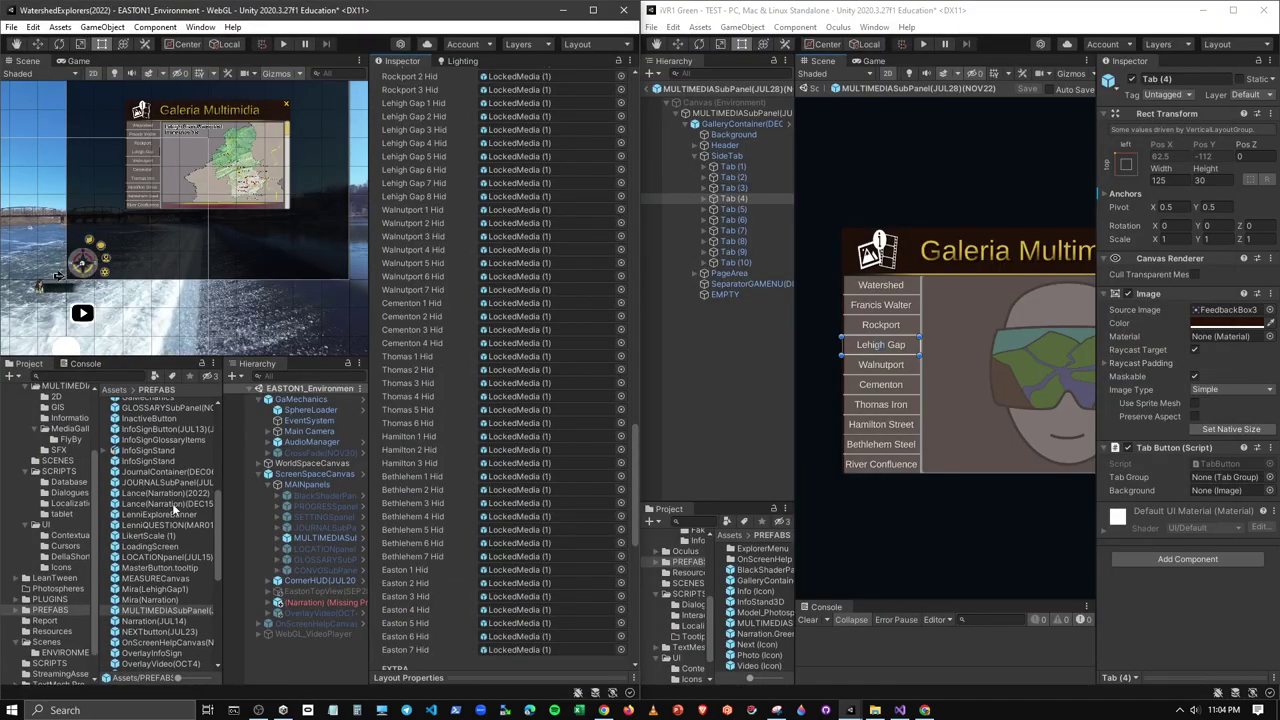
Open the reference project's MULTIMEDIASubPanel prefab and center the gallery panel in view
{"action": "left_click", "coordinate": [150, 610]}
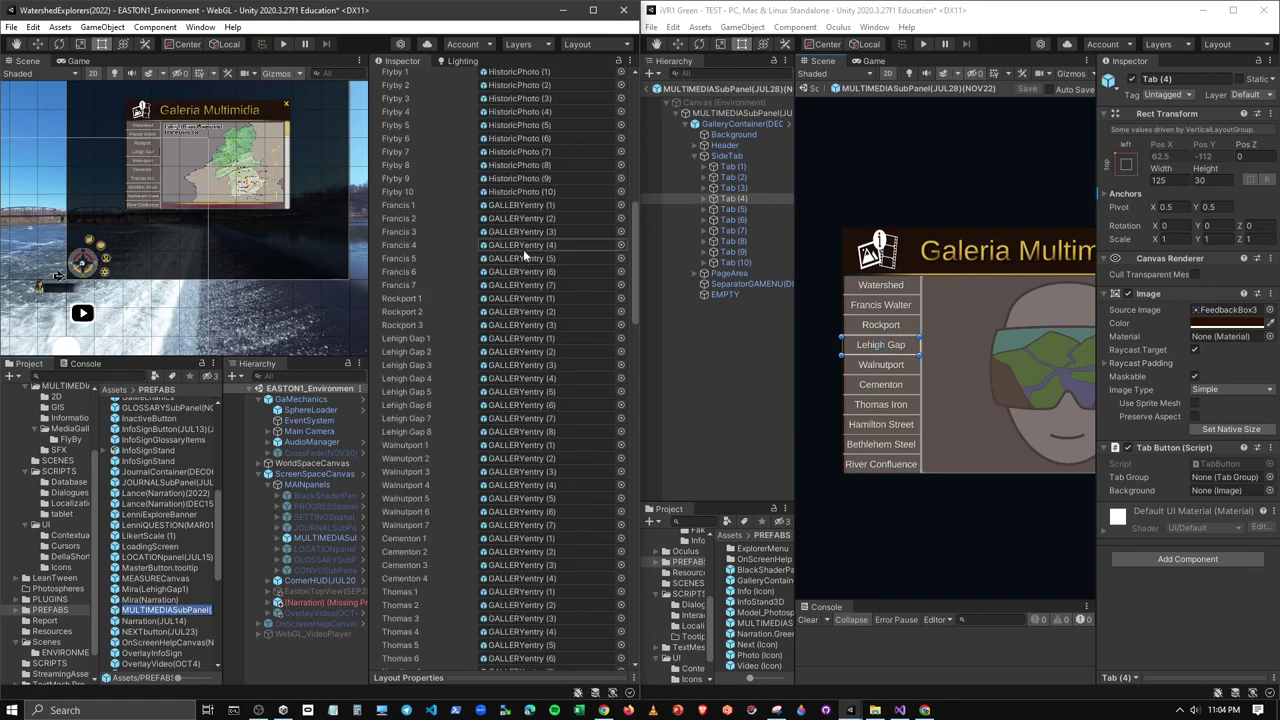
{"action": "left_click", "coordinate": [500, 115]}
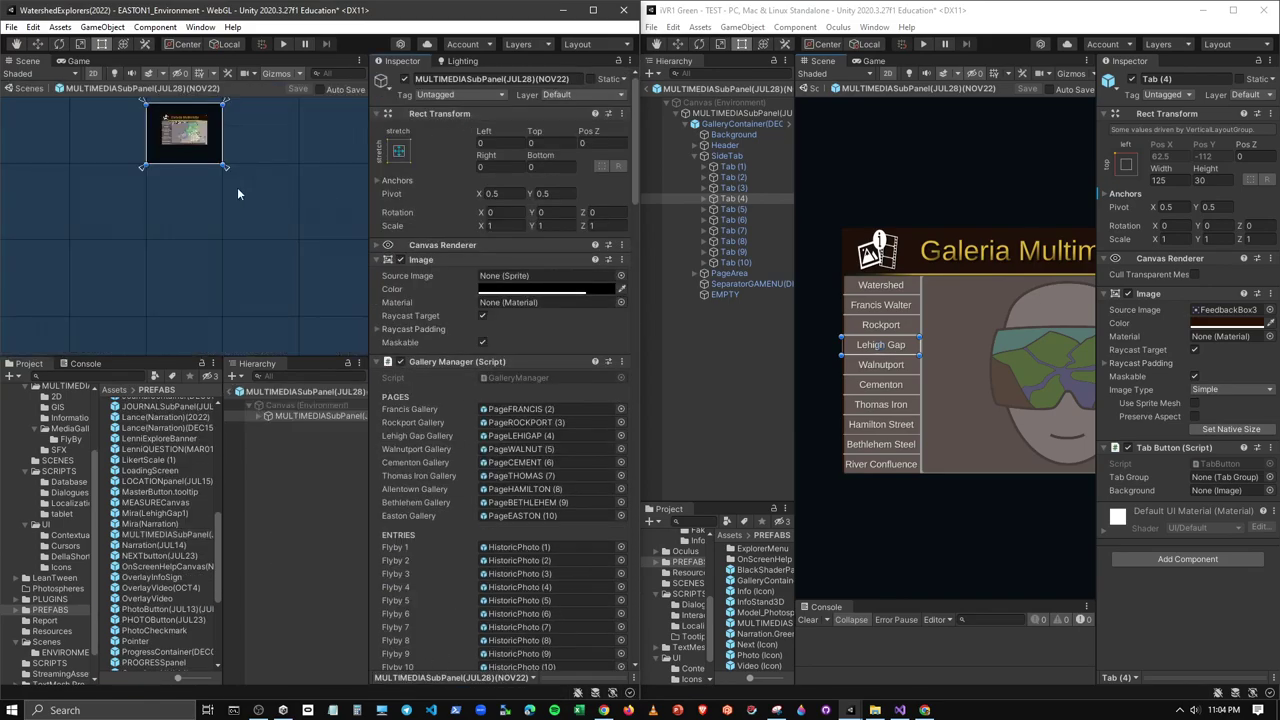
{"action": "scroll", "coordinate": [181, 148], "scroll_direction": "up", "scroll_amount": 3}
{"action": "middle_click_drag", "start_coordinate": [183, 143], "coordinate": [206, 251]}
{"action": "scroll", "coordinate": [208, 245], "scroll_direction": "up", "scroll_amount": 4}
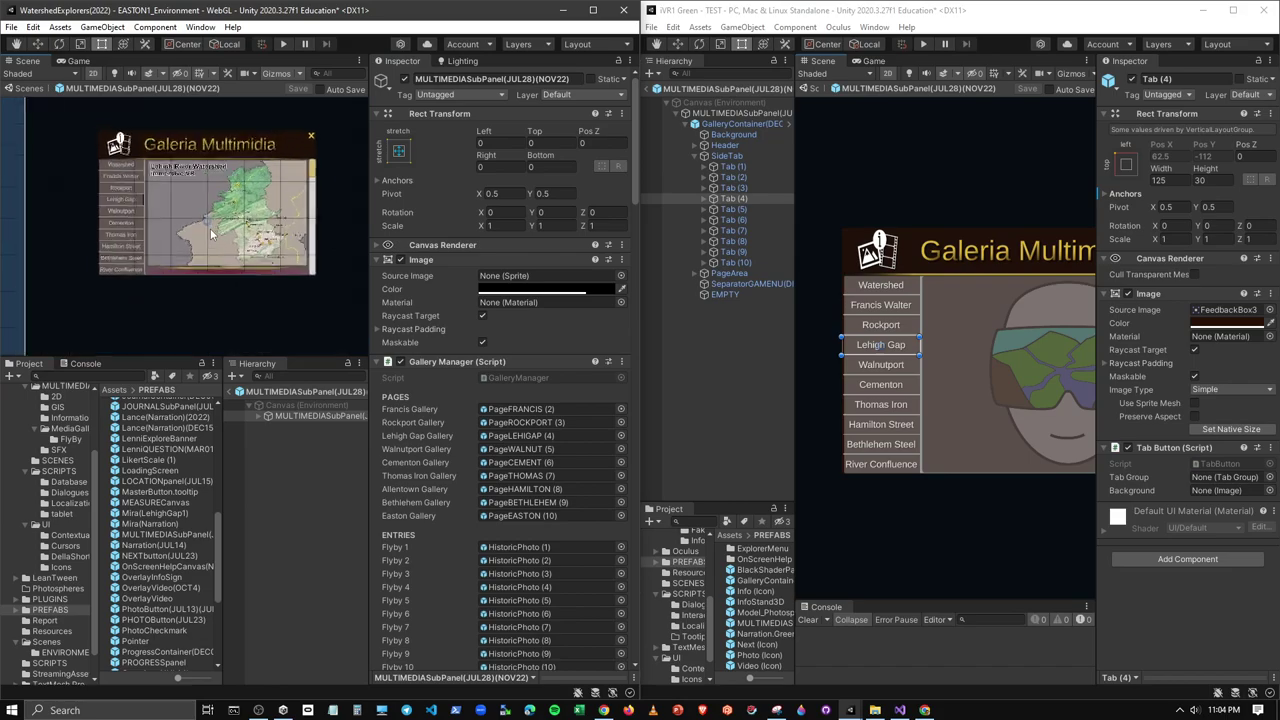
{"action": "left_click", "coordinate": [277, 414]}
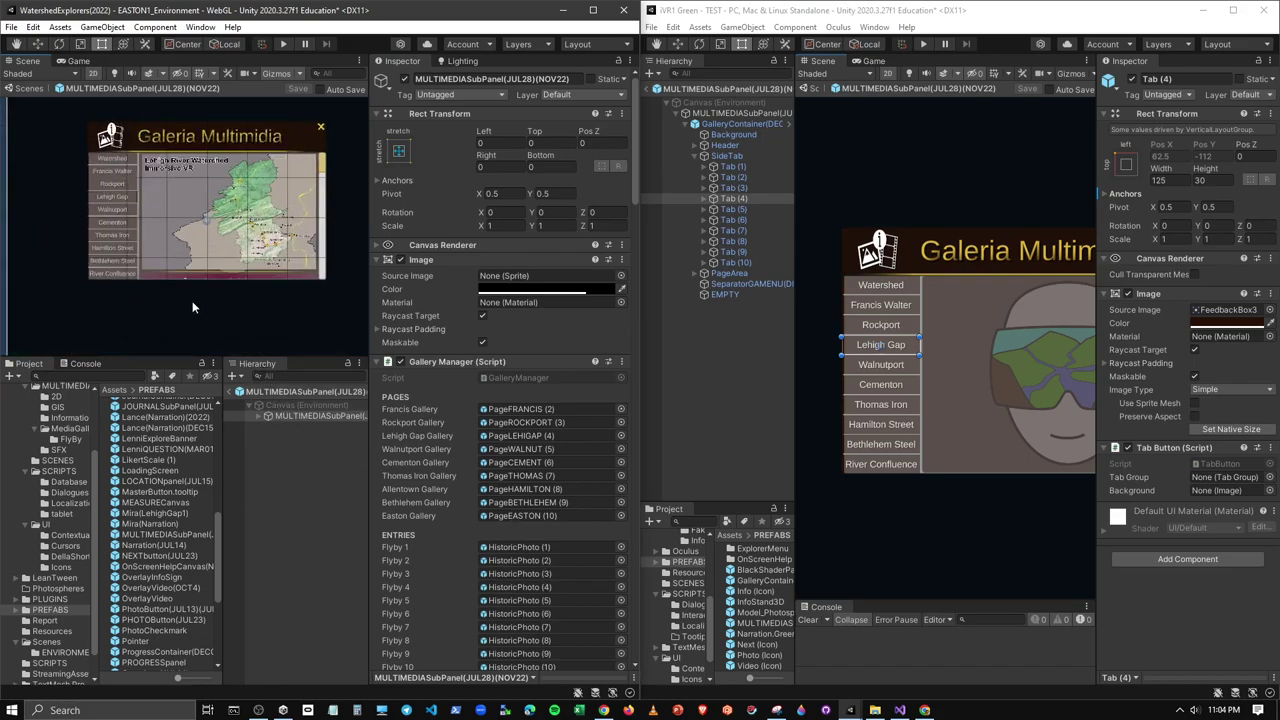
Inspect the tab group assigned to the reference Tab (1), Tab (2) and Tab (3)
{"action": "left_click", "coordinate": [111, 184]}
{"action": "left_click", "coordinate": [111, 184]}
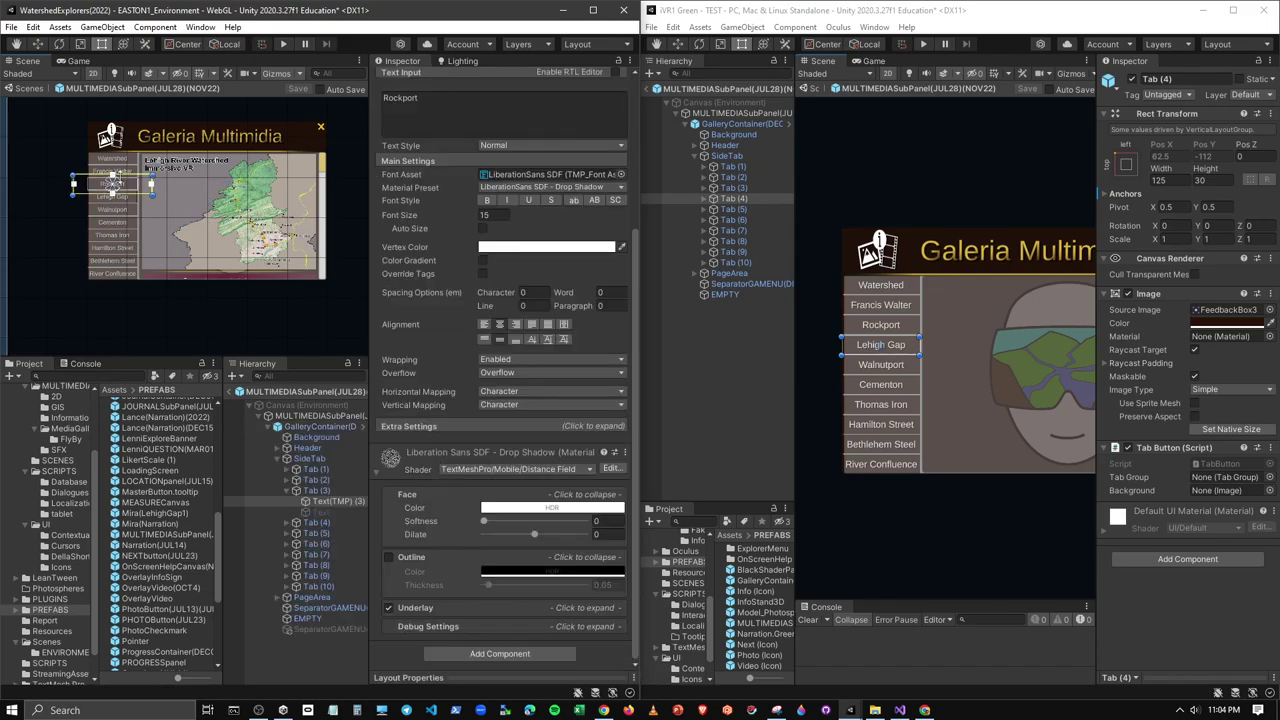
{"action": "left_click", "coordinate": [121, 161]}
{"action": "left_click", "coordinate": [95, 162]}
{"action": "left_click", "coordinate": [95, 162]}
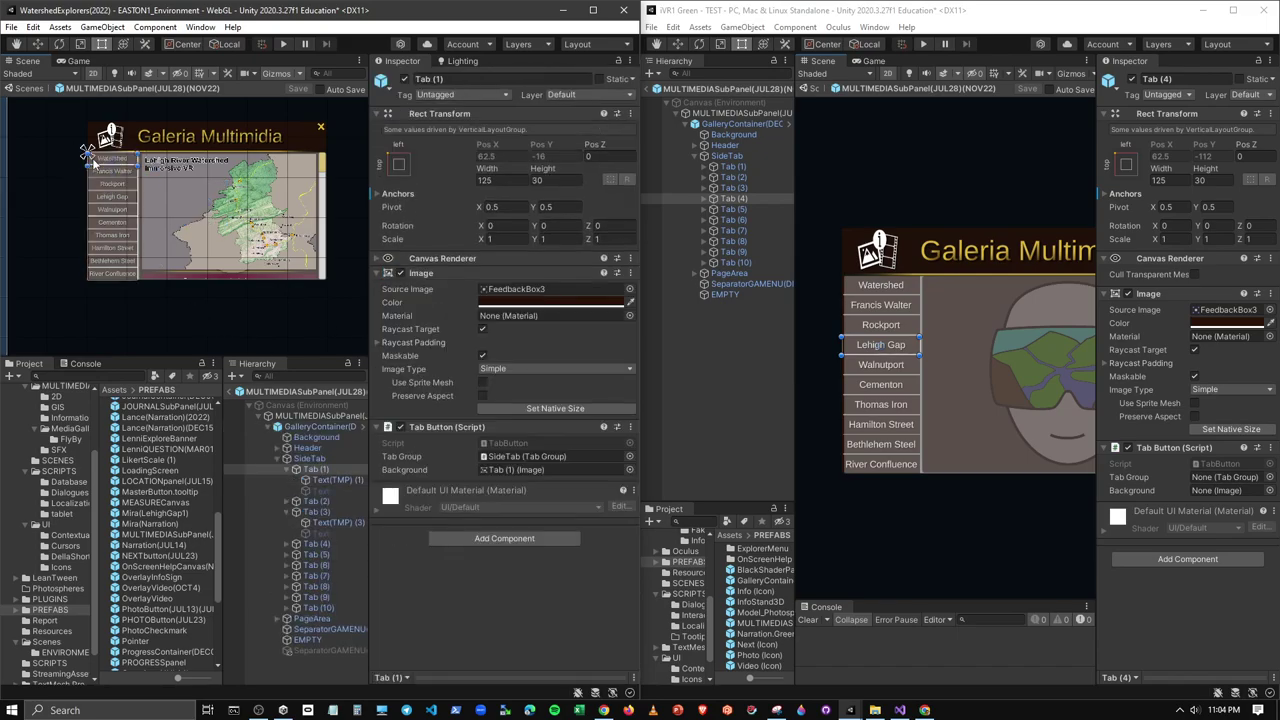
{"action": "left_click", "coordinate": [529, 461]}
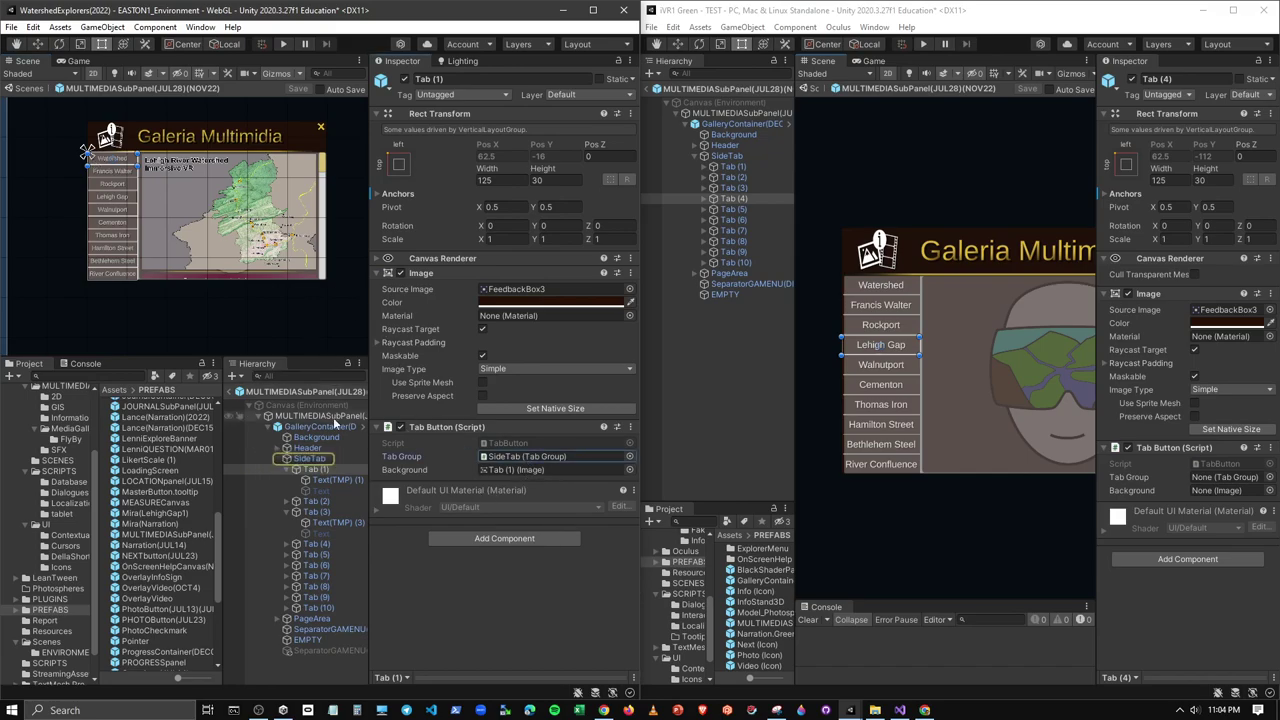
{"action": "left_click", "coordinate": [316, 501]}
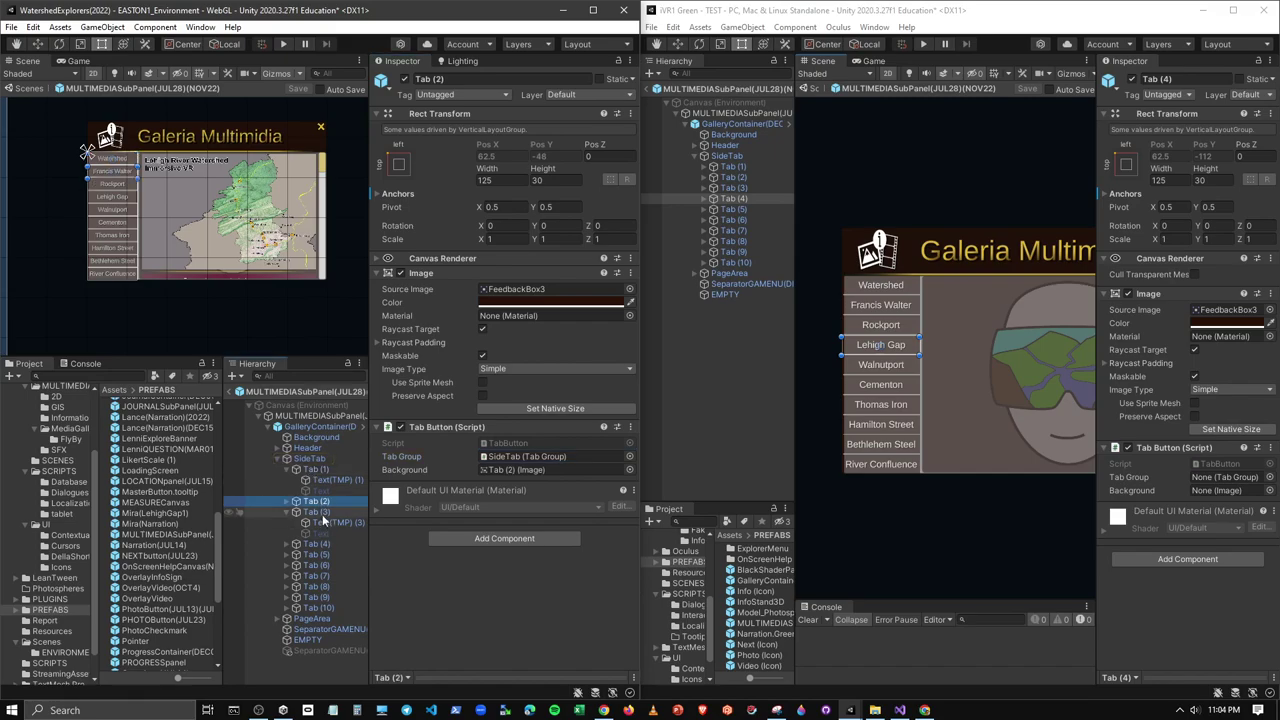
{"action": "left_click", "coordinate": [317, 511]}
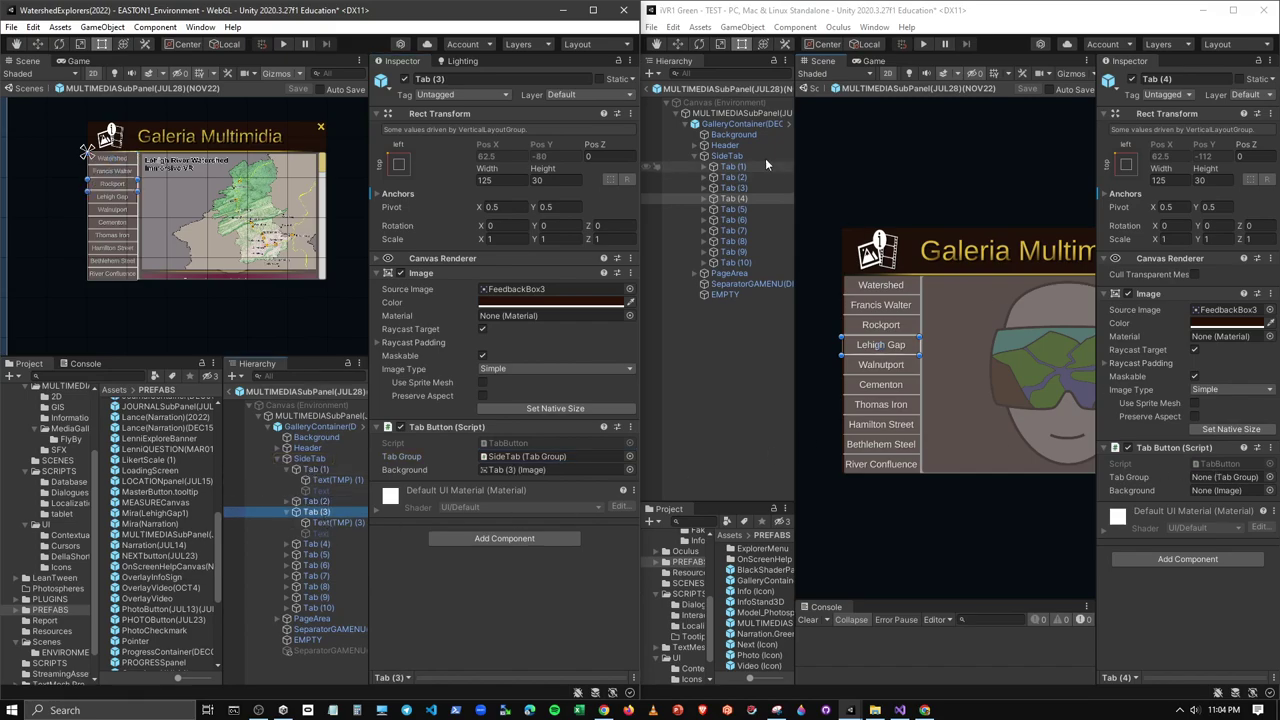
Select Tab (1) through Tab (10) in the VR project and open the Tab Group picker
{"action": "left_click", "coordinate": [733, 167]}
{"action": "left_click", "coordinate": [739, 263], "text": "shift"}
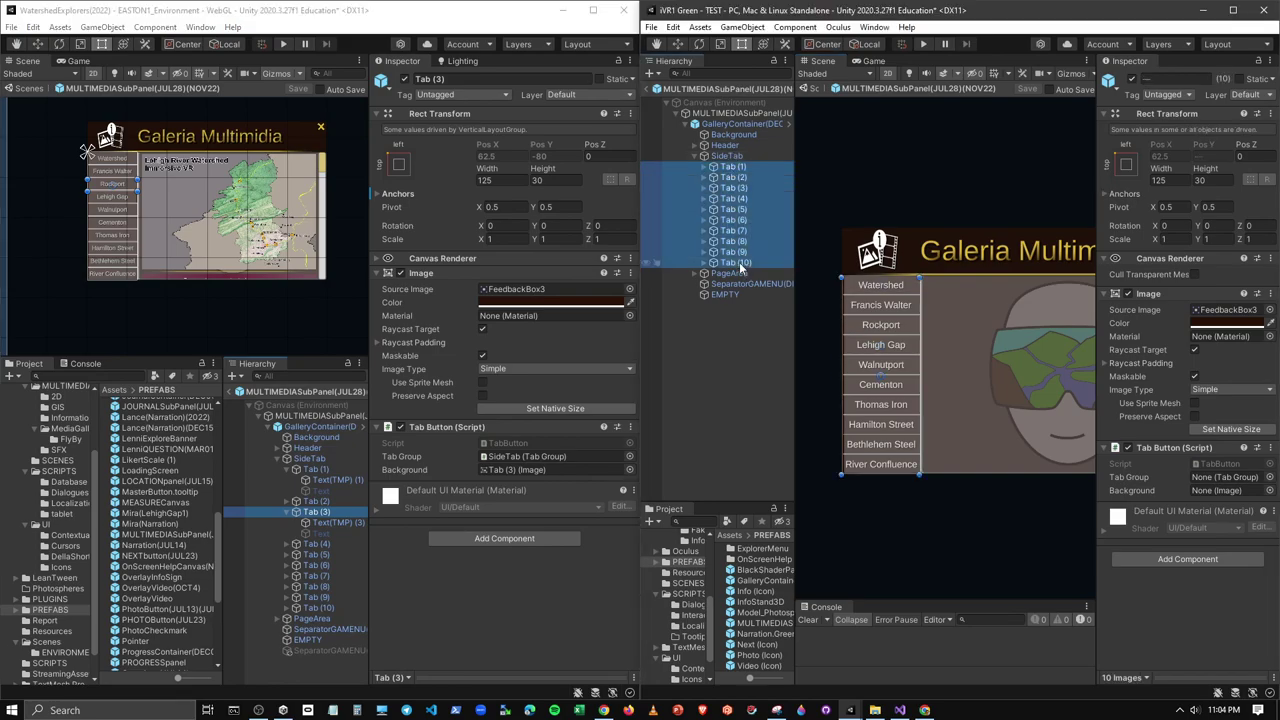
{"action": "left_click", "coordinate": [1268, 478]}
{"action": "type", "text": "tab"}
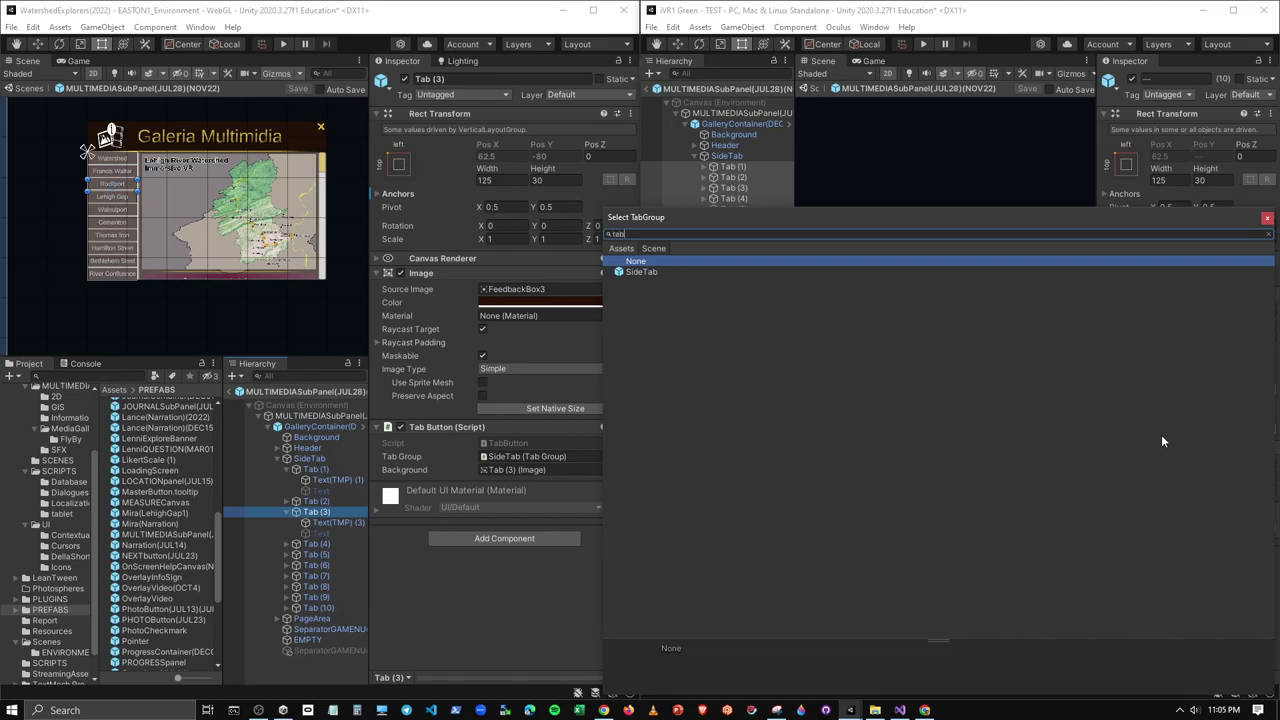
Try assigning the TabGroup script from the Scripts folder as the tabs' Tab Group
{"action": "left_click", "coordinate": [621, 248]}
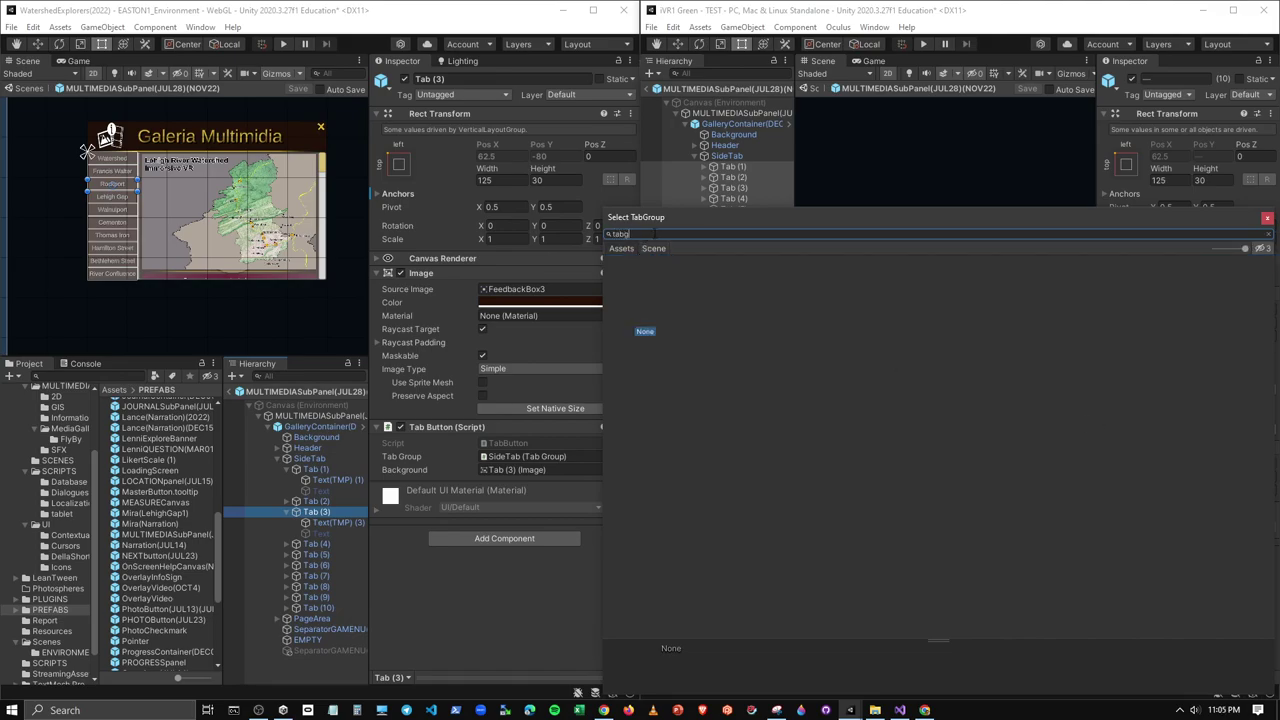
{"action": "left_click", "coordinate": [1267, 218]}
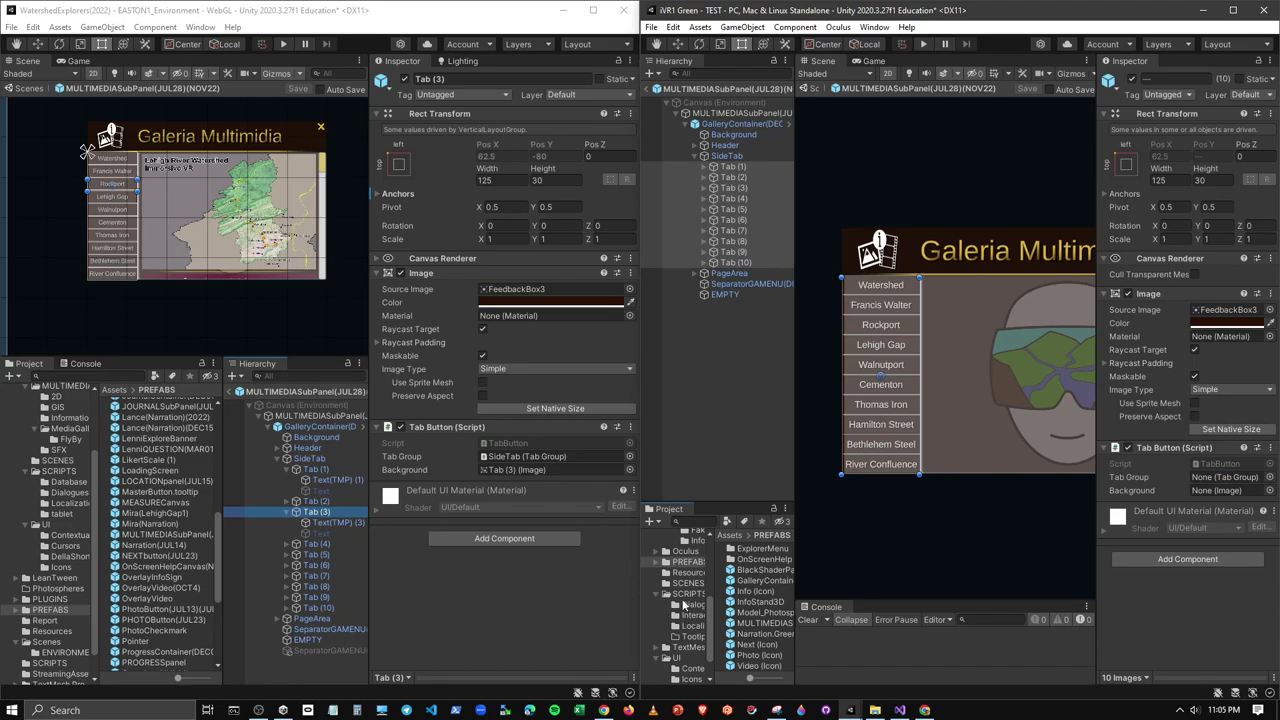
{"action": "left_click", "coordinate": [686, 596]}
{"action": "left_click", "coordinate": [755, 634]}
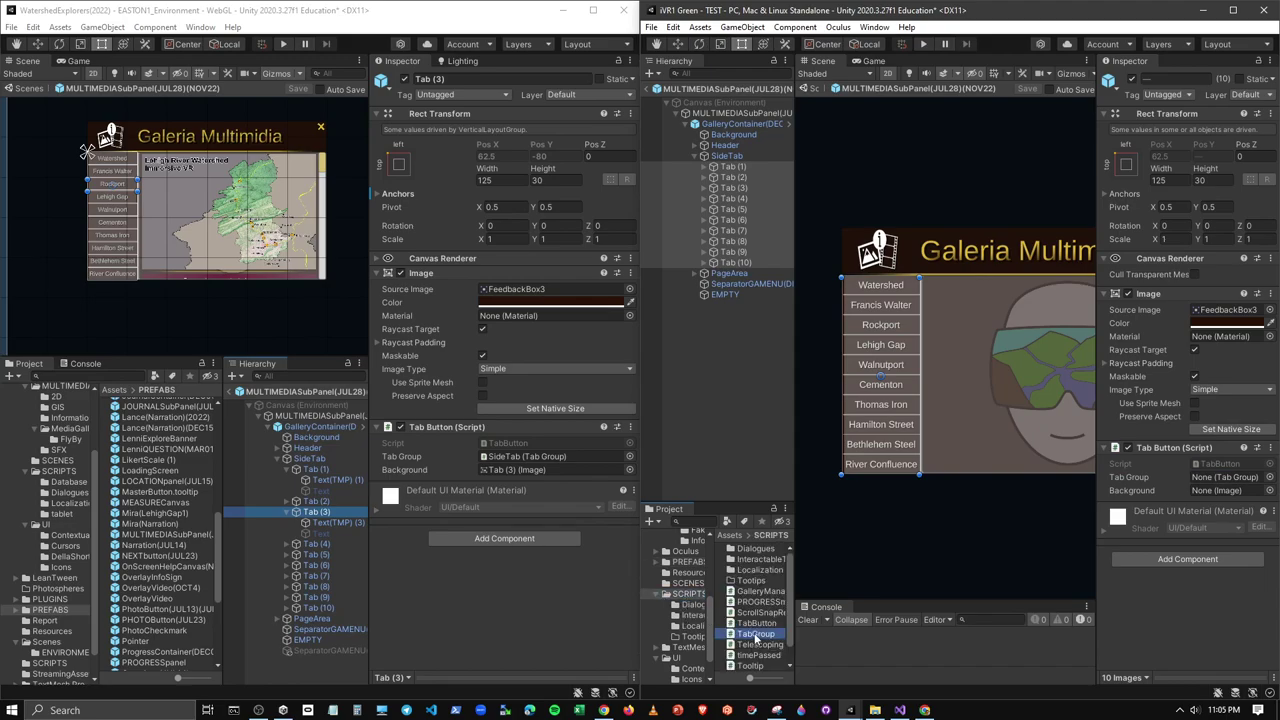
{"action": "left_click_drag", "start_coordinate": [755, 637], "coordinate": [1213, 477]}
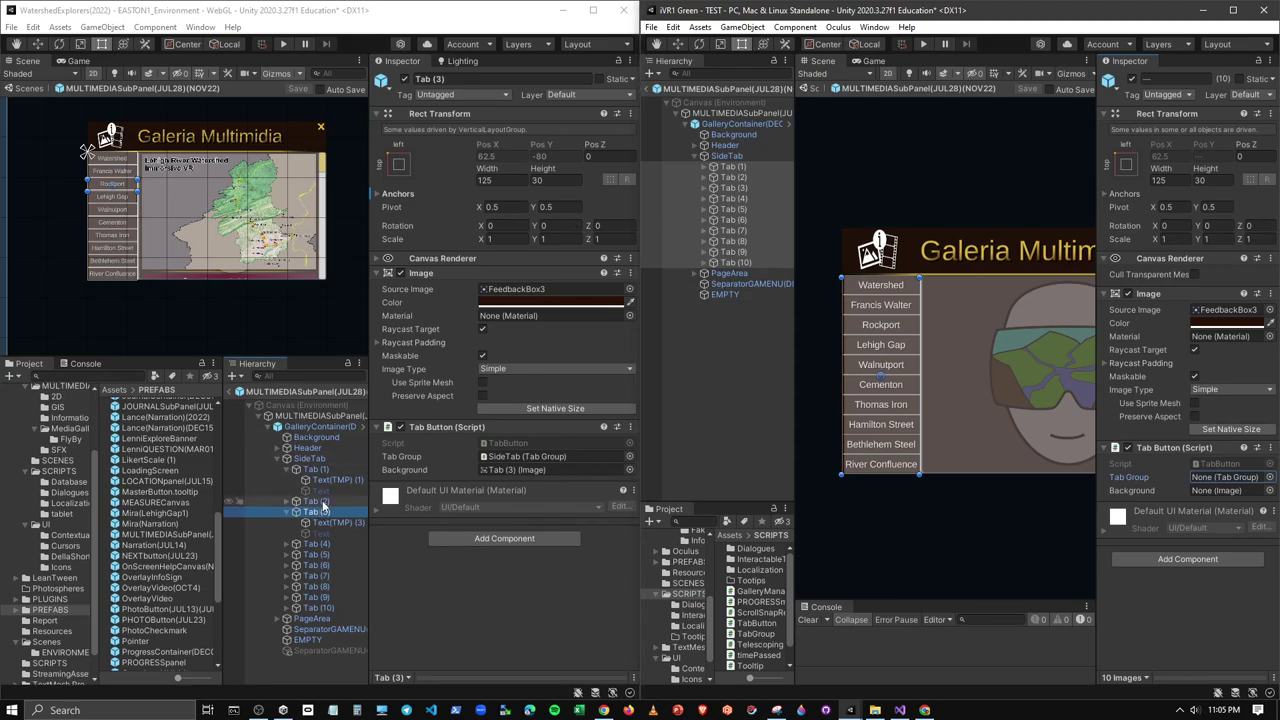
Drag SideTab into the Tab Group field of all ten VR tabs
{"action": "left_click", "coordinate": [314, 459]}
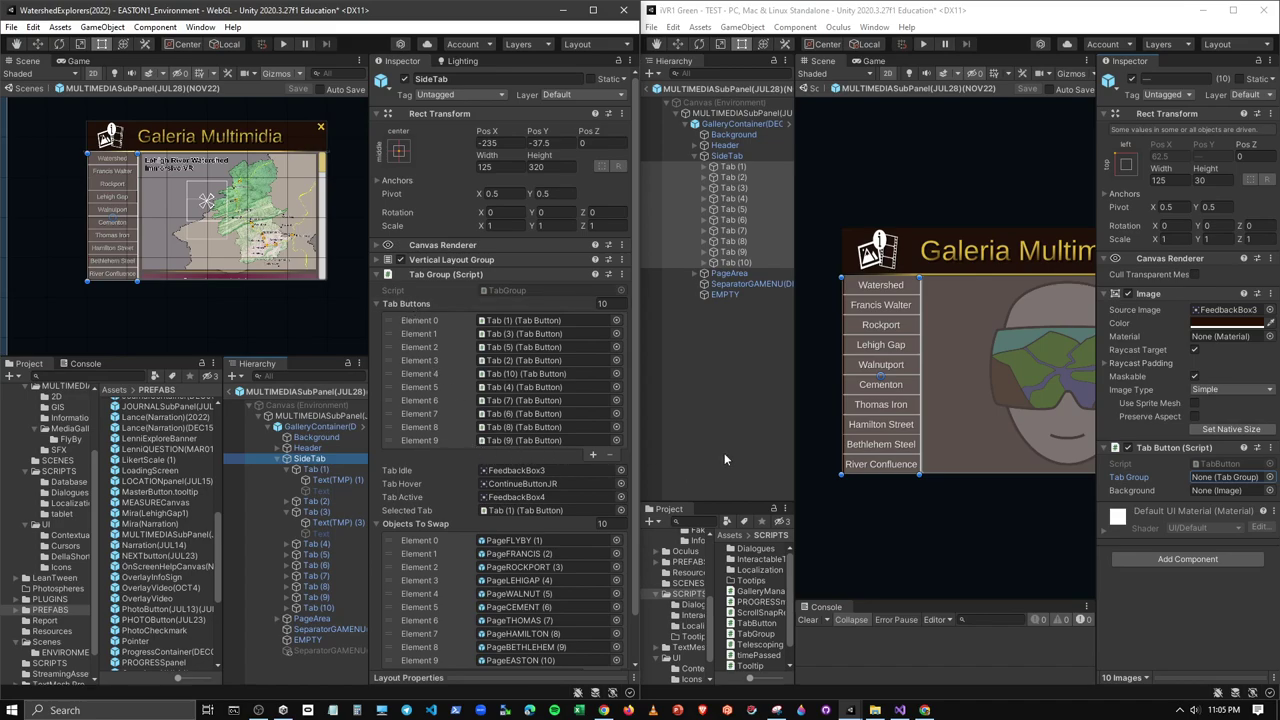
{"action": "scroll", "coordinate": [554, 463], "scroll_direction": "down", "scroll_amount": 2}
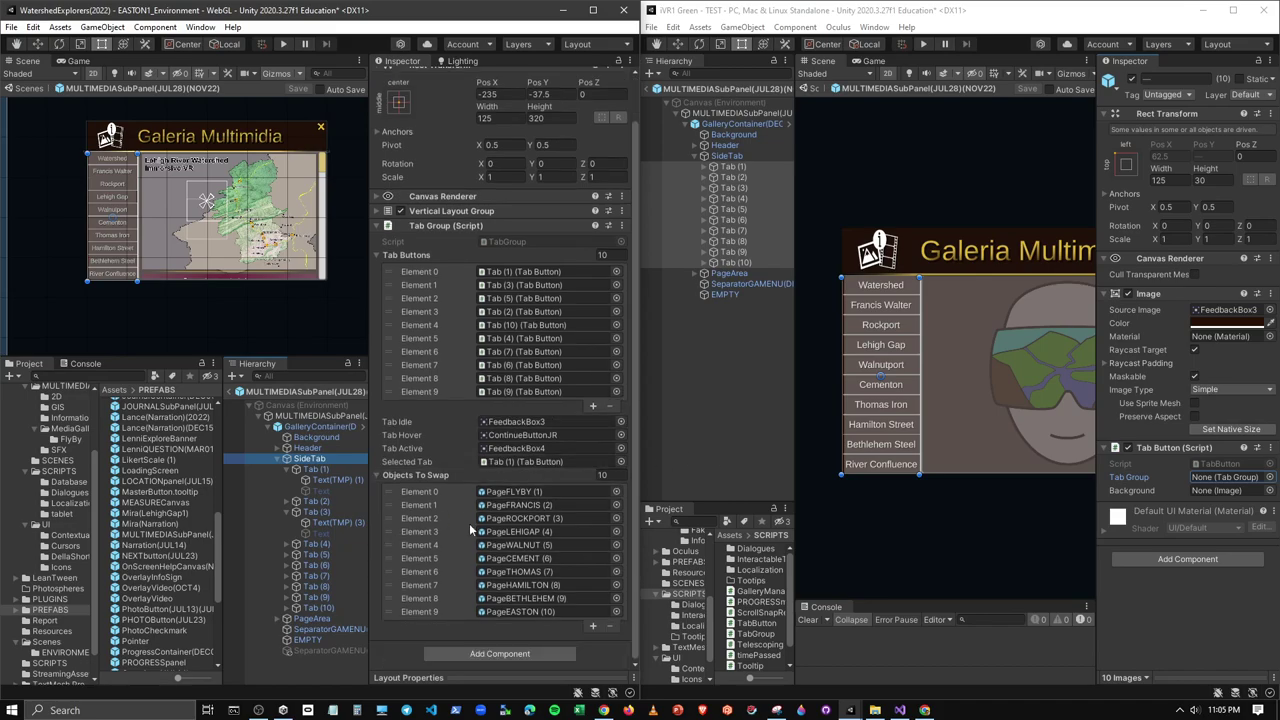
{"action": "scroll", "coordinate": [570, 536], "scroll_direction": "up", "scroll_amount": 2}
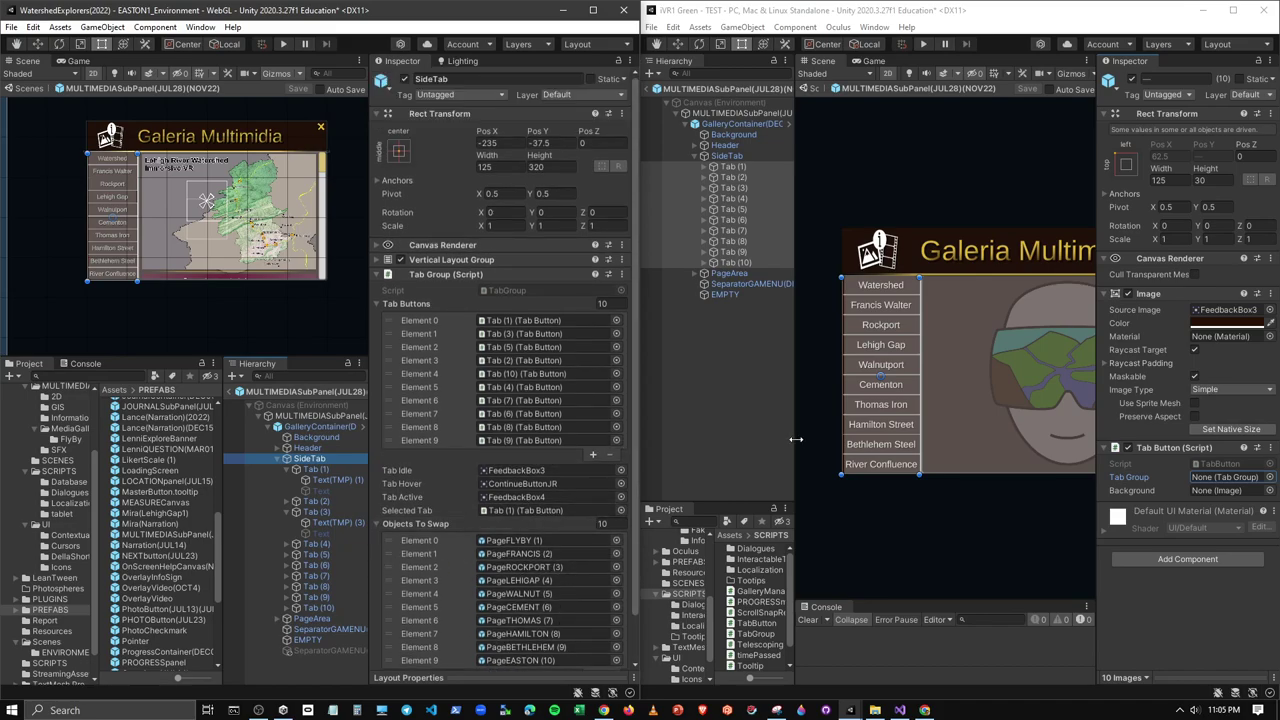
{"action": "left_click", "coordinate": [727, 156]}
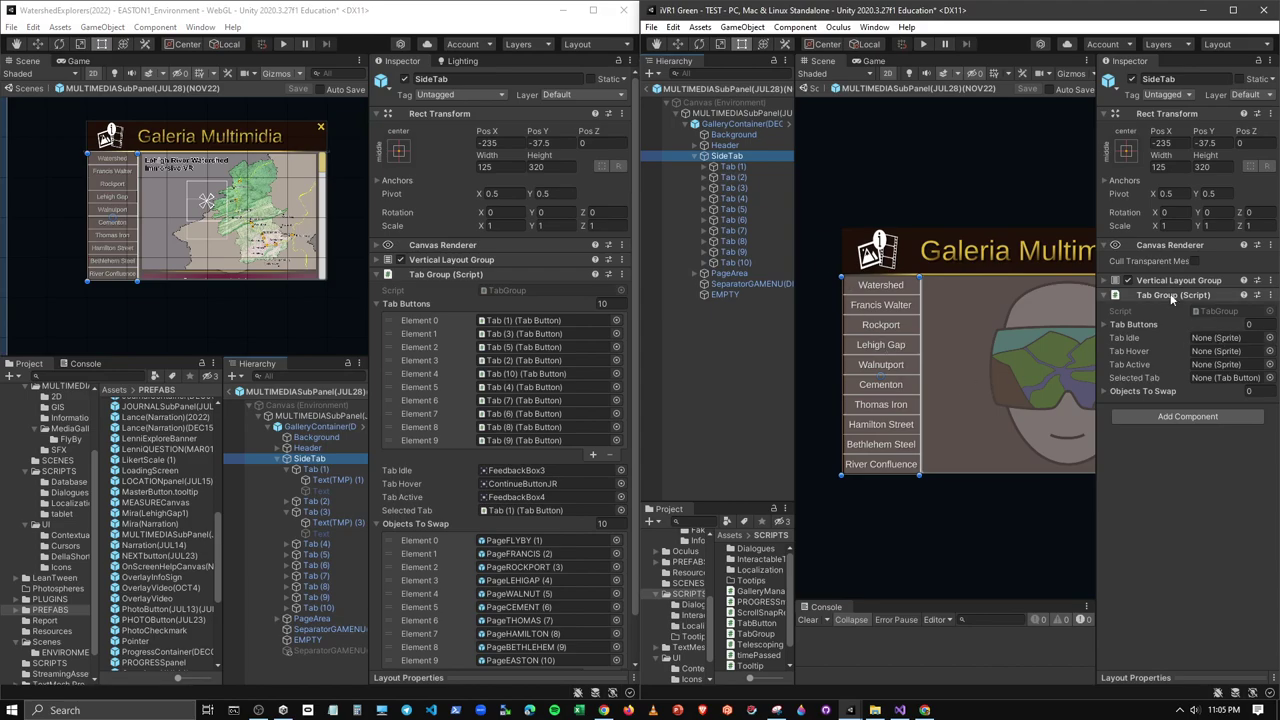
{"action": "left_click", "coordinate": [730, 166]}
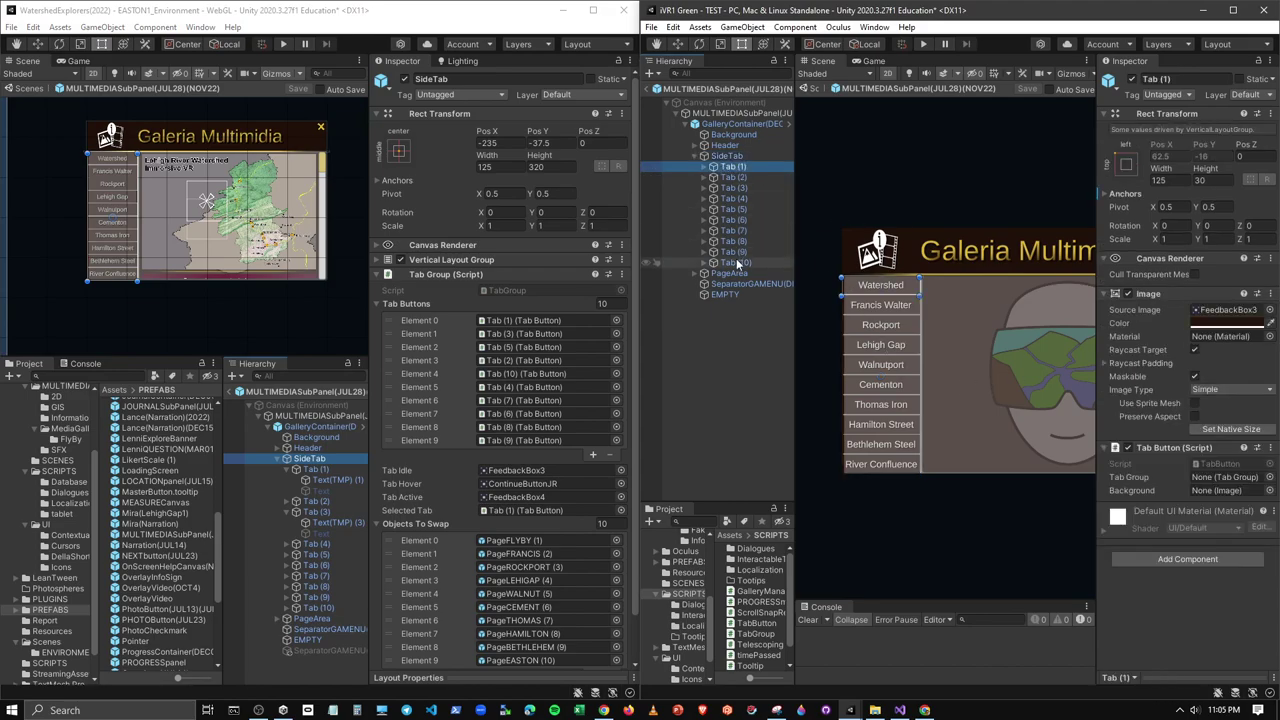
{"action": "left_click", "coordinate": [736, 262], "text": "shift"}
{"action": "left_click_drag", "start_coordinate": [727, 157], "coordinate": [1228, 477]}
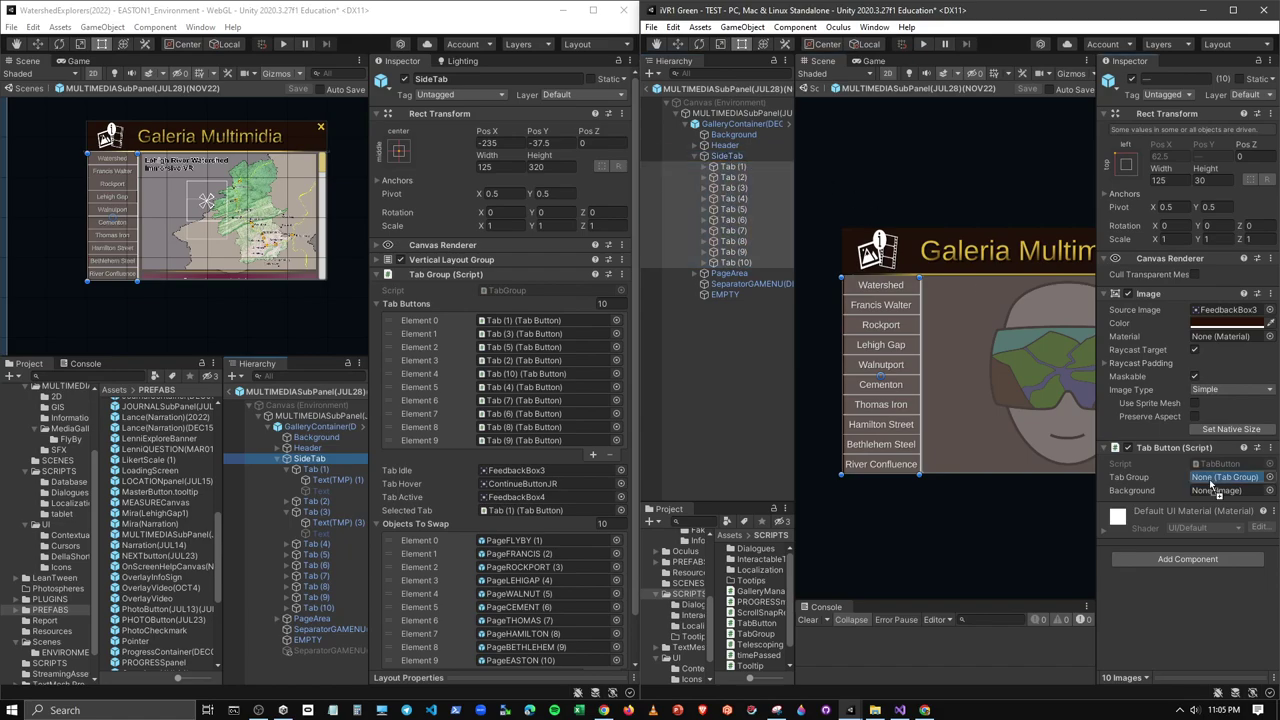
{"action": "left_click", "coordinate": [724, 157]}
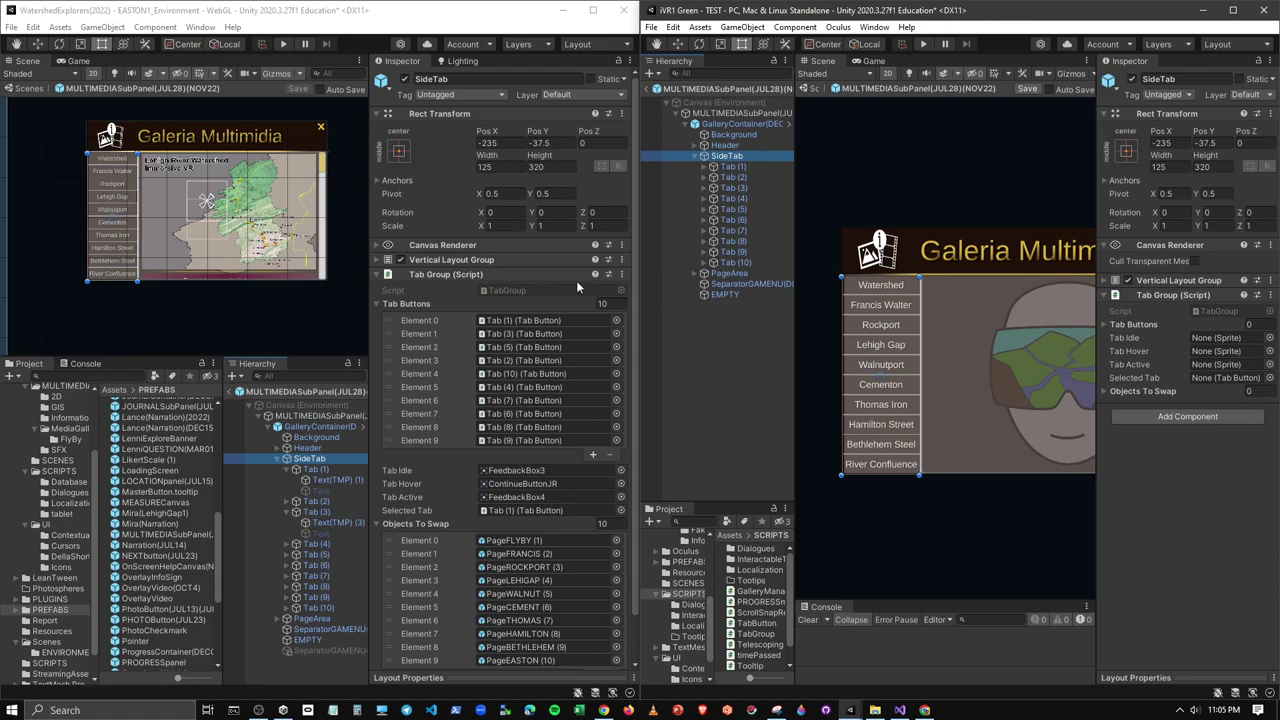
Check the reference SideTab's sprites: FeedbackBox3 idle, ContinueButtonJR hover, FeedbackBox4 active
{"action": "left_click", "coordinate": [310, 460]}
{"action": "left_click", "coordinate": [314, 458]}
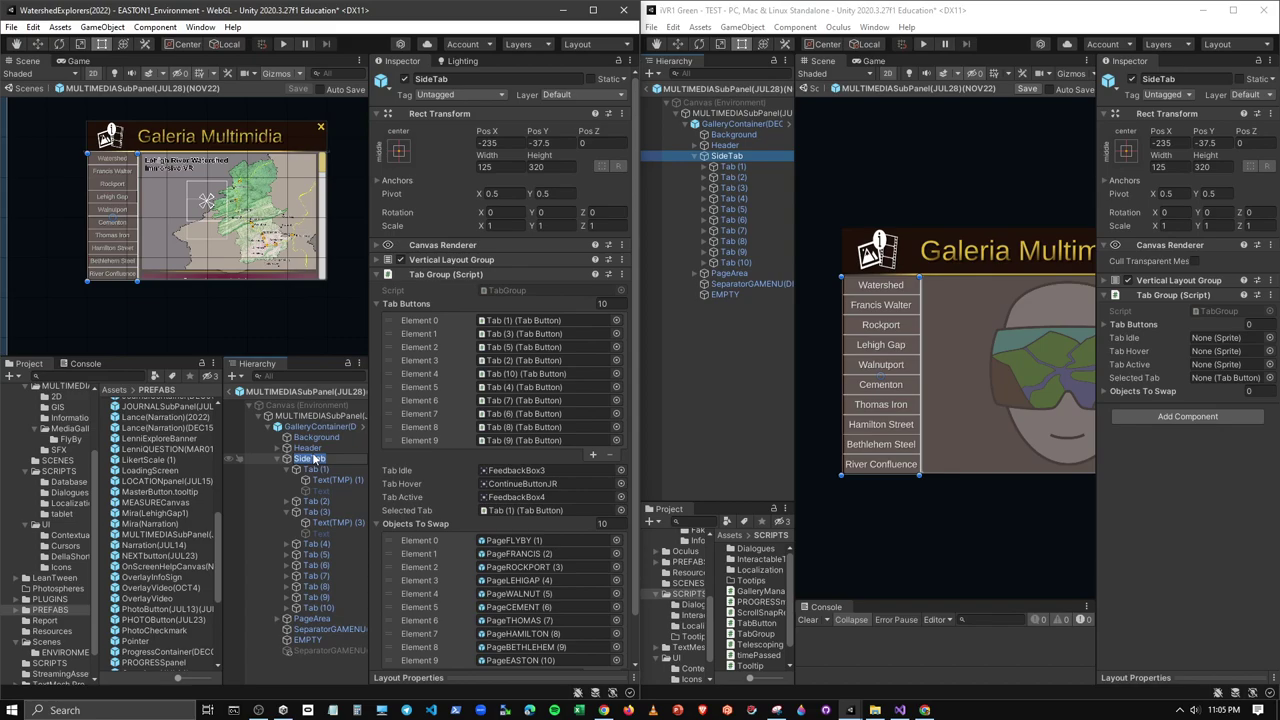
{"action": "left_click", "coordinate": [502, 471]}
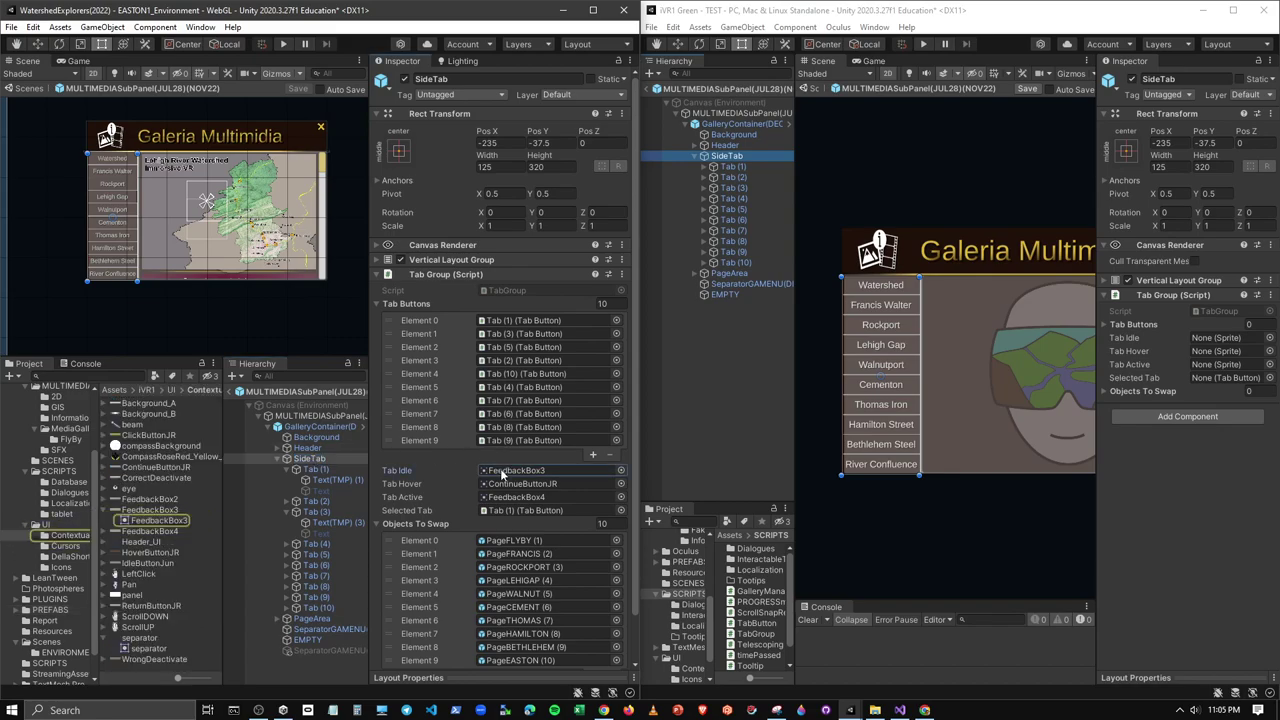
{"action": "left_click", "coordinate": [505, 485]}
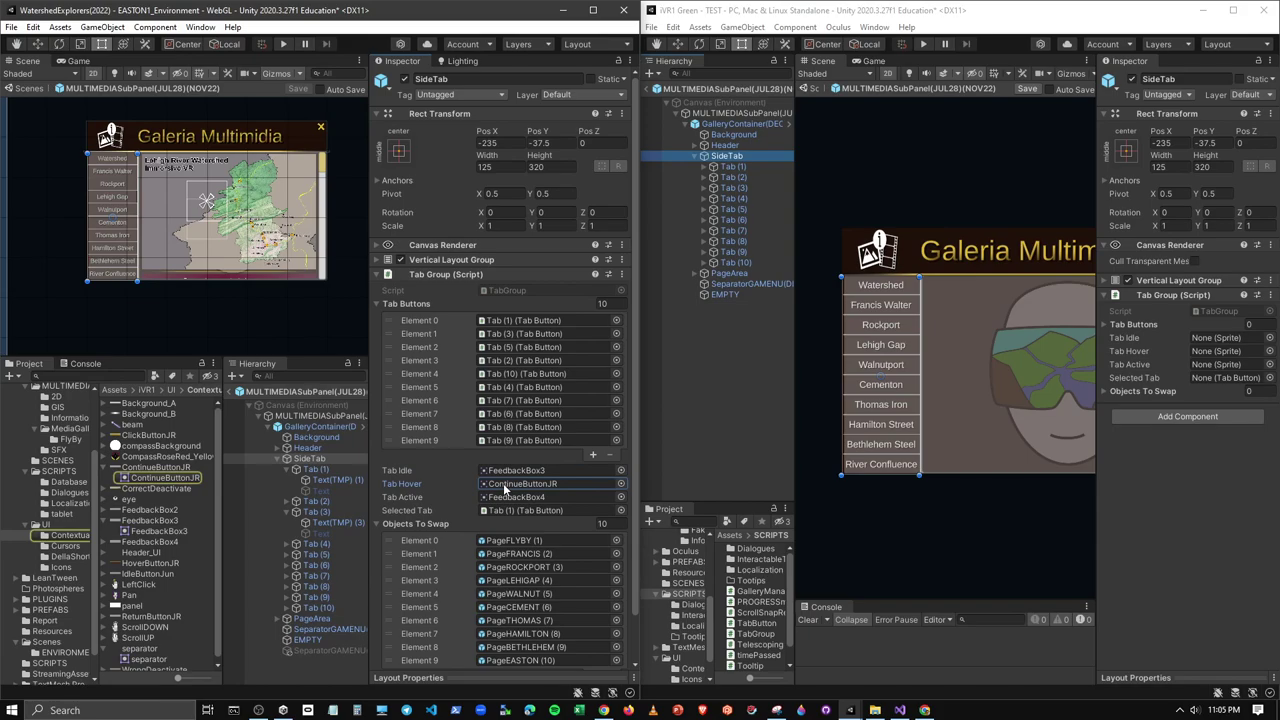
{"action": "left_click", "coordinate": [506, 497]}
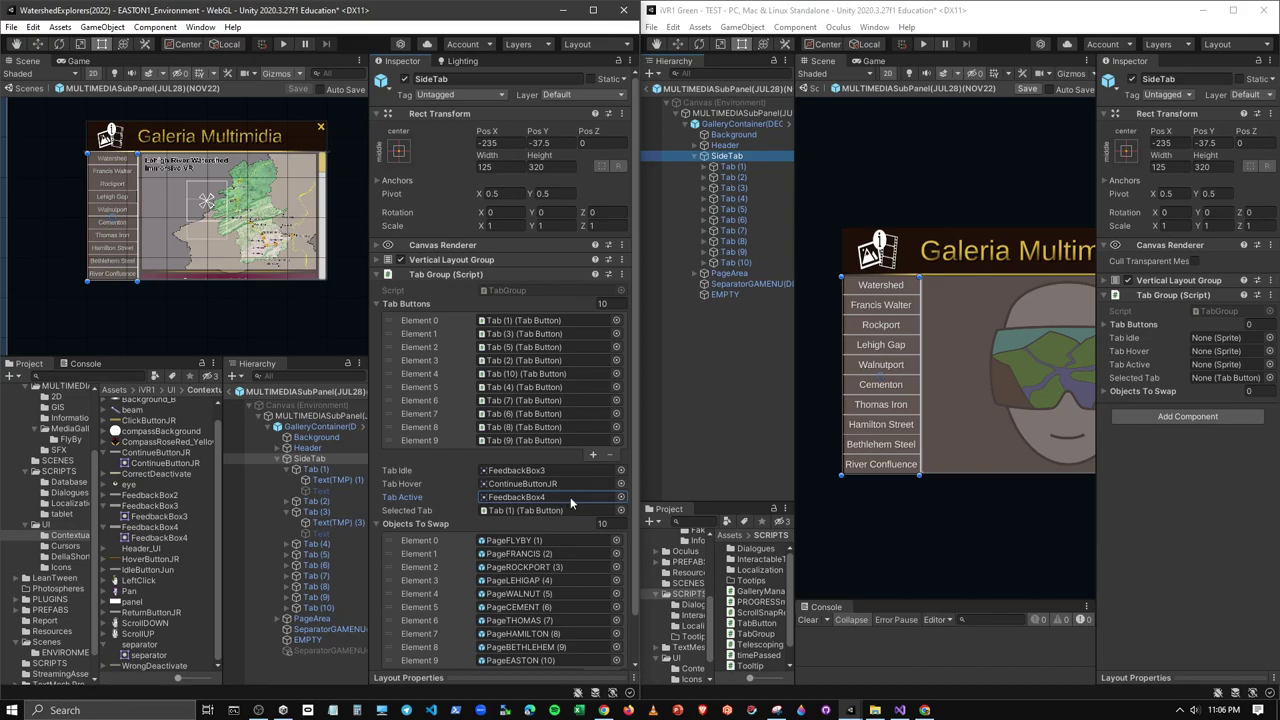
Widen the VR project's panels and open the Assets/UI/Contextual sprite folder
{"action": "left_click", "coordinate": [1269, 341]}
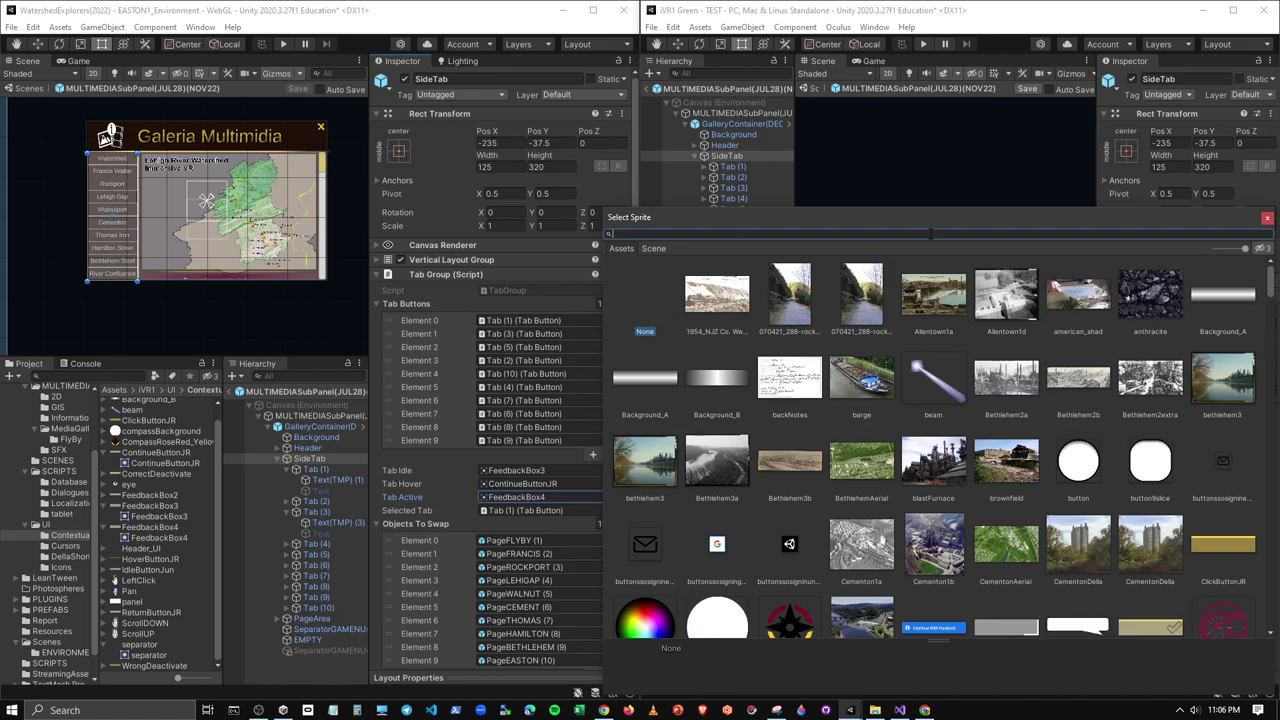
{"action": "left_click", "coordinate": [1267, 218]}
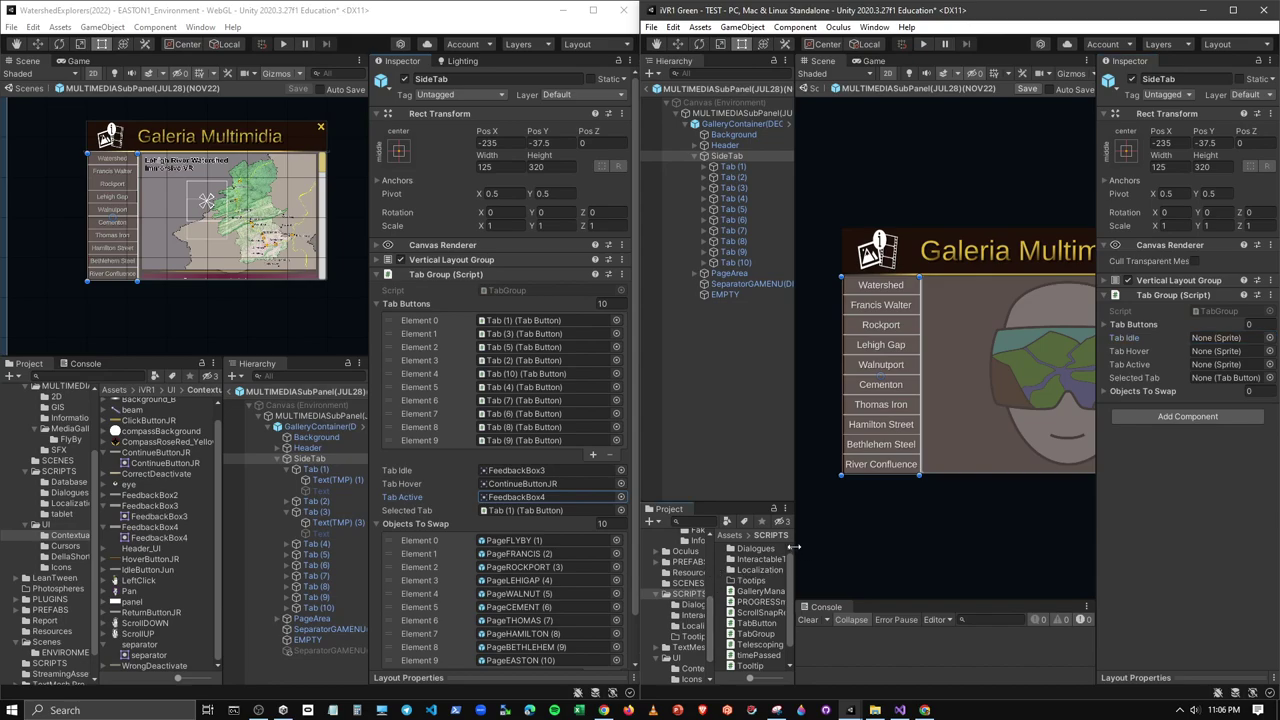
{"action": "left_click_drag", "start_coordinate": [795, 546], "coordinate": [857, 543]}
{"action": "left_click_drag", "start_coordinate": [713, 575], "coordinate": [747, 578]}
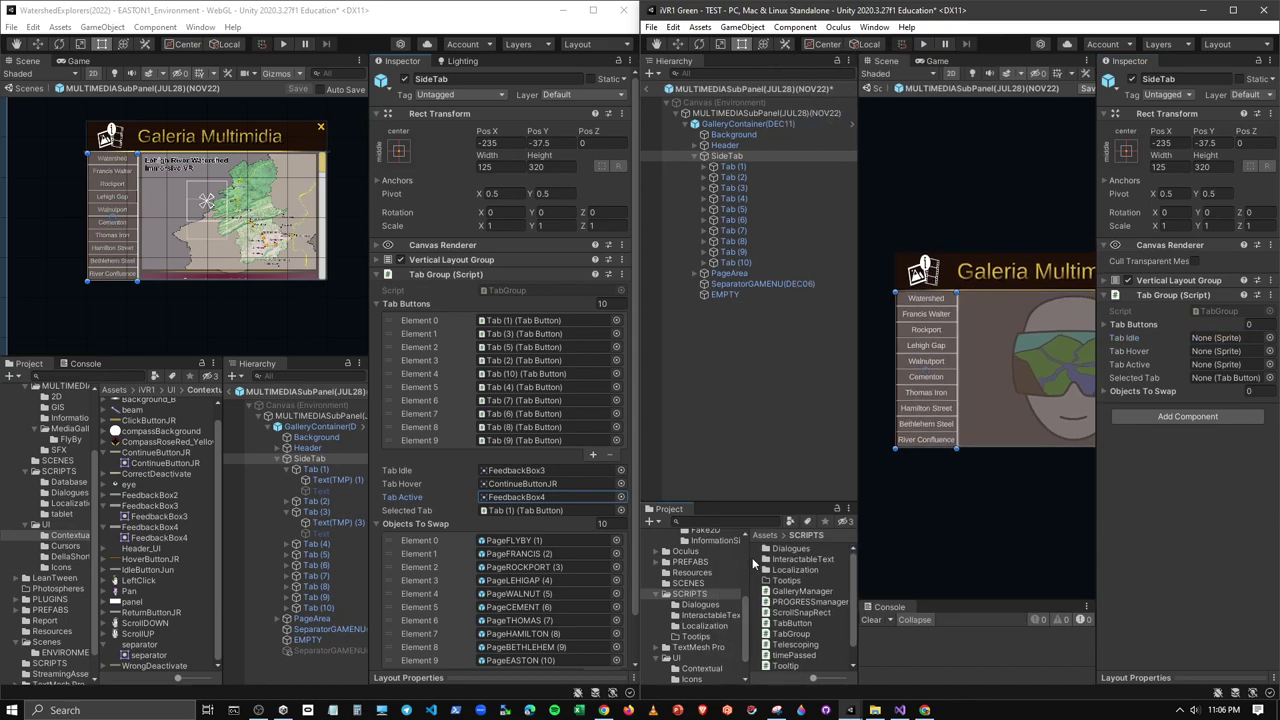
{"action": "left_click", "coordinate": [679, 659]}
{"action": "left_click", "coordinate": [699, 670]}
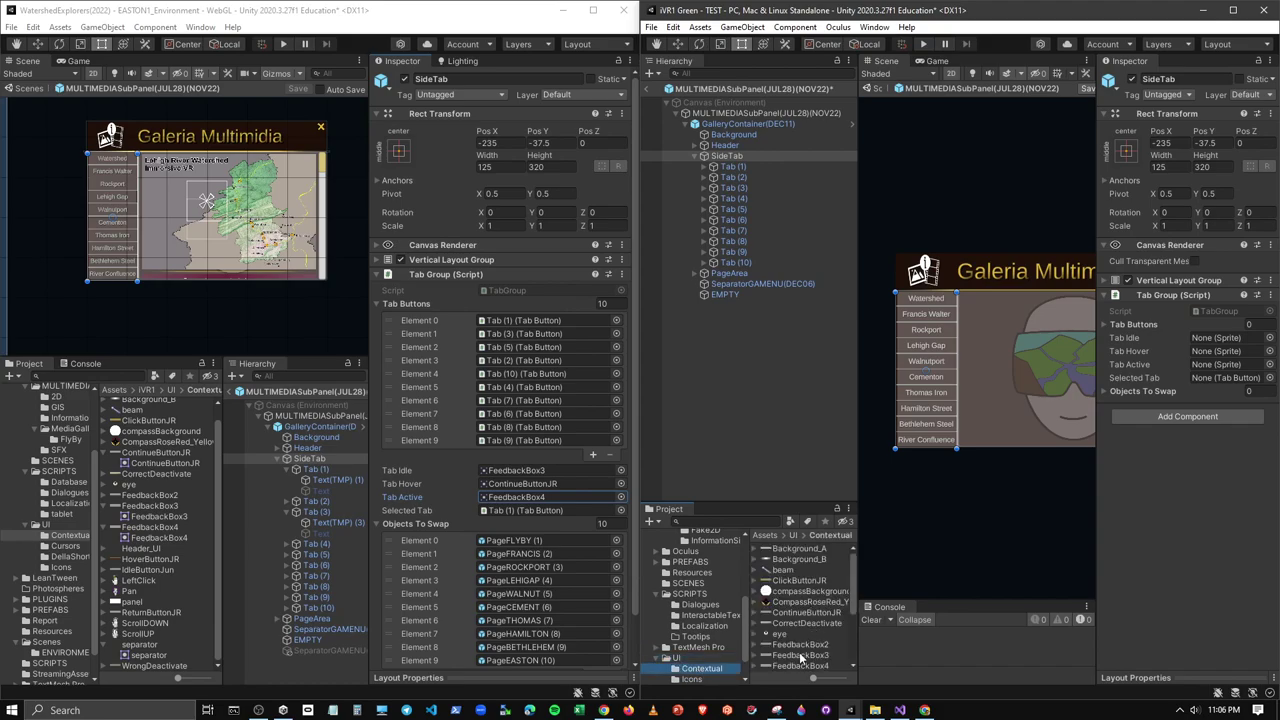
Assign FeedbackBox3 as Tab Idle, ContinueButtonJR as Tab Hover and FeedbackBox2 as Tab Active
{"action": "left_click_drag", "start_coordinate": [802, 657], "coordinate": [1211, 357]}
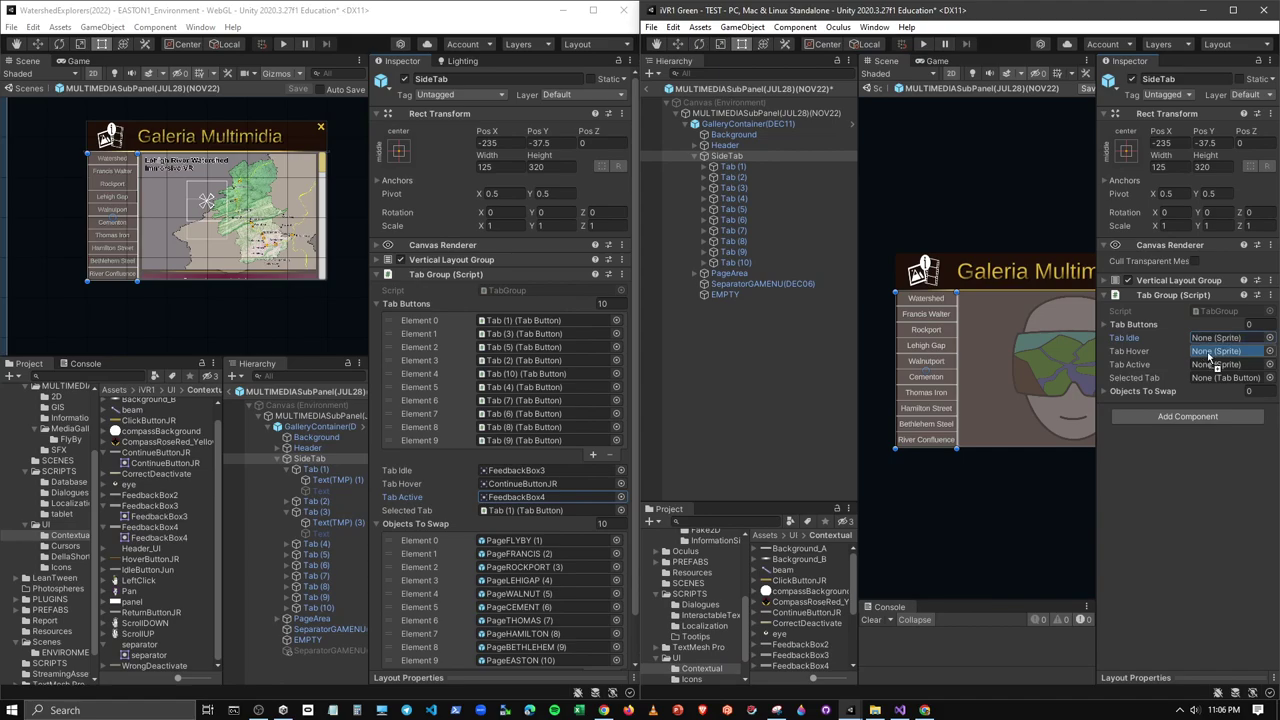
{"action": "left_click_drag", "start_coordinate": [1209, 354], "coordinate": [1213, 339]}
{"action": "left_click", "coordinate": [853, 571]}
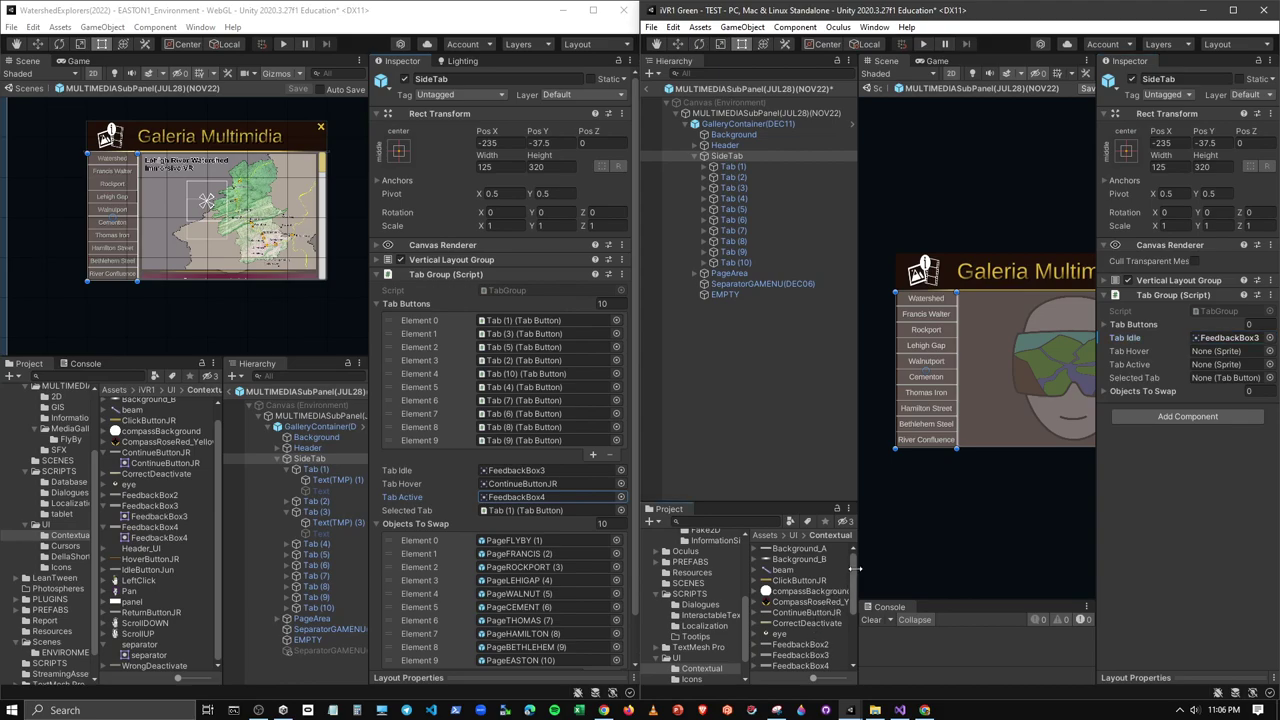
{"action": "left_click_drag", "start_coordinate": [853, 570], "coordinate": [856, 627]}
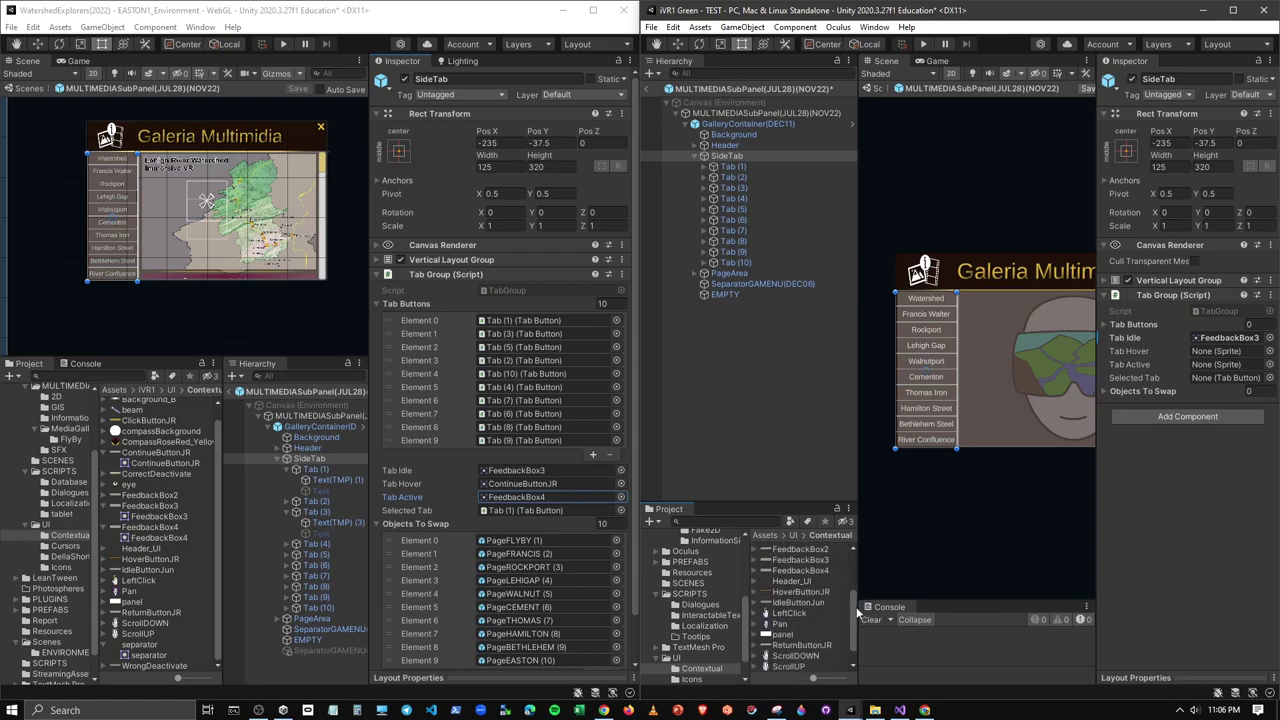
{"action": "mouse_move", "coordinate": [855, 636]}
{"action": "left_mouse_down"}
{"action": "mouse_move", "coordinate": [857, 593]}
{"action": "mouse_move", "coordinate": [1224, 354]}
{"action": "left_mouse_up"}
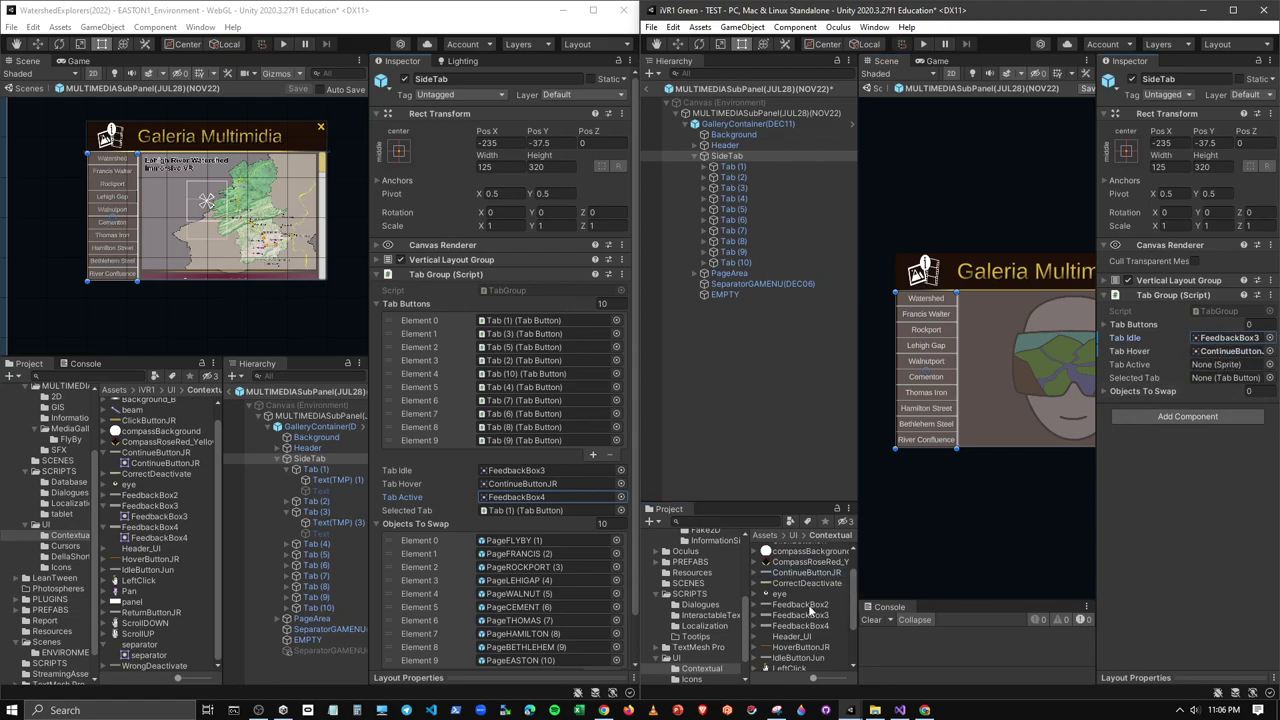
{"action": "left_click_drag", "start_coordinate": [805, 614], "coordinate": [1221, 366]}
Make Tab (1) the Selected Tab and check the empty Objects To Swap list
{"action": "left_click_drag", "start_coordinate": [731, 173], "coordinate": [1230, 378]}
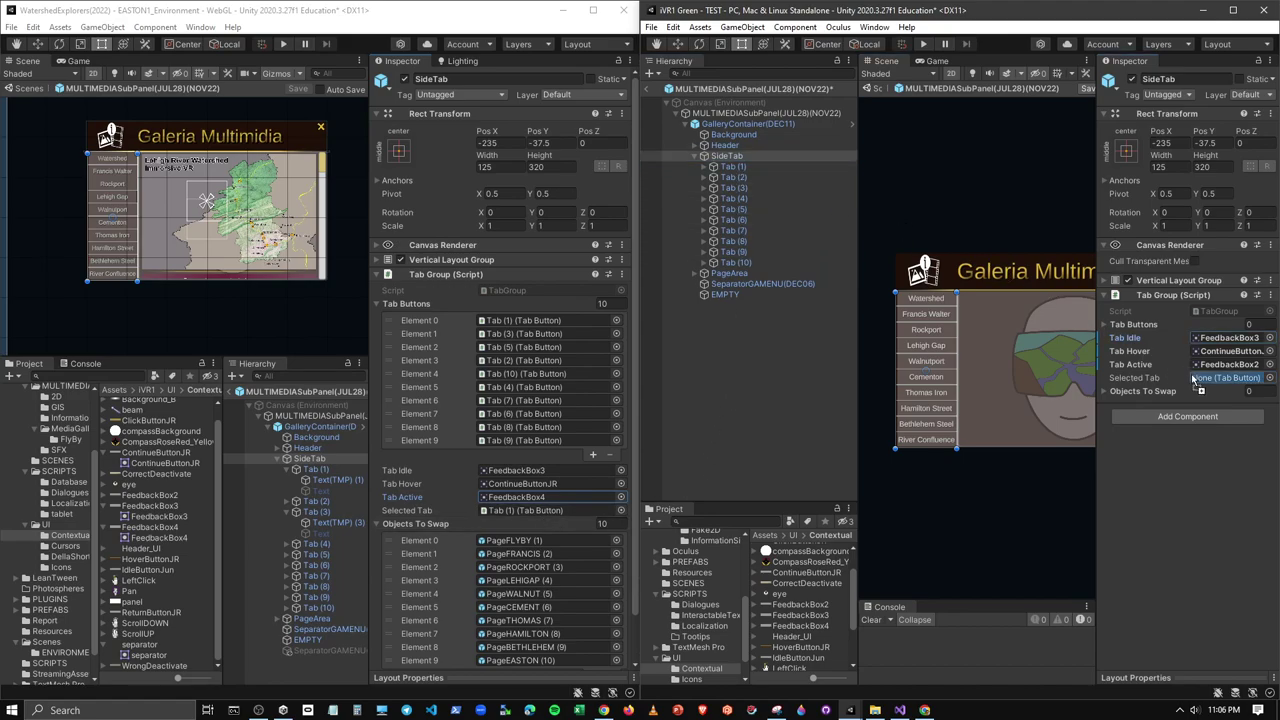
{"action": "left_click", "coordinate": [1104, 391]}
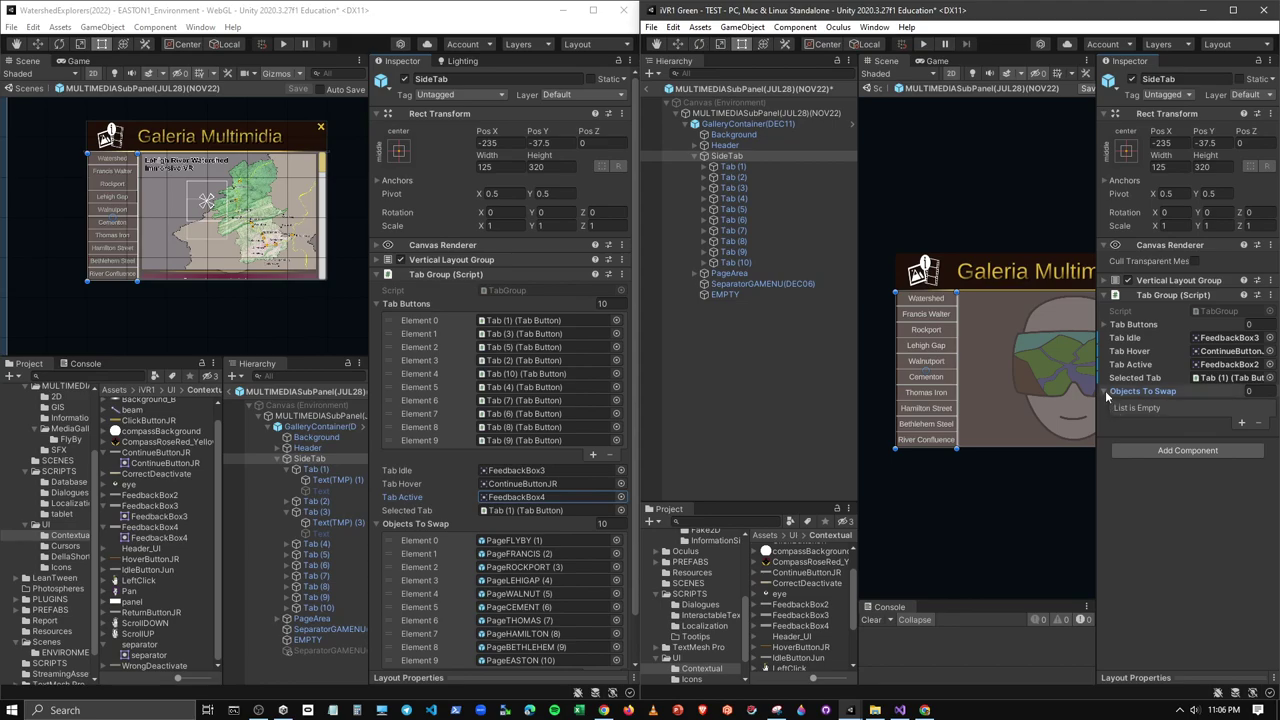
{"action": "left_click", "coordinate": [1106, 391]}
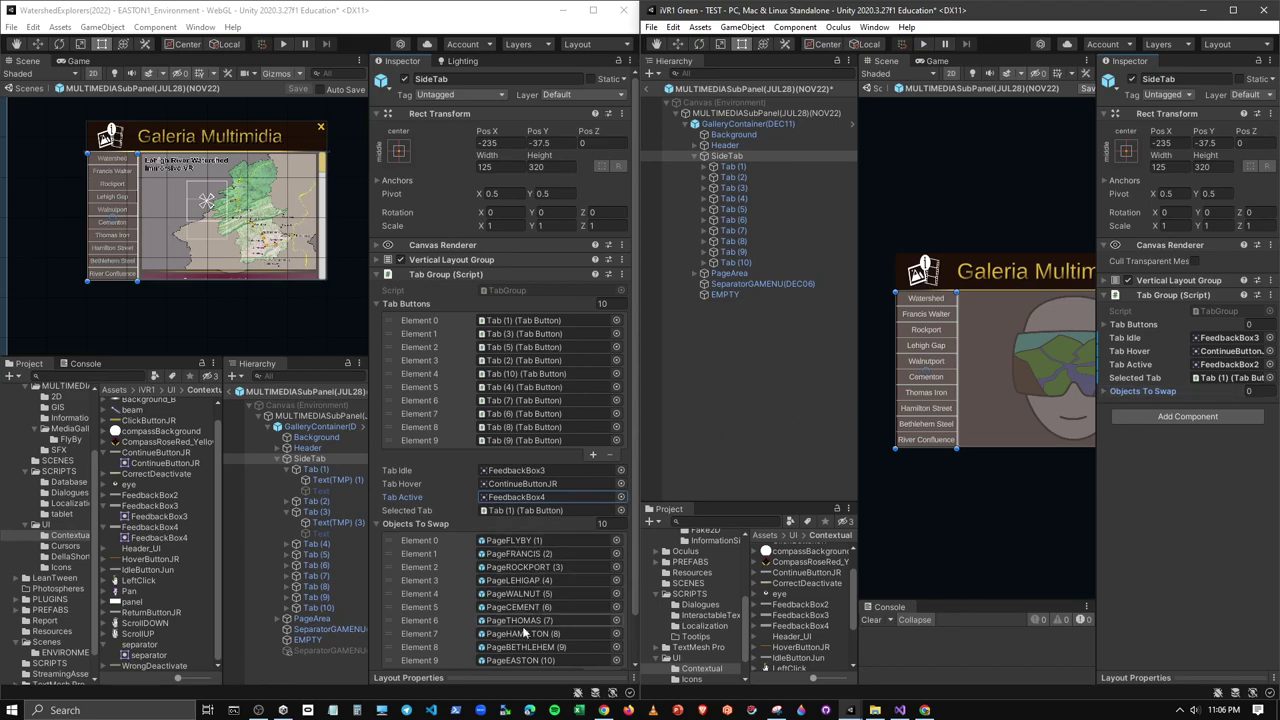
{"action": "left_click", "coordinate": [696, 157]}
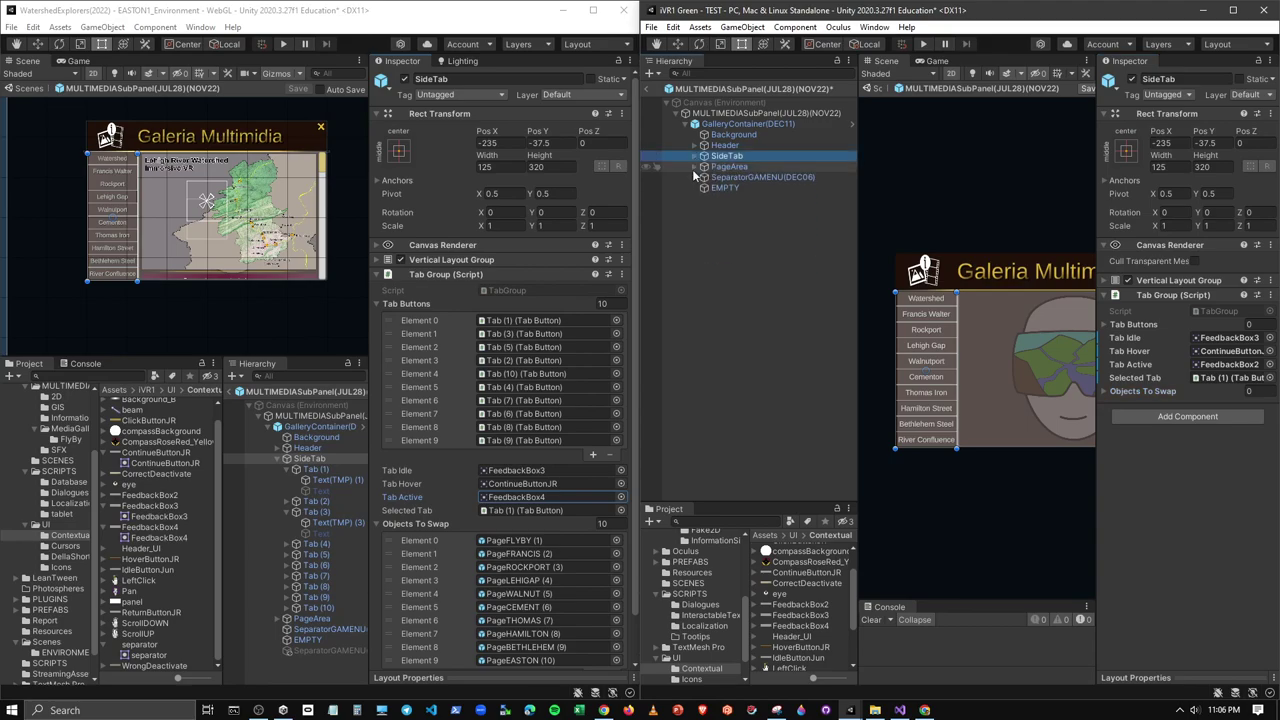
Drag PageFLYBY (1) through PageEASTON (10) into SideTab's Objects To Swap
{"action": "left_click", "coordinate": [697, 167]}
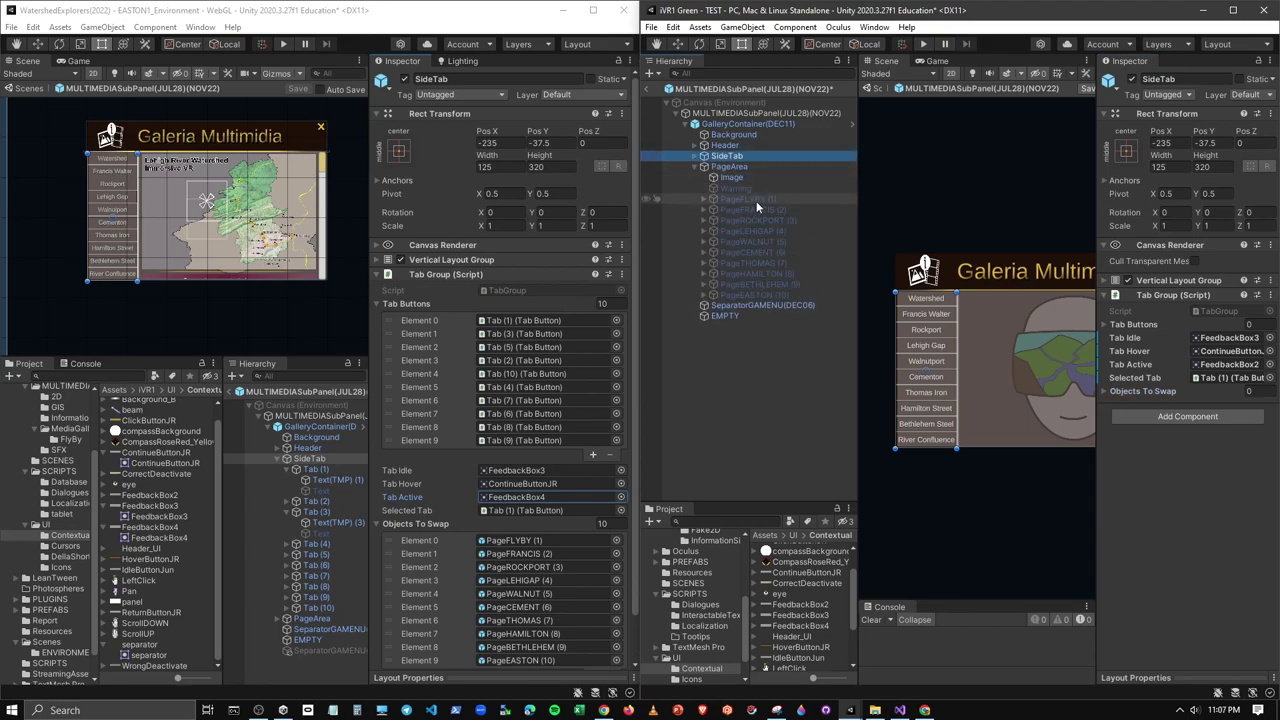
{"action": "left_click", "coordinate": [756, 201]}
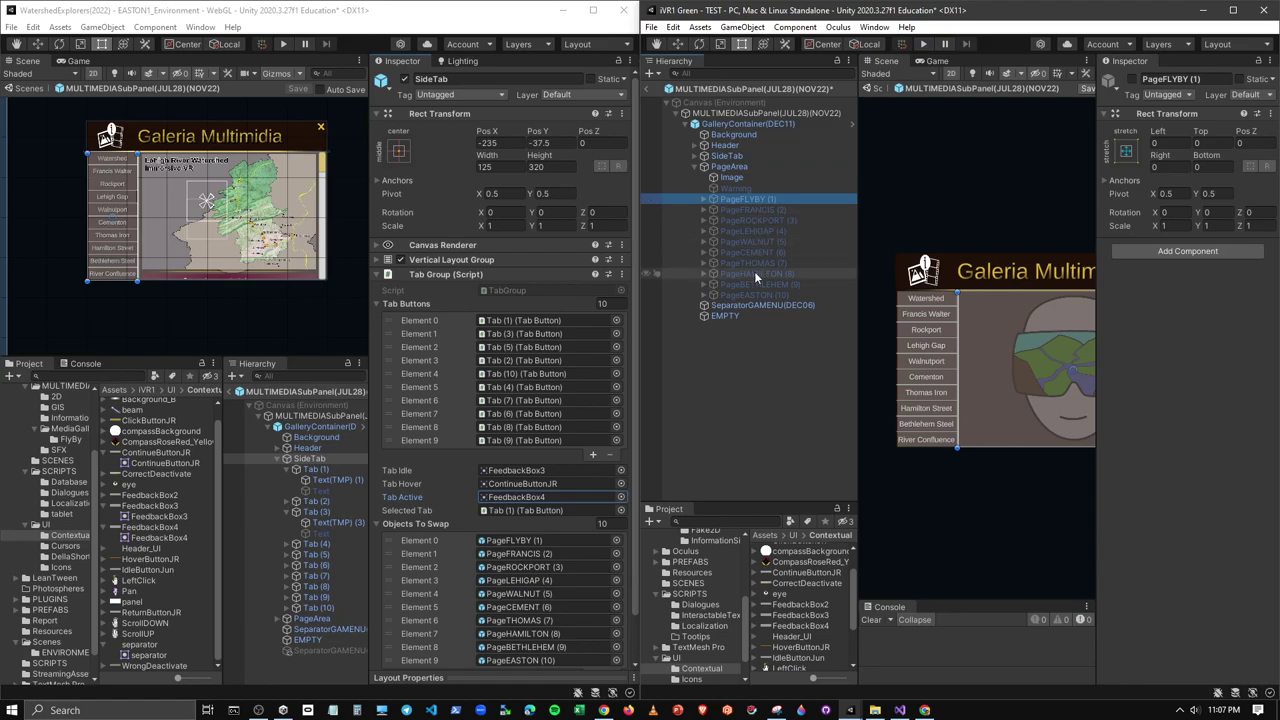
{"action": "left_click", "coordinate": [727, 156]}
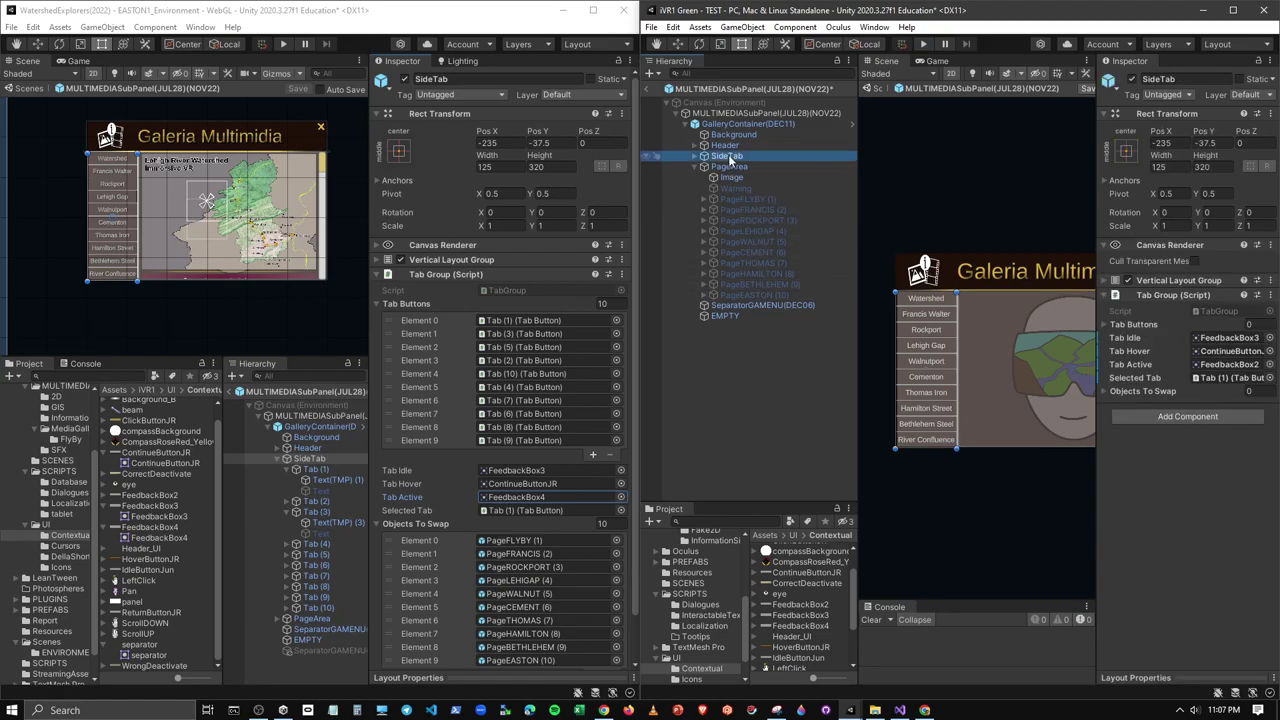
{"action": "left_click", "coordinate": [757, 199]}
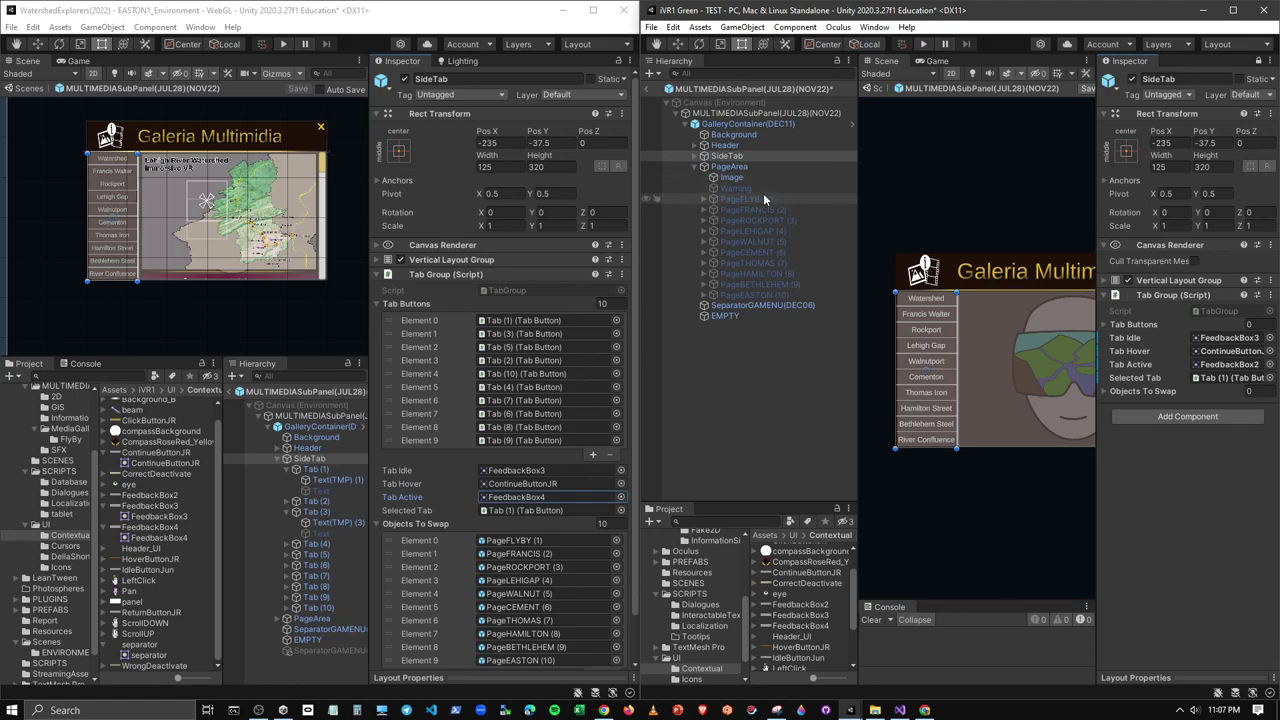
{"action": "left_click", "coordinate": [755, 294], "text": "shift"}
{"action": "left_click_drag", "start_coordinate": [757, 203], "coordinate": [1160, 398]}
{"action": "left_click", "coordinate": [1106, 391]}
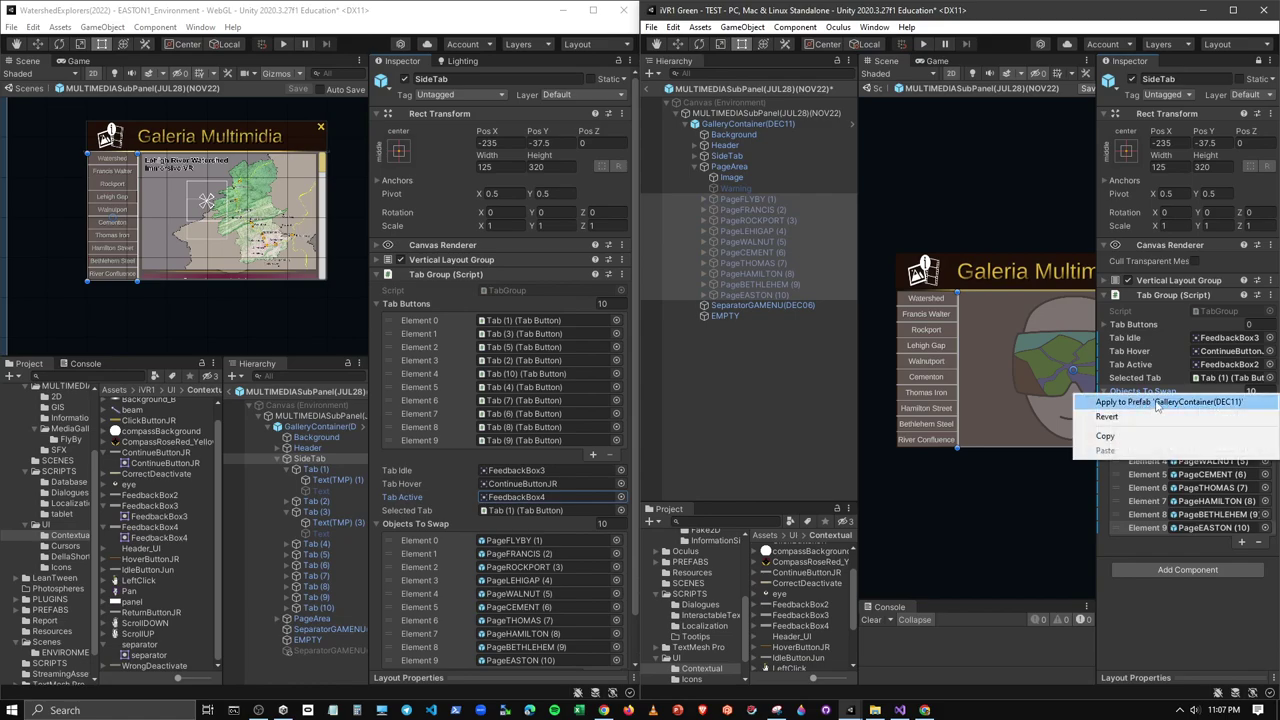
{"action": "left_click", "coordinate": [1157, 403]}
Apply the Tab Idle, Tab Hover, Tab Active and Selected Tab overrides to the prefab
{"action": "right_click", "coordinate": [1131, 330]}
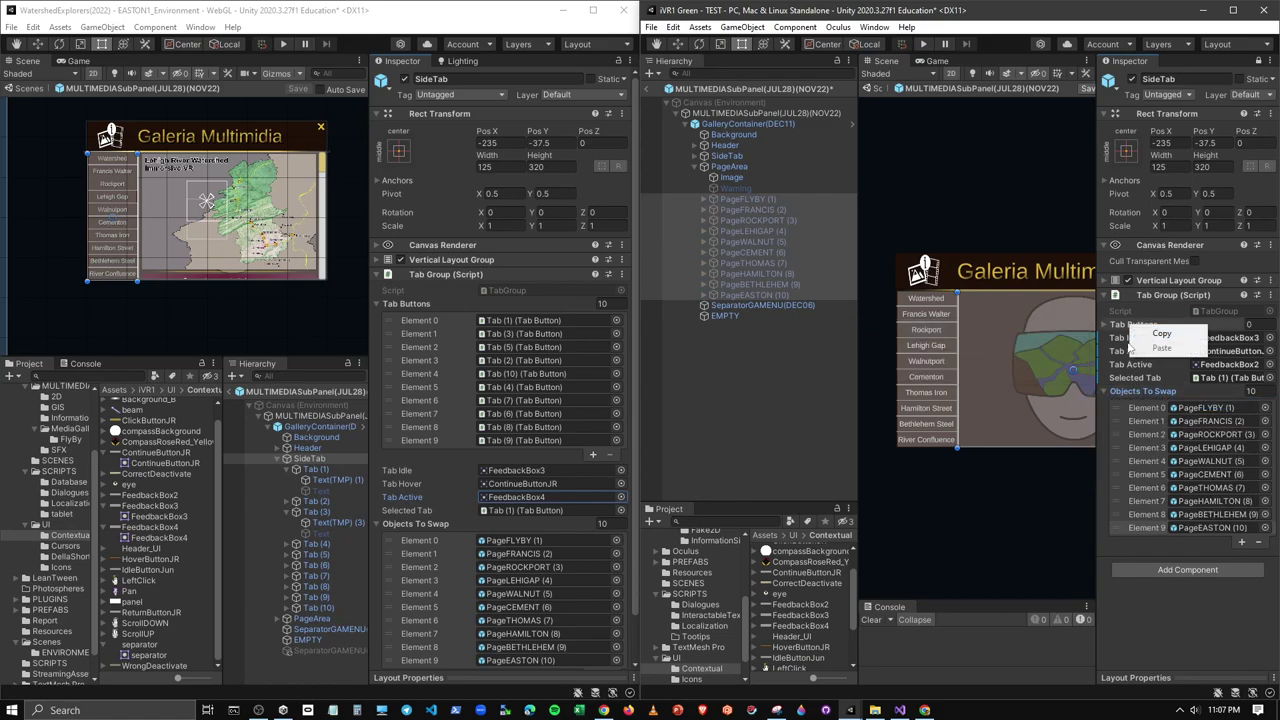
{"action": "left_click", "coordinate": [1161, 337]}
{"action": "right_click", "coordinate": [1126, 341]}
{"action": "key", "text": "Escape"}
{"action": "right_click", "coordinate": [1127, 343]}
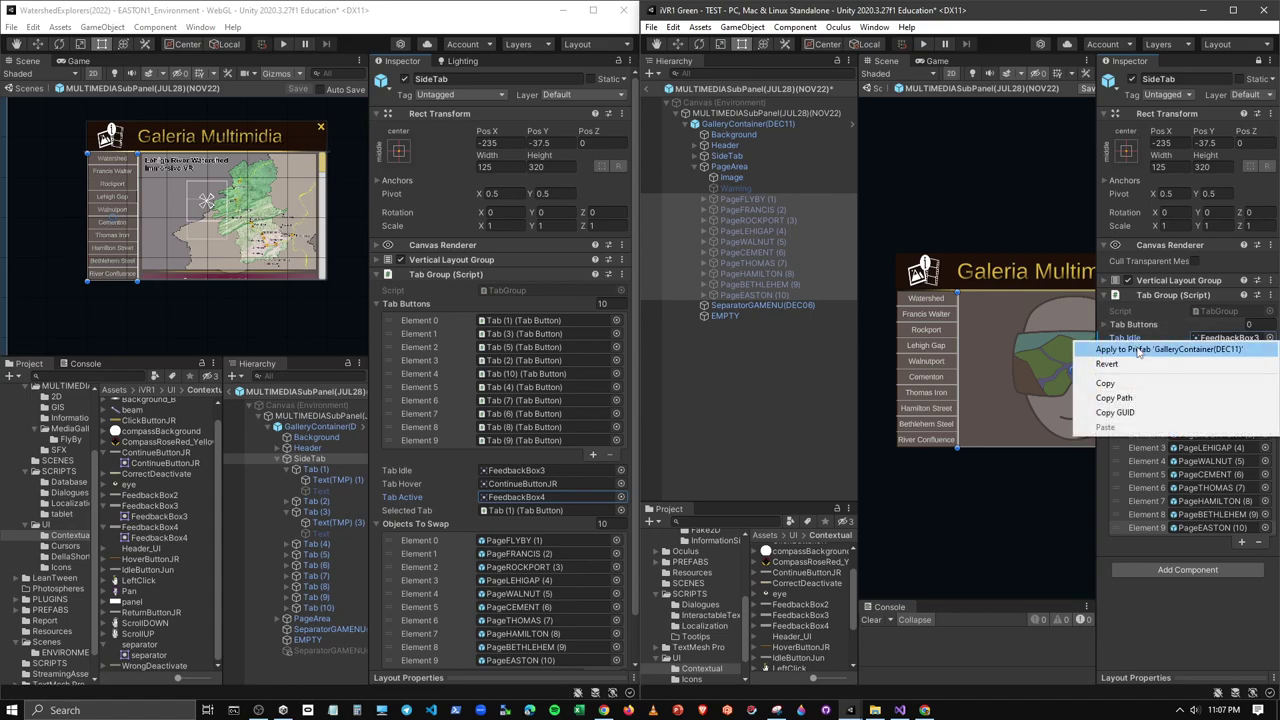
{"action": "left_click", "coordinate": [1138, 351]}
{"action": "right_click", "coordinate": [1136, 356]}
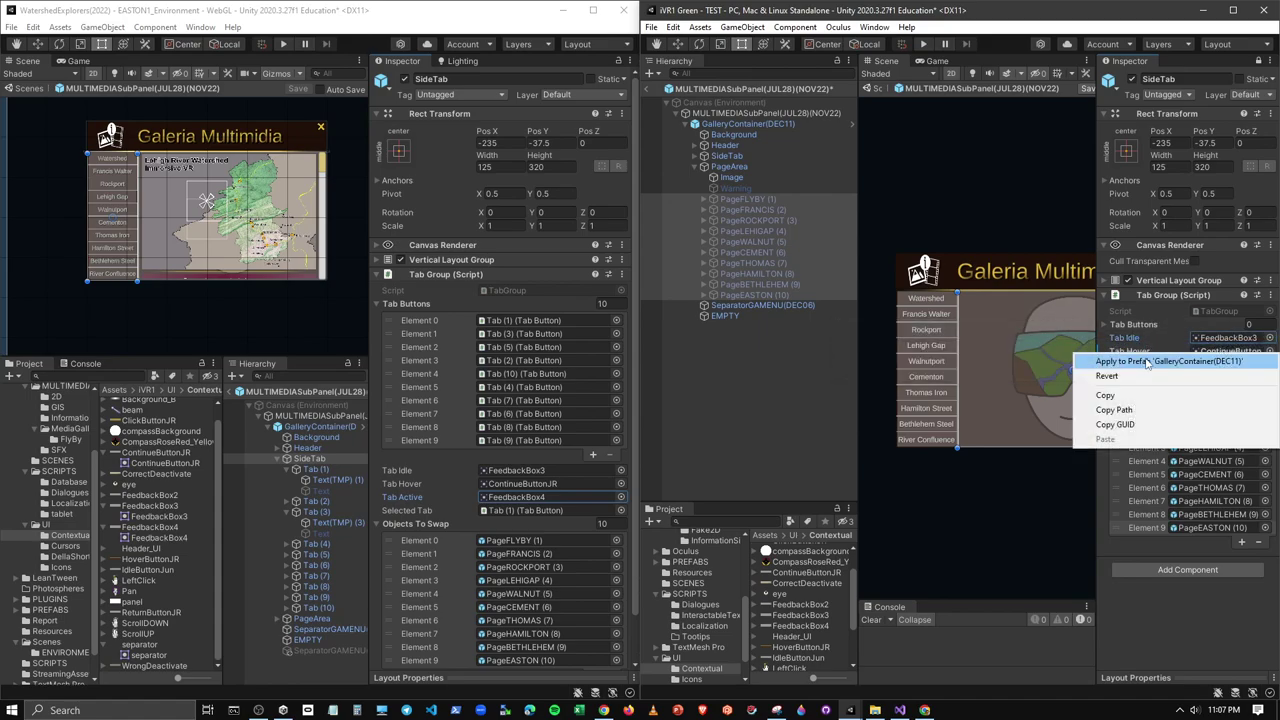
{"action": "left_click", "coordinate": [1136, 358]}
{"action": "right_click", "coordinate": [1137, 358]}
{"action": "left_click", "coordinate": [1150, 376]}
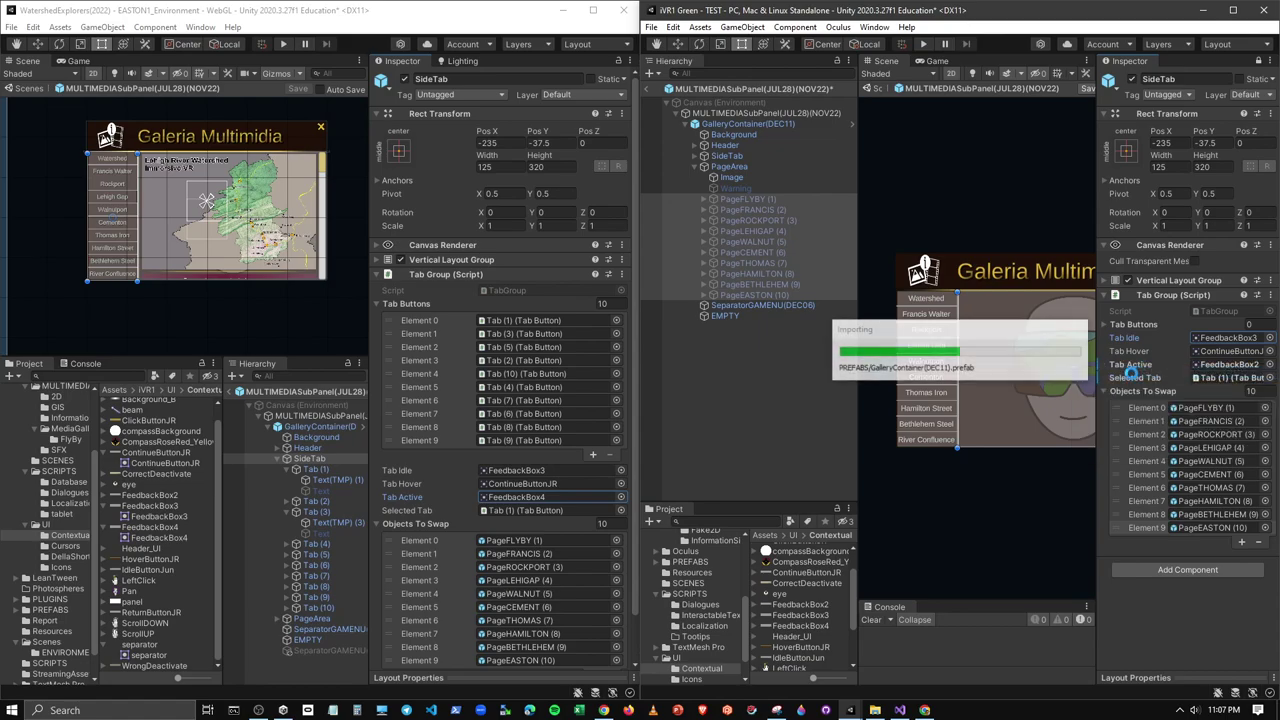
{"action": "right_click", "coordinate": [1128, 383]}
{"action": "left_click", "coordinate": [1145, 389]}
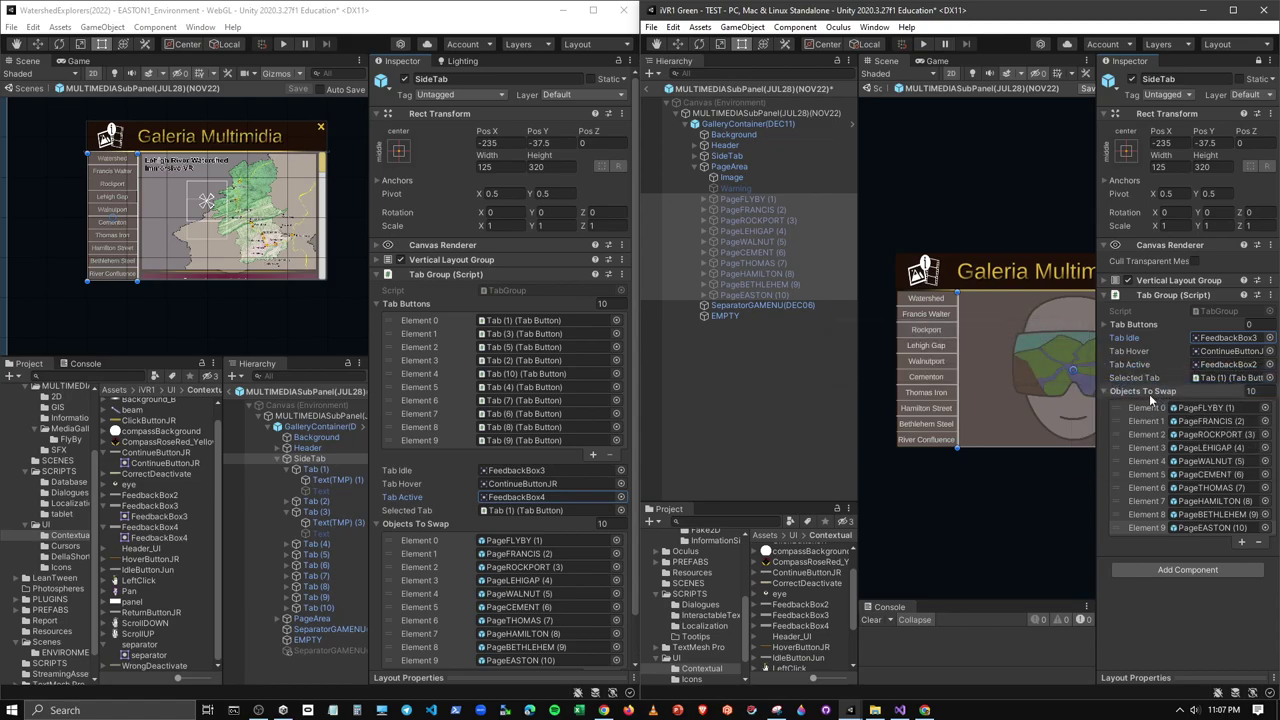
{"action": "right_click", "coordinate": [1137, 394]}
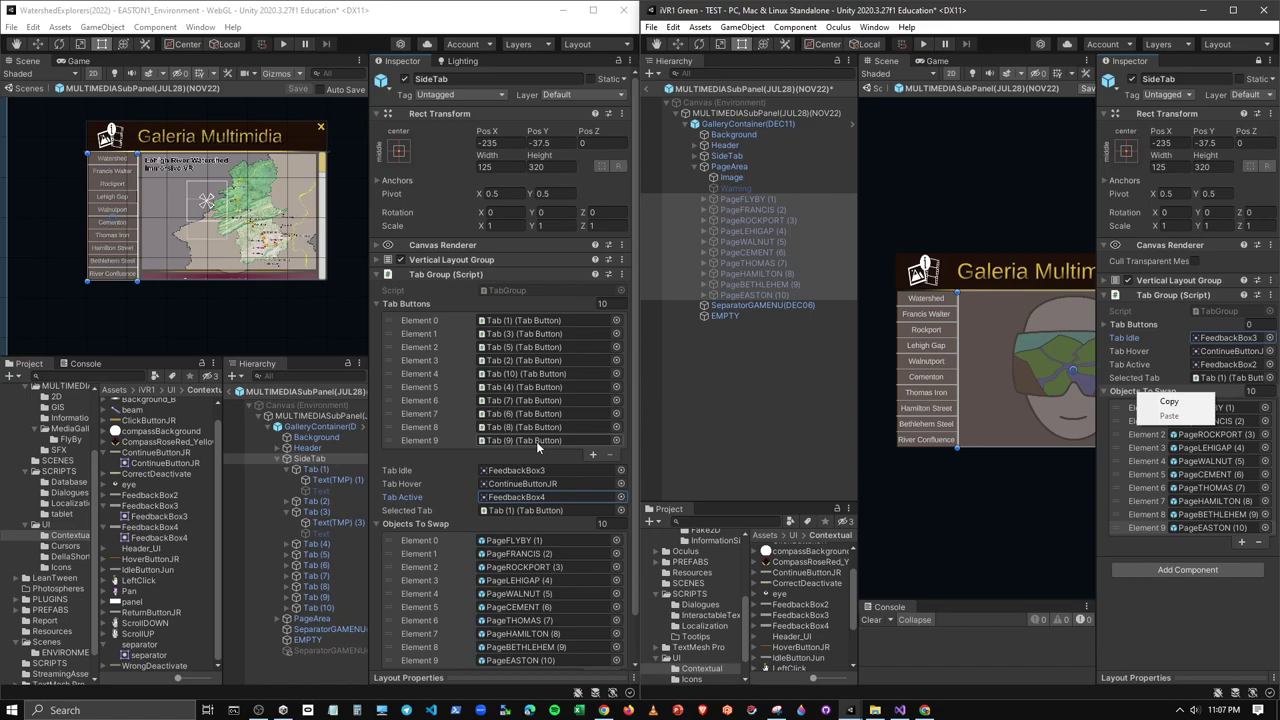
Assign Tab (1) through Tab (10) to Tab Buttons and apply it to the prefab
{"action": "left_click", "coordinate": [696, 168]}
{"action": "left_click", "coordinate": [694, 157]}
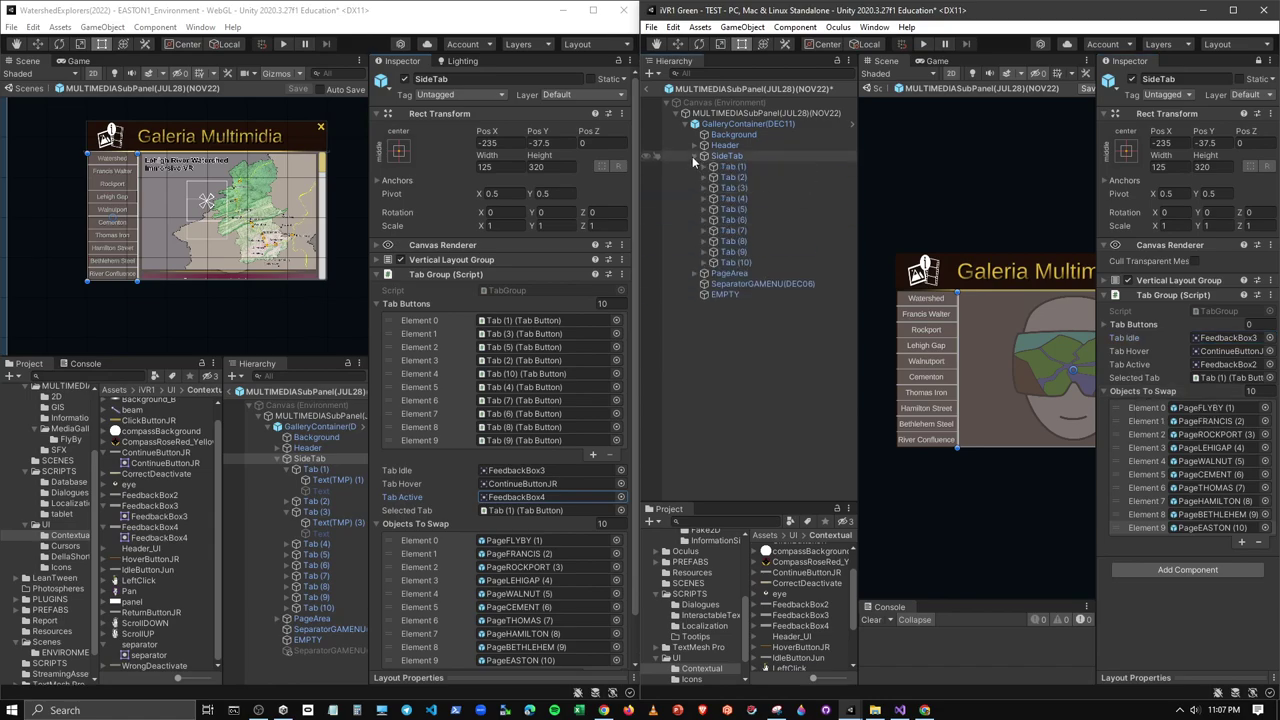
{"action": "left_click", "coordinate": [730, 167]}
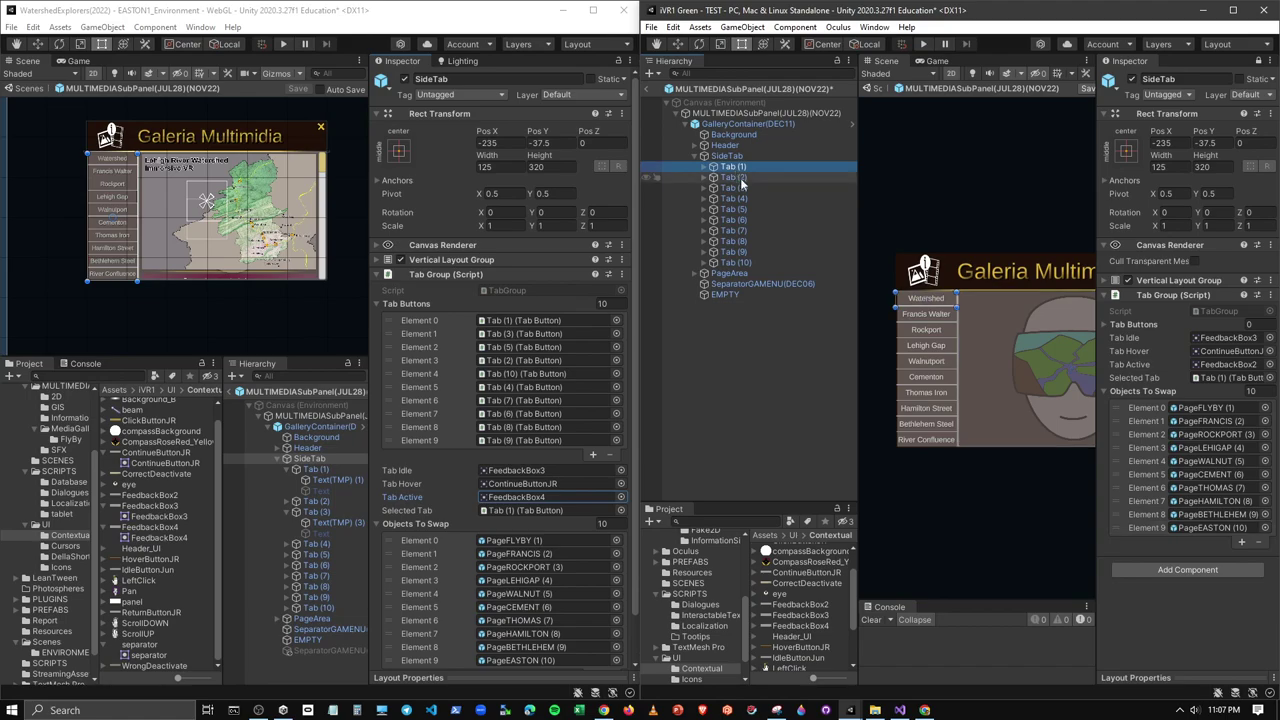
{"action": "left_click", "coordinate": [736, 264], "text": "shift"}
{"action": "mouse_move", "coordinate": [736, 170]}
{"action": "left_mouse_down"}
{"action": "mouse_move", "coordinate": [1133, 330]}
{"action": "mouse_move", "coordinate": [1104, 323]}
{"action": "left_mouse_up"}
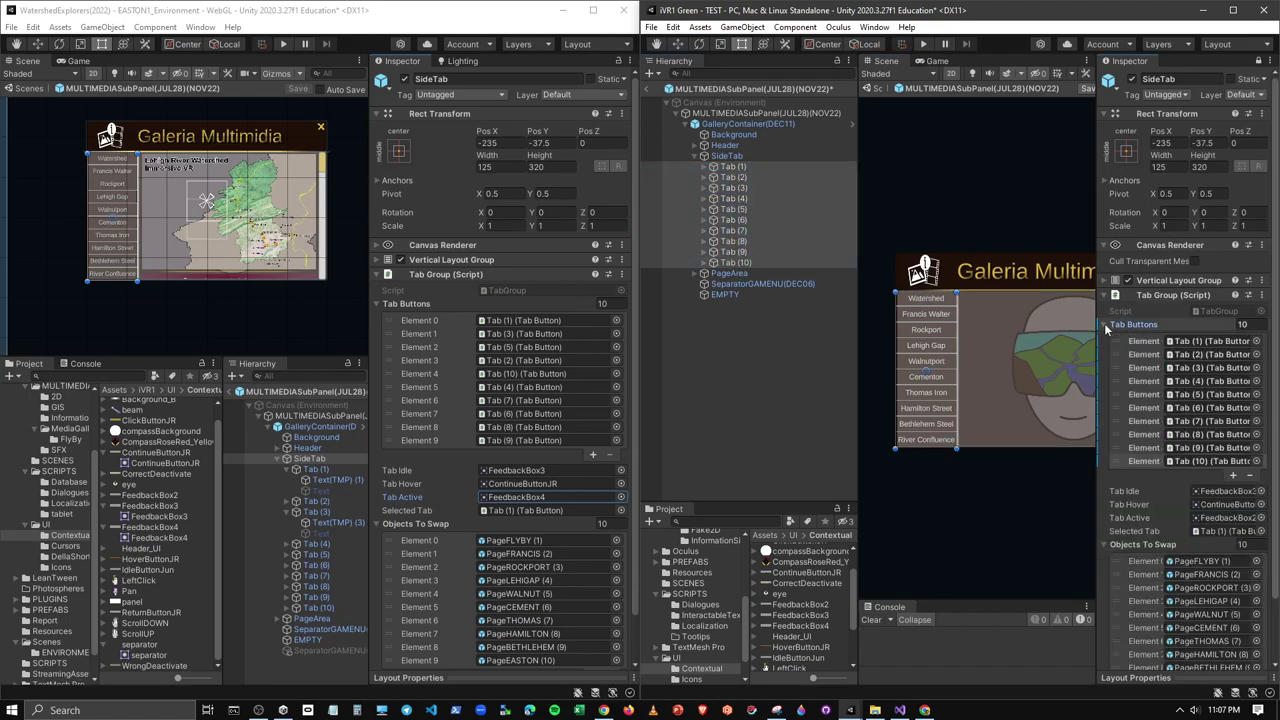
{"action": "right_click", "coordinate": [1104, 324]}
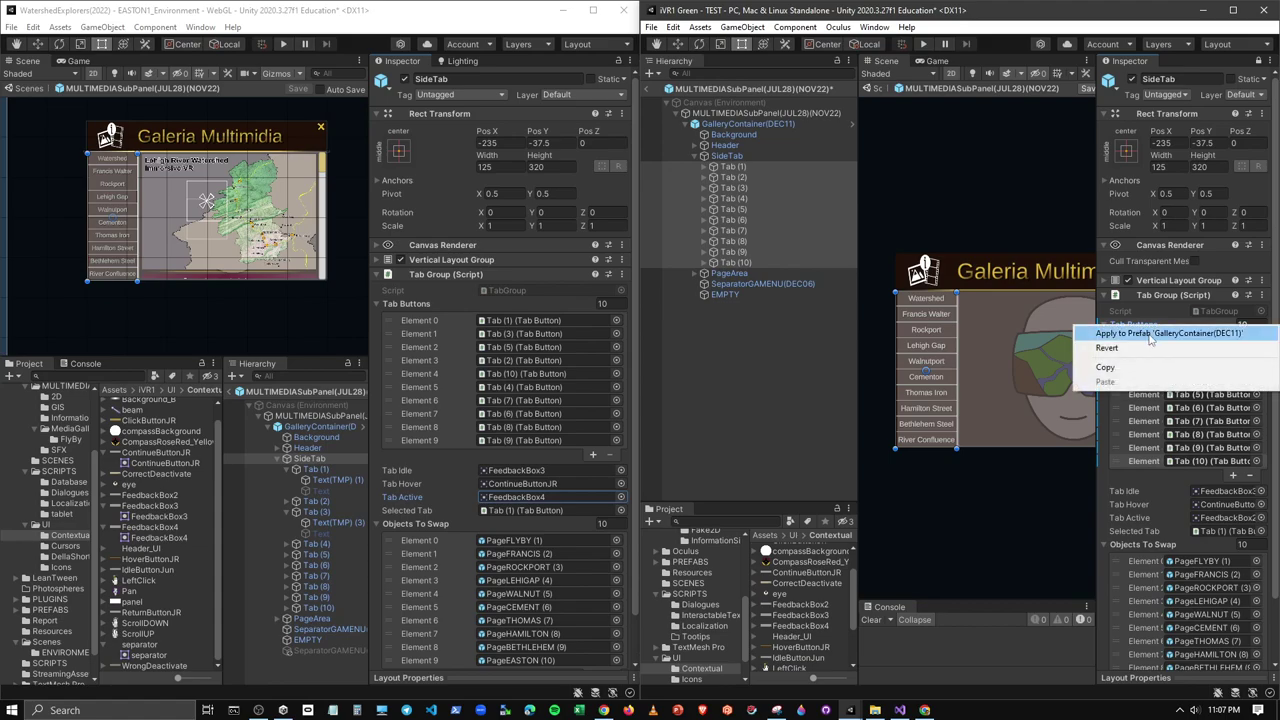
{"action": "left_click", "coordinate": [1150, 335]}
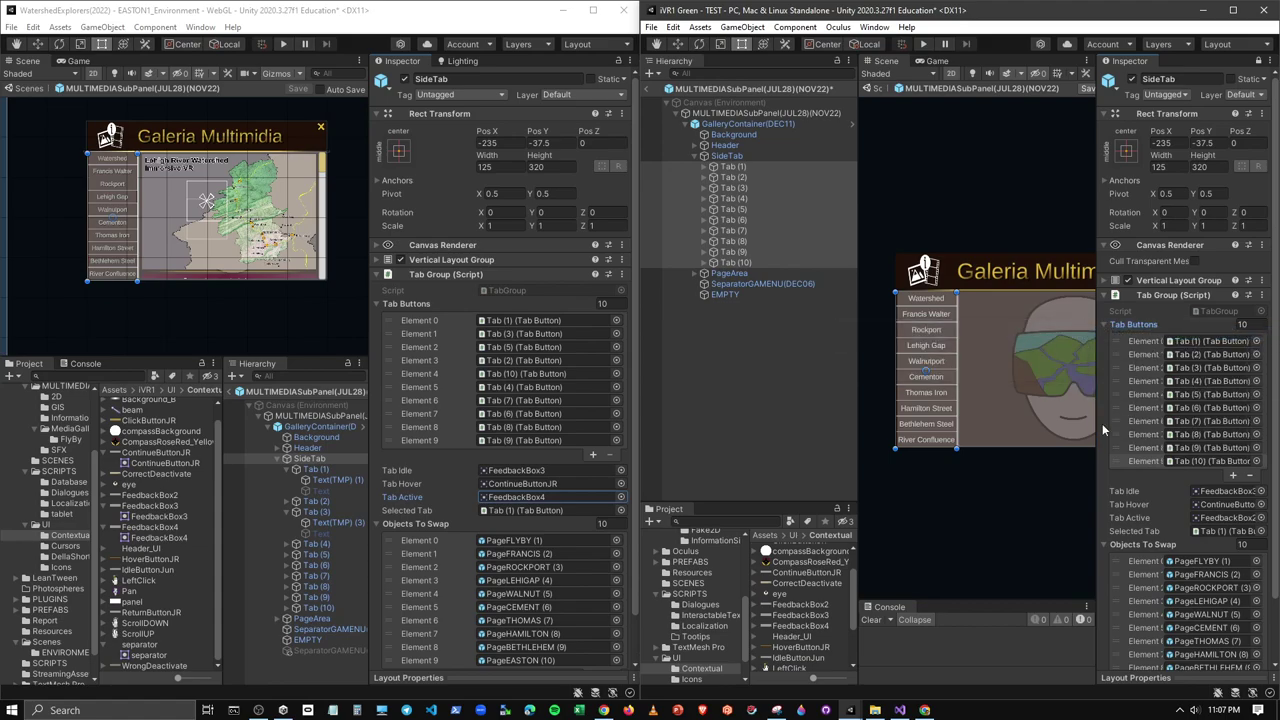
Compare which tabs the reference project's Tab Buttons elements 2–9 reference
{"action": "left_click", "coordinate": [497, 376]}
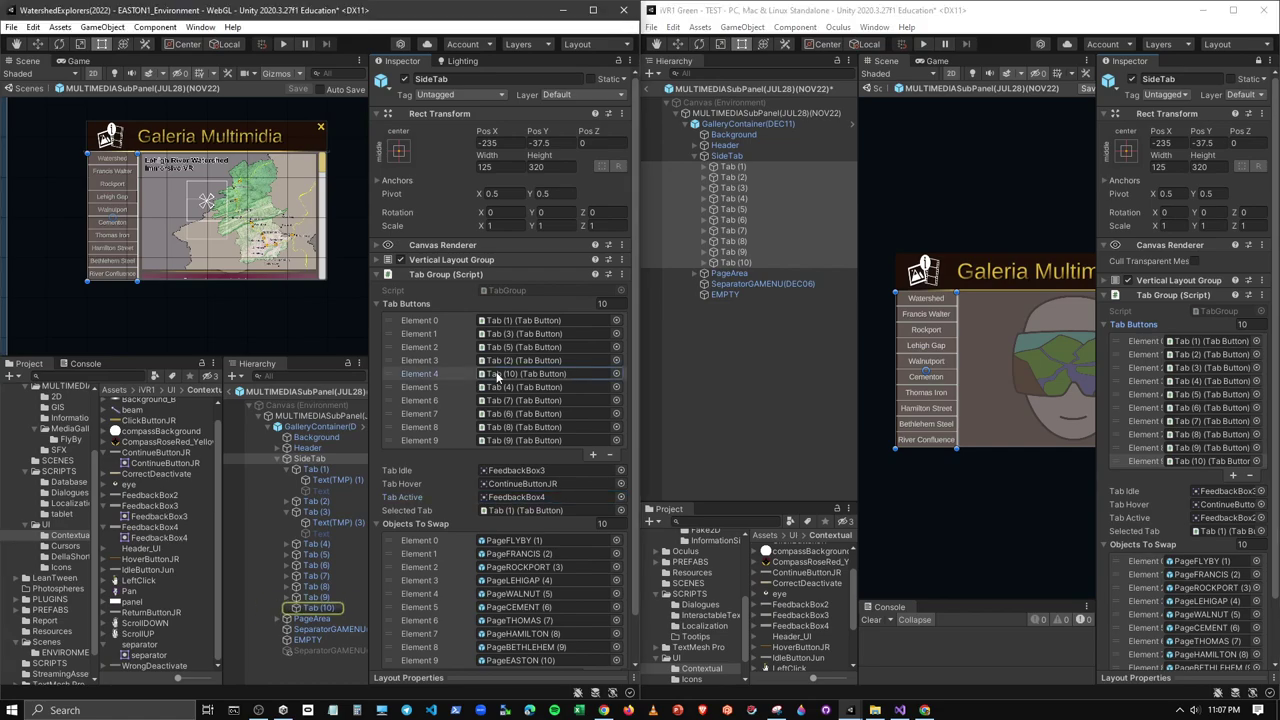
{"action": "left_click", "coordinate": [525, 361]}
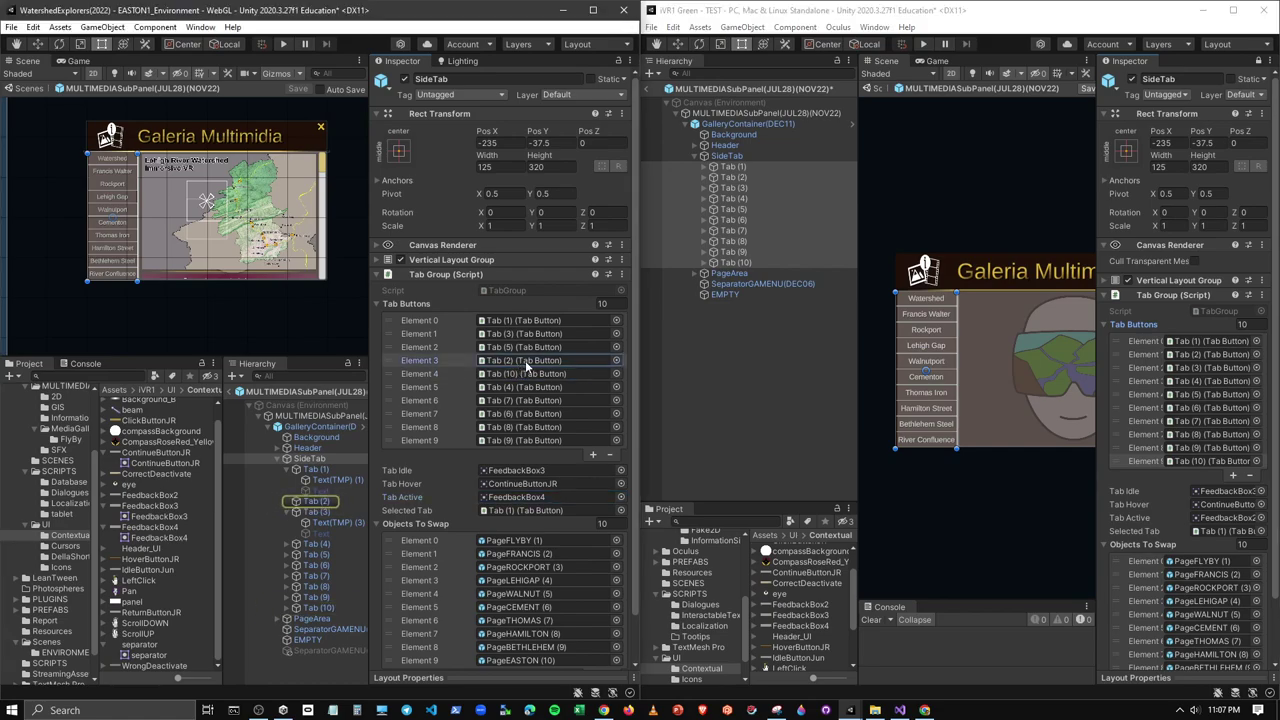
{"action": "left_click", "coordinate": [531, 347]}
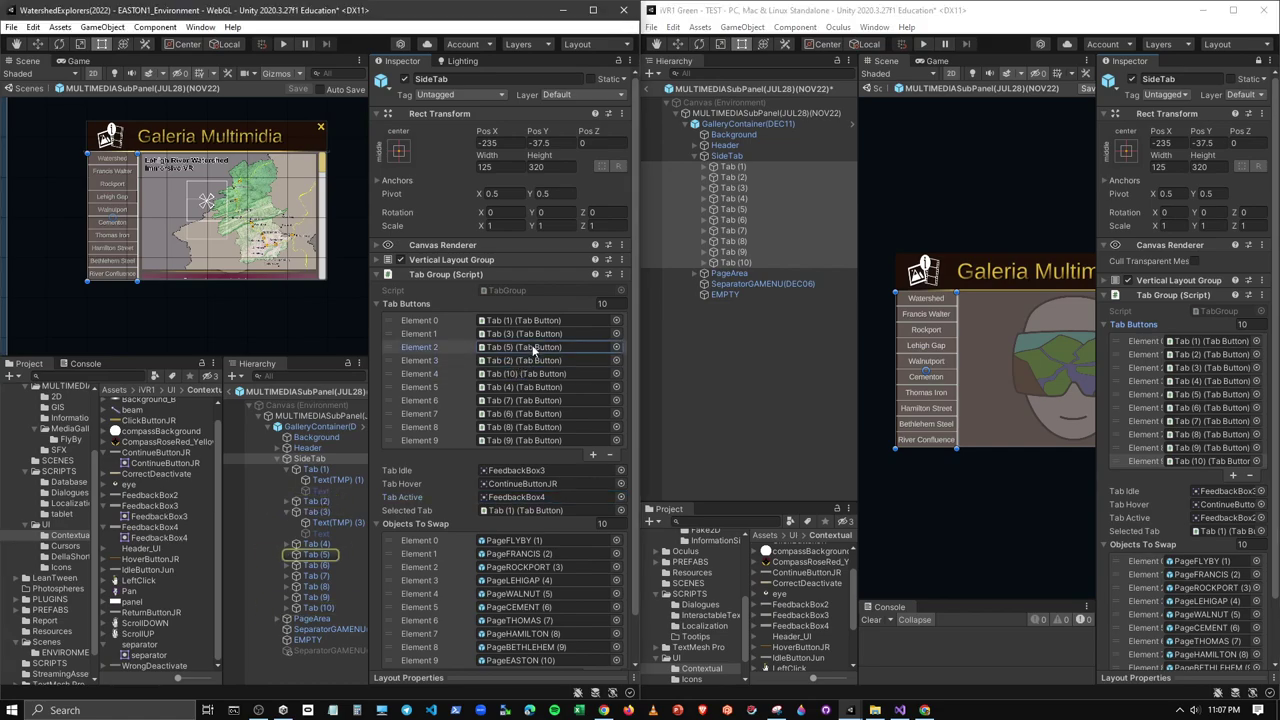
{"action": "left_click", "coordinate": [527, 400]}
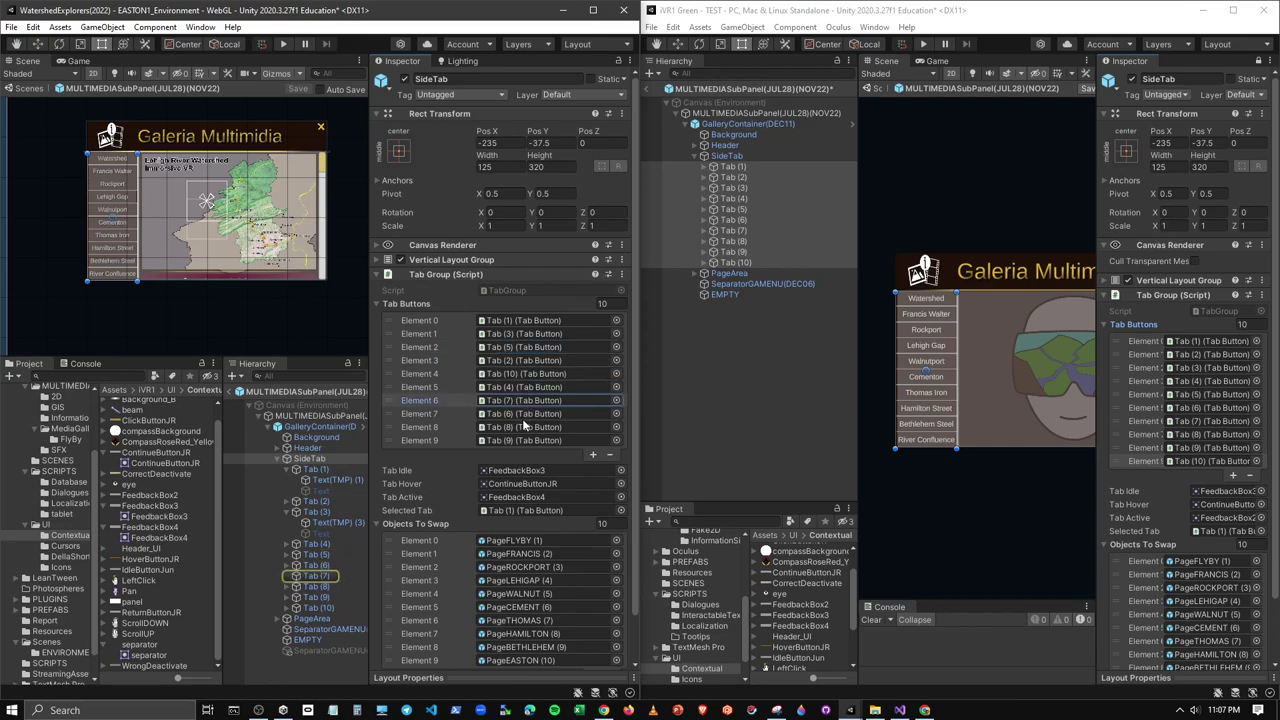
{"action": "left_click", "coordinate": [525, 414]}
{"action": "left_click", "coordinate": [525, 427]}
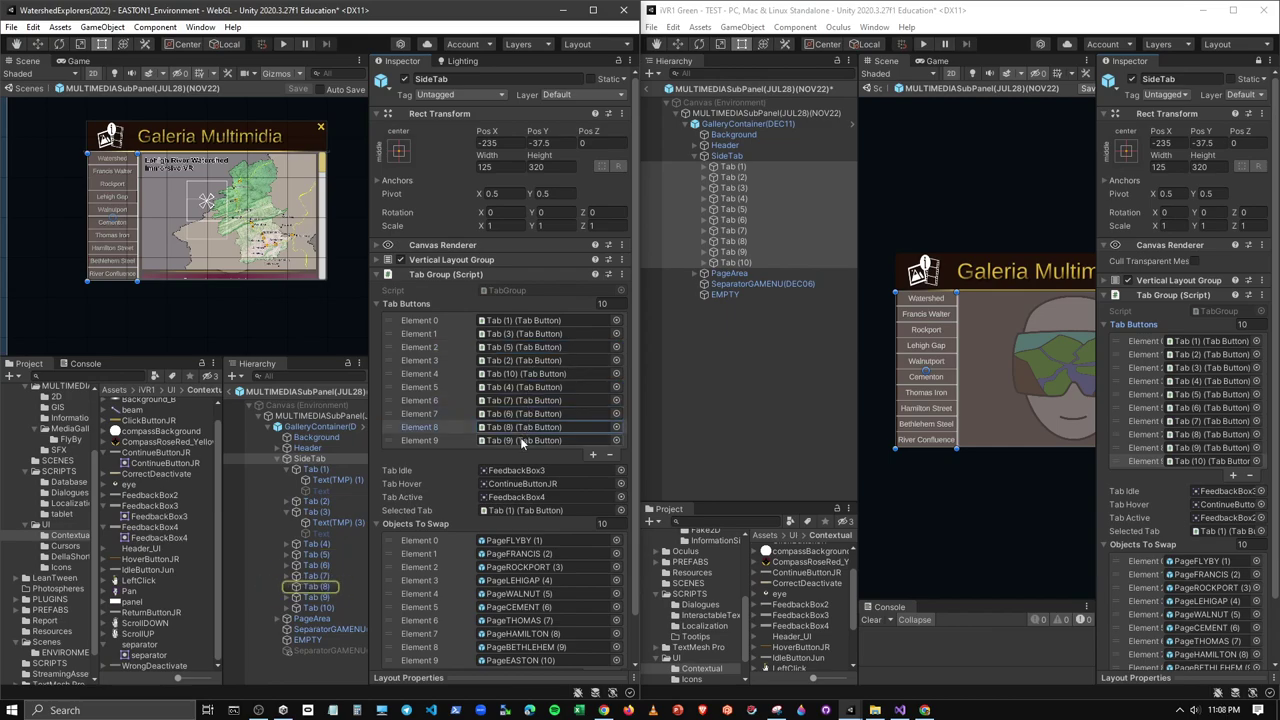
{"action": "left_click", "coordinate": [520, 440]}
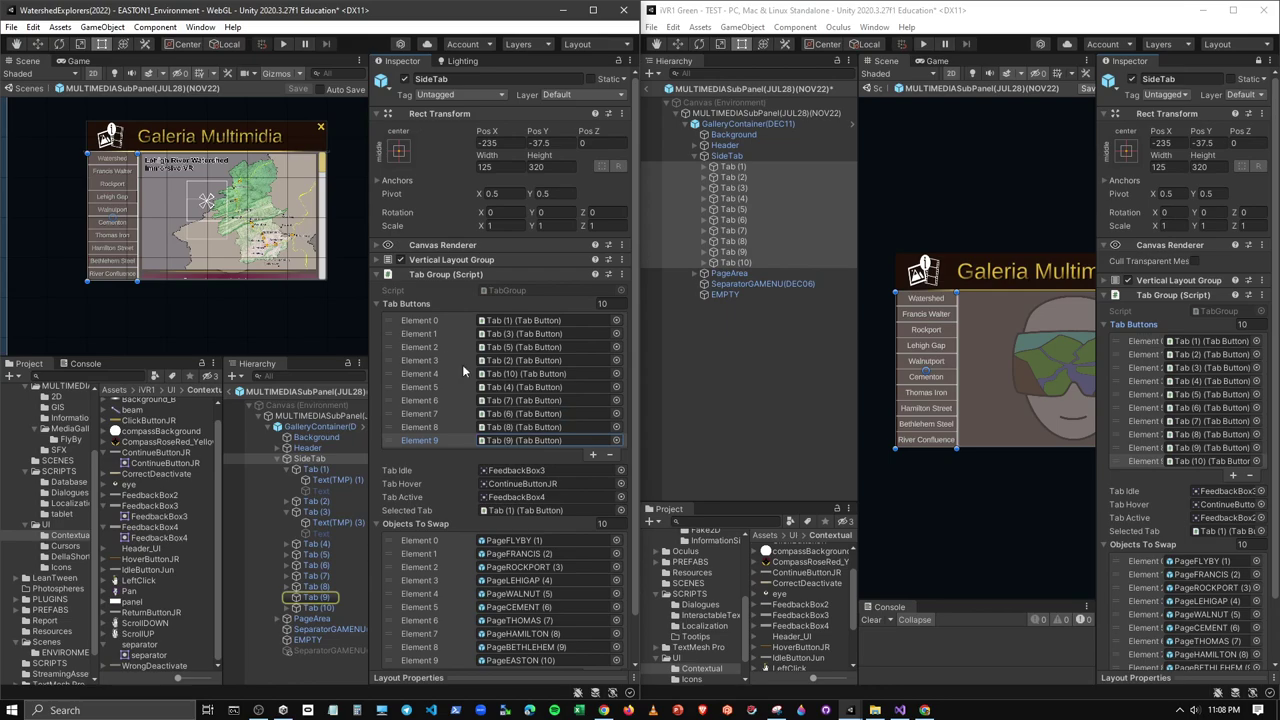
{"action": "scroll", "coordinate": [465, 370], "scroll_direction": "down", "scroll_amount": 2}
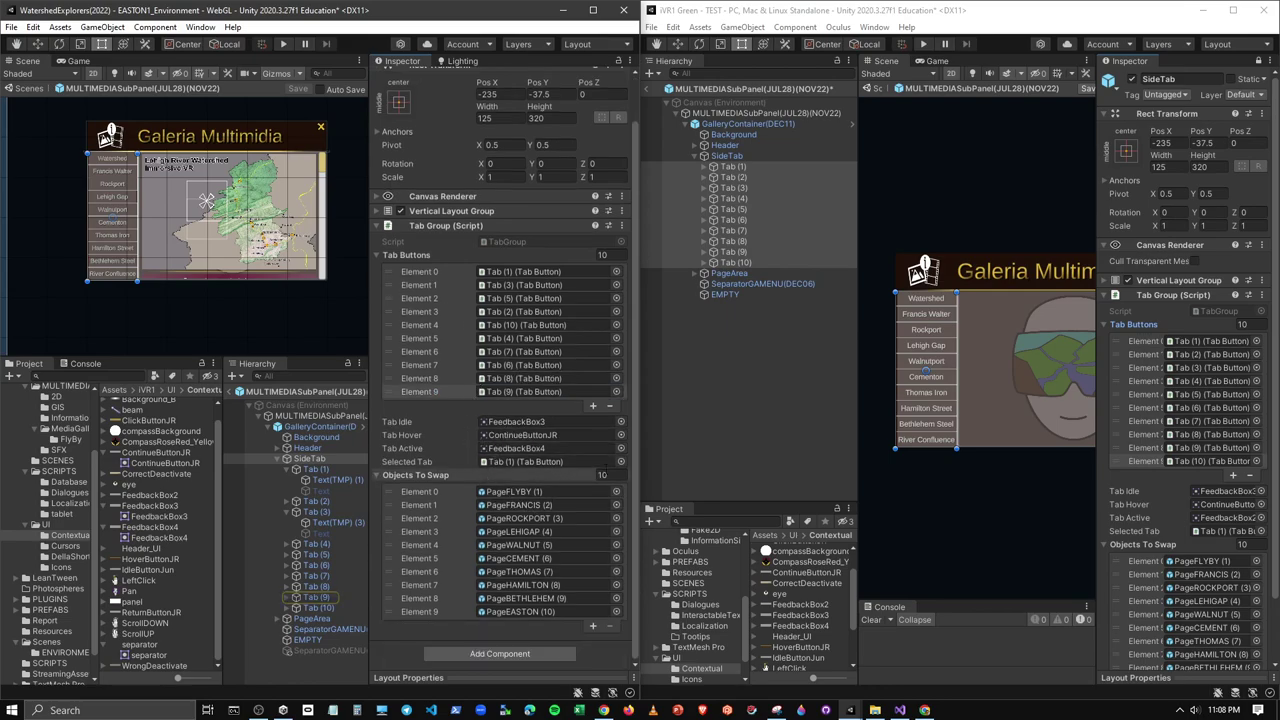
{"action": "scroll", "coordinate": [1136, 413], "scroll_direction": "down", "scroll_amount": 3}
{"action": "scroll", "coordinate": [1154, 437], "scroll_direction": "up", "scroll_amount": 3}
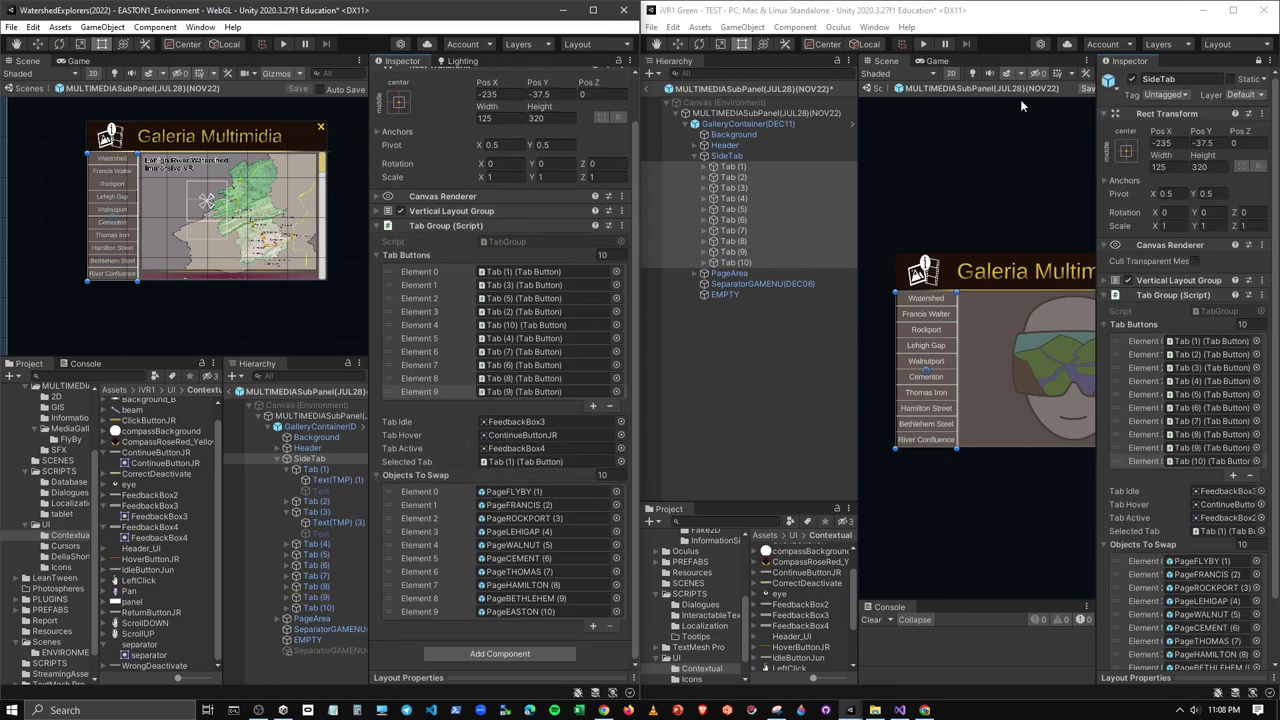
Save the prefab and bring the Unity editor back maximized
{"action": "left_click", "coordinate": [1086, 93]}
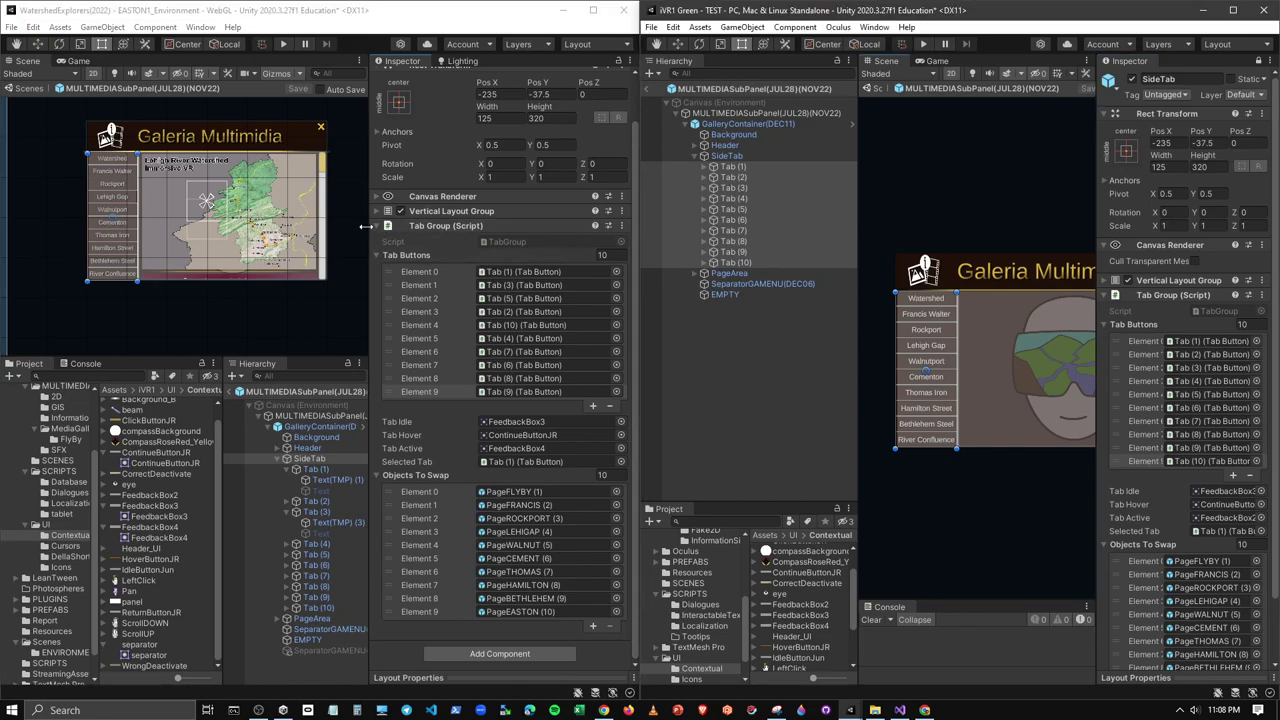
{"action": "key", "text": "alt+Tab"}
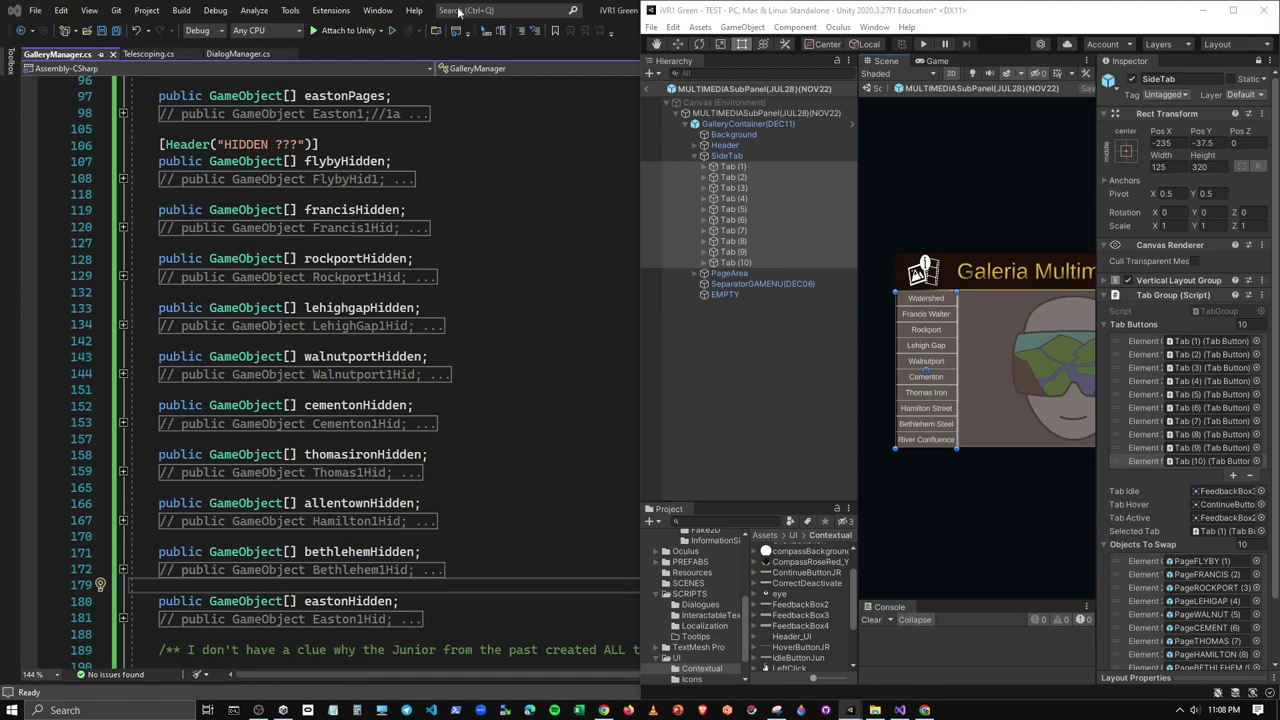
{"action": "left_click", "coordinate": [1233, 10]}
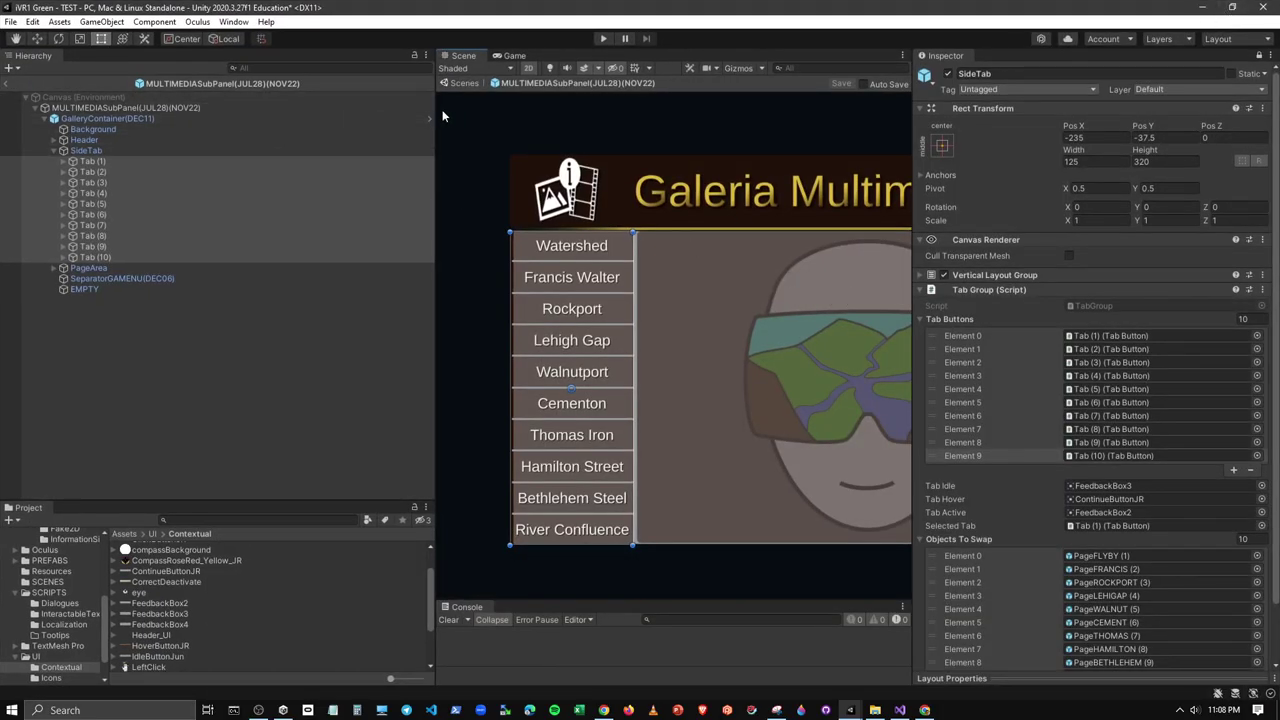
Widen the Scene view and leave prefab editing to return to the TEST scene
{"action": "left_click_drag", "start_coordinate": [436, 108], "coordinate": [197, 133]}
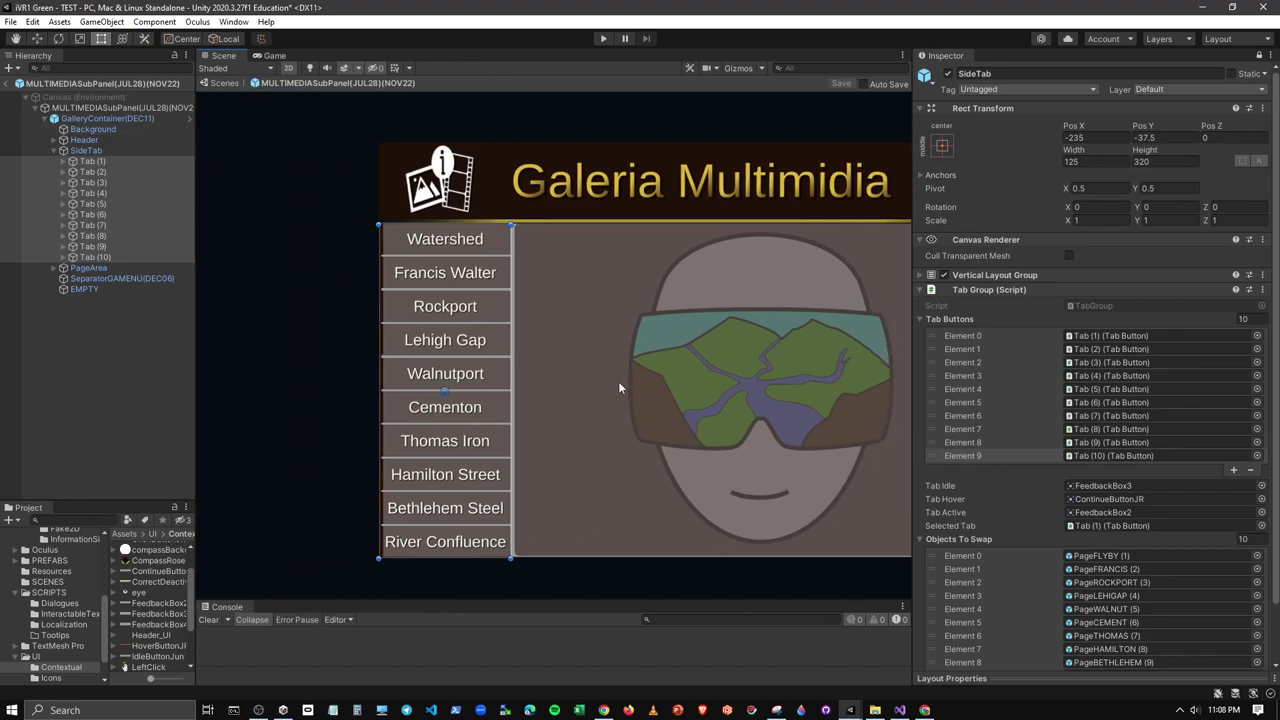
{"action": "scroll", "coordinate": [560, 383], "scroll_direction": "down", "scroll_amount": 3}
{"action": "scroll", "coordinate": [528, 385], "scroll_direction": "up", "scroll_amount": 2}
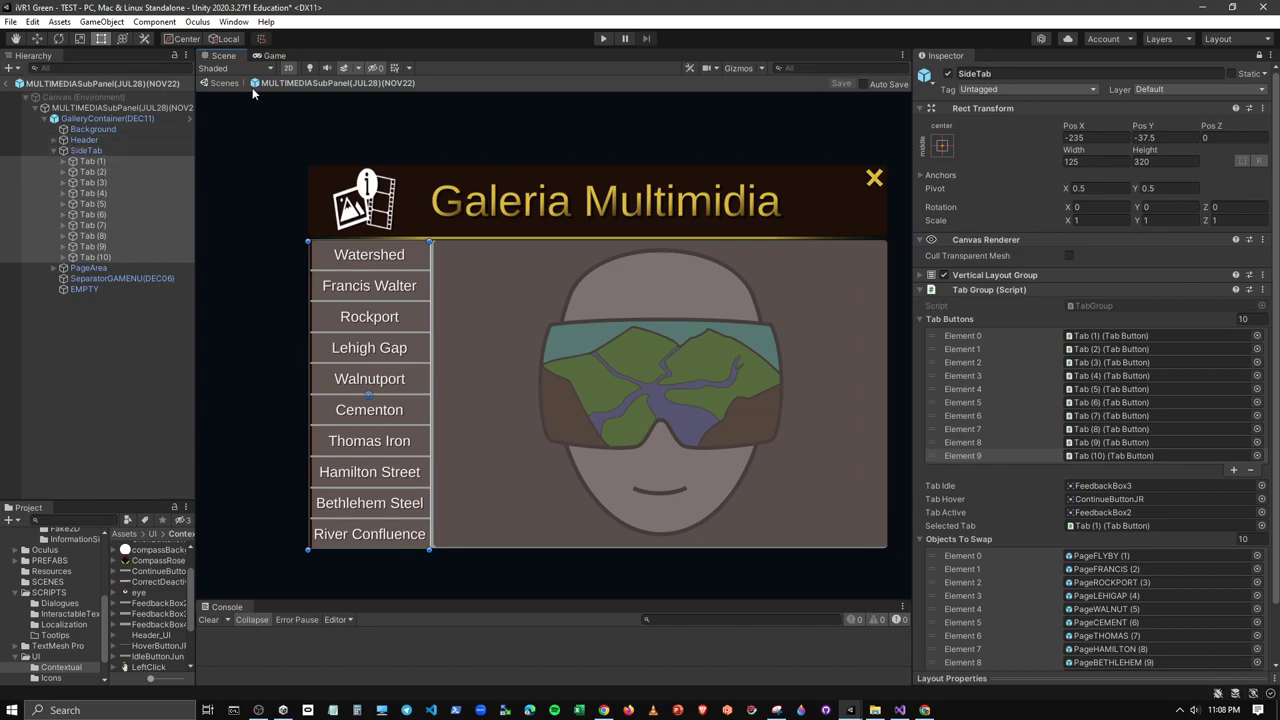
{"action": "left_click", "coordinate": [10, 86]}
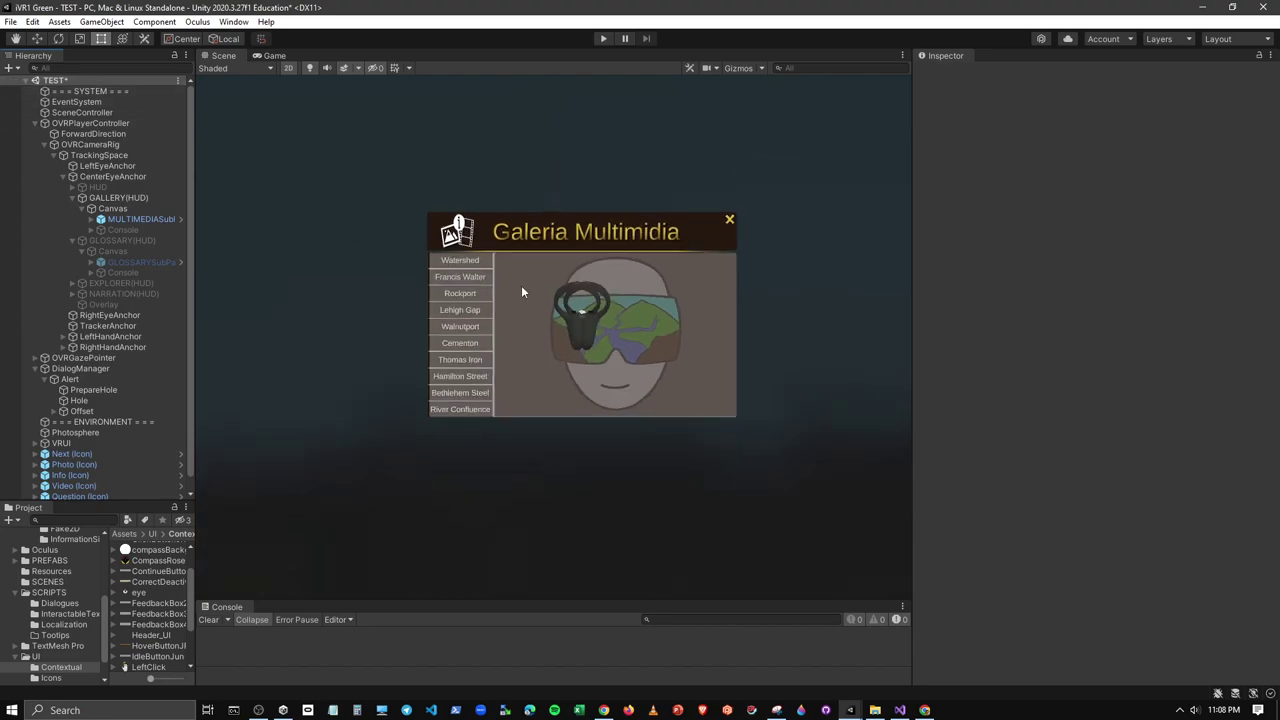
{"action": "scroll", "coordinate": [157, 334], "scroll_direction": "down", "scroll_amount": 1}
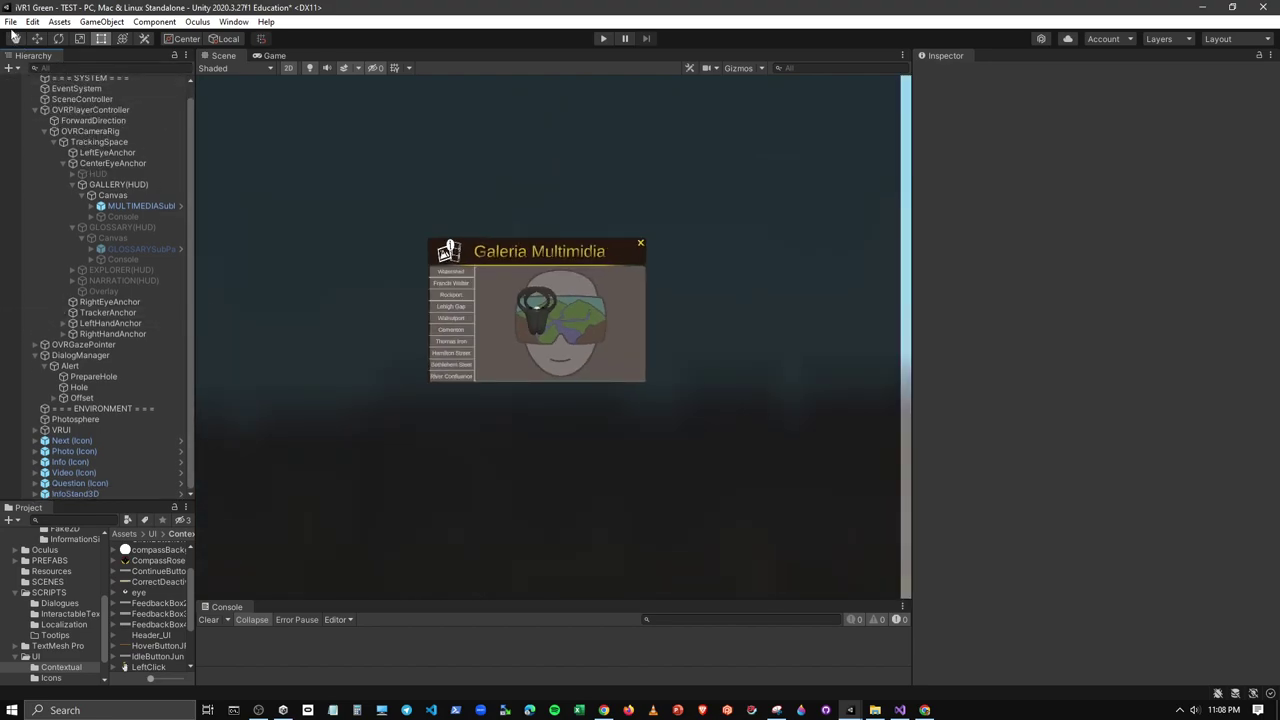
Save the scene with File > Save and select MULTIMEDIASubPanel in the Hierarchy
{"action": "left_click", "coordinate": [10, 21]}
{"action": "left_click", "coordinate": [43, 86]}
{"action": "scroll", "coordinate": [462, 322], "scroll_direction": "up", "scroll_amount": 1}
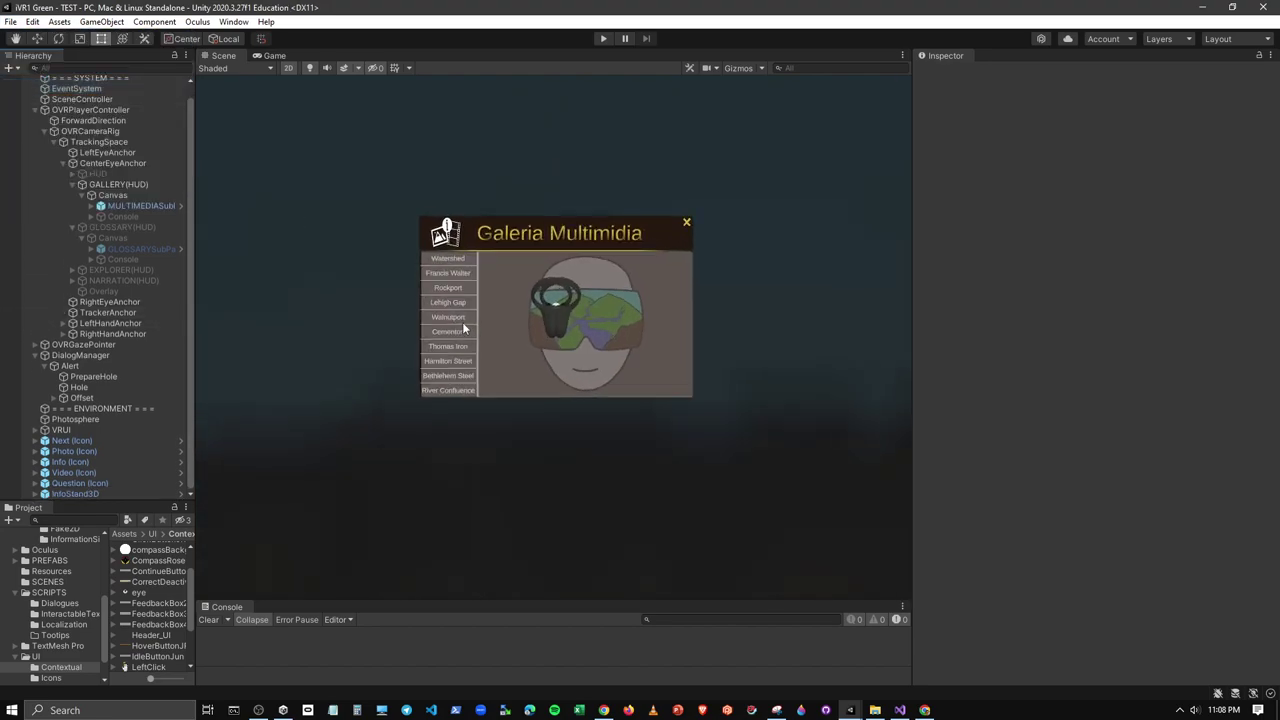
{"action": "scroll", "coordinate": [476, 333], "scroll_direction": "up", "scroll_amount": 1}
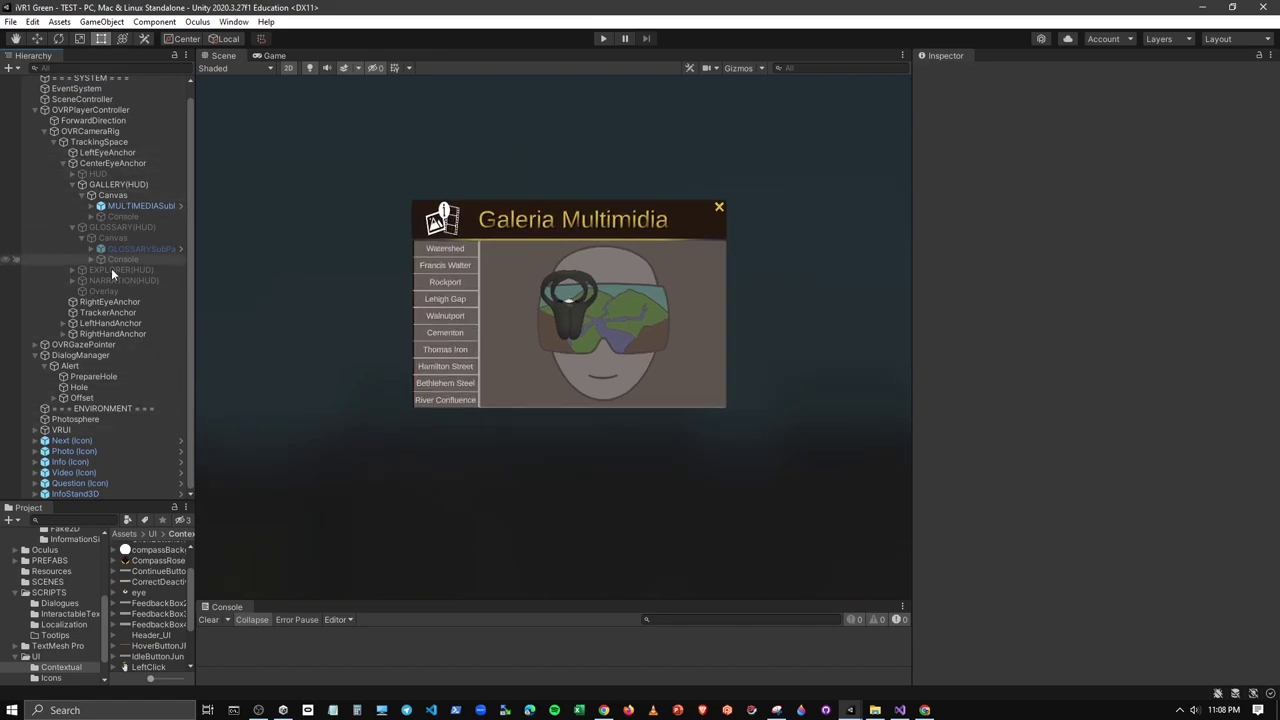
{"action": "left_click", "coordinate": [106, 207]}
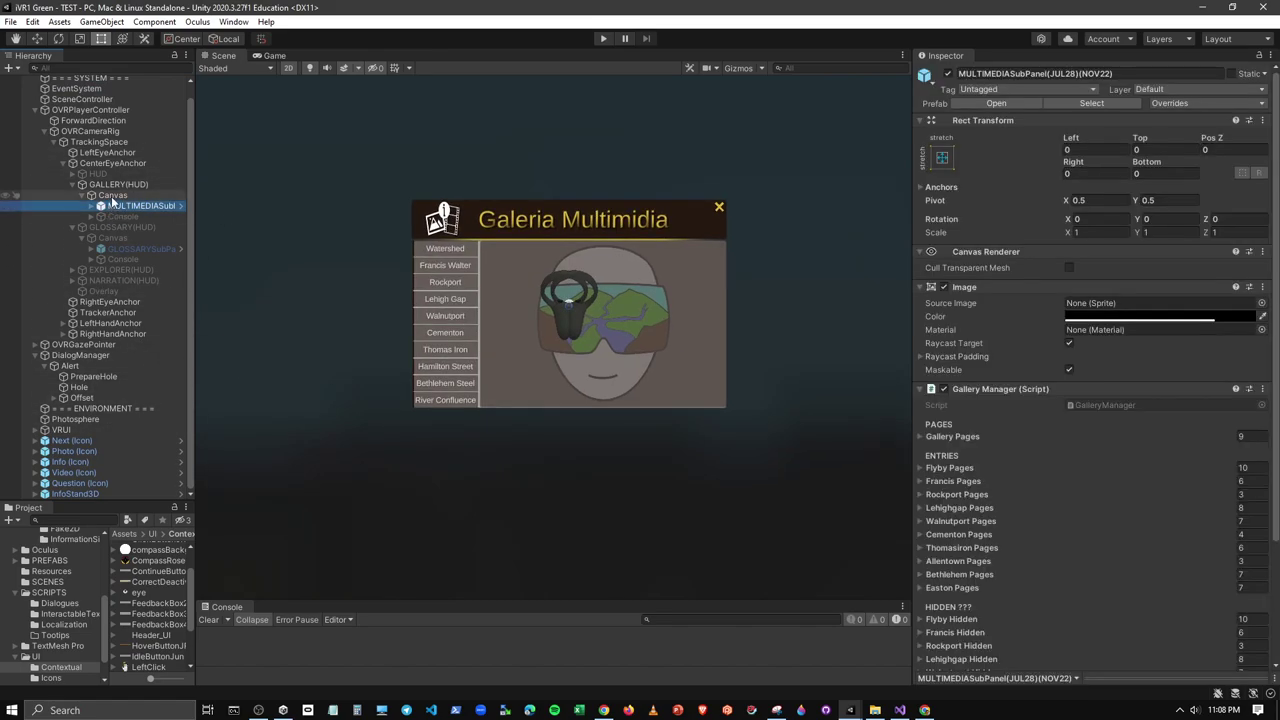
In the Game view, set MULTIMEDIASubPanel's Scale X and Y to 2
{"action": "left_click", "coordinate": [112, 197]}
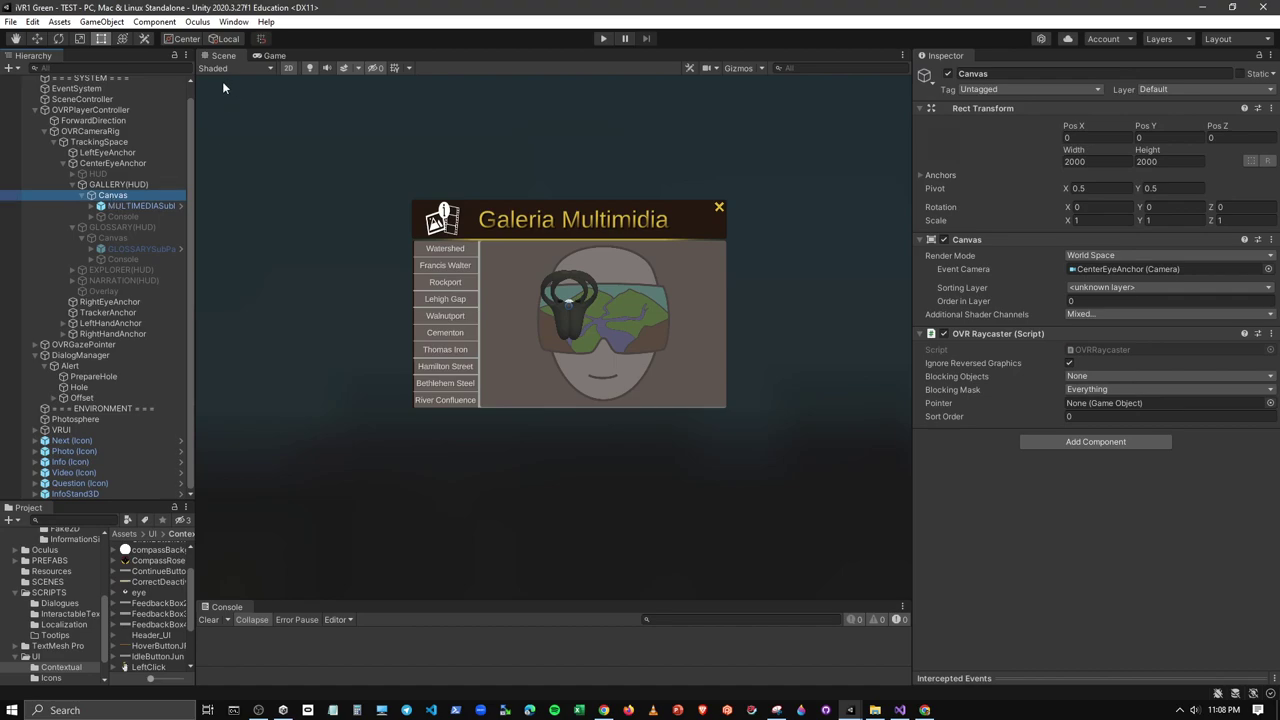
{"action": "left_click", "coordinate": [272, 55]}
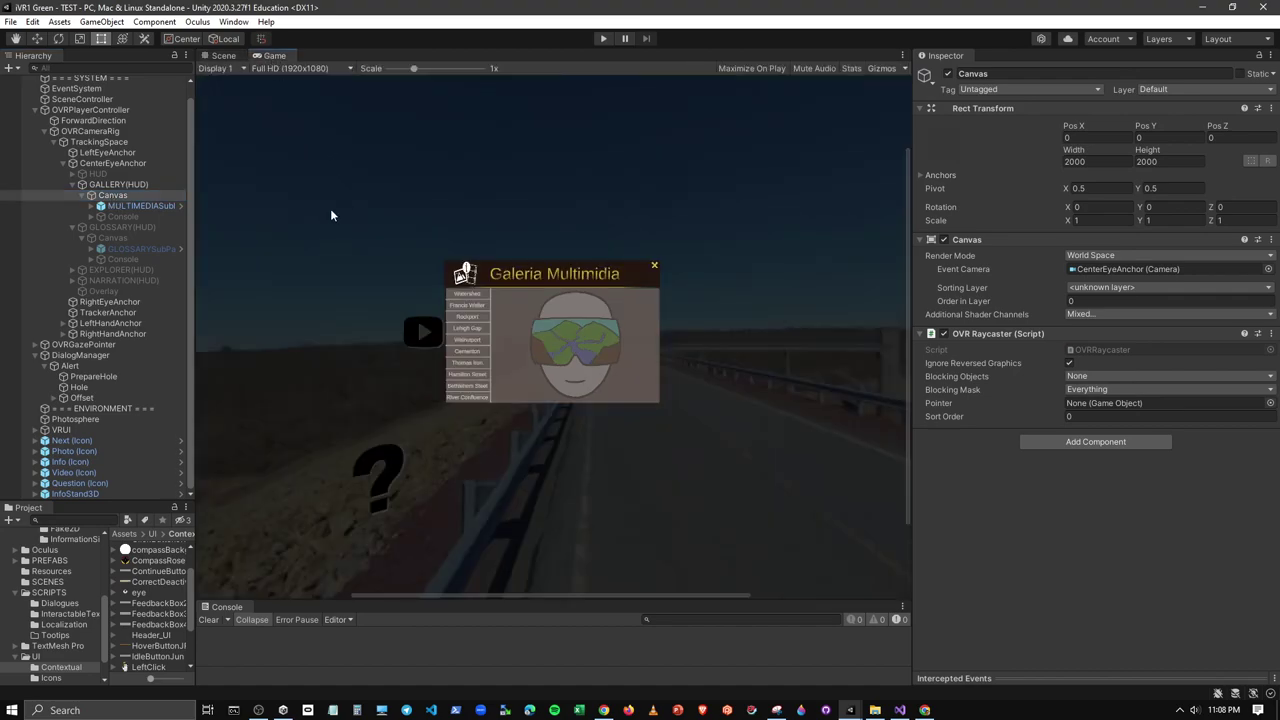
{"action": "left_click", "coordinate": [140, 206]}
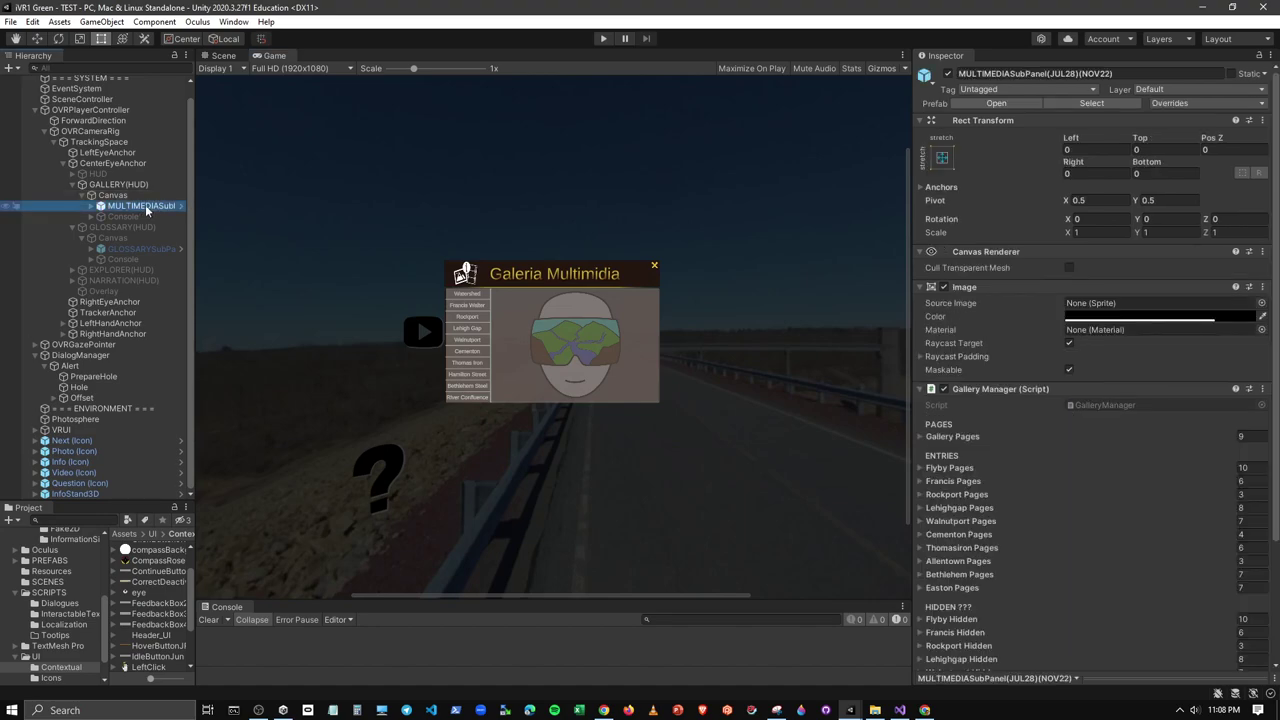
{"action": "left_click", "coordinate": [1096, 232]}
{"action": "type", "text": "2"}
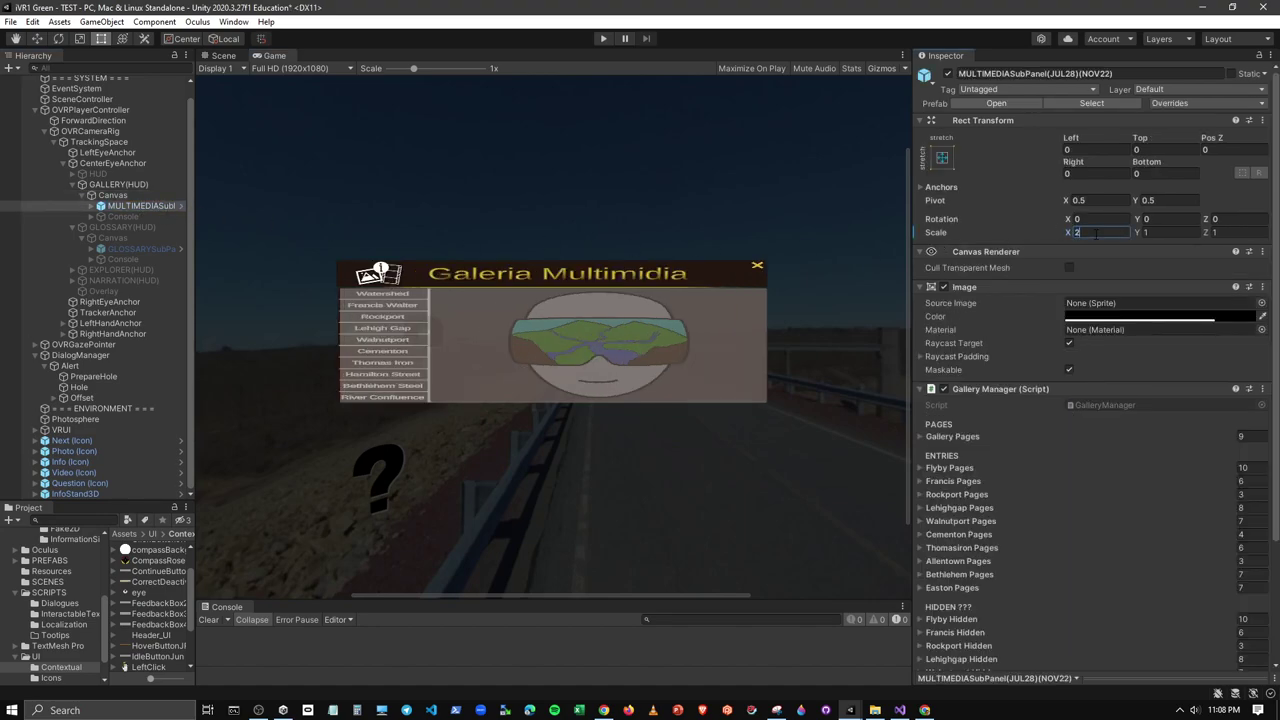
{"action": "key", "text": "Tab"}
{"action": "type", "text": "2"}
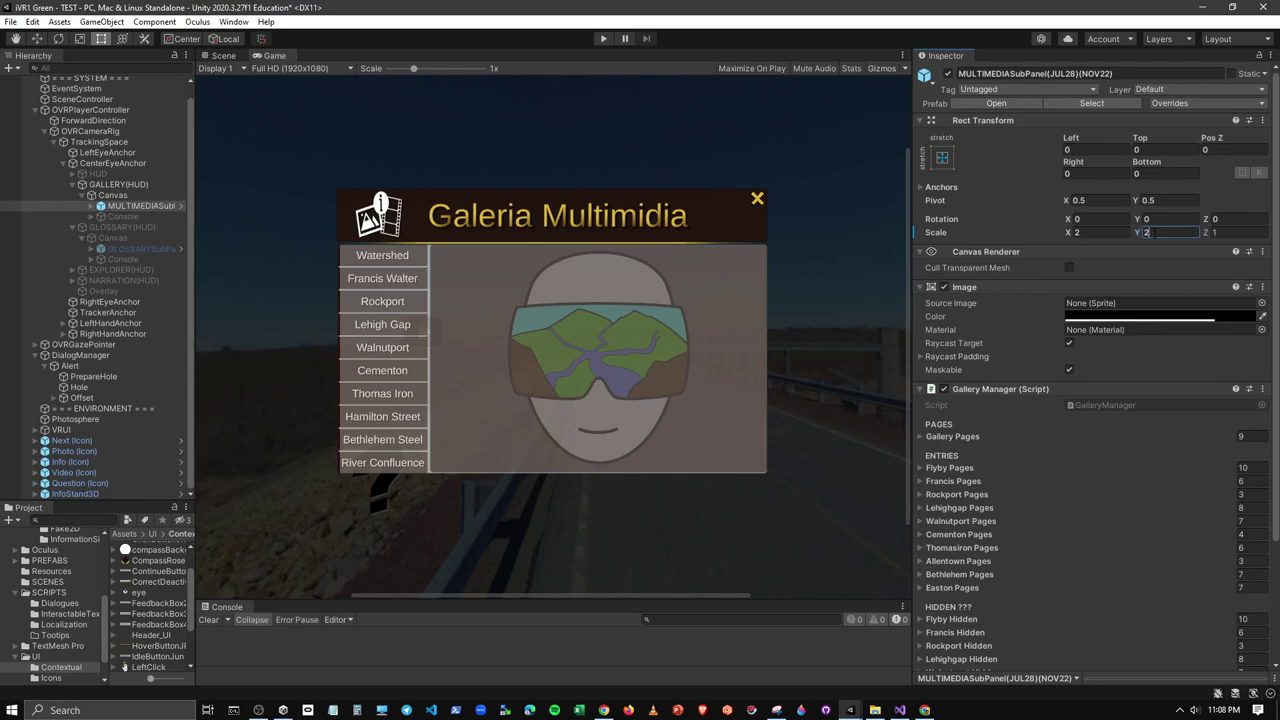
Play-test the scene with the enlarged Galeria Multimidia panel, clearing the Console before stopping
{"action": "scroll", "coordinate": [316, 282], "scroll_direction": "down", "scroll_amount": 5}
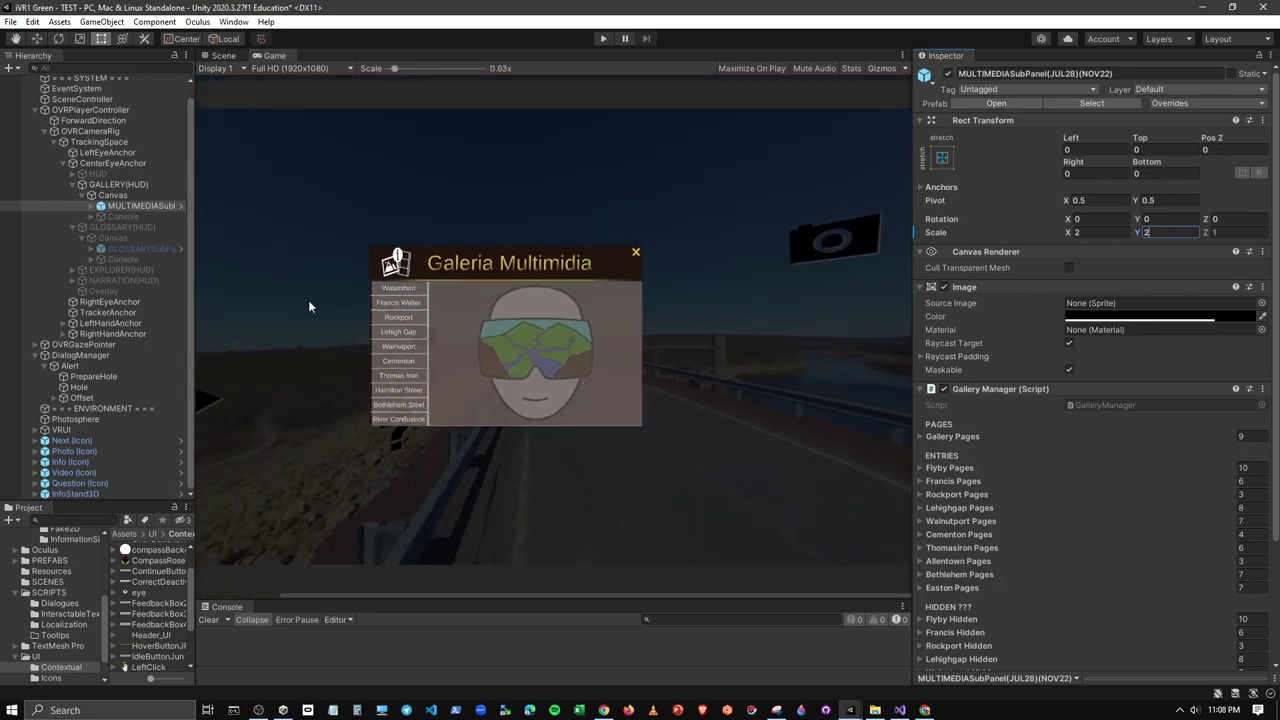
{"action": "scroll", "coordinate": [314, 310], "scroll_direction": "up", "scroll_amount": 2}
{"action": "scroll", "coordinate": [320, 308], "scroll_direction": "up", "scroll_amount": 1}
{"action": "scroll", "coordinate": [322, 308], "scroll_direction": "up", "scroll_amount": 1}
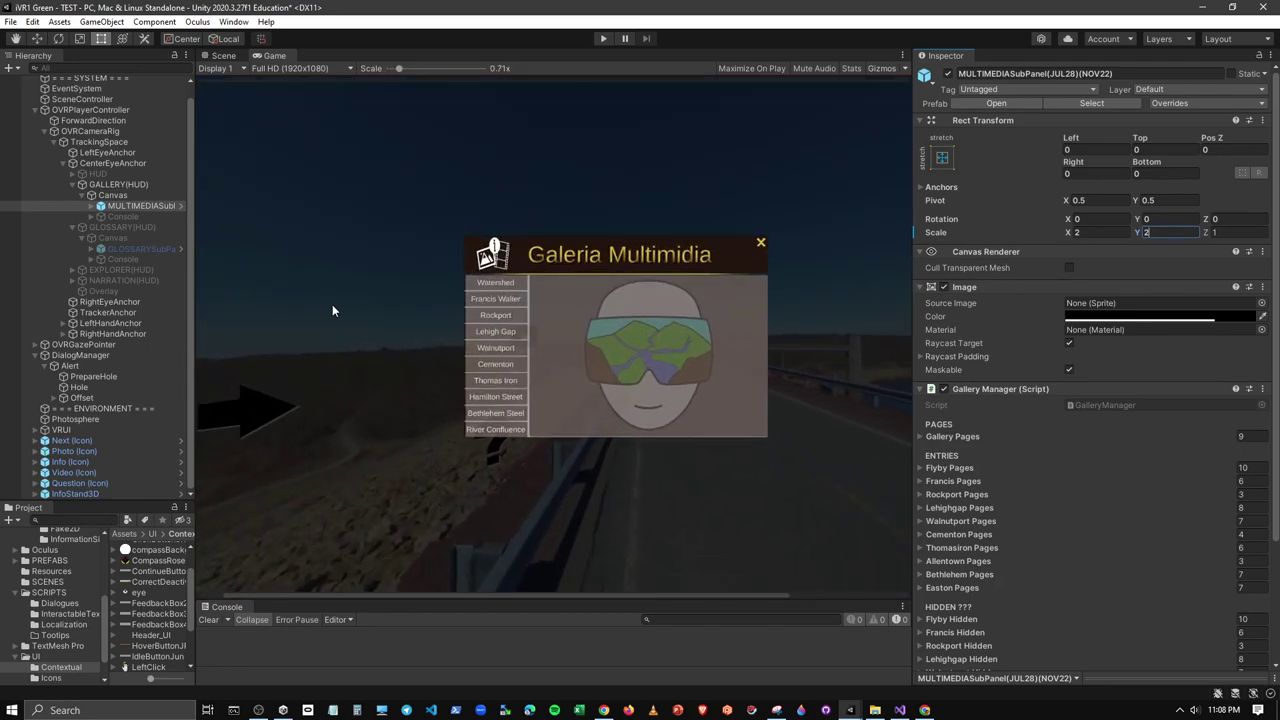
{"action": "scroll", "coordinate": [332, 310], "scroll_direction": "up", "scroll_amount": 1}
{"action": "scroll", "coordinate": [332, 304], "scroll_direction": "up", "scroll_amount": 1}
{"action": "scroll", "coordinate": [352, 296], "scroll_direction": "up", "scroll_amount": 2}
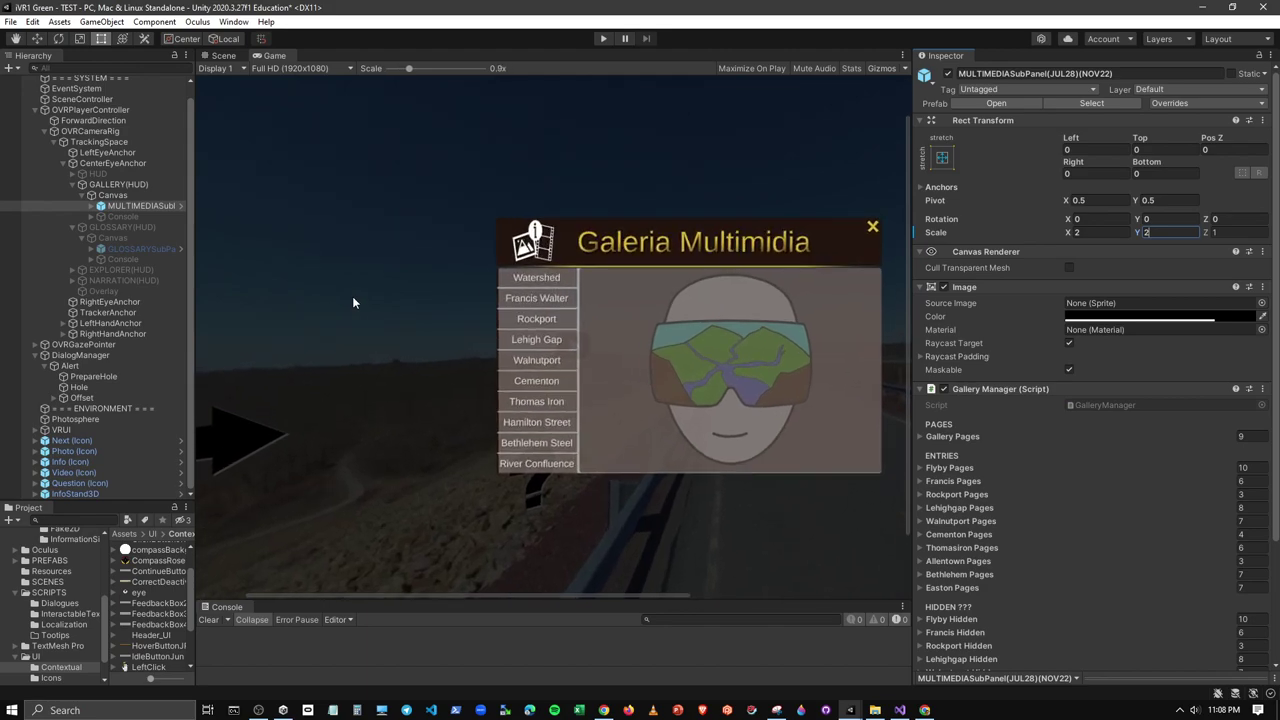
{"action": "scroll", "coordinate": [352, 296], "scroll_direction": "up", "scroll_amount": 1}
{"action": "scroll", "coordinate": [352, 296], "scroll_direction": "up", "scroll_amount": 1}
{"action": "left_click", "coordinate": [603, 38]}
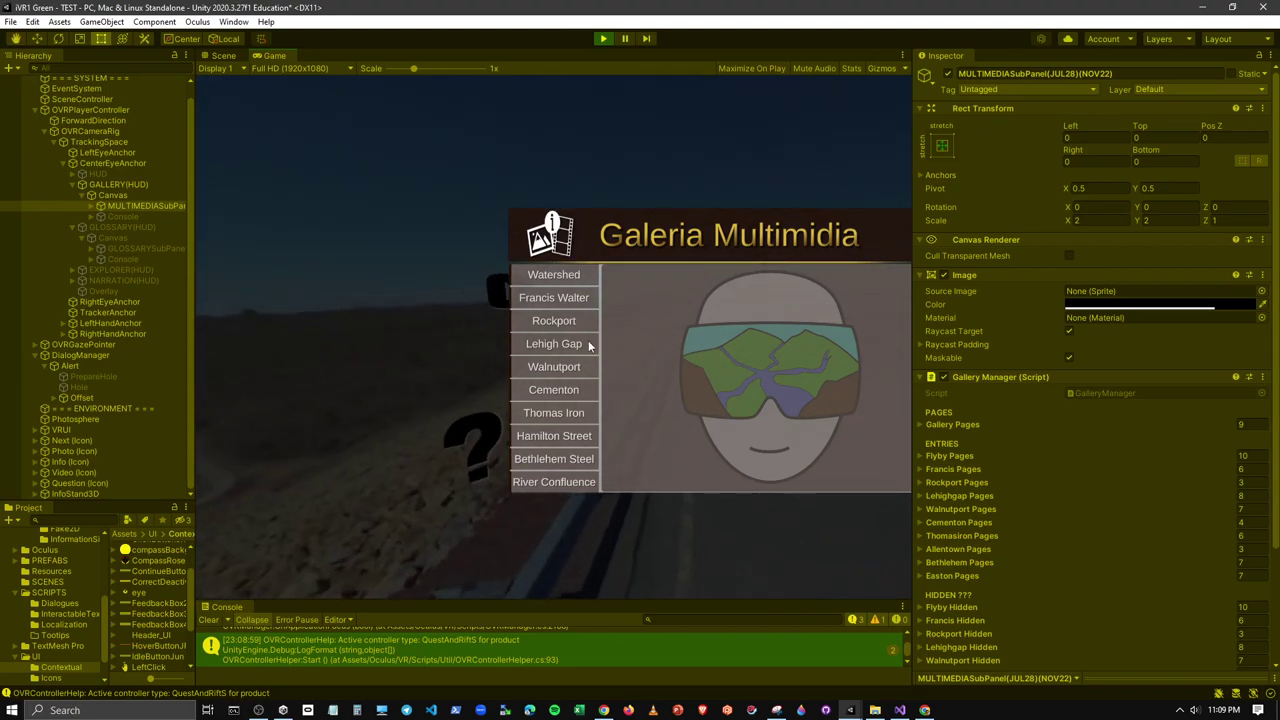
{"action": "left_click", "coordinate": [210, 620]}
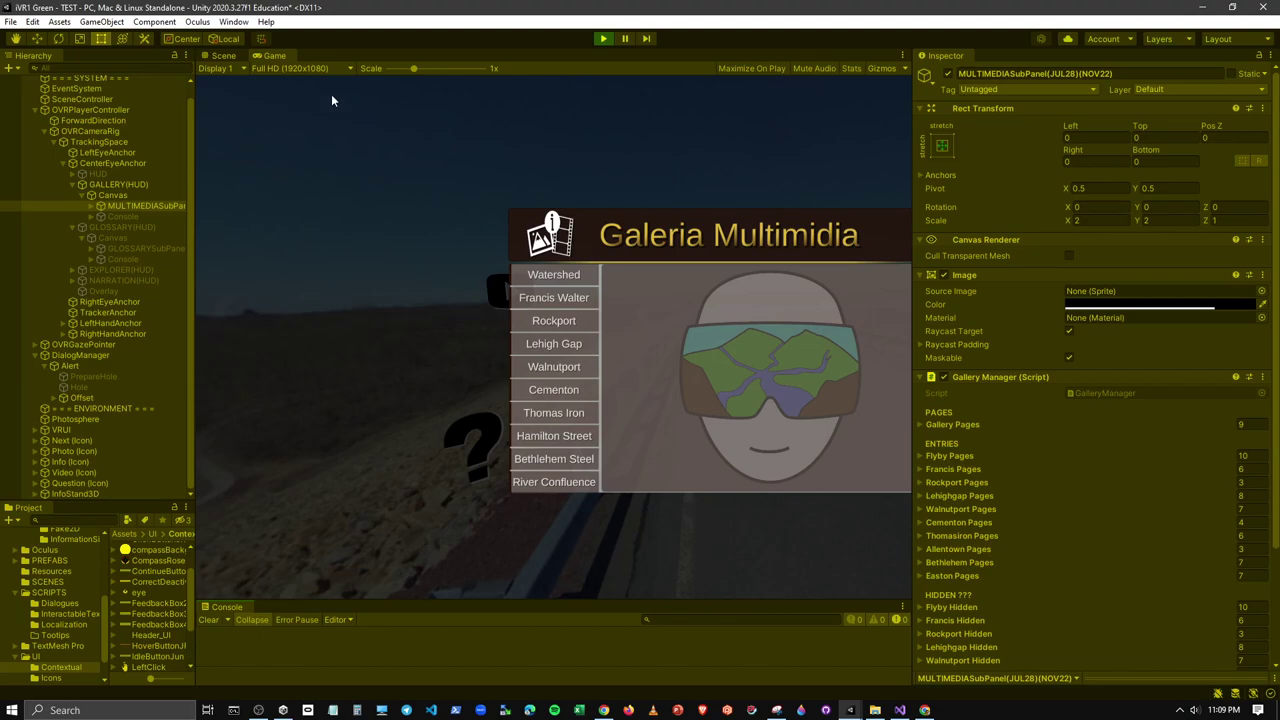
{"action": "left_click", "coordinate": [601, 39]}
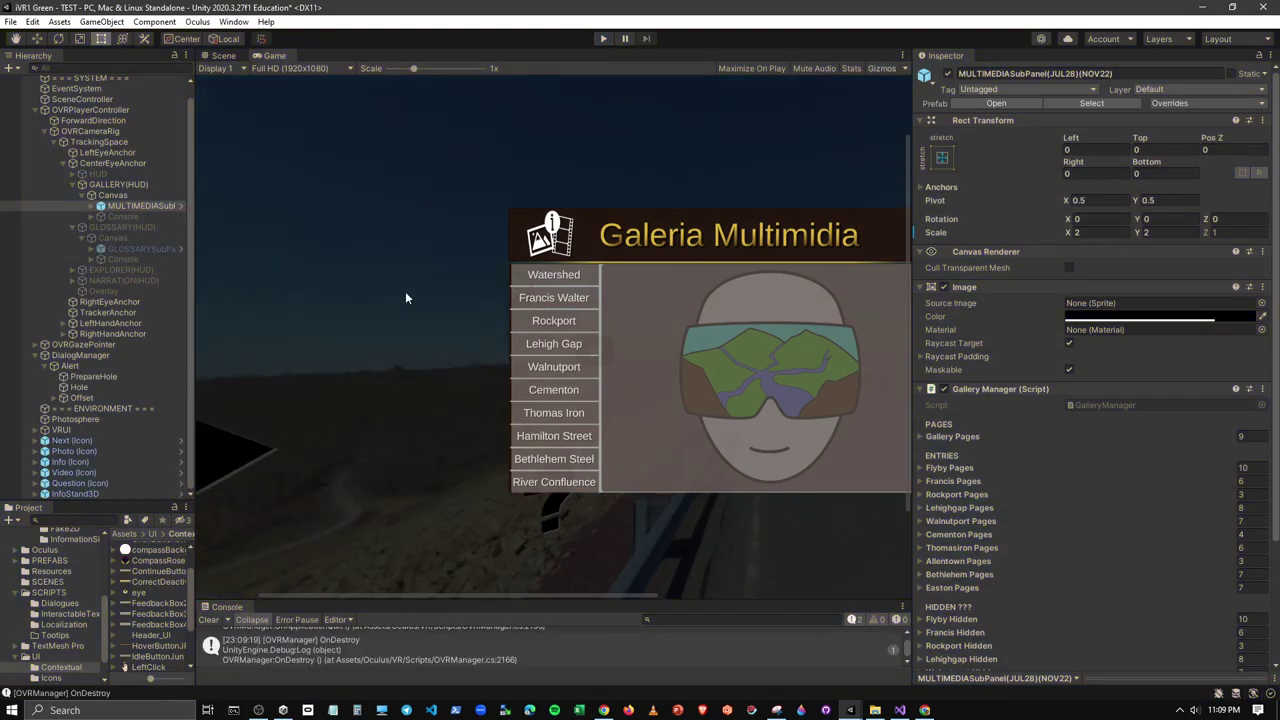
Revert MULTIMEDIASubPanel's scale back to 1 × 1
{"action": "scroll", "coordinate": [405, 297], "scroll_direction": "down", "scroll_amount": 5}
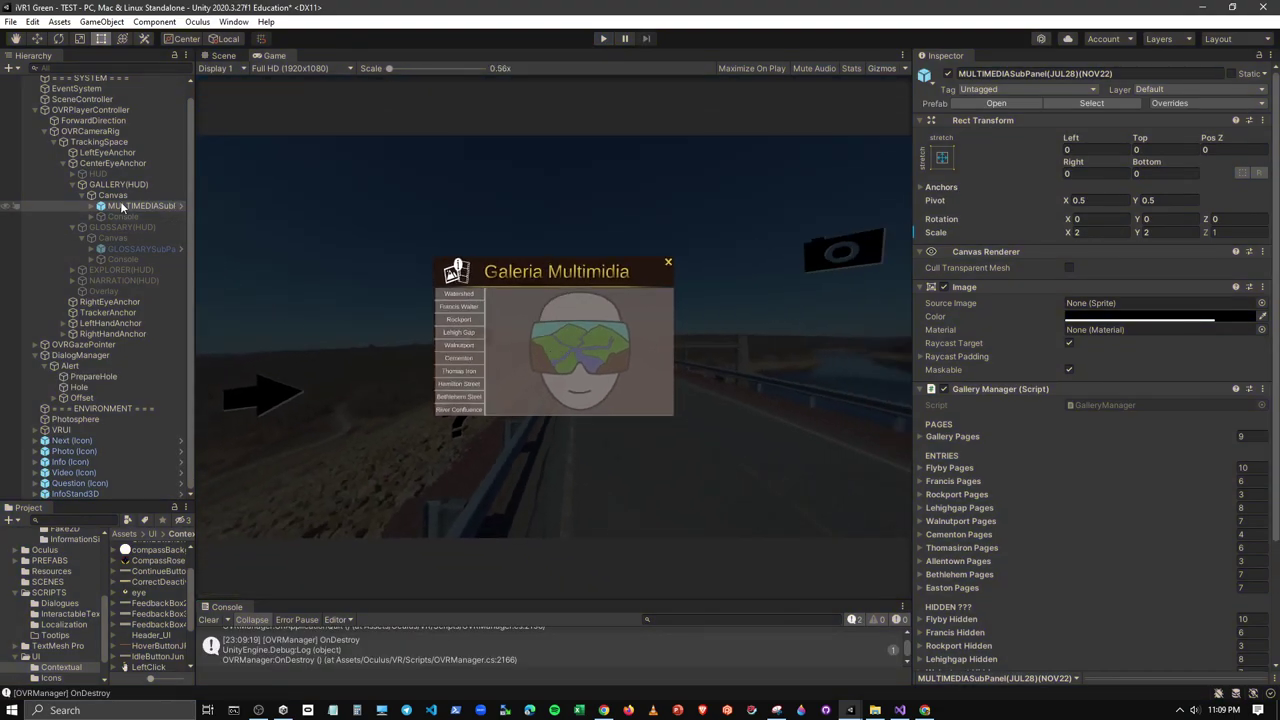
{"action": "right_click", "coordinate": [936, 232]}
{"action": "left_click", "coordinate": [976, 255]}
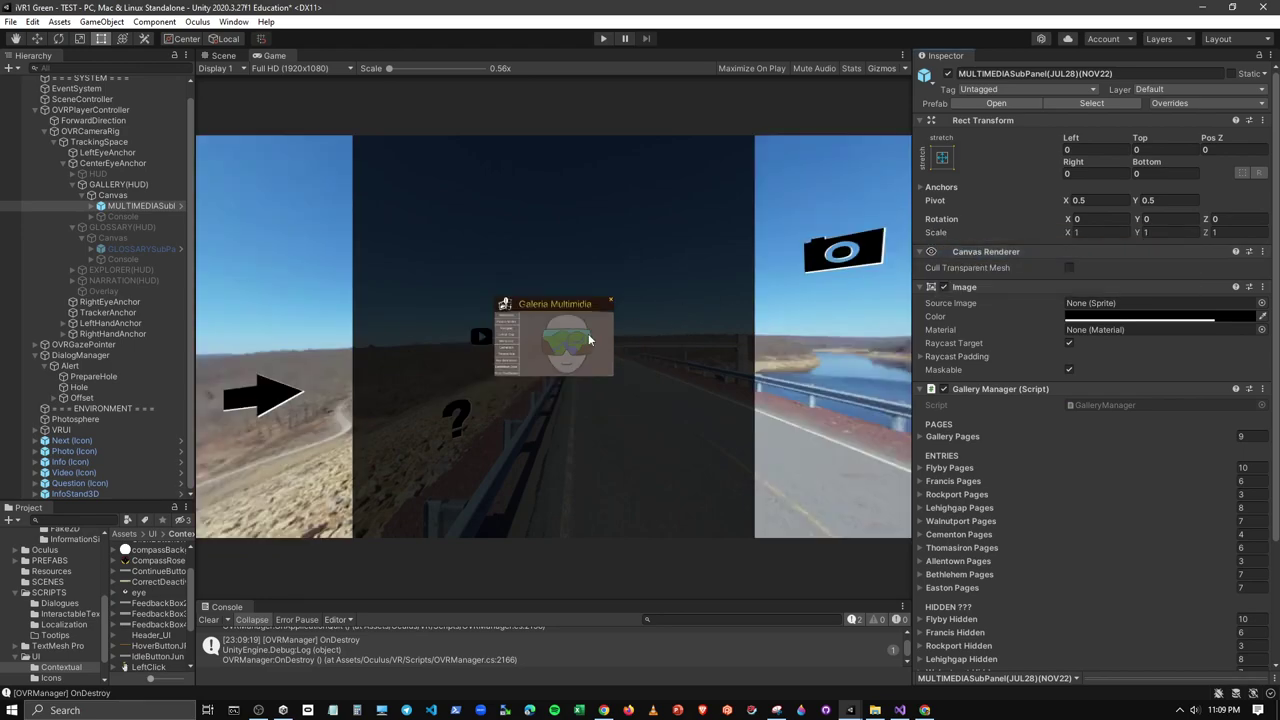
Try GalleryContainer at scale 2 × 2, then revert it to 1 × 1 and collapse the Canvas
{"action": "left_click", "coordinate": [92, 205]}
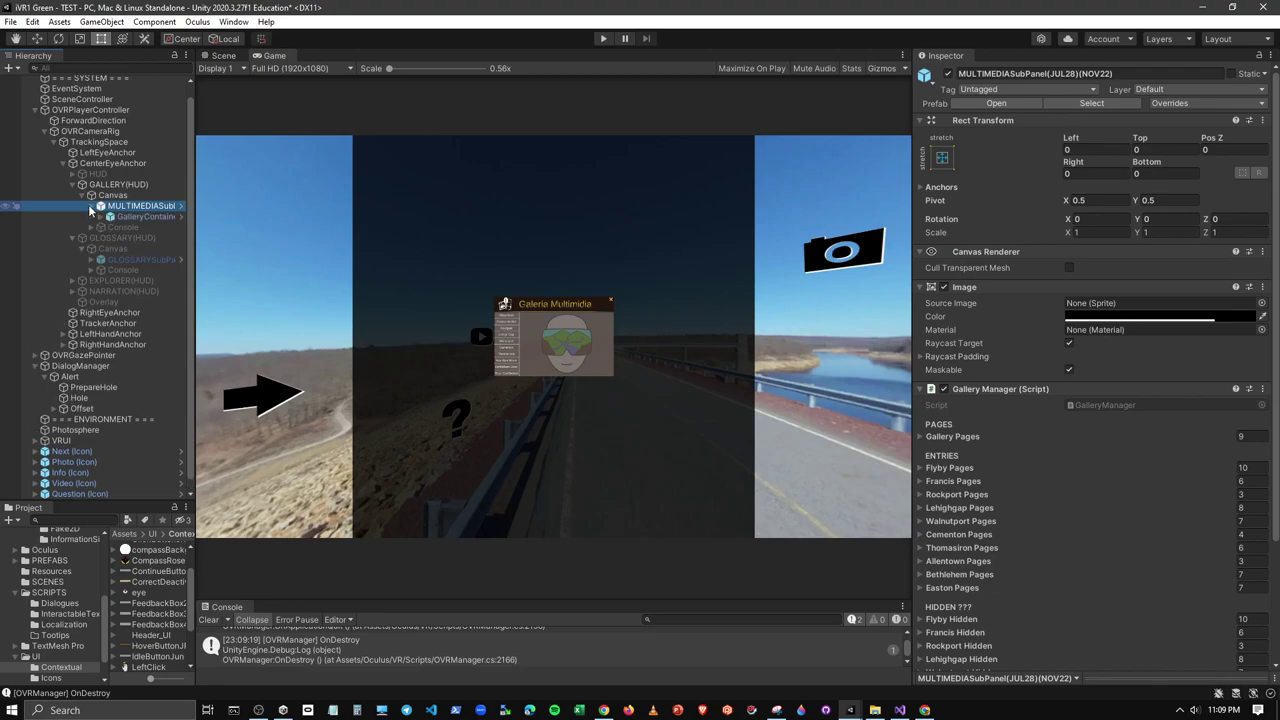
{"action": "left_click", "coordinate": [130, 216]}
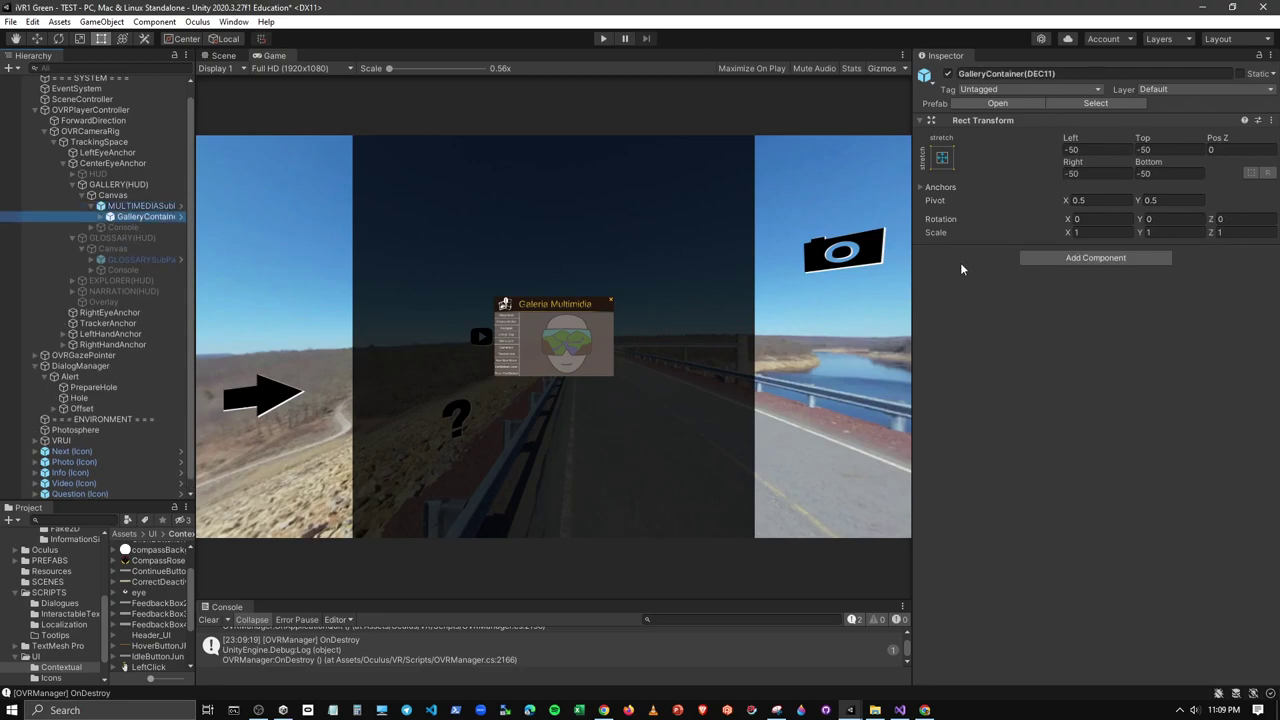
{"action": "double_click", "coordinate": [1077, 232]}
{"action": "type", "text": "2"}
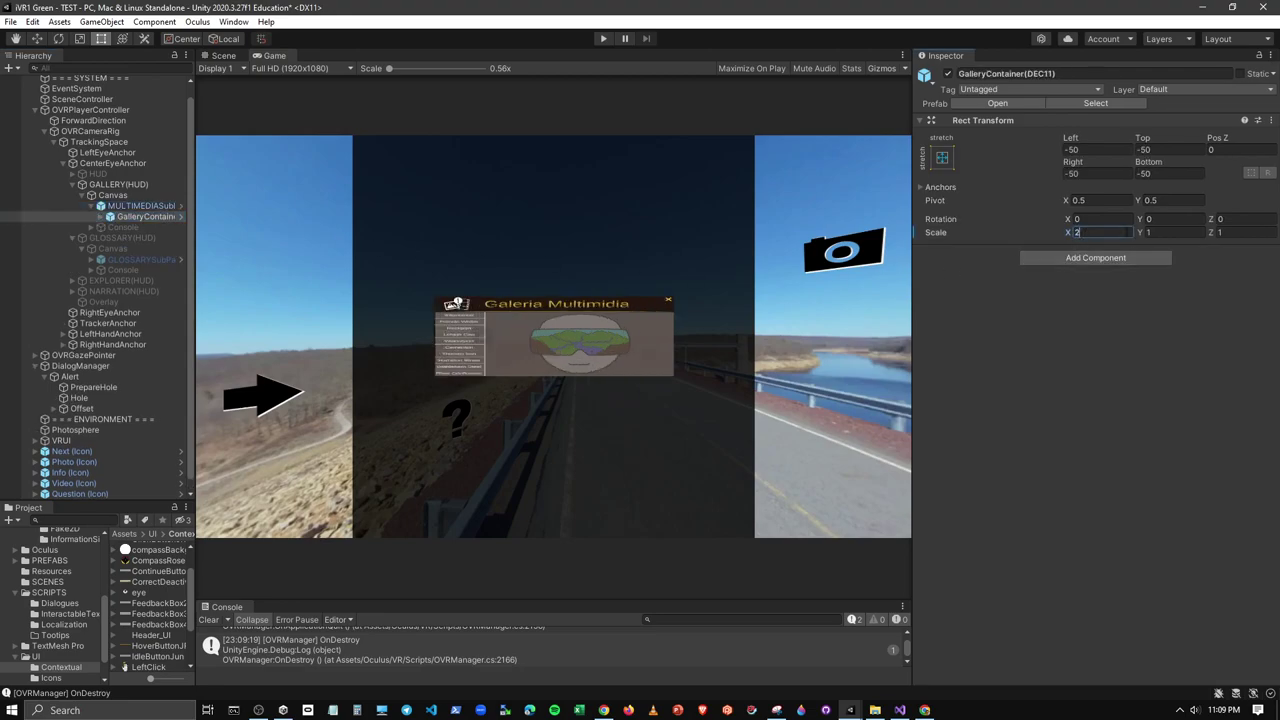
{"action": "key", "text": "Tab"}
{"action": "type", "text": "2"}
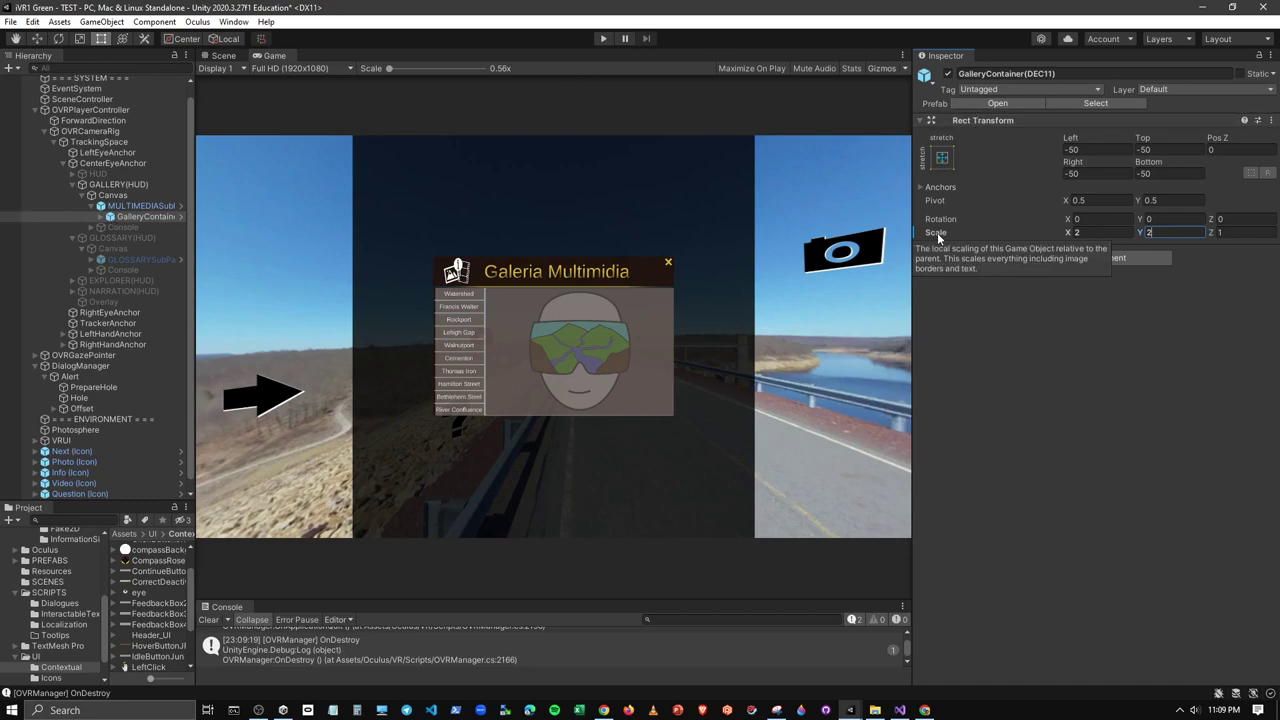
{"action": "right_click", "coordinate": [937, 232]}
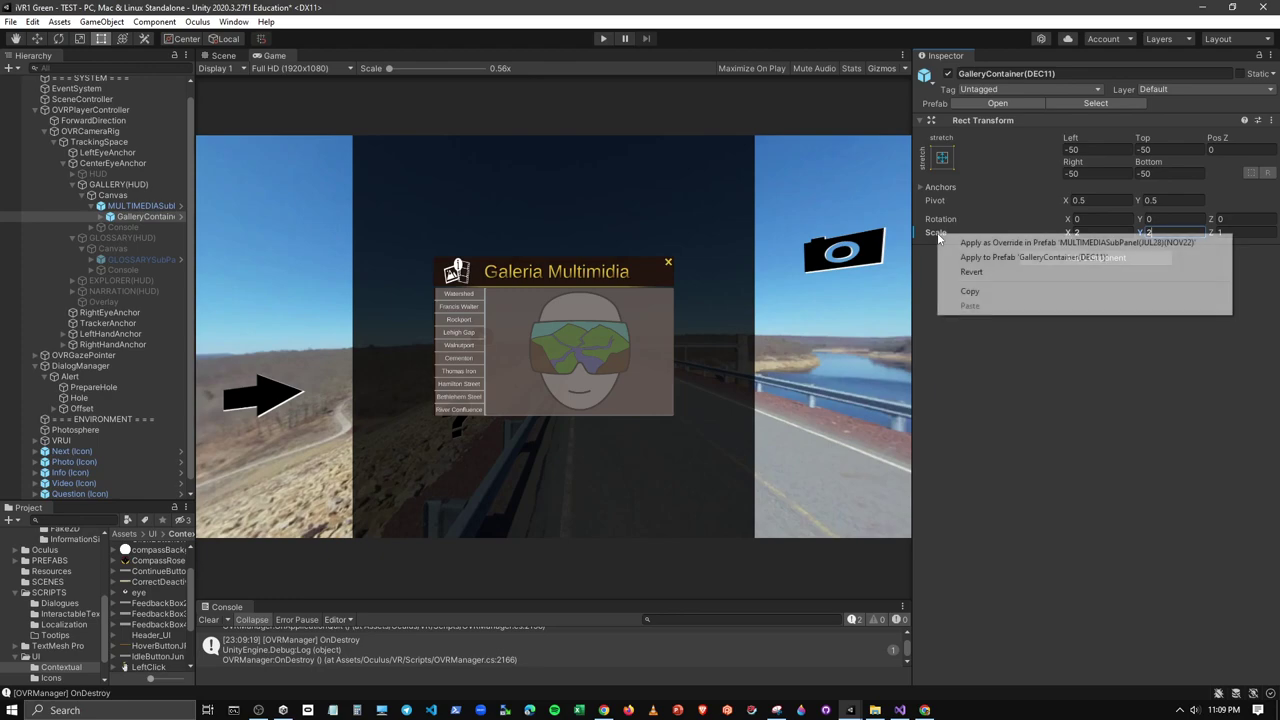
{"action": "left_click", "coordinate": [978, 273]}
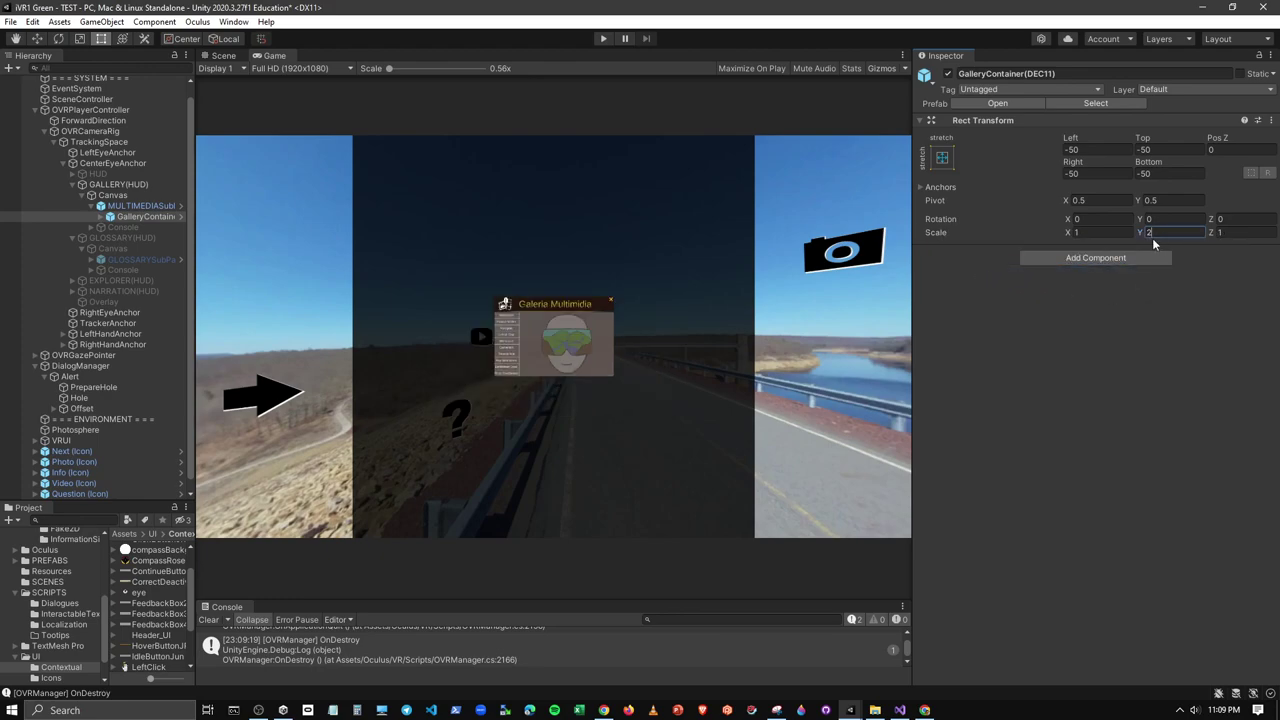
{"action": "key", "text": "Escape"}
{"action": "left_click", "coordinate": [81, 196]}
Deactivate GALLERY(HUD), collapse GLOSSARY(HUD) and GALLERY(HUD) in the Hierarchy, then switch to other windows
{"action": "left_click", "coordinate": [115, 197]}
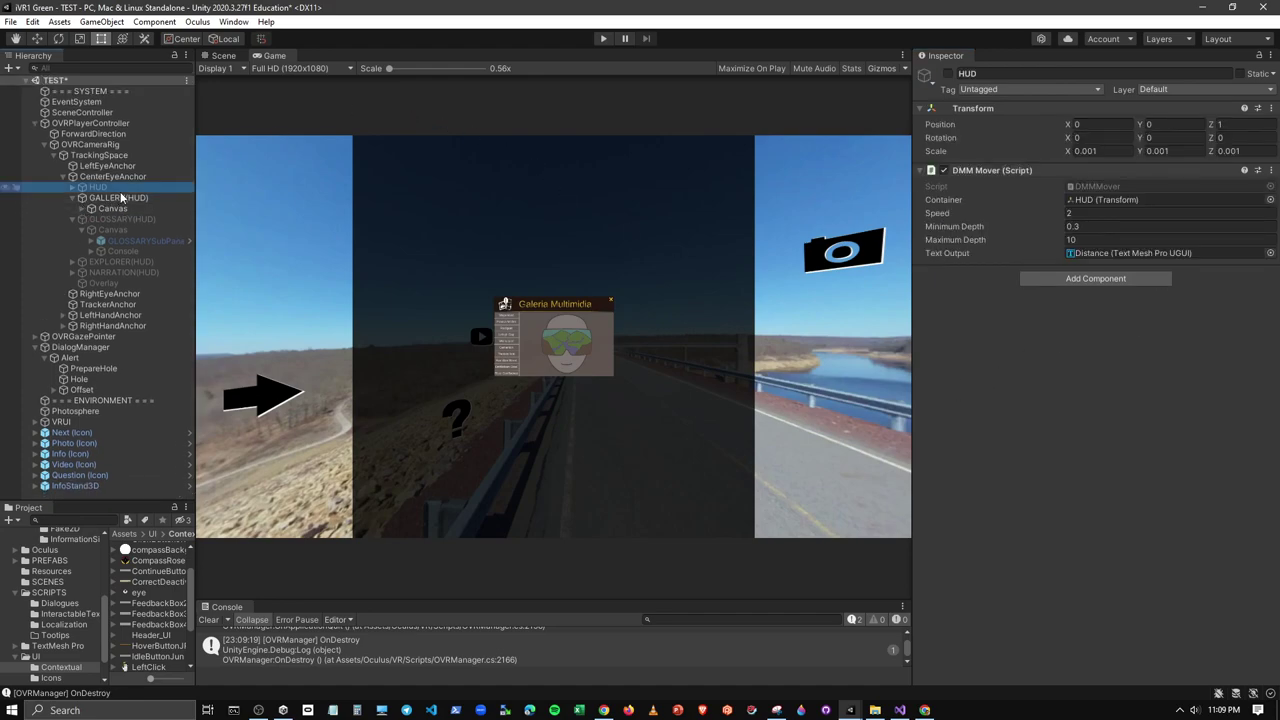
{"action": "left_click", "coordinate": [947, 73]}
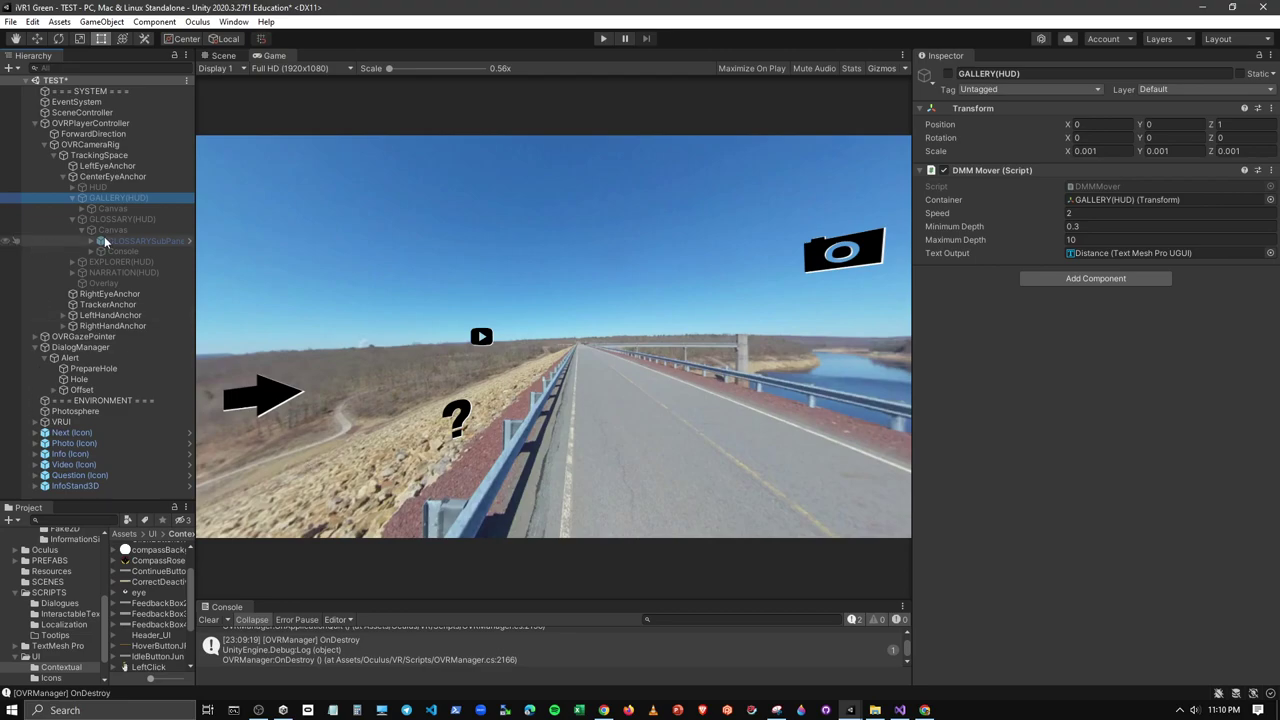
{"action": "left_click", "coordinate": [72, 218]}
{"action": "left_click", "coordinate": [72, 198]}
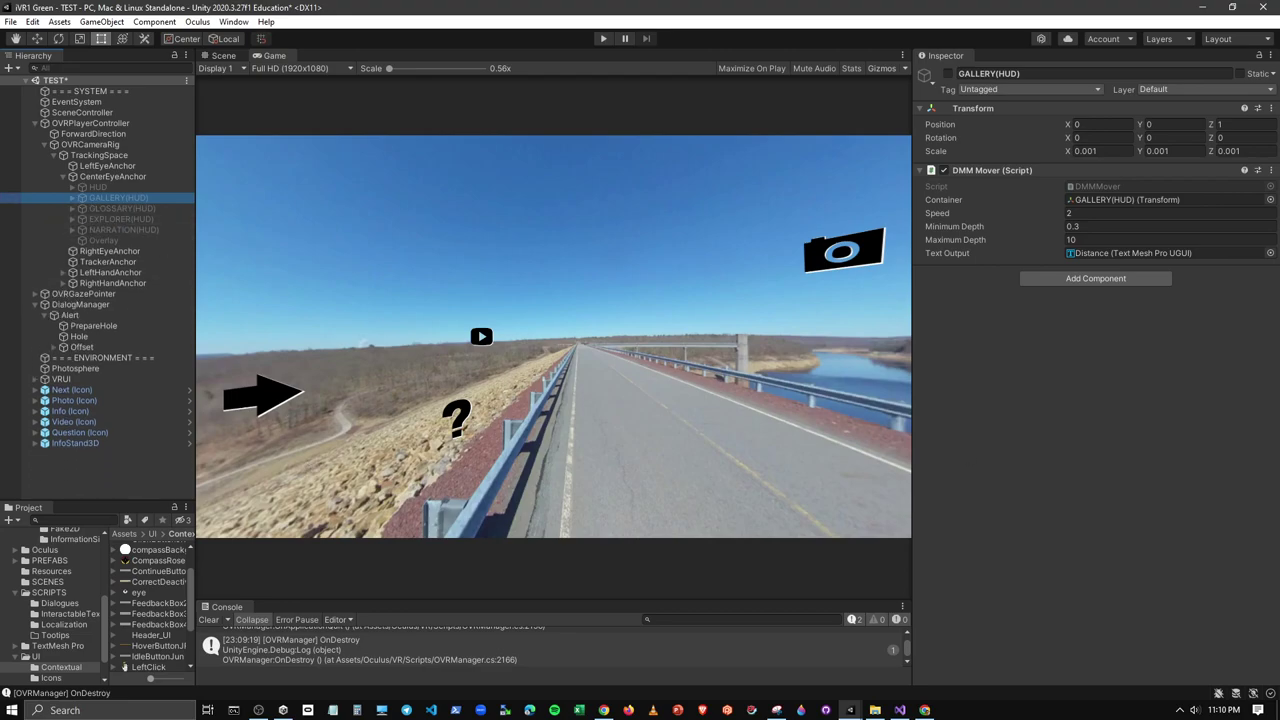
{"action": "key", "text": "alt+Tab"}
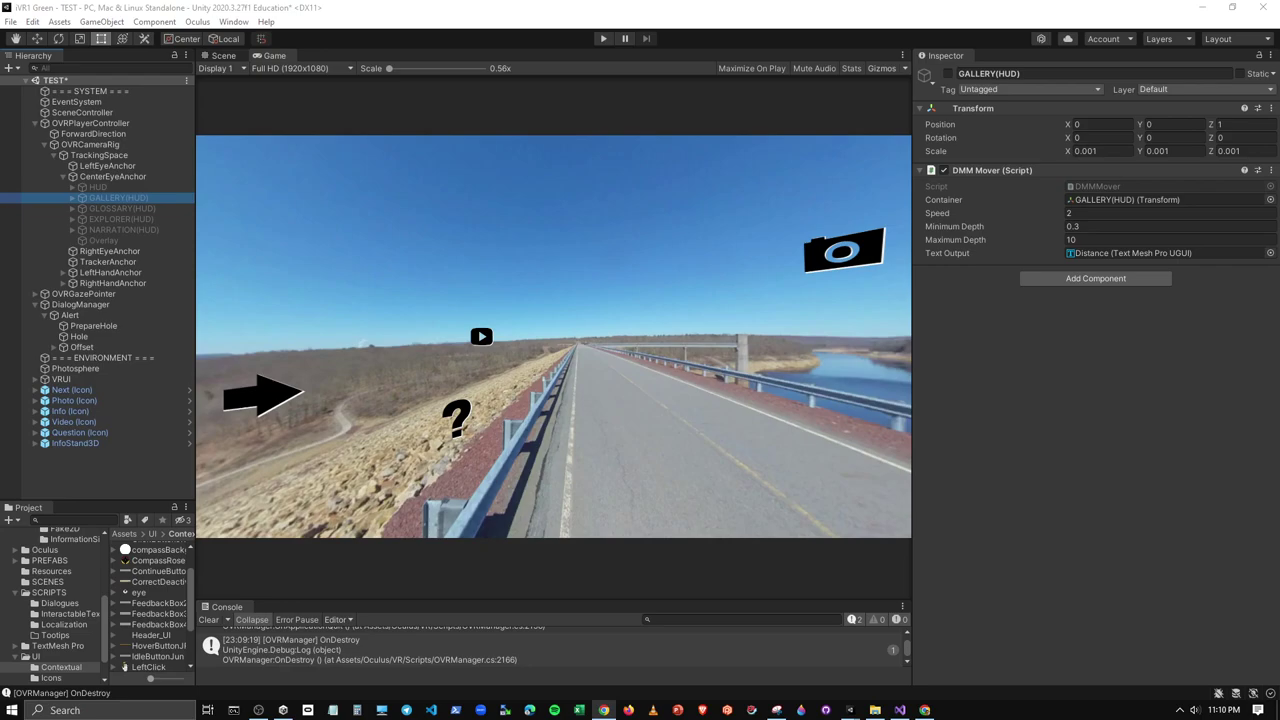
{"action": "key", "text": "alt+Tab"}
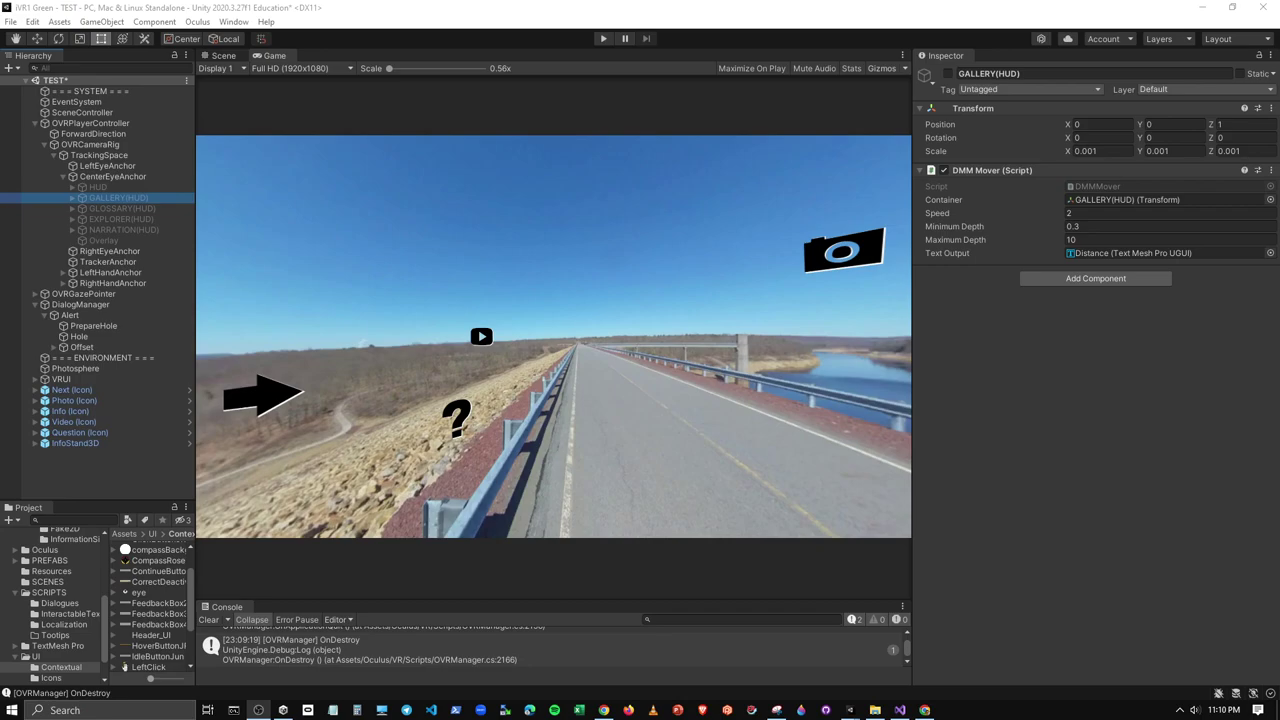